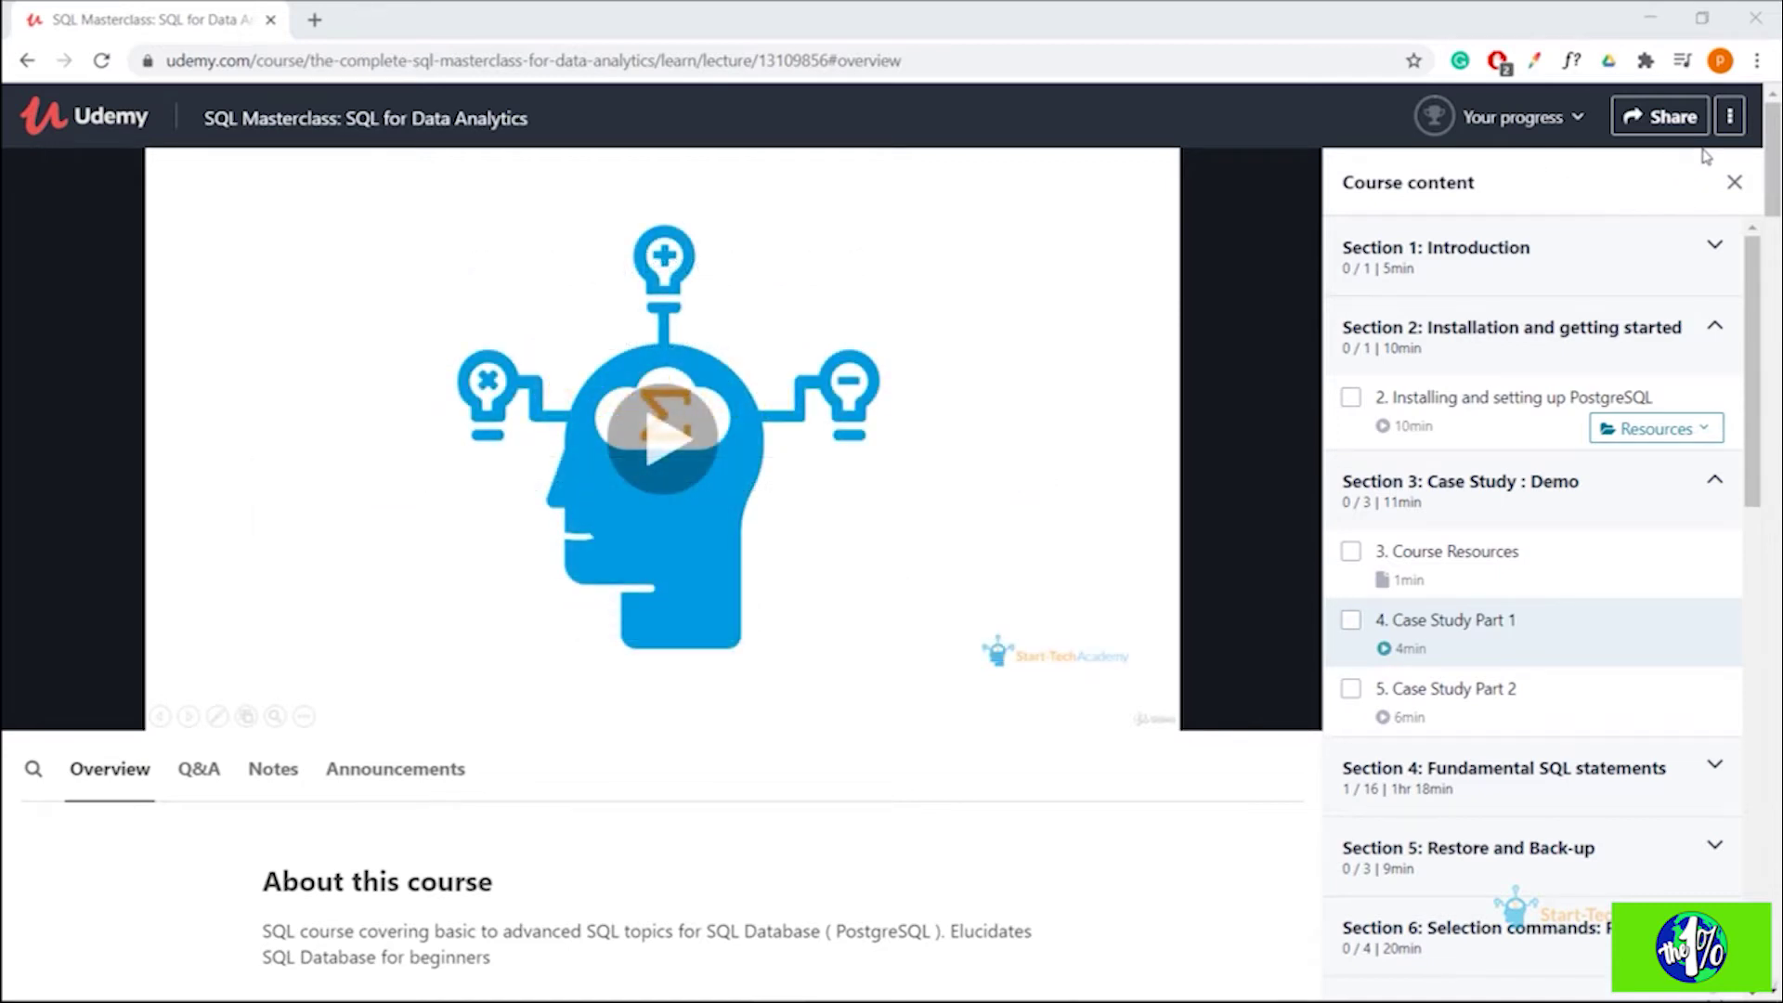
# Step: Look through the course options and the lecture player's video quality, playback speed and caption choices
pyautogui.click(1729, 130)
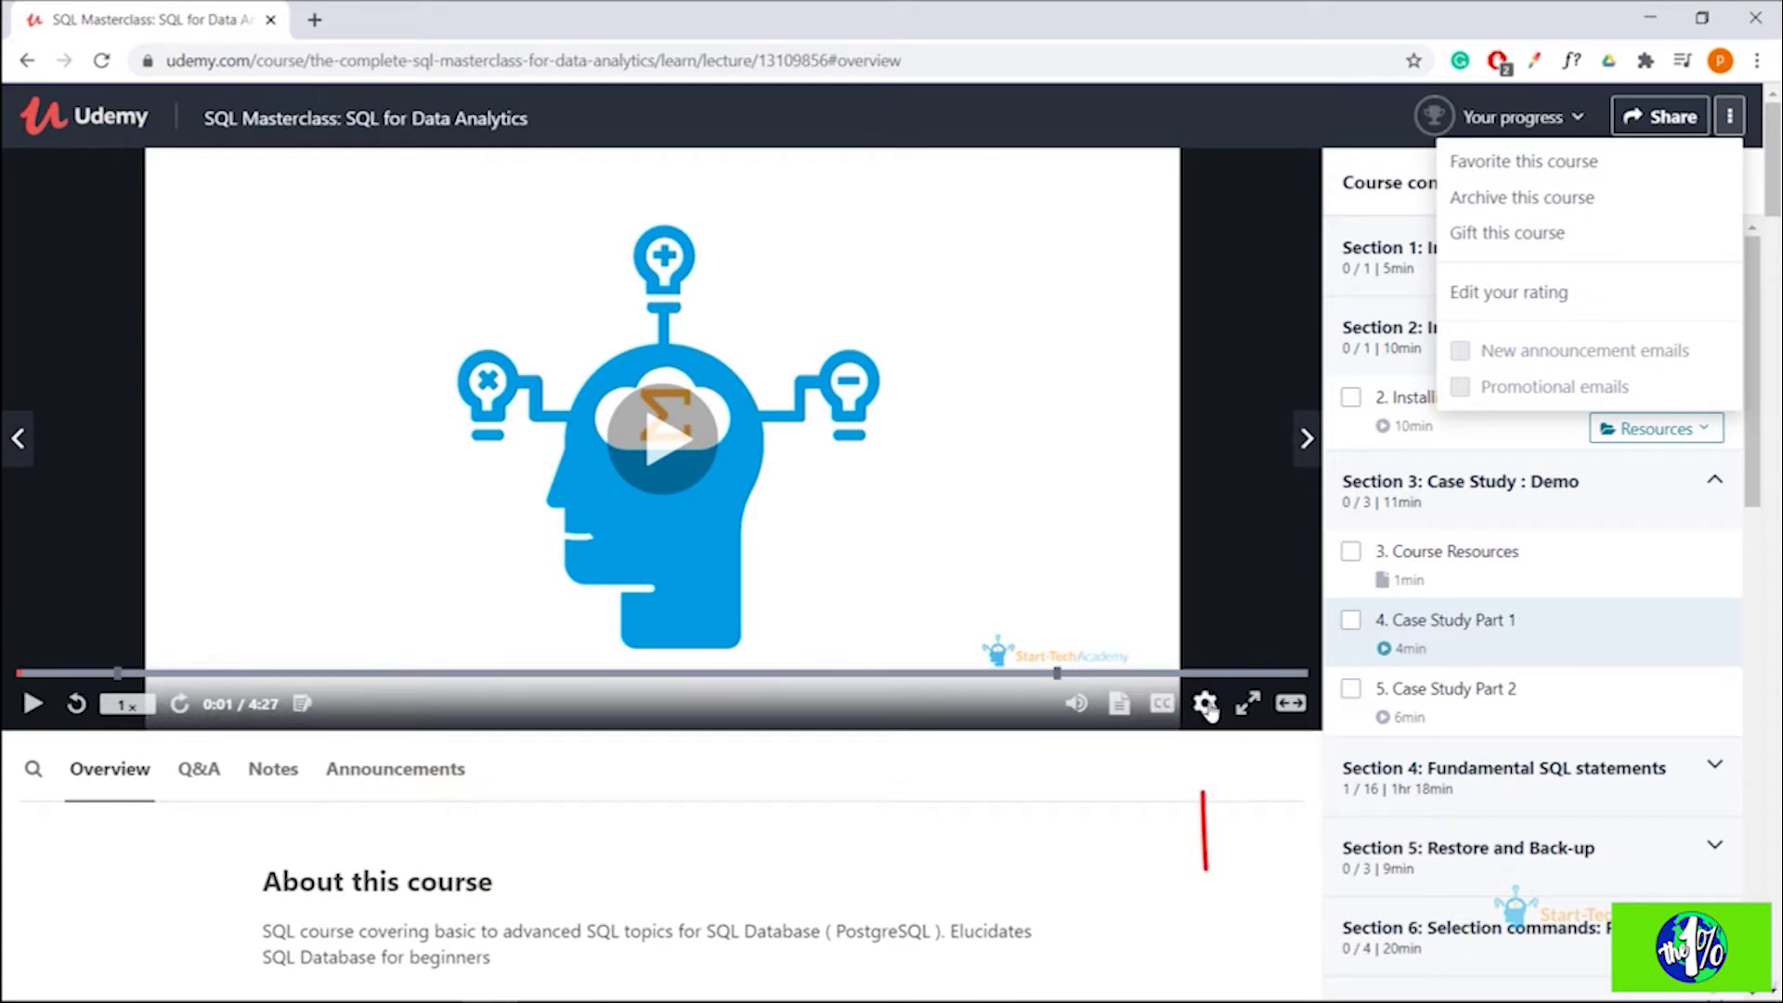
pyautogui.click(1207, 706)
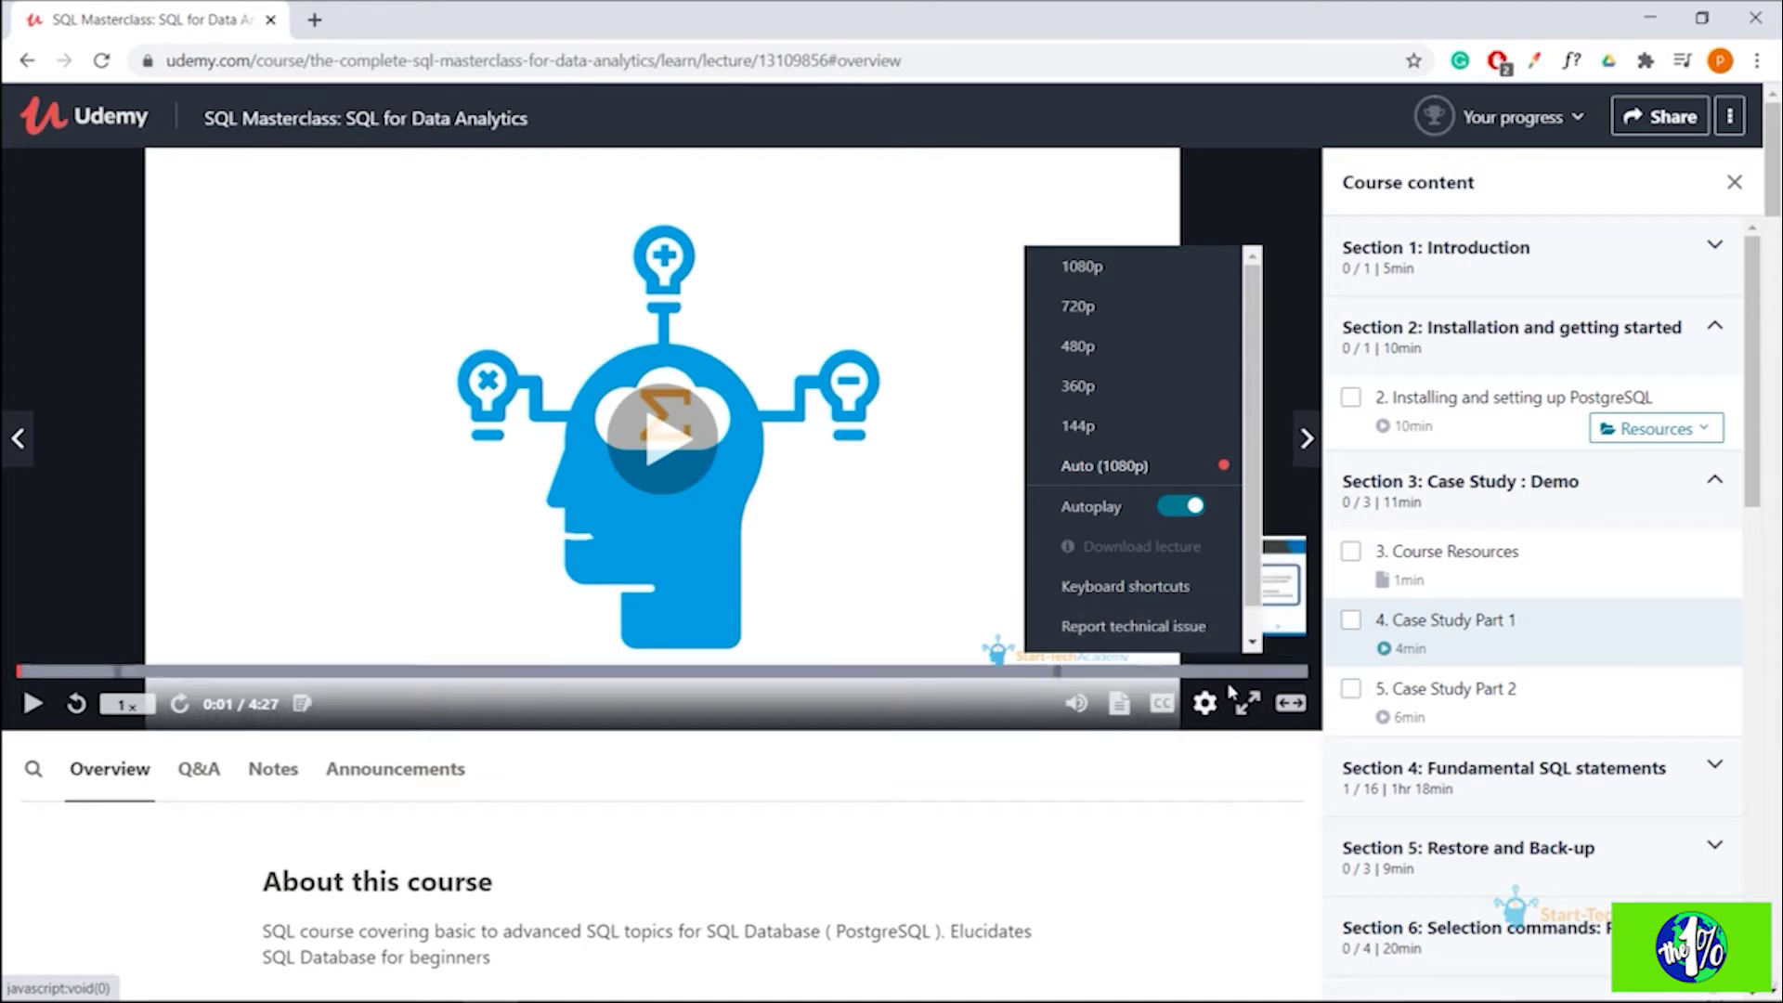
pyautogui.click(1208, 705)
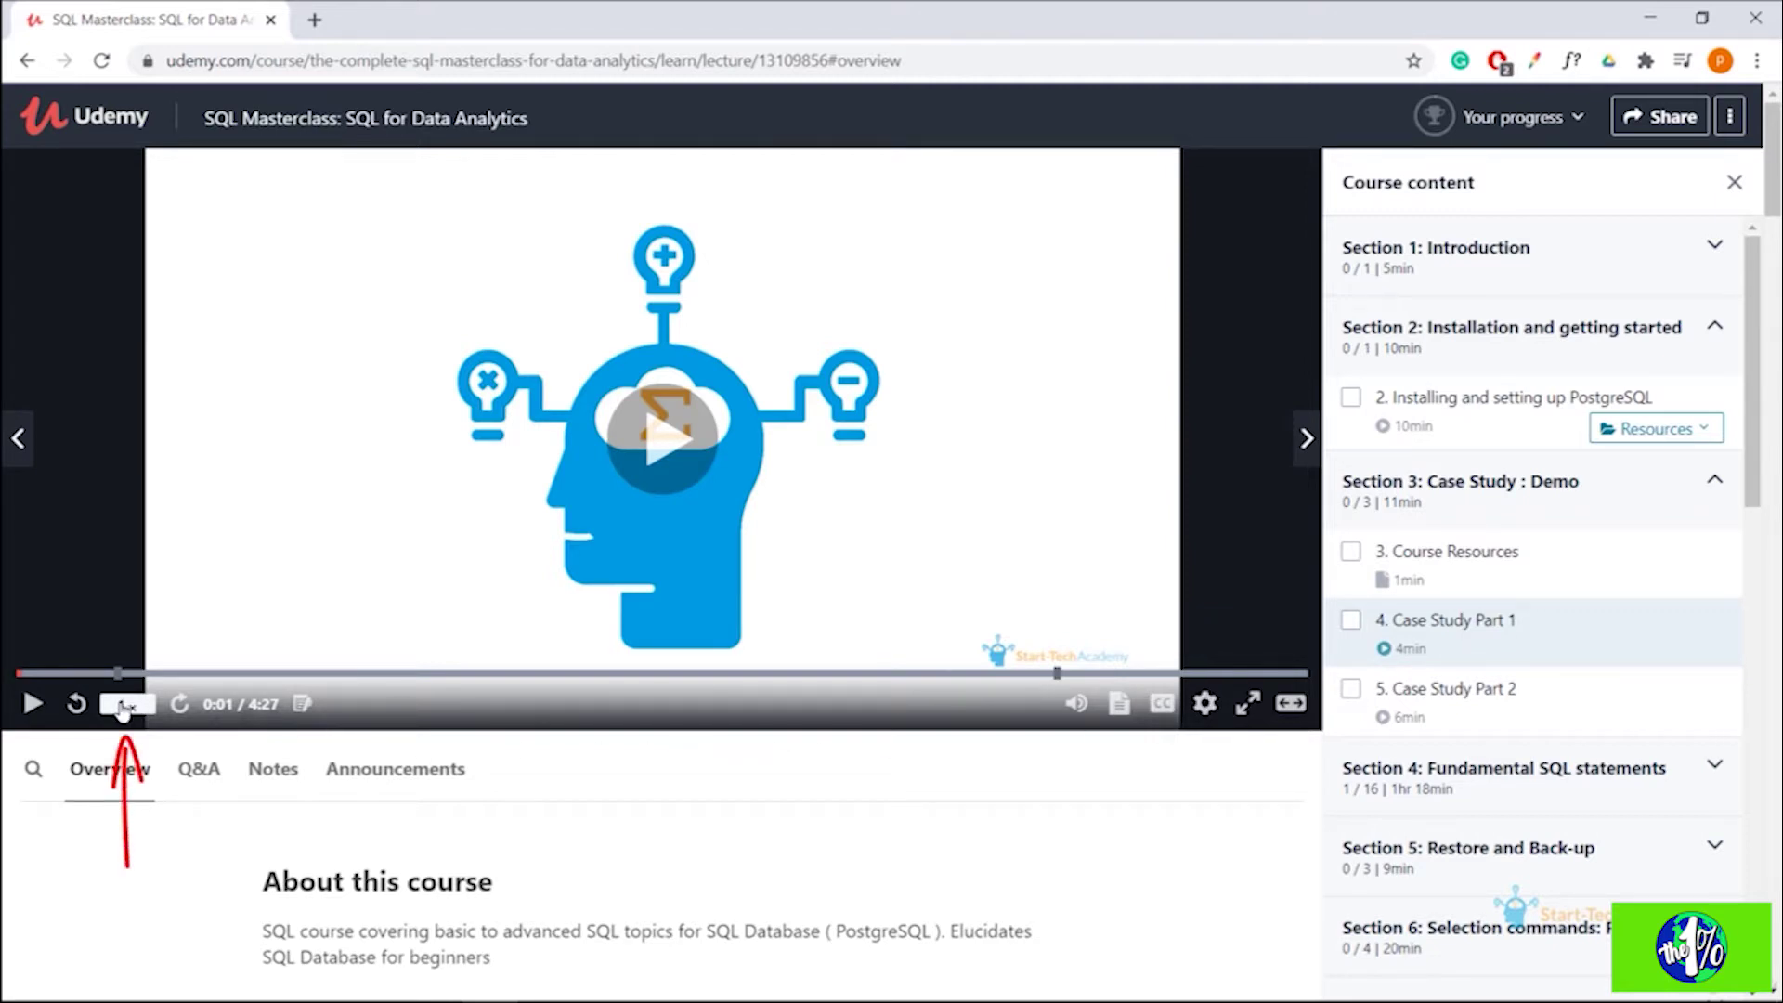
pyautogui.click(123, 708)
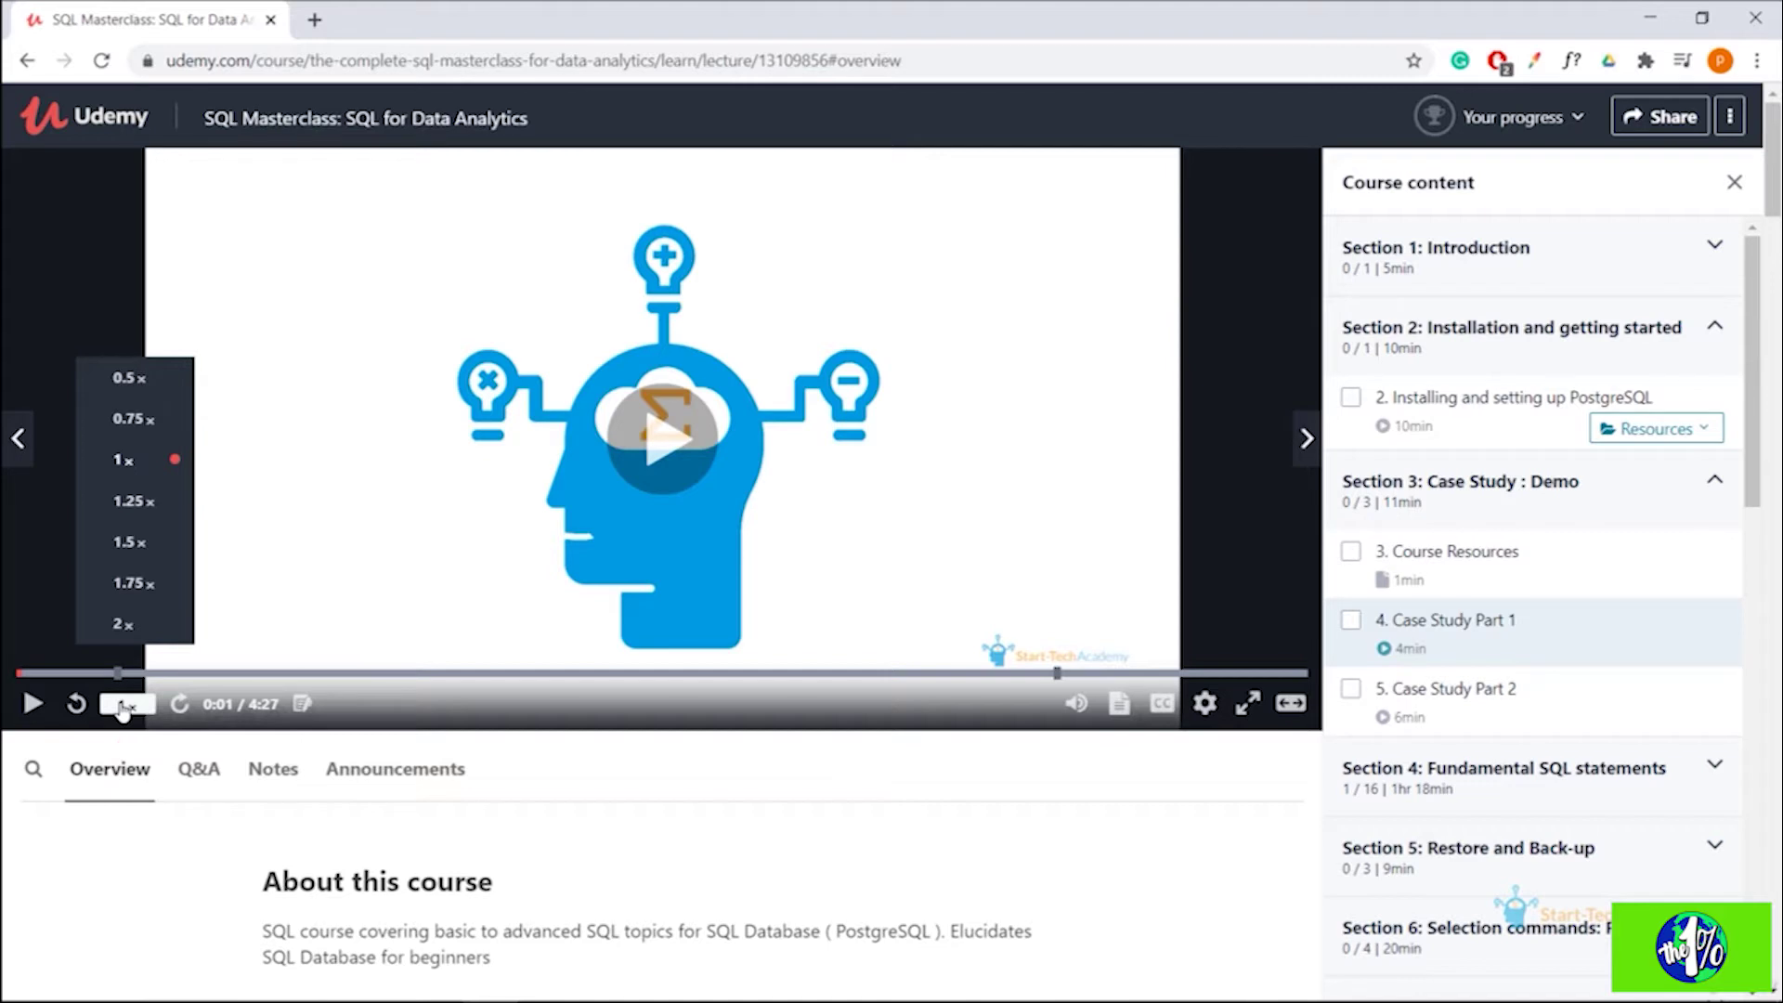
pyautogui.click(123, 707)
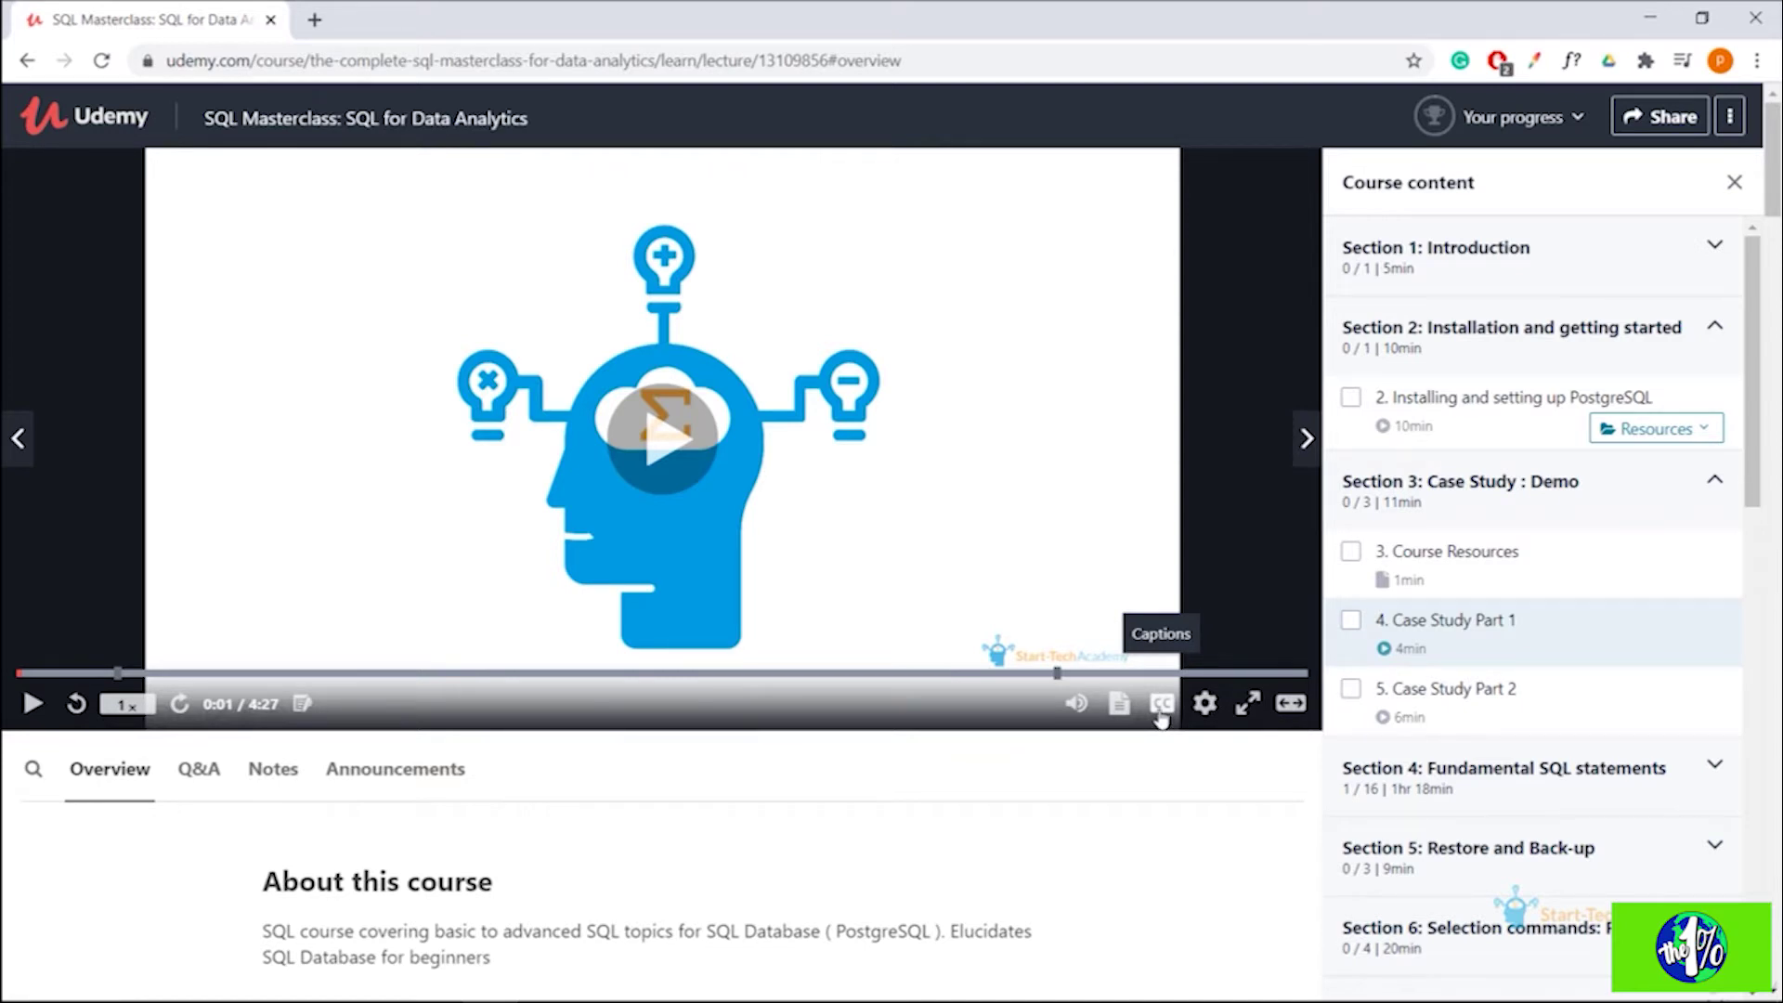
pyautogui.click(1161, 718)
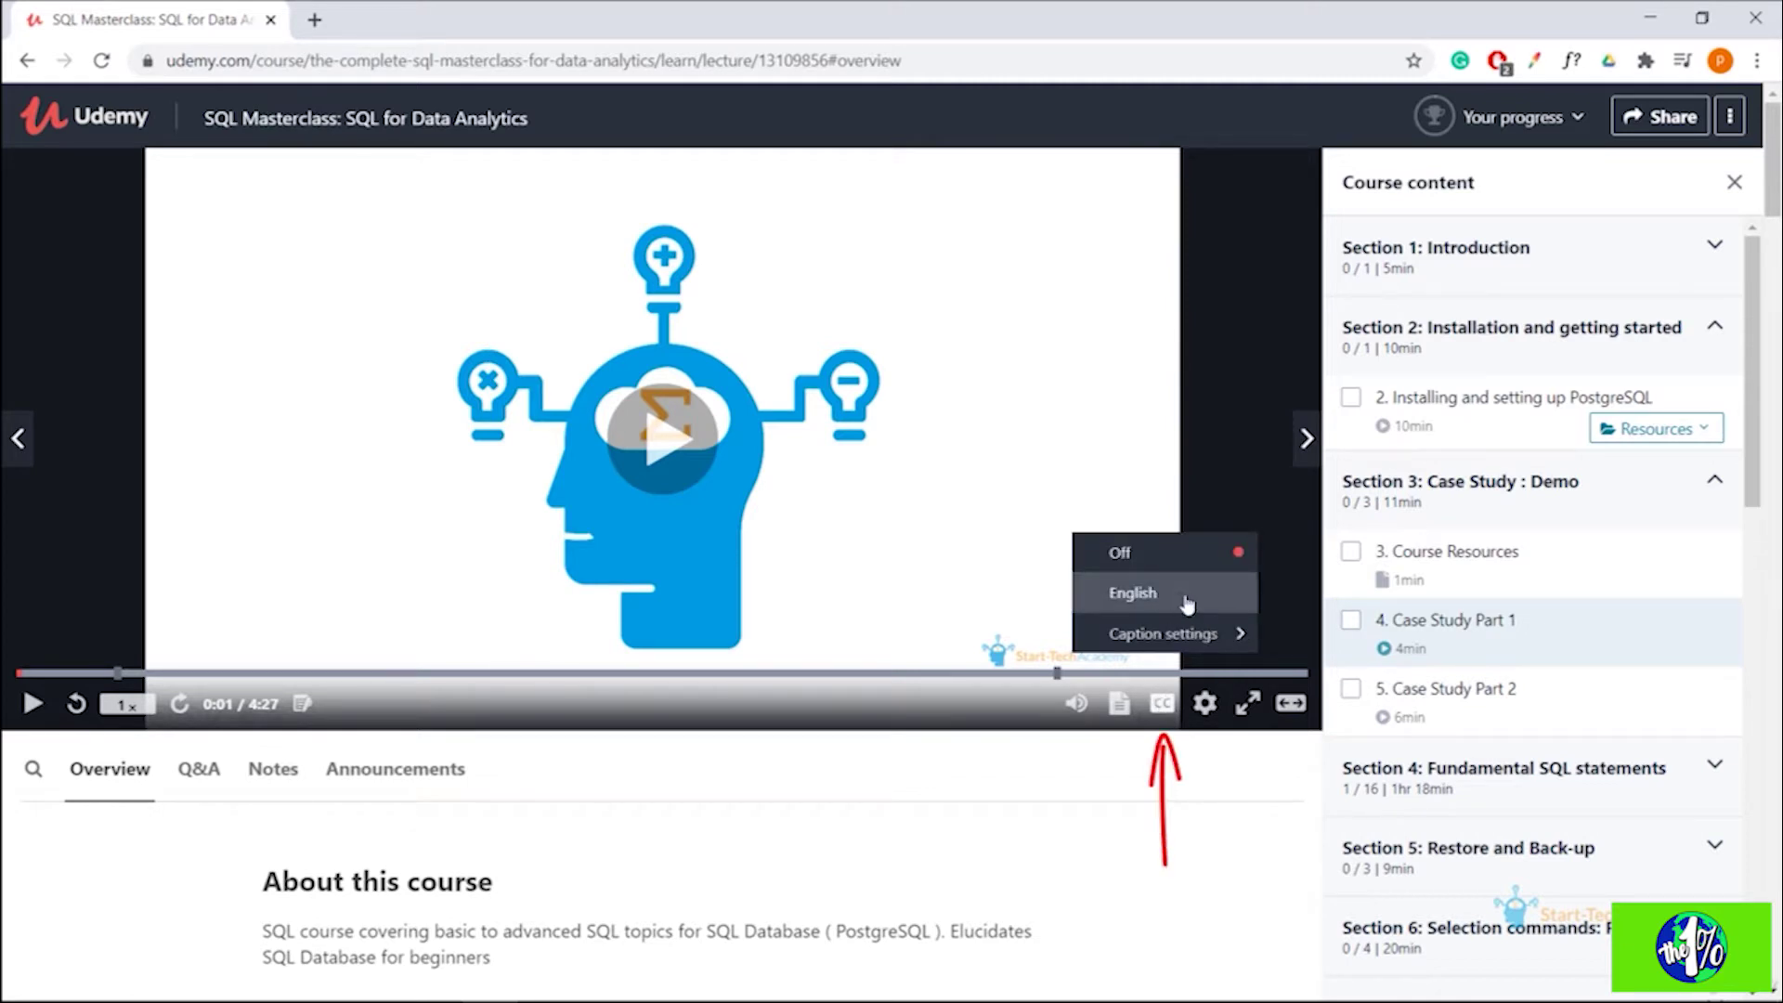
pyautogui.click(1166, 711)
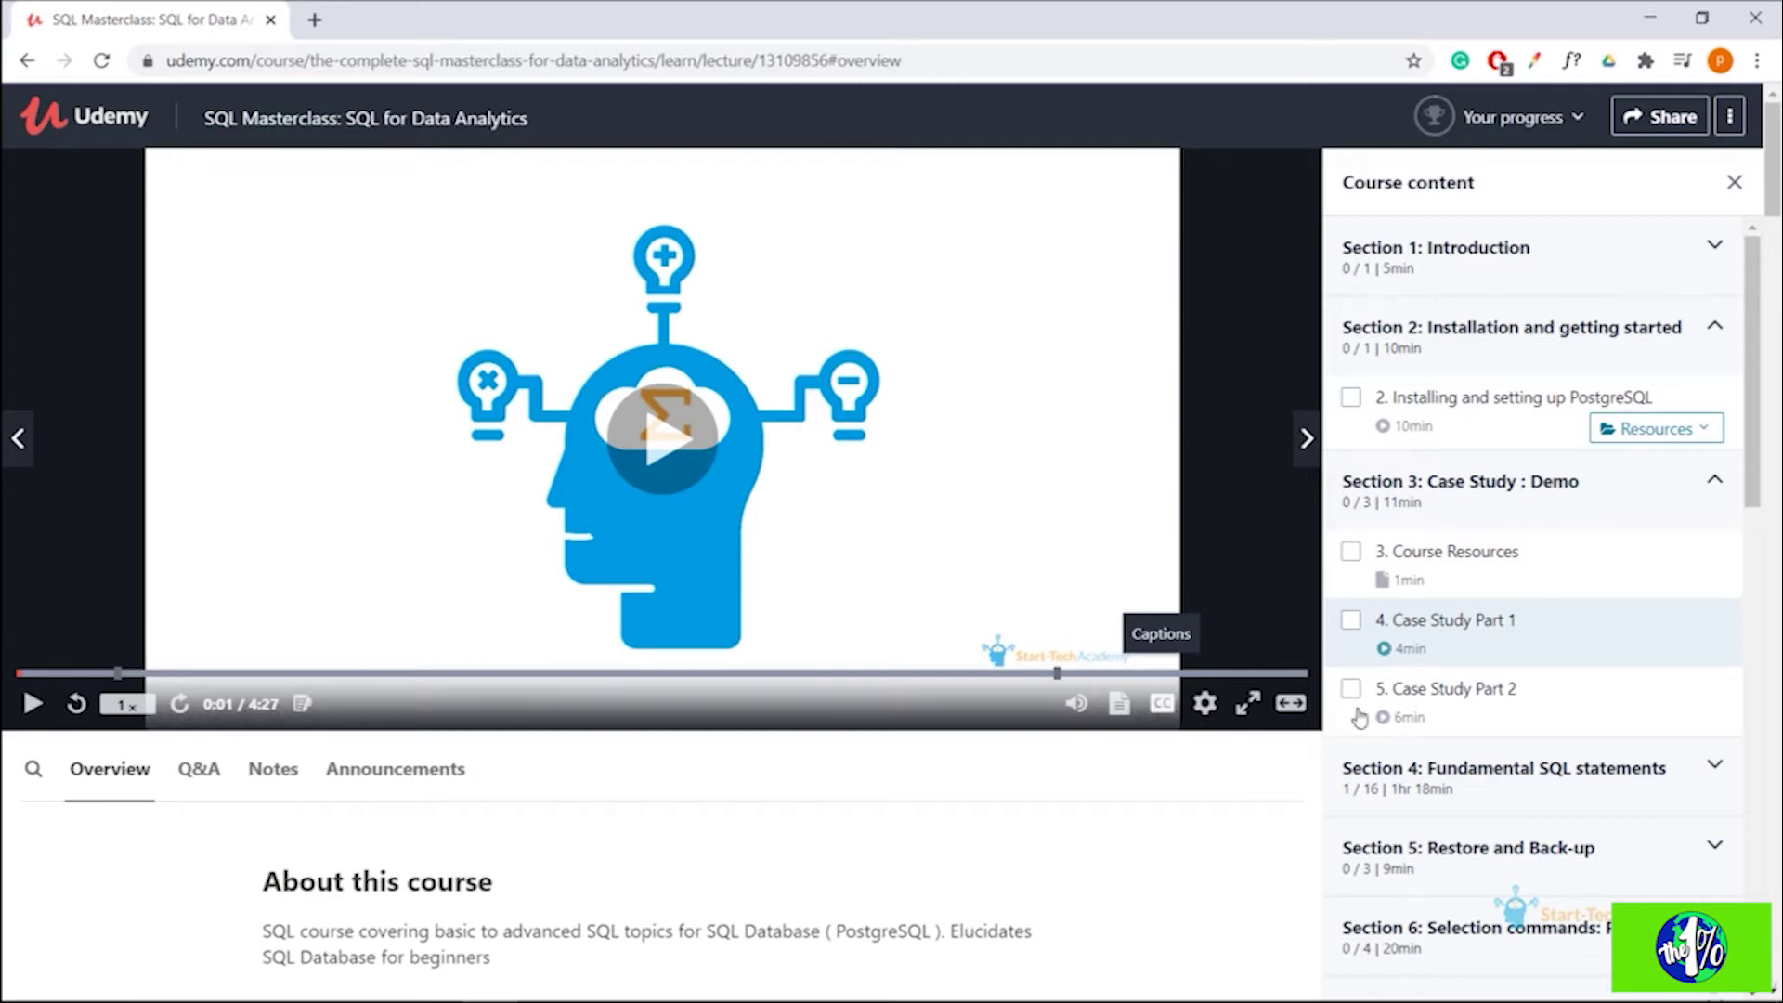
# Step: View the Start-Tech Academy instructor profile in a new tab, and return to the course options on the lecture page
pyautogui.moveTo(1776, 176); pyautogui.dragTo(1774, 880)
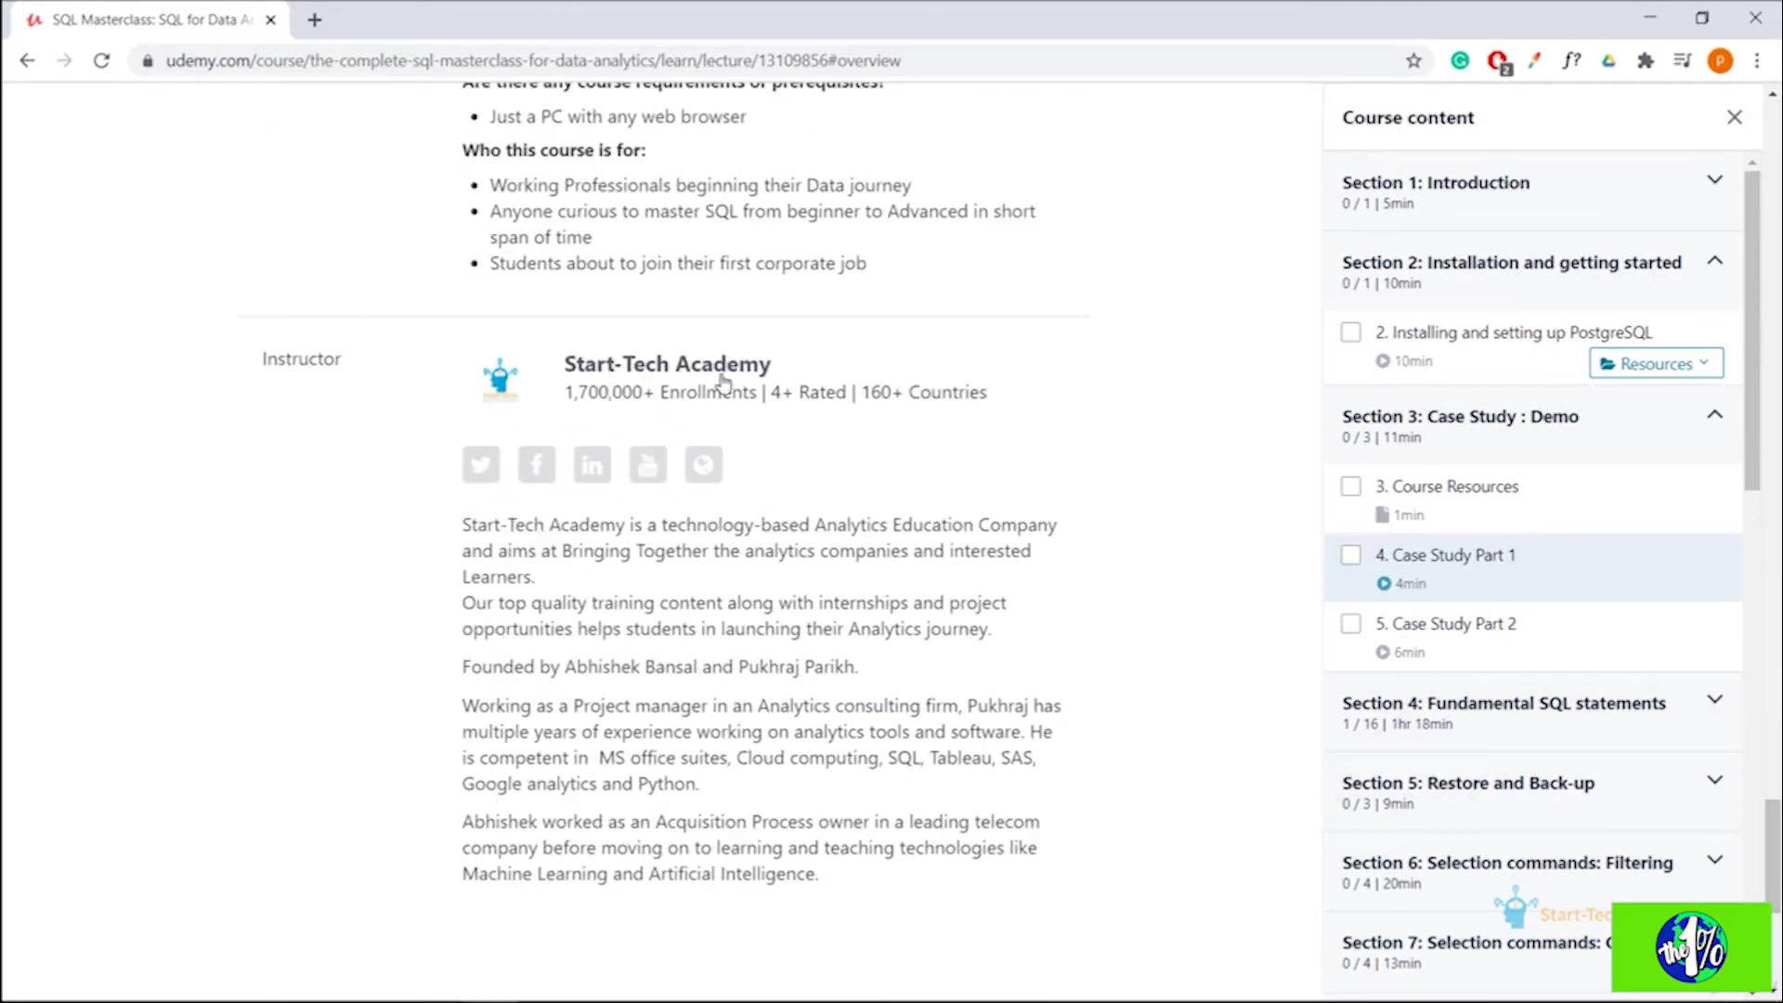
pyautogui.middleClick(631, 376)
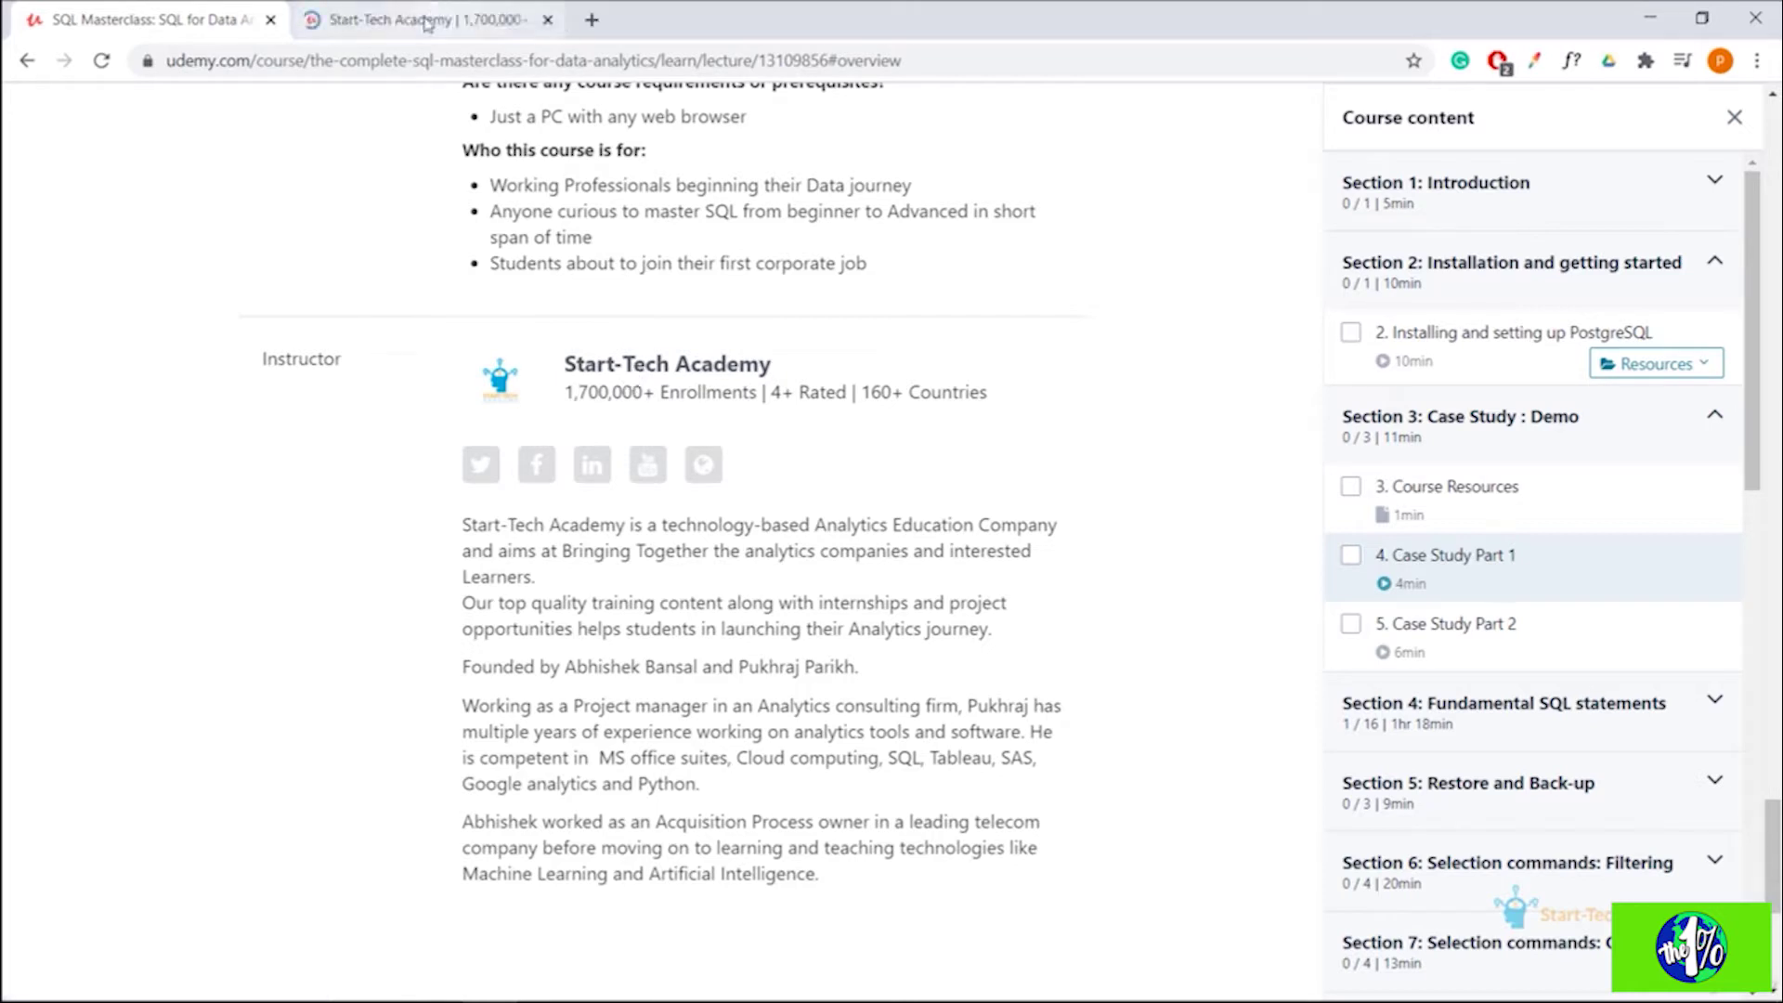
pyautogui.click(428, 21)
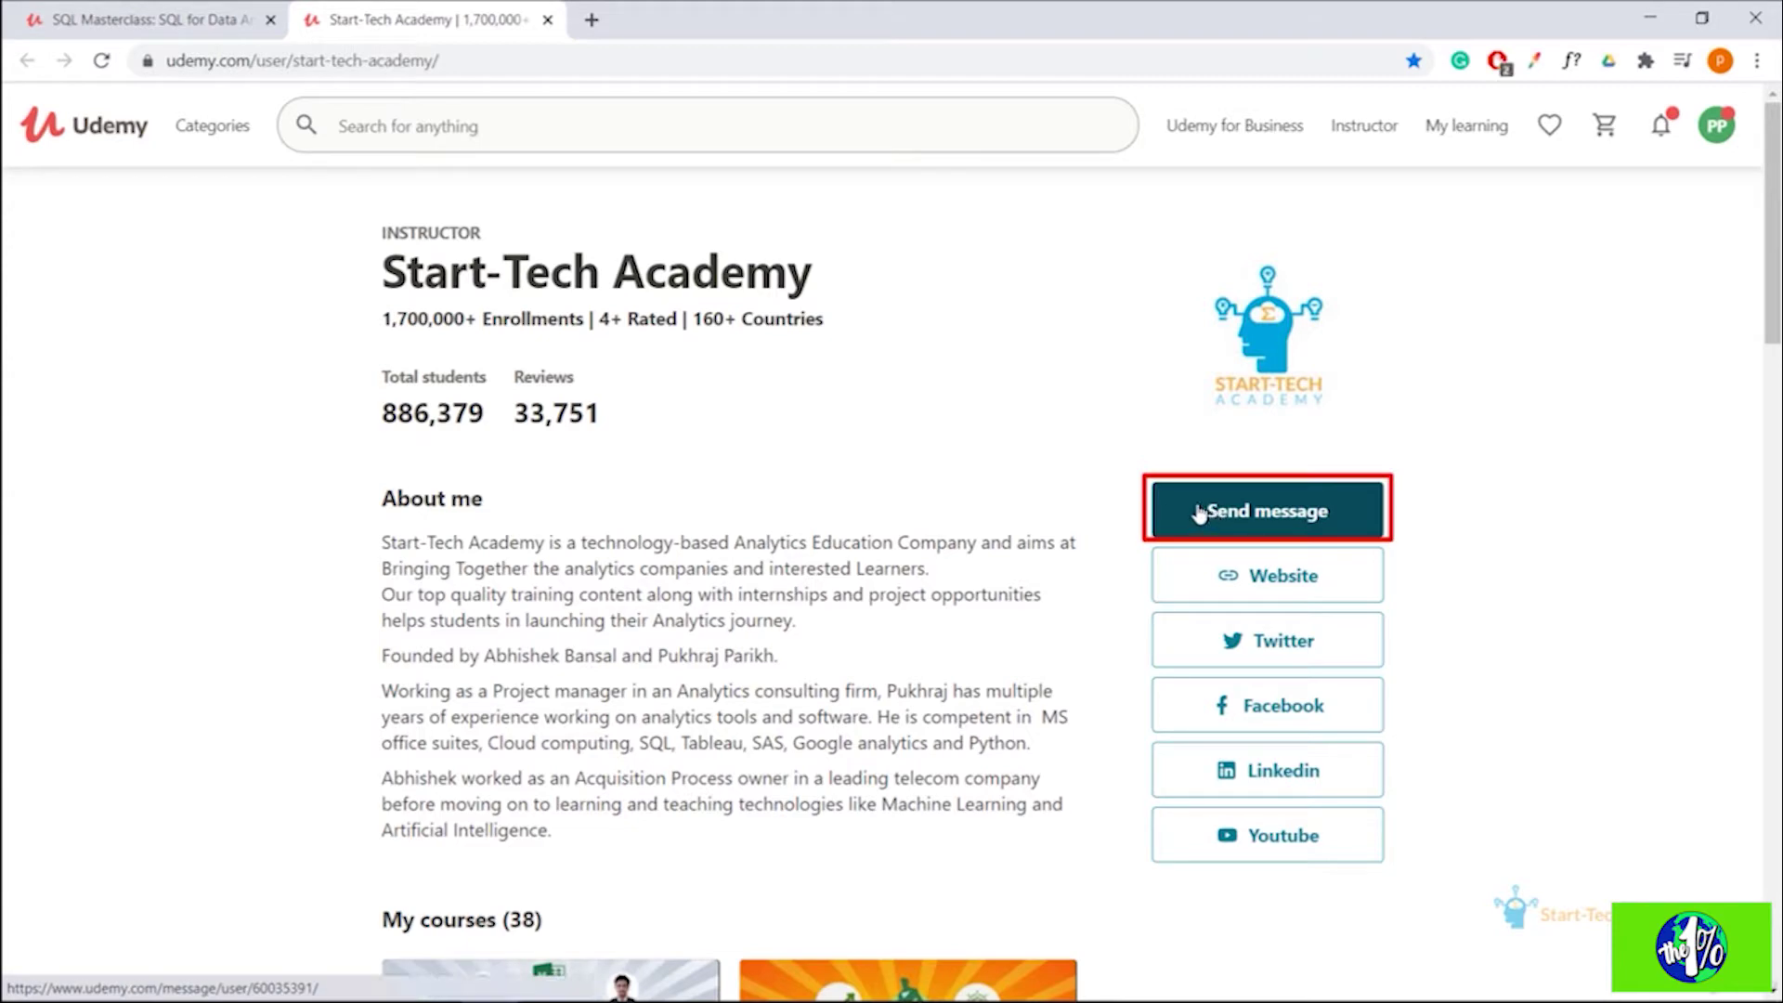
pyautogui.click(160, 13)
pyautogui.moveTo(1773, 836); pyautogui.dragTo(1705, 99)
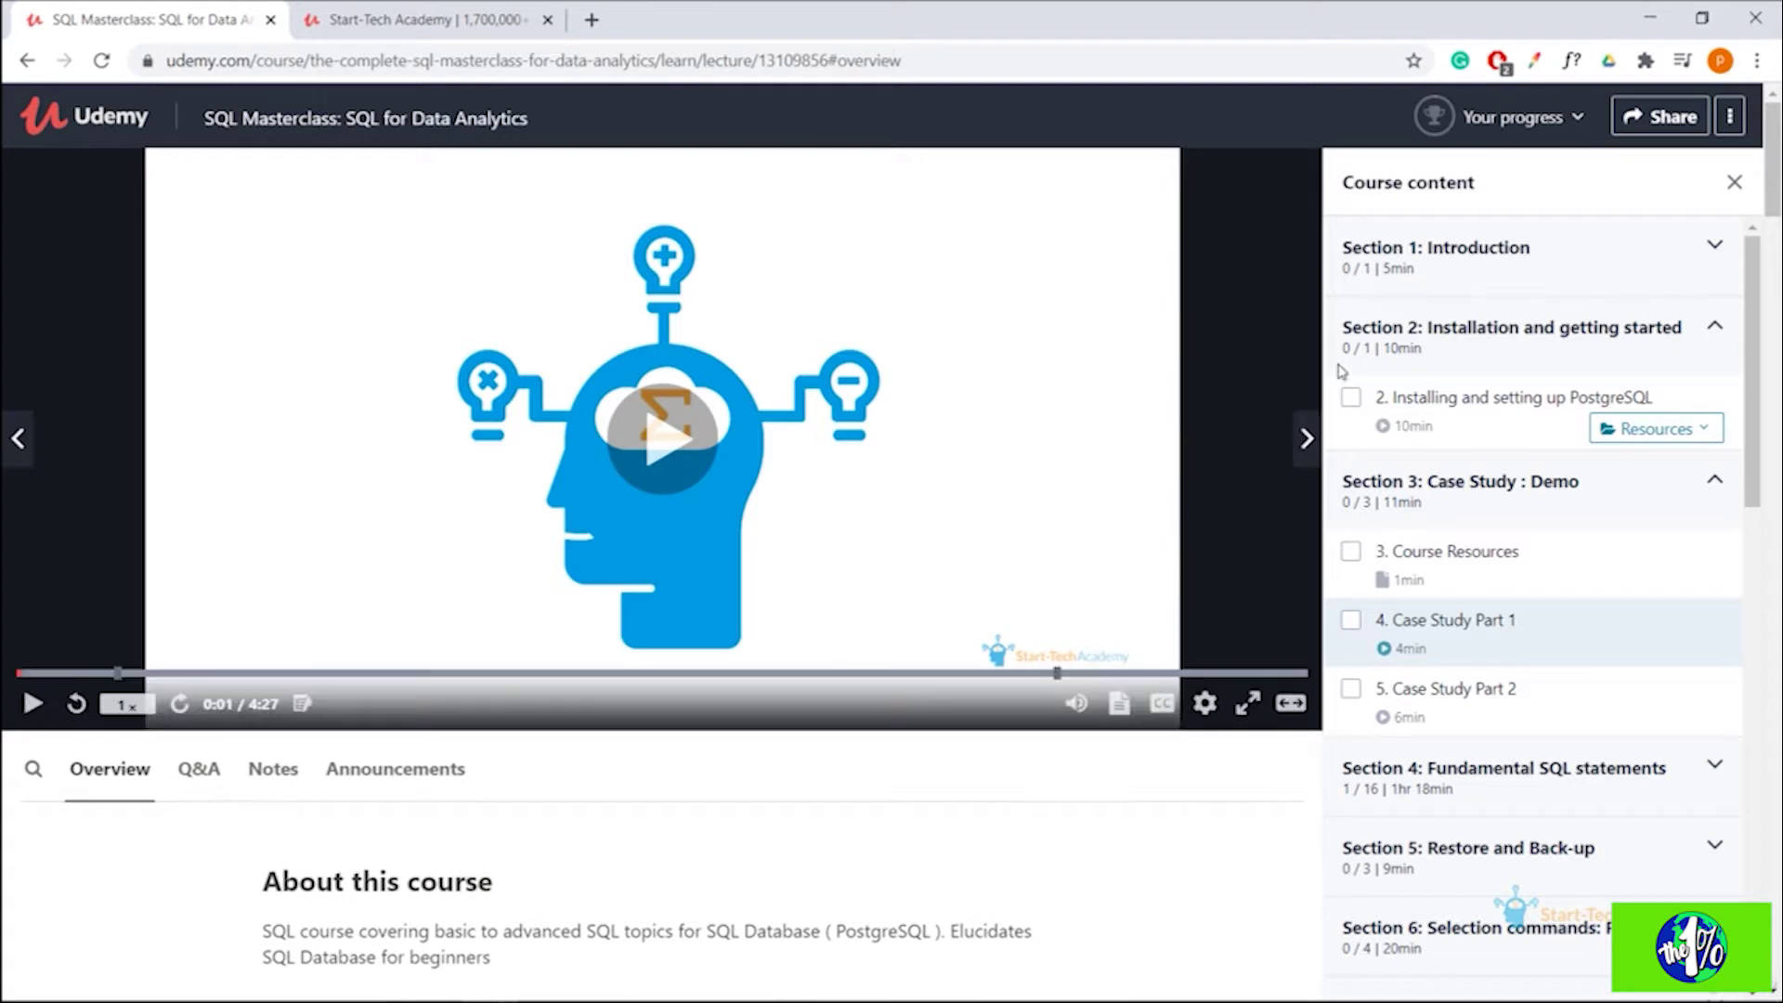
pyautogui.click(1729, 116)
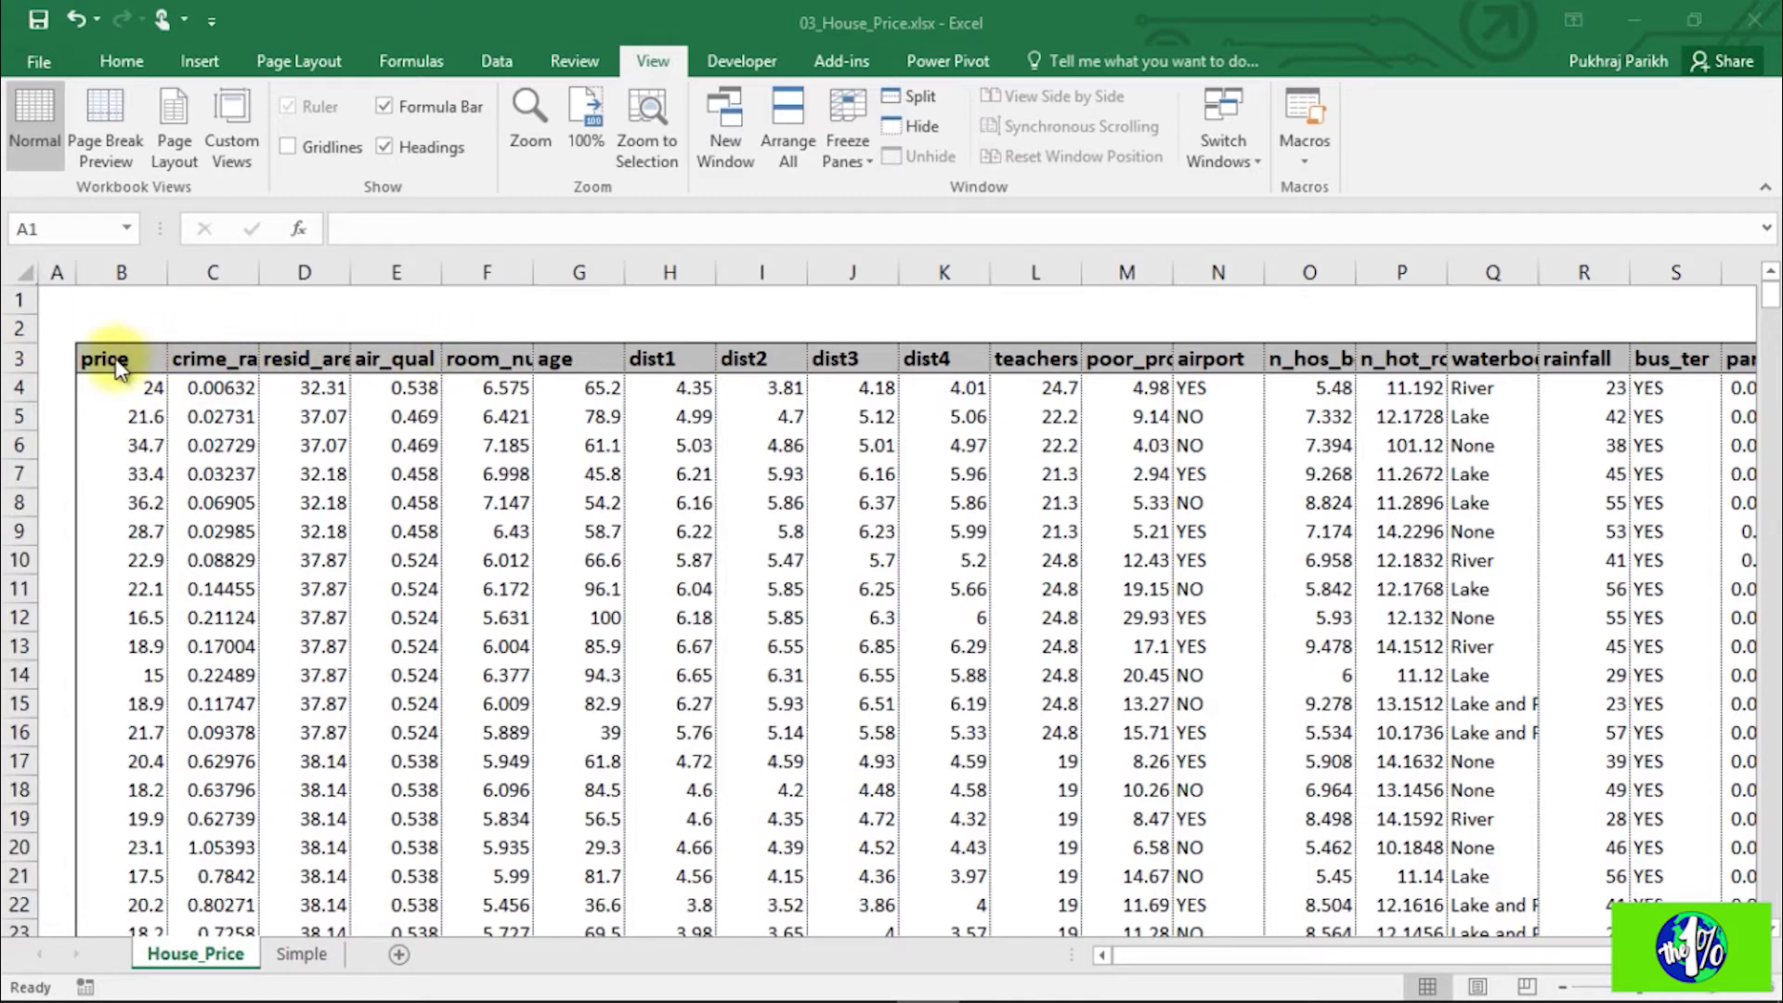
# Step: In the Excel workbook 03_House_Price.xlsx, copy the whole price column with its header from House_Price to cell C3 of the Simple sheet
pyautogui.click(118, 363)
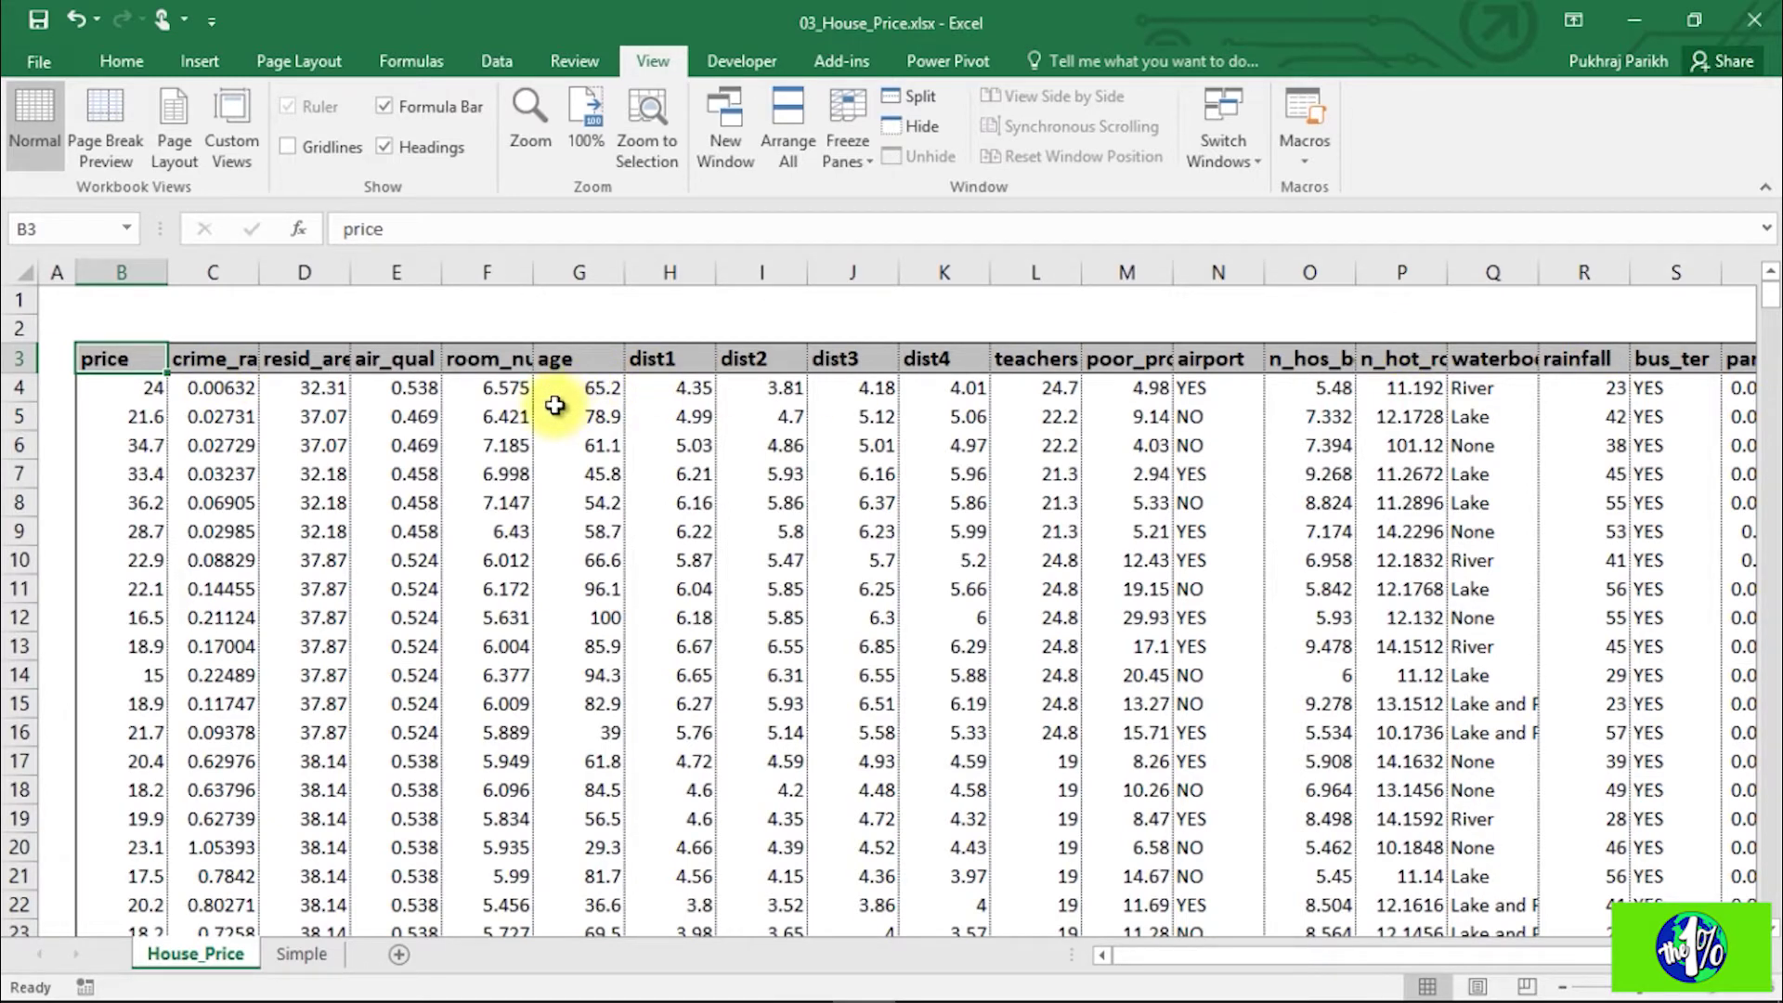
pyautogui.click(474, 360)
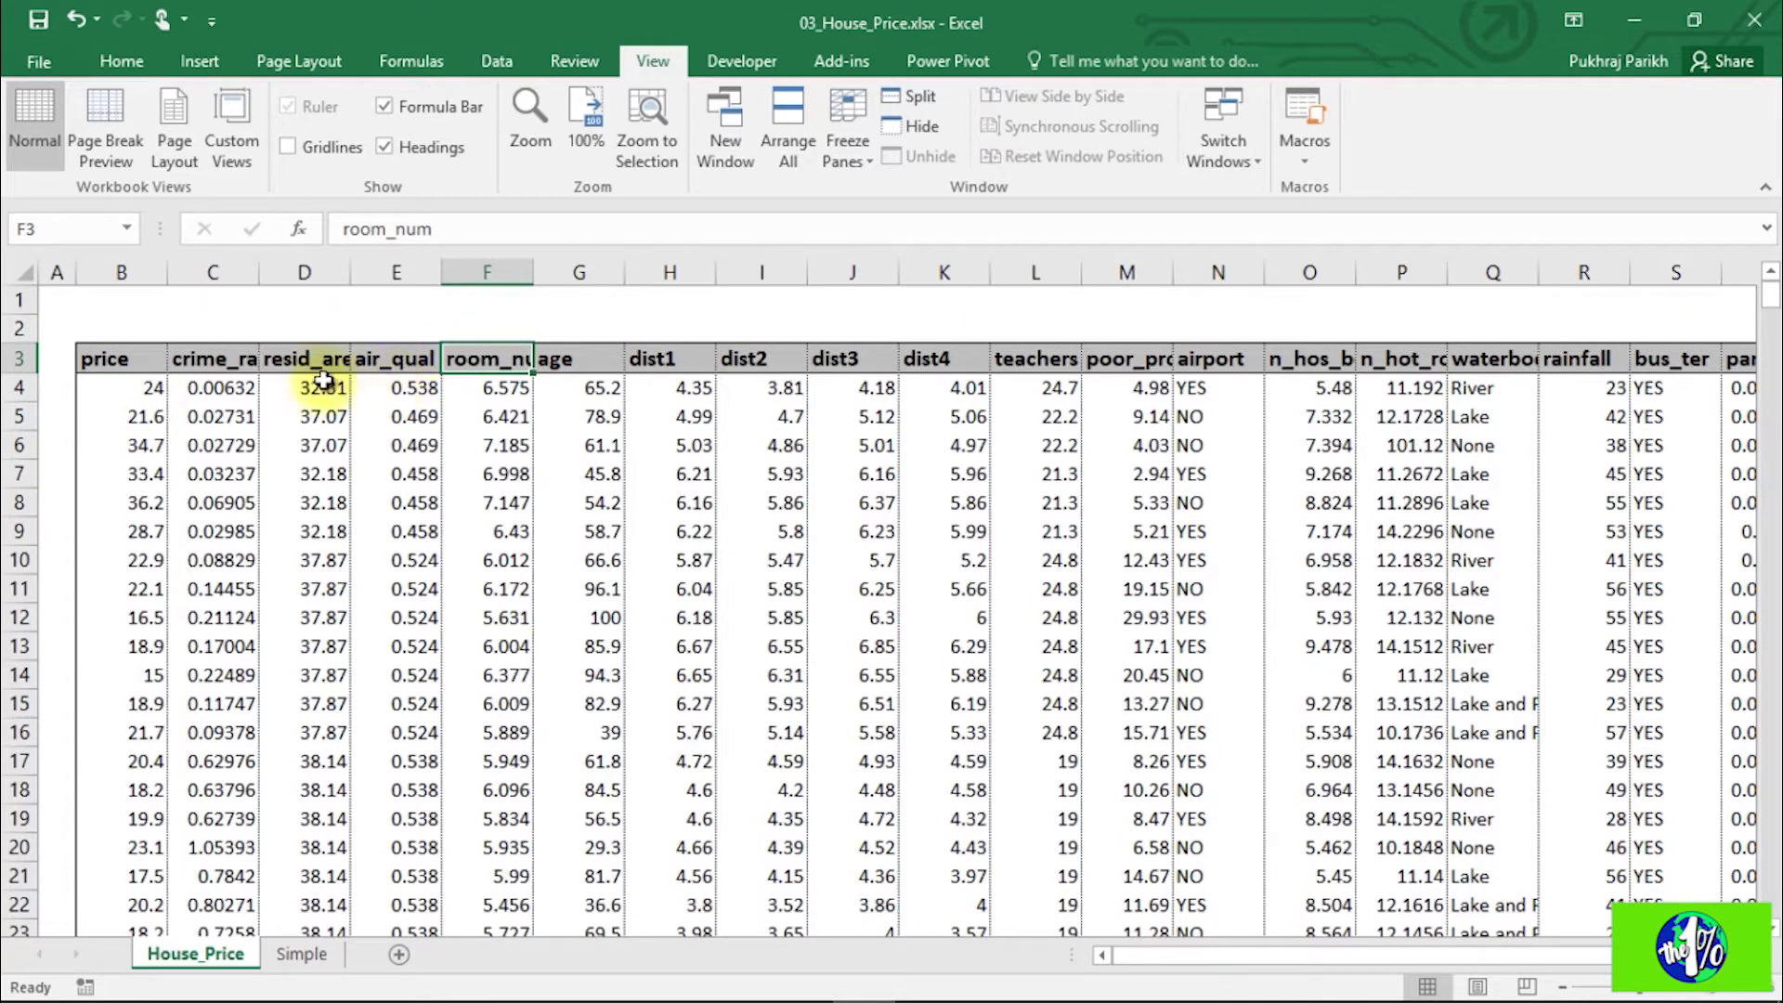
pyautogui.click(118, 364)
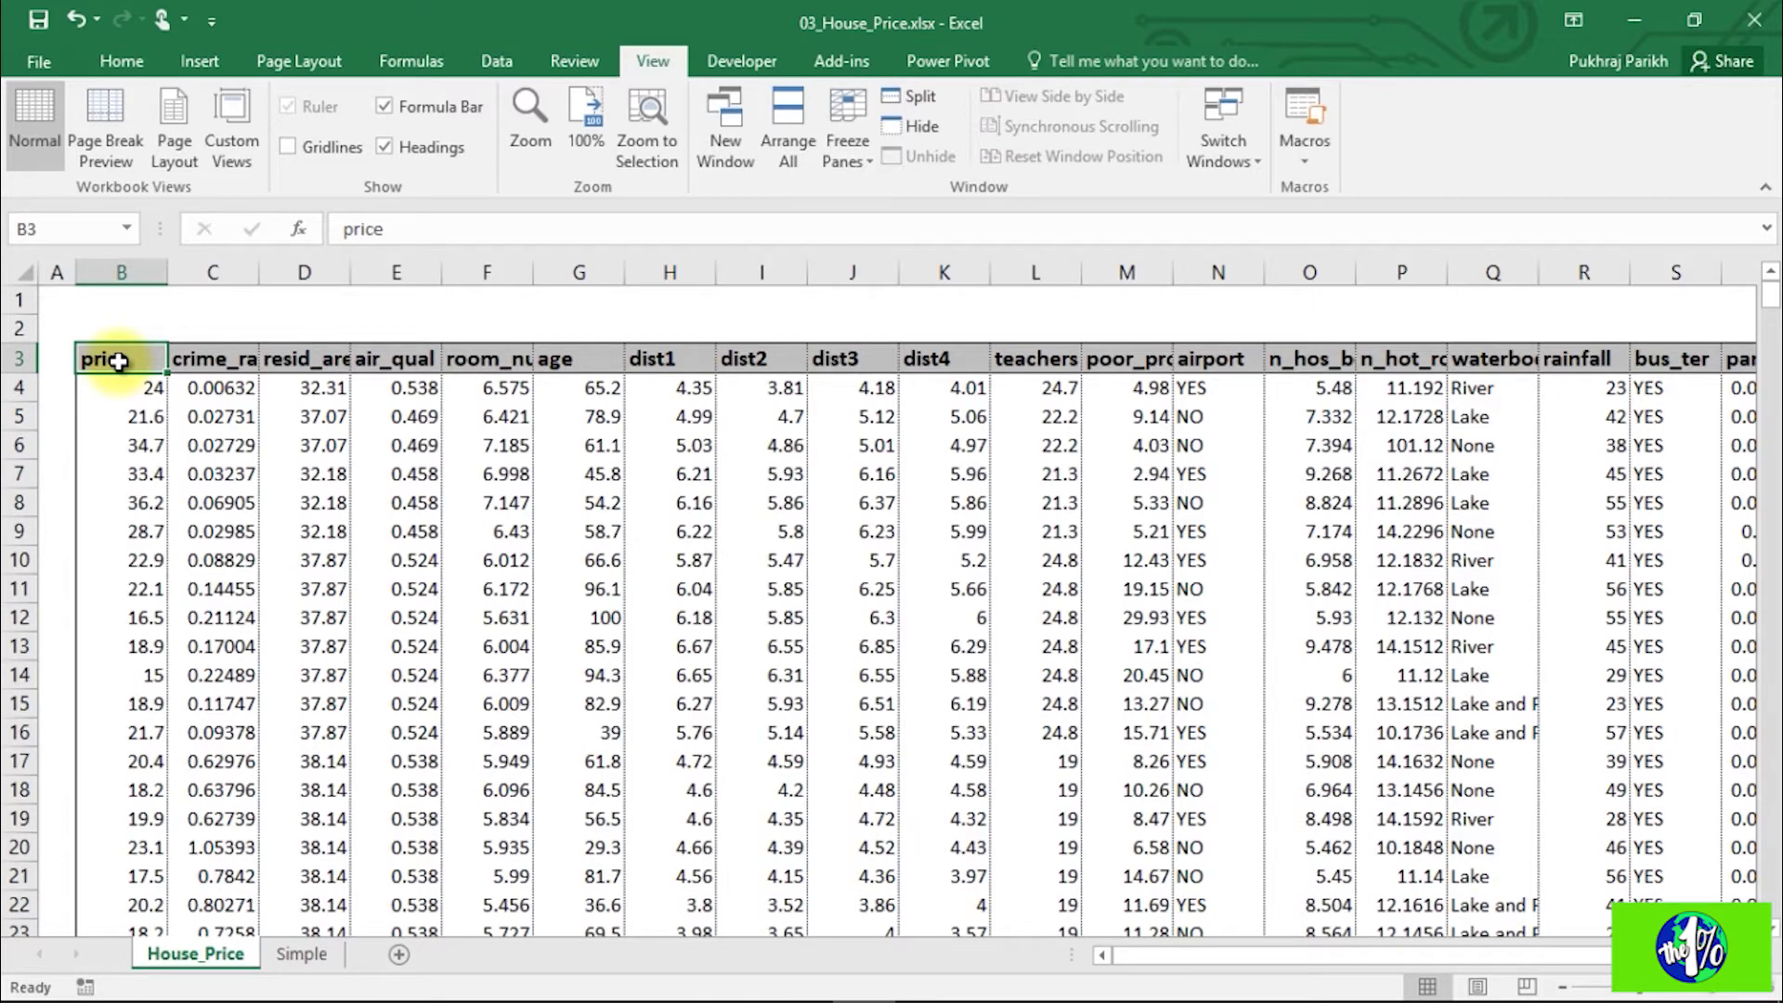
pyautogui.hotkey('ctrl', 'shift', 'Down')
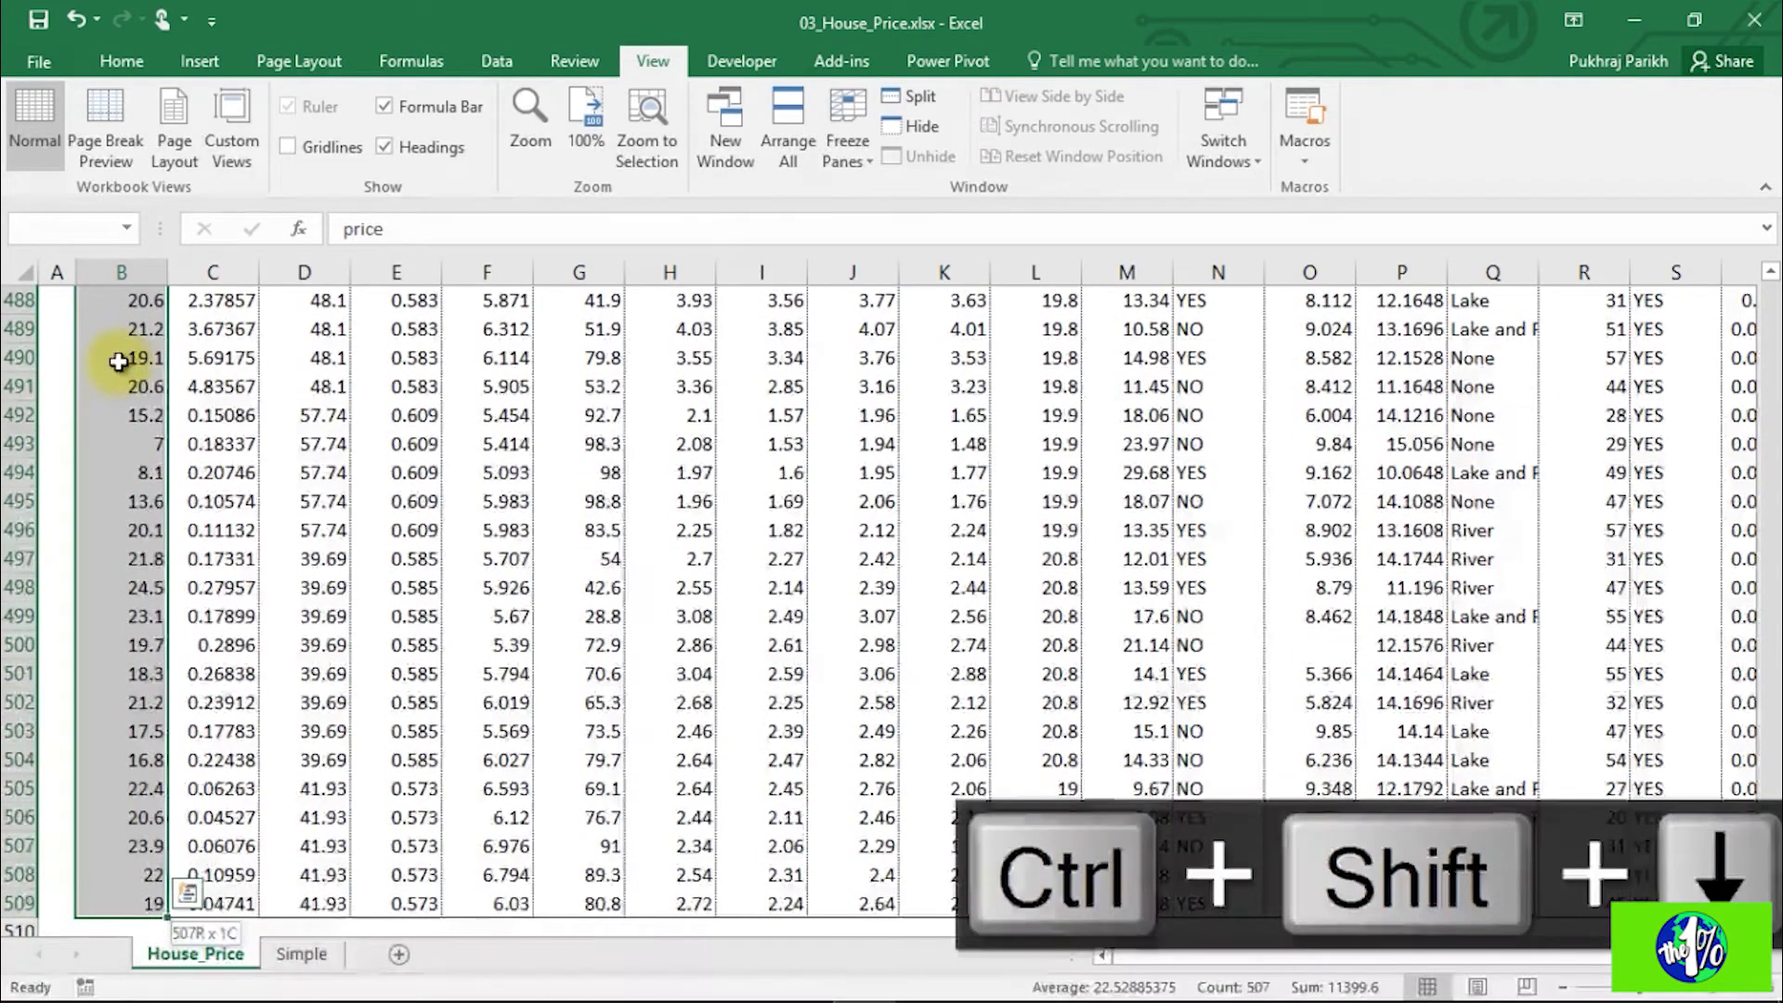
pyautogui.hotkey('ctrl', 'c')
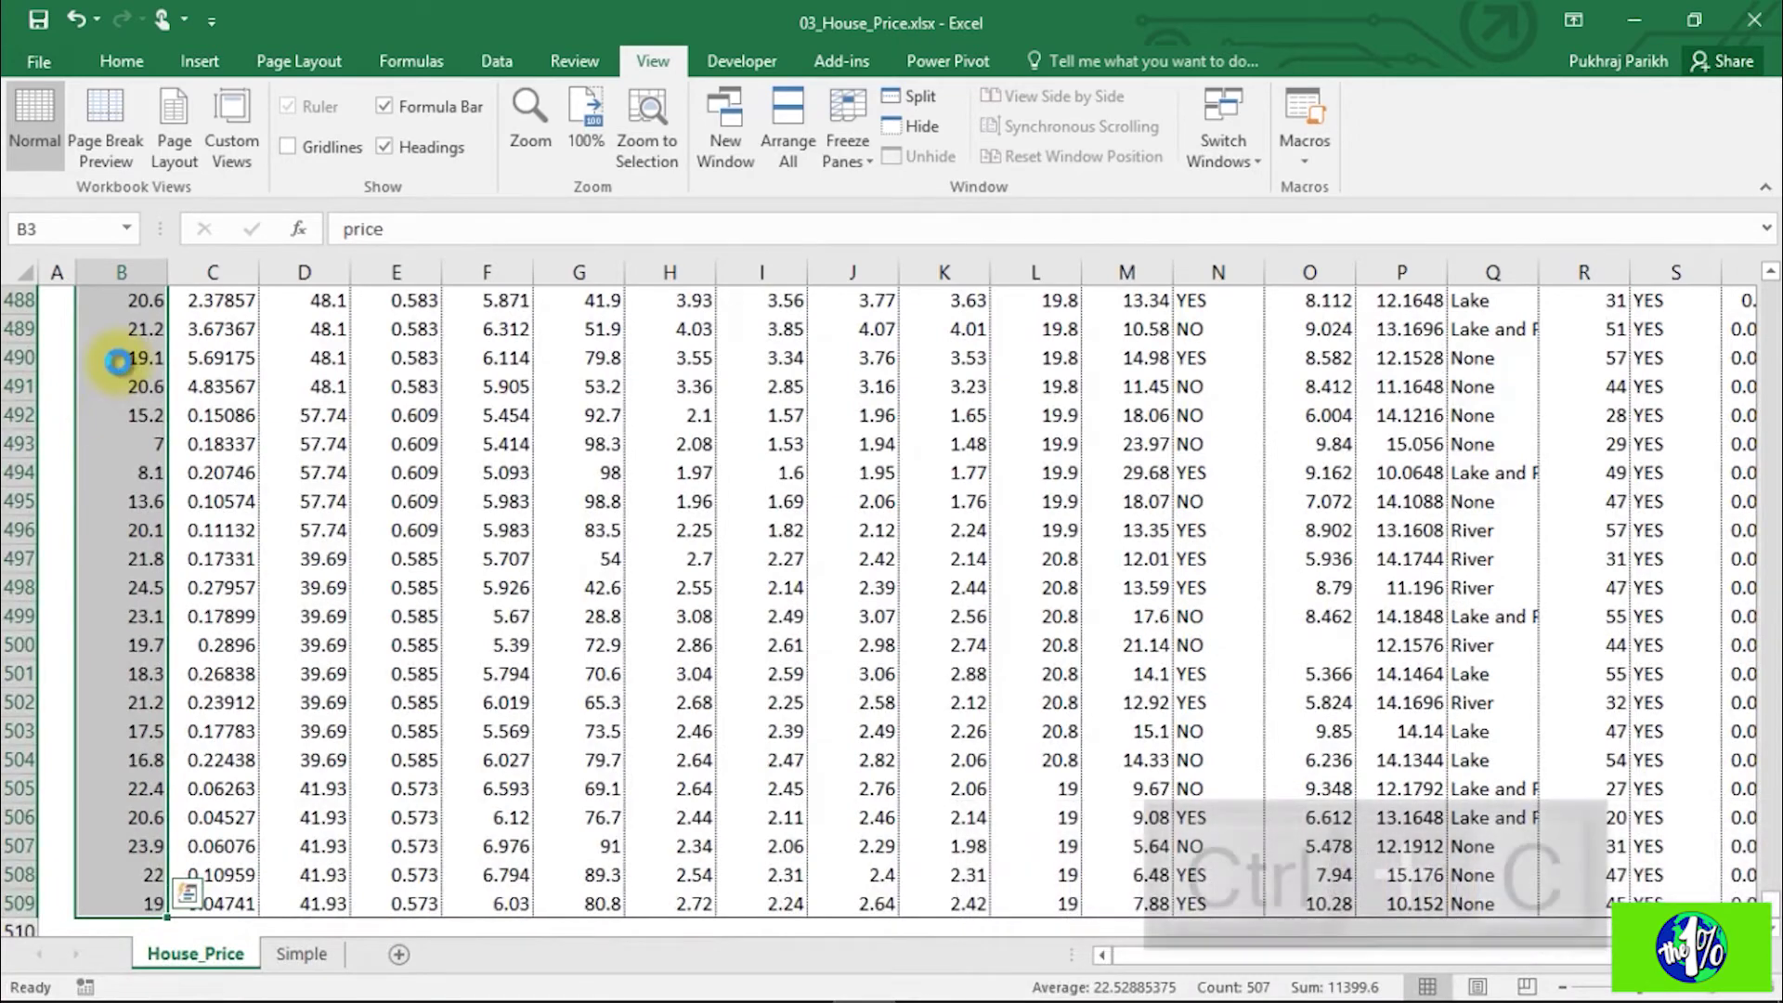
pyautogui.click(302, 954)
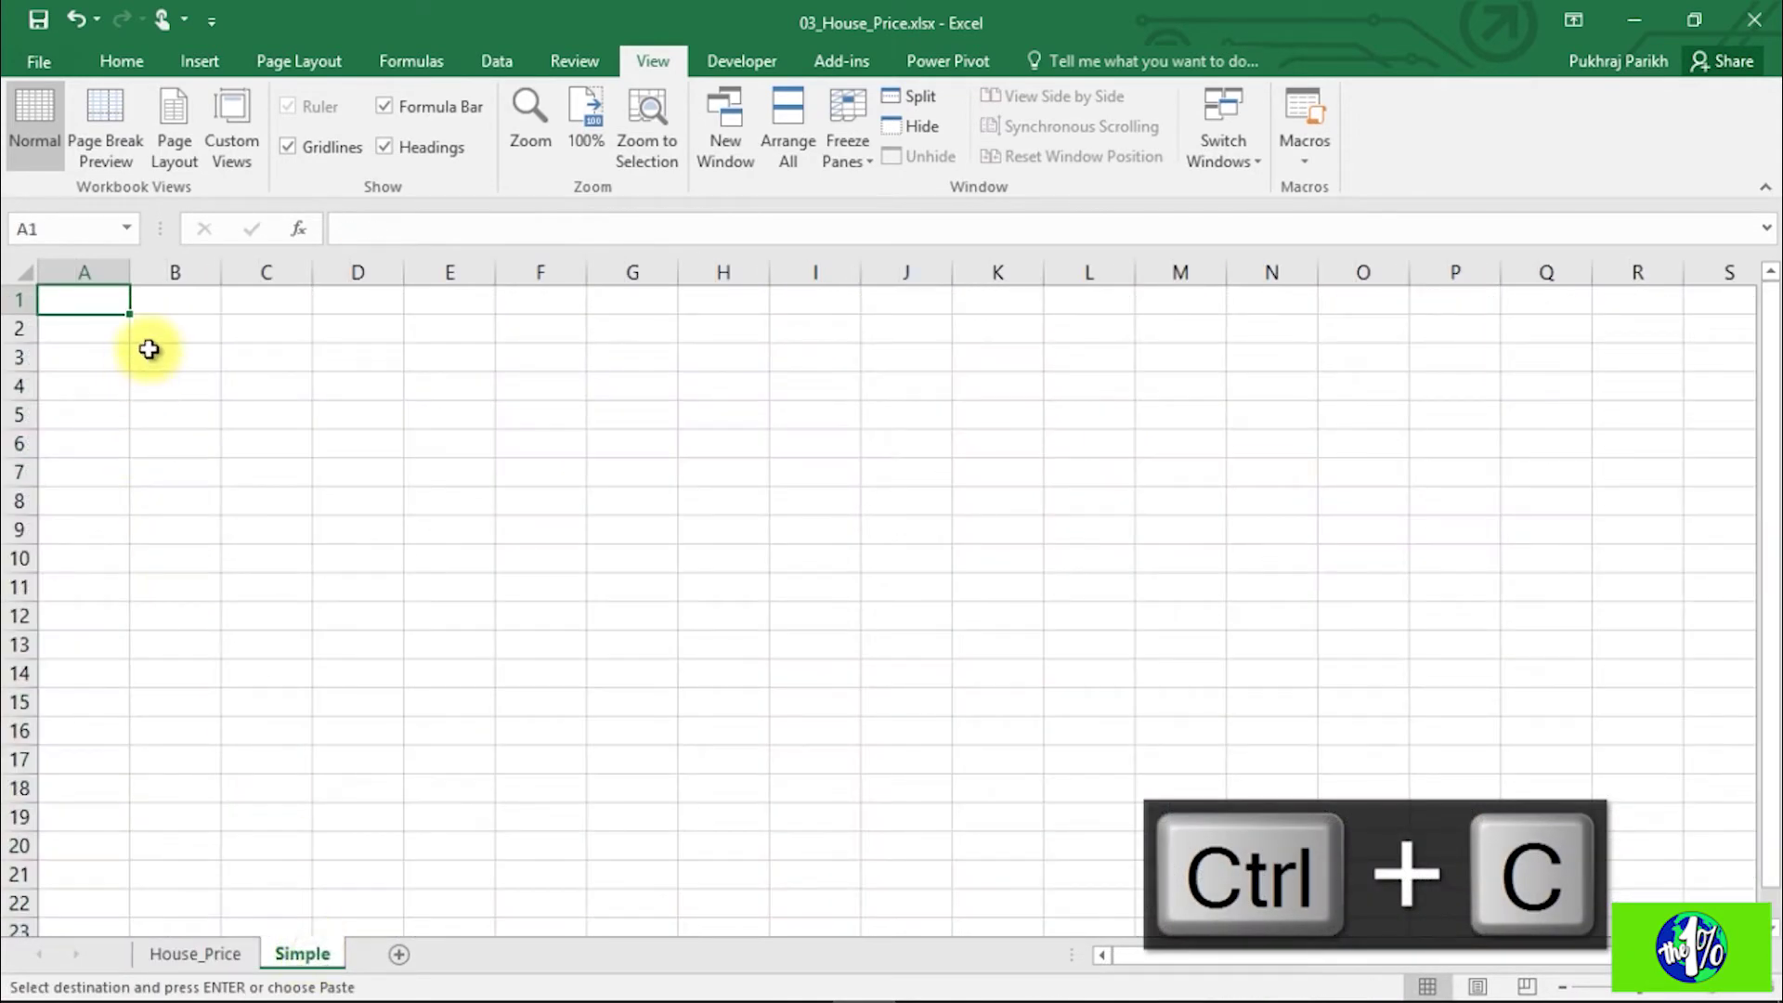
pyautogui.click(160, 349)
pyautogui.click(257, 358)
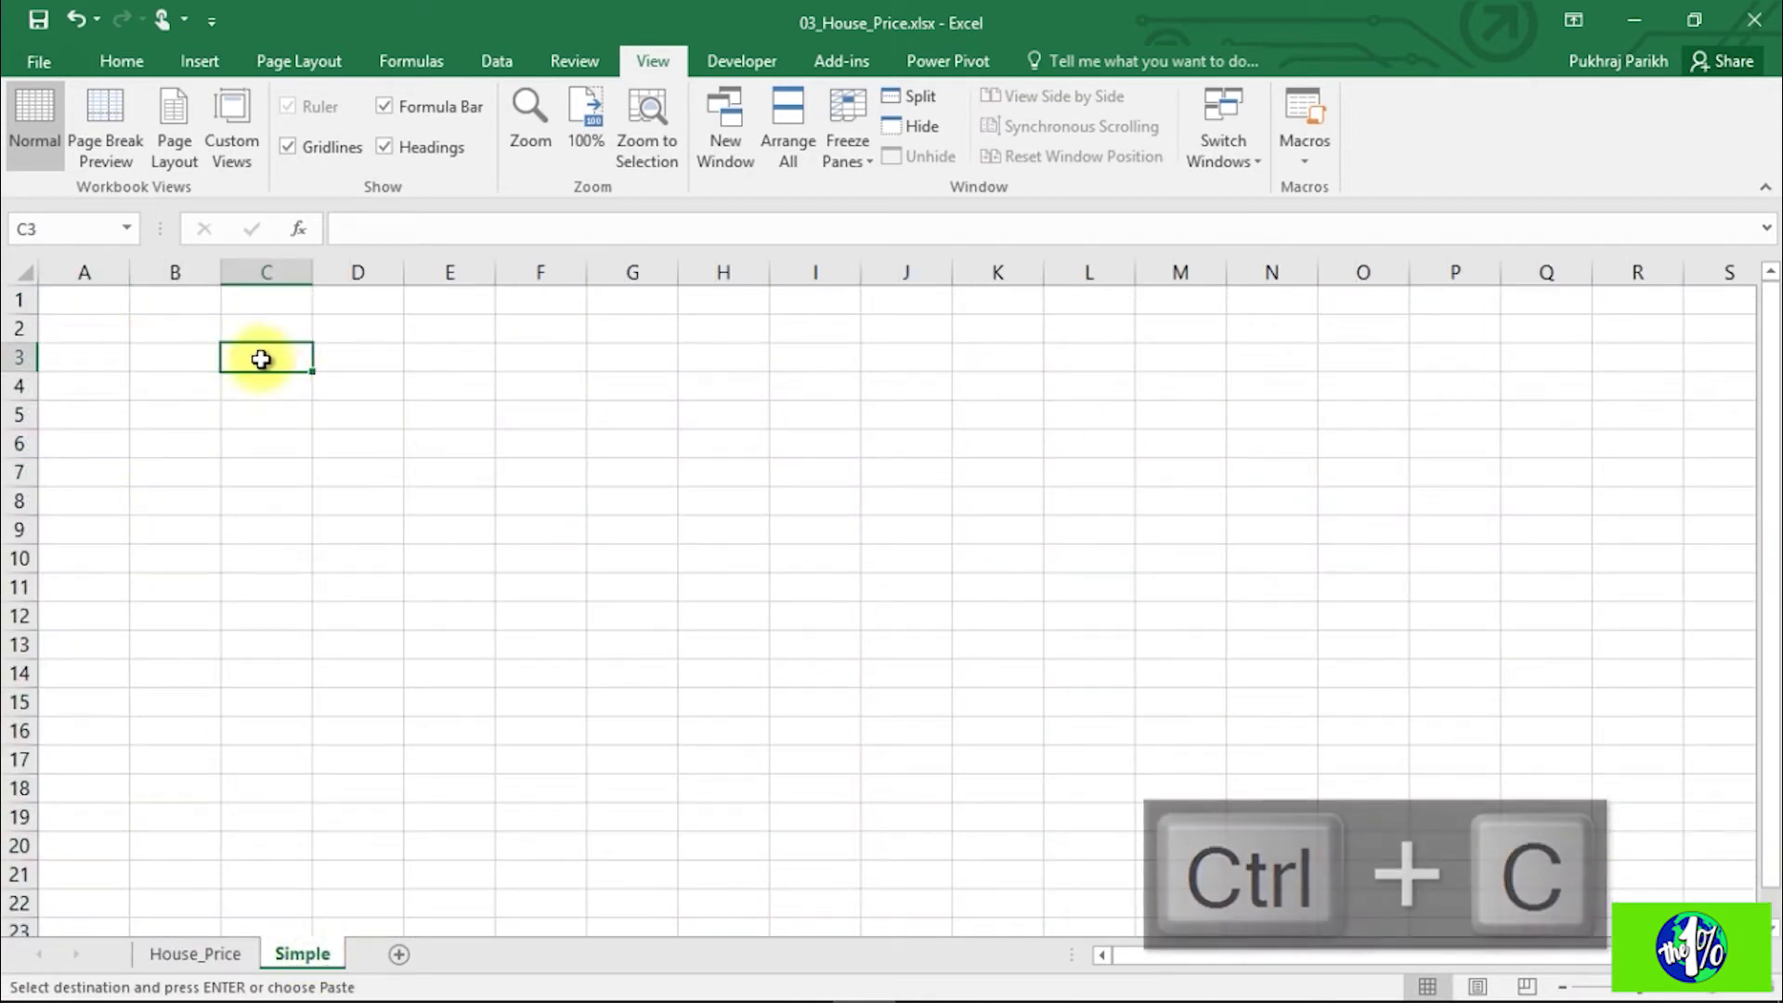
pyautogui.hotkey('ctrl', 'v')
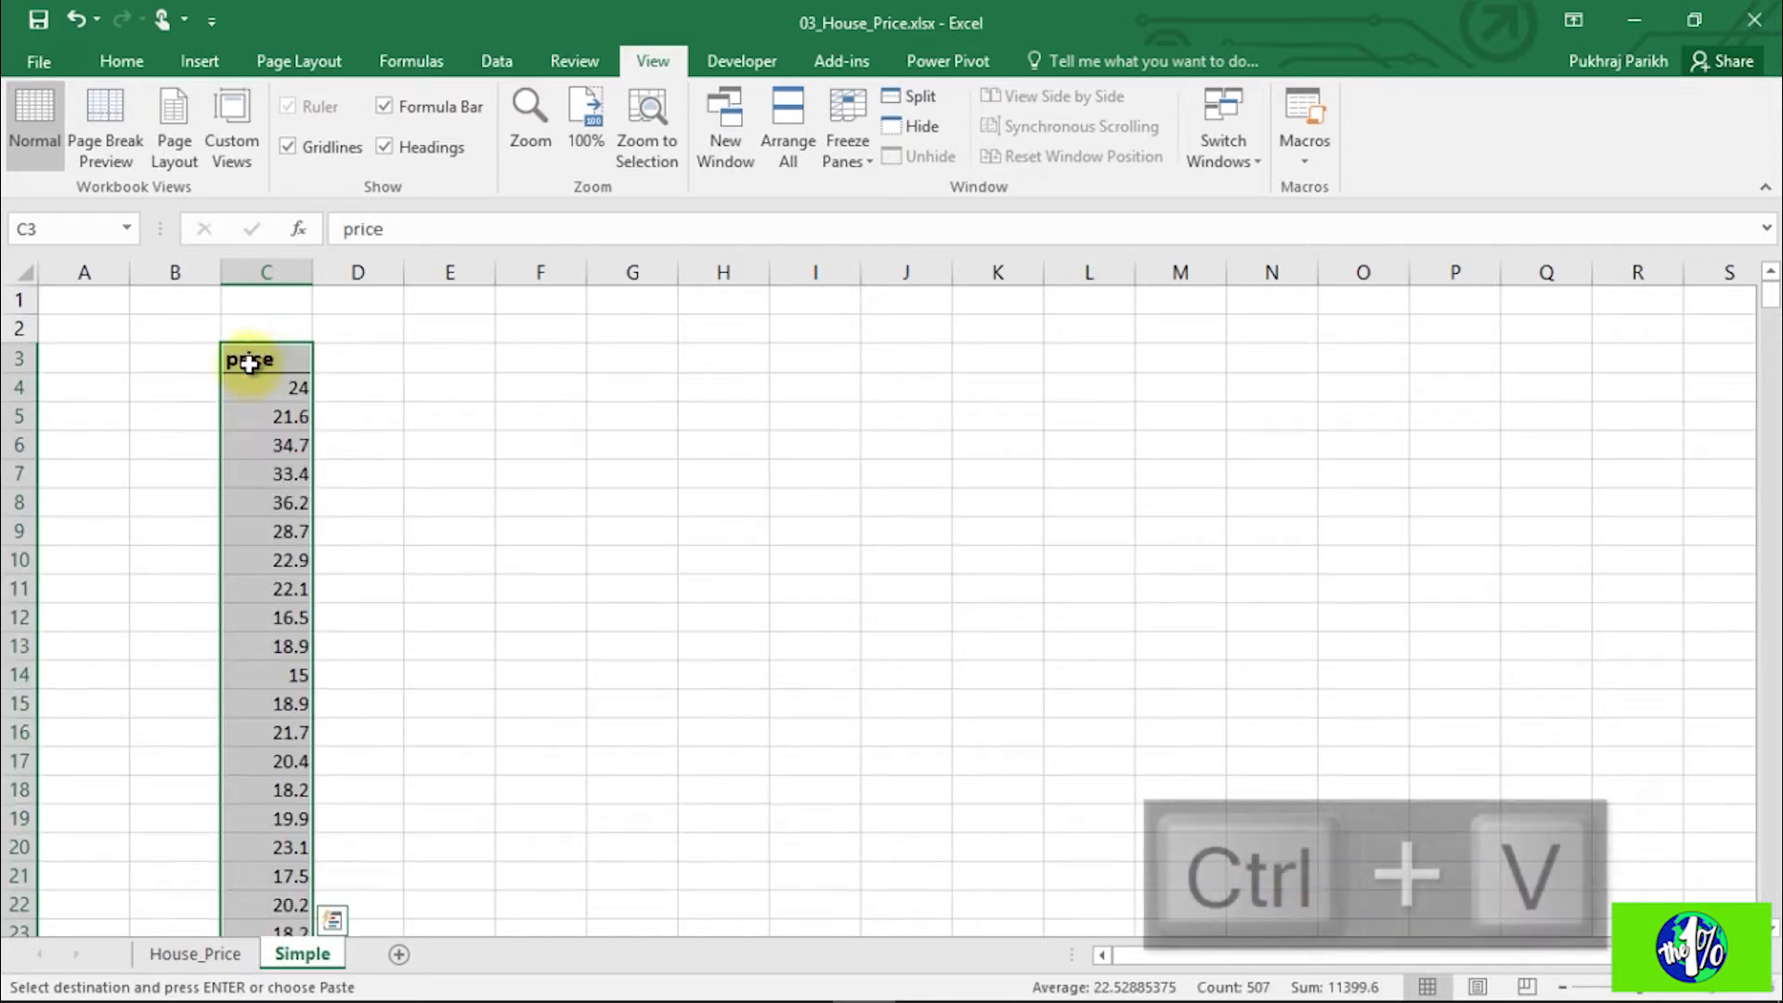
# Step: Copy the whole room_num column with its header from the House_Price sheet to cell B3 of the Simple sheet
pyautogui.click(177, 960)
pyautogui.click(139, 673)
pyautogui.hotkey('ctrl', 'Up')
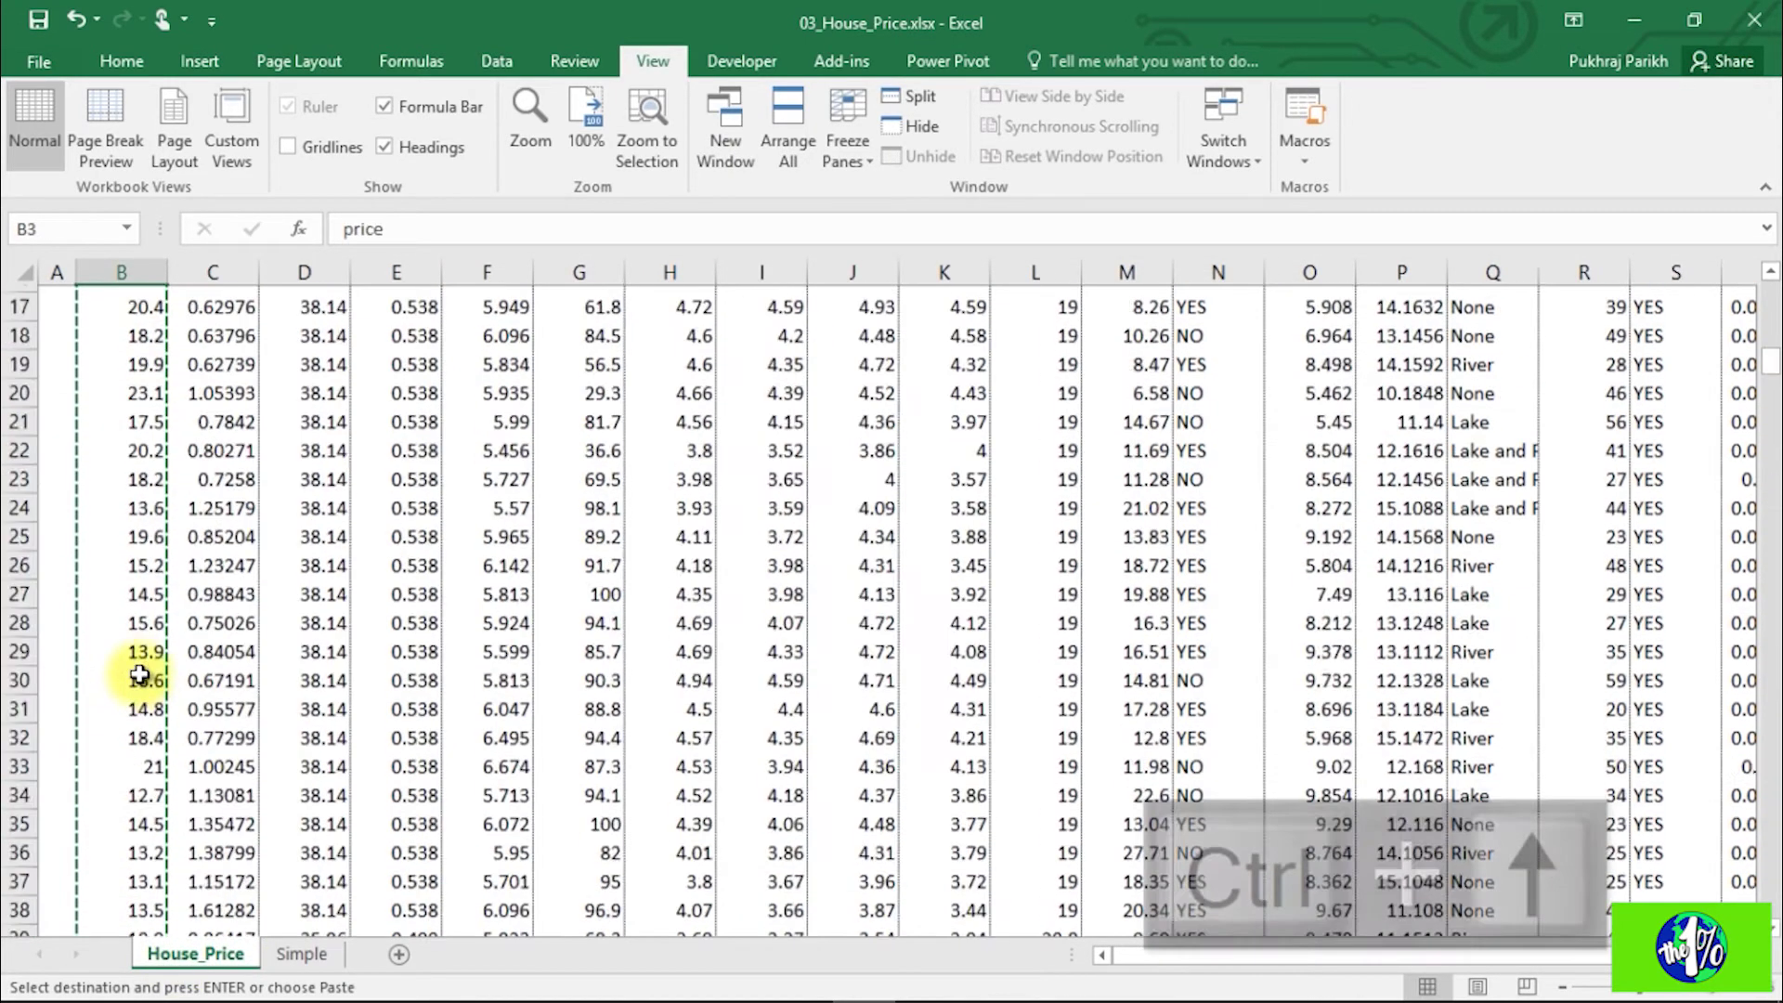
pyautogui.press('Right')
pyautogui.press('Right')
pyautogui.press('Right')
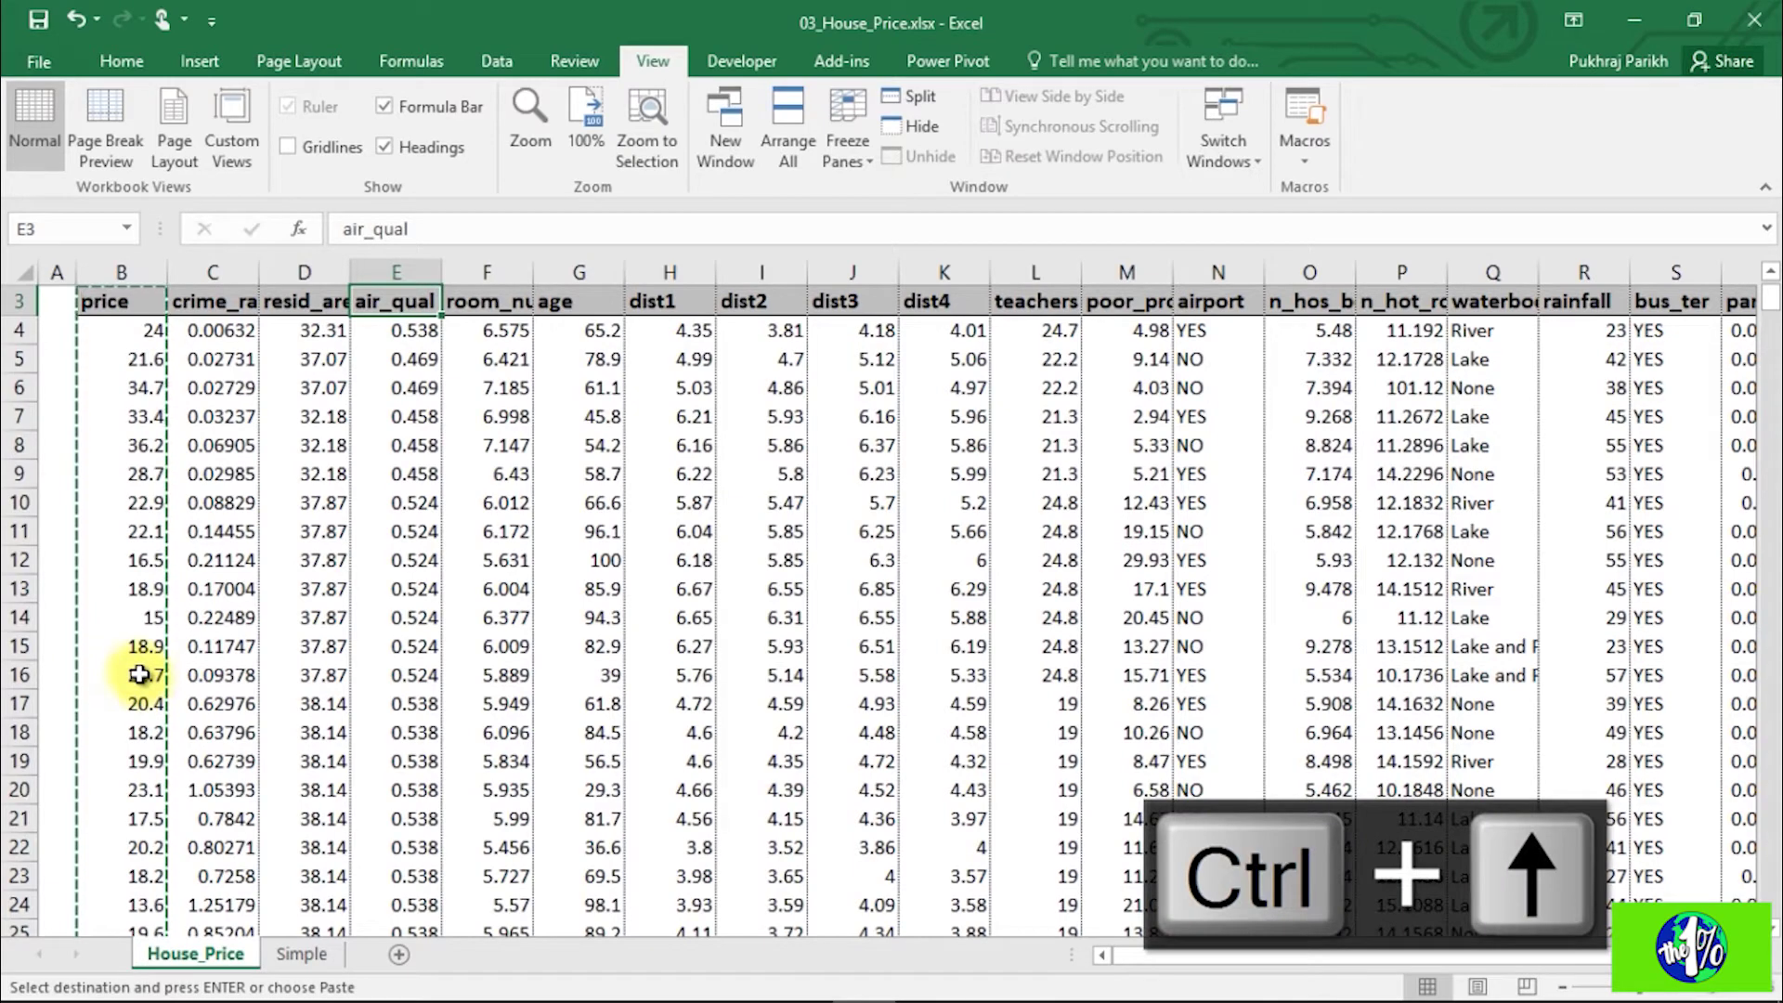
pyautogui.press('Right')
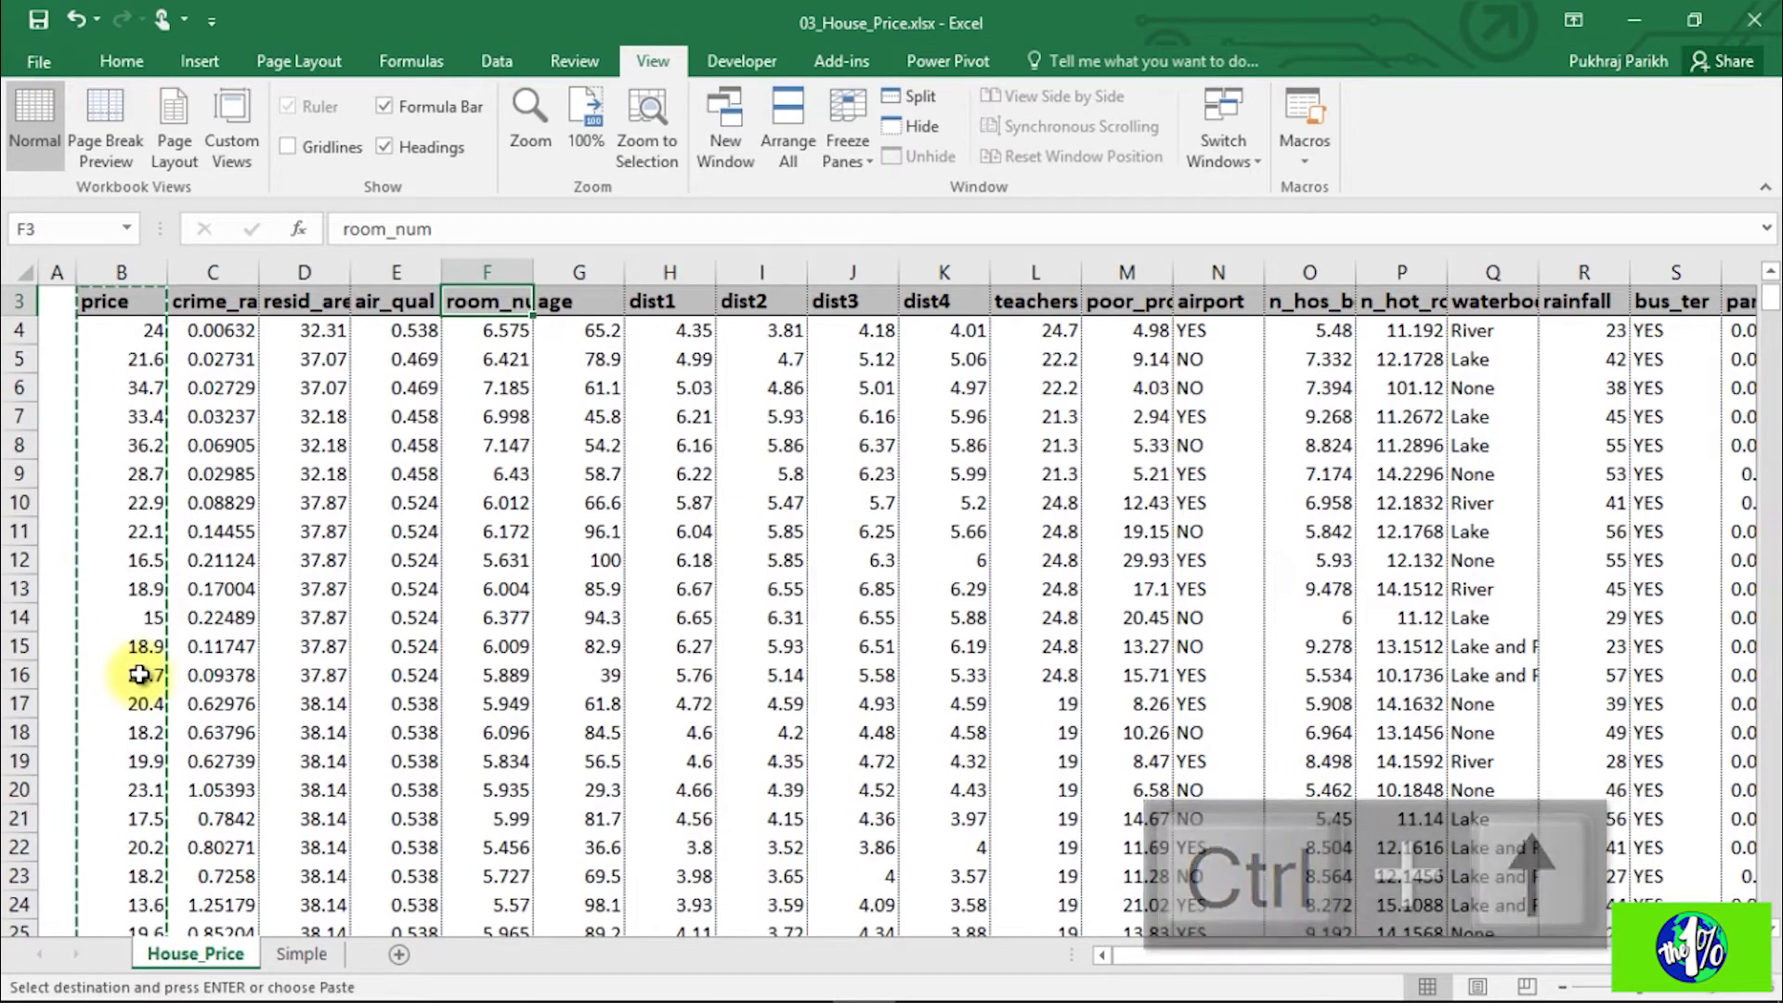
pyautogui.hotkey('ctrl', 'shift', 'Down')
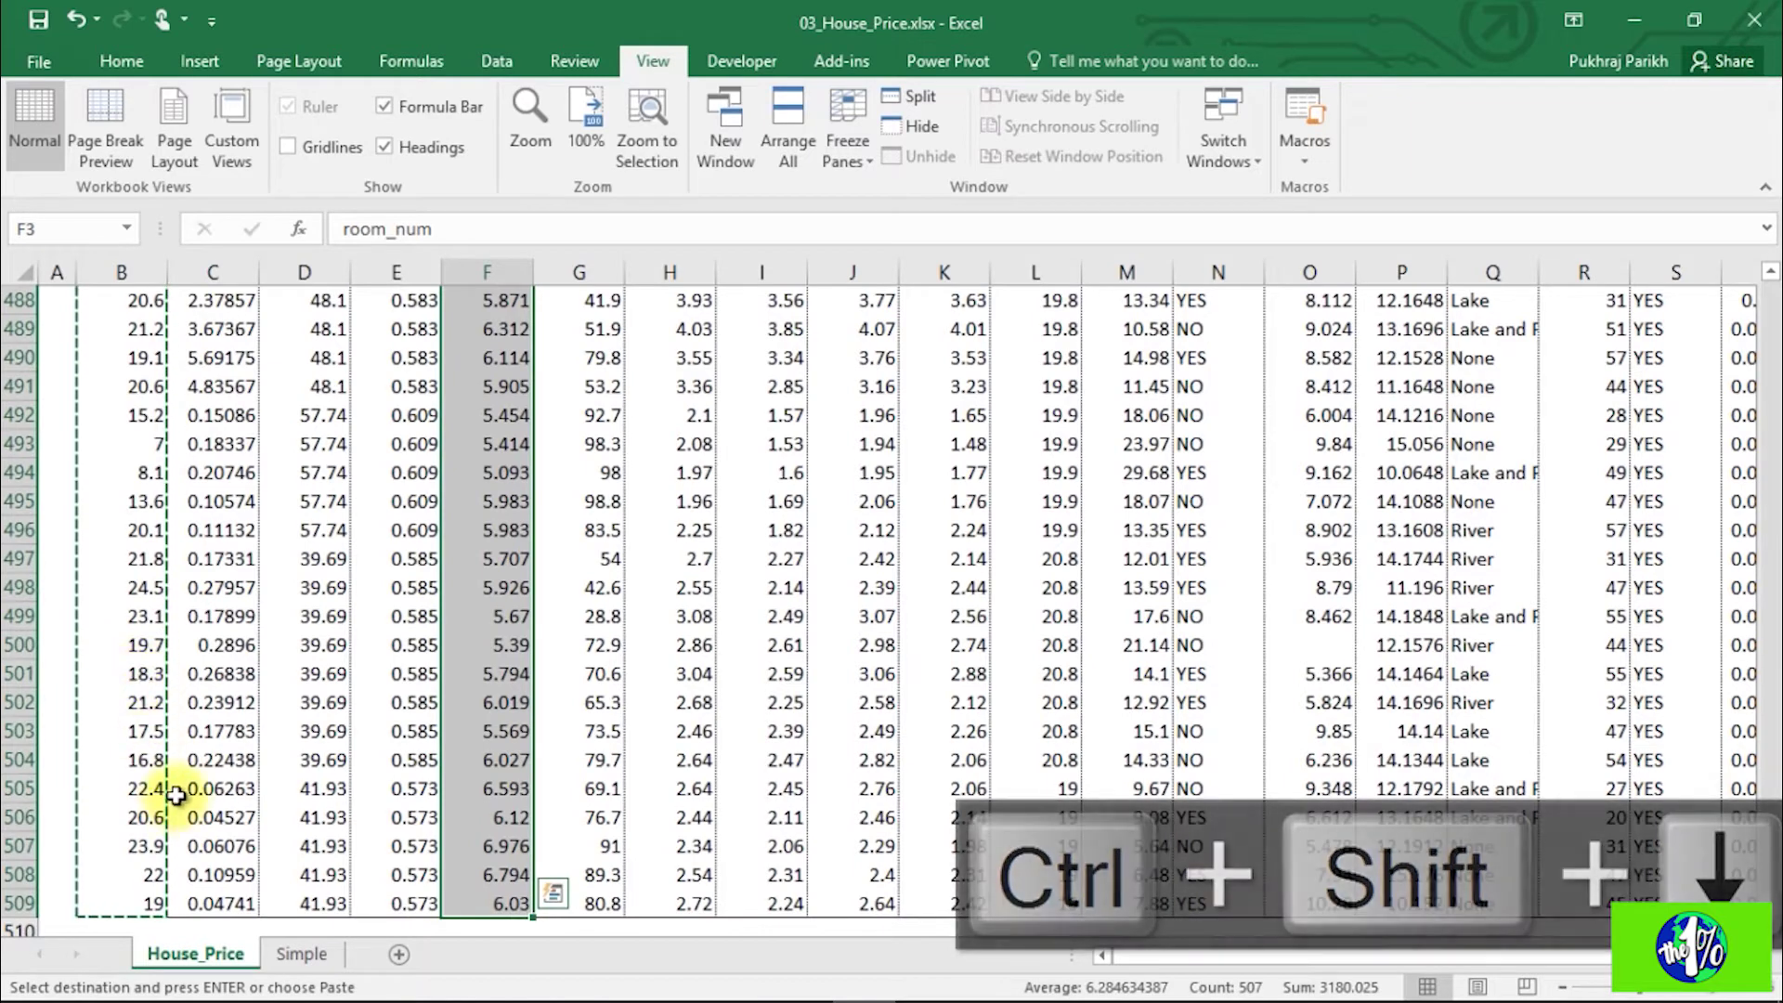
pyautogui.hotkey('ctrl', 'c')
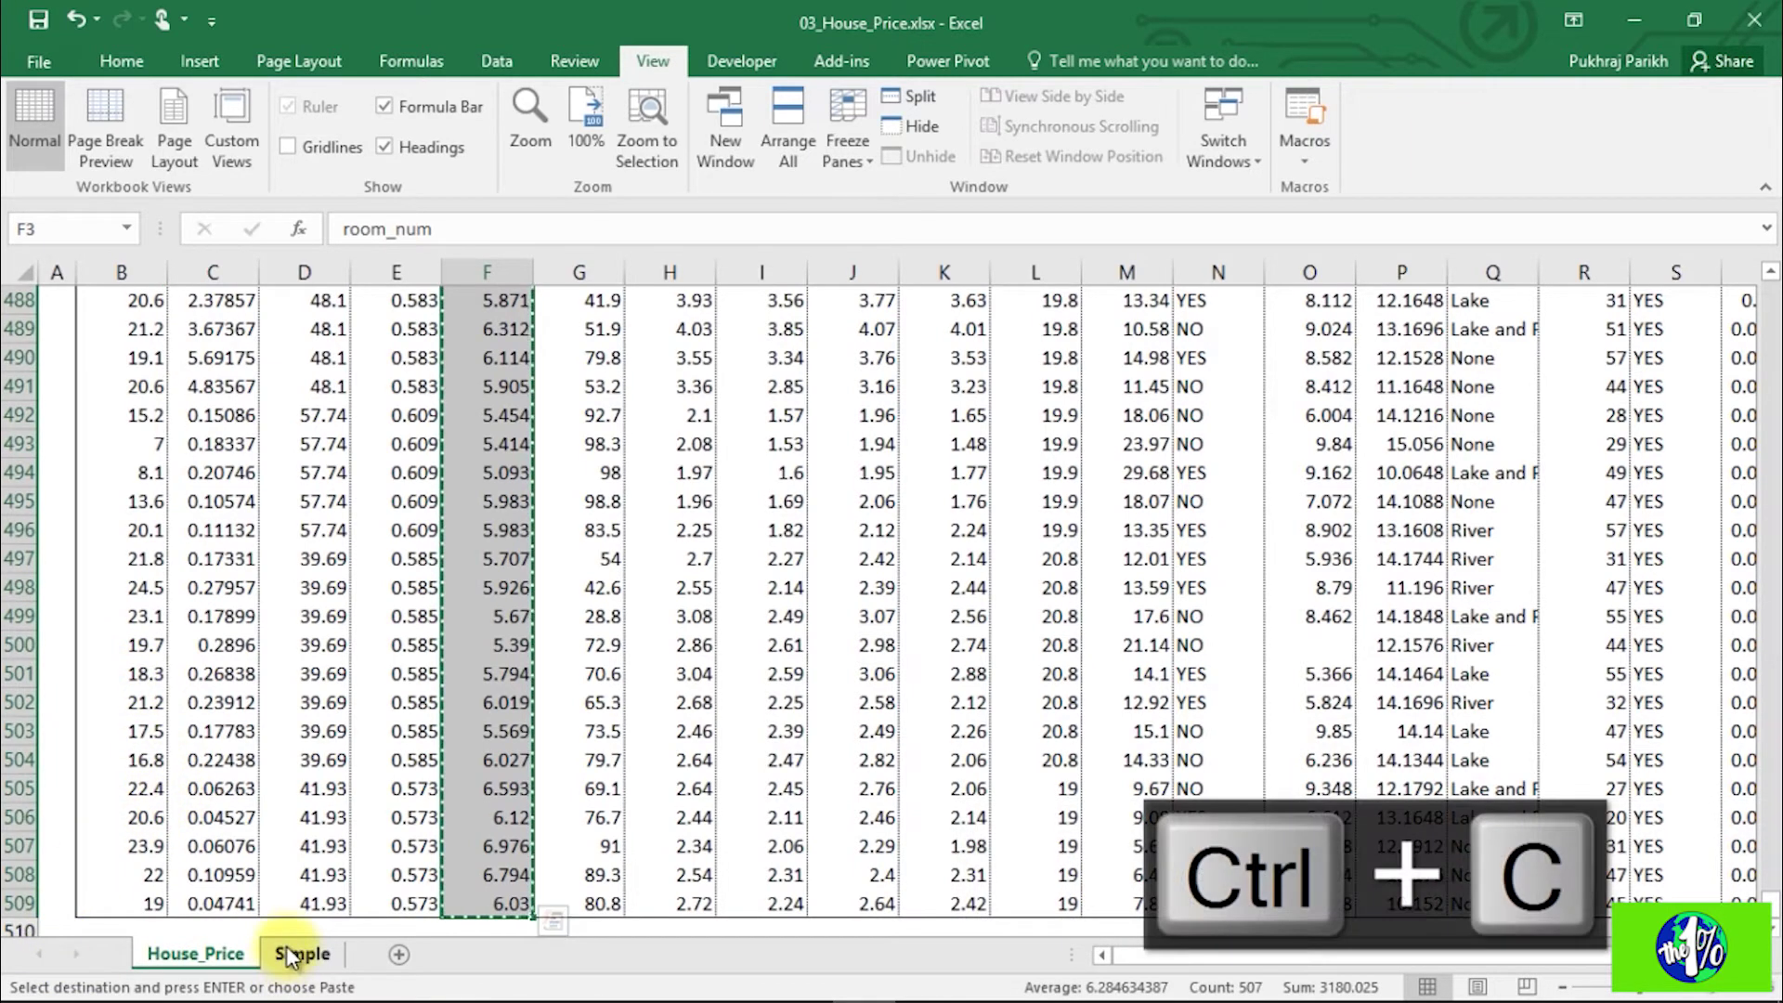
pyautogui.click(299, 954)
pyautogui.click(186, 356)
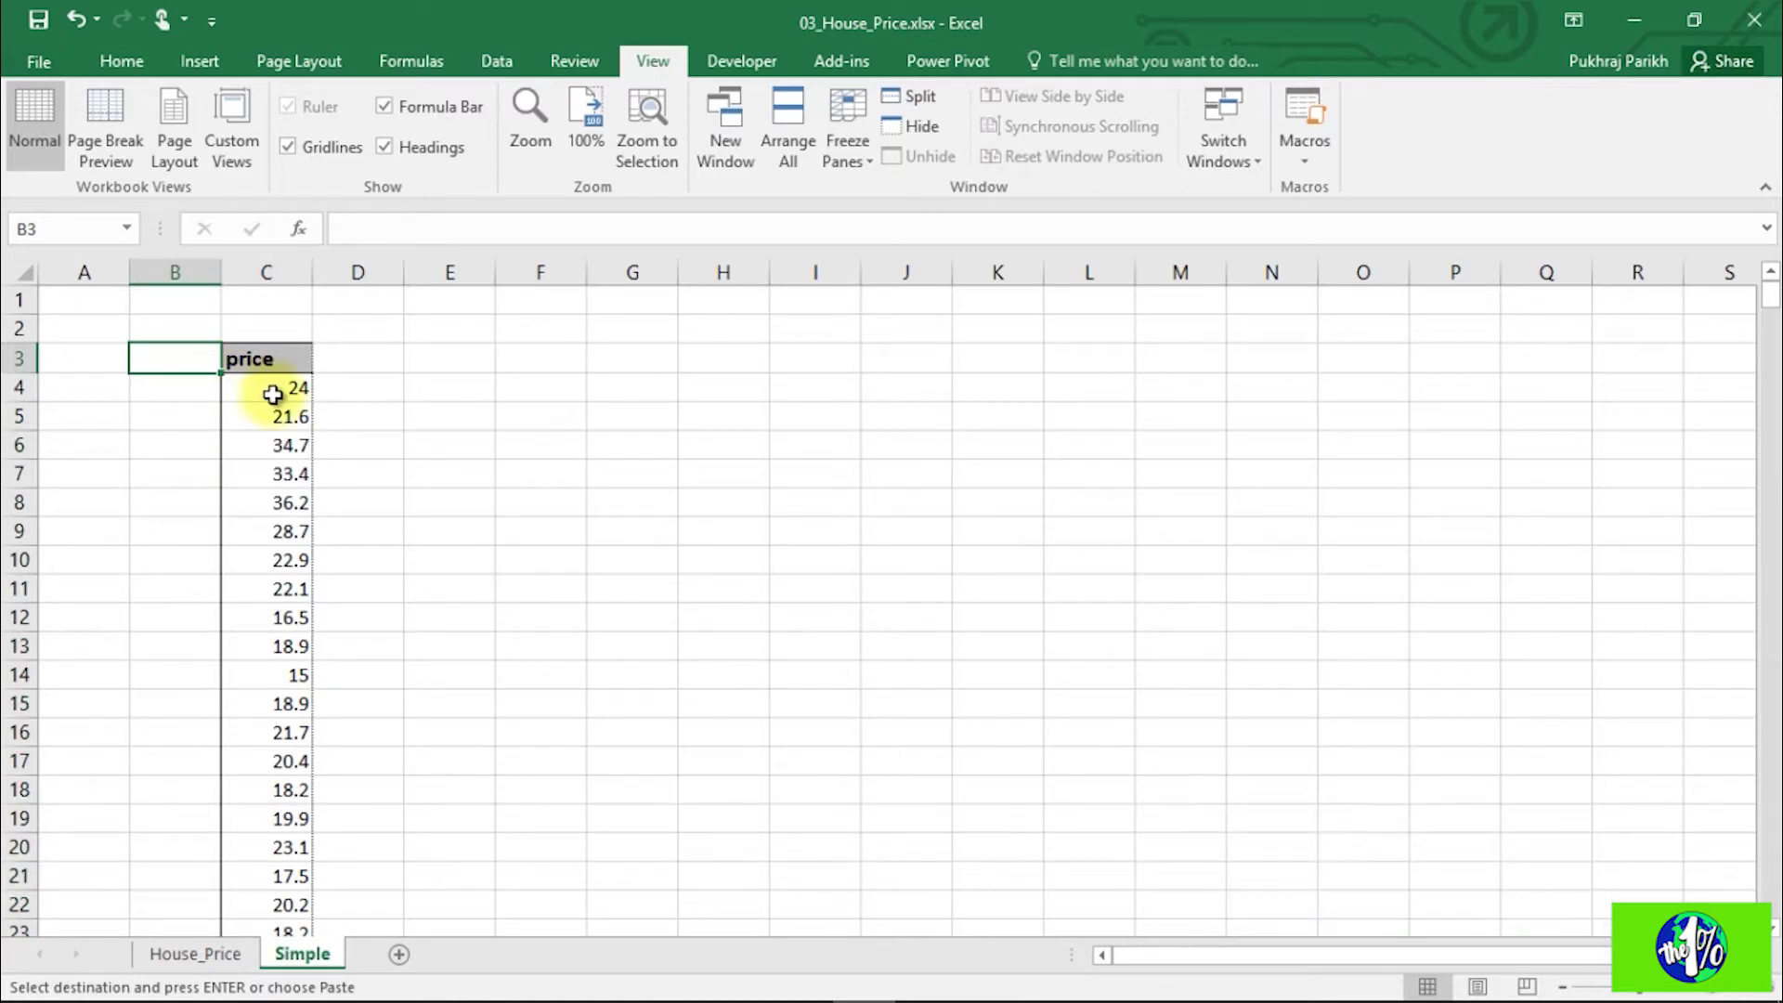
pyautogui.hotkey('ctrl', 'v')
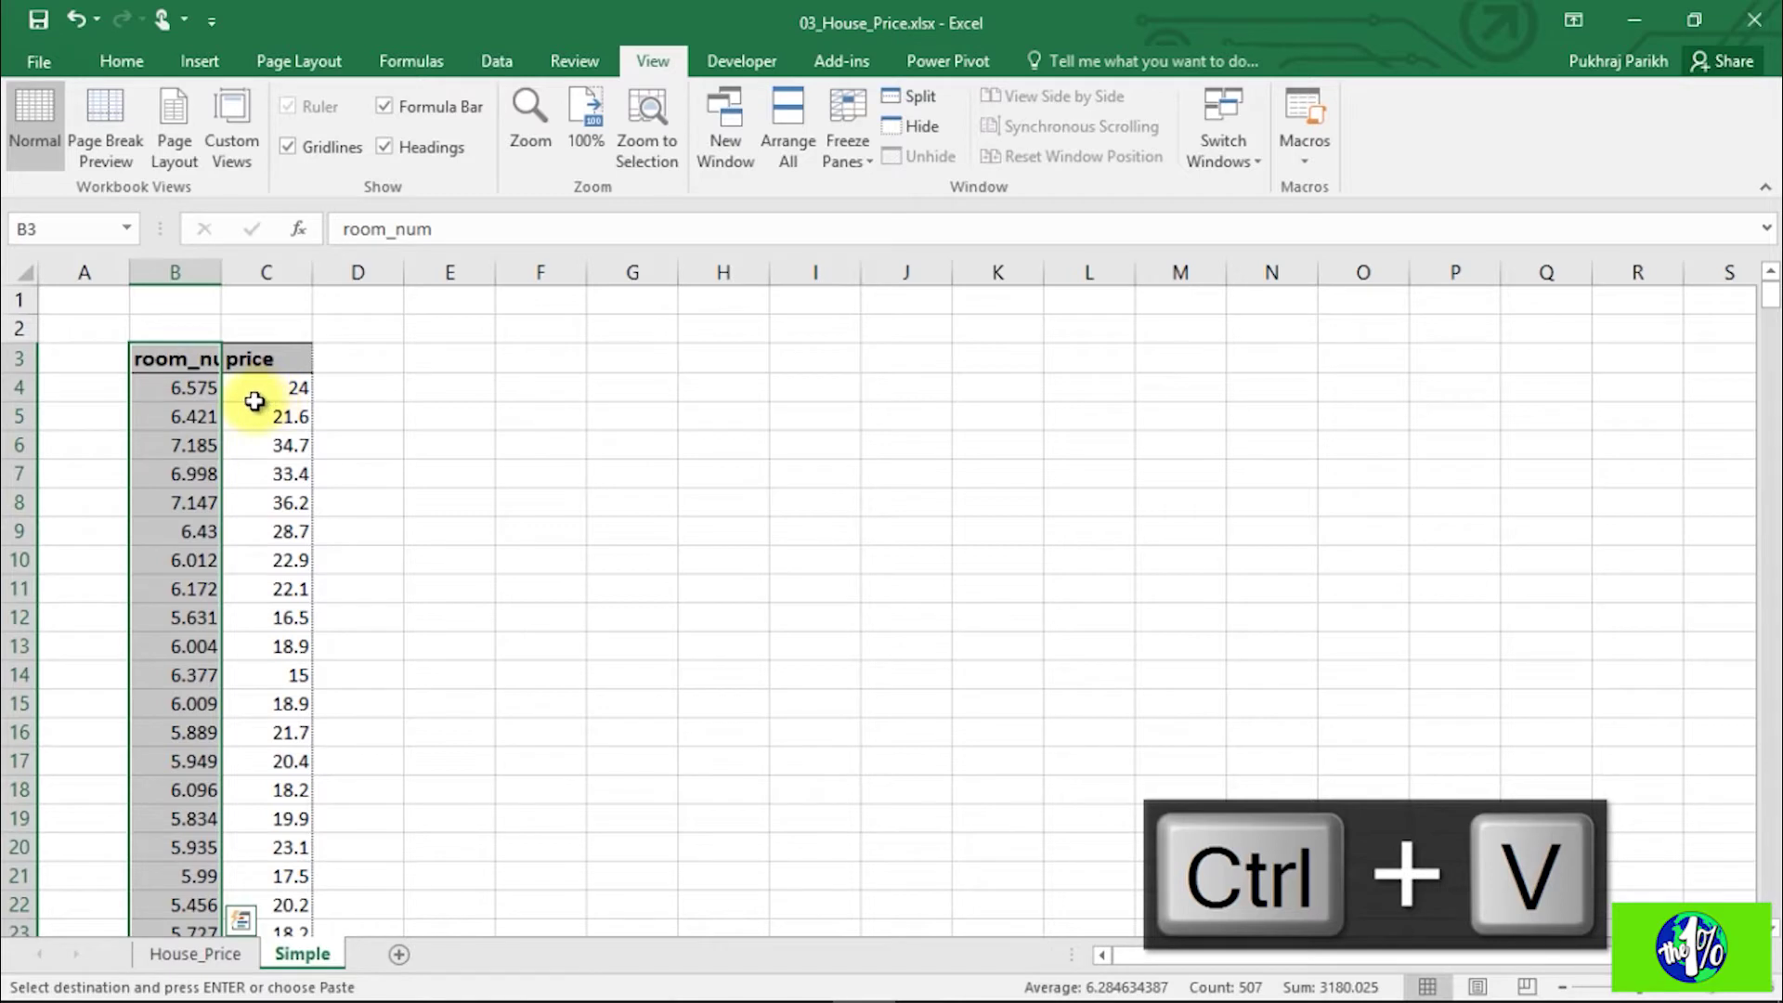
# Step: Label the room_num column "x" in B2 and the price column "y" in C2
pyautogui.click(186, 358)
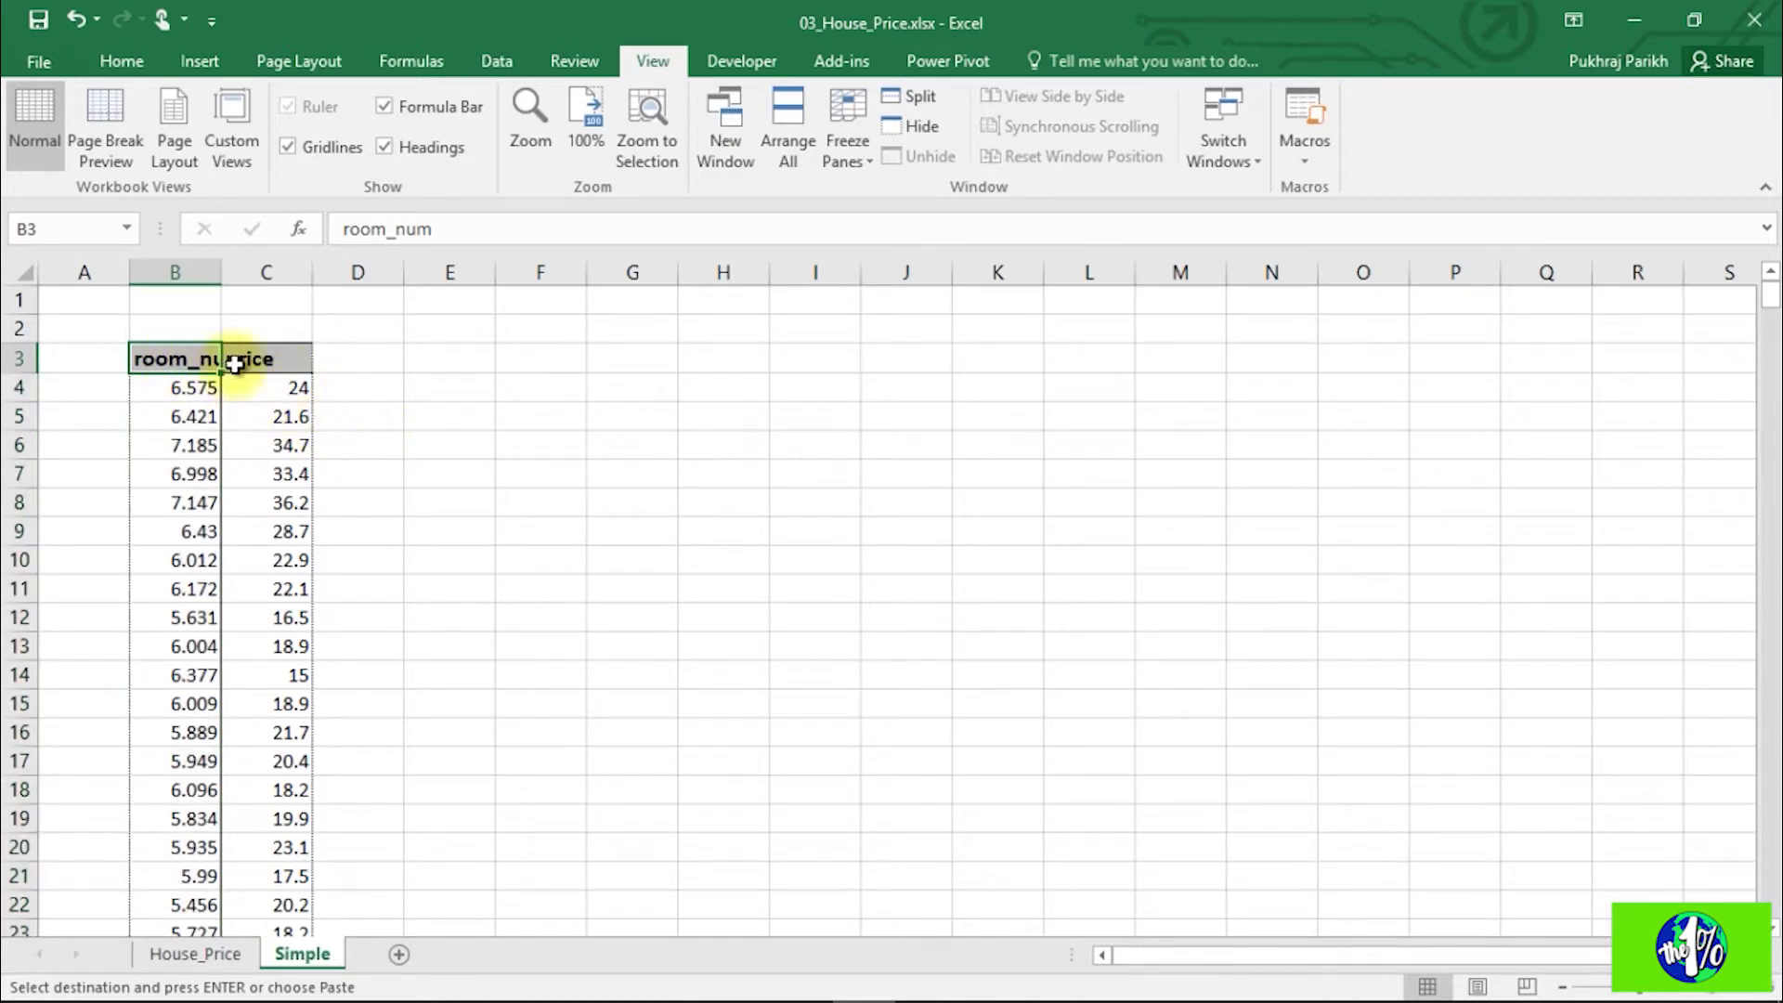
pyautogui.click(144, 327)
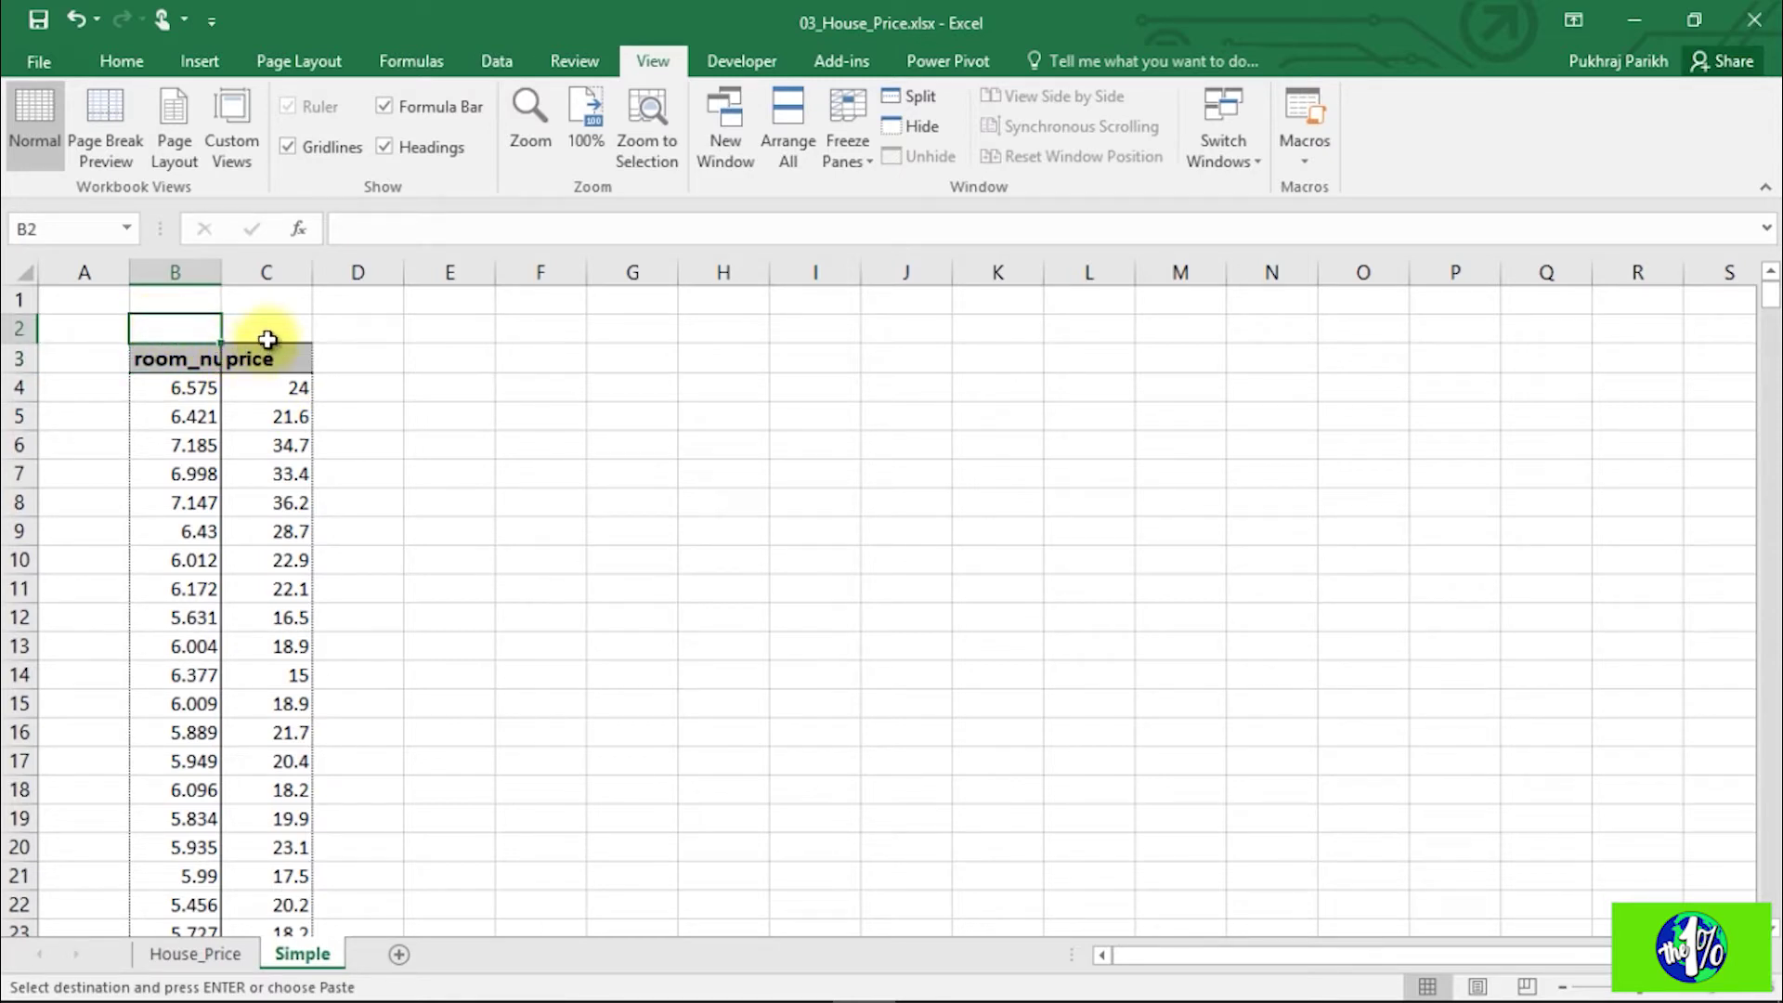
pyautogui.write('x')
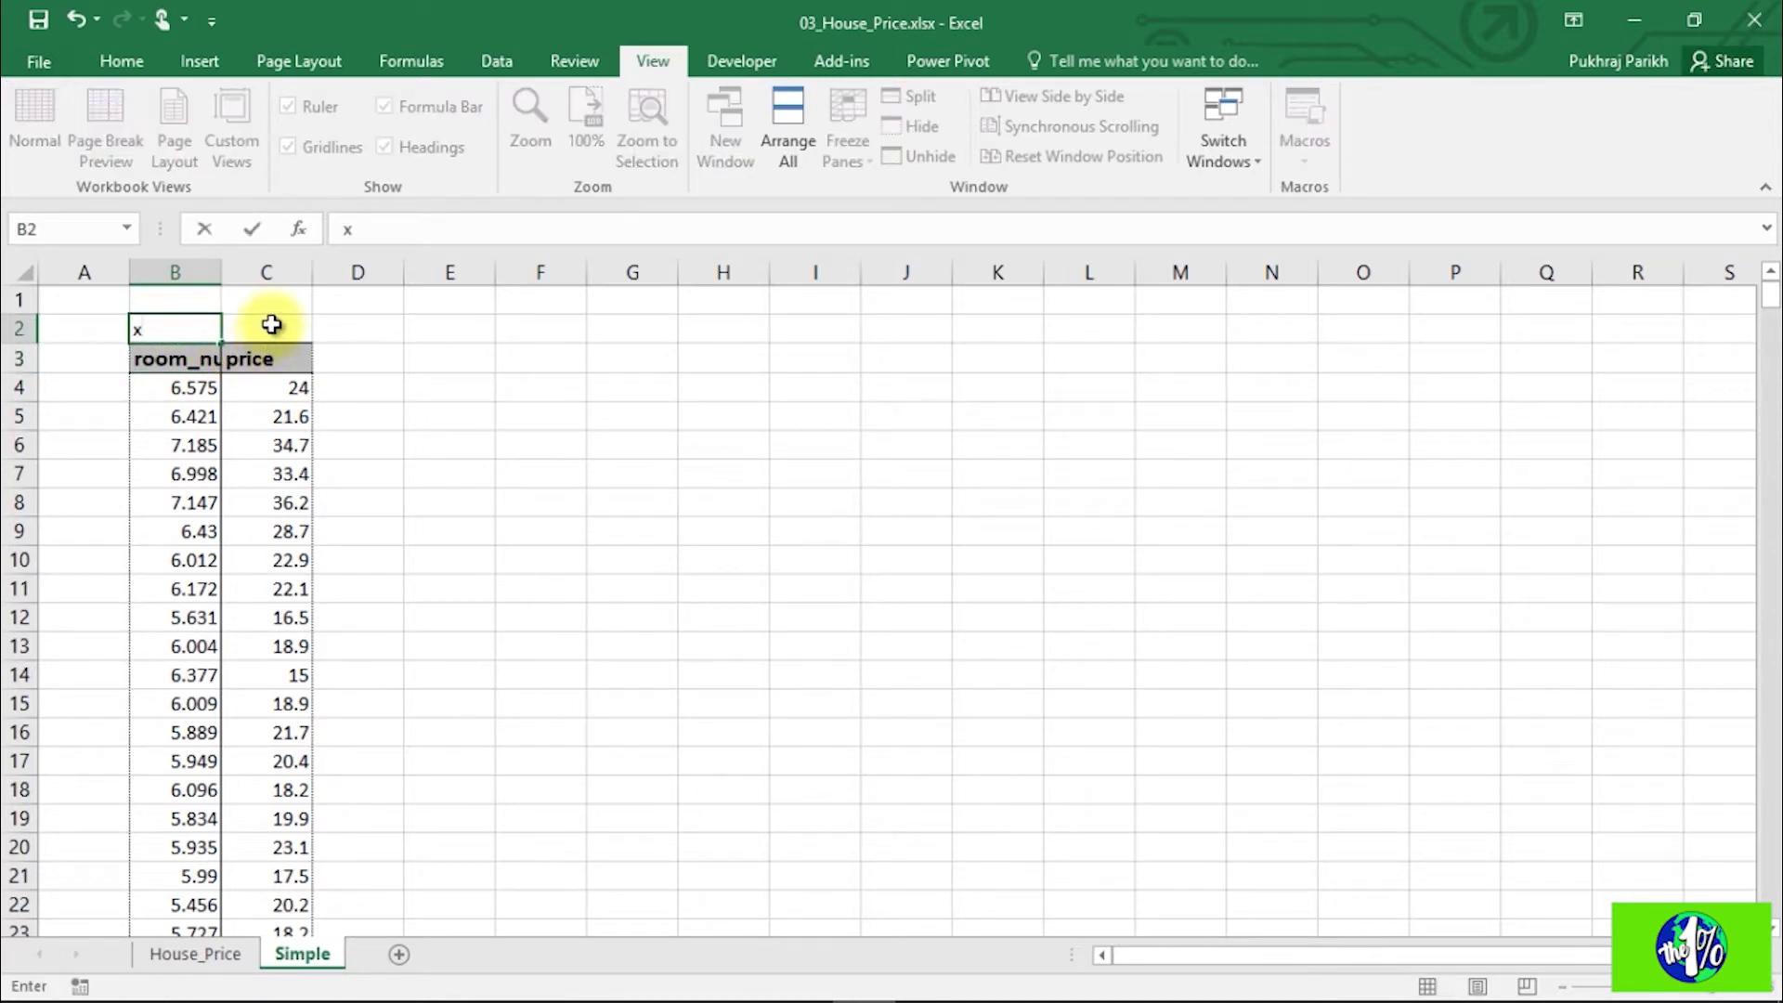
pyautogui.click(272, 324)
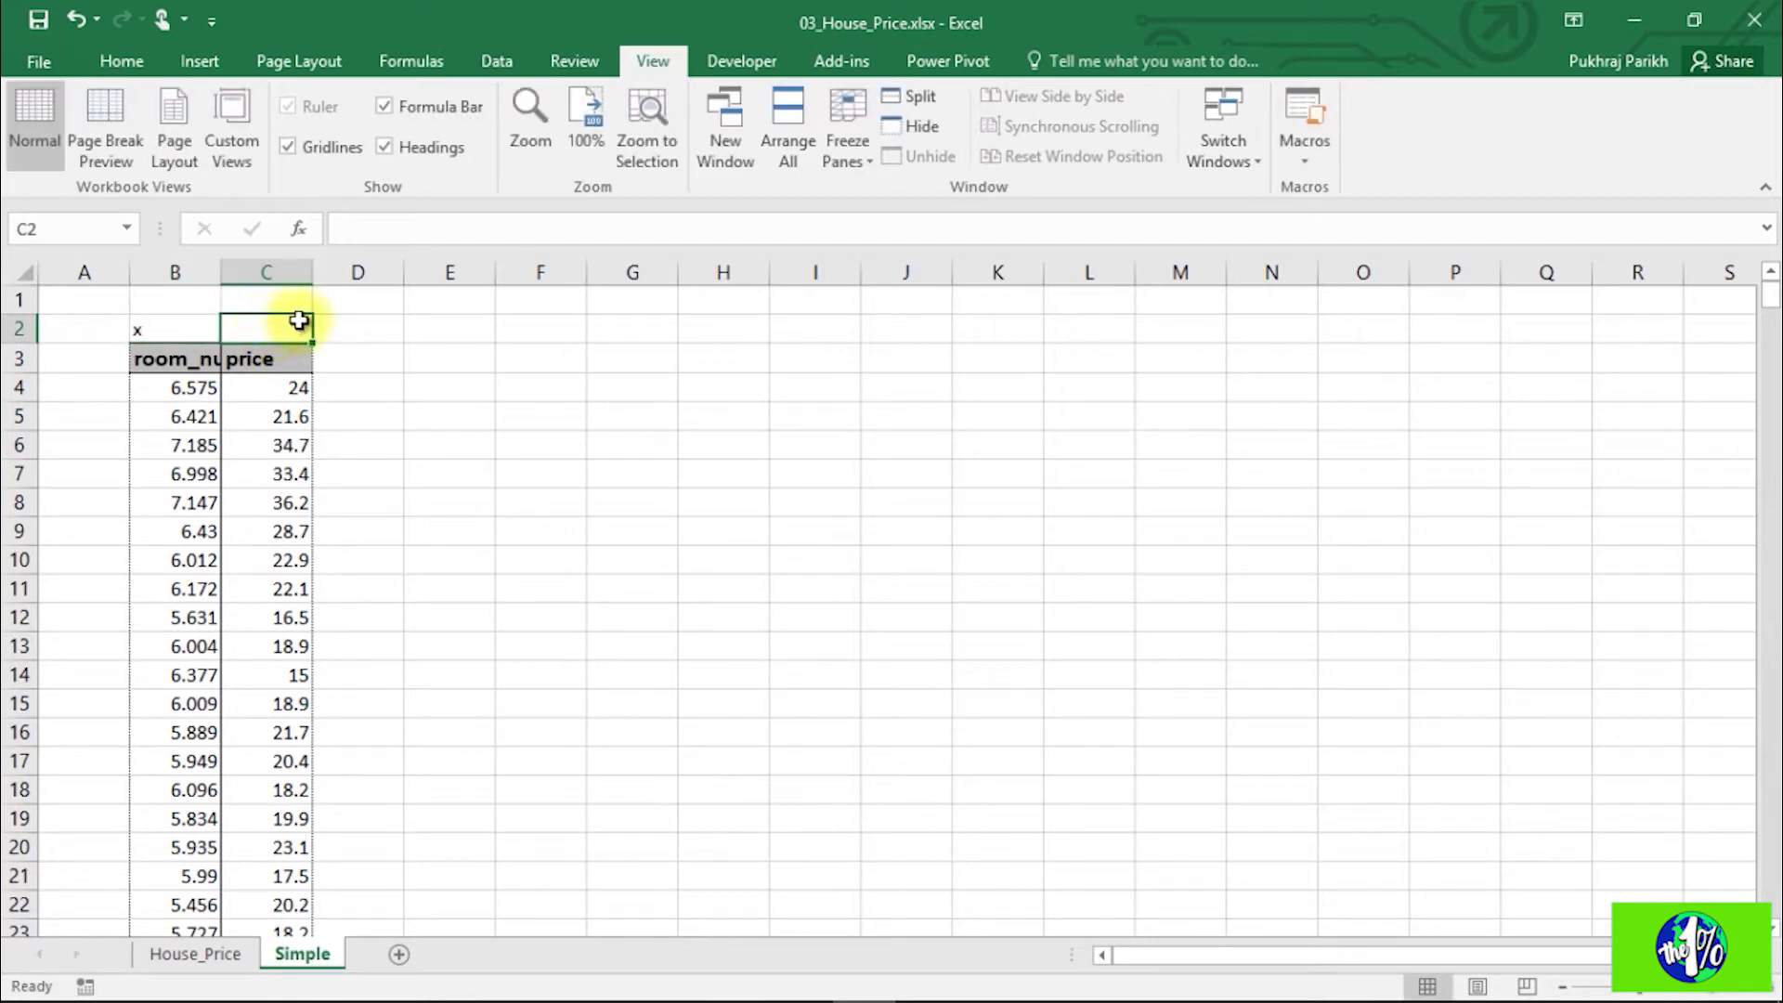
pyautogui.write('y')
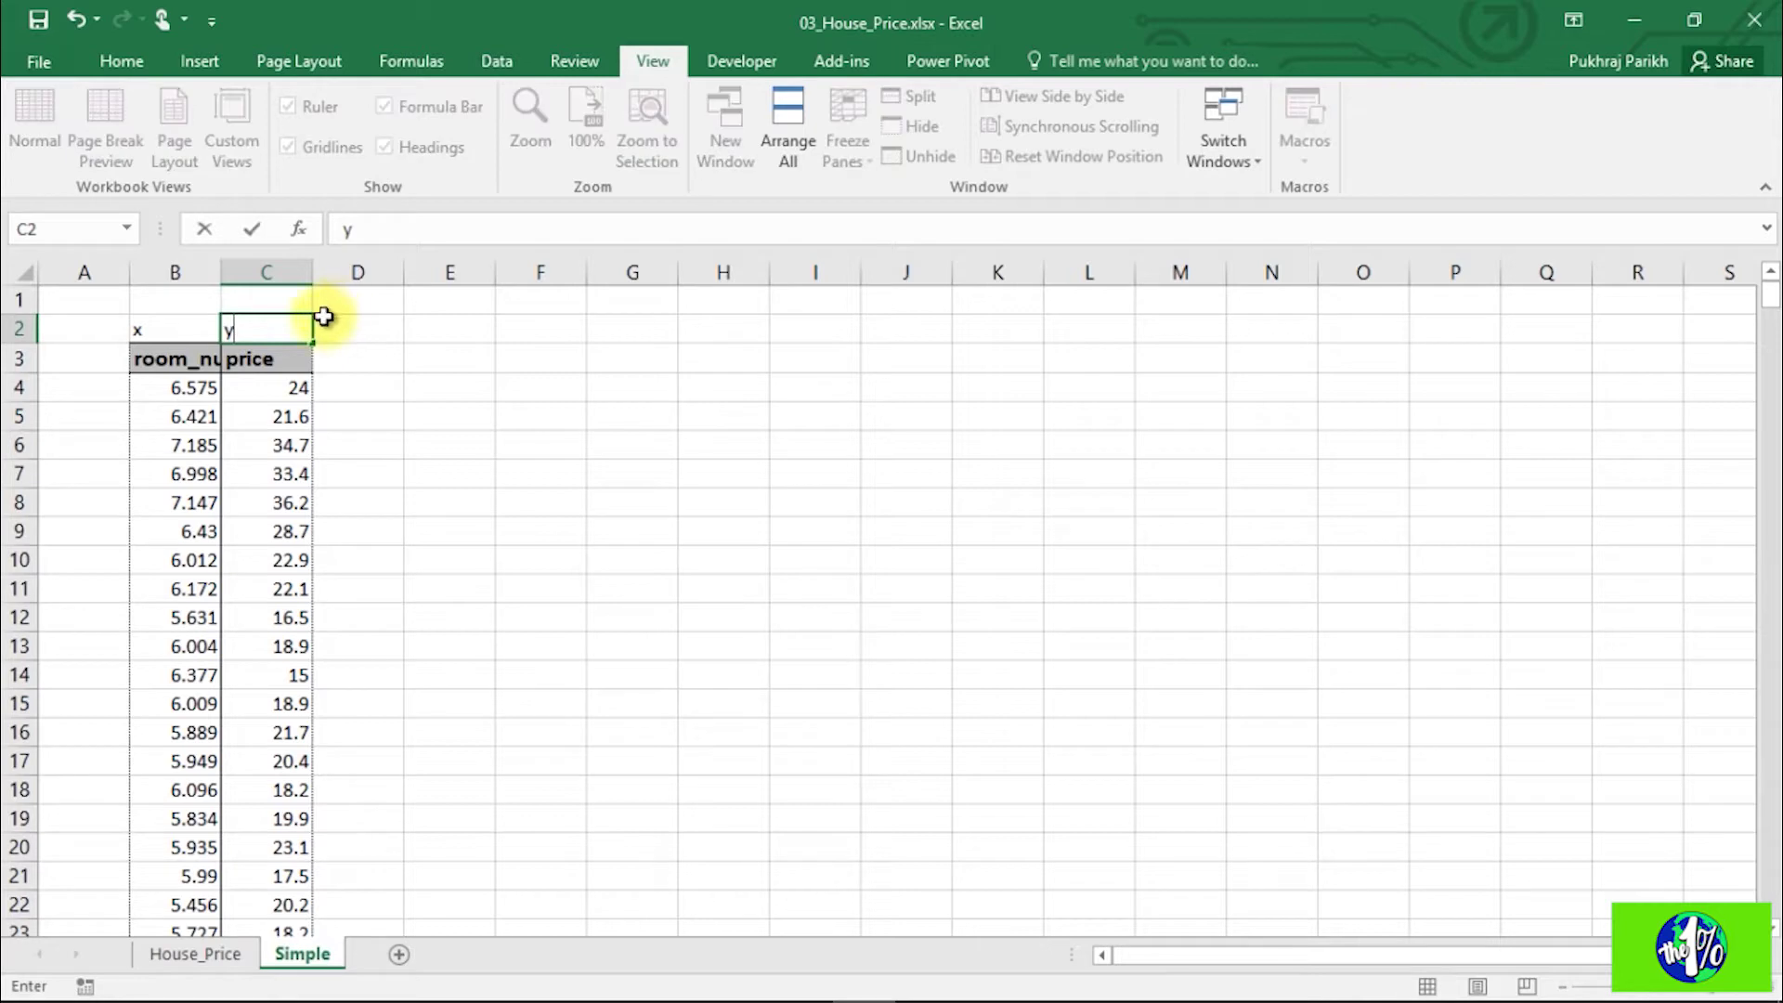
# Step: Insert a basic scatter chart from the room_num and price columns, headers included, on the Simple sheet
pyautogui.click(203, 367)
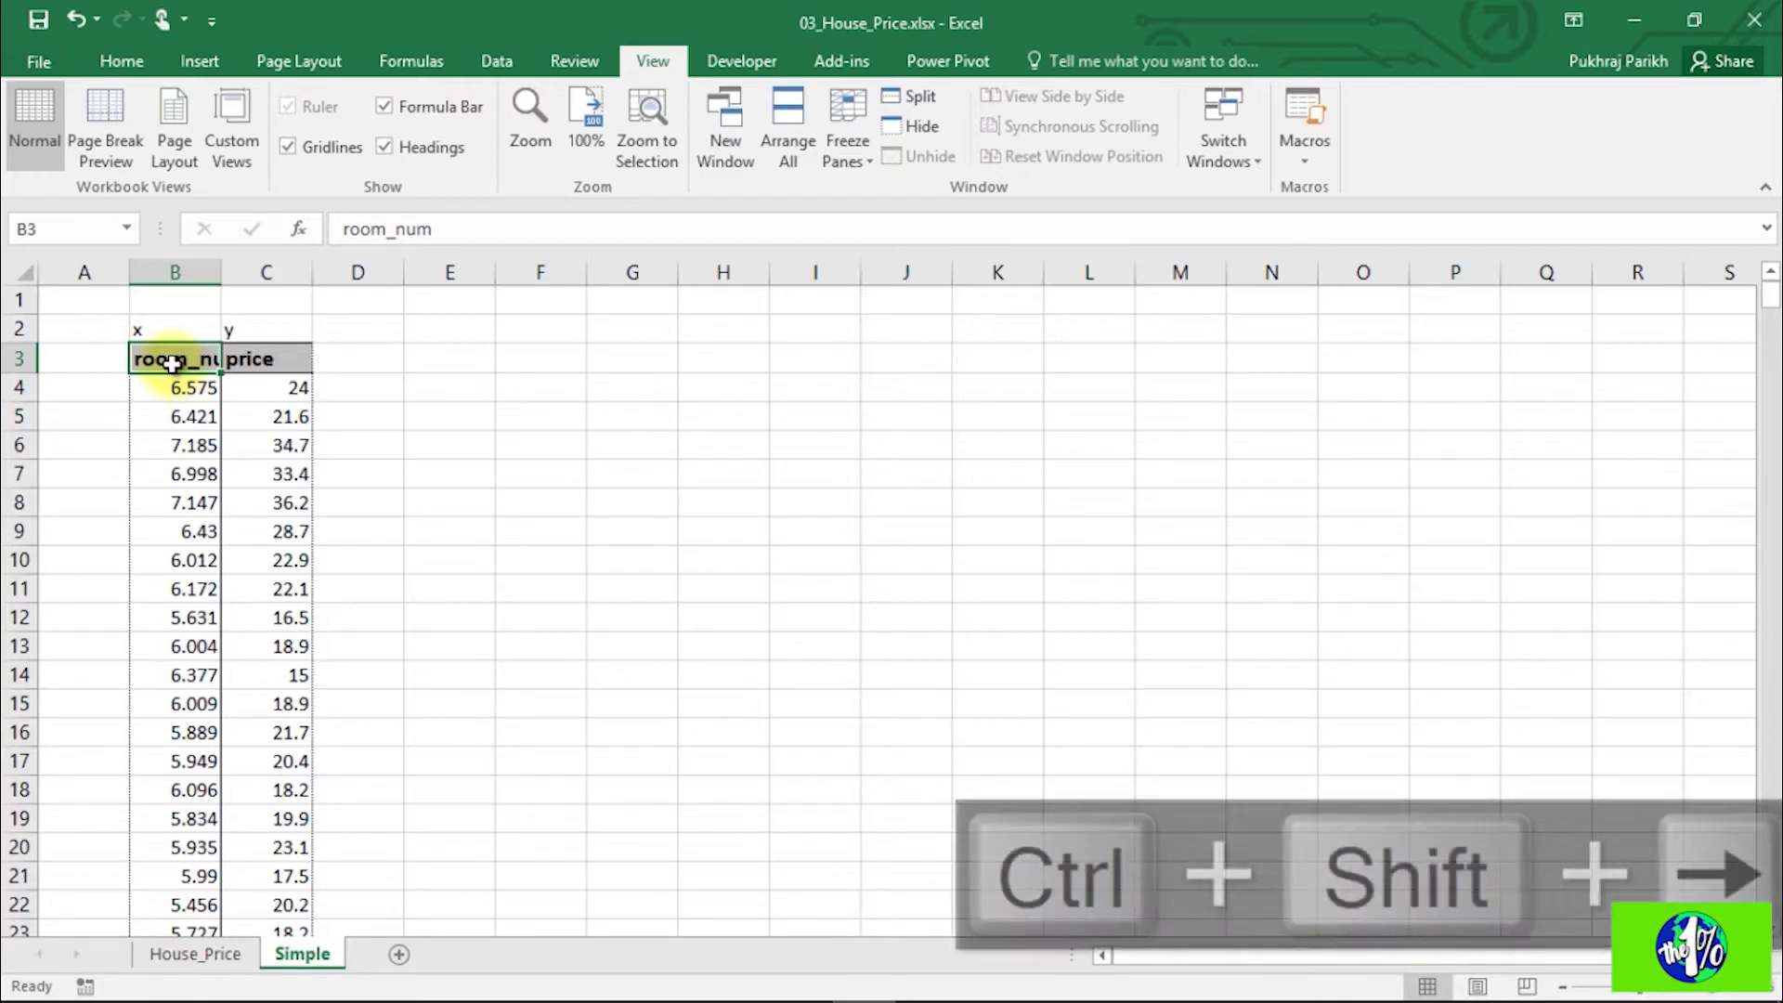
pyautogui.hotkey('ctrl', 'shift', 'Right')
pyautogui.hotkey('ctrl', 'shift', 'Down')
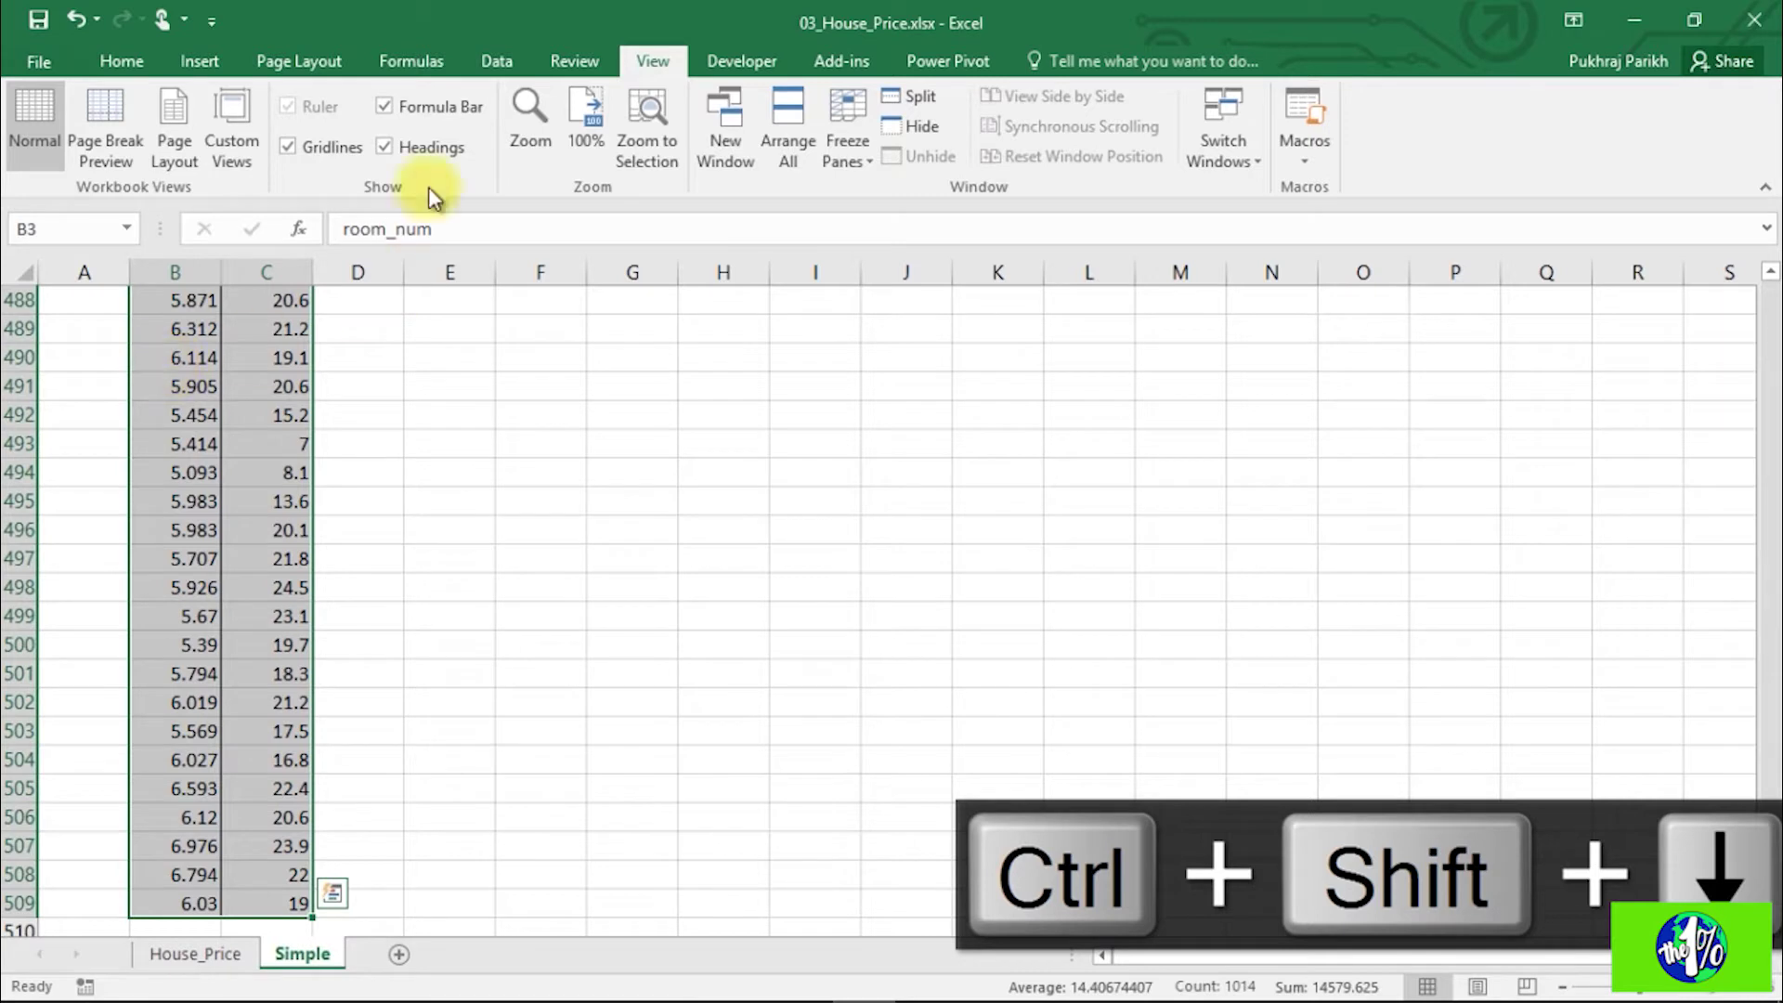
pyautogui.click(197, 53)
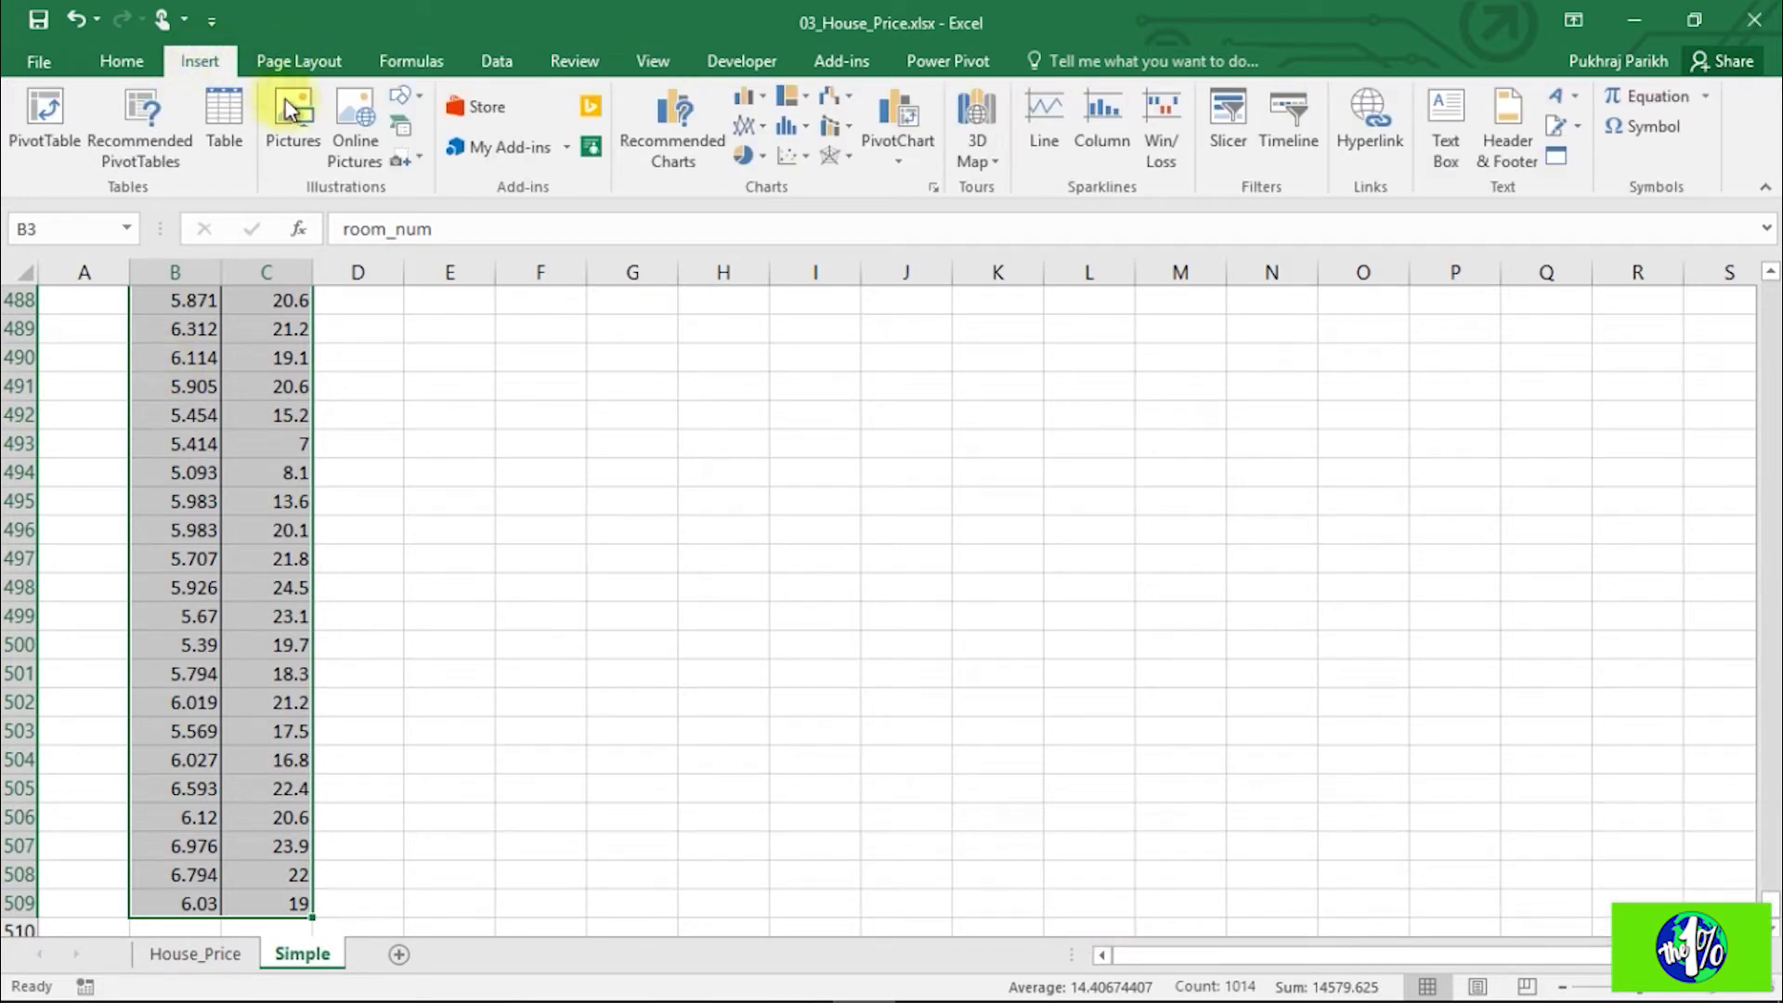
pyautogui.click(797, 158)
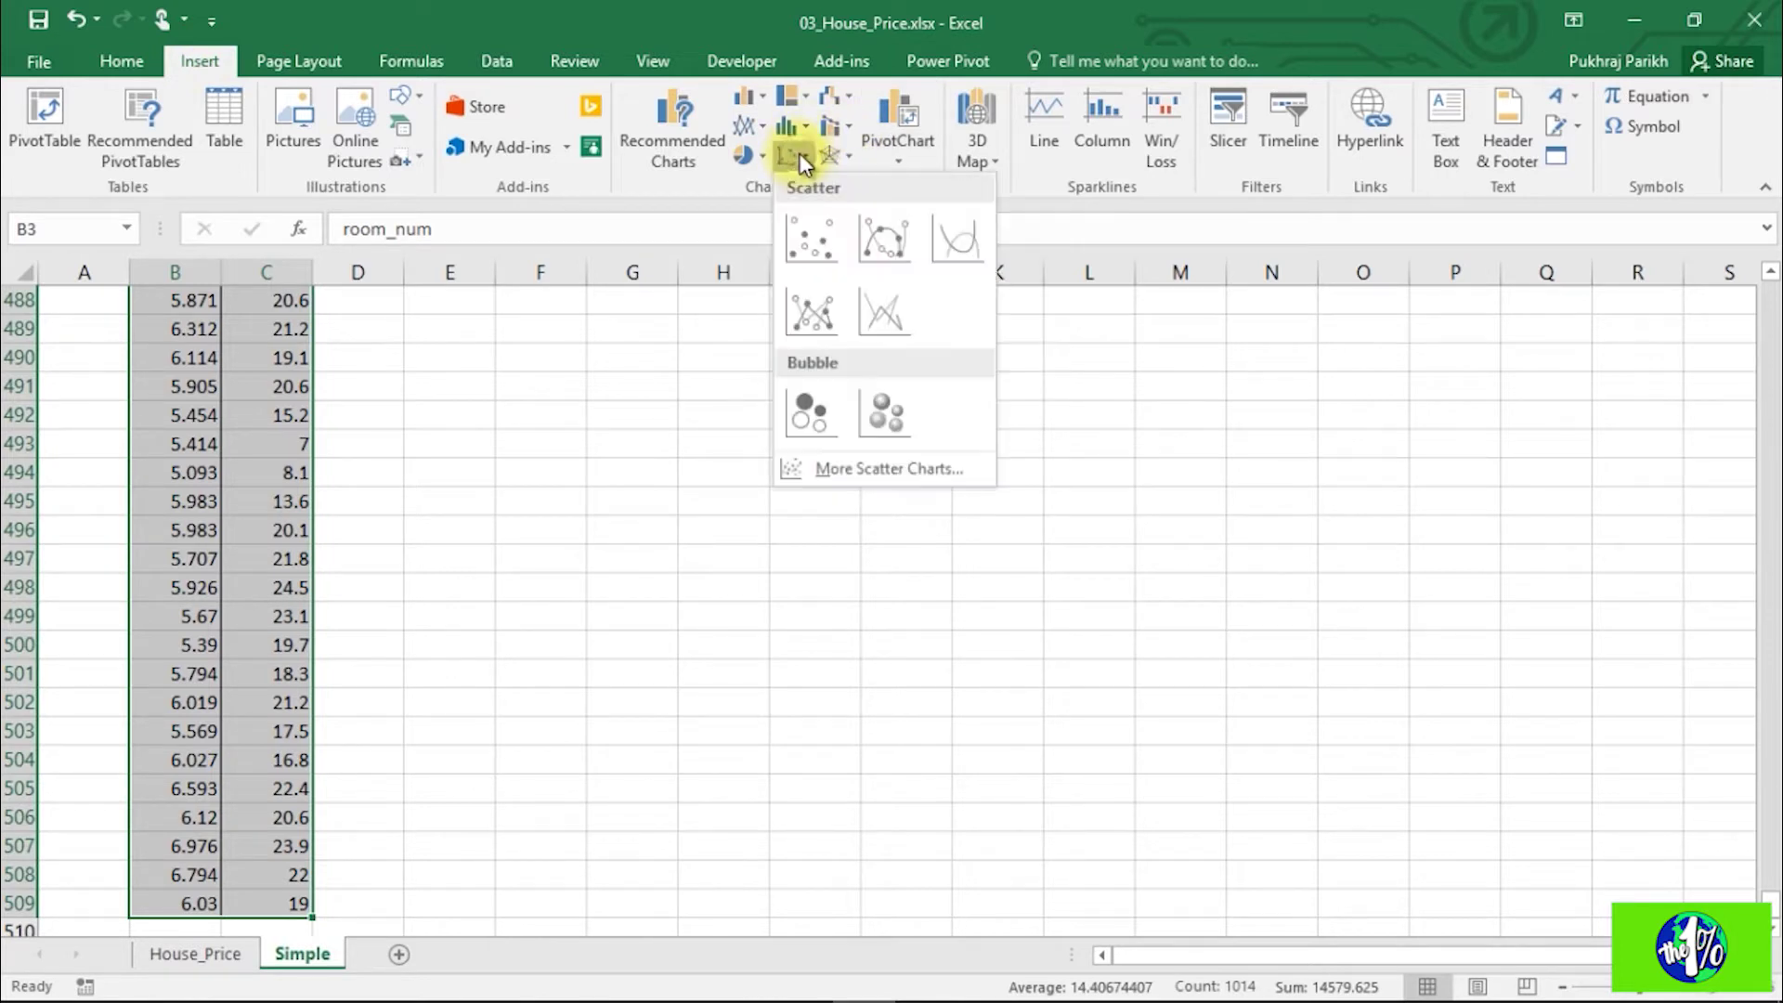
pyautogui.click(812, 240)
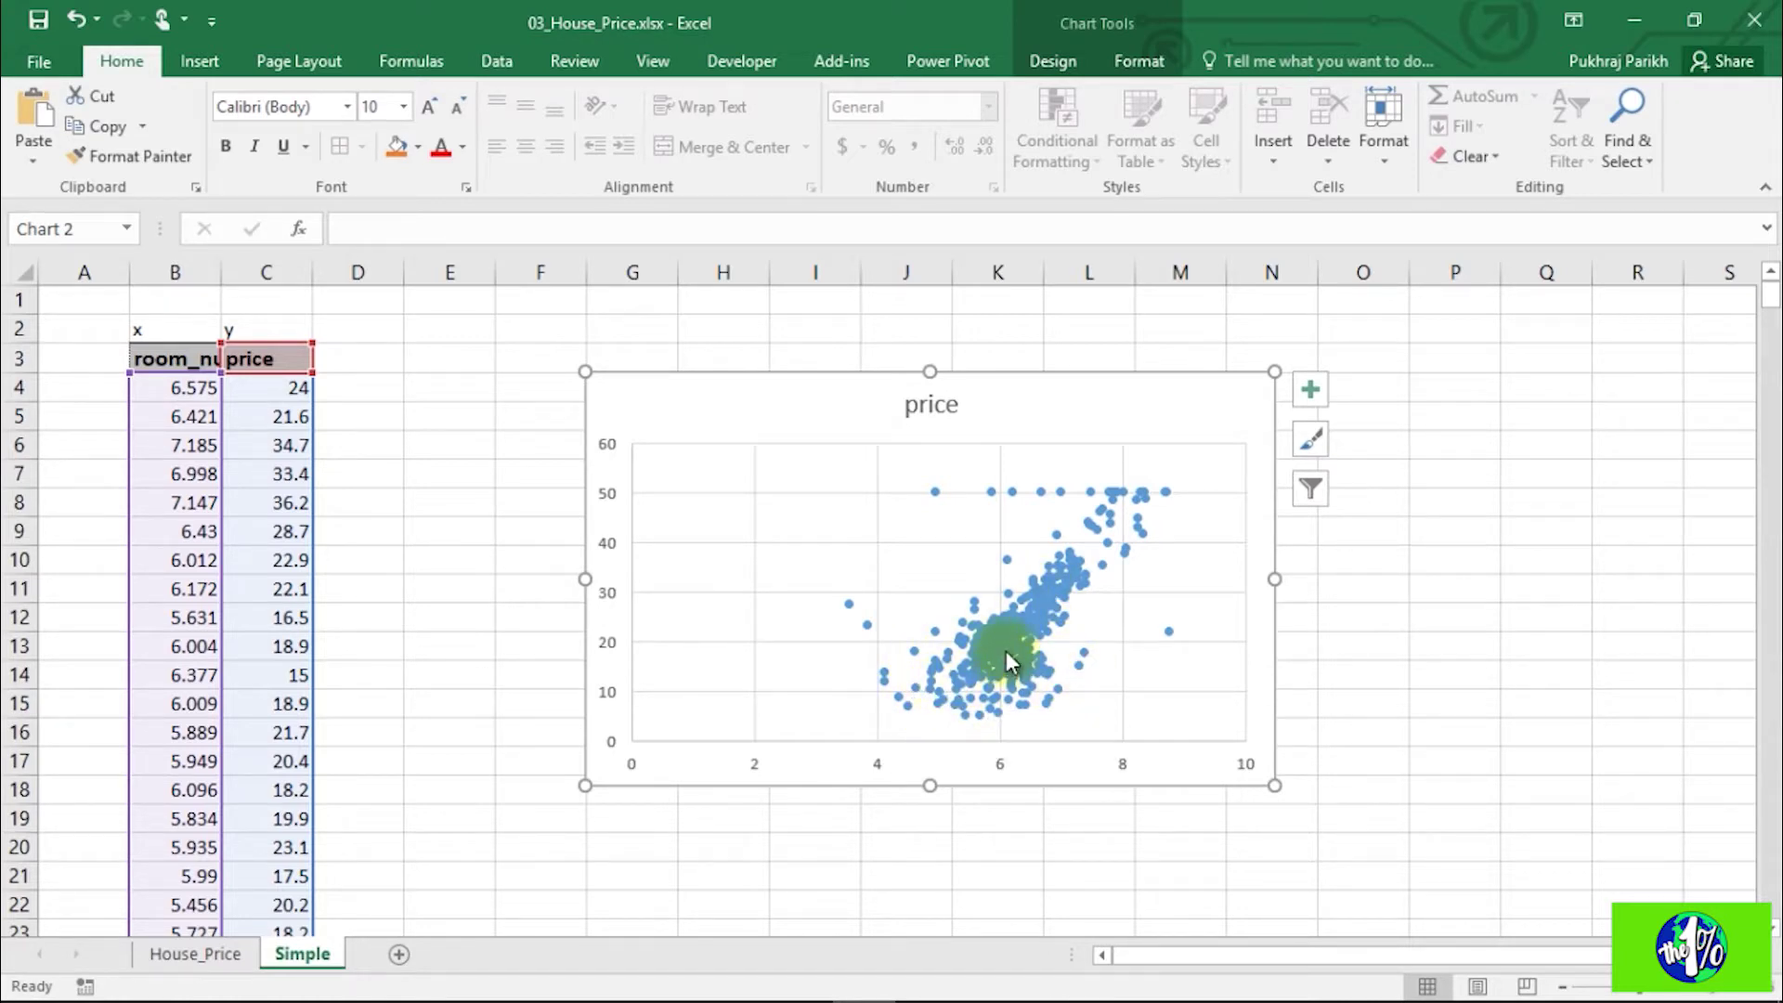
# Step: Add a linear trendline to the price scatter chart
pyautogui.moveTo(1004, 650)
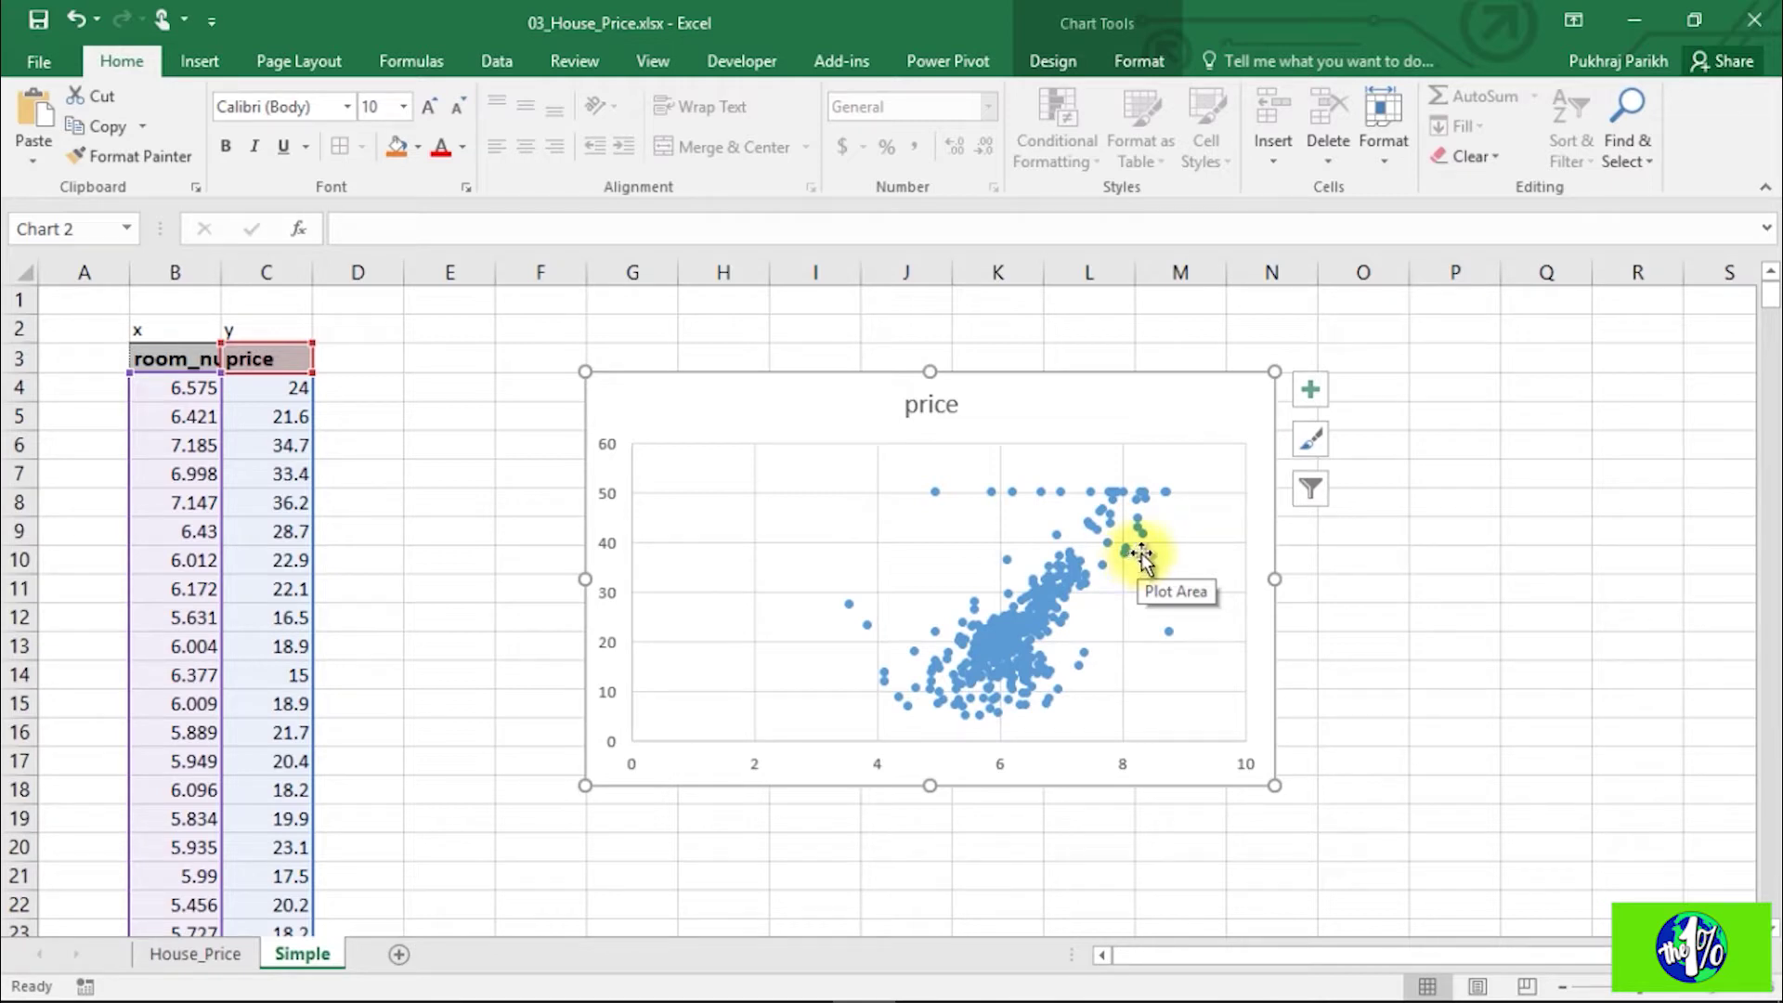
pyautogui.click(1318, 386)
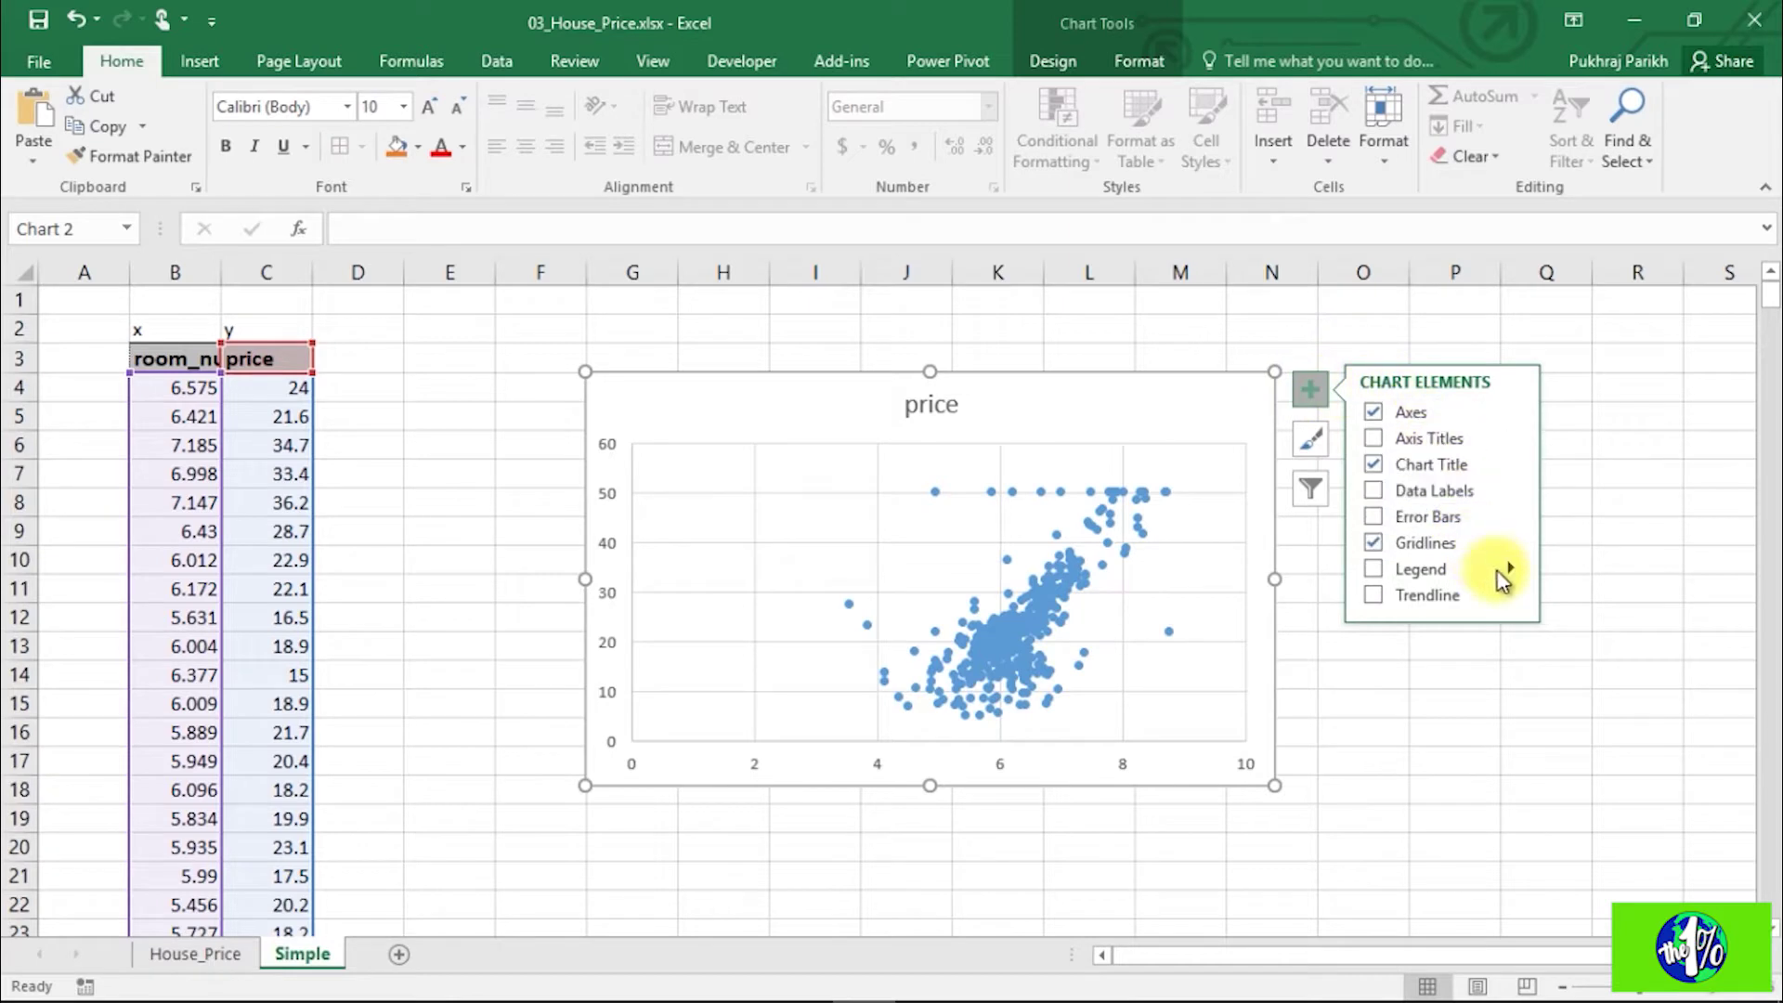
pyautogui.click(1512, 595)
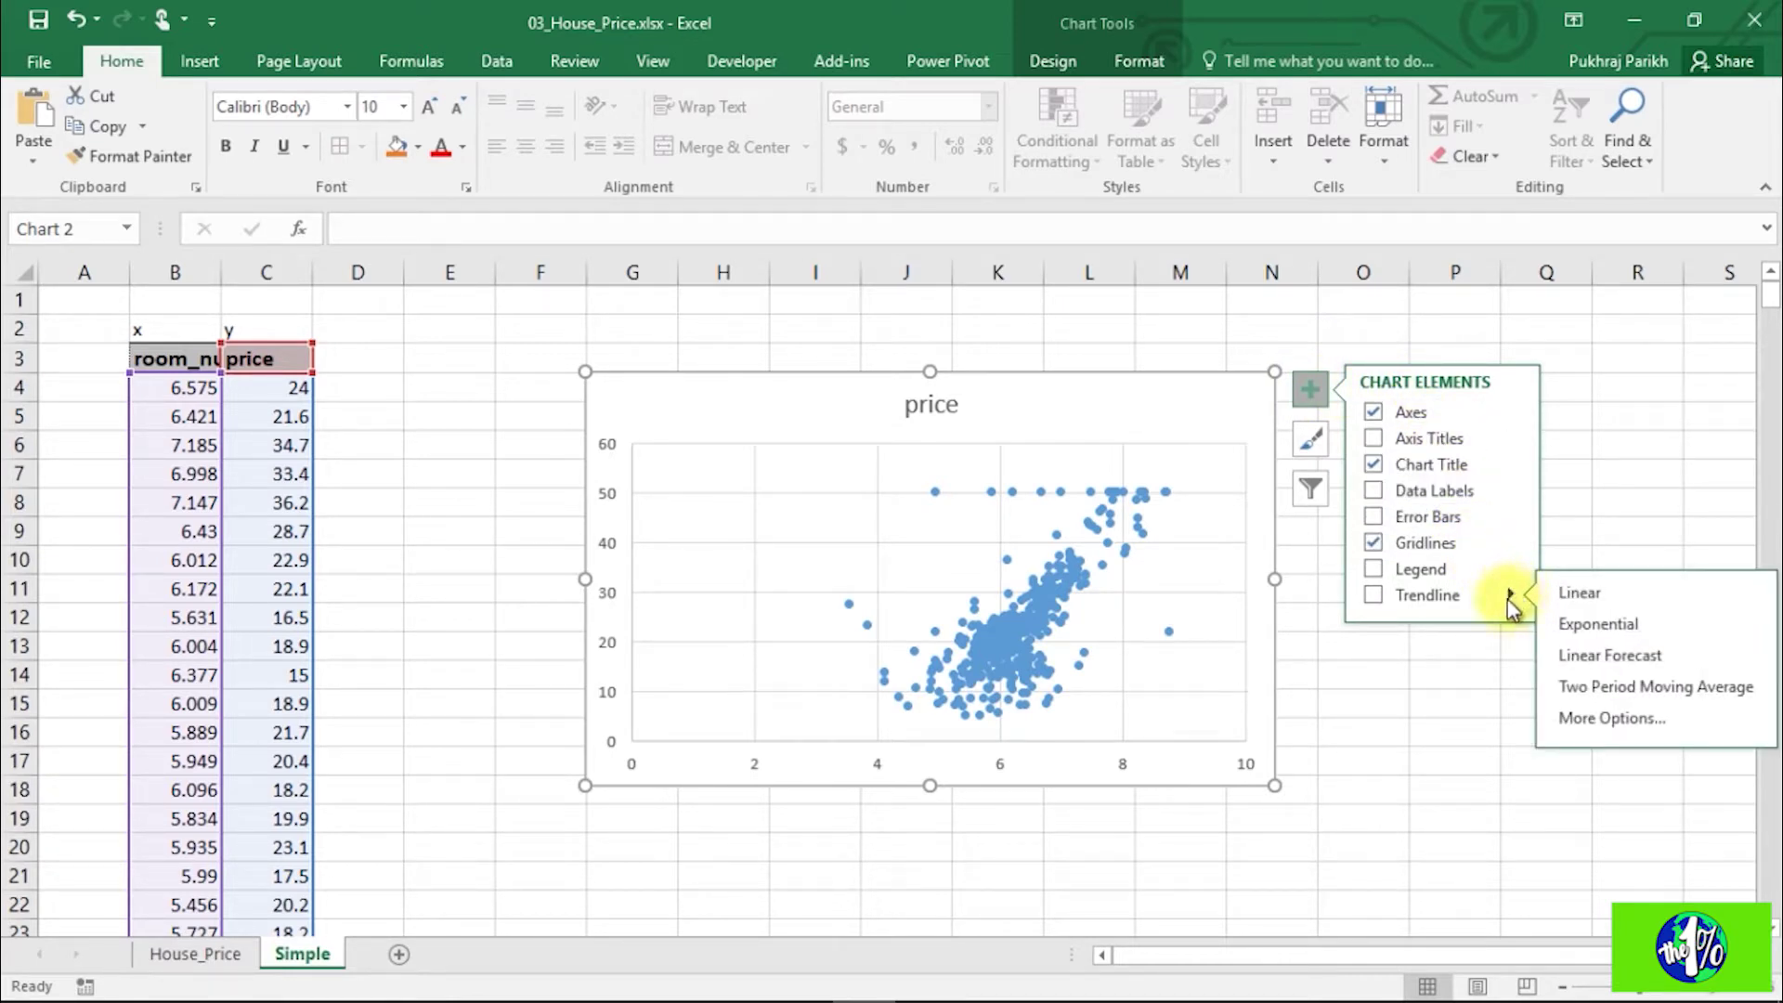
pyautogui.click(1579, 594)
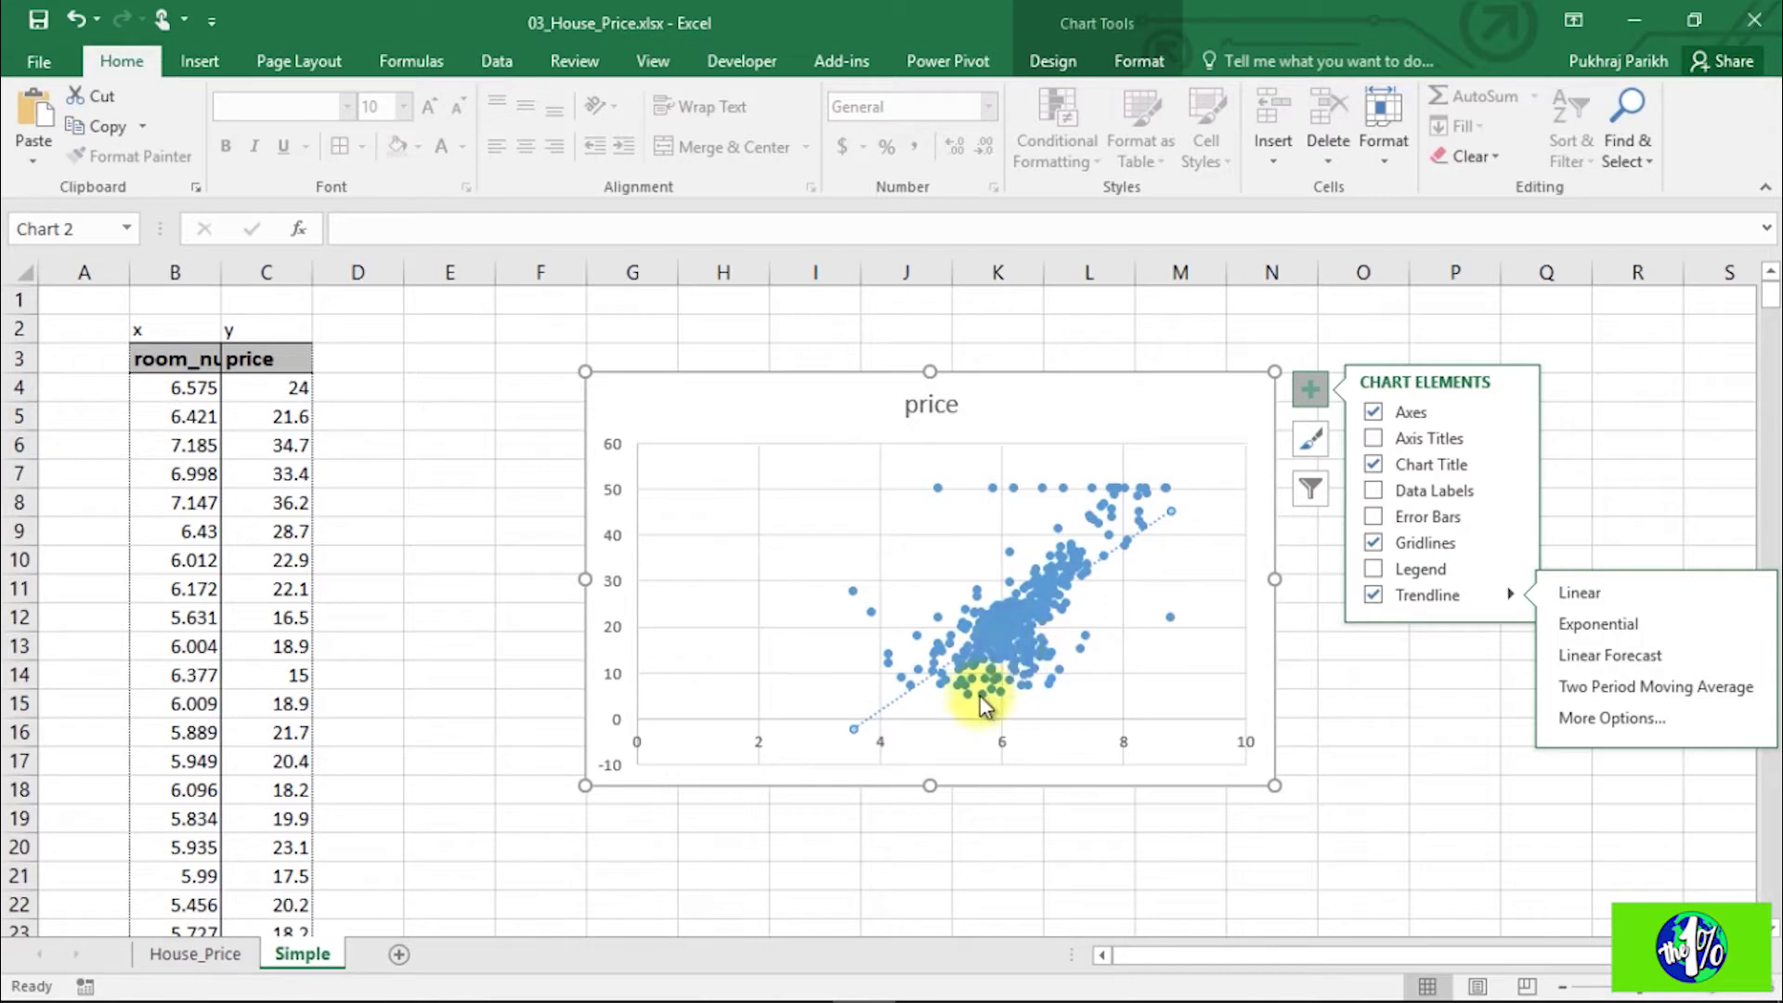
# Step: Format the linear trendline so that its equation is displayed on the chart
pyautogui.moveTo(979, 695)
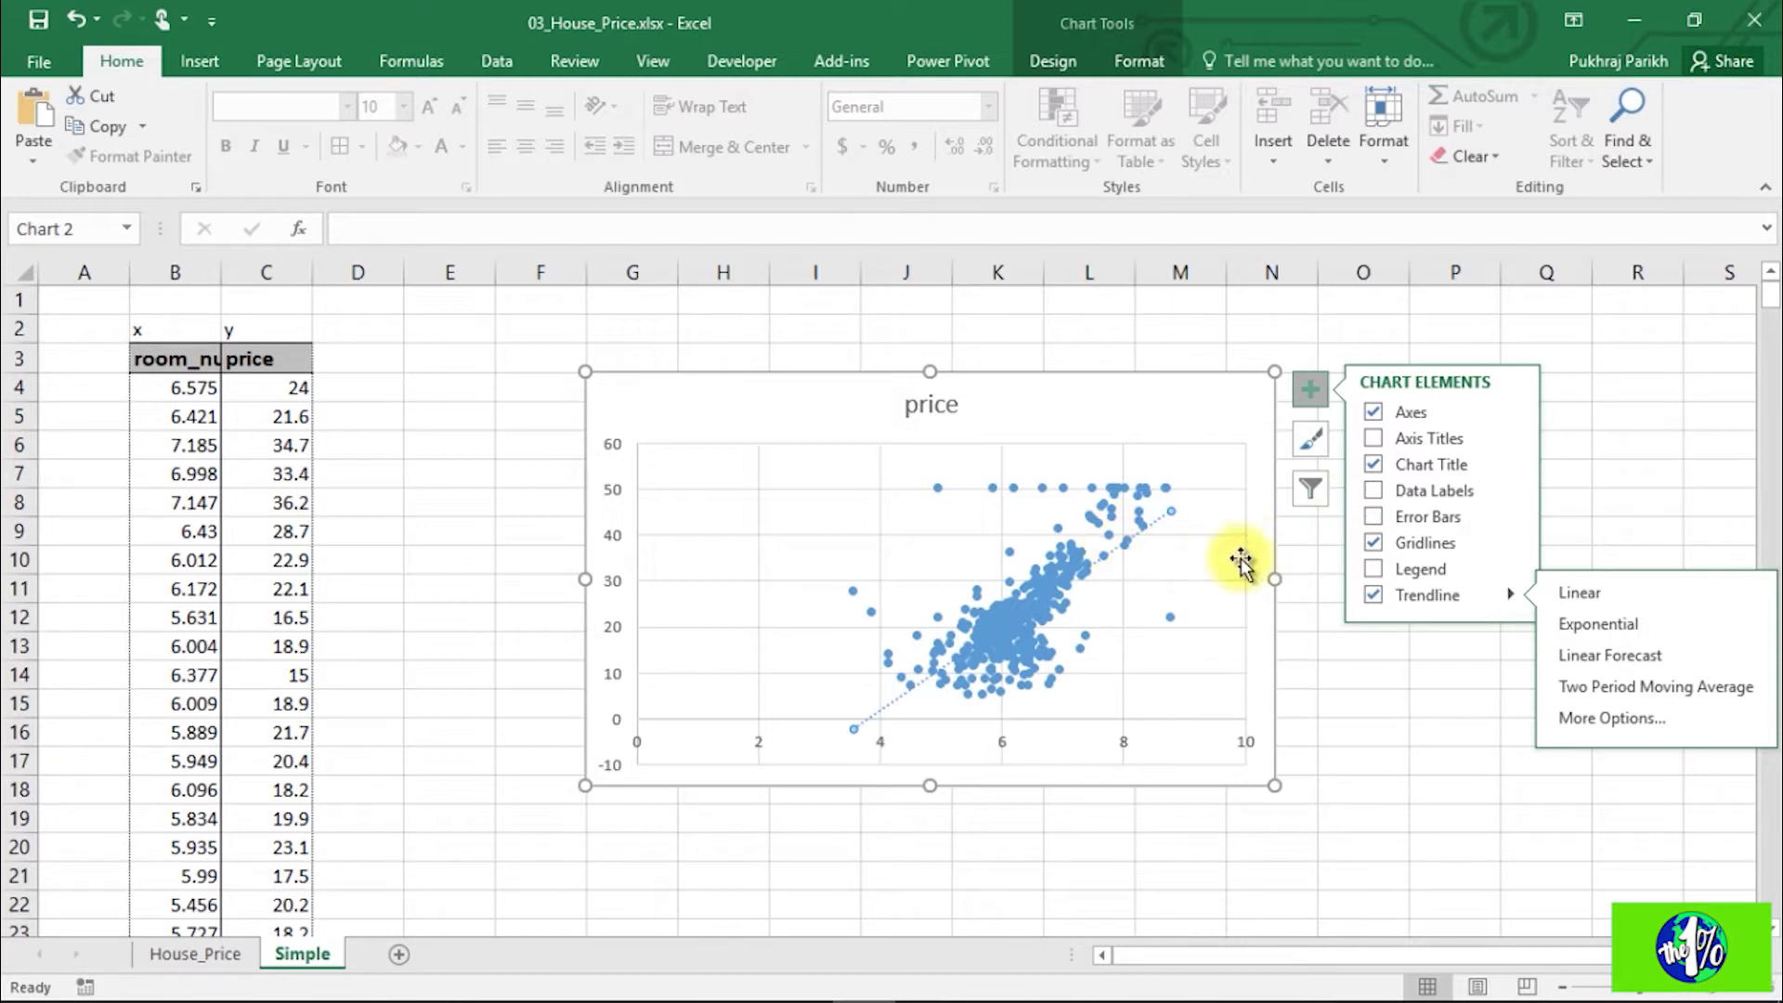
pyautogui.rightClick(1160, 534)
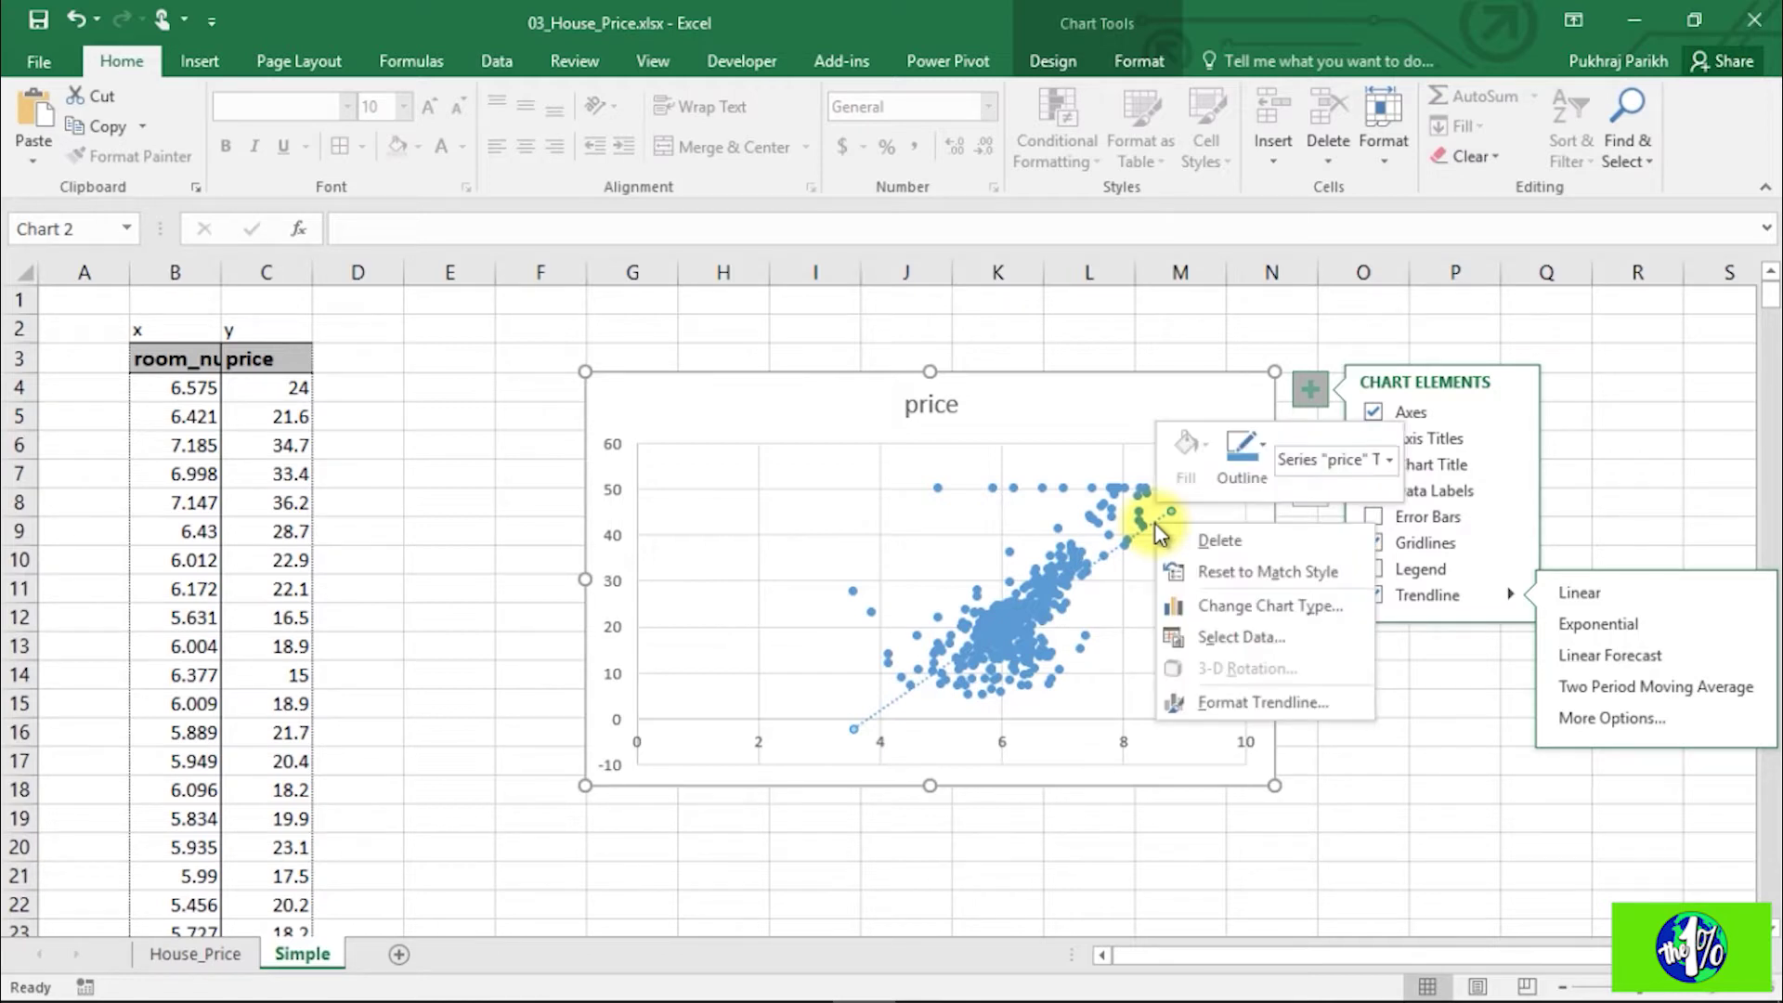
pyautogui.click(1259, 704)
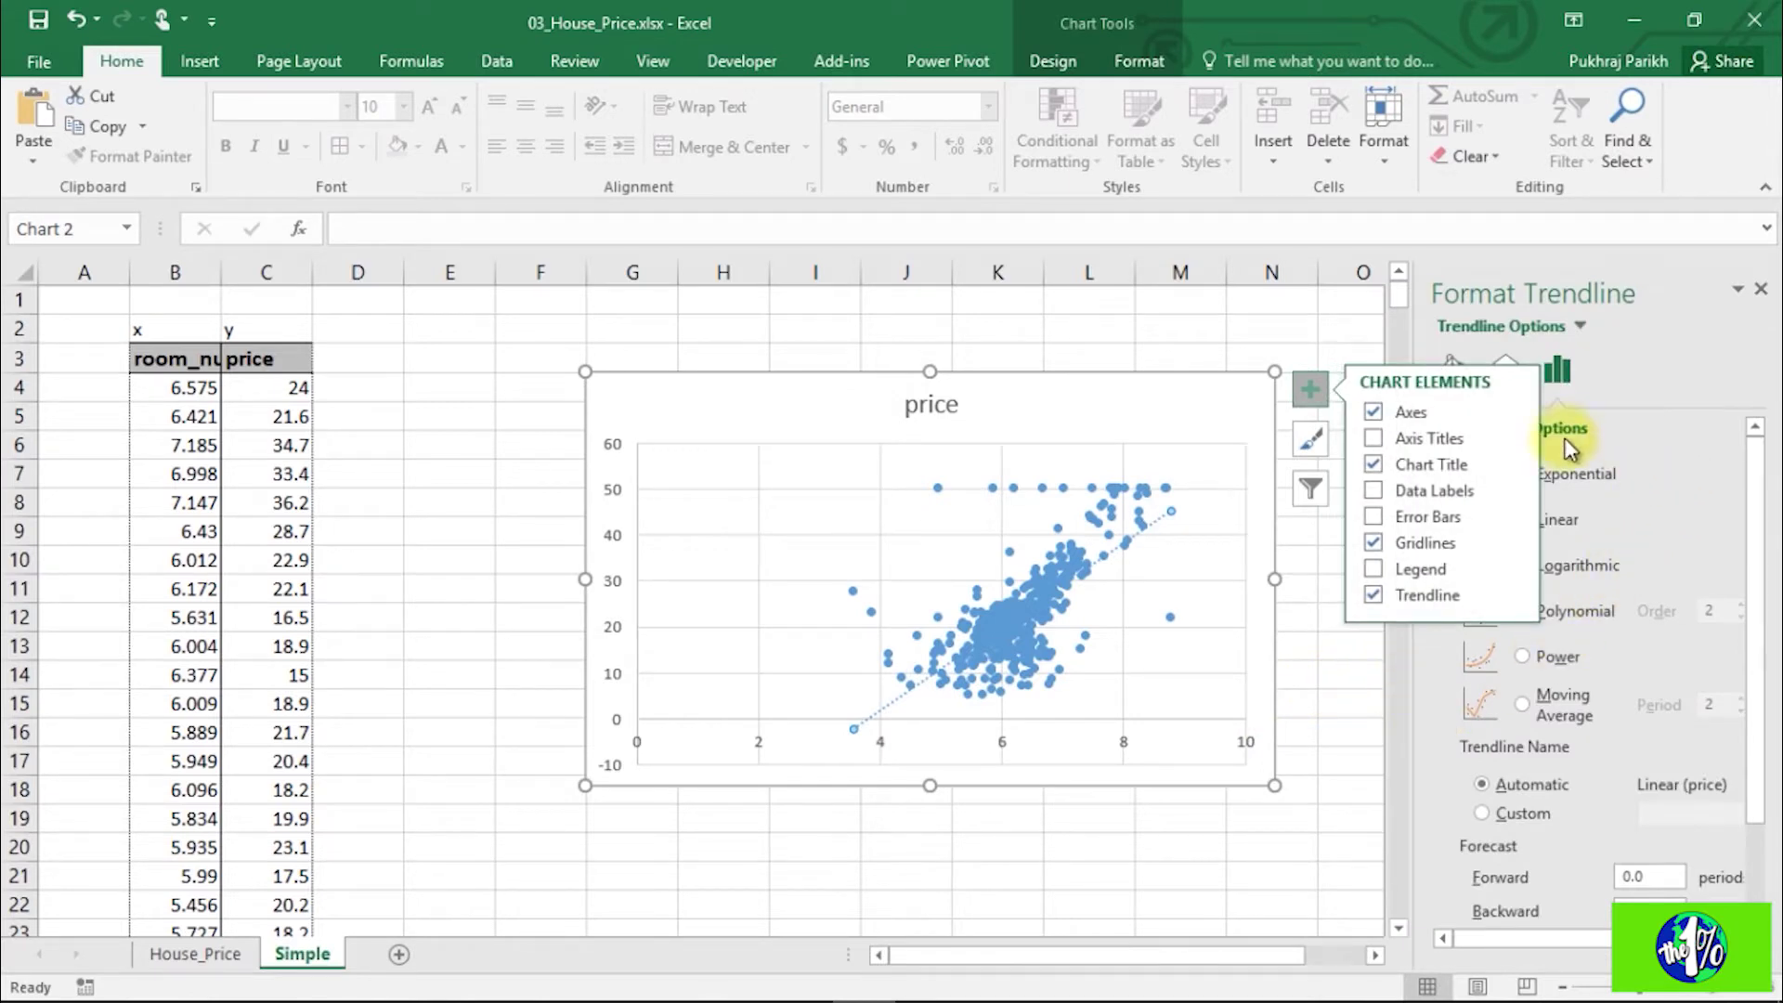
pyautogui.click(1324, 395)
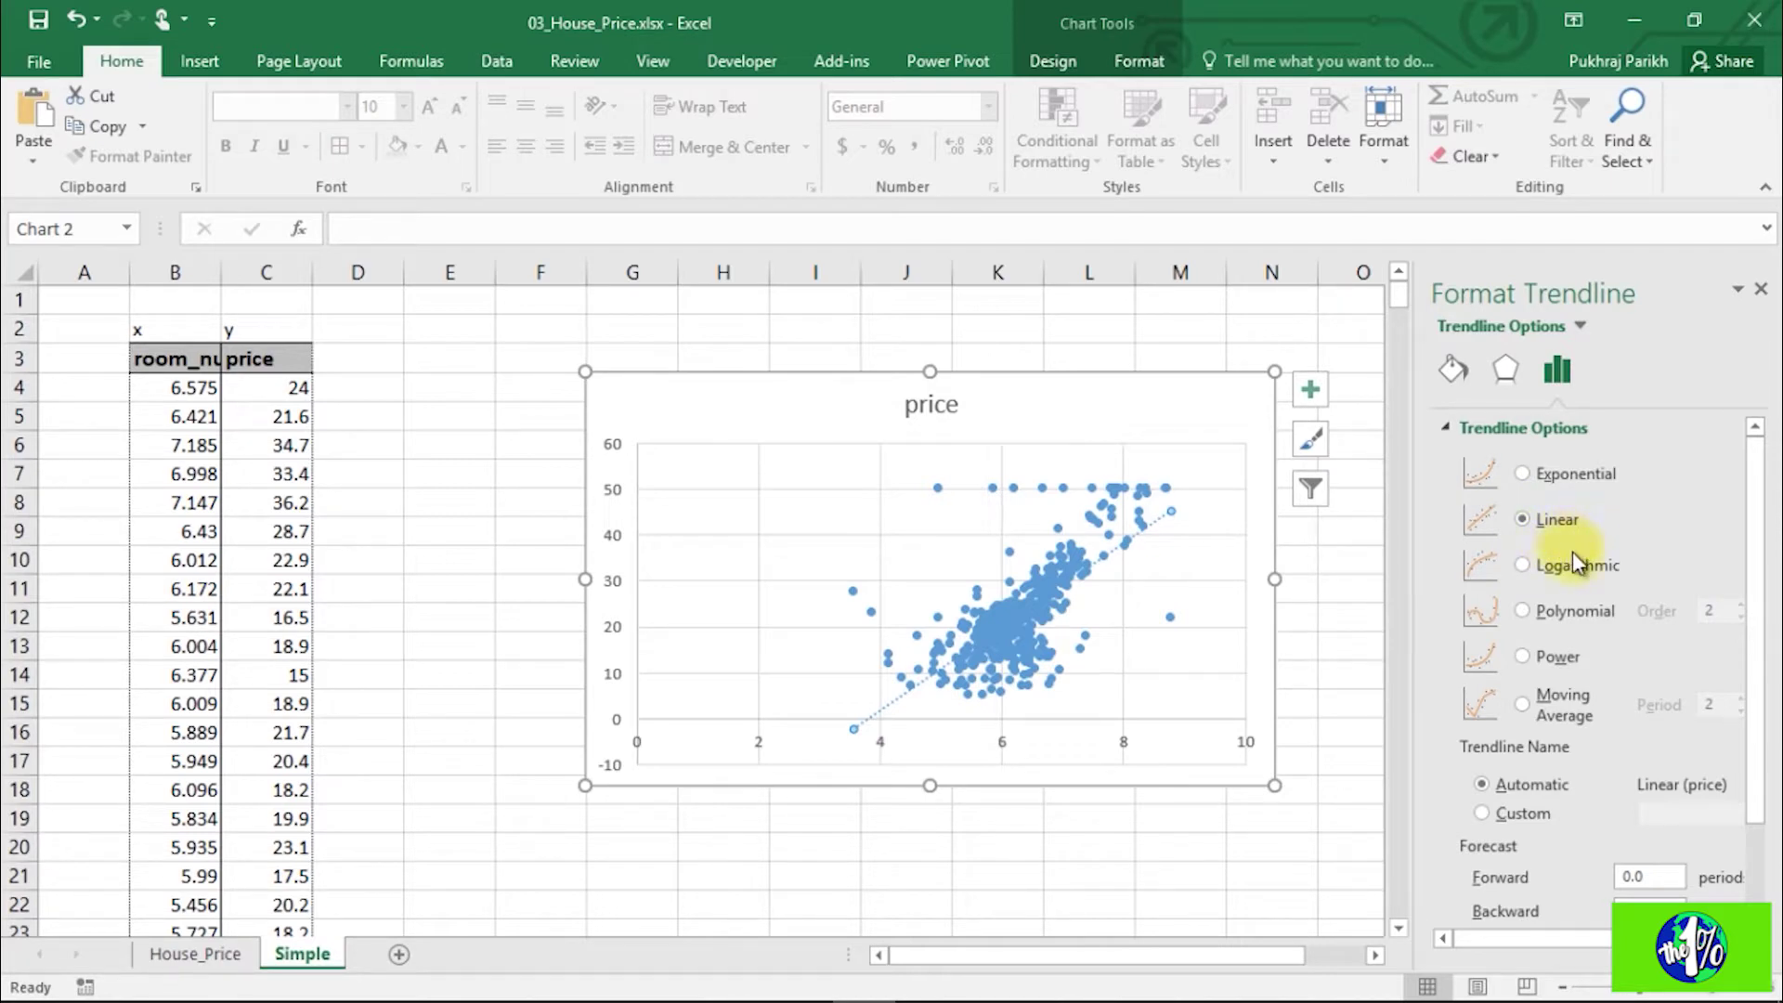
pyautogui.scroll(-3, 1629, 594)
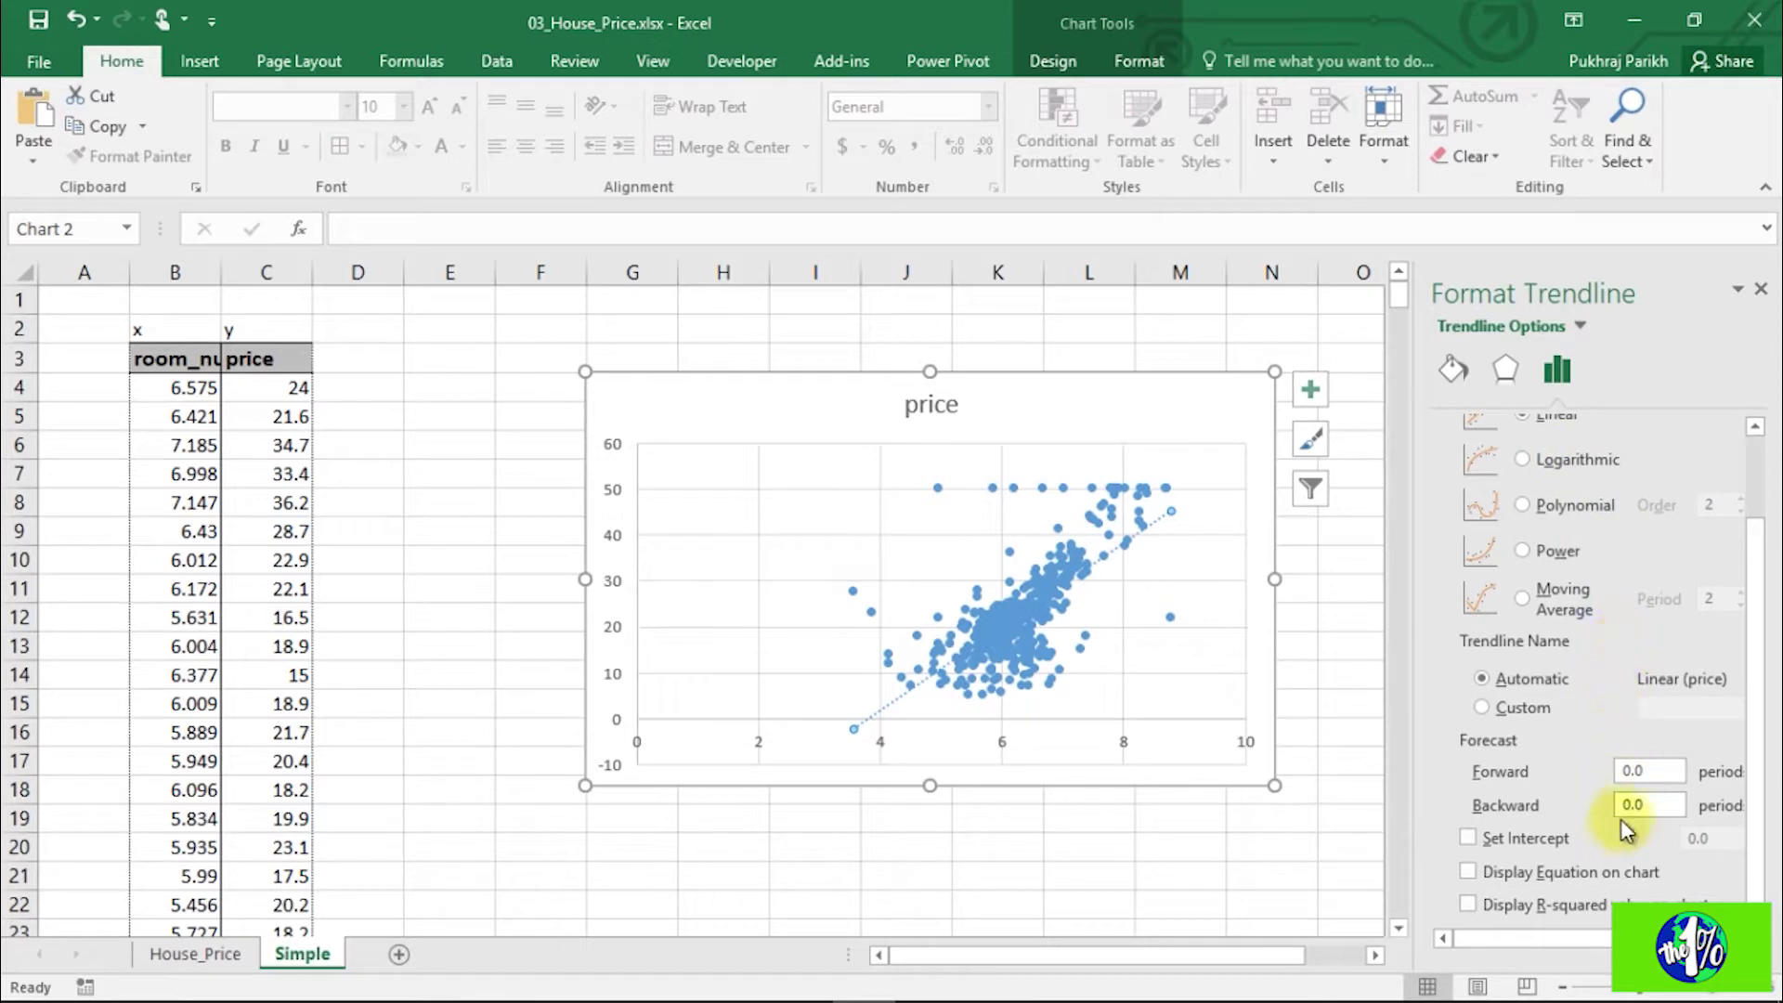
pyautogui.click(1468, 873)
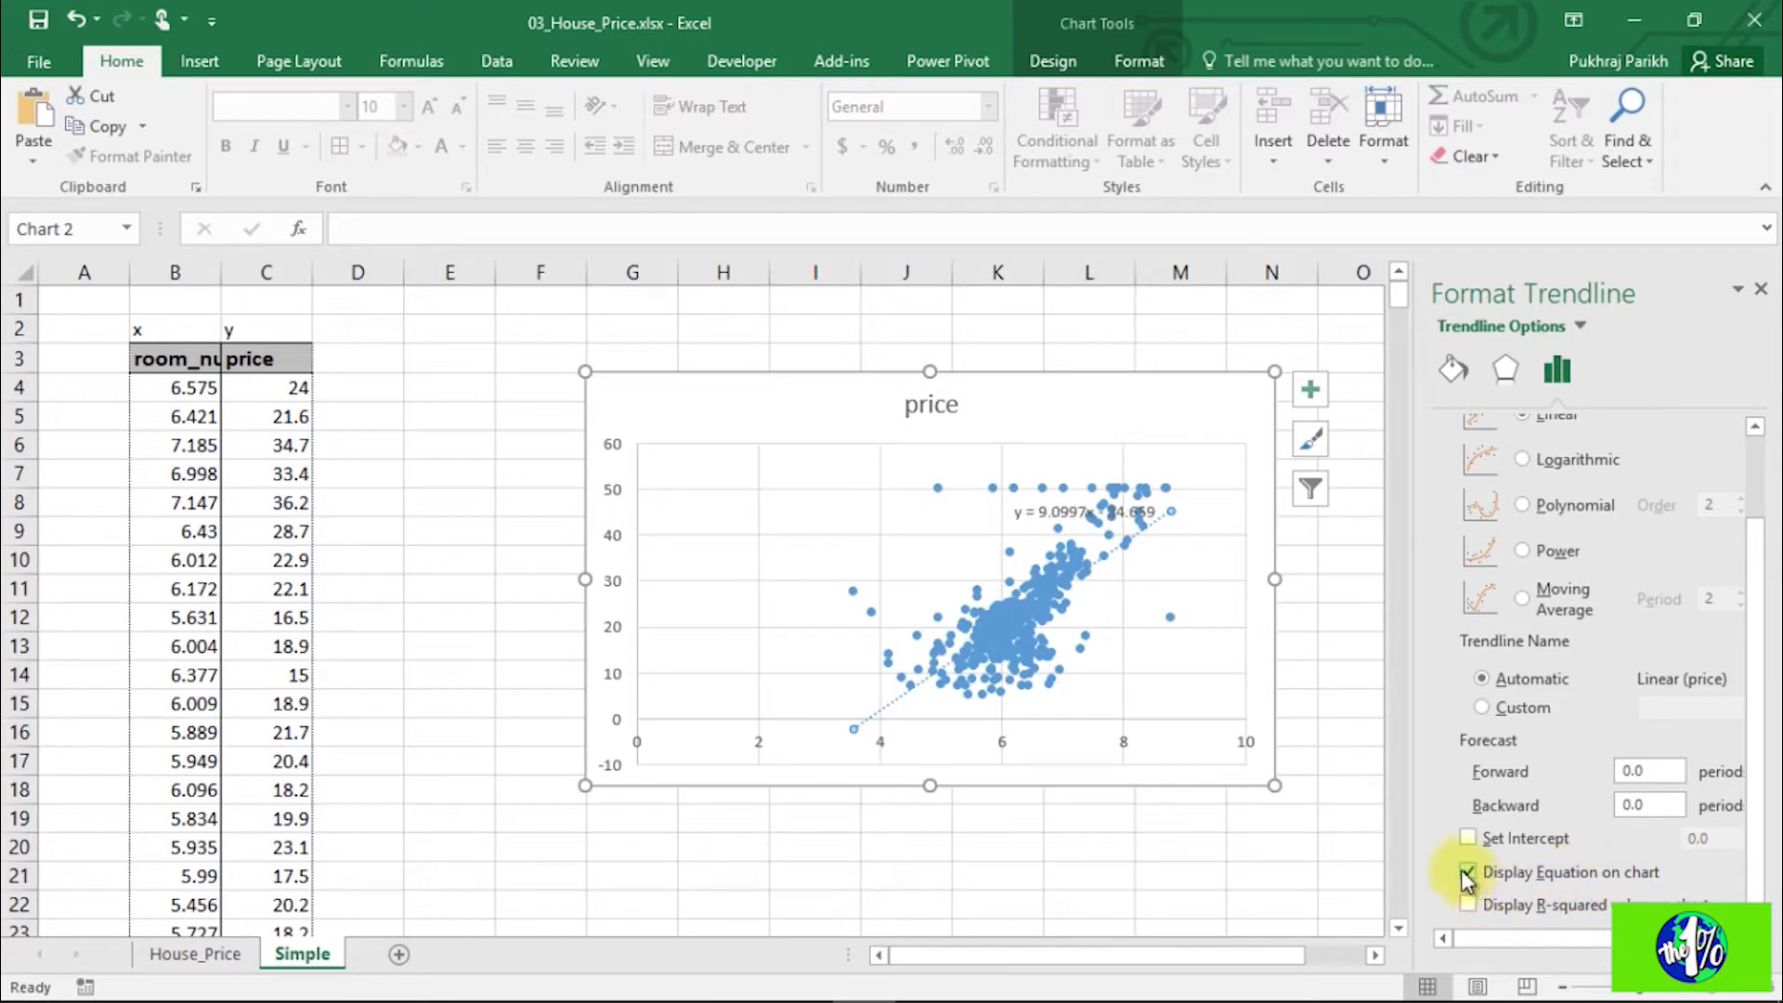
# Step: Copy the trendline equation text from the chart and paste it at cell E3
pyautogui.click(1068, 513)
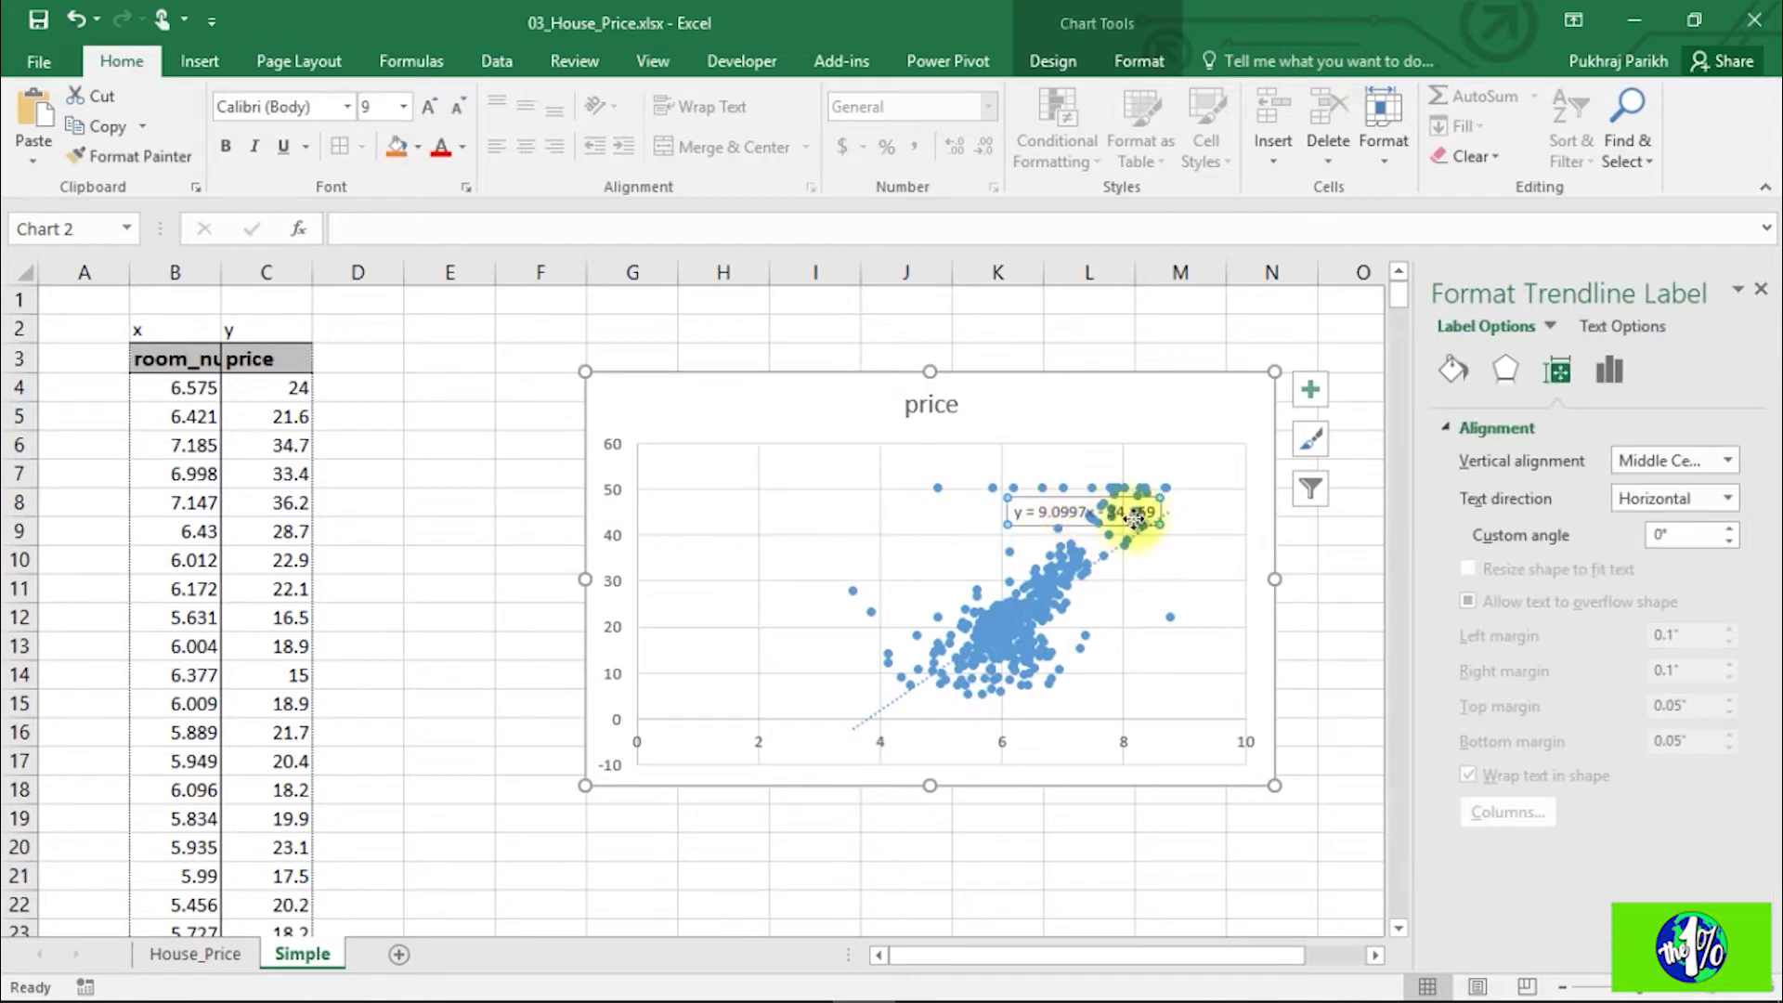
pyautogui.moveTo(1154, 513); pyautogui.dragTo(1028, 503)
pyautogui.hotkey('ctrl', 'c')
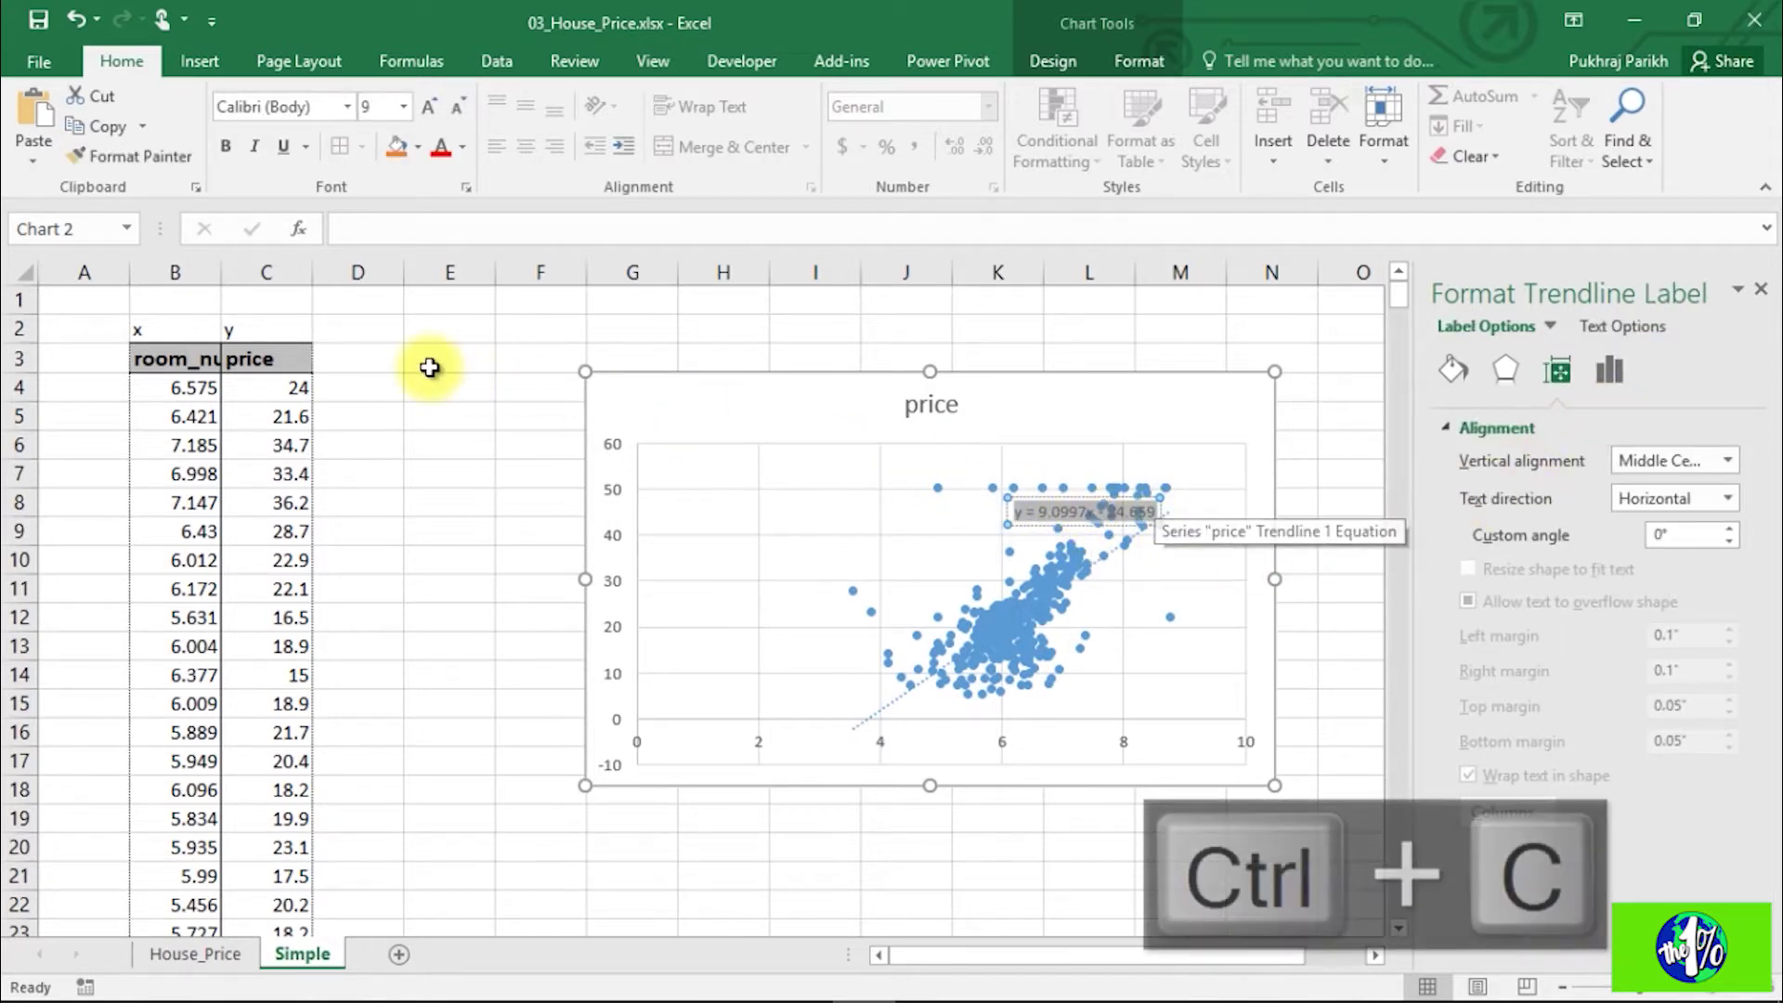
pyautogui.click(464, 353)
pyautogui.hotkey('ctrl', 'v')
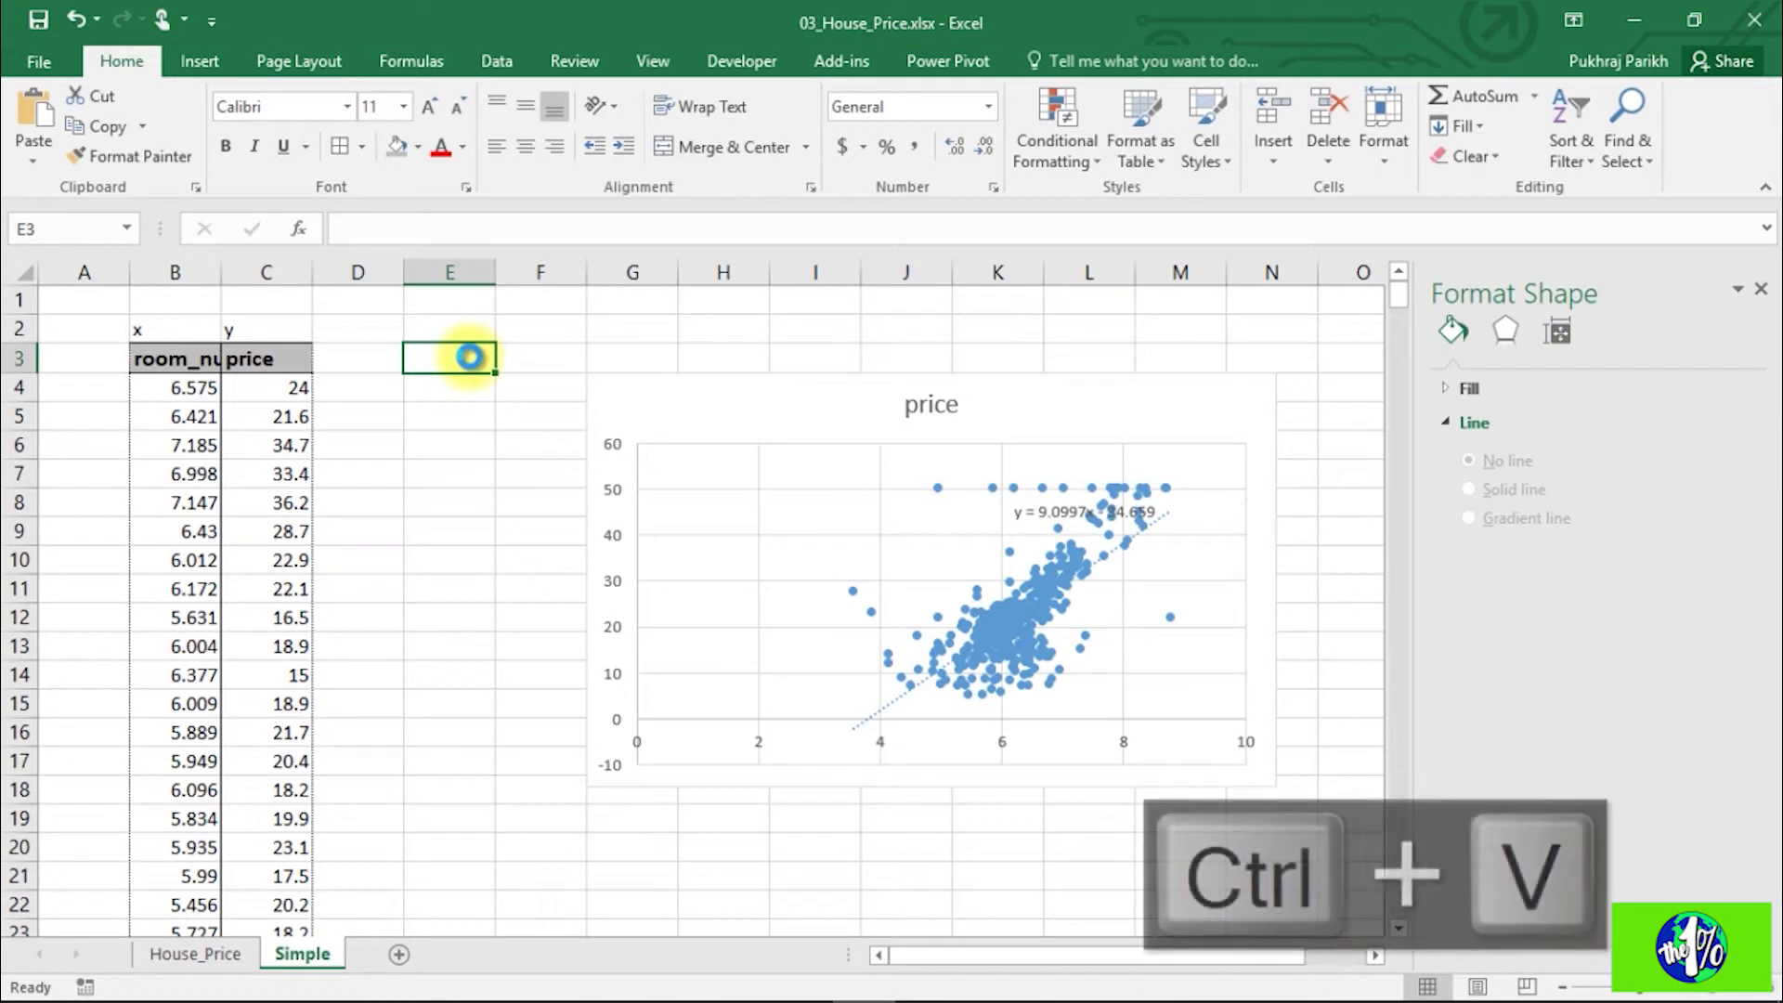
pyautogui.click(502, 447)
pyautogui.click(439, 364)
pyautogui.click(446, 389)
pyautogui.click(449, 469)
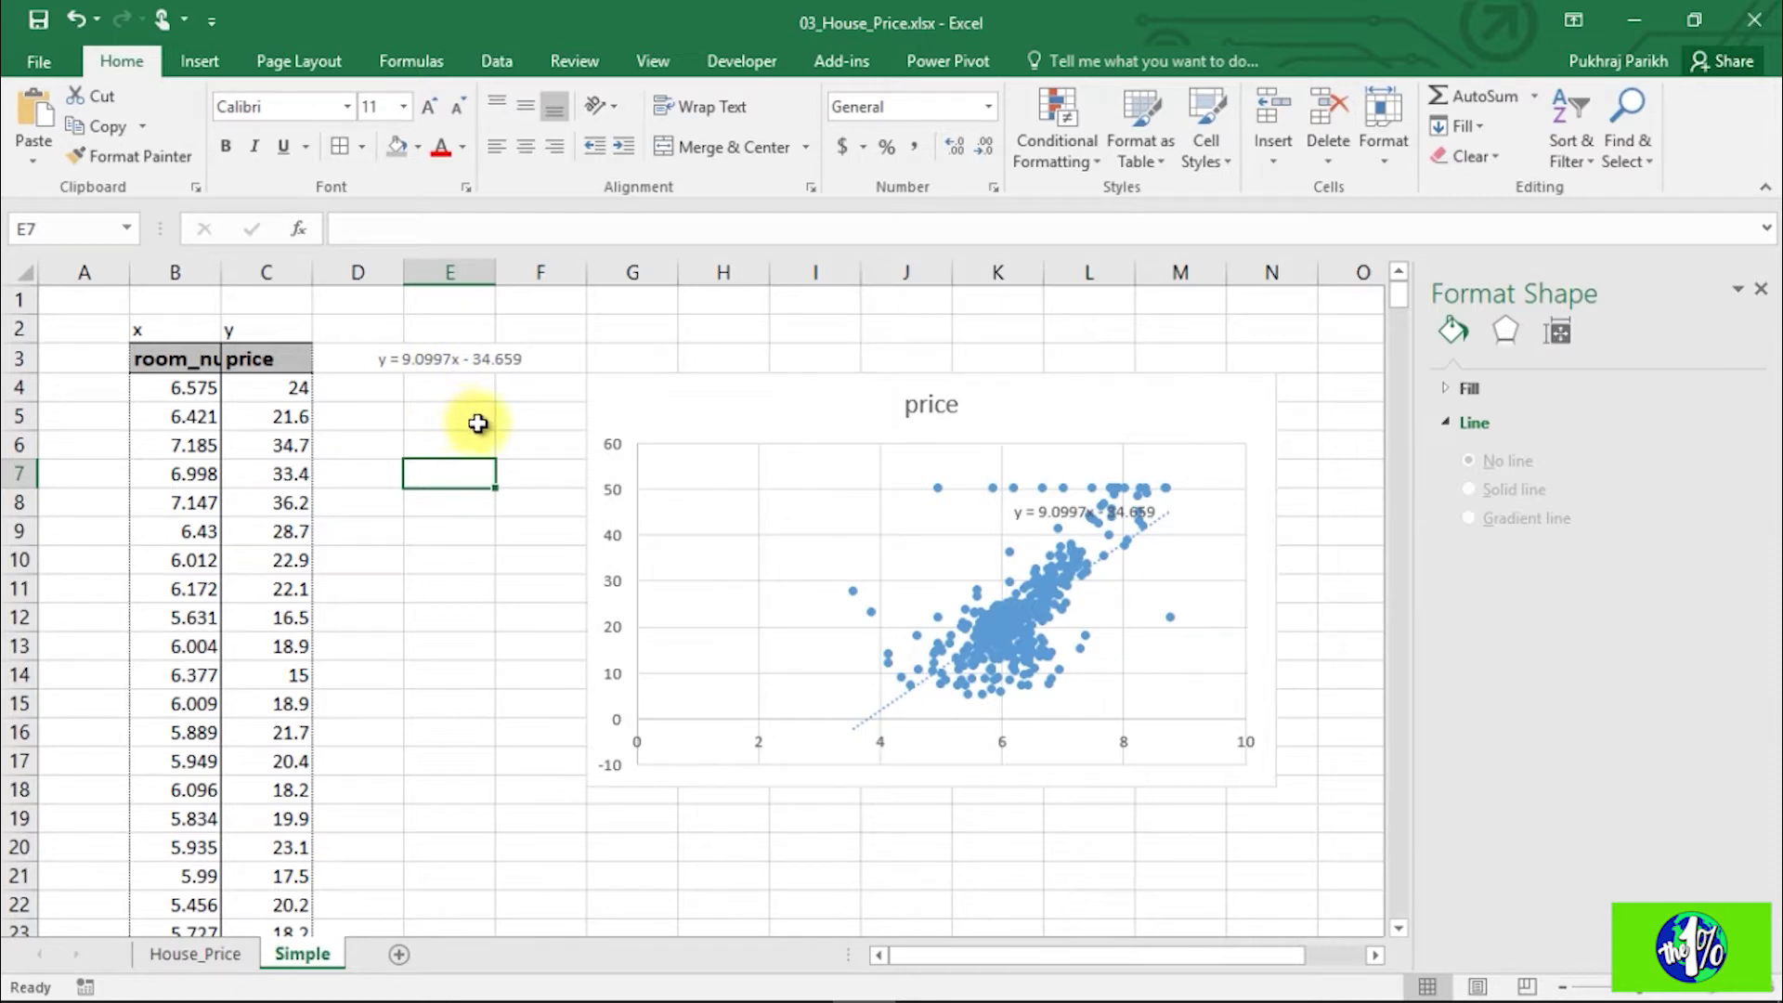
# Step: Enter 8 as the room number in D5 and calculate the predicted price in E5 with =9.099*D5-34.66
pyautogui.click(464, 418)
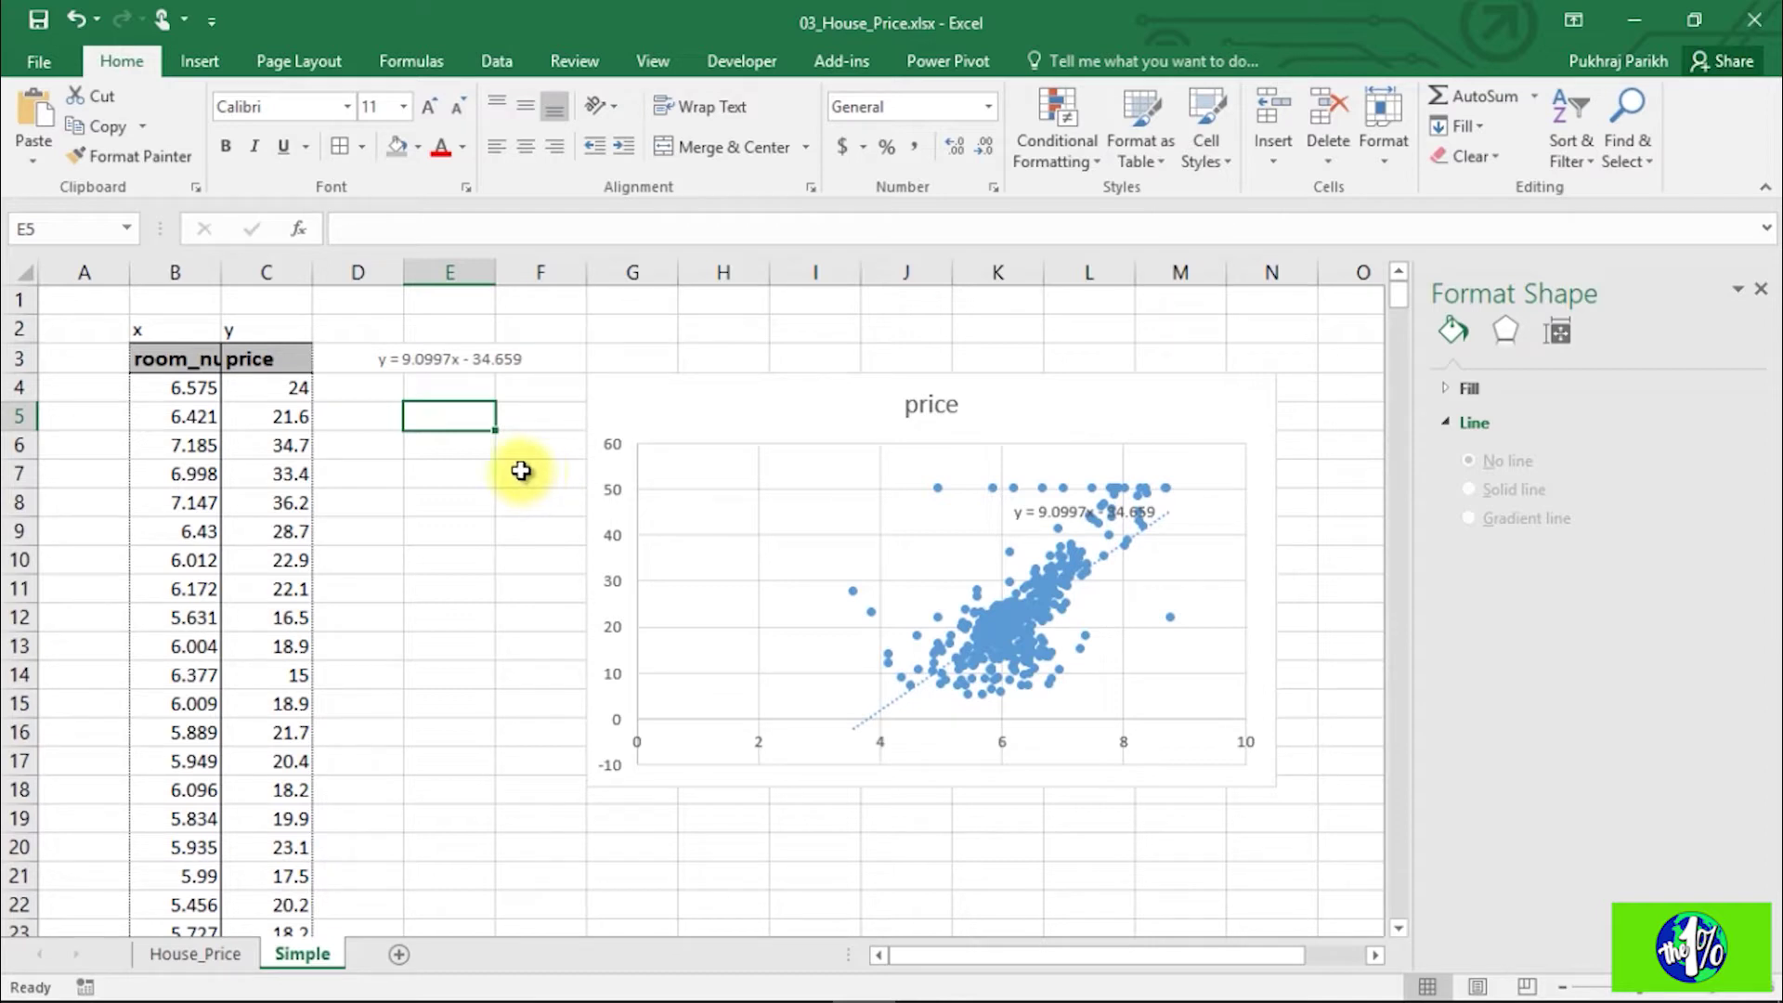
pyautogui.click(368, 421)
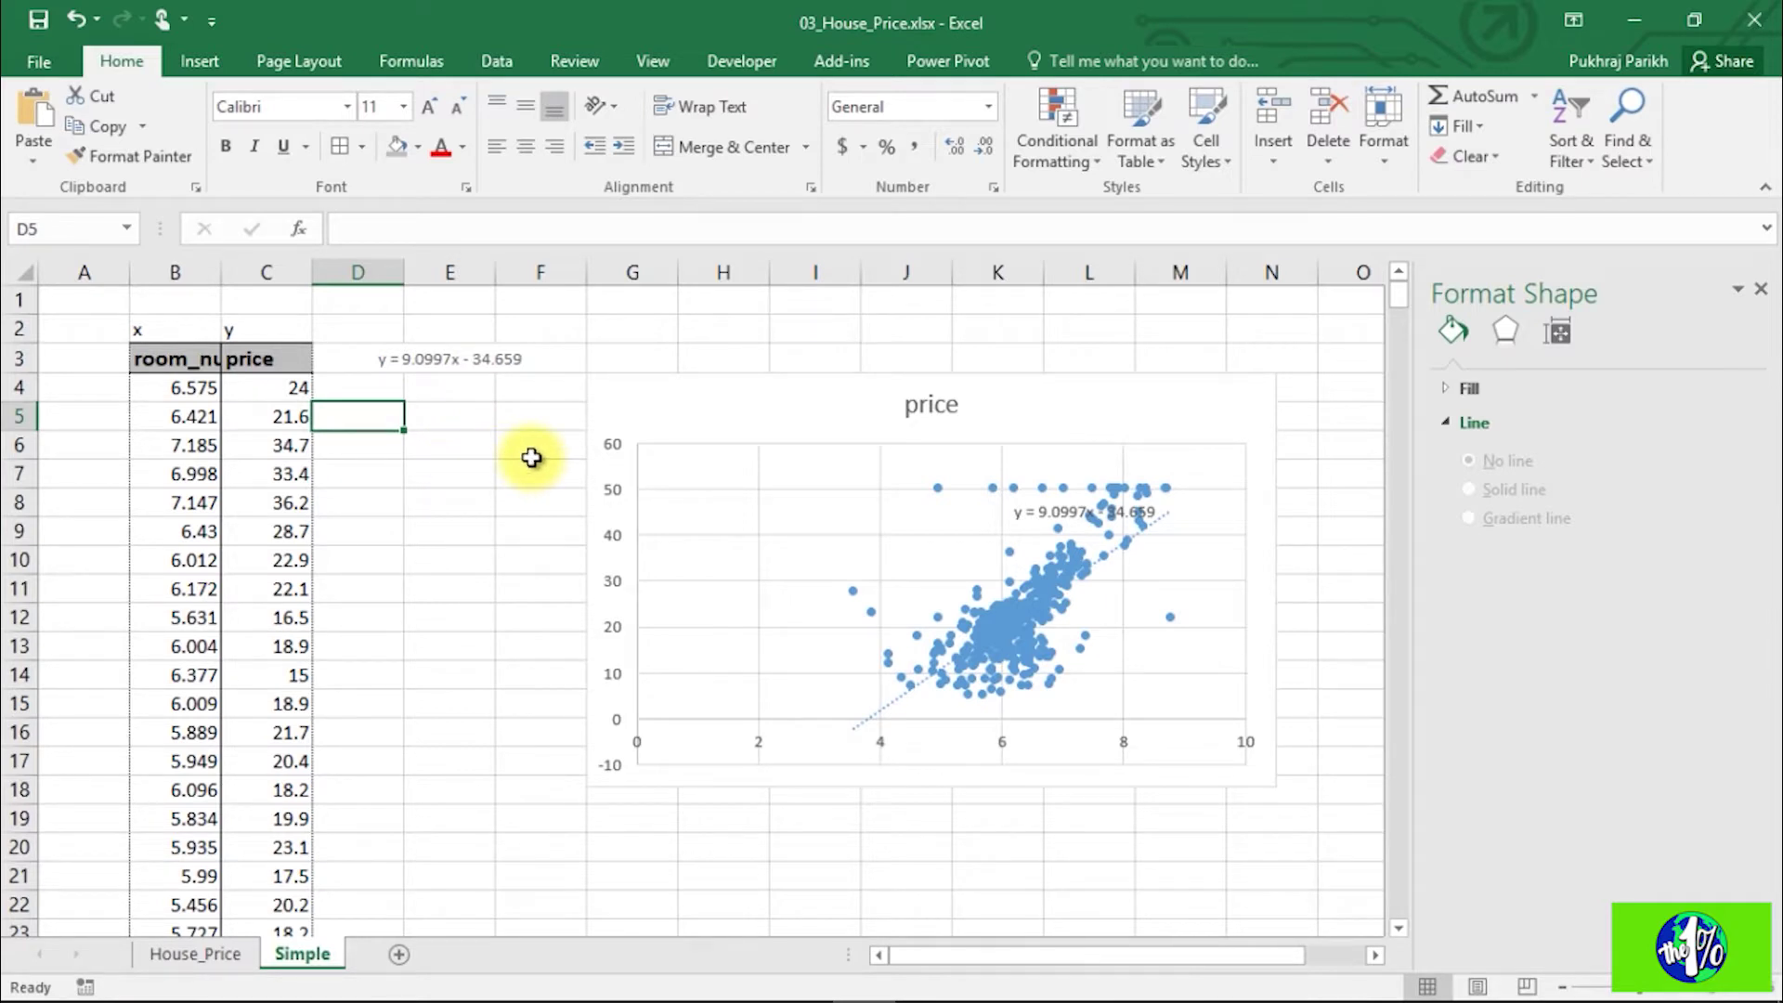
pyautogui.write('8')
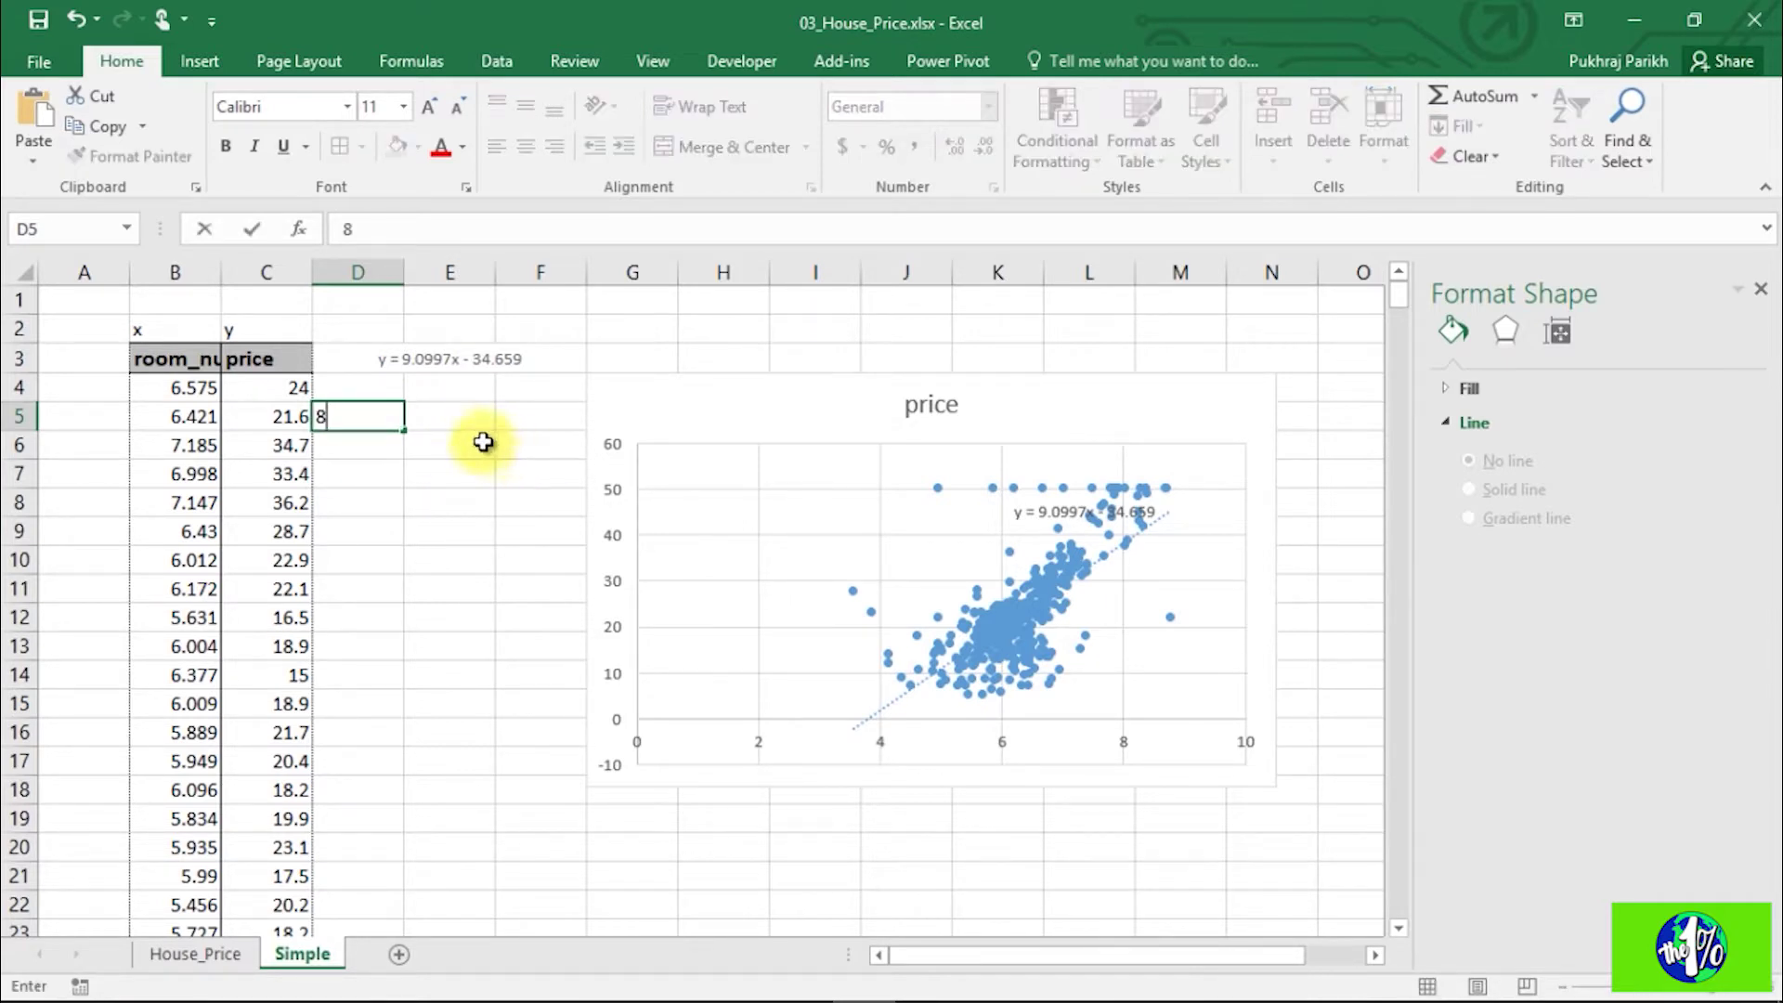
pyautogui.click(442, 427)
pyautogui.write('=')
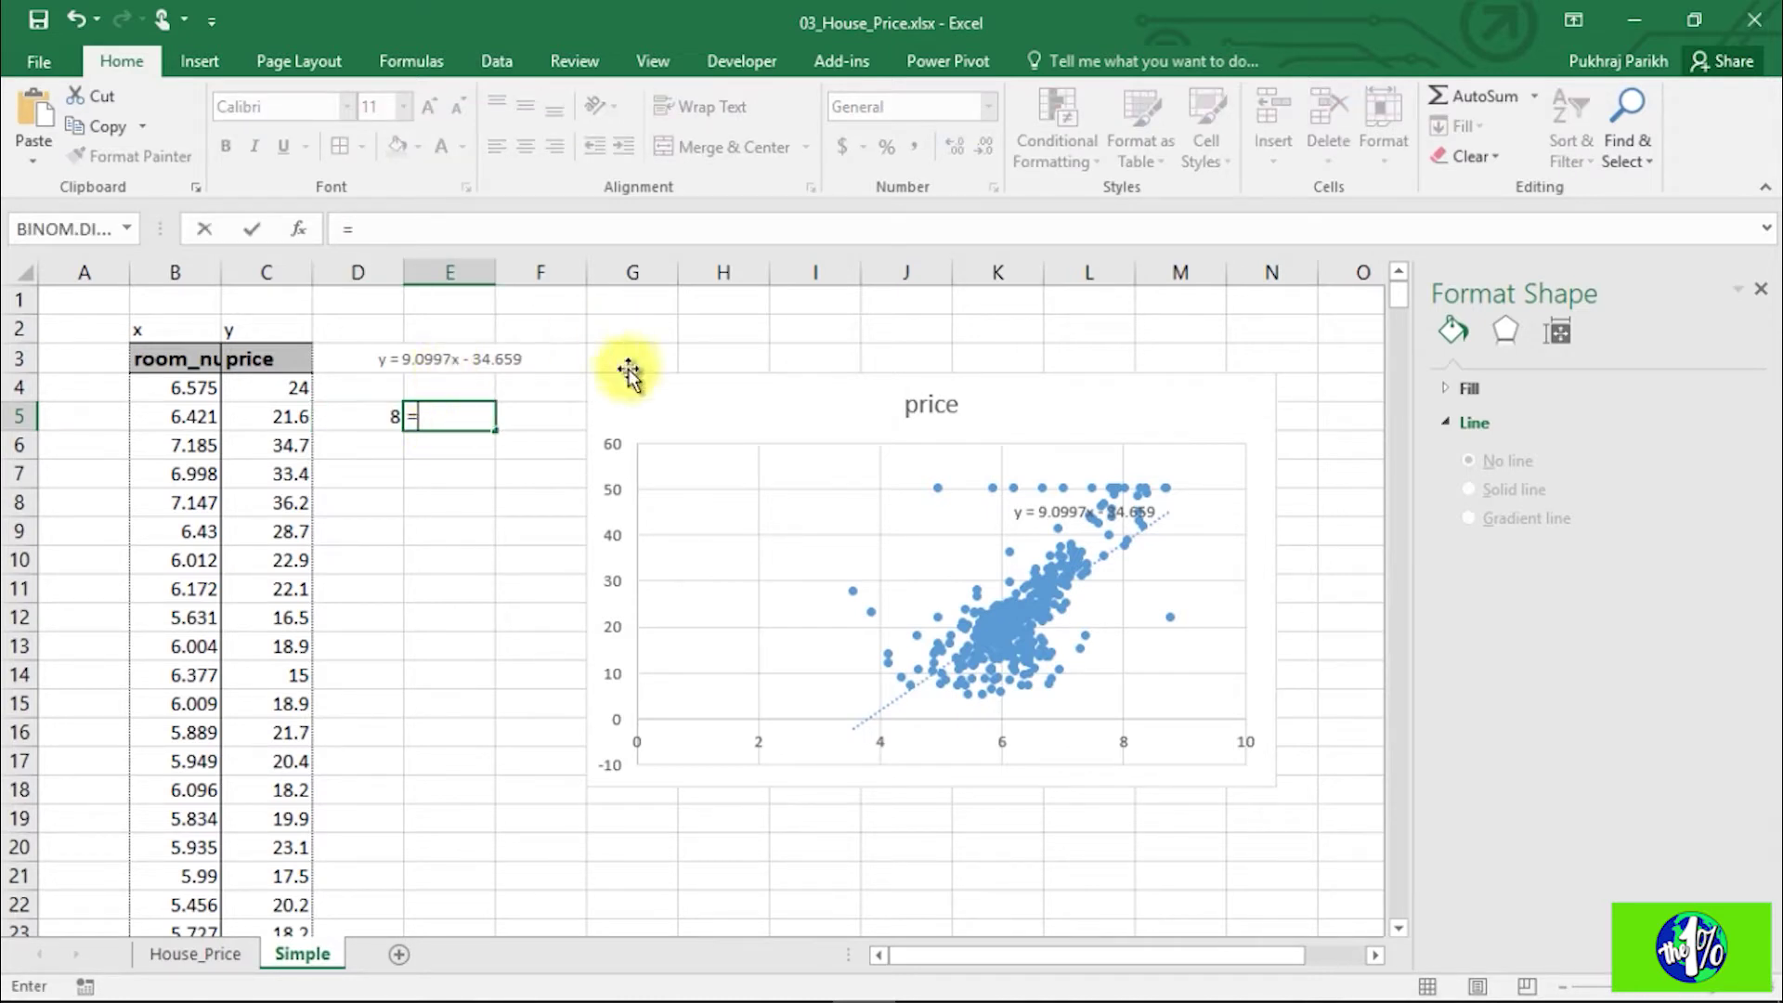
pyautogui.write('9.09')
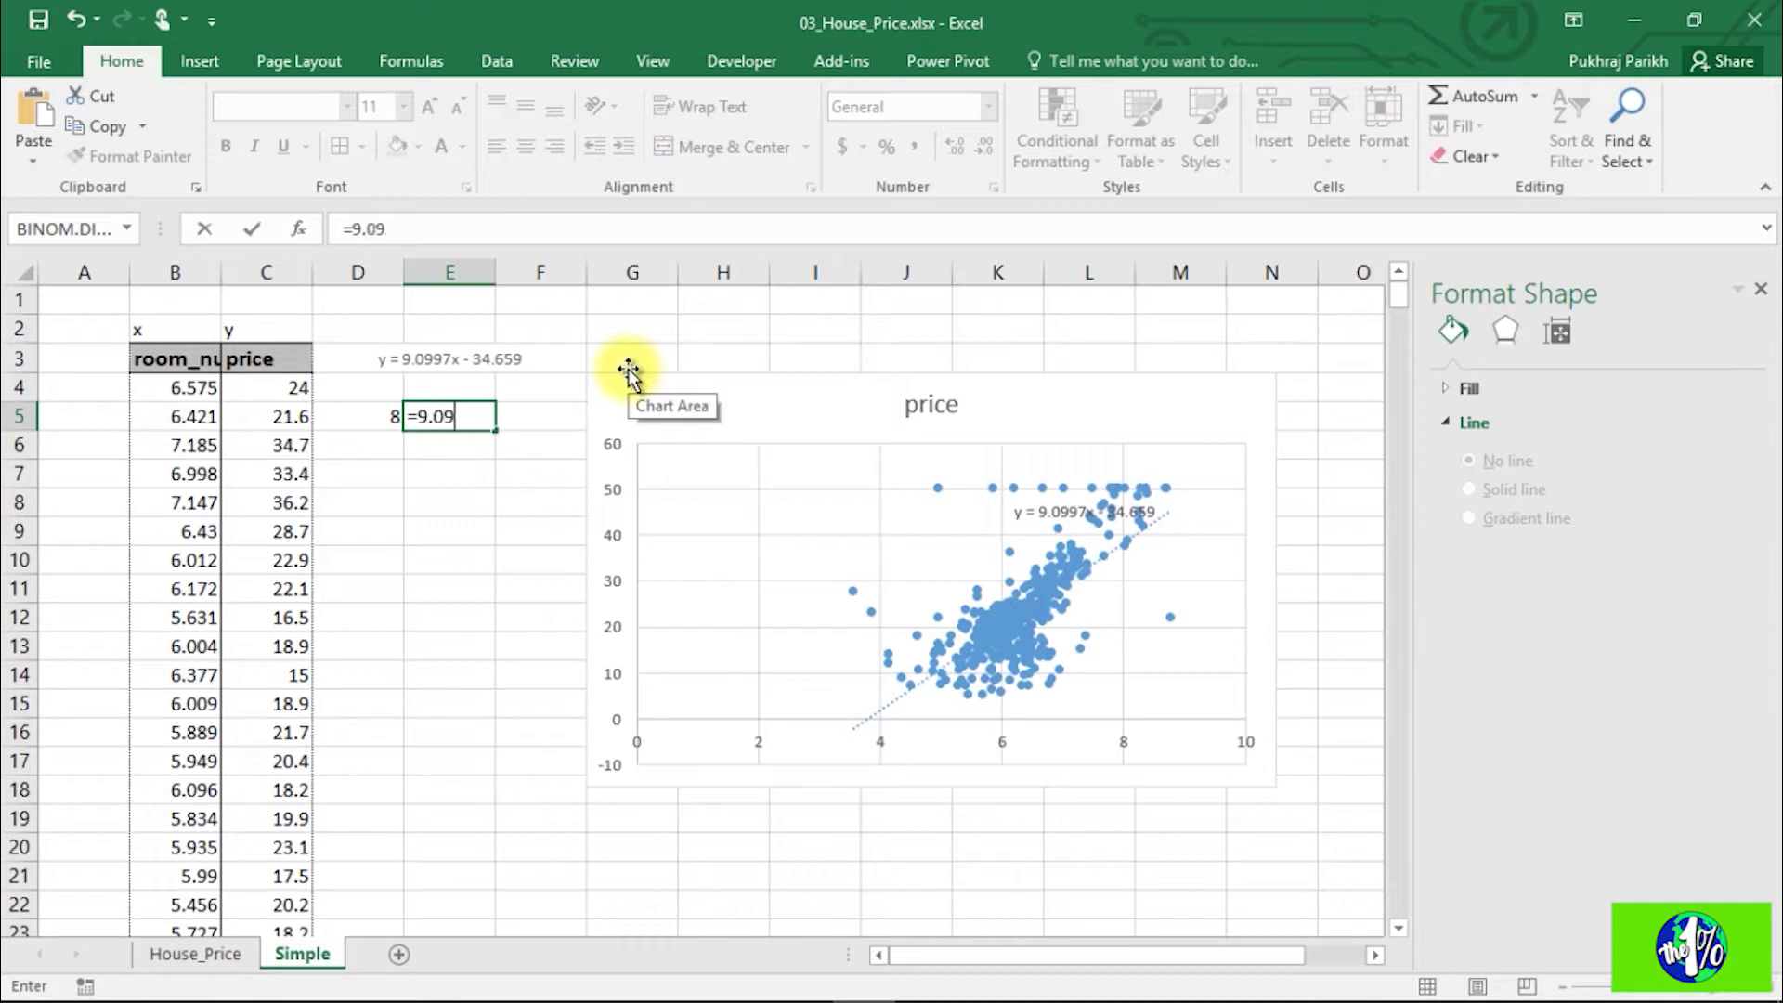
pyautogui.write('9*')
pyautogui.click(355, 414)
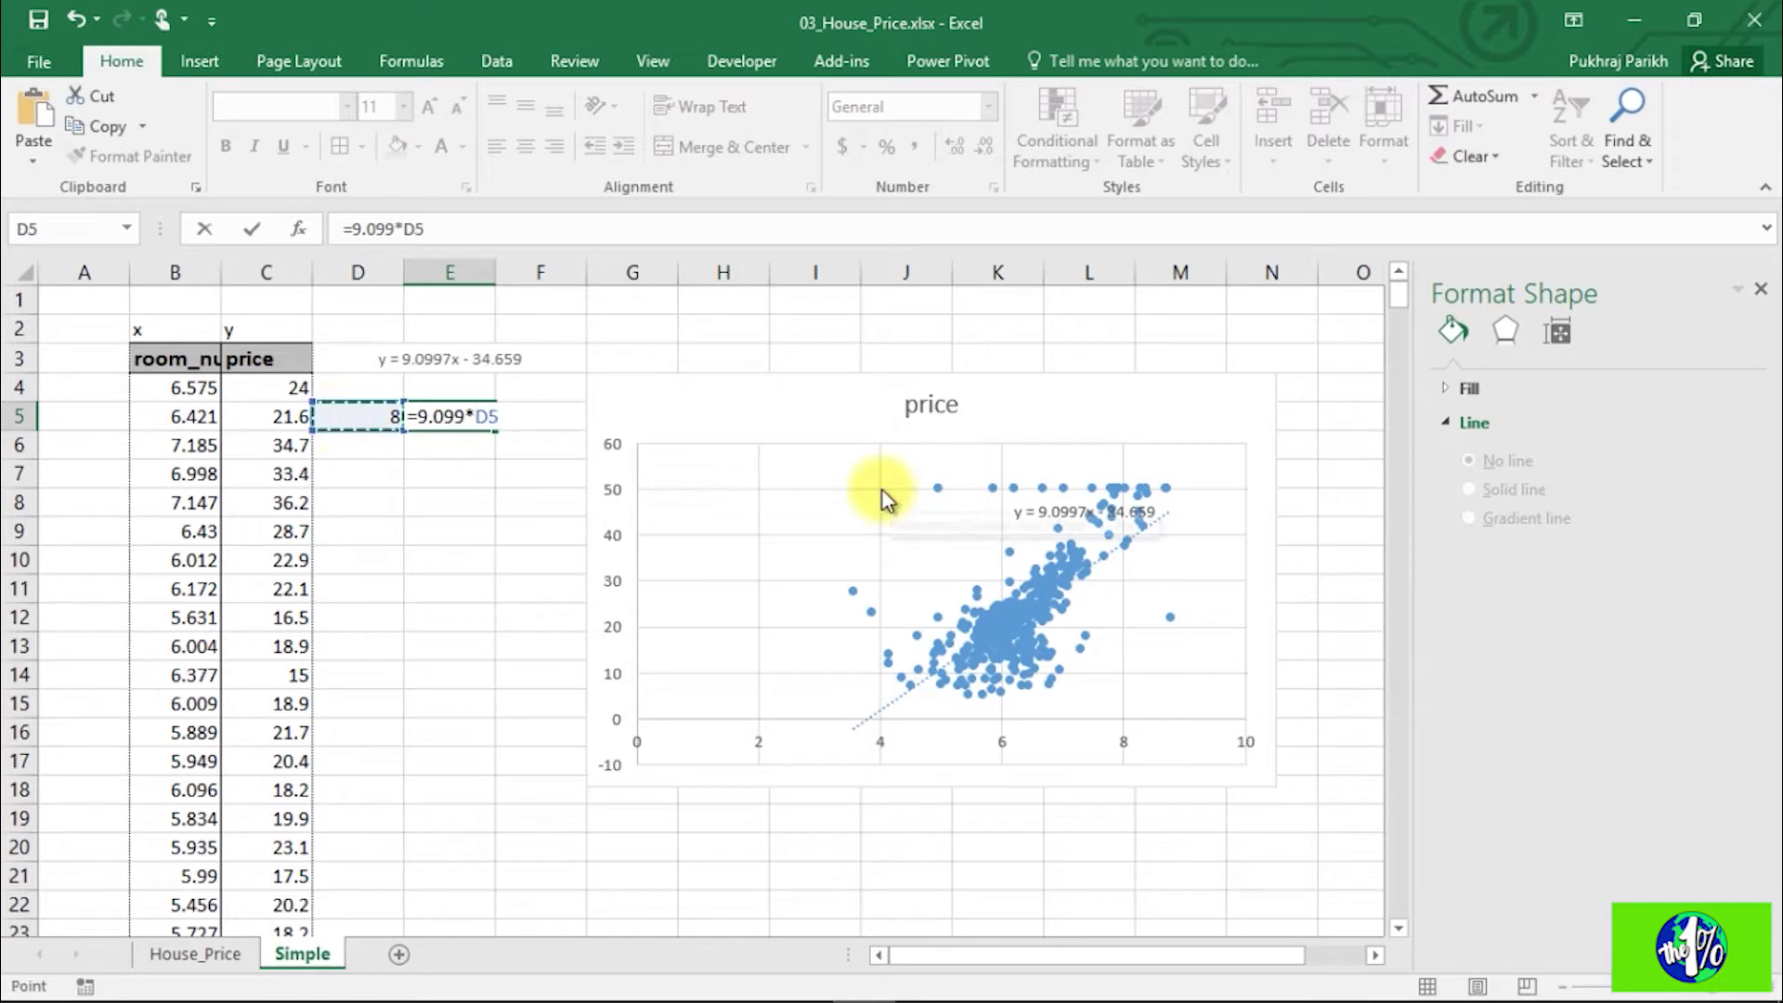
pyautogui.write('-')
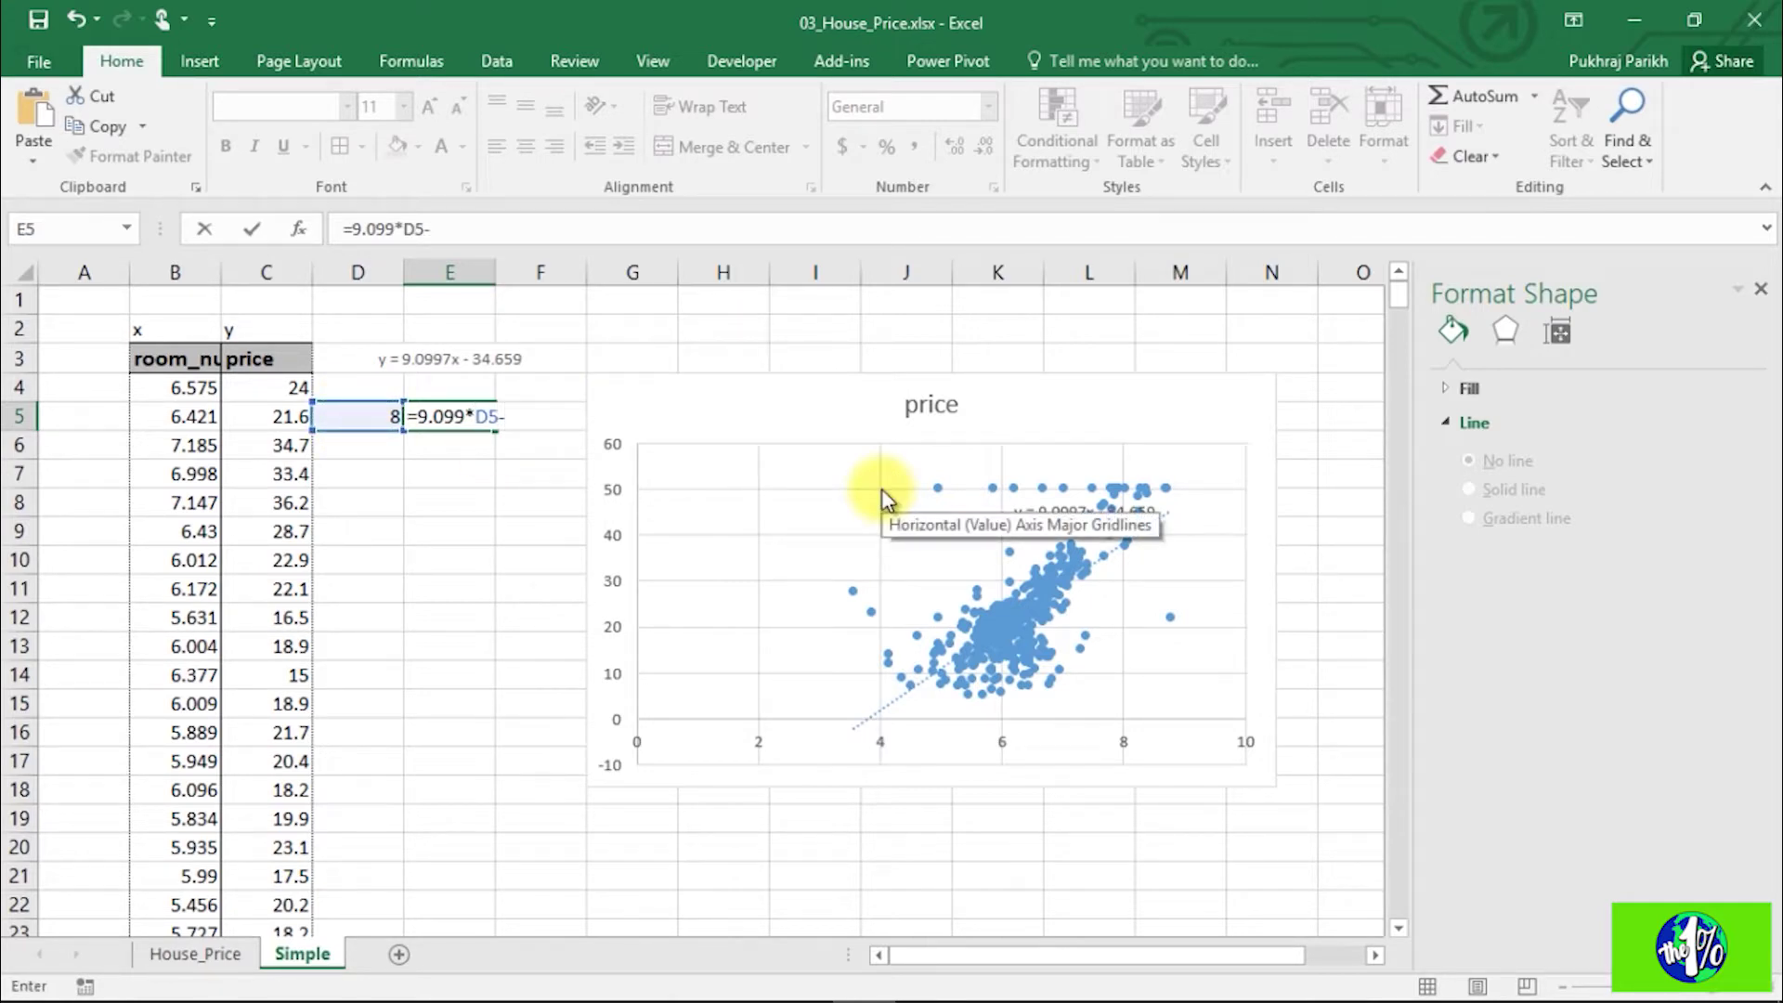
pyautogui.write('34.66')
pyautogui.press('Return')
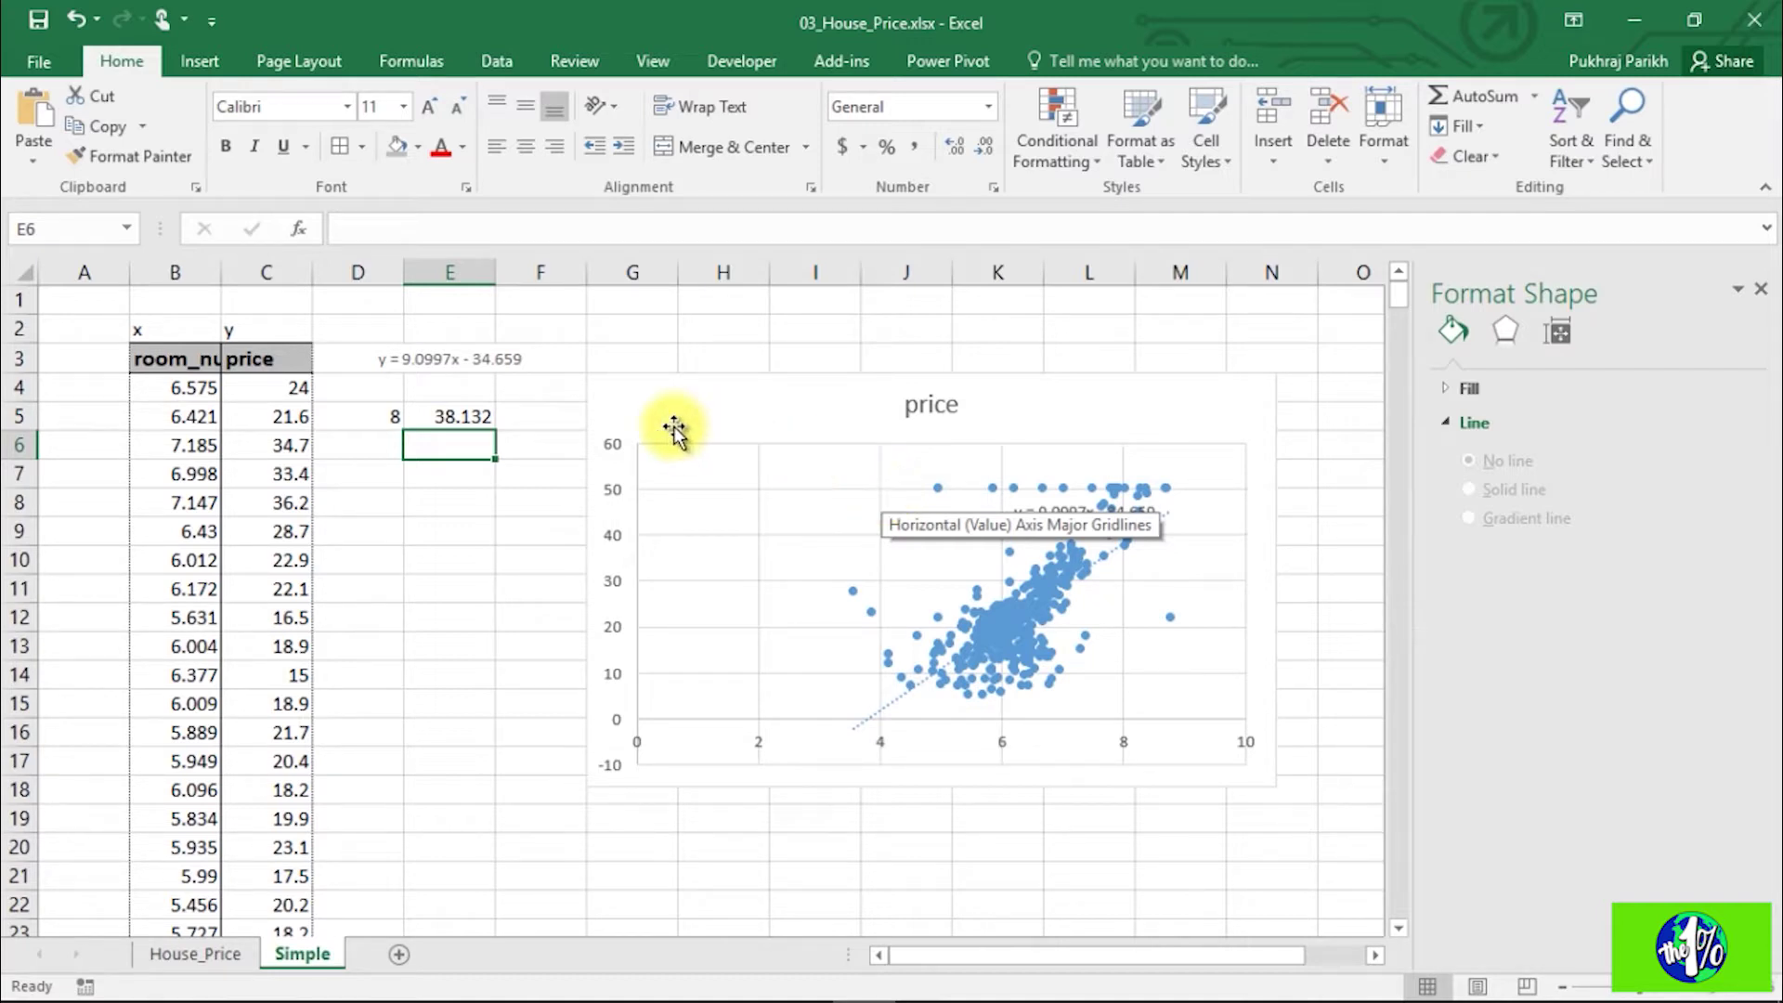
# Step: Change the room number in D5 to 10 to recalculate the predicted price
pyautogui.click(331, 417)
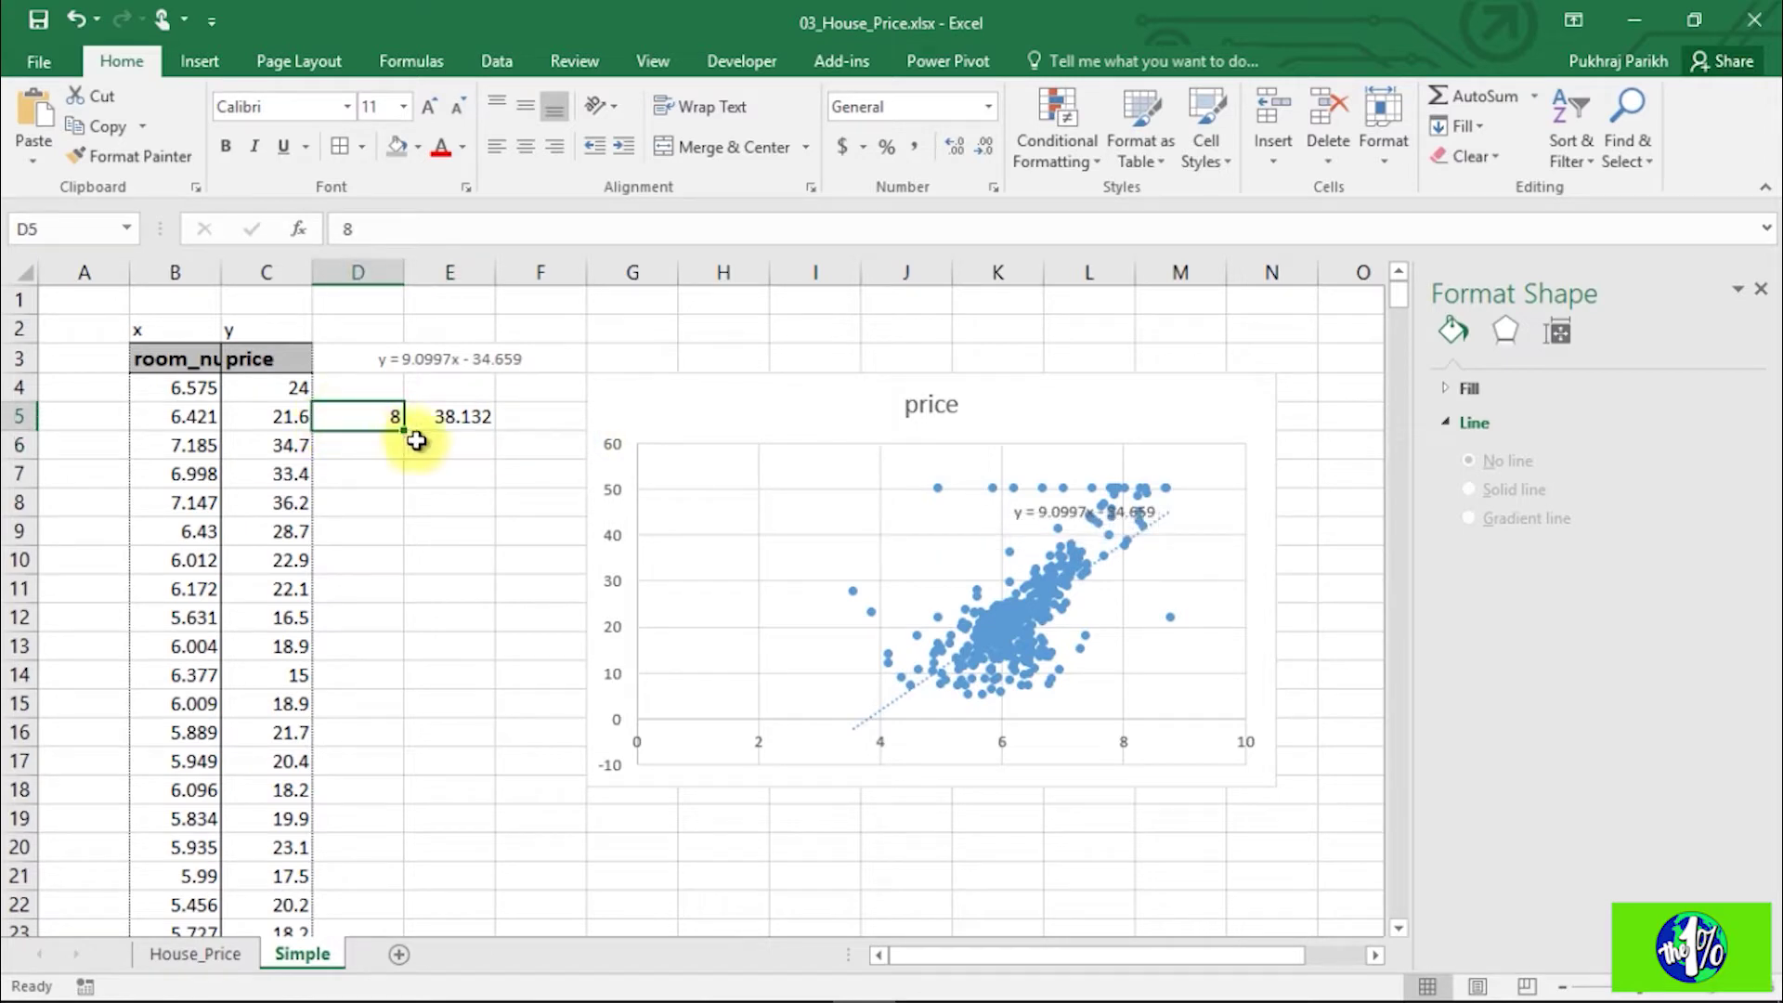
pyautogui.write('10')
pyautogui.press('Return')
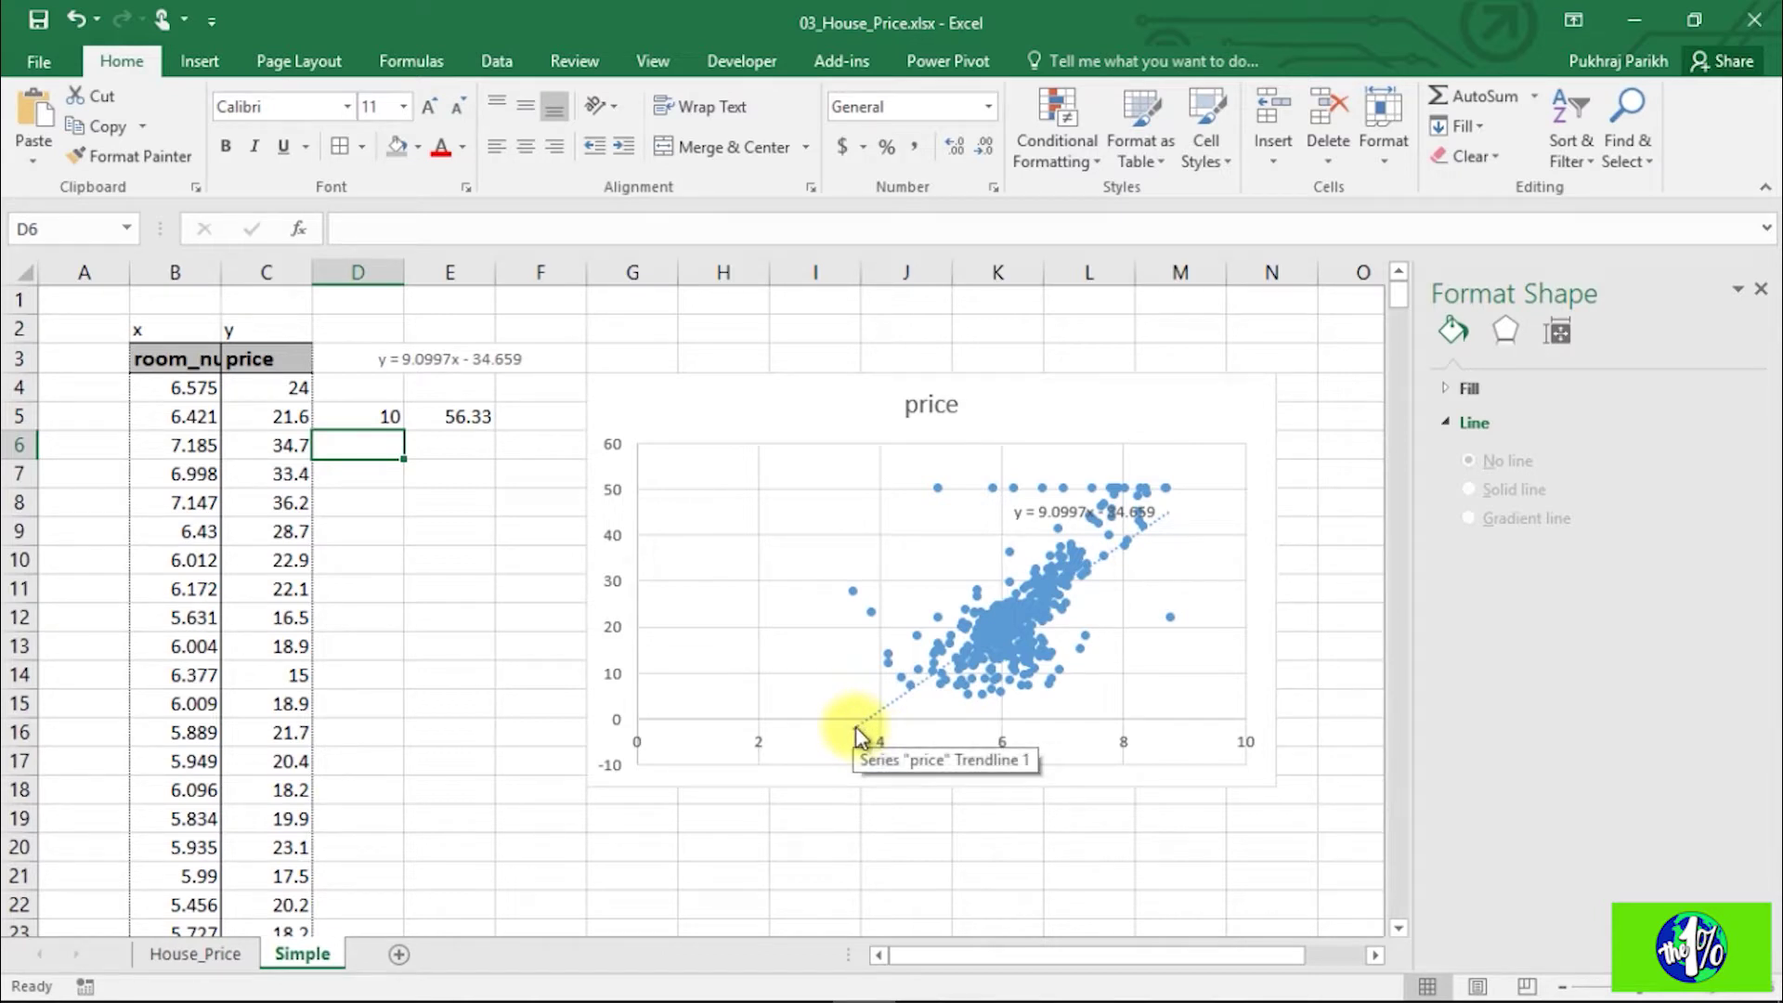
# Step: Display the trendline's R-squared value on the chart and place a copy of it in row 3 beside the equation, around G3
pyautogui.click(856, 734)
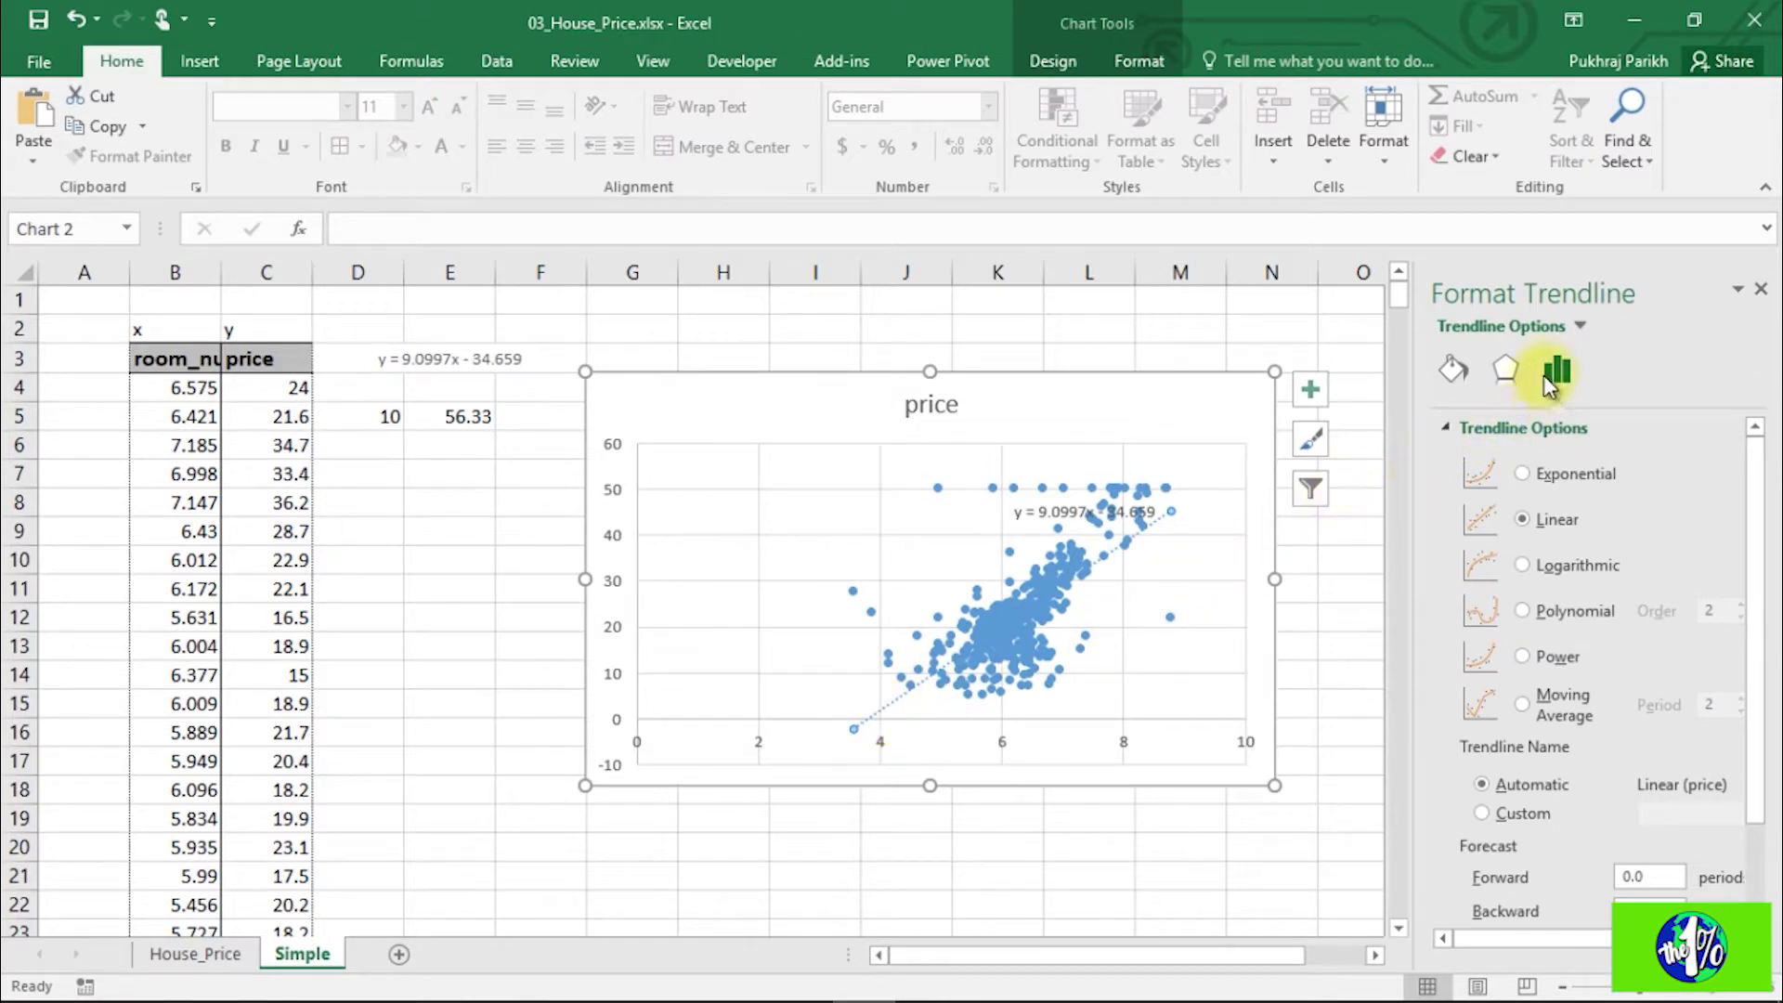
pyautogui.moveTo(1754, 538); pyautogui.dragTo(1754, 631)
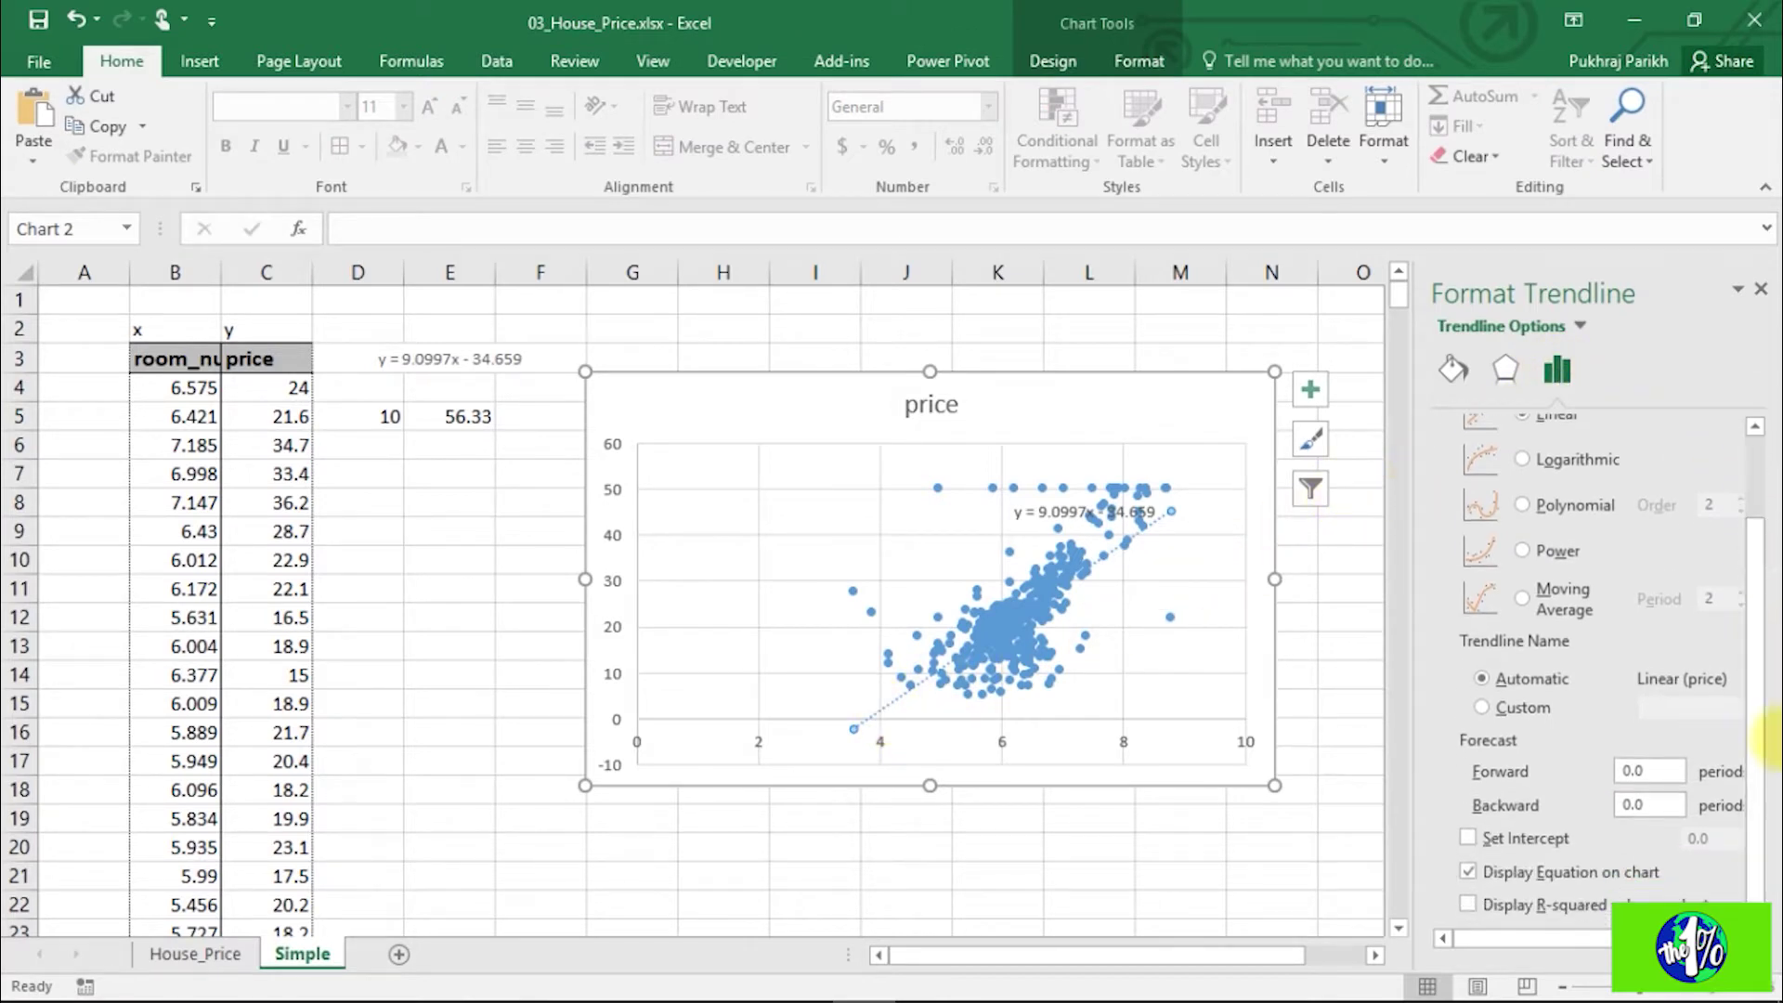
pyautogui.click(1468, 905)
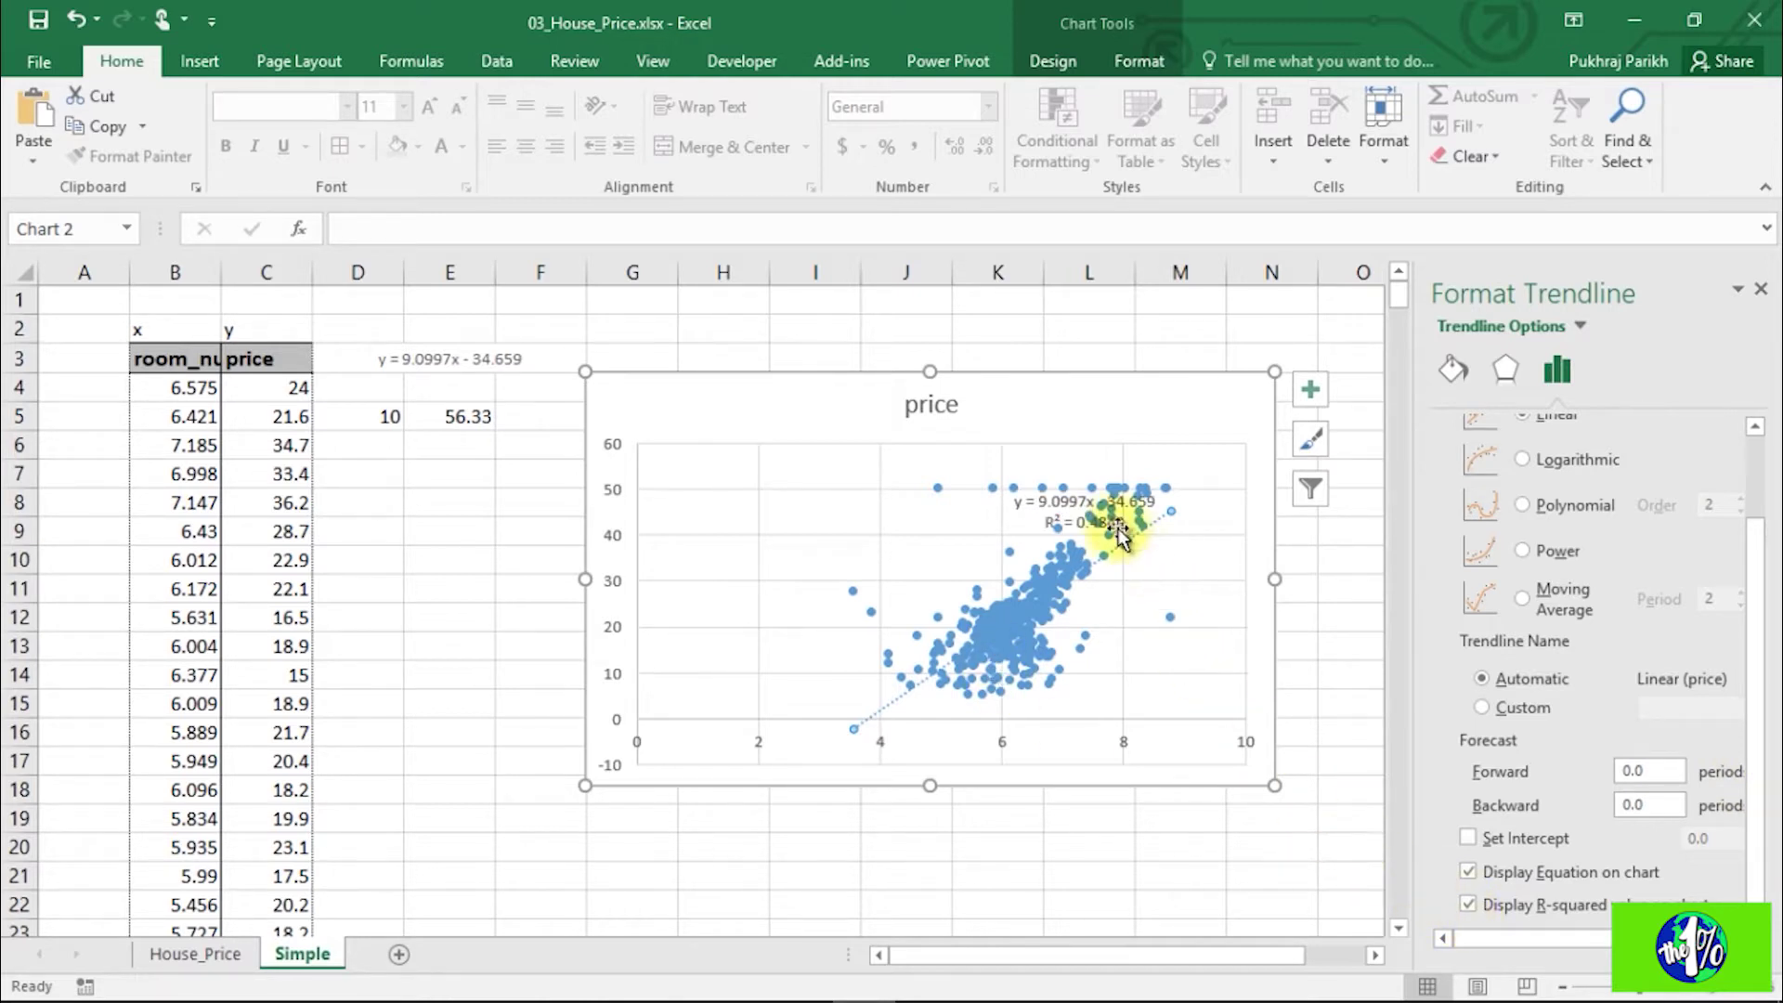
pyautogui.click(1085, 517)
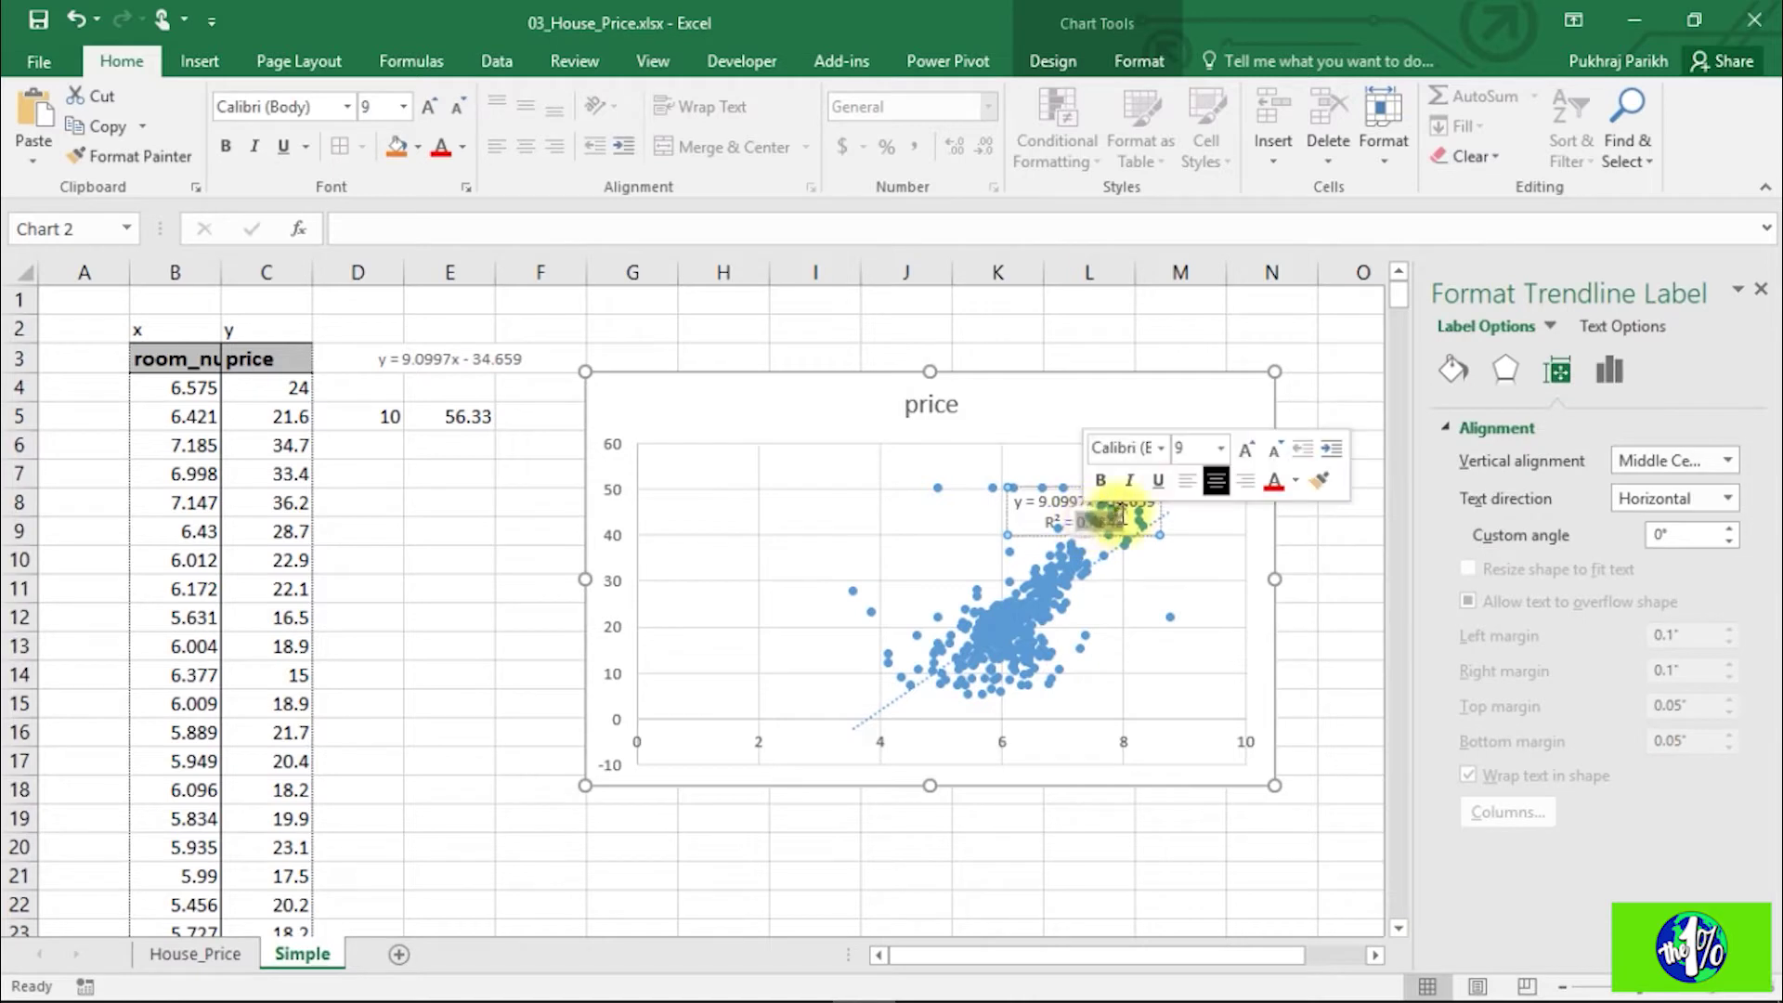
pyautogui.click(734, 353)
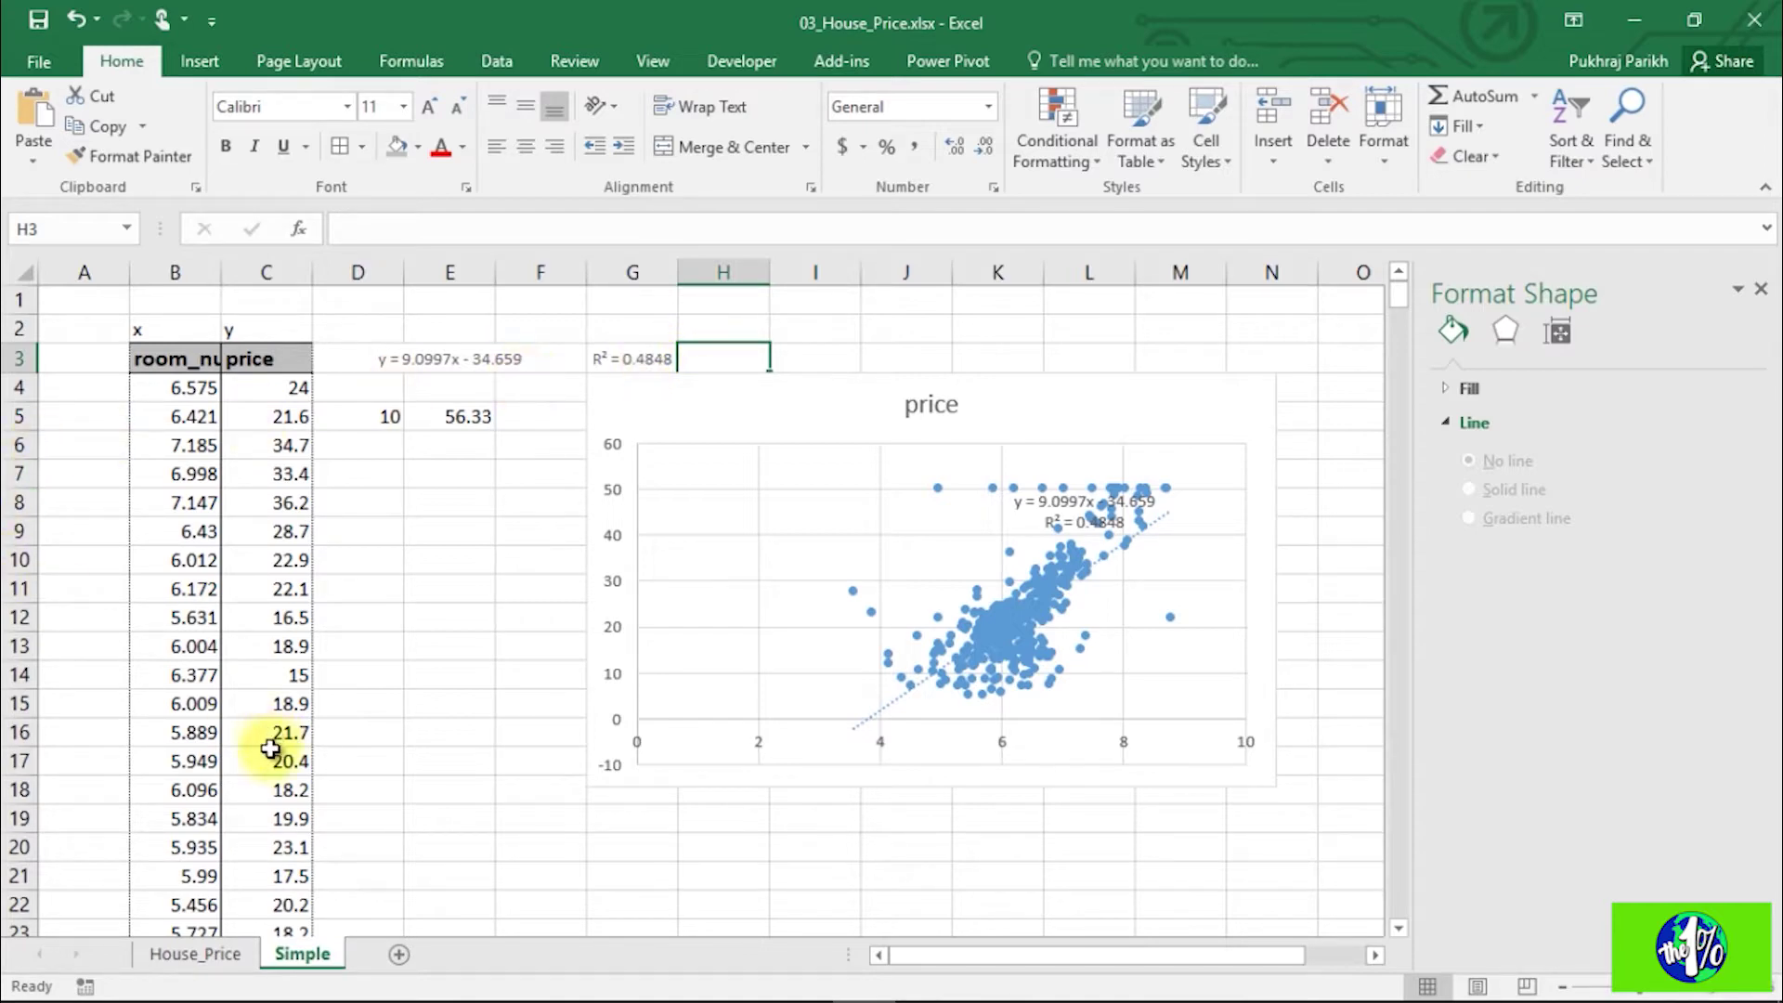
# Step: Look over the full data on the House_Price sheet and return to the Simple sheet
pyautogui.click(212, 956)
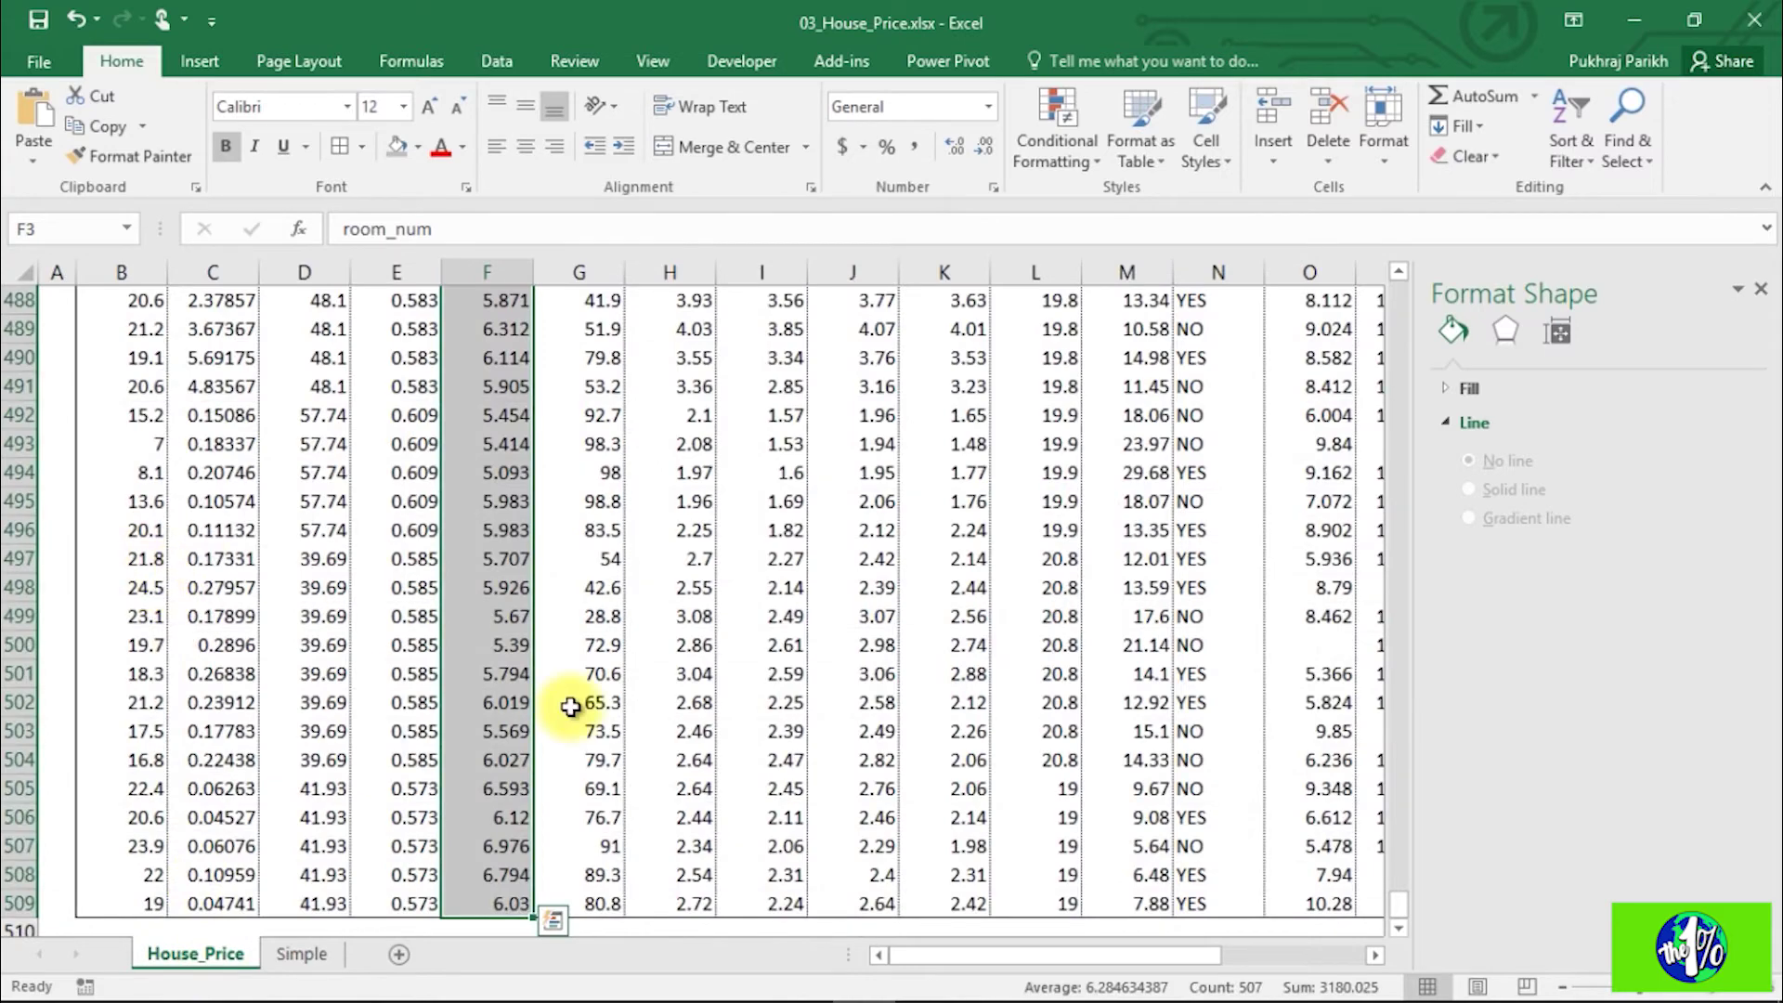
pyautogui.scroll(15, 690, 679)
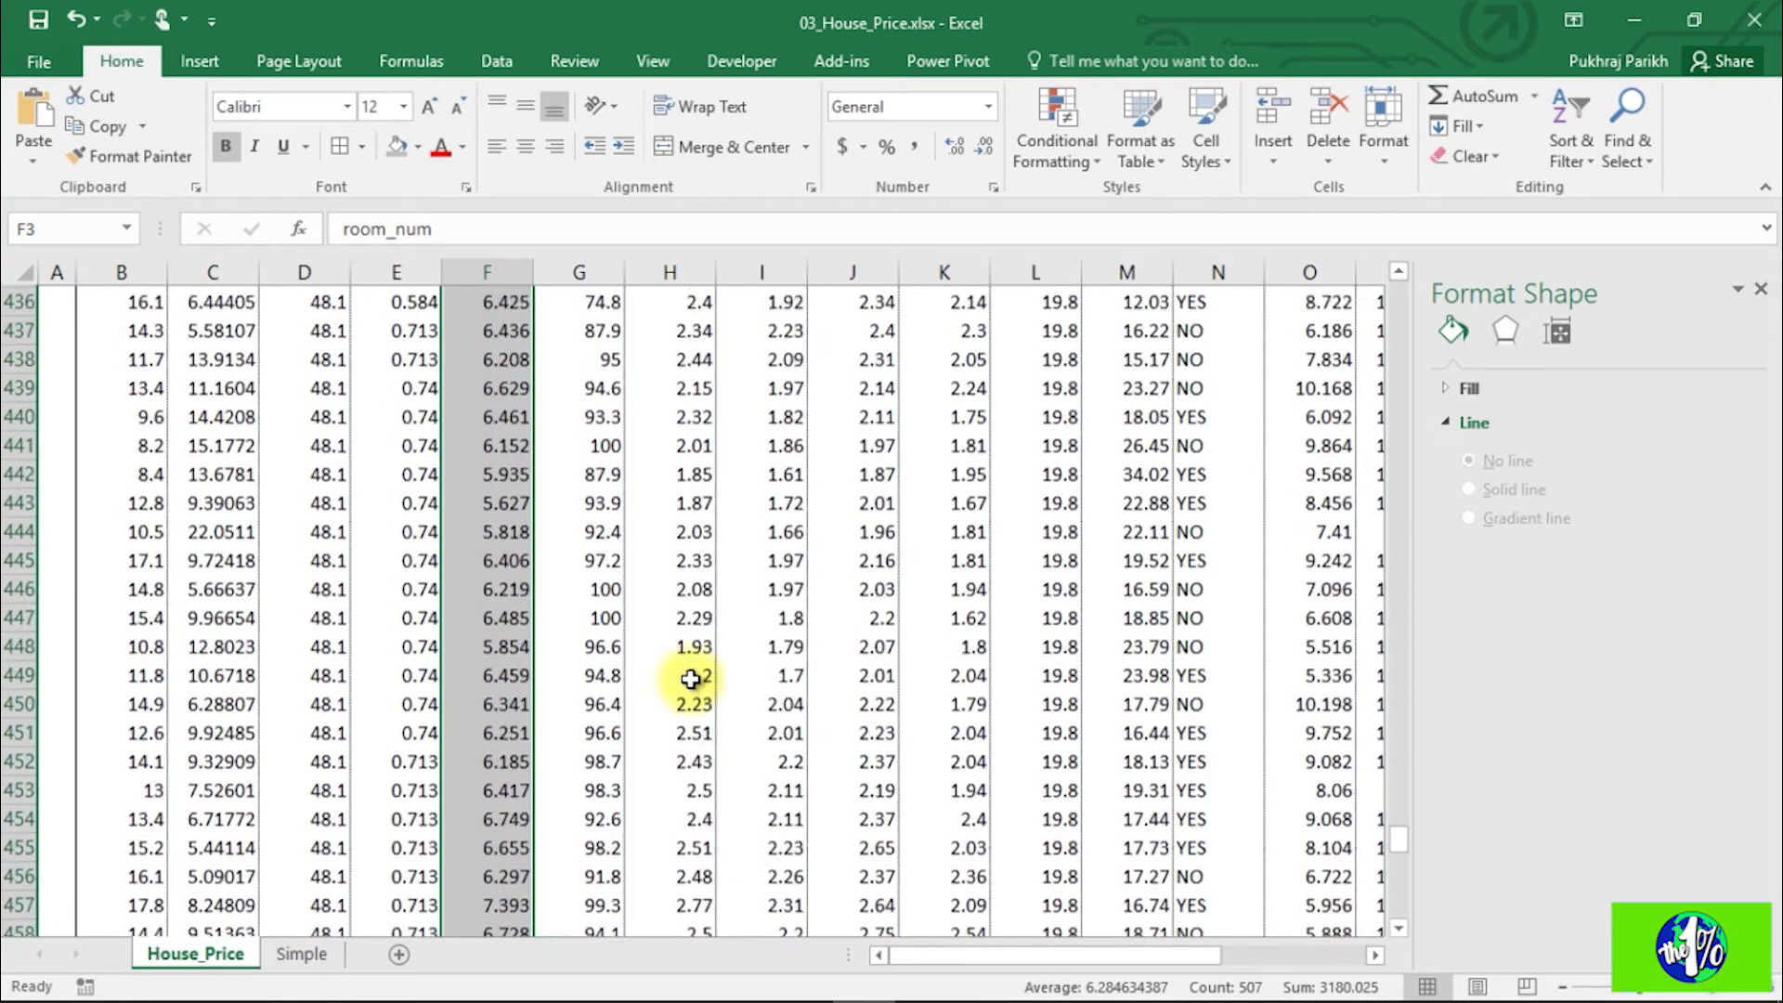
pyautogui.click(305, 954)
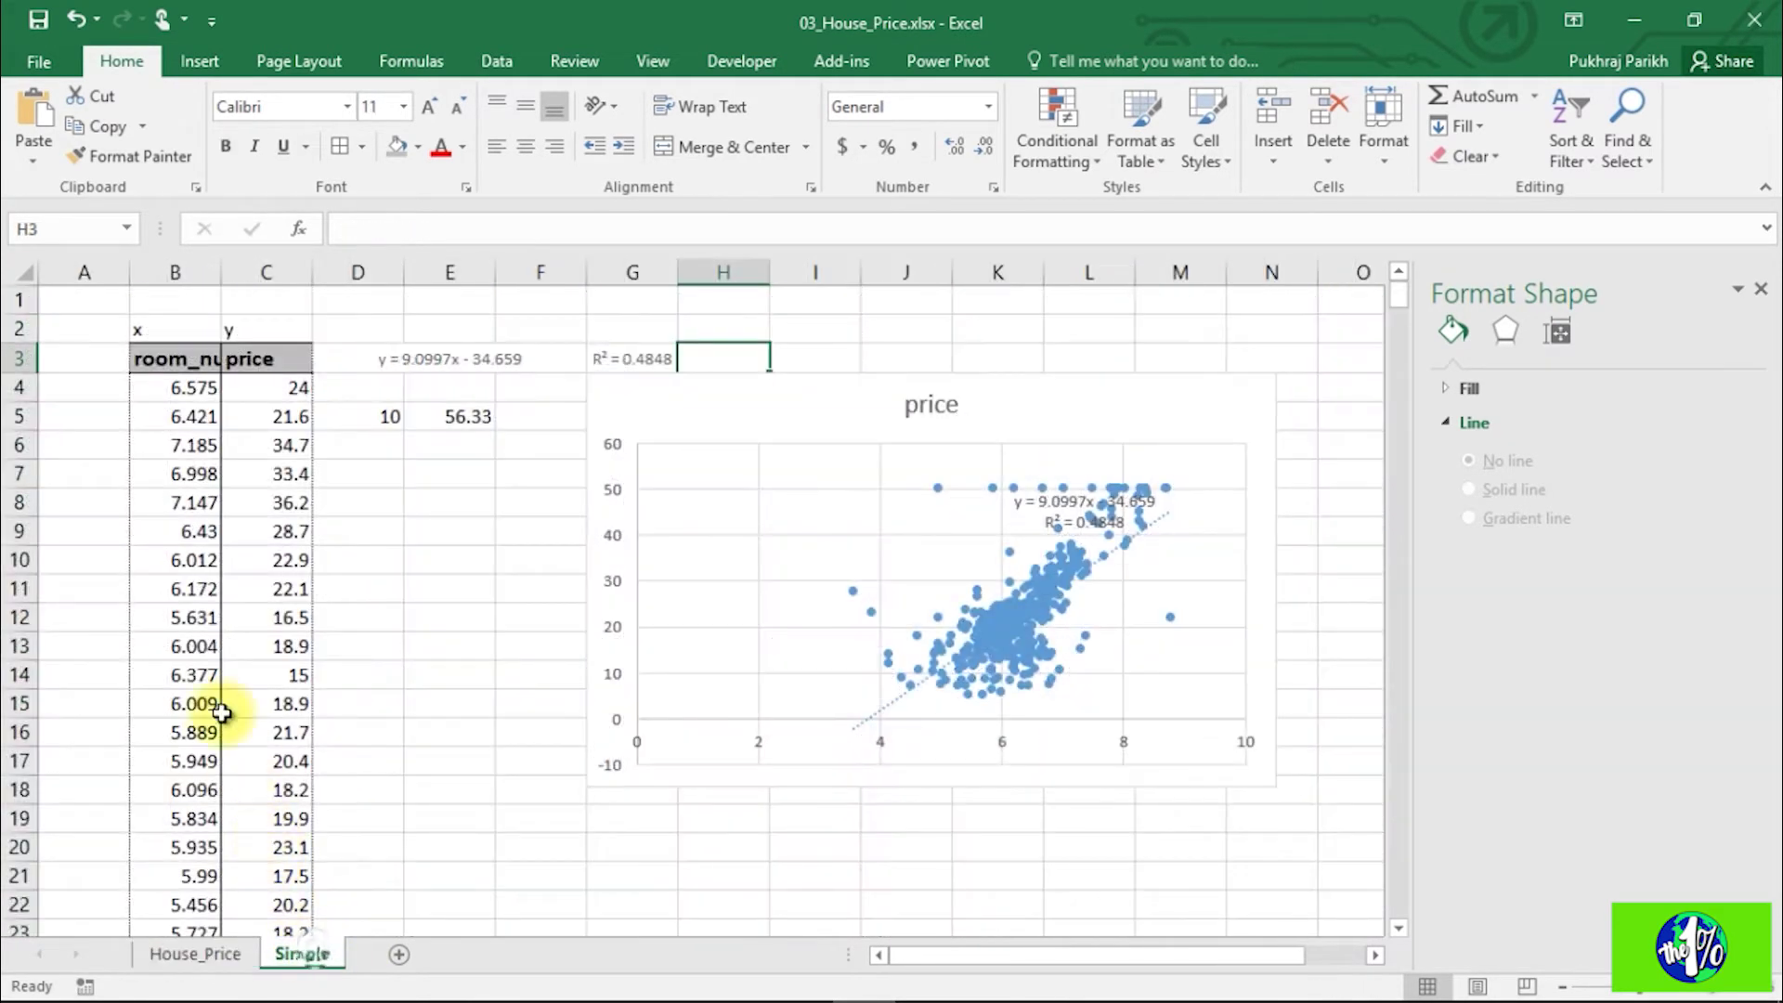
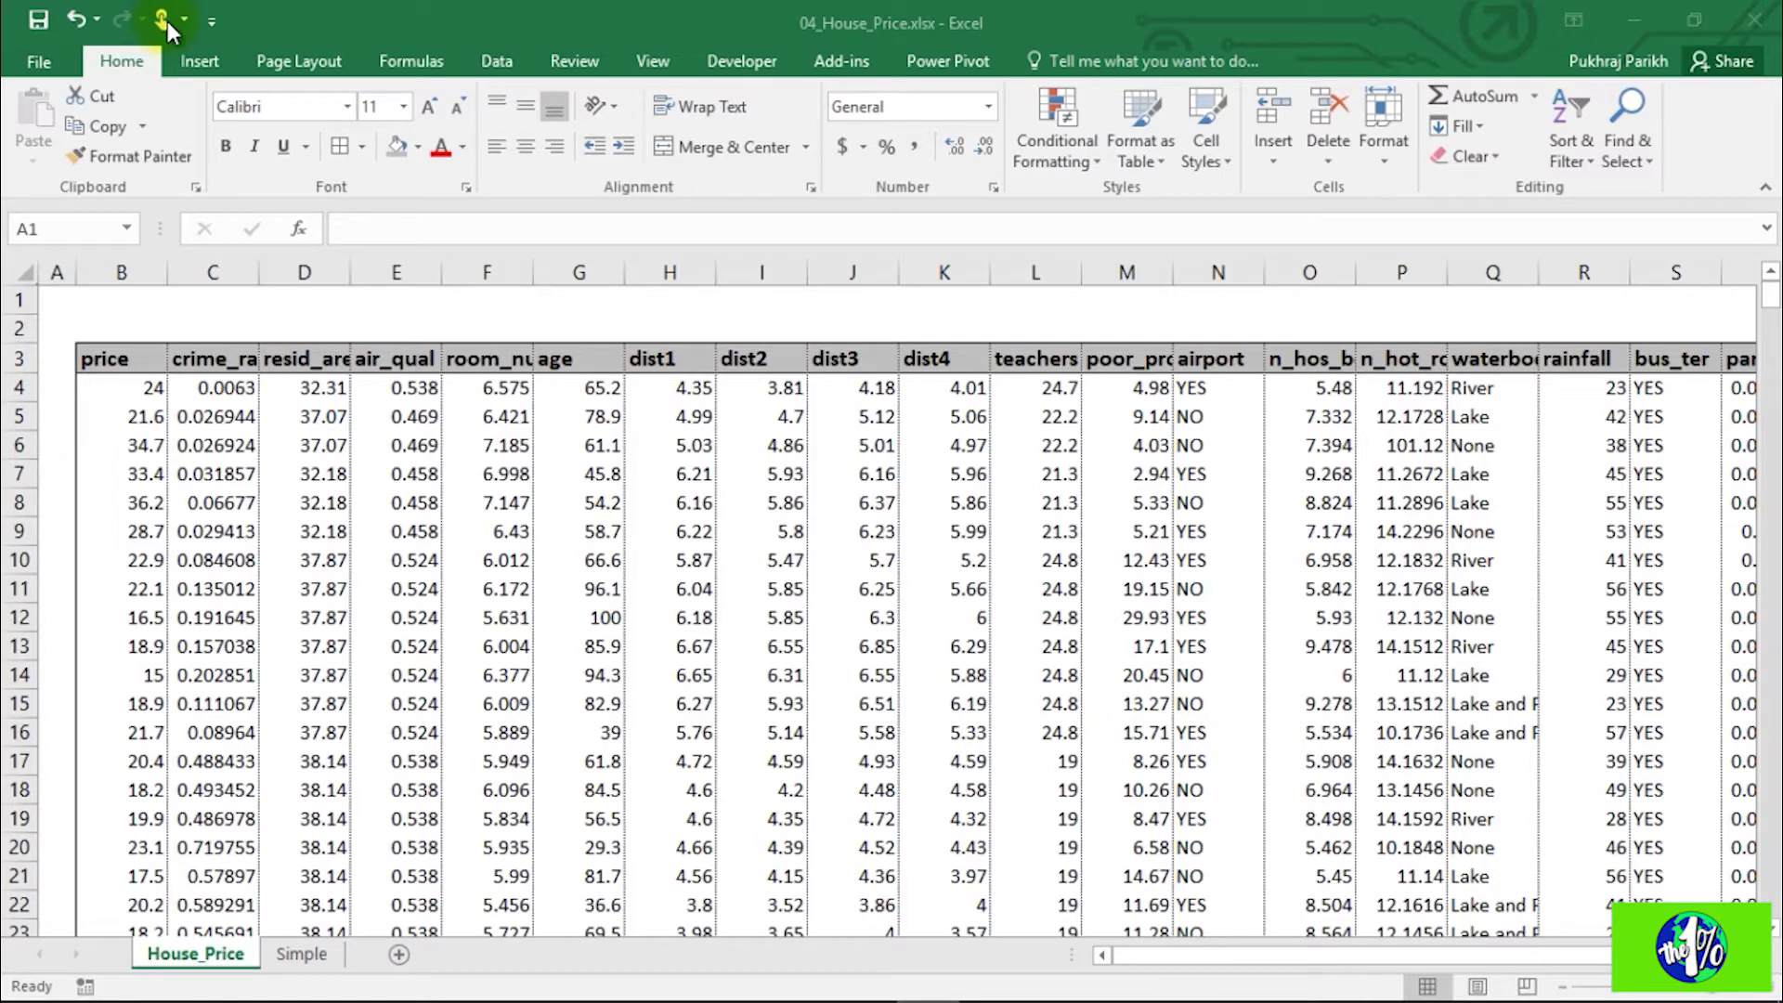
# Step: Check in the Excel add-ins list that Analysis ToolPak is enabled, and confirm the list
pyautogui.click(505, 57)
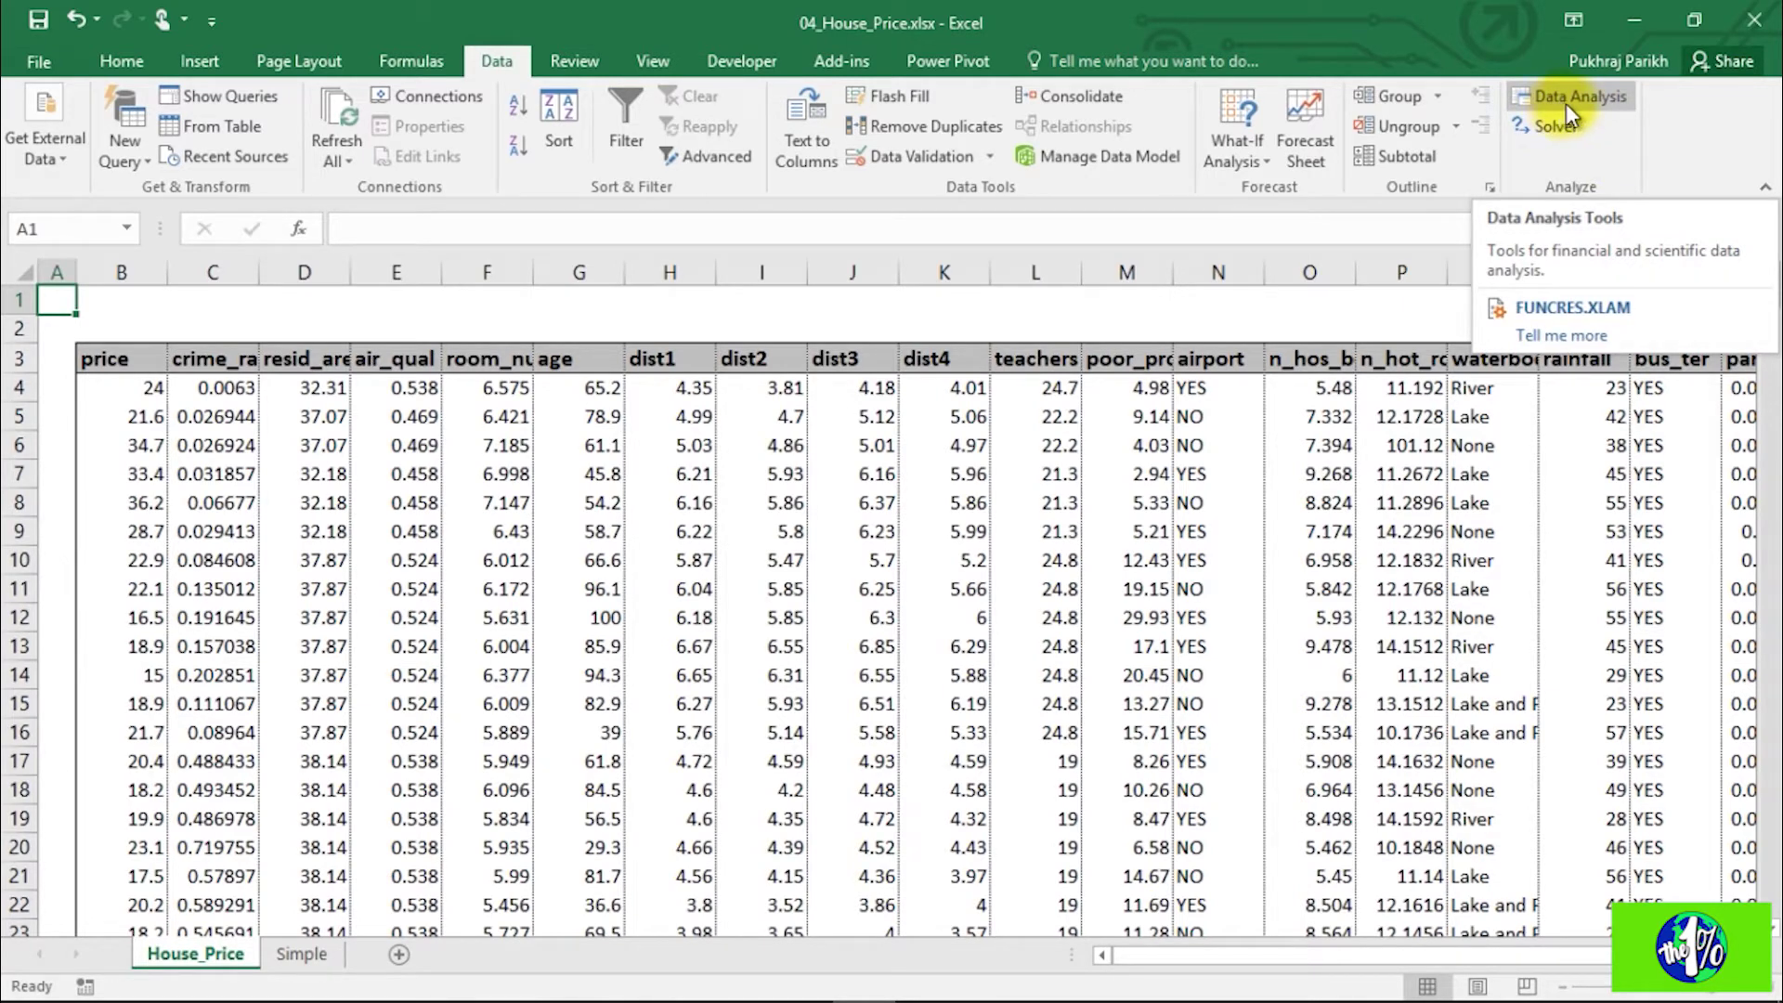
pyautogui.click(1625, 110)
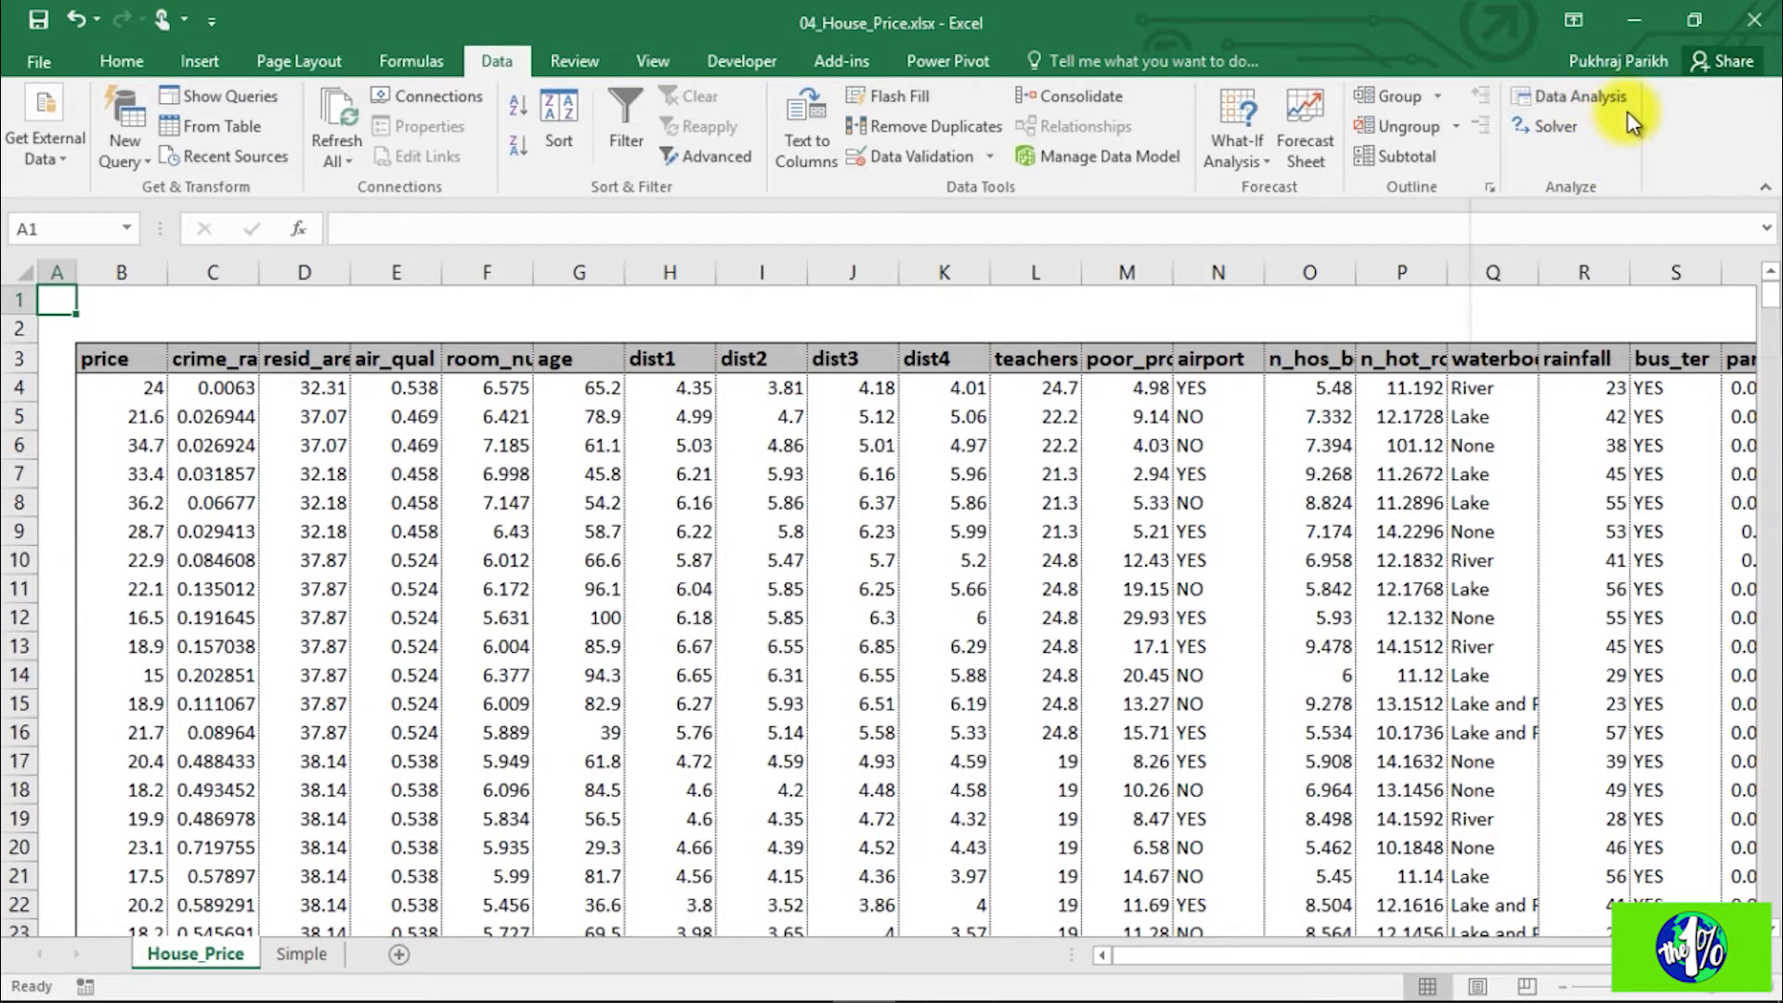
pyautogui.click(39, 63)
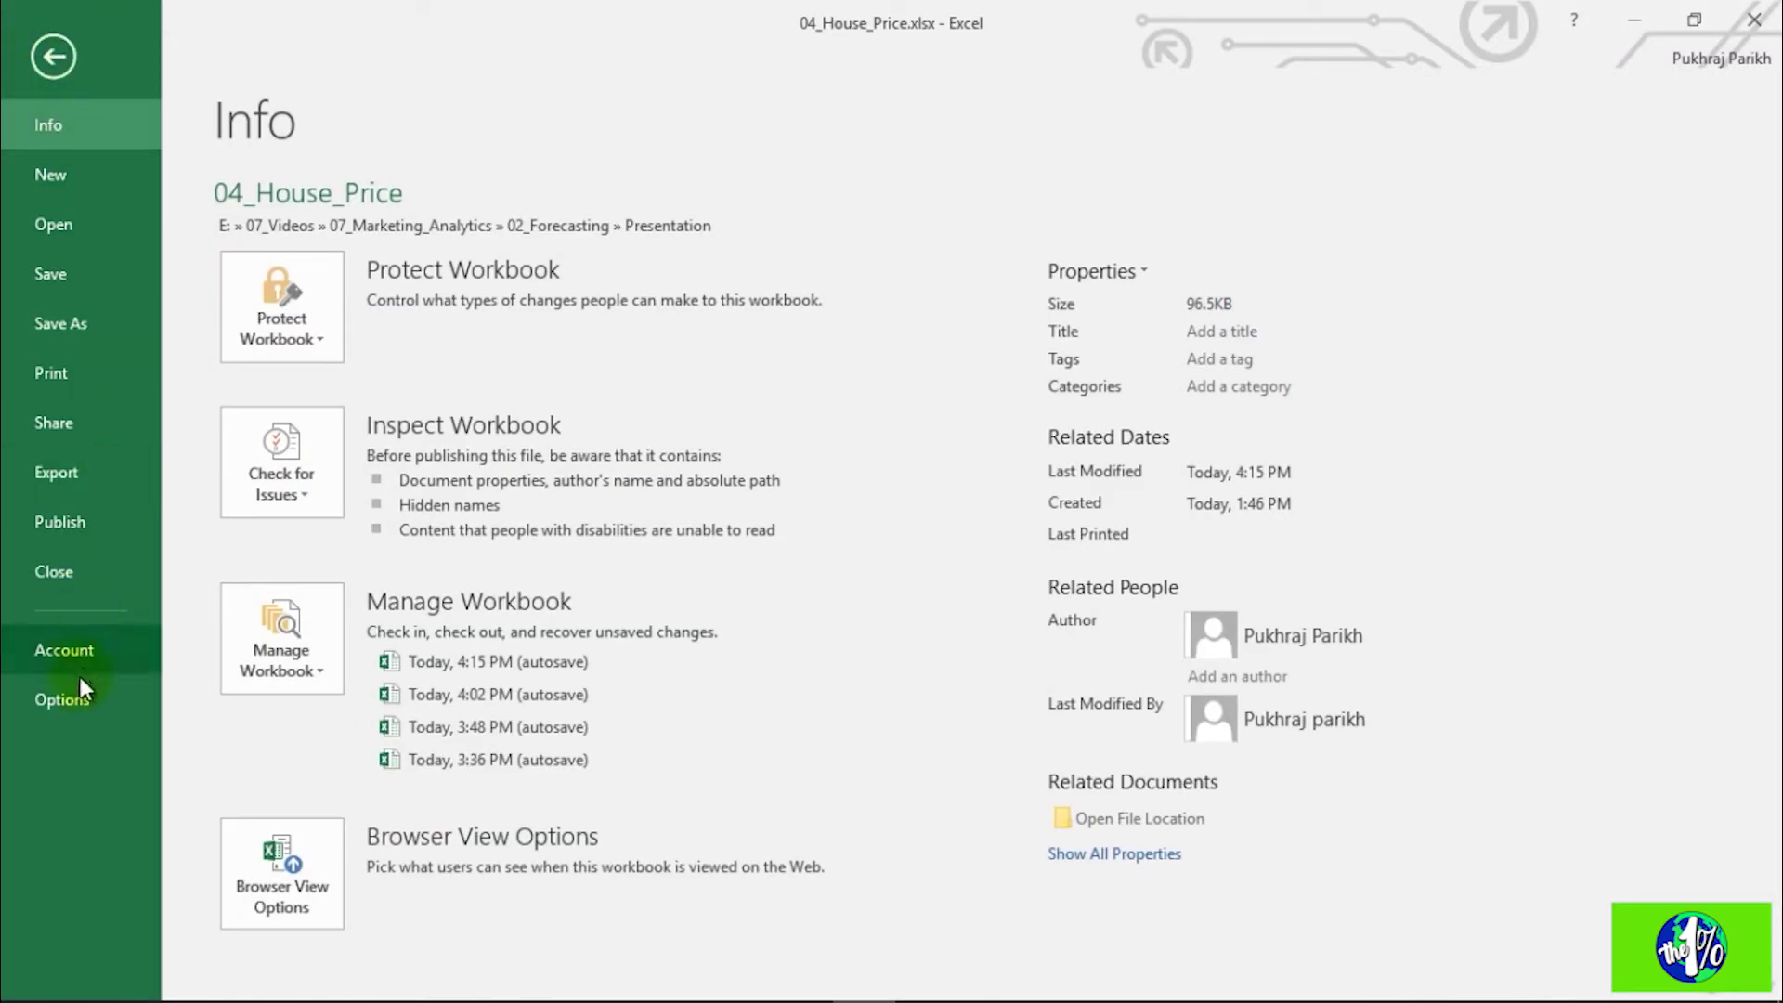
pyautogui.click(75, 700)
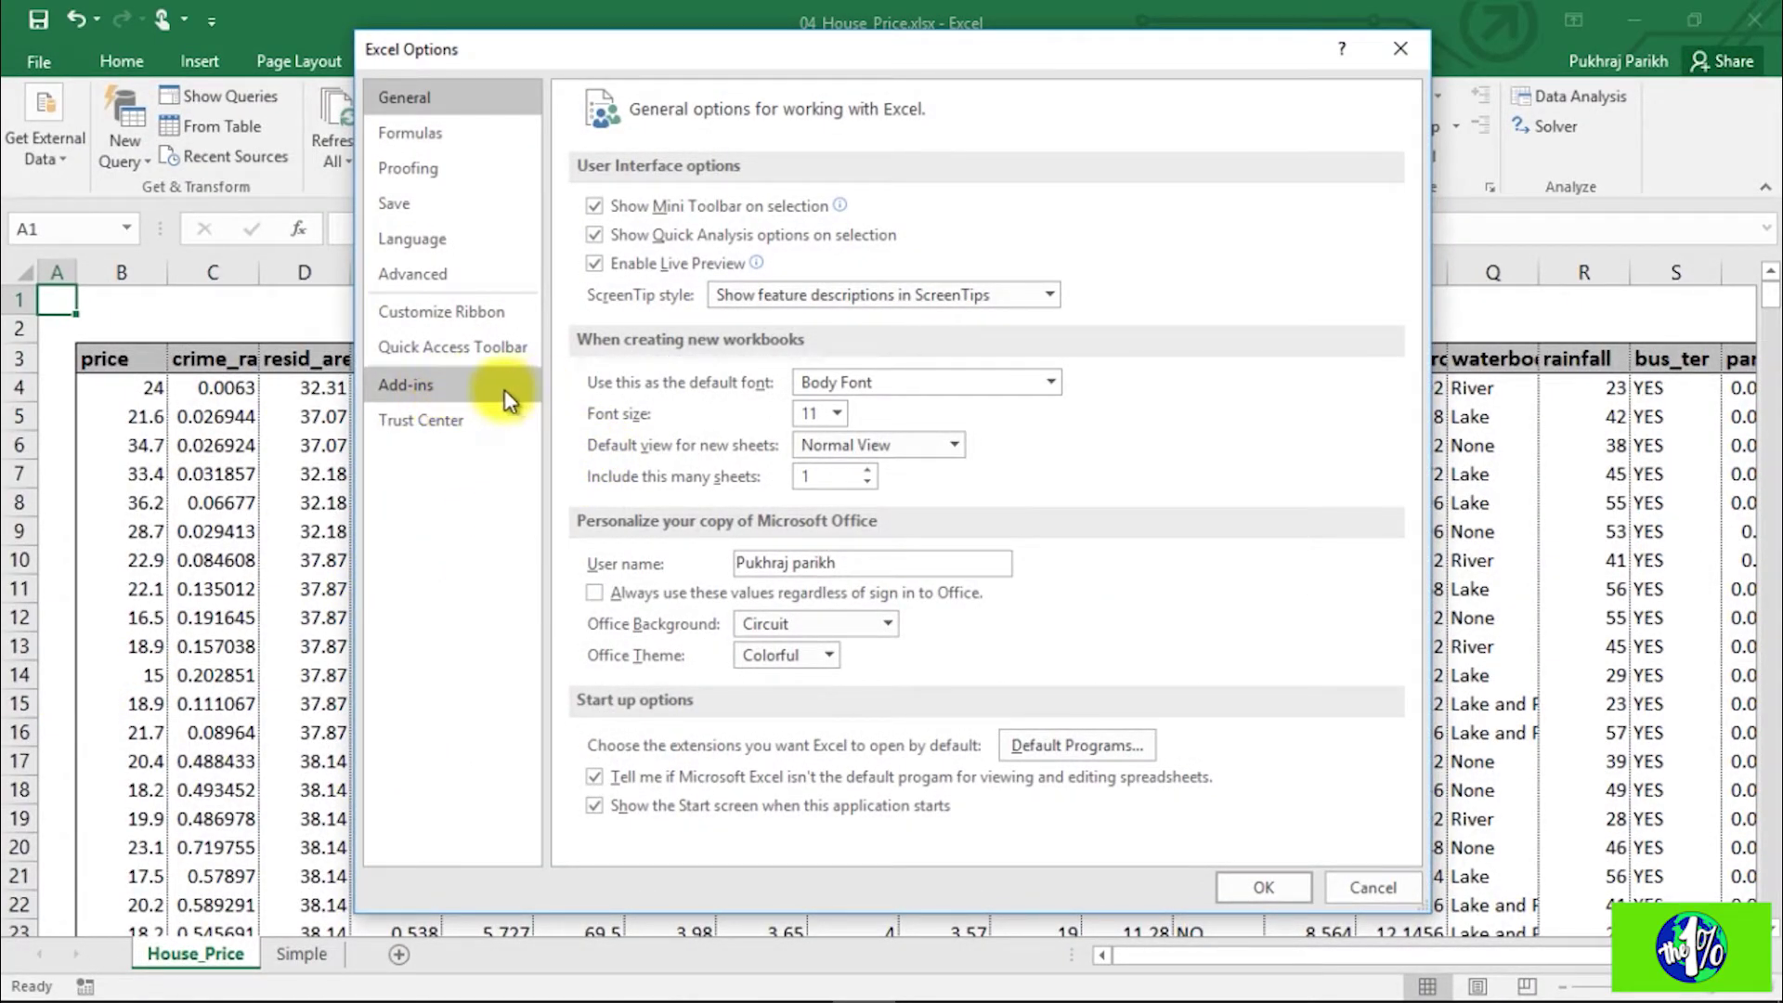
pyautogui.click(456, 393)
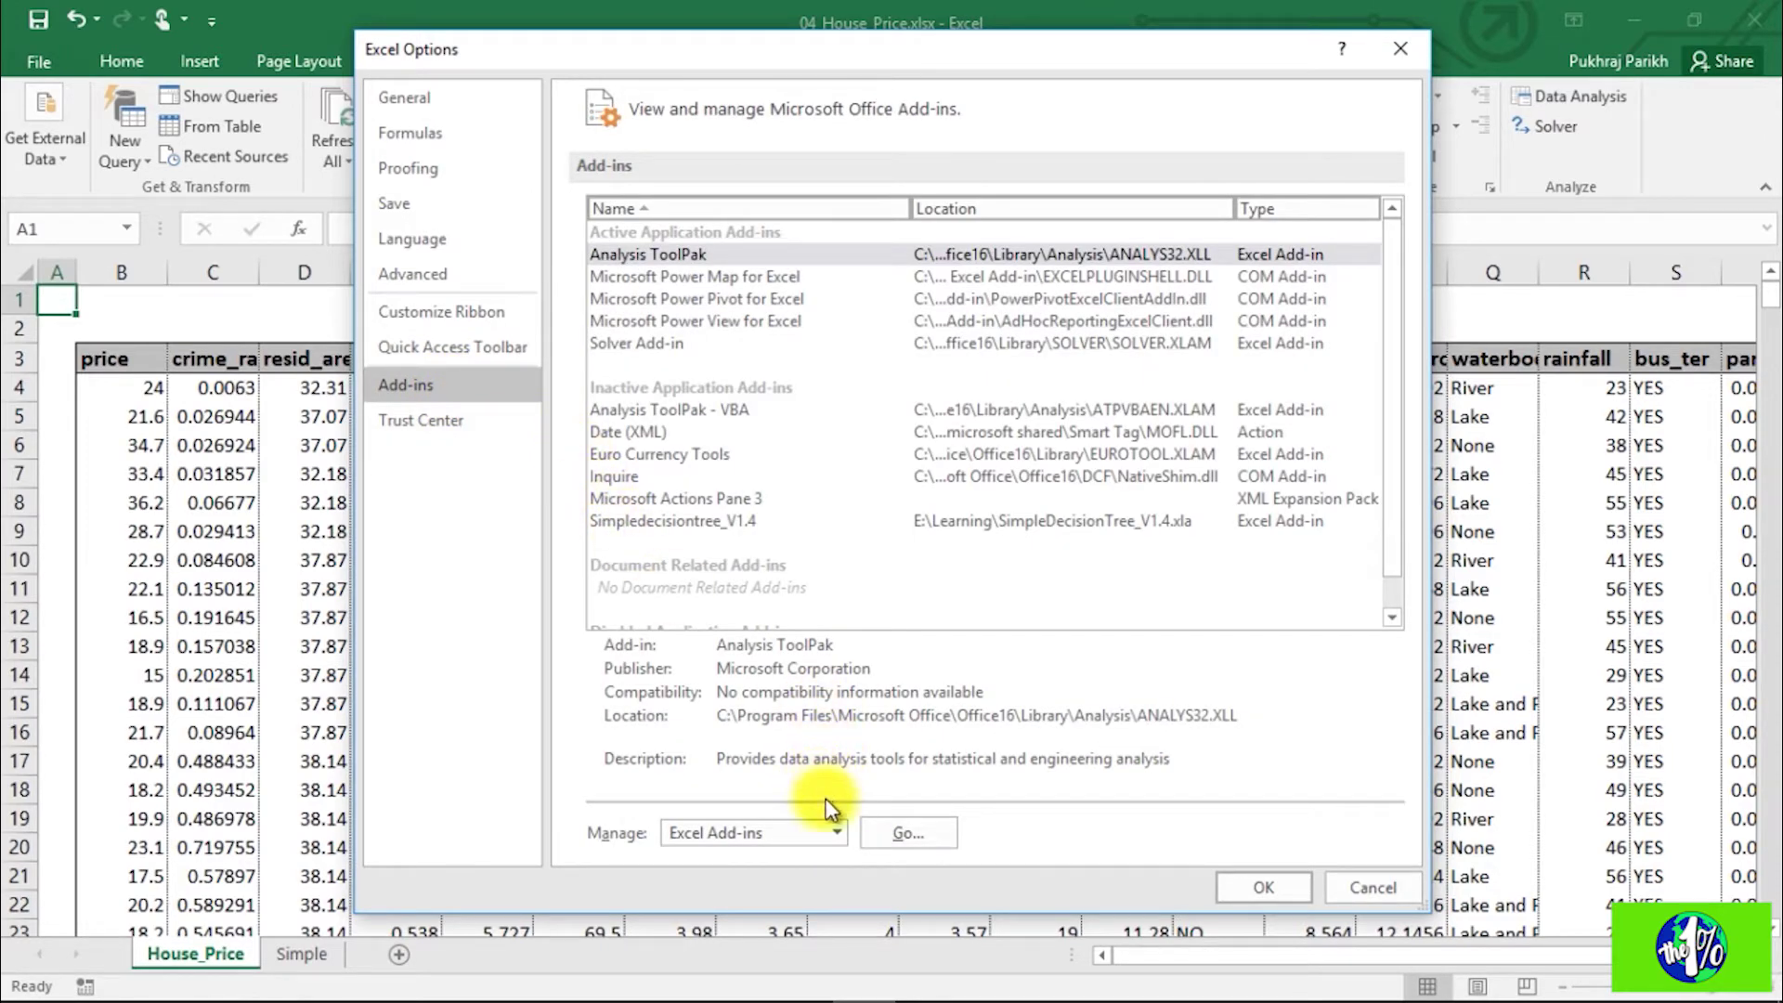
pyautogui.click(873, 833)
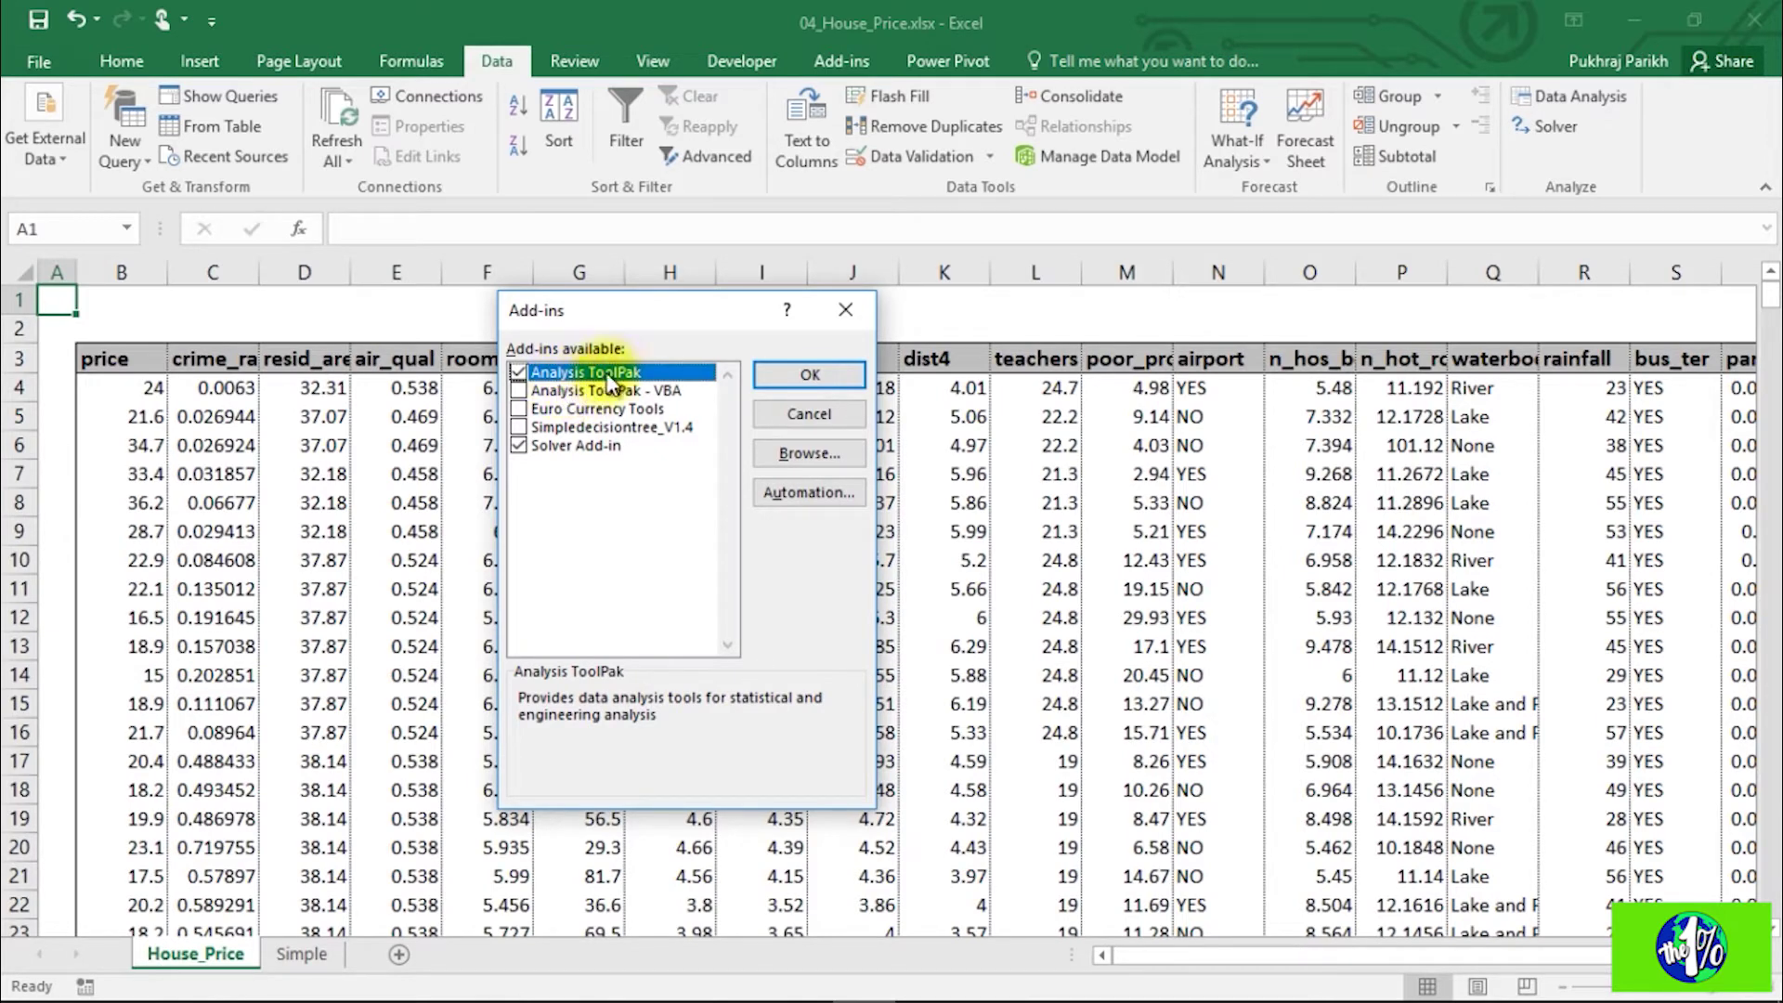
pyautogui.click(785, 372)
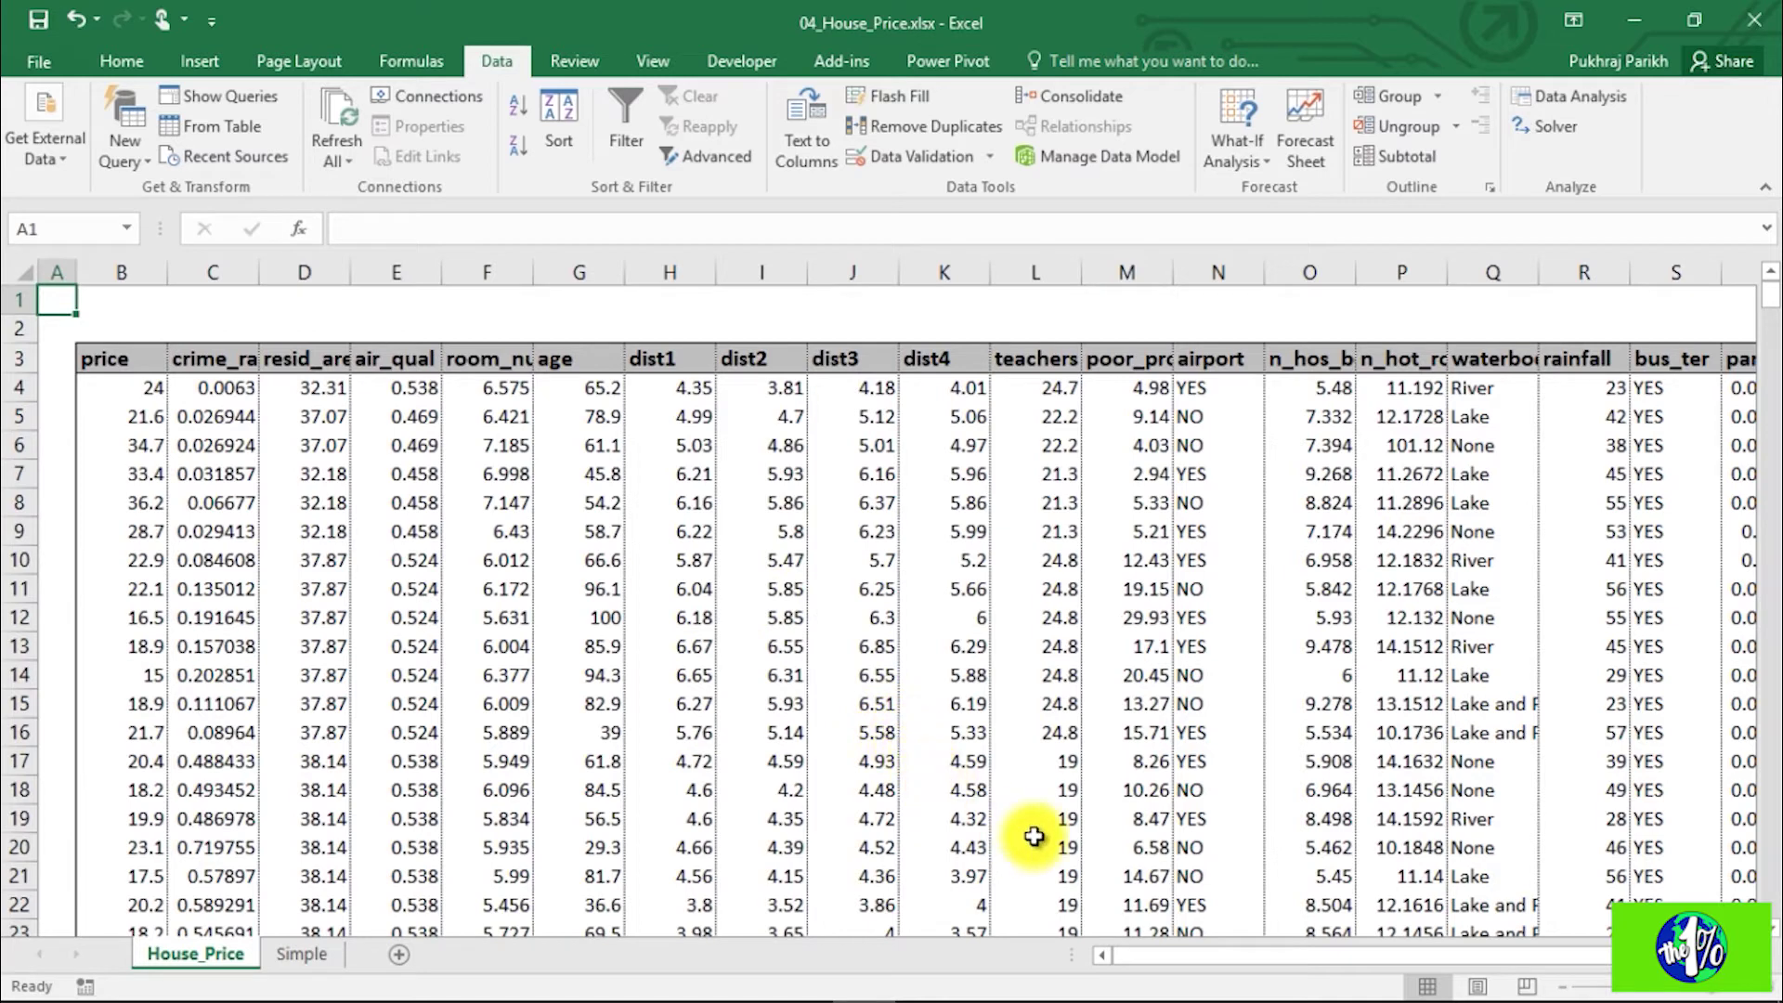
# Step: Review the text columns airport, waterbody and bus_ter, and move the airport column from N to the empty column U
pyautogui.moveTo(1173, 950); pyautogui.dragTo(1173, 950)
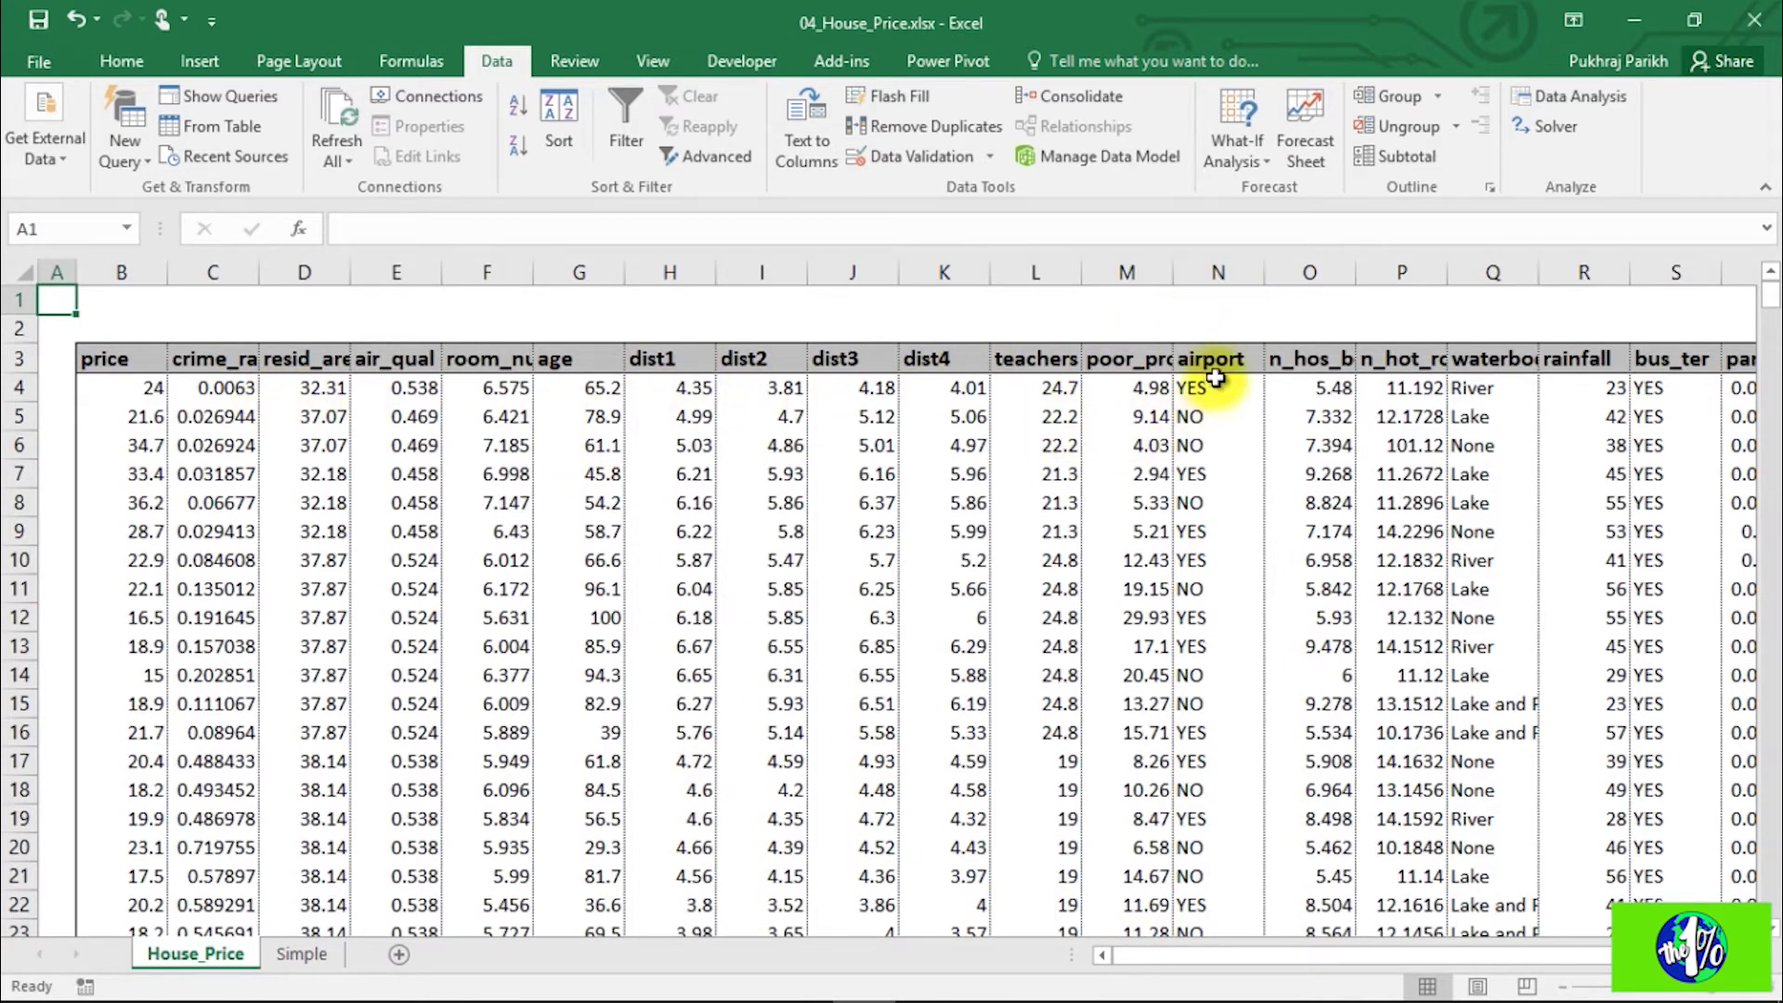
pyautogui.click(1233, 269)
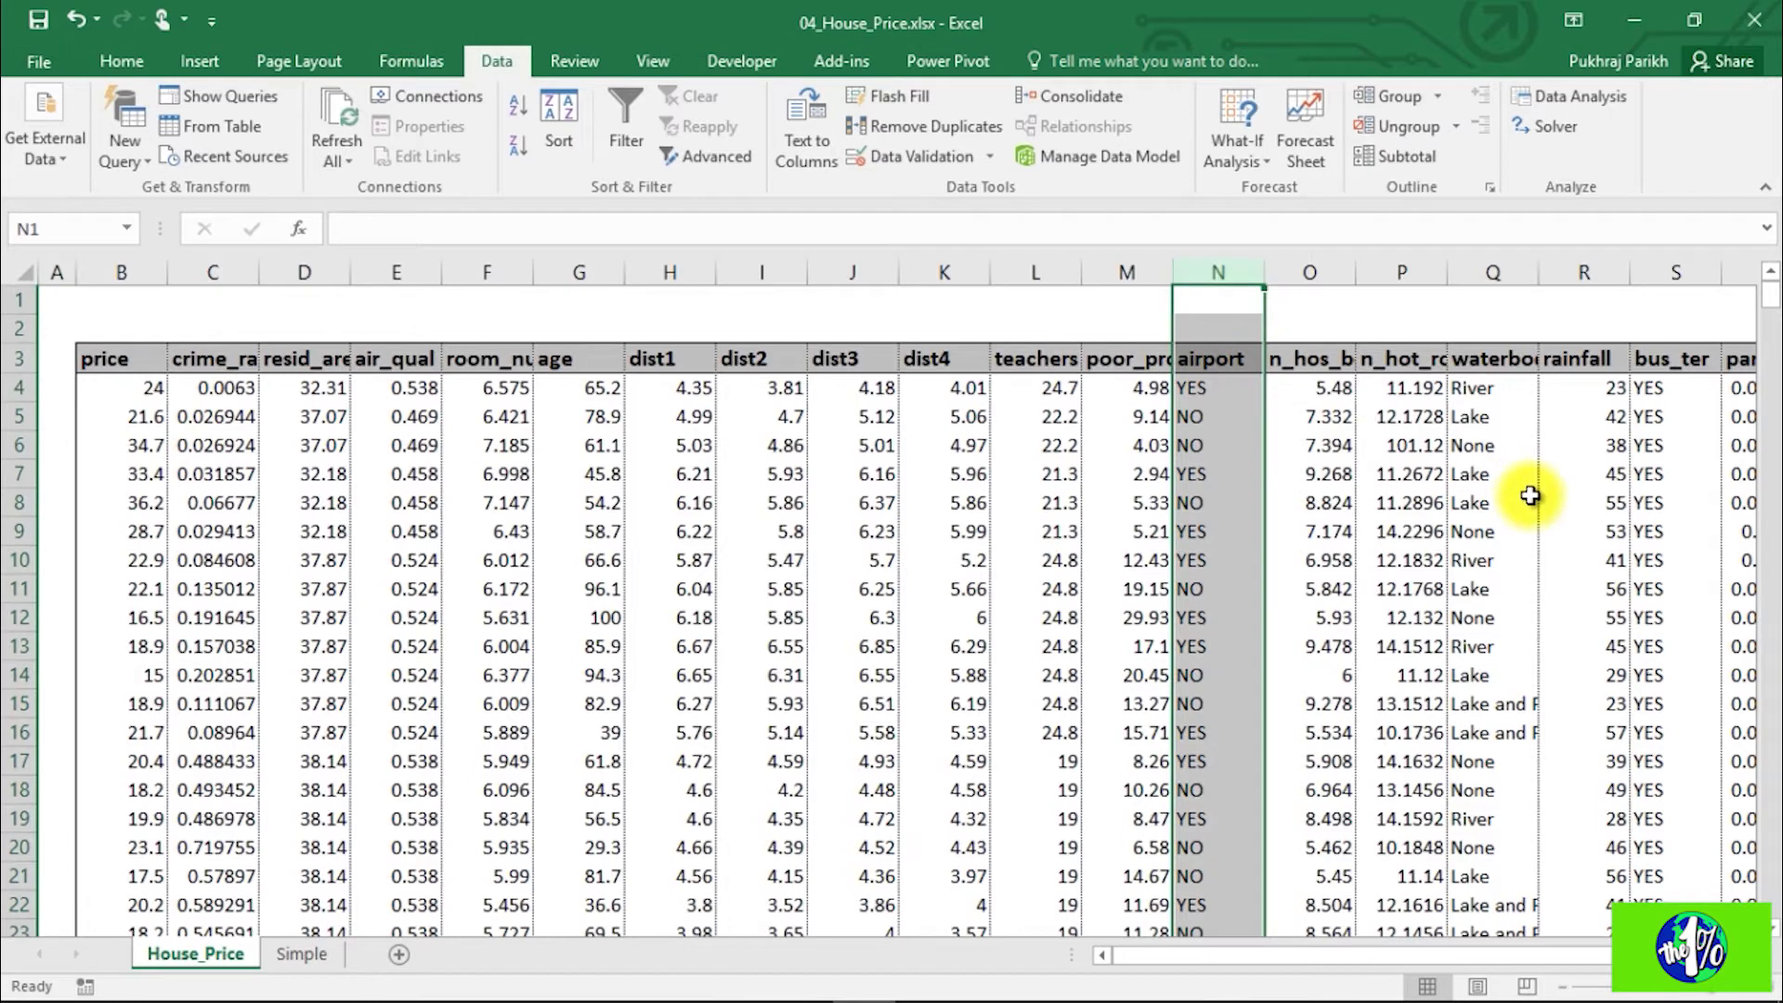
pyautogui.click(1492, 269)
pyautogui.click(1673, 269)
pyautogui.moveTo(1576, 957); pyautogui.dragTo(1638, 954)
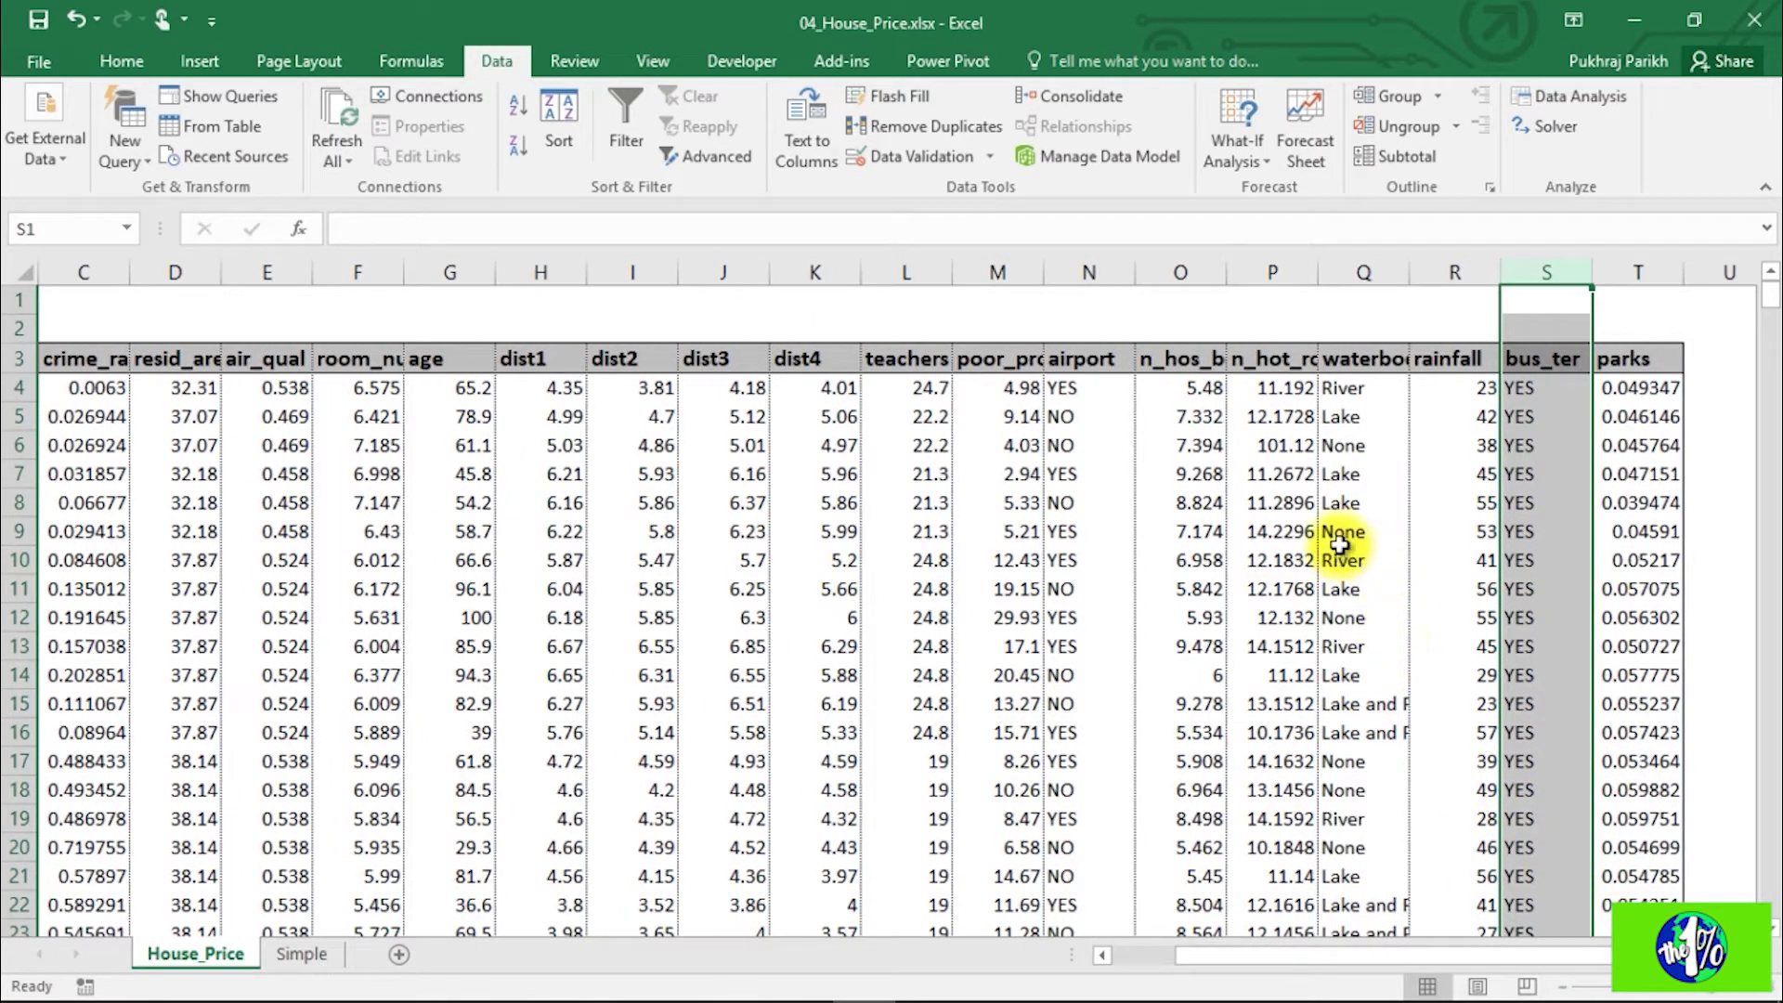
pyautogui.click(1091, 279)
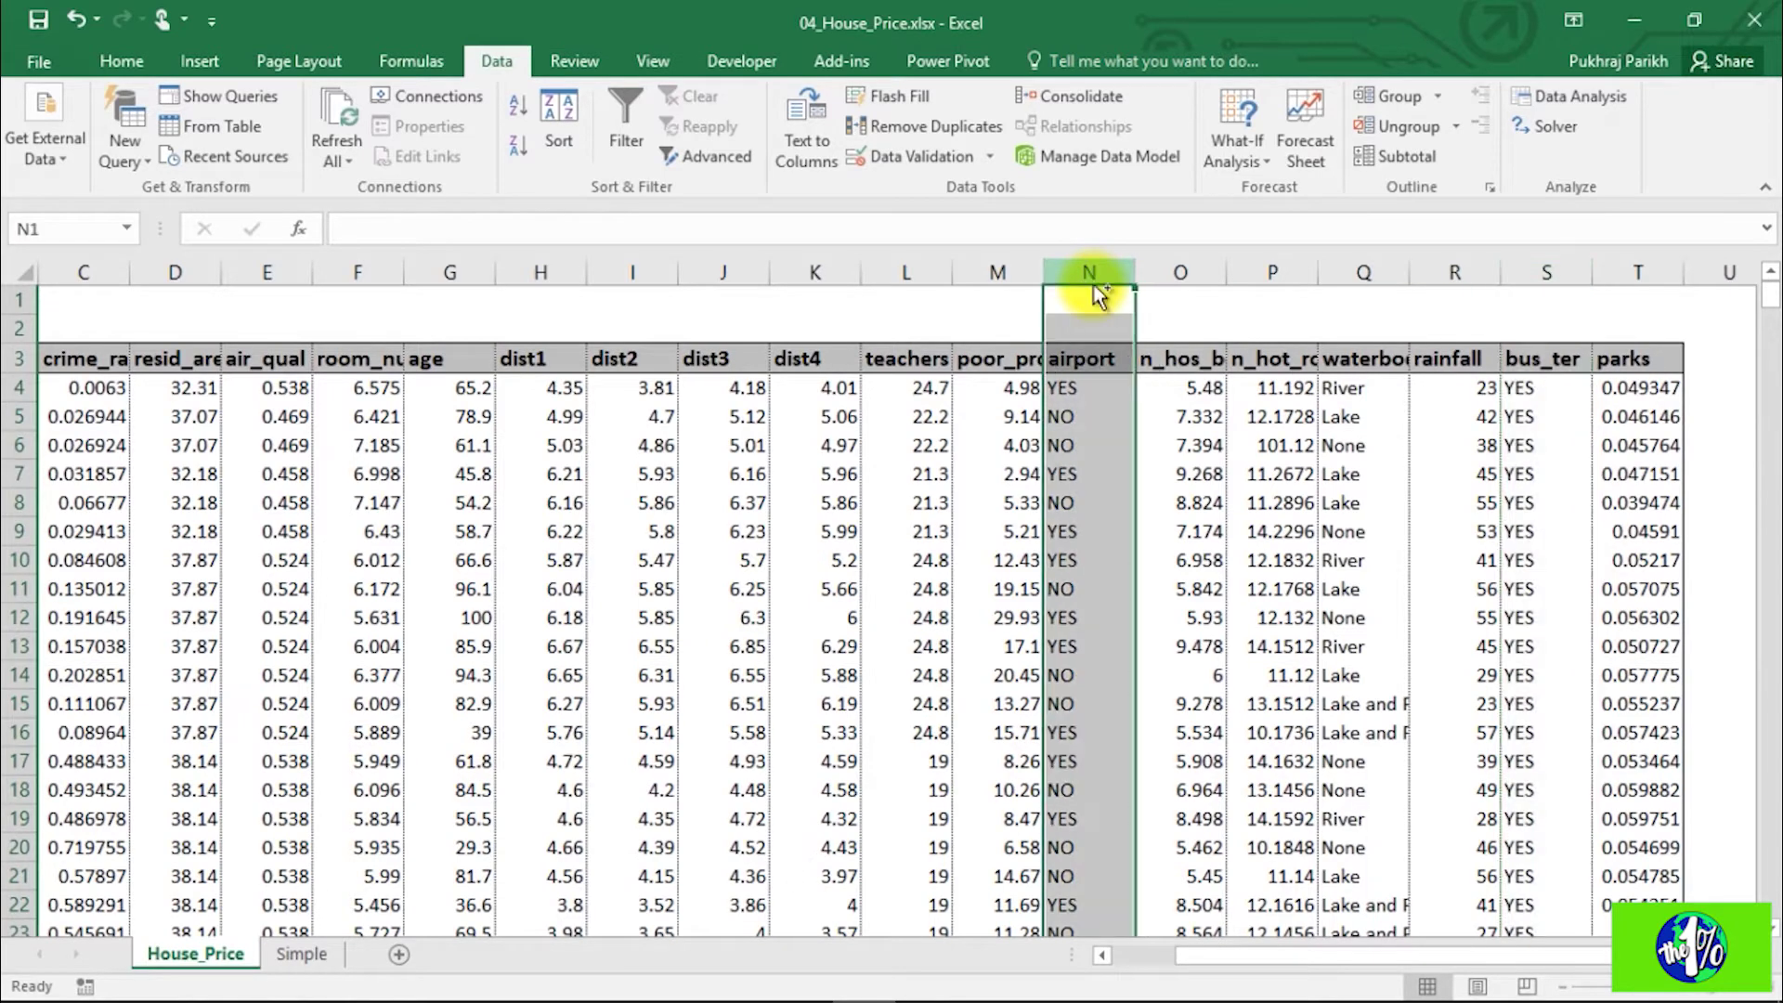
pyautogui.hotkey('ctrl', 'x')
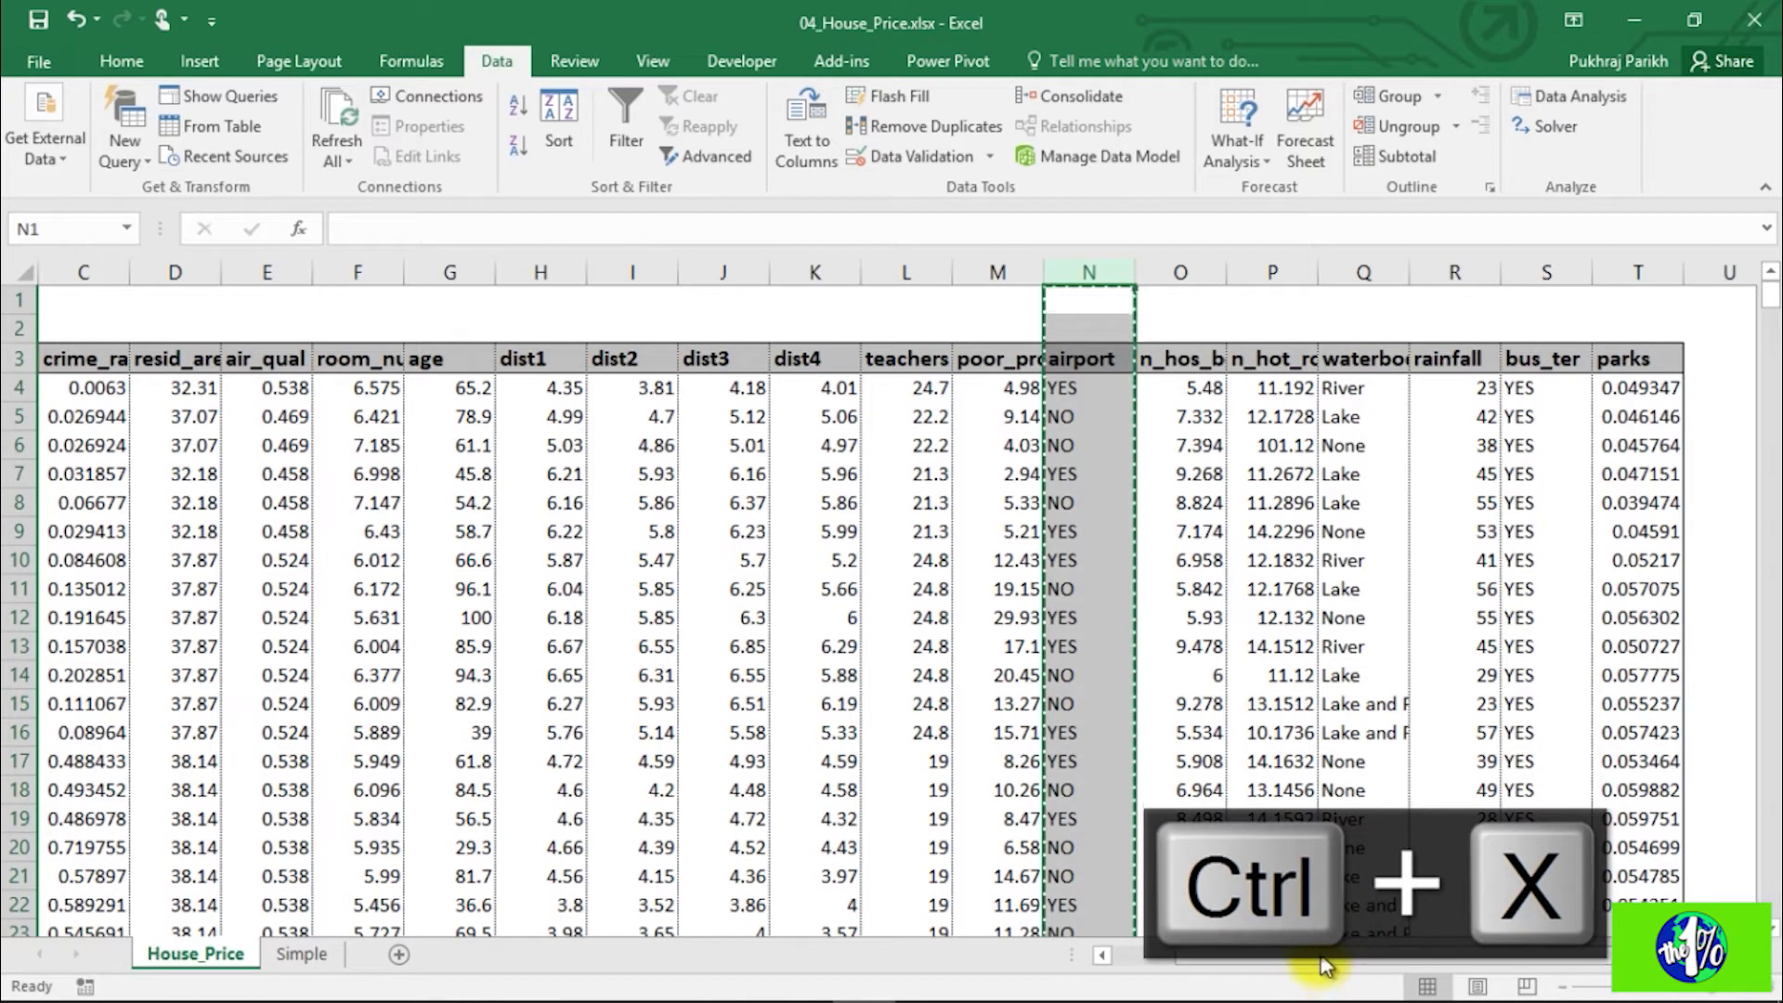
pyautogui.hotkey('ctrl', 'x')
pyautogui.click(1711, 271)
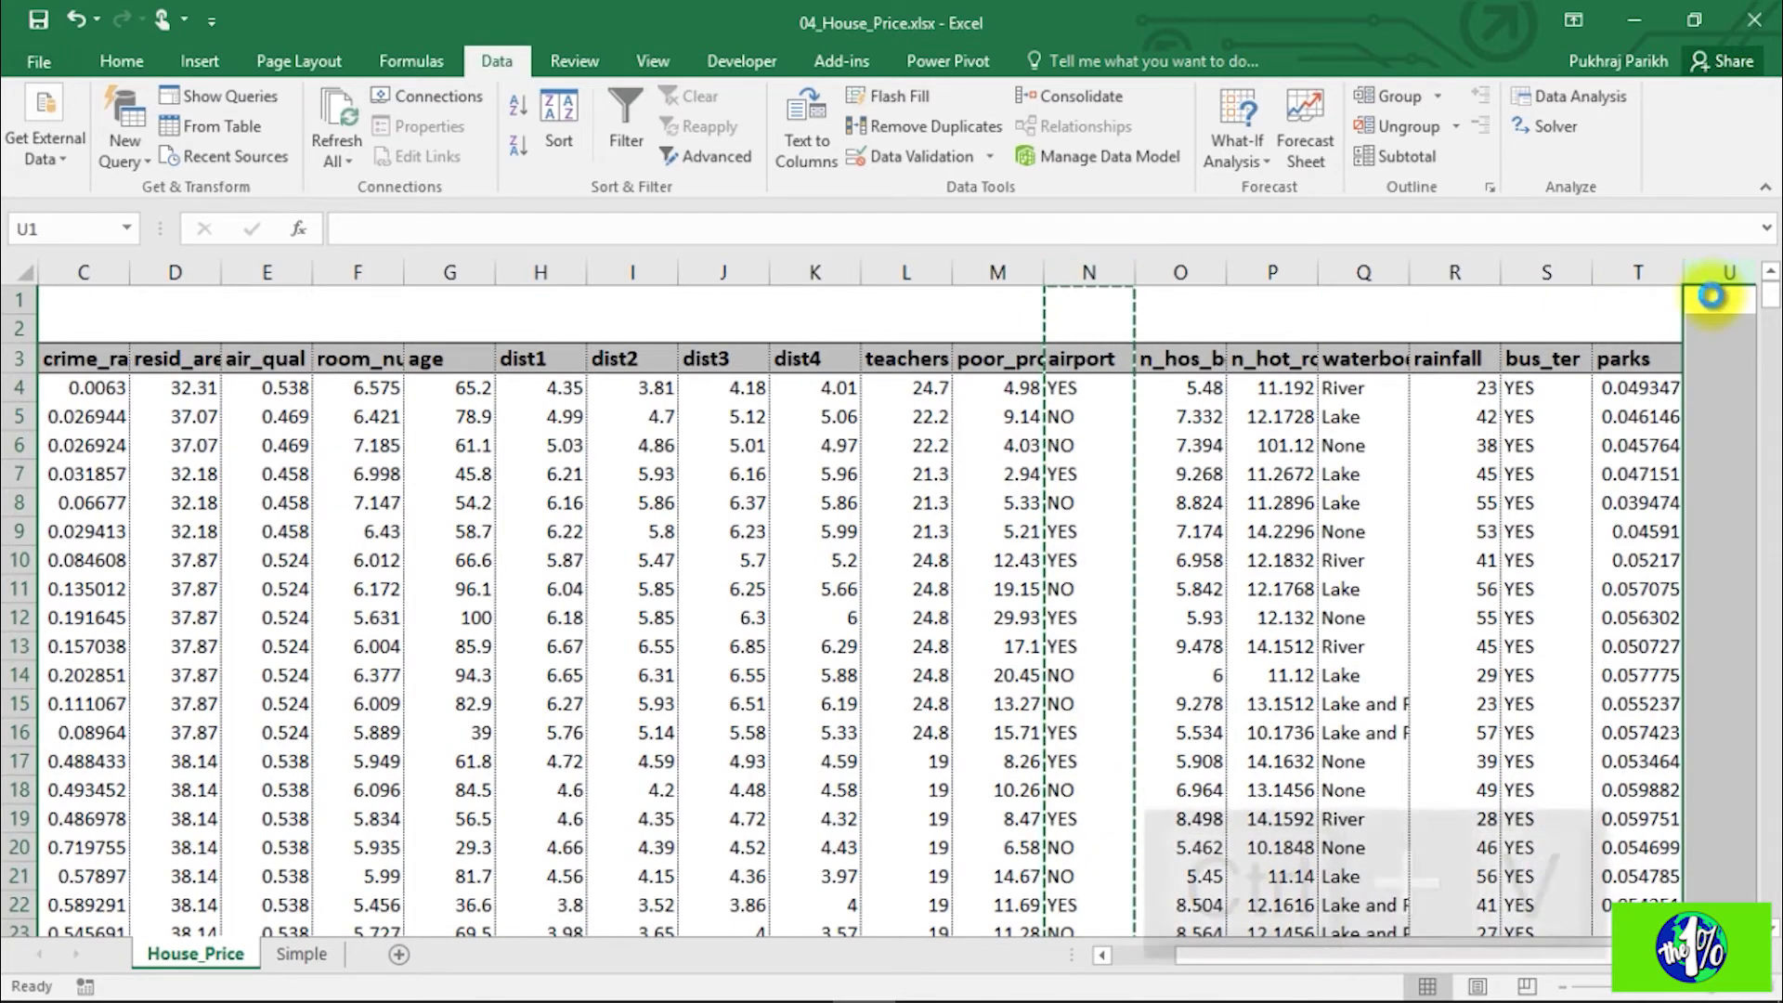
pyautogui.hotkey('ctrl', 'v')
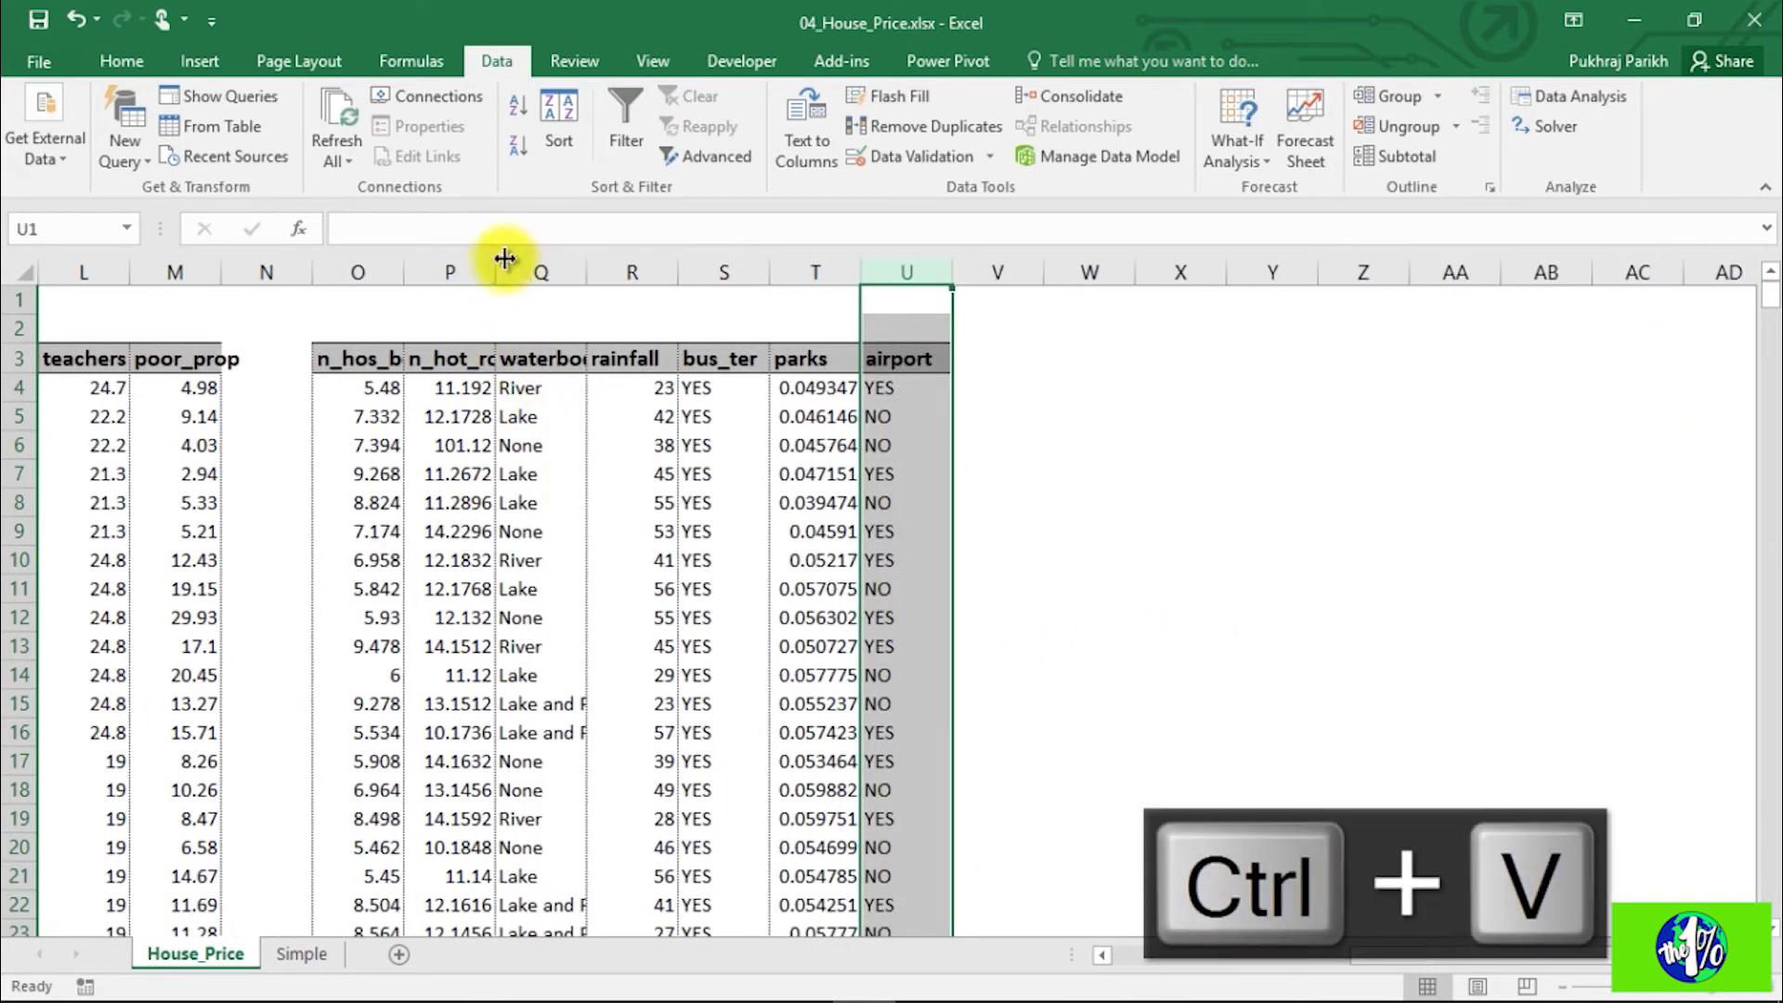
# Step: Move the waterbody column from Q to V and the bus_ter column from S to W
pyautogui.click(539, 271)
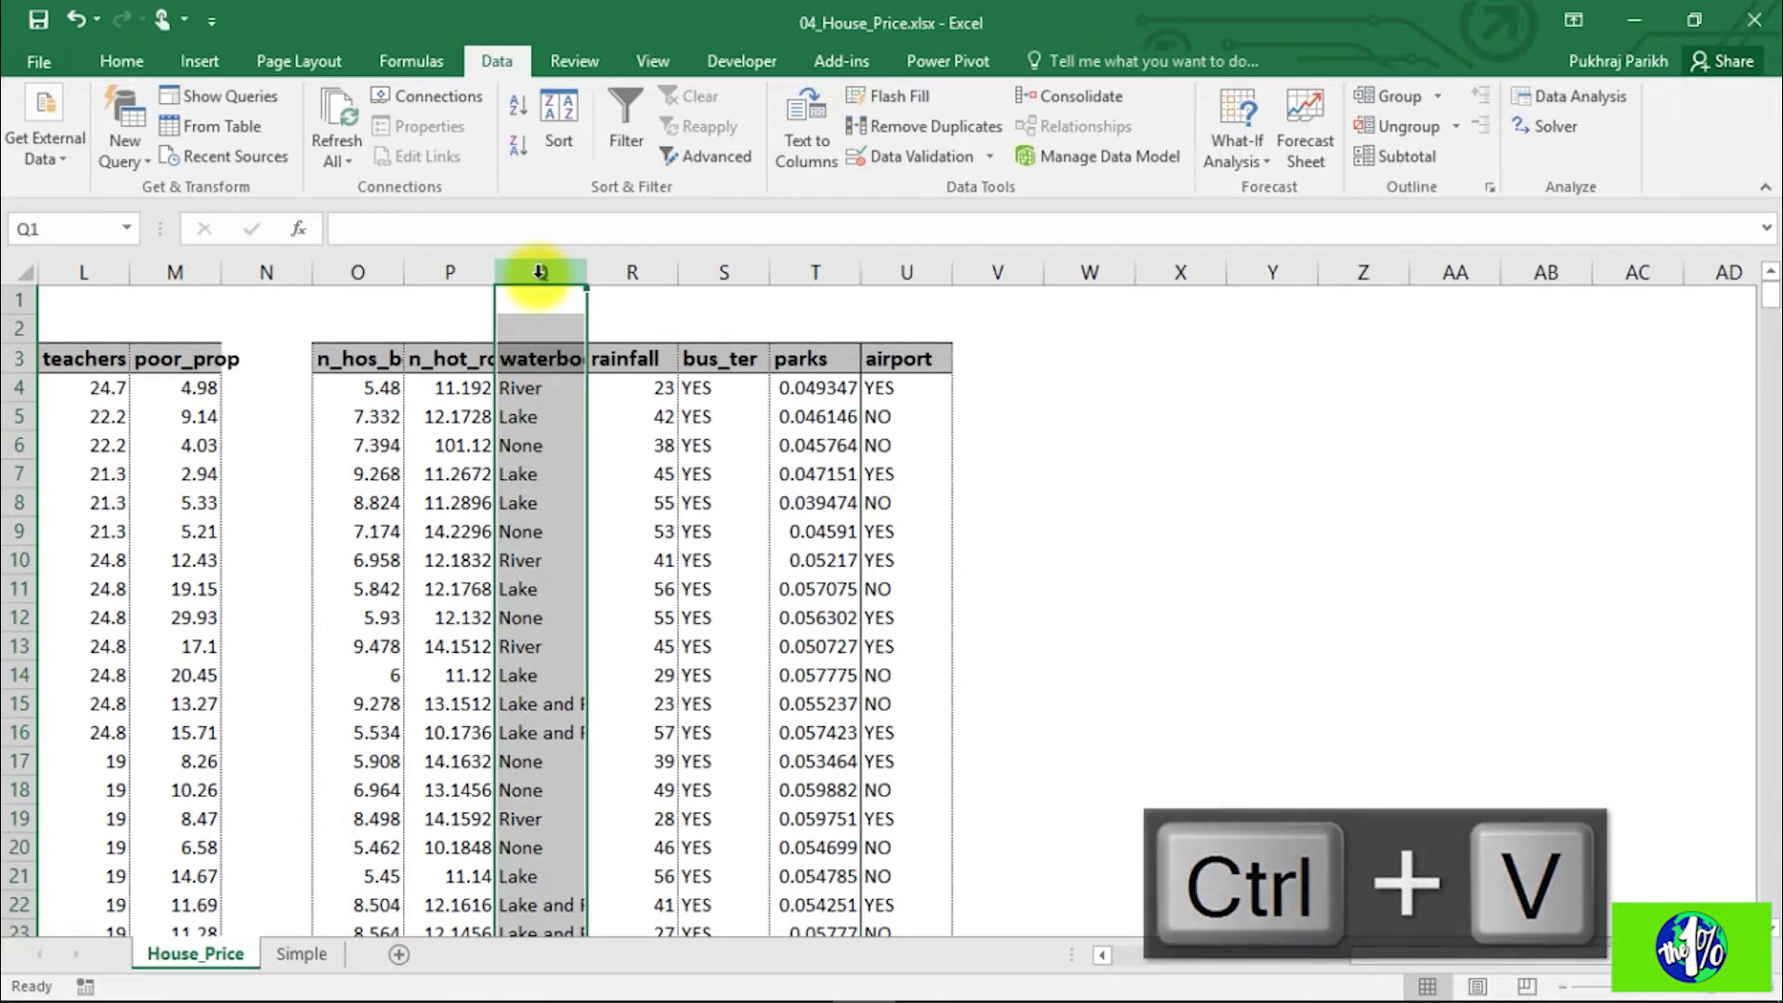
pyautogui.hotkey('ctrl', 'x')
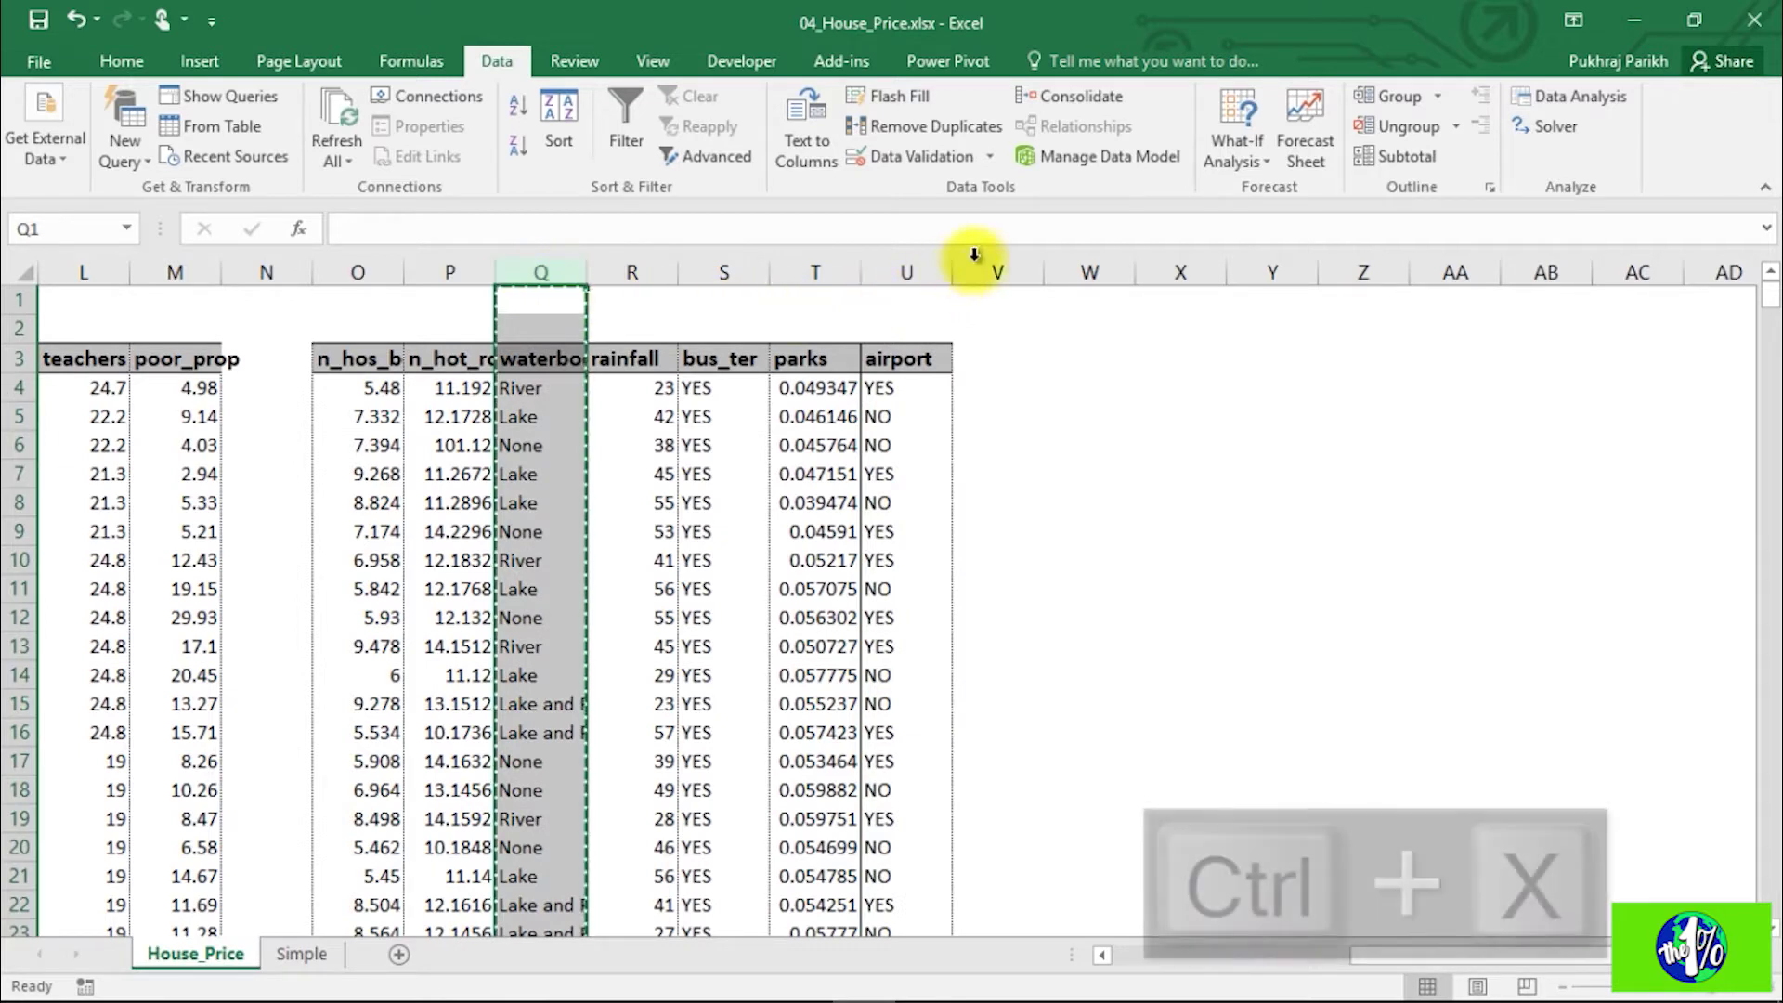
pyautogui.click(996, 270)
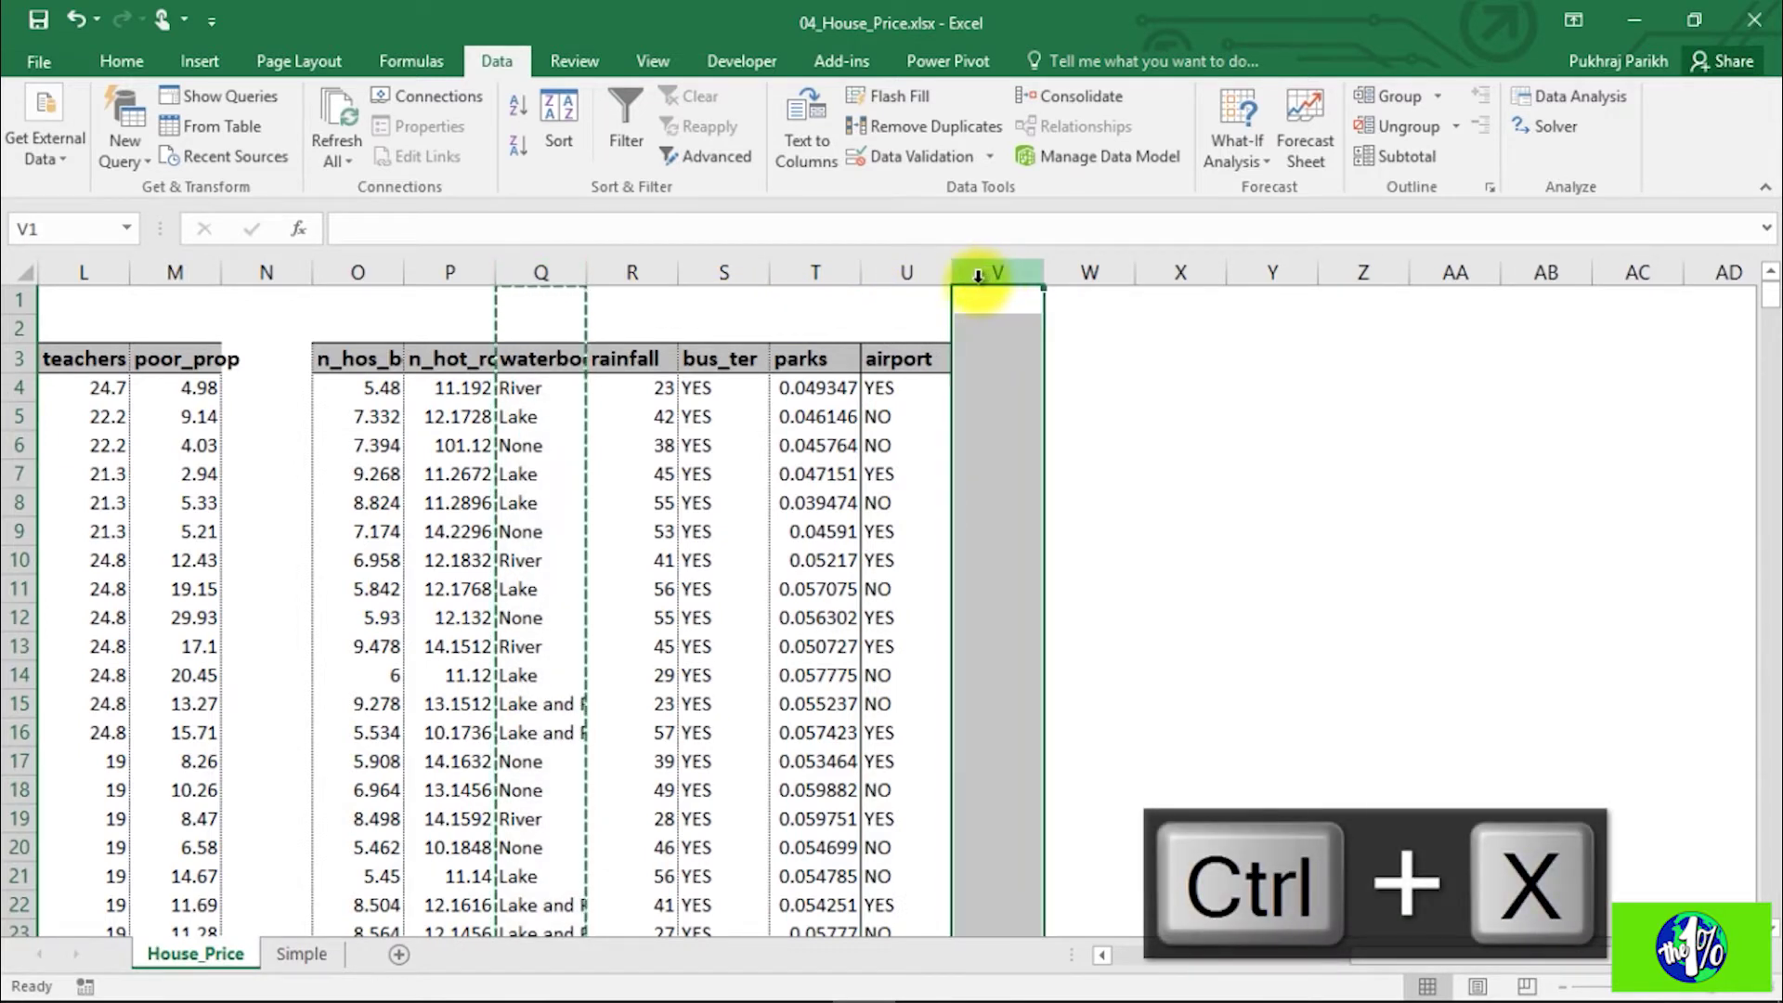
pyautogui.hotkey('ctrl', 'v')
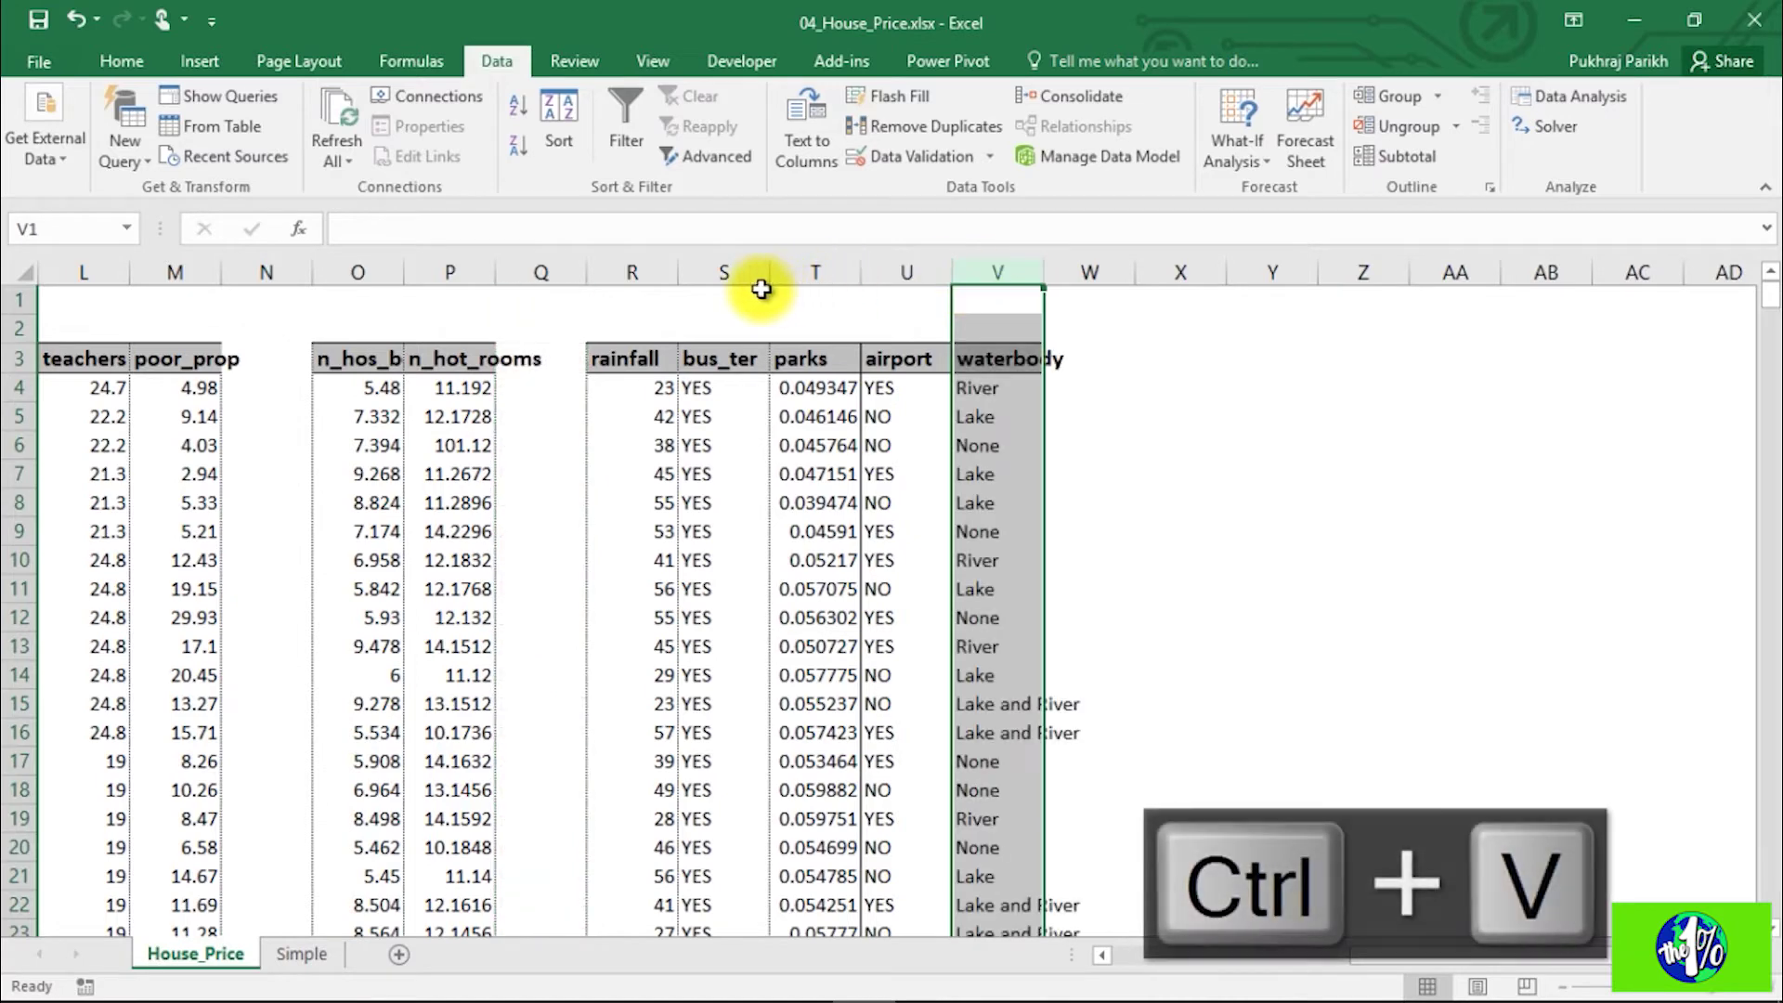
pyautogui.click(714, 272)
pyautogui.hotkey('ctrl', 'x')
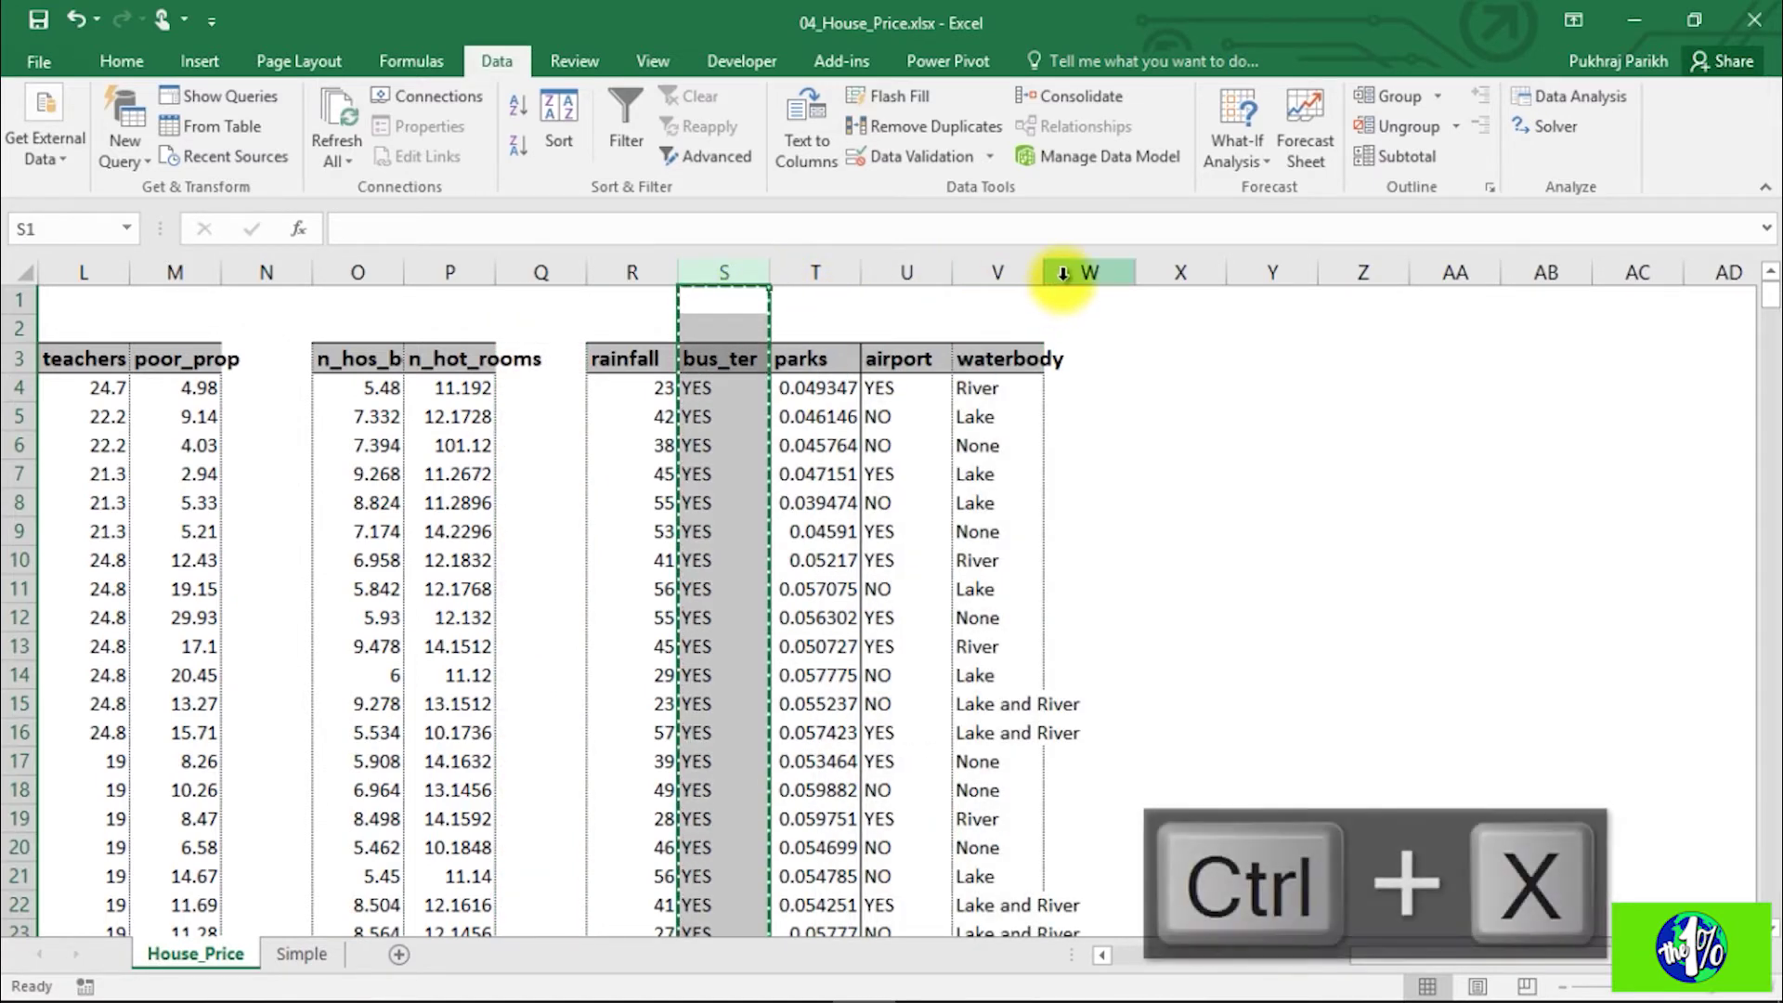
pyautogui.click(1064, 272)
pyautogui.hotkey('ctrl', 'v')
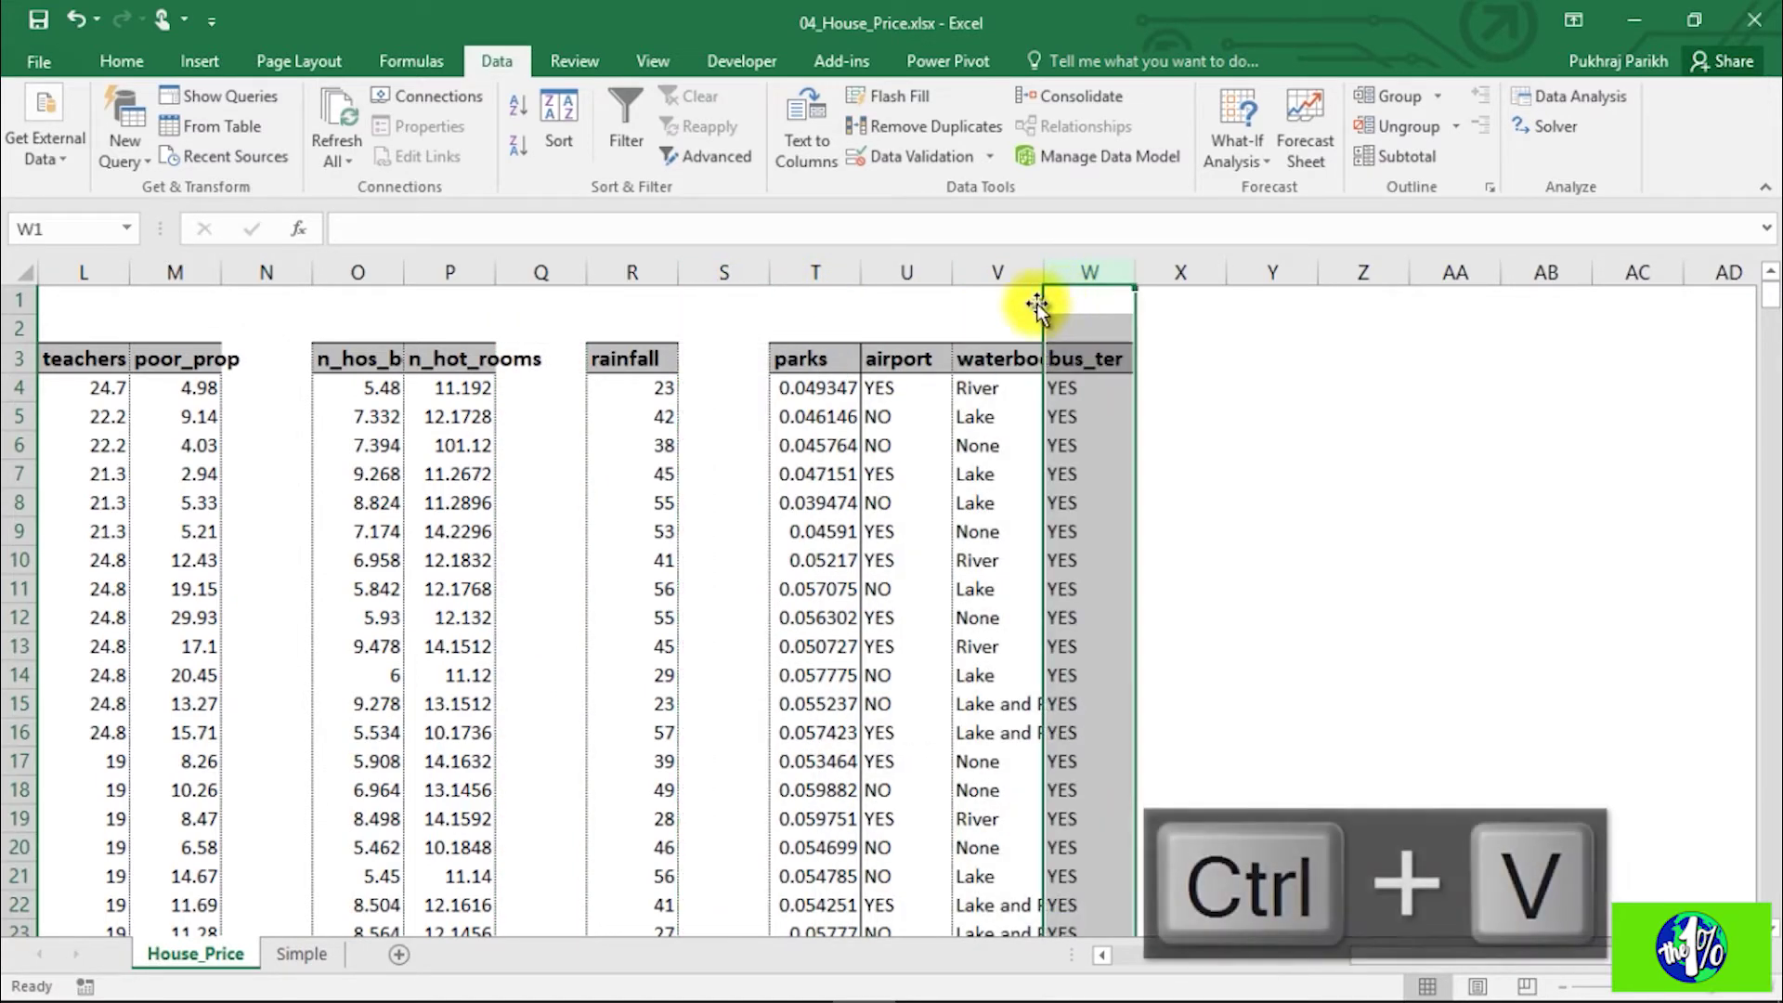
# Step: Delete the three empty columns left among the data by the moved airport, waterbody and bus_ter columns
pyautogui.click(270, 272)
pyautogui.rightClick(271, 274)
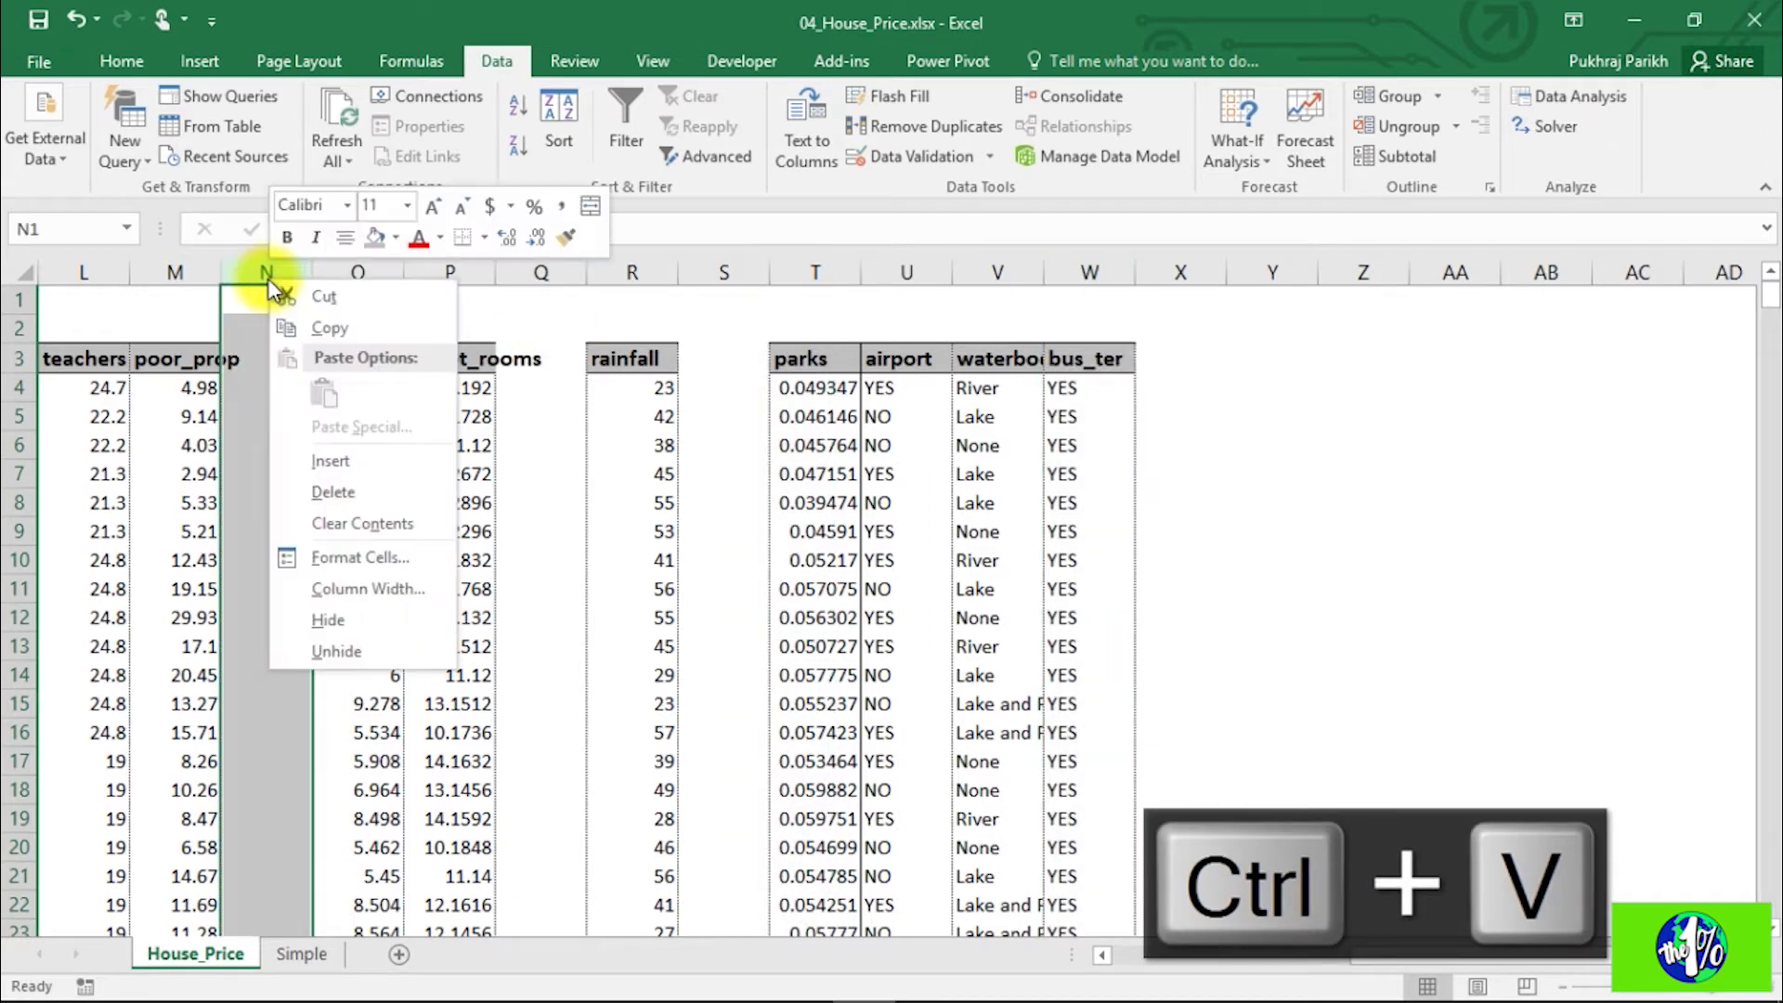
pyautogui.click(362, 492)
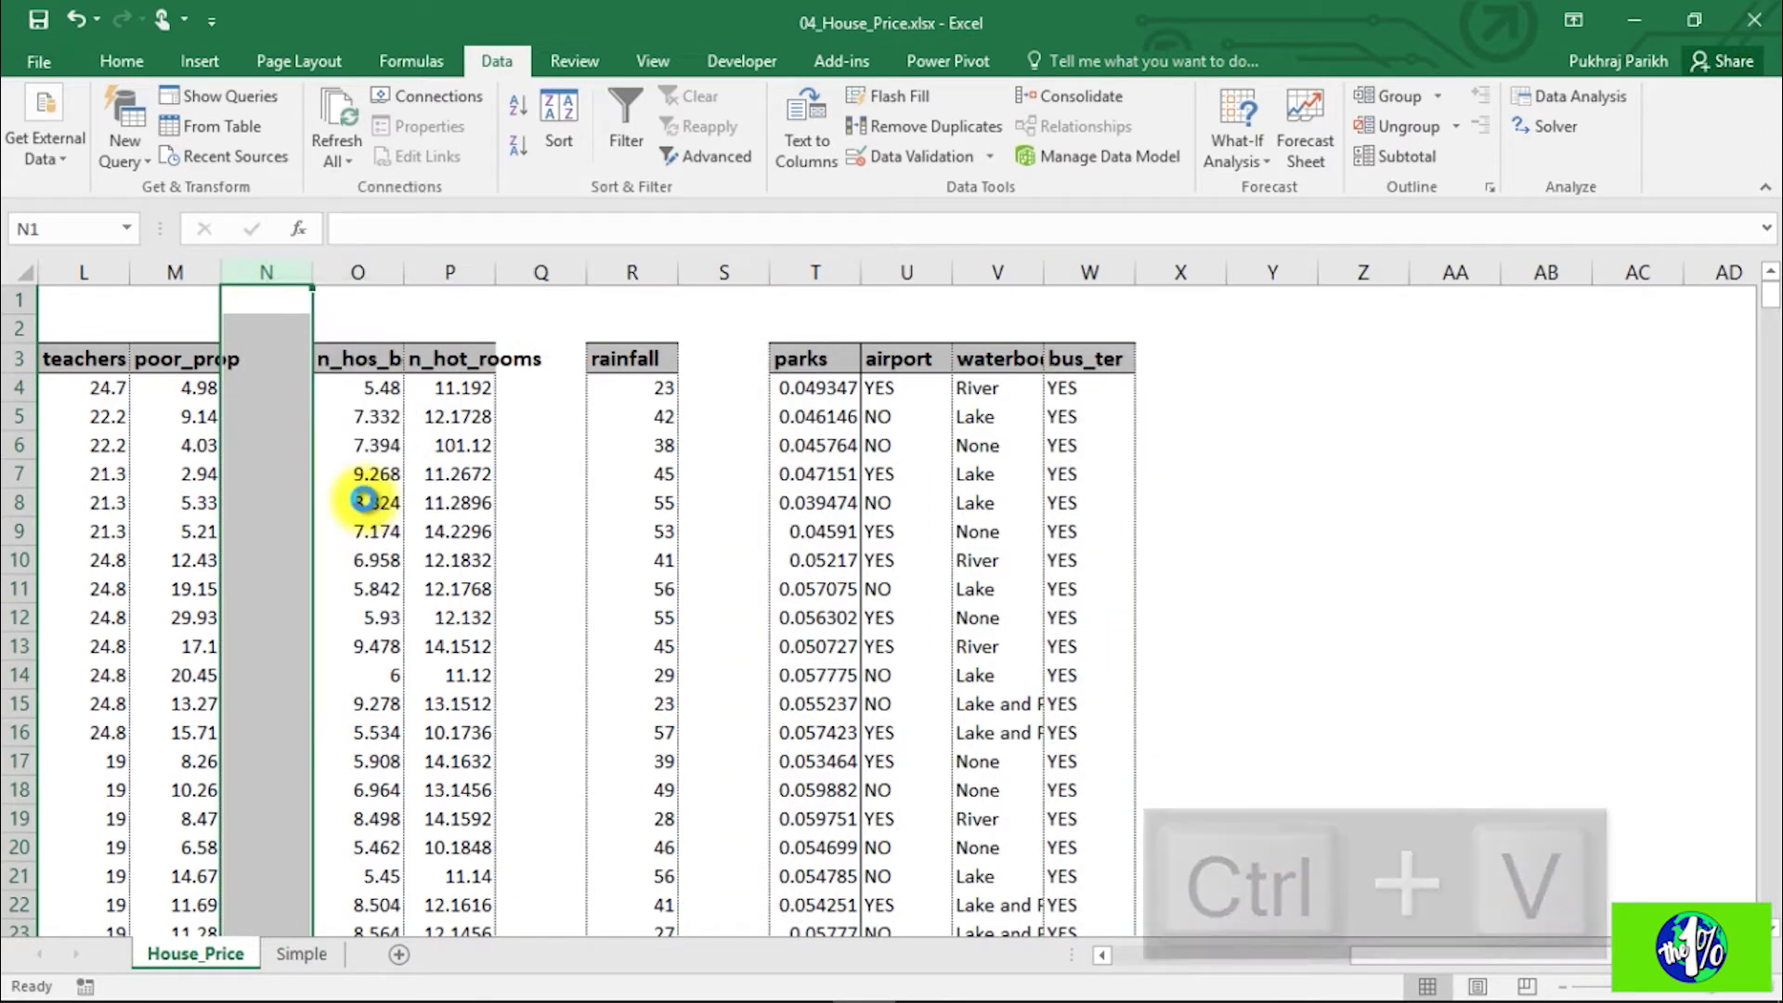
pyautogui.click(455, 271)
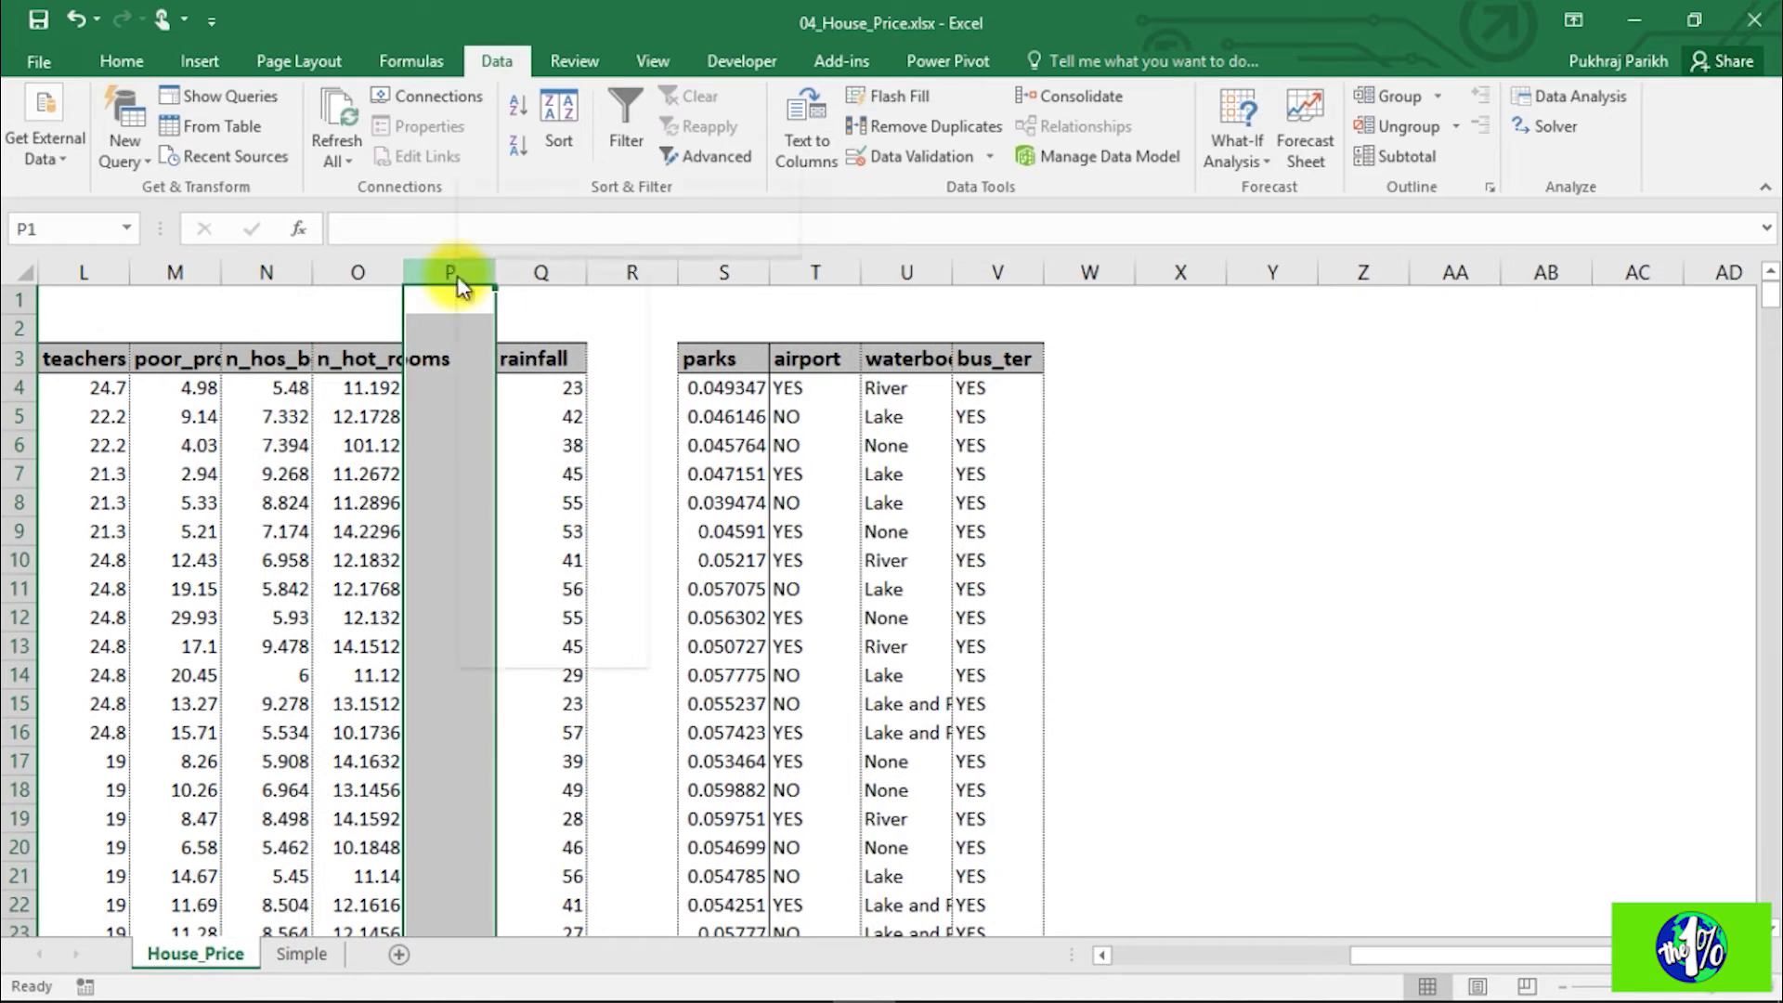
pyautogui.rightClick(458, 273)
pyautogui.click(522, 490)
pyautogui.click(540, 271)
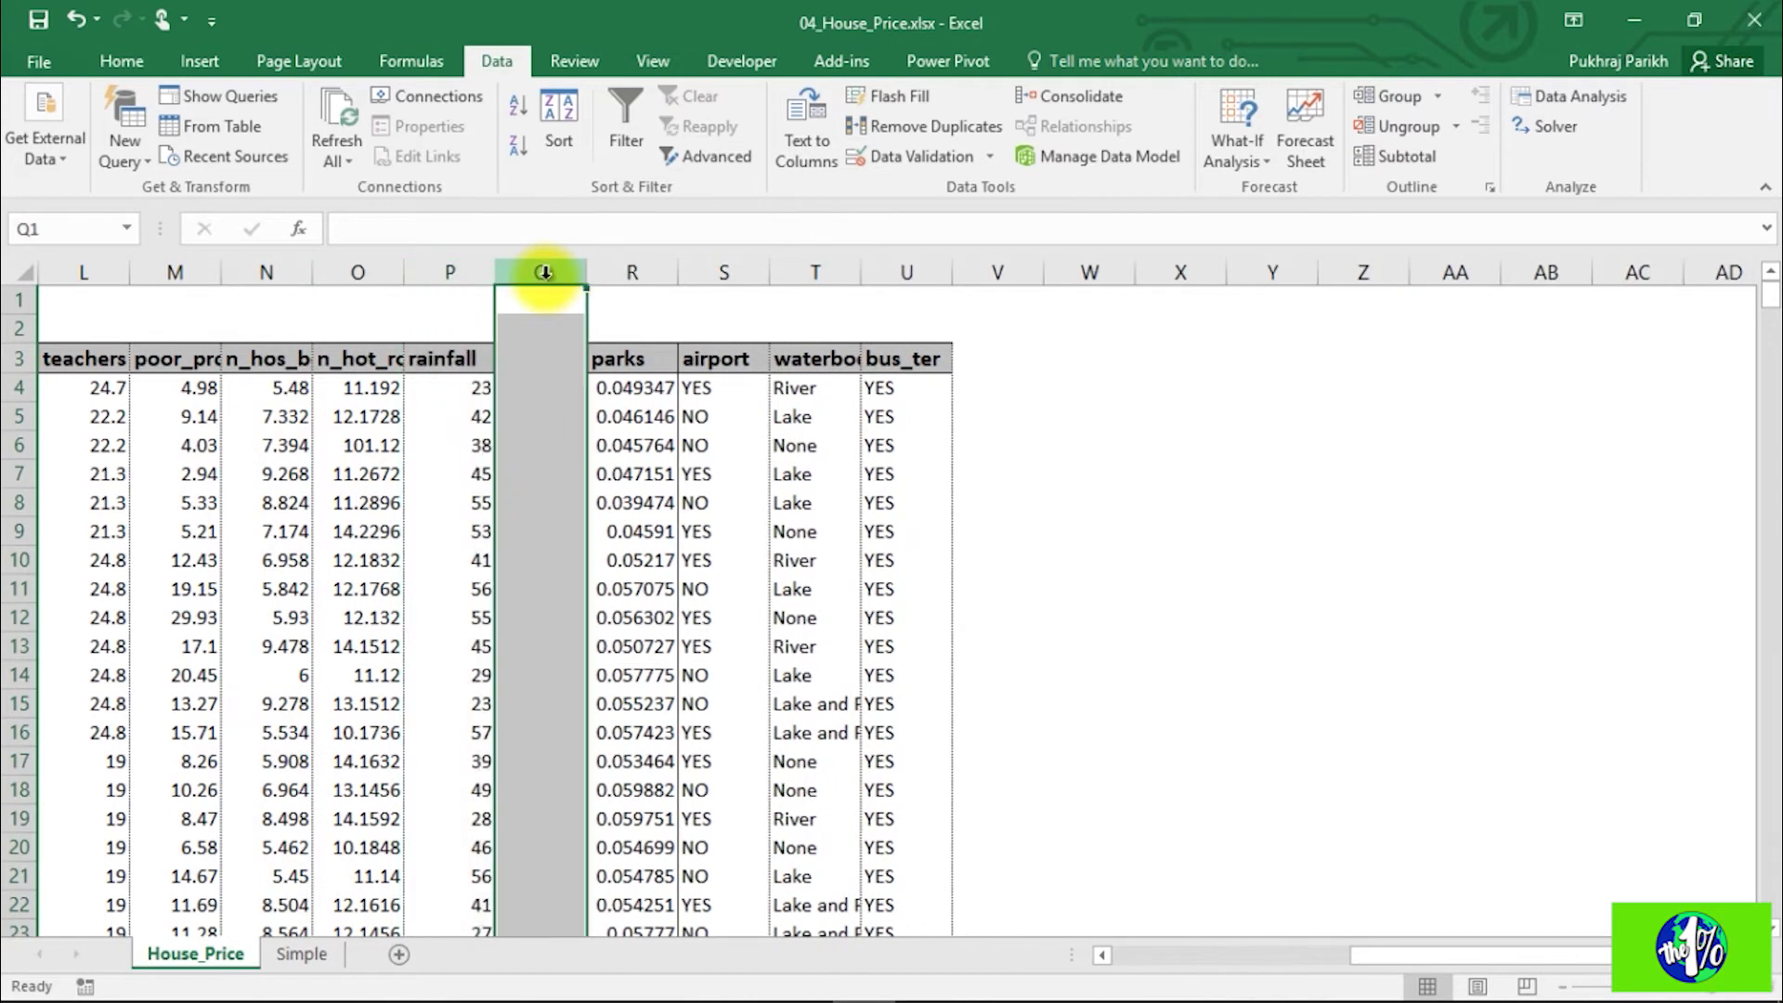
pyautogui.rightClick(544, 274)
pyautogui.click(613, 493)
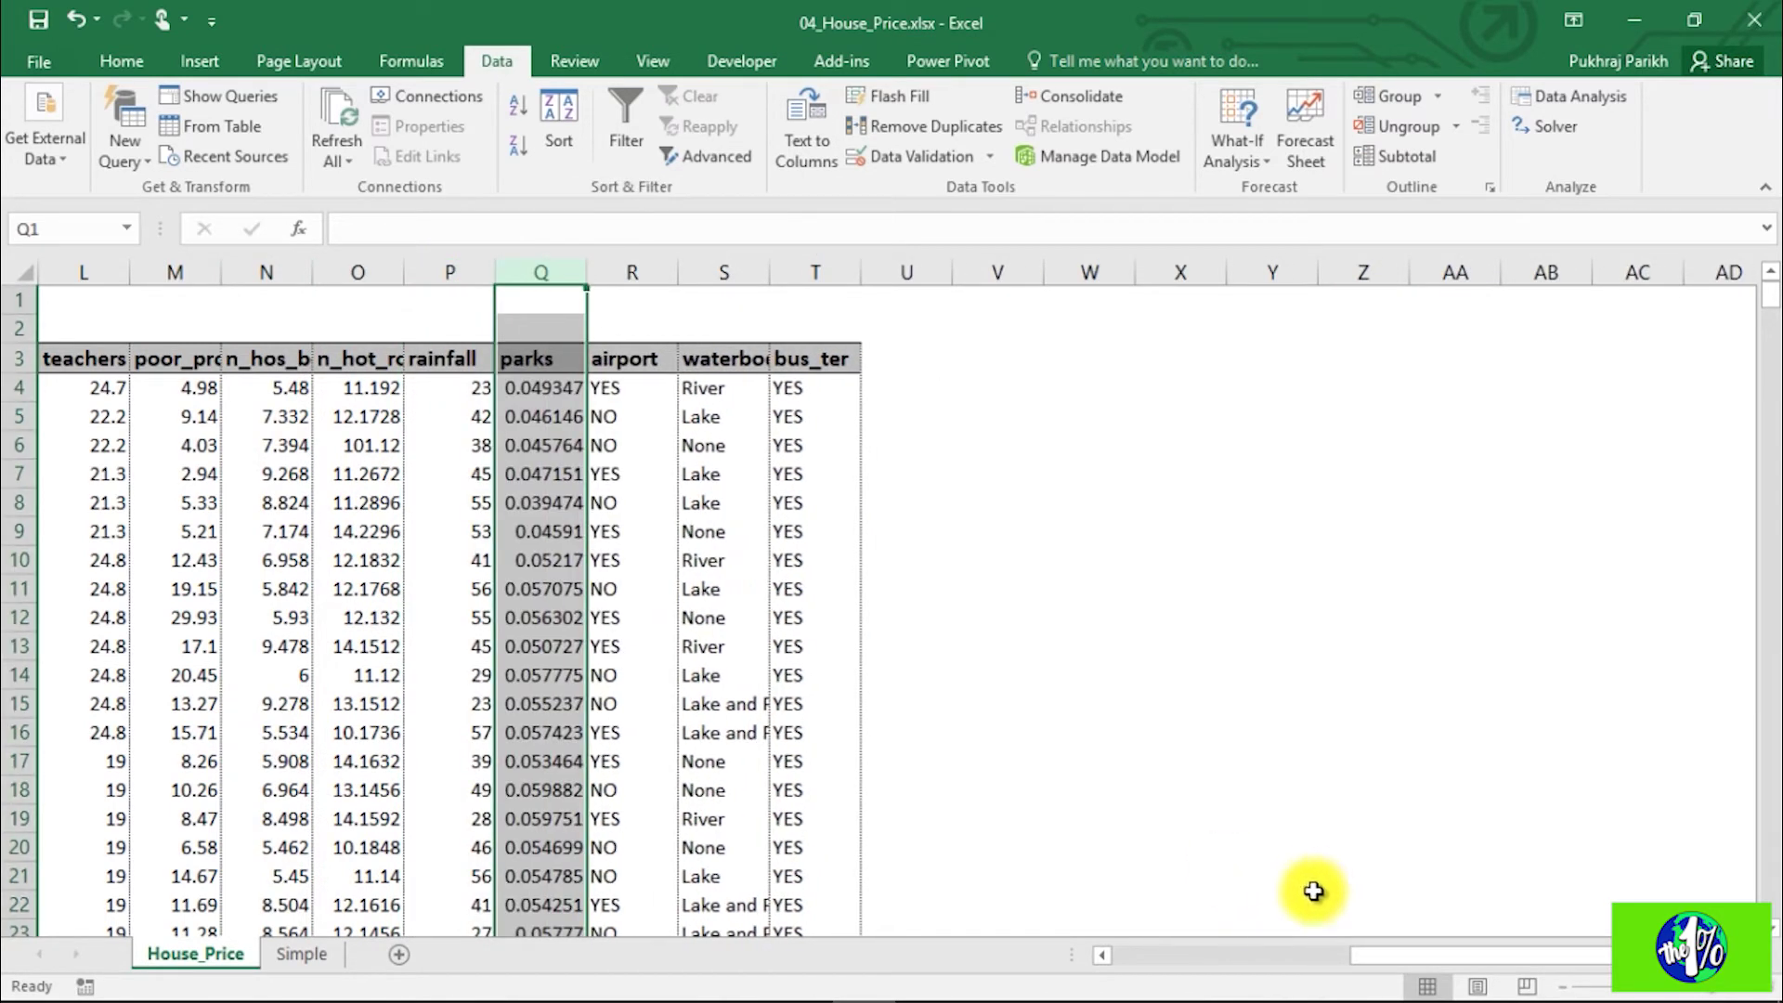
# Step: Start a Descriptive Statistics analysis with the numeric columns price through parks, headers included, as input range B3:Q509
pyautogui.moveTo(1393, 971); pyautogui.dragTo(1078, 968)
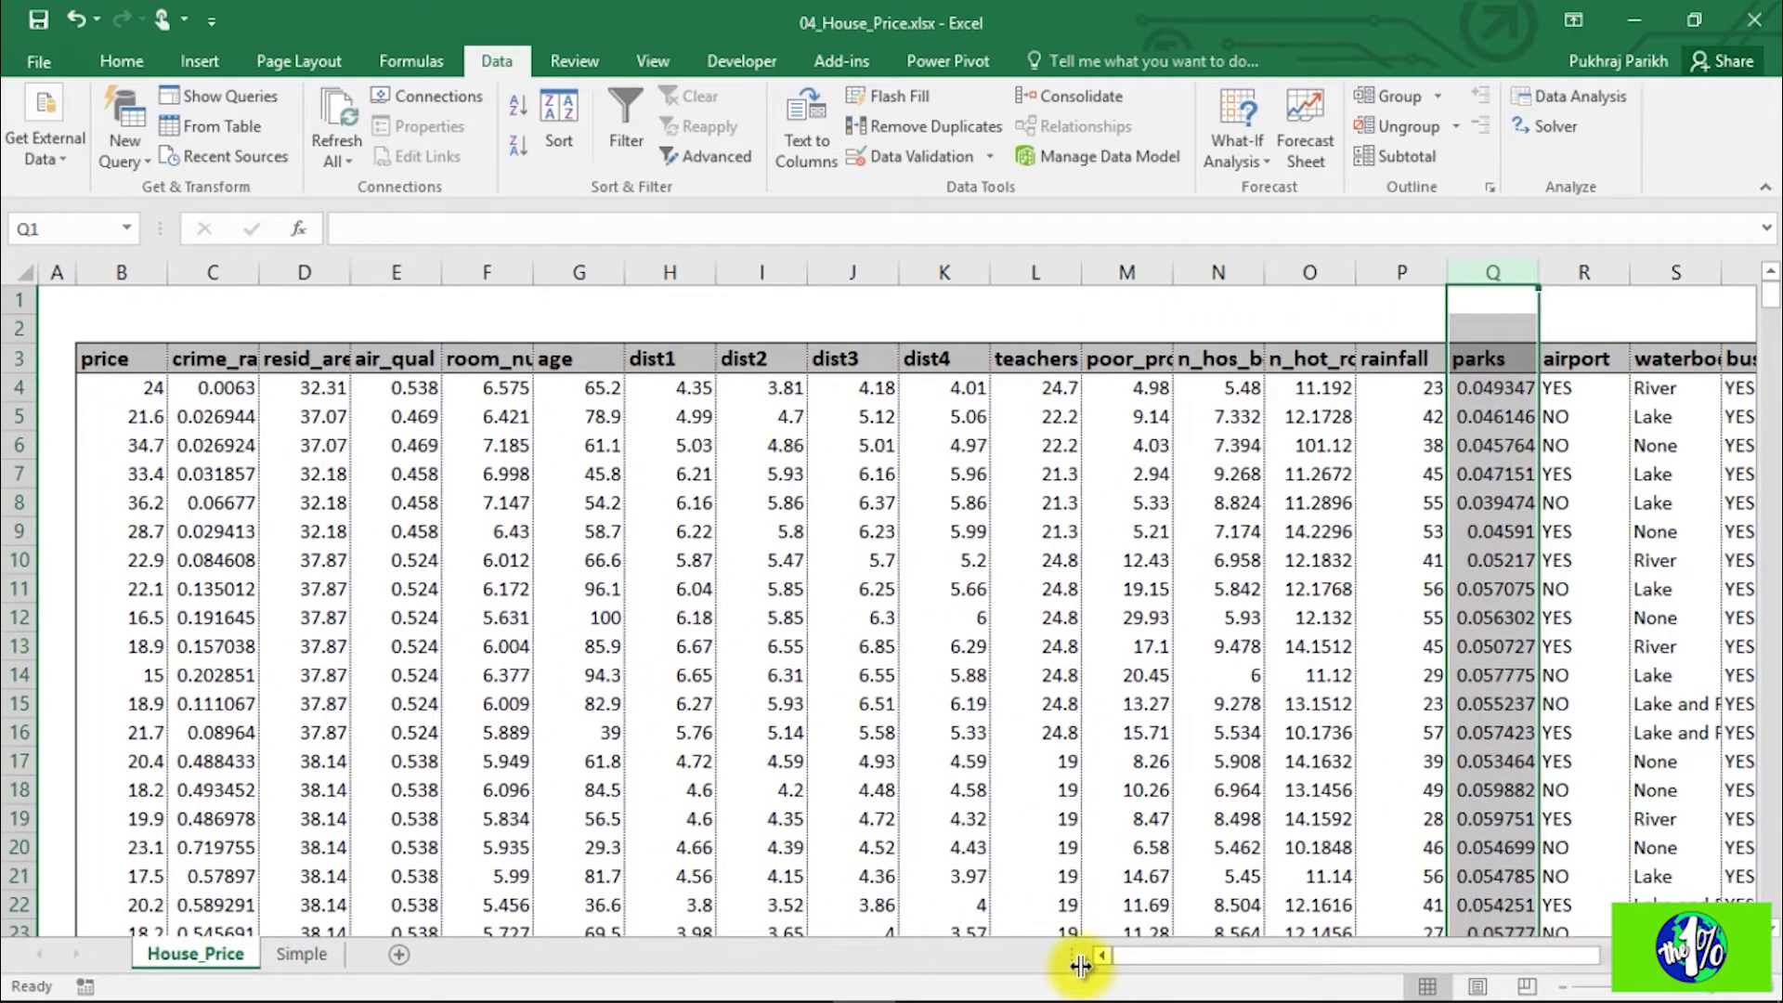
pyautogui.click(121, 372)
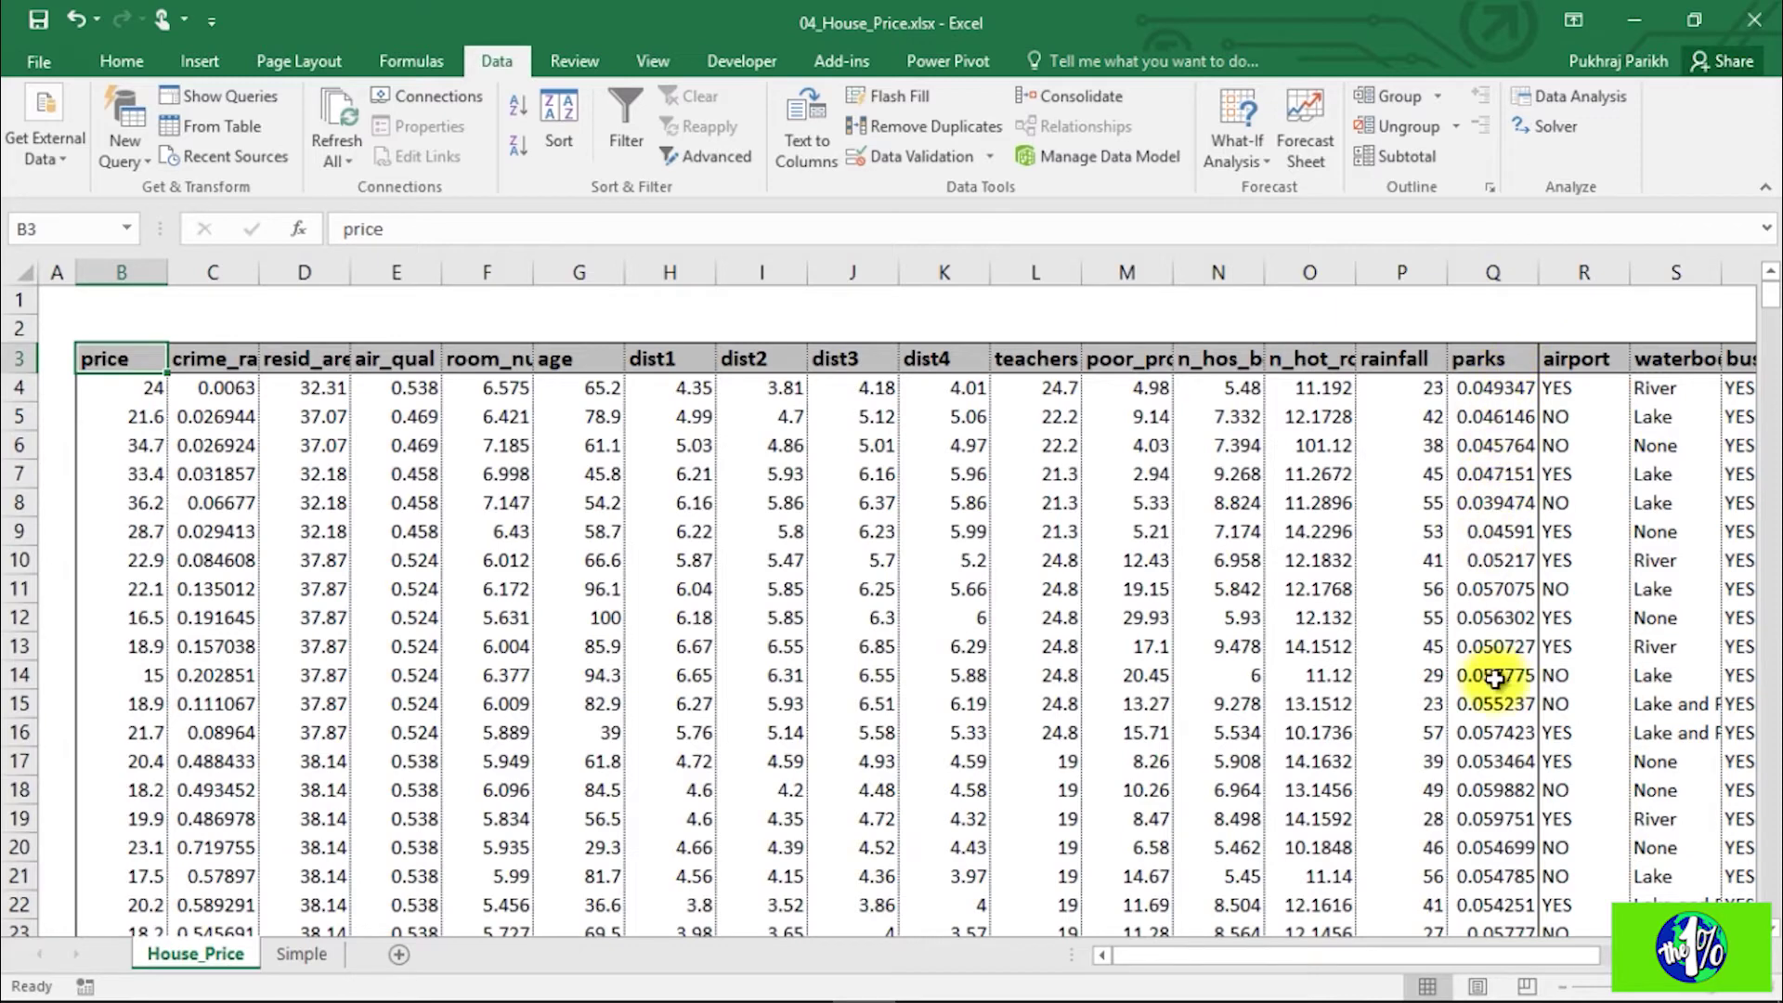
pyautogui.moveTo(1396, 959); pyautogui.dragTo(1529, 942)
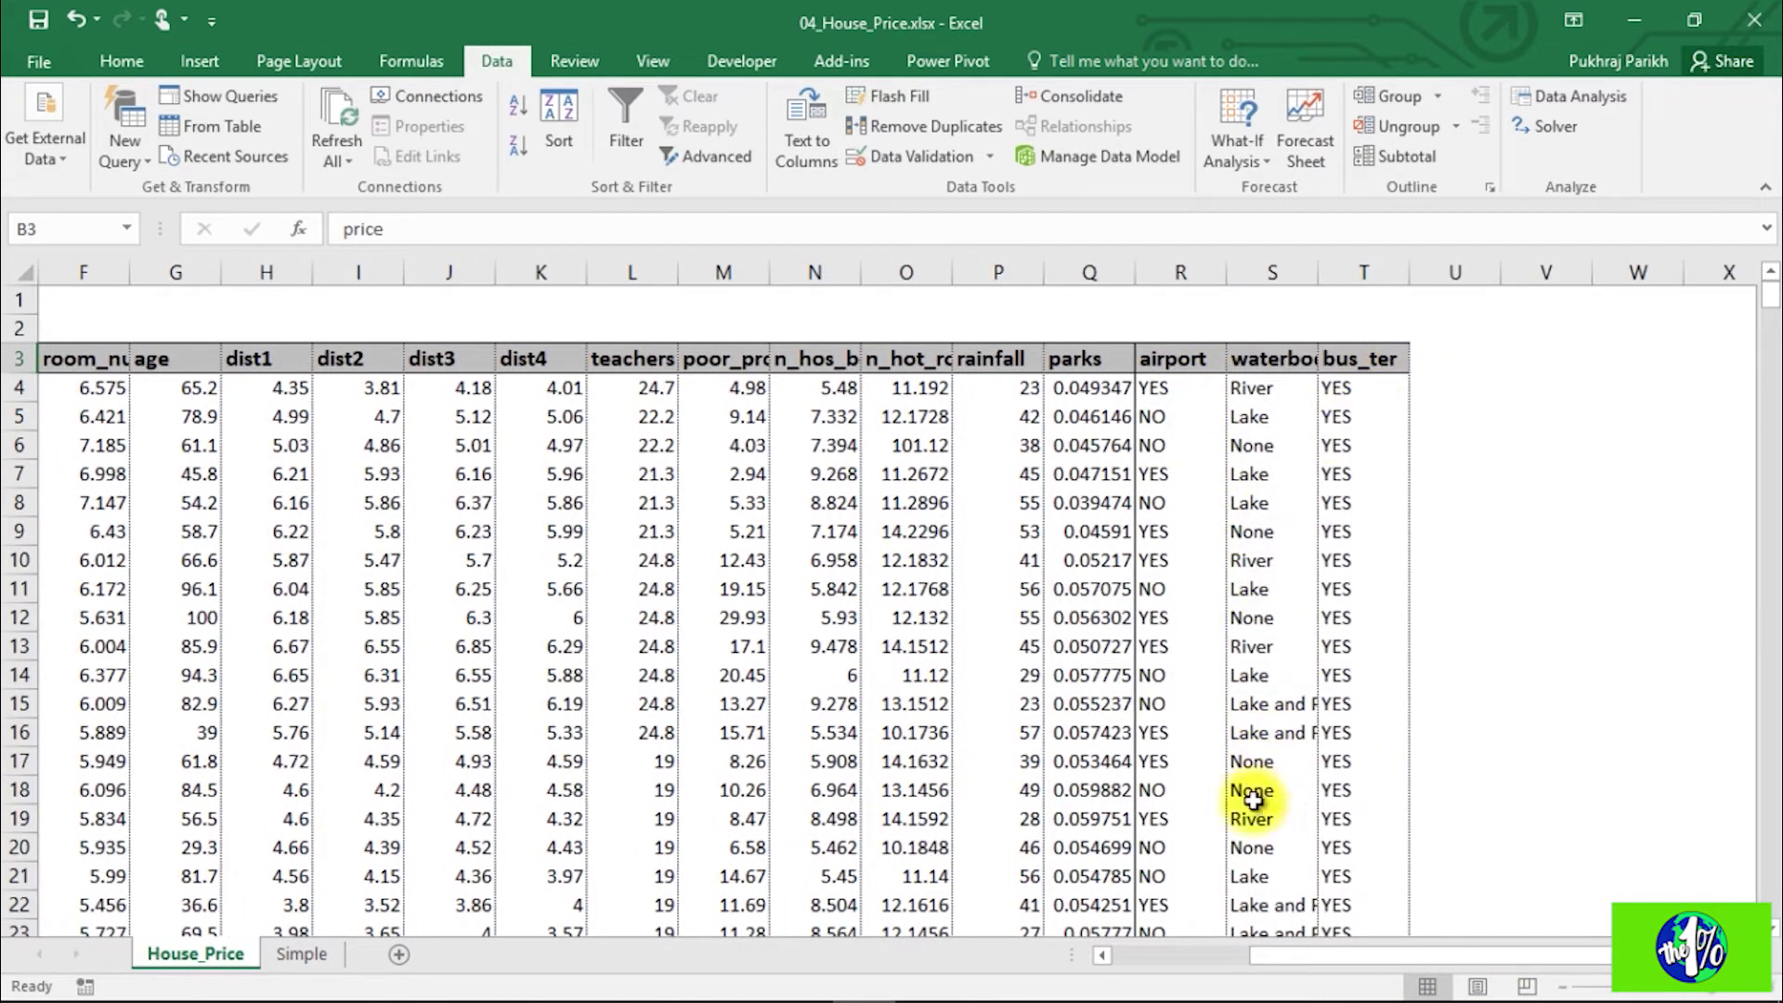
pyautogui.moveTo(1301, 944); pyautogui.dragTo(1128, 933)
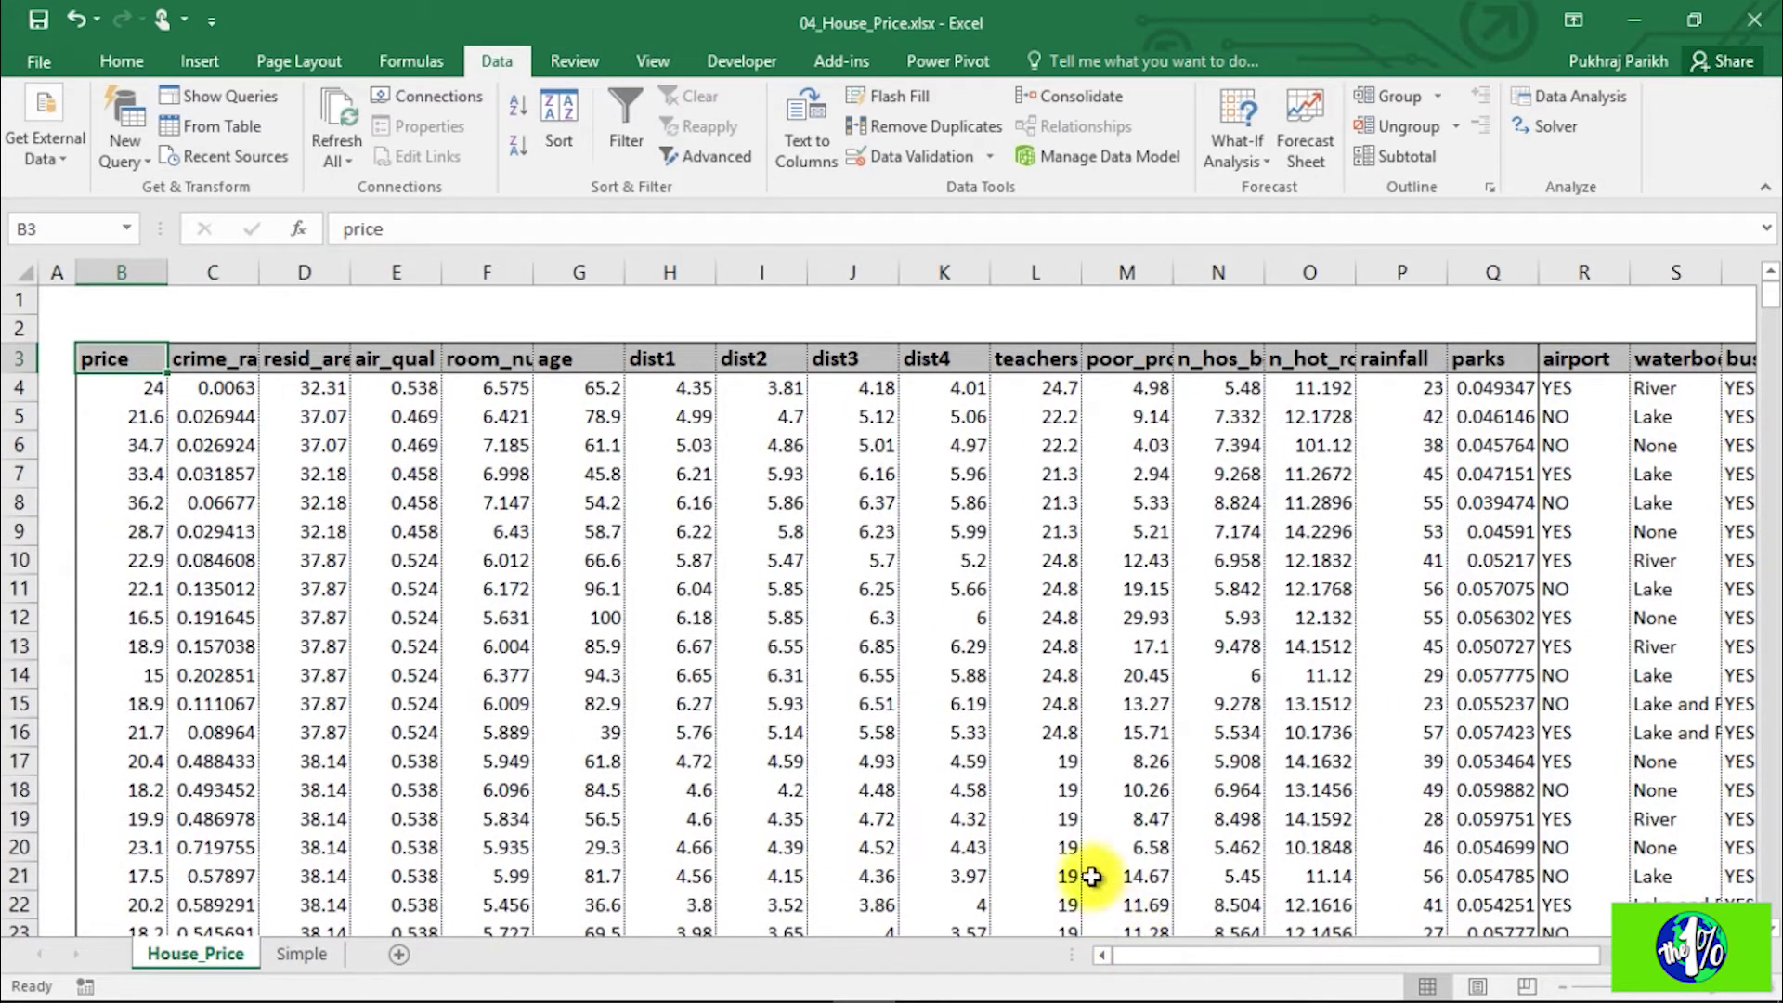
pyautogui.click(1552, 95)
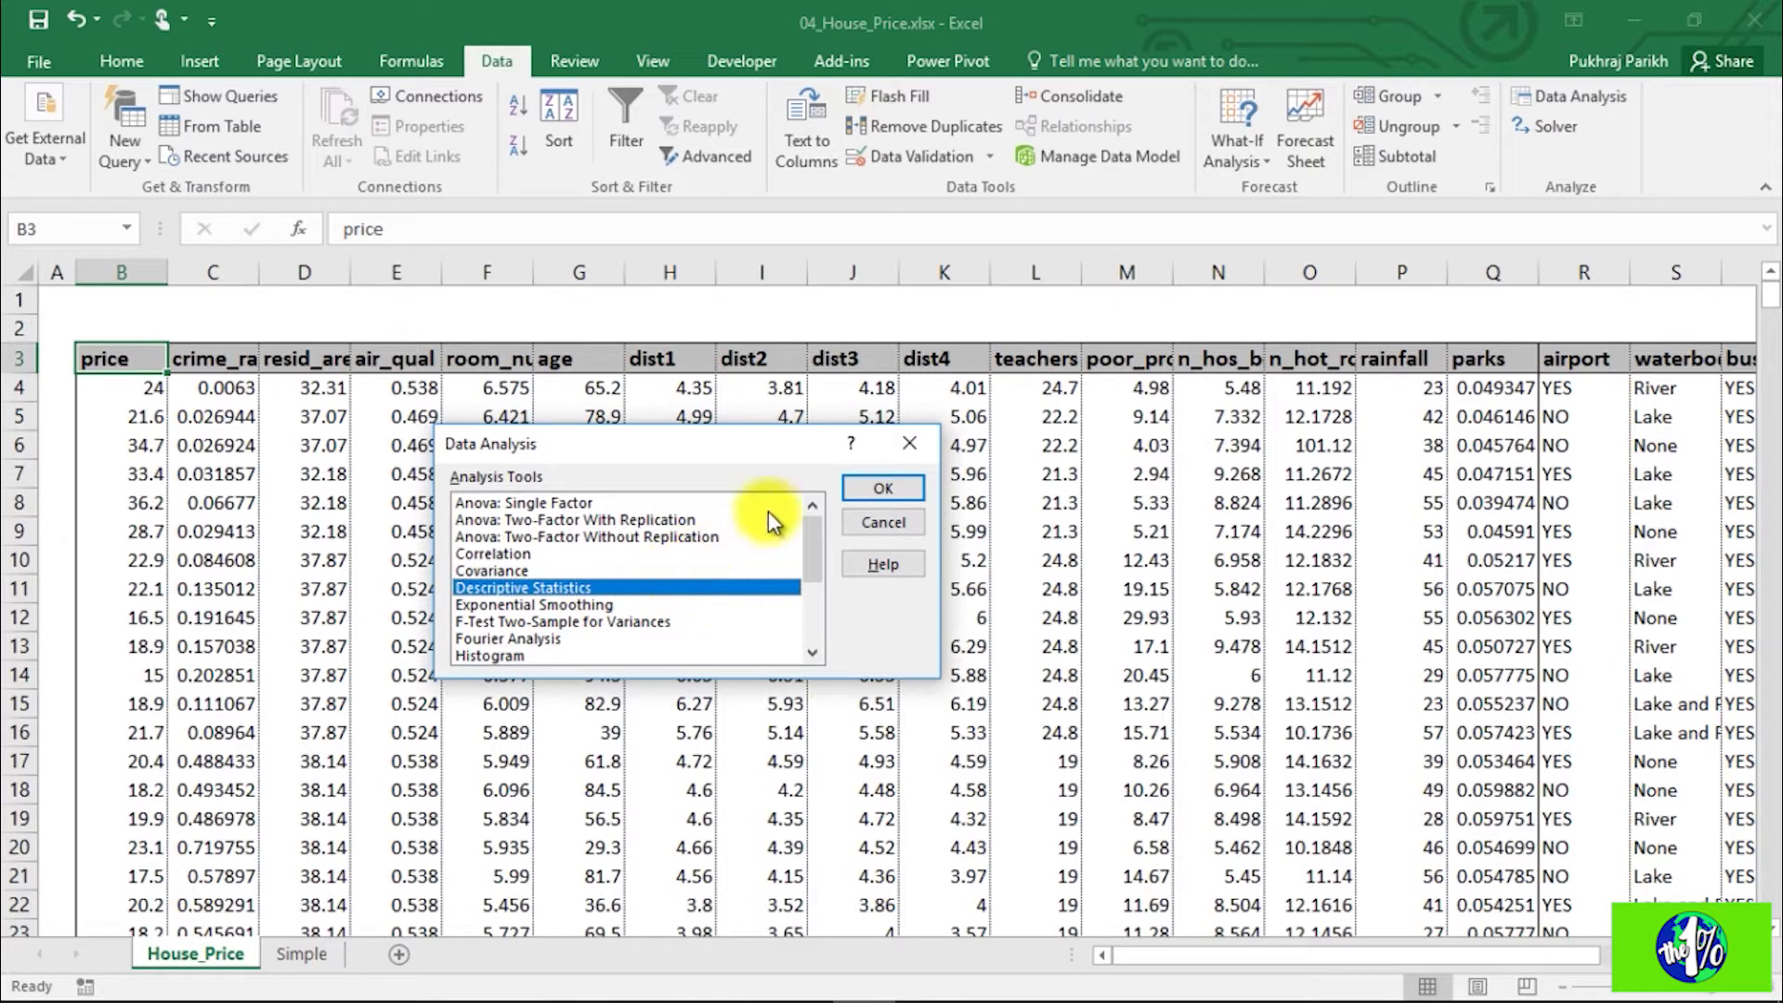
pyautogui.click(860, 488)
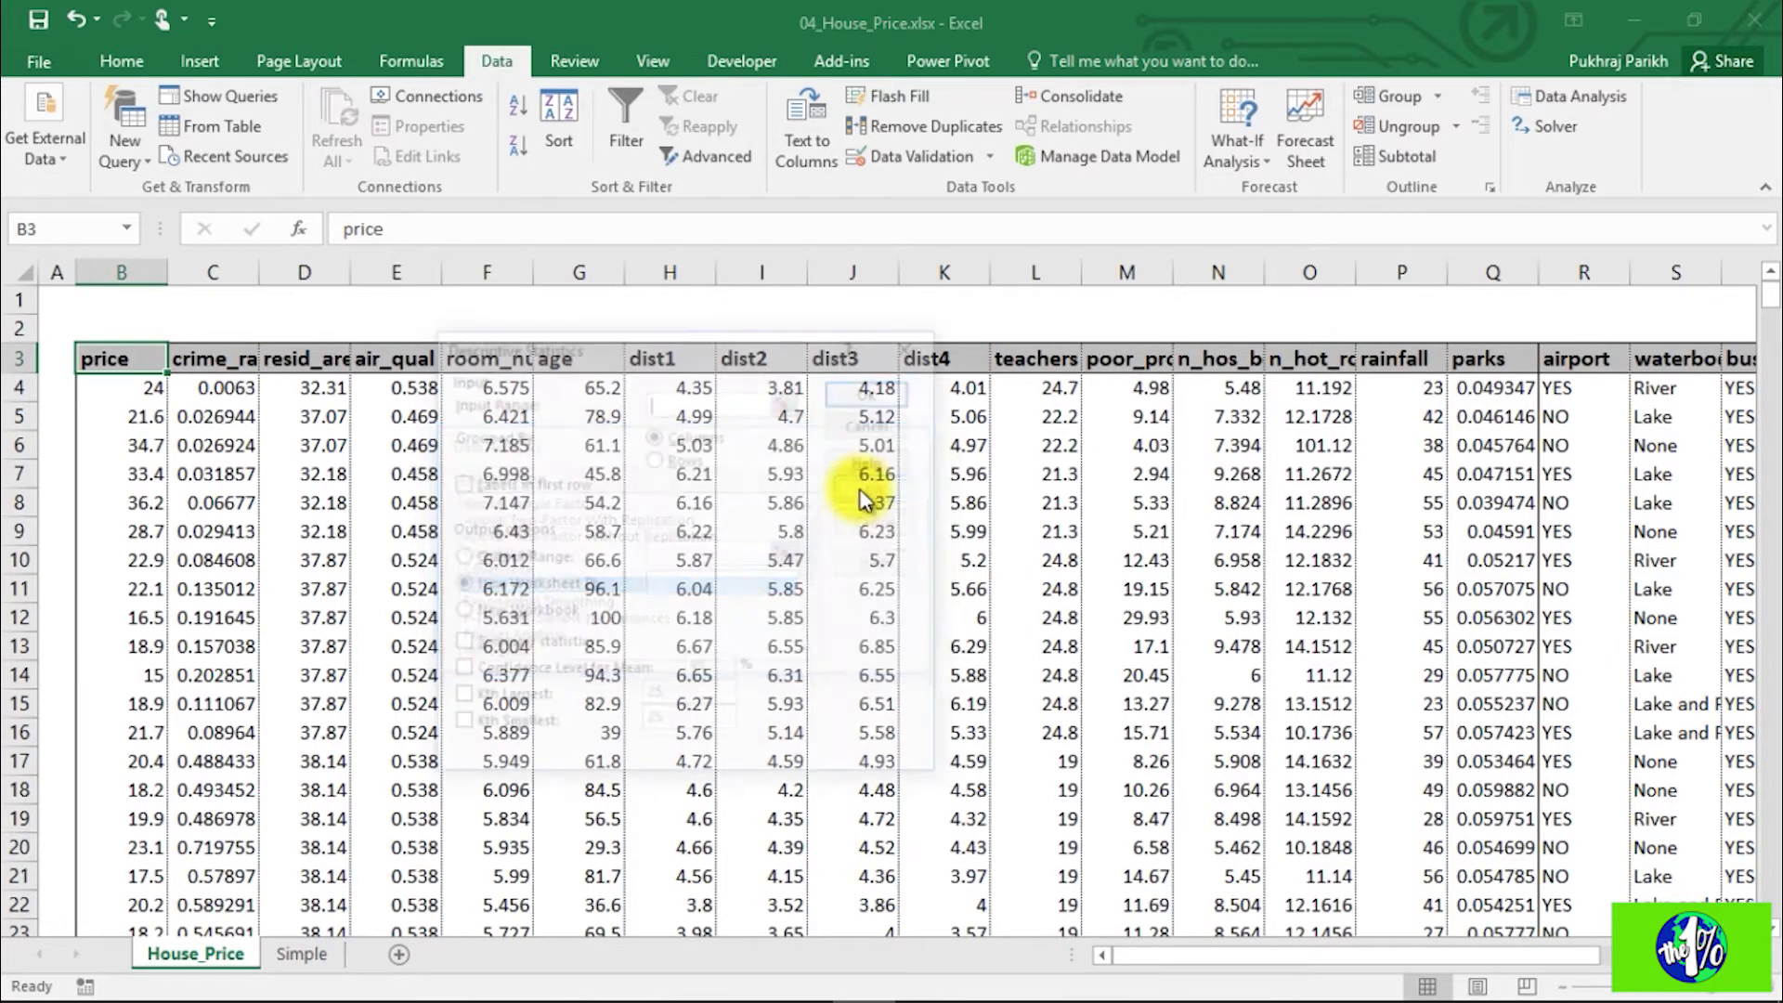
pyautogui.click(120, 354)
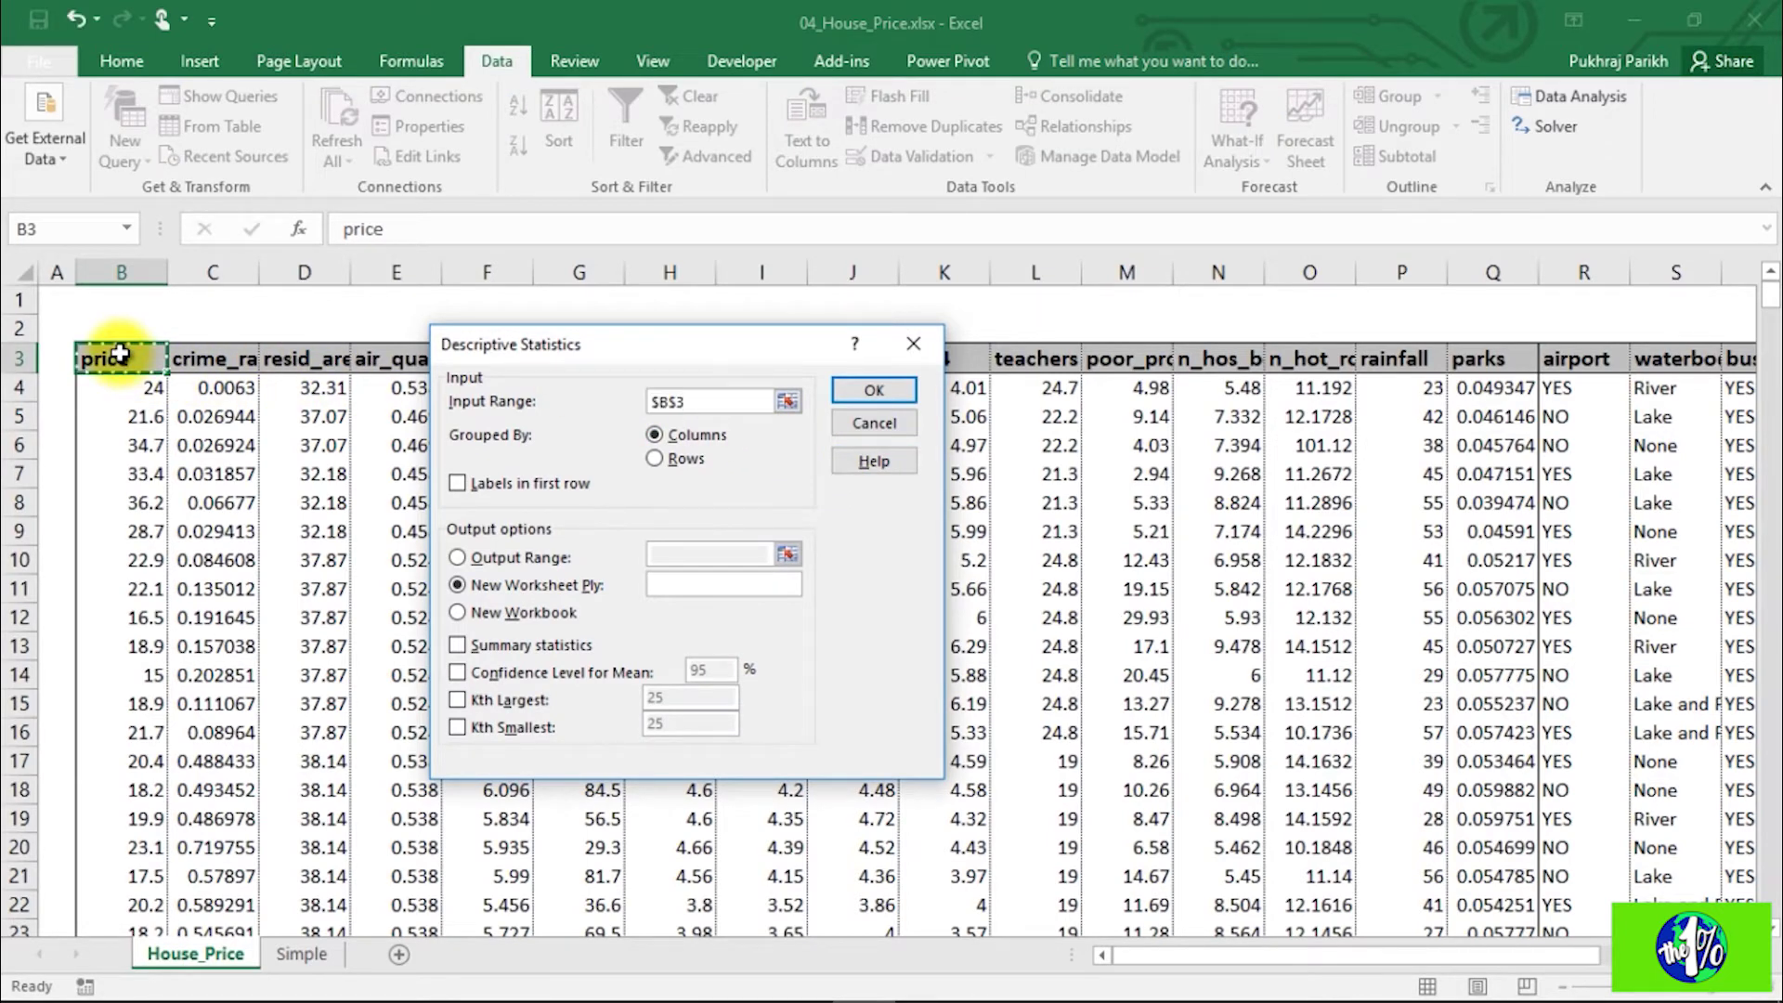
pyautogui.hotkey('shift', 'Right')
pyautogui.hotkey('shift', 'Right')
pyautogui.hotkey('shift', 'Right')
pyautogui.hotkey('shift', 'Right')
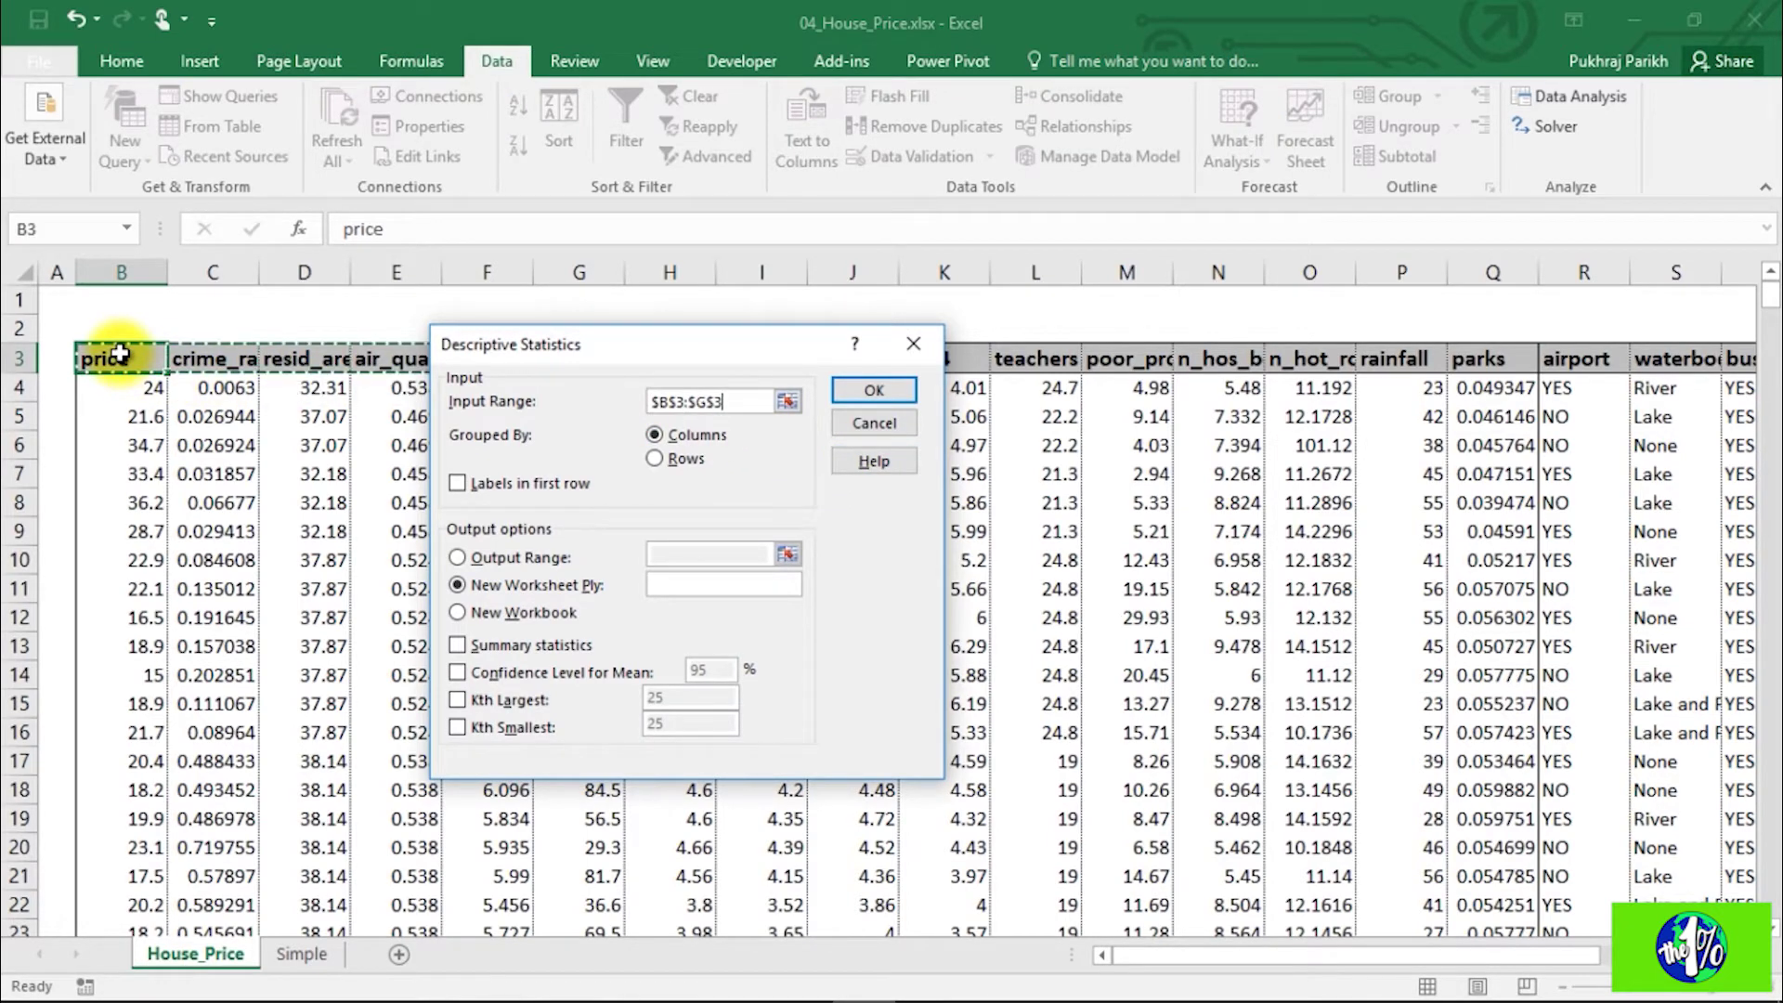
pyautogui.hotkey('shift', 'Right')
pyautogui.hotkey('shift', 'Right')
pyautogui.hotkey('shift', 'Right')
pyautogui.hotkey('shift', 'Right')
pyautogui.hotkey('shift', 'Right')
pyautogui.hotkey('shift', 'Right')
pyautogui.hotkey('shift', 'Right')
pyautogui.hotkey('shift', 'Right')
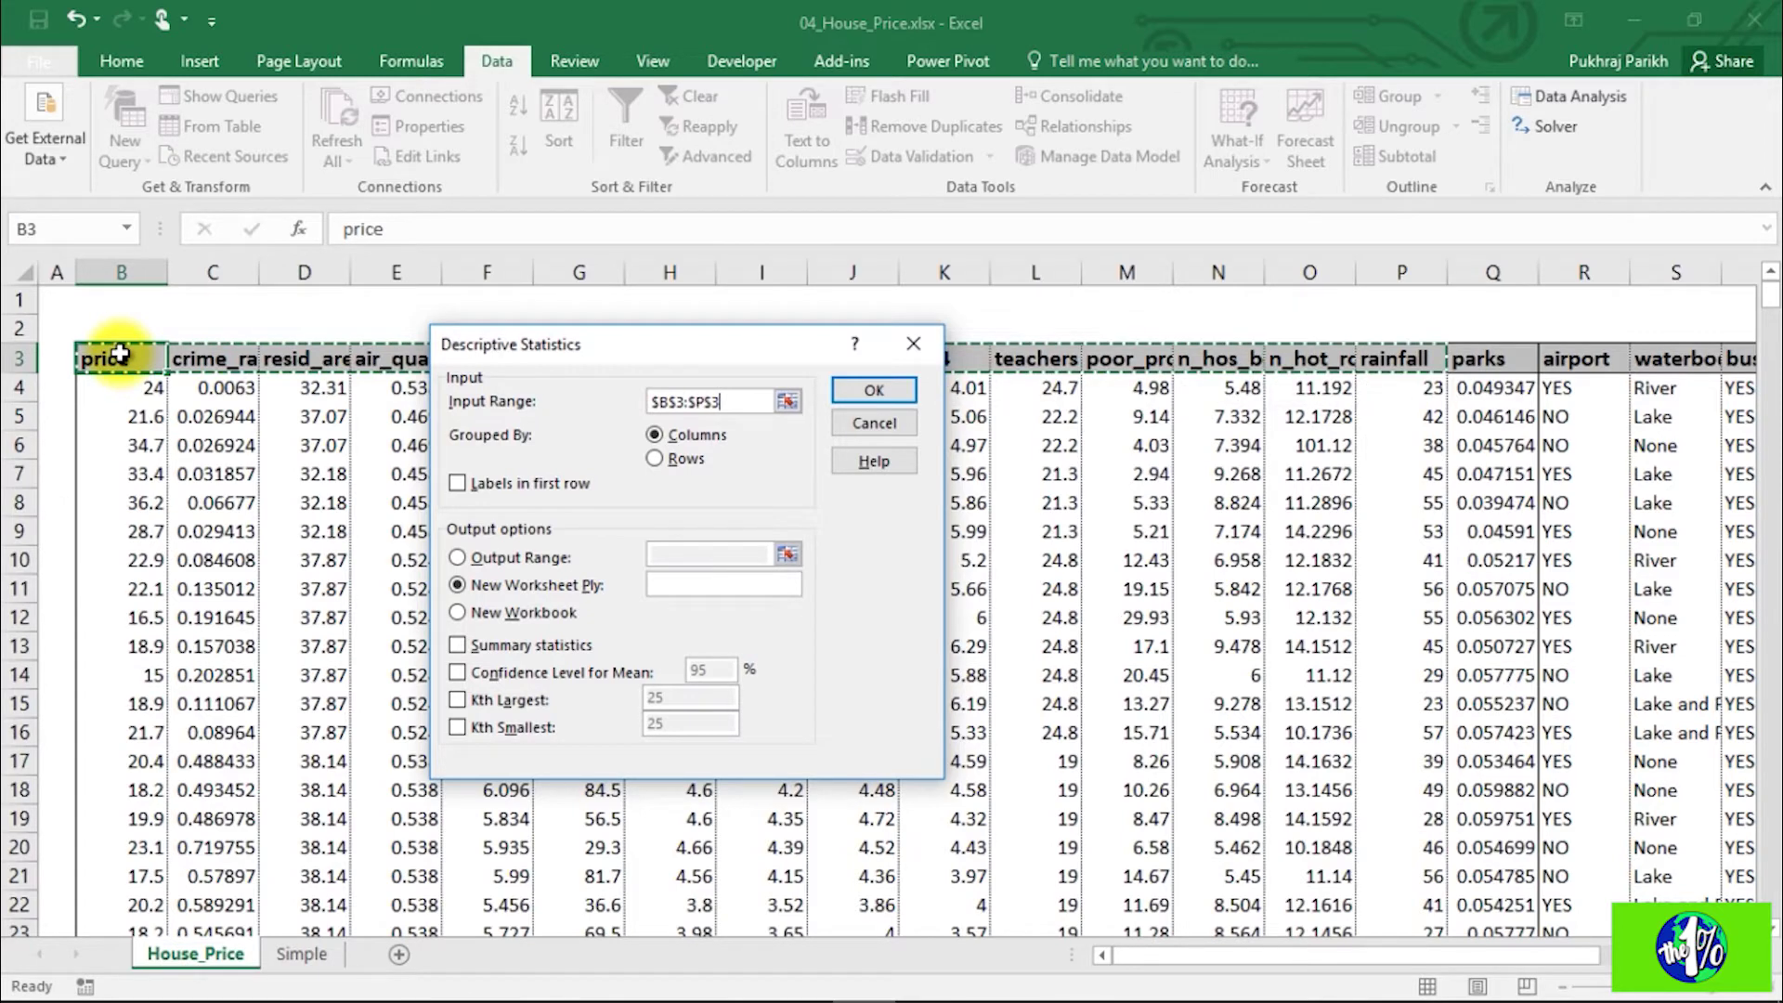
pyautogui.hotkey('ctrl', 'shift', 'Down')
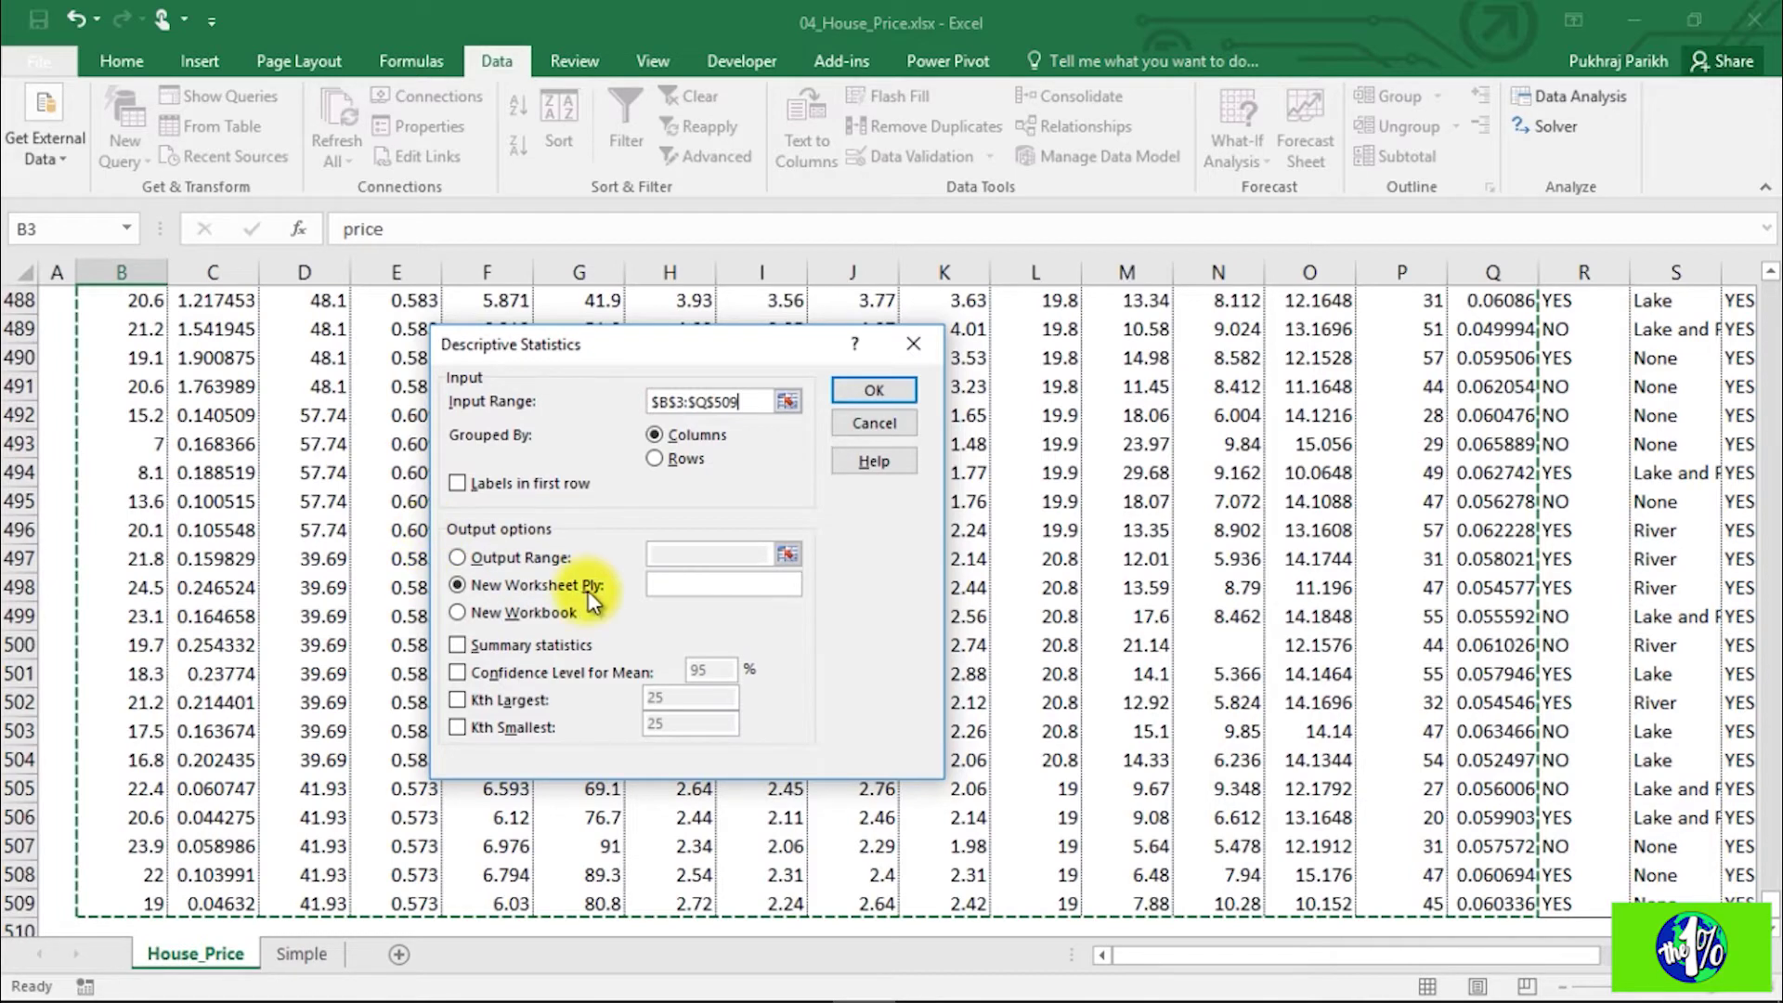
# Step: Generate the statistics on a new worksheet with labels in first row, summary statistics, and Kth largest and Kth smallest at 25
pyautogui.click(458, 484)
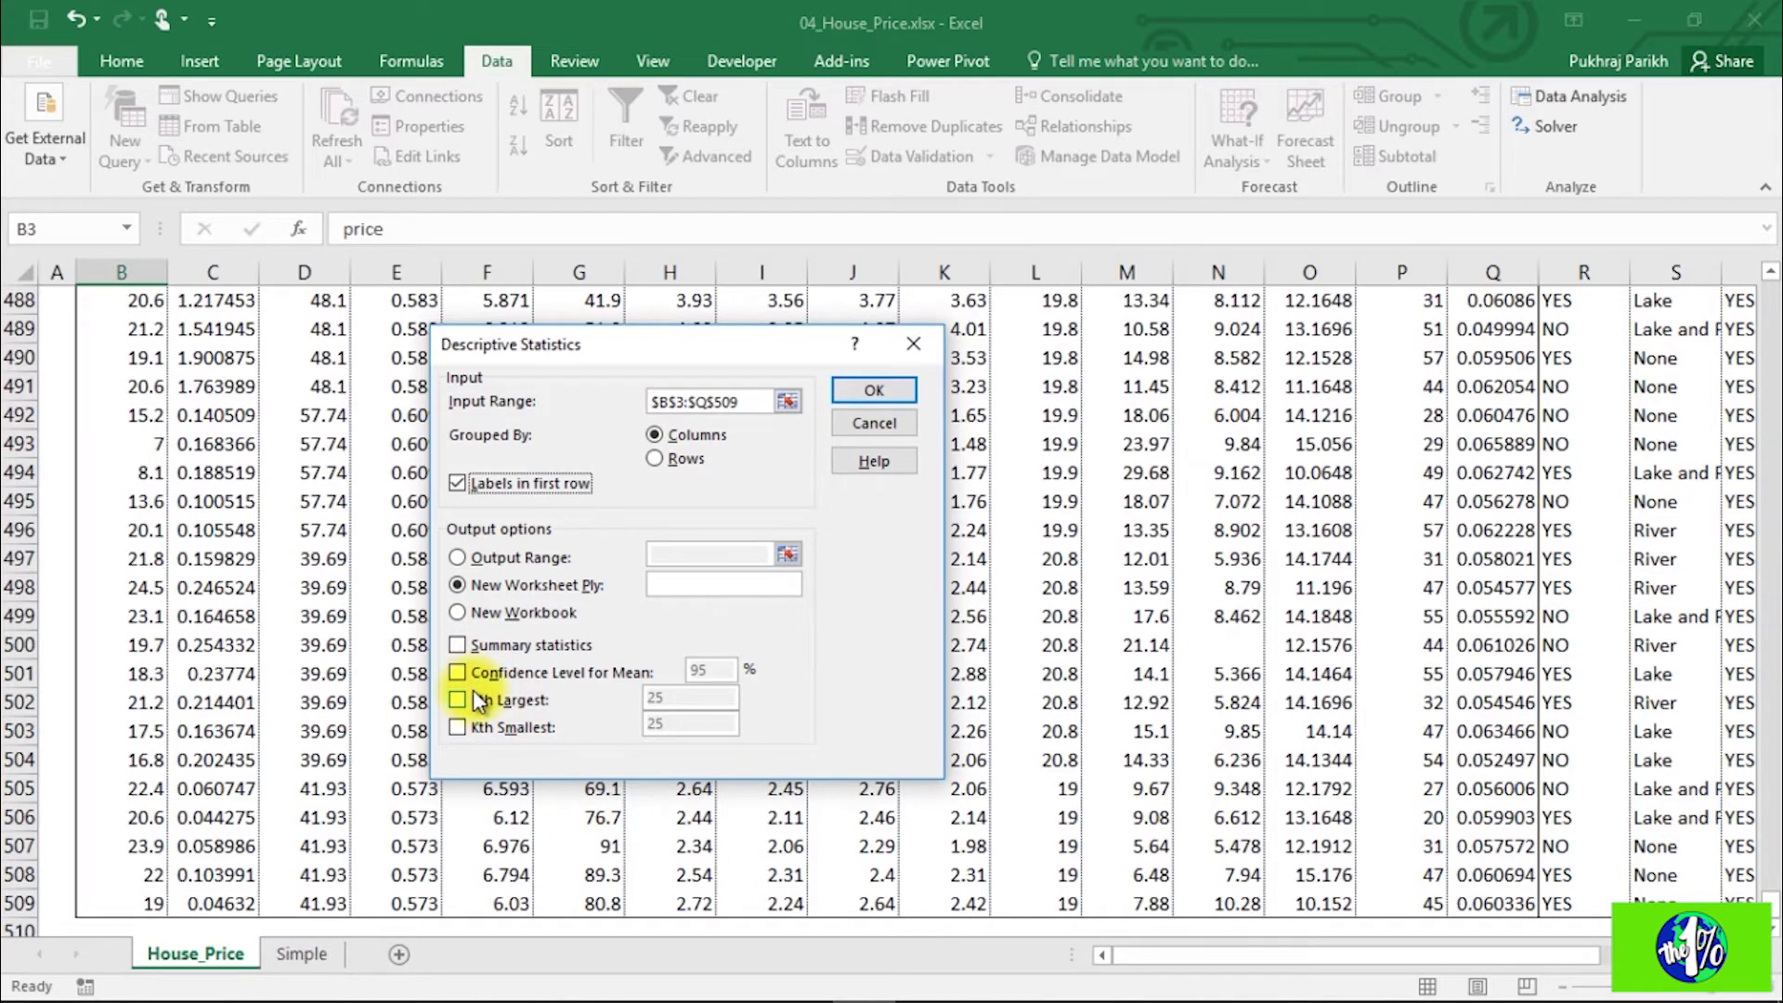
pyautogui.click(457, 645)
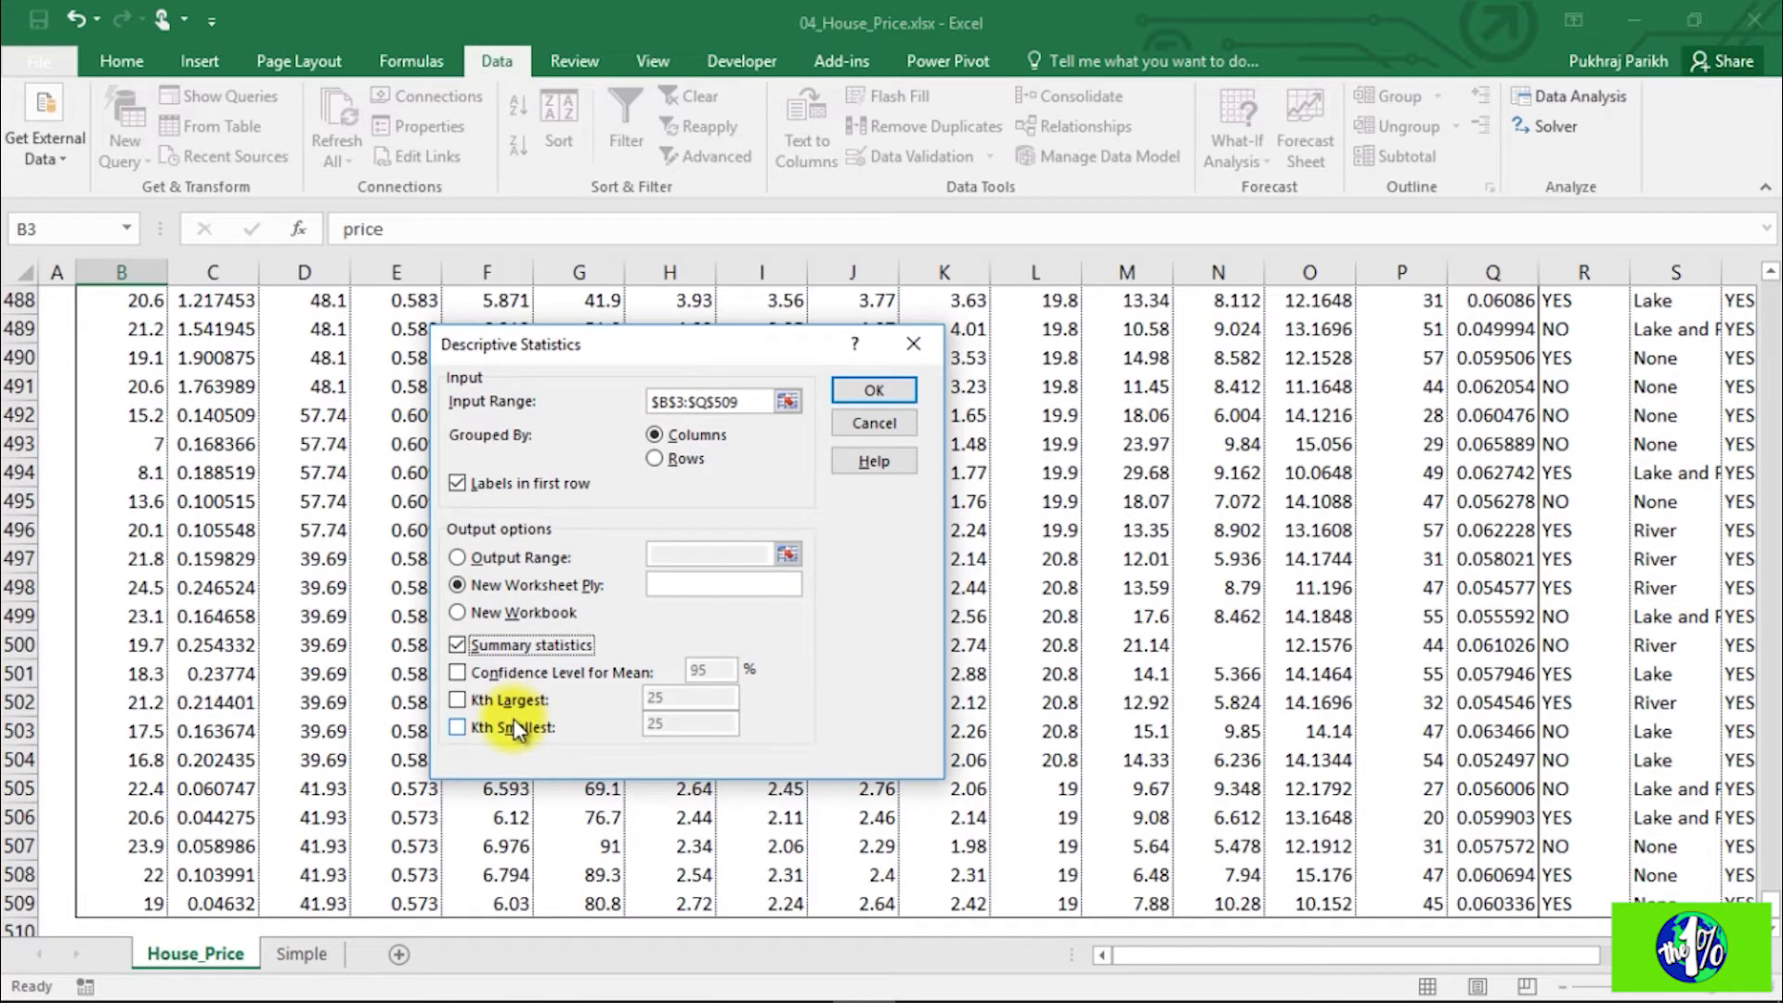
pyautogui.click(506, 700)
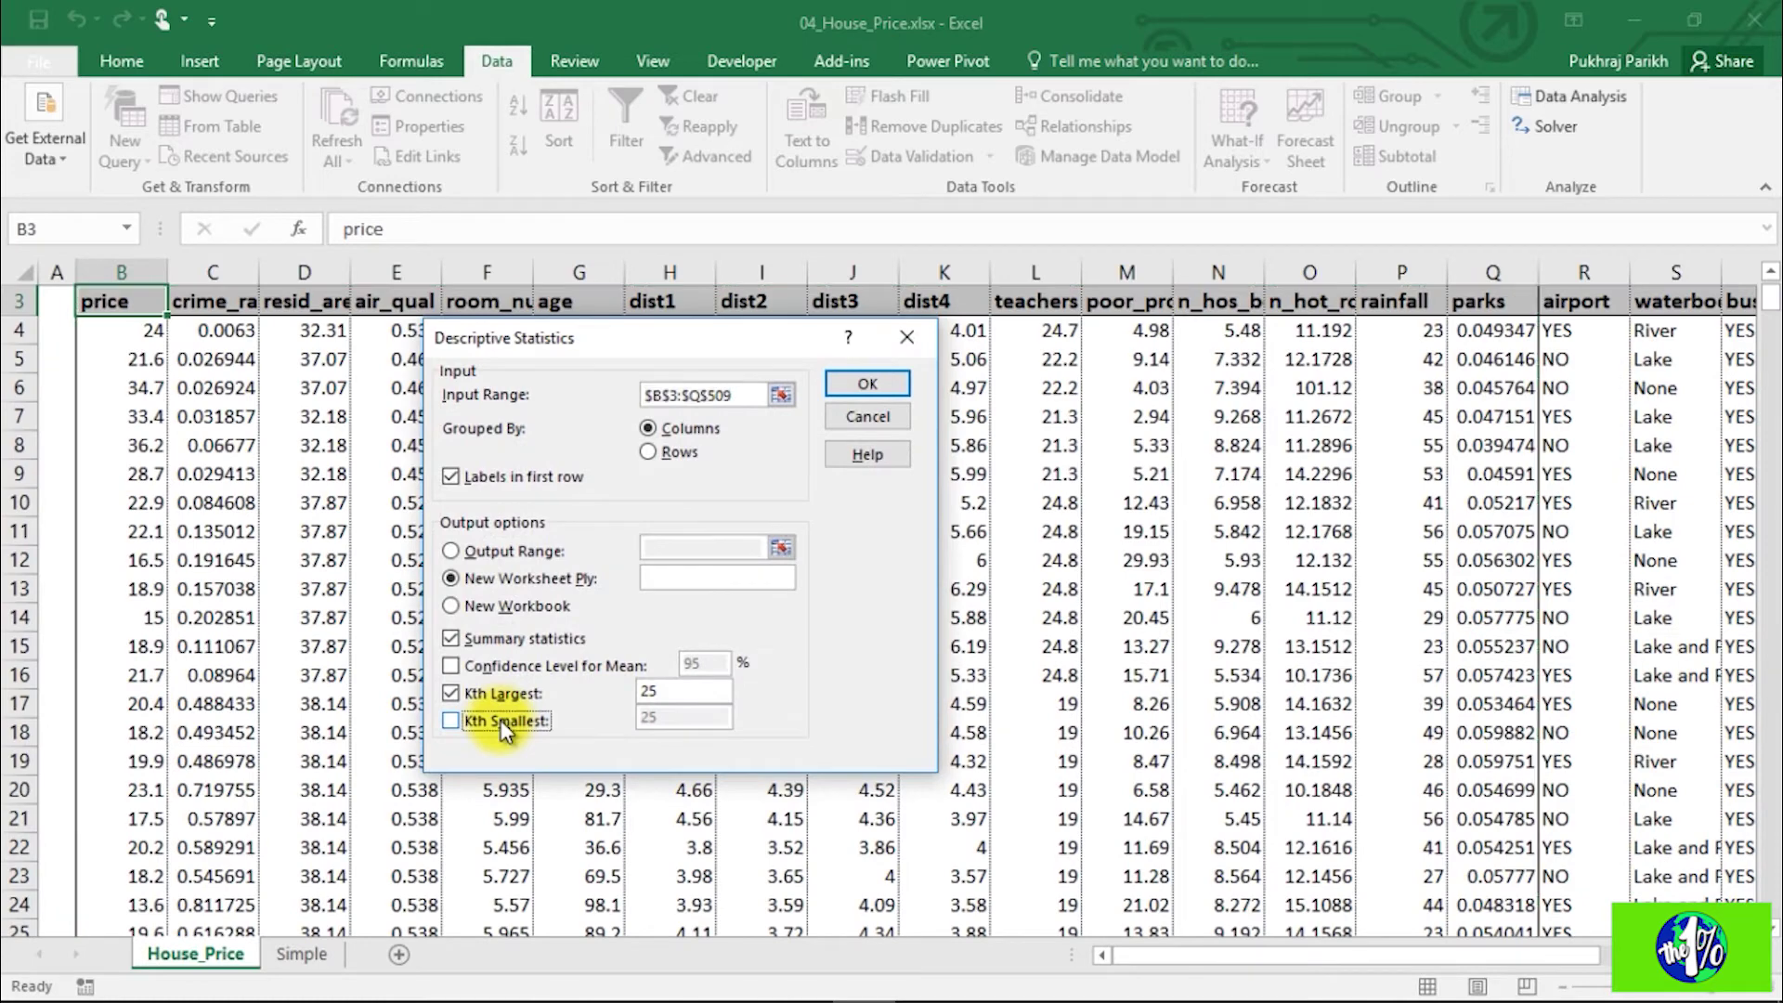
pyautogui.click(500, 720)
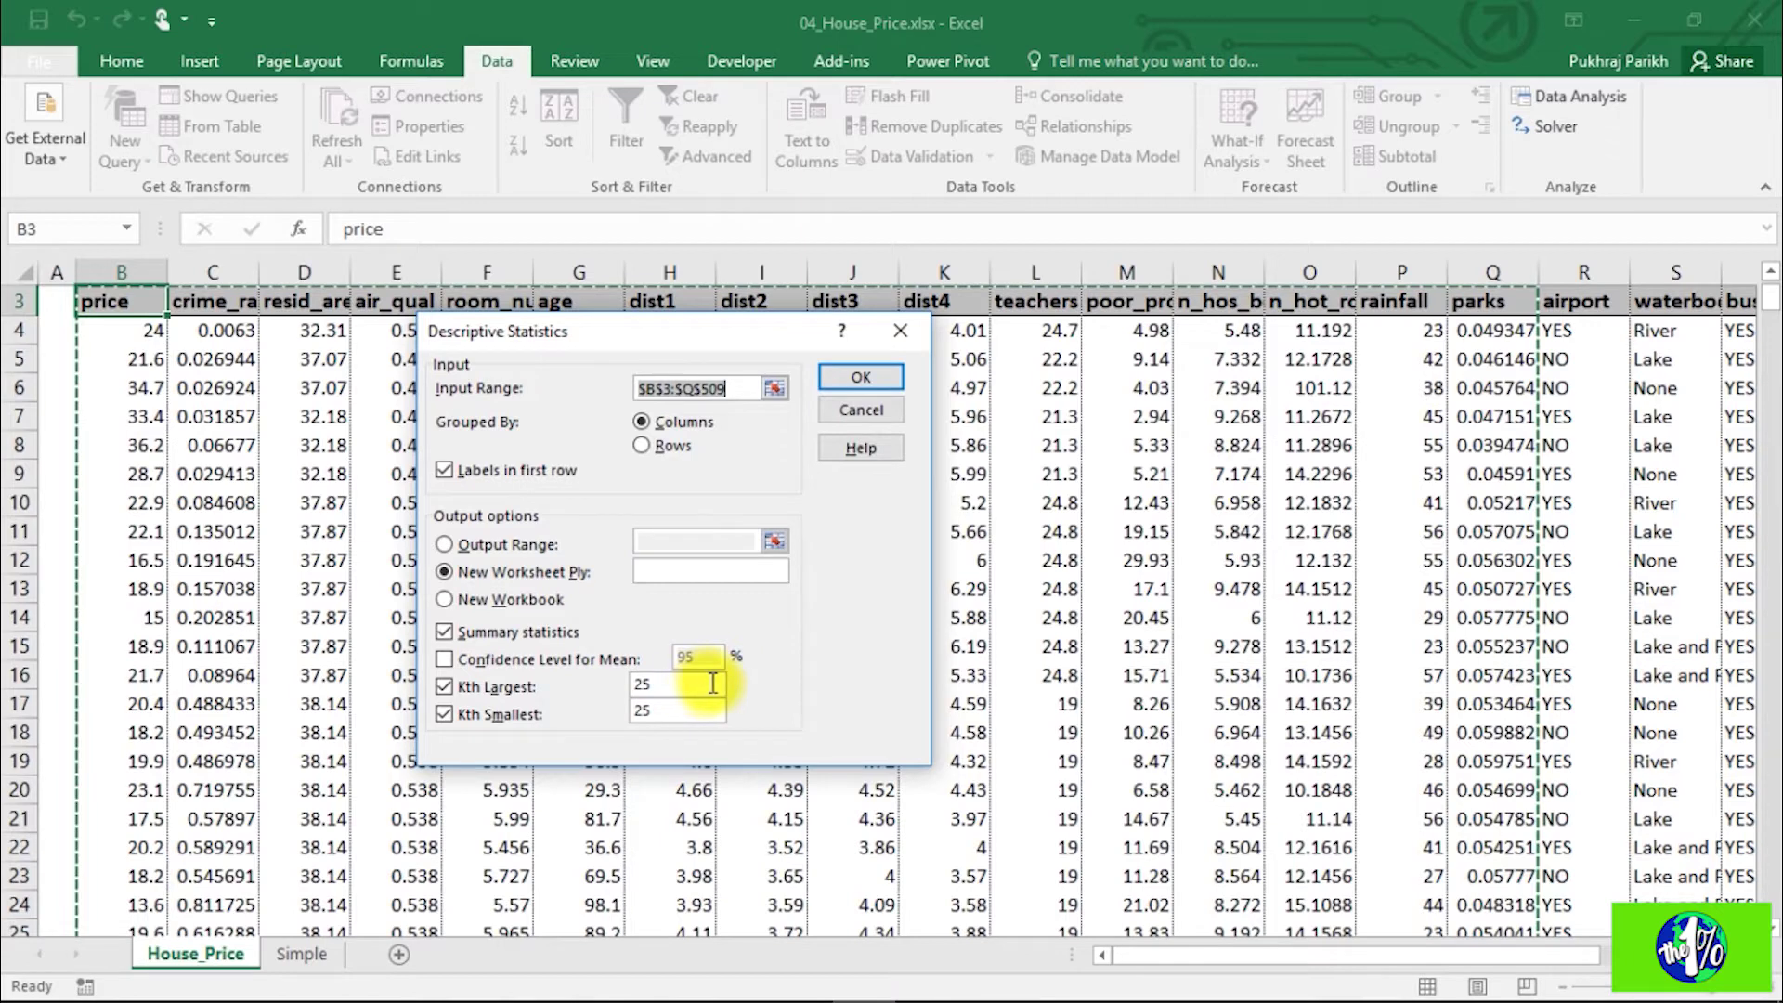
pyautogui.click(858, 382)
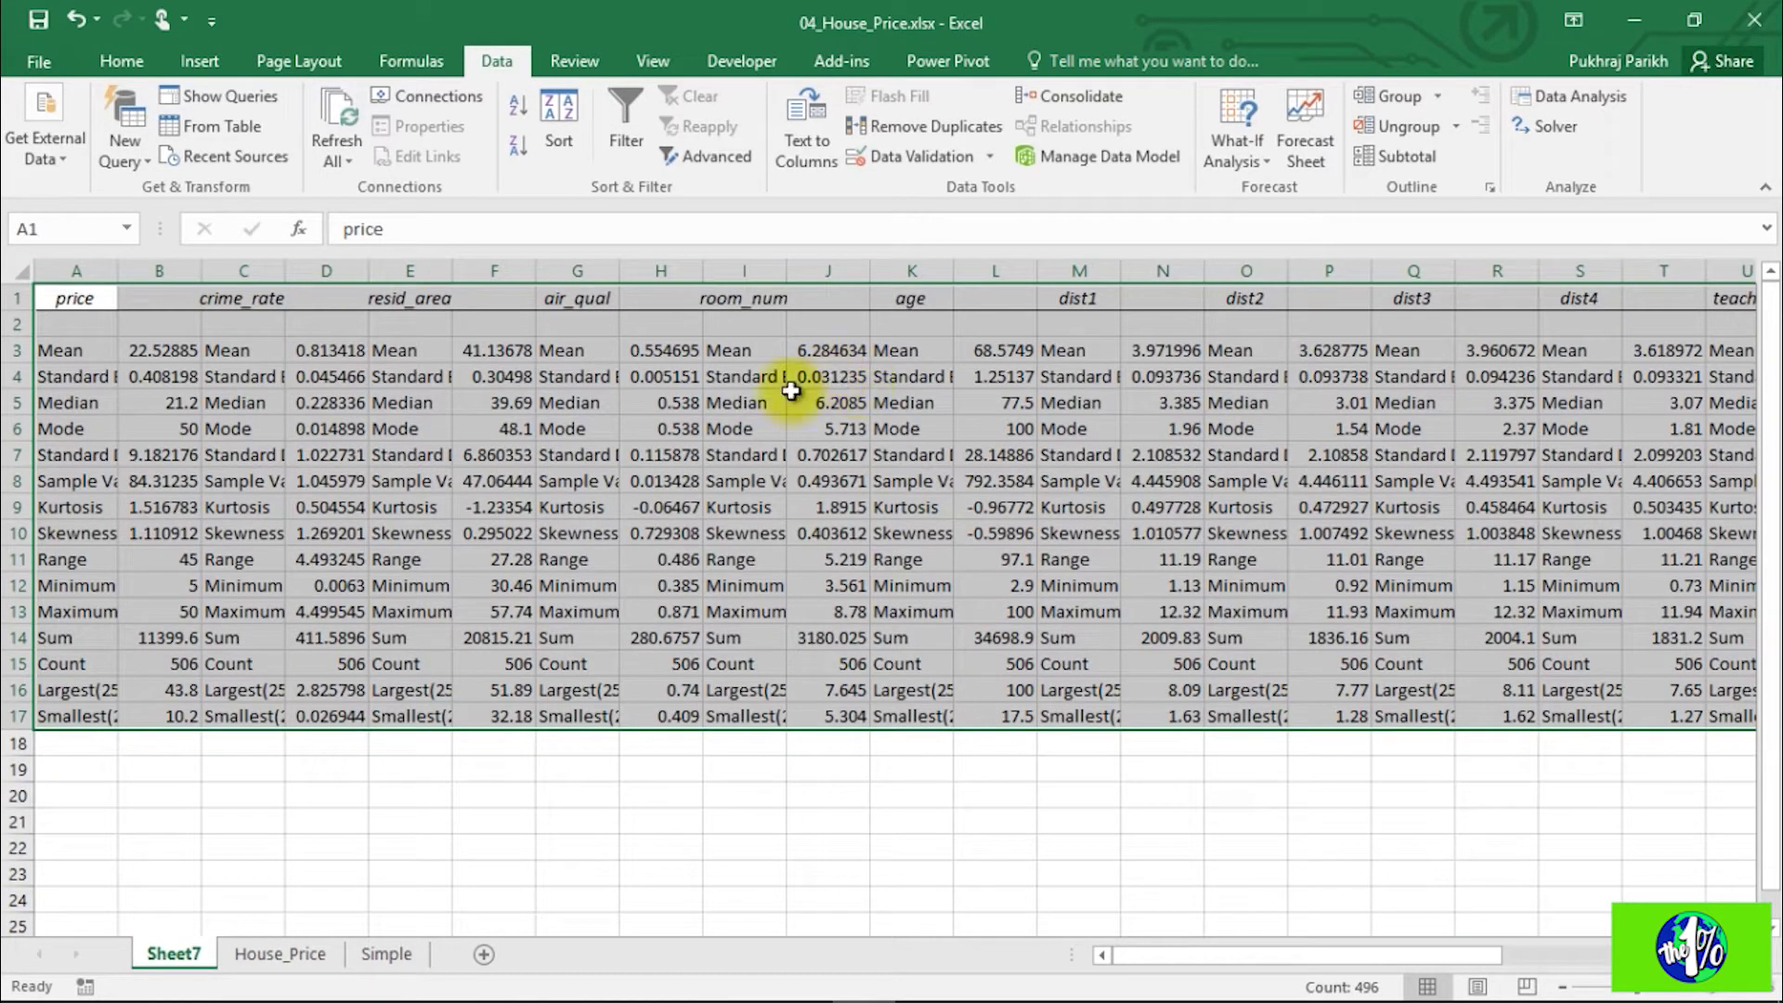
# Step: Widen column A of the statistics output to fit its row labels
pyautogui.click(83, 297)
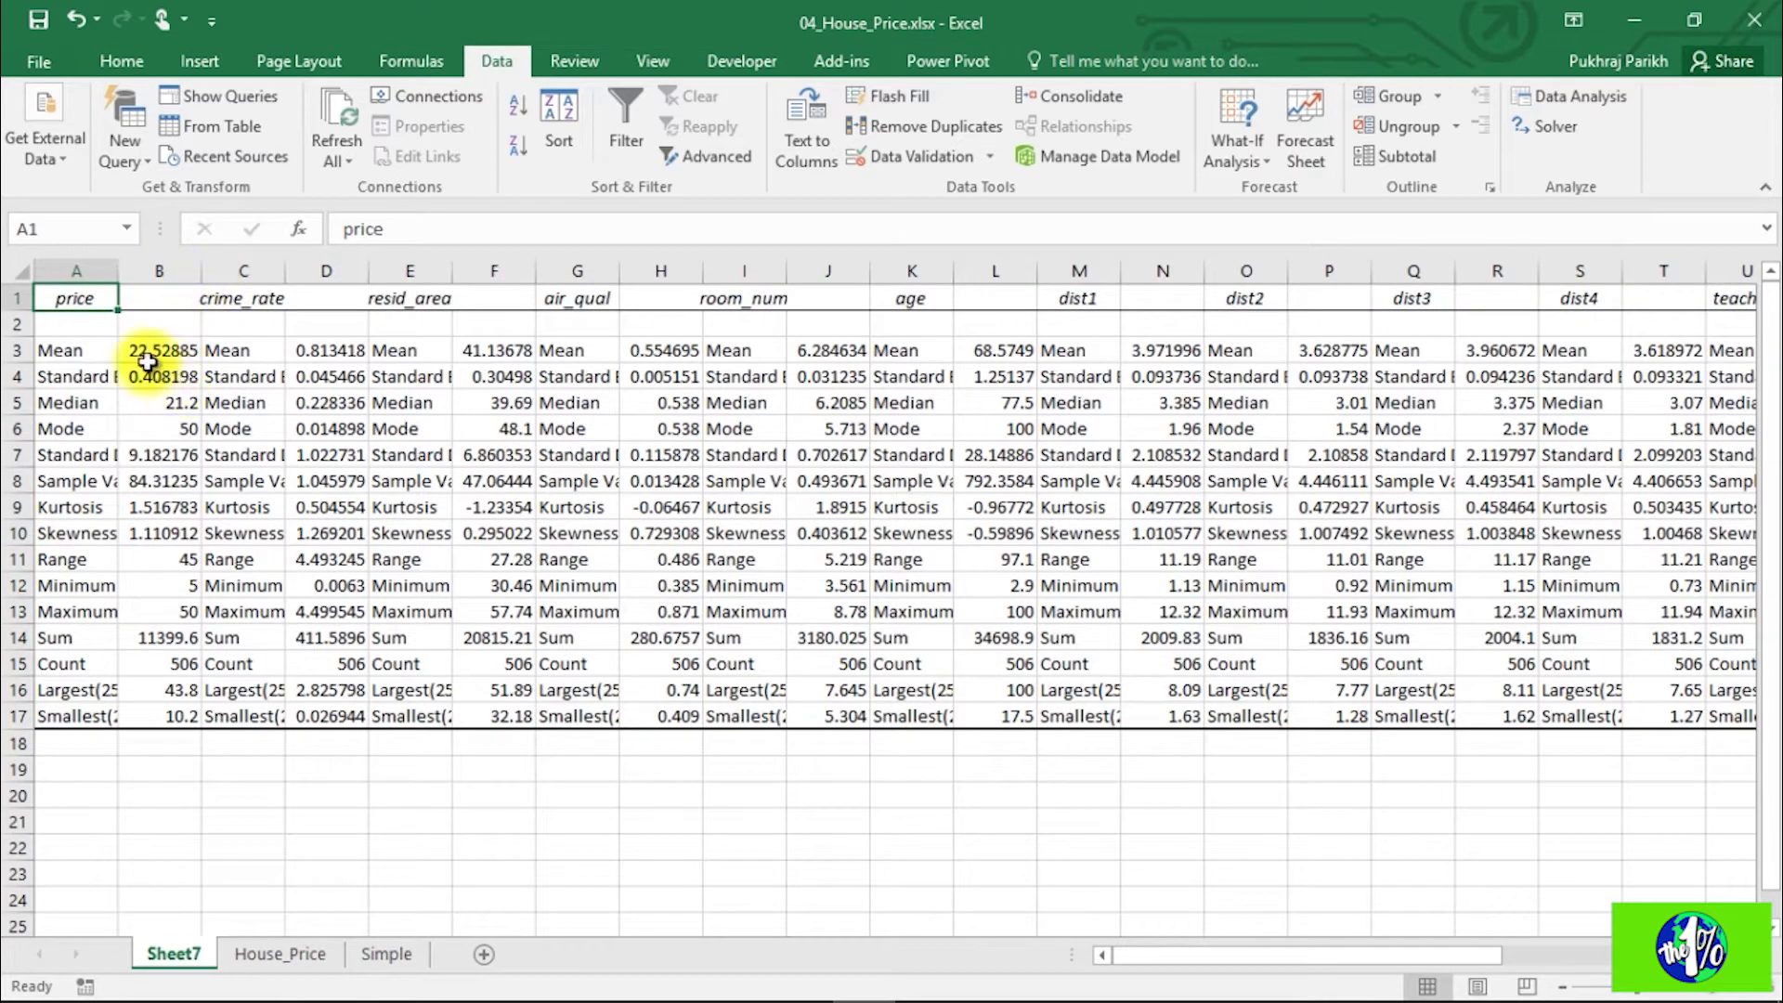
pyautogui.moveTo(109, 274); pyautogui.dragTo(113, 274)
pyautogui.doubleClick(113, 274)
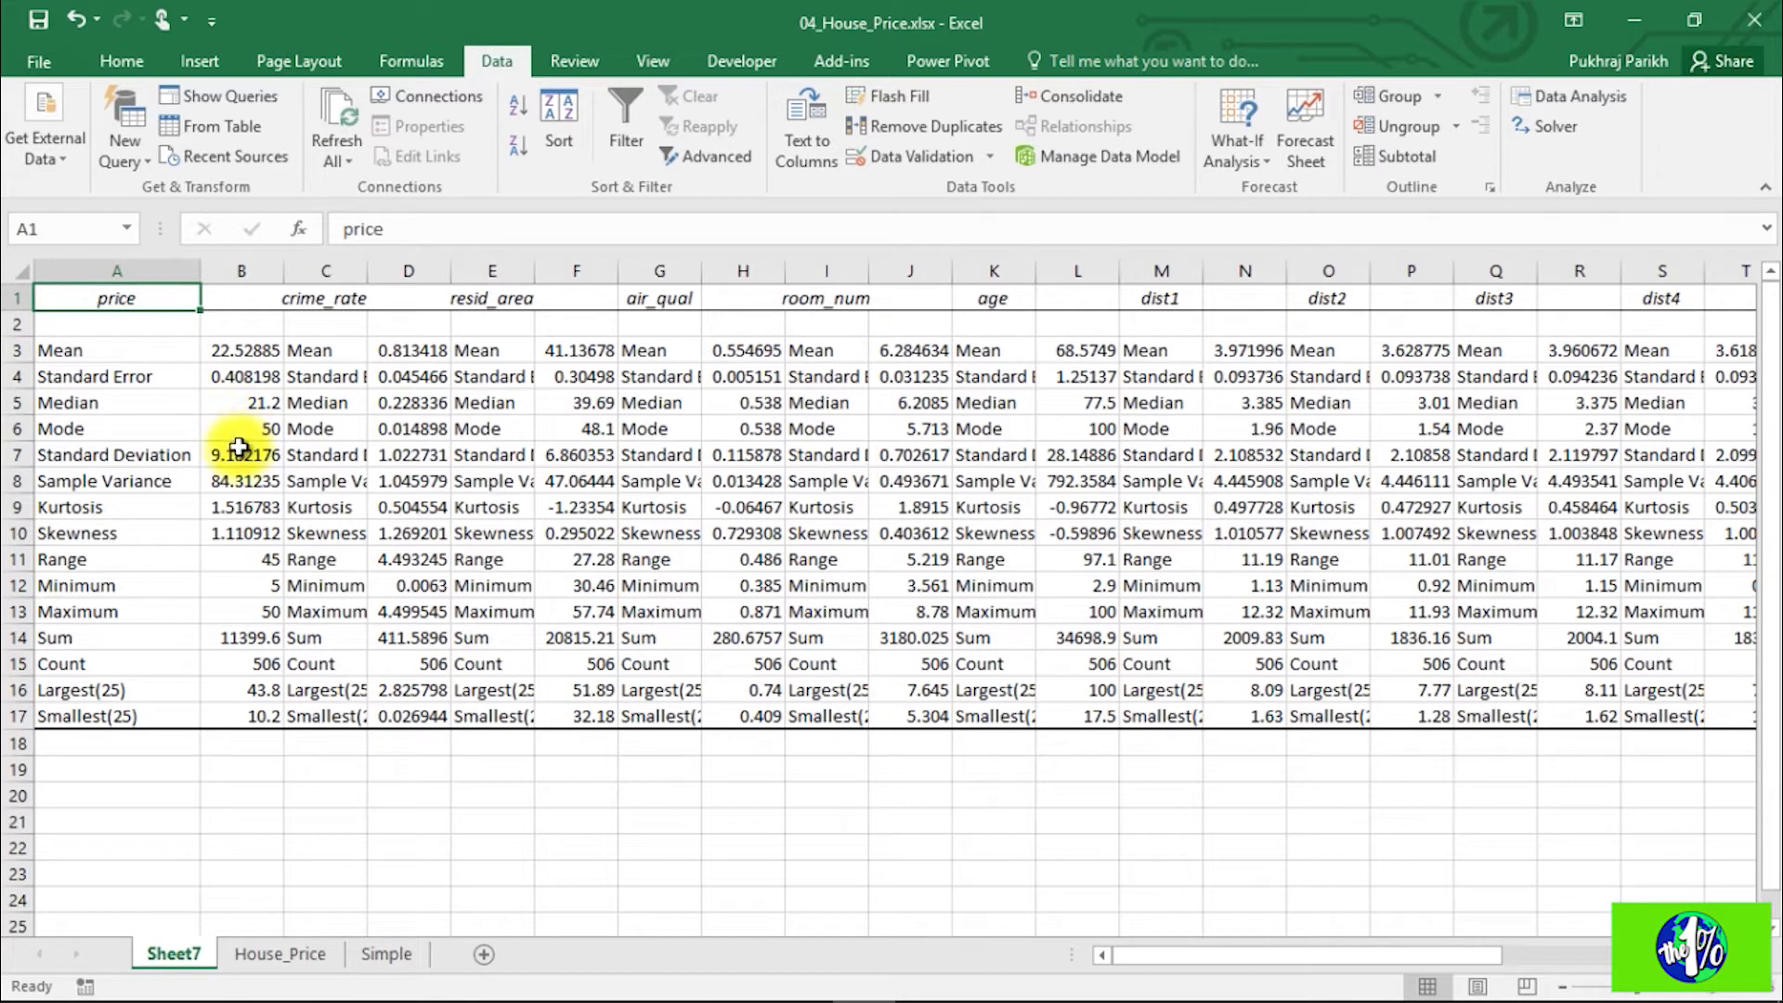
# Step: Review the statistics listed for price, going through the labels from Mean down to Skewness
pyautogui.click(123, 359)
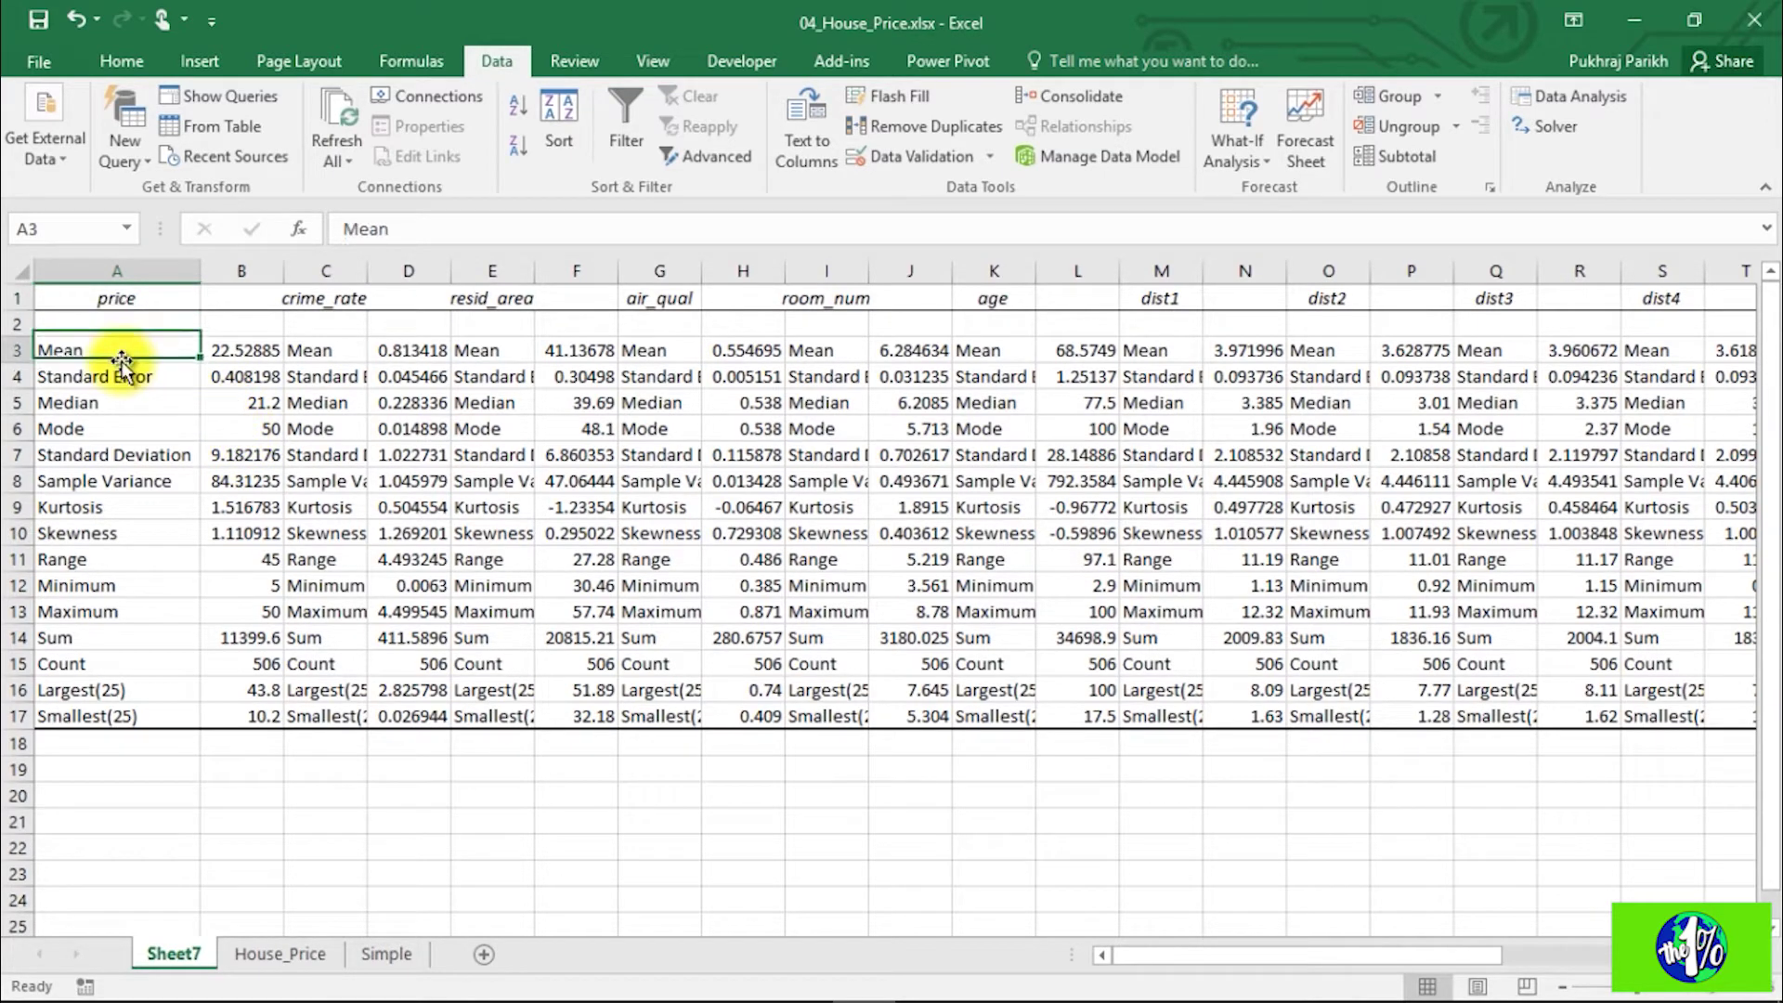
pyautogui.click(128, 387)
pyautogui.click(131, 408)
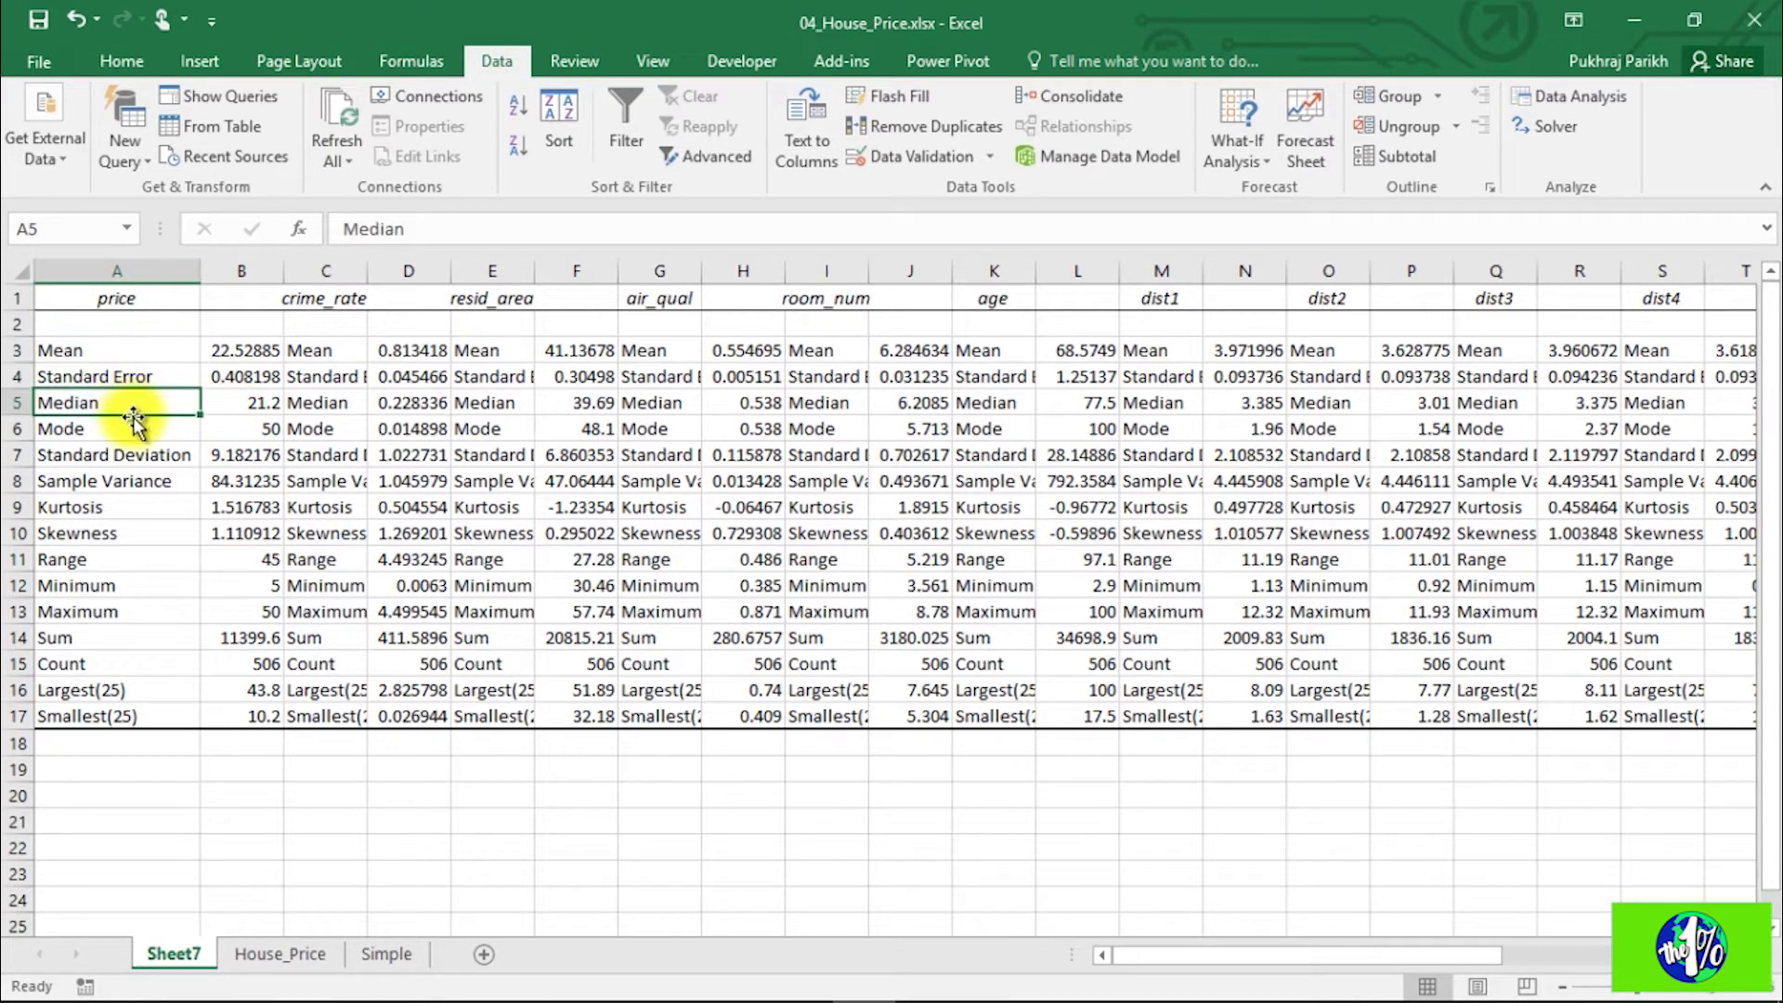
pyautogui.click(135, 429)
pyautogui.click(119, 478)
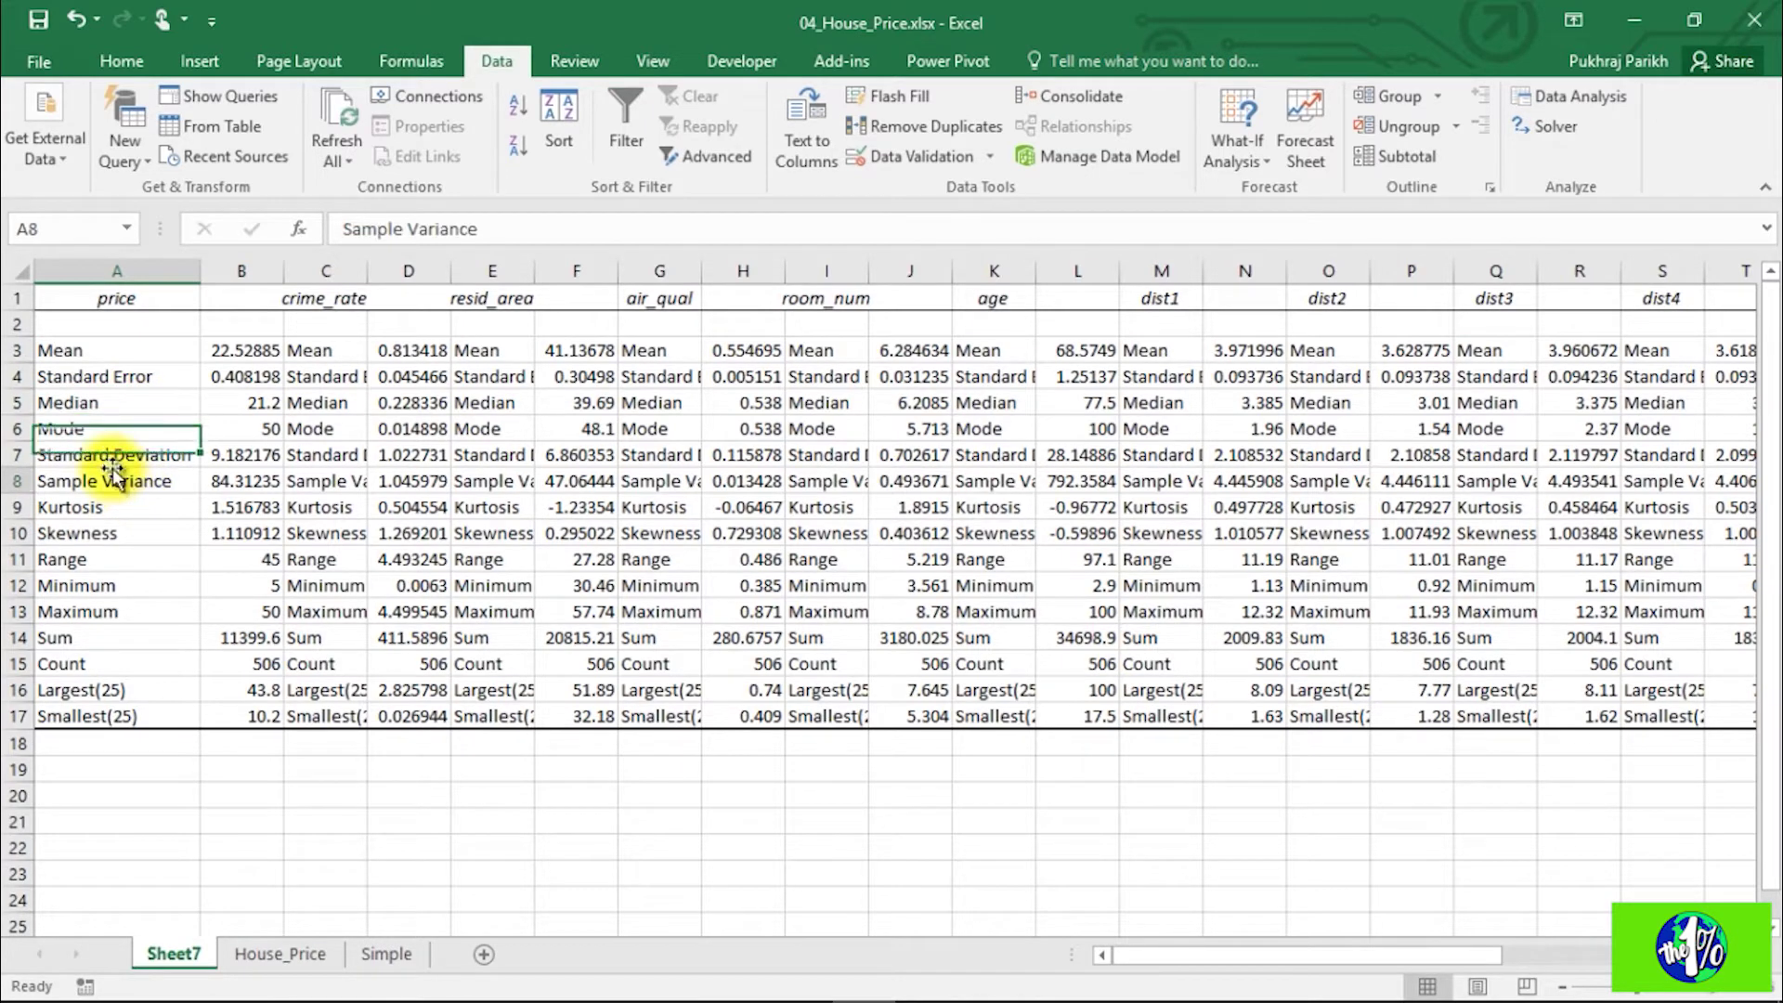
pyautogui.click(121, 457)
pyautogui.click(110, 482)
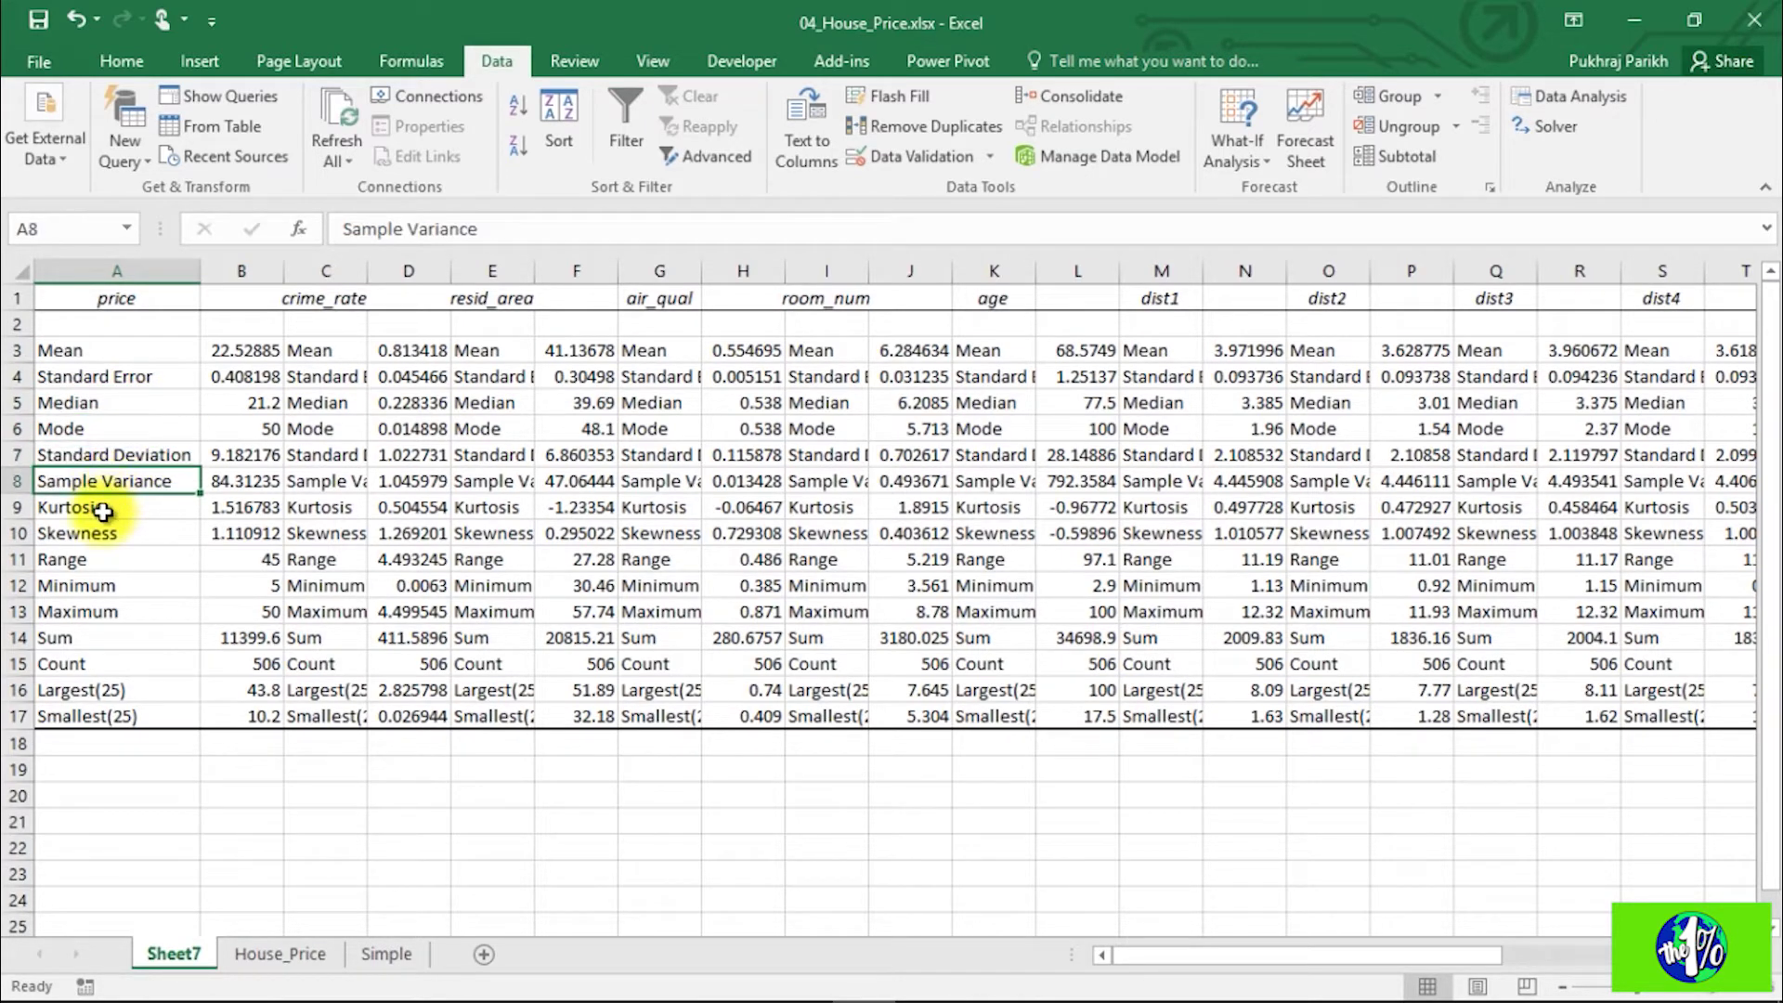
pyautogui.click(101, 509)
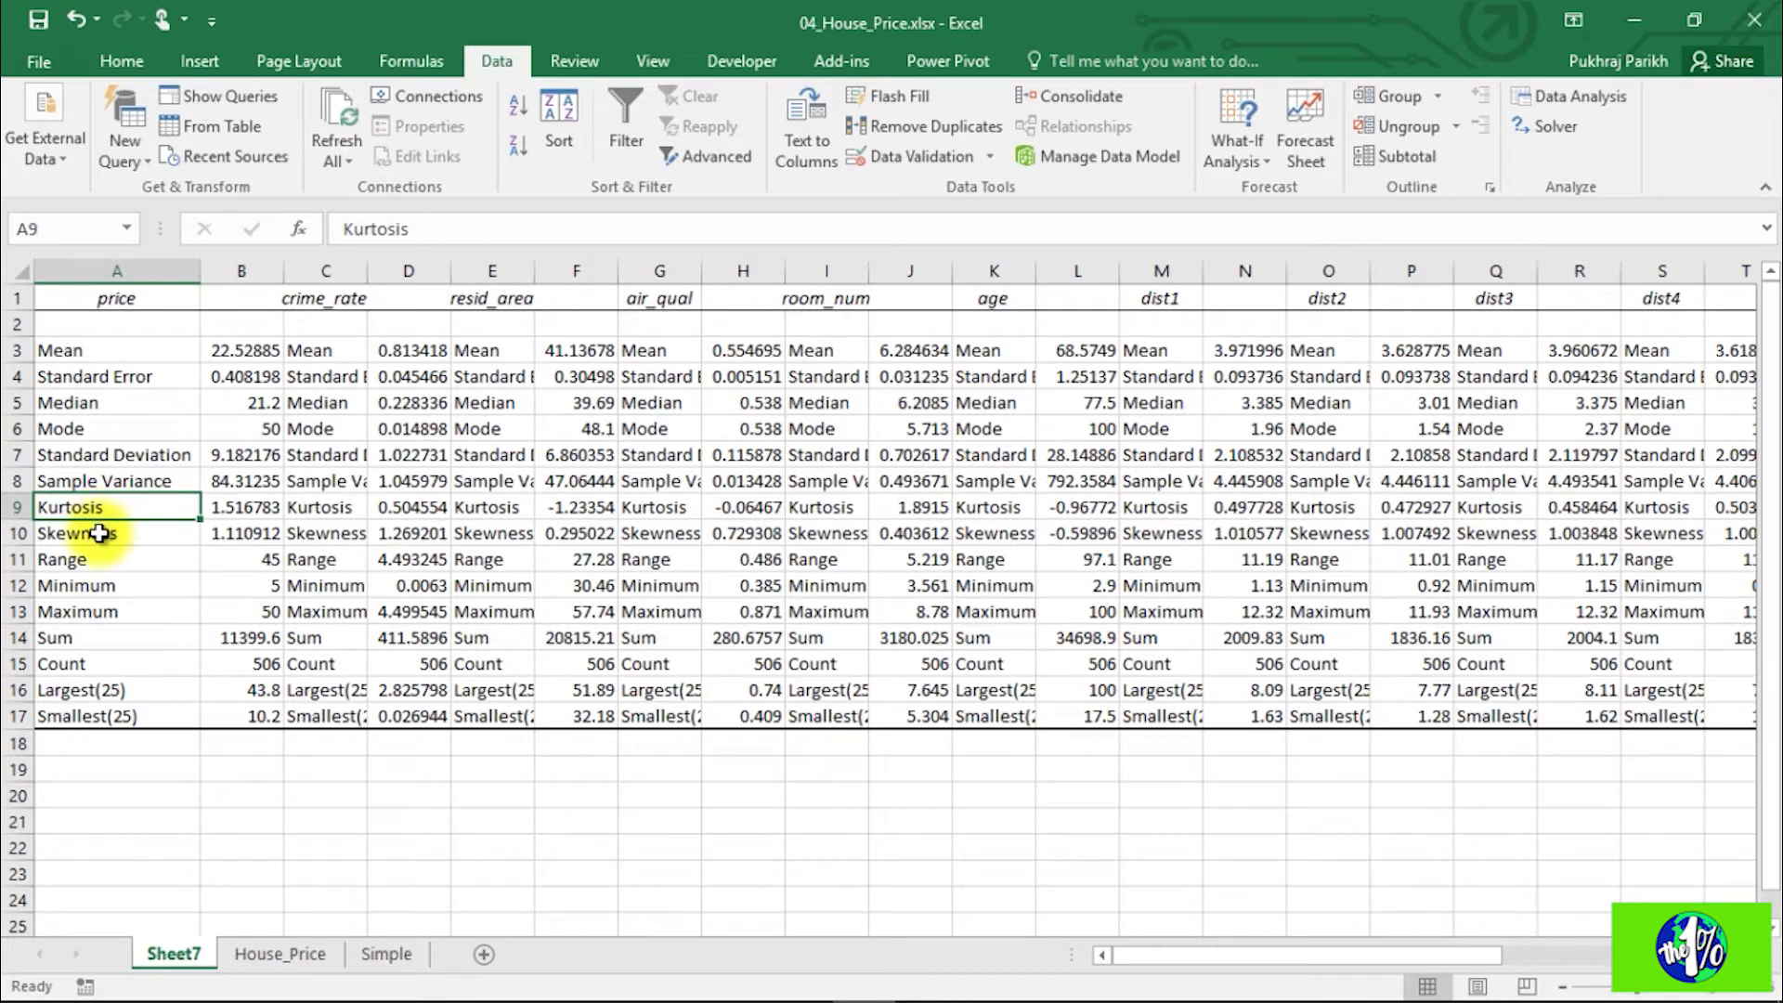
pyautogui.click(101, 533)
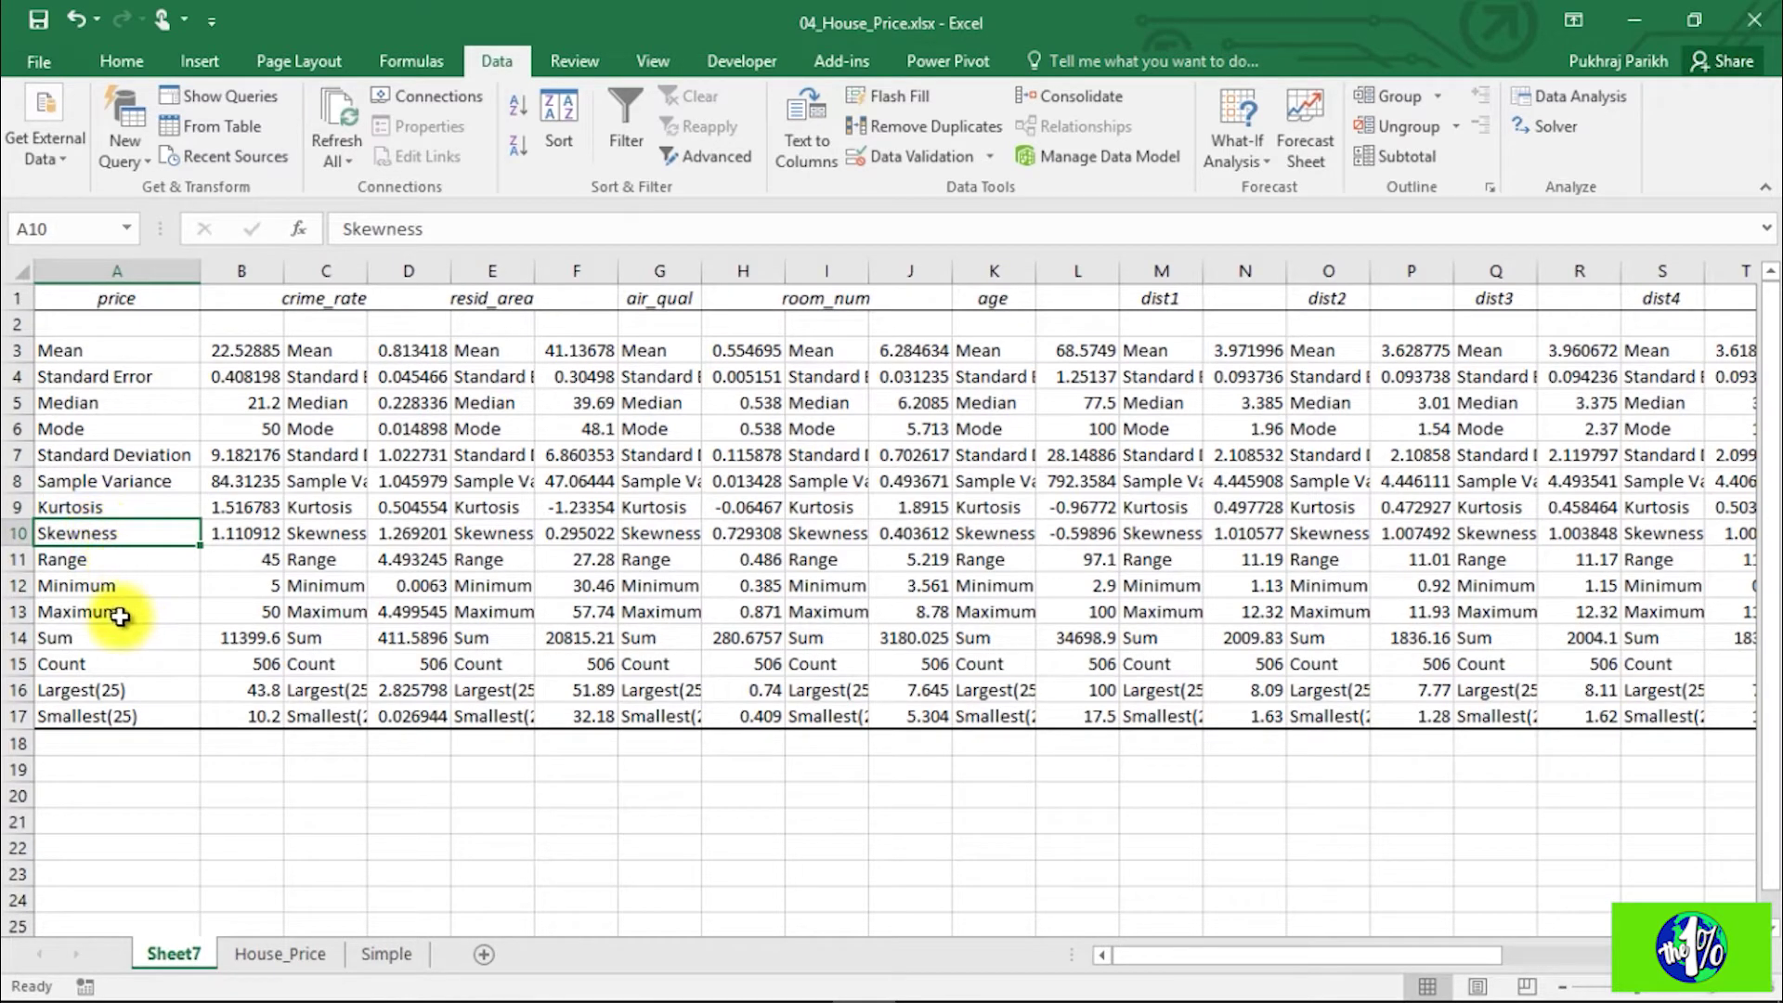
# Step: Examine the Count row across all variables from price to parks to spot missing values
pyautogui.click(111, 663)
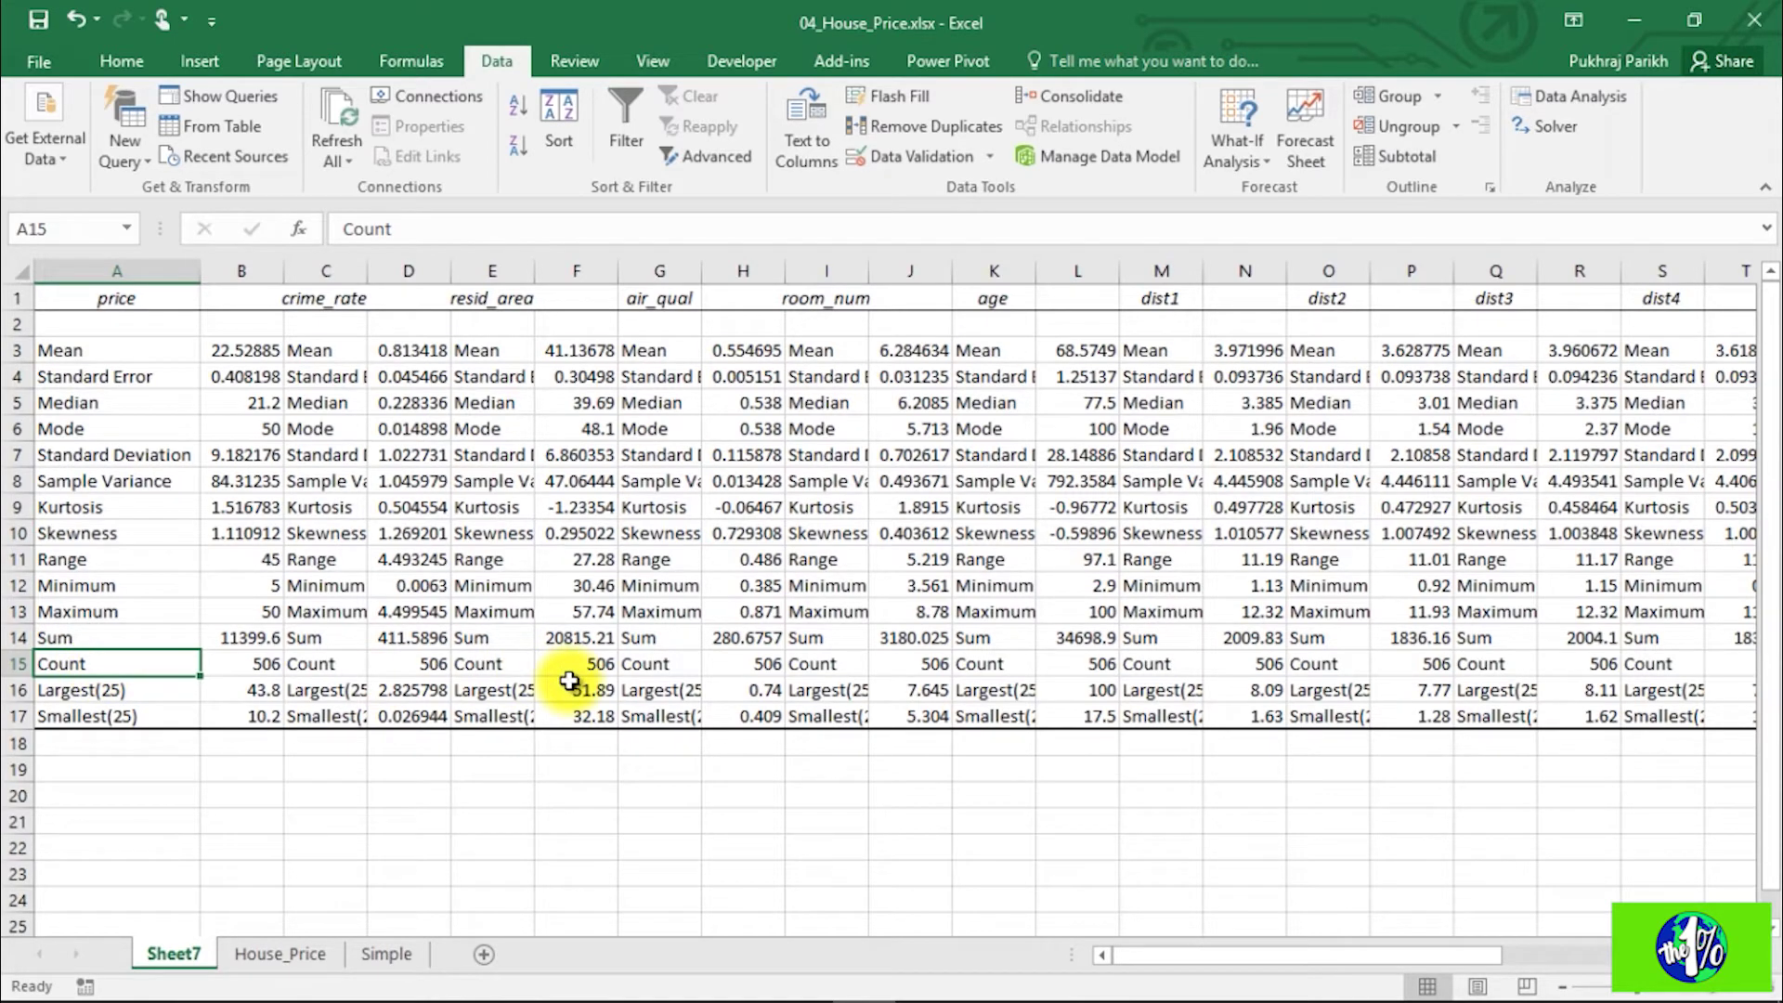
pyautogui.press('Right')
pyautogui.press('Right')
pyautogui.press('Right')
pyautogui.press('Right')
pyautogui.press('Right')
pyautogui.press('Right')
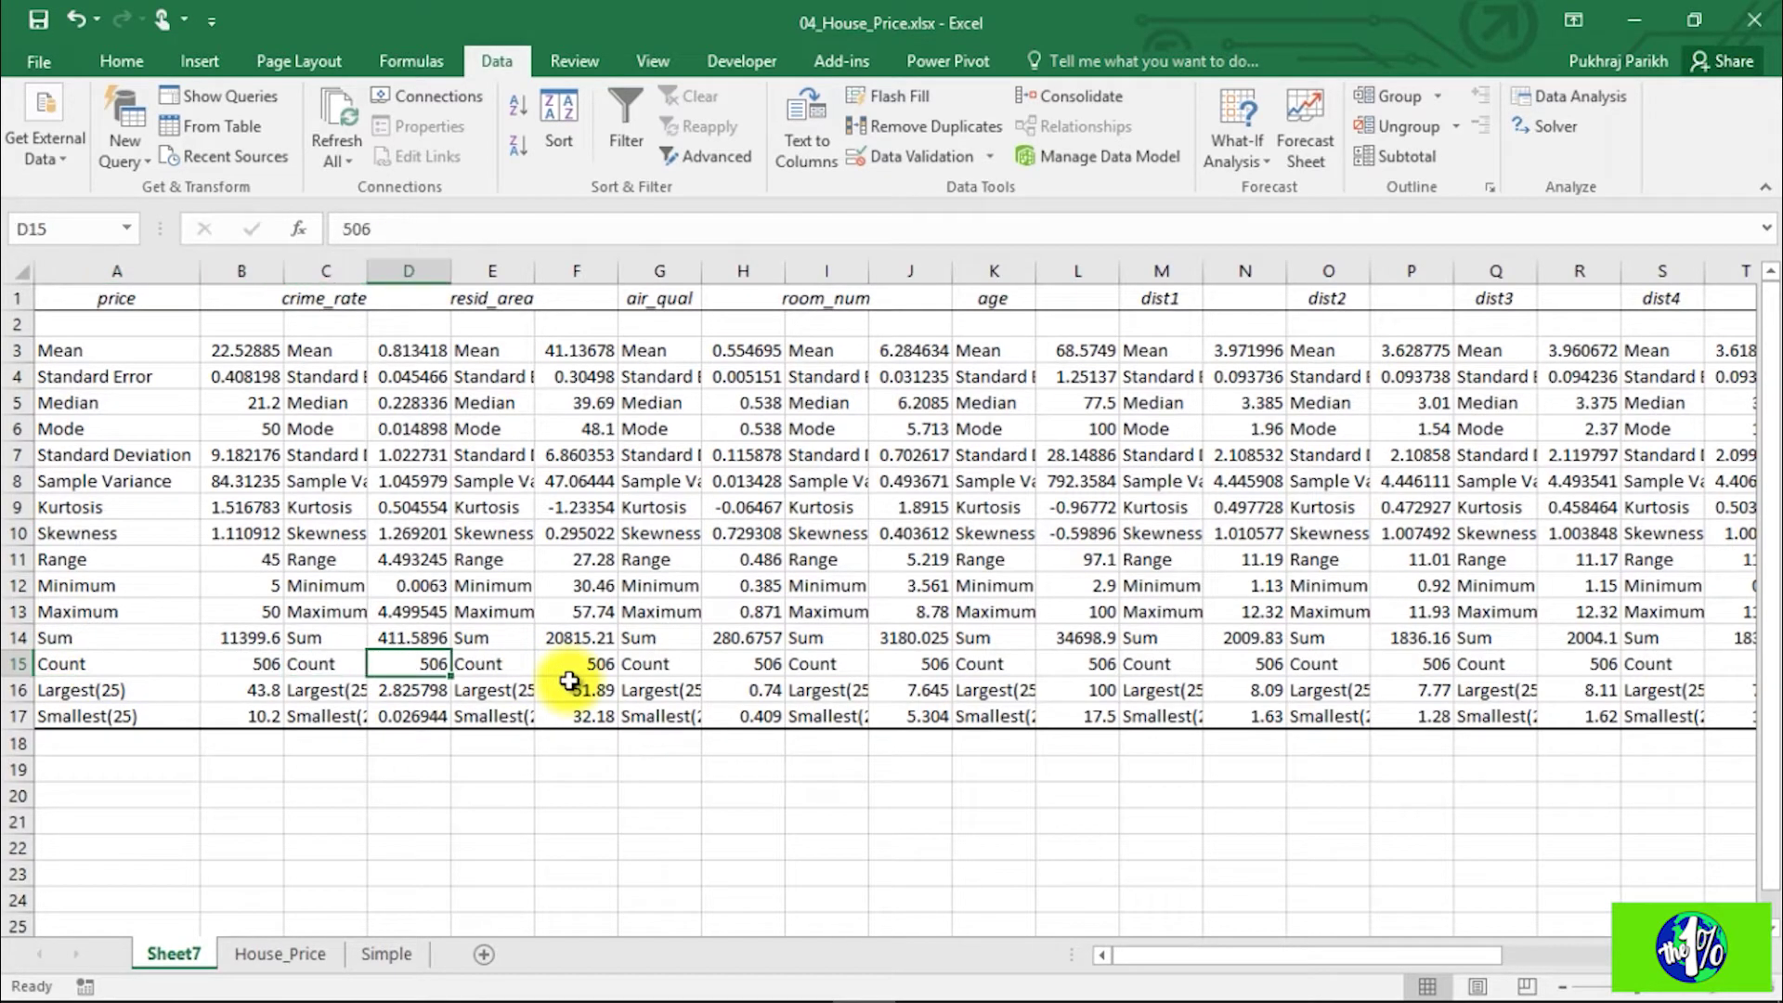
pyautogui.press('Right')
pyautogui.press('Right')
pyautogui.press('Right')
pyautogui.press('Right')
pyautogui.press('Right')
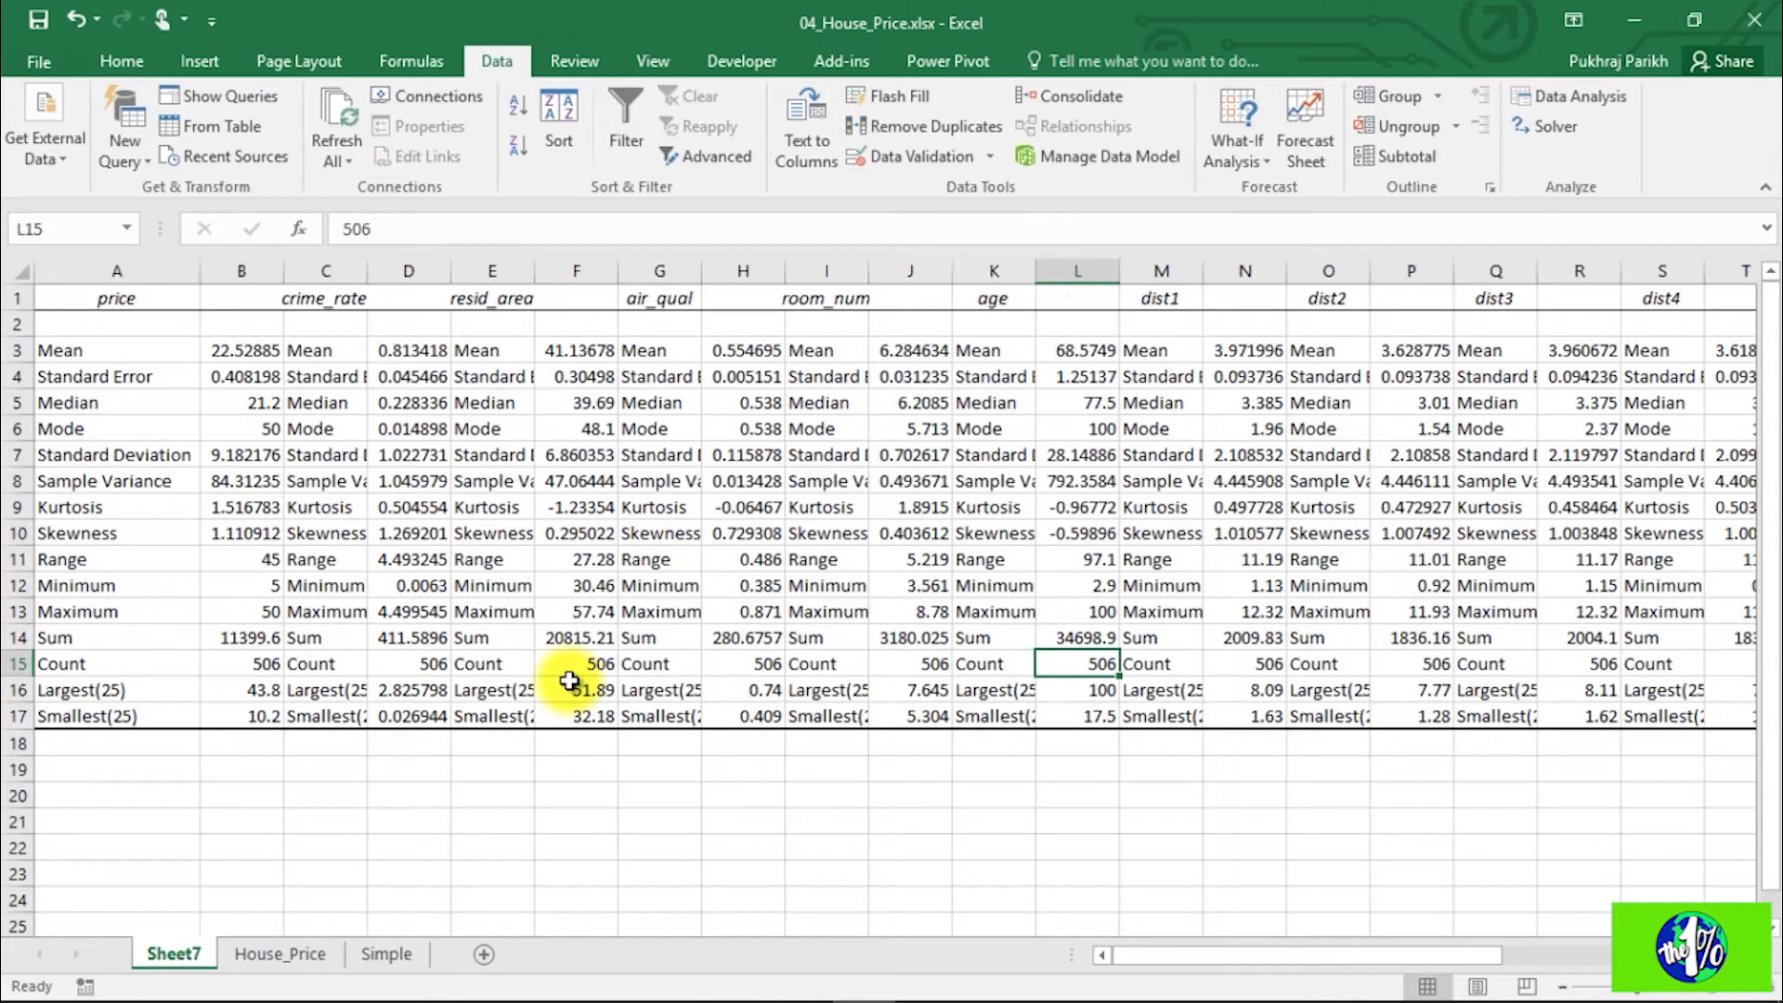
pyautogui.press('Left')
pyautogui.press('Right')
pyautogui.press('Right')
pyautogui.press('Right')
pyautogui.press('Right')
pyautogui.press('Right')
pyautogui.press('Right')
pyautogui.press('Right')
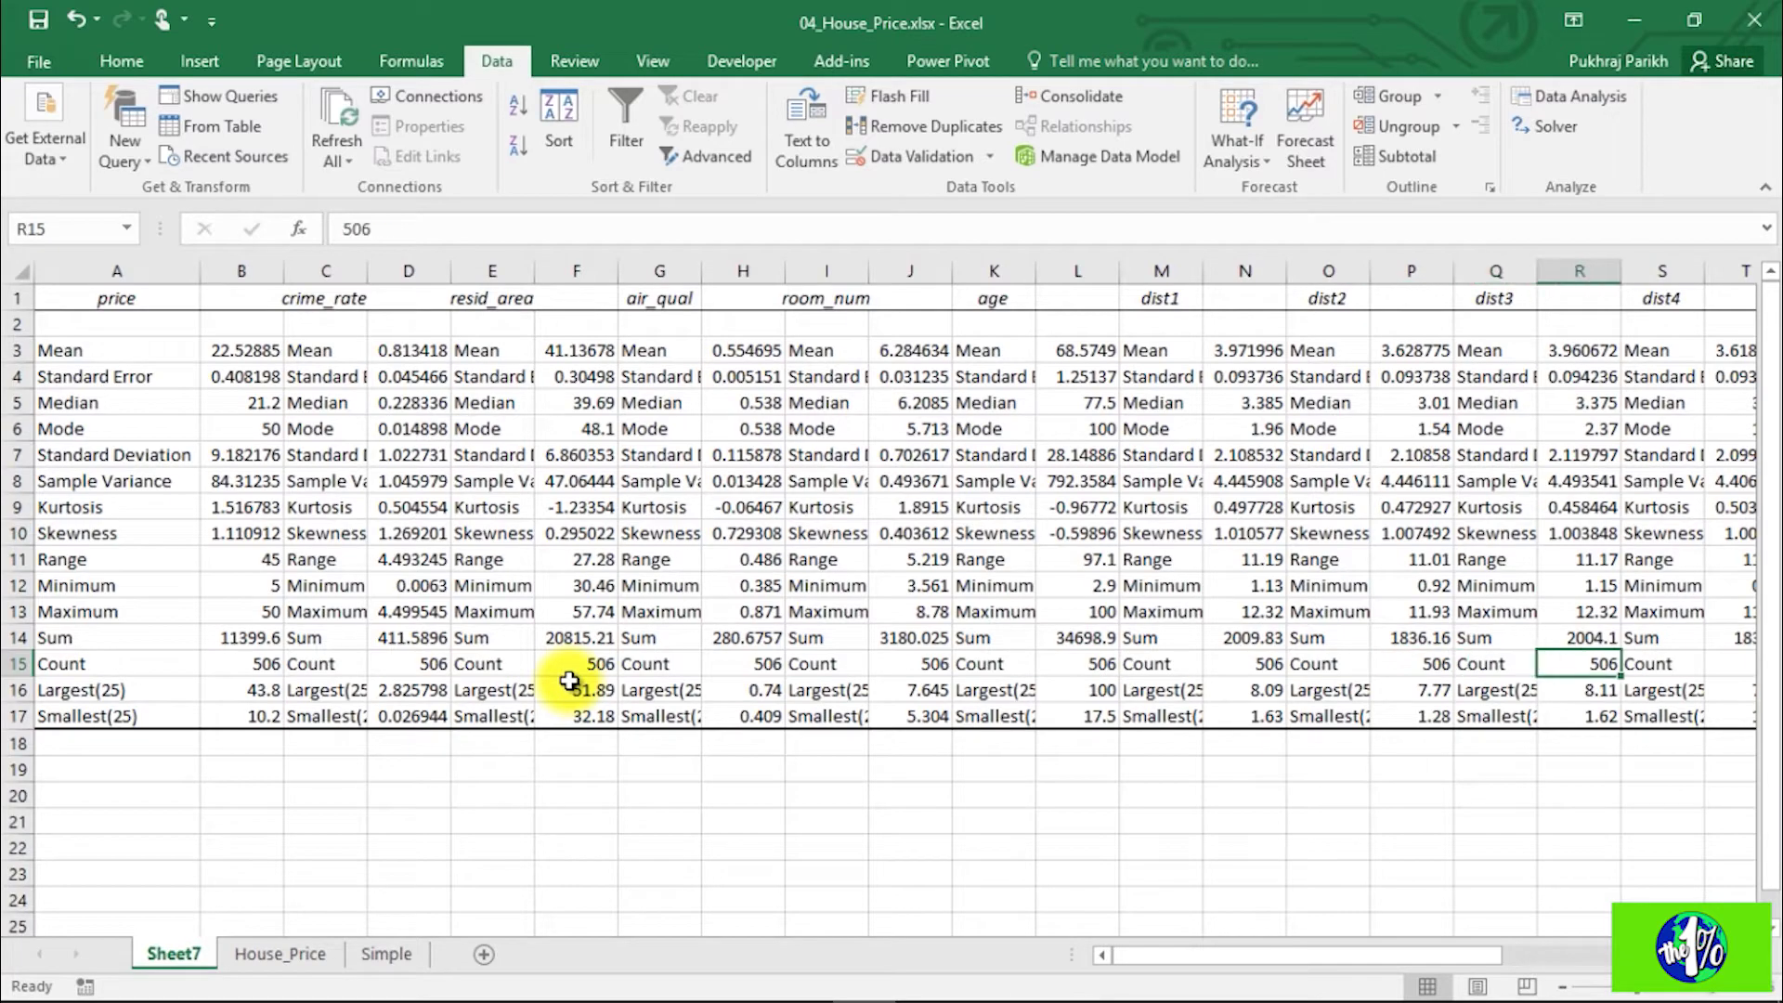
pyautogui.press('Right')
pyautogui.press('Right')
pyautogui.press('Right')
pyautogui.press('Right')
pyautogui.press('Right')
pyautogui.press('Right')
pyautogui.press('Right')
pyautogui.press('Right')
pyautogui.press('Right')
pyautogui.press('Right')
pyautogui.press('Right')
pyautogui.press('Right')
pyautogui.press('Right')
pyautogui.press('Right')
pyautogui.press('Left')
pyautogui.press('Left')
pyautogui.press('Left')
pyautogui.press('Left')
pyautogui.press('Left')
pyautogui.press('Left')
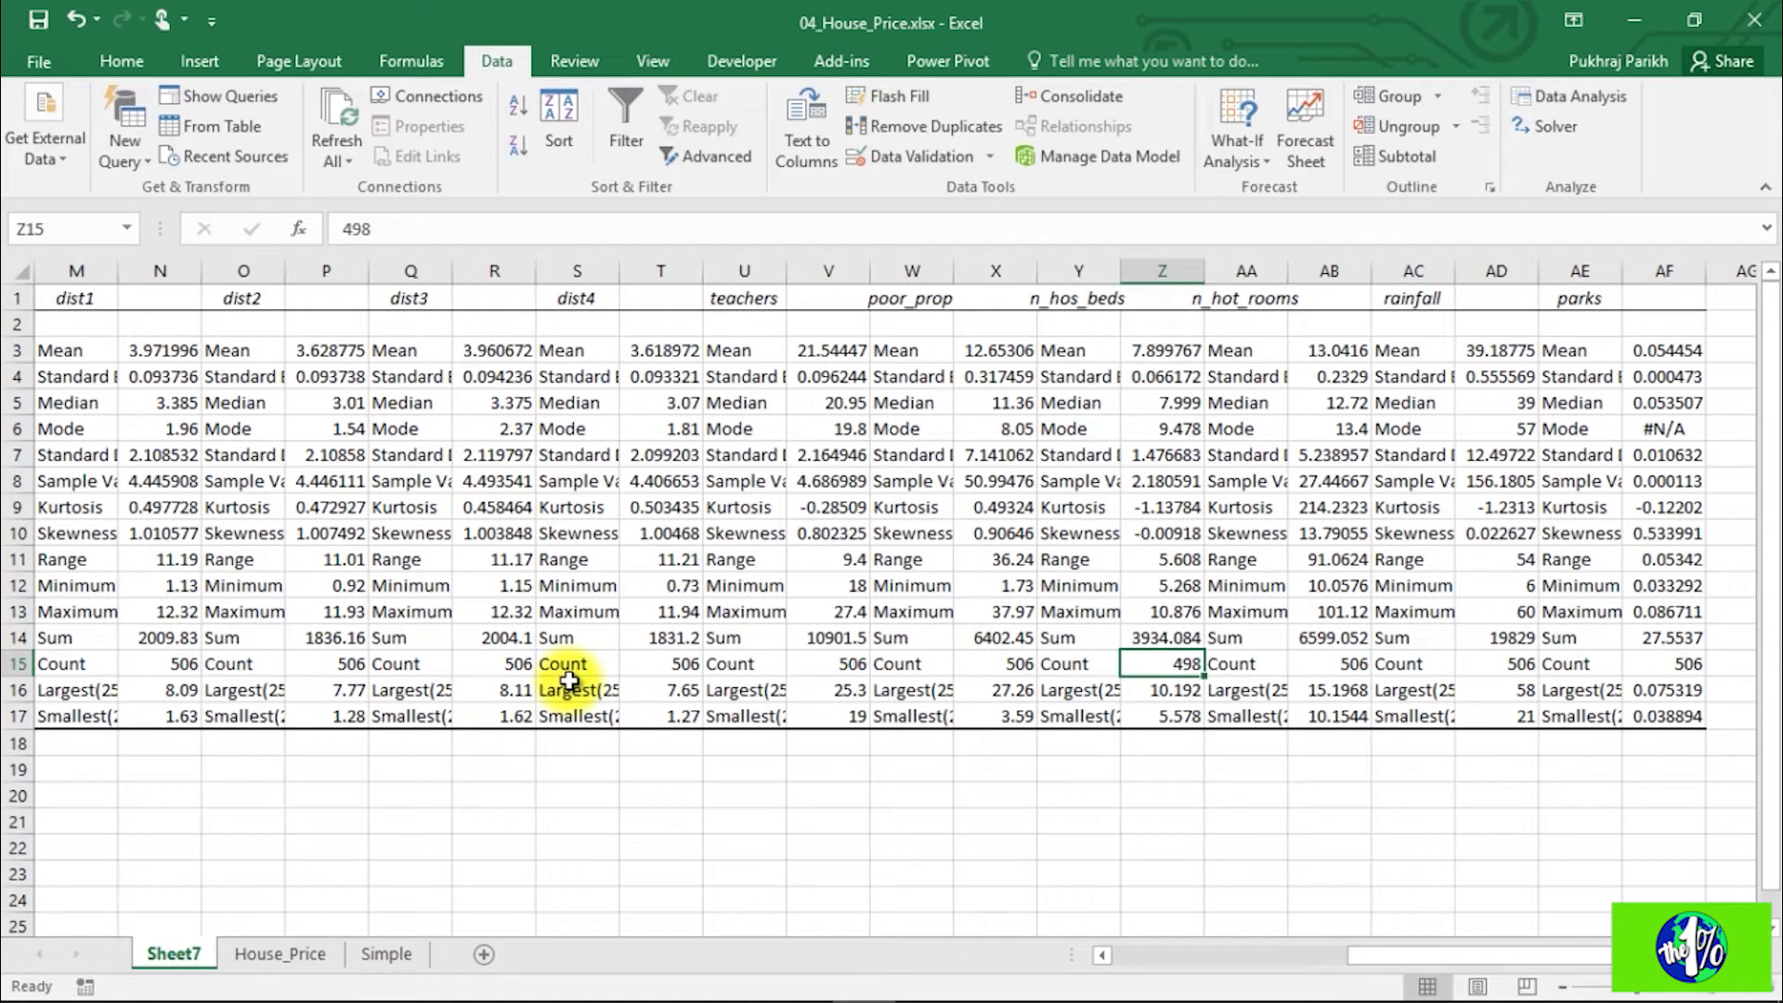
# Step: Match the differing Count value in column Z with its variable heading, n_hos_beds
pyautogui.press('Up')
pyautogui.press('Up')
pyautogui.press('Up')
pyautogui.press('Up')
pyautogui.press('Up')
pyautogui.press('Up')
pyautogui.press('Up')
pyautogui.press('Up')
pyautogui.press('Up')
pyautogui.press('Up')
pyautogui.press('Up')
pyautogui.press('Up')
pyautogui.press('Up')
pyautogui.press('Up')
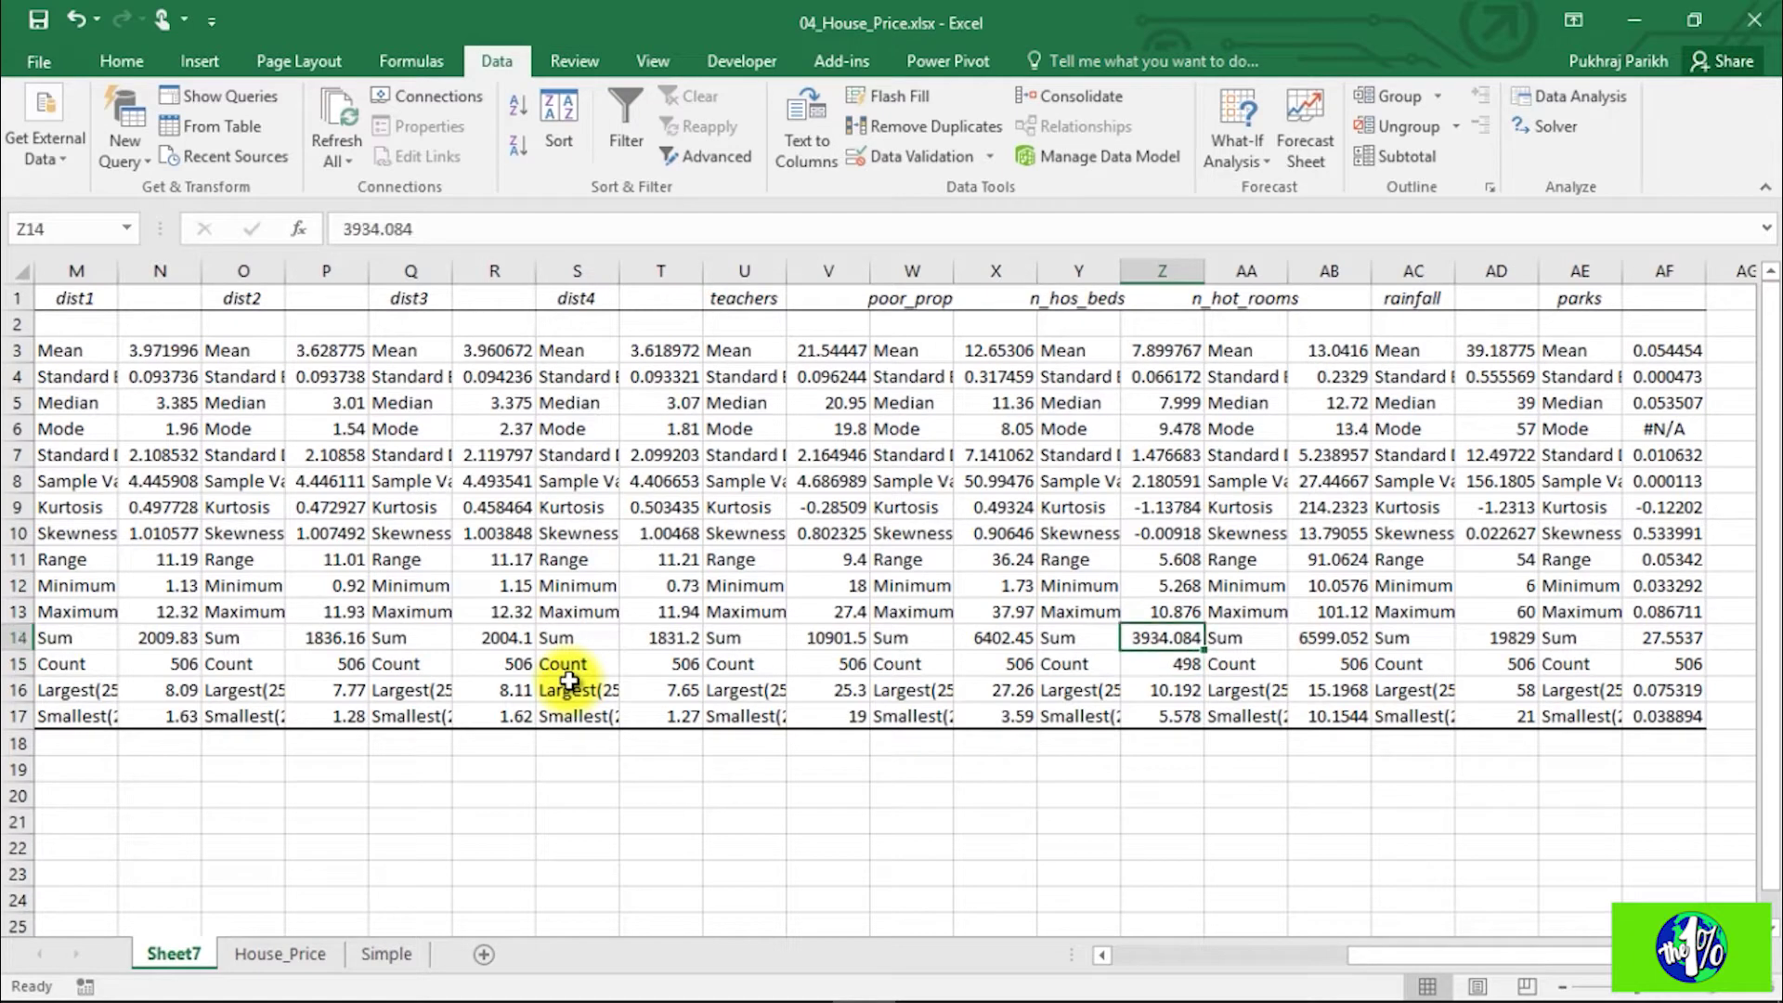
pyautogui.press('Left')
pyautogui.press('Down')
pyautogui.press('Down')
pyautogui.press('Down')
pyautogui.press('Down')
pyautogui.press('Down')
pyautogui.press('Down')
pyautogui.press('Down')
pyautogui.press('Down')
pyautogui.press('Down')
pyautogui.press('Down')
pyautogui.press('Down')
pyautogui.press('Down')
pyautogui.press('Down')
pyautogui.press('Down')
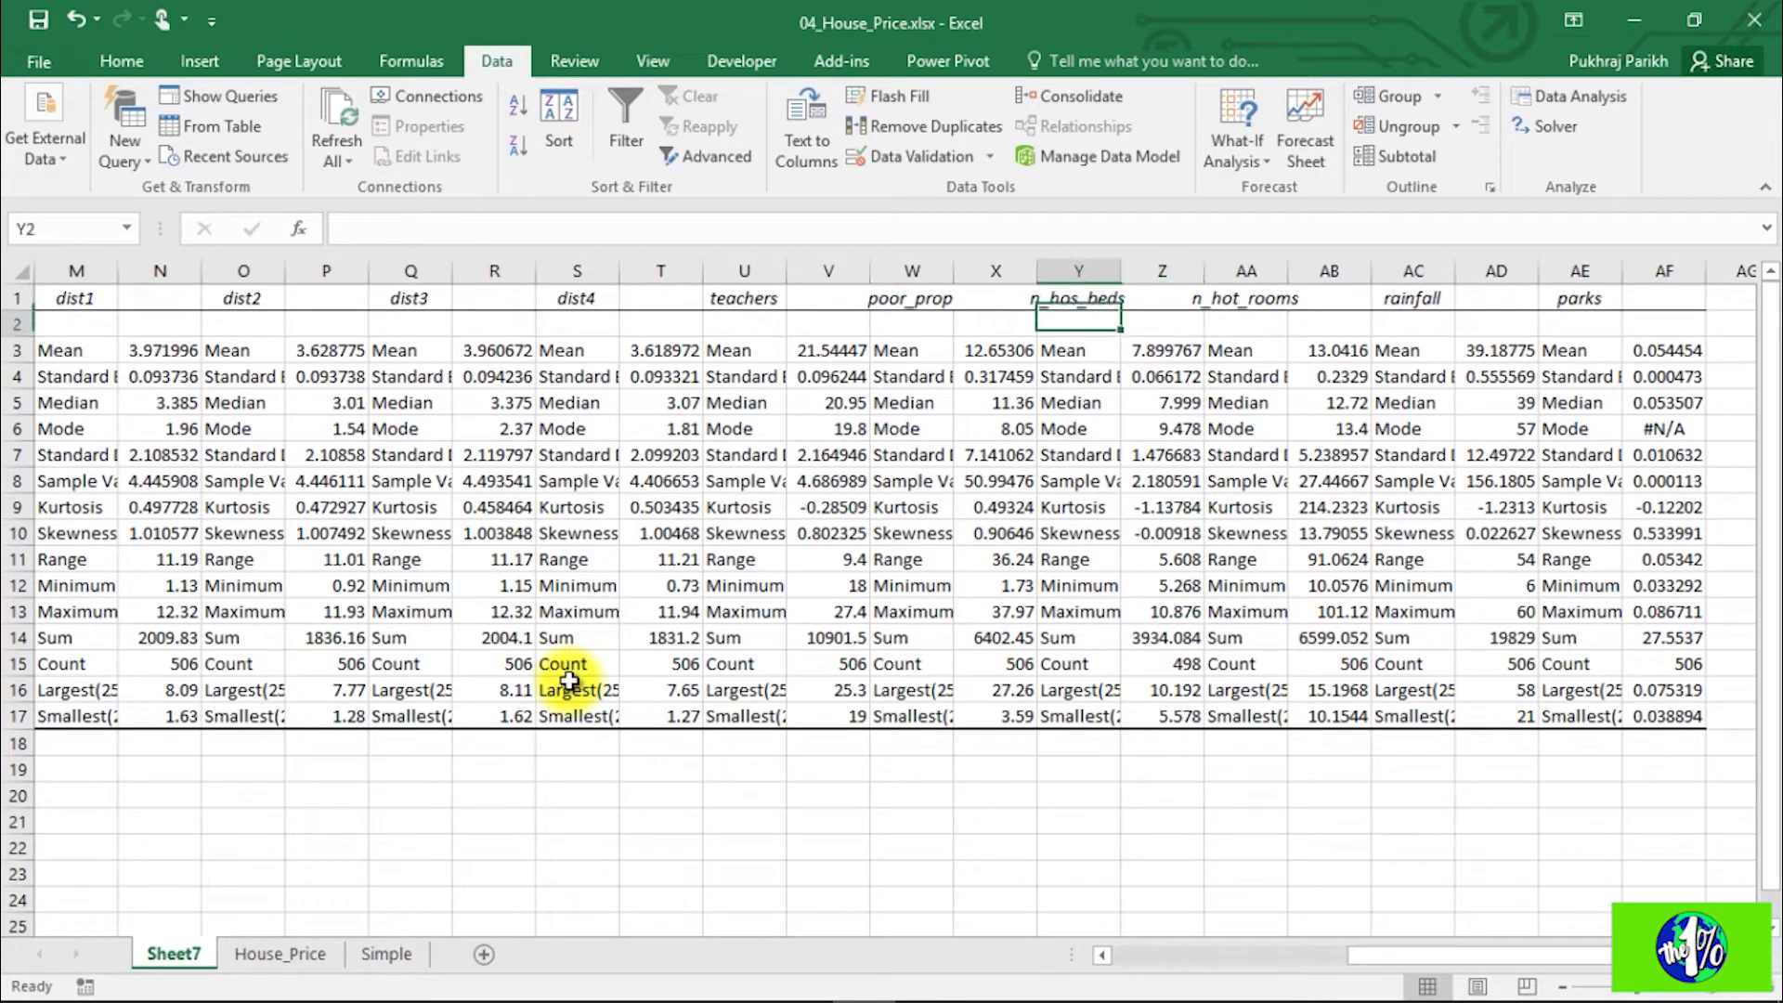
pyautogui.press('Right')
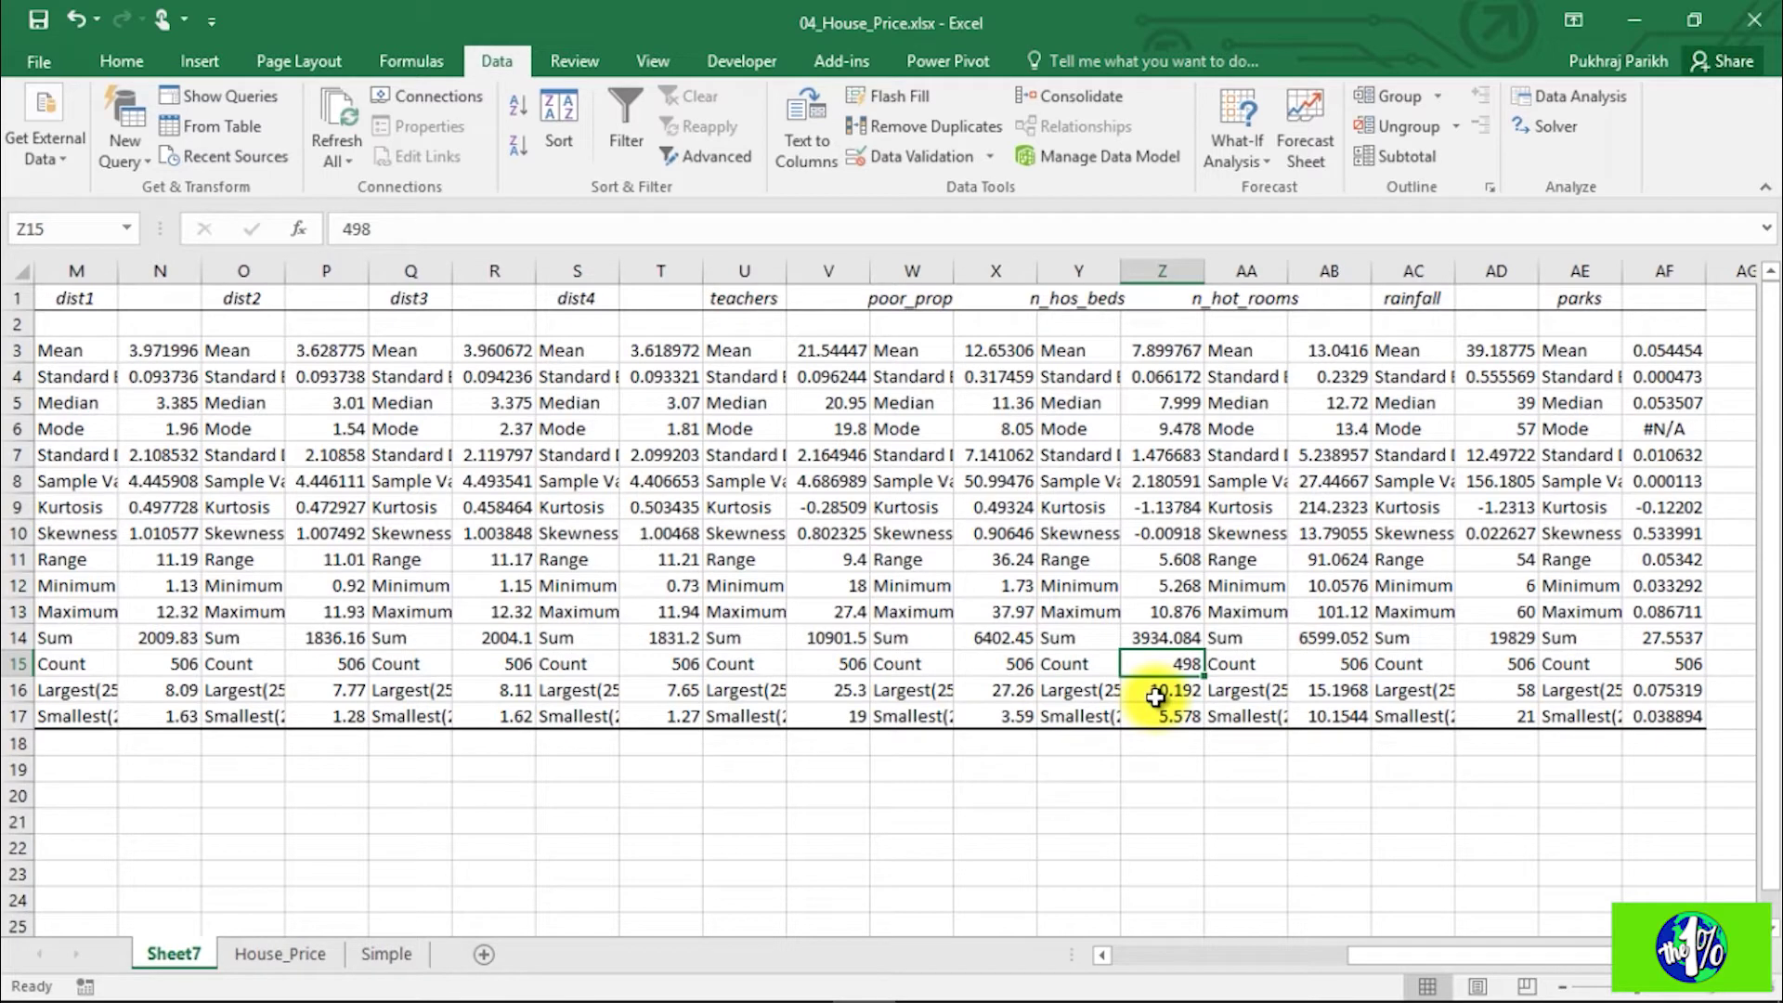
# Step: Return to the price statistics, compare the mean with the median, and check the minimum
pyautogui.press('Left')
pyautogui.press('Left')
pyautogui.press('Left')
pyautogui.press('Home')
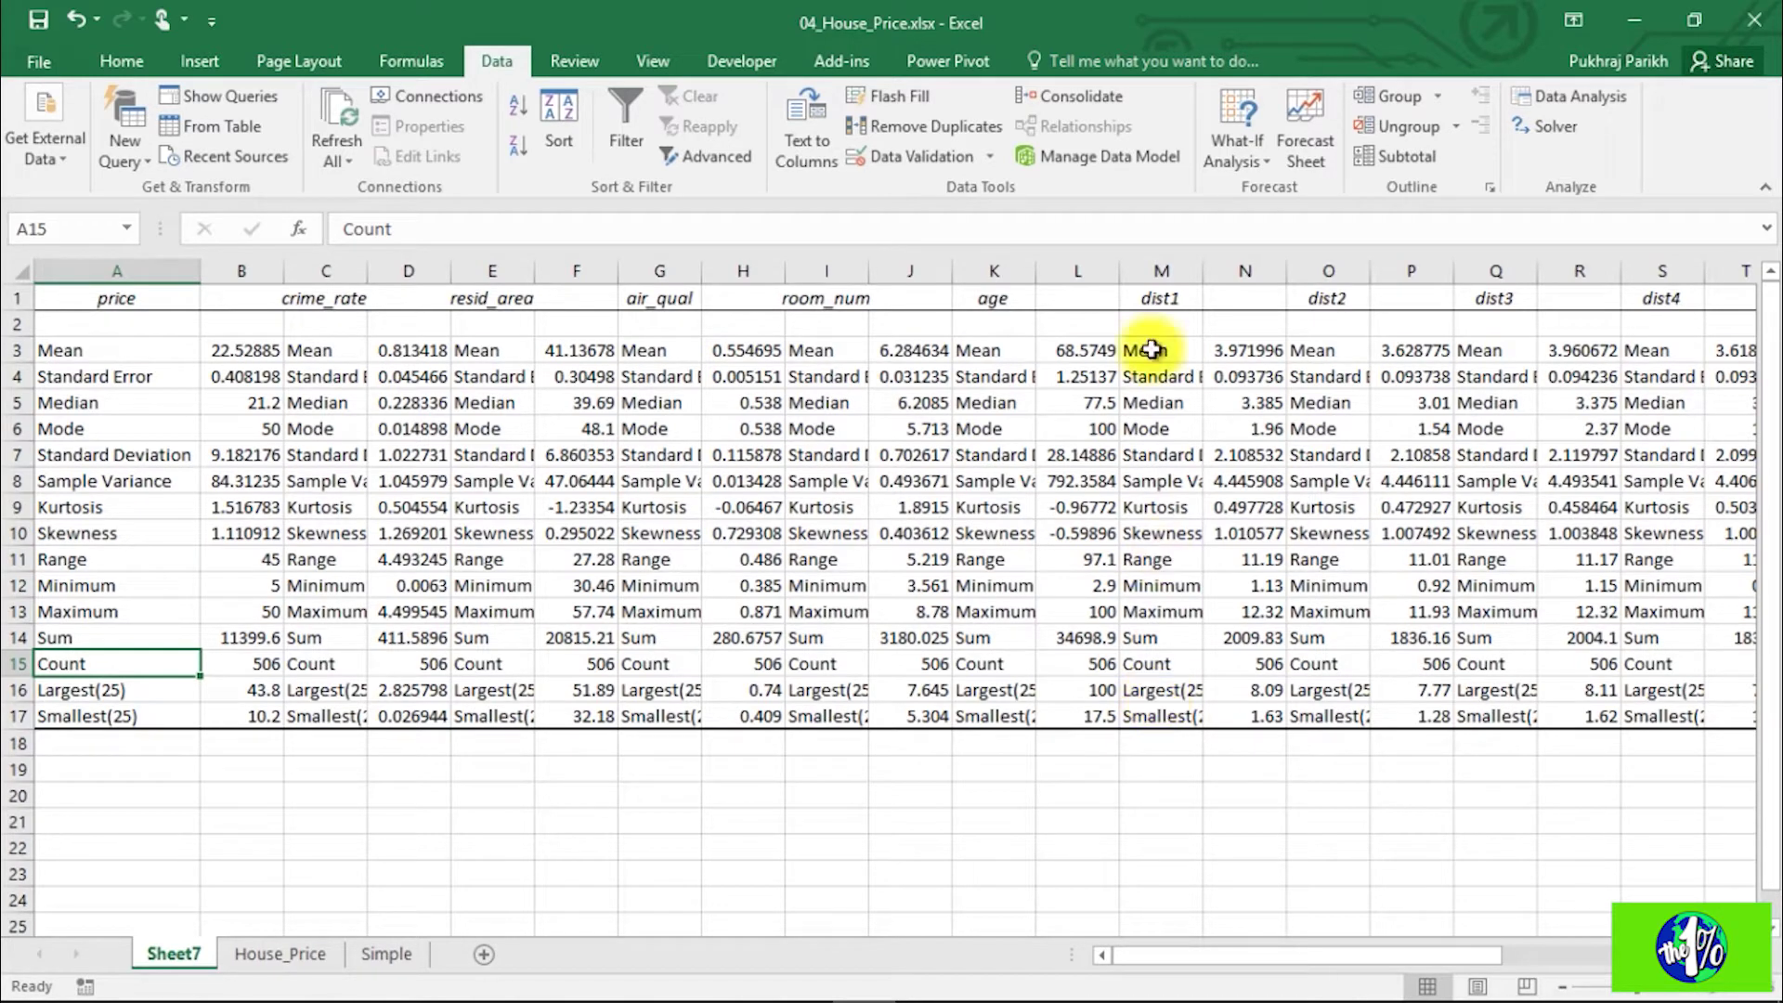
pyautogui.click(72, 350)
pyautogui.click(116, 404)
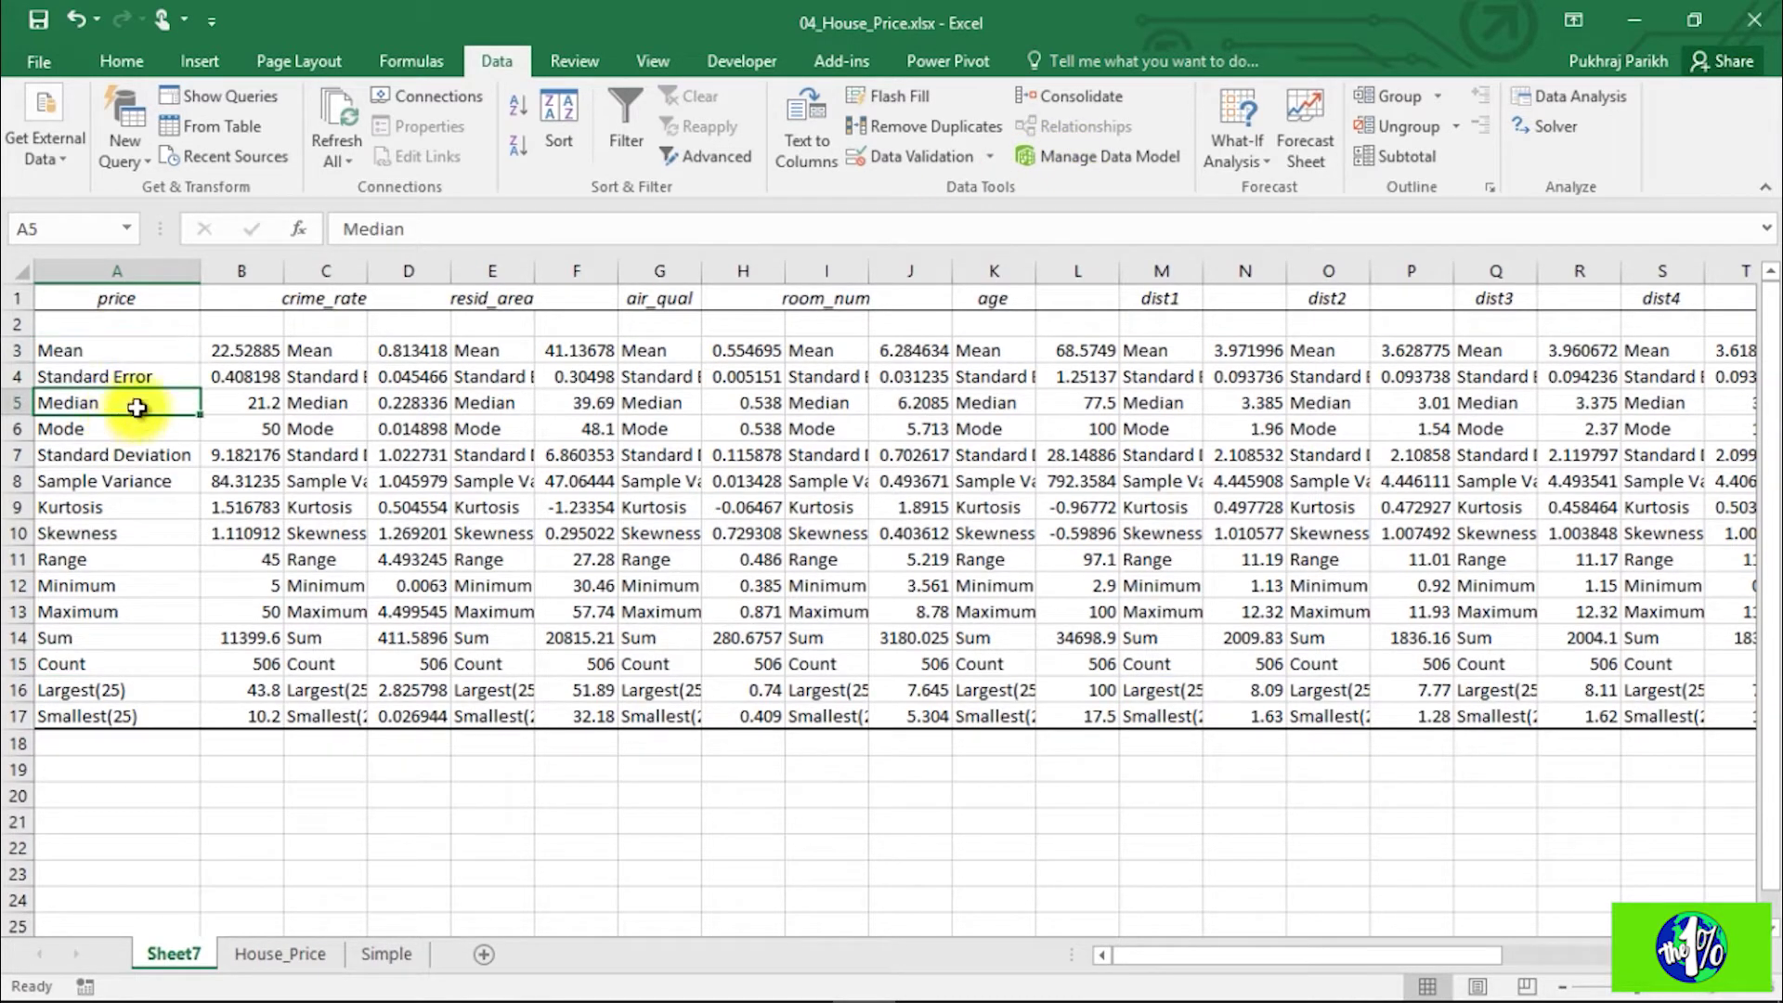
pyautogui.click(257, 350)
pyautogui.click(254, 401)
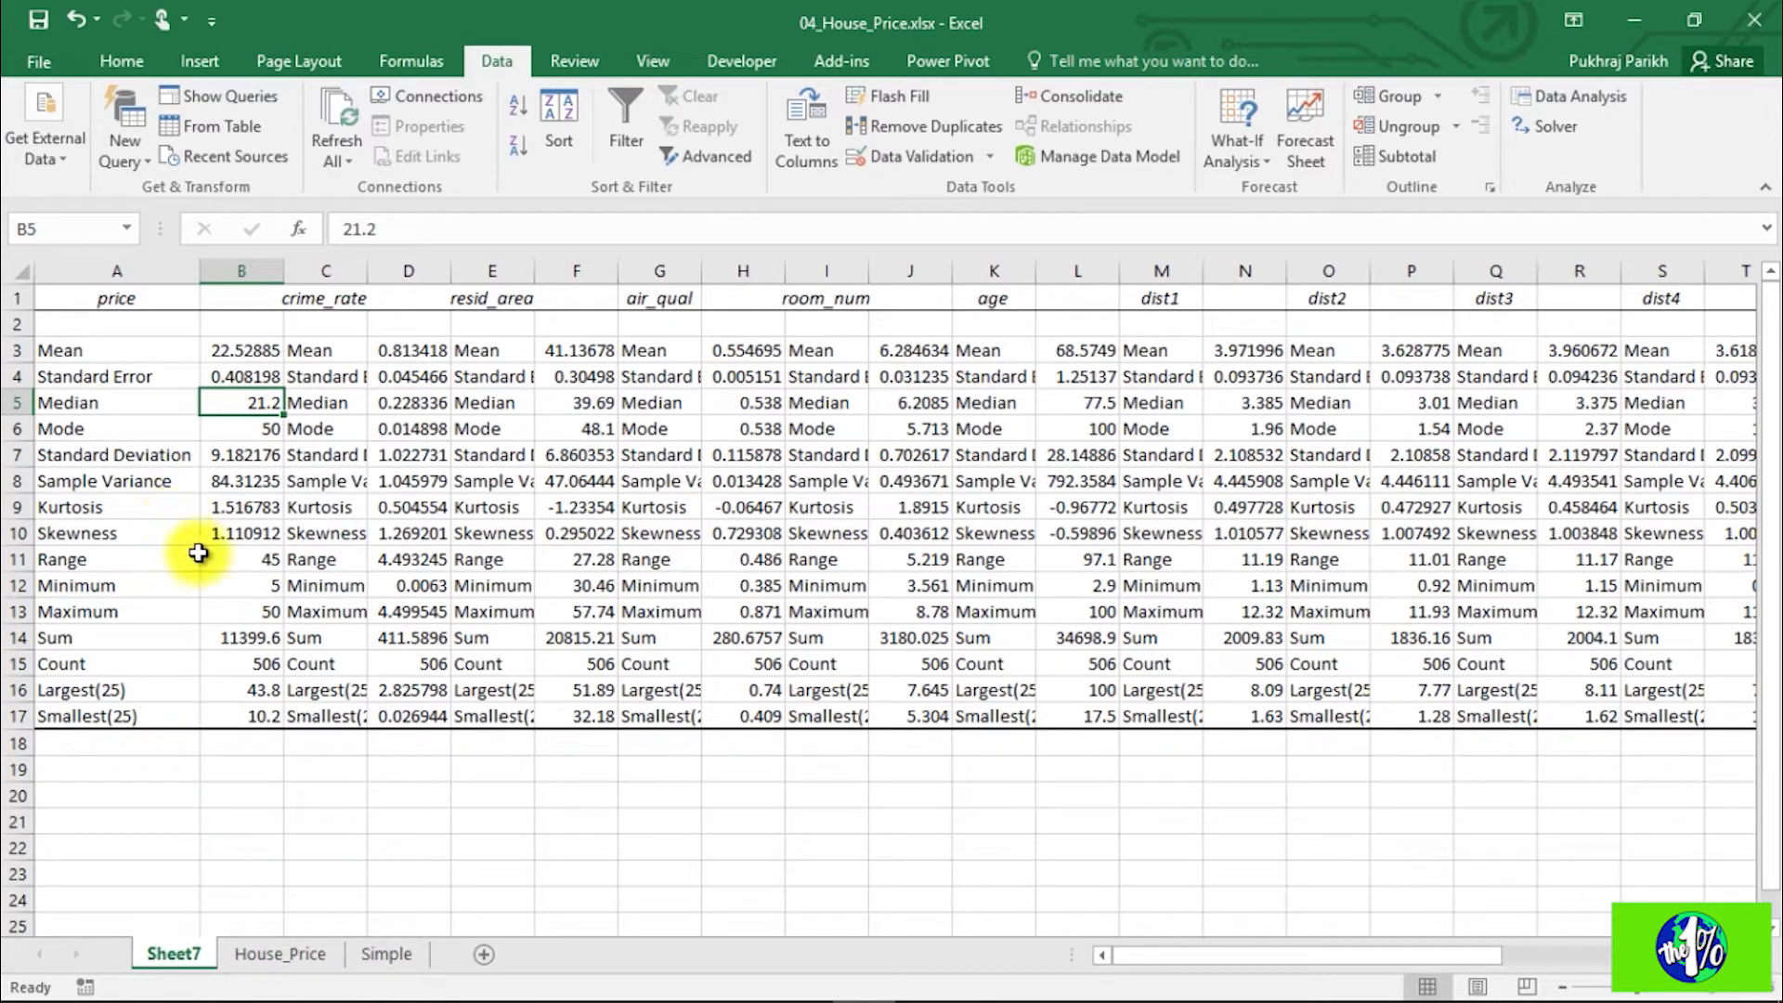
pyautogui.click(216, 590)
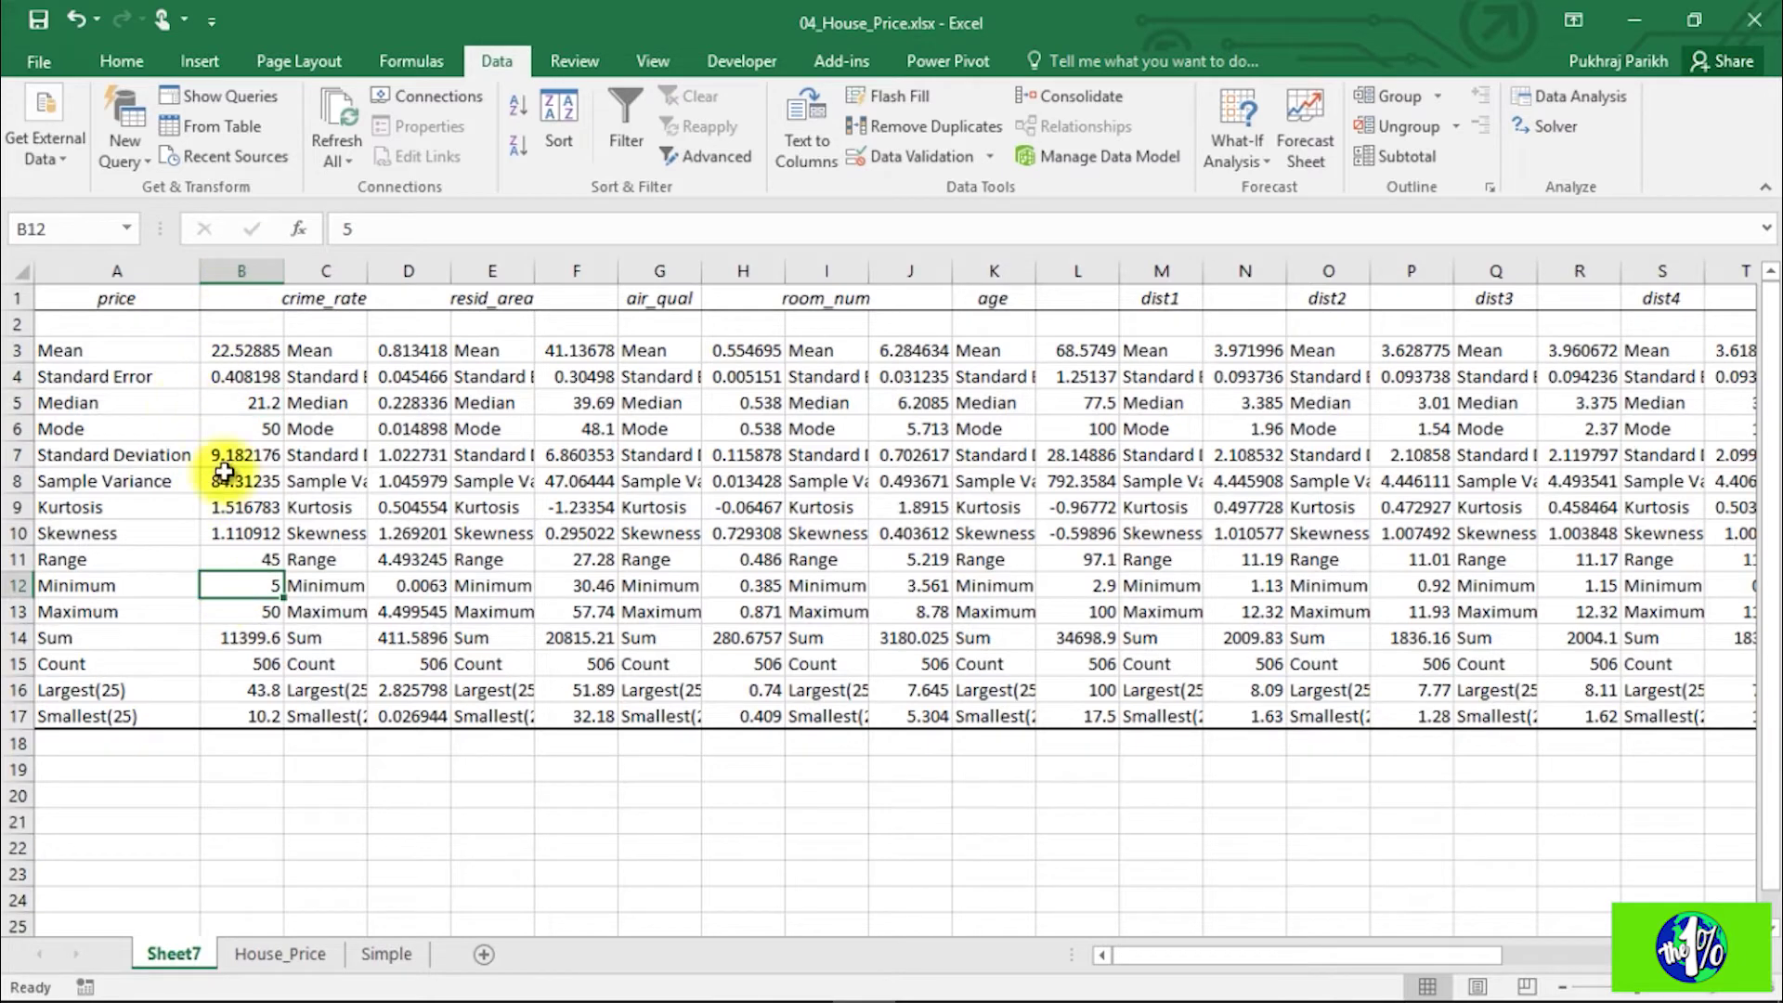
# Step: Compare the median of price with its mean once more
pyautogui.click(225, 406)
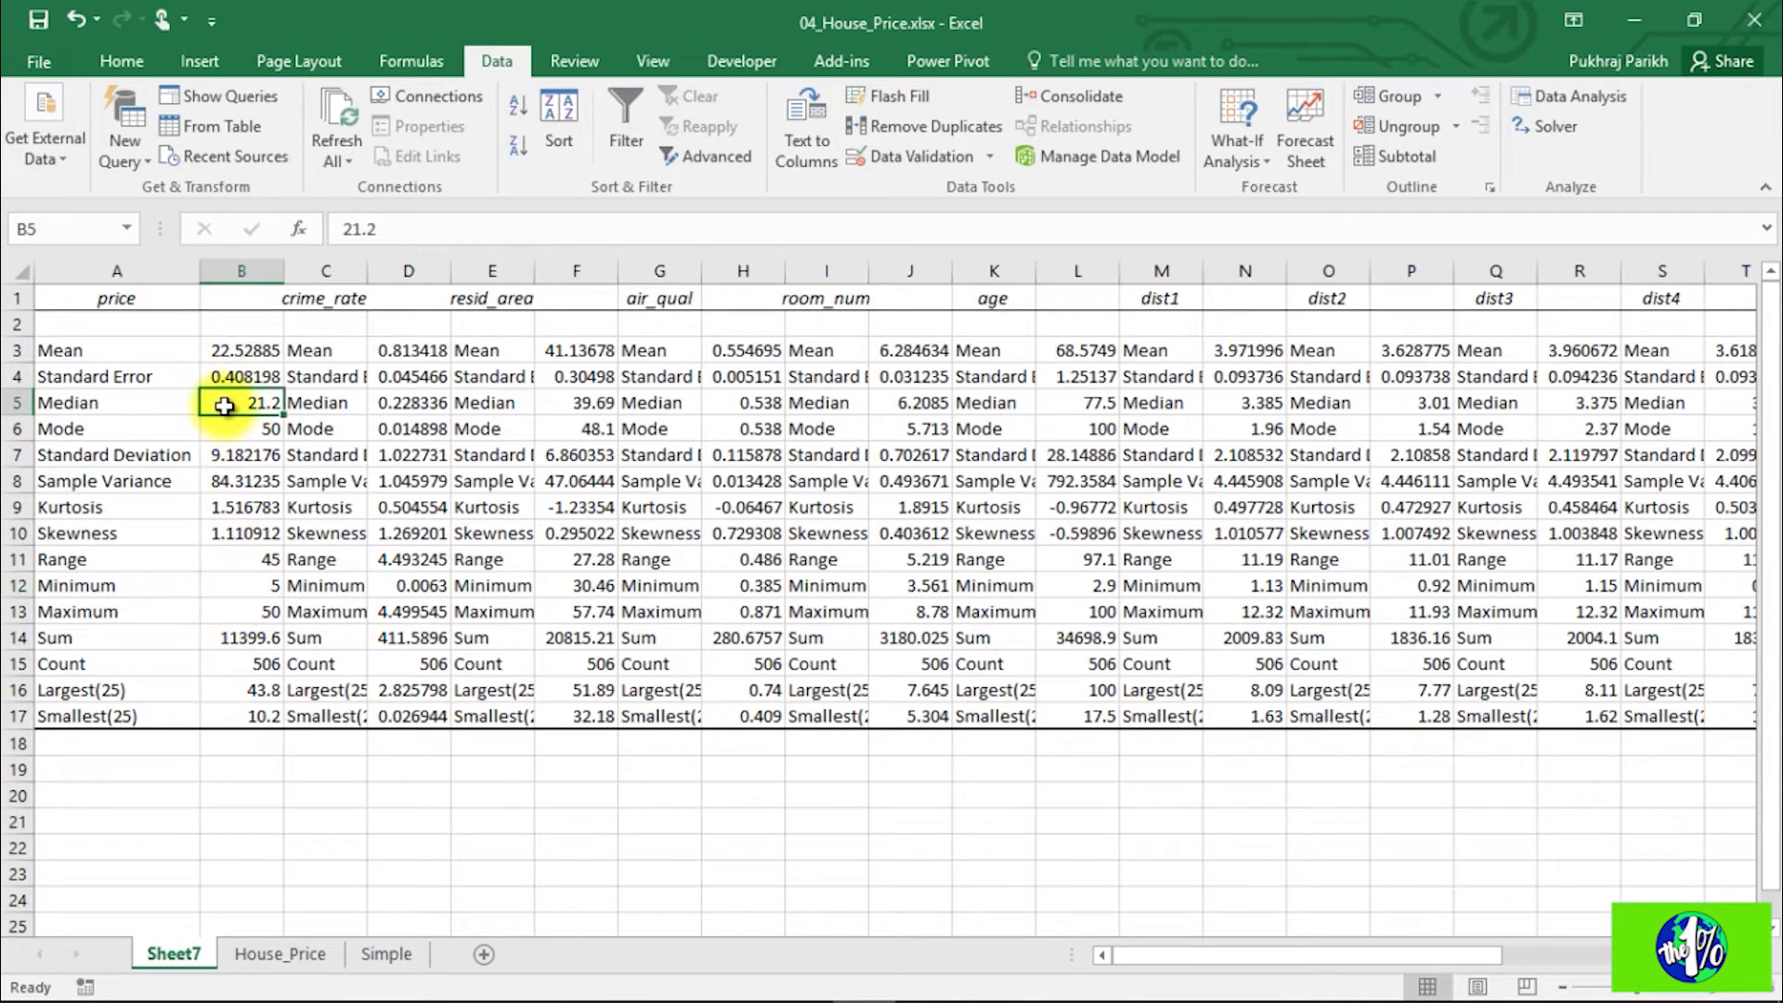
pyautogui.click(255, 358)
pyautogui.click(249, 404)
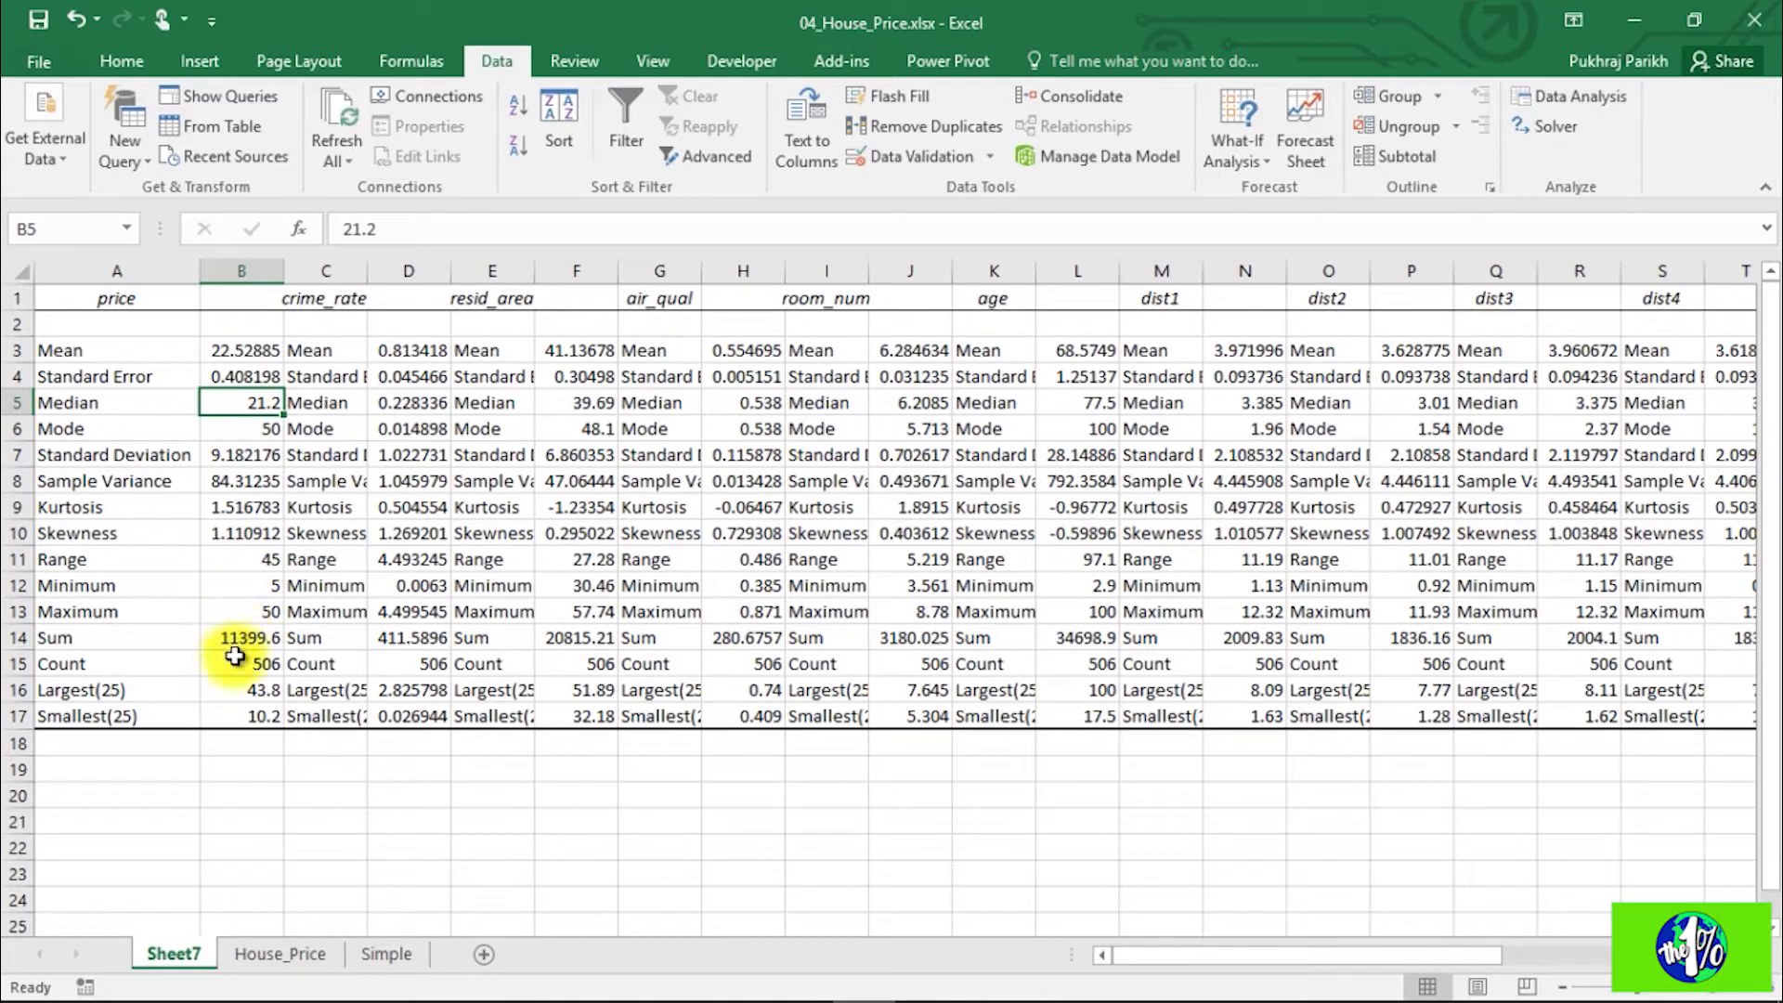
# Step: Compare the minimum of price with its Smallest(25) value, and its Largest(25) value with the maximum
pyautogui.click(244, 587)
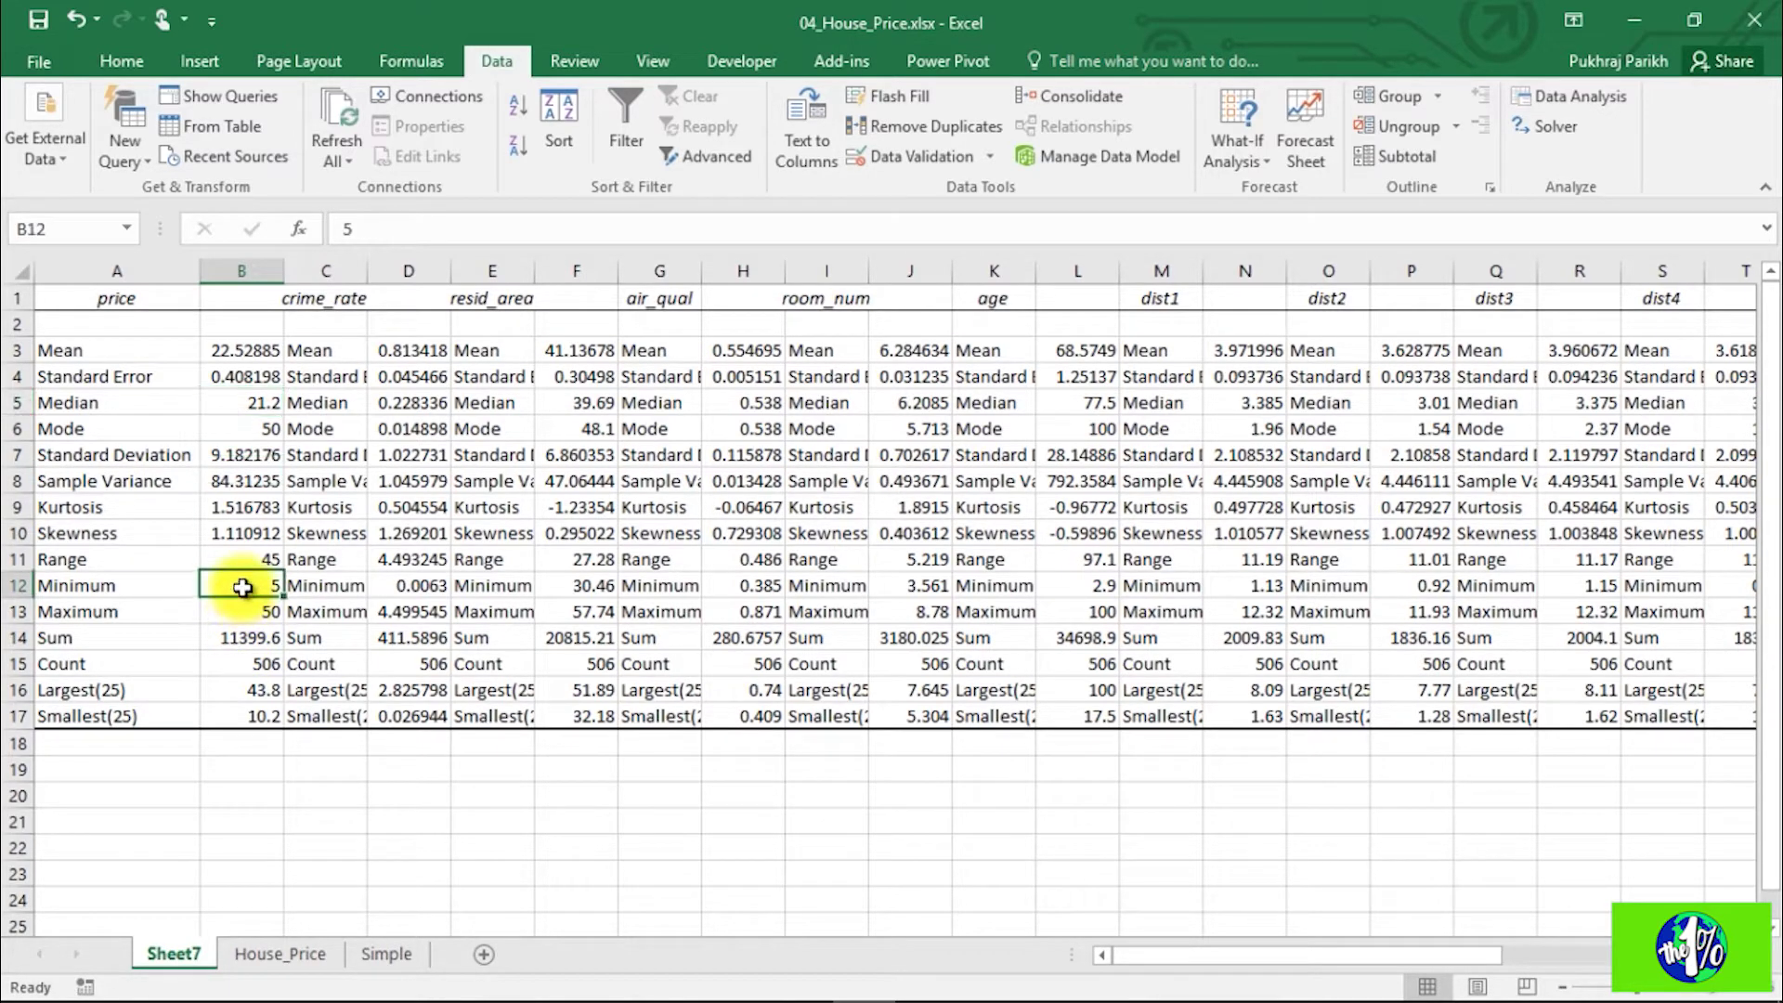
pyautogui.click(231, 713)
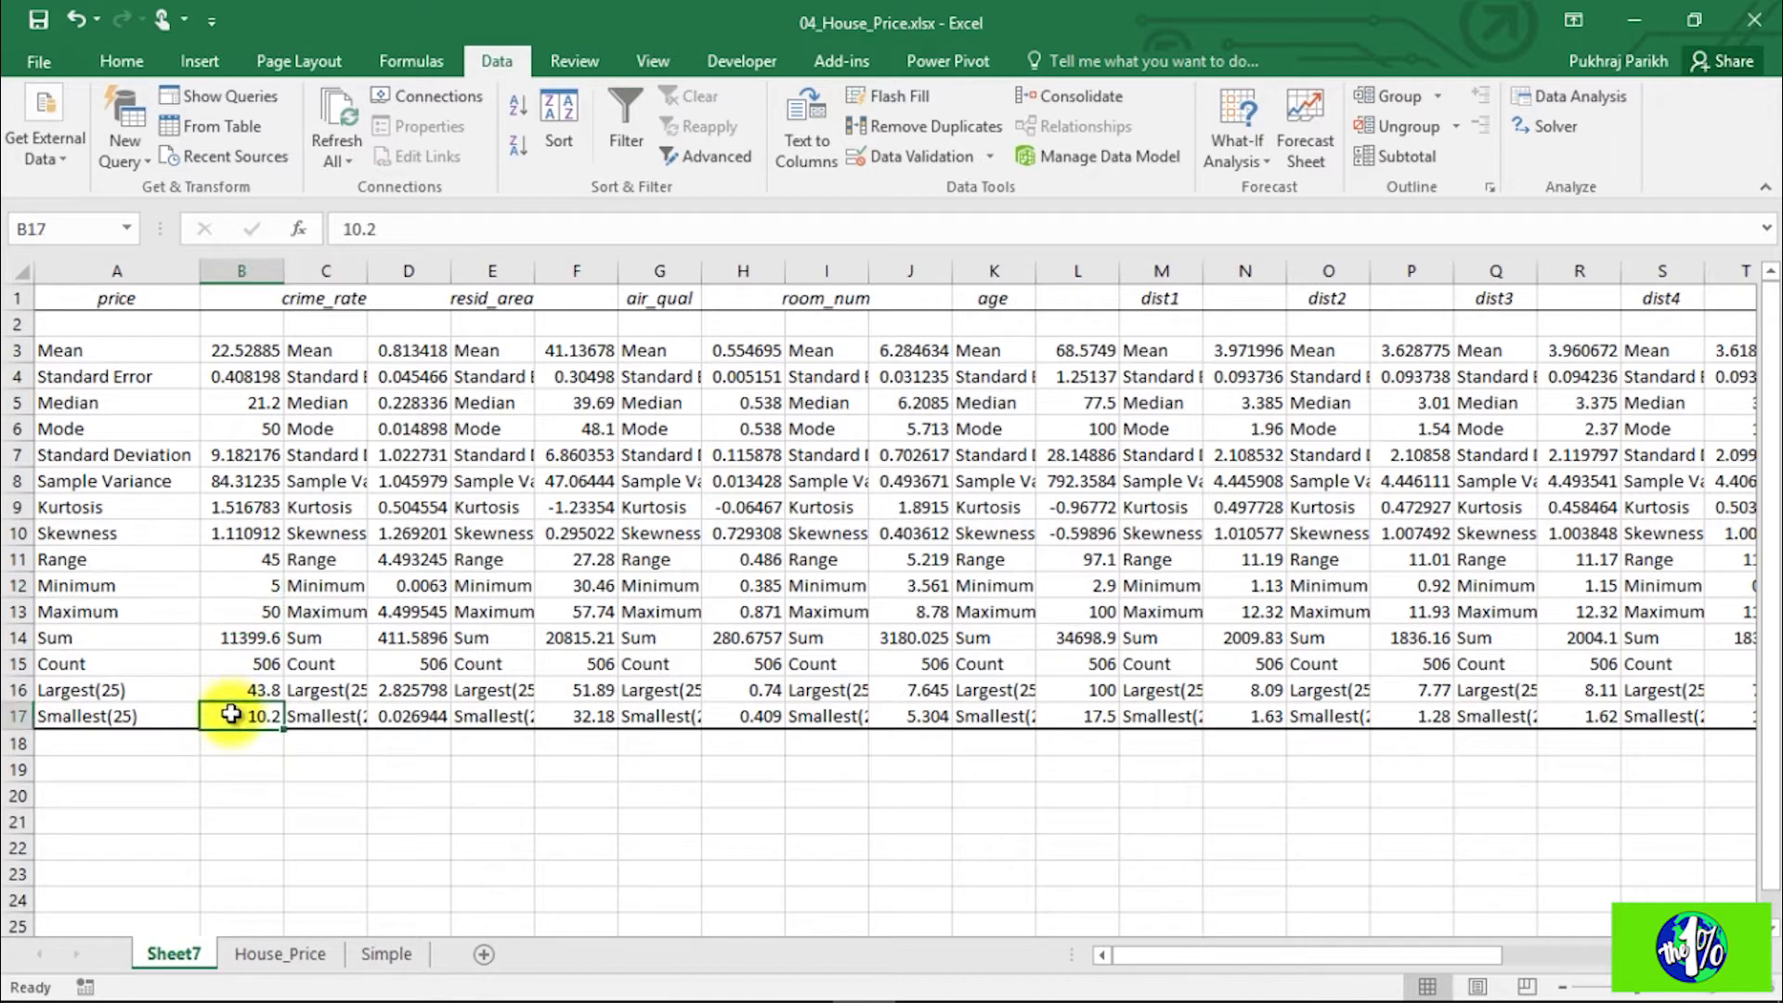
pyautogui.click(243, 592)
pyautogui.click(231, 717)
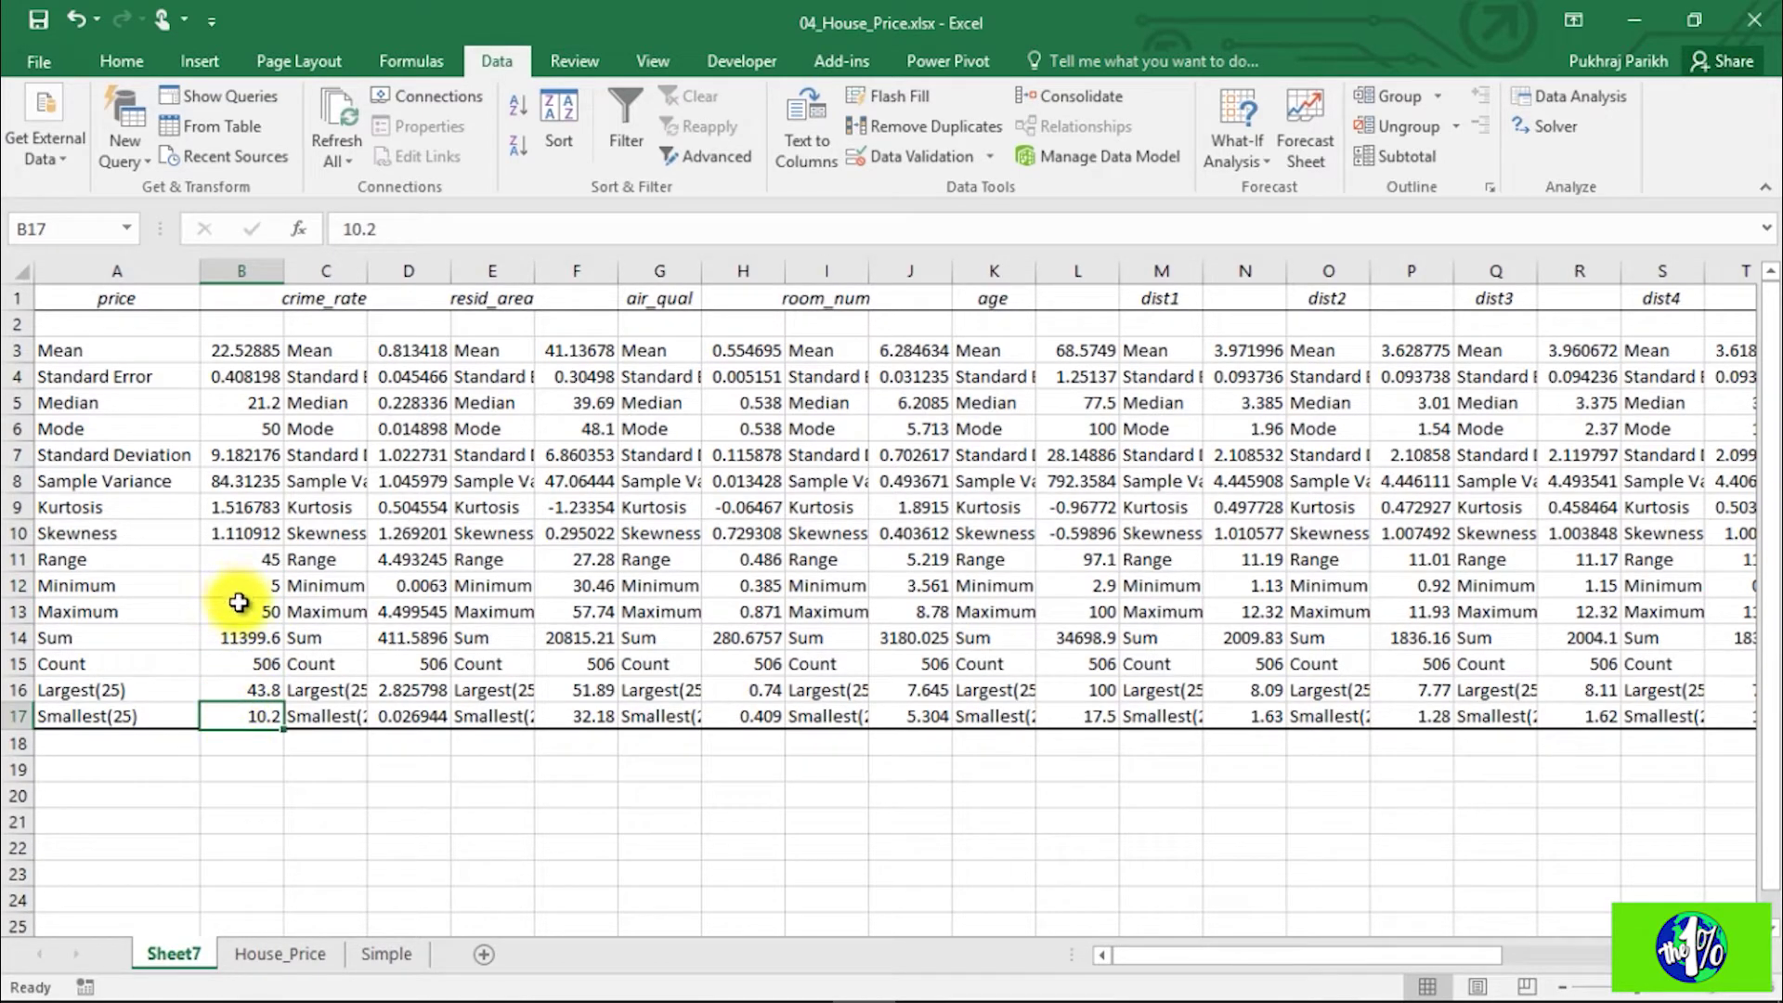
pyautogui.click(246, 689)
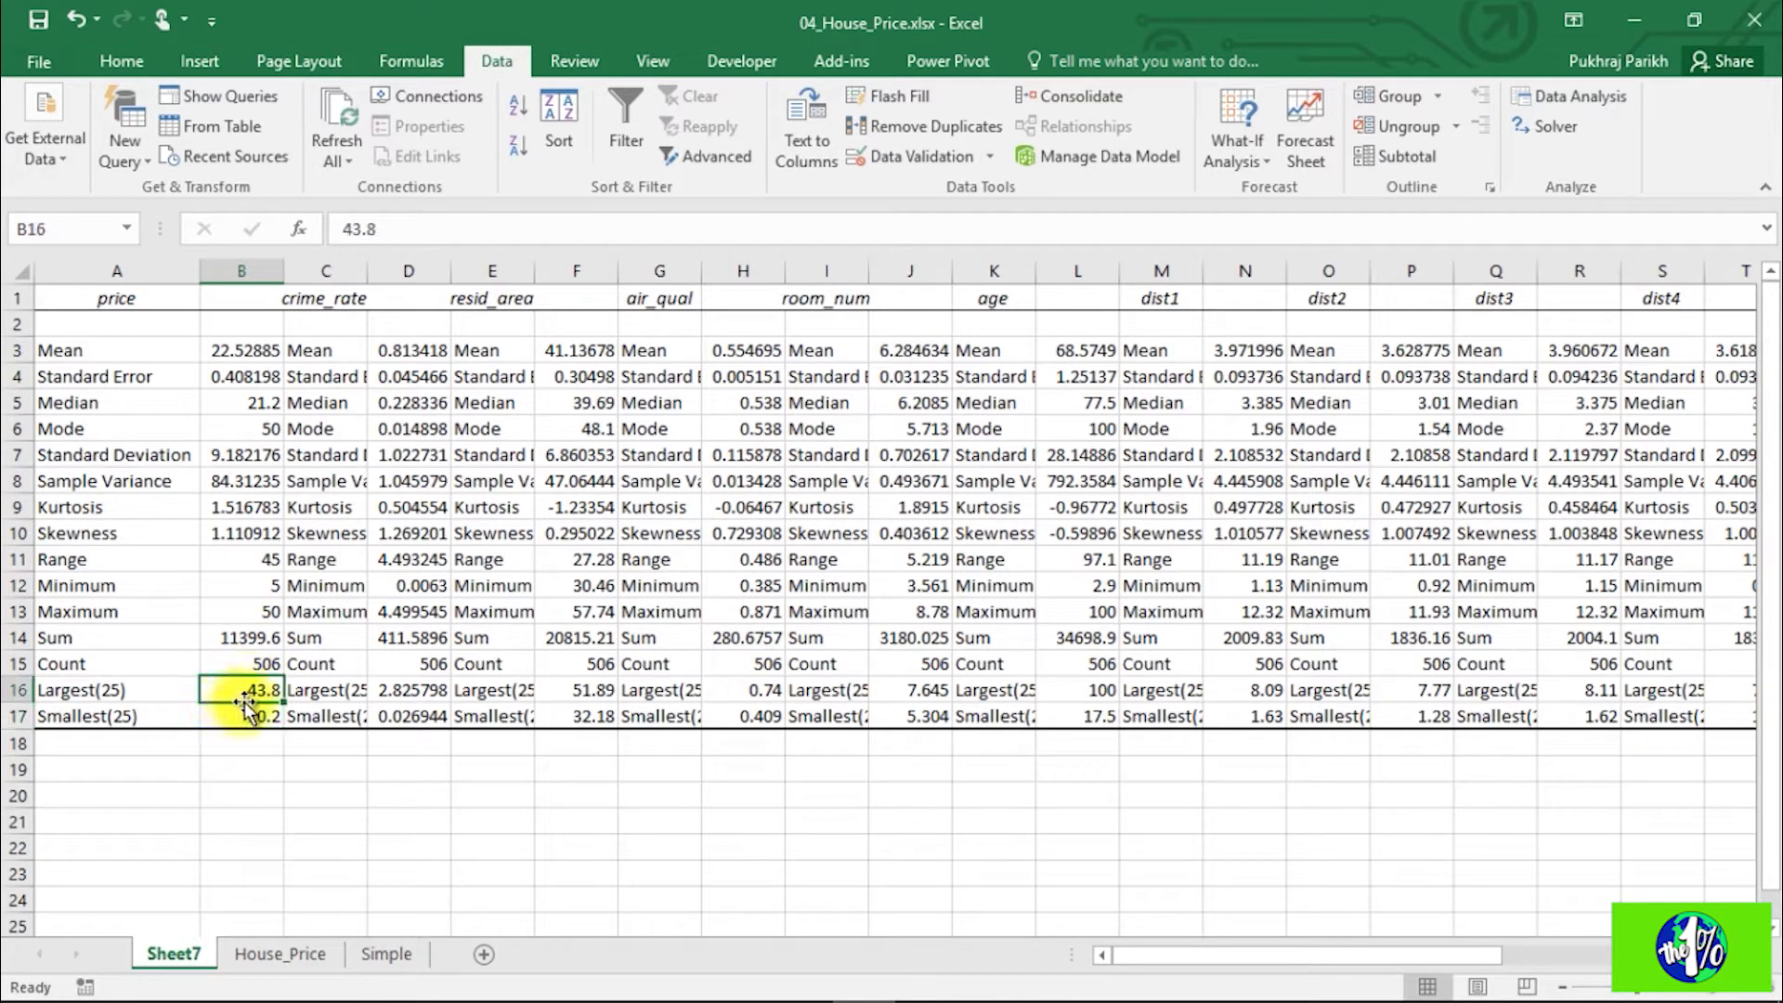
pyautogui.click(242, 611)
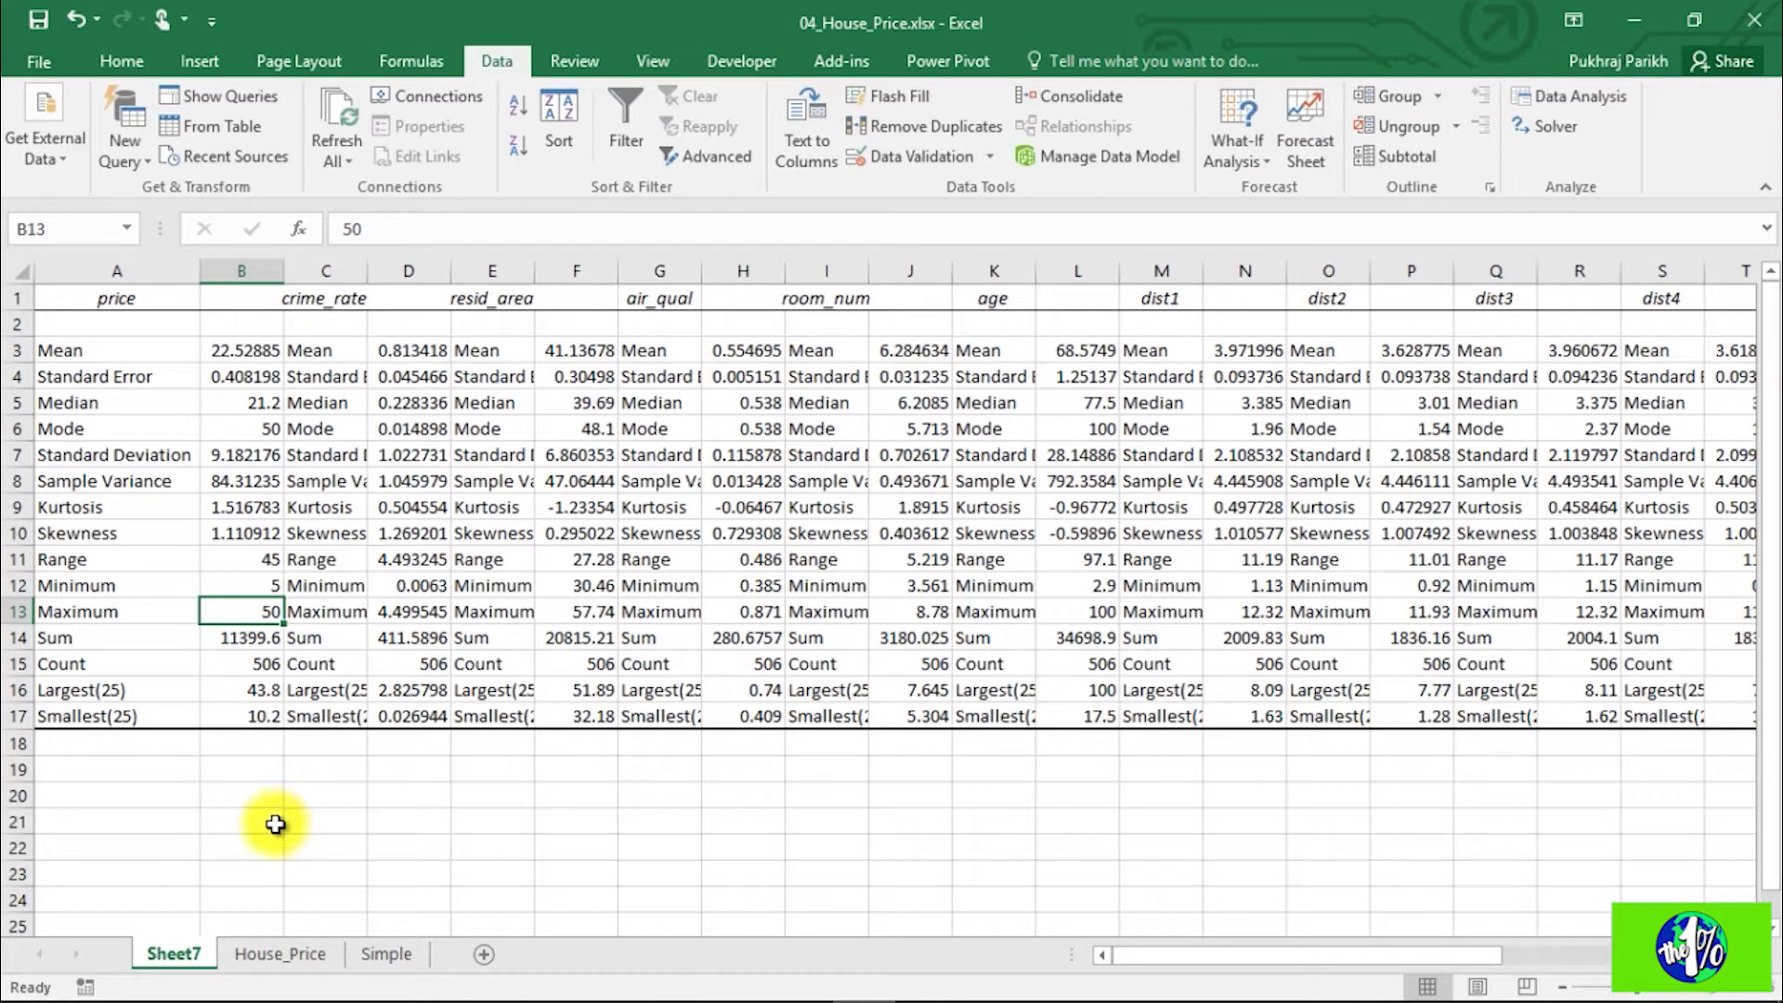
# Step: Examine the Kurtosis row from air_qual across to n_hot_rooms
pyautogui.click(699, 502)
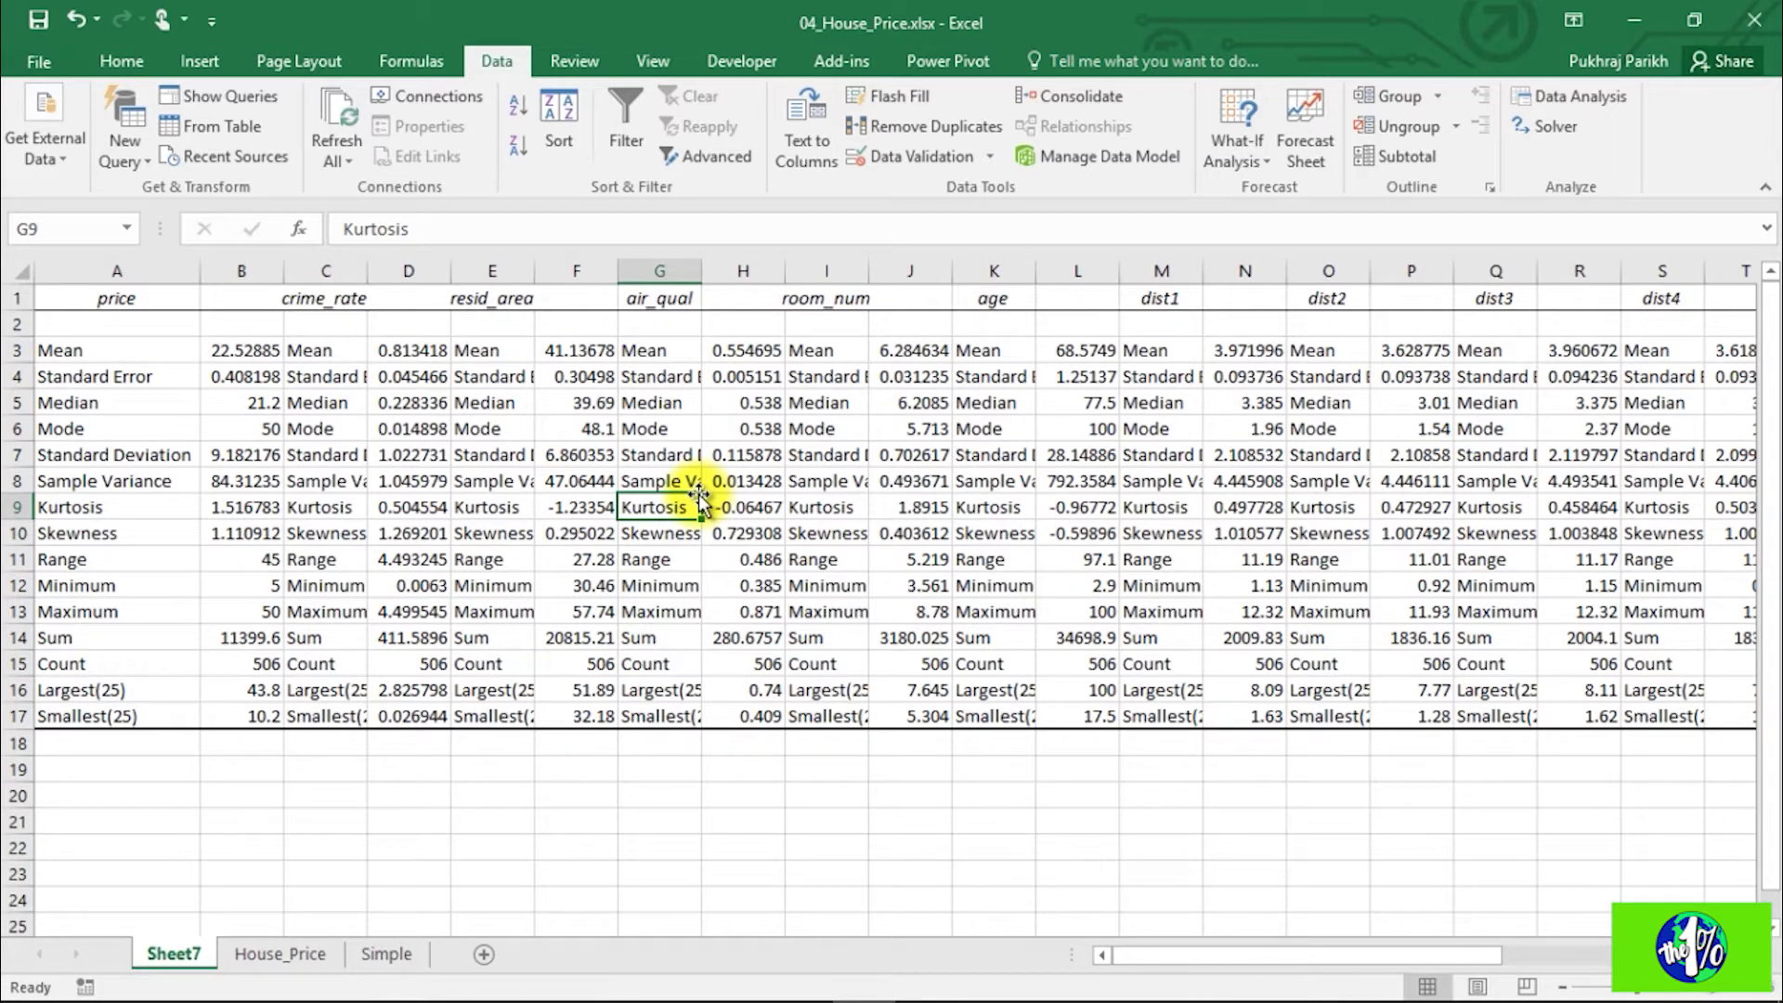
pyautogui.press('Right')
pyautogui.press('Right')
pyautogui.press('Right')
pyautogui.press('Right')
pyautogui.press('Right')
pyautogui.press('Right')
pyautogui.press('Right')
pyautogui.press('Right')
pyautogui.press('Right')
pyautogui.press('Right')
pyautogui.press('Right')
pyautogui.press('Right')
pyautogui.press('Right')
pyautogui.press('Right')
pyautogui.press('Right')
pyautogui.press('Right')
pyautogui.press('Right')
pyautogui.press('Right')
pyautogui.press('Right')
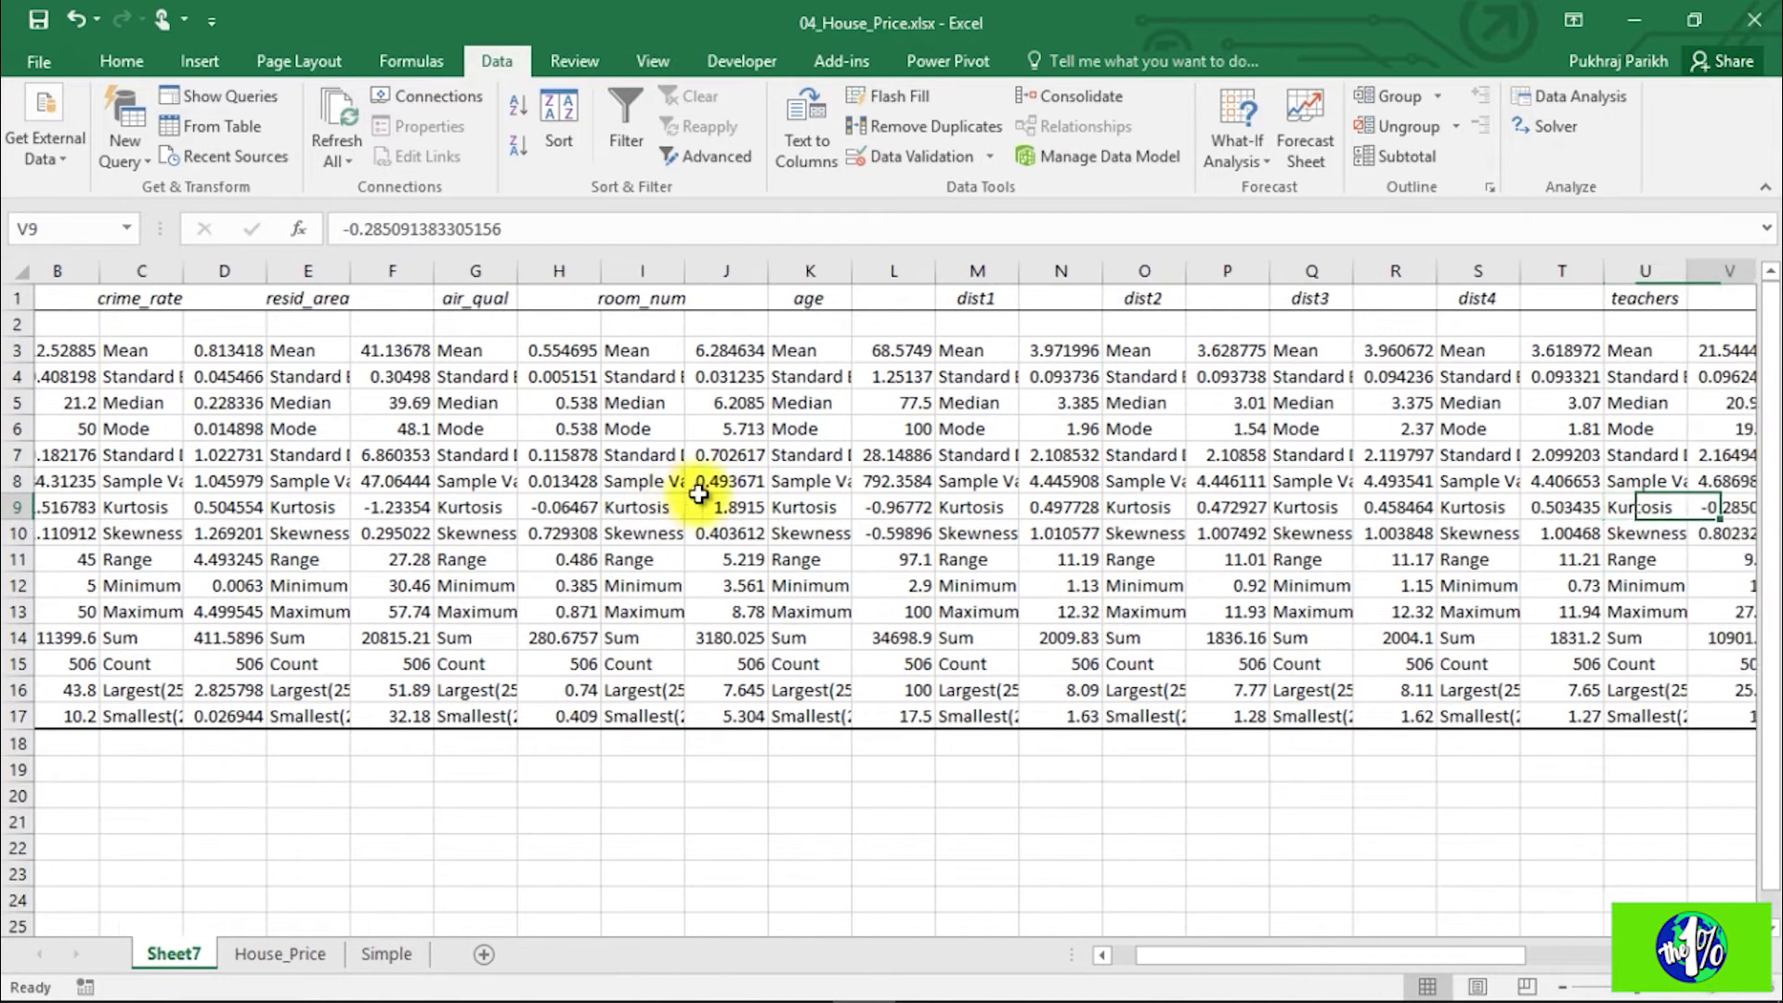
pyautogui.press('Right')
pyautogui.press('Right')
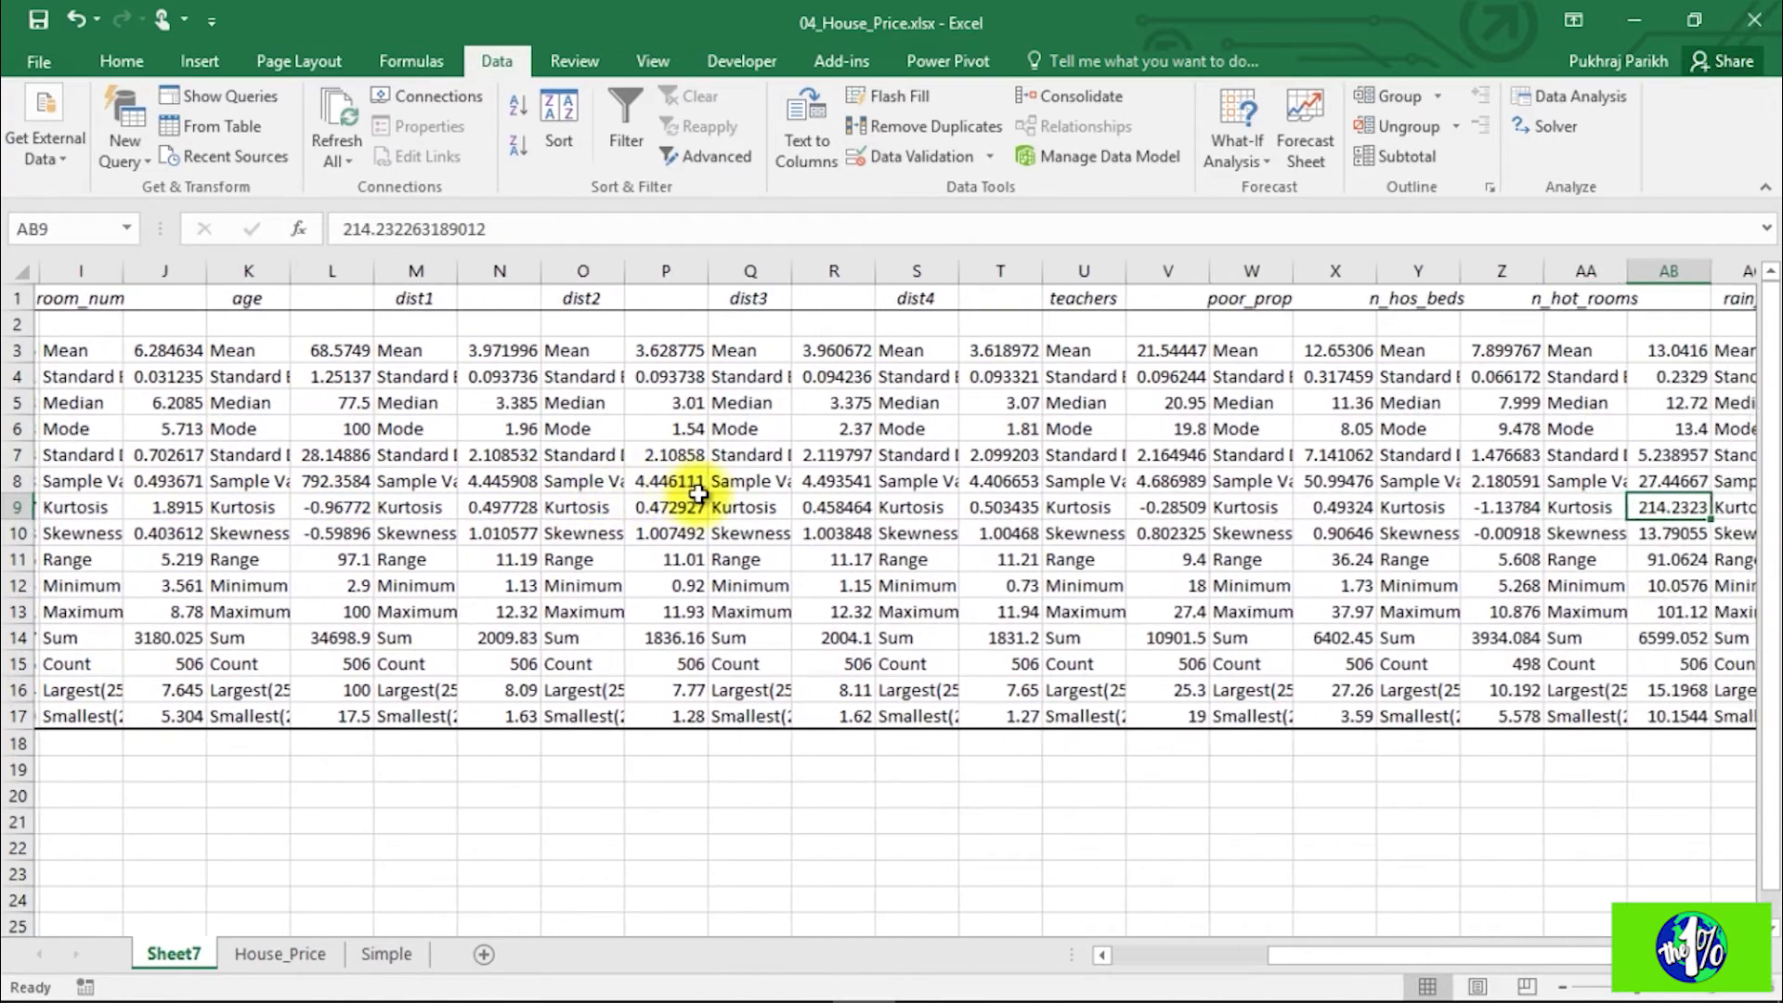
# Step: Compare the mean of n_hot_rooms with its median
pyautogui.press('Left')
pyautogui.press('Left')
pyautogui.press('Up')
pyautogui.press('Up')
pyautogui.press('Up')
pyautogui.press('Up')
pyautogui.press('Right')
pyautogui.press('Right')
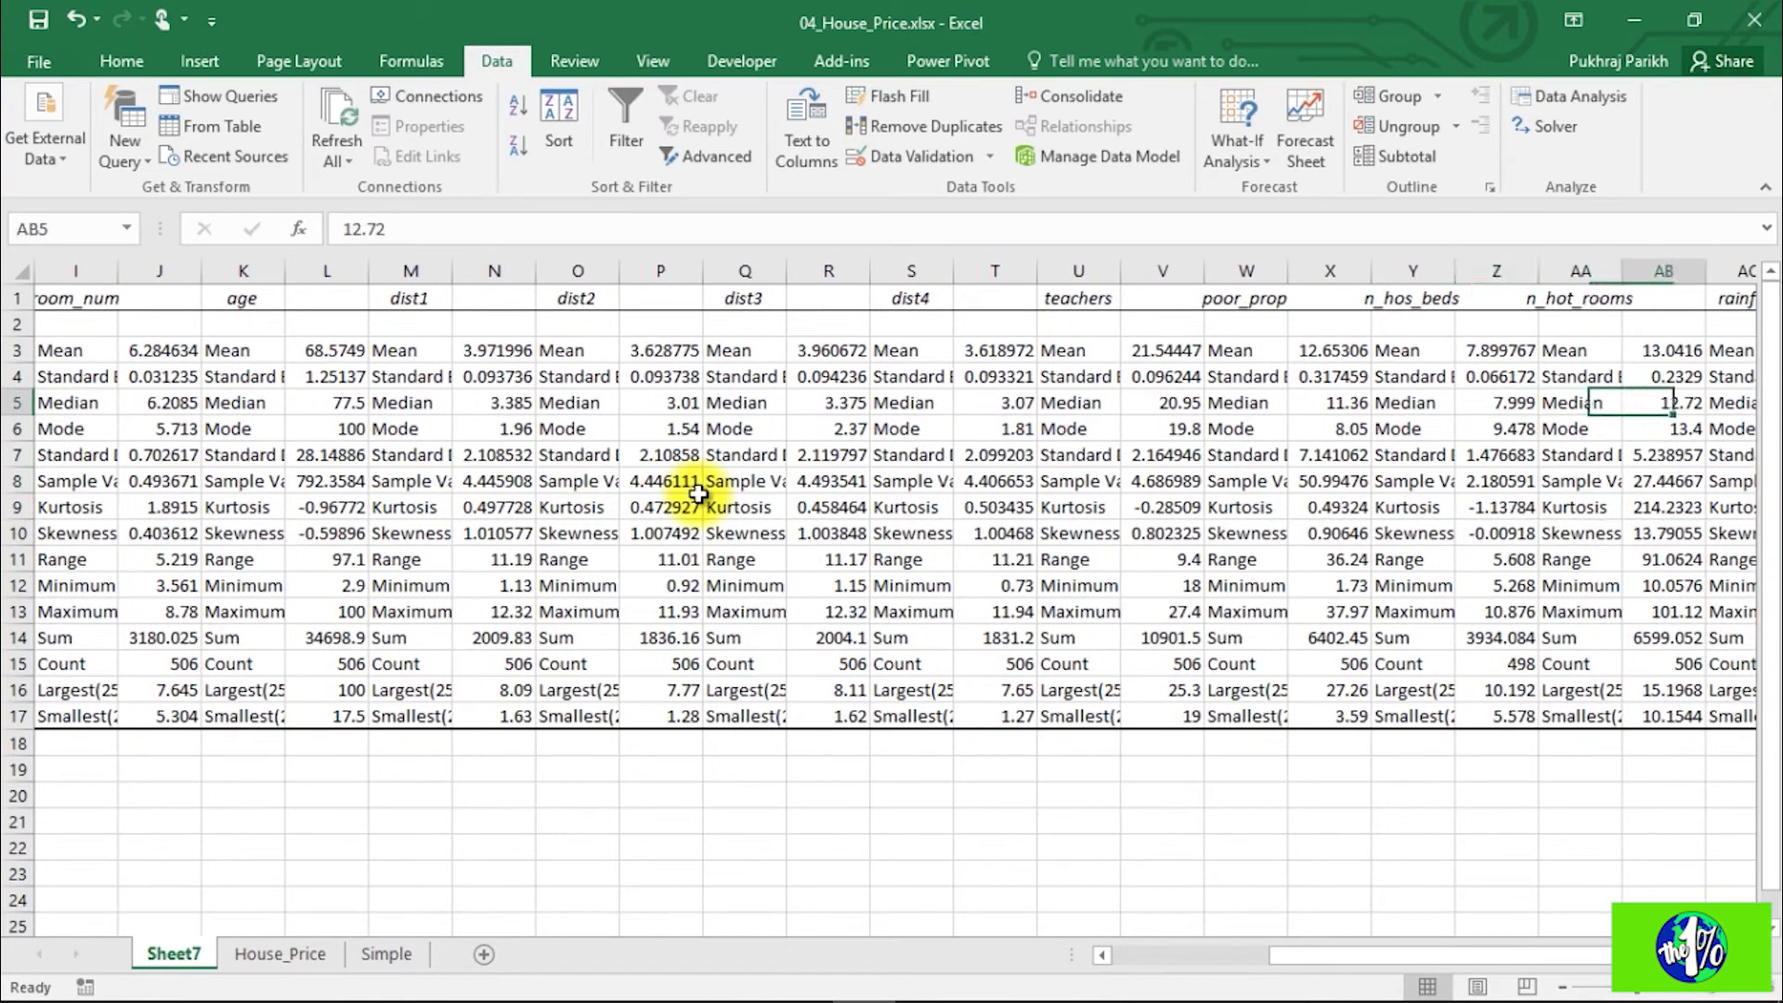
pyautogui.press('Right')
pyautogui.press('Left')
pyautogui.press('Up')
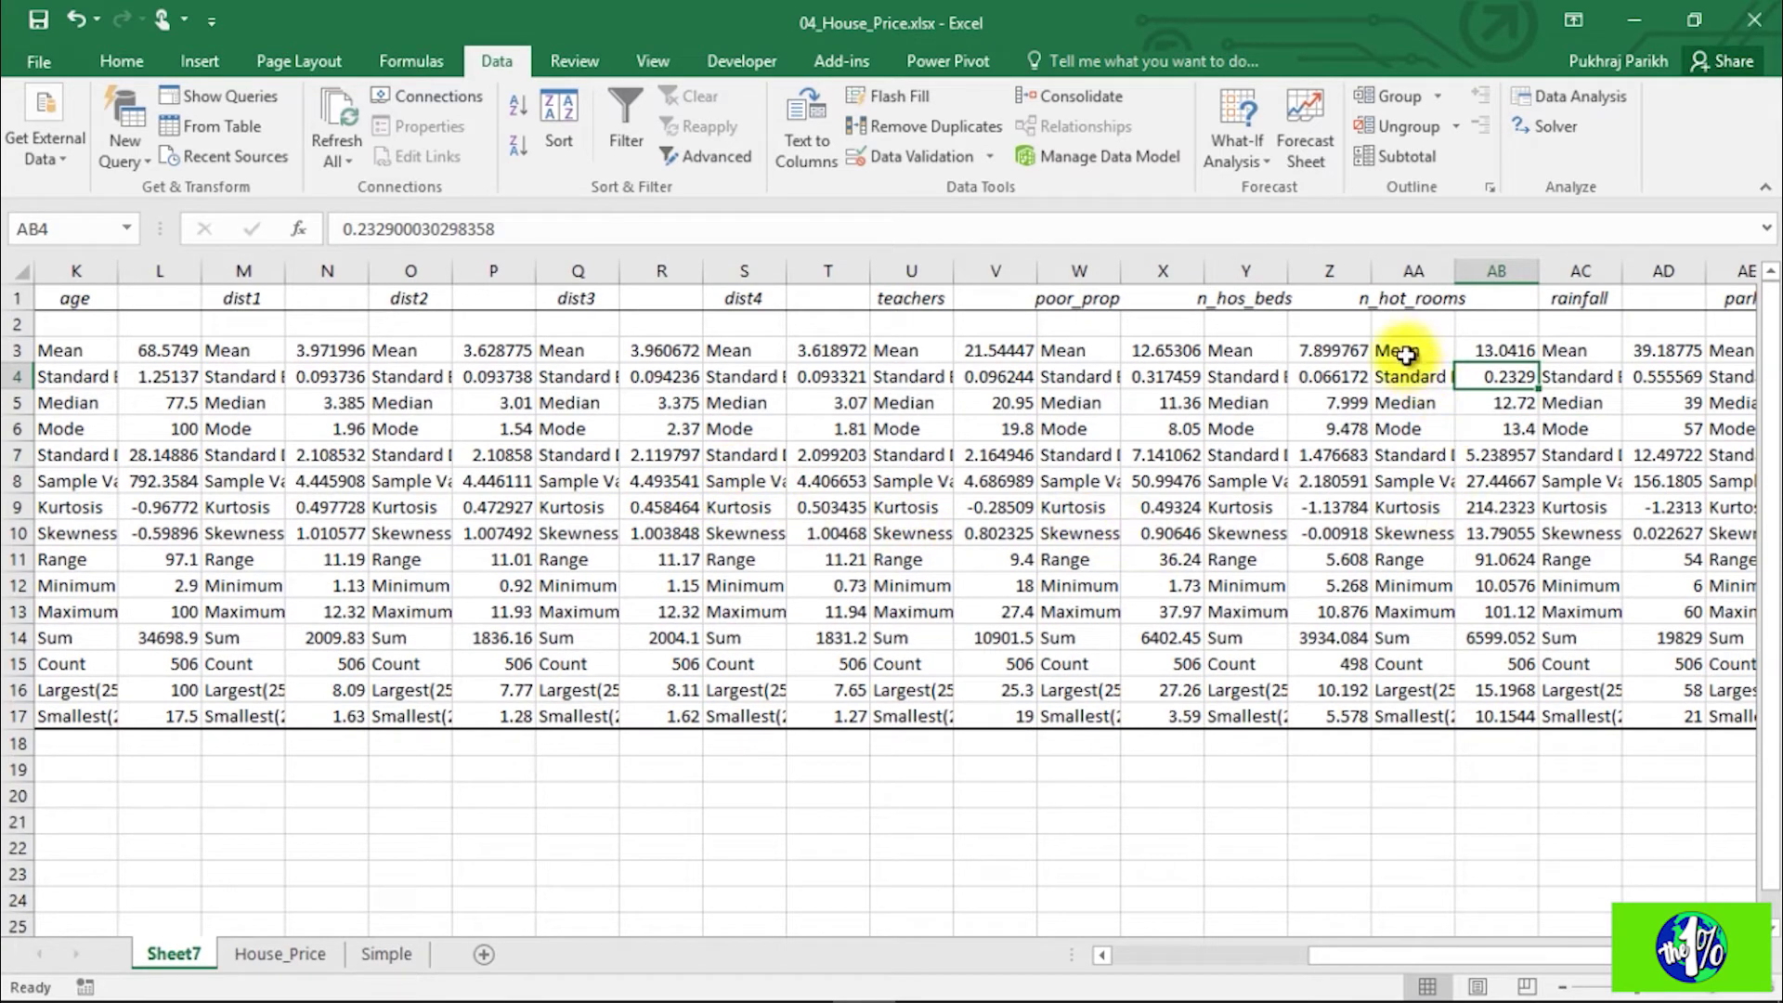
pyautogui.click(1485, 351)
pyautogui.click(1483, 405)
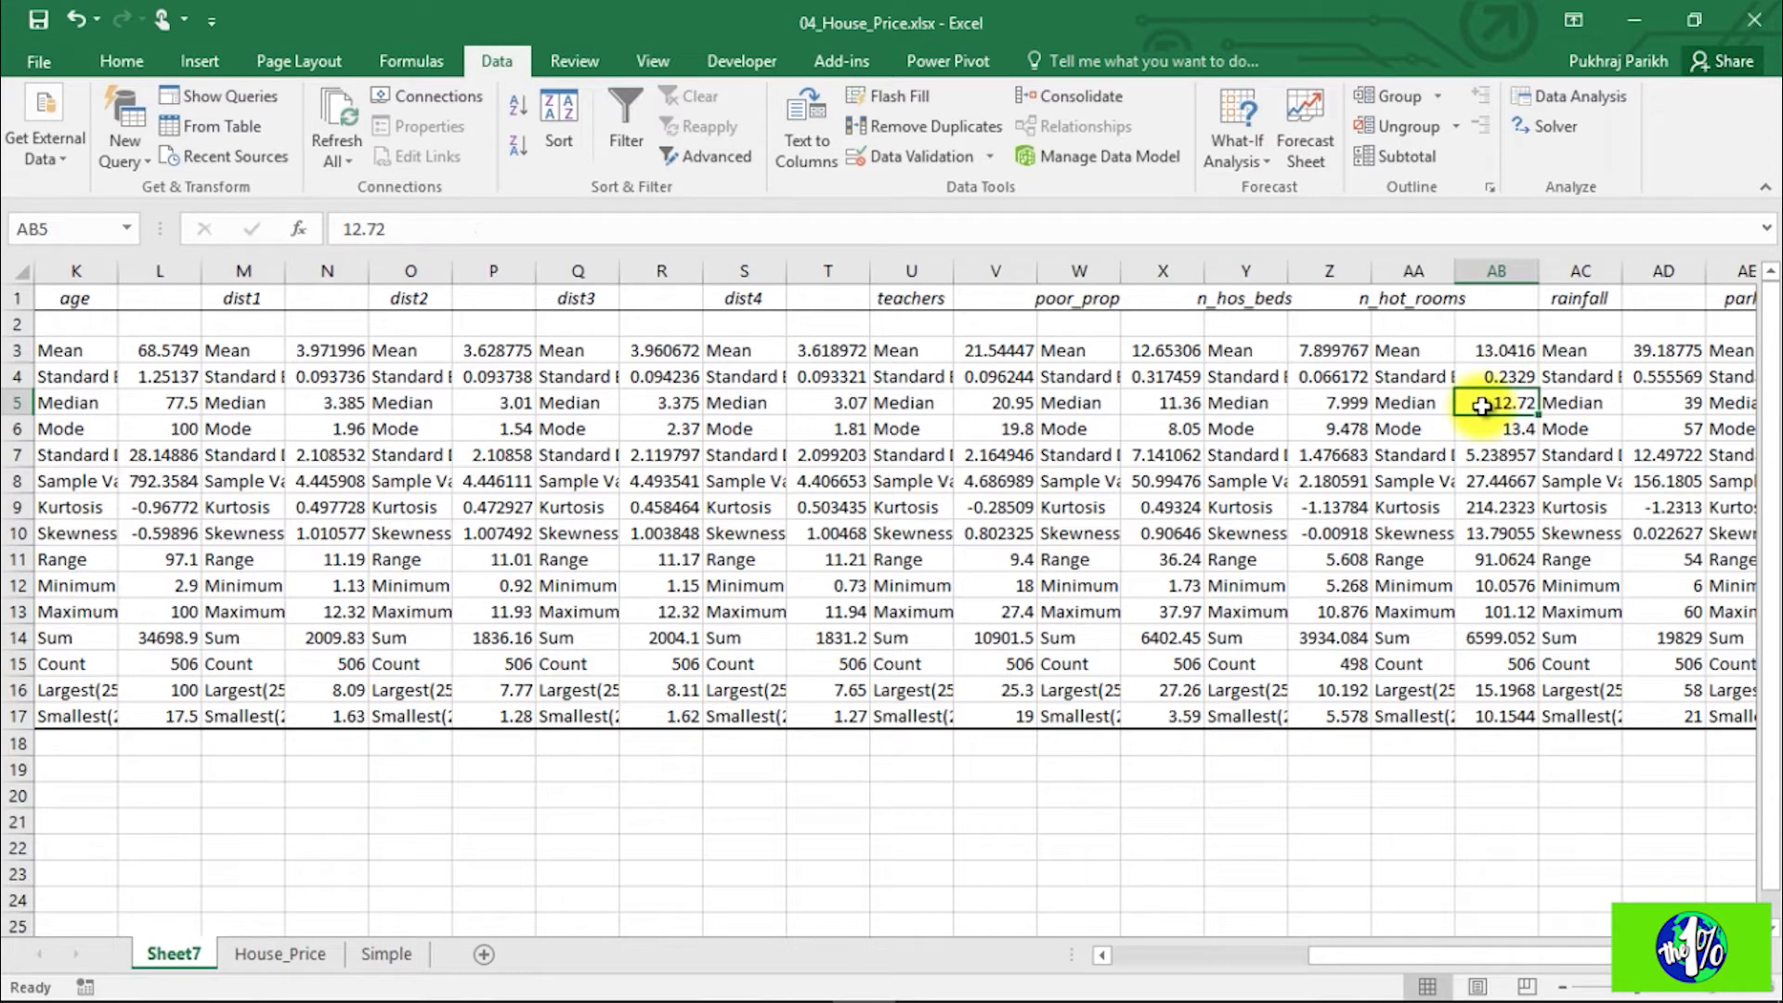
pyautogui.click(1486, 351)
pyautogui.click(1475, 405)
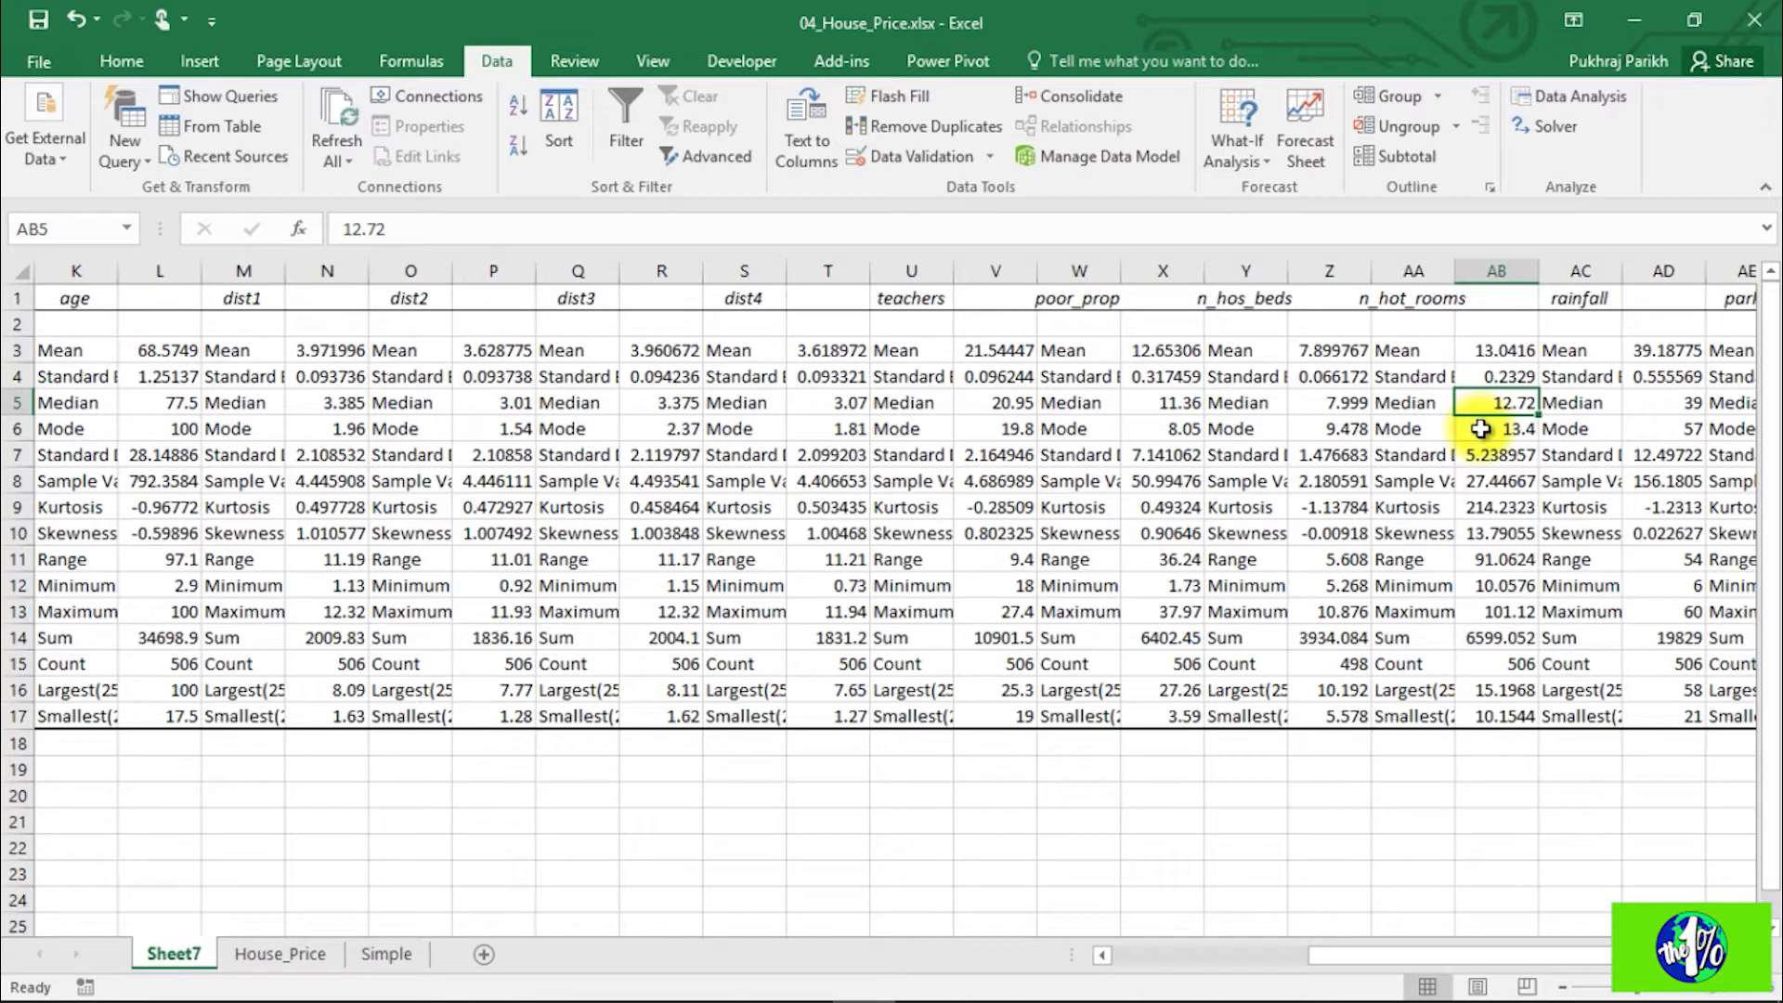
# Step: Check the n_hot_rooms minimum against Smallest(25) and its maximum against Largest(25) for outliers
pyautogui.click(1498, 583)
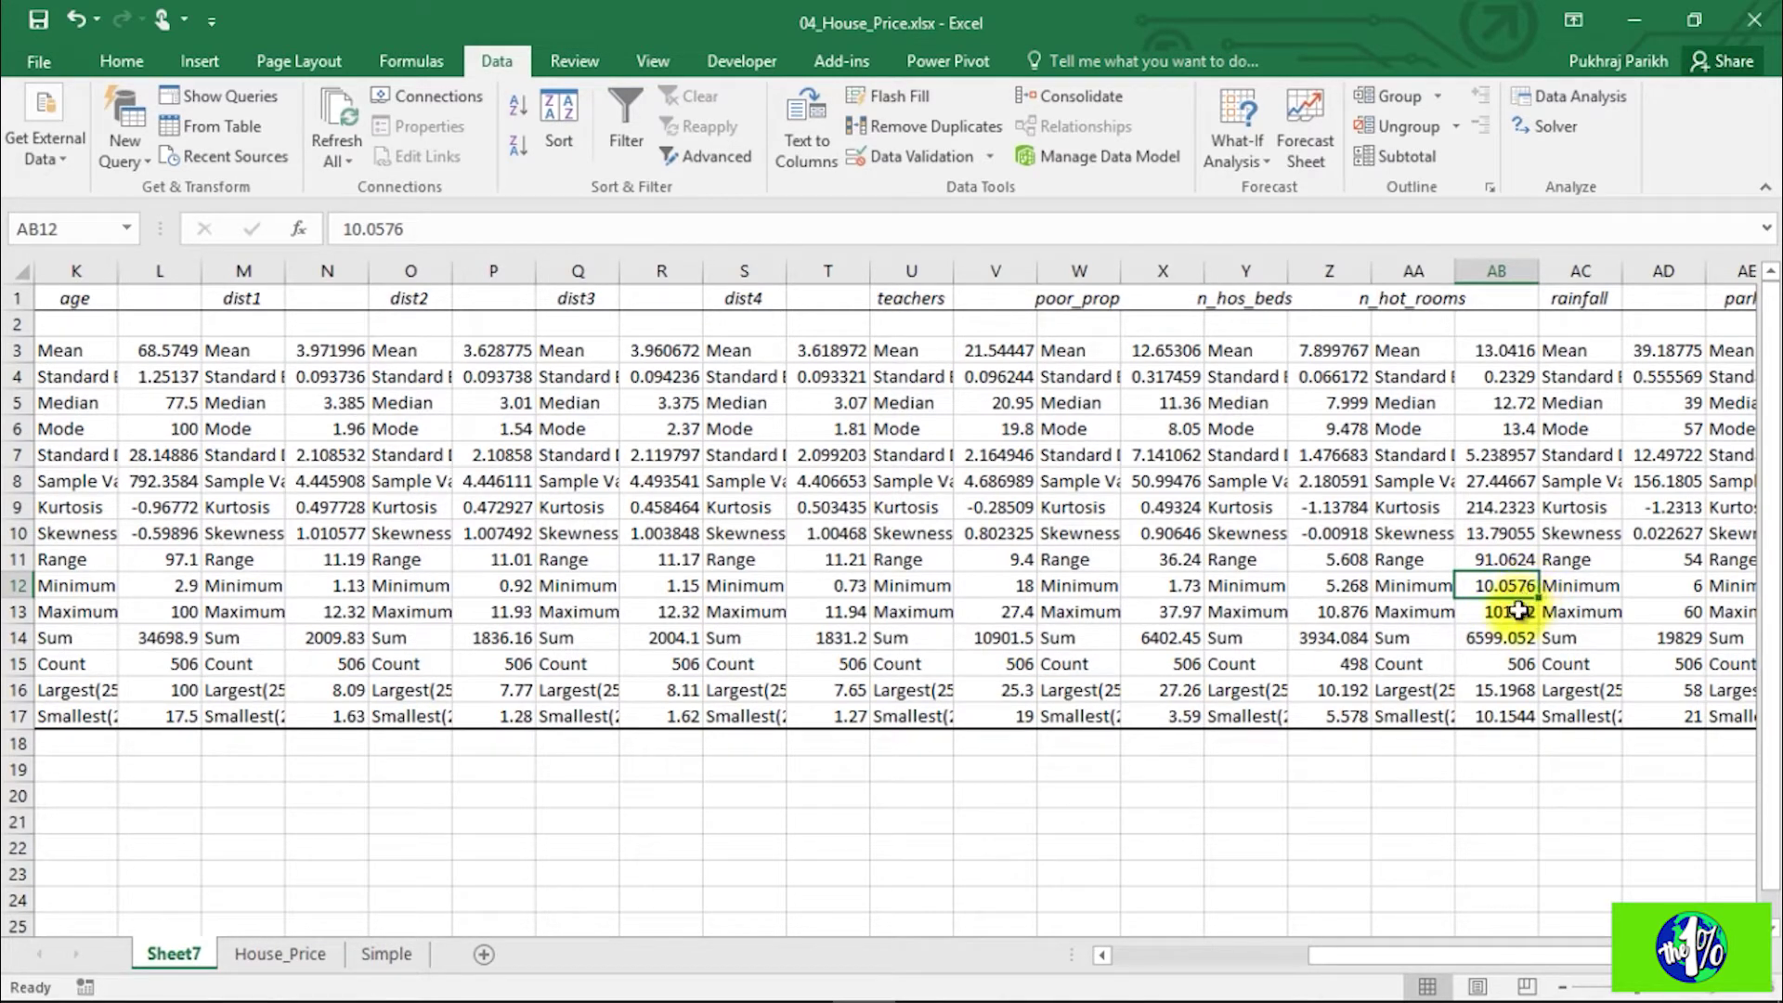
pyautogui.click(1516, 714)
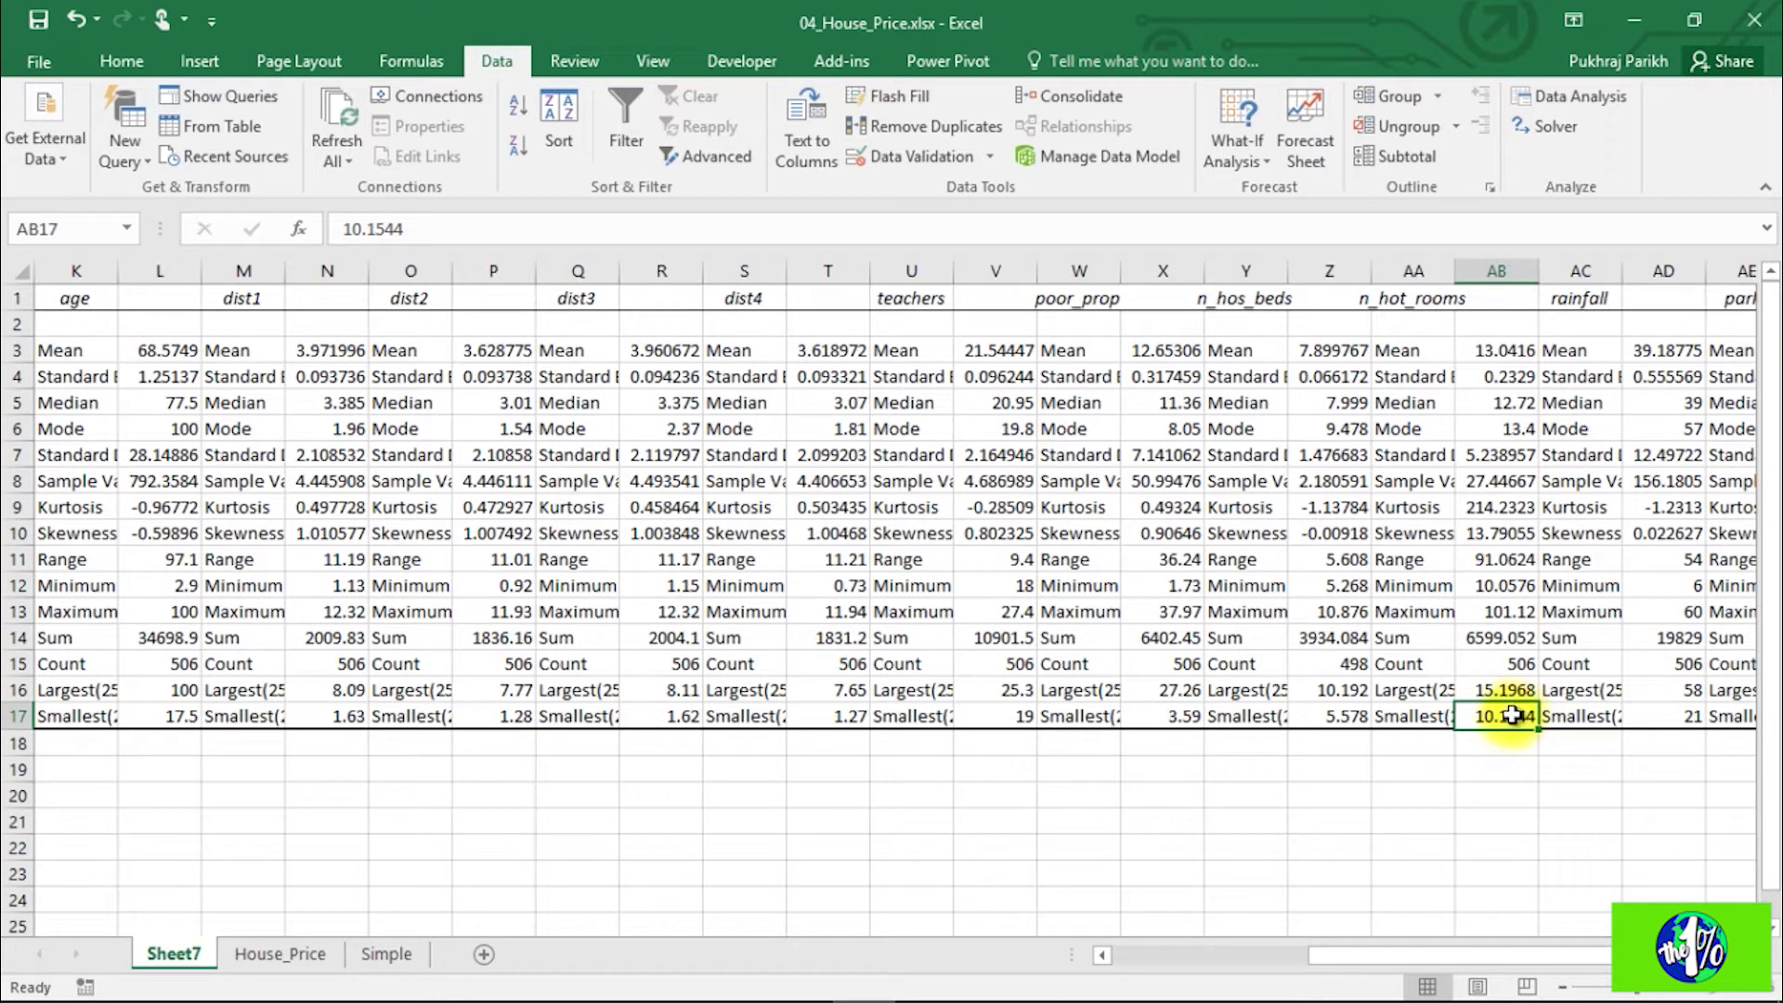
pyautogui.click(1521, 695)
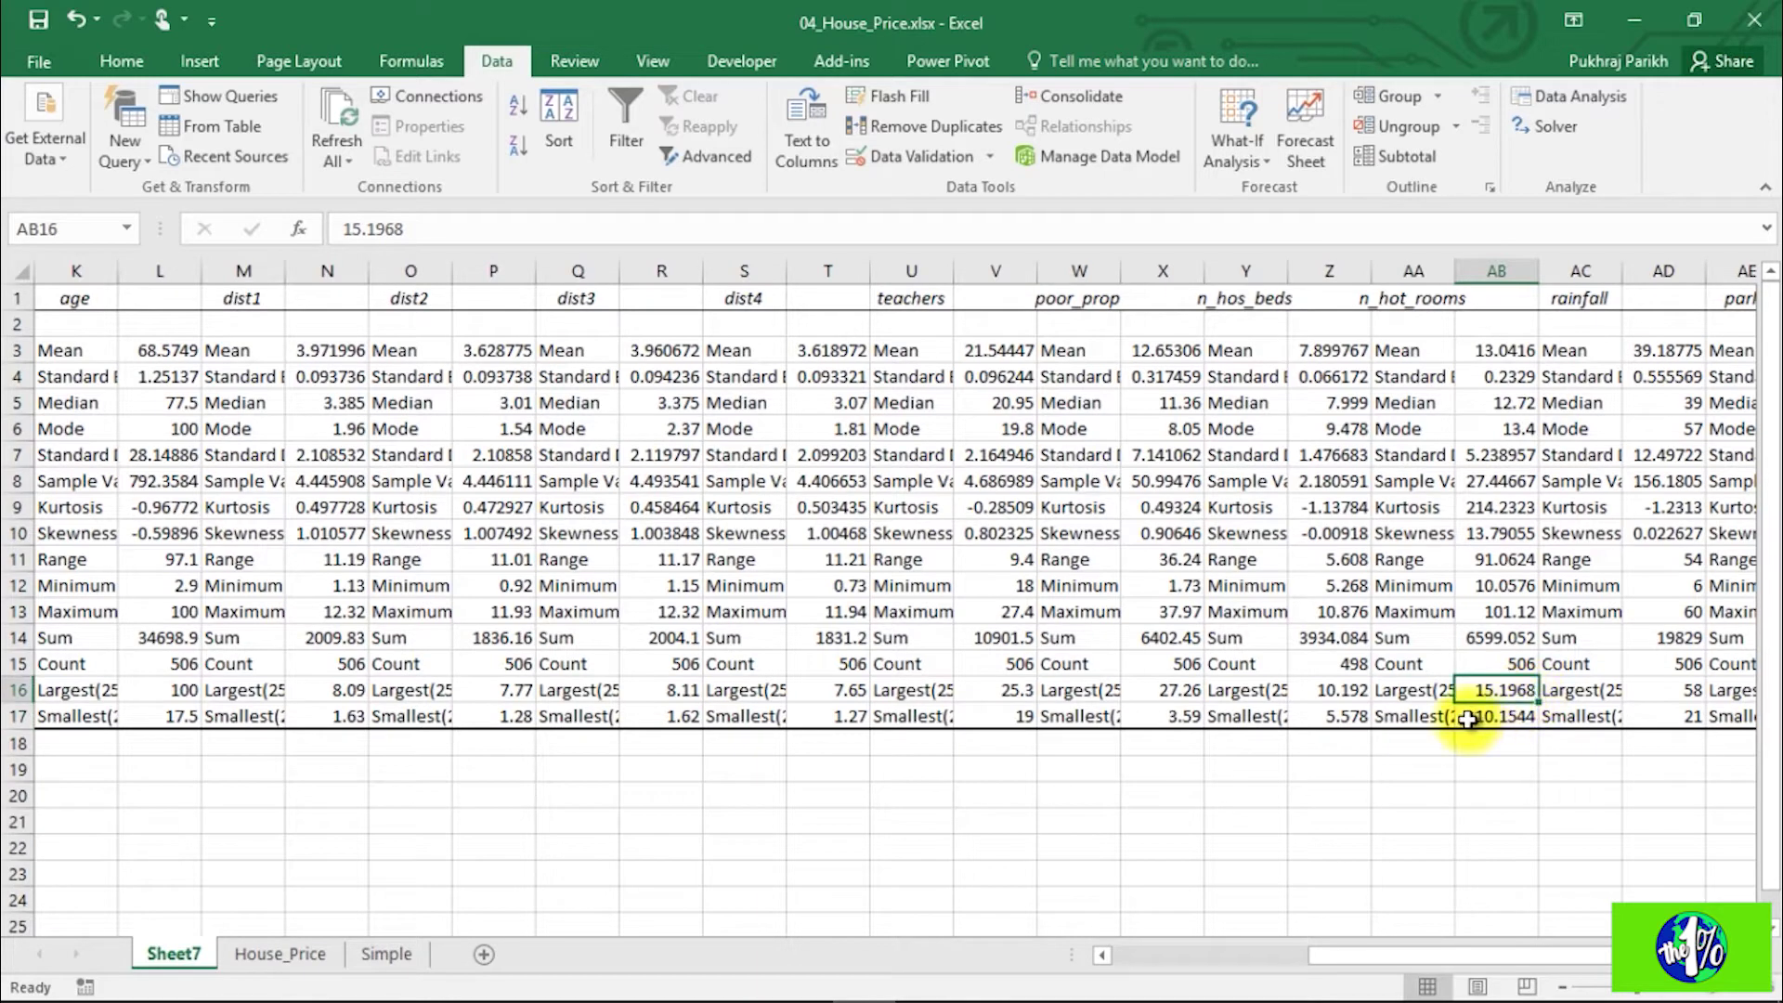
pyautogui.click(1496, 612)
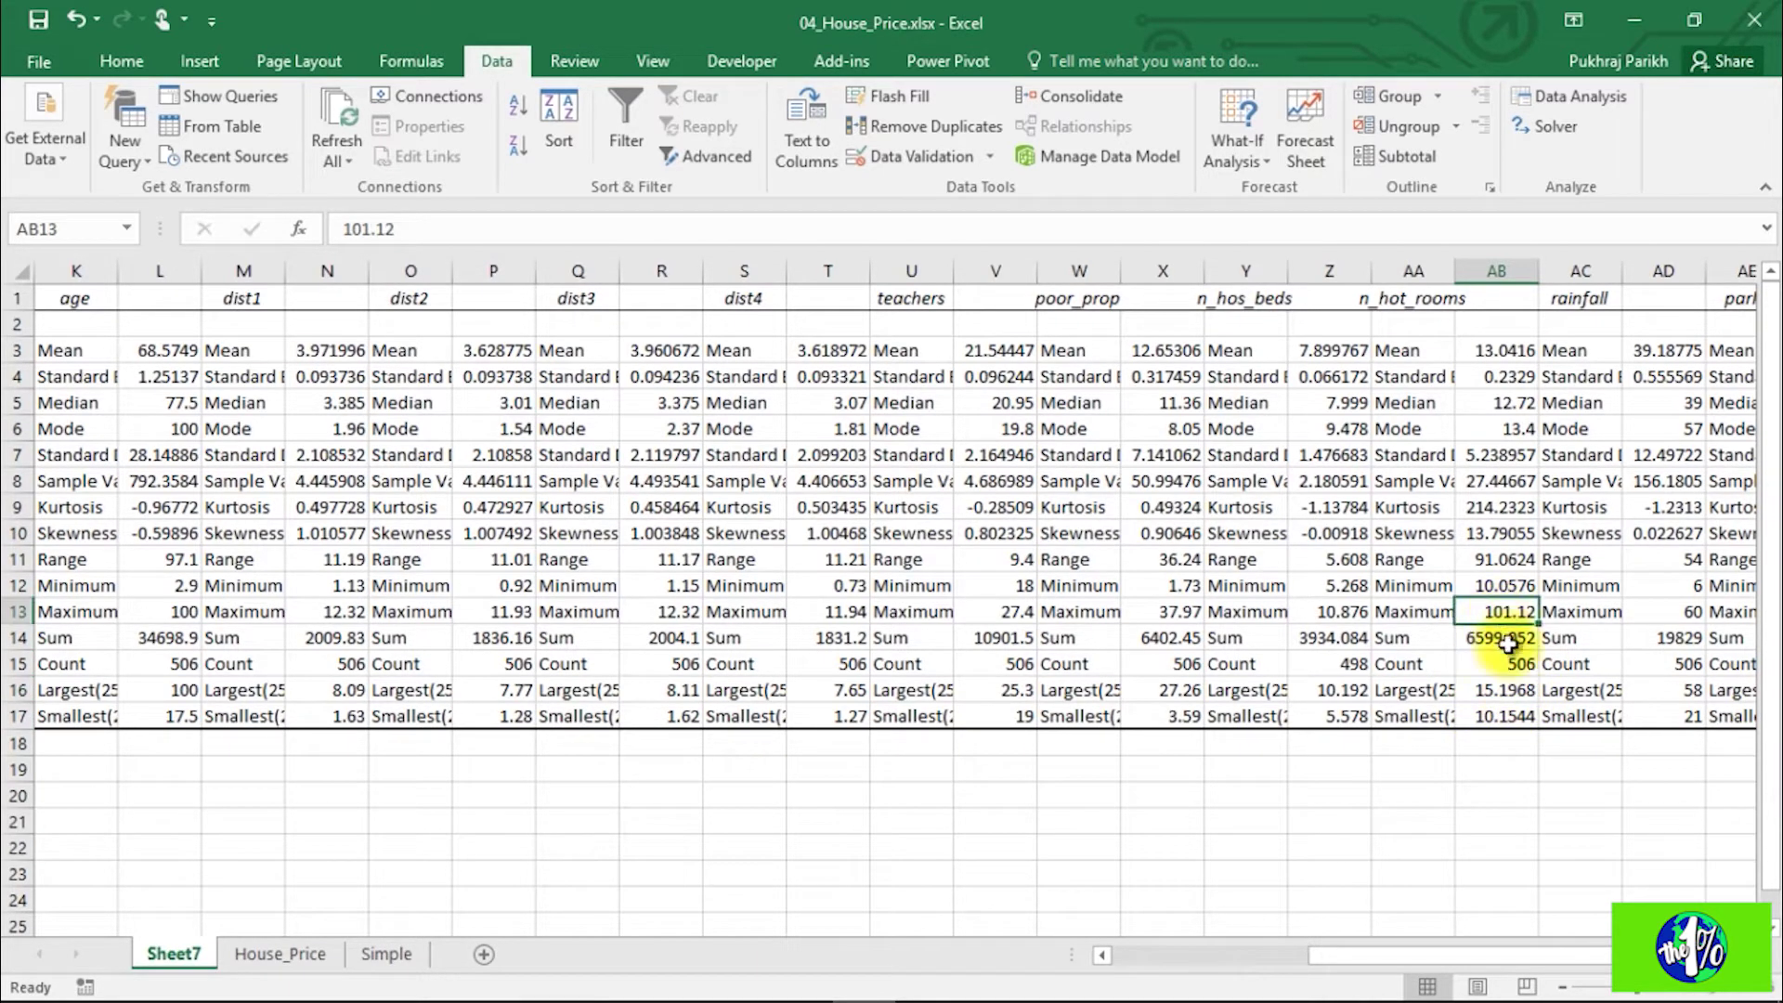
pyautogui.click(1518, 695)
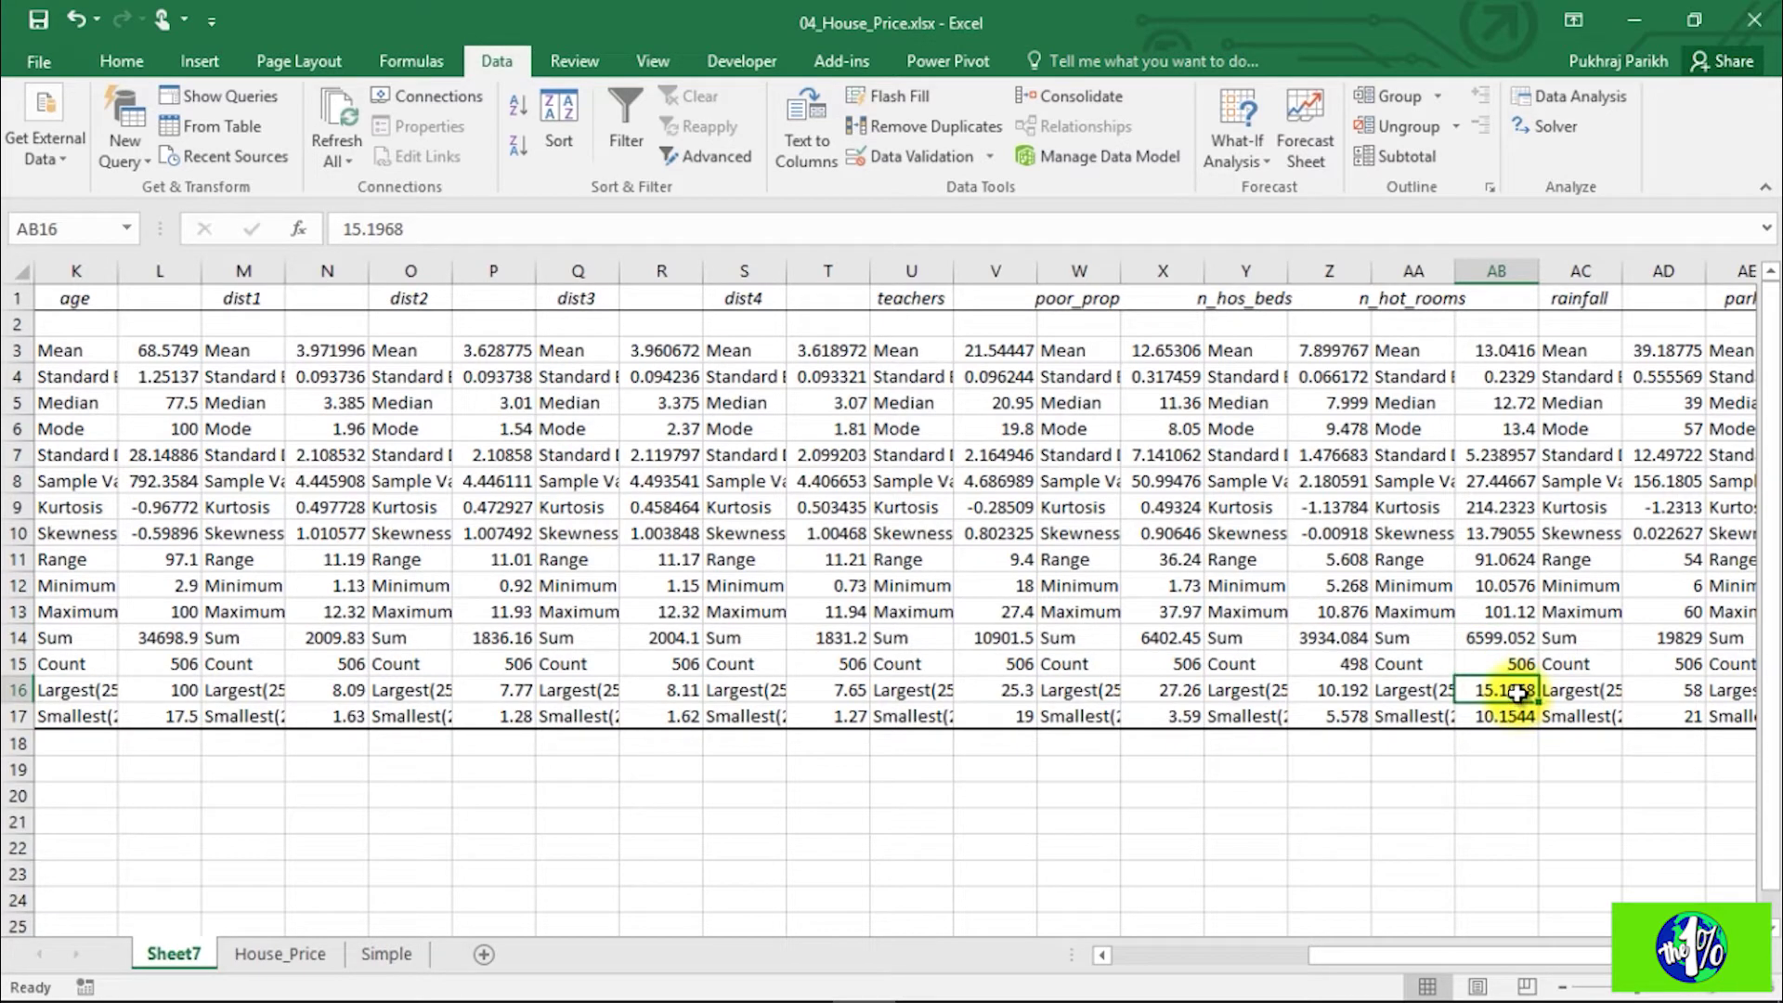
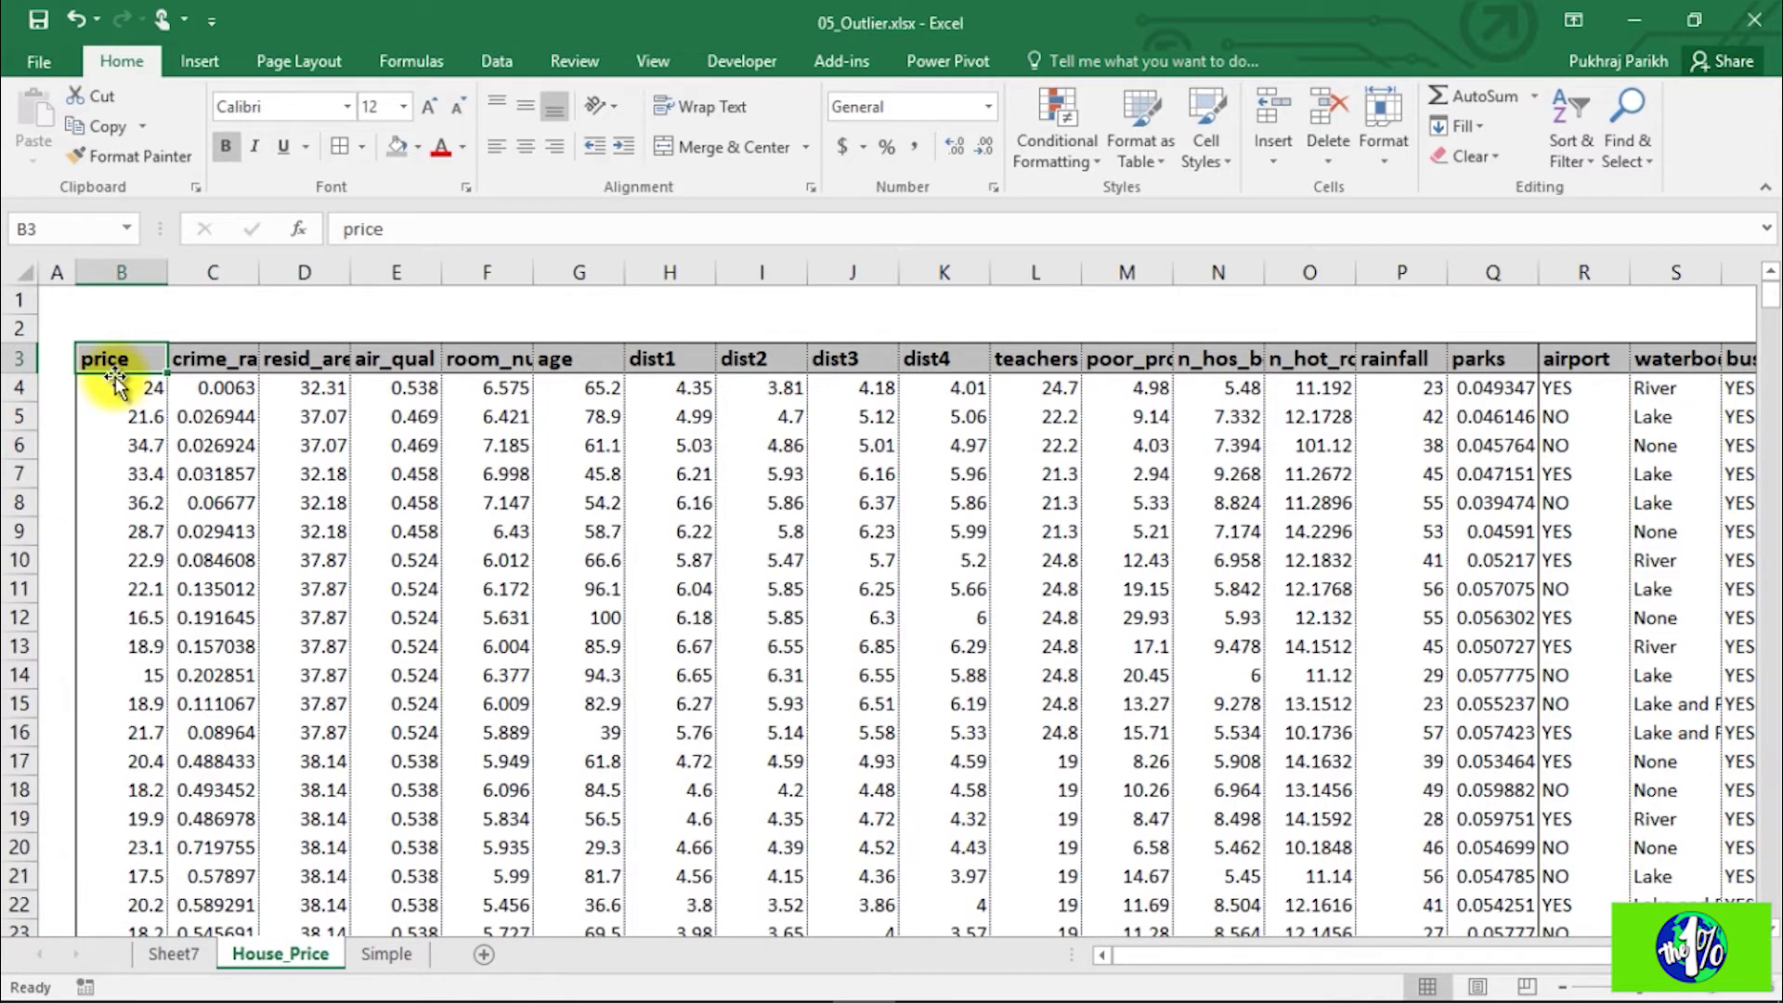
# Step: Add filters to the header row from price to bus_ter on the House_Price sheet of 05_Outlier.xlsx
pyautogui.click(1328, 356)
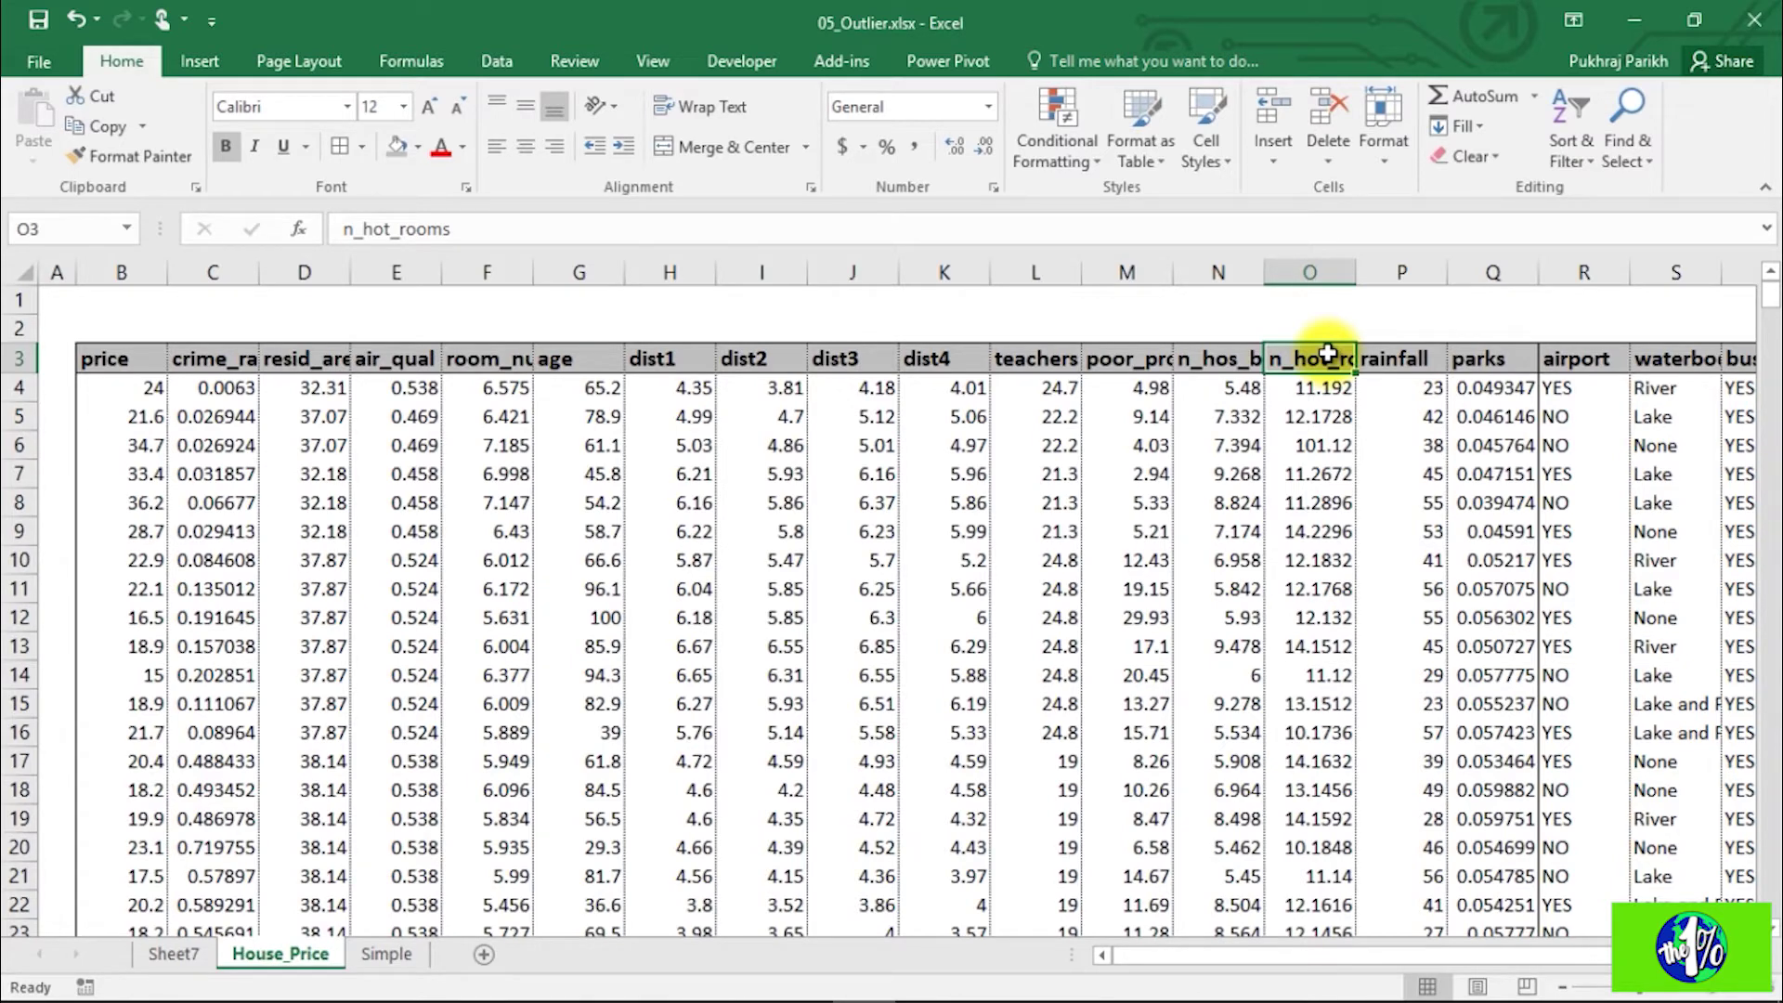
pyautogui.press('Left')
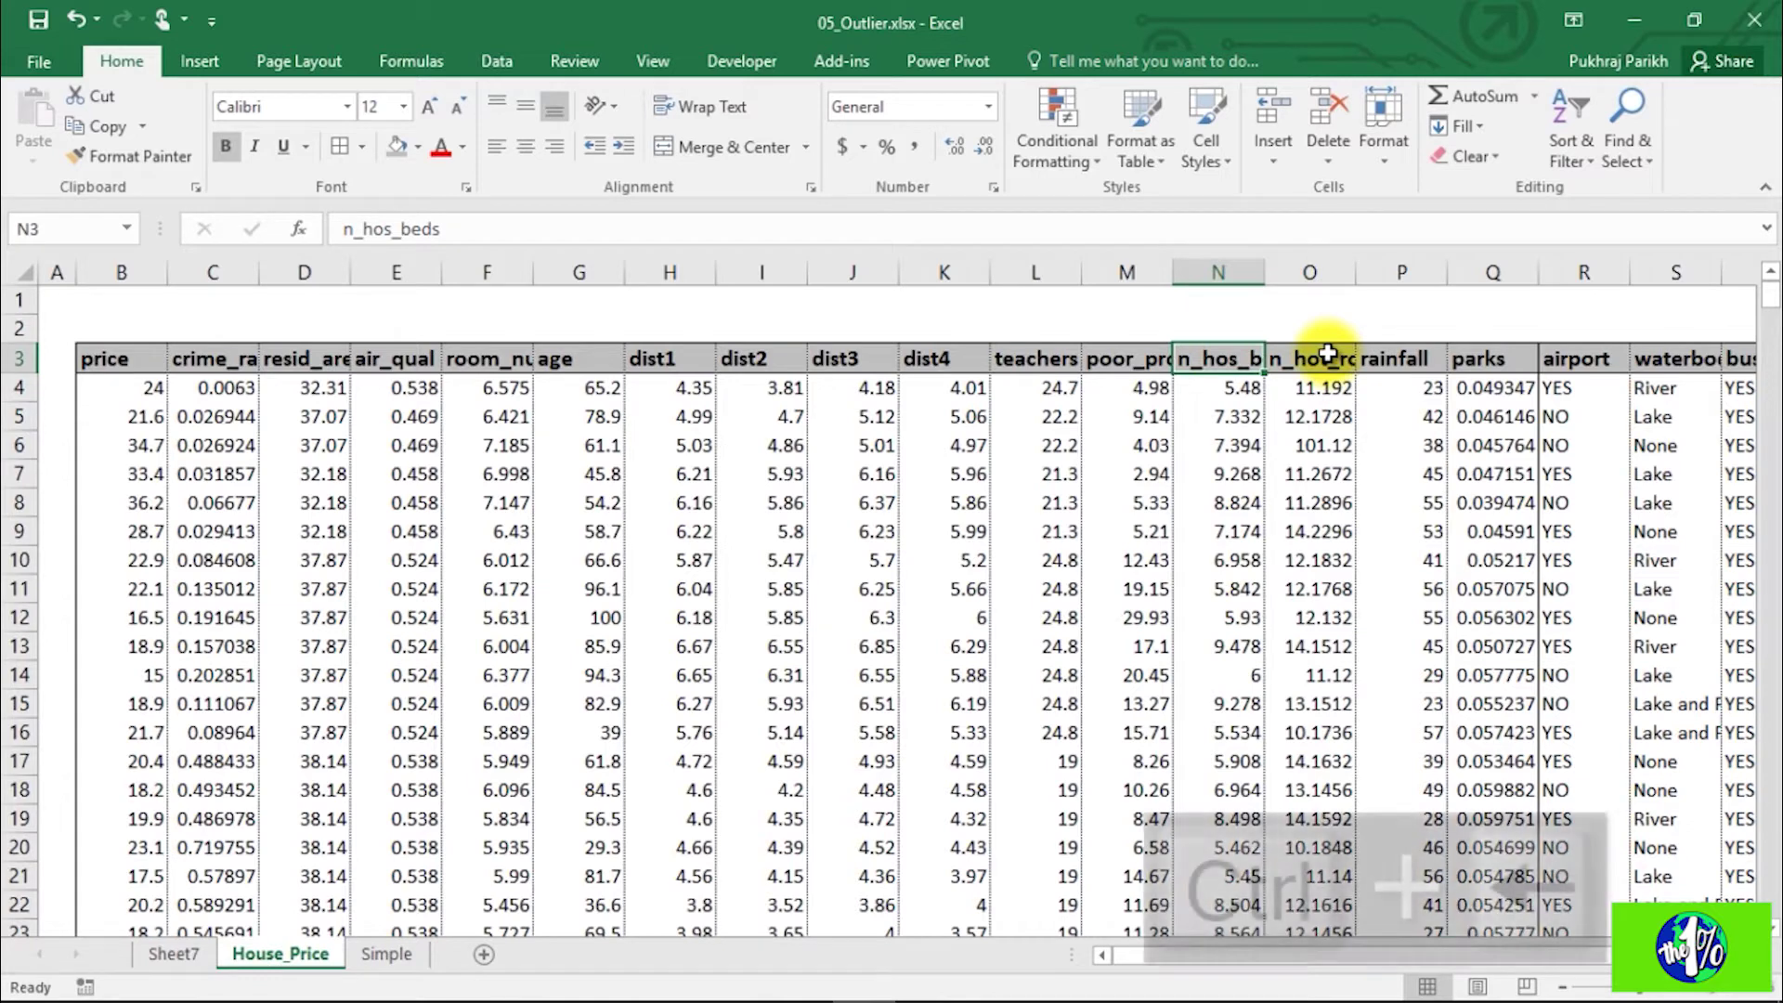
pyautogui.hotkey('ctrl', 'Left')
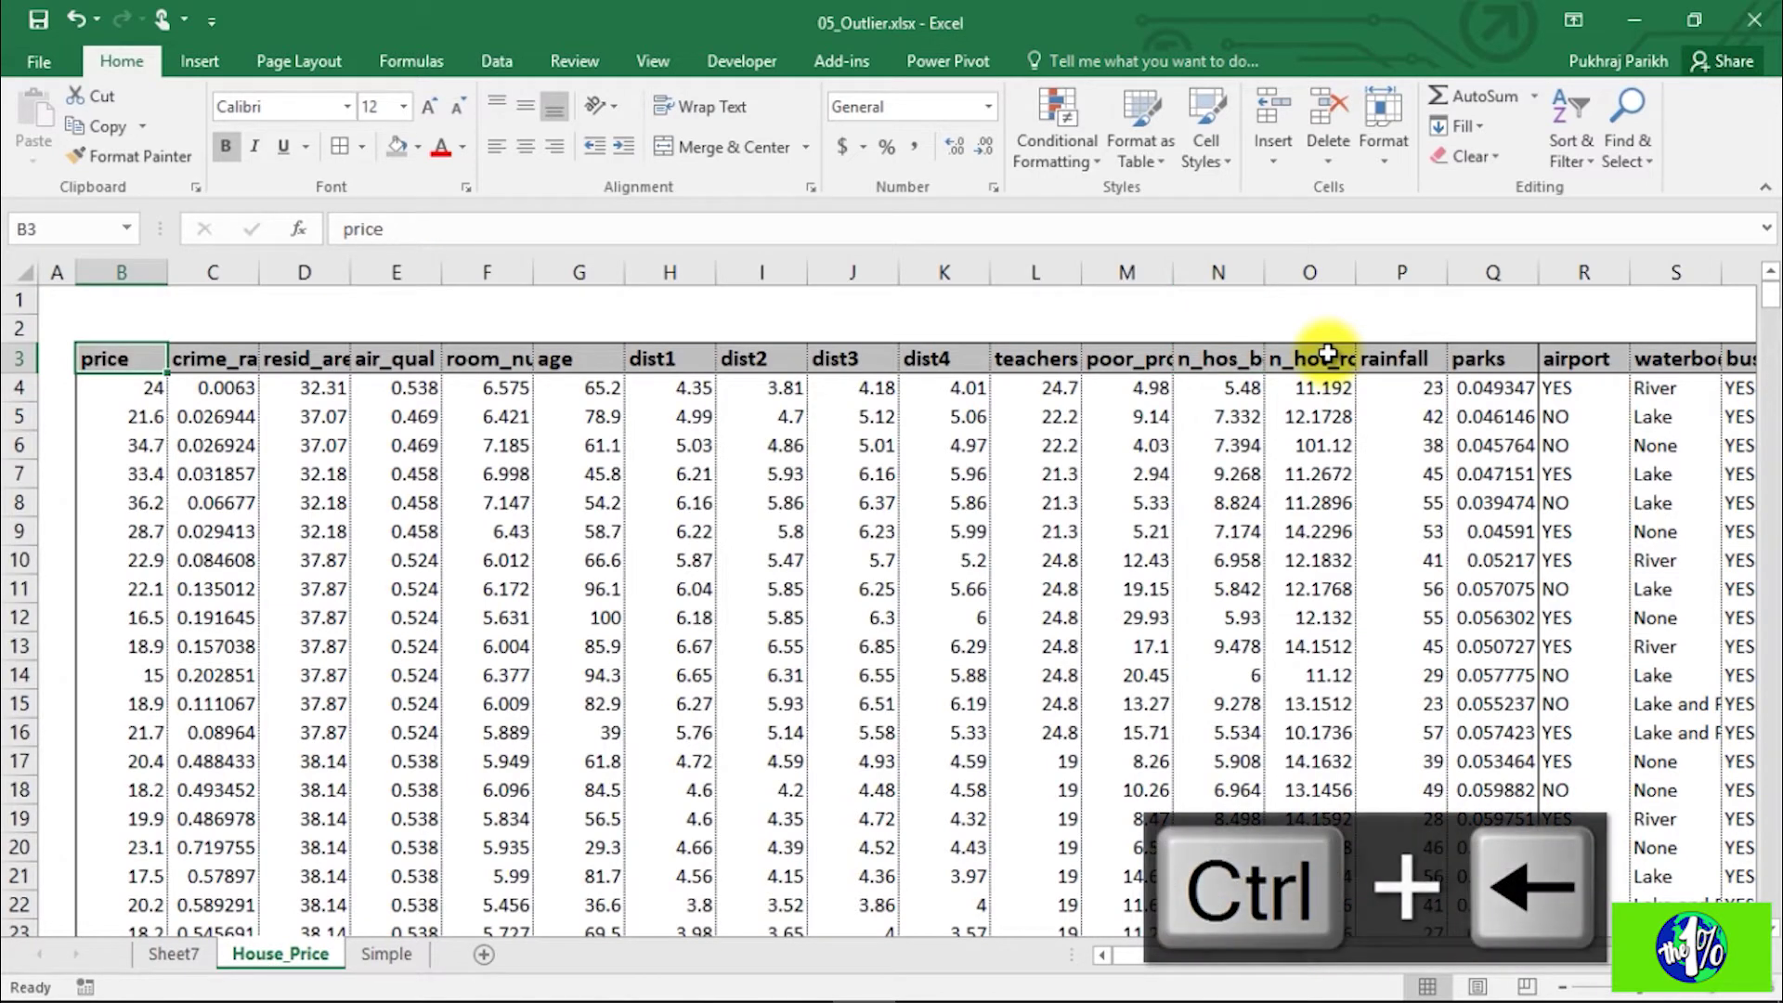
pyautogui.hotkey('ctrl', 'shift', 'Right')
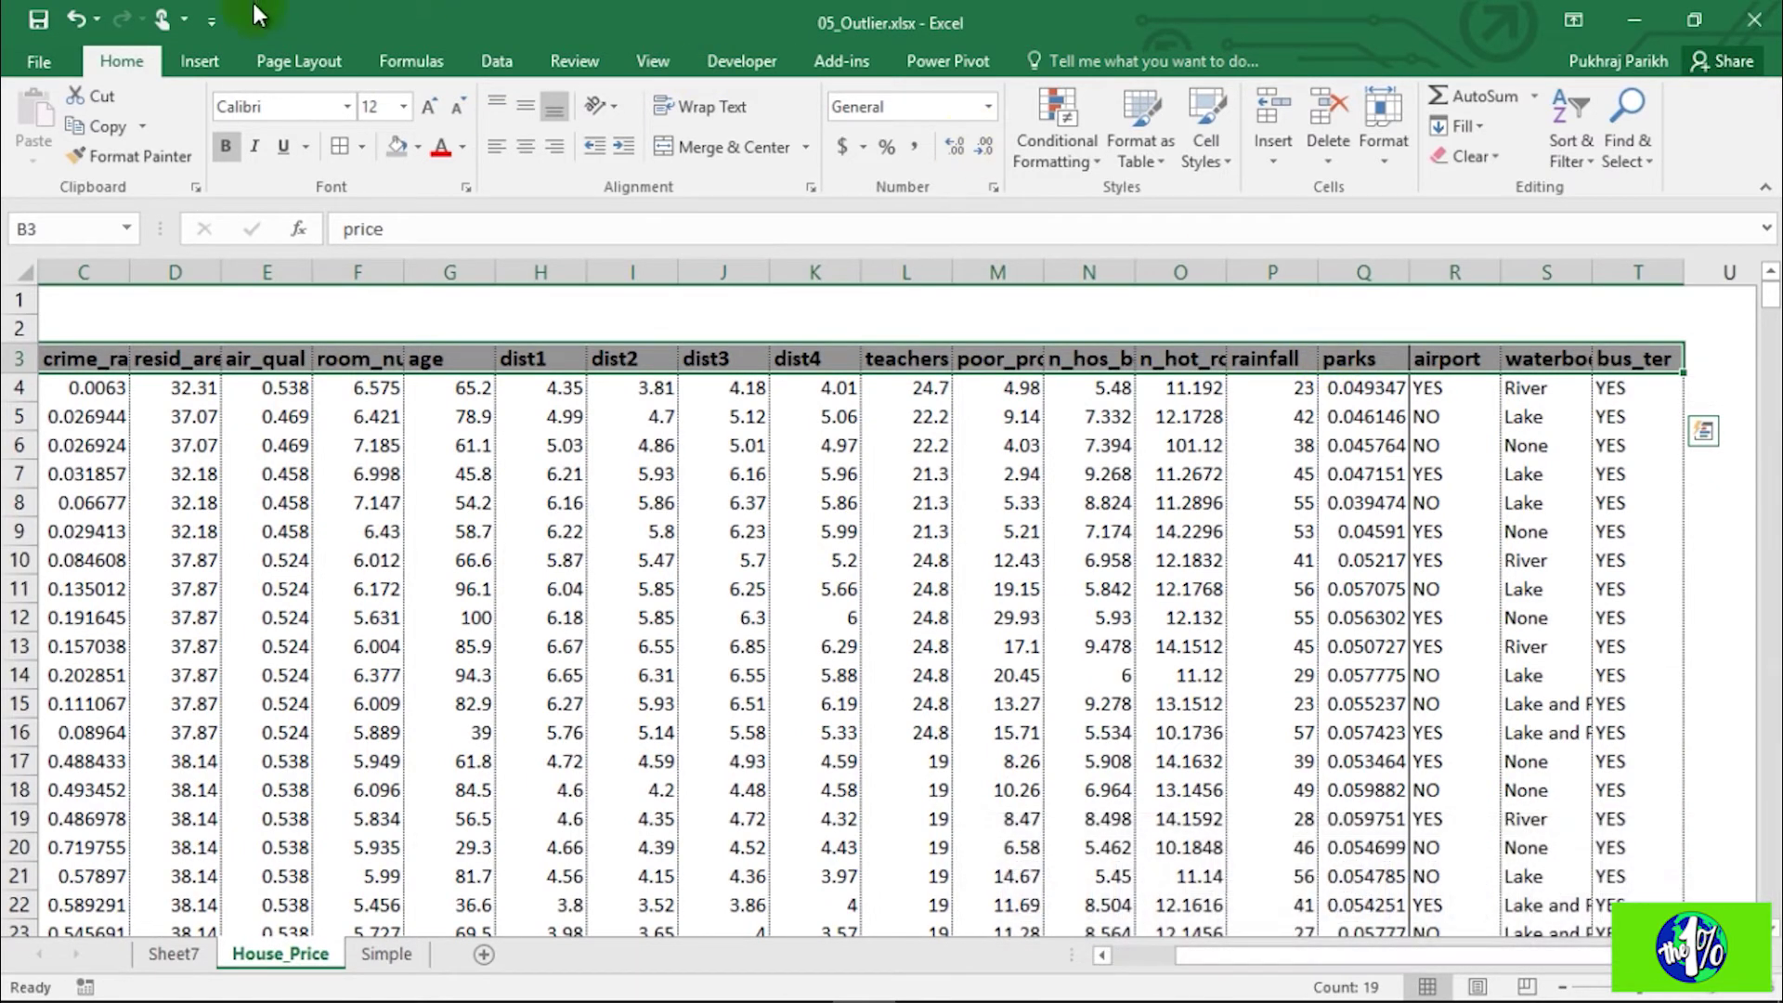
pyautogui.click(495, 64)
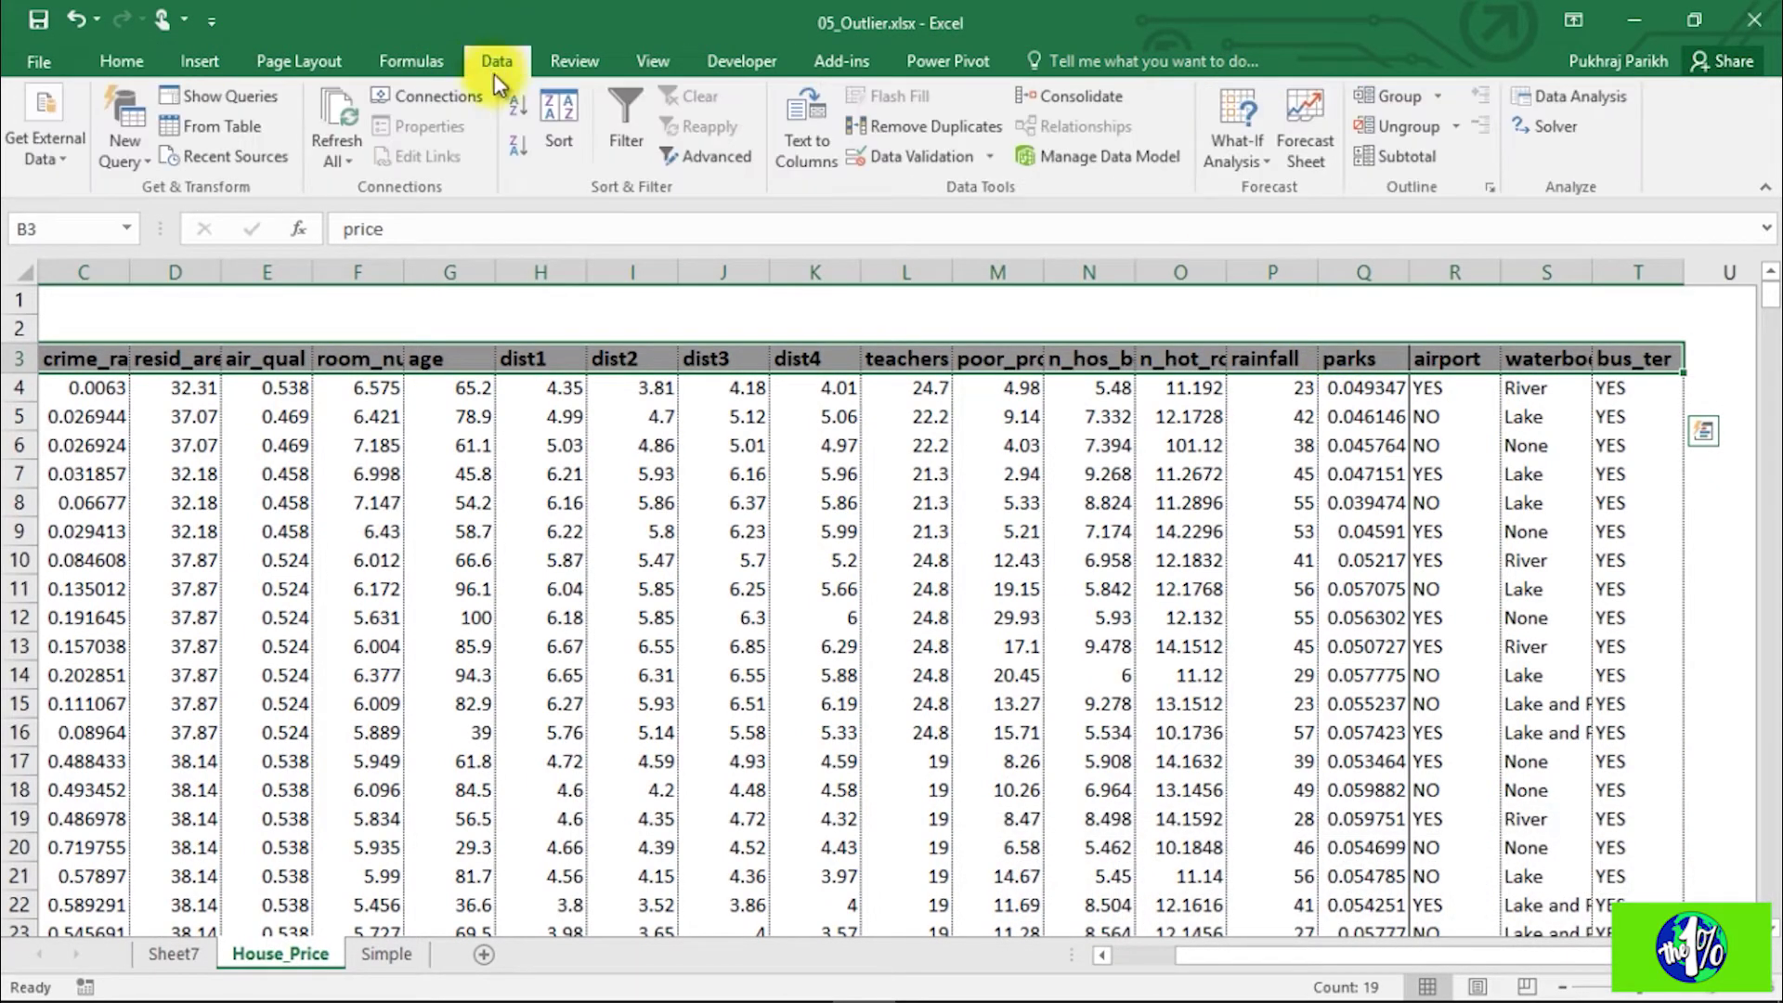
pyautogui.click(632, 119)
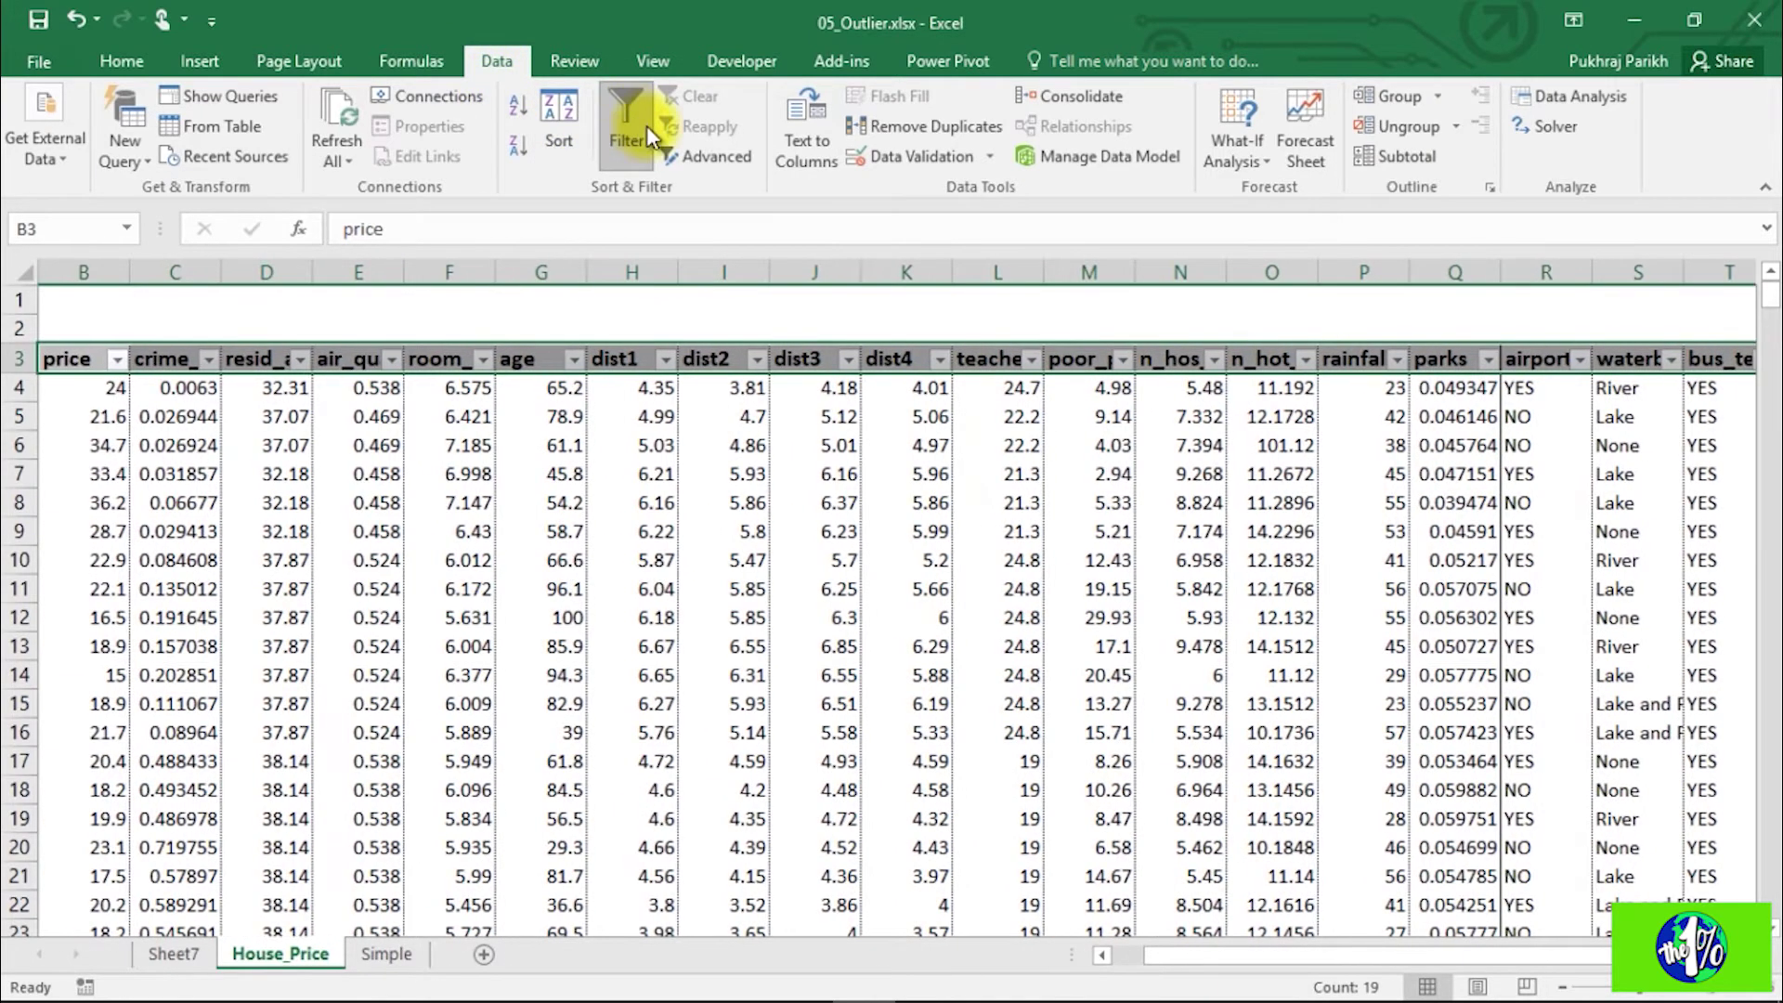
pyautogui.click(1099, 438)
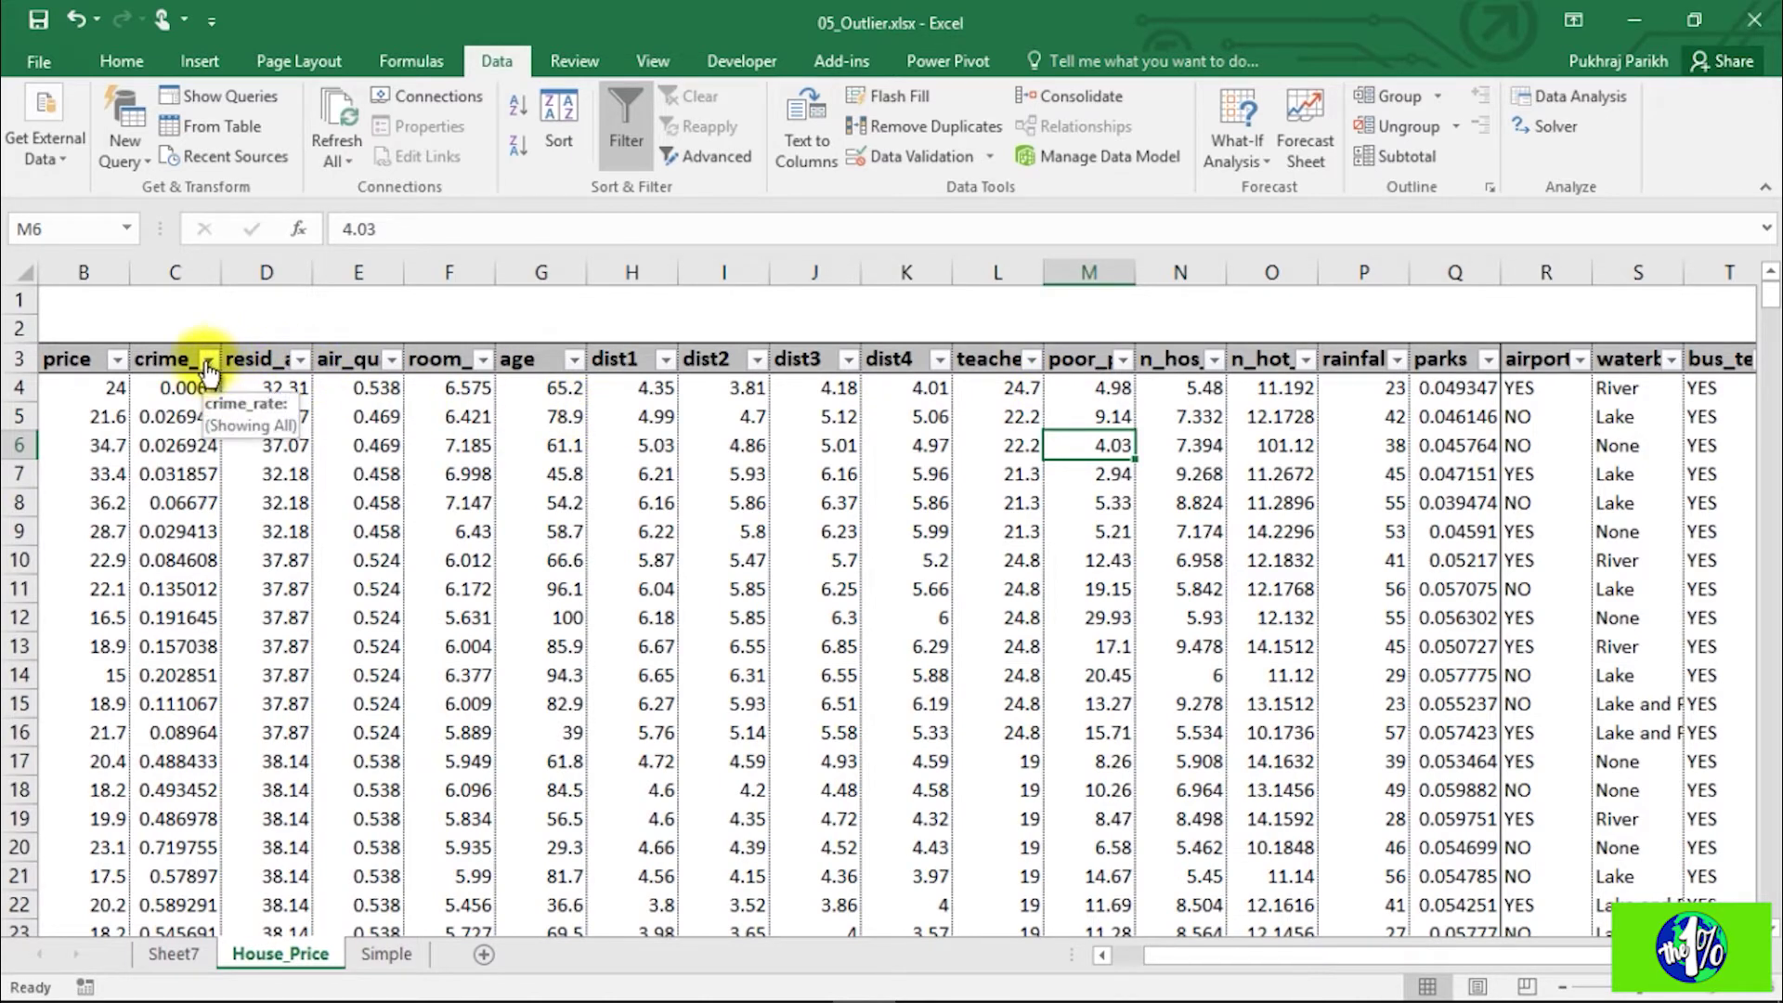
# Step: Look over the filter options and listed values of the price column, leaving the column unfiltered
pyautogui.click(118, 360)
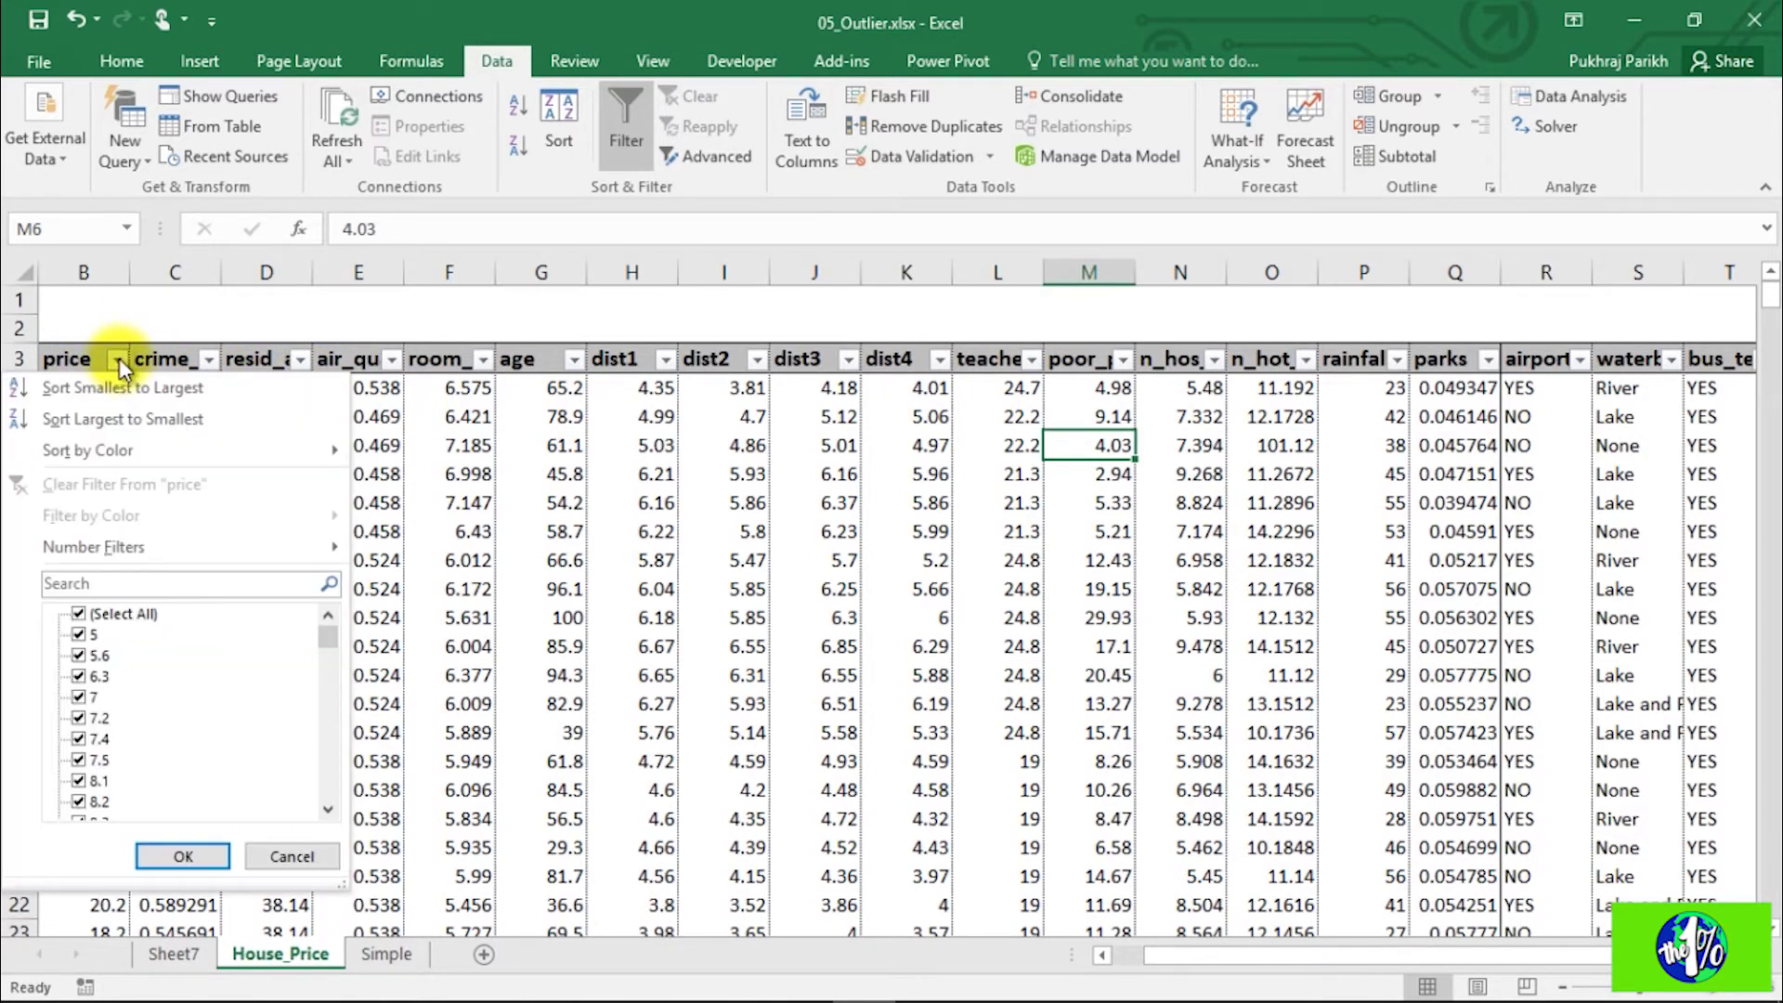
pyautogui.click(119, 358)
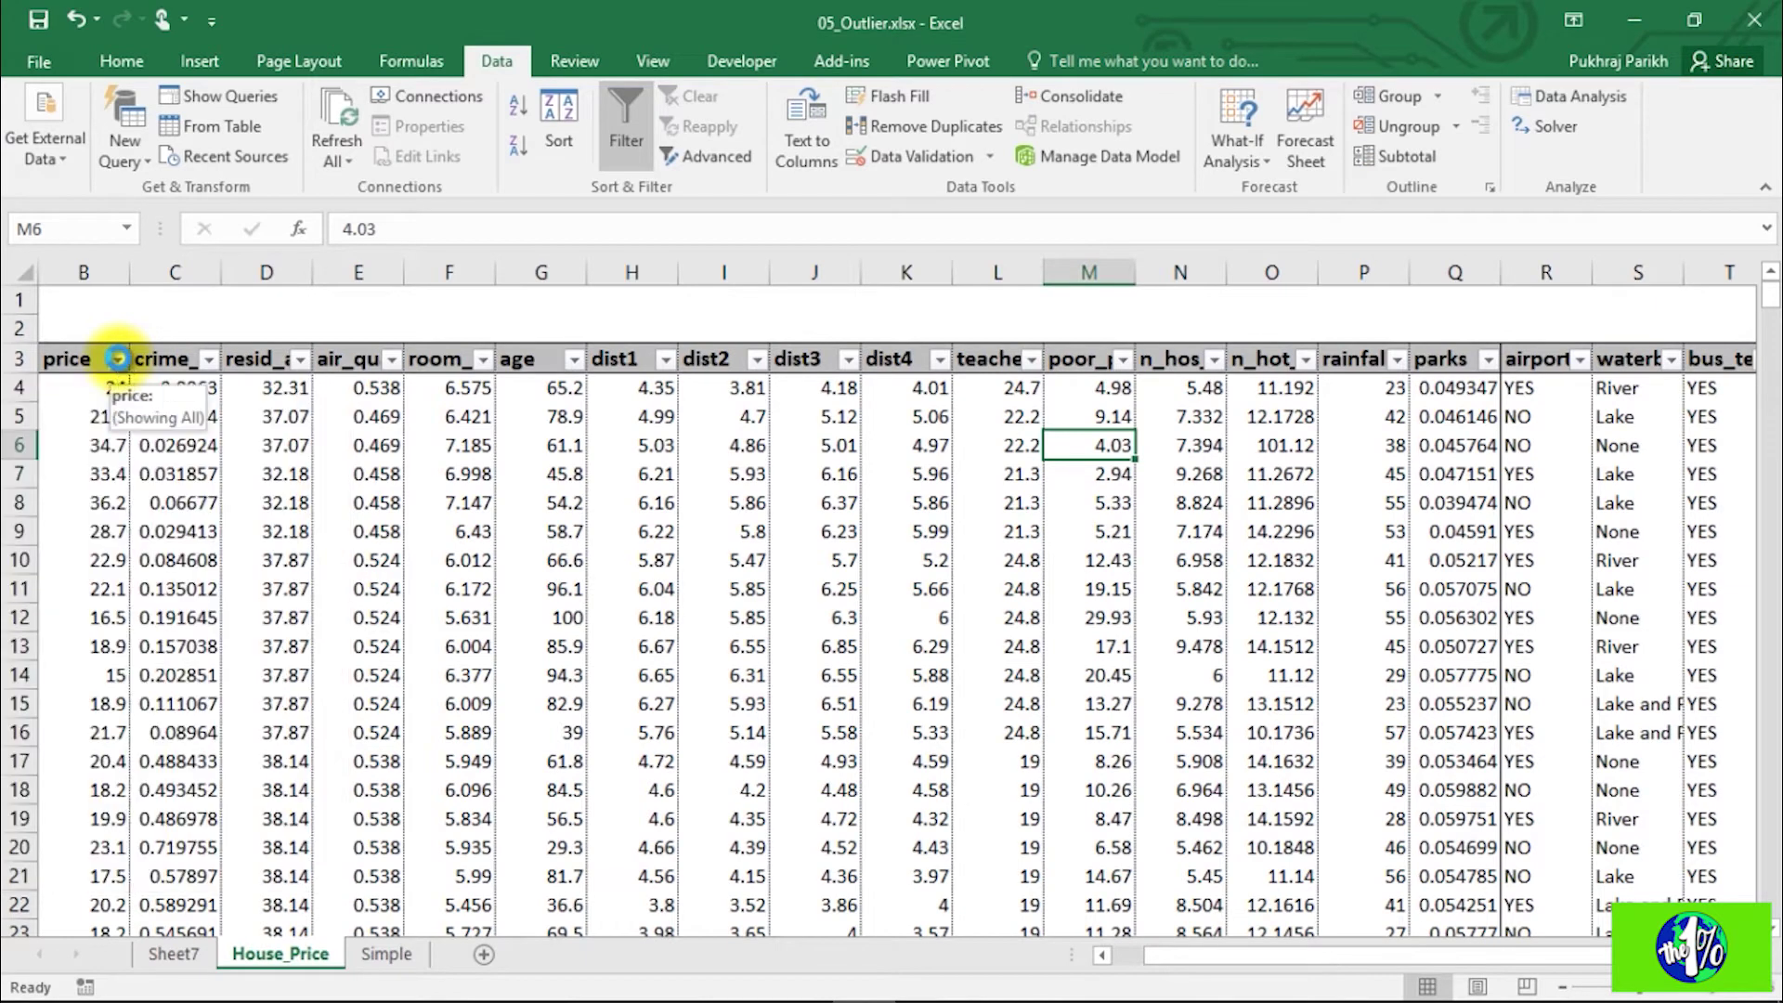
pyautogui.click(119, 358)
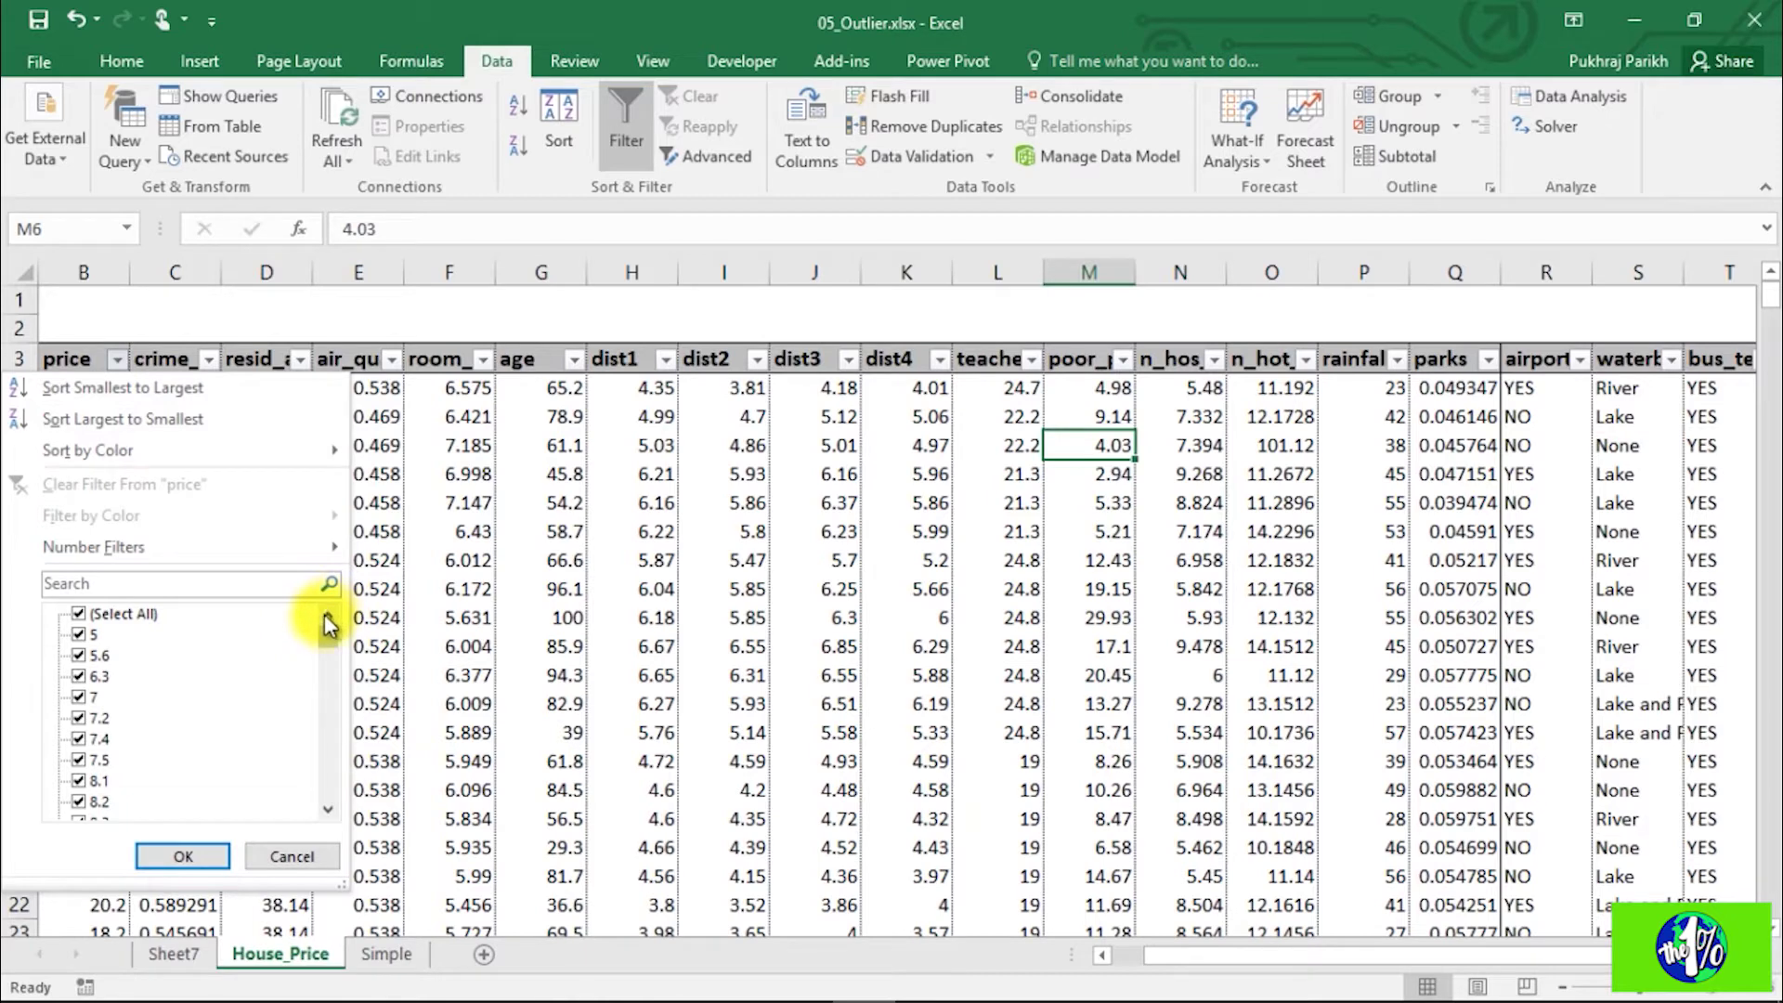
pyautogui.moveTo(328, 643)
pyautogui.mouseDown()
pyautogui.moveTo(329, 800)
pyautogui.moveTo(325, 623)
pyautogui.mouseUp()
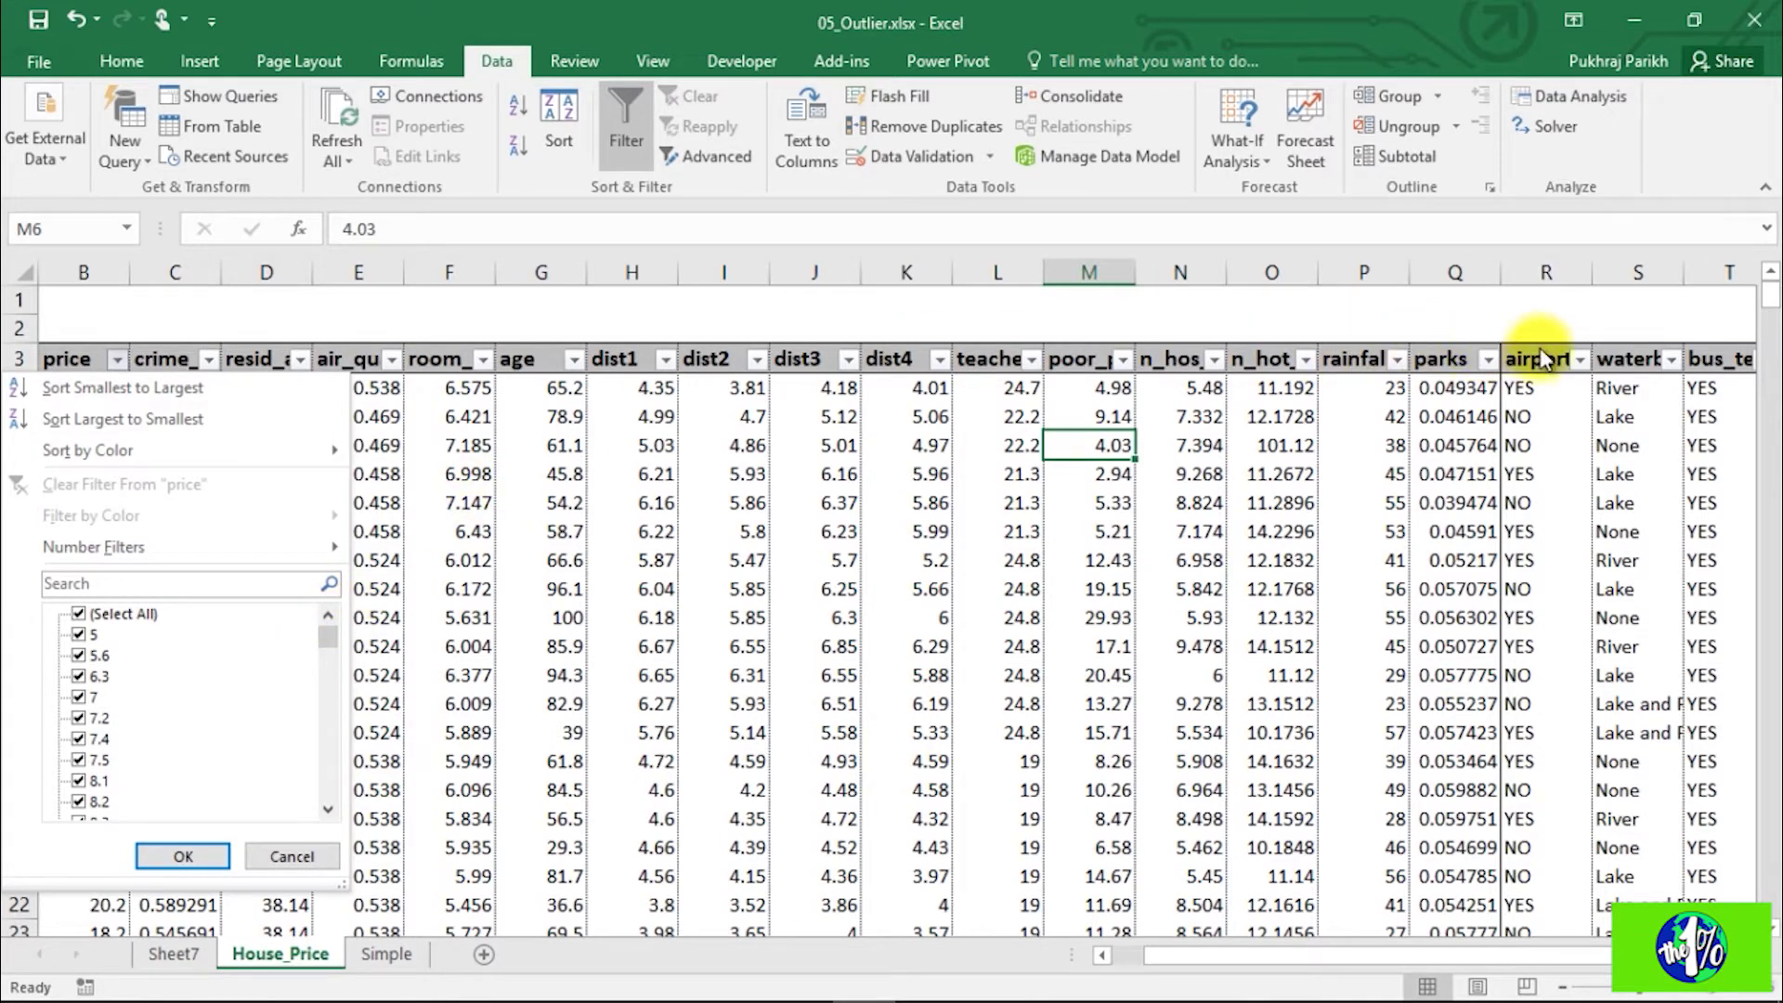
pyautogui.press('Escape')
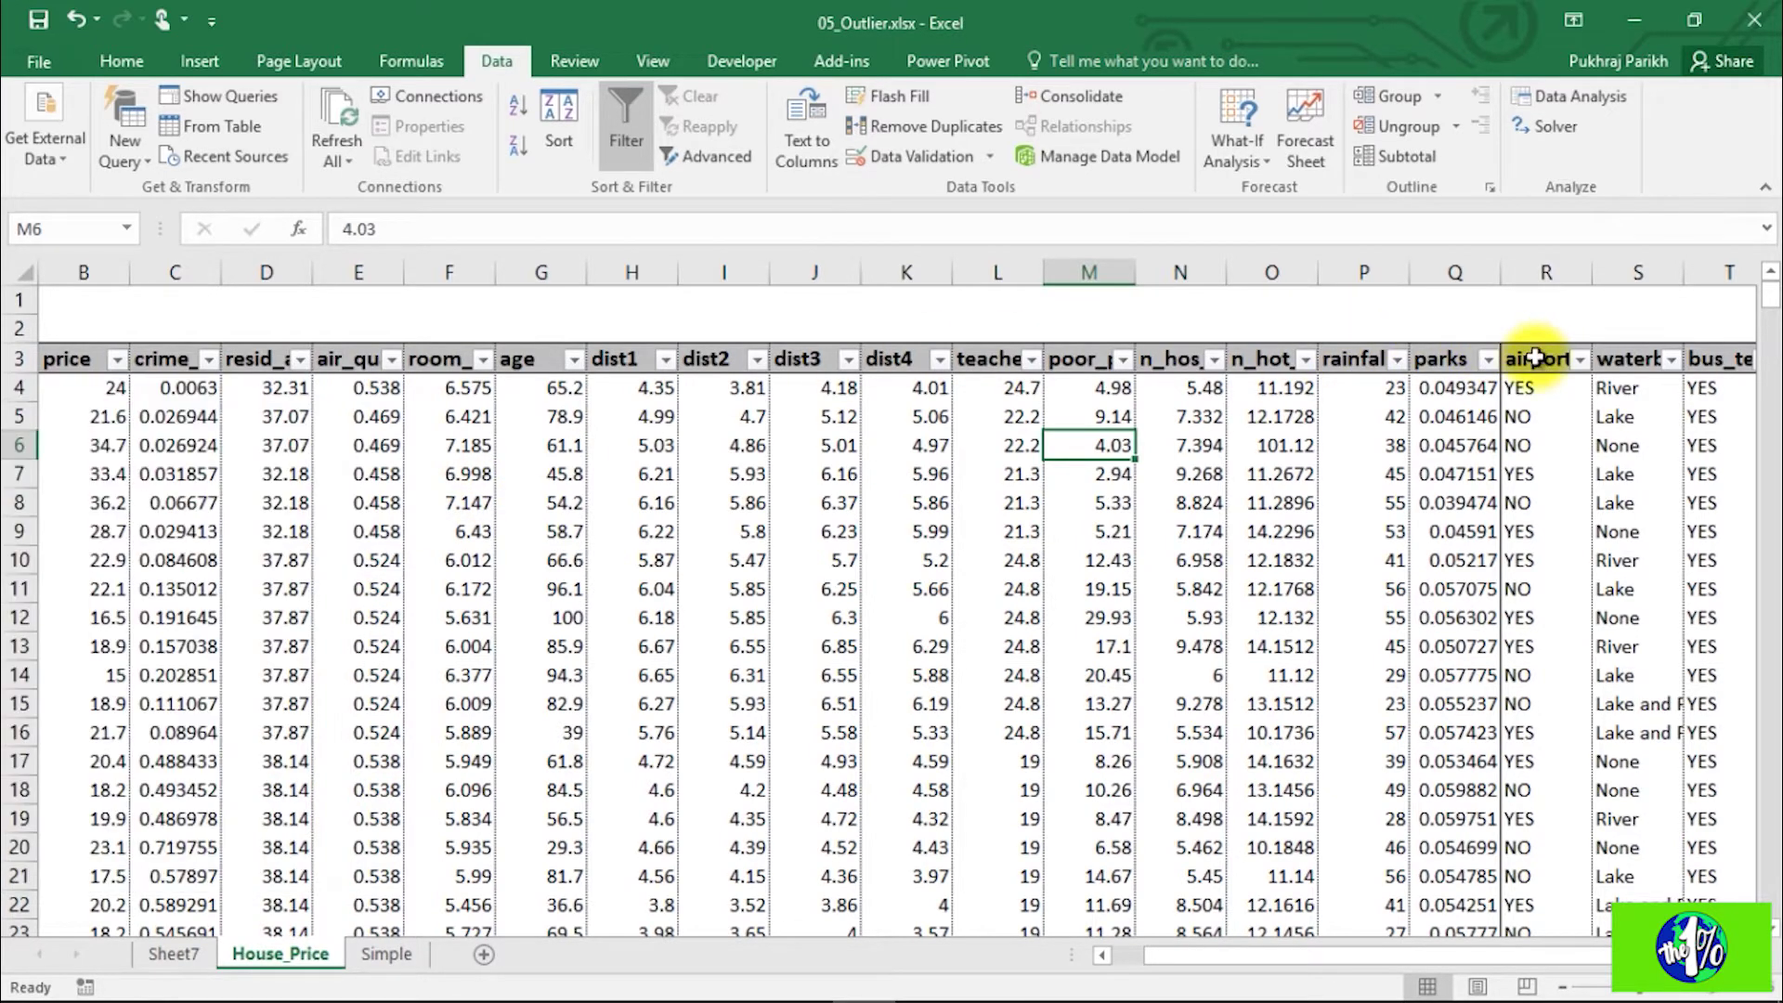
# Step: Filter the n_hot_rooms column to show only the records with values 15.4, 81.12 and 101.12
pyautogui.click(1306, 359)
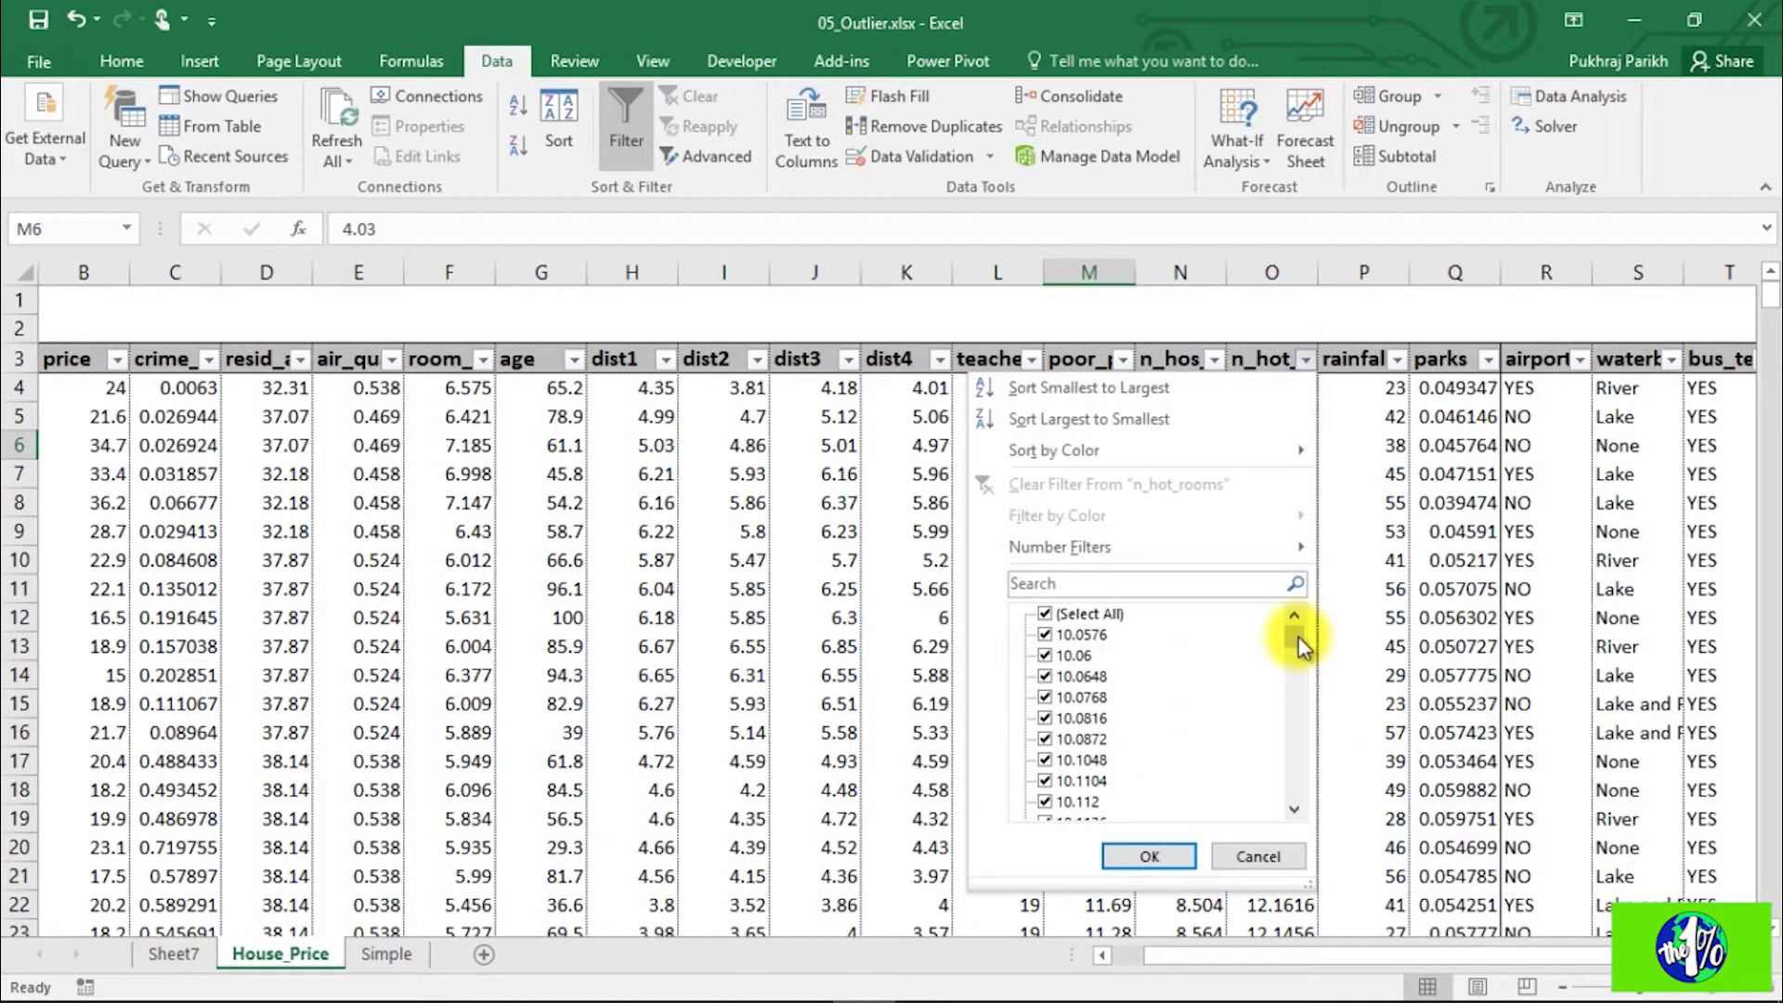
pyautogui.moveTo(1299, 637); pyautogui.dragTo(1297, 797)
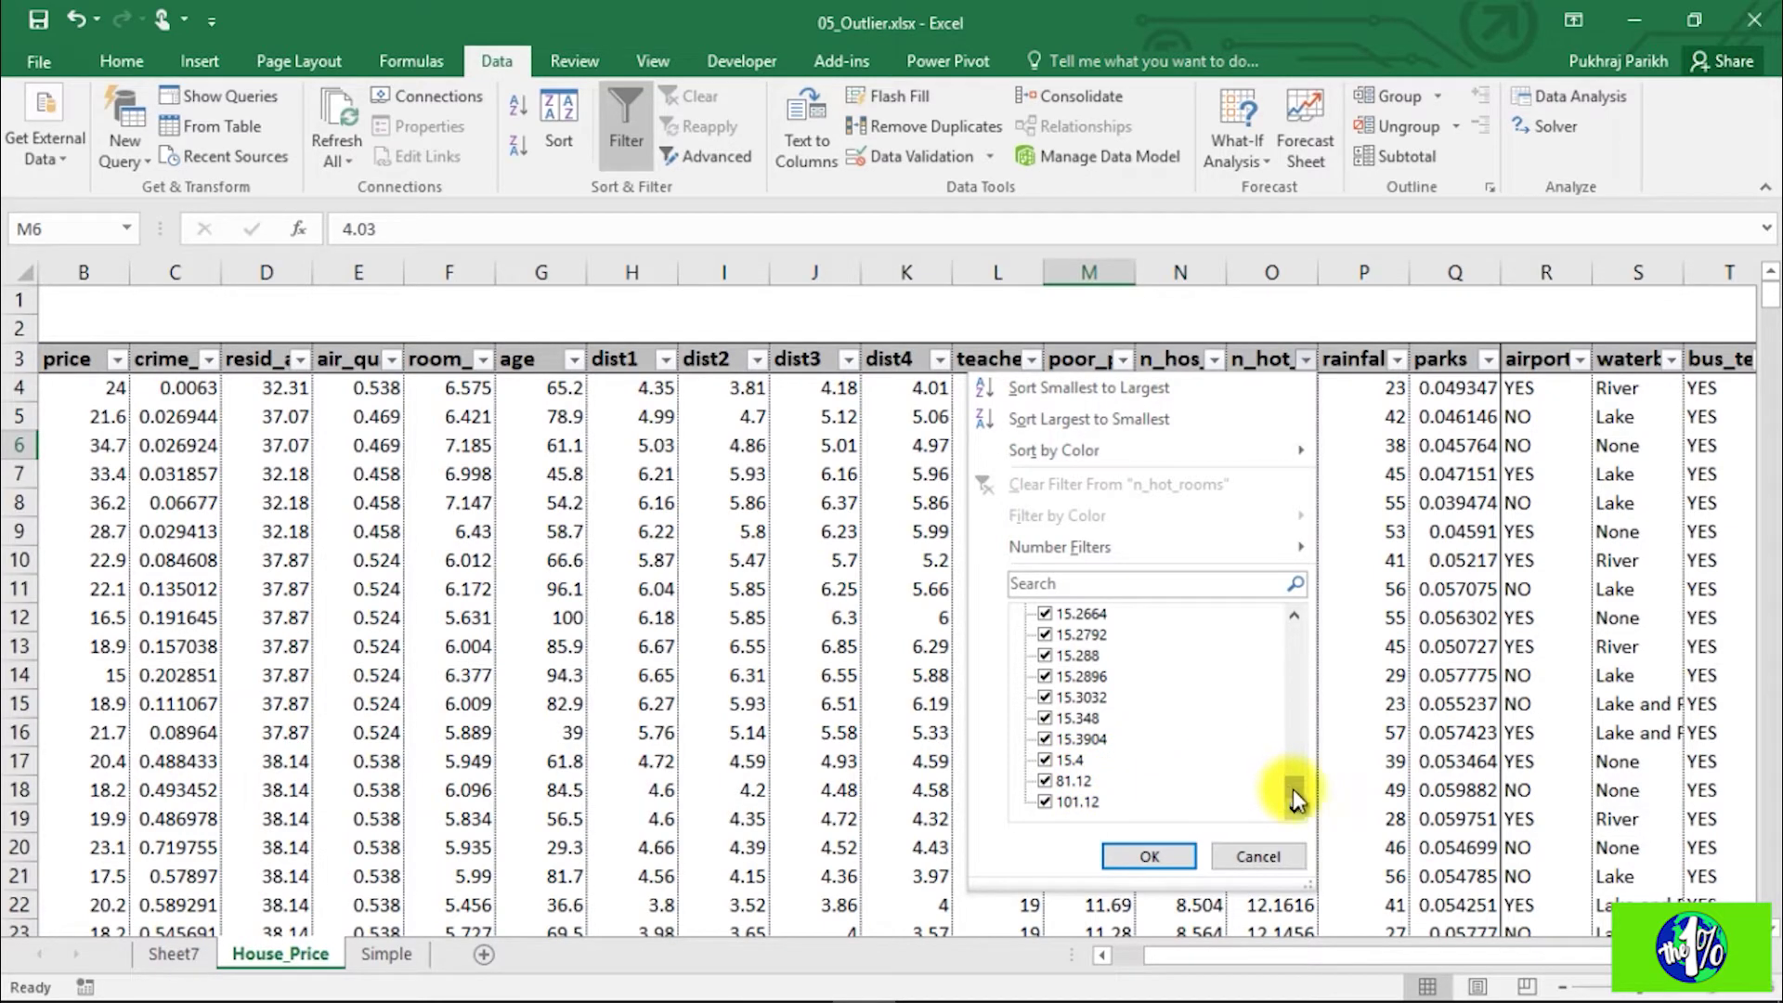
pyautogui.moveTo(1293, 789); pyautogui.dragTo(1293, 599)
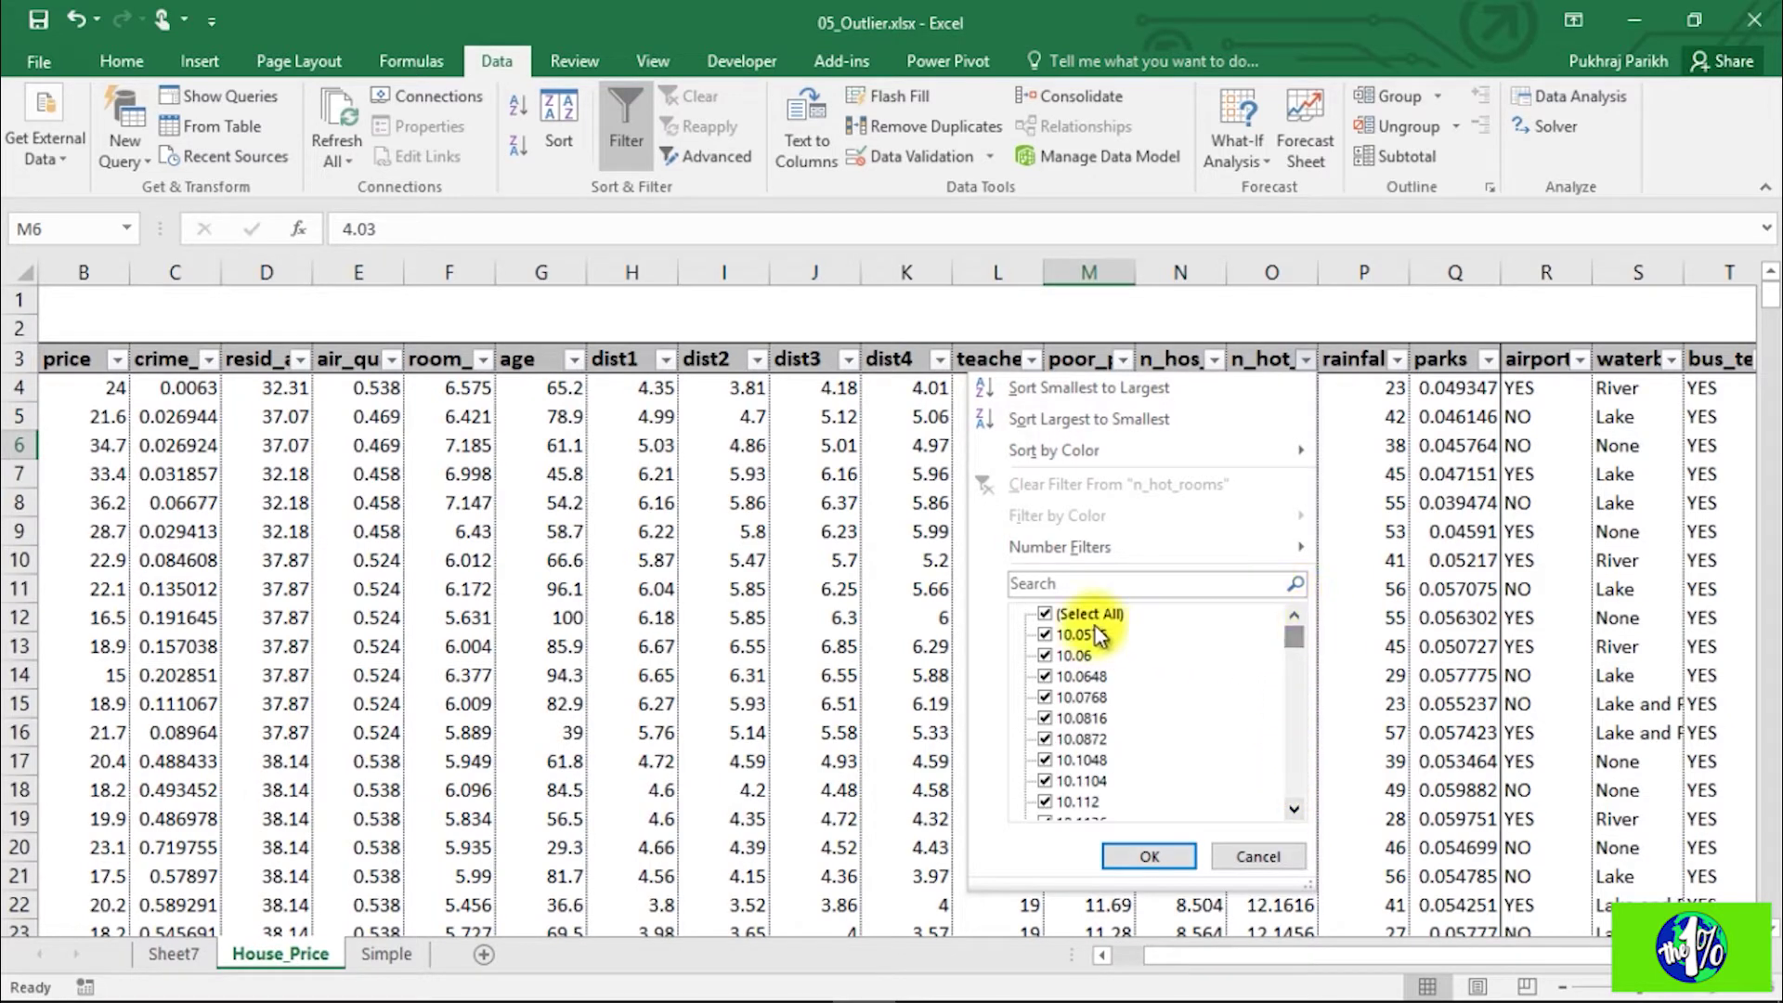
pyautogui.click(1046, 614)
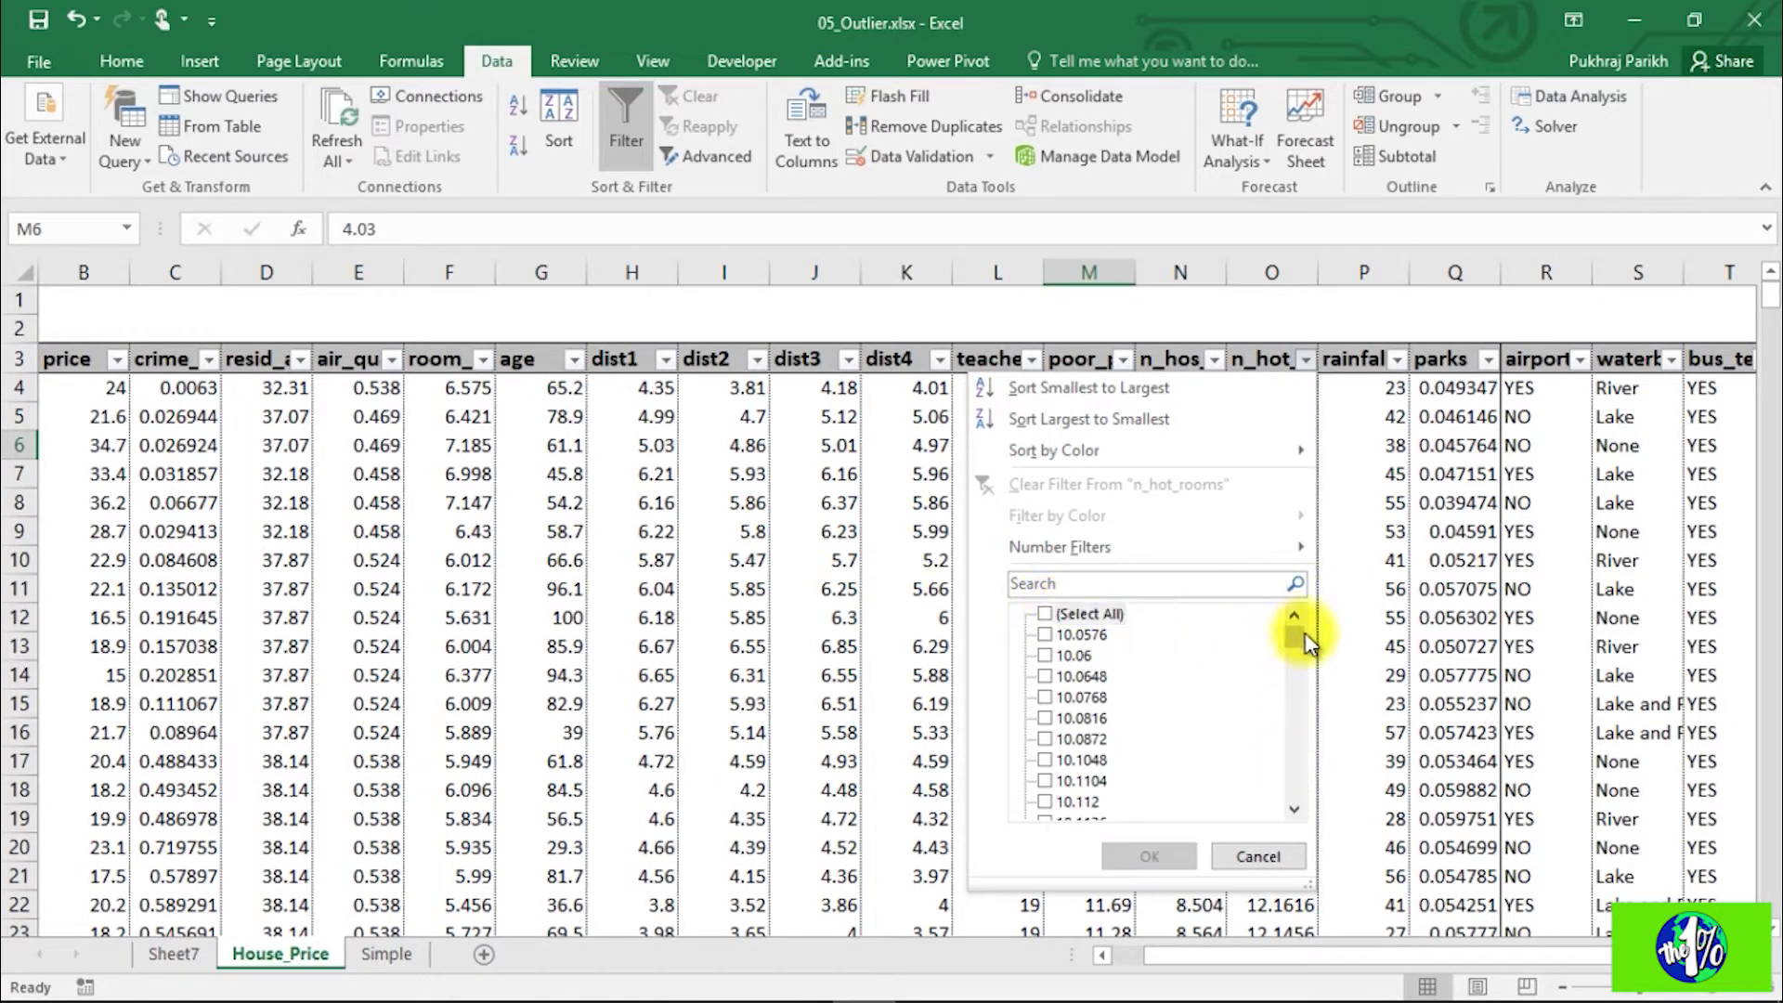
pyautogui.moveTo(1304, 633); pyautogui.dragTo(1289, 784)
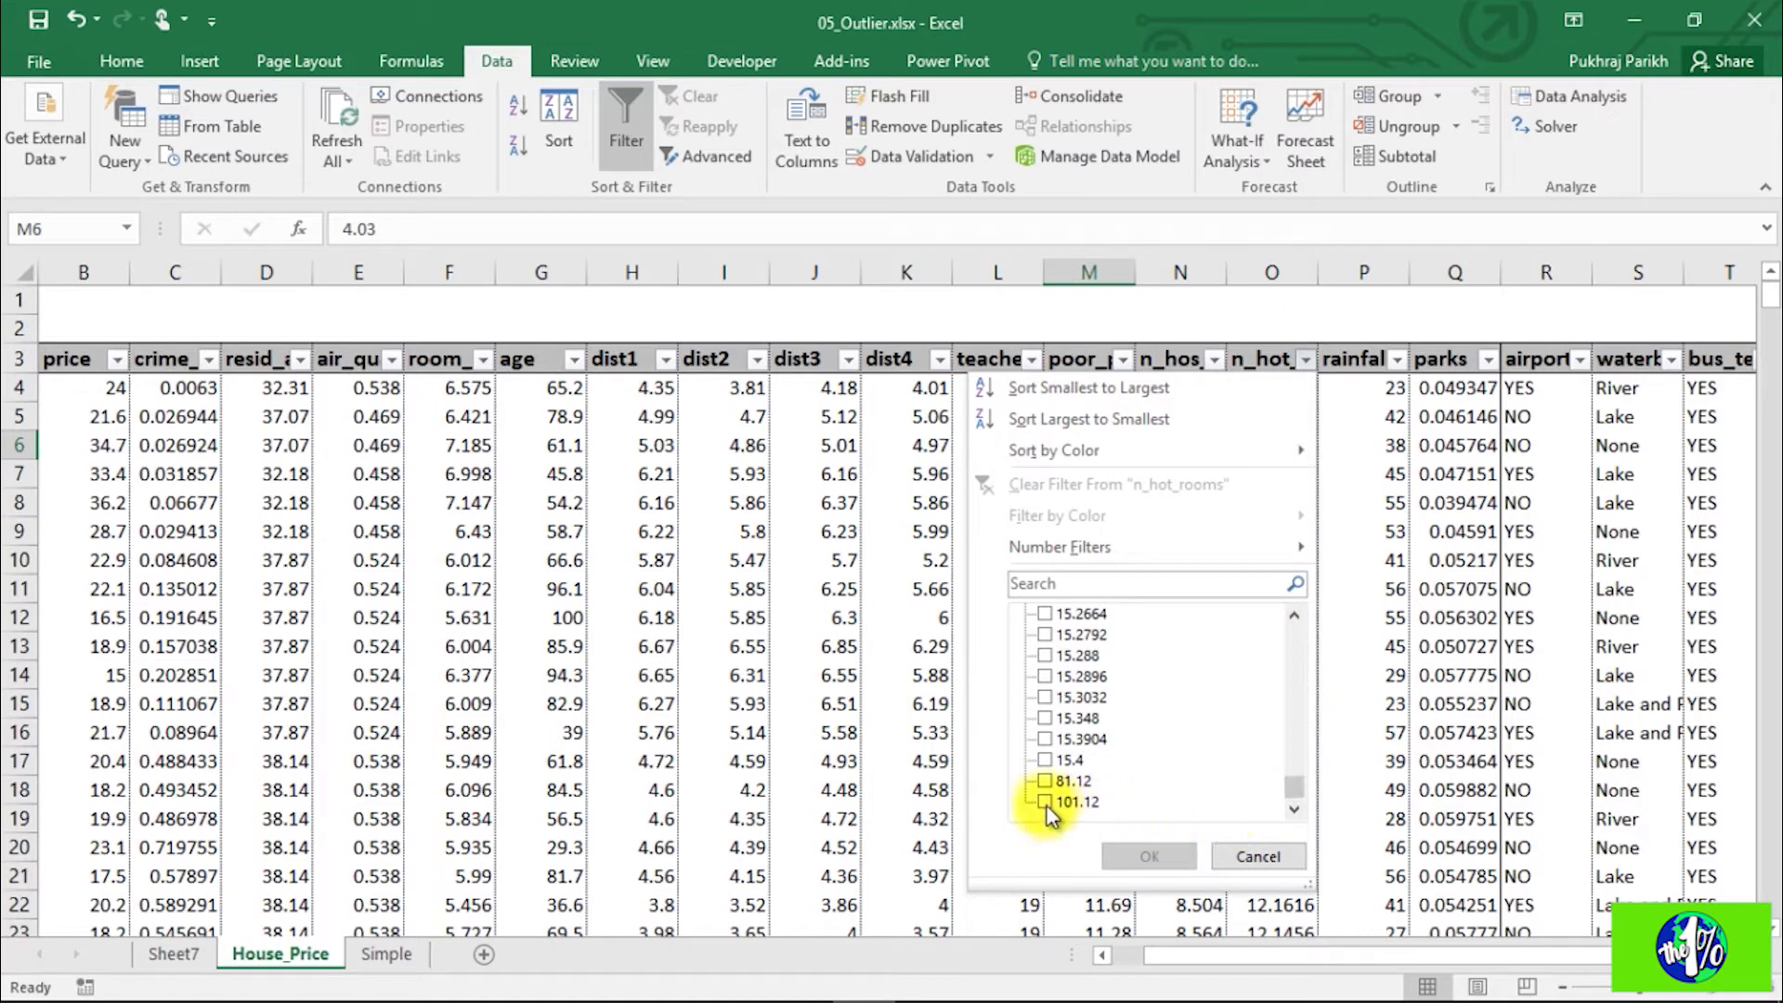
pyautogui.click(1045, 801)
pyautogui.click(1045, 781)
pyautogui.click(1045, 759)
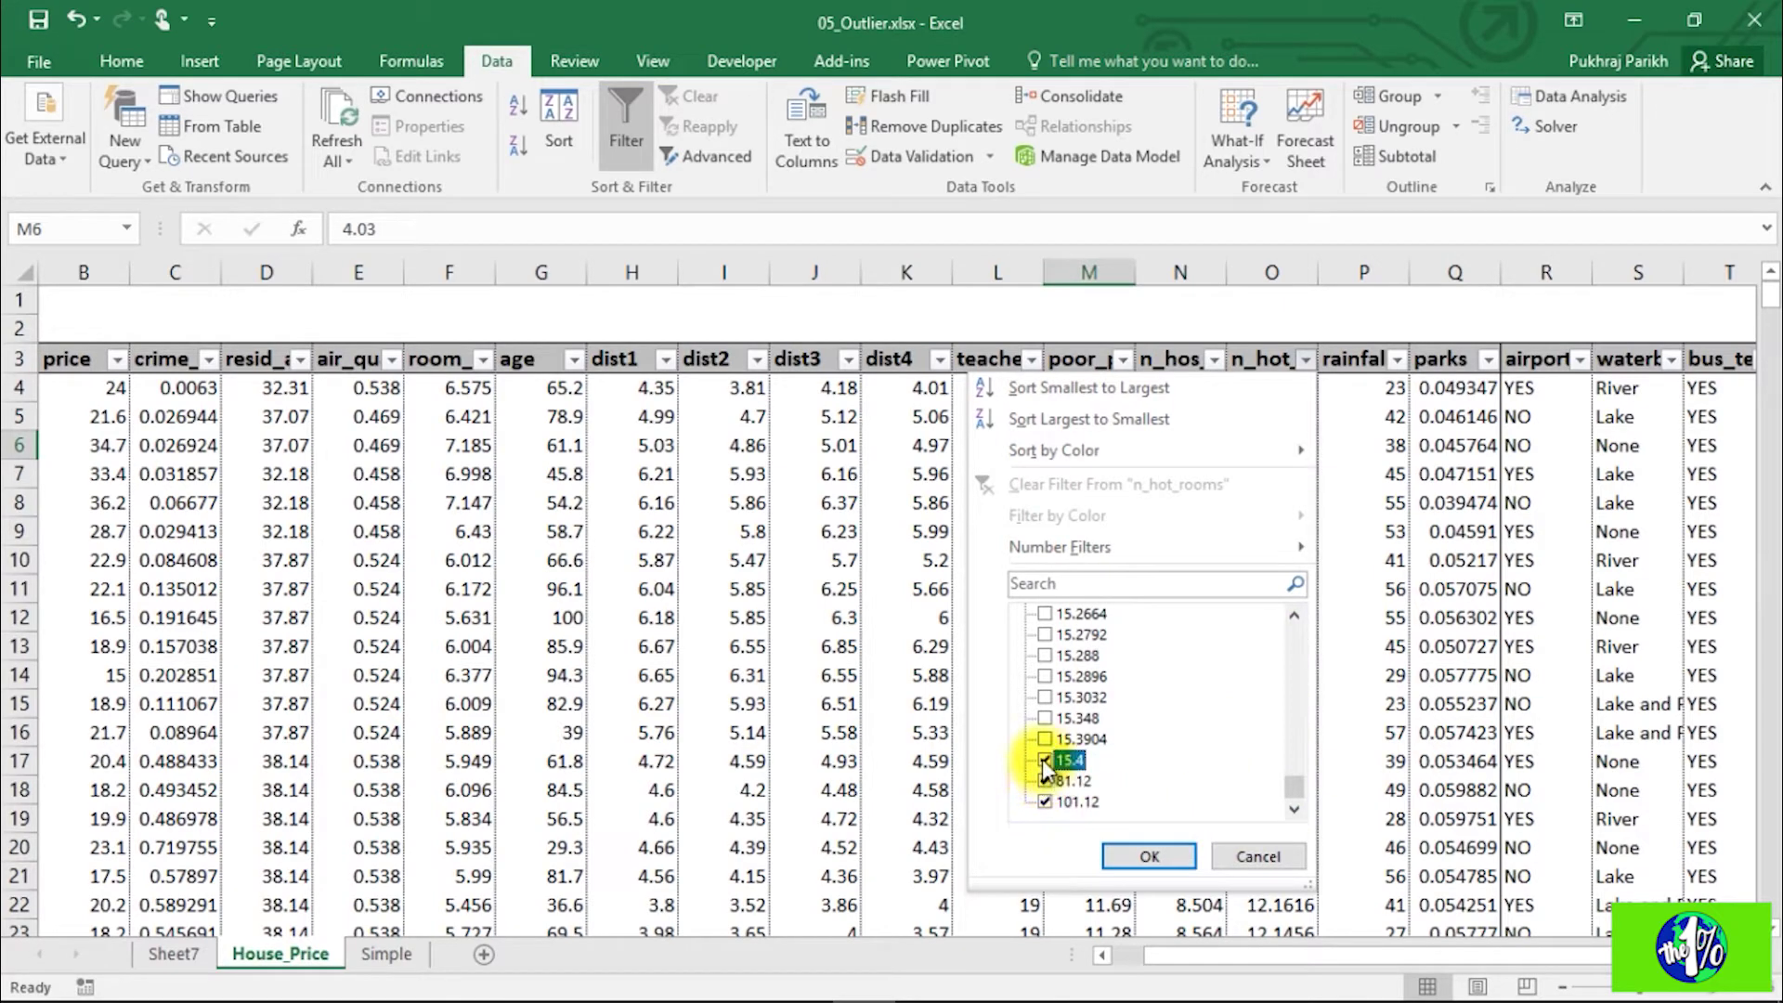
pyautogui.click(1152, 856)
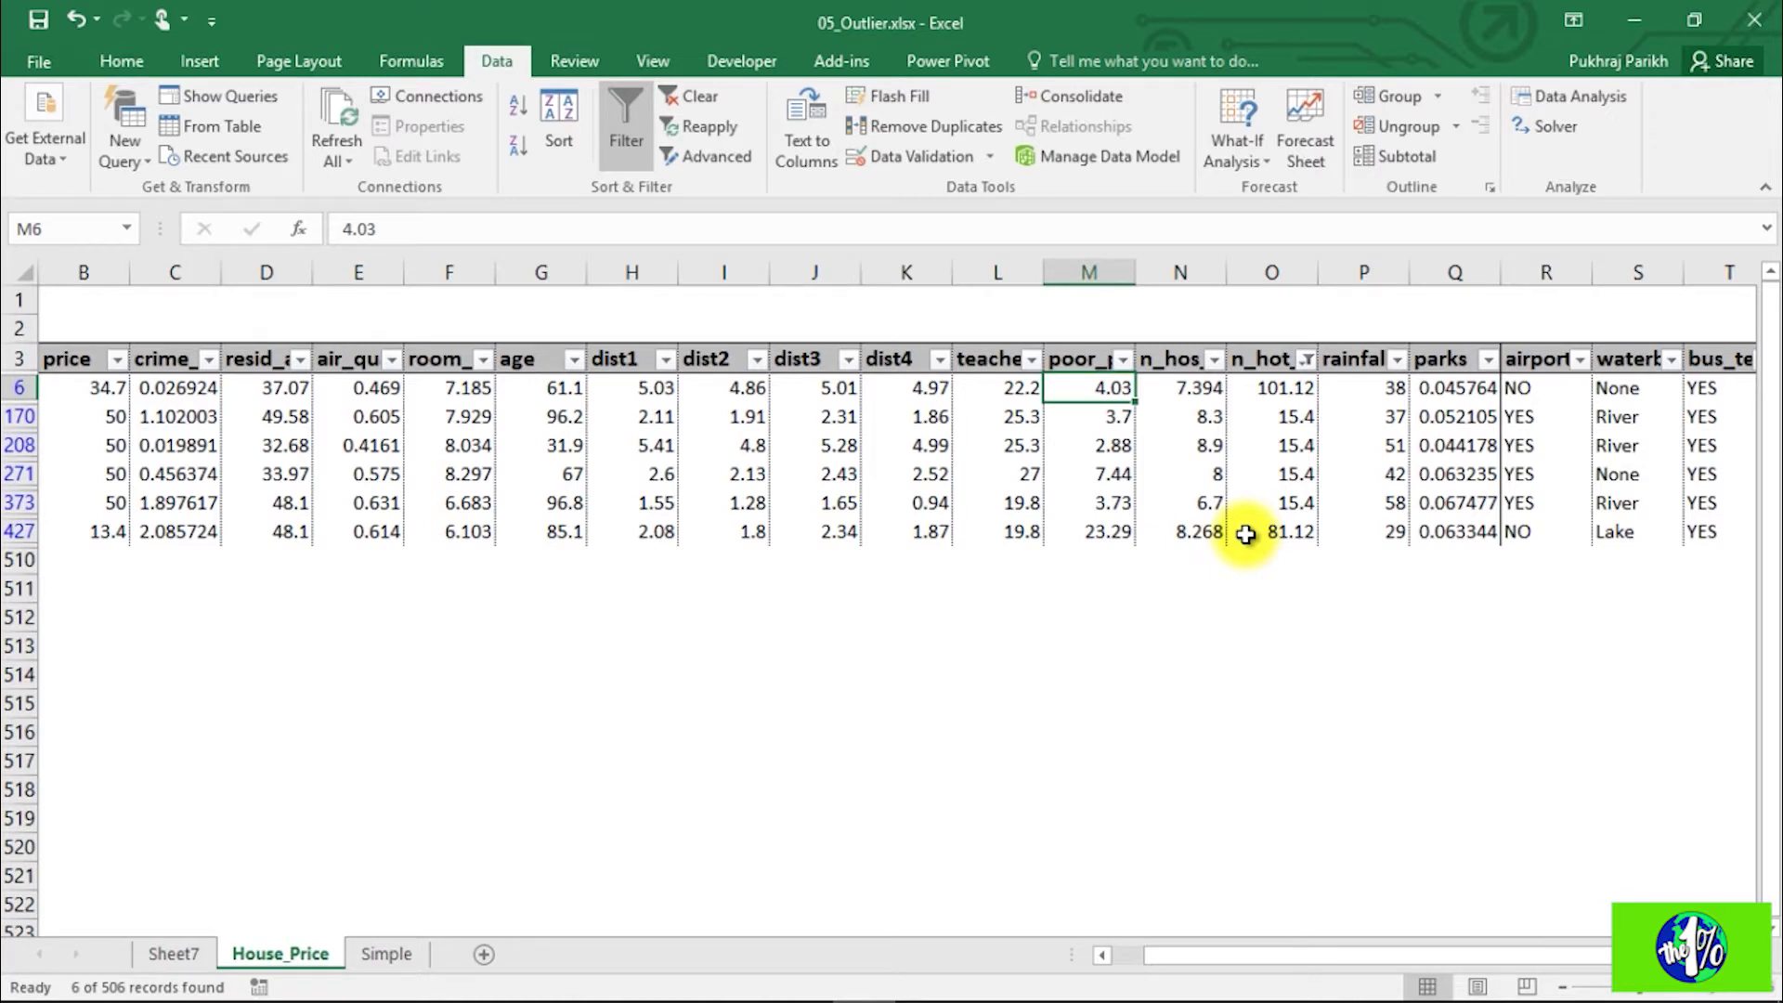
# Step: Replace the n_hot_rooms outlier 101.12 in O6 with the formula =3*O170
pyautogui.press('Right')
pyautogui.press('Right')
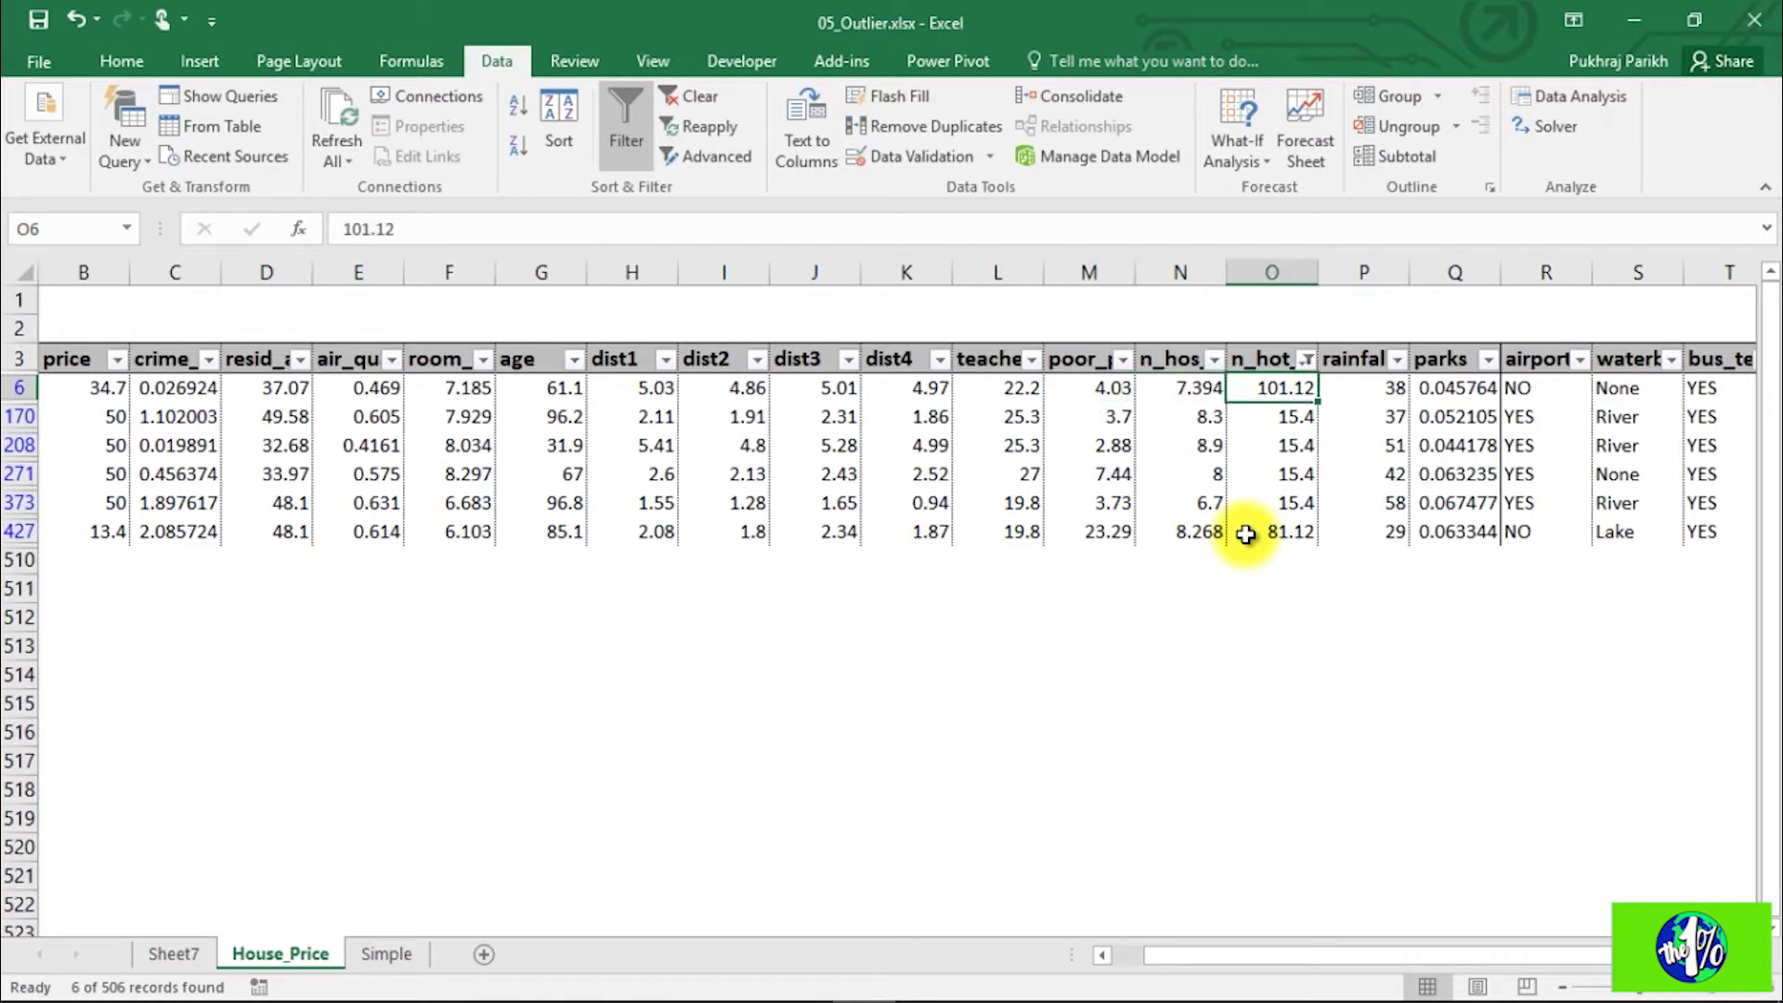
pyautogui.press('F2')
pyautogui.hotkey('shift', 'Home')
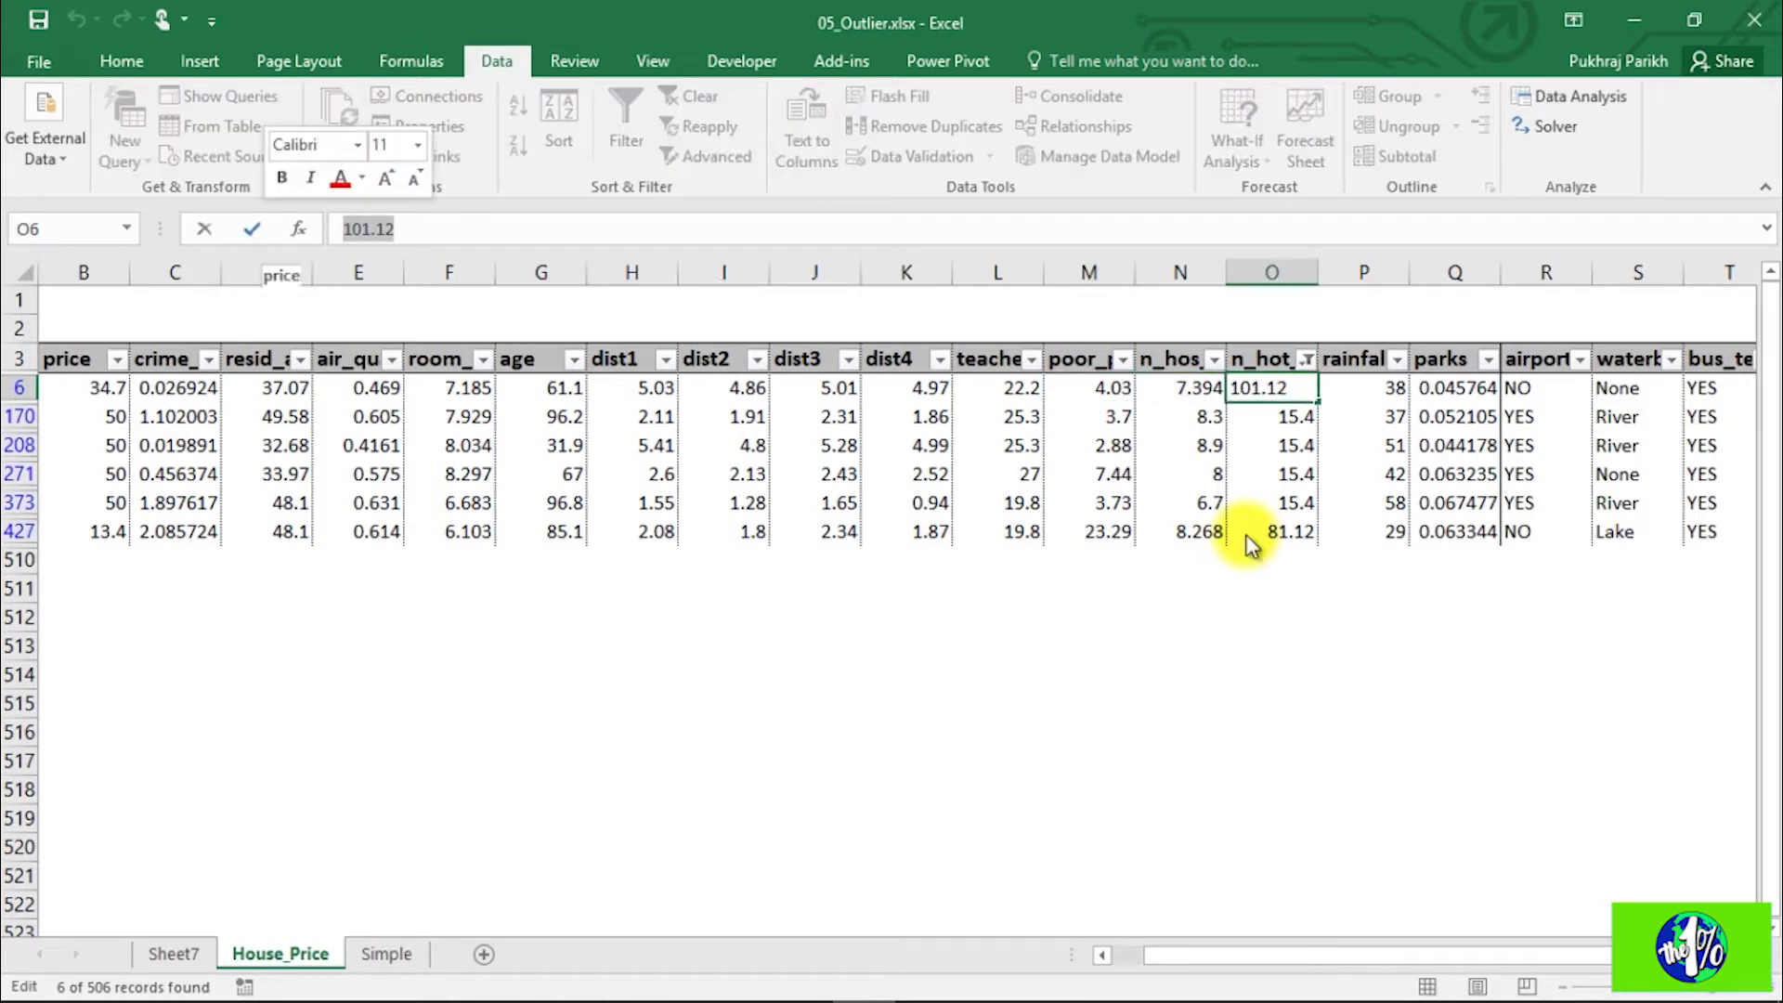
pyautogui.write('=3')
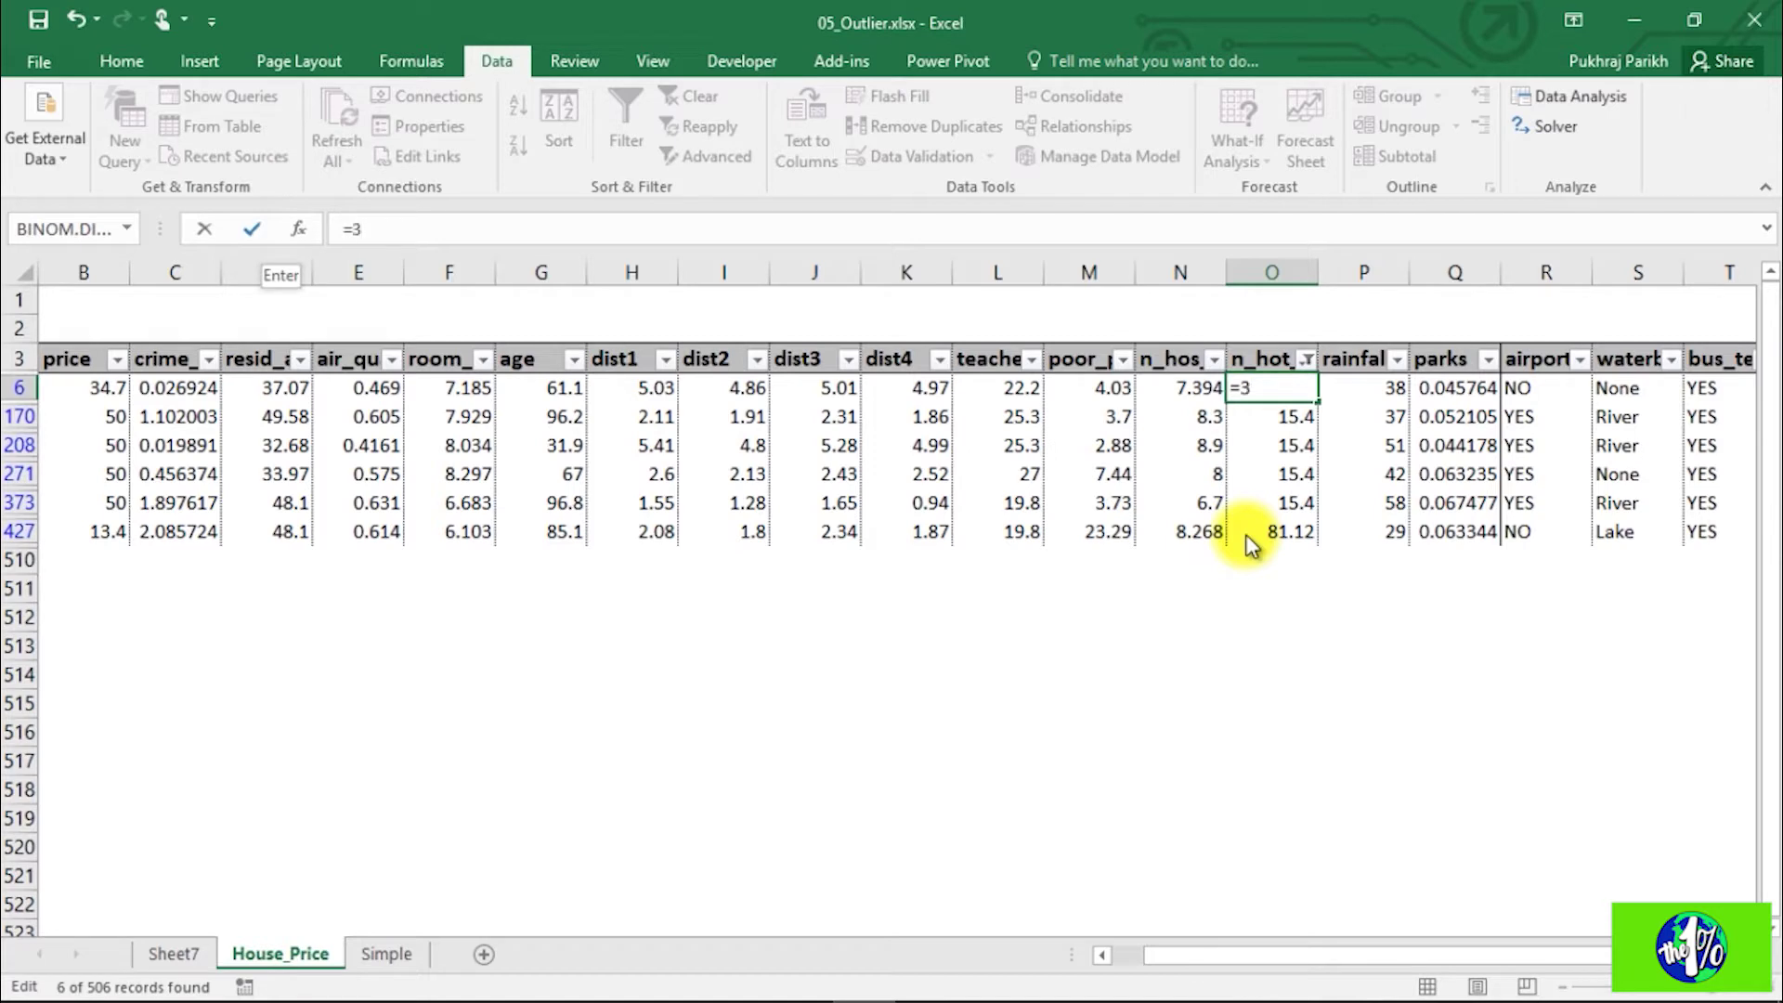
pyautogui.write('*')
pyautogui.press('Down')
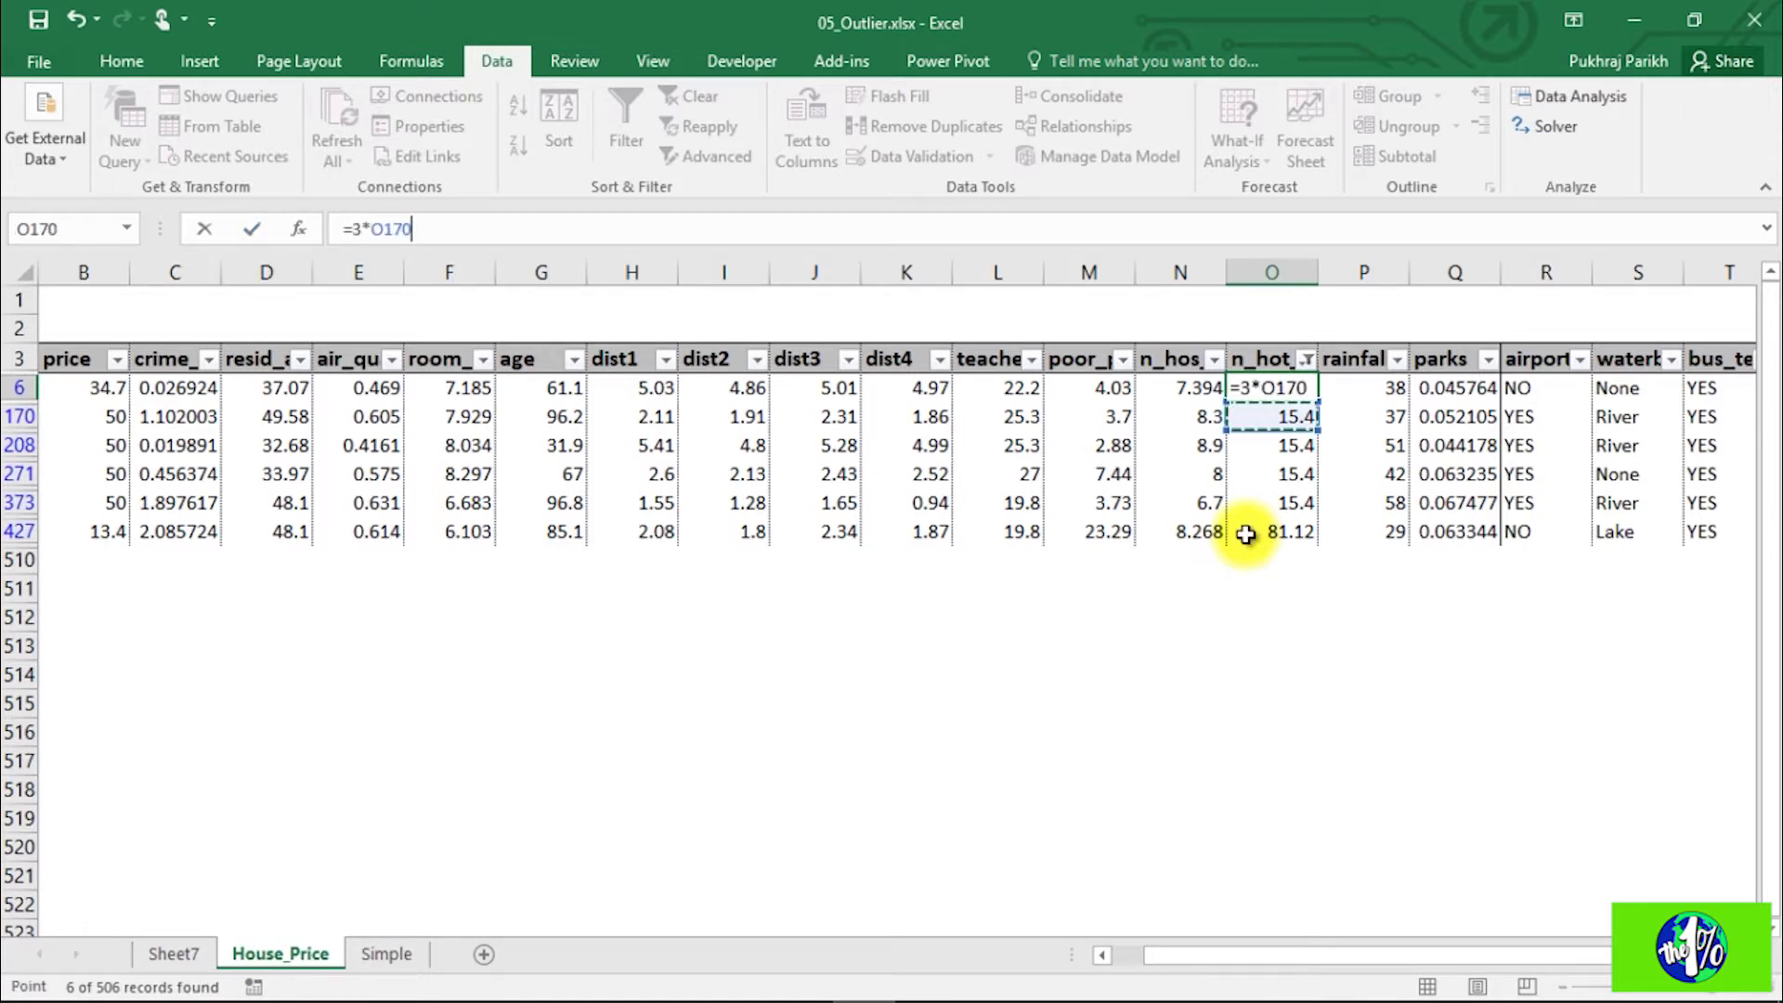
pyautogui.press('Return')
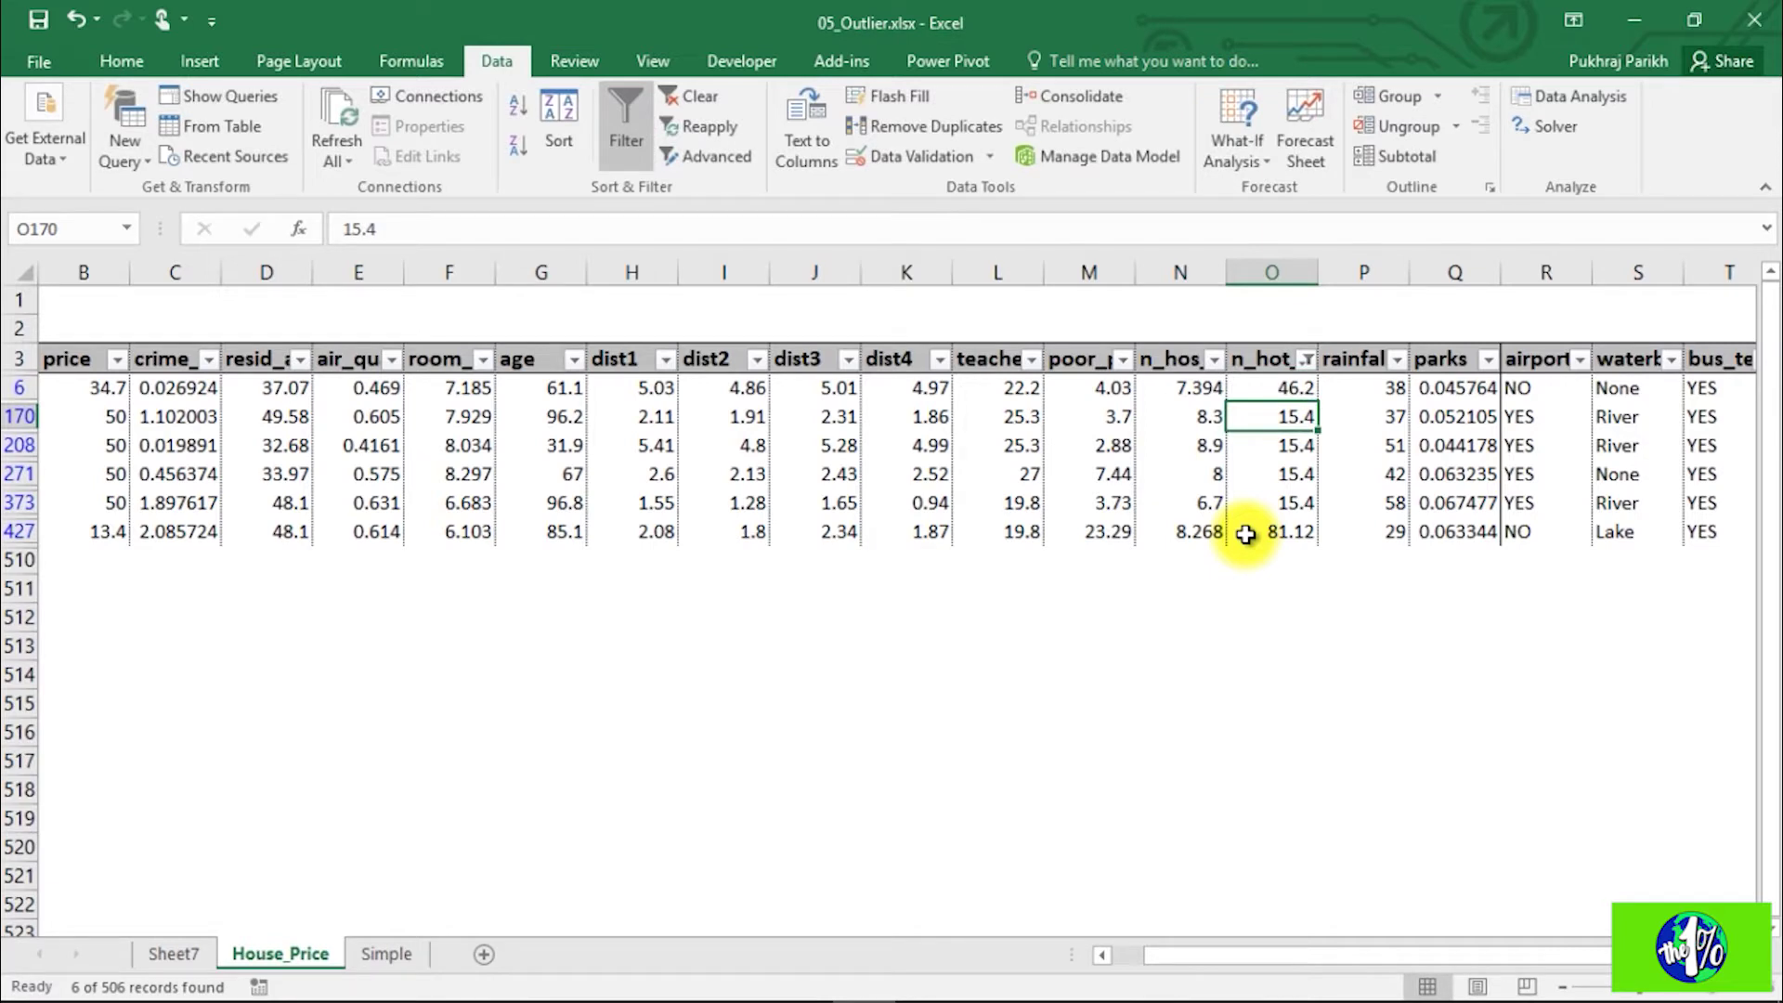
# Step: Replace the n_hot_rooms outlier 81.12 in O427 with the formula =3*O373
pyautogui.press('Down')
pyautogui.press('Down')
pyautogui.press('Down')
pyautogui.press('Down')
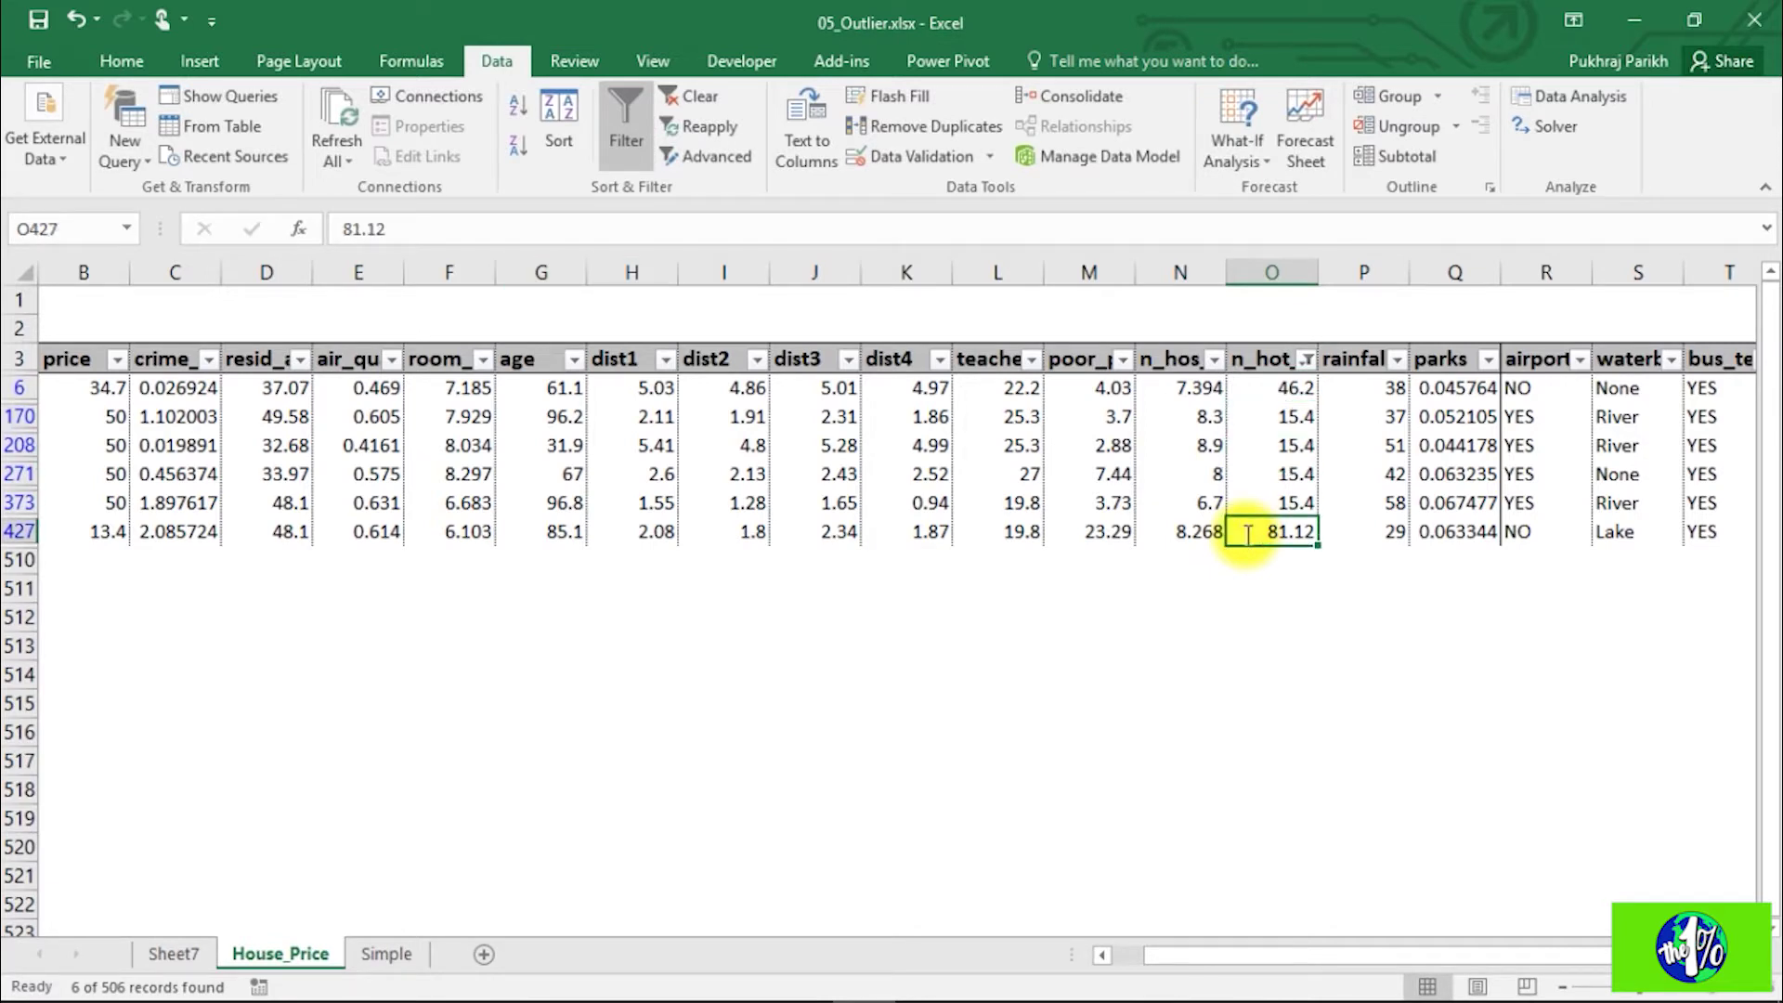
pyautogui.press('F2')
pyautogui.press('BackSpace')
pyautogui.press('BackSpace')
pyautogui.press('BackSpace')
pyautogui.press('BackSpace')
pyautogui.press('BackSpace')
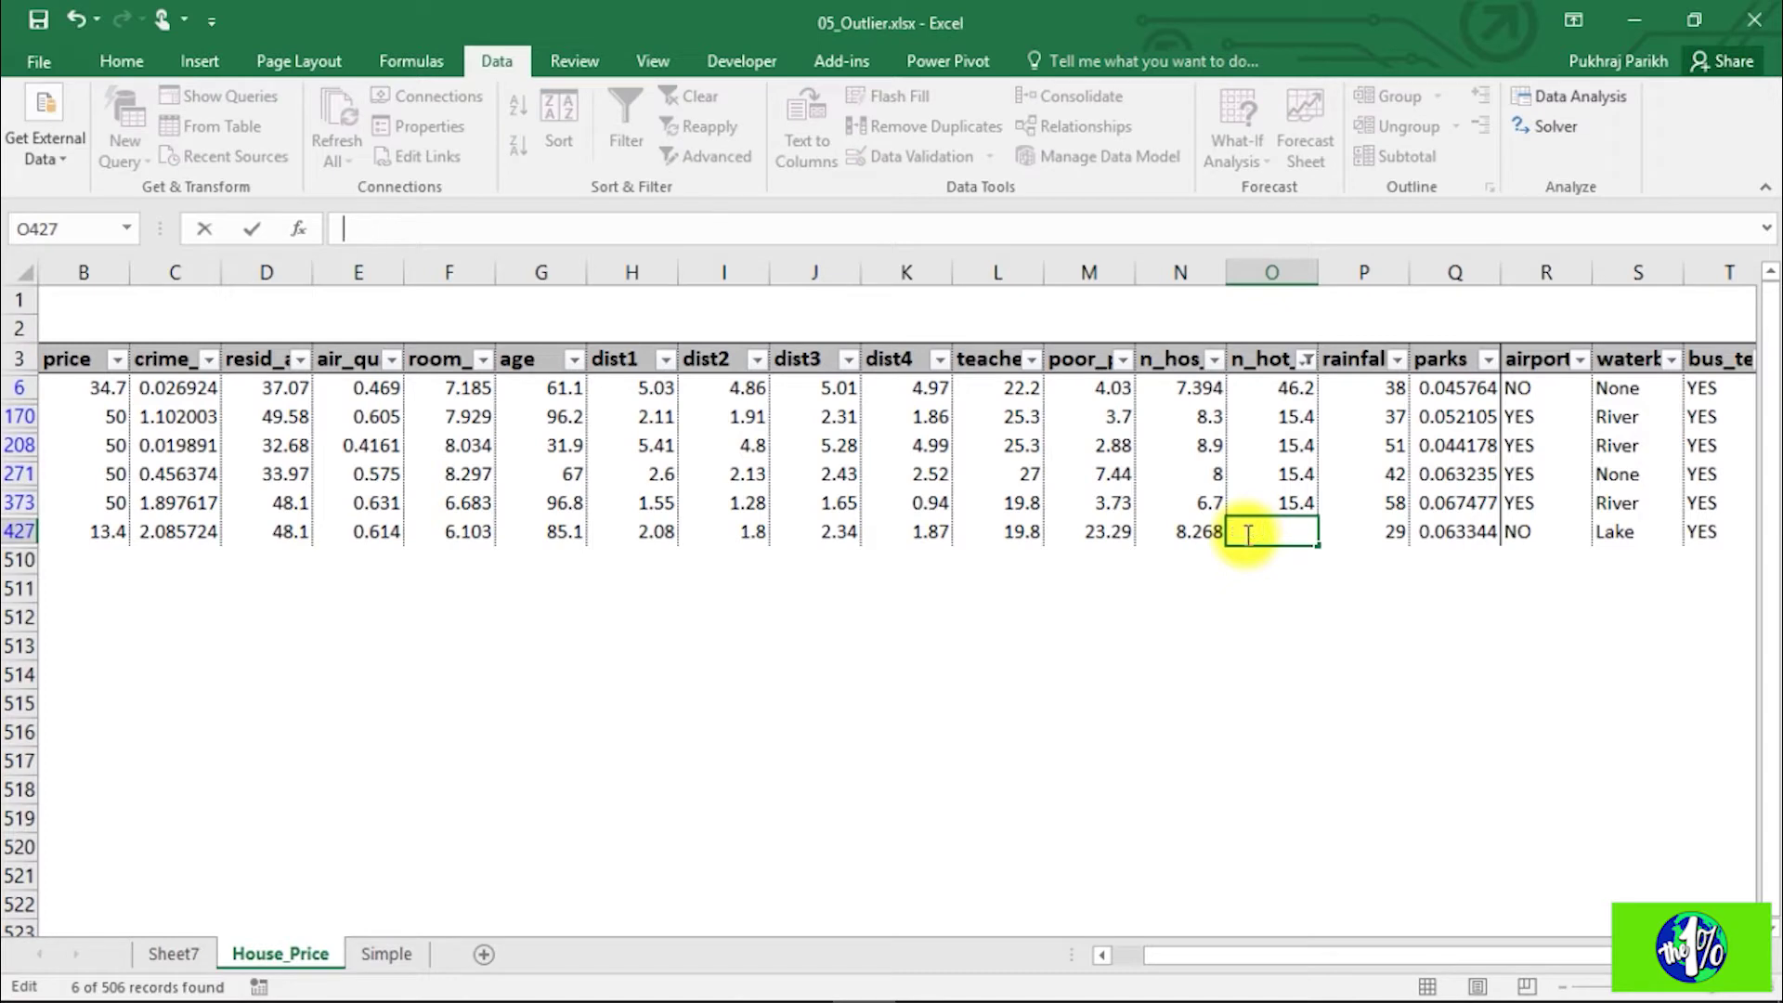
pyautogui.write('=3*')
pyautogui.press('Up')
pyautogui.hotkey('ctrl', 'Return')
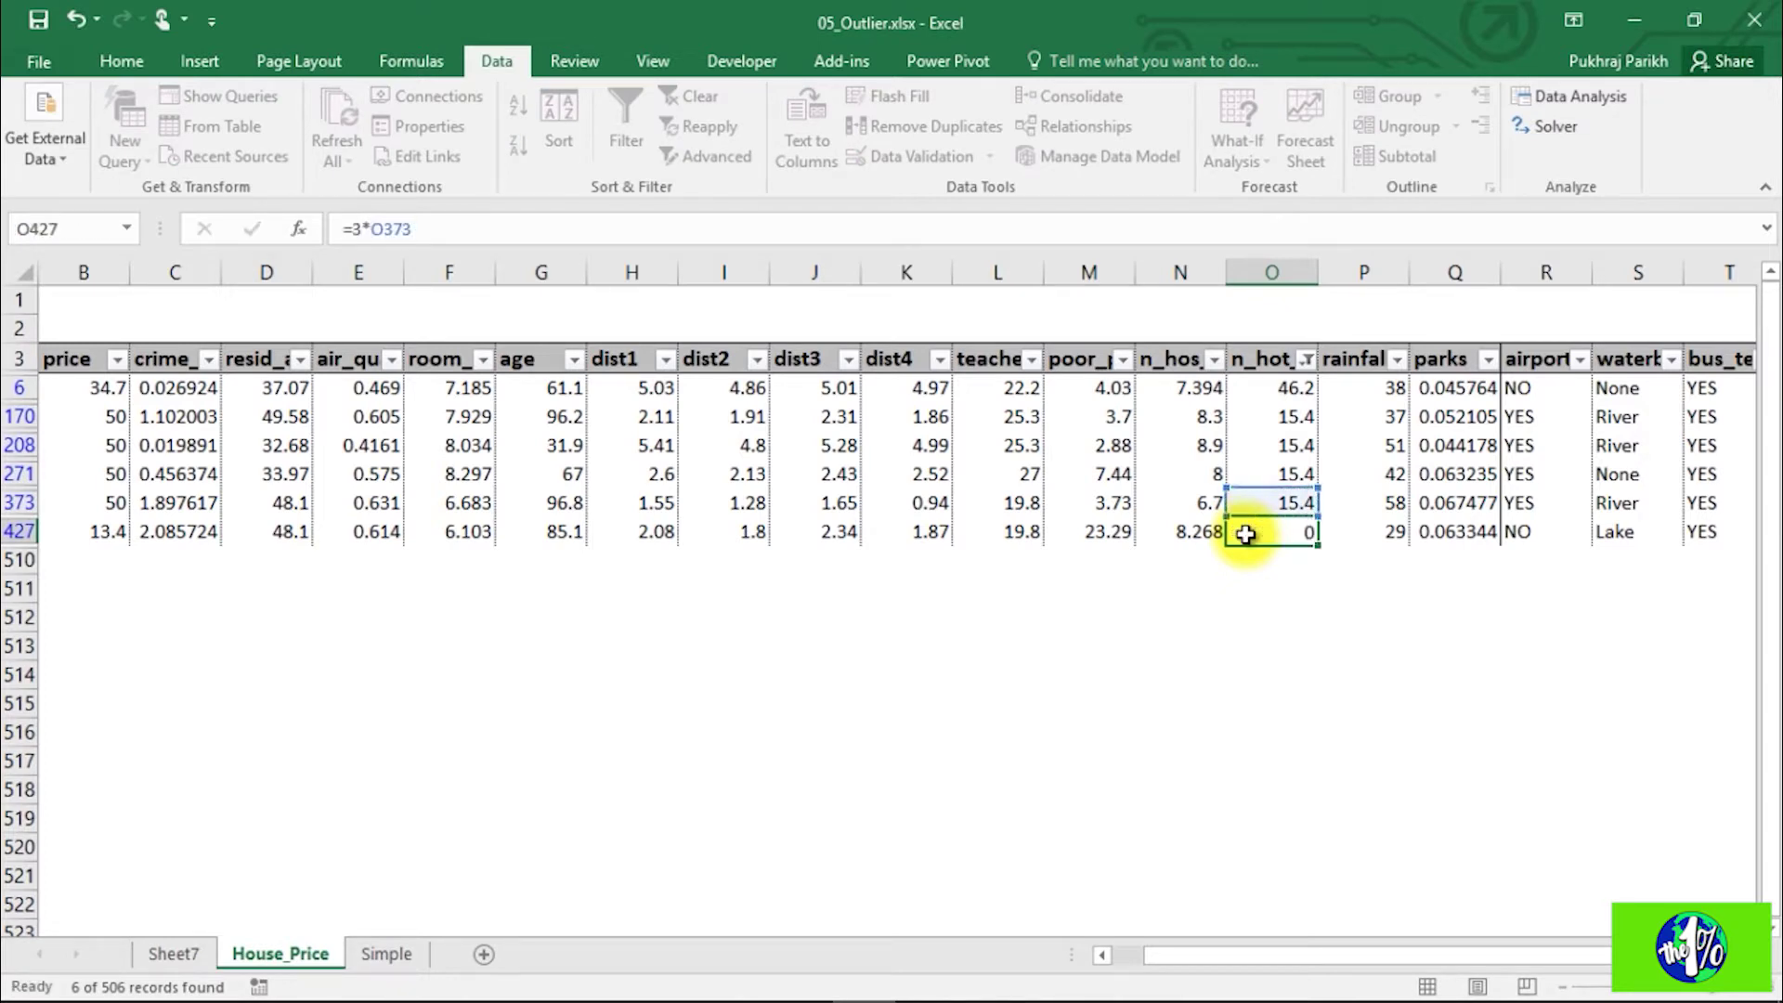
pyautogui.press('Return')
pyautogui.click(1246, 534)
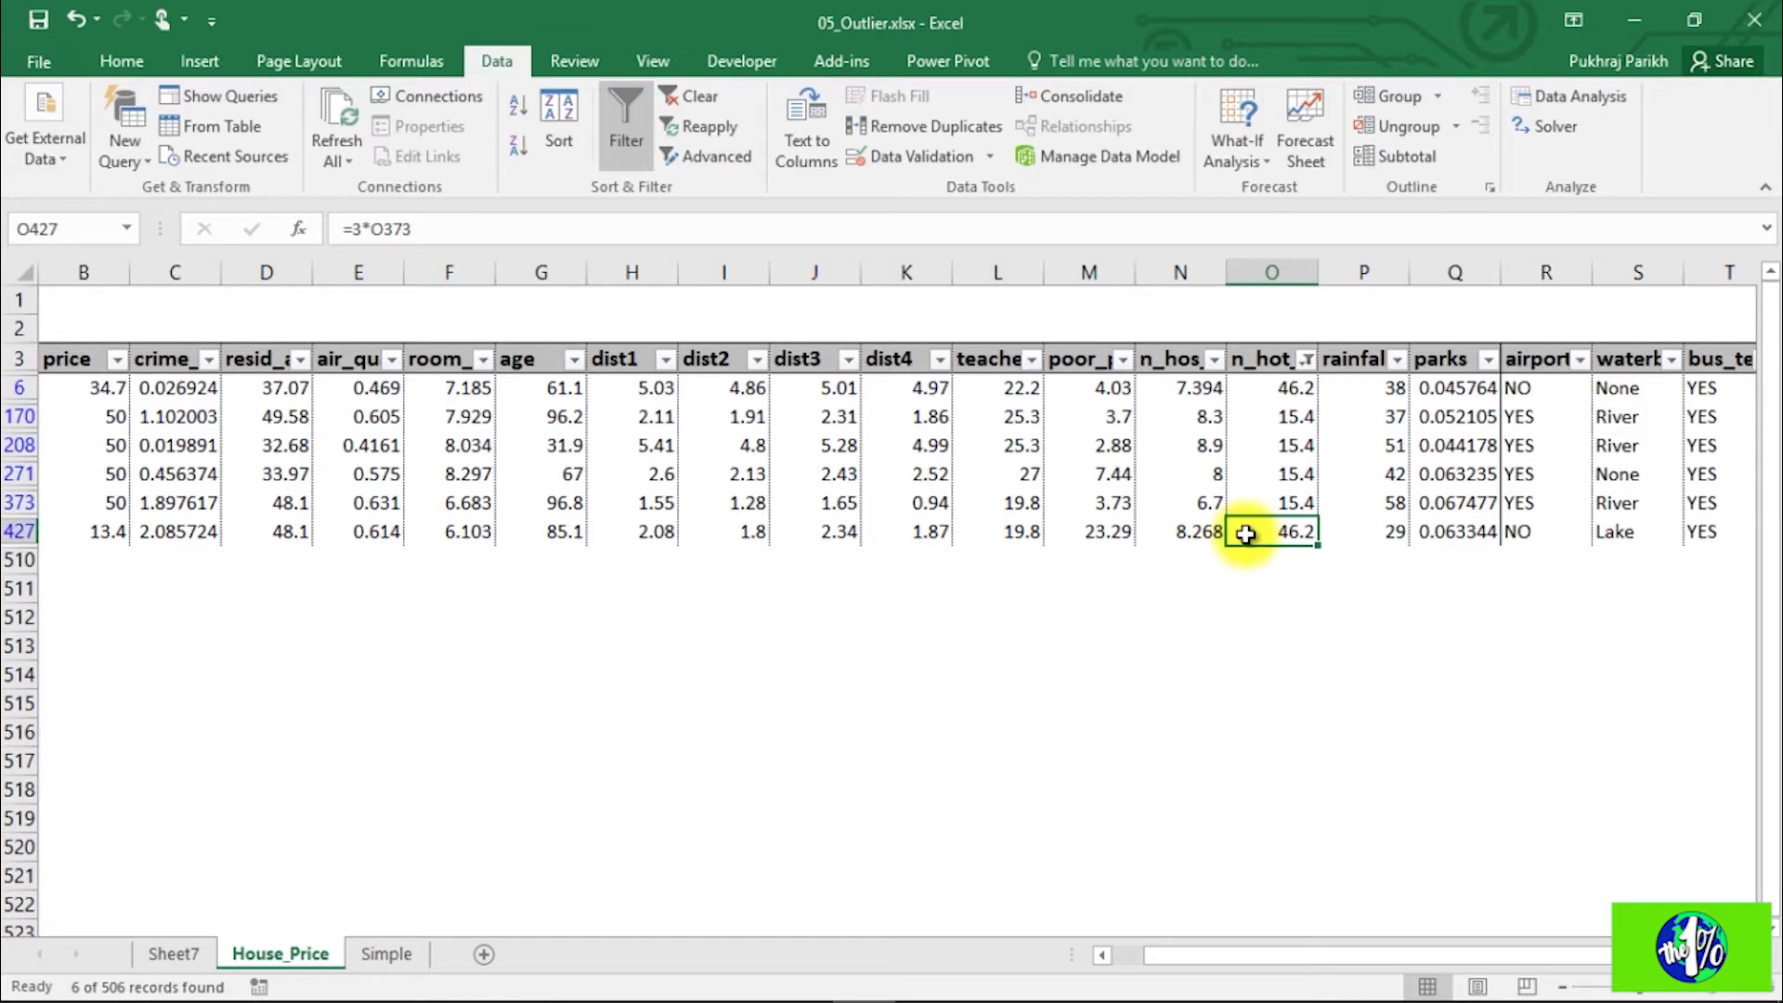
# Step: Show all n_hot_rooms records again and check the largest values in the column's filter list
pyautogui.press('Up')
pyautogui.press('Down')
pyautogui.hotkey('alt', 'Down')
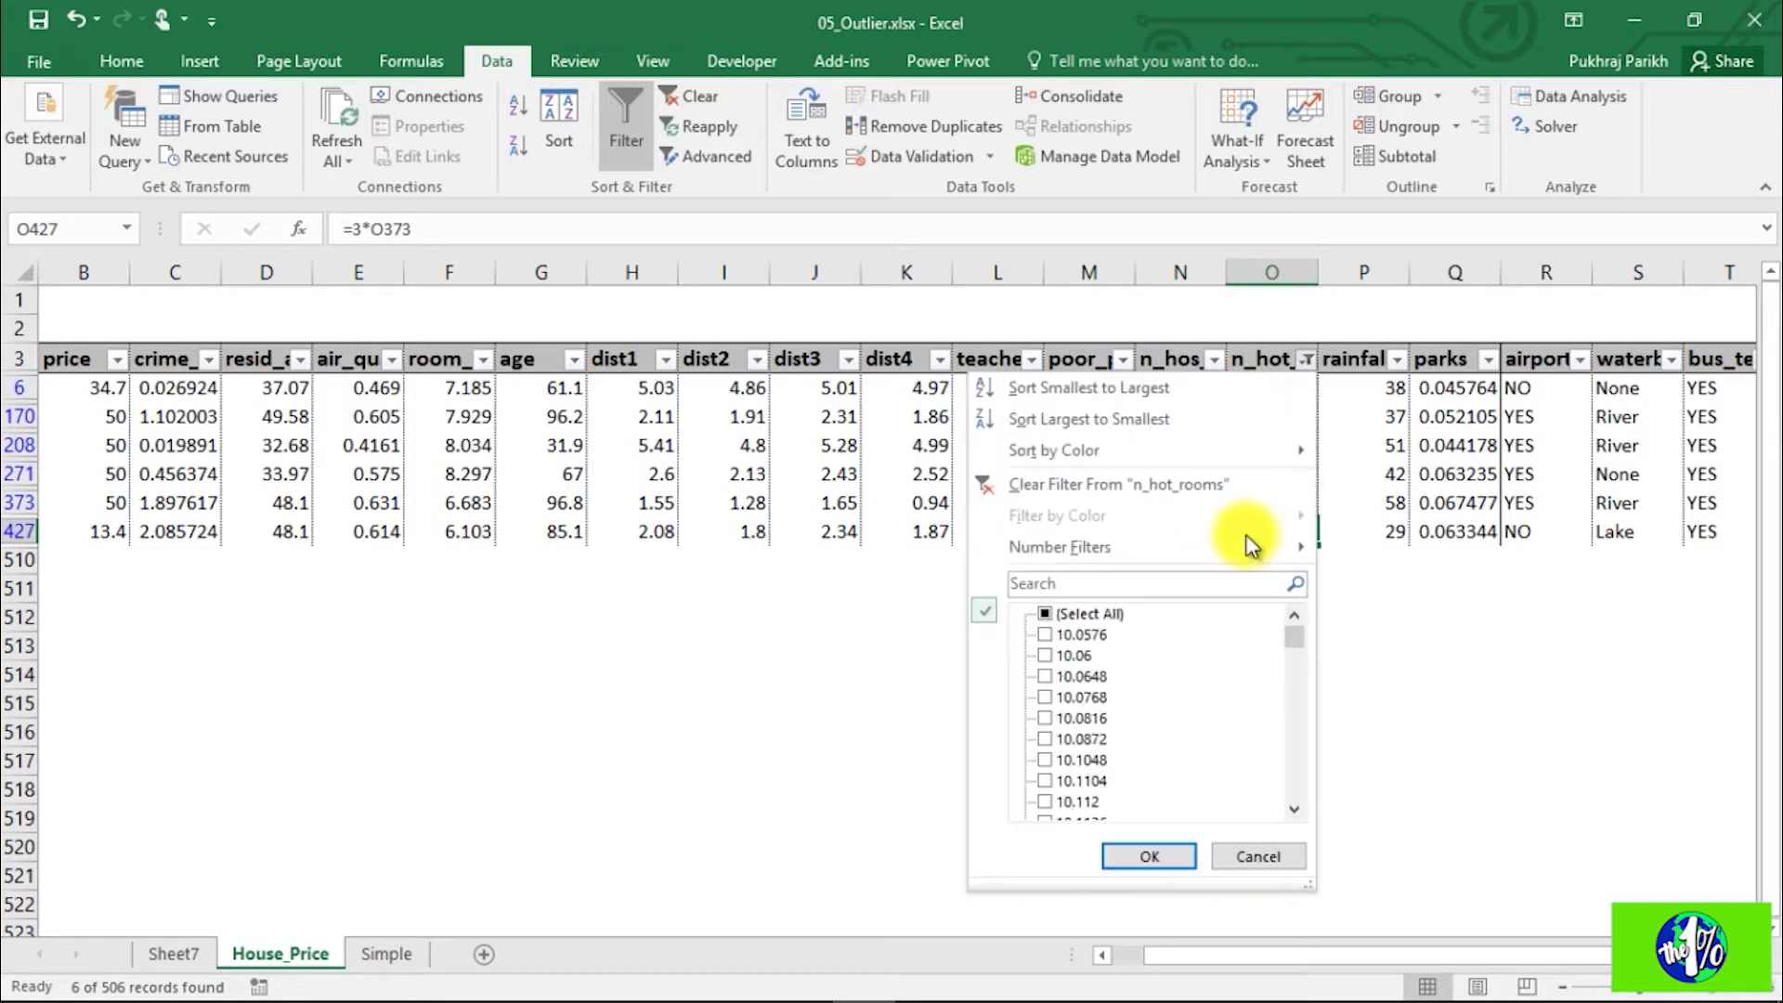
pyautogui.press('space')
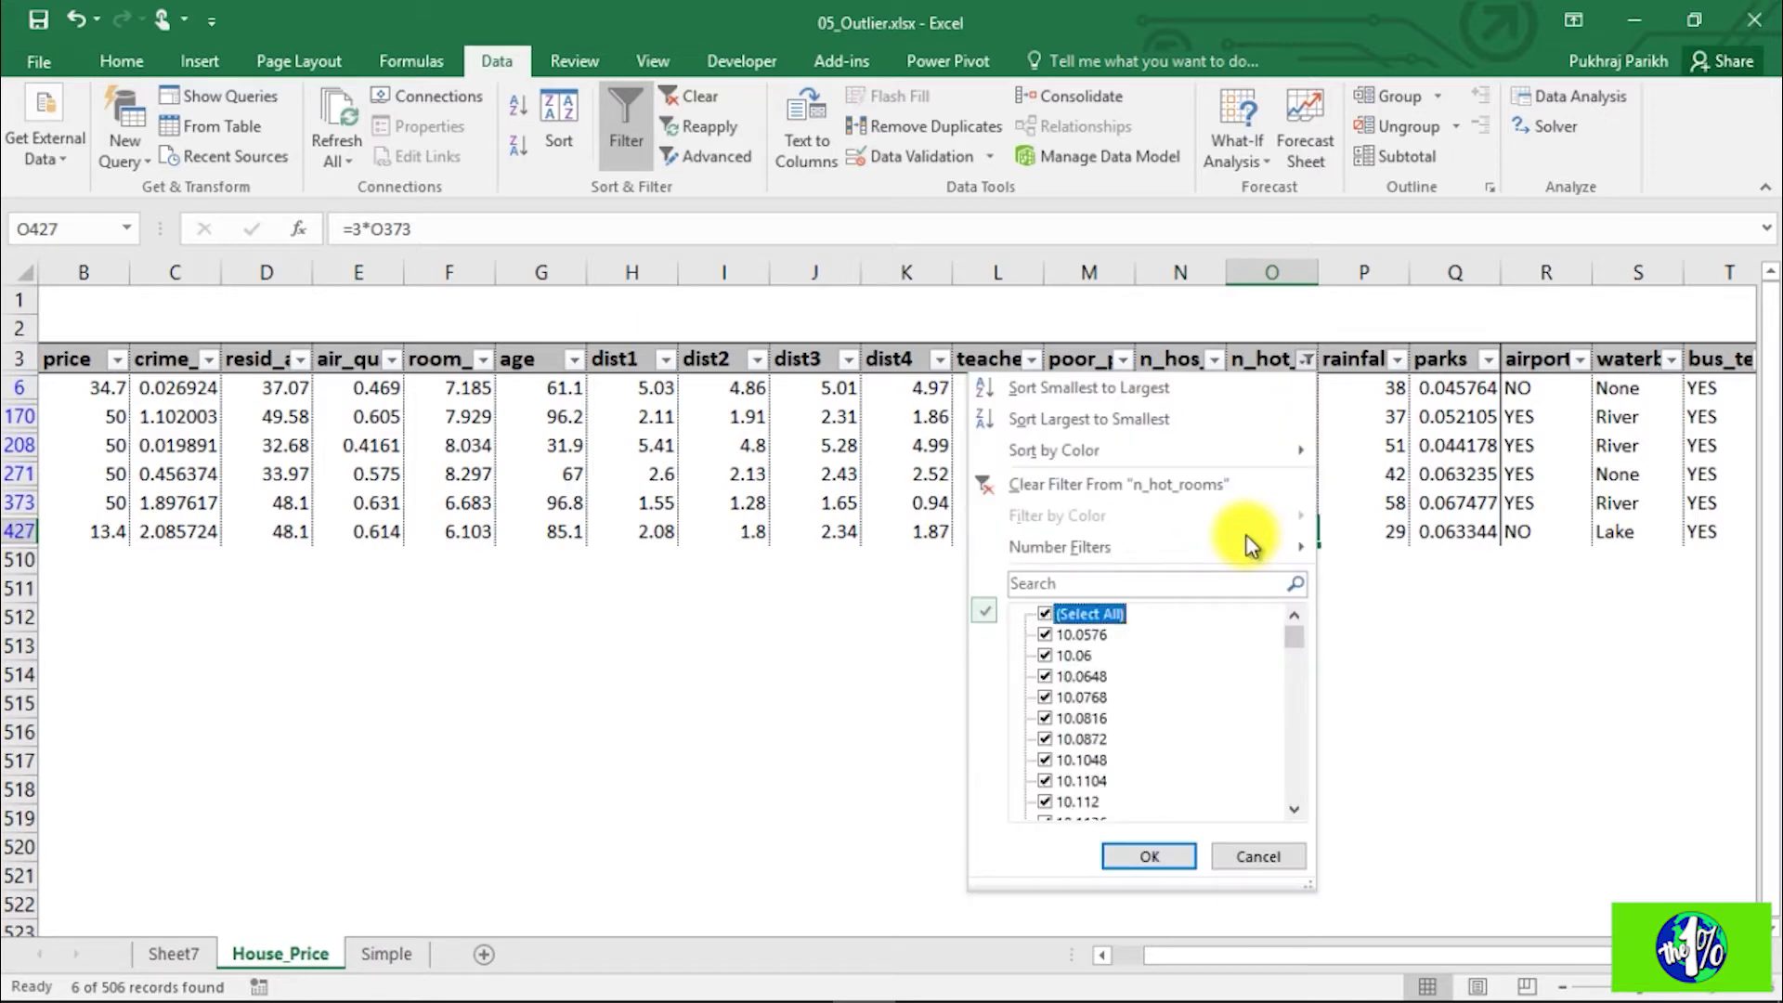
pyautogui.press('Return')
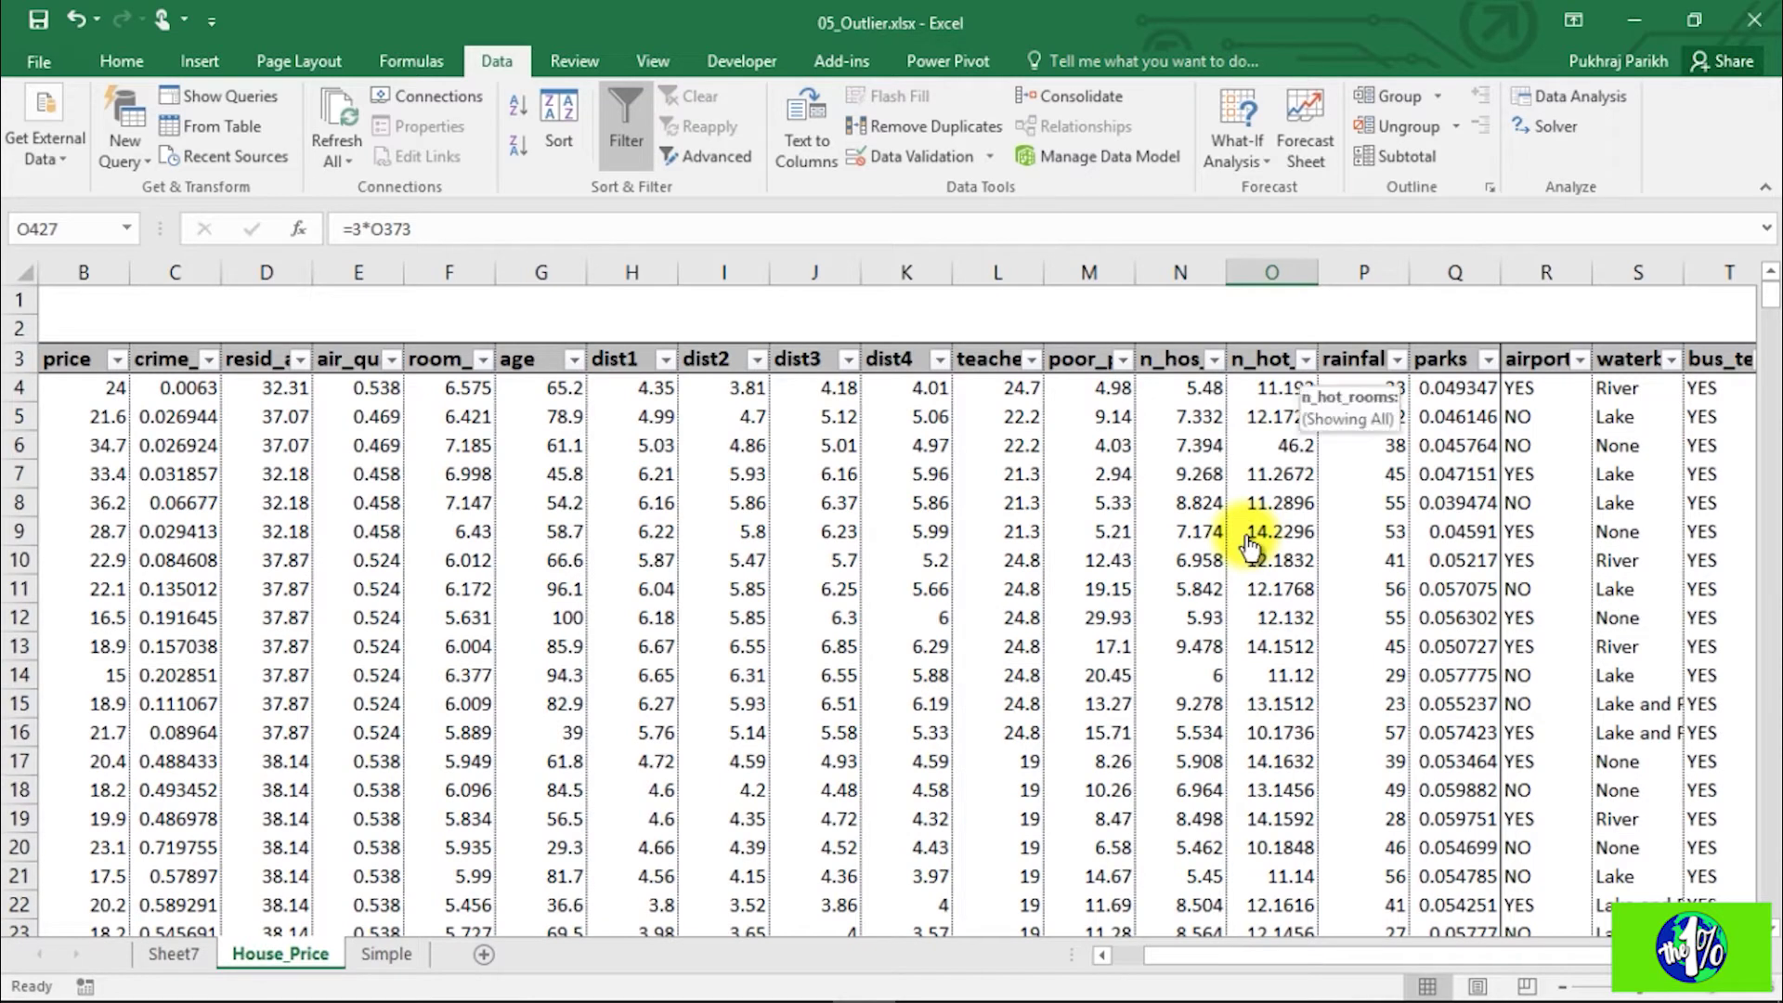
pyautogui.hotkey('alt', 'Down')
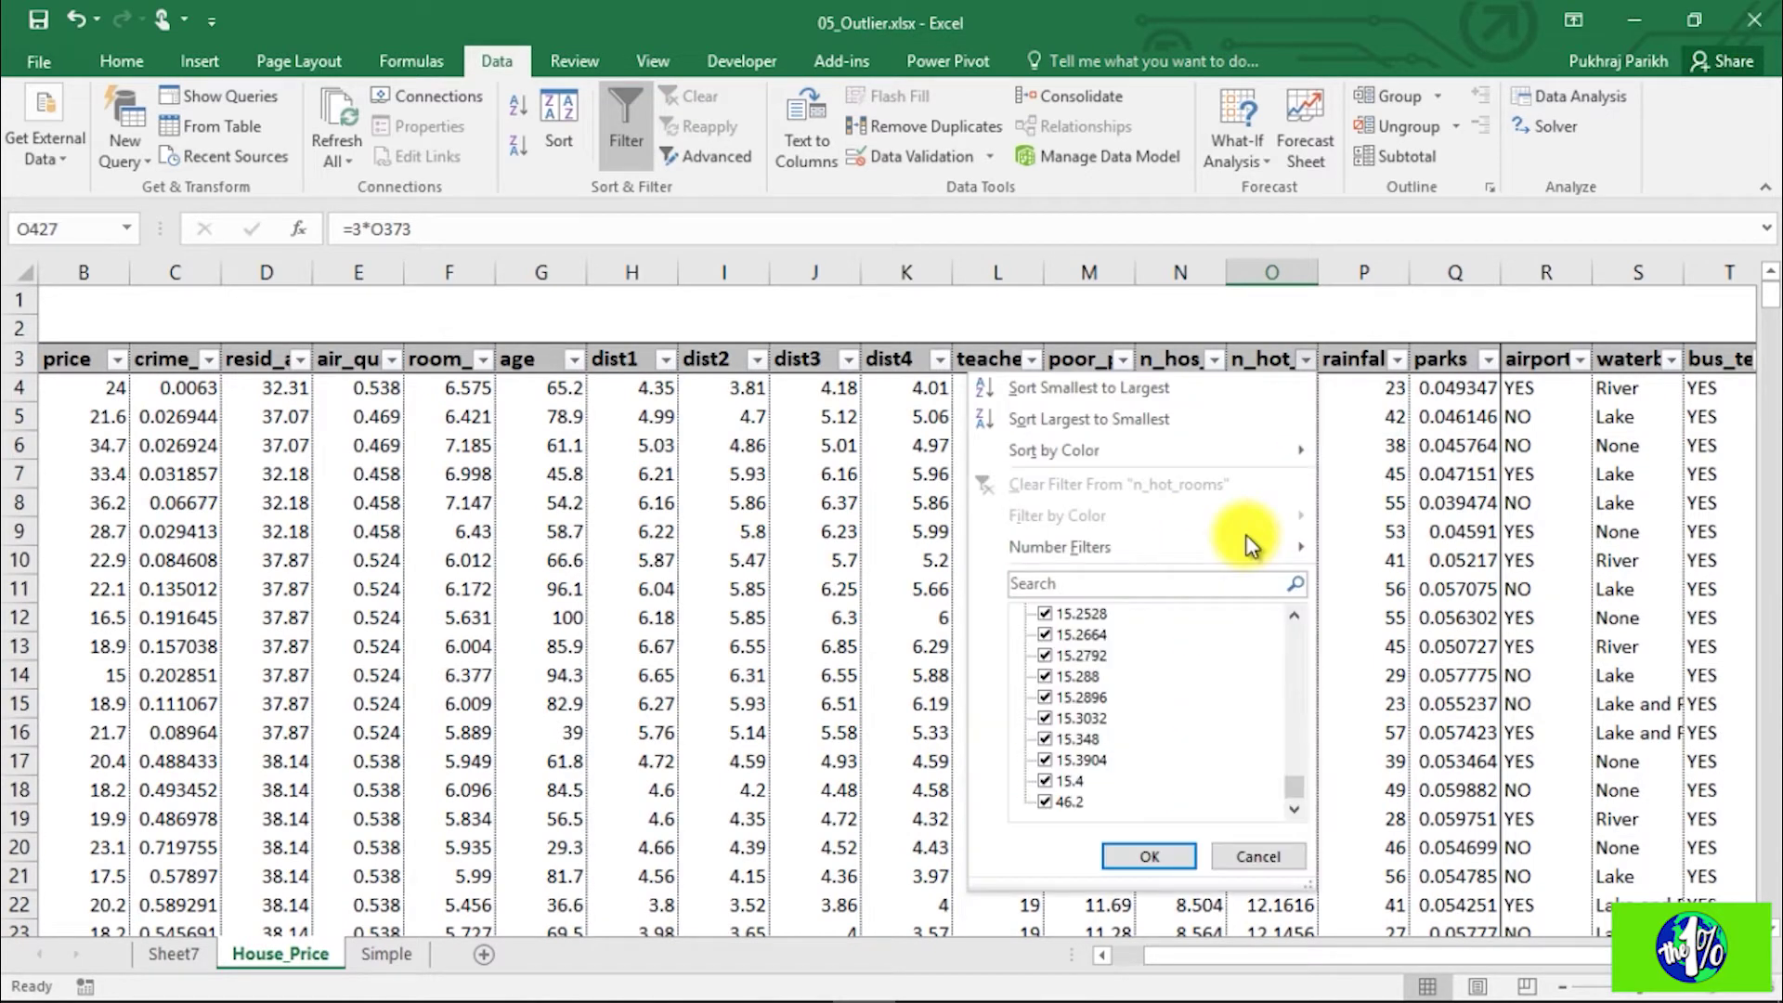
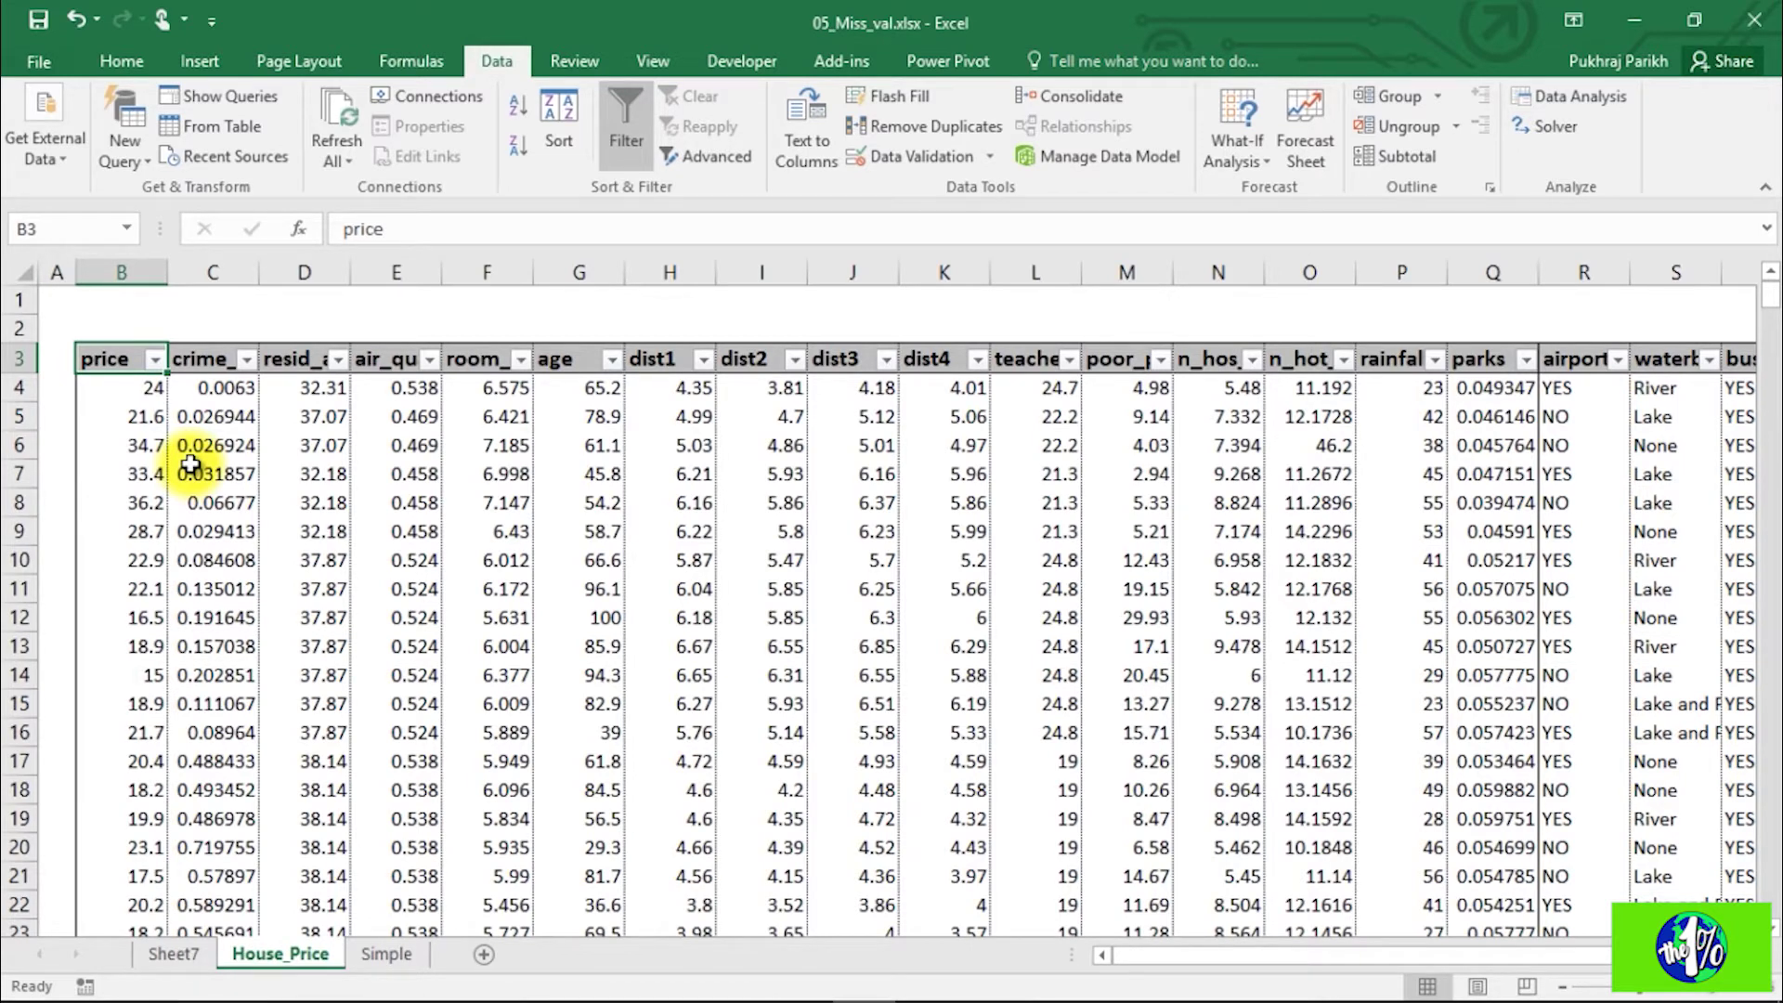
# Step: Look across the variable headers from price to n_hos_beds on the House_Price sheet of 05_Miss_val.xlsx
pyautogui.press('Right')
pyautogui.press('Right')
pyautogui.press('Right')
pyautogui.press('Right')
pyautogui.press('Right')
pyautogui.press('Right')
pyautogui.press('Right')
pyautogui.press('Right')
pyautogui.press('Right')
pyautogui.press('Right')
pyautogui.press('Right')
pyautogui.press('Right')
pyautogui.press('Right')
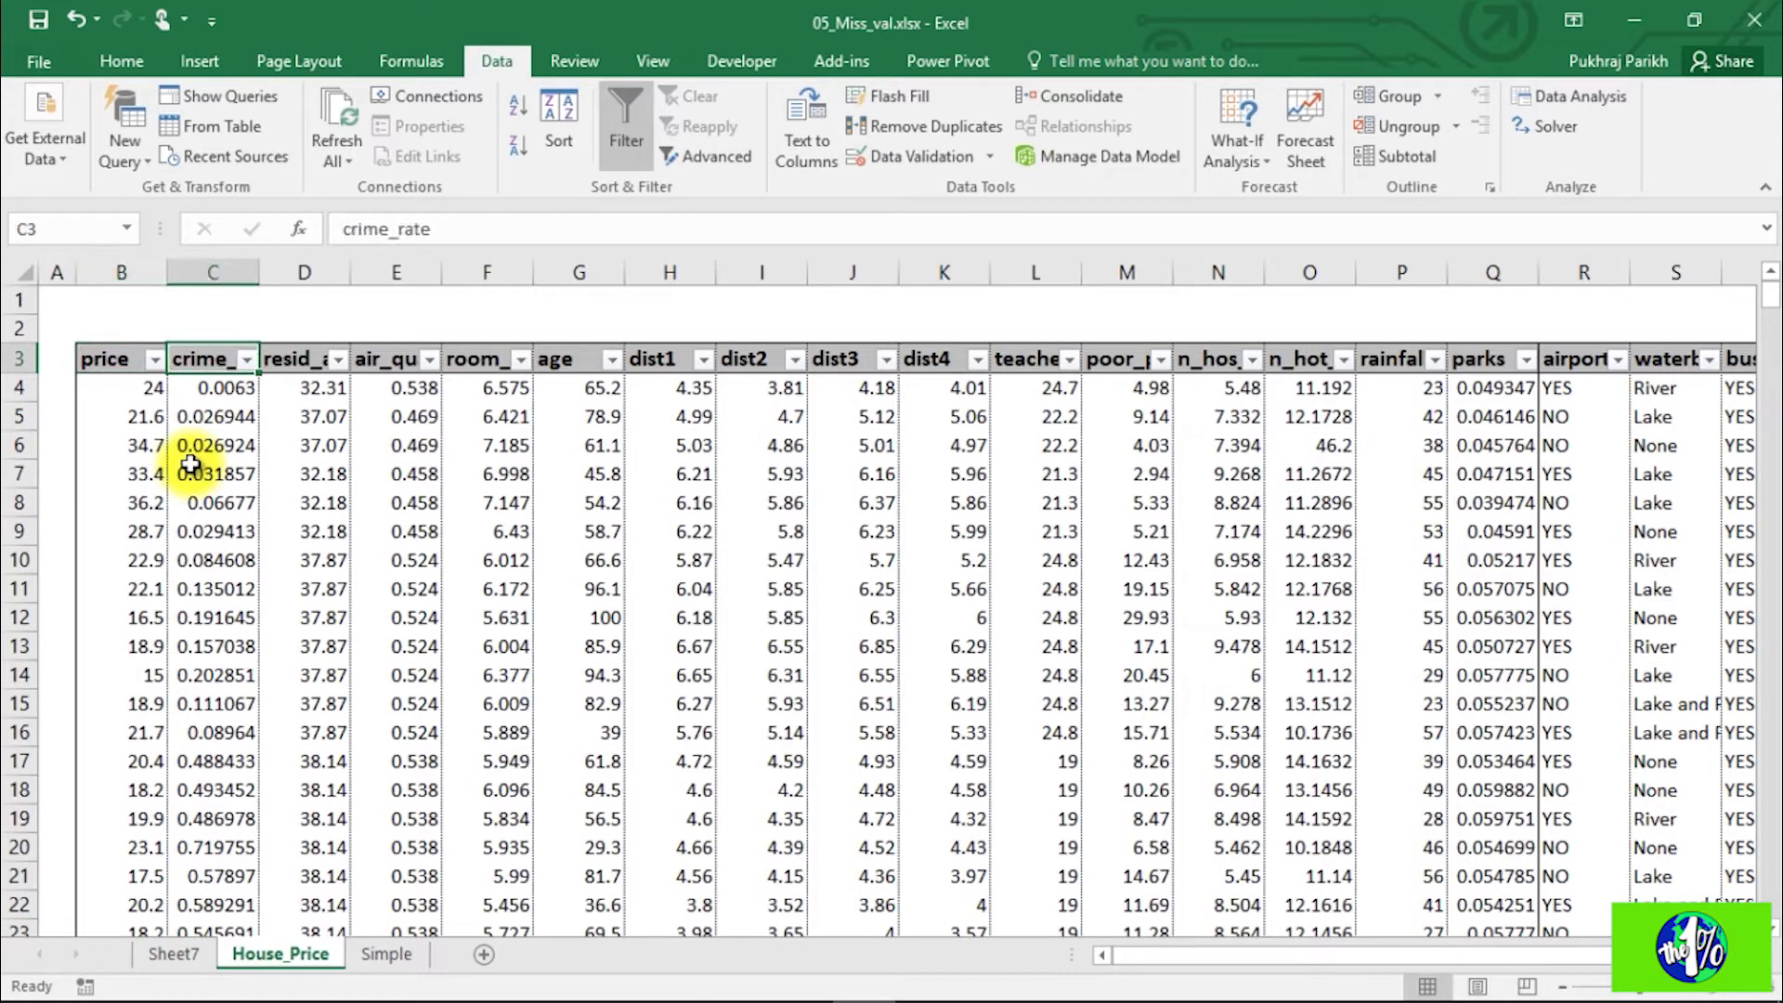
pyautogui.press('Left')
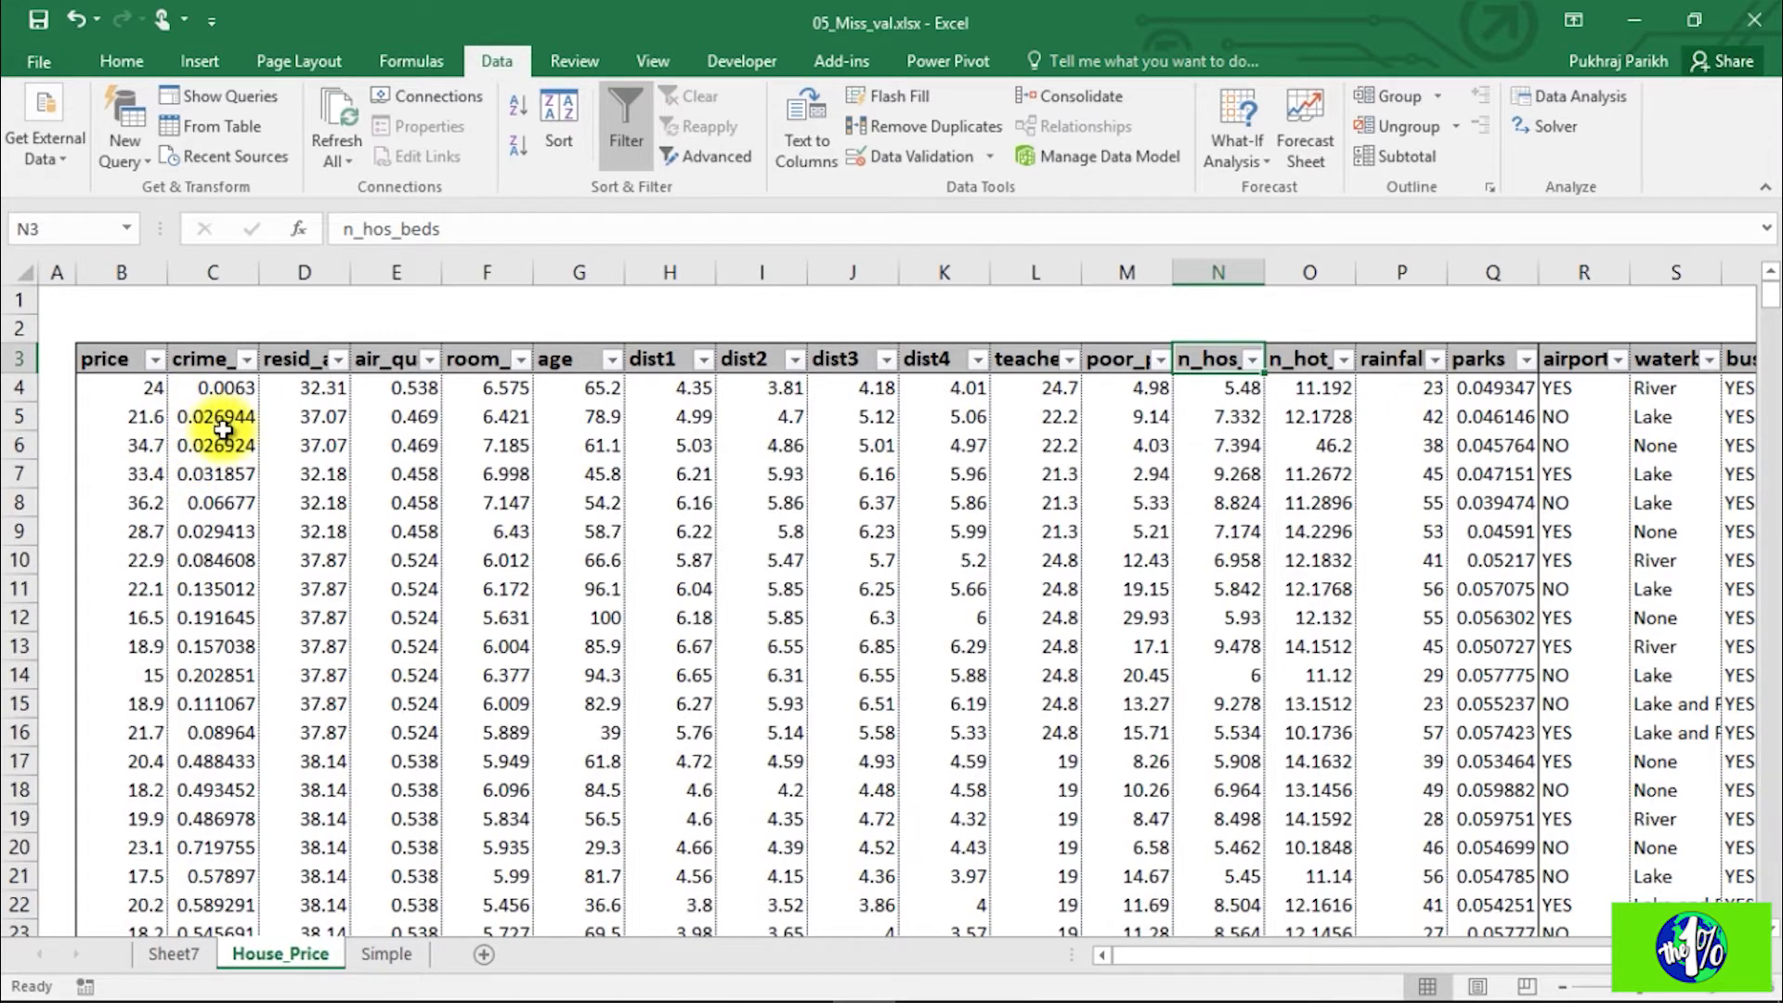
# Step: Remove the filters from the header row from price to bus_ter and apply them again
pyautogui.click(126, 359)
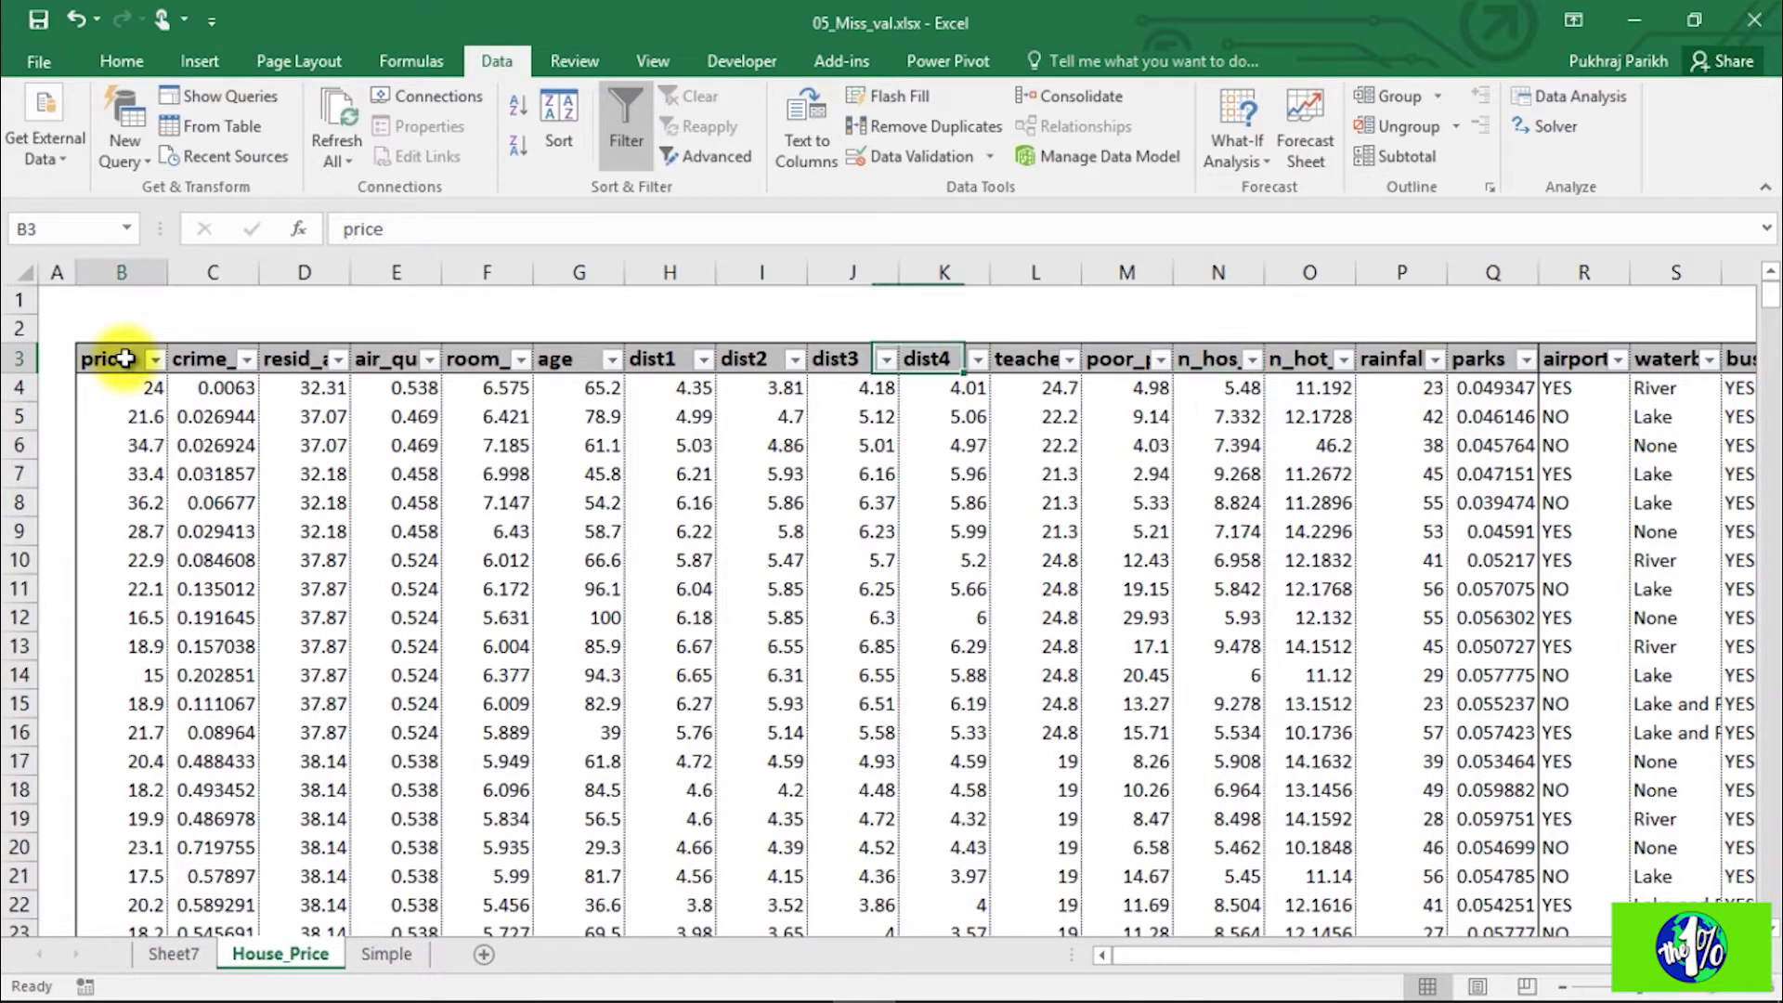
pyautogui.hotkey('ctrl', 'shift', 'Right')
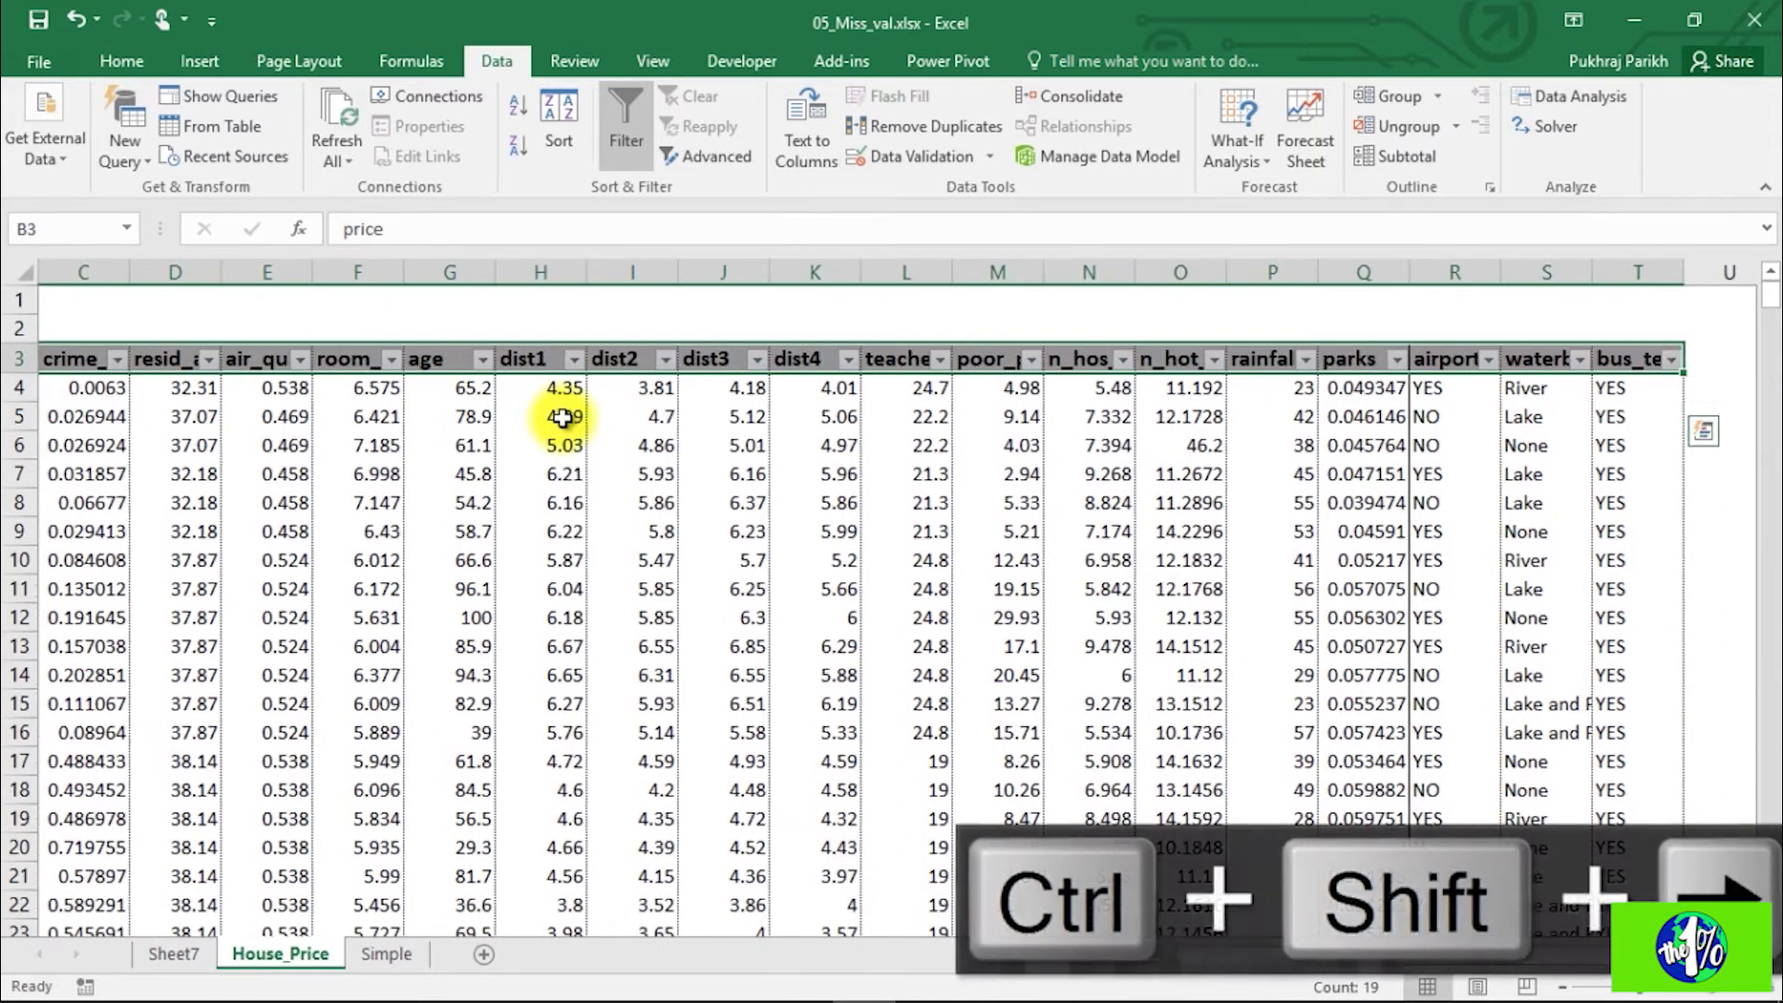
pyautogui.click(628, 124)
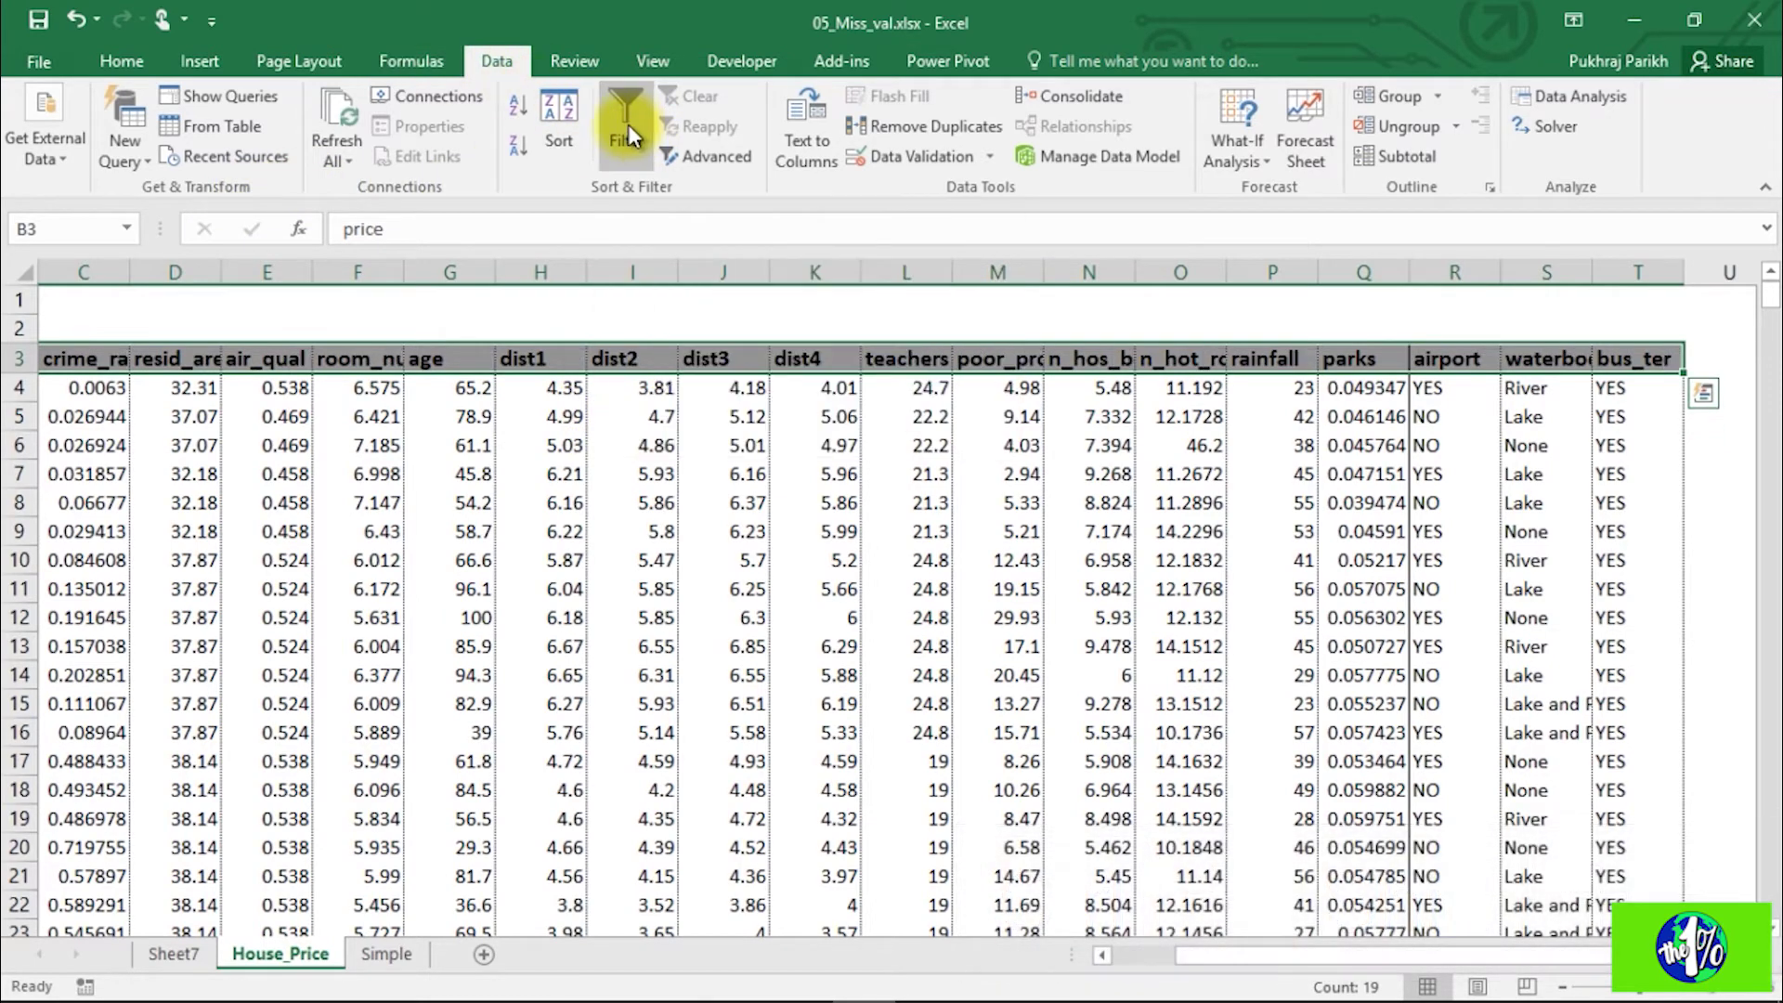
pyautogui.click(628, 124)
pyautogui.click(817, 416)
pyautogui.moveTo(1226, 949); pyautogui.dragTo(1183, 951)
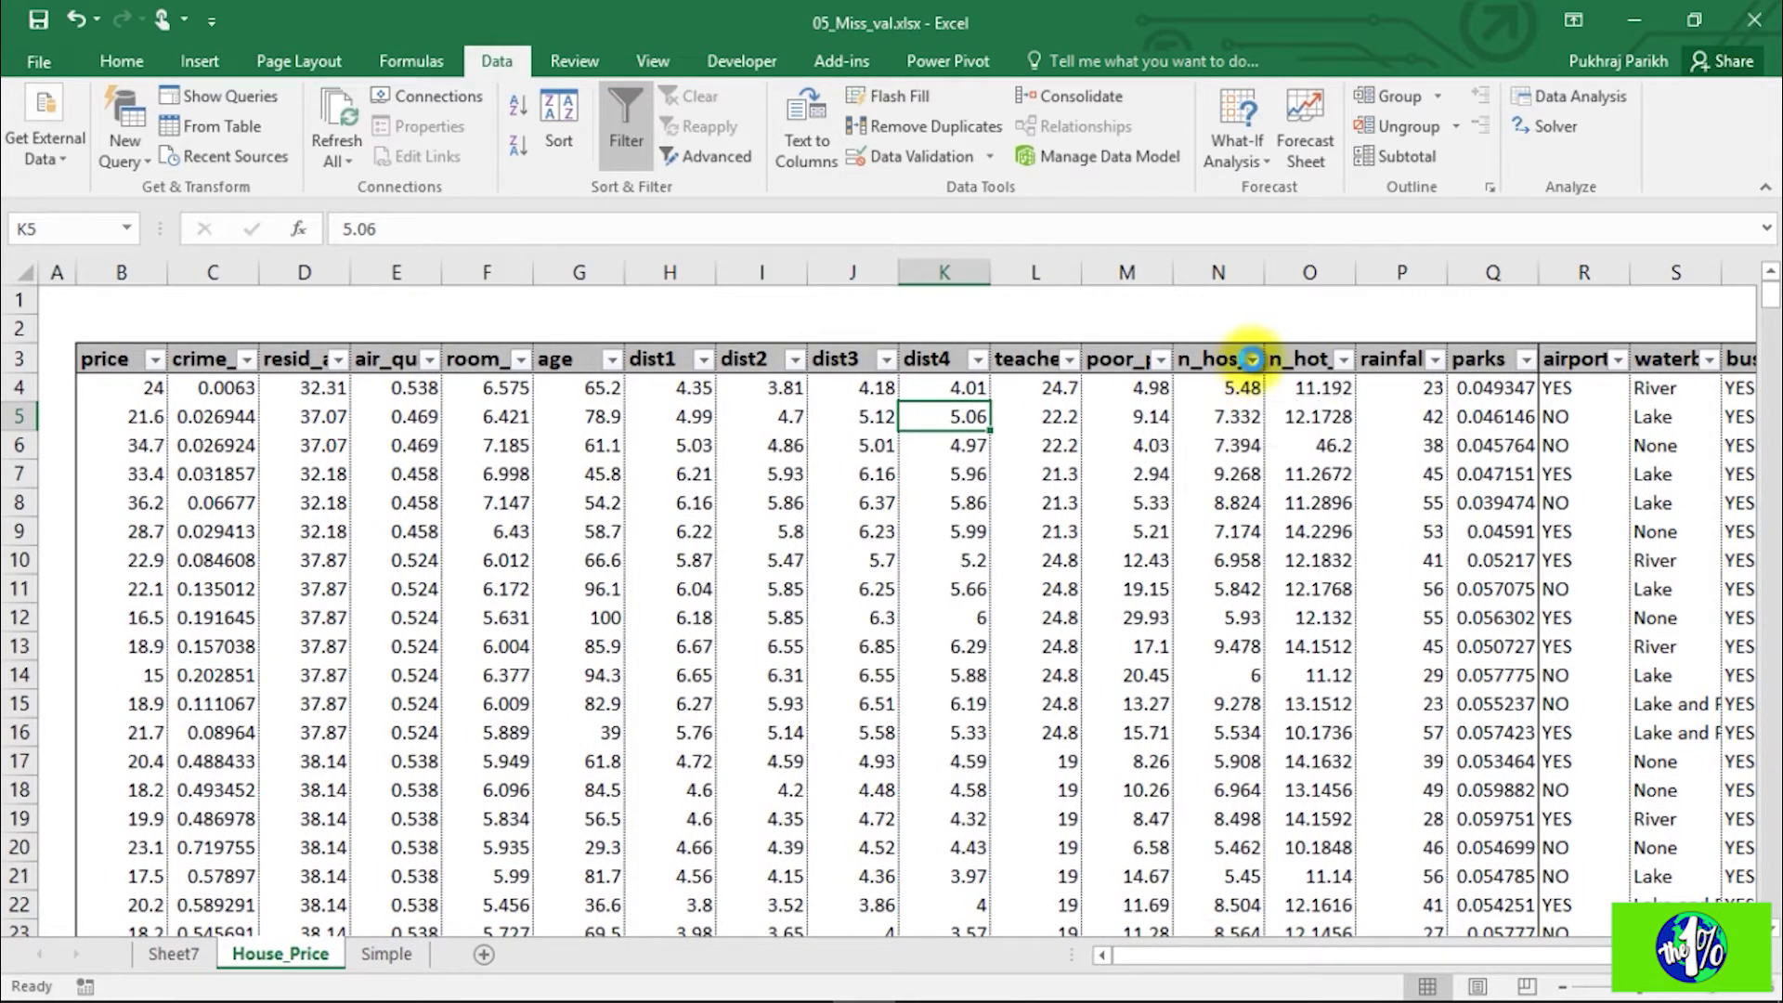
# Step: Filter the n_hos_beds column to show only the records with blank values
pyautogui.click(1253, 359)
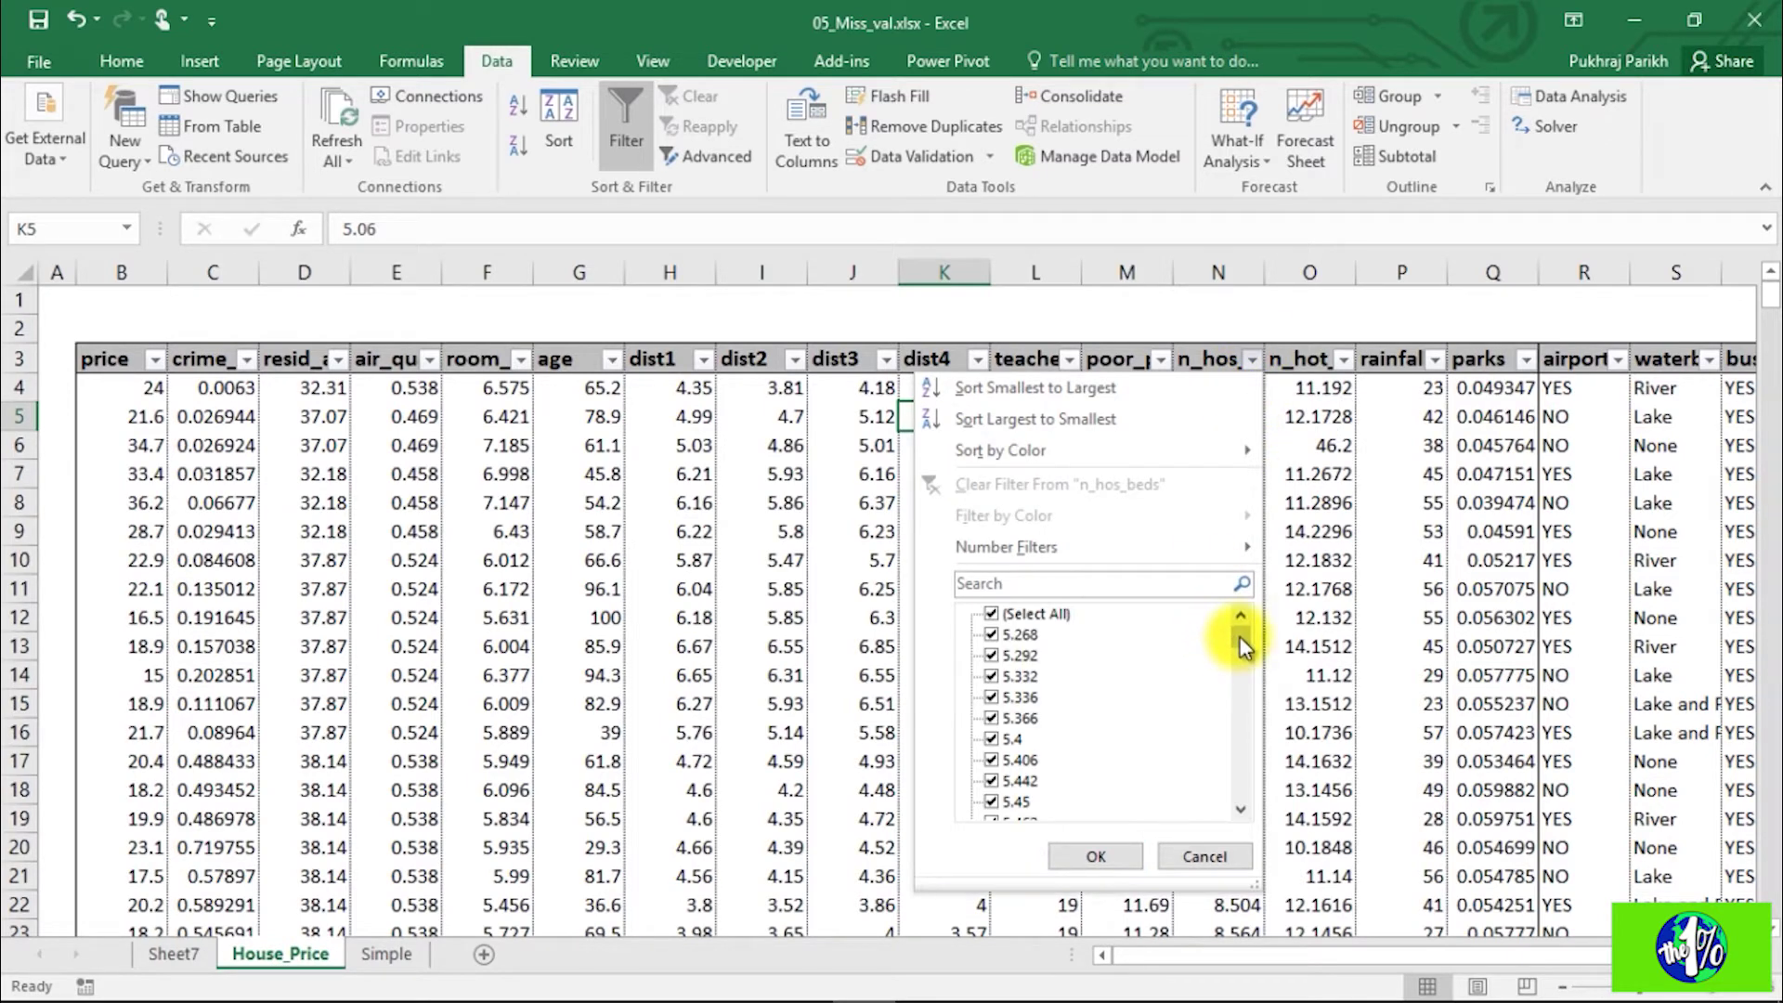
pyautogui.moveTo(1239, 637); pyautogui.dragTo(1242, 789)
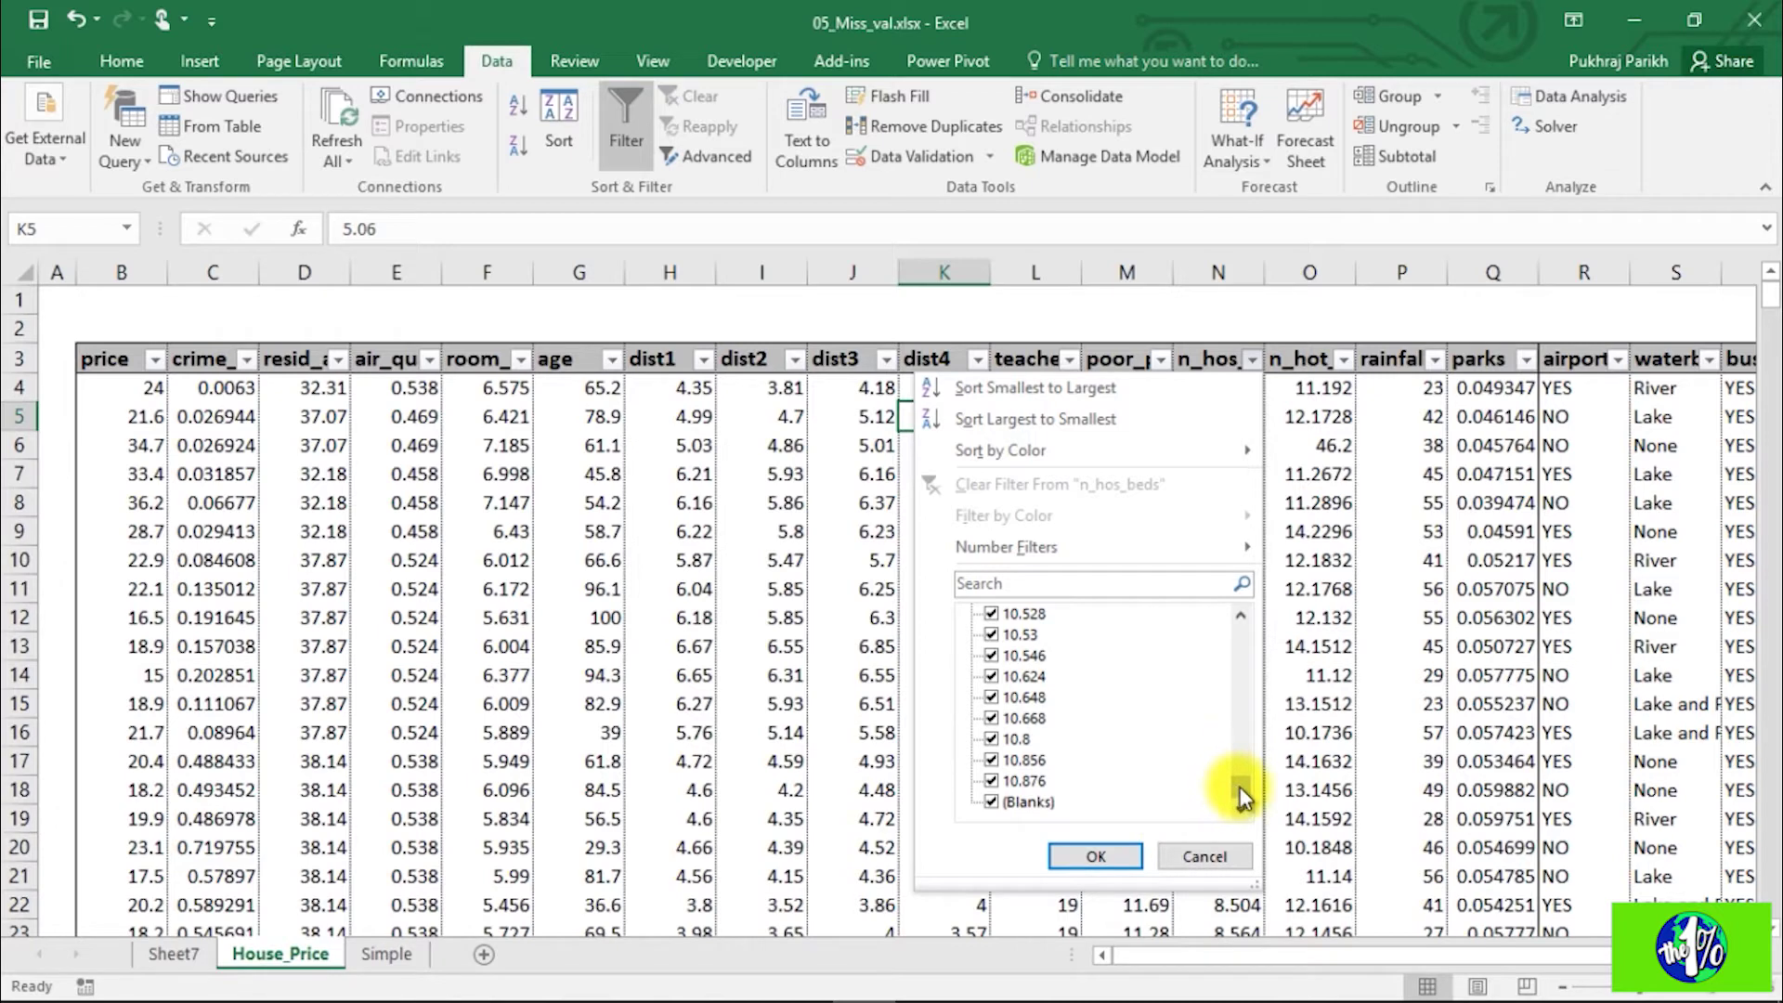
pyautogui.moveTo(1241, 784); pyautogui.dragTo(1226, 617)
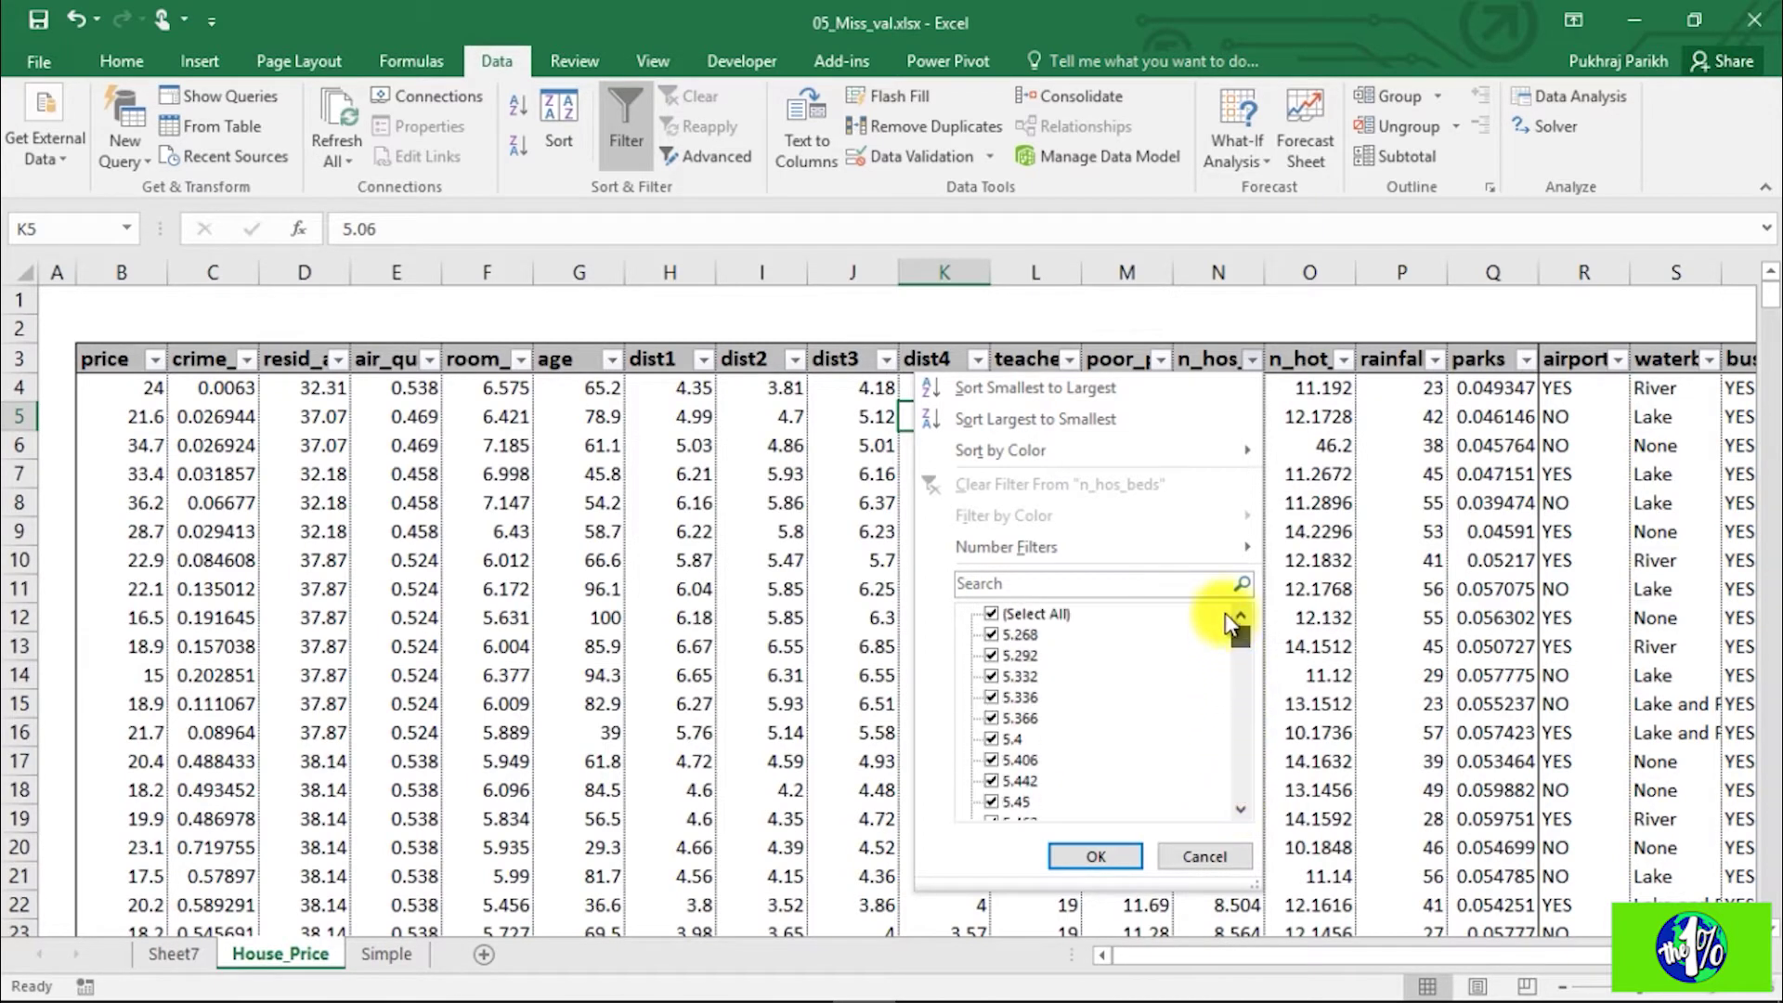
pyautogui.click(1055, 622)
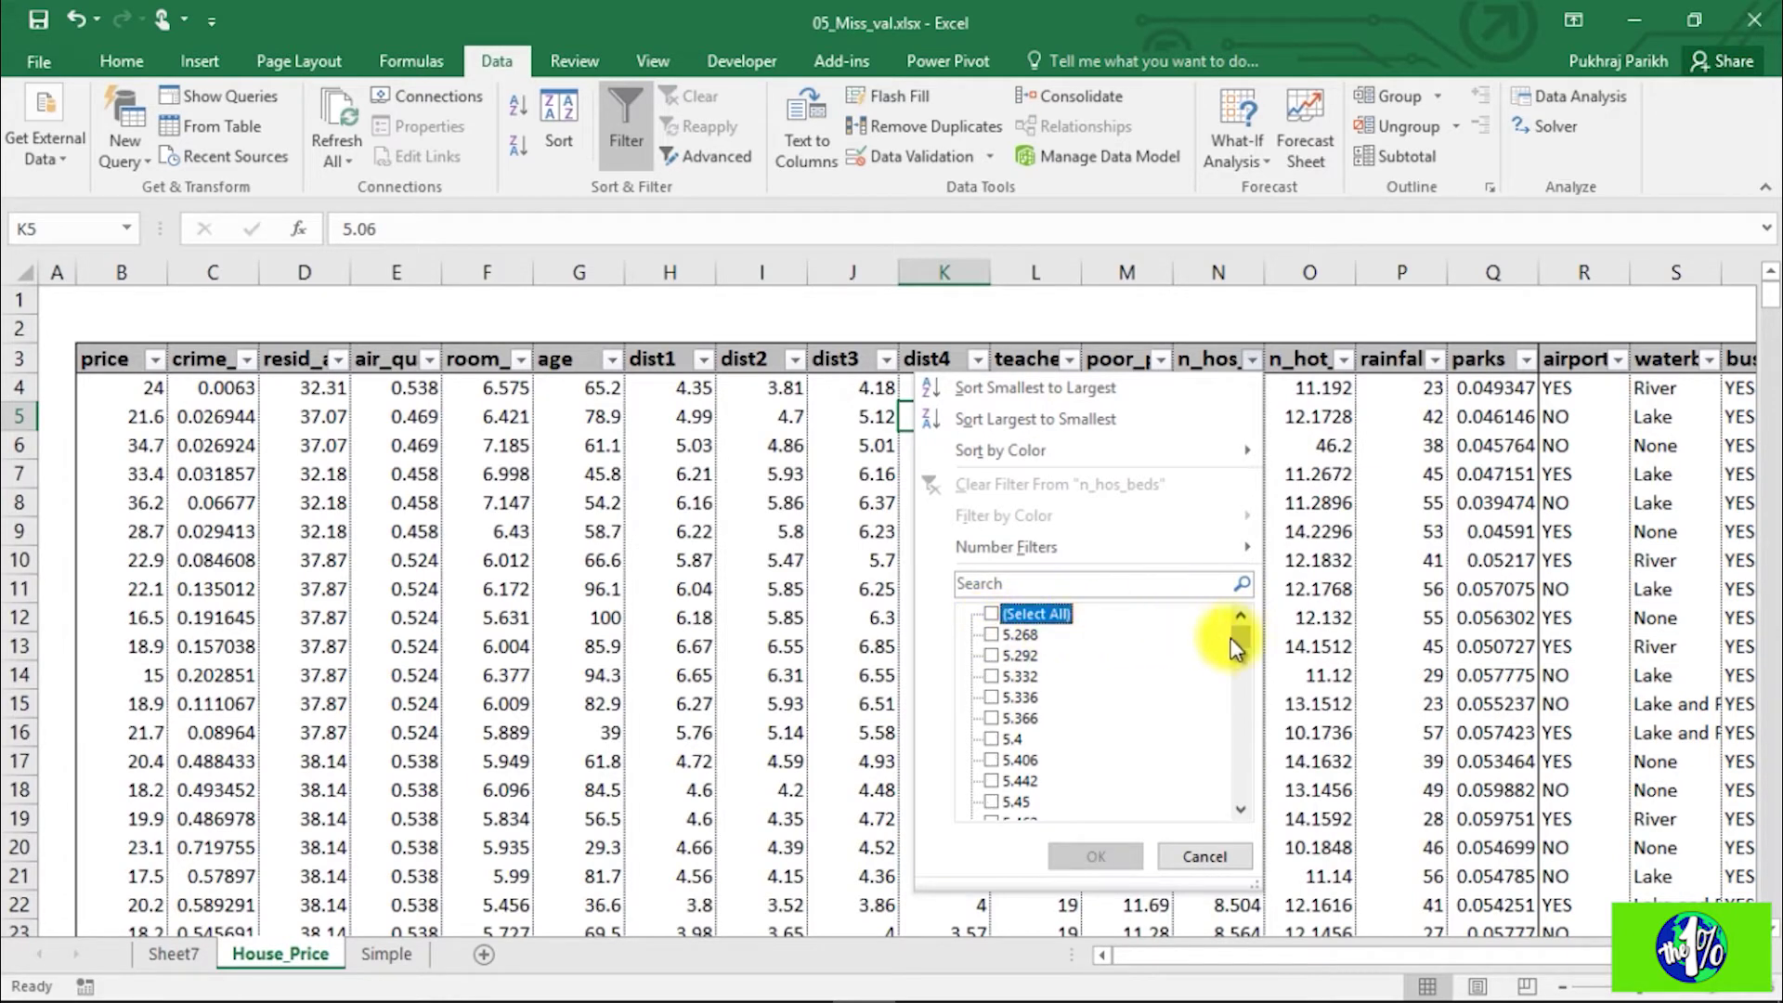
pyautogui.moveTo(1248, 651); pyautogui.dragTo(1256, 810)
pyautogui.click(991, 802)
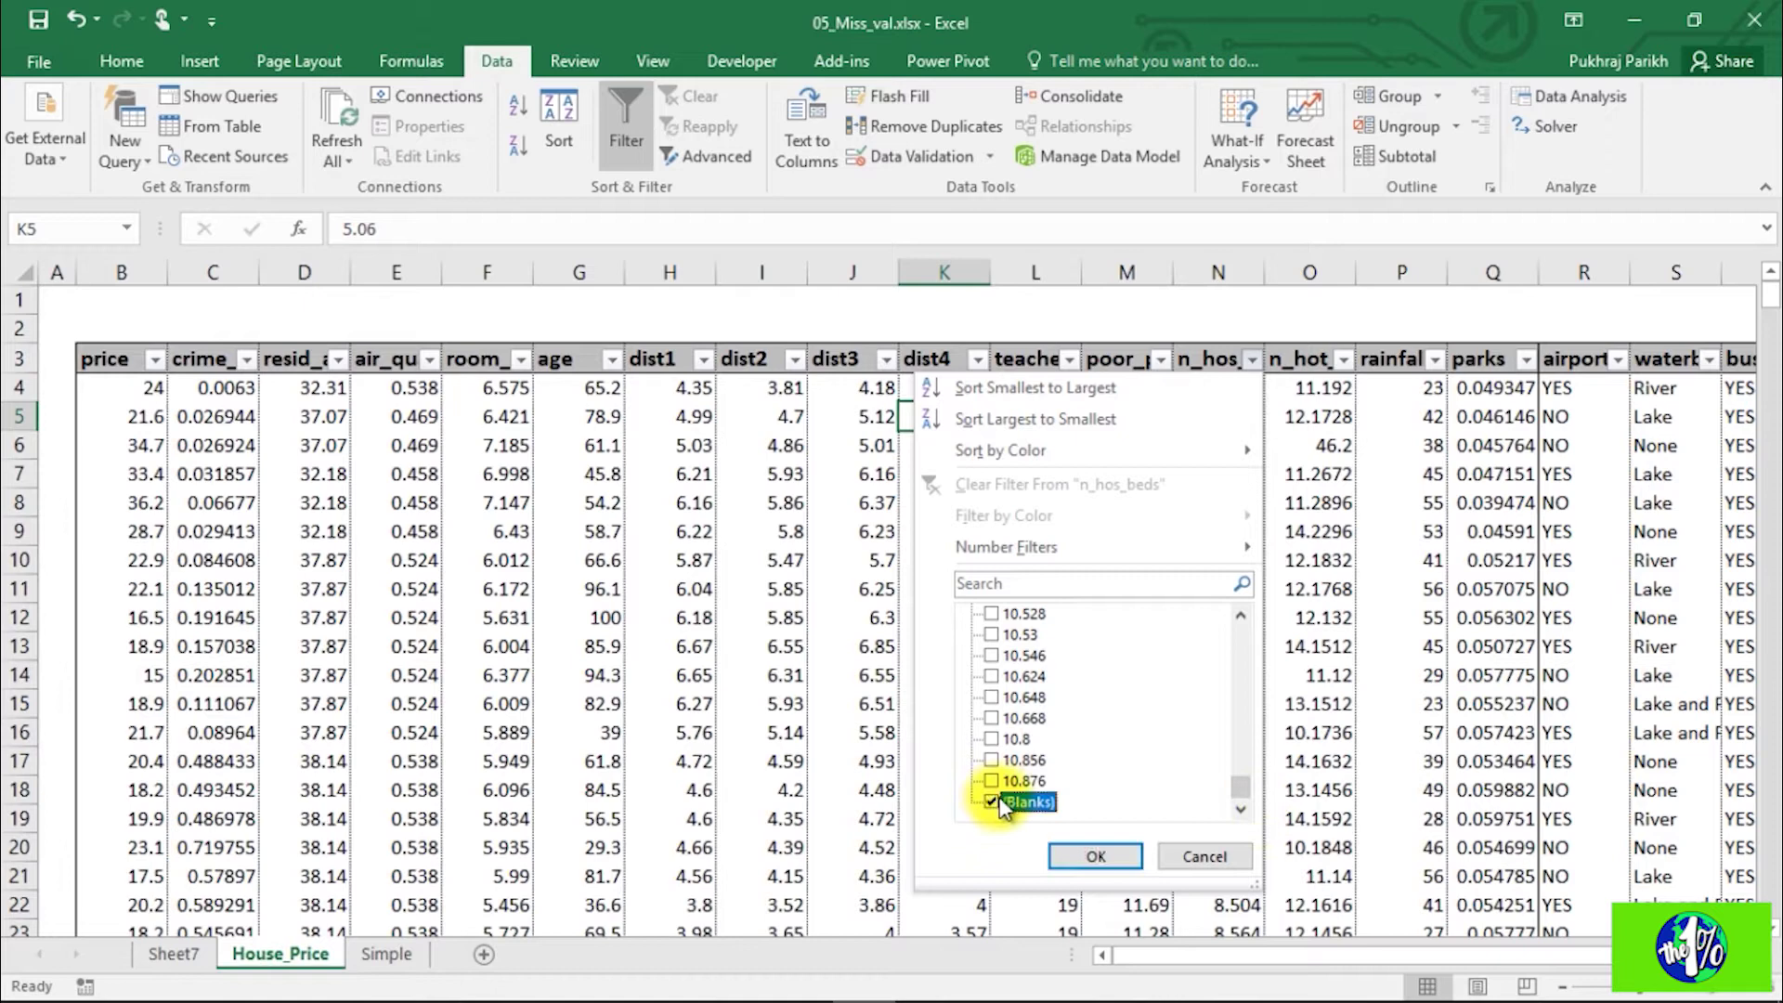
pyautogui.click(1098, 855)
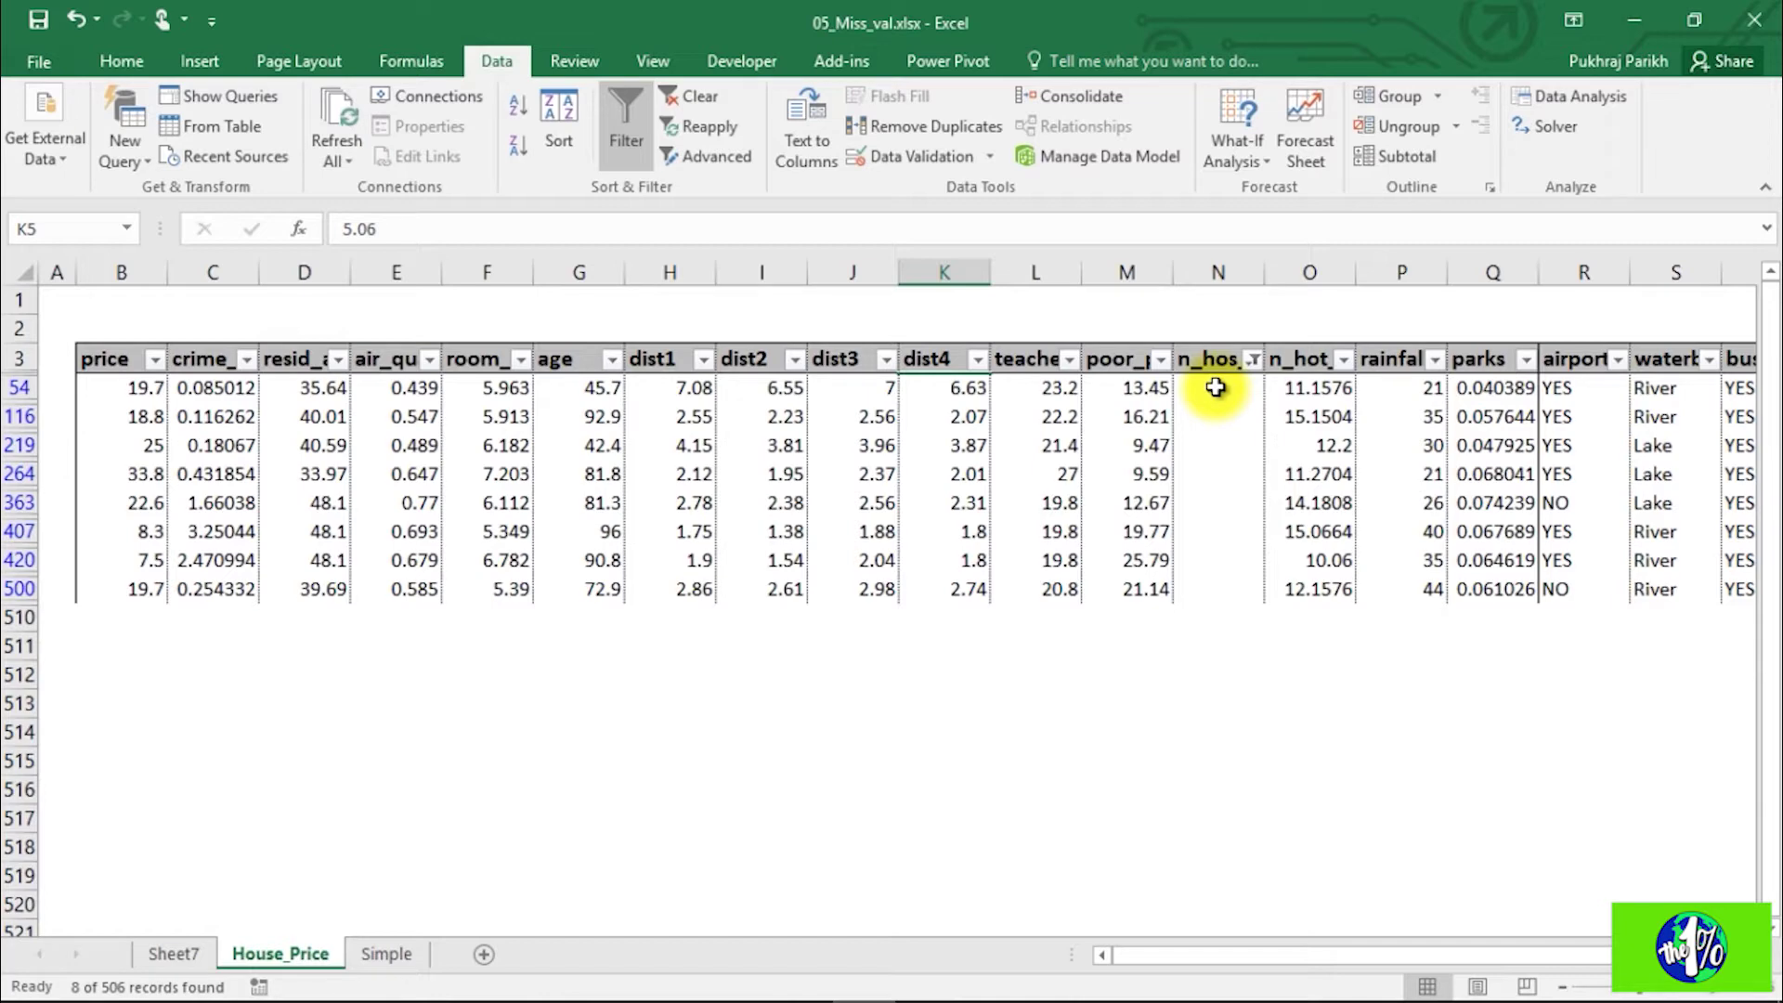
# Step: Reselect all values in the n_hos_beds filter to show every record again
pyautogui.click(1253, 359)
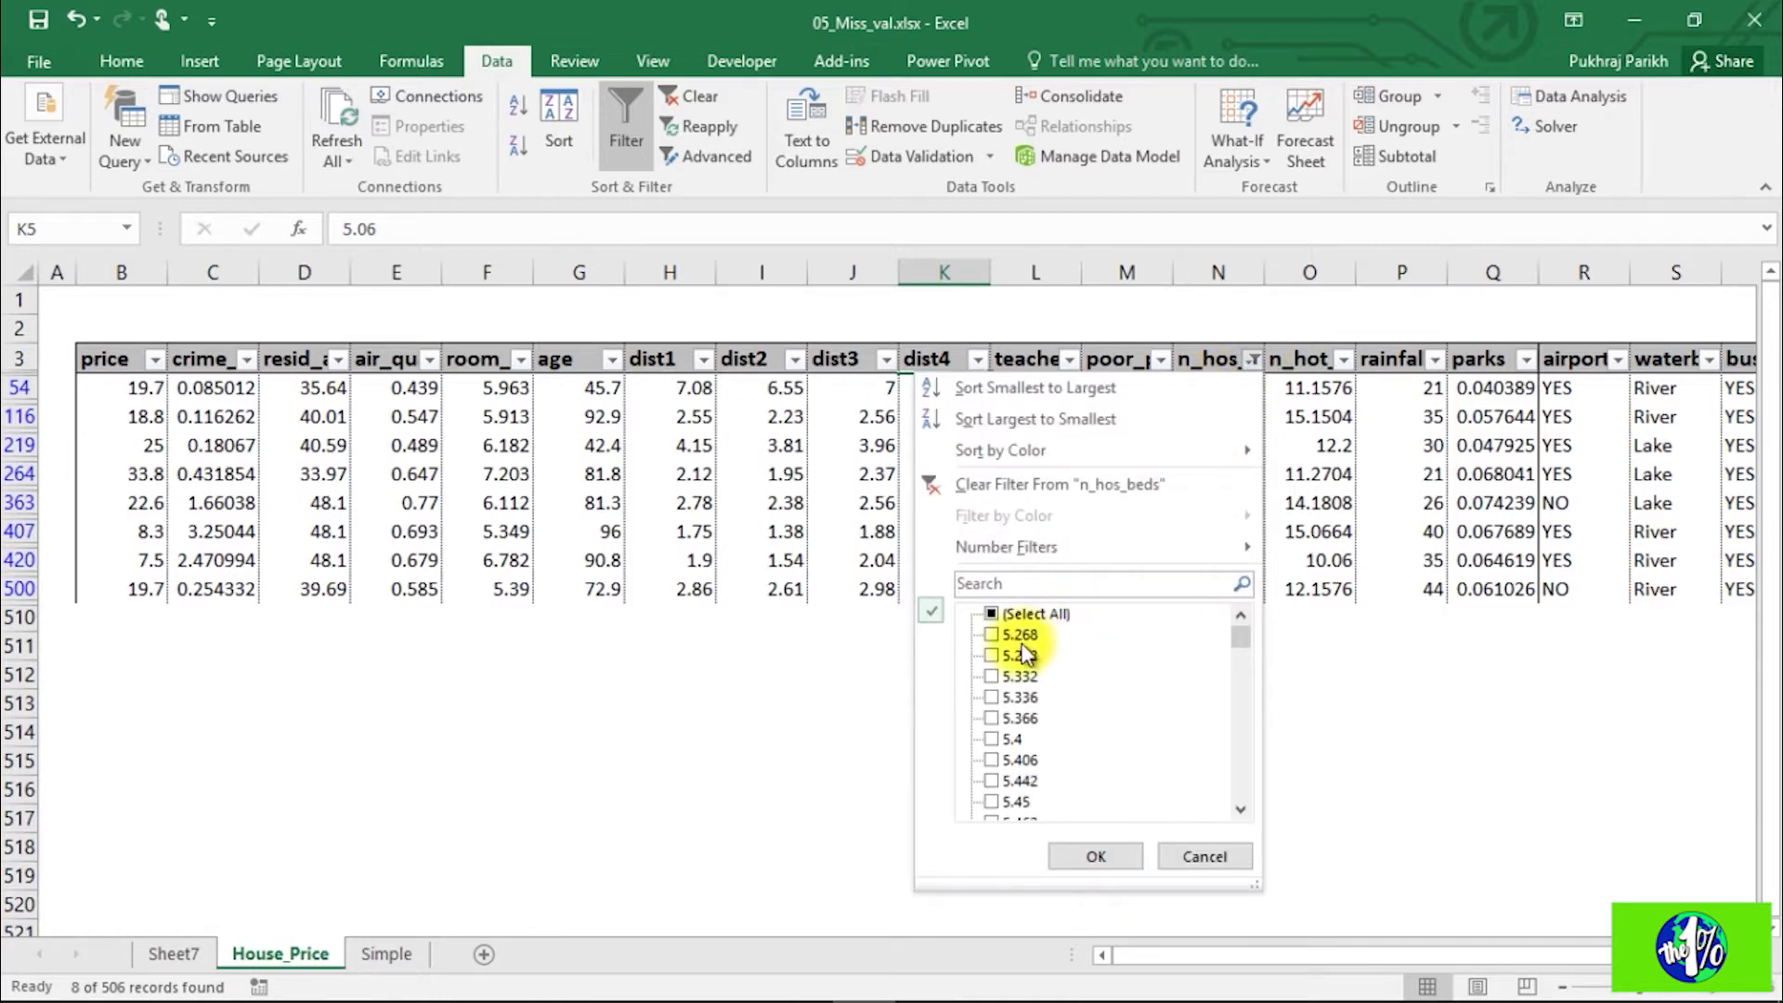
pyautogui.click(1031, 614)
pyautogui.click(1096, 856)
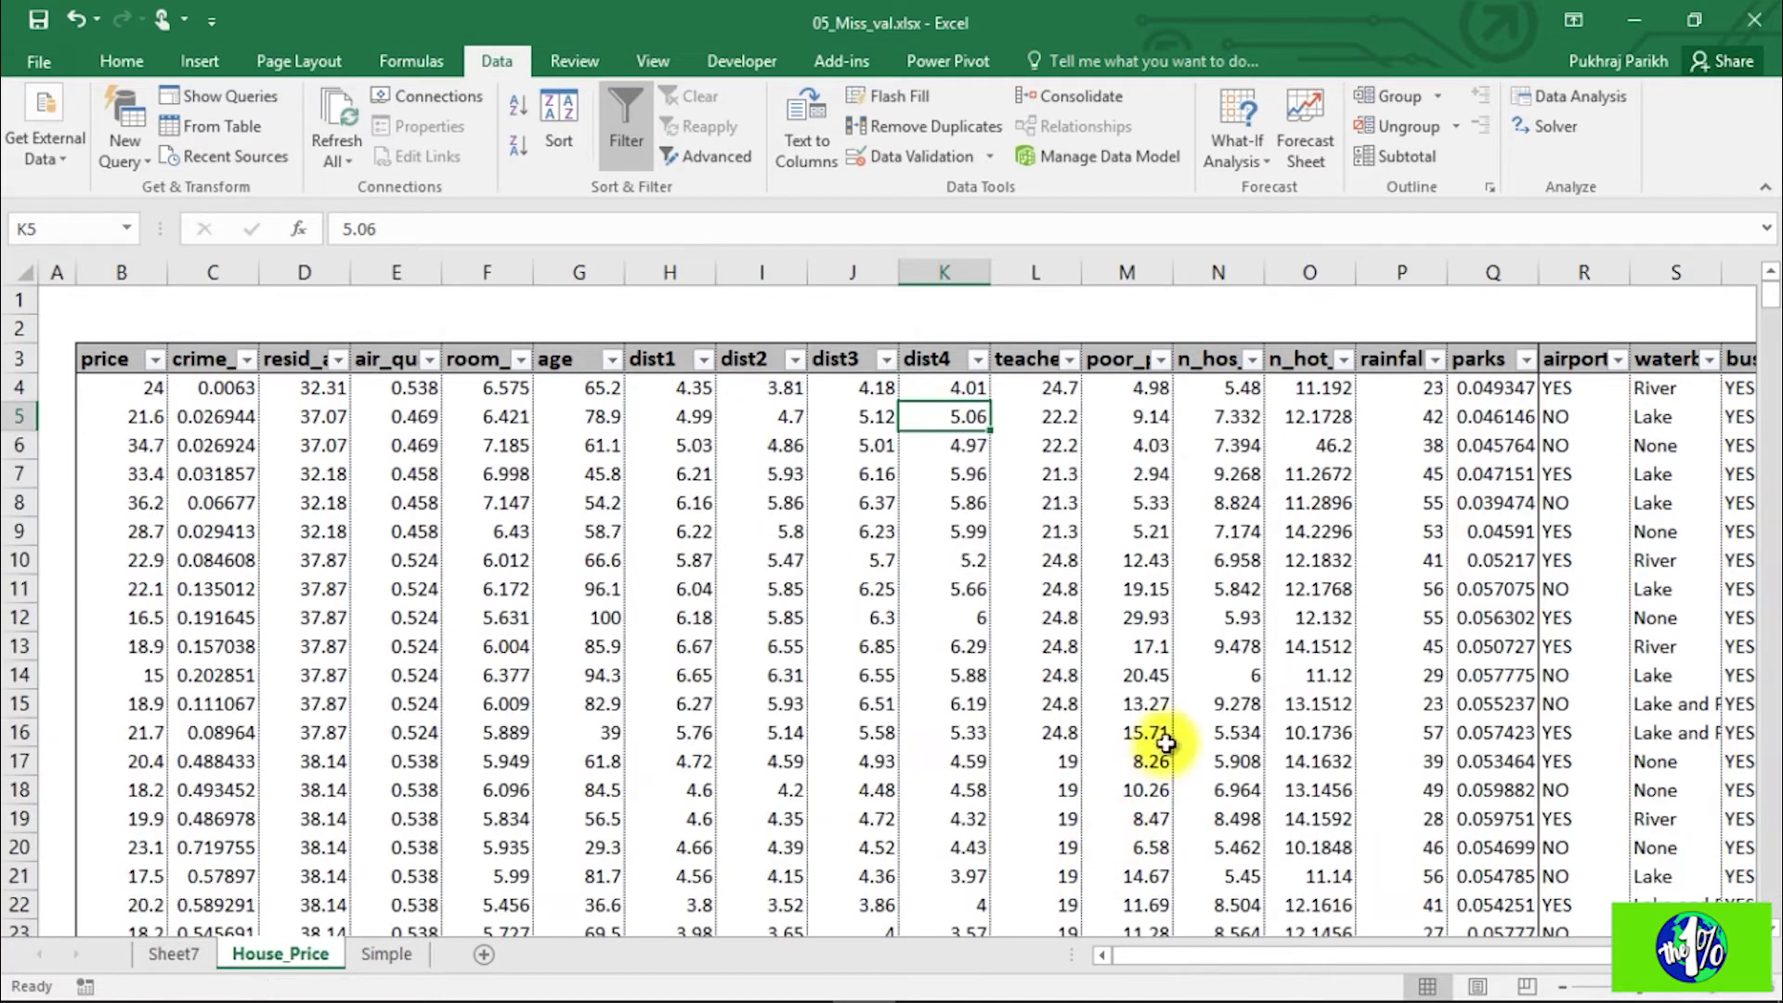
# Step: Calculate the average of the n_hos_beds values in N4:N509 in cell N2, above the column's header
pyautogui.click(1230, 330)
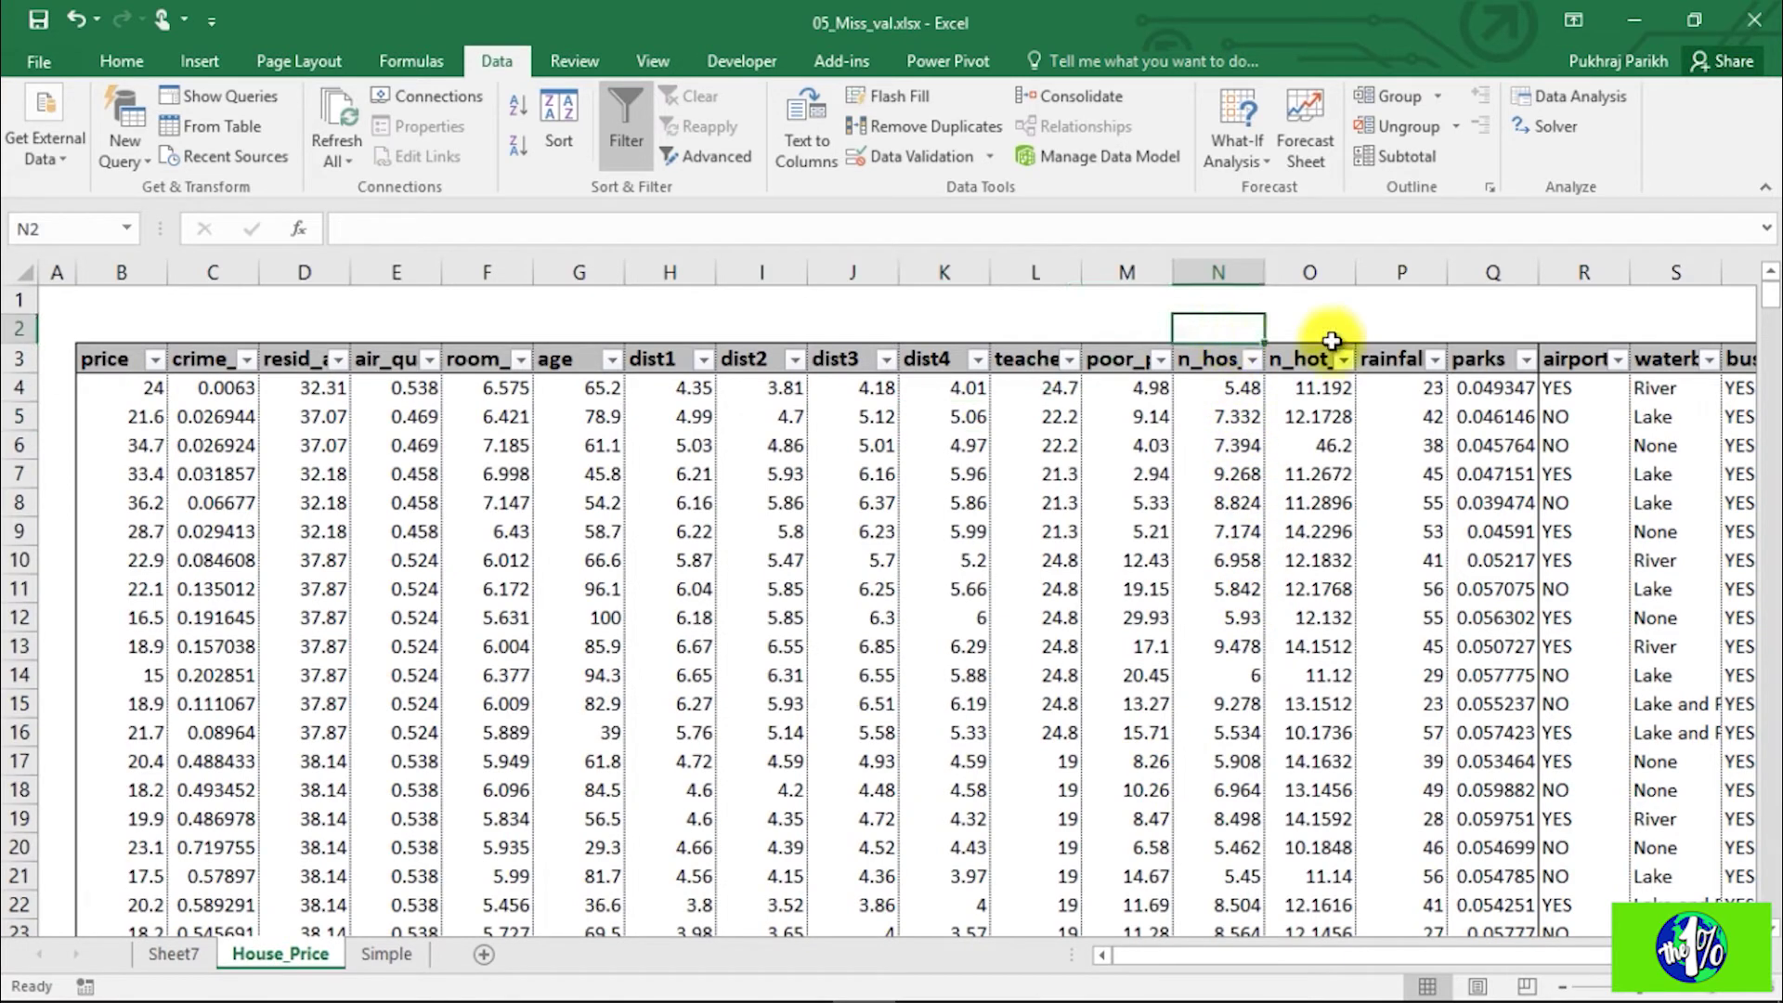
pyautogui.write('=av')
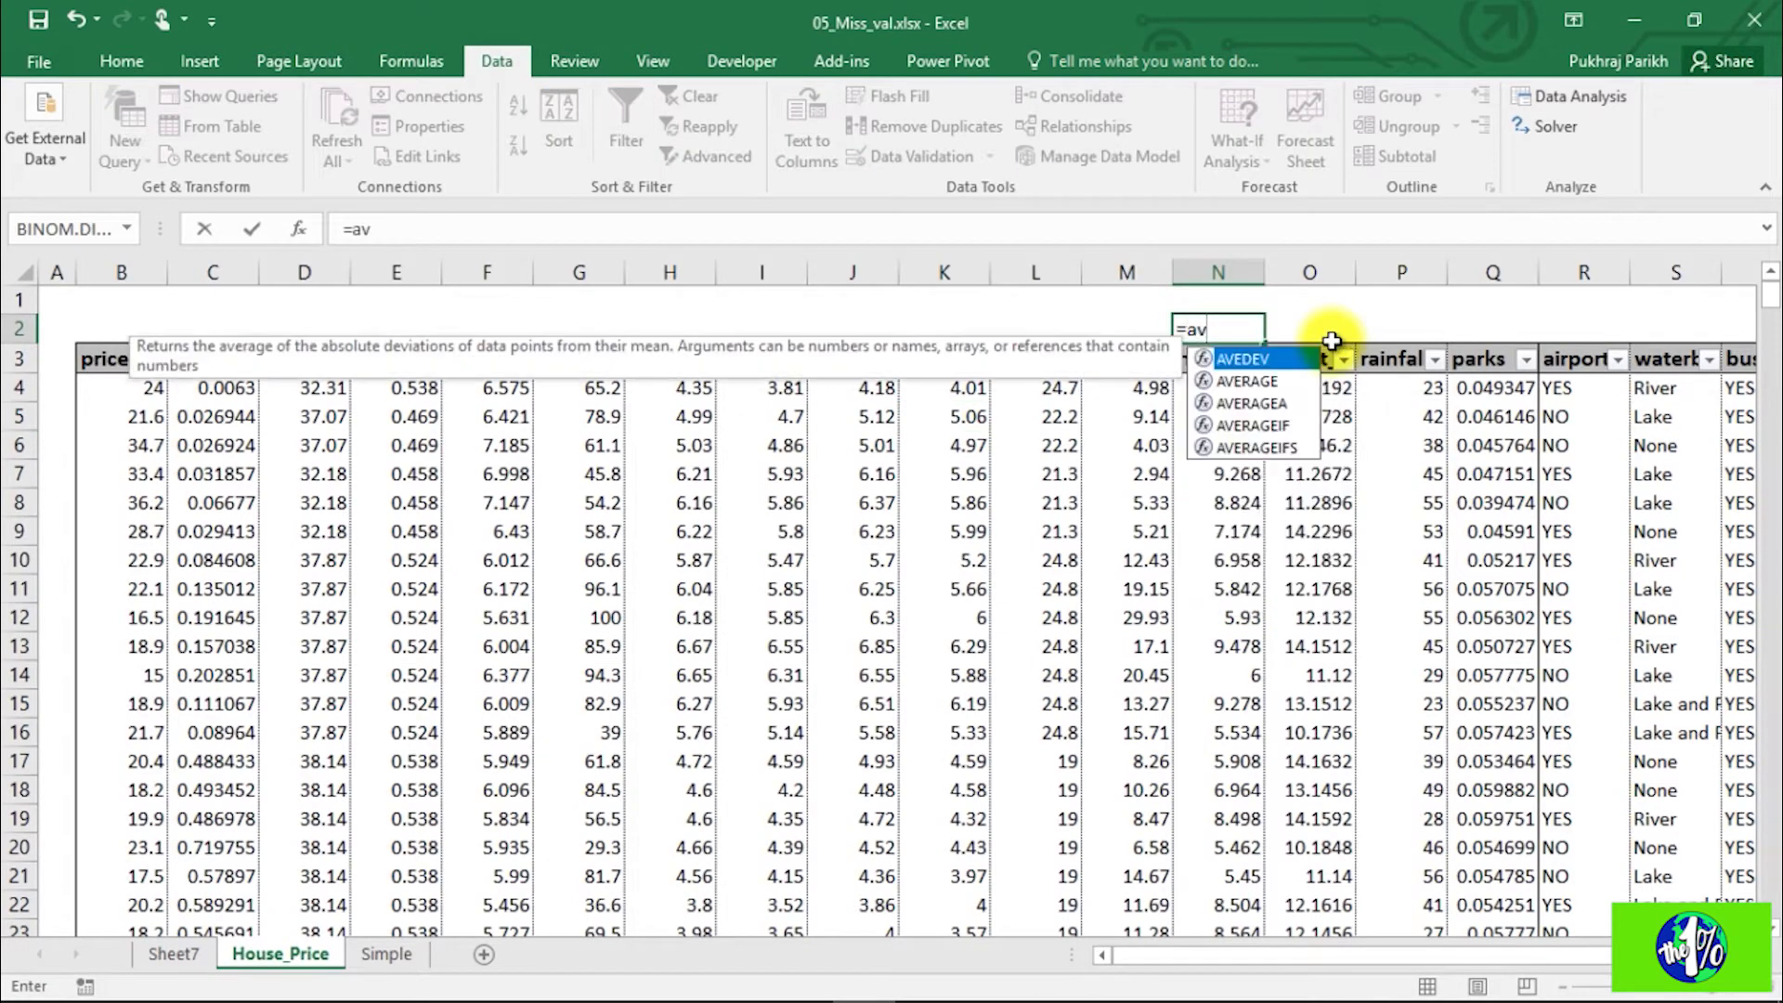
pyautogui.press('Down')
pyautogui.press('Tab')
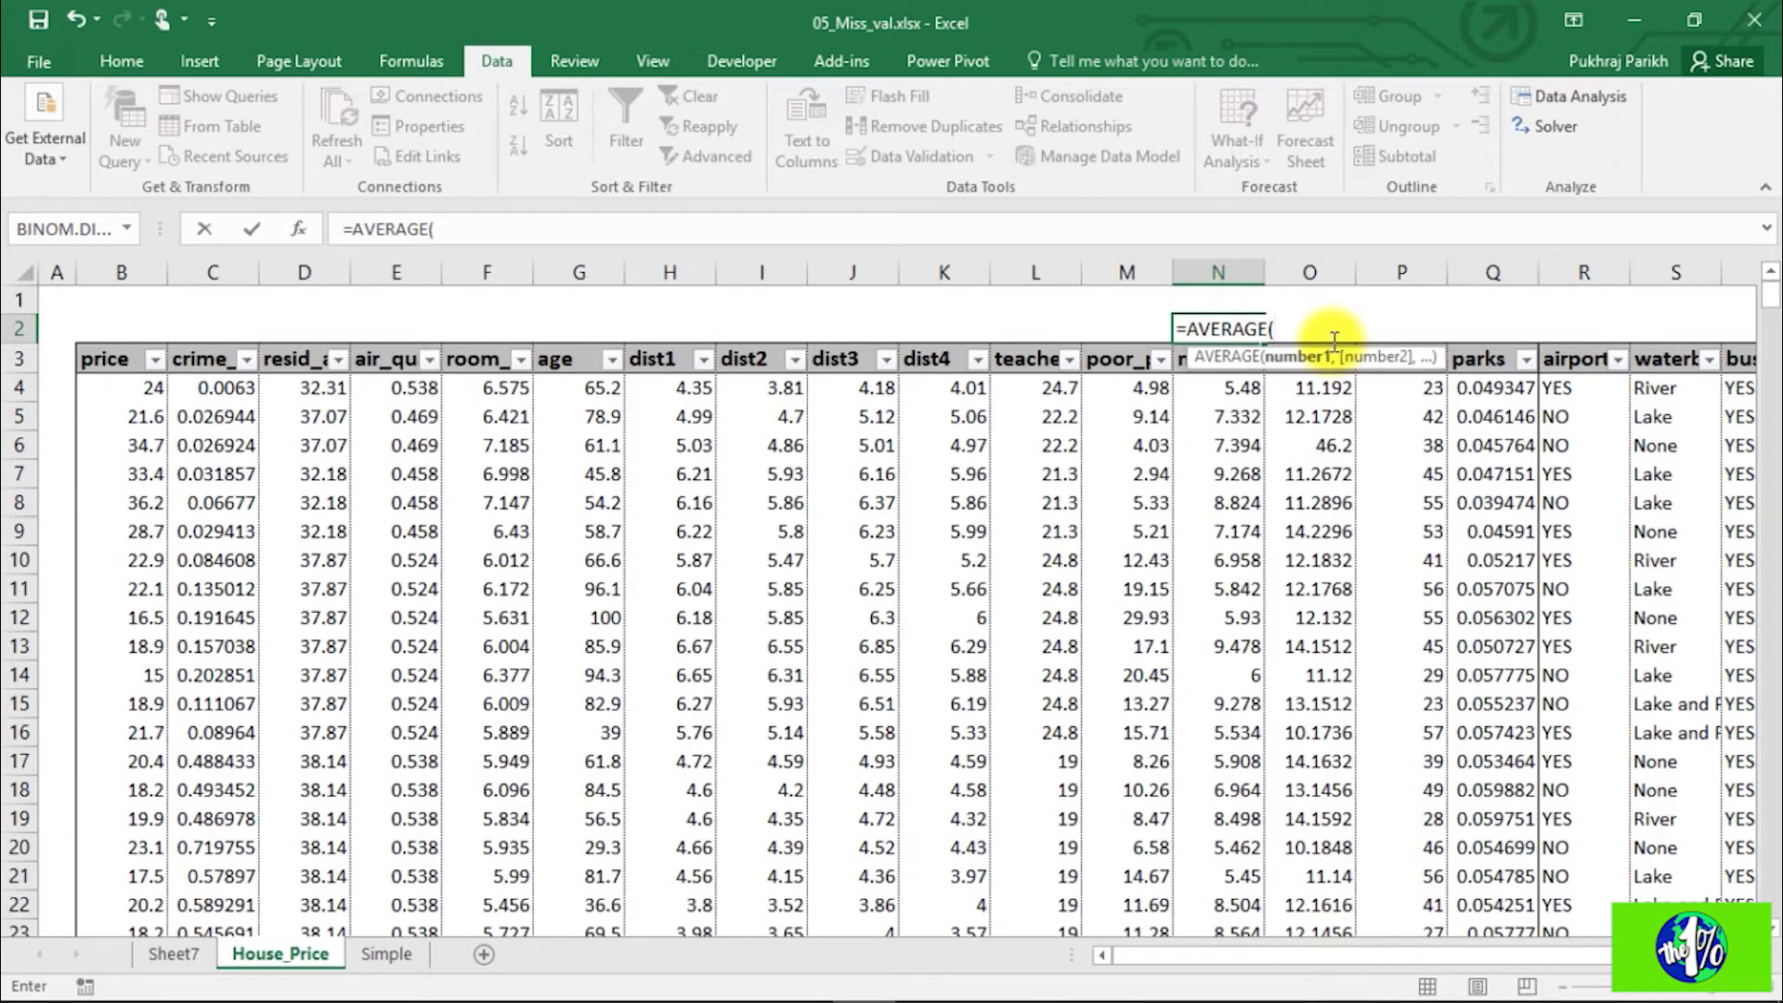
pyautogui.click(1216, 390)
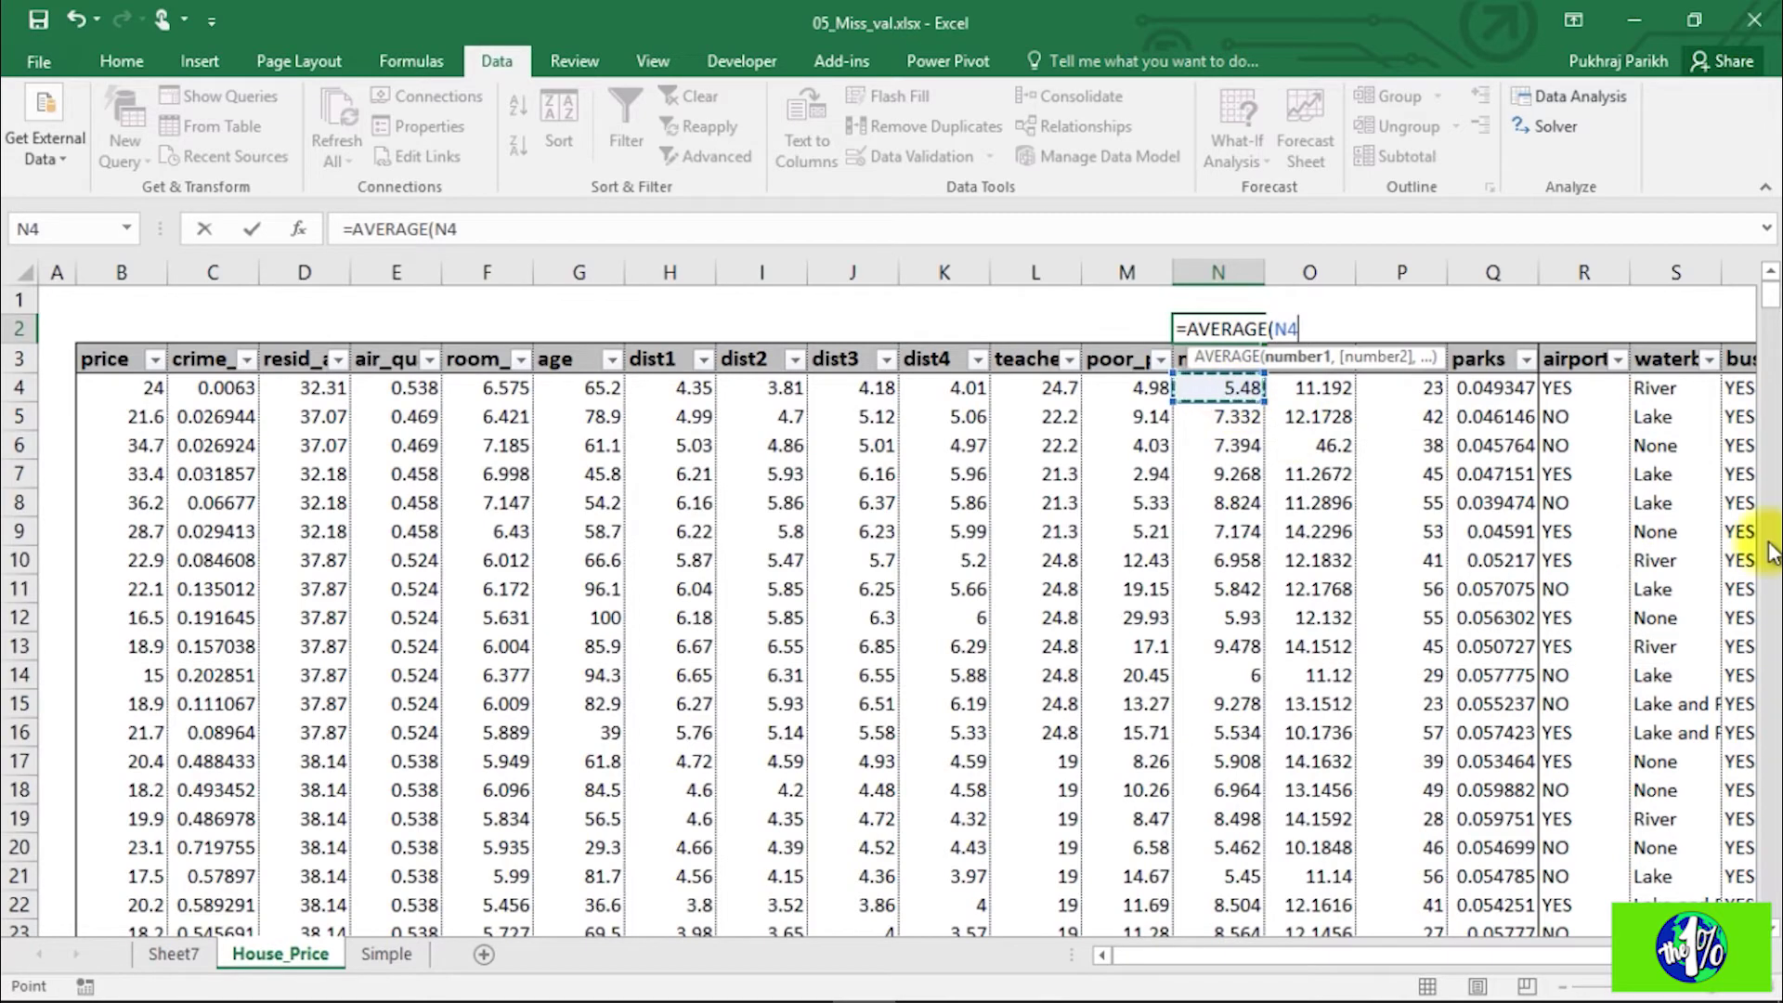
pyautogui.hotkey('ctrl', 'shift', 'Down')
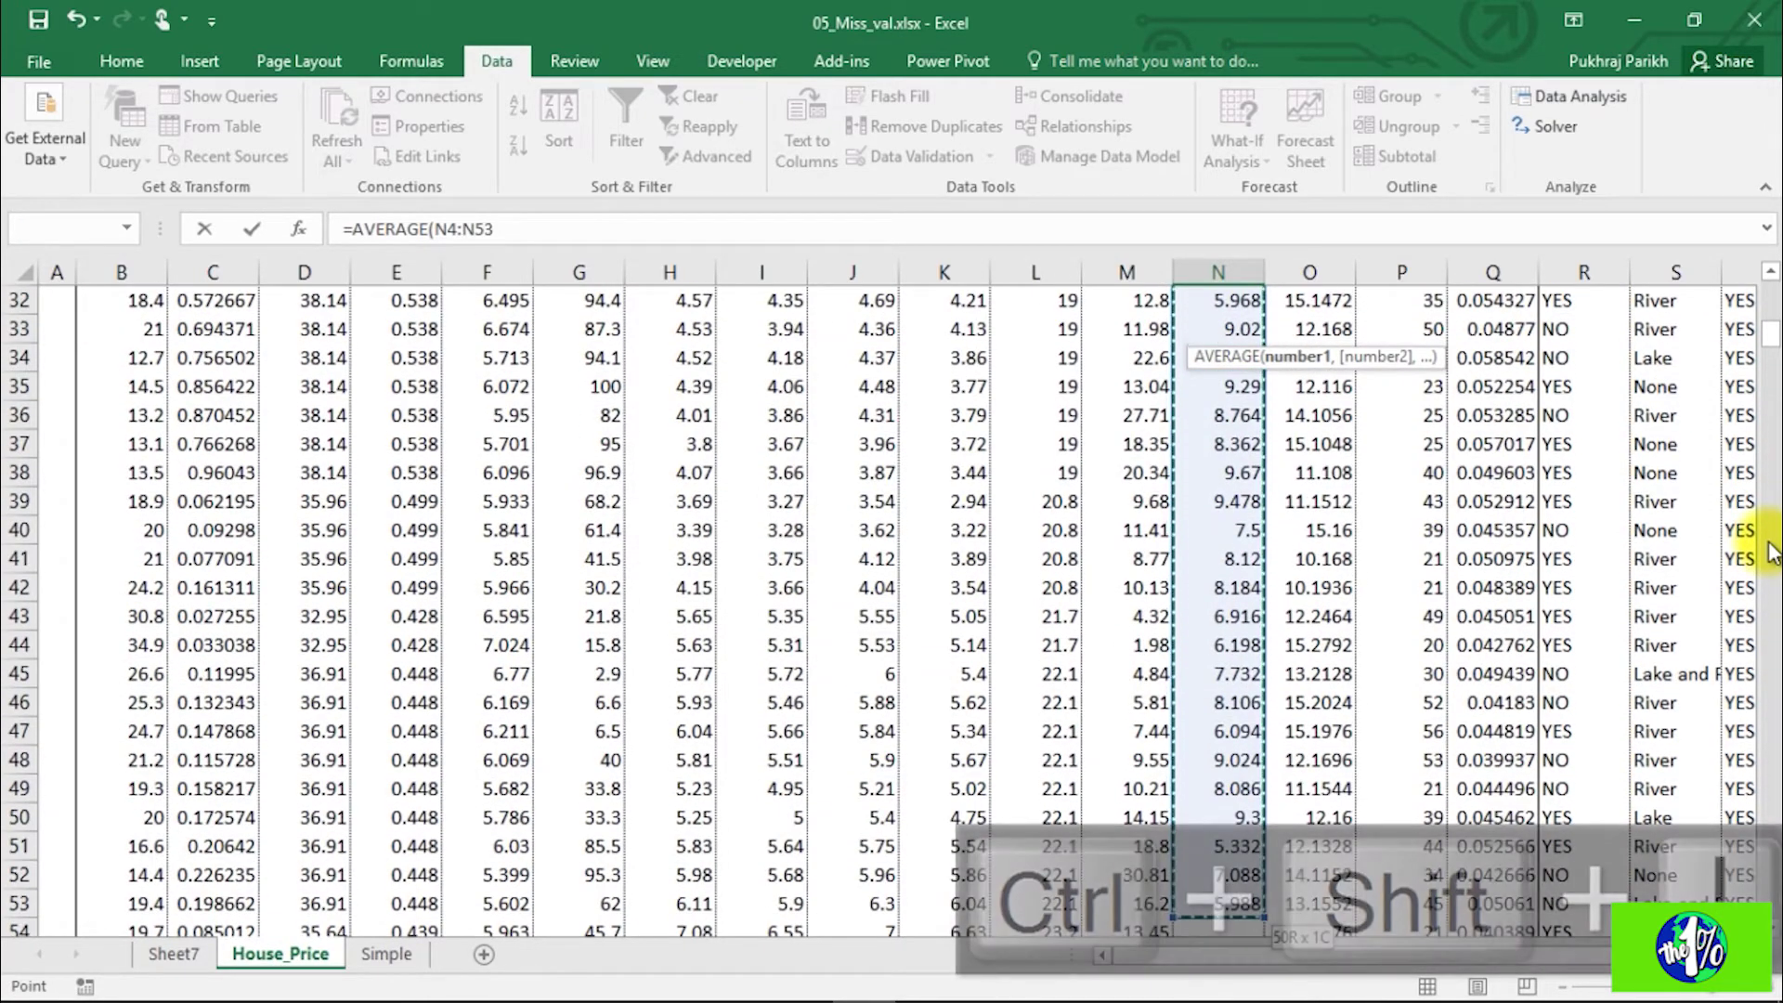
pyautogui.hotkey('ctrl', 'shift', 'Down')
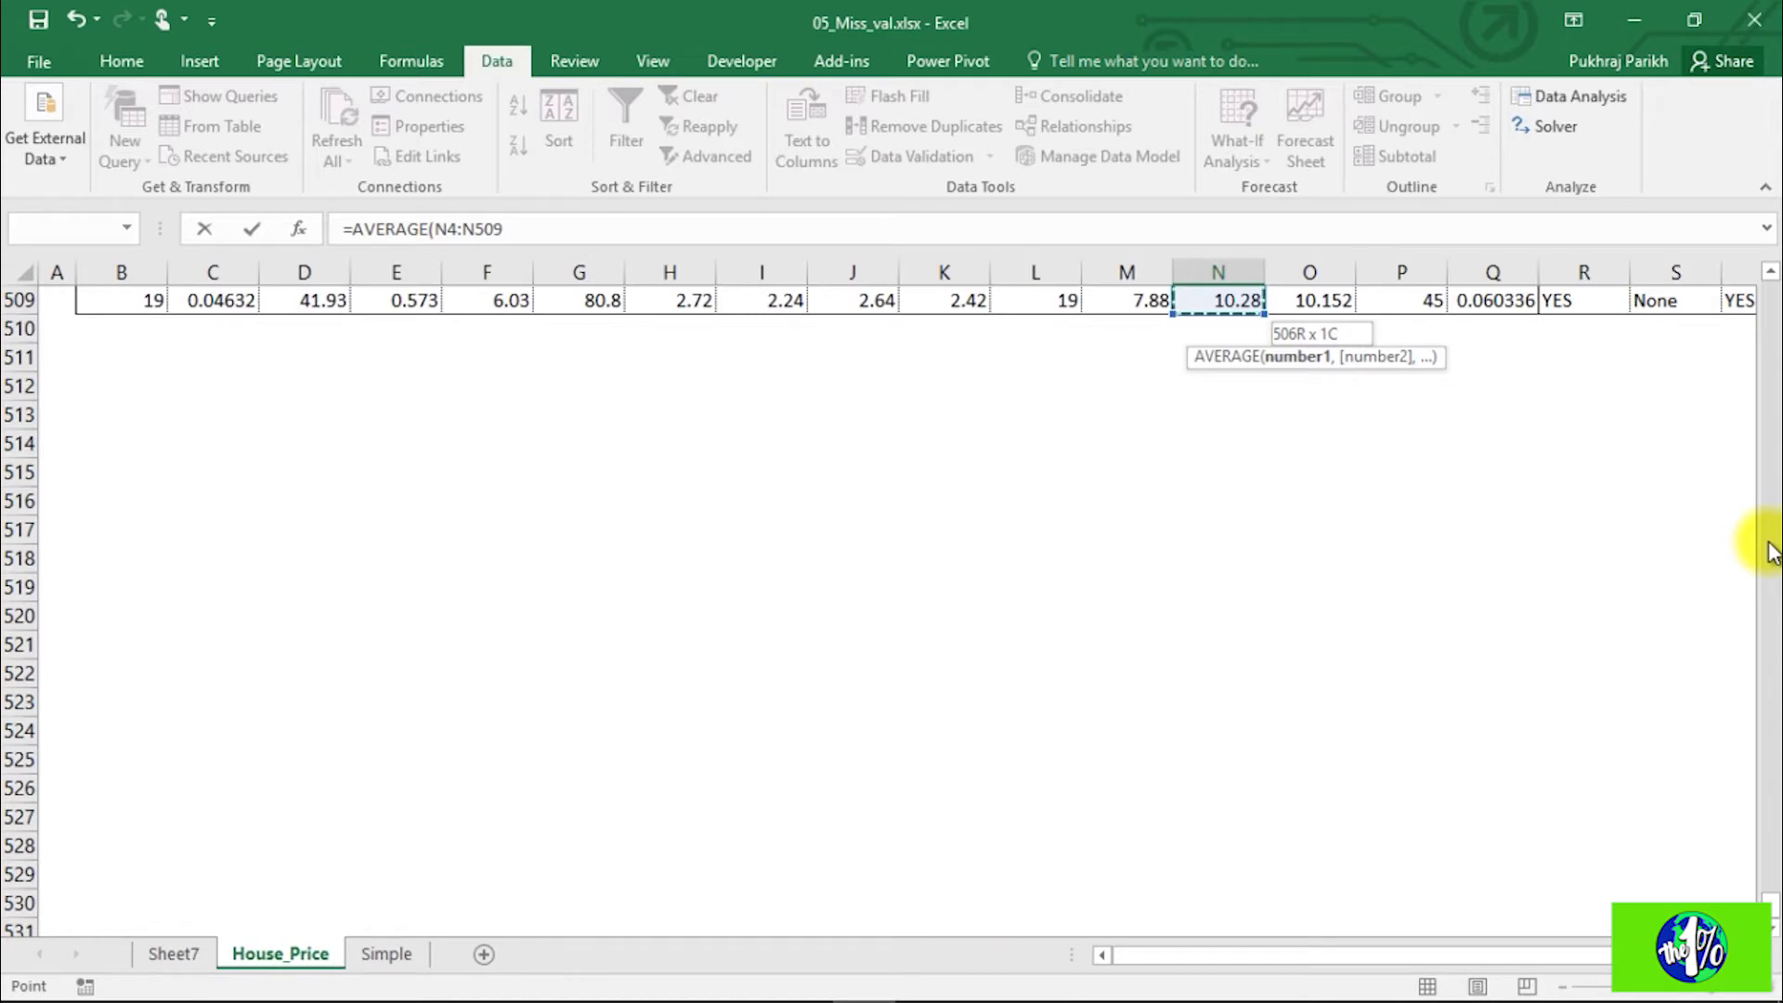
pyautogui.press('Escape')
pyautogui.scroll(1, 1765, 437)
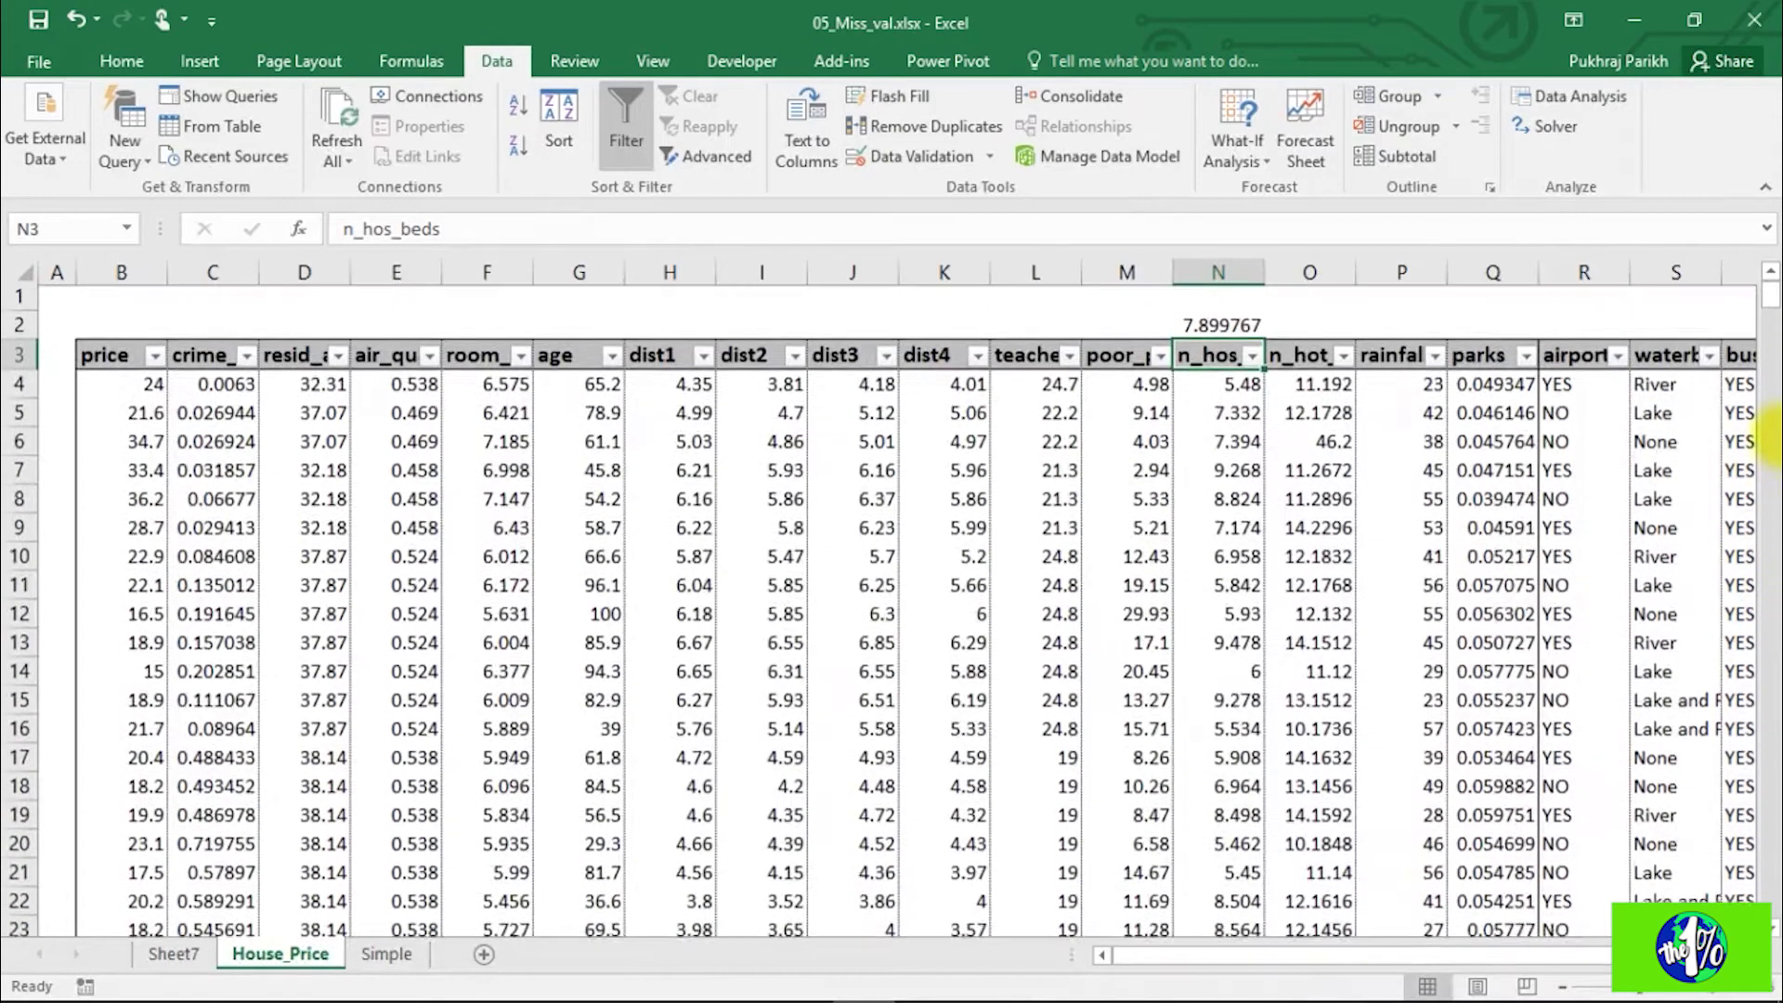
pyautogui.press('Up')
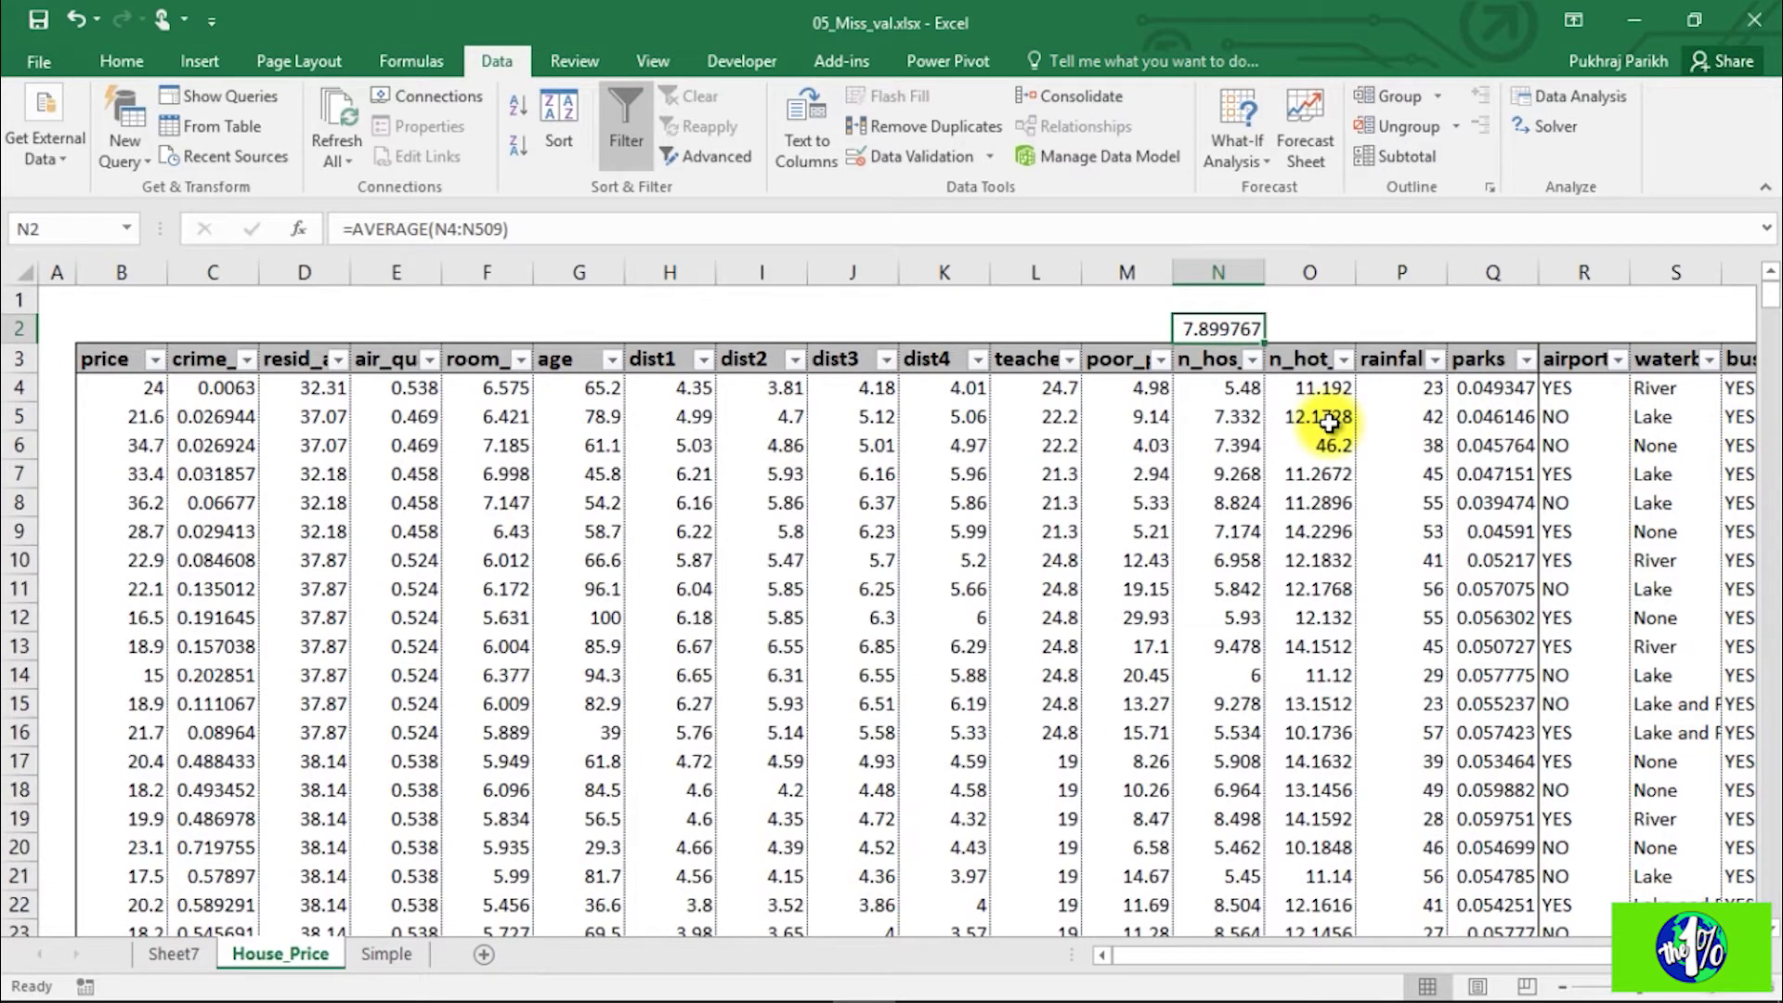
pyautogui.press('Down')
pyautogui.press('Down')
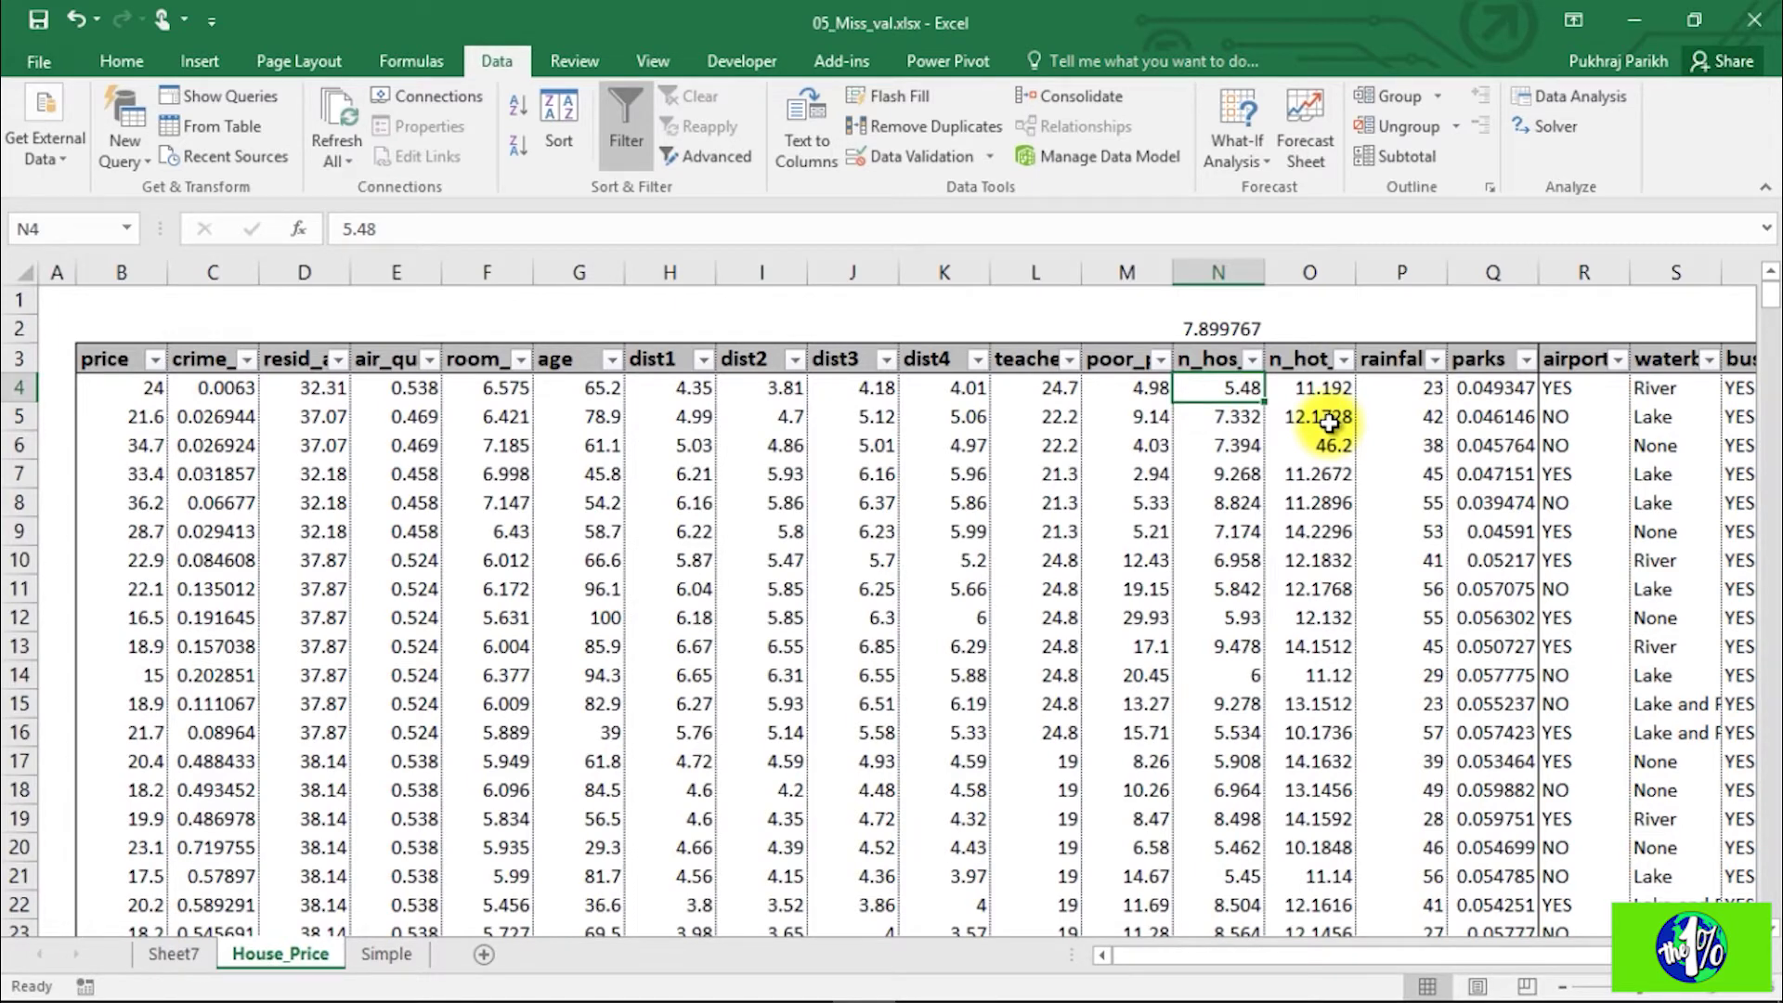
# Step: Copy the average in N2 and filter the n_hos_beds column to show only blank records
pyautogui.click(1224, 329)
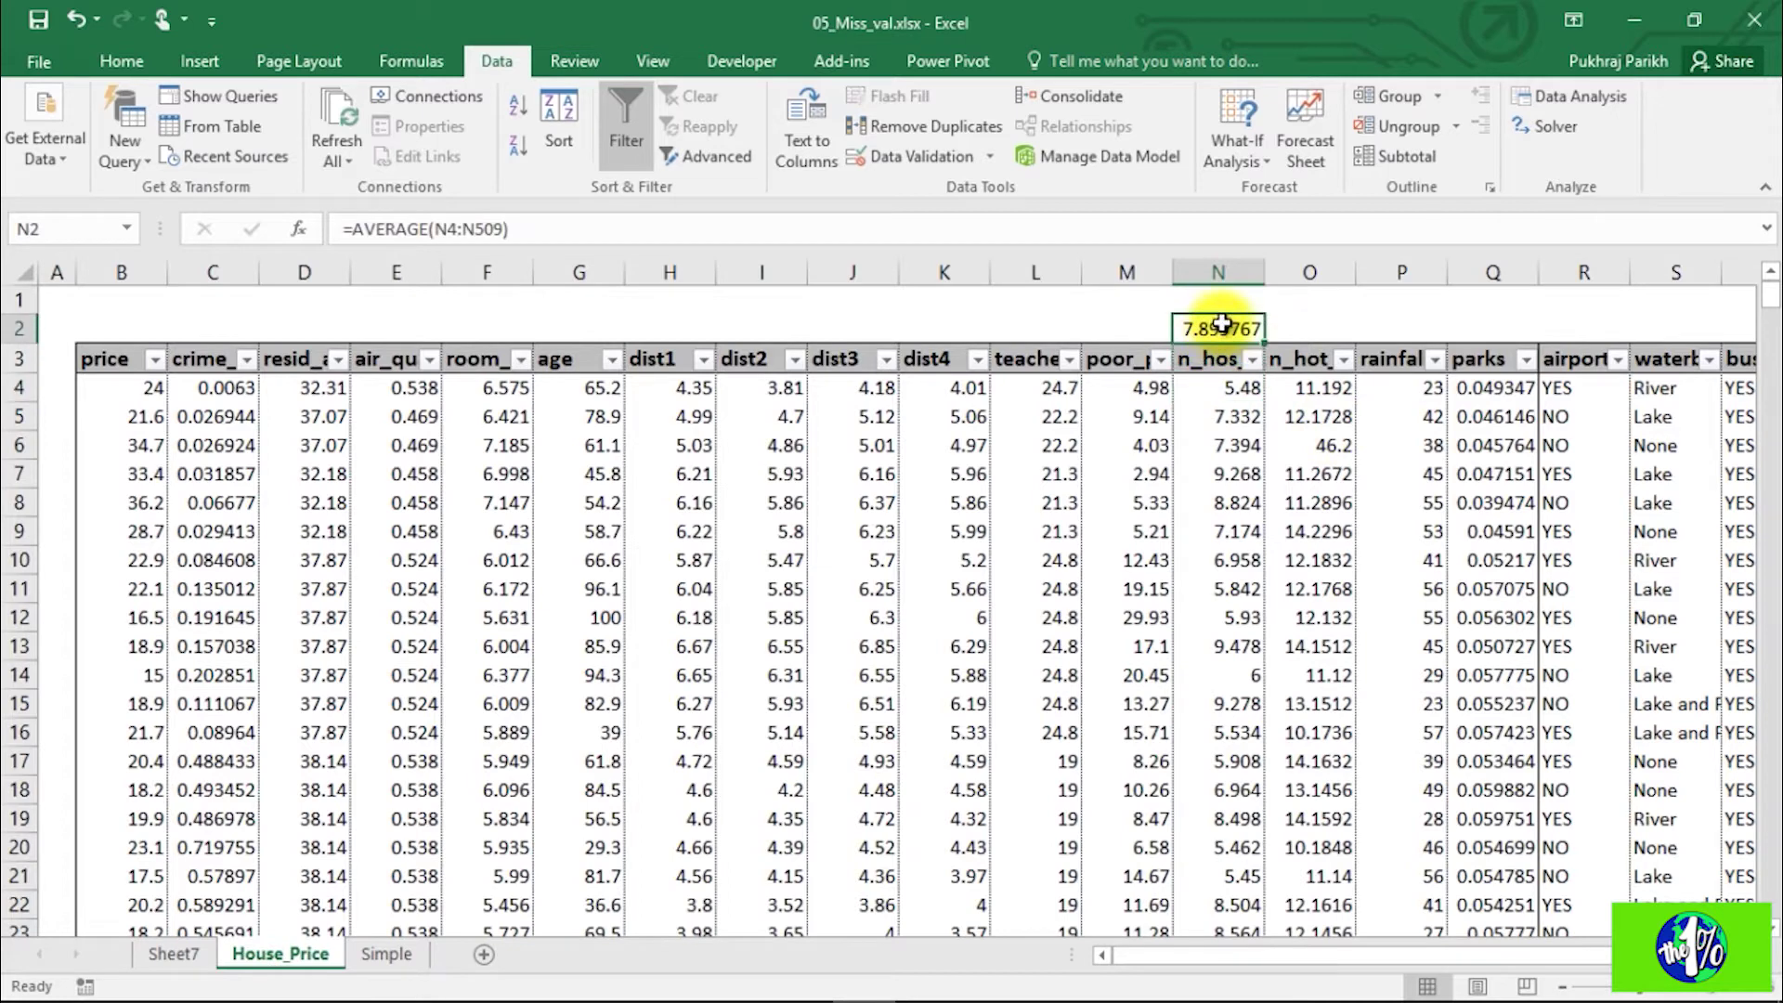
pyautogui.hotkey('ctrl', 'c')
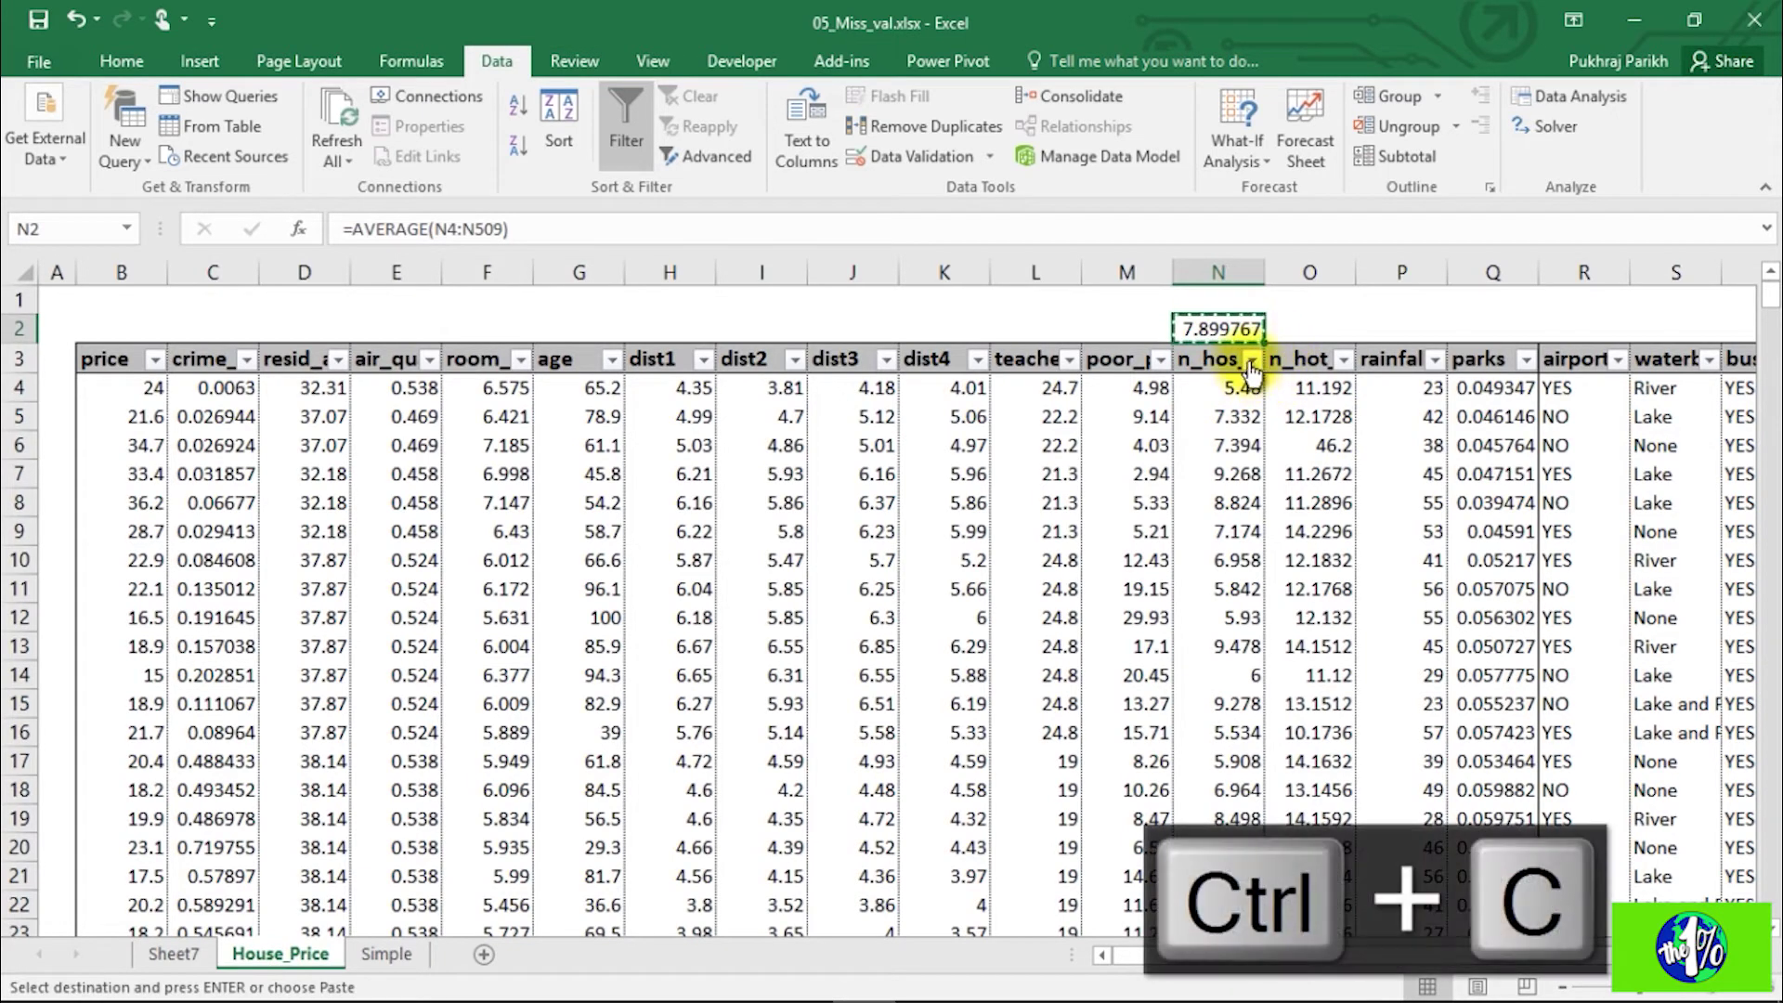
pyautogui.click(1252, 361)
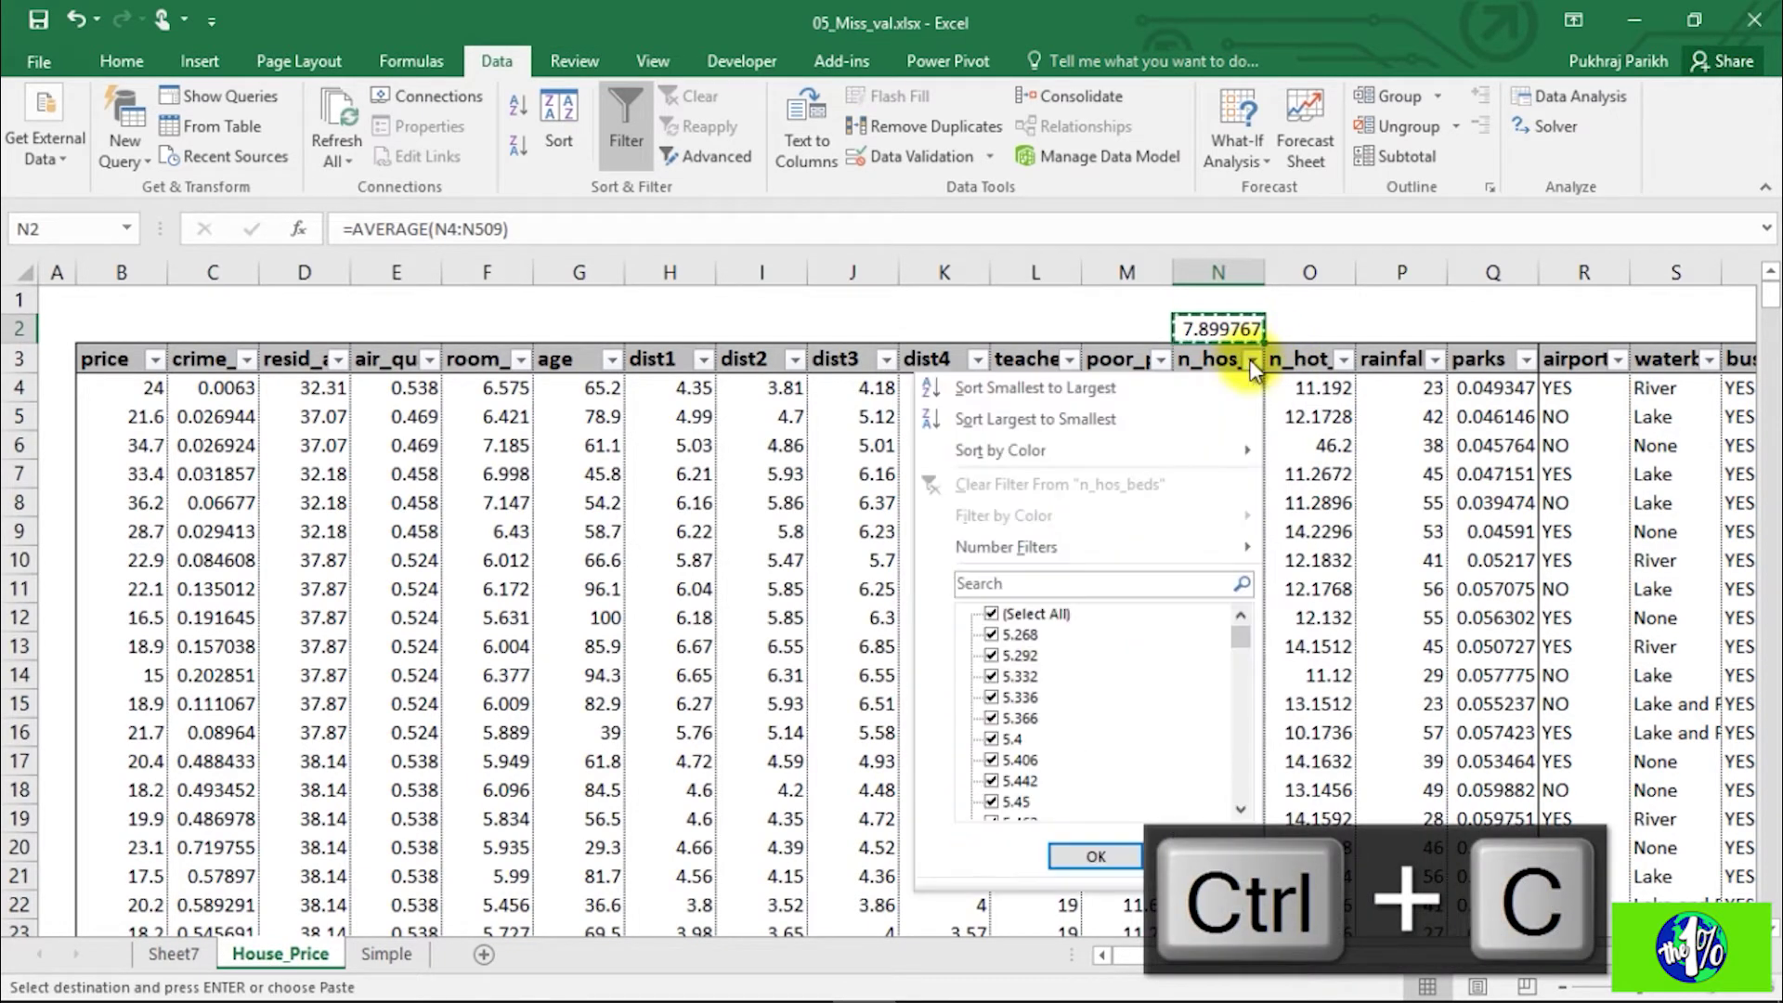
pyautogui.click(991, 615)
pyautogui.moveTo(1241, 639); pyautogui.dragTo(1238, 796)
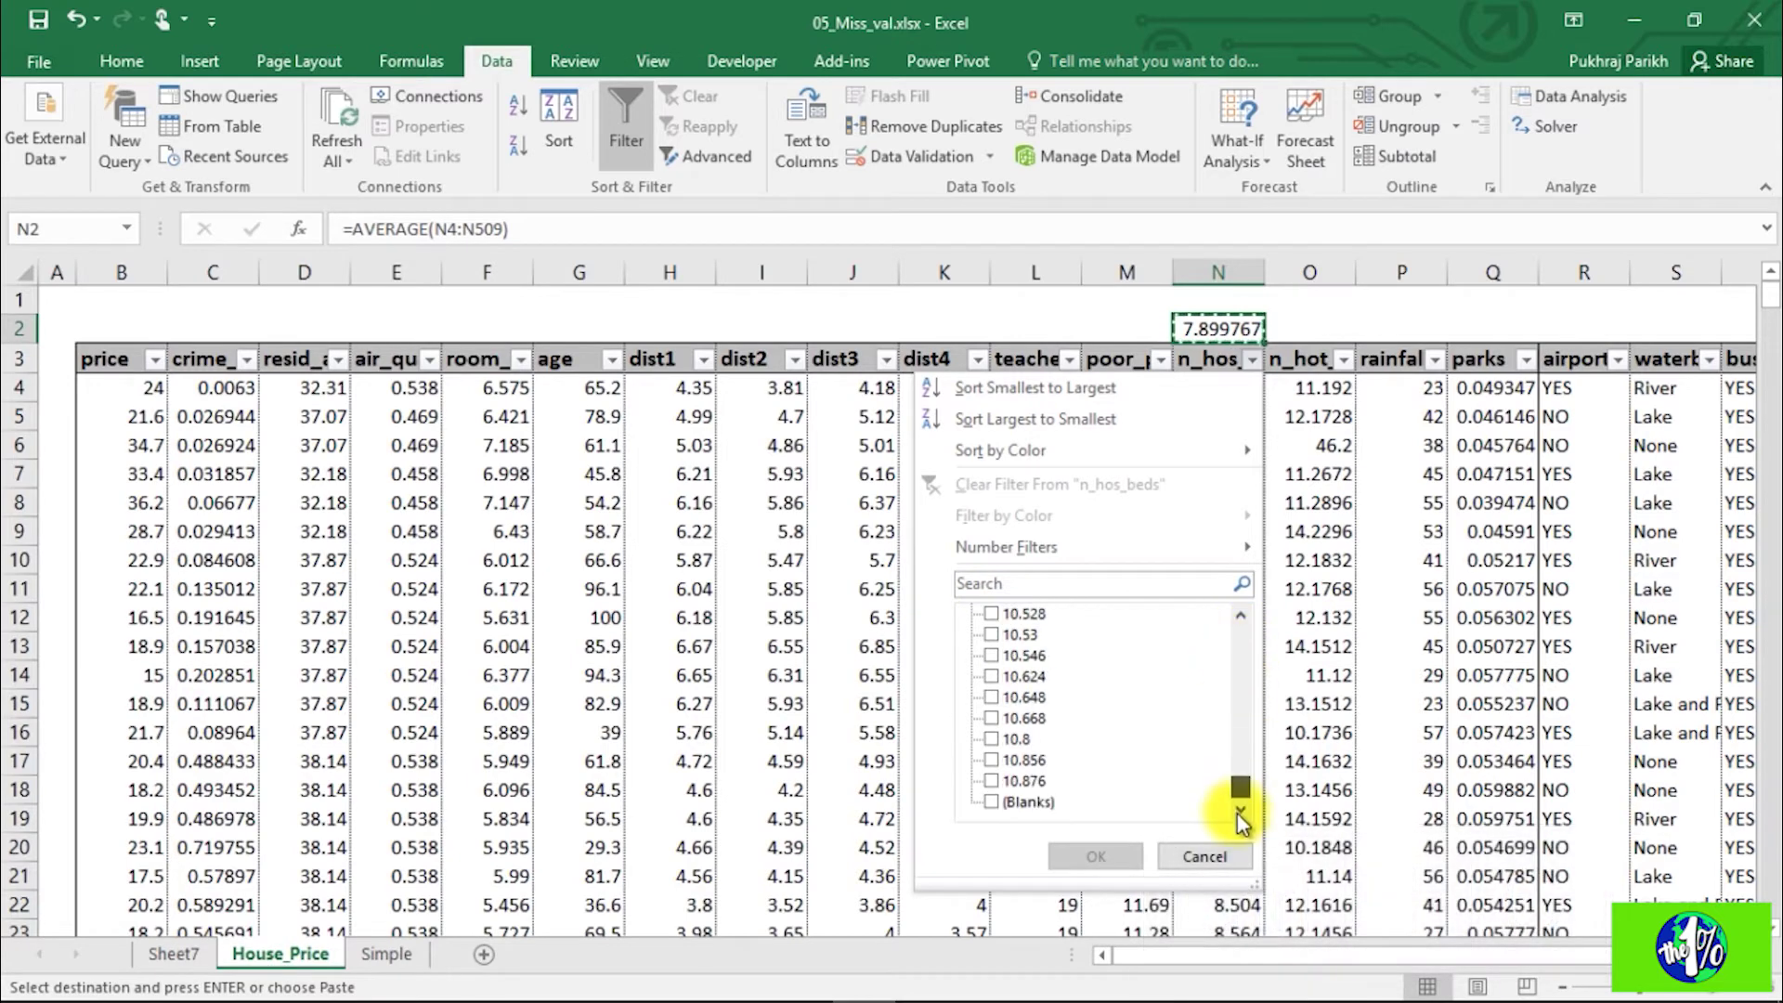
pyautogui.click(1042, 804)
pyautogui.click(1096, 856)
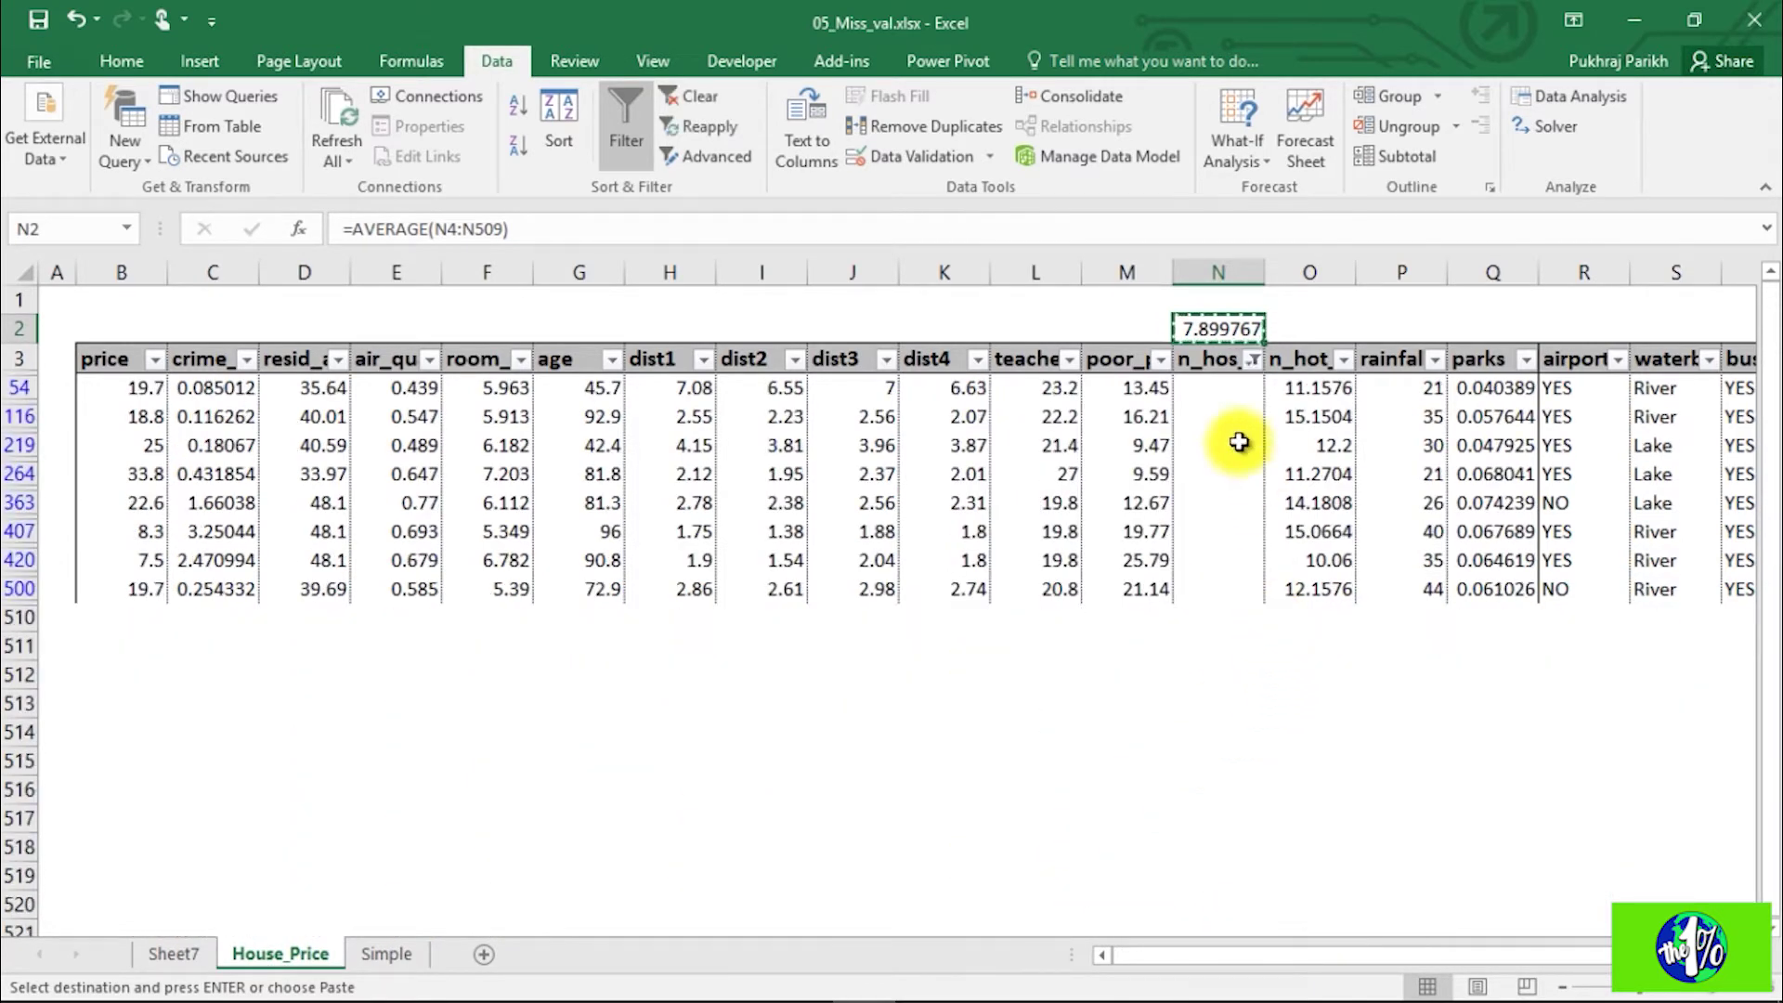
# Step: Paste the copied average as a value only into the first blank n_hos_beds cell, N54
pyautogui.click(1215, 396)
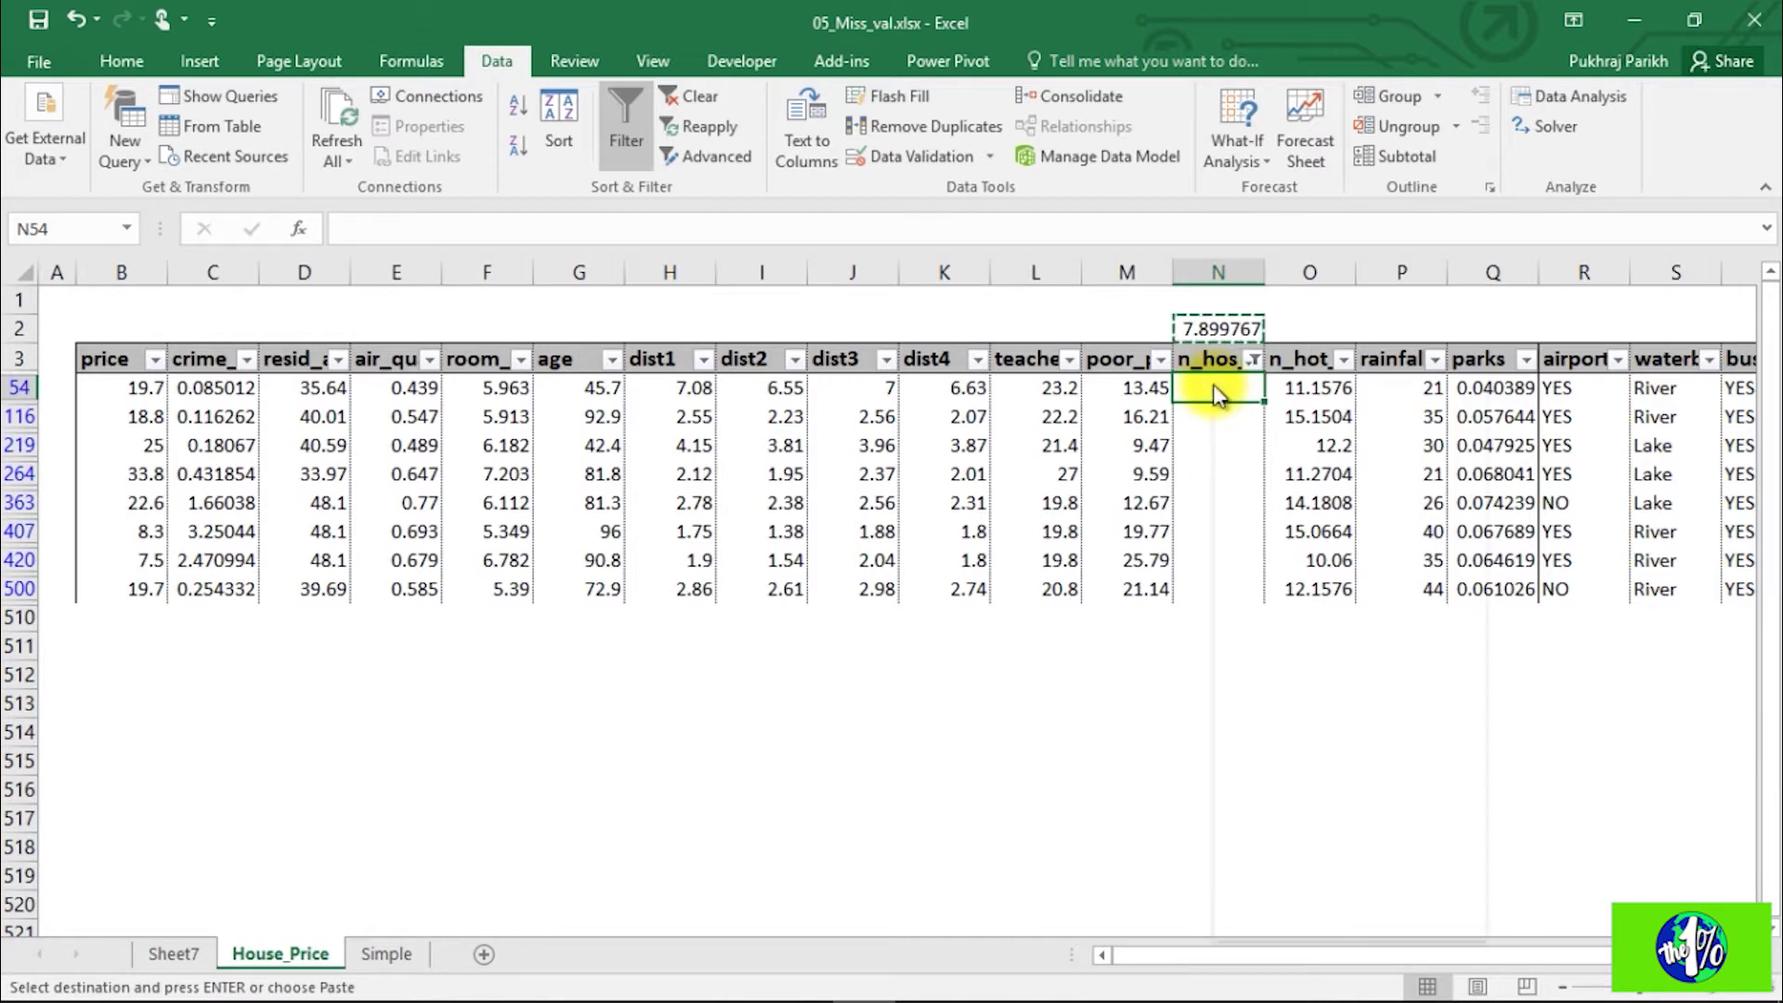
pyautogui.rightClick(1215, 394)
pyautogui.press('Escape')
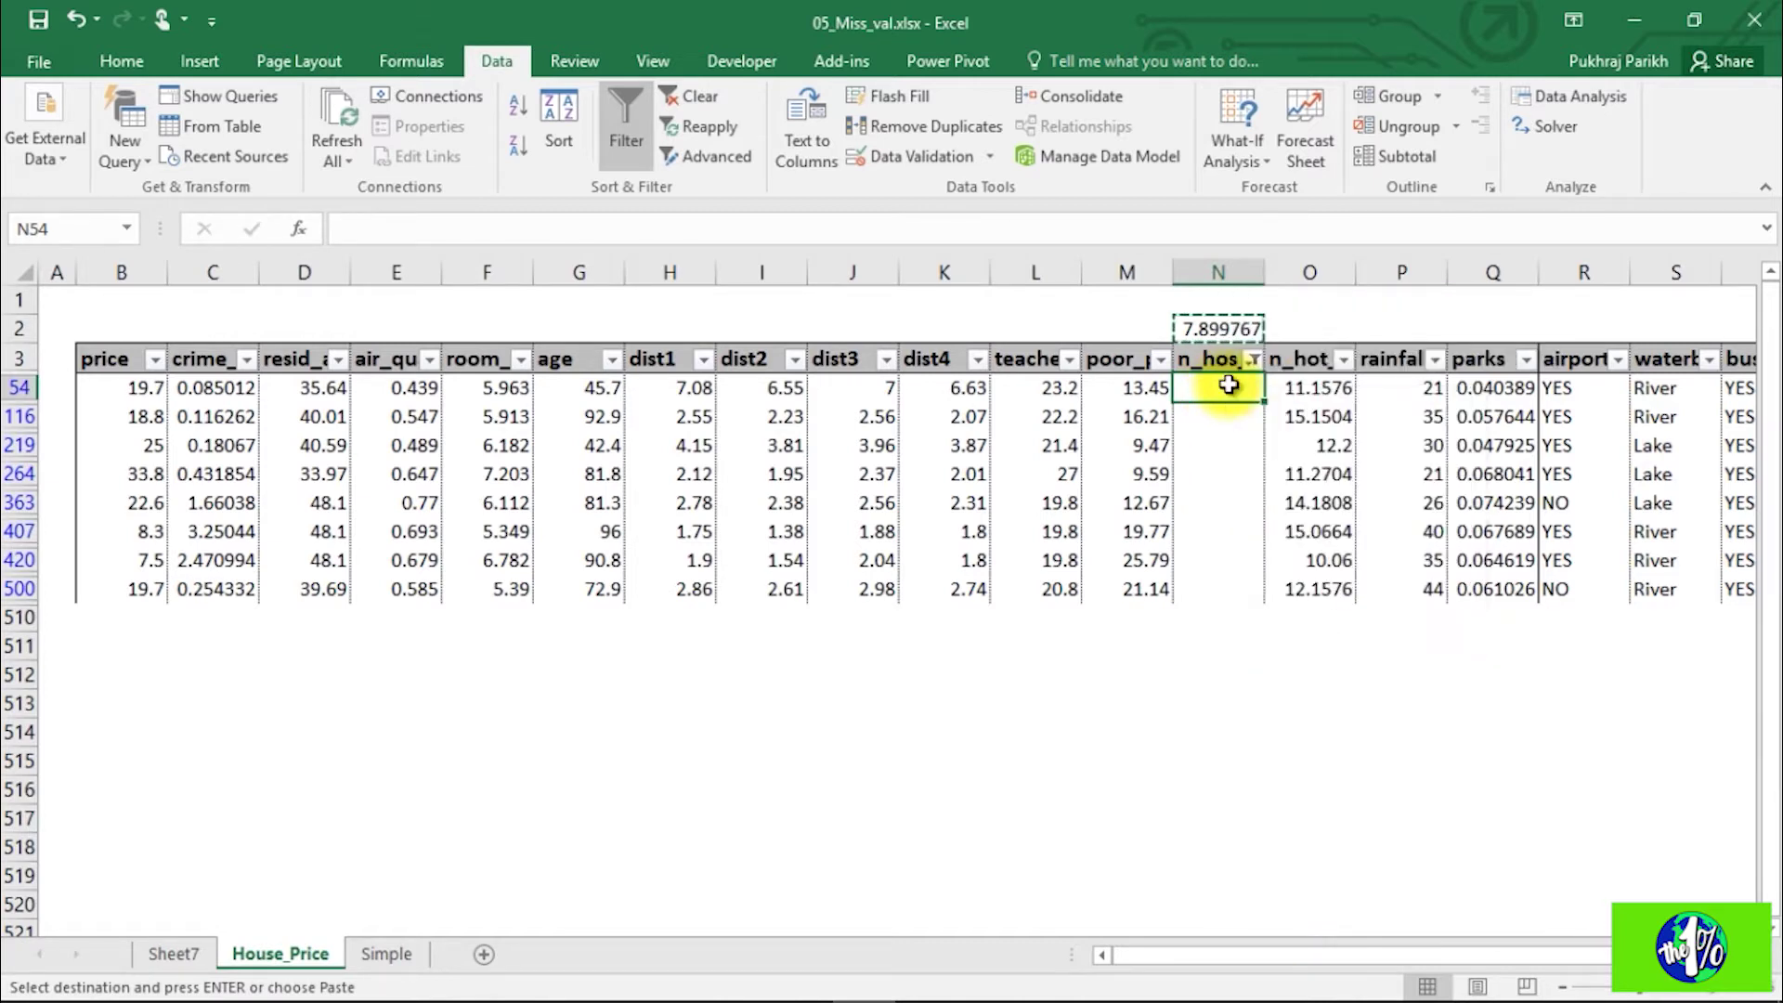
pyautogui.rightClick(1229, 386)
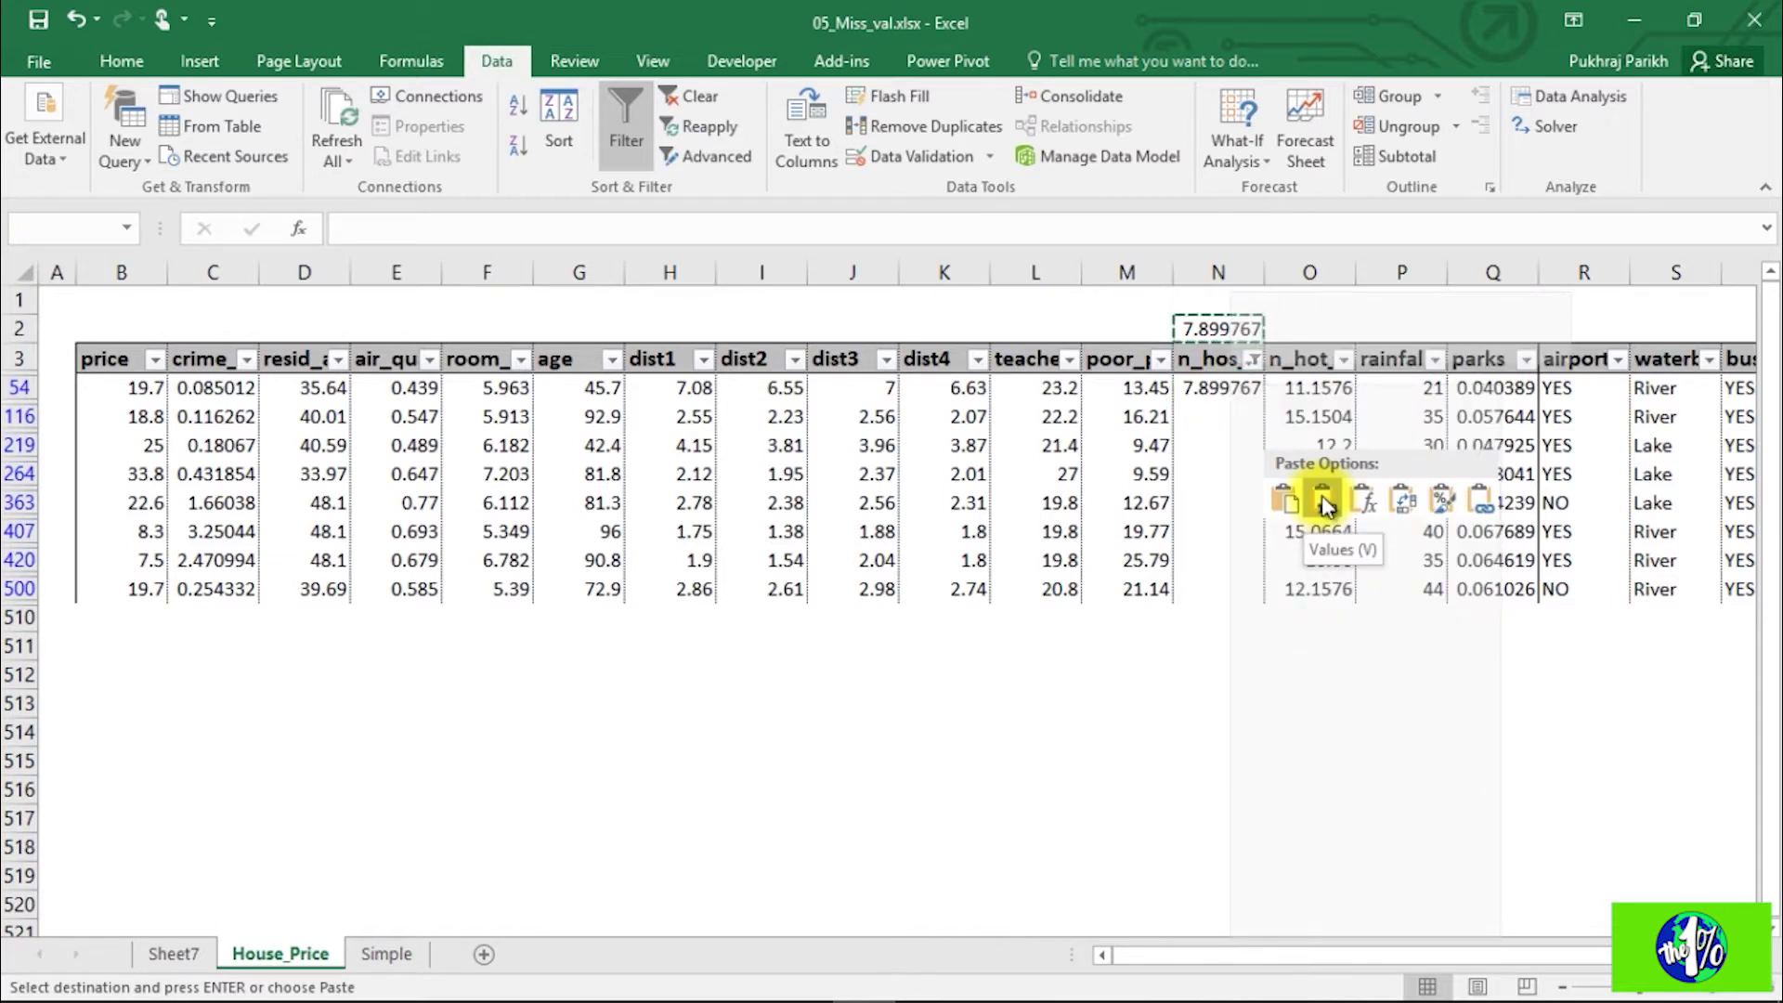
pyautogui.click(1322, 502)
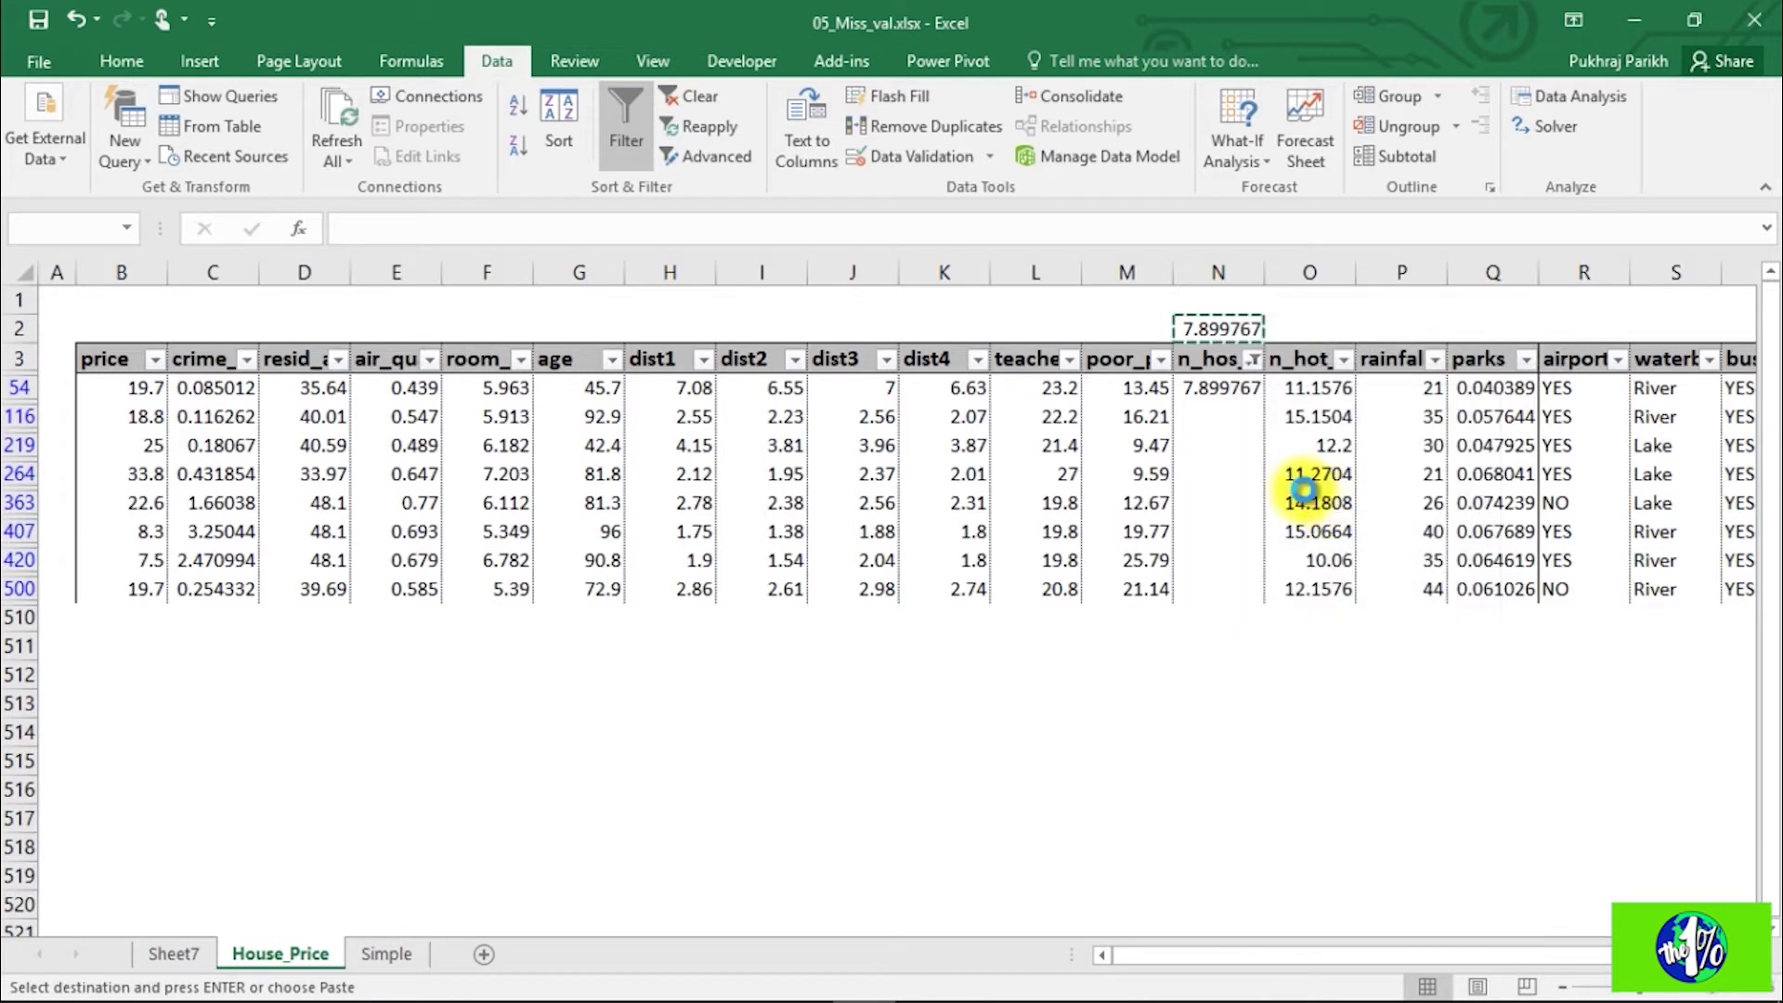
# Step: Paste the copied average as a value into the remaining blank n_hos_beds cells, from row 116 down to row 500
pyautogui.click(1231, 415)
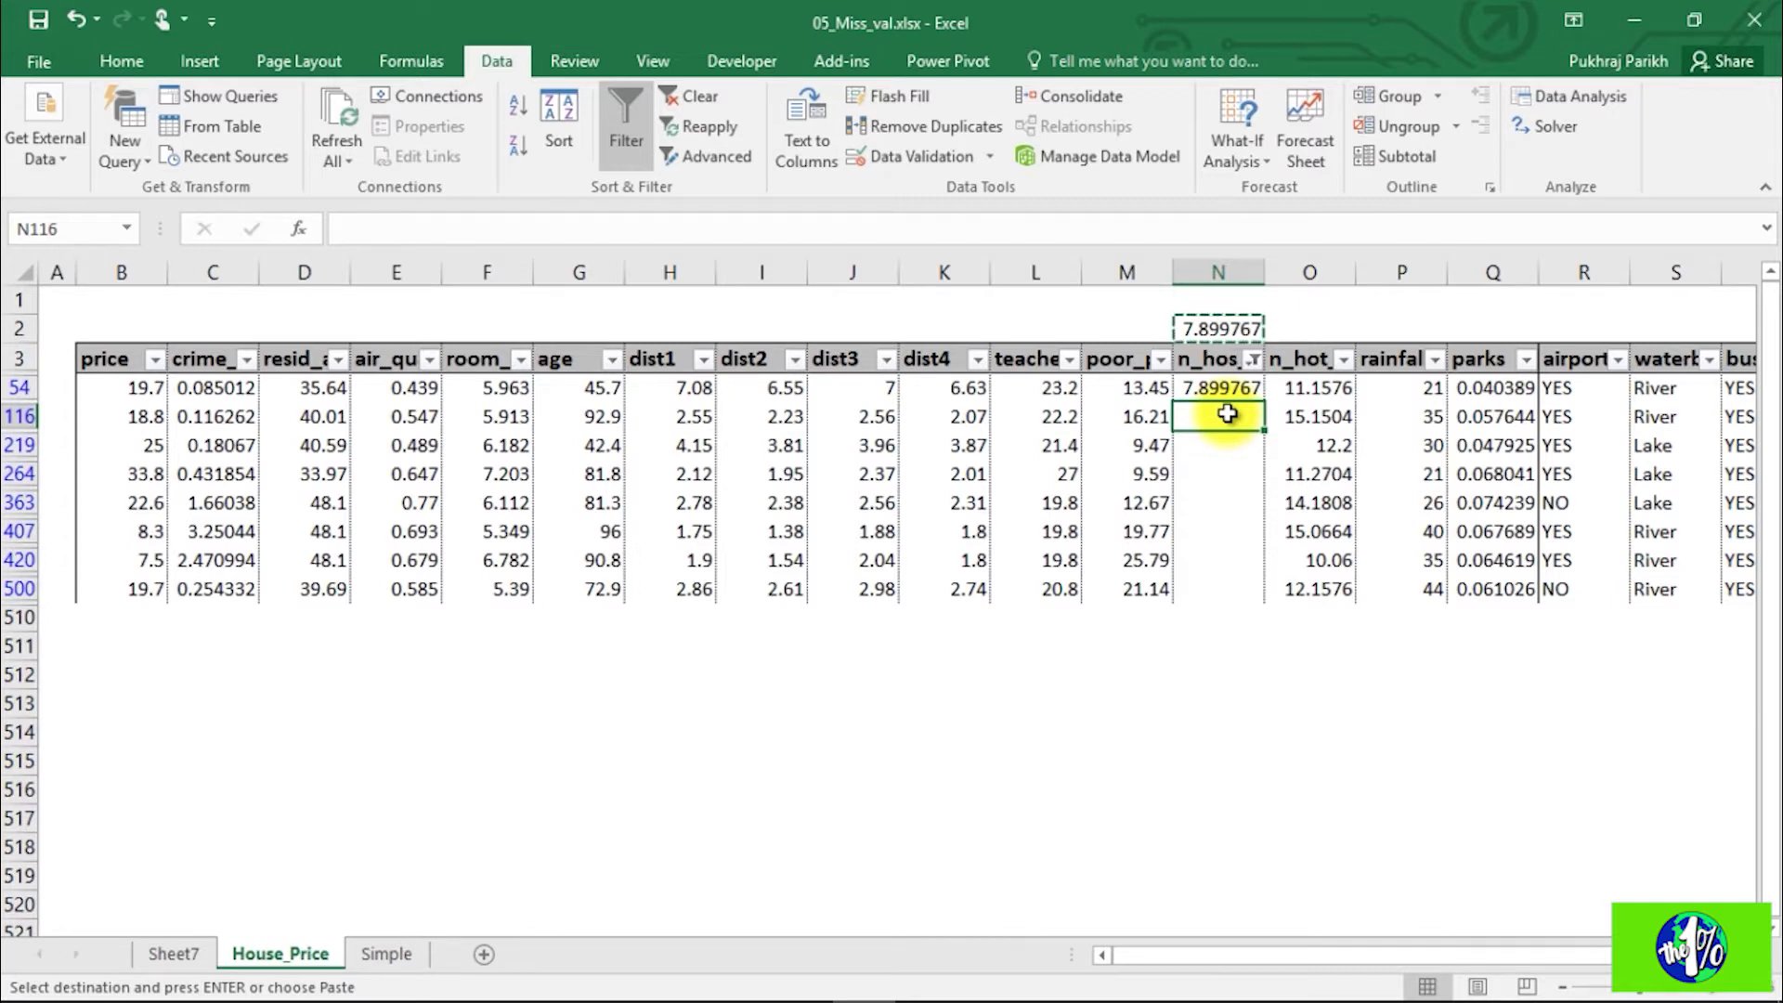
pyautogui.rightClick(1227, 414)
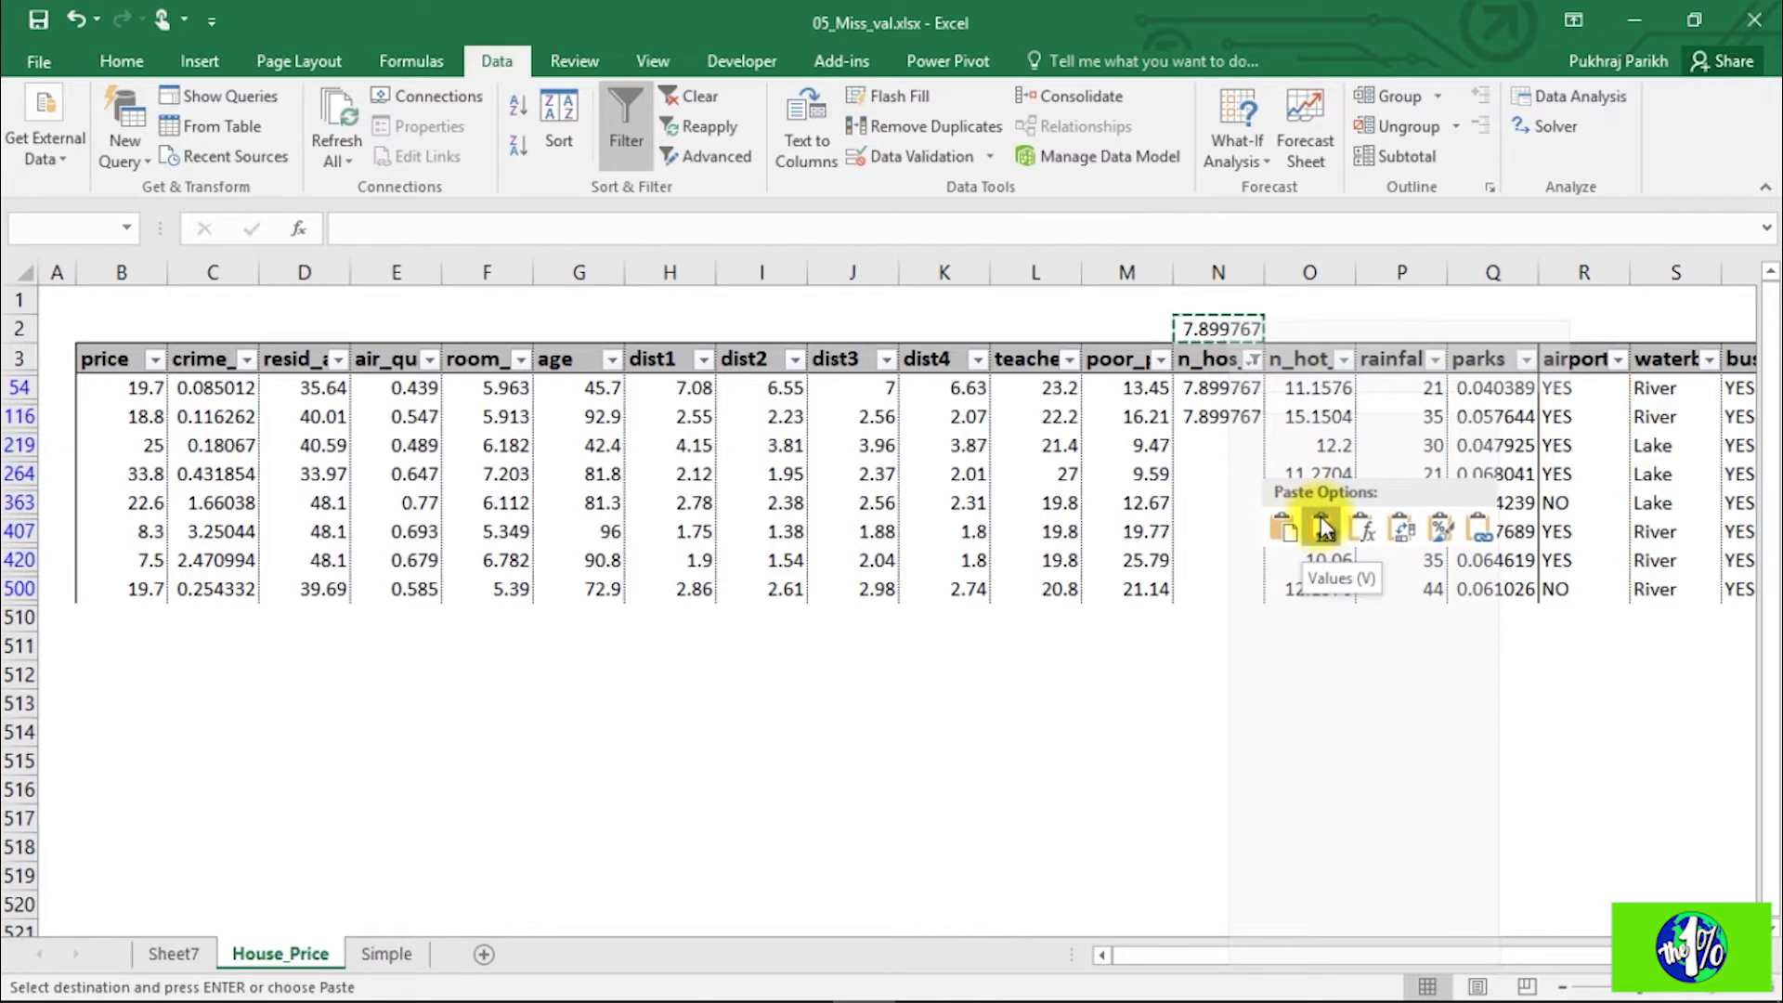
pyautogui.click(1324, 528)
pyautogui.click(1232, 447)
pyautogui.rightClick(1235, 453)
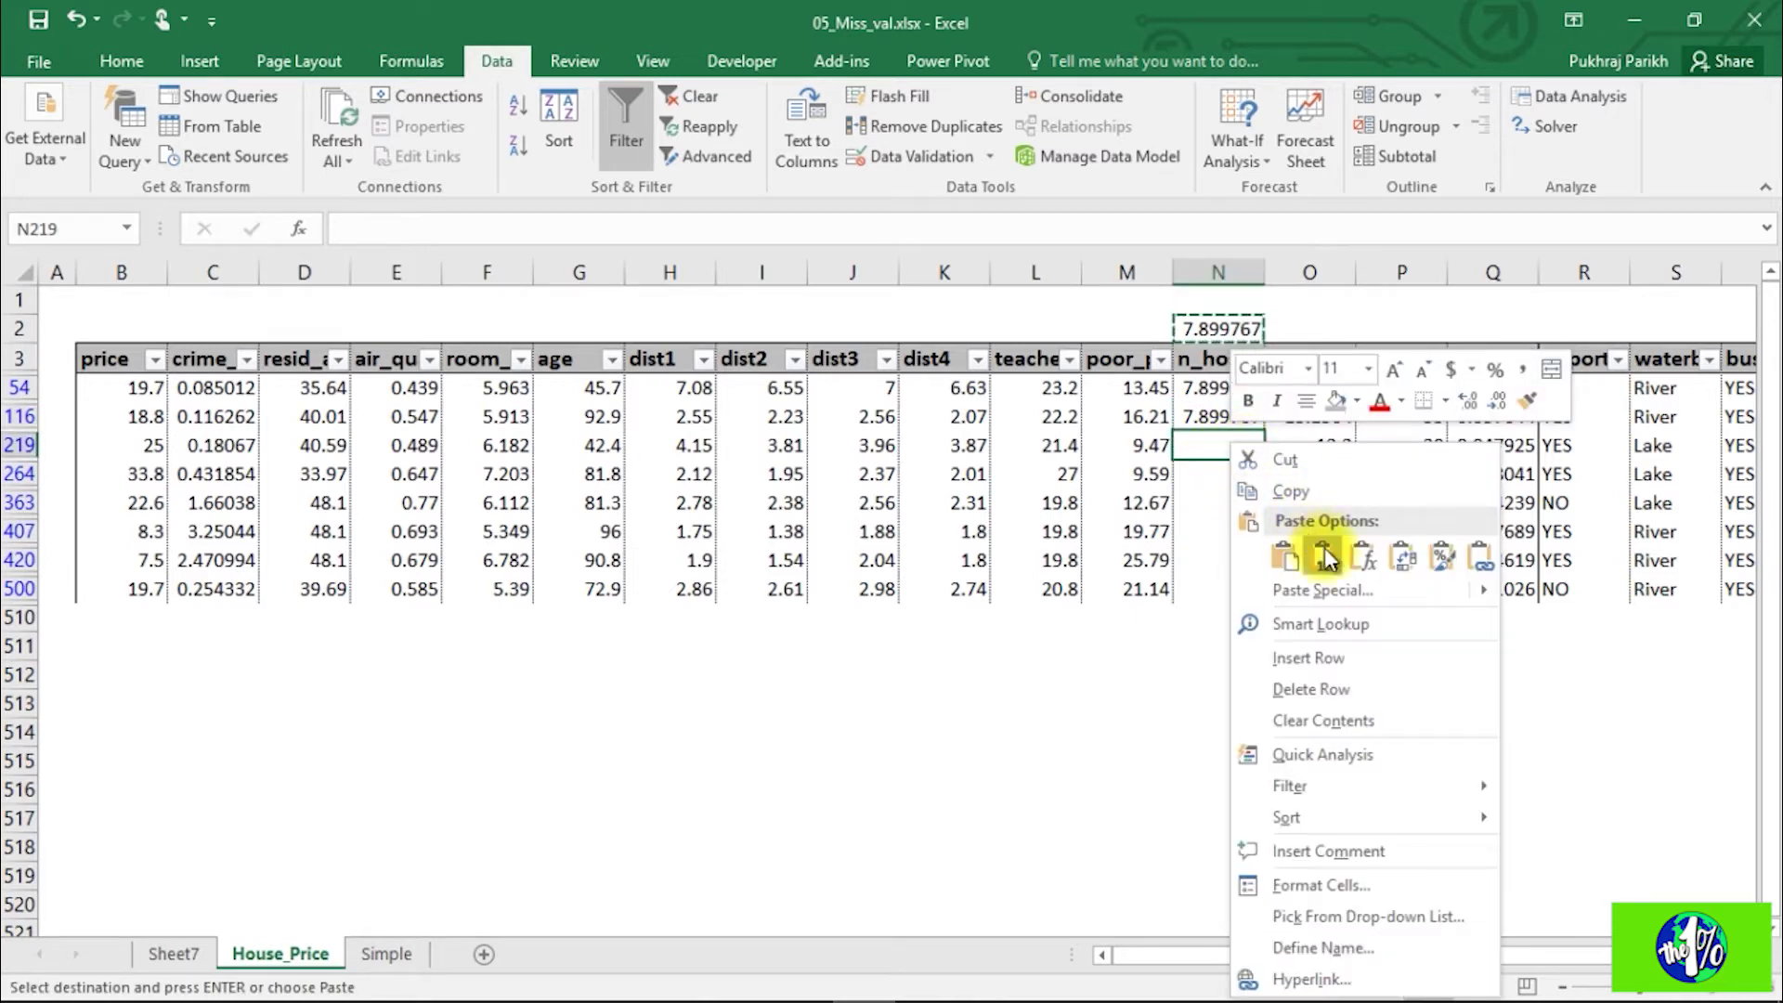
pyautogui.click(1323, 557)
pyautogui.click(1225, 478)
pyautogui.rightClick(1225, 484)
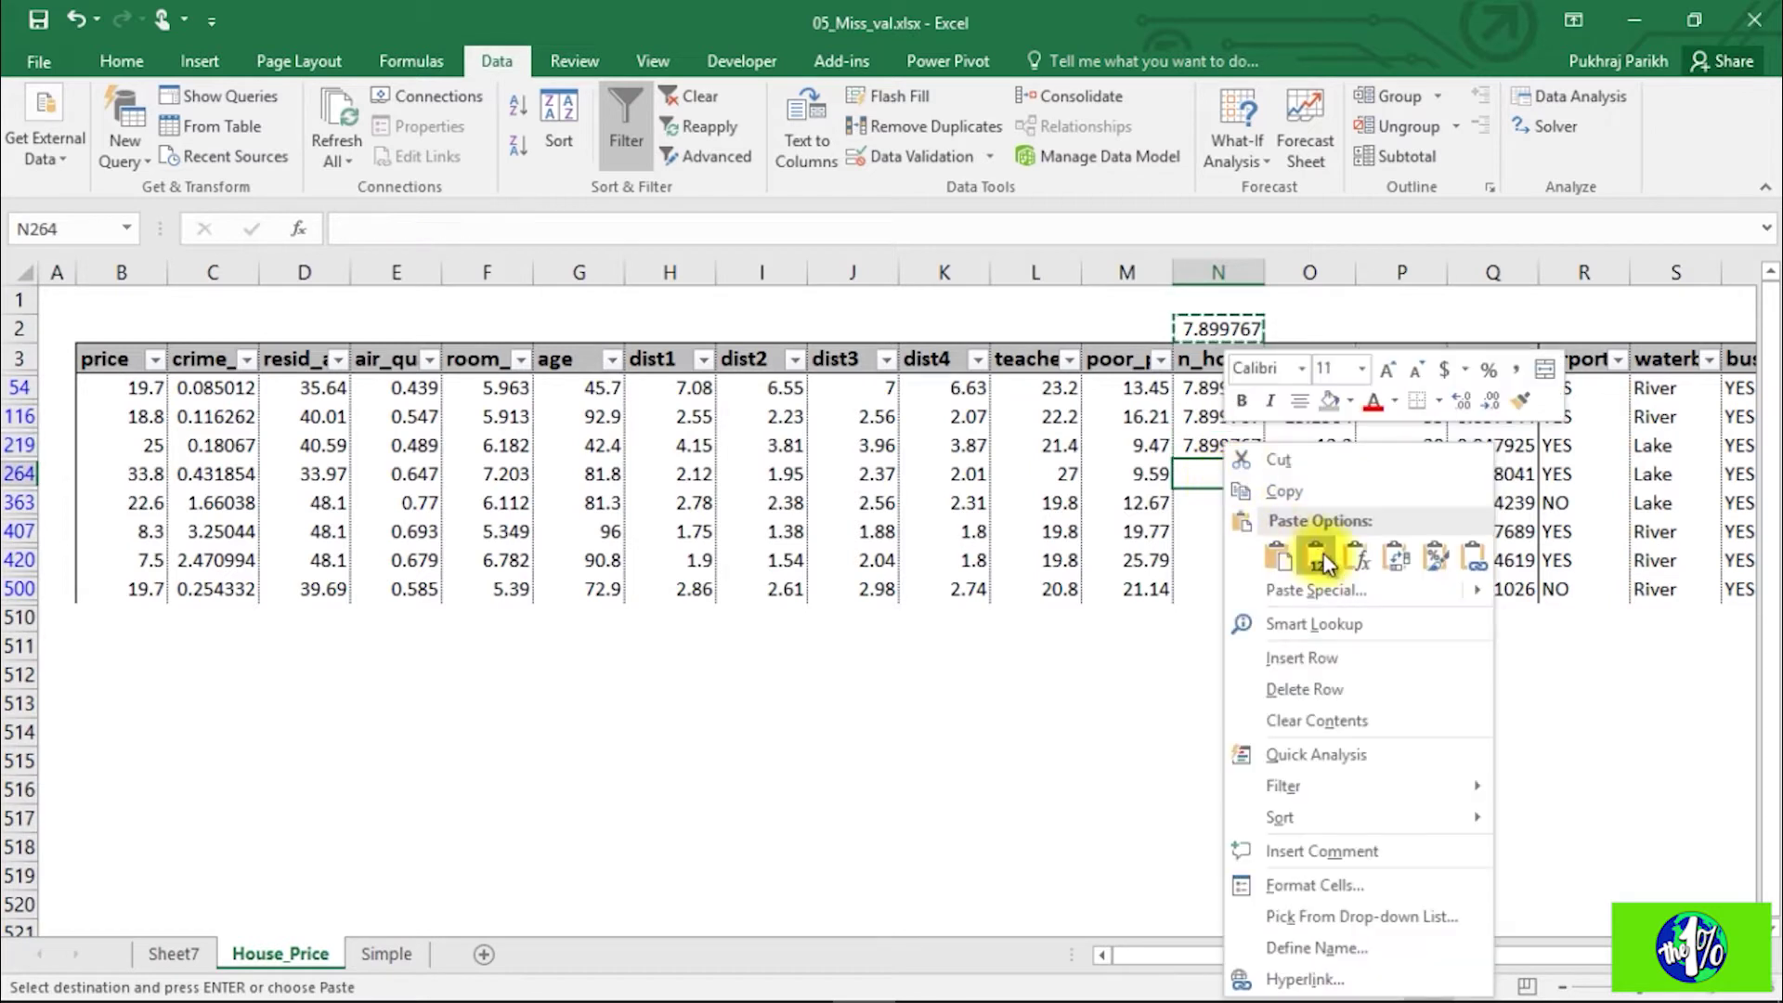
pyautogui.click(1323, 506)
pyautogui.click(1224, 502)
pyautogui.hotkey('ctrl', 'v')
pyautogui.click(1224, 531)
pyautogui.hotkey('ctrl', 'v')
pyautogui.click(1224, 560)
pyautogui.hotkey('ctrl', 'v')
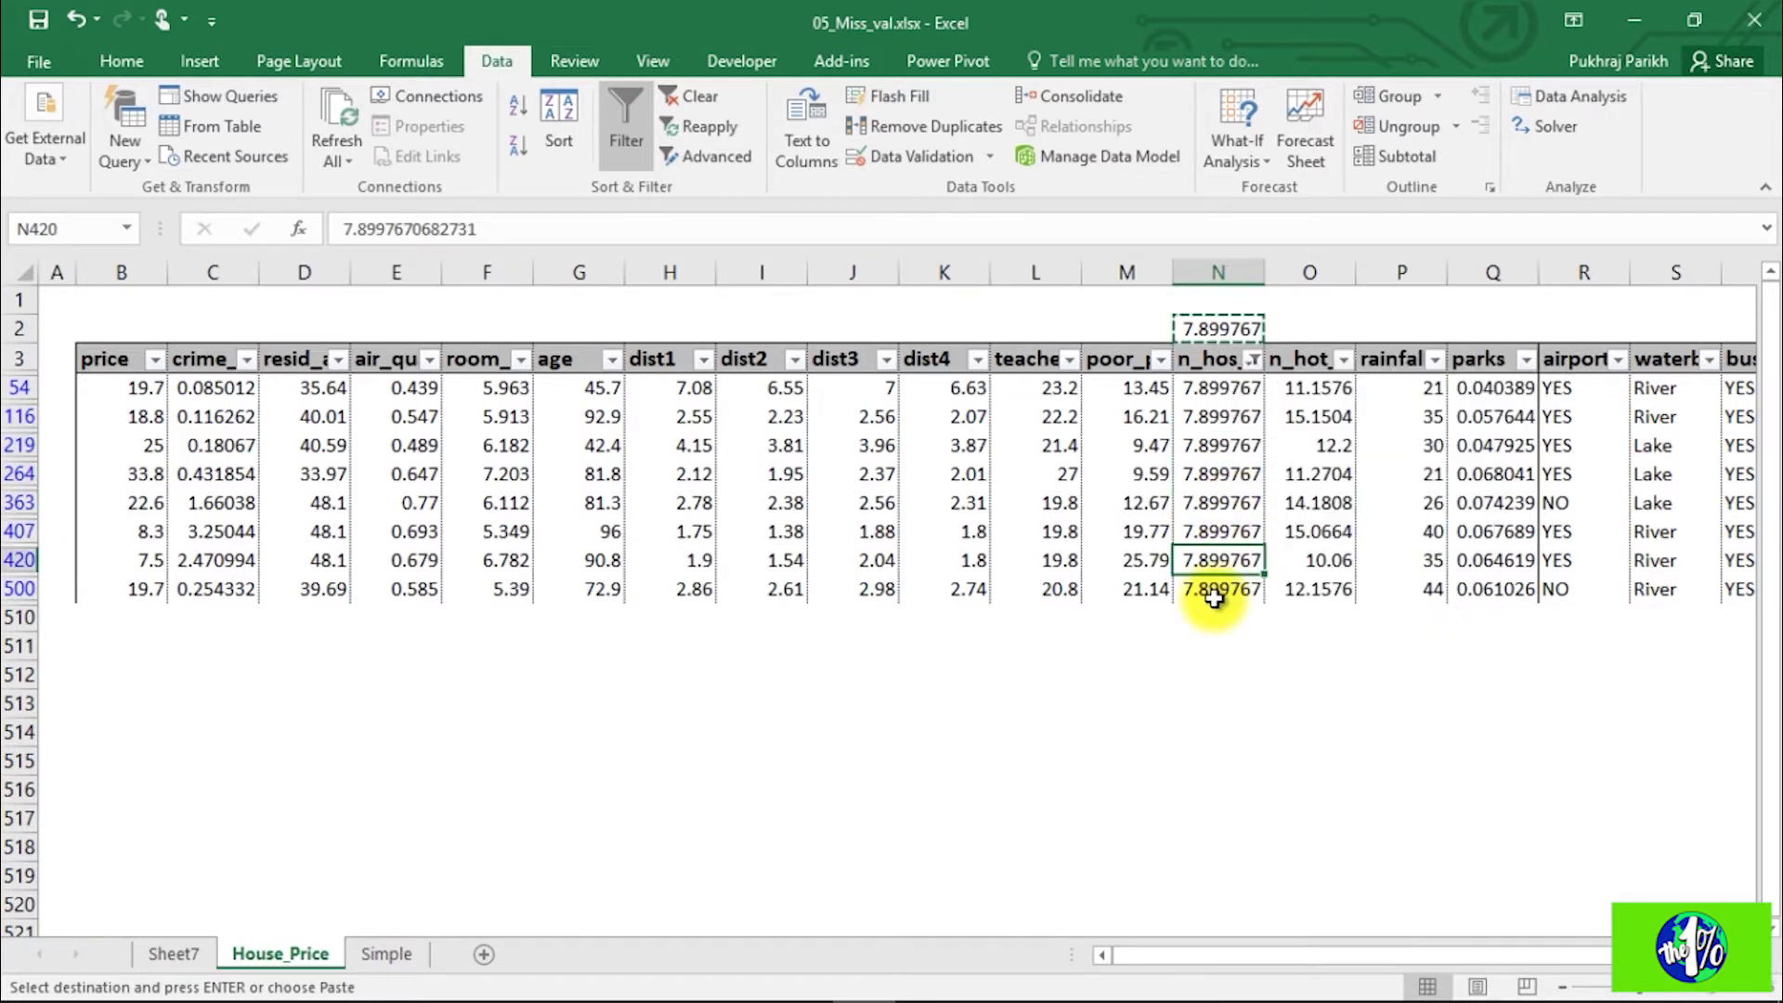
# Step: Show all records in the n_hos_beds filter again and check its value list for remaining blanks
pyautogui.click(1254, 360)
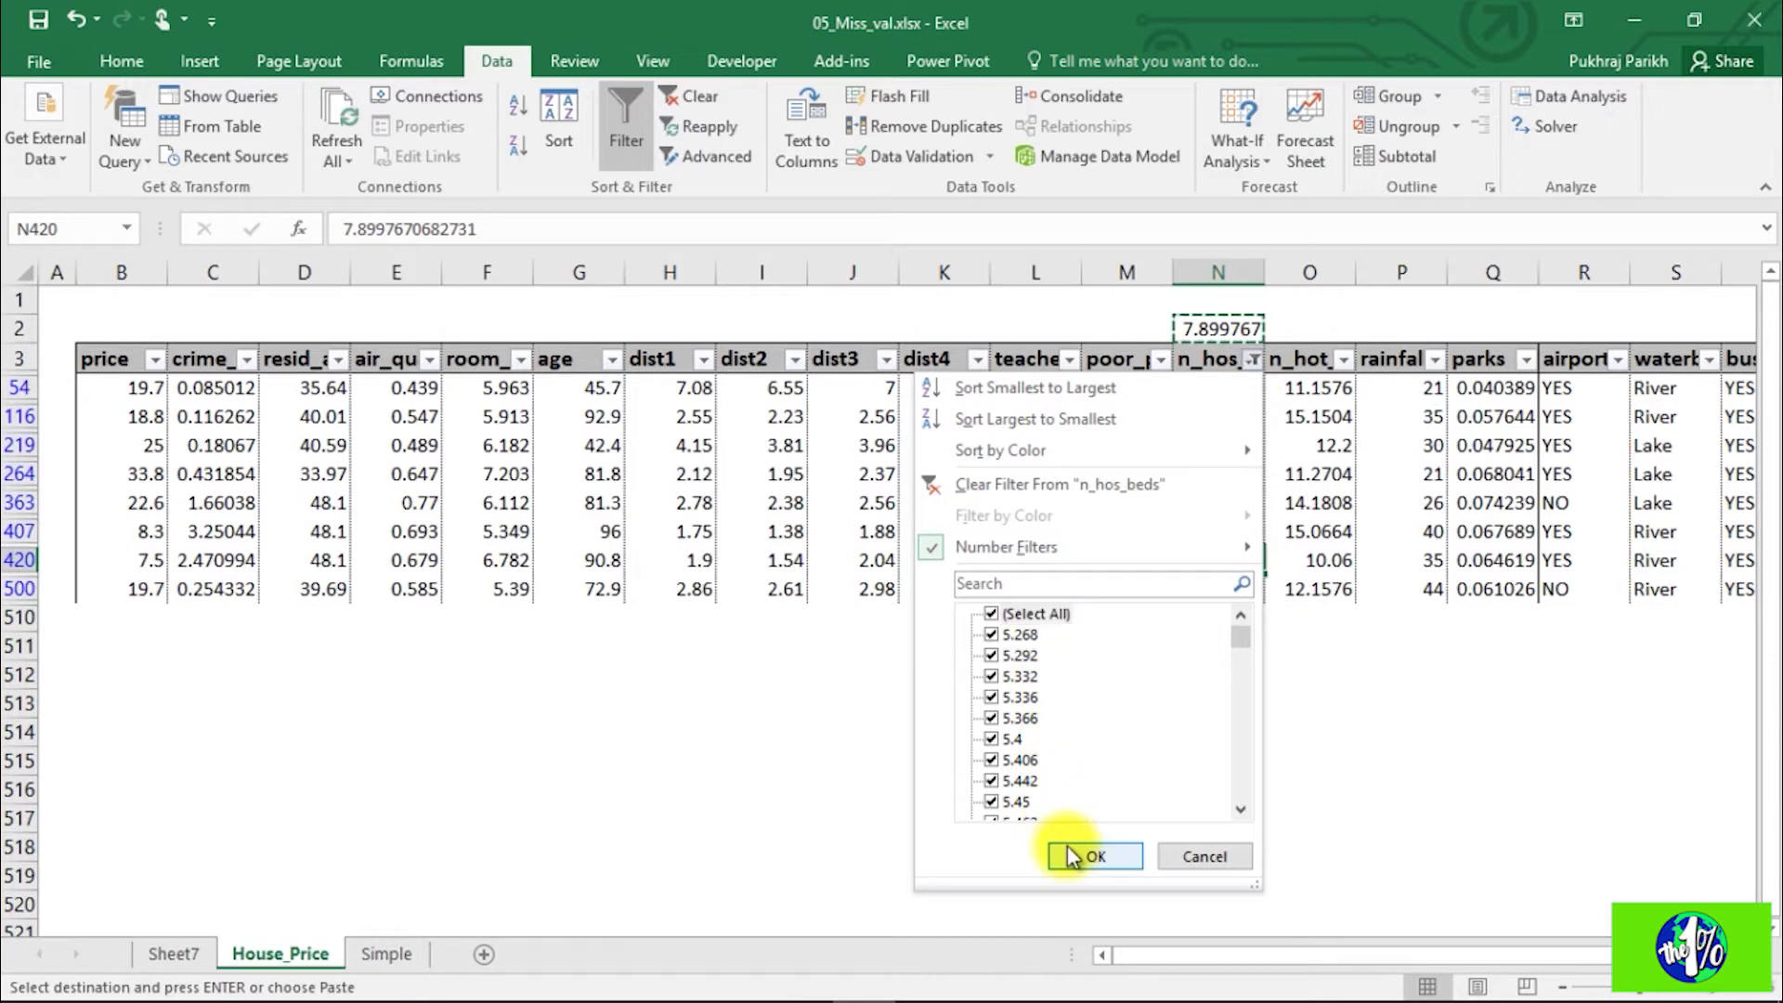
pyautogui.click(1077, 855)
pyautogui.click(1253, 360)
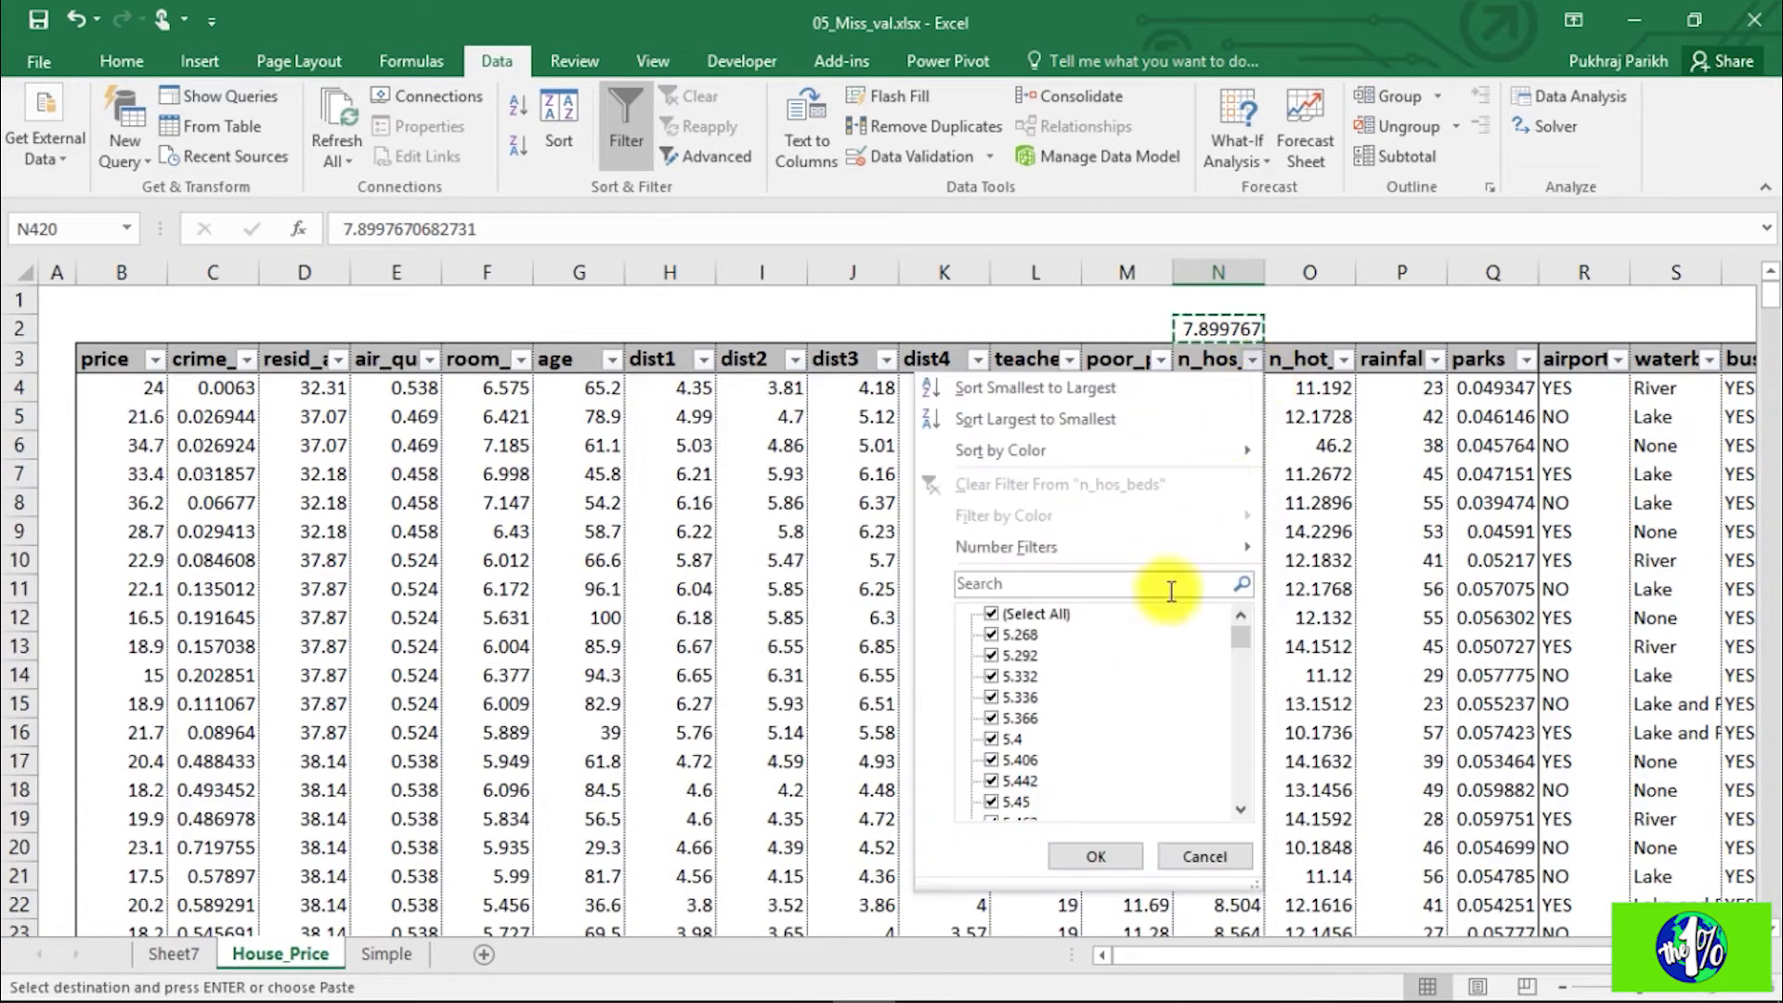
pyautogui.moveTo(1247, 635); pyautogui.dragTo(1241, 852)
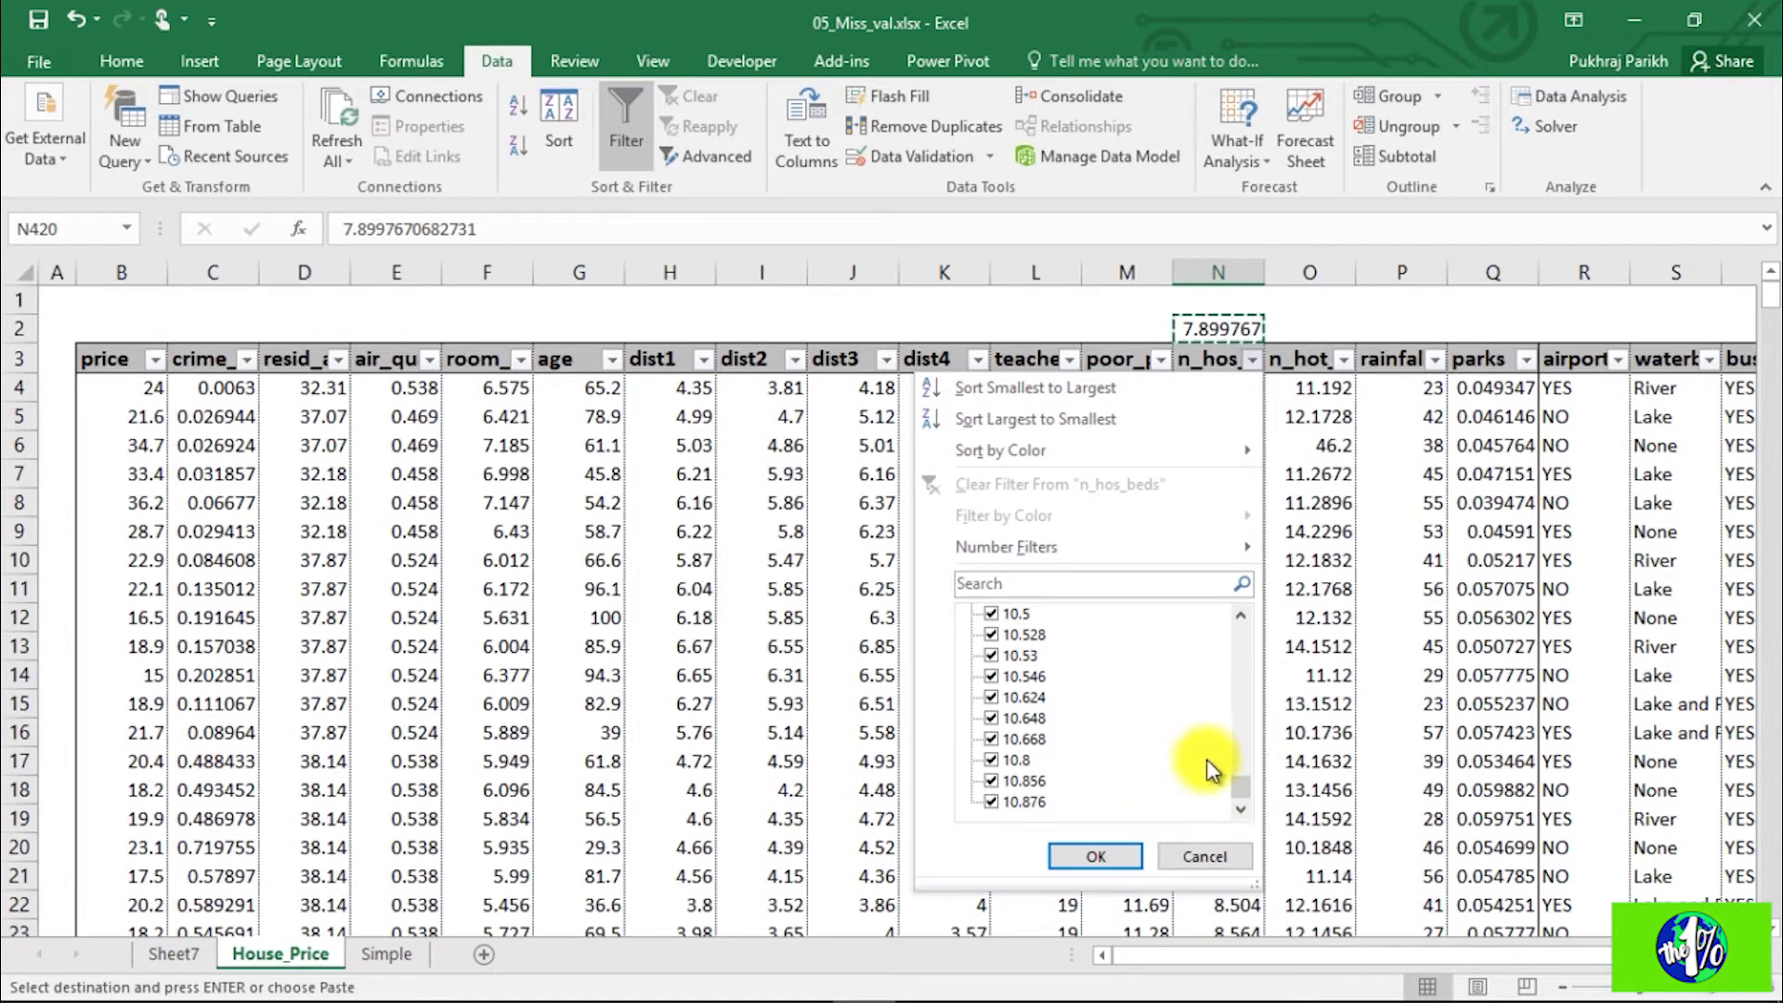
pyautogui.moveTo(1245, 777); pyautogui.dragTo(1242, 625)
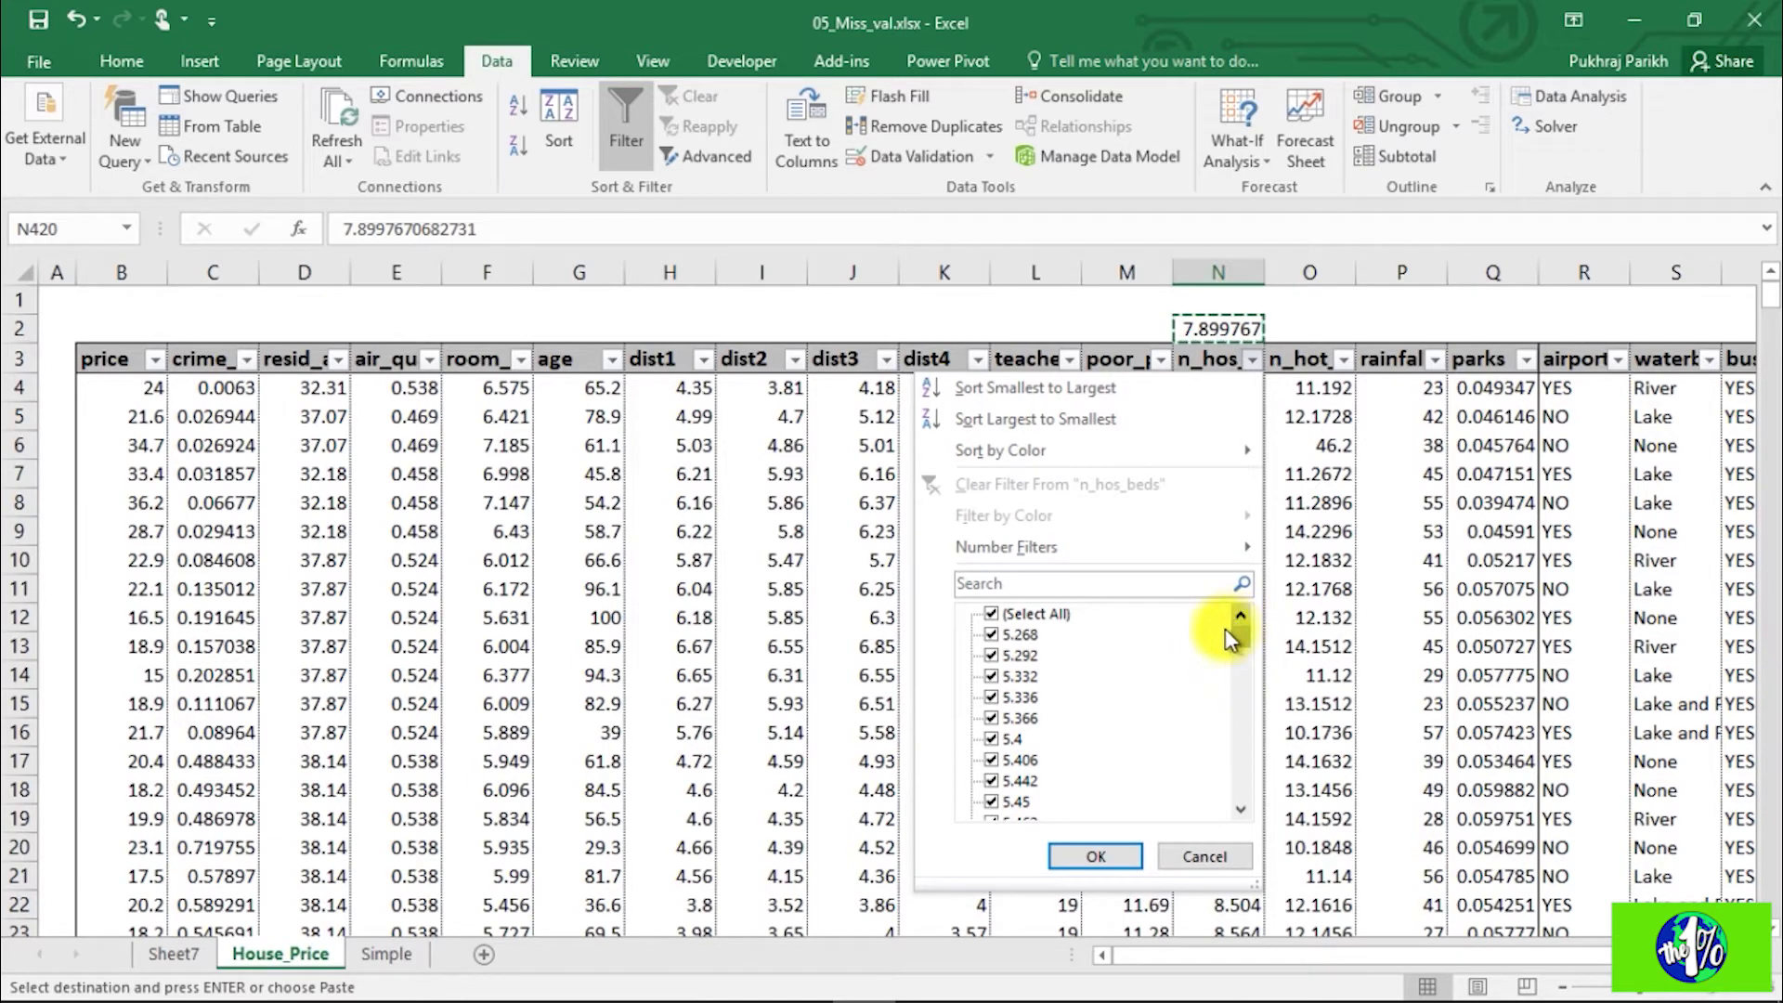
pyautogui.click(1099, 854)
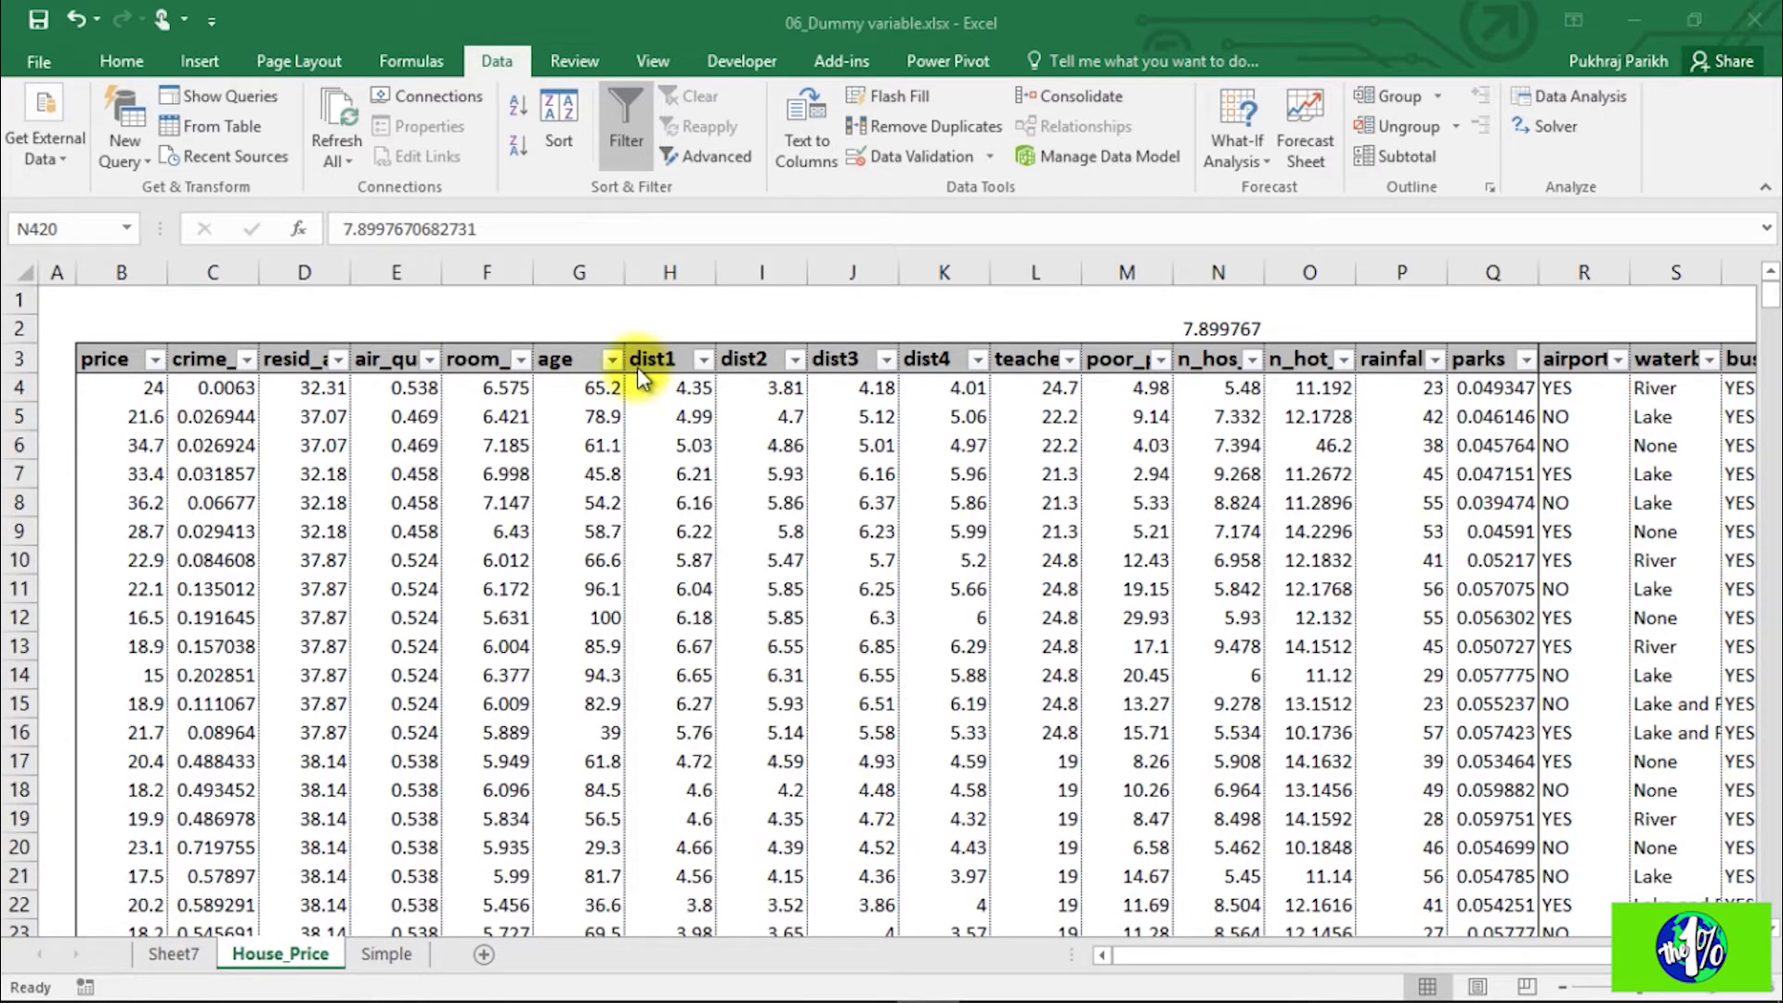
# Step: Insert an empty column directly after dist4 on the House_Price sheet of 06_Dummy variable.xlsx and select its header cell
pyautogui.click(671, 358)
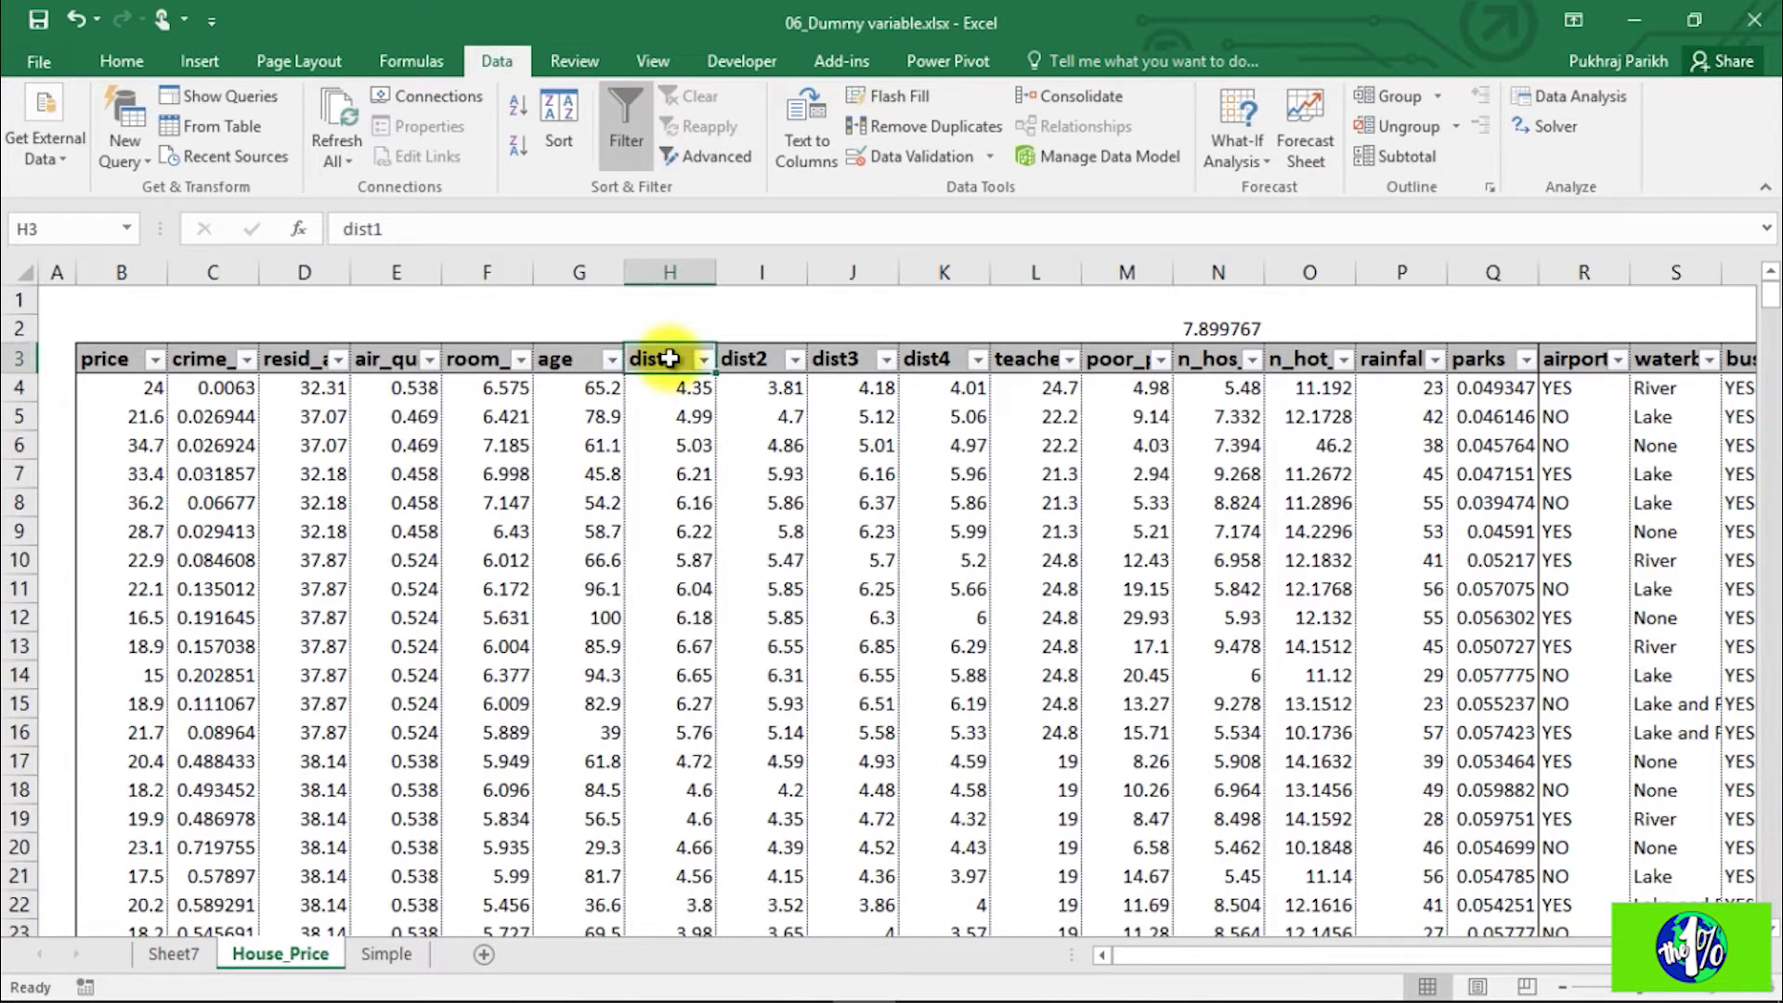
pyautogui.moveTo(671, 358); pyautogui.dragTo(926, 359)
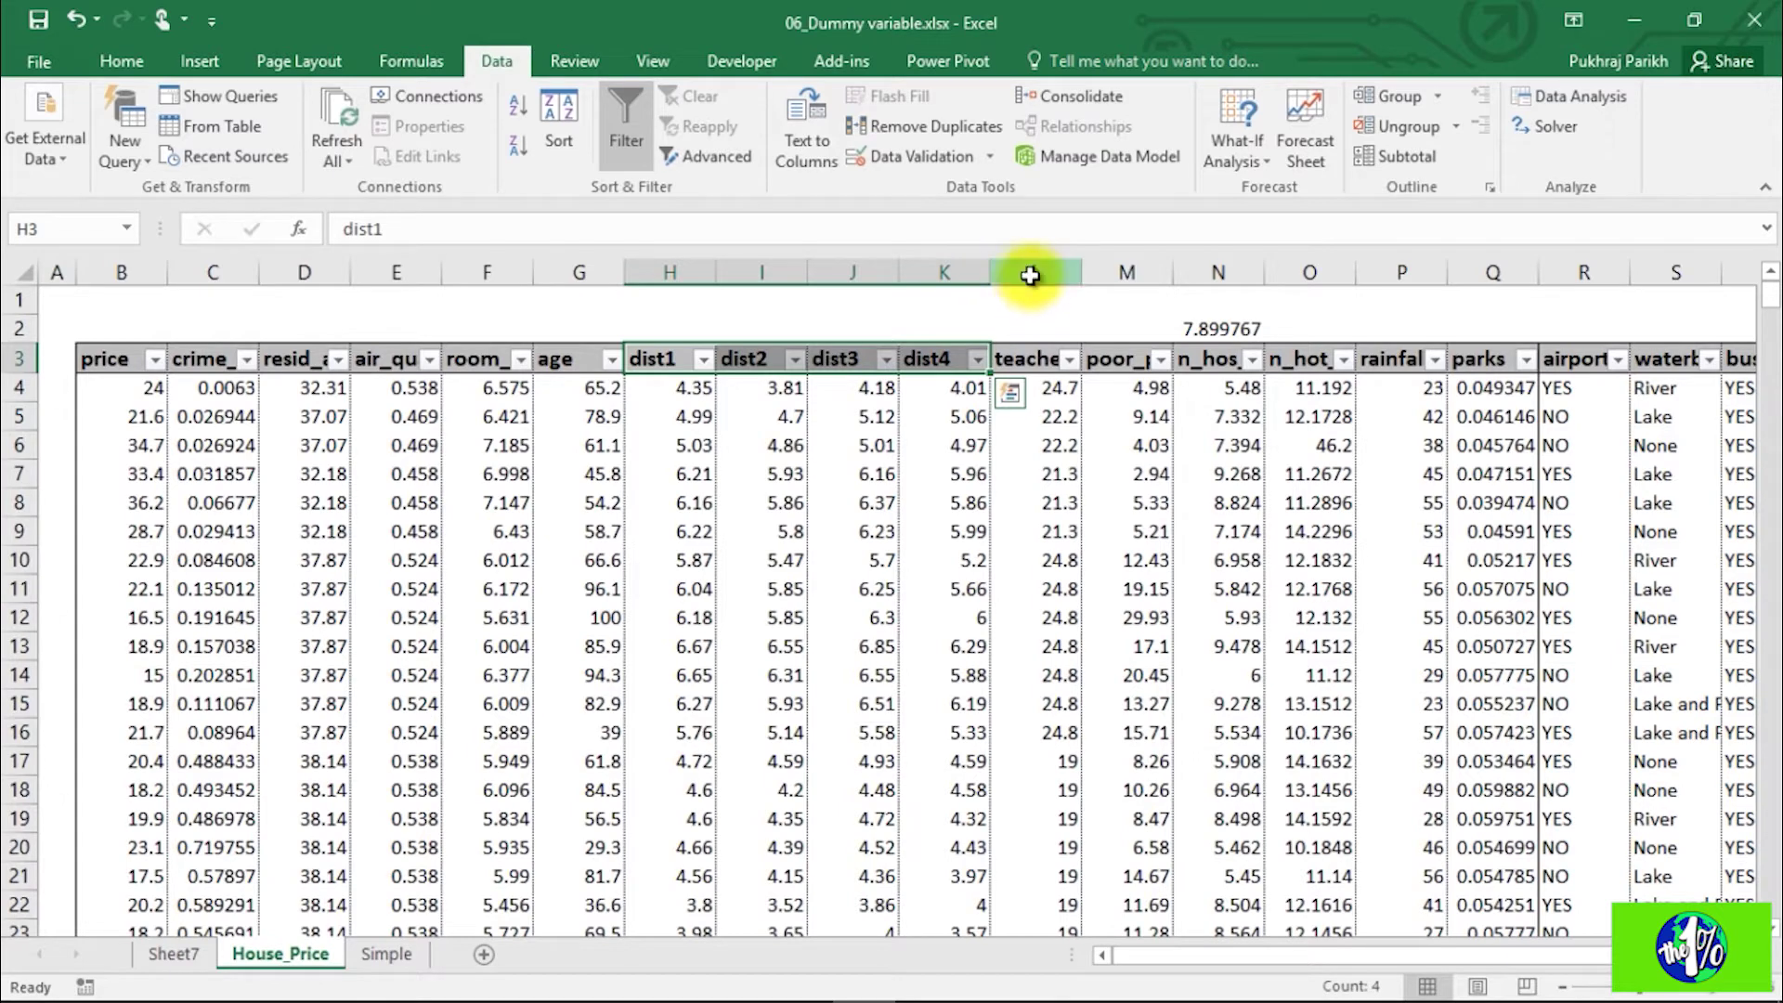
pyautogui.click(1031, 273)
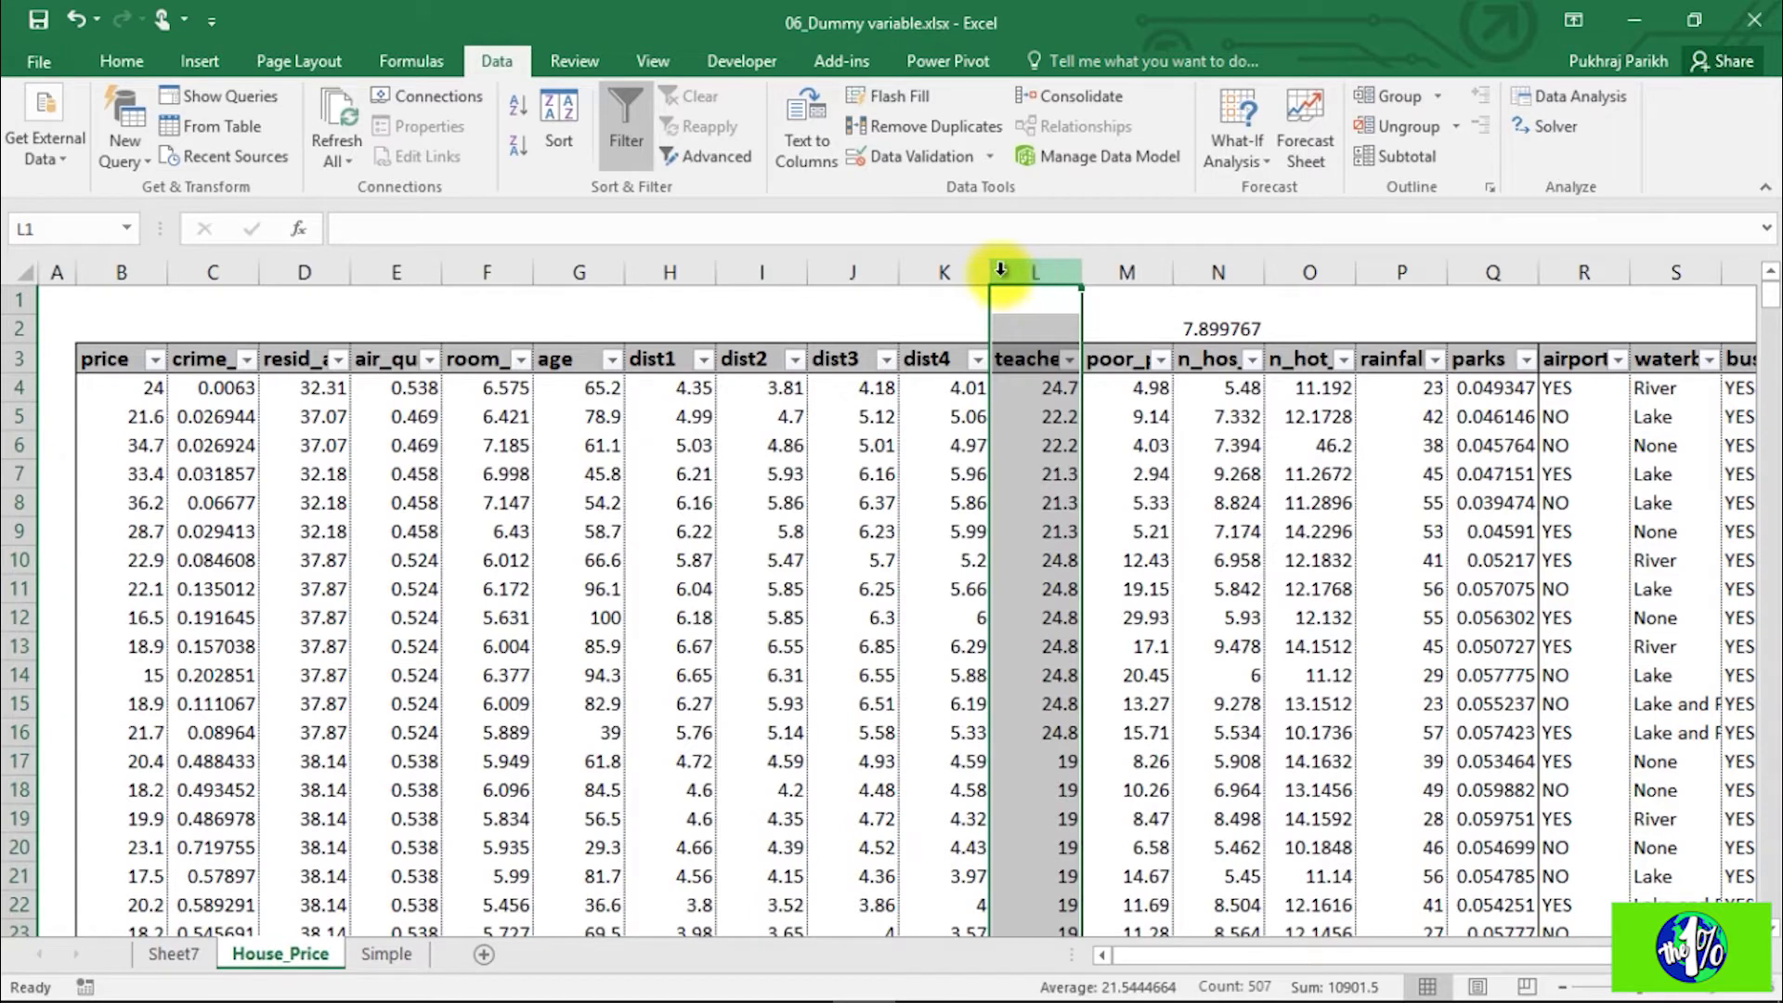
pyautogui.click(952, 272)
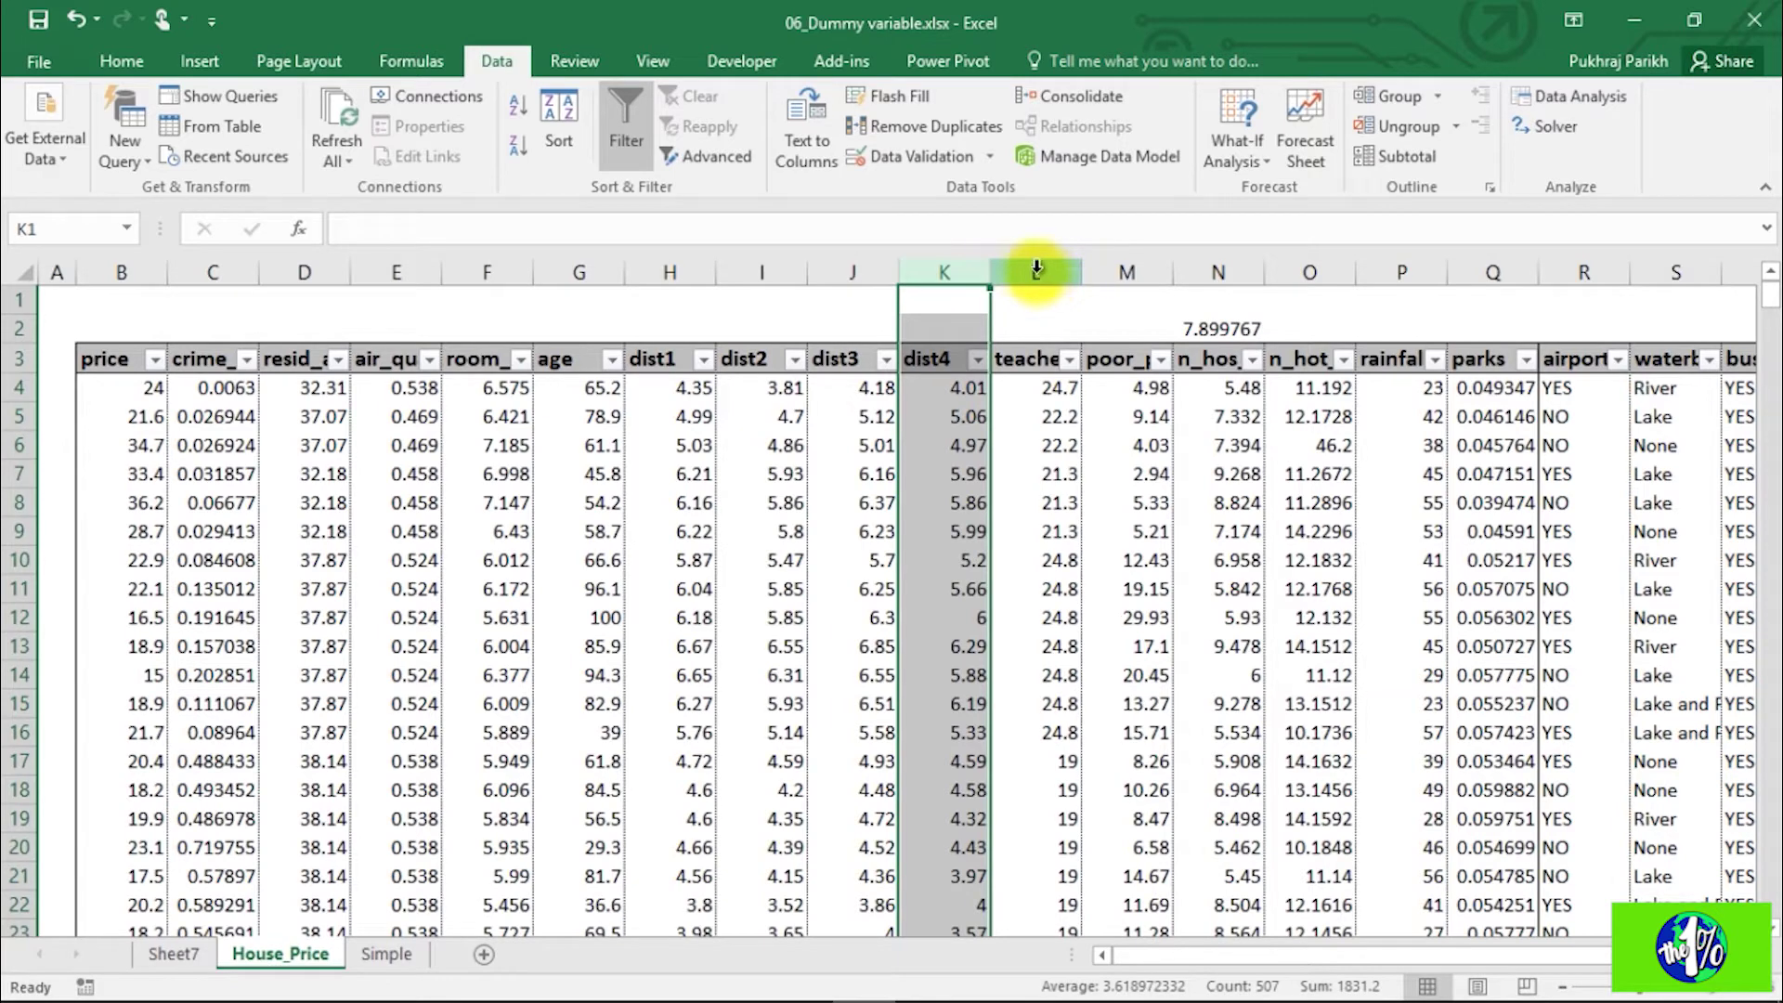
pyautogui.click(1033, 271)
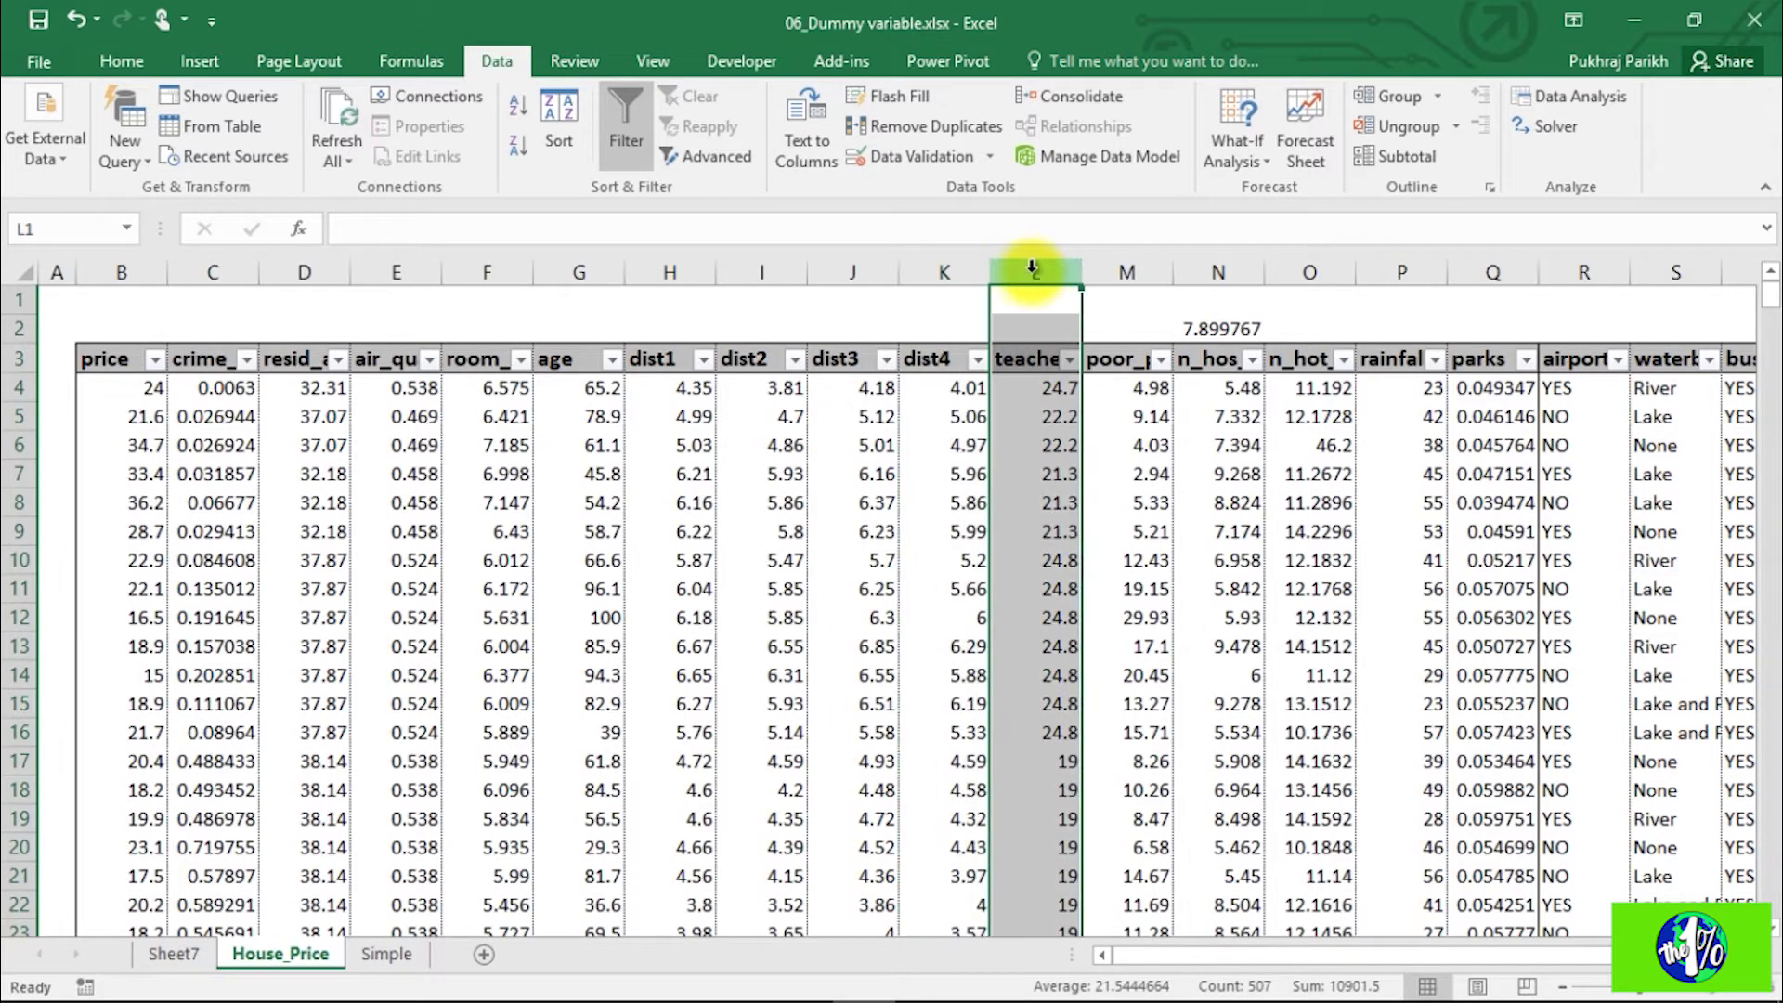
pyautogui.rightClick(1027, 275)
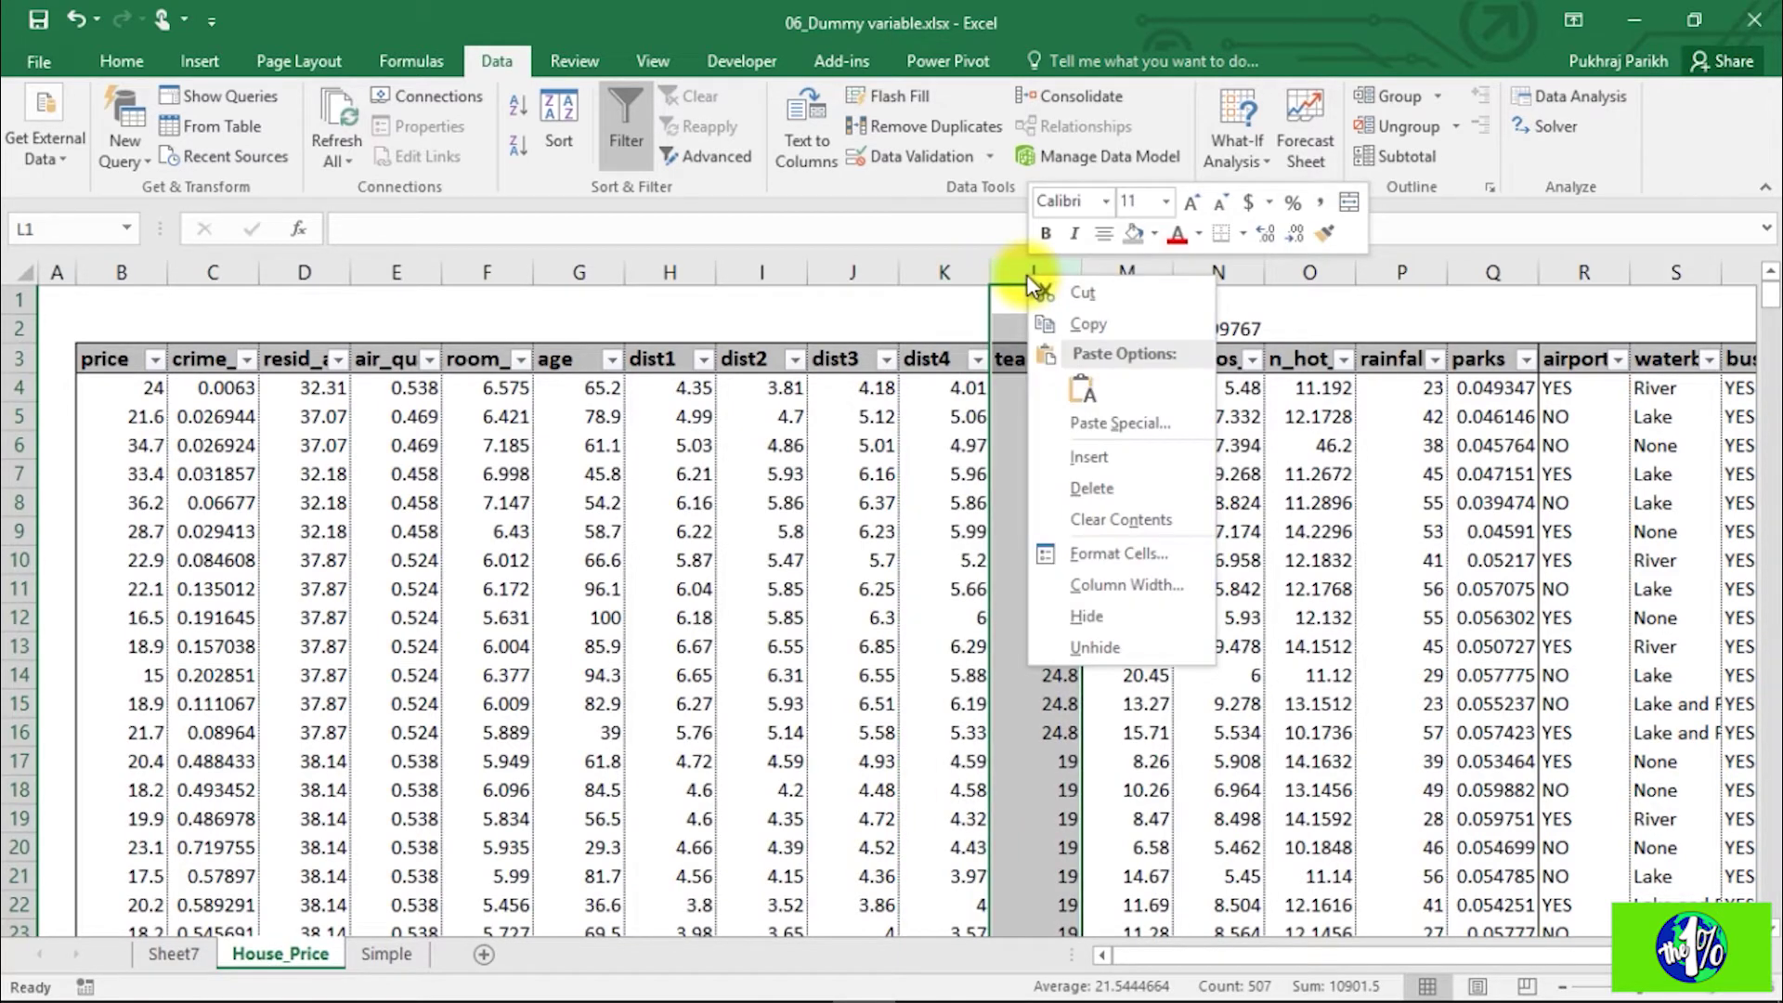
pyautogui.click(1096, 456)
pyautogui.click(1040, 371)
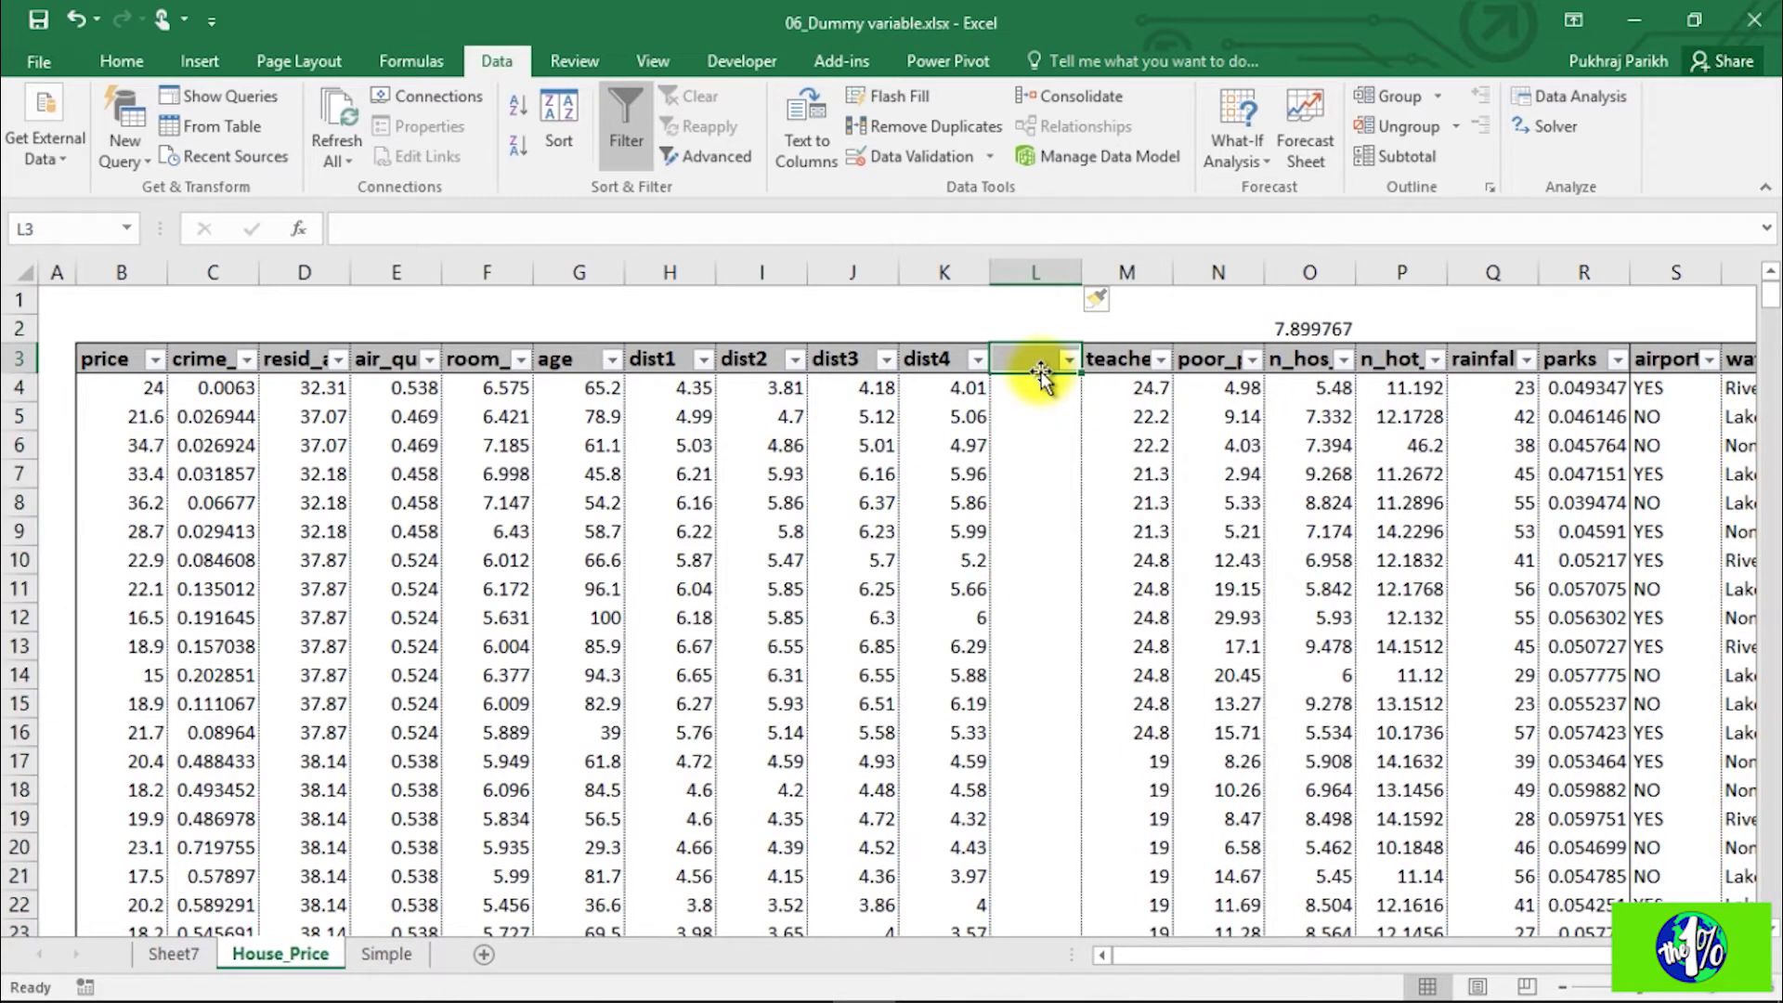
pyautogui.write('DIst')
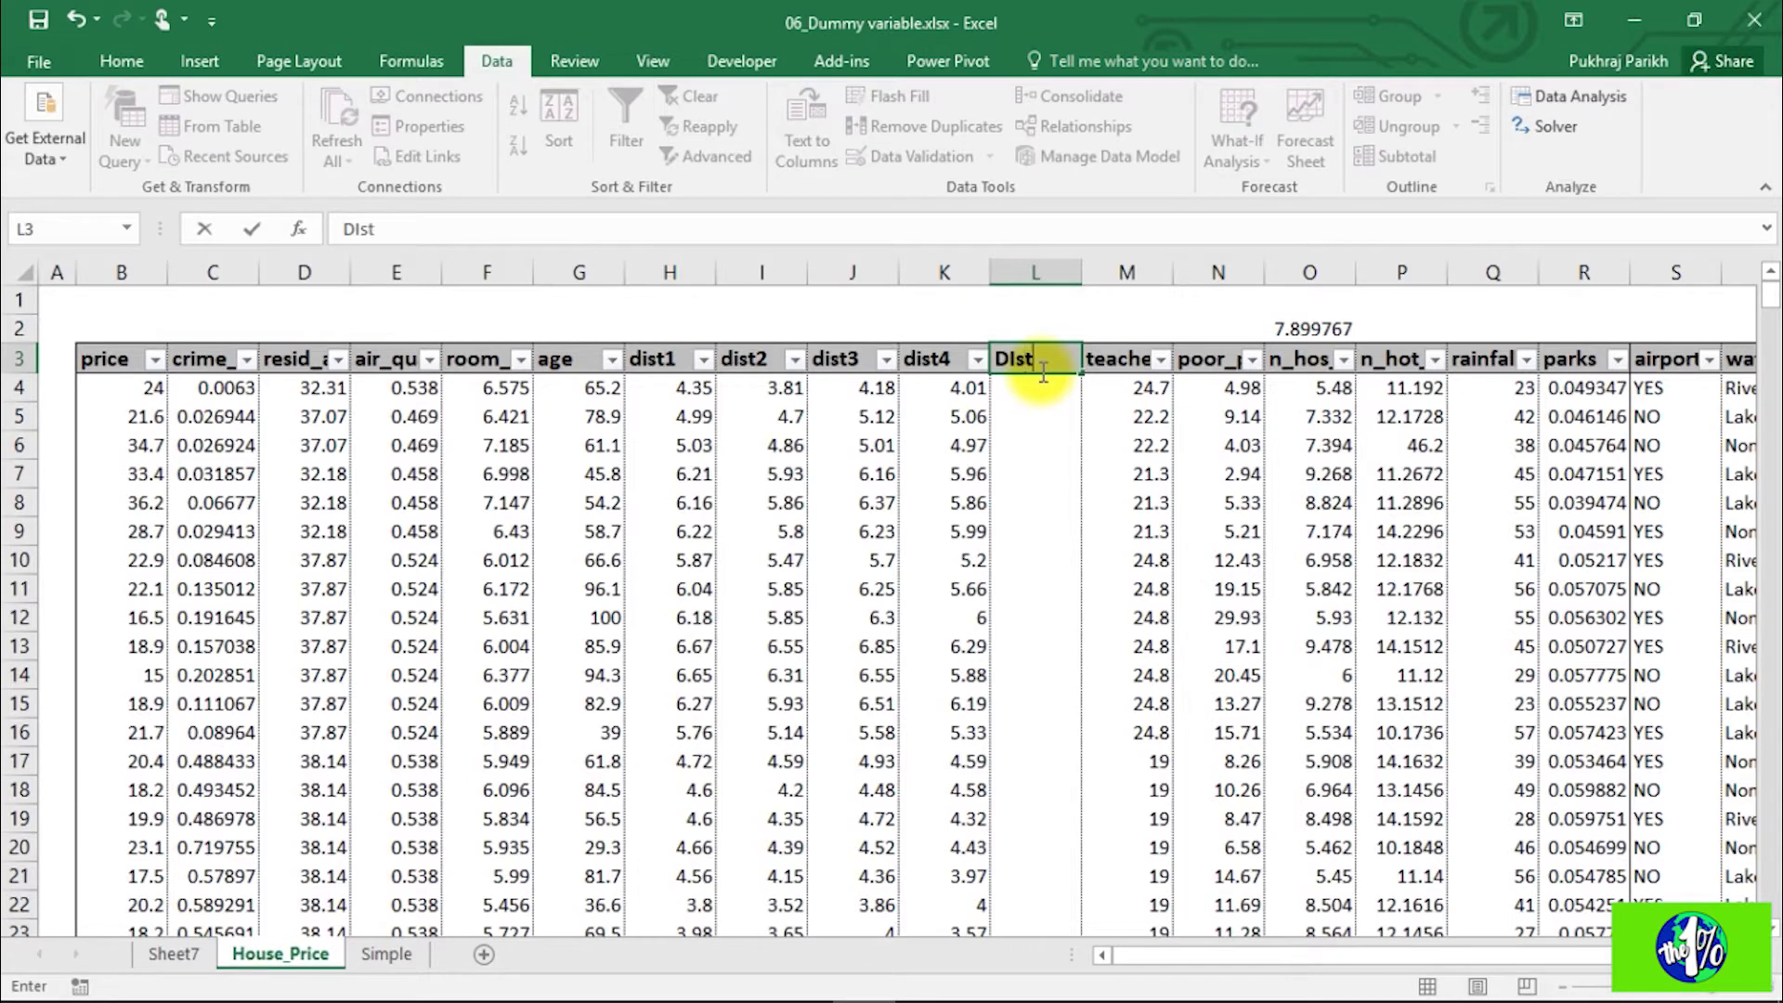
pyautogui.press('BackSpace')
pyautogui.press('BackSpace')
pyautogui.press('BackSpace')
pyautogui.press('BackSpace')
# Step: Name the new column avg_dist and fill it down all records with the average of dist1 to dist4, starting with =AVERAGE(H4:K4) in L4
pyautogui.write('avg_dist')
pyautogui.press('Return')
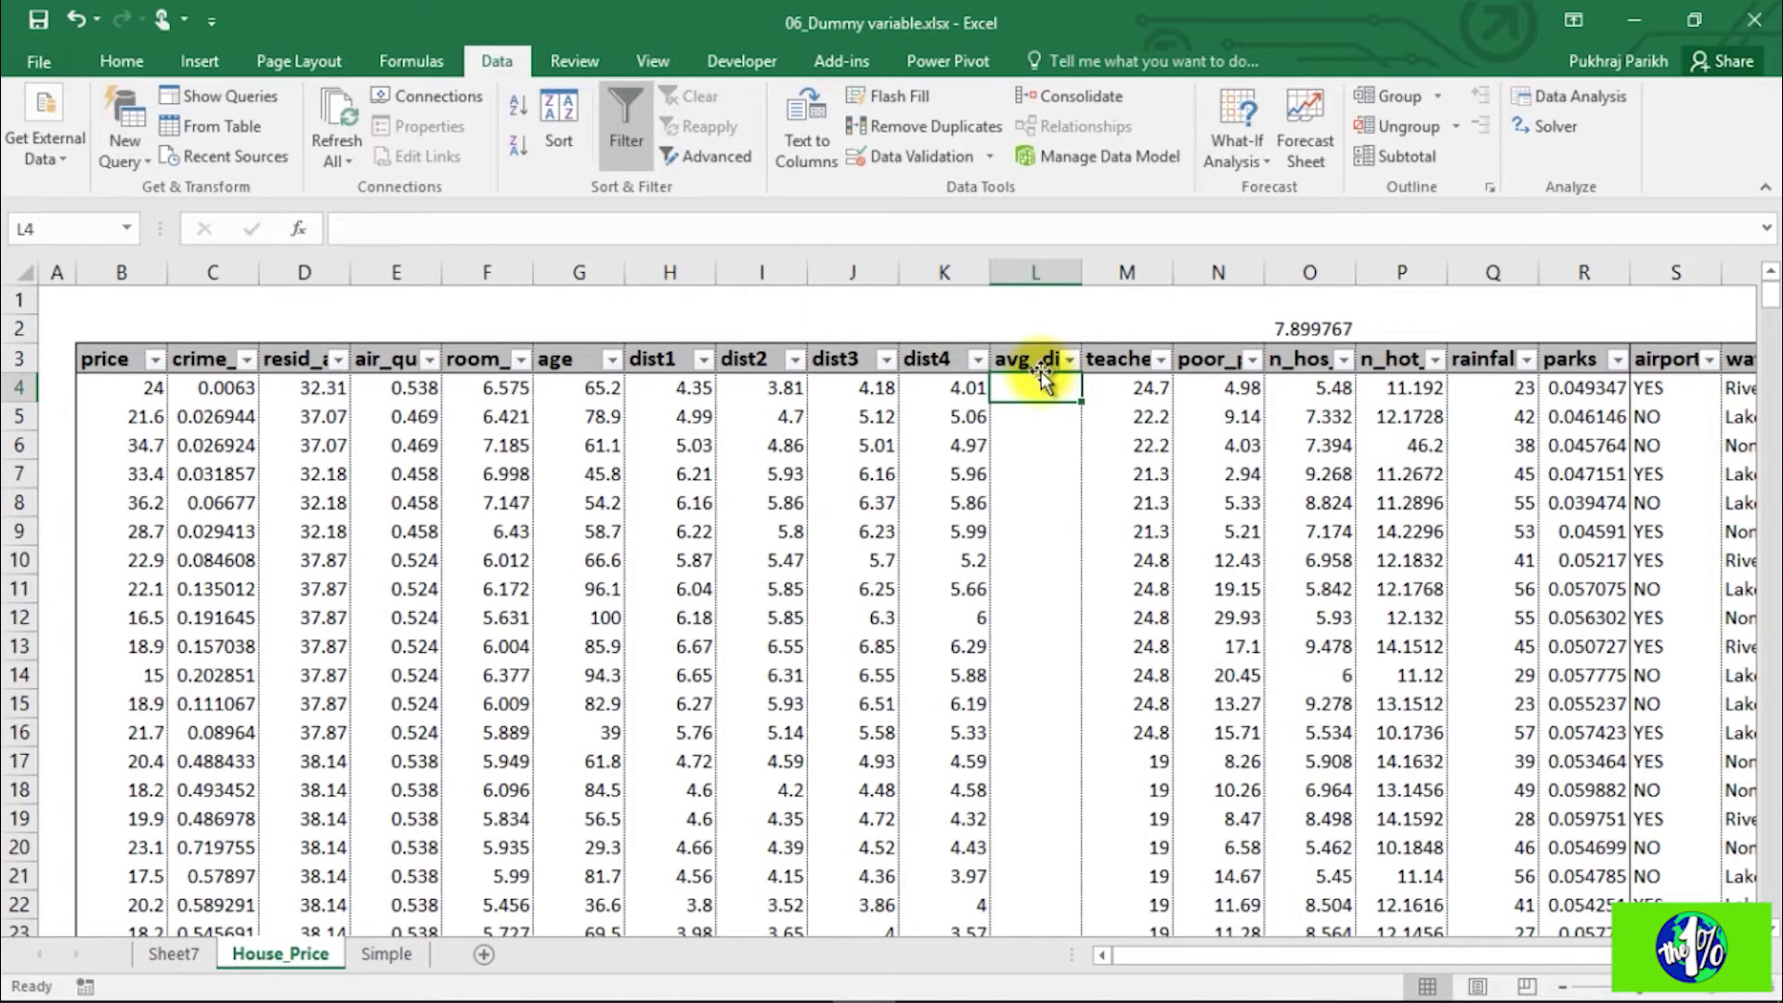
pyautogui.write('=')
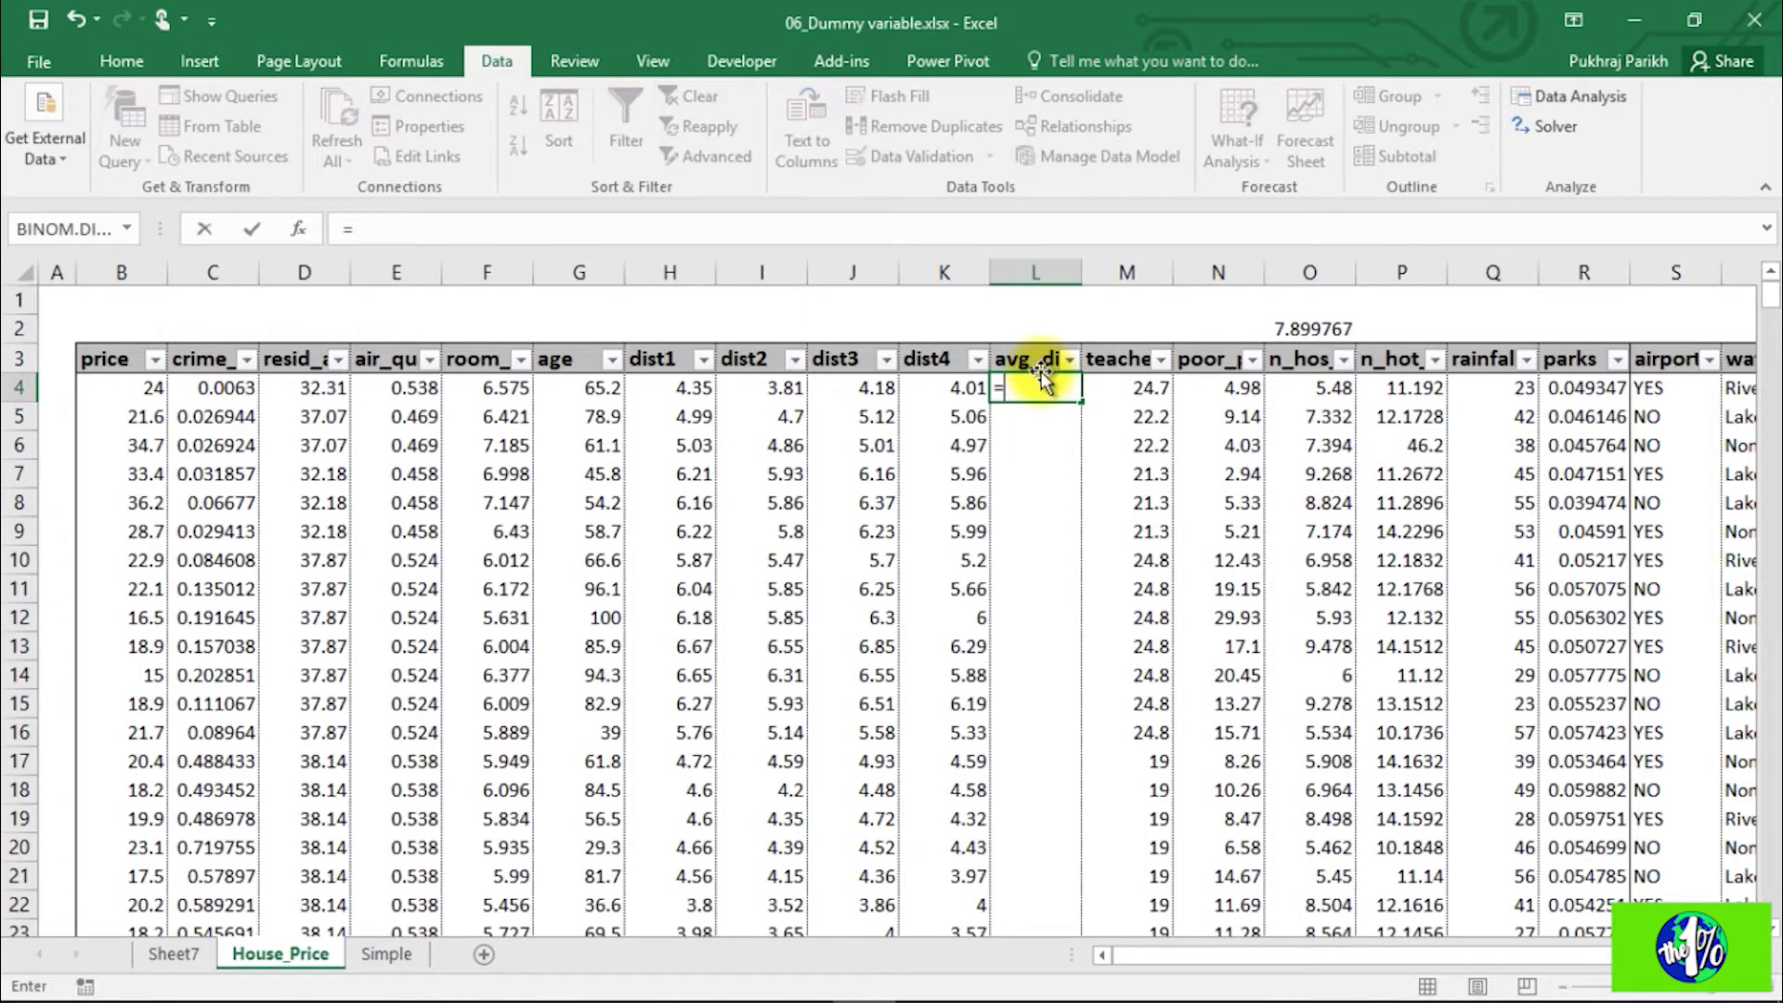
pyautogui.write('aver')
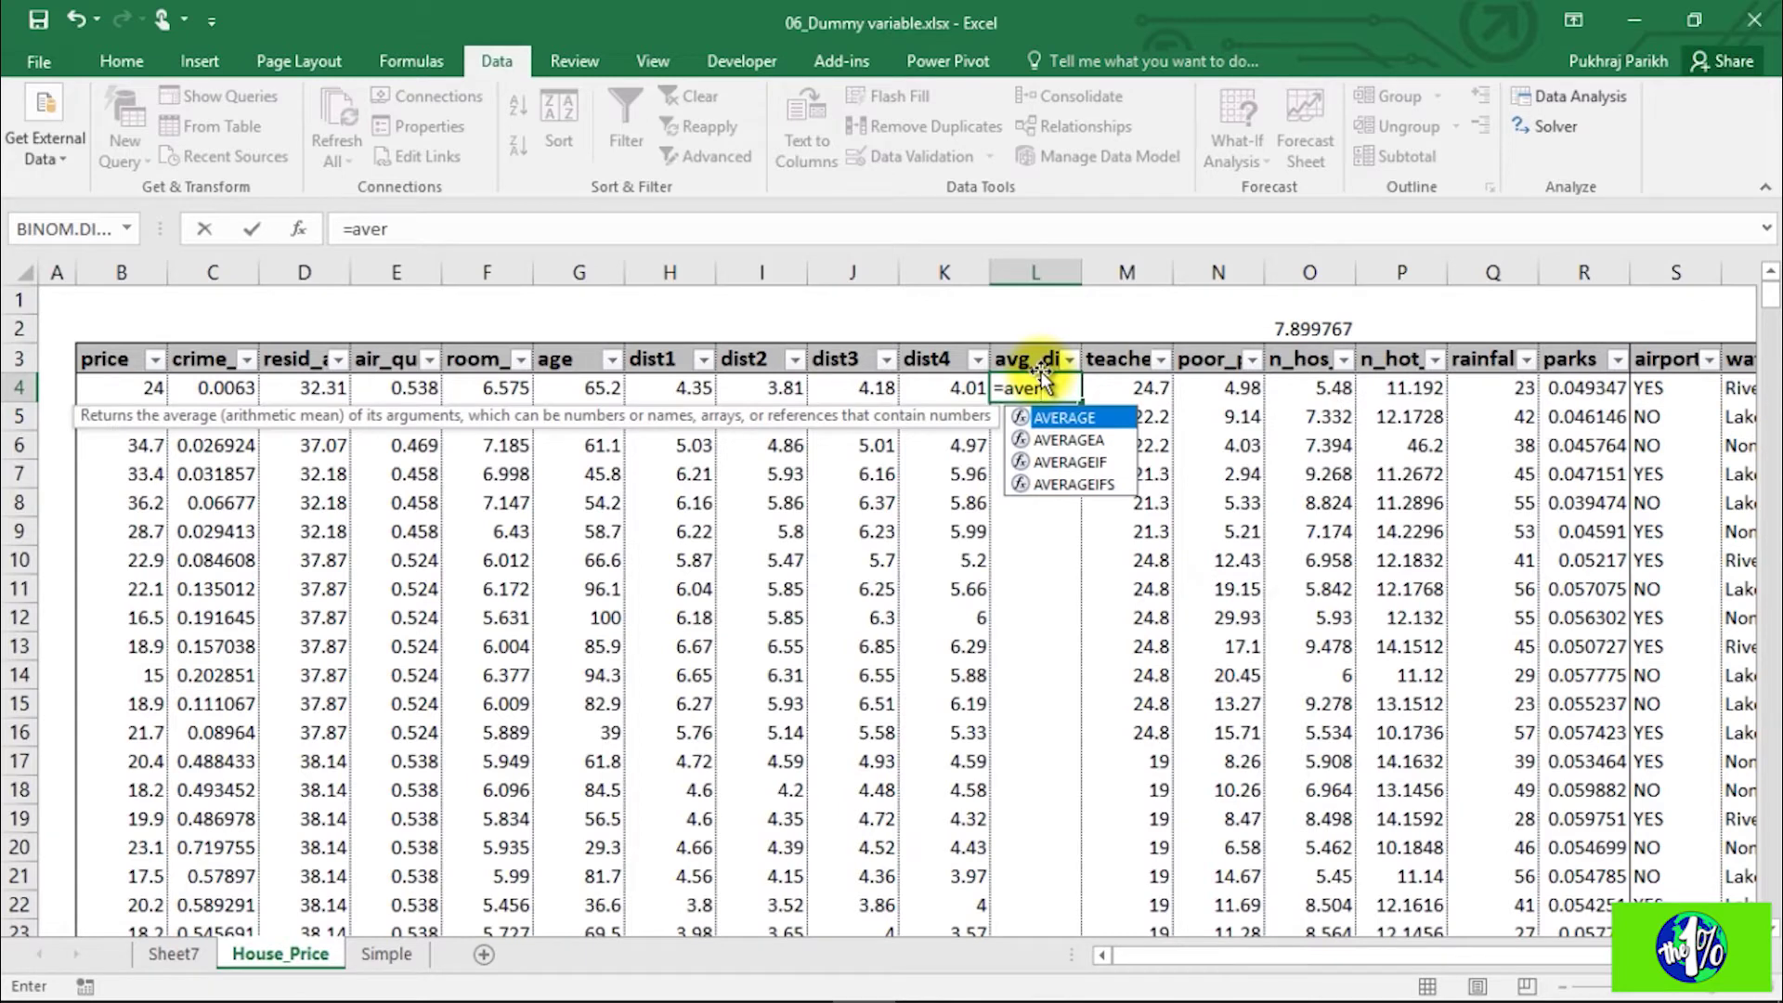
pyautogui.press('Tab')
pyautogui.click(697, 390)
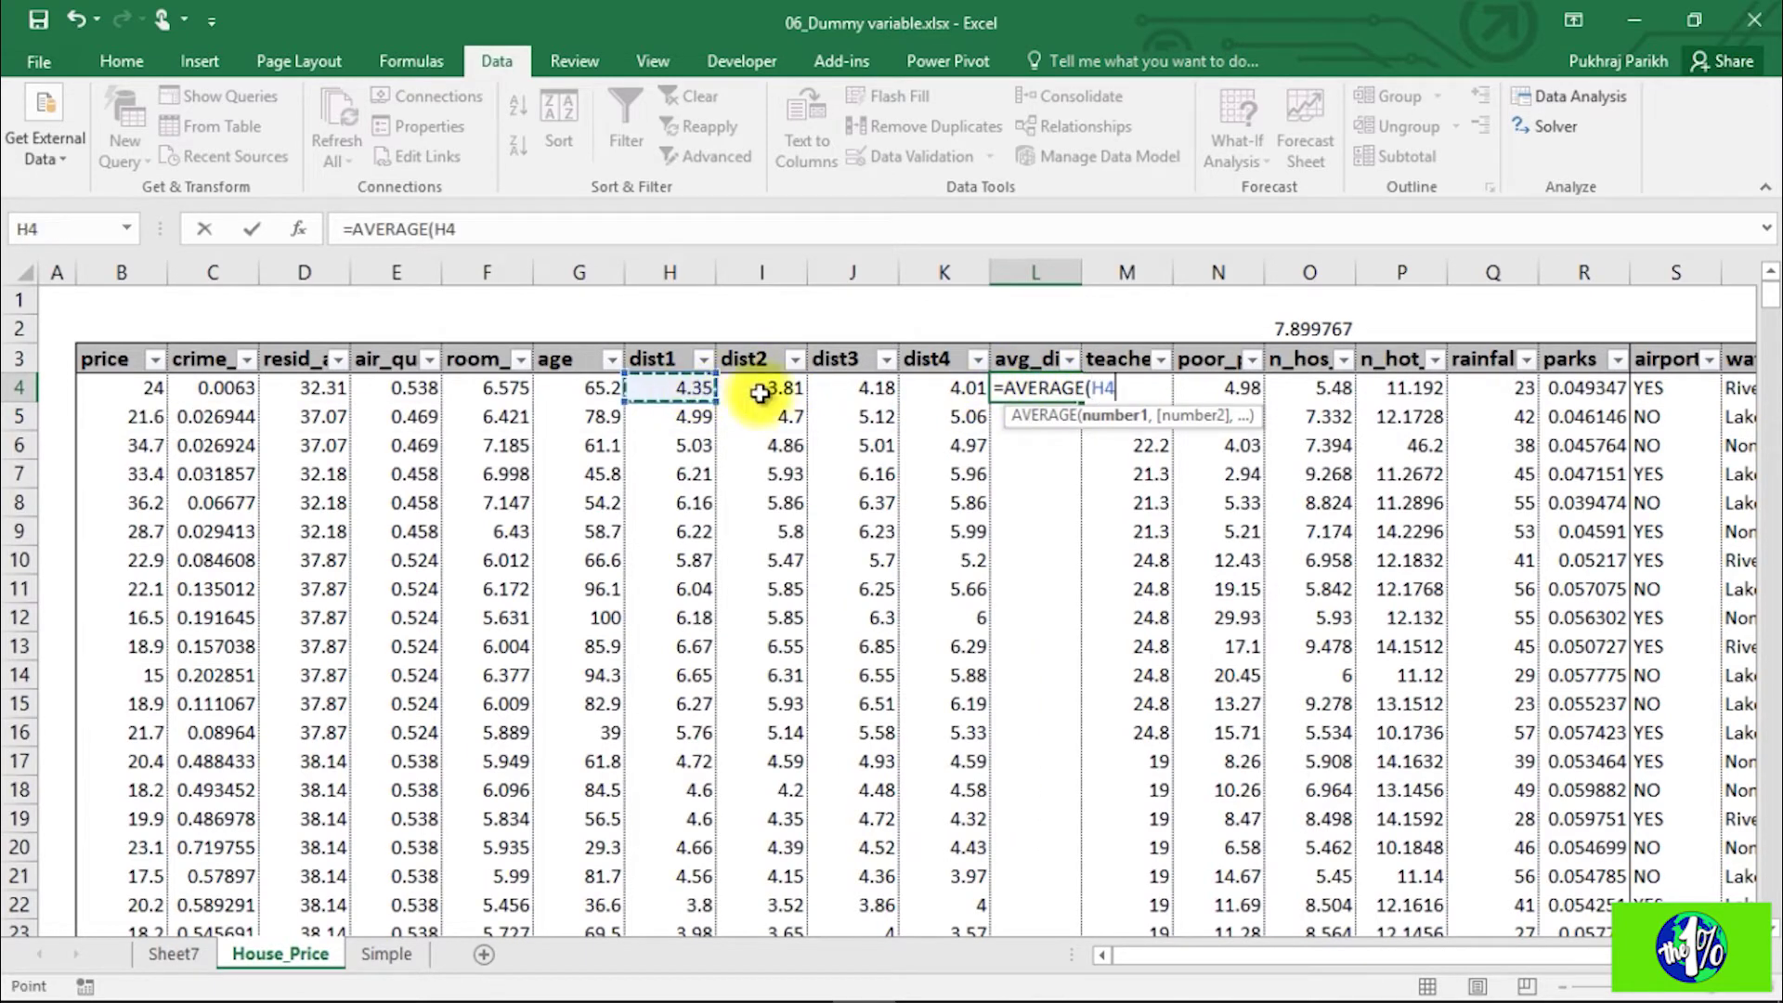
pyautogui.moveTo(760, 393); pyautogui.dragTo(931, 395)
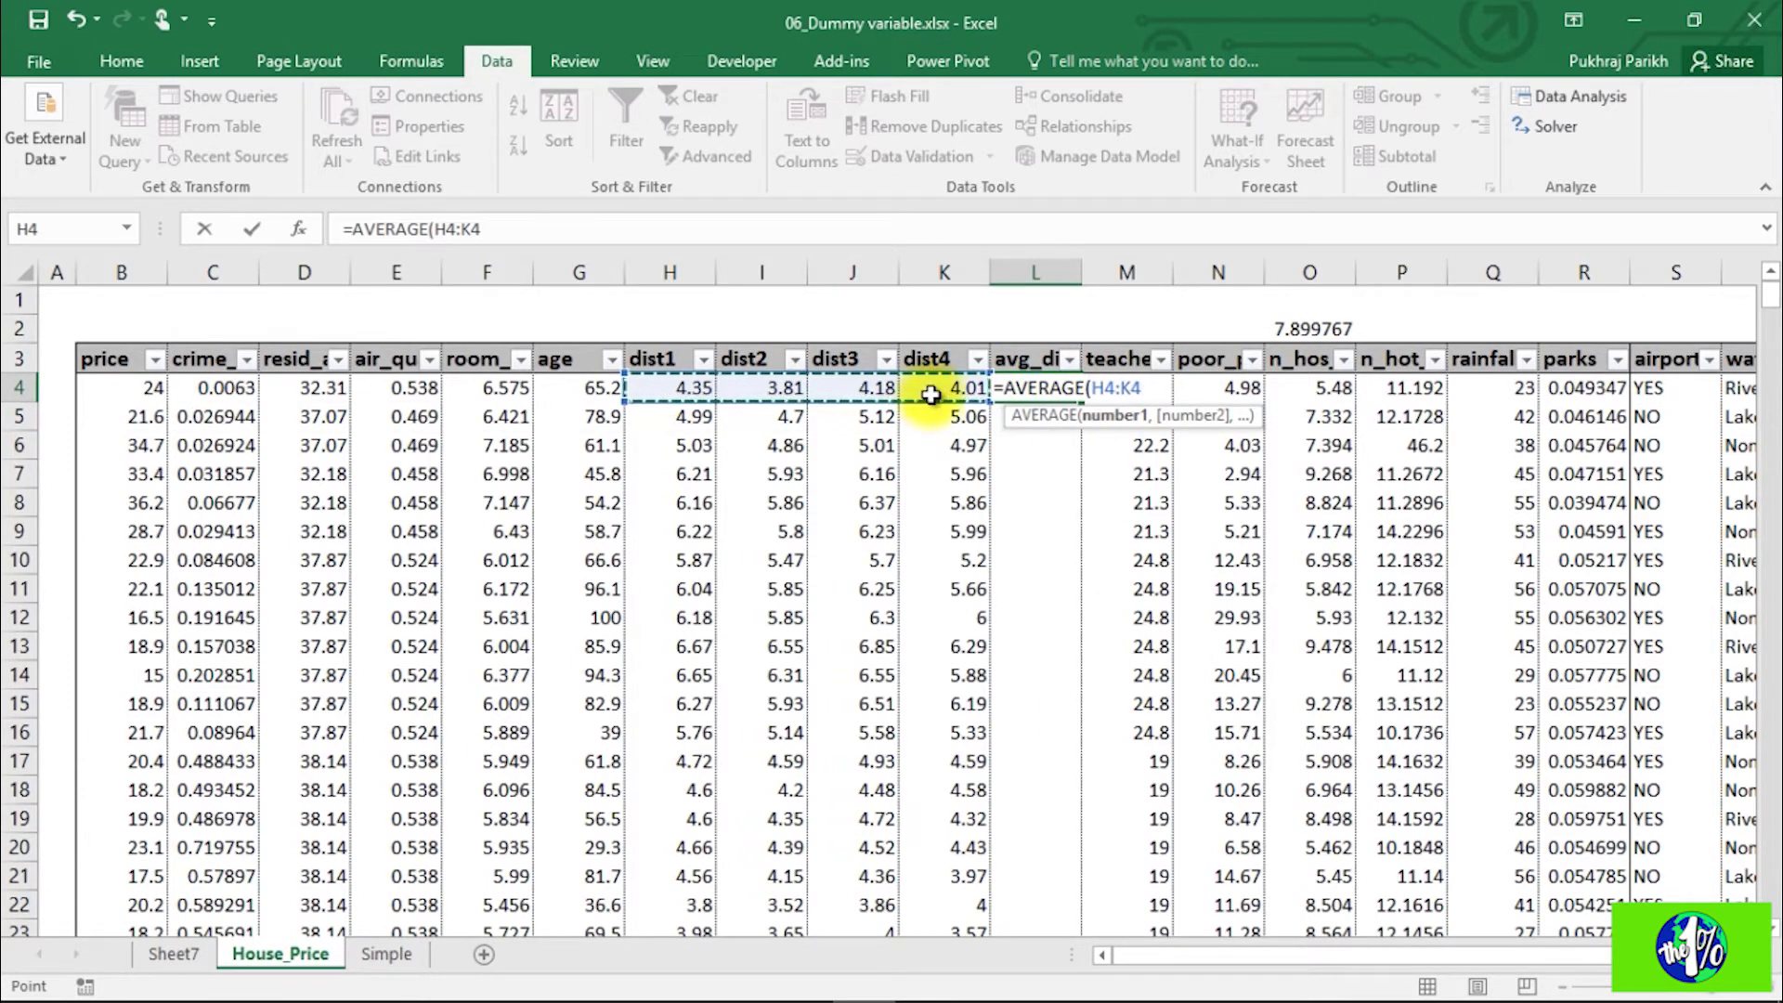
pyautogui.press('Return')
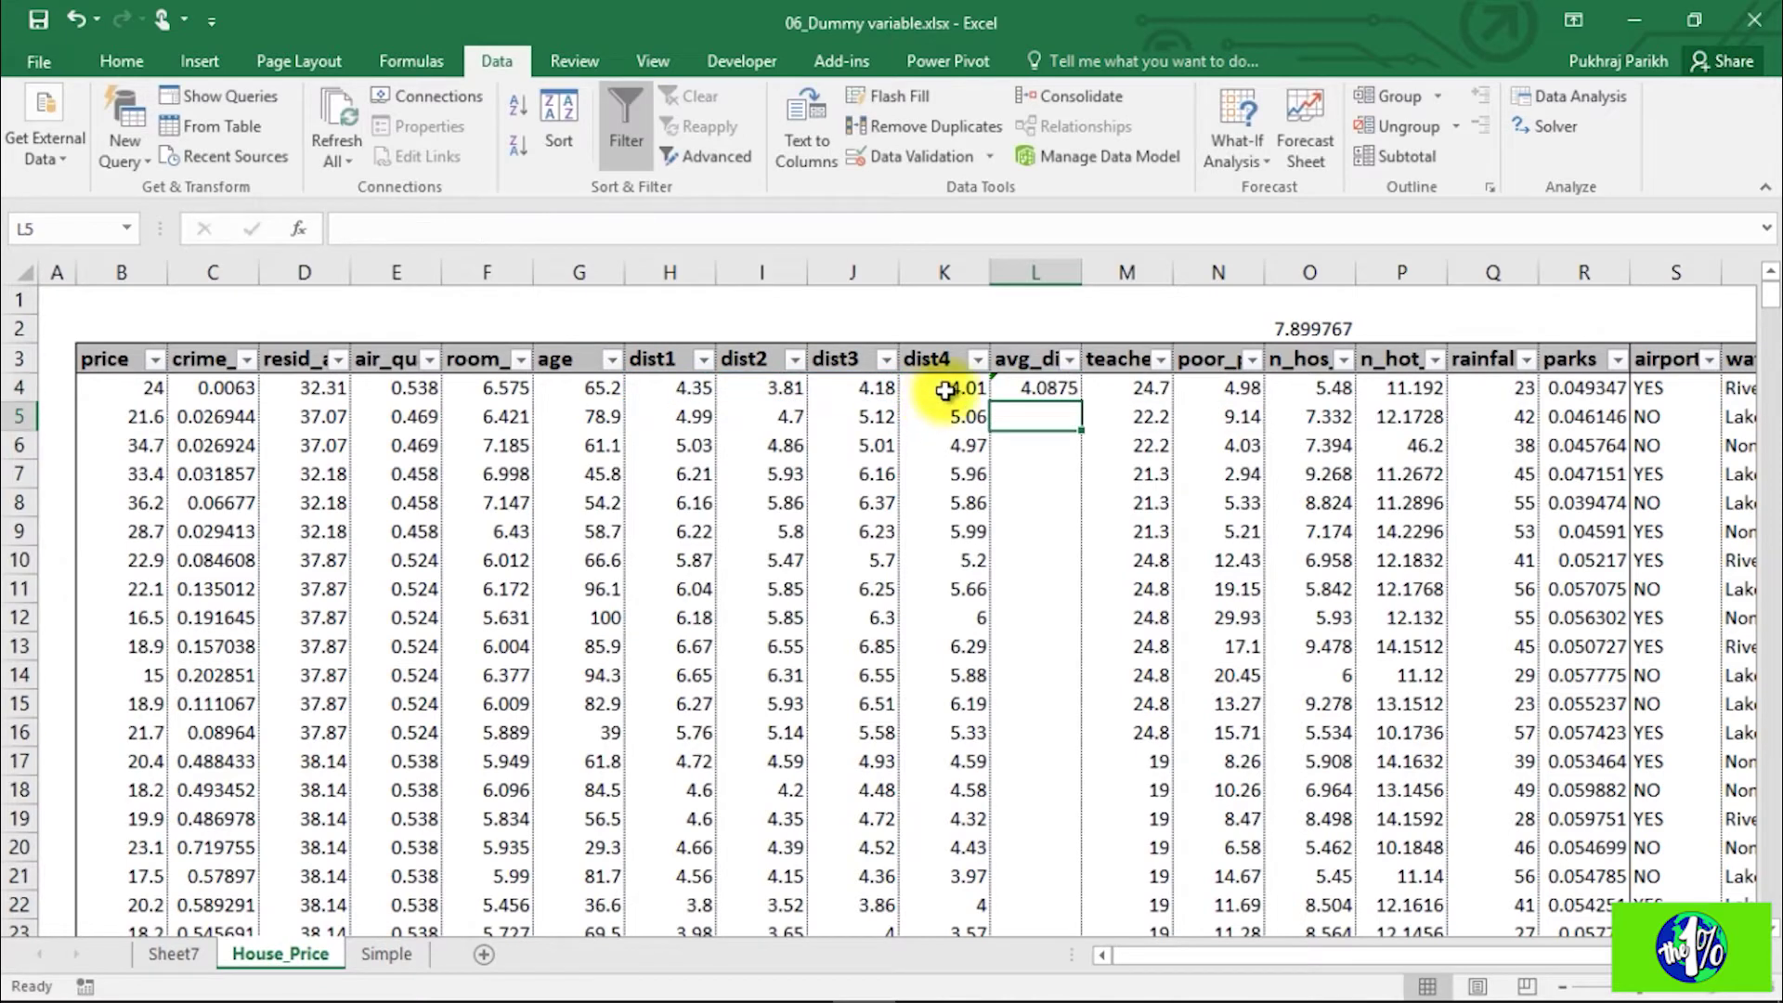
pyautogui.click(1042, 390)
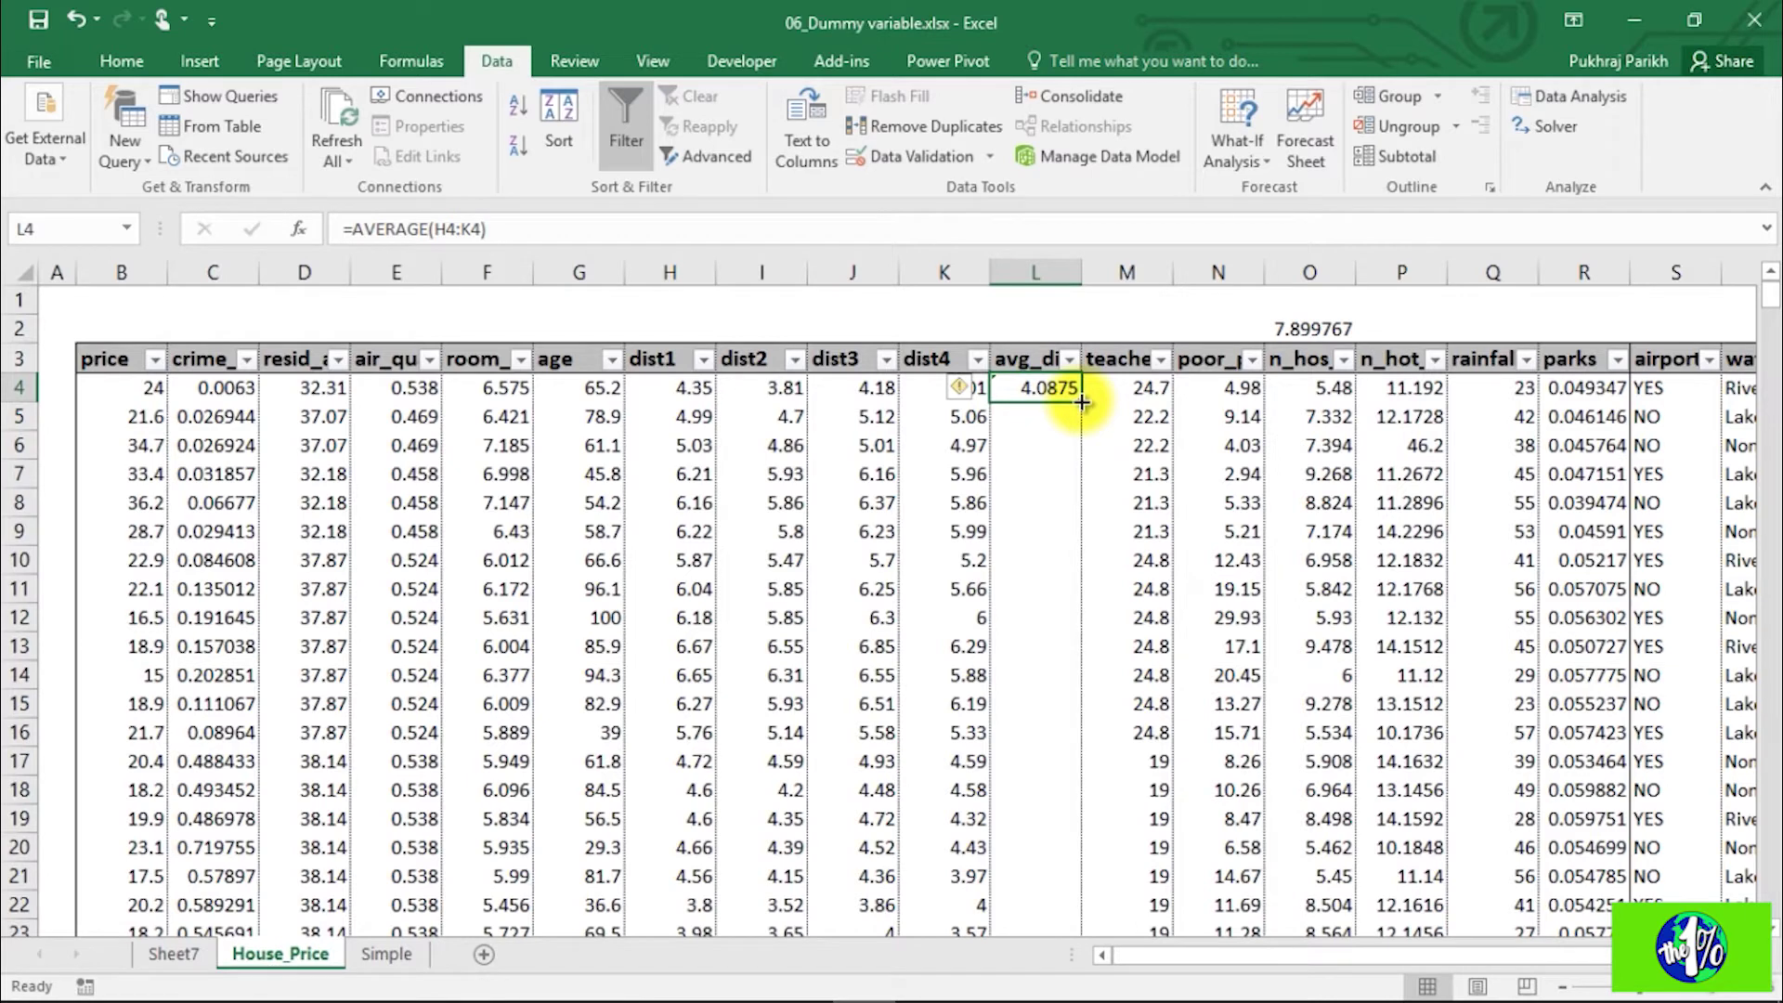
pyautogui.doubleClick(1082, 402)
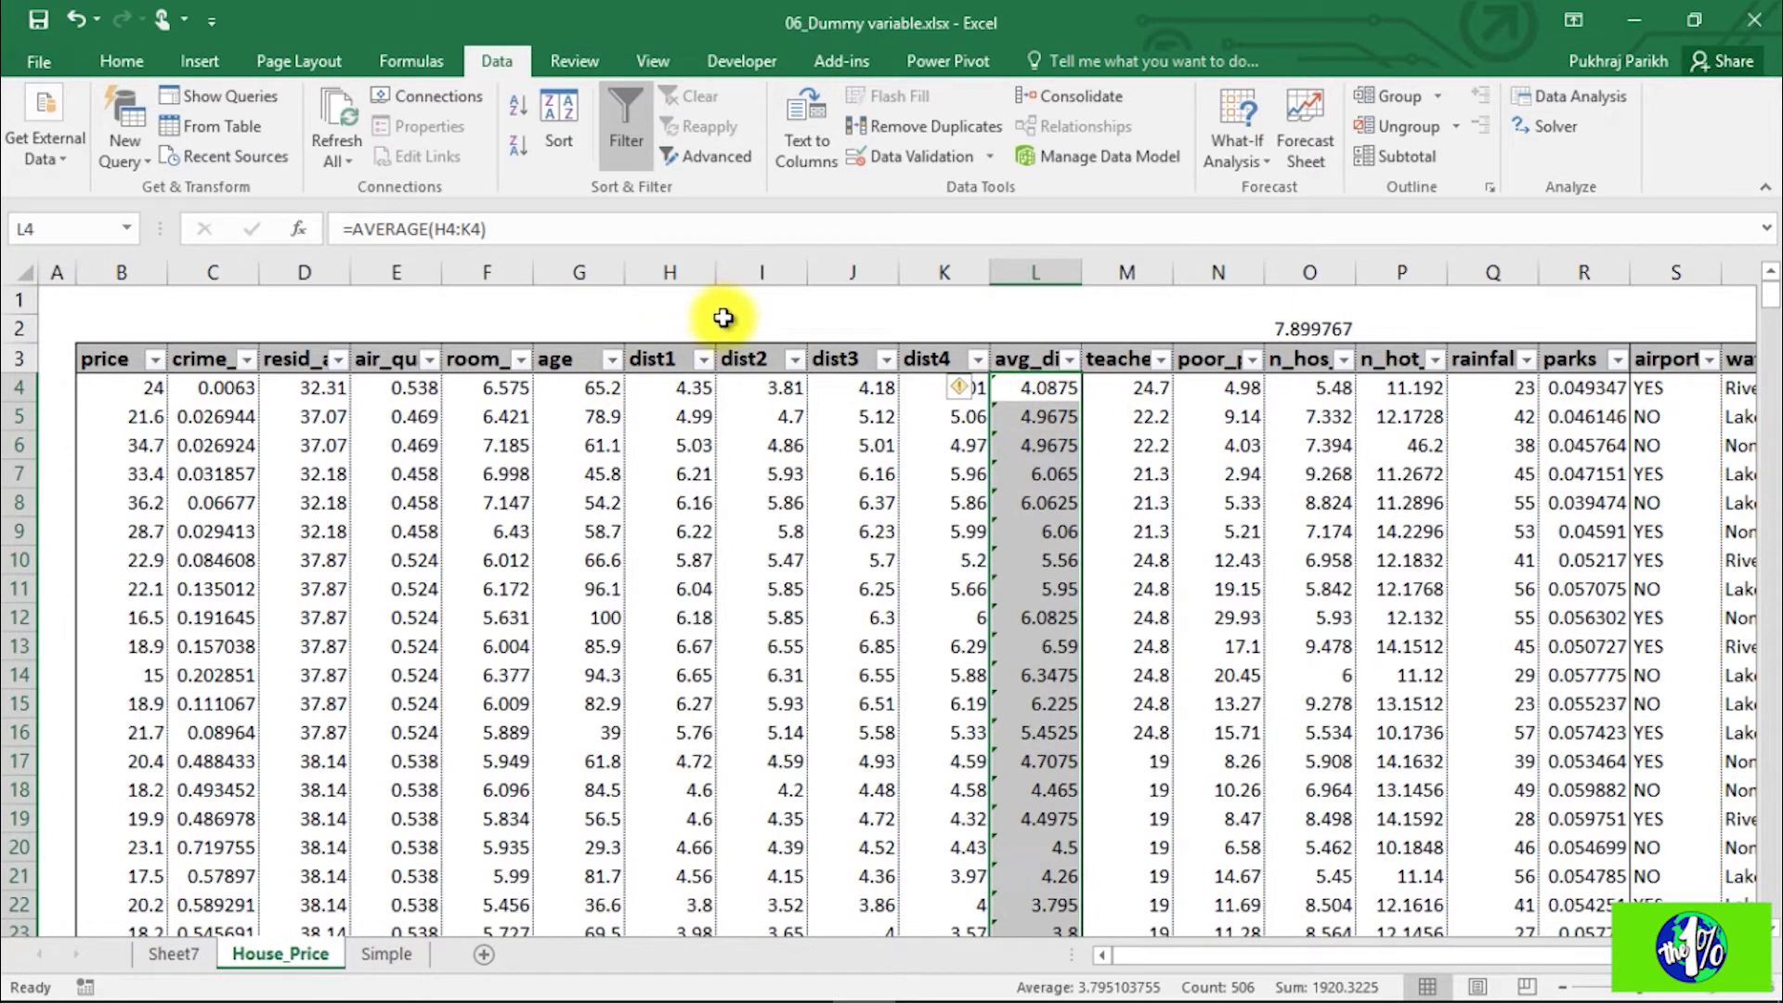
# Step: Check the avg_dist formulas in rows 4 and 5 against the dist1 to dist4 values of the same rows
pyautogui.click(1026, 399)
pyautogui.press('Left')
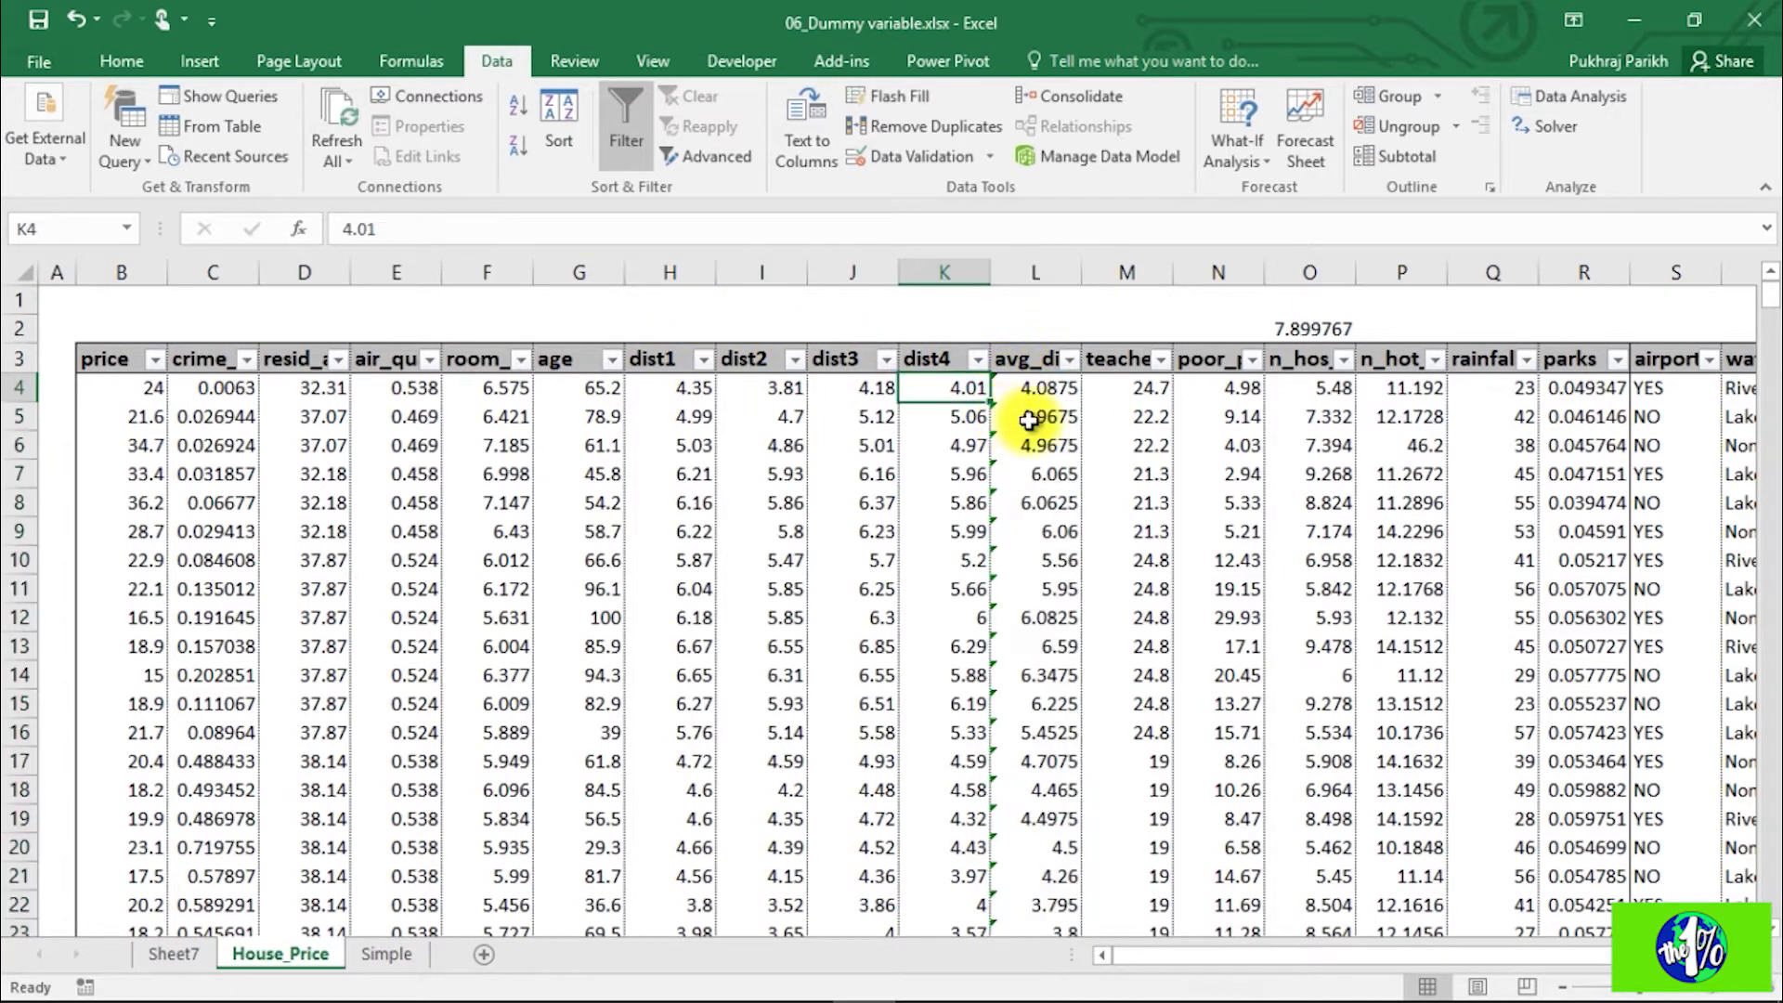
pyautogui.moveTo(692, 387); pyautogui.dragTo(966, 402)
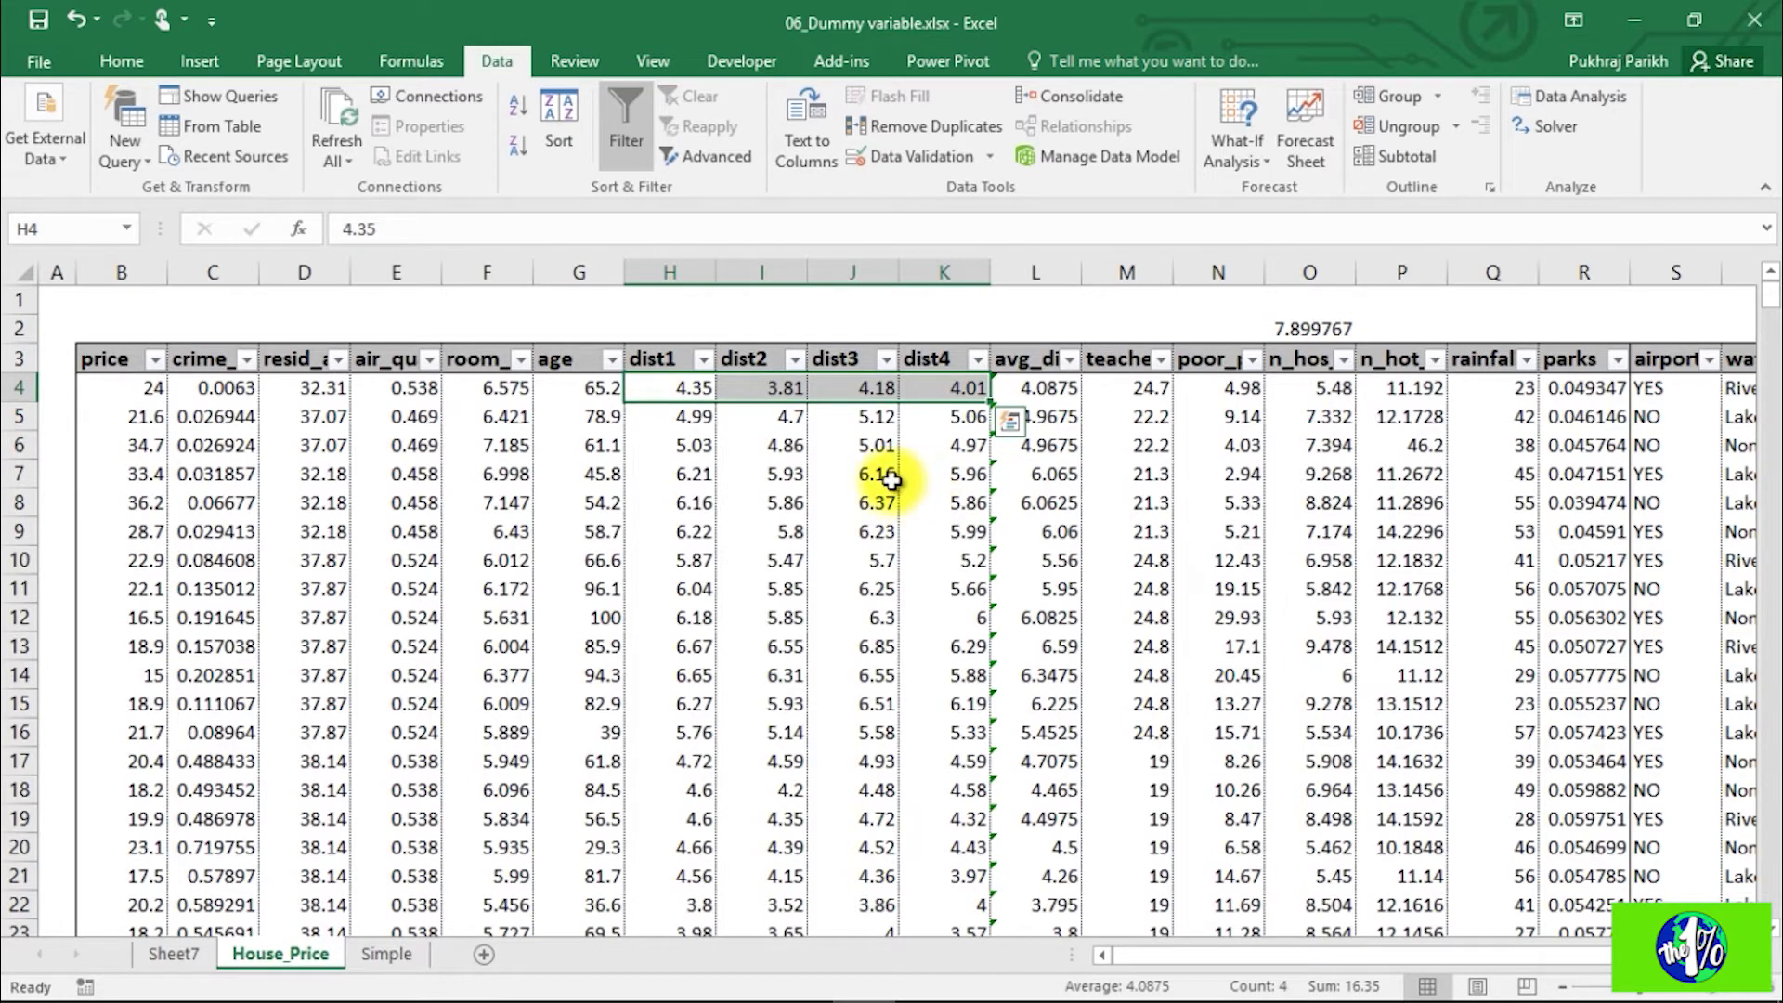
pyautogui.click(1053, 416)
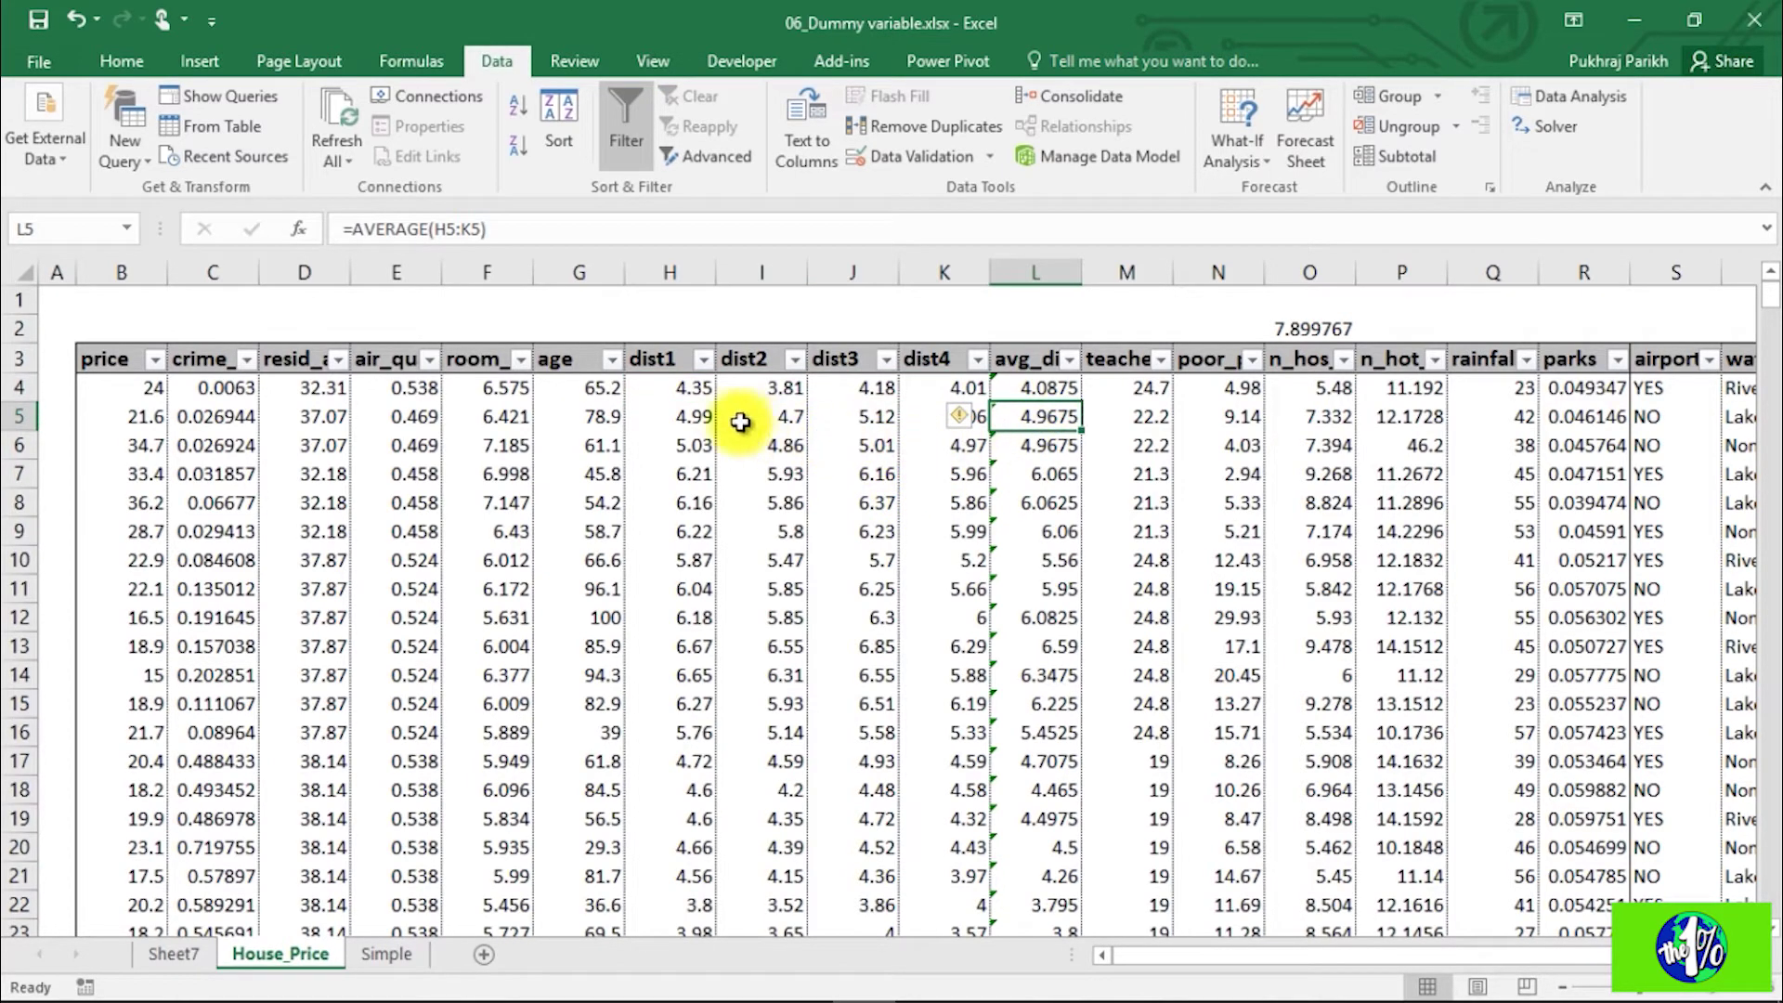
pyautogui.moveTo(702, 419); pyautogui.dragTo(924, 413)
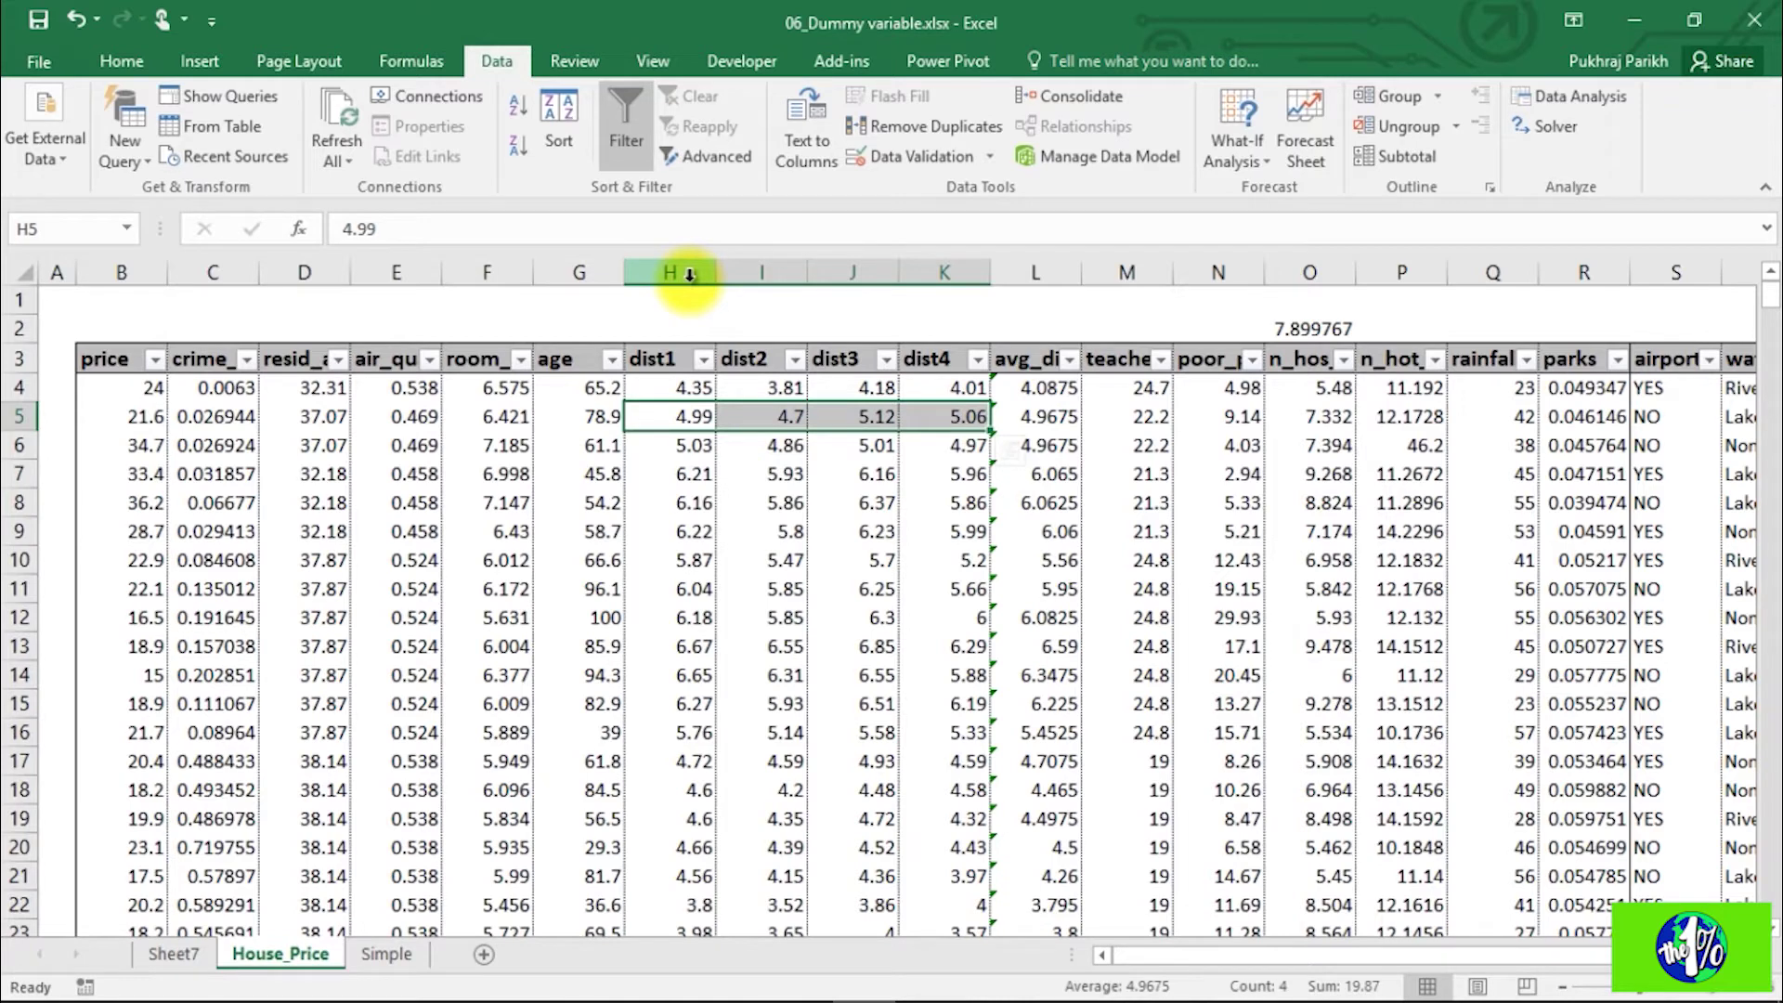
pyautogui.hotkey('ctrl', 'z')
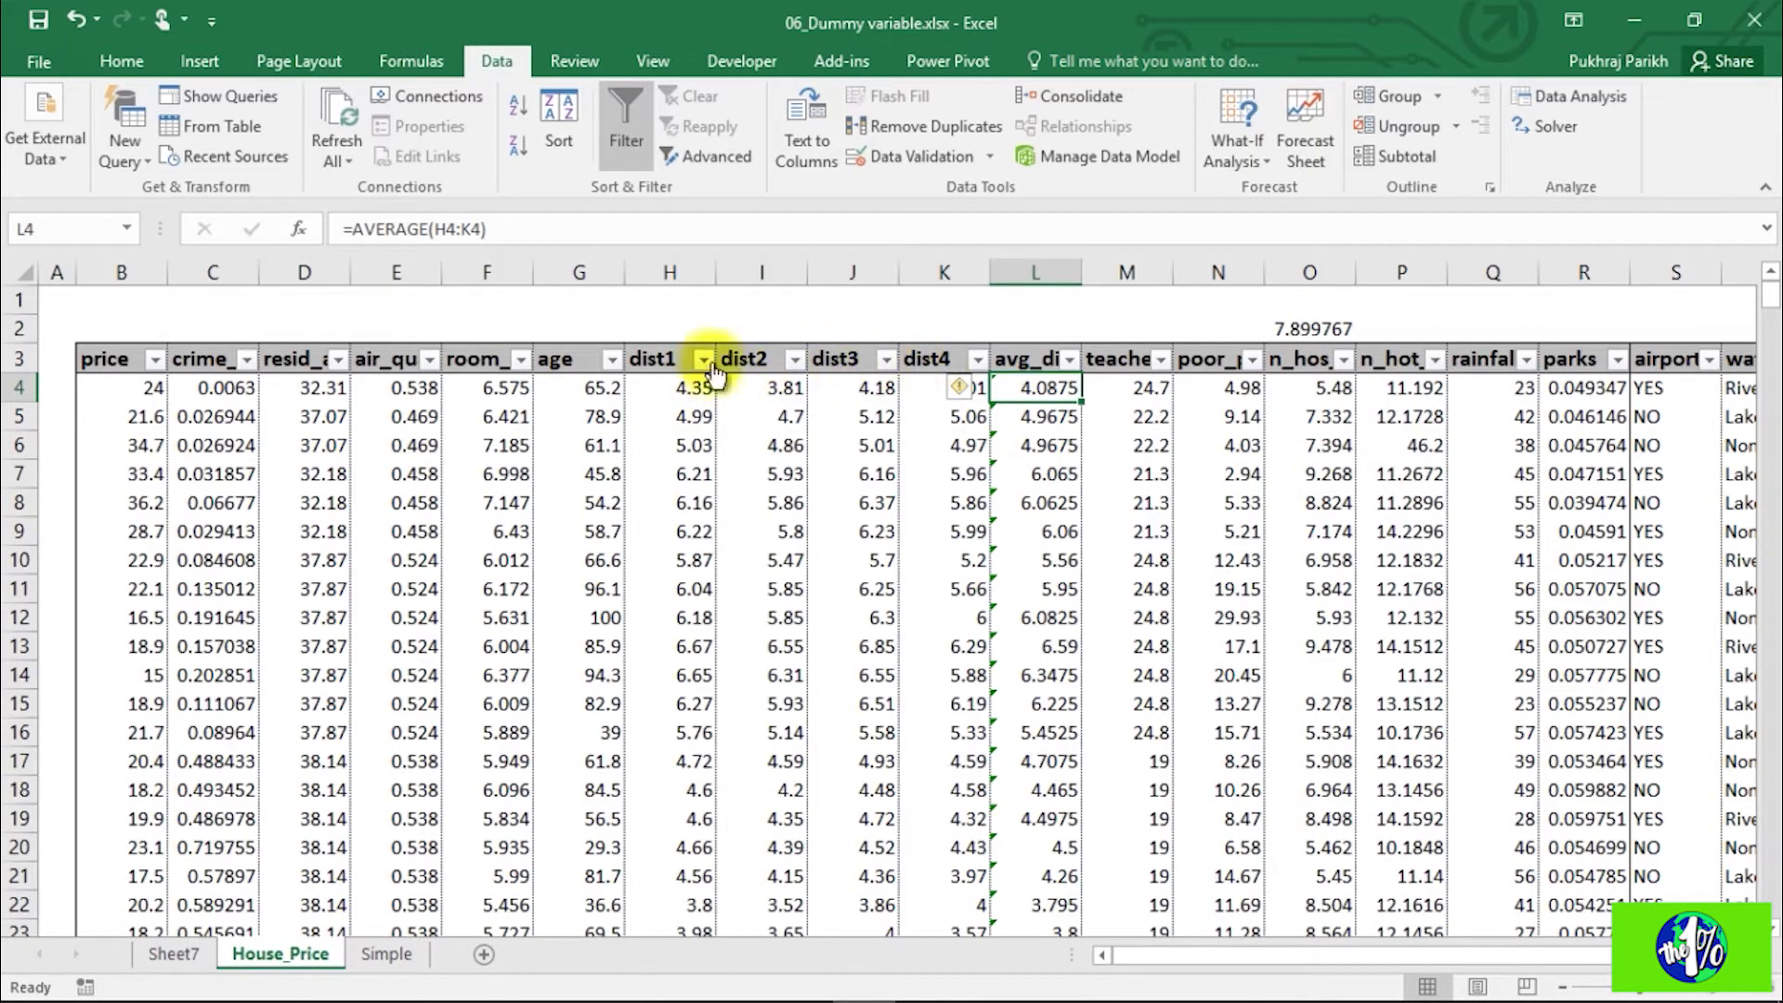
pyautogui.moveTo(687, 299); pyautogui.dragTo(966, 302)
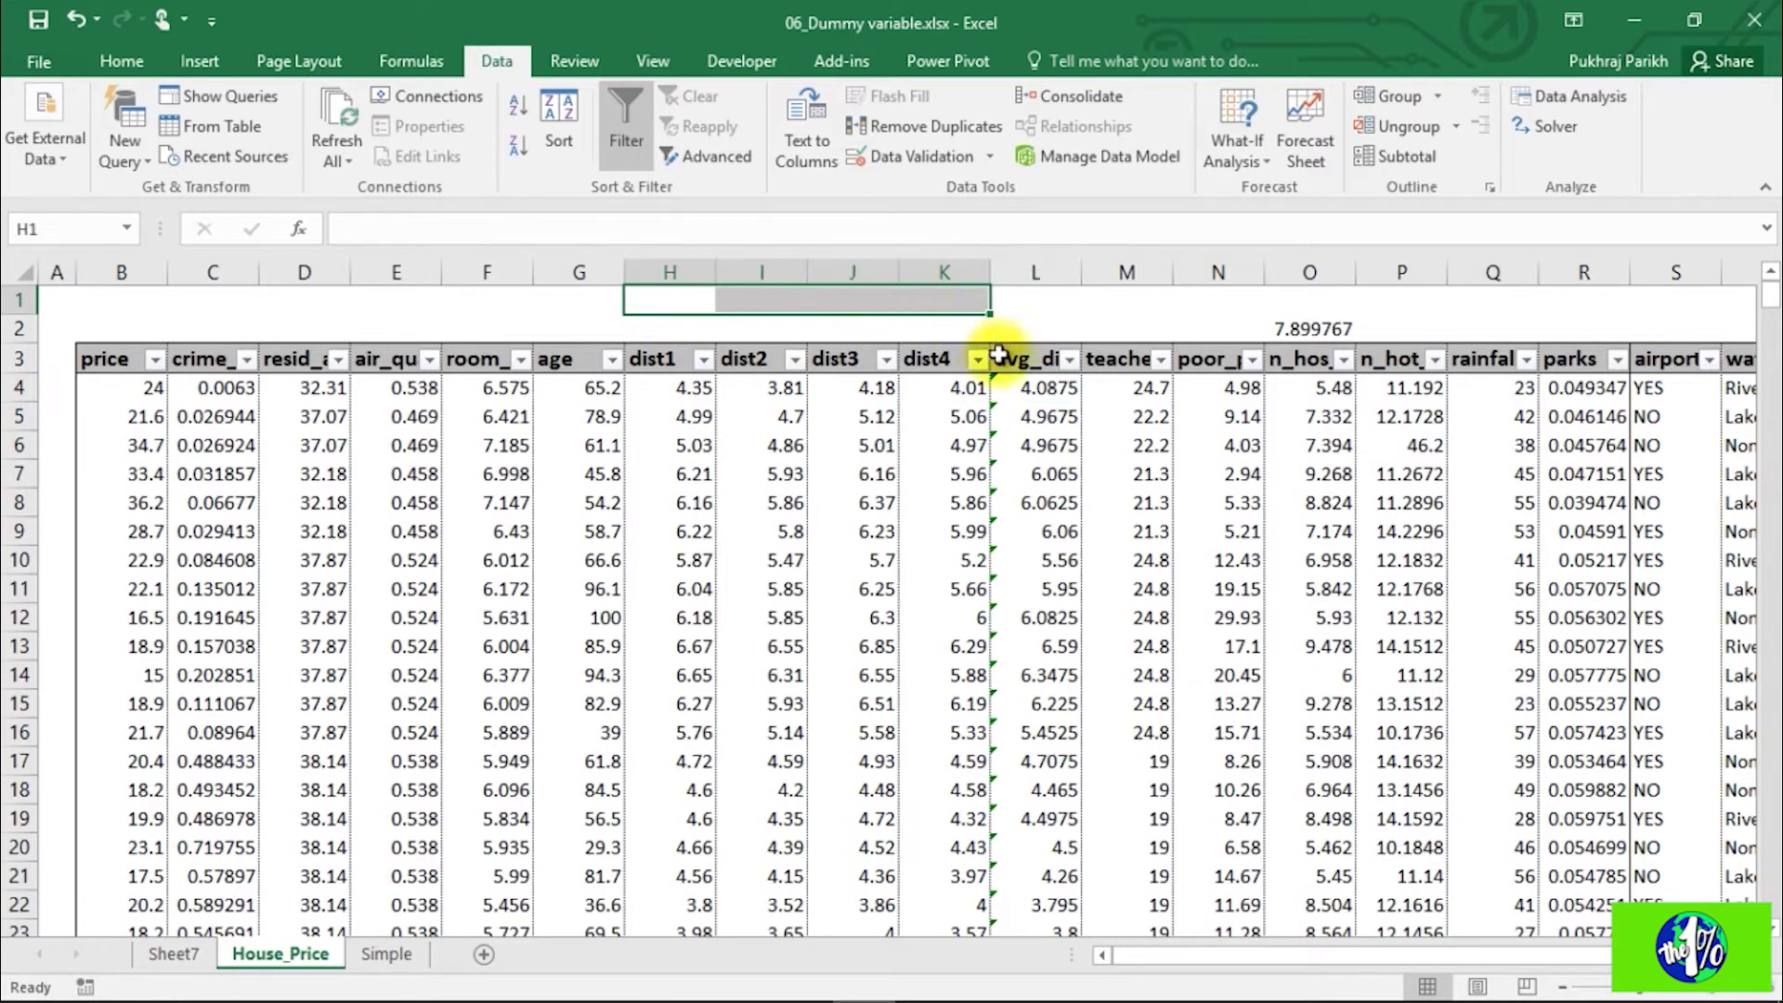
# Step: Replace the avg_dist formulas from L4 down to row 509 with their values by copying and pasting values only in place
pyautogui.click(1039, 390)
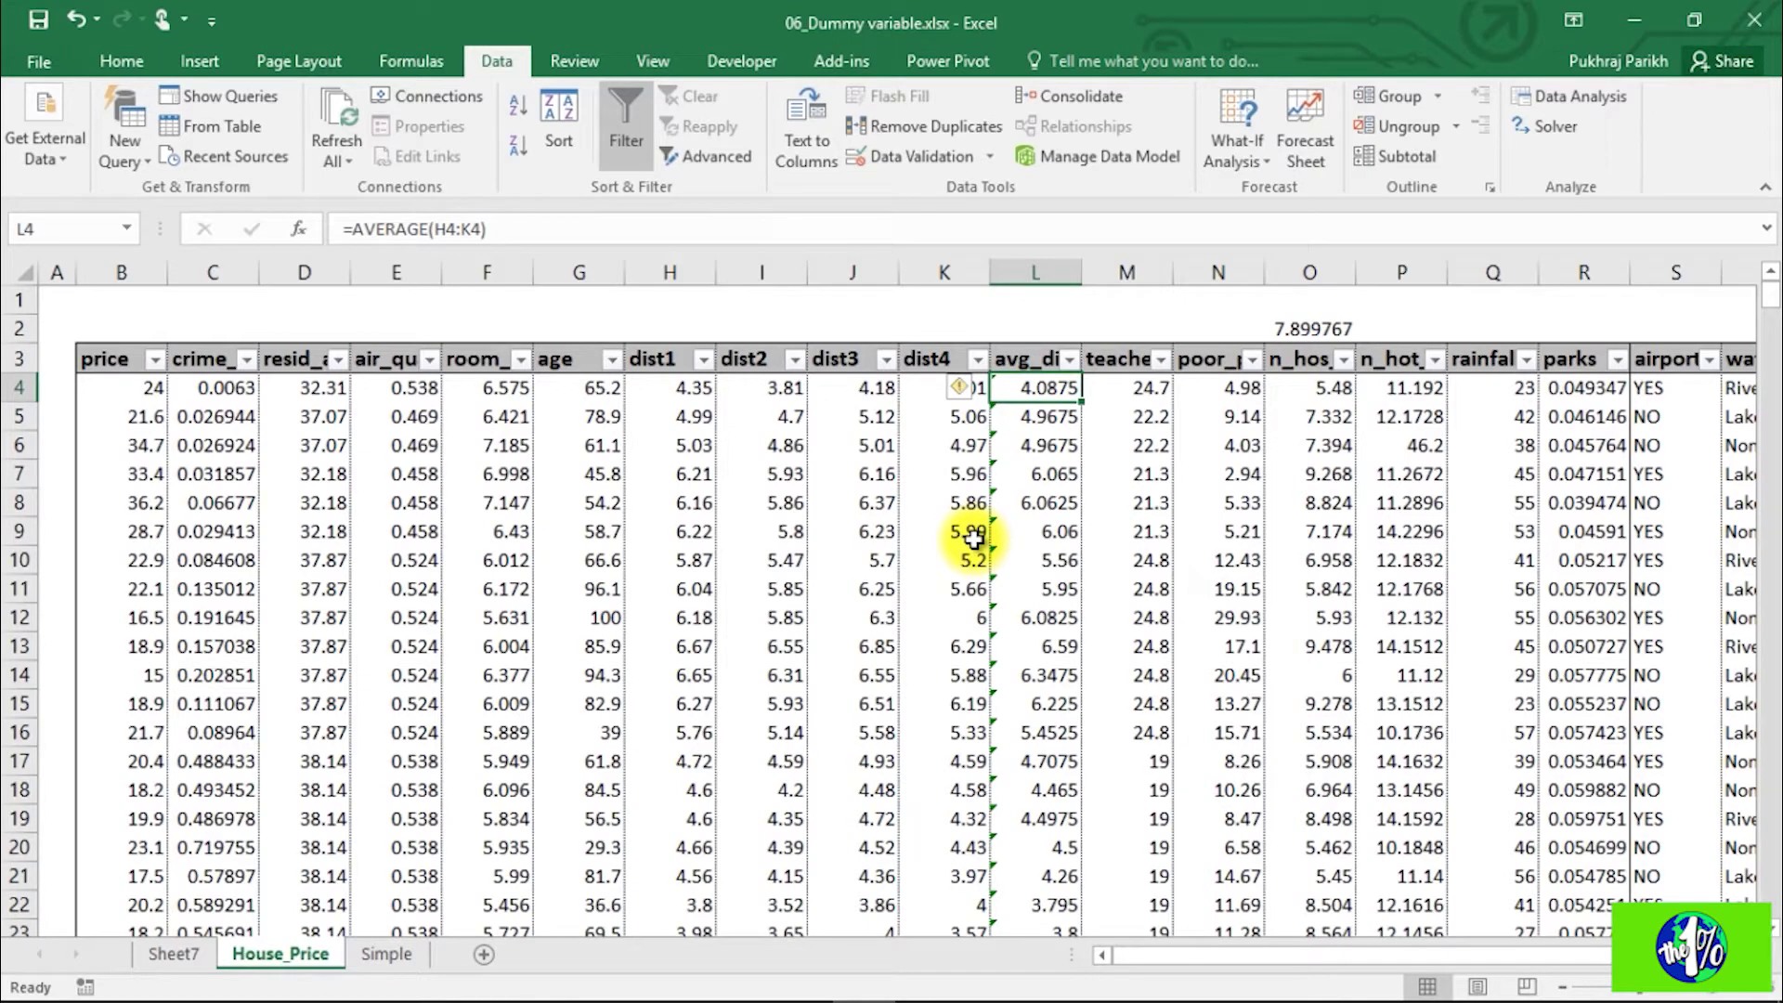
pyautogui.hotkey('ctrl', 'shift', 'Down')
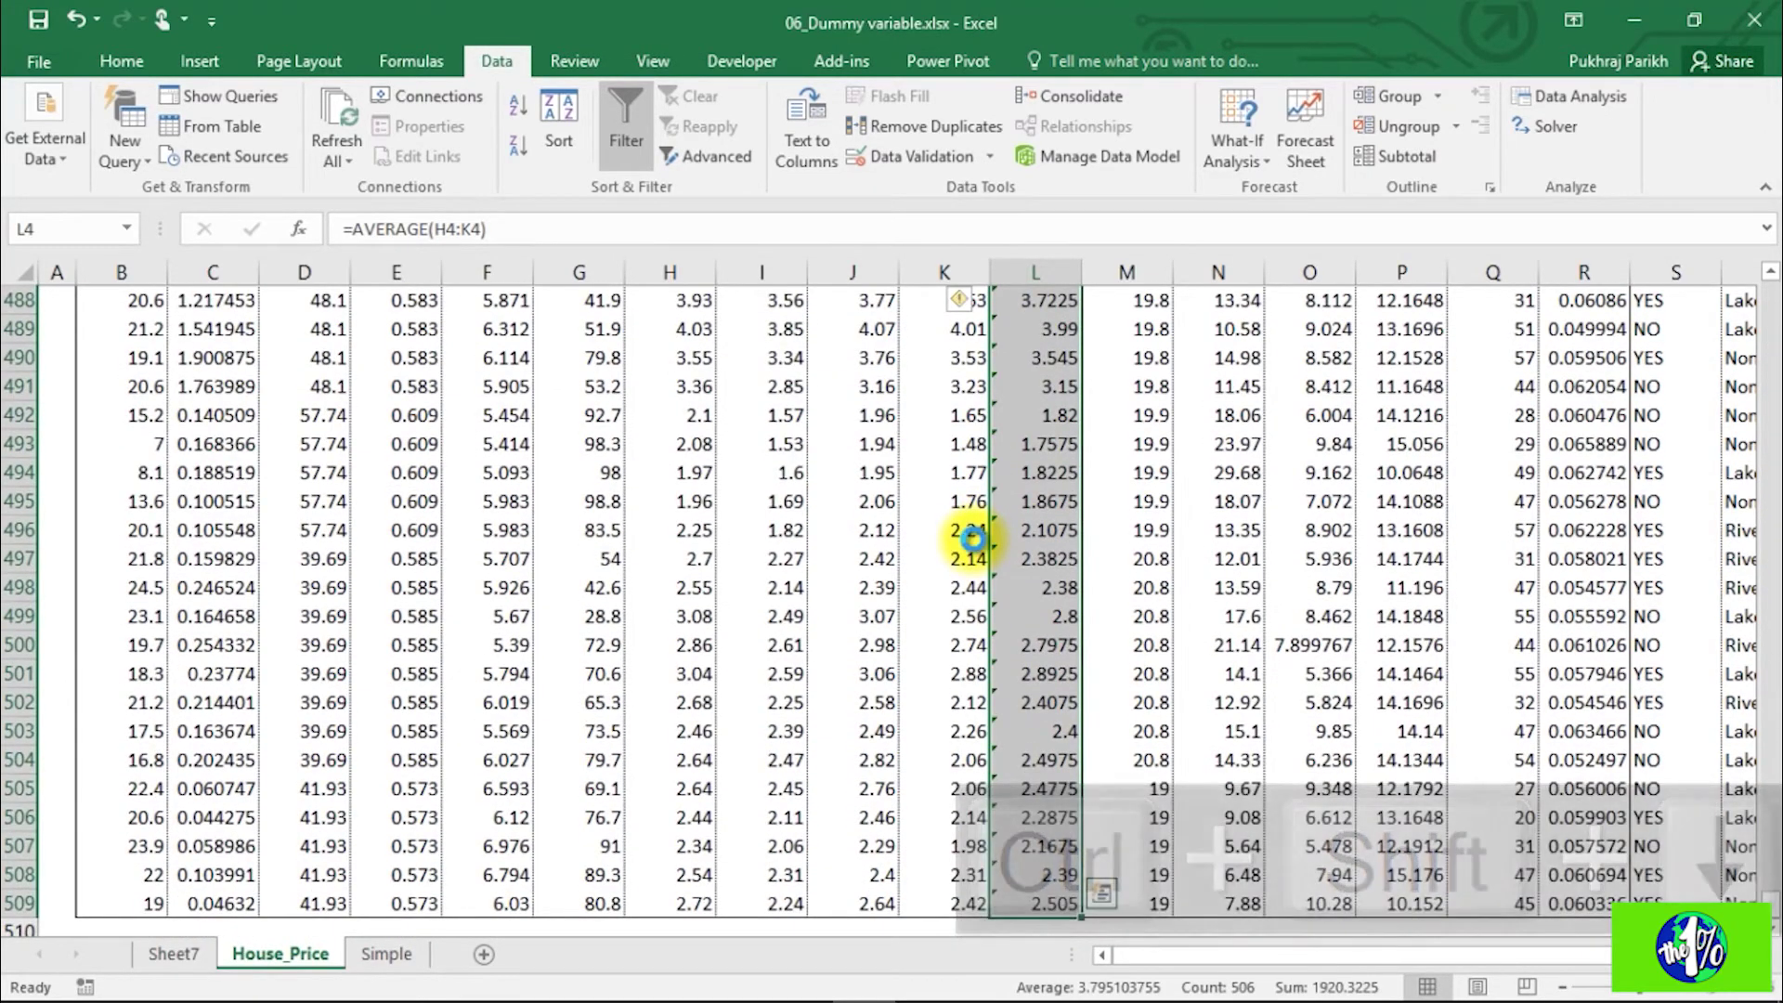
pyautogui.hotkey('ctrl', 'c')
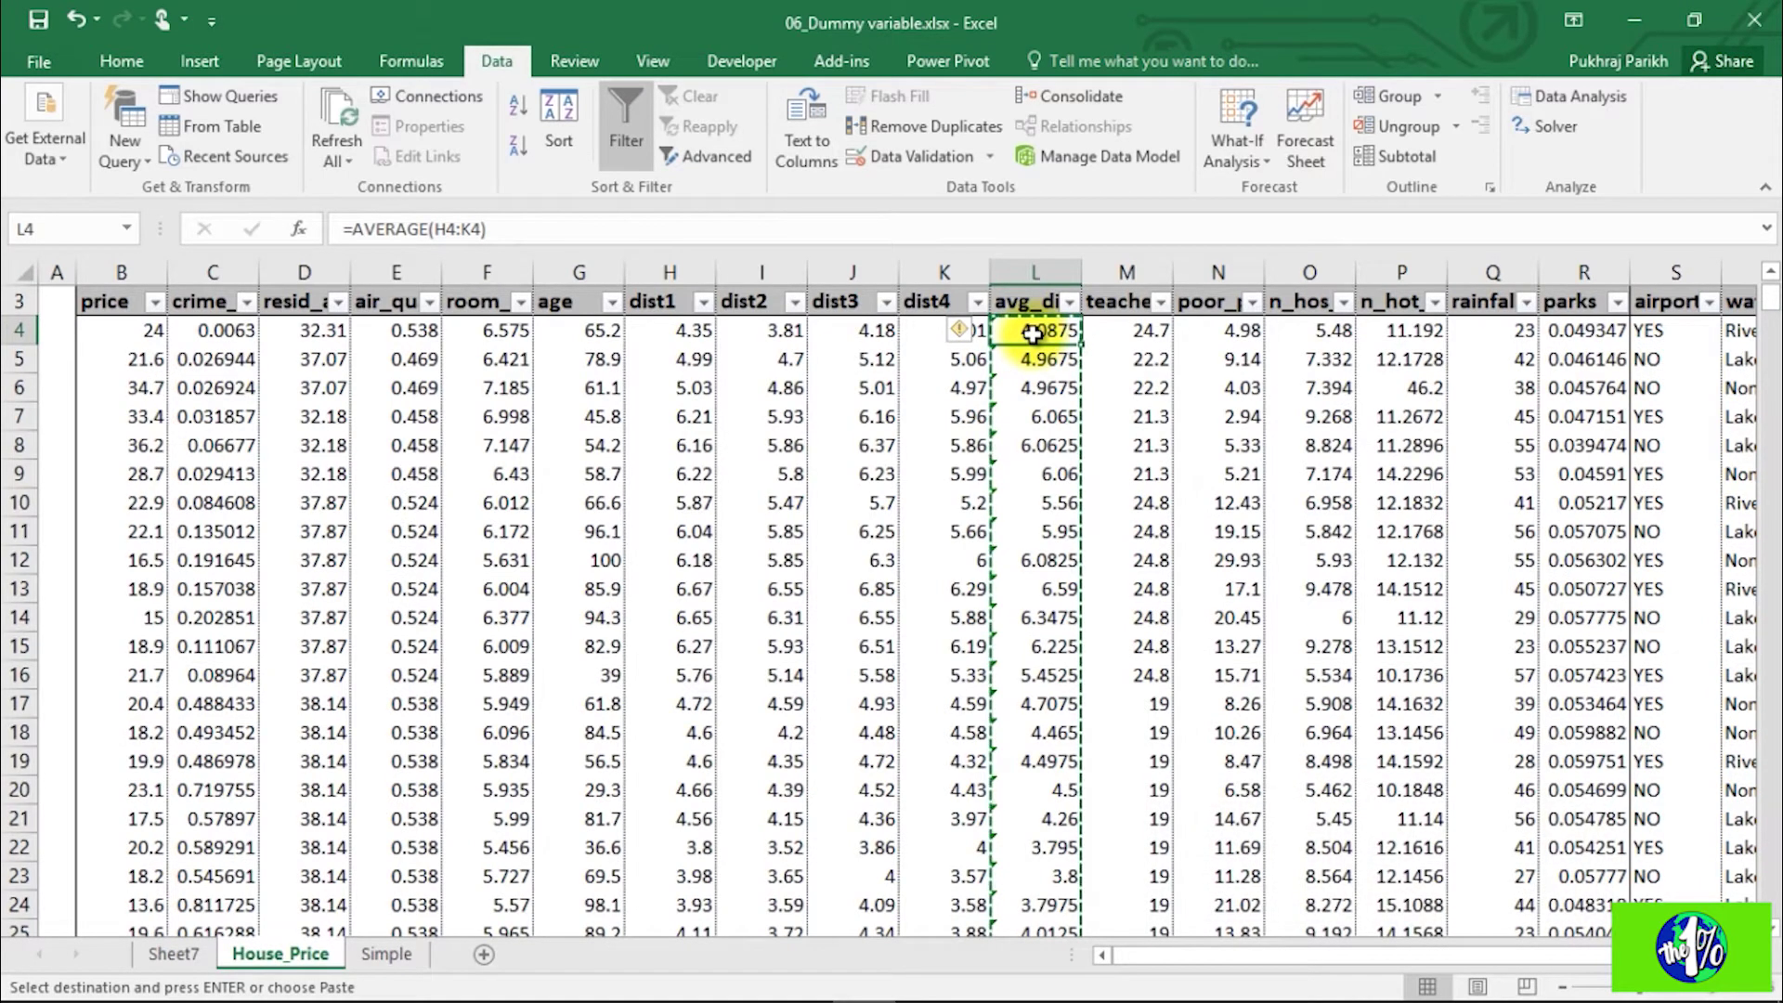
pyautogui.rightClick(1033, 334)
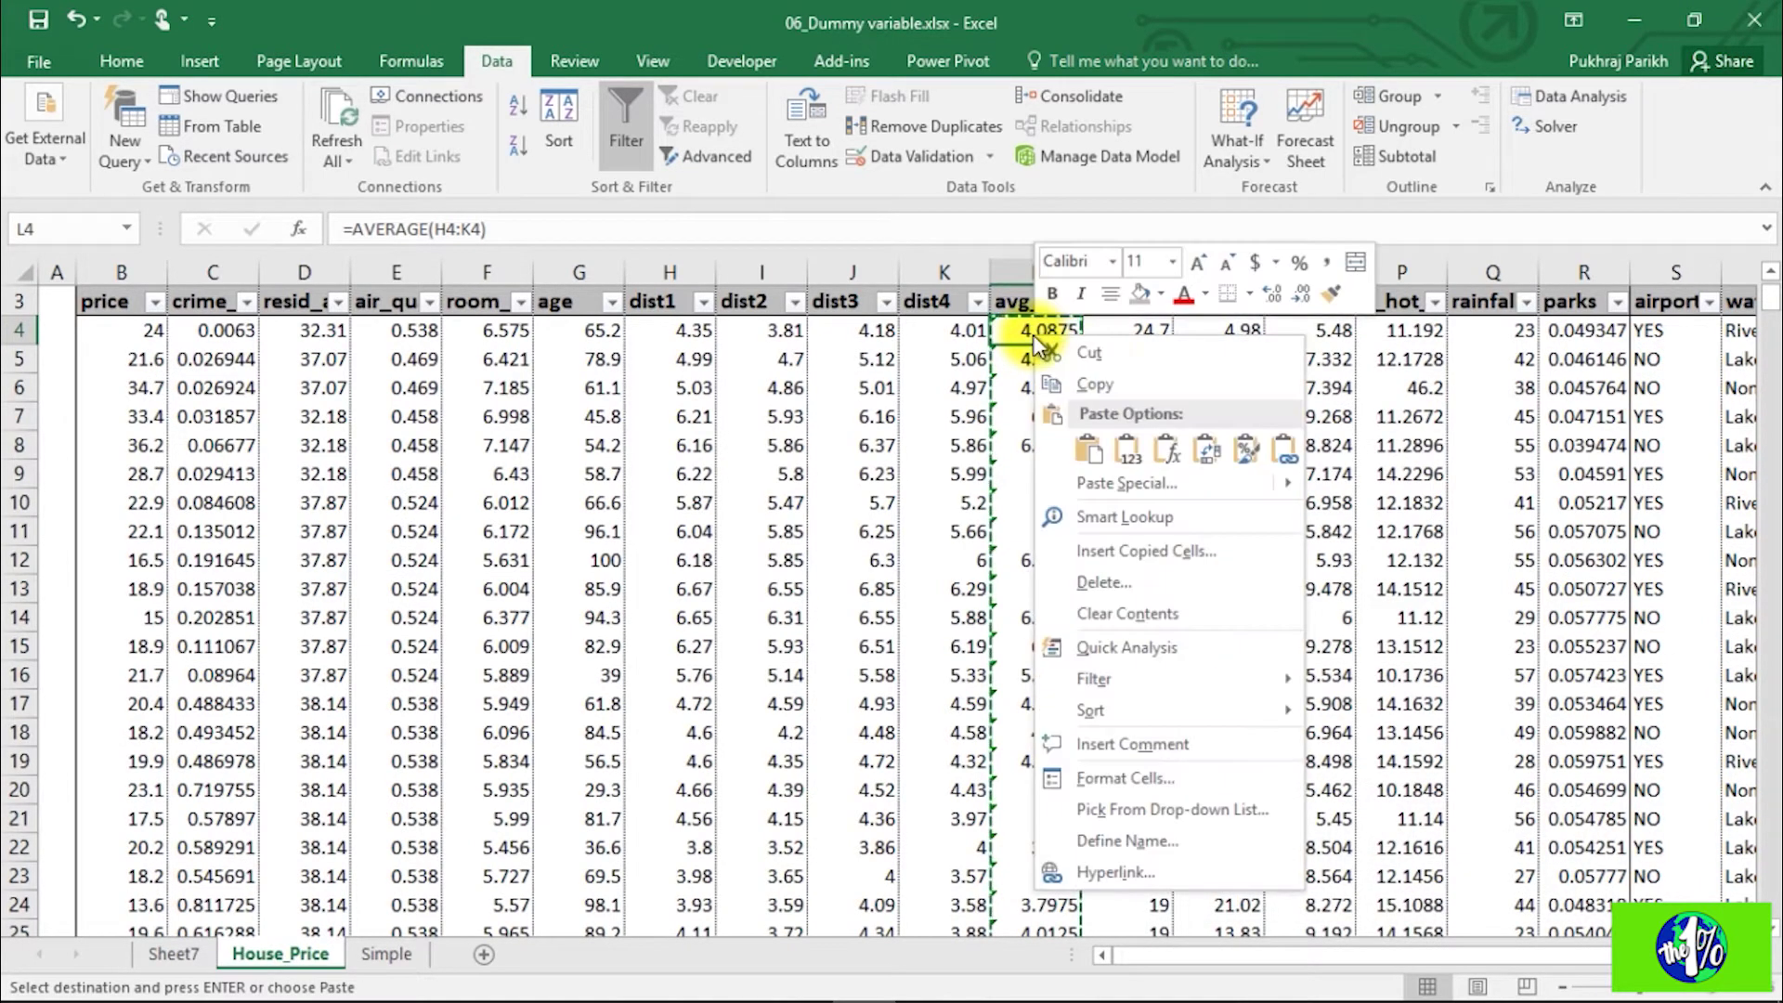
pyautogui.click(1129, 450)
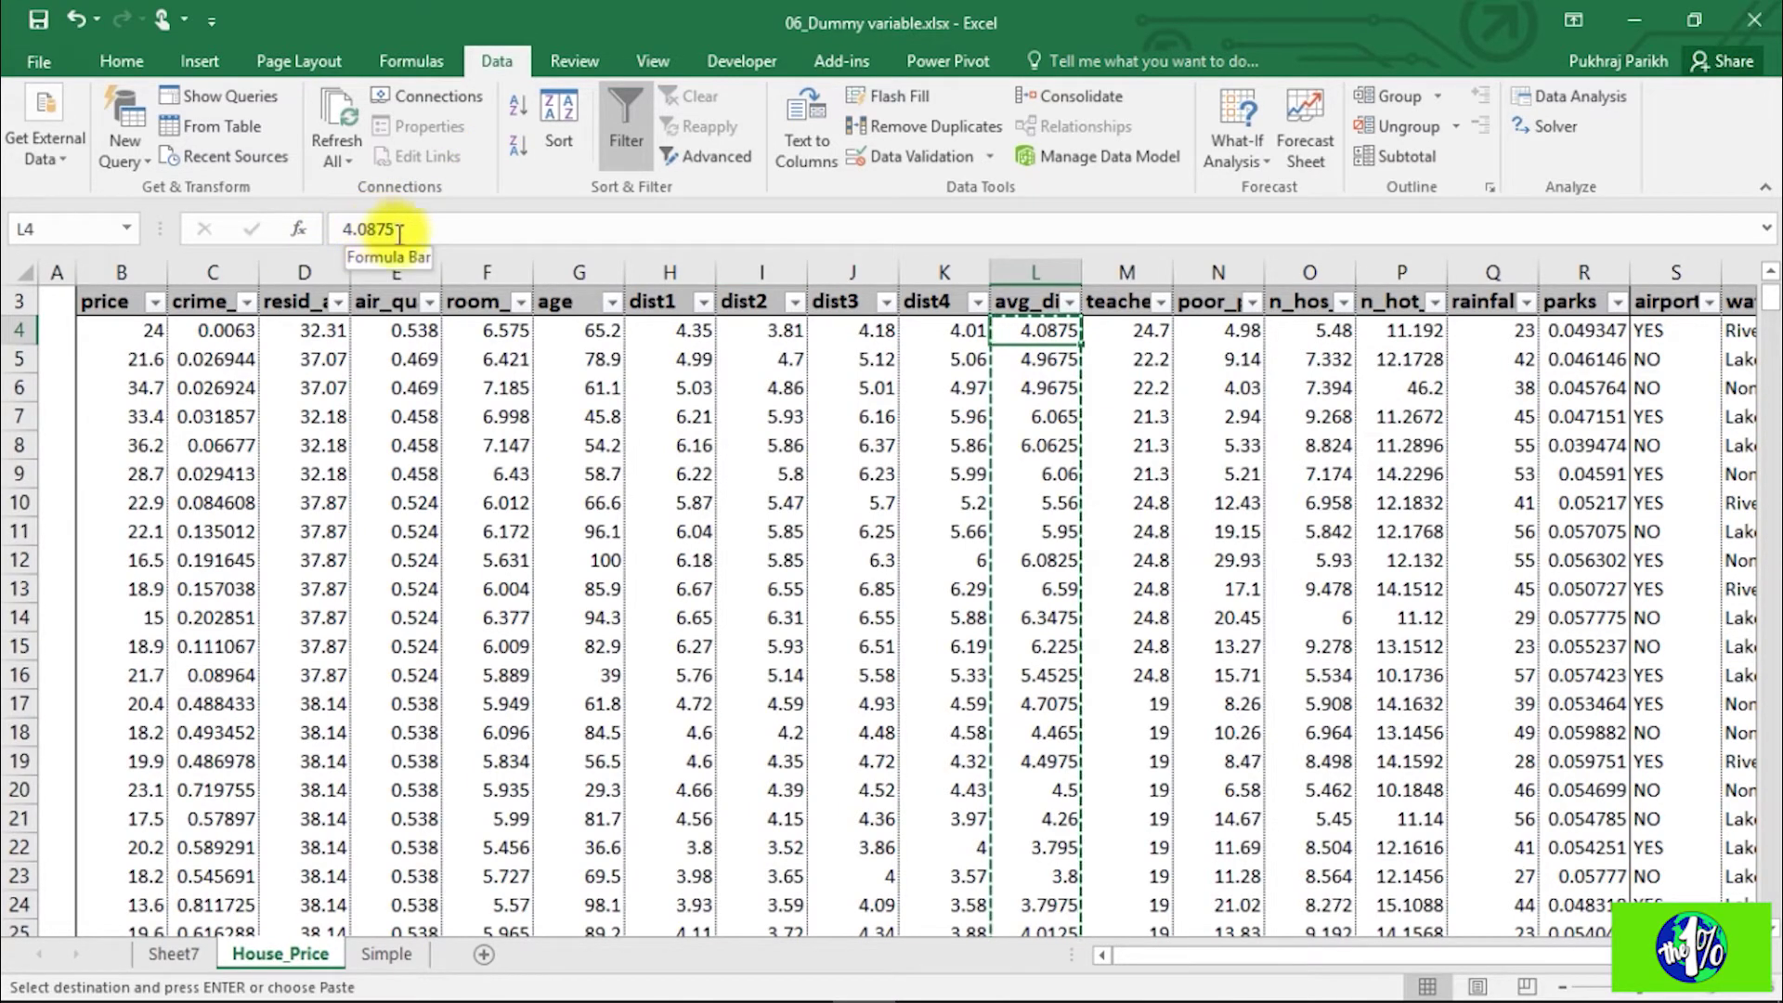
# Step: Delete the four columns dist1, dist2, dist3 and dist4 and select the avg_dist header cell
pyautogui.click(684, 331)
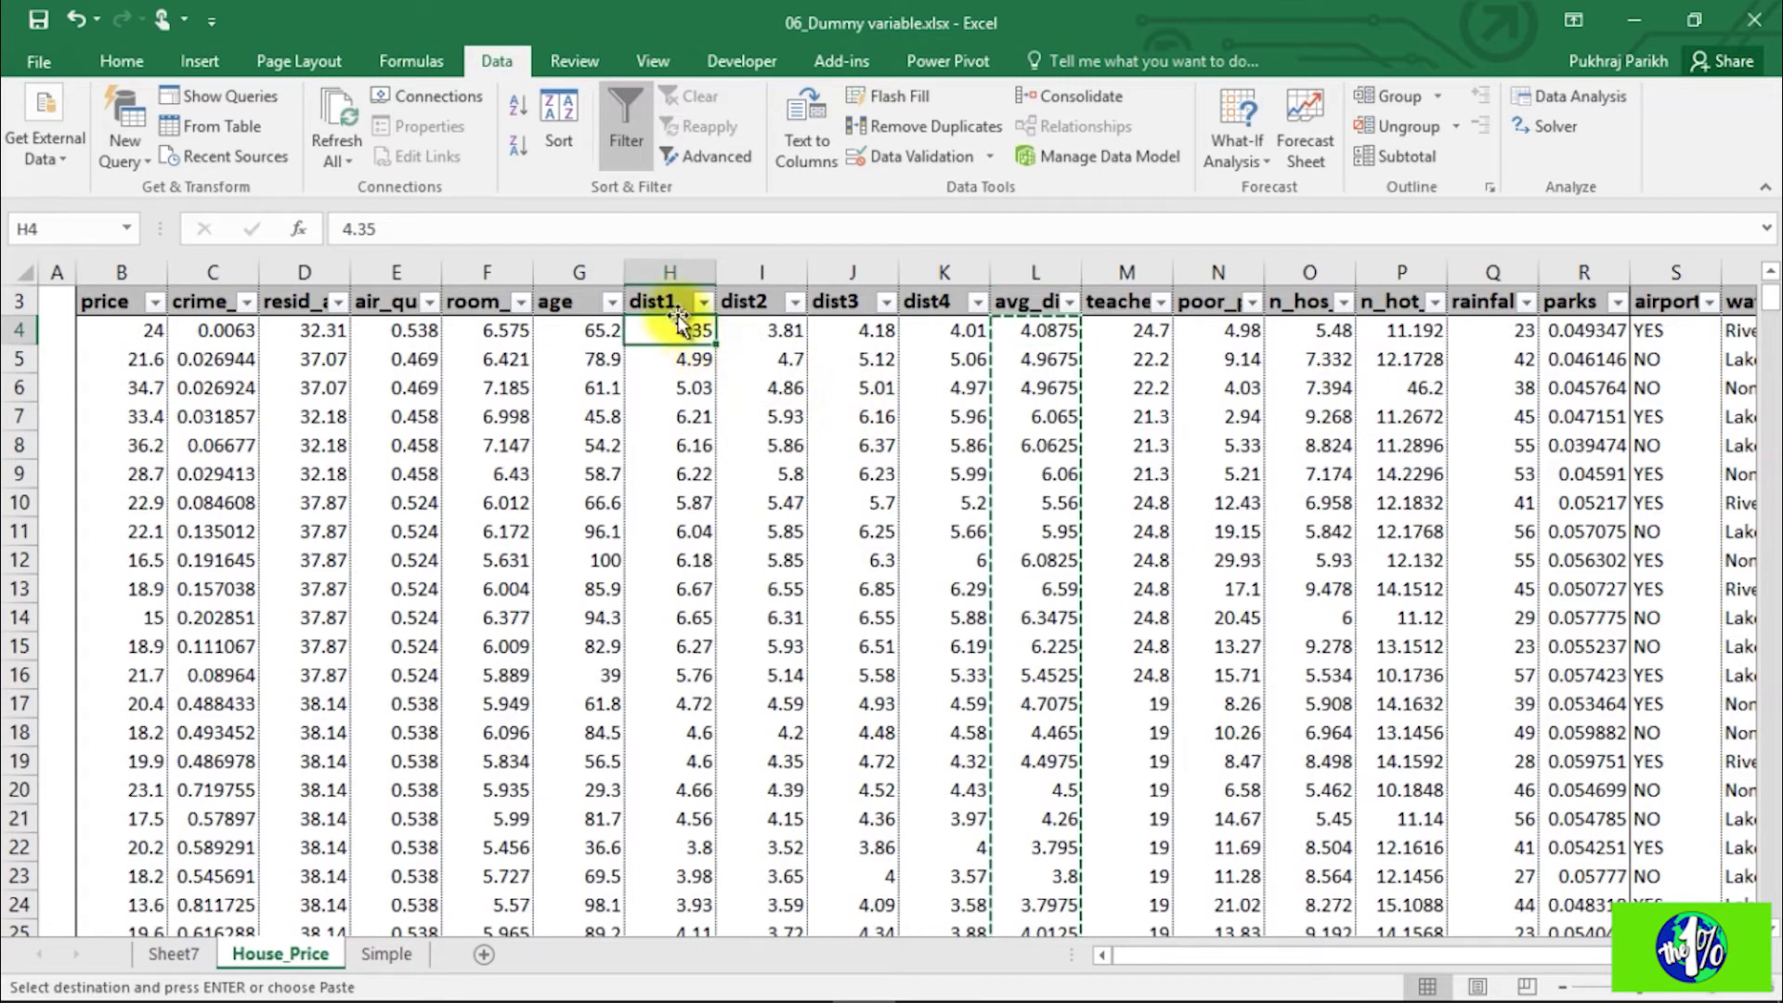
pyautogui.scroll(1, 687, 321)
pyautogui.click(674, 271)
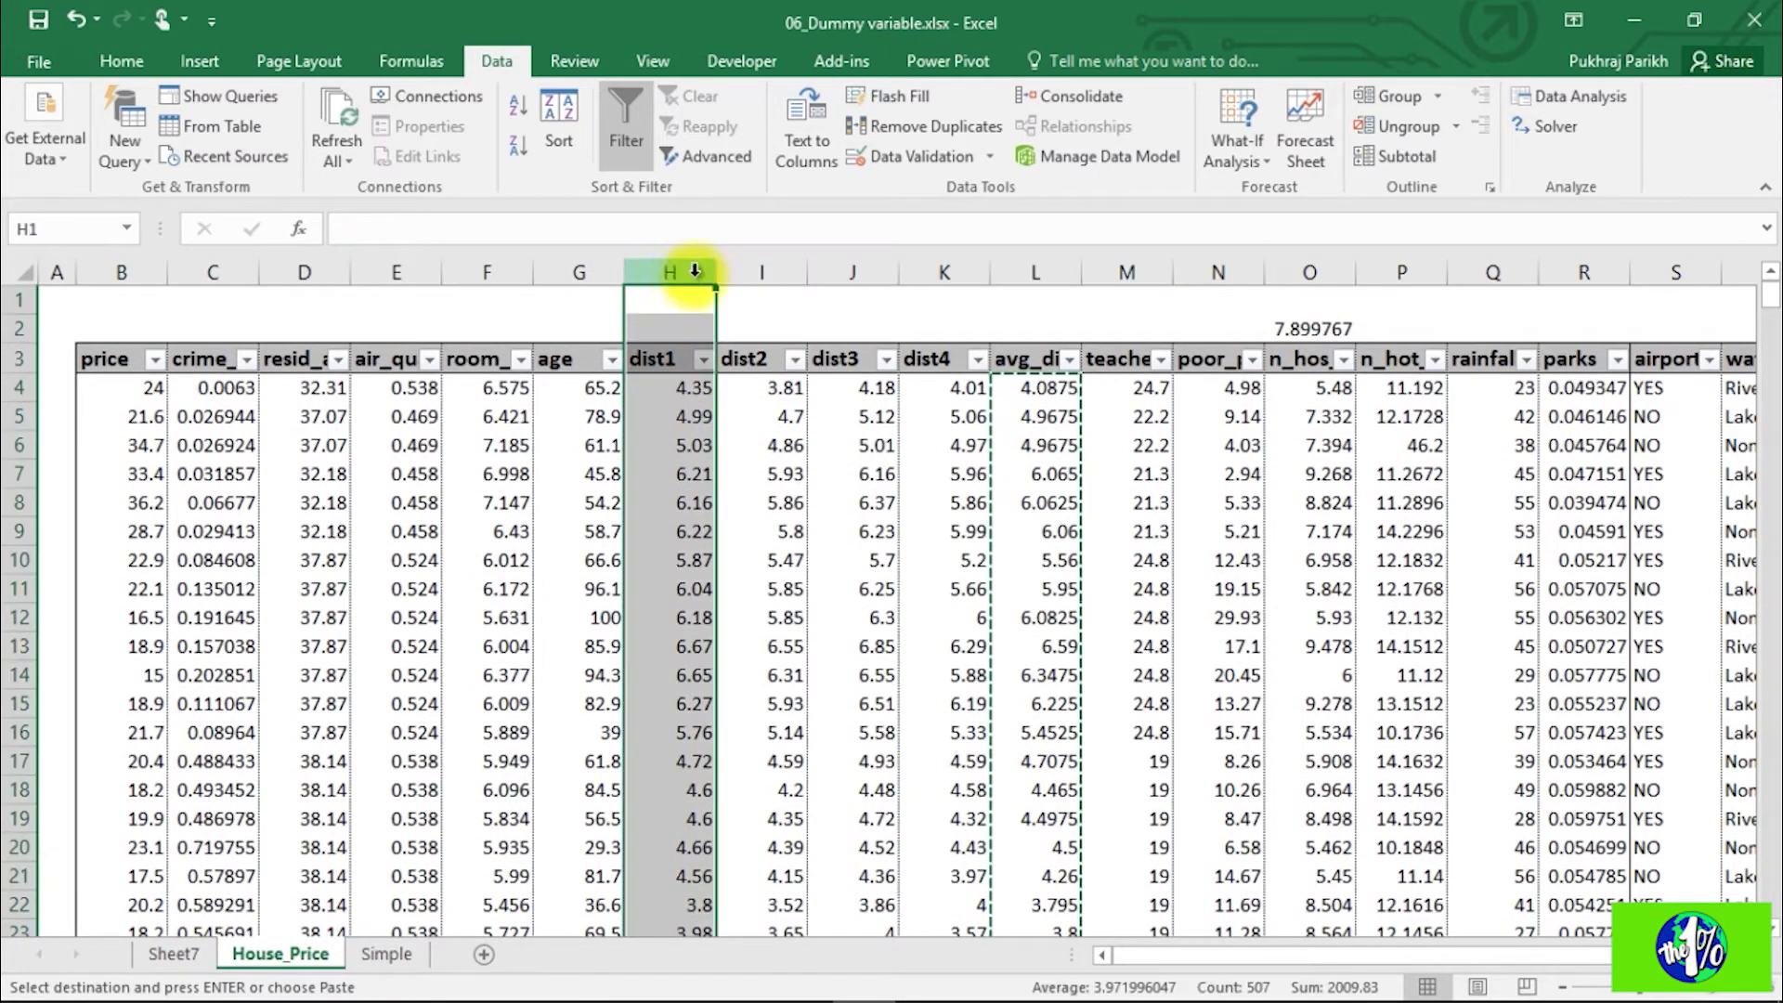
pyautogui.keyDown('ctrl'); pyautogui.click(760, 271); pyautogui.keyUp('ctrl')
pyautogui.keyDown('ctrl'); pyautogui.click(848, 279); pyautogui.keyUp('ctrl')
pyautogui.keyDown('ctrl'); pyautogui.click(924, 270); pyautogui.keyUp('ctrl')
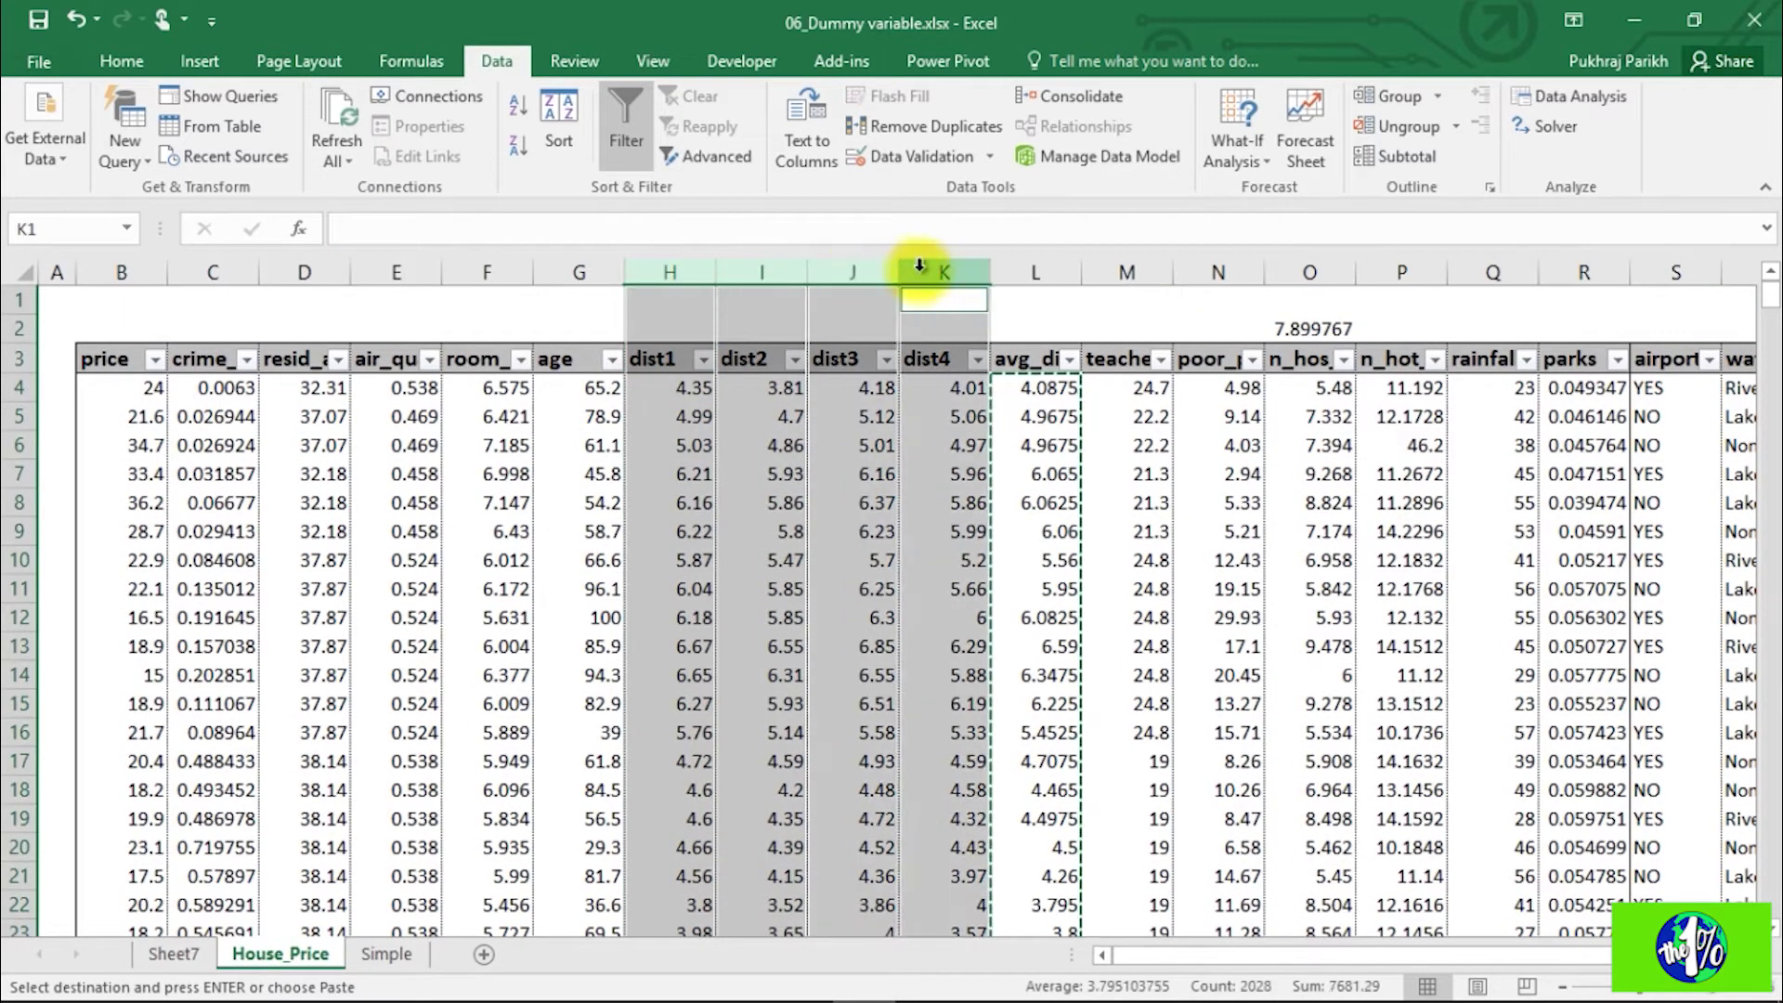
pyautogui.rightClick(945, 273)
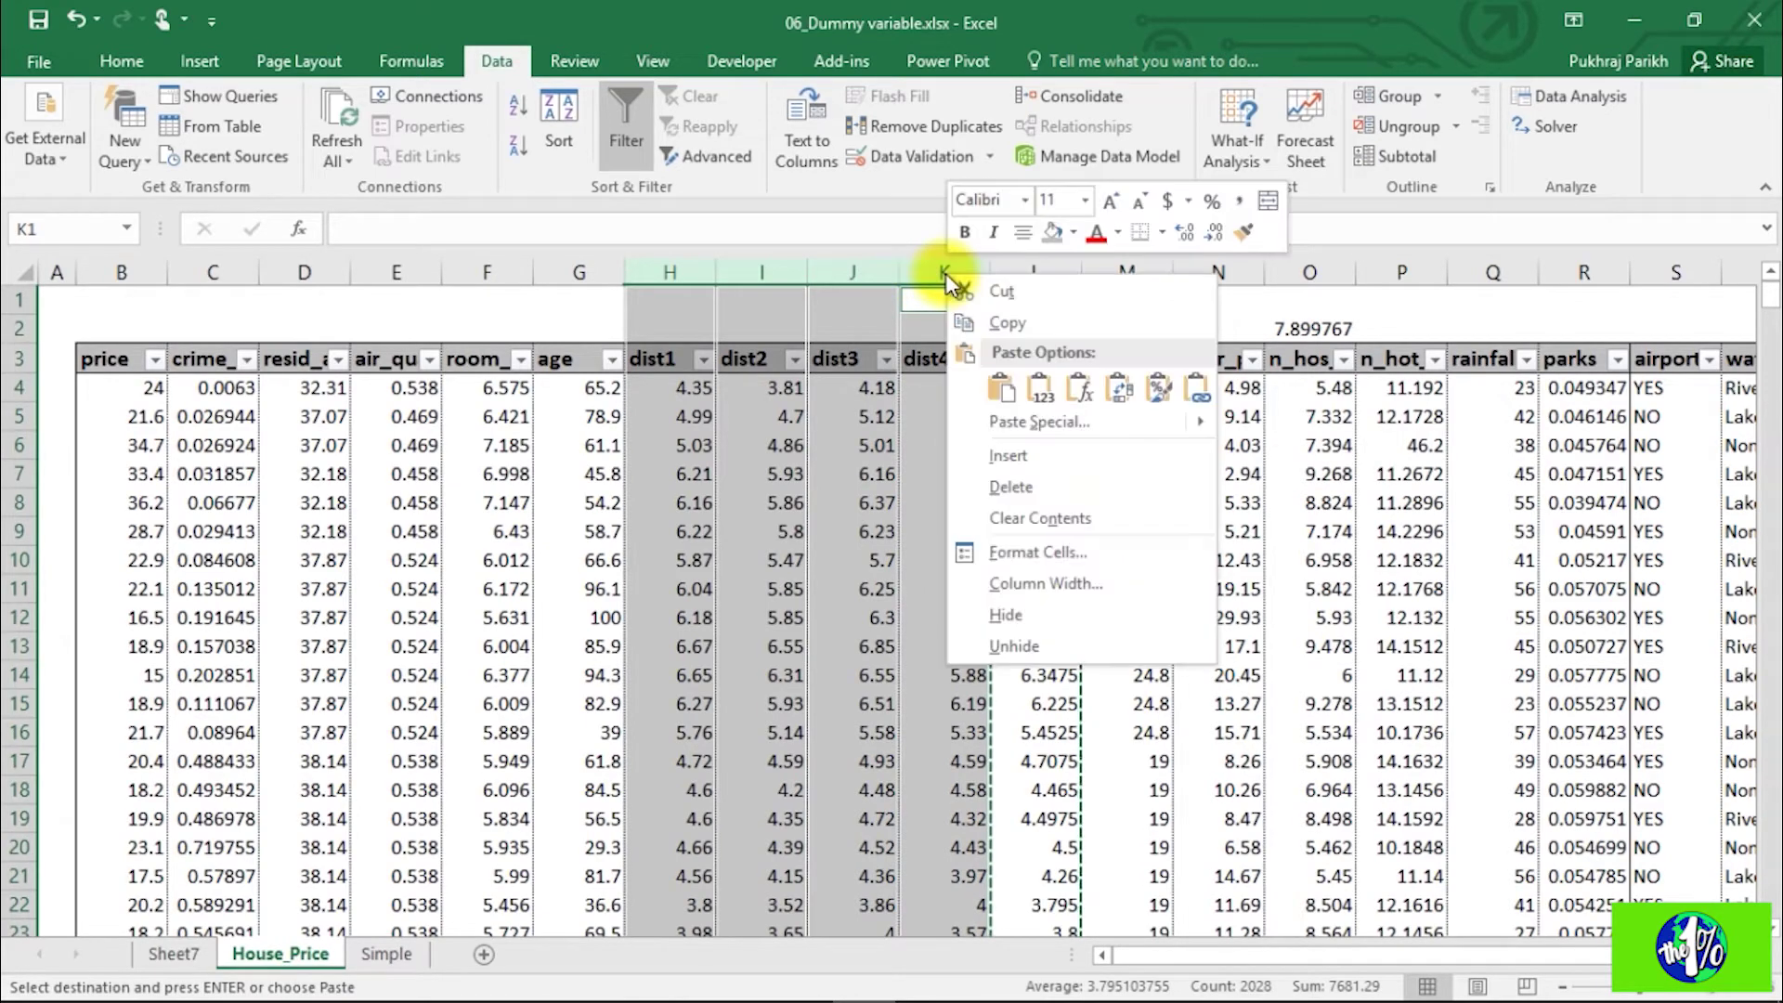
pyautogui.click(1033, 497)
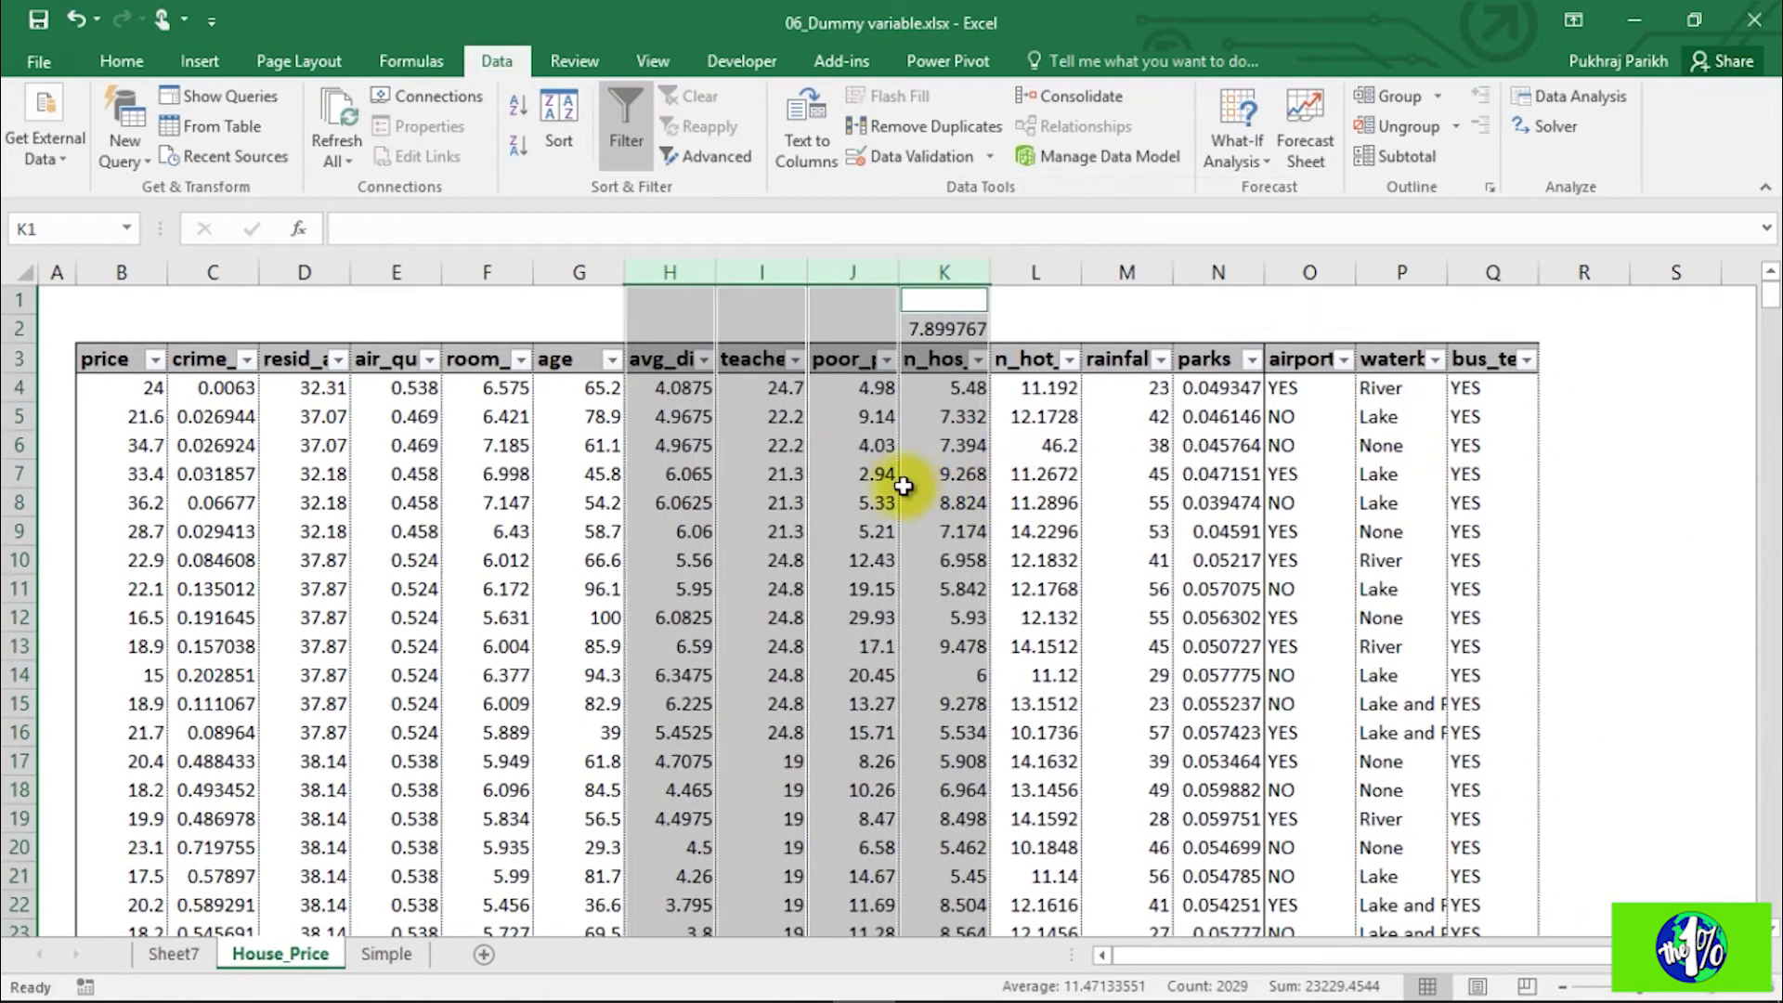
pyautogui.click(687, 446)
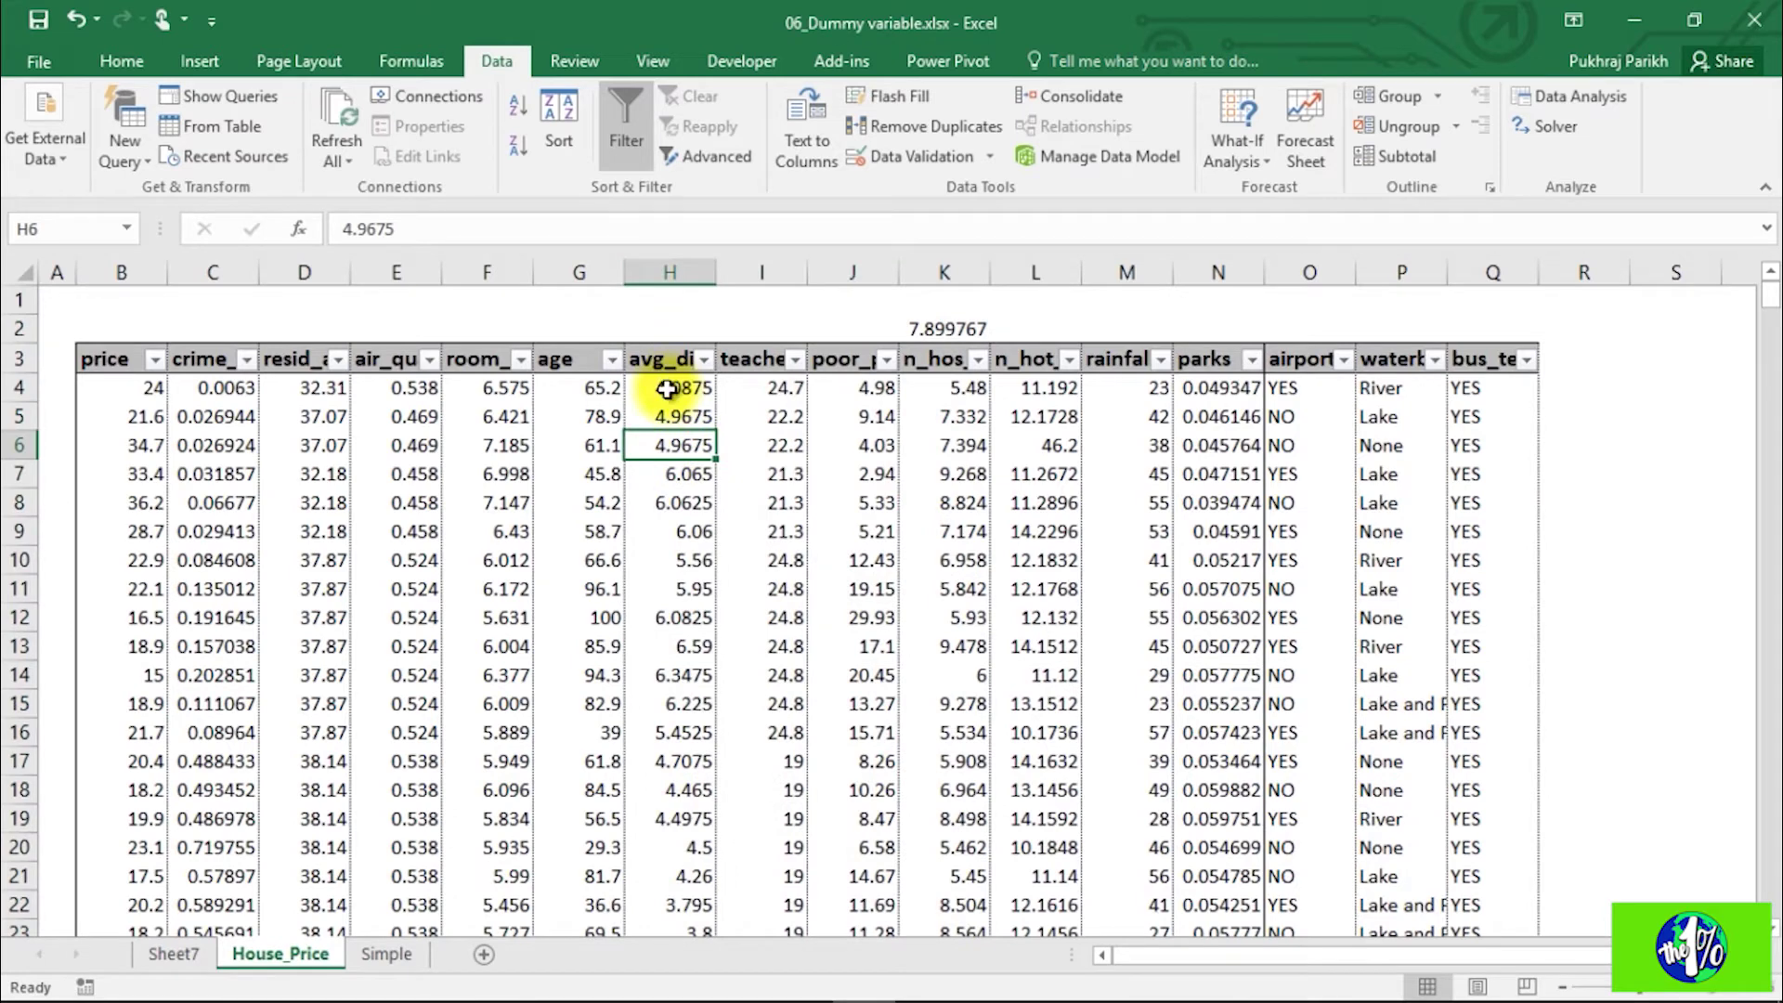
pyautogui.click(673, 360)
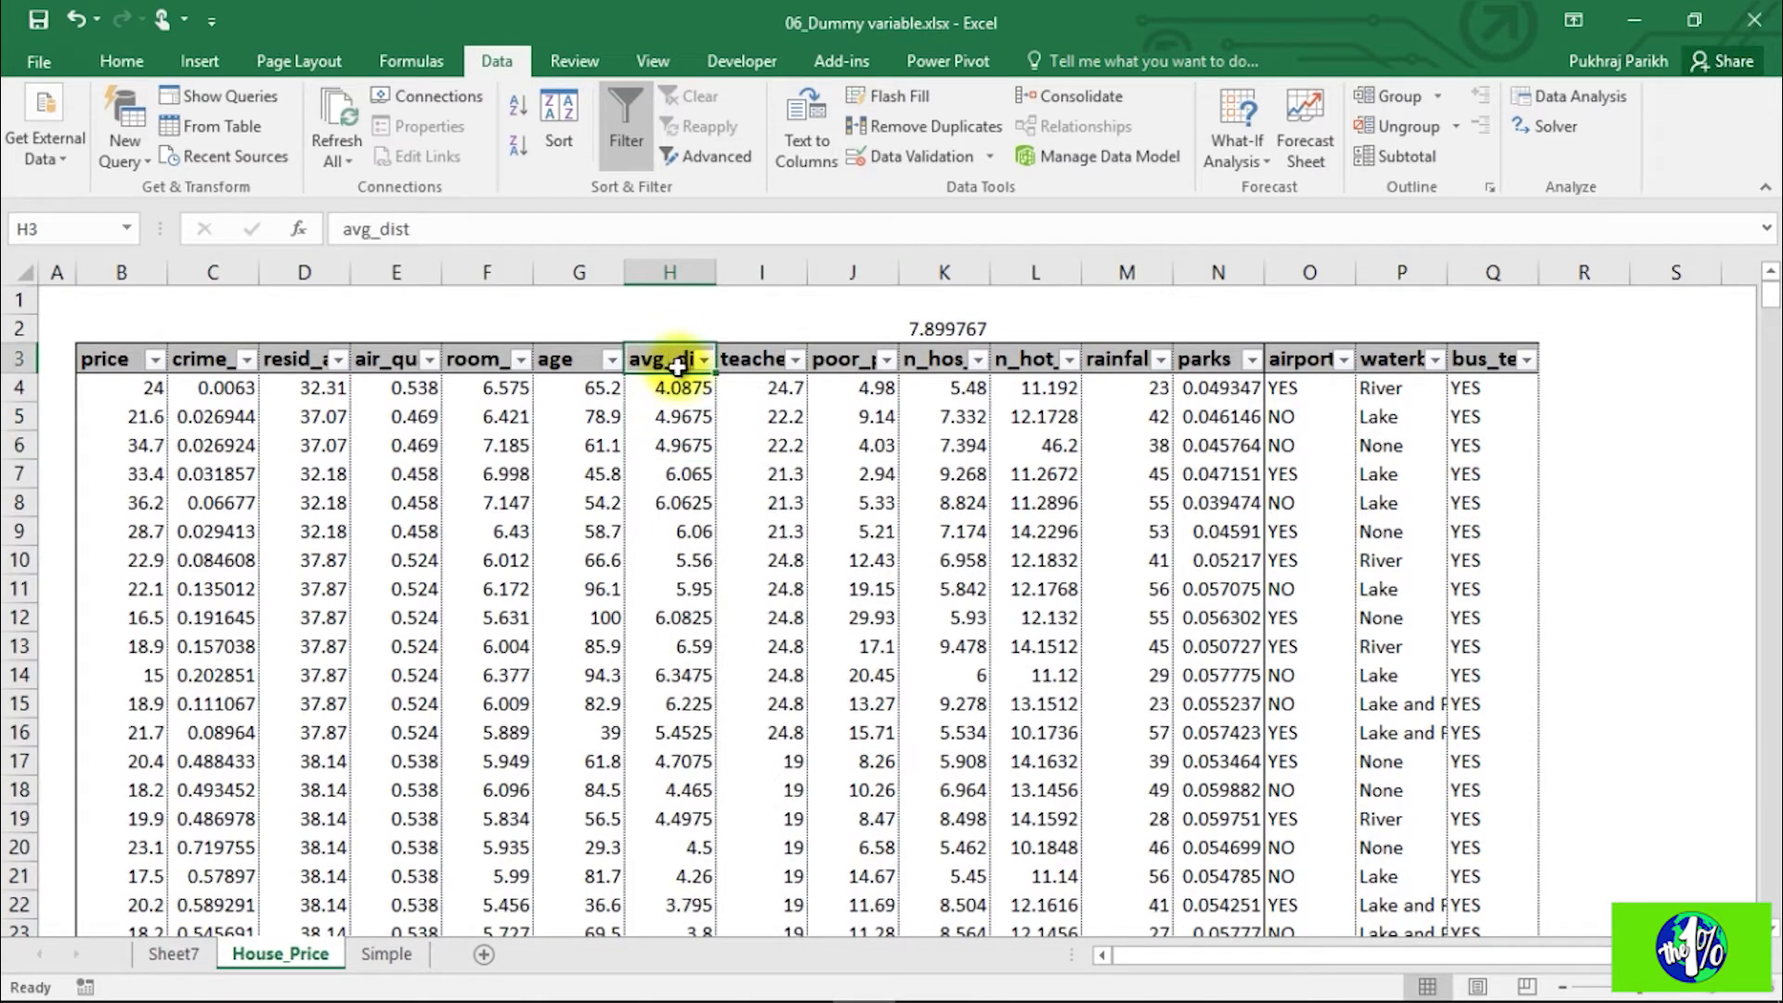
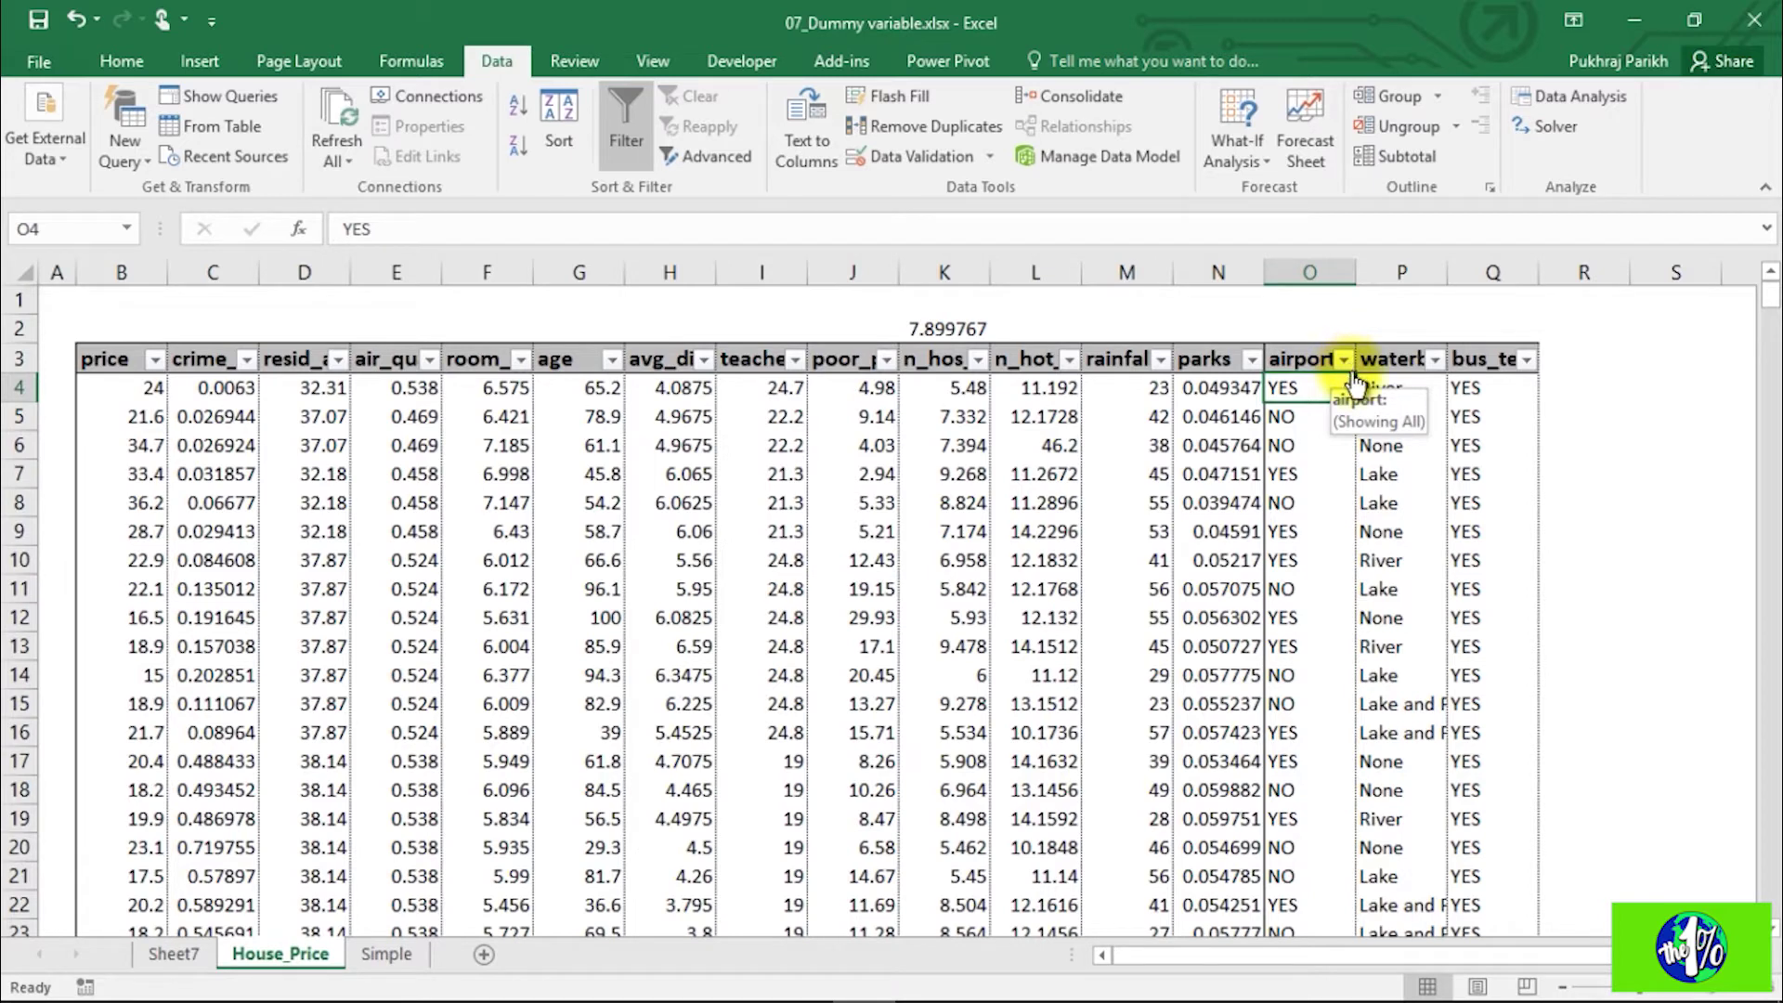
# Step: On the House_Price sheet of 07_Dummy variable.xlsx, filter the airport column to YES only and select all filtered airport values for counting
pyautogui.click(114, 360)
pyautogui.moveTo(114, 360); pyautogui.dragTo(1477, 357)
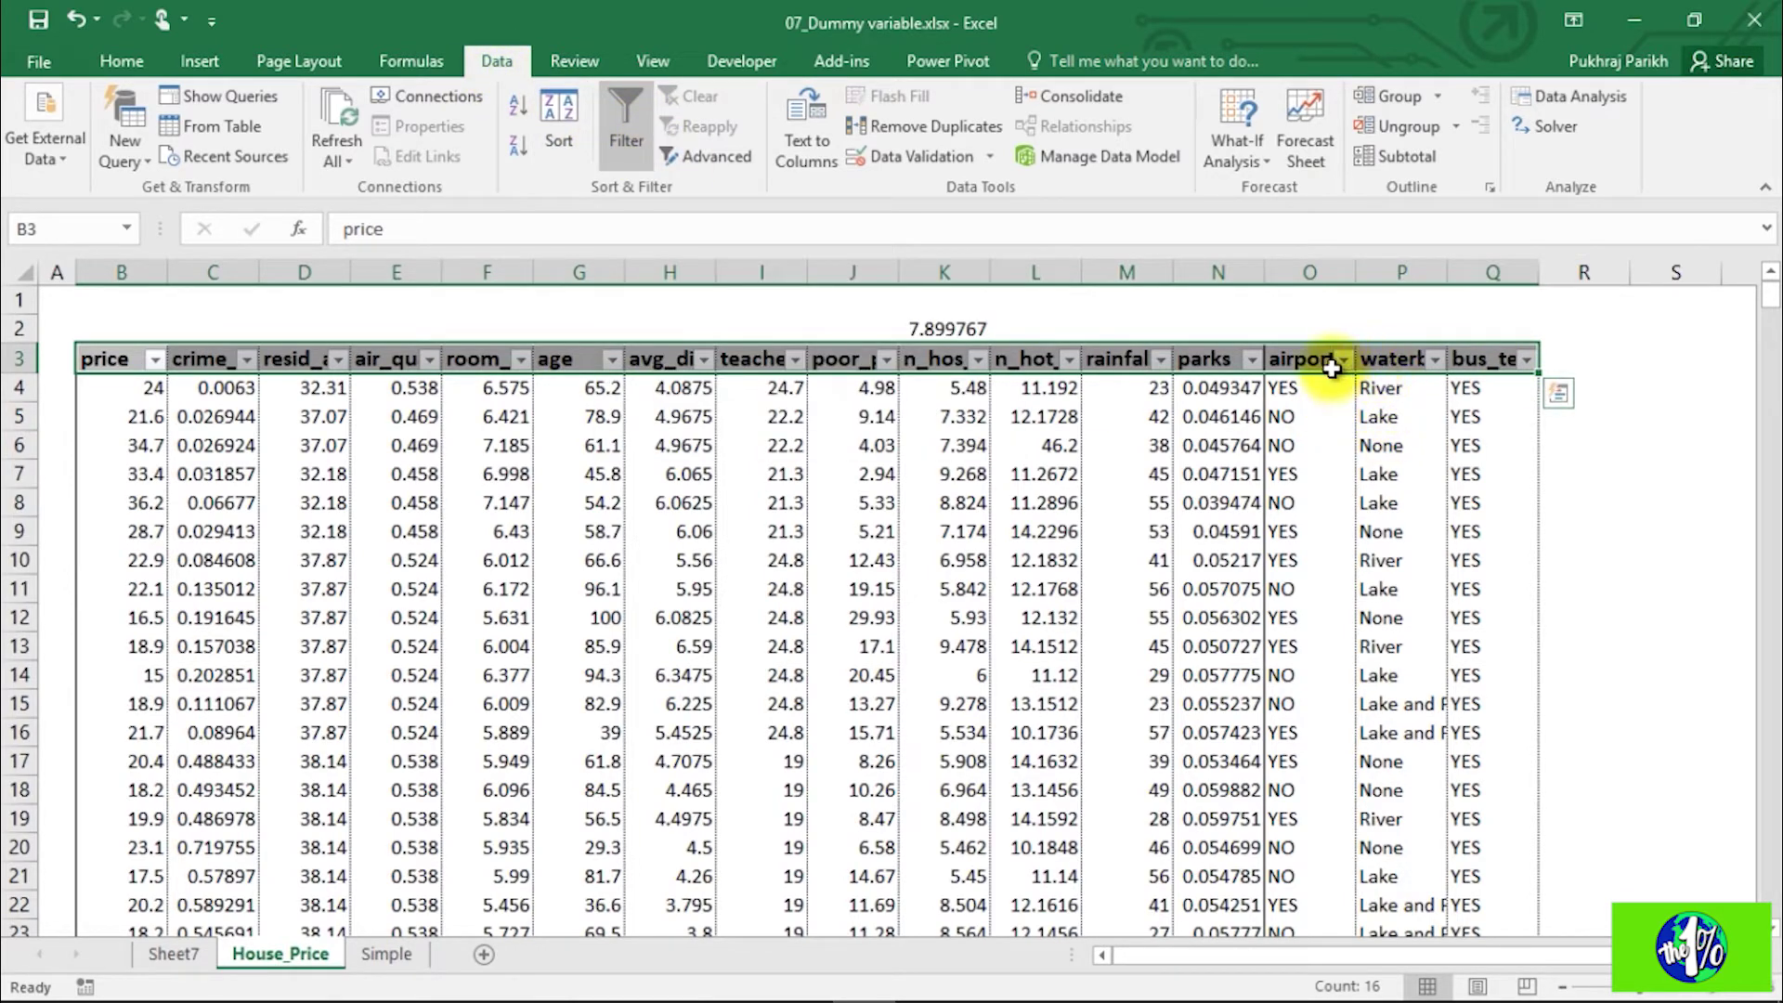
pyautogui.click(1303, 365)
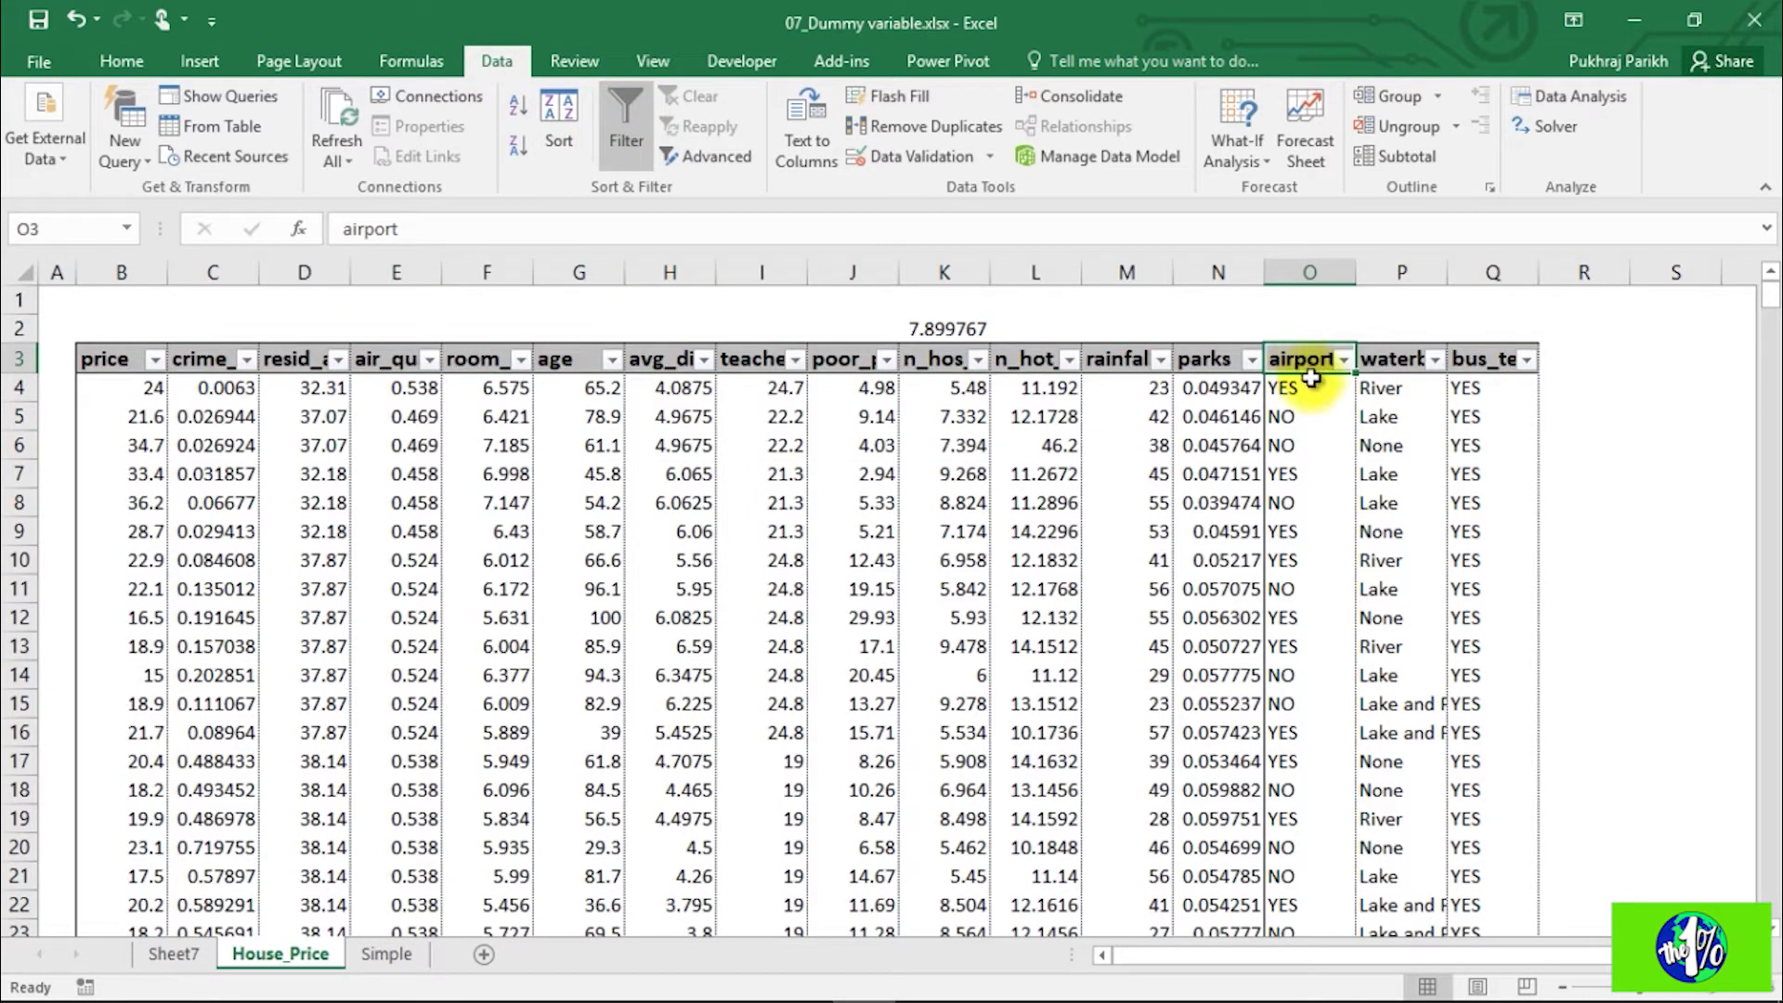
pyautogui.click(1343, 362)
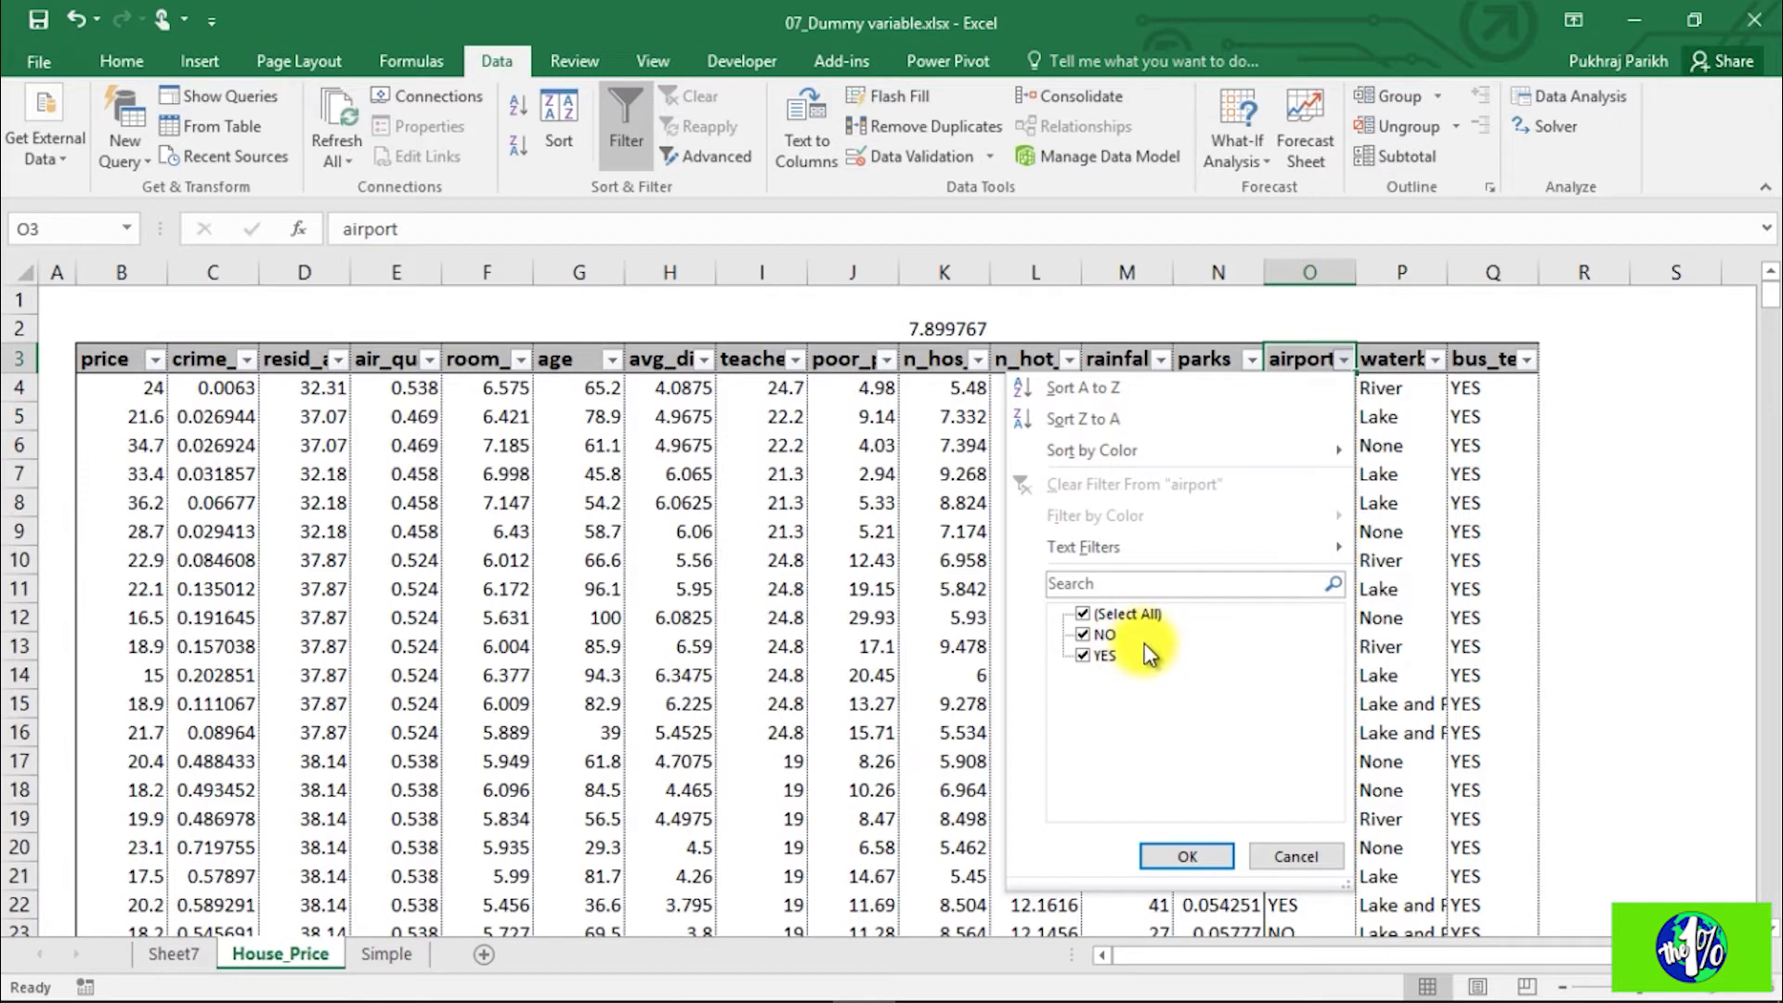
pyautogui.click(1079, 613)
pyautogui.click(1081, 658)
pyautogui.click(1194, 854)
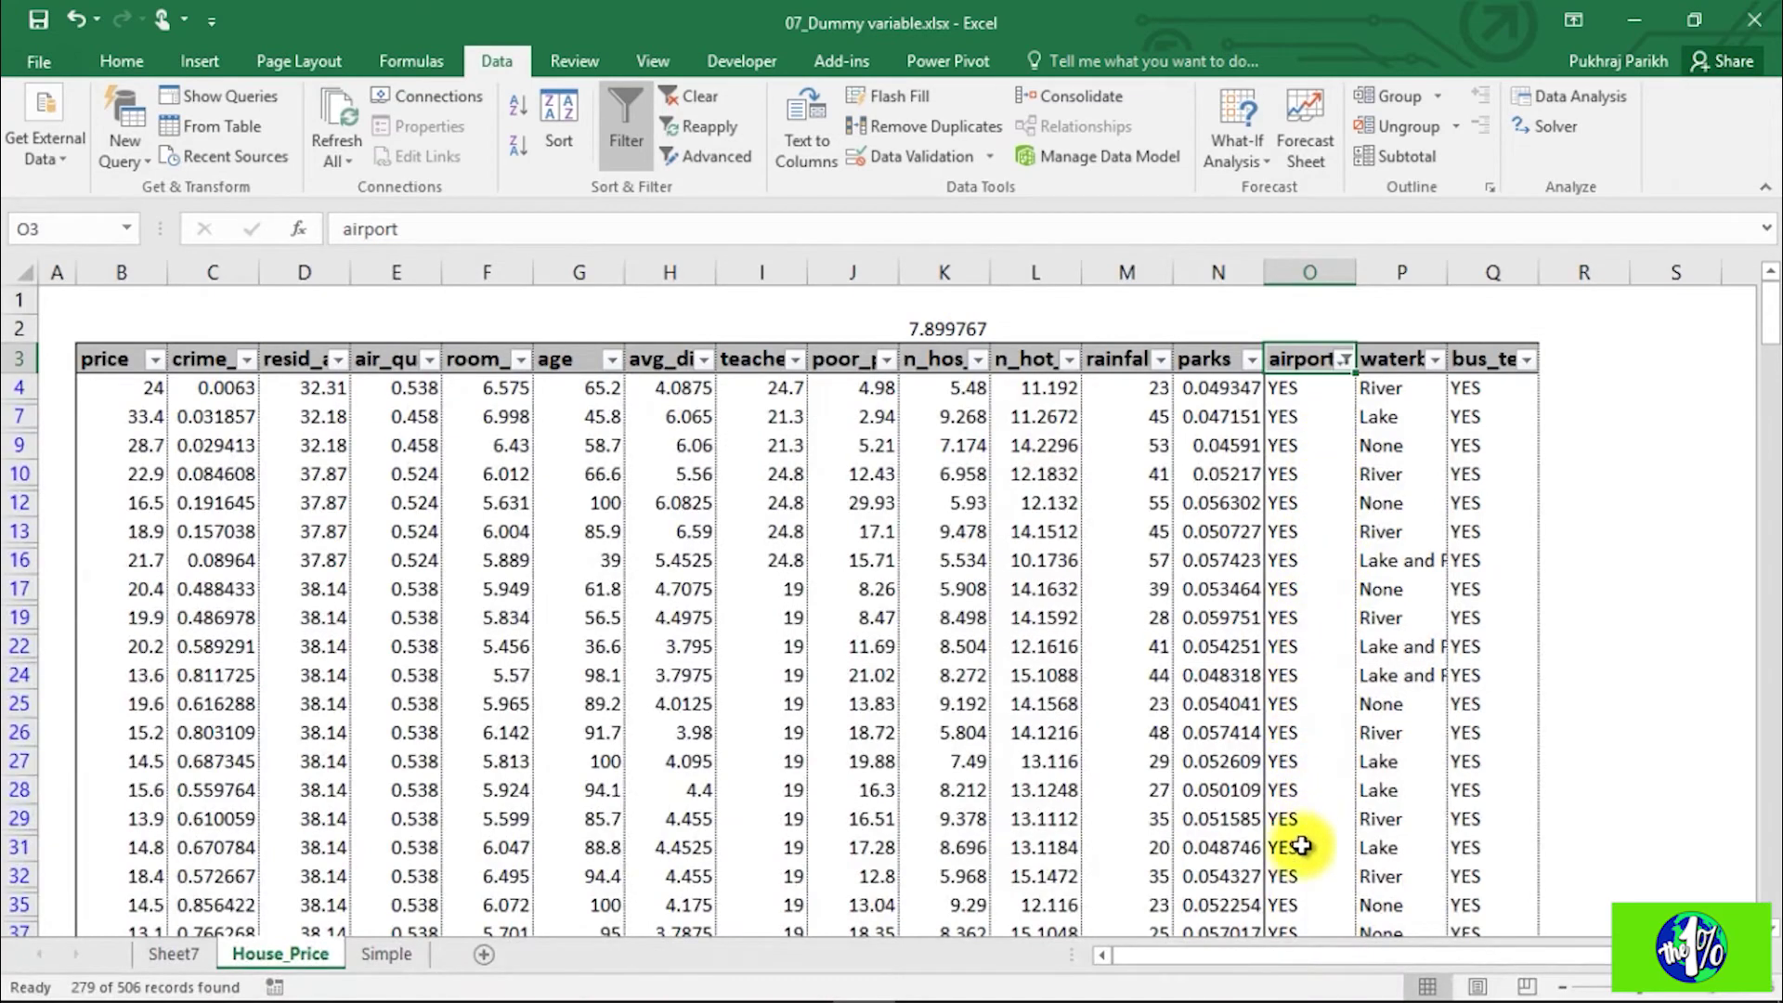
pyautogui.click(1308, 392)
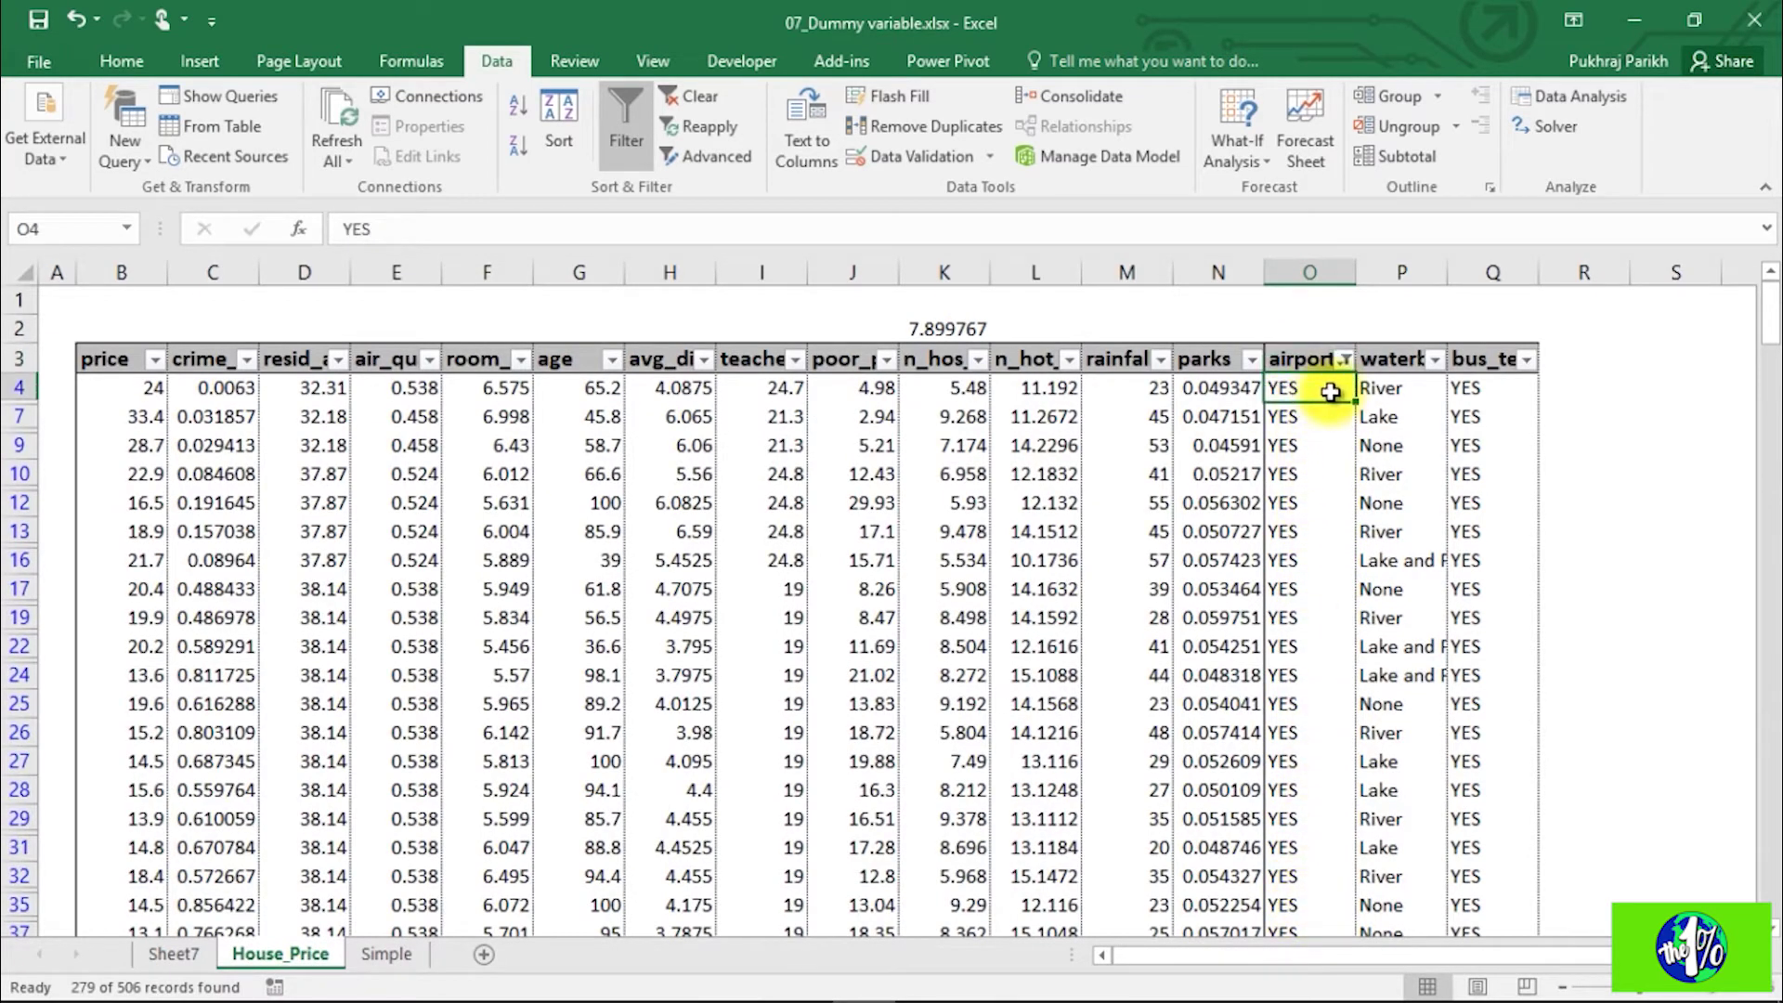
pyautogui.hotkey('ctrl', 'shift', 'Down')
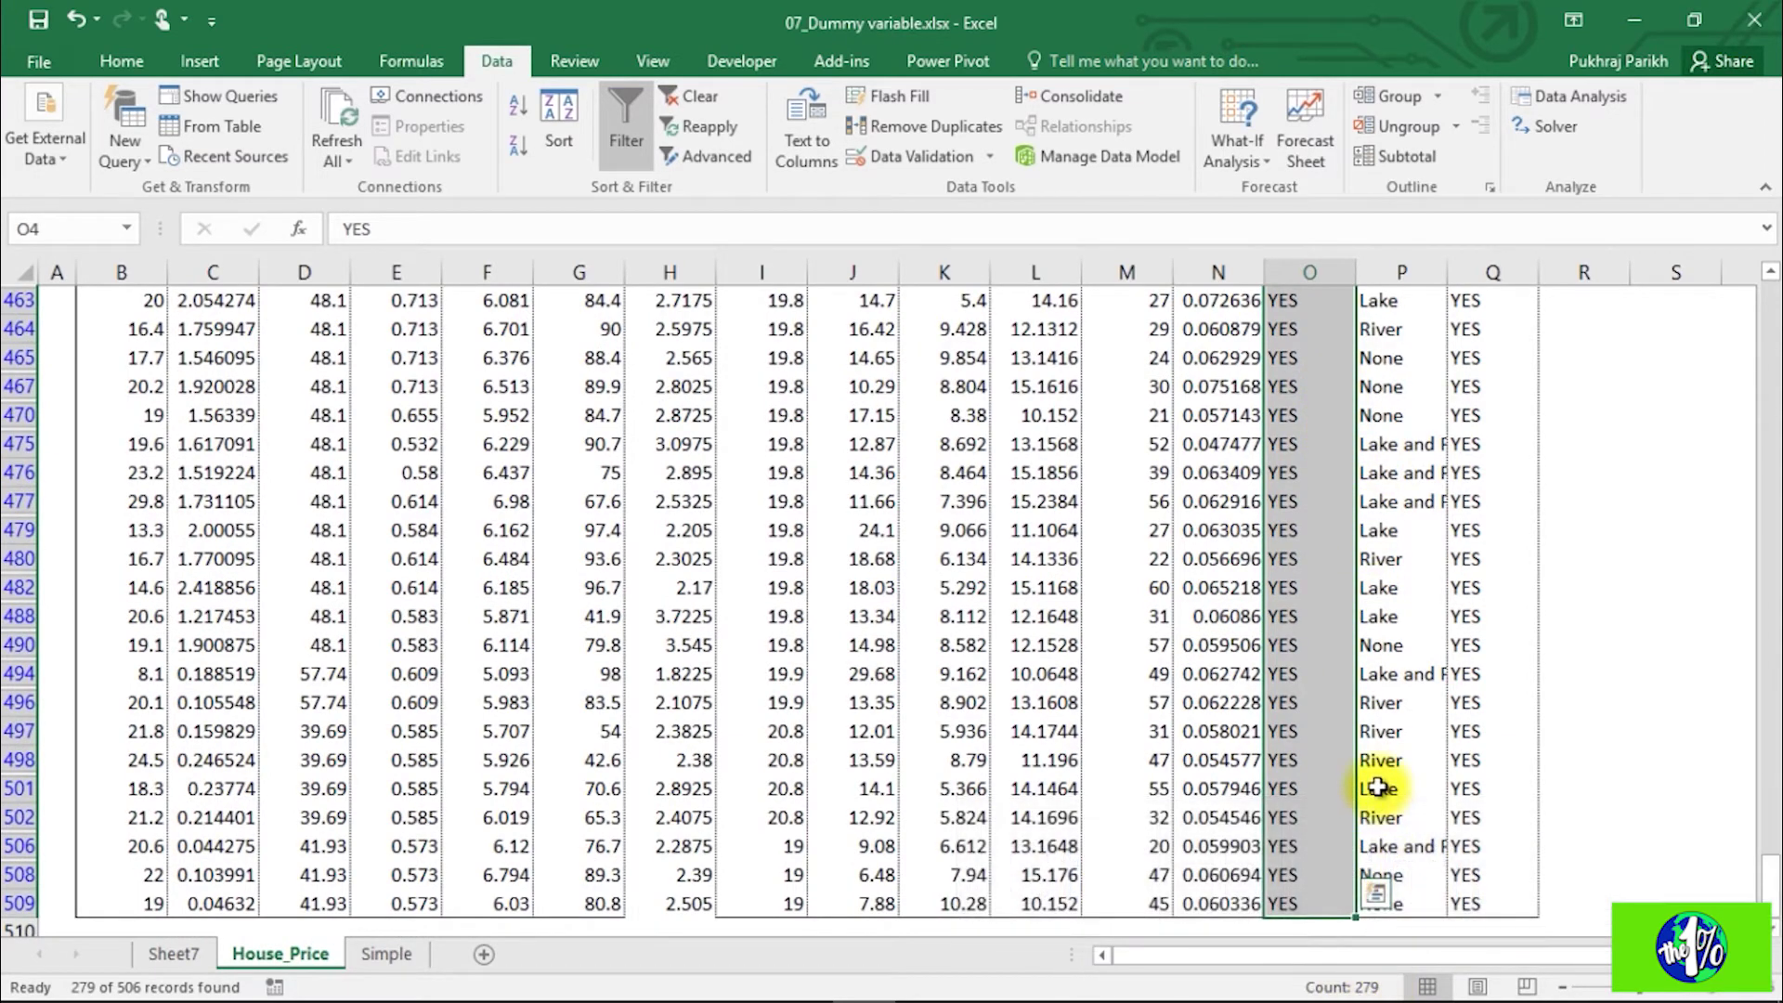
# Step: Reset the airport column's filter so both NO and YES records are shown
pyautogui.scroll(4, 1377, 757)
pyautogui.moveTo(1767, 859); pyautogui.dragTo(1765, 295)
pyautogui.click(1344, 359)
pyautogui.click(1083, 614)
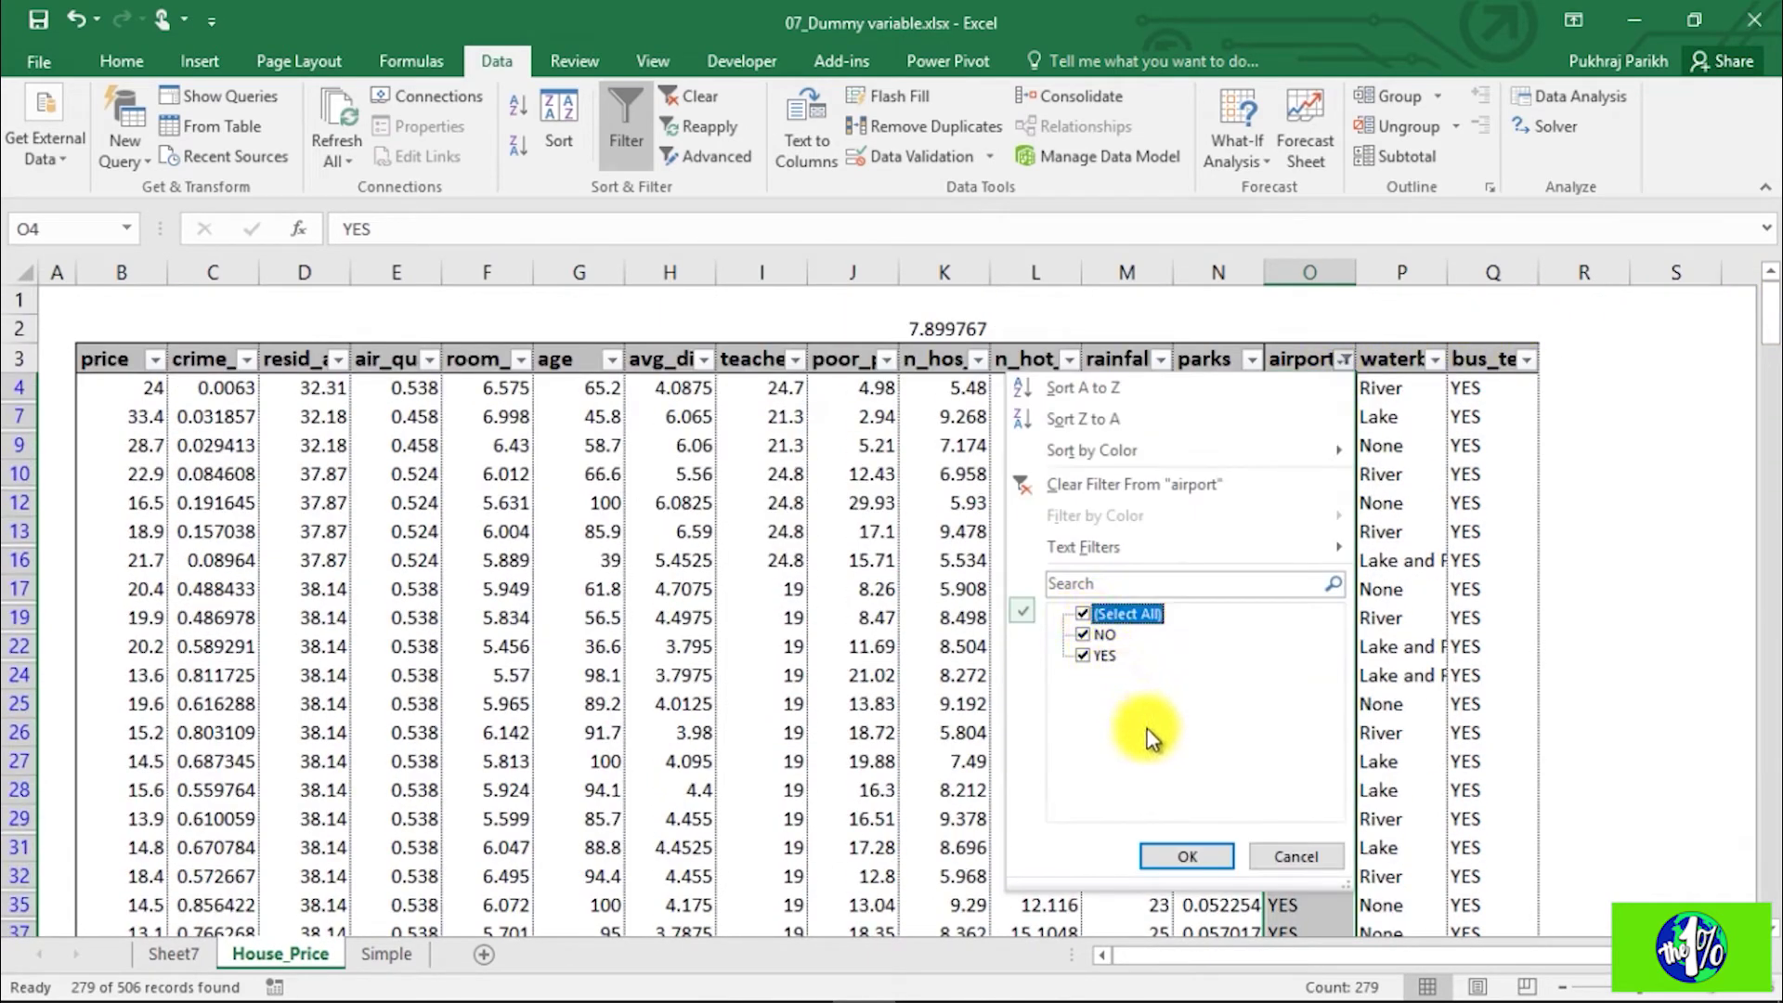
pyautogui.click(1195, 856)
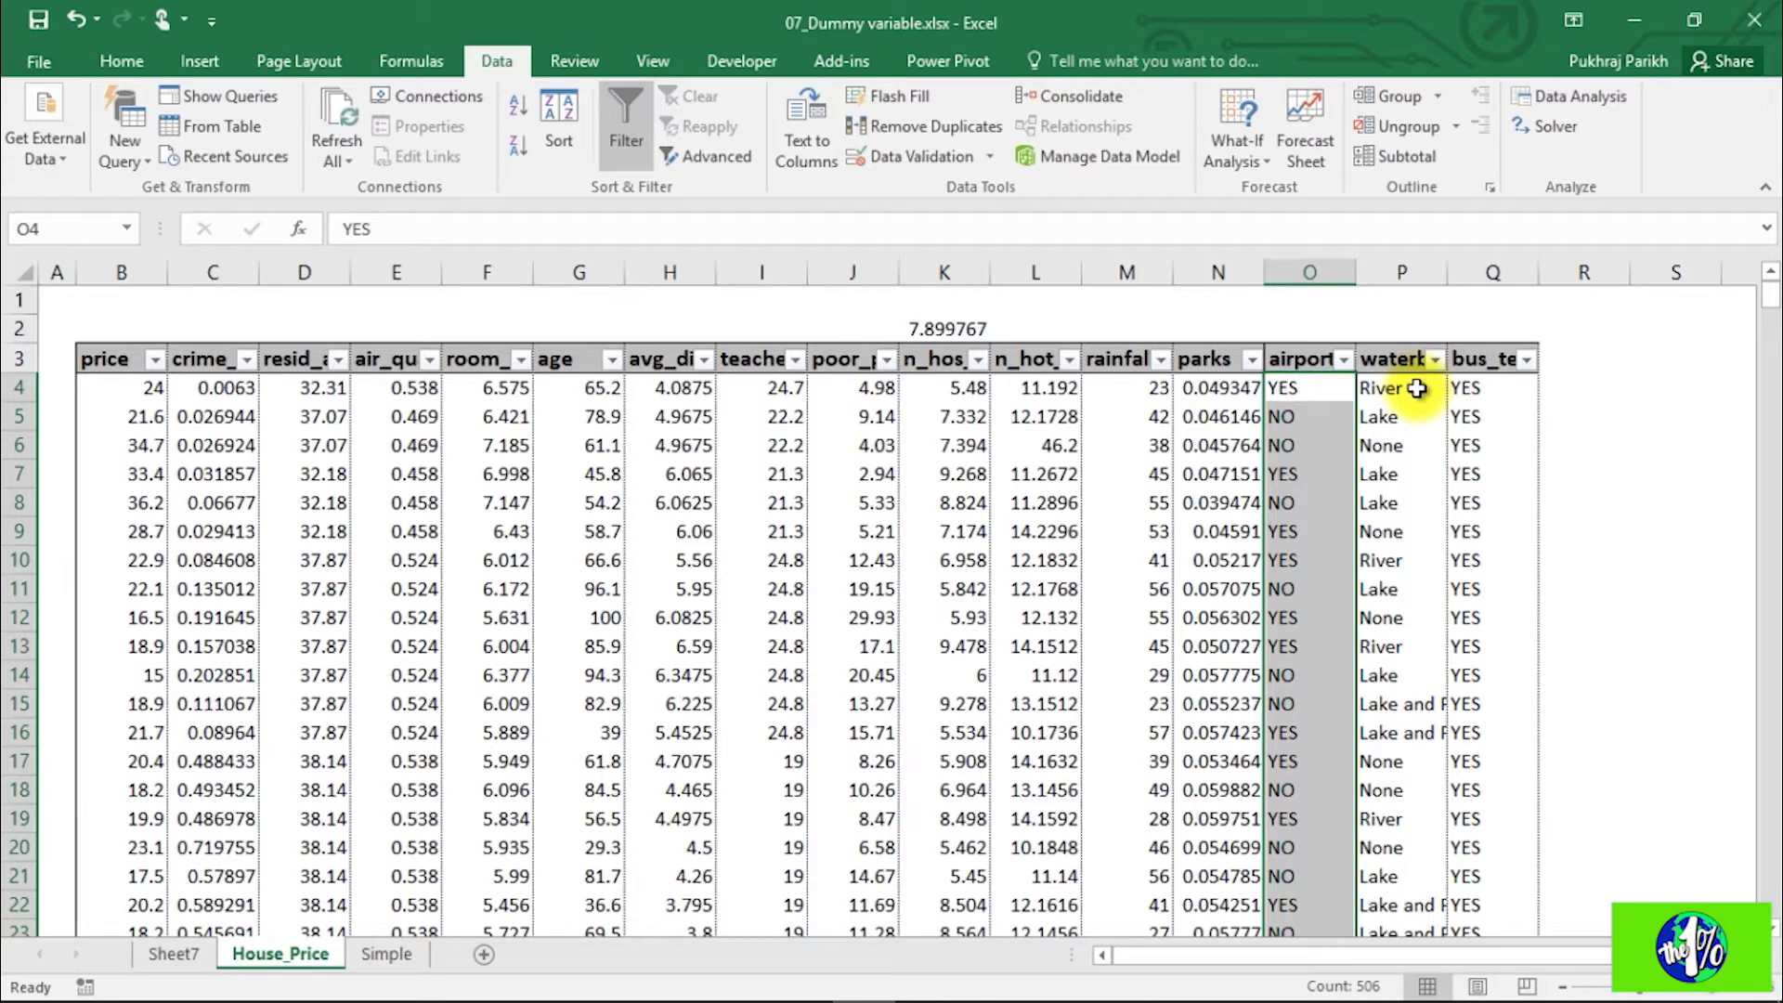
# Step: Insert a blank column between airport and waterbody and give it the header airport_YES
pyautogui.click(1399, 274)
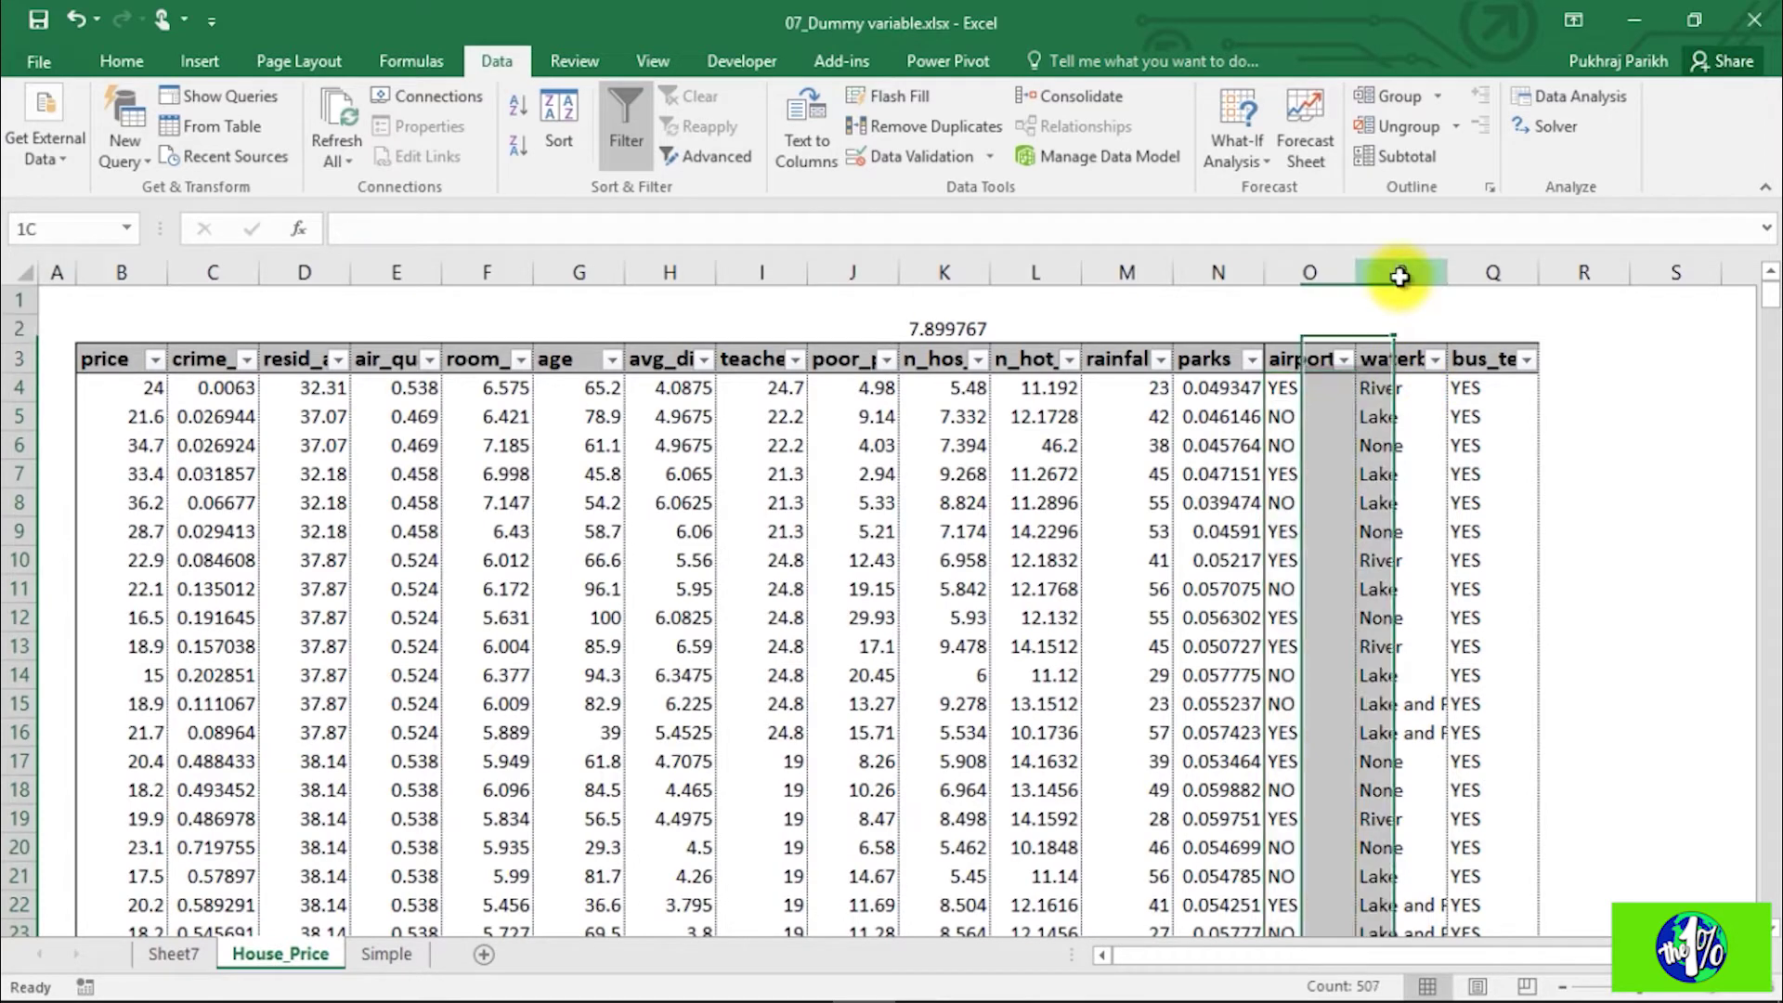
pyautogui.rightClick(1400, 271)
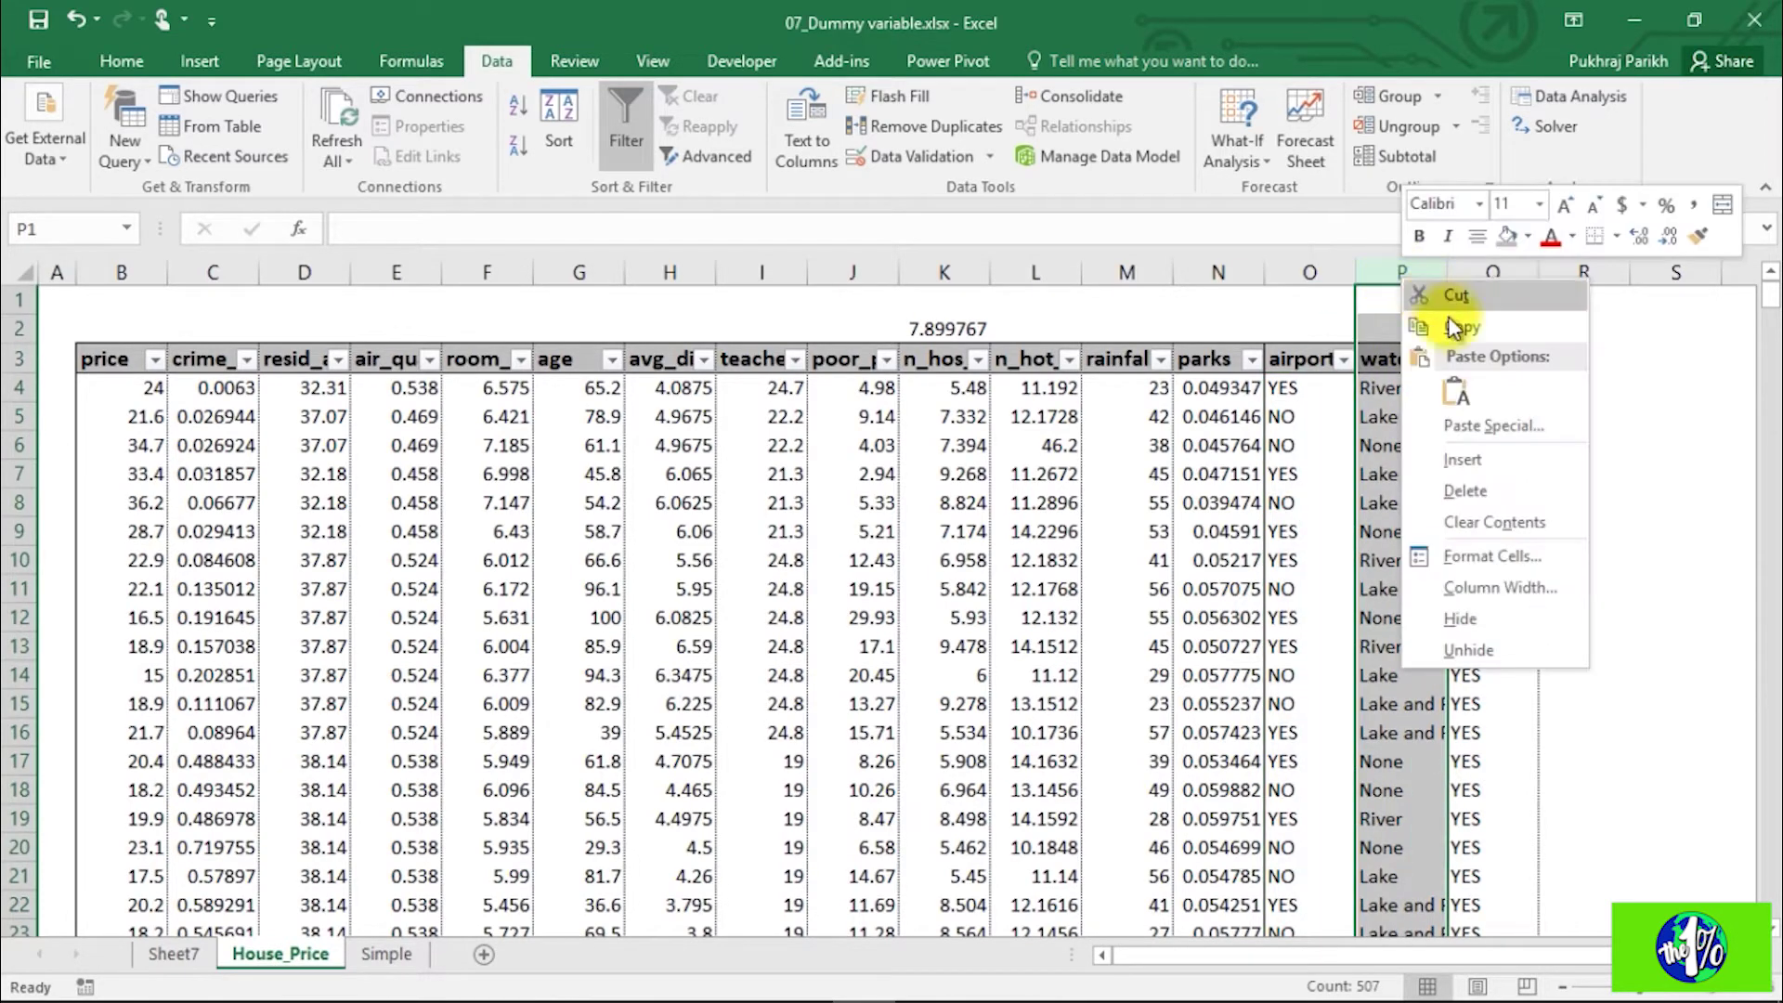
pyautogui.click(1483, 465)
pyautogui.click(1404, 360)
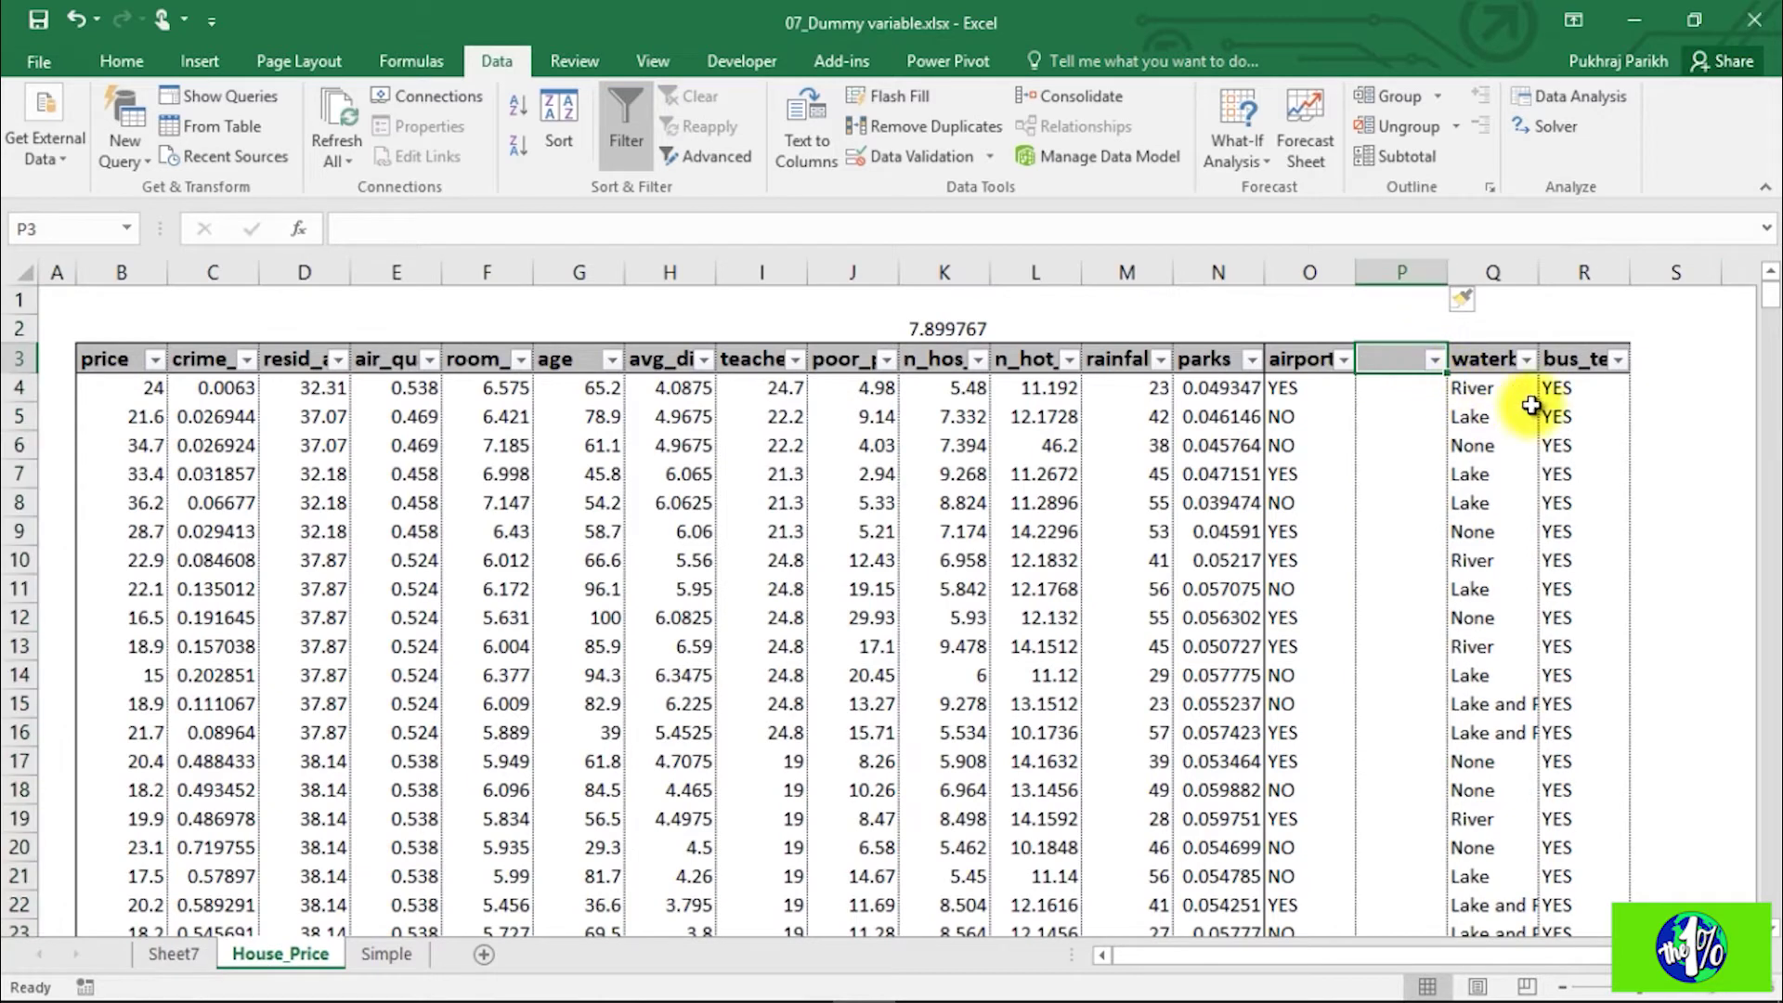
pyautogui.write('air')
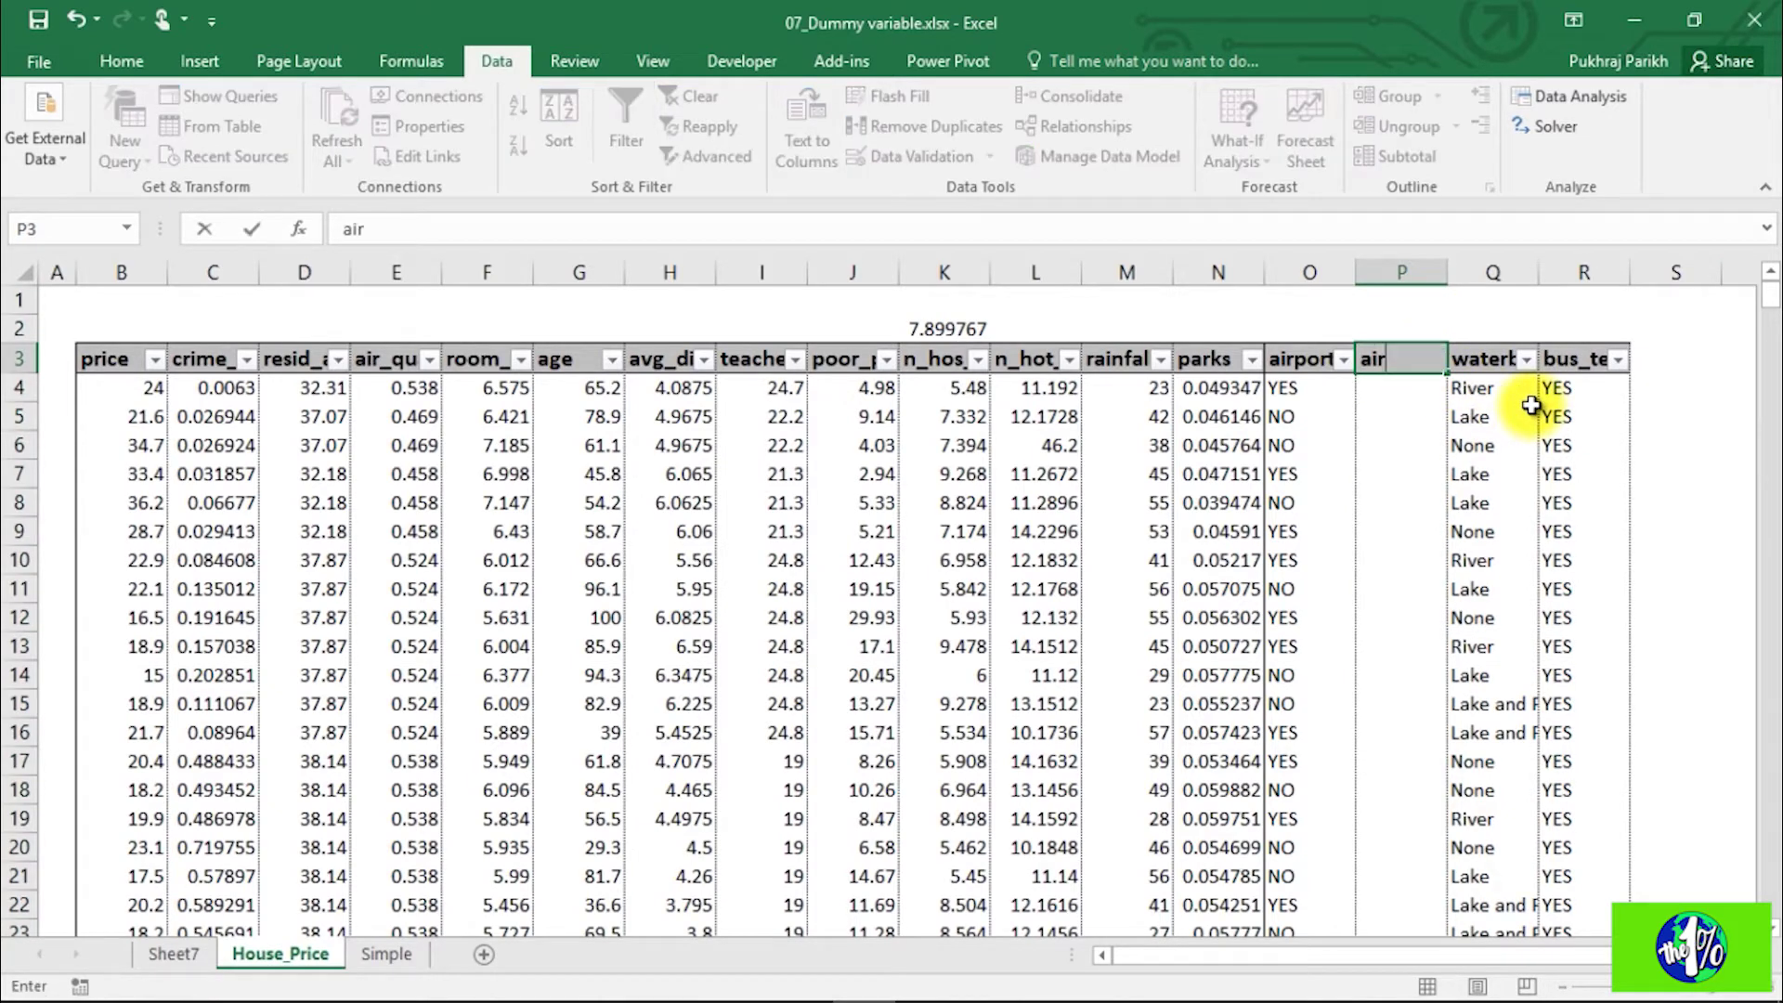
pyautogui.write('port_YES')
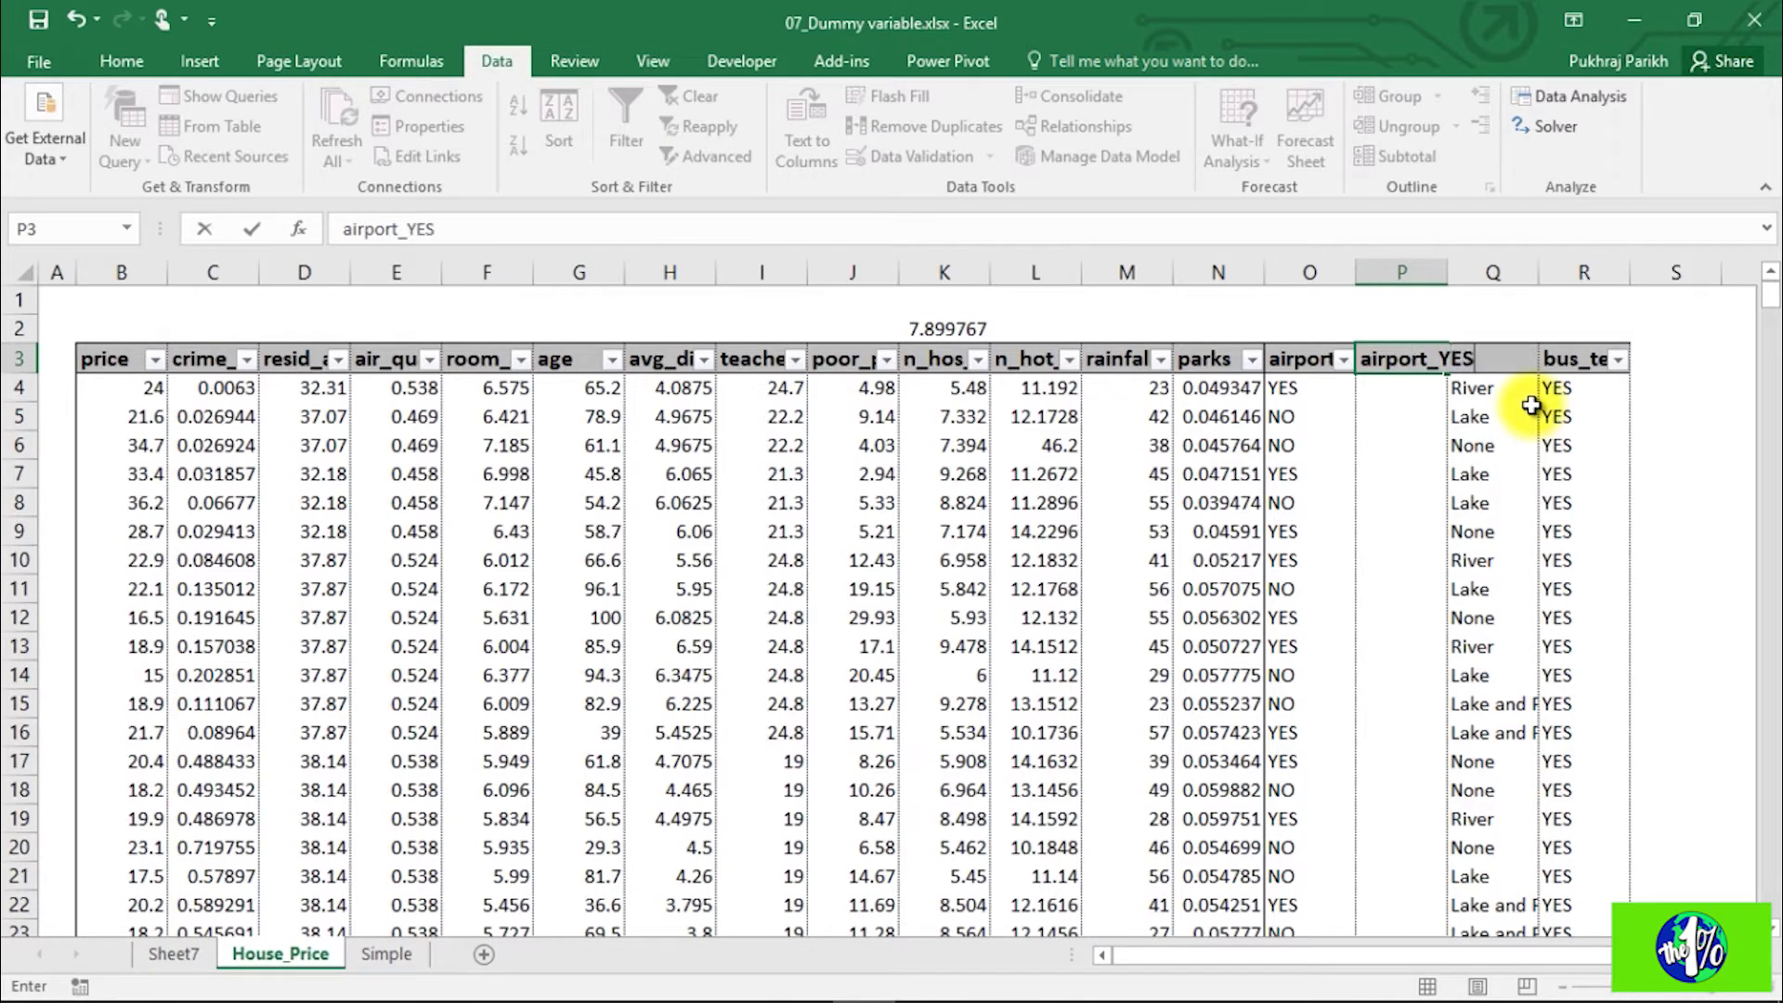
# Step: Enter =IF(O4="YES",1,0) in P4 and fill it down the whole airport_YES column
pyautogui.click(1404, 394)
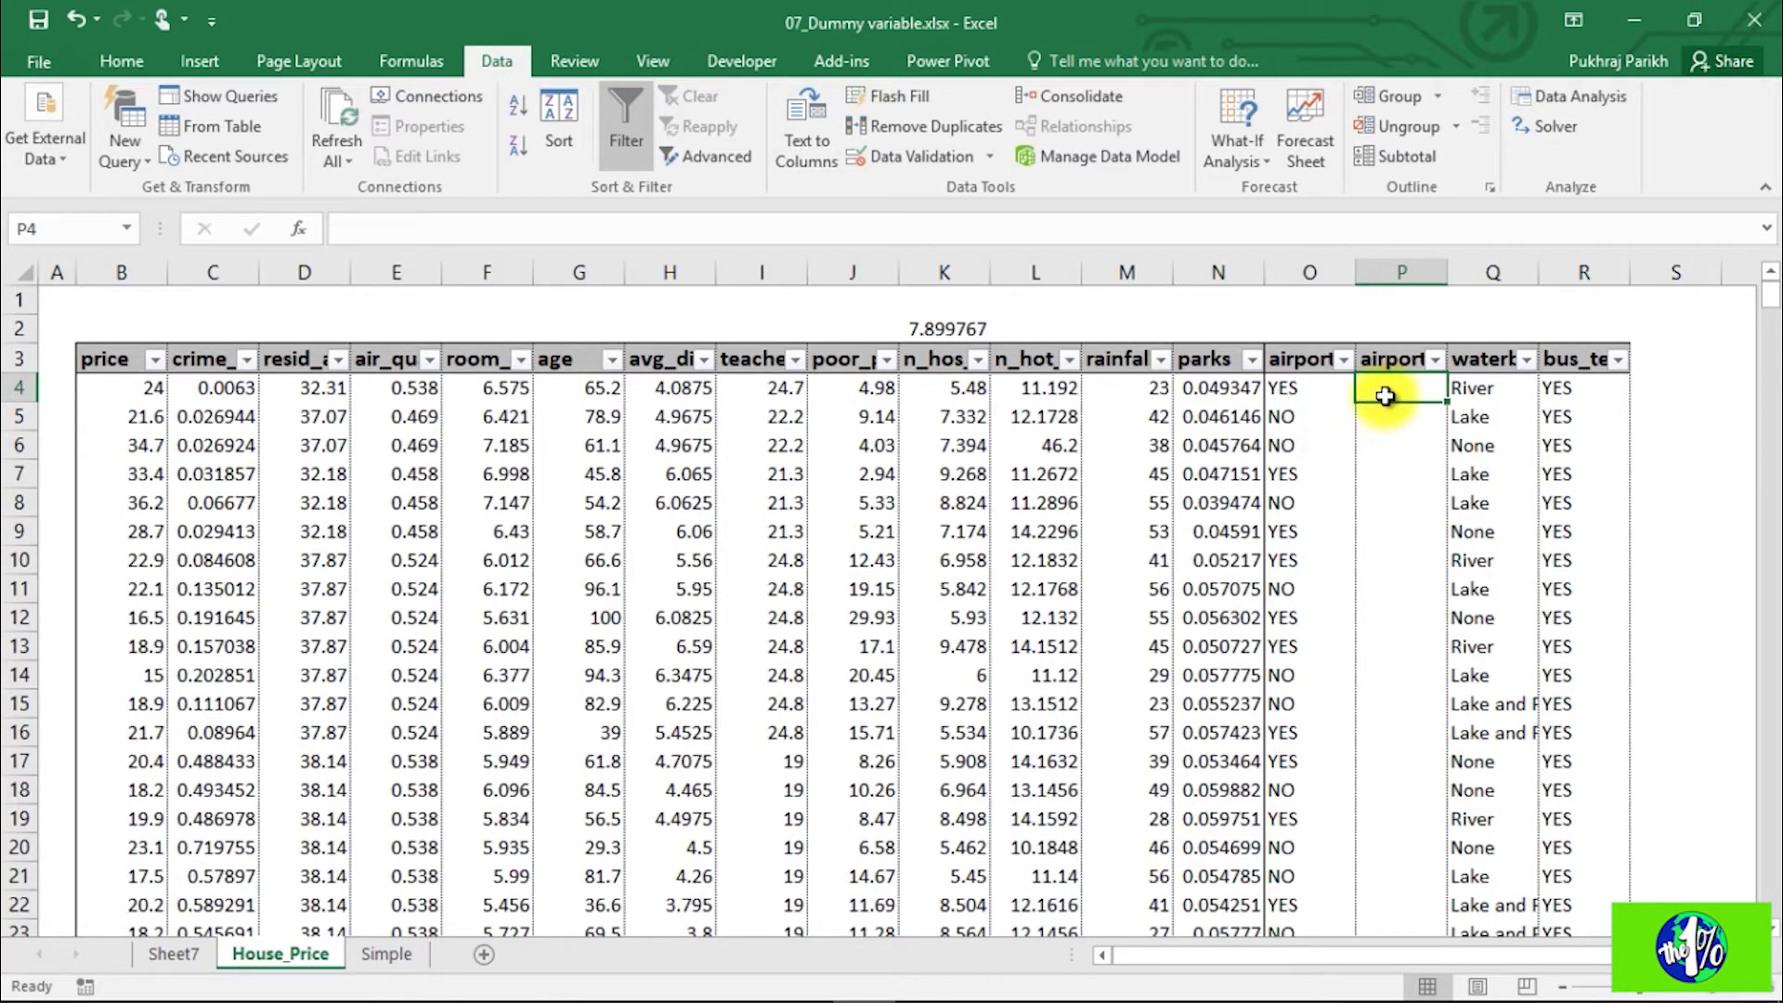
pyautogui.write('=')
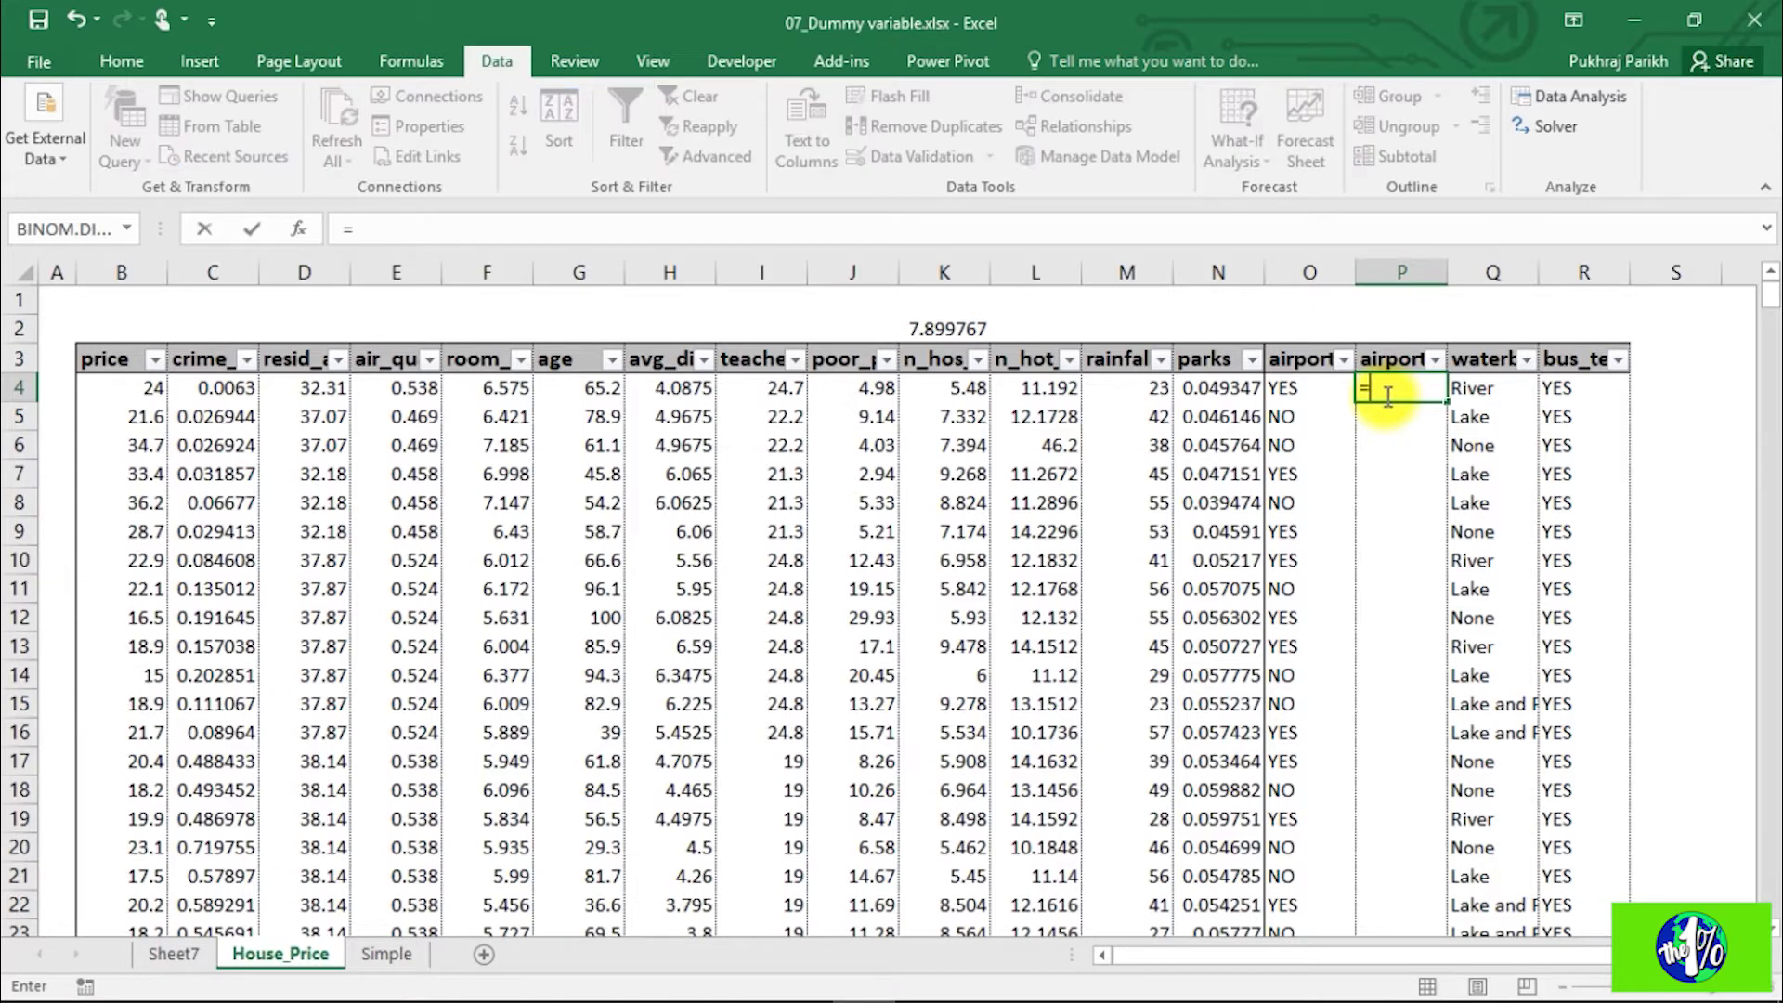
pyautogui.write('IF(')
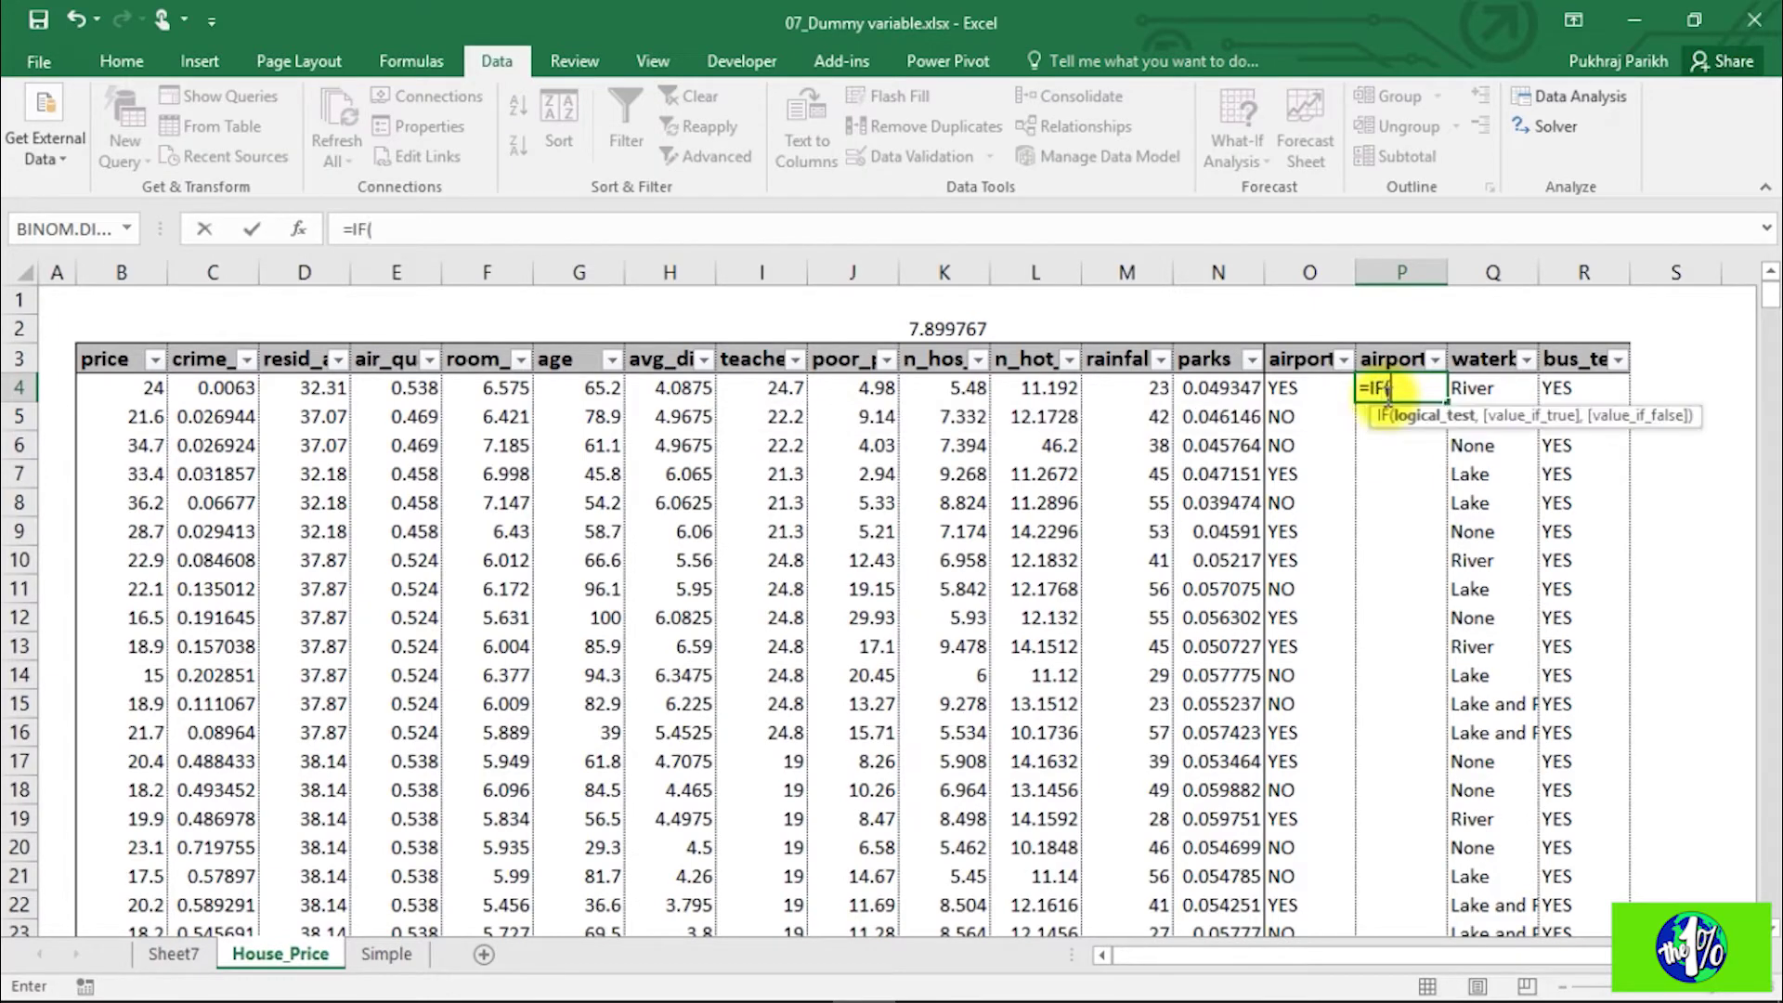
pyautogui.click(1289, 388)
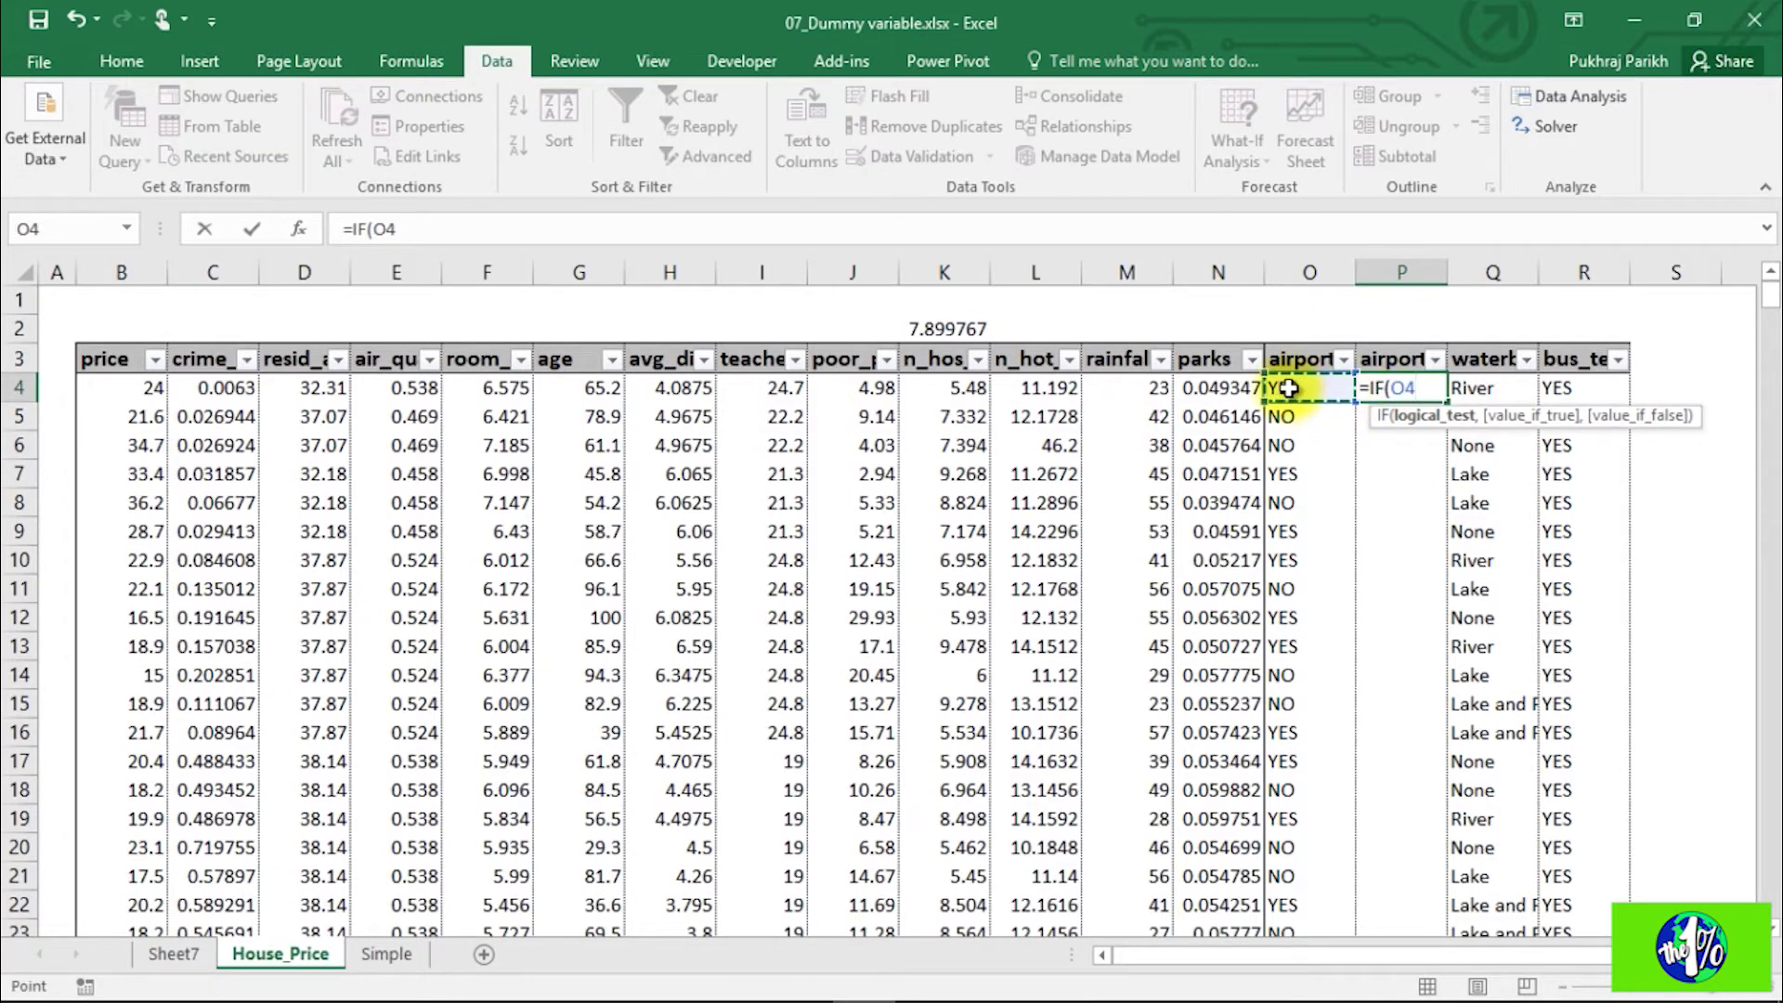
pyautogui.write('="YES')
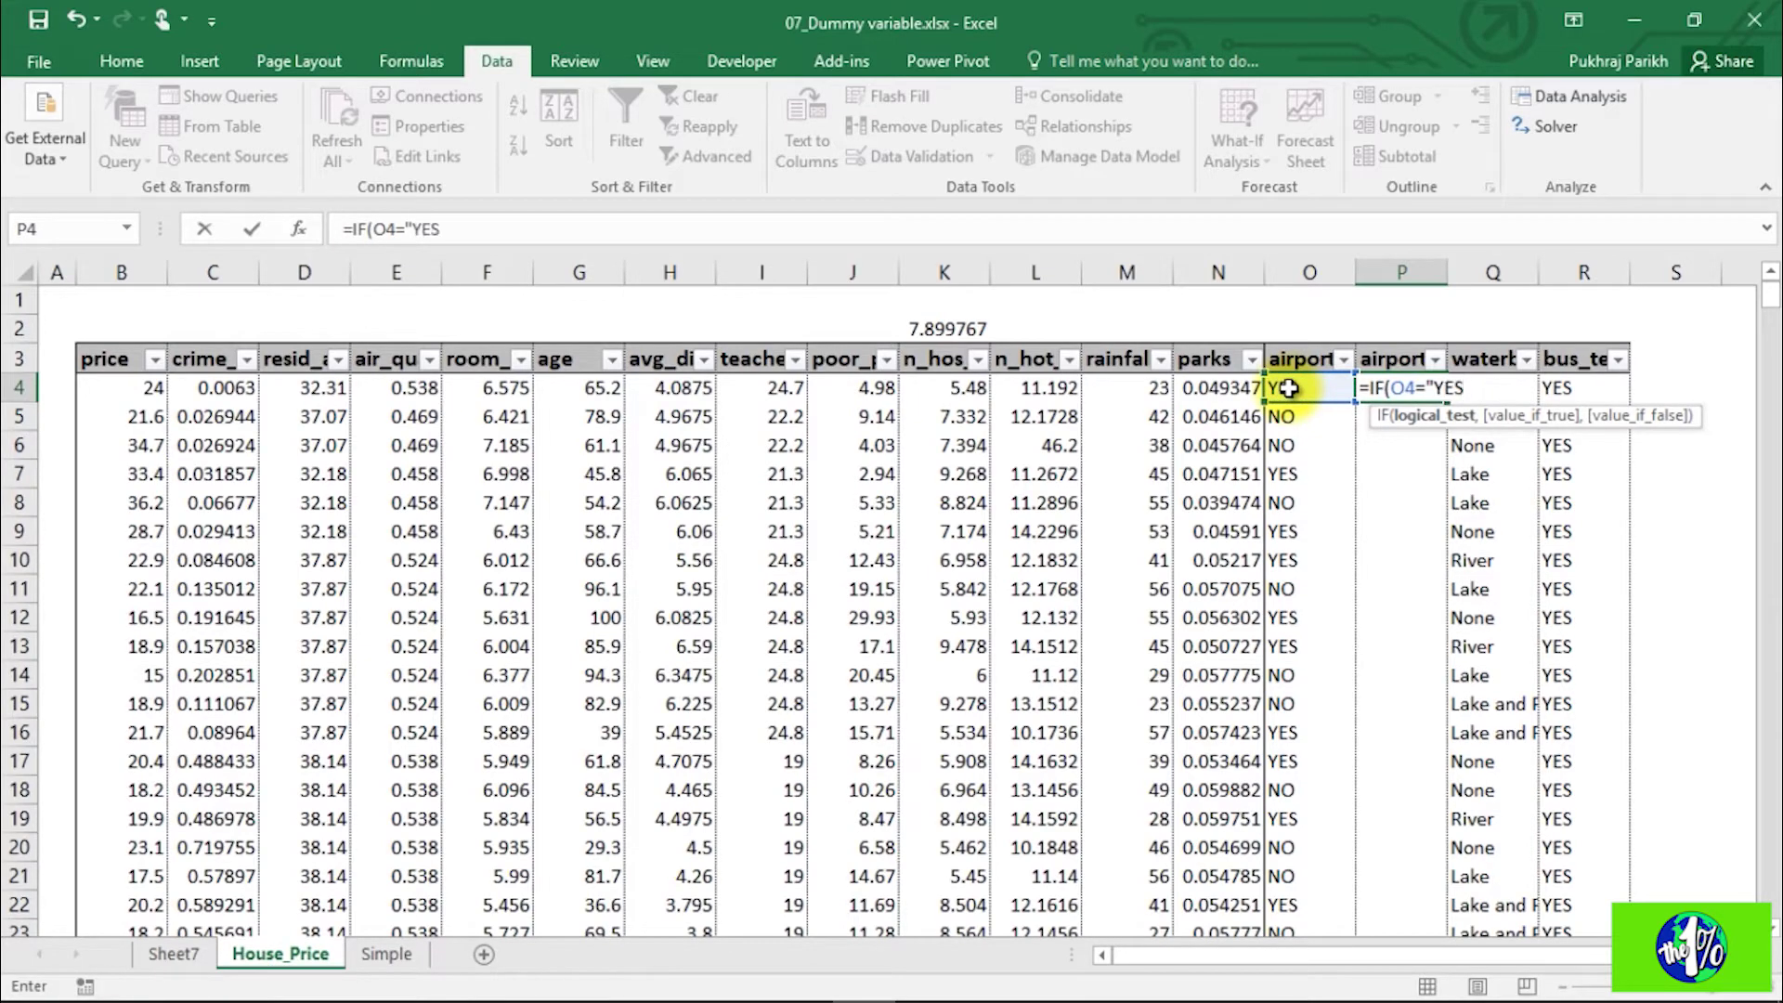
pyautogui.write('",')
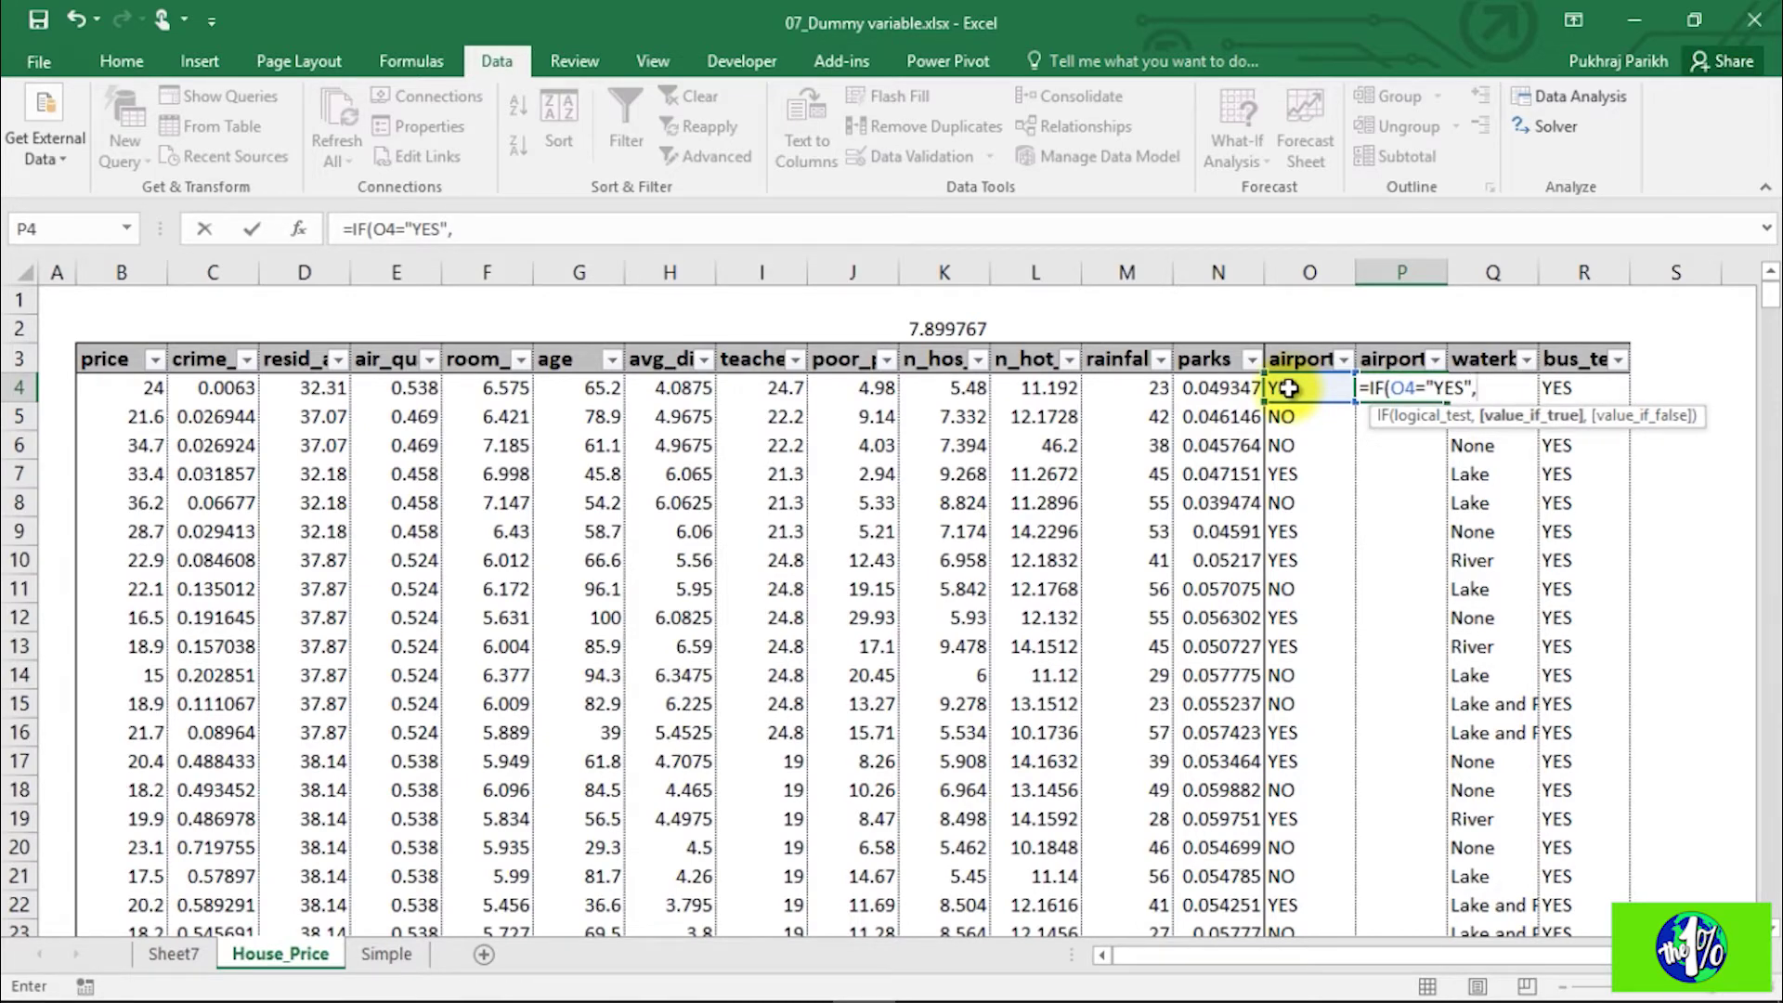
pyautogui.write('1,')
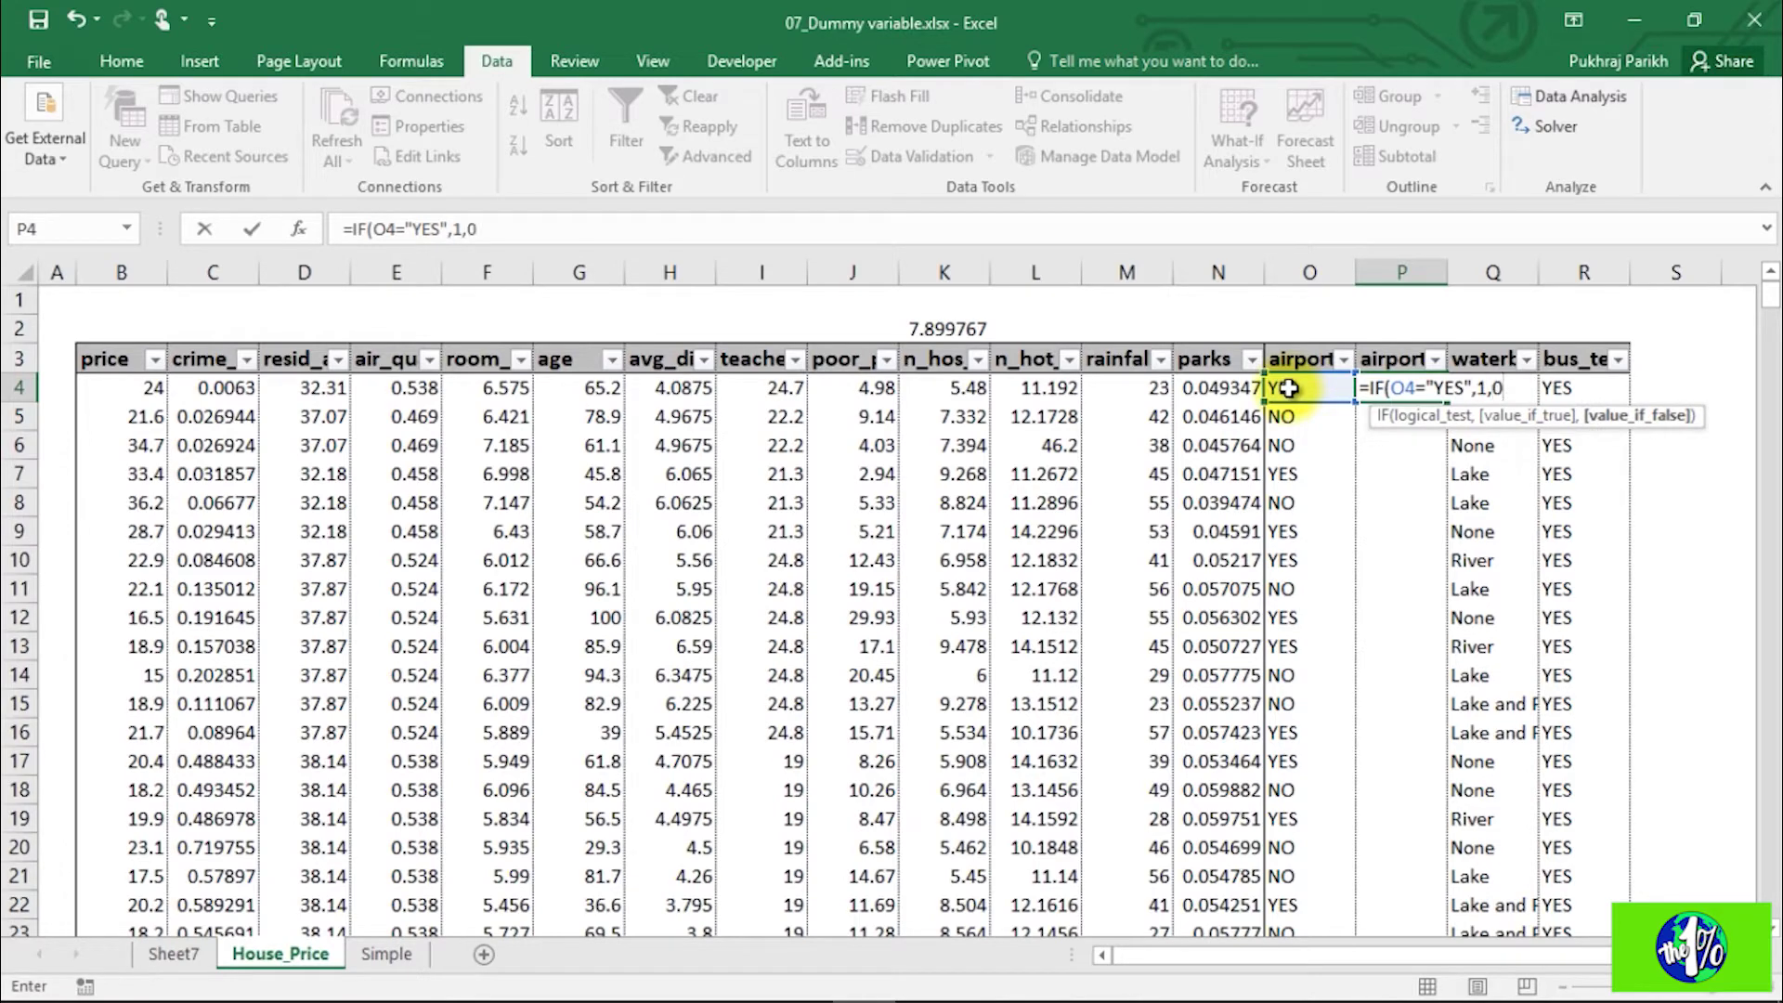
pyautogui.write('0)')
pyautogui.press('Return')
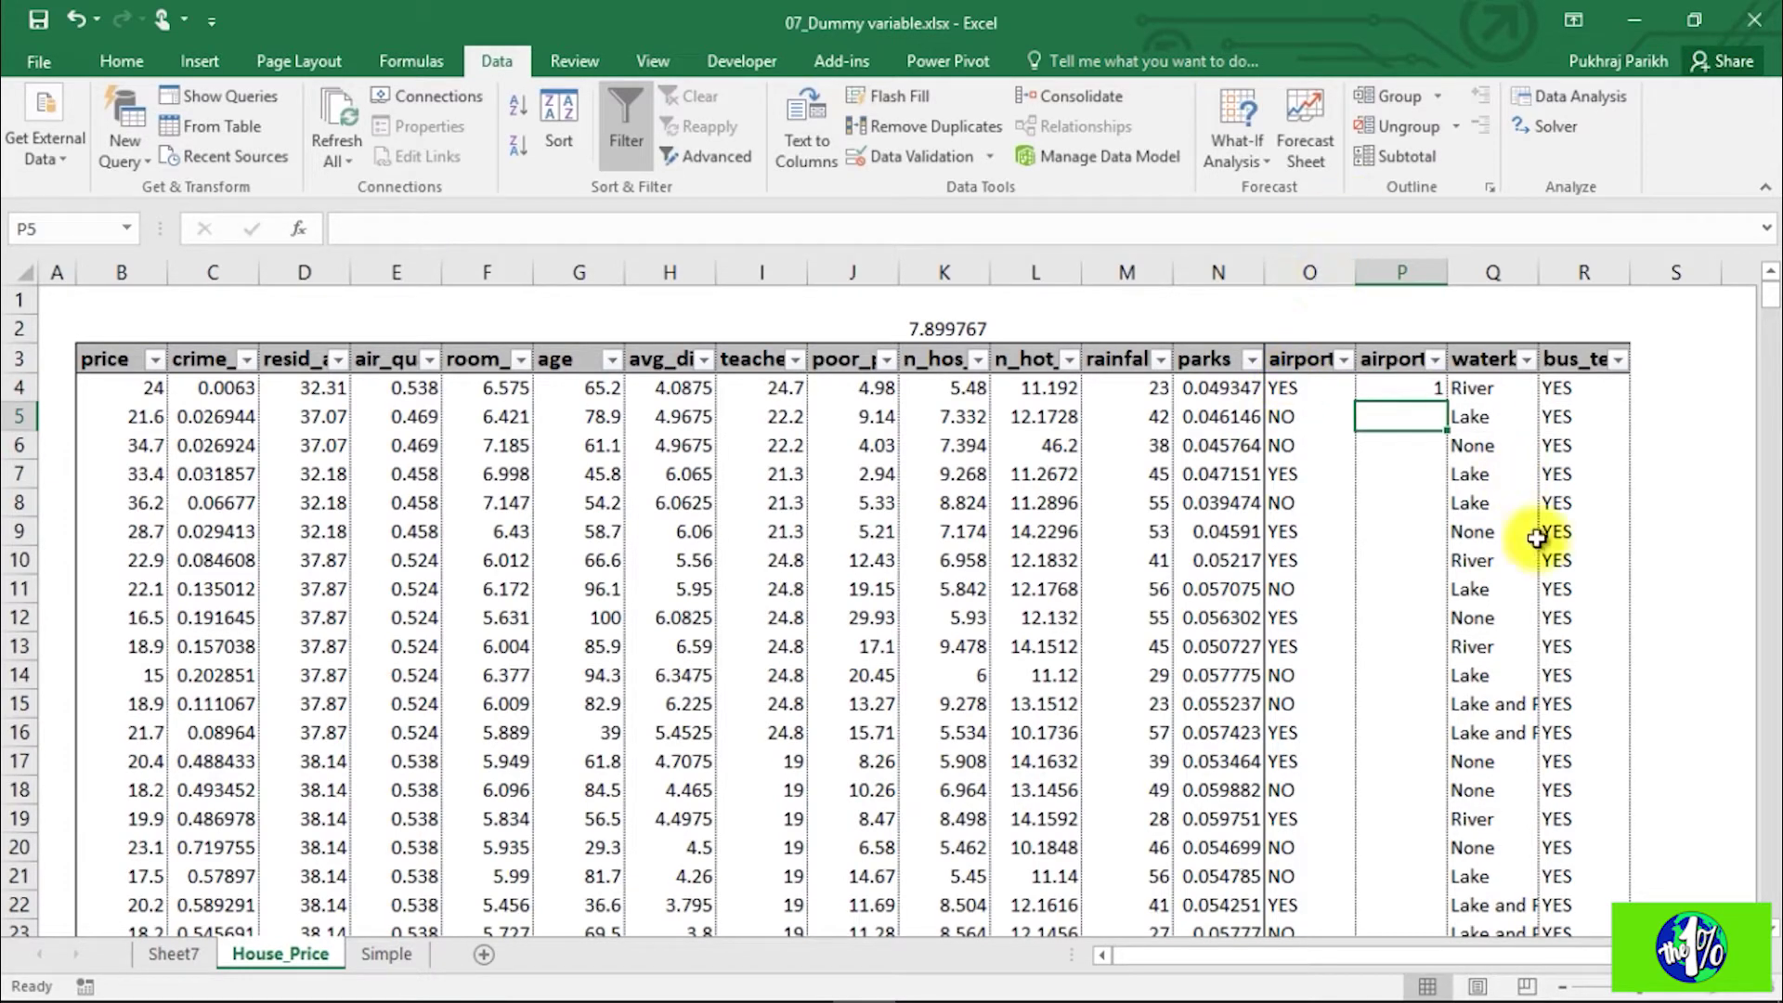
pyautogui.click(1393, 387)
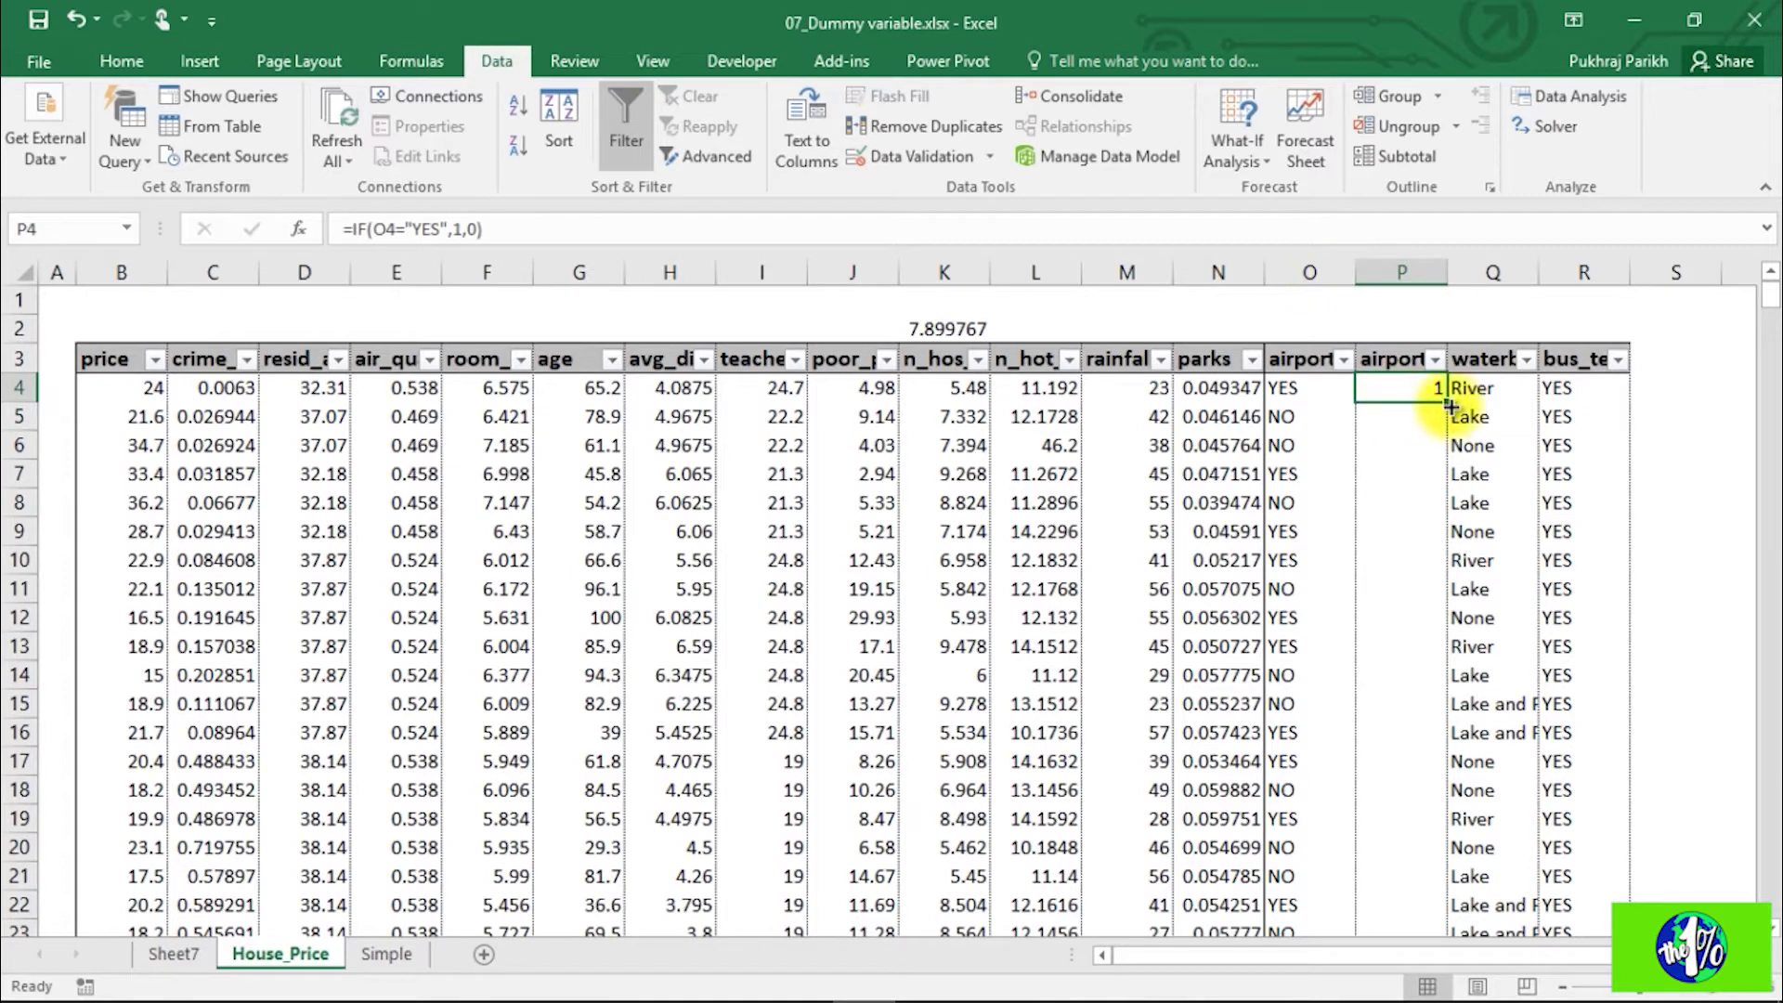
pyautogui.doubleClick(1446, 406)
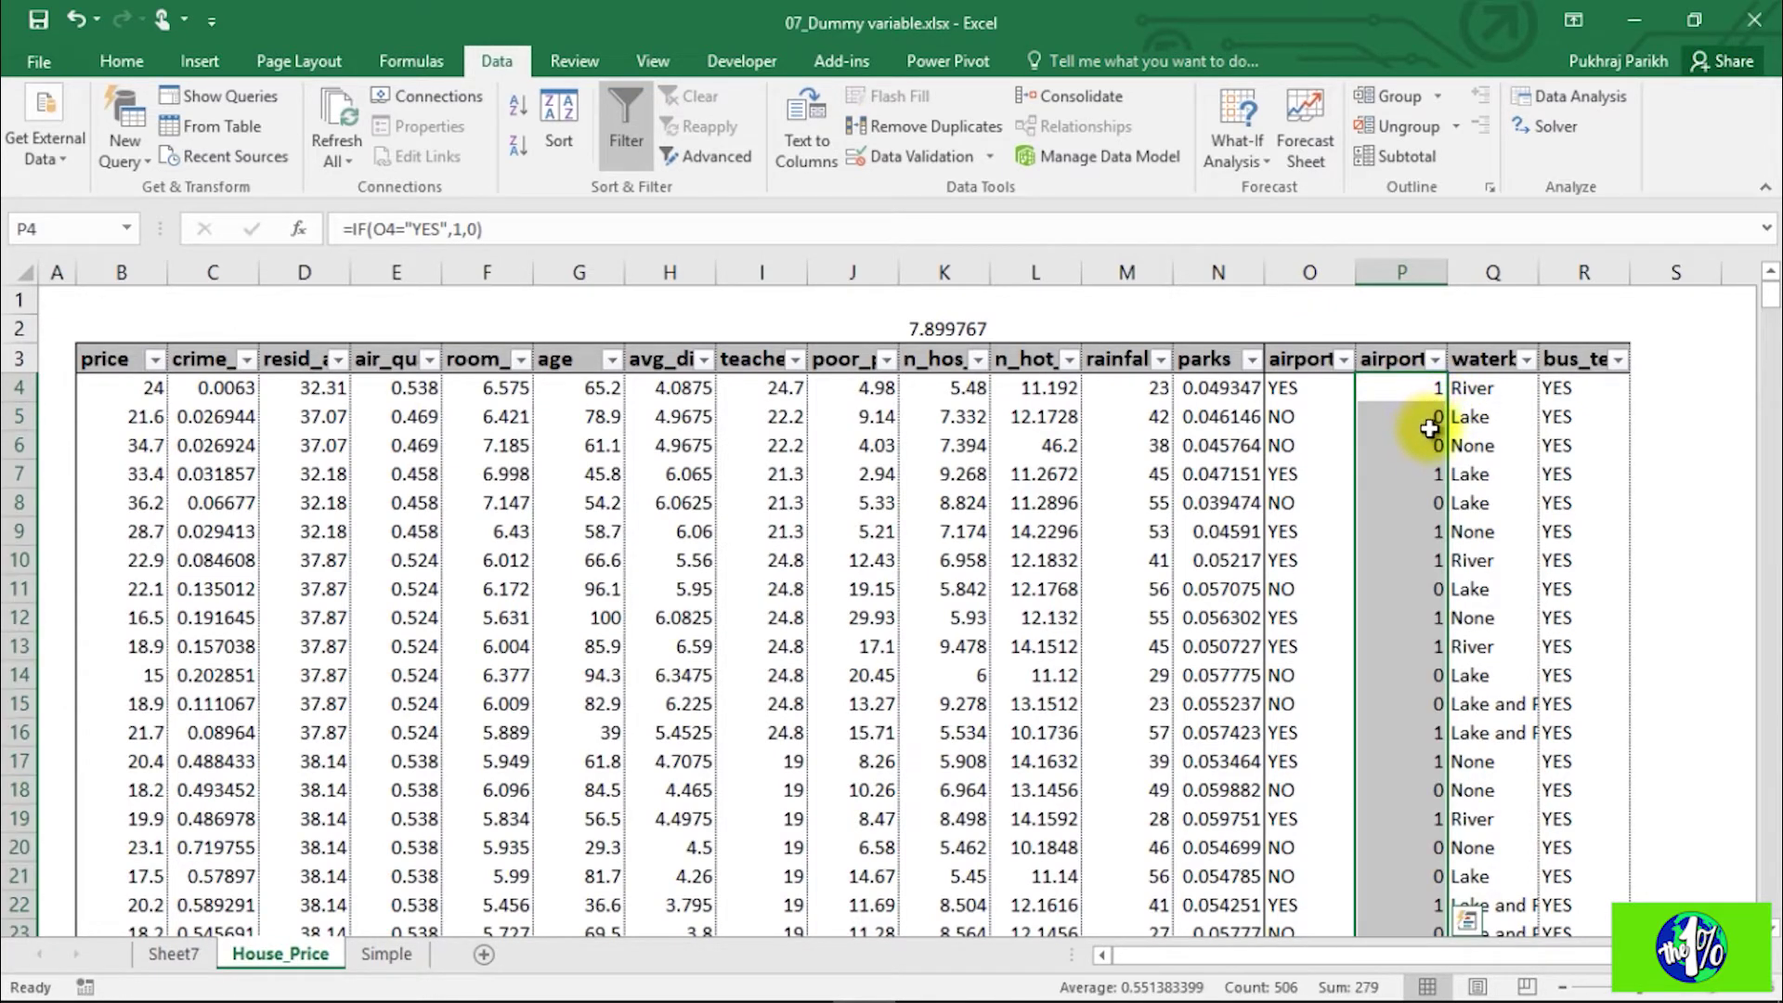
# Step: Check the airport_YES formulas in rows 5 to 8 against the airport values of the same rows
pyautogui.click(1428, 429)
pyautogui.click(1429, 444)
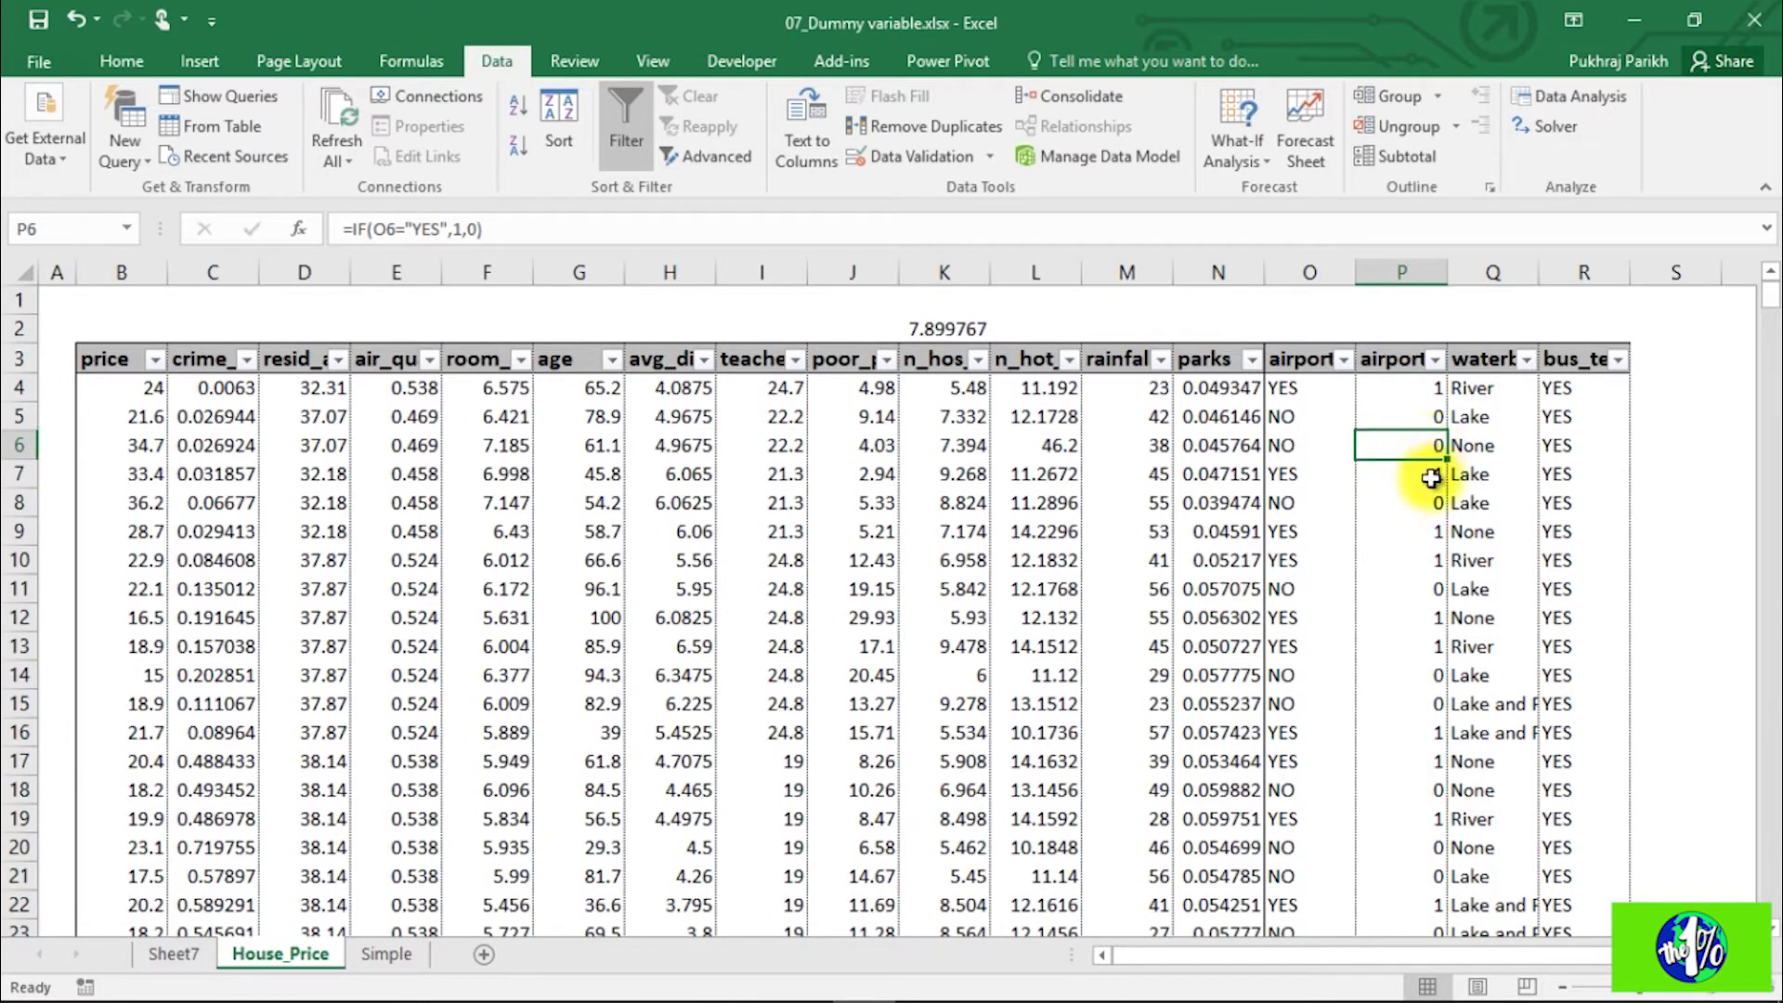
pyautogui.click(1431, 496)
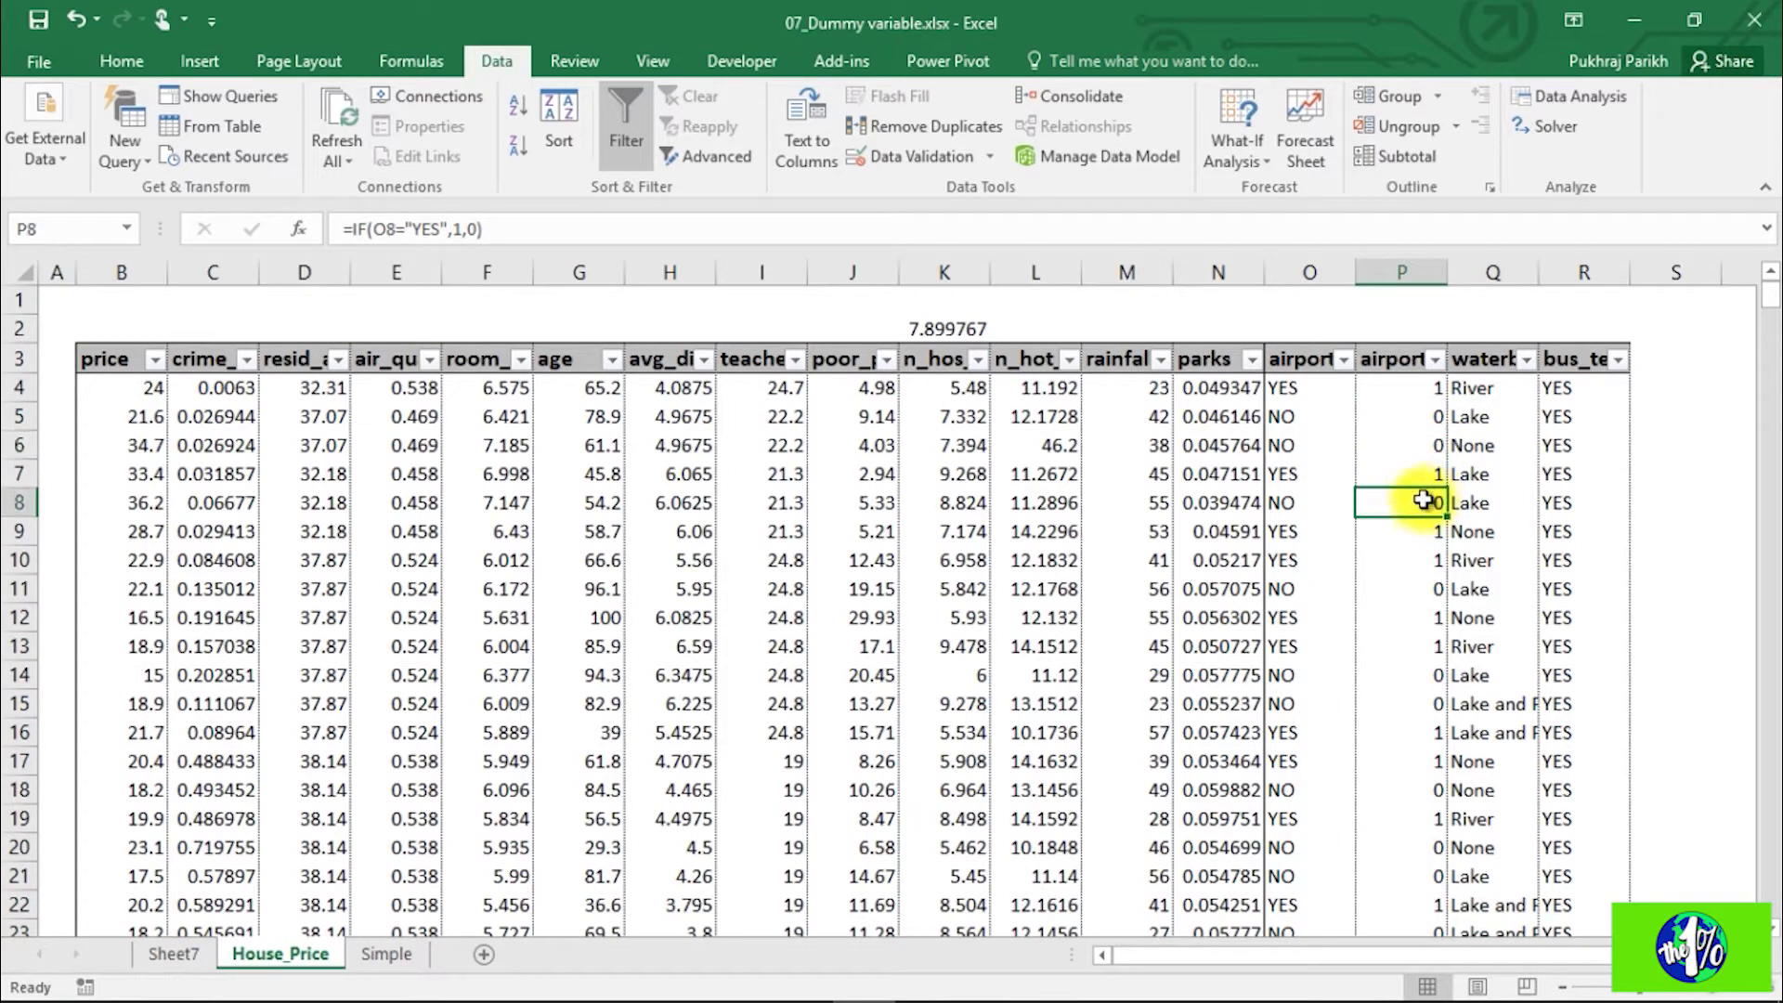
pyautogui.click(1439, 472)
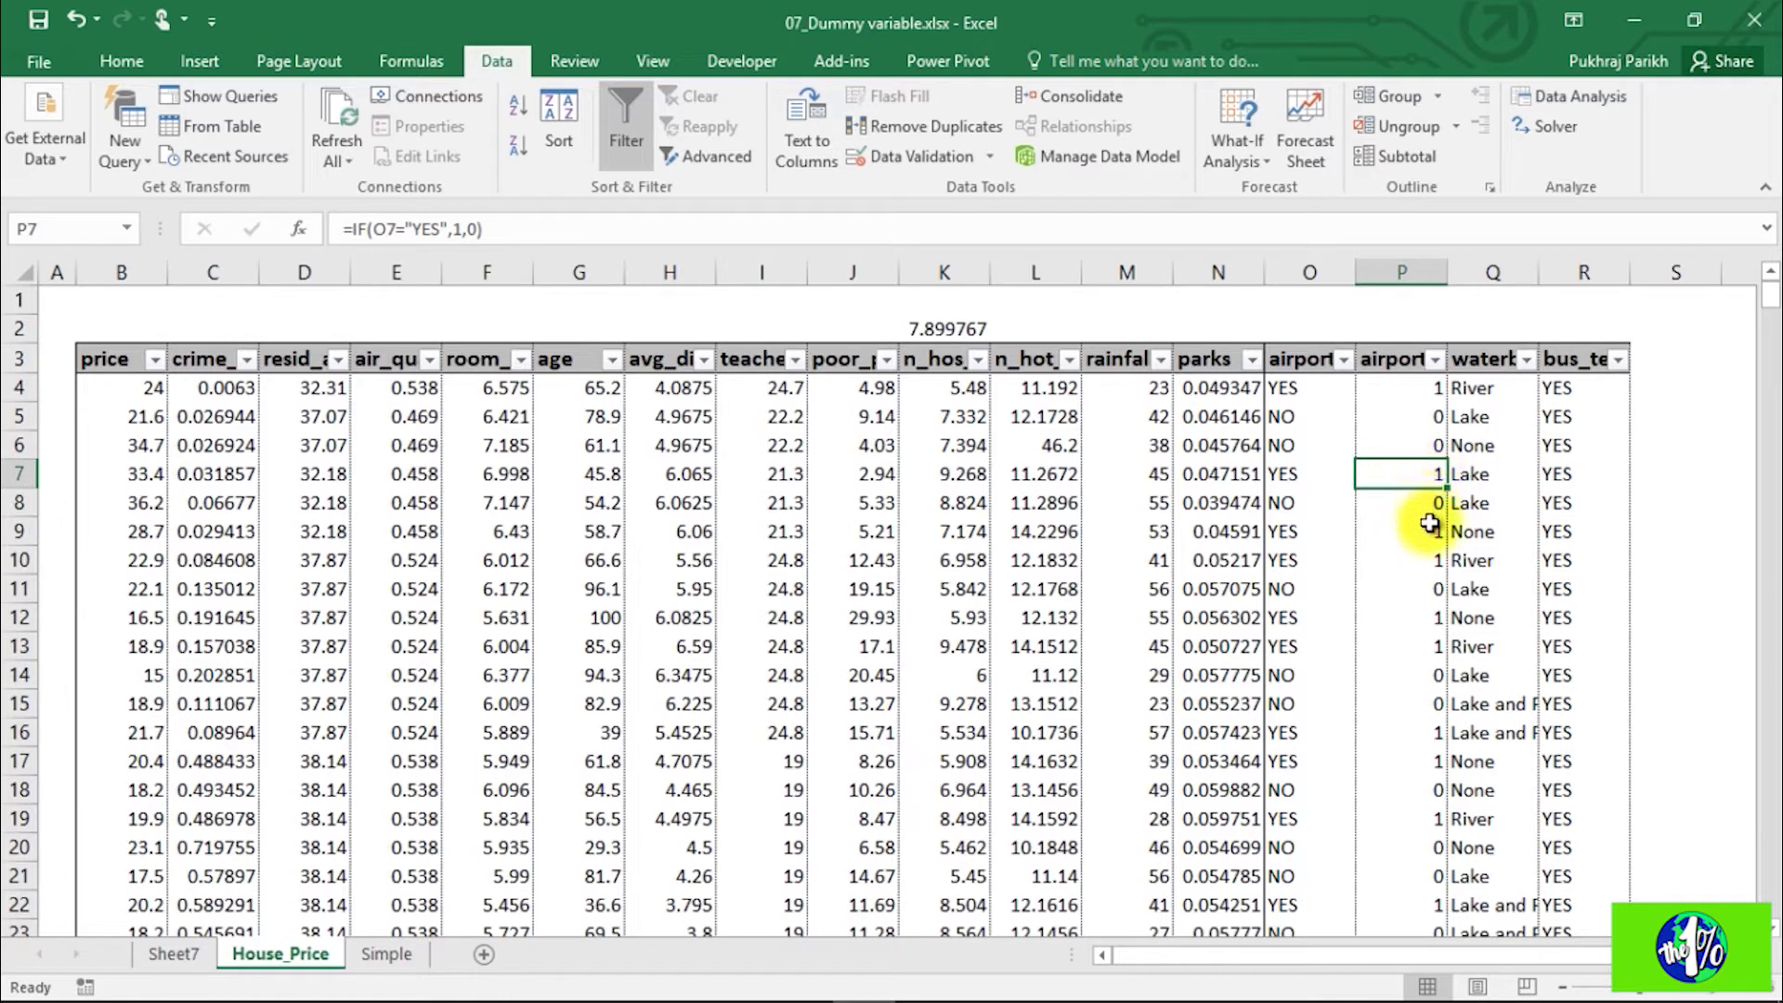
pyautogui.click(1430, 442)
pyautogui.click(1431, 471)
pyautogui.click(1435, 505)
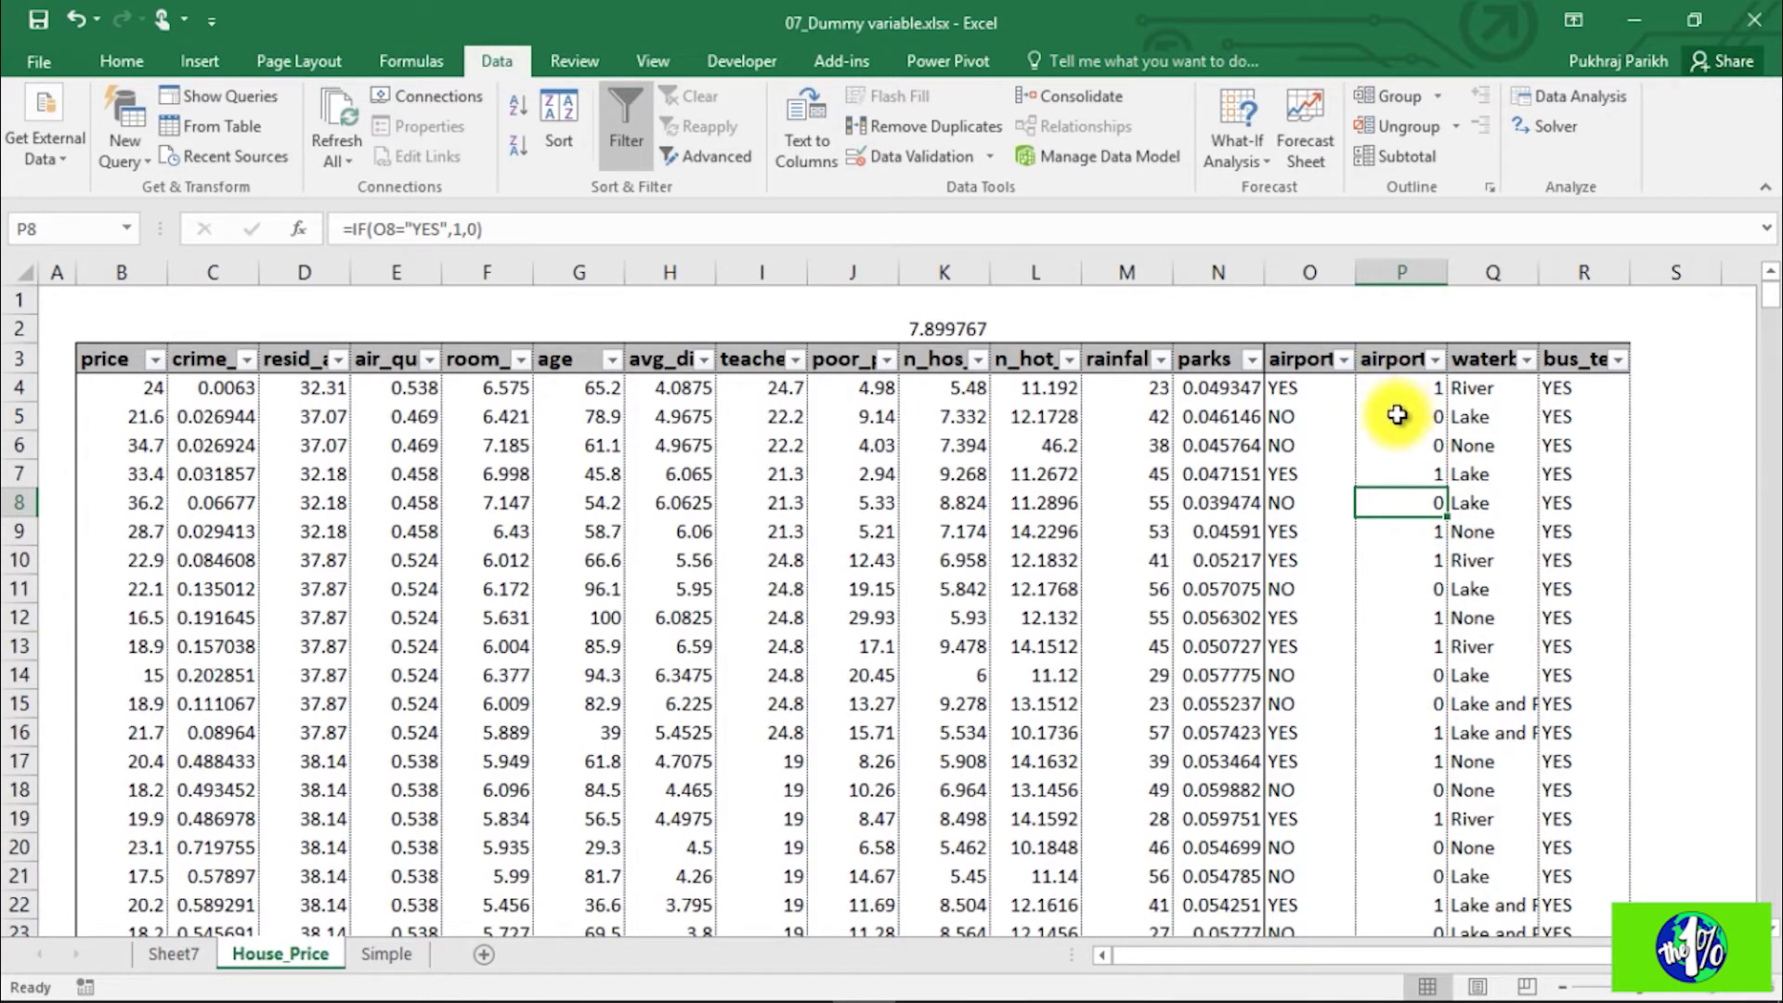
pyautogui.click(1318, 275)
# Step: Replace the airport_YES formulas from P4 down to row 509 with their values by copying and pasting values only in place
pyautogui.click(1403, 387)
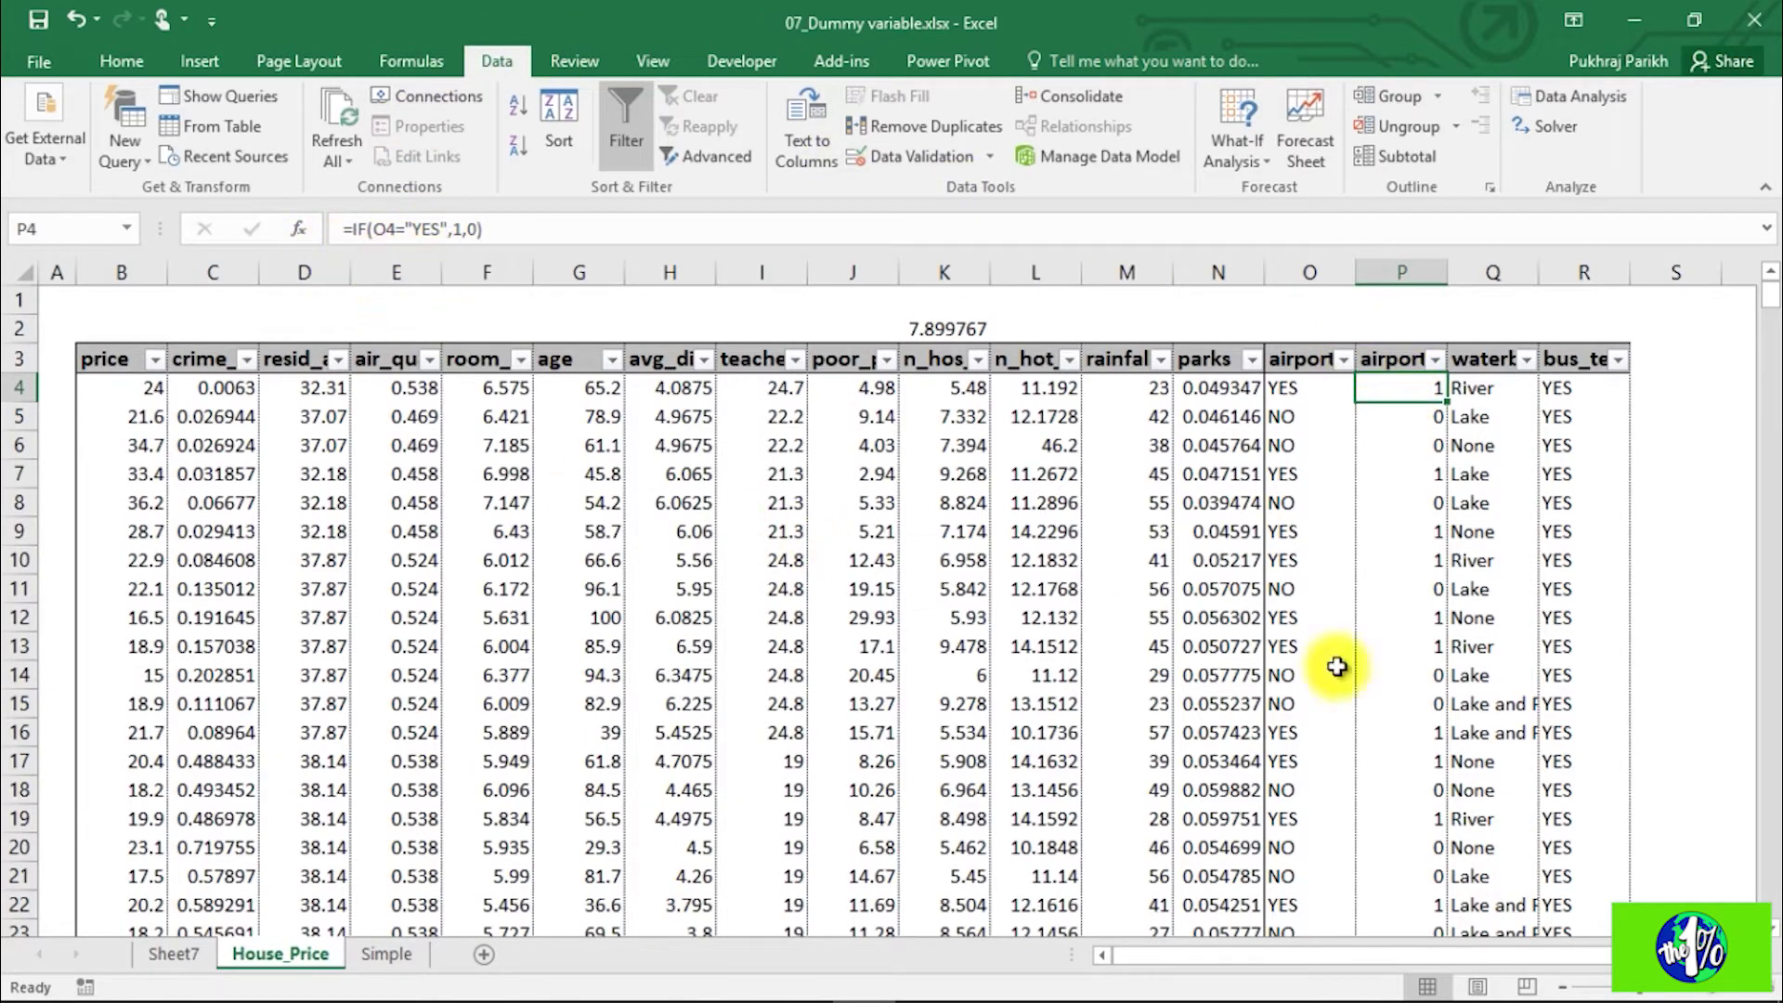
pyautogui.hotkey('ctrl', 'shift', 'Down')
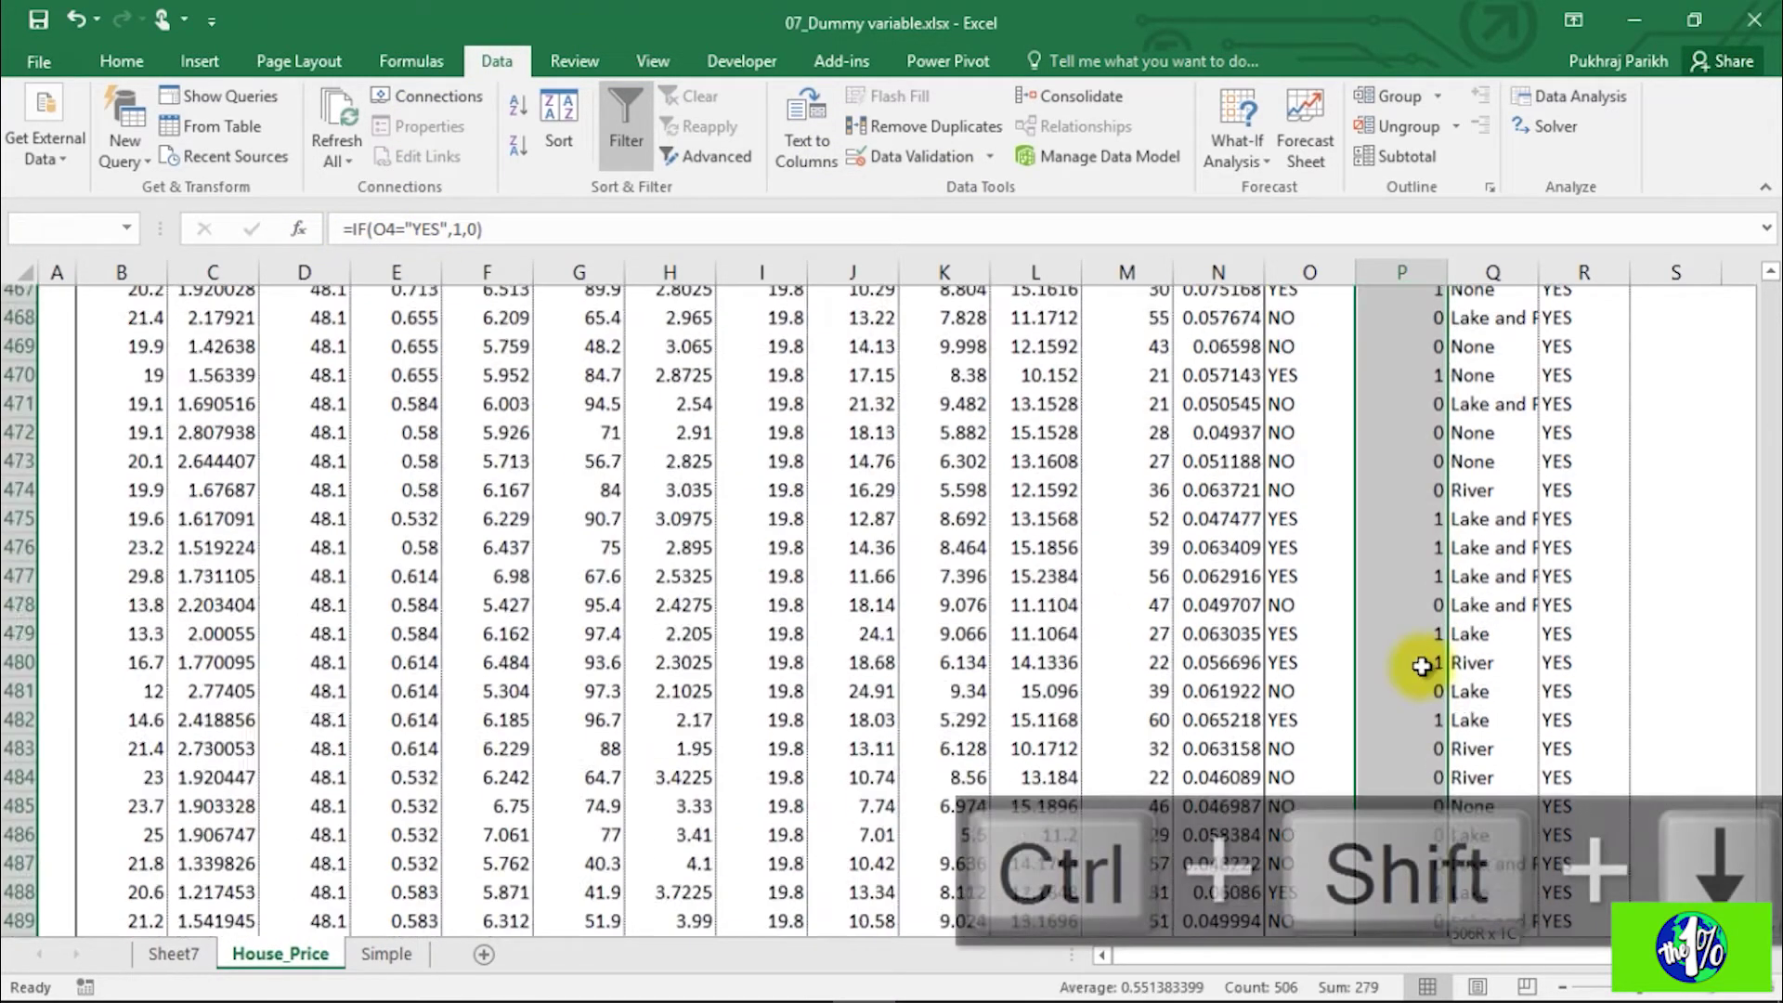
pyautogui.hotkey('ctrl', 'c')
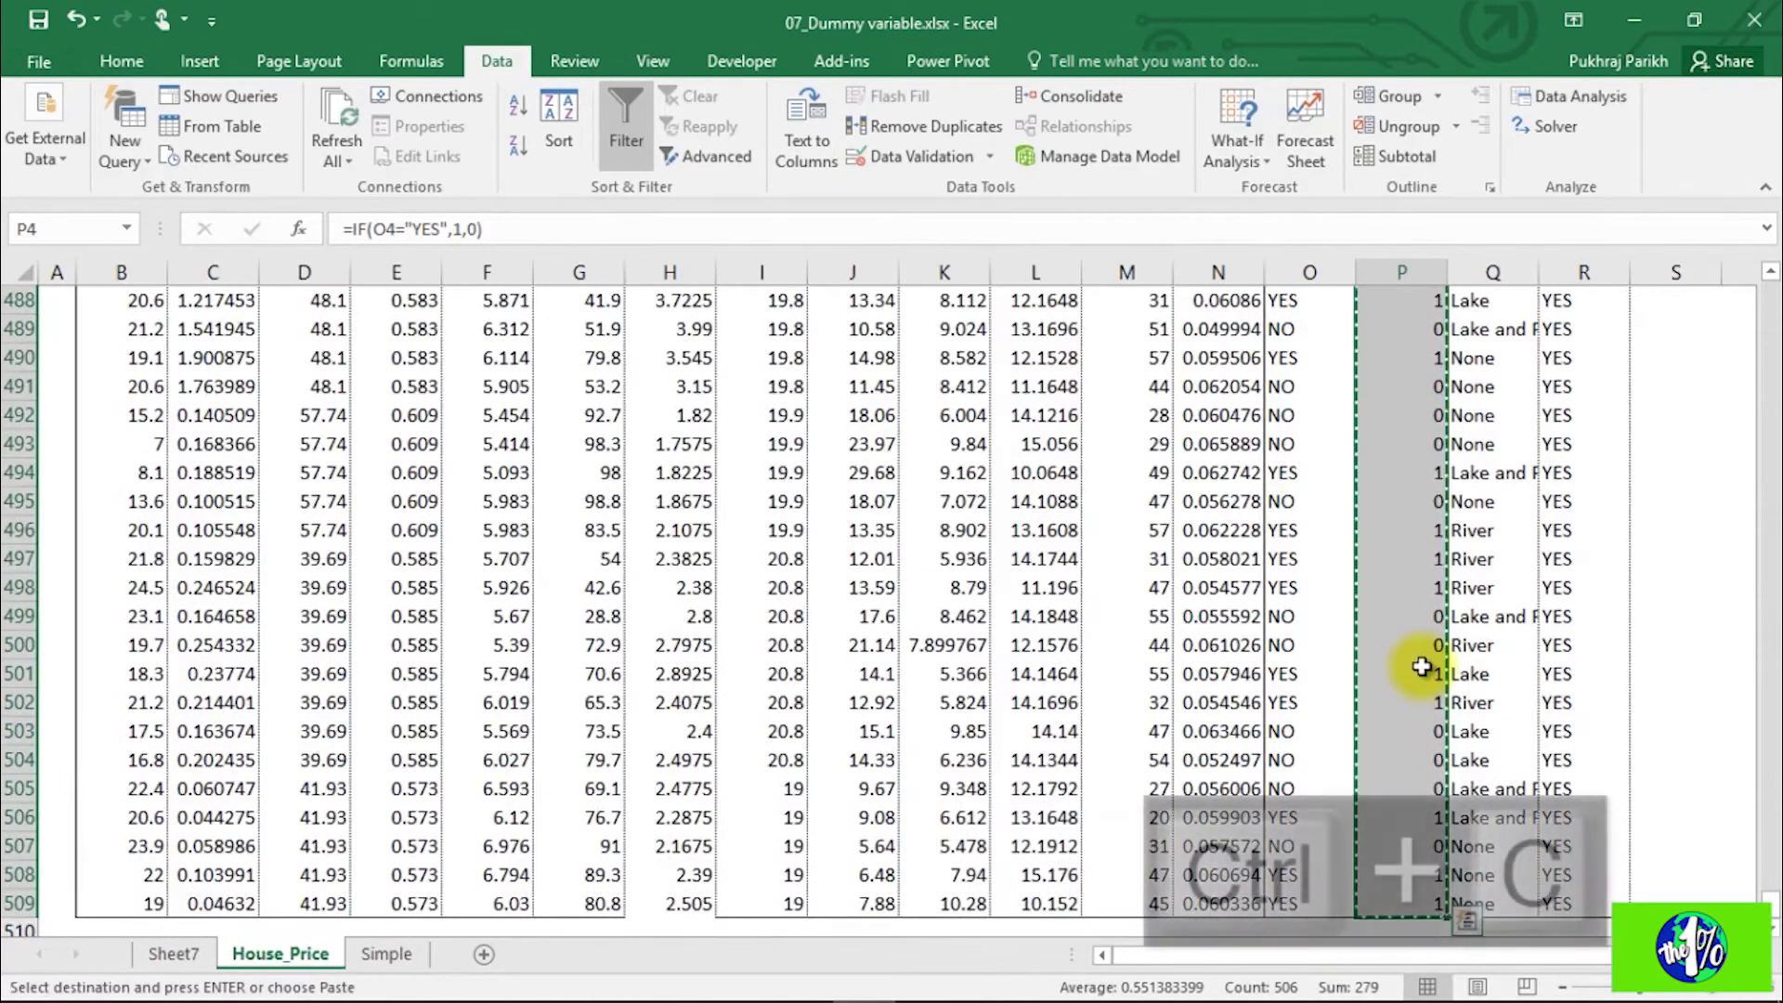
pyautogui.hotkey('ctrl', 'Up')
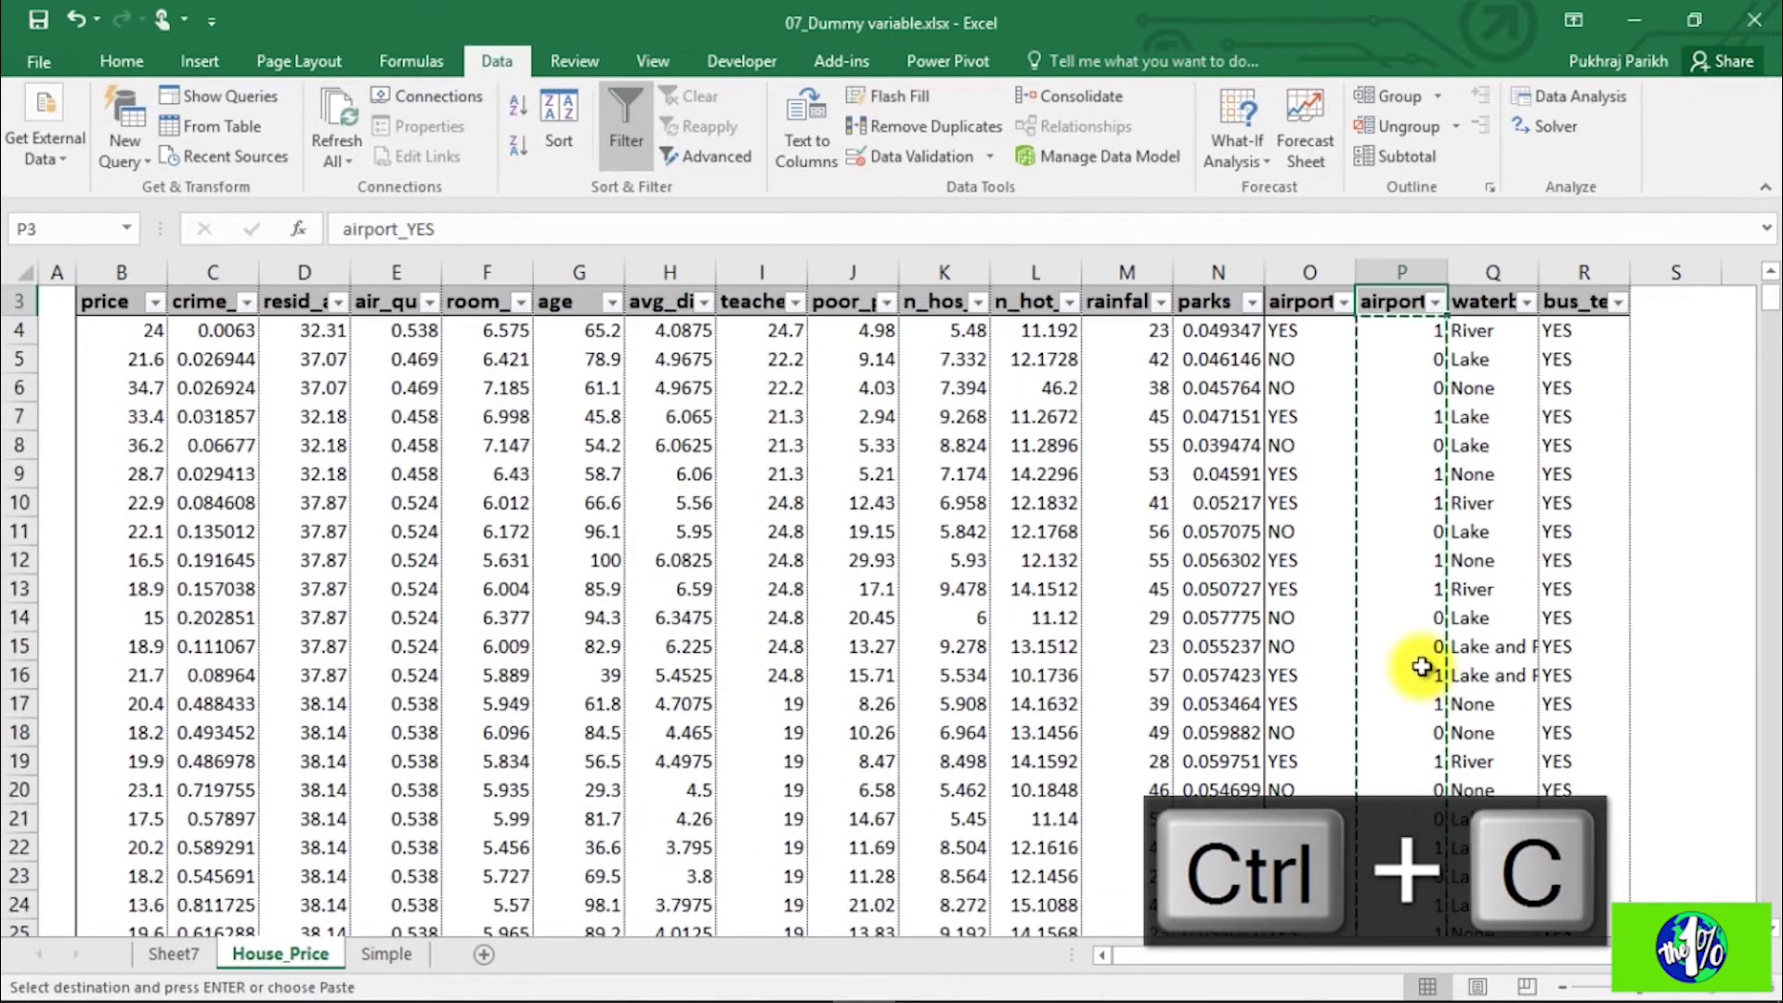
pyautogui.press('Down')
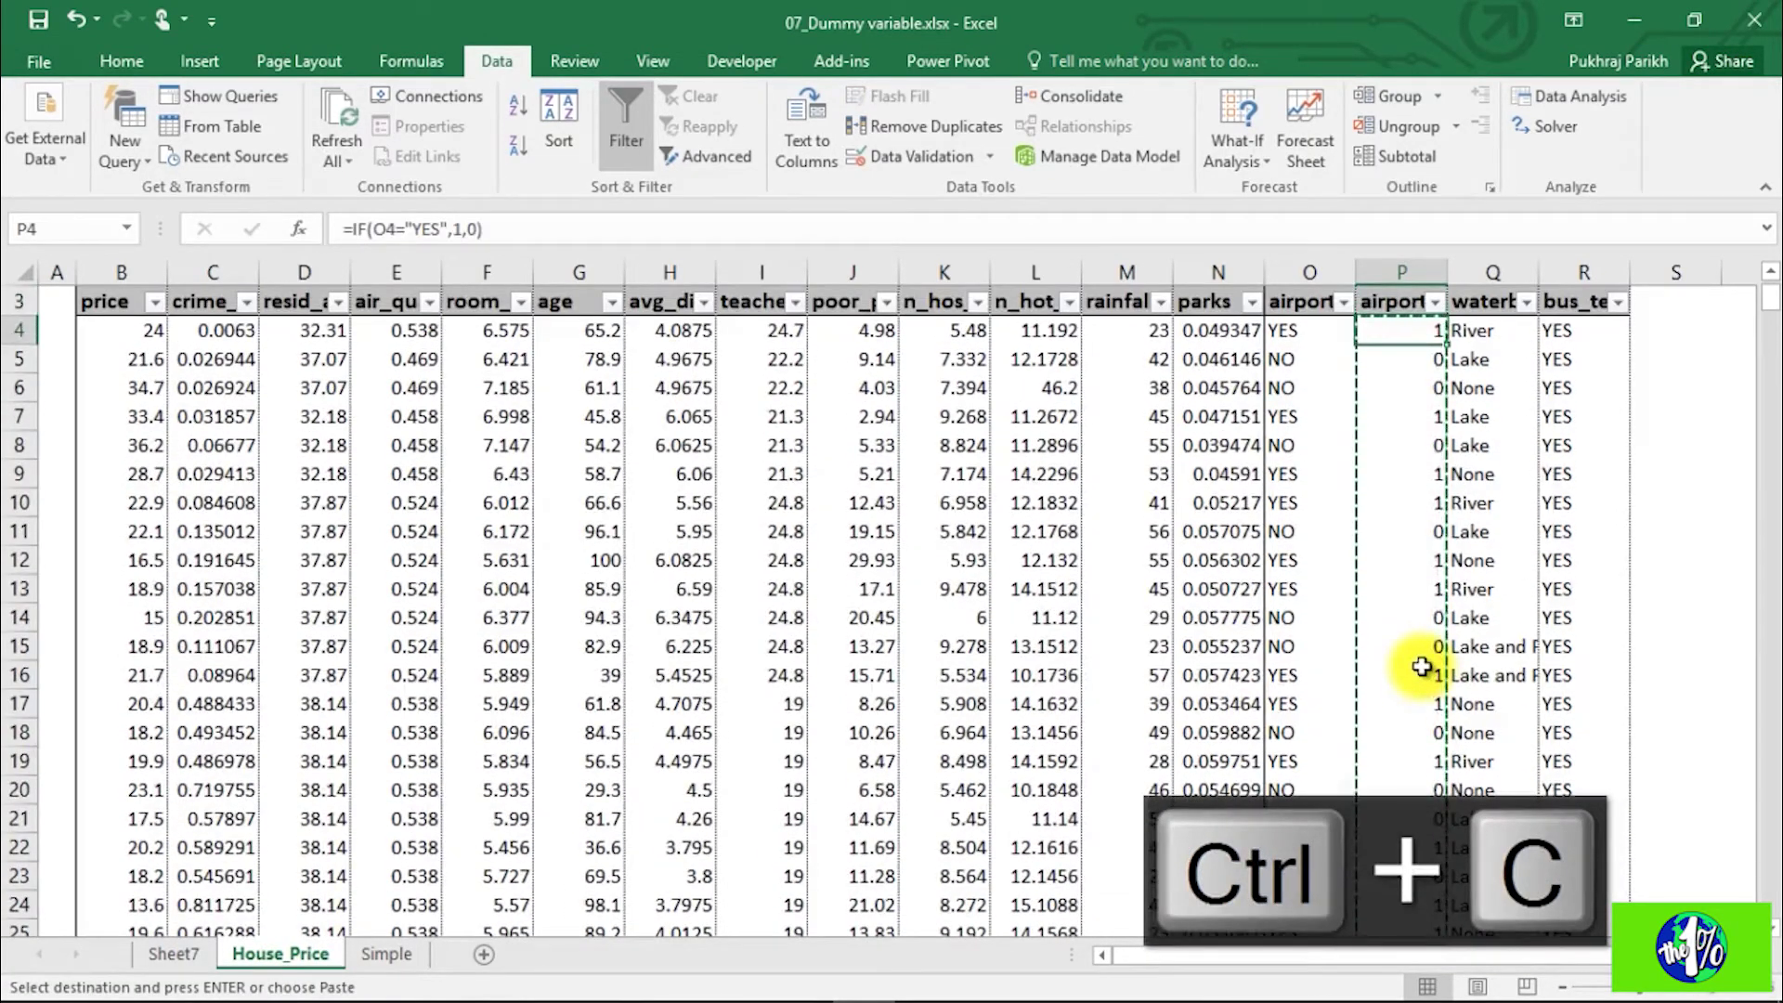
pyautogui.rightClick(1424, 337)
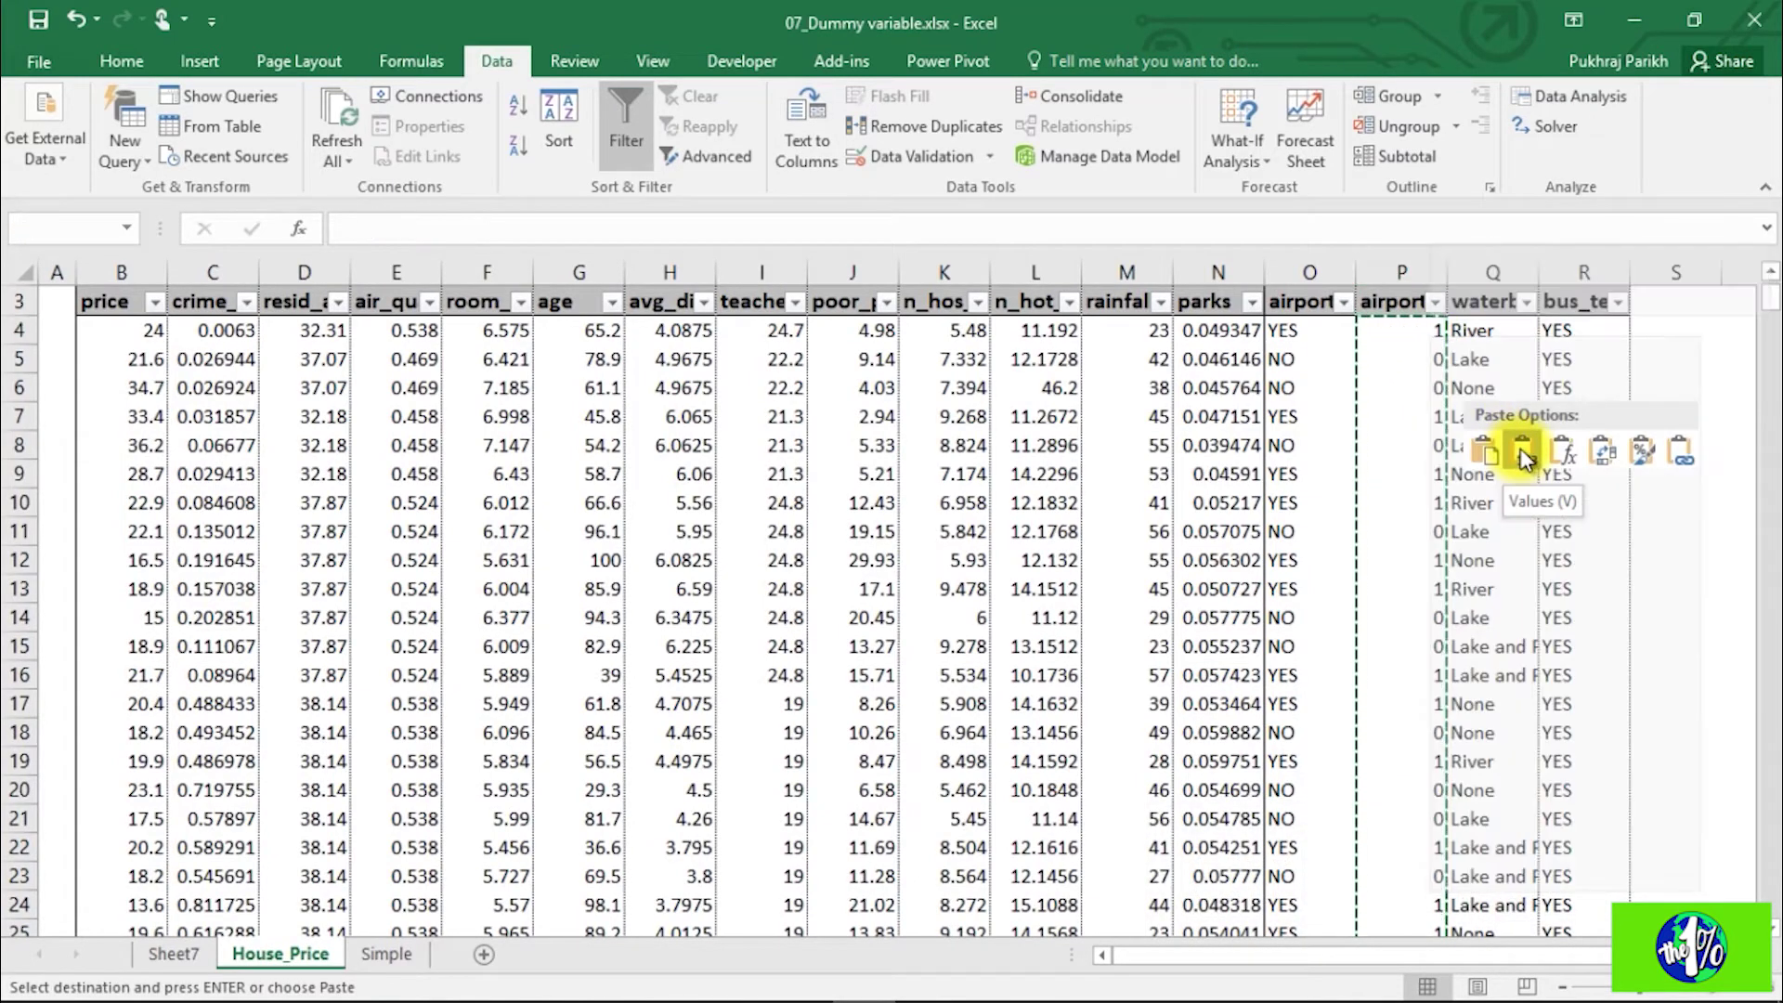
pyautogui.click(1523, 450)
pyautogui.click(1400, 336)
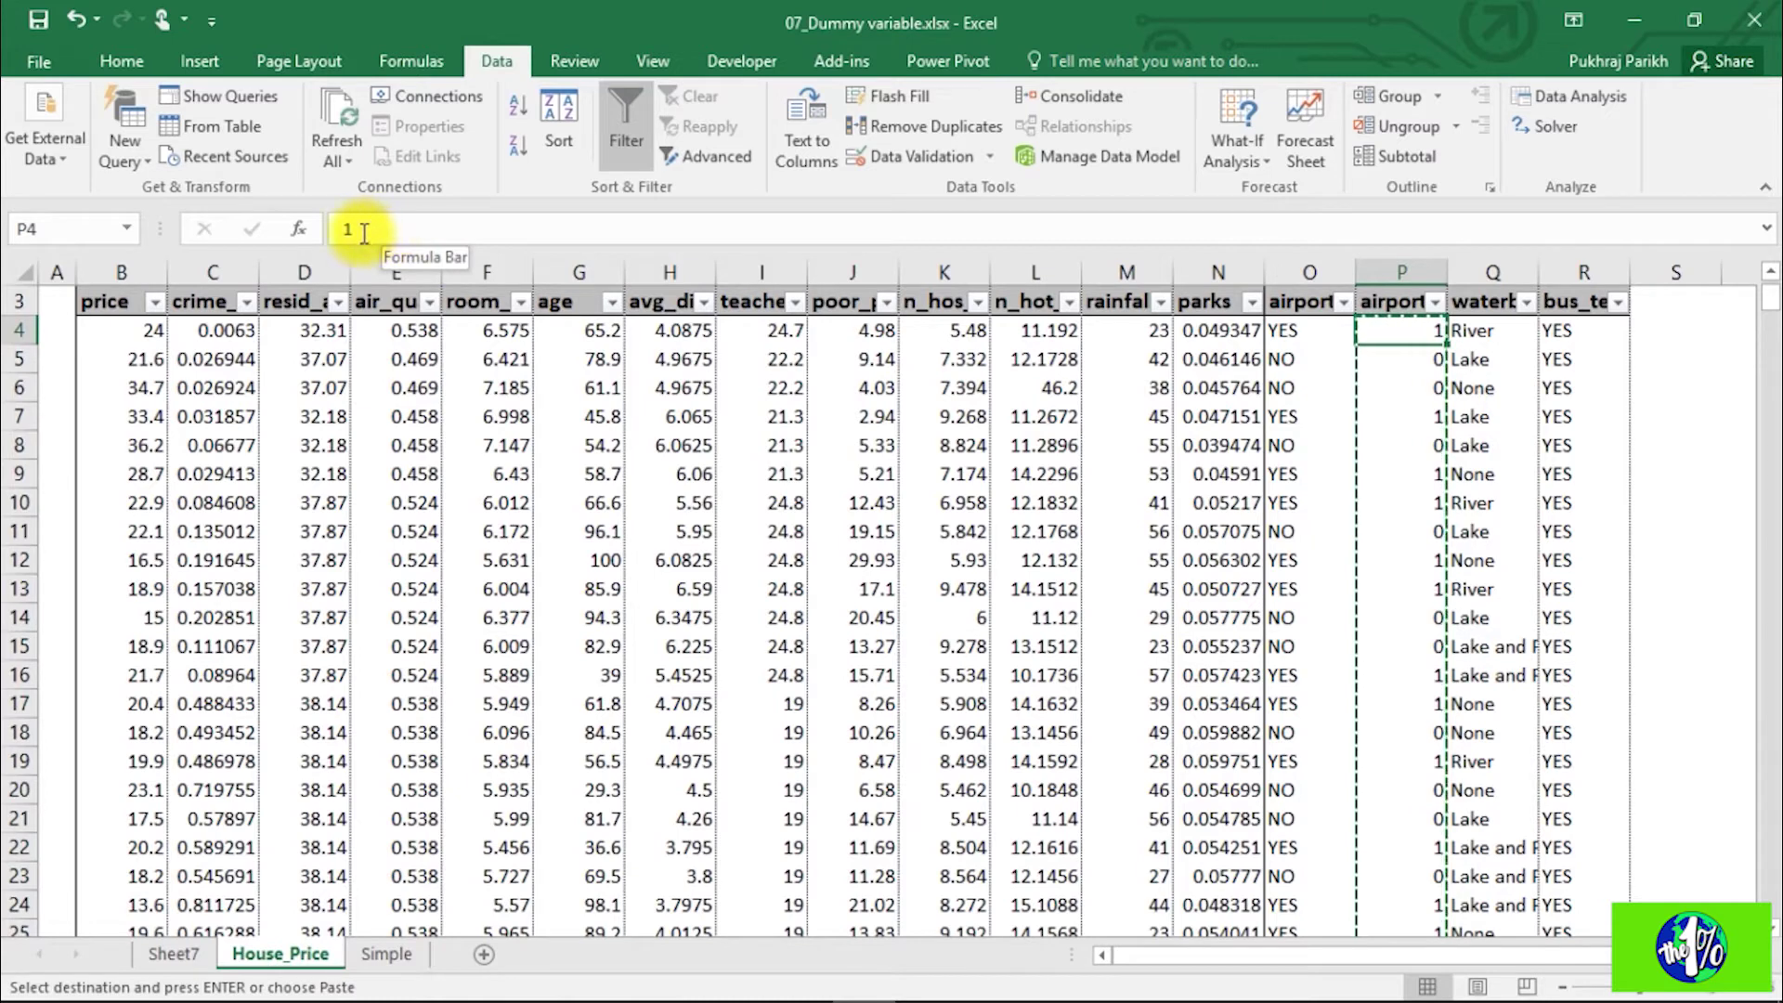
# Step: Delete the original airport text column O, keeping the airport_YES dummy column
pyautogui.scroll(1, 1310, 279)
pyautogui.click(1310, 274)
pyautogui.rightClick(1311, 275)
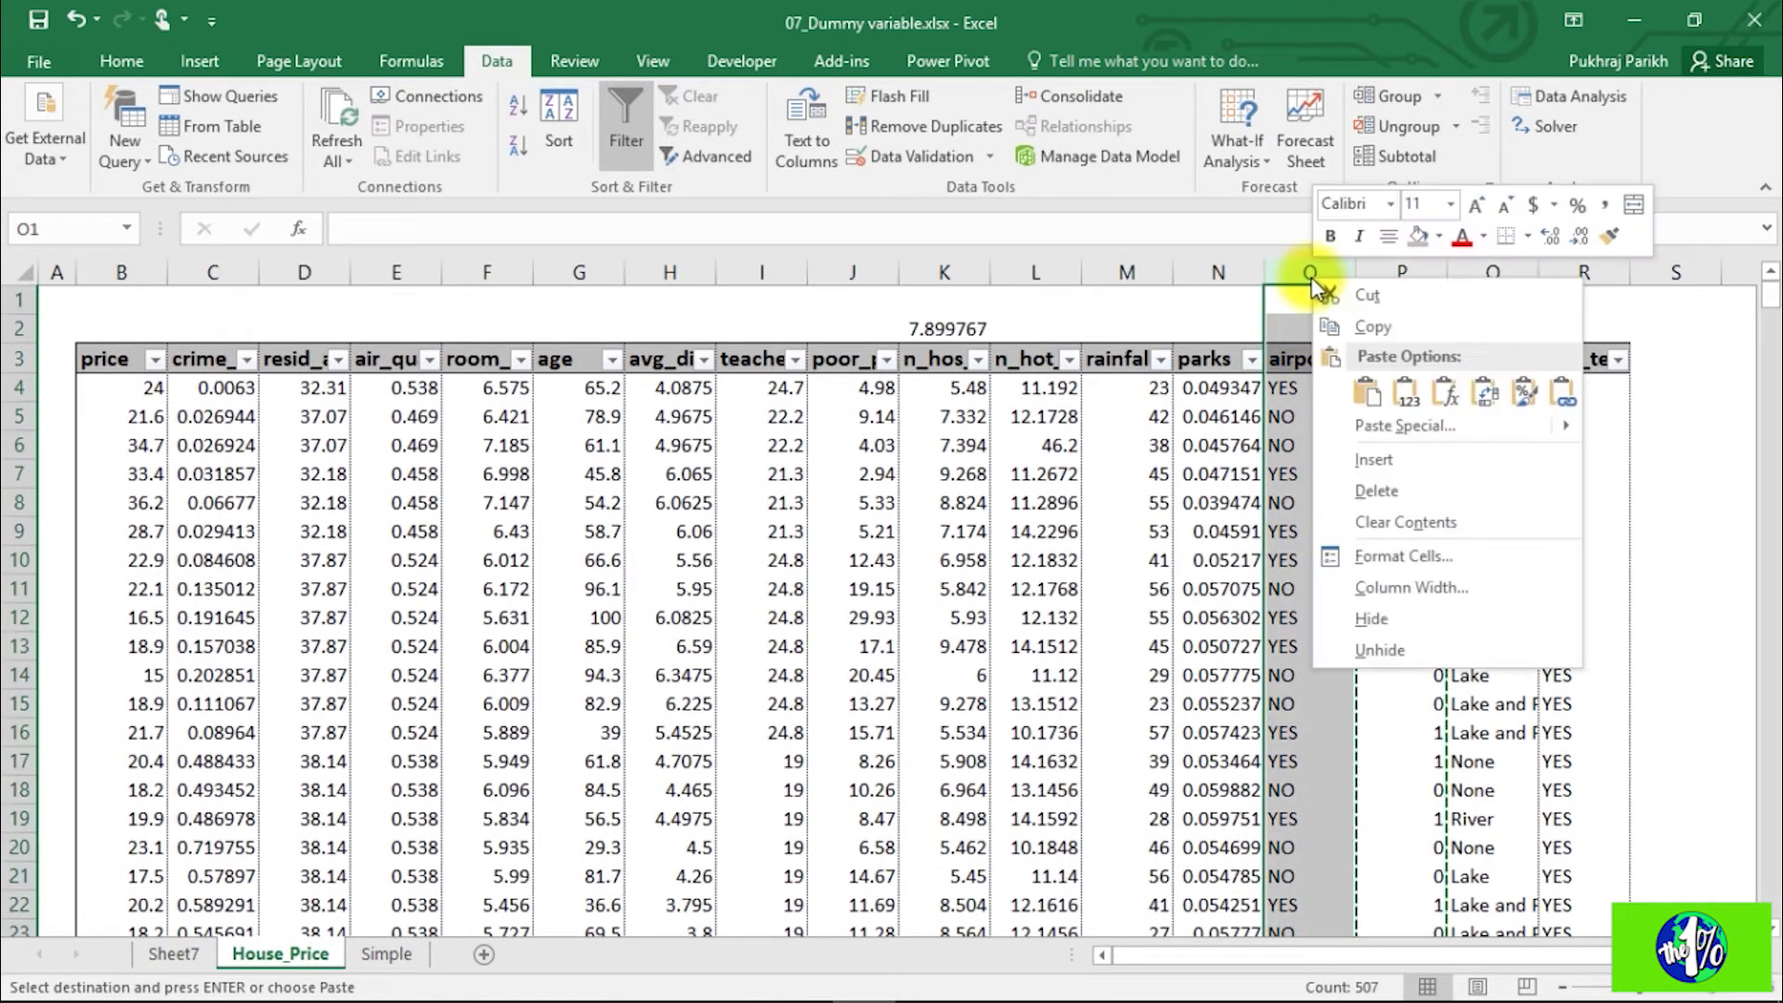
pyautogui.click(1382, 491)
# Step: Examine the distinct categories of the waterbody column in its filter list, keeping all of them selected
pyautogui.click(1389, 363)
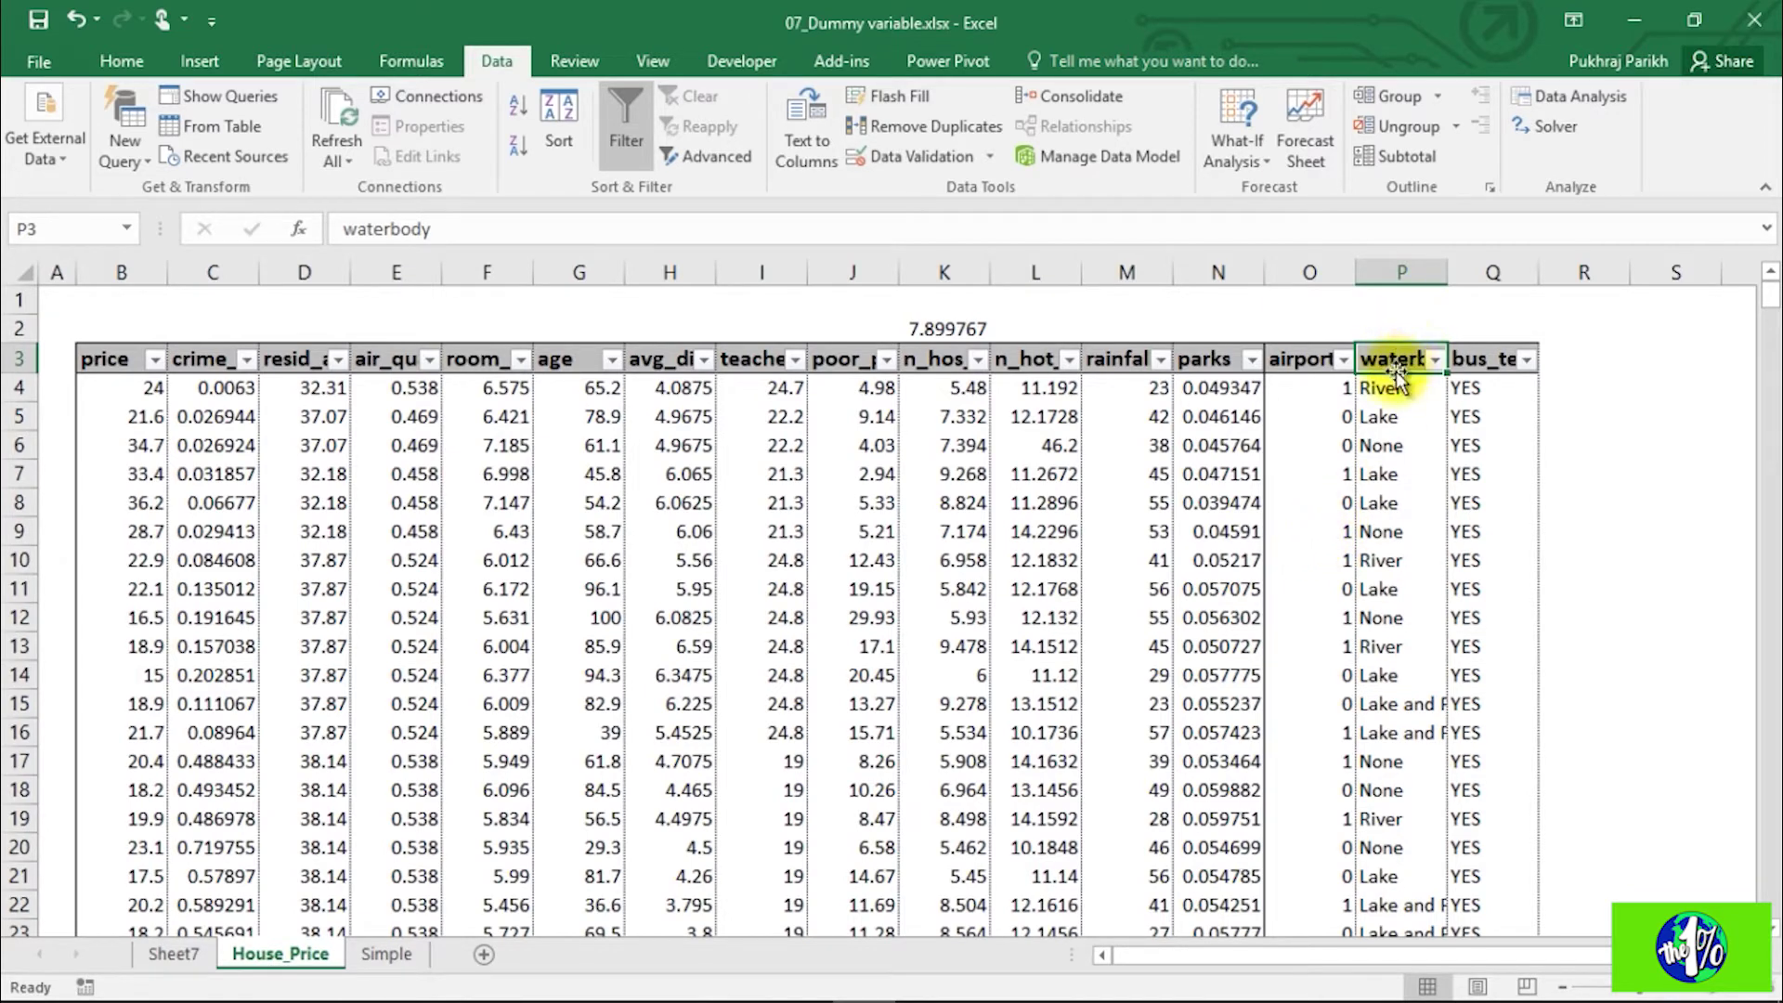
pyautogui.click(1435, 362)
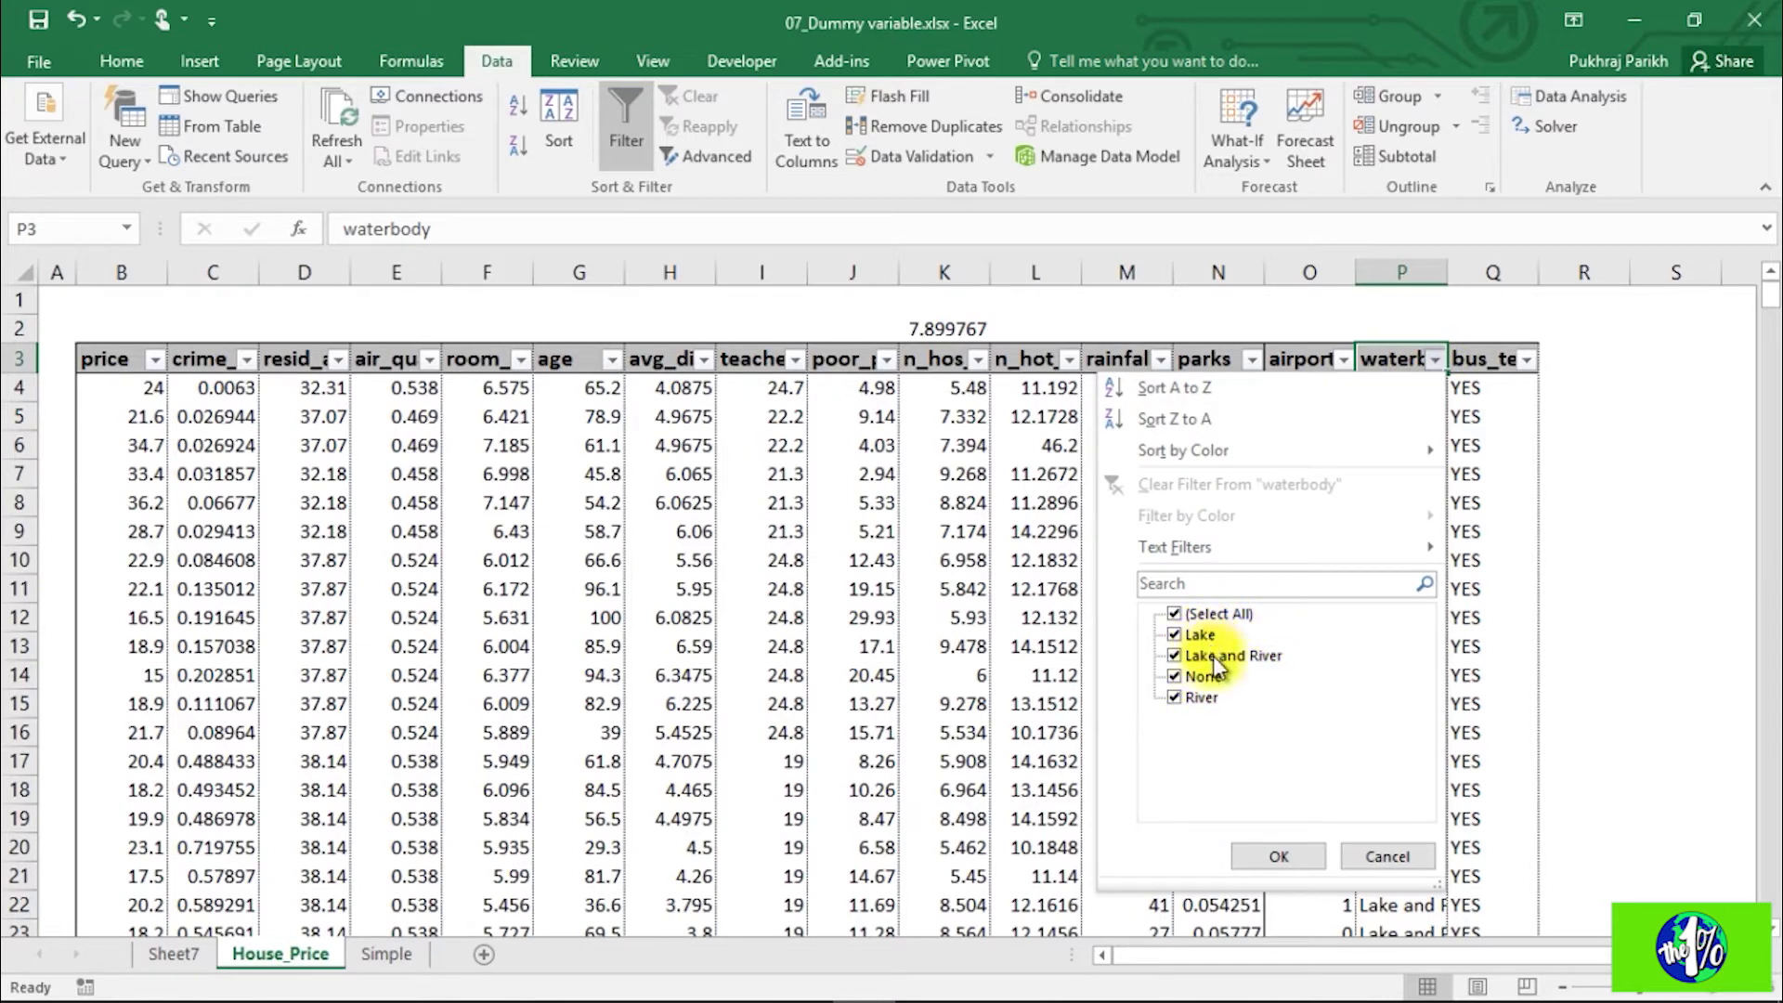
pyautogui.click(1280, 857)
# Step: Insert three blank columns directly after the waterbody column P
pyautogui.click(1481, 267)
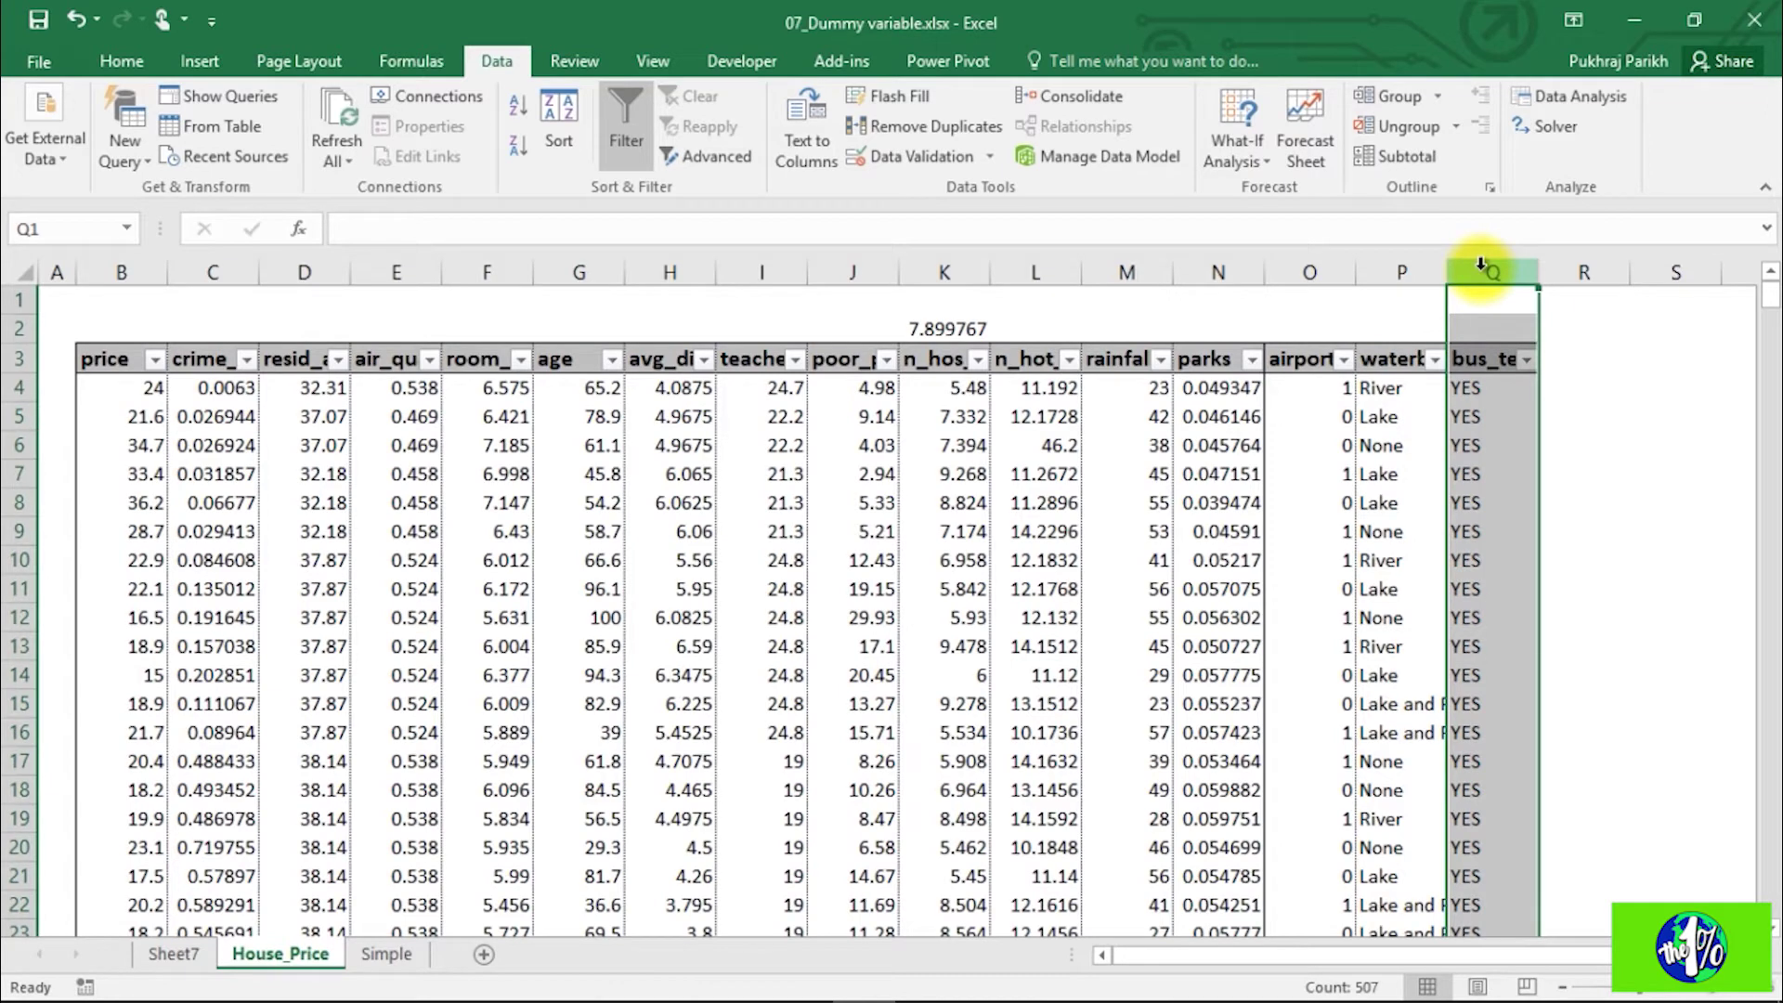
pyautogui.rightClick(1480, 268)
pyautogui.click(1570, 440)
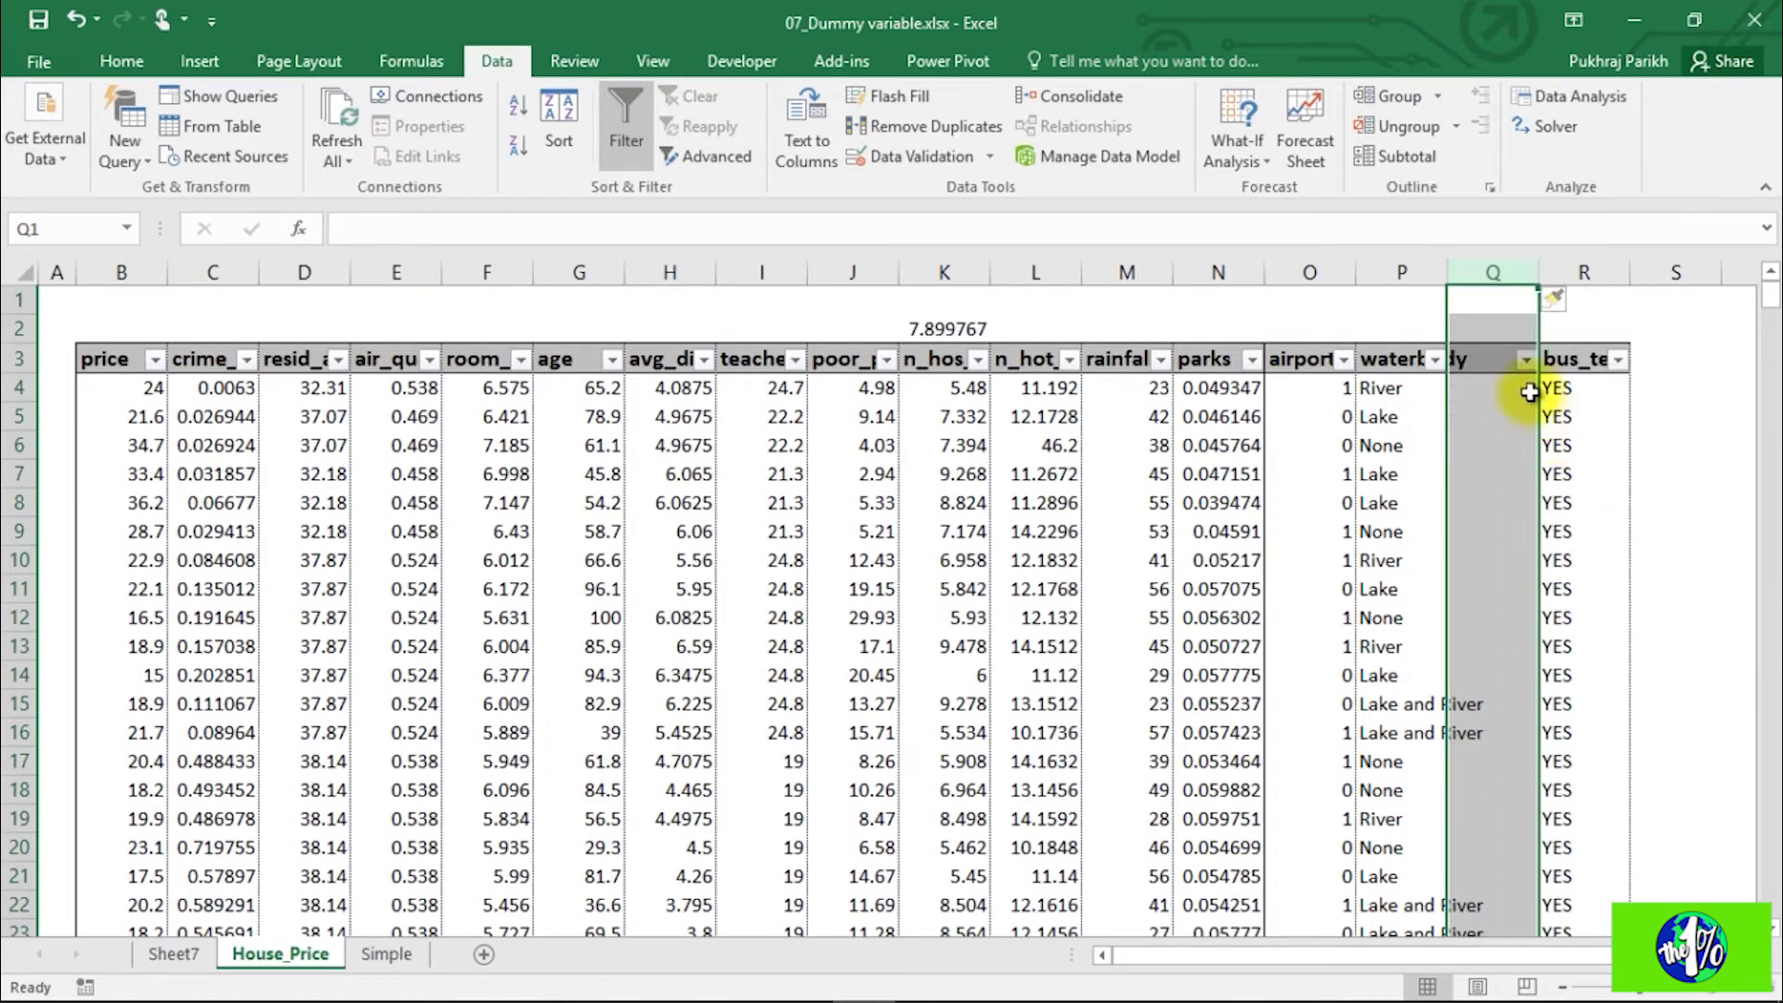
pyautogui.rightClick(1504, 273)
pyautogui.click(1566, 460)
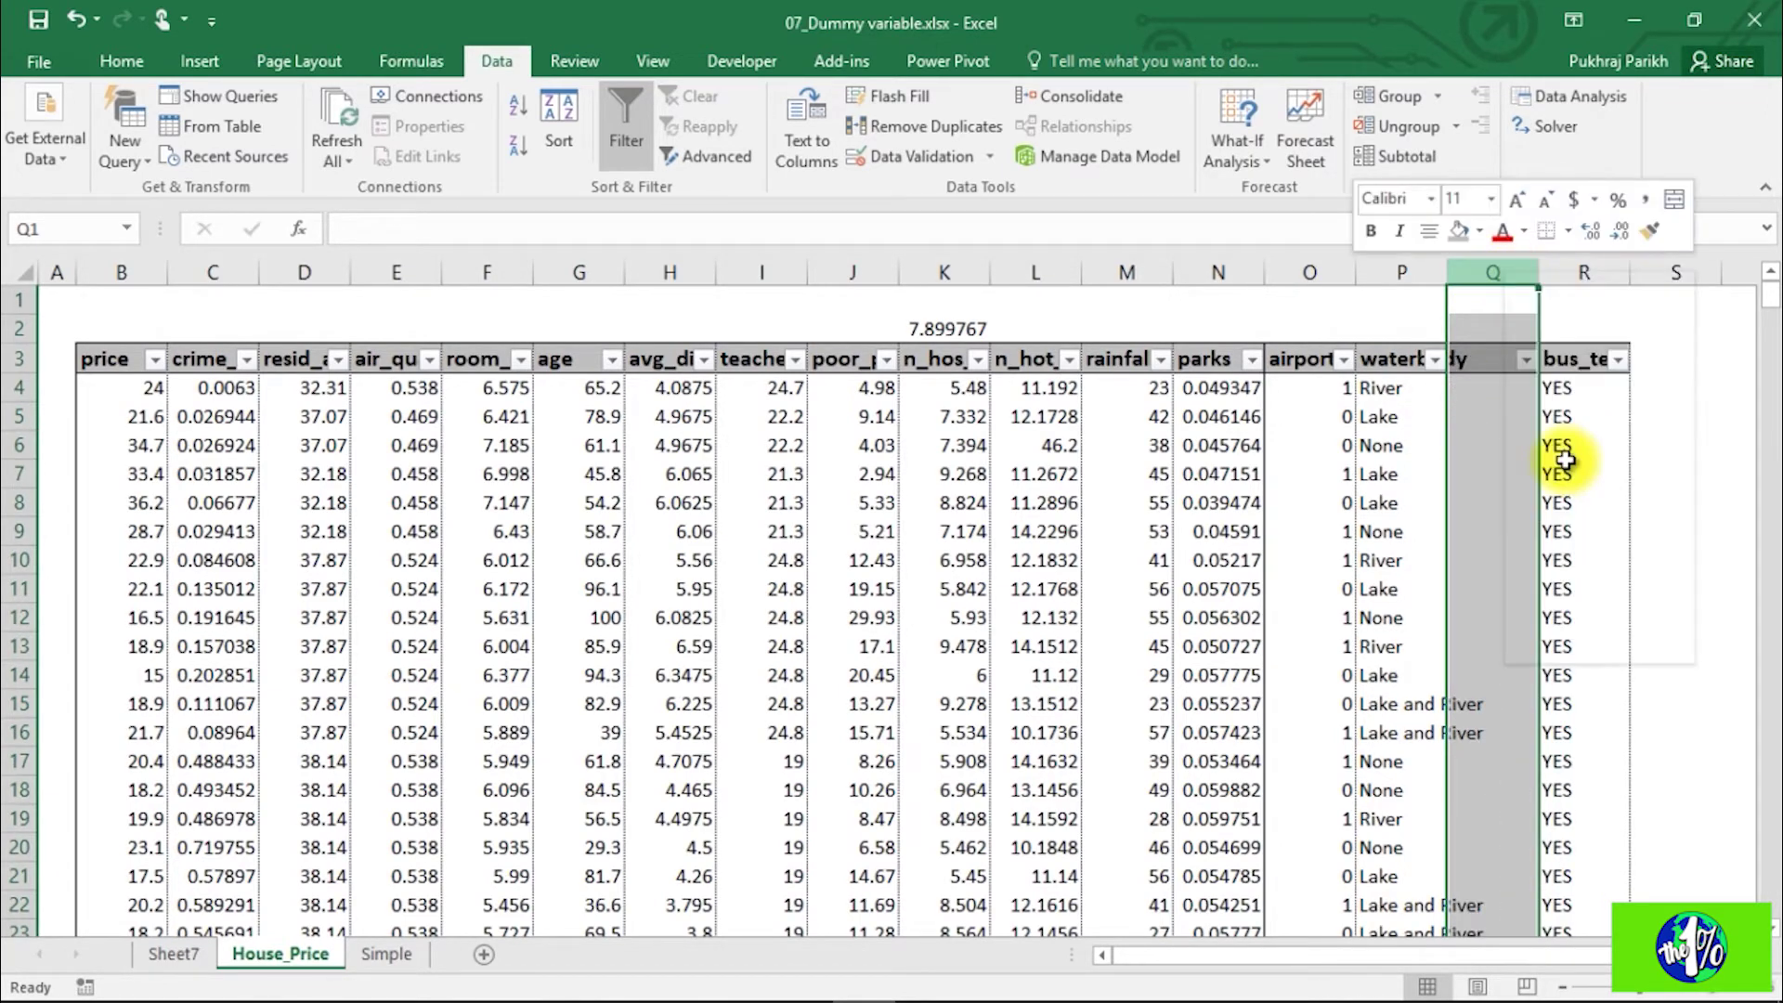
pyautogui.rightClick(1493, 270)
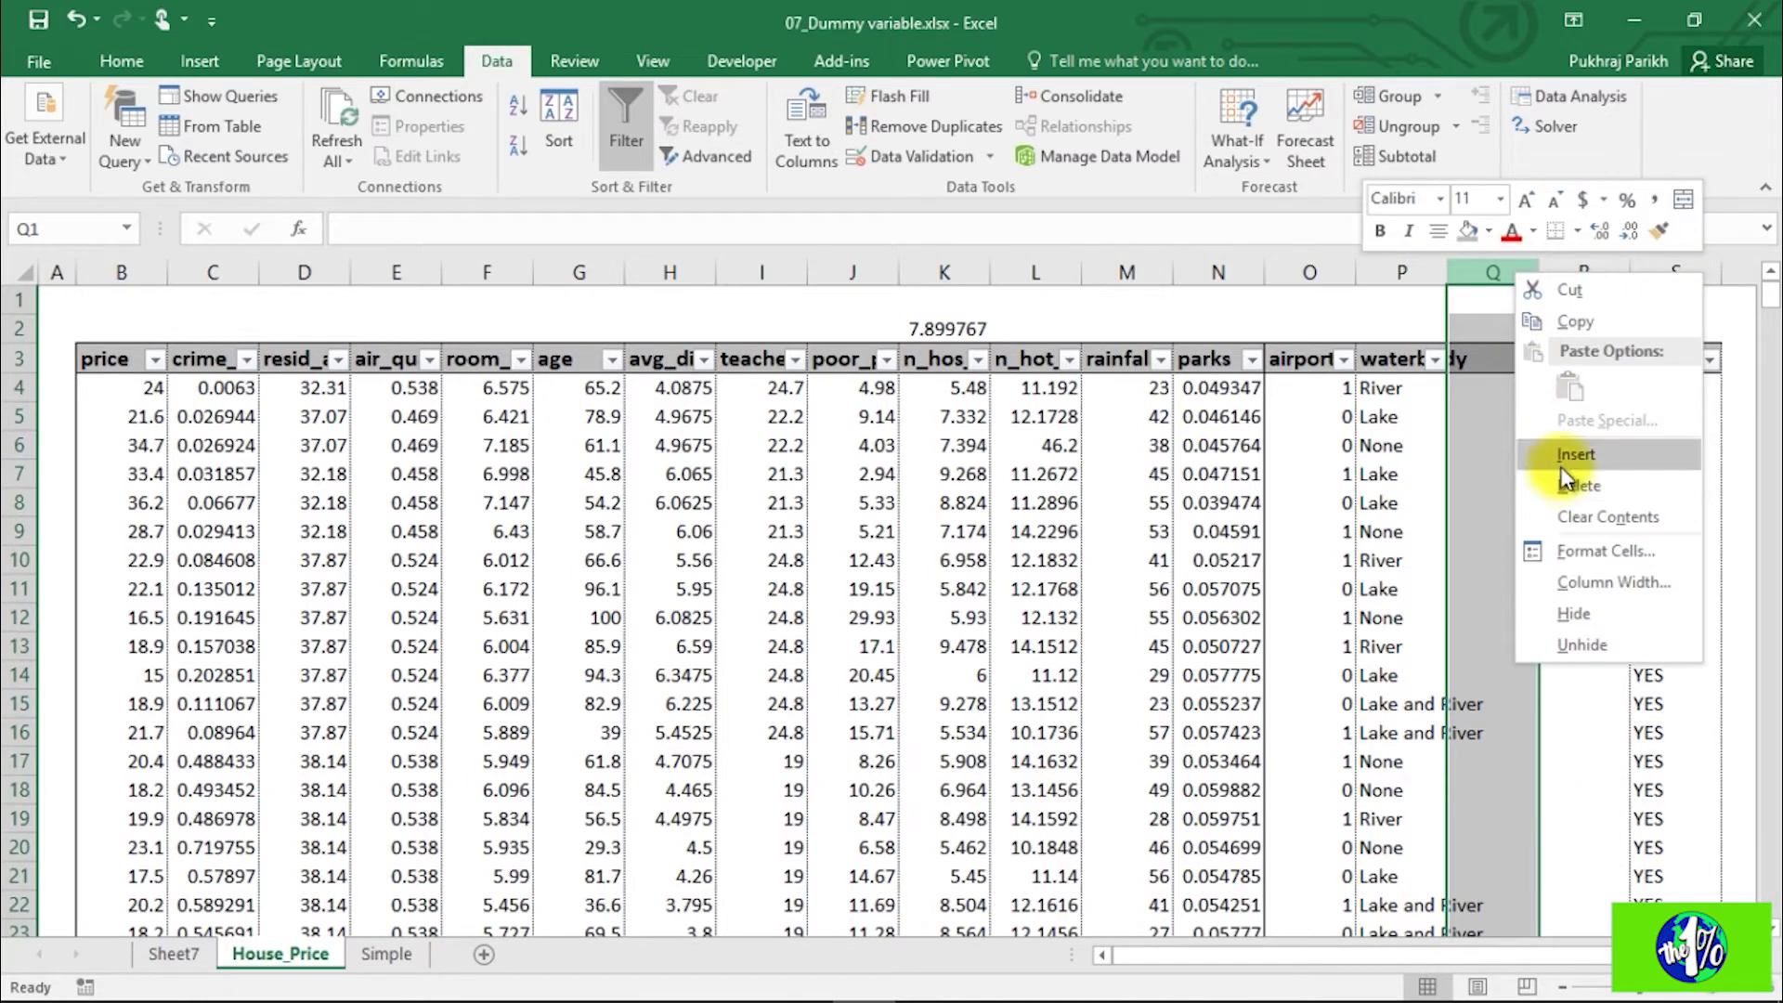
pyautogui.click(1570, 455)
# Step: Enter the header waterbody_Lake in cell Q3 of the first blank column
pyautogui.click(1486, 389)
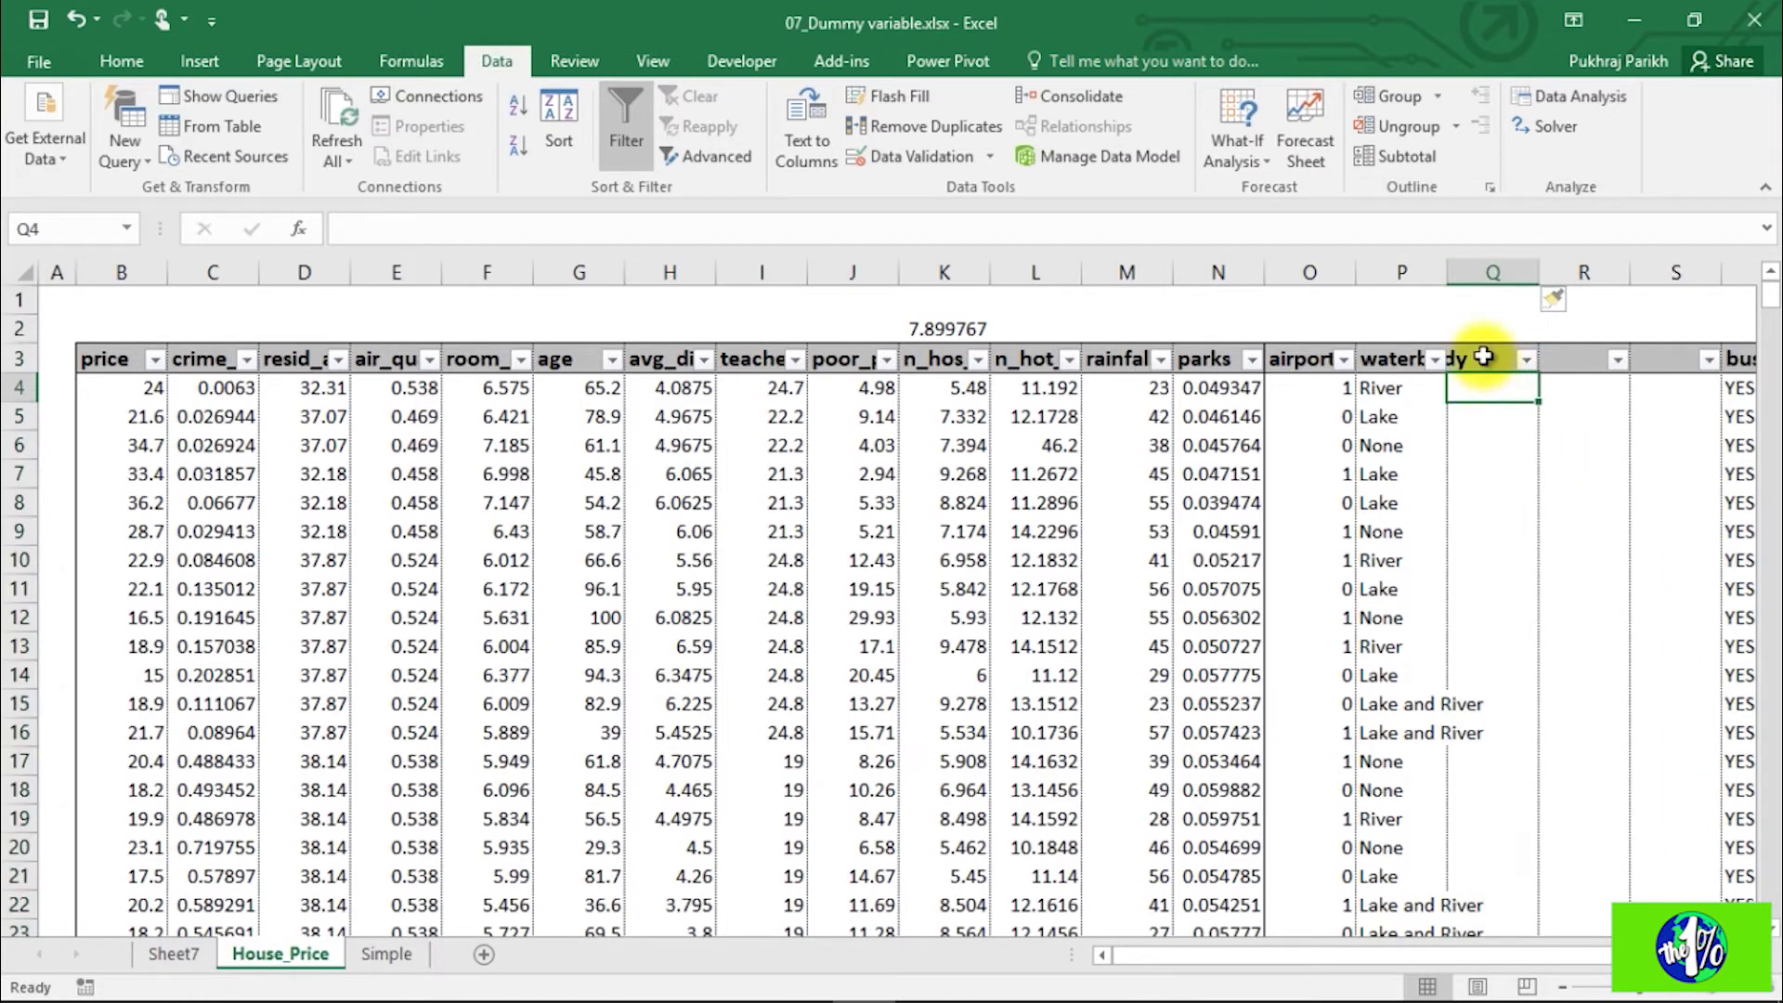
pyautogui.click(1484, 357)
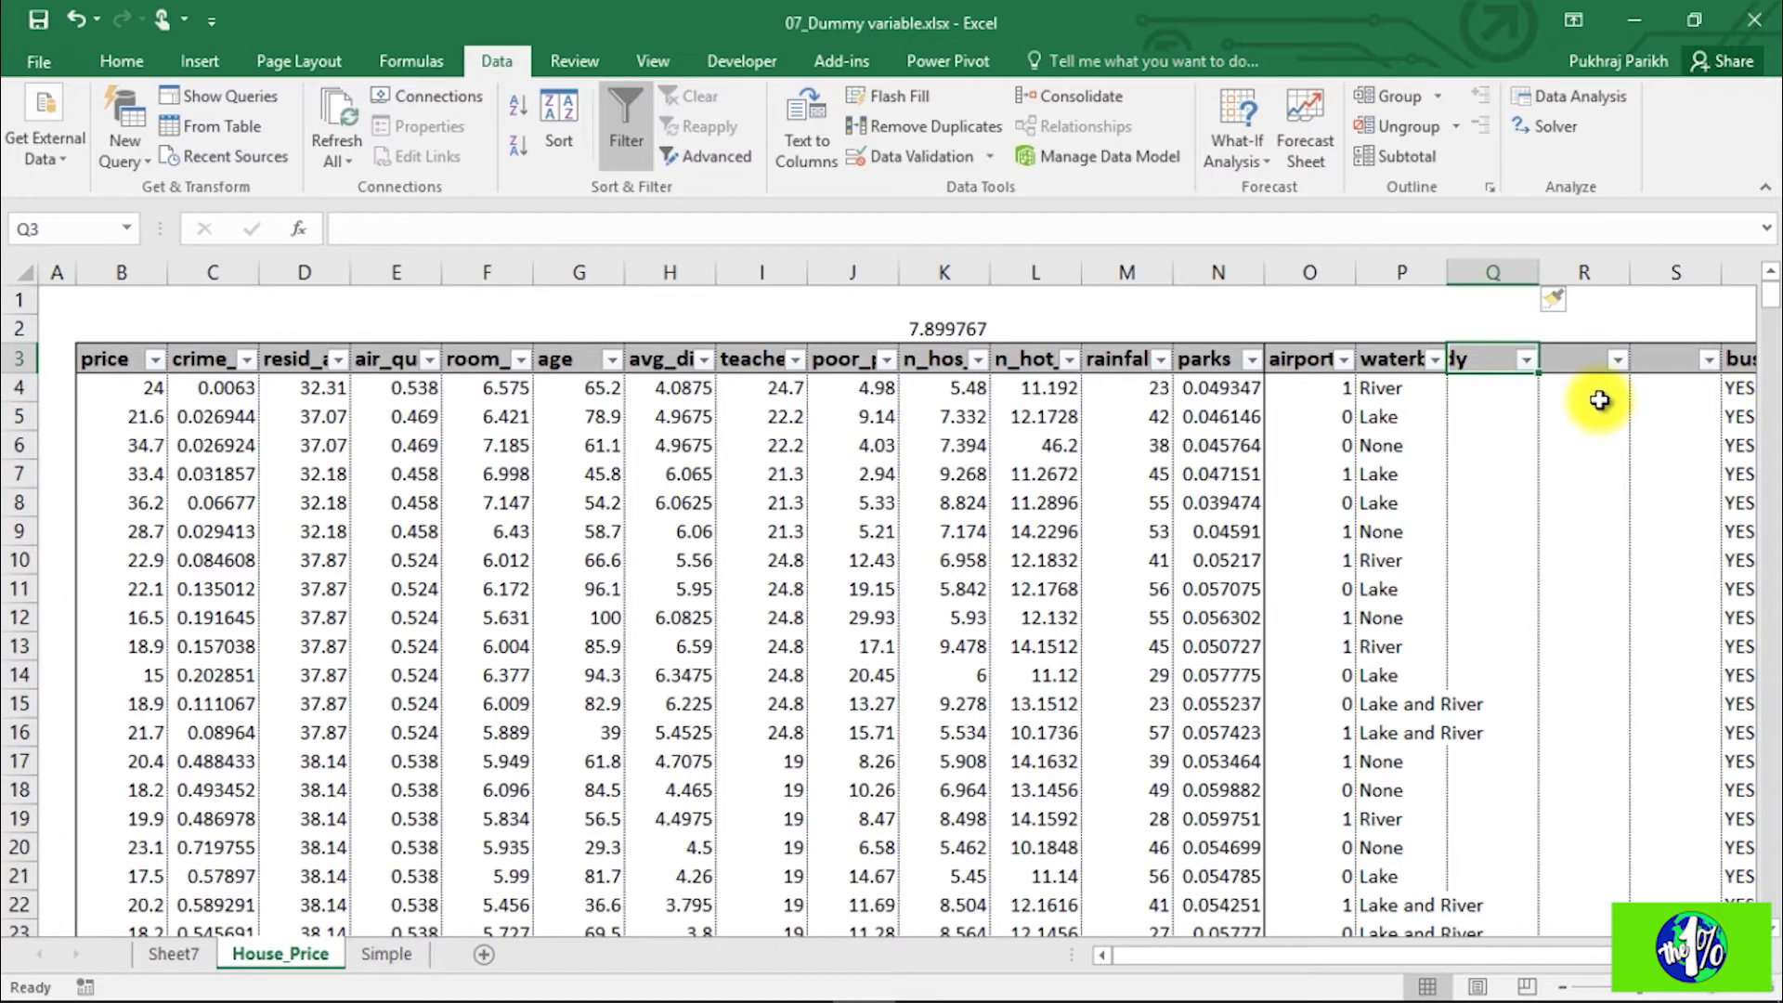
pyautogui.write('wa')
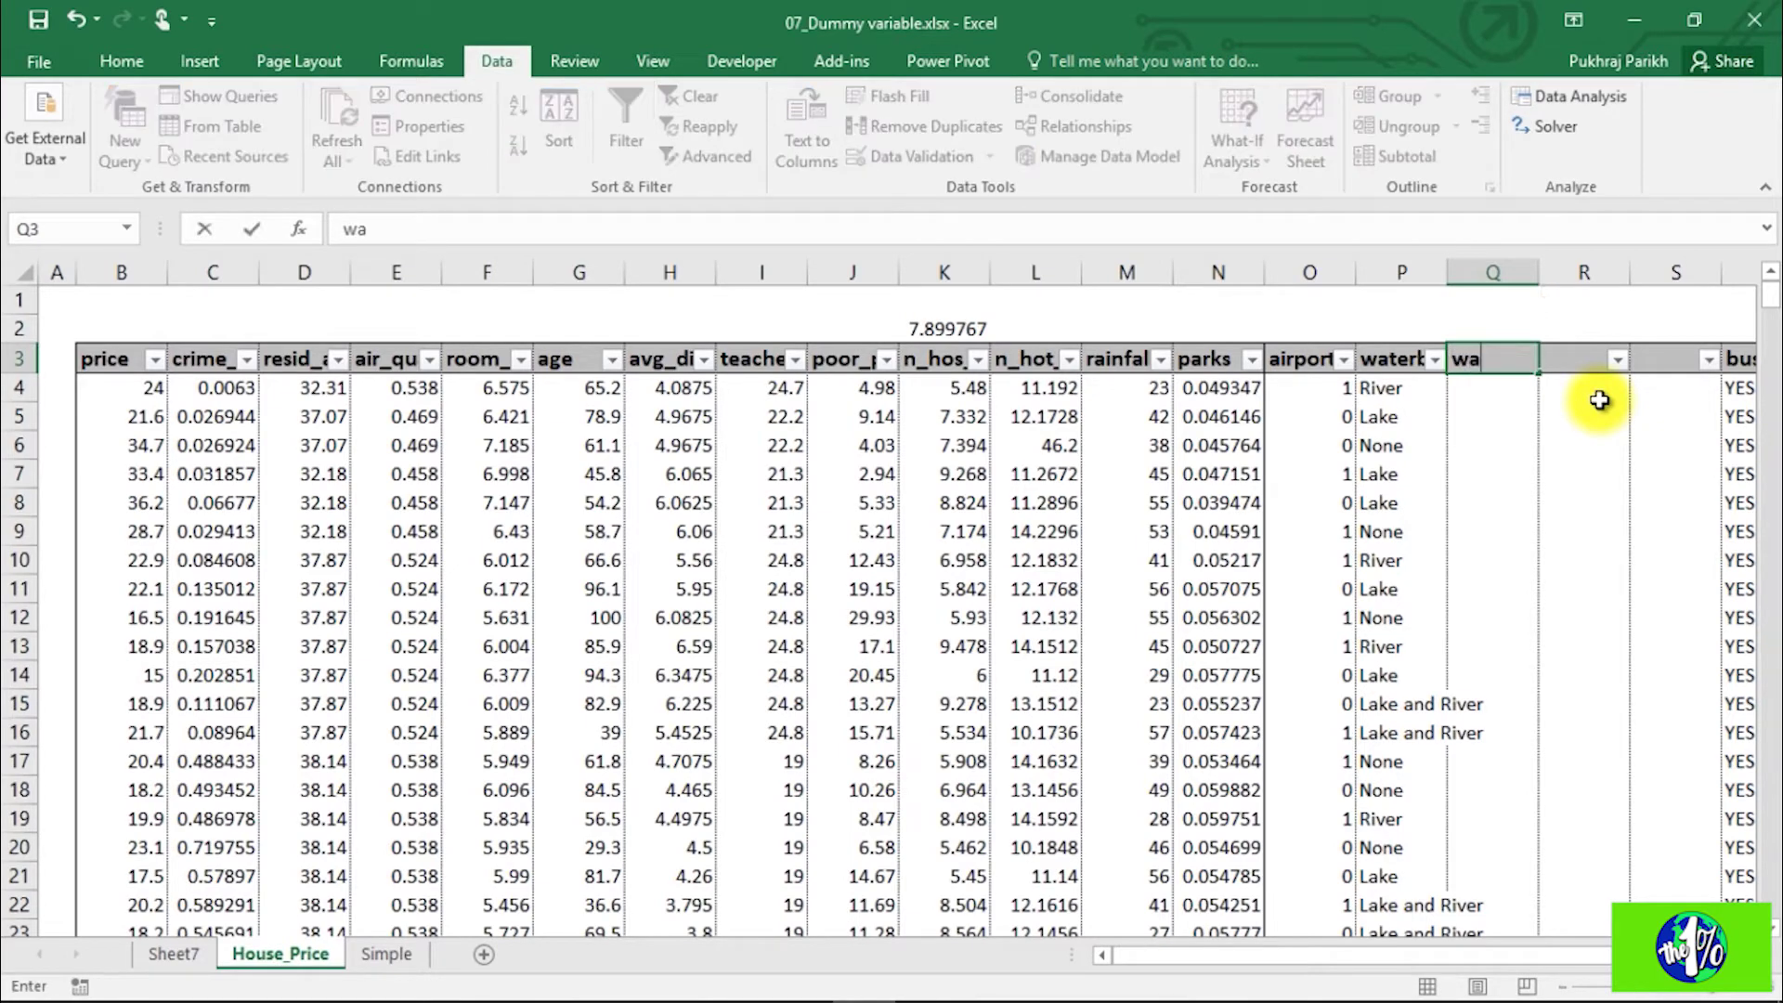
pyautogui.write('terbody_Lake')
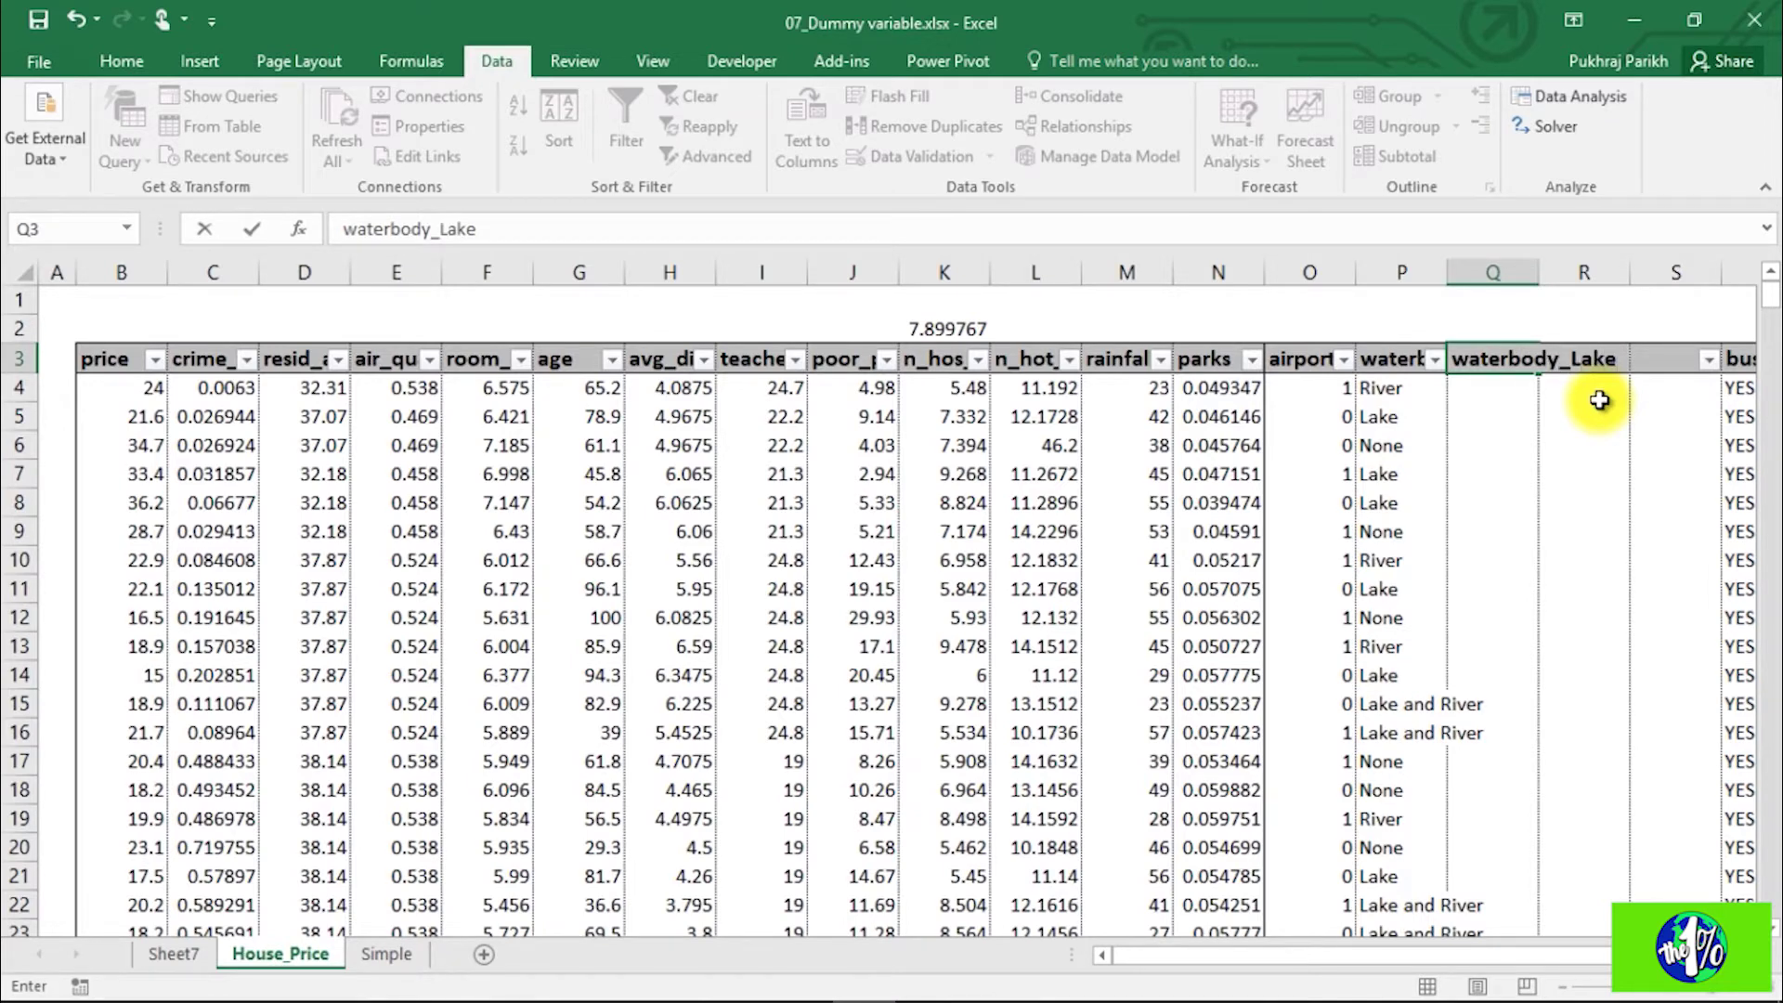
pyautogui.press('Return')
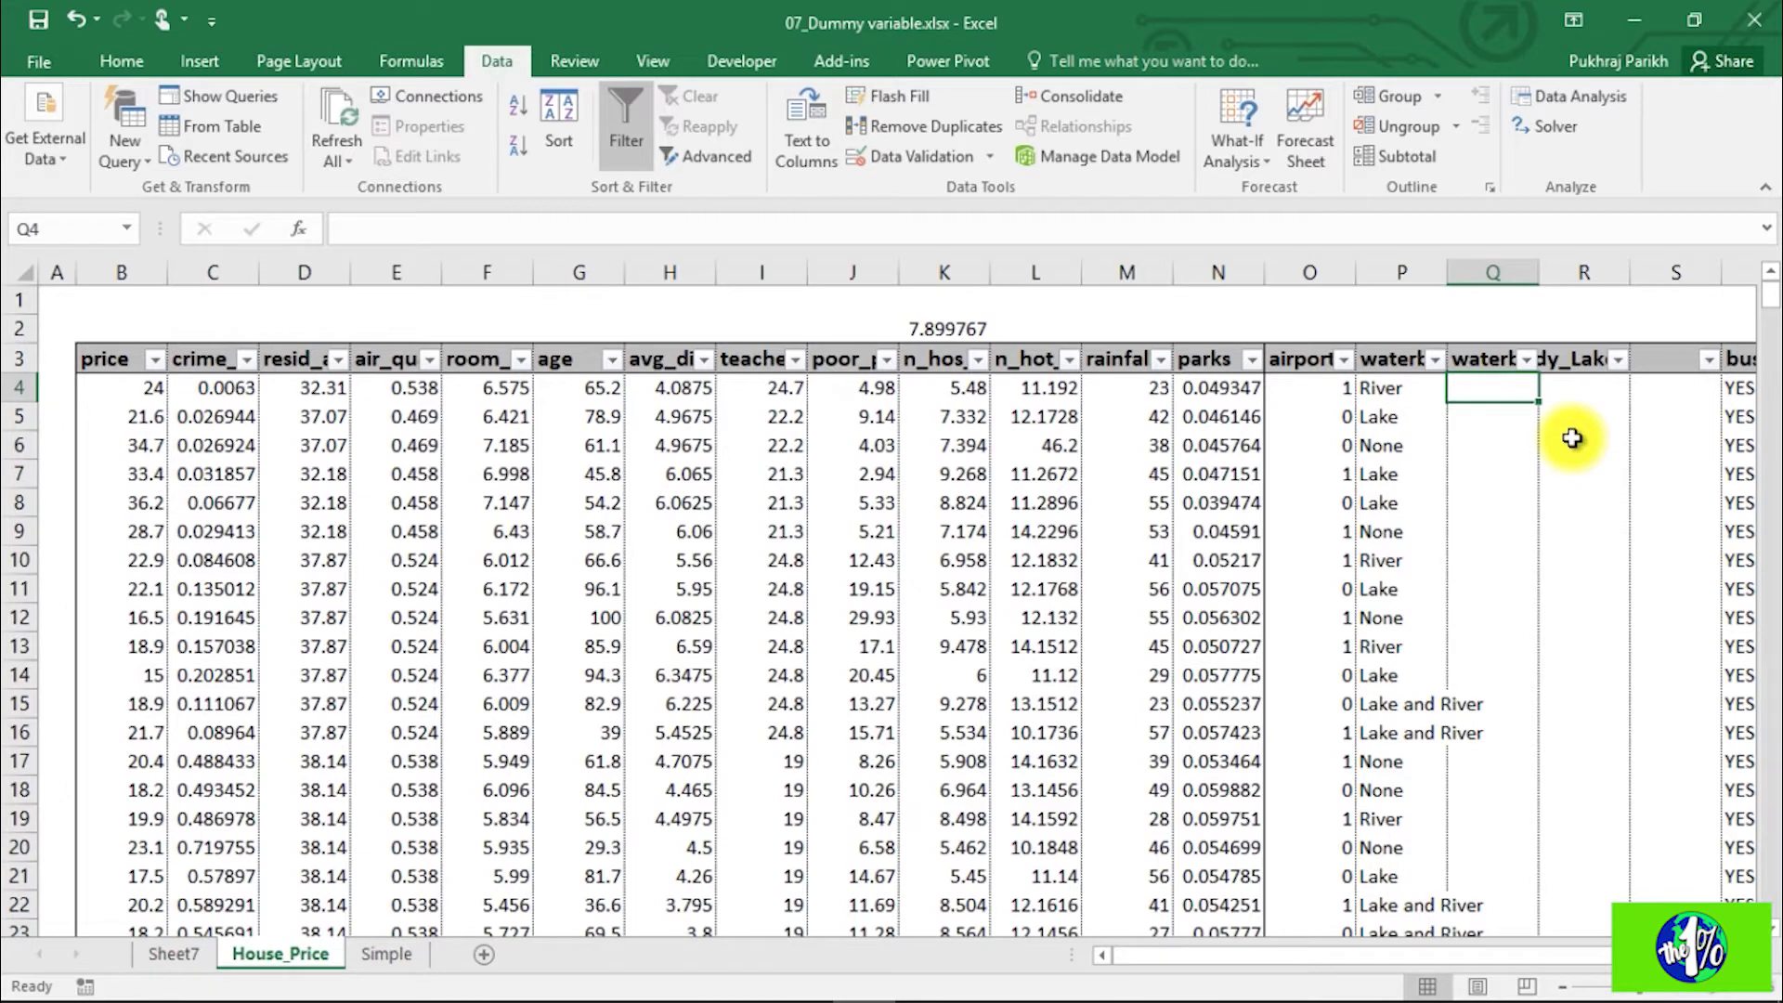
# Step: Enter the formula =IF(P4="Lake",1,0) in cell Q4 to flag lake rows
pyautogui.write('=')
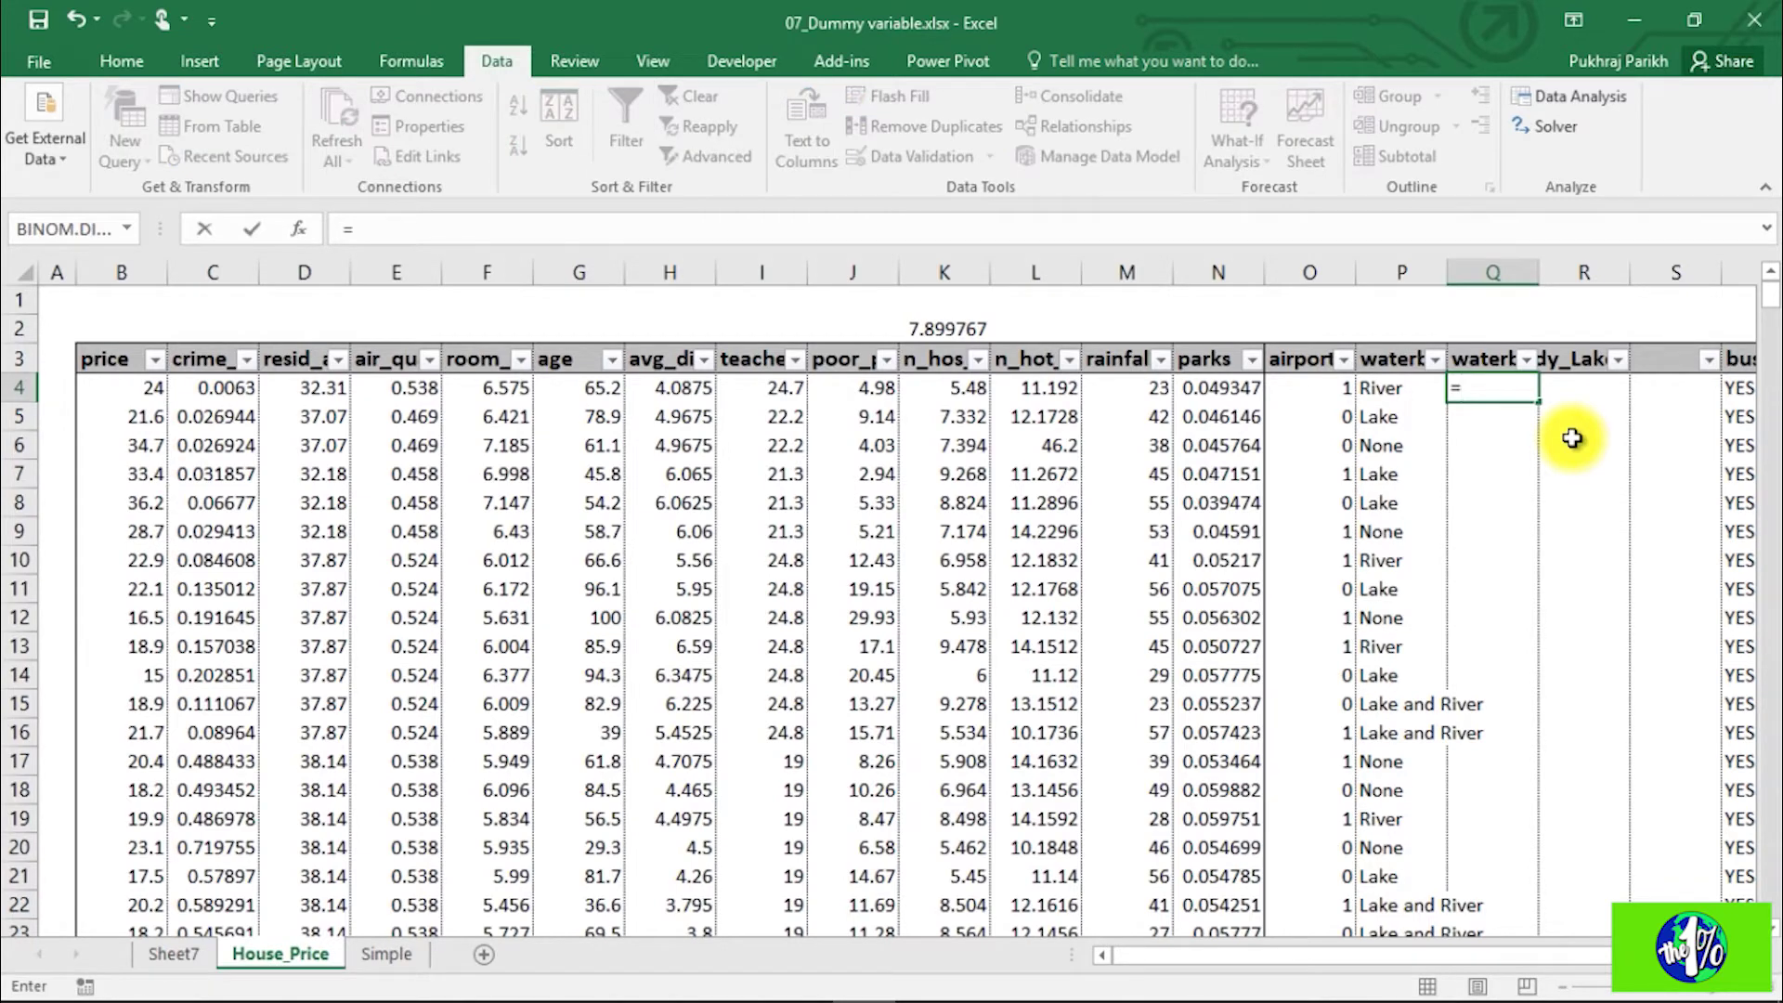
pyautogui.write('if')
pyautogui.press('Tab')
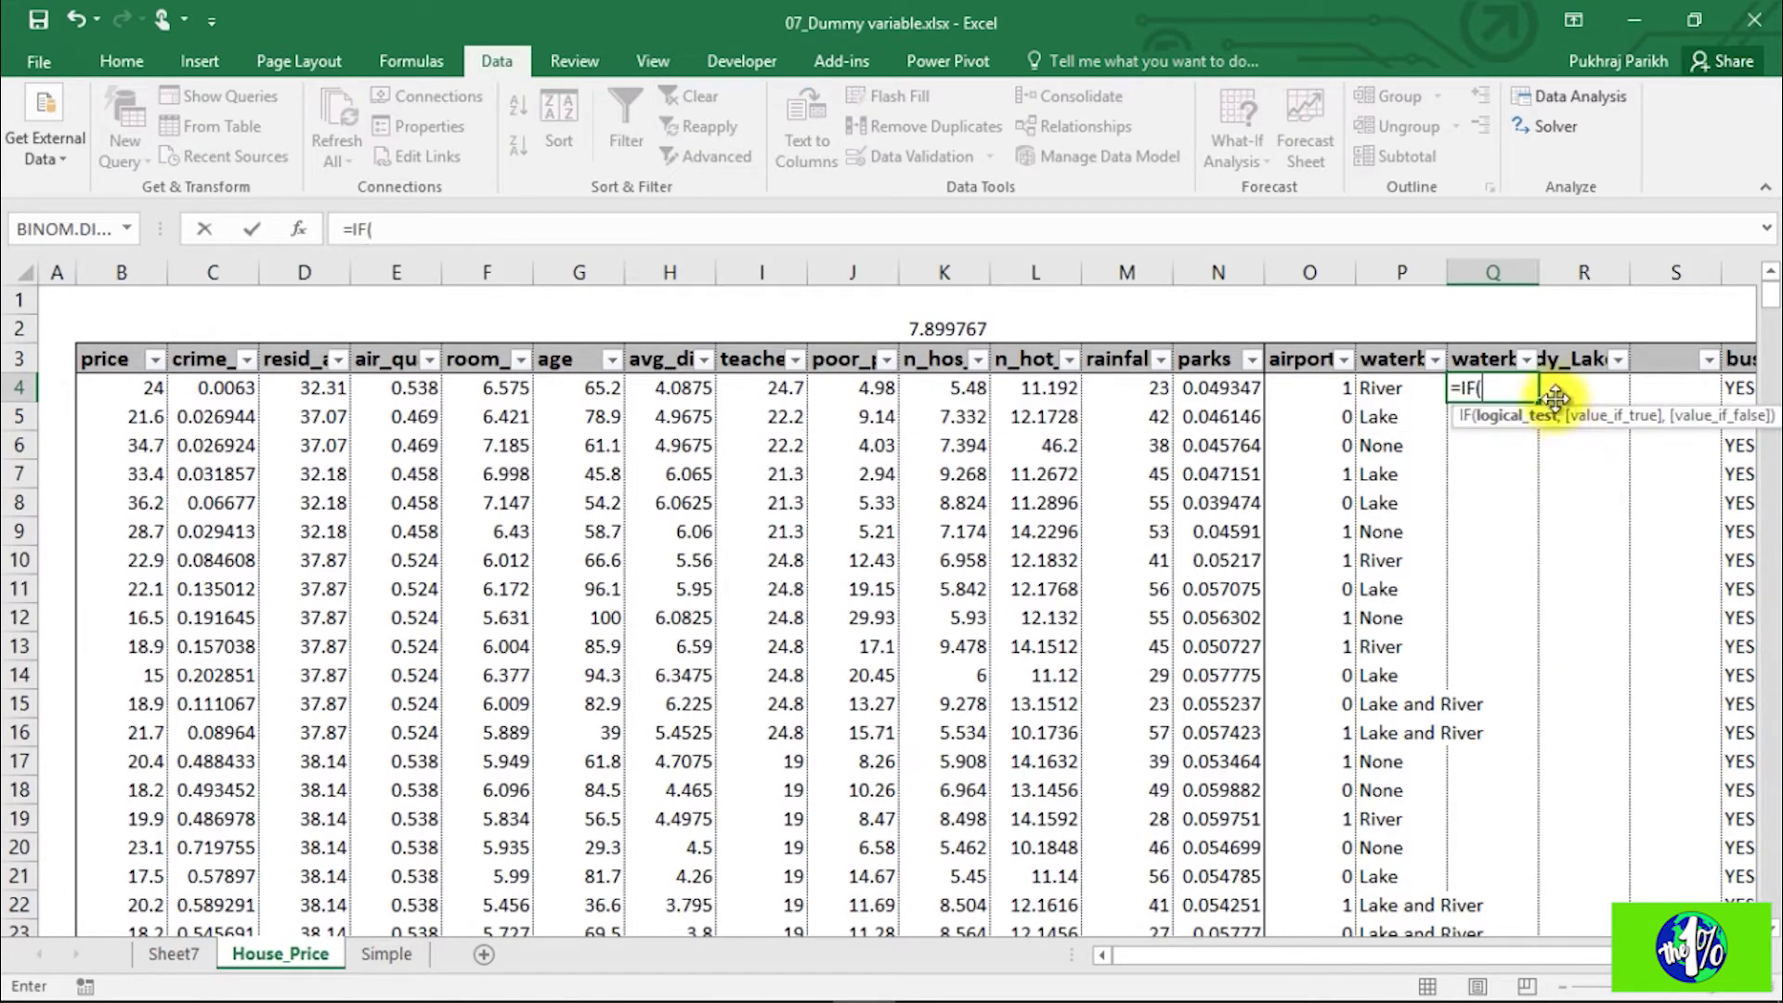
pyautogui.click(1393, 387)
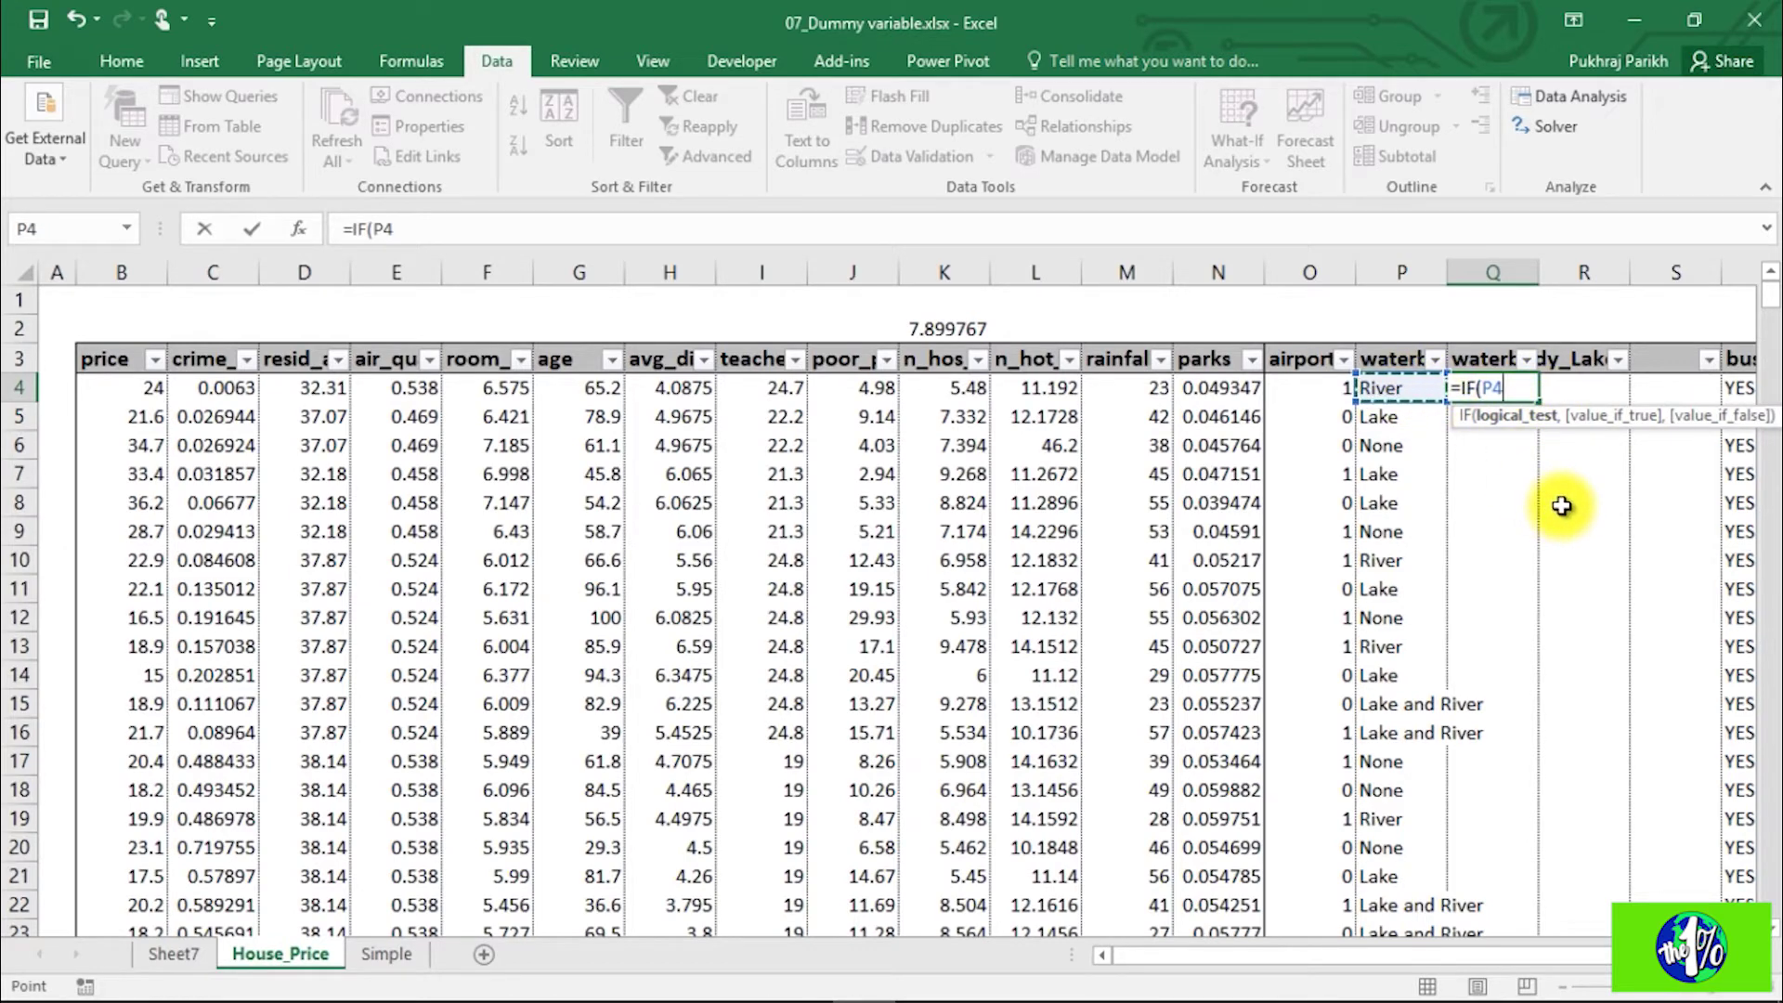
pyautogui.write('="Lake"')
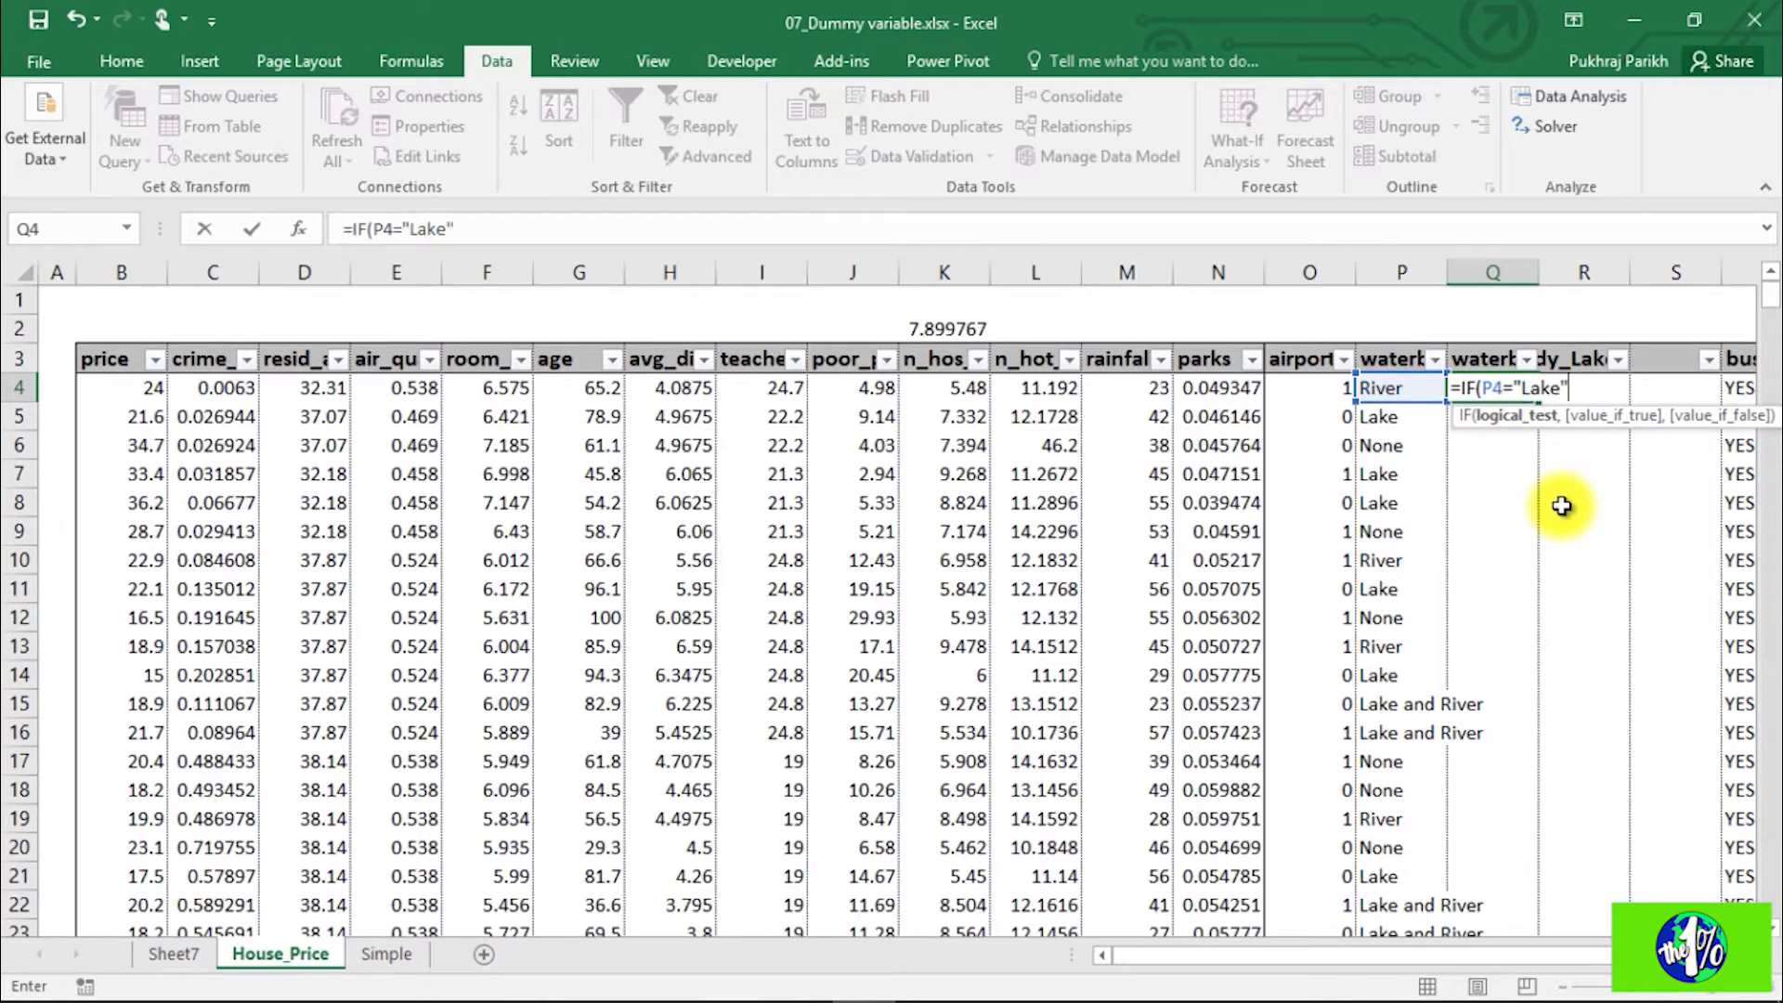
pyautogui.write(',1')
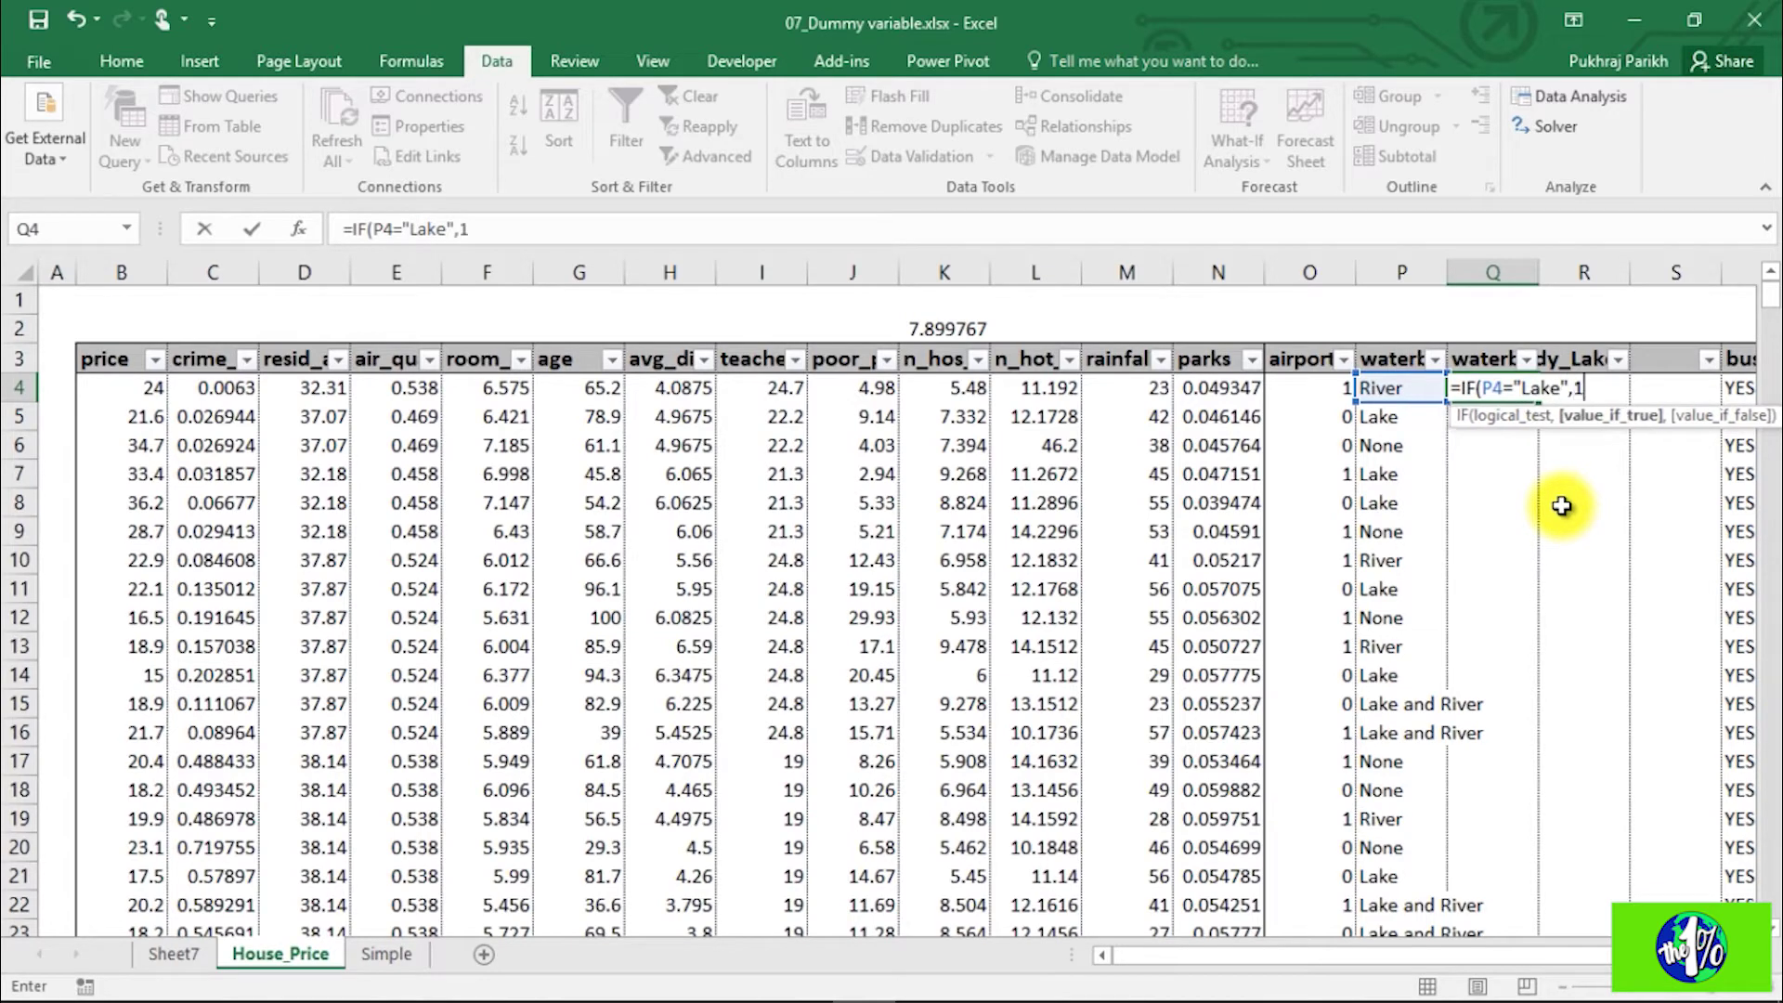
pyautogui.write(',0)')
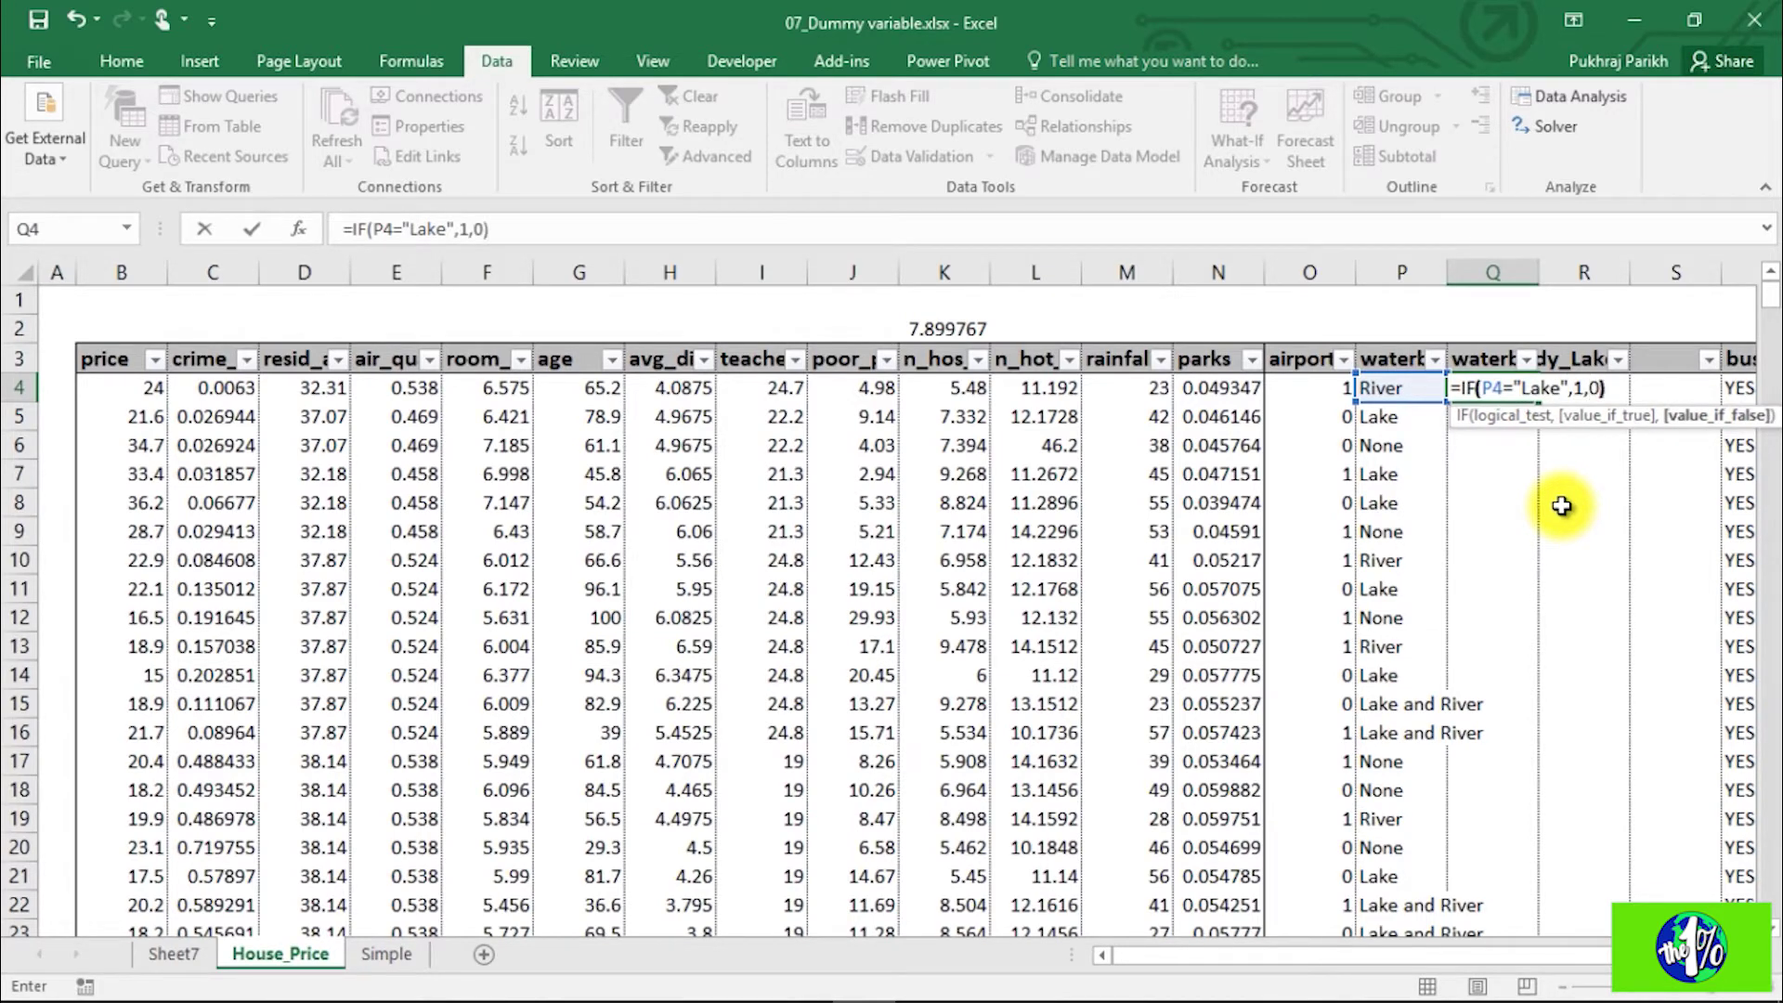
pyautogui.press('Return')
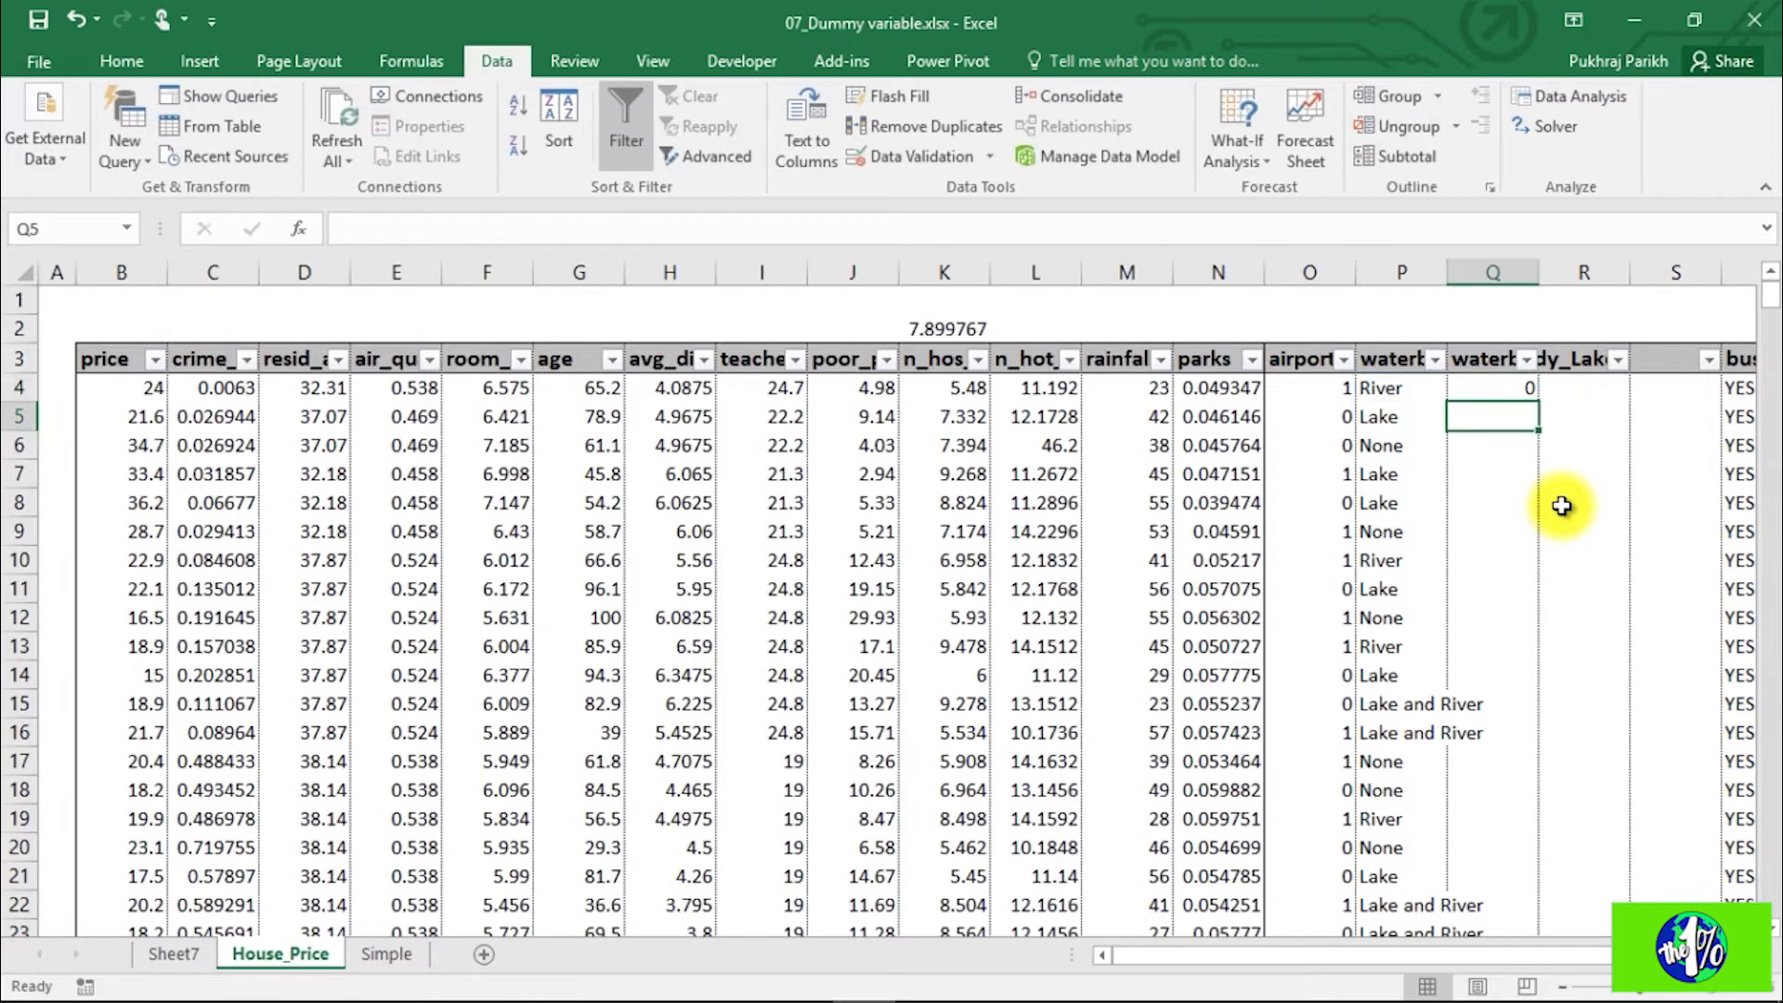
# Step: Fill the waterbody_Lake formula from Q4 down the whole column and check the formula in Q5
pyautogui.click(1494, 388)
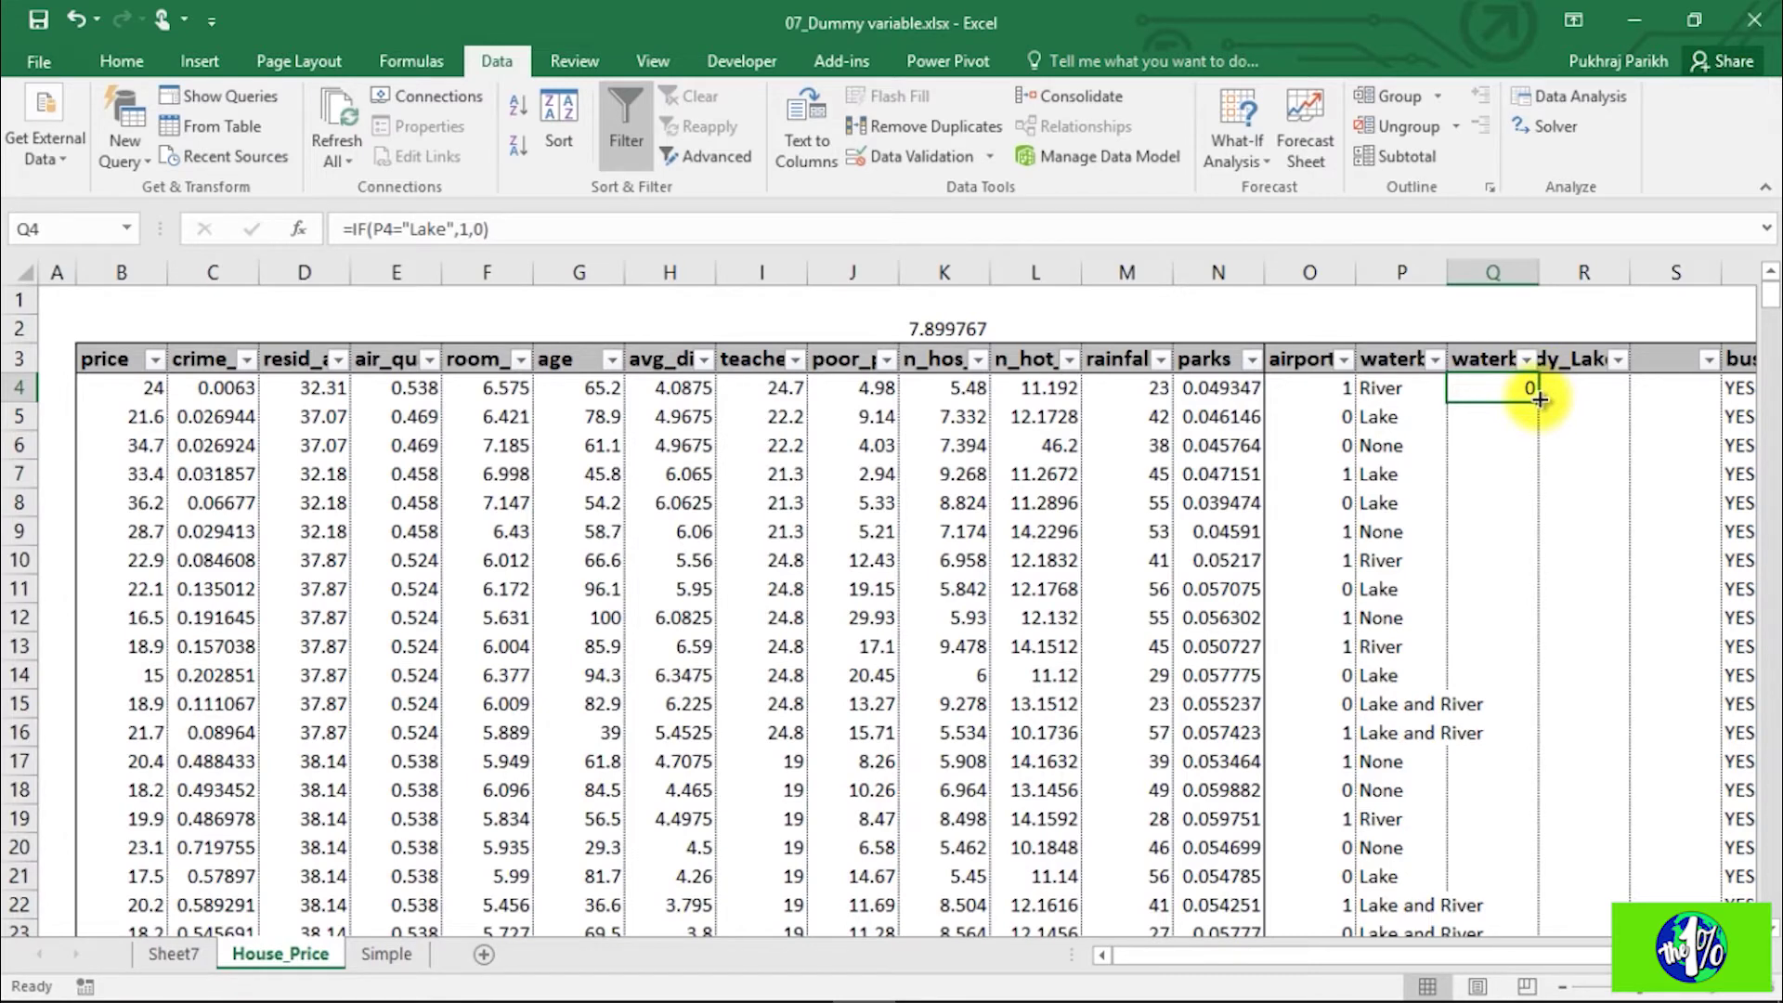
pyautogui.doubleClick(1540, 400)
pyautogui.click(1519, 420)
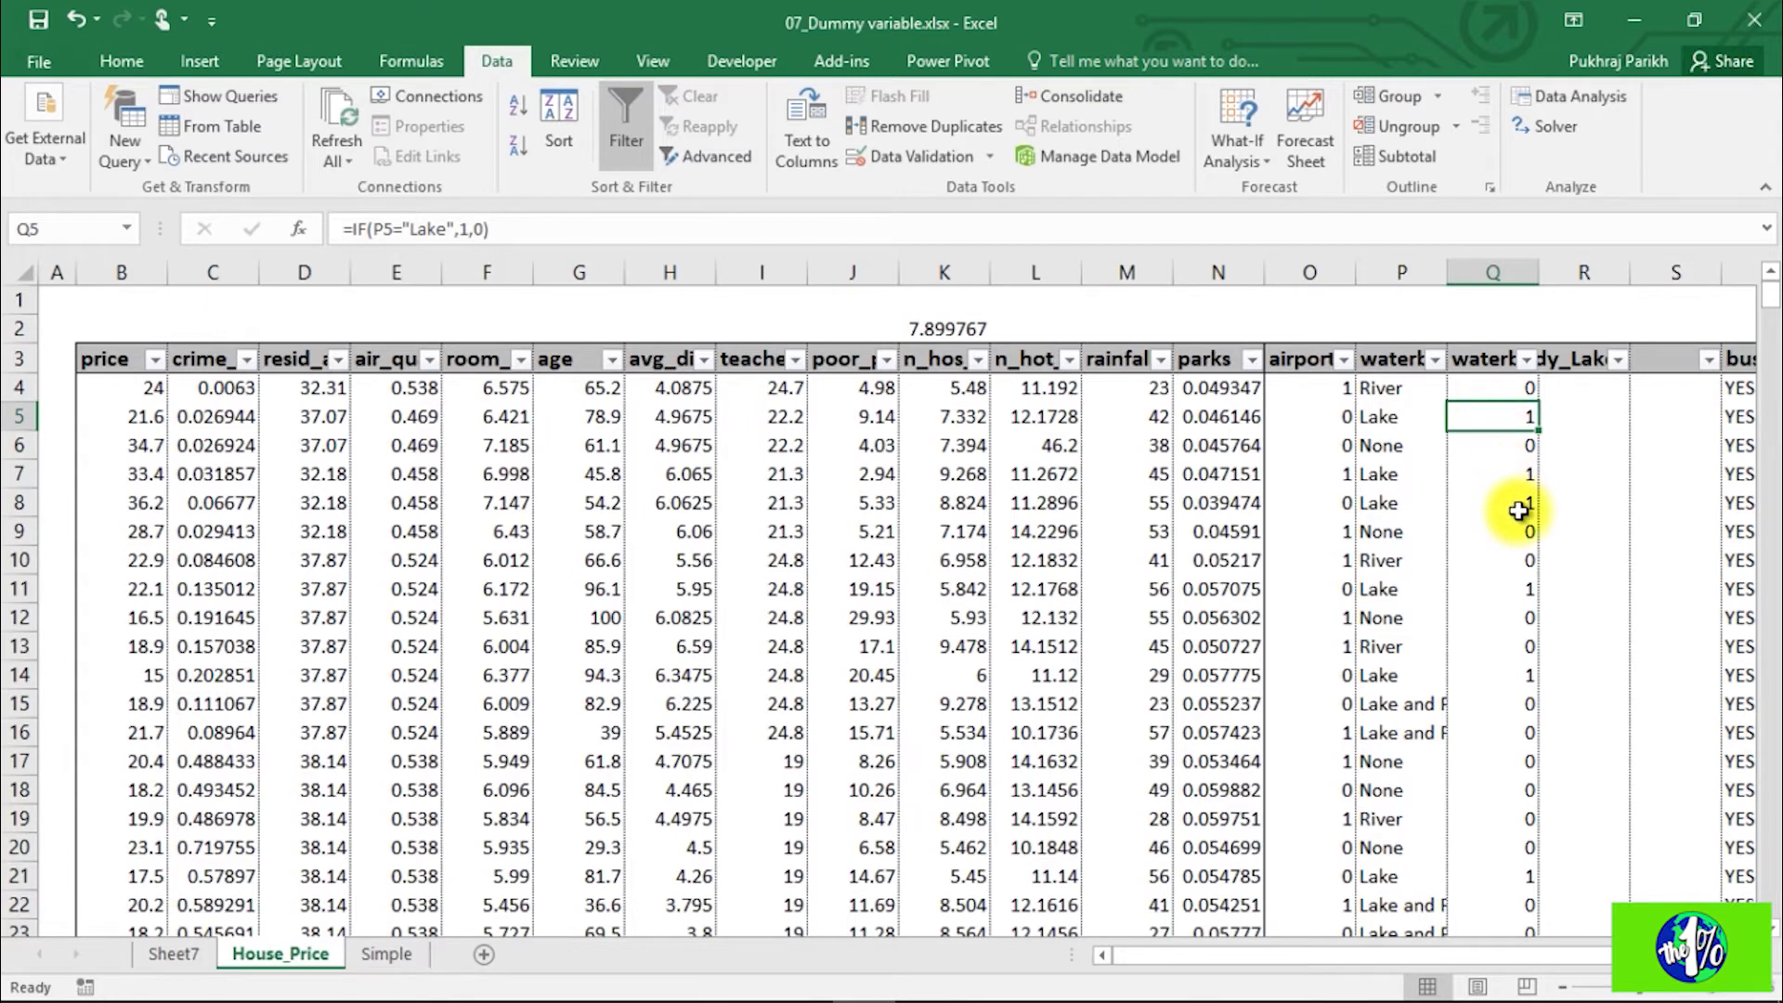
# Step: Enter the header waterbody_River in cell R3 of the second inserted column
pyautogui.click(1566, 390)
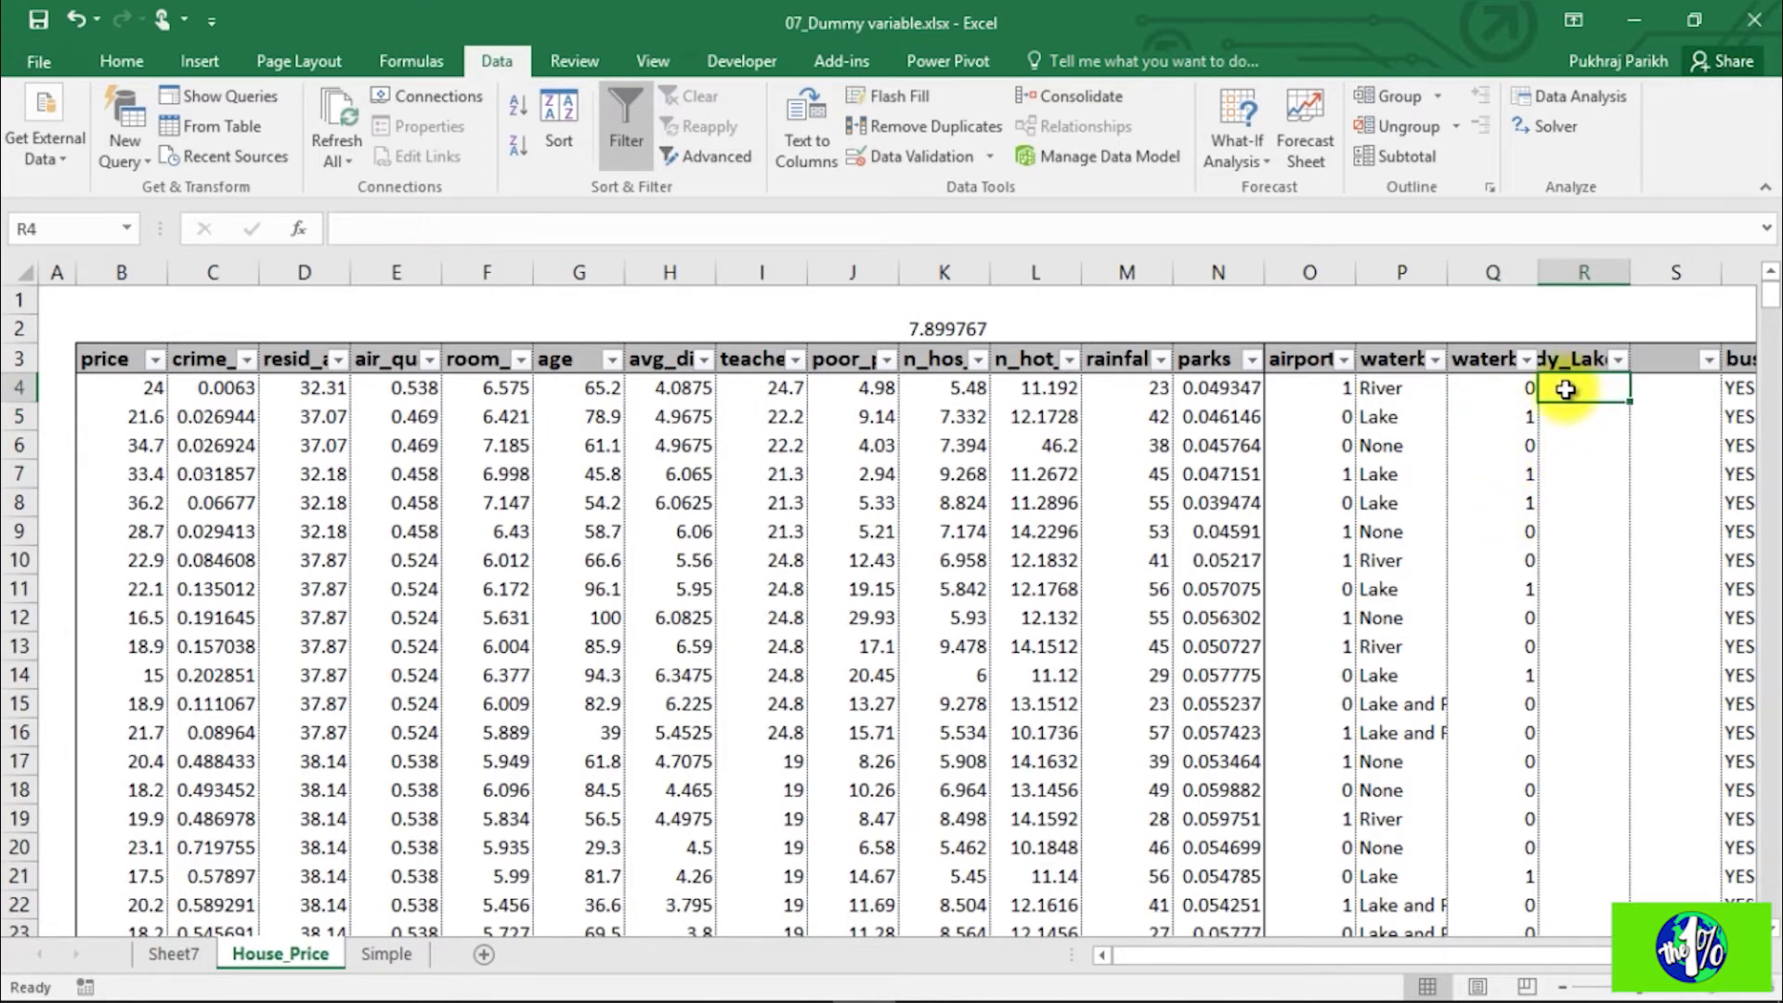
pyautogui.click(1073, 228)
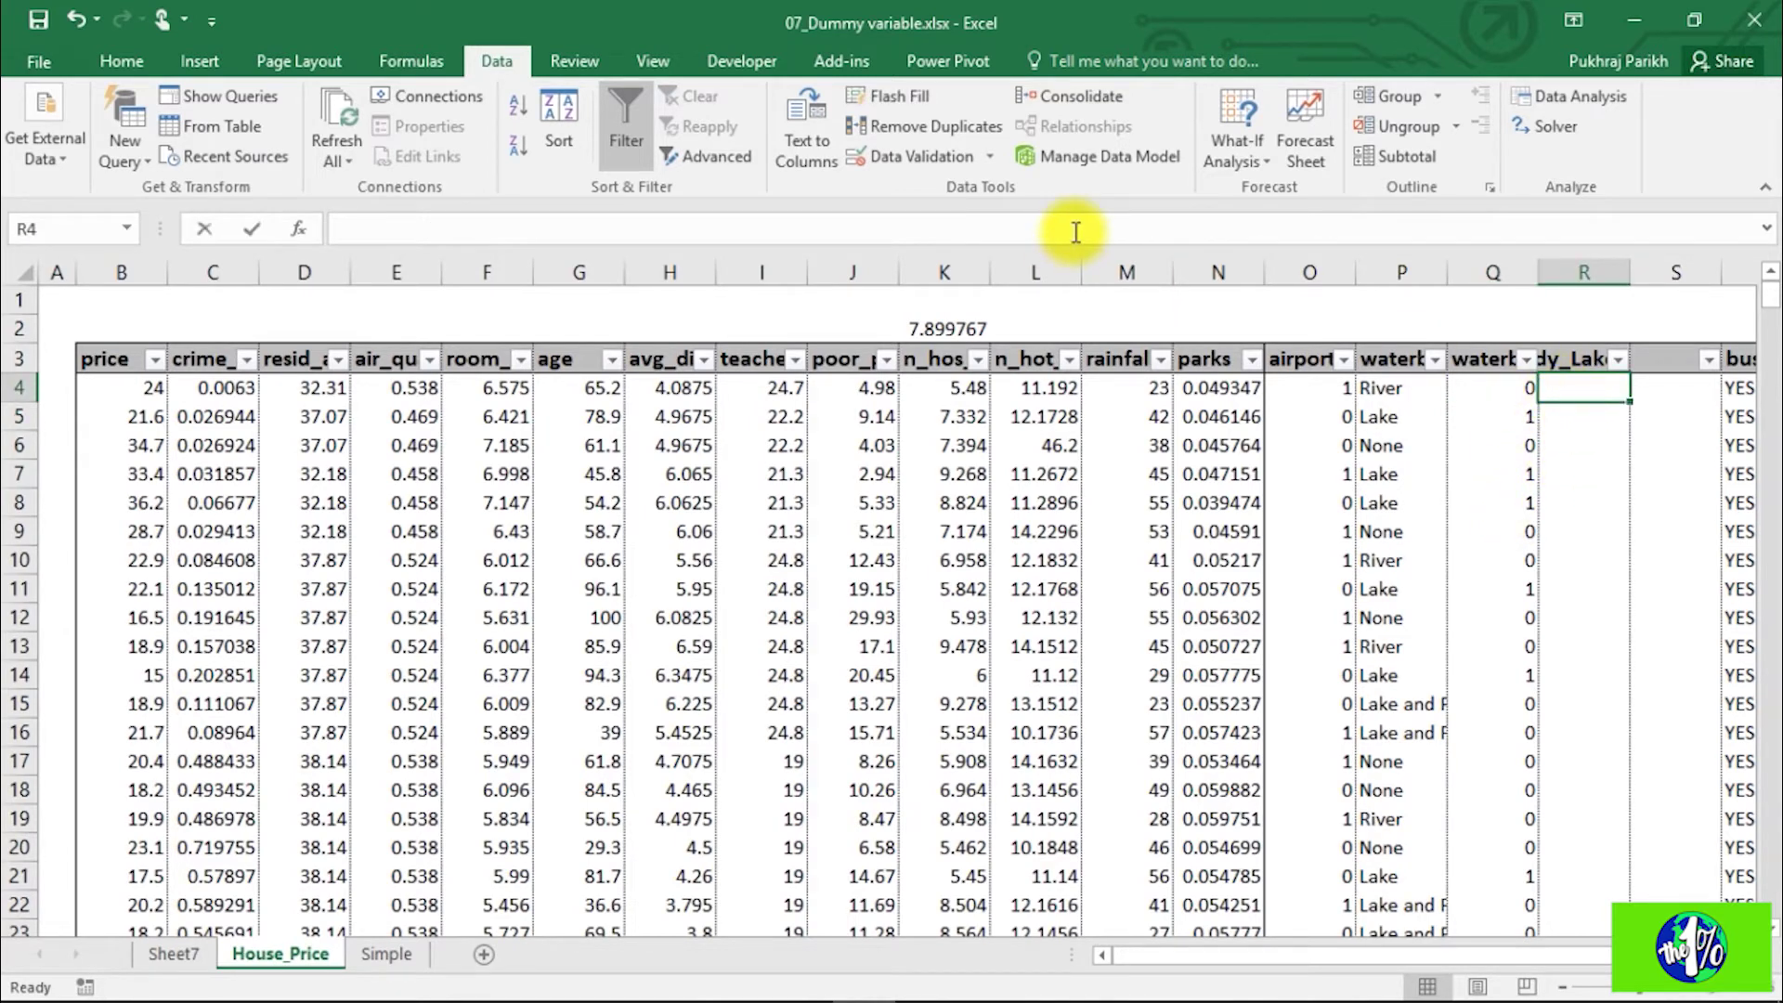
pyautogui.click(1576, 359)
pyautogui.click(734, 229)
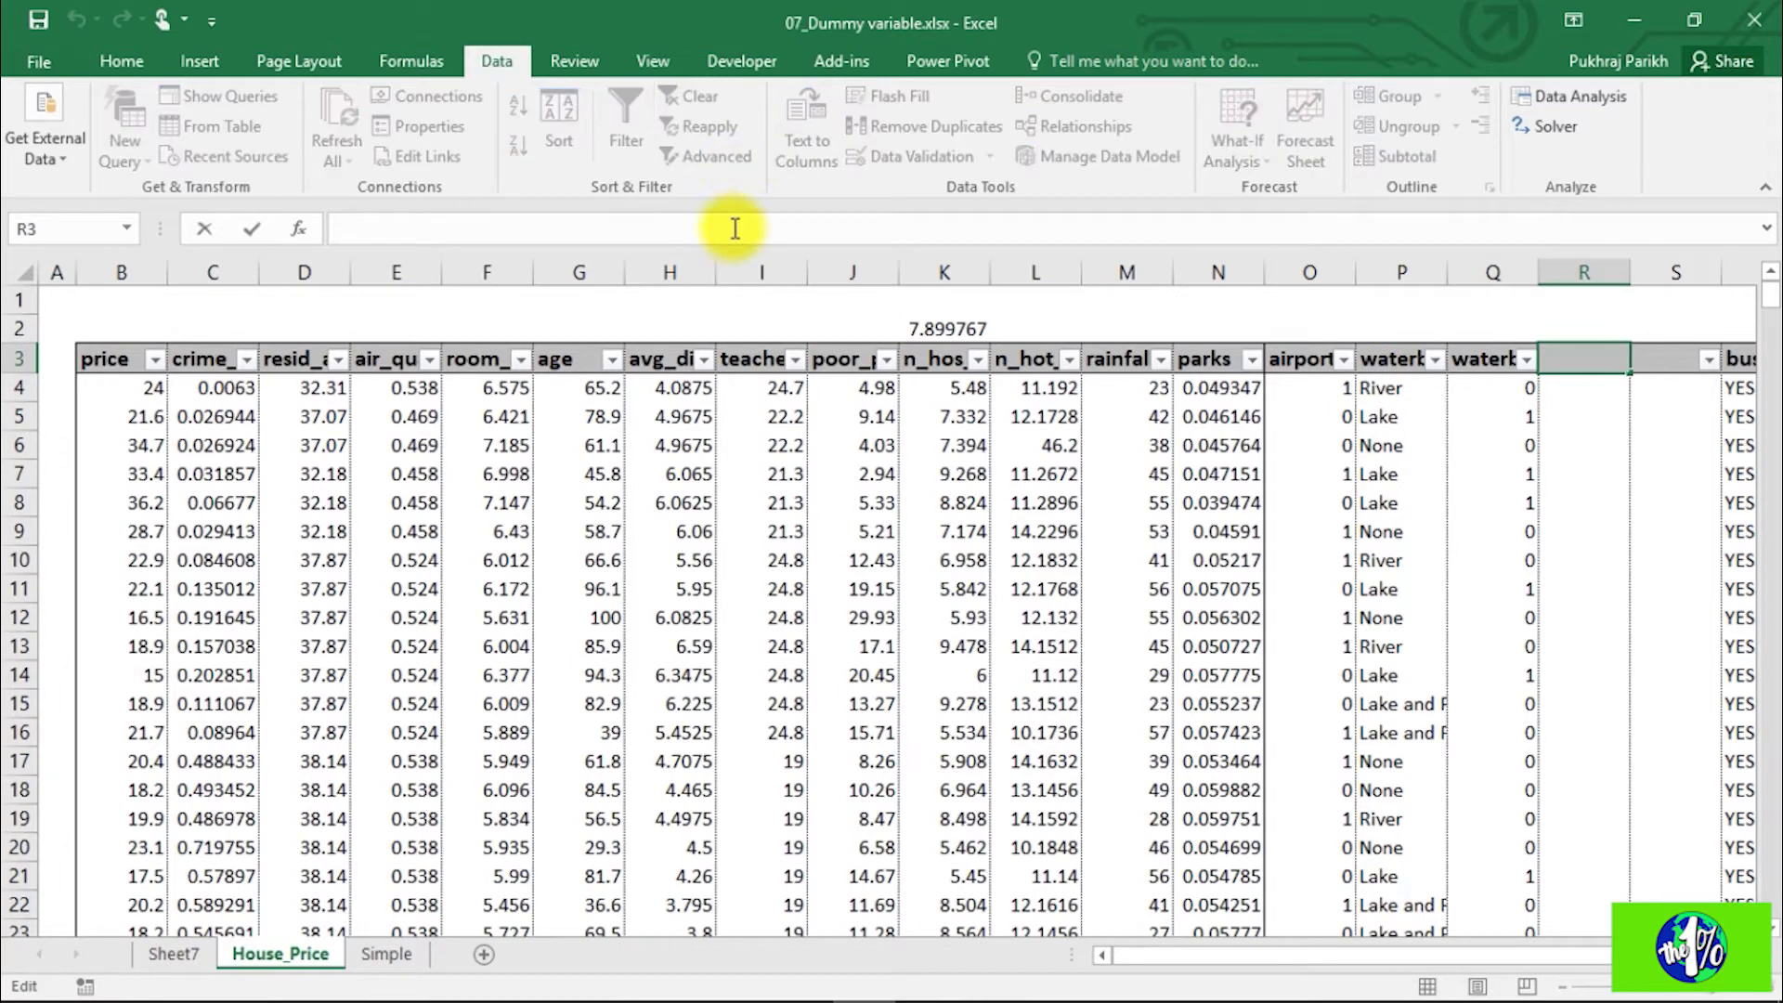
pyautogui.write('waterbod')
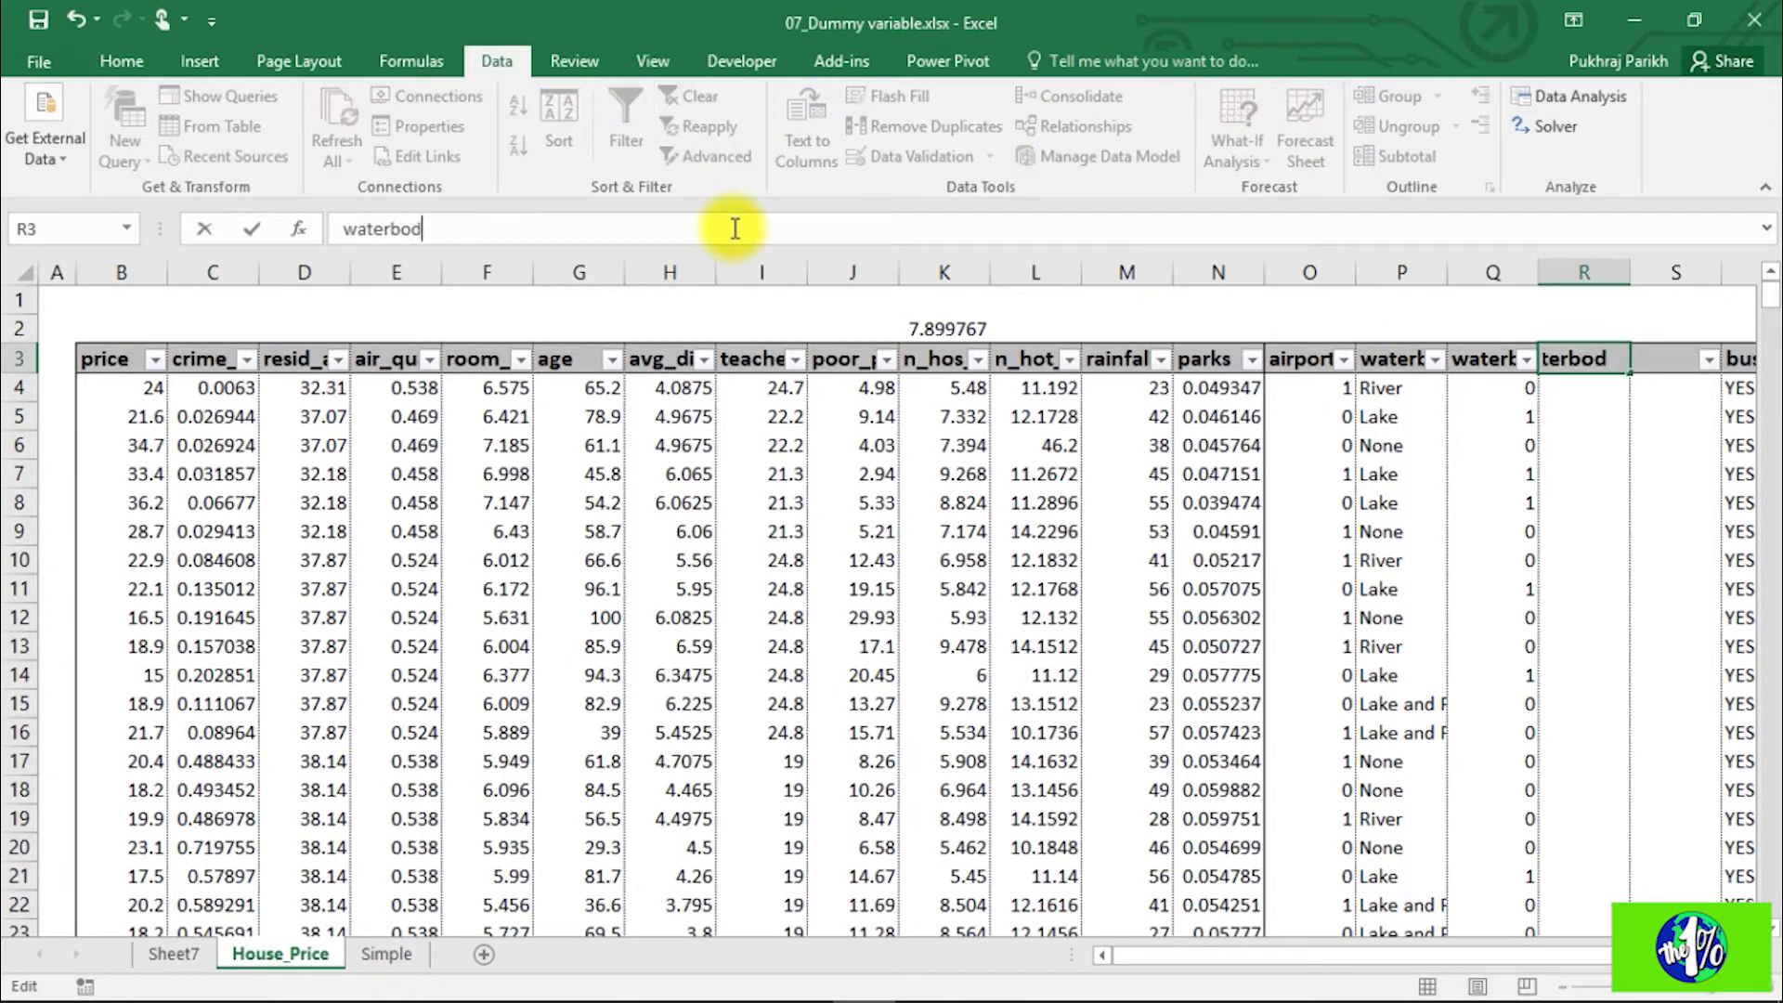
pyautogui.write('y_River')
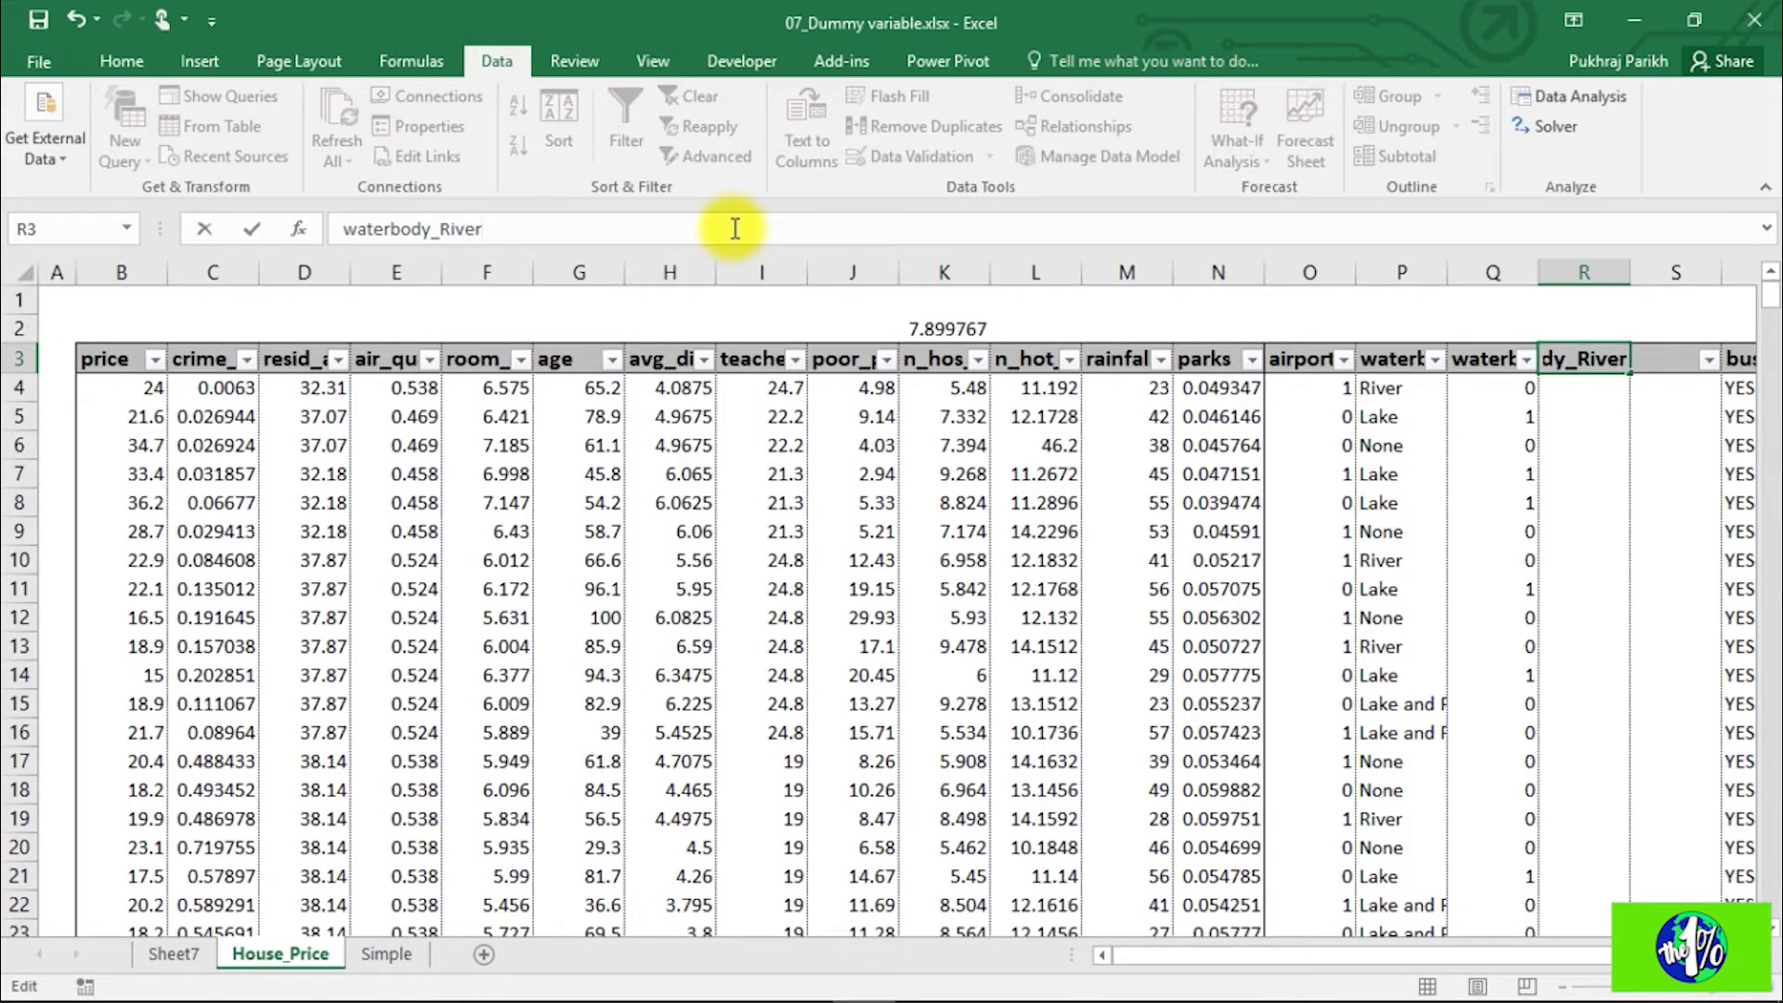
# Step: Enter the formula =IF(P4="River",1,0) in cell R4 to flag river rows
pyautogui.click(1595, 389)
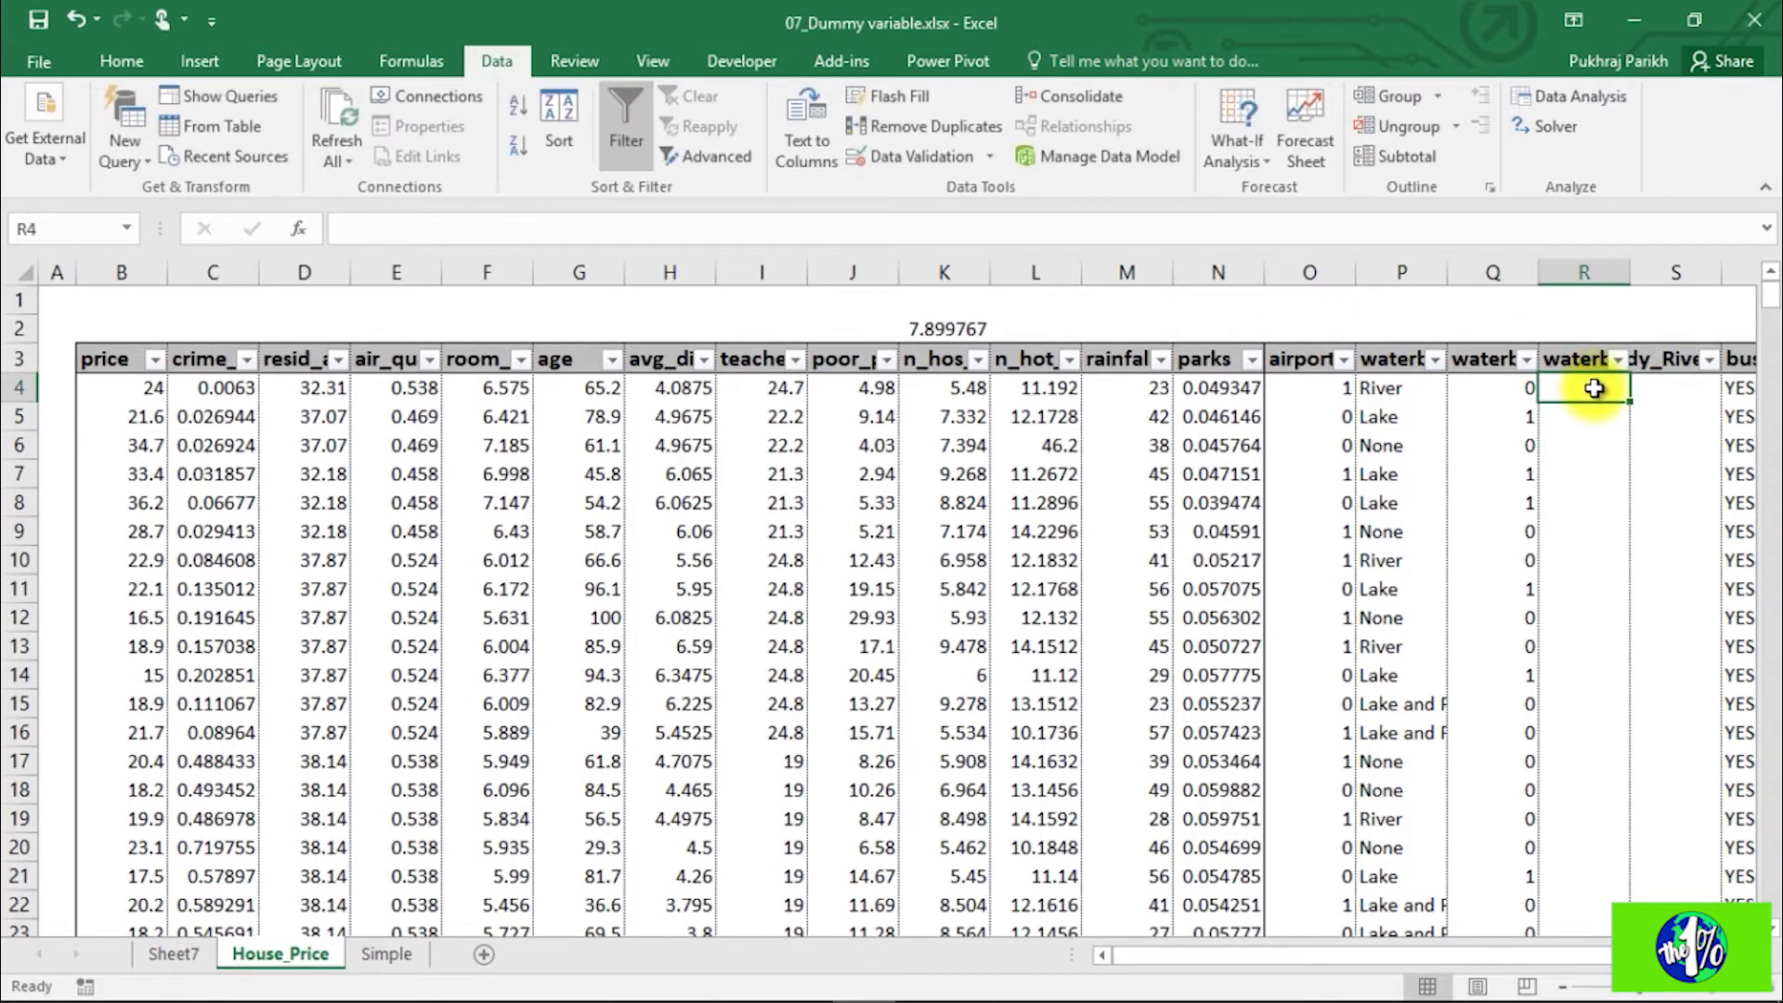
pyautogui.write('=')
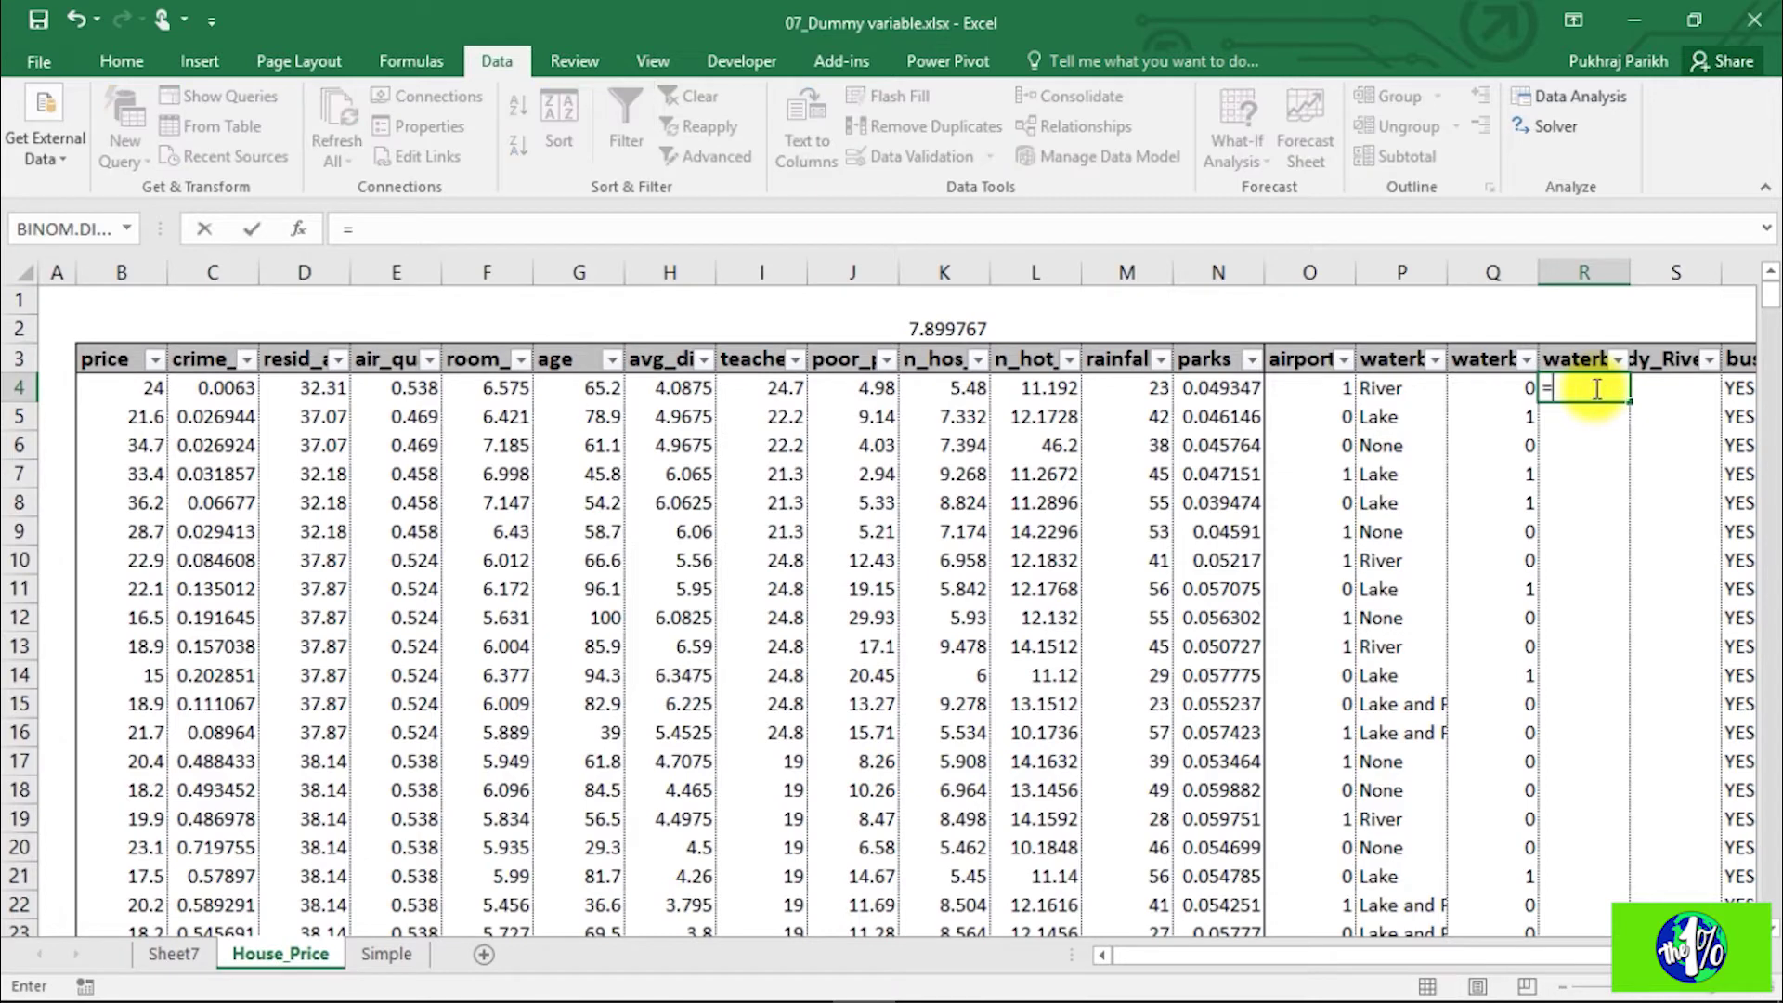
pyautogui.write('if')
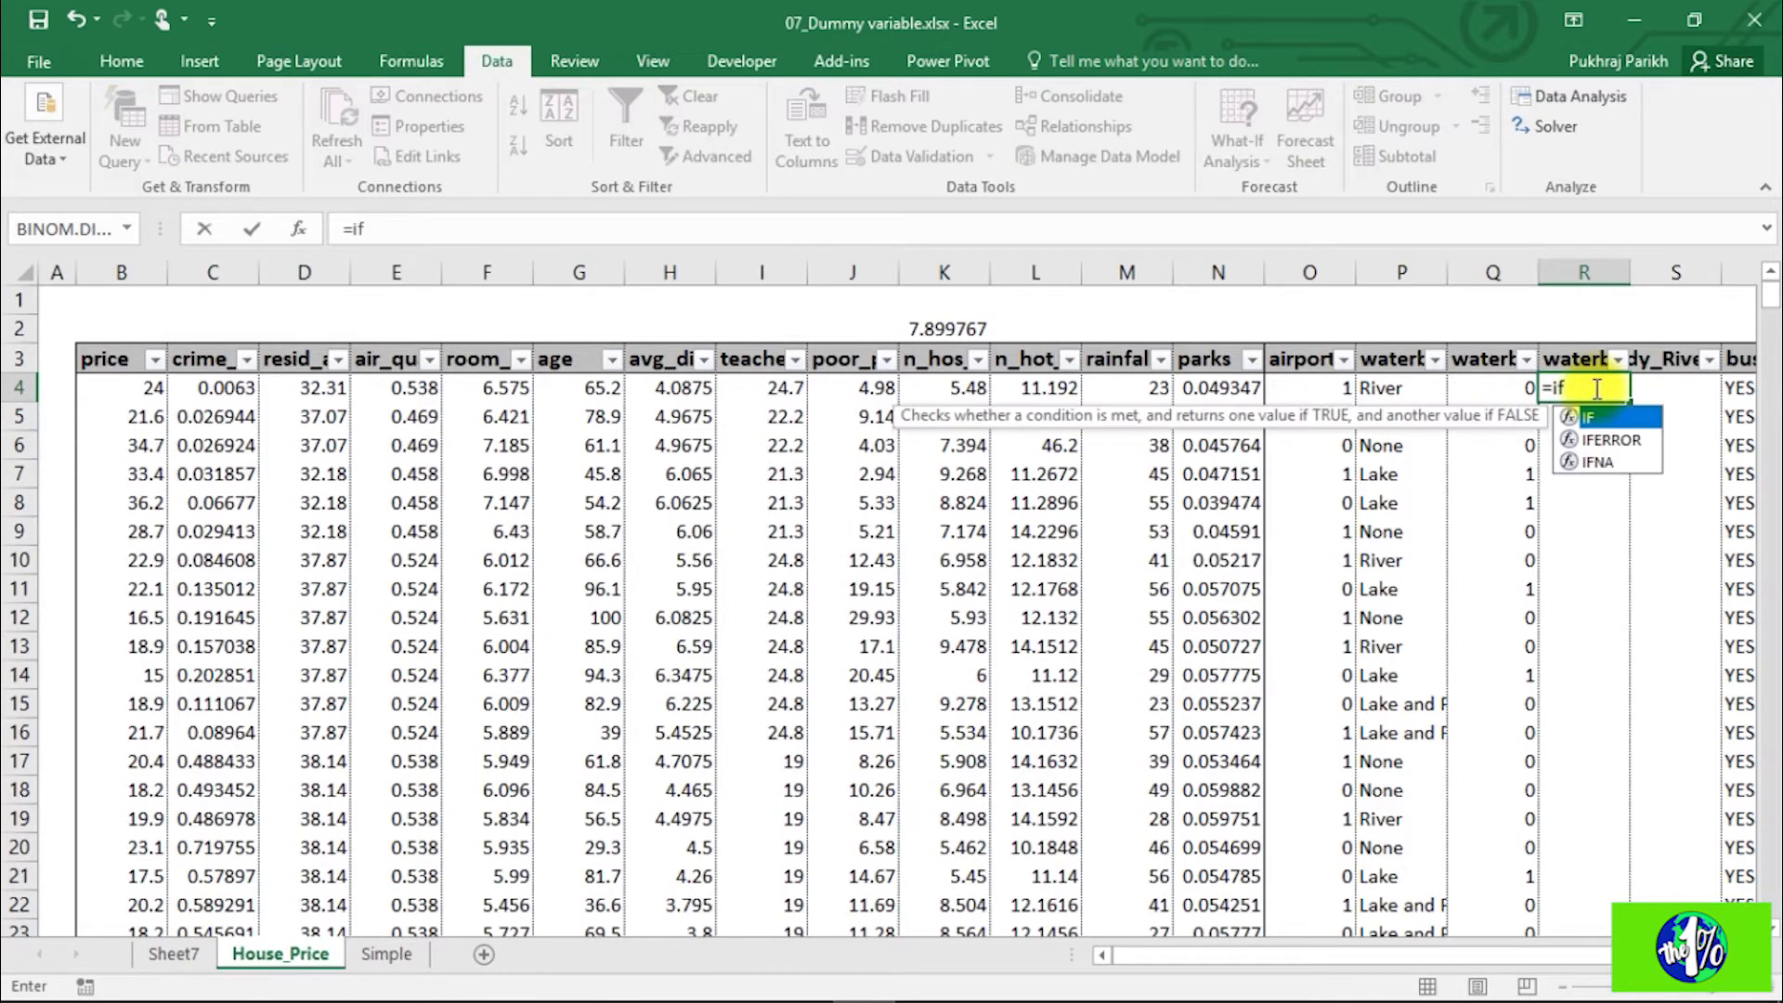
pyautogui.press('Tab')
pyautogui.click(1400, 391)
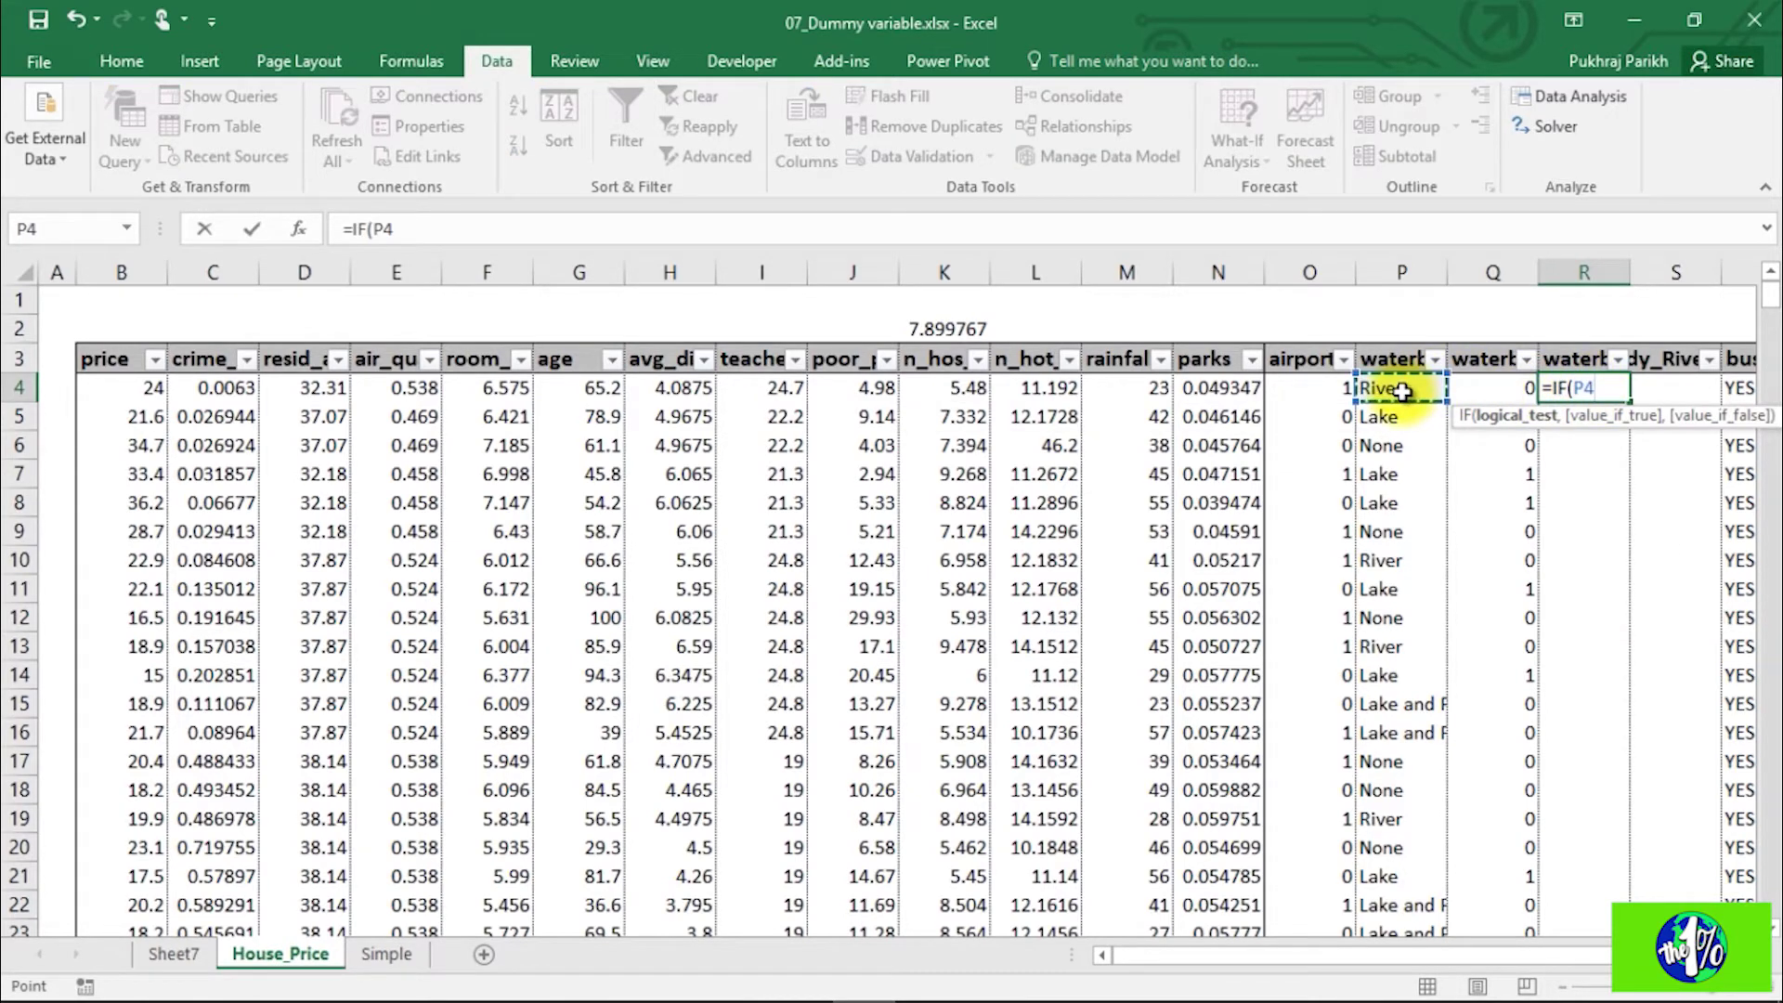
pyautogui.write('="River"')
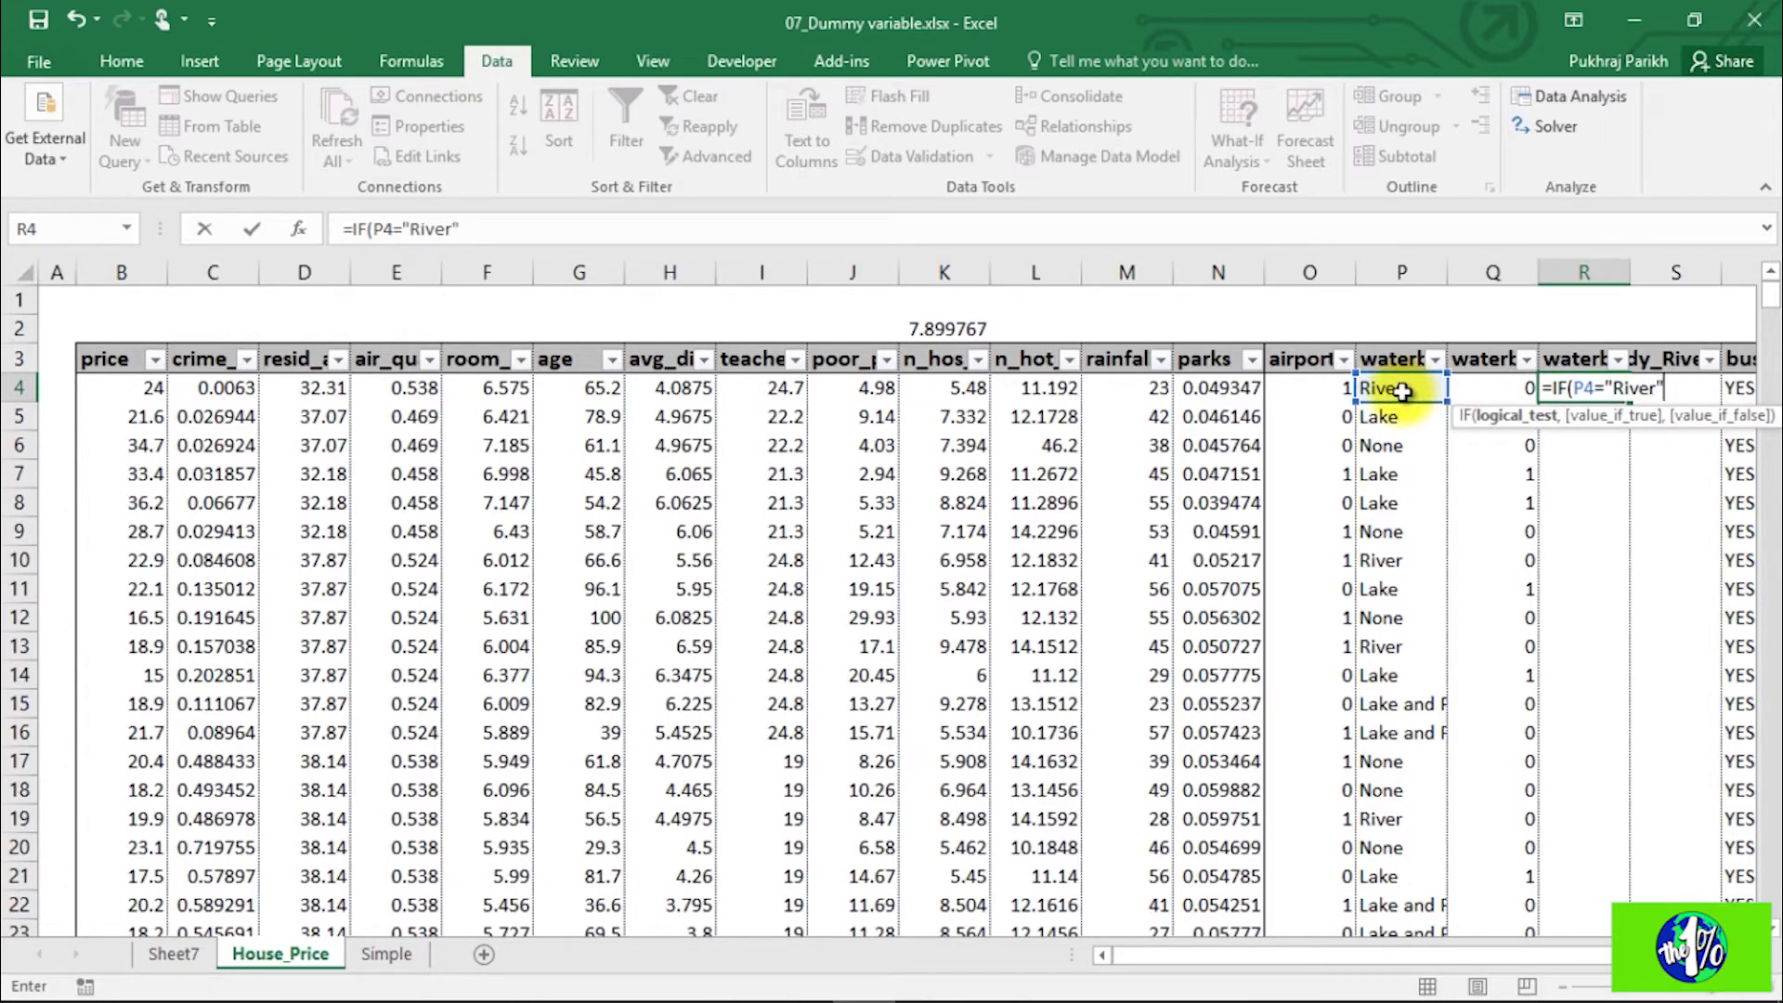
pyautogui.write(',1')
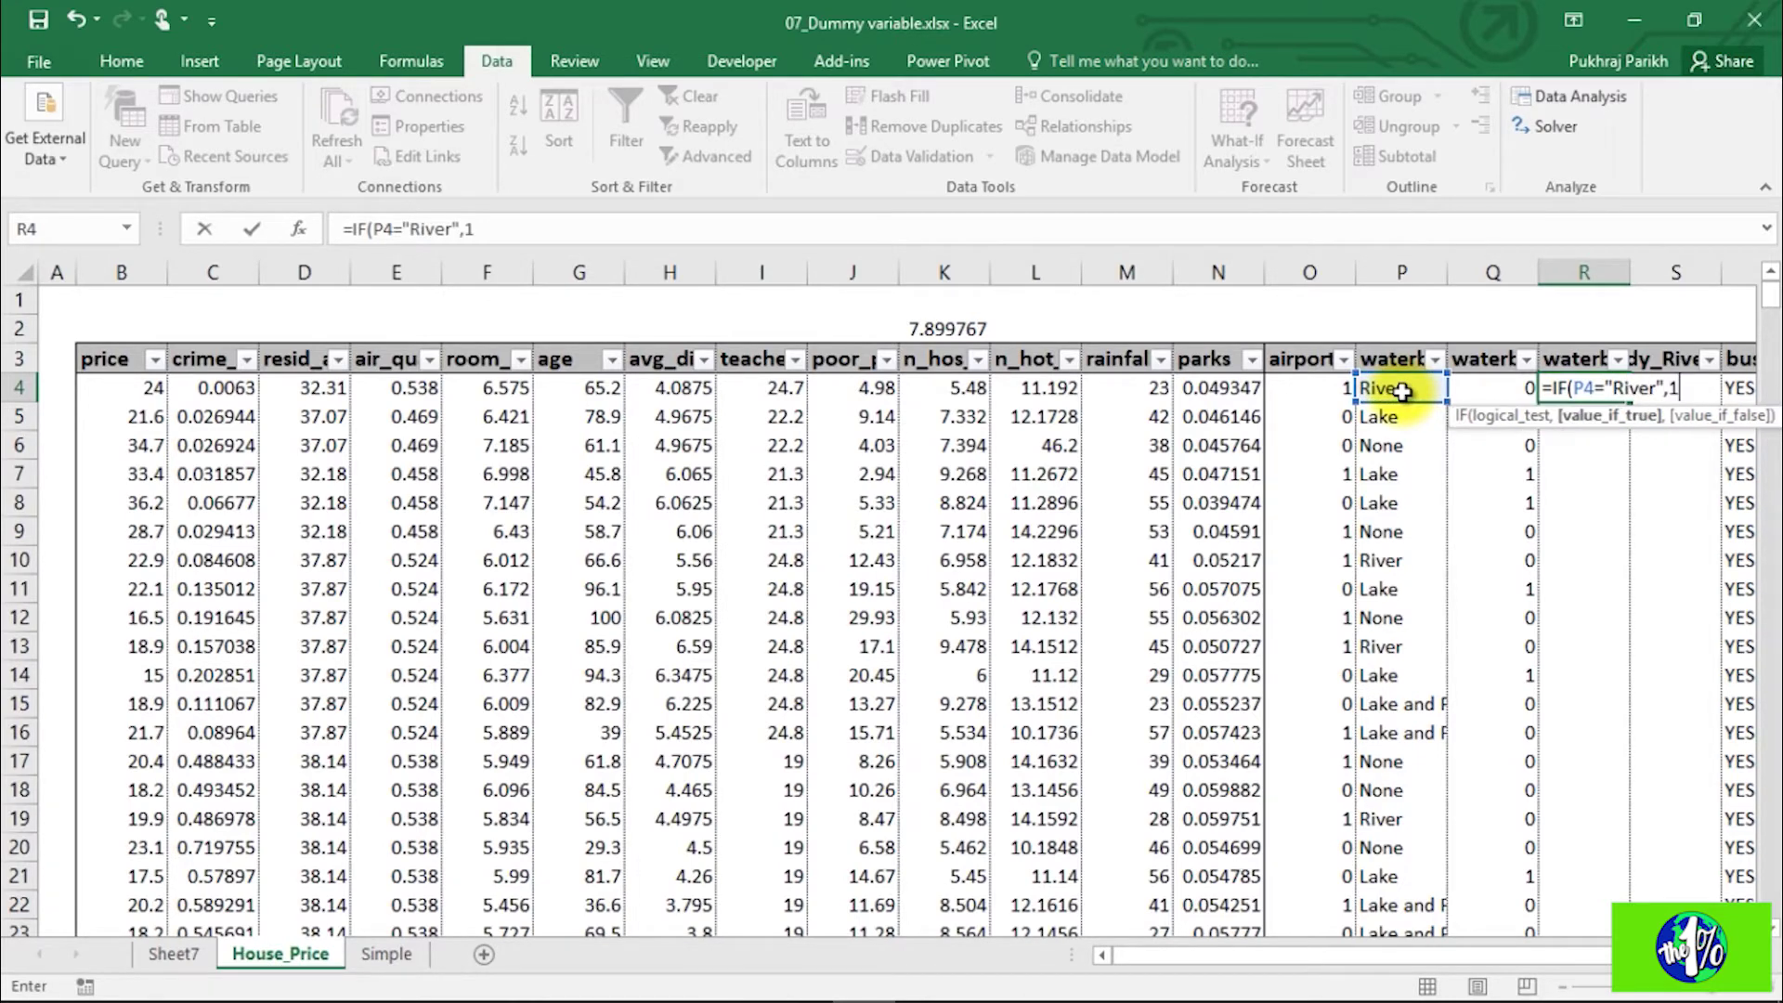
pyautogui.write(',0)')
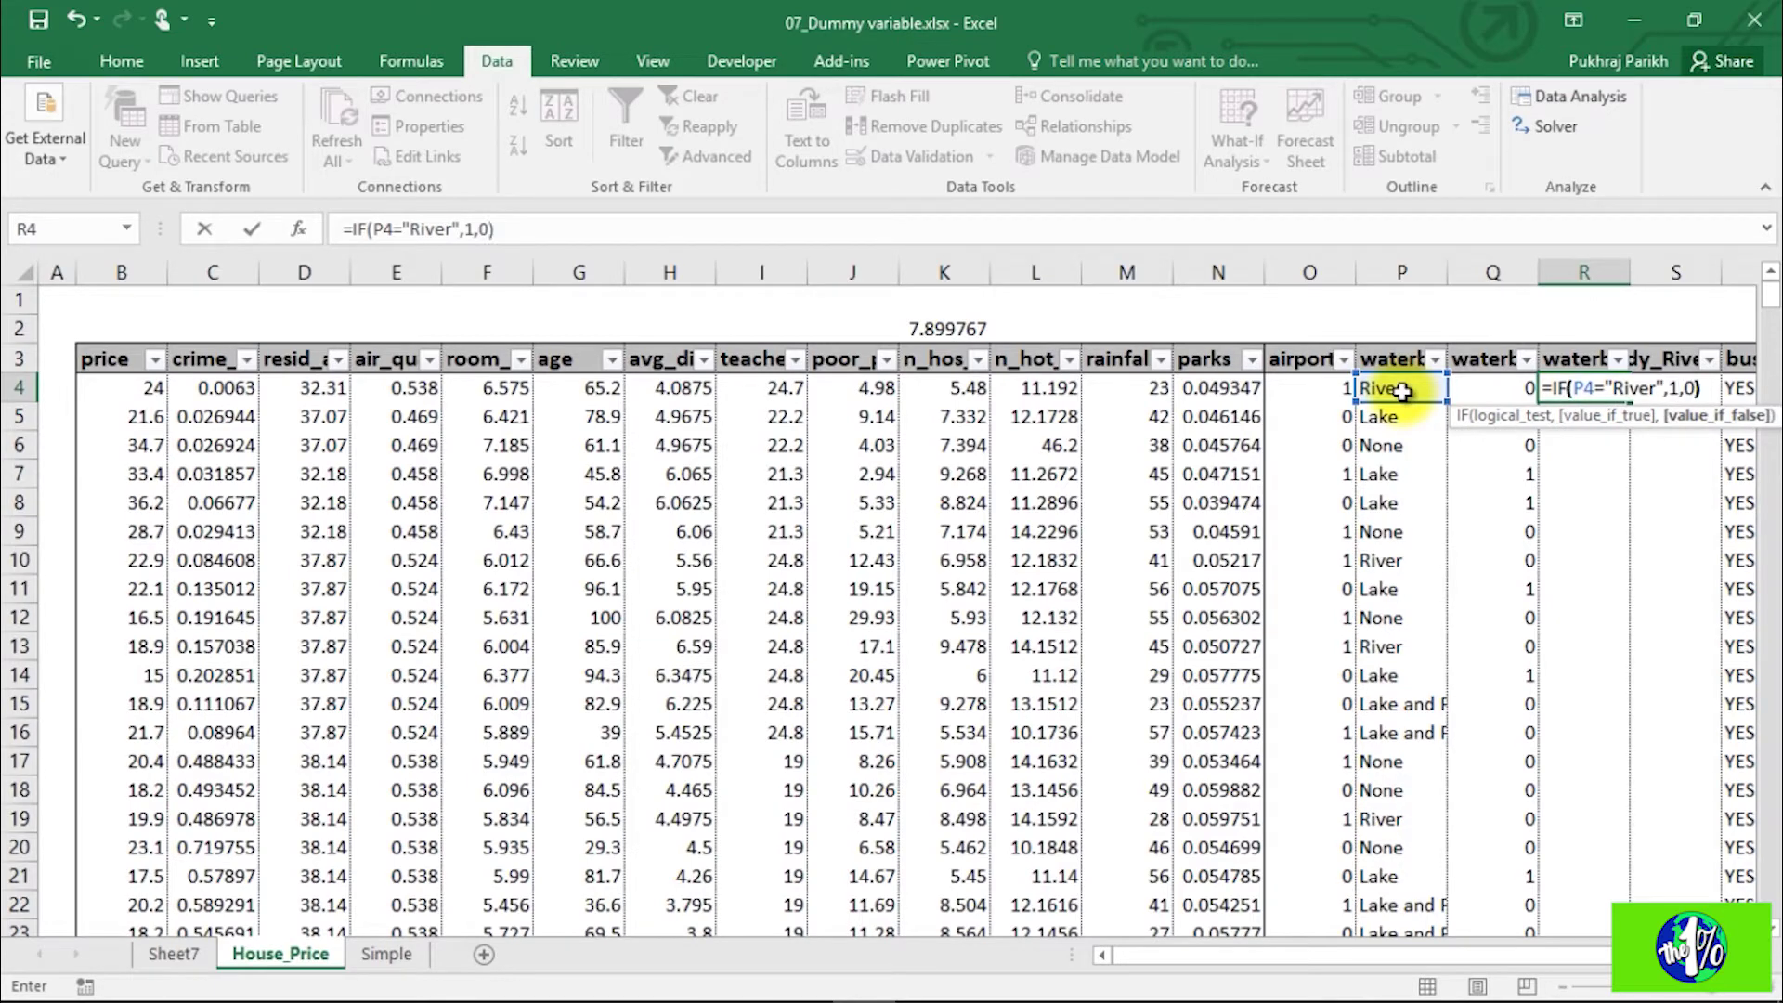
pyautogui.press('Return')
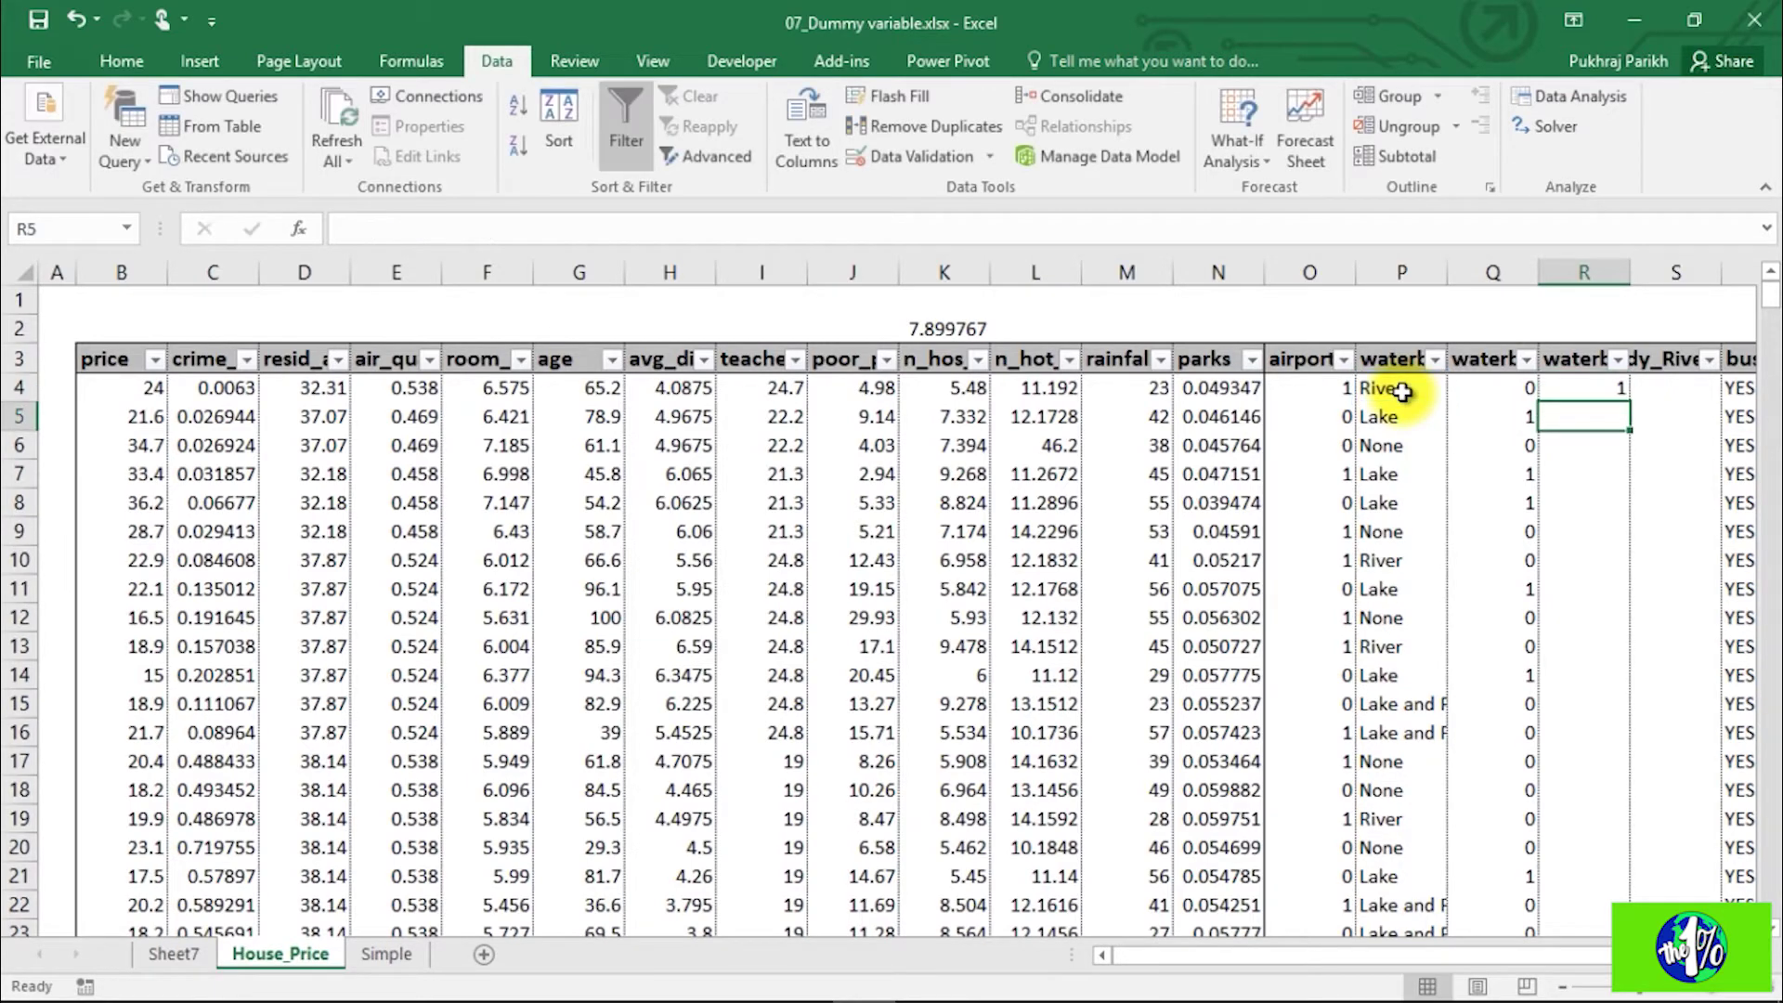
# Step: Fill the waterbody_River formula from R4 down the whole column and check the formula in R10
pyautogui.click(1593, 389)
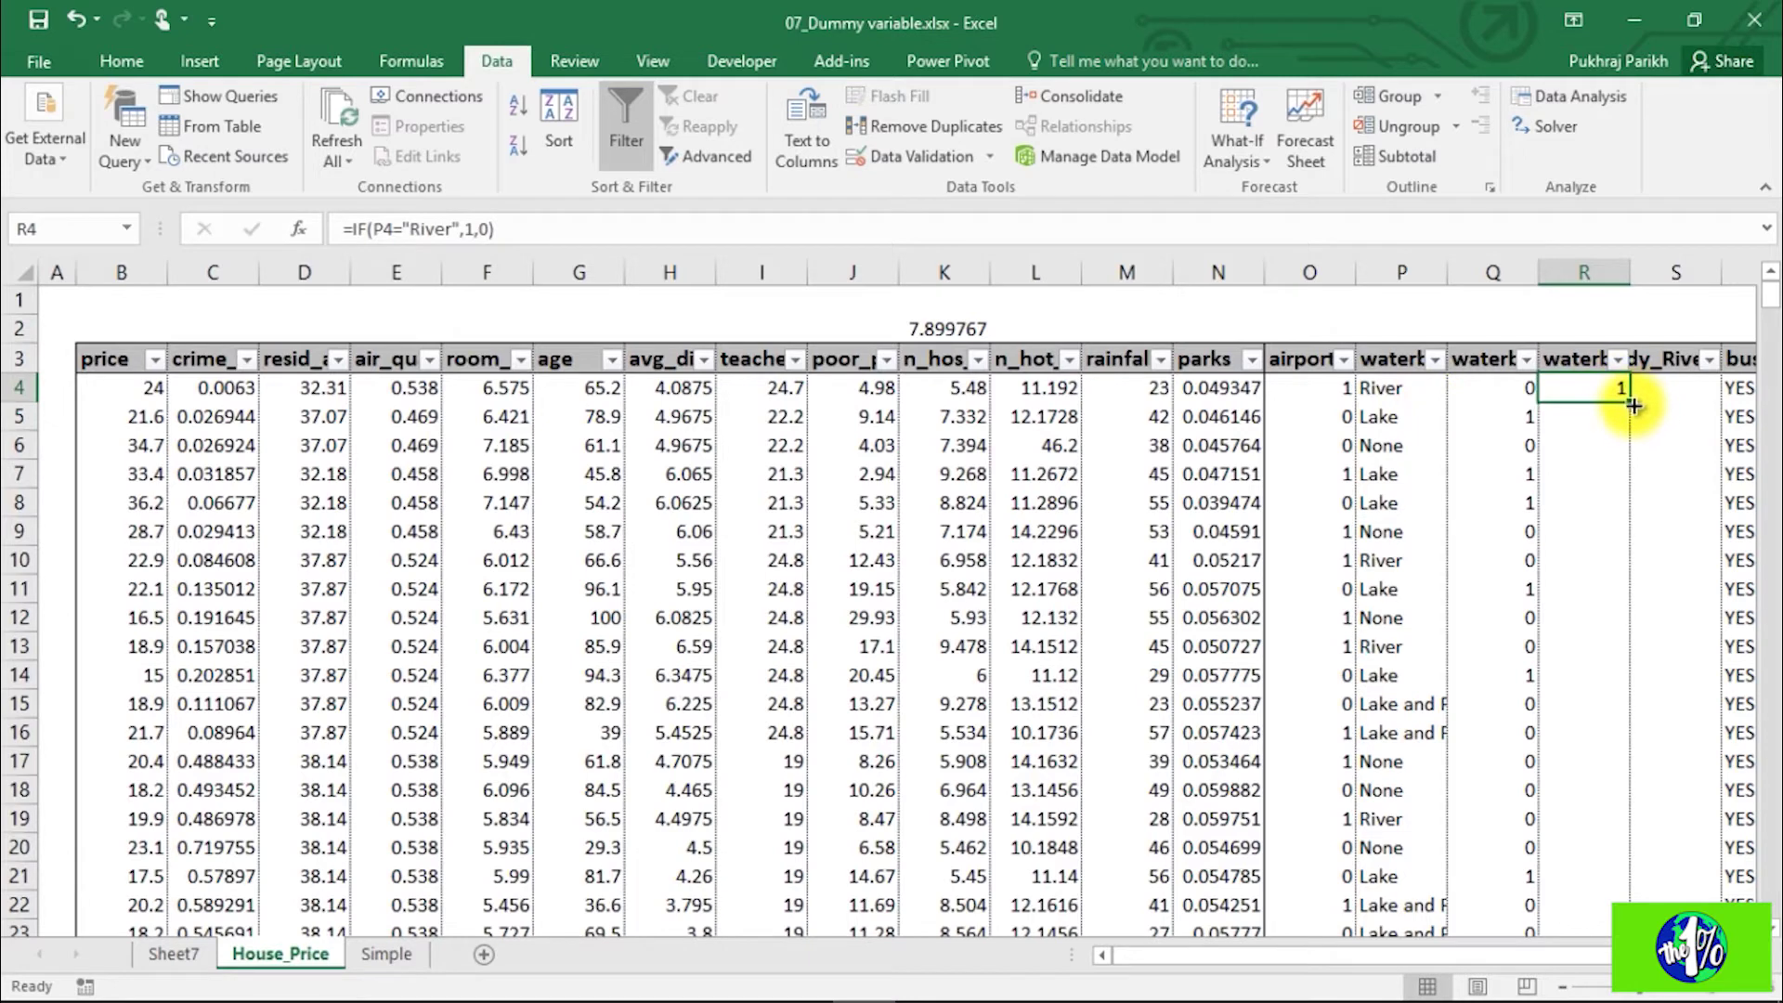
pyautogui.doubleClick(1632, 404)
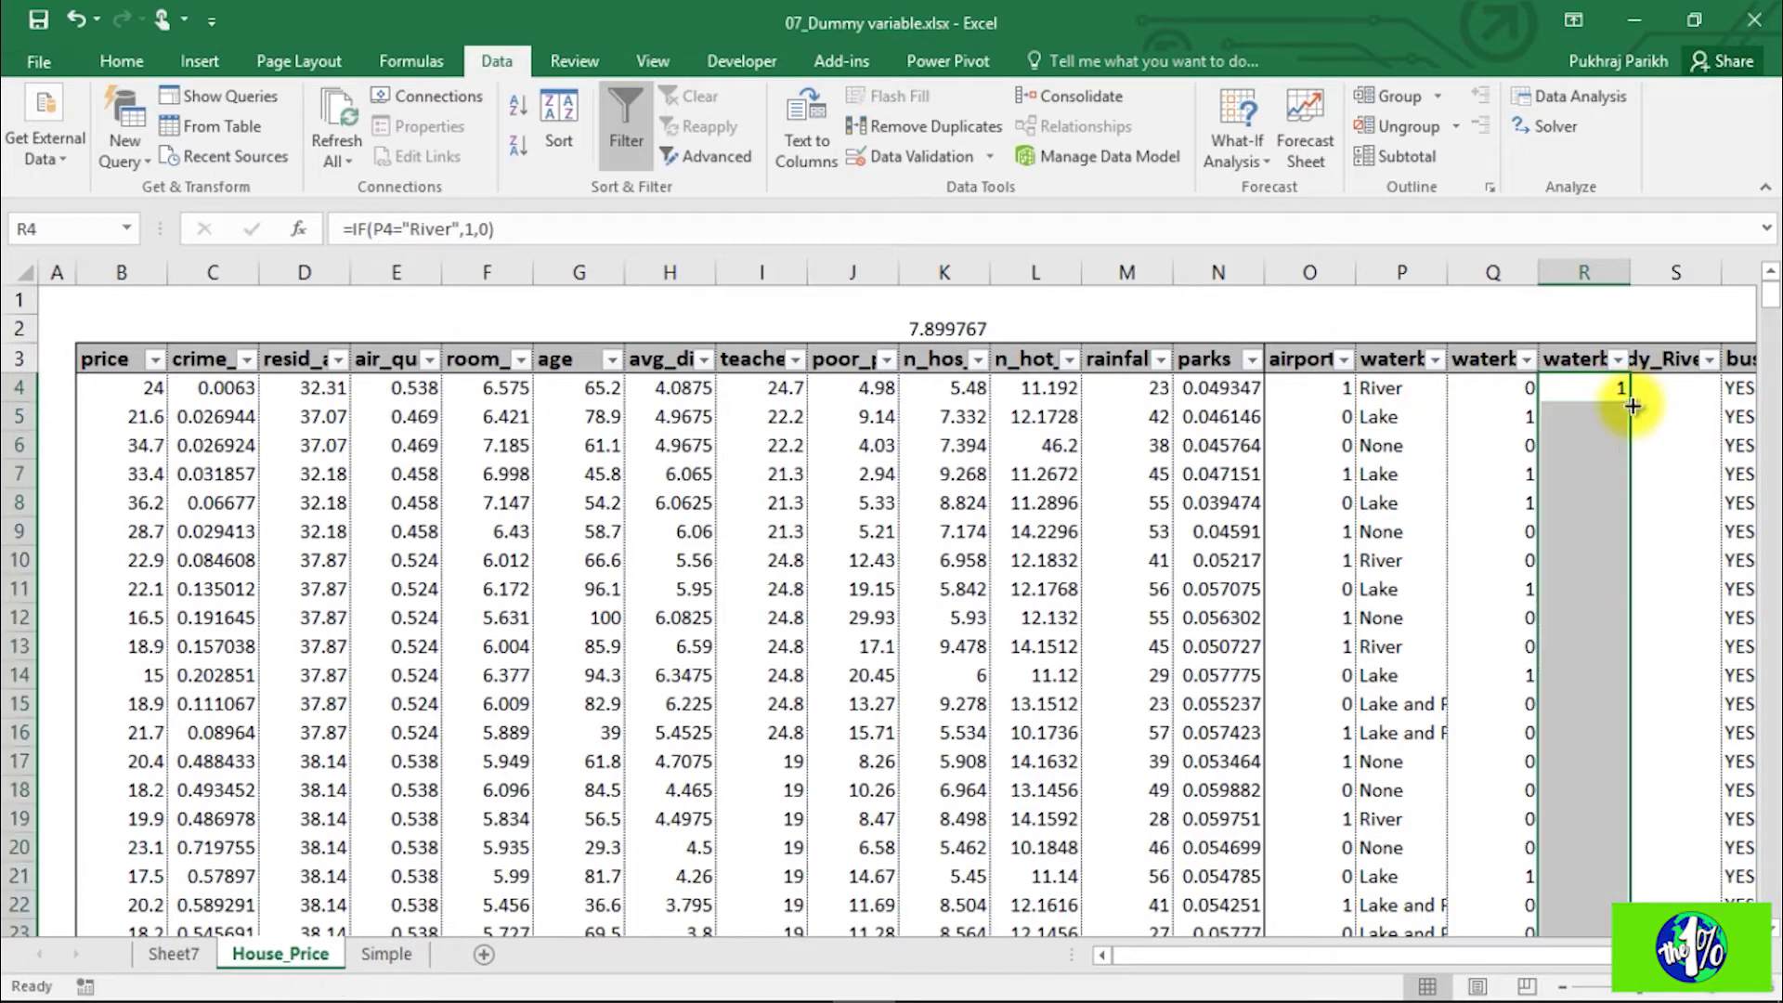
pyautogui.click(1586, 558)
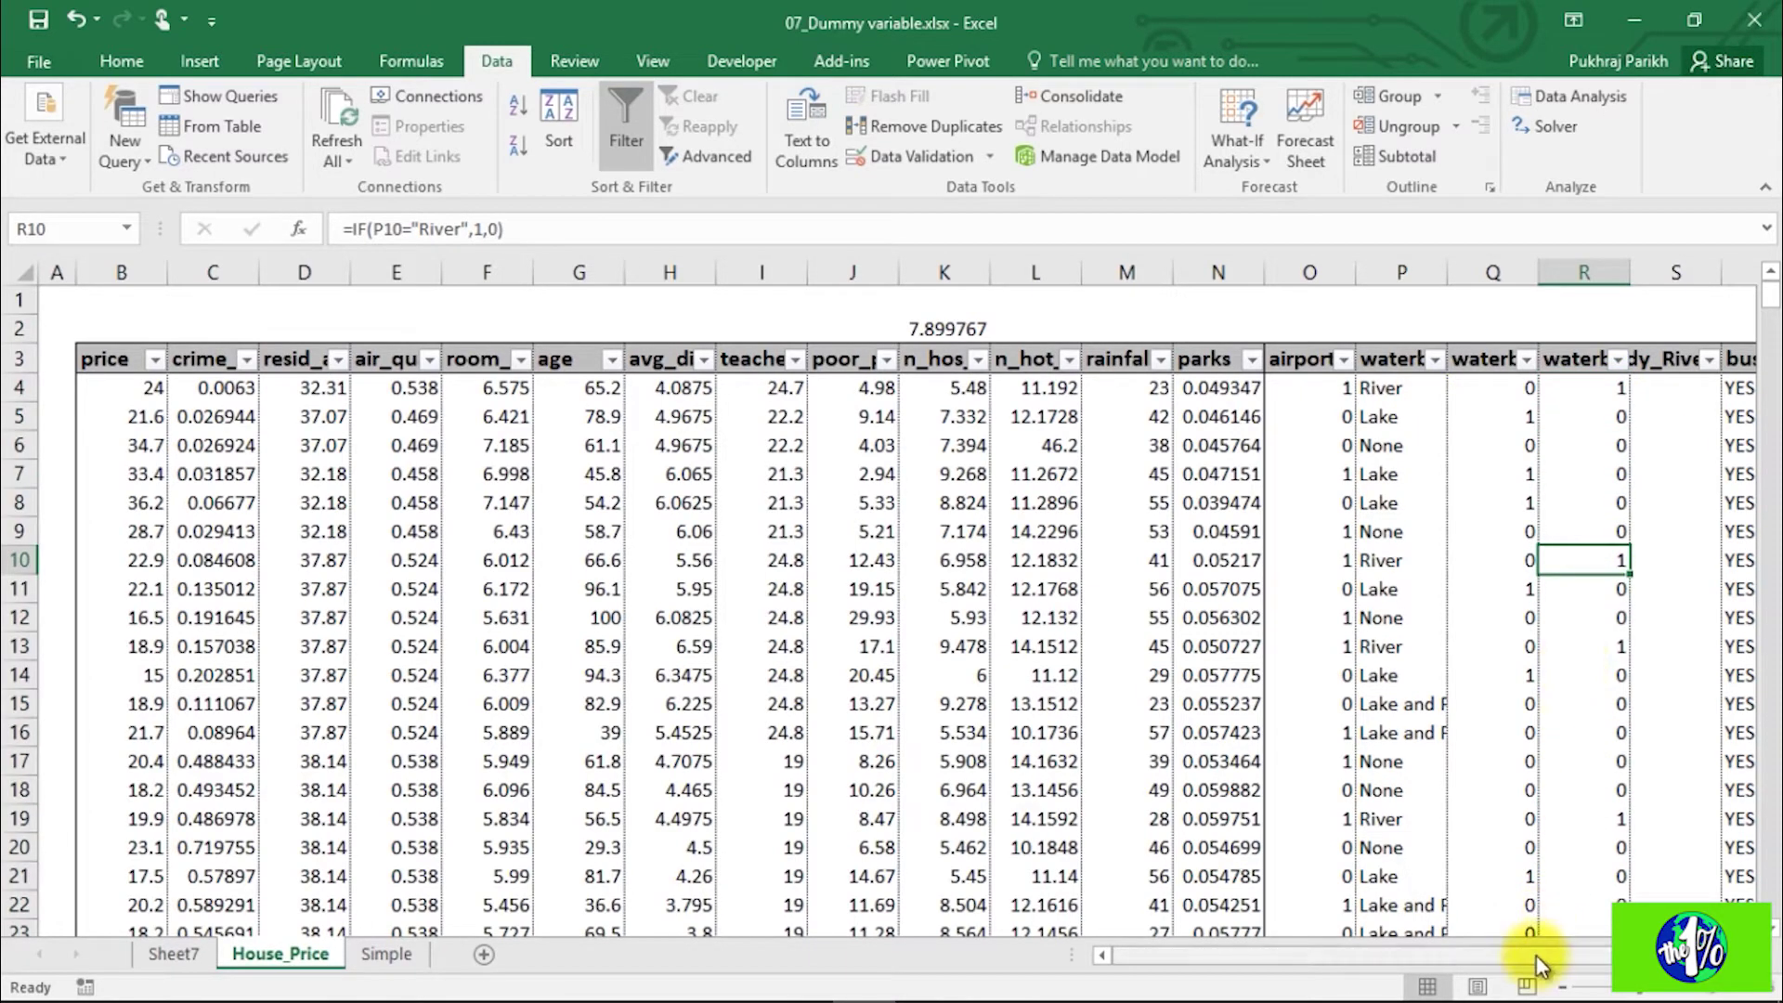
pyautogui.moveTo(1533, 952); pyautogui.dragTo(1617, 952)
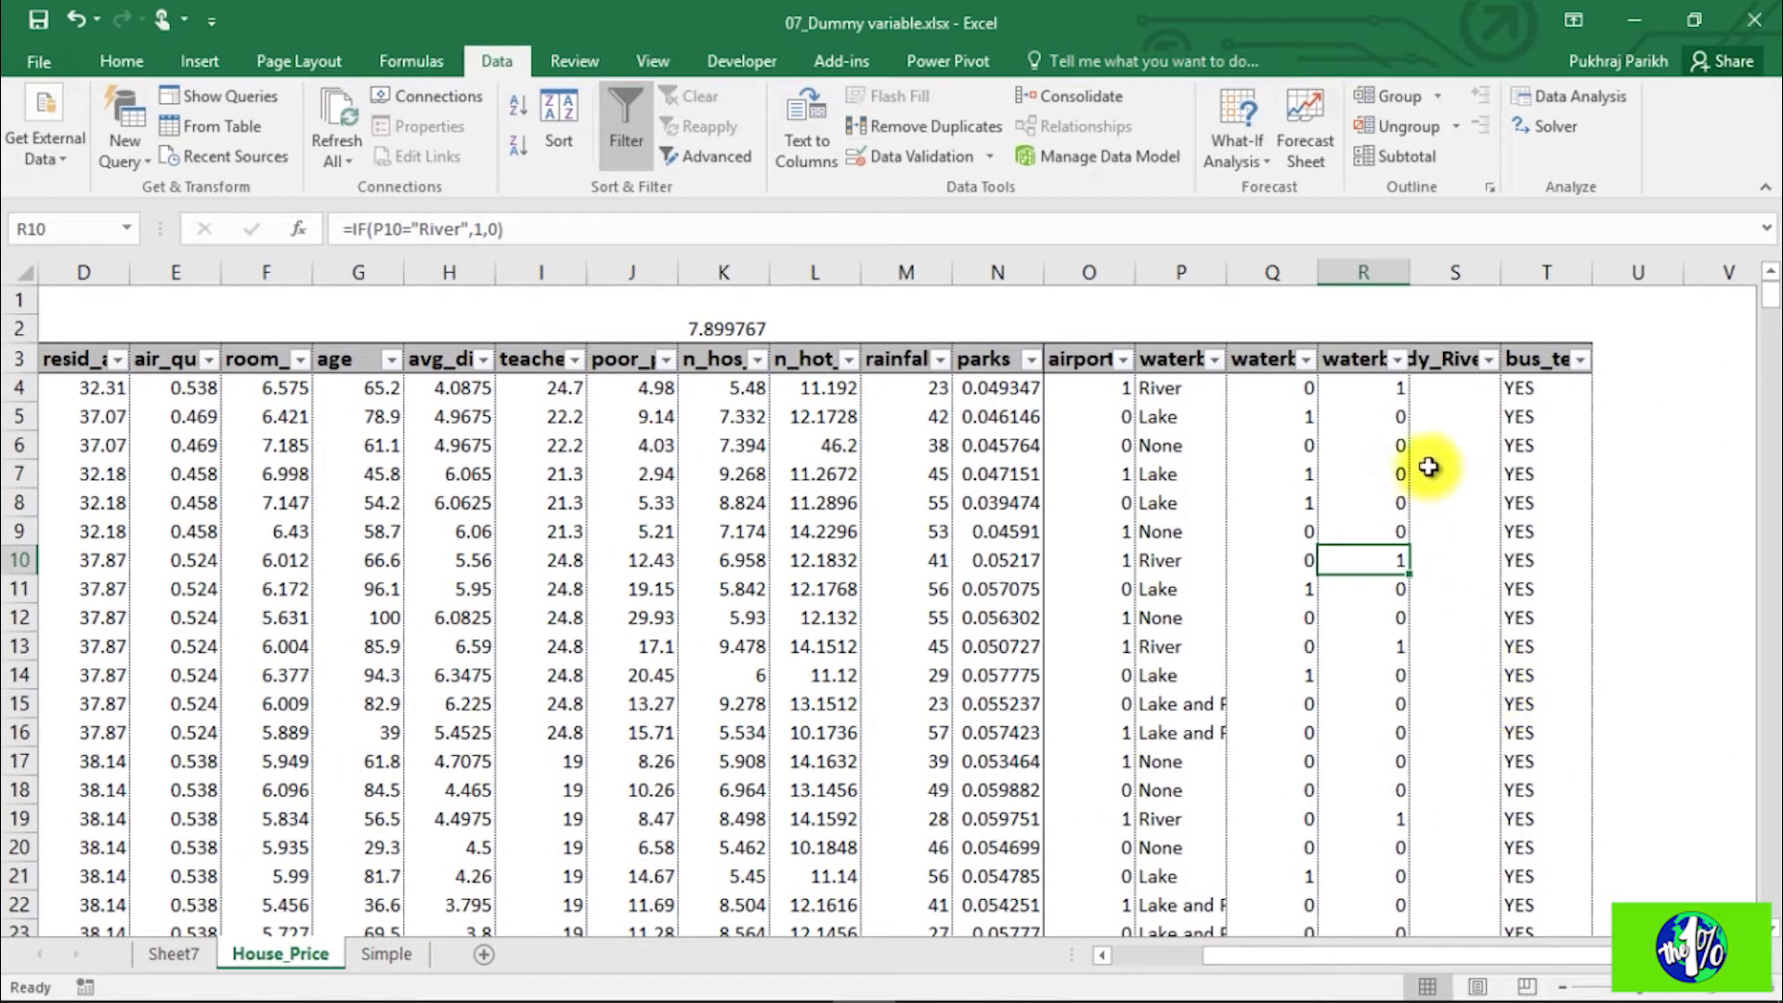
# Step: Enter the header waterbody_LakeAndRiver in cell S3 of the third inserted column
pyautogui.click(1449, 360)
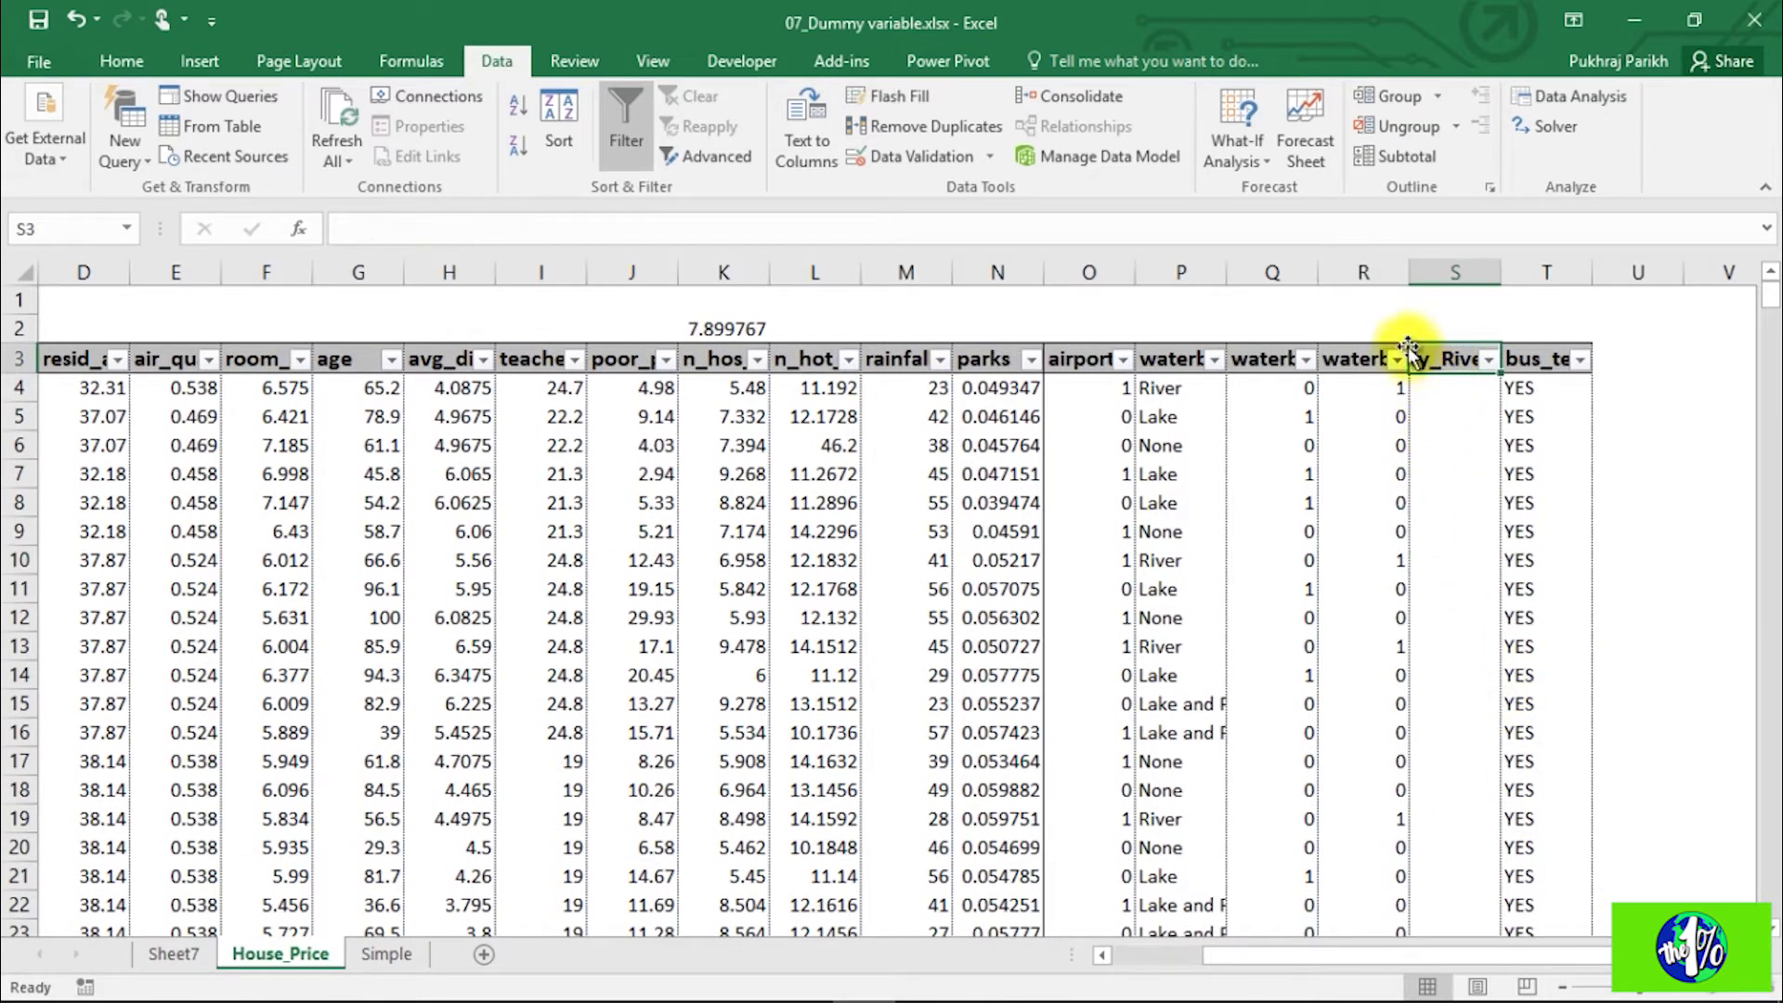
pyautogui.click(1149, 230)
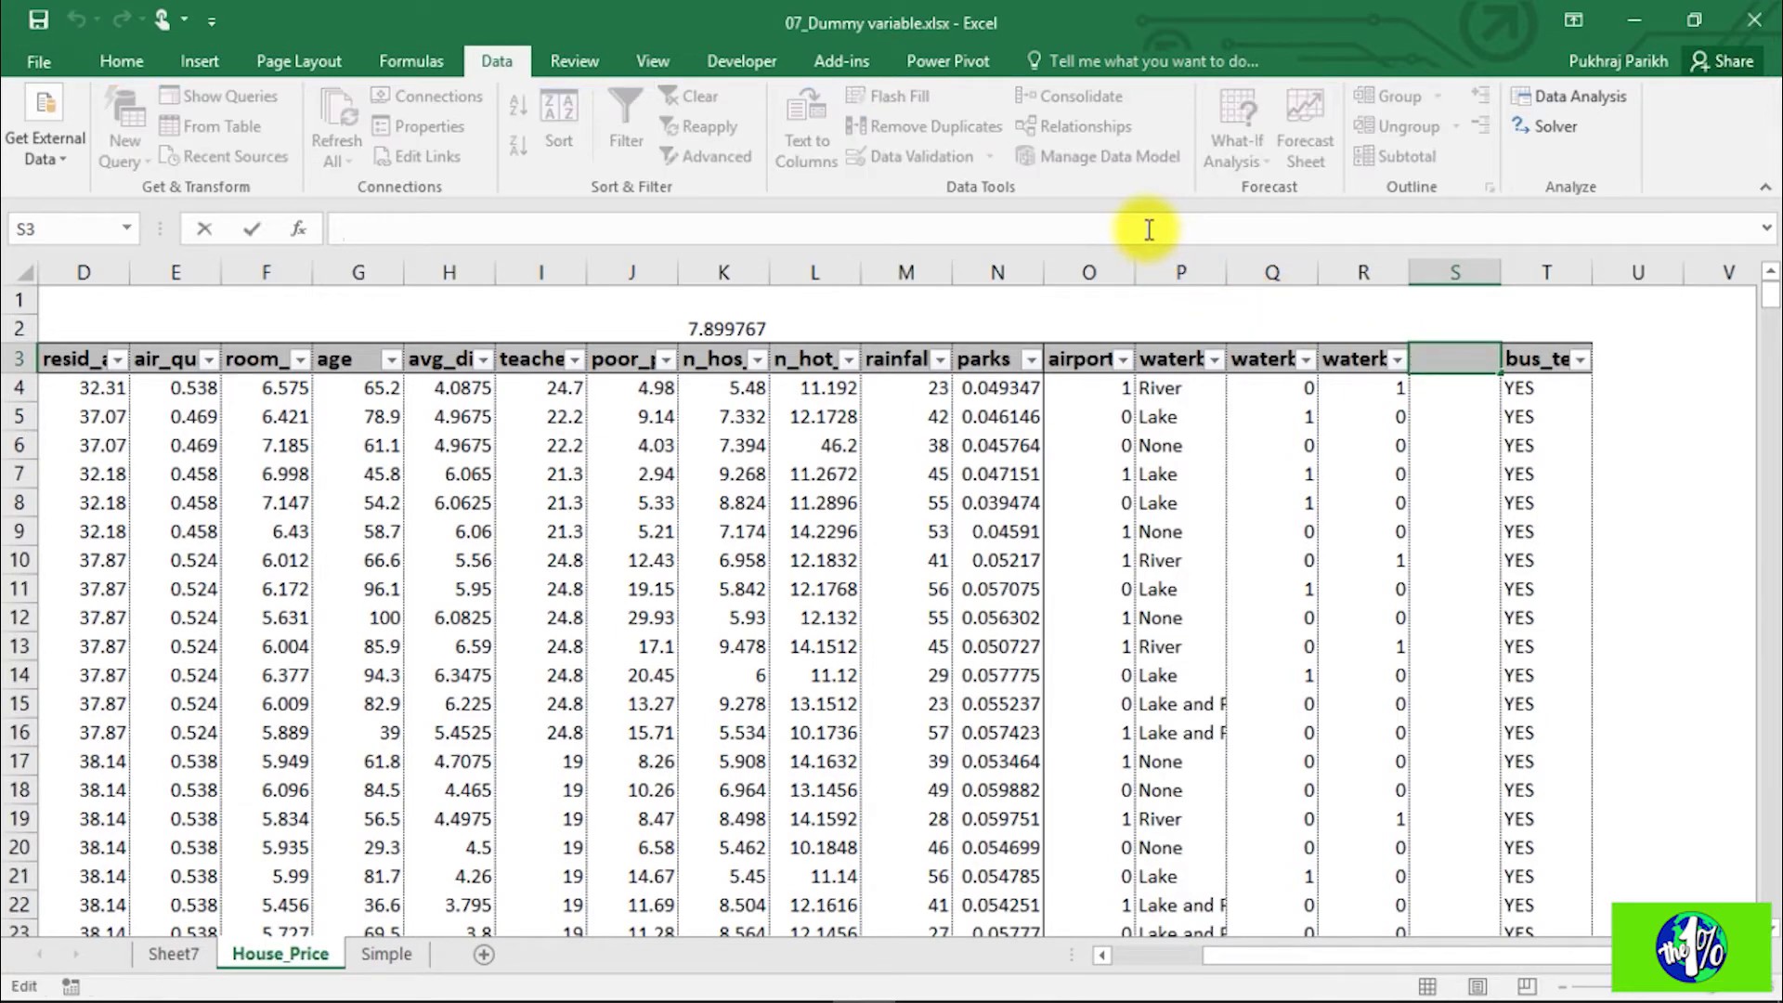
pyautogui.write('waterbo')
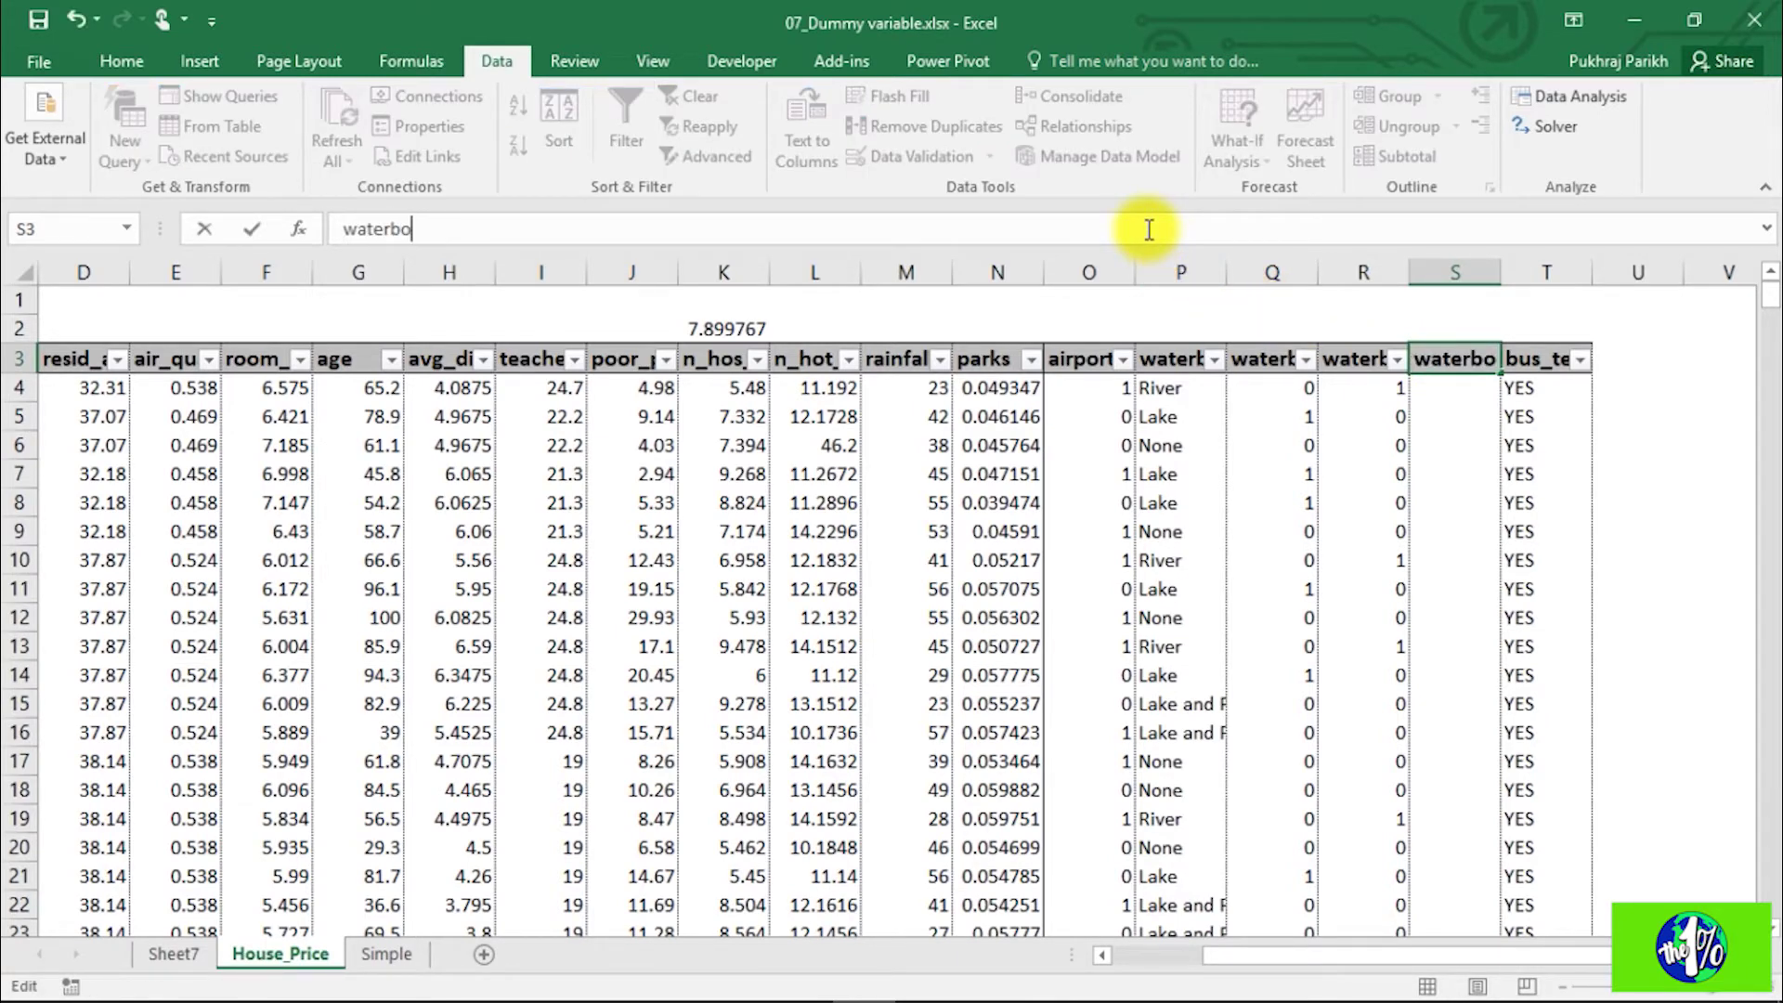
pyautogui.write('dy_Lake')
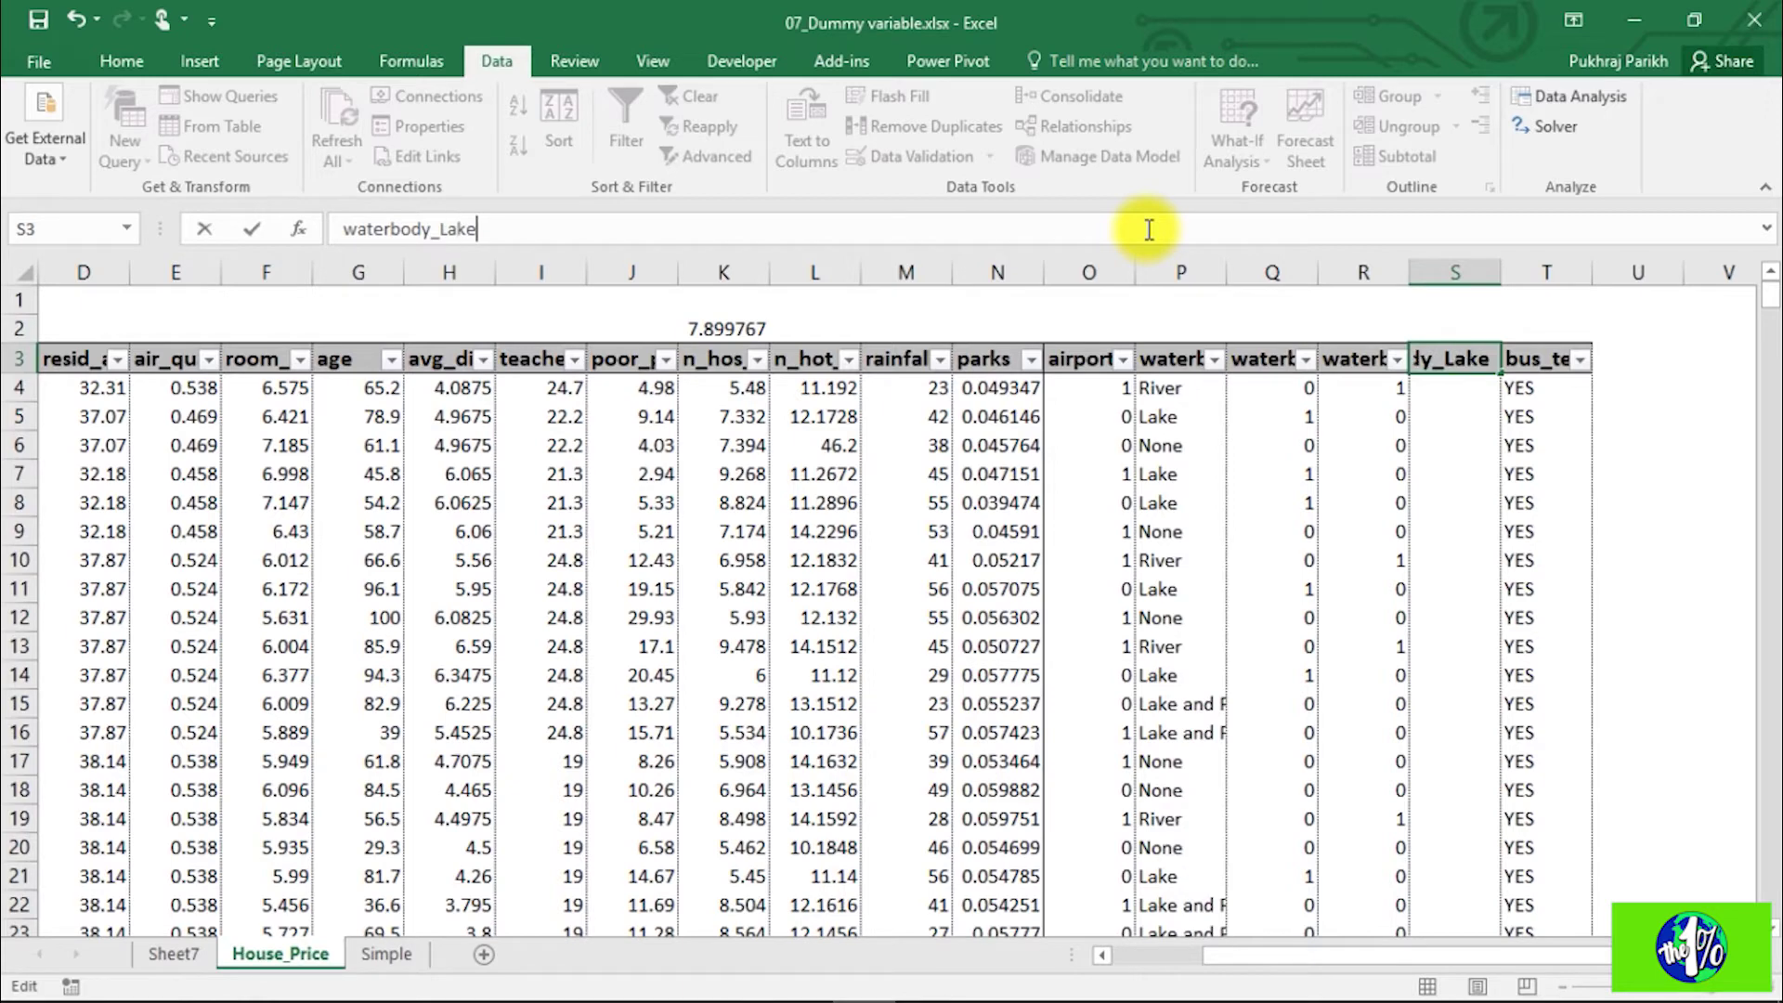
pyautogui.write('AnadRiver')
pyautogui.hotkey('ctrl', 'Return')
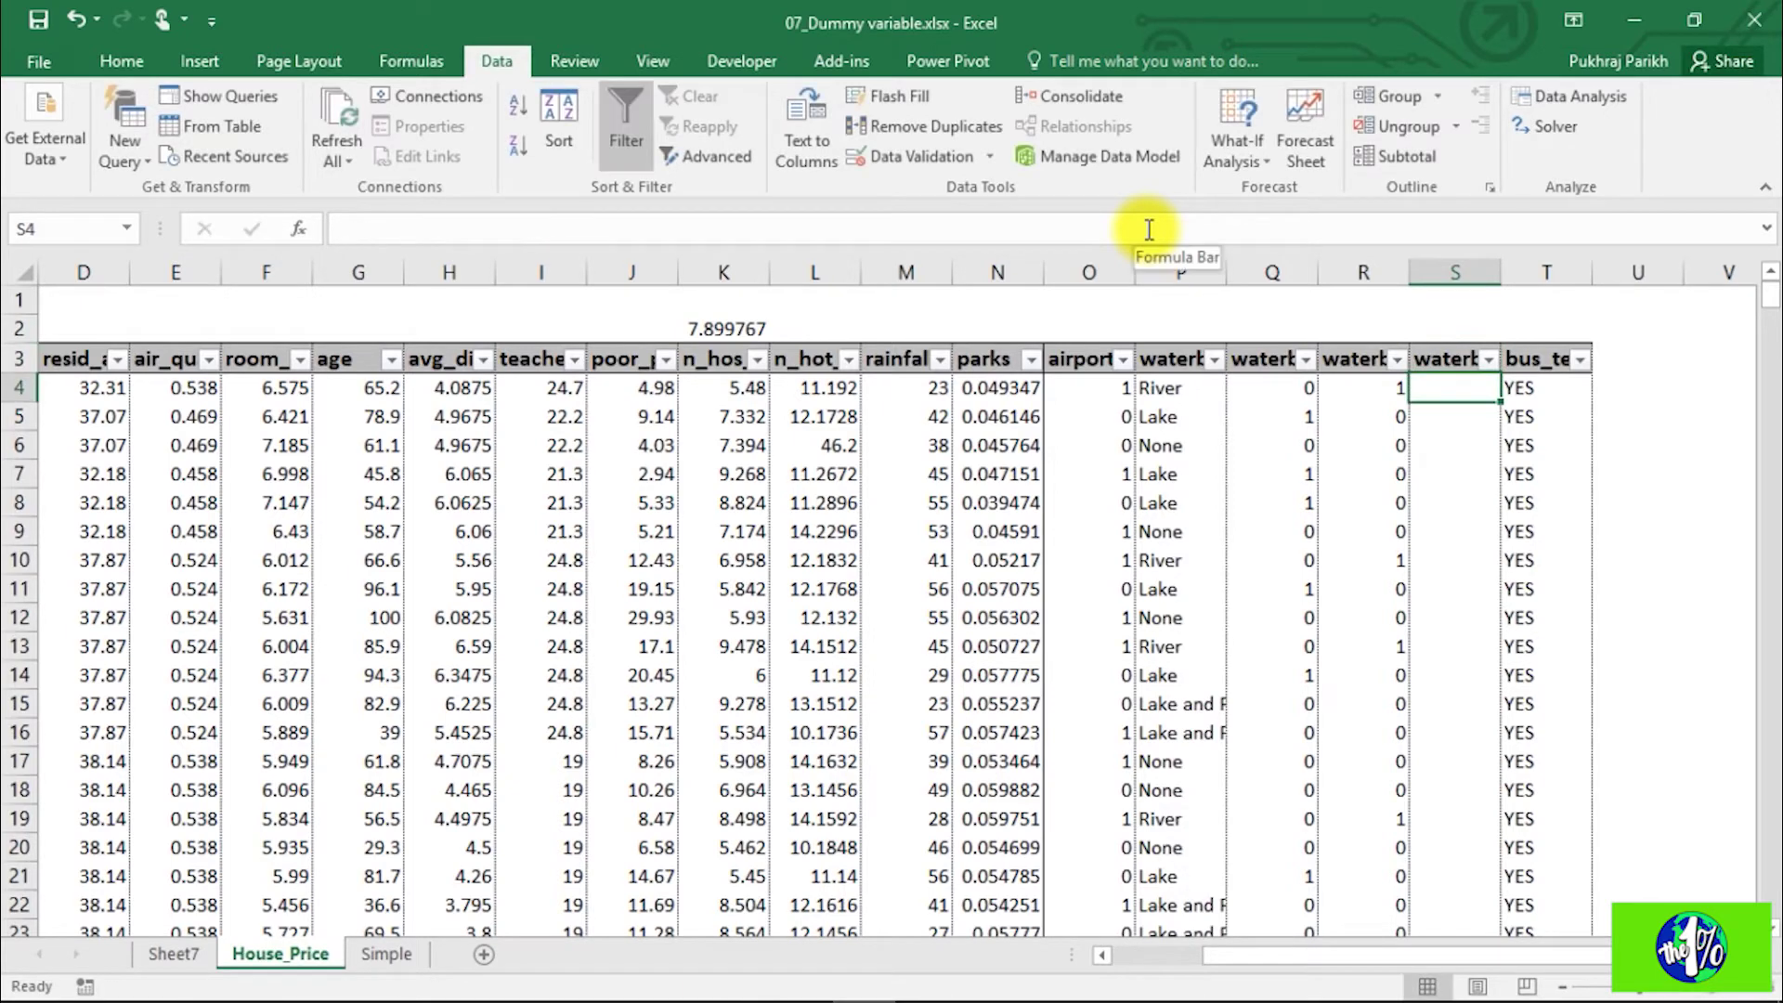
pyautogui.click(497, 229)
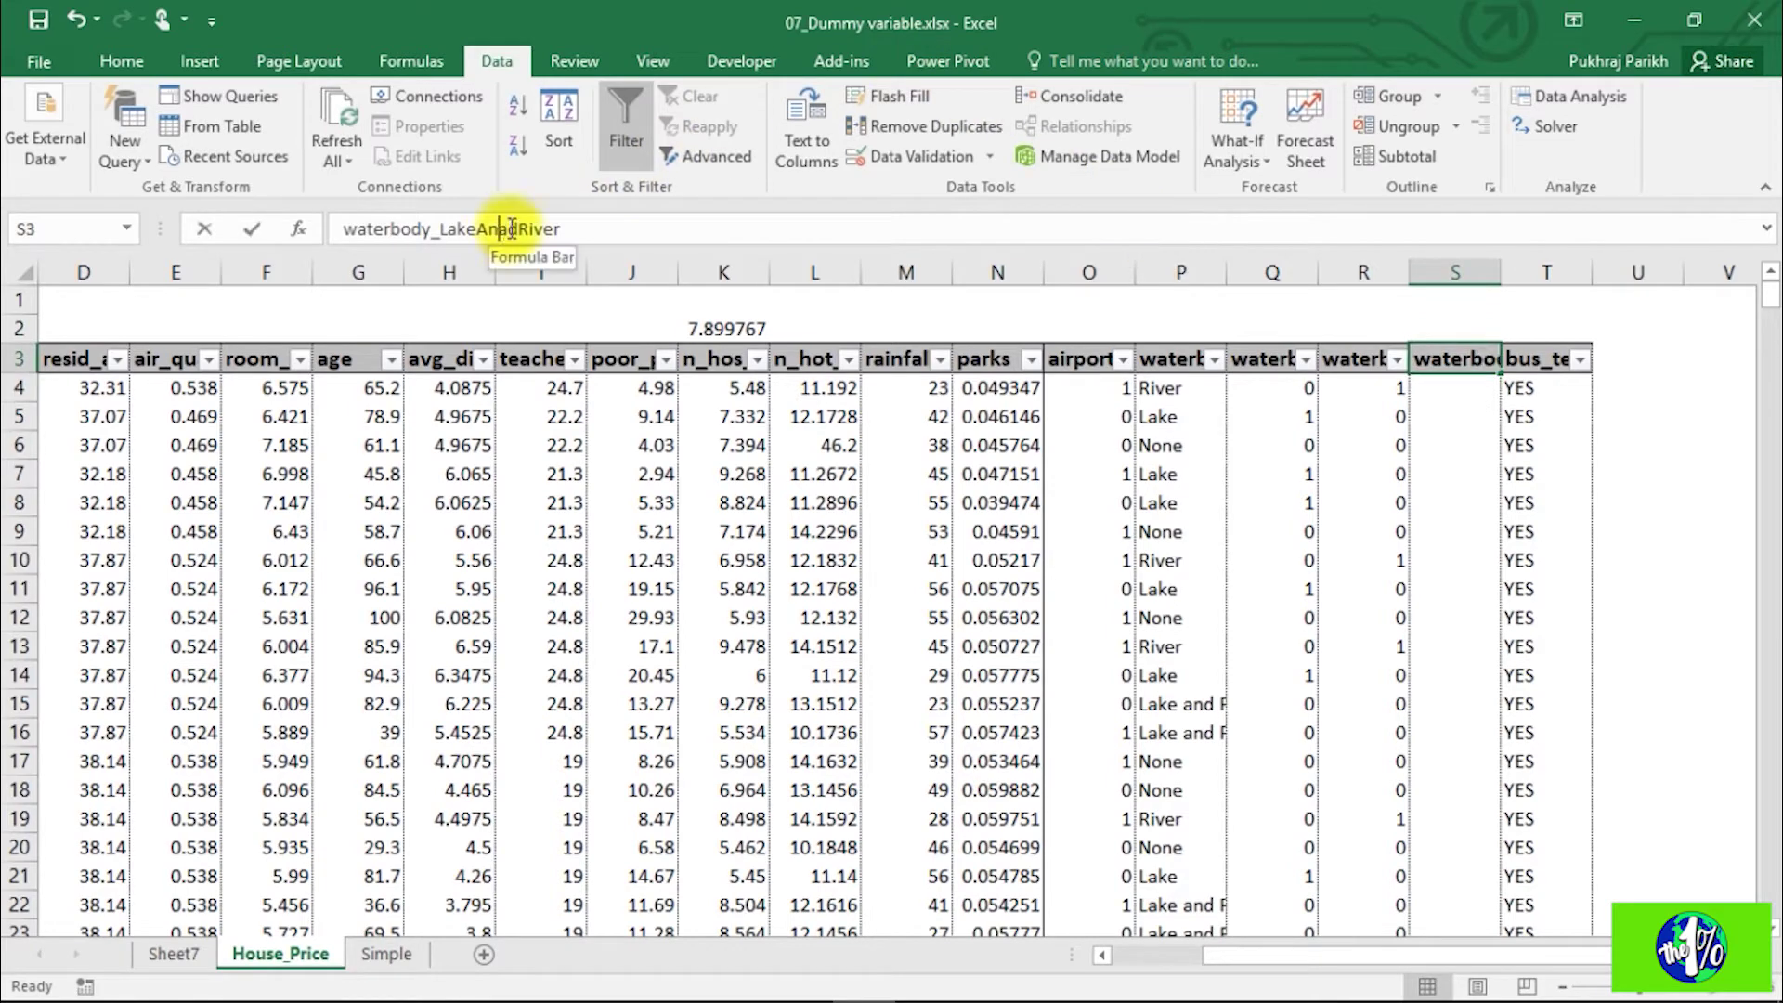
pyautogui.press('BackSpace')
pyautogui.press('Delete')
pyautogui.write('n')
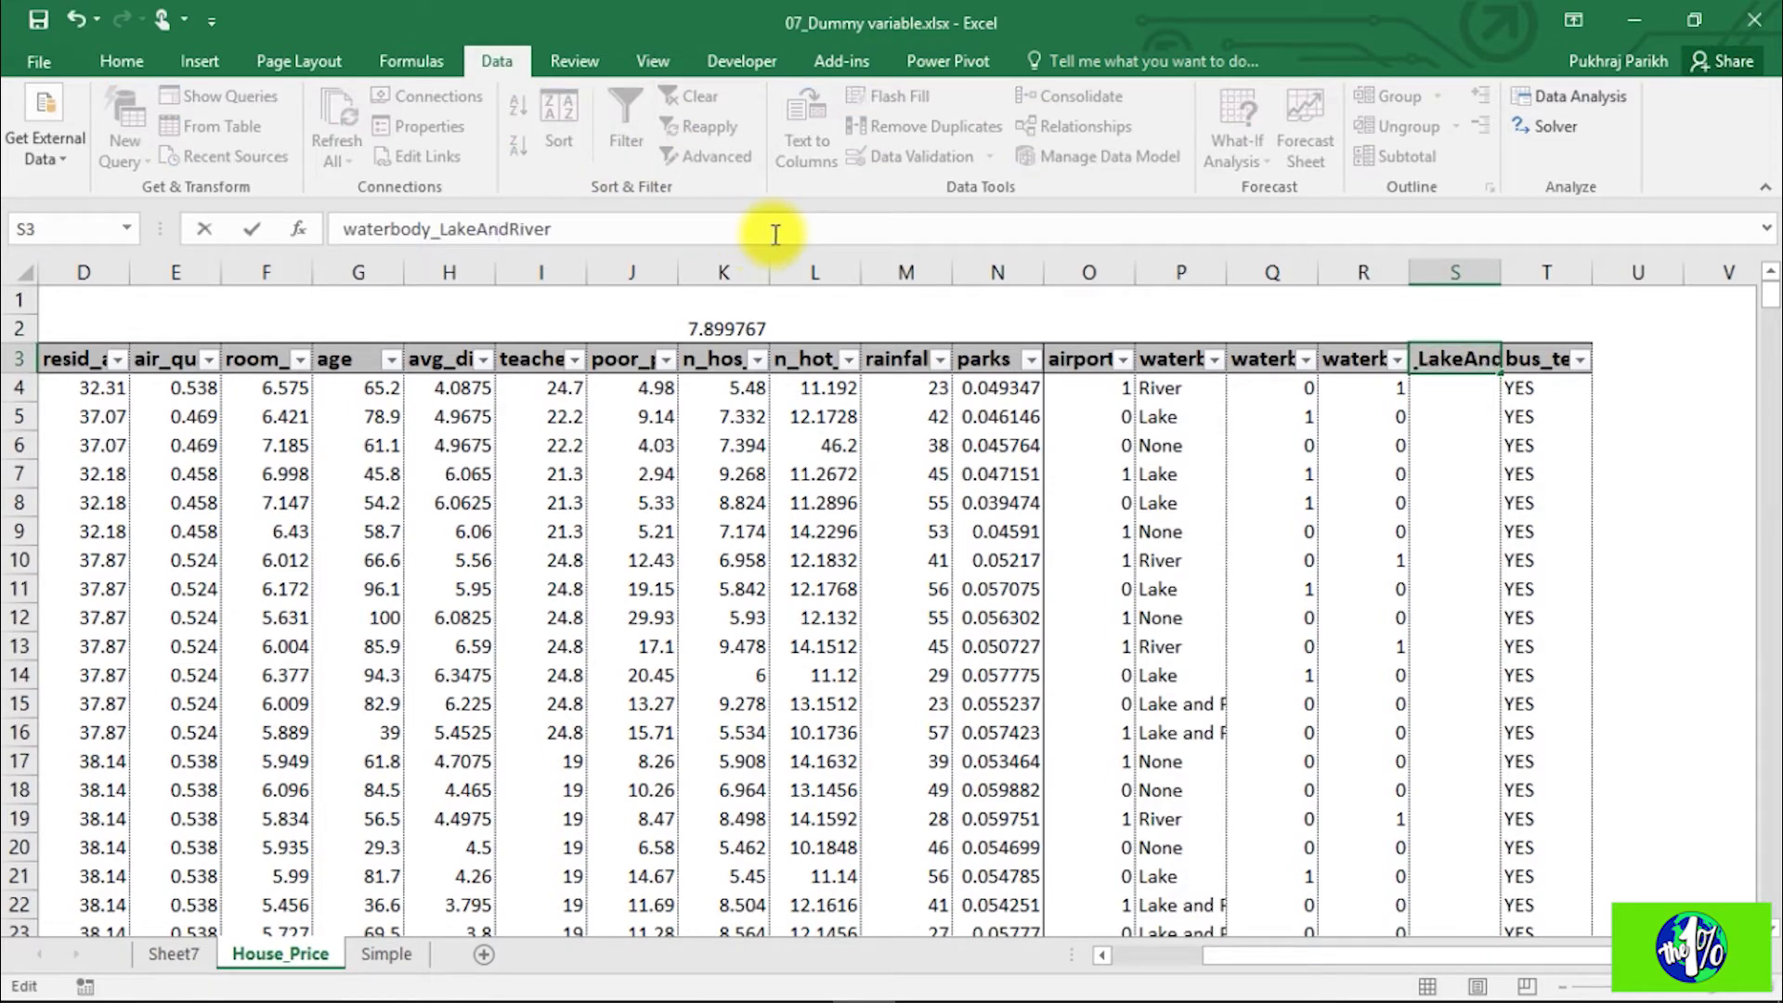
# Step: Enter the formula =IF(P4="Lake and River",1,0) in cell S4 to flag rows with both waterbodies
pyautogui.click(1438, 395)
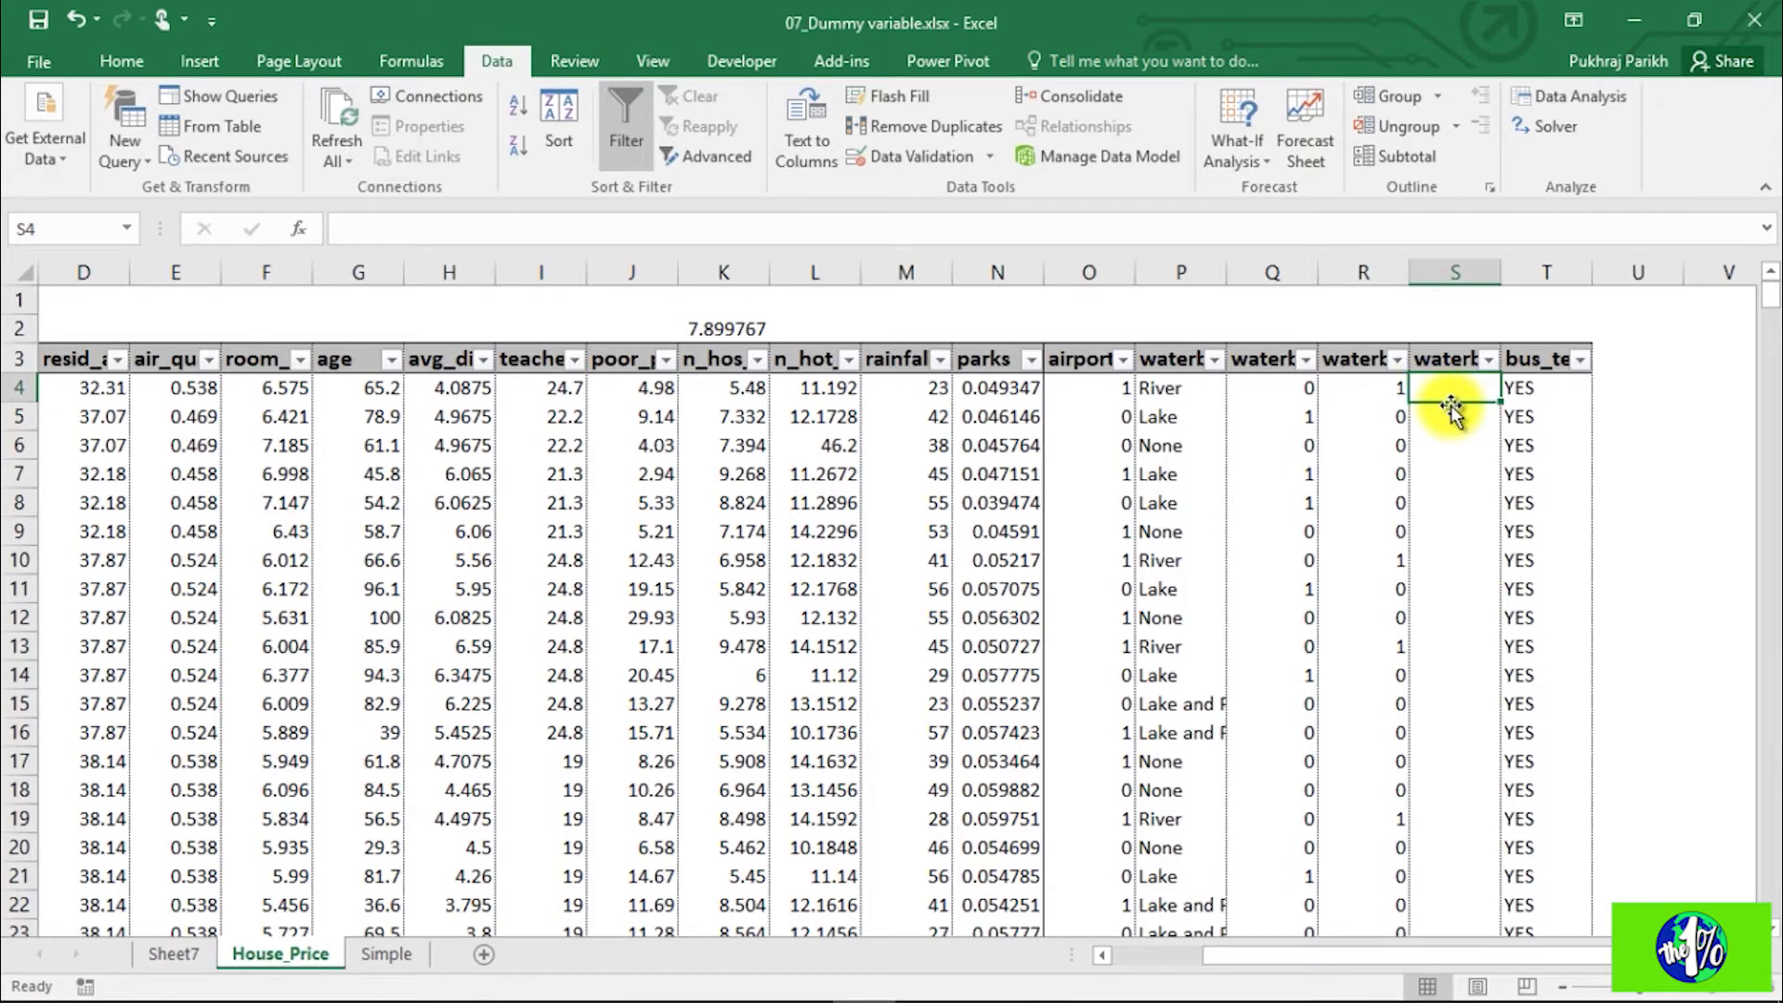
pyautogui.write('=if')
pyautogui.doubleClick(1460, 420)
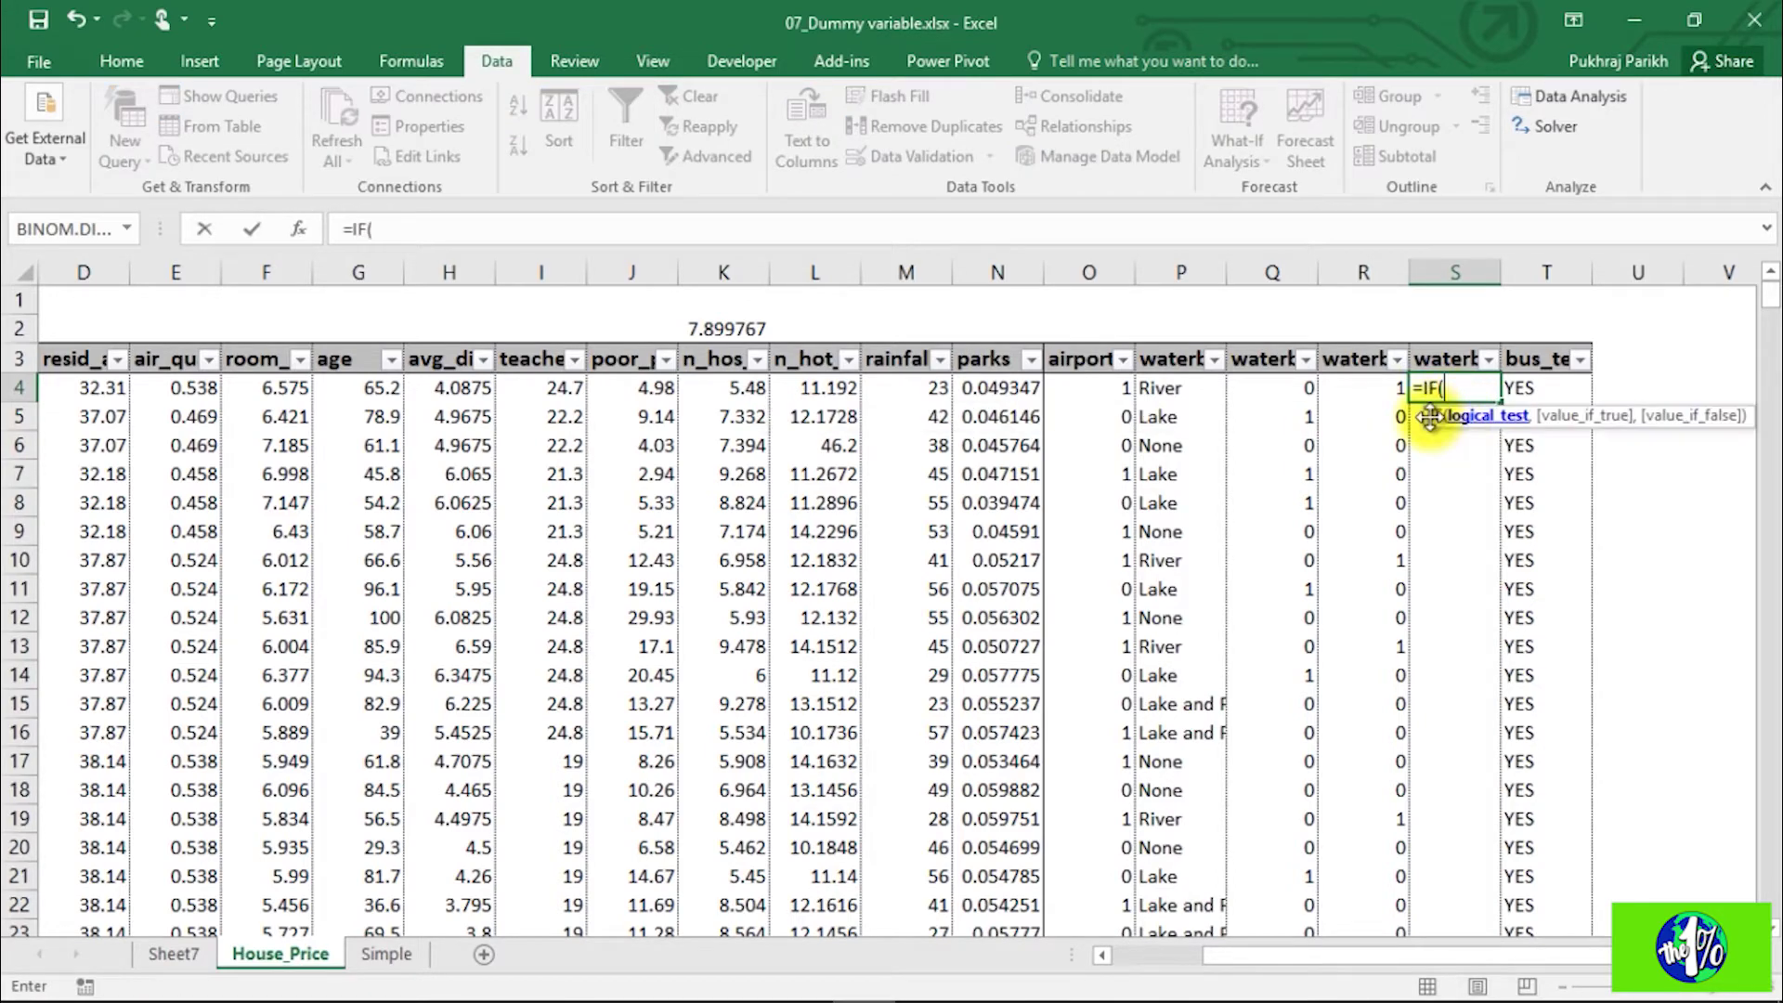
pyautogui.click(1178, 390)
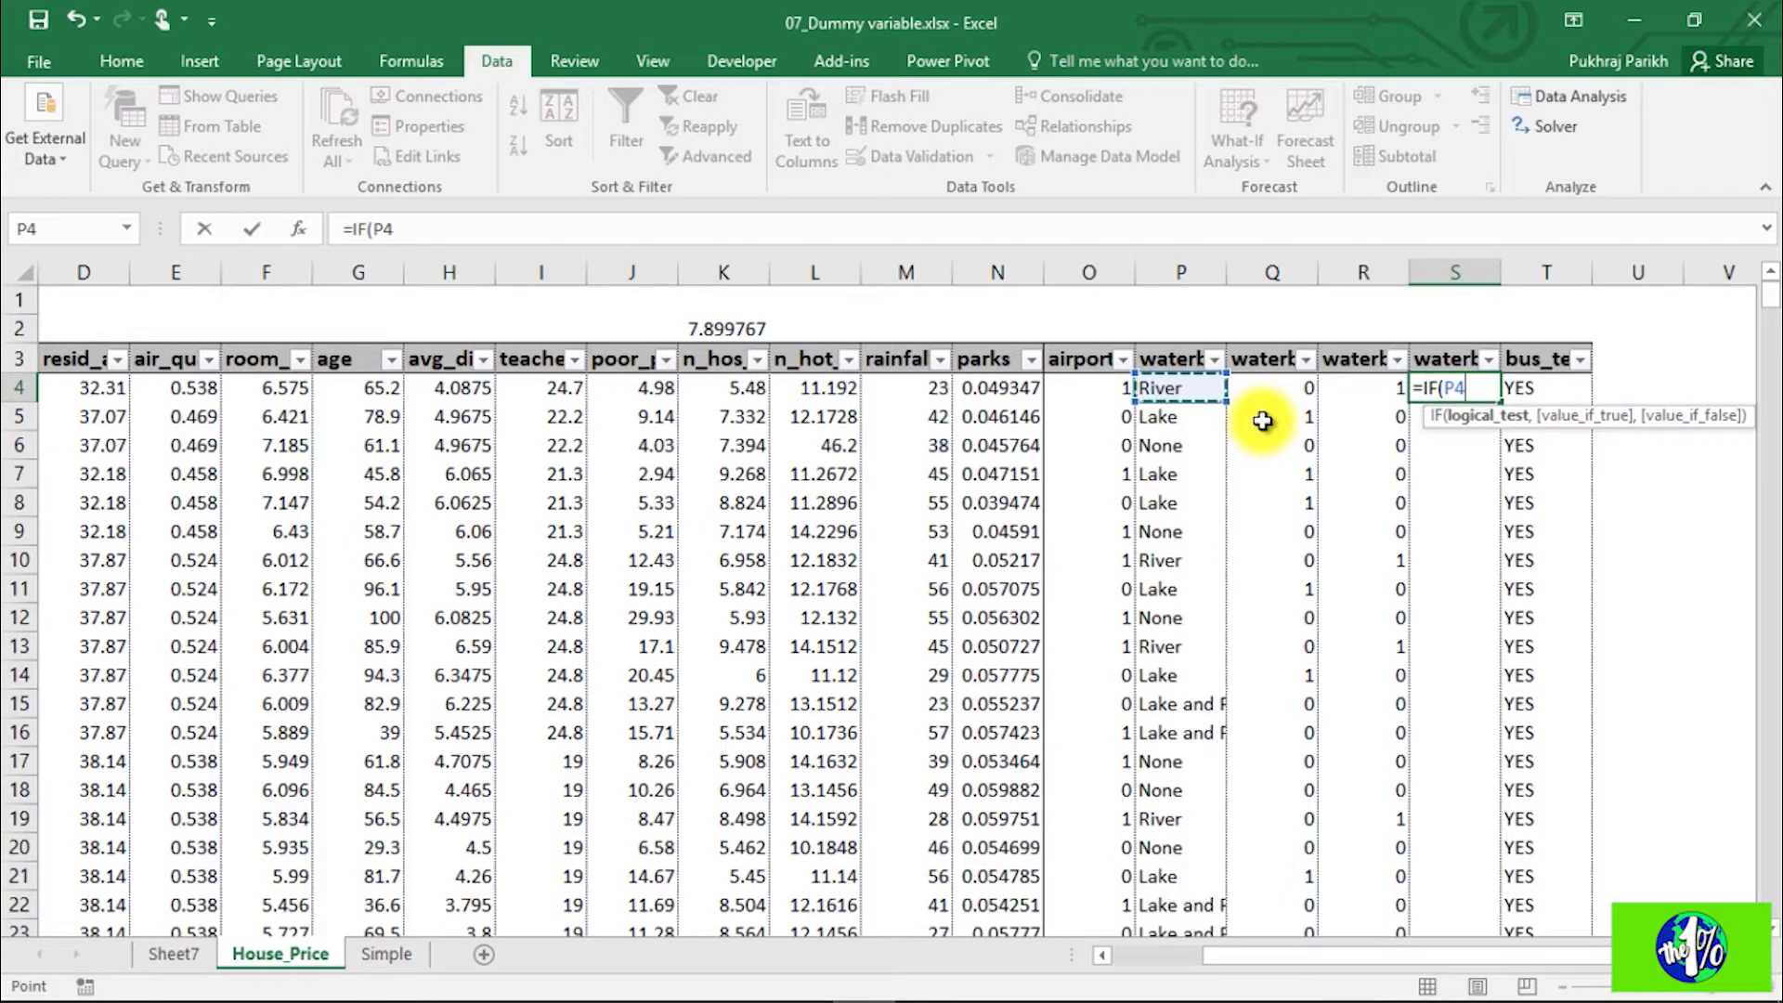
pyautogui.write('="Lake')
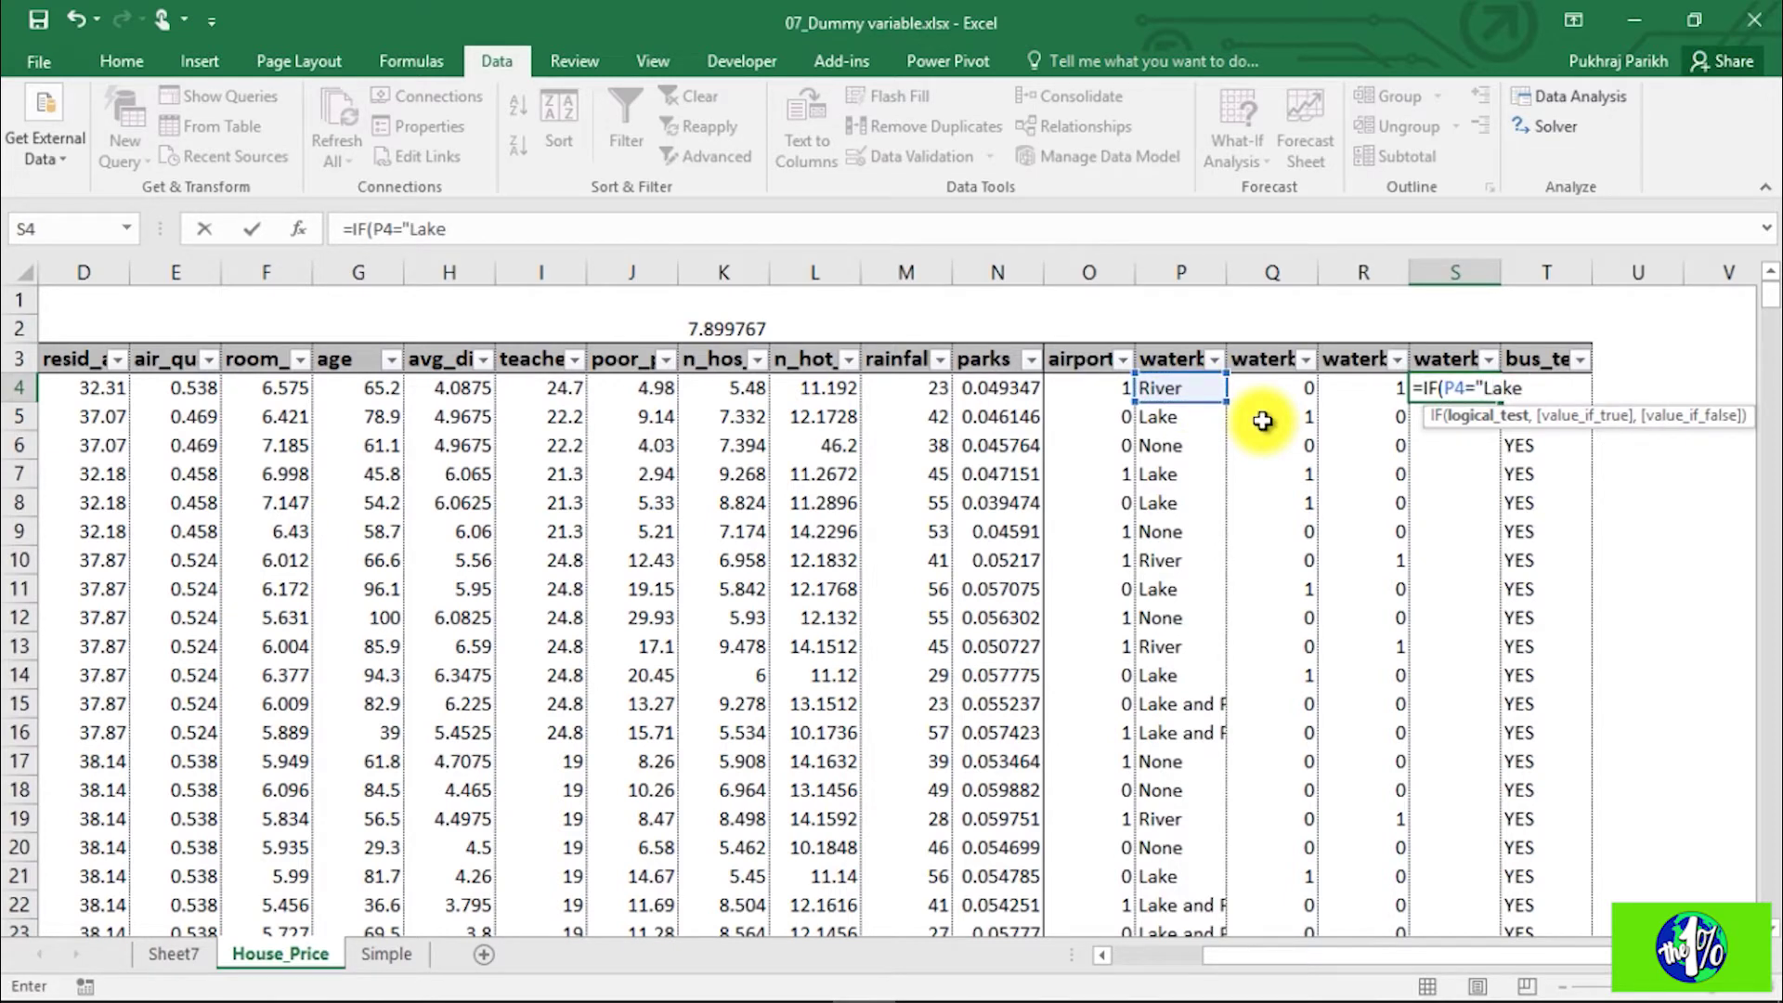
pyautogui.write(' and River",1,0')
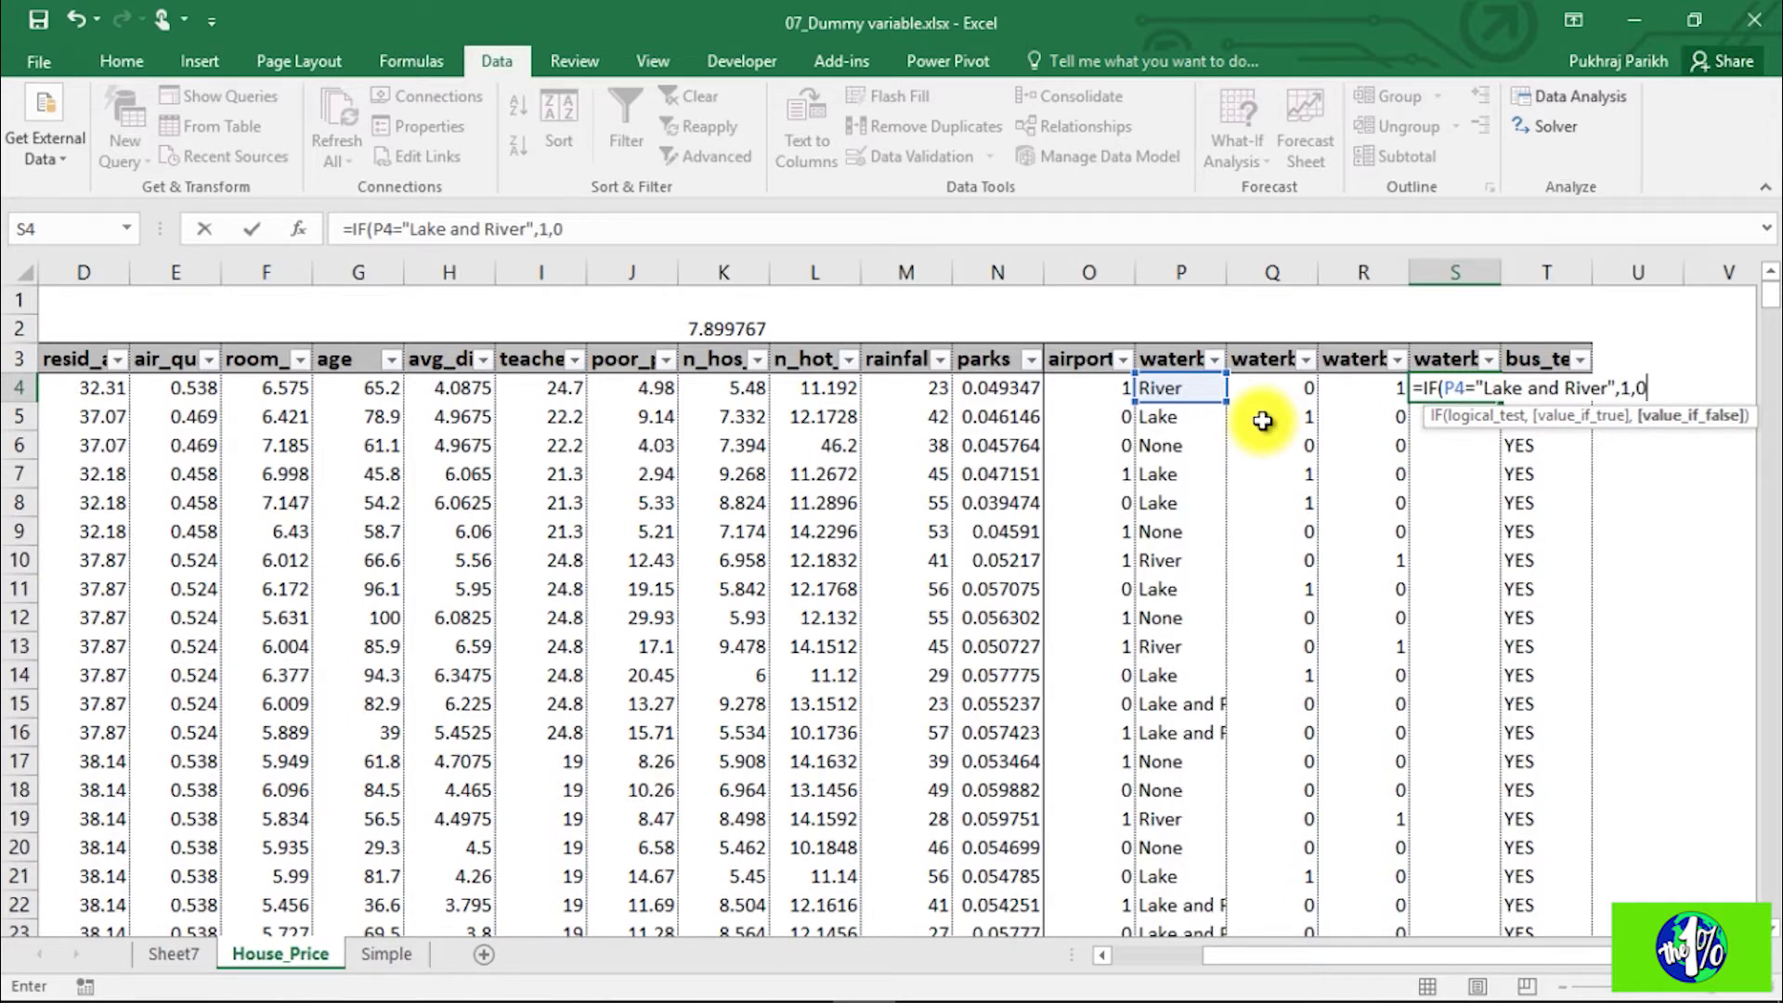
pyautogui.write(')')
pyautogui.press('Return')
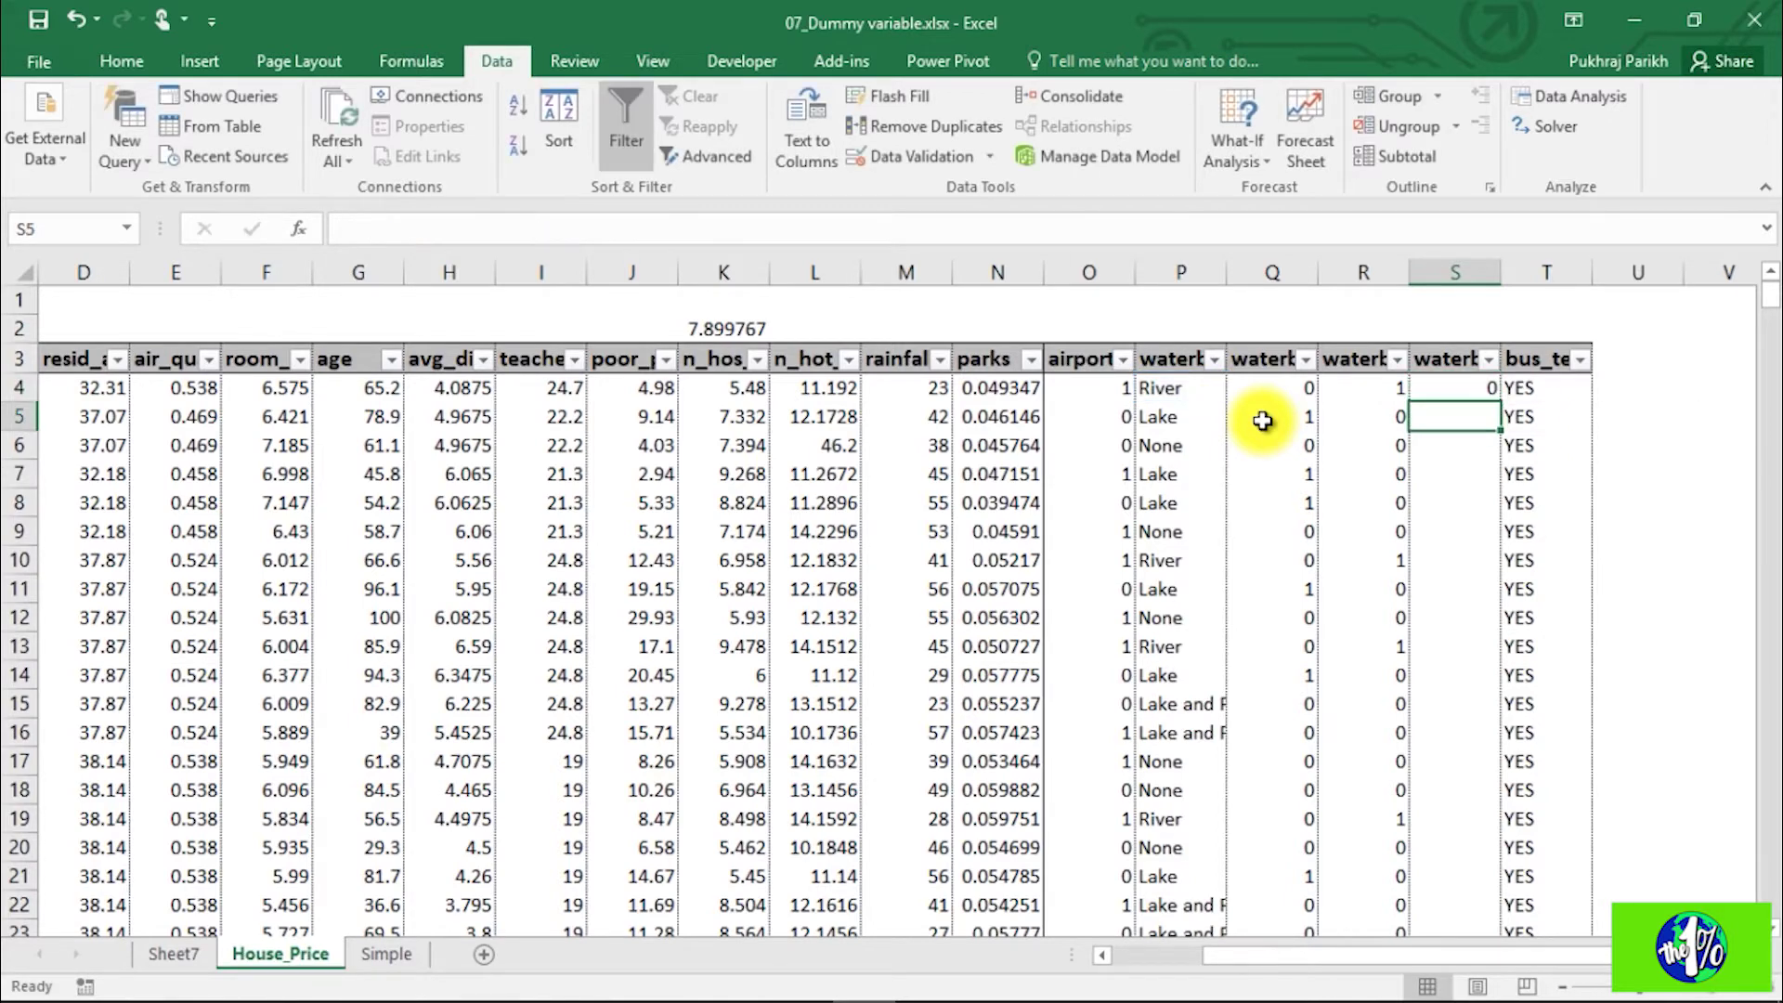
# Step: Fill the waterbody_LakeAndRiver formula from S4 down the whole column and check the formulas in S15 and S16
pyautogui.click(1484, 388)
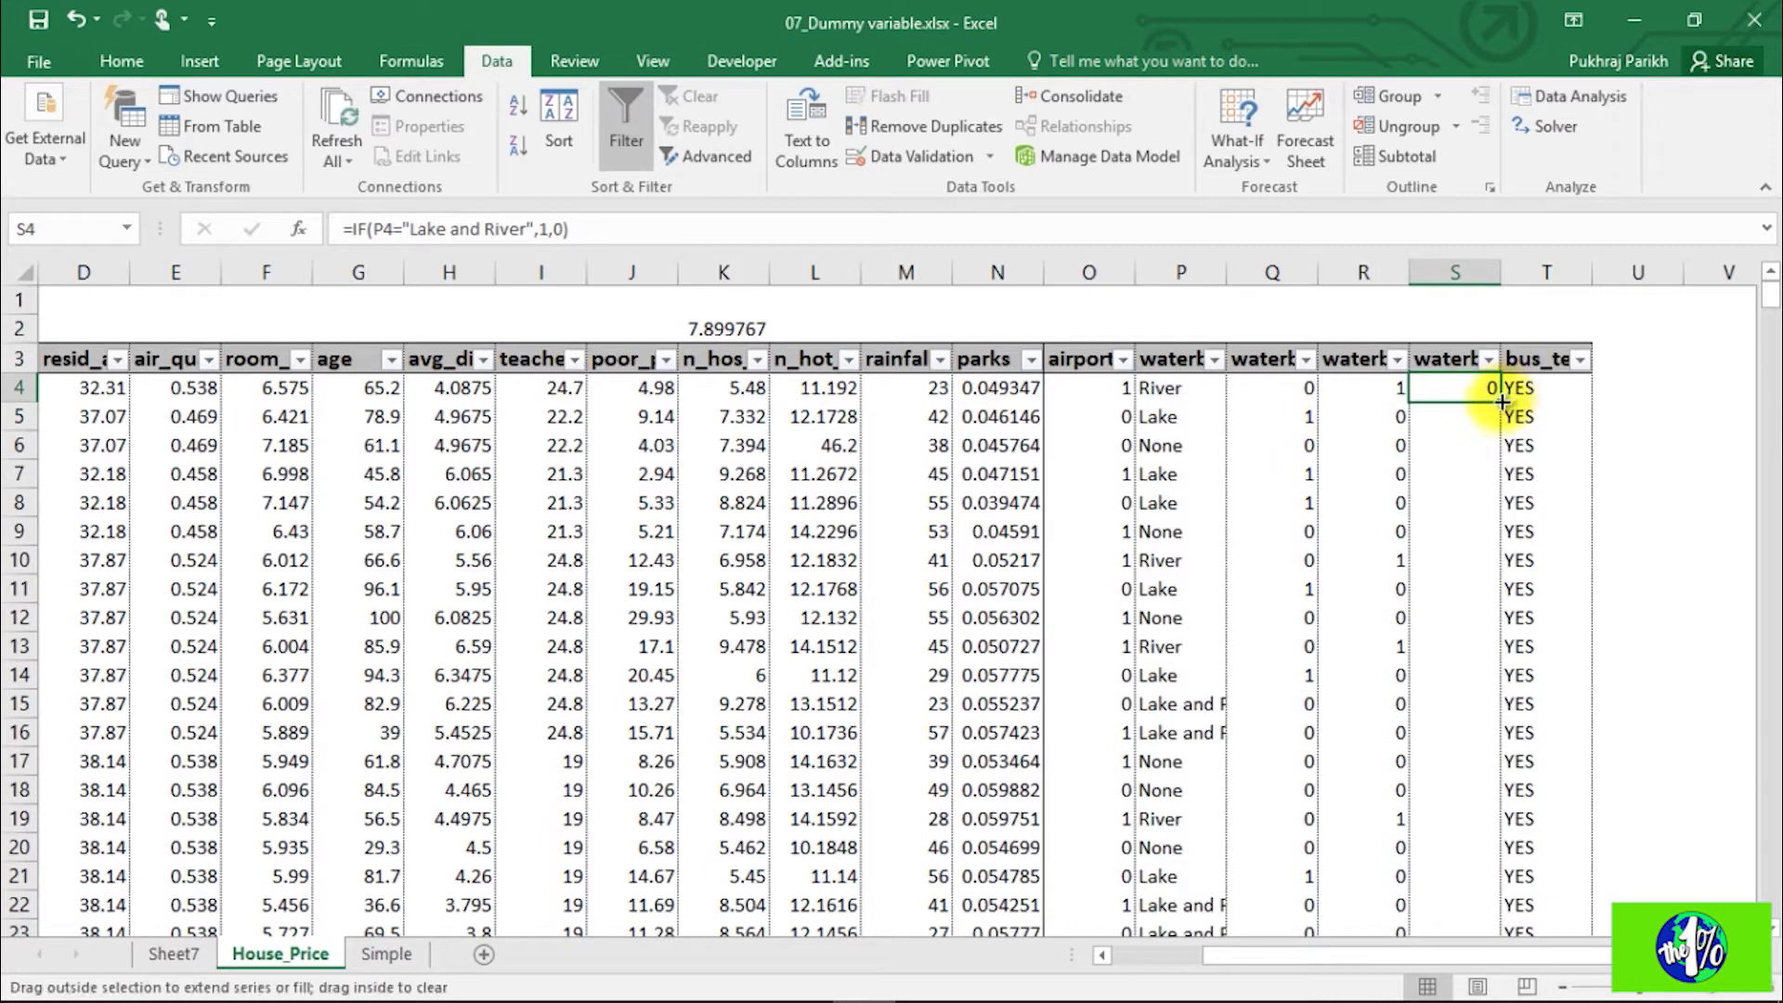
pyautogui.doubleClick(1501, 402)
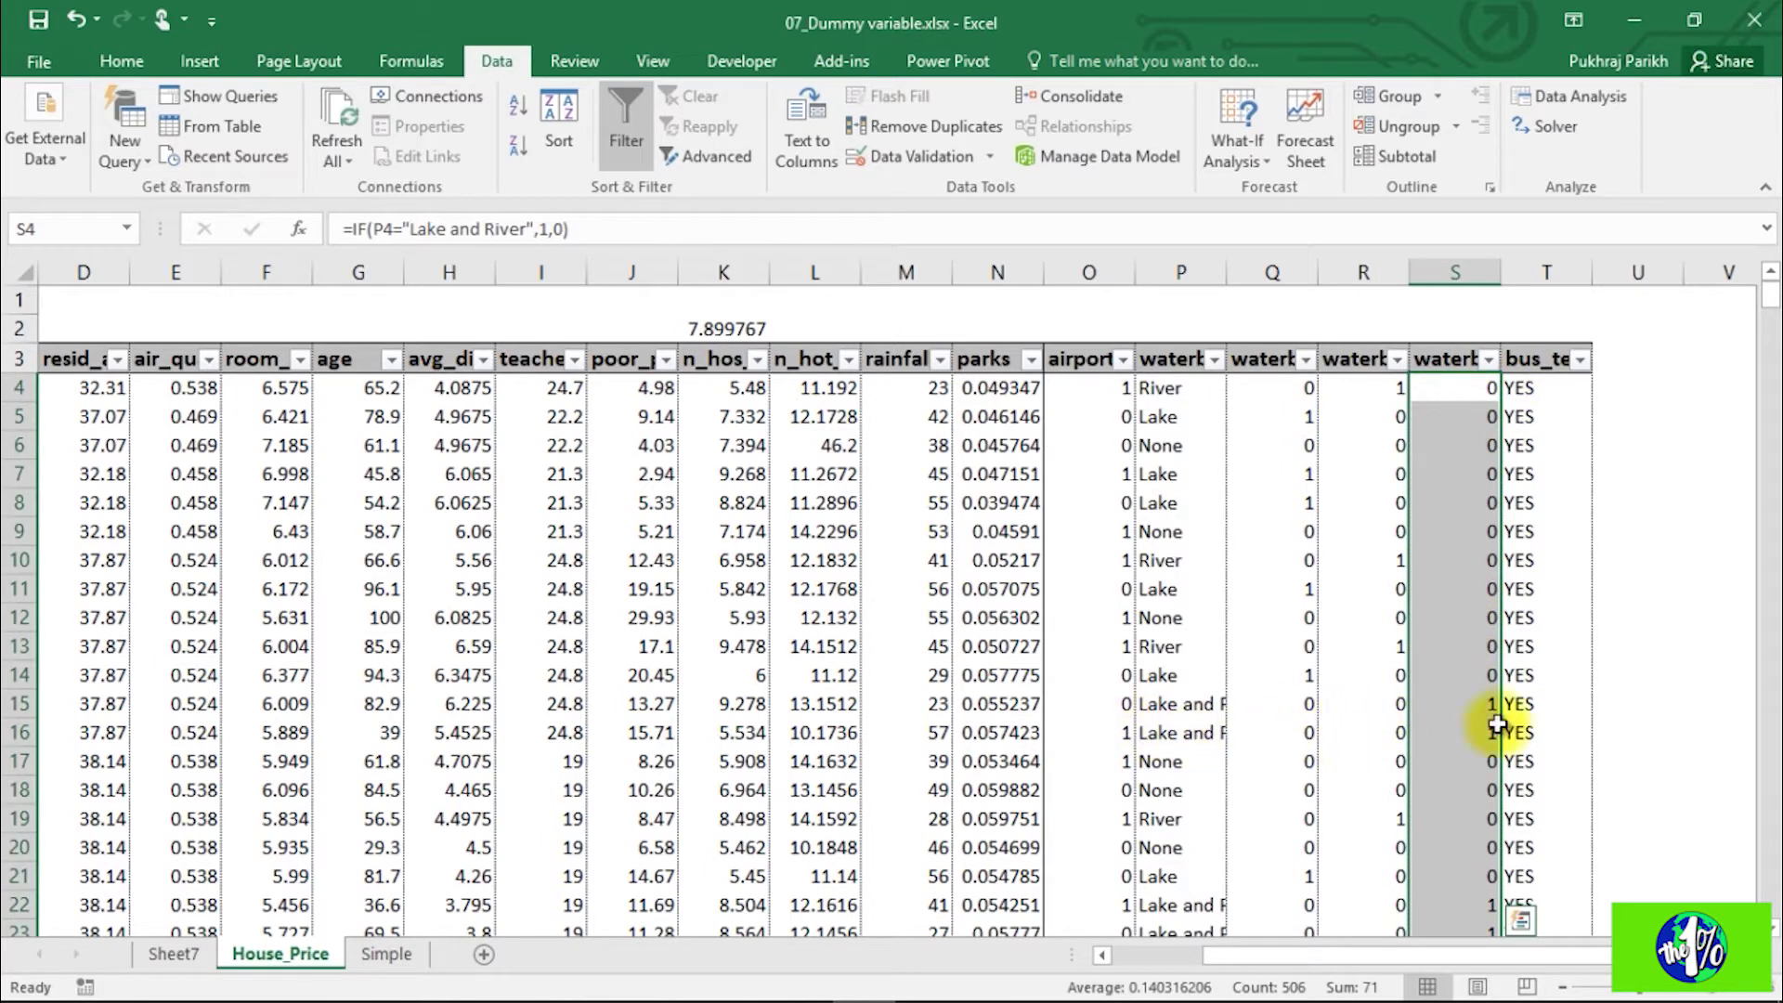
pyautogui.click(1467, 706)
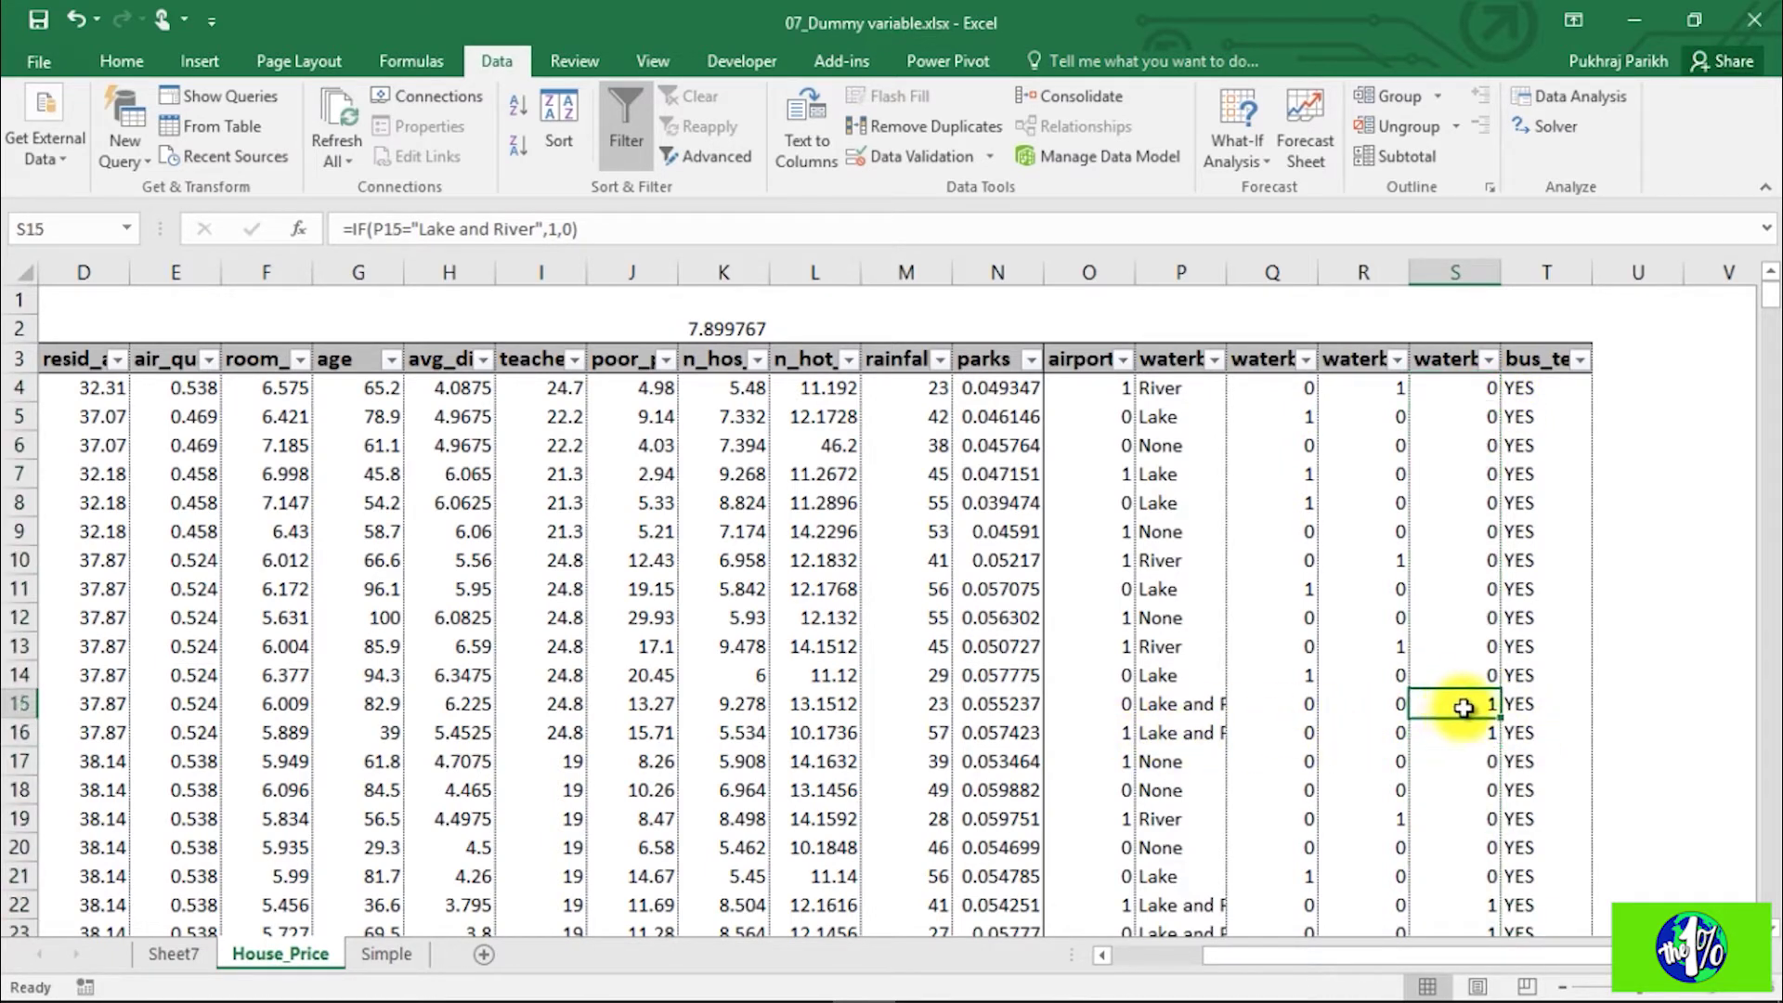
pyautogui.click(1475, 729)
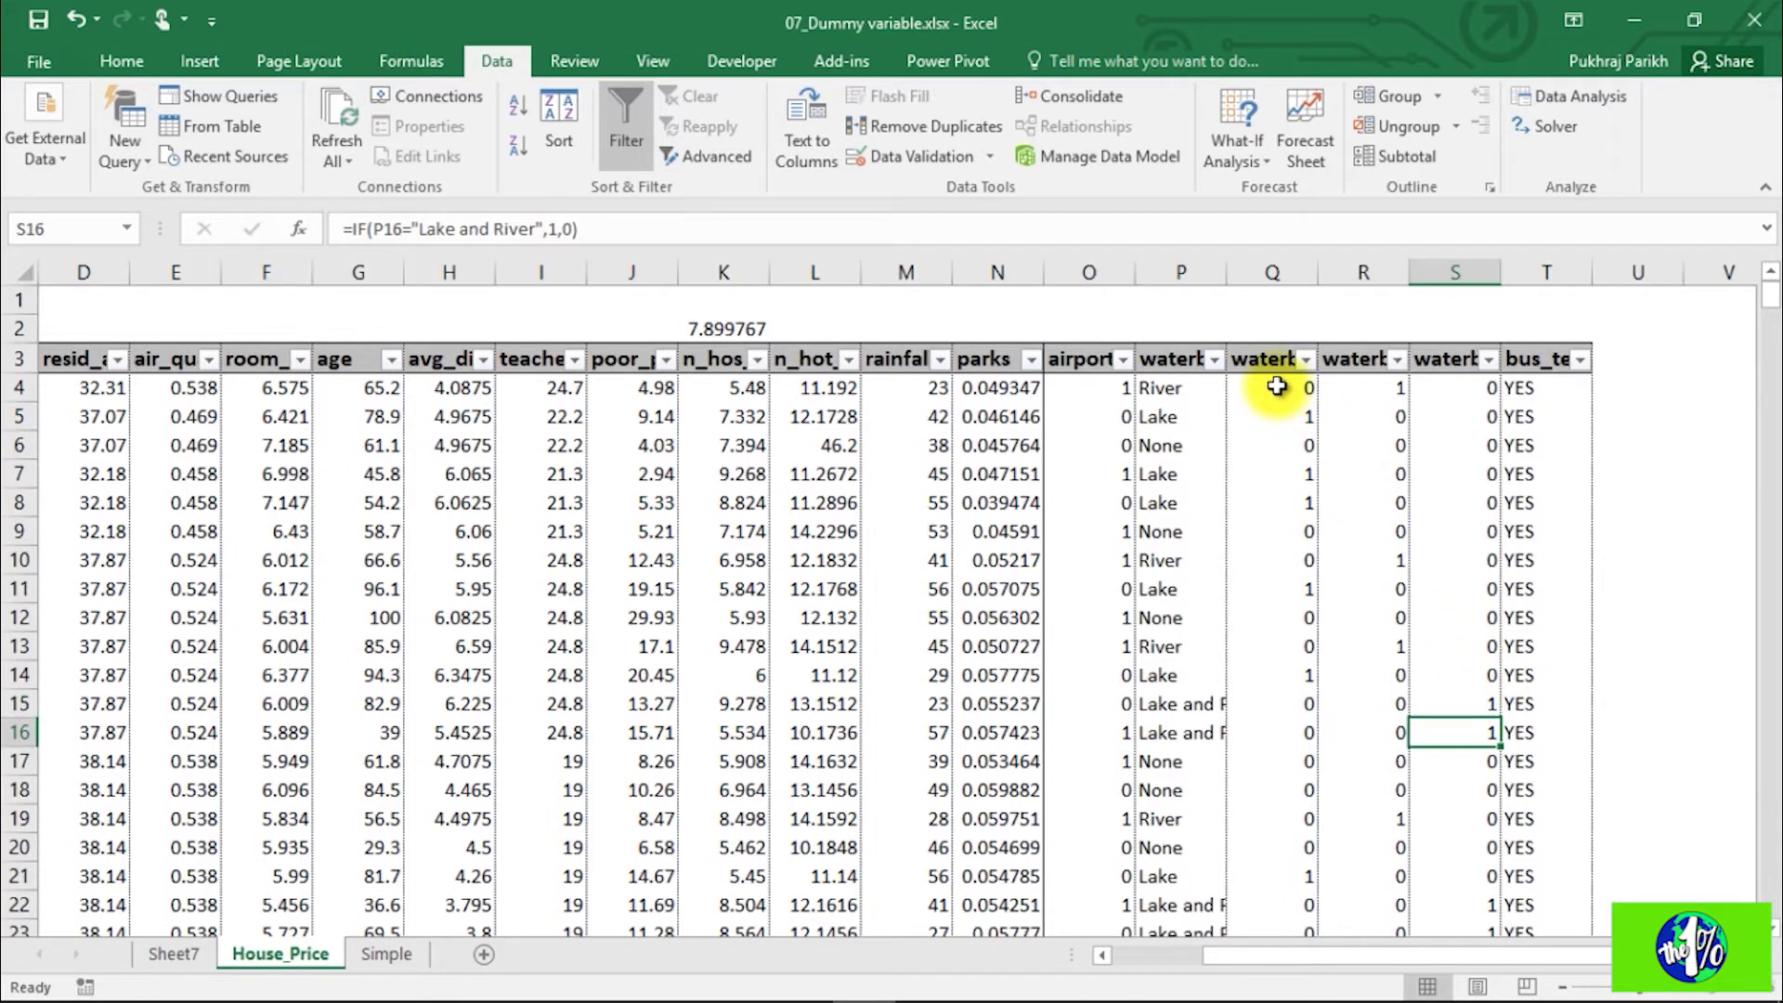
# Step: Replace the formulas in the three waterbody dummy columns, Q4 to S509, with their values and check cell Q5
pyautogui.moveTo(1277, 387); pyautogui.dragTo(1435, 393)
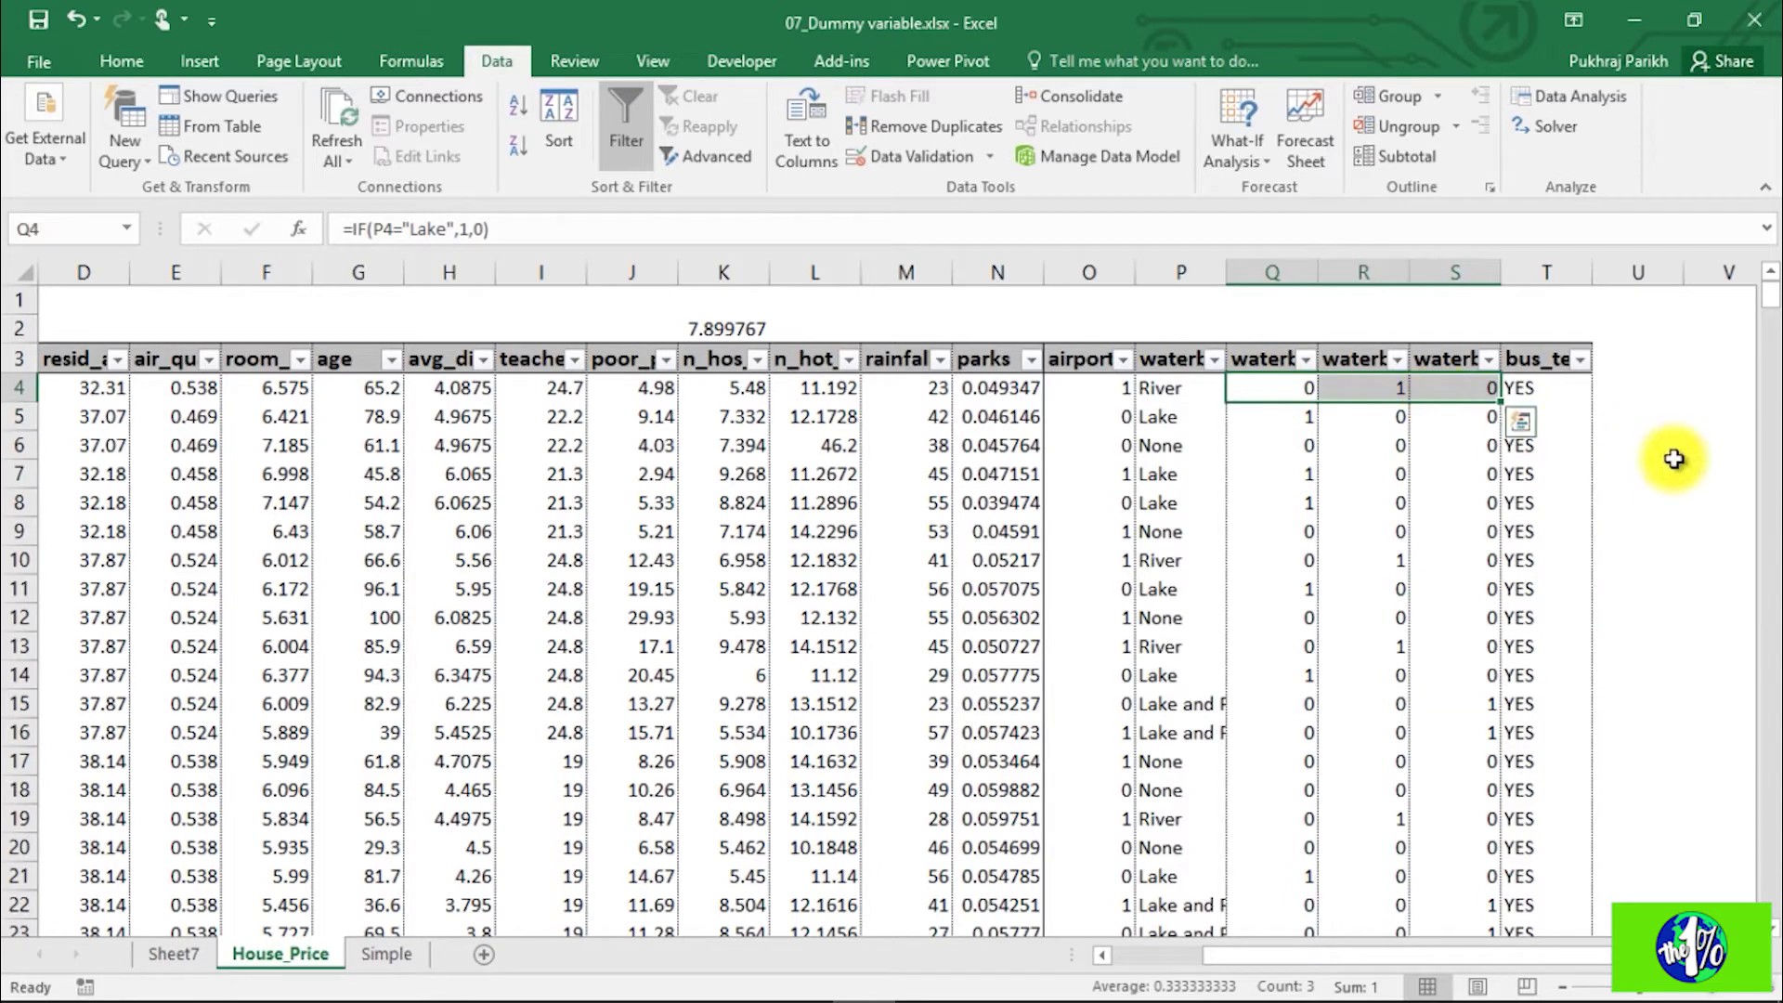
pyautogui.hotkey('ctrl', 'shift', 'Down')
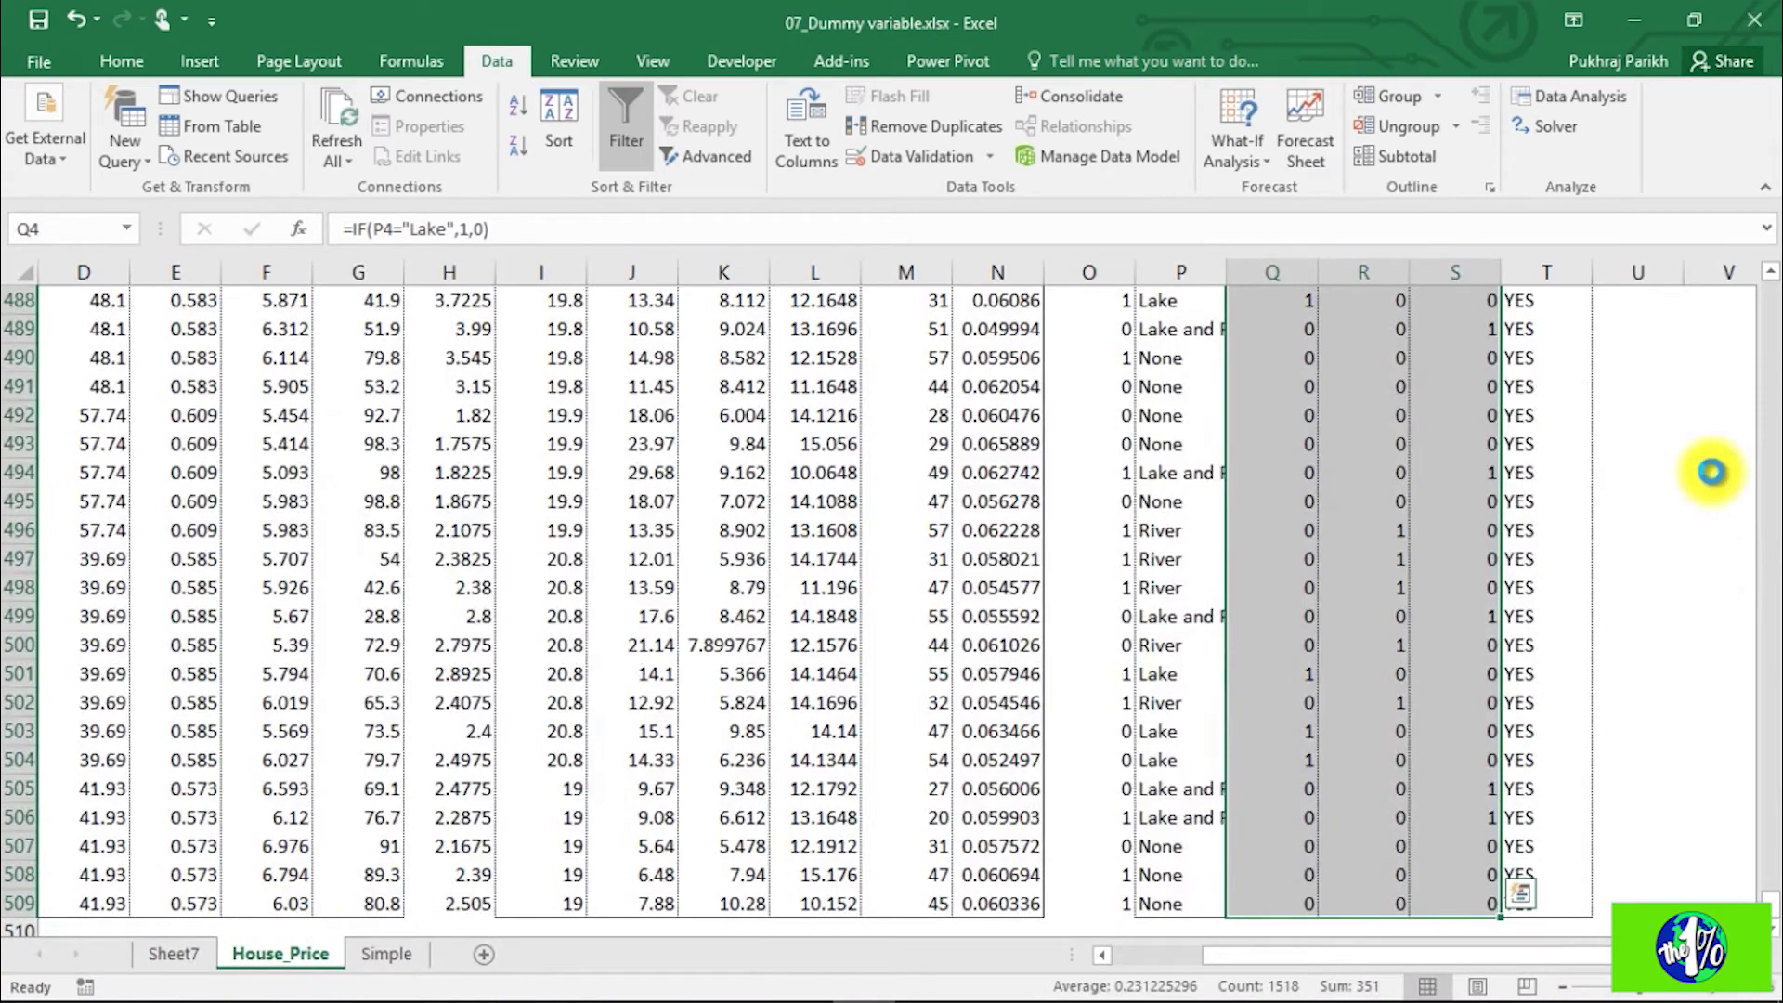
pyautogui.hotkey('ctrl', 'c')
pyautogui.hotkey('ctrl', 'shift', 'Up')
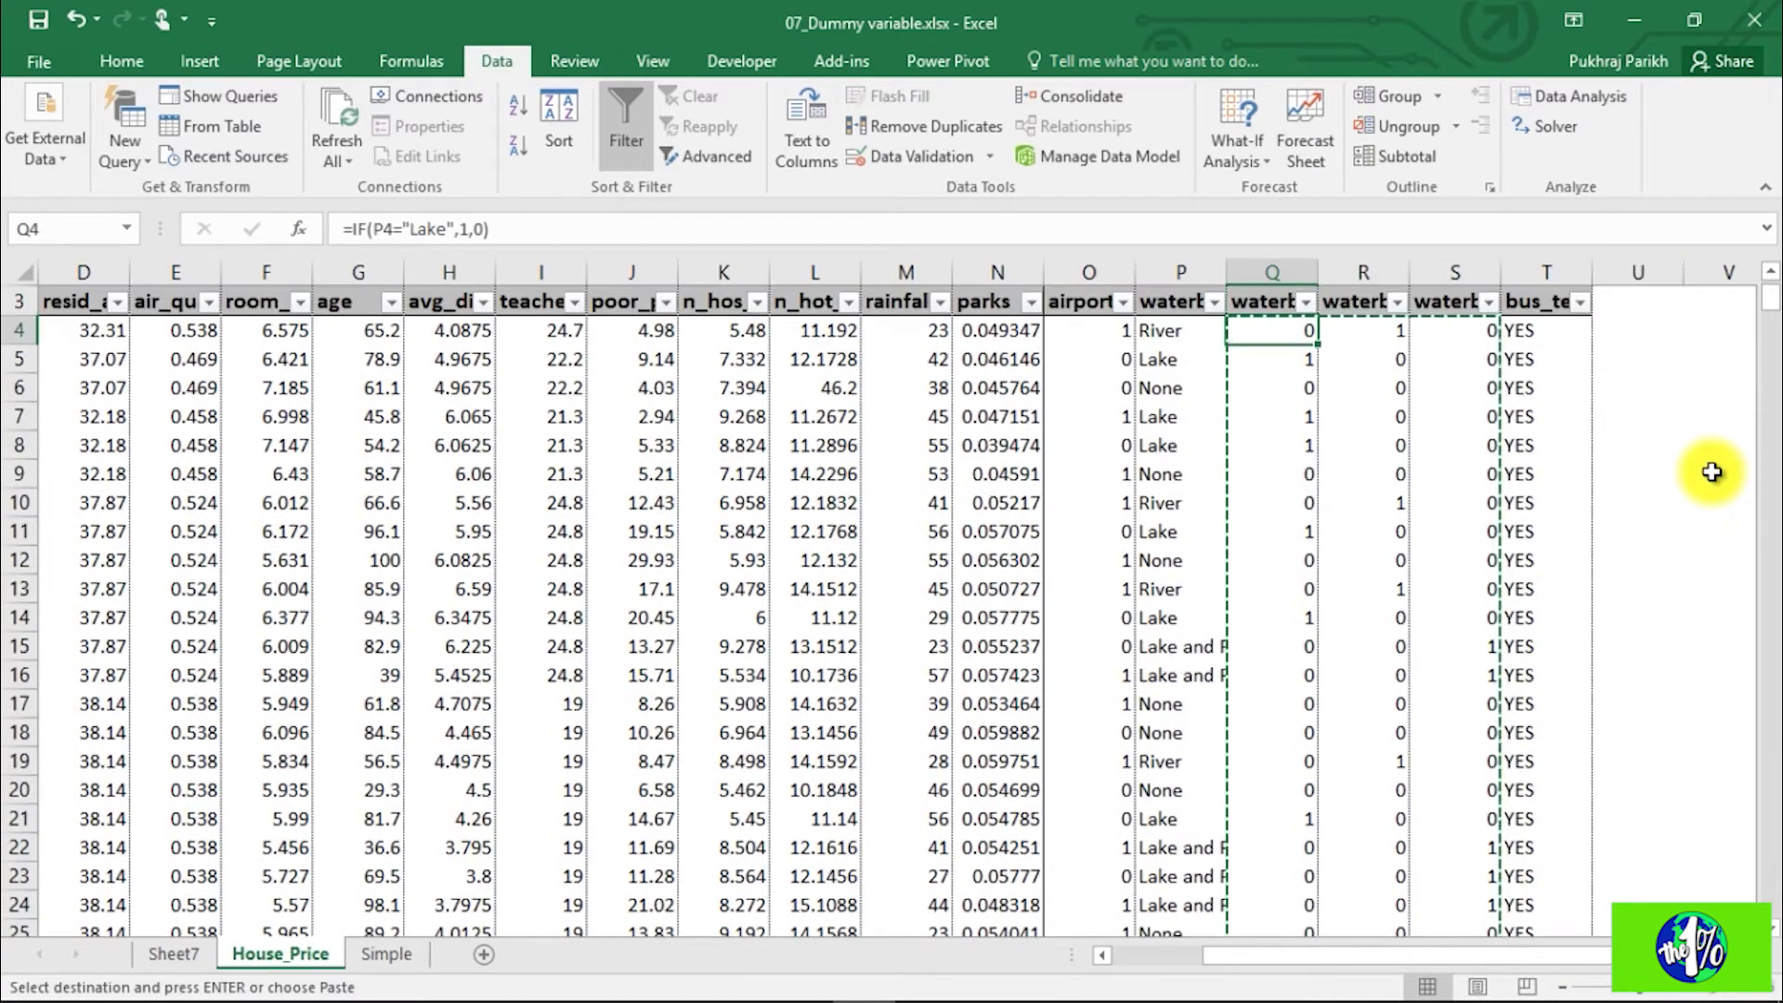
pyautogui.rightClick(1269, 340)
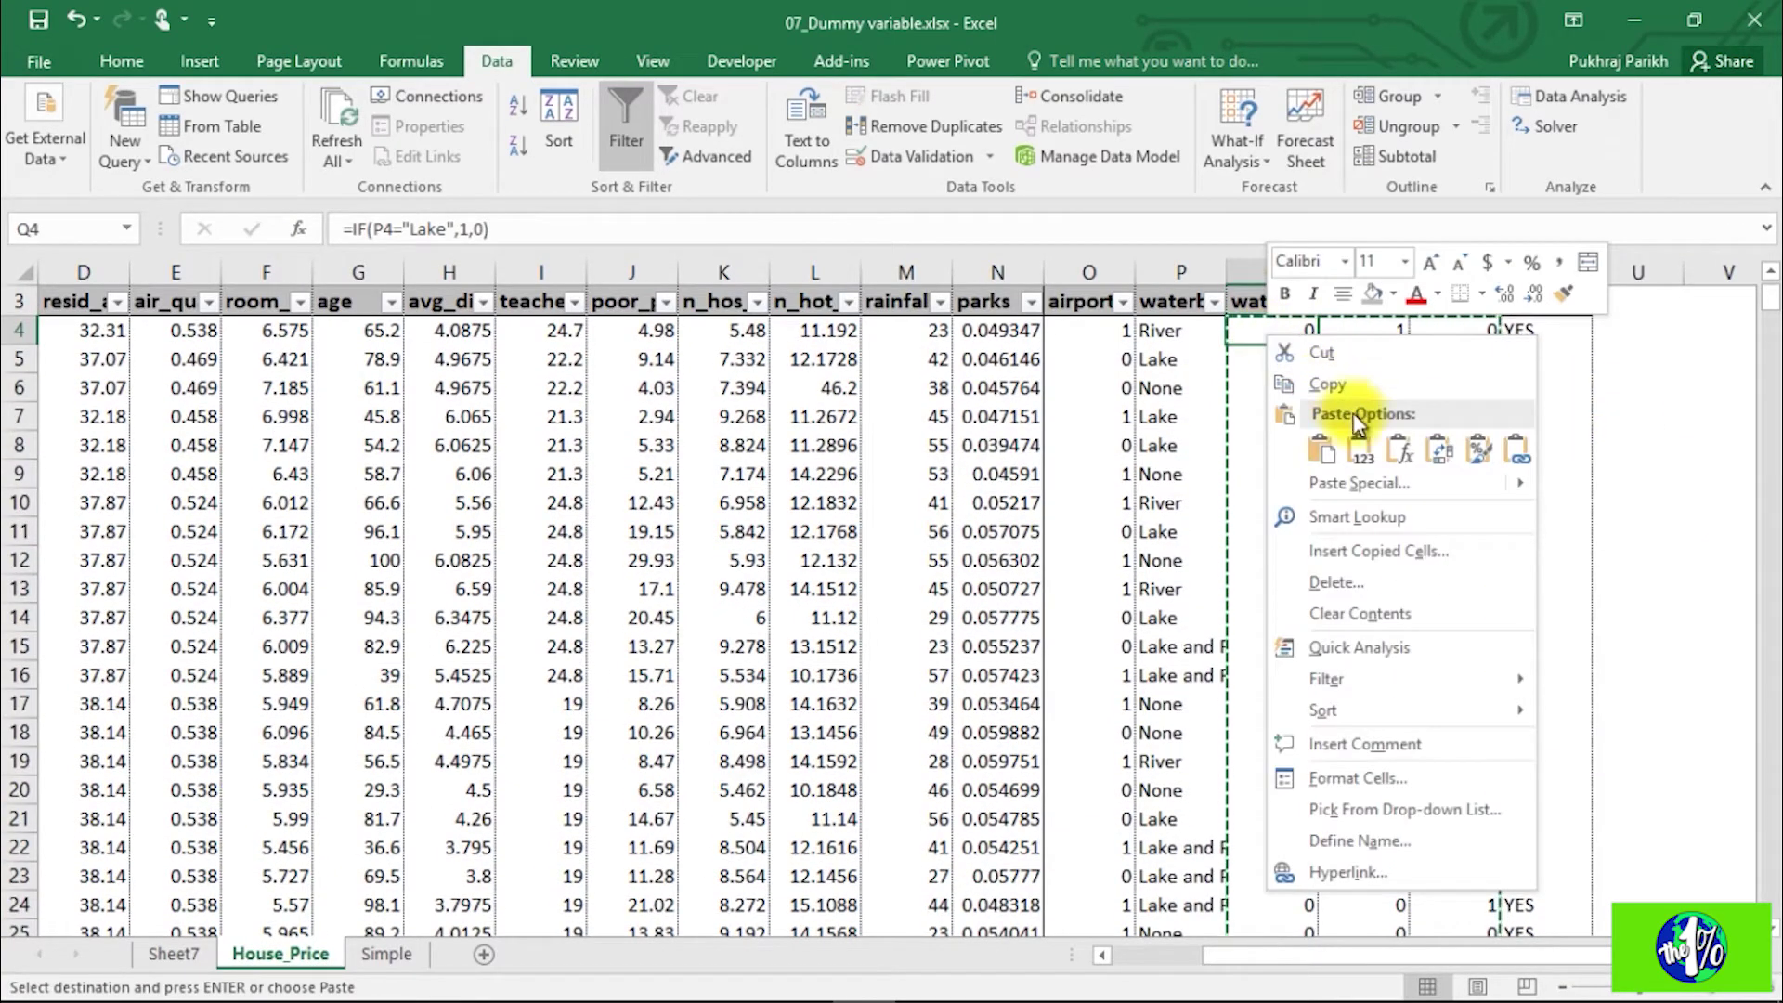
pyautogui.click(1360, 448)
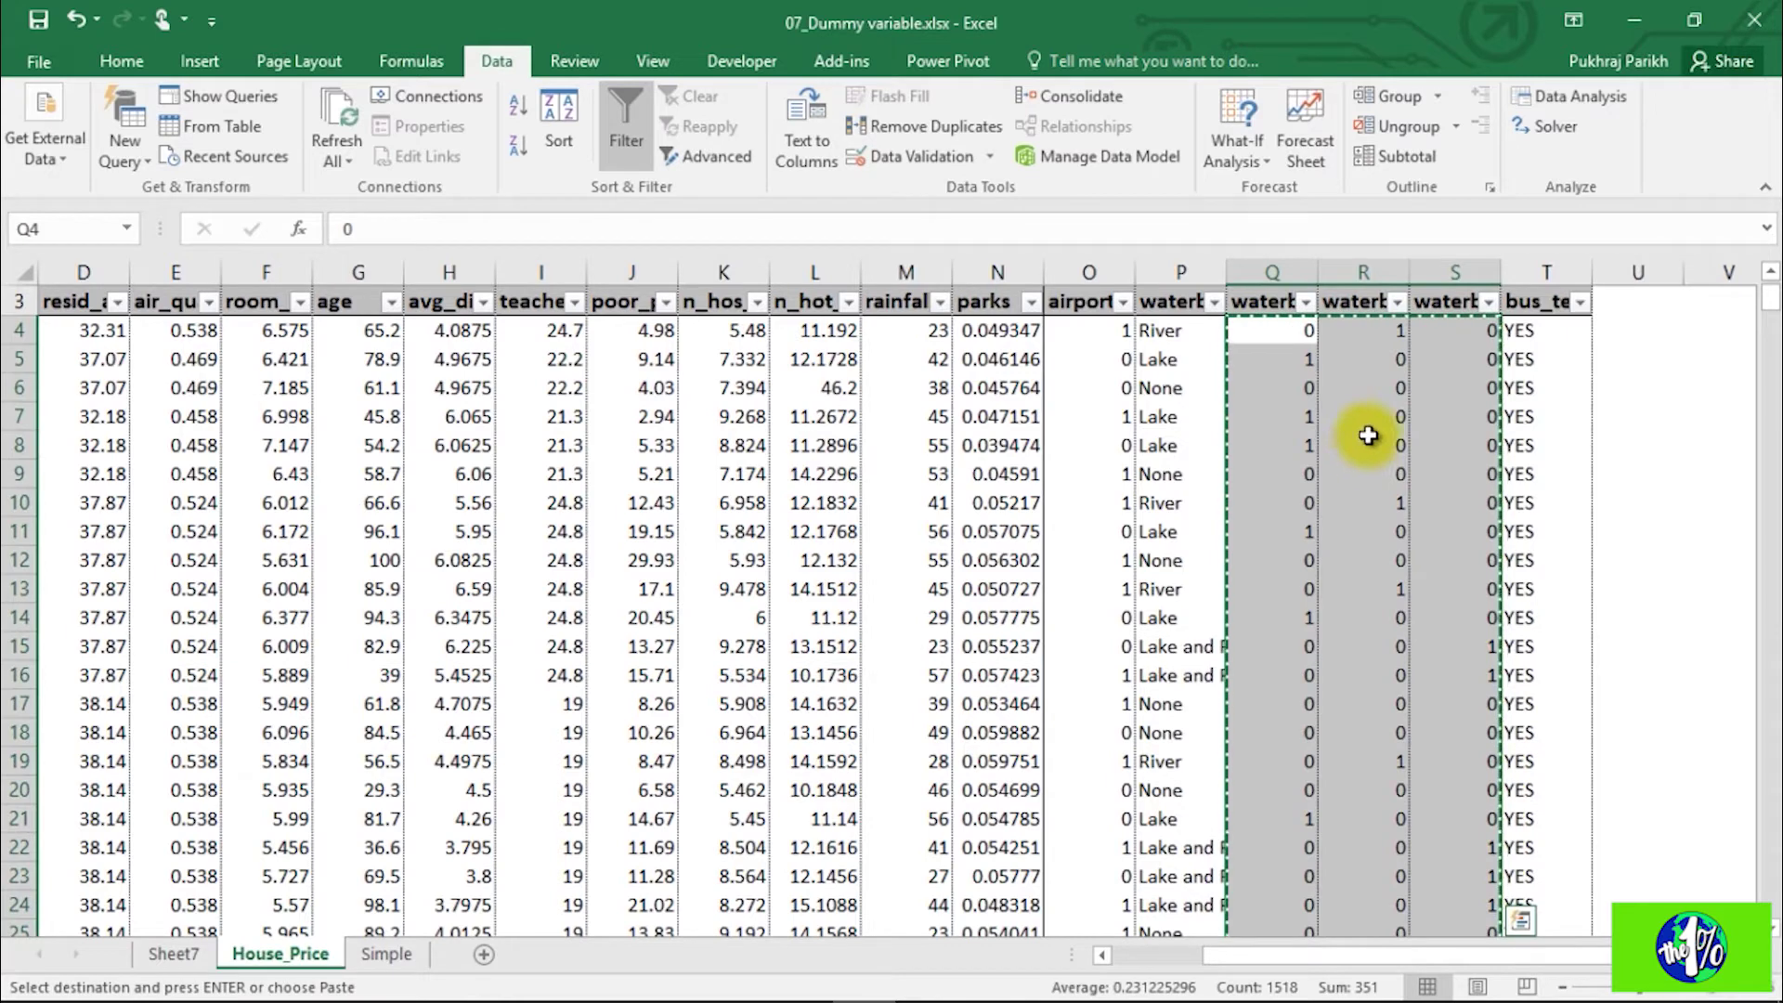
pyautogui.click(1273, 356)
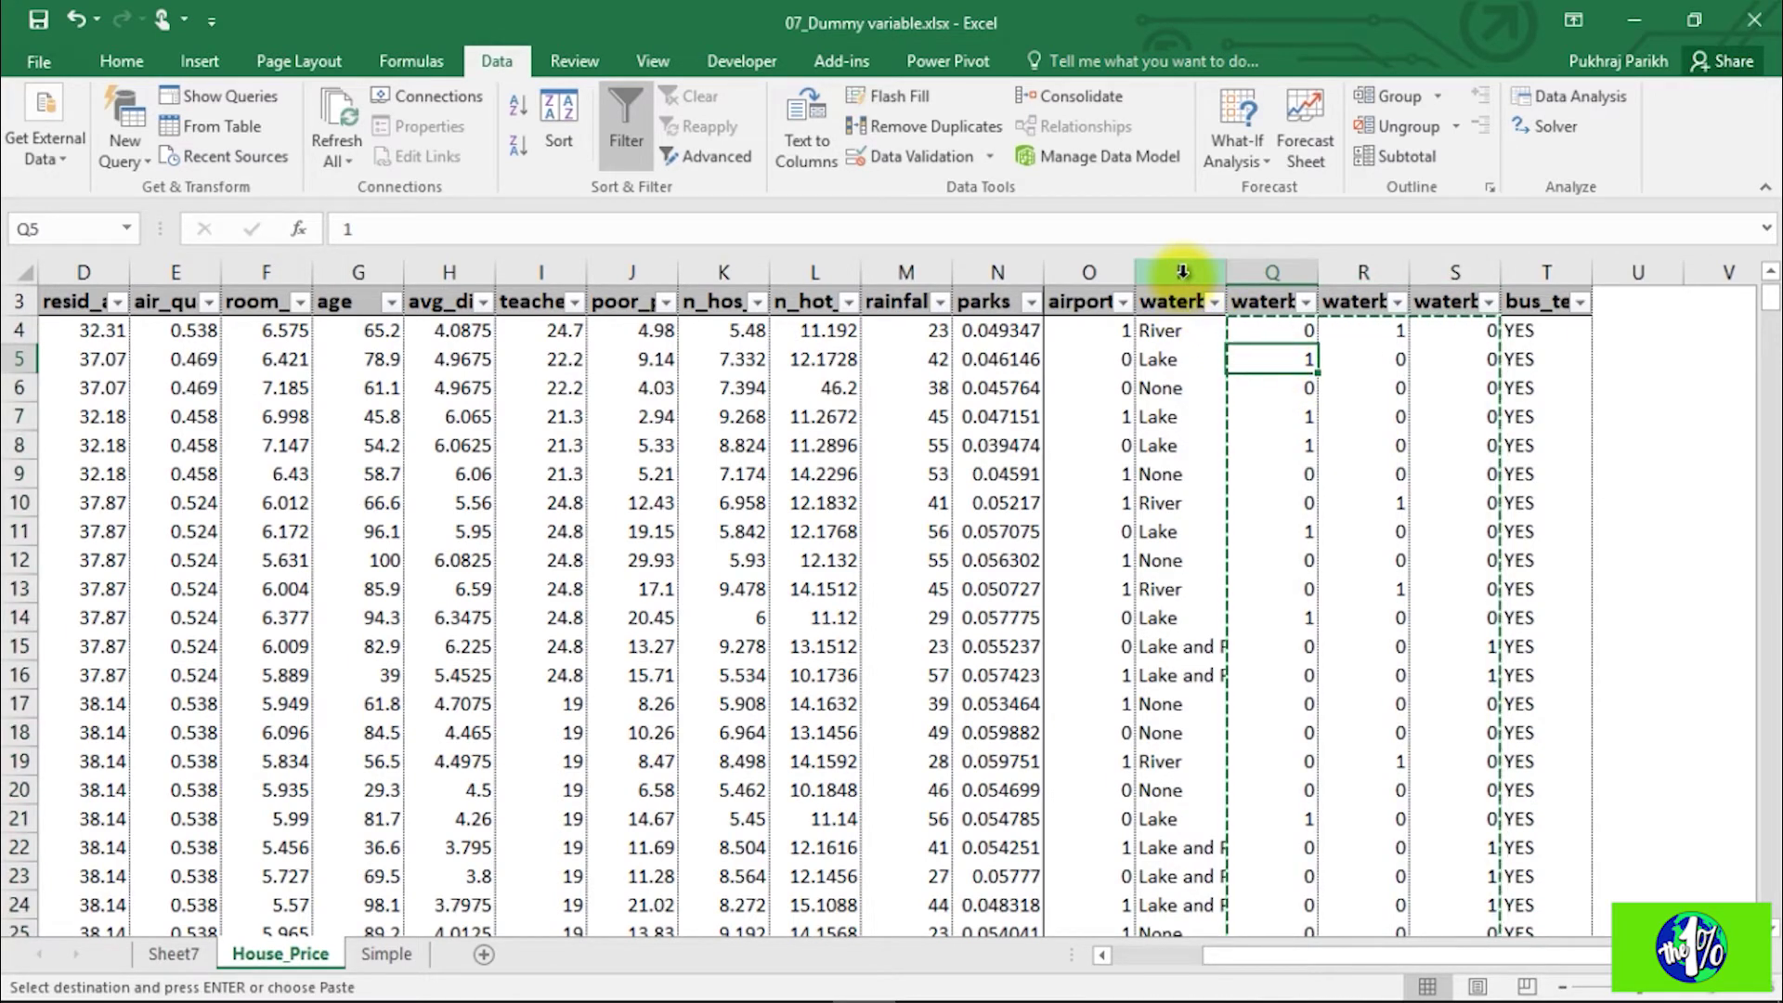
# Step: Delete the original waterbody text column, column P
pyautogui.click(1173, 302)
pyautogui.hotkey('ctrl', 'shift', 'Down')
pyautogui.rightClick(1187, 280)
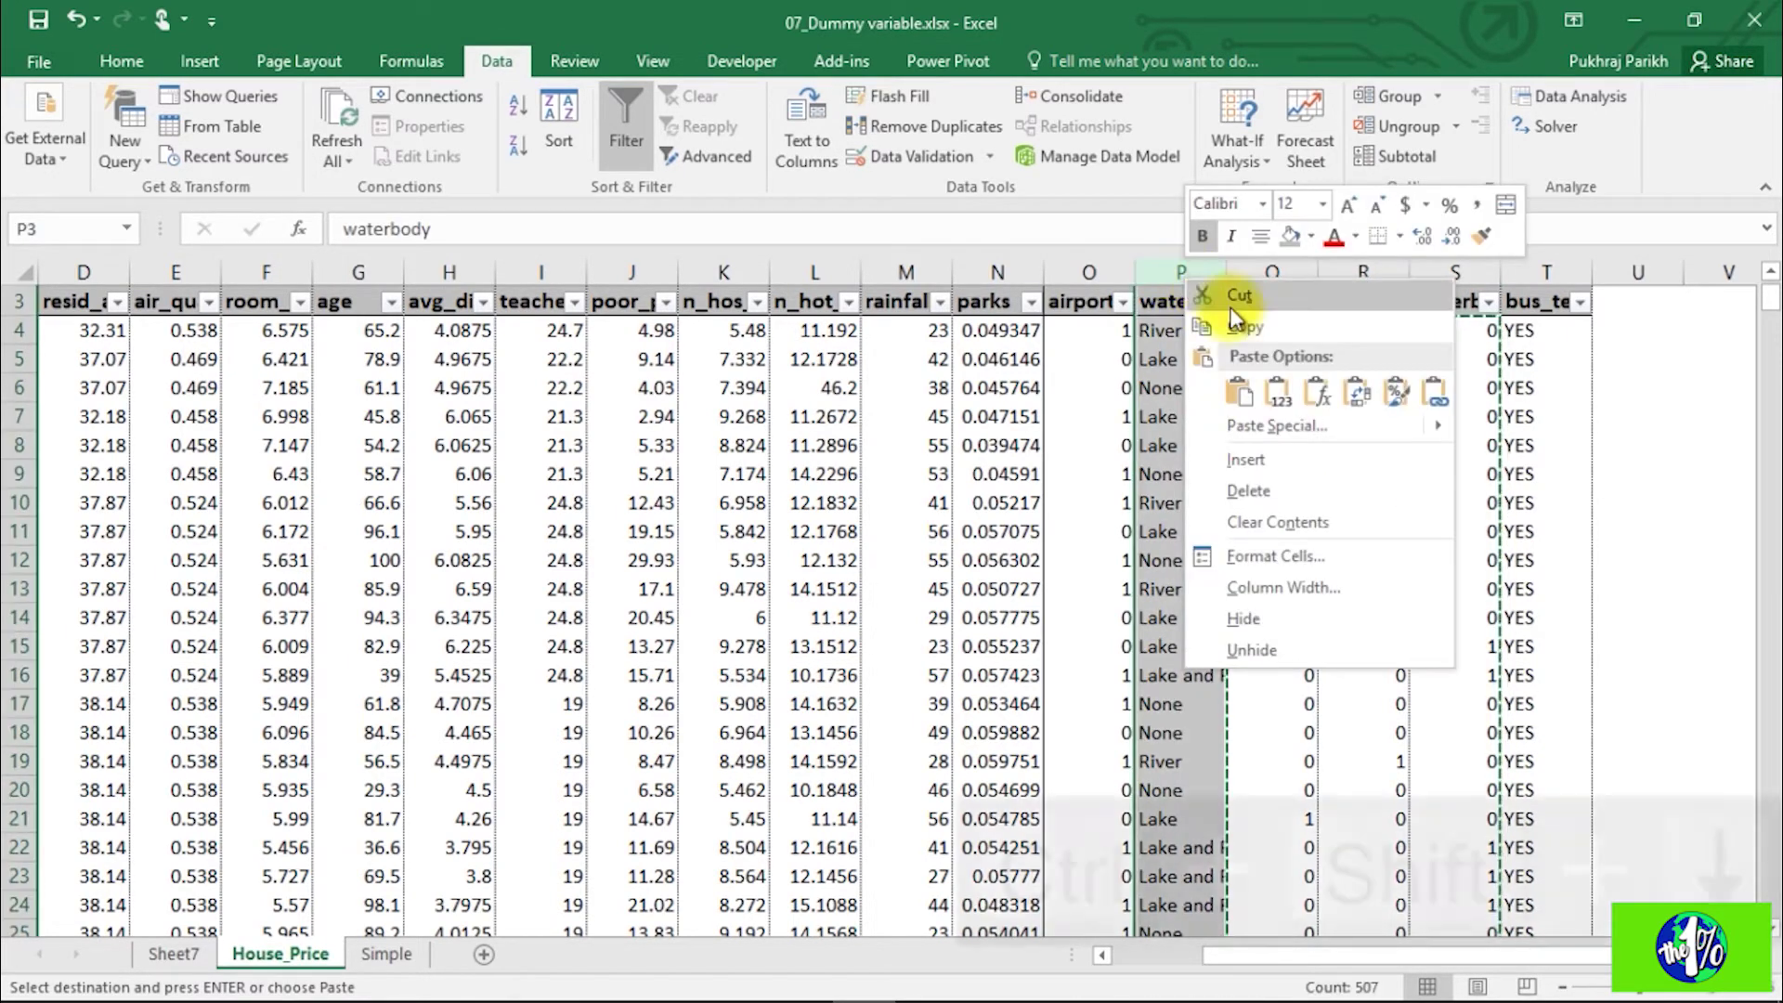
pyautogui.click(1276, 488)
pyautogui.click(1300, 443)
pyautogui.hotkey('ctrl', 'c')
pyautogui.scroll(1, 1300, 442)
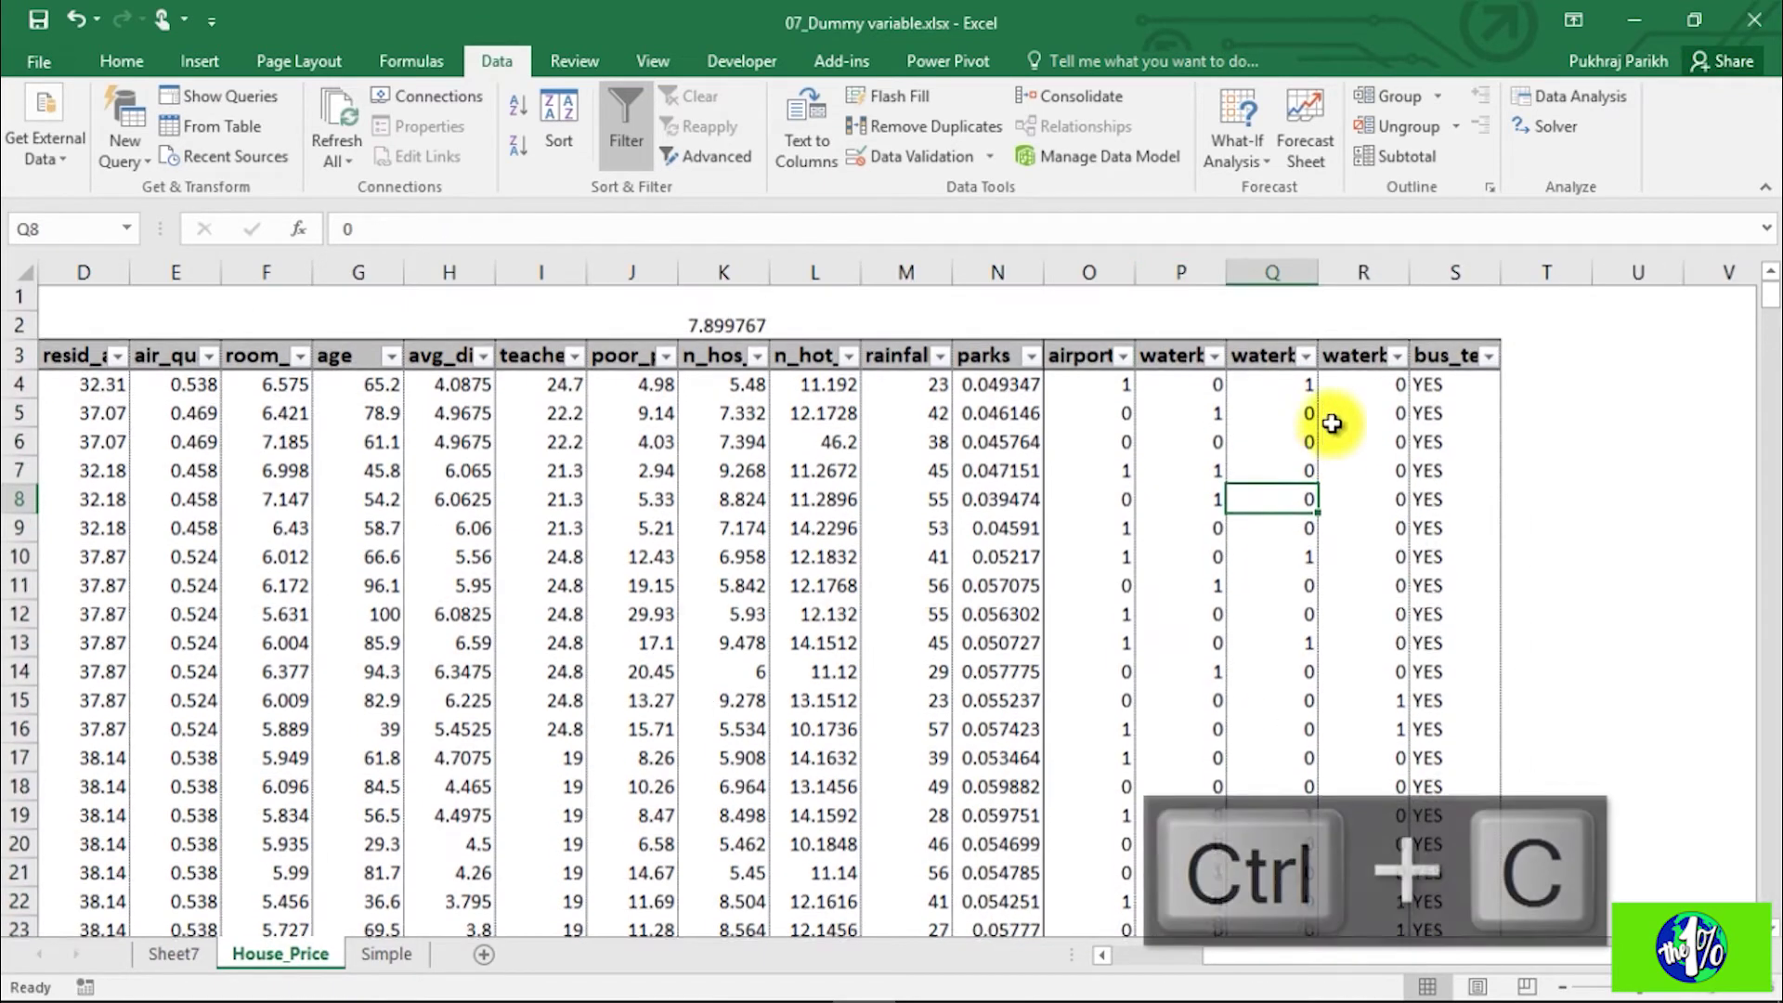
# Step: Examine which distinct values the bus_ter column contains using its filter list, leaving the filter unchanged
pyautogui.click(1428, 382)
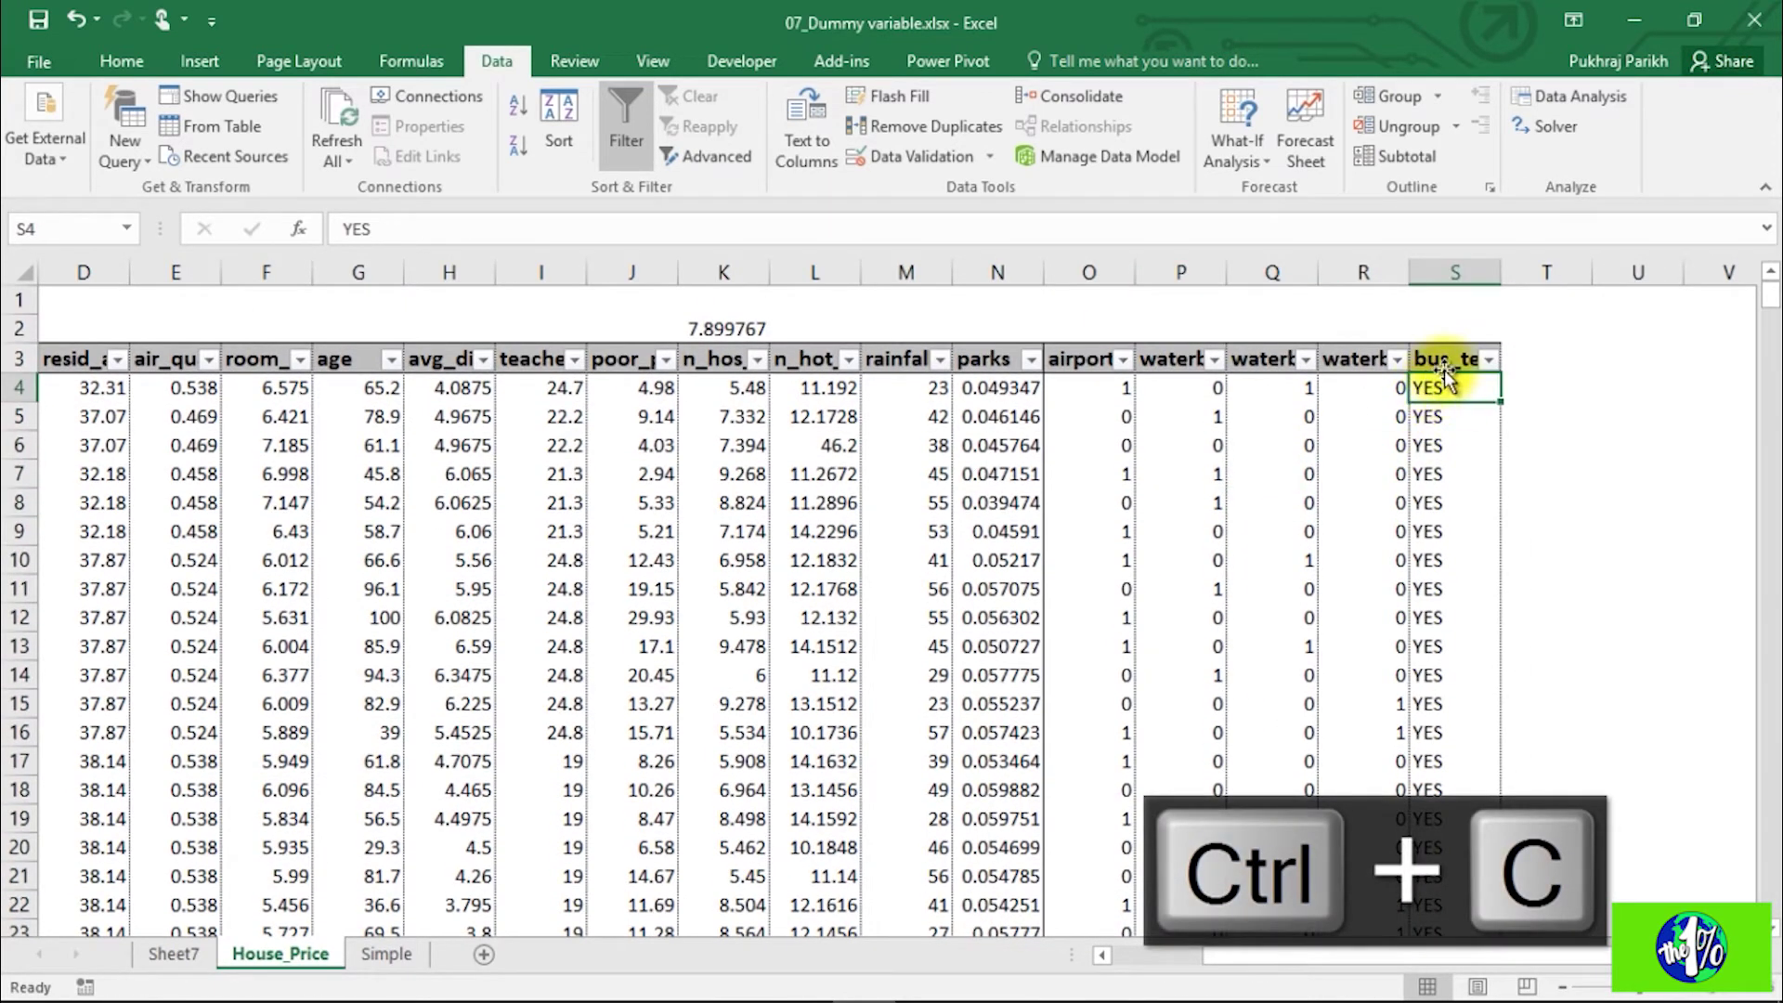
pyautogui.click(1448, 361)
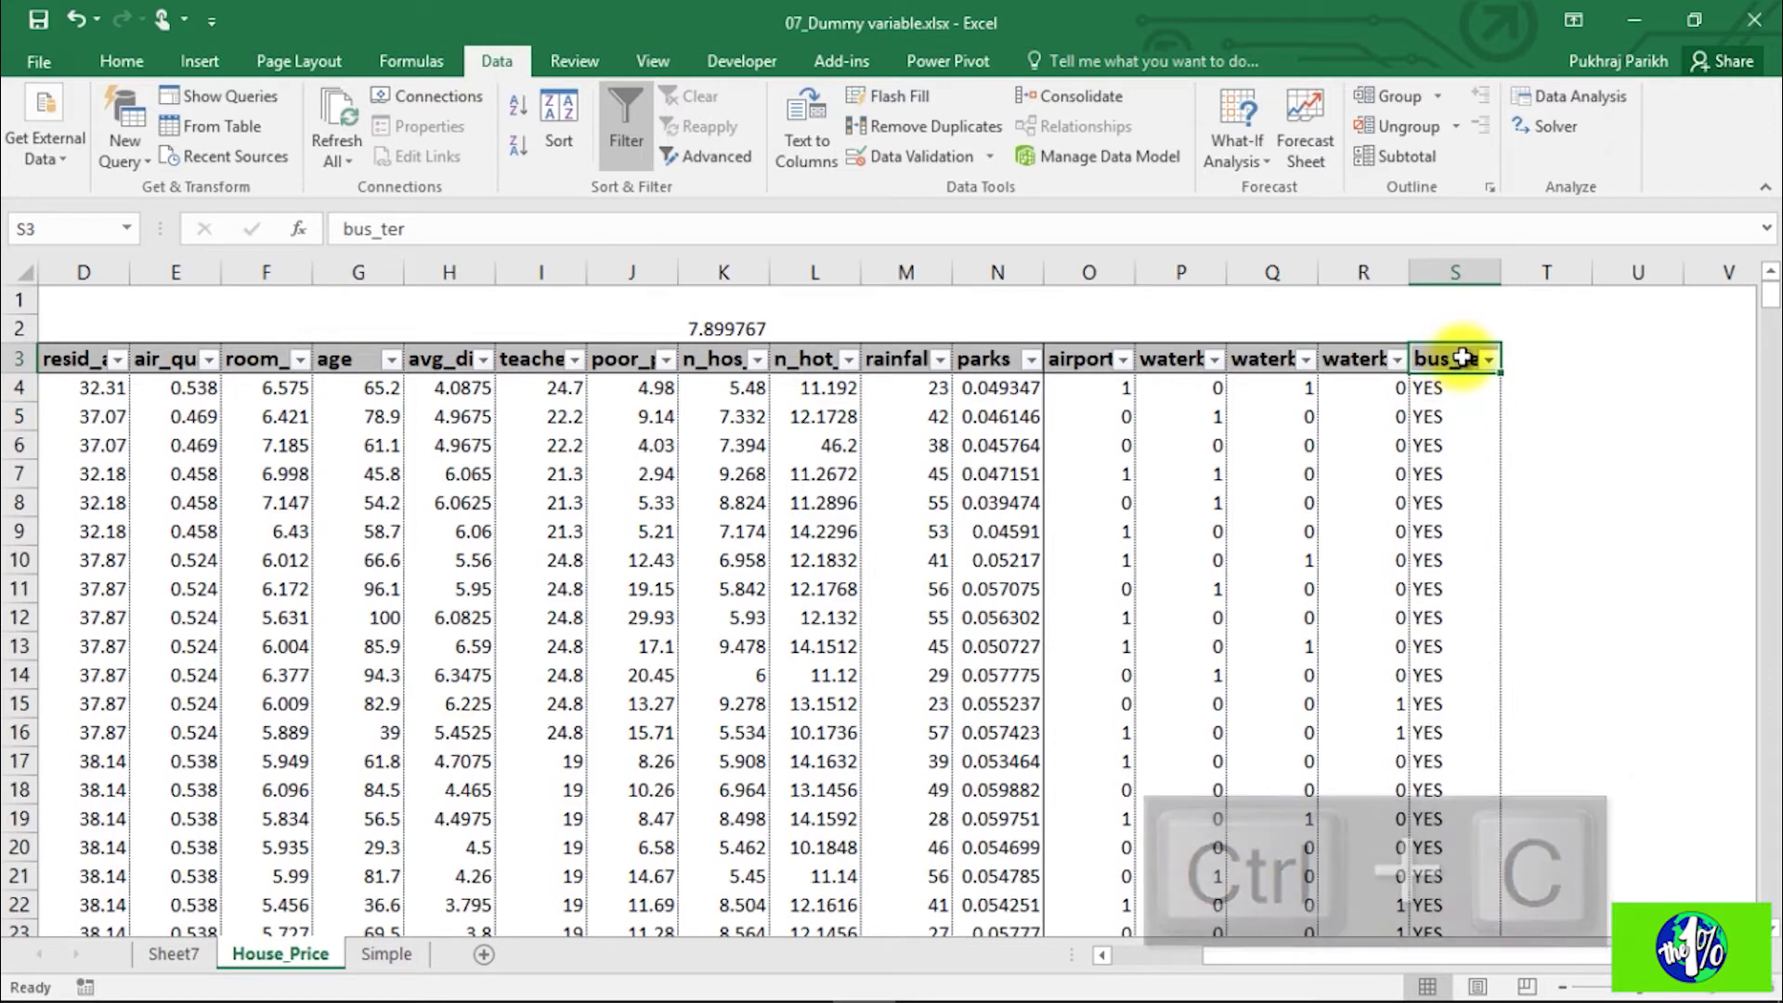
pyautogui.click(1489, 360)
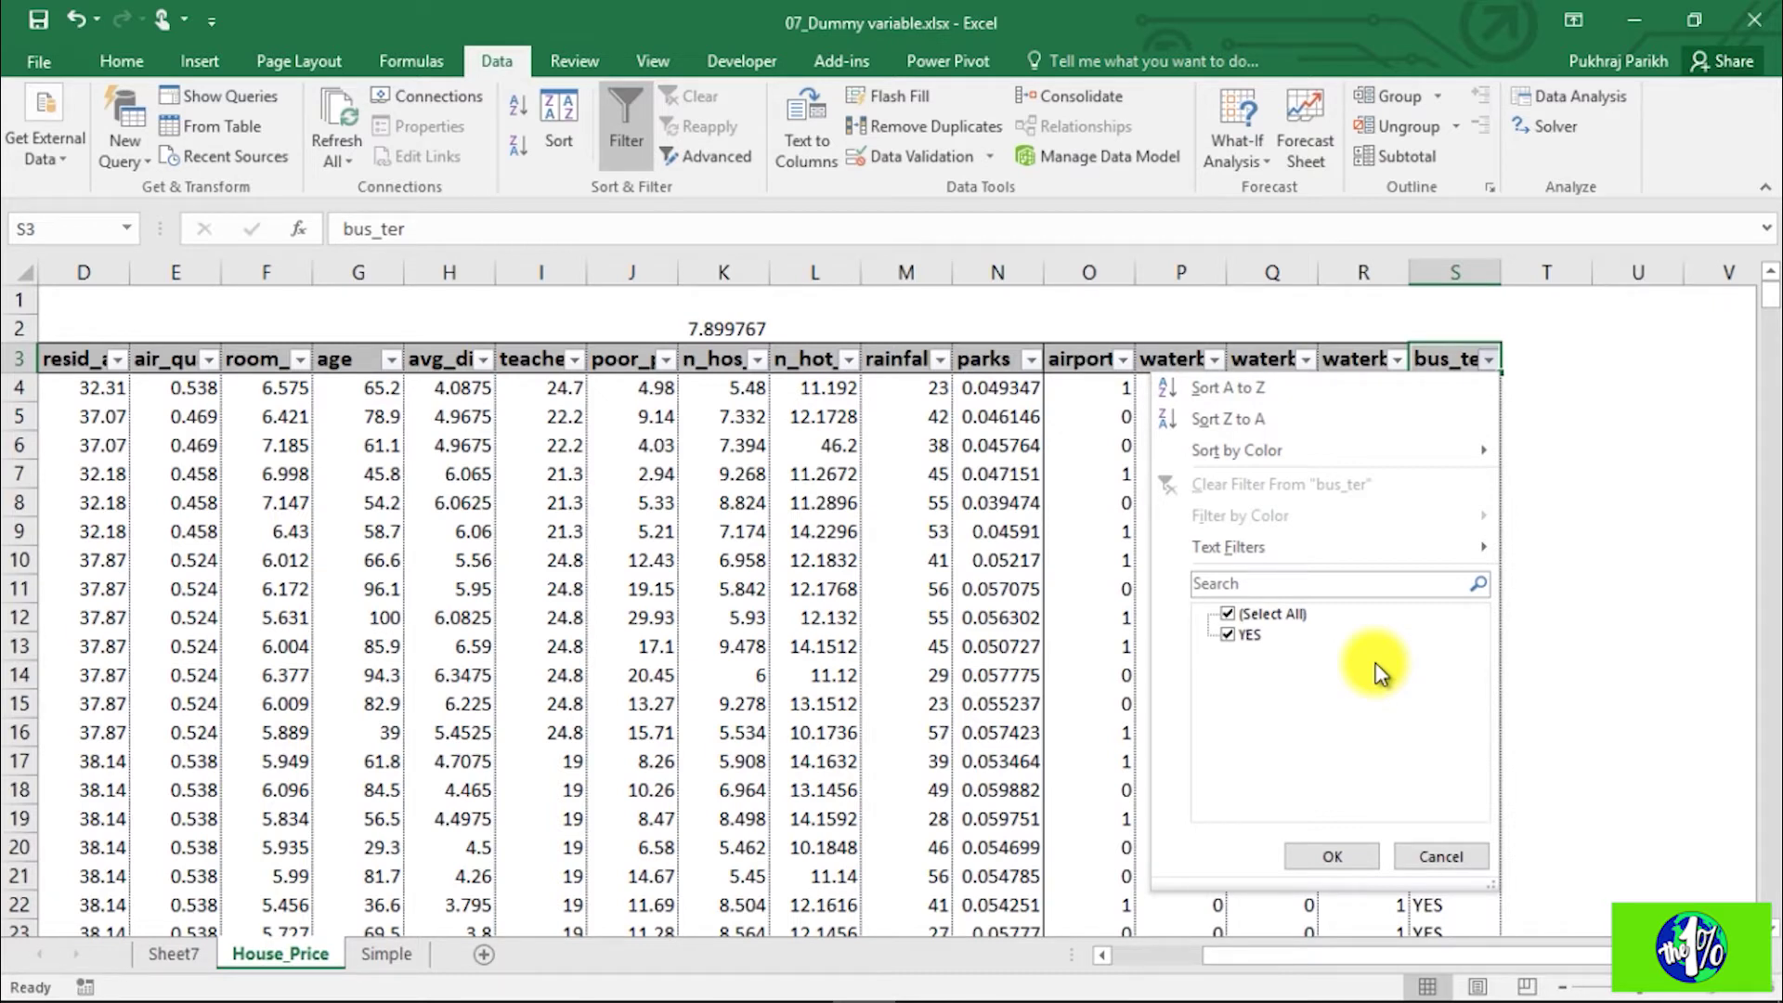
pyautogui.press('Return')
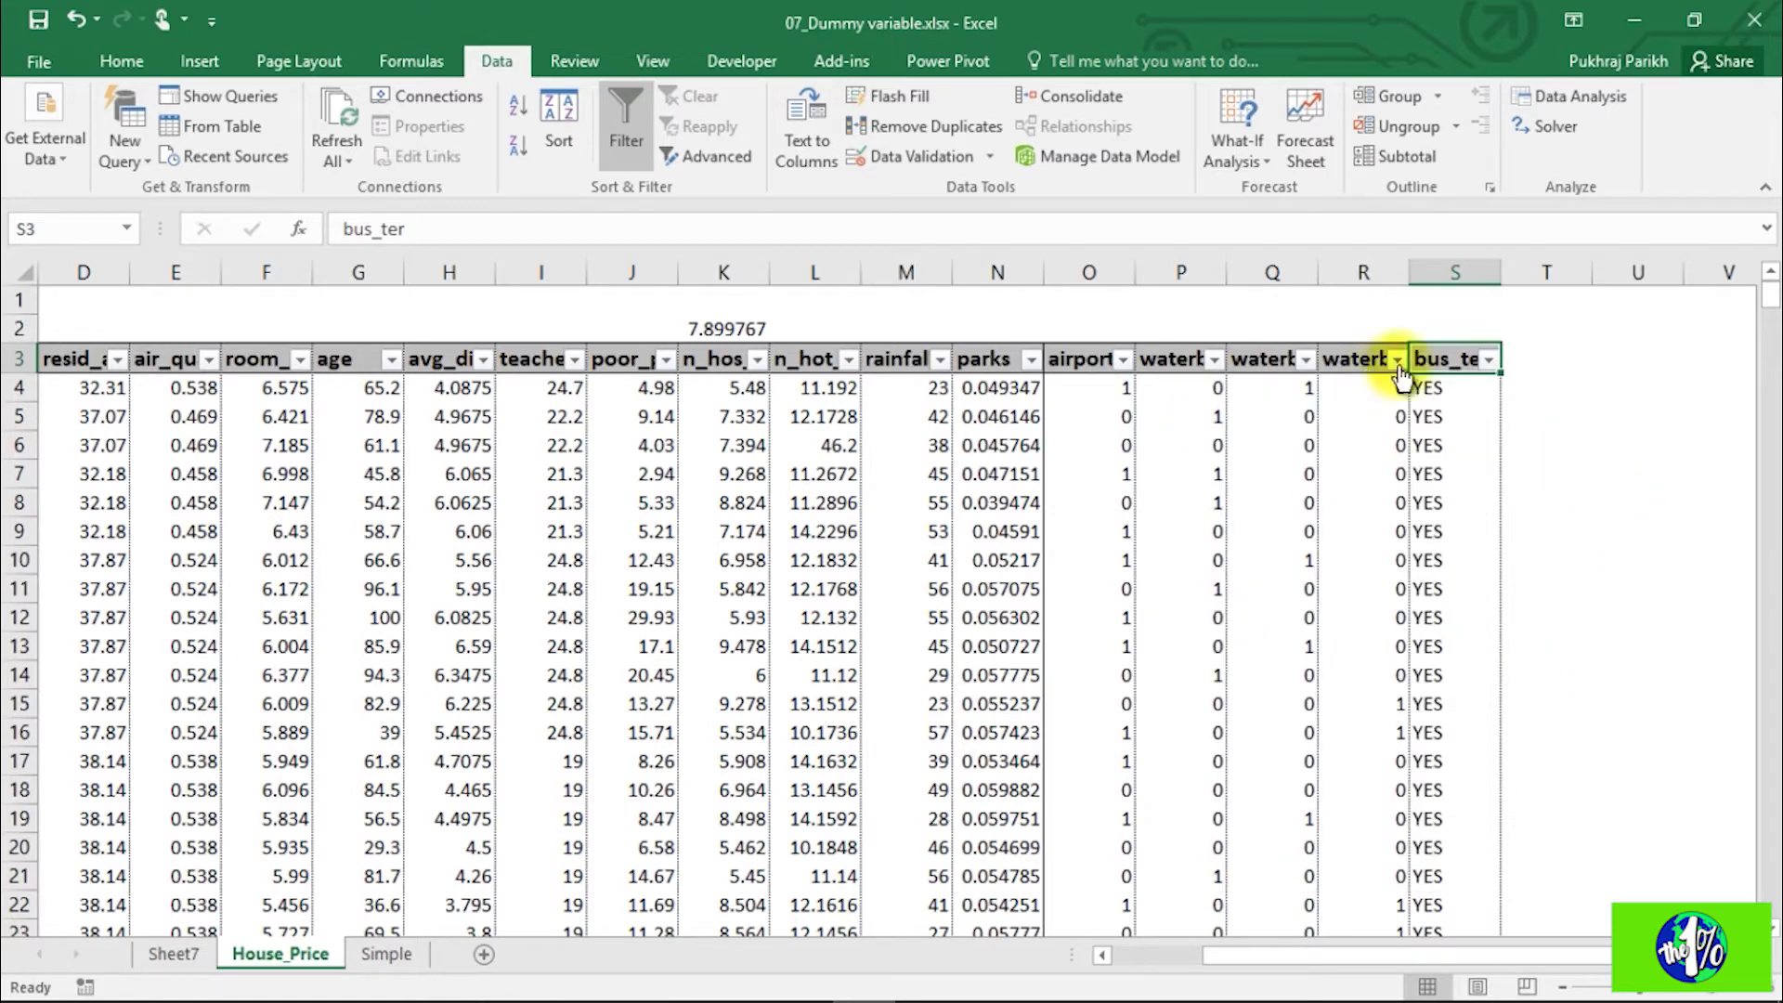
# Step: Delete the bus_ter column, column S
pyautogui.click(1452, 271)
pyautogui.rightClick(1454, 271)
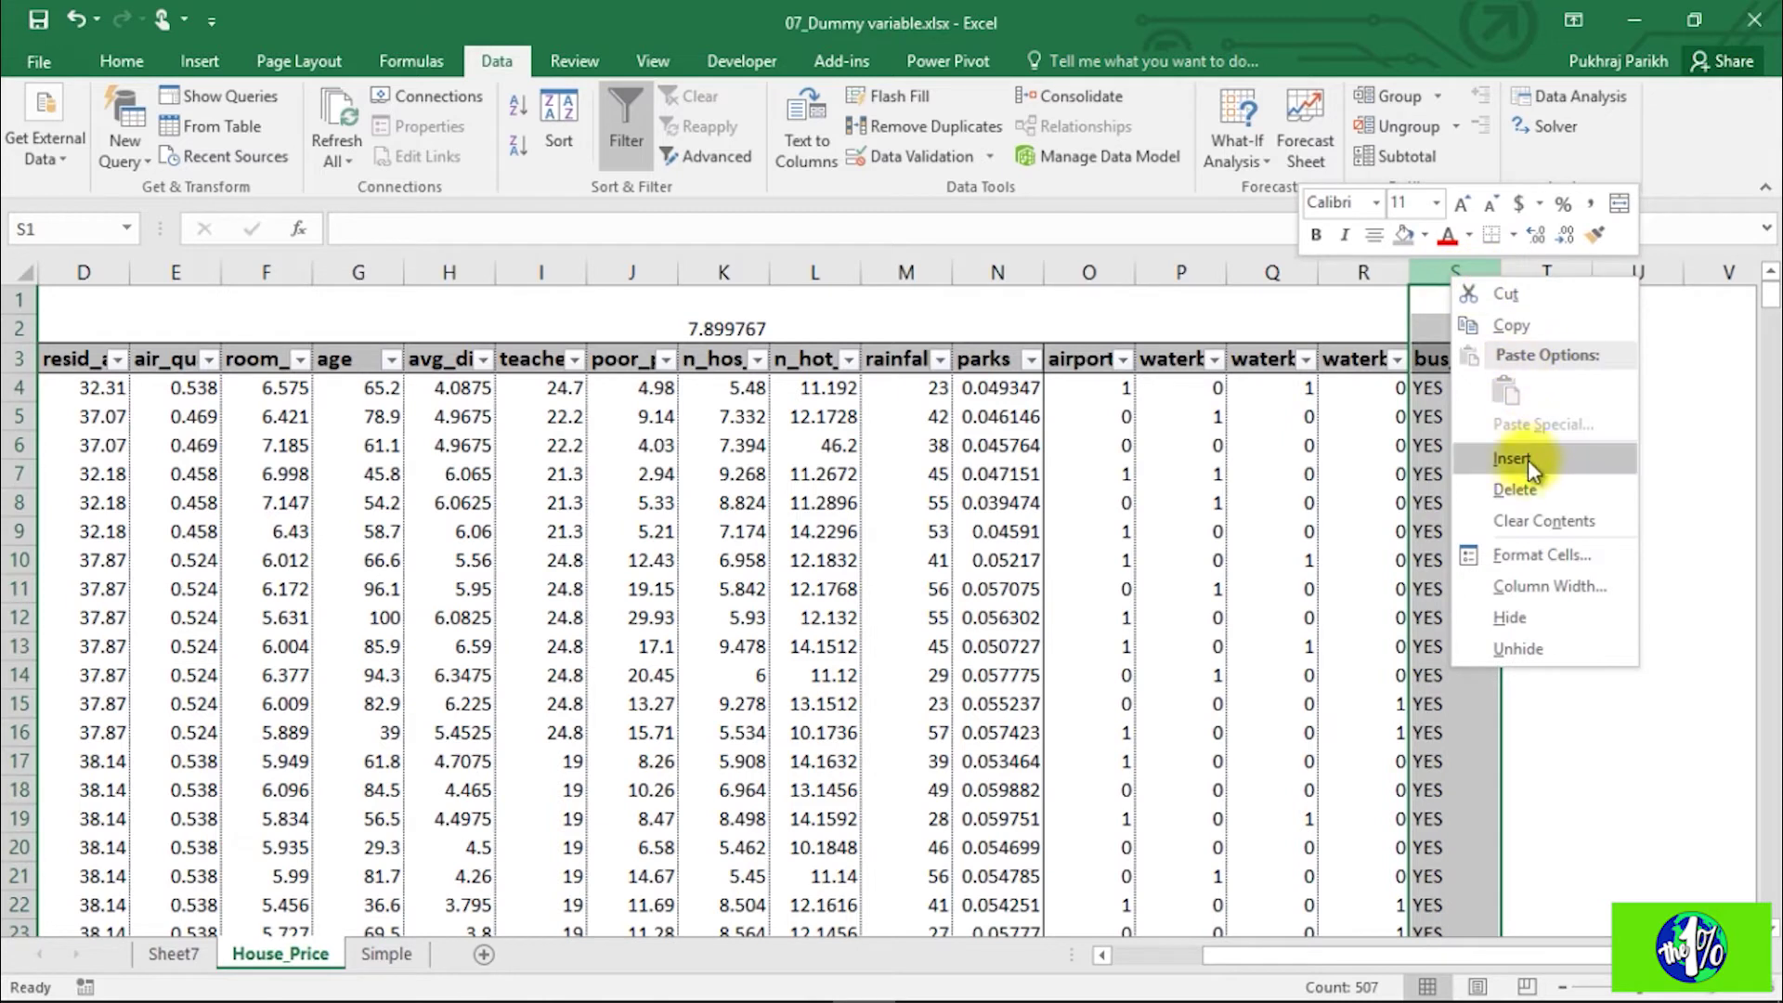
# Step: Delete column S, the YES-filled column after the waterbody dummy variables, from the House_Price sheet, and select header cell R3
pyautogui.click(1524, 487)
pyautogui.click(1486, 439)
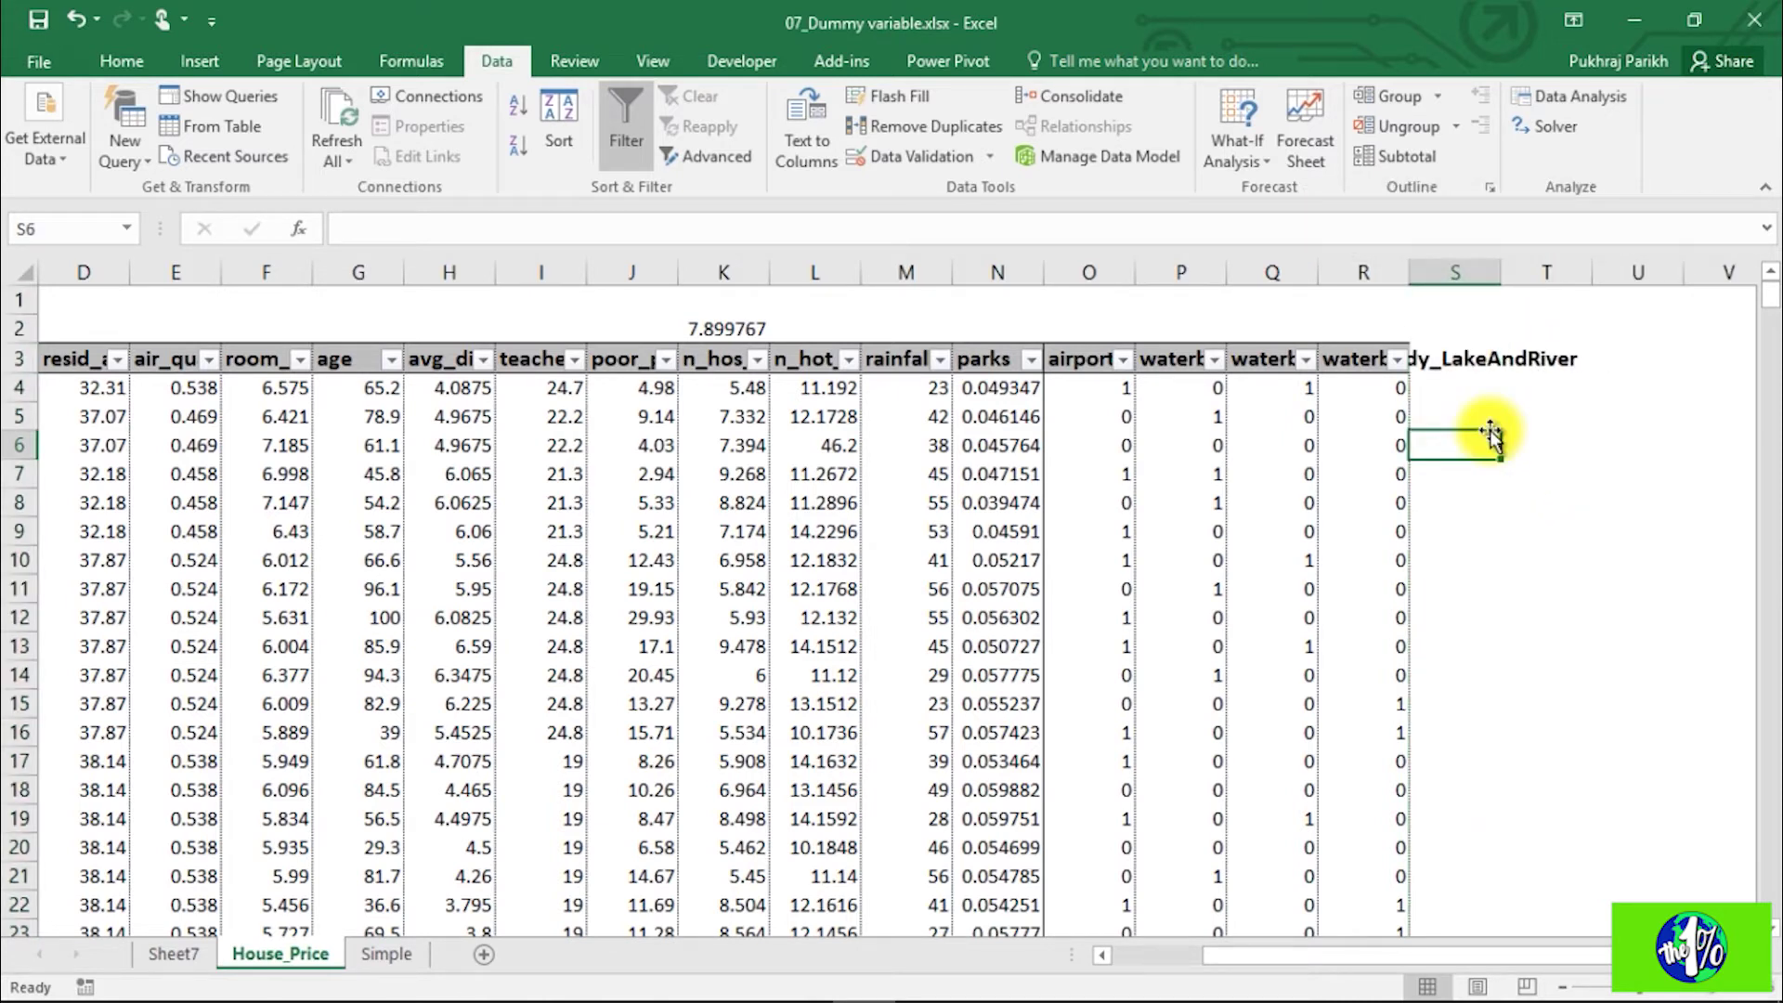
pyautogui.press('Left')
pyautogui.press('Up')
pyautogui.press('Up')
pyautogui.press('Up')
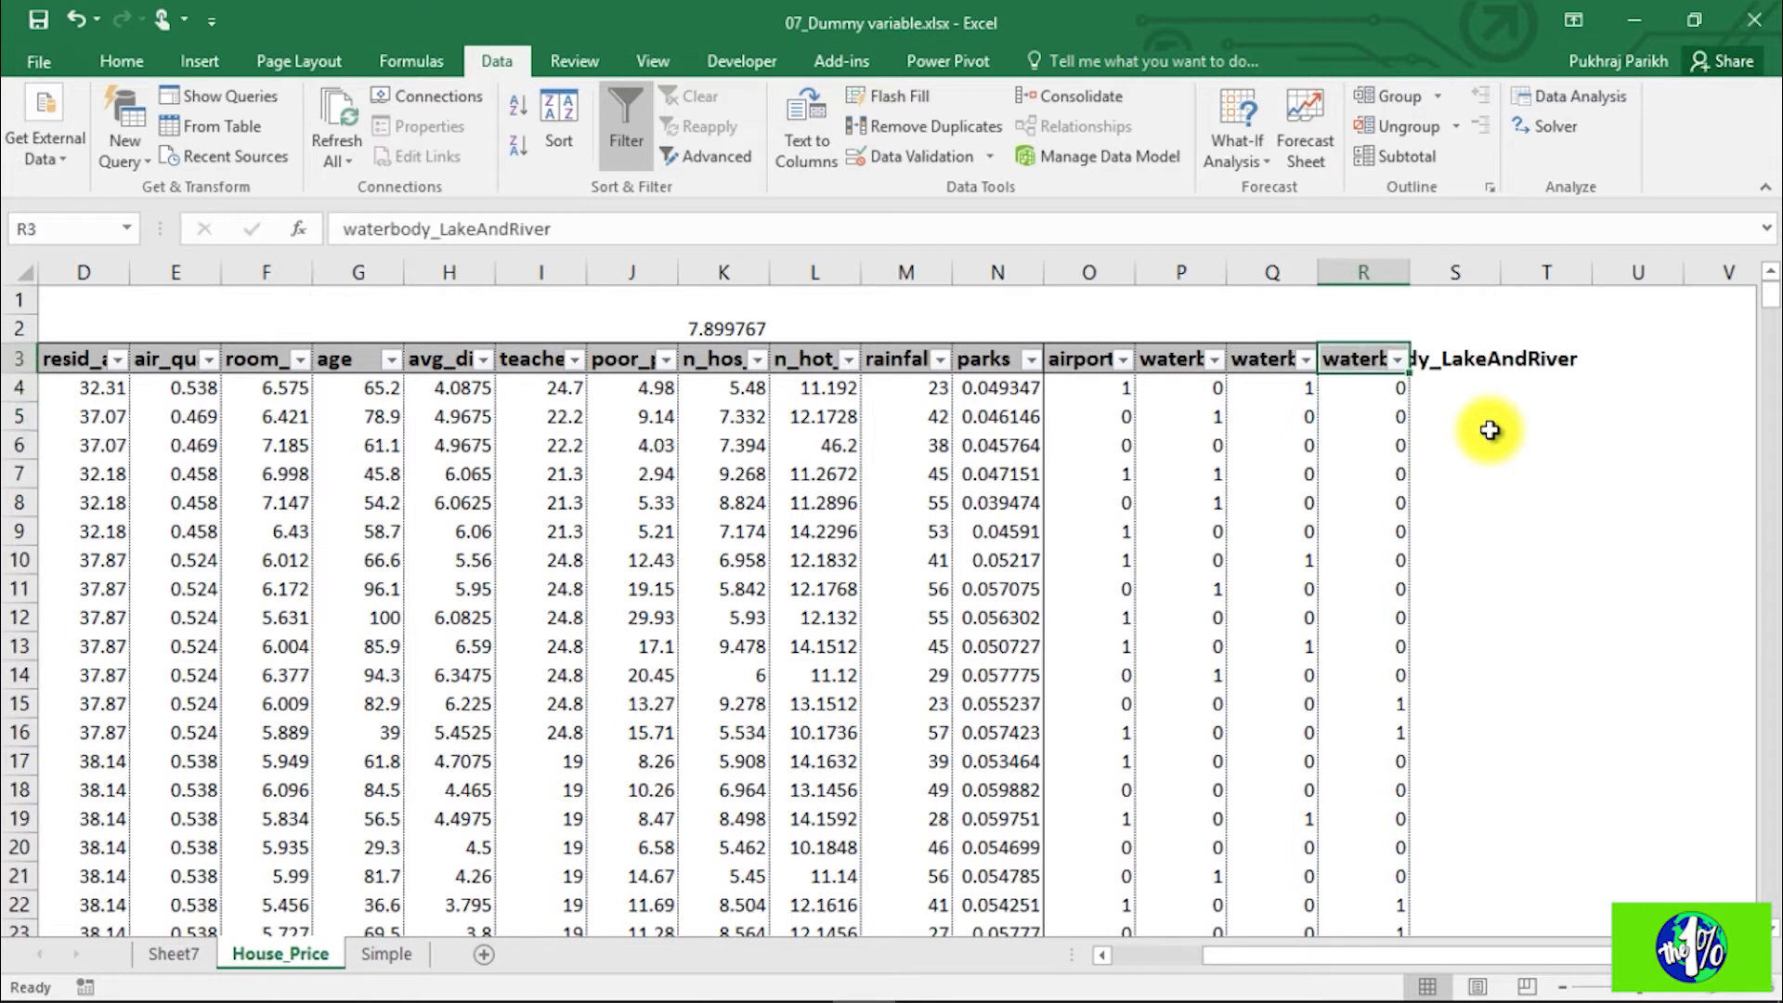
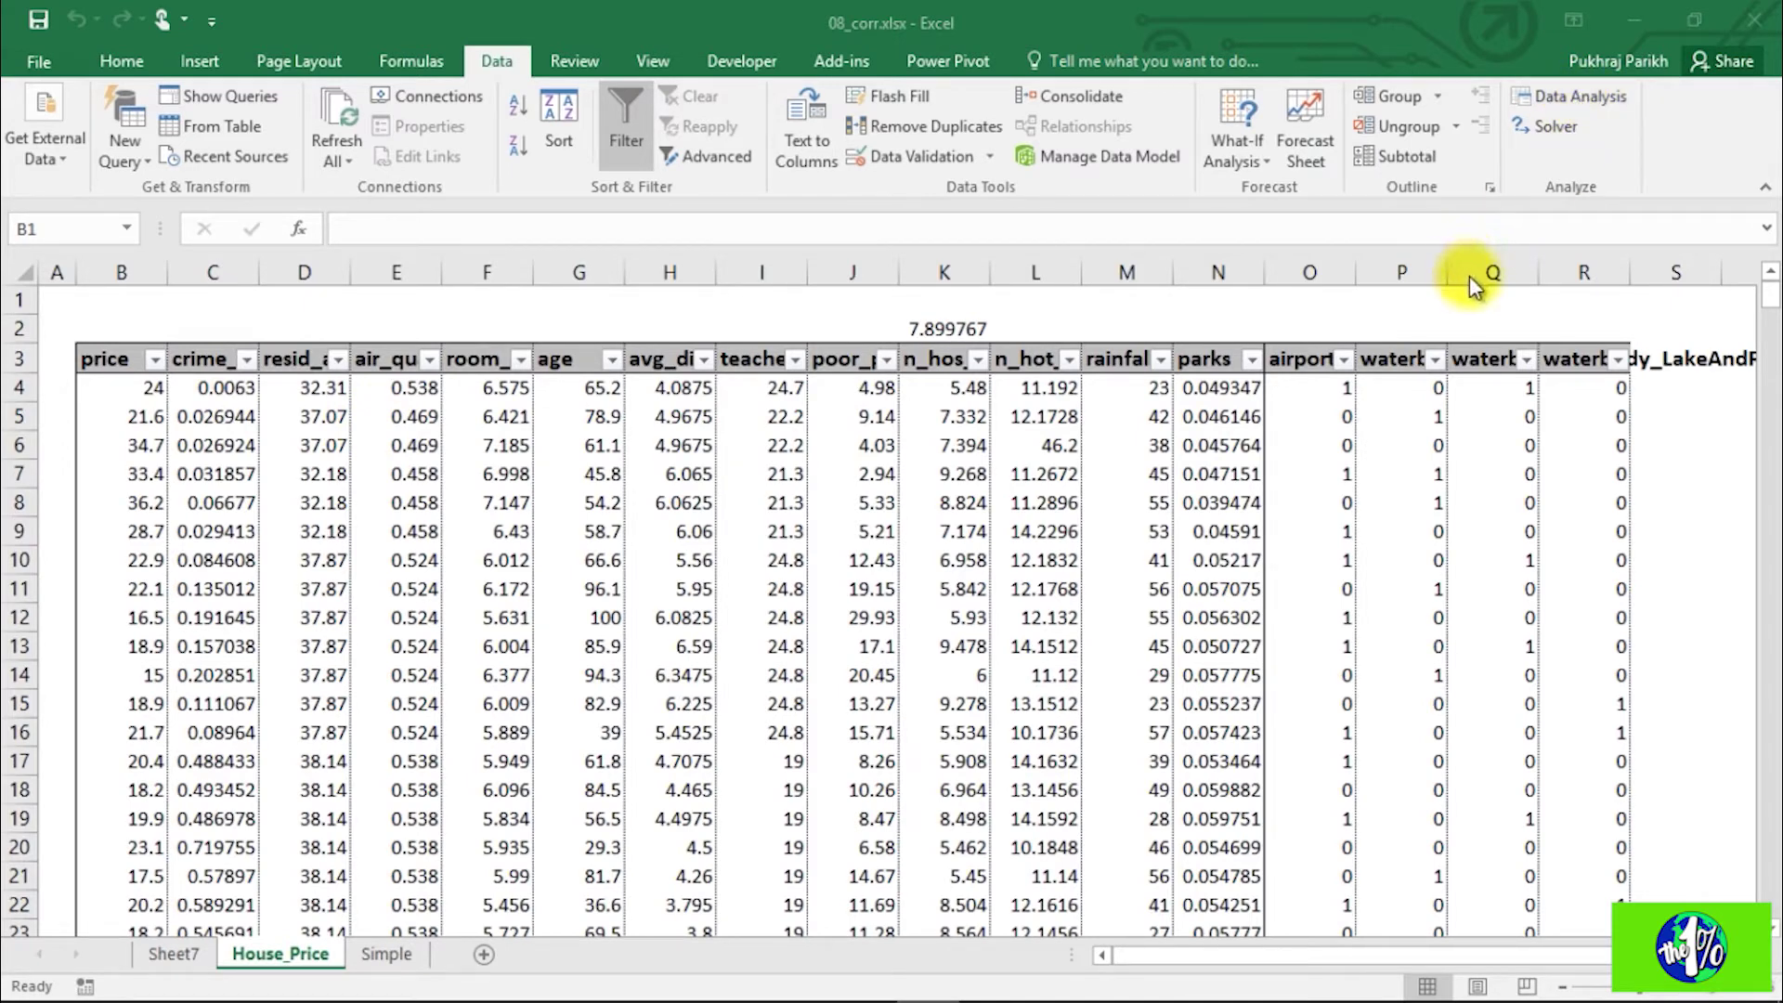
# Step: Run a Correlation analysis on $B$3:$R$509 of House_Price, grouped by columns with labels in the first row, output to a new worksheet
pyautogui.click(1573, 95)
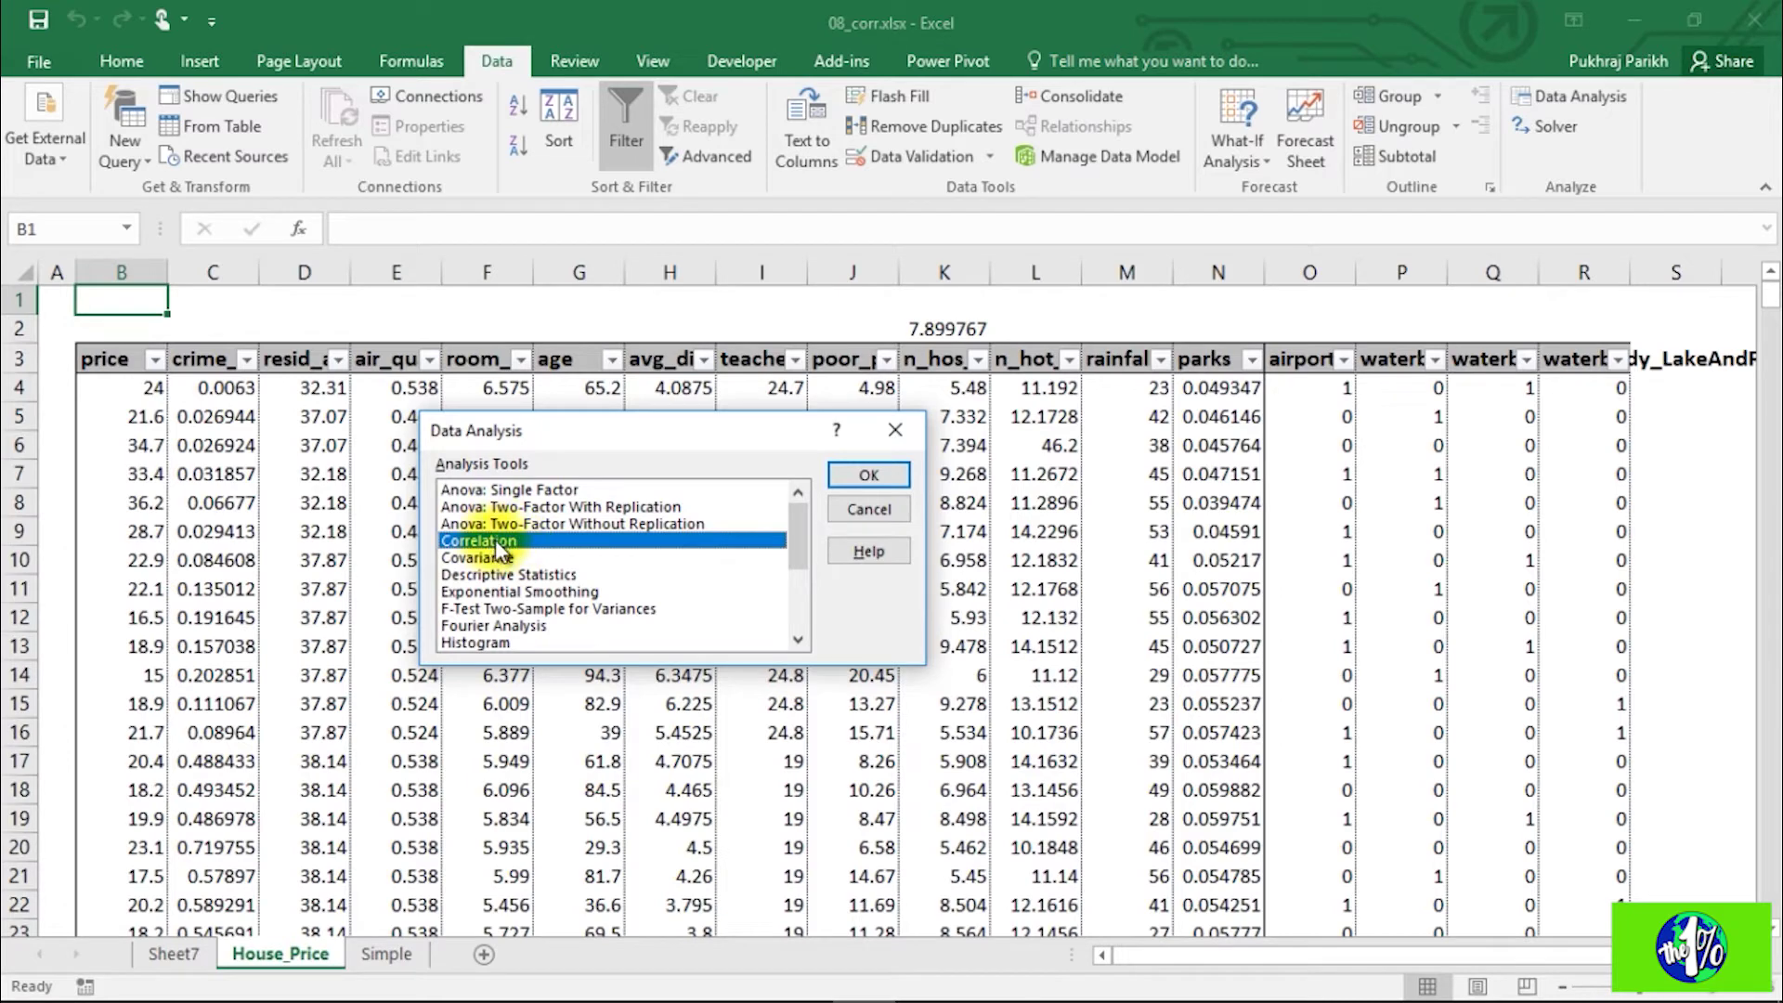
pyautogui.click(864, 474)
pyautogui.moveTo(689, 404); pyautogui.dragTo(920, 457)
pyautogui.click(109, 358)
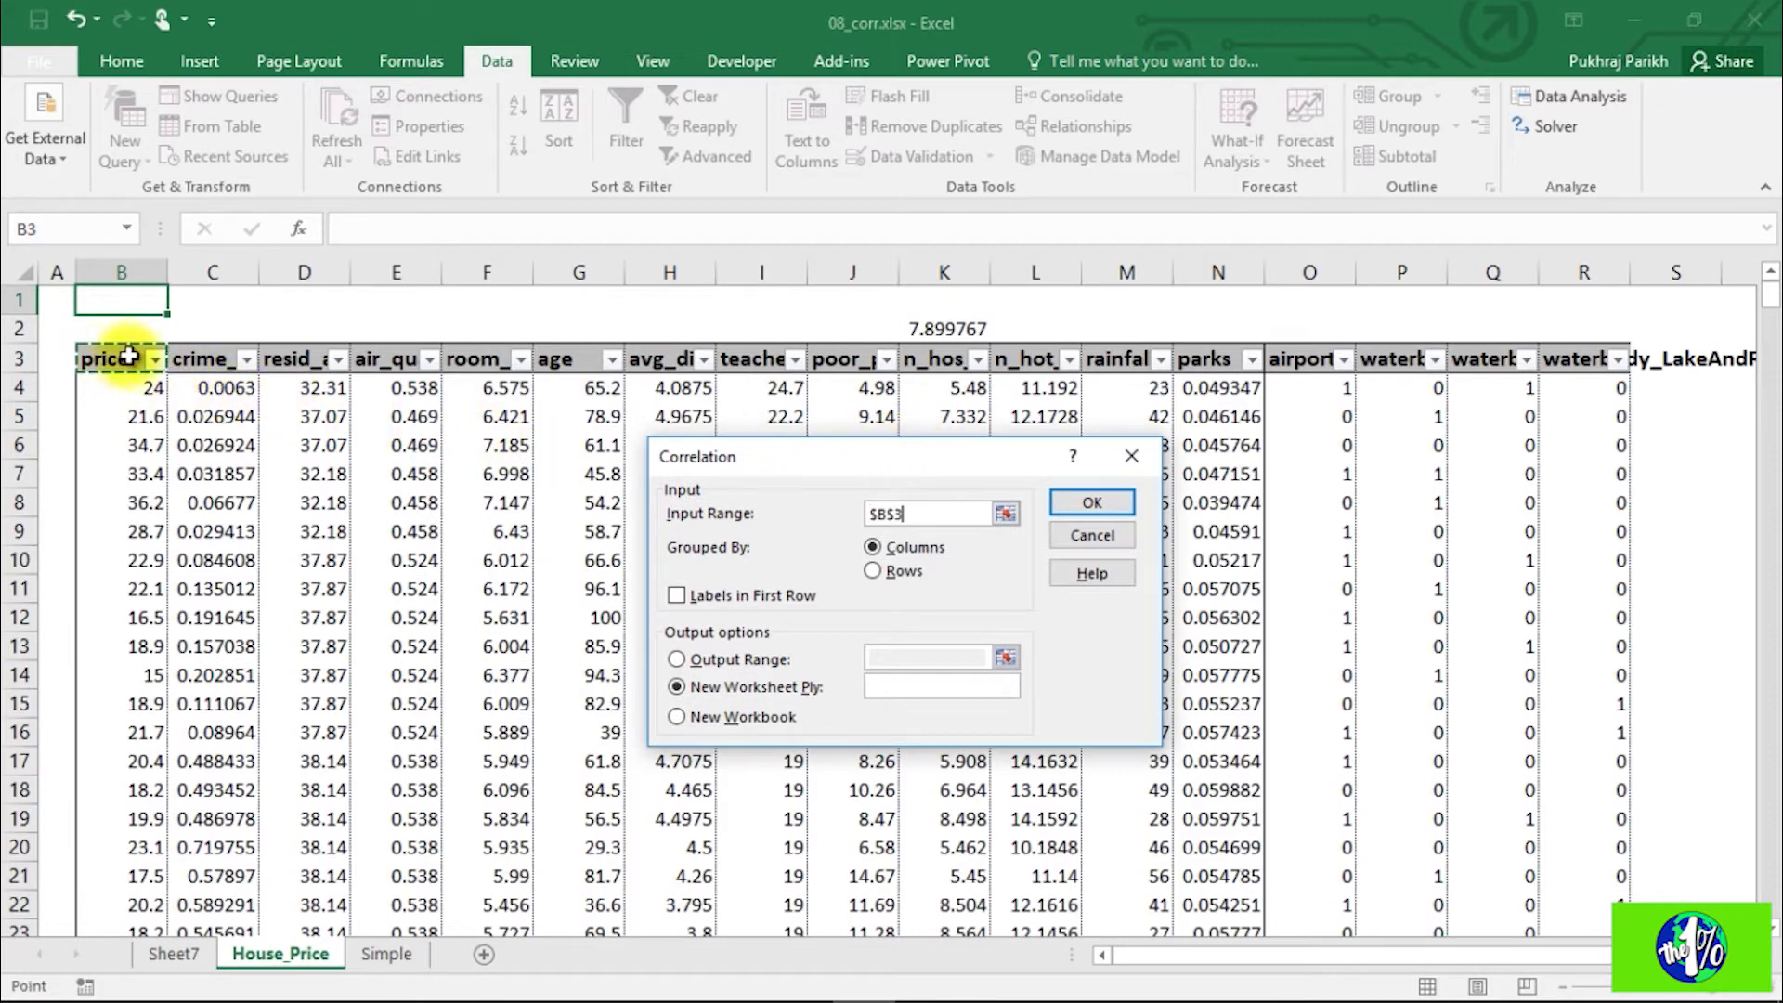
pyautogui.hotkey('ctrl', 'shift', 'Right')
pyautogui.hotkey('ctrl', 'shift', 'Down')
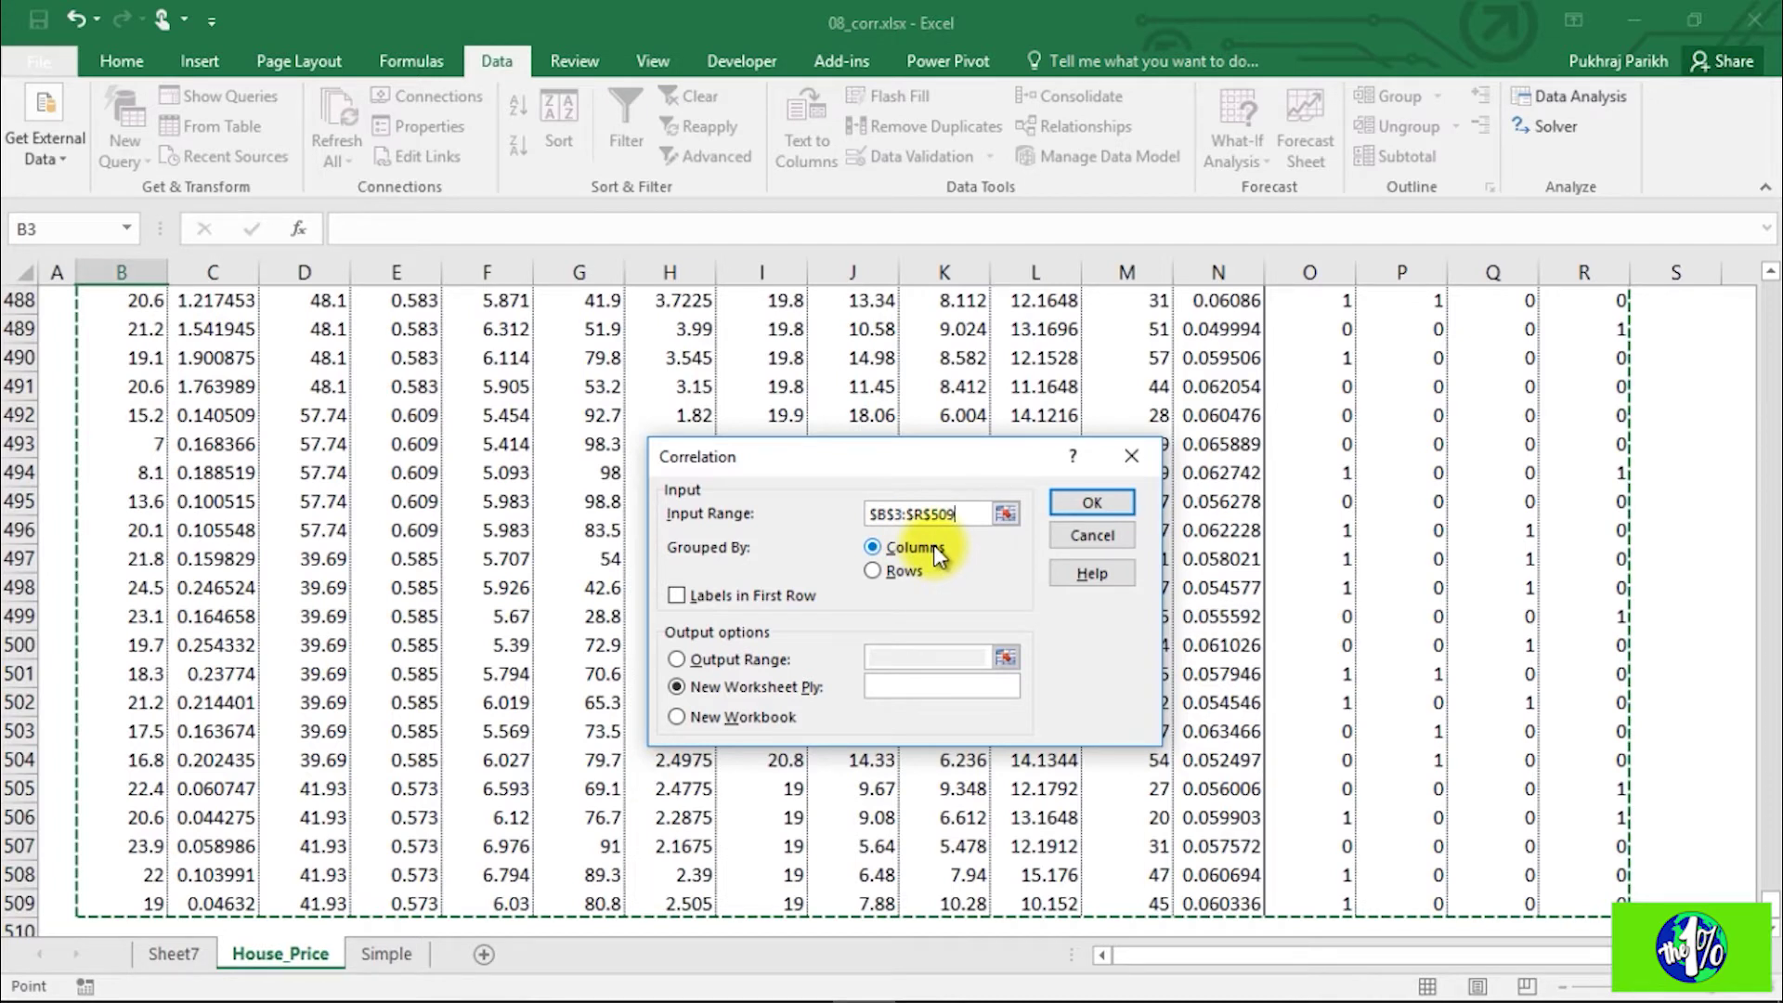
pyautogui.click(680, 598)
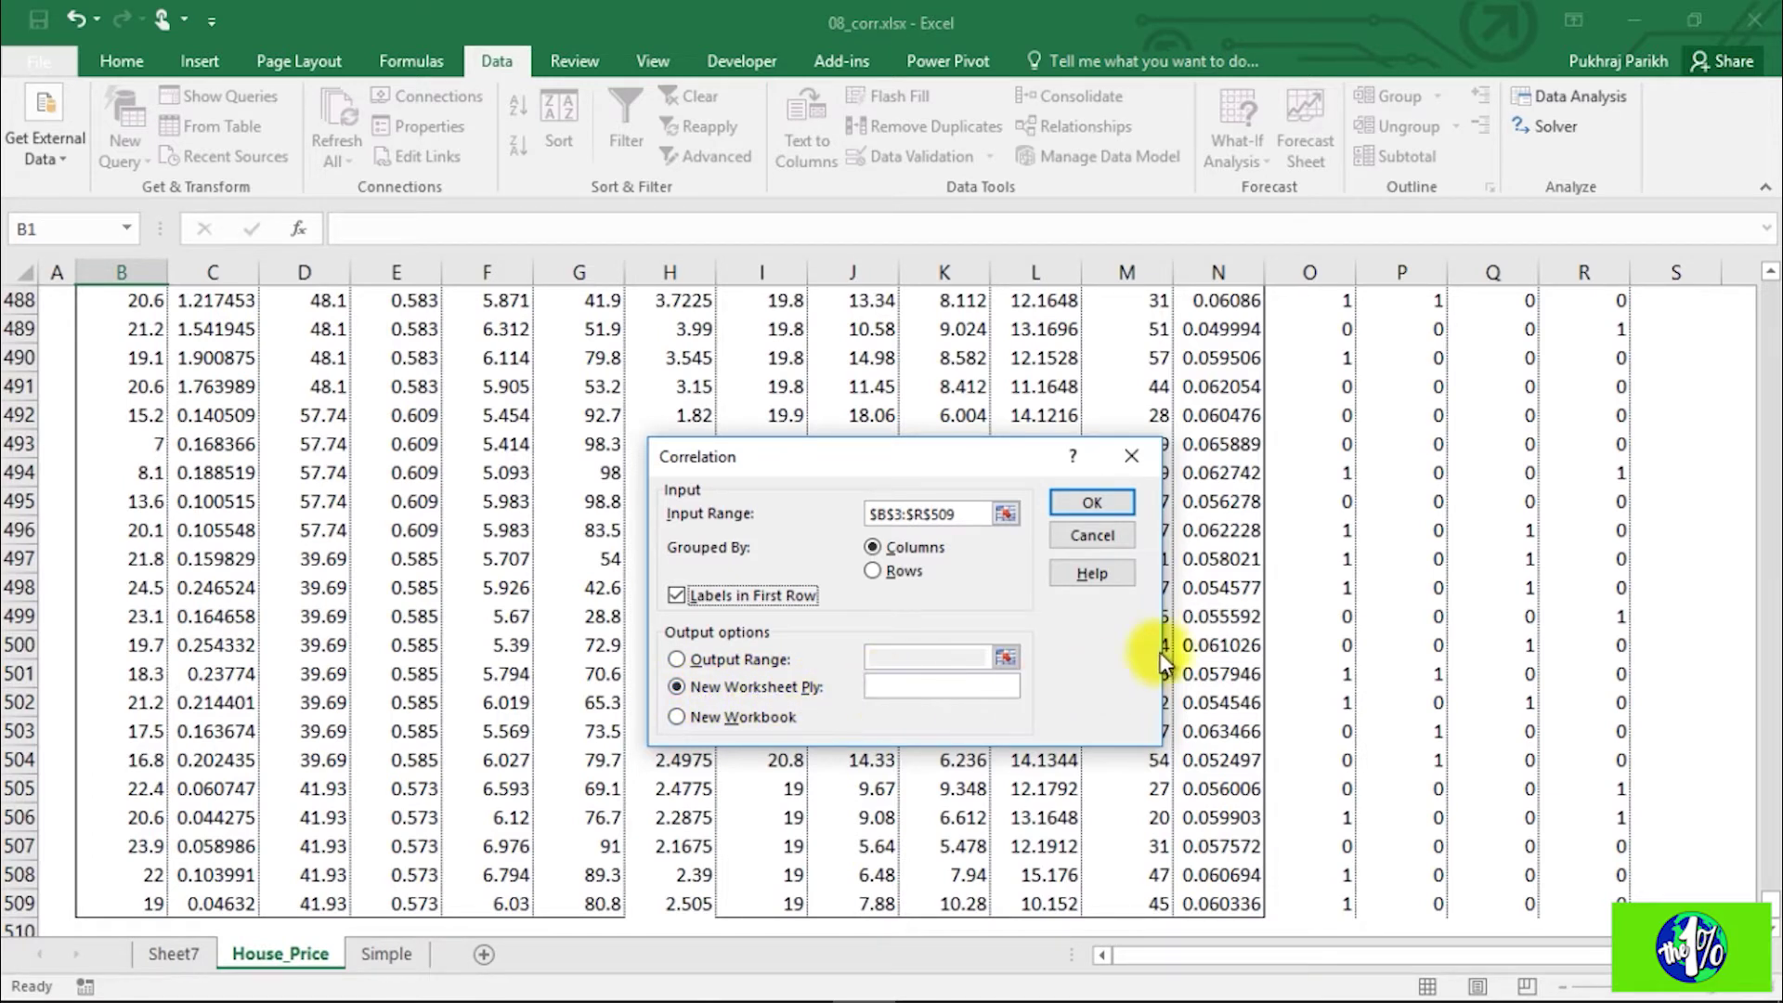
pyautogui.click(1104, 502)
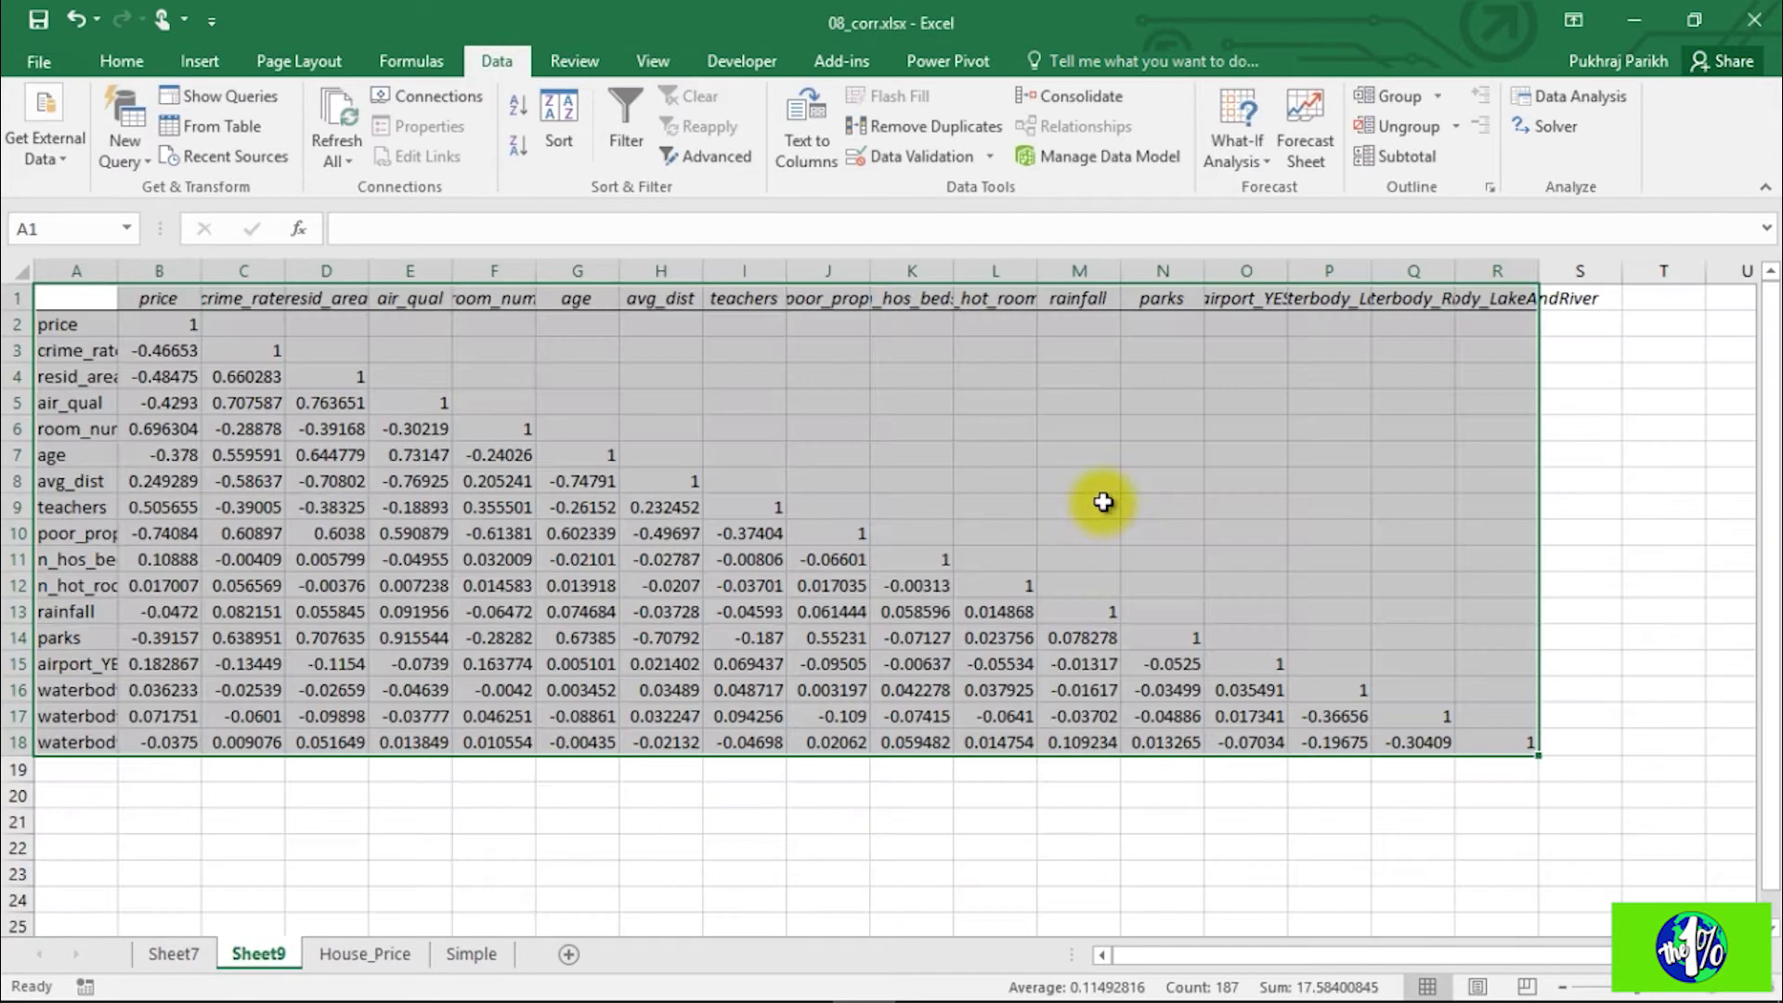
# Step: Examine the correlation matrix's row and column variable names, the price-with-price diagonal cell and the price-crime_rate coefficient
pyautogui.click(685, 528)
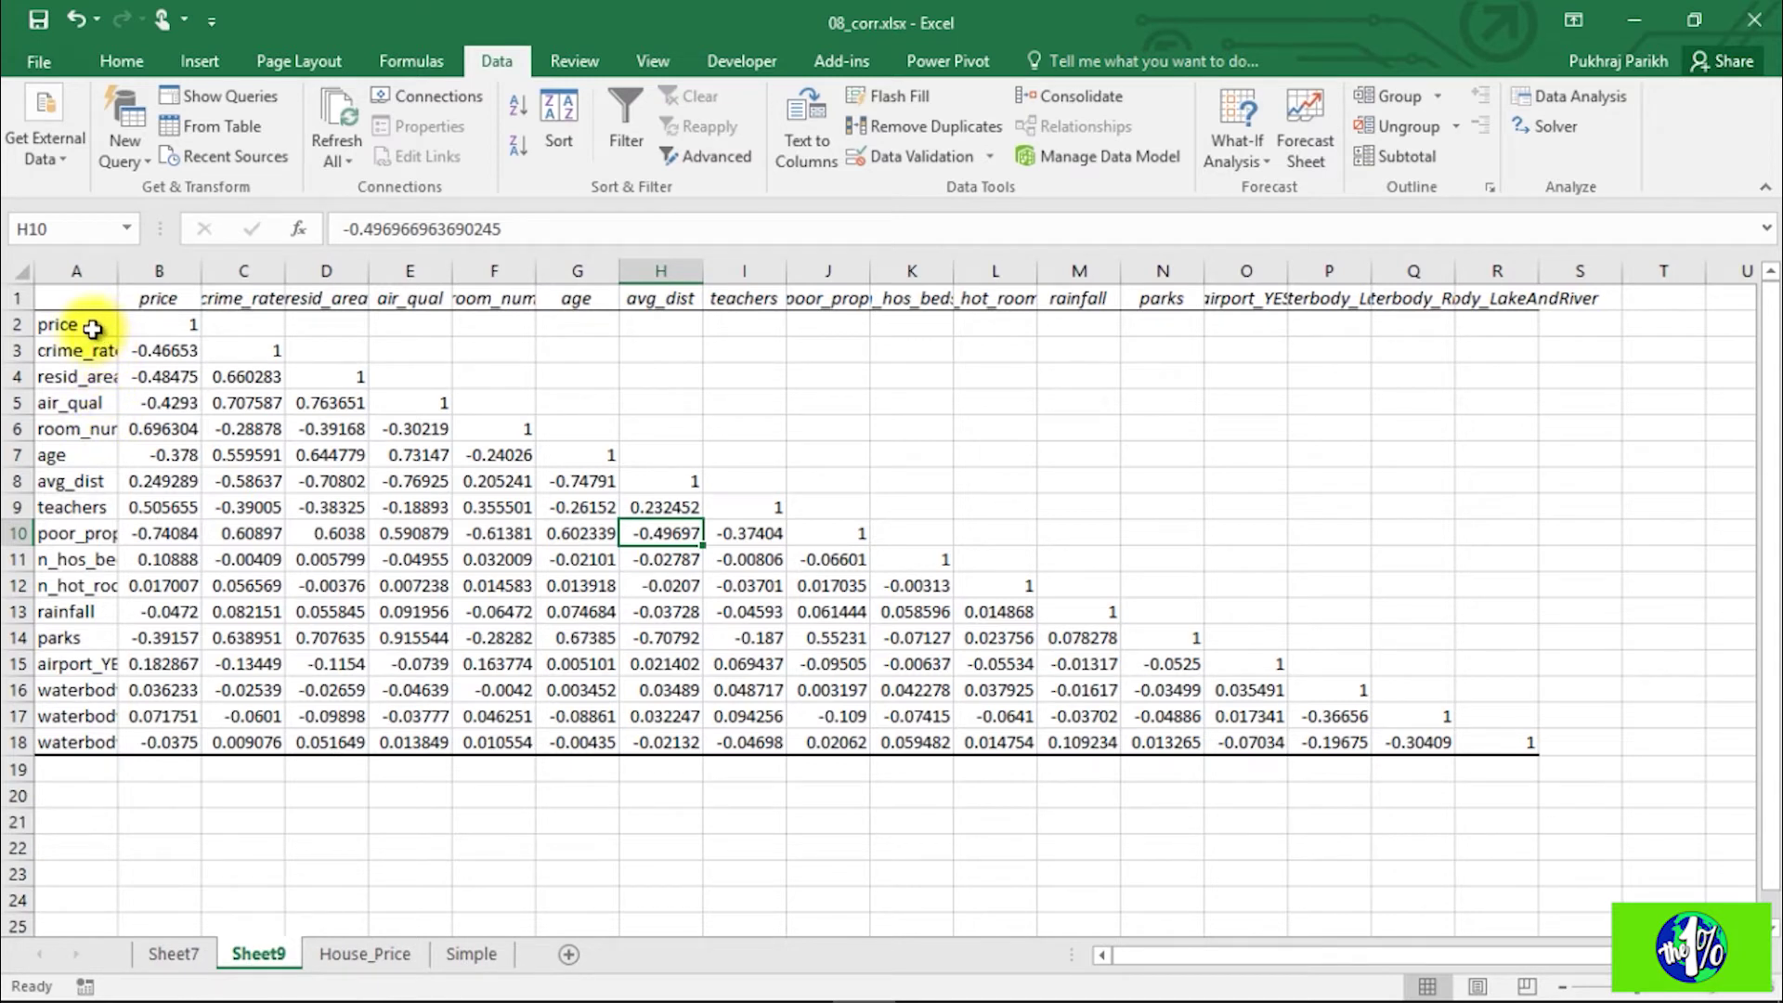
pyautogui.moveTo(79, 327); pyautogui.dragTo(109, 710)
pyautogui.moveTo(154, 299); pyautogui.dragTo(1564, 278)
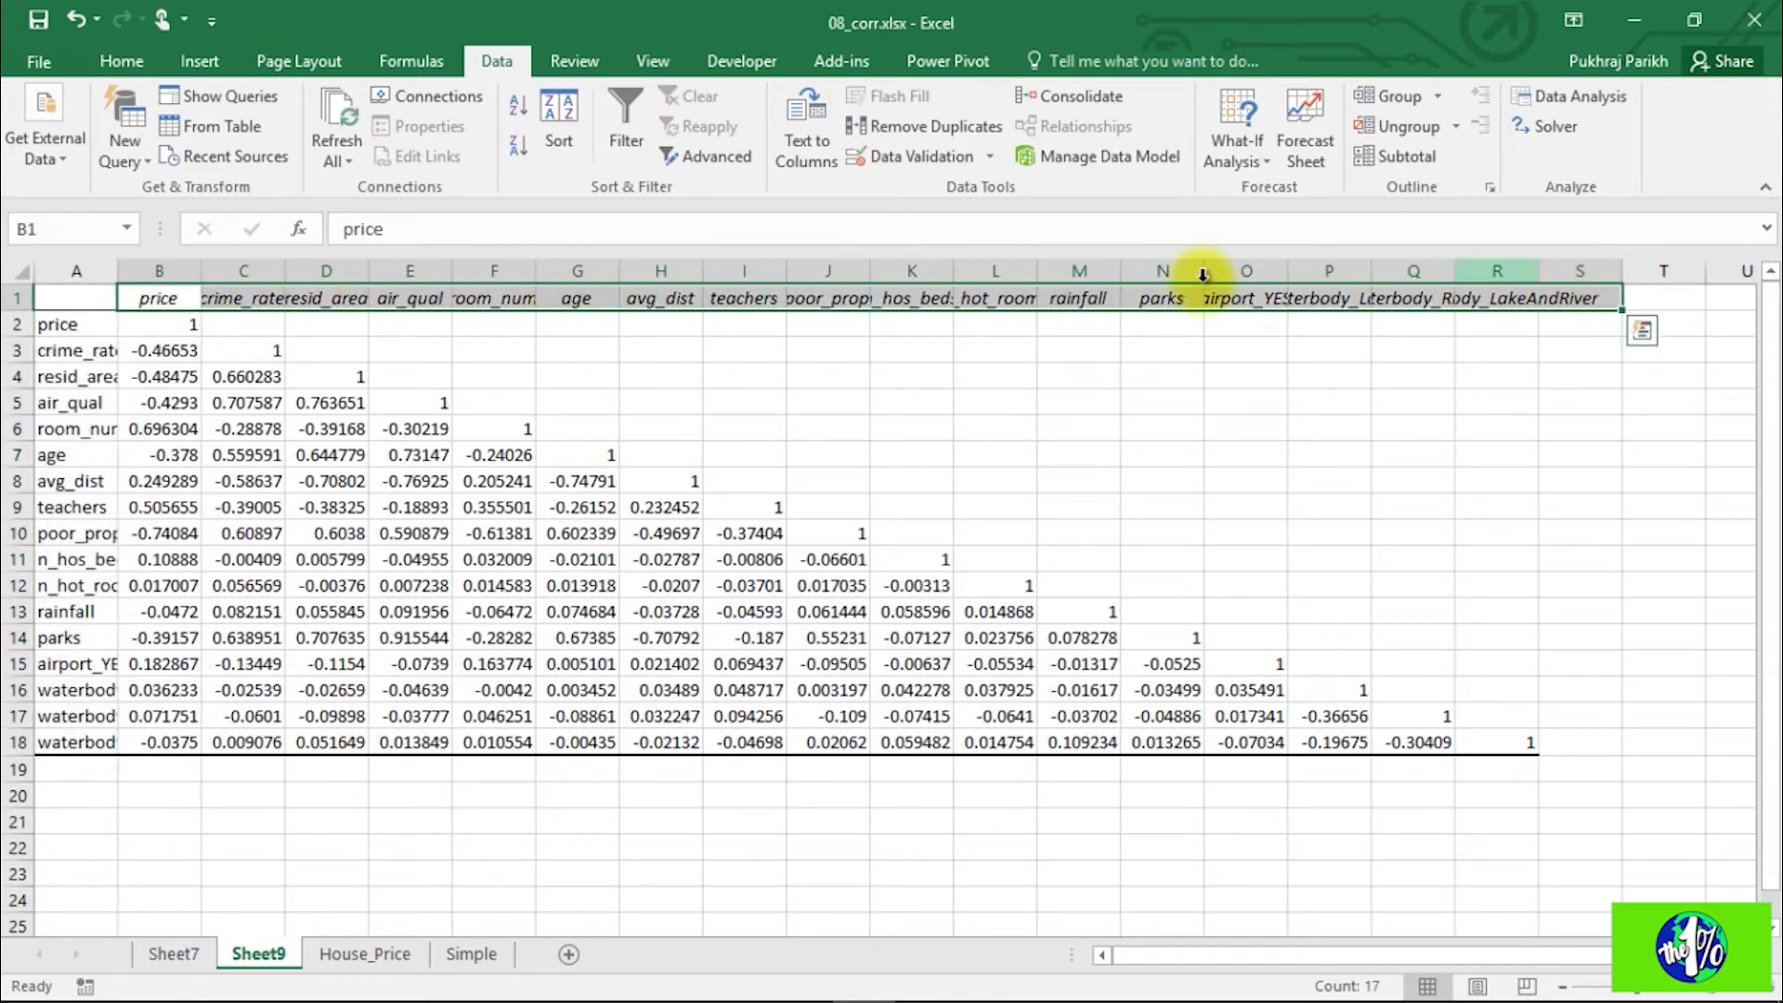
pyautogui.click(158, 325)
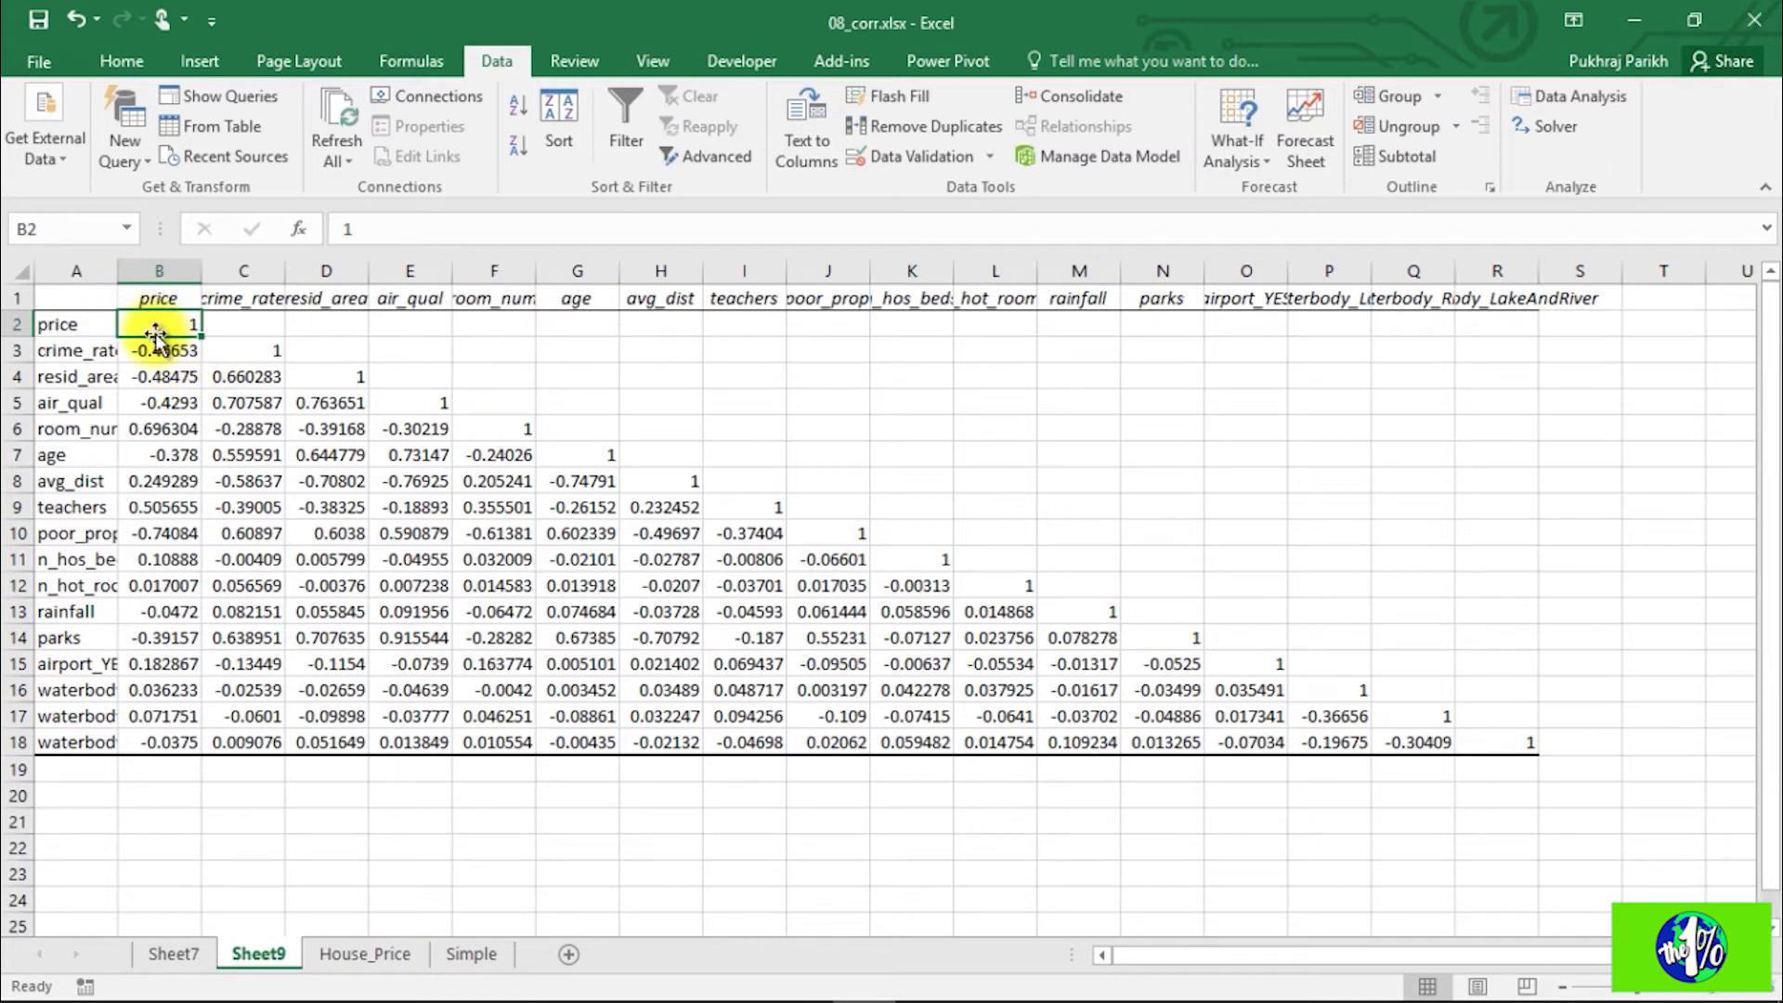
pyautogui.click(151, 297)
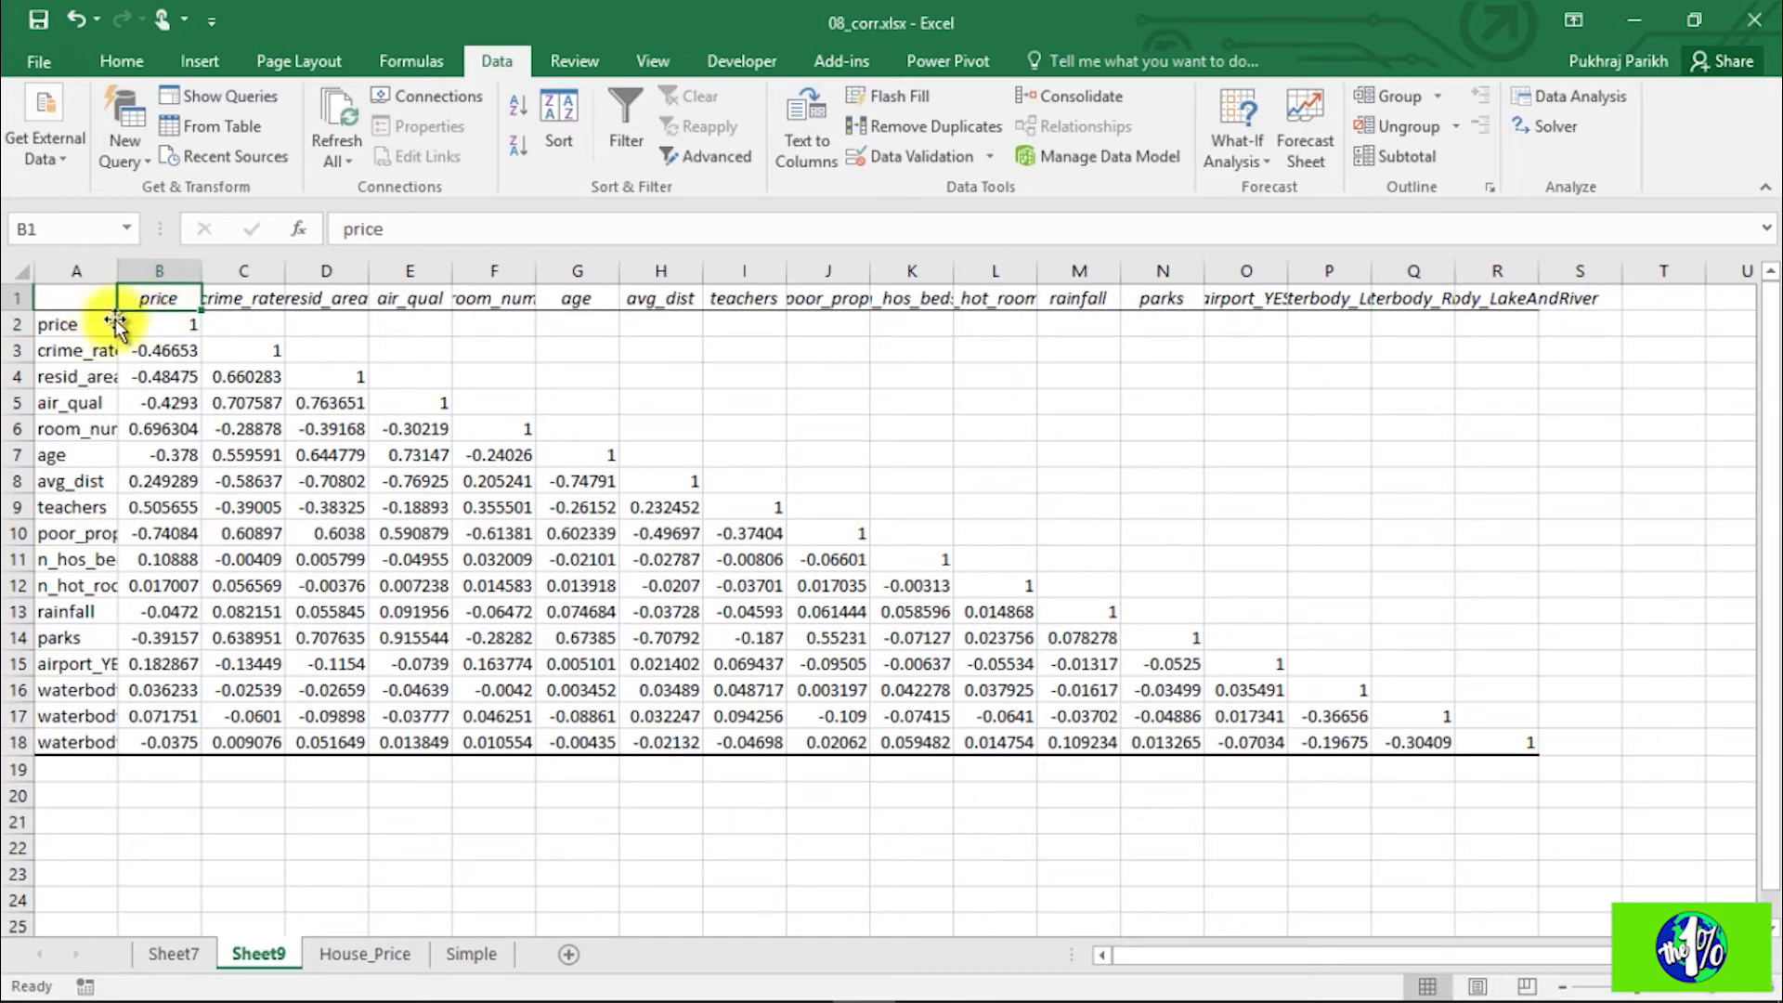
pyautogui.click(65, 324)
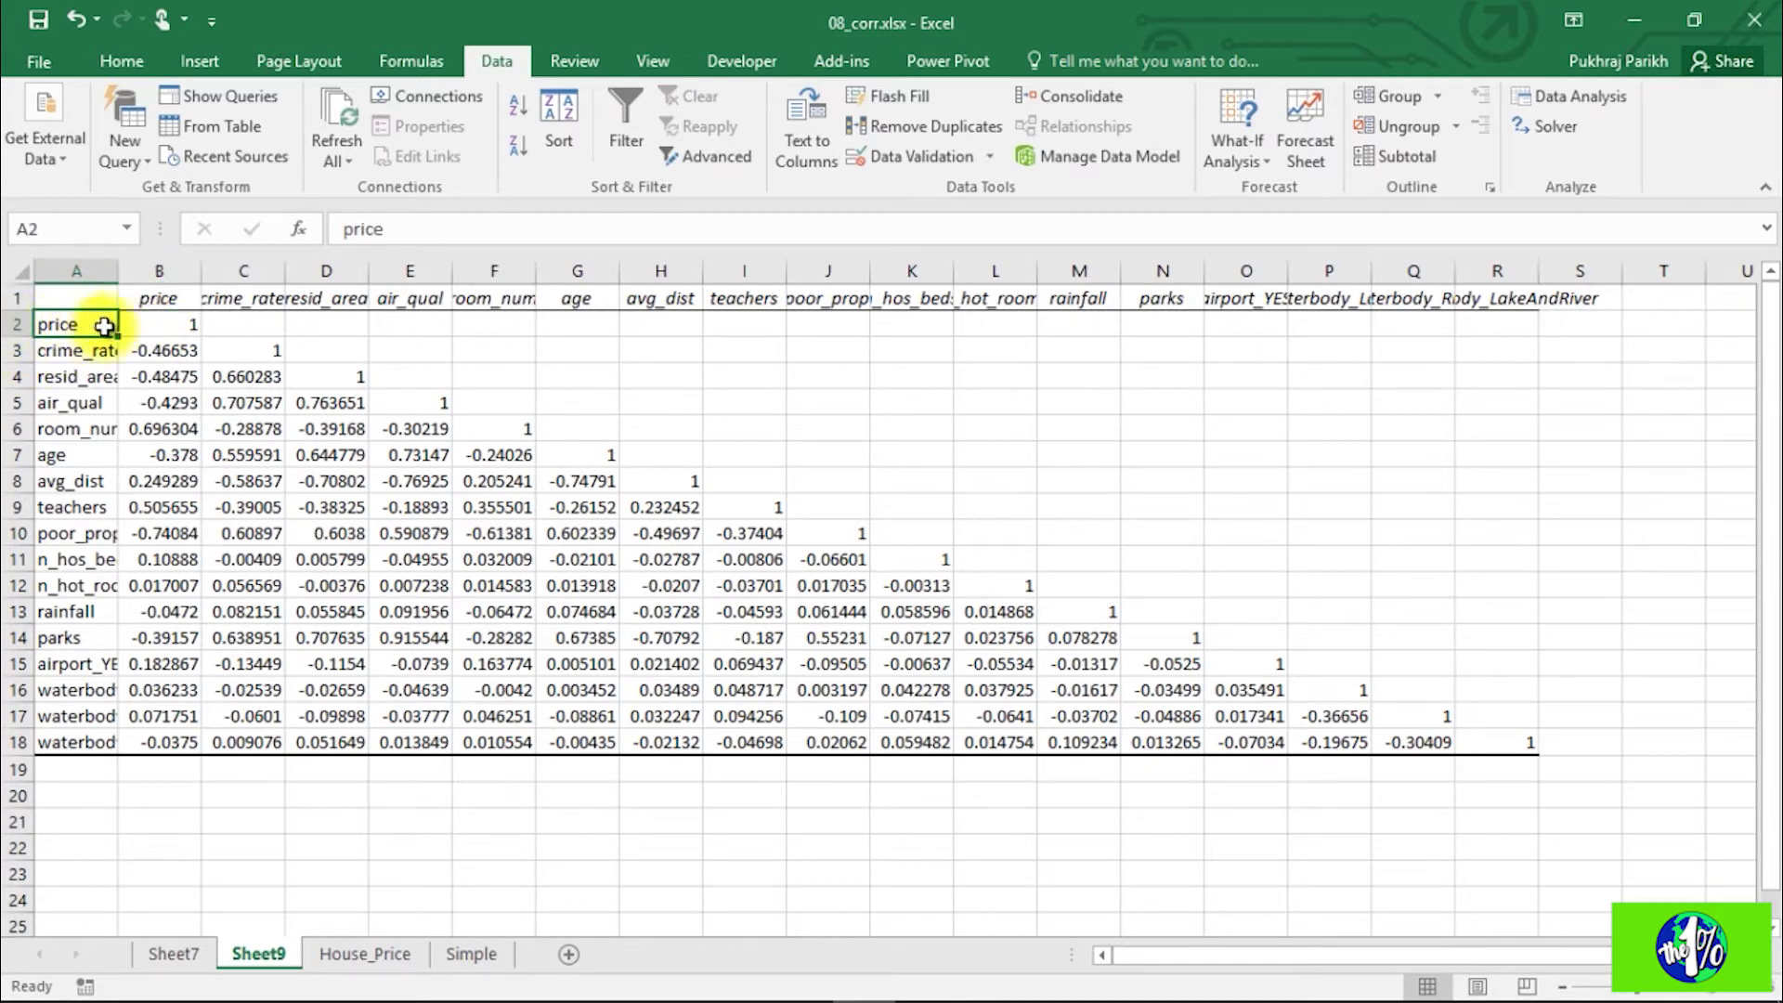
pyautogui.click(153, 319)
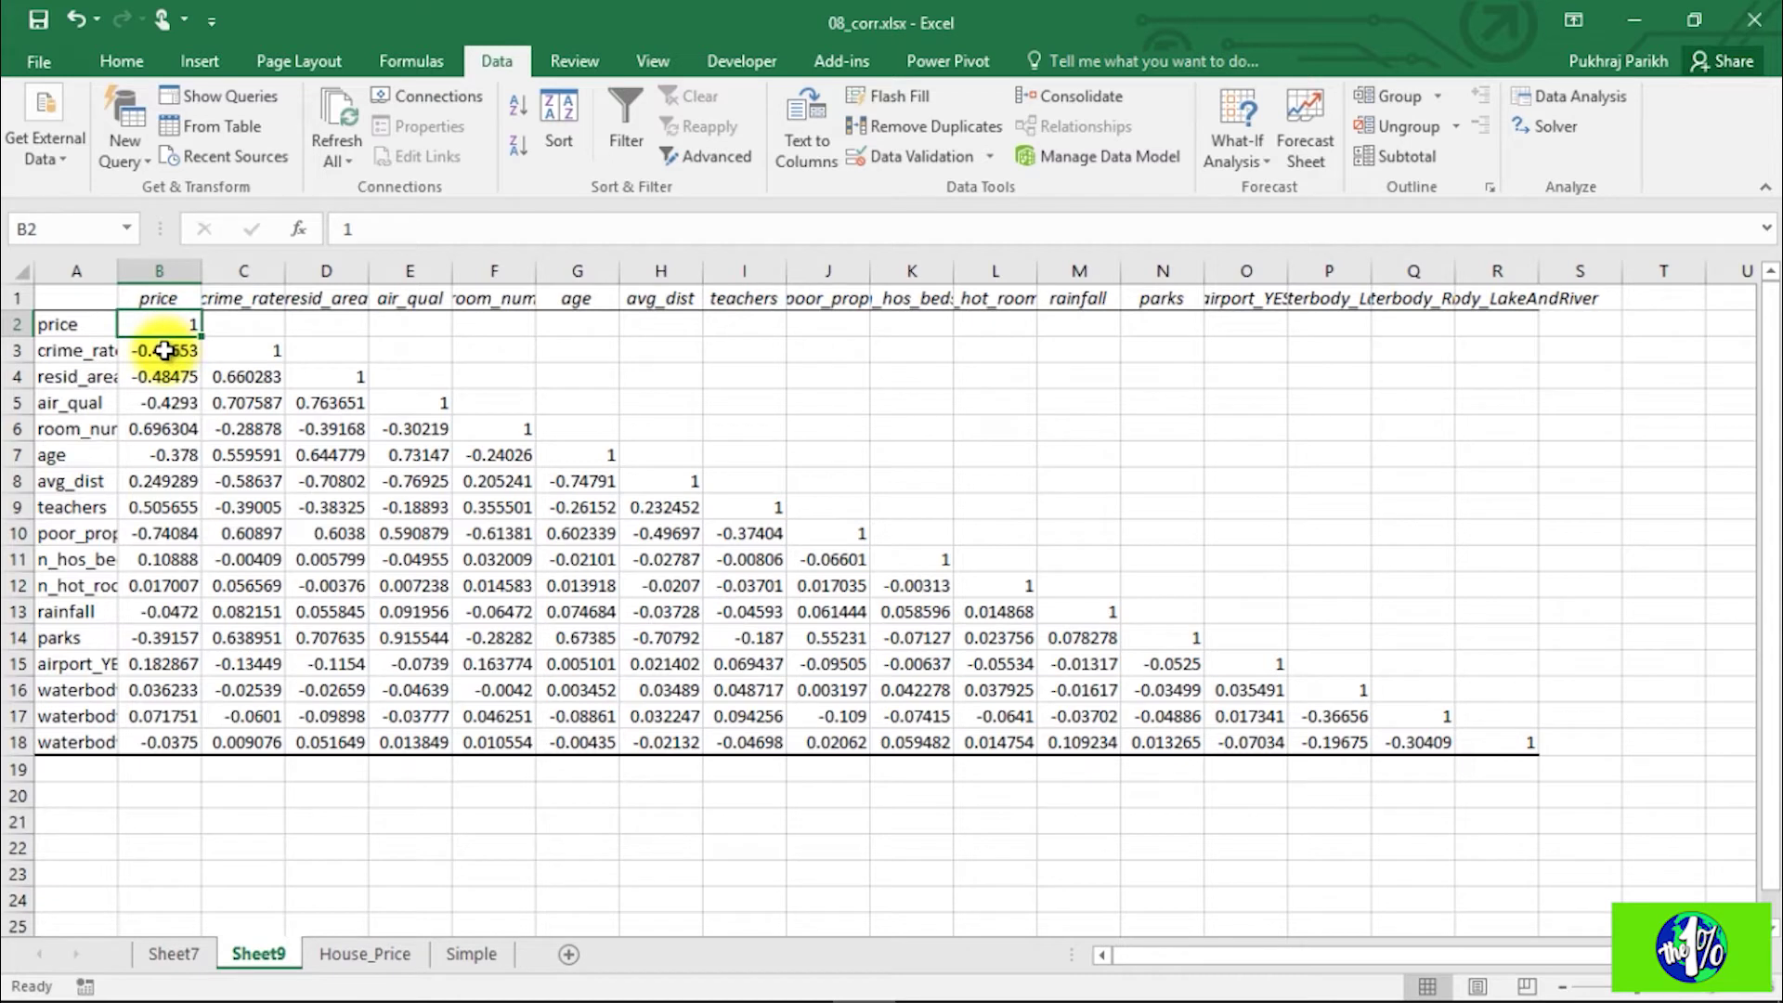
pyautogui.click(165, 350)
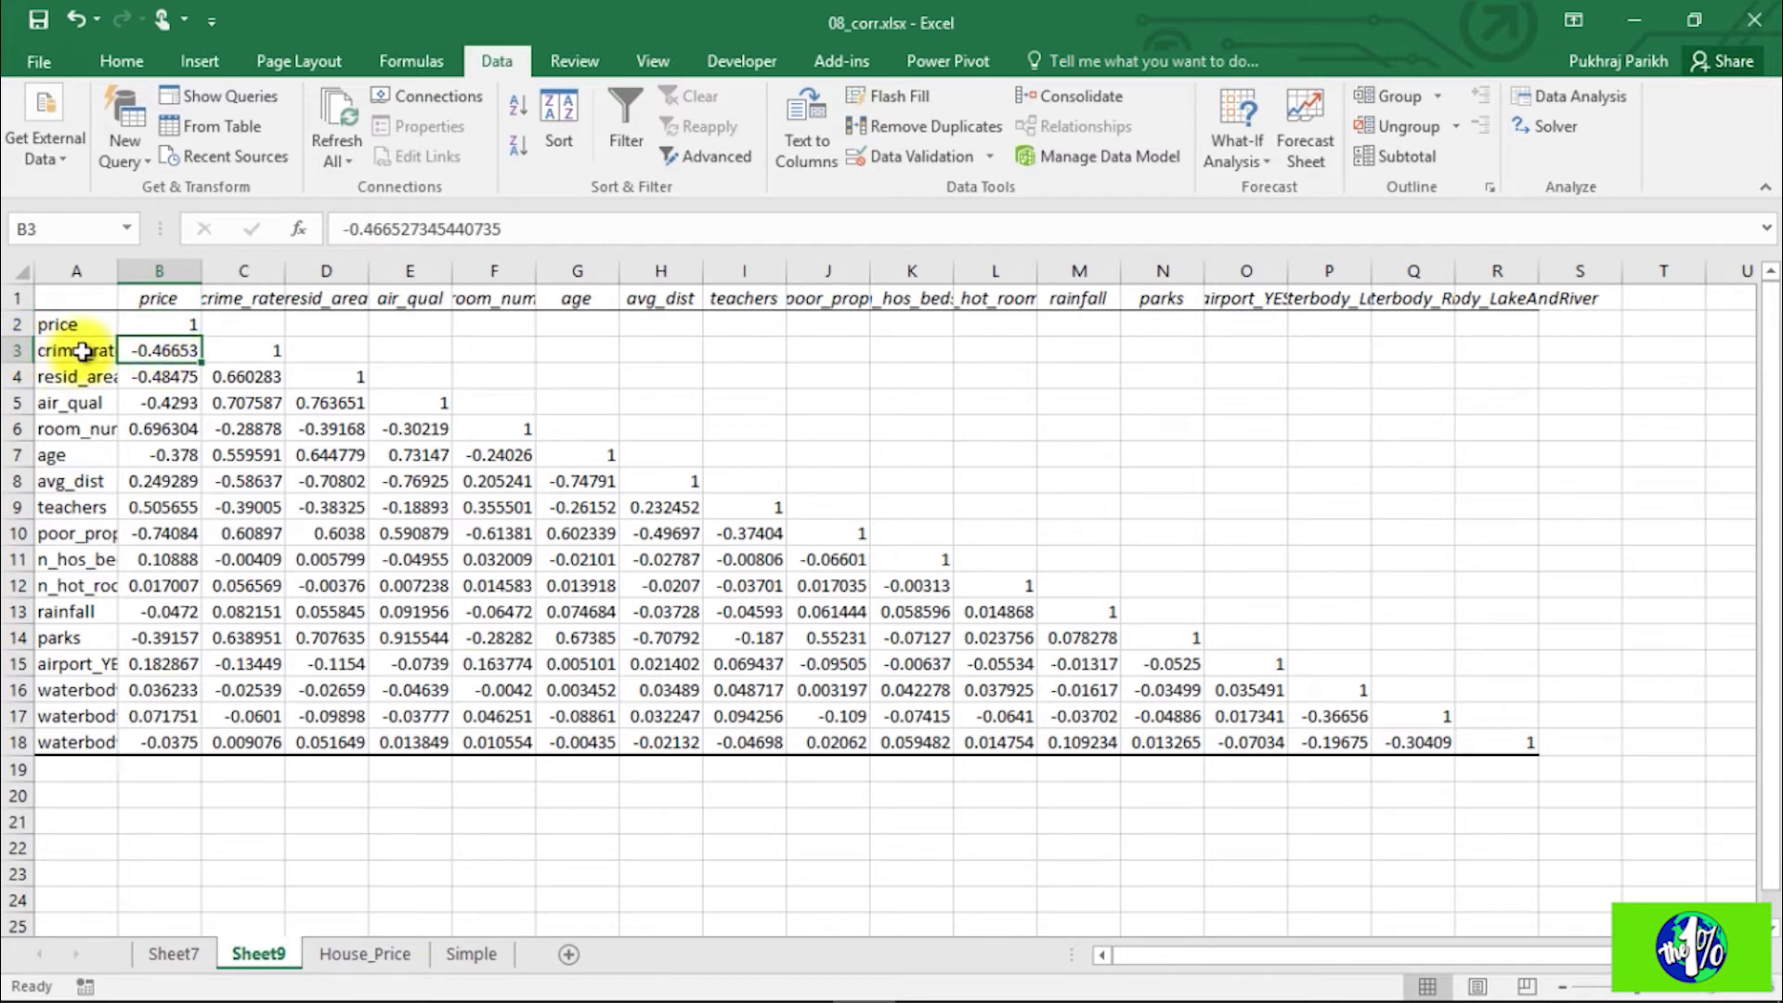
pyautogui.click(154, 324)
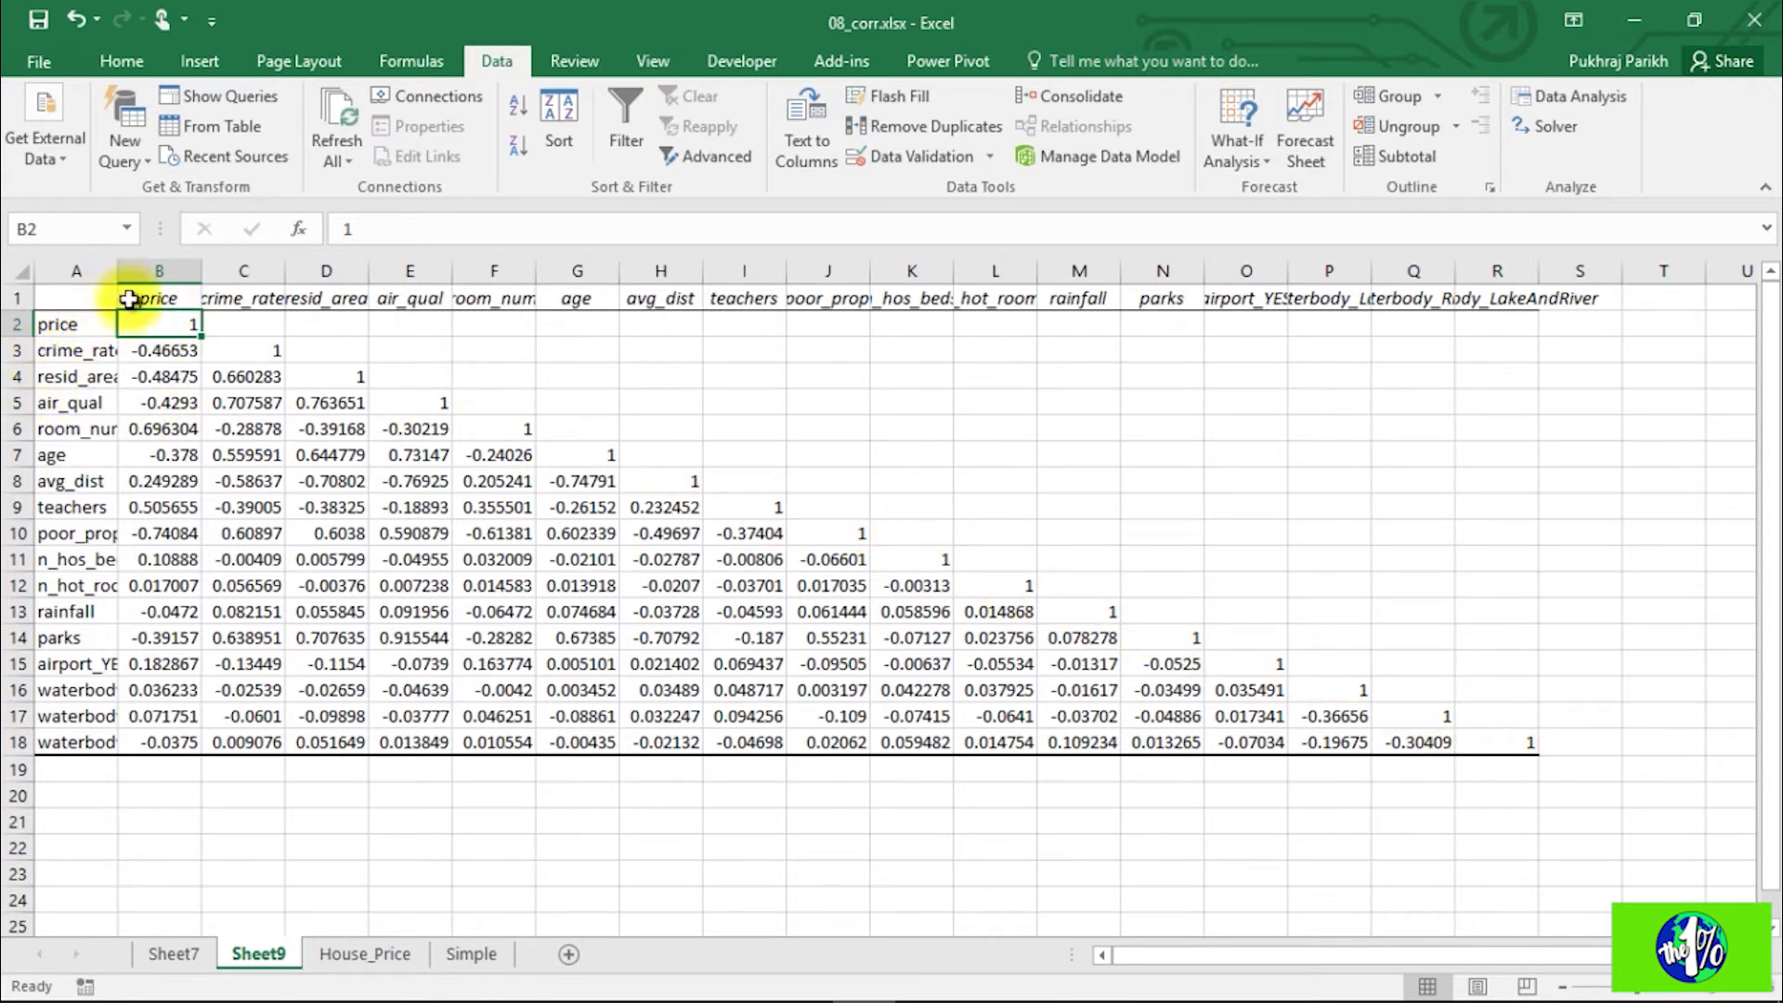
pyautogui.click(149, 350)
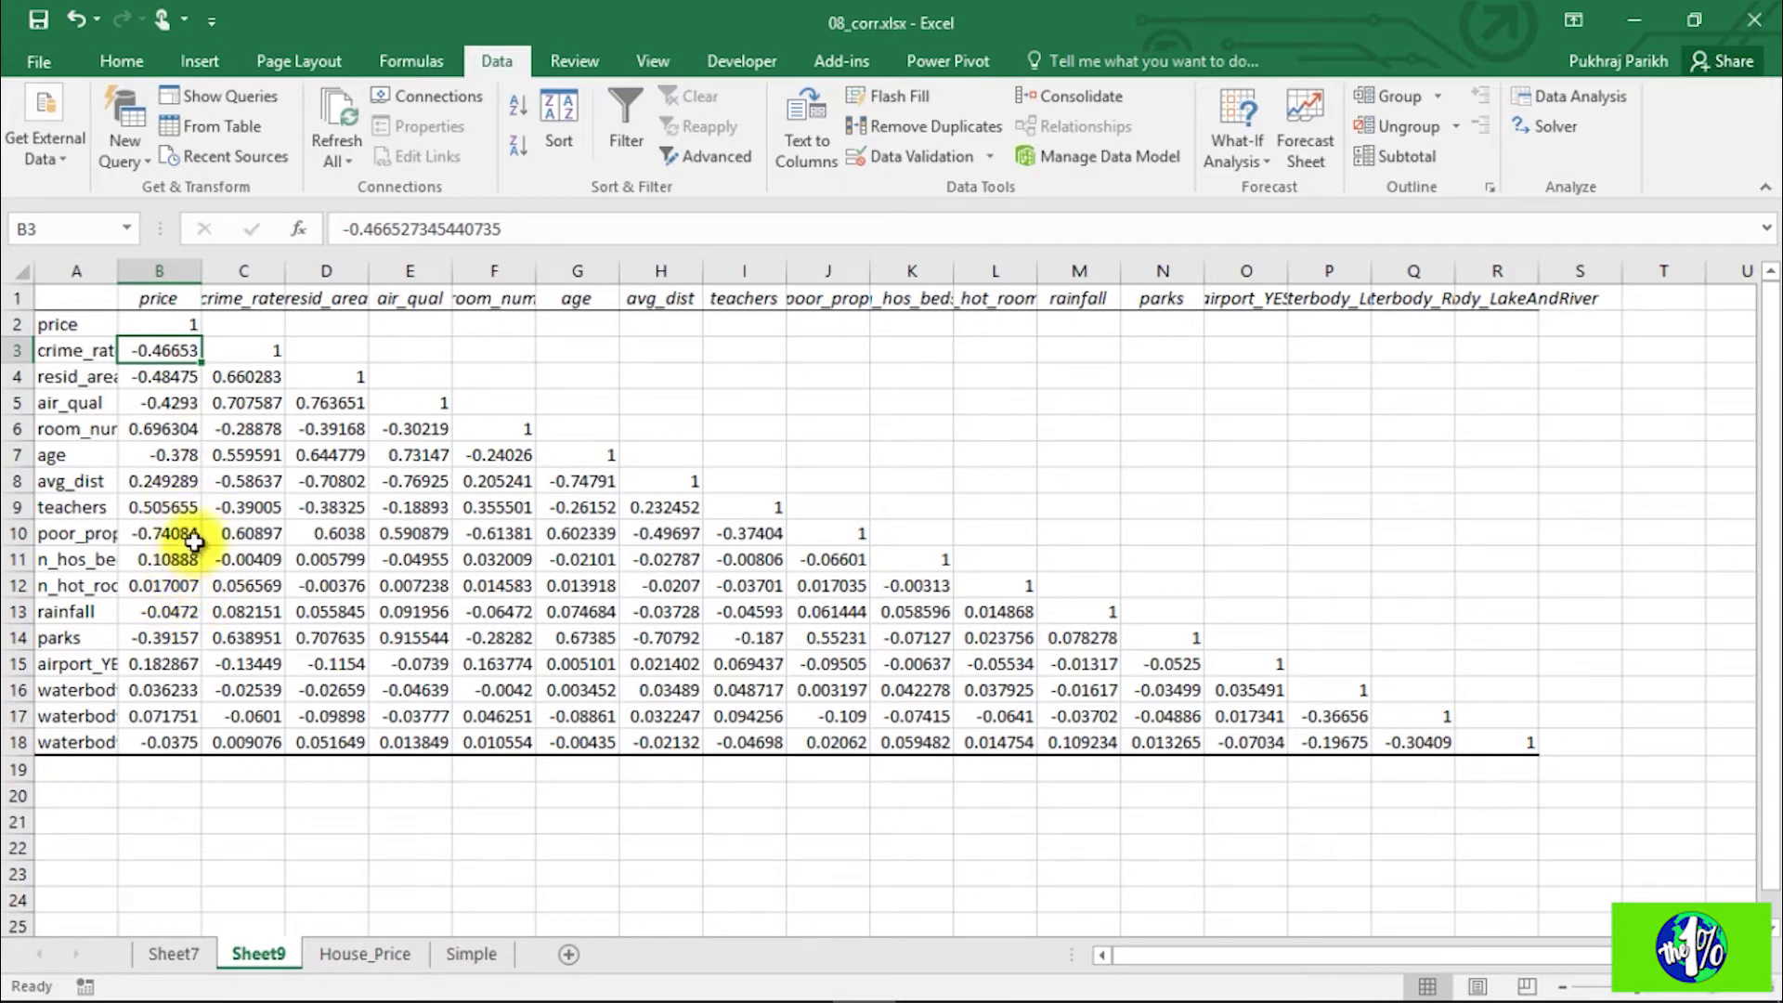
# Step: Widen column A to fit the variable names, and check the price coefficients for resid_area and crime_rate
pyautogui.doubleClick(117, 271)
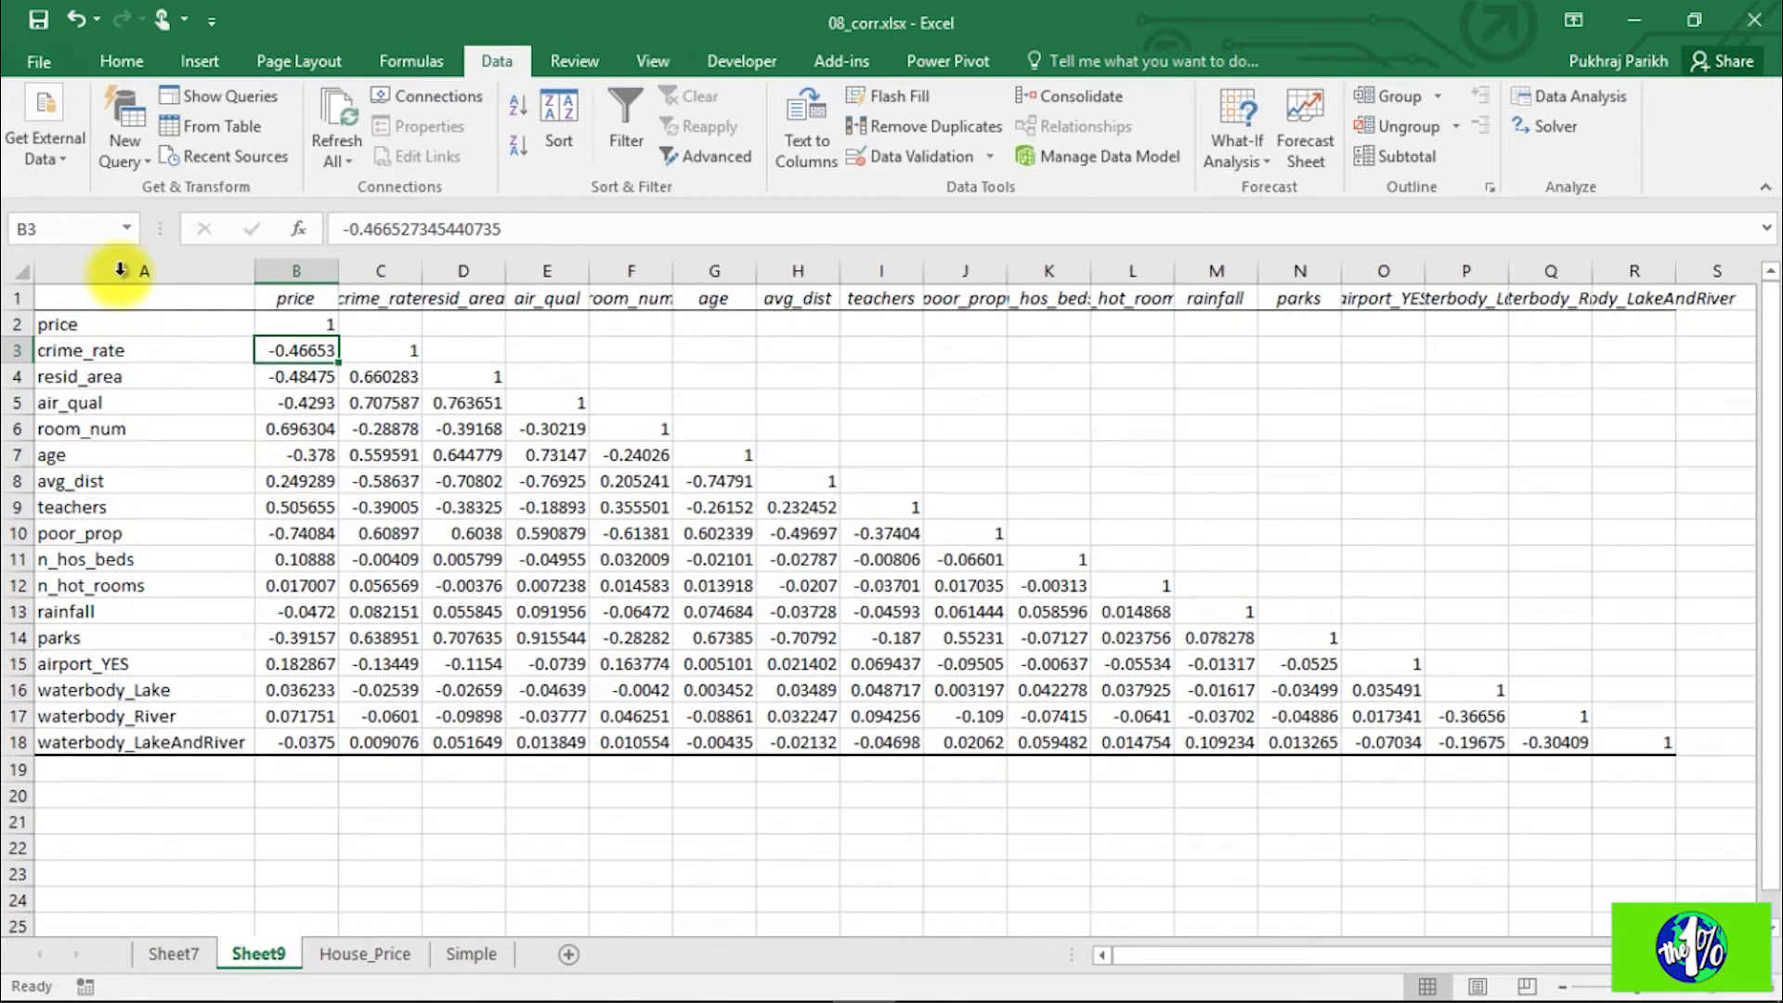
pyautogui.click(311, 376)
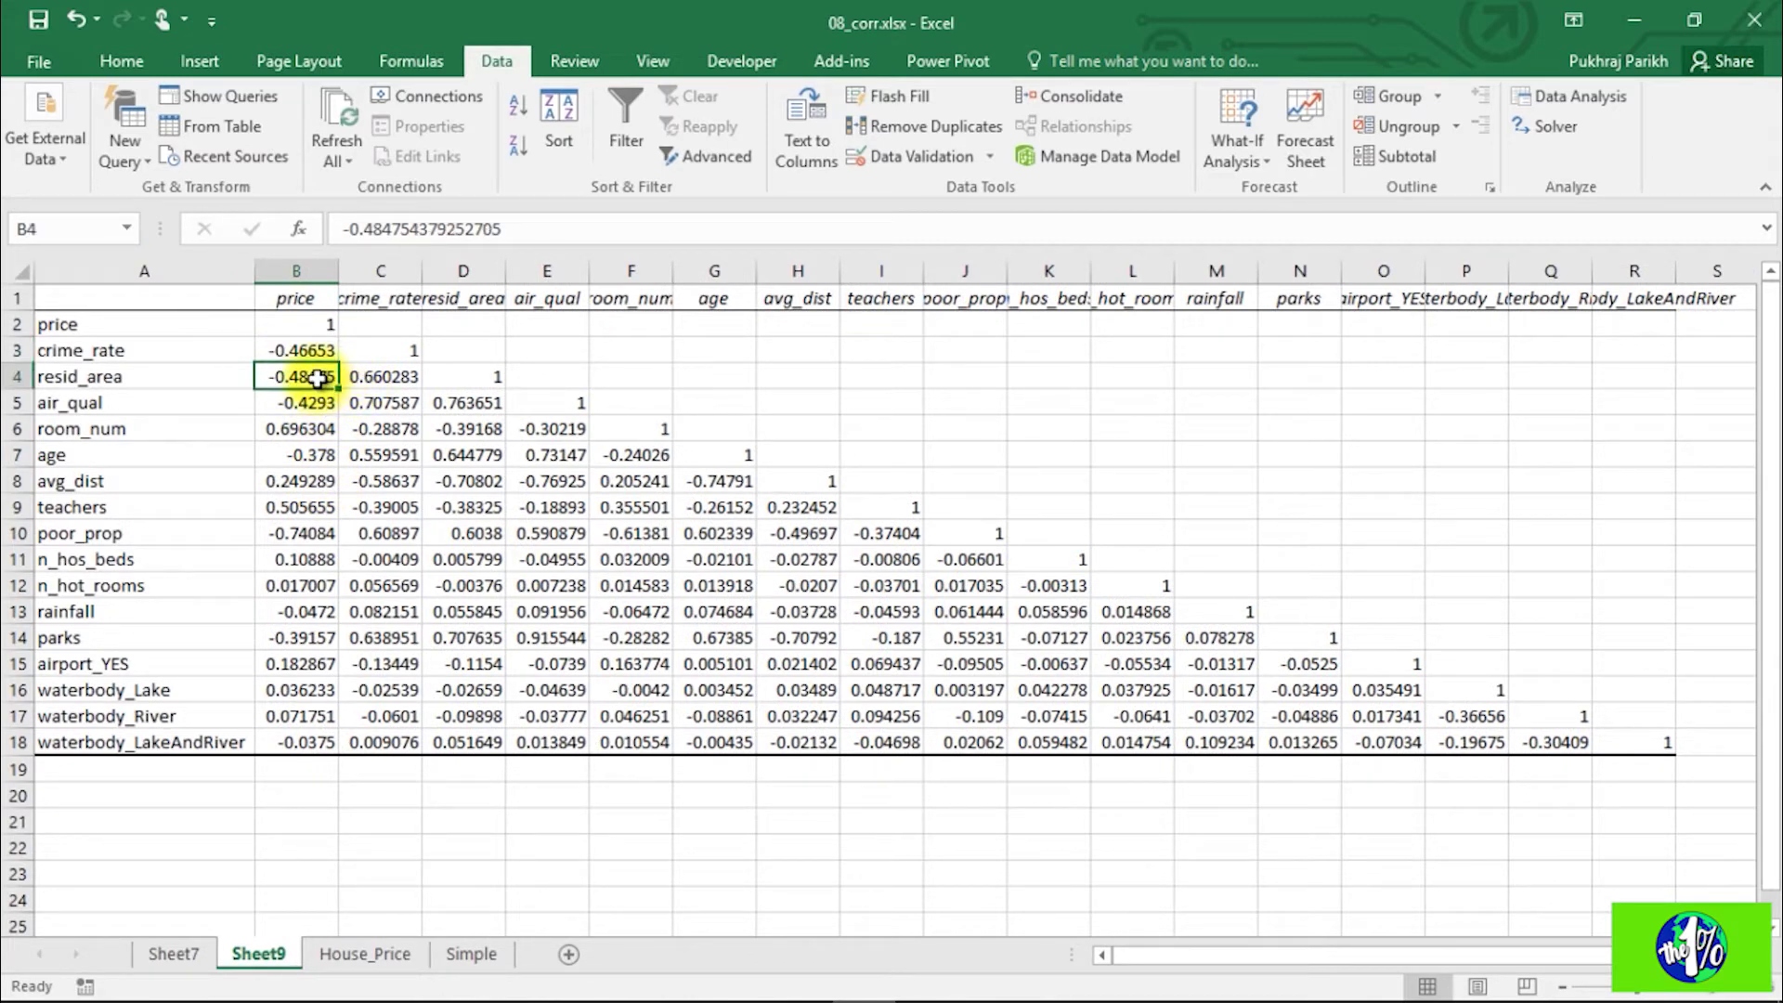
pyautogui.click(386, 327)
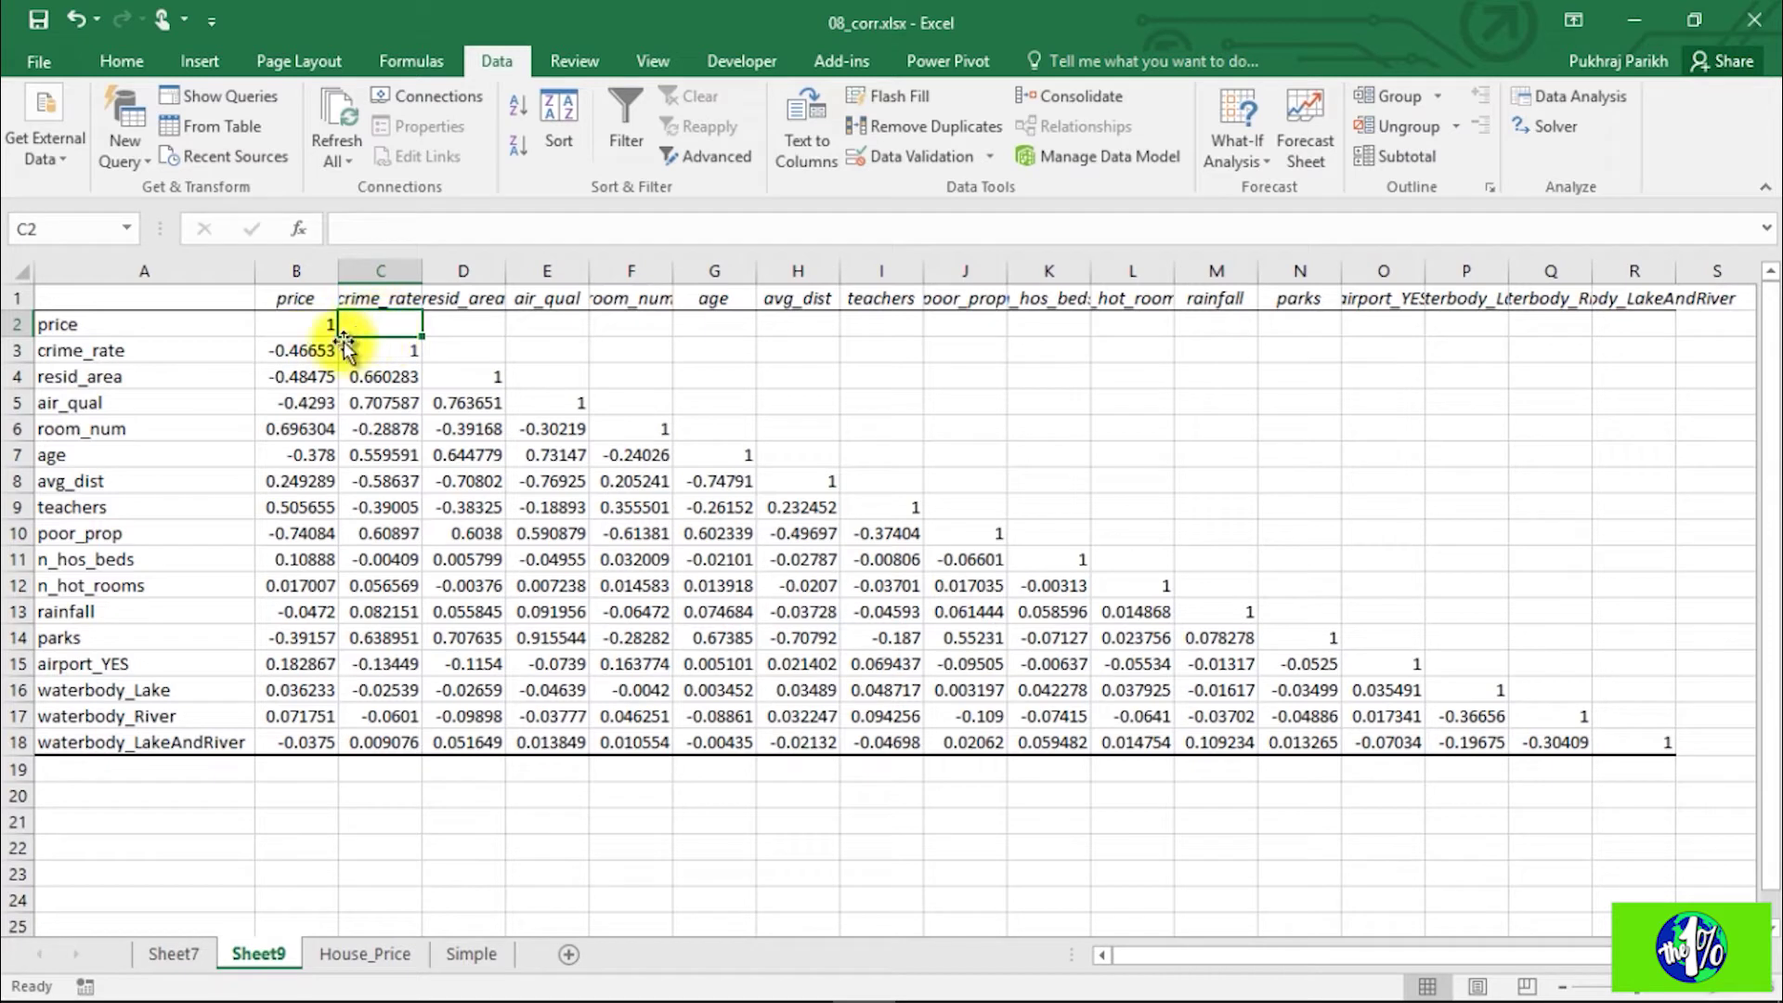
pyautogui.click(314, 352)
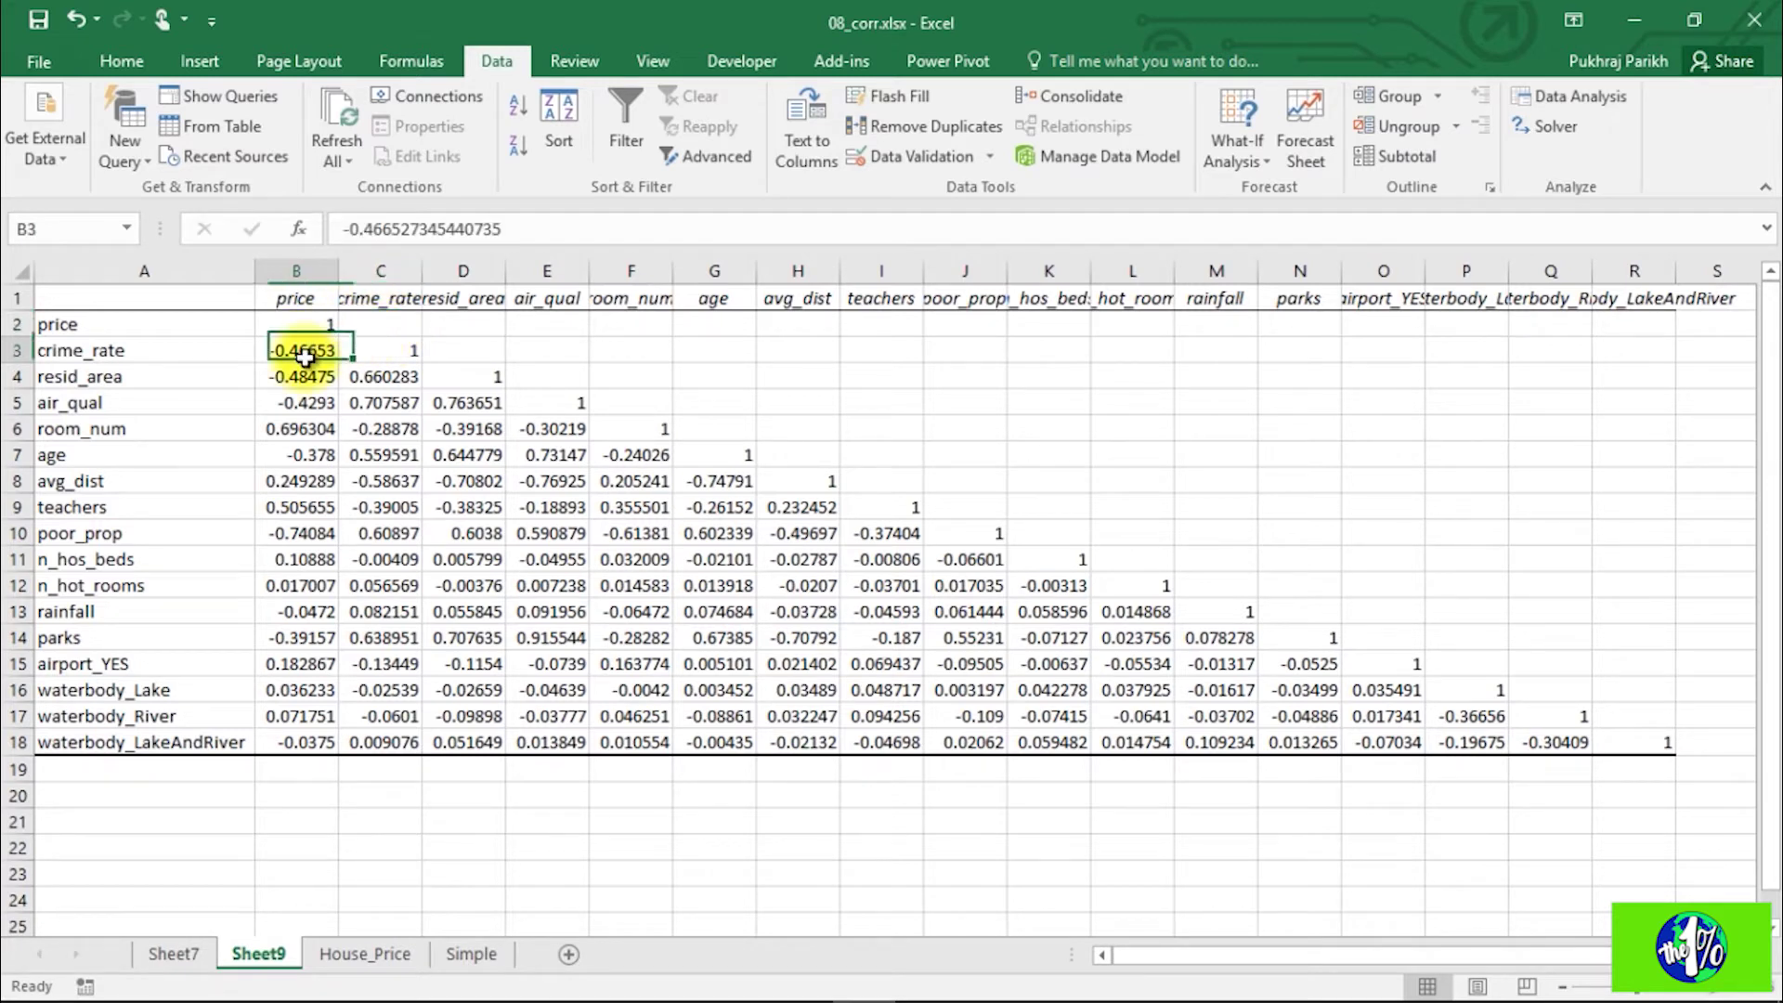
pyautogui.click(377, 326)
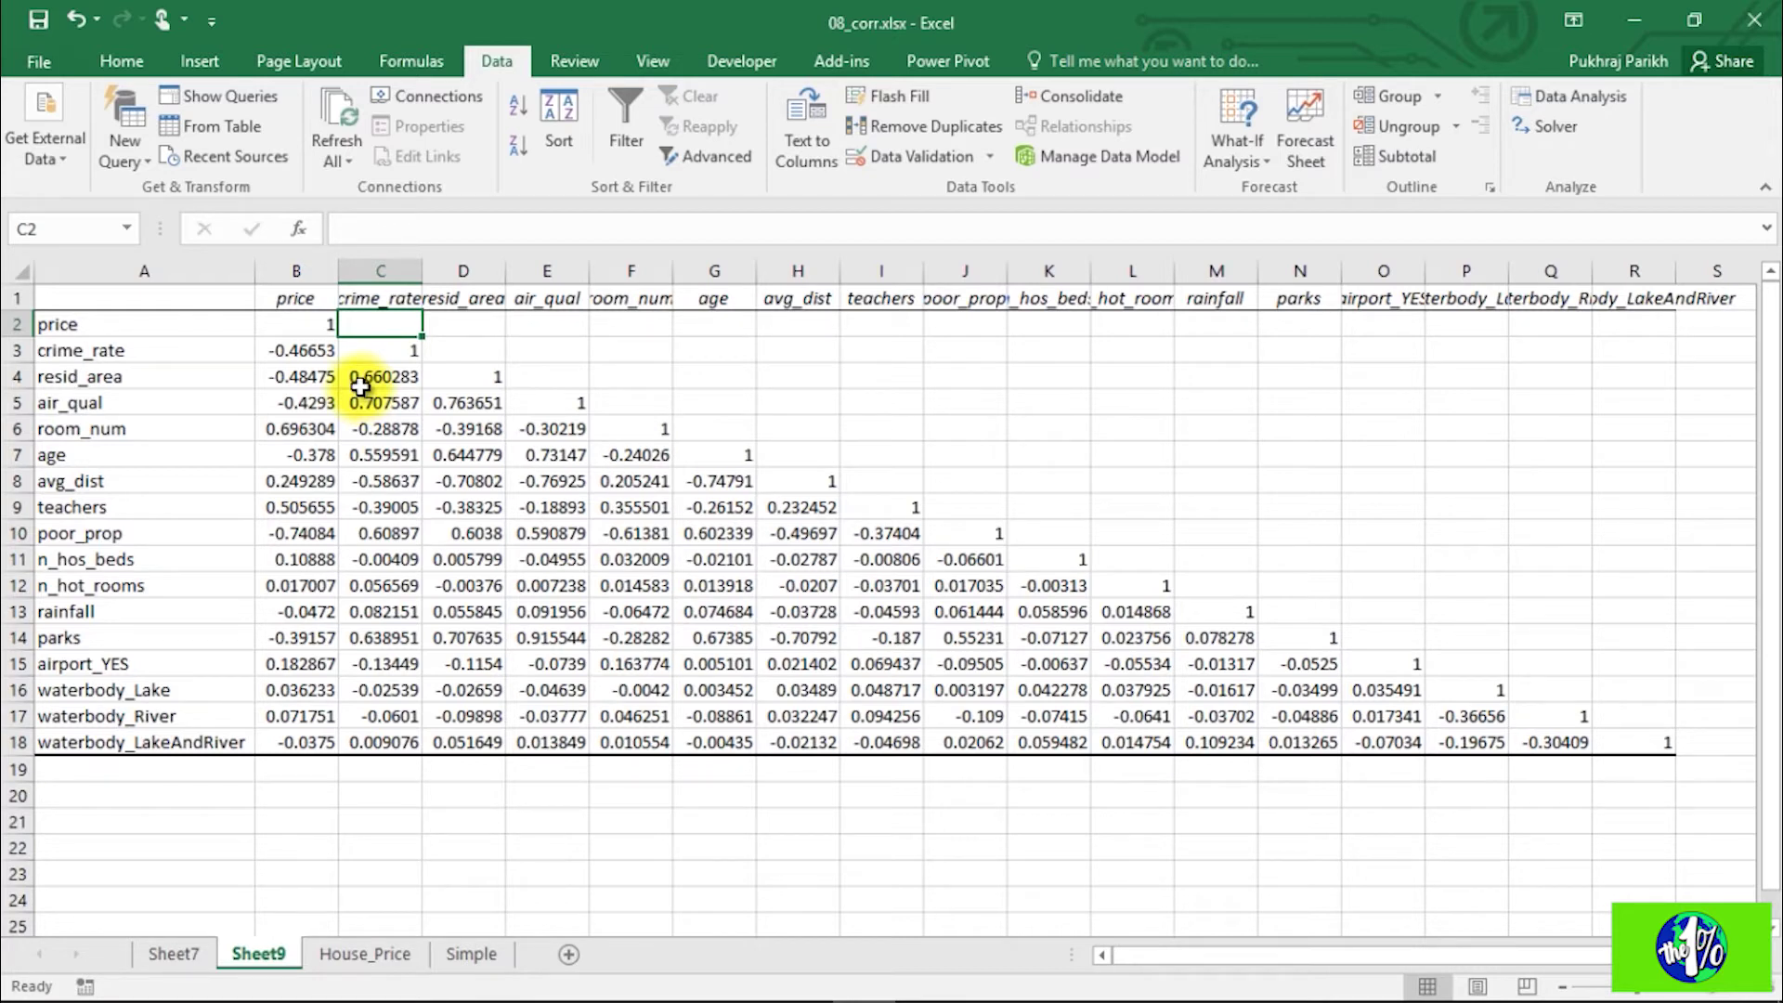
# Step: Apply the Blue-White-Red colour scale conditional formatting to the price correlations in B2:B18
pyautogui.click(288, 329)
pyautogui.hotkey('ctrl', 'shift', 'Down')
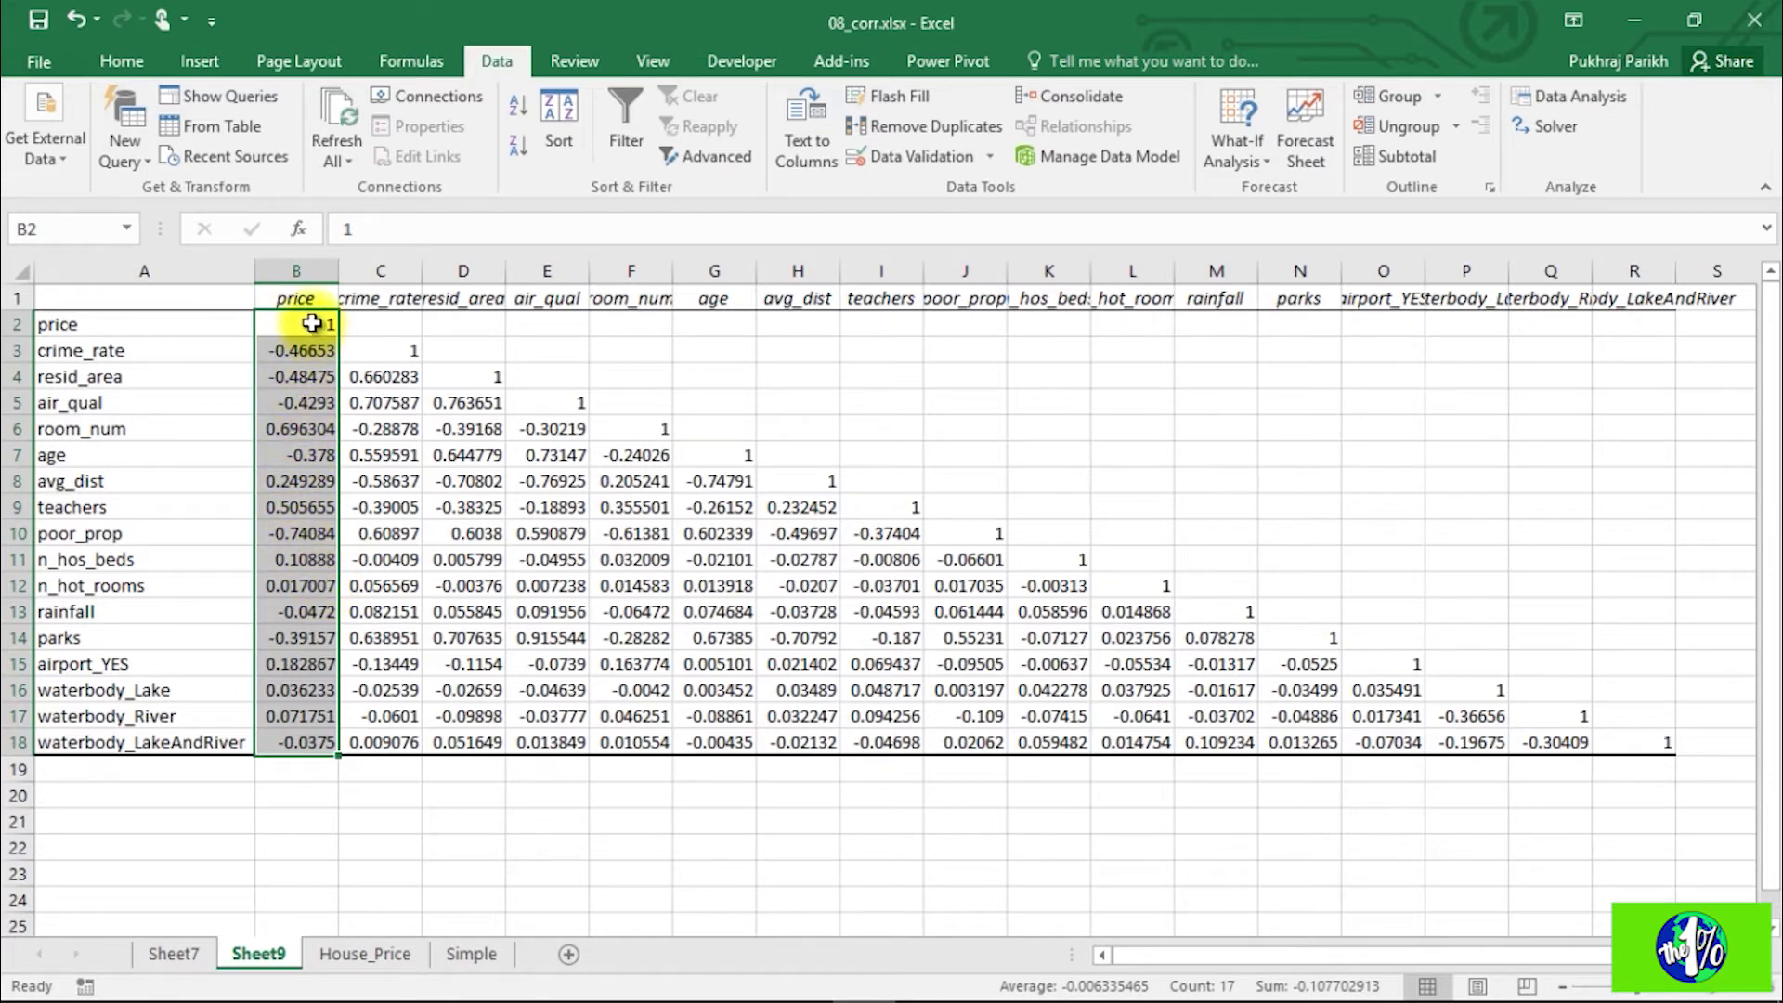
pyautogui.click(121, 62)
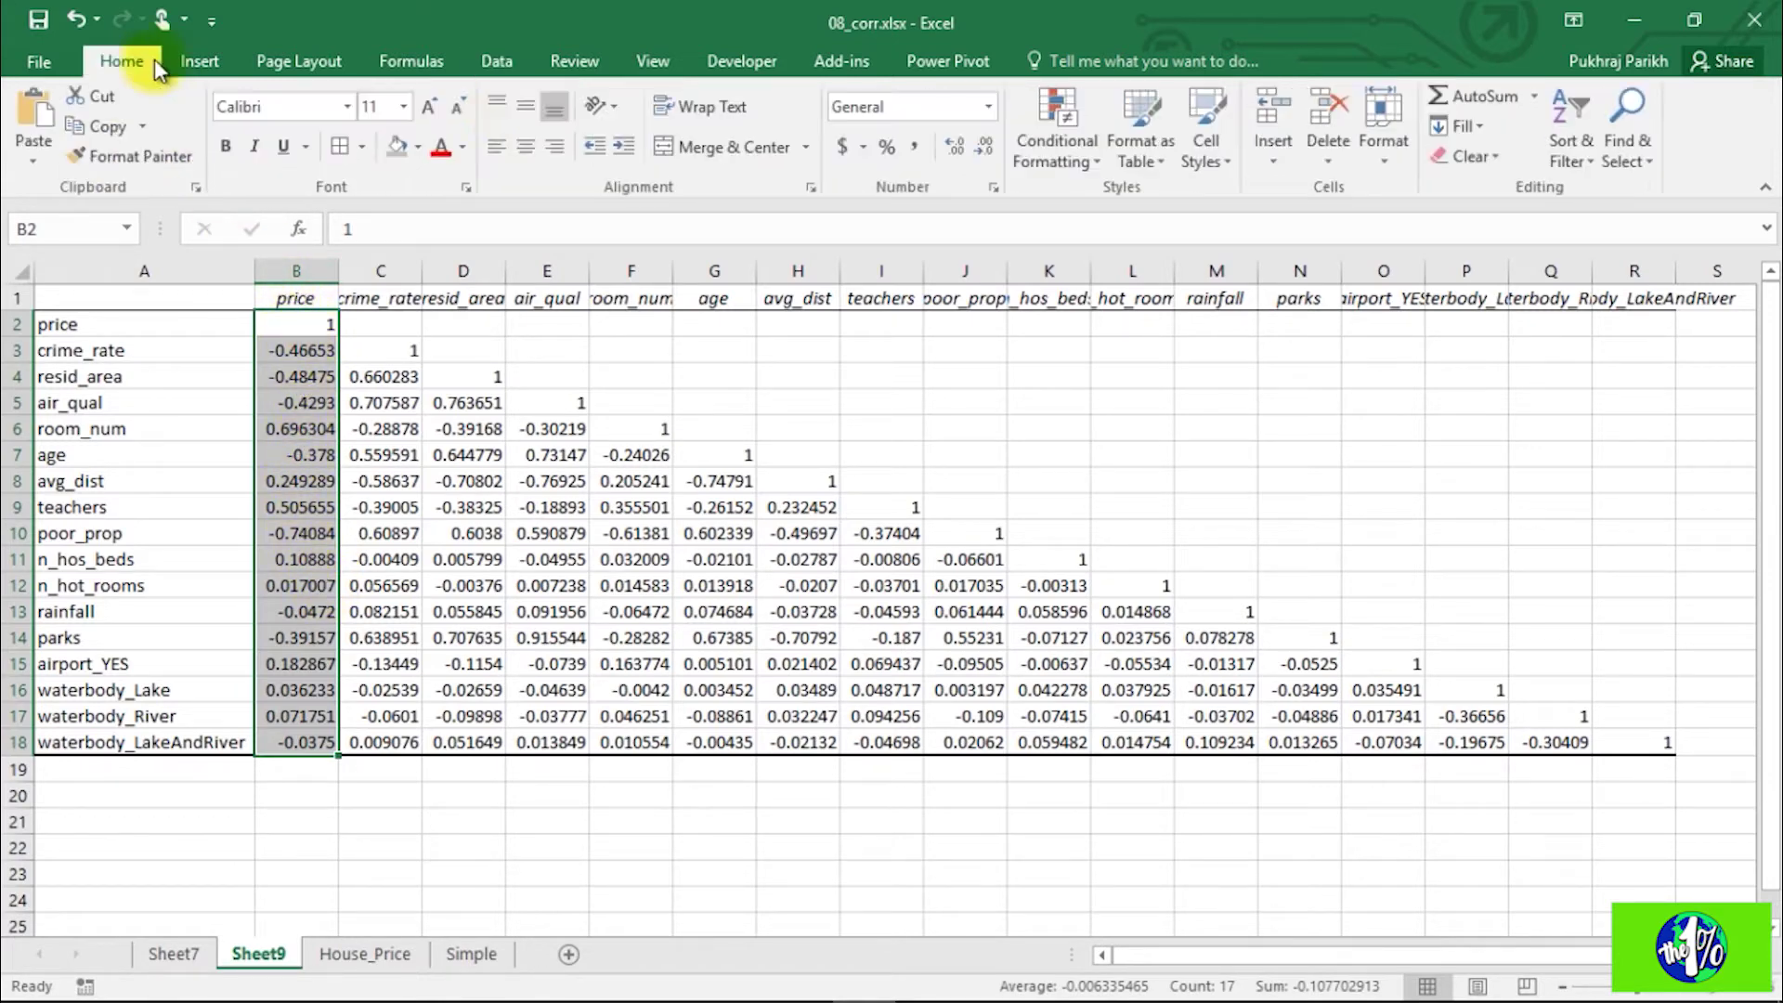
pyautogui.click(1045, 152)
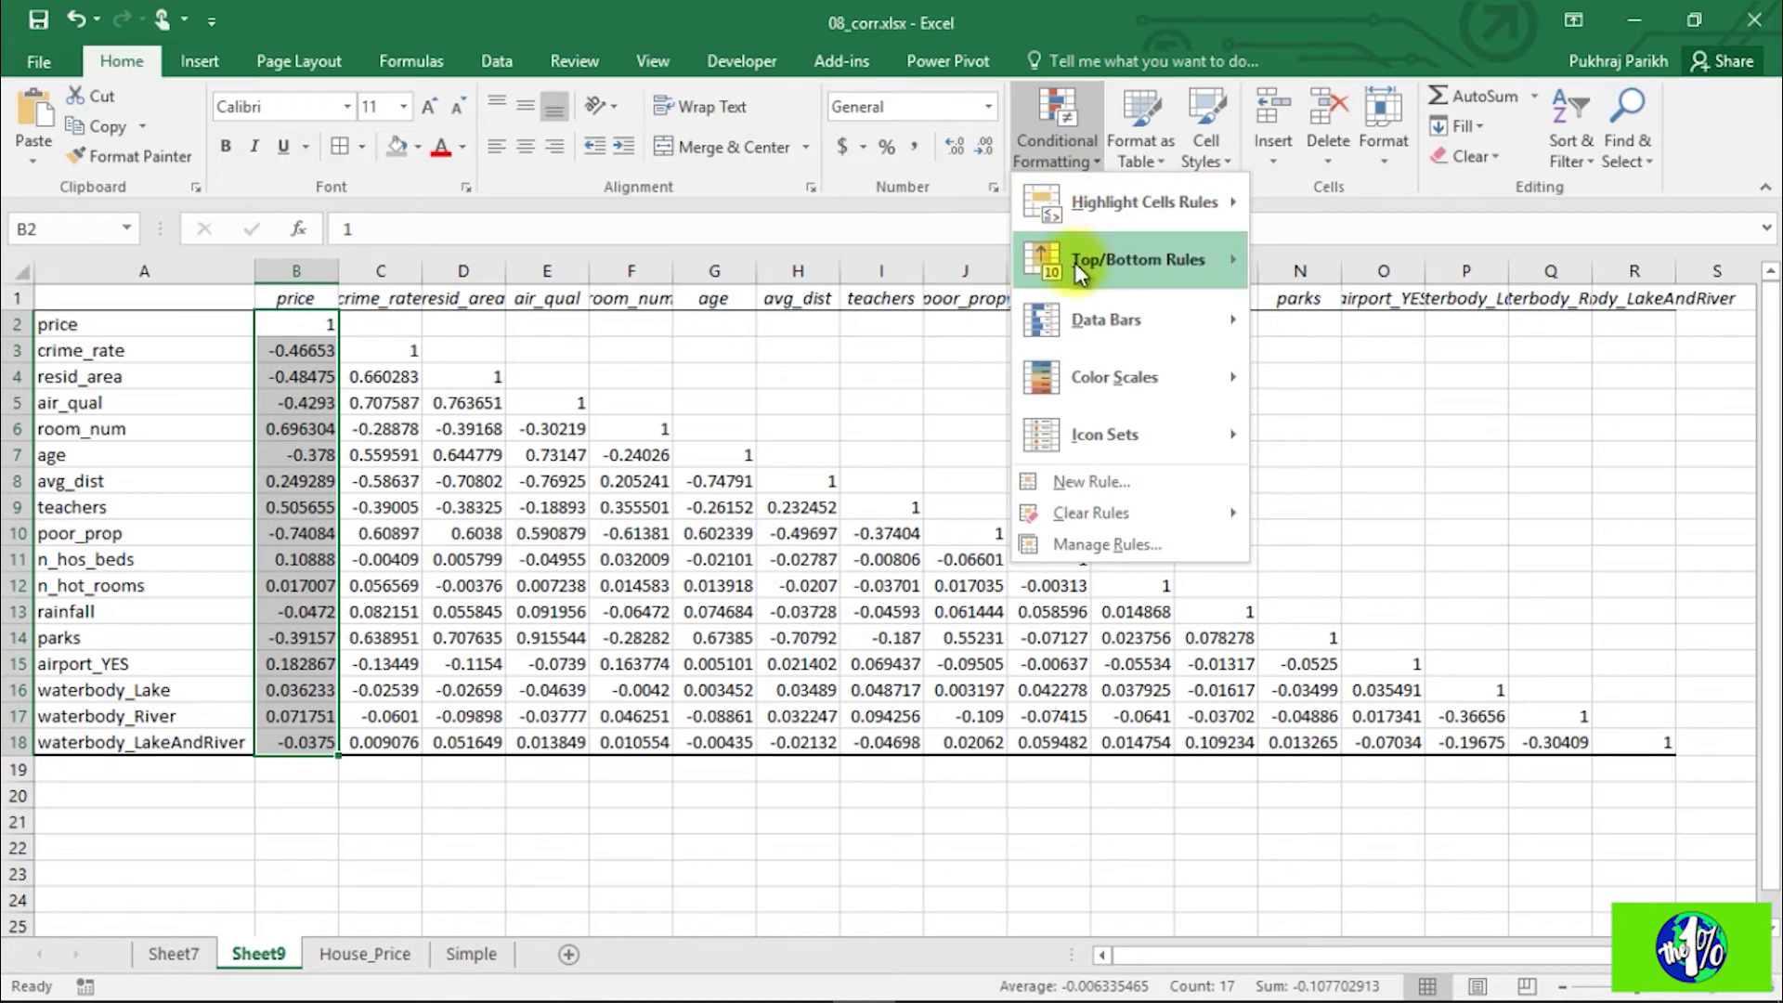
pyautogui.moveTo(1105, 371)
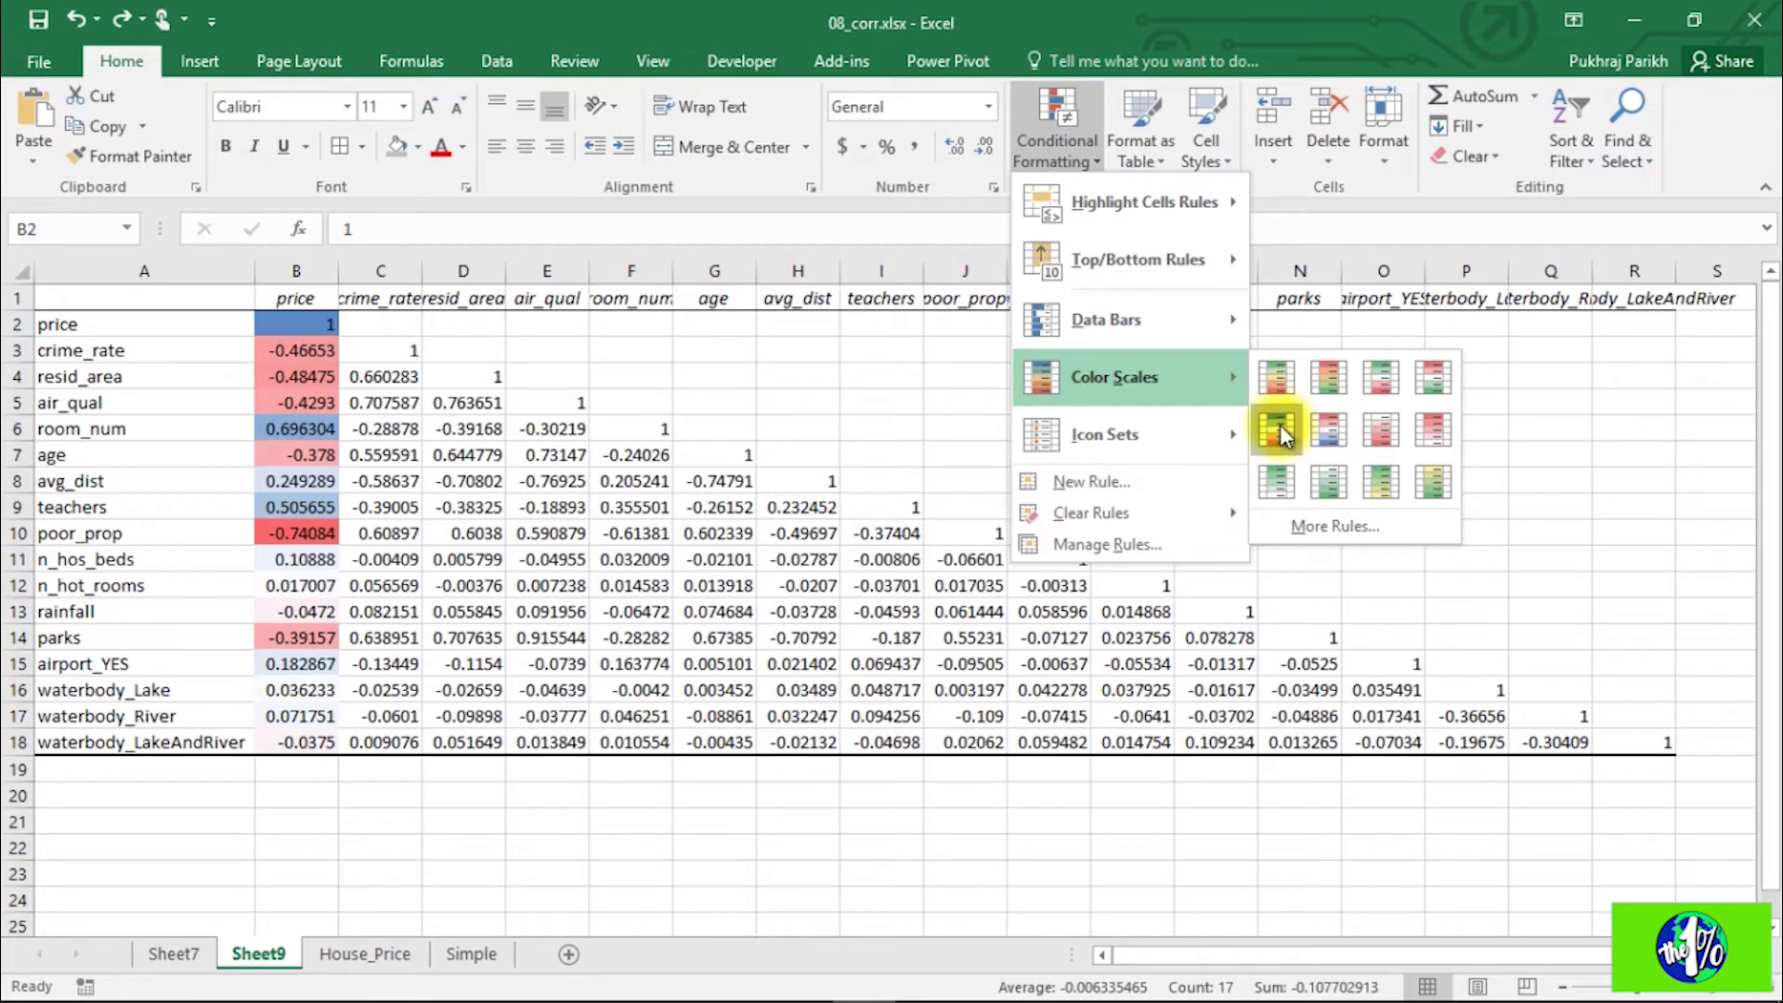
pyautogui.click(1280, 425)
pyautogui.click(509, 427)
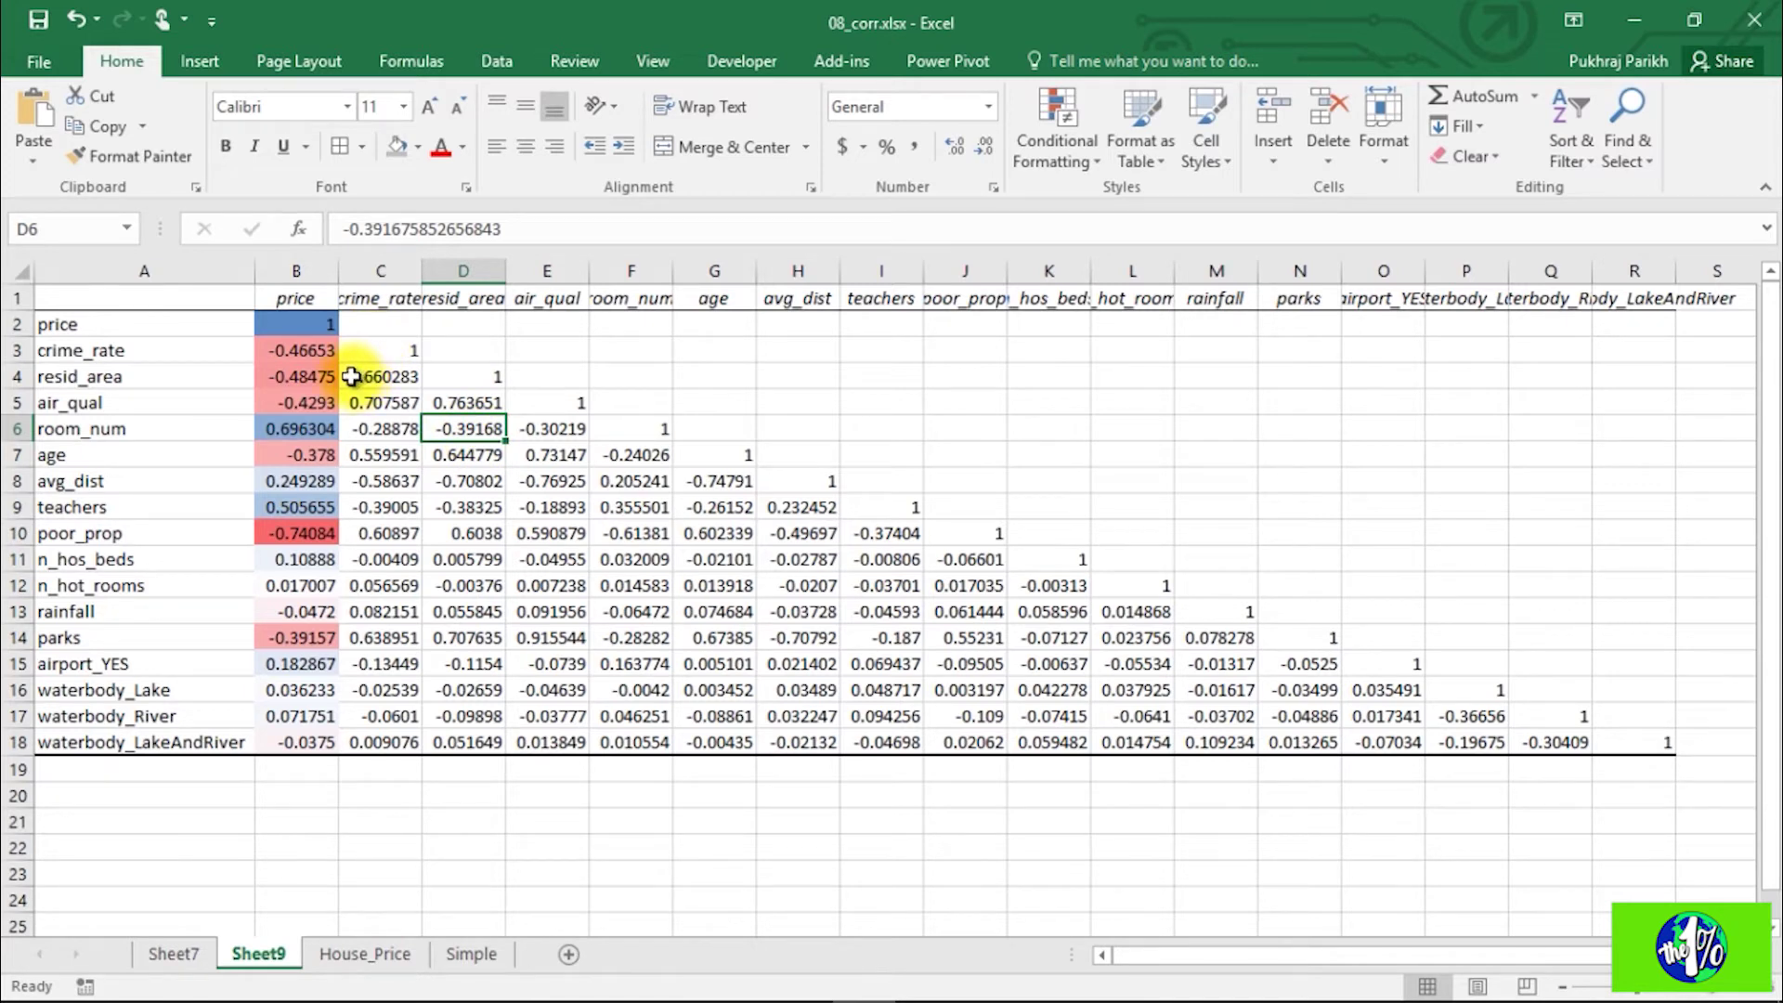
# Step: Examine the price correlations of room_num, poor_prop, parks, n_hot_rooms, waterbody_Lake and waterbody_River to compare strong and weak variables
pyautogui.click(302, 432)
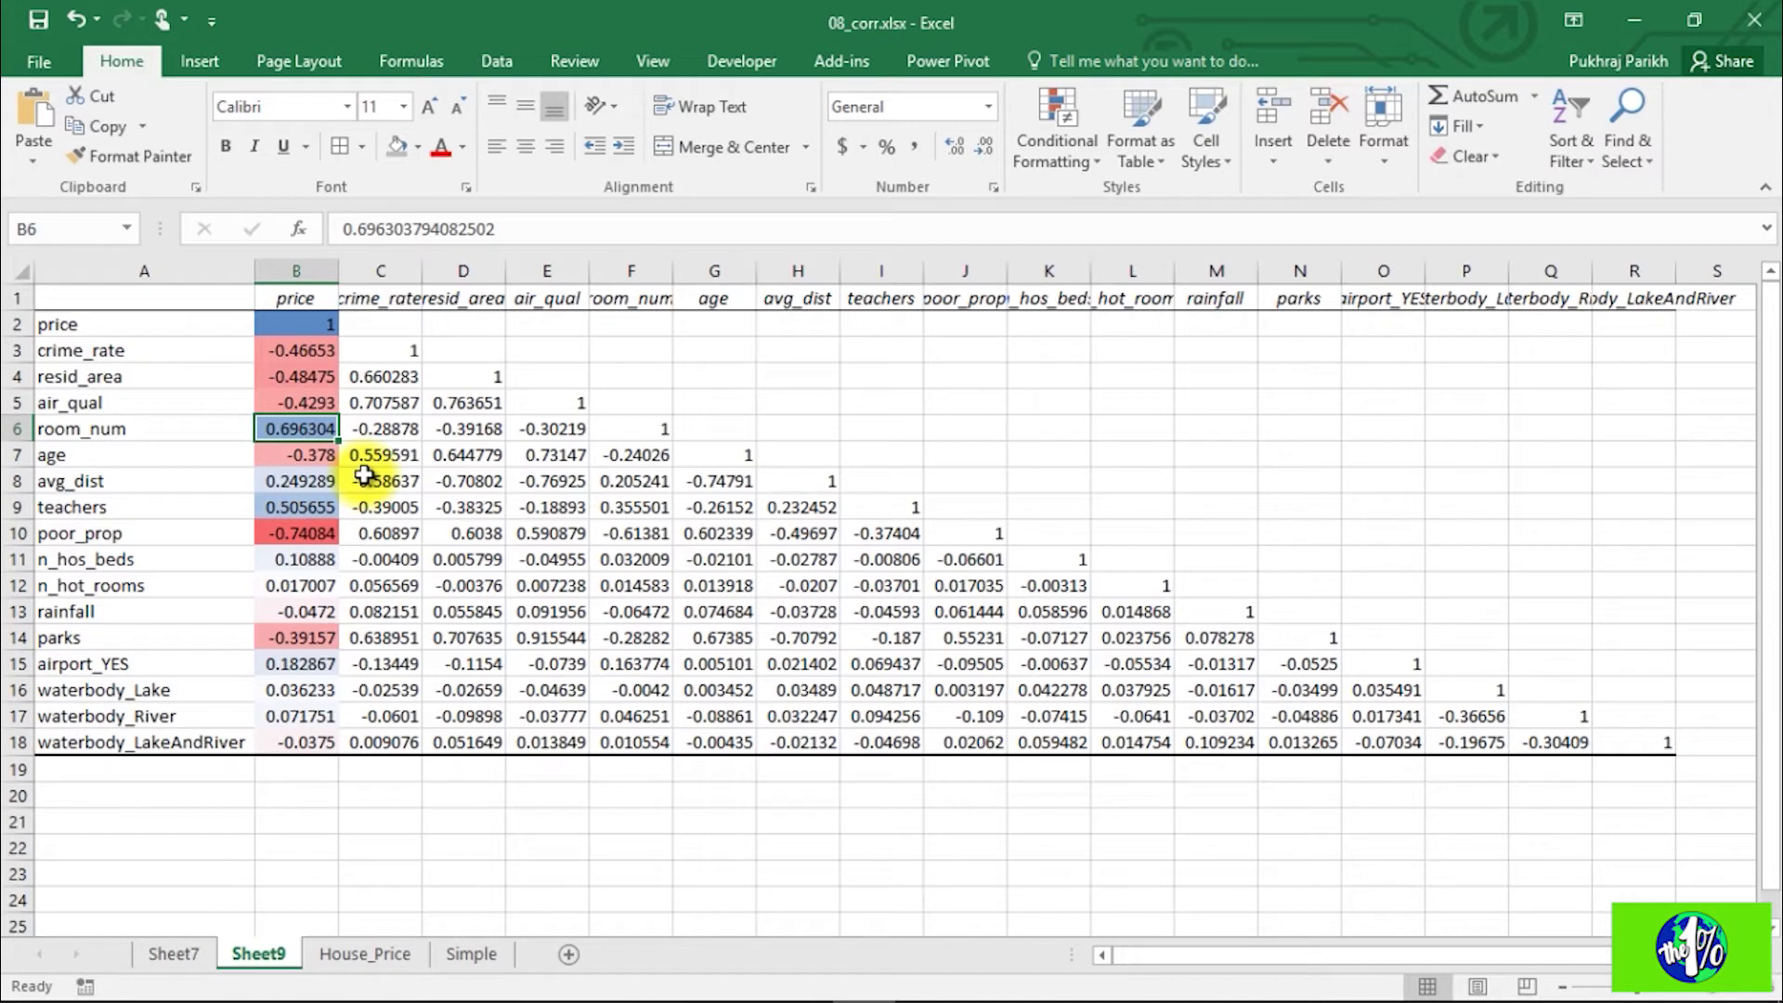
pyautogui.click(317, 535)
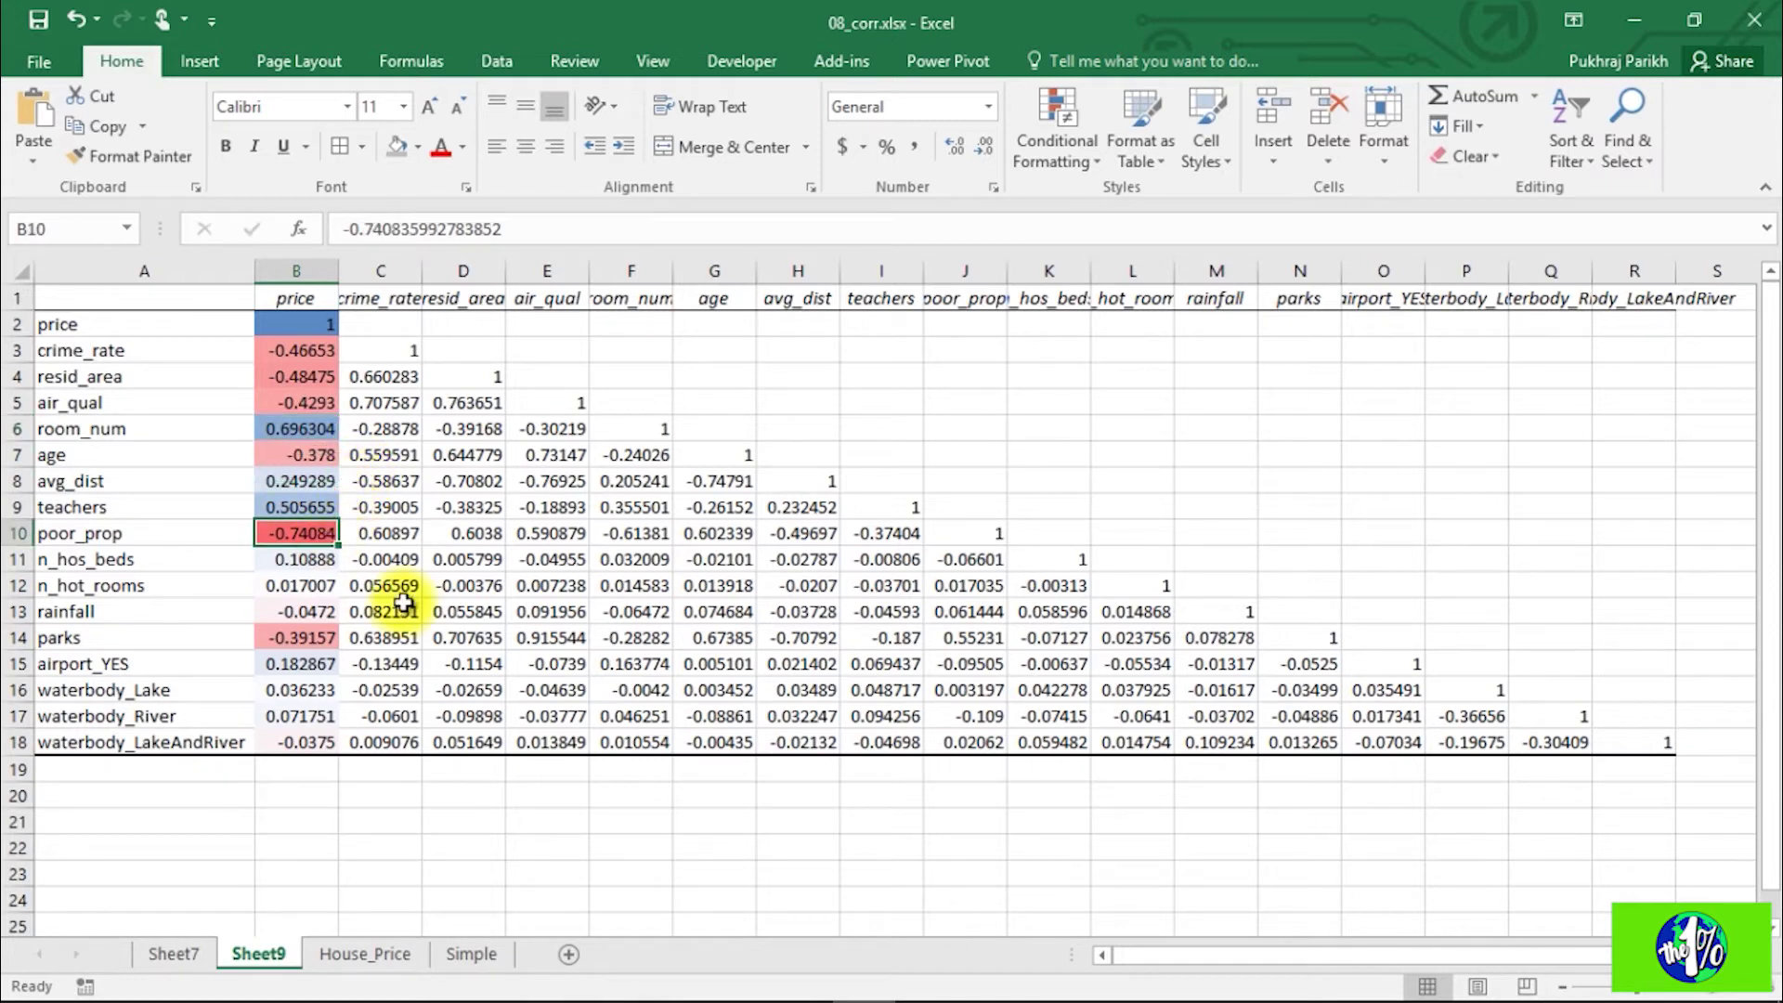
pyautogui.click(334, 637)
pyautogui.click(307, 585)
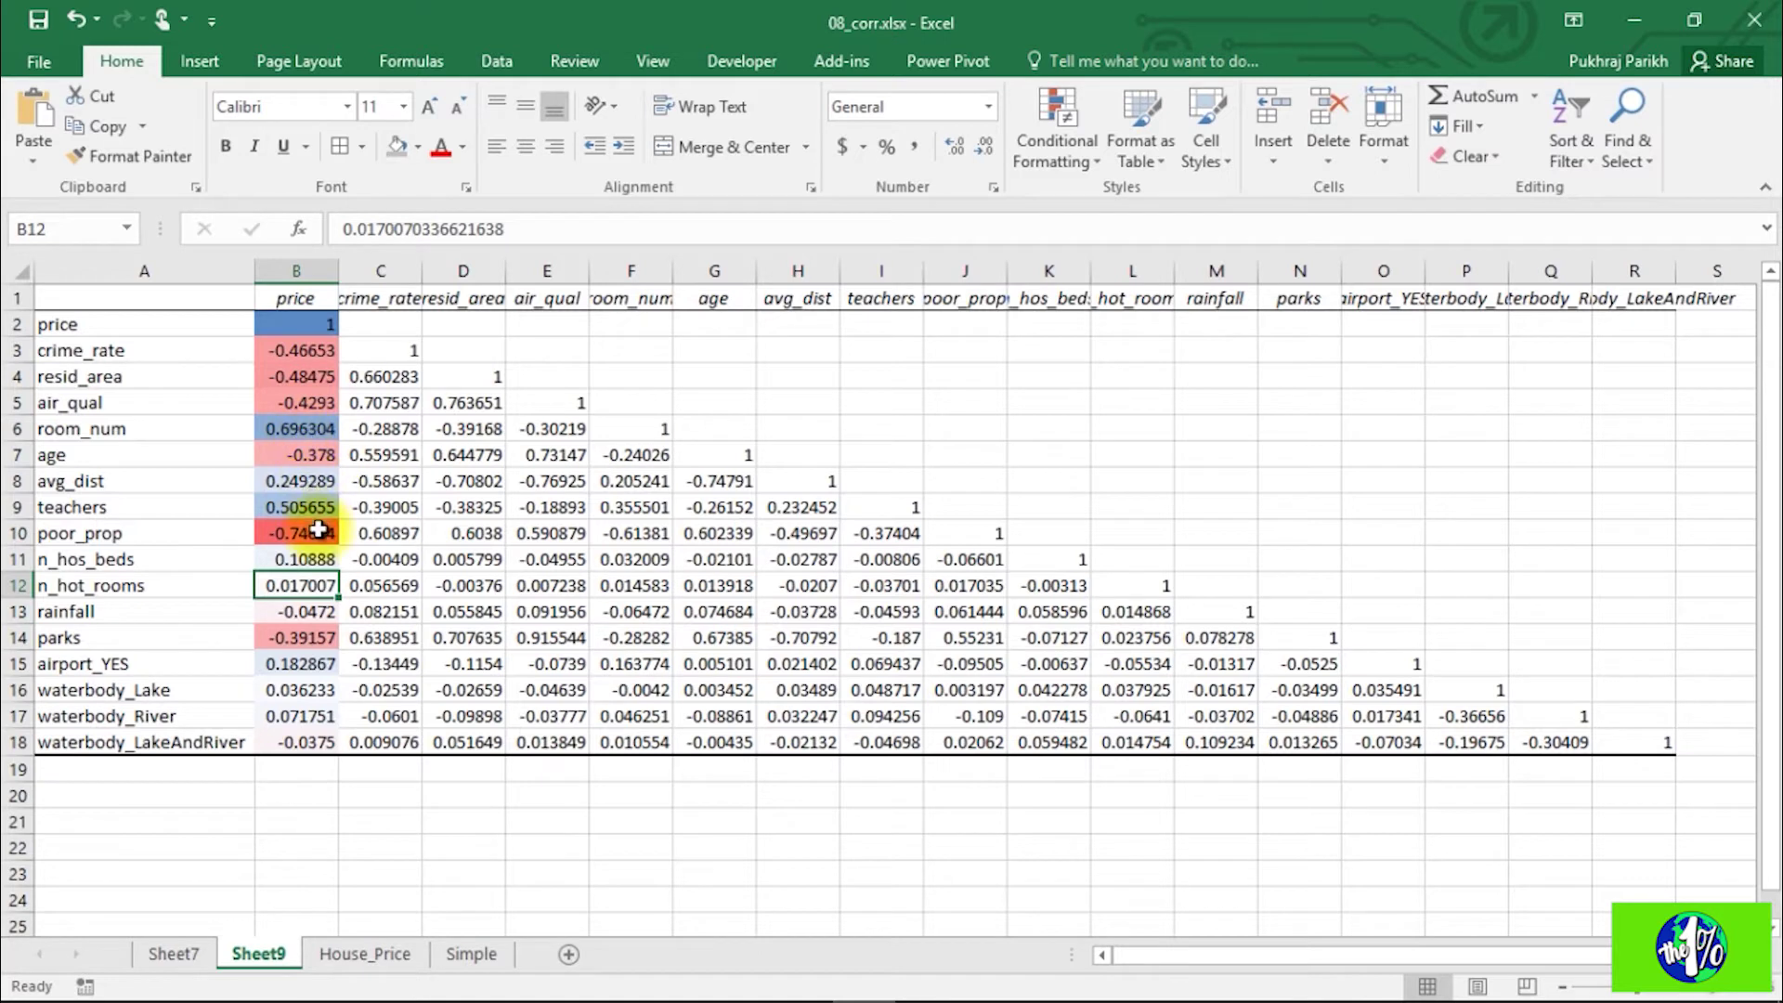
pyautogui.click(237, 429)
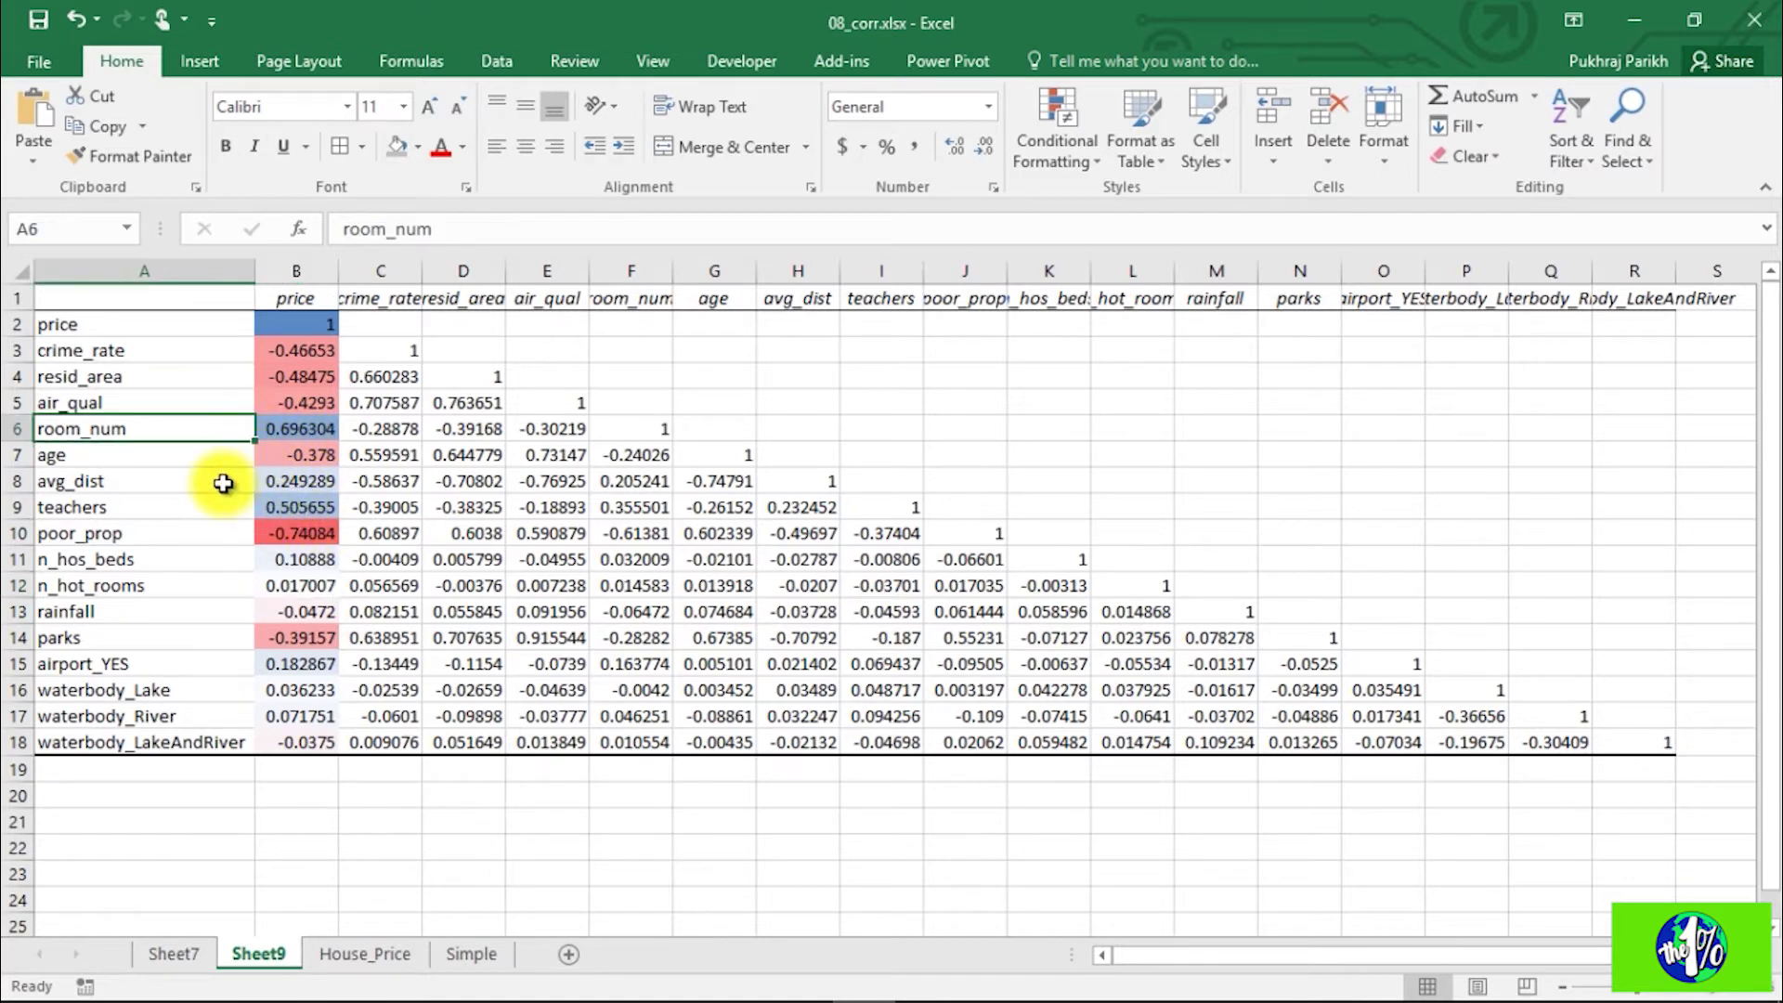
pyautogui.click(163, 533)
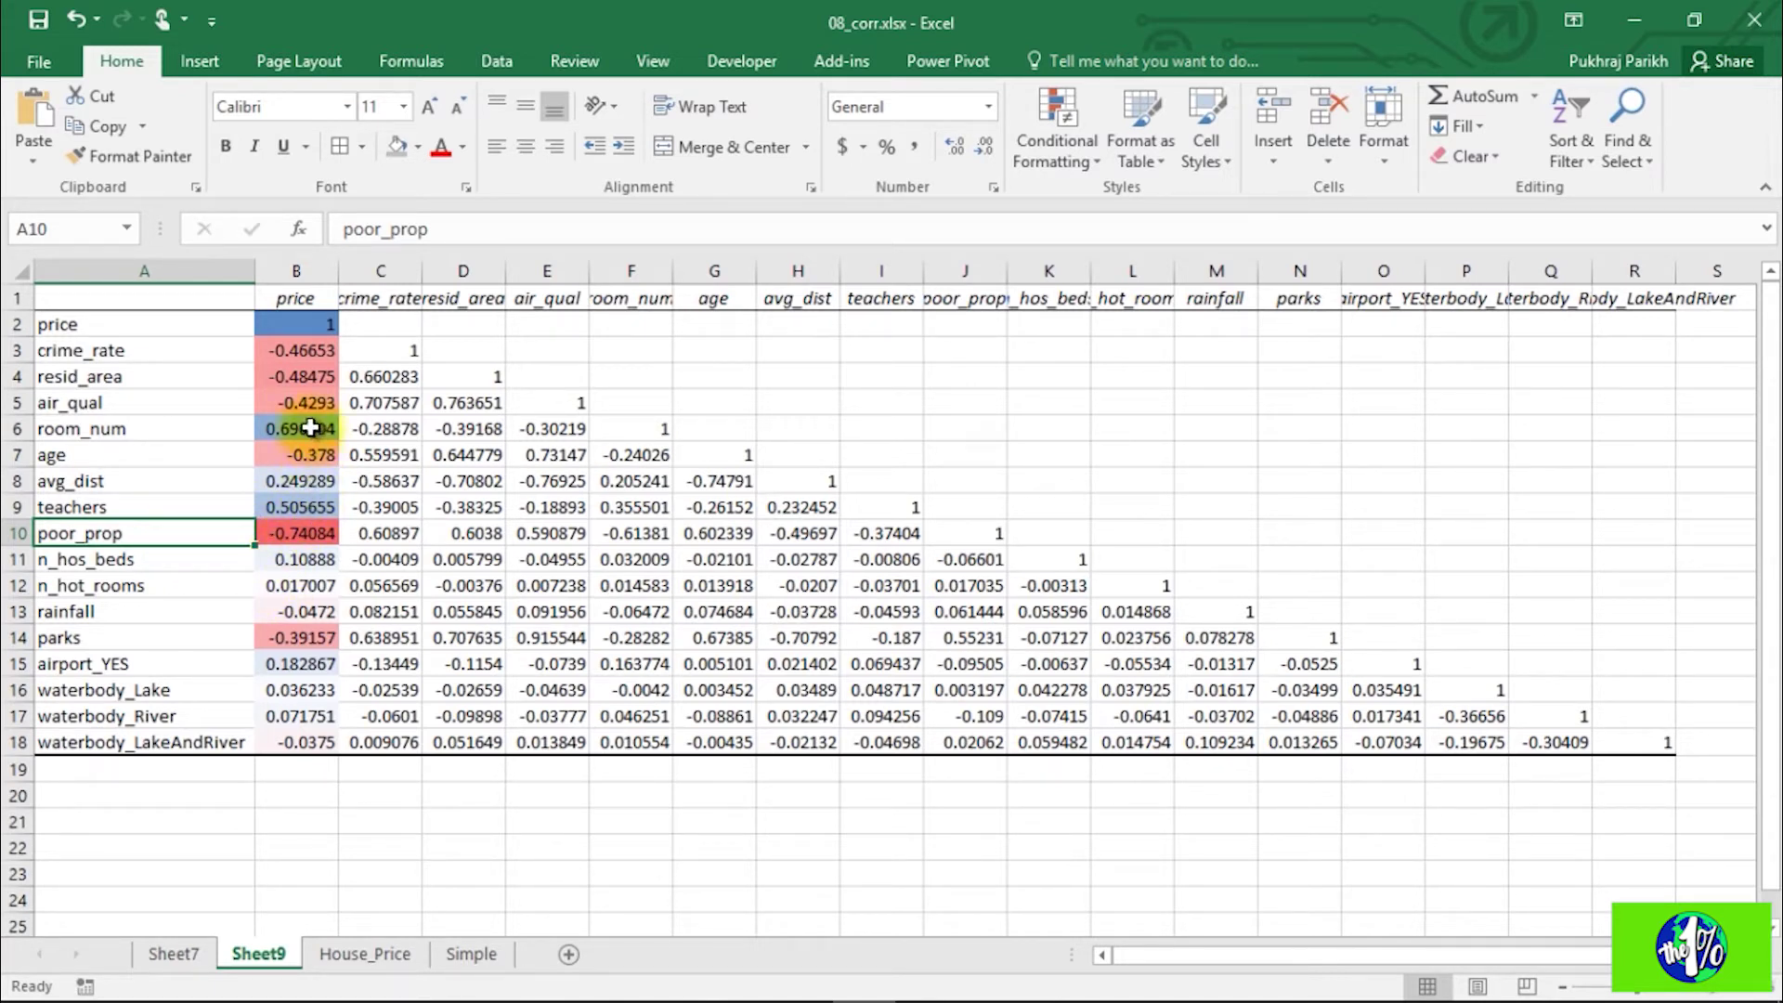
pyautogui.click(306, 585)
pyautogui.click(154, 591)
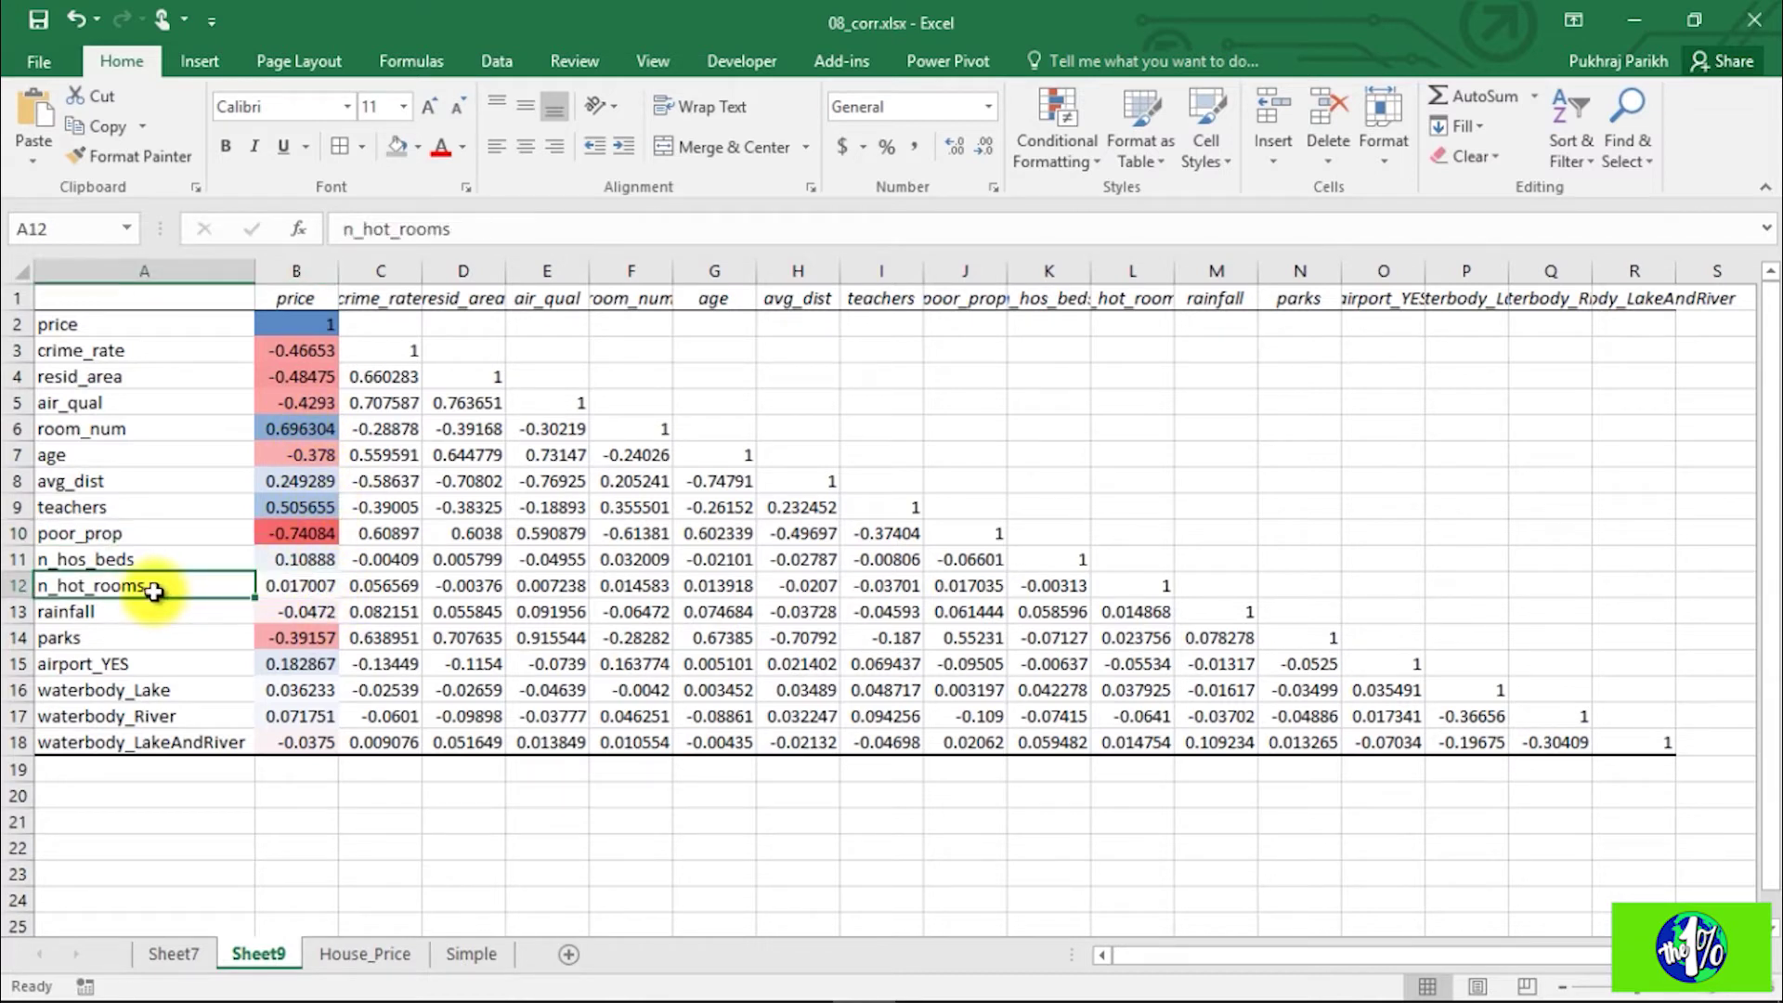
pyautogui.click(181, 692)
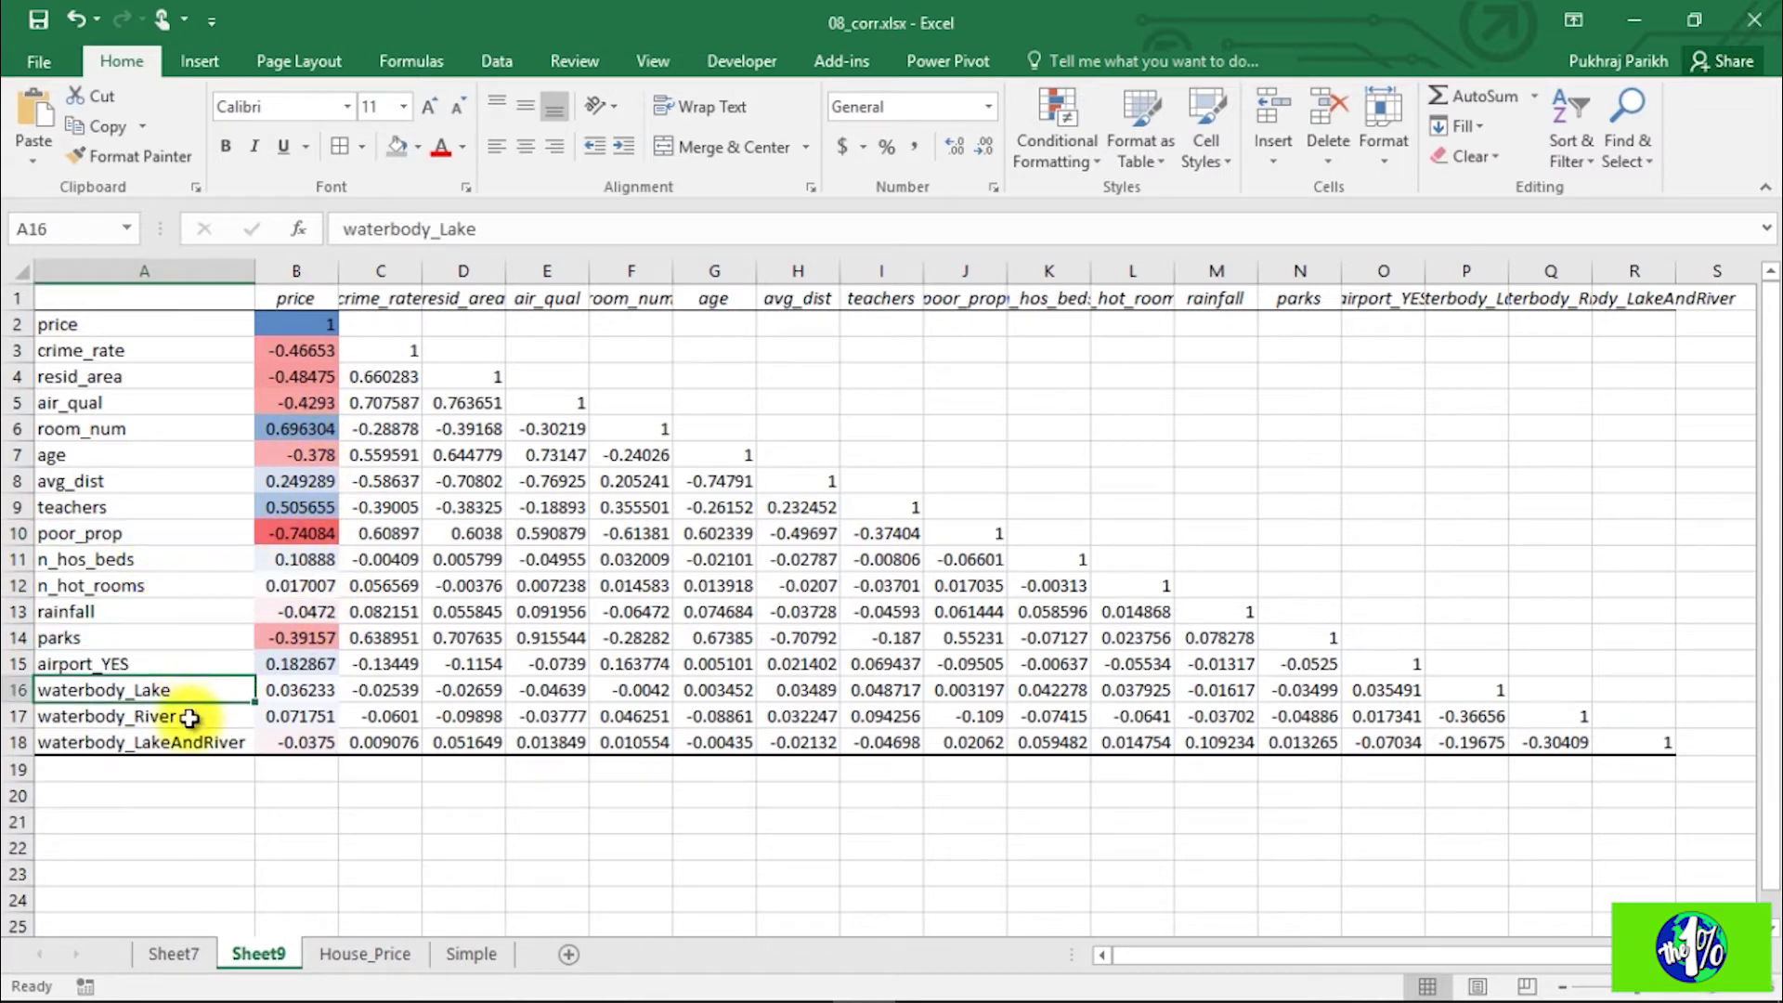
pyautogui.click(190, 718)
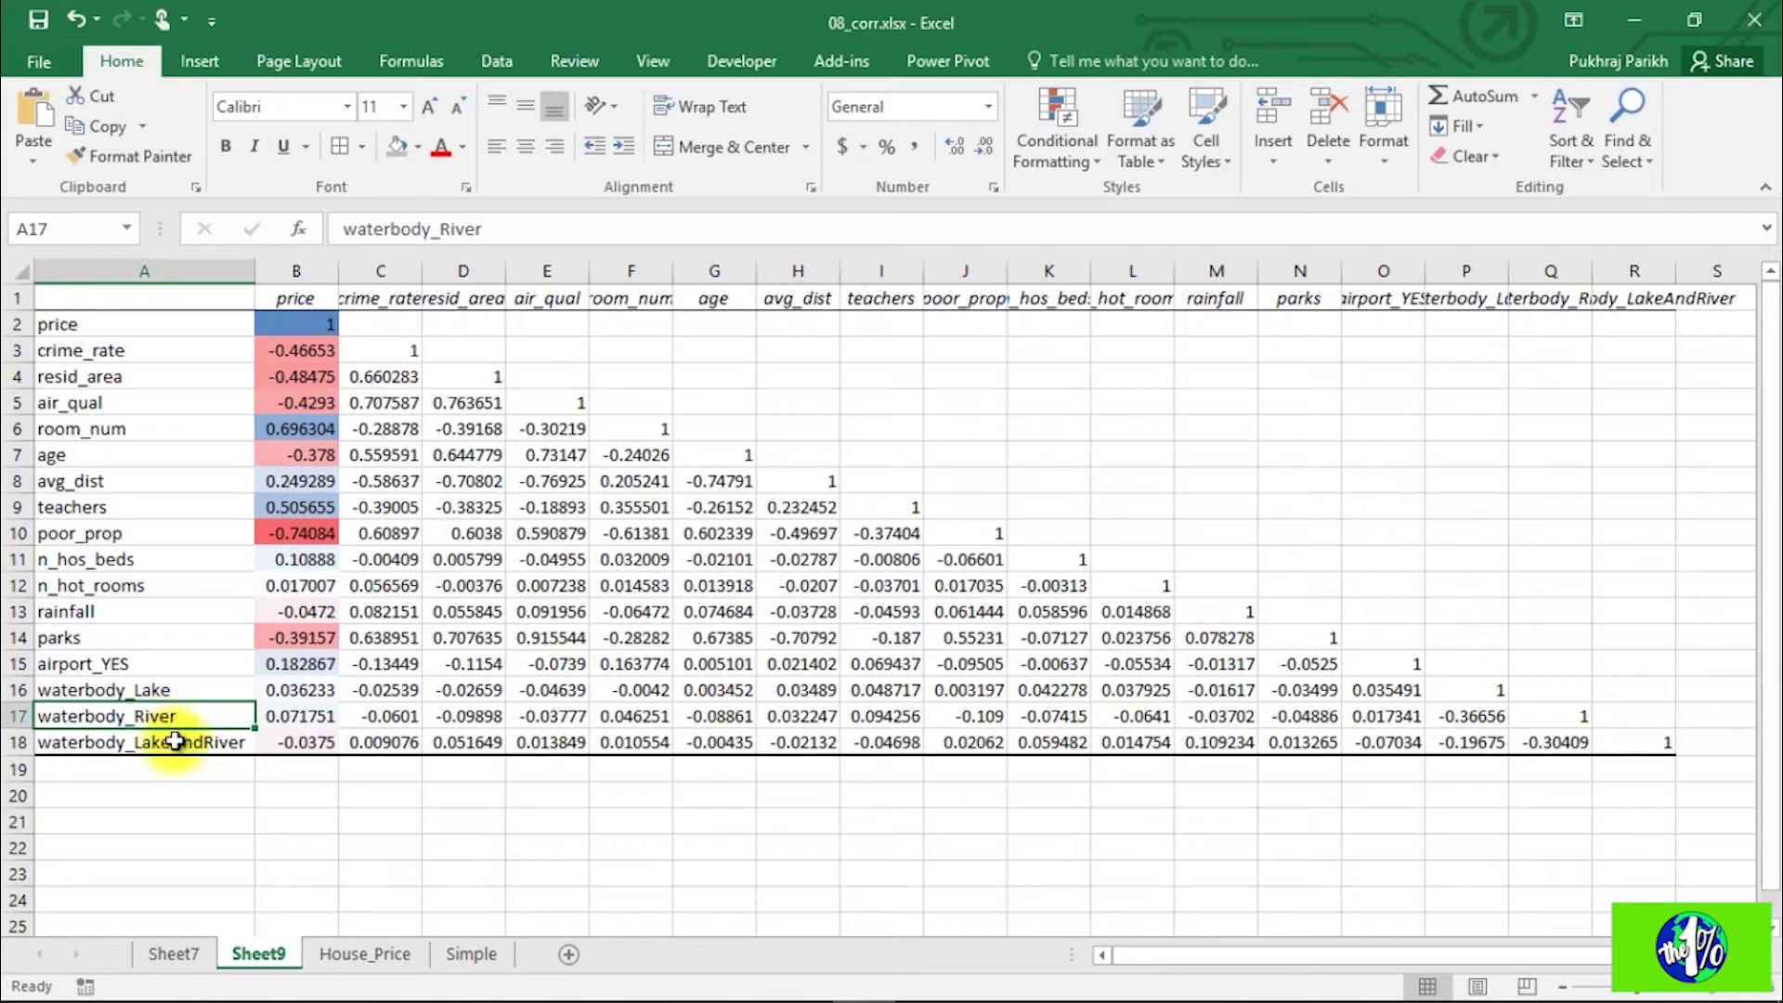
# Step: Create a conditional formatting rule on C3:R18 for cell values not between -0.8 and 0.8
pyautogui.click(176, 742)
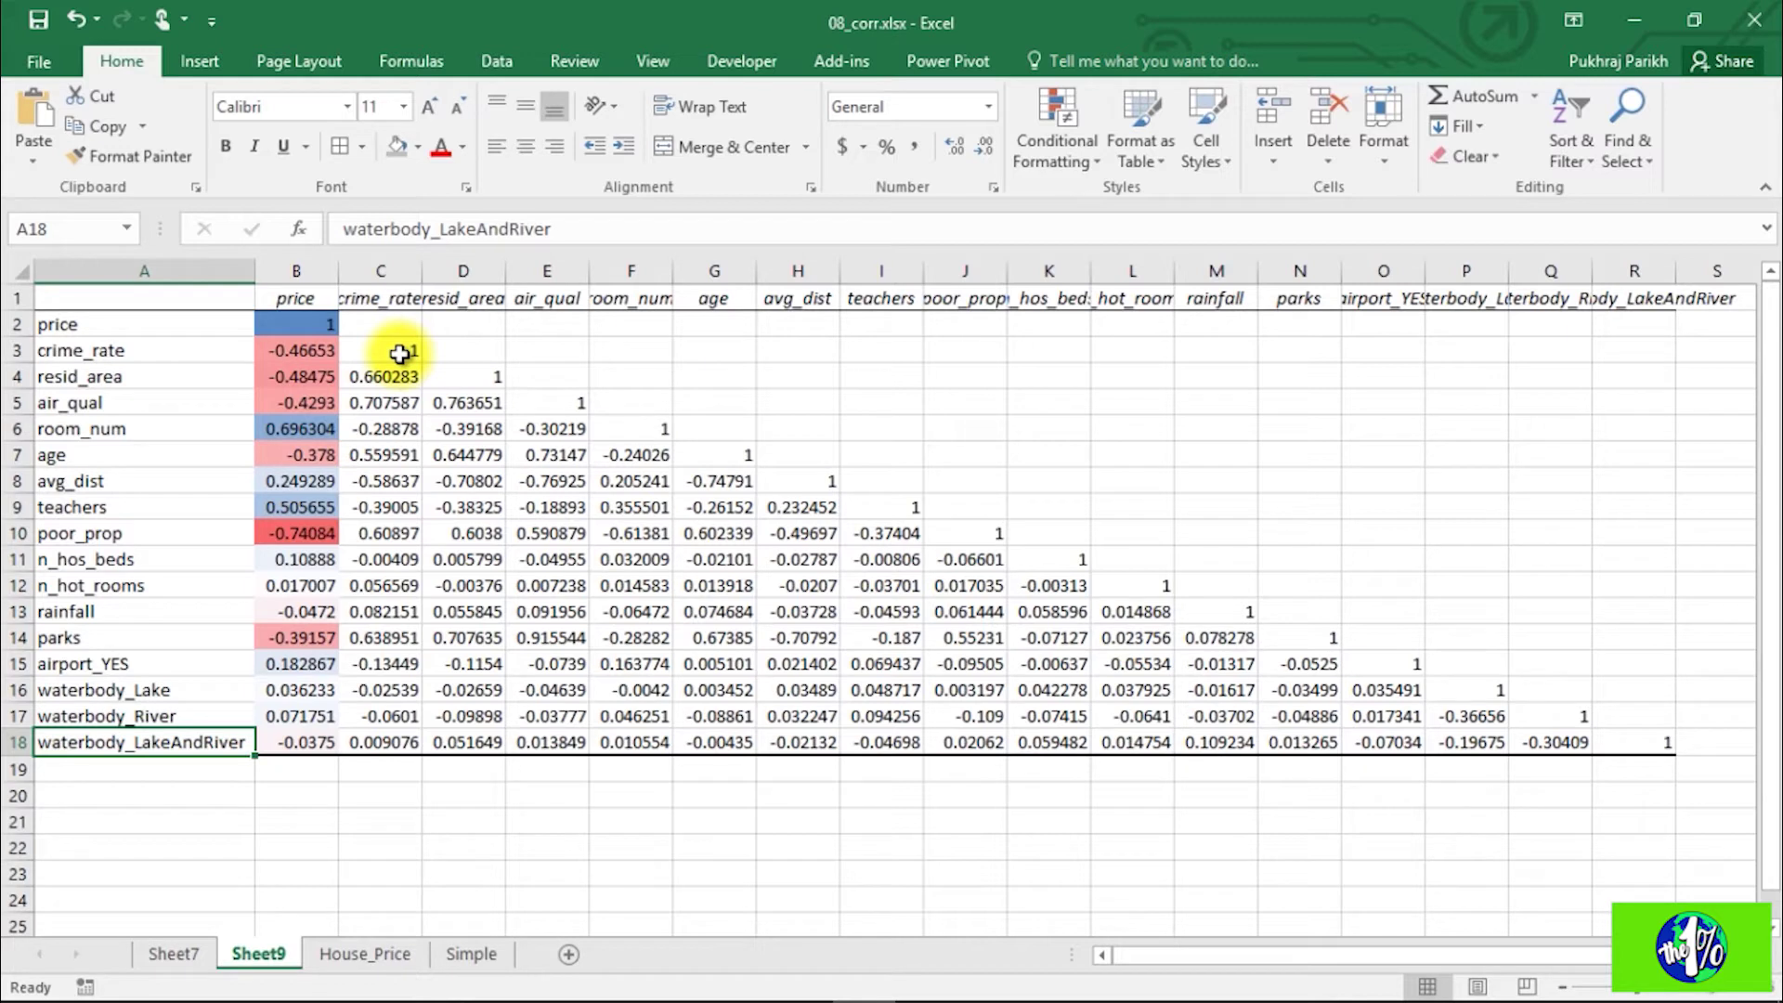
pyautogui.click(399, 354)
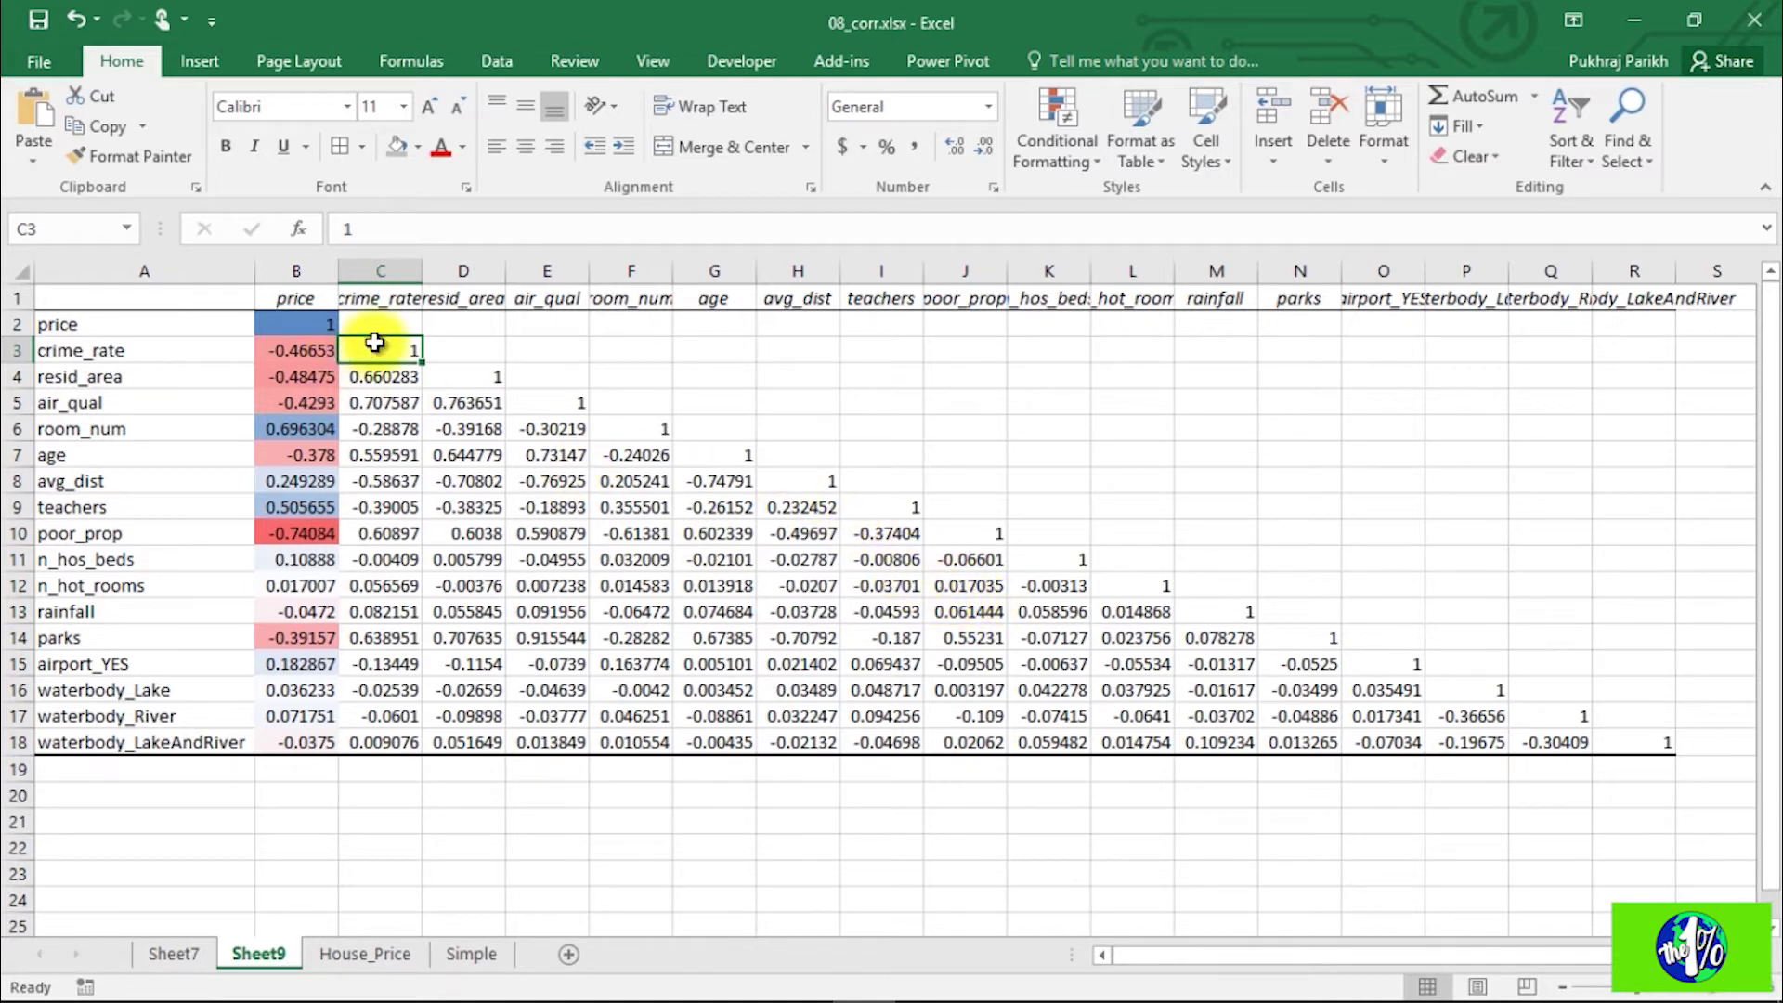
pyautogui.moveTo(374, 342); pyautogui.dragTo(1632, 744)
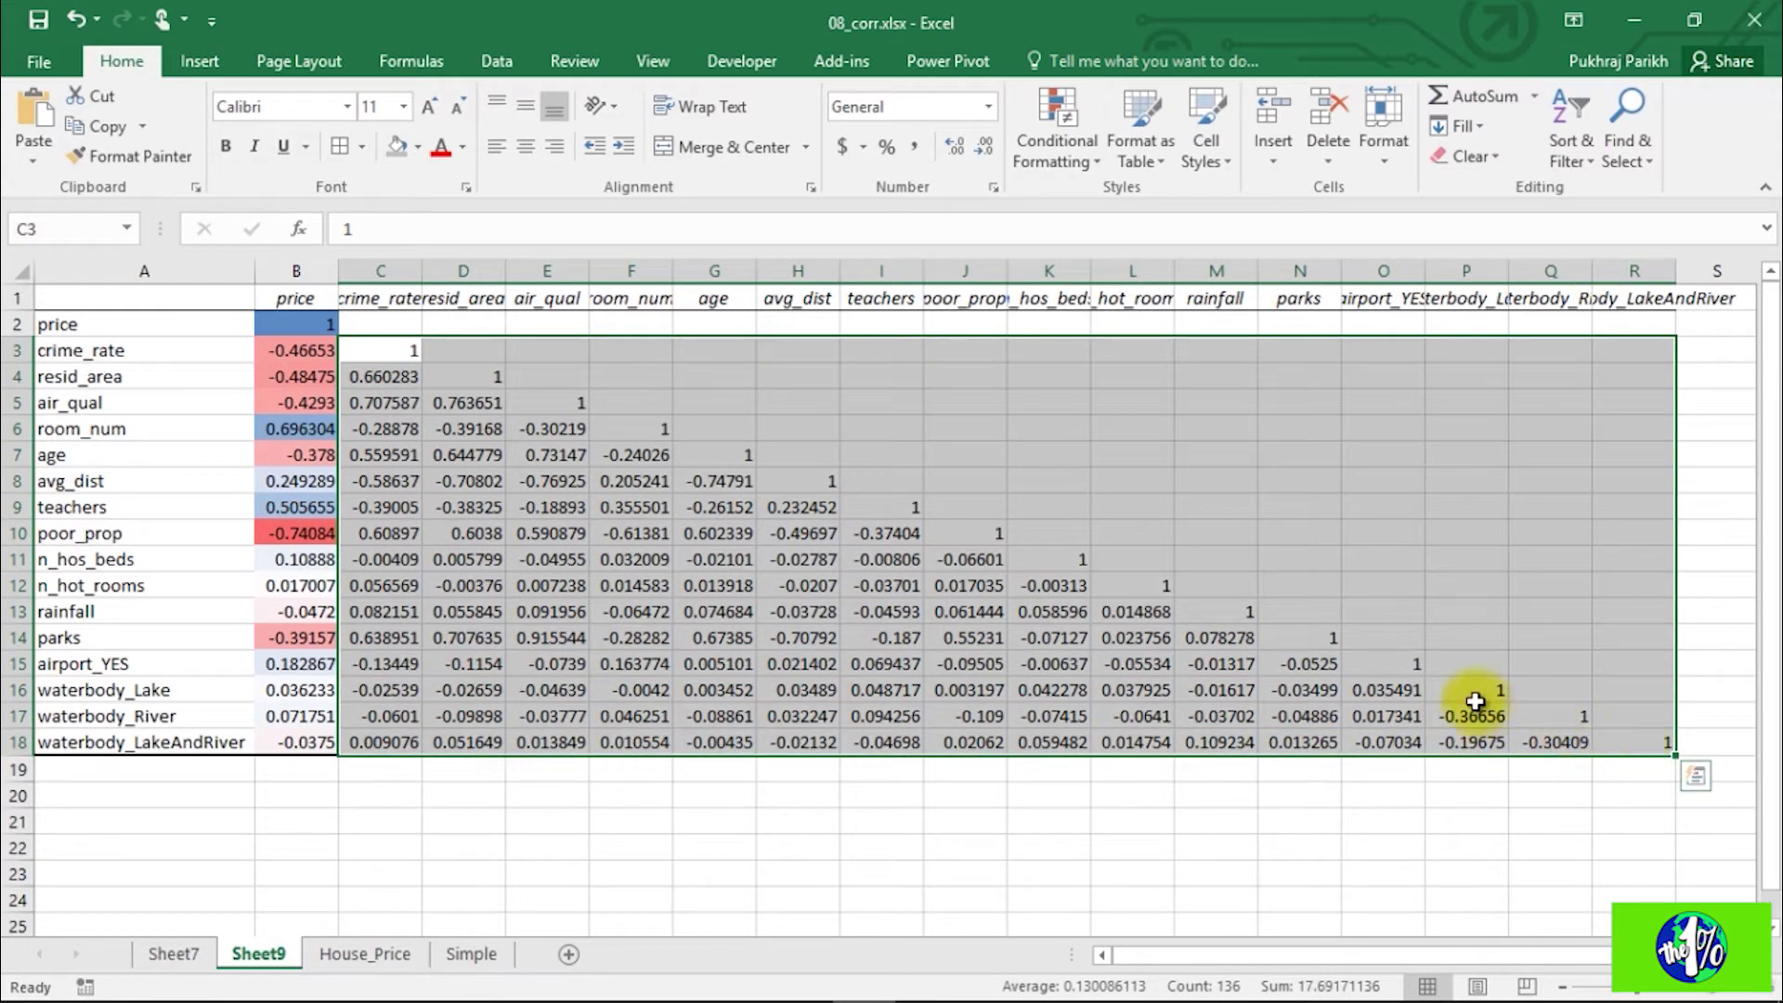
pyautogui.click(1057, 121)
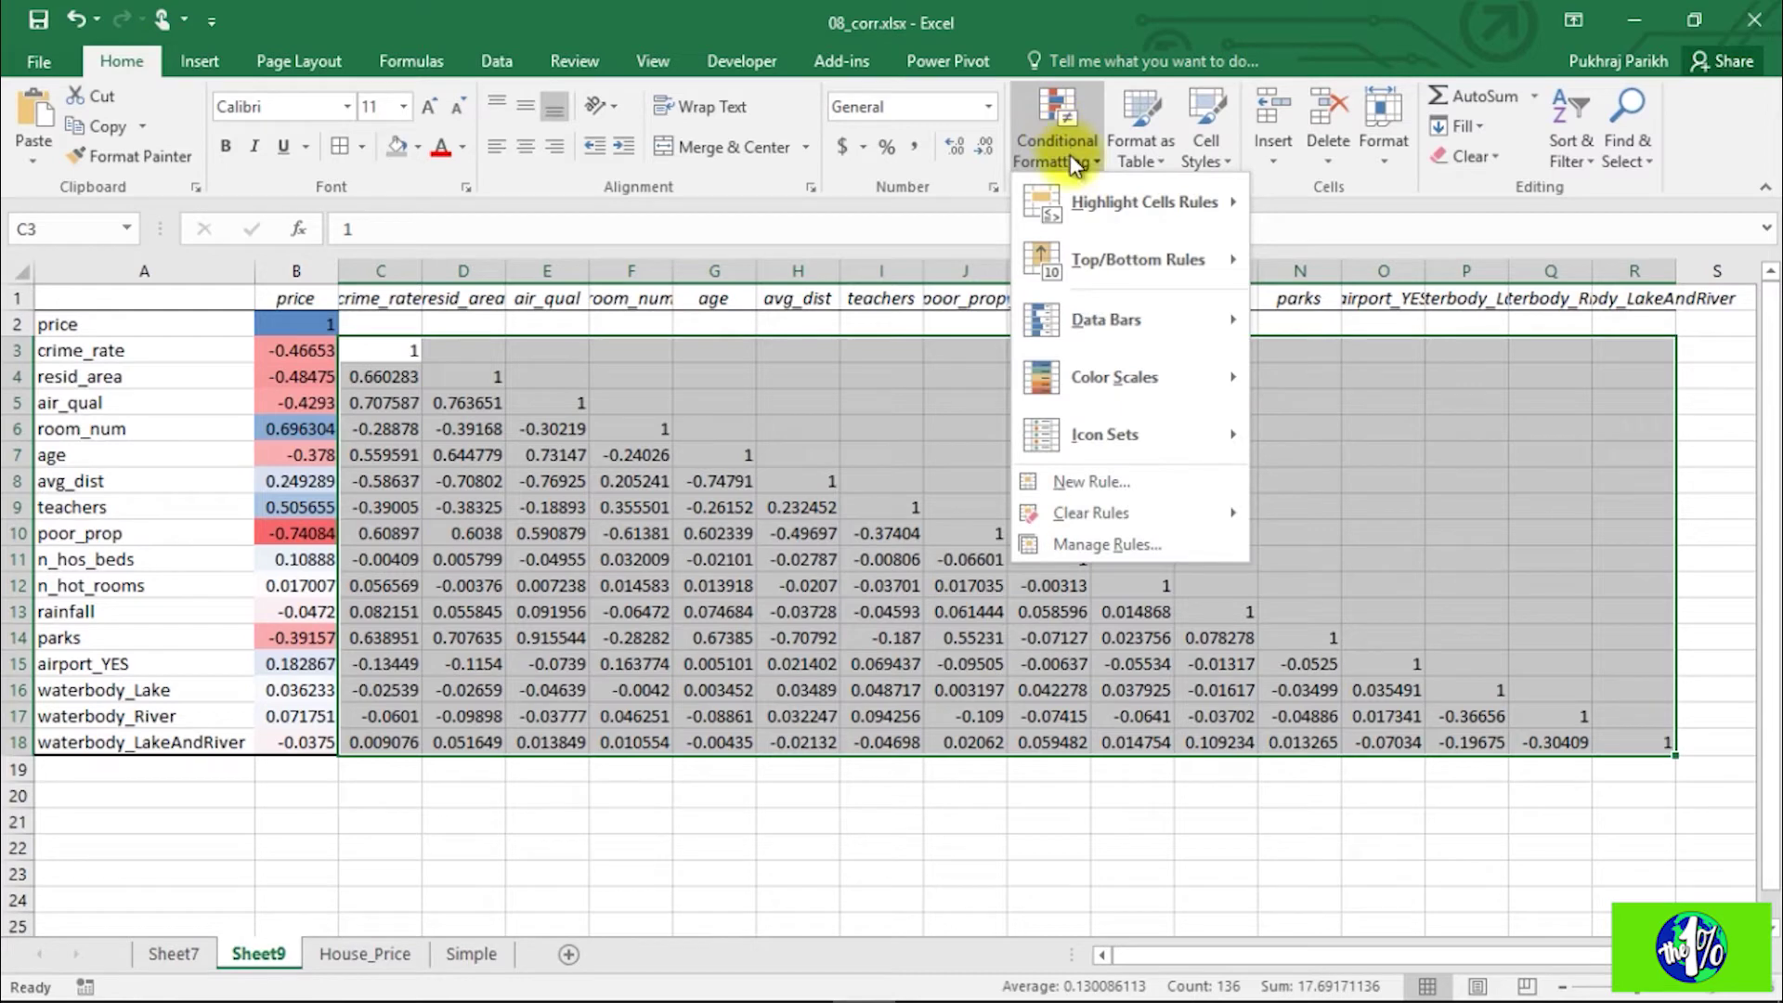
pyautogui.click(1155, 482)
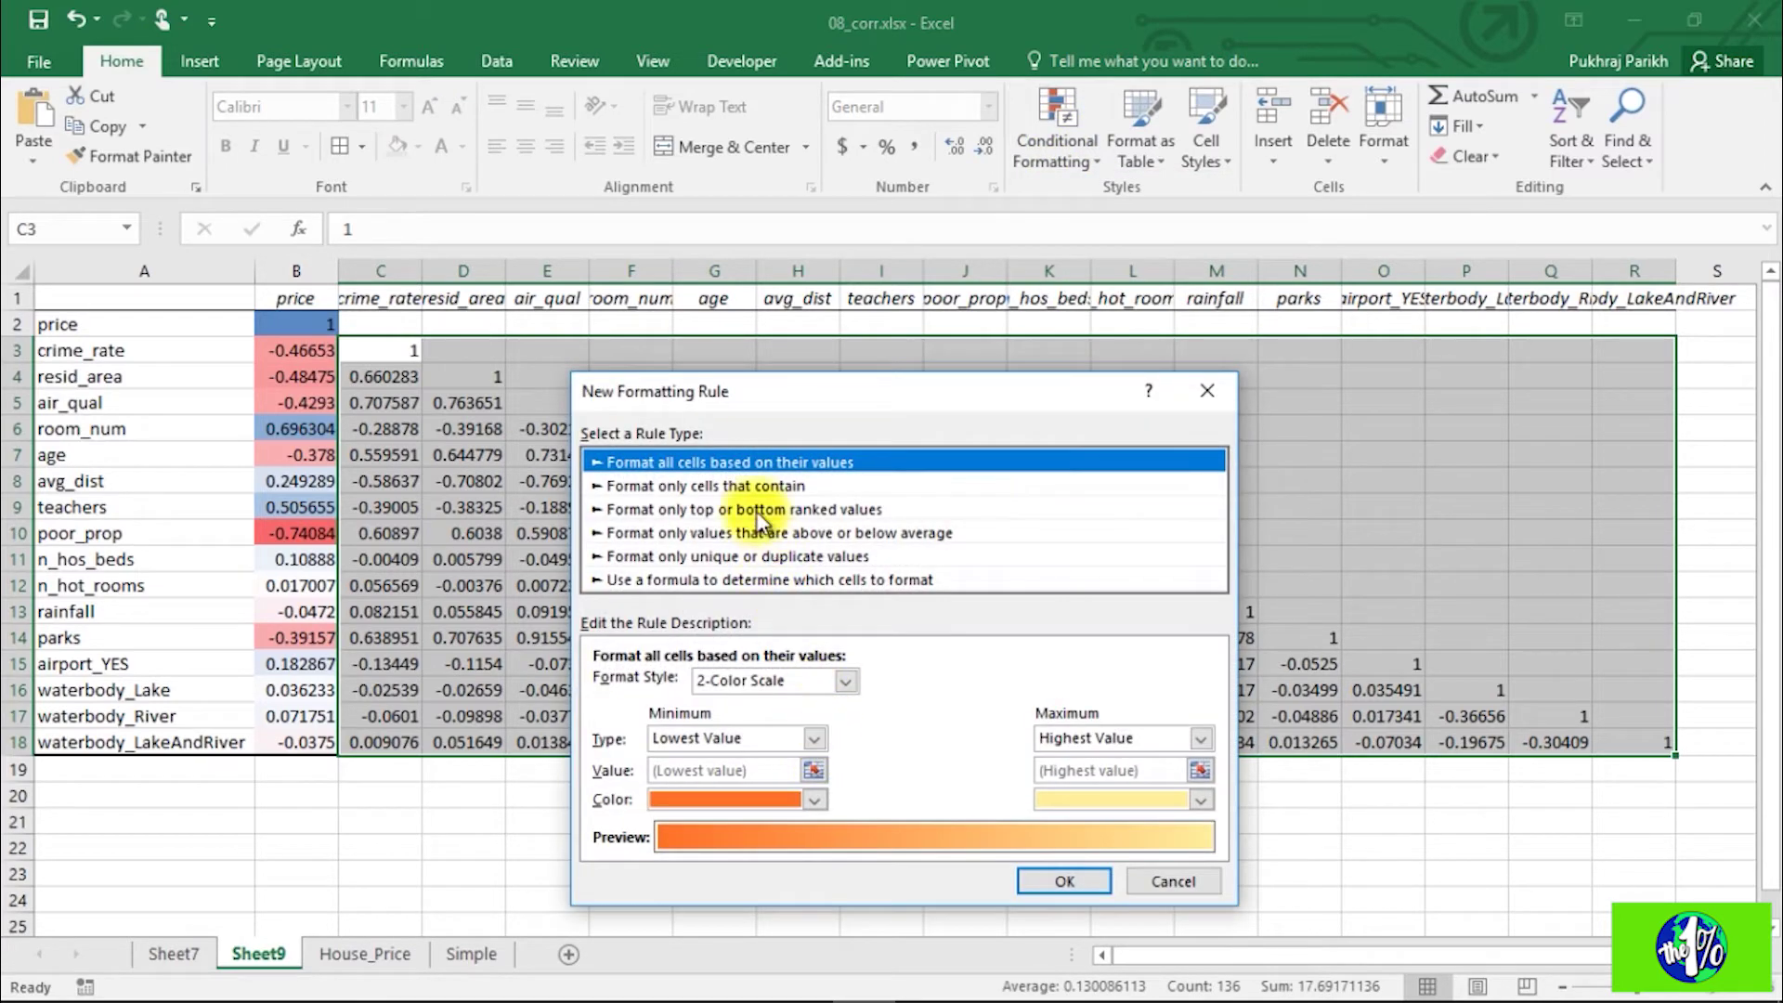
pyautogui.click(748, 483)
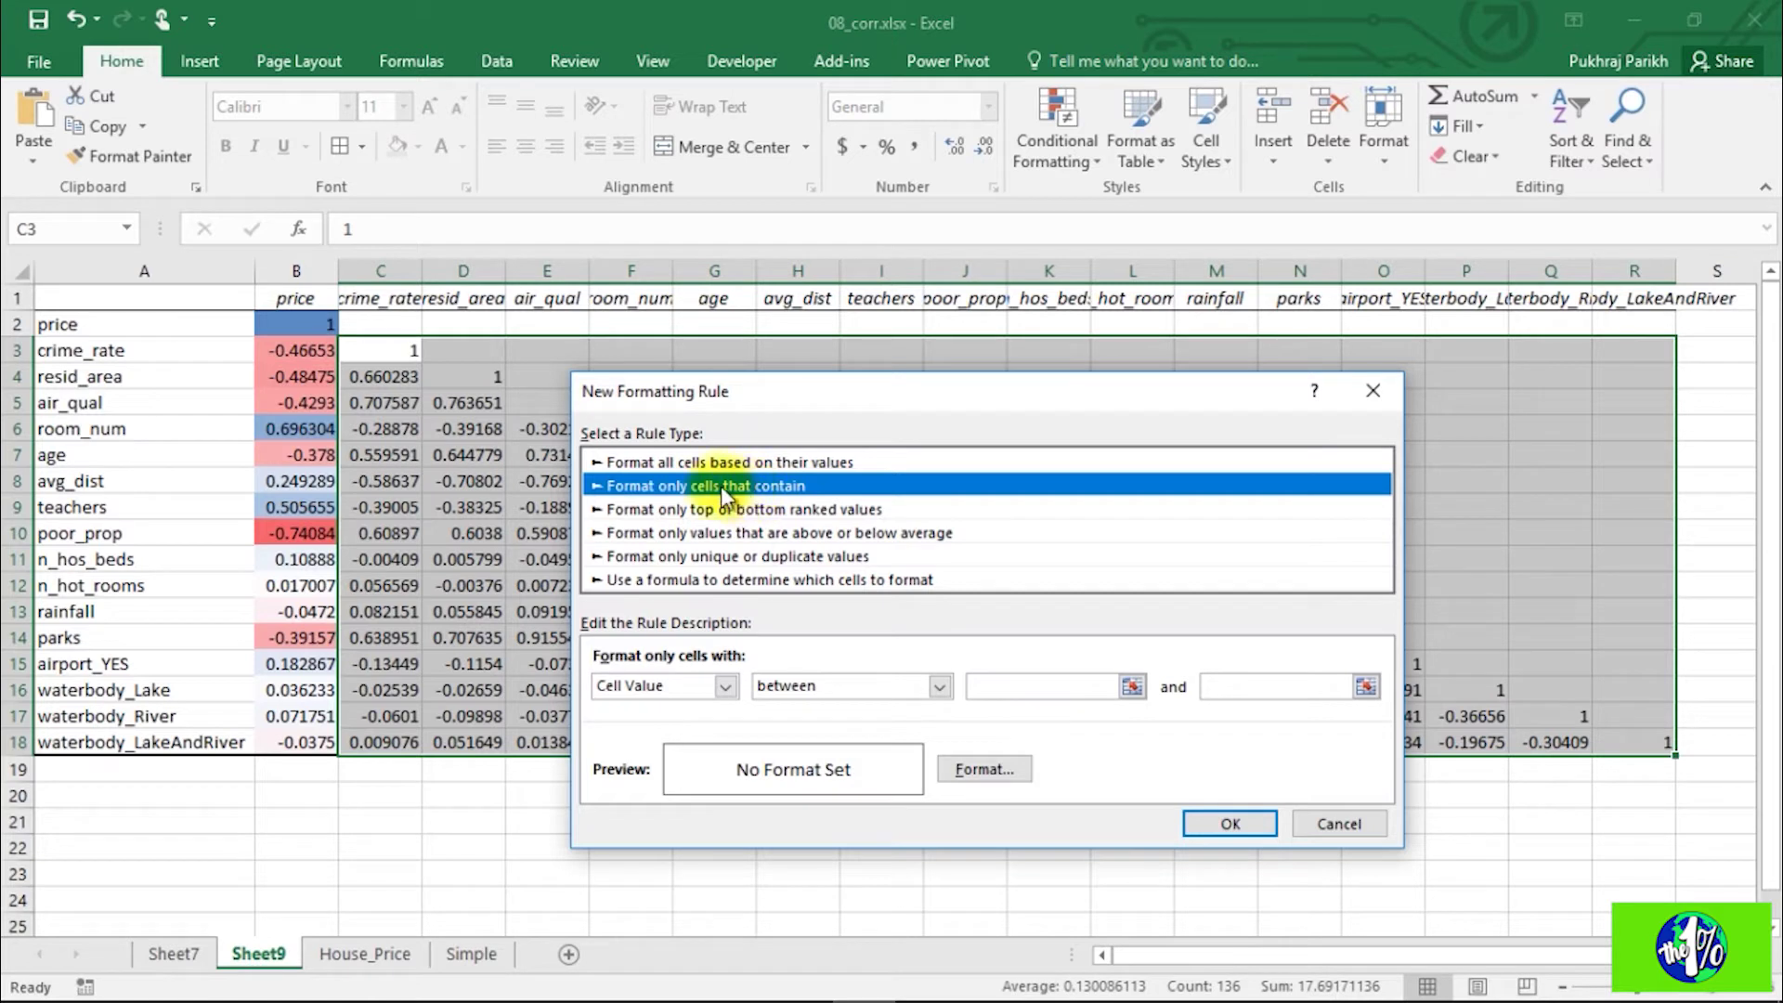
pyautogui.click(940, 687)
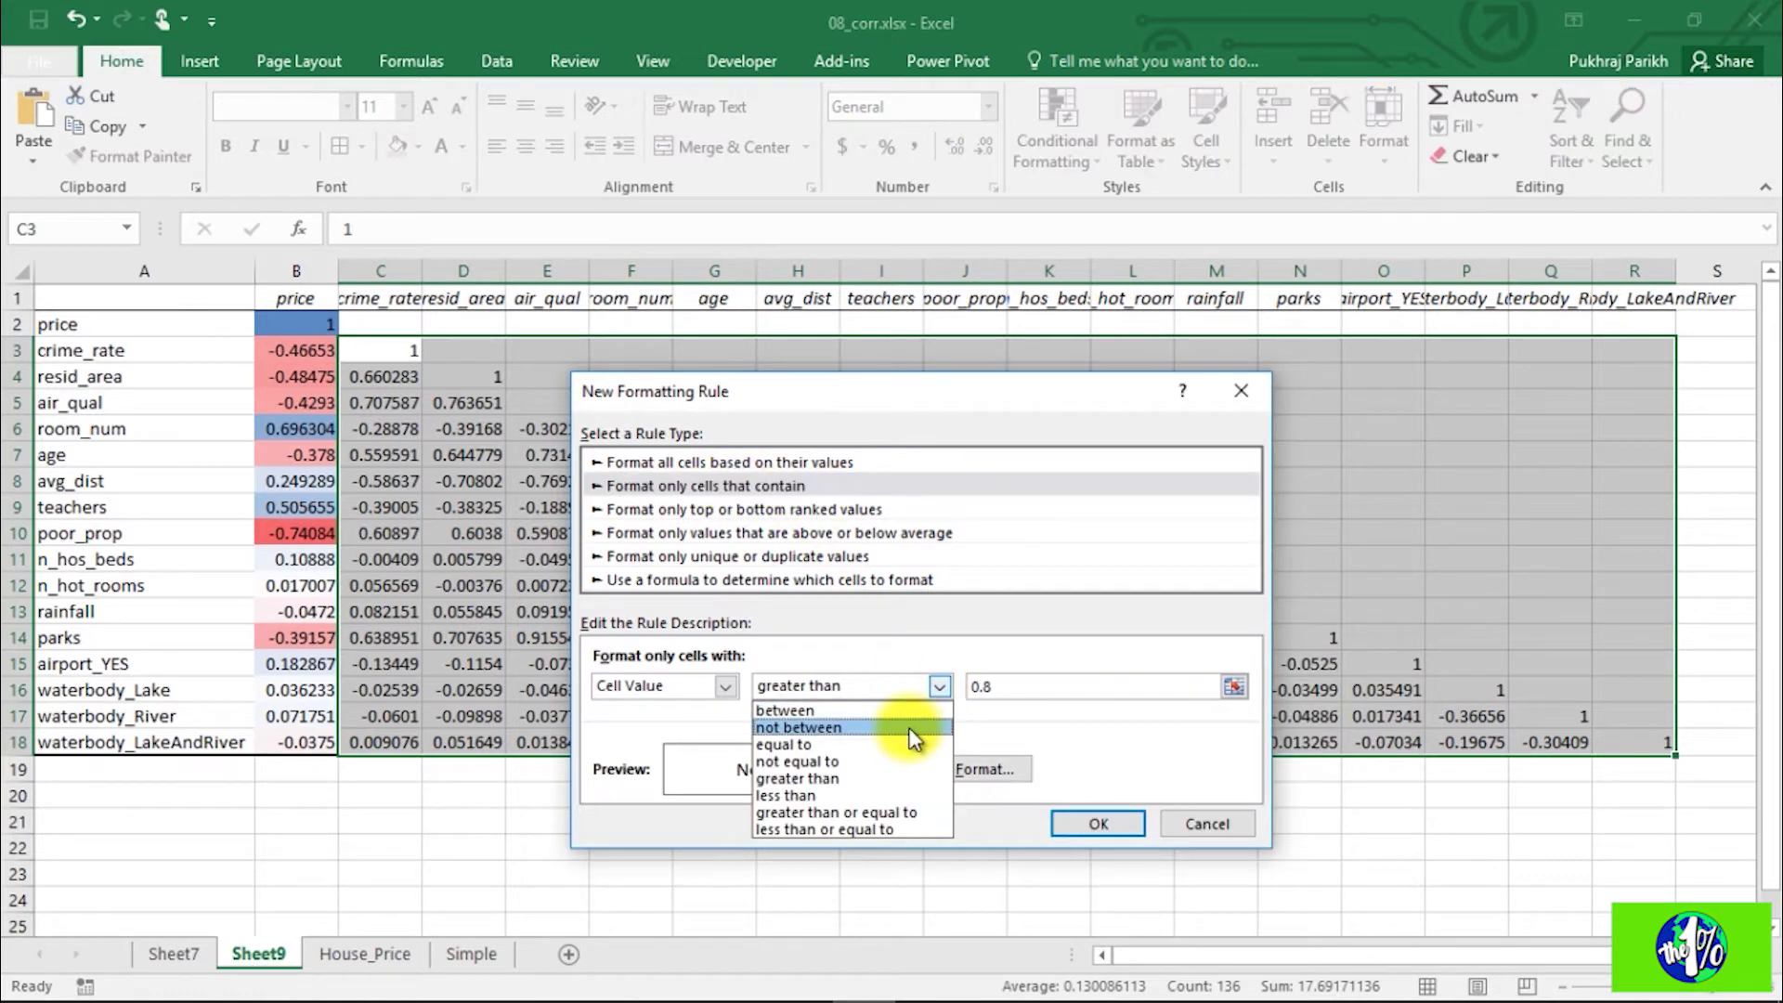
pyautogui.click(907, 728)
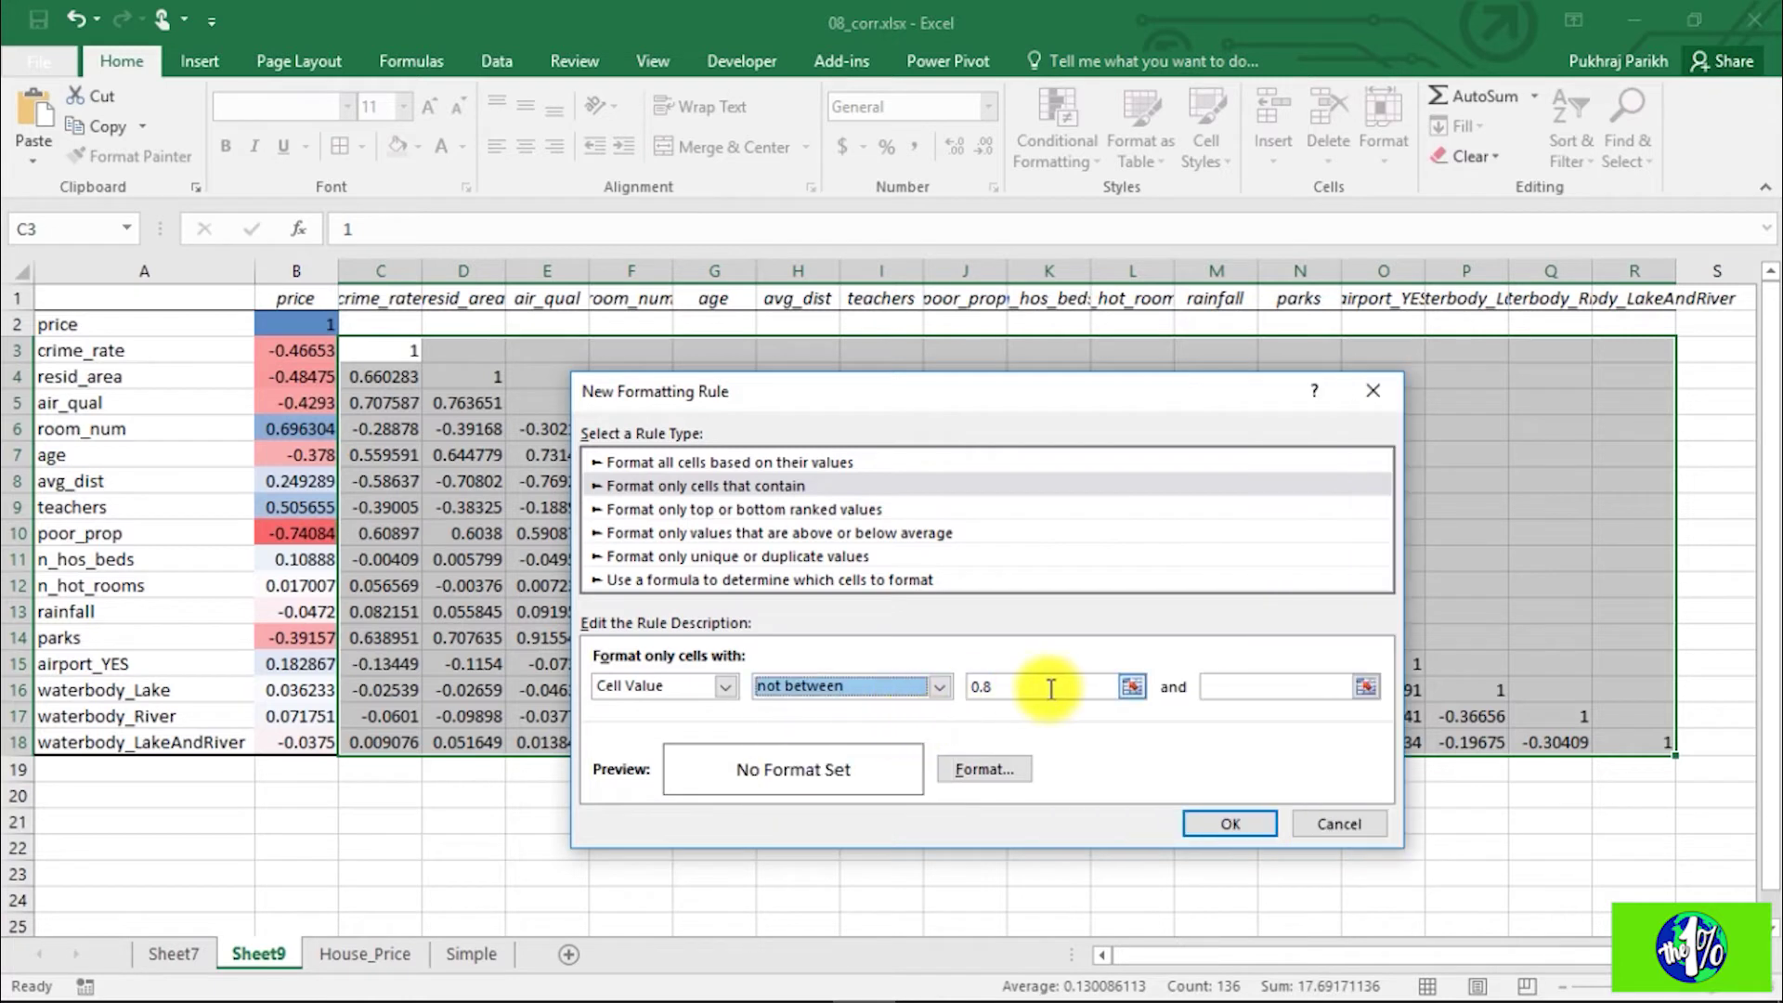
pyautogui.click(972, 688)
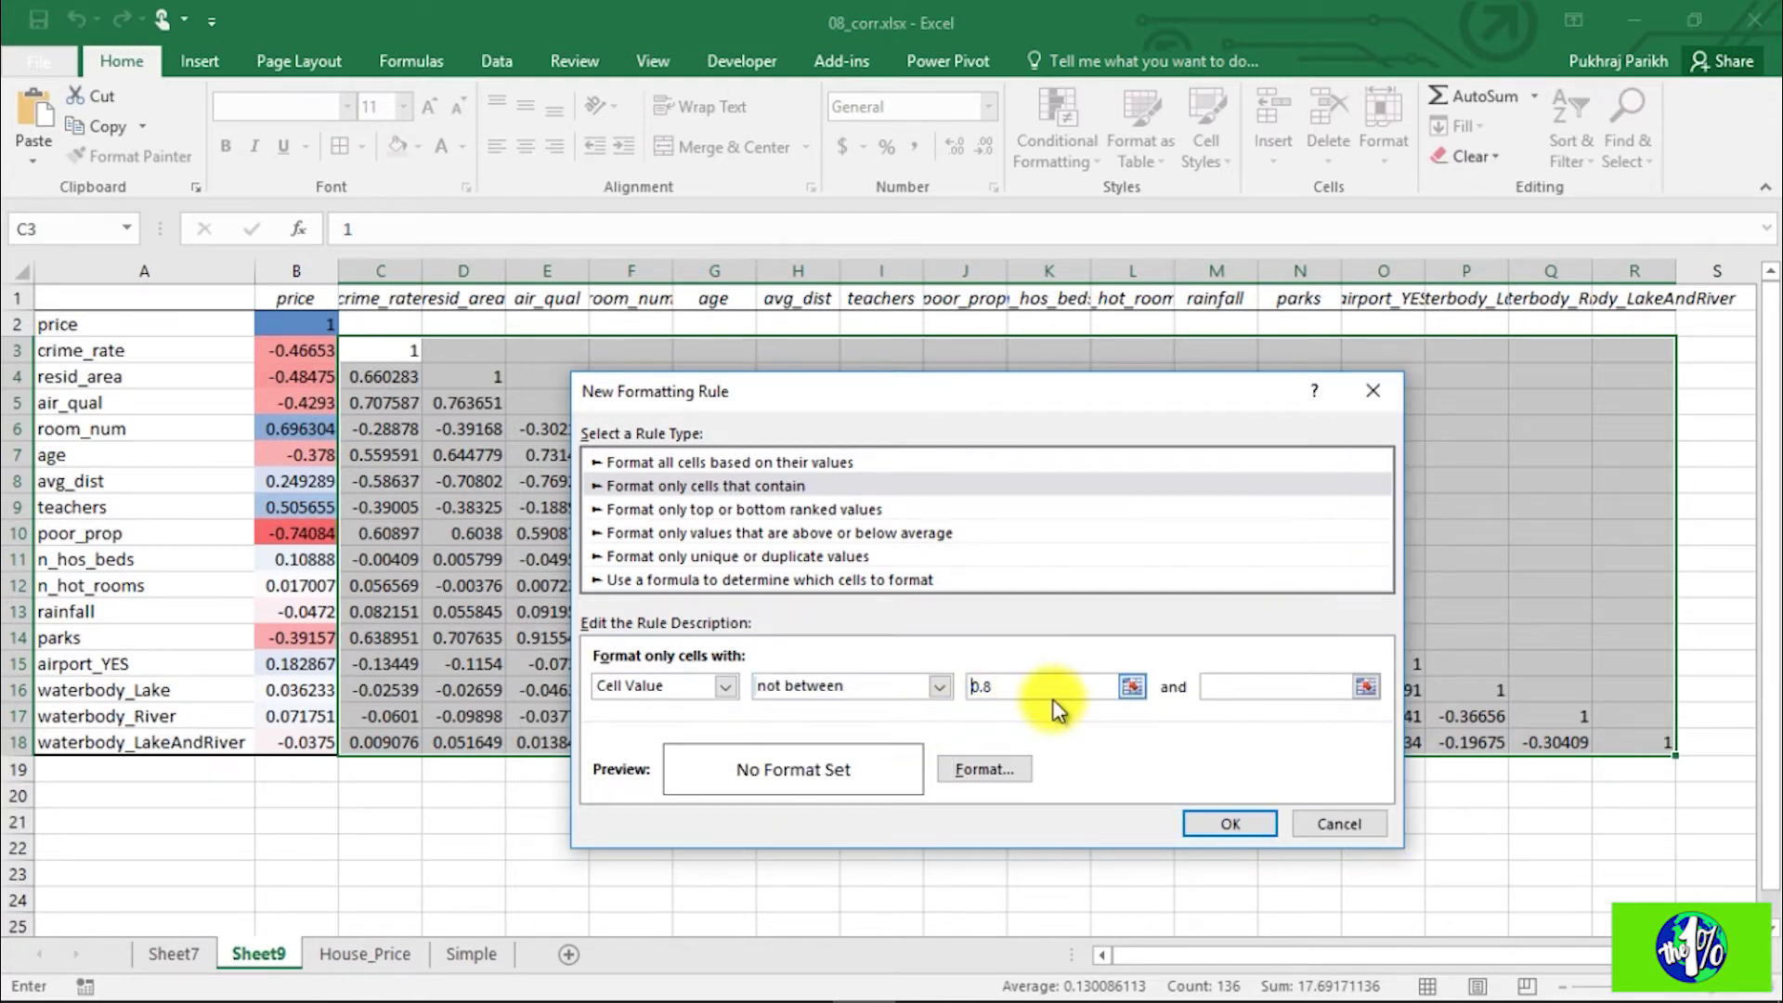
pyautogui.write('-')
pyautogui.click(1284, 689)
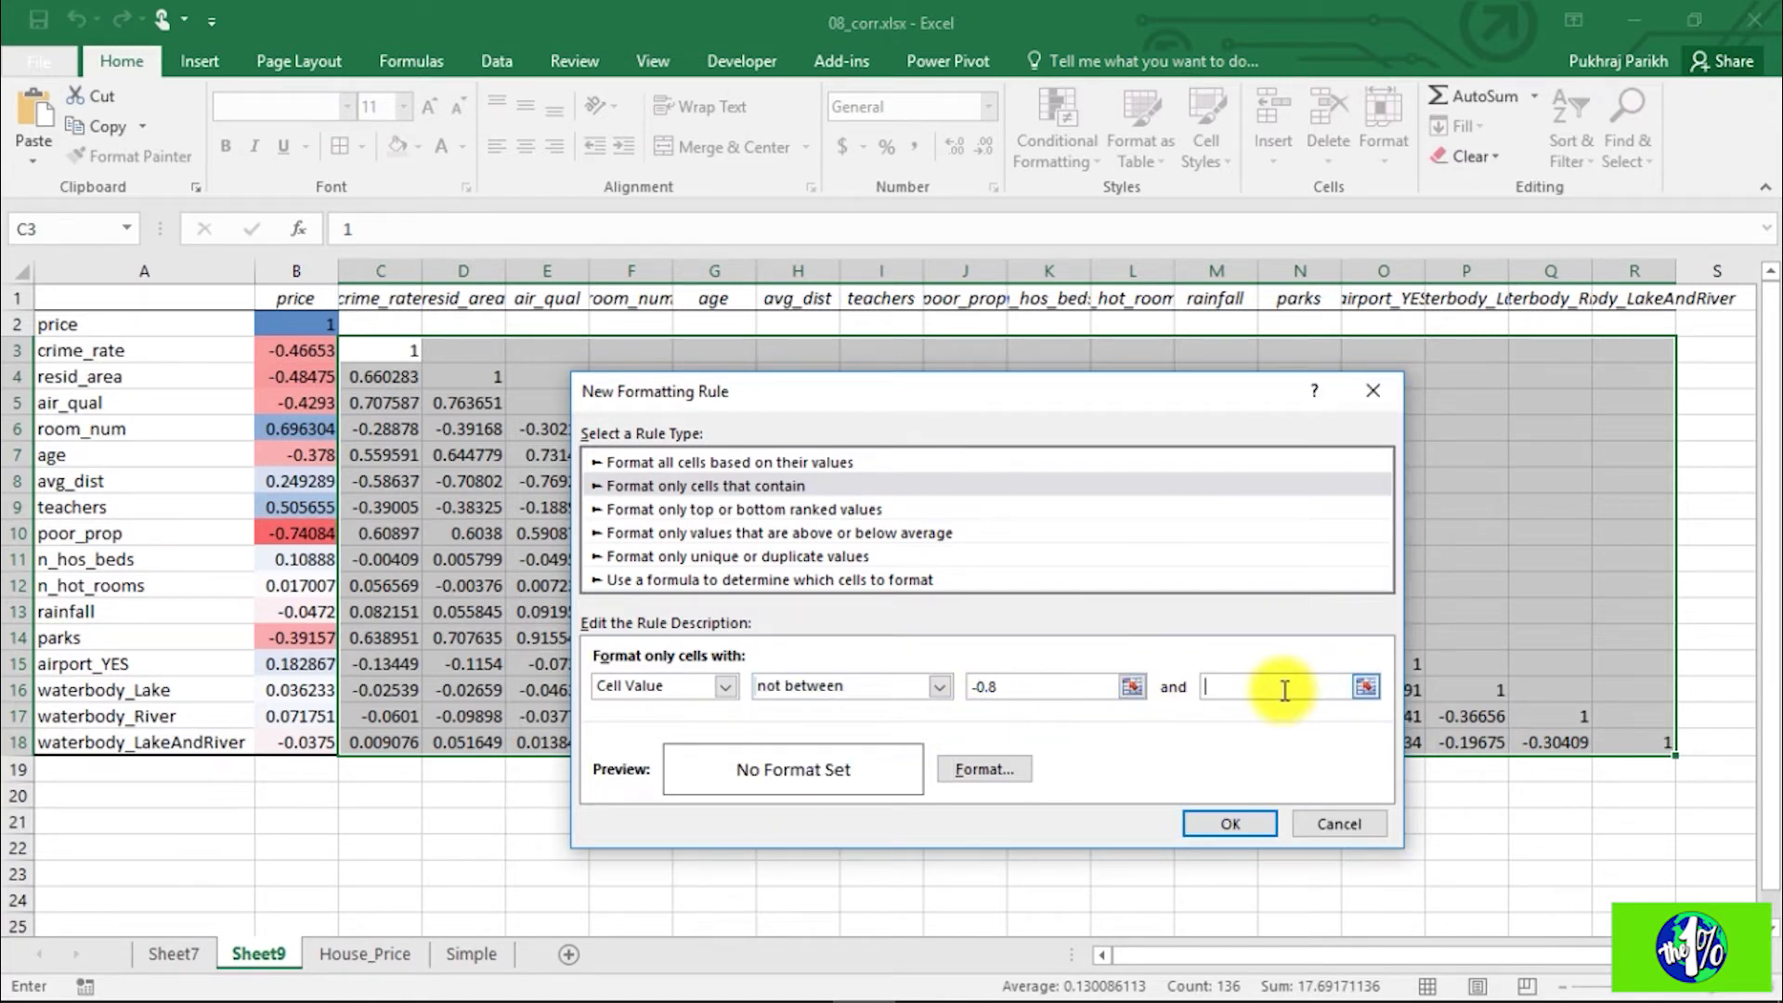
pyautogui.write('0.8')
# Step: Give the conditional formatting rule a green background fill and apply it to the selected correlations
pyautogui.click(992, 770)
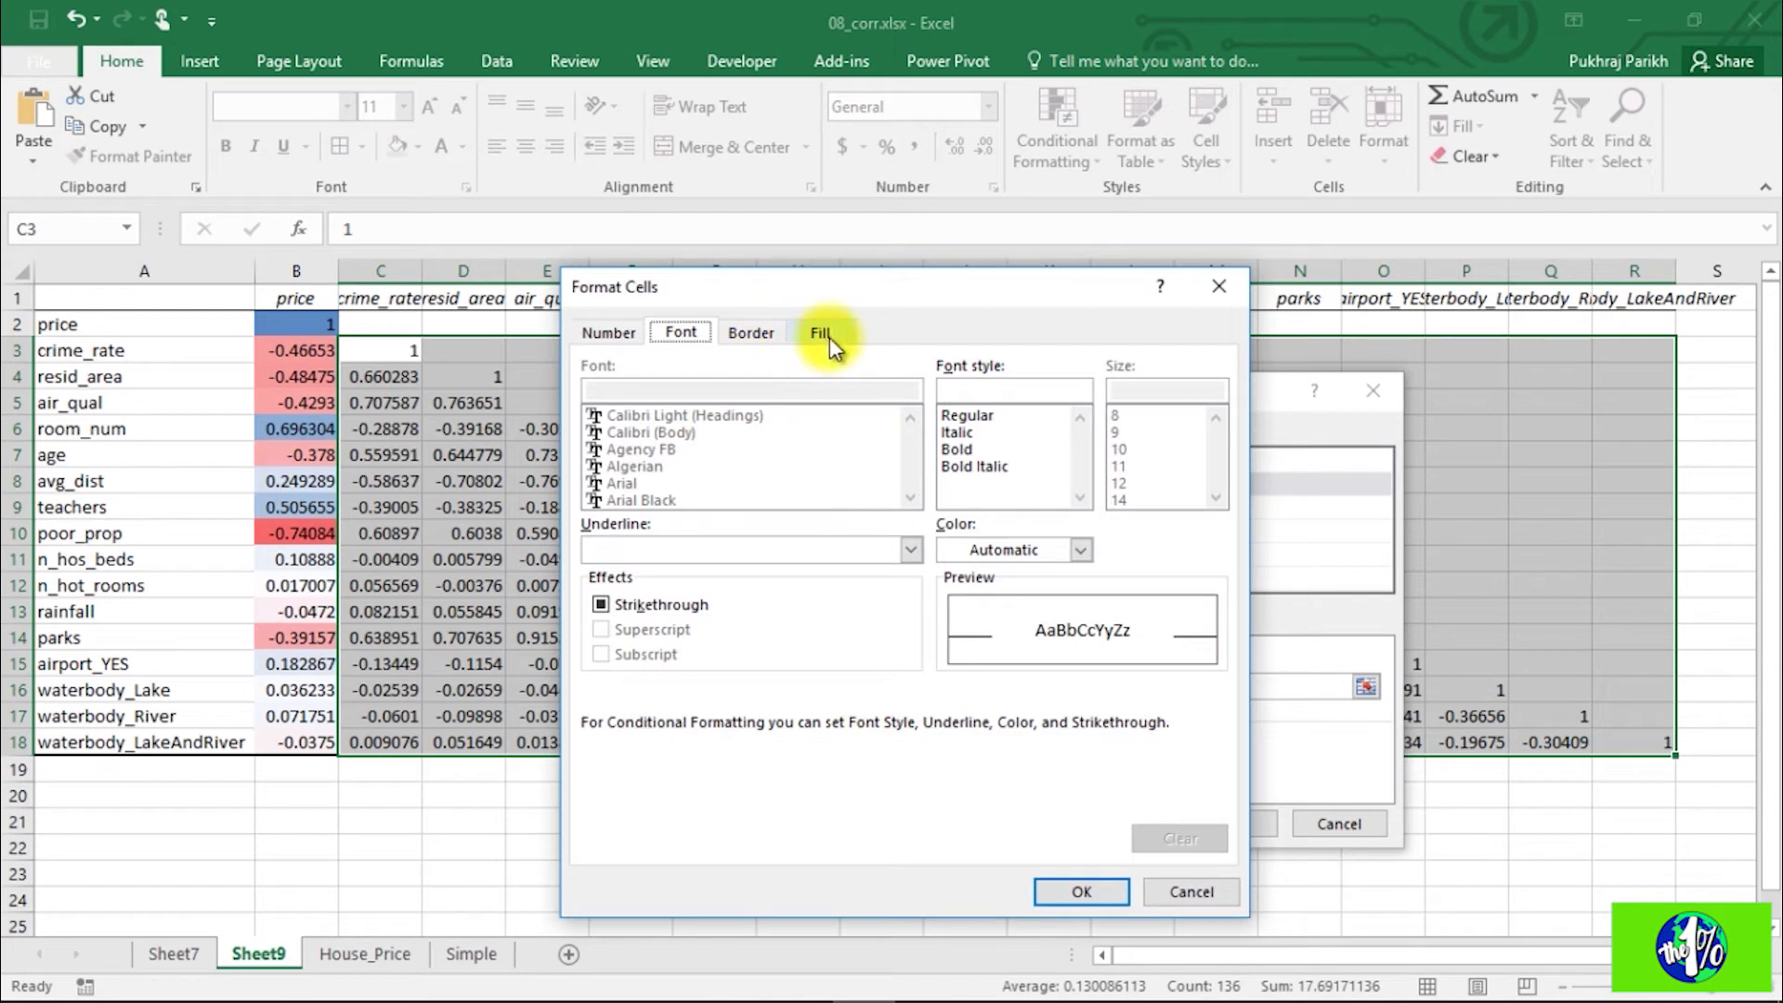
pyautogui.click(829, 337)
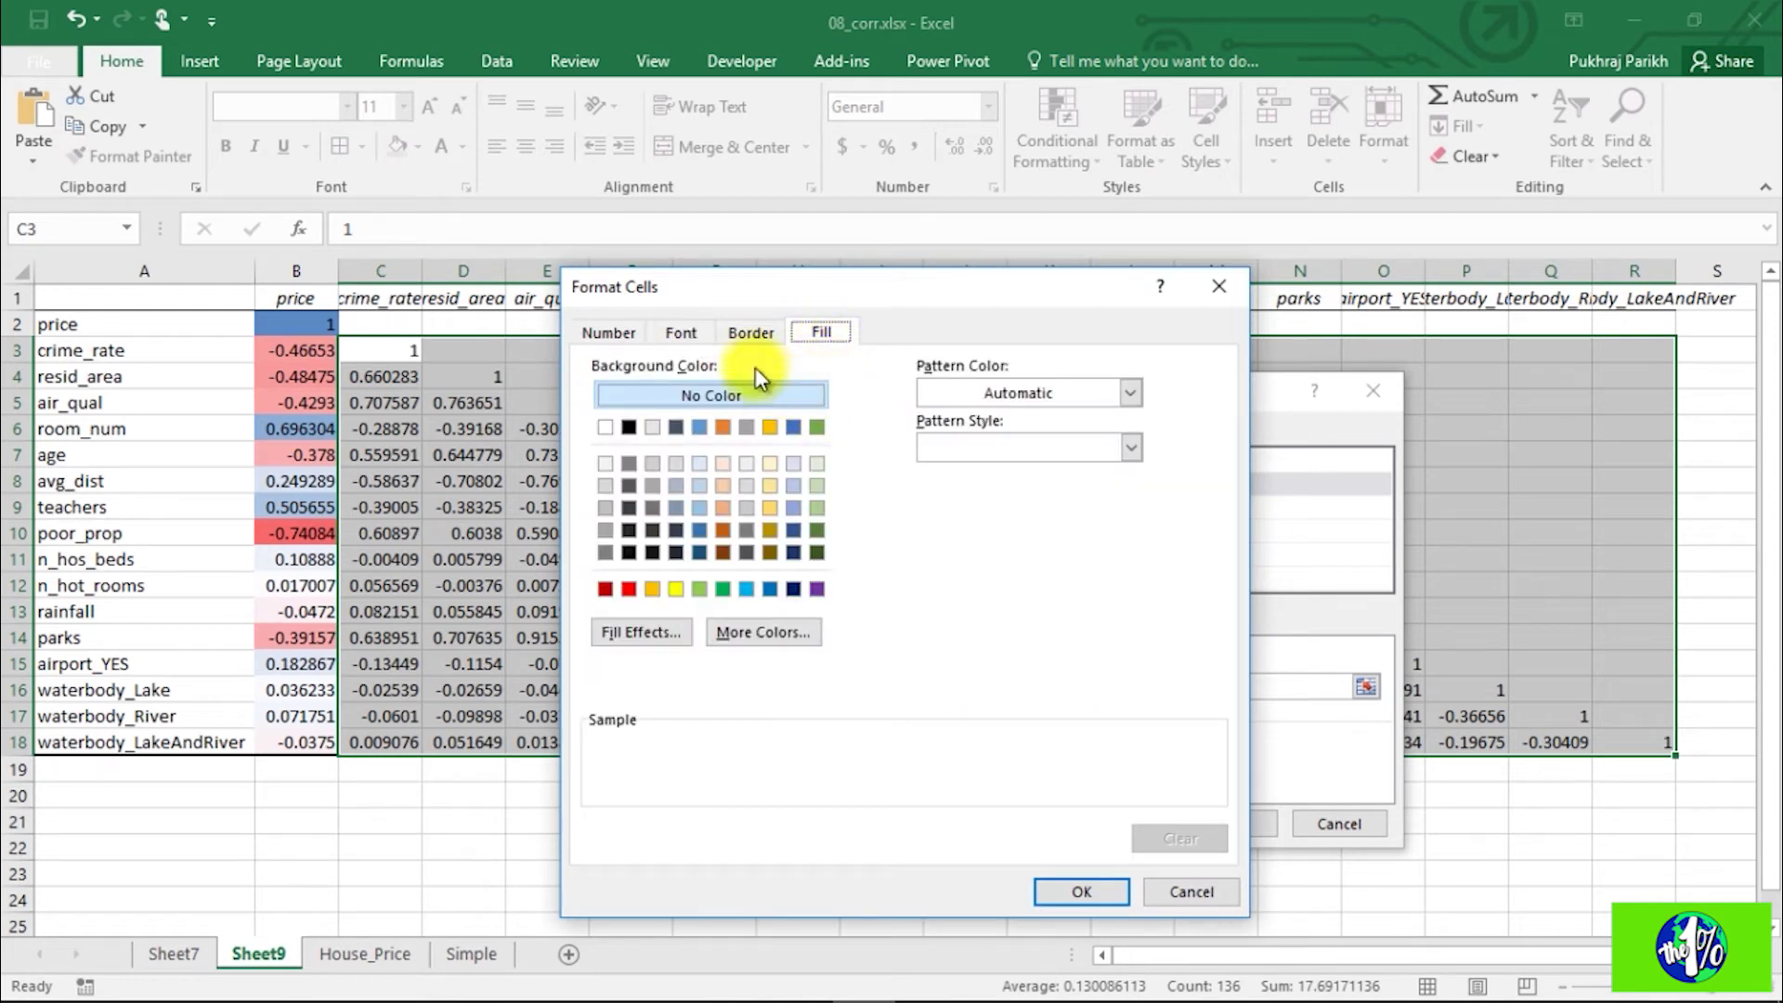
pyautogui.click(817, 426)
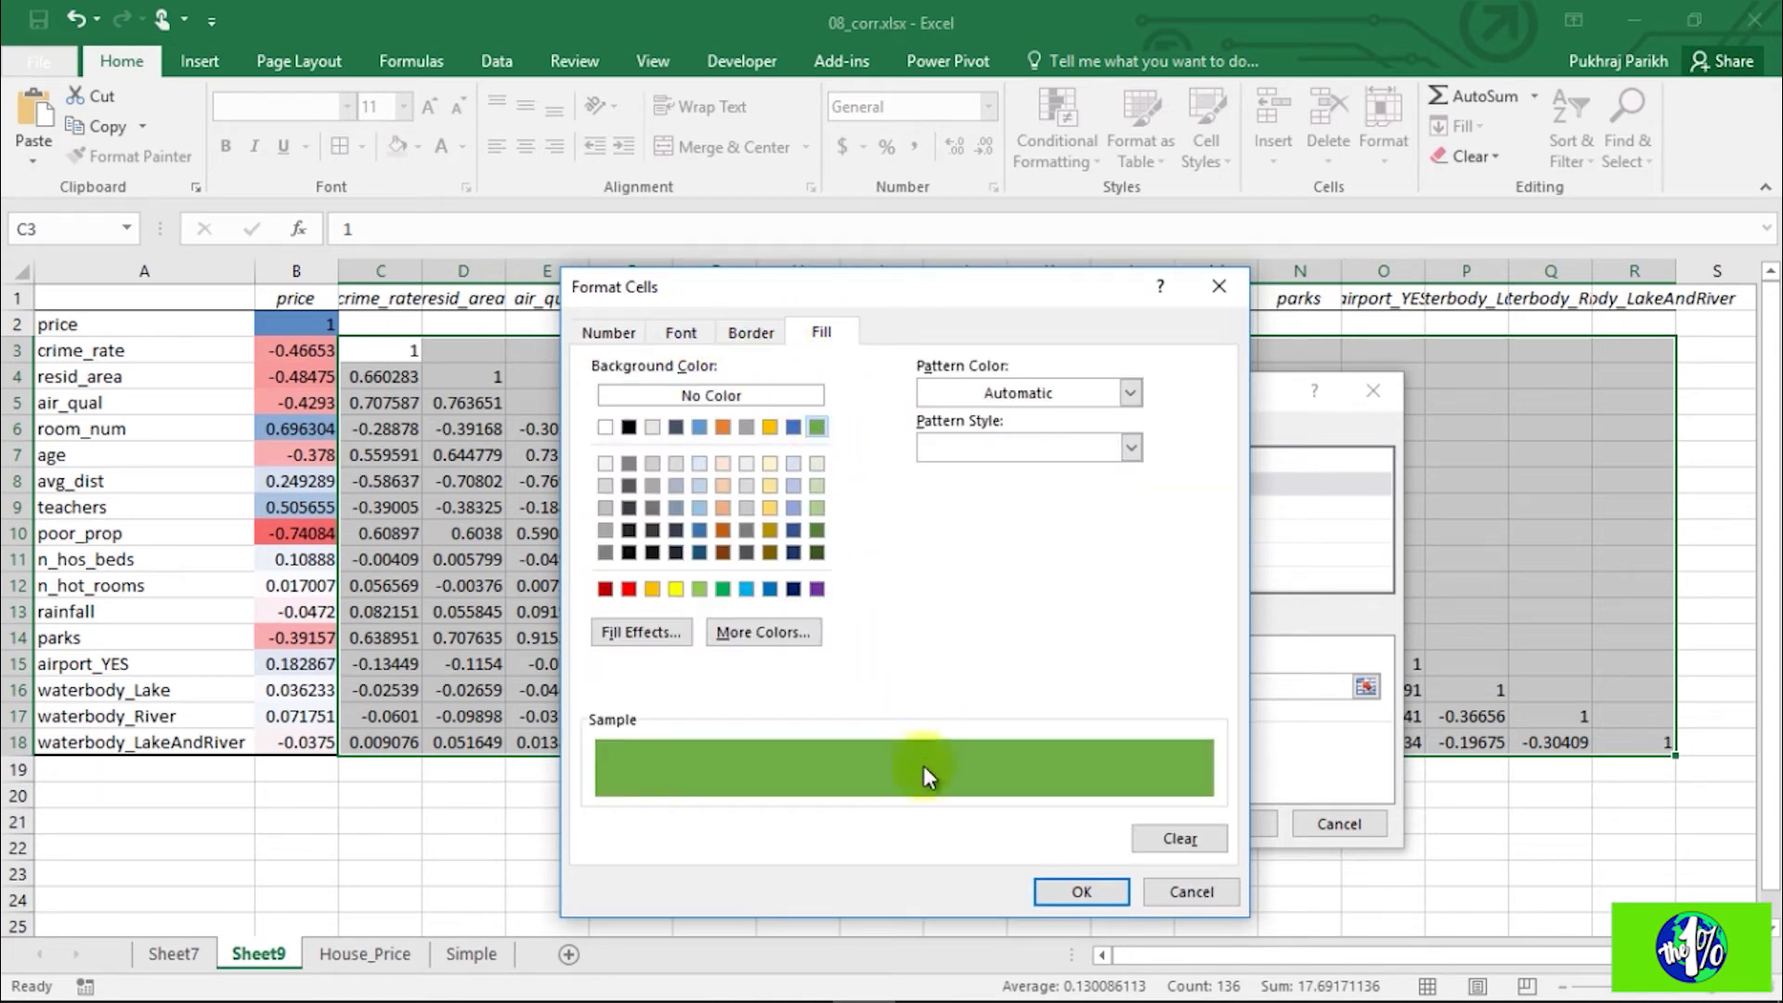
pyautogui.click(1056, 891)
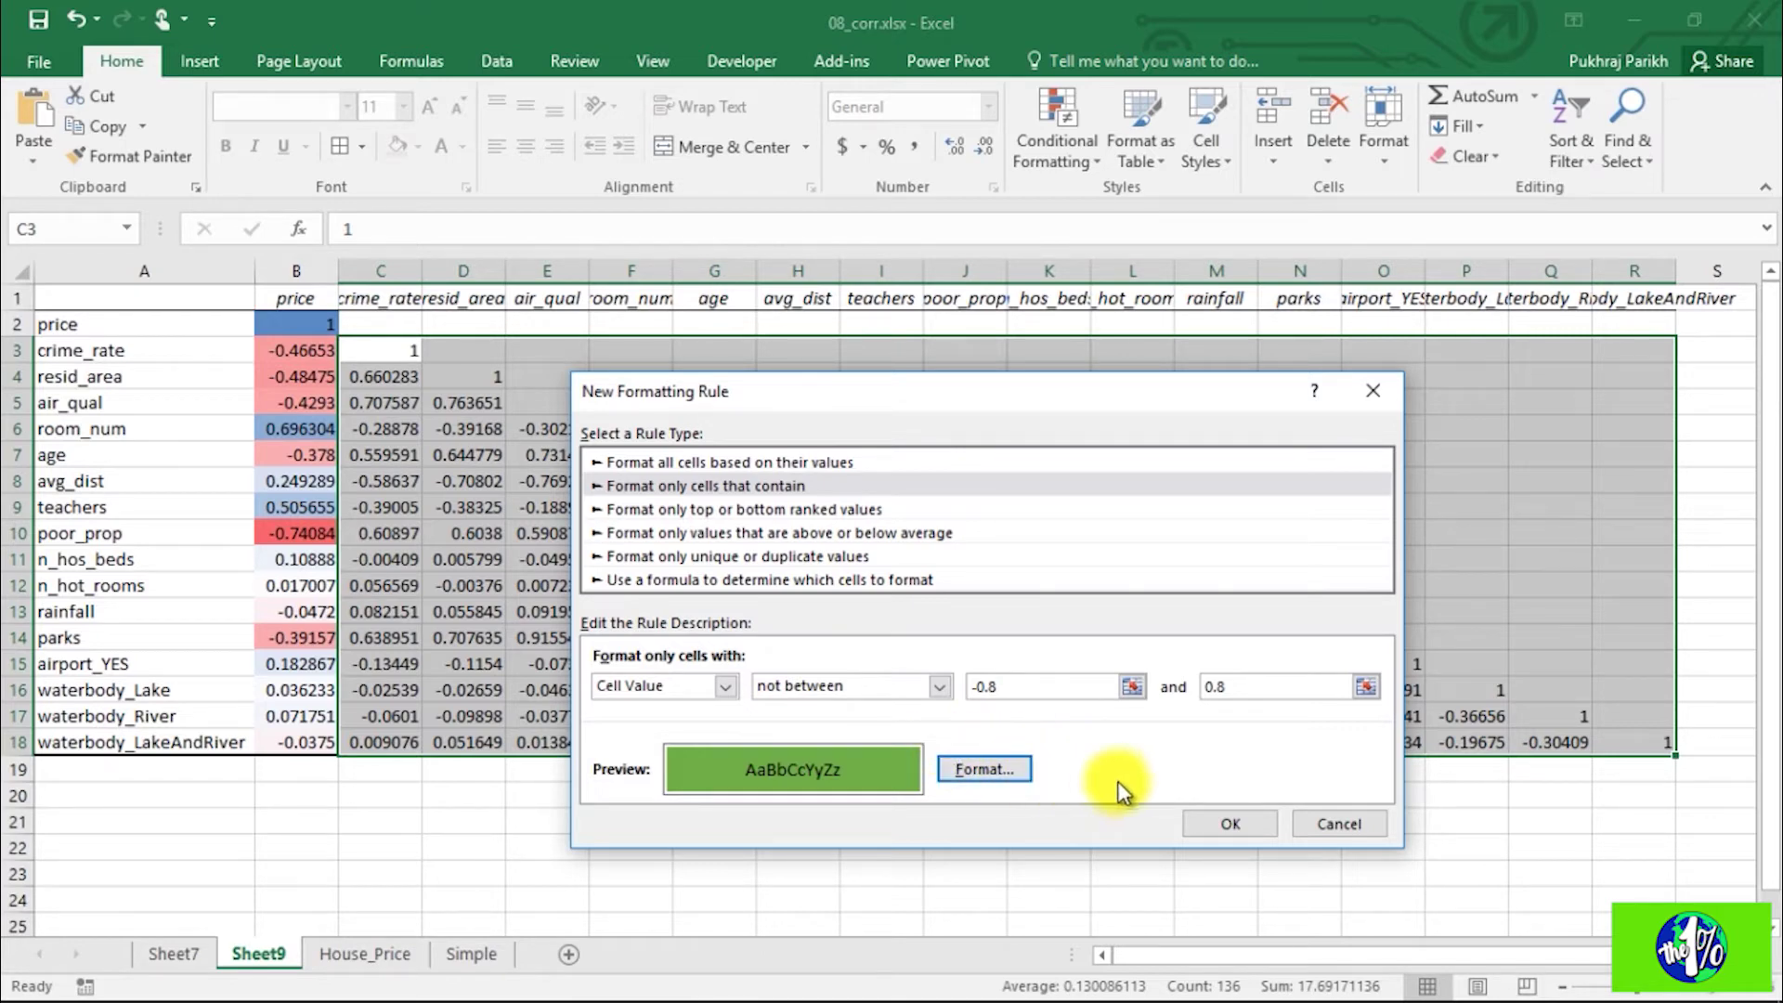
pyautogui.click(1249, 831)
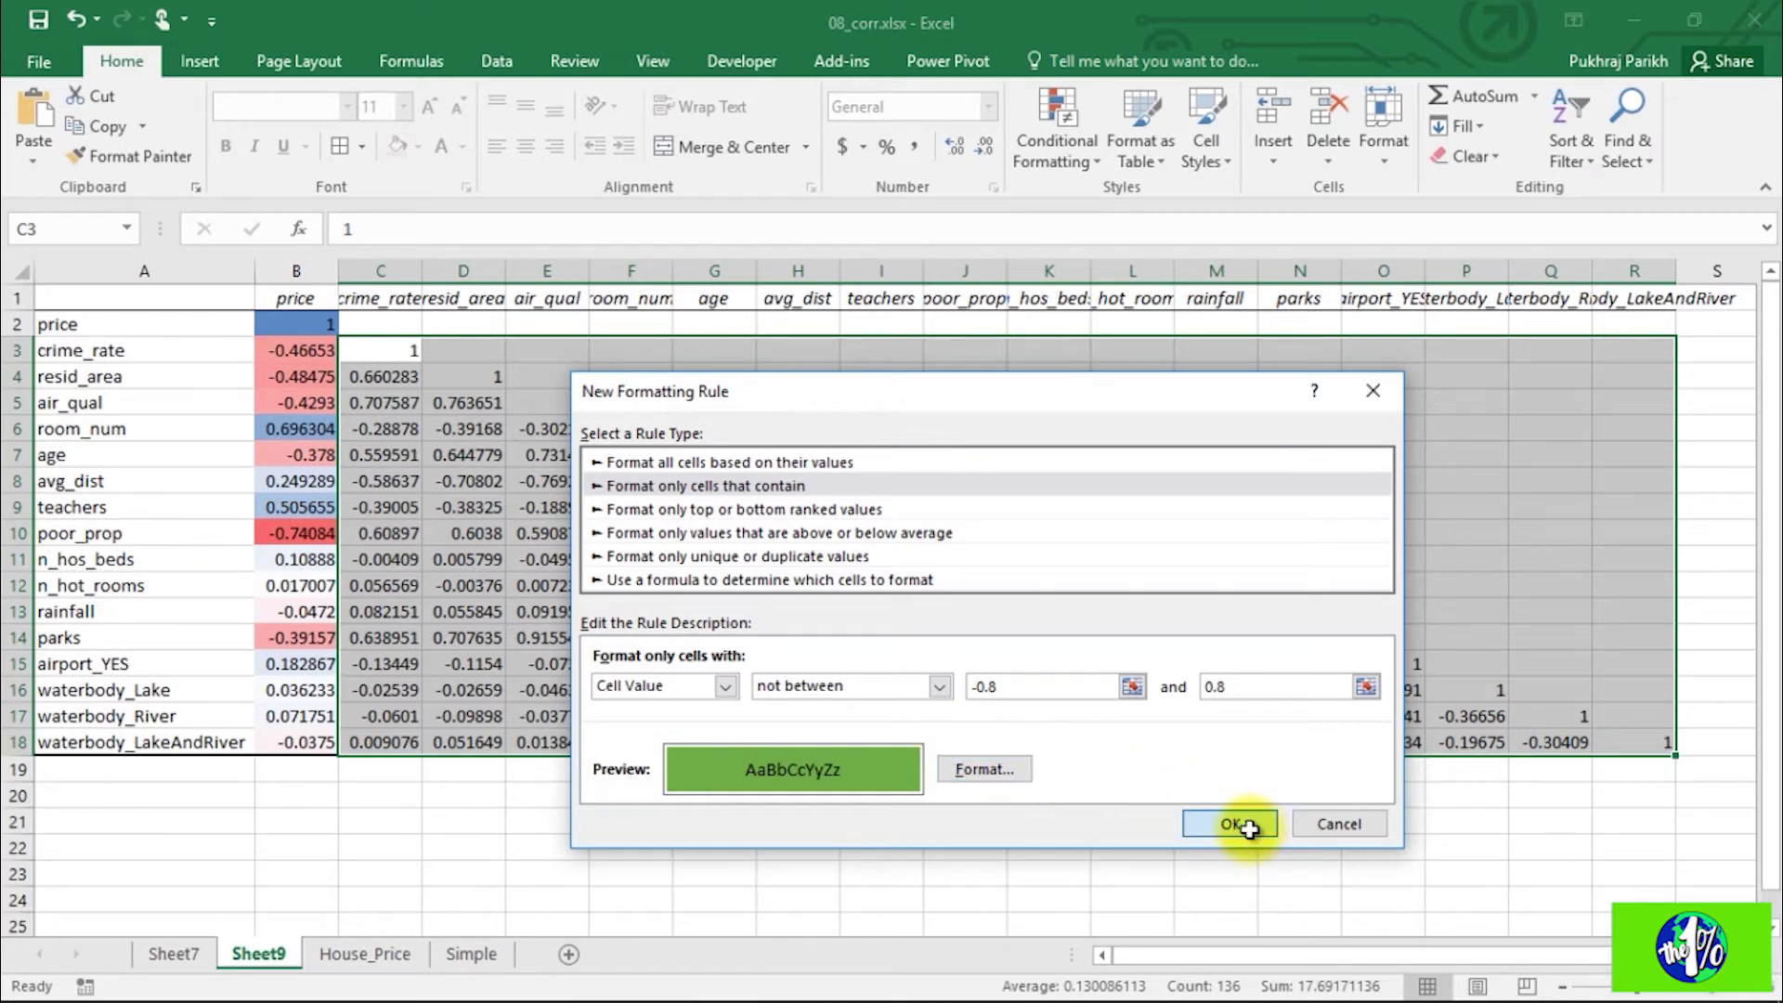
# Step: Check the correlation between parks and air_qual, and the correlation of parks with price
pyautogui.click(1098, 765)
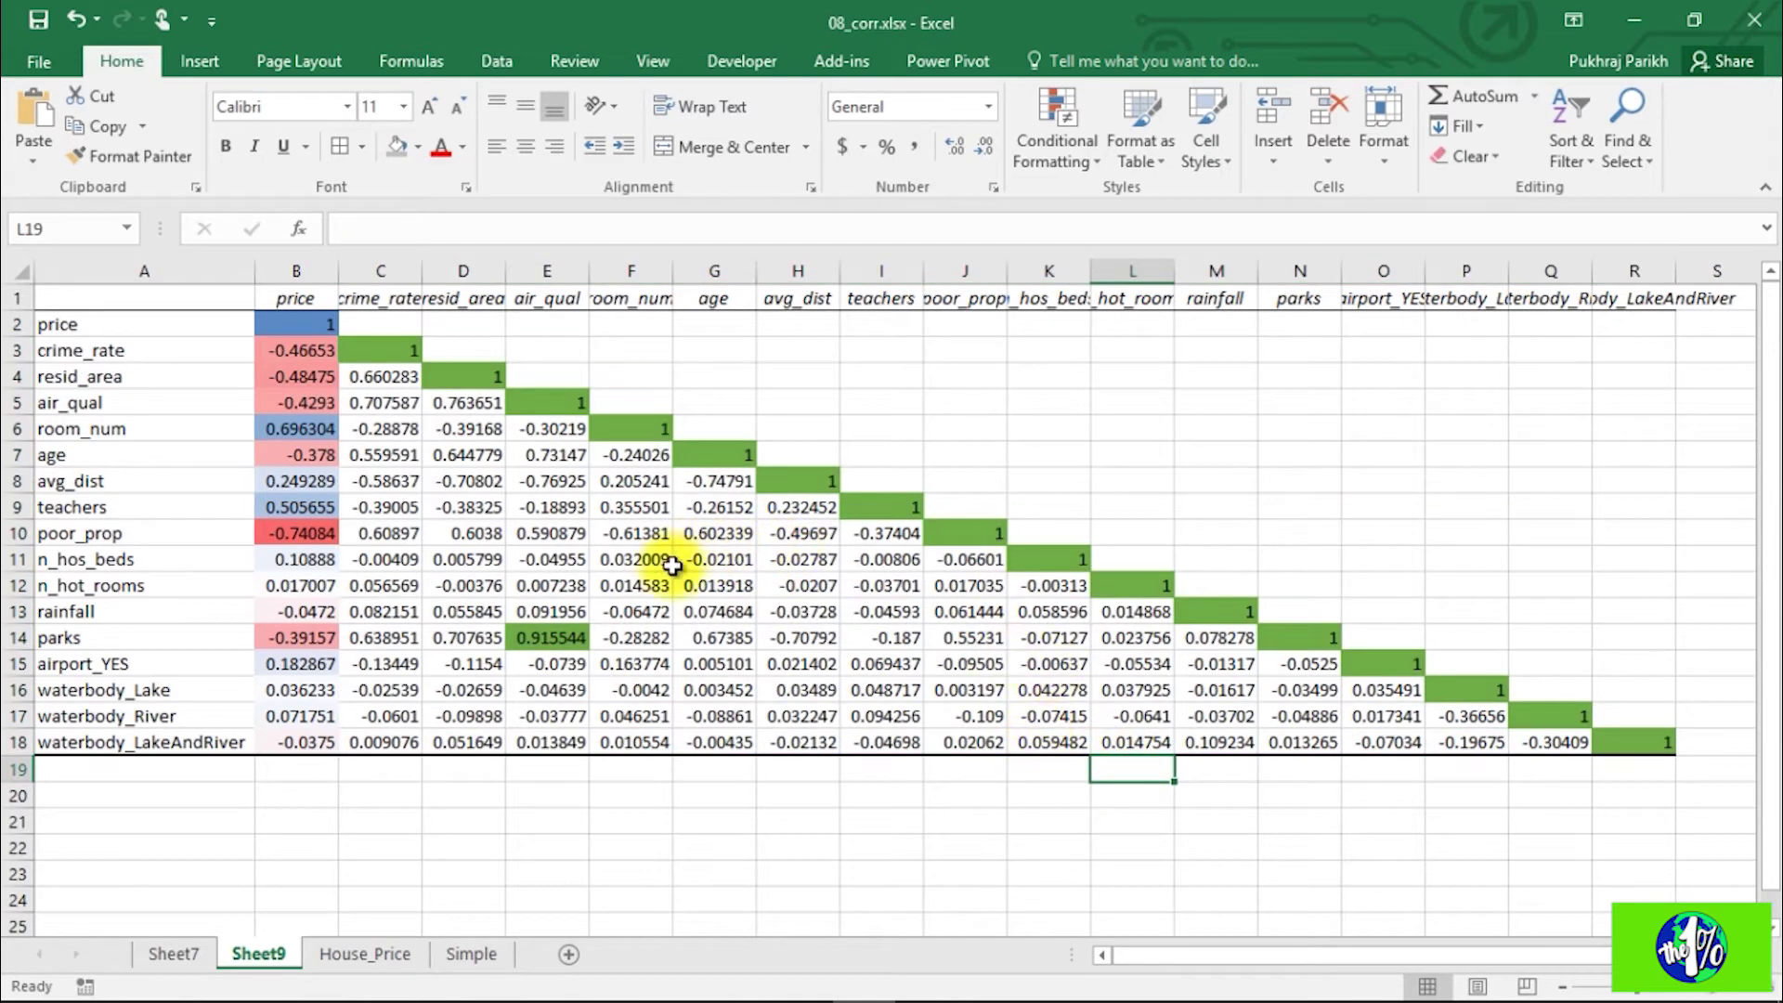
pyautogui.click(567, 637)
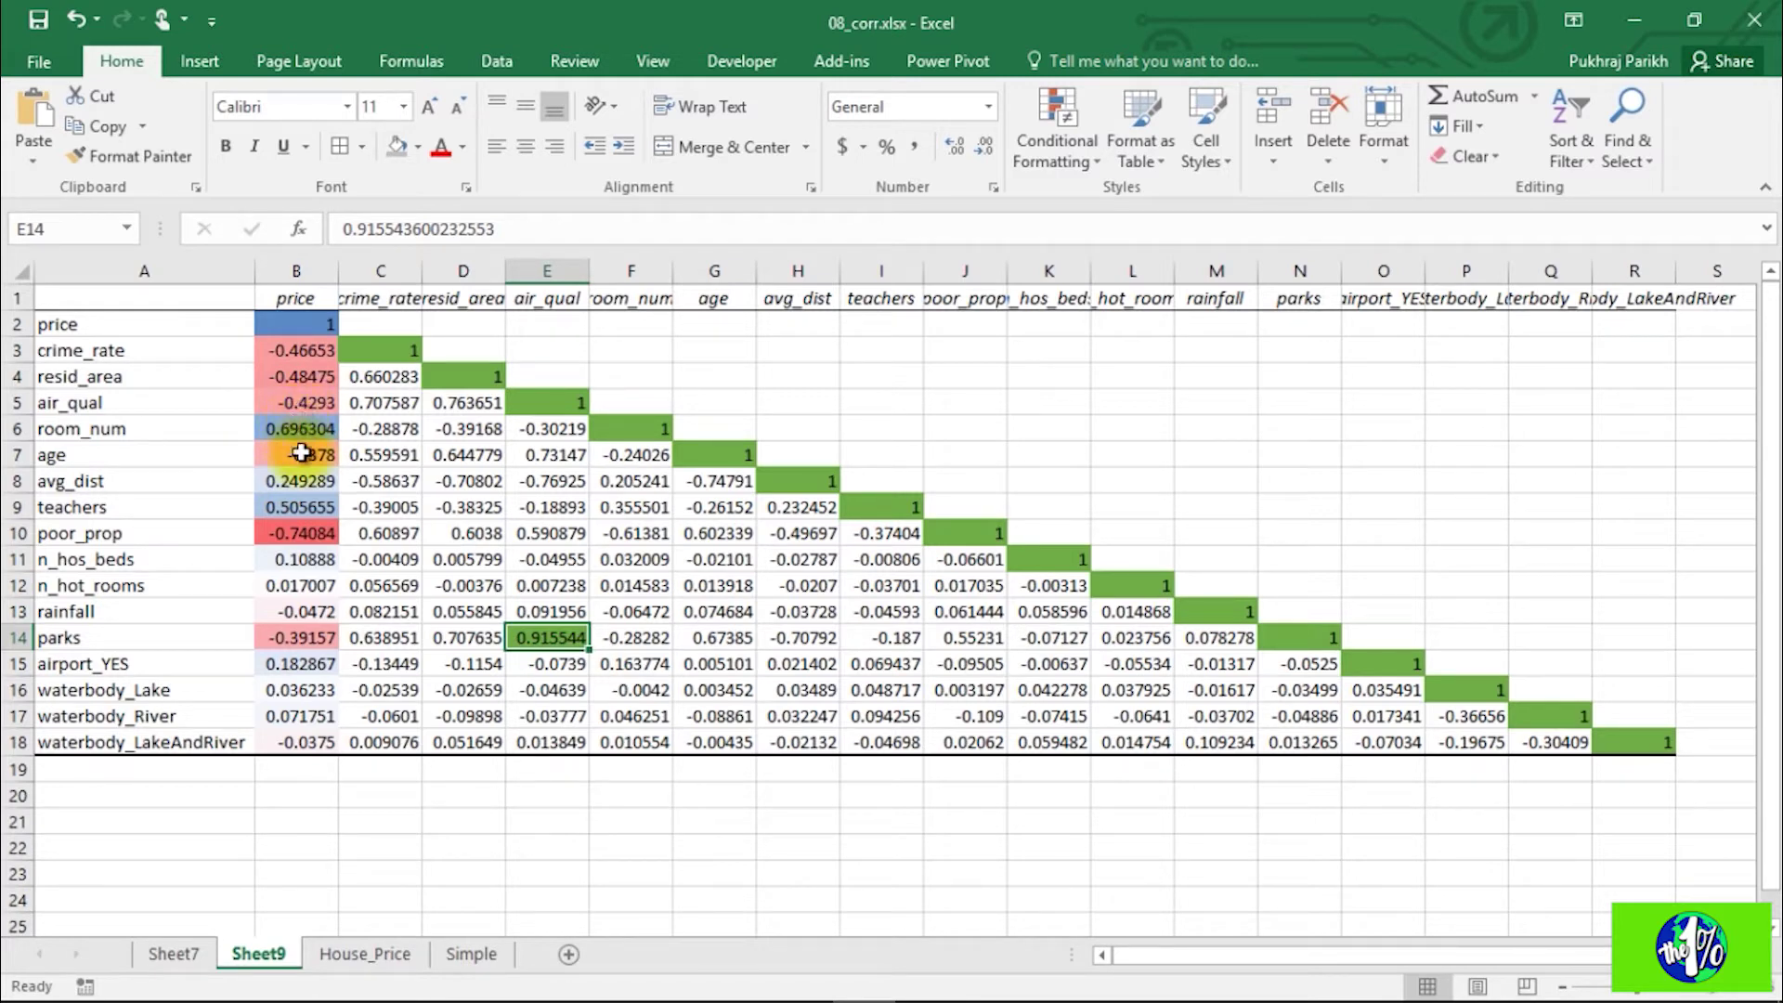
pyautogui.click(303, 650)
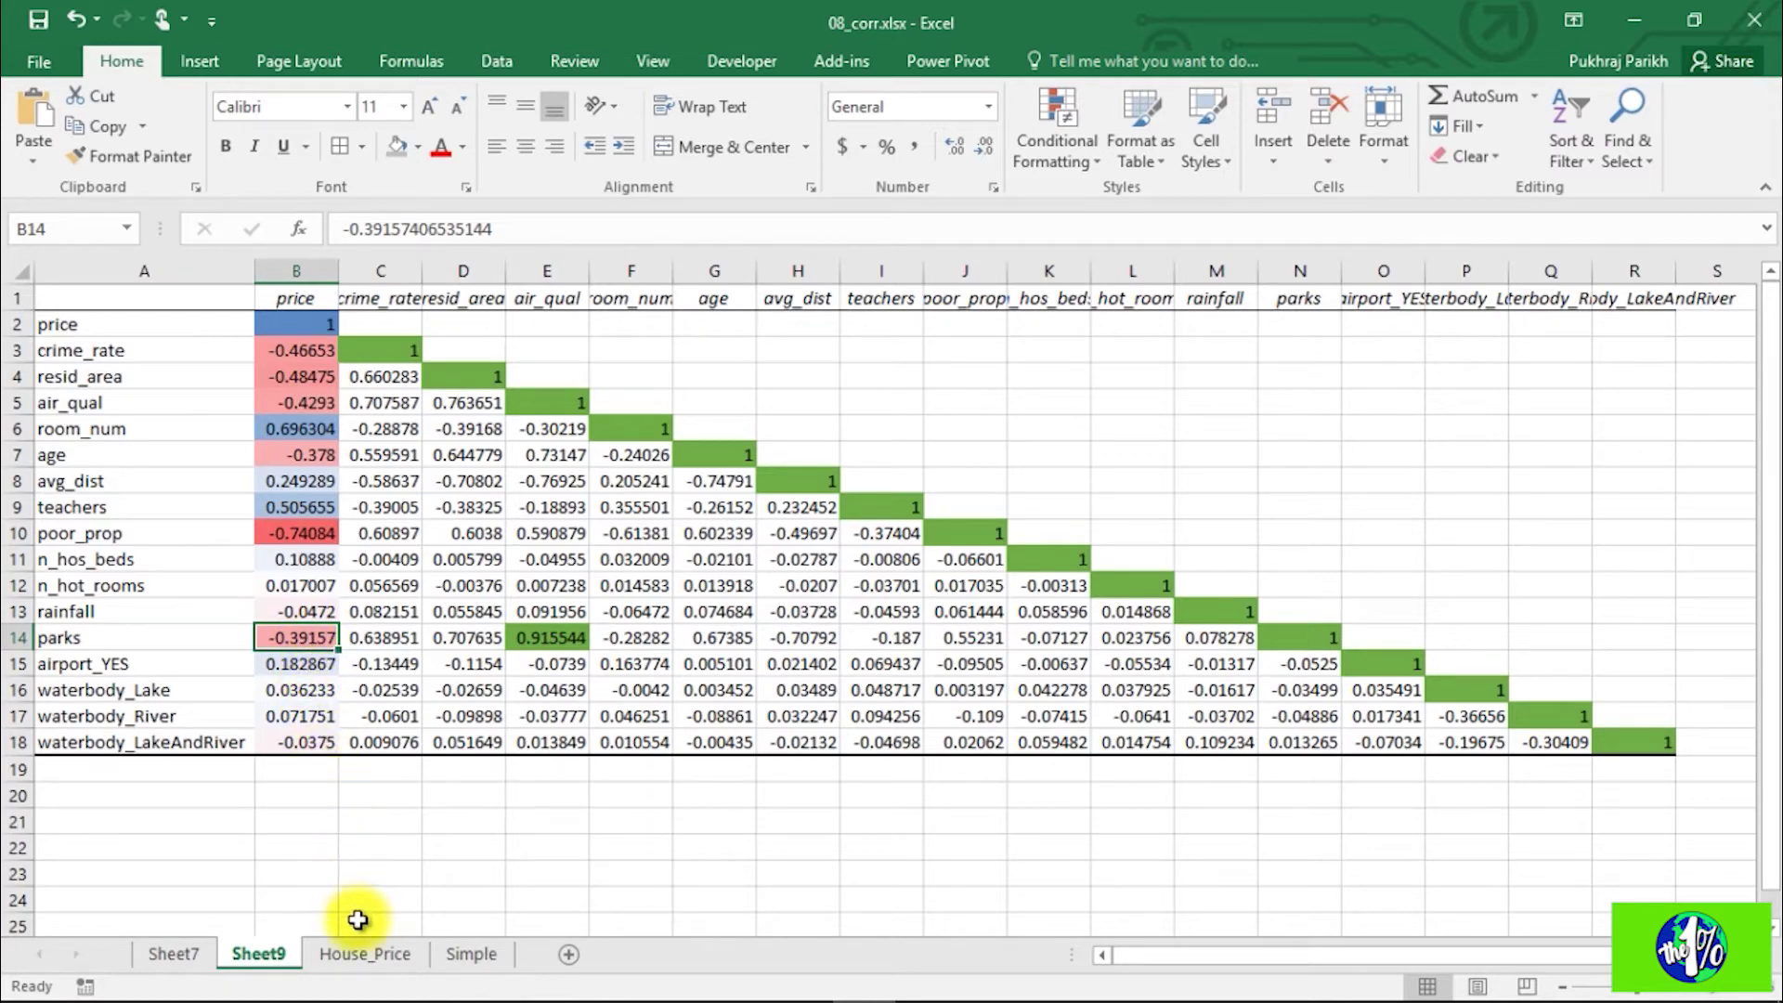
# Step: Delete the parks column from the House_Price sheet
pyautogui.click(365, 954)
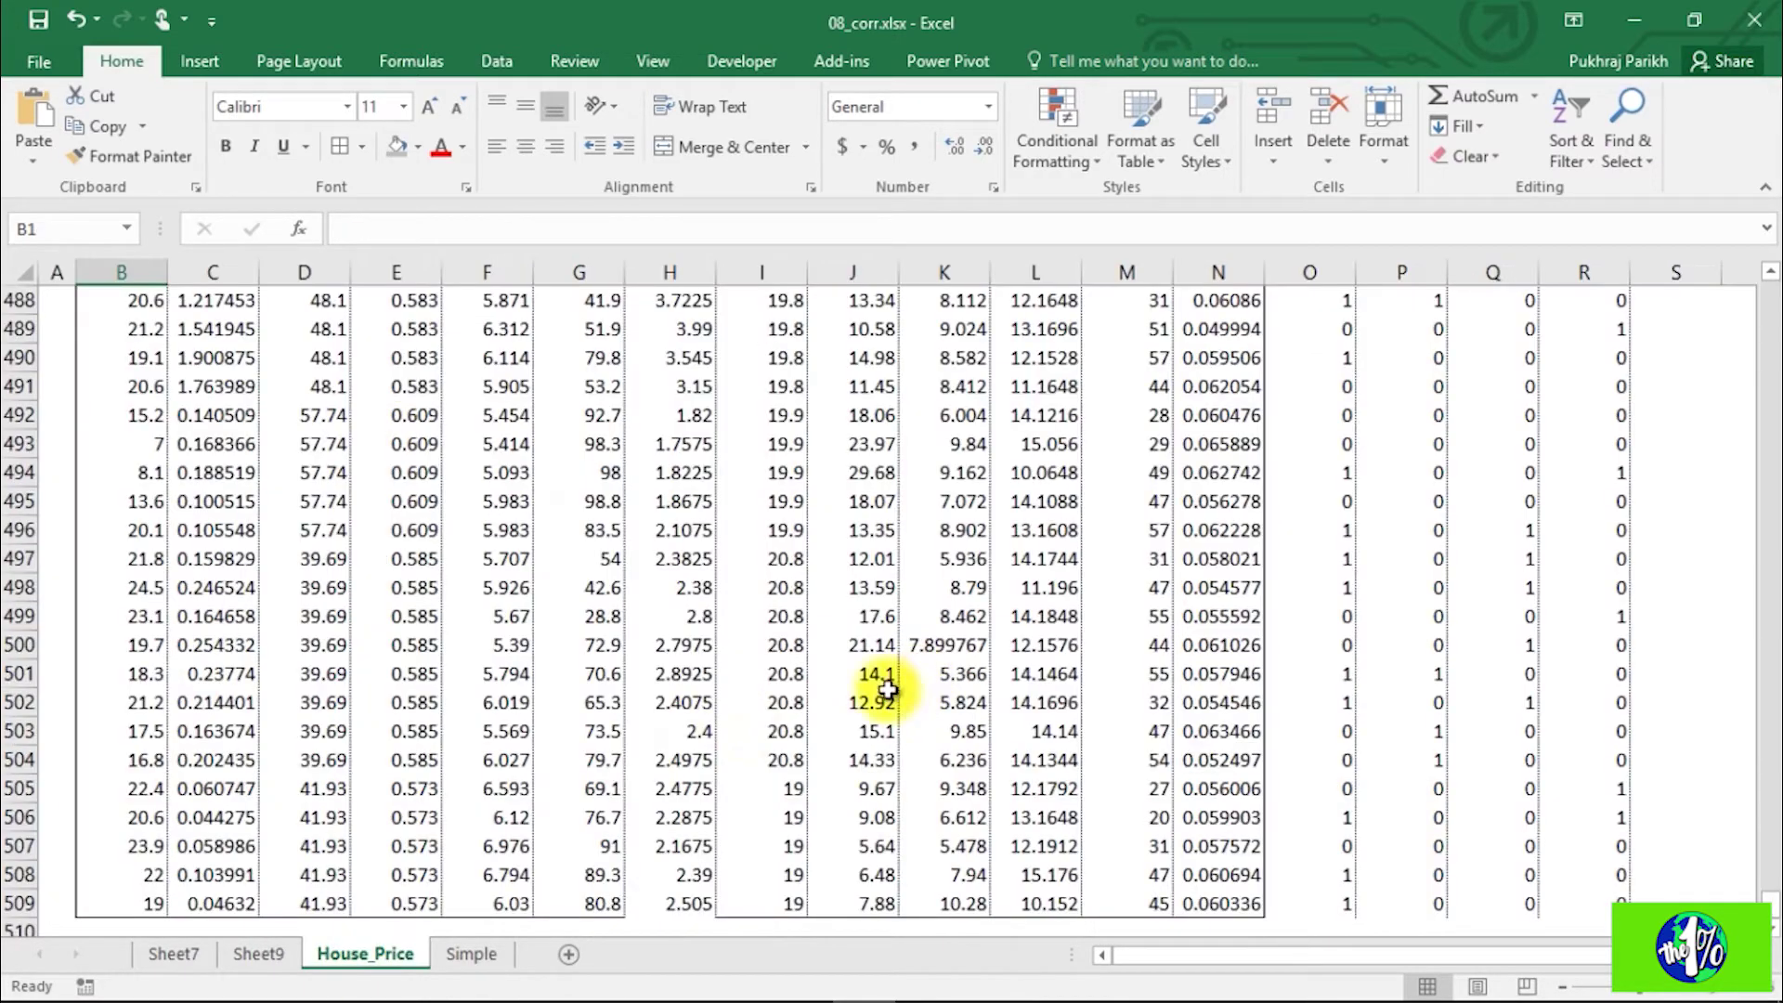
pyautogui.scroll(20, 798, 696)
pyautogui.click(1260, 760)
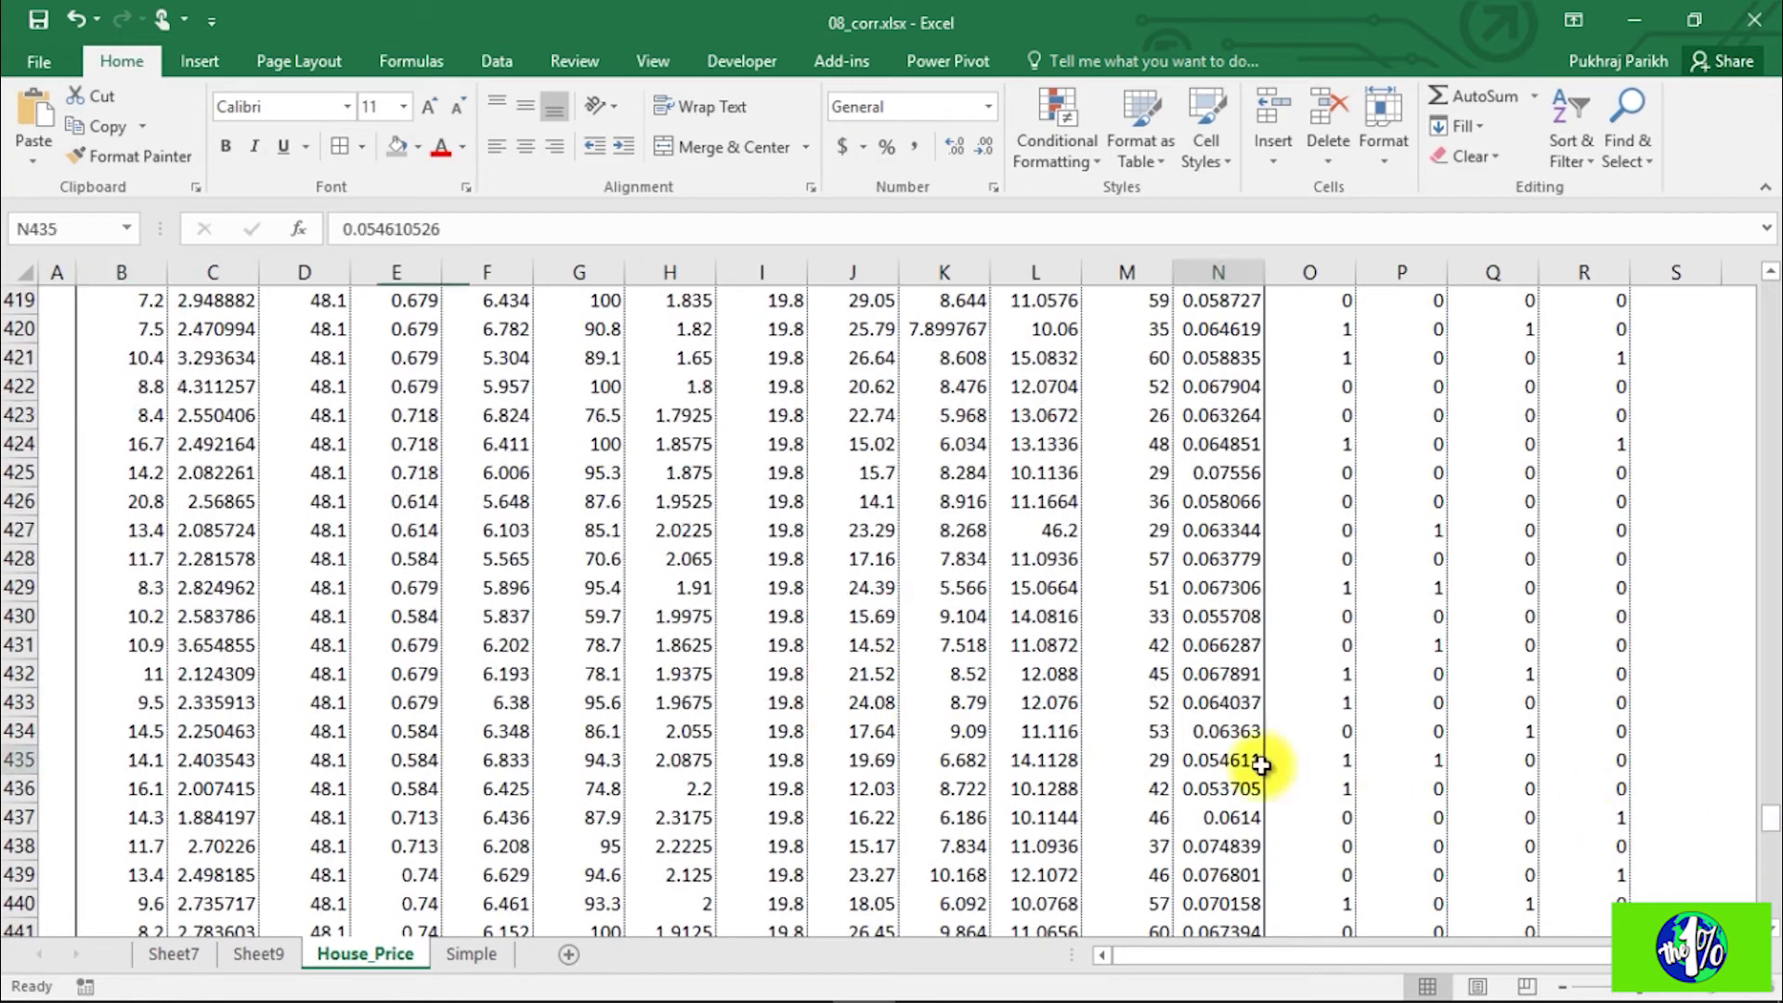
pyautogui.hotkey('ctrl', 'Up')
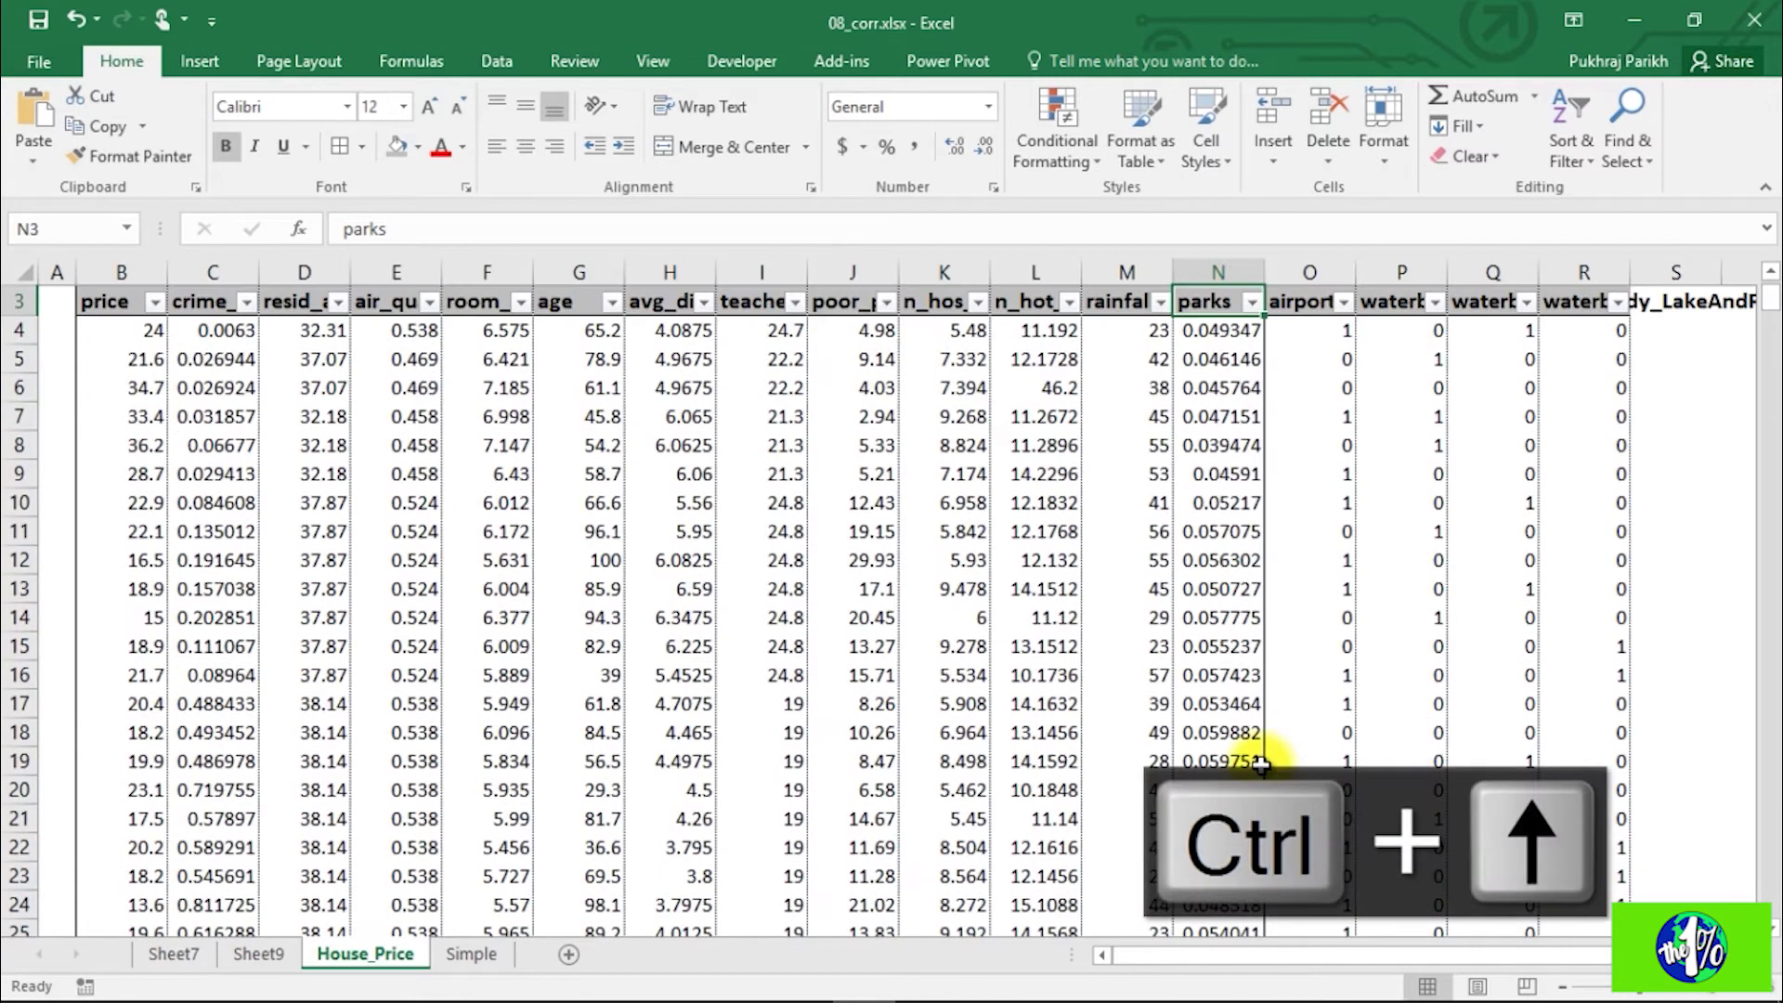
pyautogui.hotkey('ctrl', 'Up')
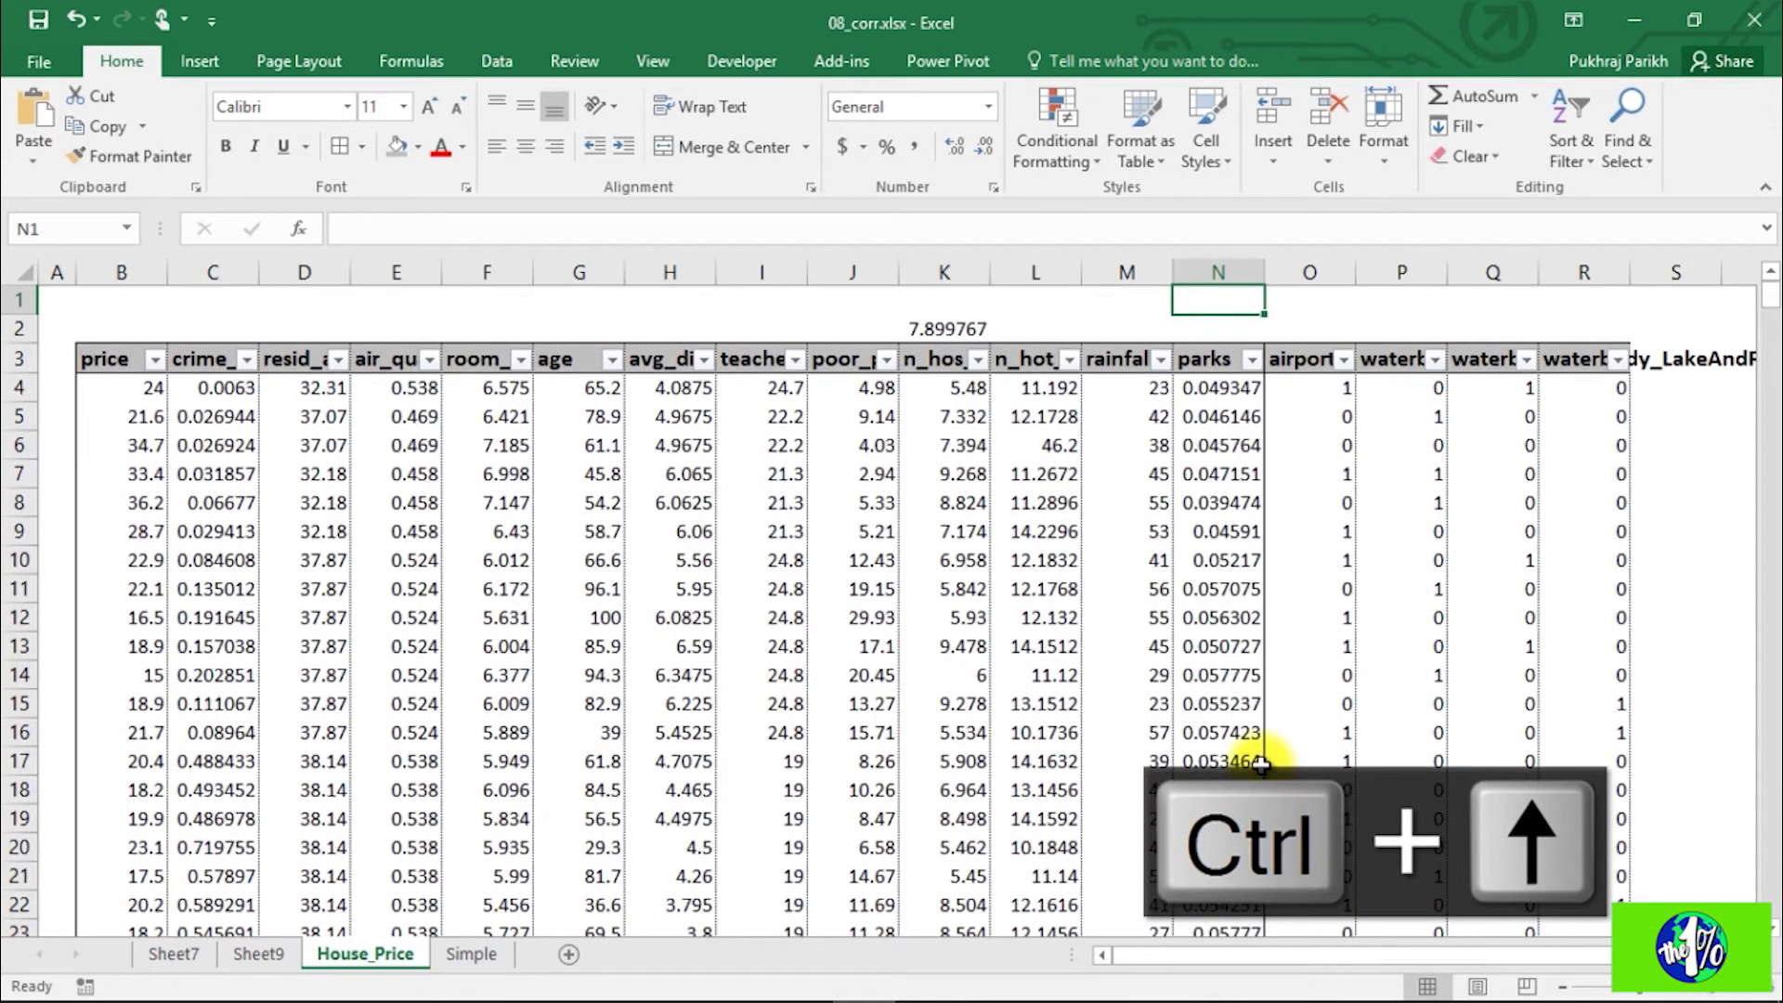
pyautogui.click(1220, 273)
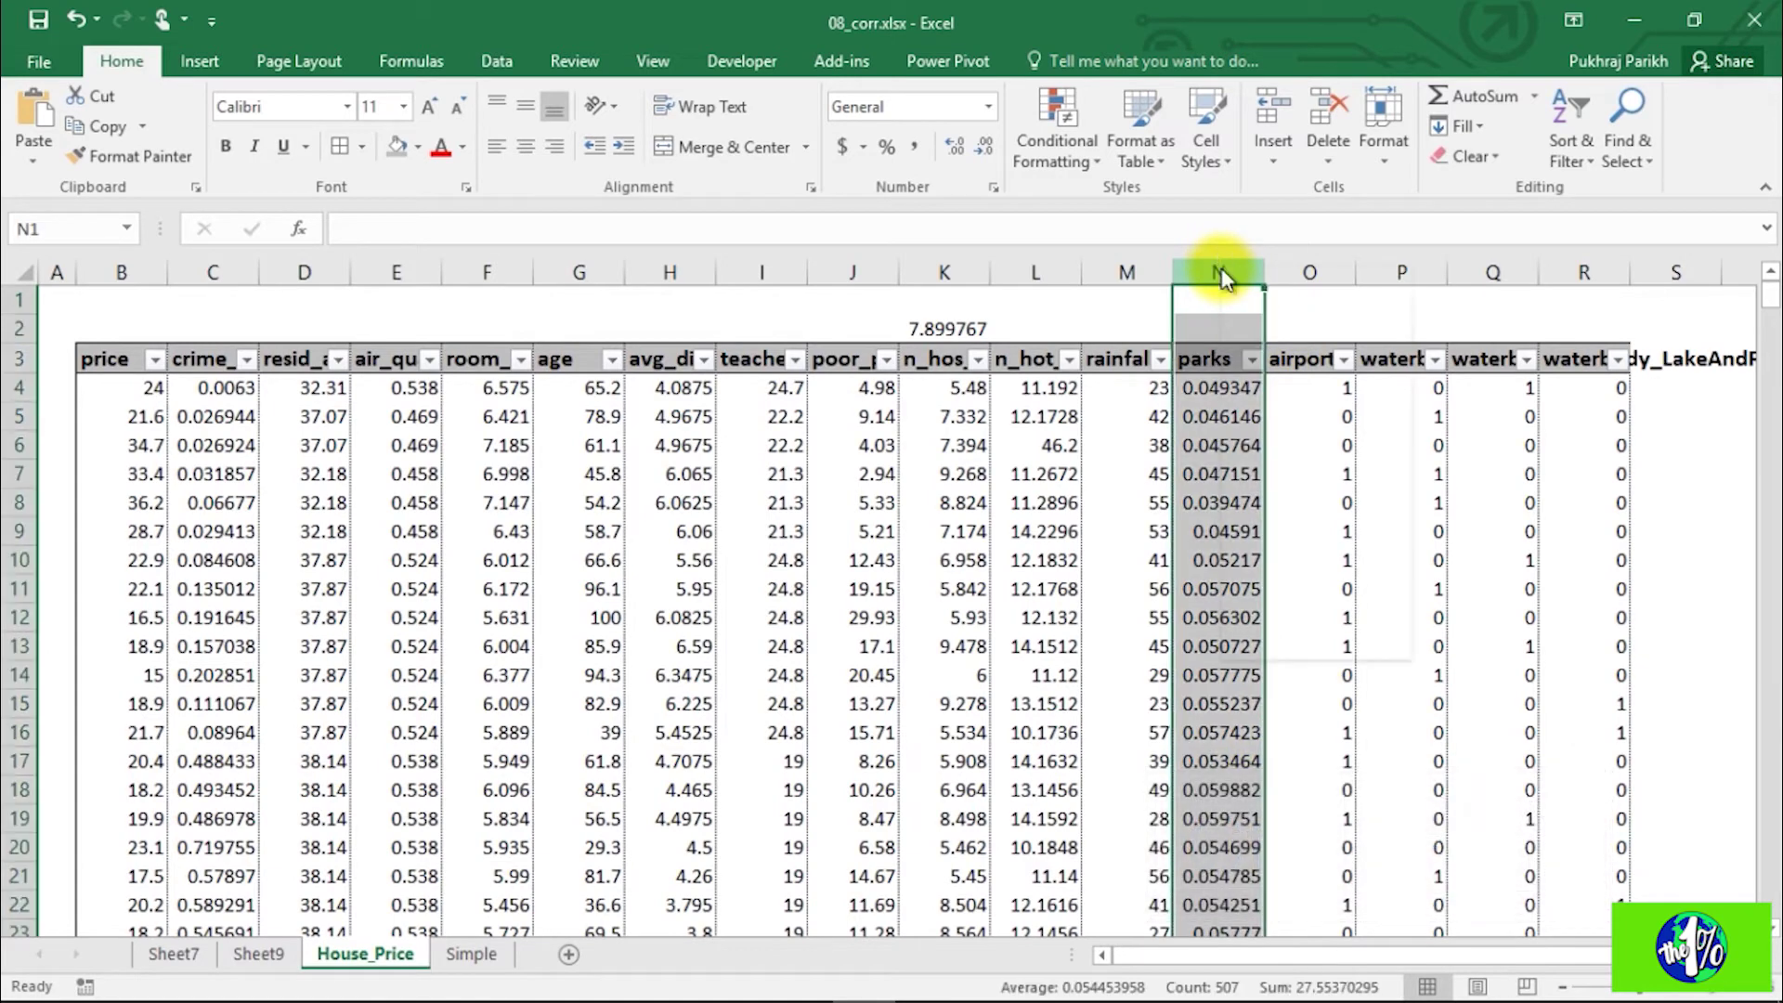
pyautogui.rightClick(1223, 277)
pyautogui.click(1287, 476)
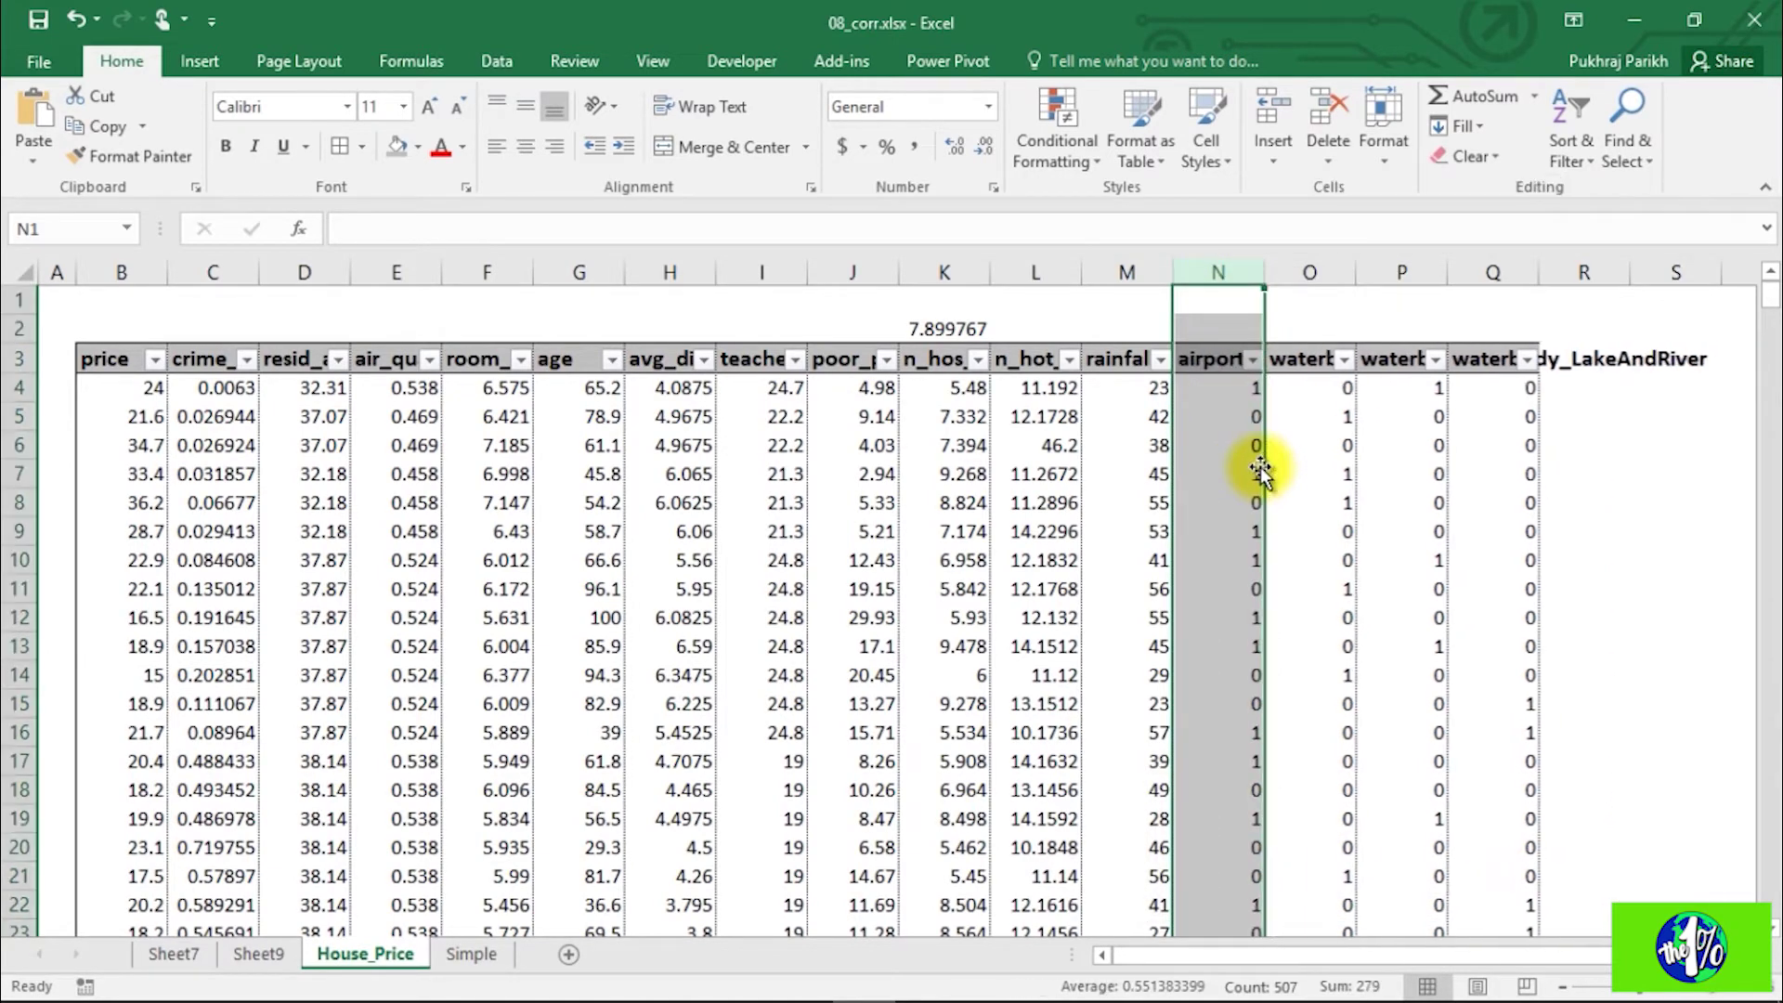
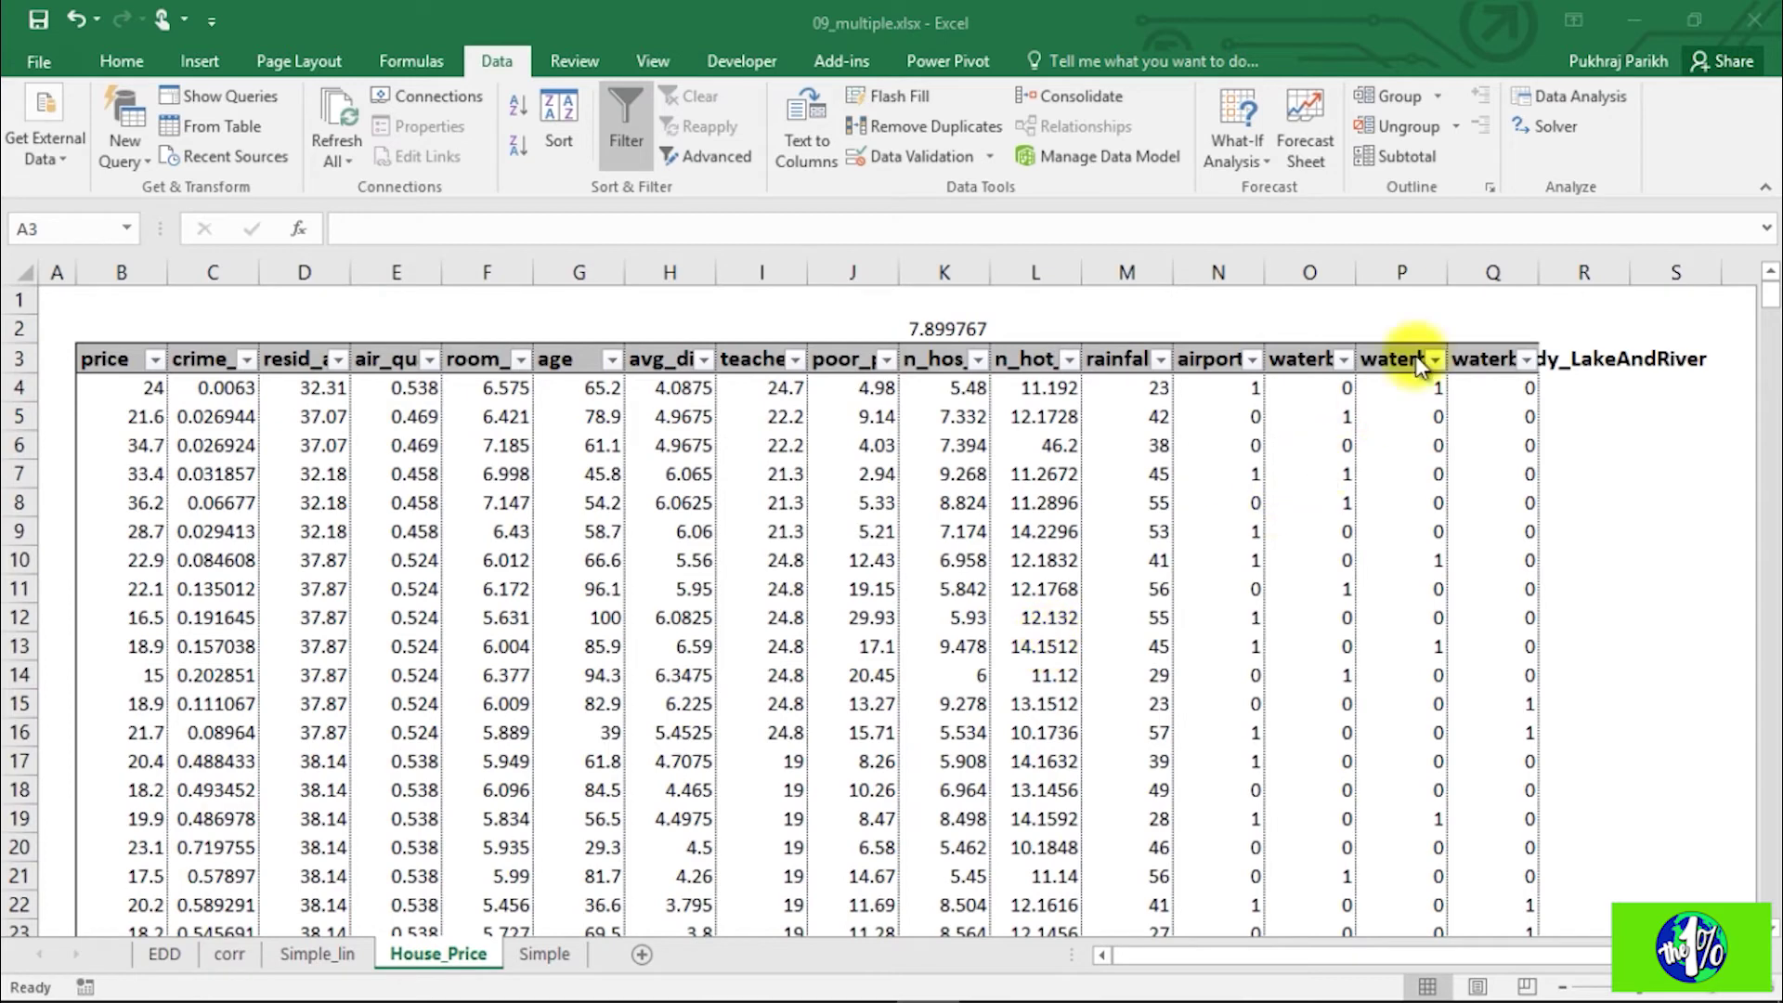
# Step: Start a Regression analysis on the House_Price data with the price column $B$3:$B$509 as the Y range
pyautogui.click(1553, 94)
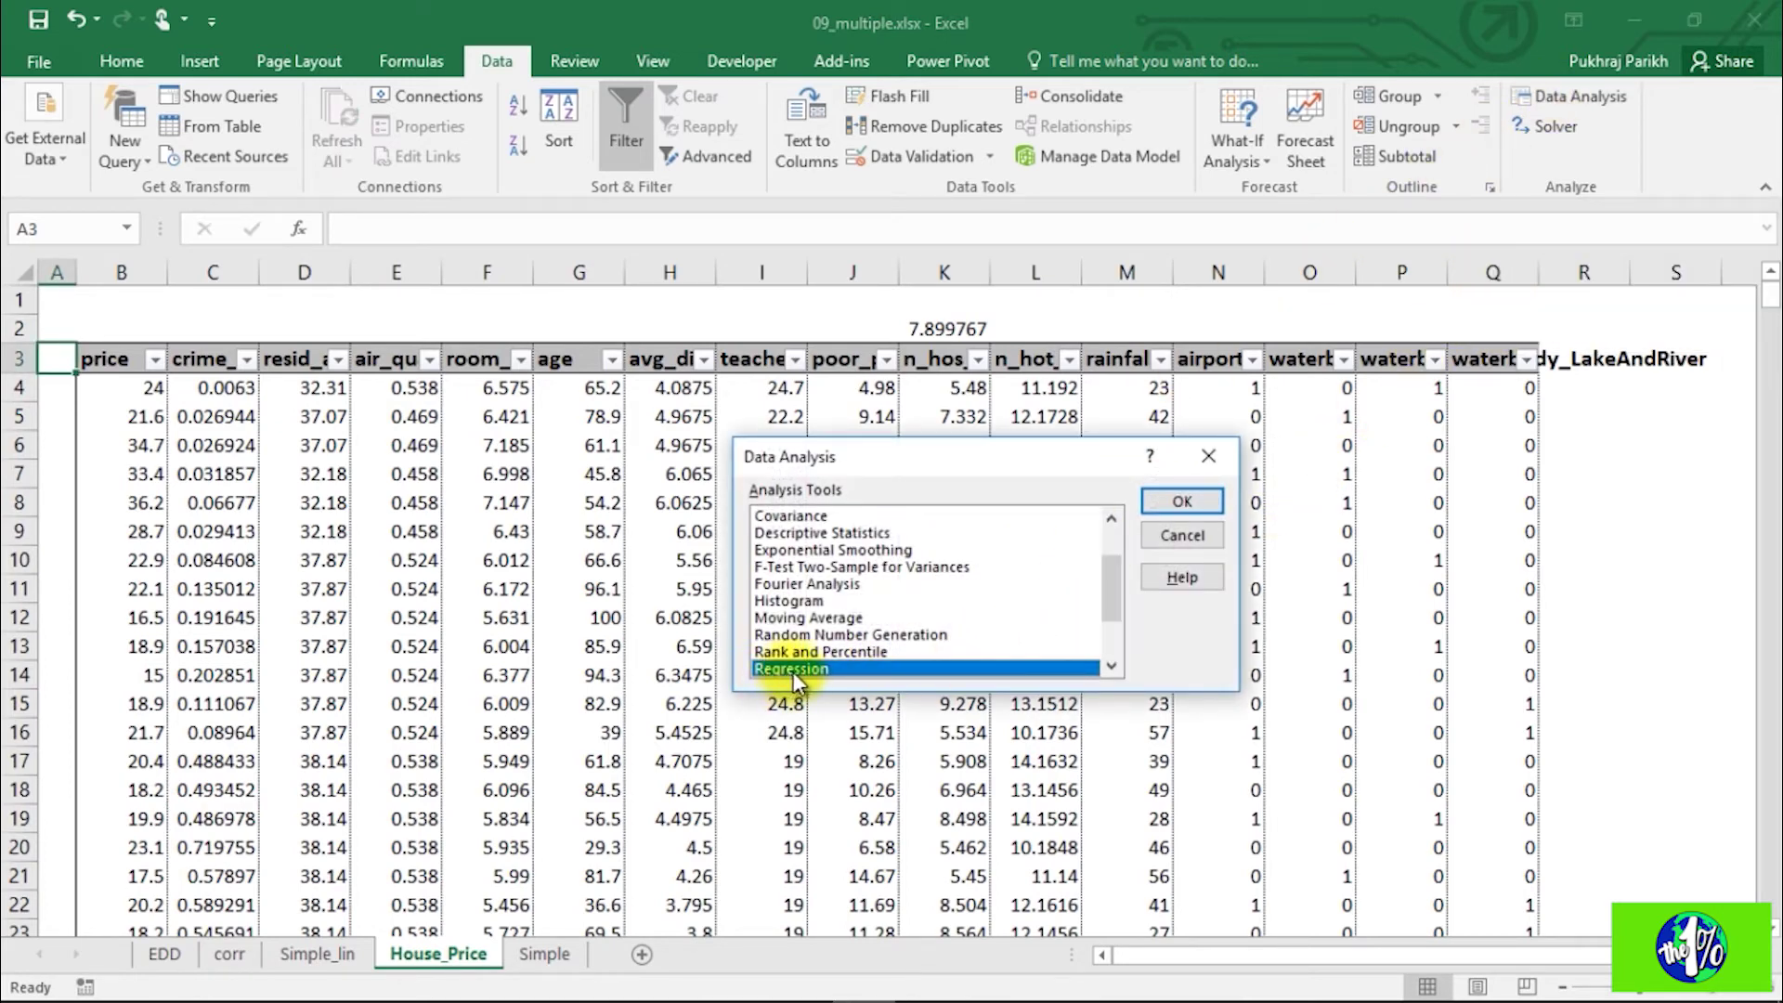
pyautogui.click(1174, 495)
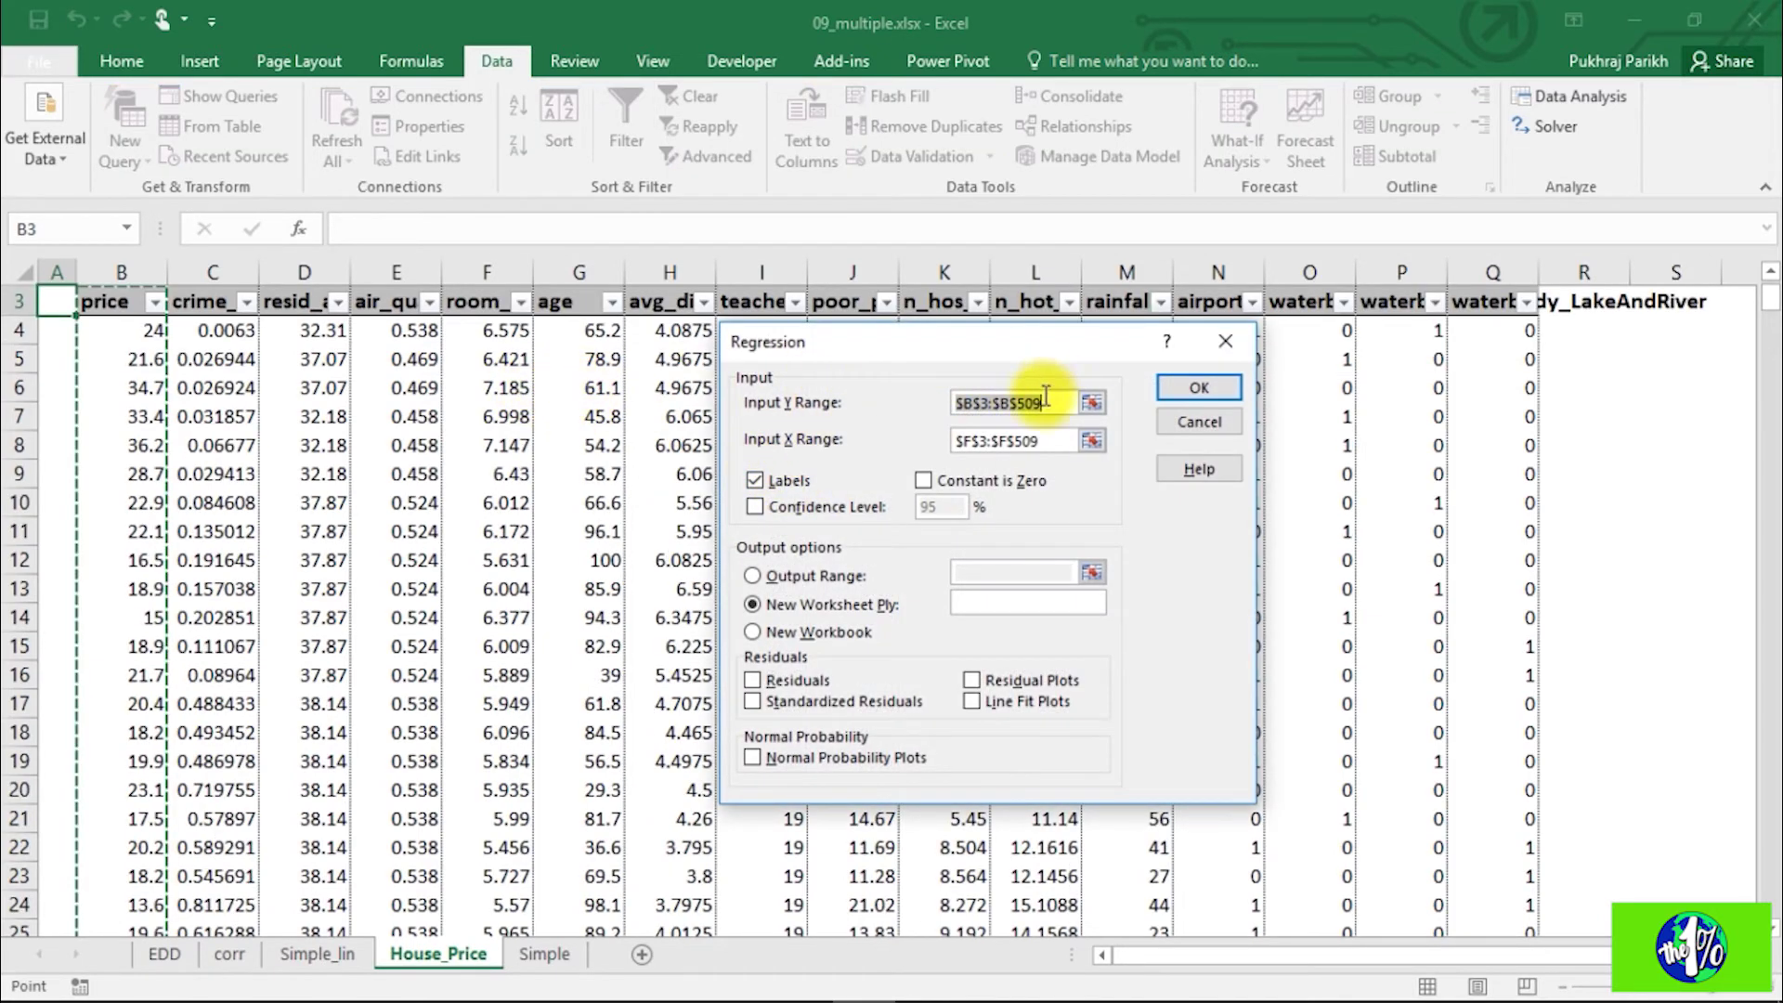
pyautogui.click(121, 324)
pyautogui.click(120, 302)
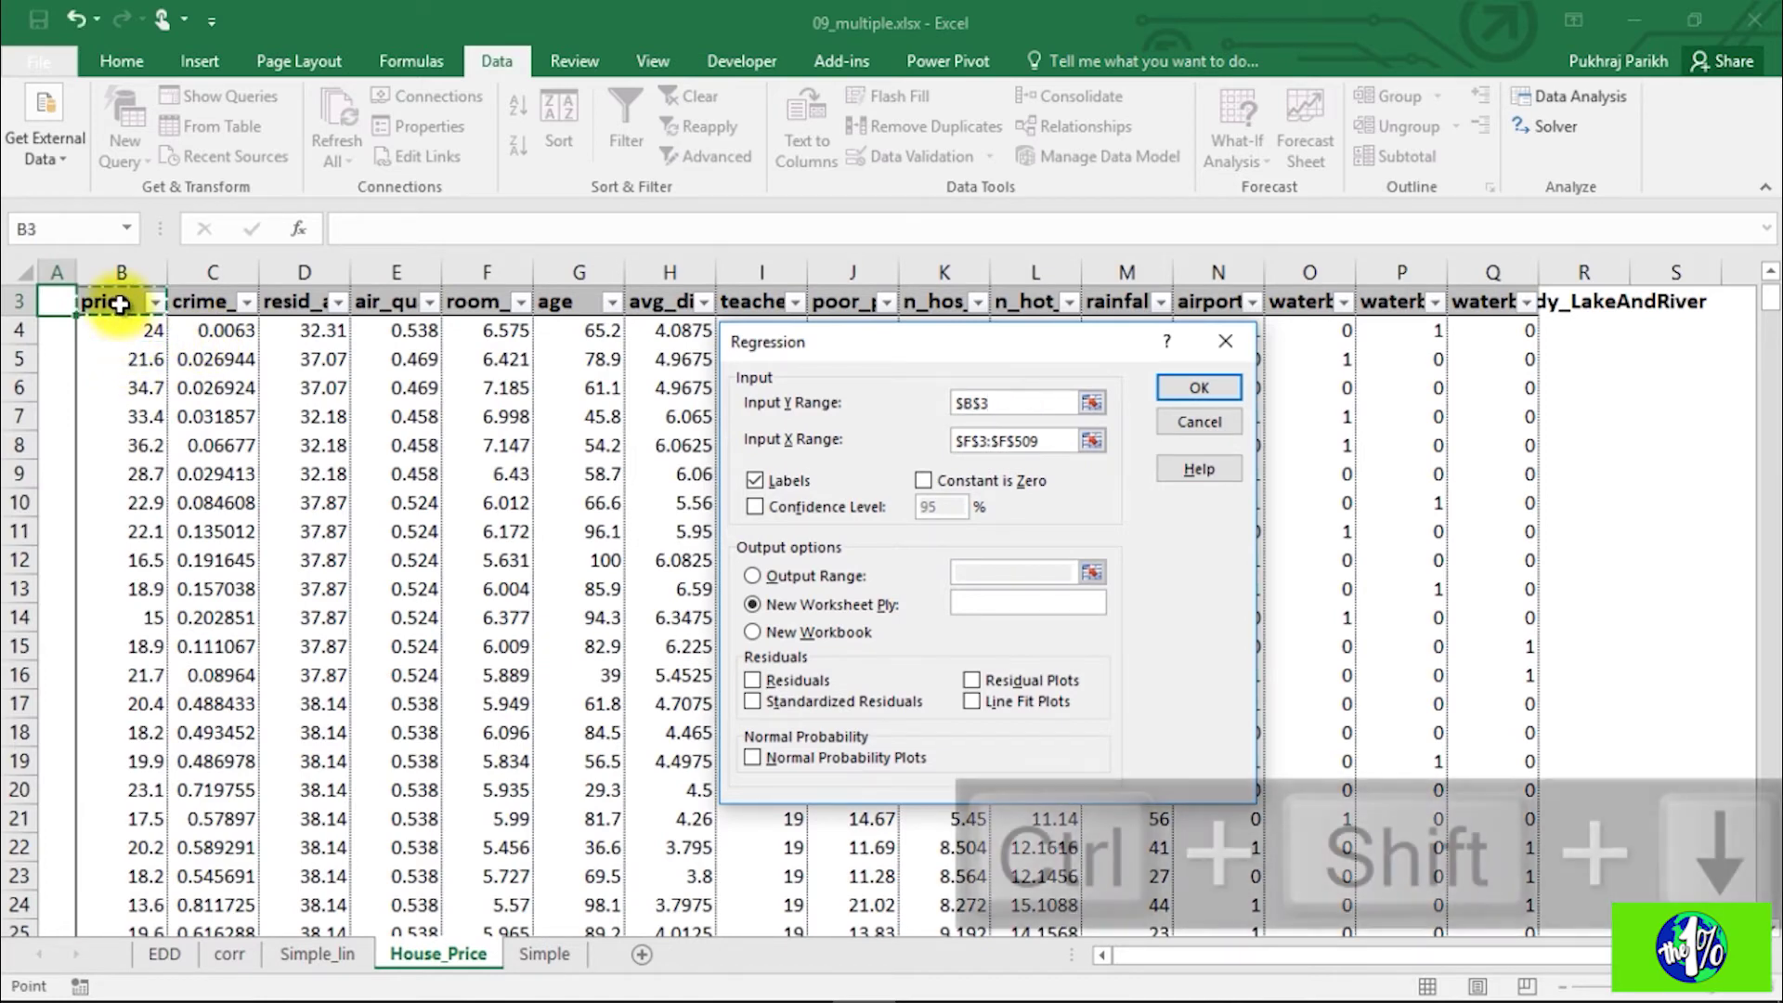
pyautogui.hotkey('ctrl', 'shift', 'Down')
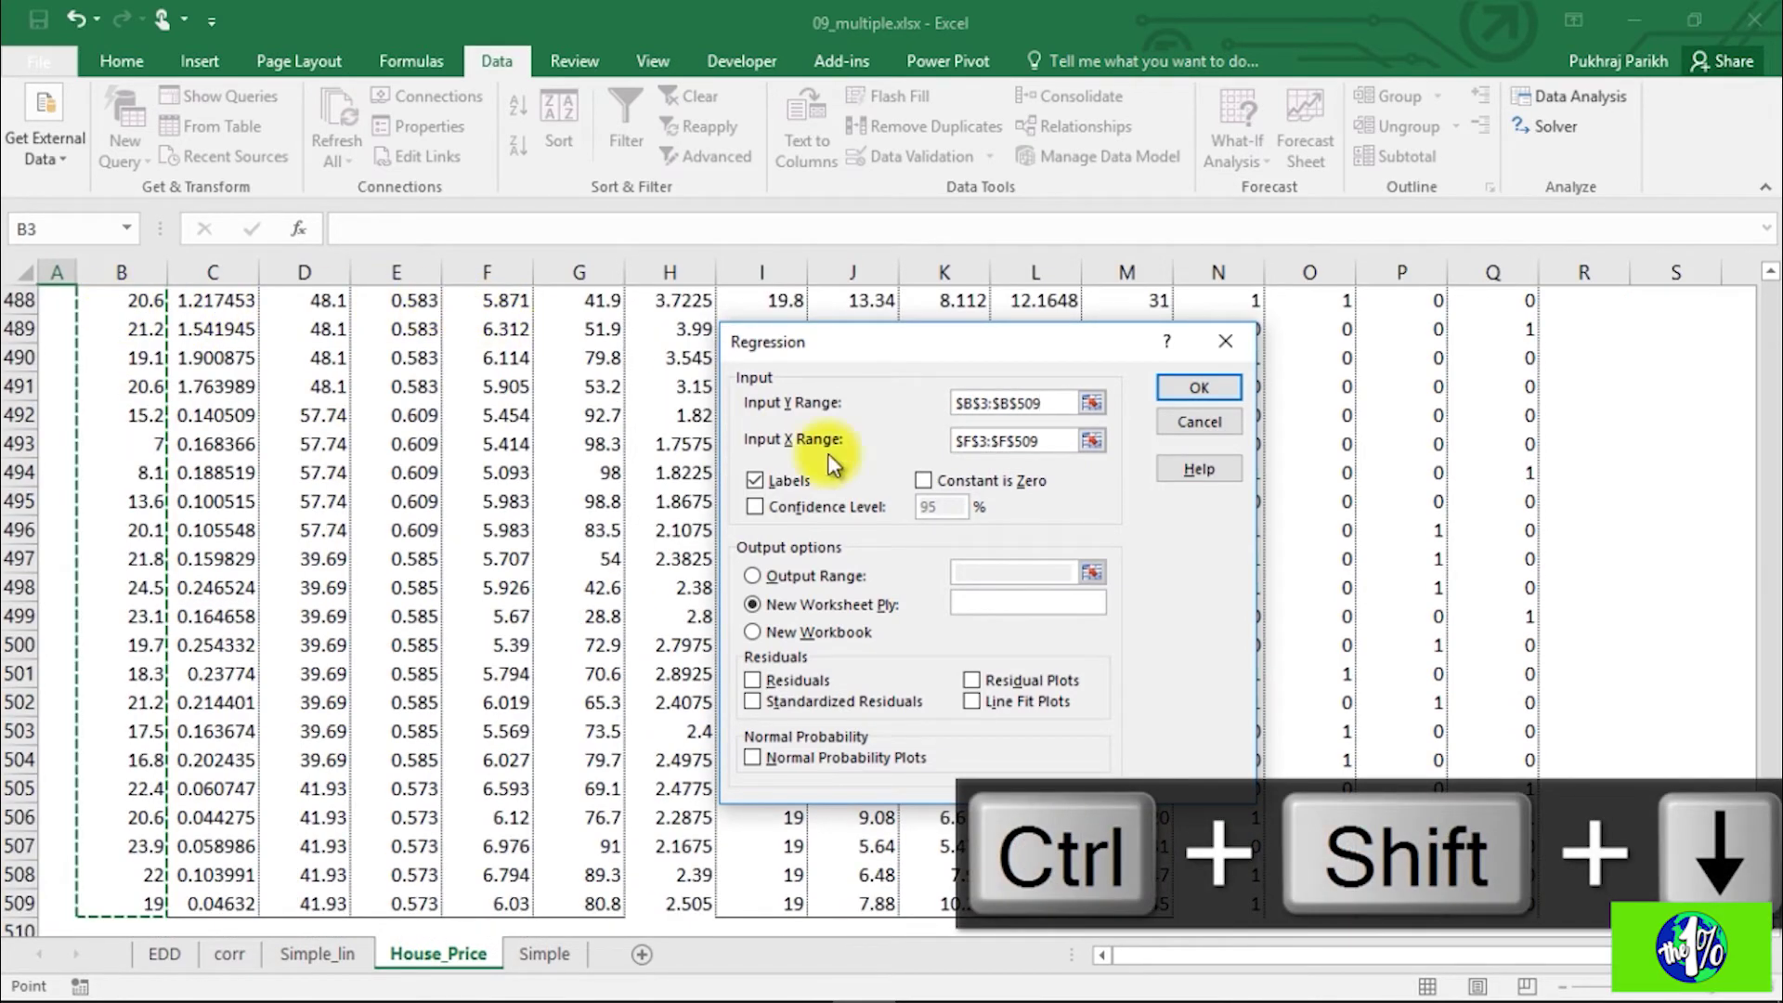
# Step: Set the regression's X range to all predictor columns, $C$3:$Q$509, and run it to a new worksheet
pyautogui.click(1056, 443)
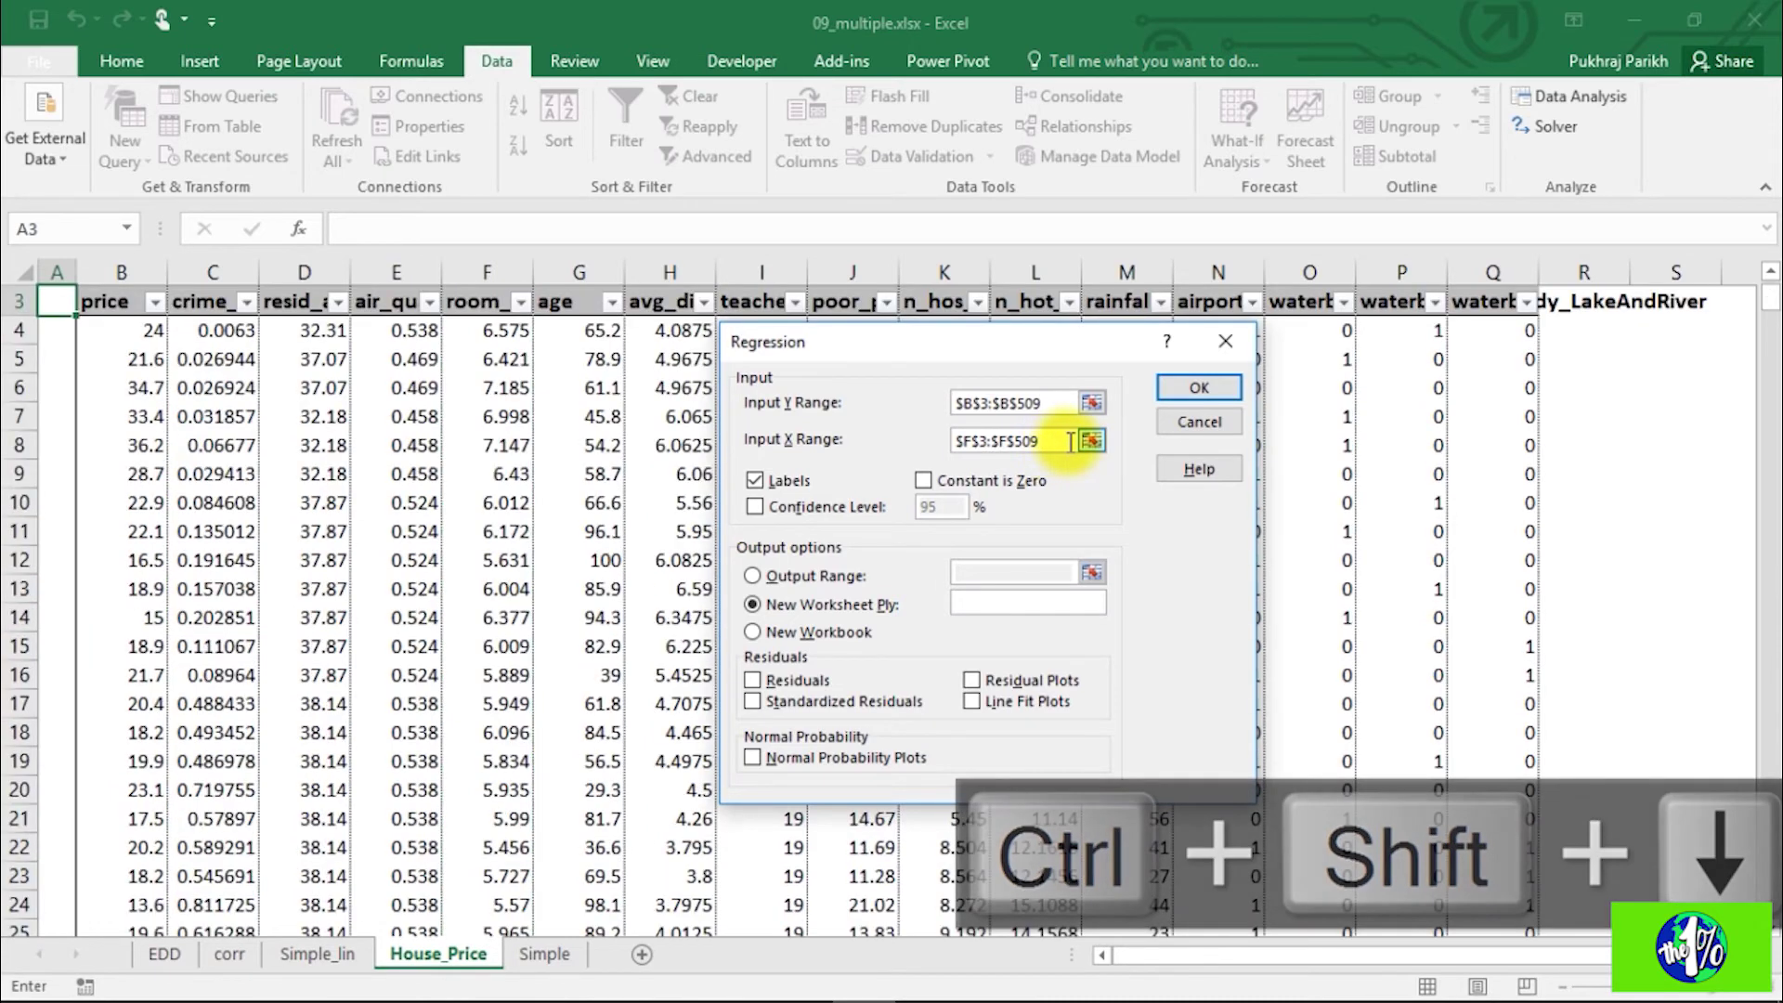
pyautogui.click(1091, 442)
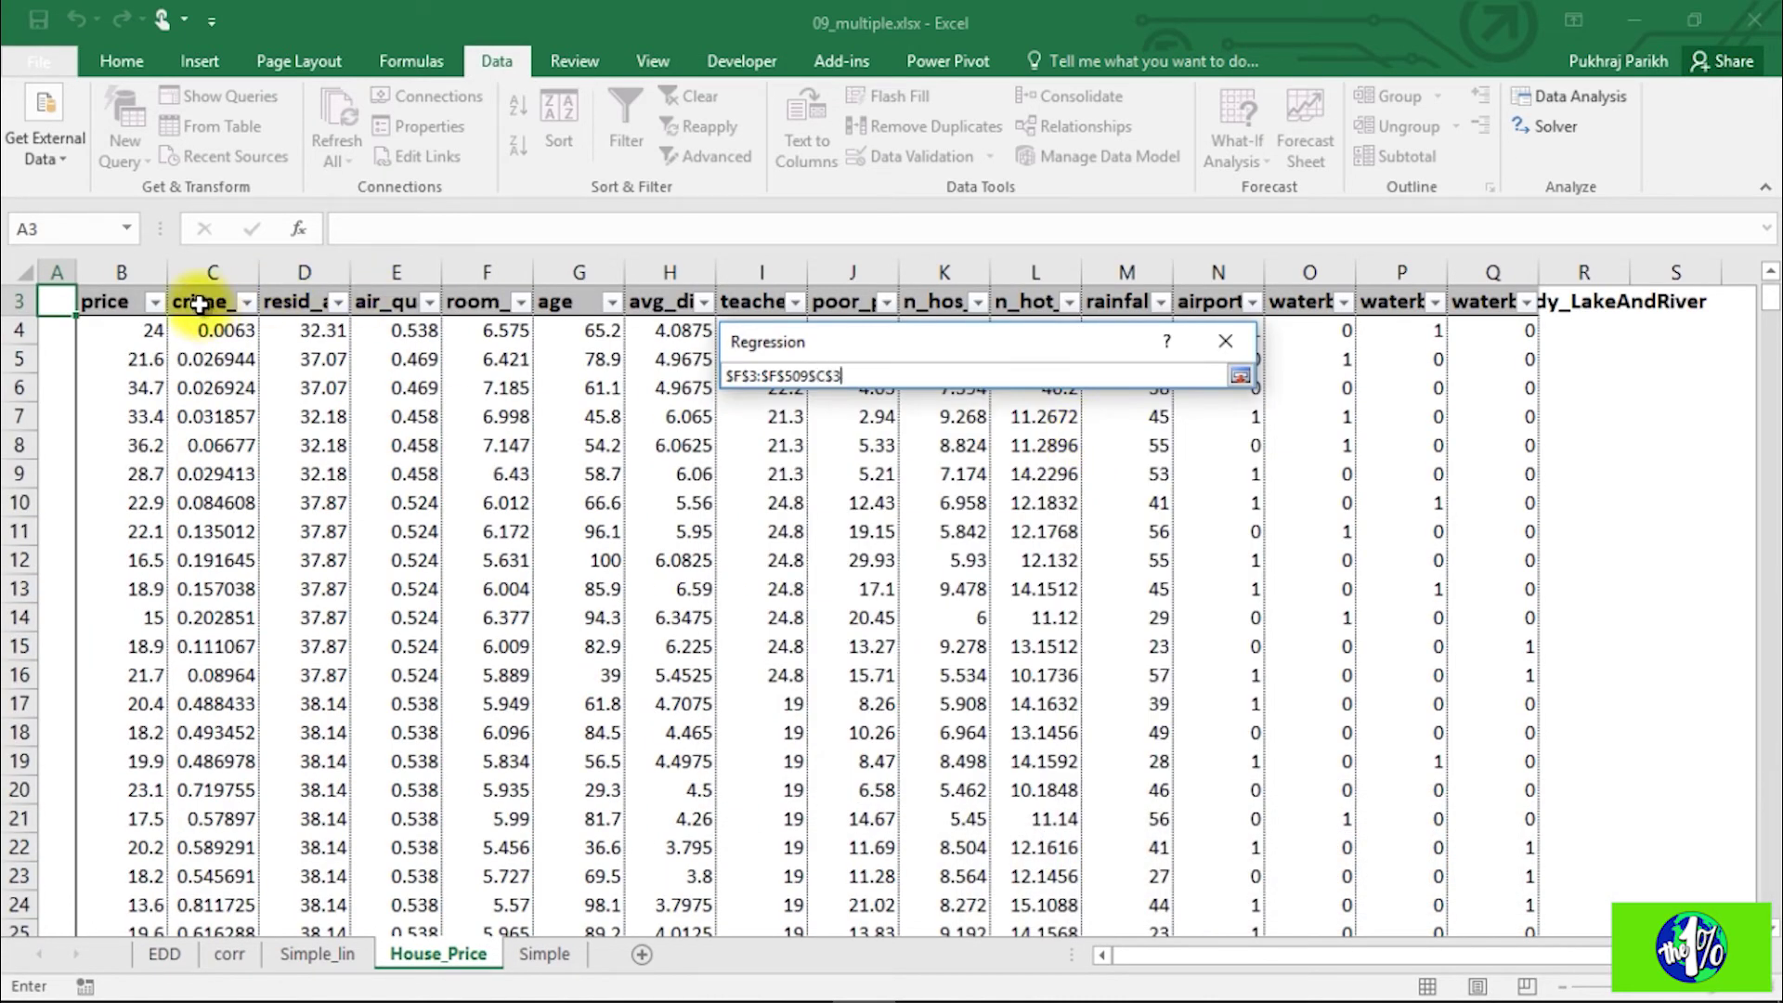
pyautogui.hotkey('ctrl', 'shift', 'Right')
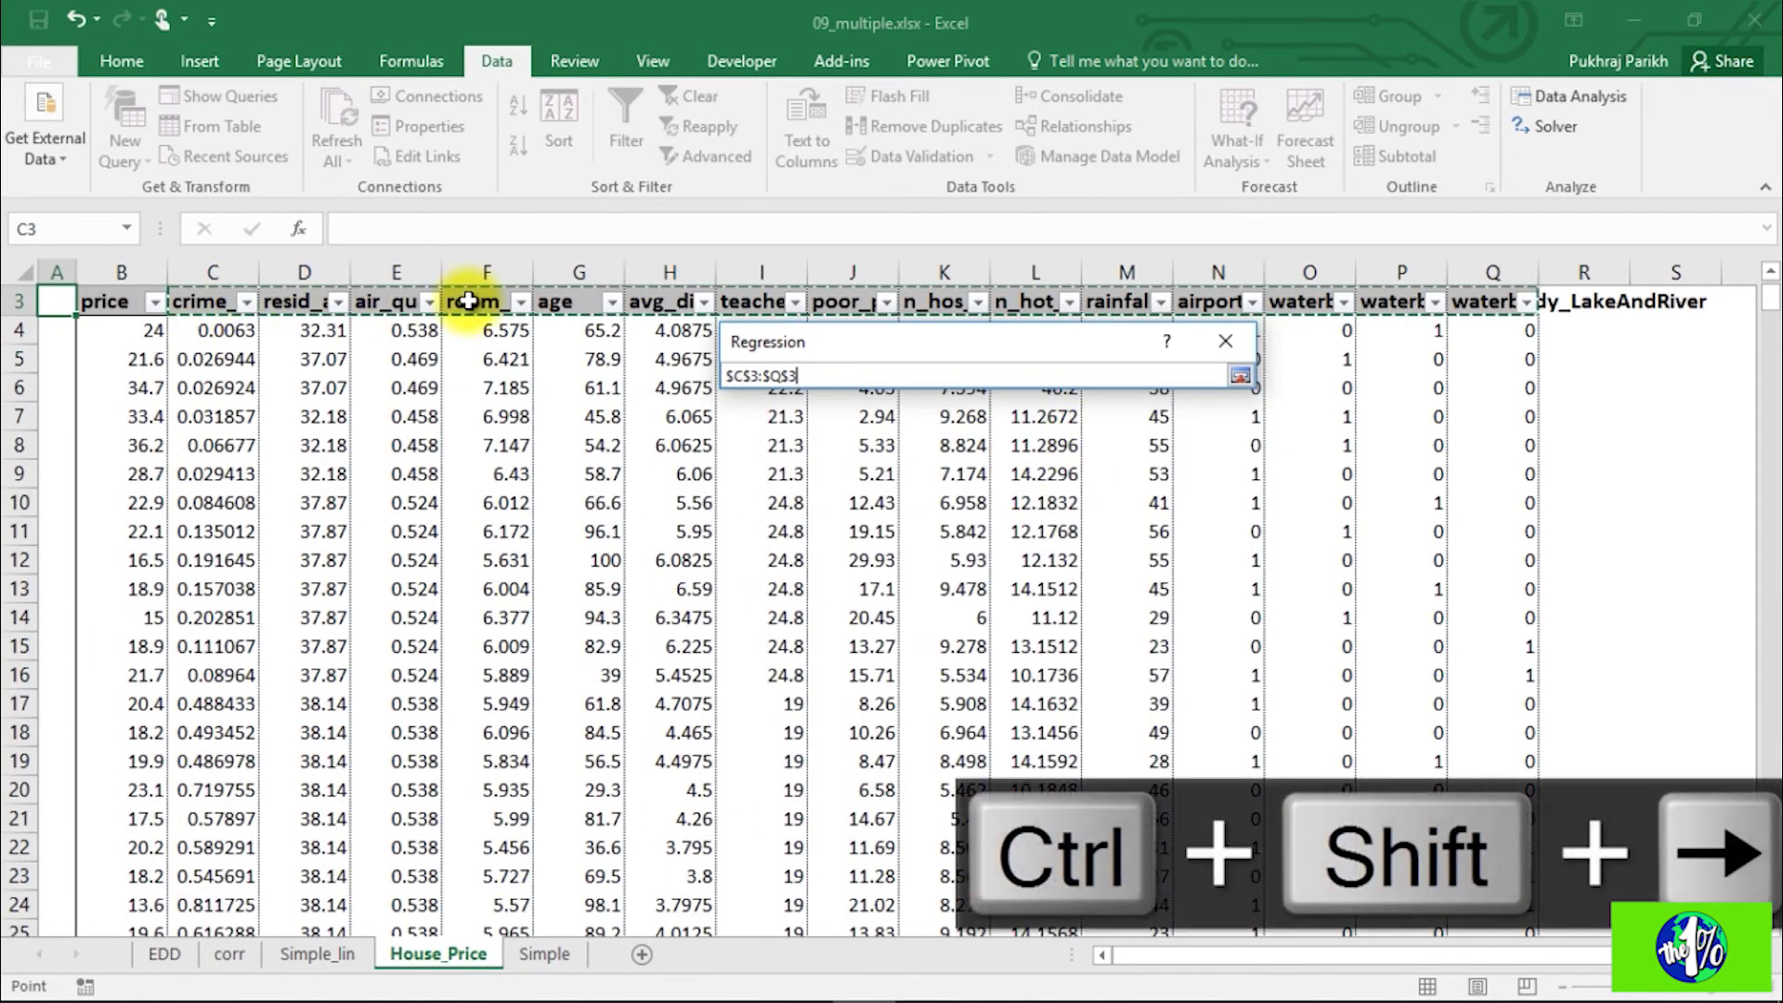
pyautogui.hotkey('ctrl', 'shift', 'Down')
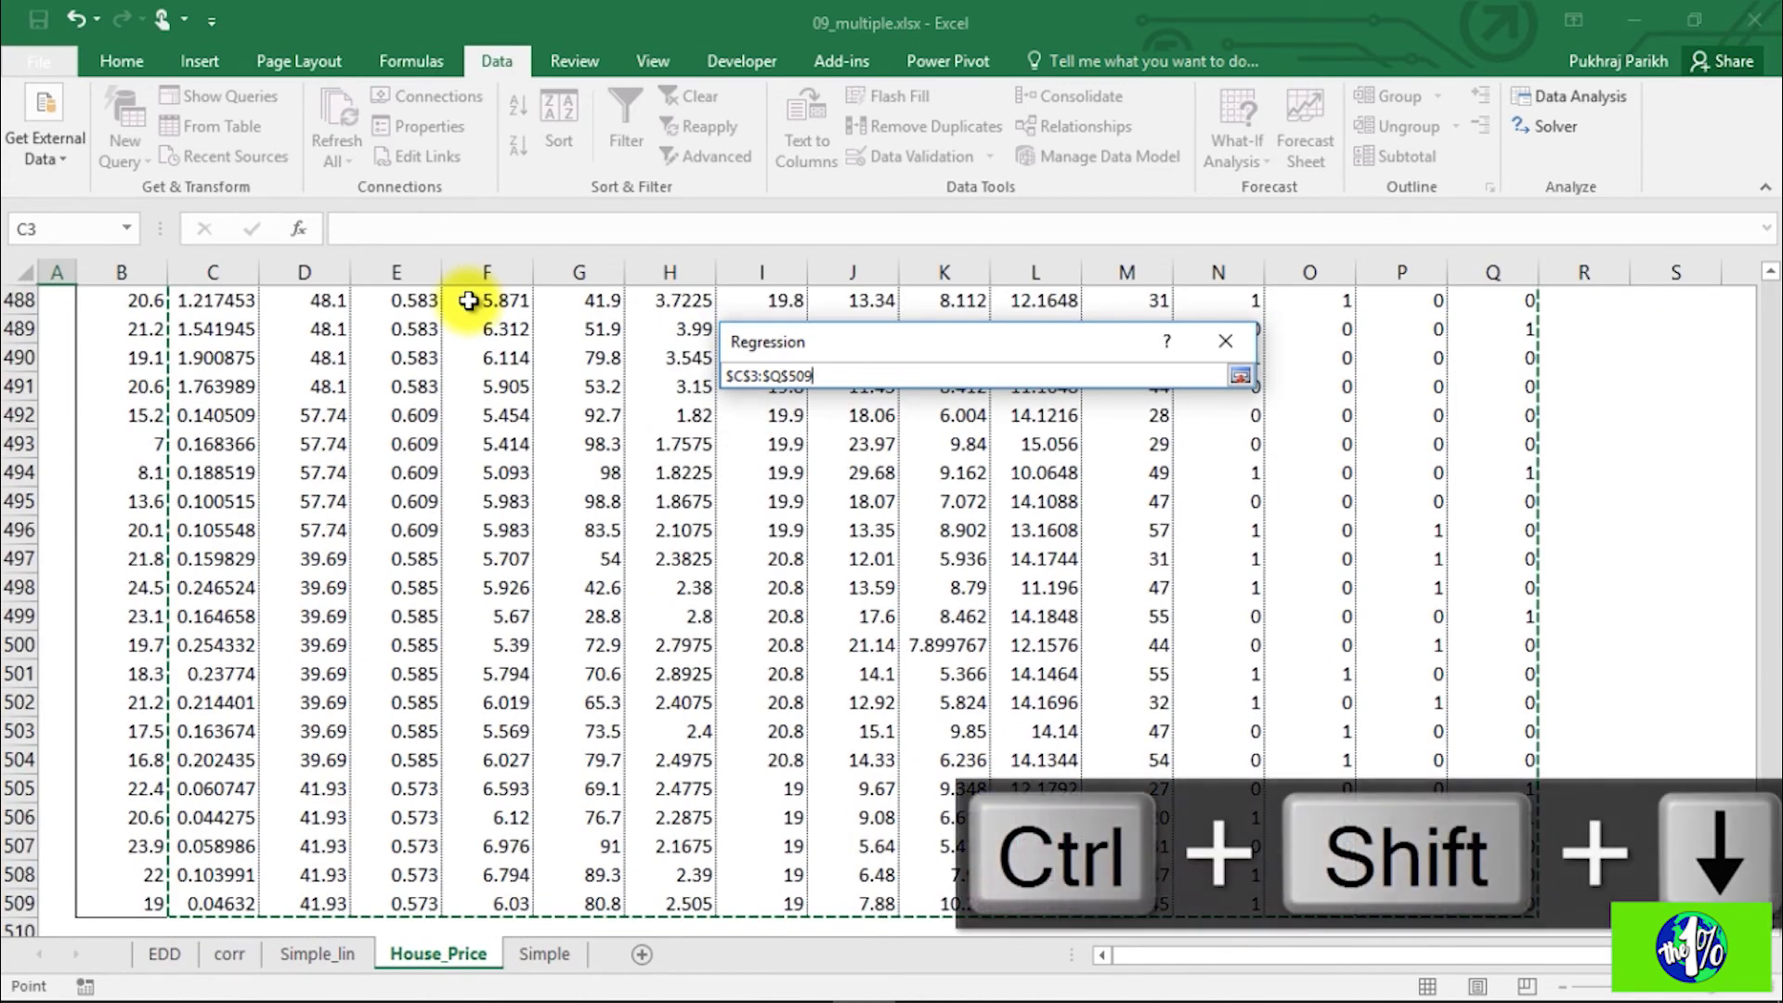
pyautogui.press('Return')
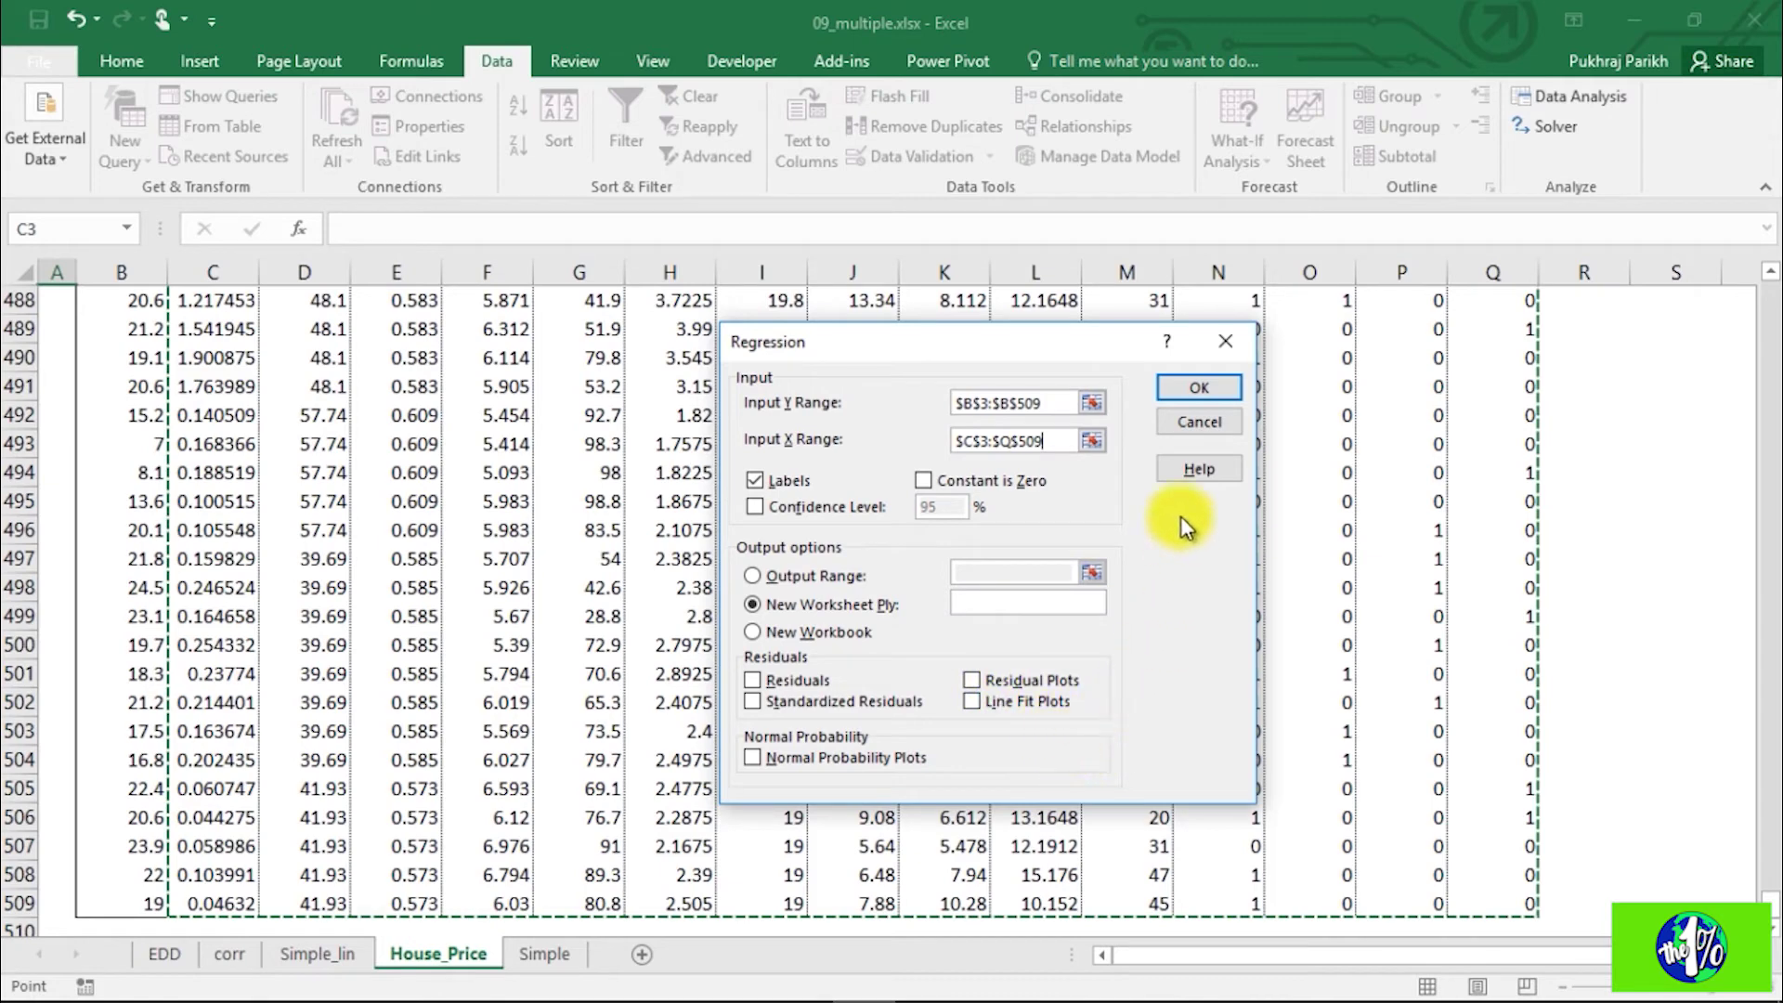
pyautogui.click(1195, 392)
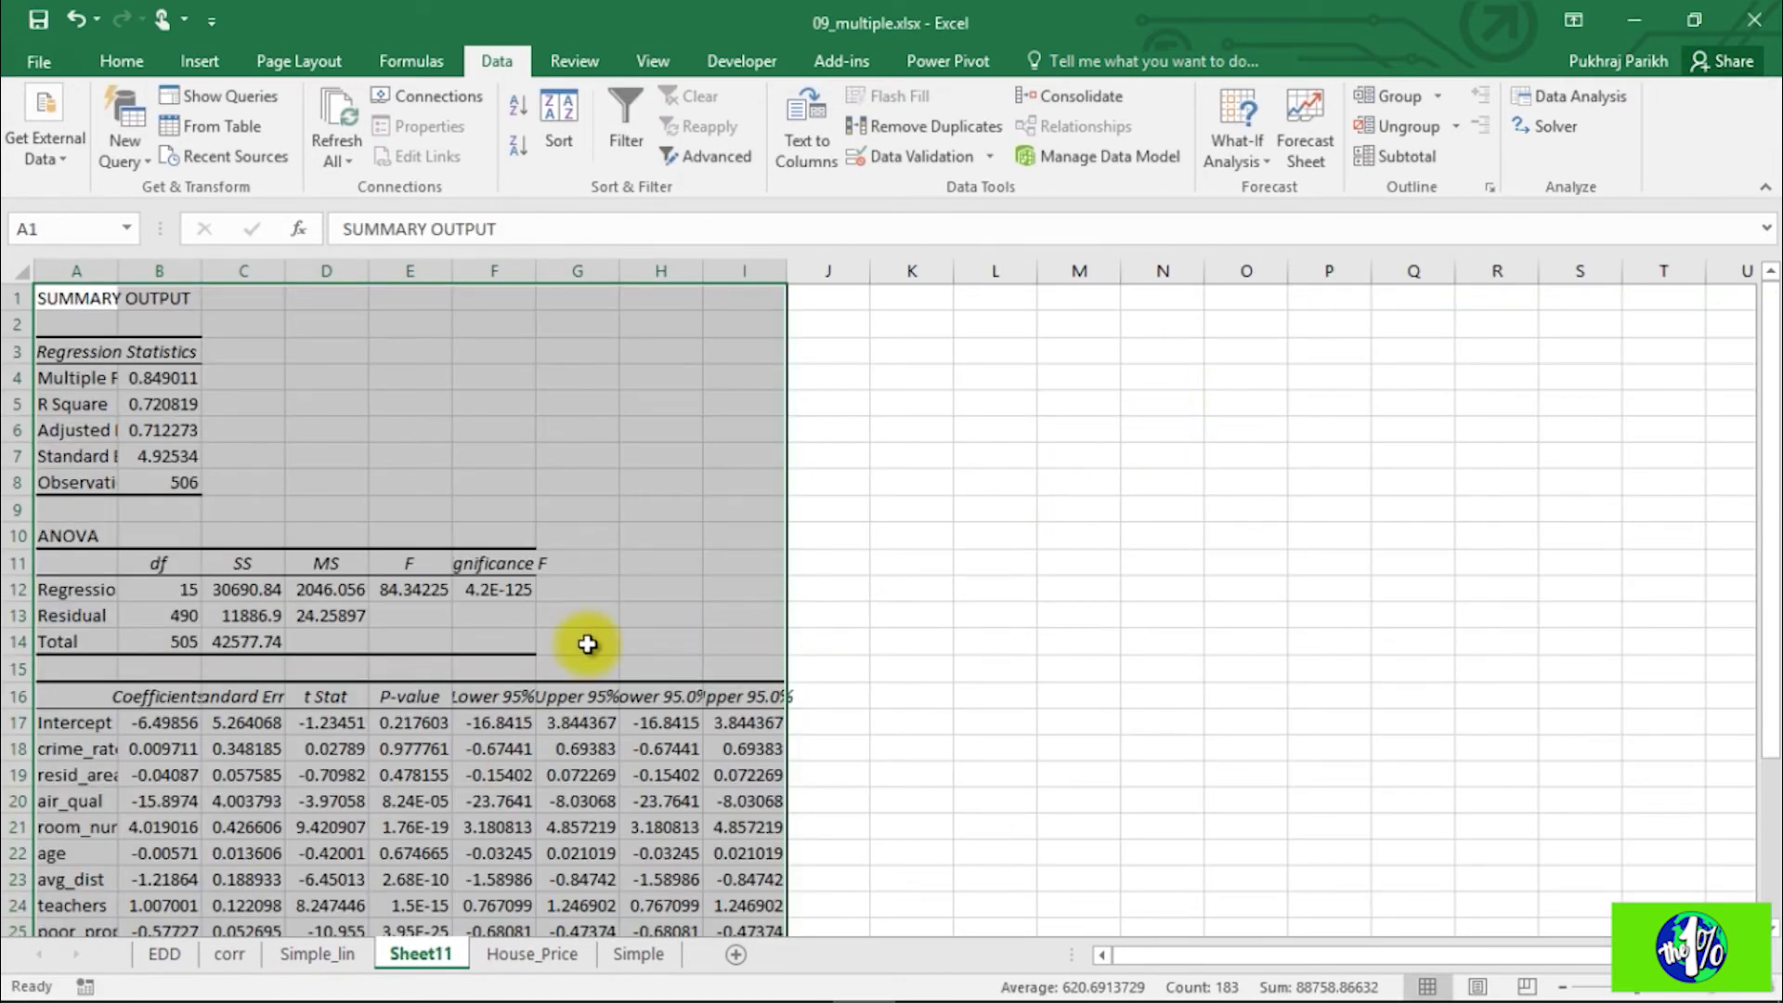
# Step: Fit column A's width to the regression labels and check the R Square and Adjusted R Square values
pyautogui.click(587, 644)
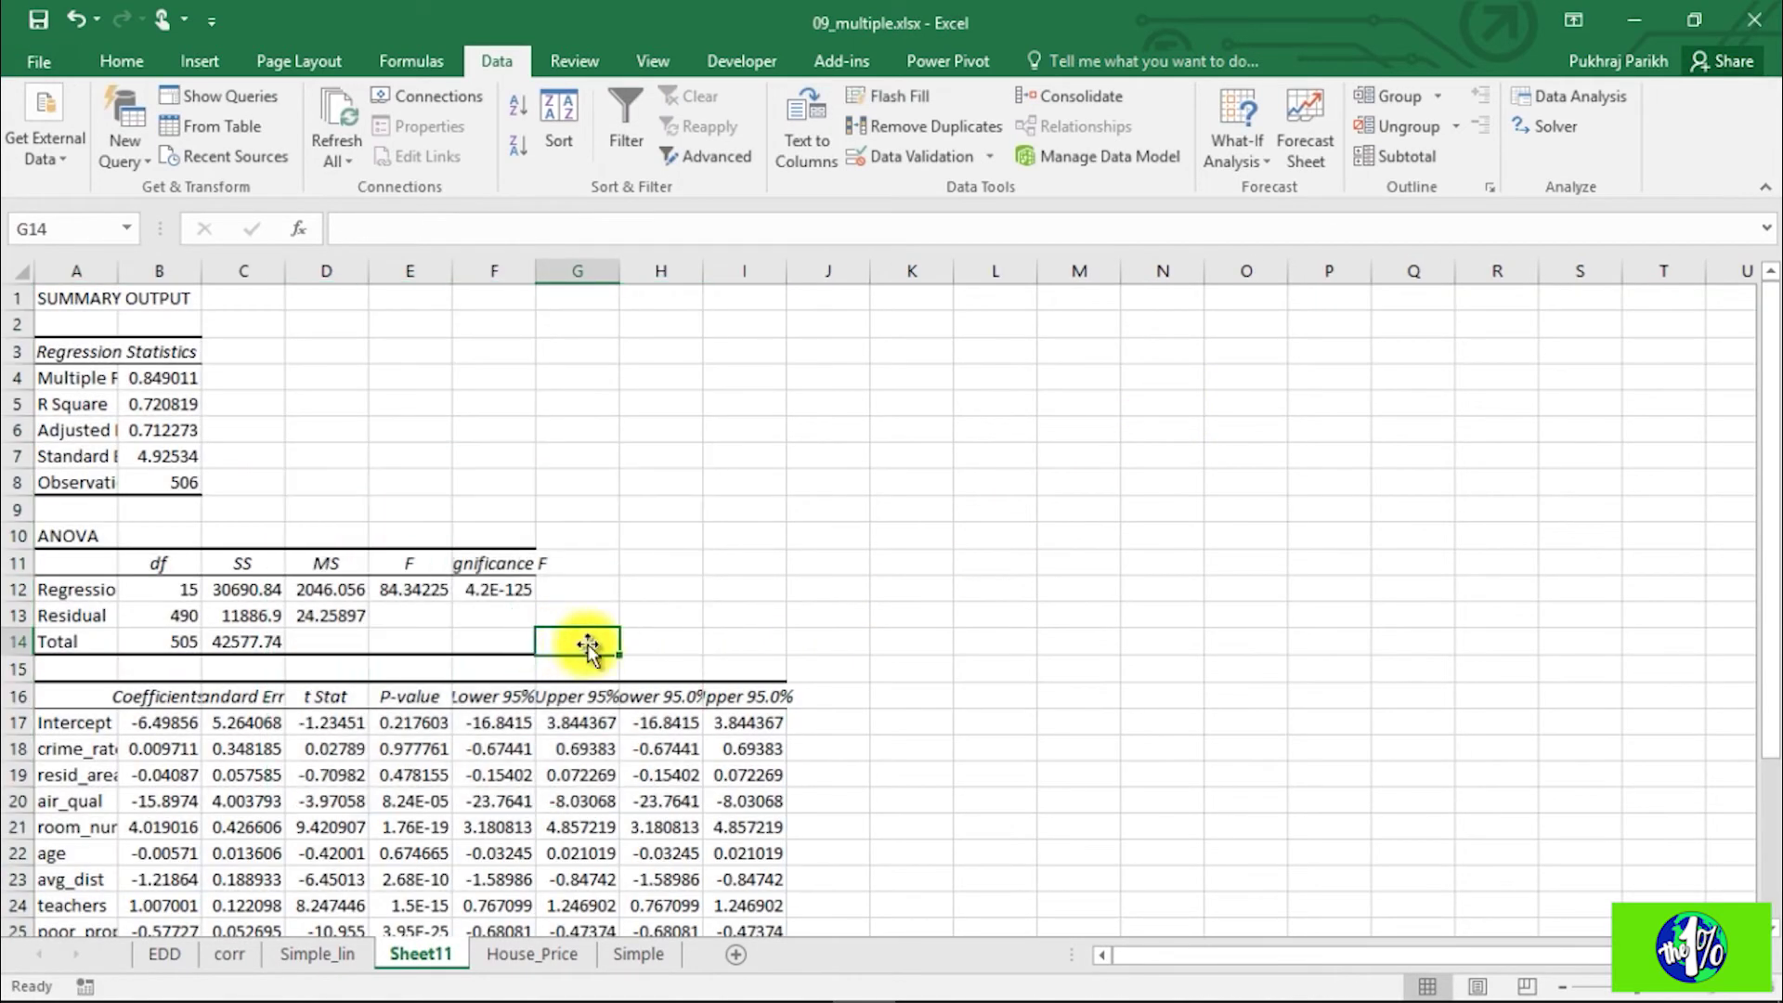
pyautogui.doubleClick(118, 271)
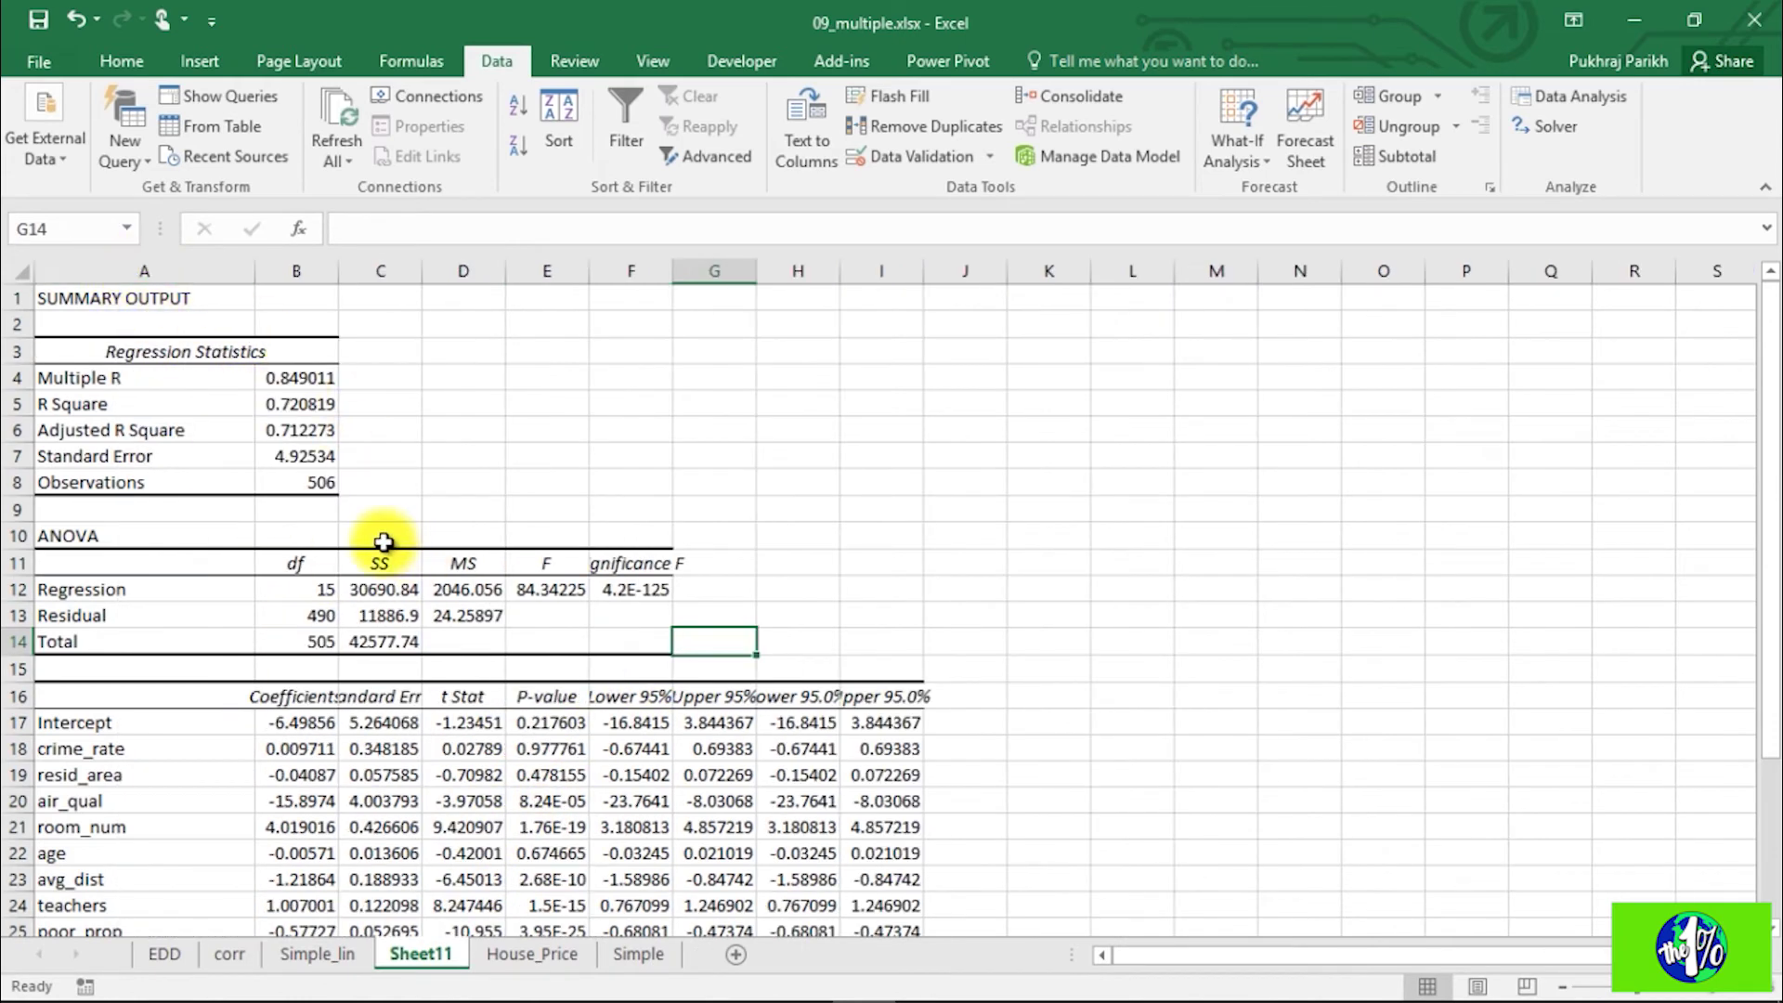
pyautogui.click(170, 397)
pyautogui.click(290, 403)
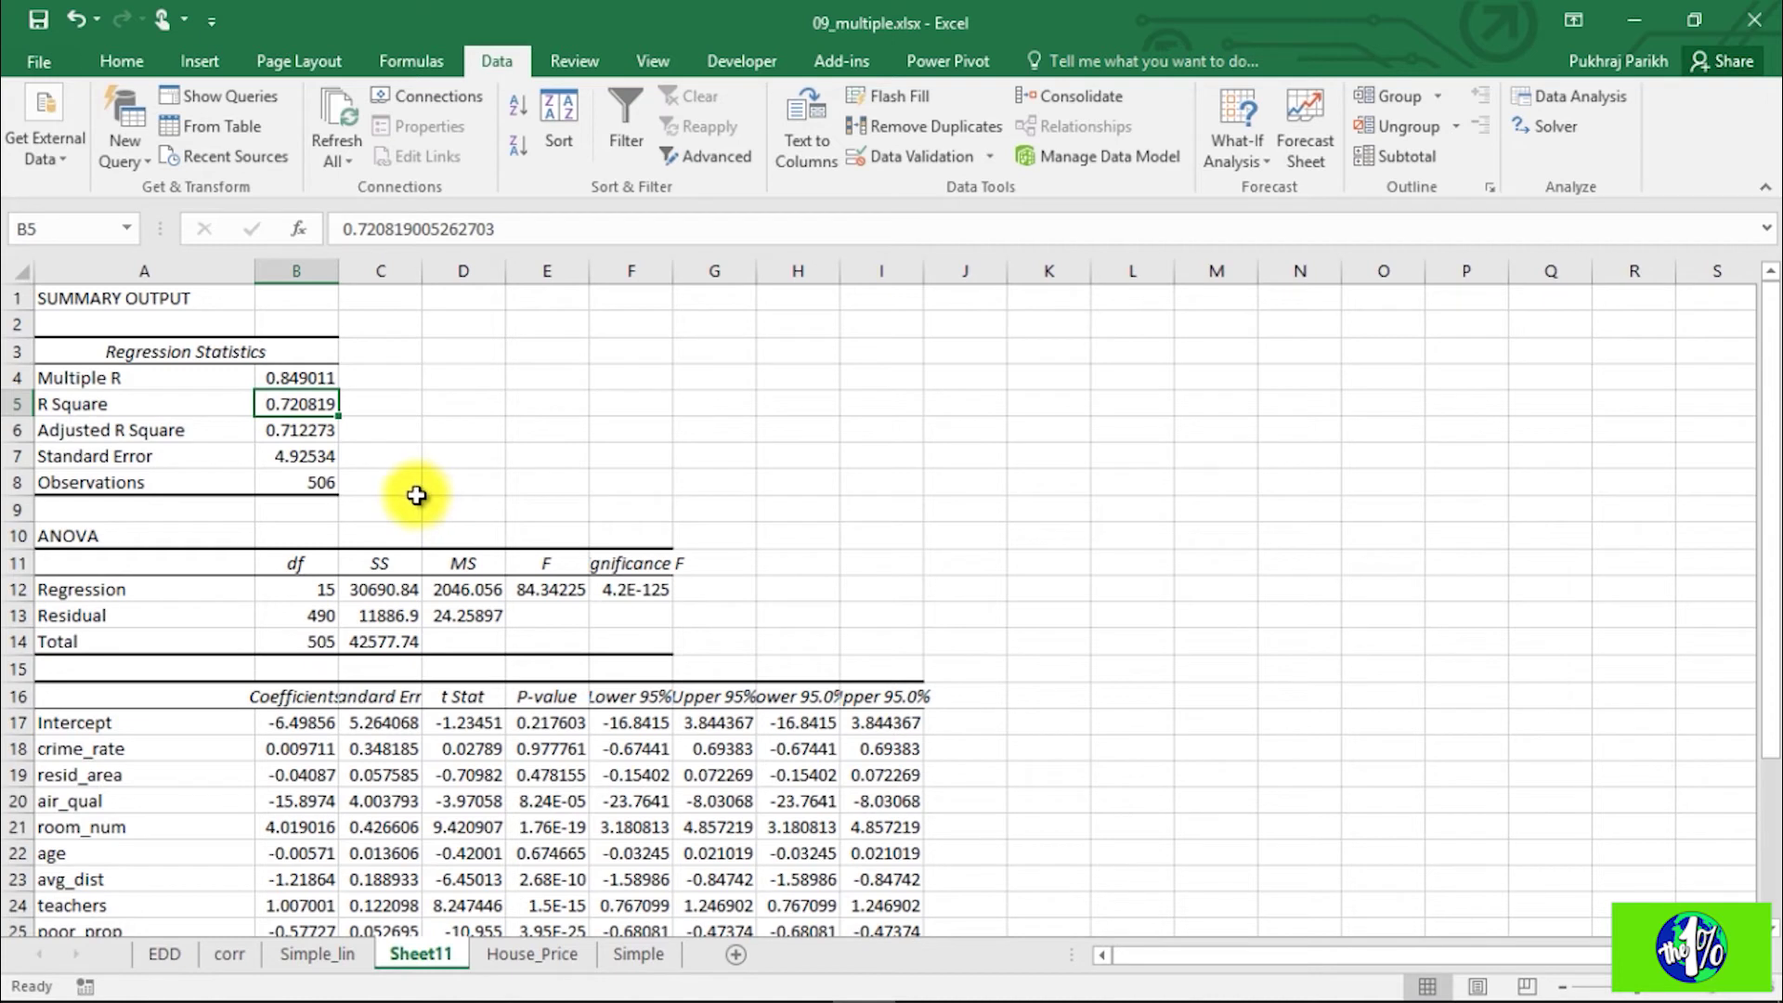
pyautogui.click(278, 430)
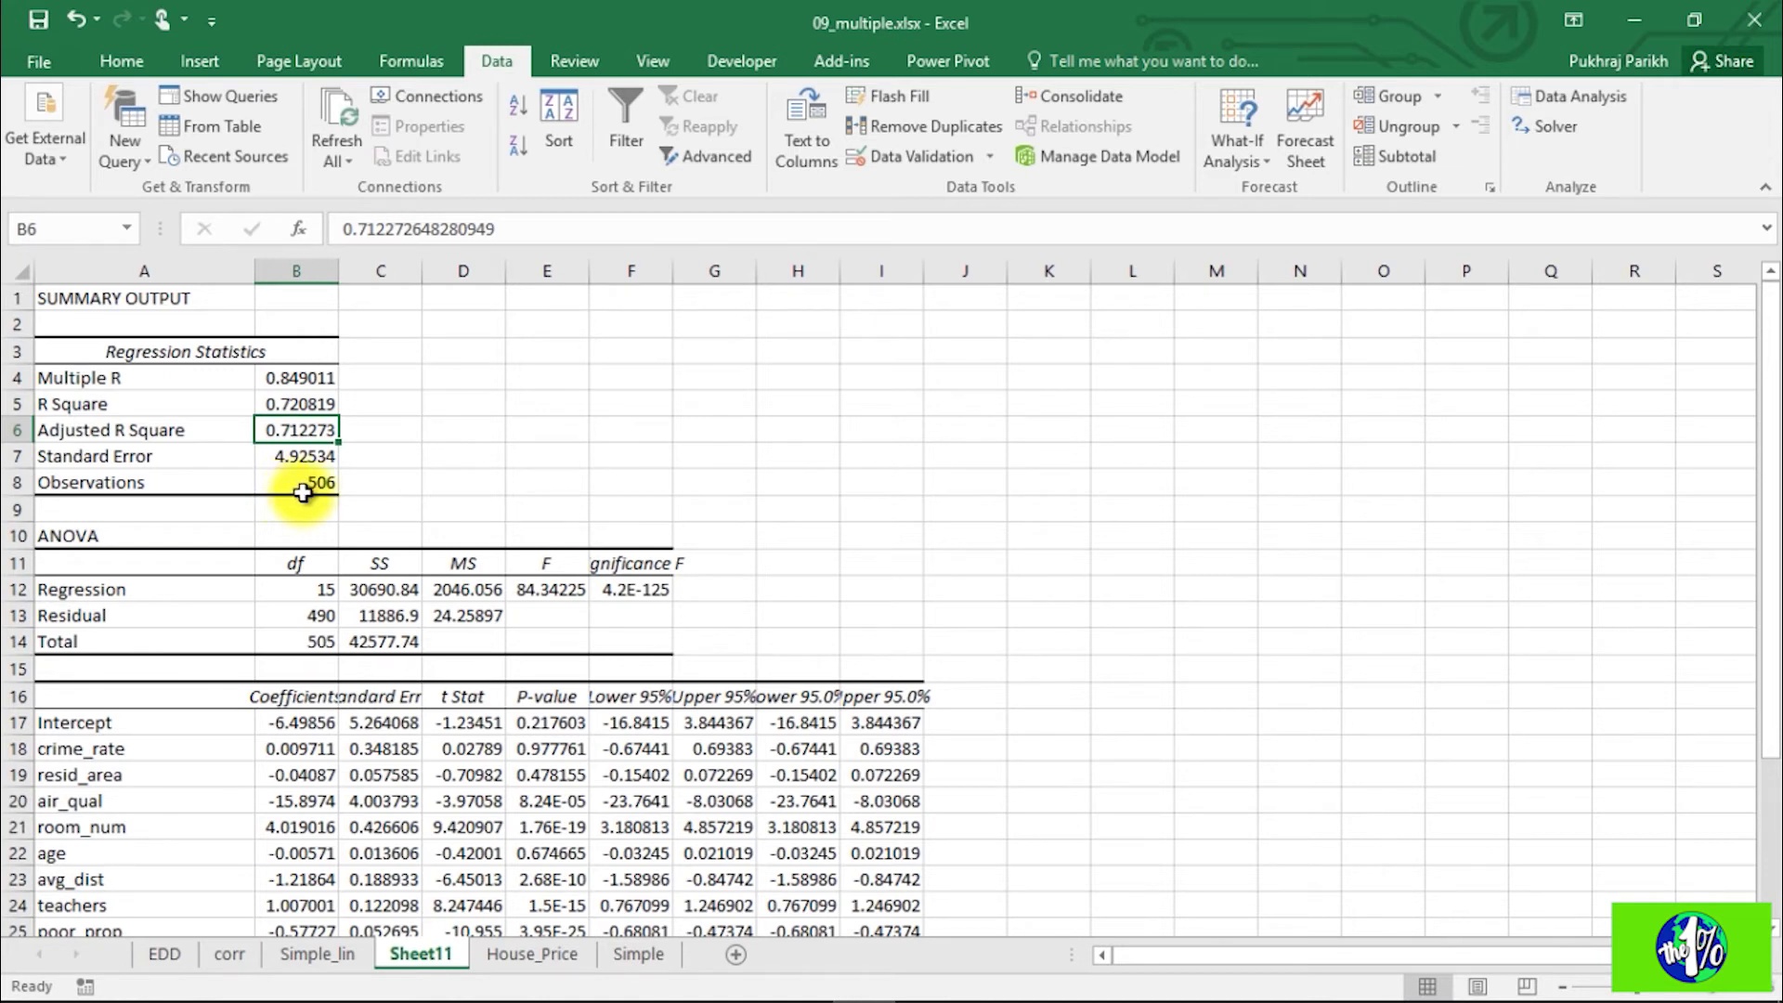
pyautogui.click(311, 403)
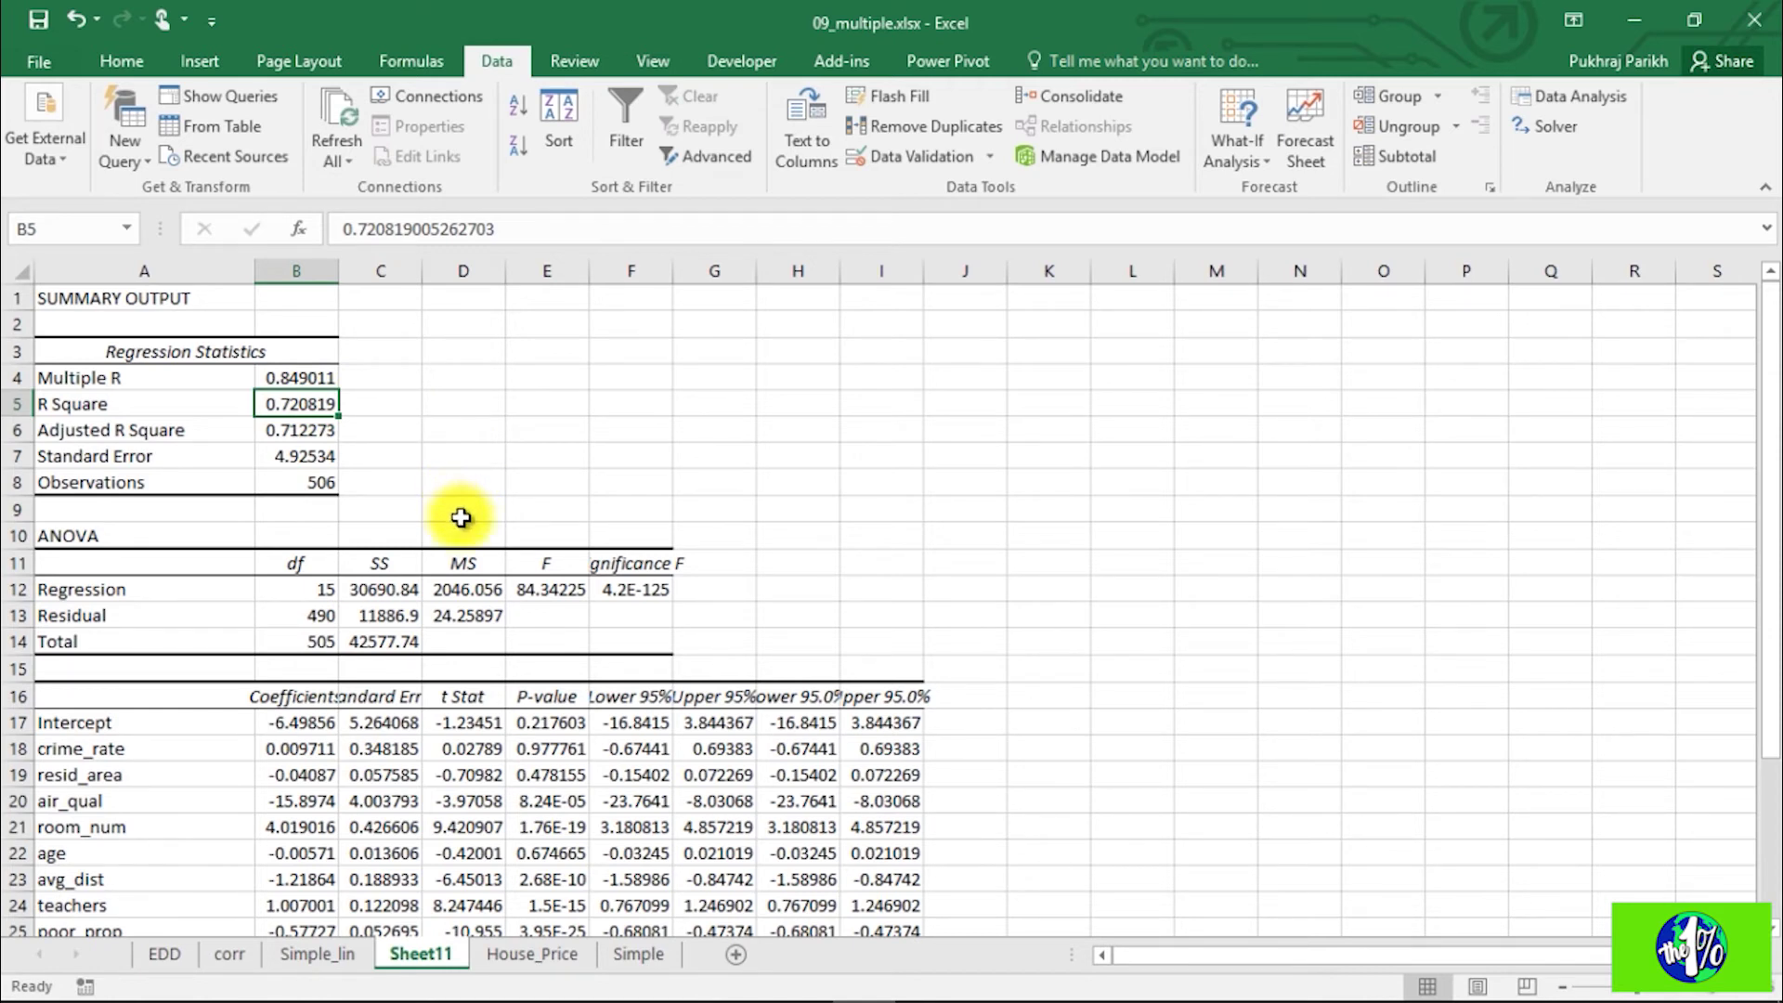
# Step: Examine the intercept, the list of predictor variables and their coefficients in the regression output
pyautogui.scroll(-1, 469, 539)
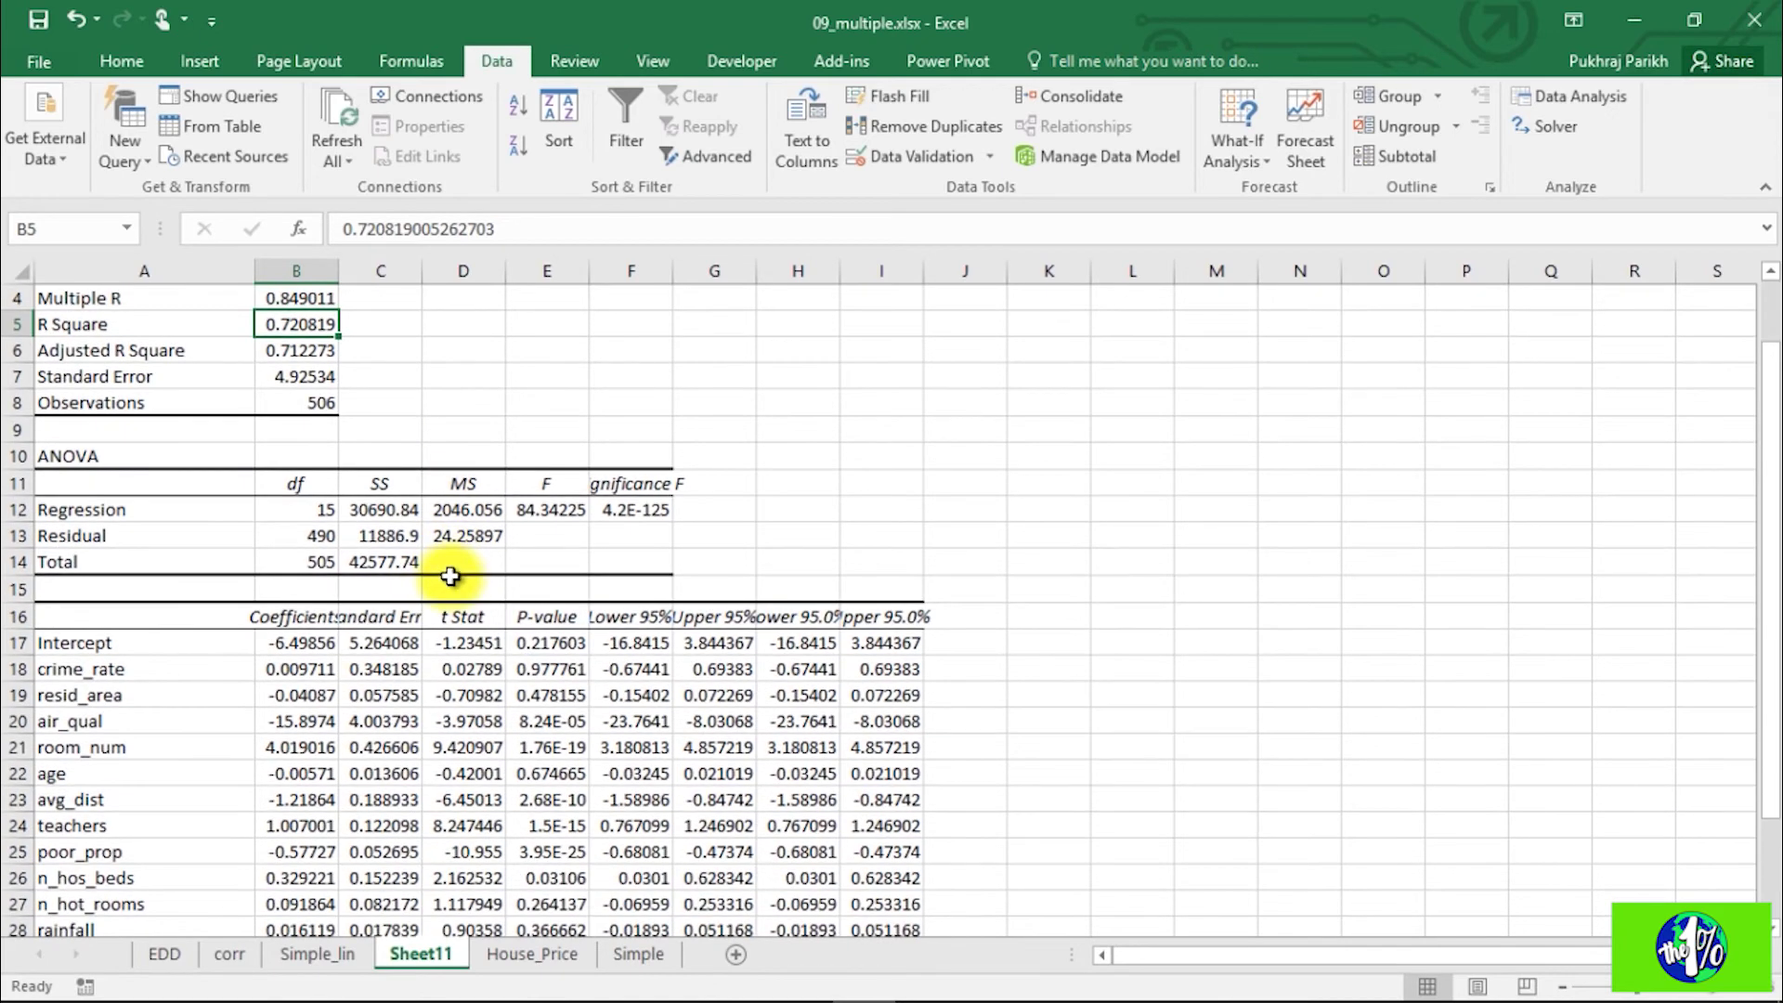
pyautogui.click(306, 644)
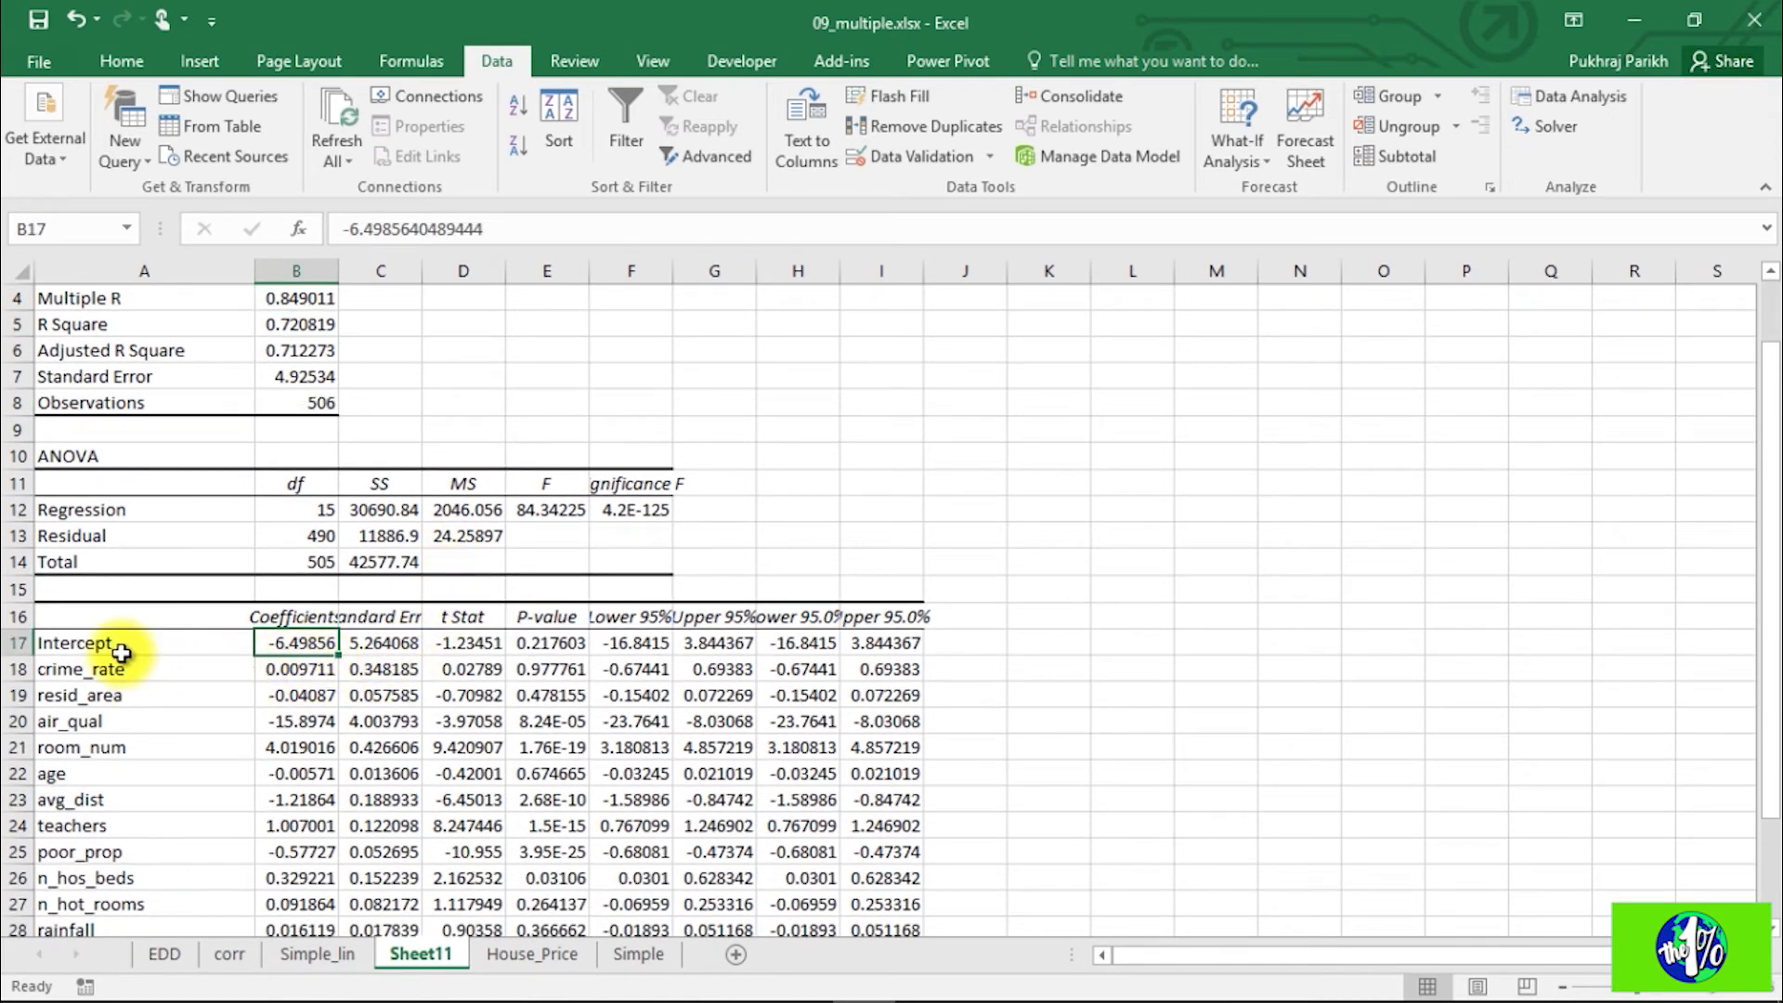
pyautogui.moveTo(120, 653); pyautogui.dragTo(154, 880)
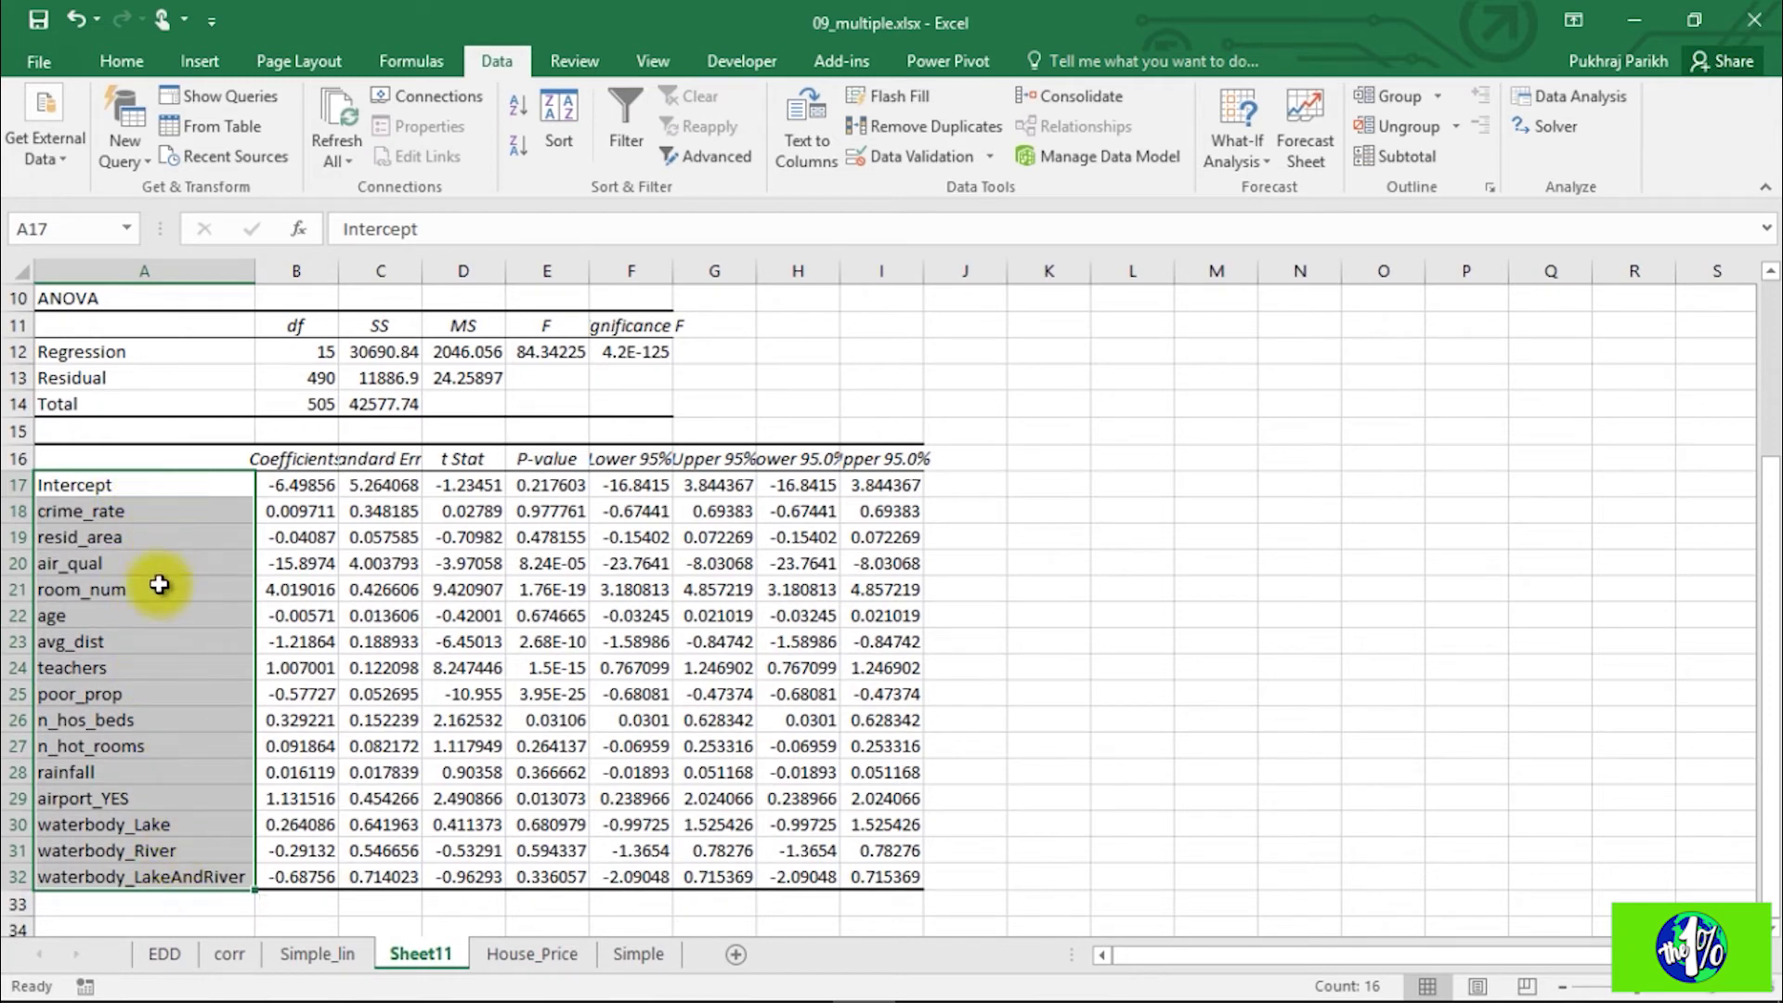
pyautogui.click(298, 487)
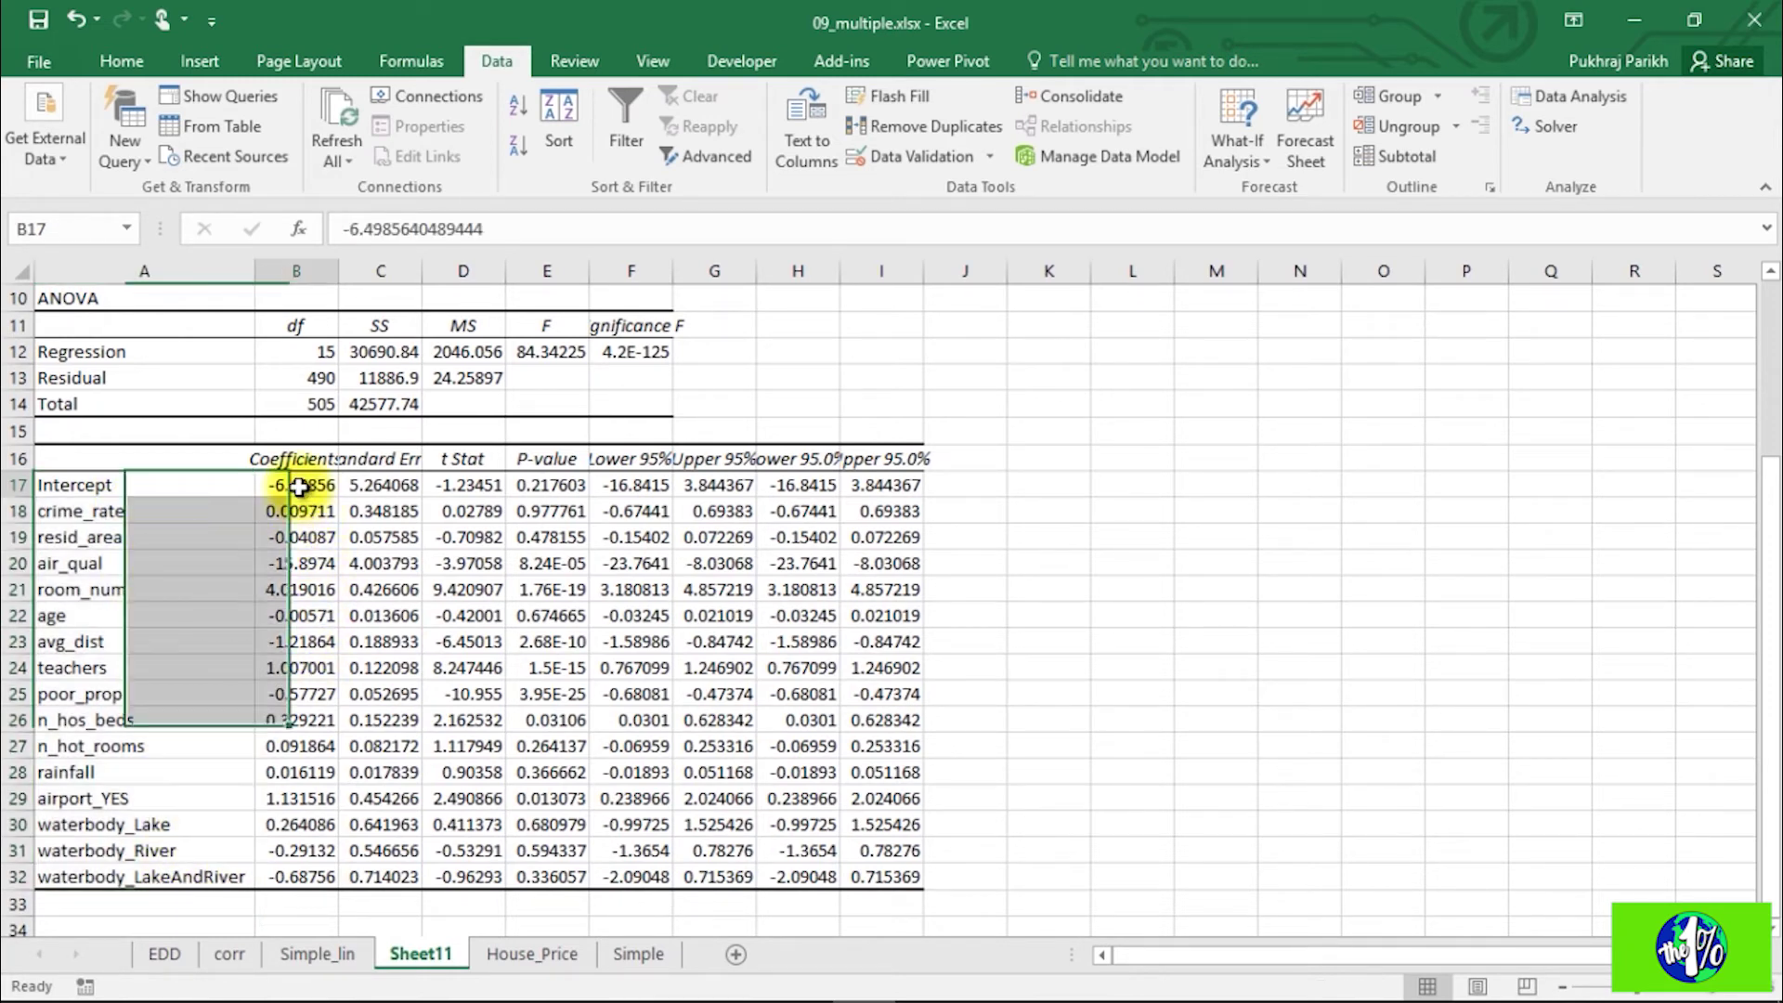
pyautogui.click(297, 511)
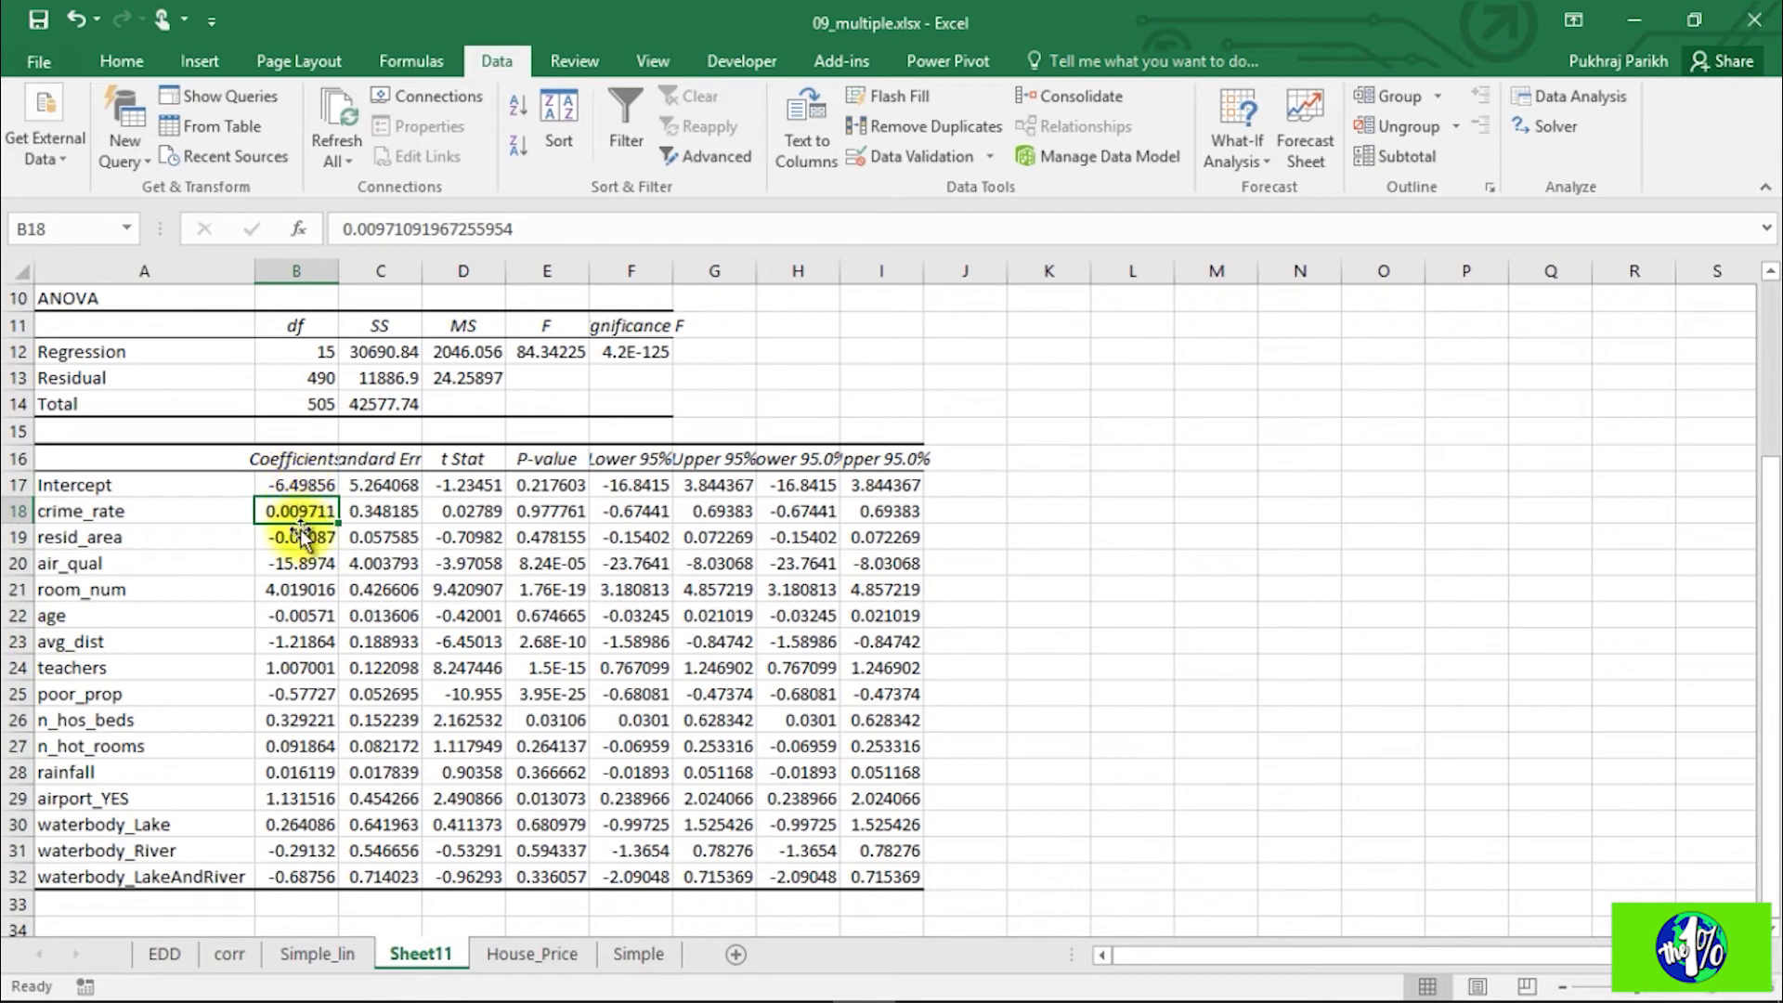
pyautogui.click(288, 460)
pyautogui.click(295, 511)
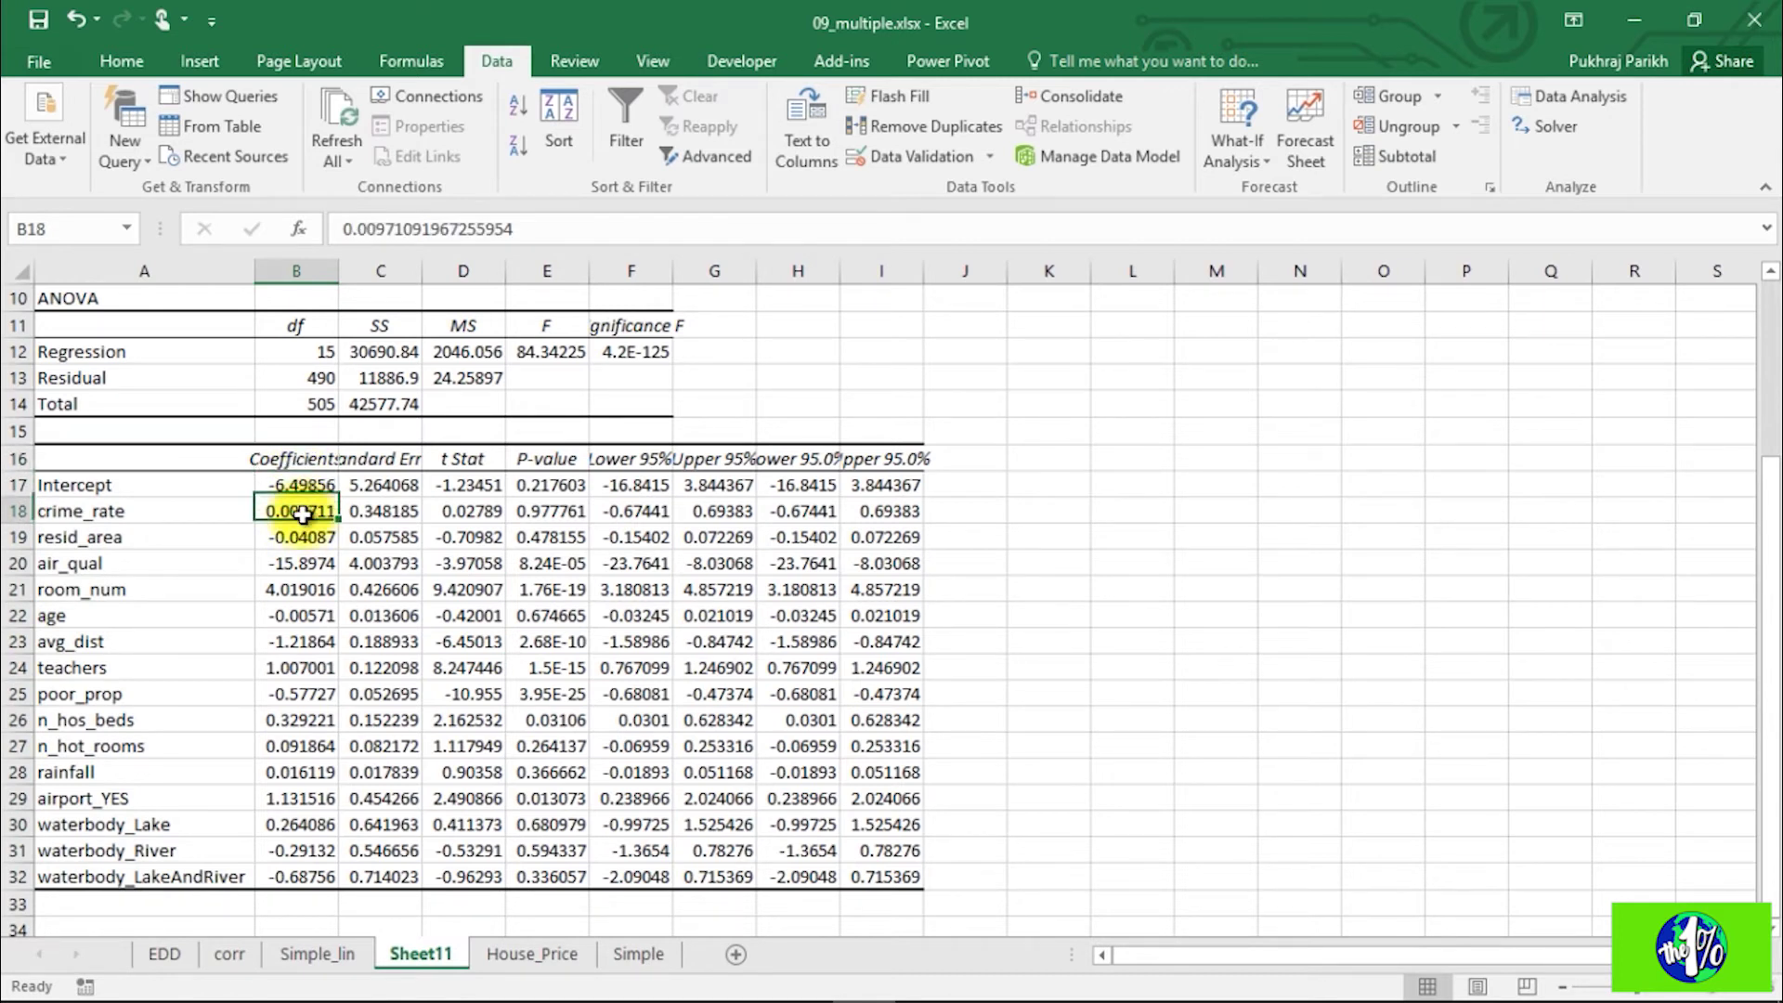
# Step: Review the predictors' standard errors, t Stats and P-values, and fit column E's width to show the full P-values
pyautogui.click(383, 511)
pyautogui.moveTo(386, 510); pyautogui.dragTo(406, 880)
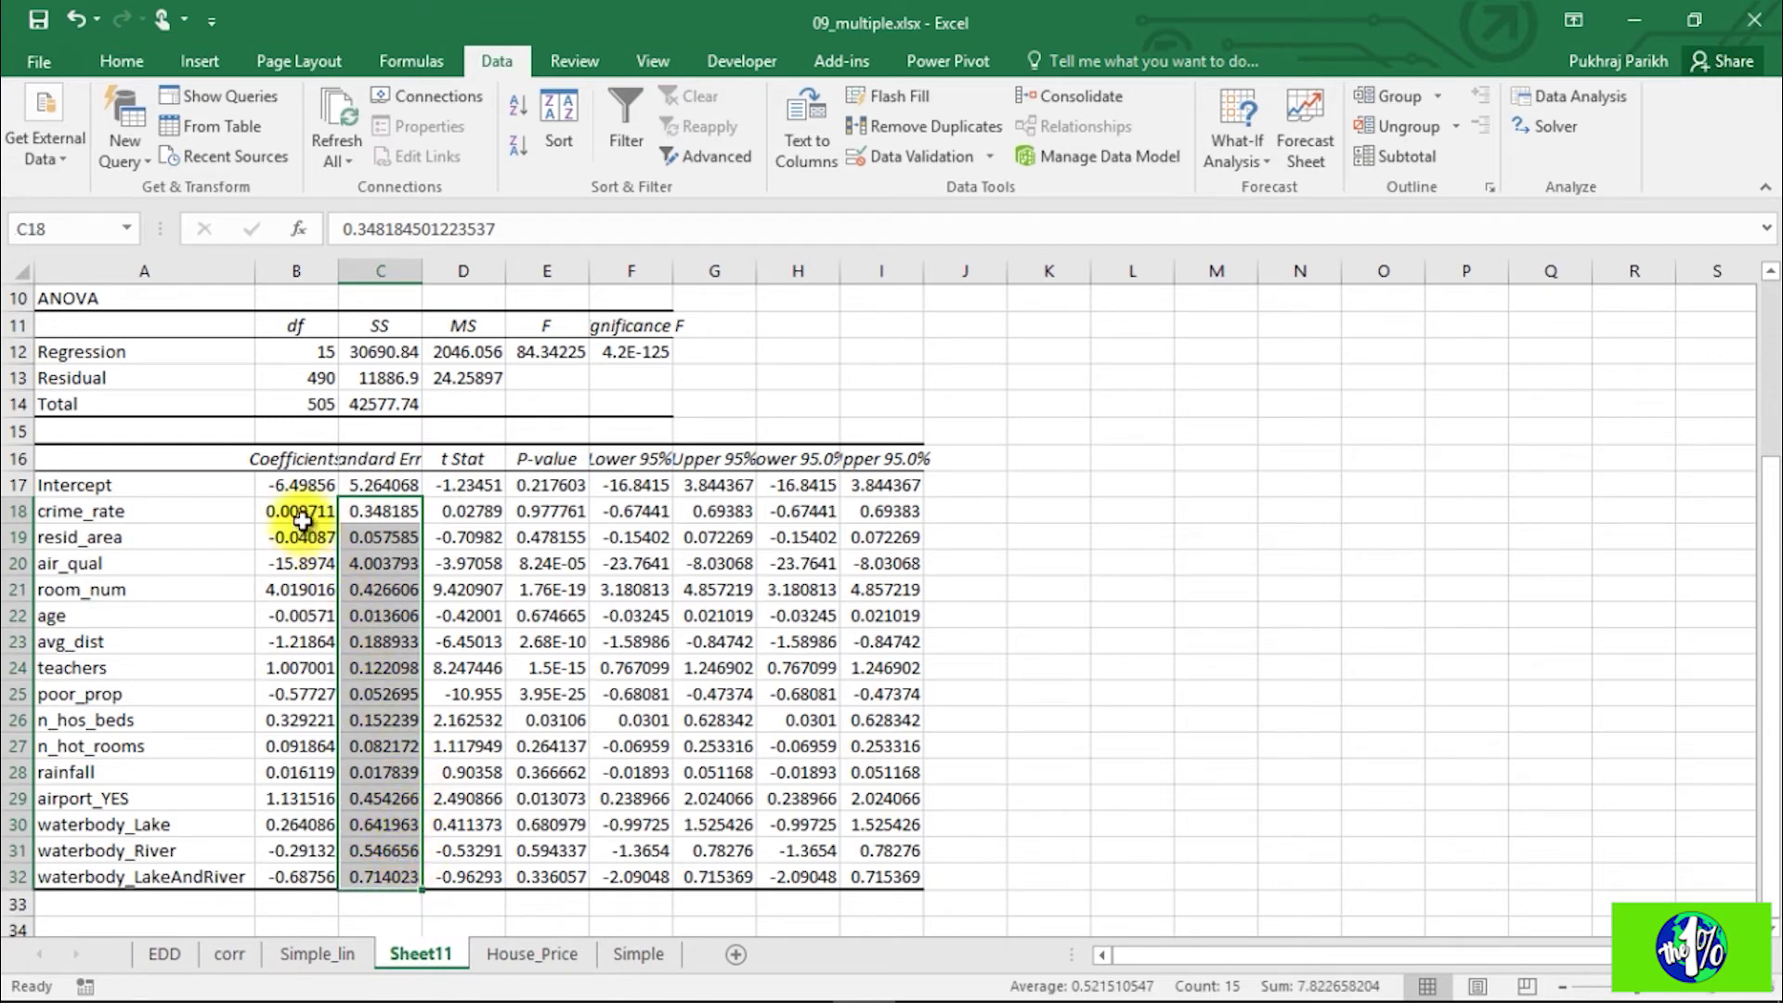
pyautogui.moveTo(464, 522); pyautogui.dragTo(469, 876)
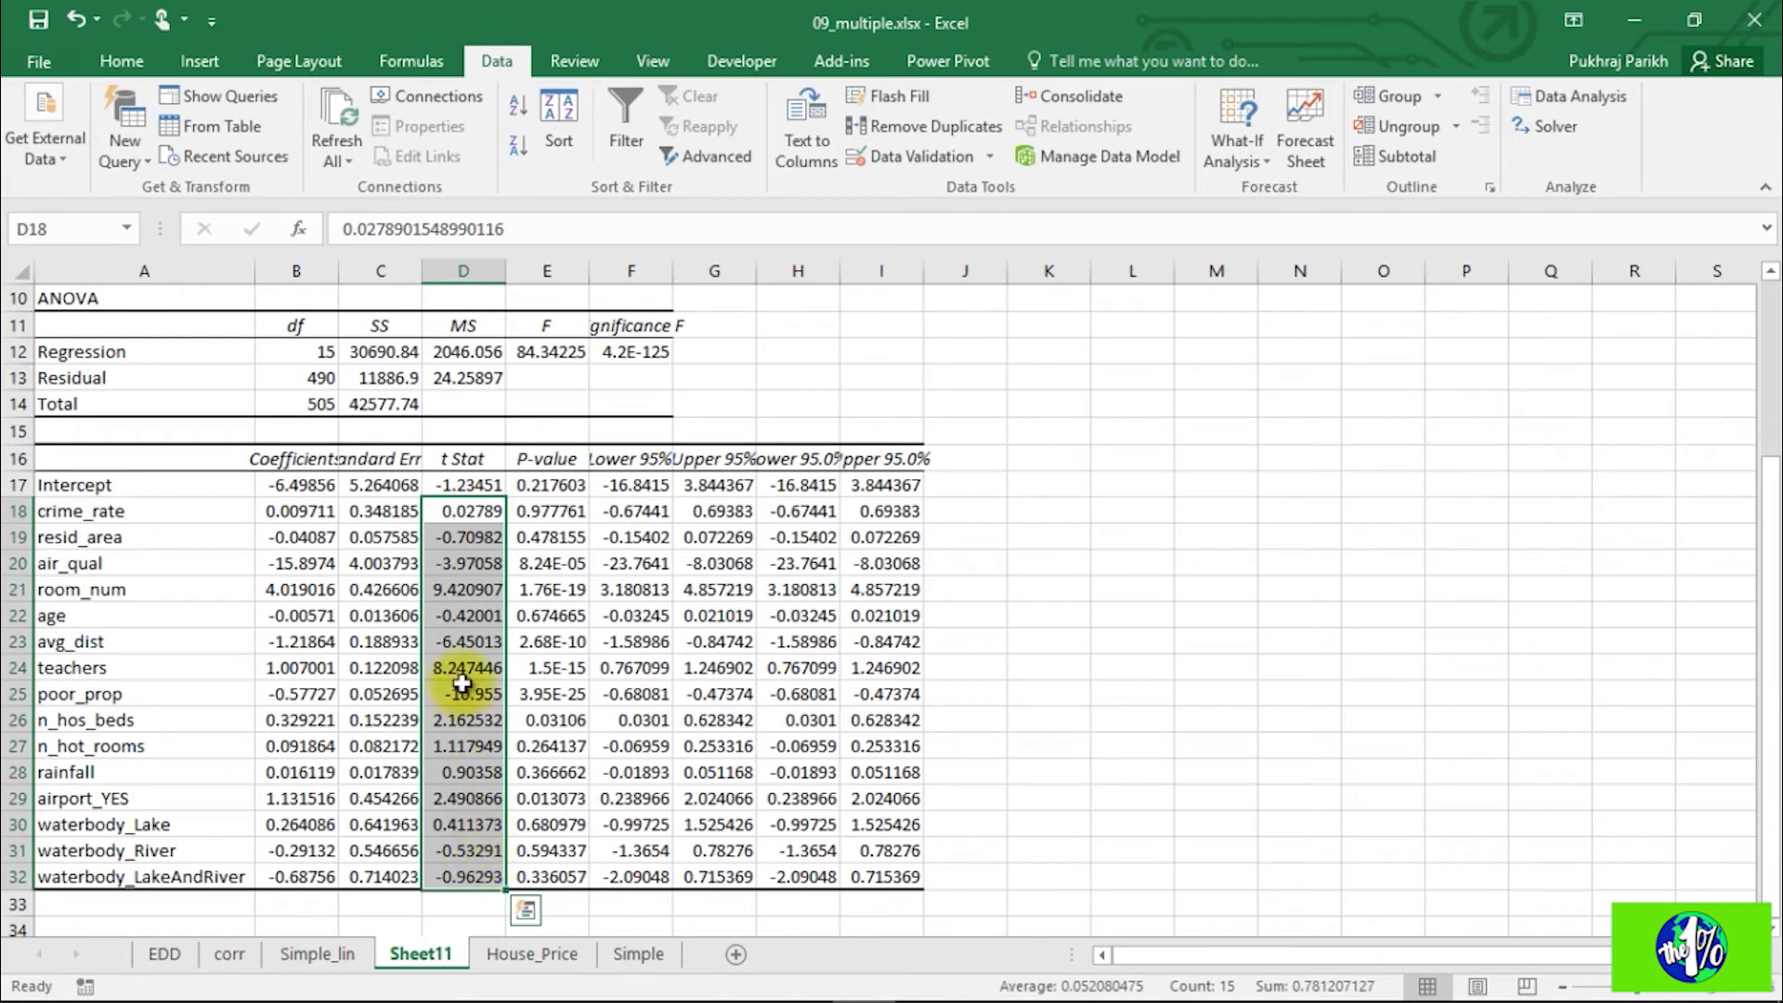
pyautogui.moveTo(546, 508); pyautogui.dragTo(554, 869)
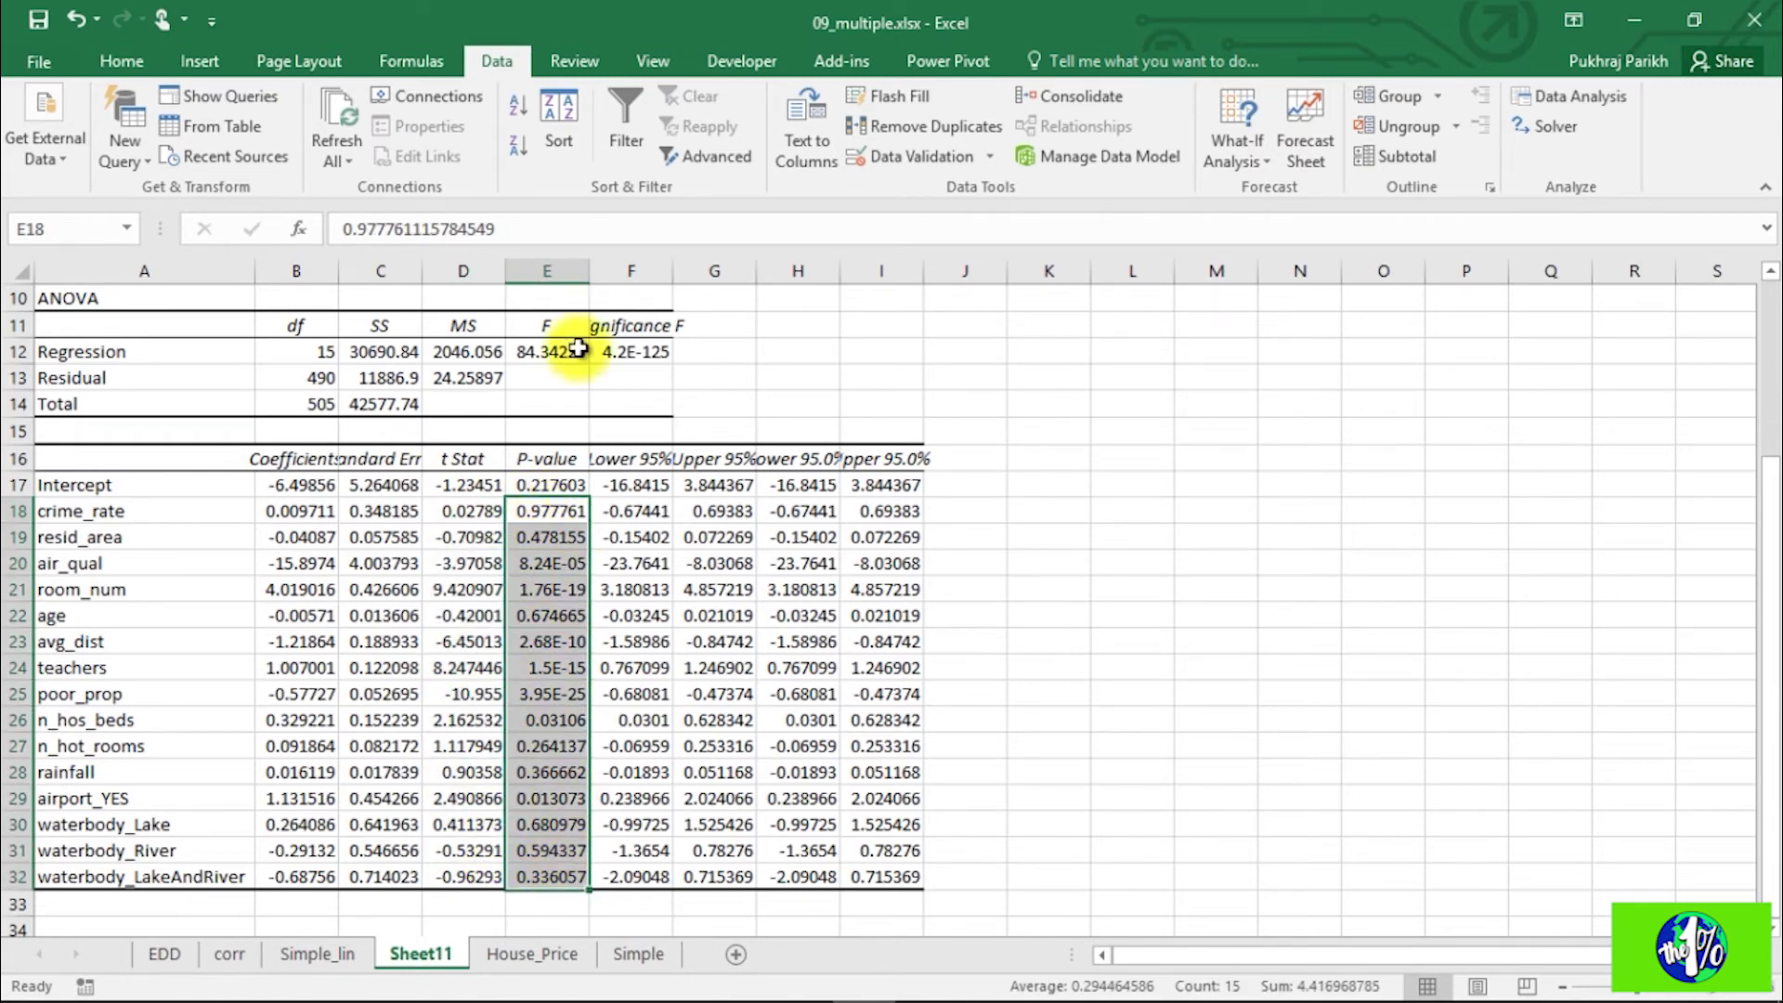
pyautogui.doubleClick(589, 271)
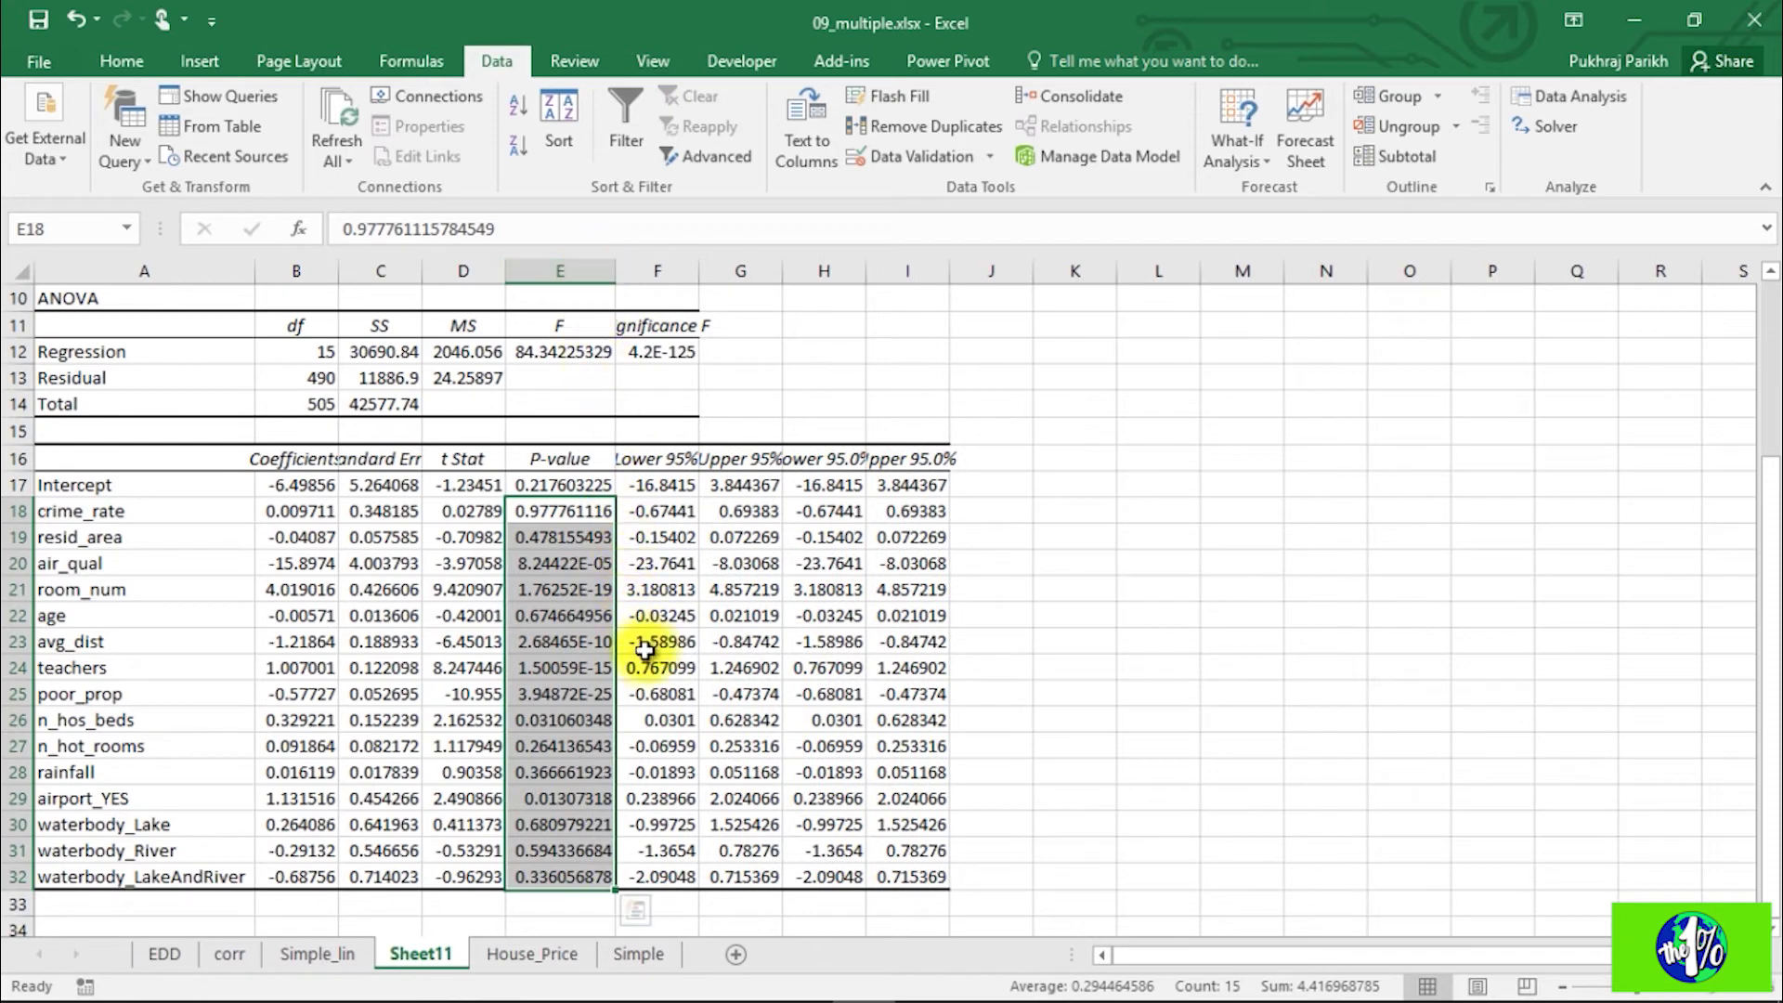
# Step: Compare the P-values of the predictors to identify which variables are statistically significant
pyautogui.click(572, 595)
pyautogui.click(576, 674)
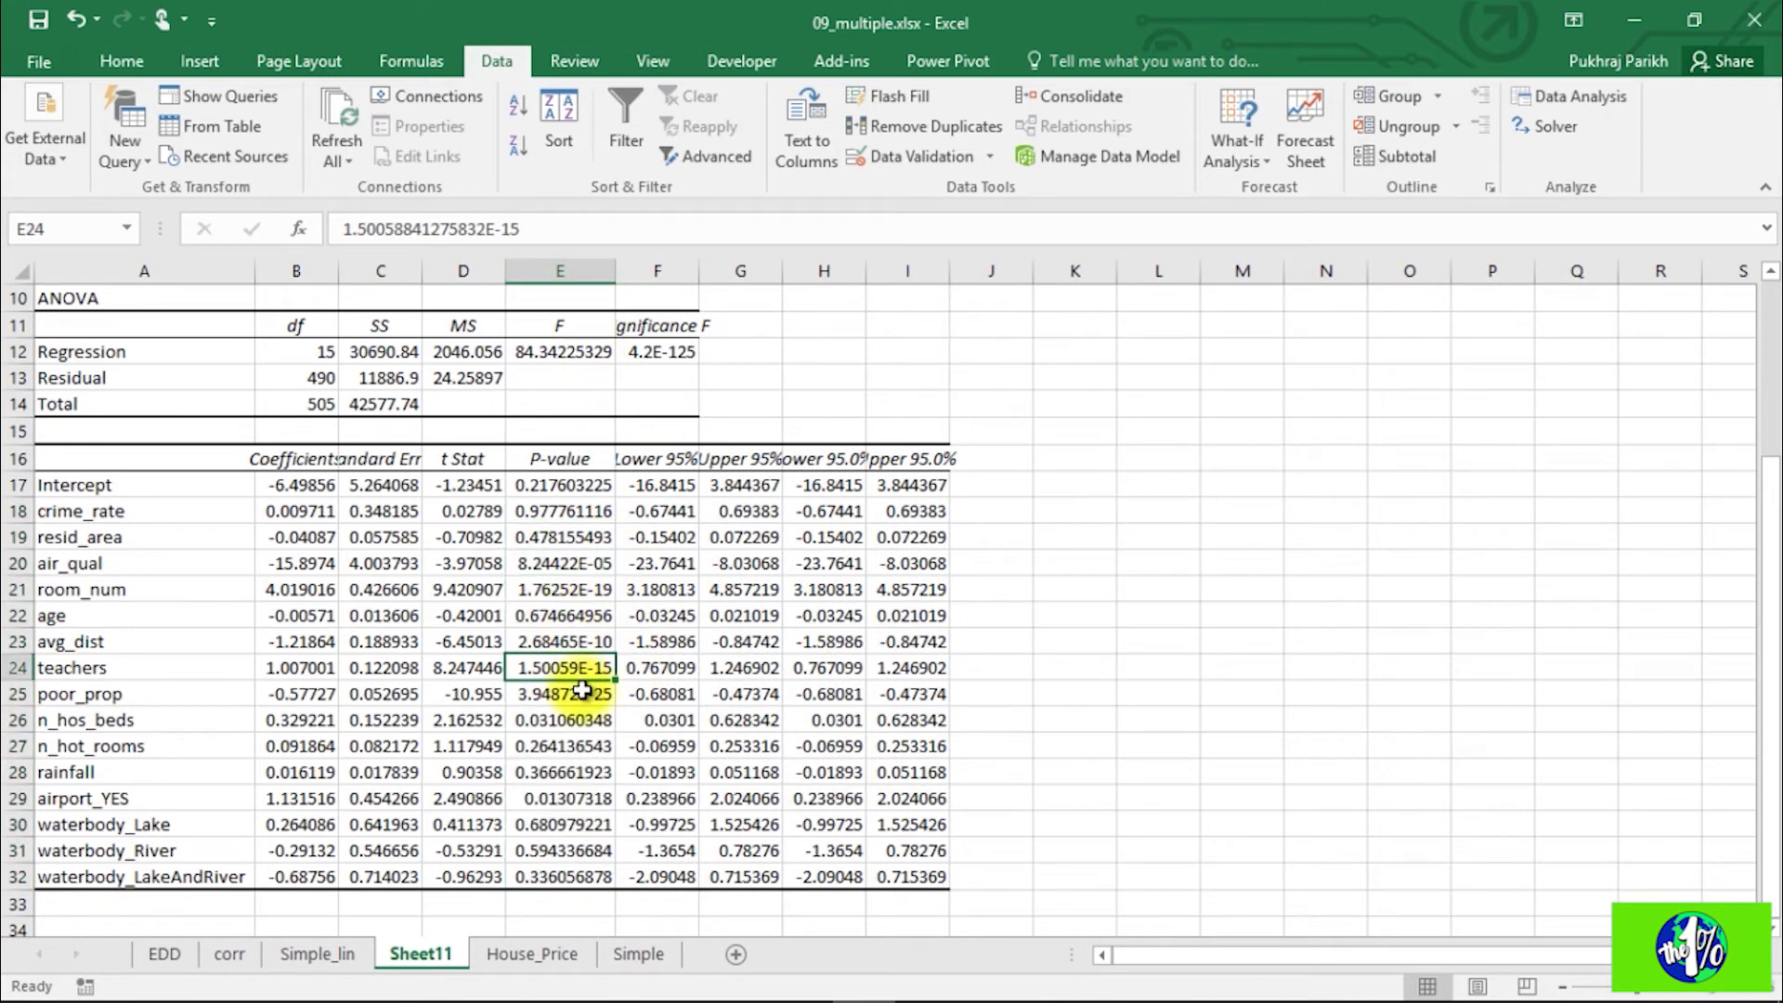
pyautogui.click(576, 689)
pyautogui.click(574, 589)
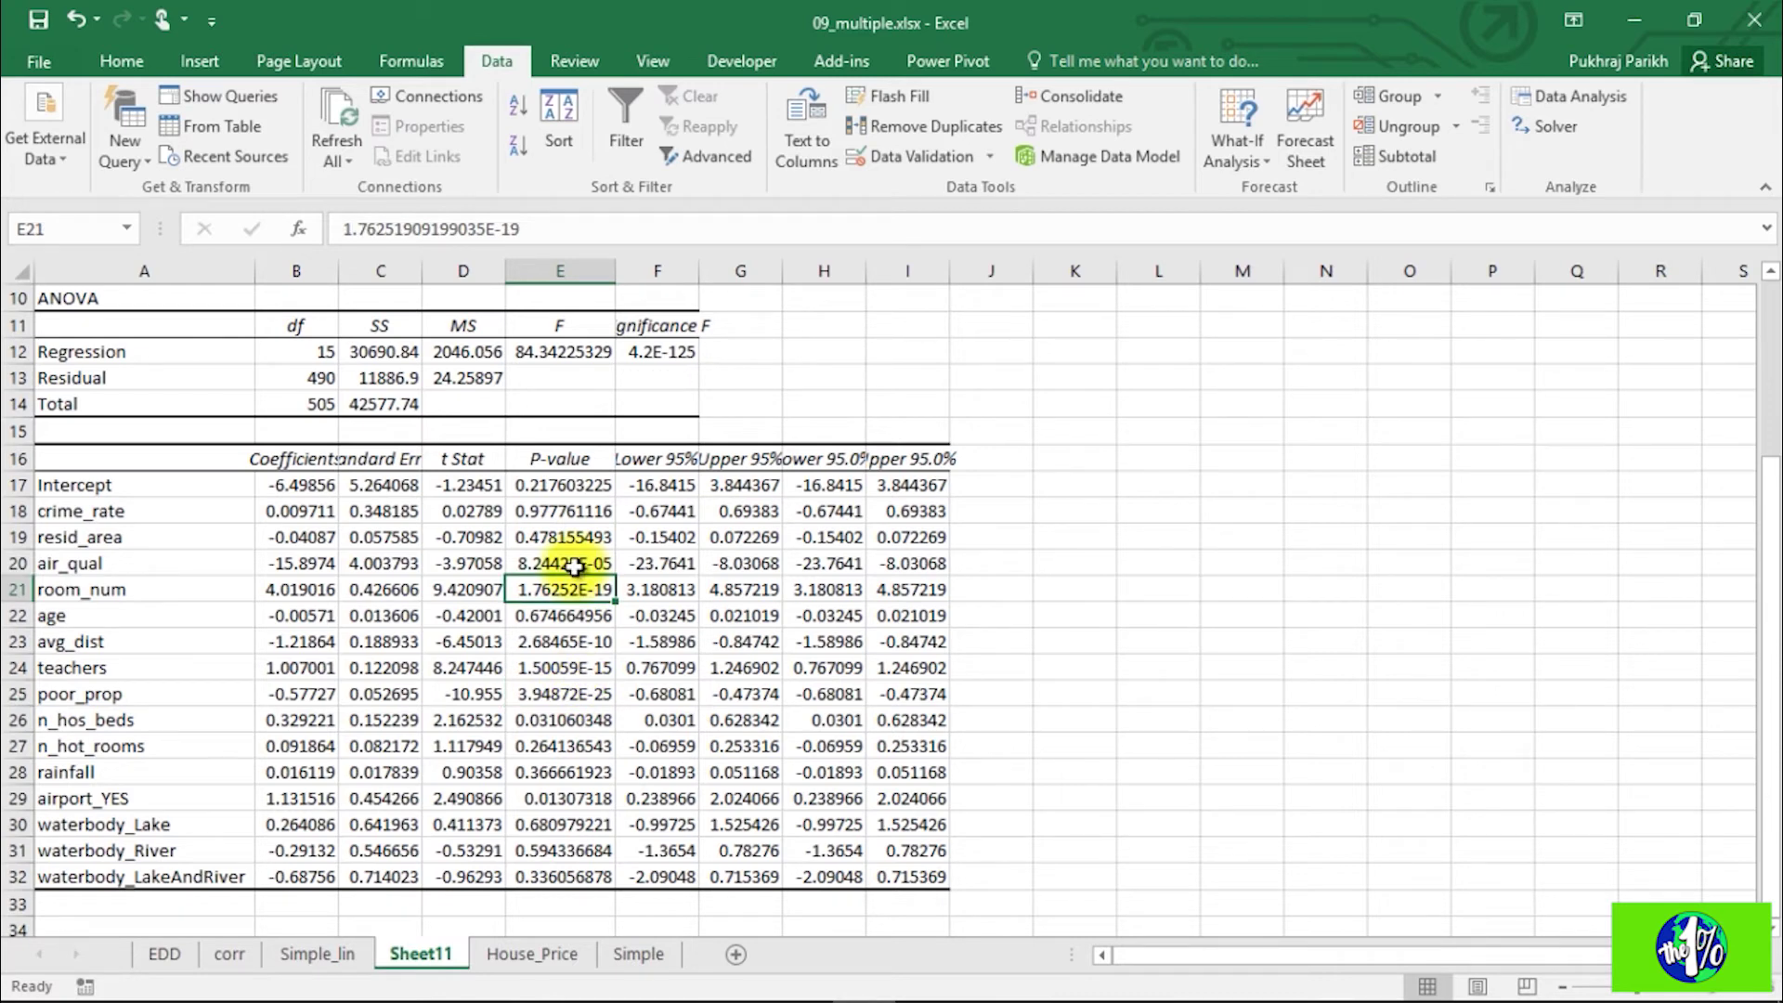
pyautogui.click(583, 692)
pyautogui.click(525, 743)
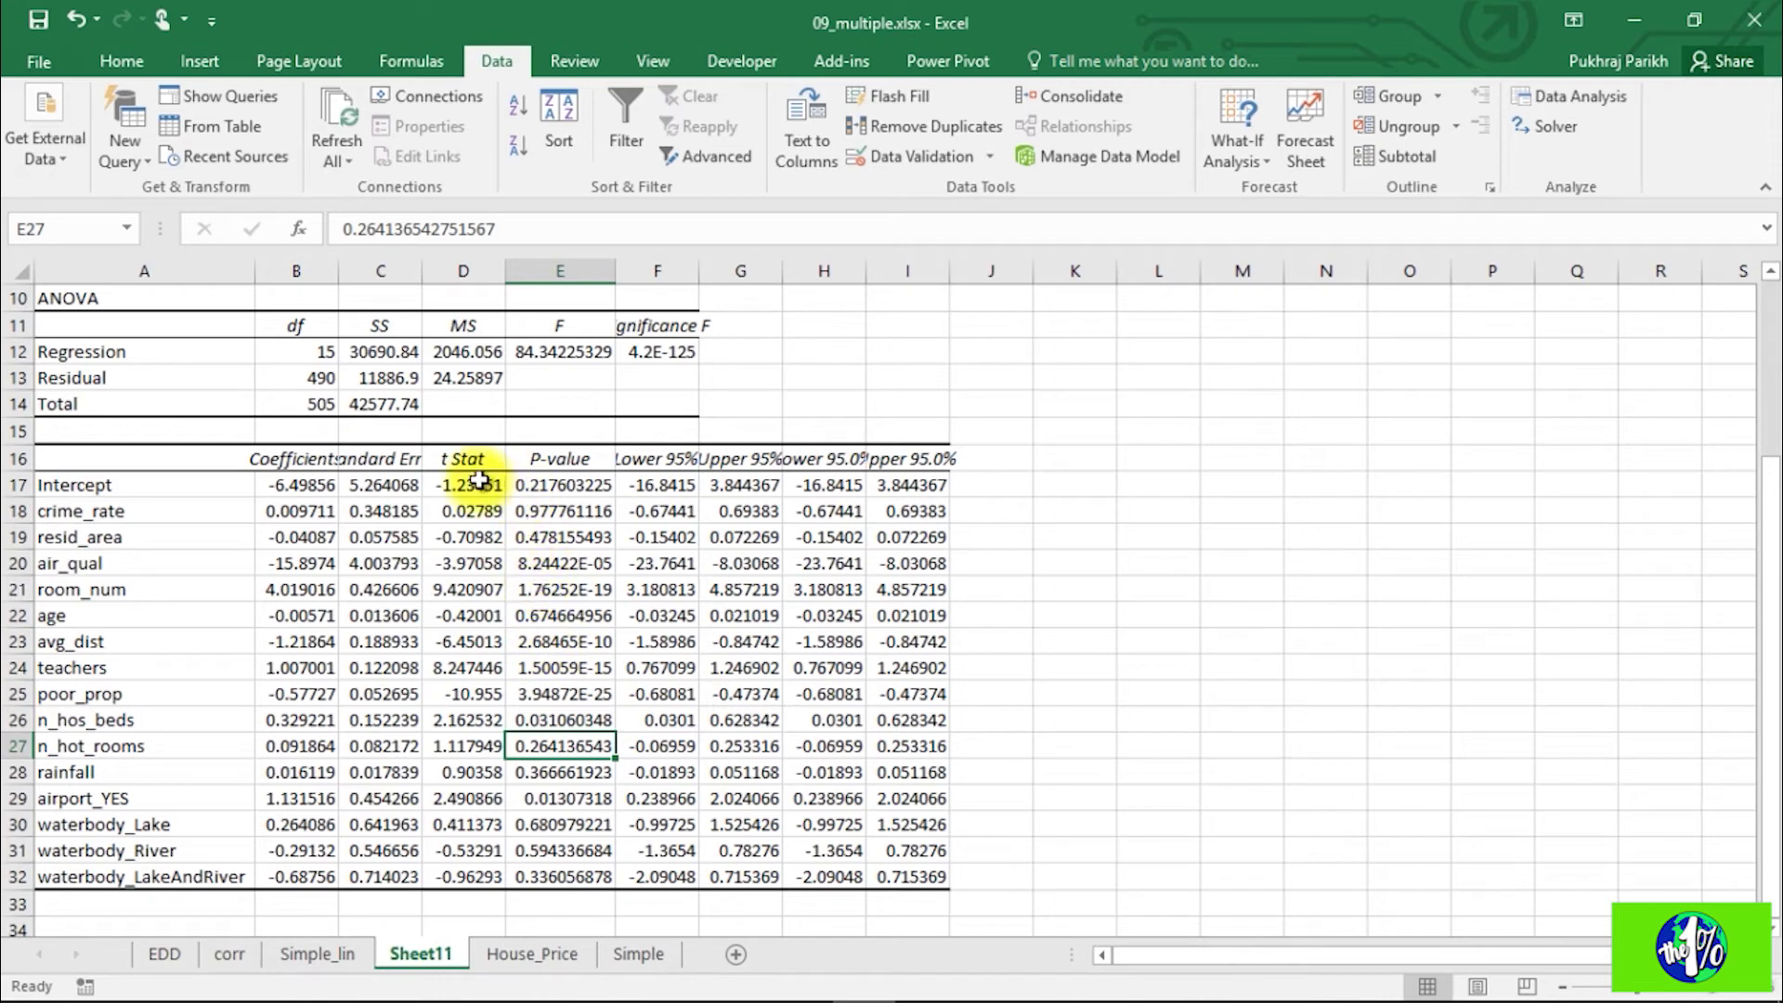
pyautogui.click(561, 564)
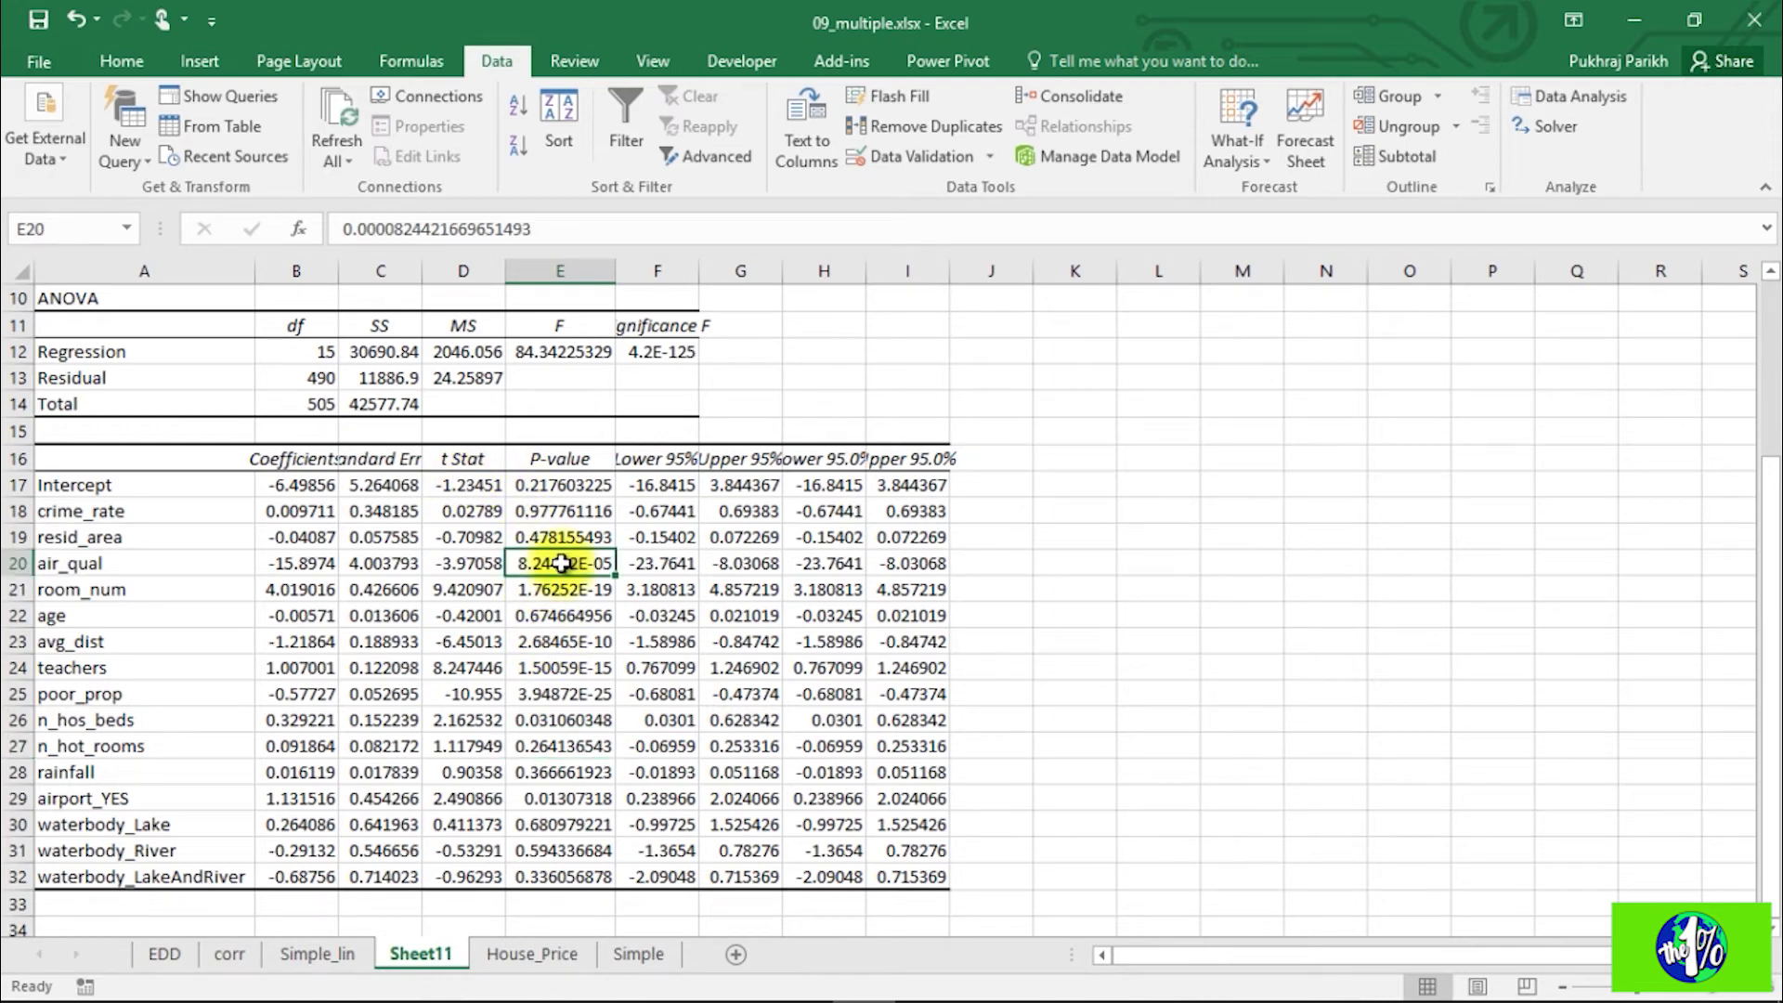
pyautogui.moveTo(562, 564); pyautogui.dragTo(562, 582)
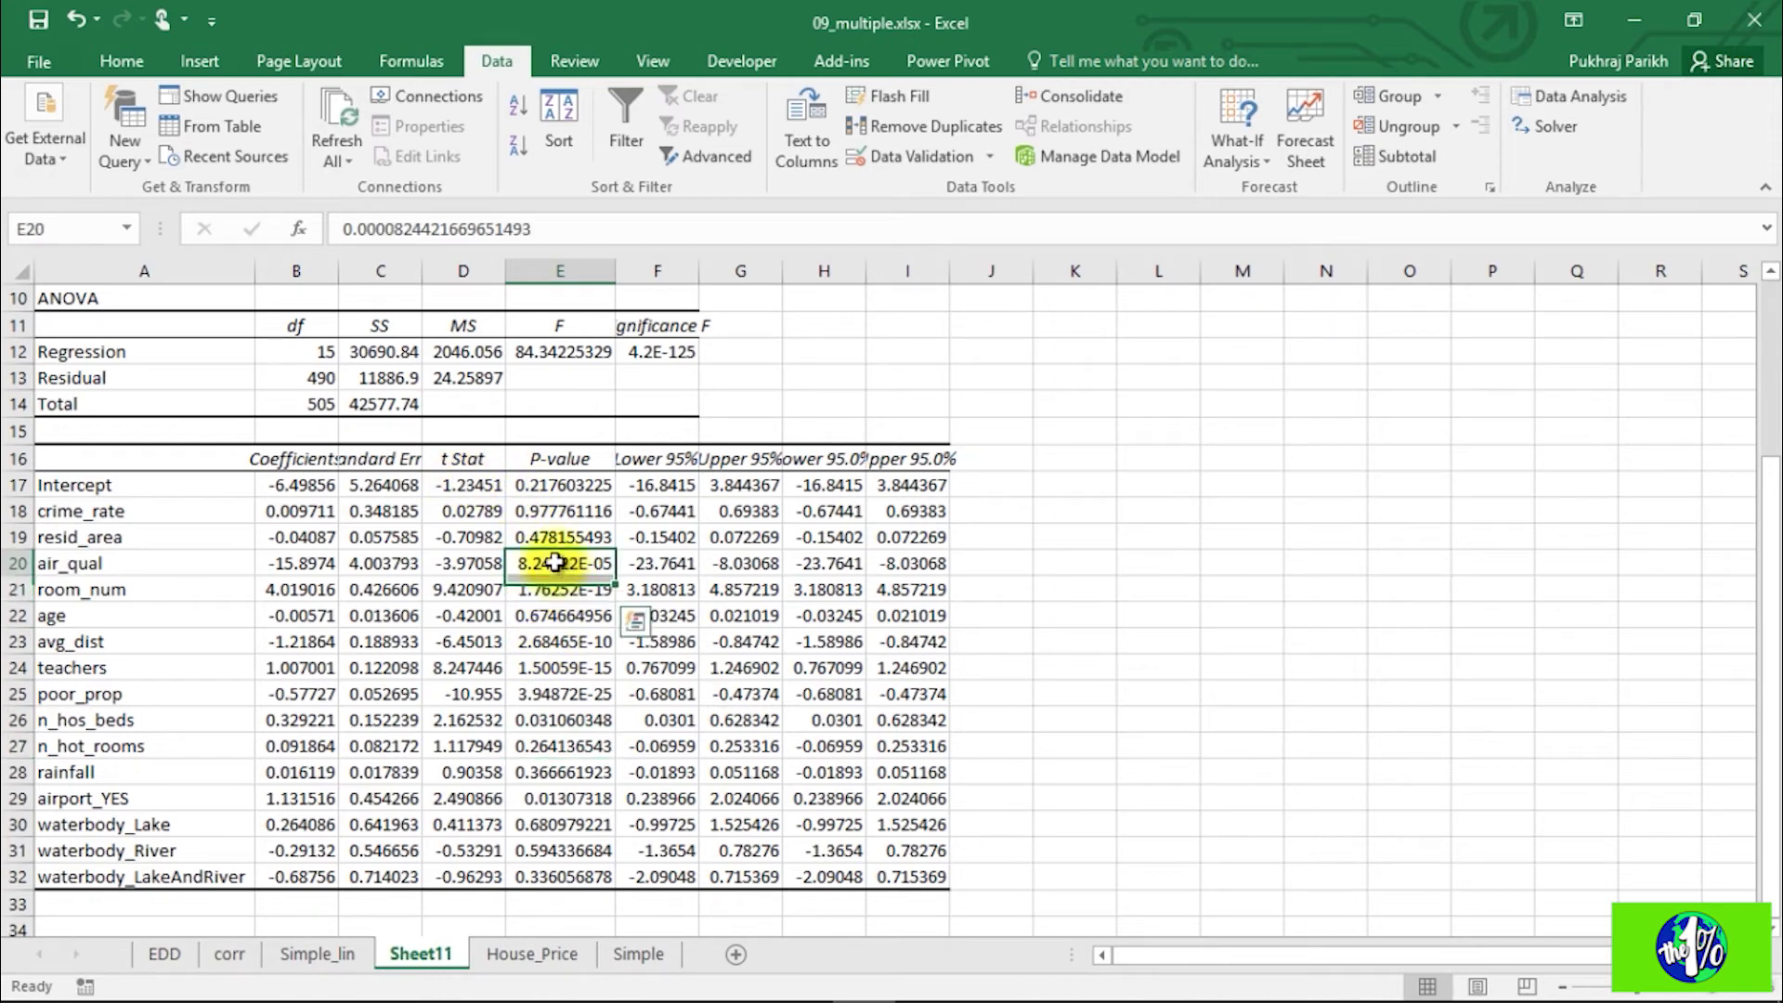
pyautogui.click(560, 511)
pyautogui.click(558, 487)
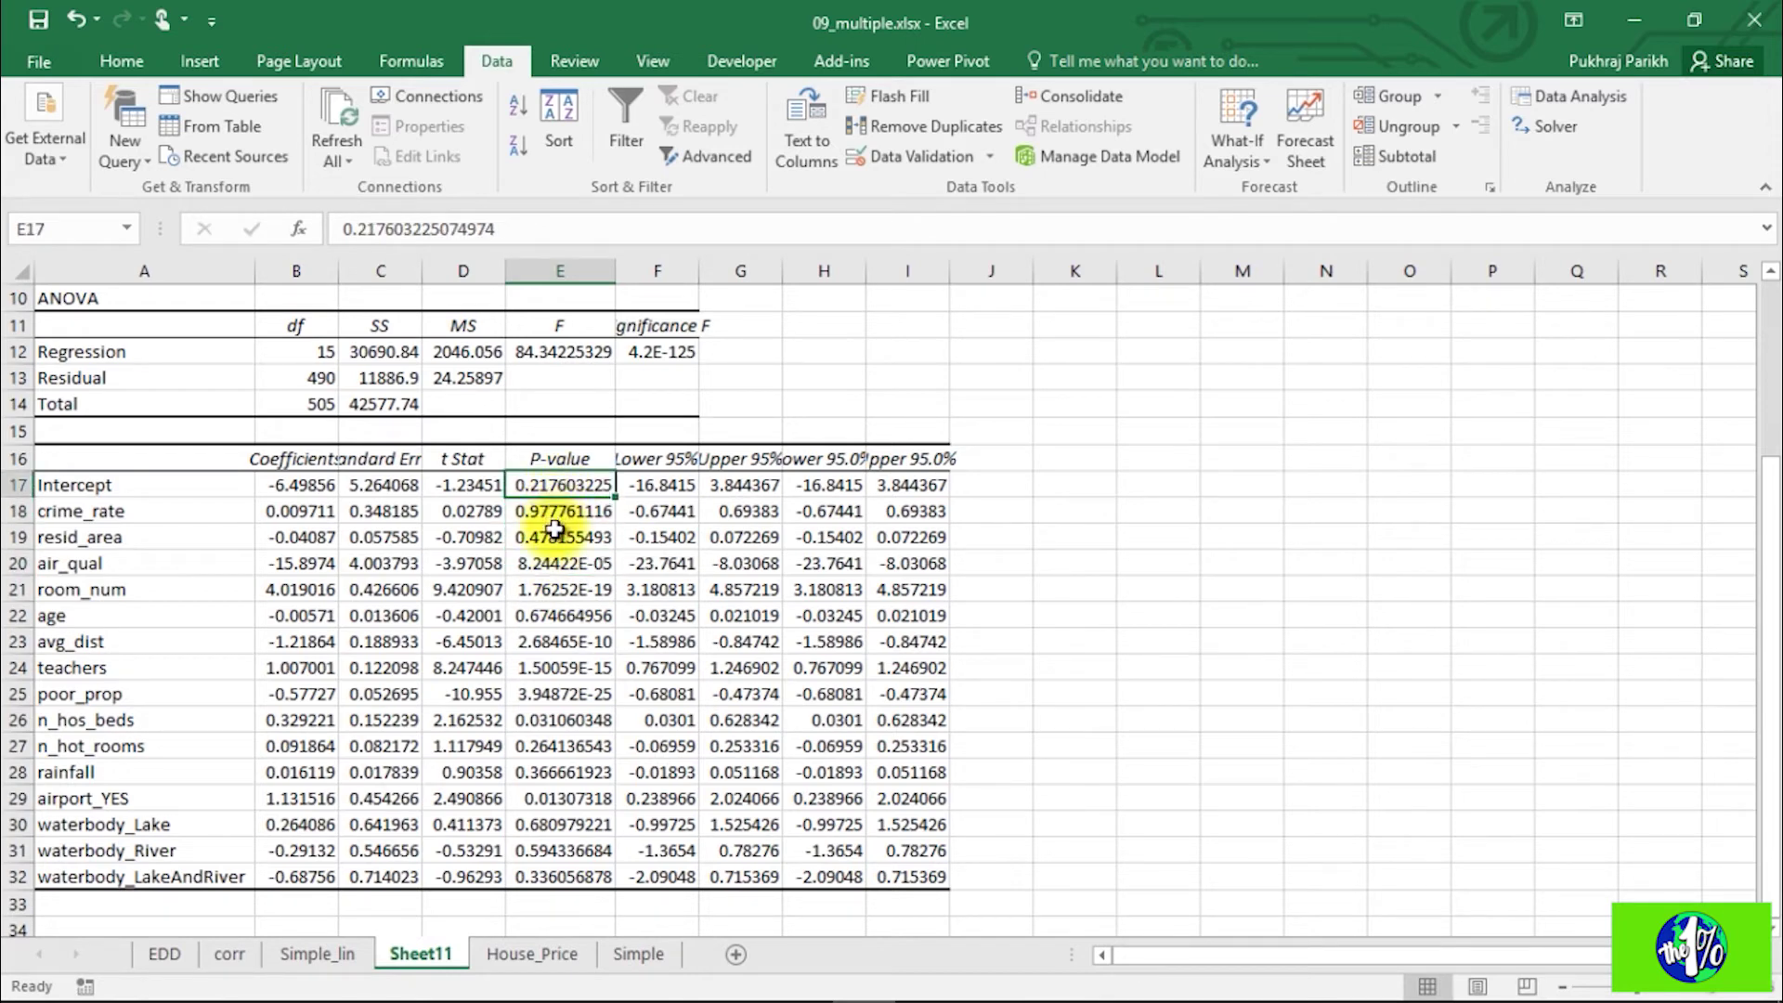
# Step: Highlight the P-values of air_qual, room_num, teachers and poor_prop with a yellow fill
pyautogui.click(555, 564)
pyautogui.moveTo(555, 565); pyautogui.dragTo(558, 588)
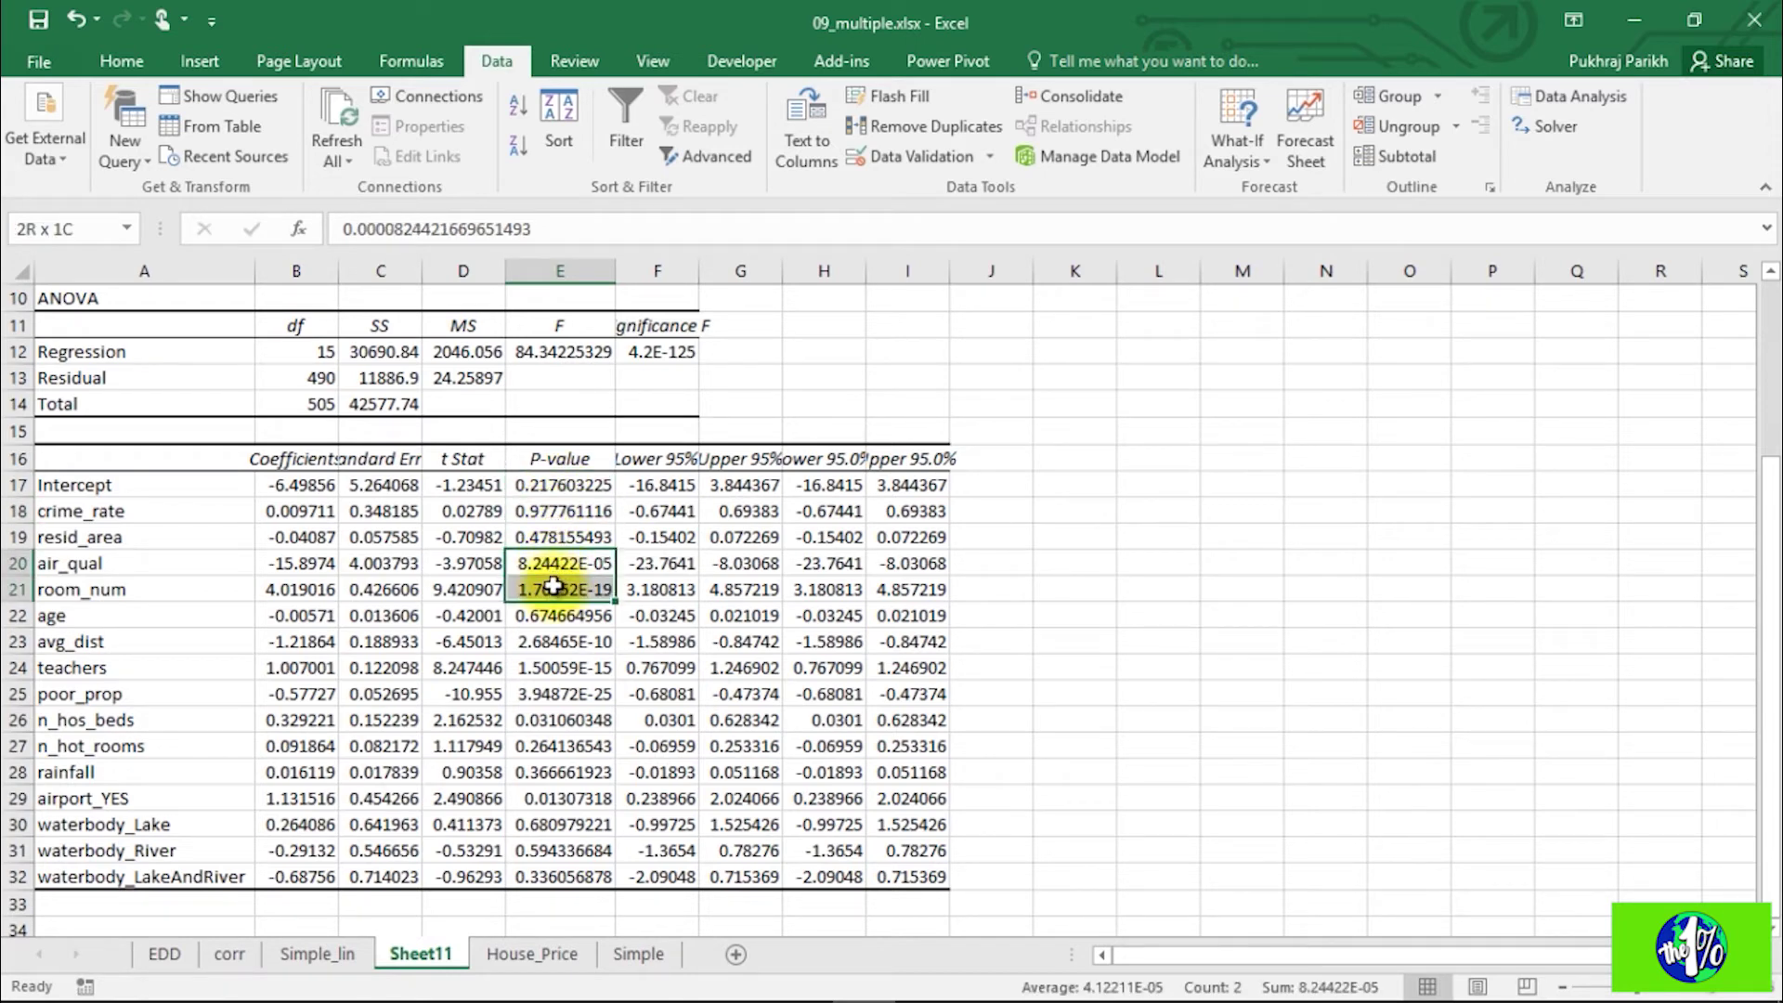
pyautogui.keyDown('ctrl'); pyautogui.click(565, 670); pyautogui.keyUp('ctrl')
pyautogui.keyDown('ctrl'); pyautogui.click(563, 687); pyautogui.keyUp('ctrl')
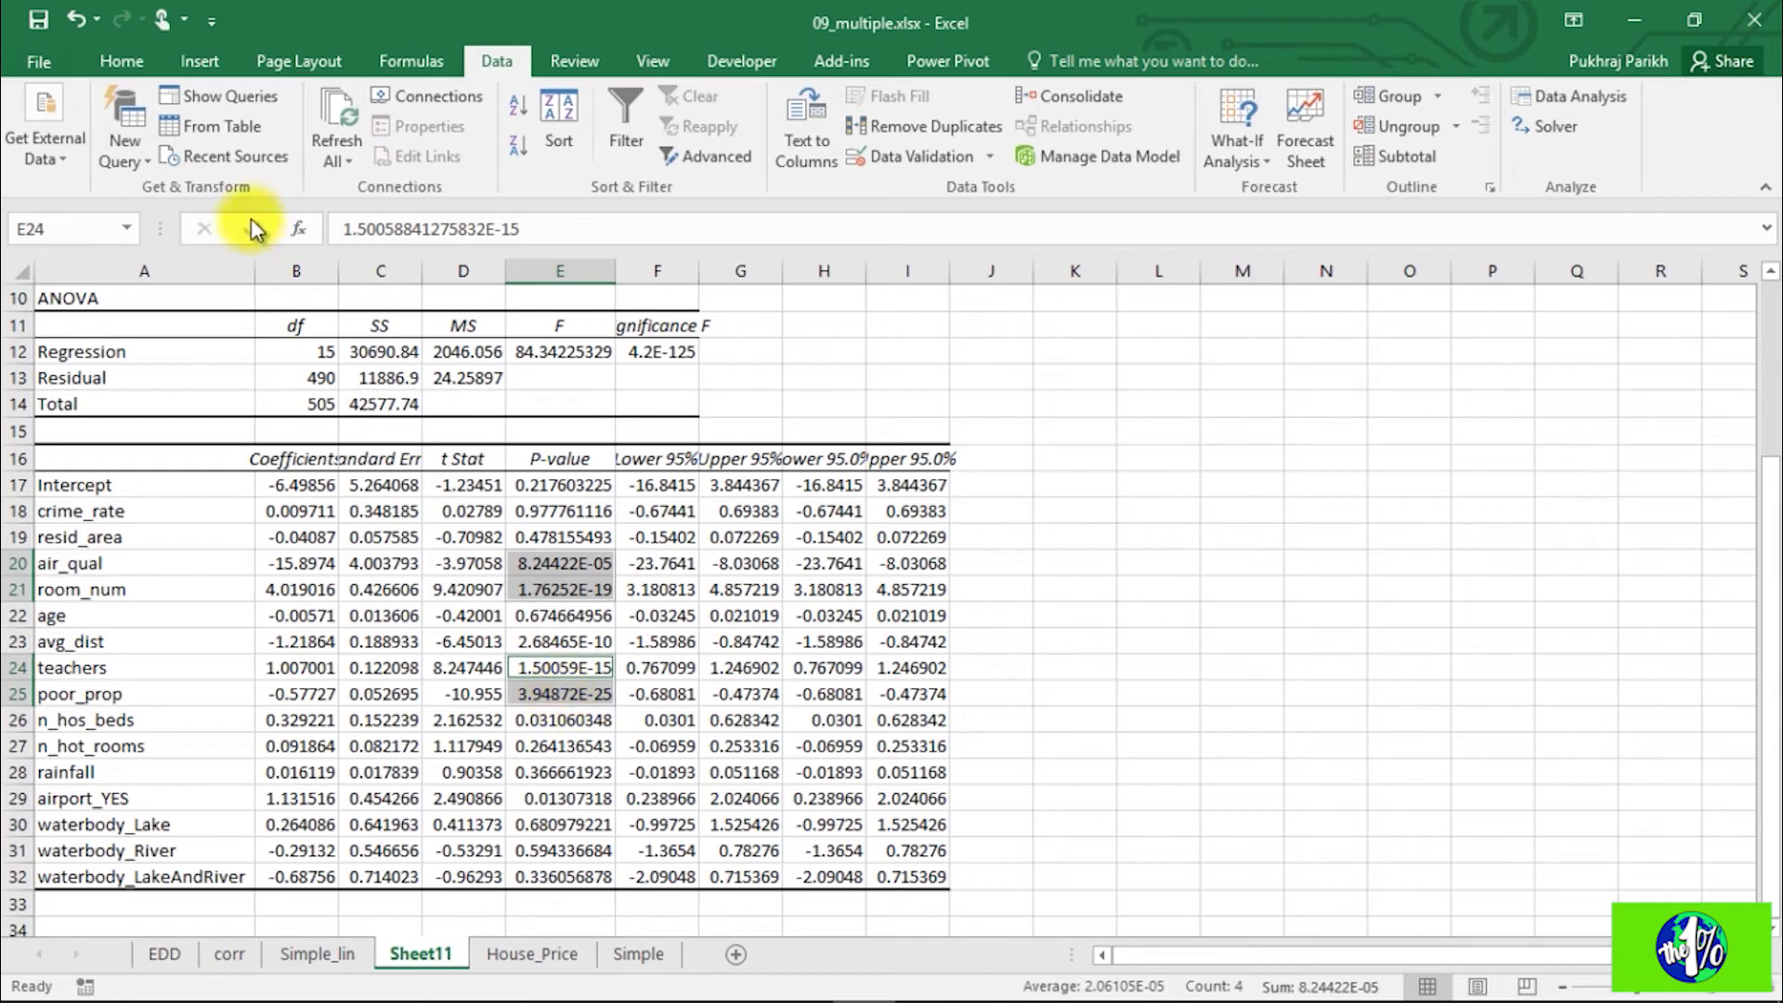
pyautogui.click(137, 58)
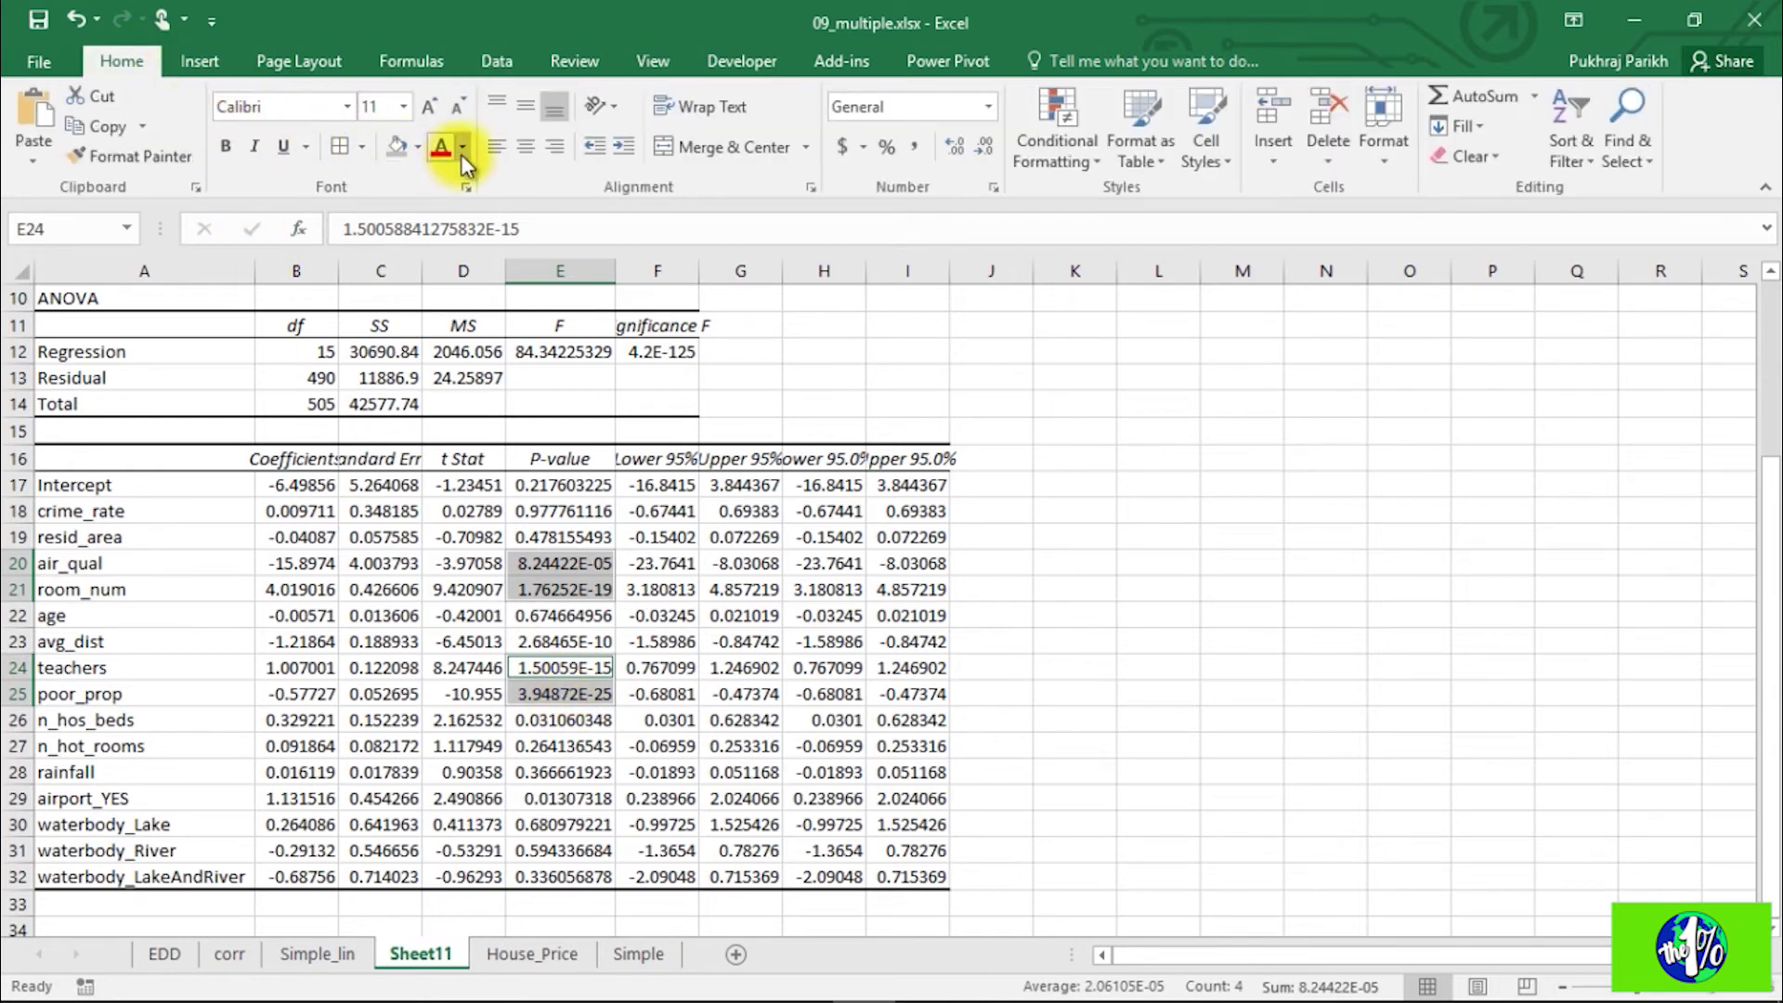
pyautogui.click(420, 149)
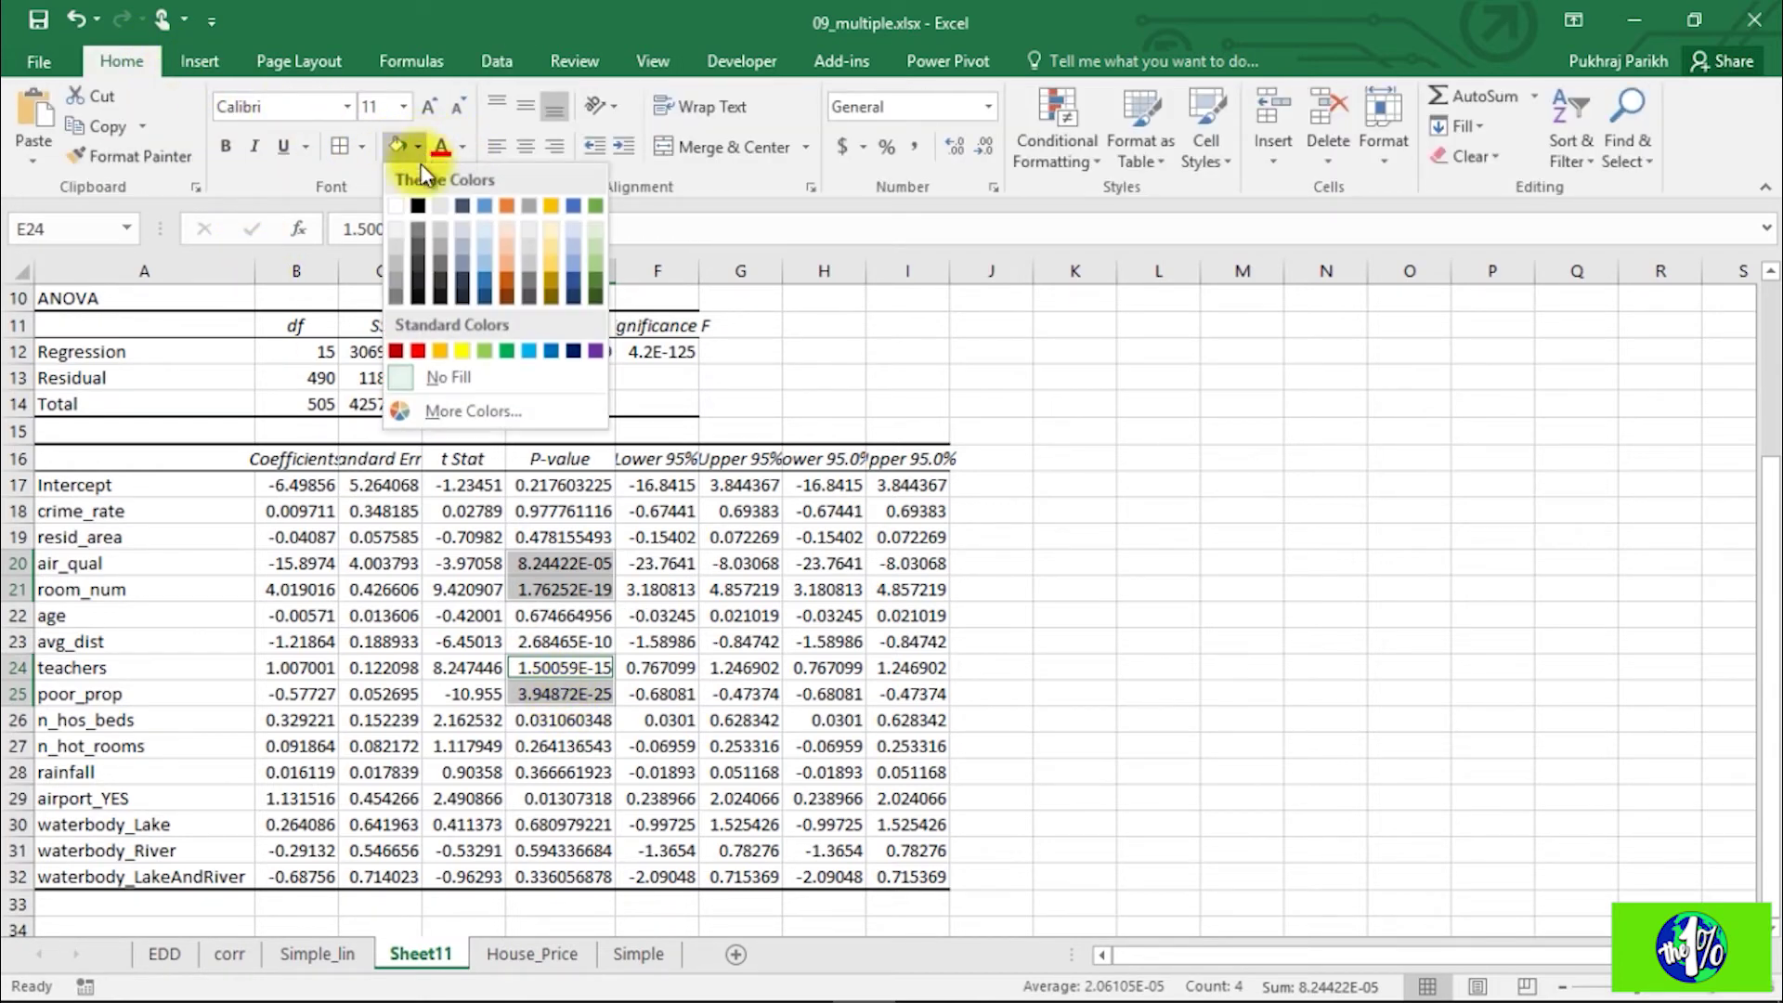
pyautogui.click(467, 353)
pyautogui.click(563, 745)
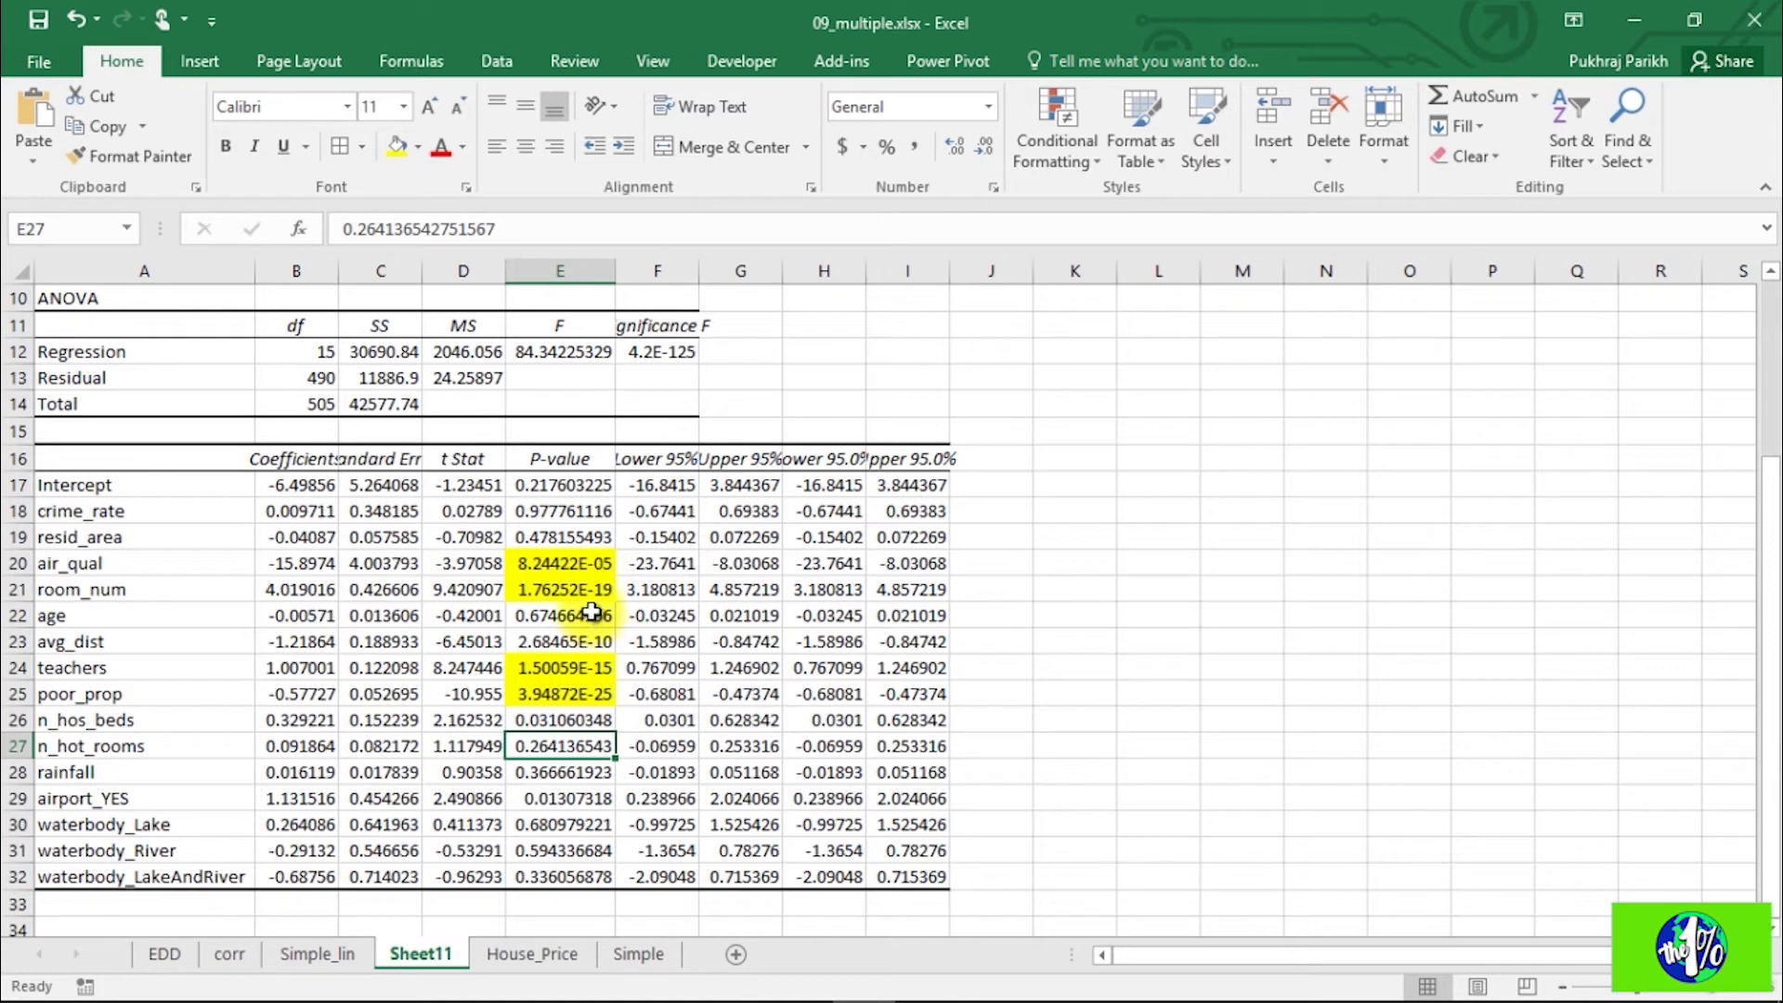
# Step: Highlight the P-value of avg_dist with the same yellow fill
pyautogui.click(552, 641)
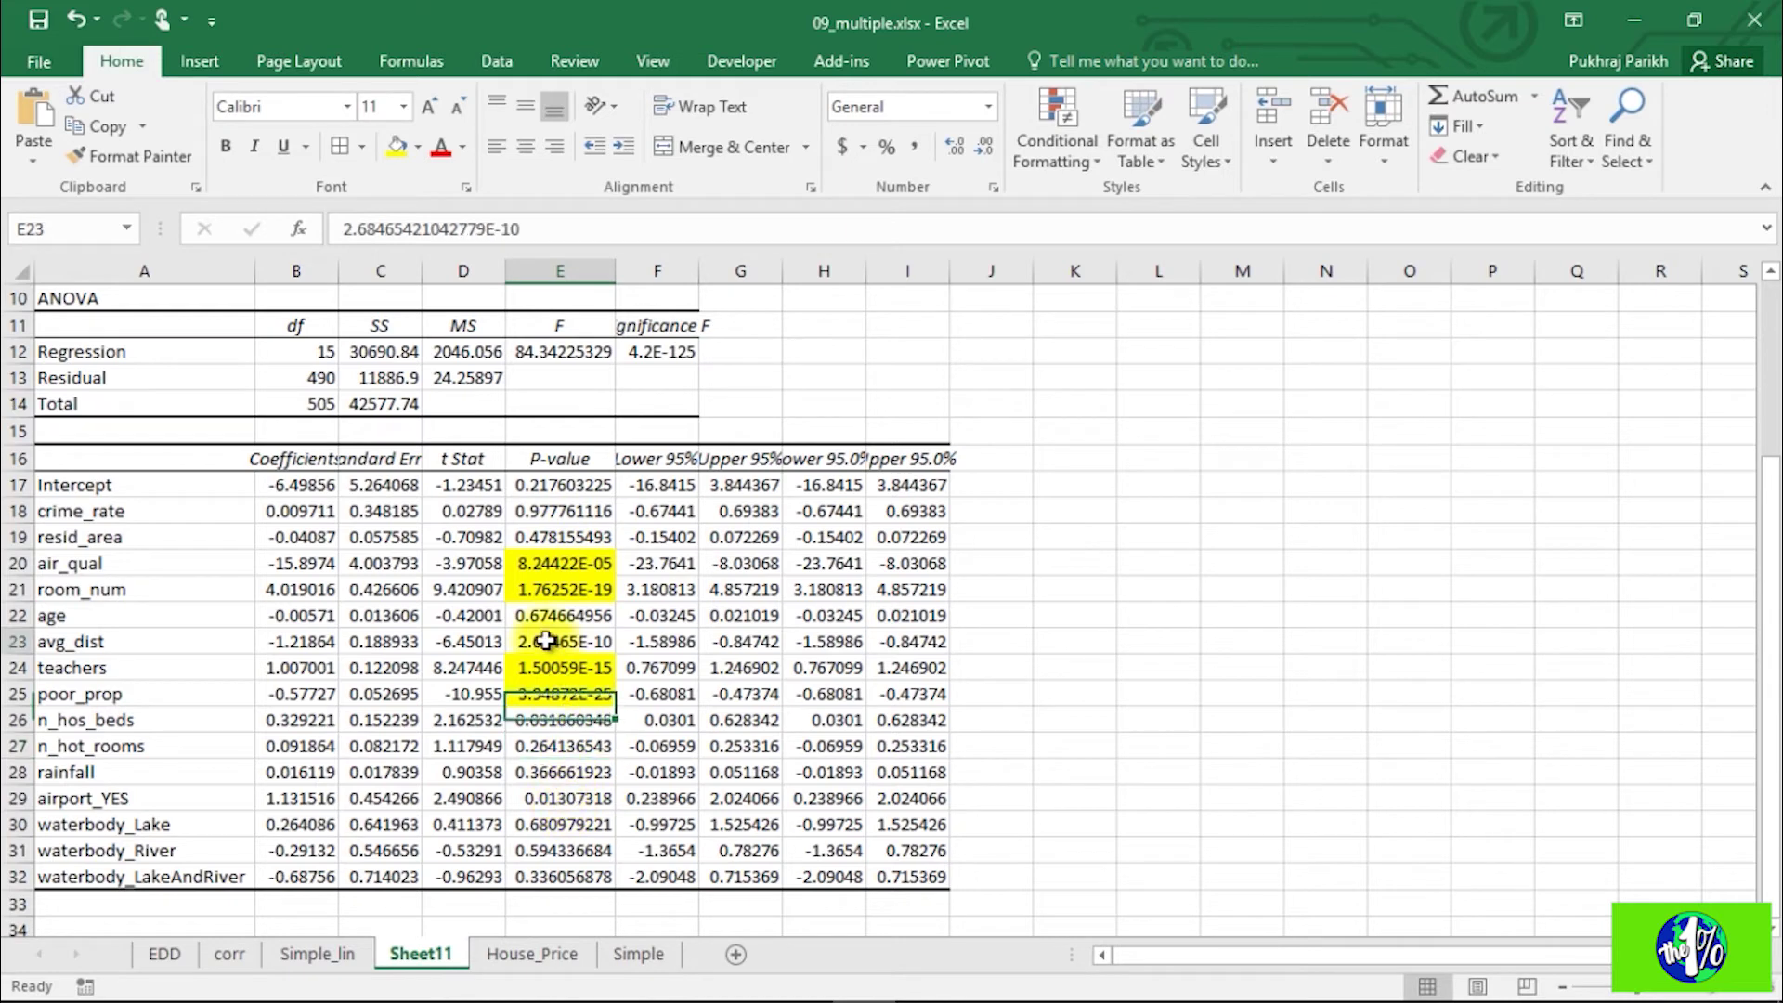
pyautogui.click(397, 147)
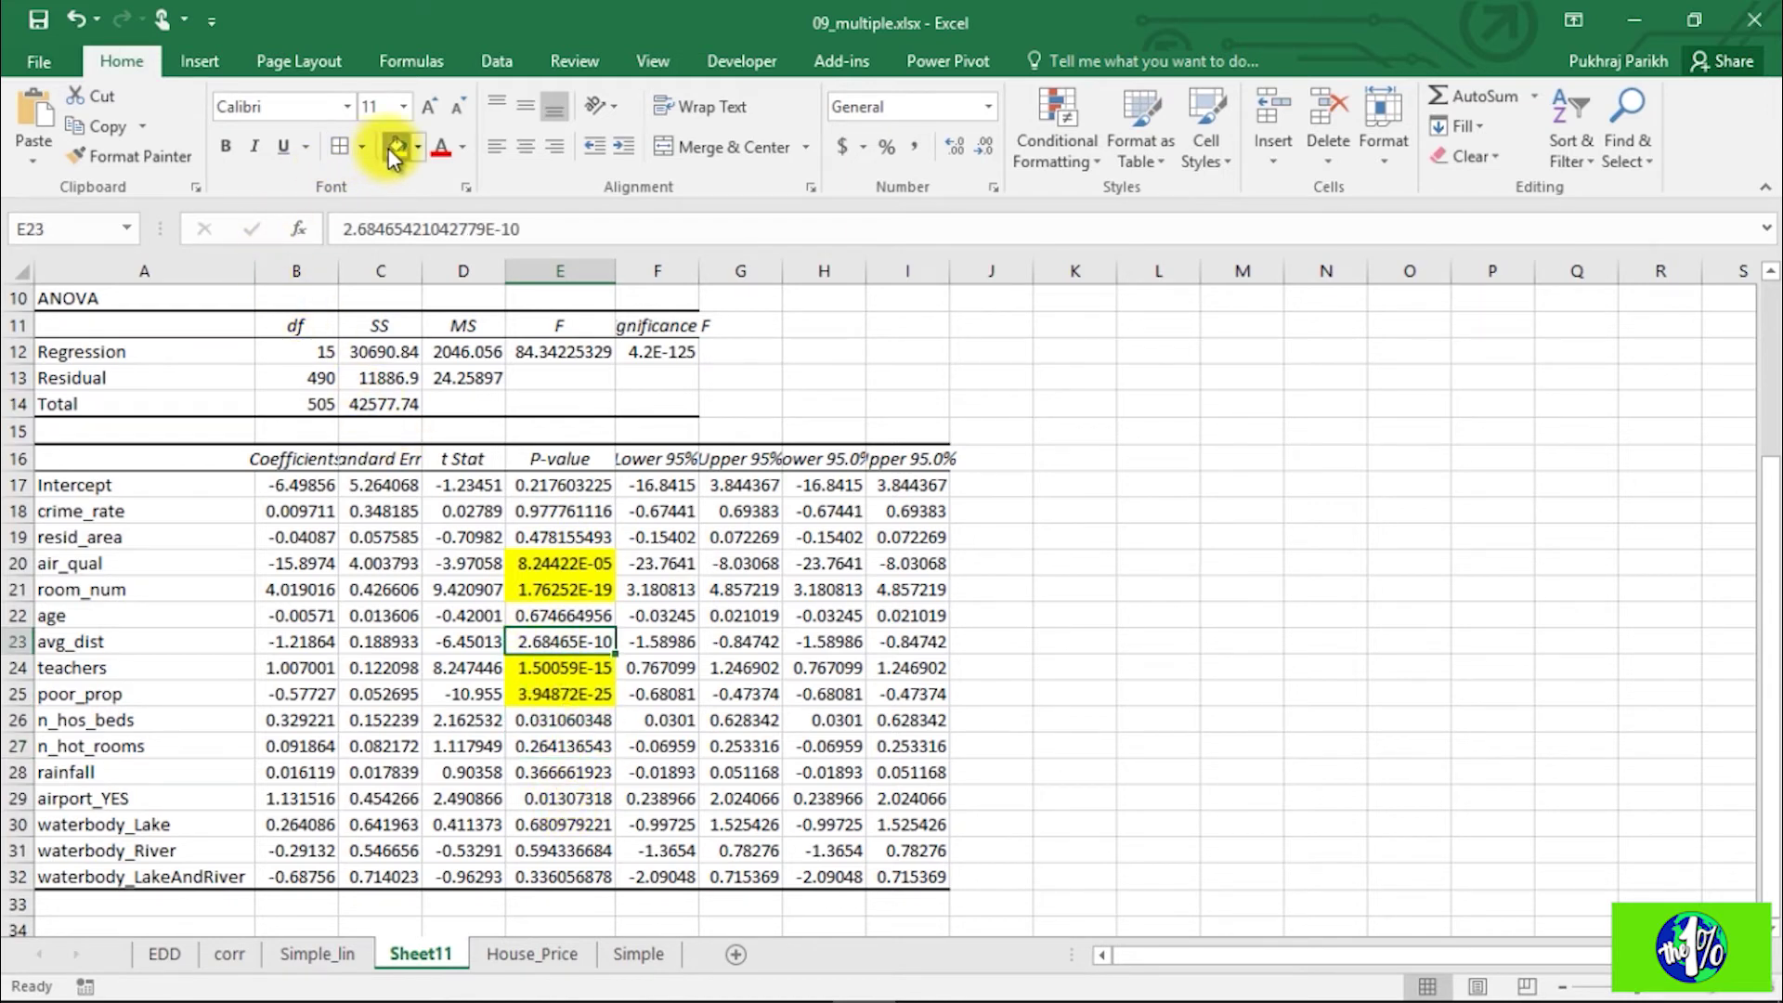
pyautogui.click(557, 747)
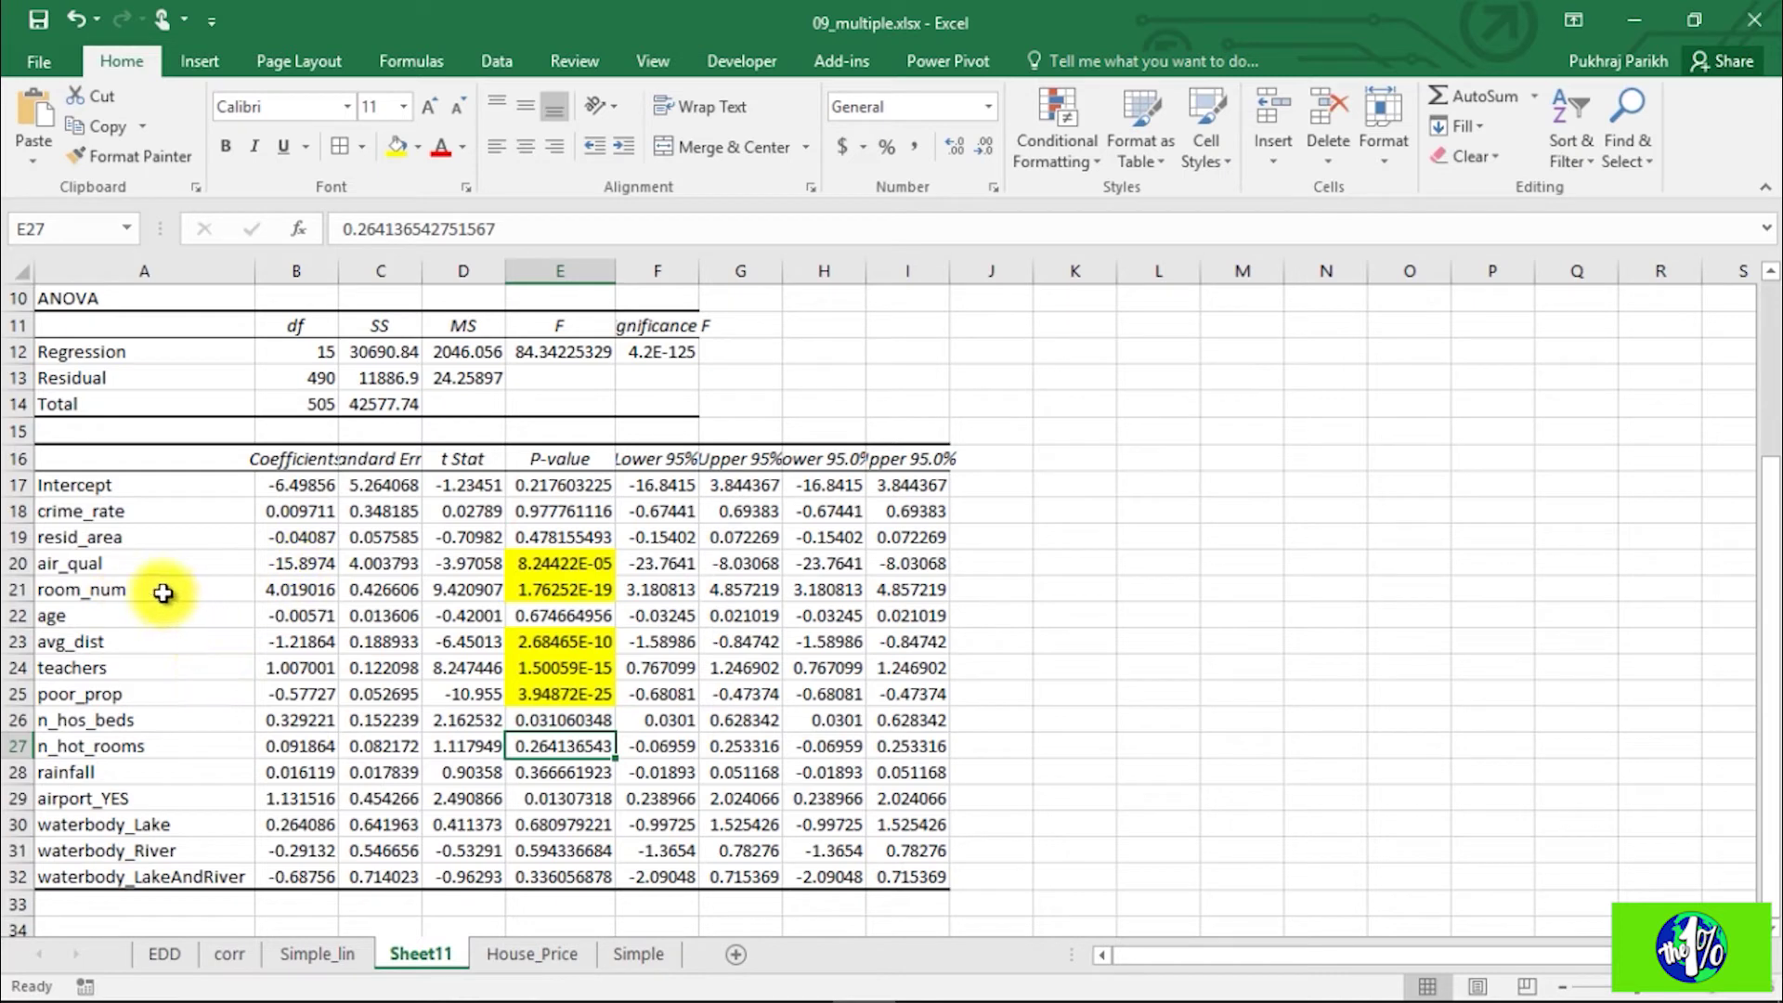
# Step: Examine the coefficients of room_num and avg_dist against the rest of the regression coefficient table
pyautogui.click(277, 598)
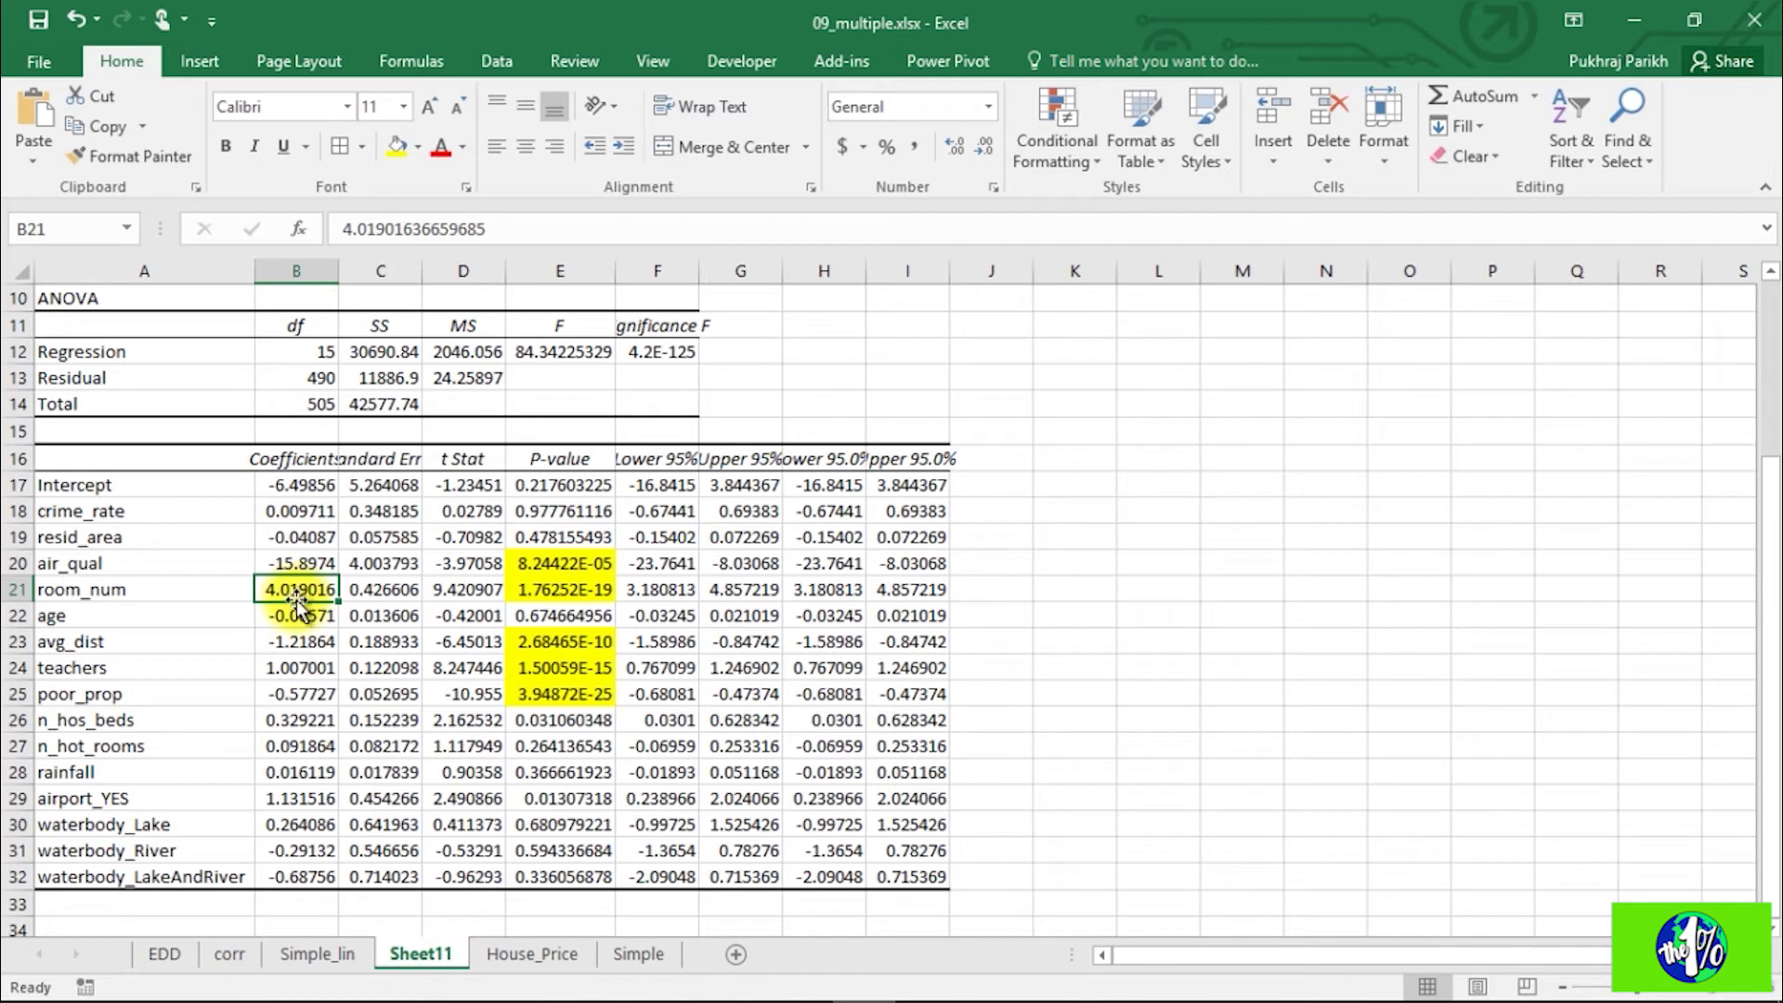
pyautogui.press('Down')
pyautogui.press('Down')
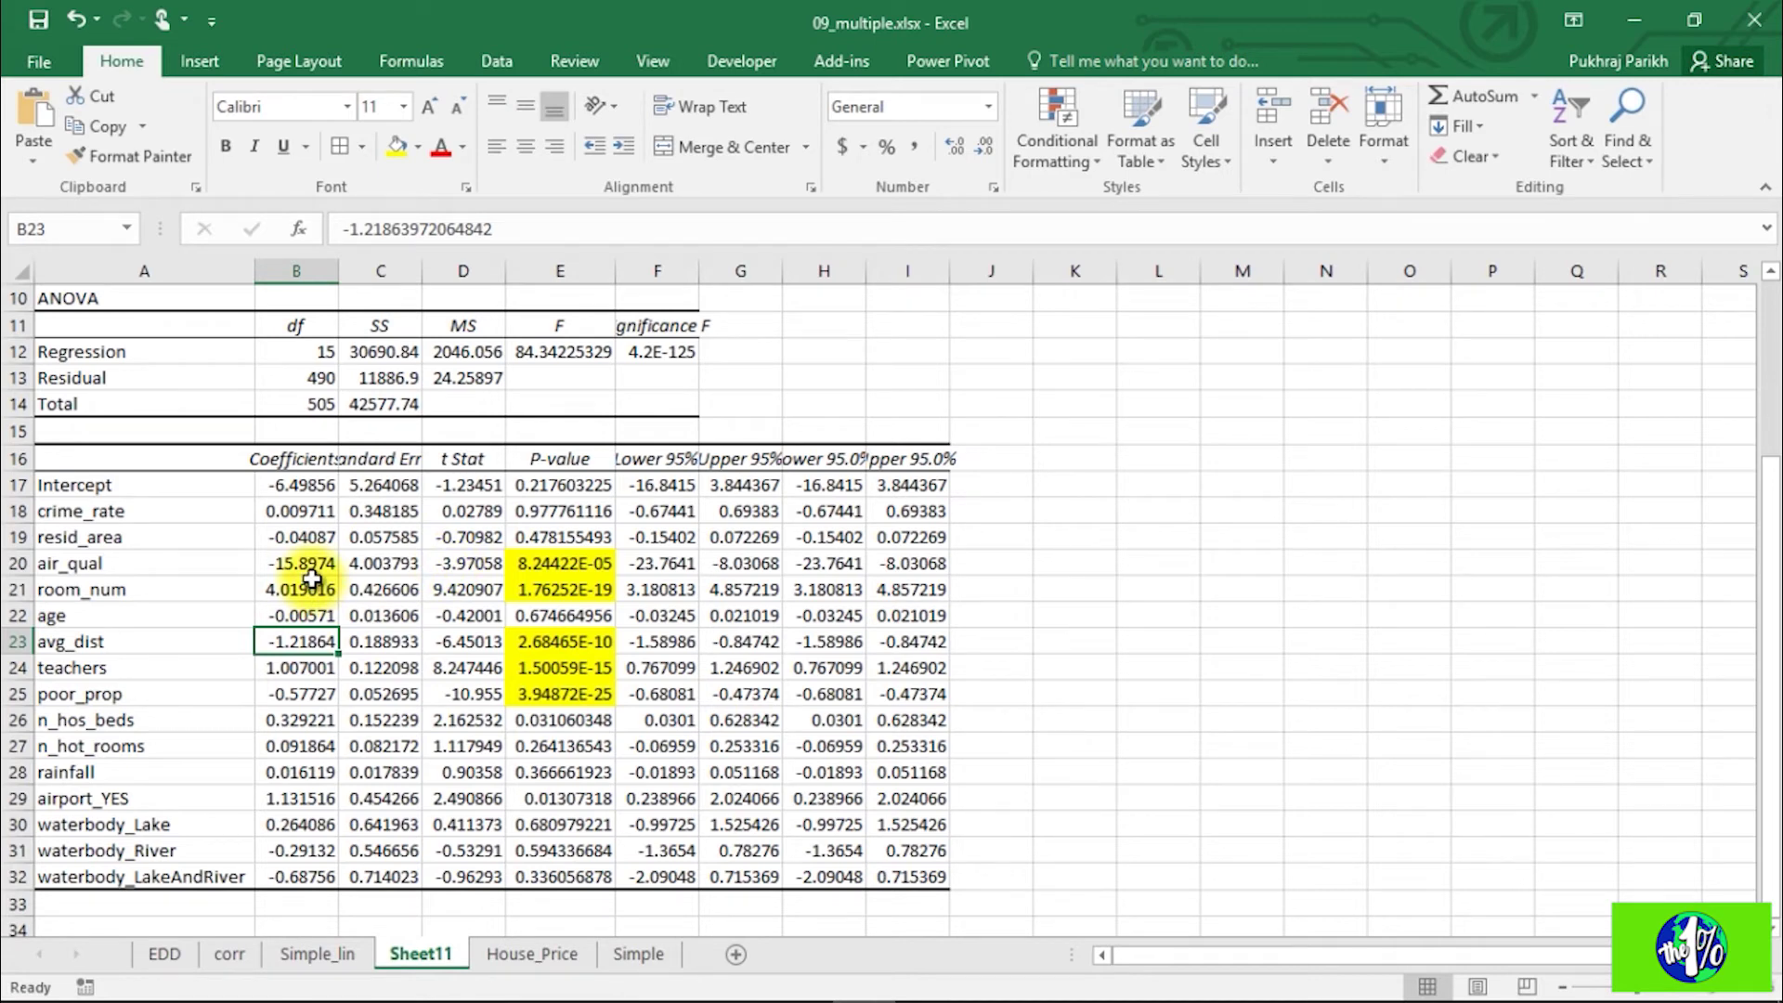
pyautogui.scroll(1, 496, 672)
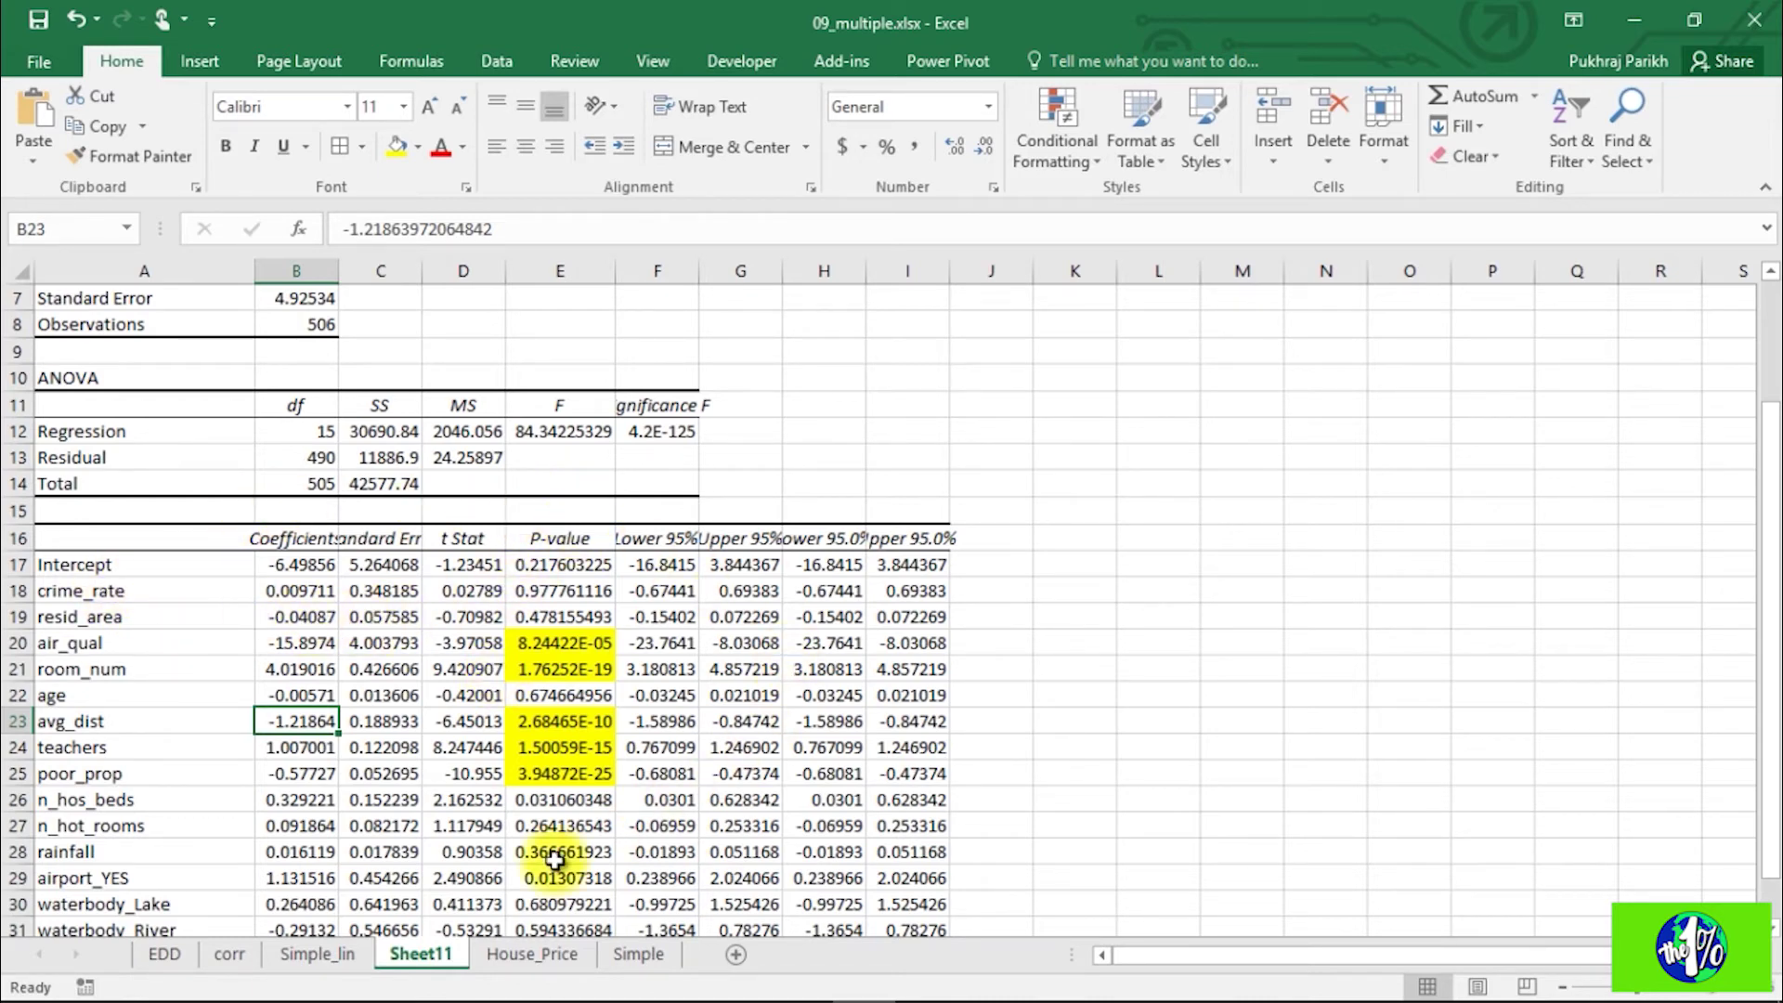
pyautogui.scroll(-1, 242, 781)
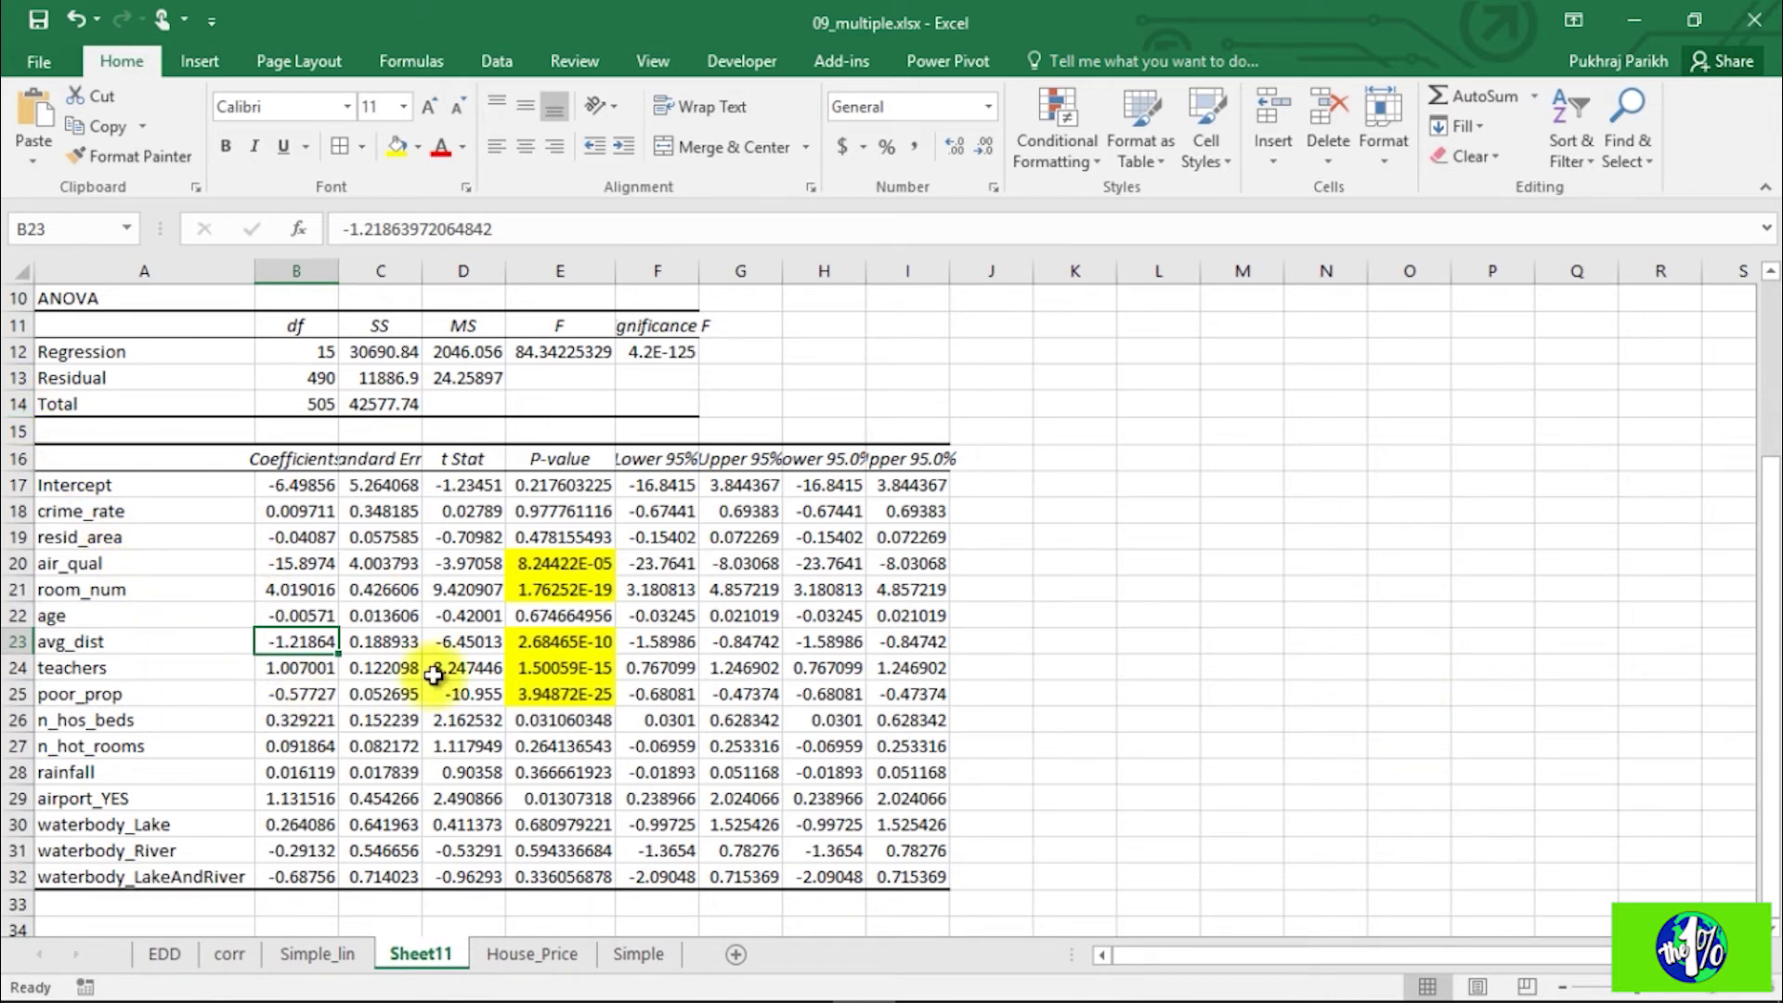
pyautogui.scroll(-1, 572, 899)
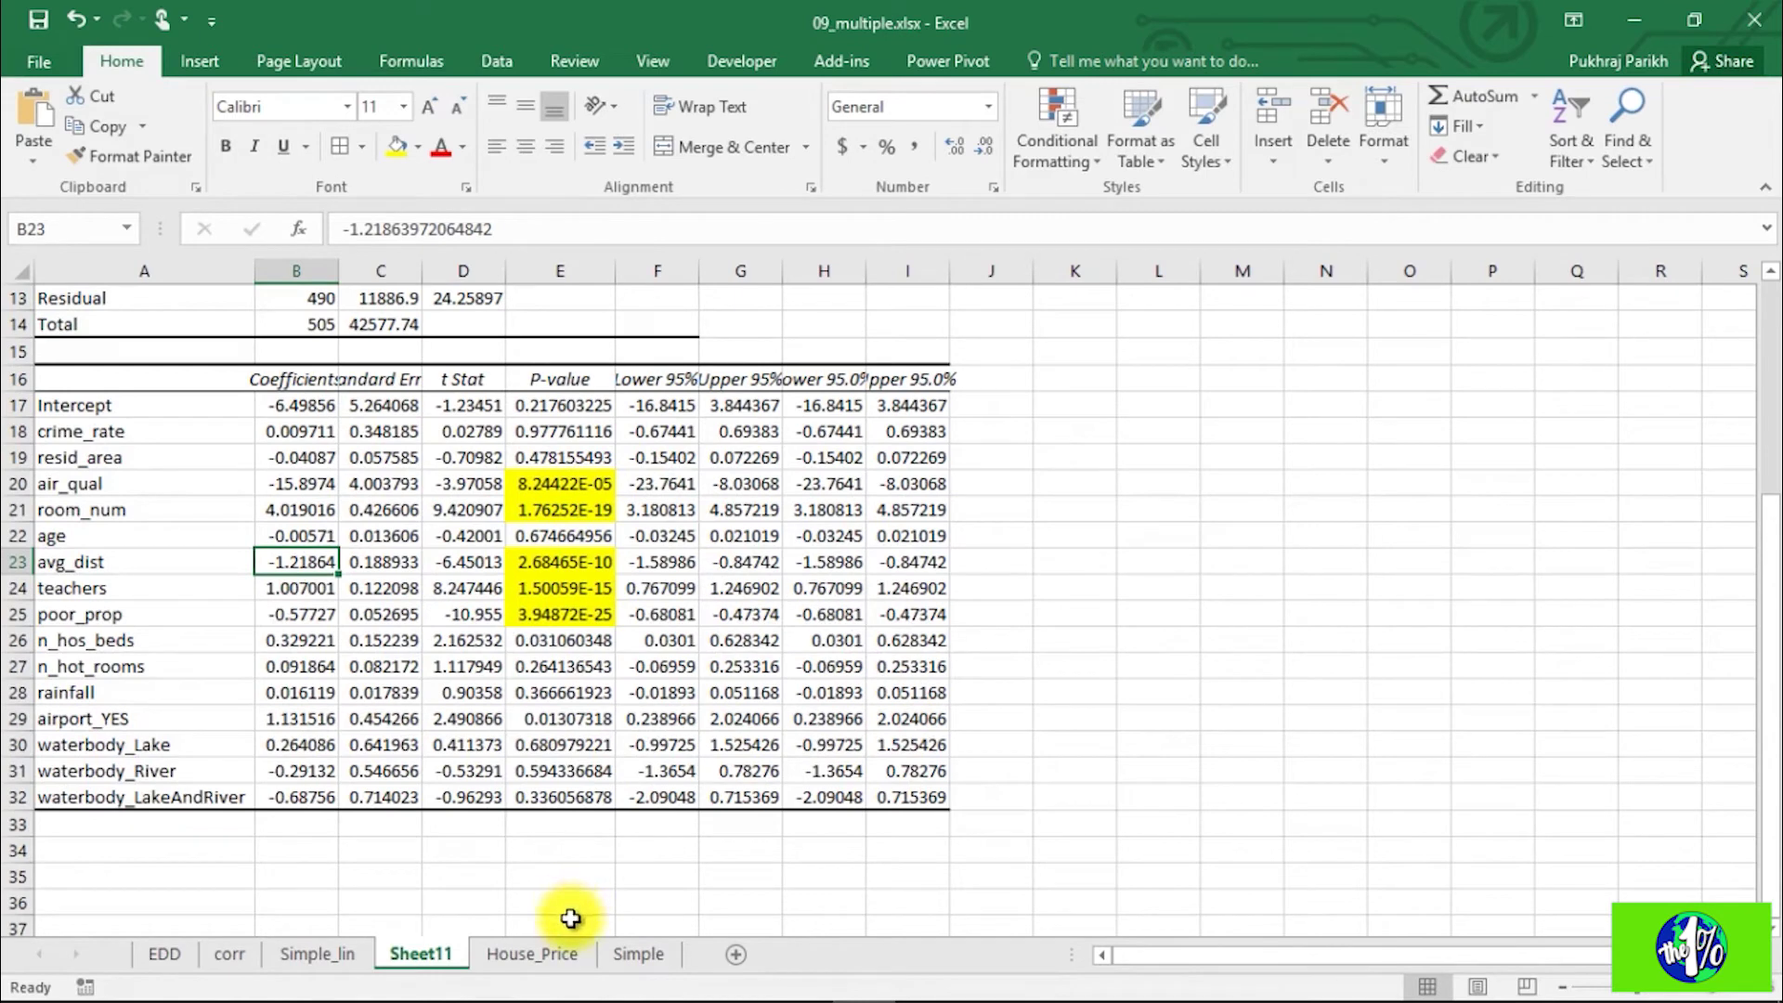
# Step: Copy the predictor values C509:Q509 from the House_Price sheet and paste them transposed into Sheet11 starting at K18
pyautogui.click(531, 944)
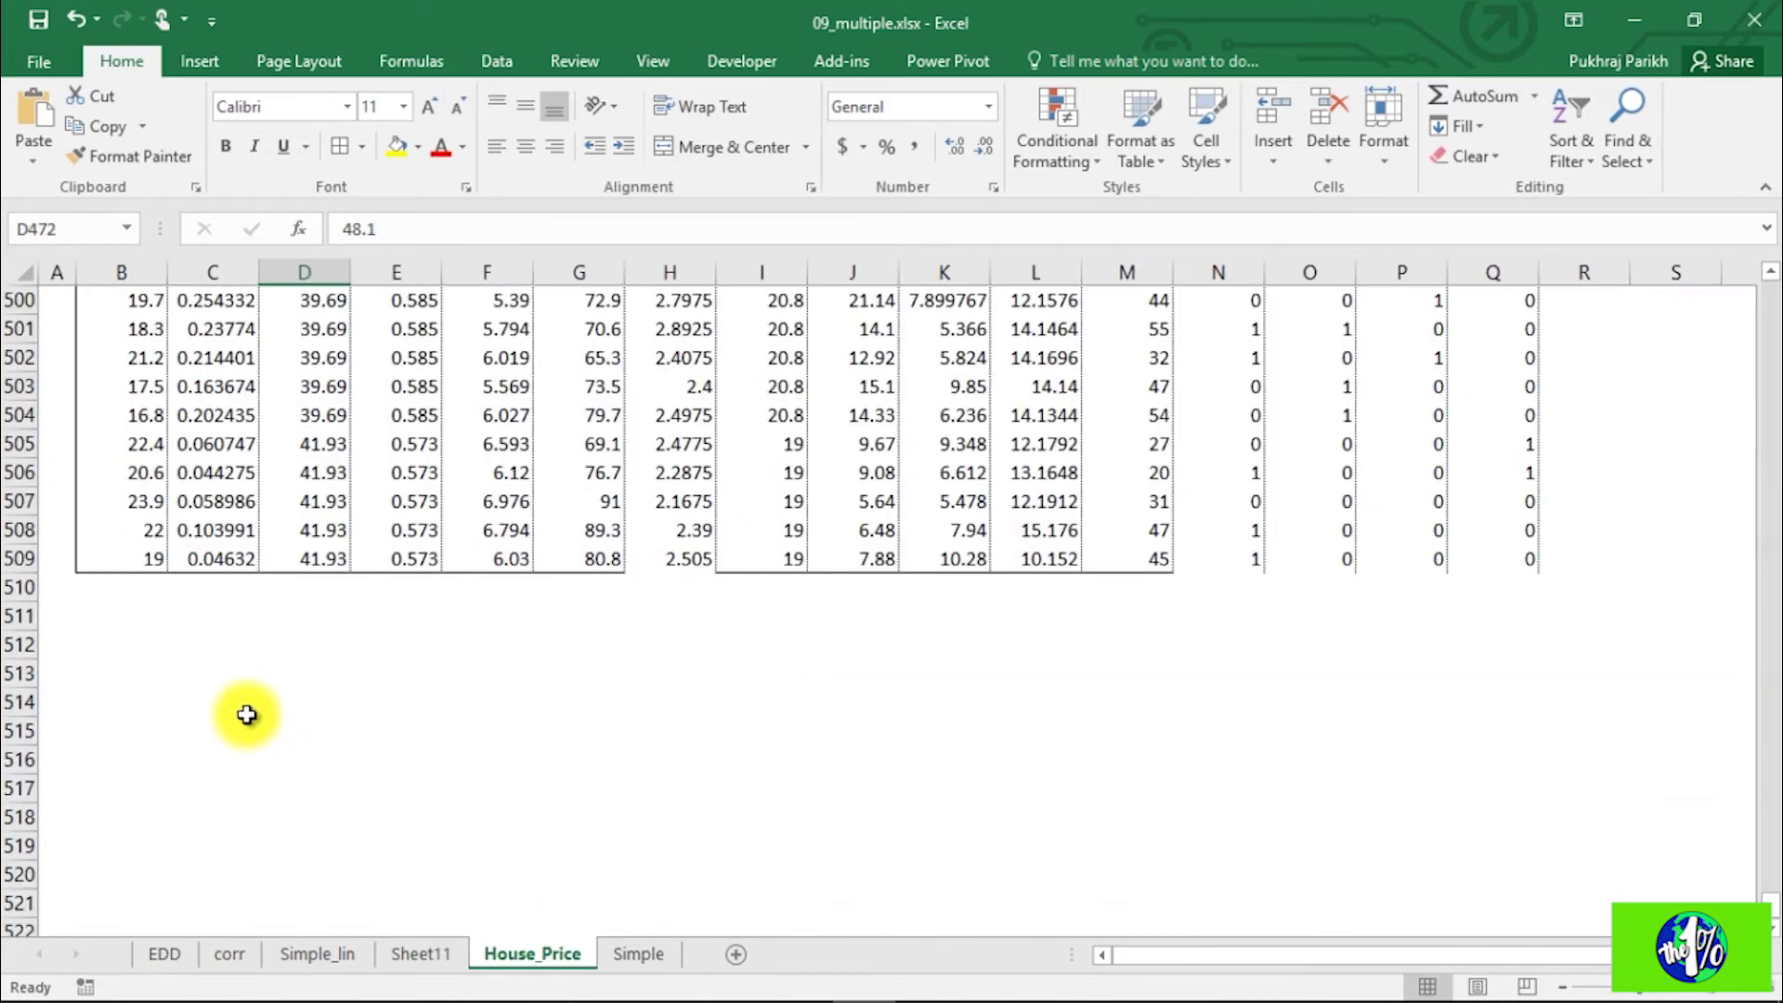
pyautogui.click(219, 560)
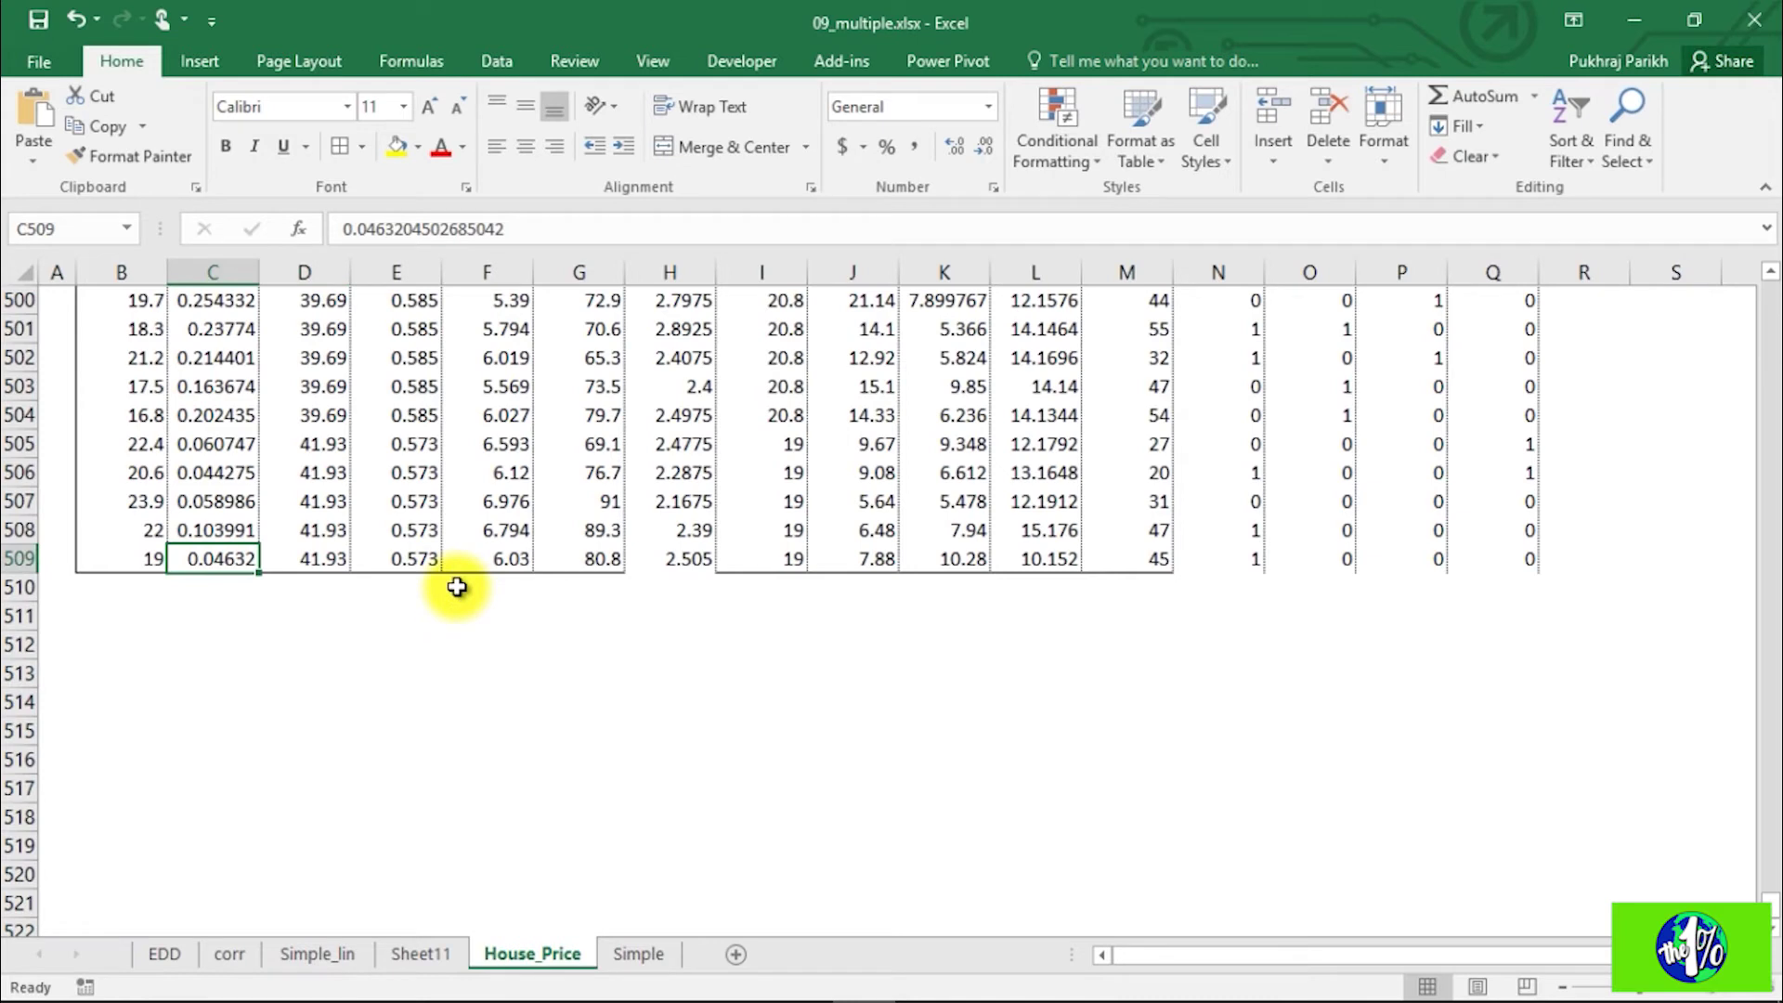
pyautogui.hotkey('ctrl', 'shift', 'Right')
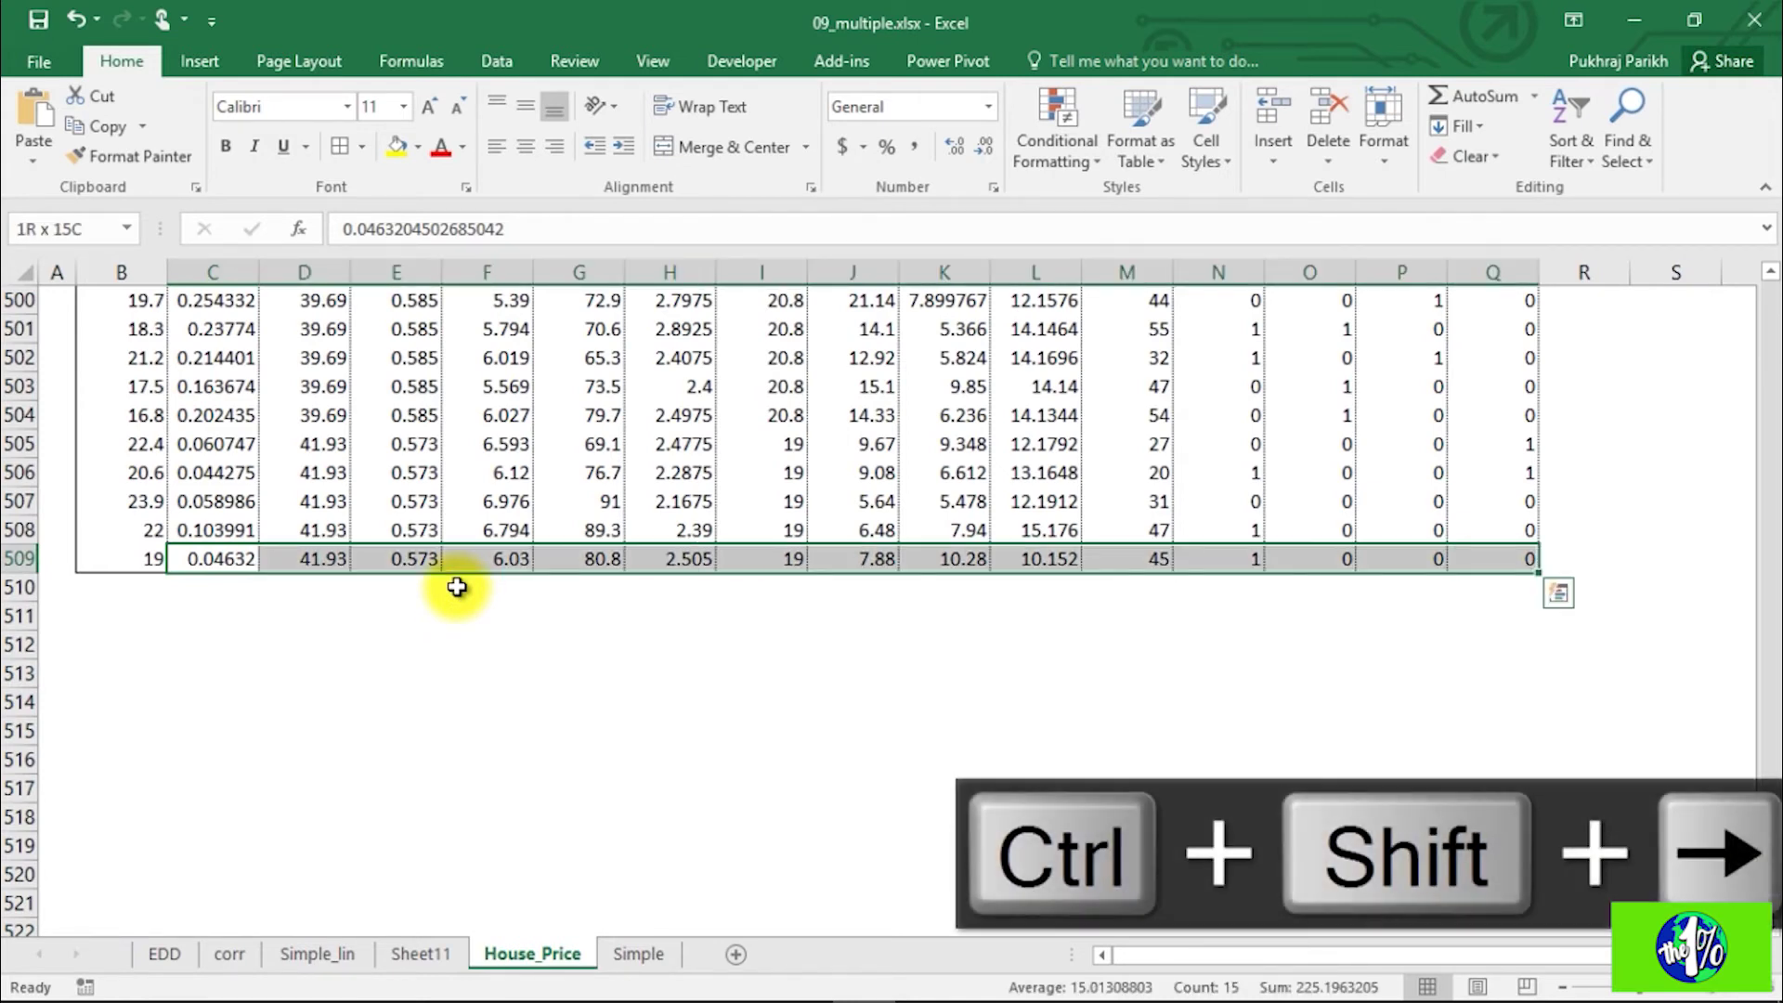
pyautogui.hotkey('ctrl', 'c')
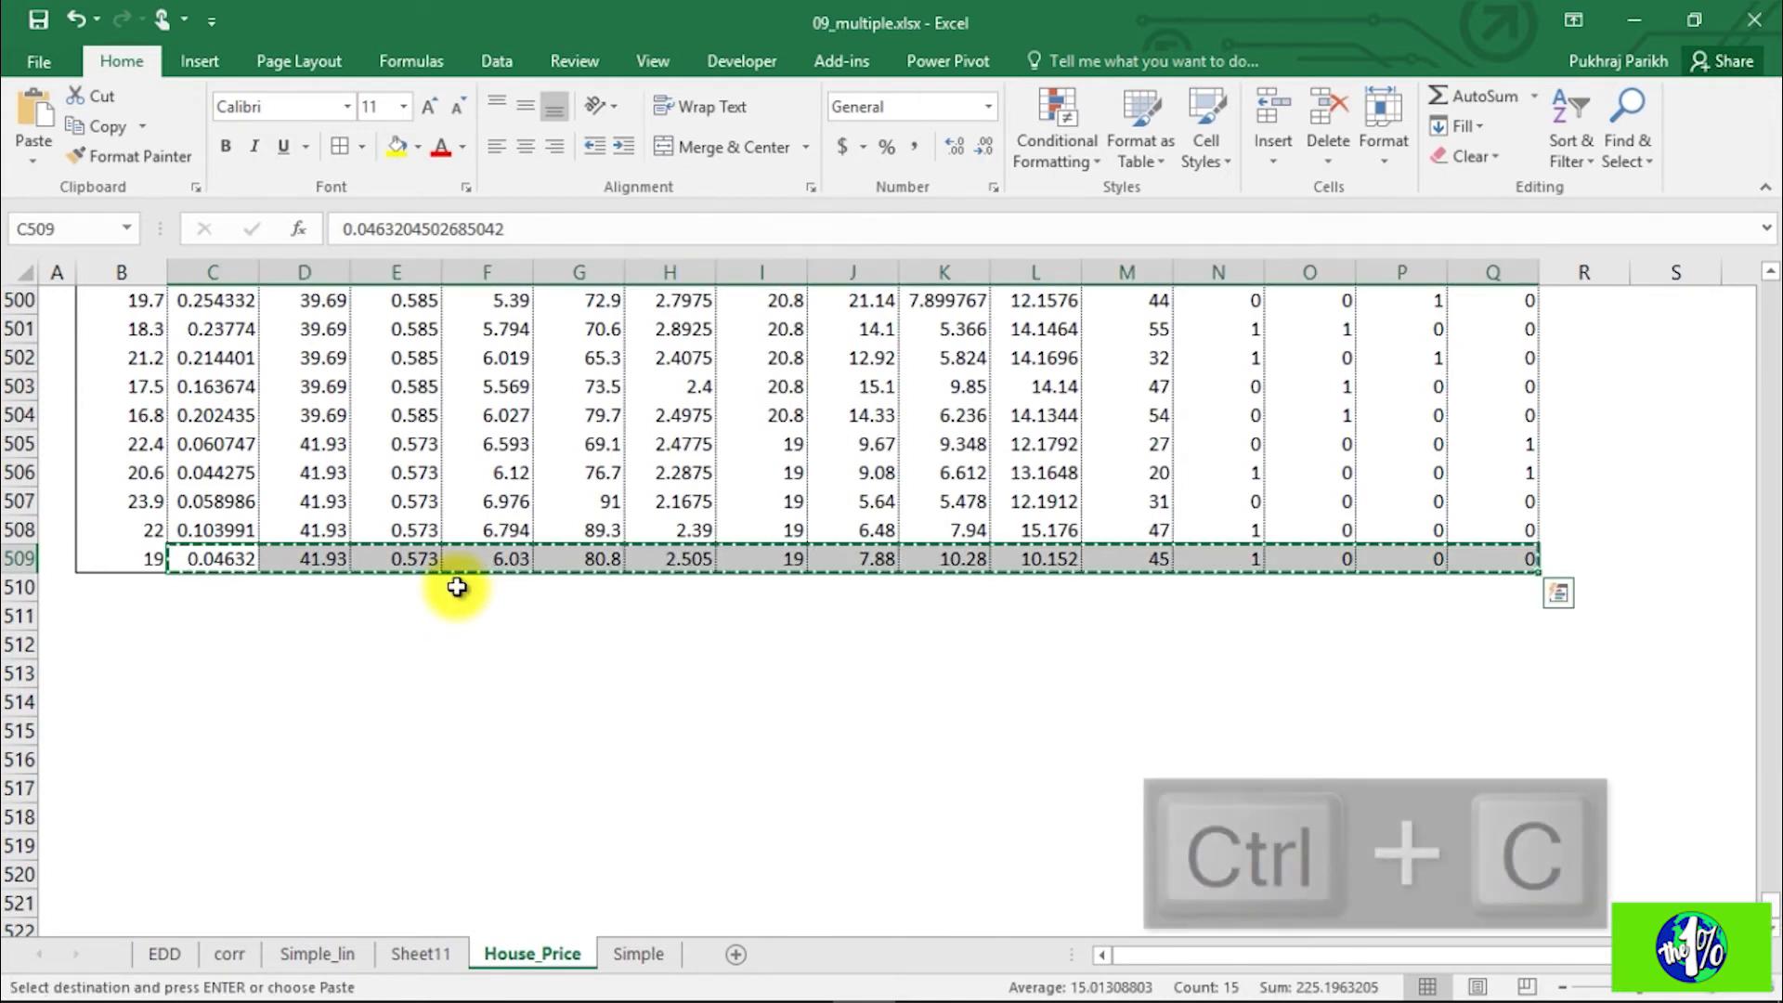
pyautogui.click(423, 954)
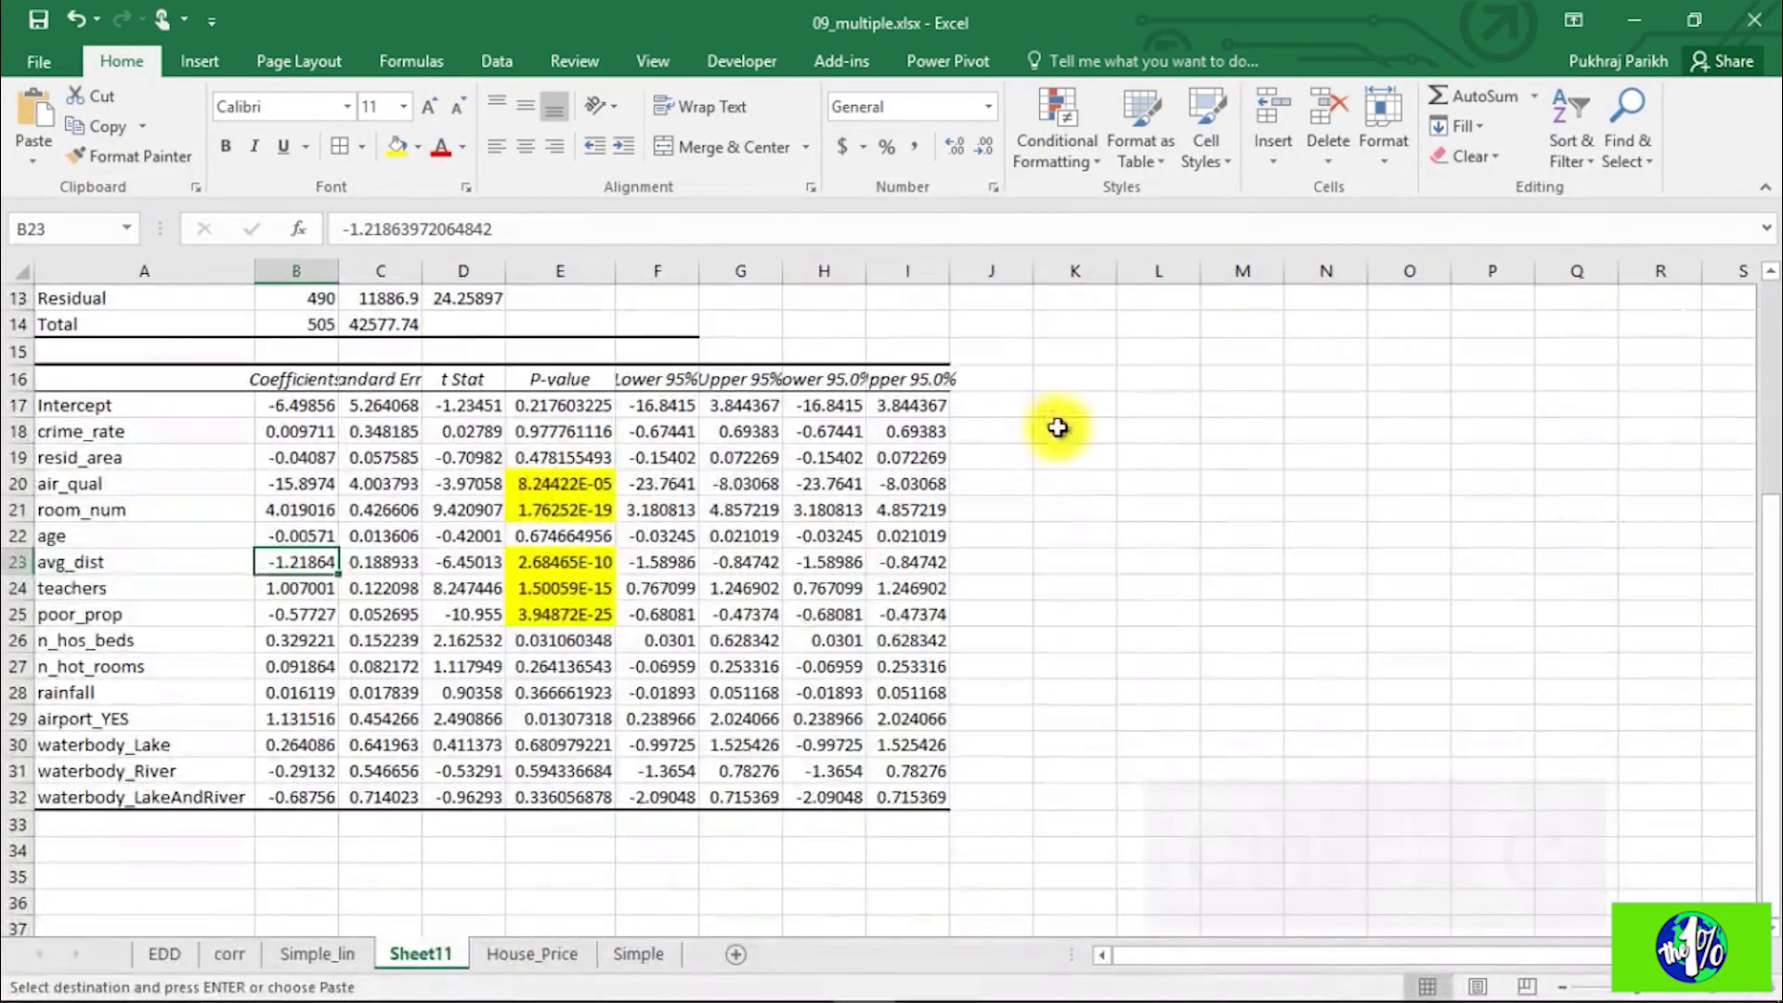
pyautogui.click(1069, 427)
pyautogui.rightClick(1069, 427)
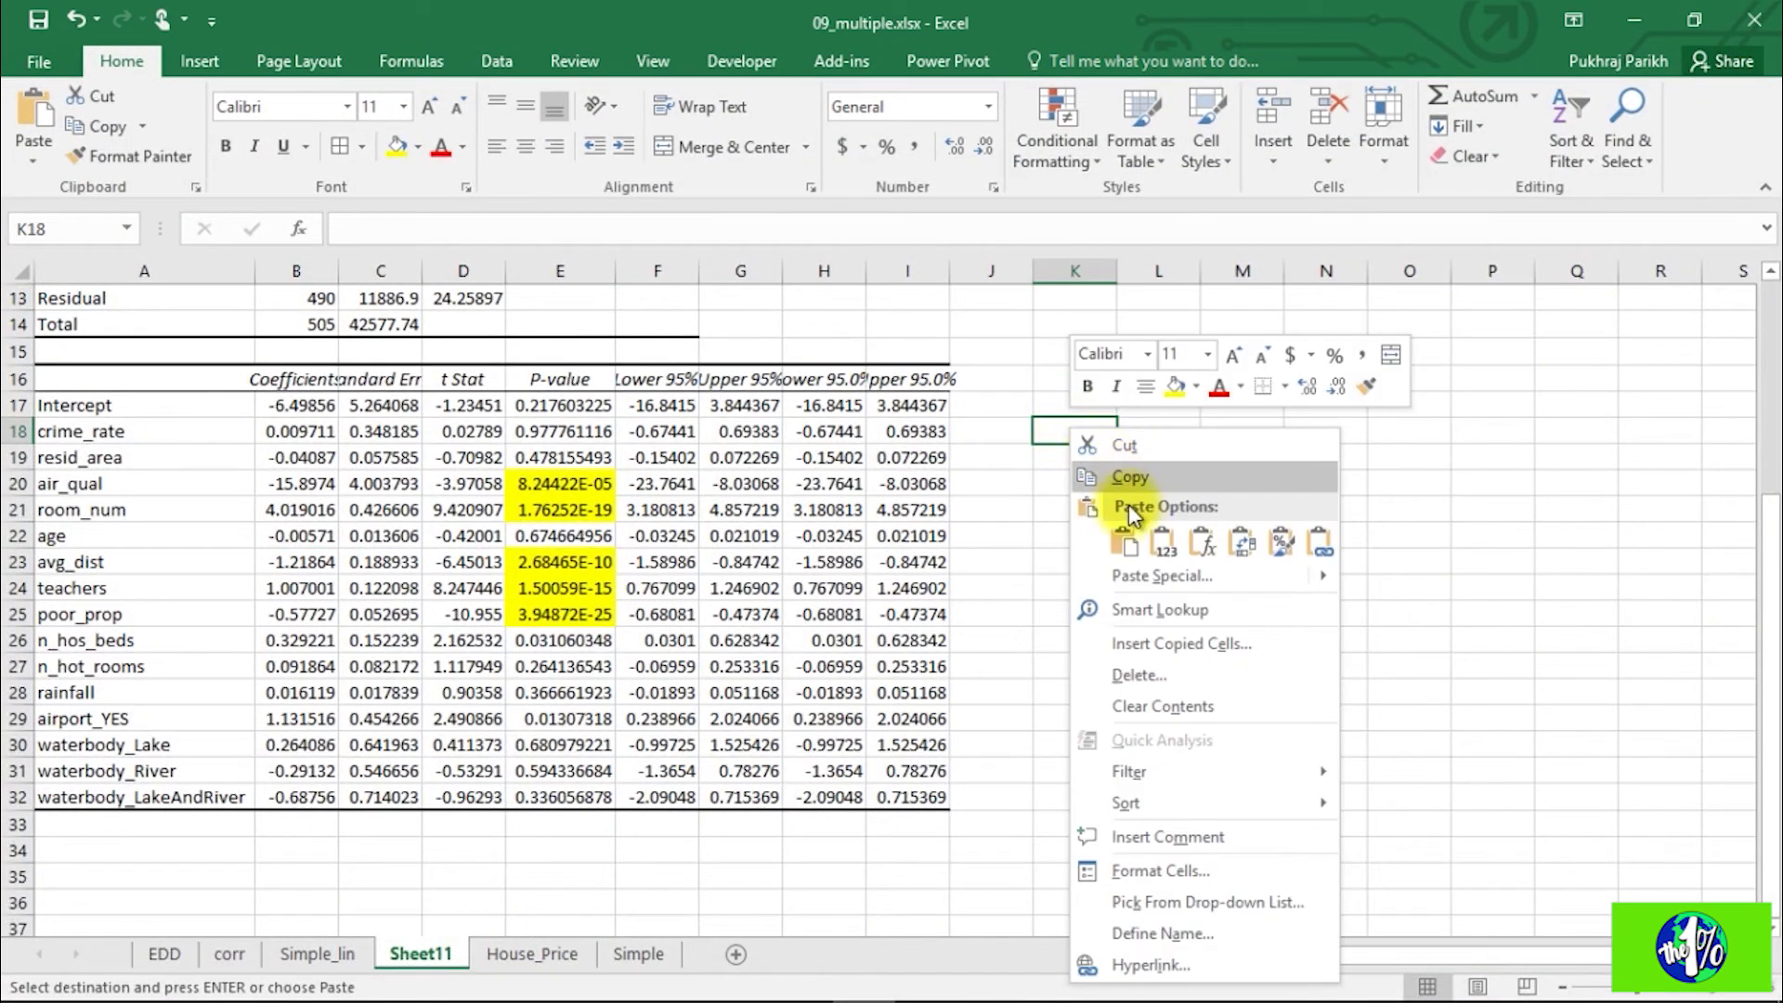
pyautogui.click(1245, 548)
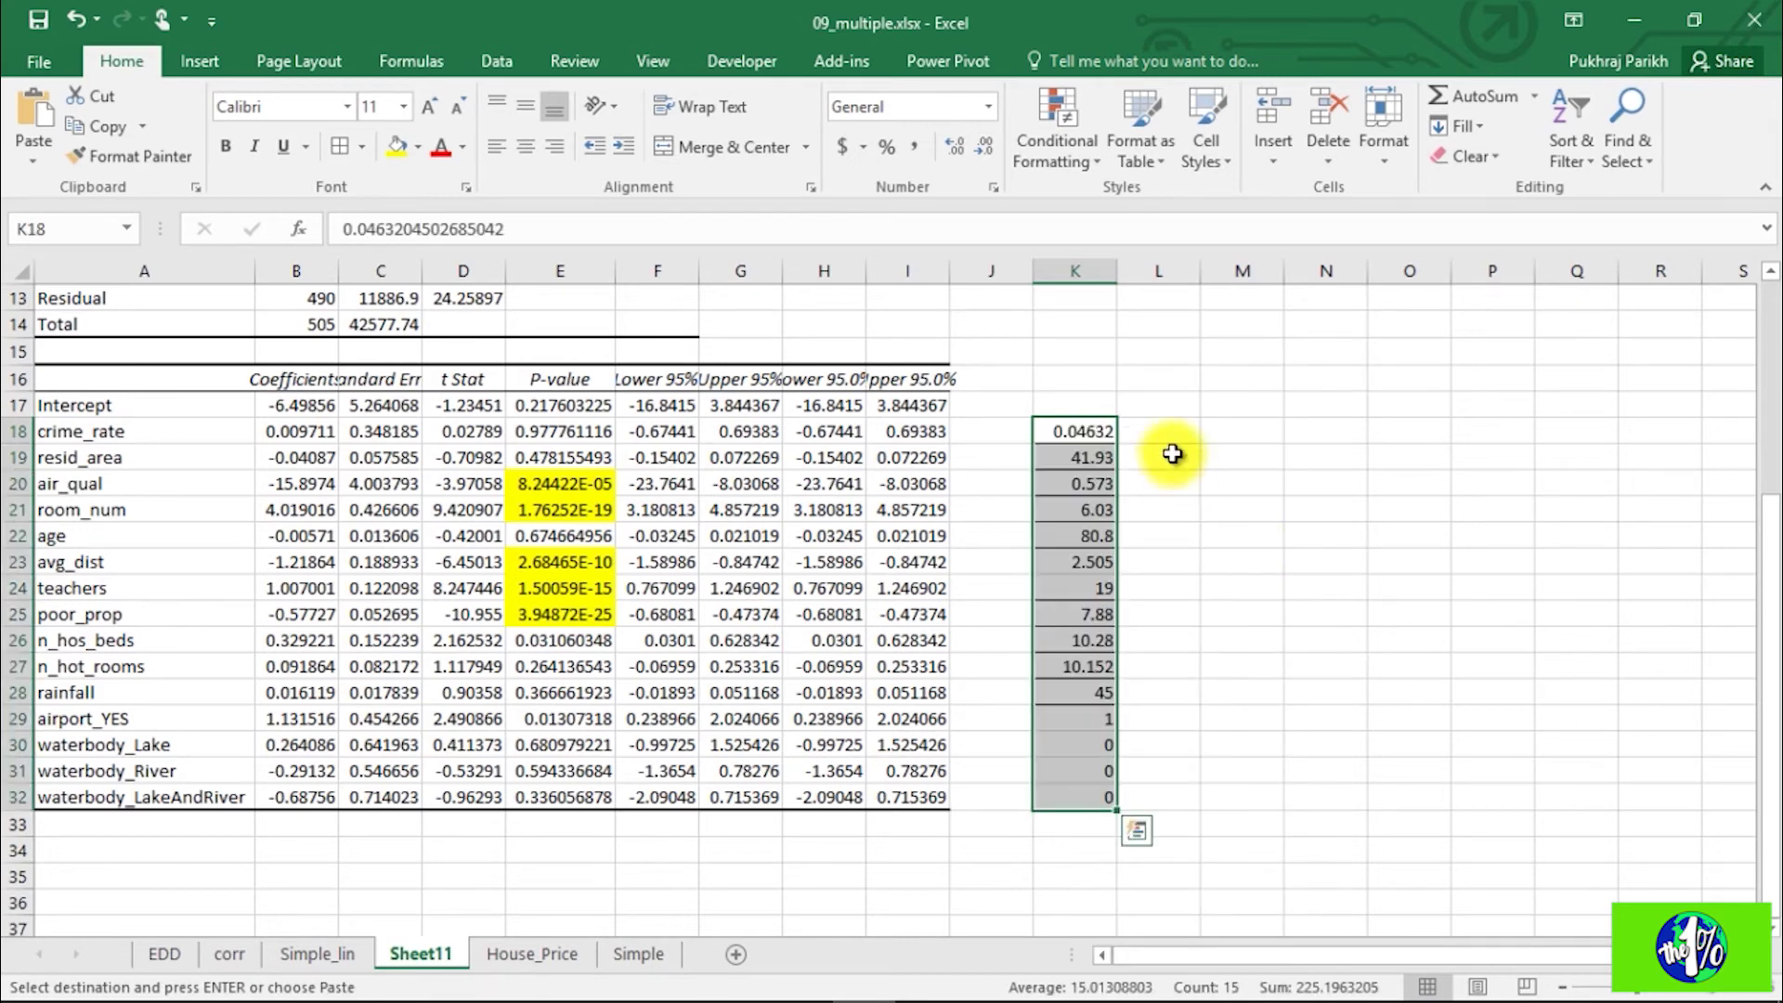
# Step: Reference the intercept coefficient in cell L17 with the formula =B17
pyautogui.click(1151, 405)
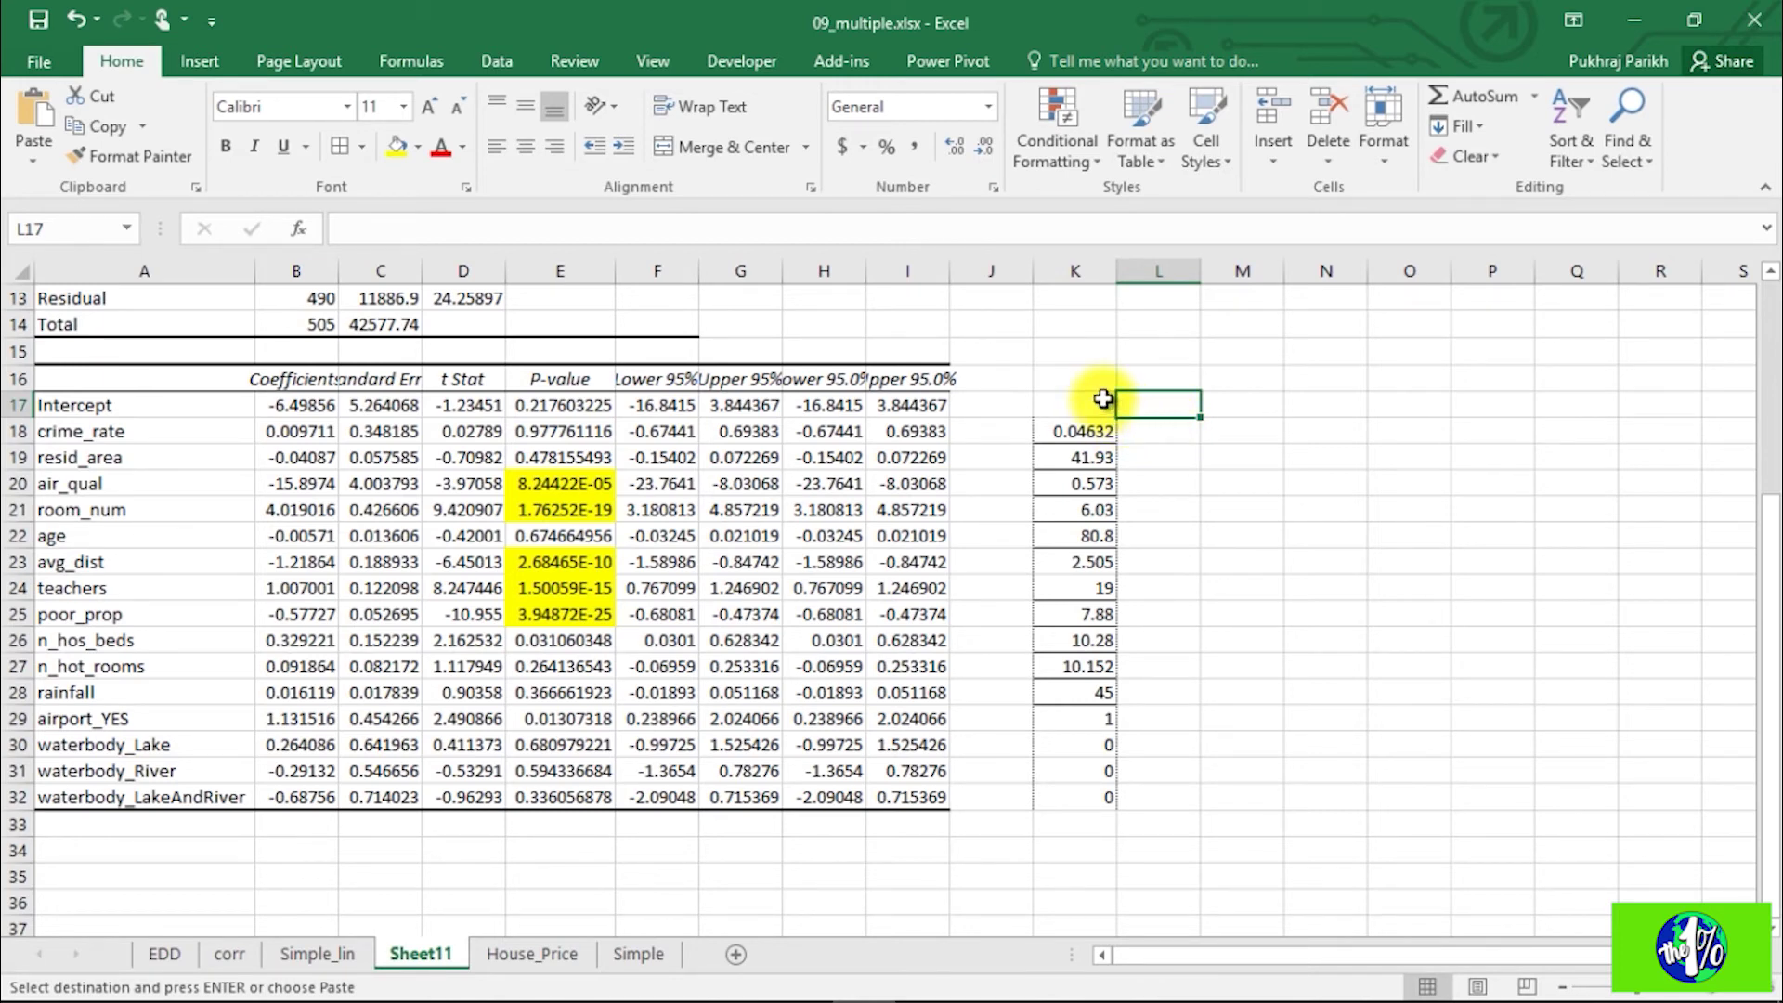
pyautogui.click(1075, 372)
pyautogui.click(1160, 413)
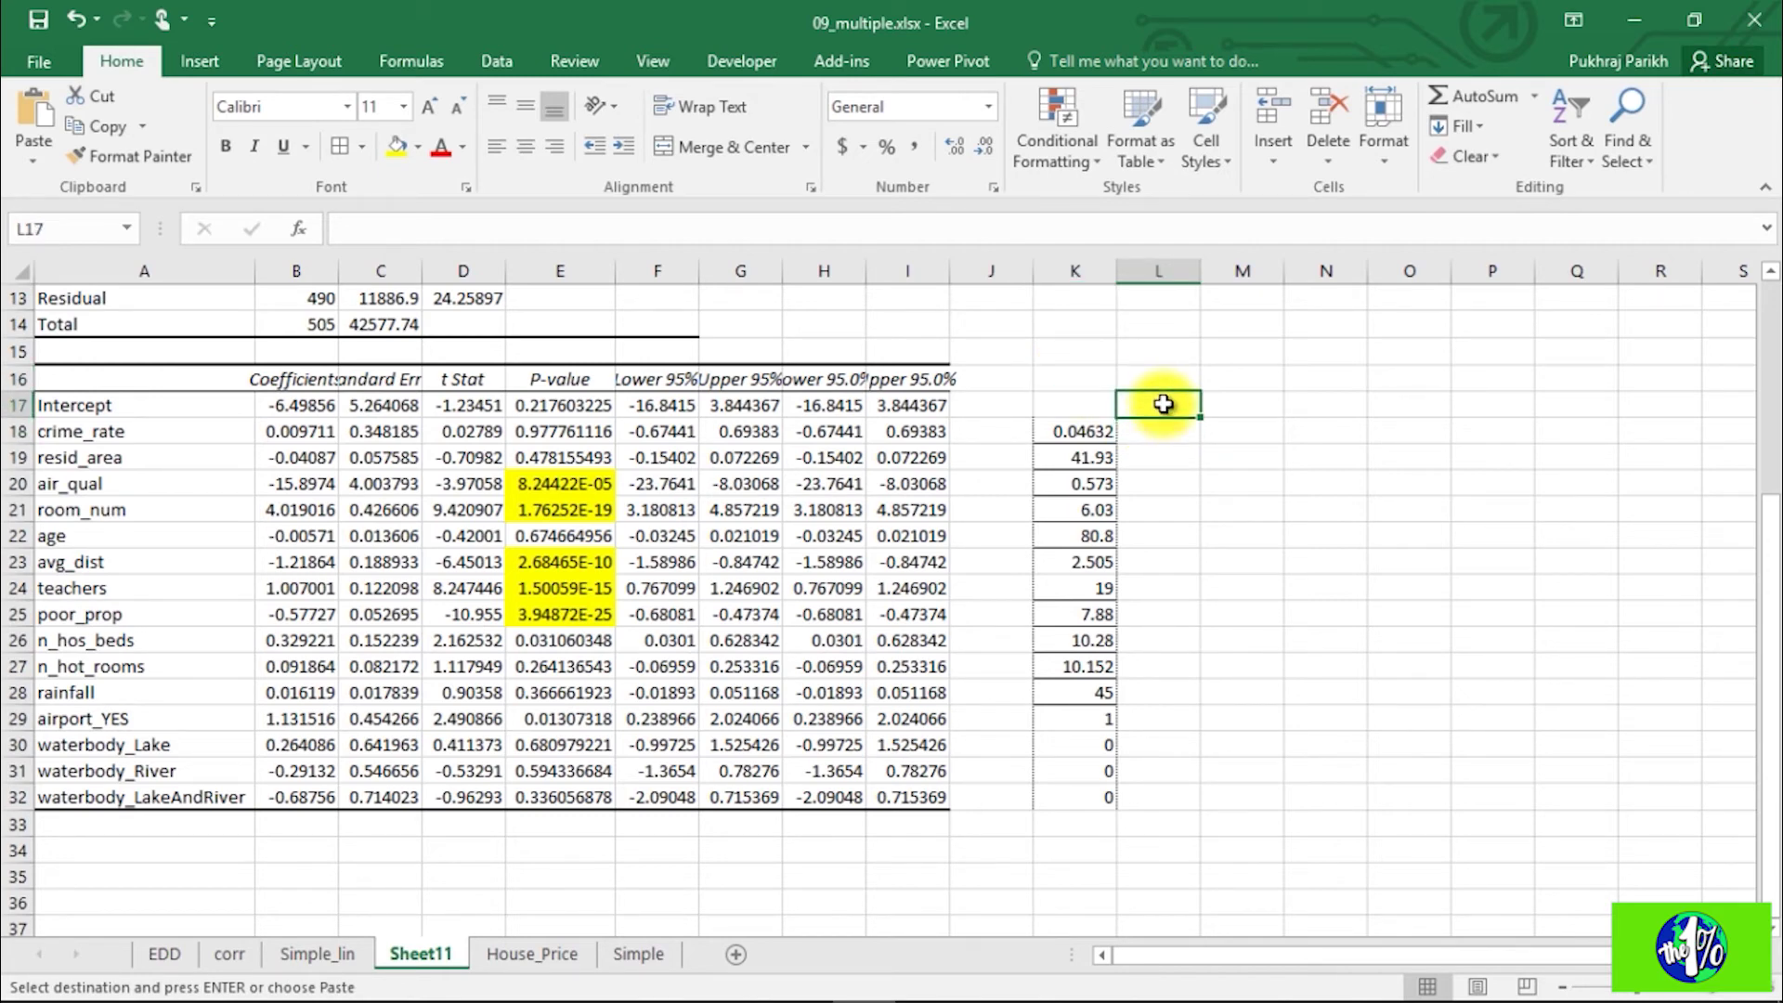
pyautogui.write('=')
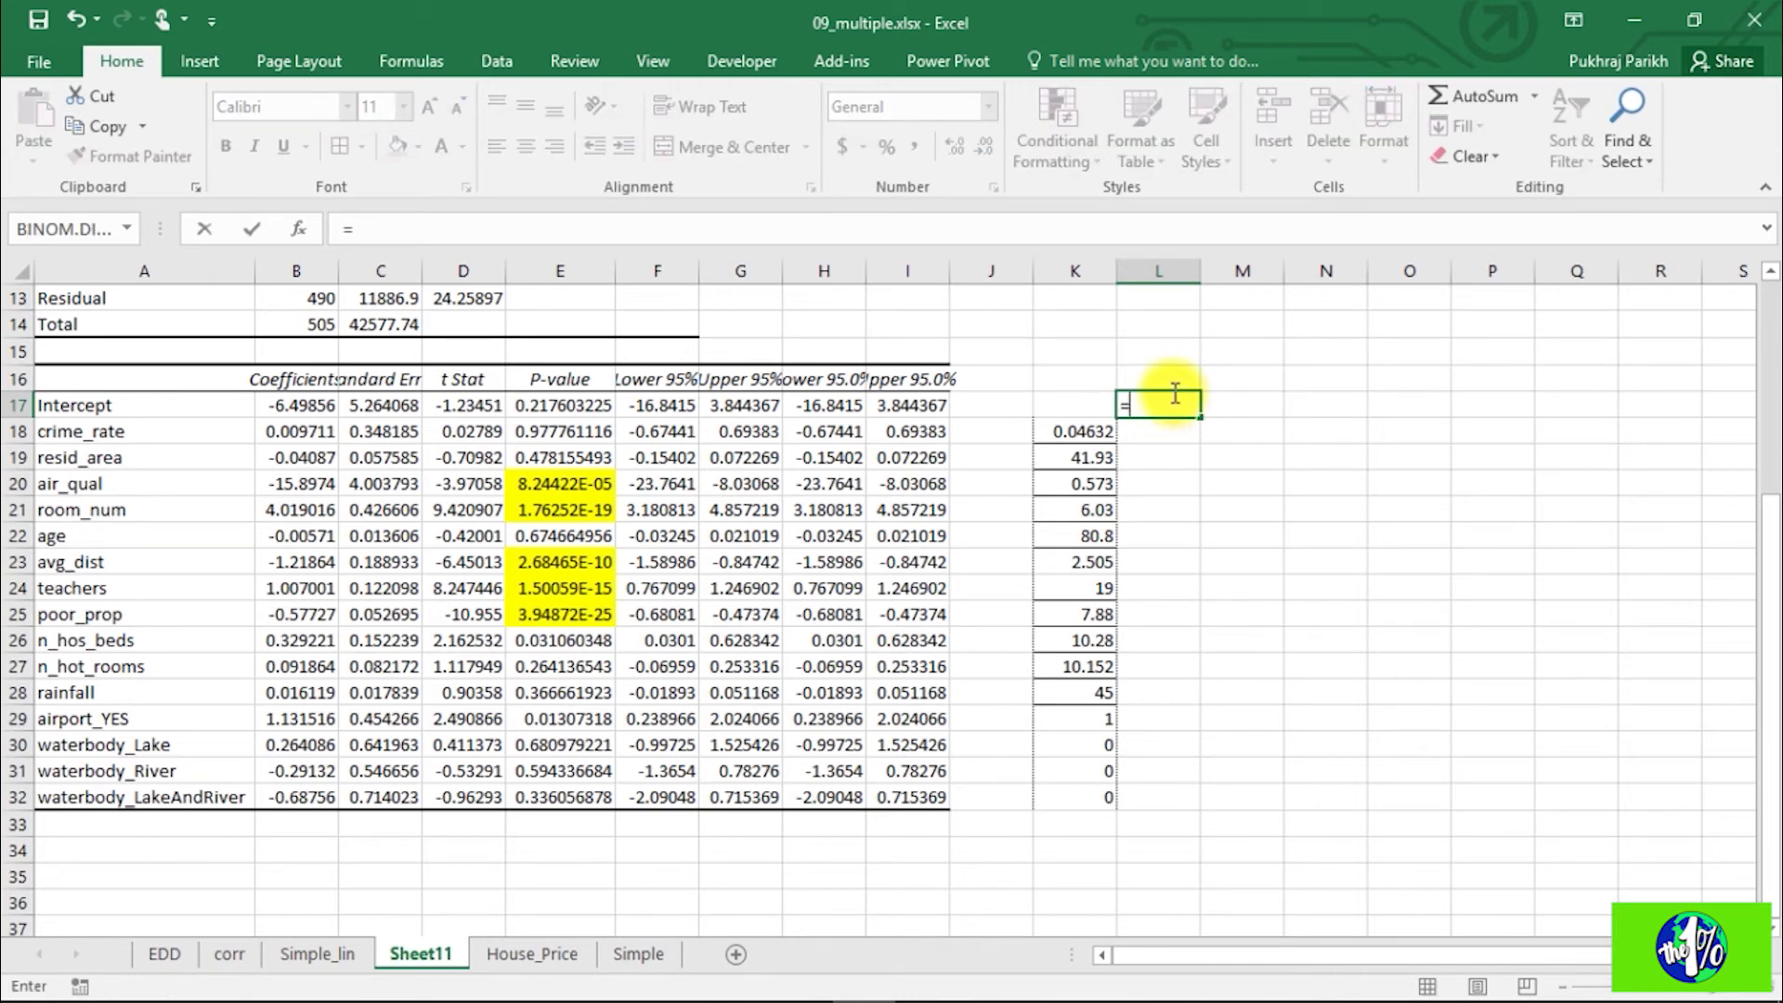
pyautogui.click(290, 405)
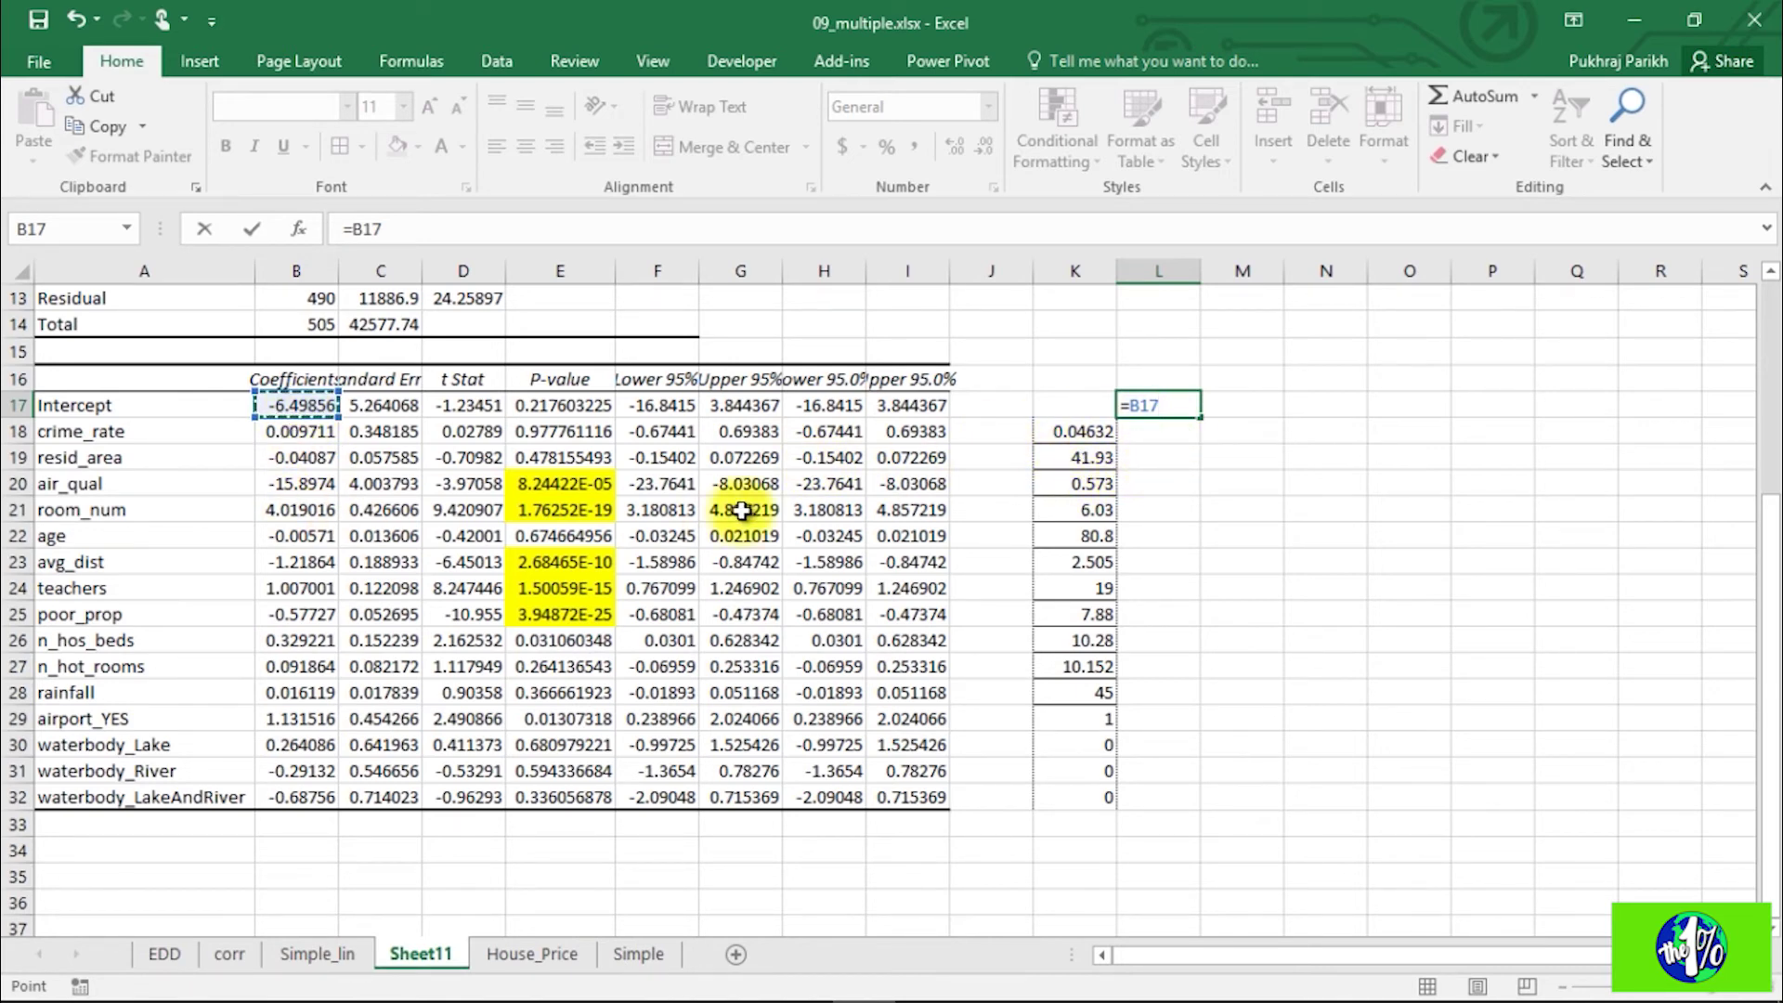
pyautogui.press('Return')
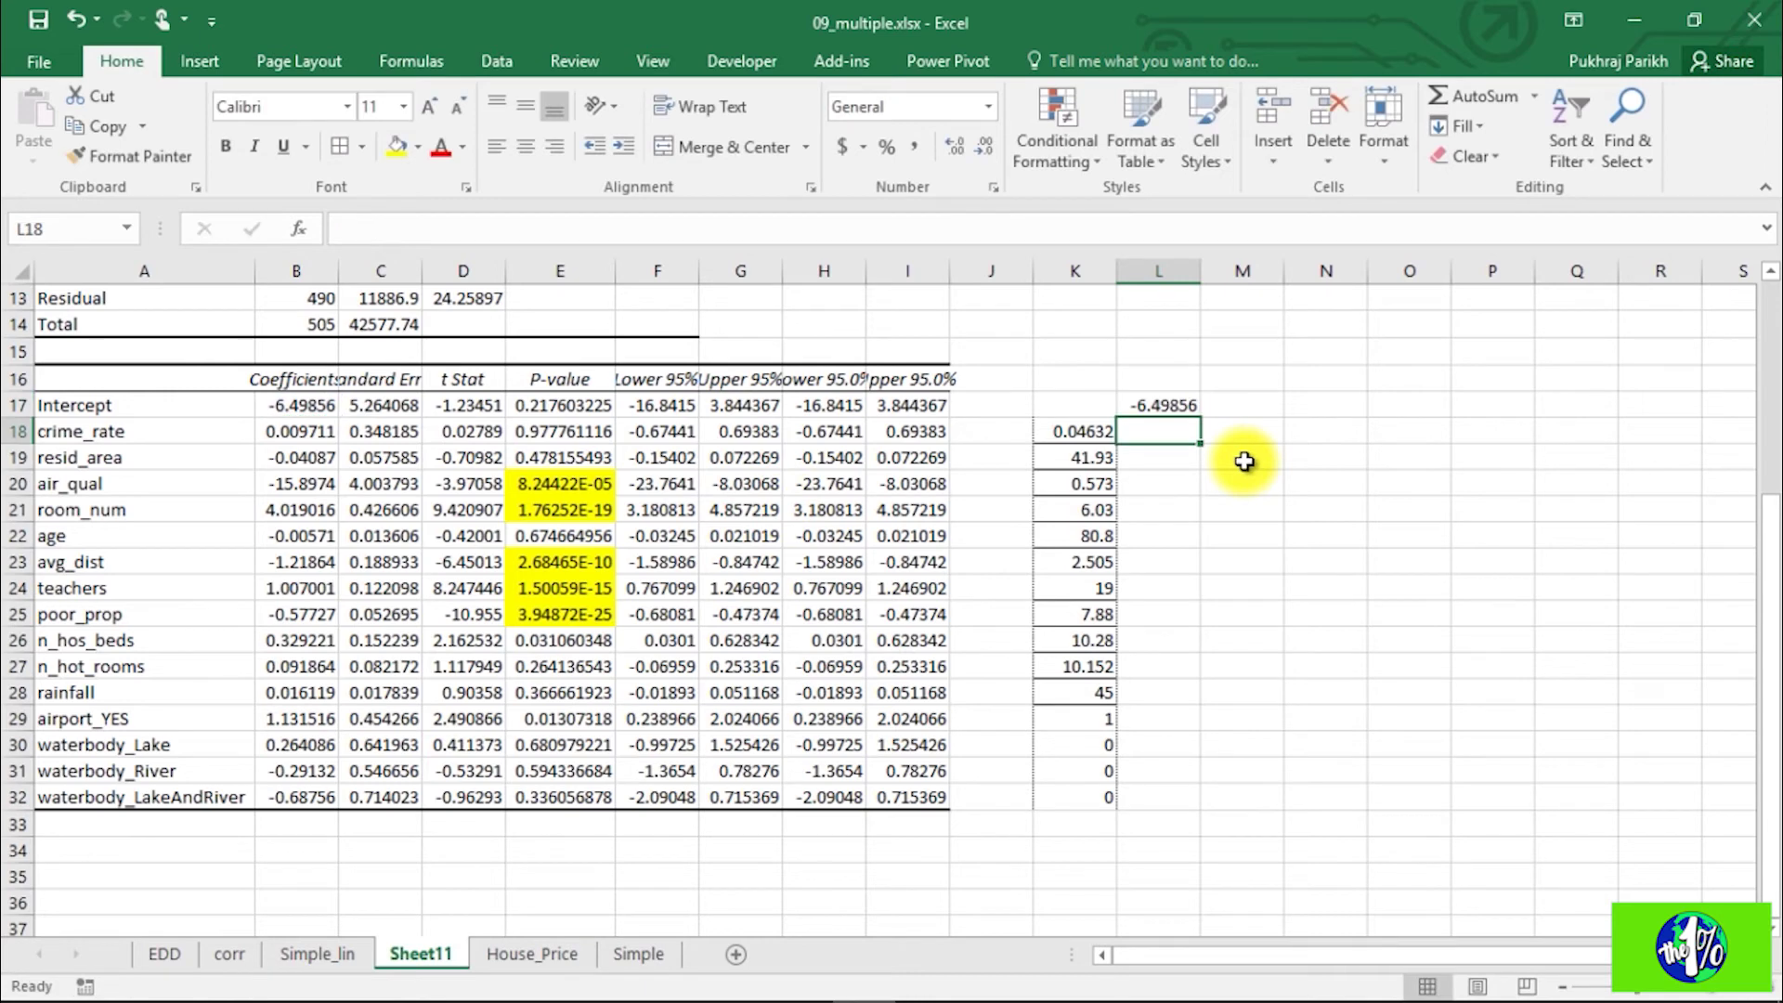
# Step: Multiply the crime_rate coefficient by its pasted value in cell L18 using =B18*K18
pyautogui.write('=')
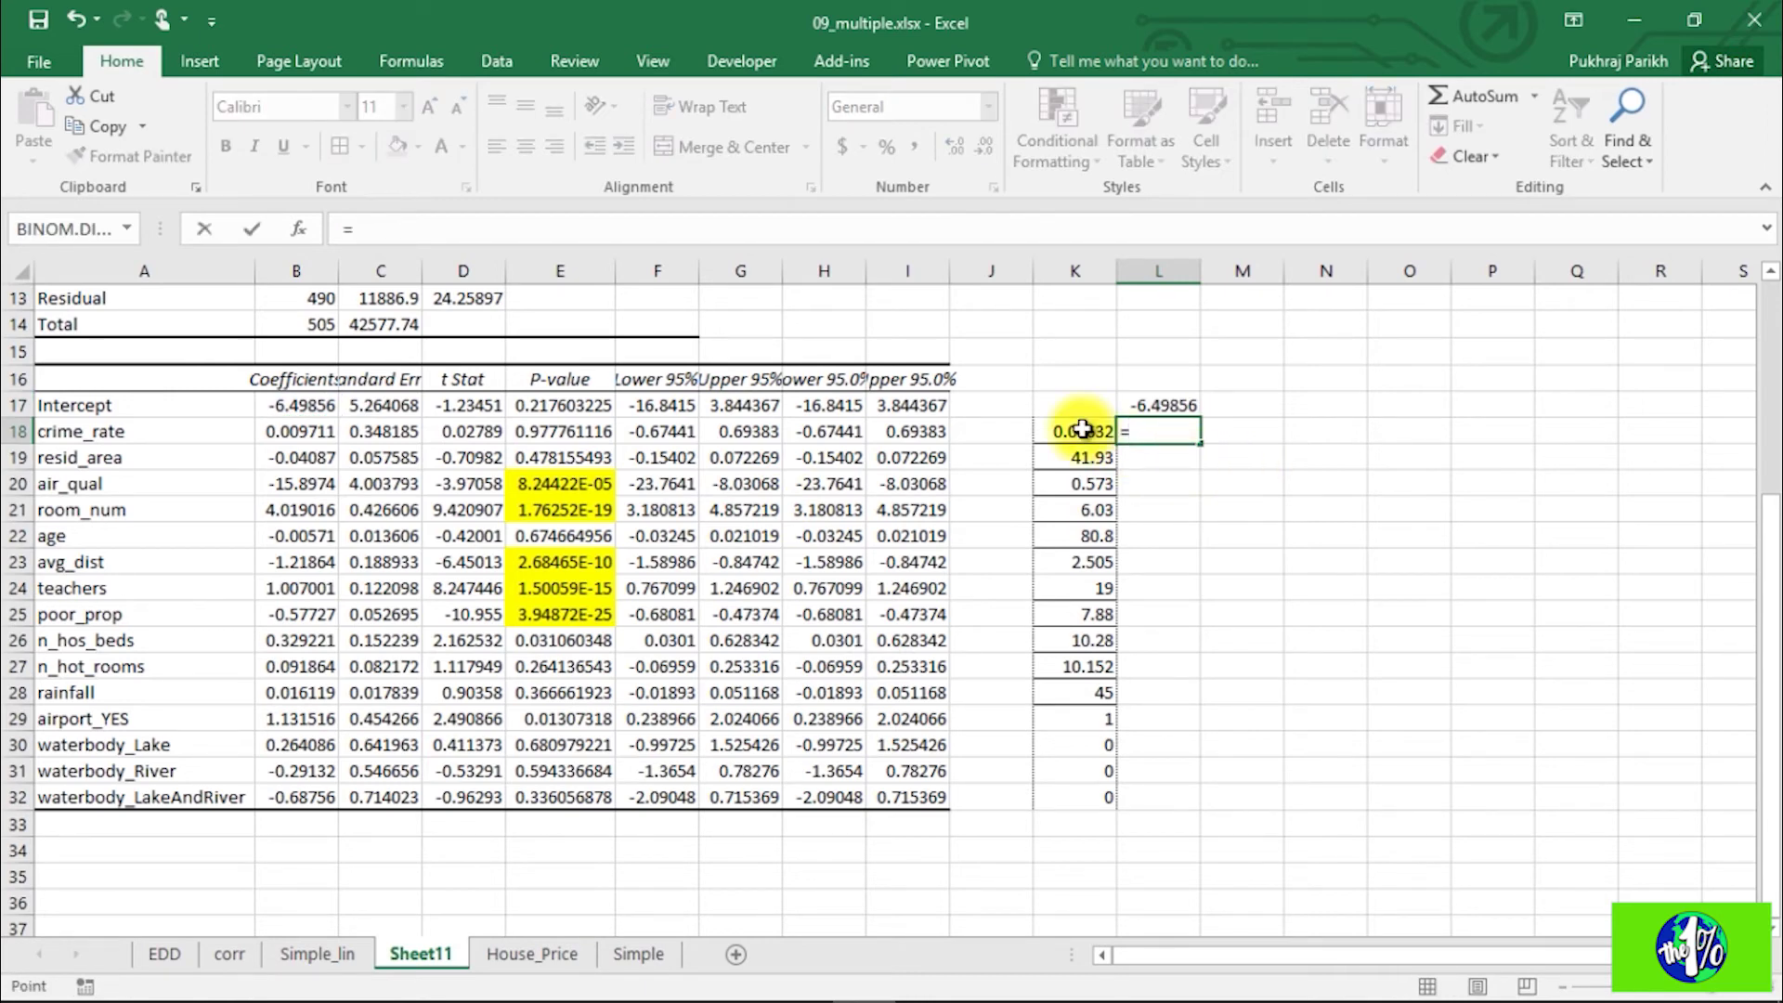
pyautogui.click(1082, 429)
pyautogui.press('BackSpace')
pyautogui.press('BackSpace')
pyautogui.press('BackSpace')
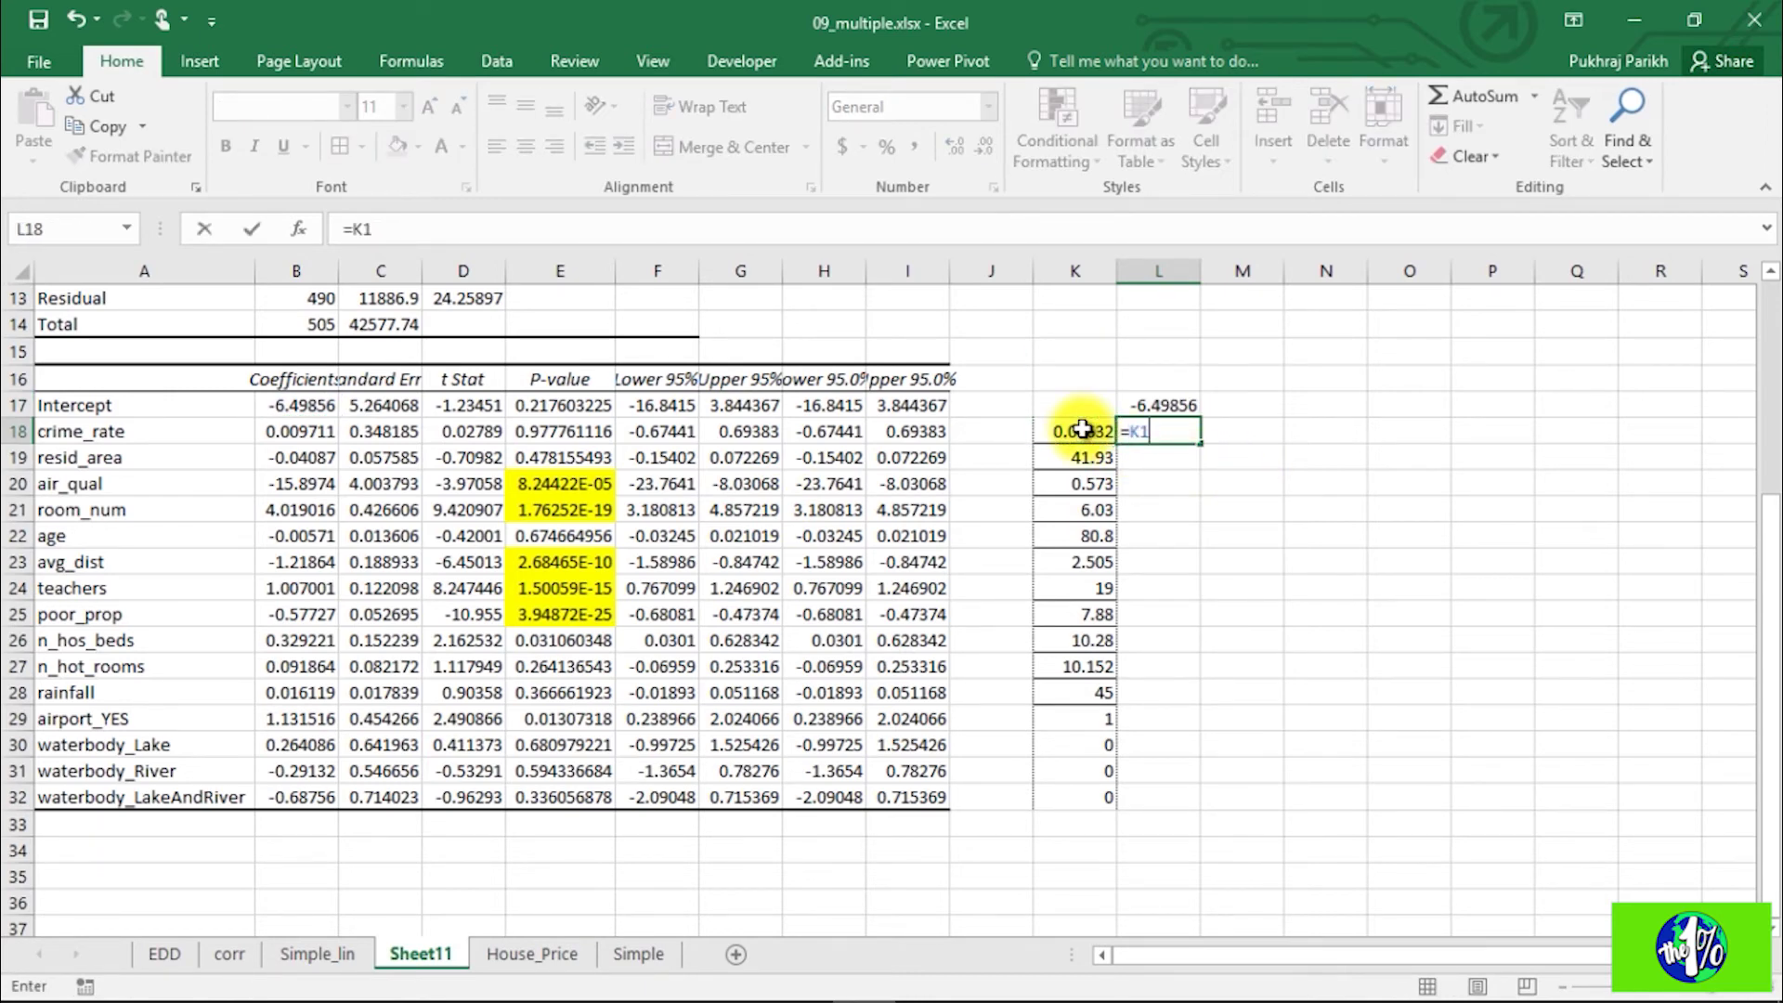
pyautogui.click(295, 432)
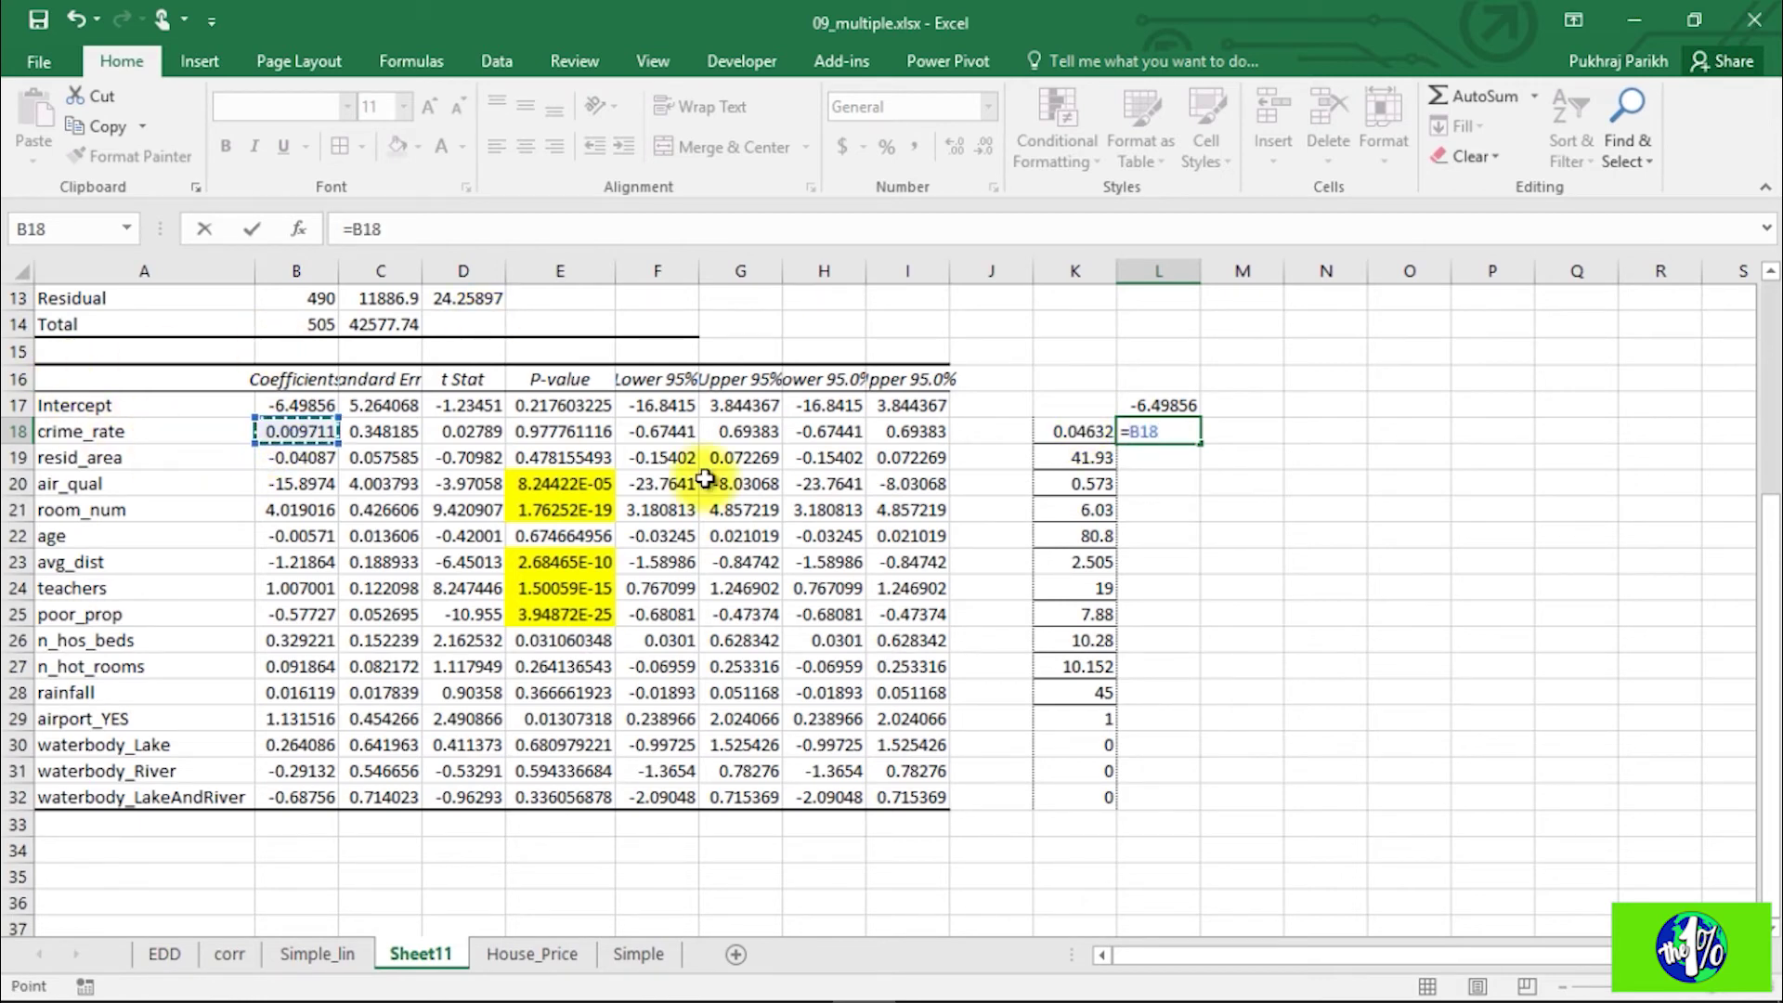
pyautogui.write('*K18')
pyautogui.press('Return')
# Step: Fill the coefficient-times-value formula from L18 down to L32 for all remaining predictors
pyautogui.click(1172, 429)
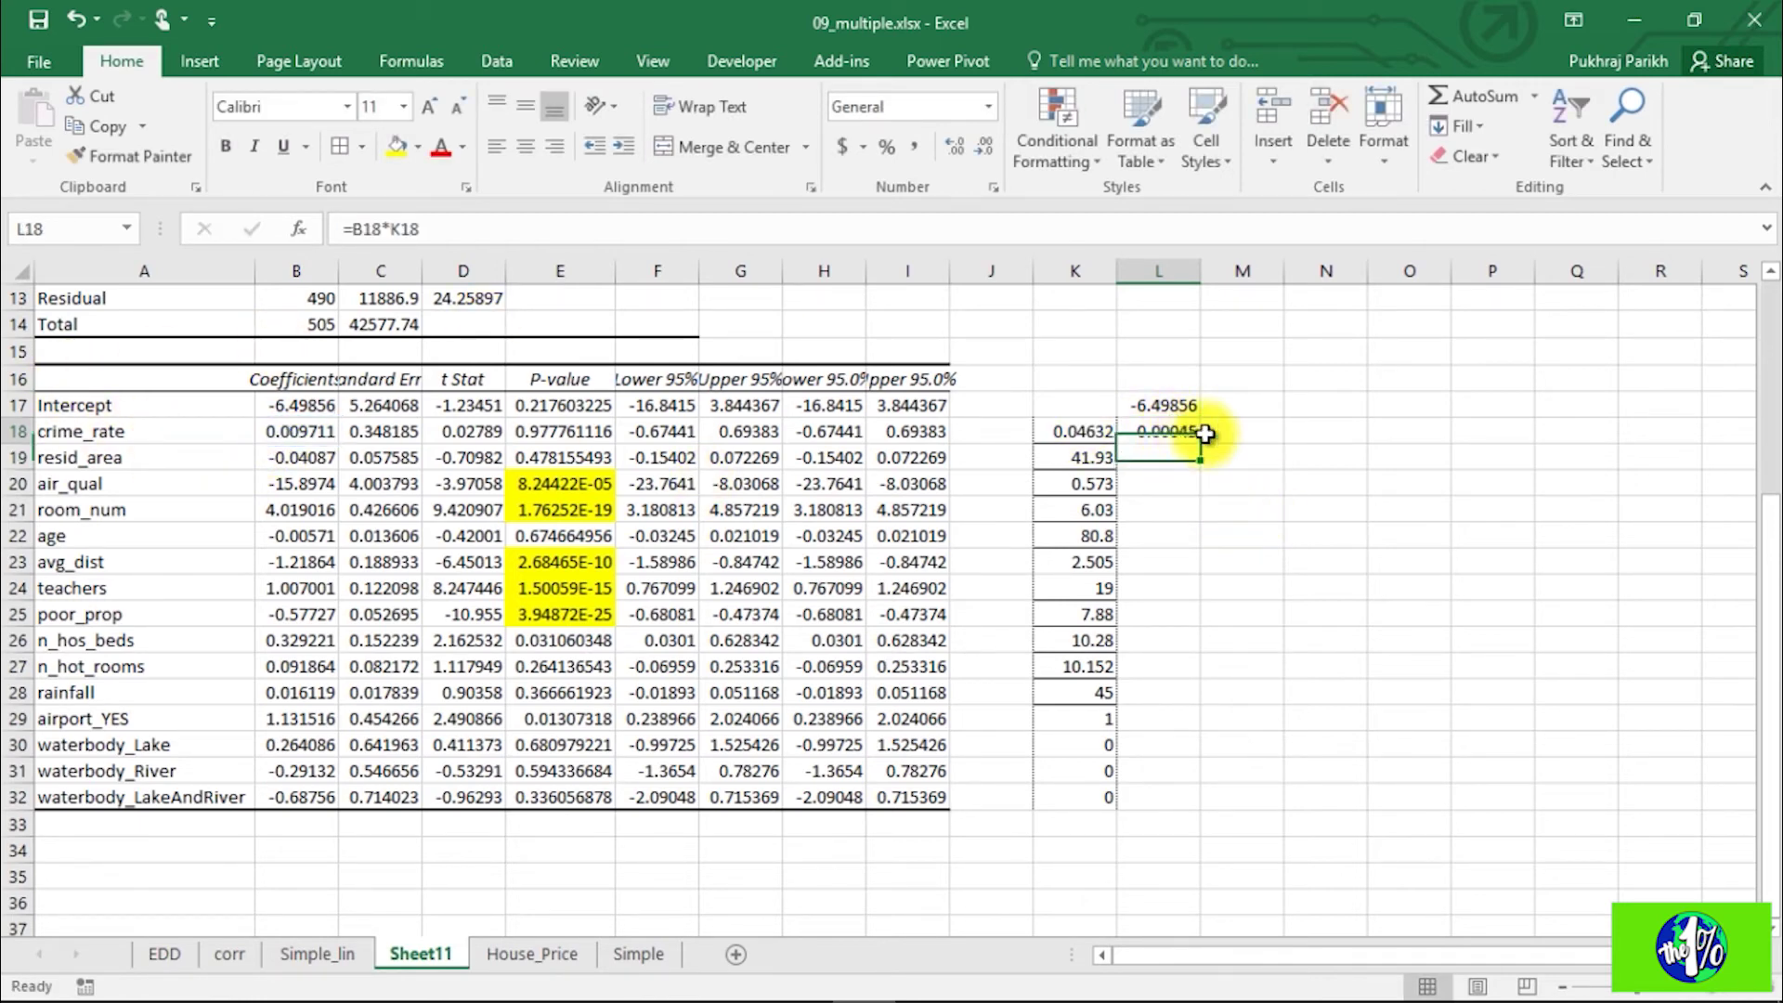
pyautogui.moveTo(1200, 444); pyautogui.dragTo(1194, 806)
pyautogui.hotkey('ctrl', 'Down')
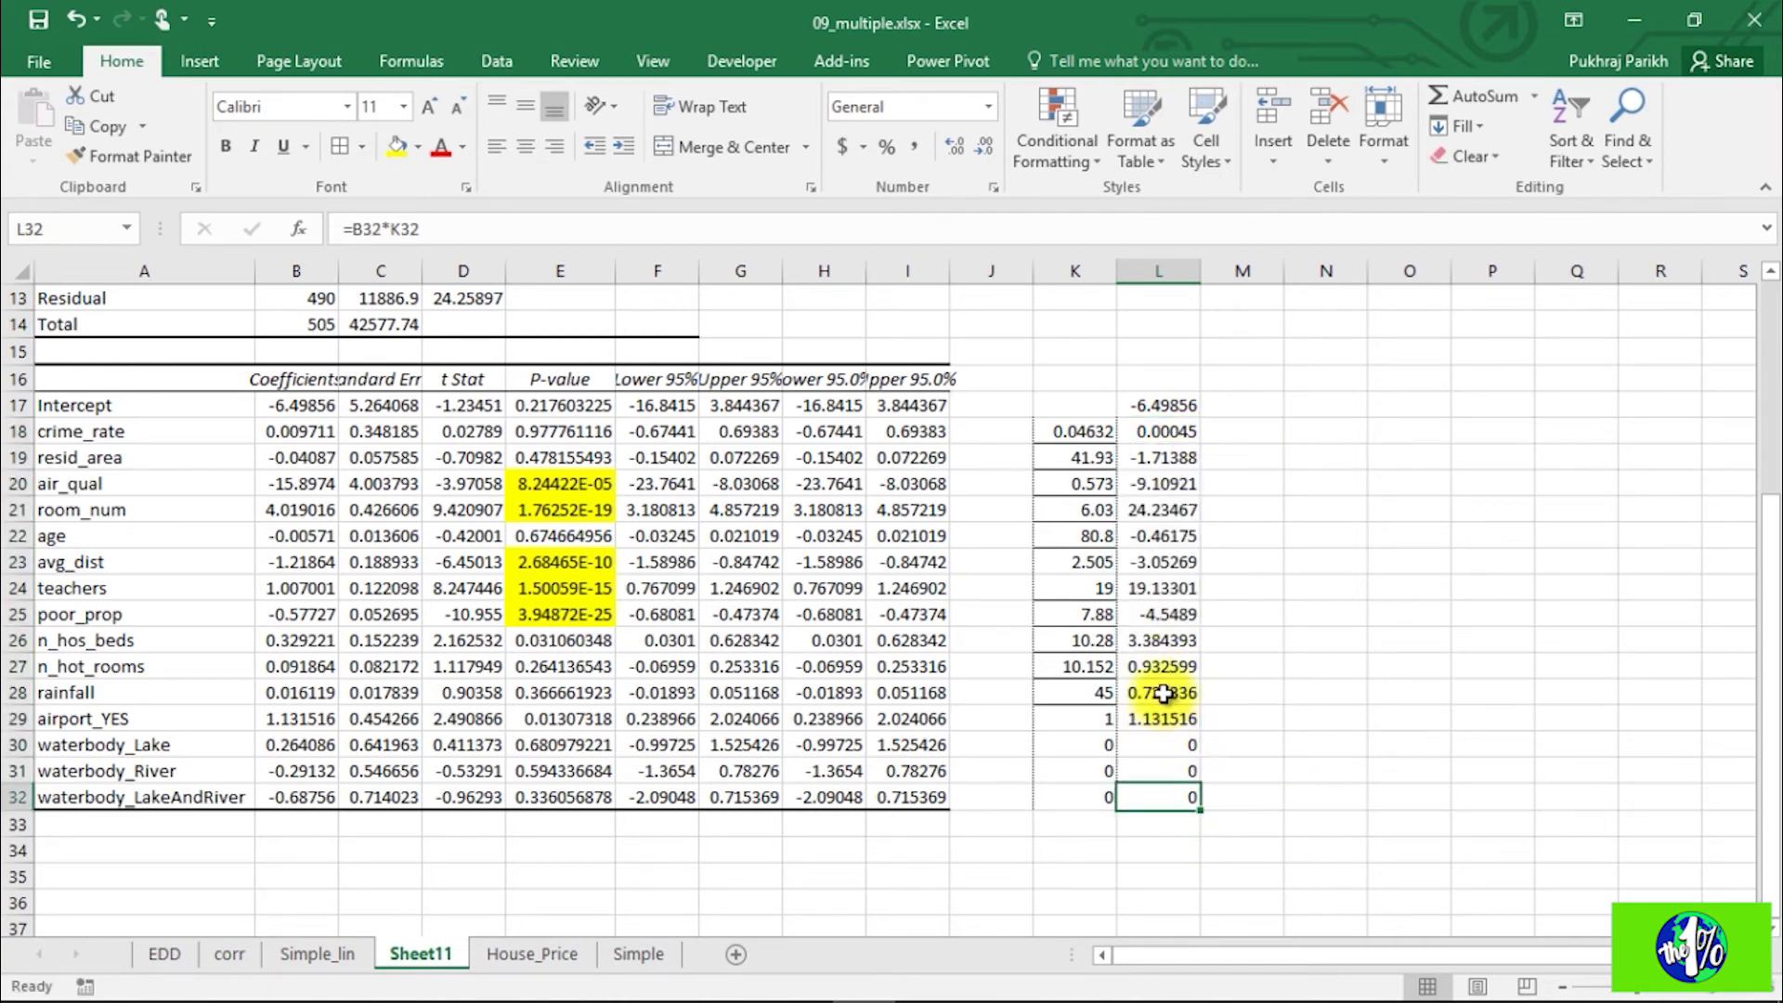
pyautogui.click(1161, 433)
pyautogui.moveTo(1161, 433); pyautogui.dragTo(1186, 789)
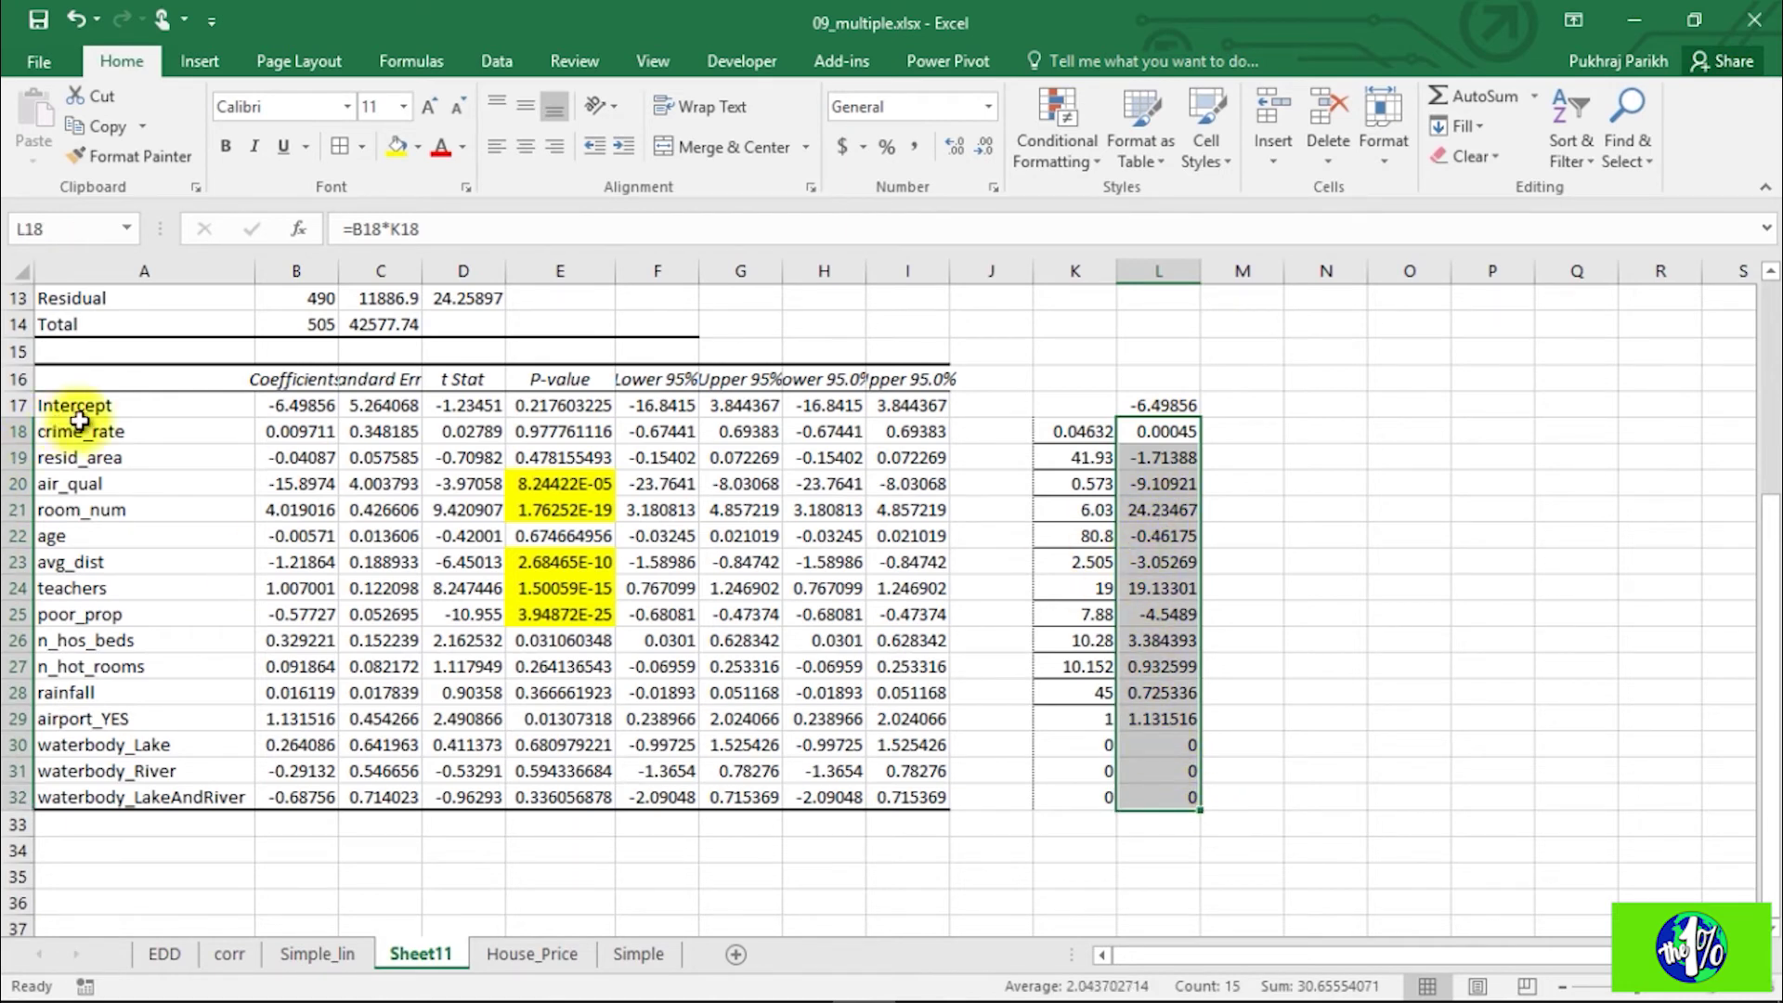
# Step: Calculate the predicted house price in cell L33 by summing L17:L32
pyautogui.click(1167, 827)
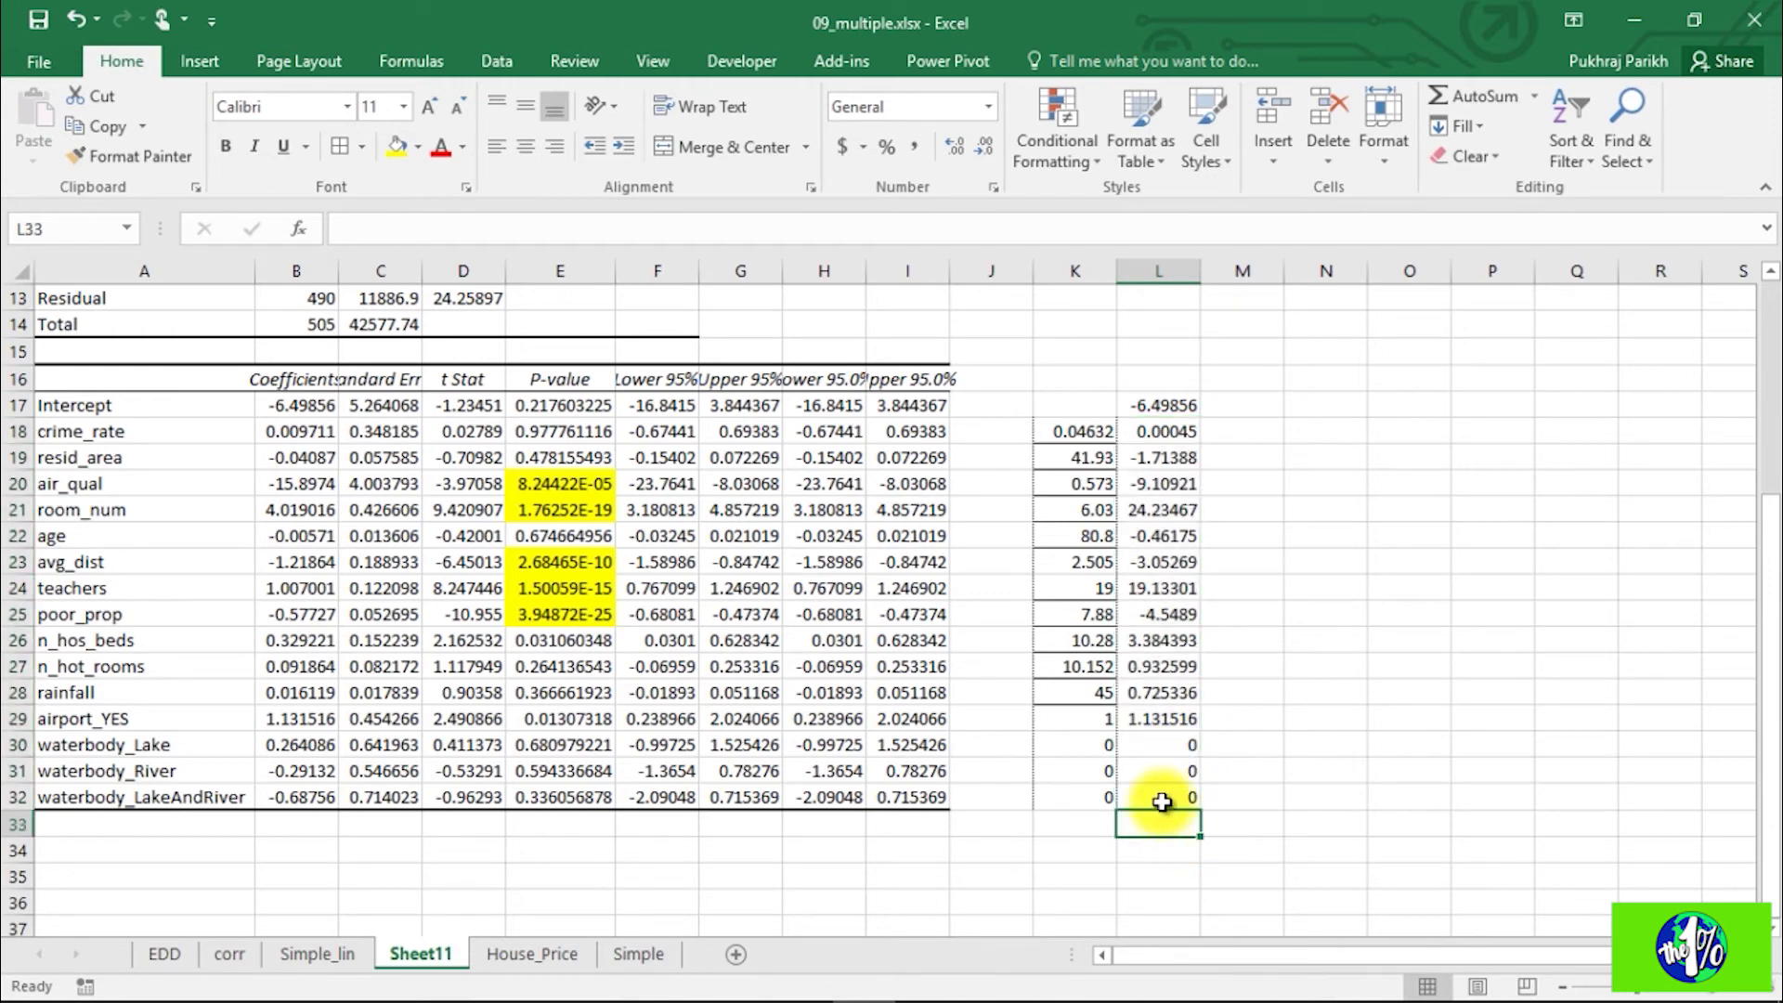
pyautogui.write('=')
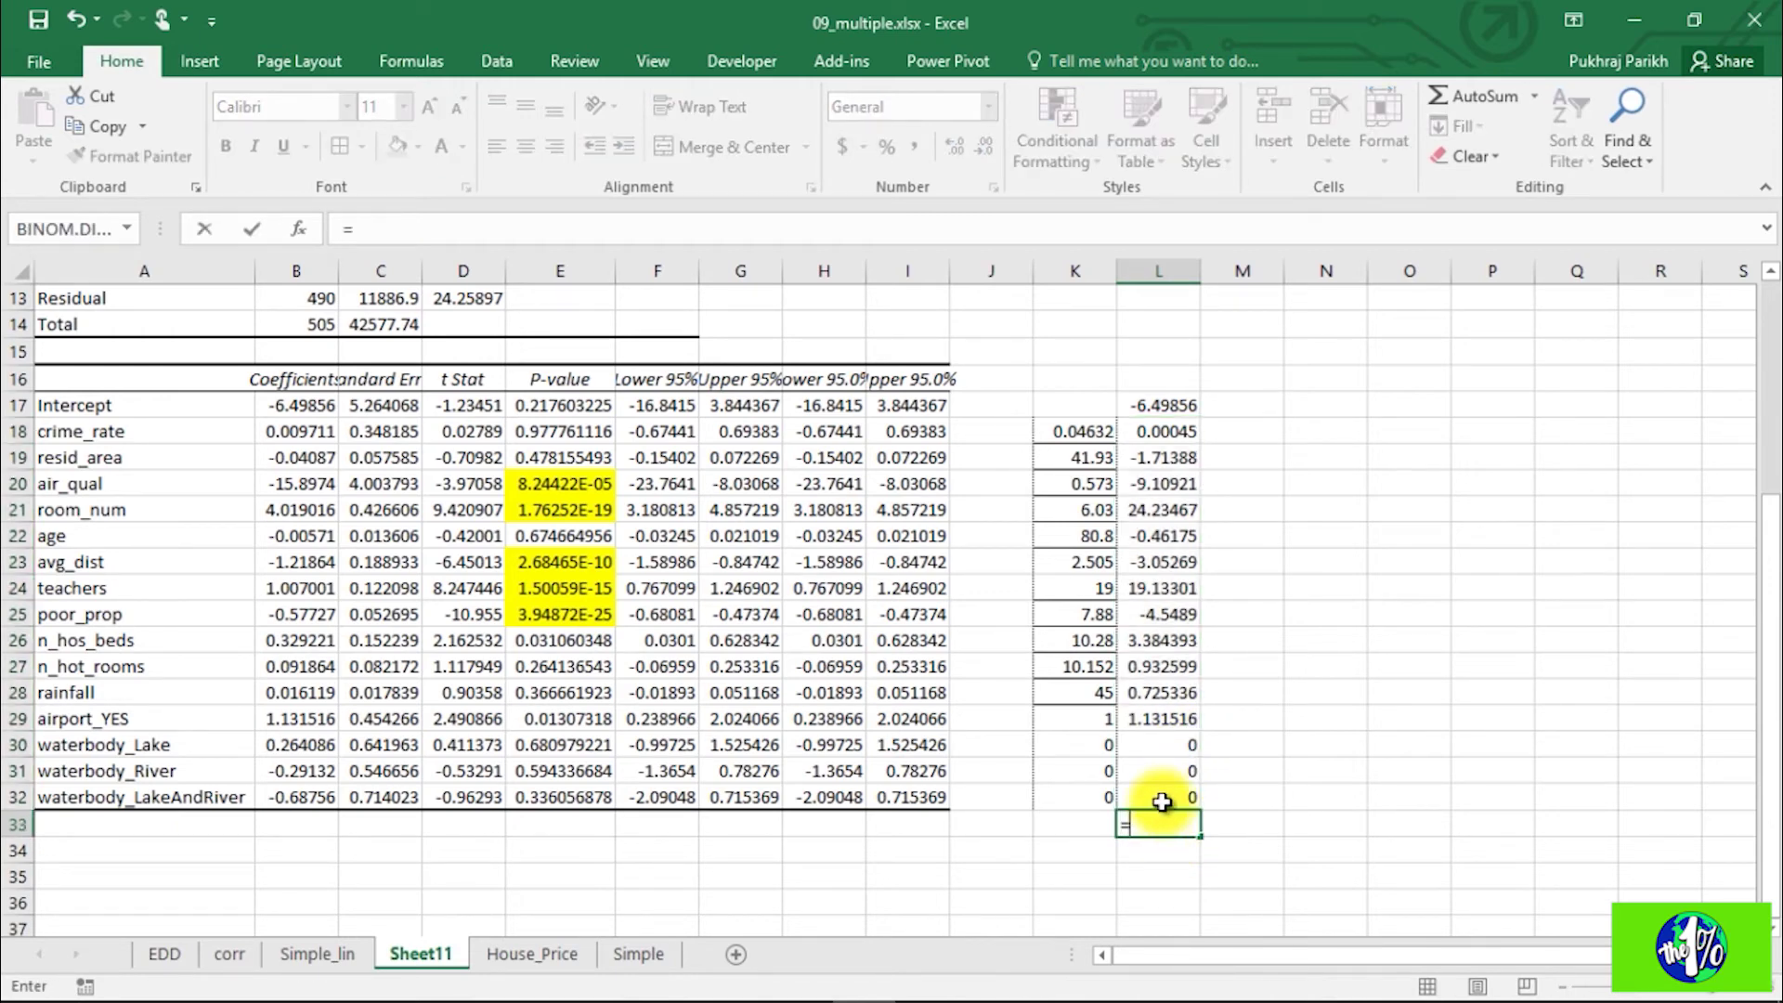
pyautogui.write('sum')
pyautogui.press('Tab')
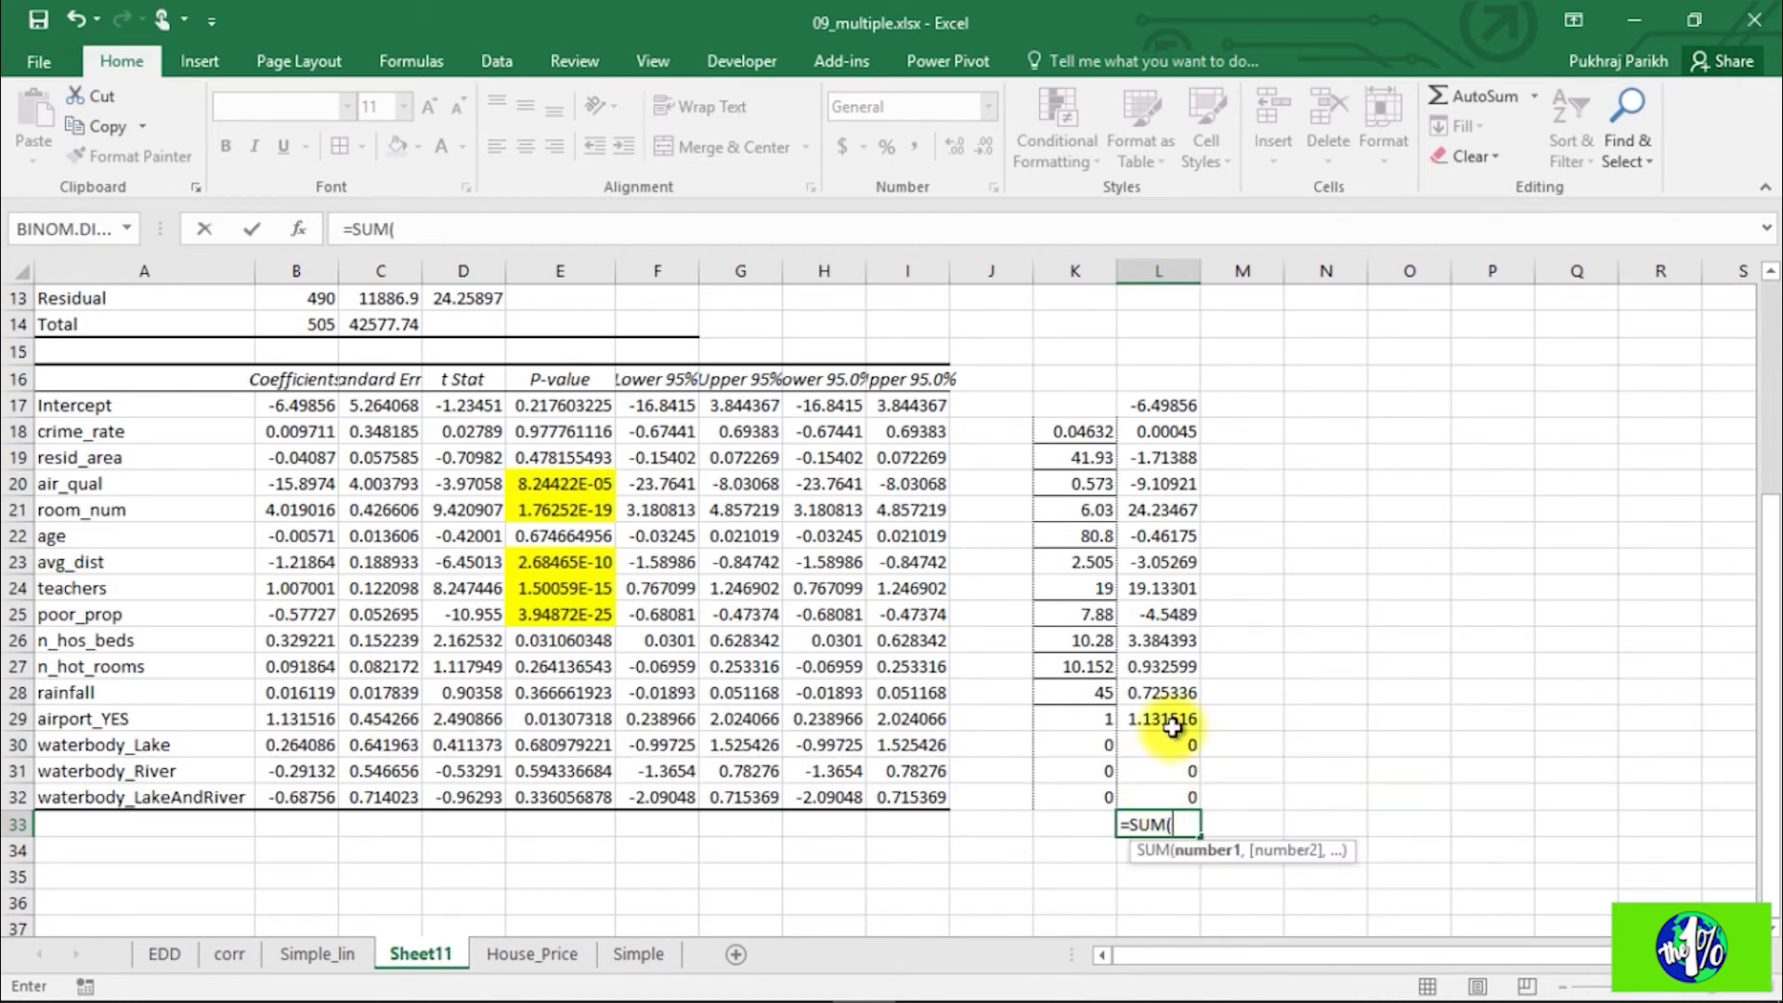
pyautogui.moveTo(1157, 405); pyautogui.dragTo(1161, 797)
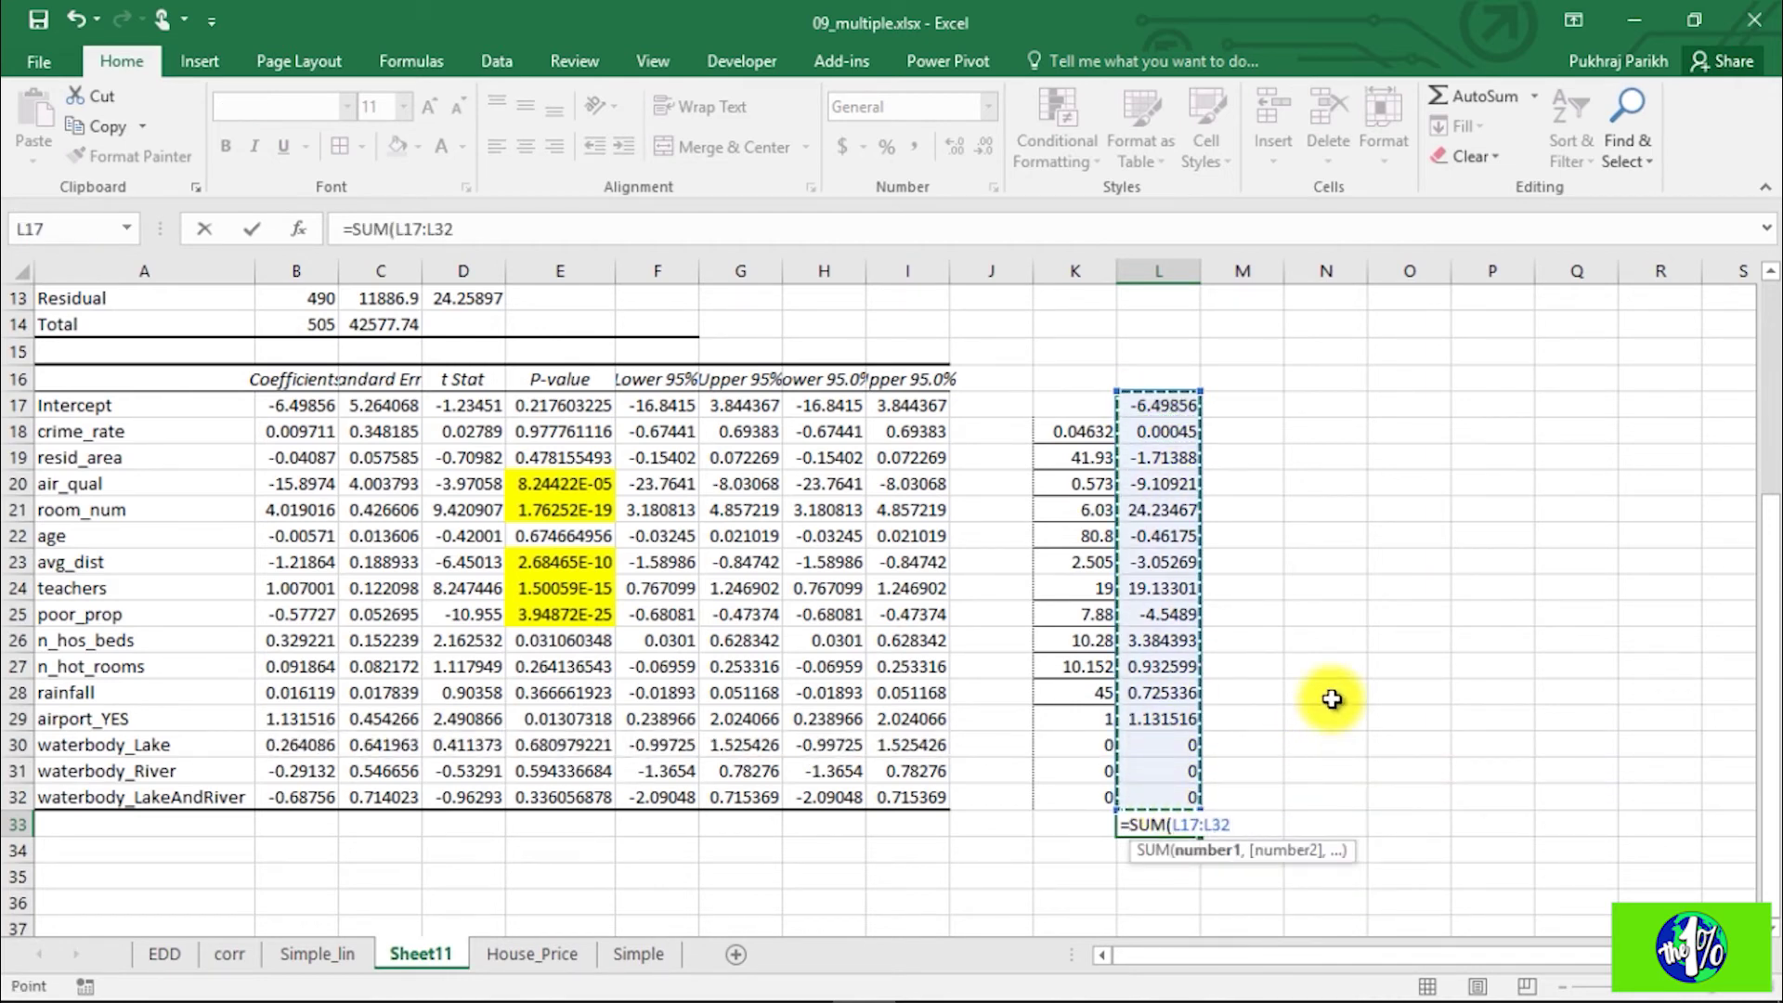
pyautogui.press('Return')
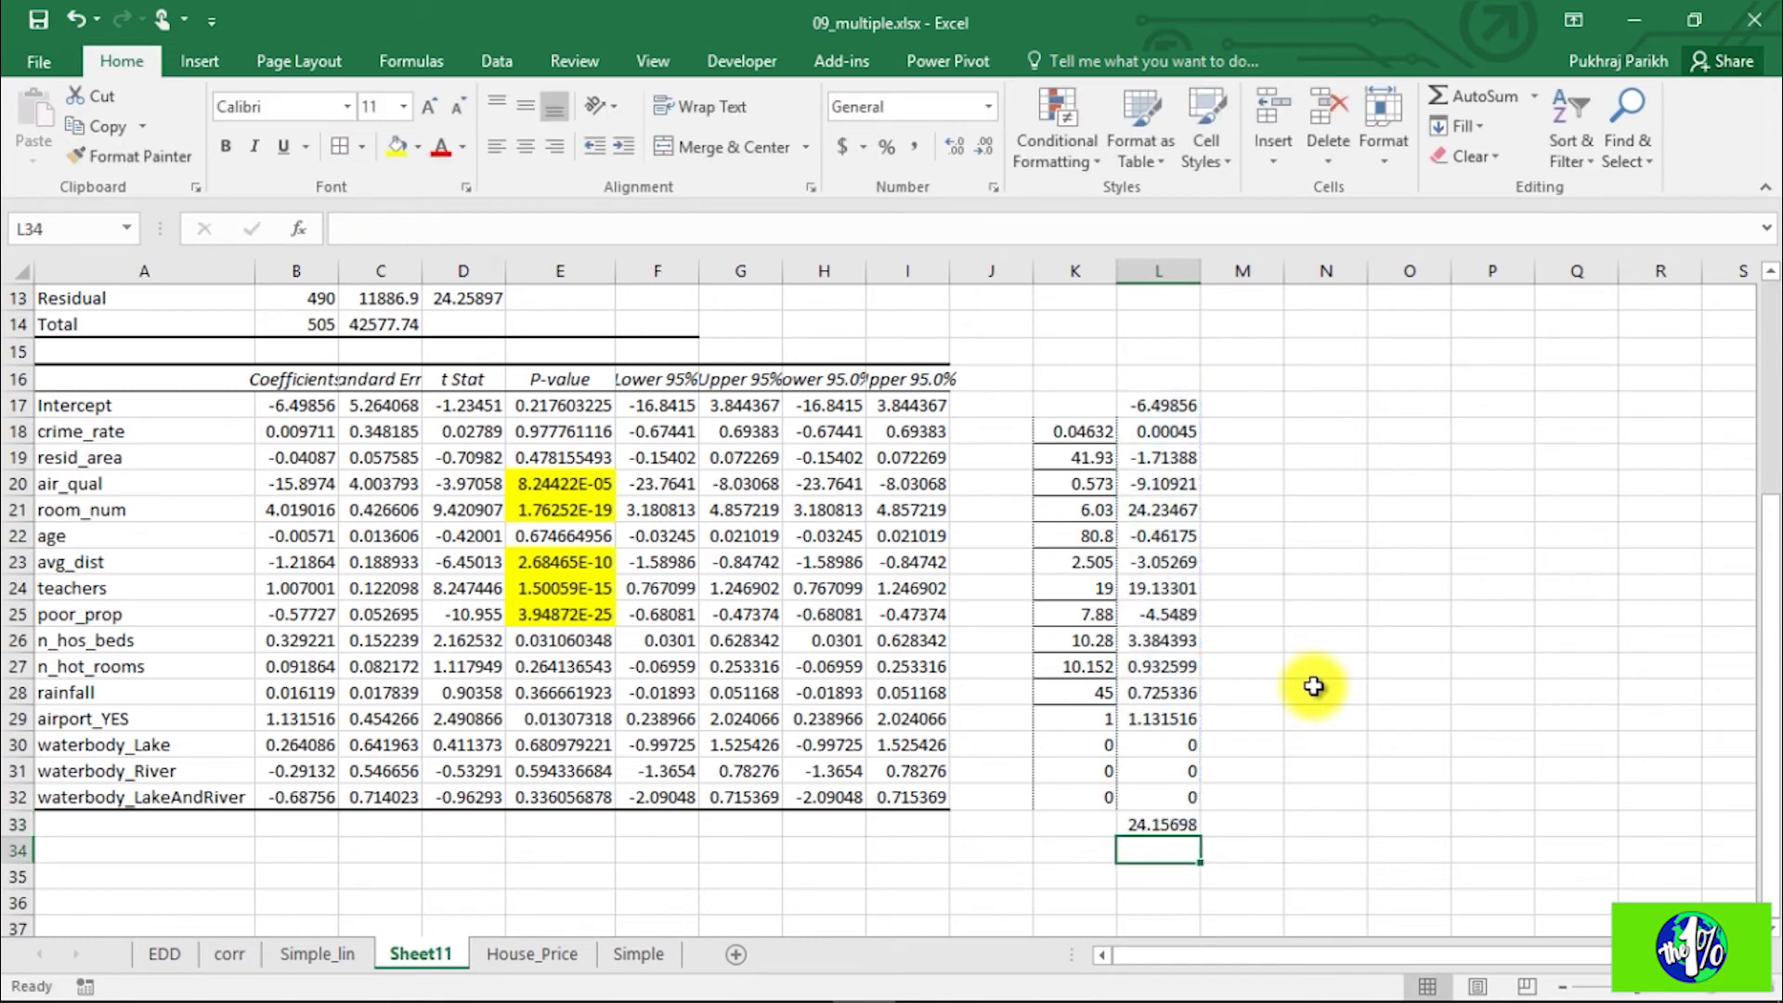
# Step: Compare the predicted price in L33 of Sheet11 with the actual price in B509 of the House_Price sheet
pyautogui.click(1163, 824)
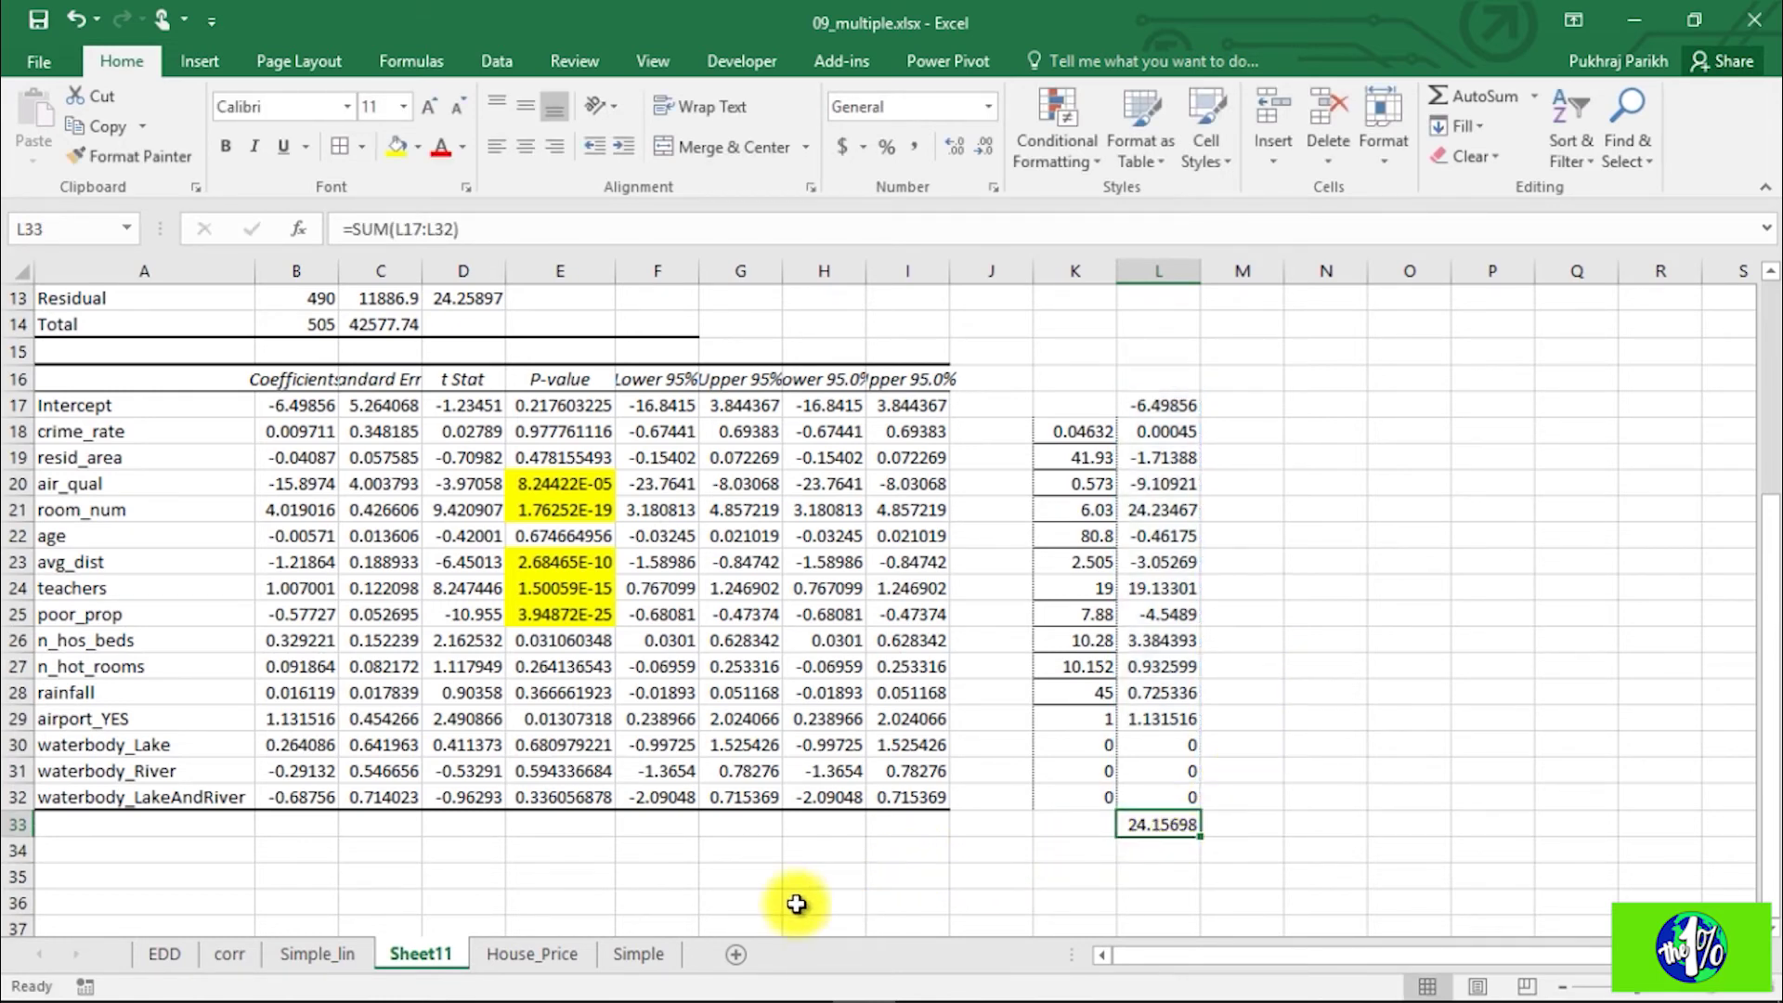
pyautogui.click(532, 954)
pyautogui.click(121, 560)
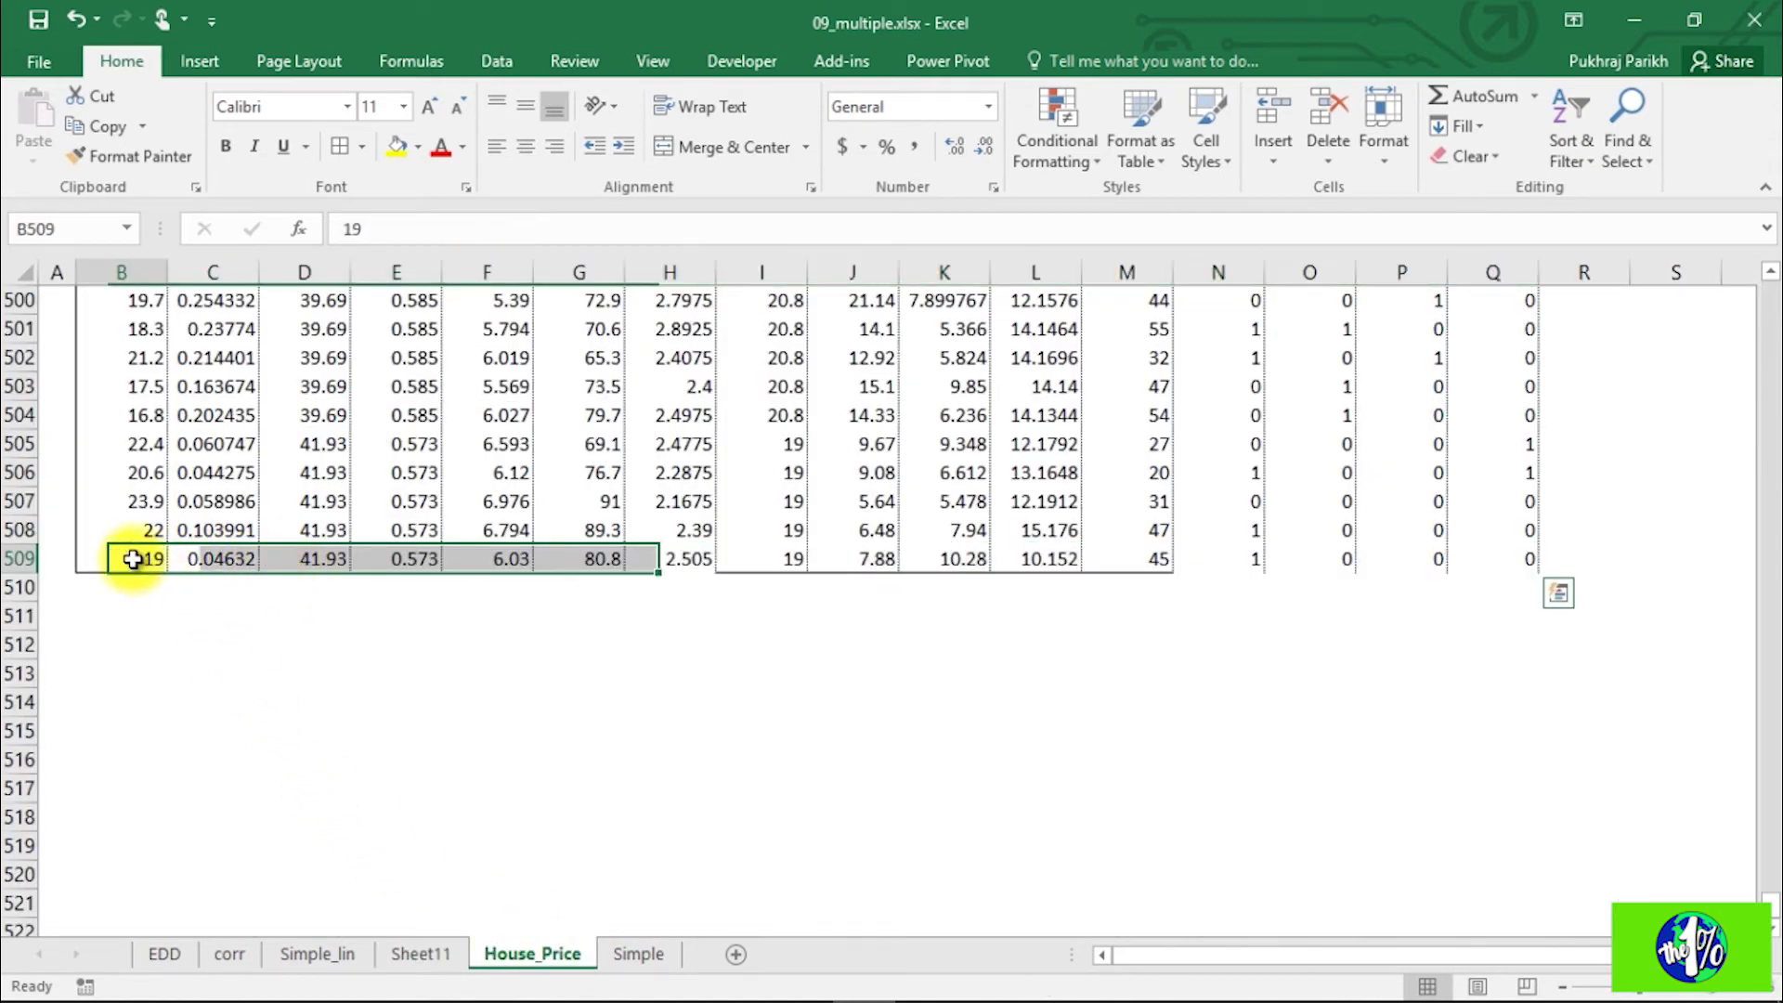
pyautogui.scroll(1, 255, 618)
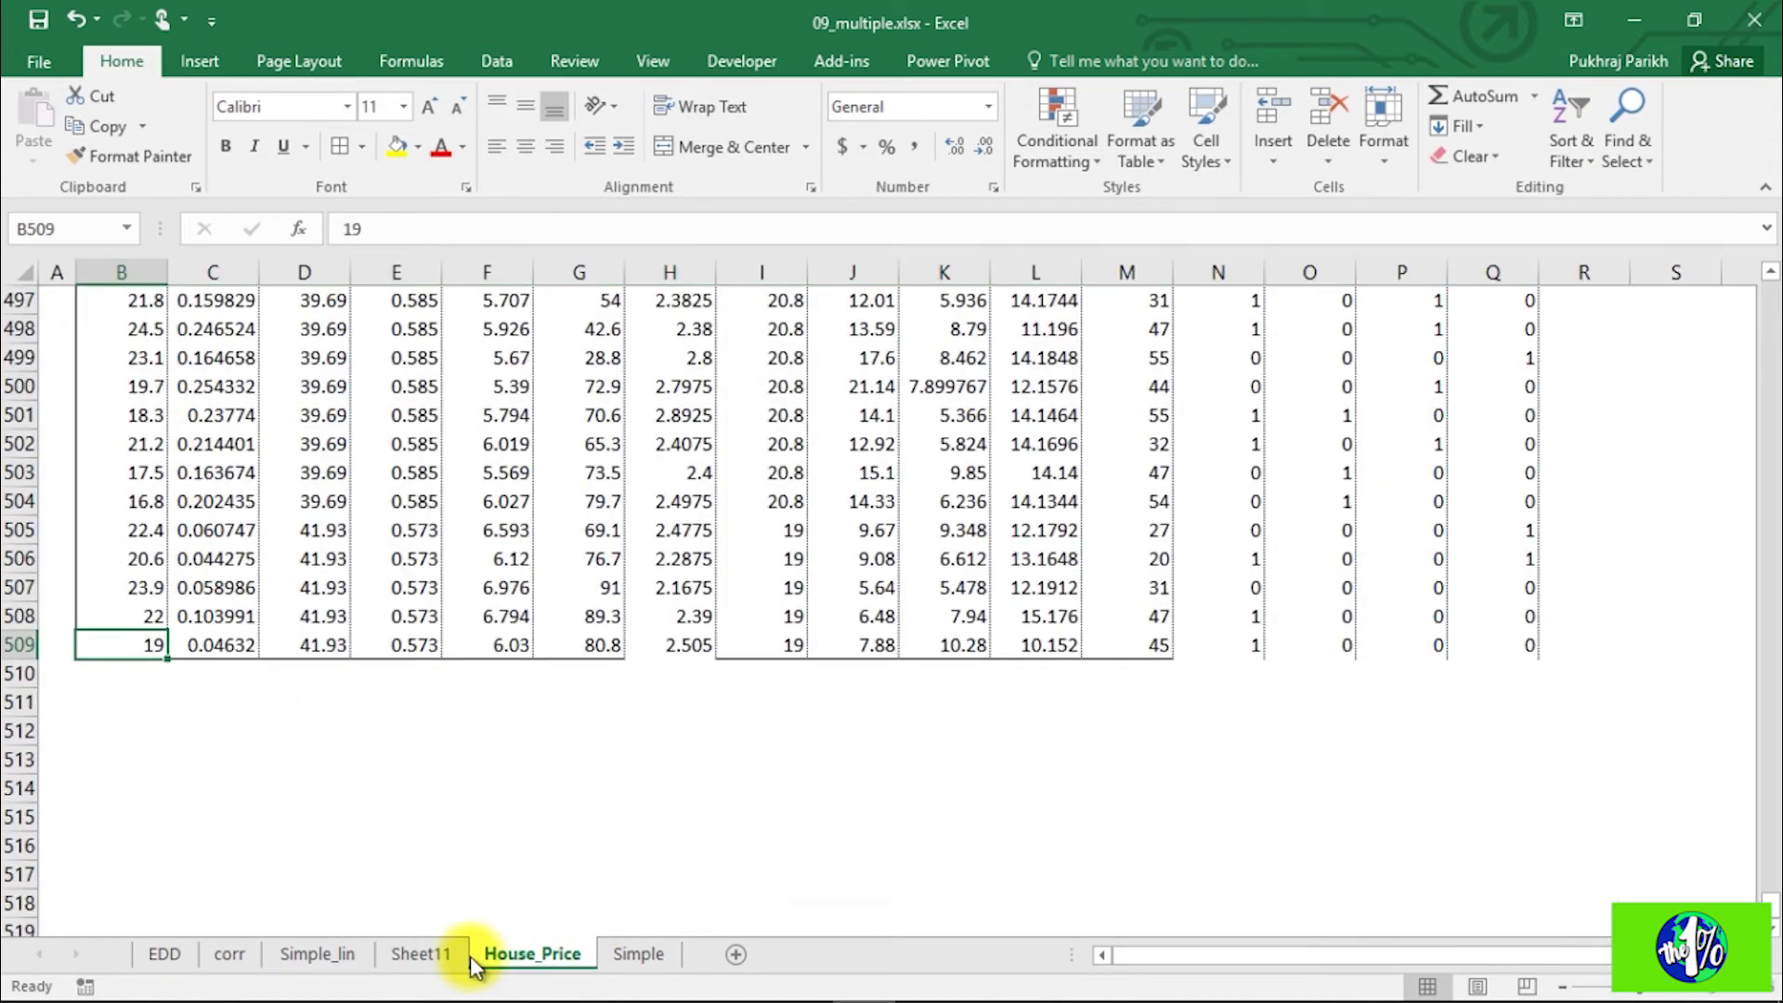
pyautogui.click(453, 954)
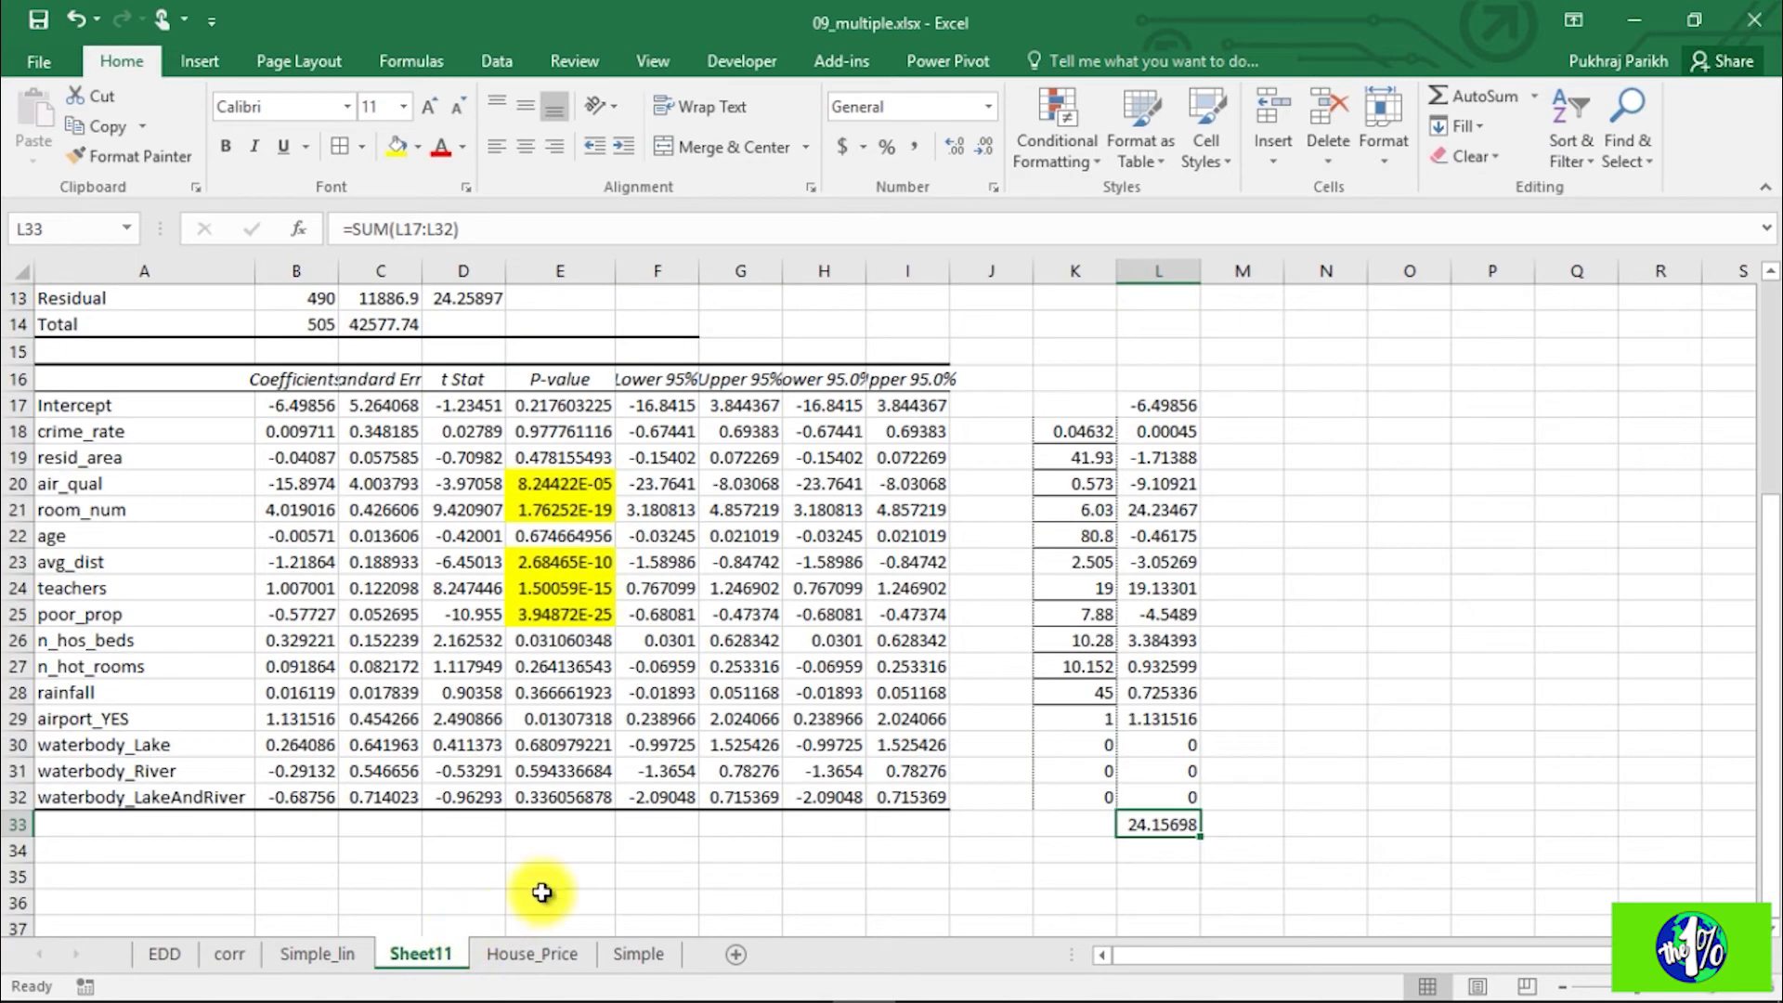
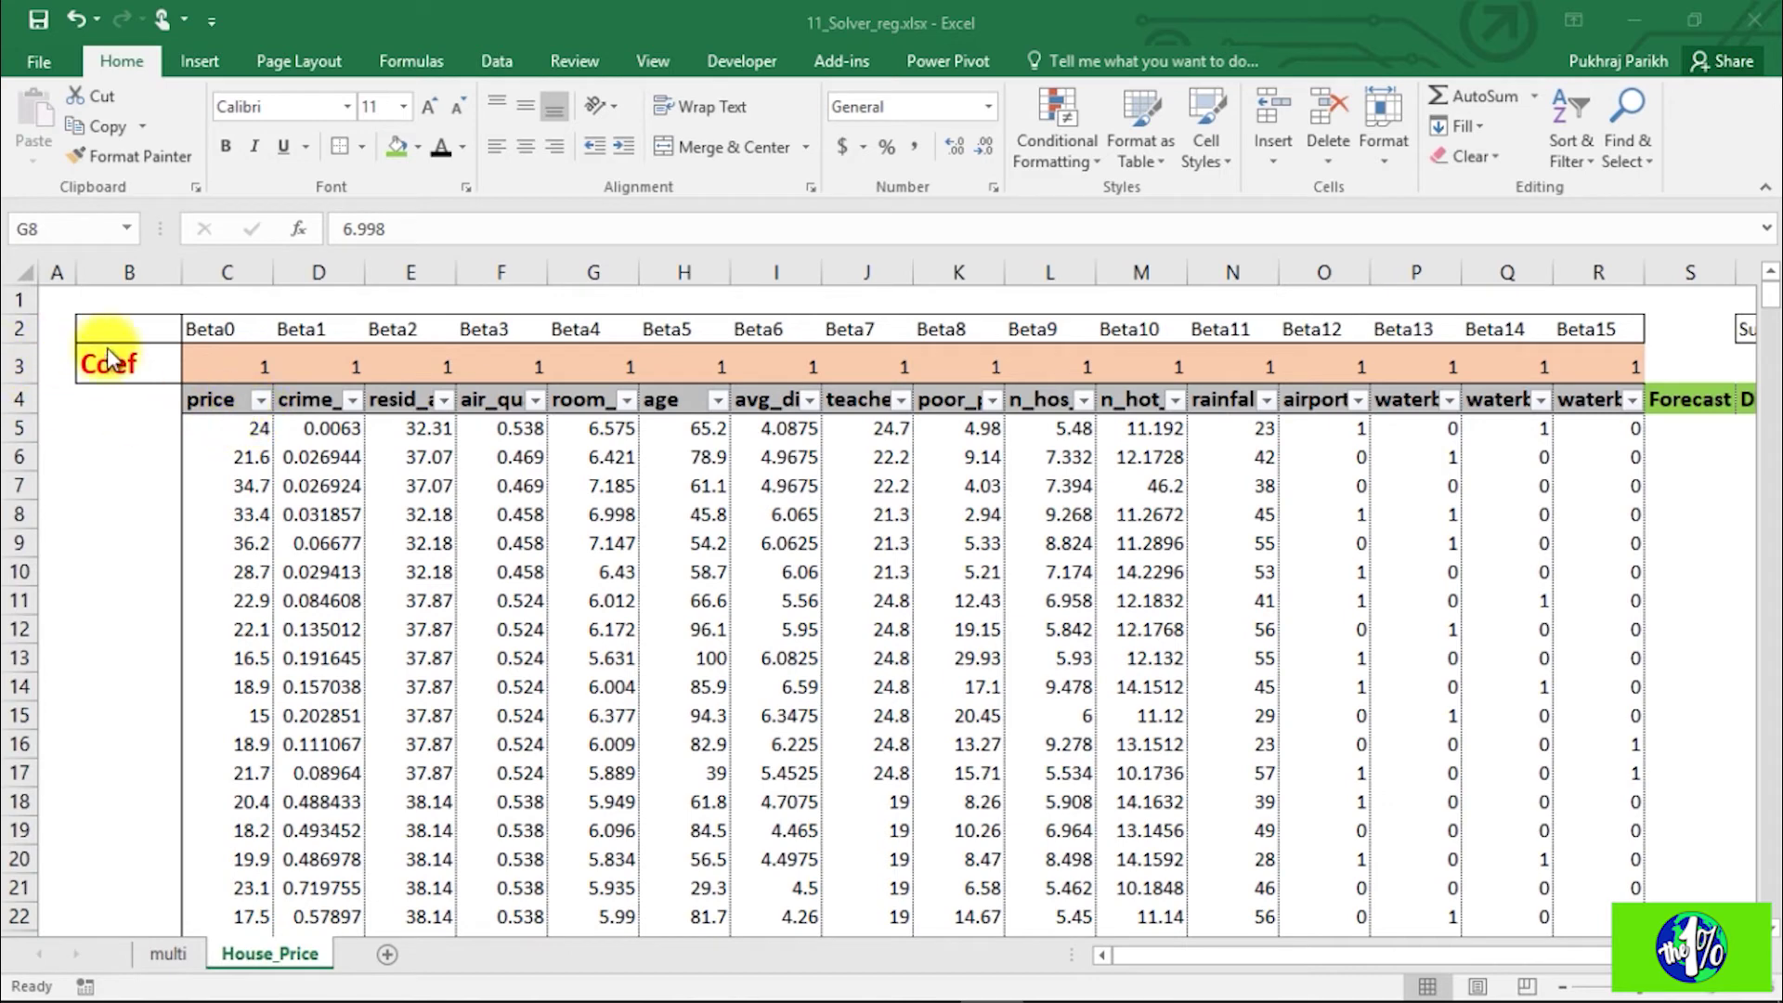
# Step: Examine how the Beta coefficients in rows 2 and 3 pair with the variable columns used for the Forecast column in 11_Solver_reg.xlsx
pyautogui.click(227, 358)
pyautogui.click(216, 327)
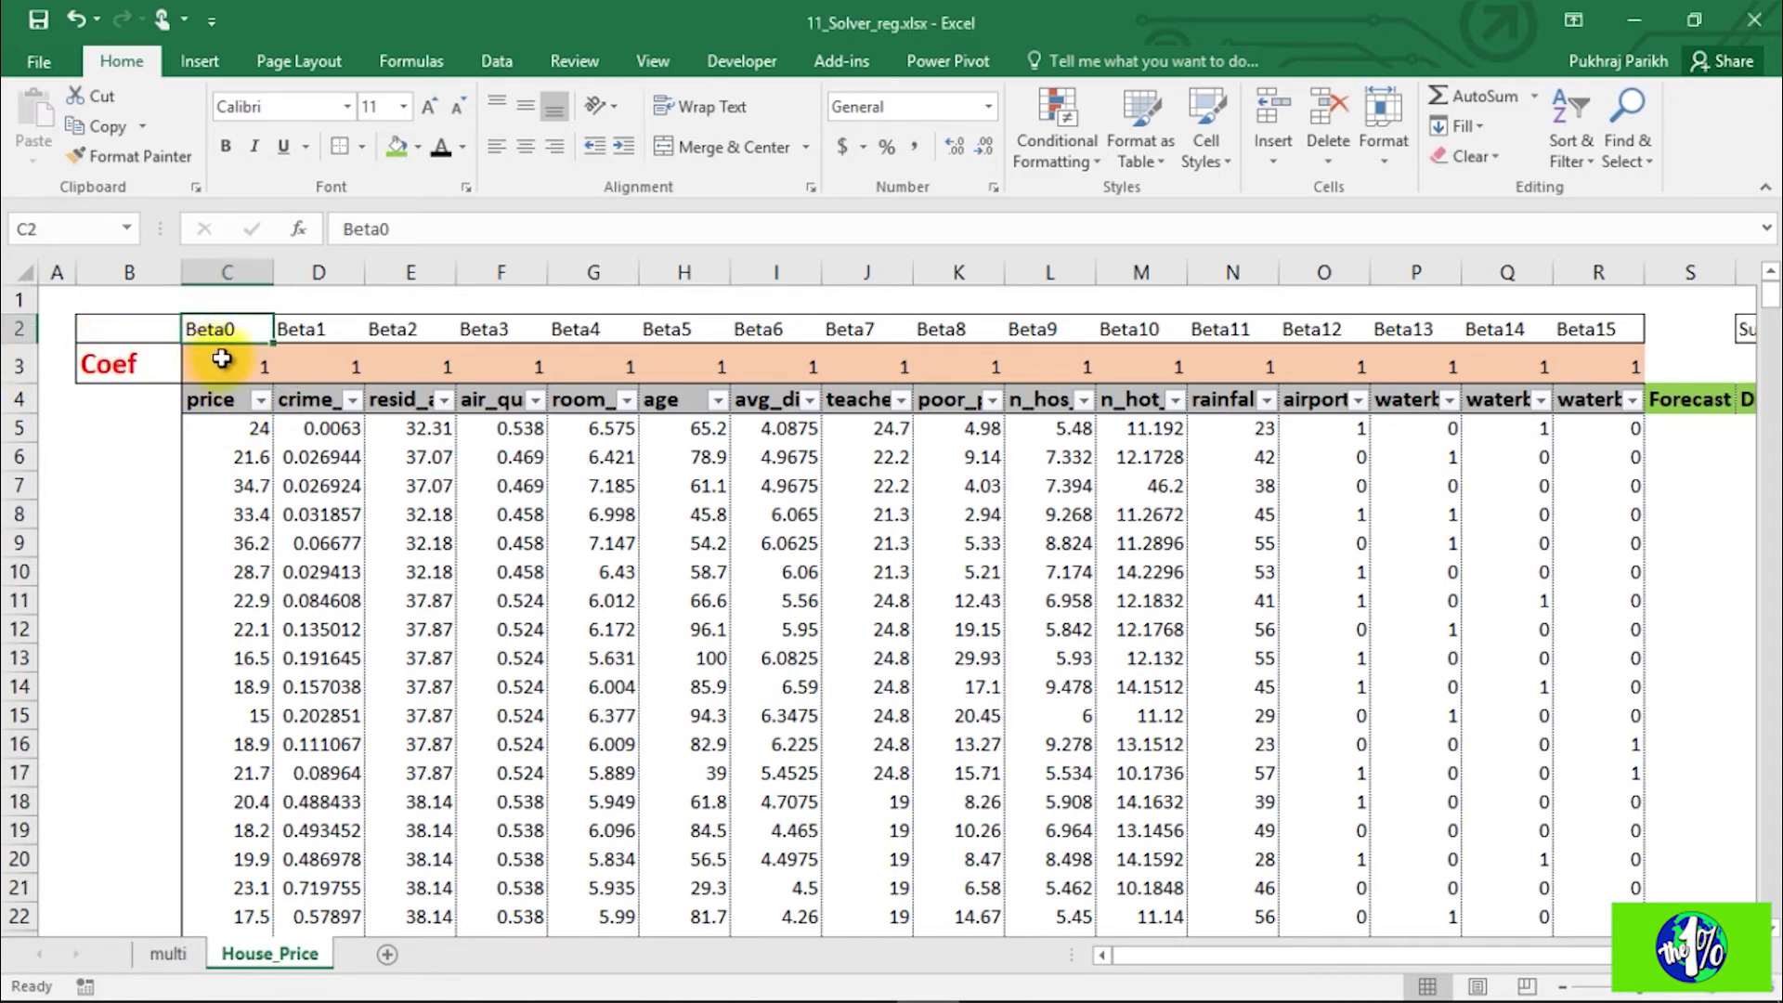
pyautogui.click(320, 330)
pyautogui.click(330, 395)
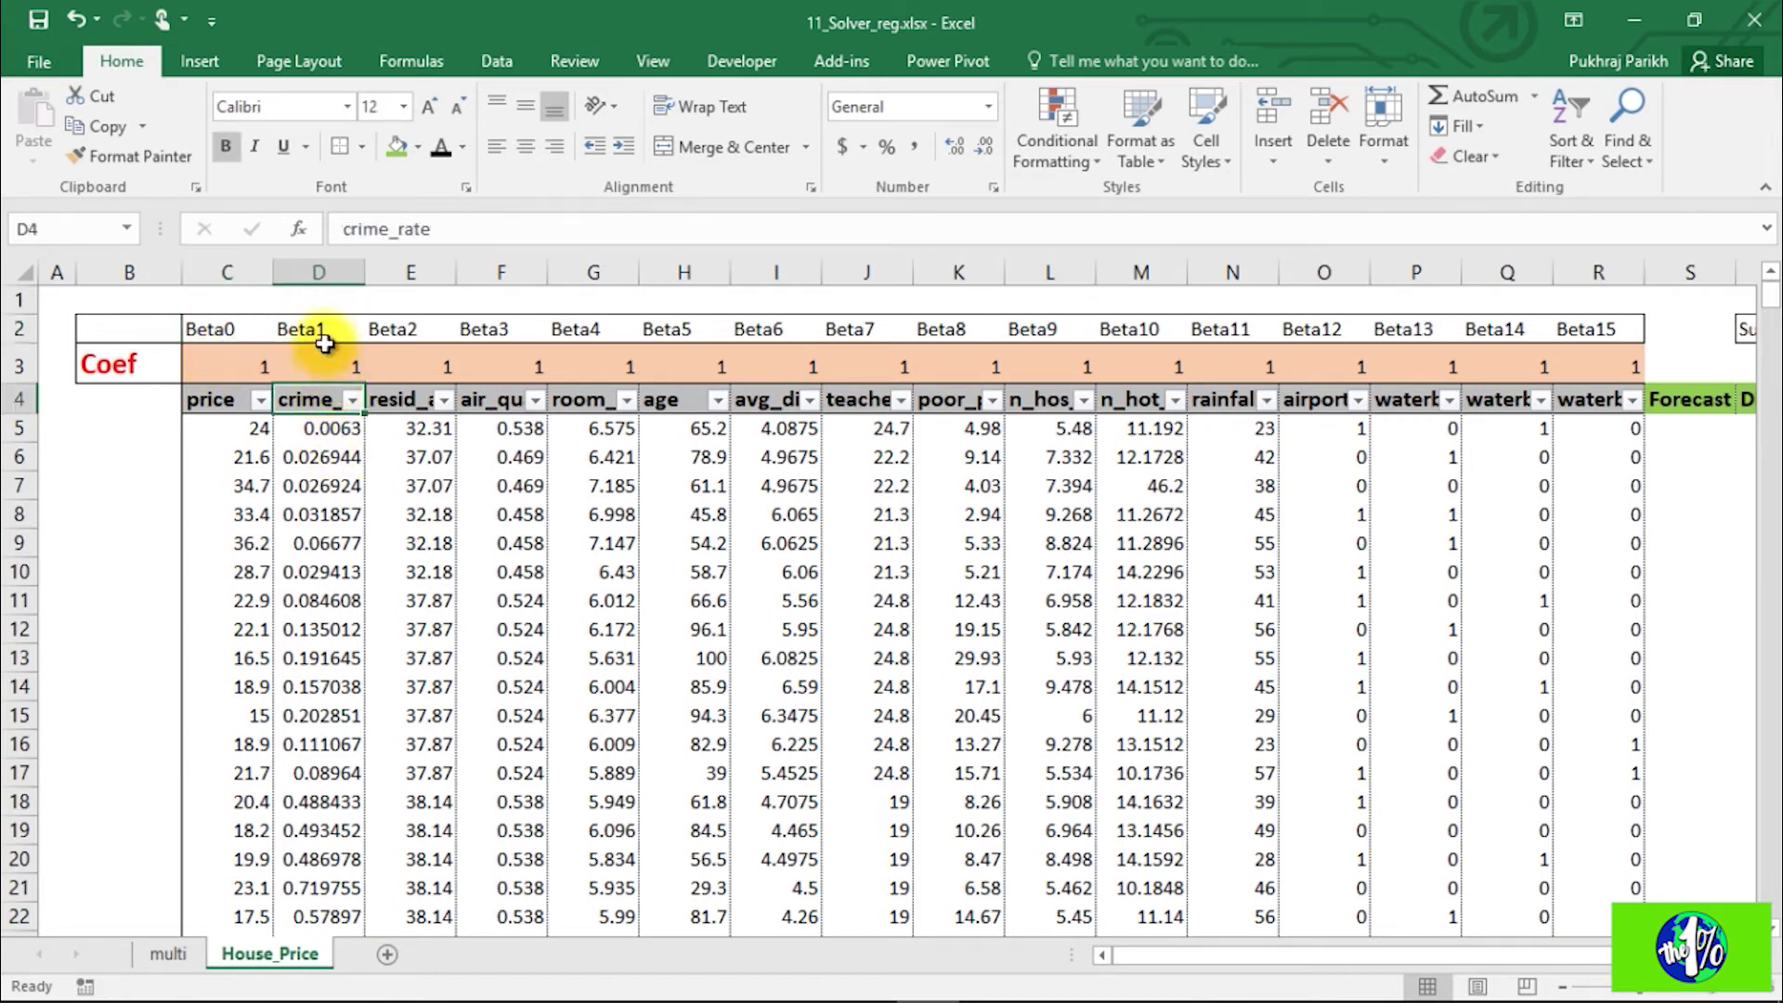
pyautogui.click(399, 330)
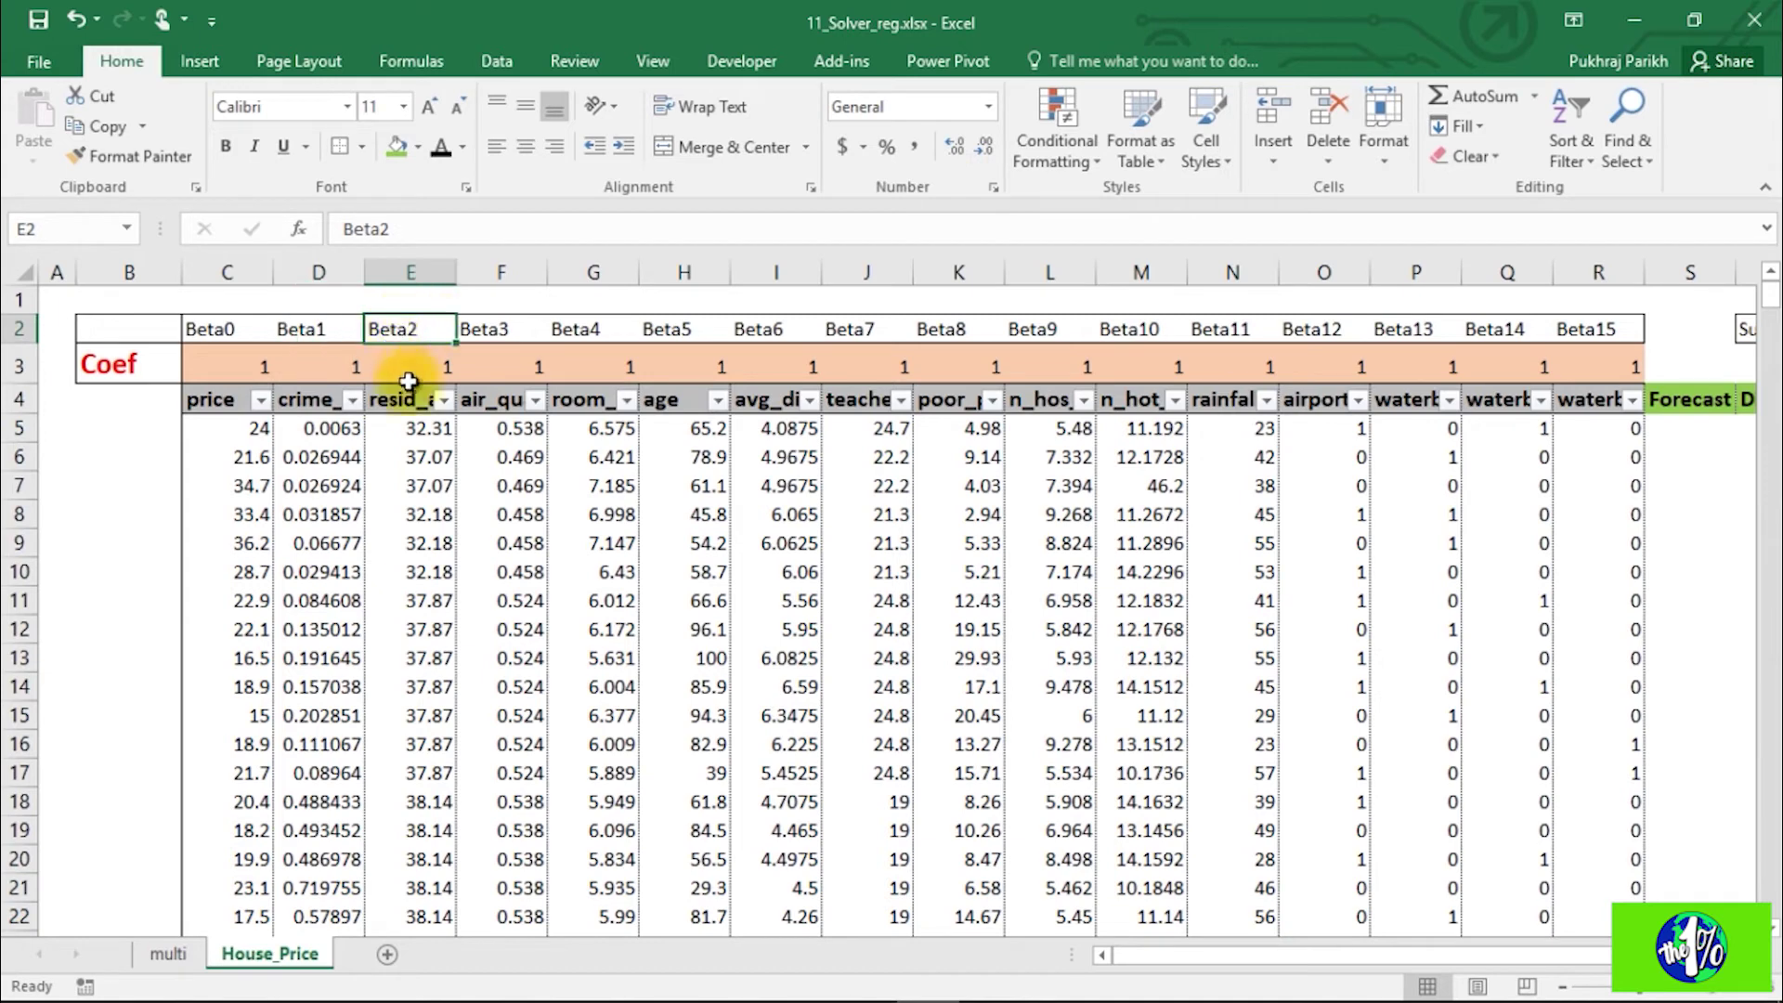
pyautogui.click(408, 397)
pyautogui.click(493, 400)
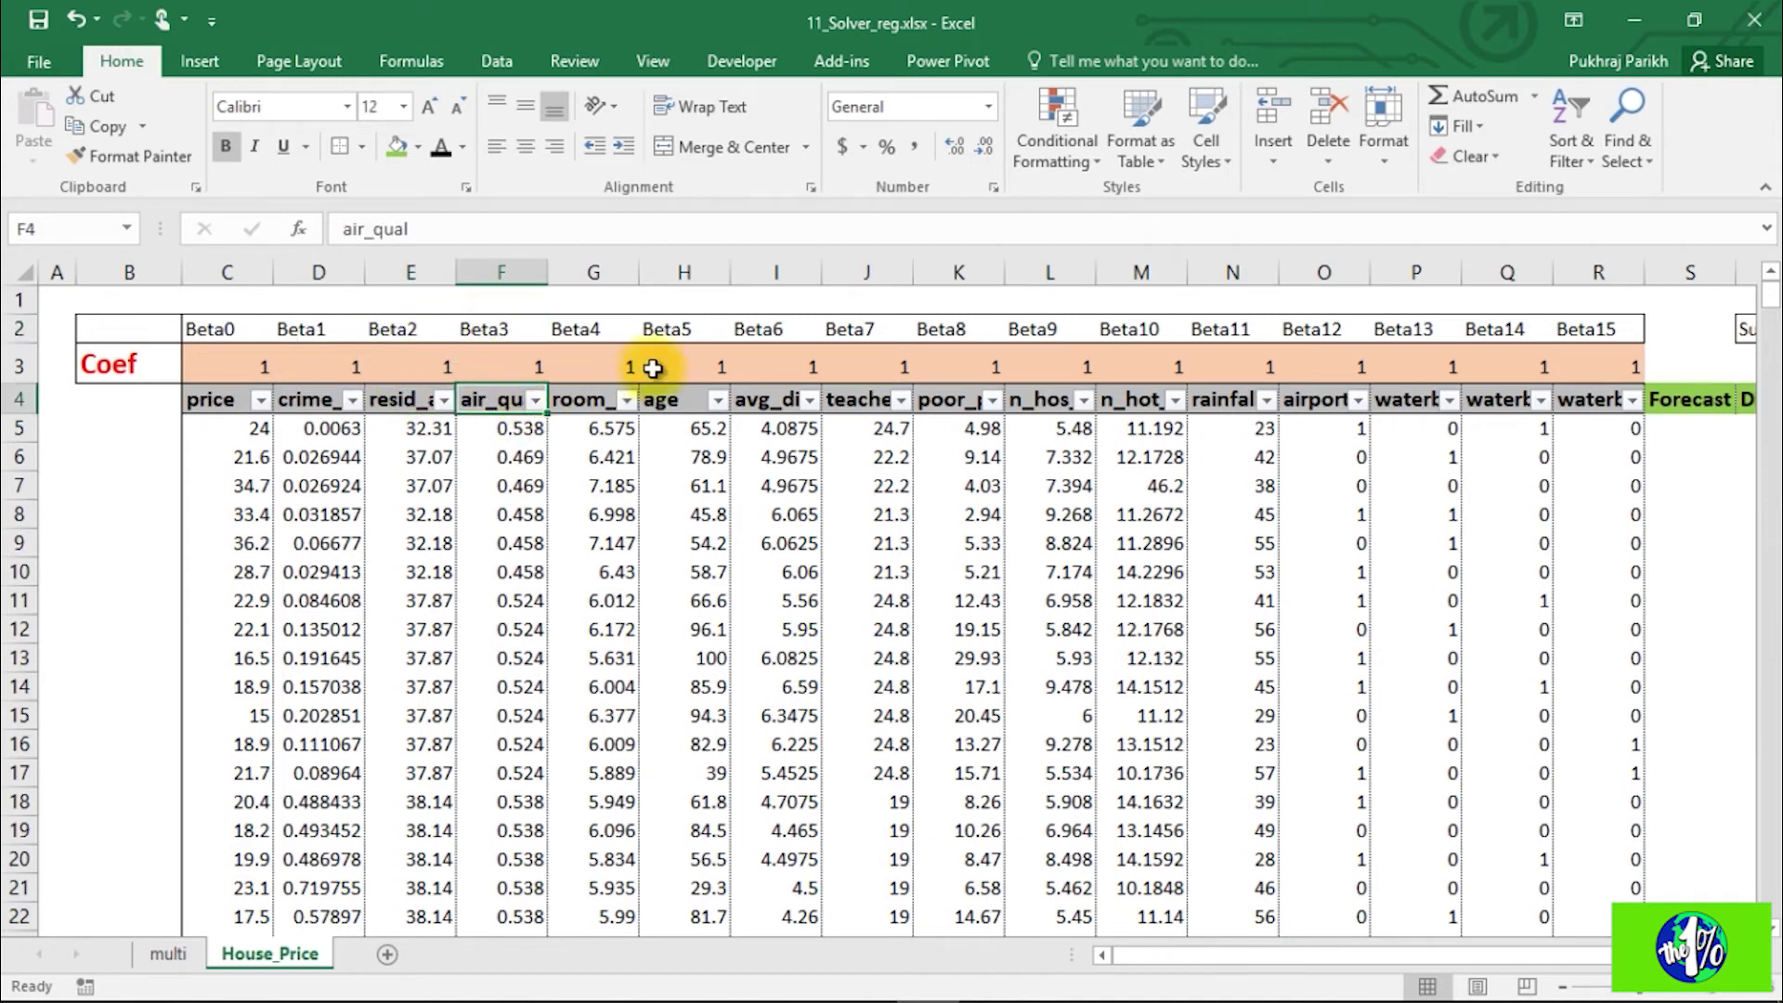
pyautogui.click(1708, 426)
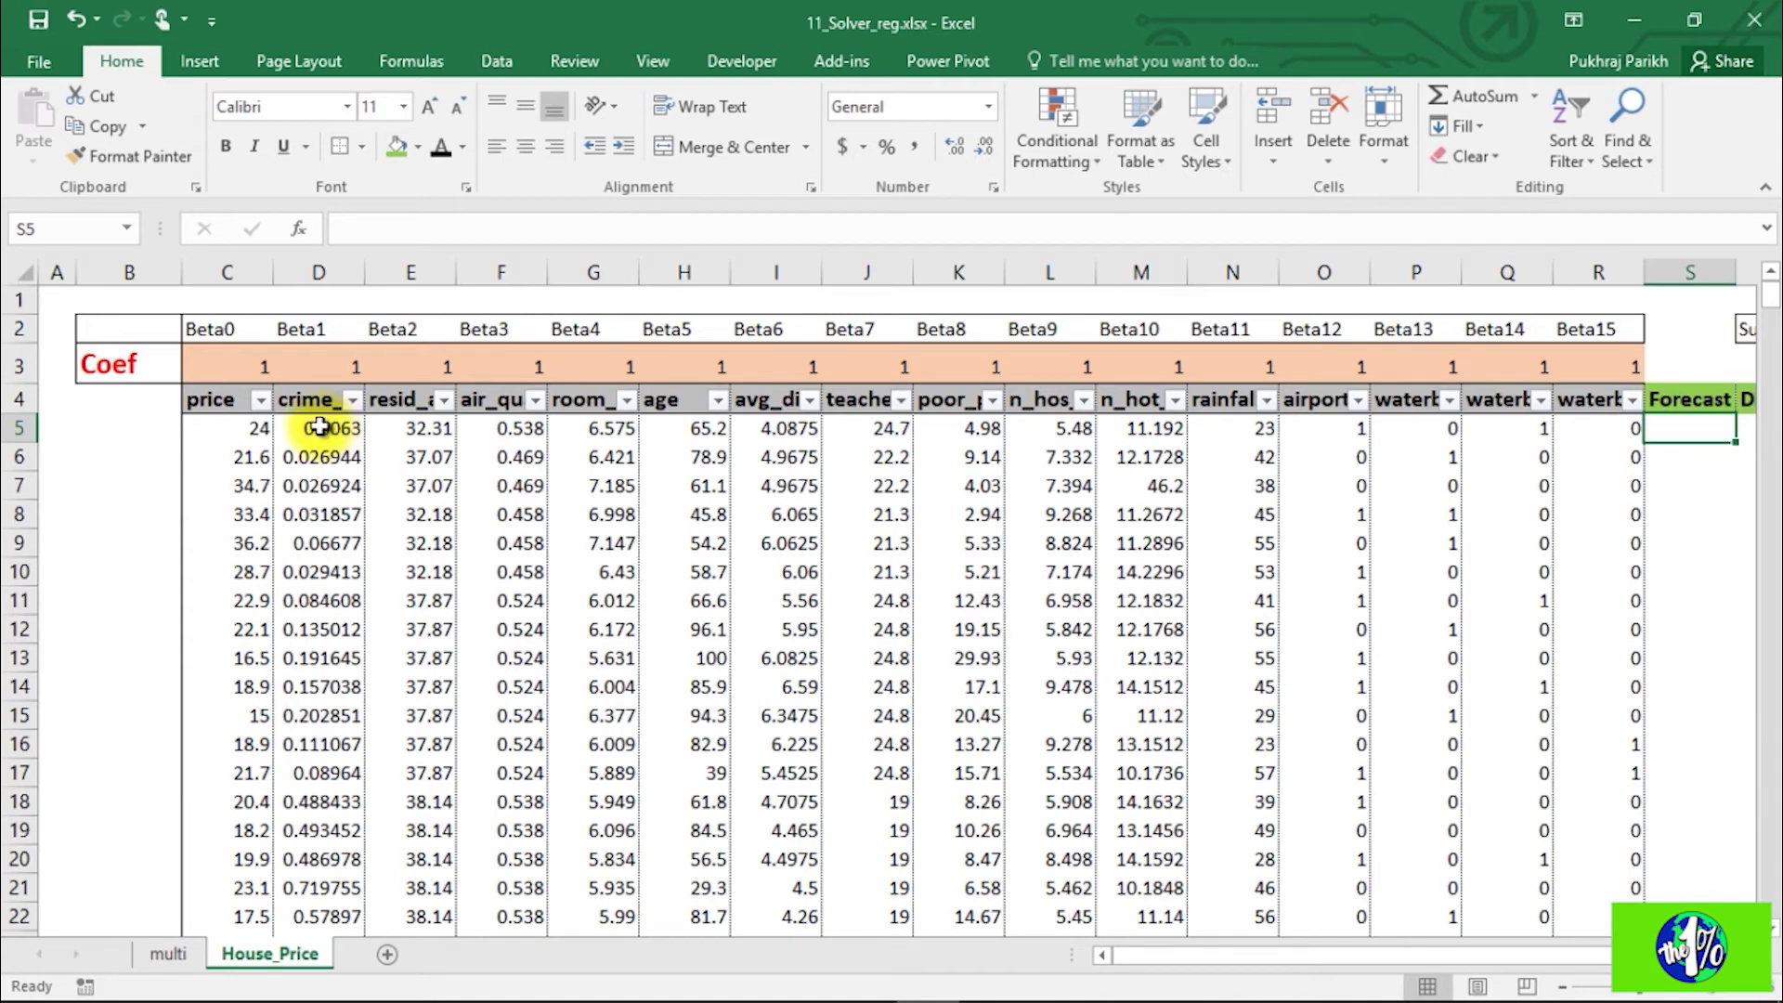
pyautogui.click(237, 356)
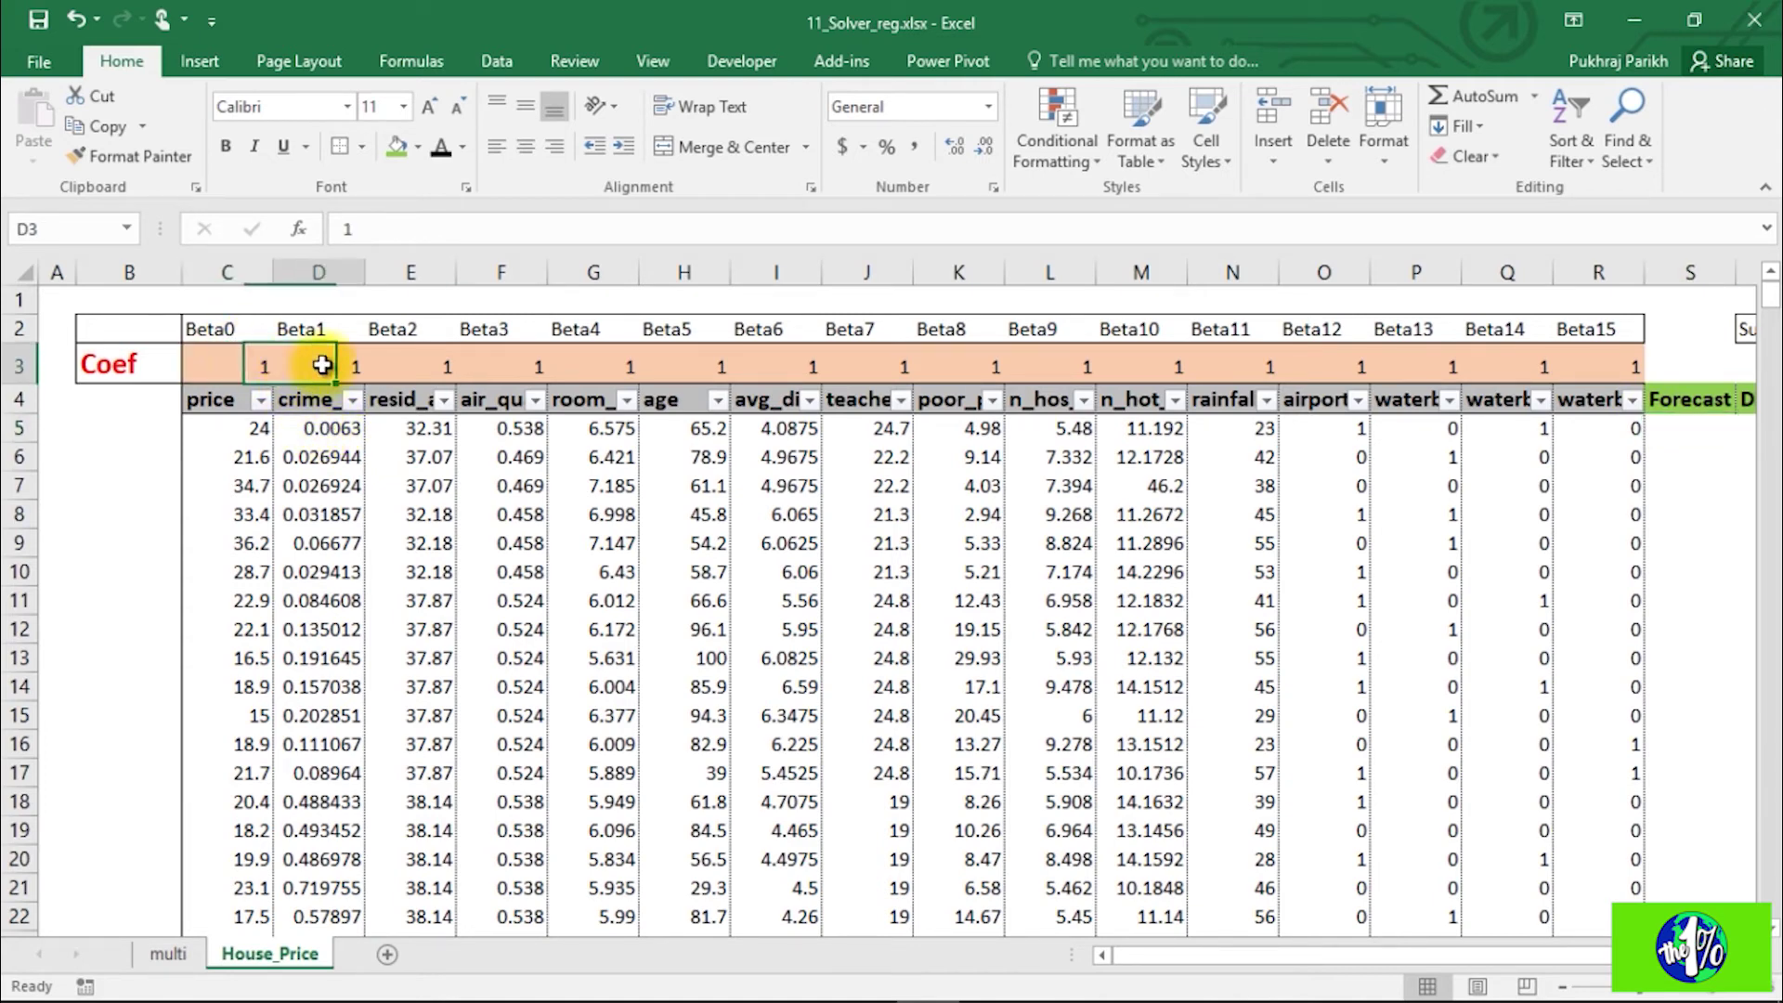
pyautogui.click(317, 430)
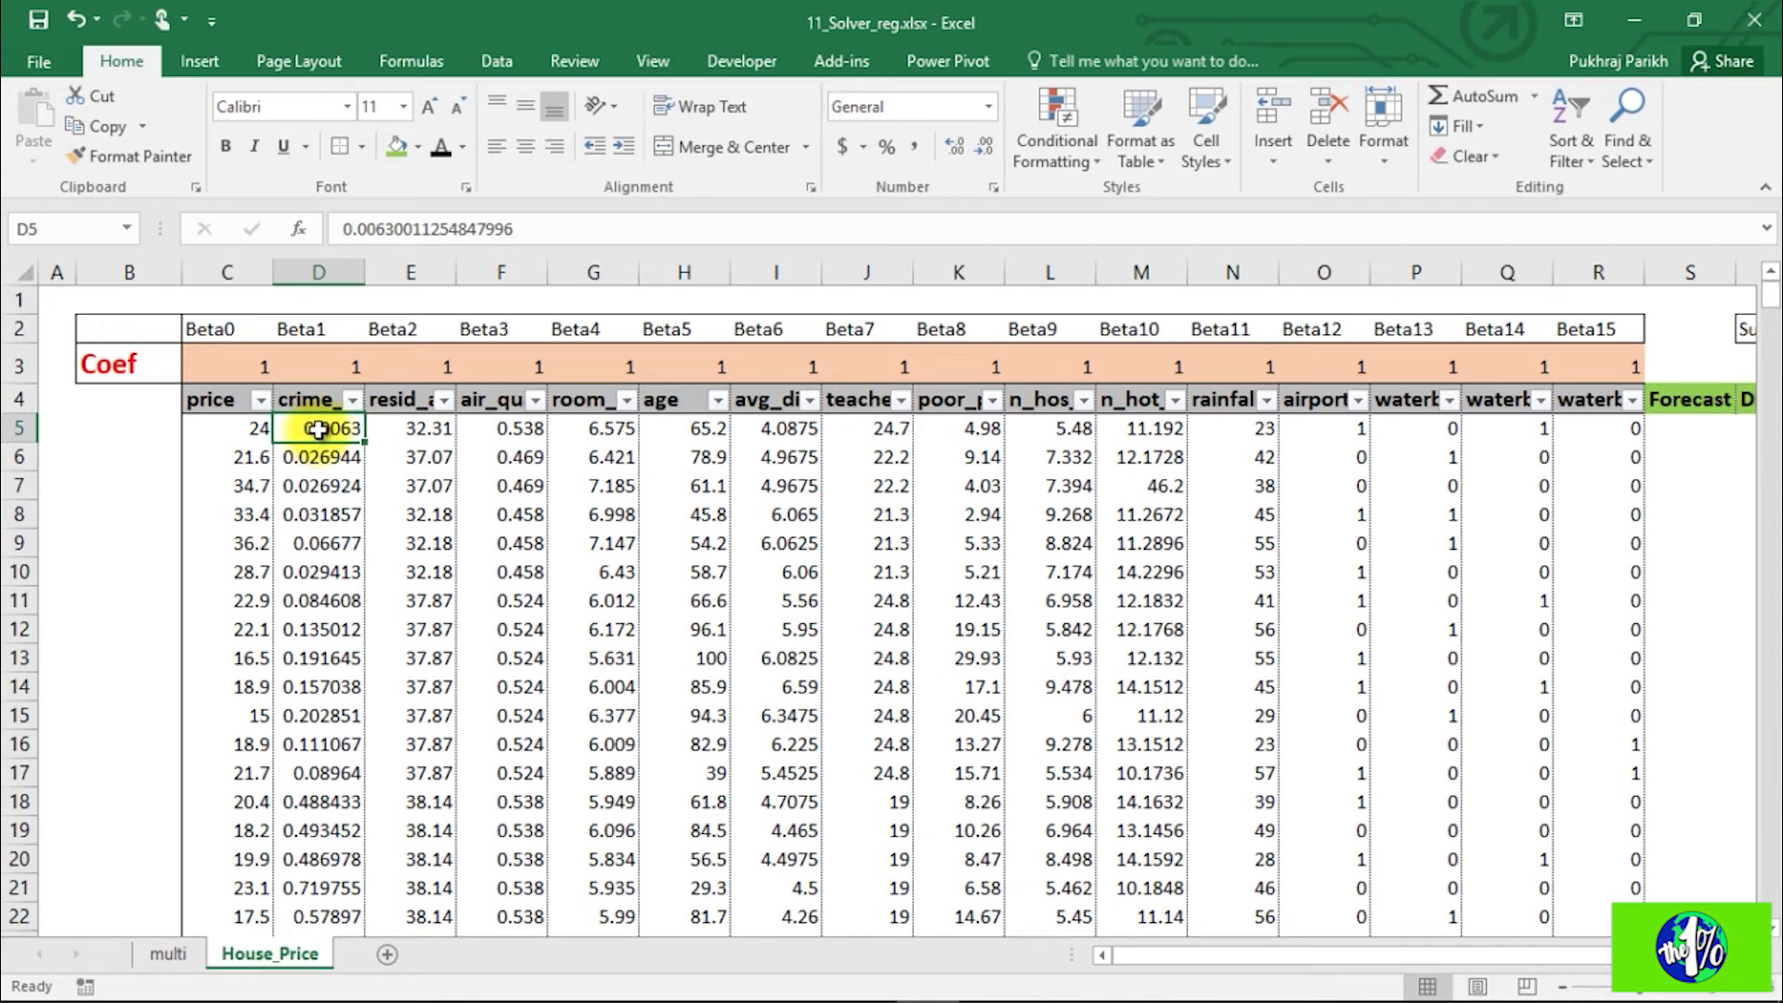
# Step: Check how the Beta2 and Beta3 coefficients in row 3 pair with the variable columns below them
pyautogui.click(403, 369)
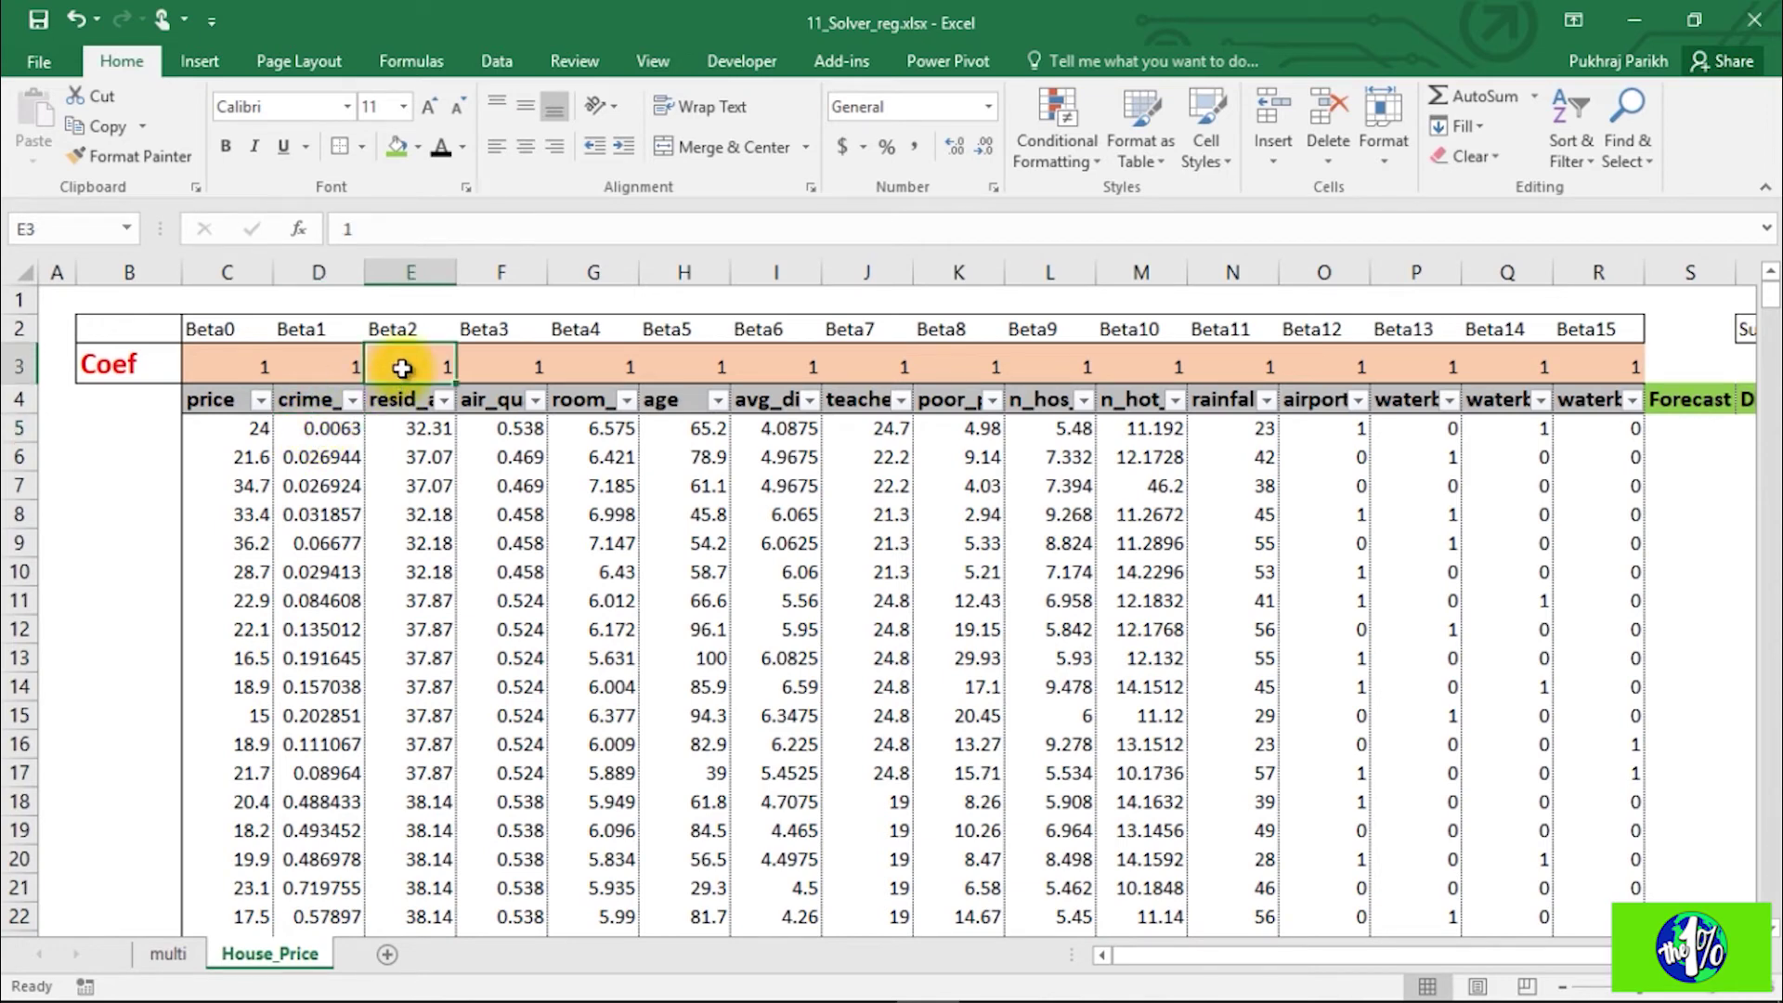
pyautogui.click(413, 455)
pyautogui.click(413, 428)
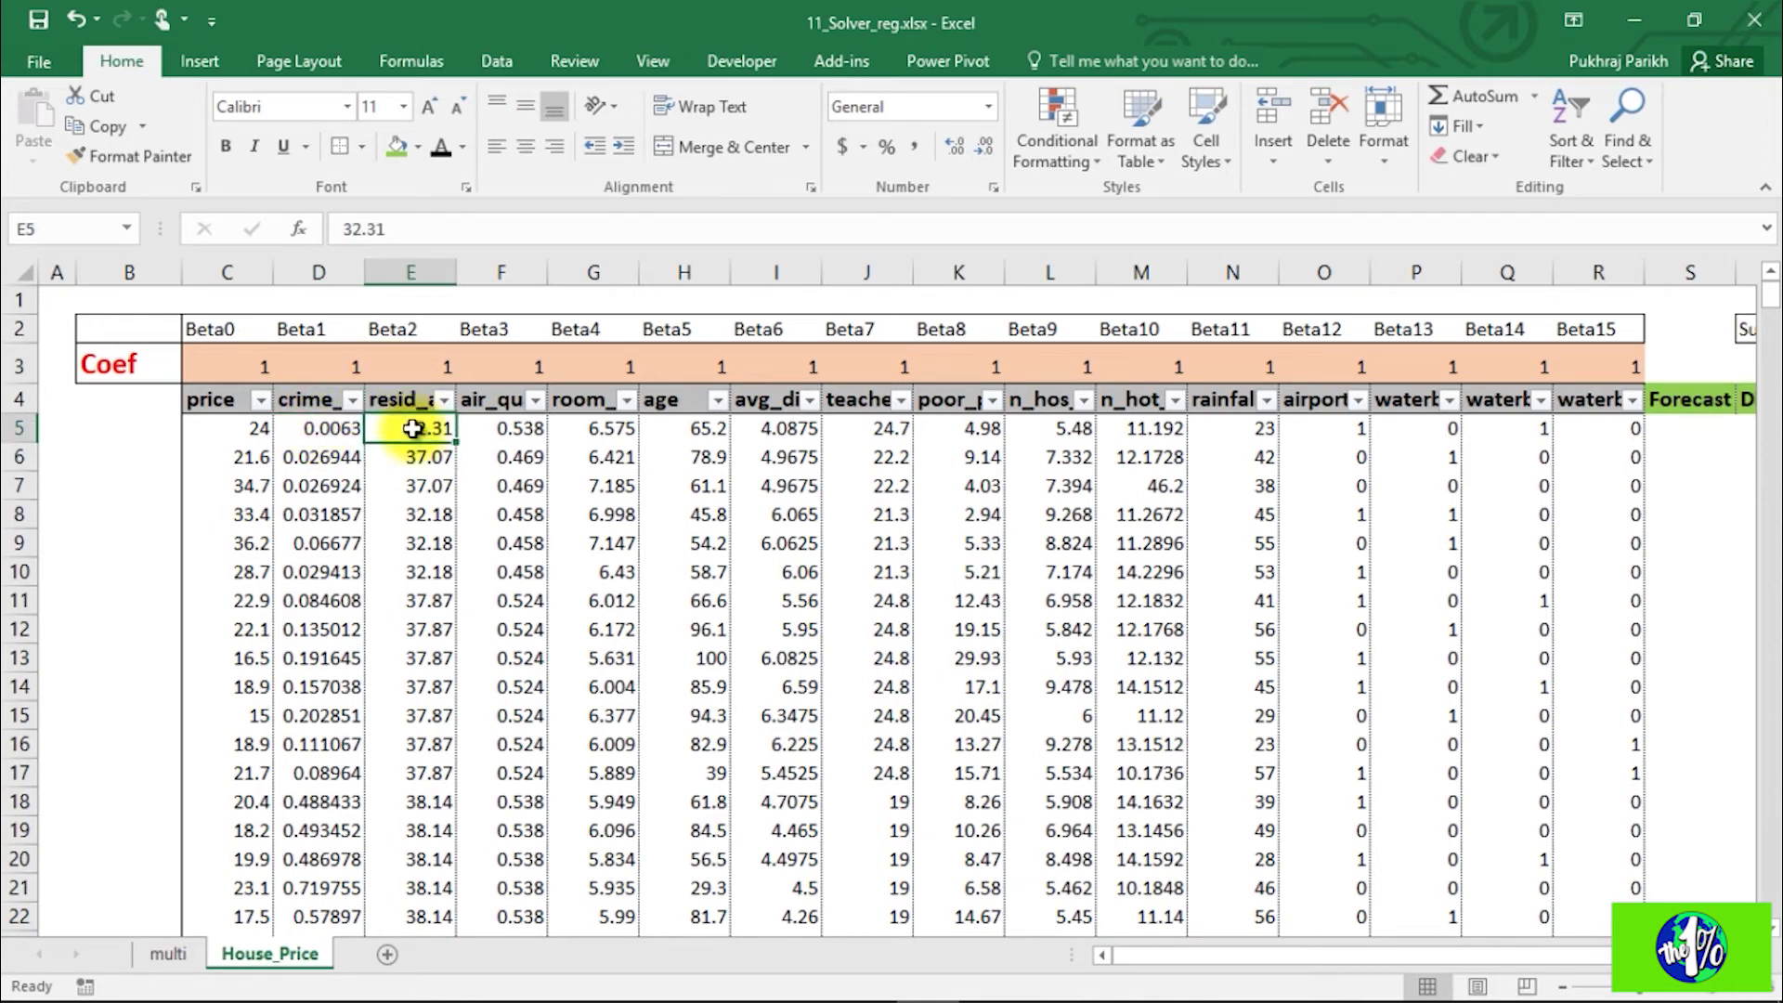
pyautogui.click(519, 357)
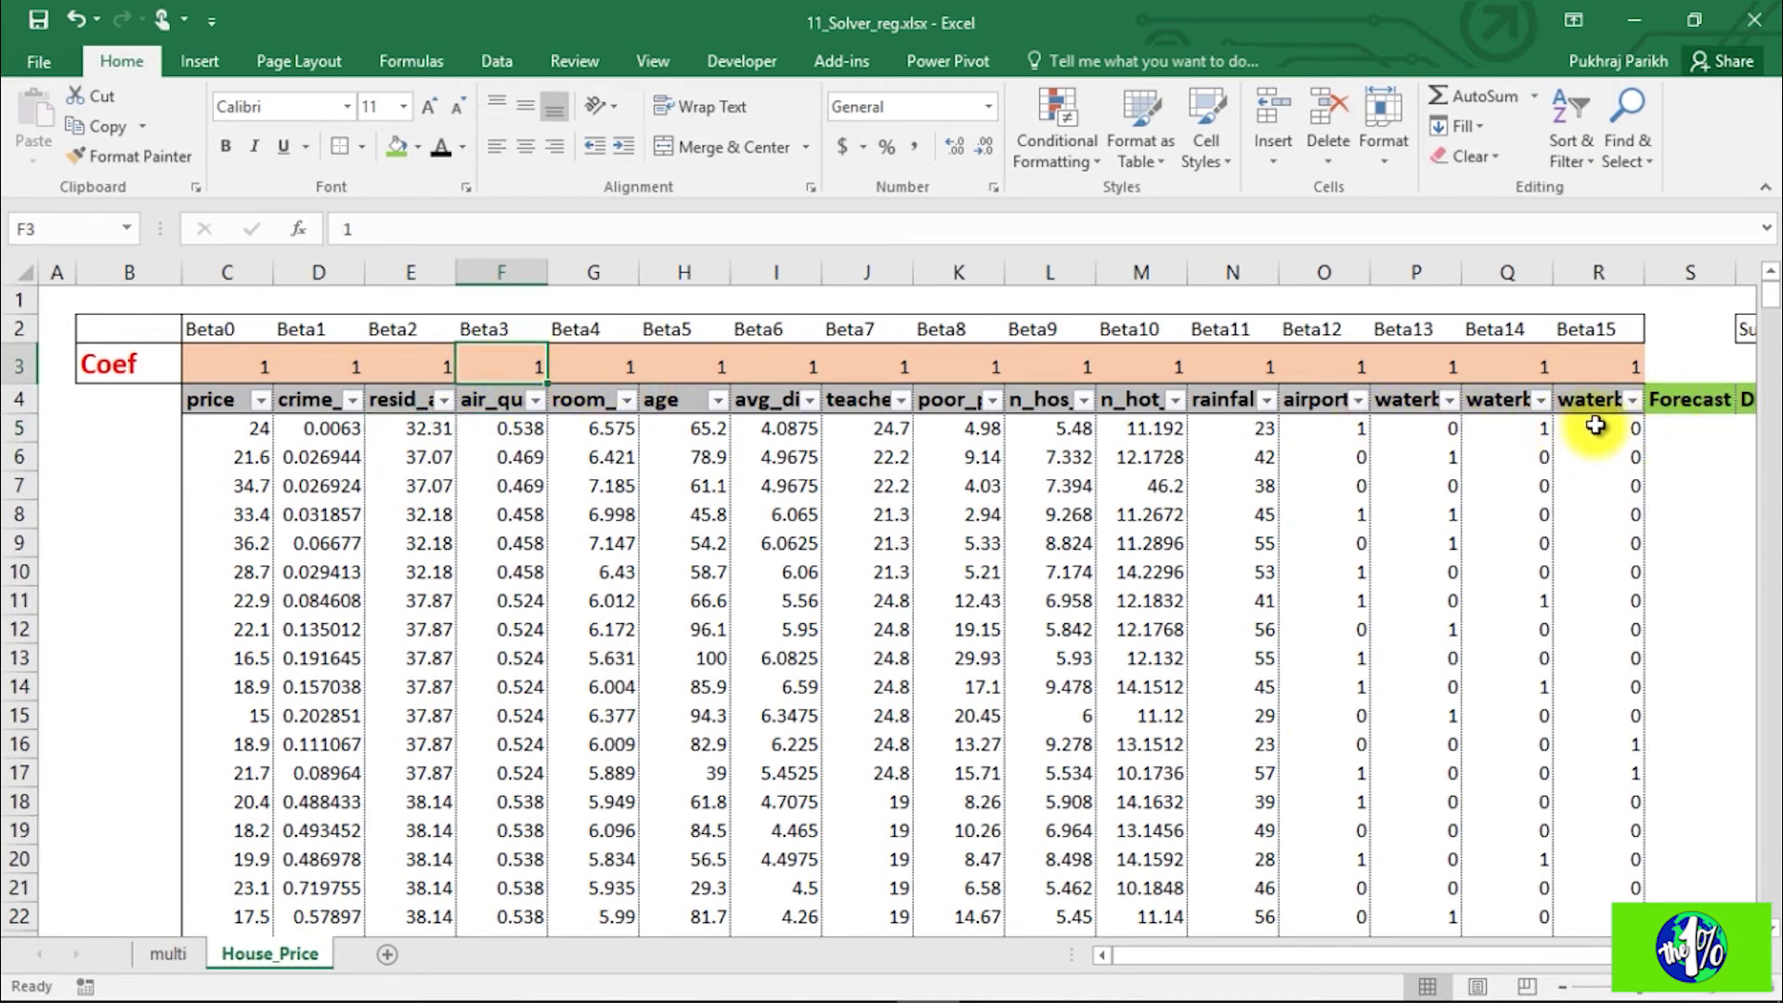
# Step: Examine the Forecast, Diff and Sq. Diff columns in row 5 and the Sum Of Squares box in T2:U2
pyautogui.click(1658, 434)
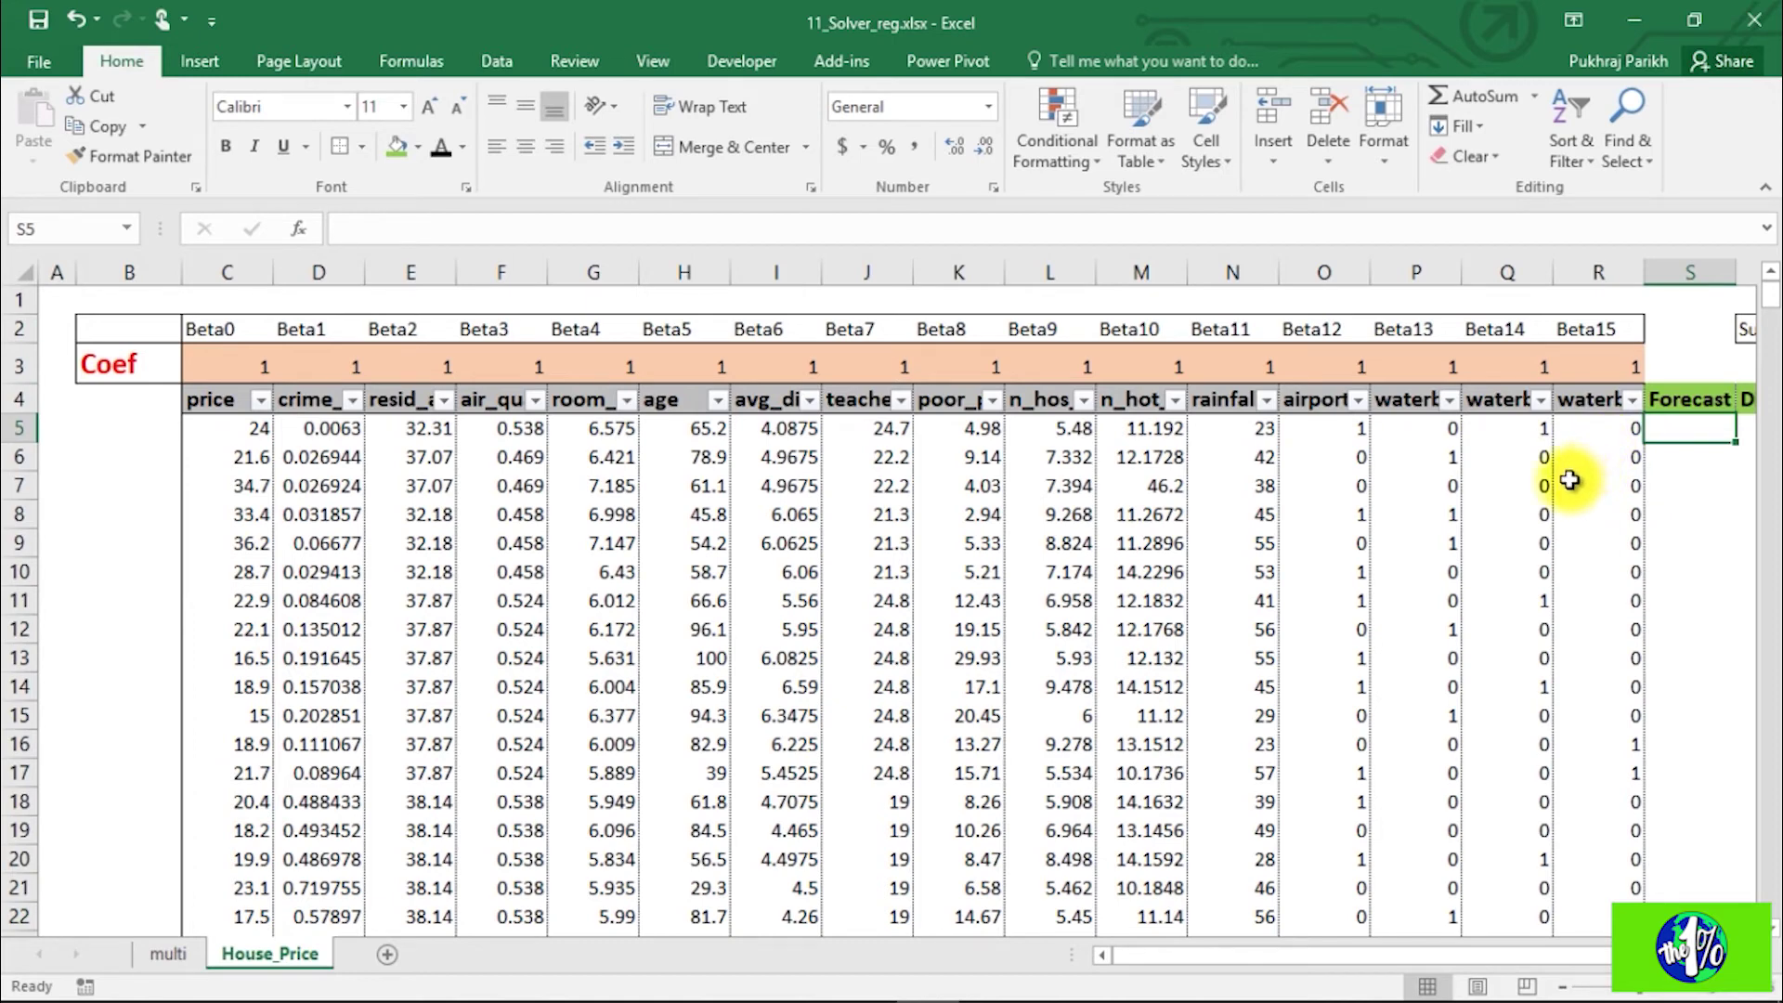
pyautogui.press('Right')
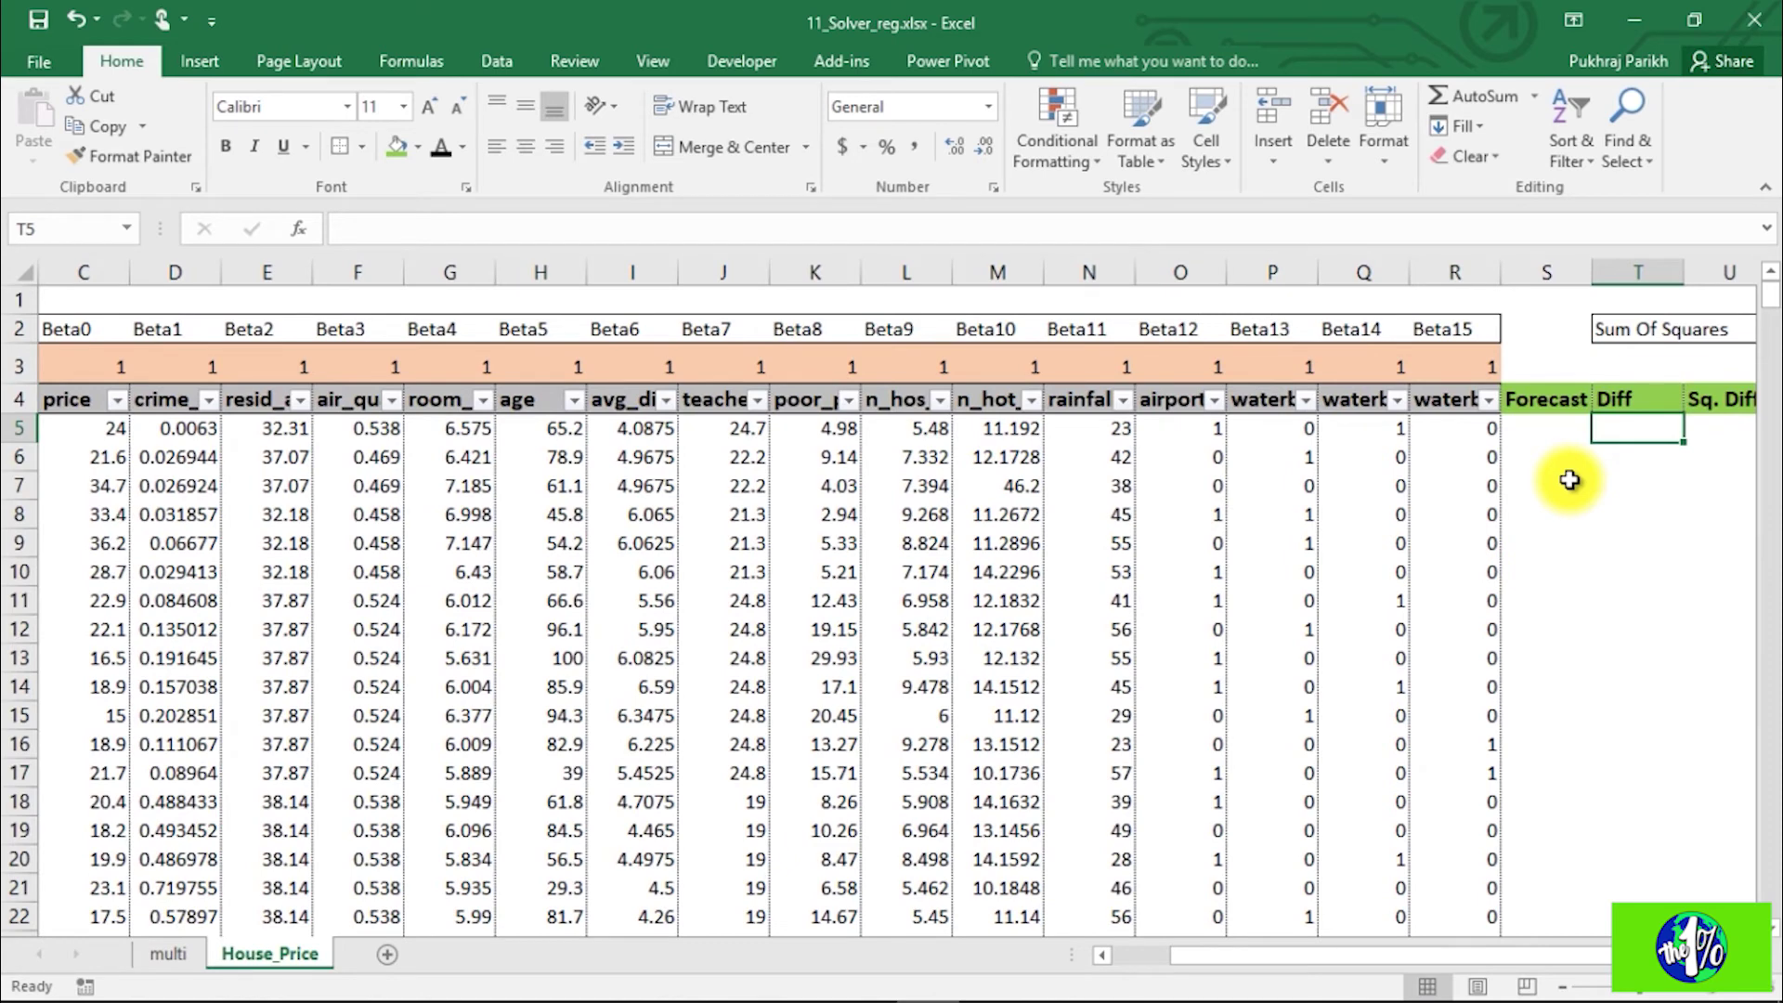
pyautogui.click(1541, 427)
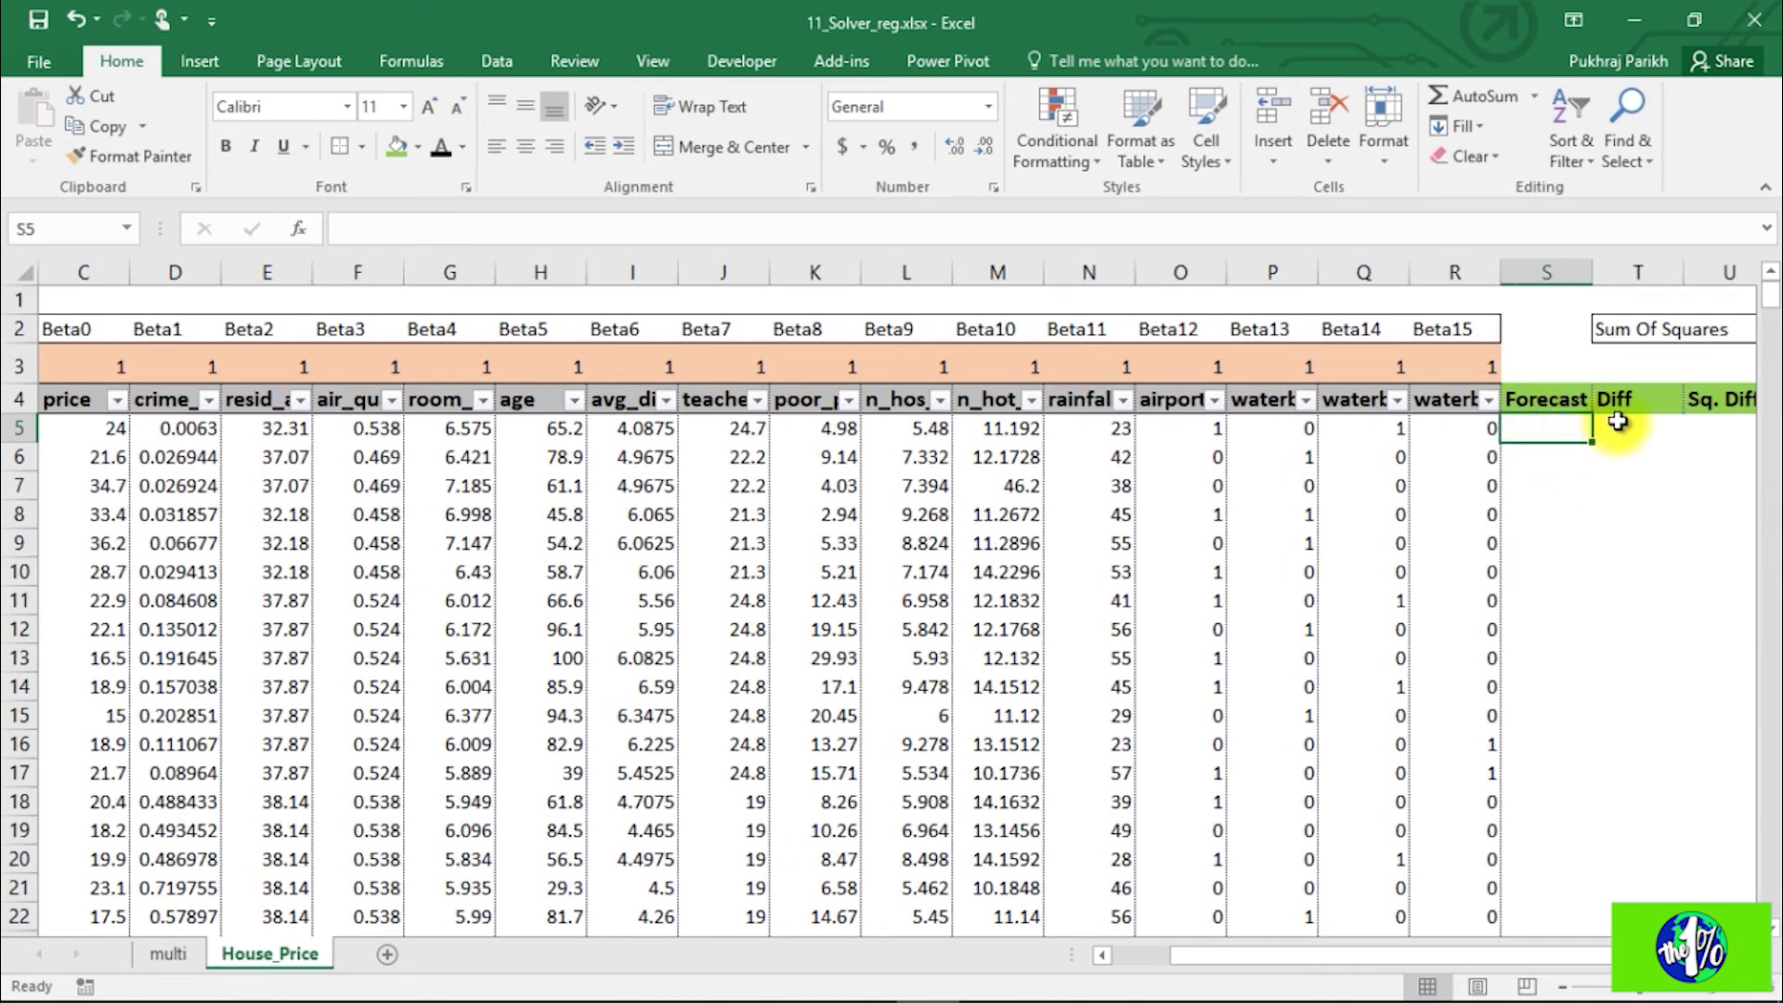
pyautogui.click(1630, 422)
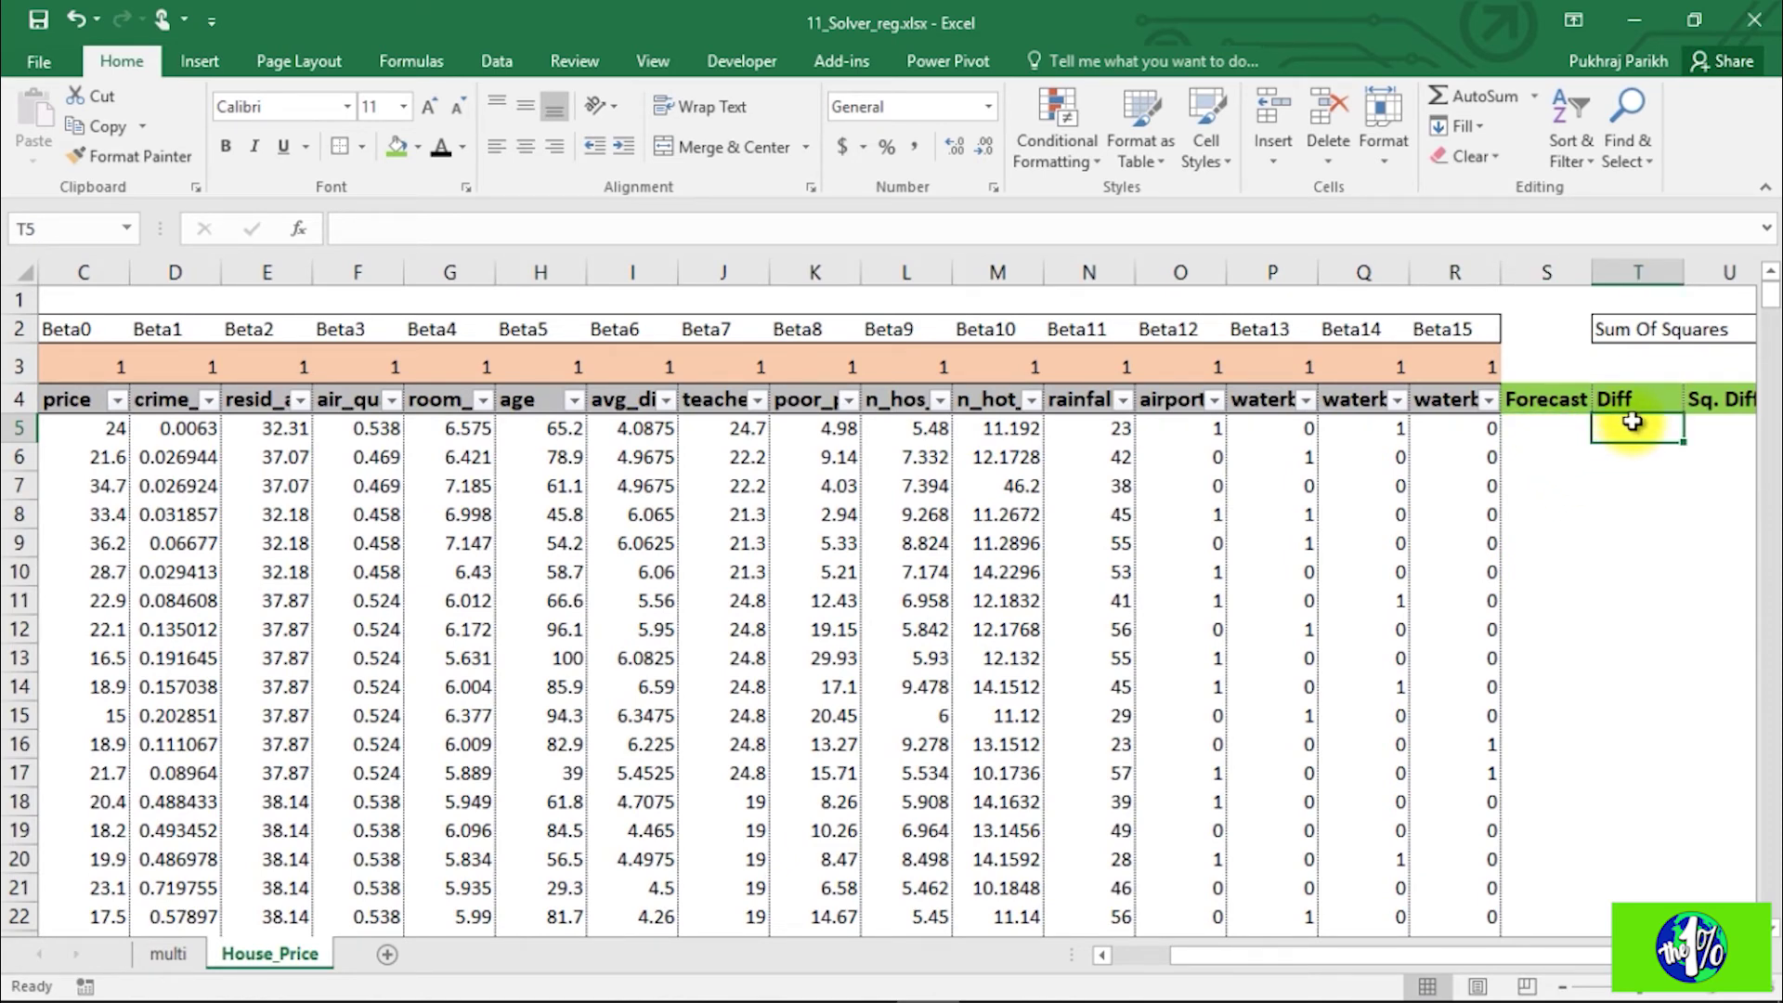
pyautogui.click(1714, 425)
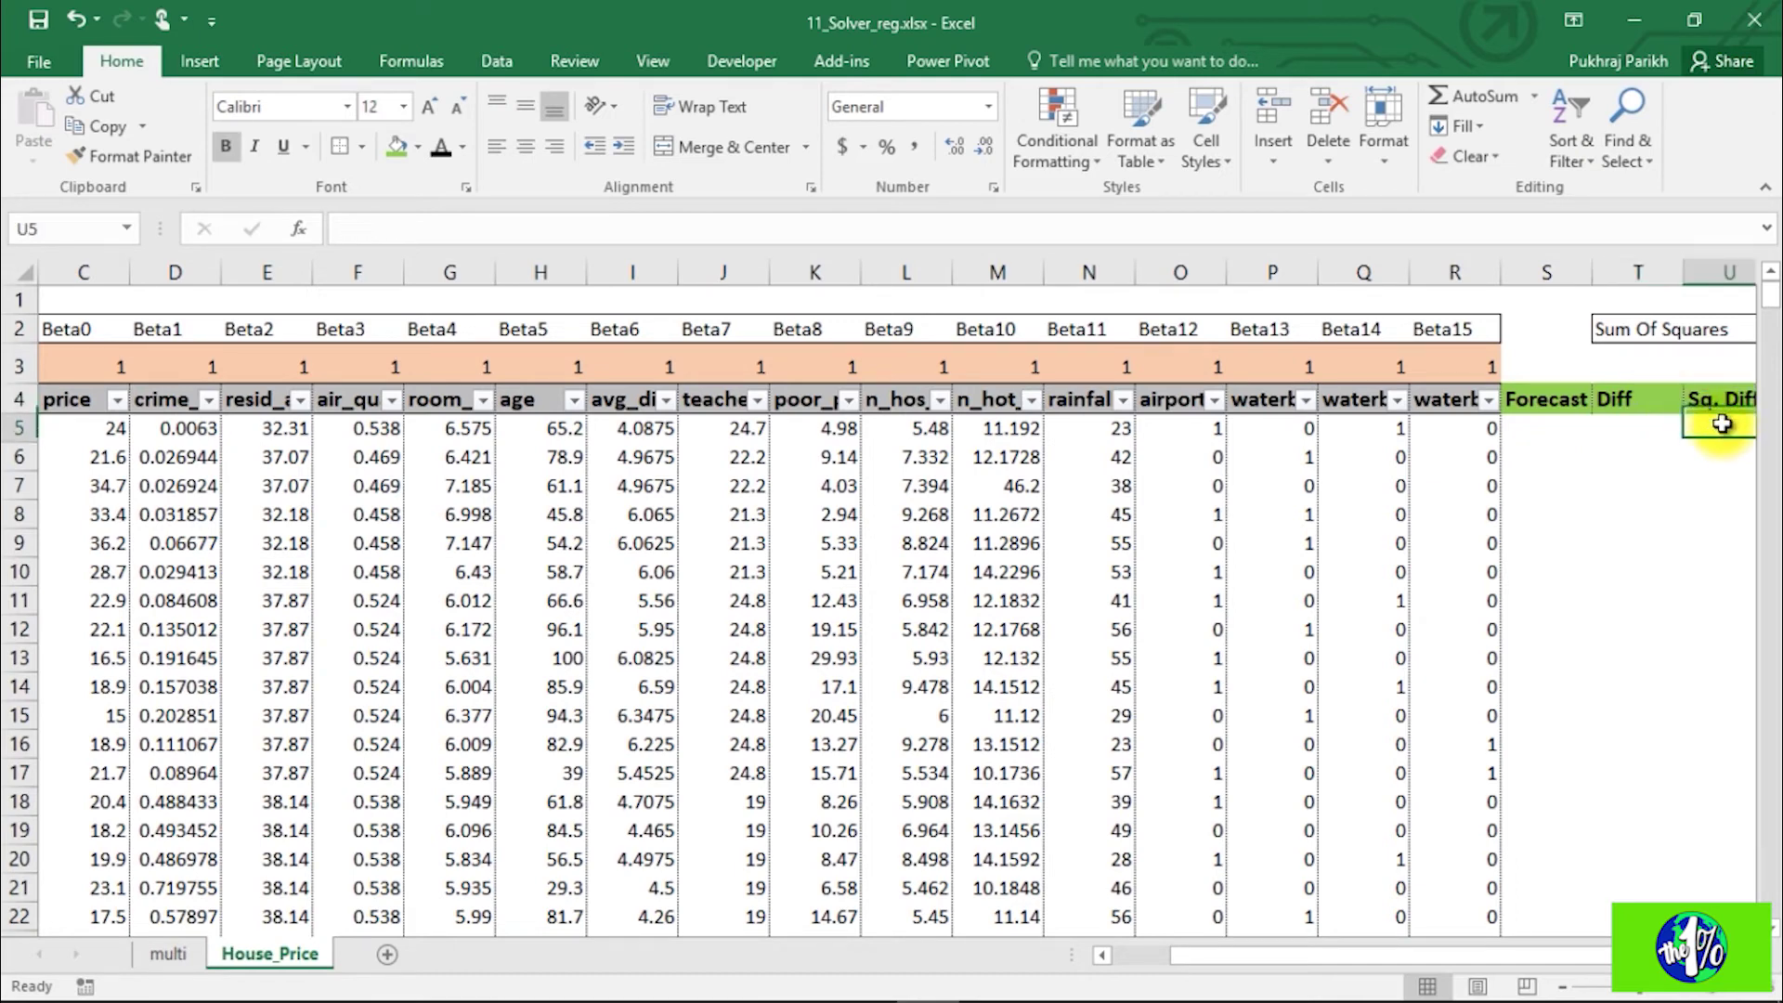
pyautogui.hscroll(2, 1725, 428)
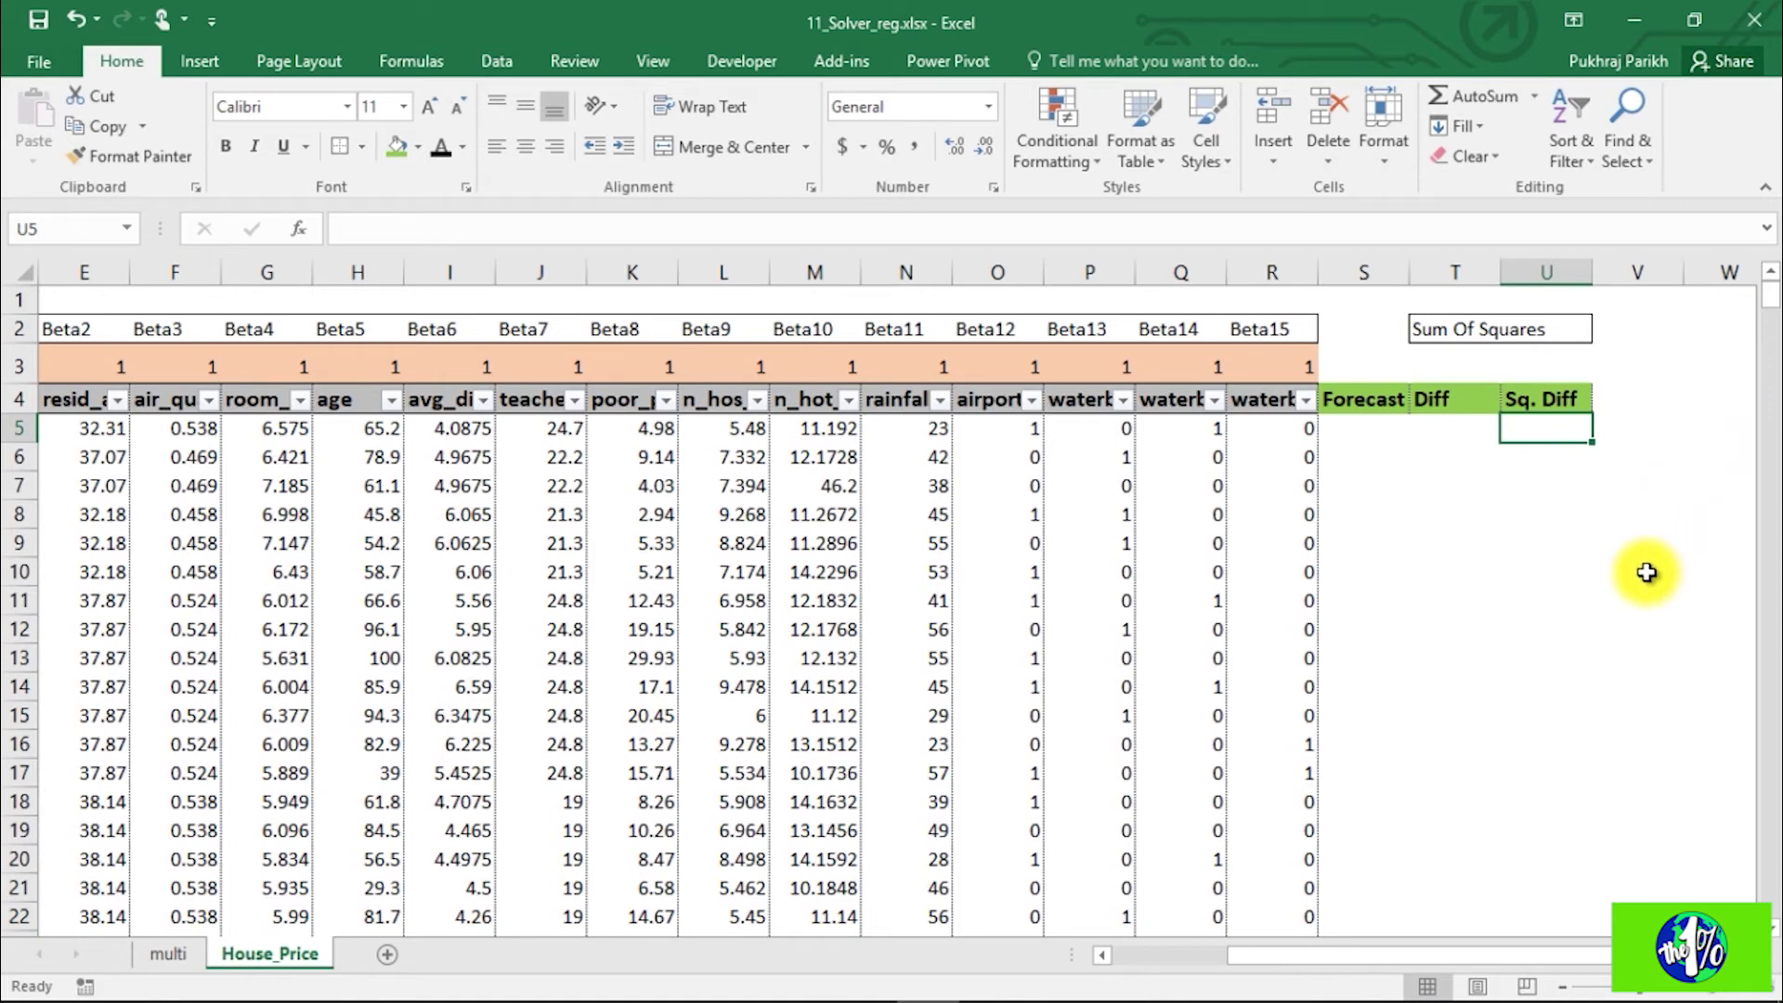
pyautogui.click(1532, 326)
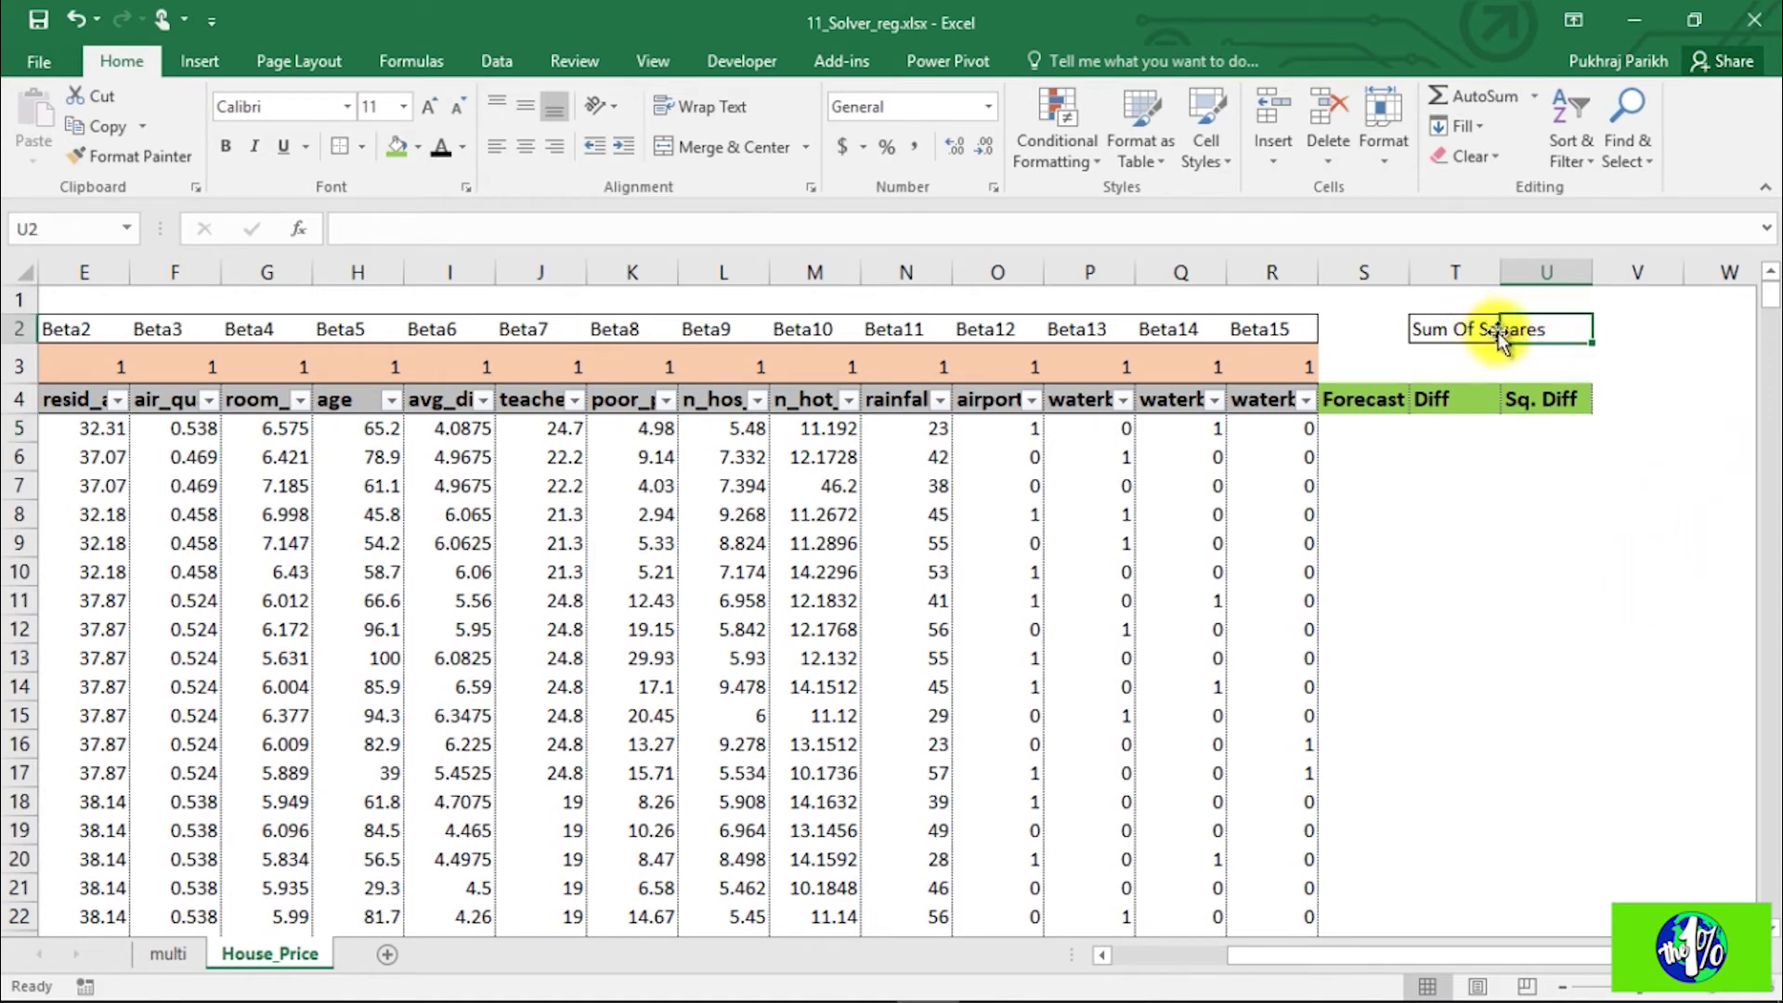
pyautogui.click(1470, 333)
pyautogui.moveTo(1470, 332); pyautogui.dragTo(1517, 334)
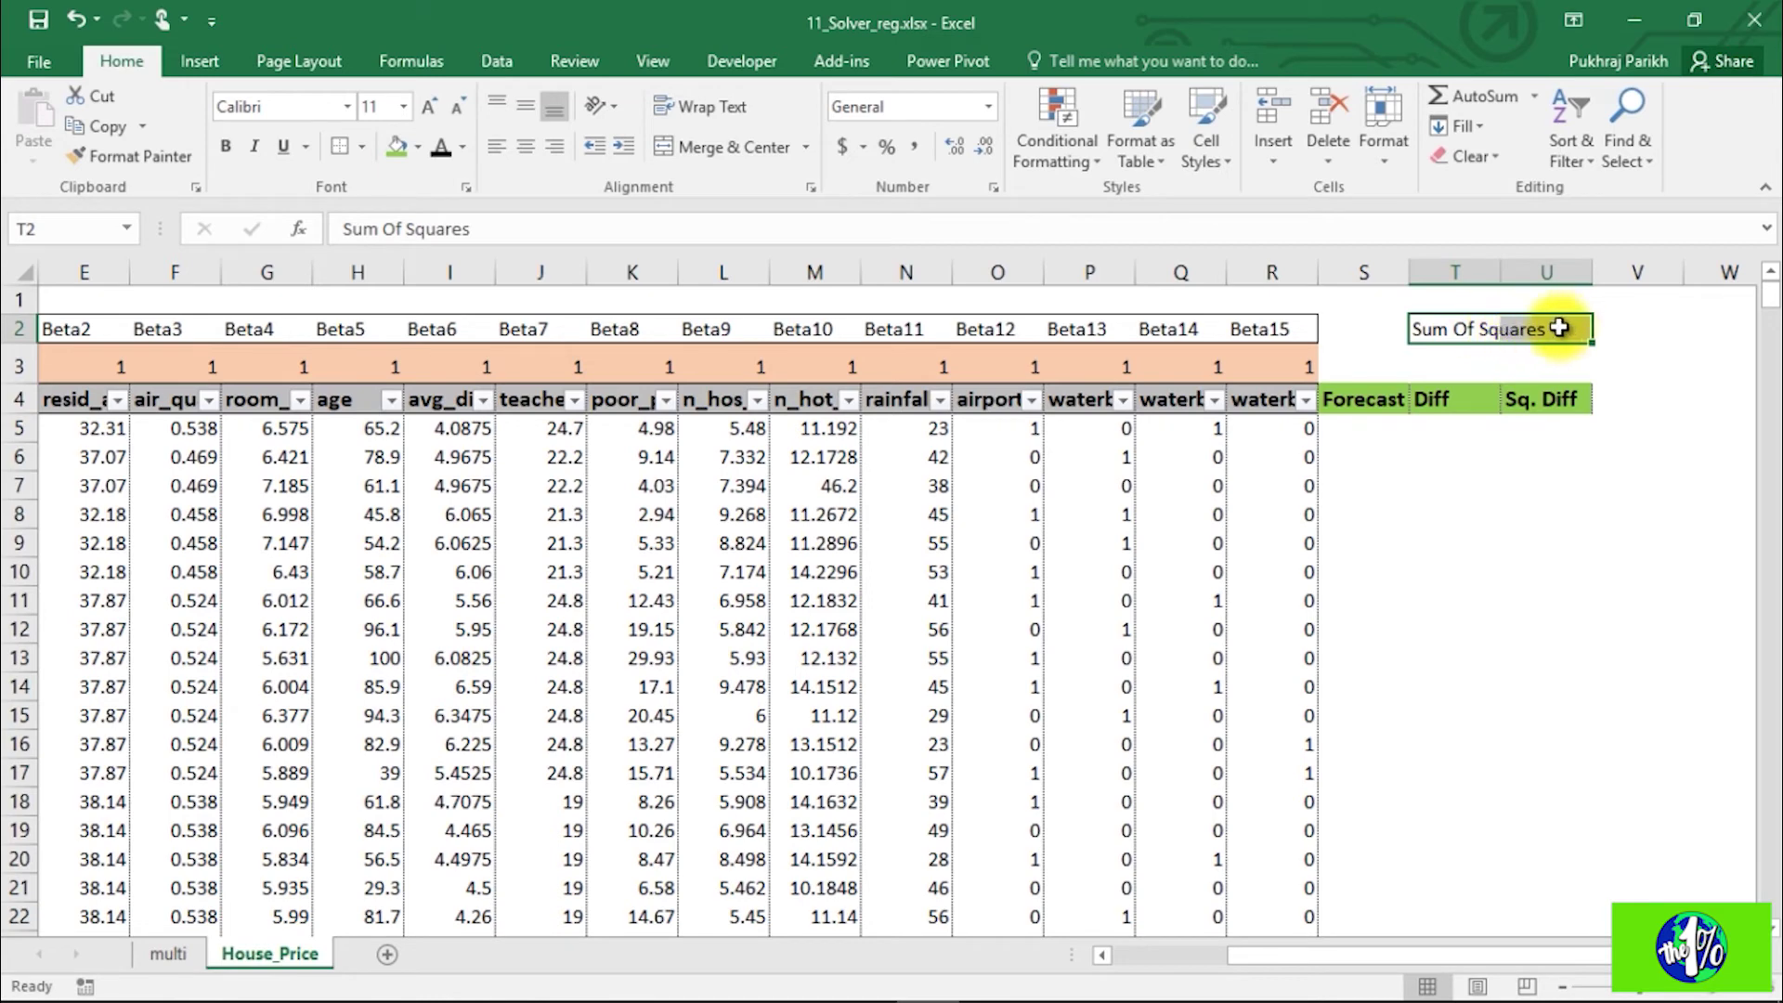
pyautogui.click(1421, 455)
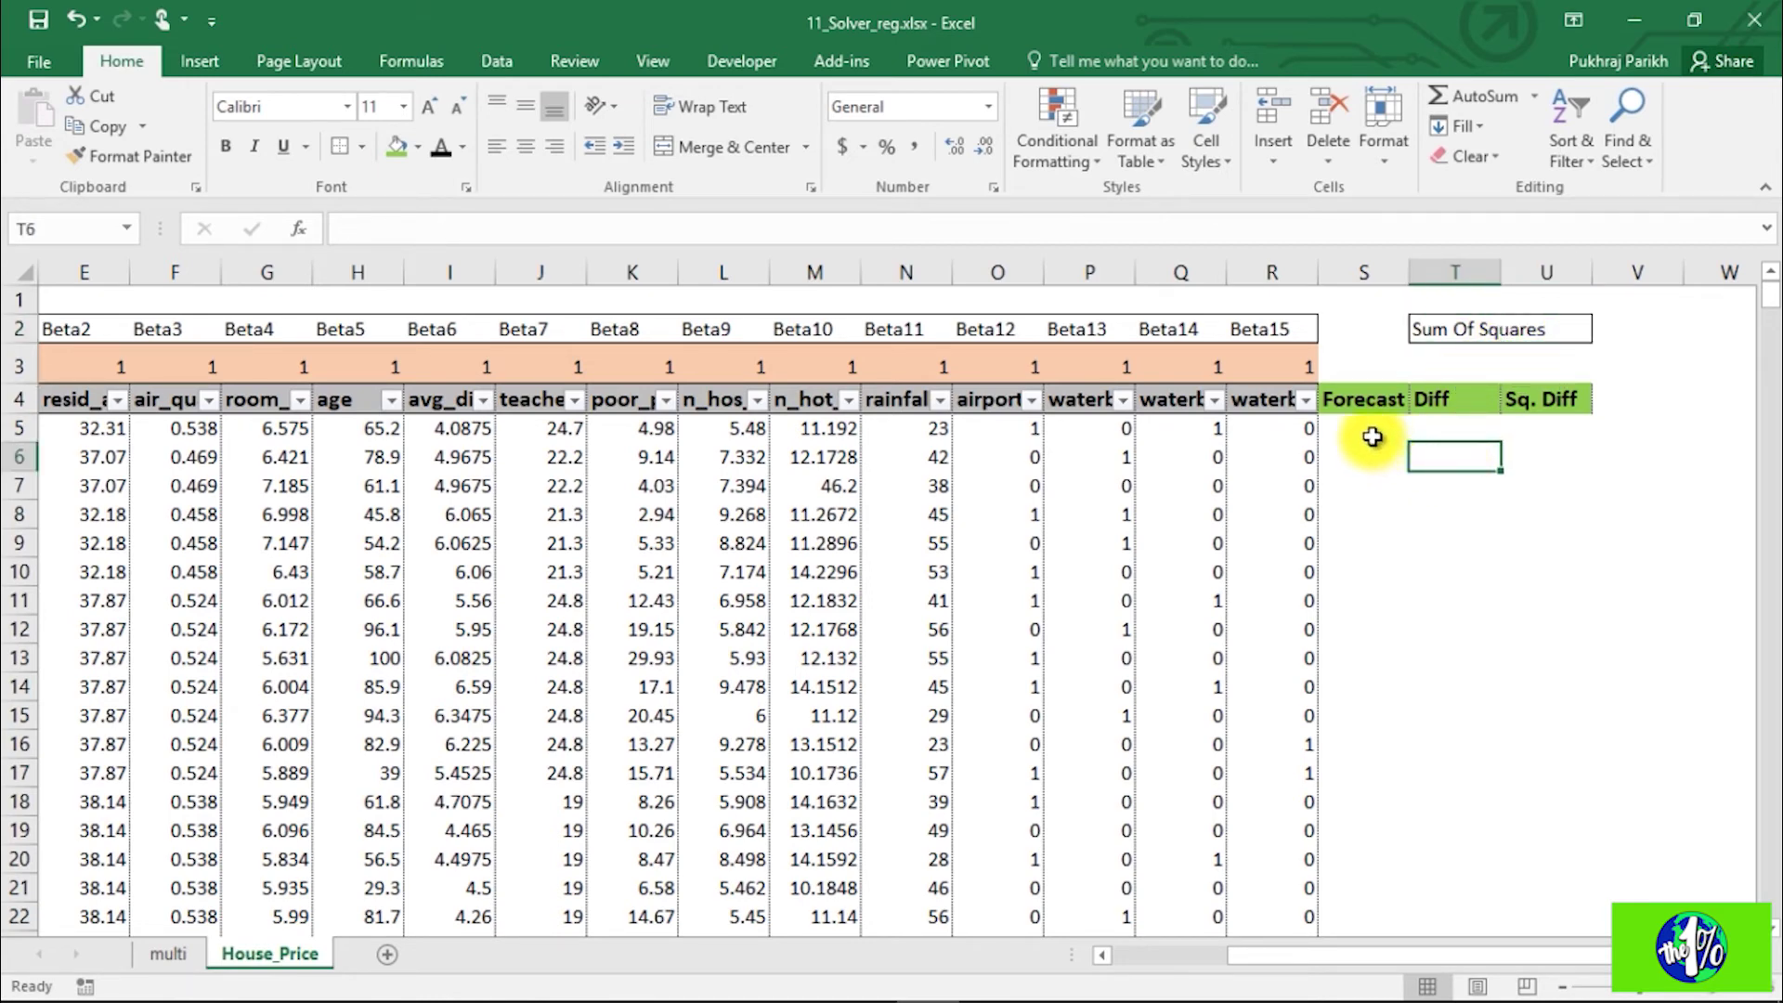
pyautogui.click(1372, 435)
# Step: Build the Forecast formula in S5 as Beta0 in C3 plus the SUMPRODUCT of coefficients D3:R3 and values D5:R5
pyautogui.press('Home')
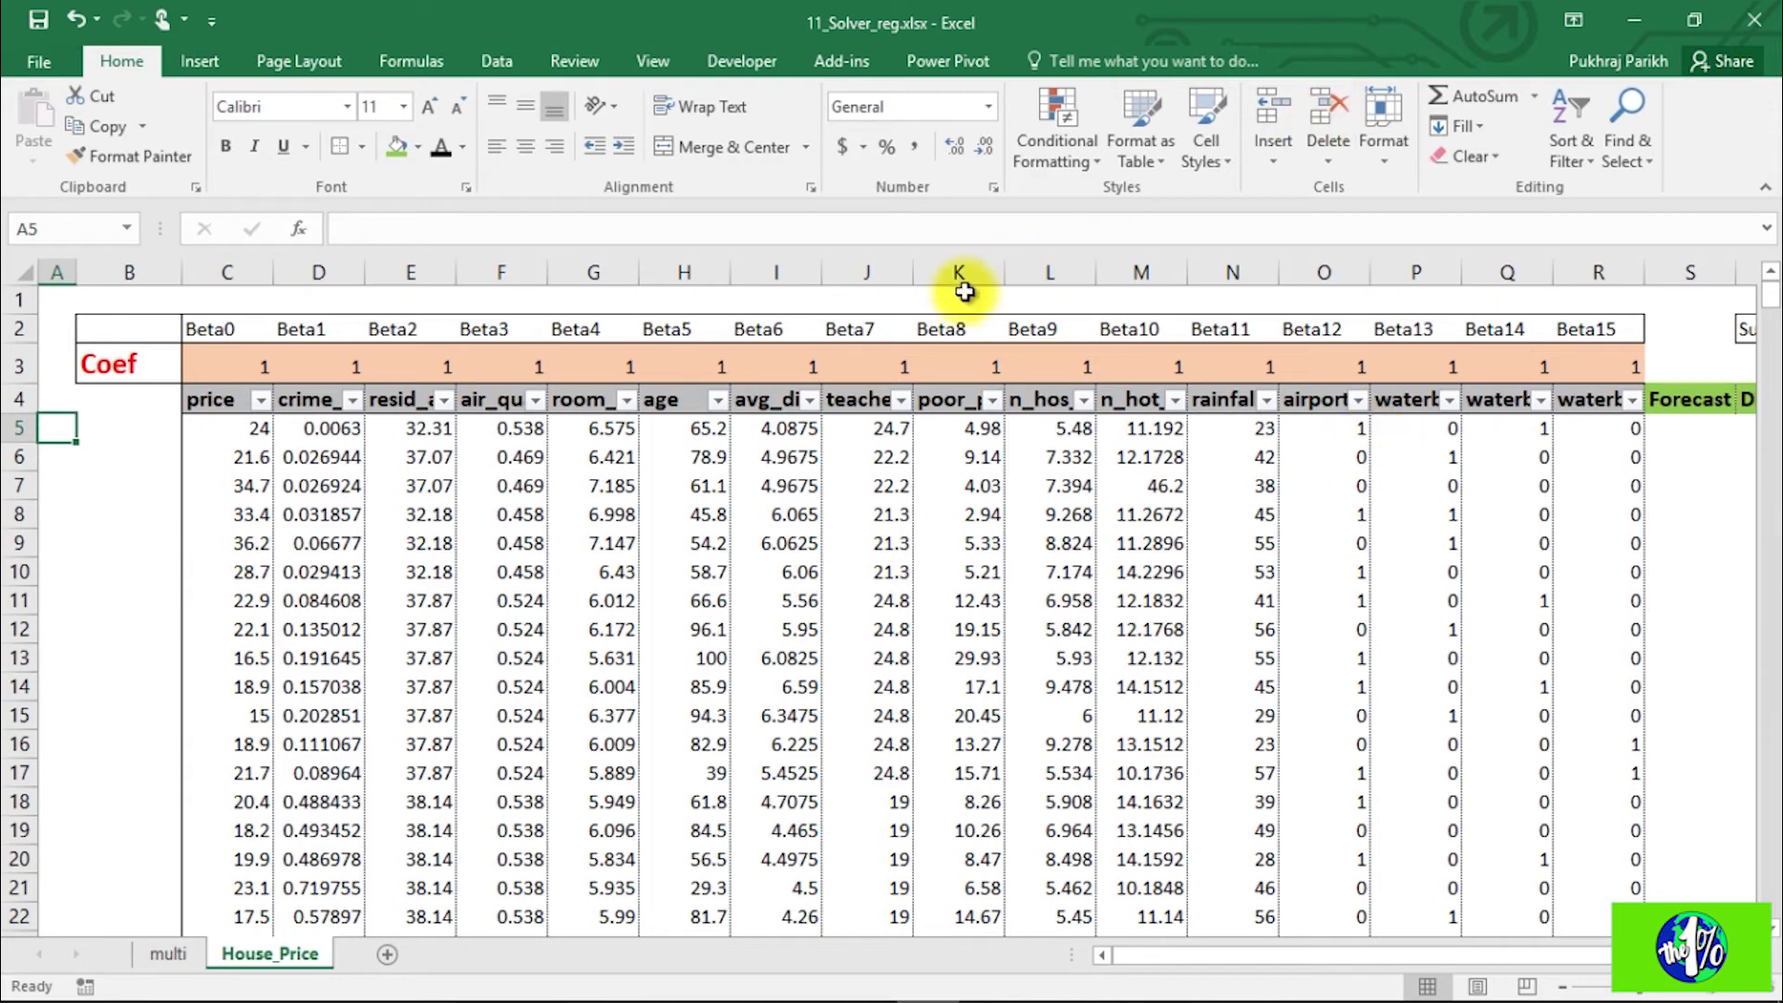
pyautogui.click(1660, 435)
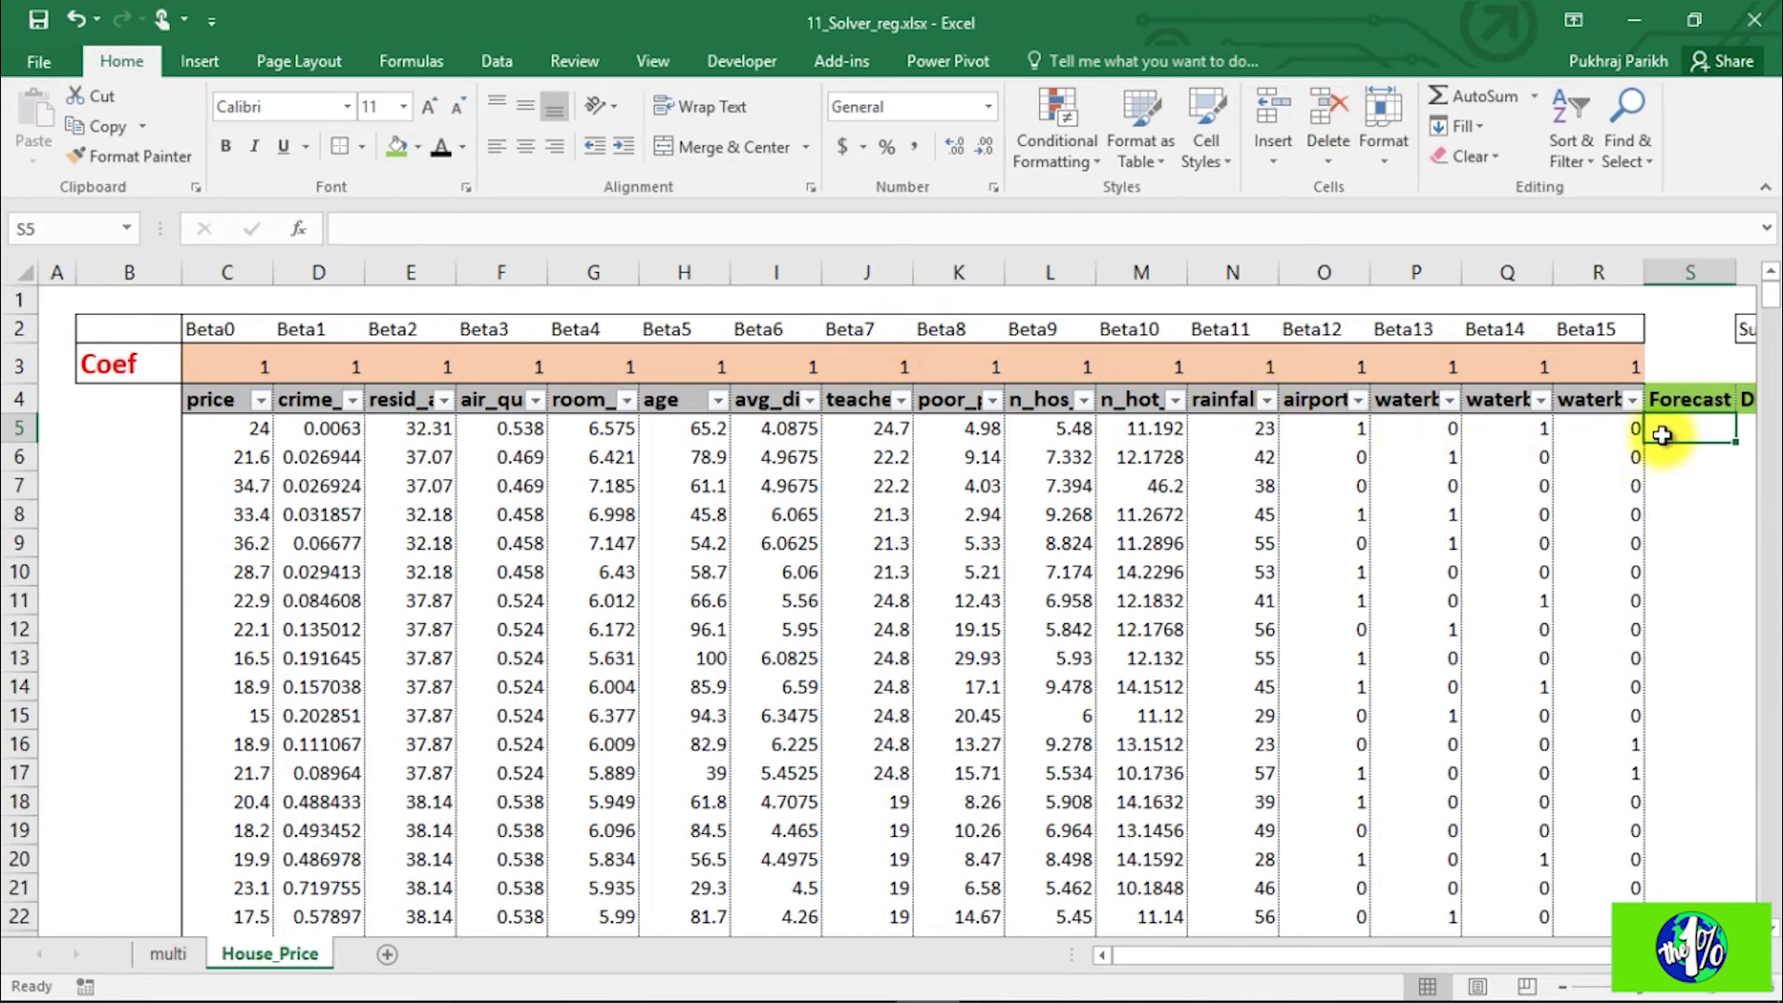
pyautogui.write('=')
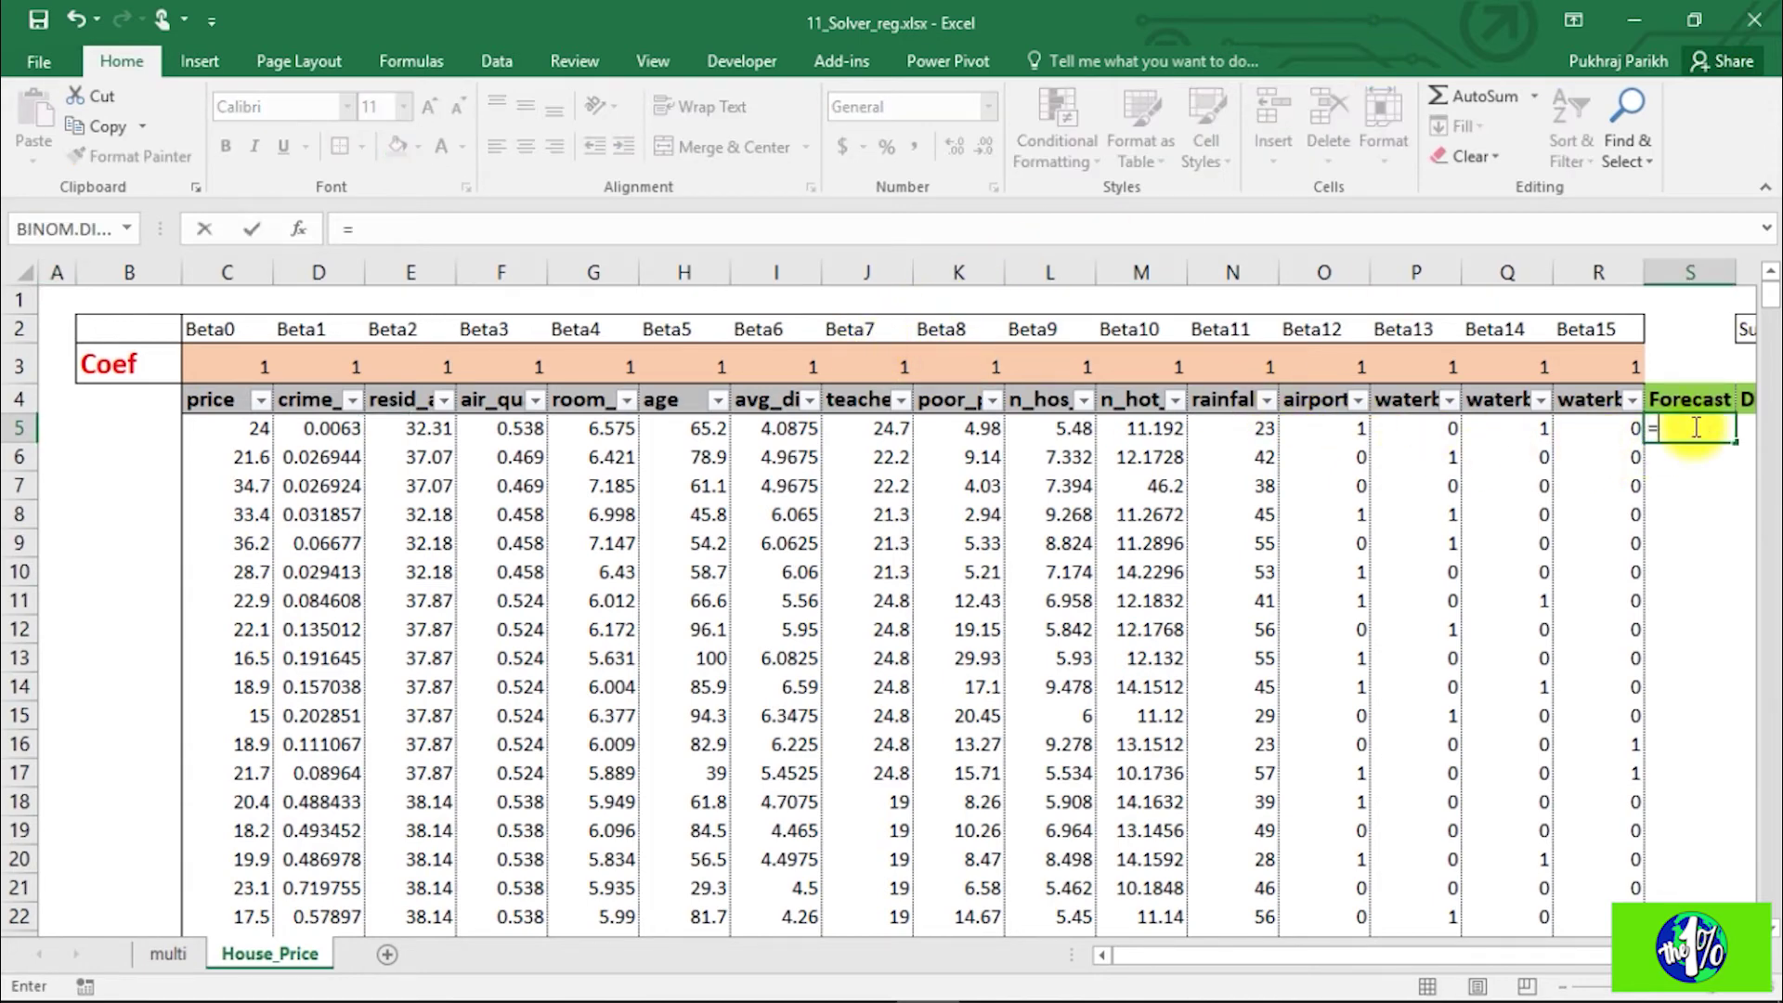
pyautogui.click(247, 362)
pyautogui.write('+')
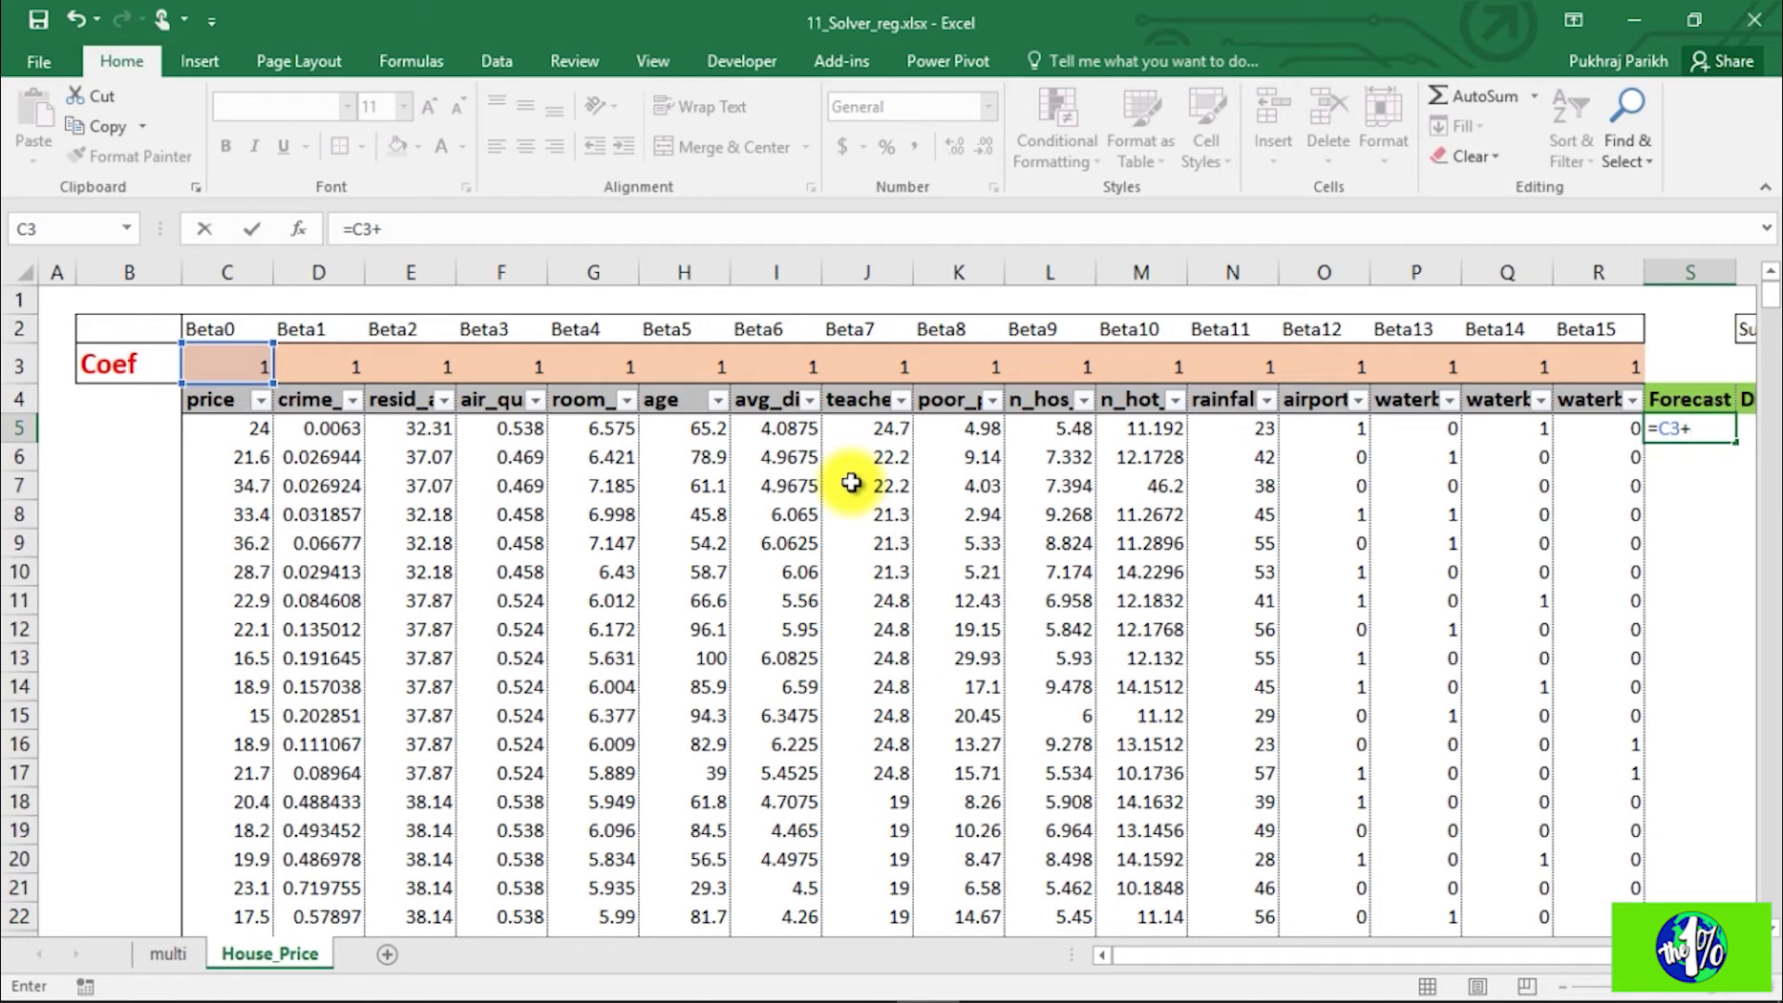
pyautogui.write('sum')
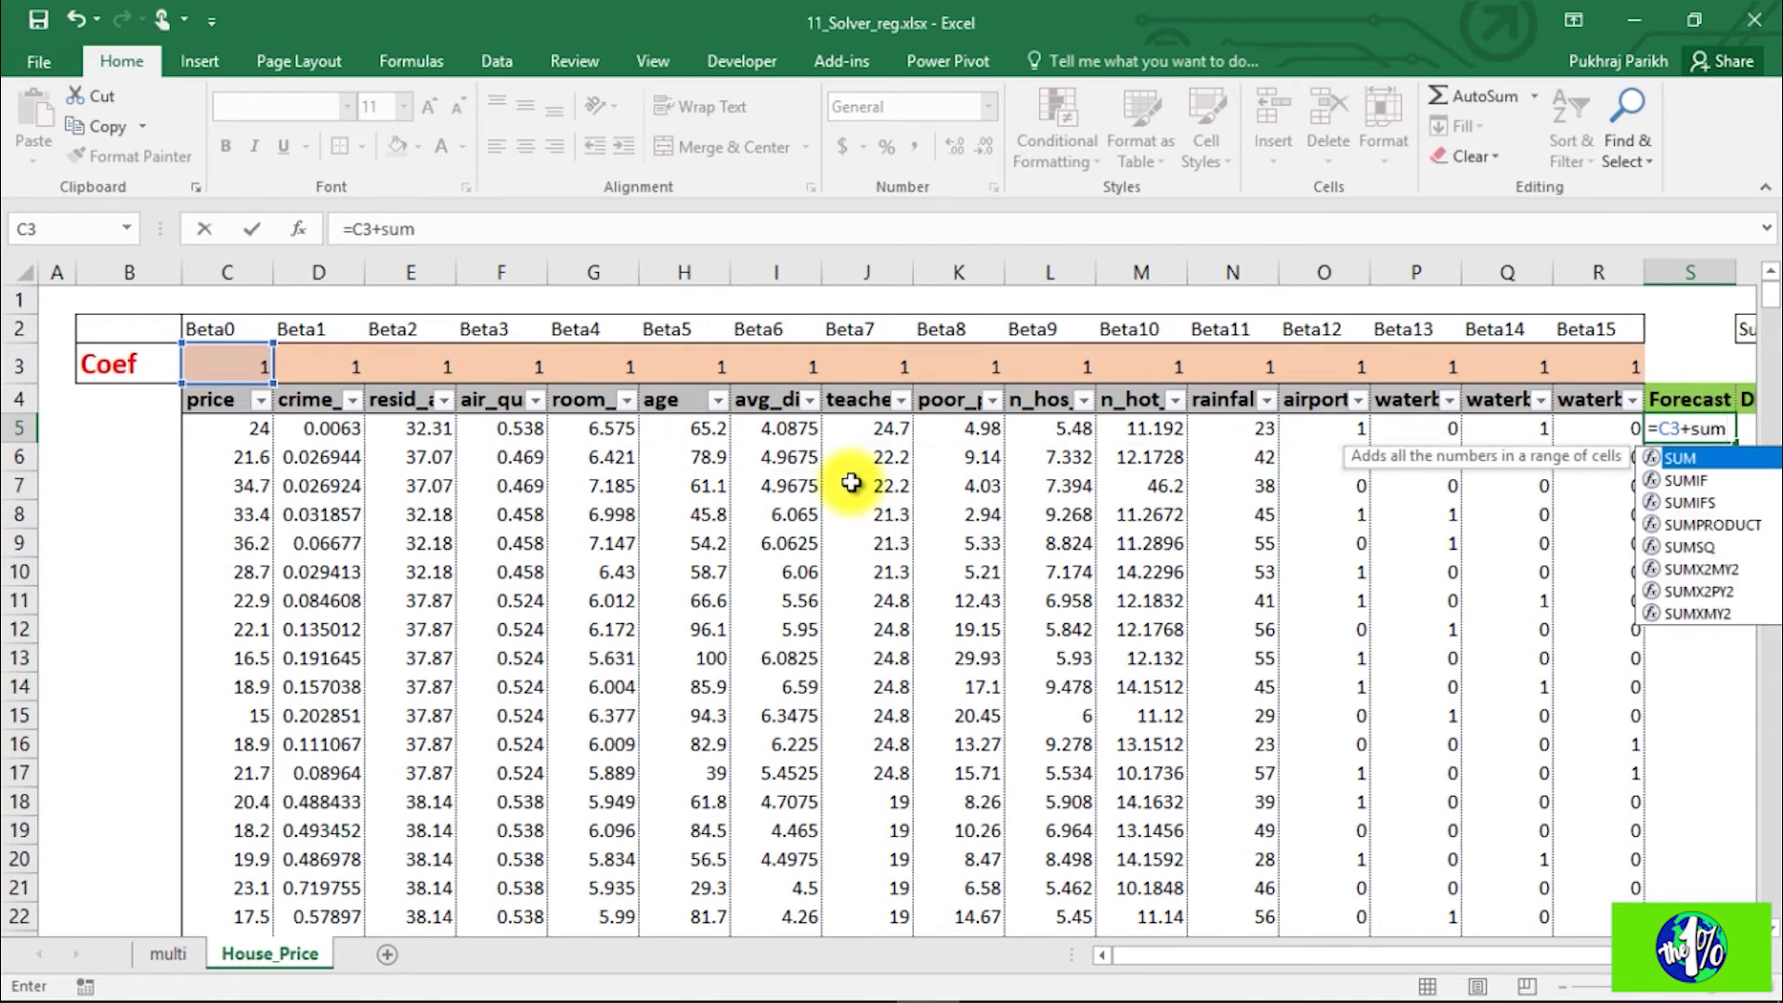
pyautogui.press('Down')
pyautogui.press('Down')
pyautogui.press('Down')
pyautogui.press('Tab')
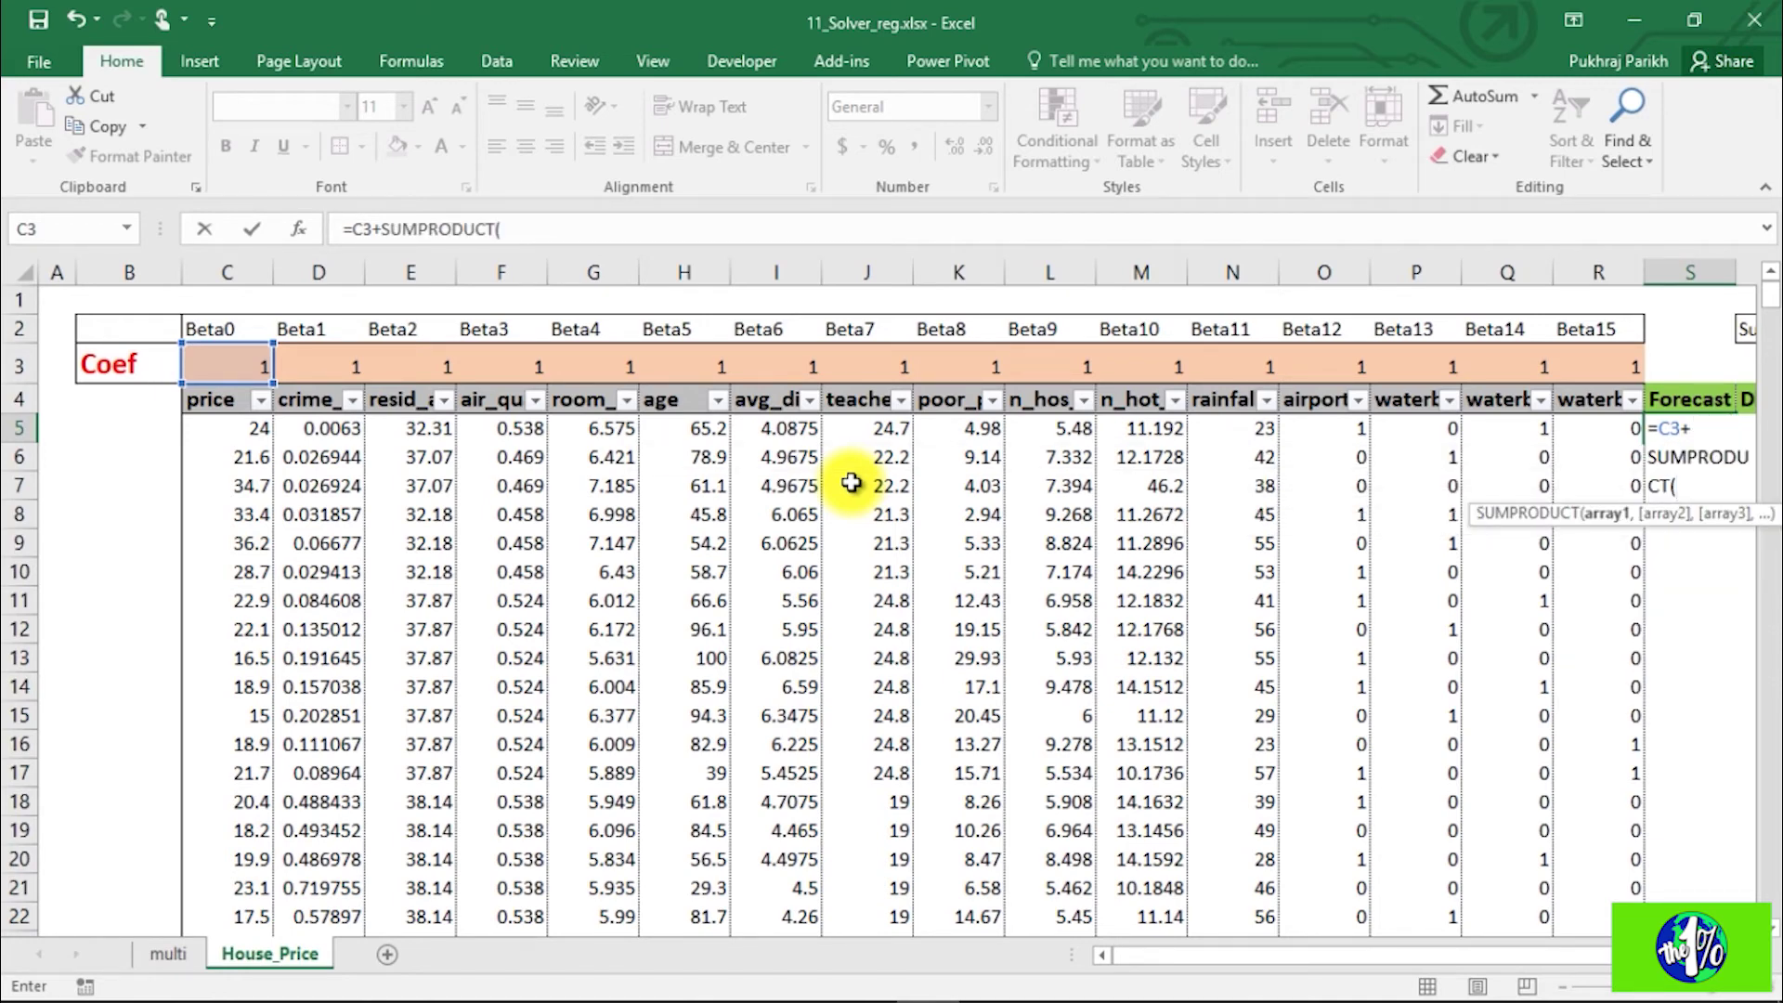
pyautogui.moveTo(316, 364); pyautogui.dragTo(1546, 363)
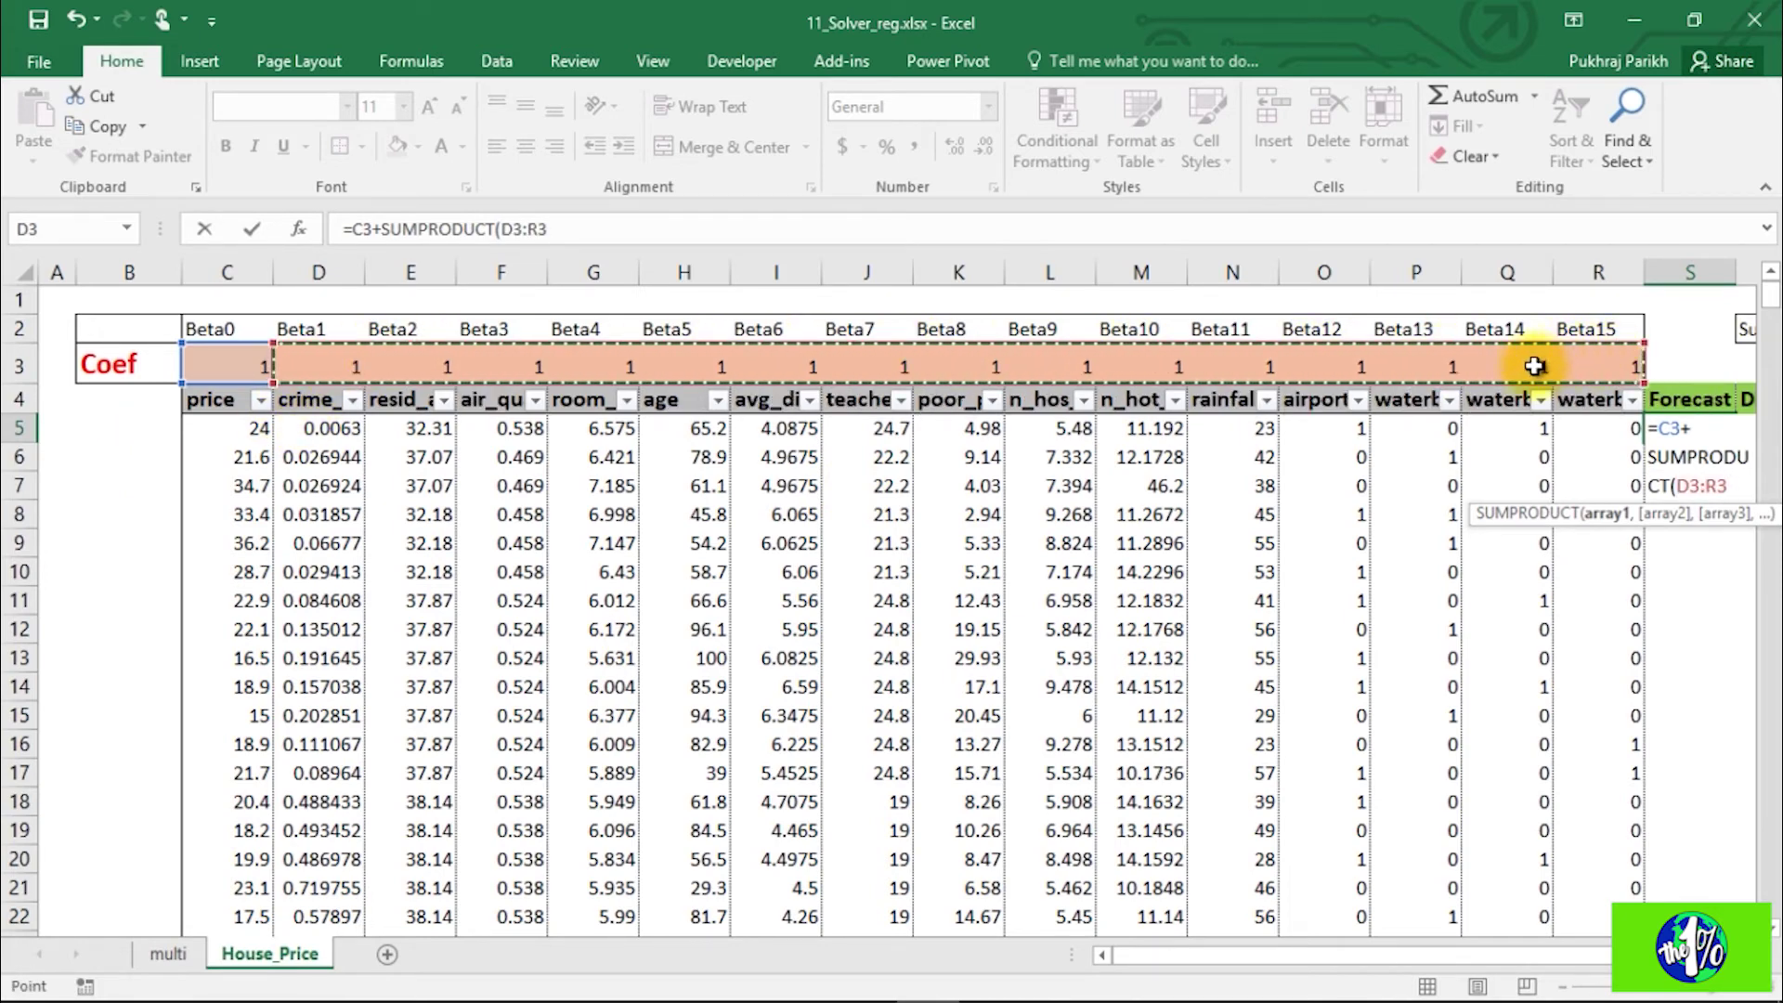
pyautogui.write(',')
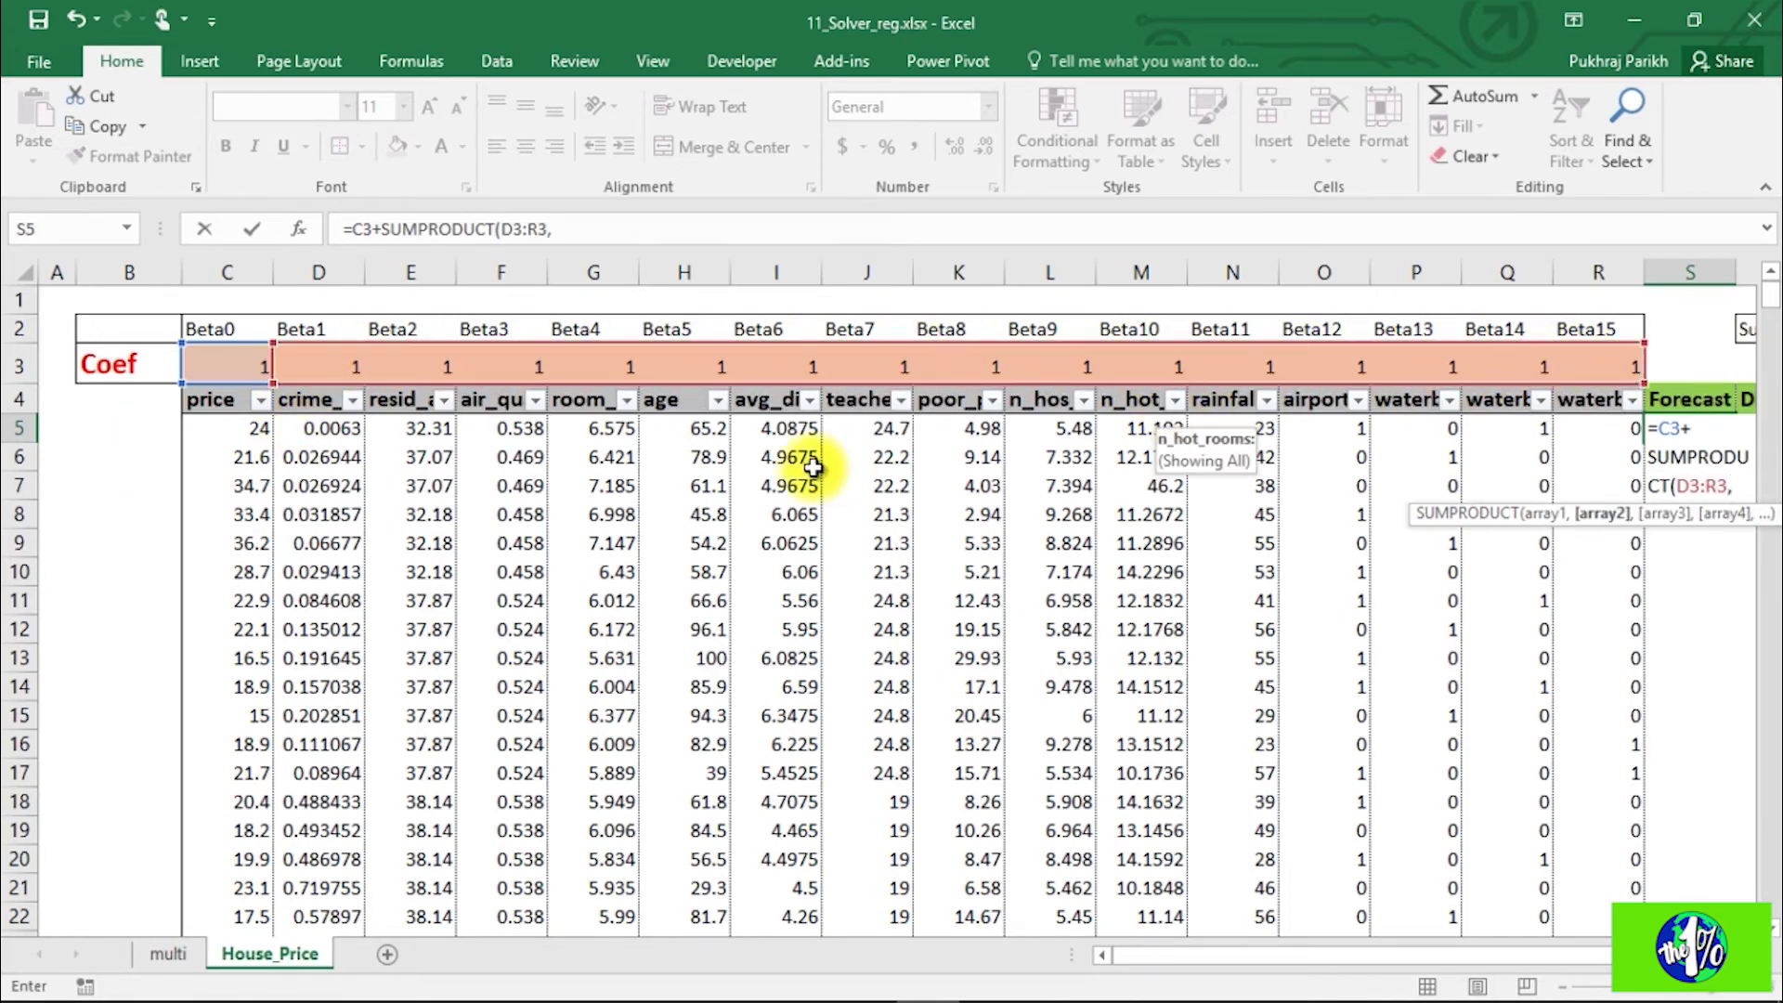
pyautogui.moveTo(336, 428); pyautogui.dragTo(1590, 429)
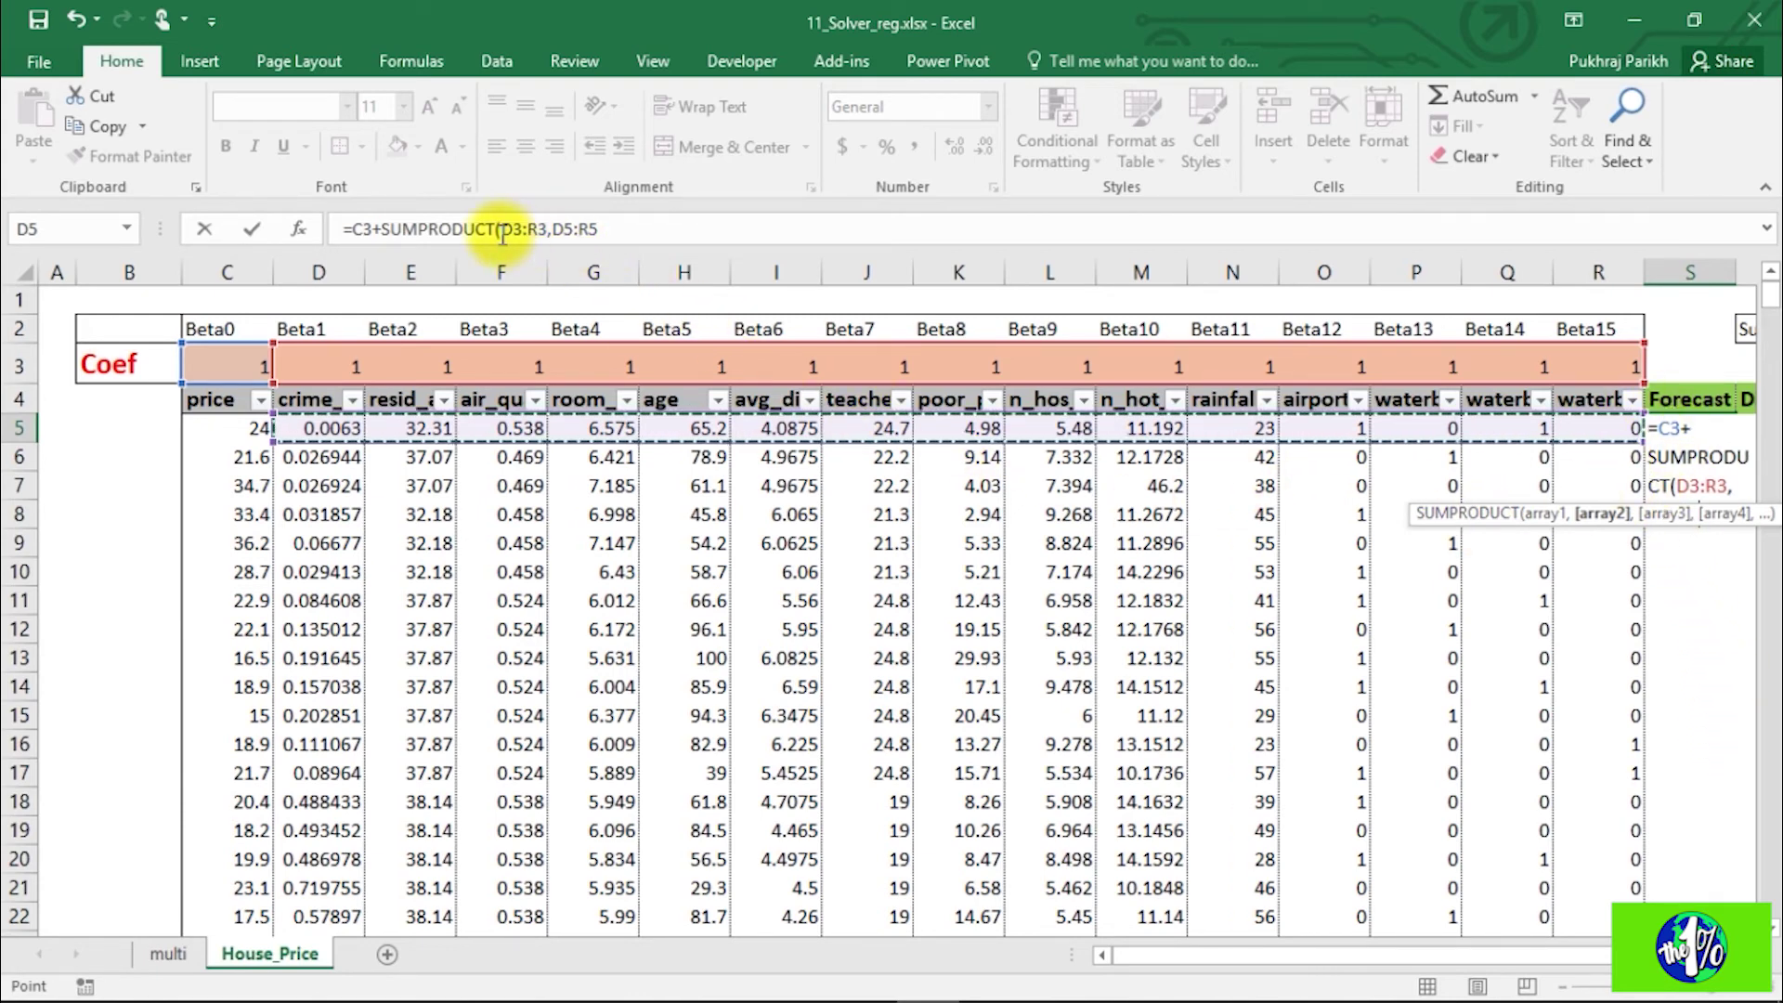
# Step: Lock row 3 in the coefficient references so S5 holds =C$3+SUMPRODUCT(D$3:R$3,D5:R5)
pyautogui.moveTo(503, 230); pyautogui.dragTo(550, 230)
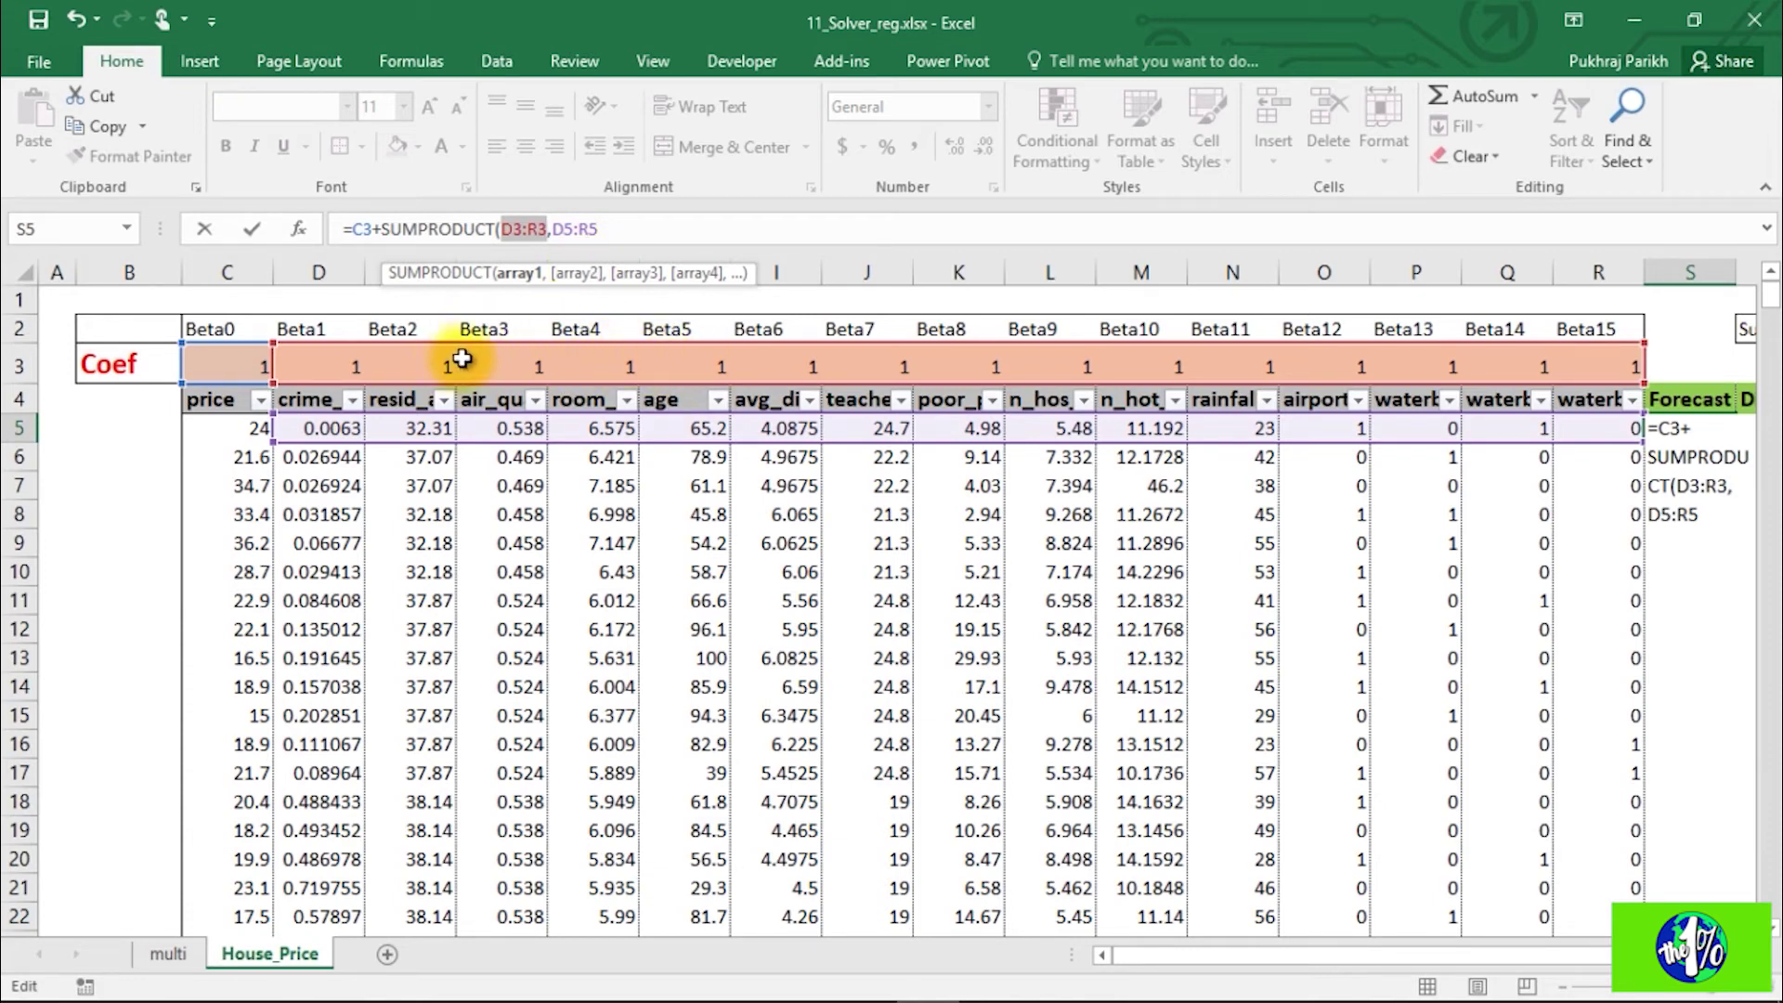
pyautogui.click(509, 229)
pyautogui.write('$3:R')
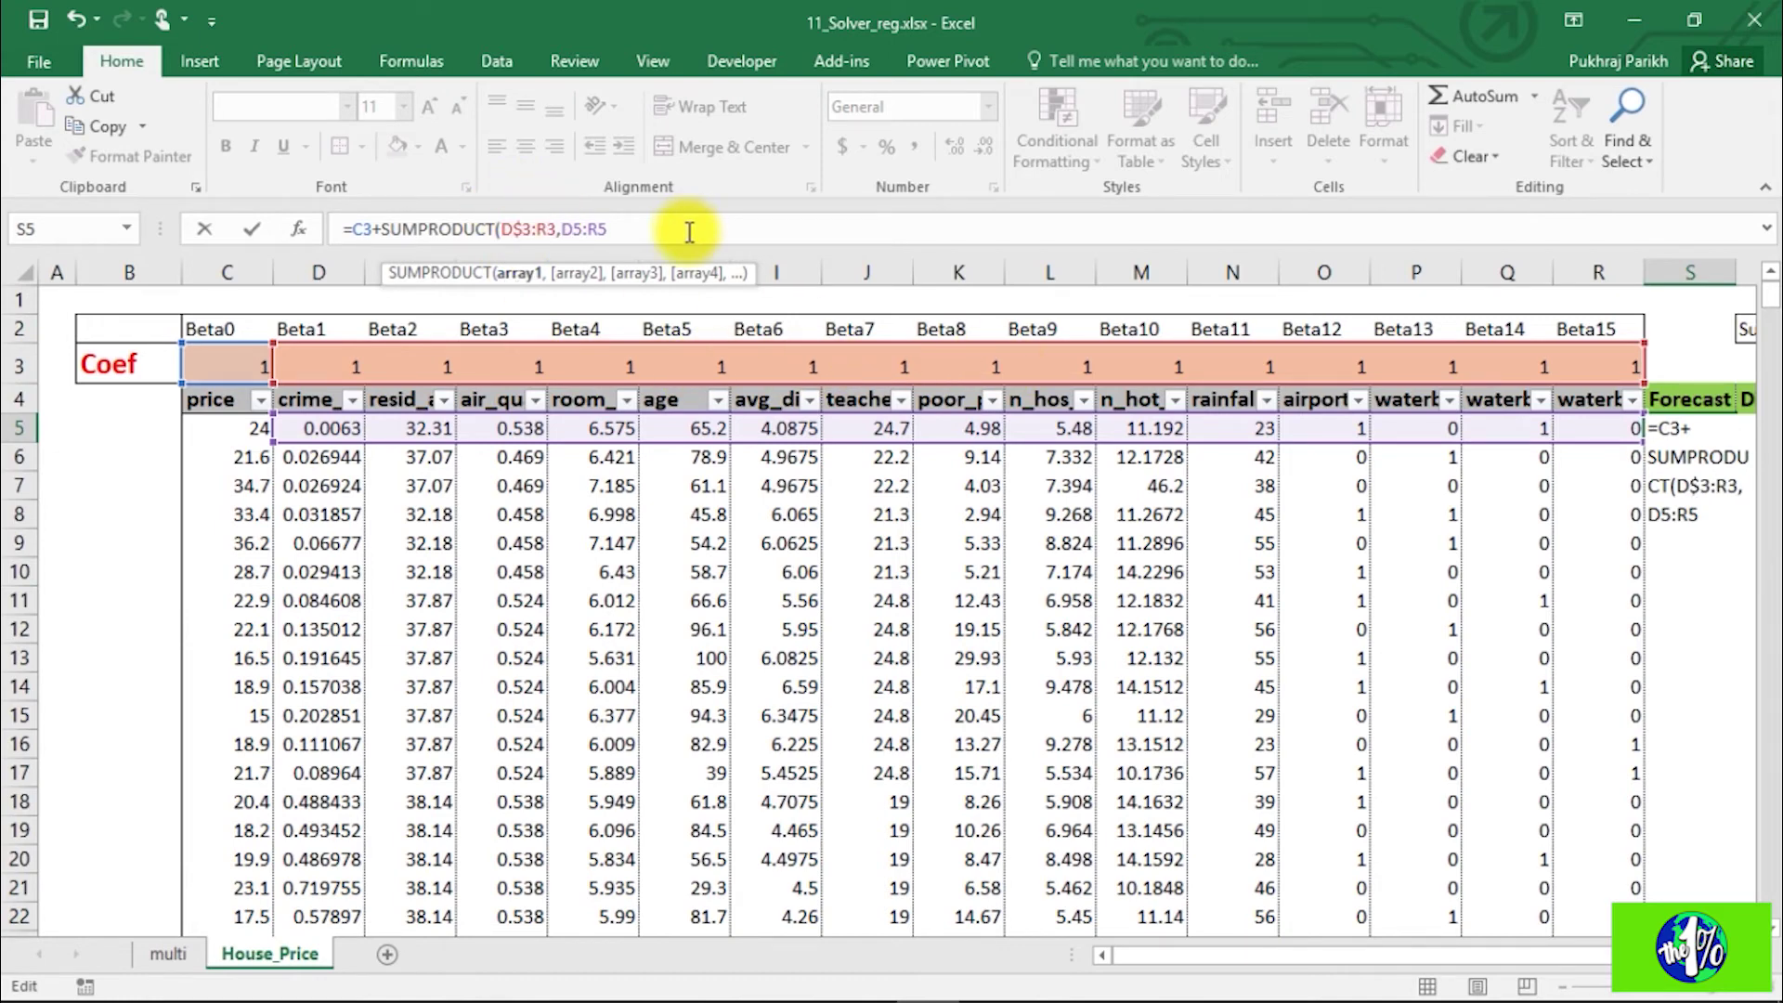
pyautogui.write('$')
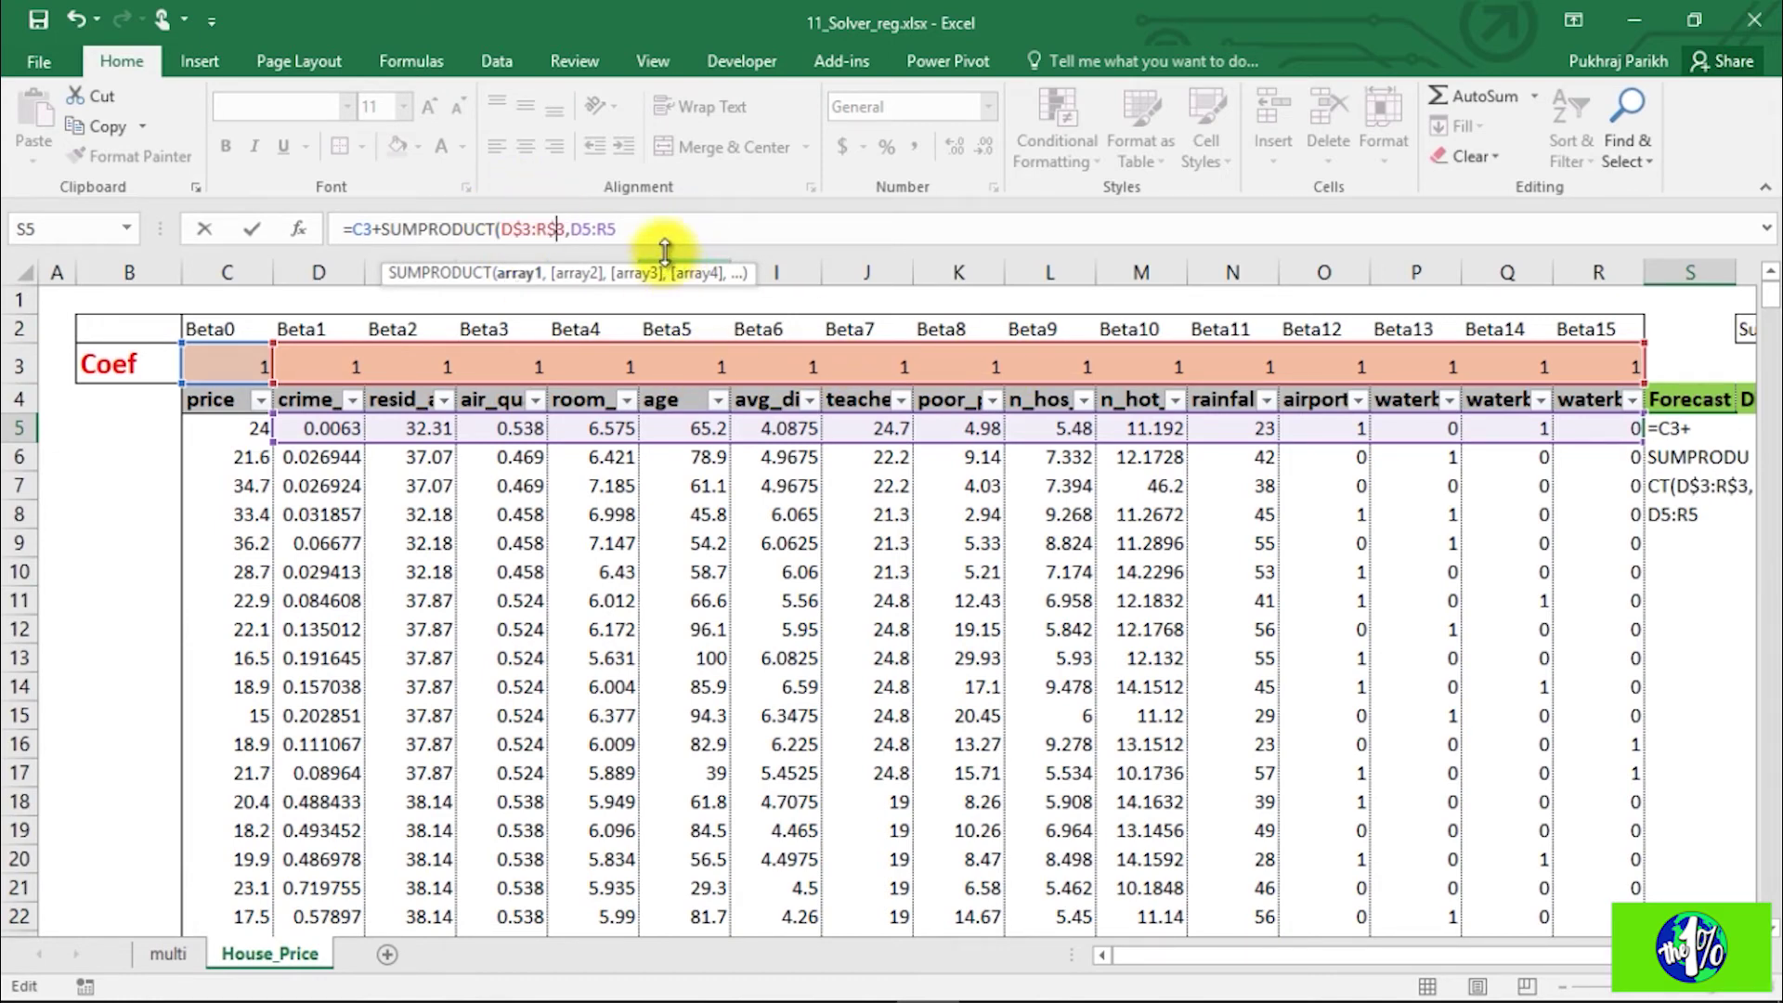
pyautogui.click(660, 227)
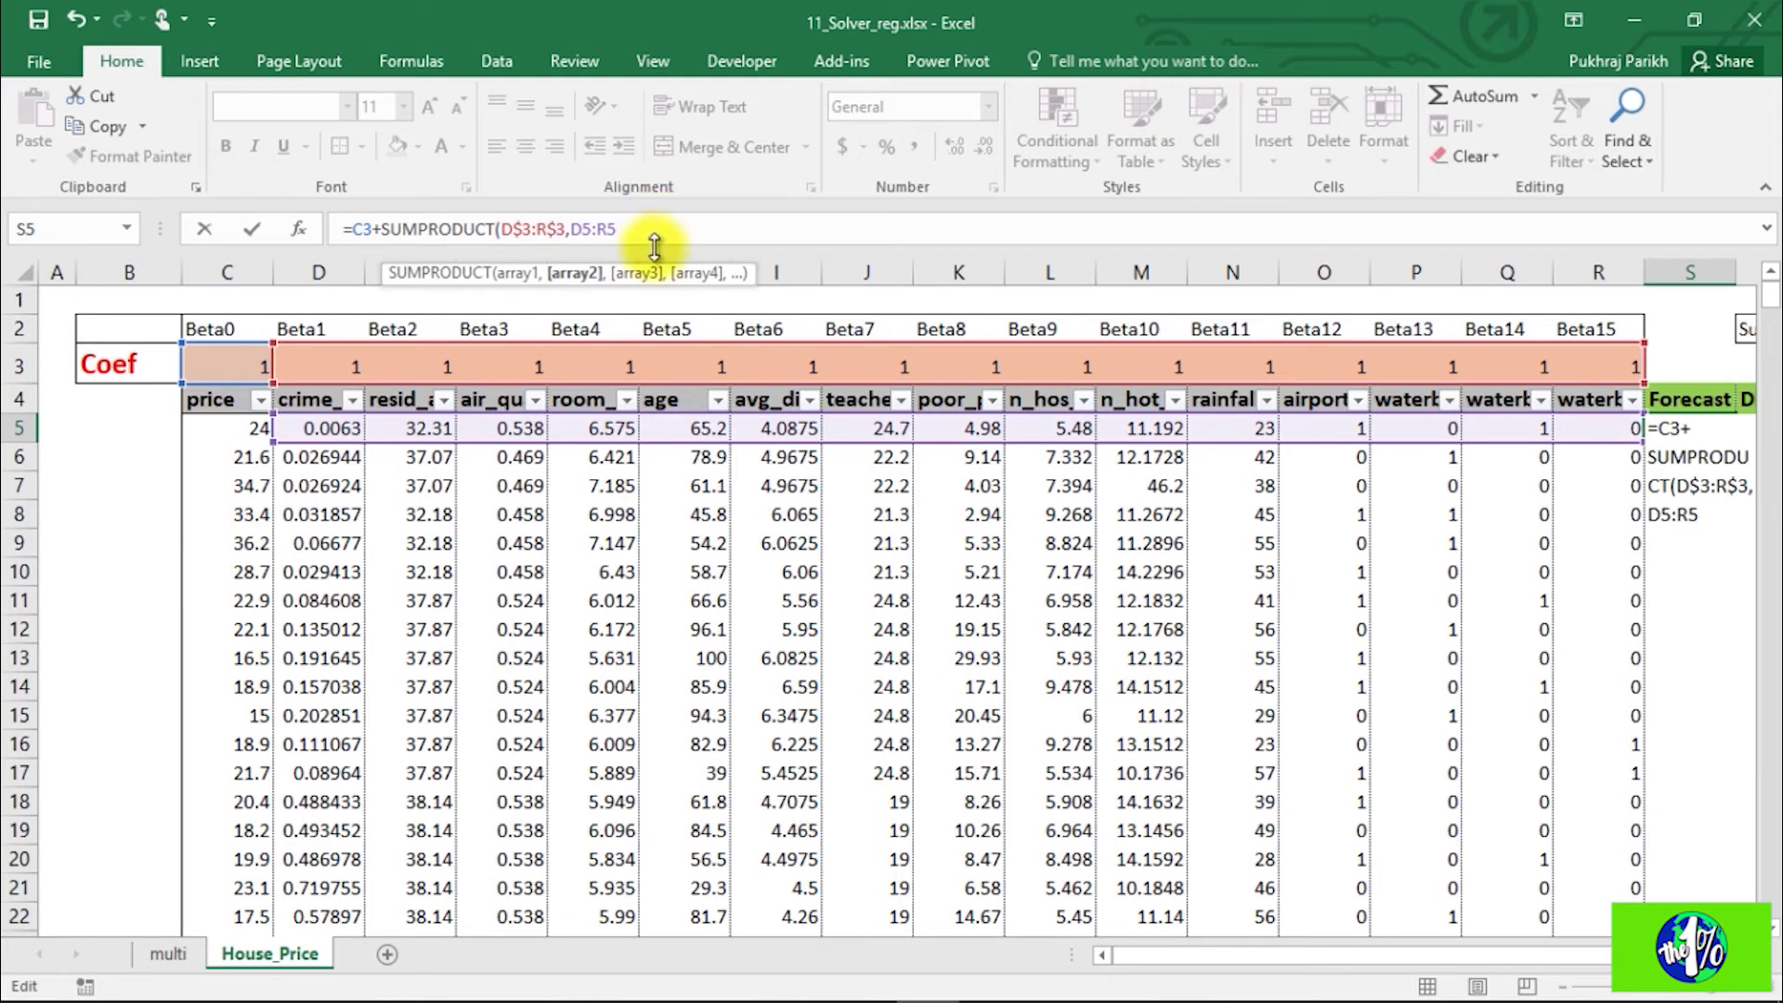
pyautogui.write(')')
pyautogui.press('Home')
pyautogui.press('Right')
pyautogui.press('Right')
pyautogui.write('$')
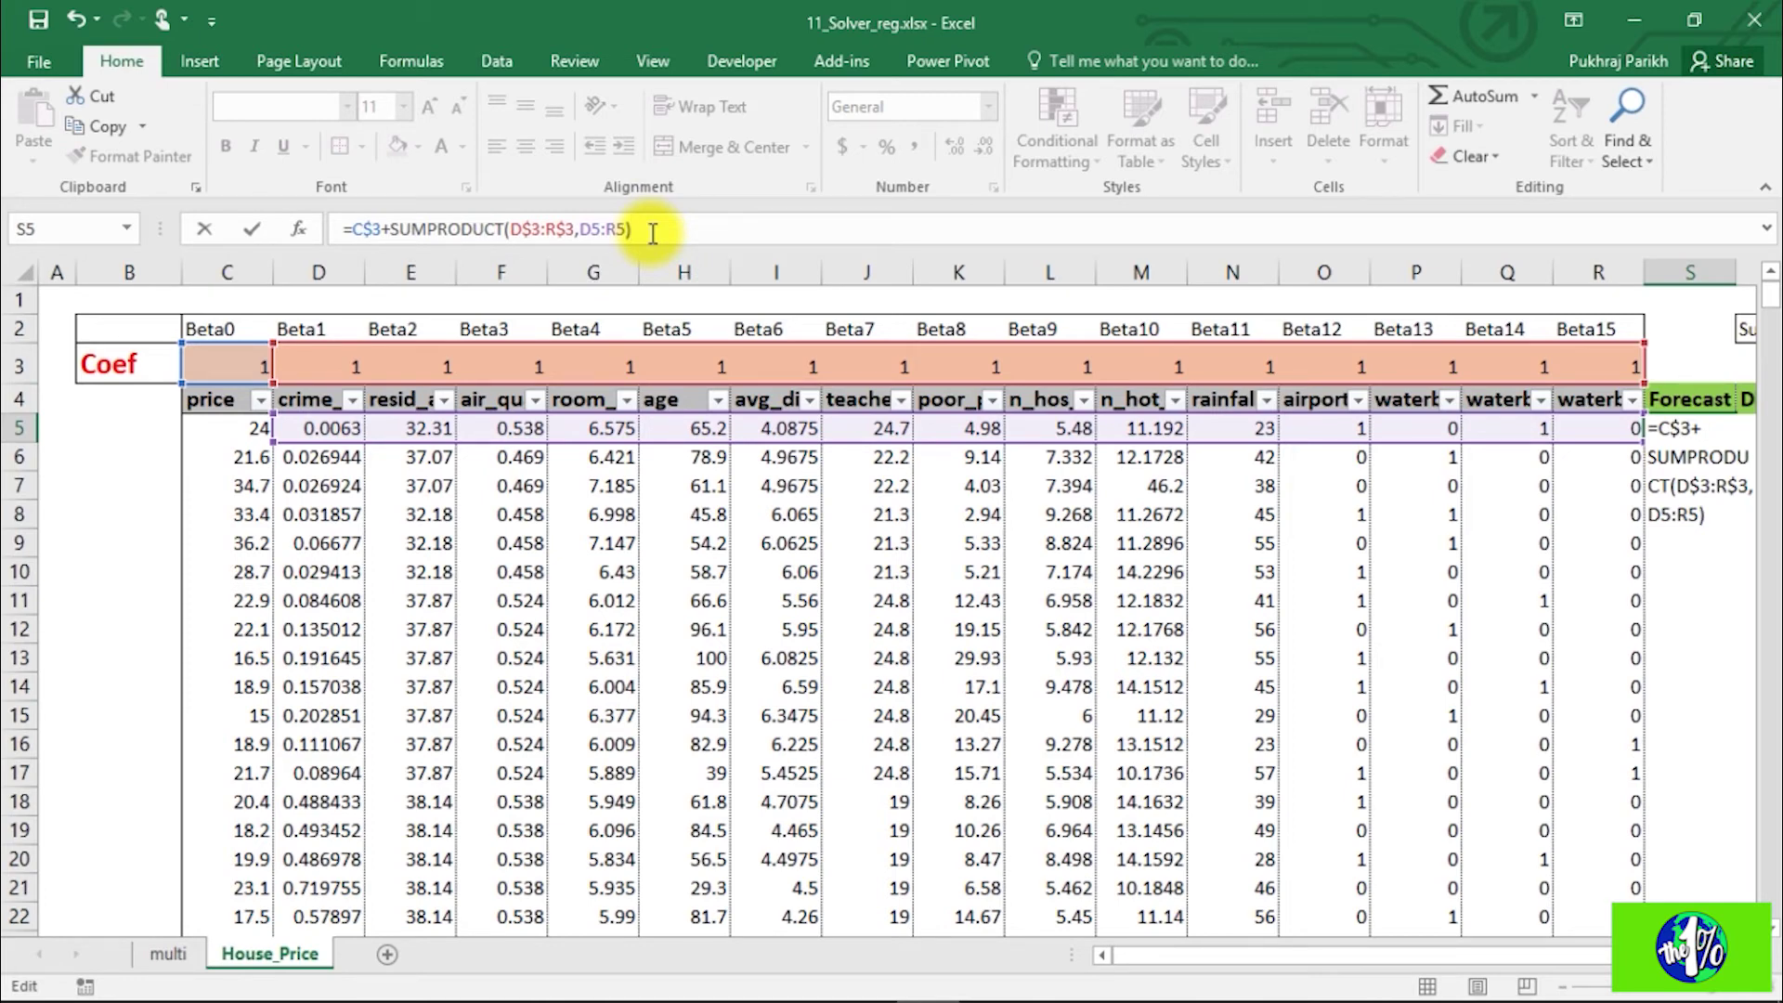
pyautogui.click(1728, 428)
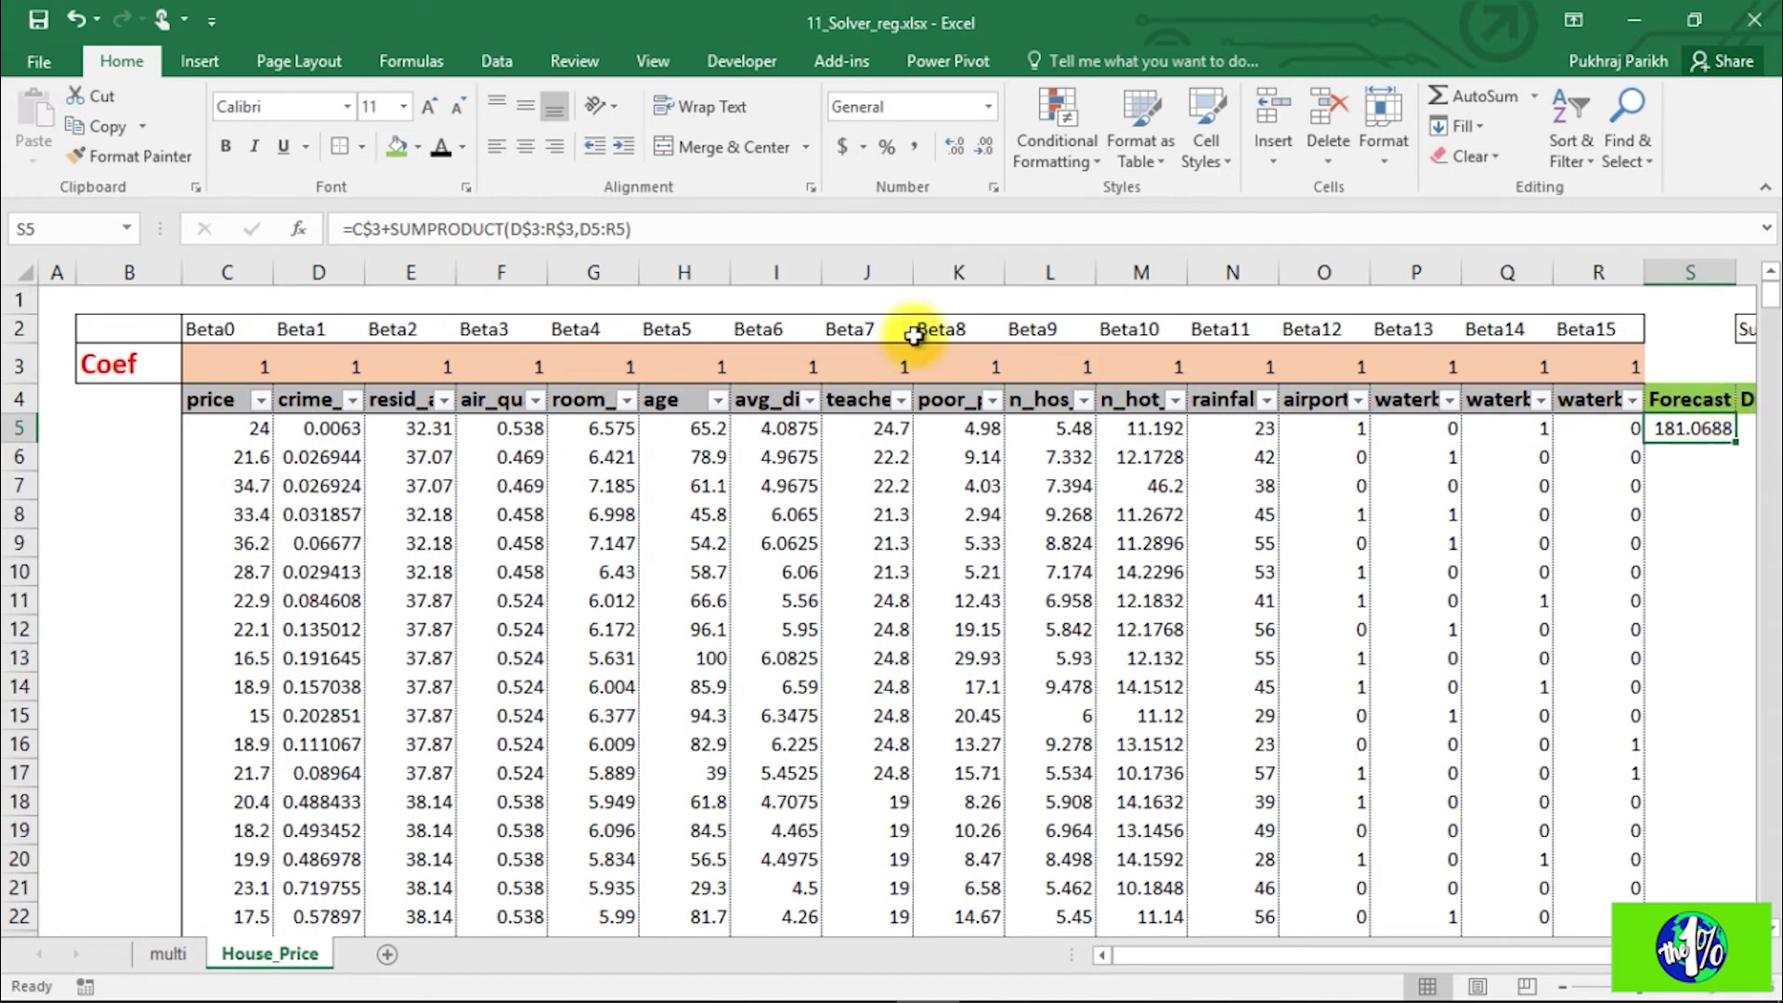
pyautogui.moveTo(250, 351); pyautogui.dragTo(1592, 335)
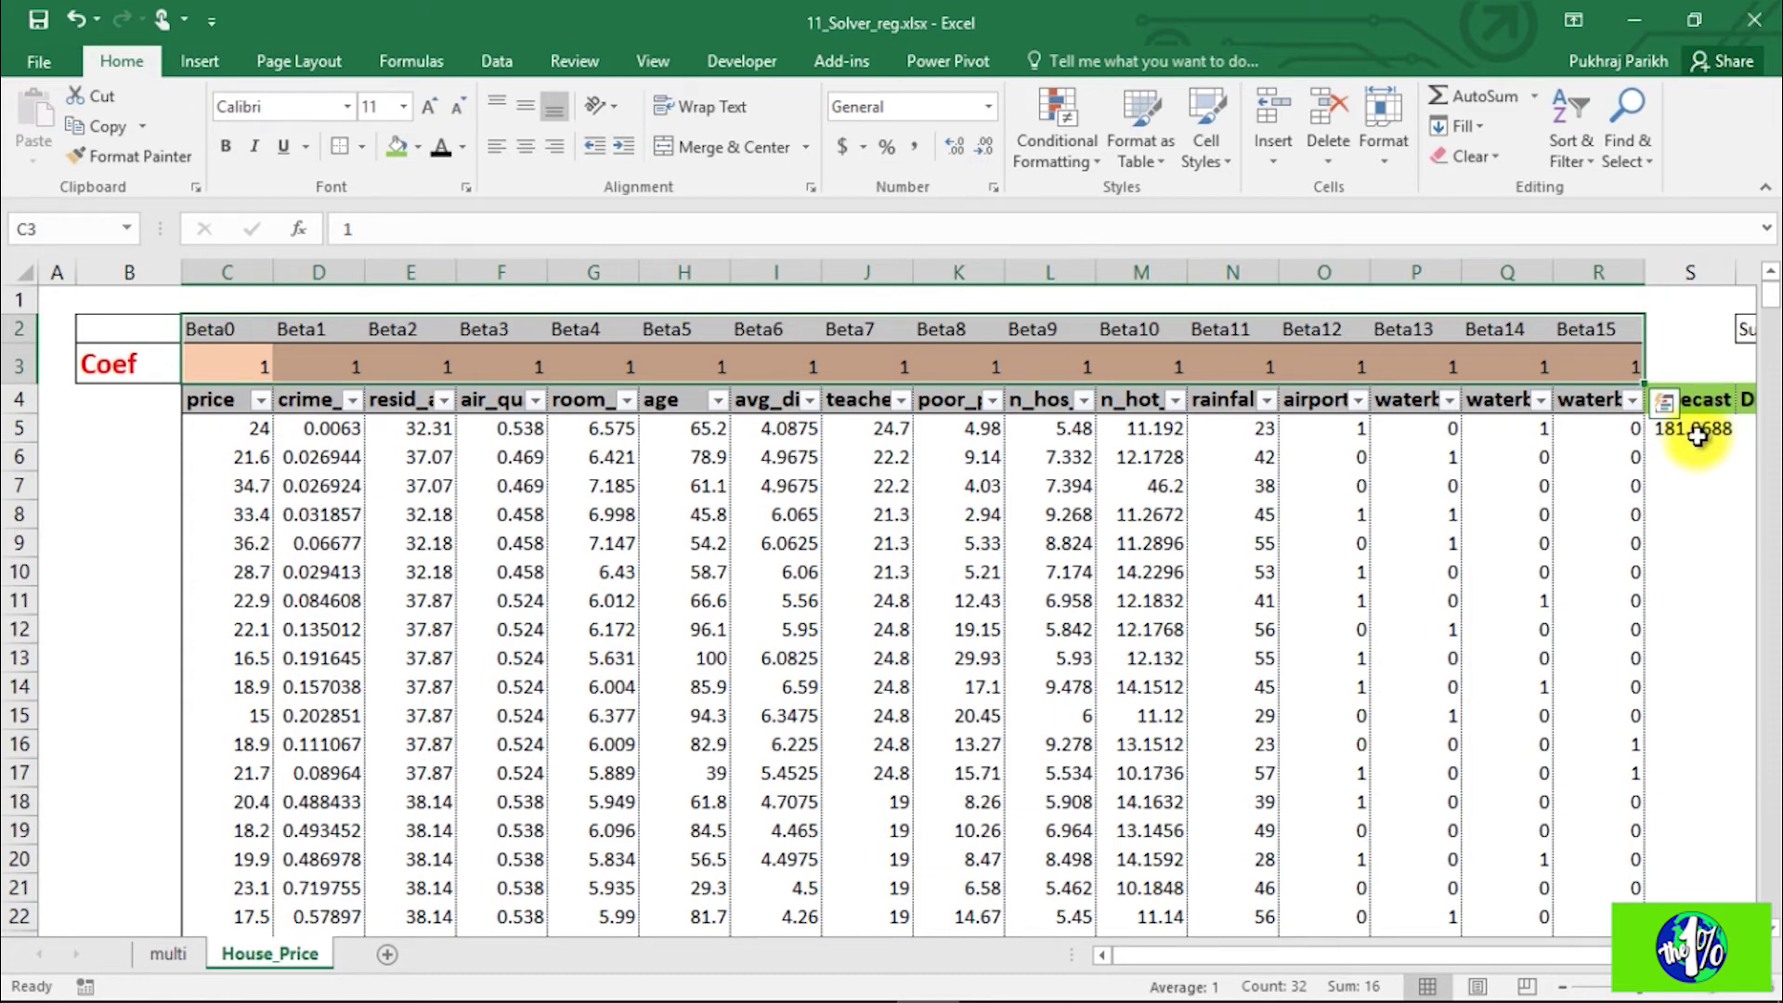
# Step: Calculate the Diff in T5 as the forecast minus the actual price with =S5-C5
pyautogui.click(1702, 437)
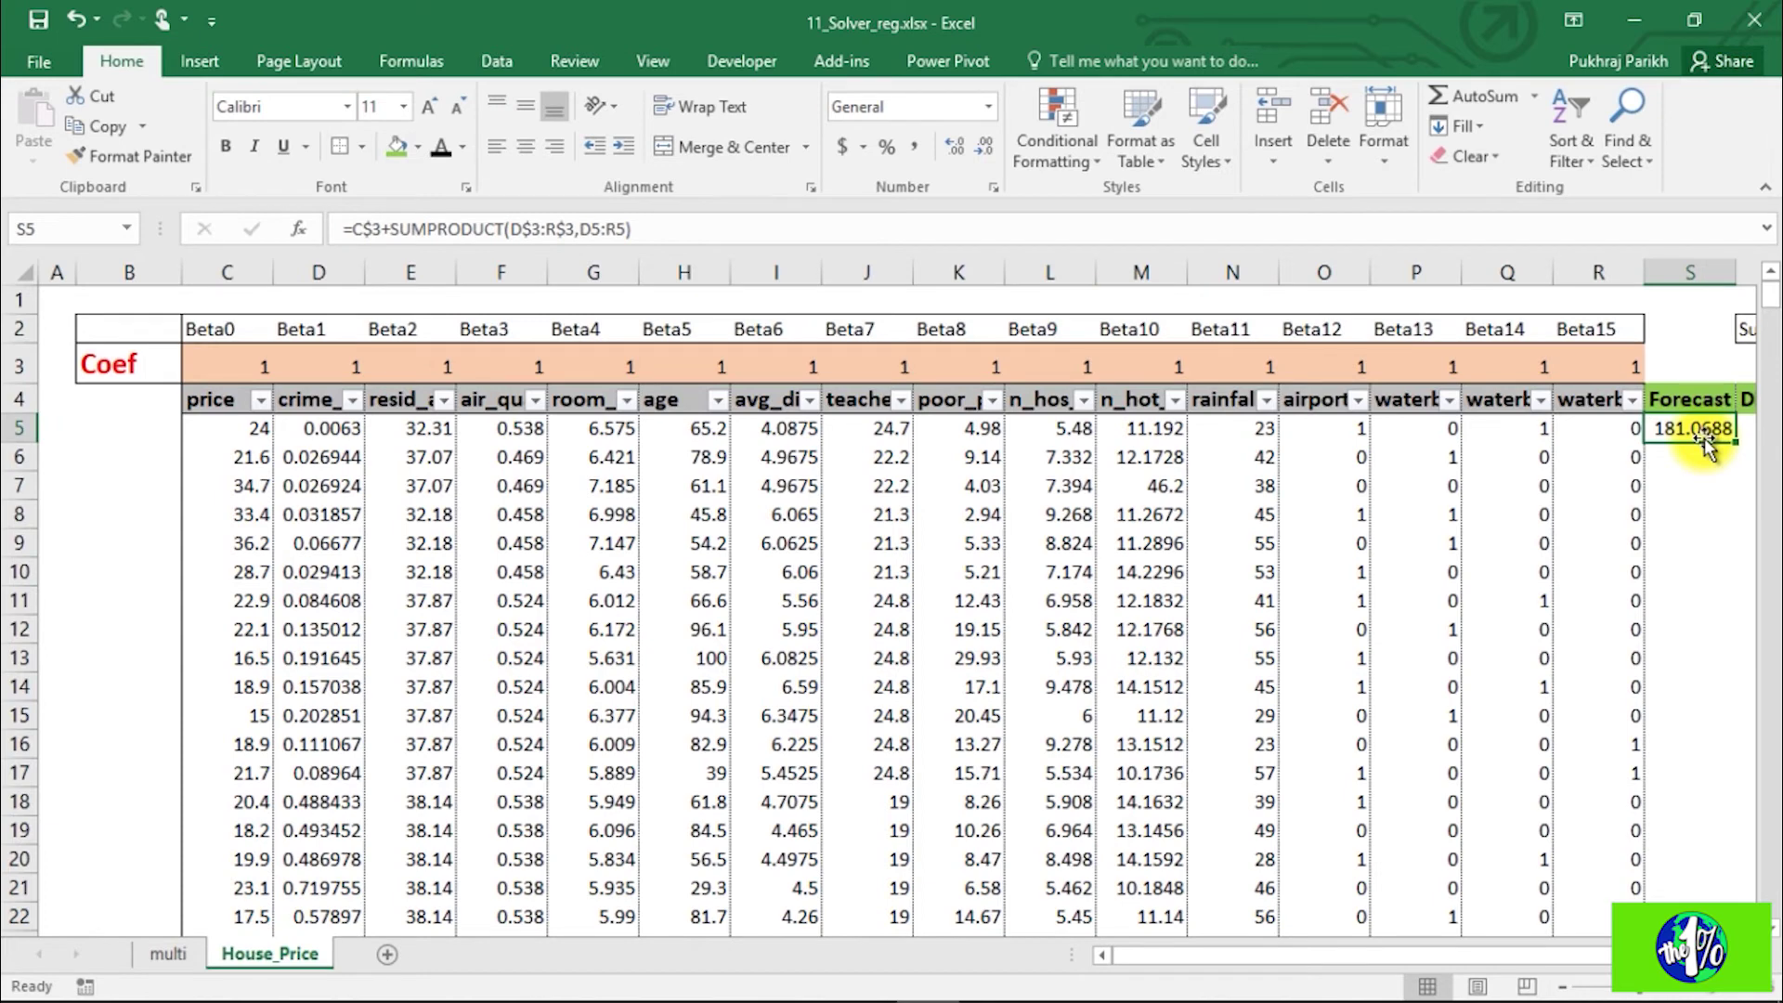
pyautogui.press('Right')
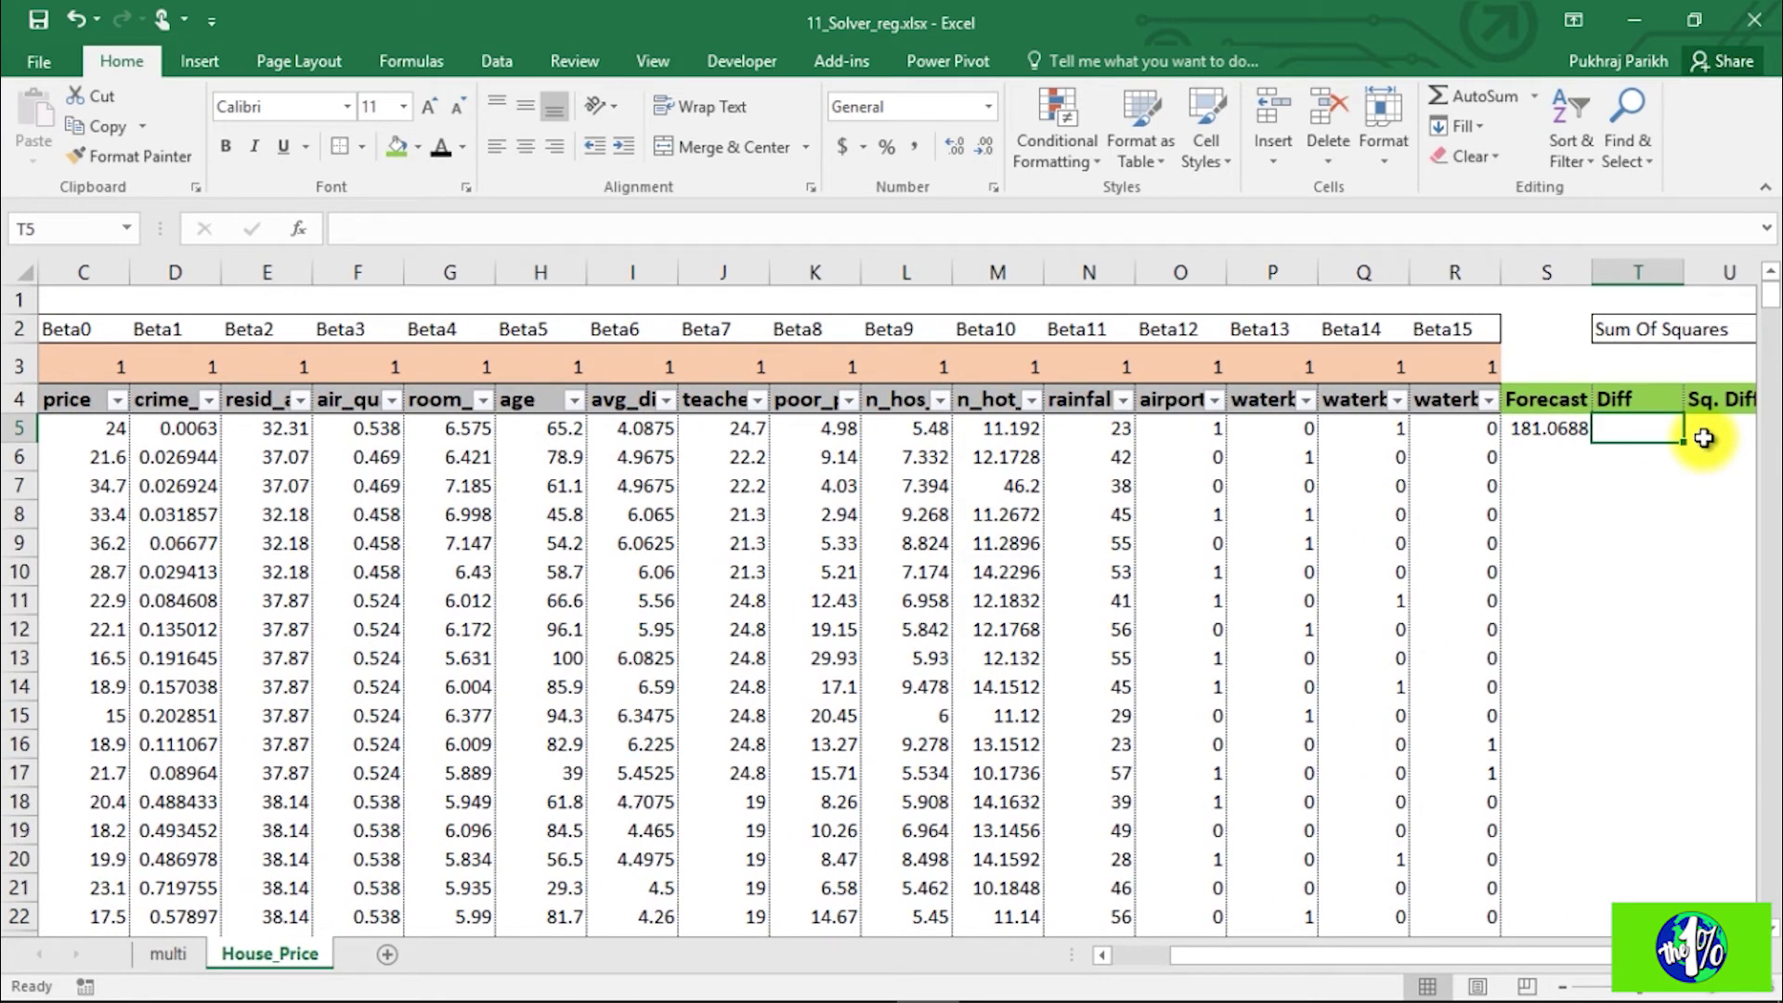
pyautogui.write('=')
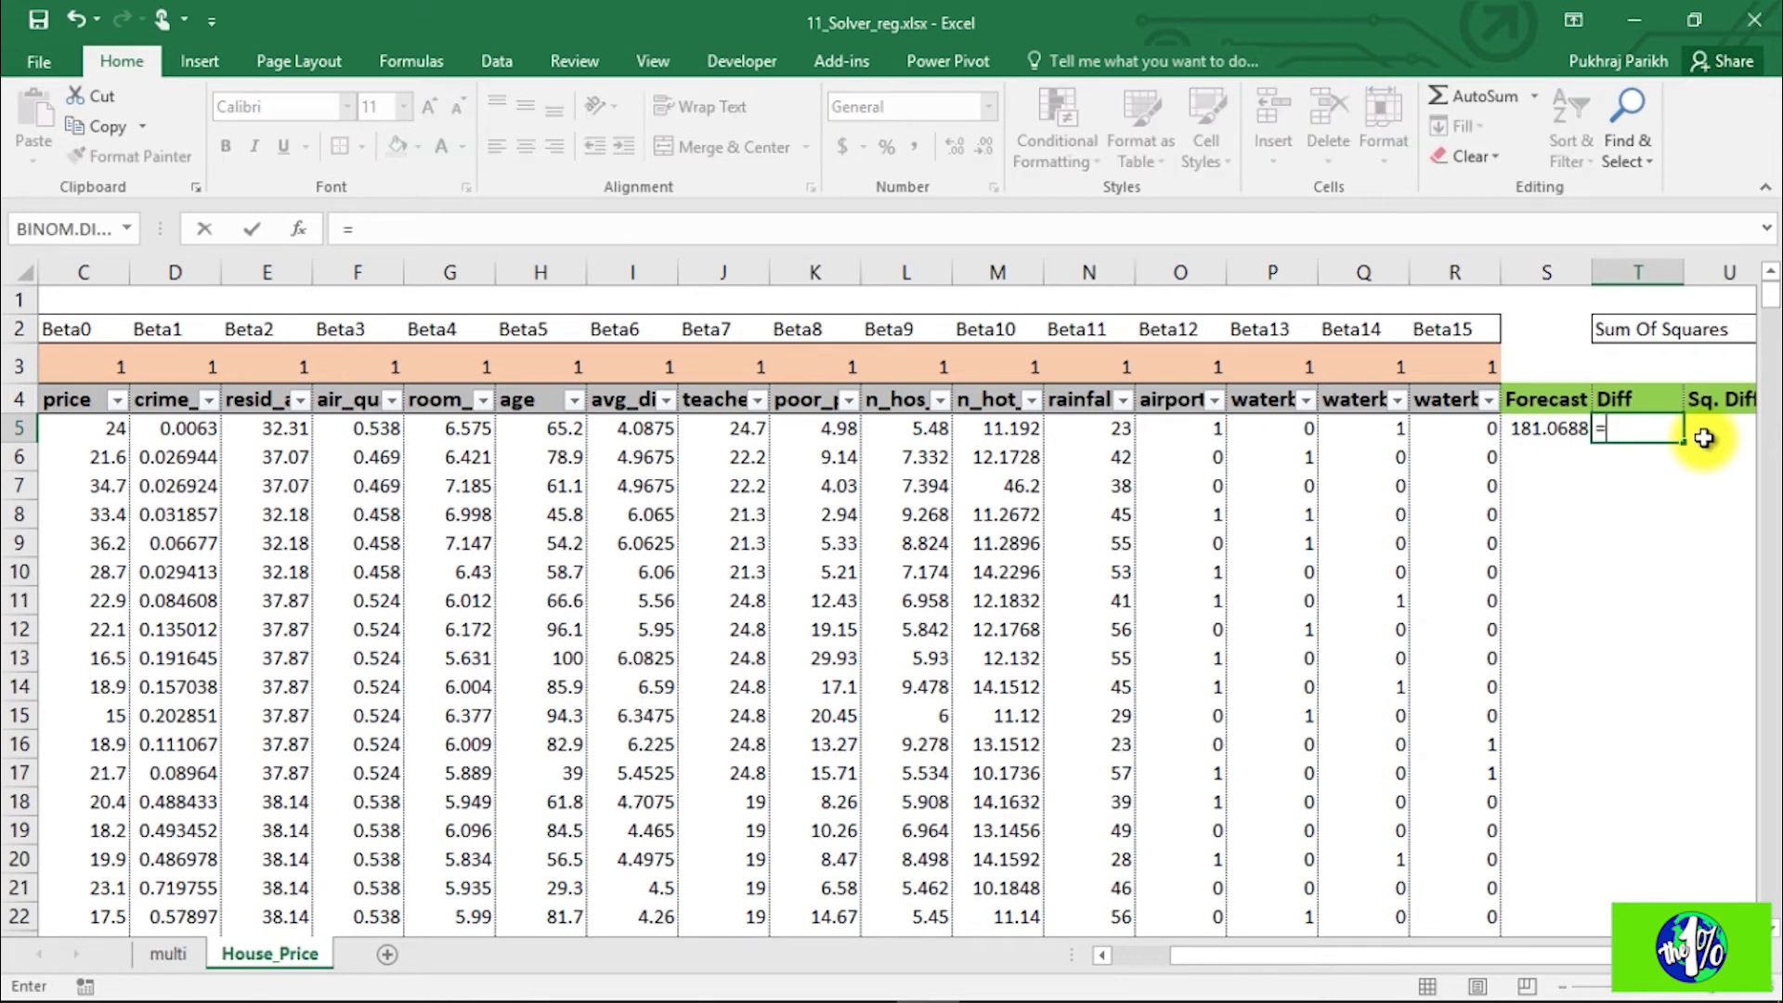
pyautogui.click(1547, 429)
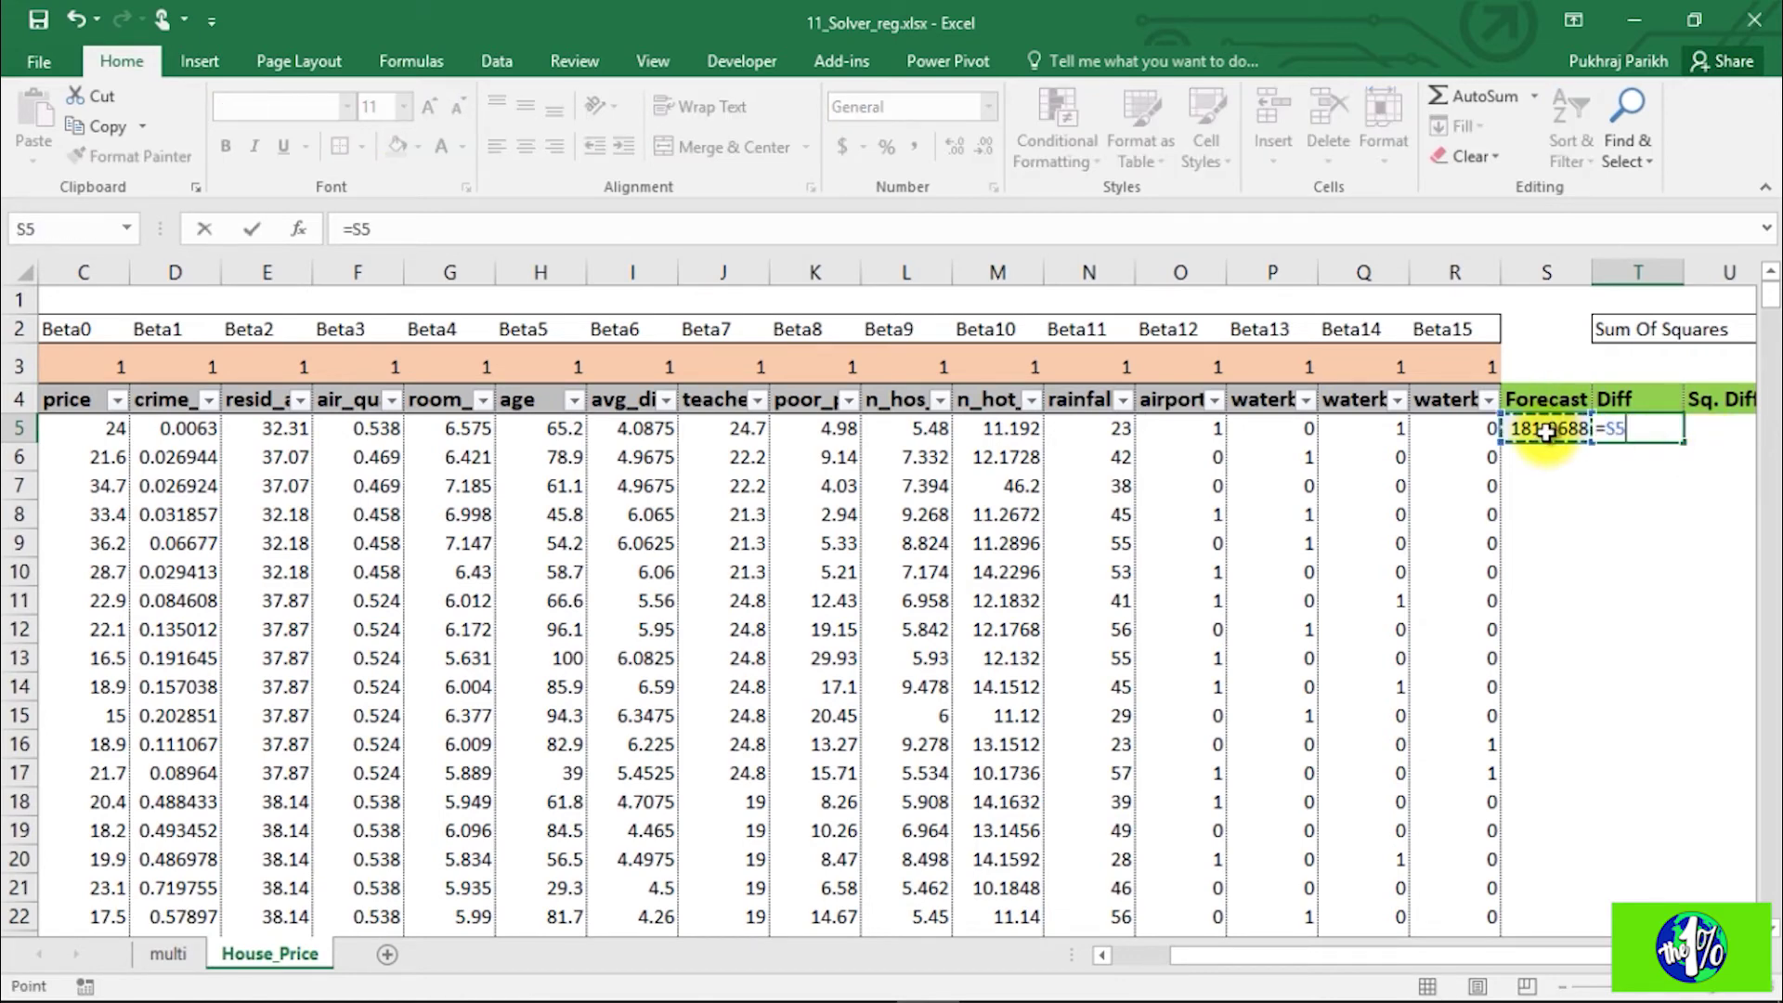
pyautogui.write('-')
pyautogui.press('Left')
pyautogui.press('Left')
pyautogui.press('Left')
pyautogui.press('Left')
pyautogui.press('Left')
pyautogui.press('Left')
pyautogui.press('Left')
pyautogui.press('Left')
pyautogui.press('Left')
pyautogui.press('Left')
pyautogui.press('Left')
pyautogui.press('Left')
pyautogui.press('Left')
pyautogui.press('Left')
pyautogui.press('Left')
pyautogui.press('Left')
pyautogui.press('Left')
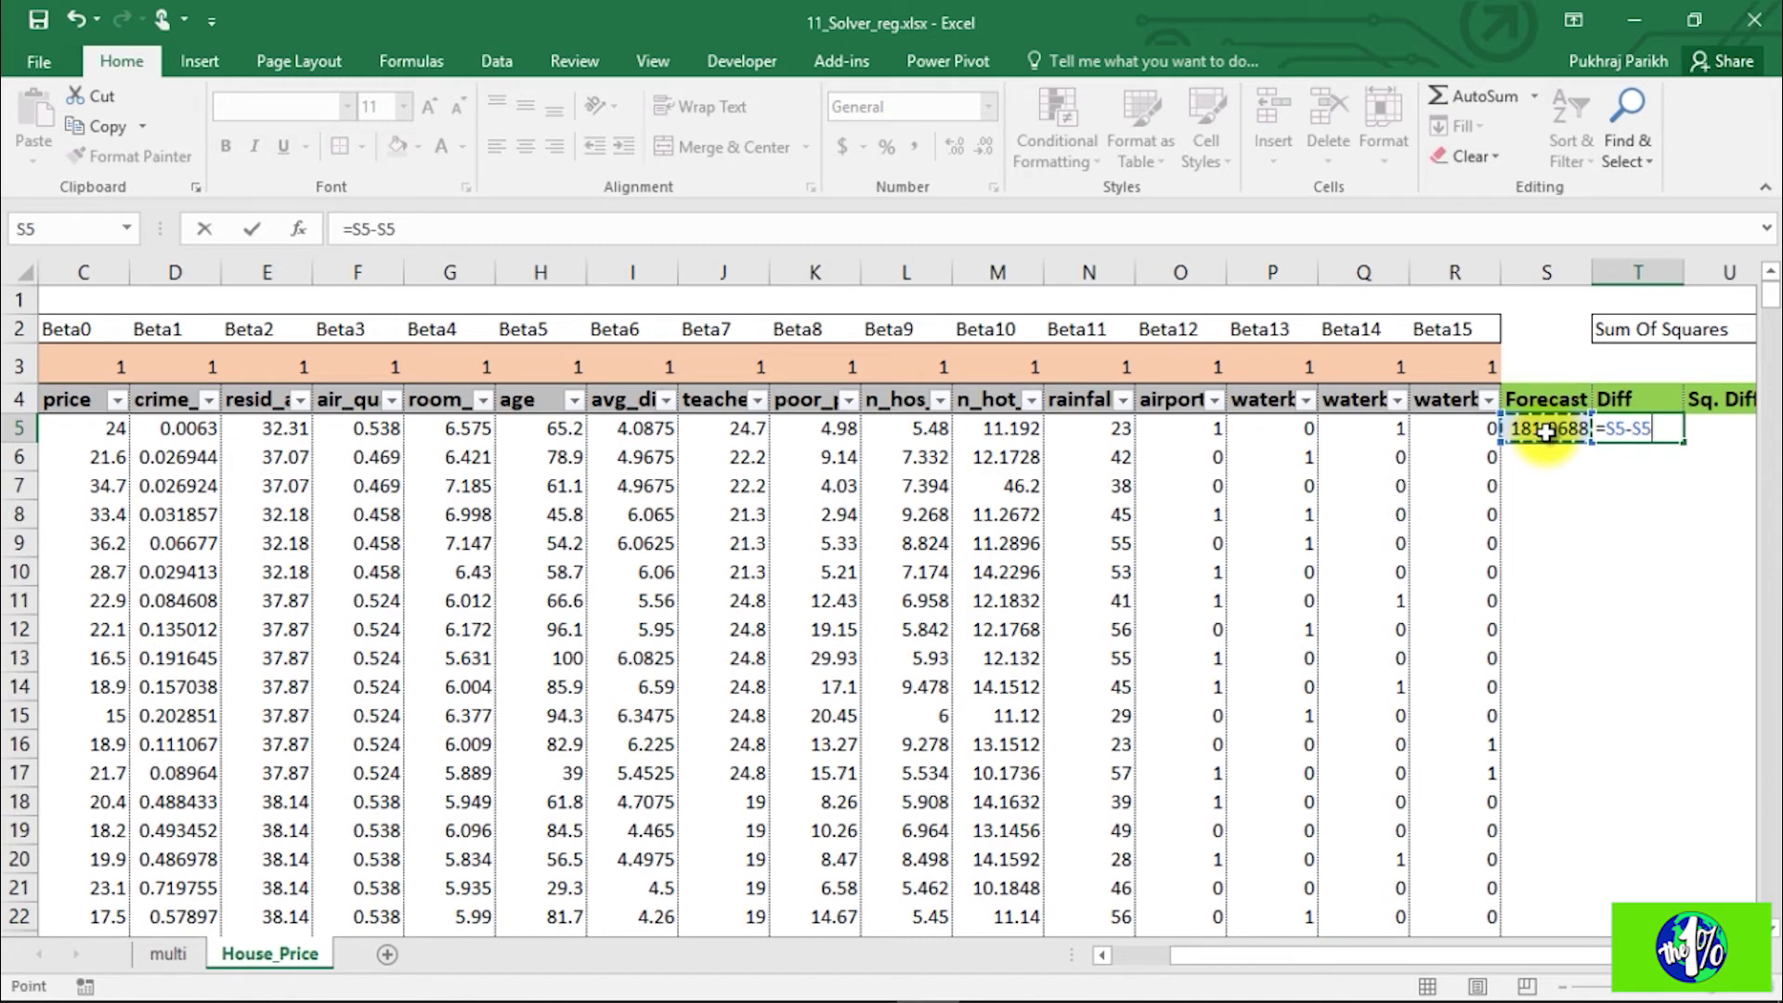
pyautogui.press('Right')
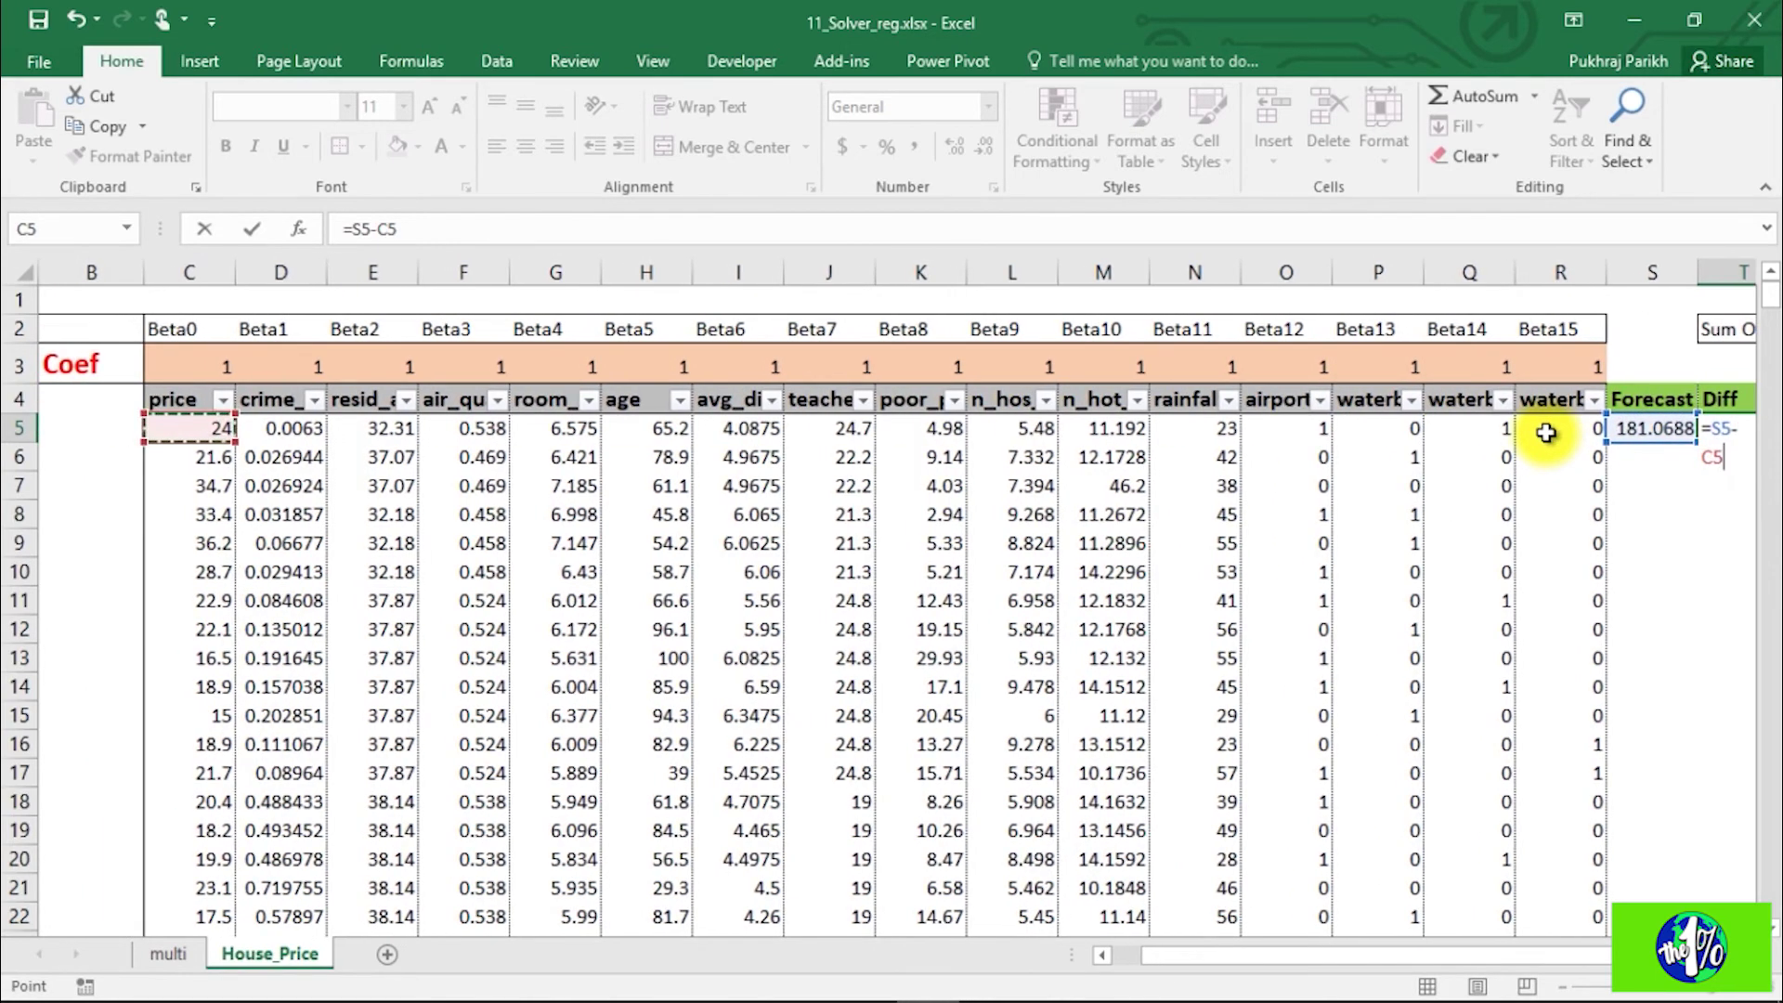
pyautogui.hotkey('ctrl', 'Return')
pyautogui.press('Right')
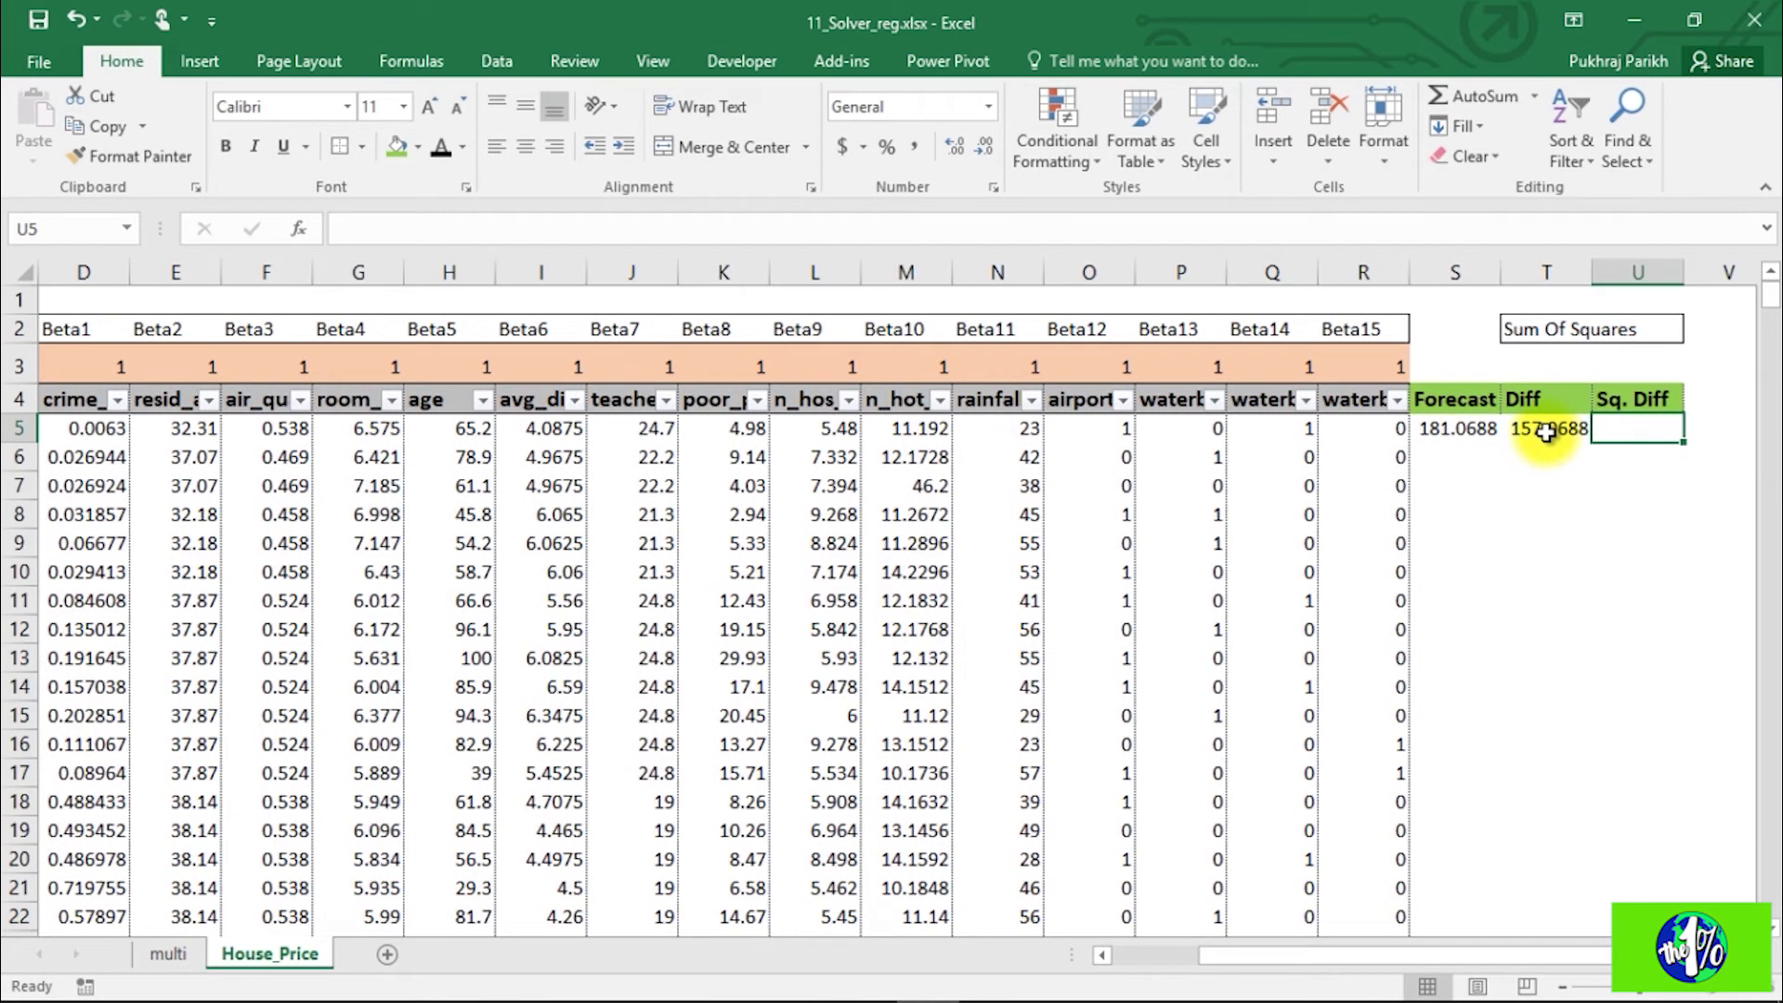
# Step: Calculate the Sq. Diff in U5 by multiplying the Diff by itself with =T5*T5
pyautogui.write('=')
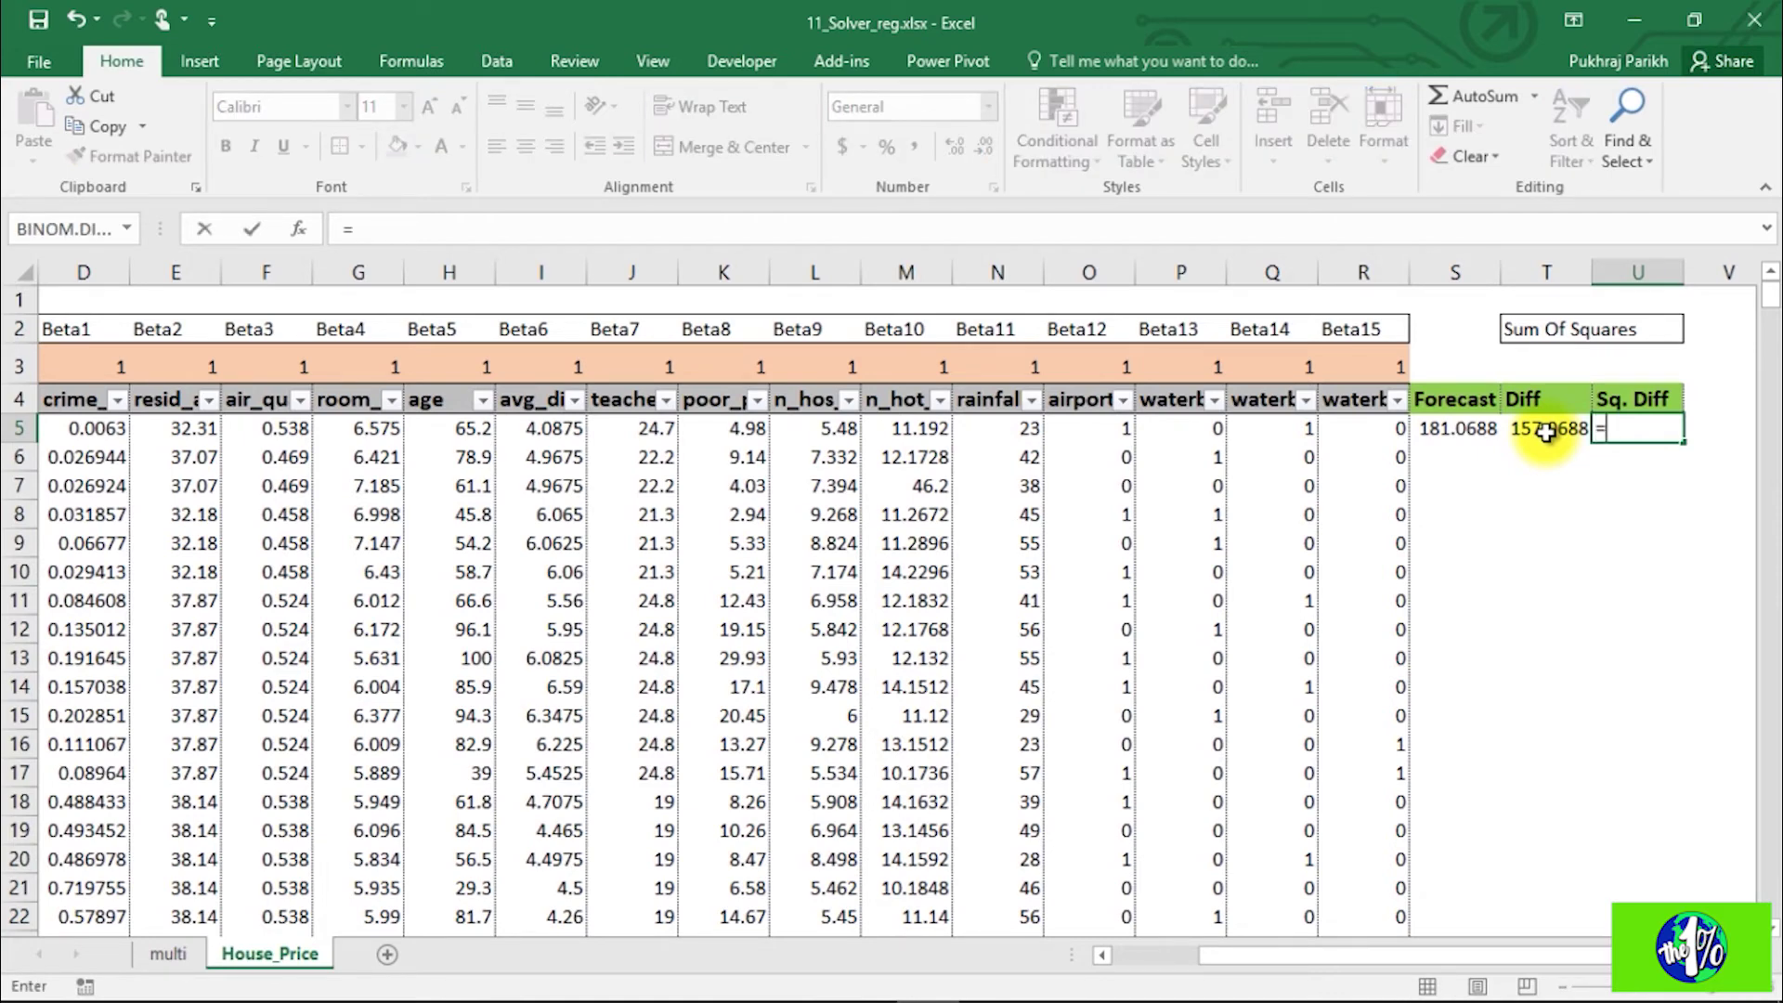
pyautogui.click(1546, 431)
pyautogui.write('*')
pyautogui.click(1547, 431)
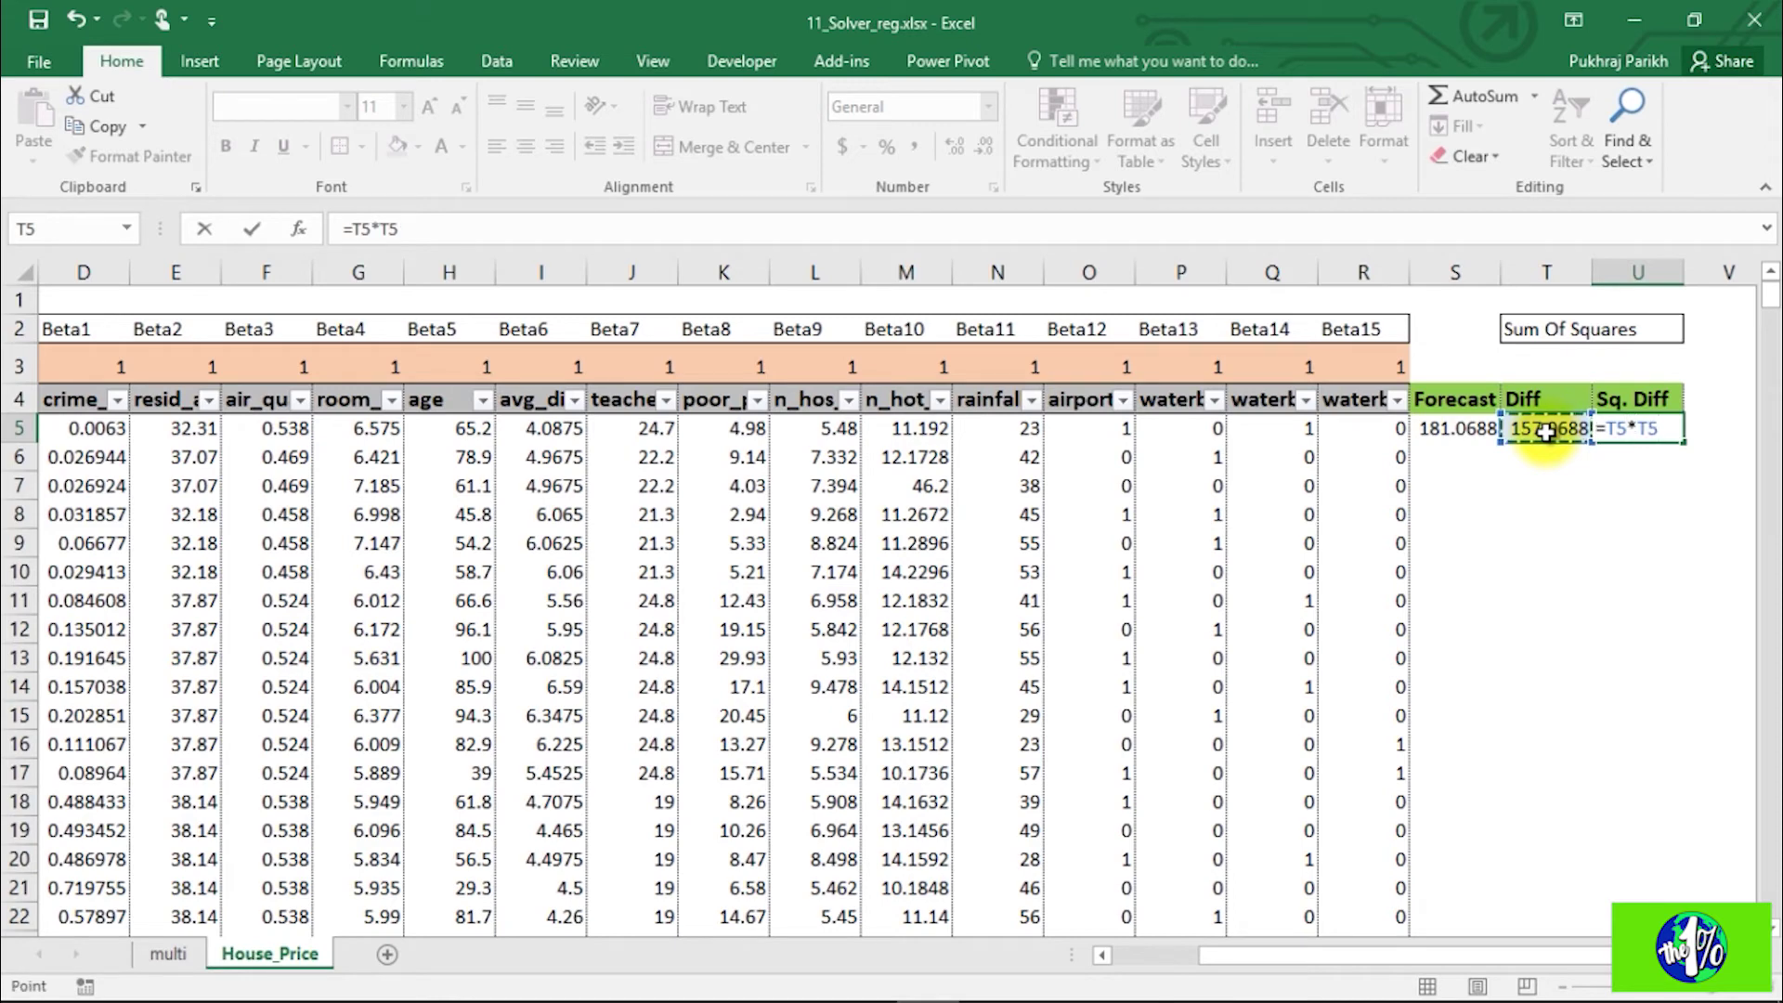
pyautogui.press('Return')
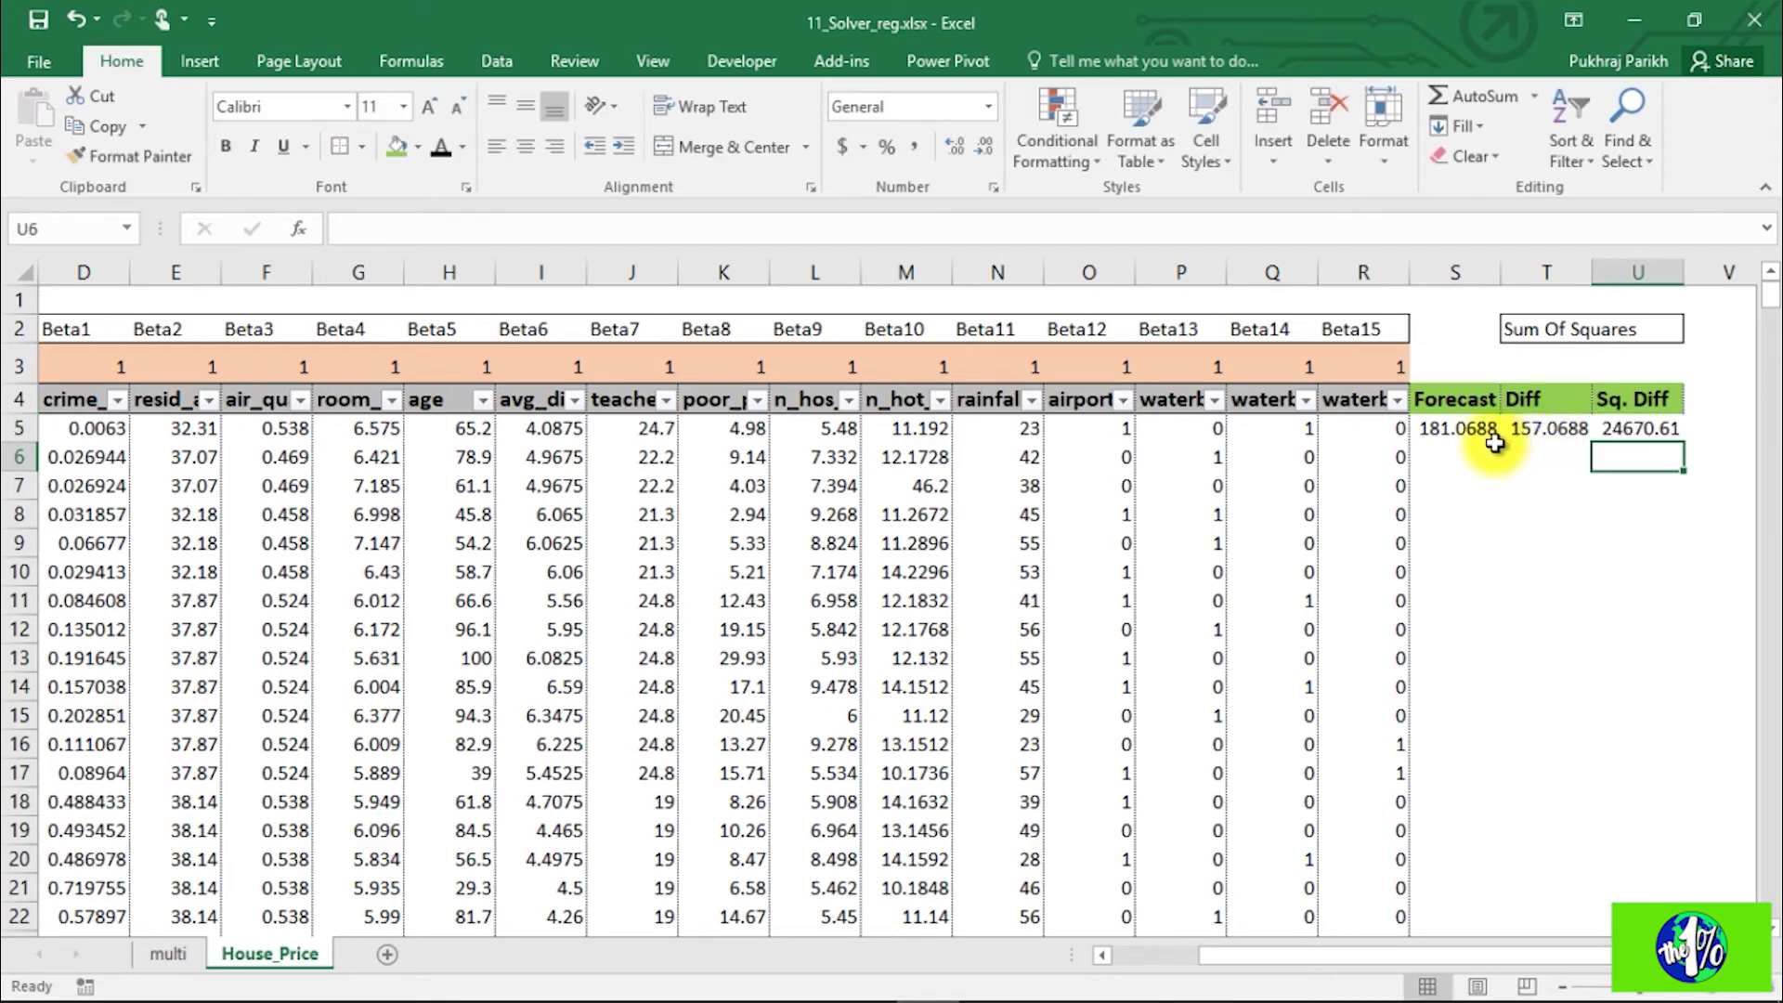
# Step: Fill the Forecast, Diff and Sq. Diff formulas from S5:U5 down all data rows and check the copied formulas in row 7
pyautogui.moveTo(1463, 429); pyautogui.dragTo(1646, 434)
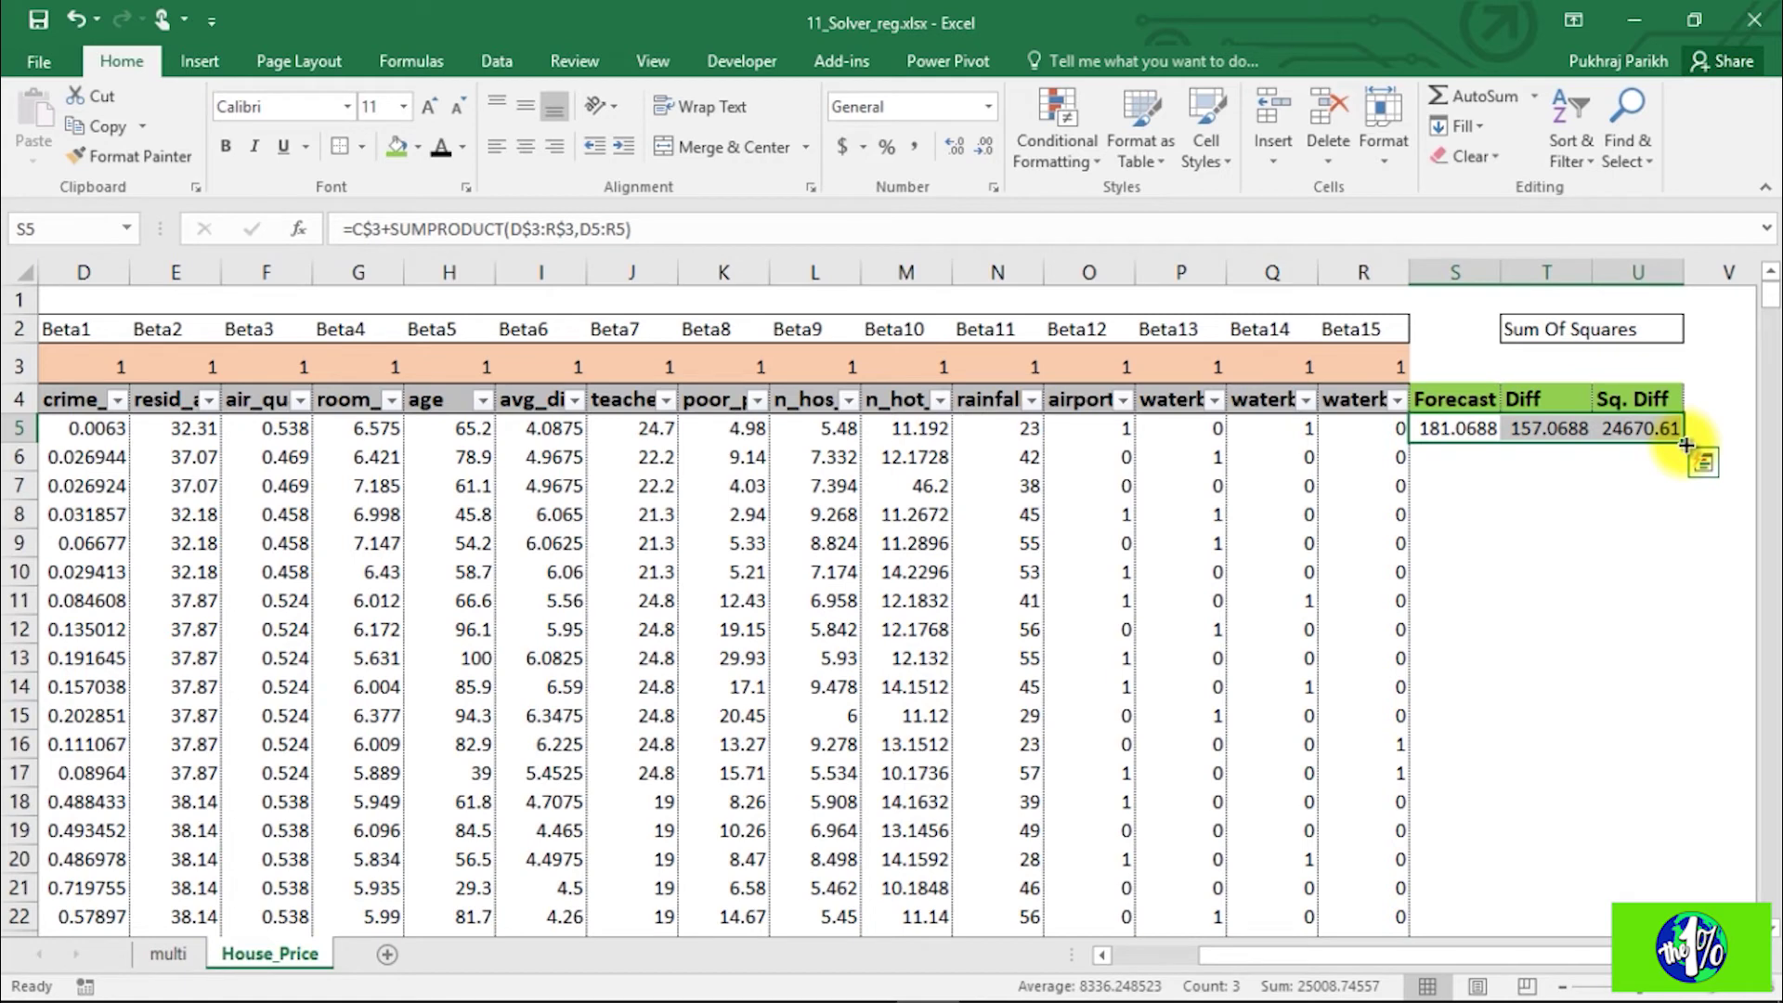
pyautogui.doubleClick(1686, 445)
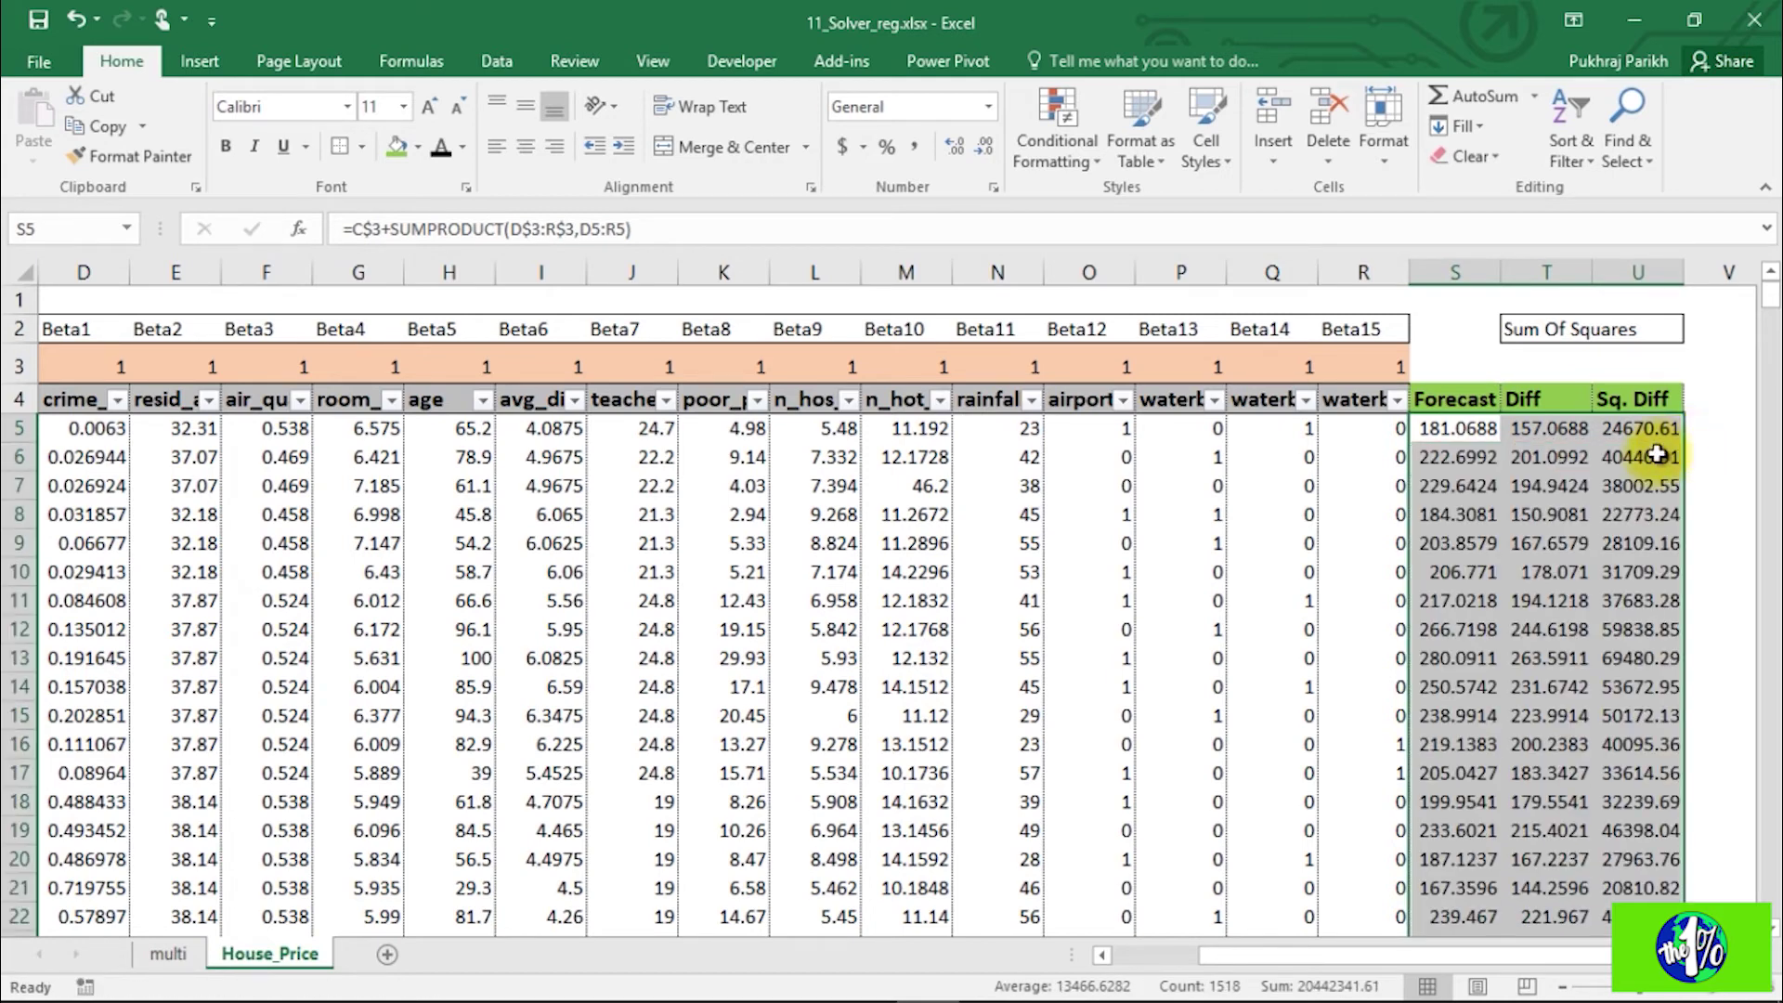
pyautogui.click(1597, 488)
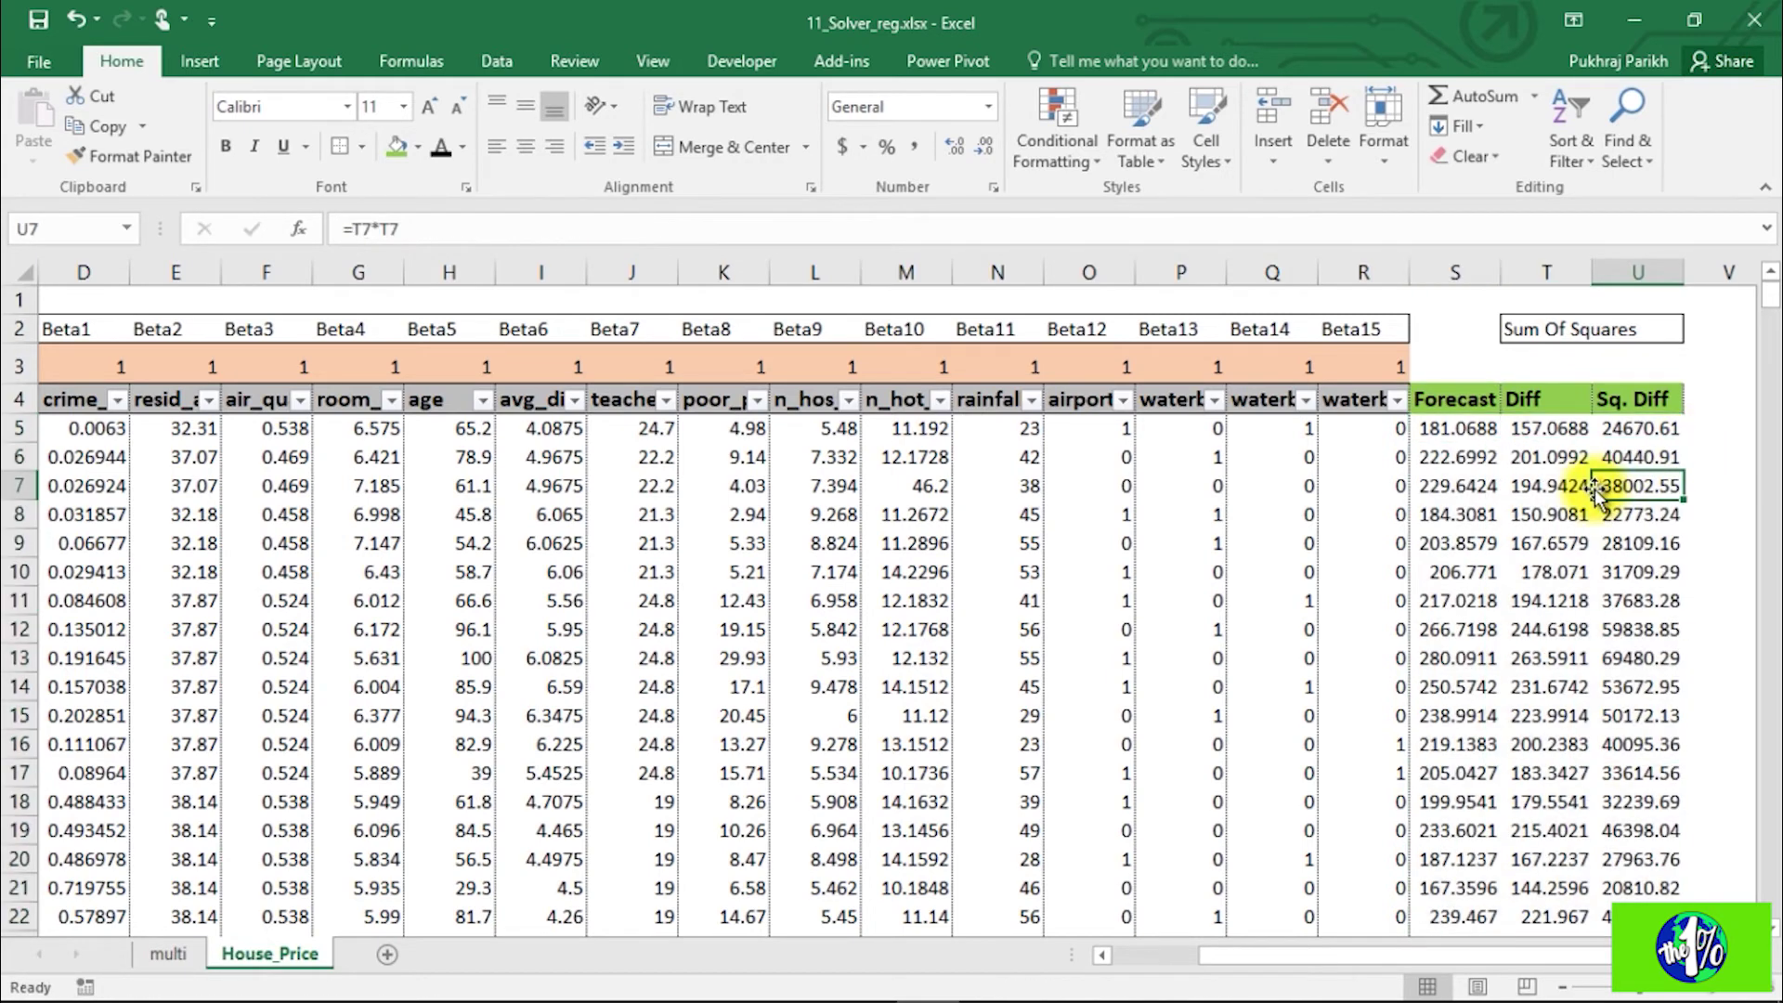
pyautogui.press('Left')
pyautogui.press('Left')
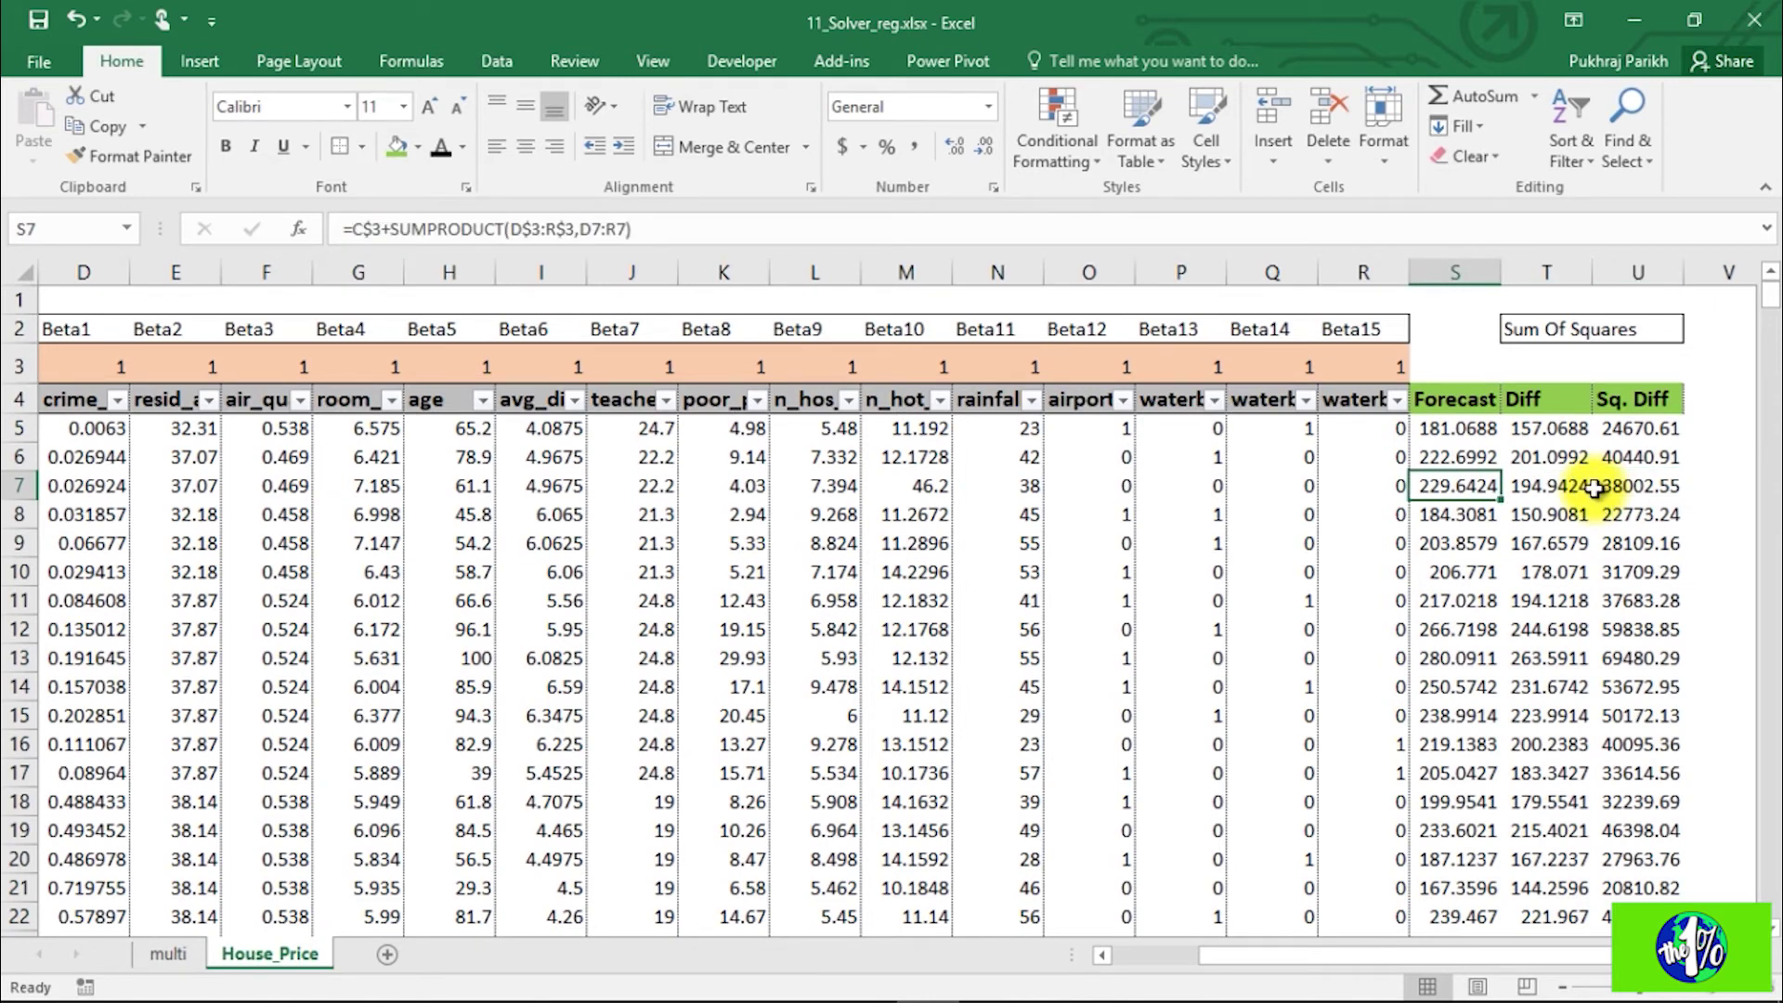
pyautogui.click(1596, 489)
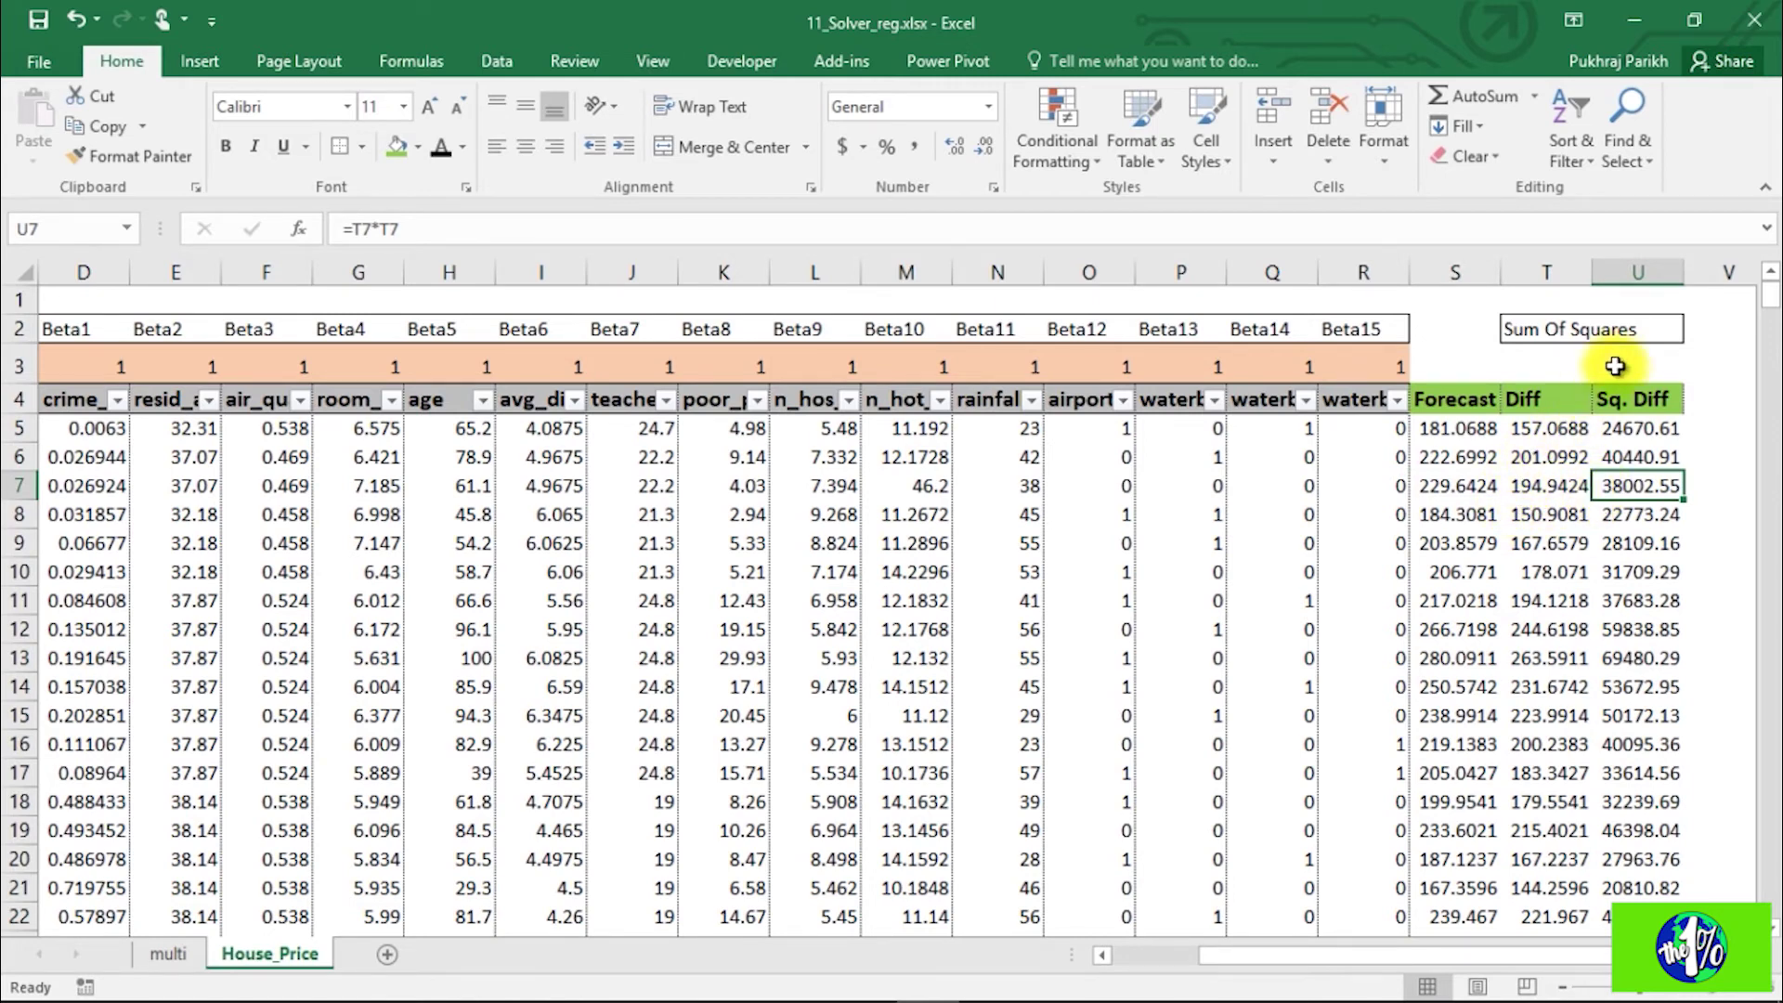
# Step: Total the Sq. Diff column in U2 beside the Sum Of Squares label with =SUM(U5:U510)
pyautogui.click(1639, 332)
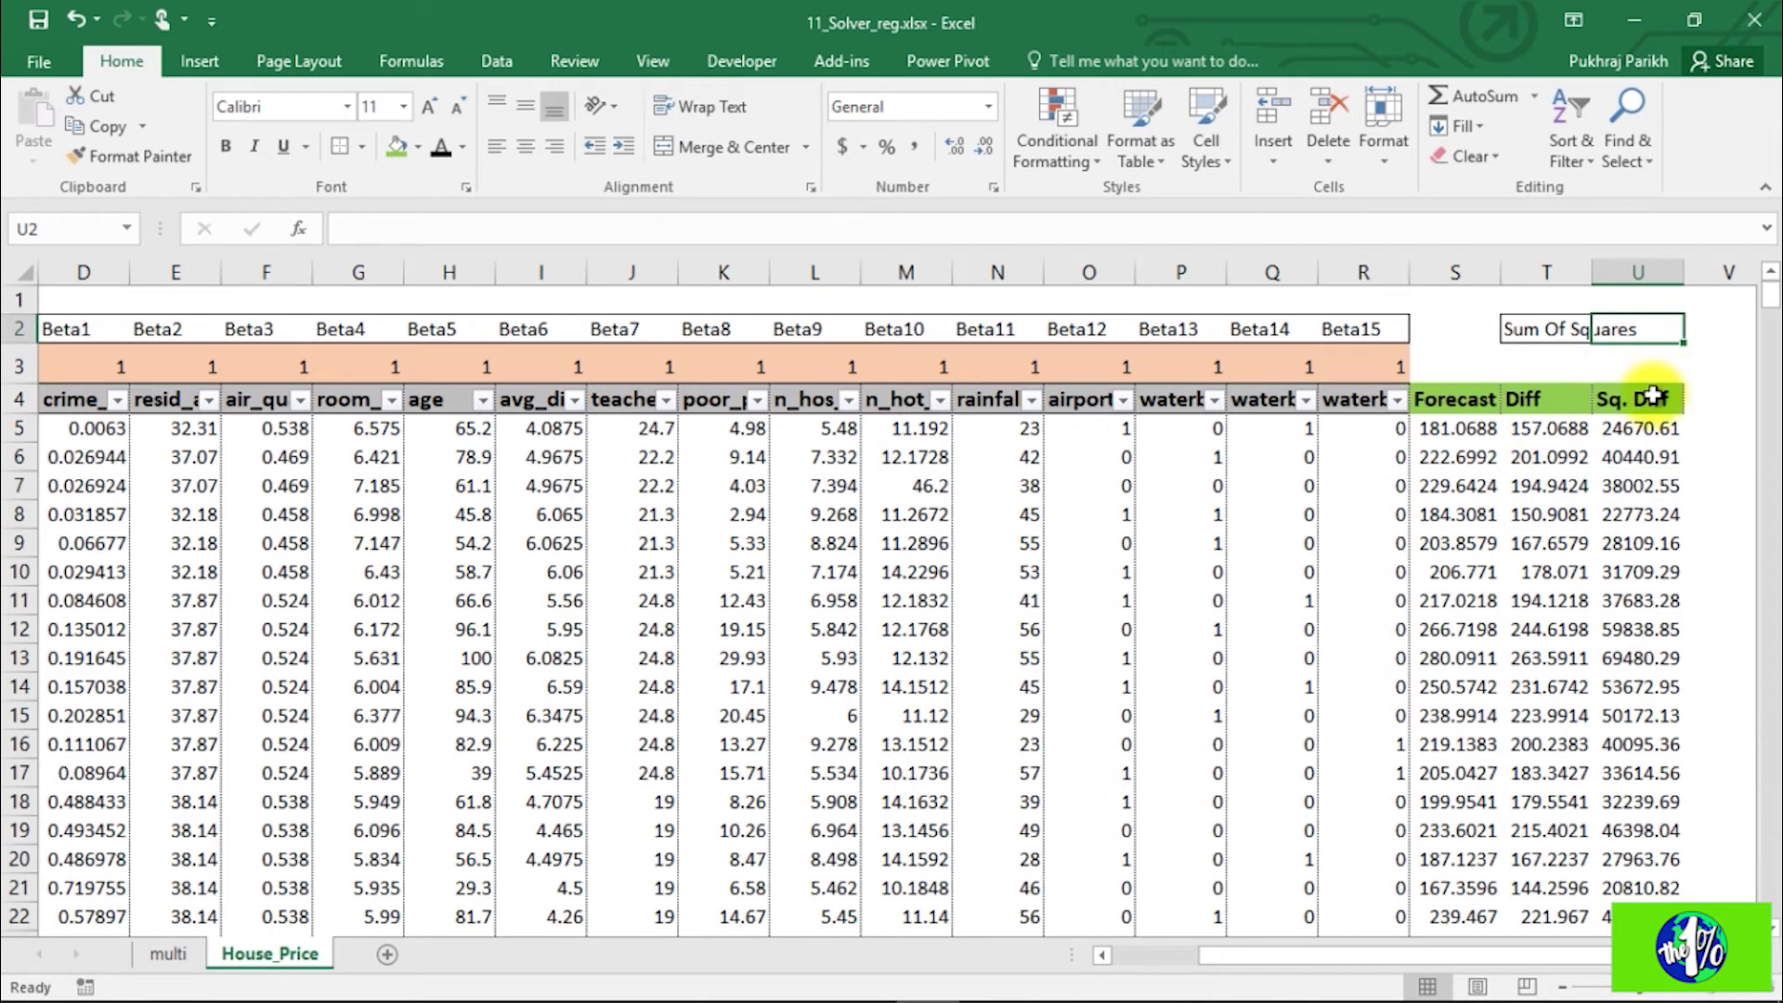
pyautogui.write('=sum')
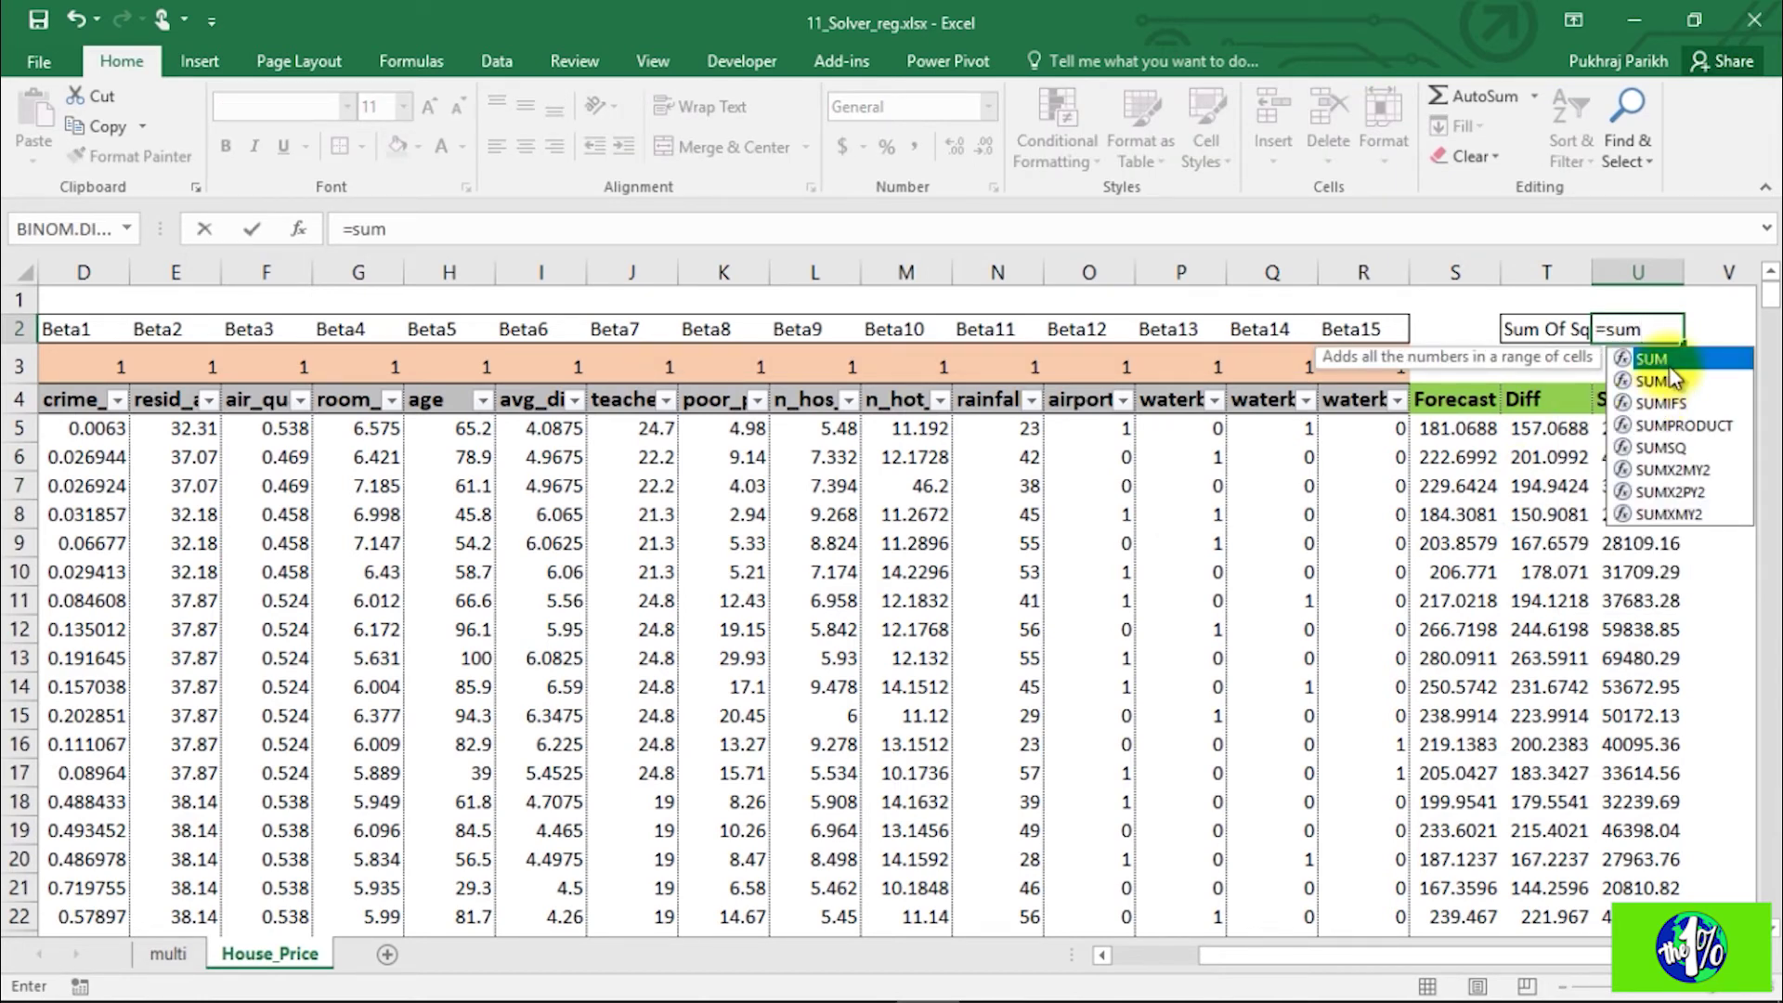
pyautogui.press('Tab')
pyautogui.click(1648, 426)
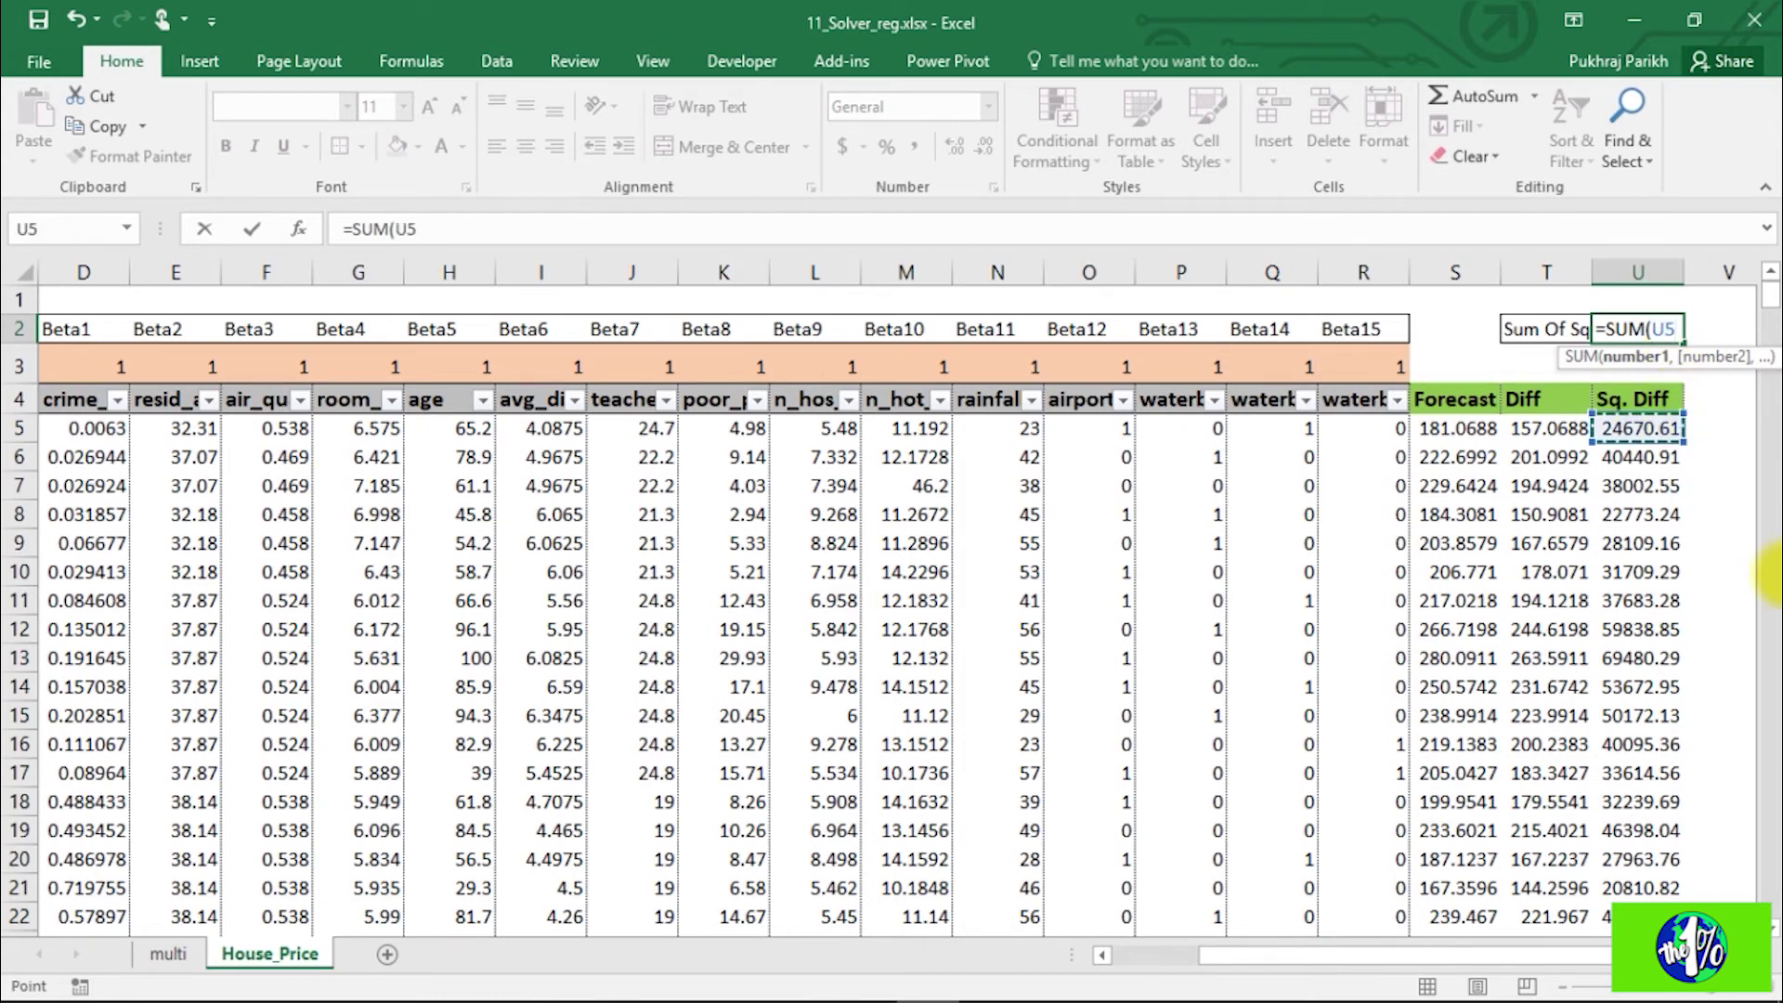
pyautogui.hotkey('ctrl', 'shift', 'Down')
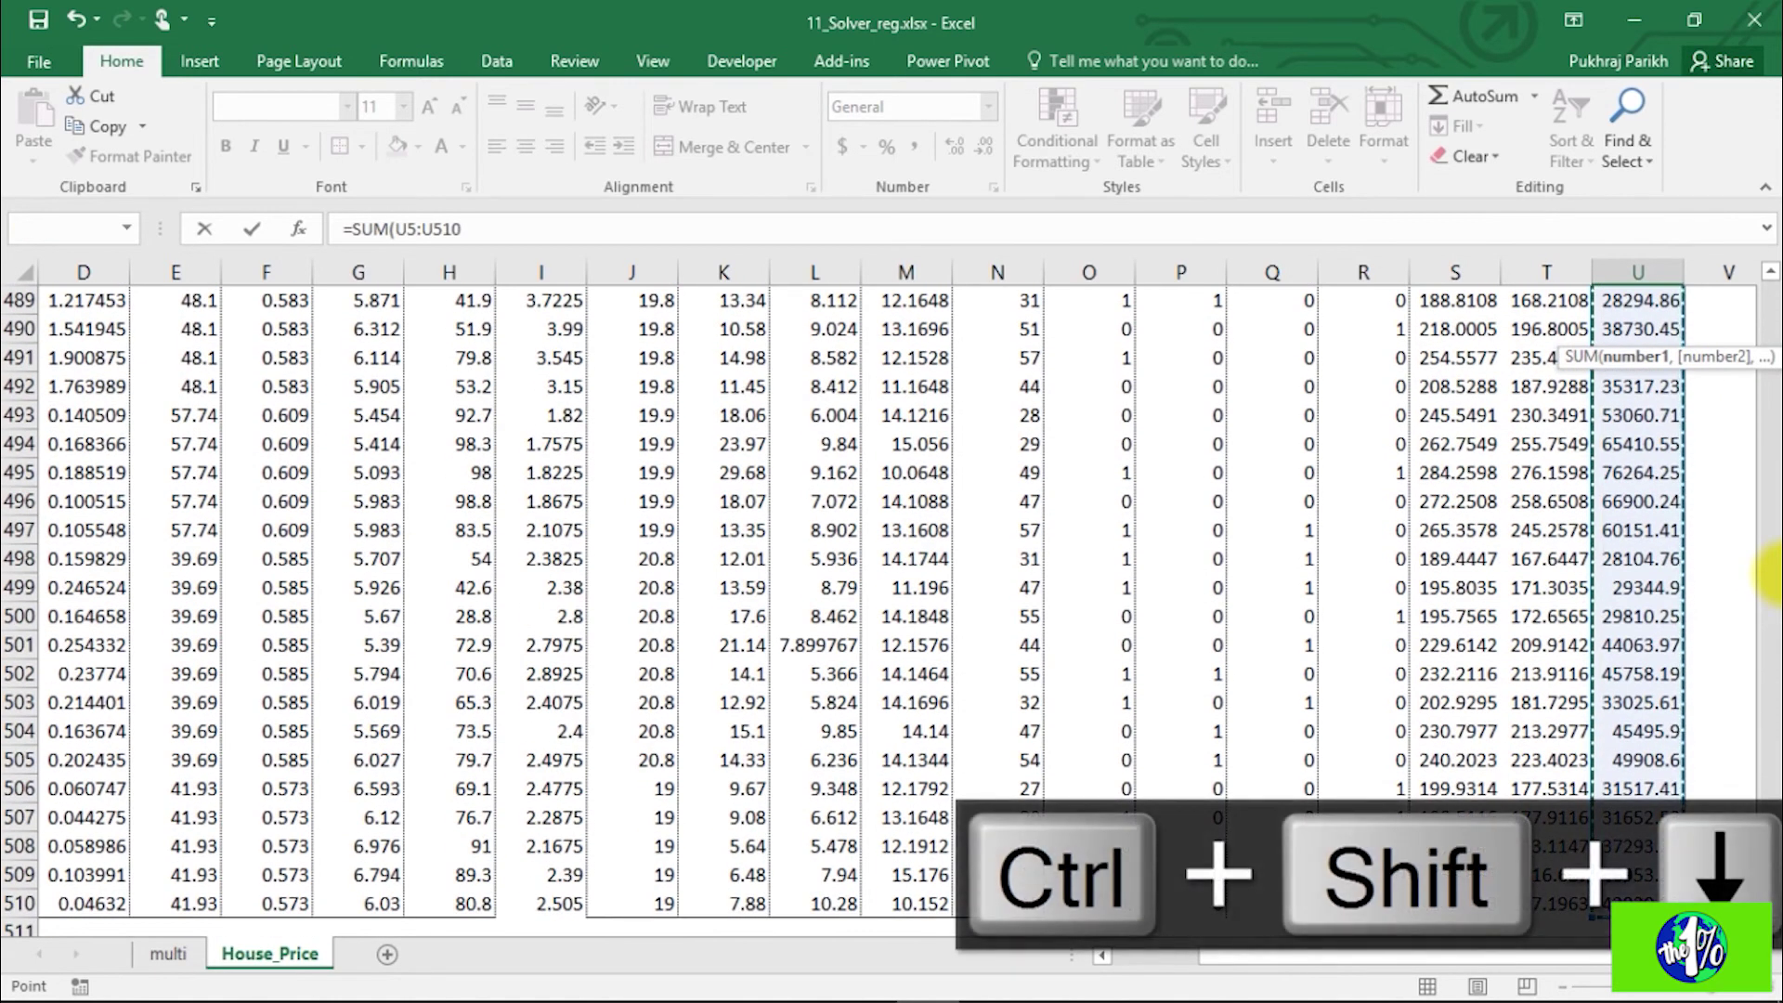
pyautogui.click(811, 230)
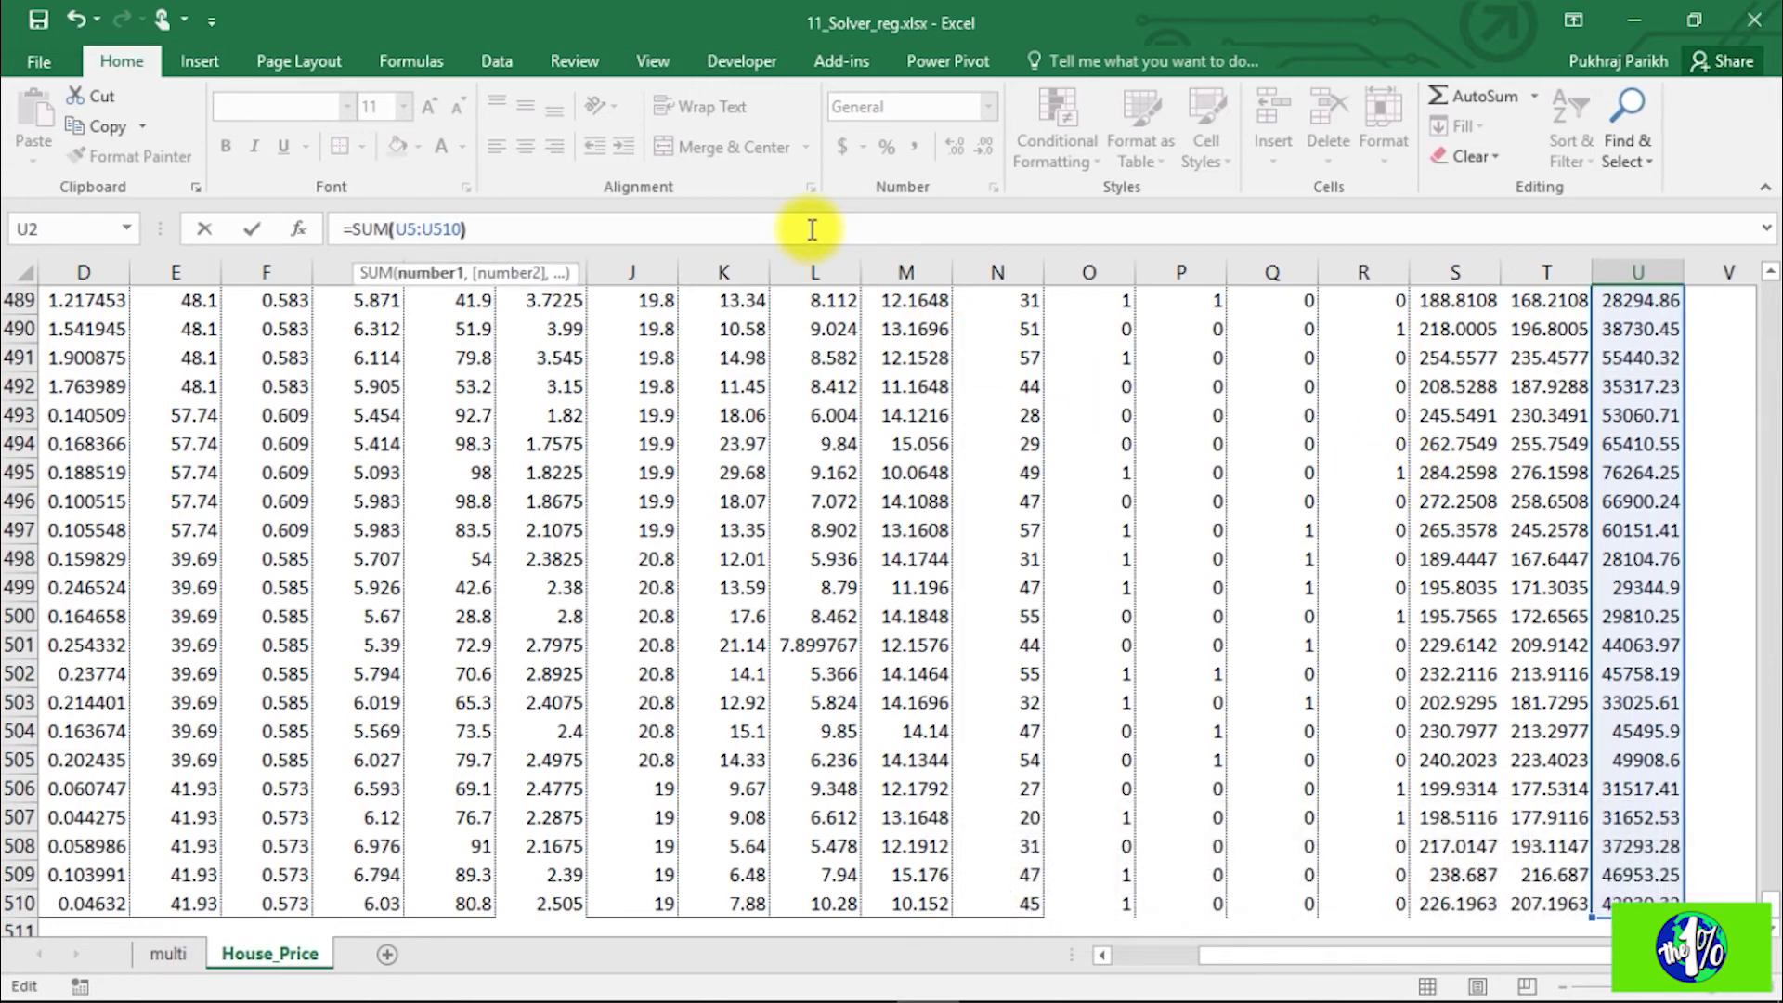
pyautogui.press('Return')
pyautogui.press('Up')
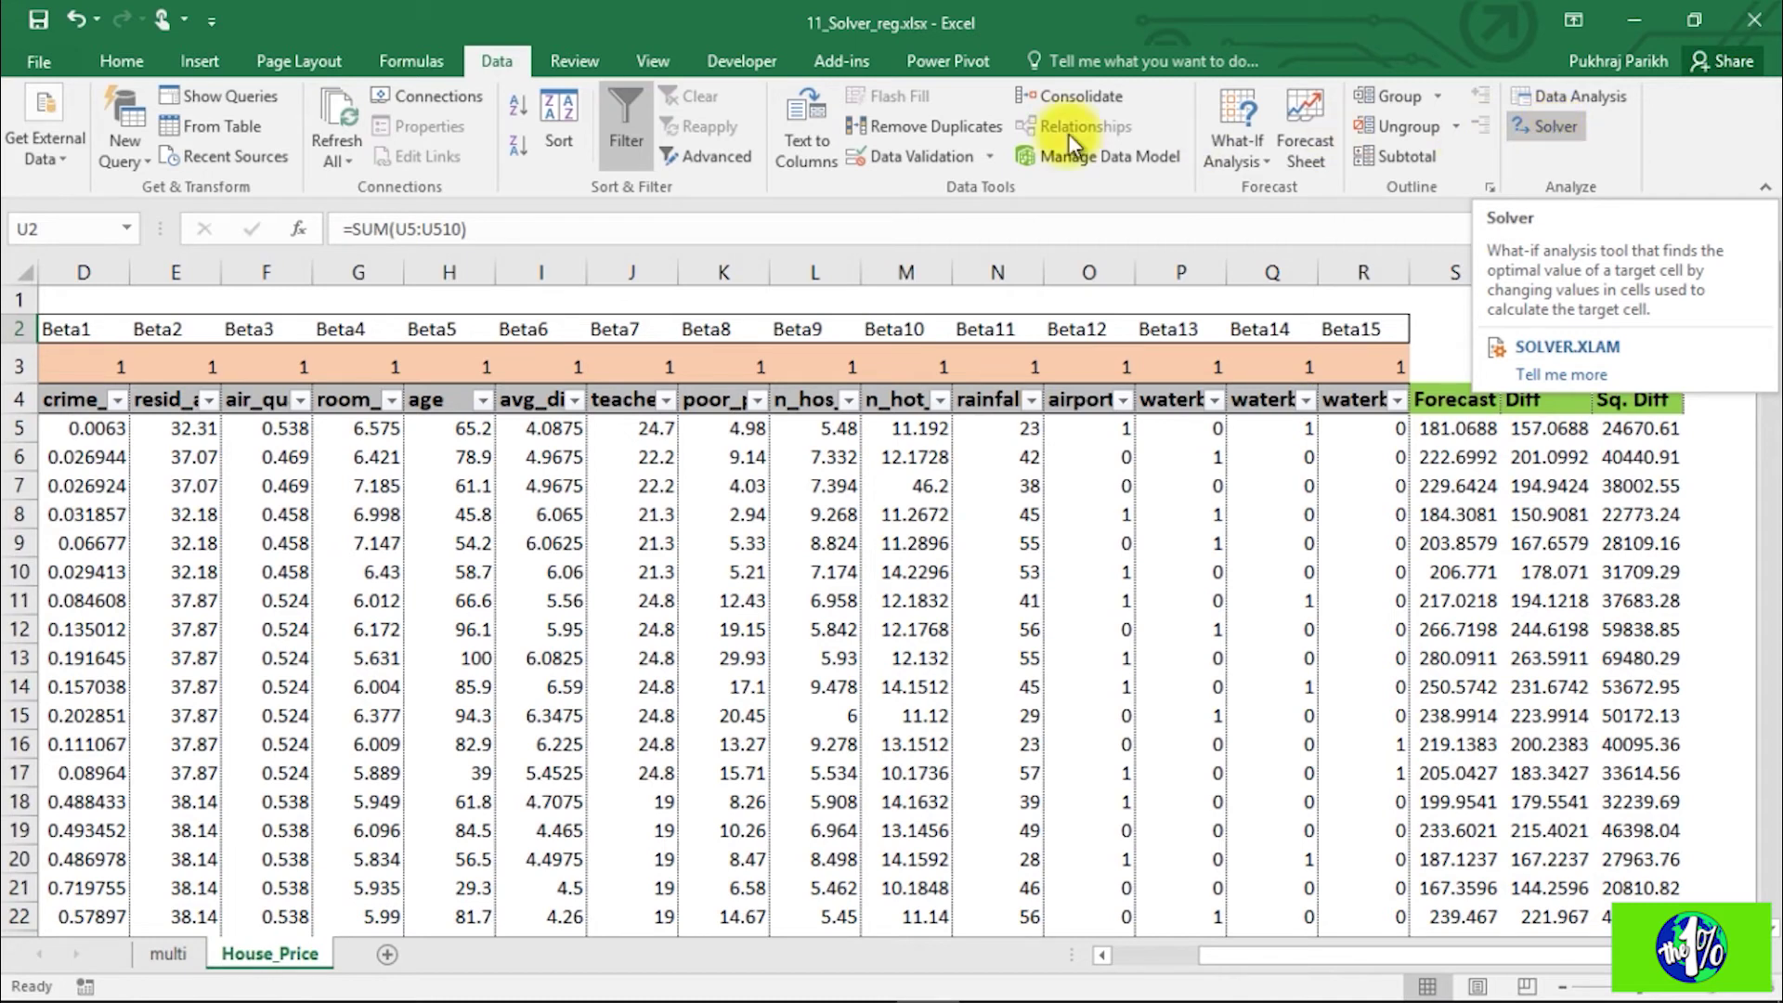
# Step: Check in the Excel add-ins list whether the Solver Add-in is enabled, leaving the selection unchanged
pyautogui.click(1553, 129)
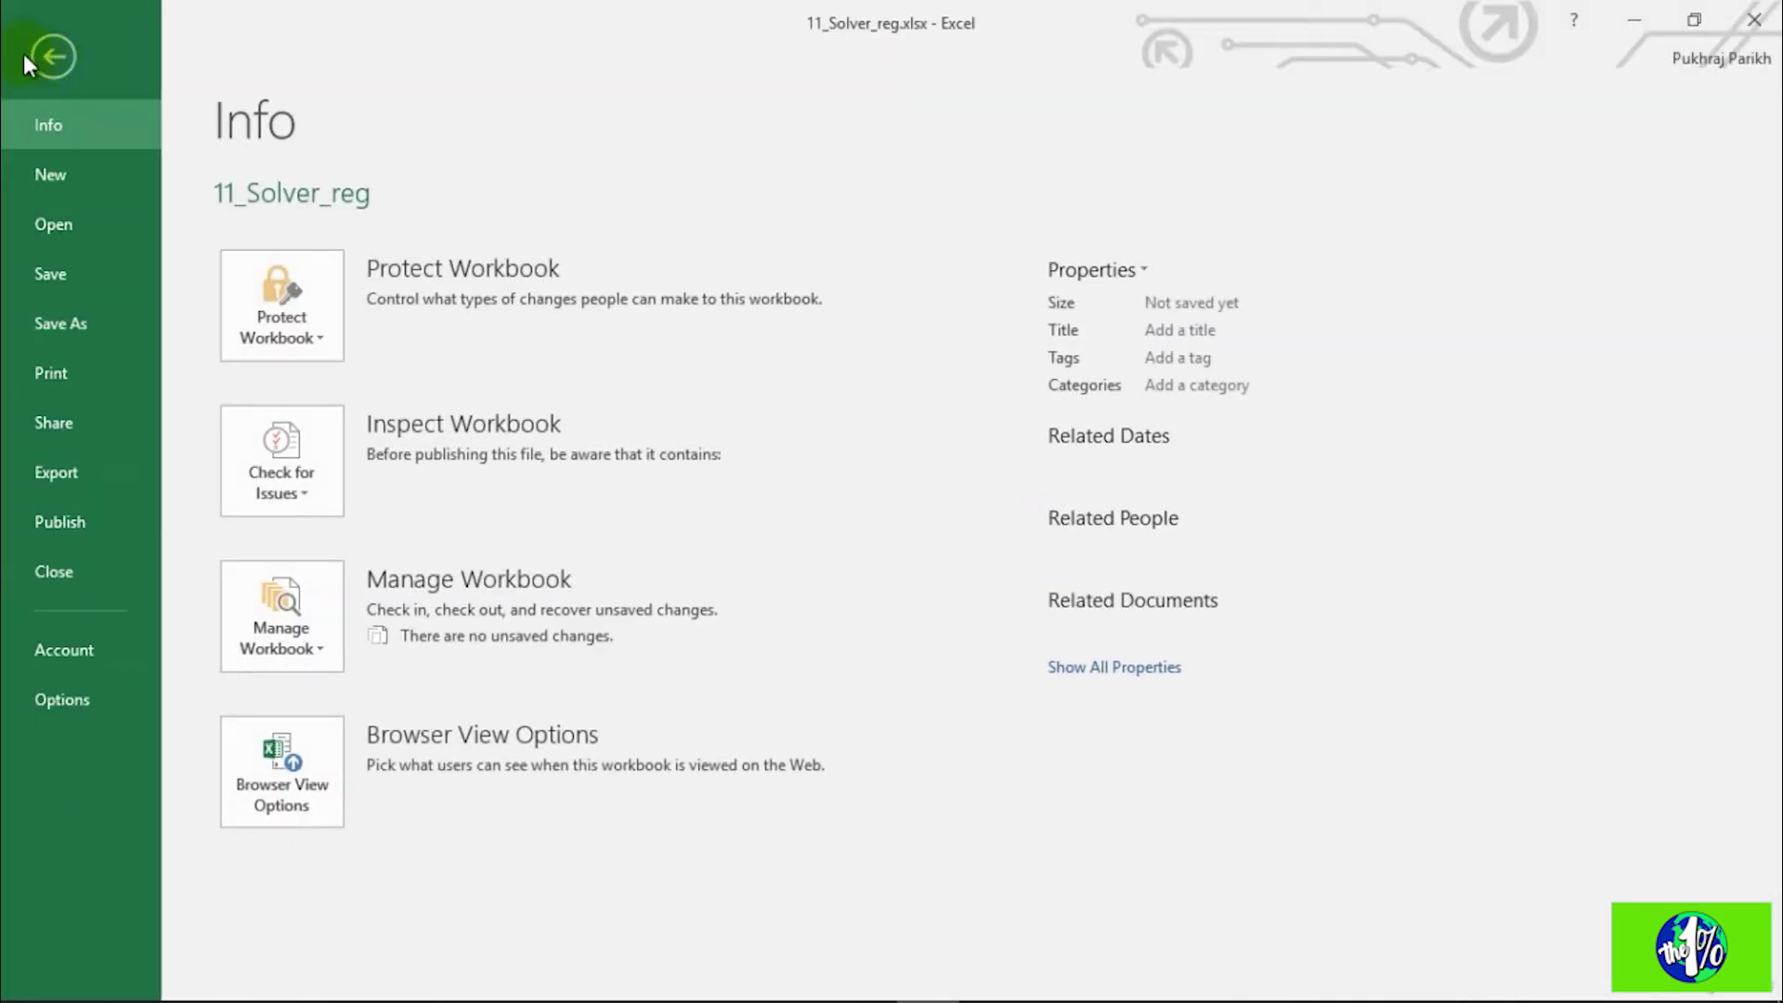
pyautogui.click(78, 697)
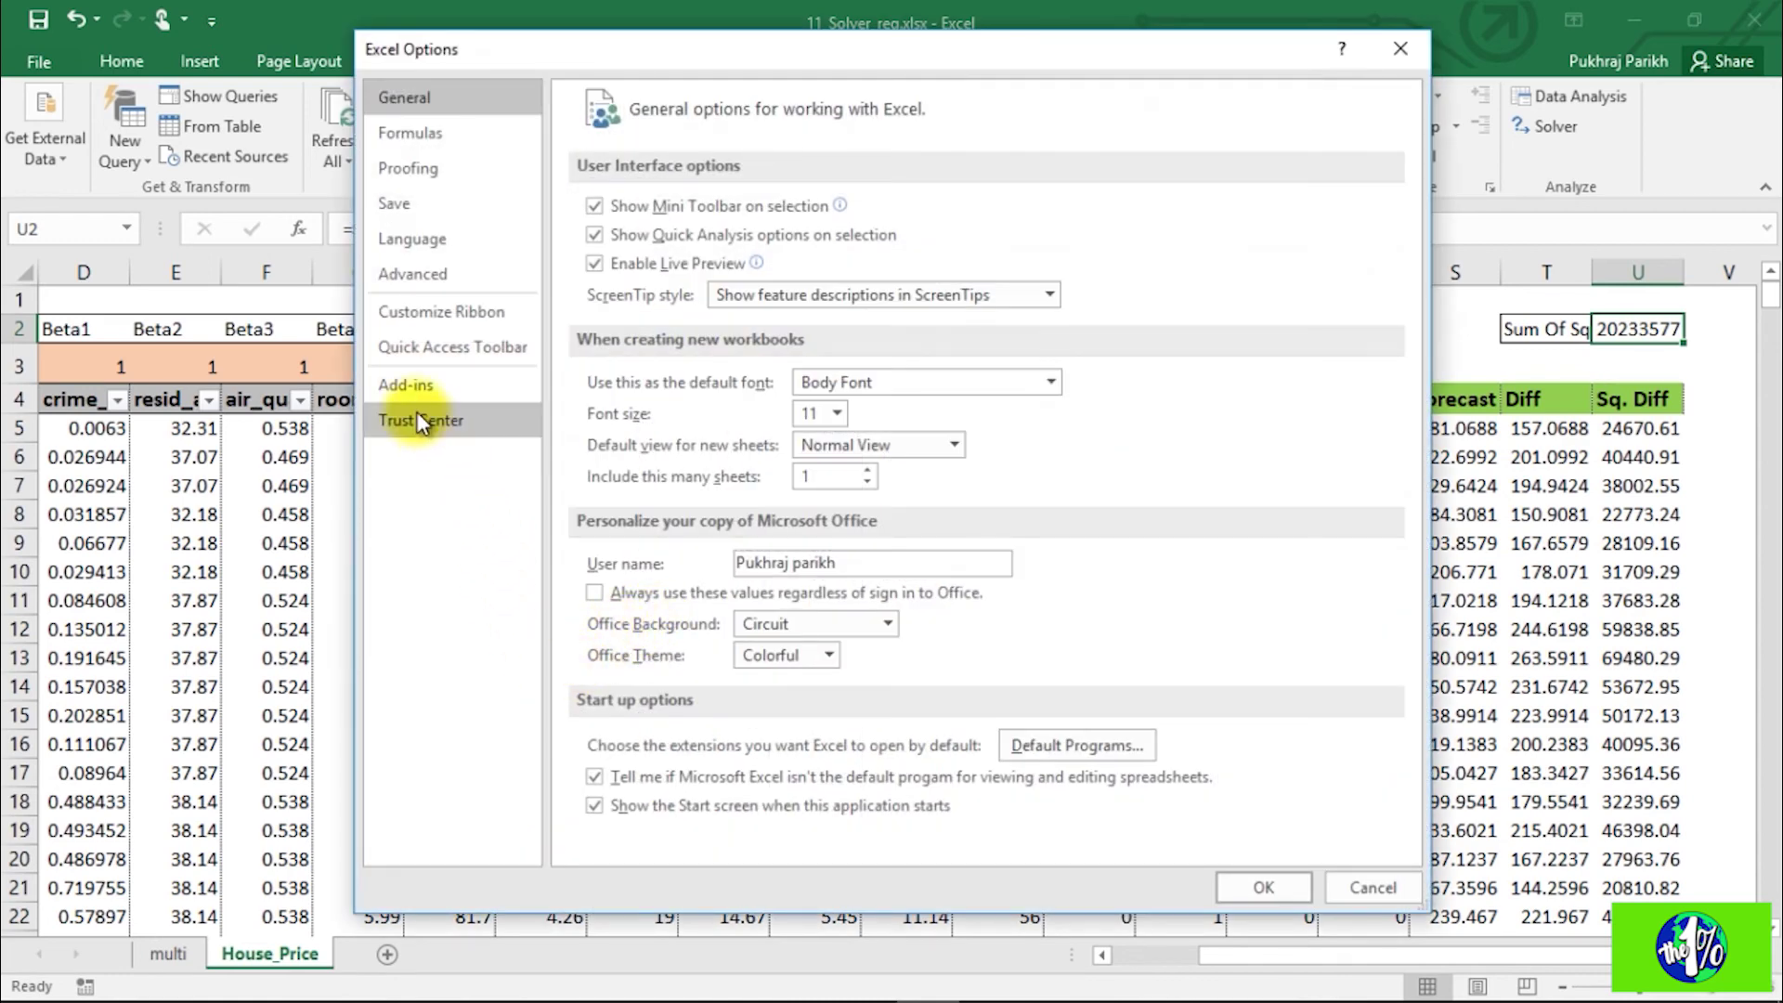
pyautogui.click(409, 384)
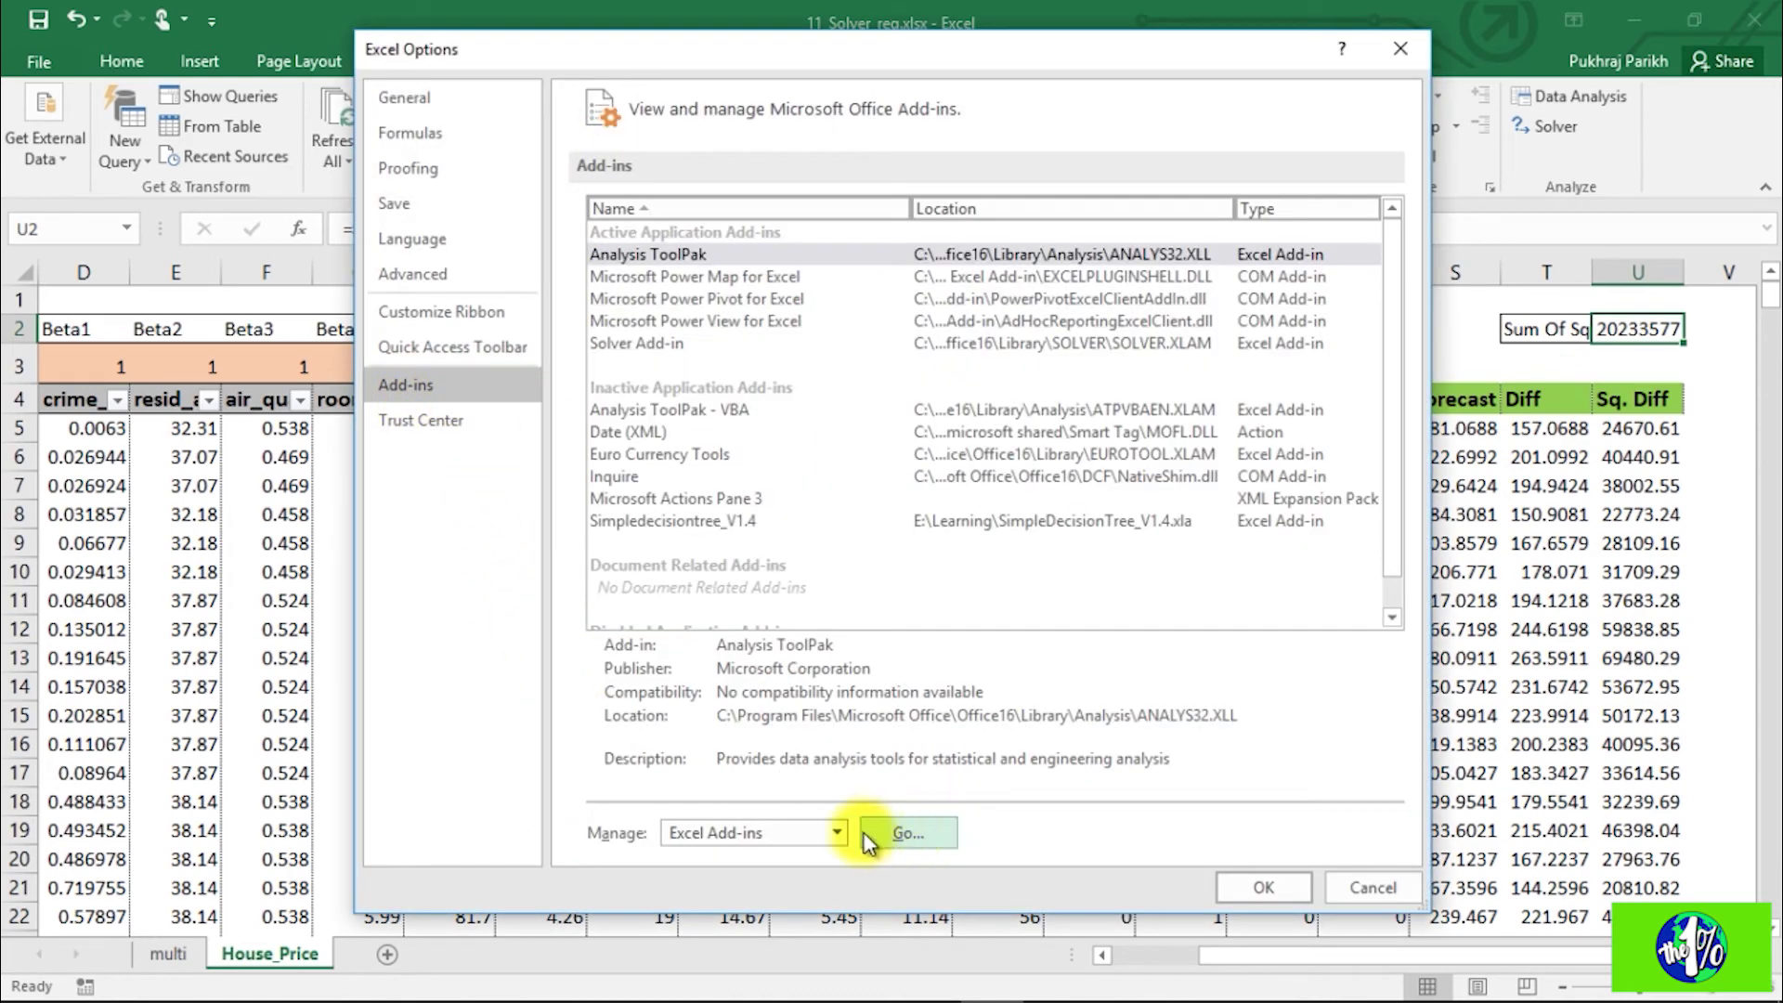
pyautogui.click(906, 834)
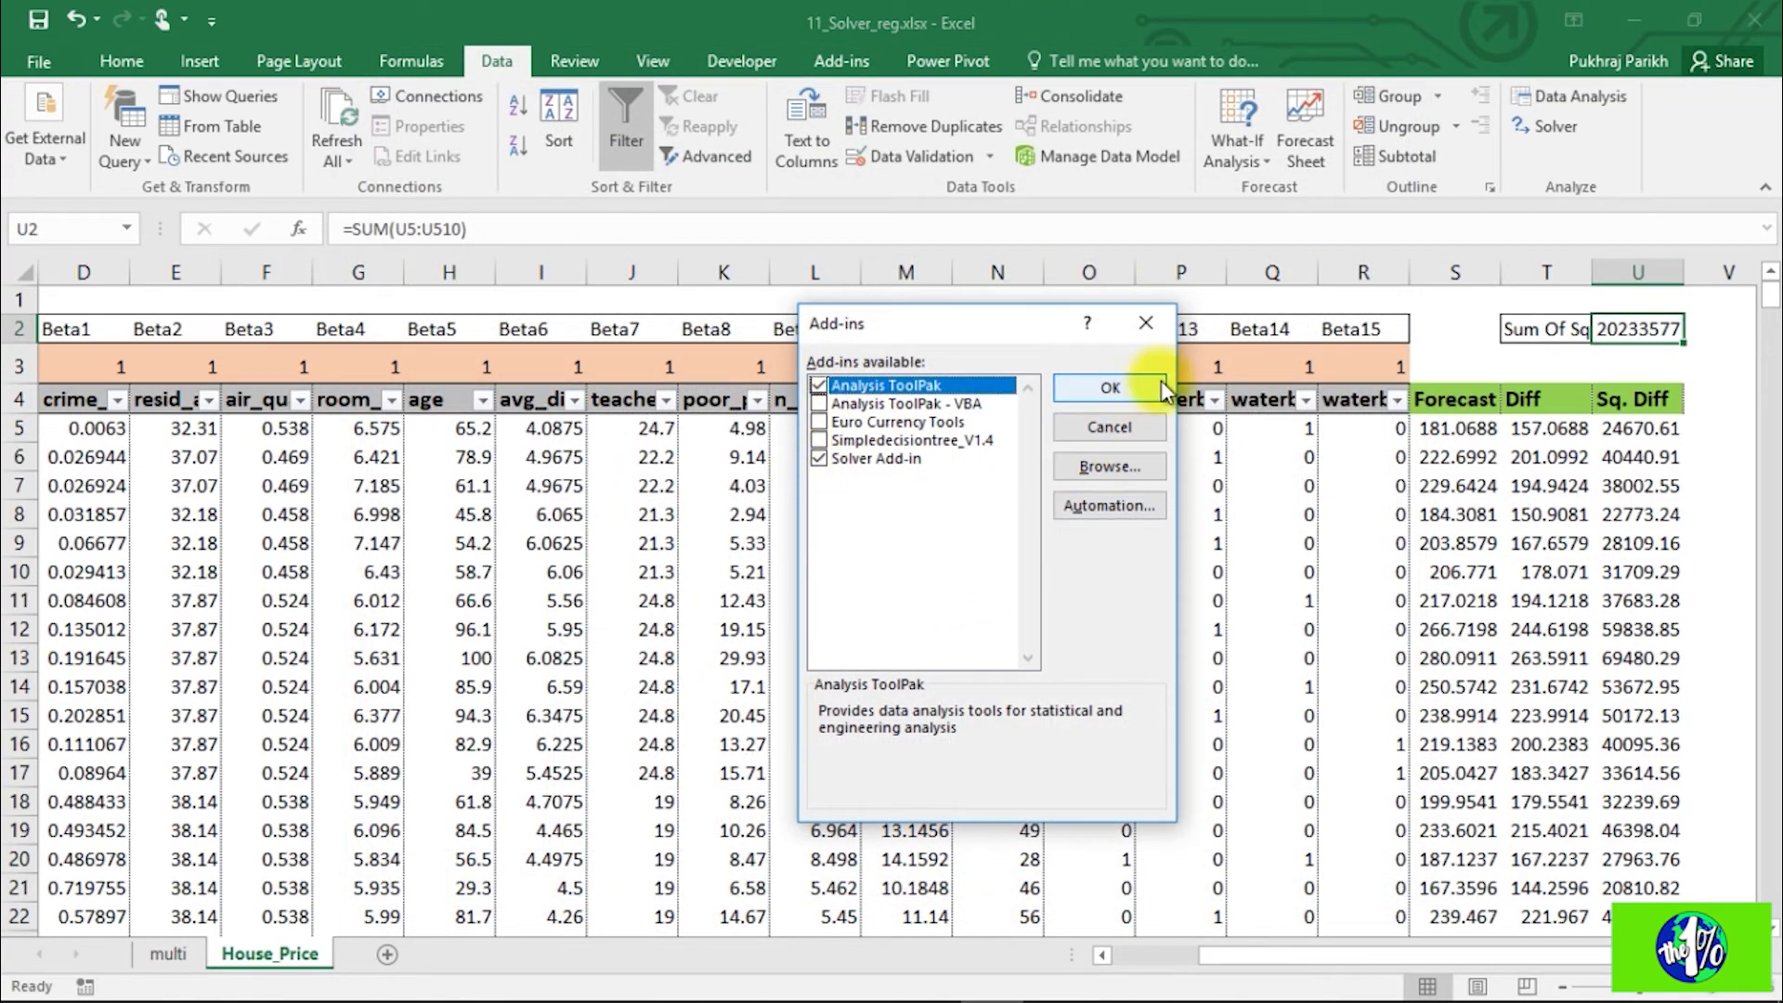
pyautogui.click(1153, 318)
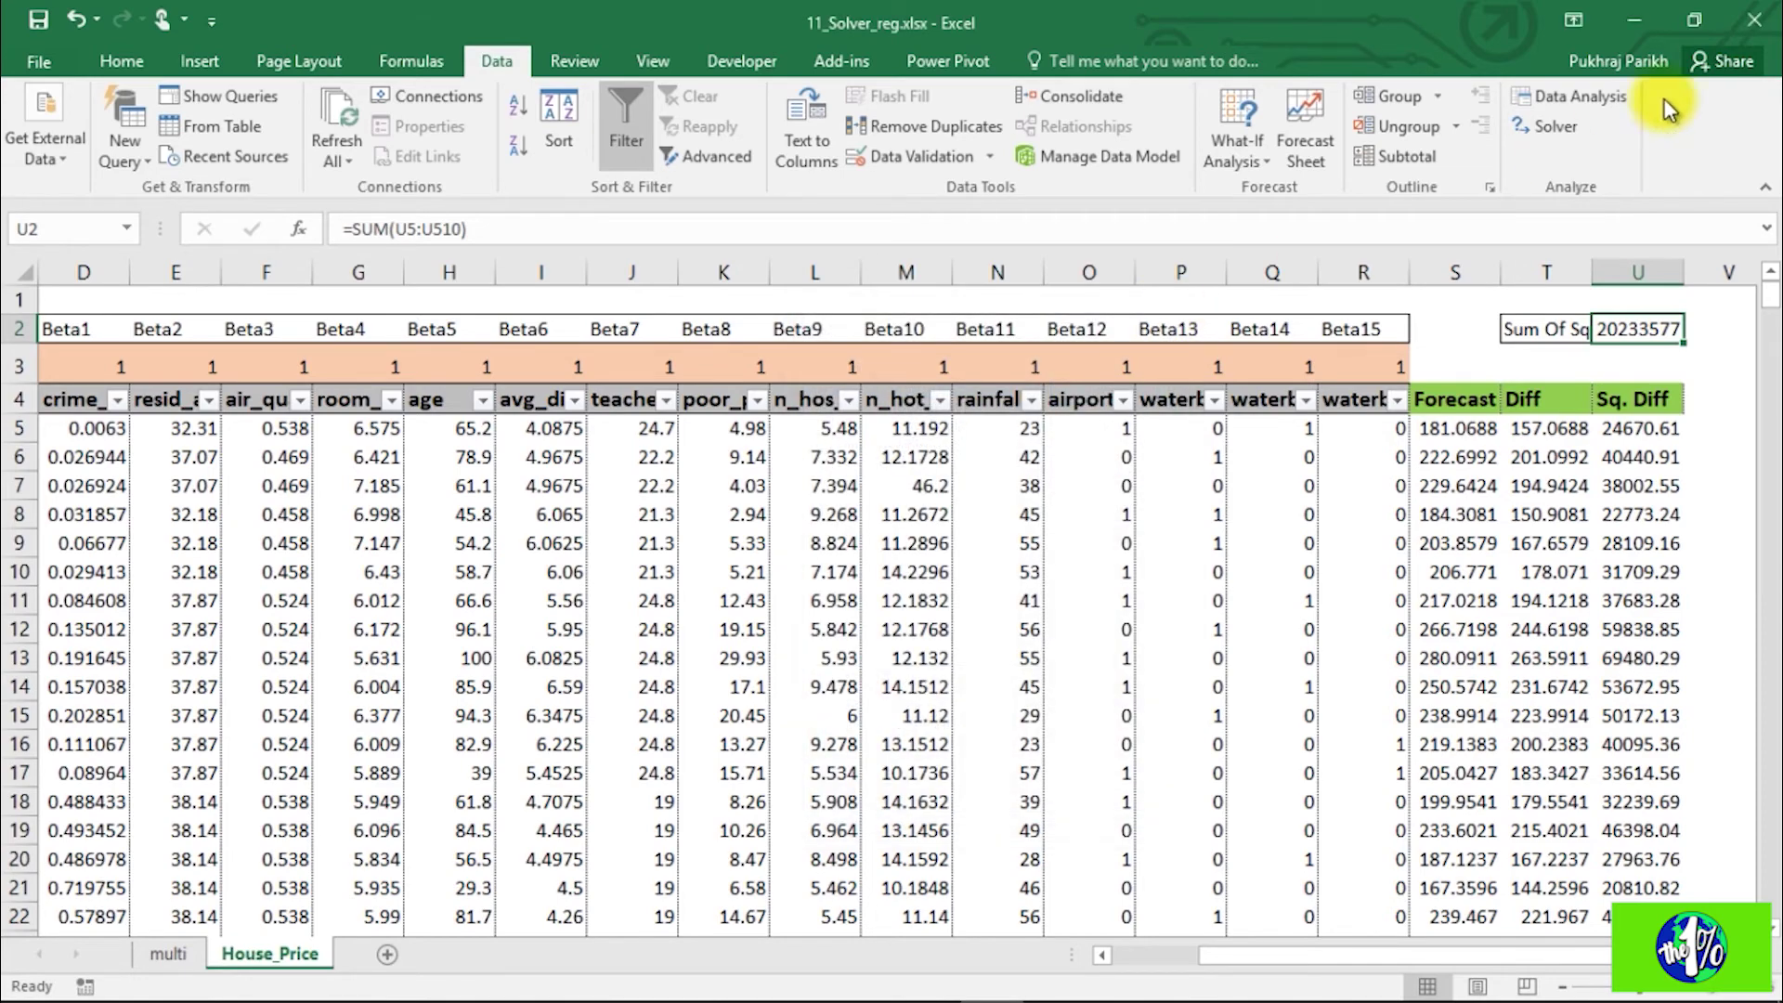
# Step: Open Solver and set the objective to the Sum Of Squares cell $U$2 with the goal Min
pyautogui.click(1538, 124)
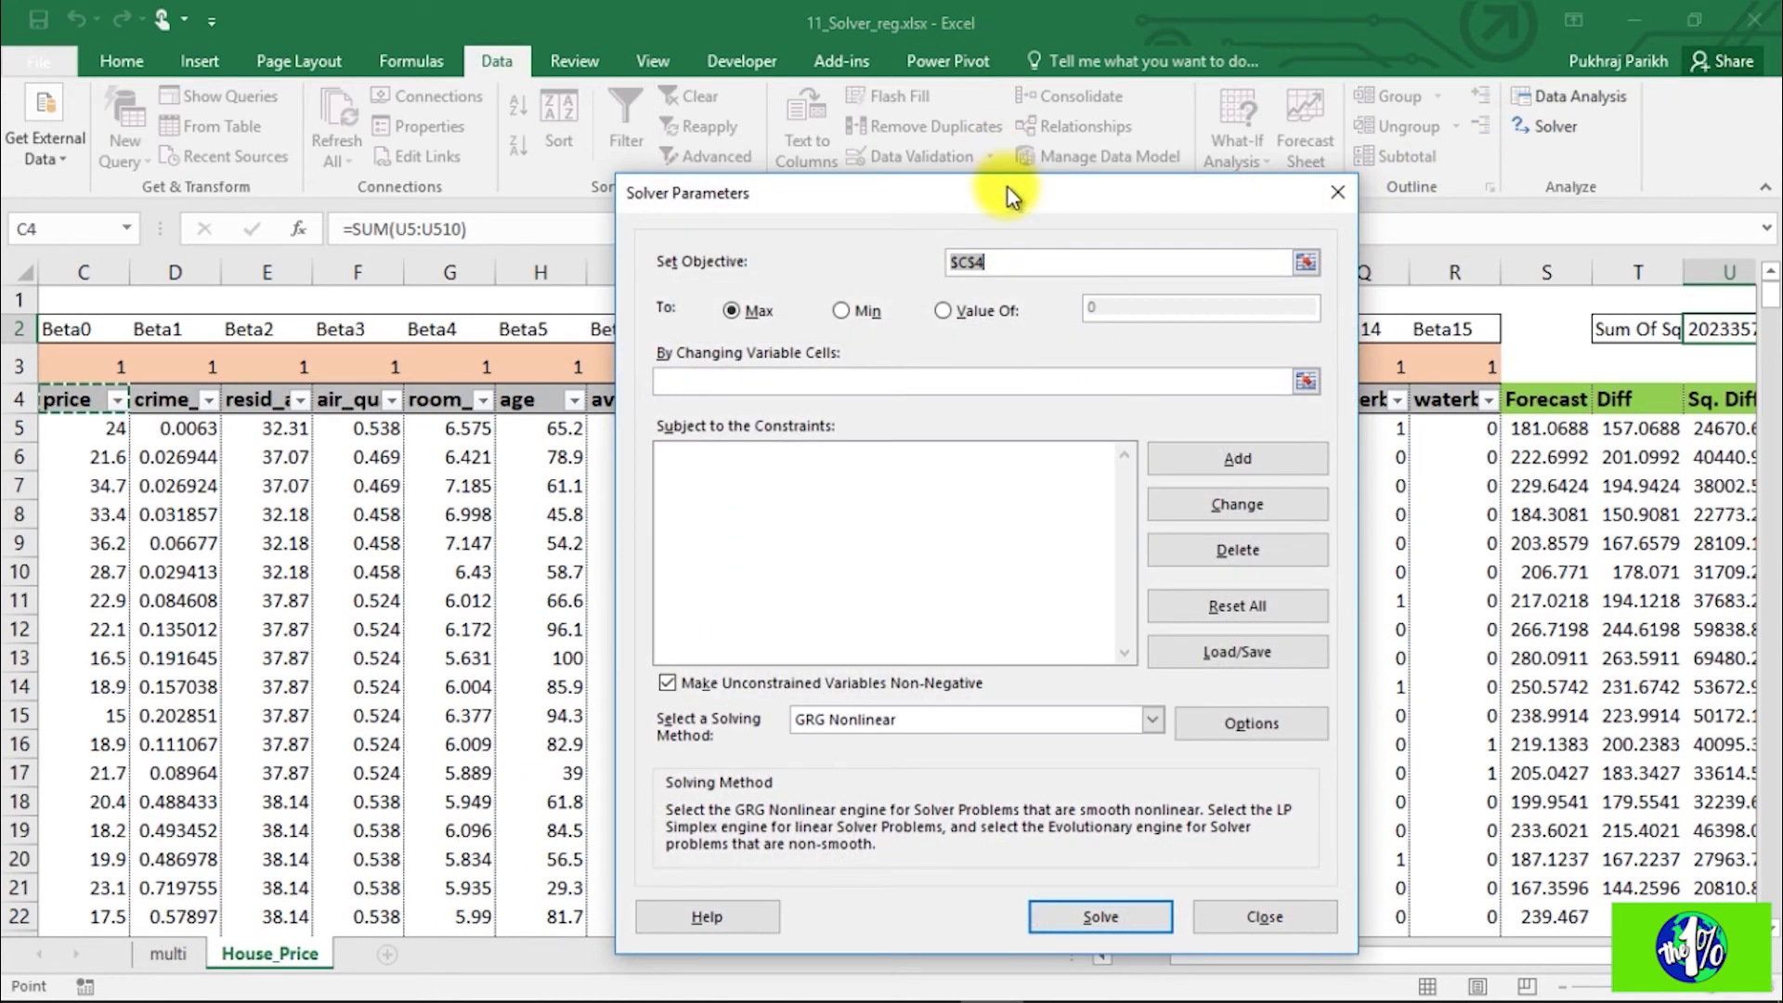
pyautogui.moveTo(976, 195); pyautogui.dragTo(1027, 177)
pyautogui.click(1079, 245)
pyautogui.moveTo(1082, 246); pyautogui.dragTo(967, 247)
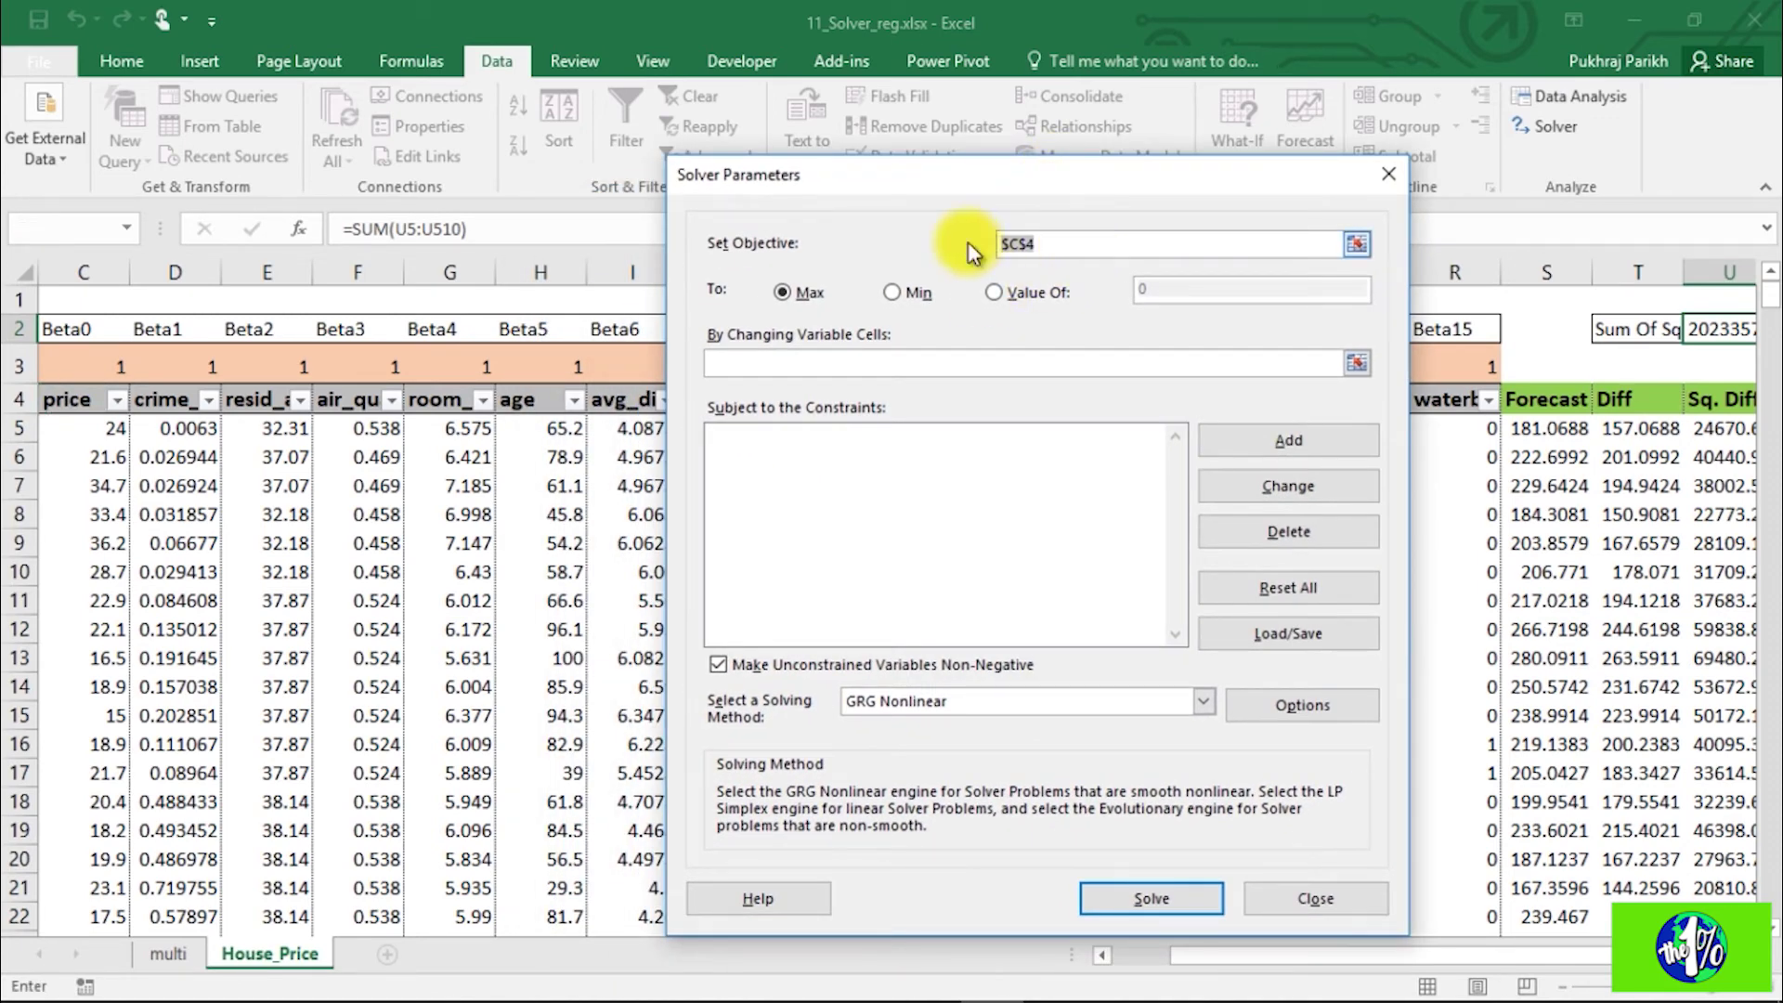
pyautogui.click(1716, 328)
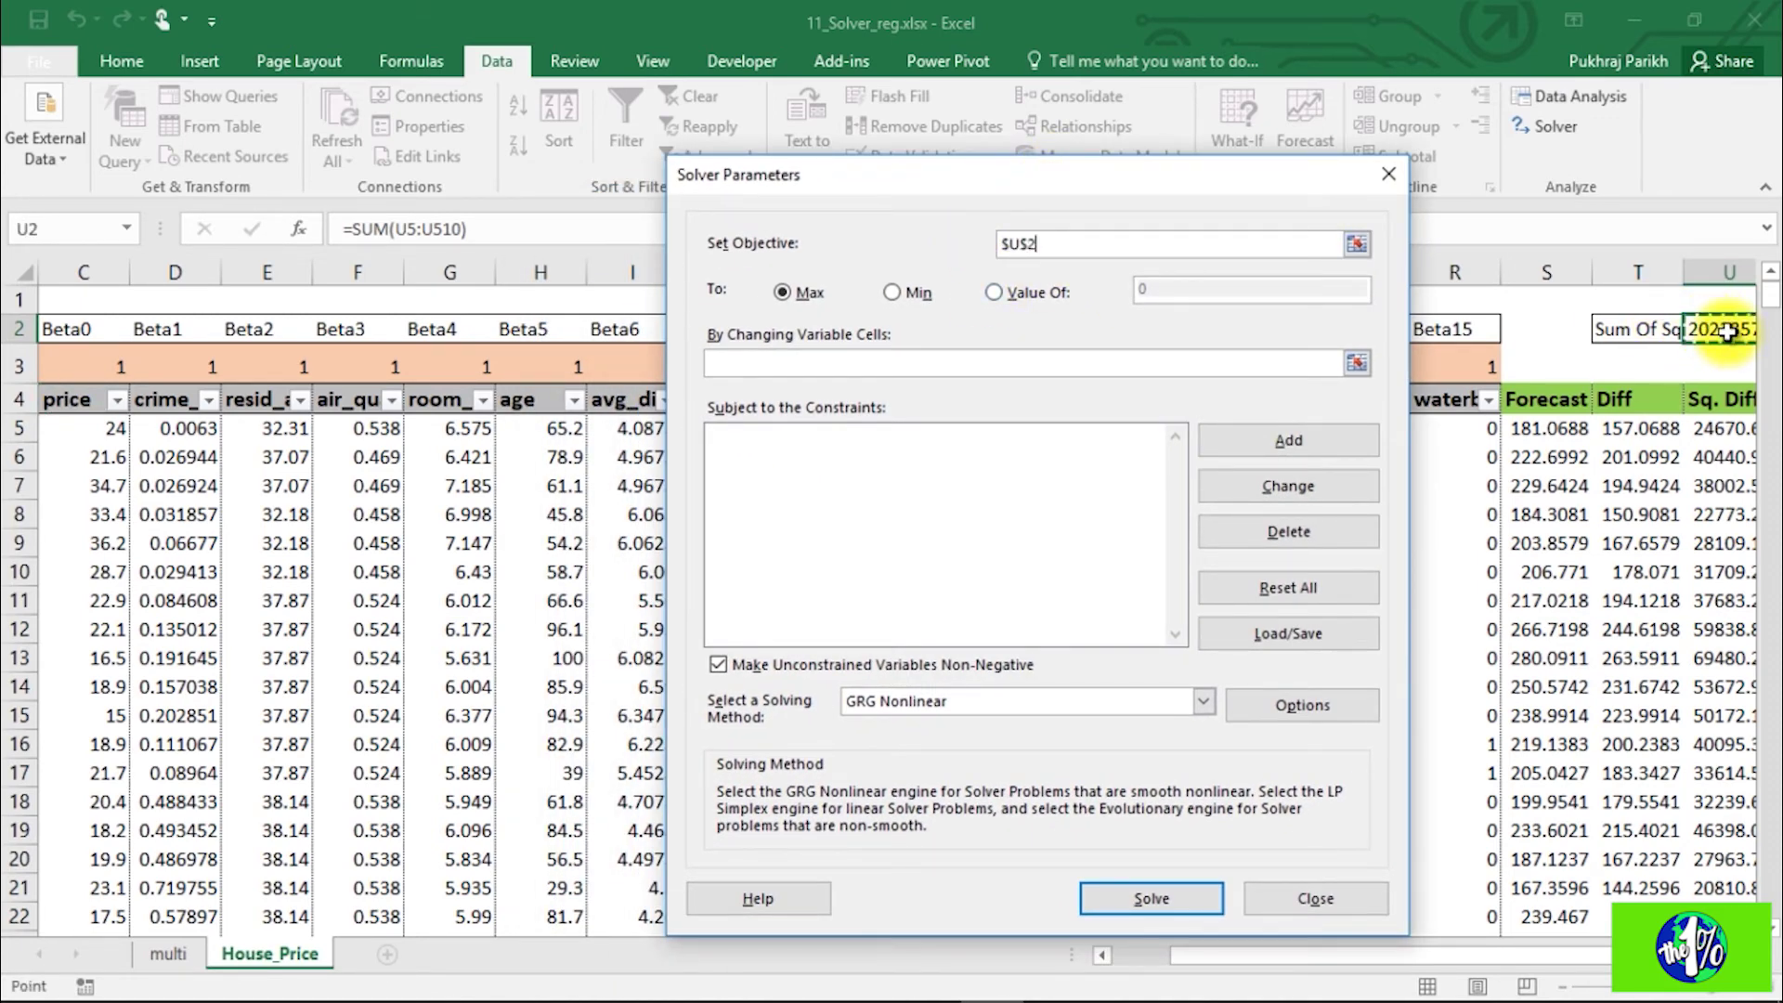
pyautogui.click(910, 294)
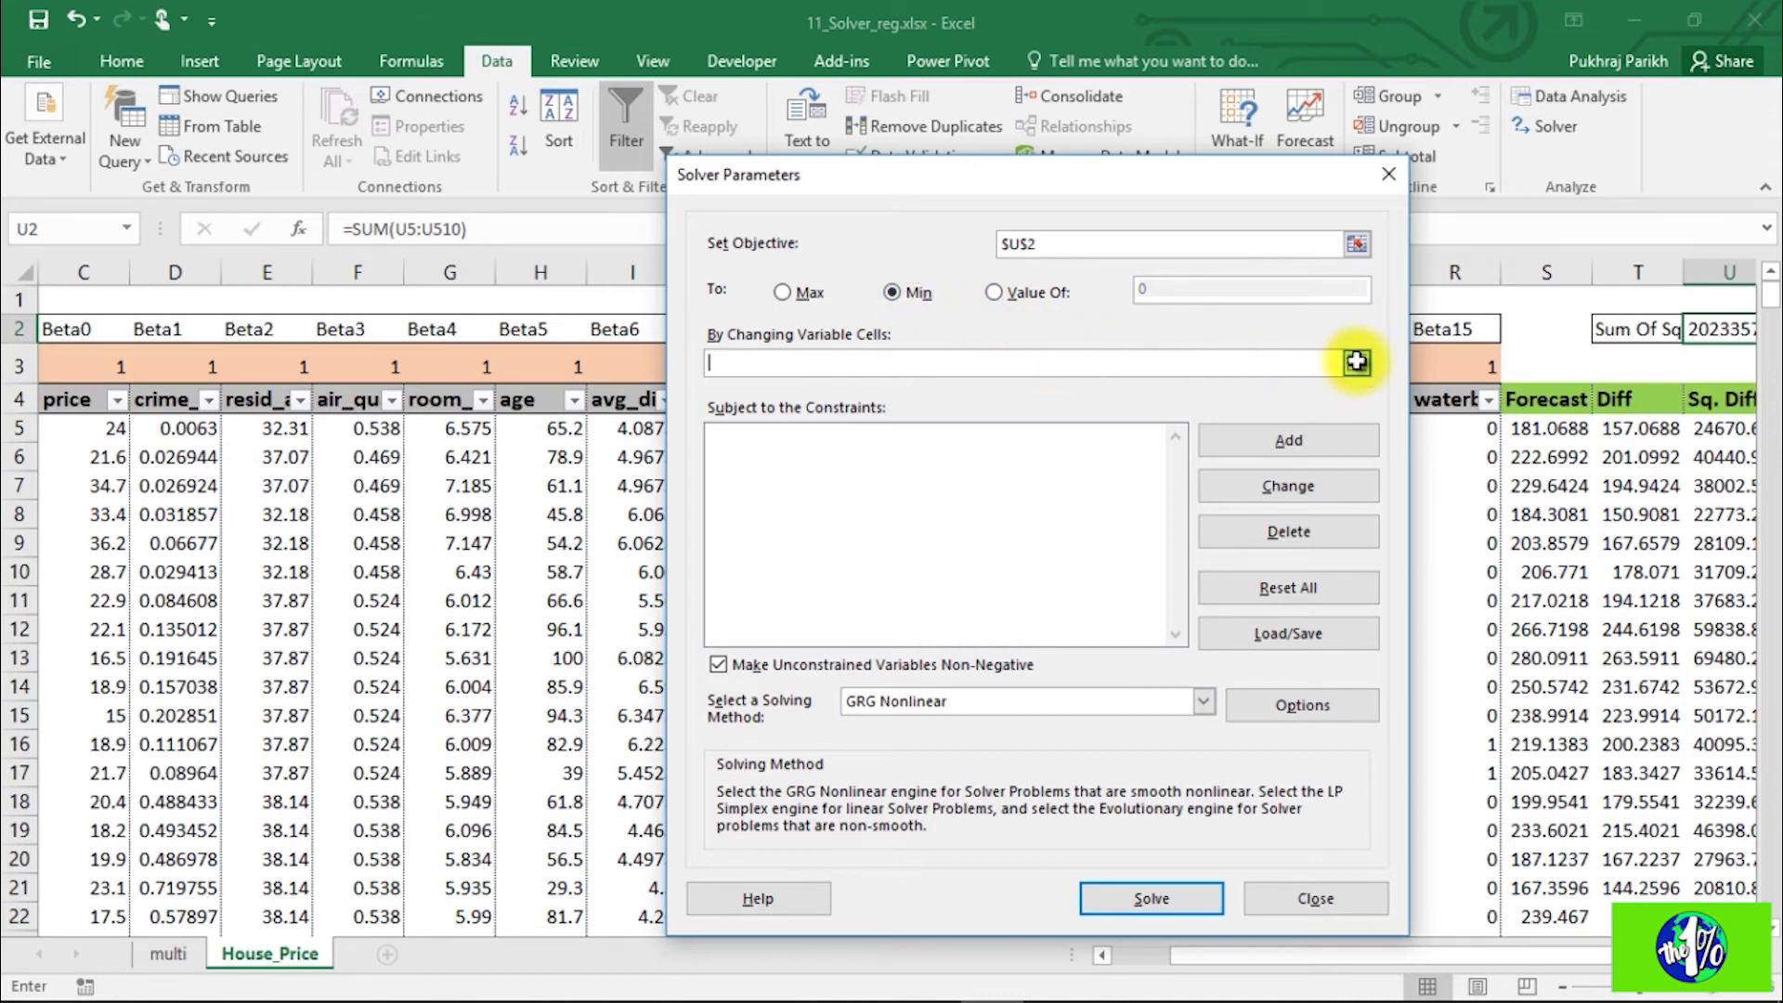
# Step: Set Solver's changing variable cells to the Beta coefficients in $C$3:$R$3
pyautogui.click(1357, 360)
pyautogui.click(116, 362)
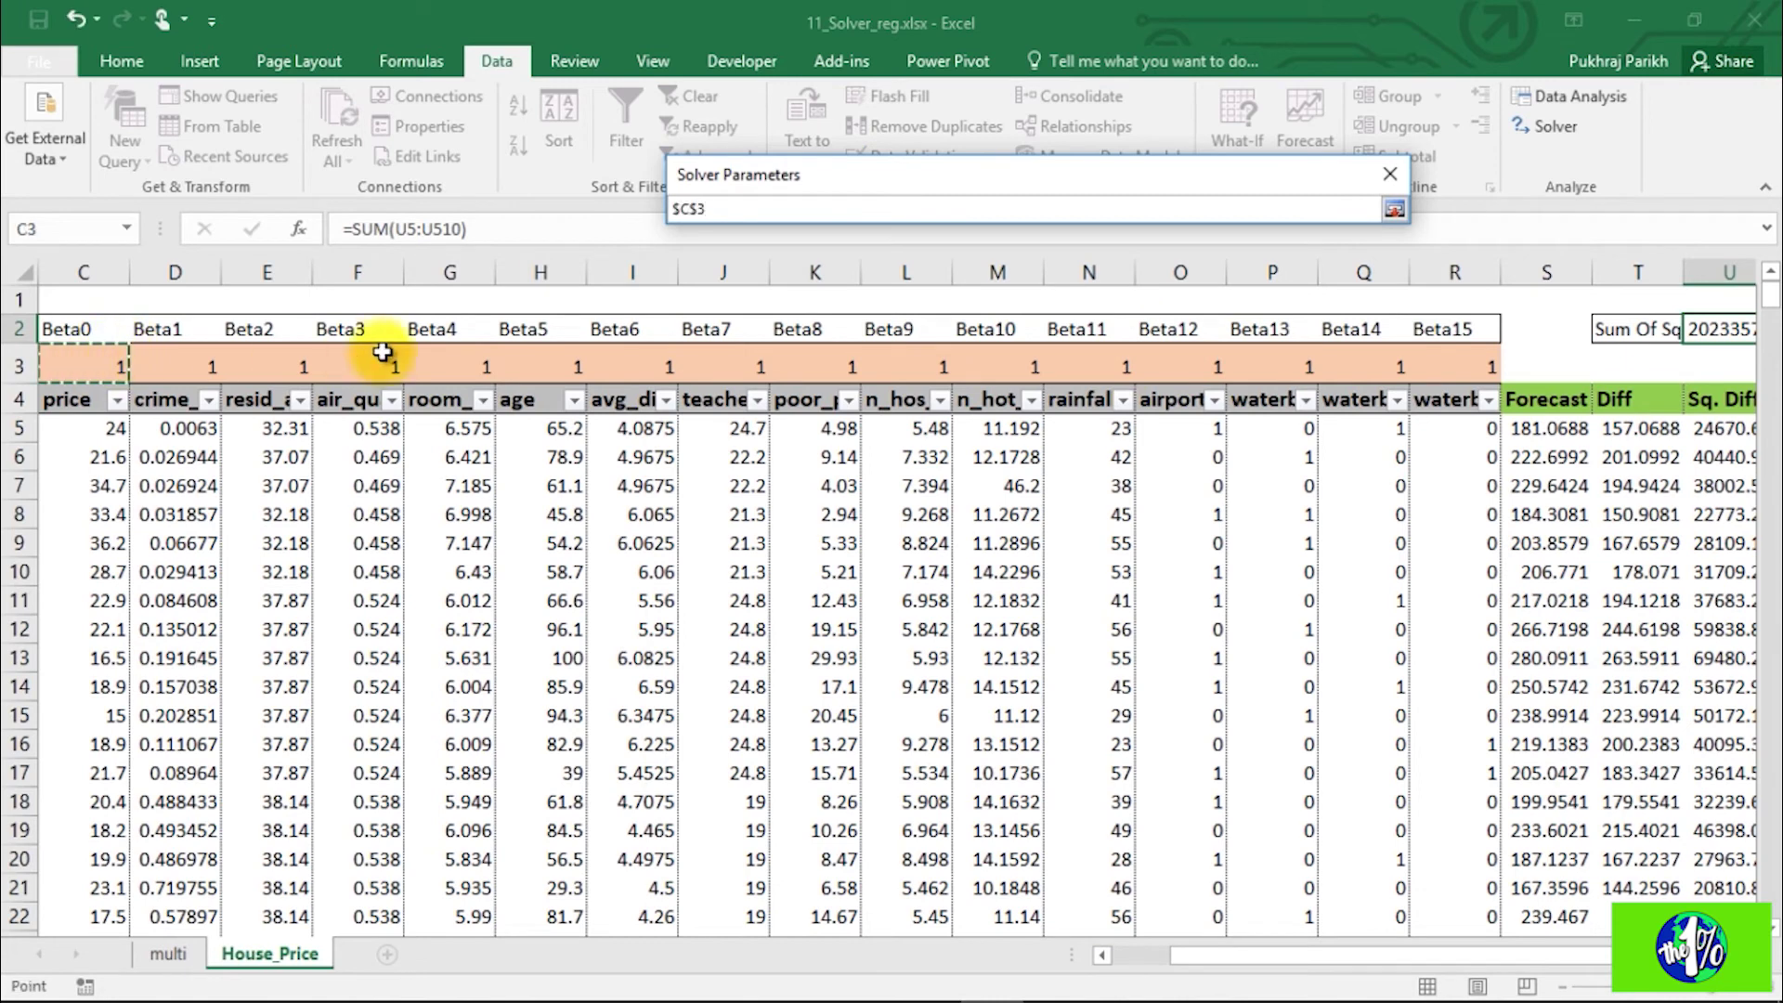
pyautogui.hotkey('ctrl', 'shift', 'Right')
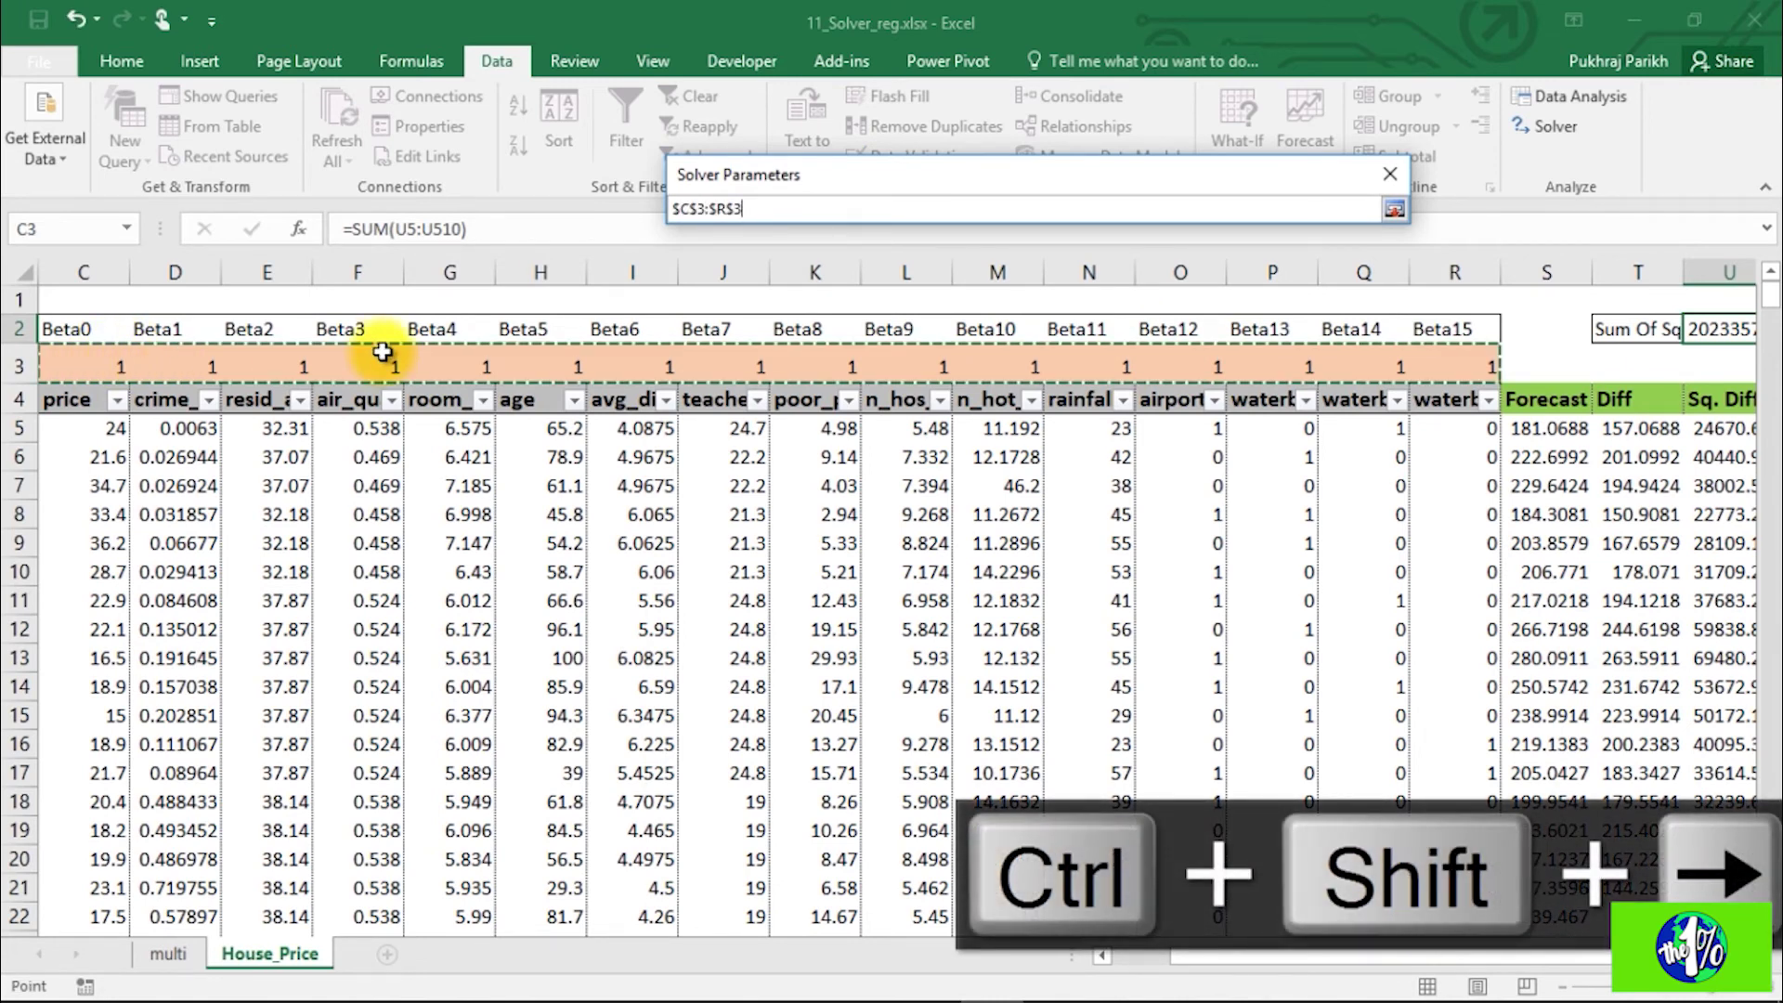
pyautogui.click(1394, 211)
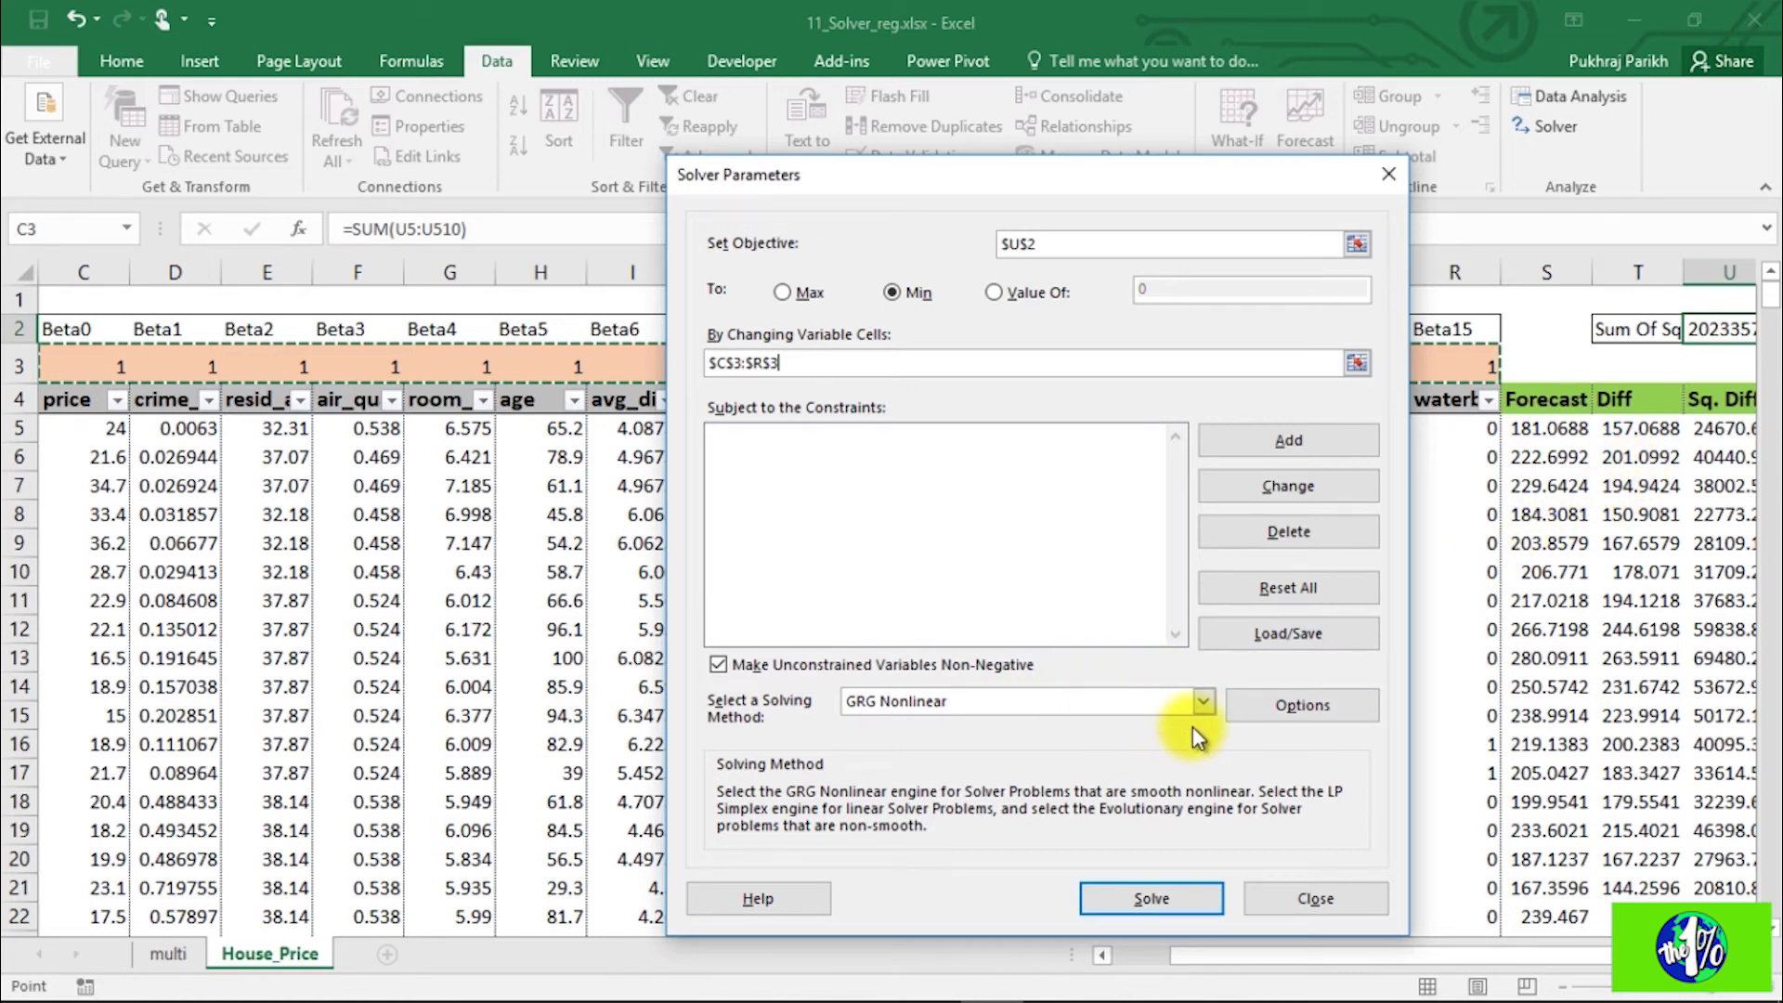
# Step: Turn off Make Unconstrained Variables Non-Negative, solve with GRG Nonlinear, and keep the Solver solution
pyautogui.click(1153, 889)
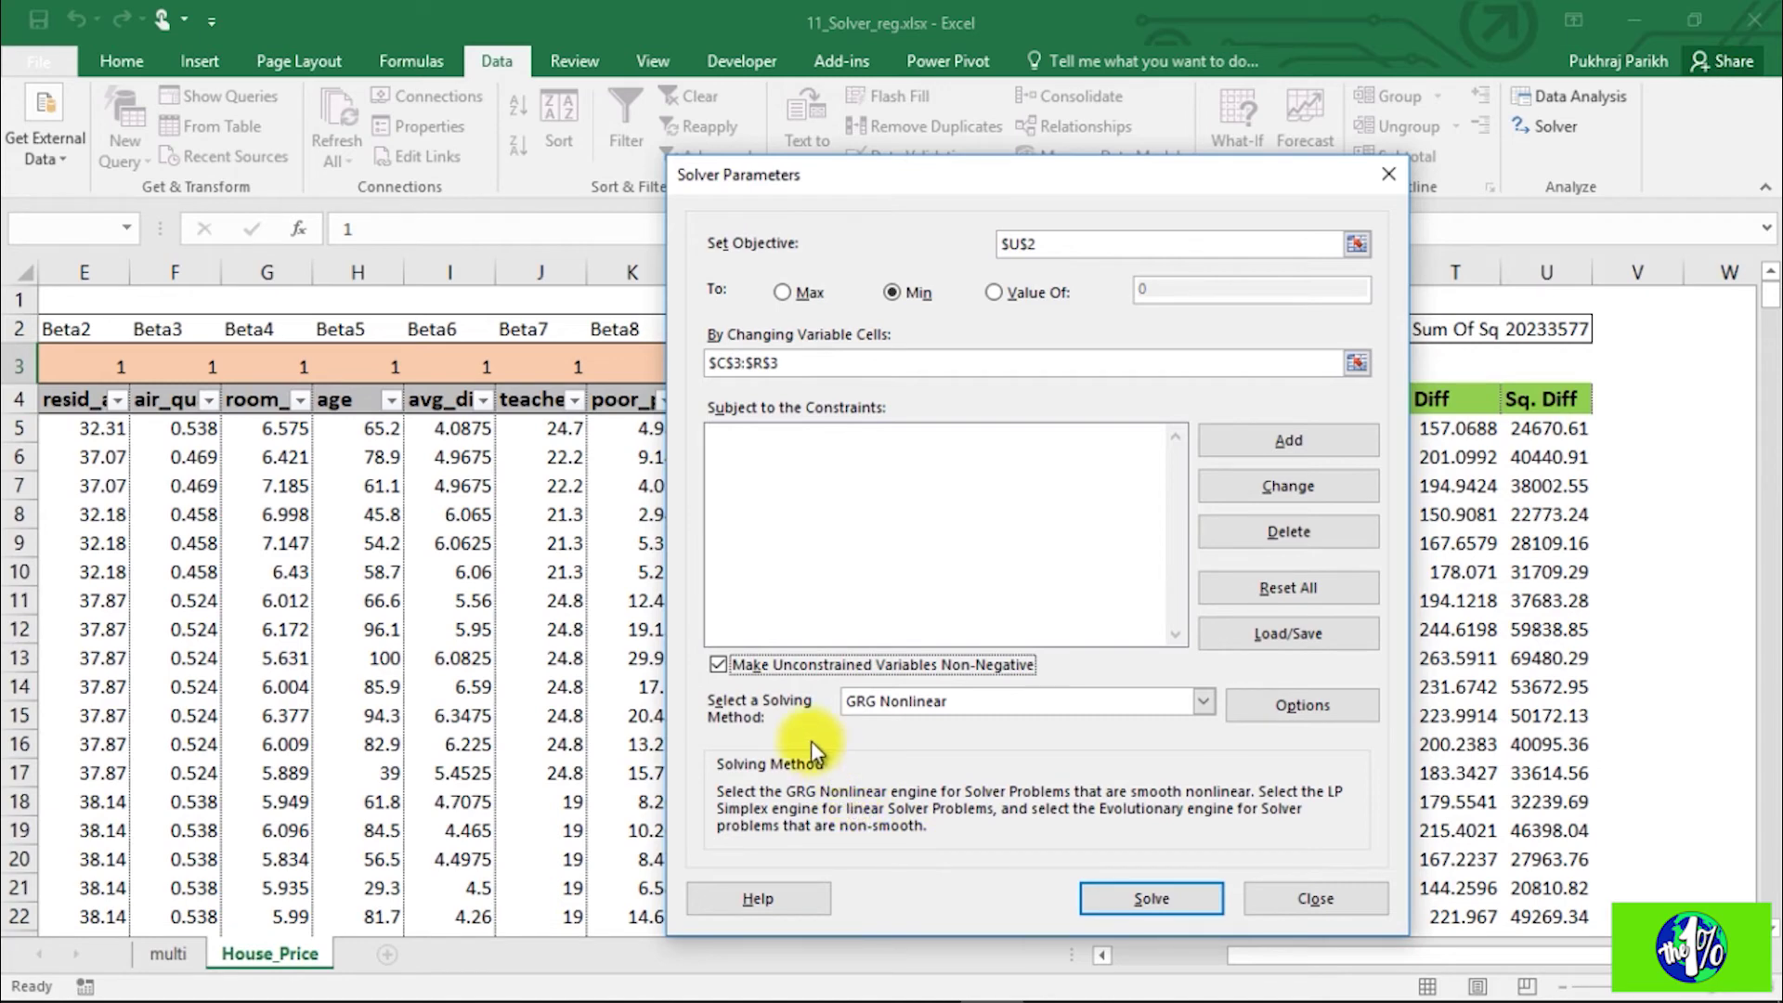
pyautogui.click(719, 665)
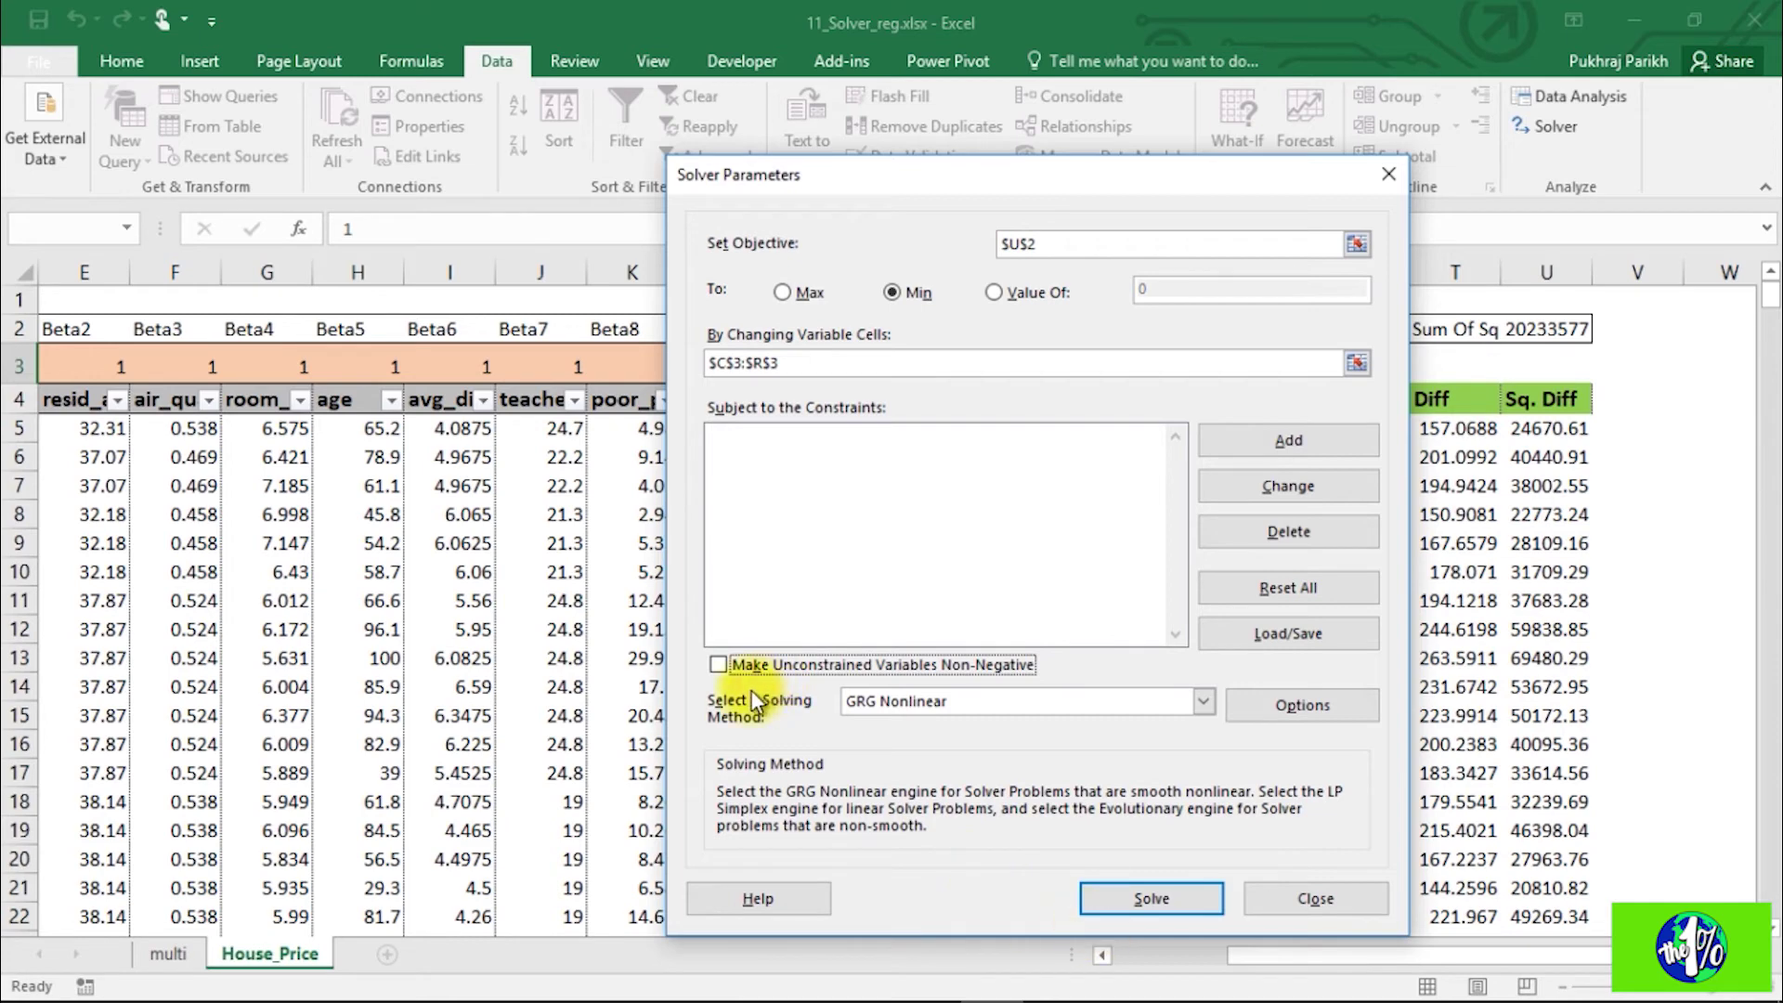
pyautogui.click(1143, 894)
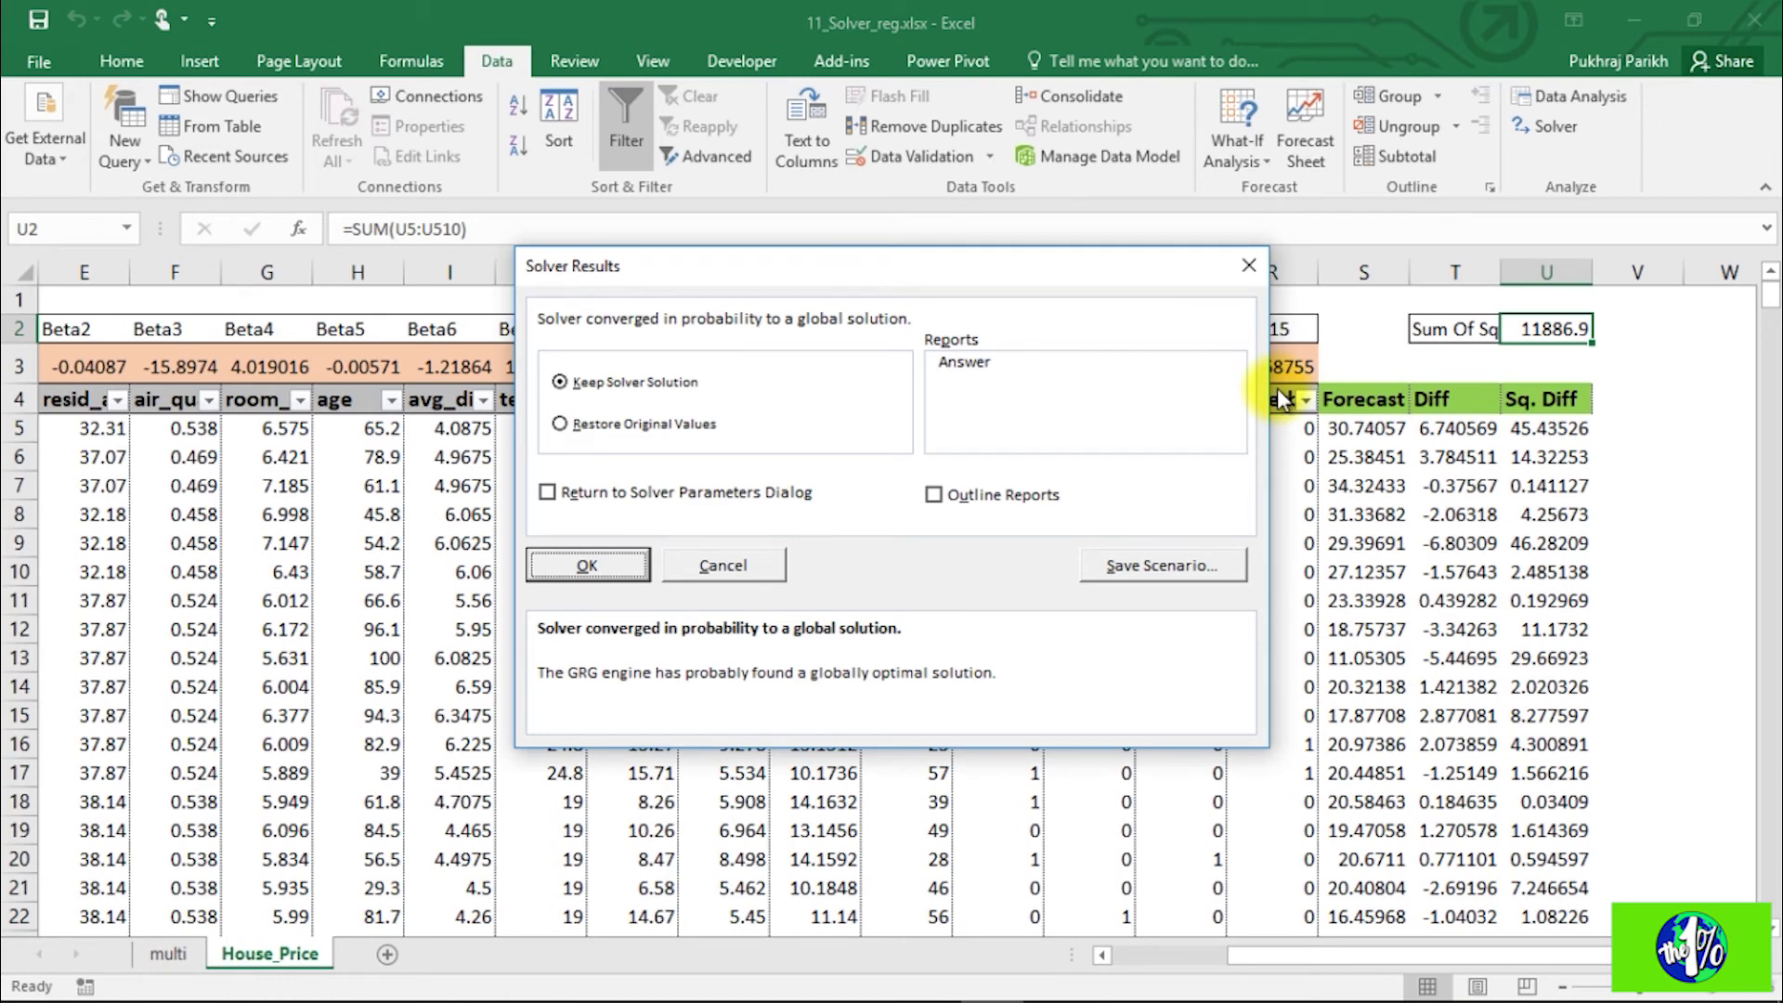
pyautogui.click(583, 563)
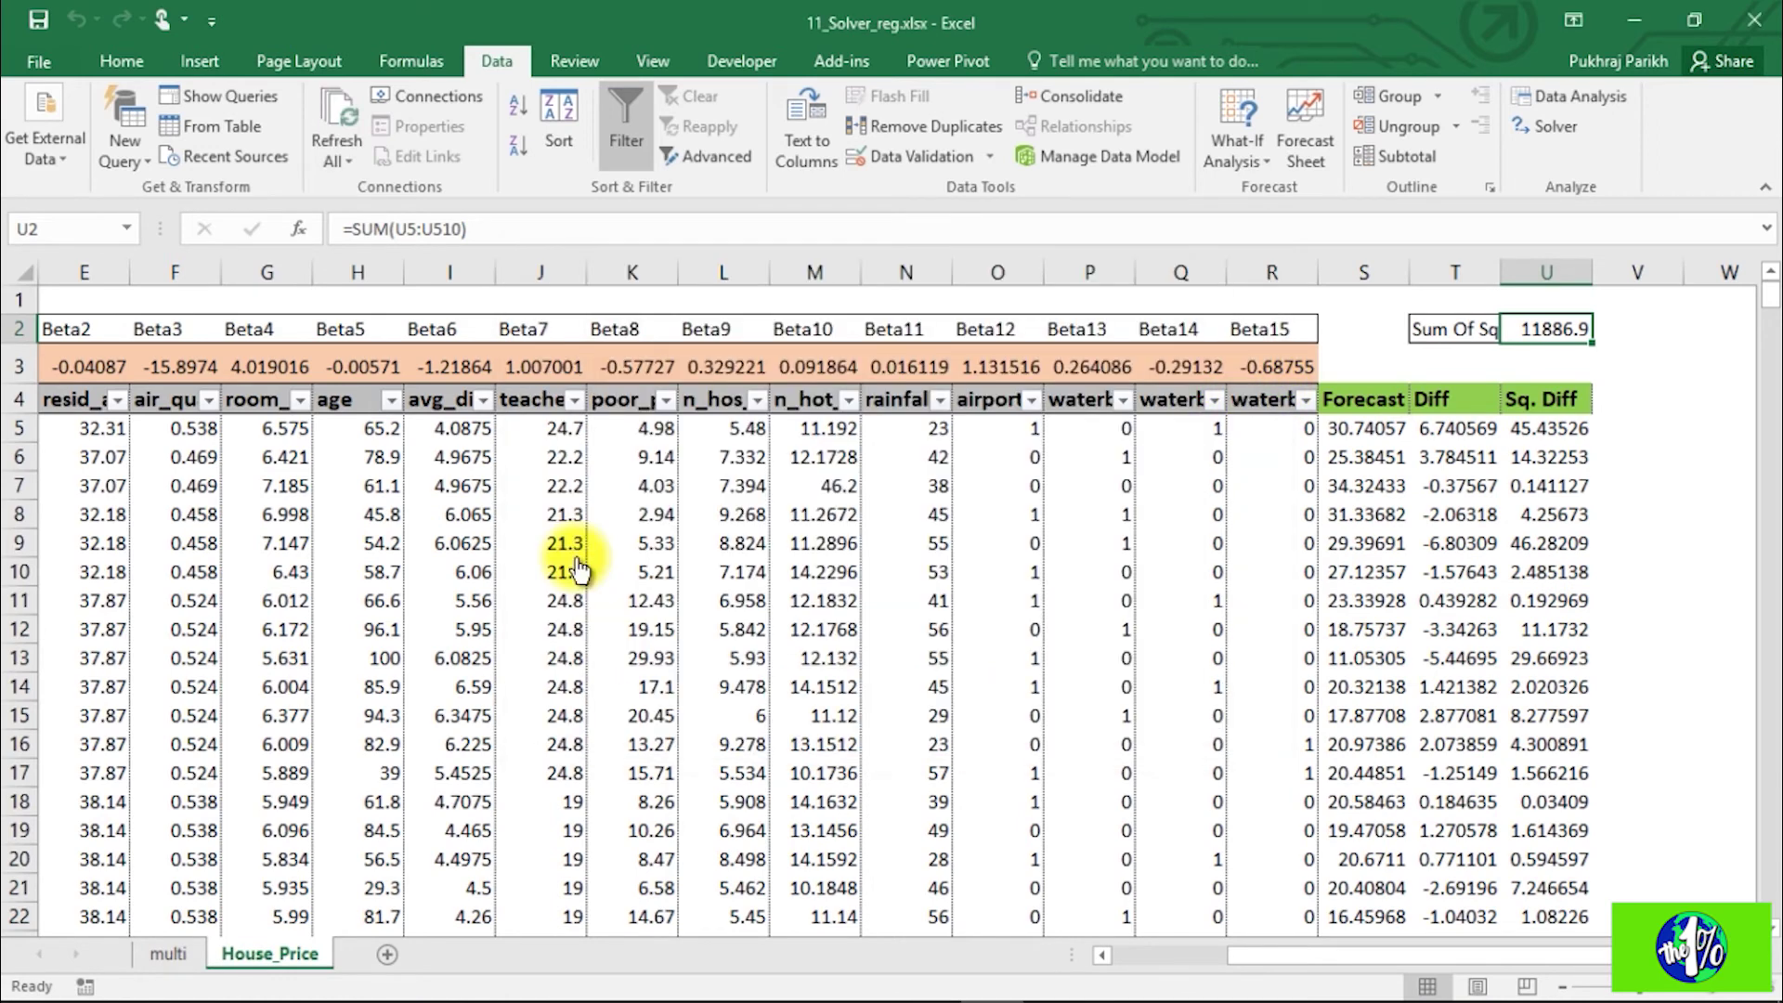
# Step: Compare the solved Beta coefficients and Sum Of Squares on House_Price with the Coefficients and Residual SS on the multi sheet
pyautogui.click(1266, 365)
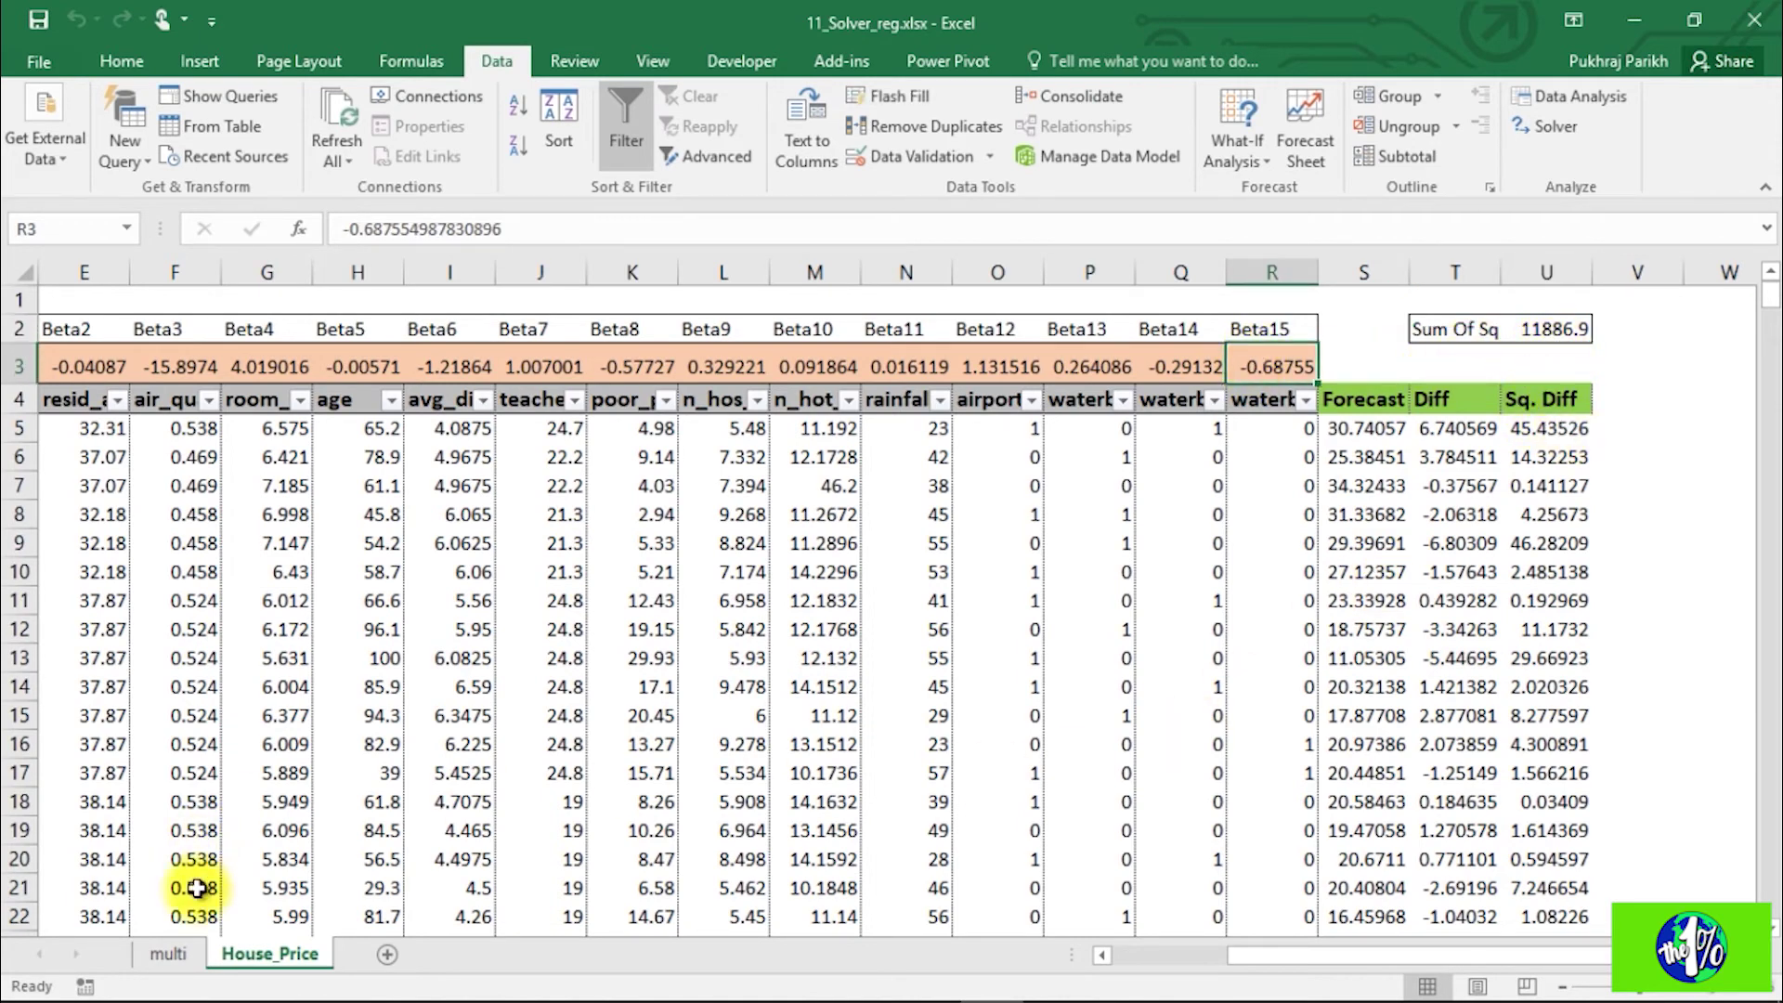
pyautogui.click(168, 954)
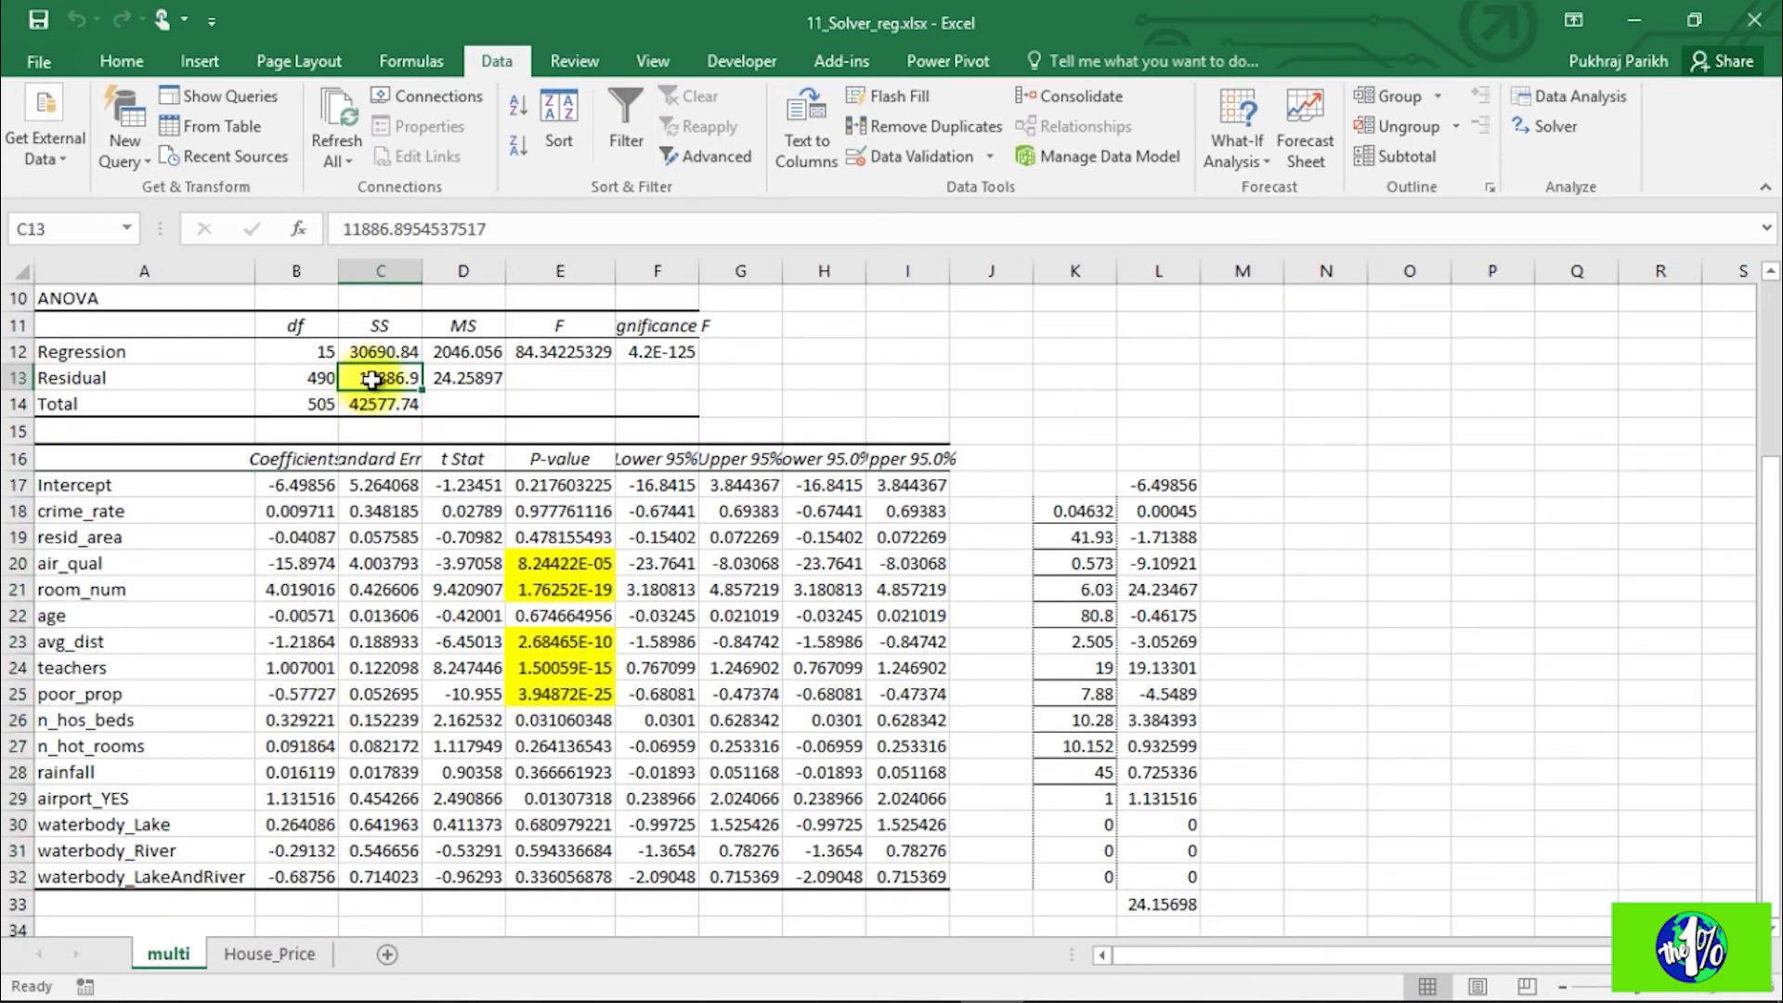
pyautogui.scroll(2, 374, 371)
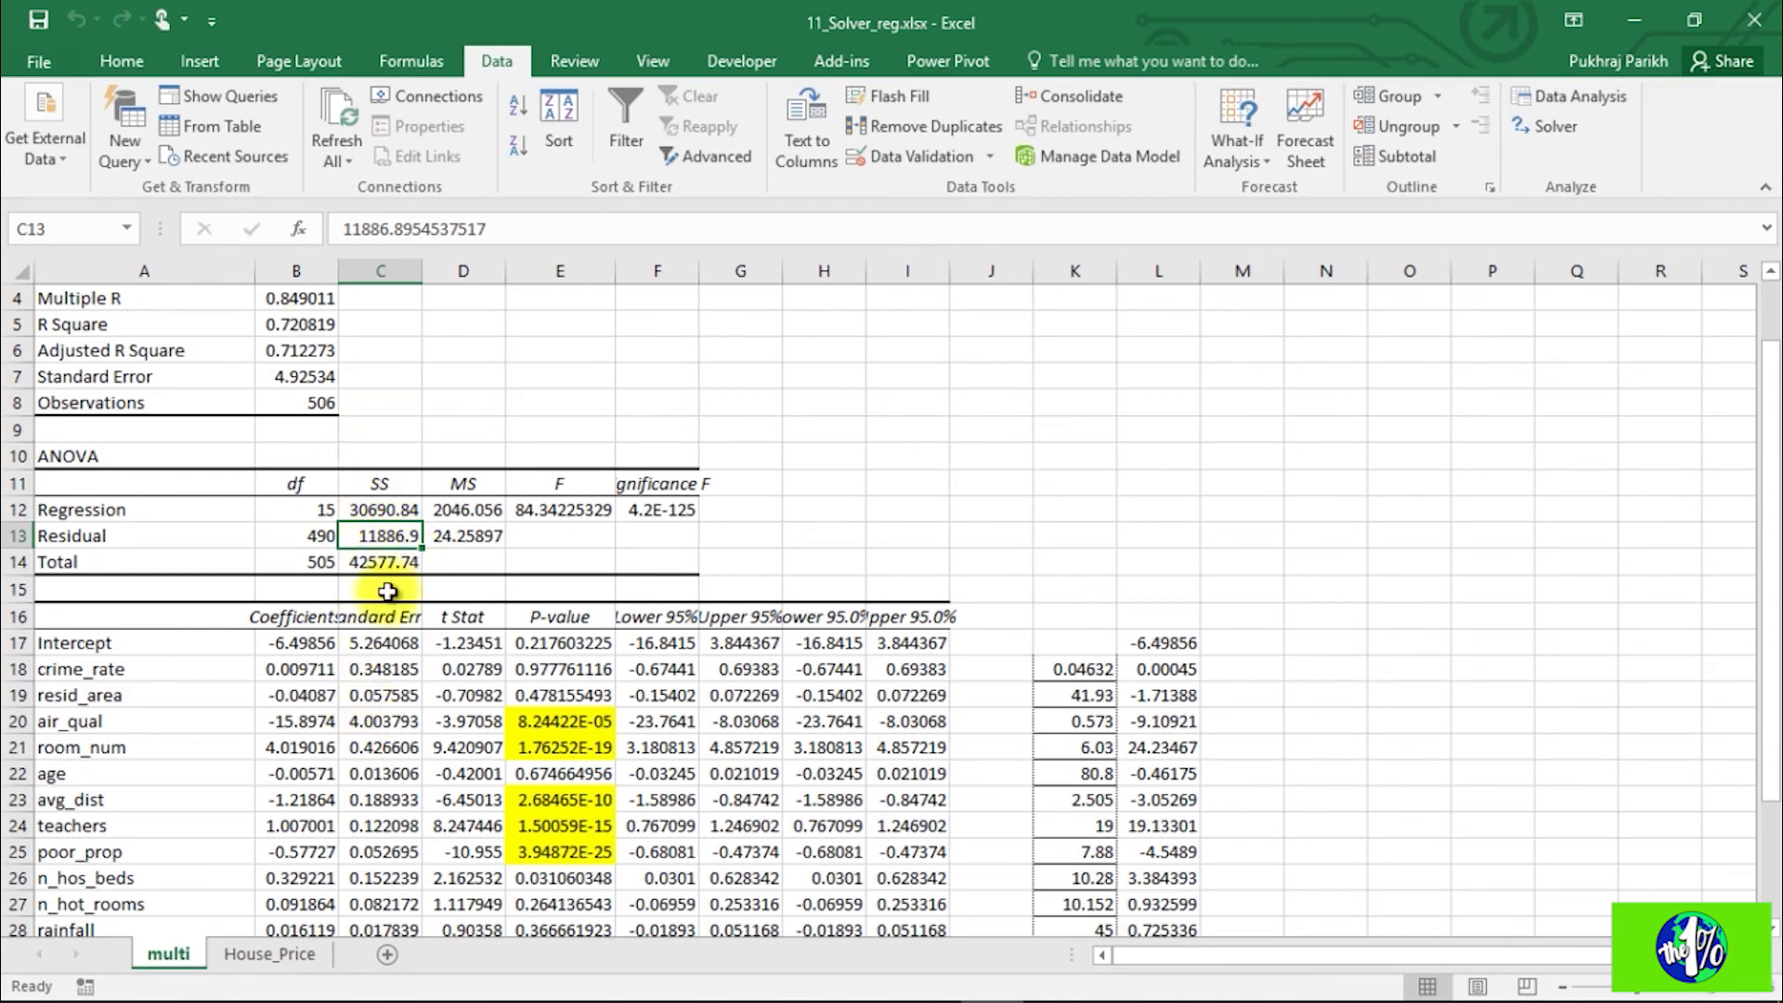
pyautogui.click(309, 957)
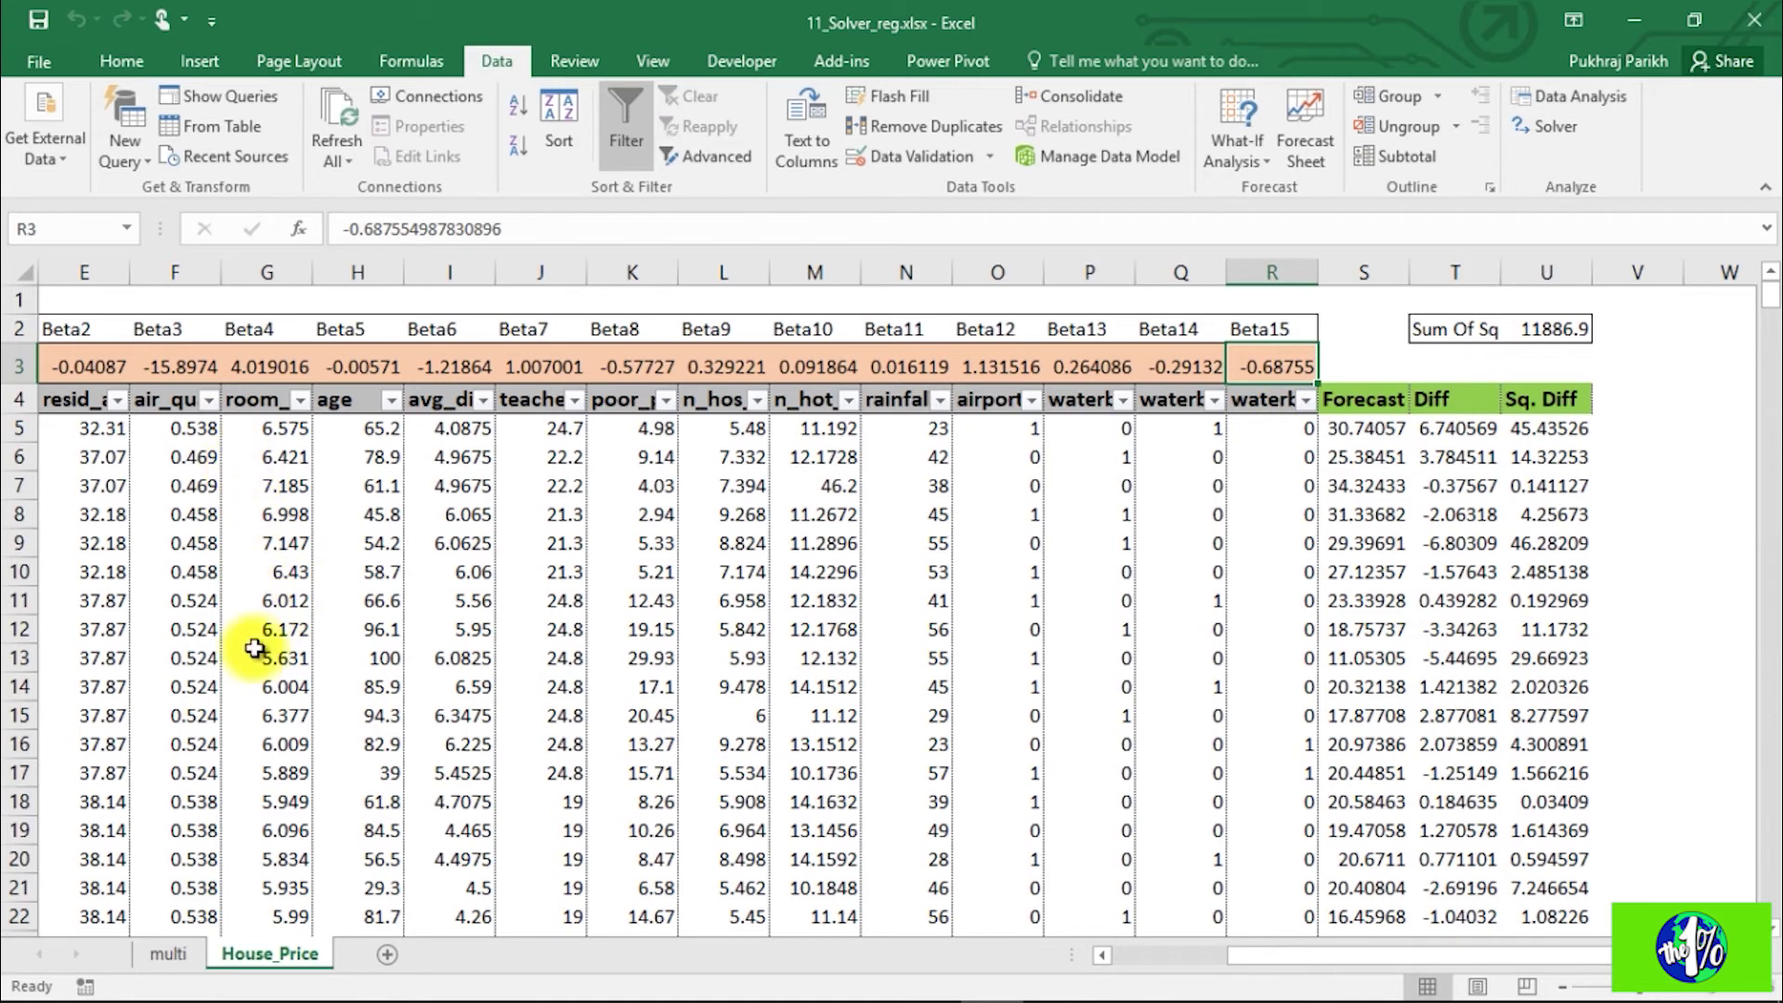
pyautogui.hscroll(-2, 831, 517)
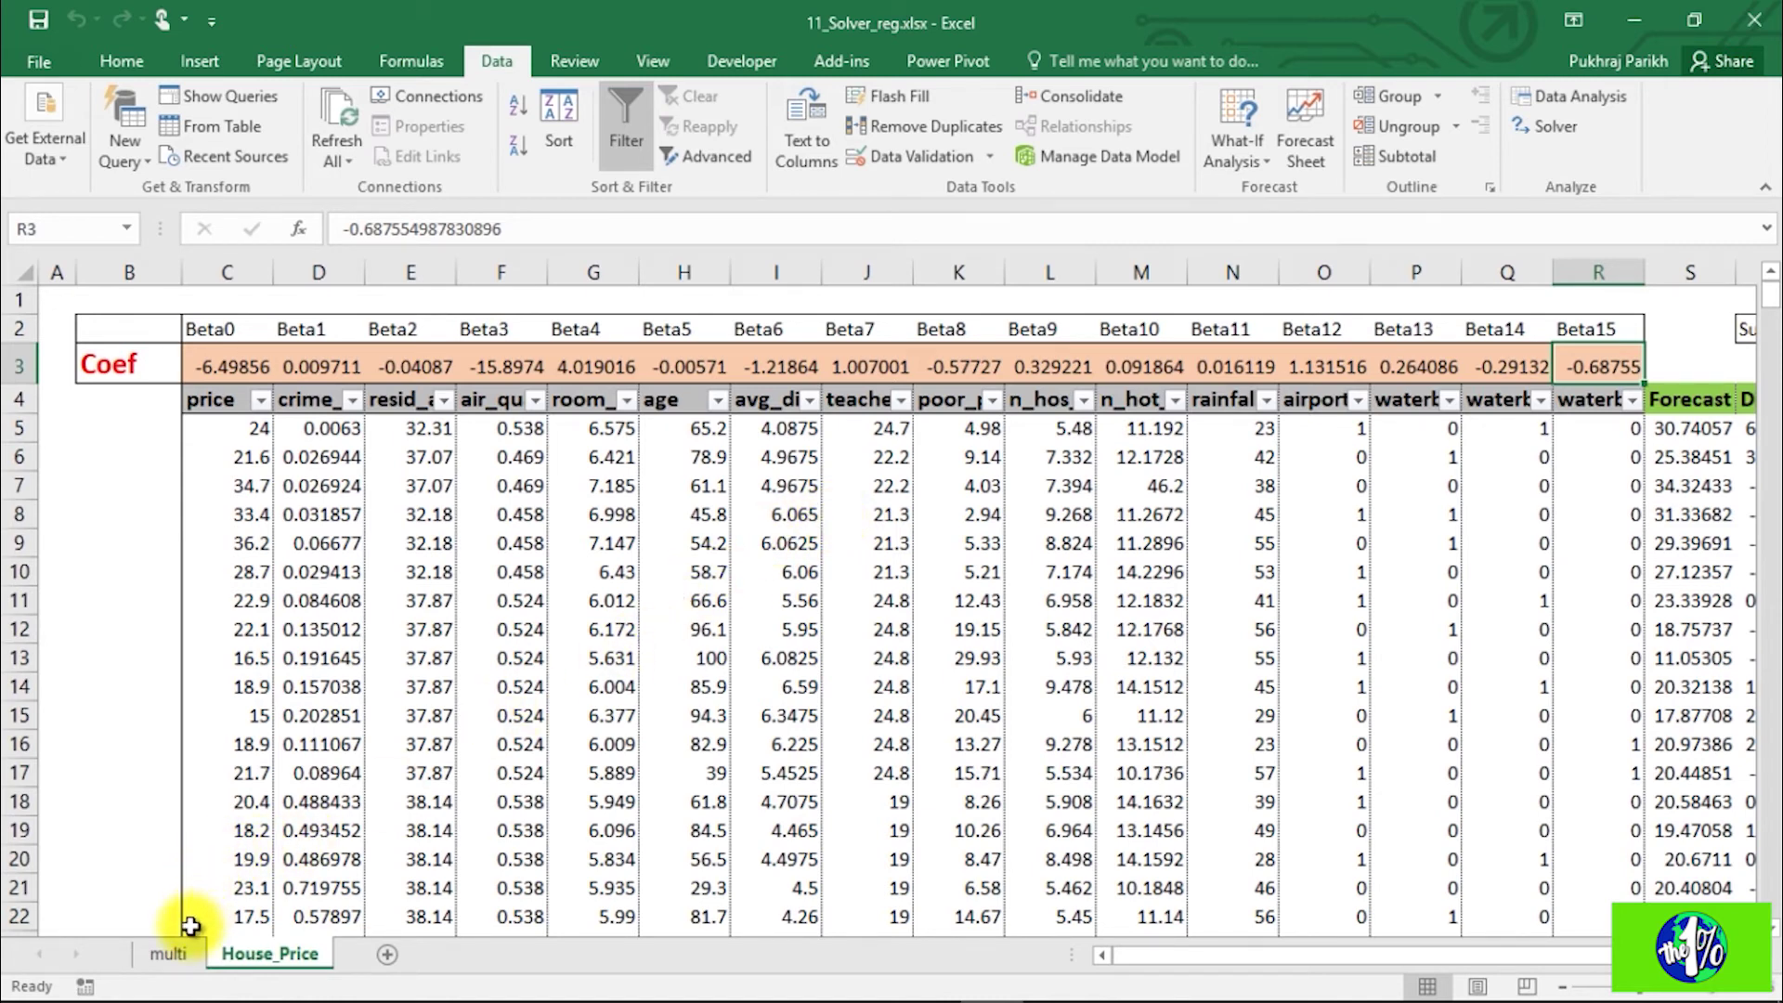
# Step: Recheck the regression Coefficients column on the multi sheet against the Beta0 to Beta15 row on House_Price
pyautogui.click(166, 954)
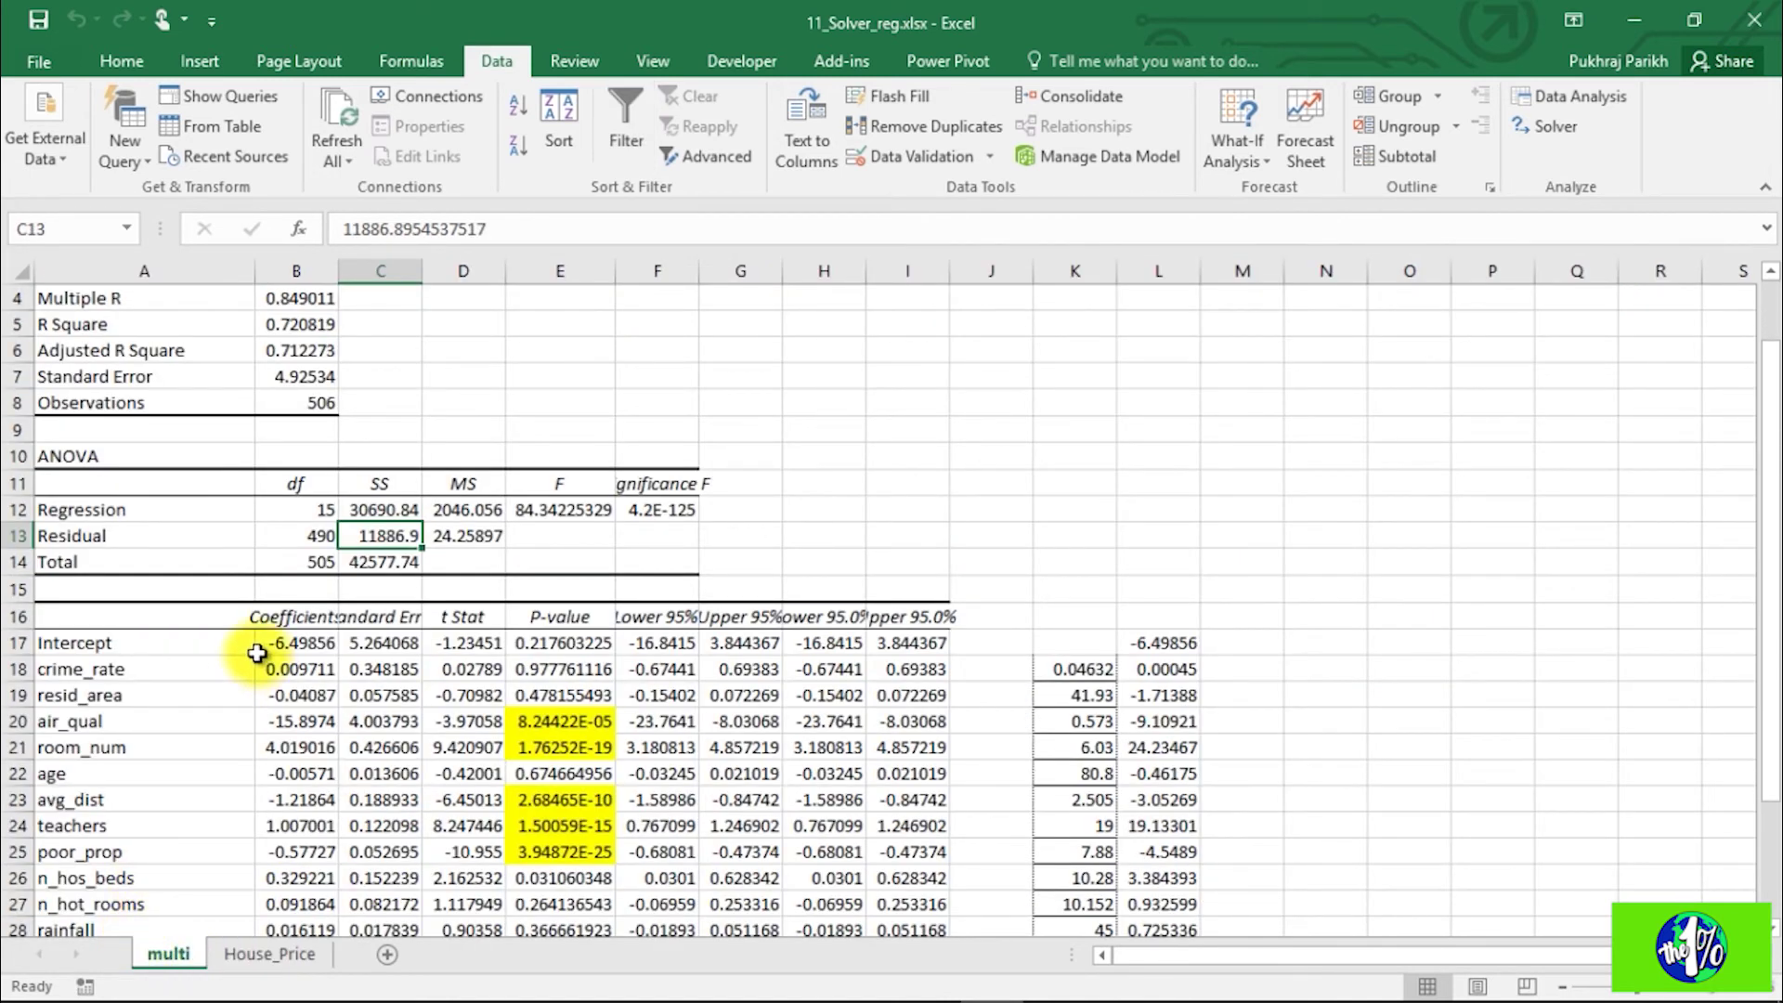
pyautogui.click(269, 951)
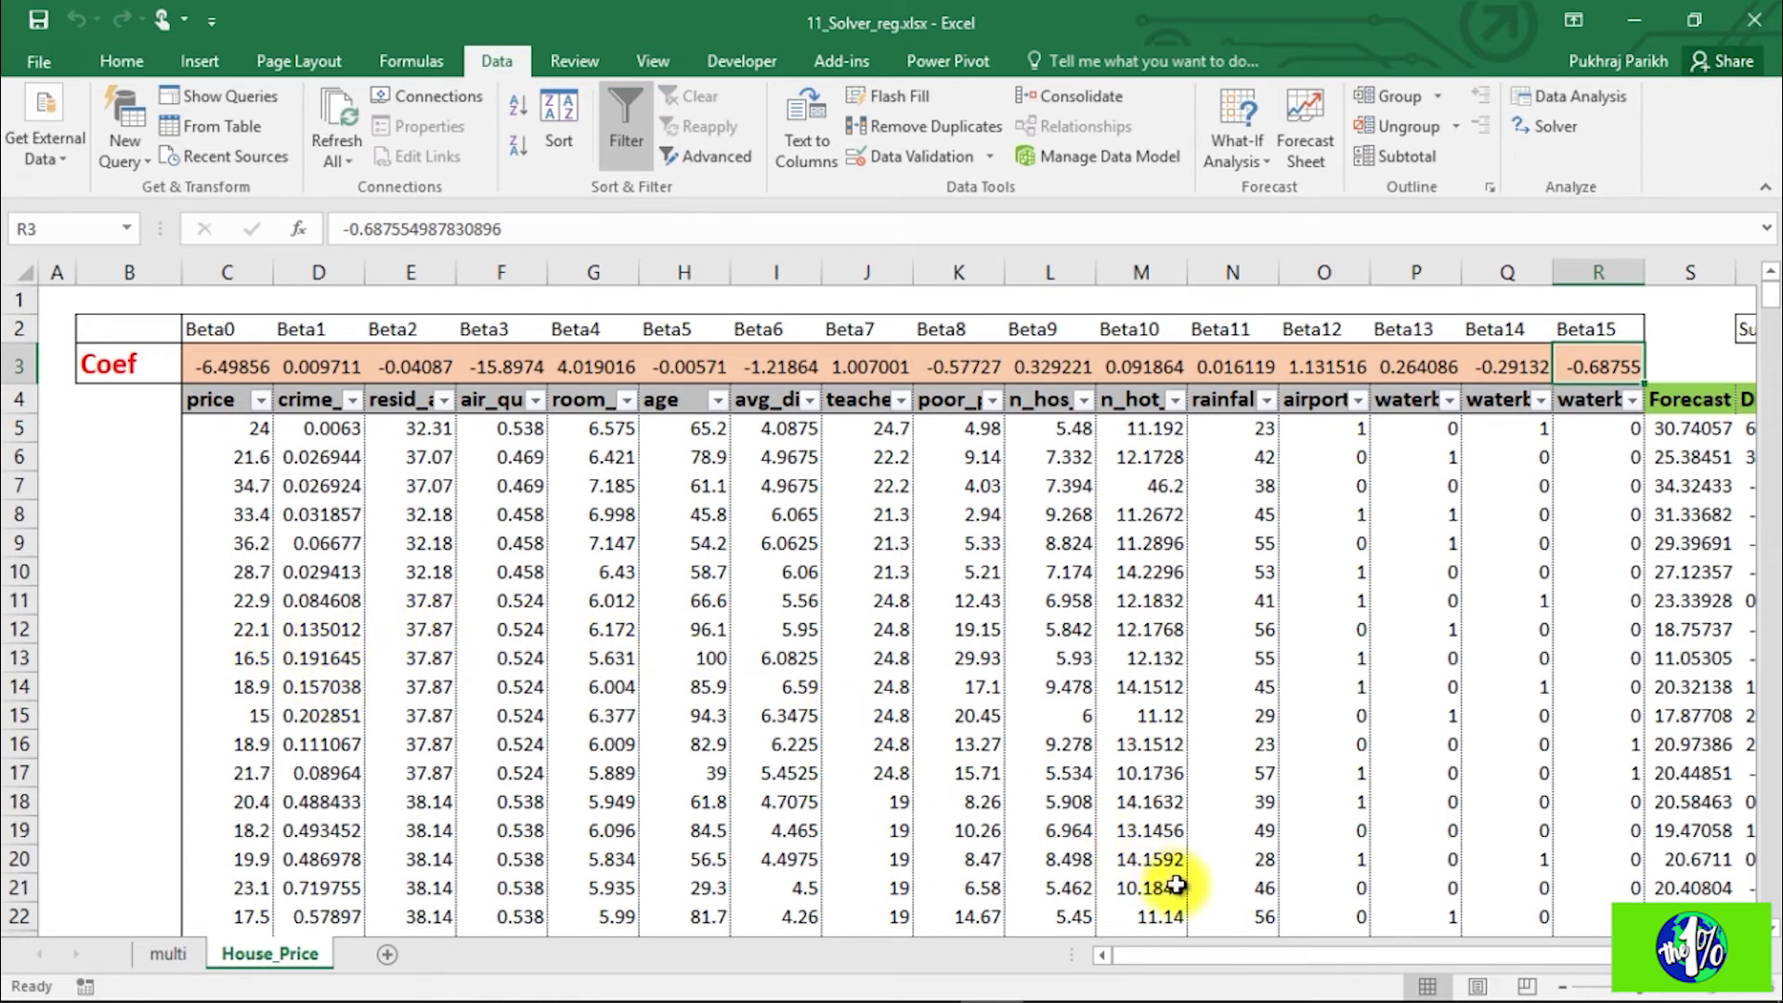
pyautogui.moveTo(1196, 950); pyautogui.dragTo(1282, 947)
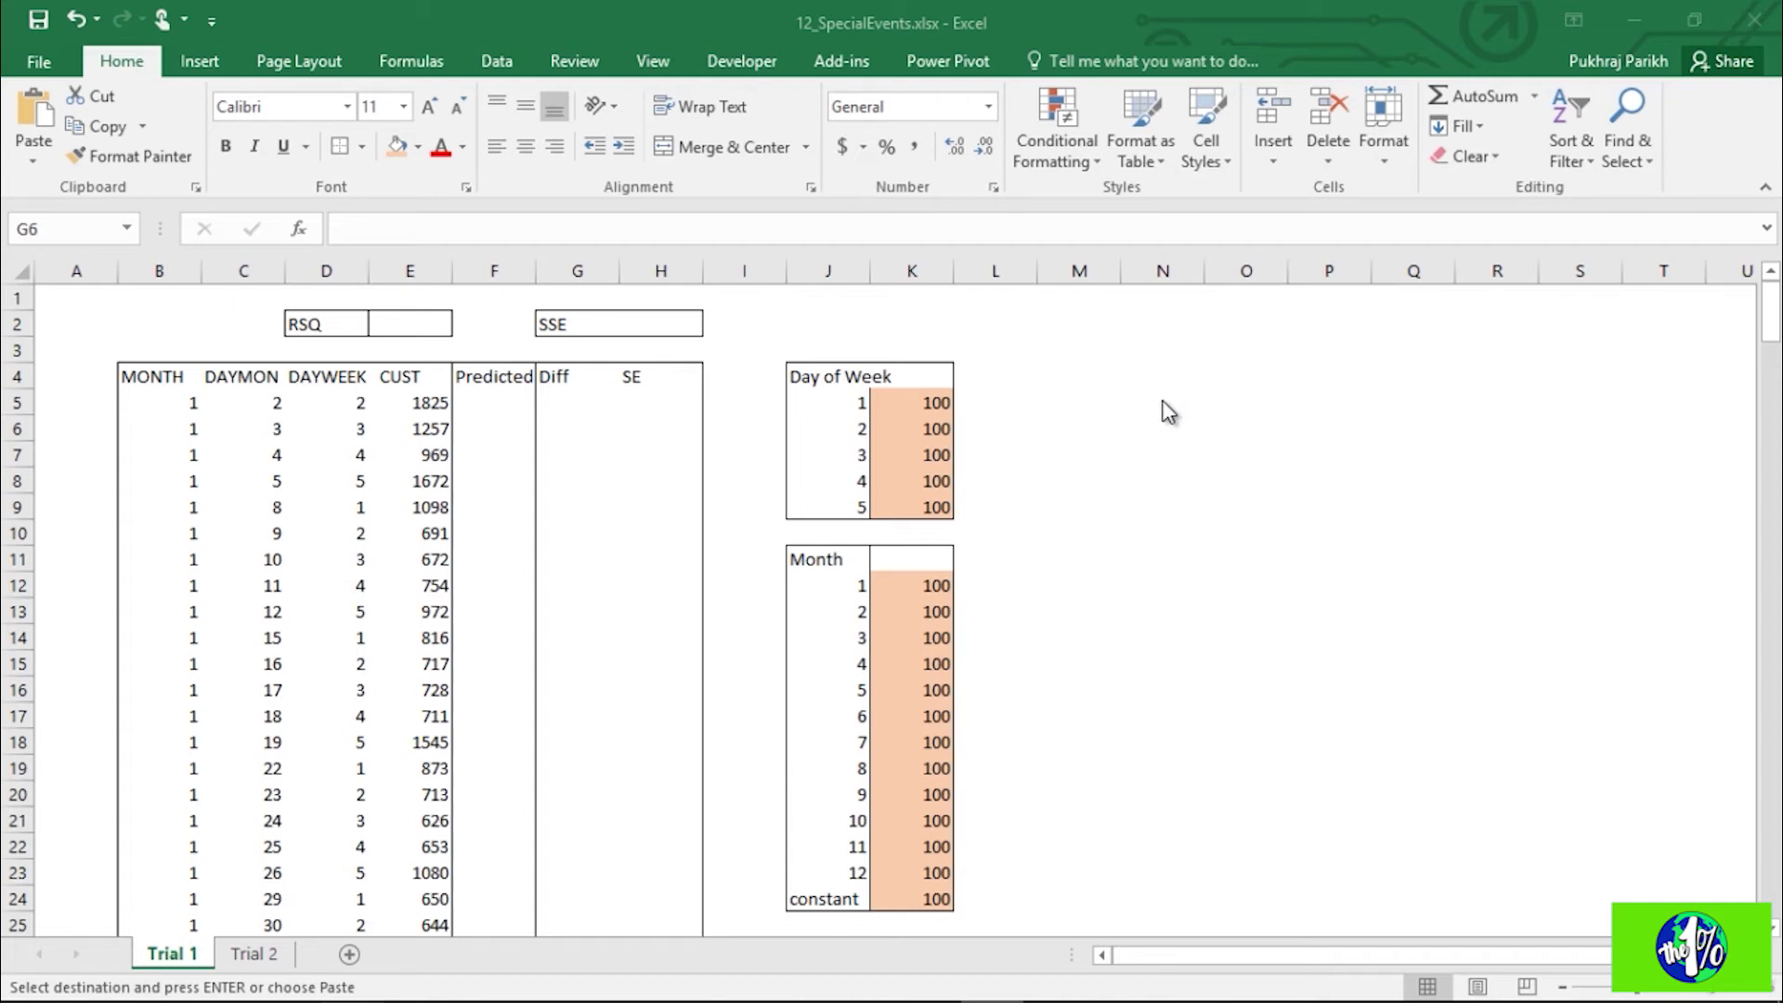
# Step: In 12_SpecialEvents.xlsx, examine the Day of Week and Month weight tables and the constant on the Trial 1 sheet
pyautogui.click(905, 403)
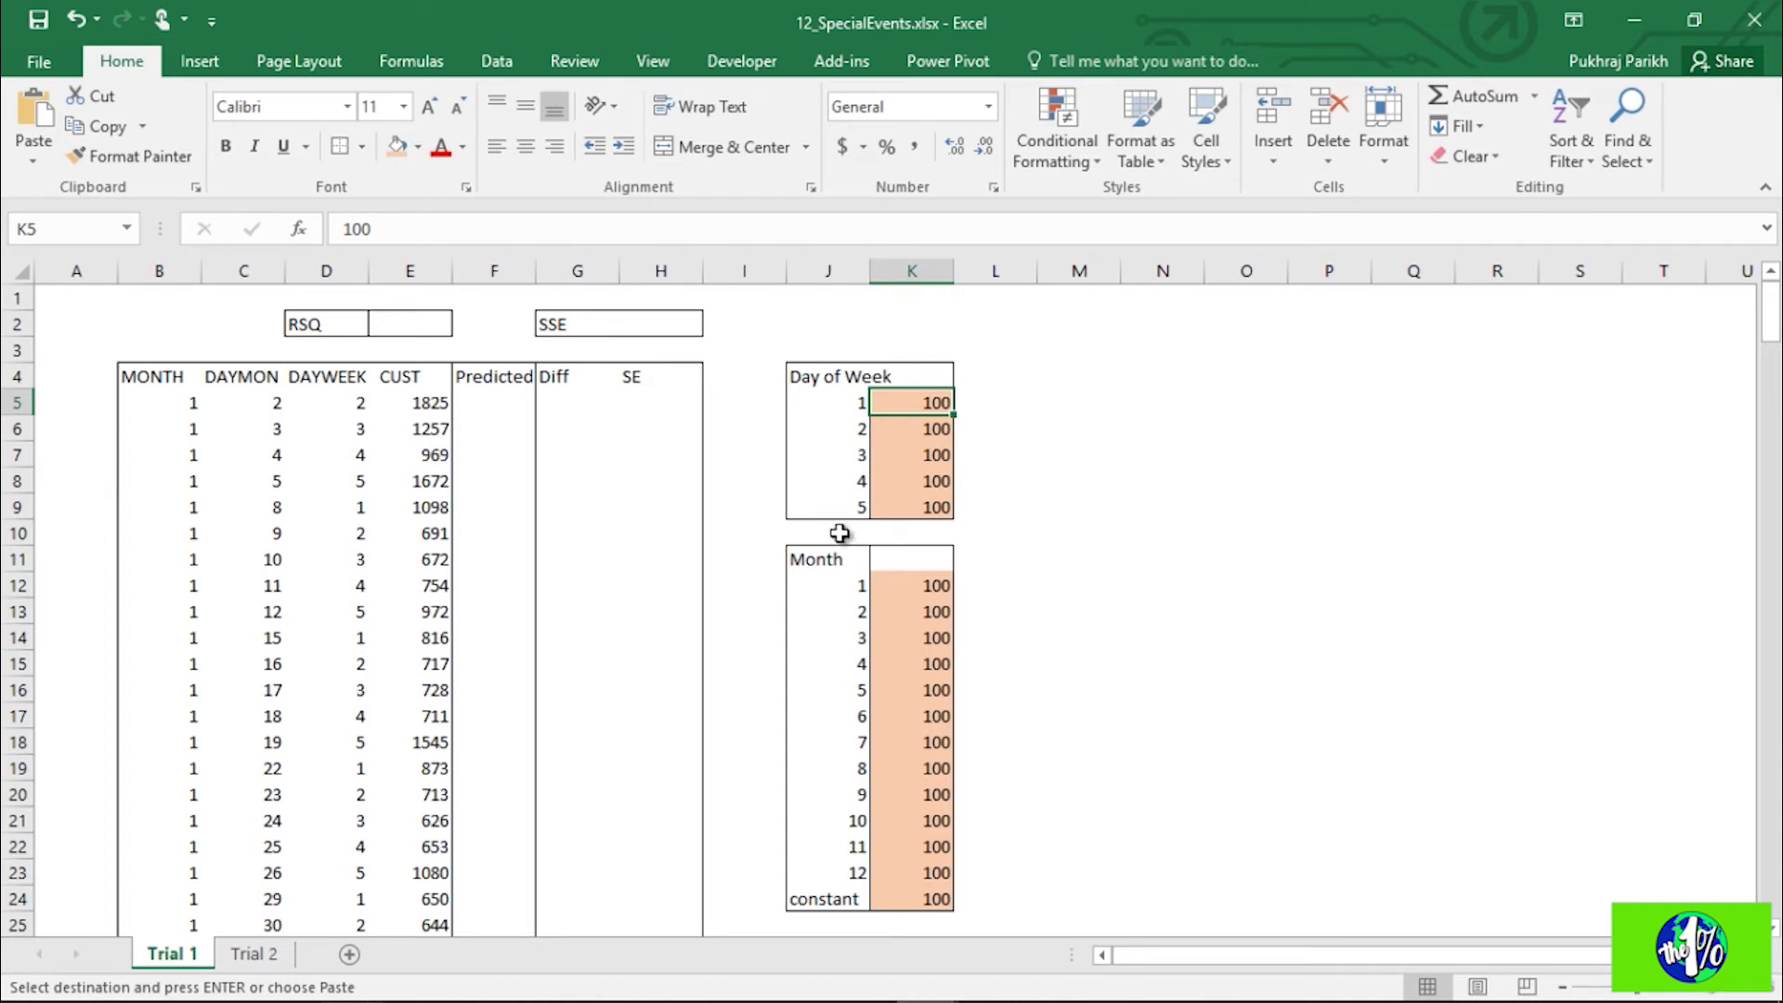
pyautogui.press('Escape')
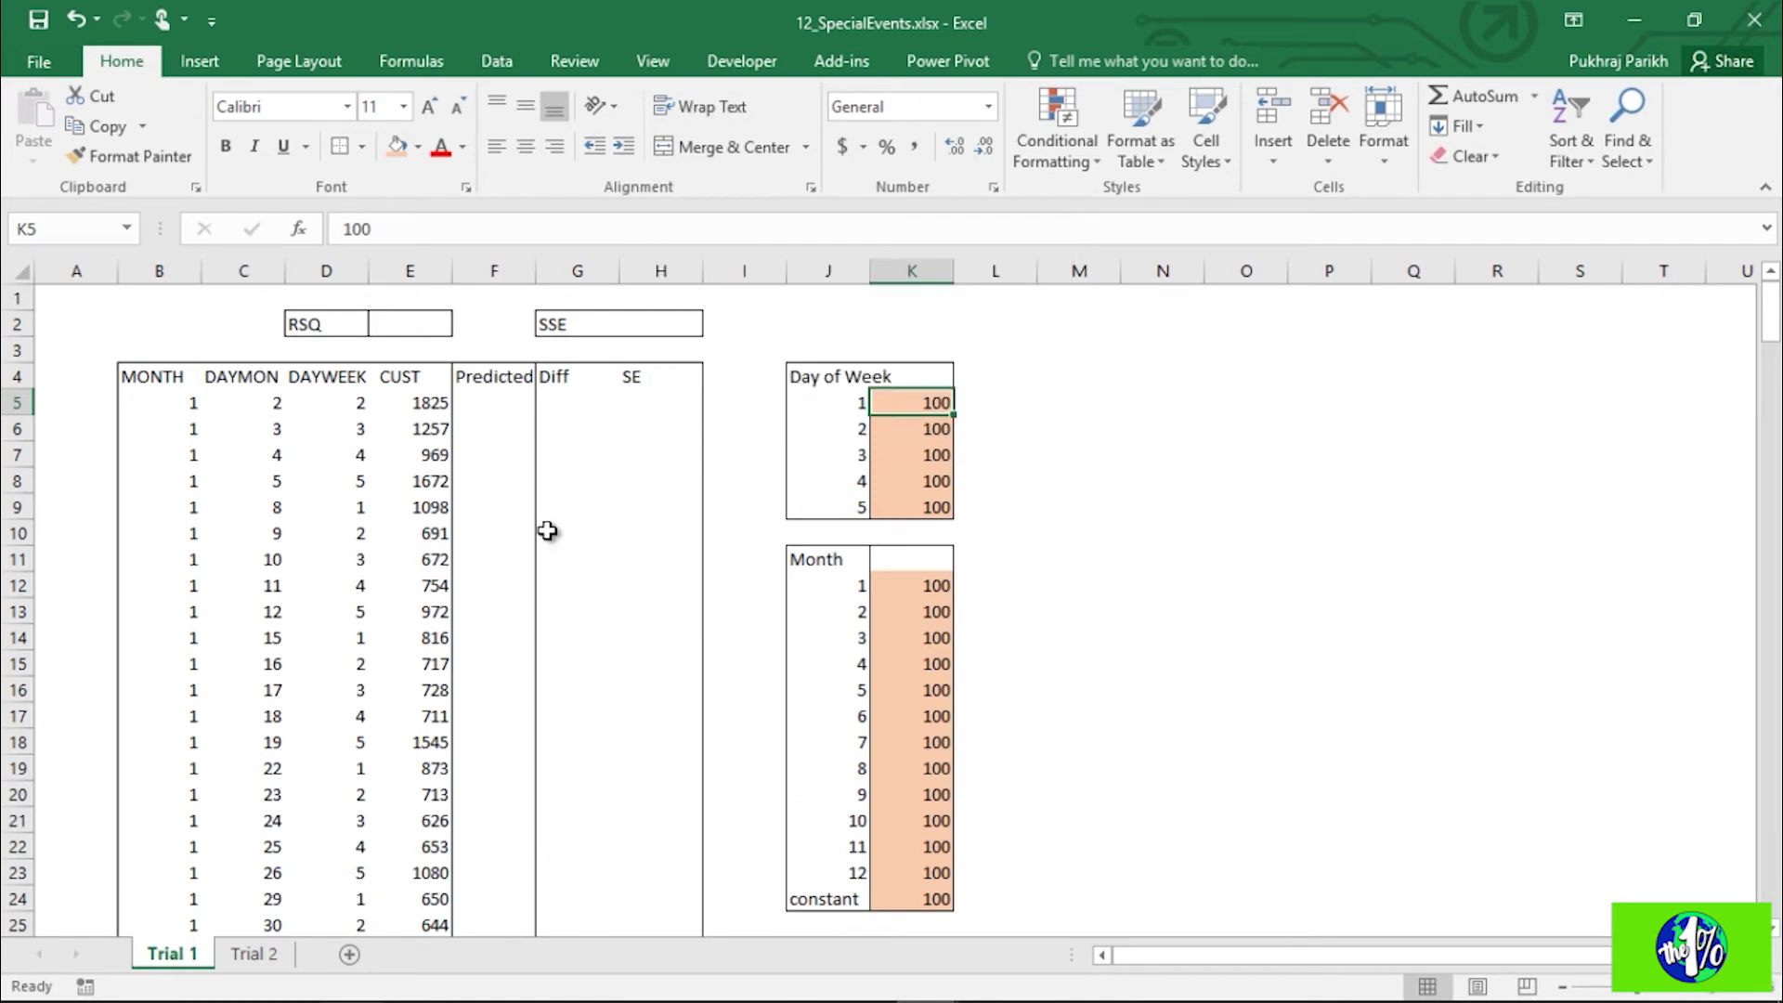
pyautogui.click(498, 403)
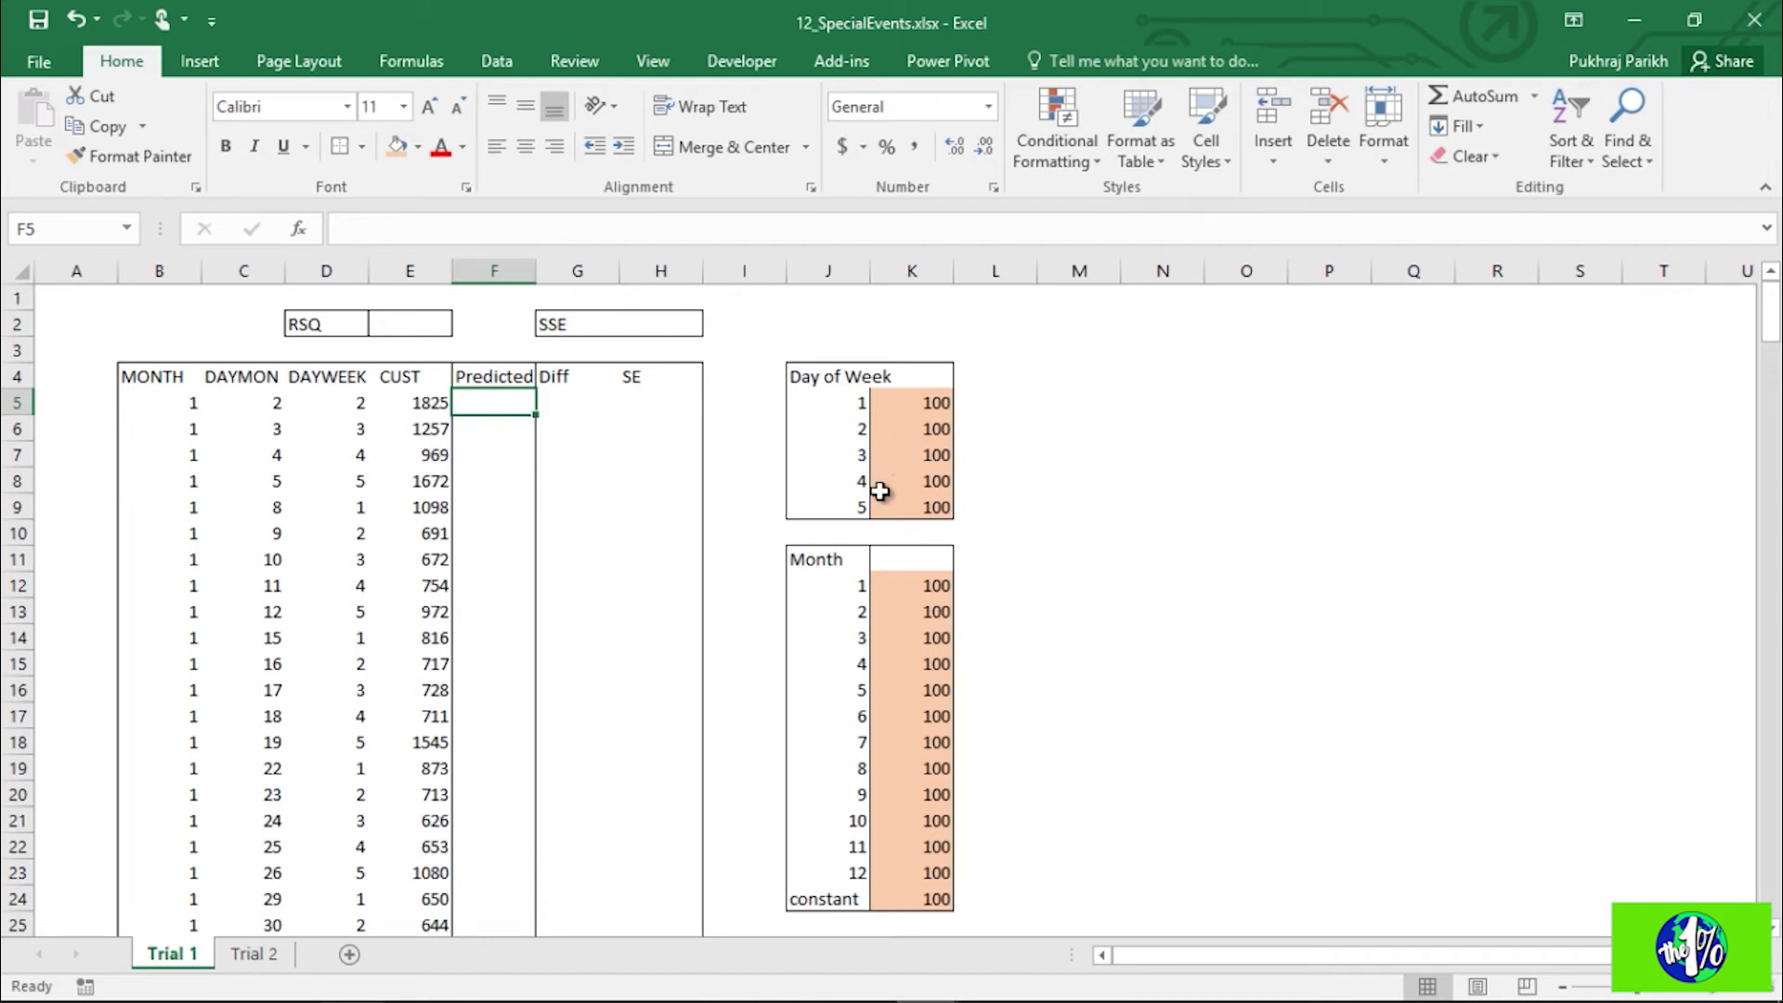
pyautogui.moveTo(812, 378); pyautogui.dragTo(948, 901)
pyautogui.click(827, 554)
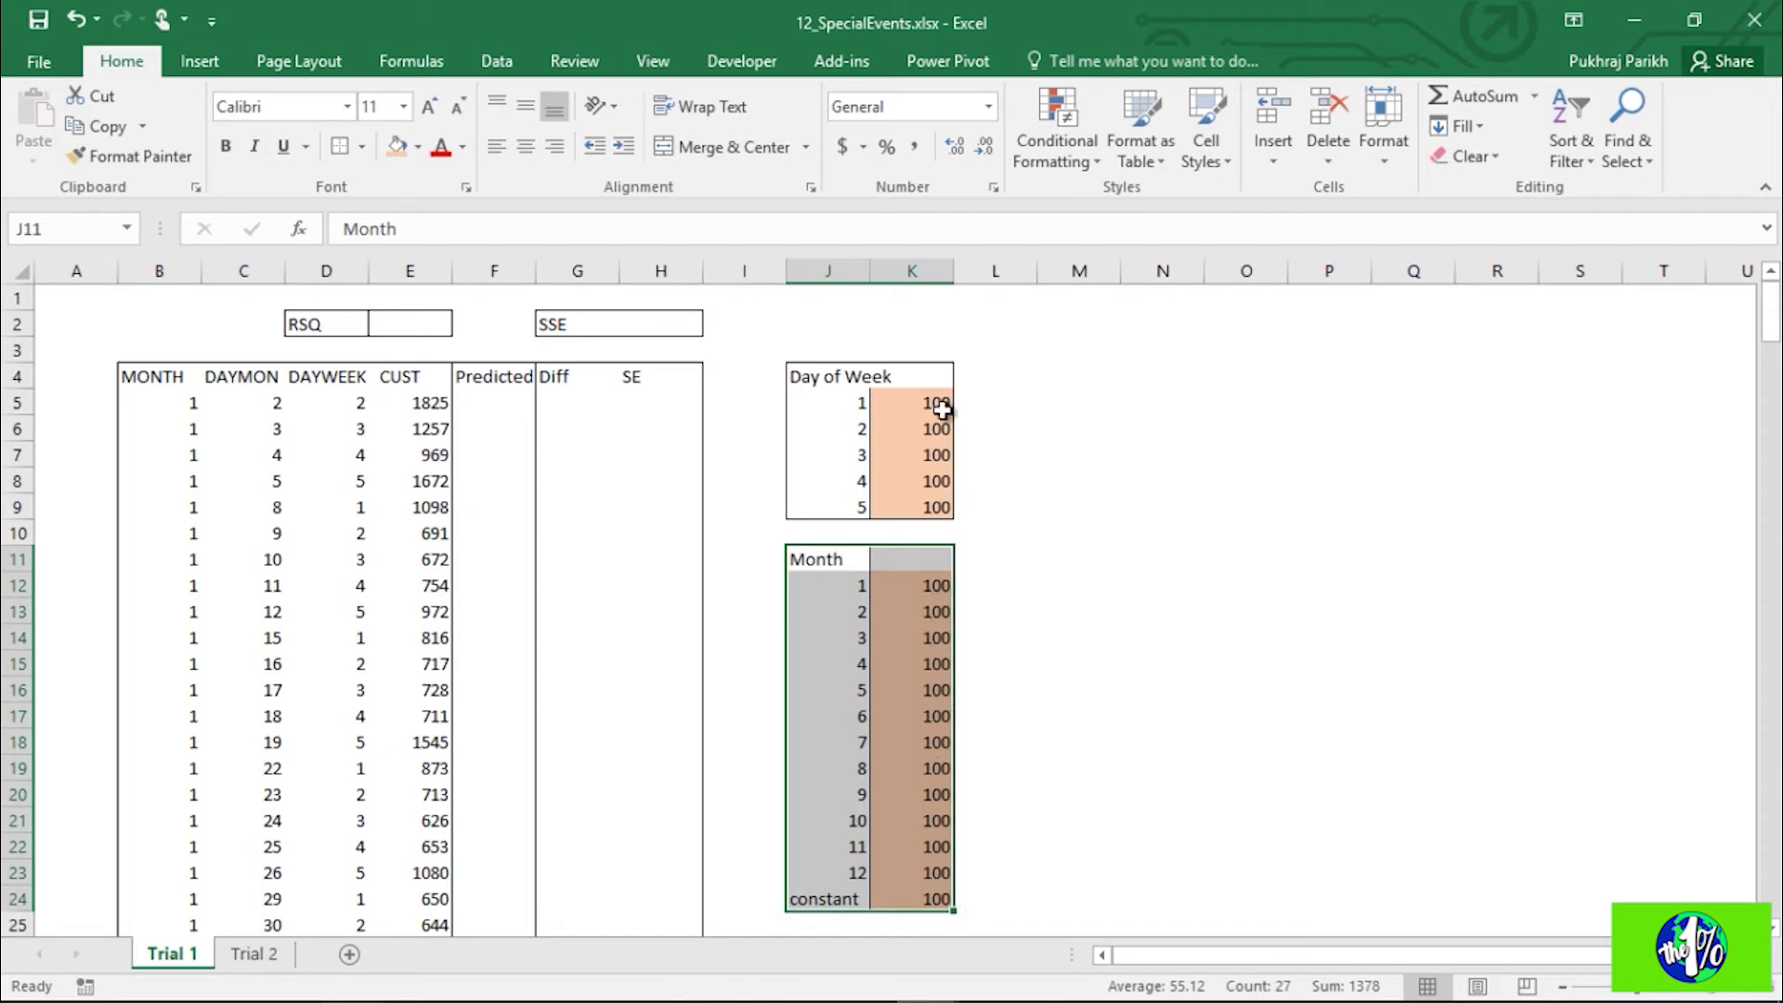
pyautogui.click(890, 407)
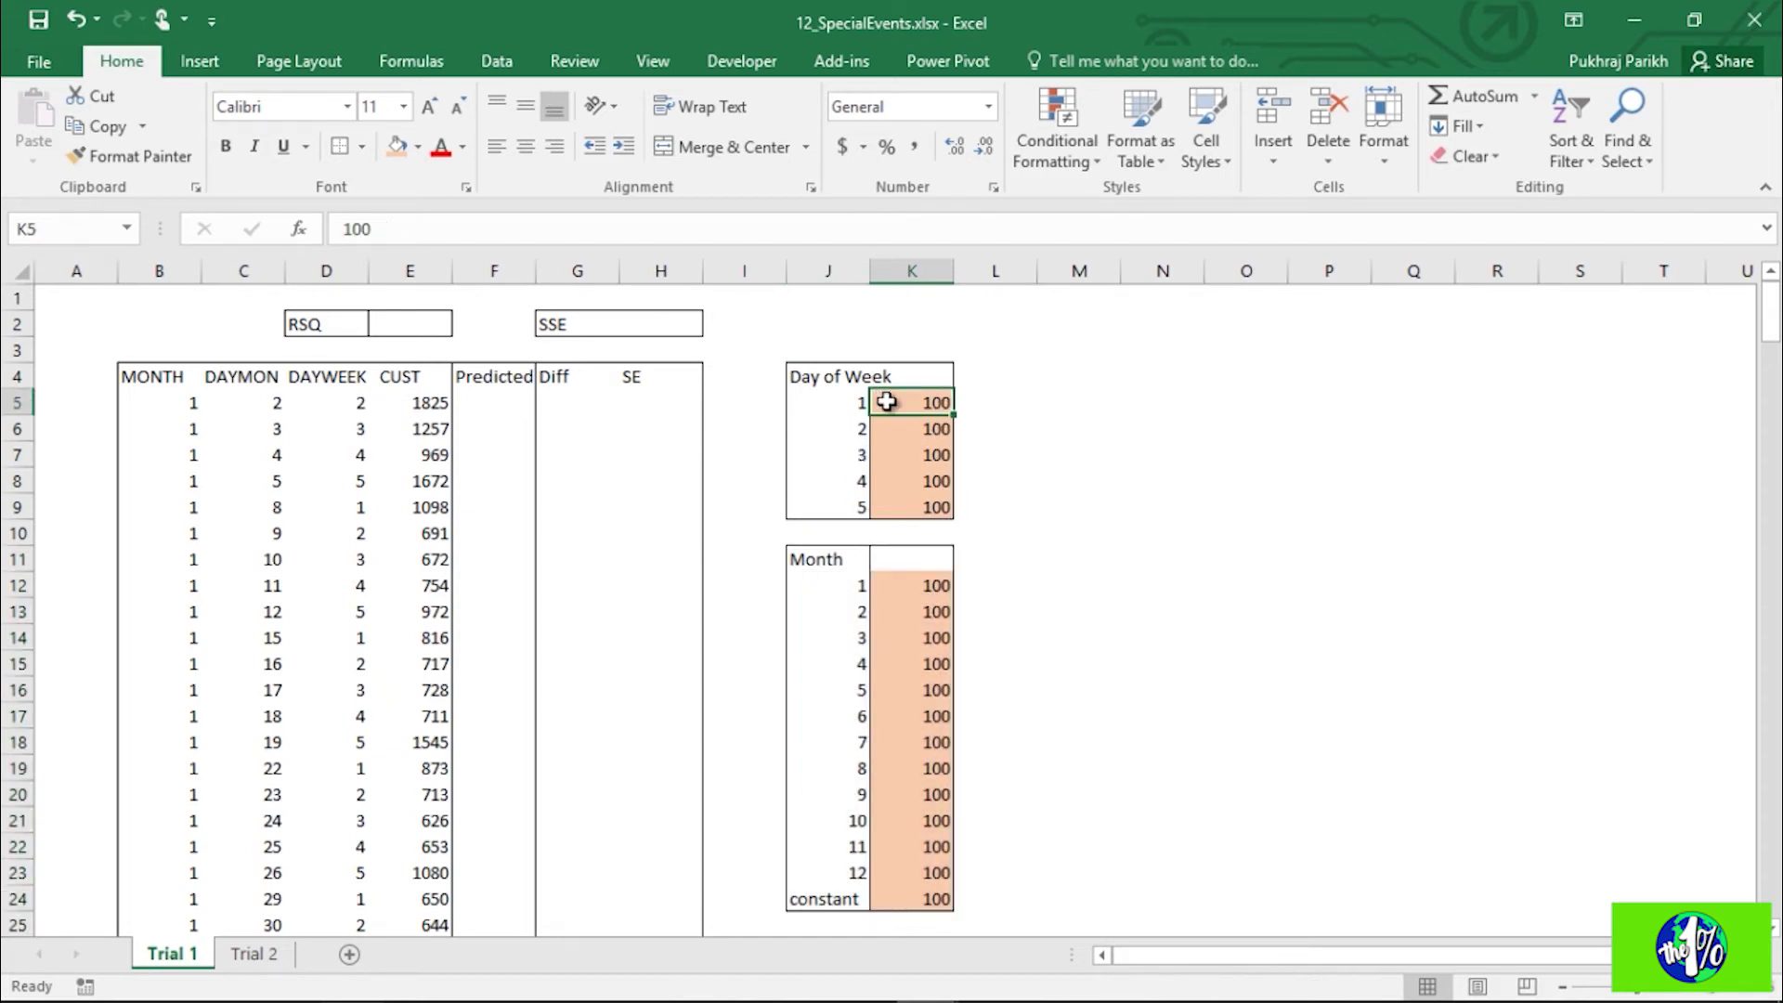
pyautogui.moveTo(854, 404); pyautogui.dragTo(851, 511)
pyautogui.click(928, 400)
# Step: Review the empty Predicted, Diff and SE columns, the SSE cell, and the weight cells K5:K9 and K12:K24
pyautogui.click(502, 407)
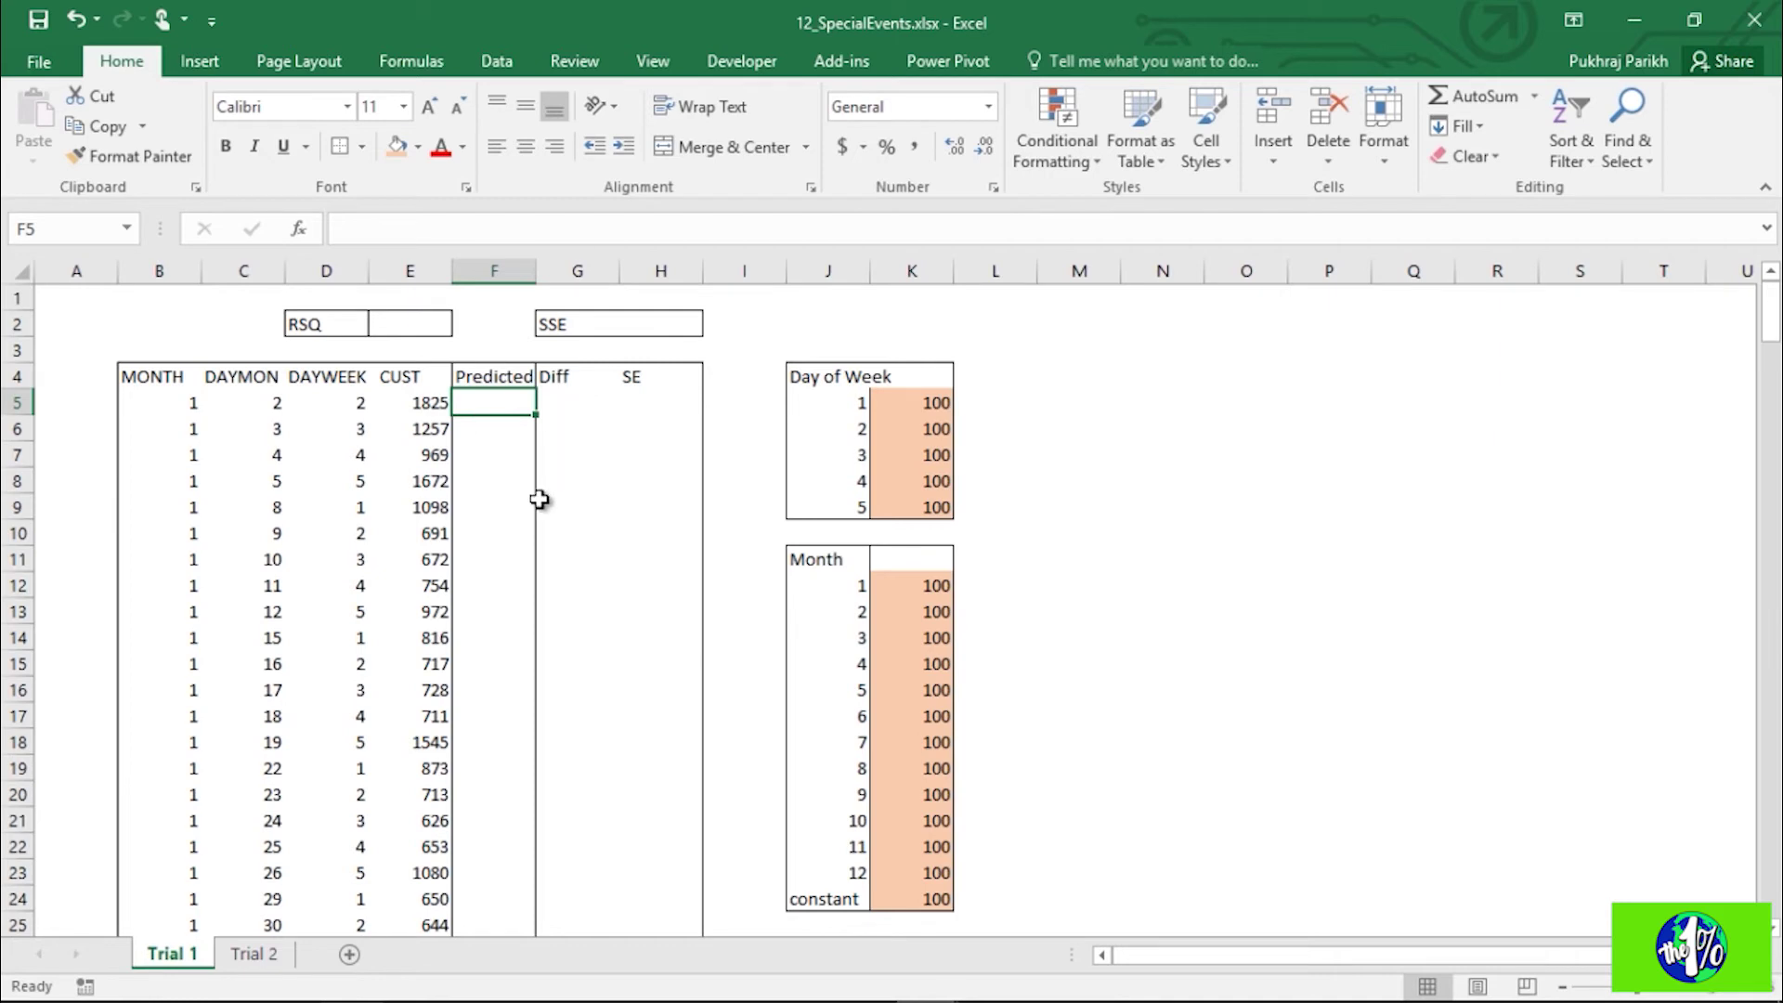
pyautogui.click(559, 405)
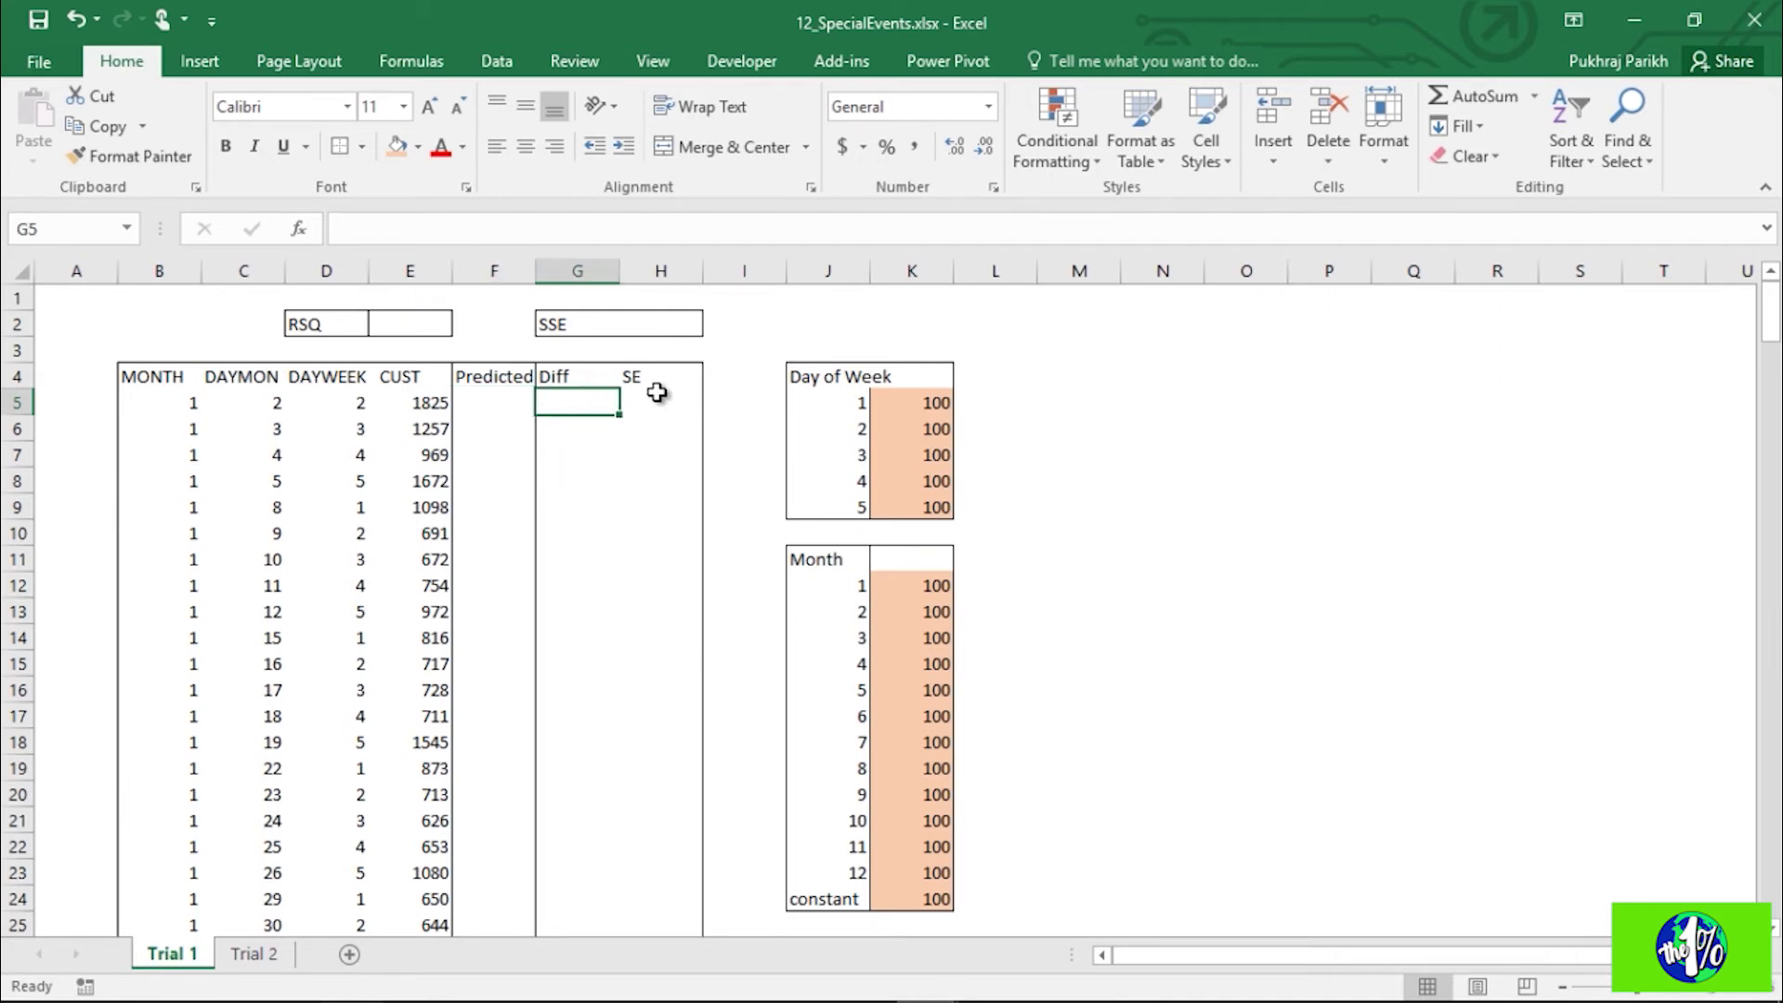
pyautogui.click(661, 406)
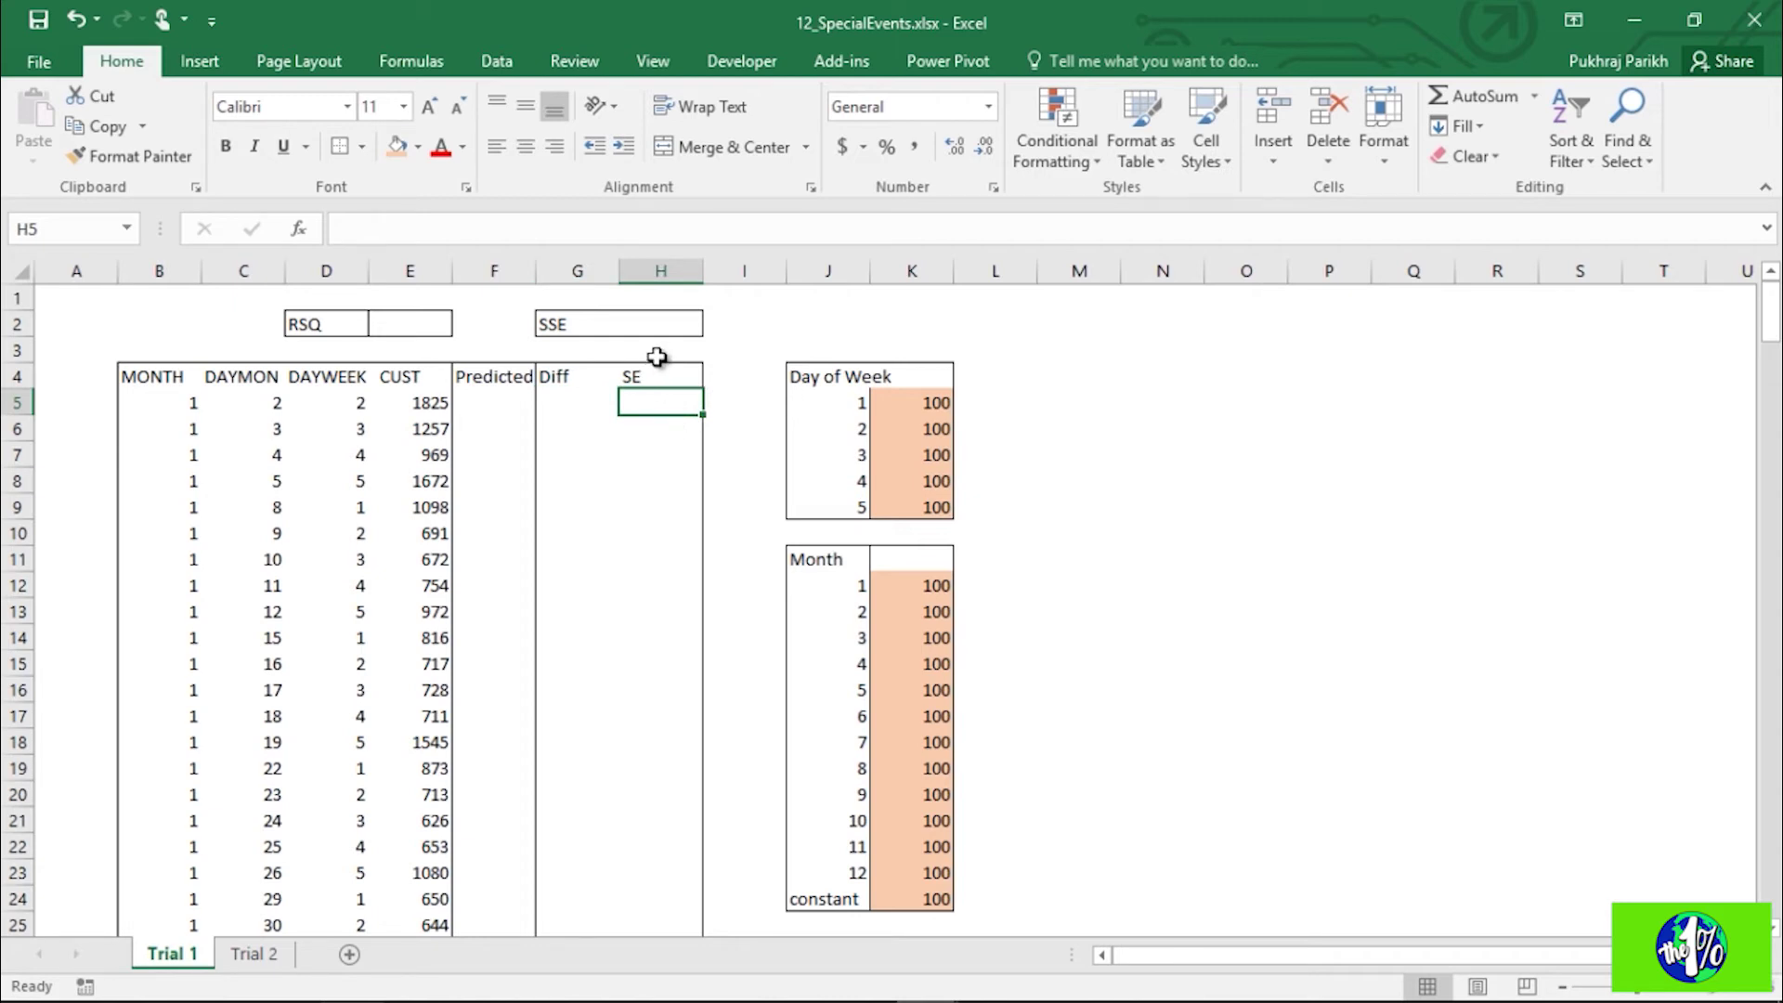
pyautogui.click(635, 321)
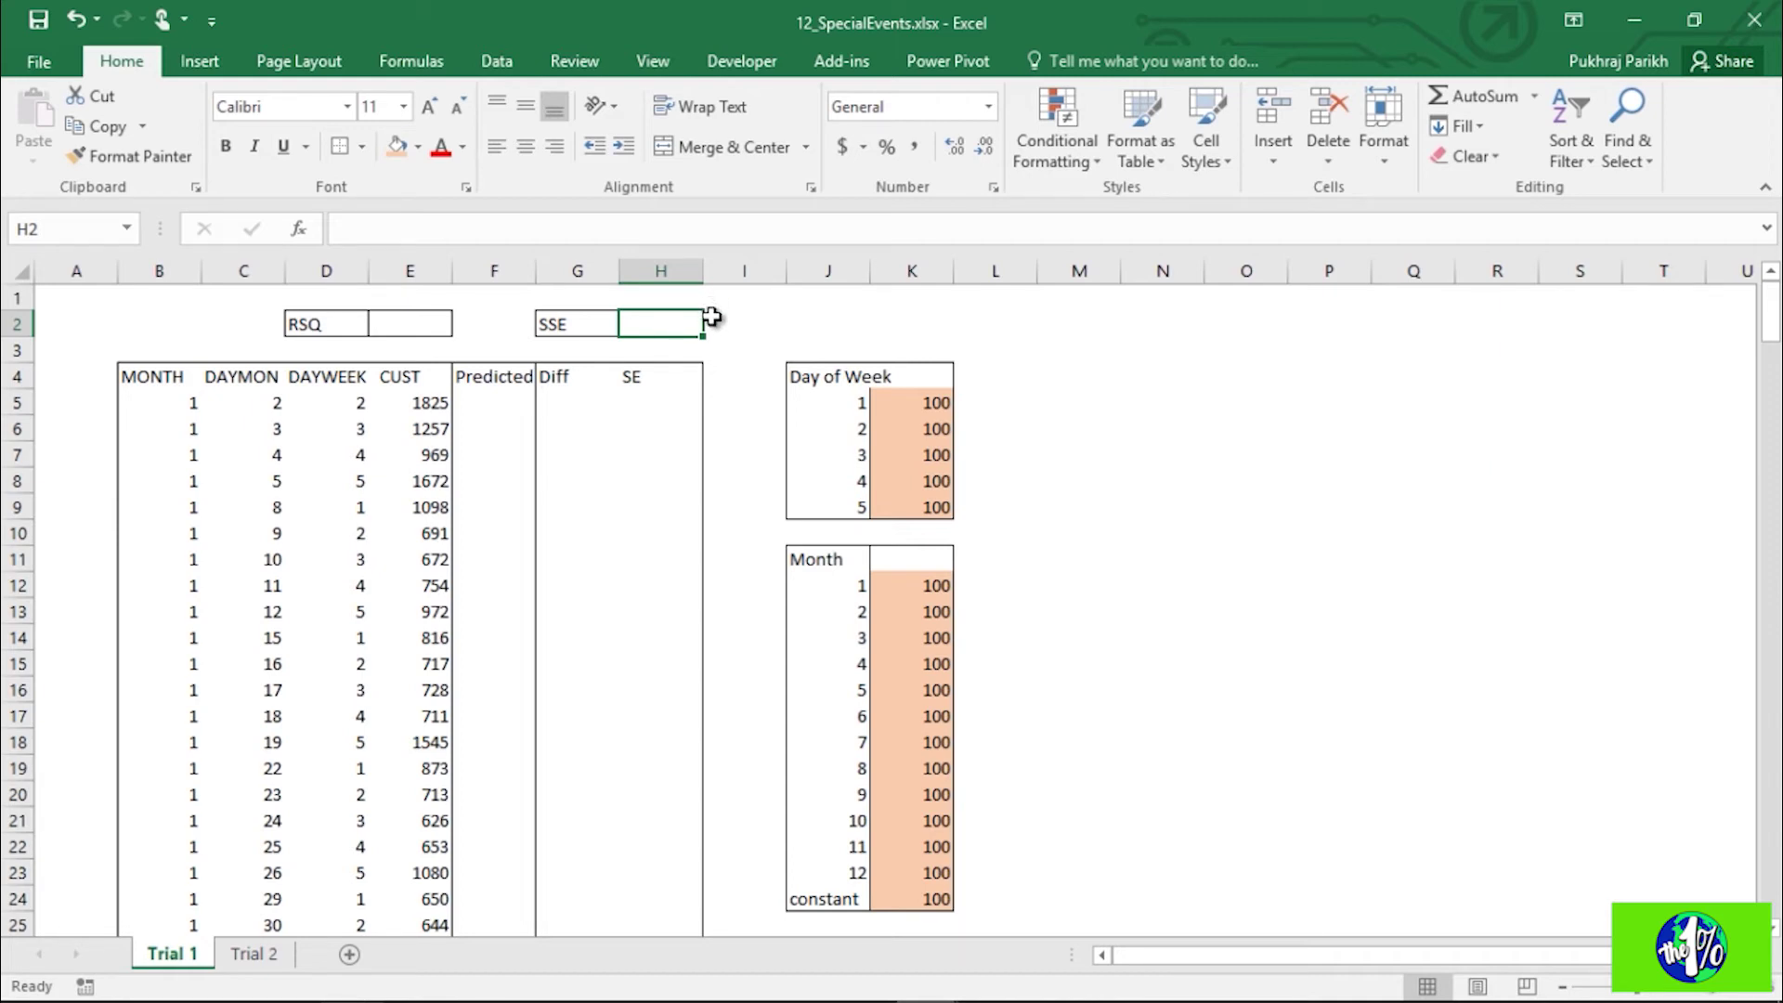
pyautogui.moveTo(908, 400); pyautogui.dragTo(929, 507)
pyautogui.moveTo(930, 585); pyautogui.dragTo(945, 893)
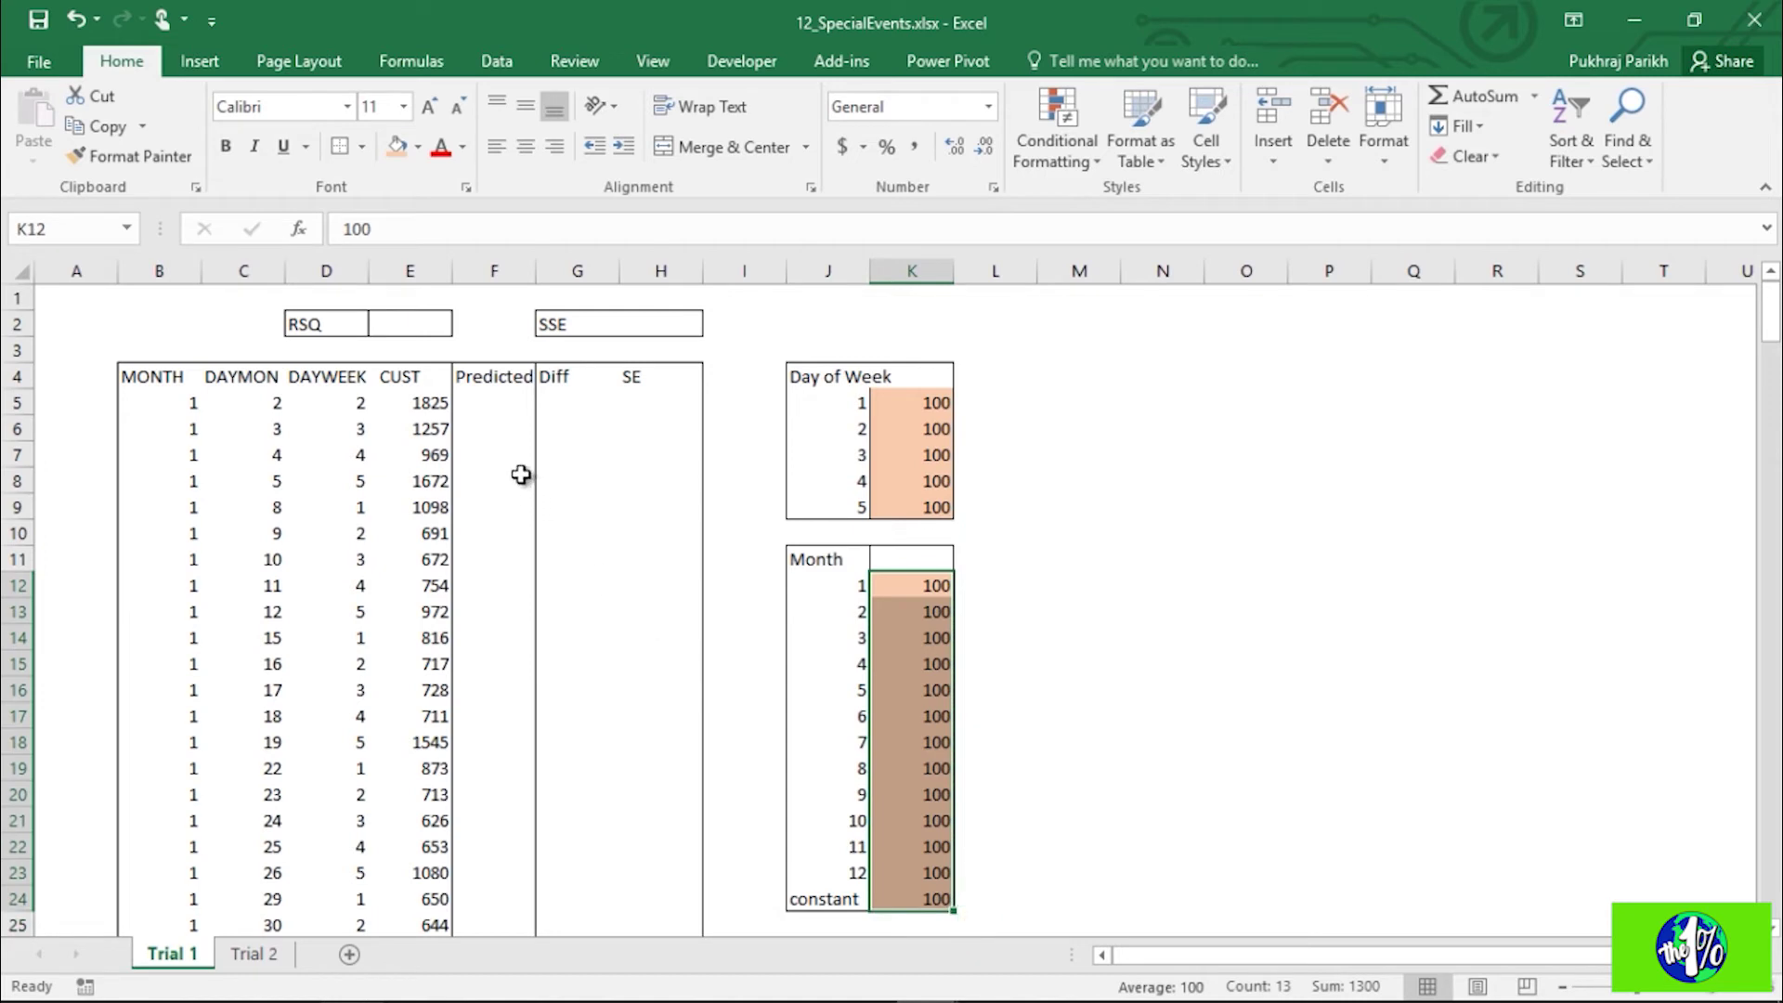
# Step: Begin the Predicted formula in F5 with the constant K24 plus a day-of-week lookup, VLOOKUP(D5,J5:K9,2)
pyautogui.click(505, 408)
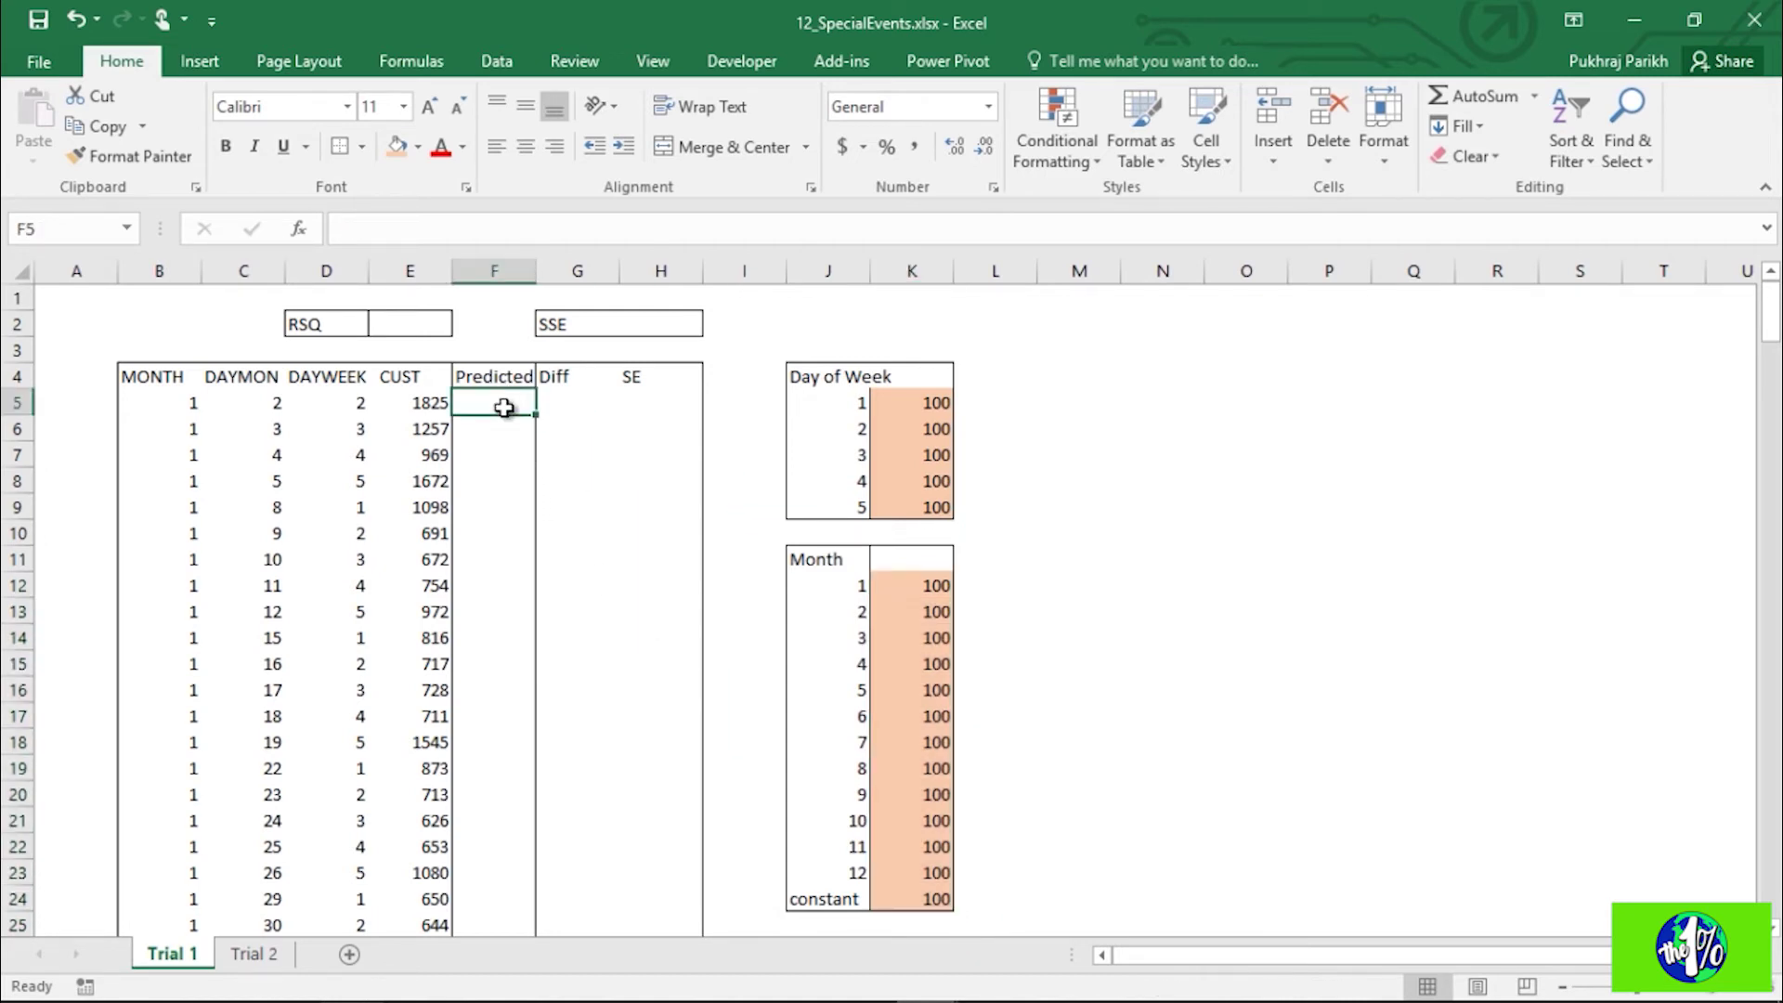
pyautogui.write('=')
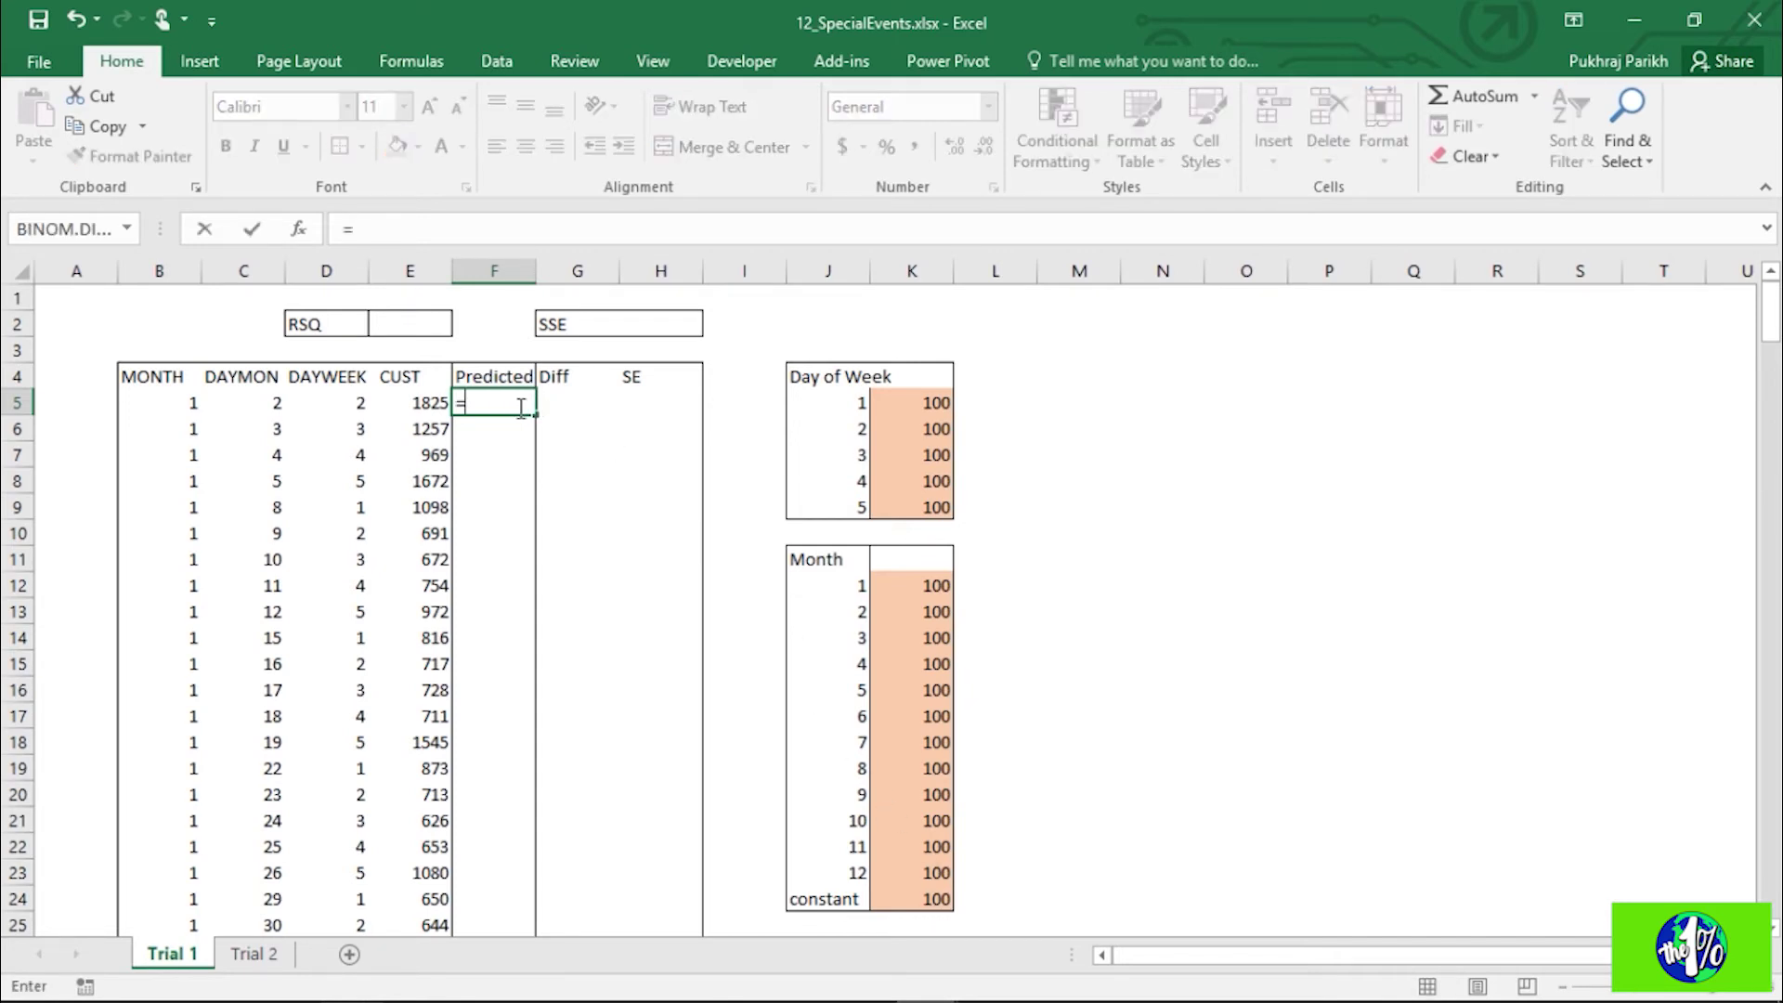
pyautogui.click(929, 896)
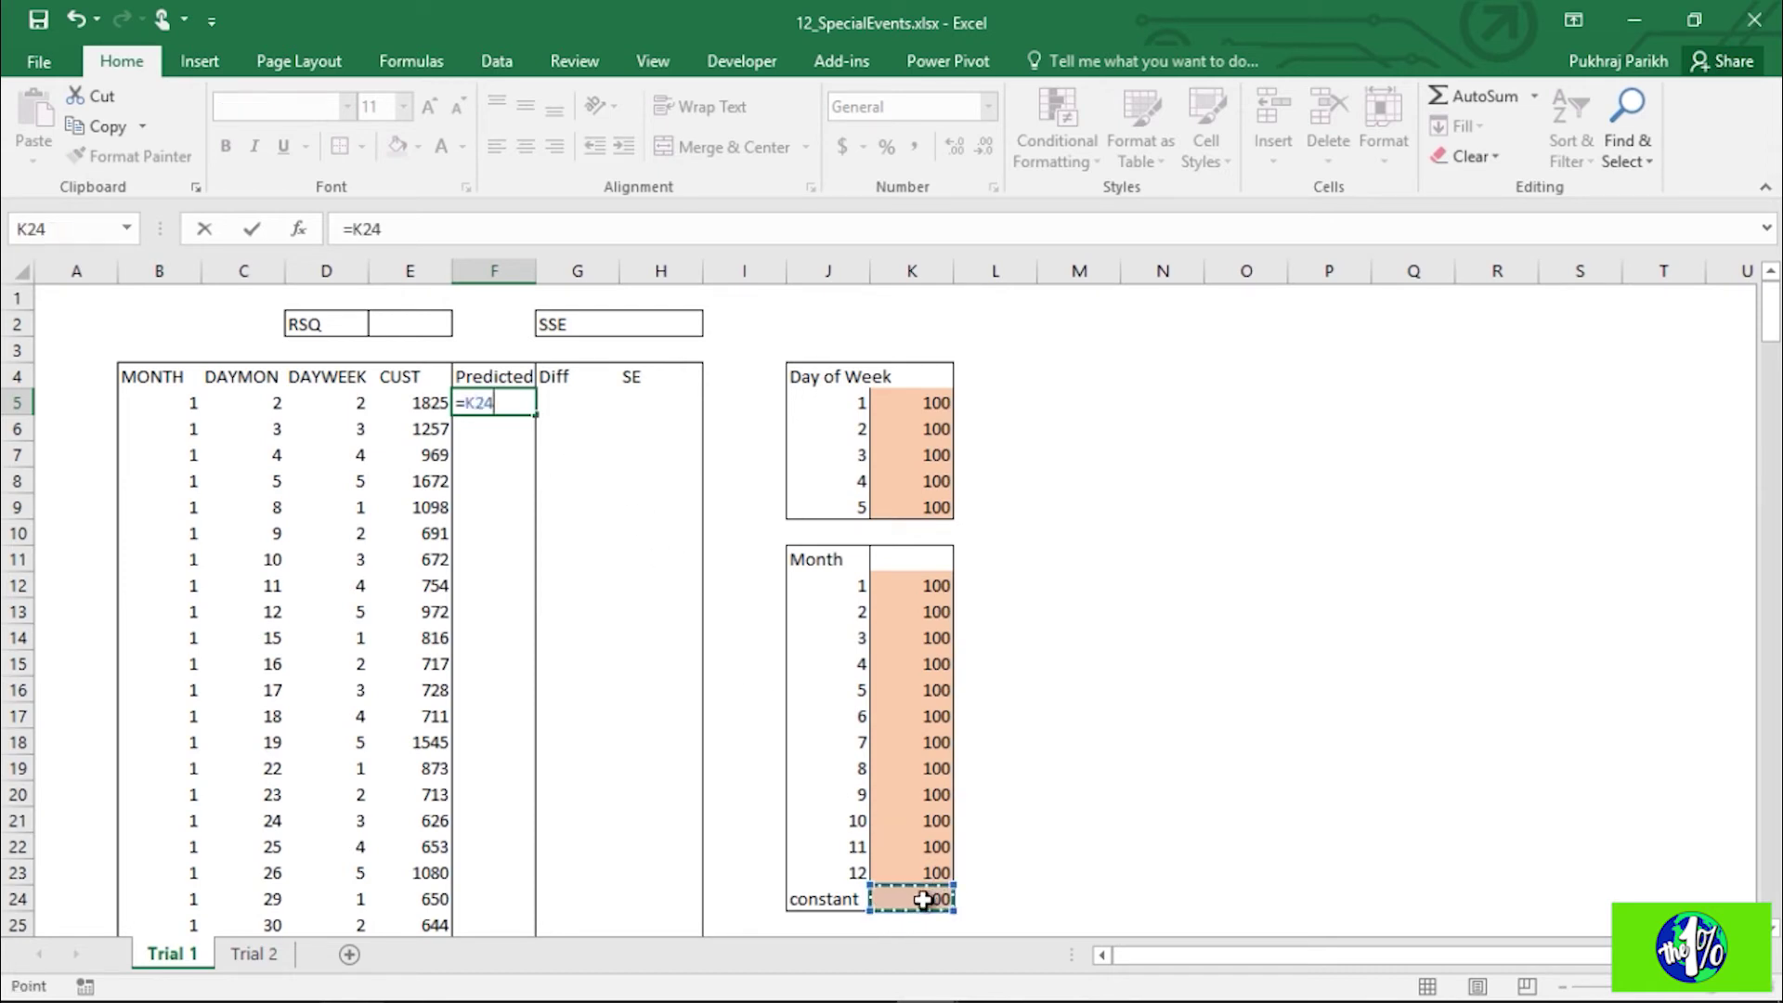
pyautogui.write('+')
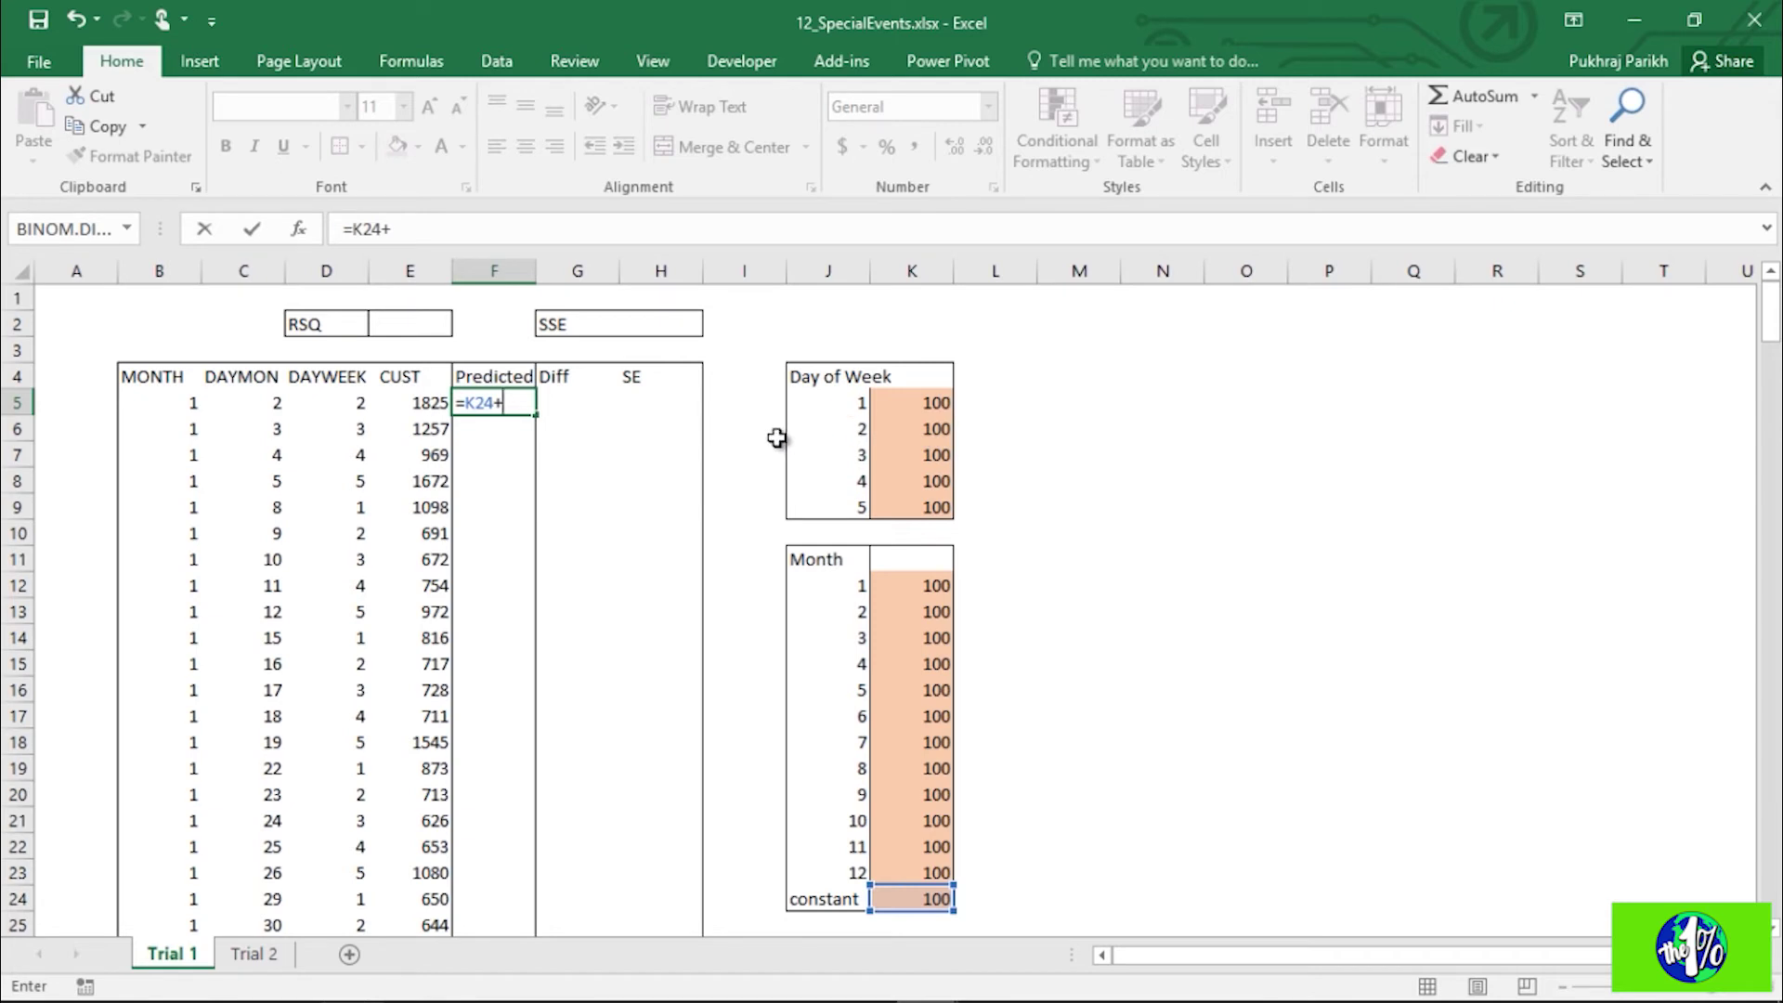
pyautogui.write('vlo')
pyautogui.press('Tab')
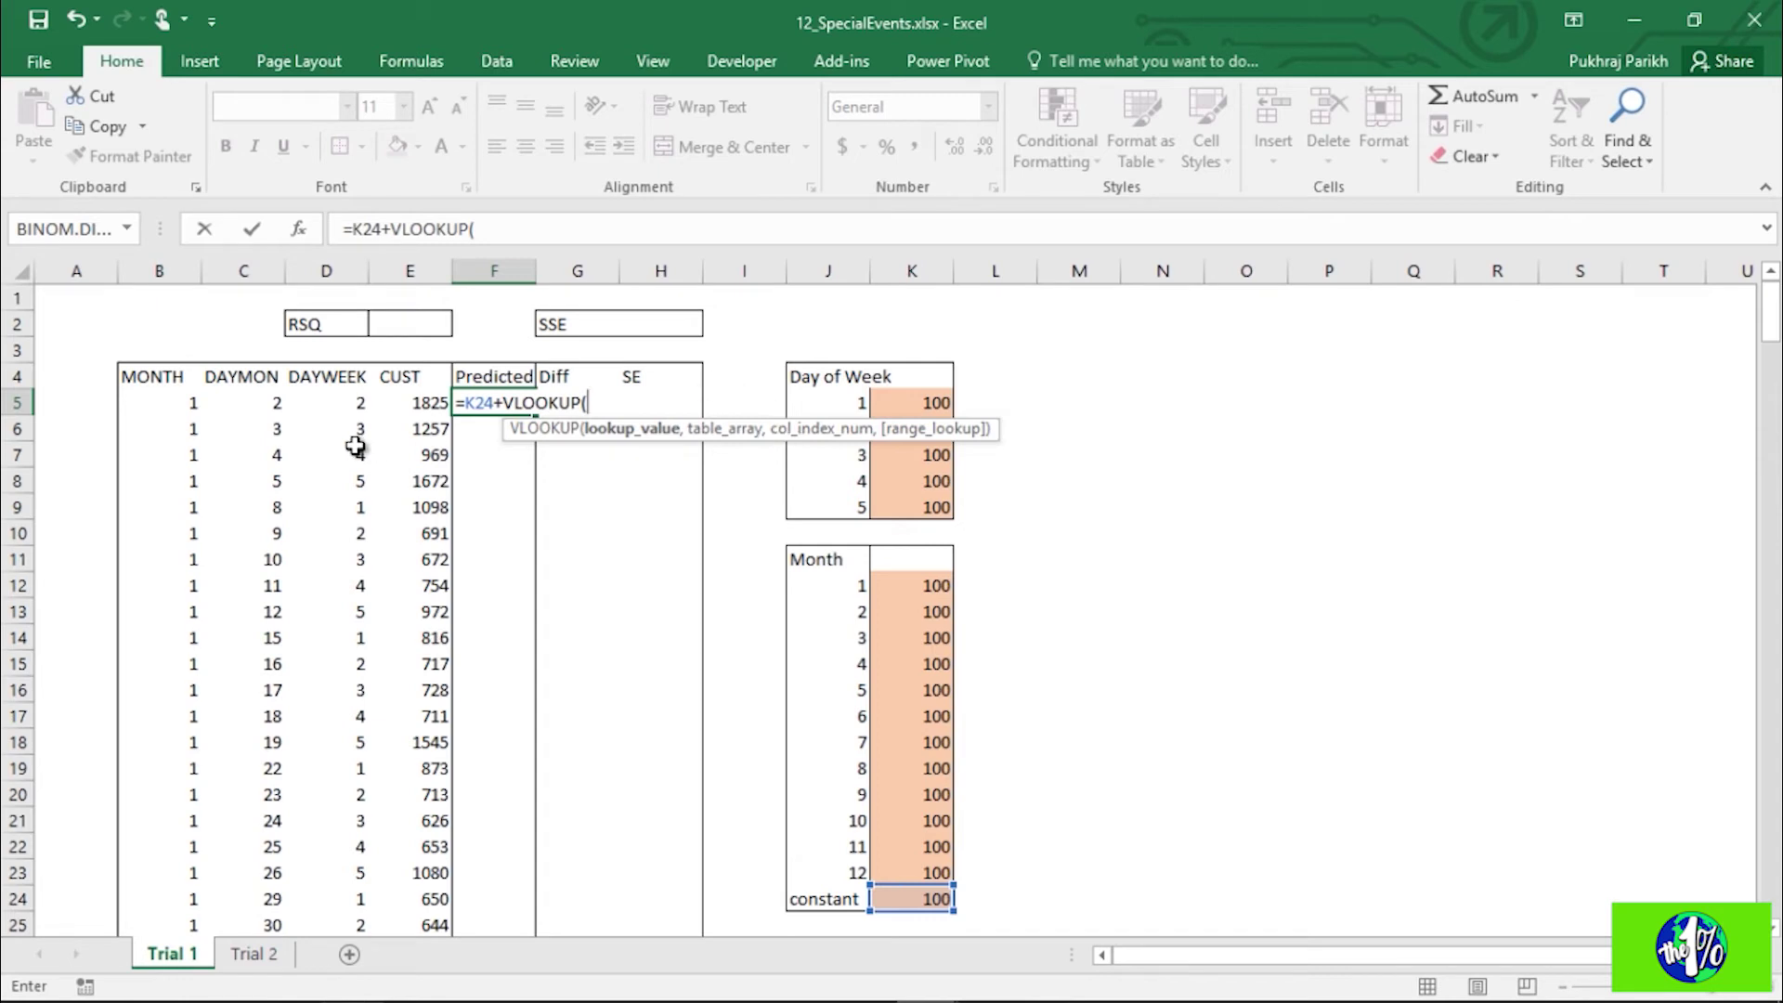
pyautogui.click(333, 401)
pyautogui.write(',')
pyautogui.moveTo(832, 403); pyautogui.dragTo(899, 521)
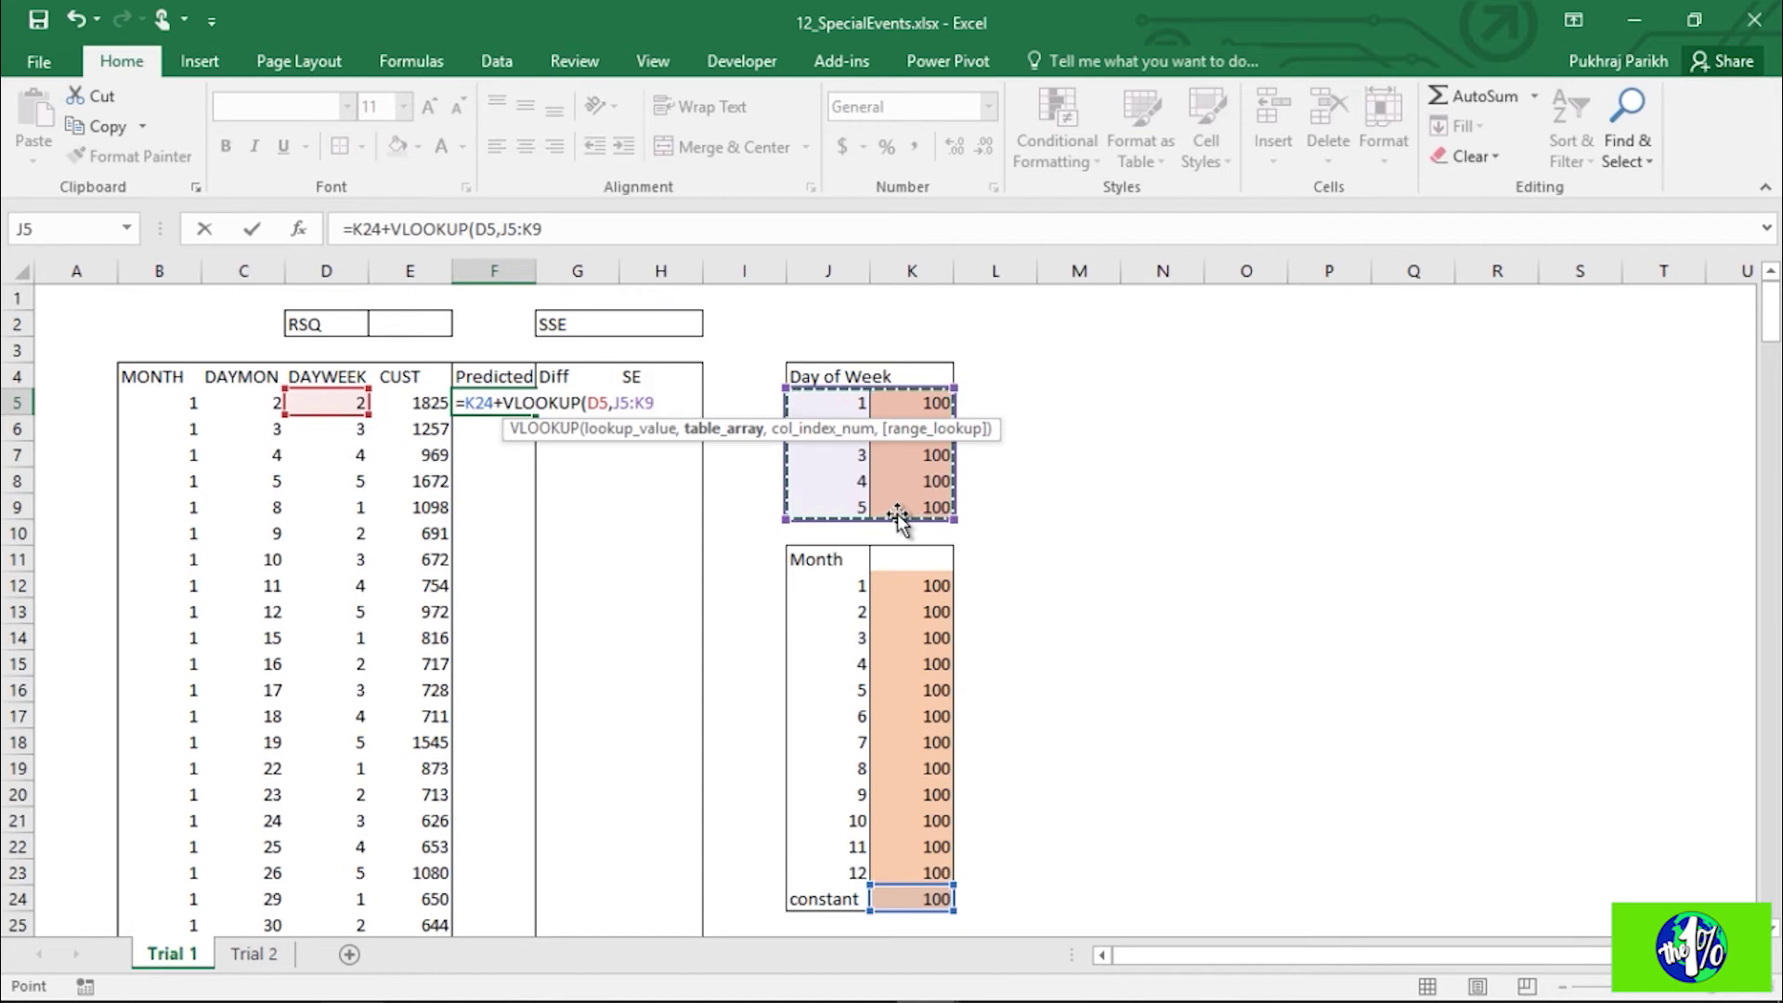
pyautogui.write(',2)+')
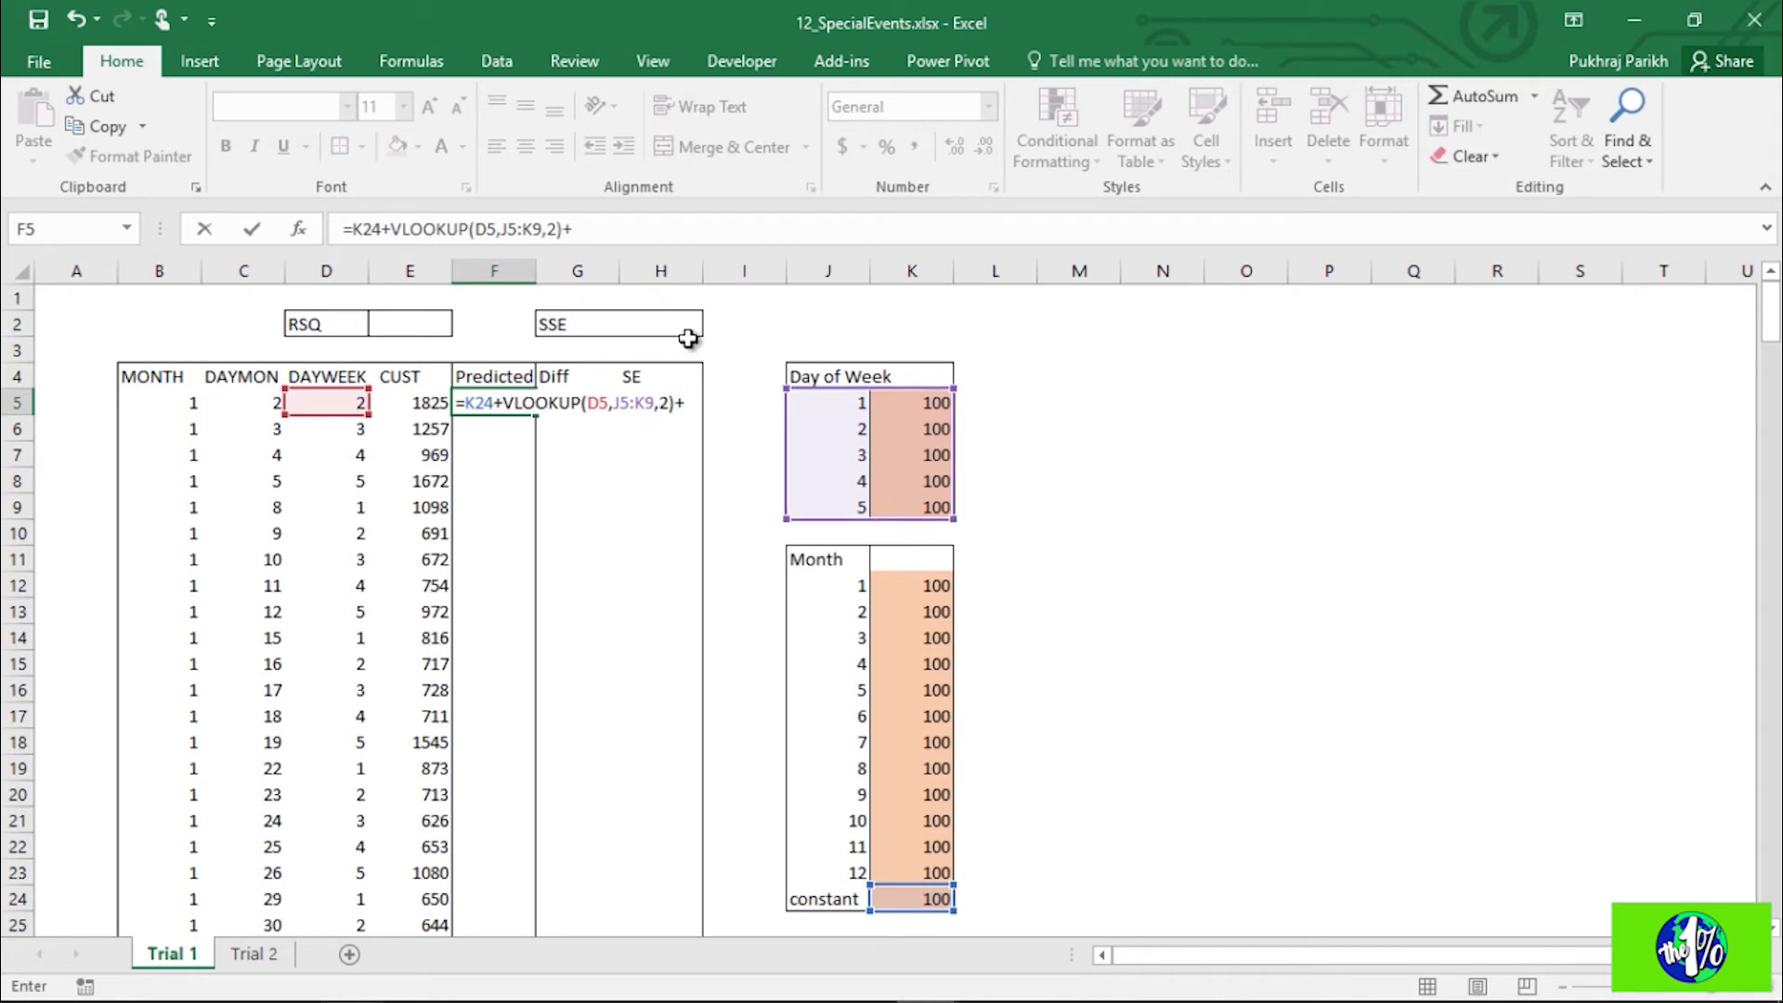
# Step: Add the month weight to the F5 formula with VLOOKUP(B5,J12:K23,2)
pyautogui.write('vl')
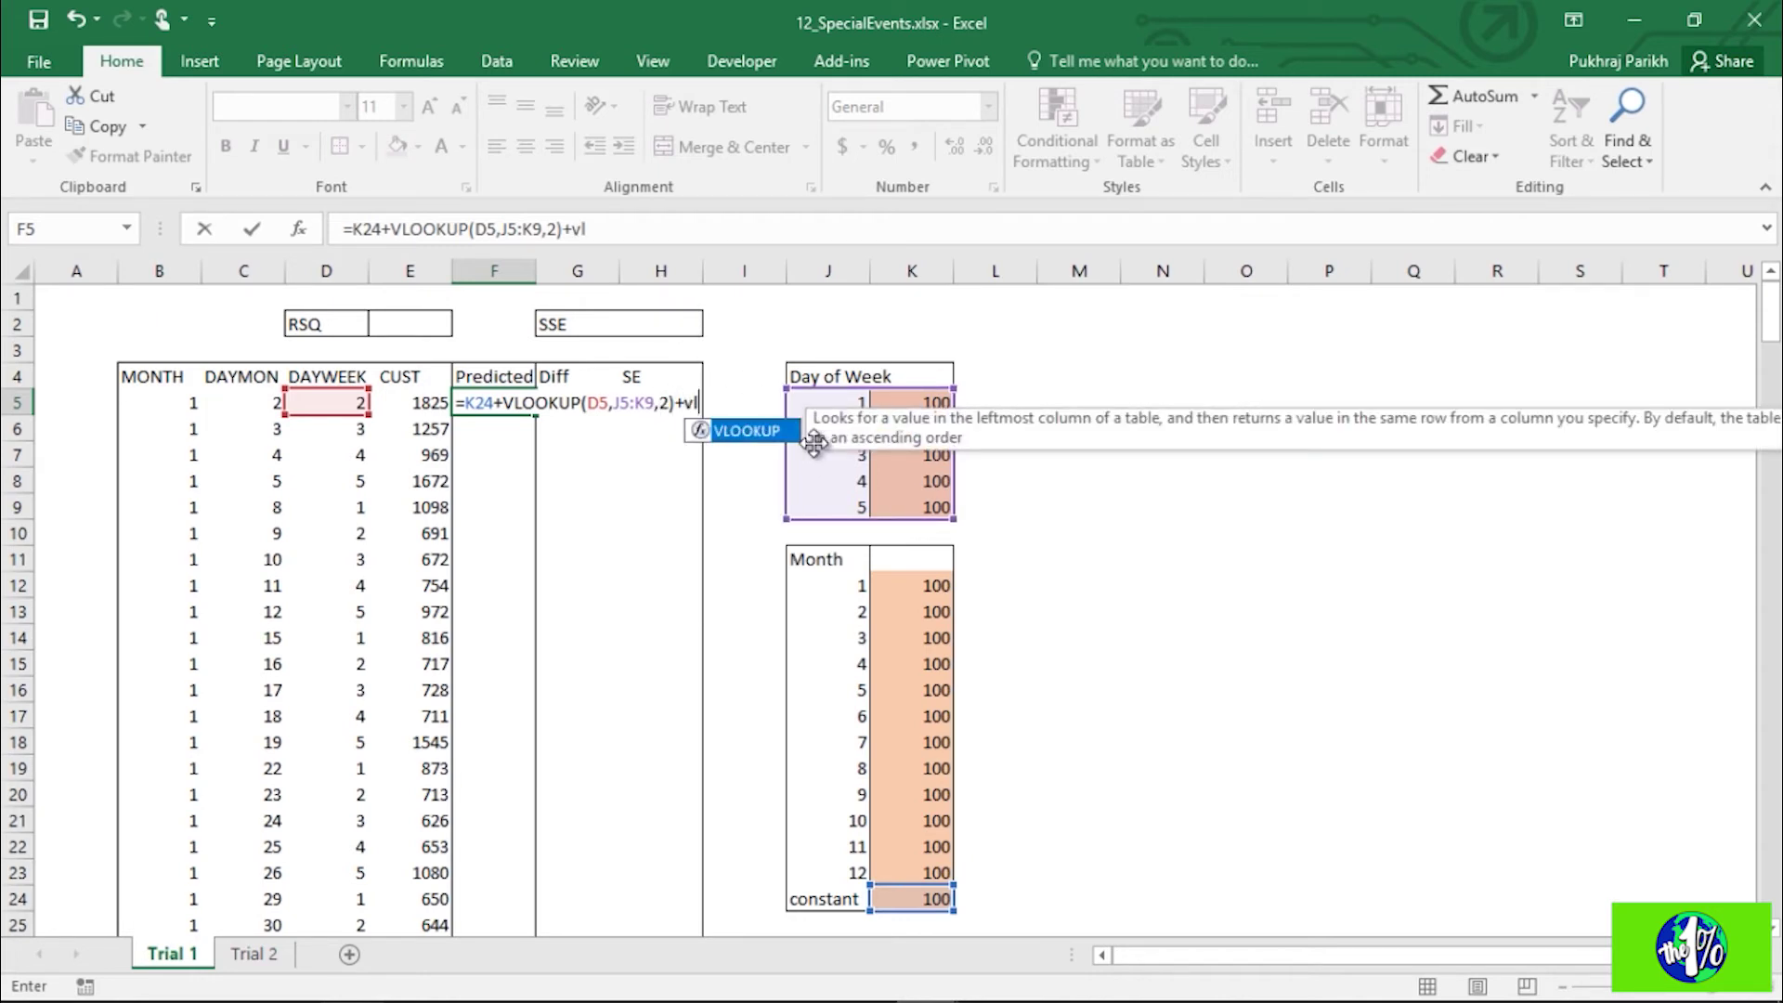
pyautogui.press('Tab')
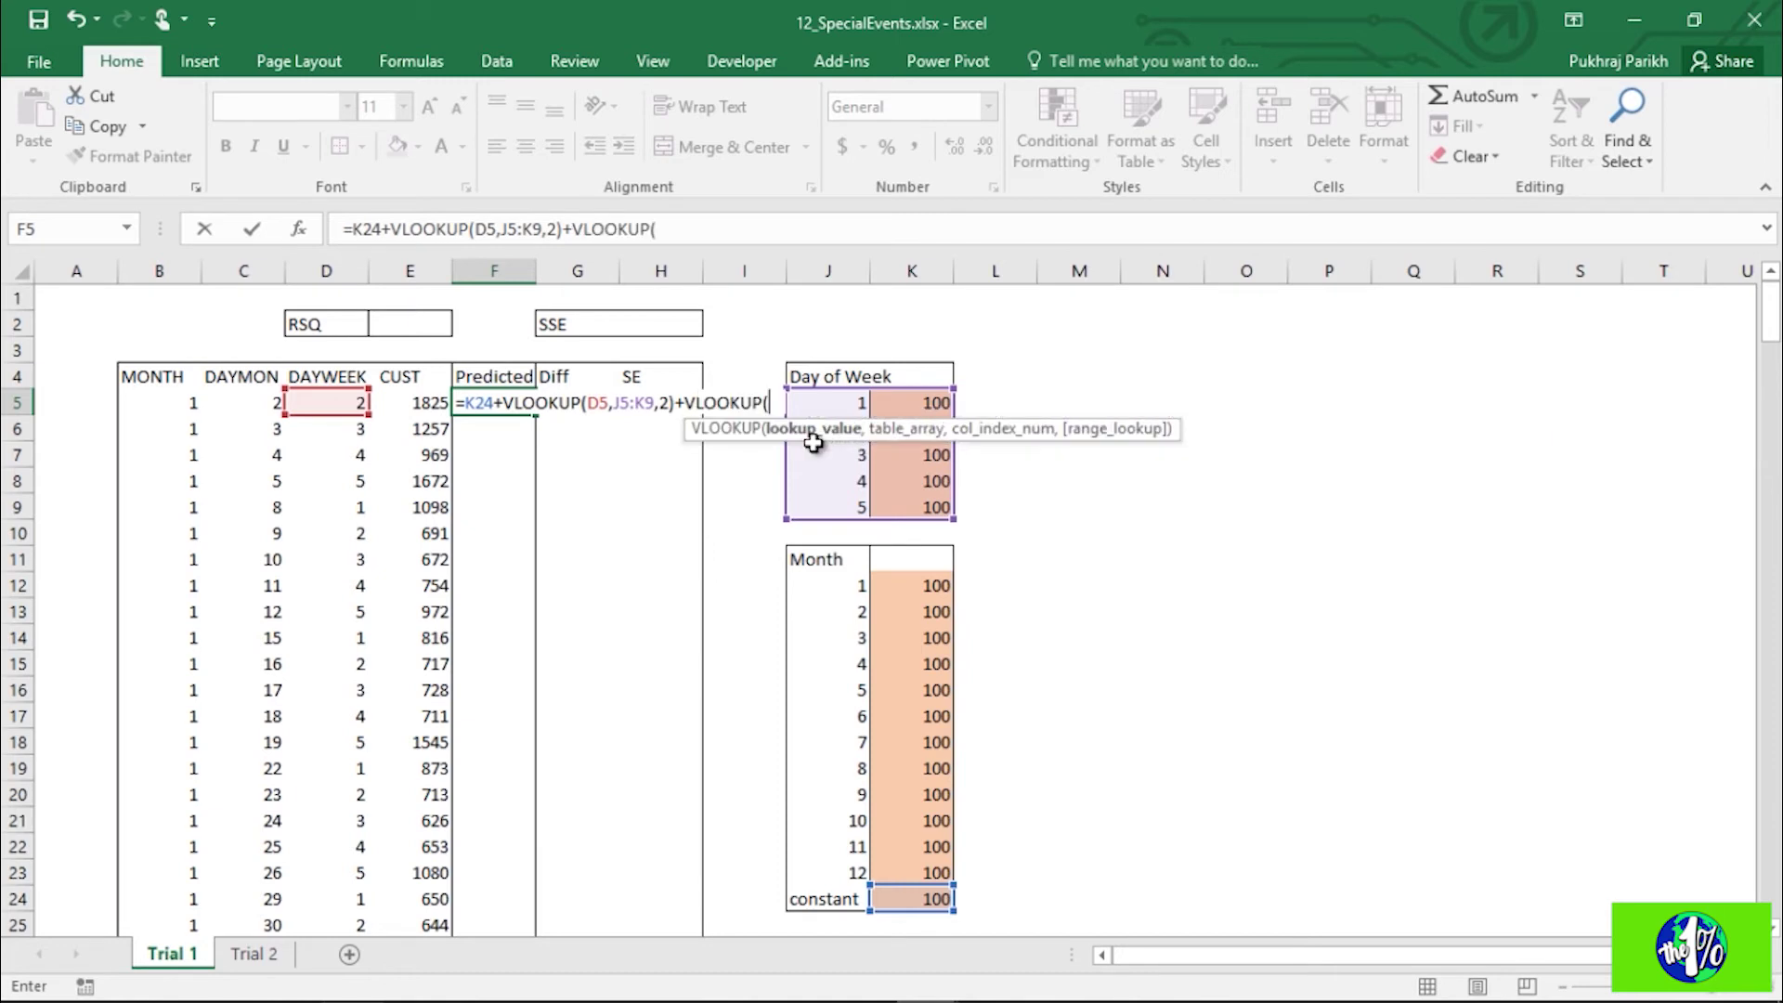
pyautogui.click(165, 406)
pyautogui.write(',')
pyautogui.click(857, 591)
pyautogui.moveTo(856, 590); pyautogui.dragTo(923, 871)
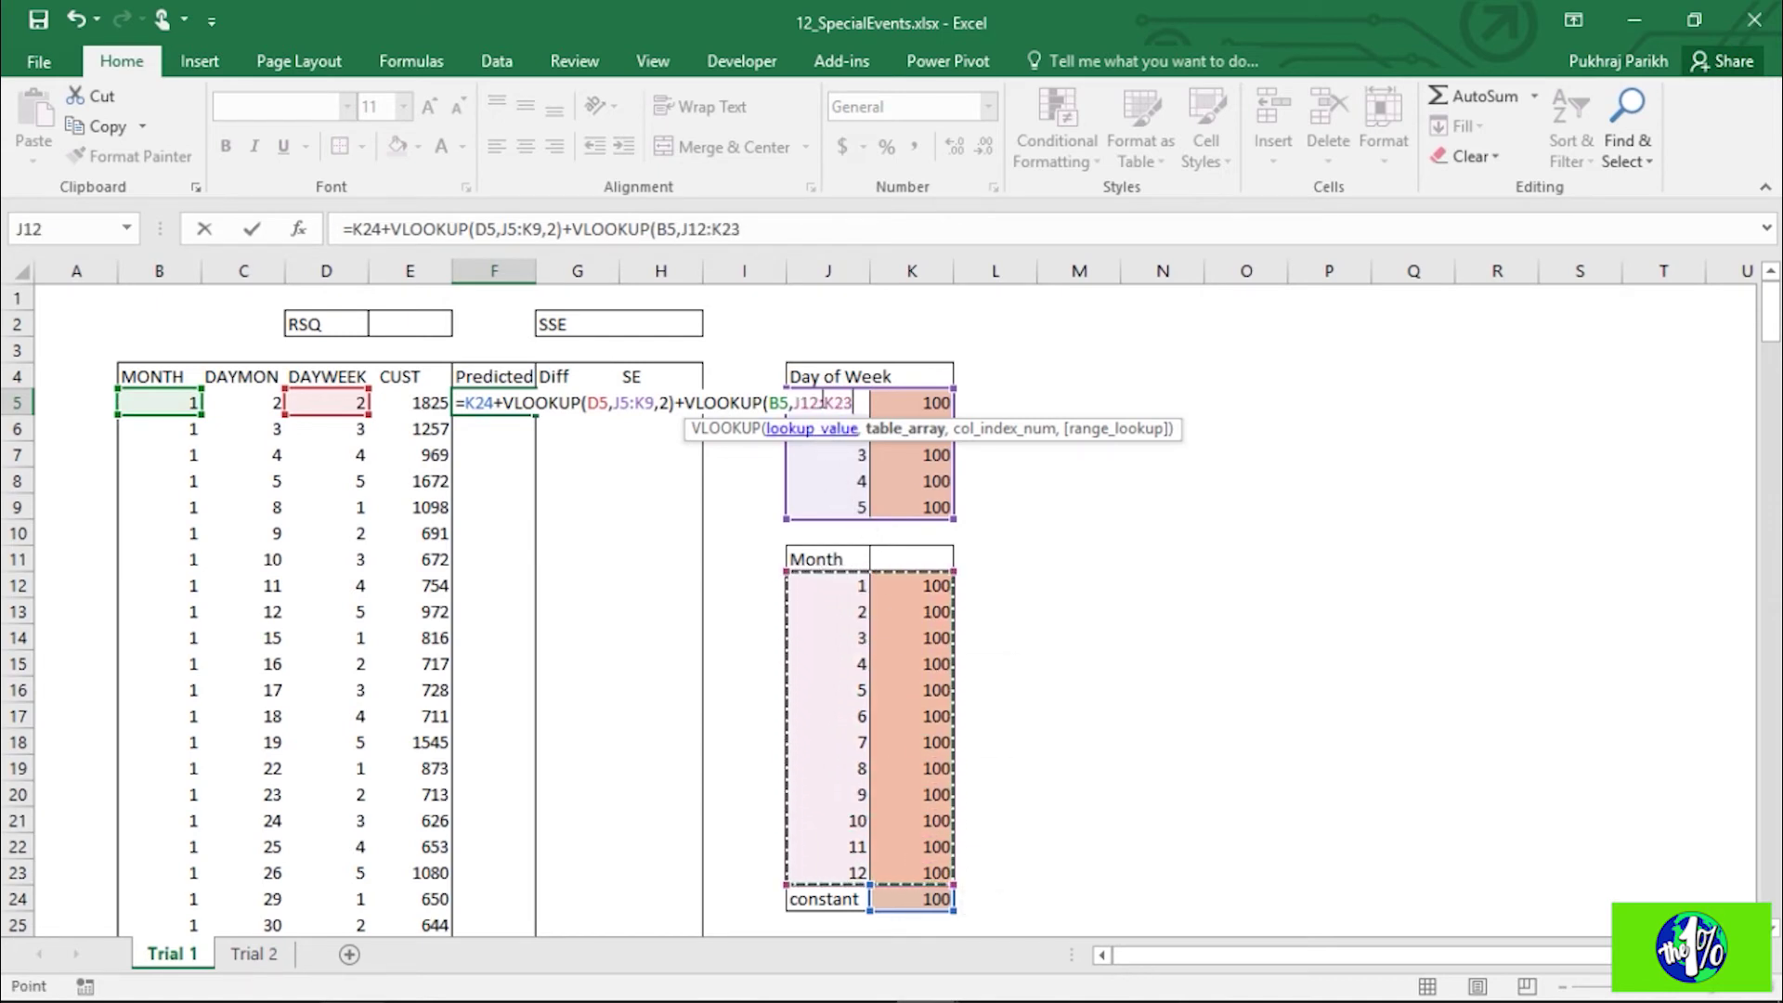
pyautogui.click(782, 233)
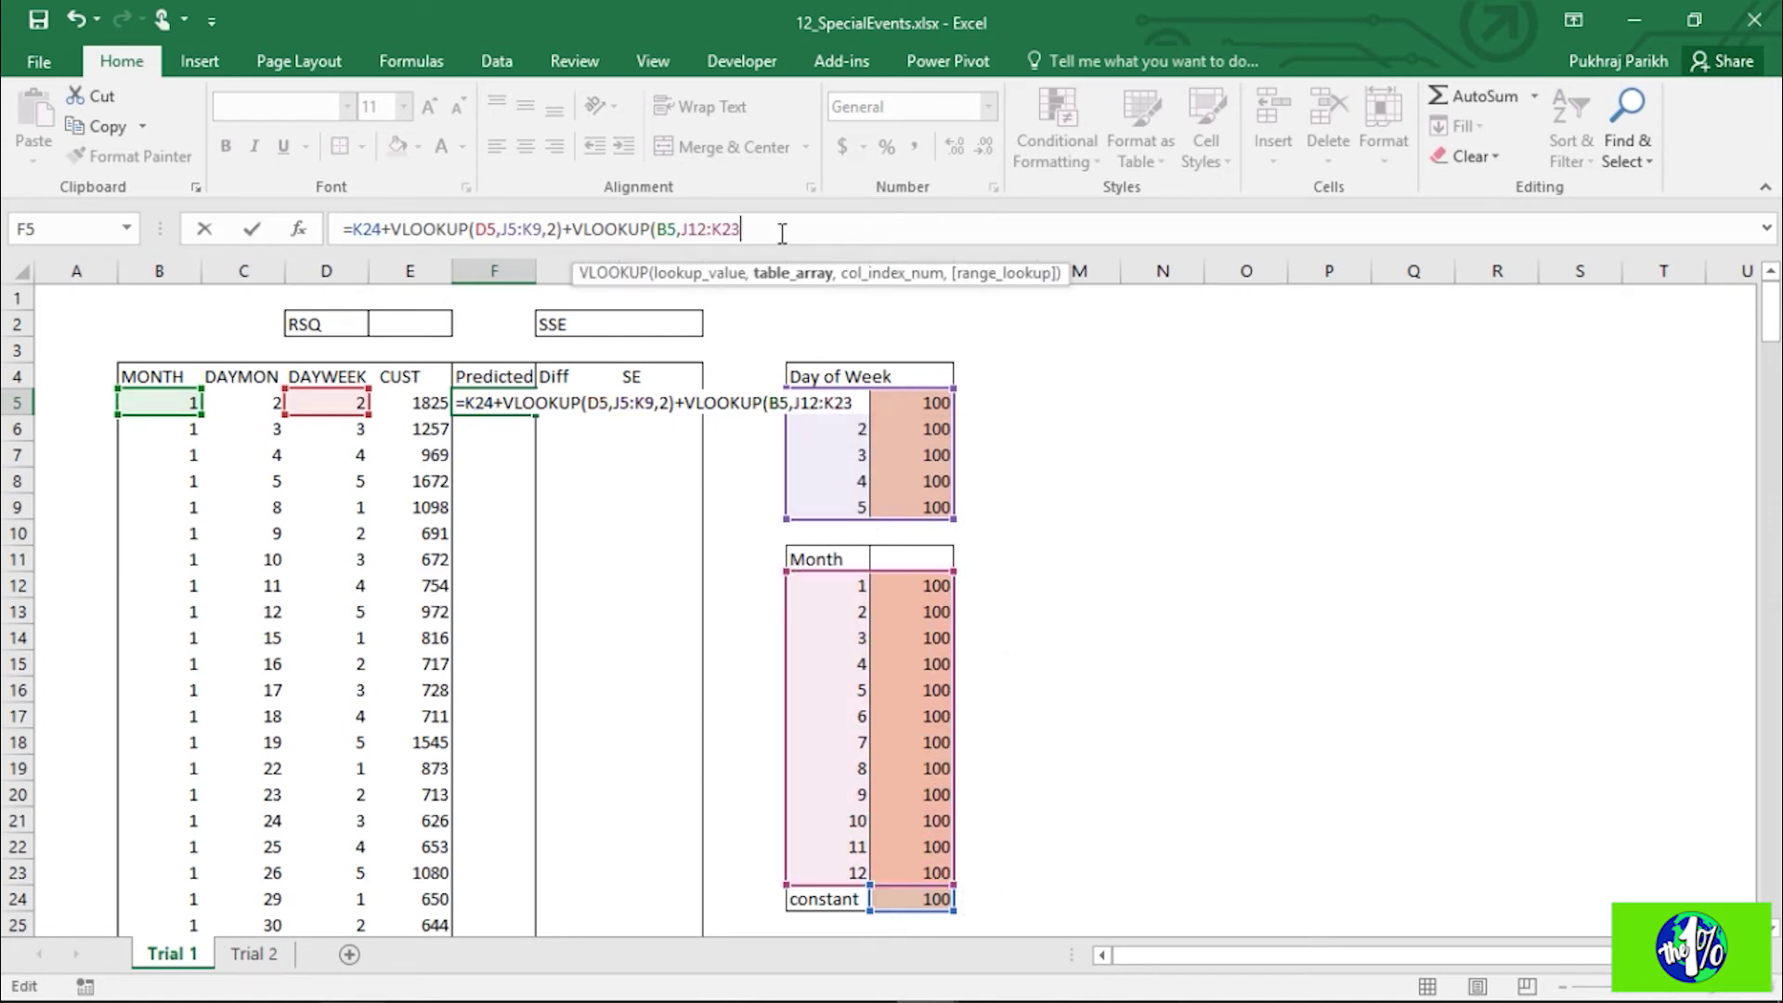
pyautogui.write(',')
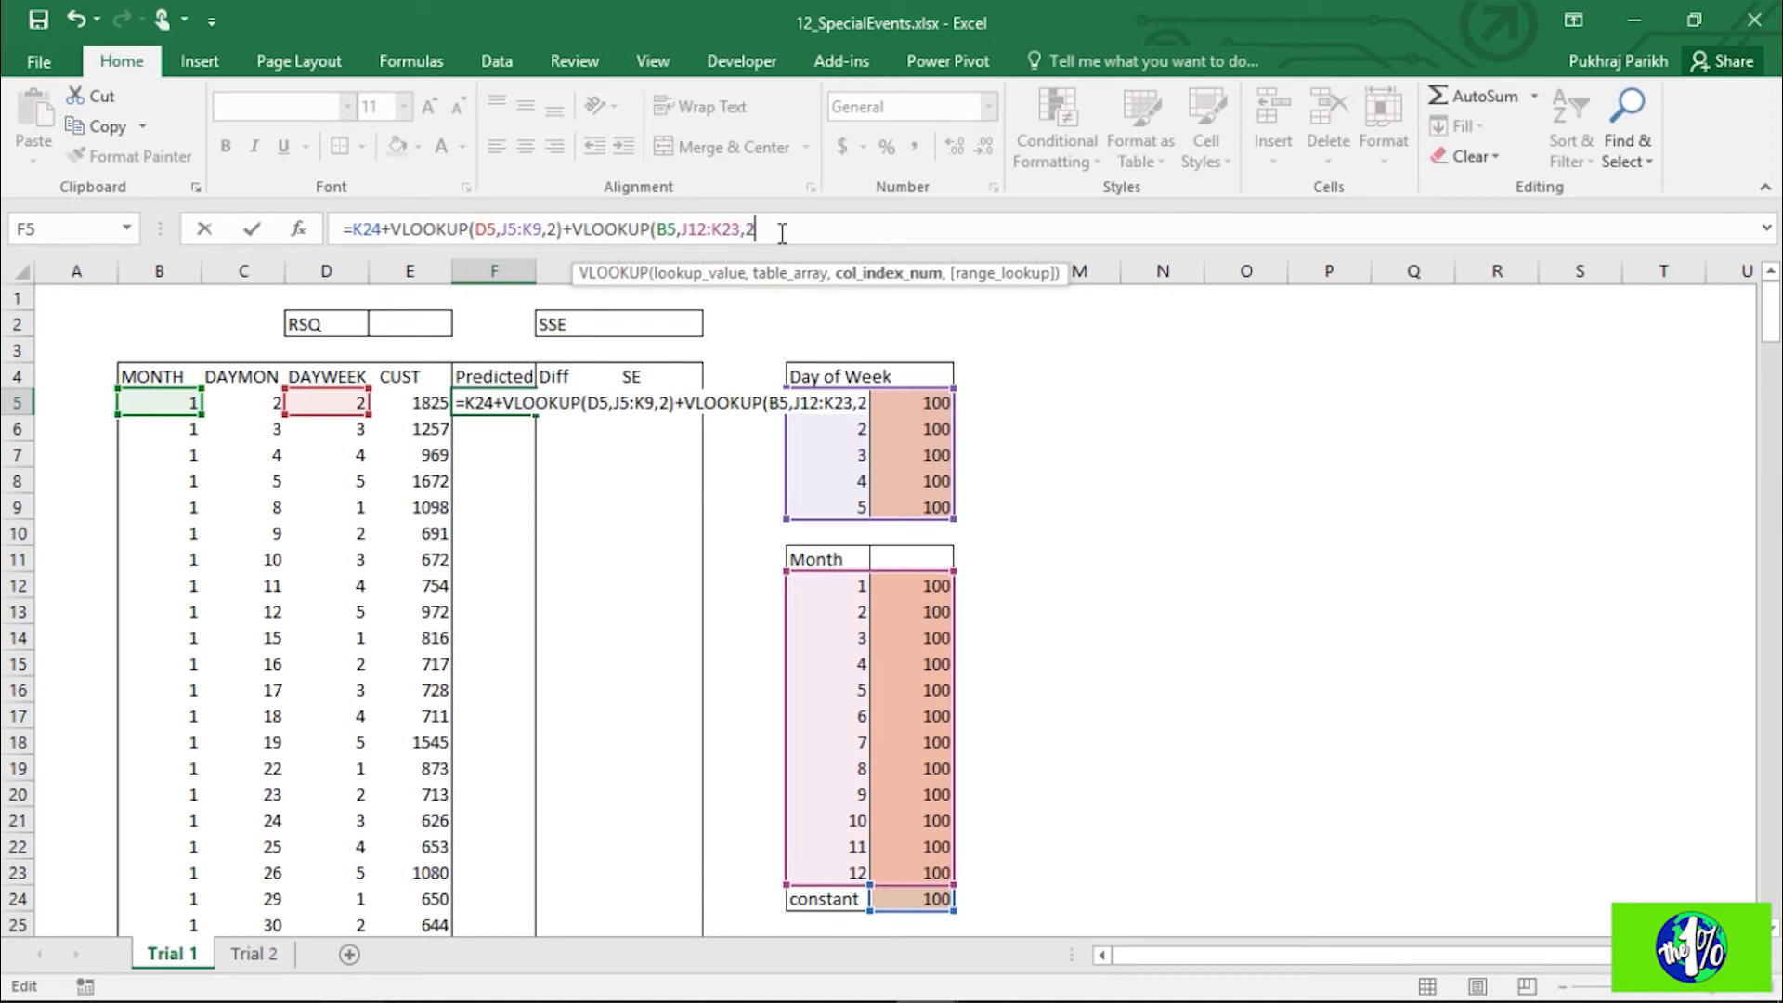
pyautogui.write('2)')
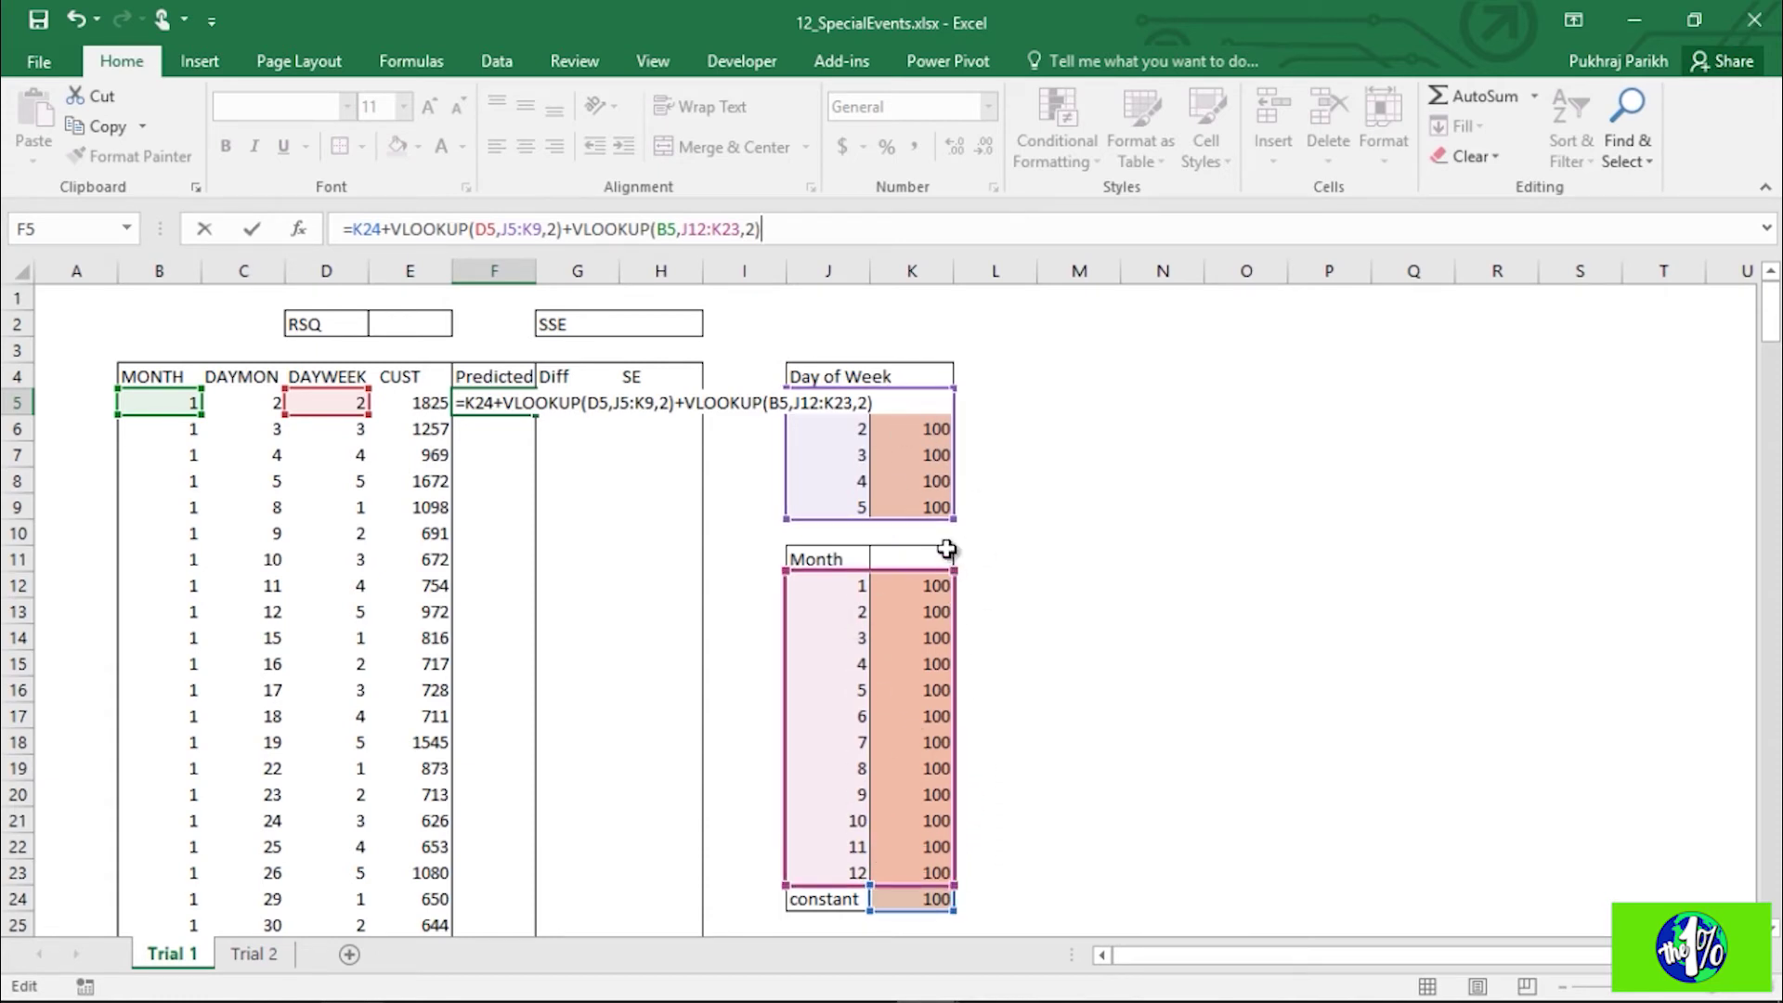
# Step: Make the constant and both lookup tables absolute as $K$24, $J$5:$K$9 and $J$12:$K$23, and enter the F5 formula
pyautogui.doubleClick(364, 228)
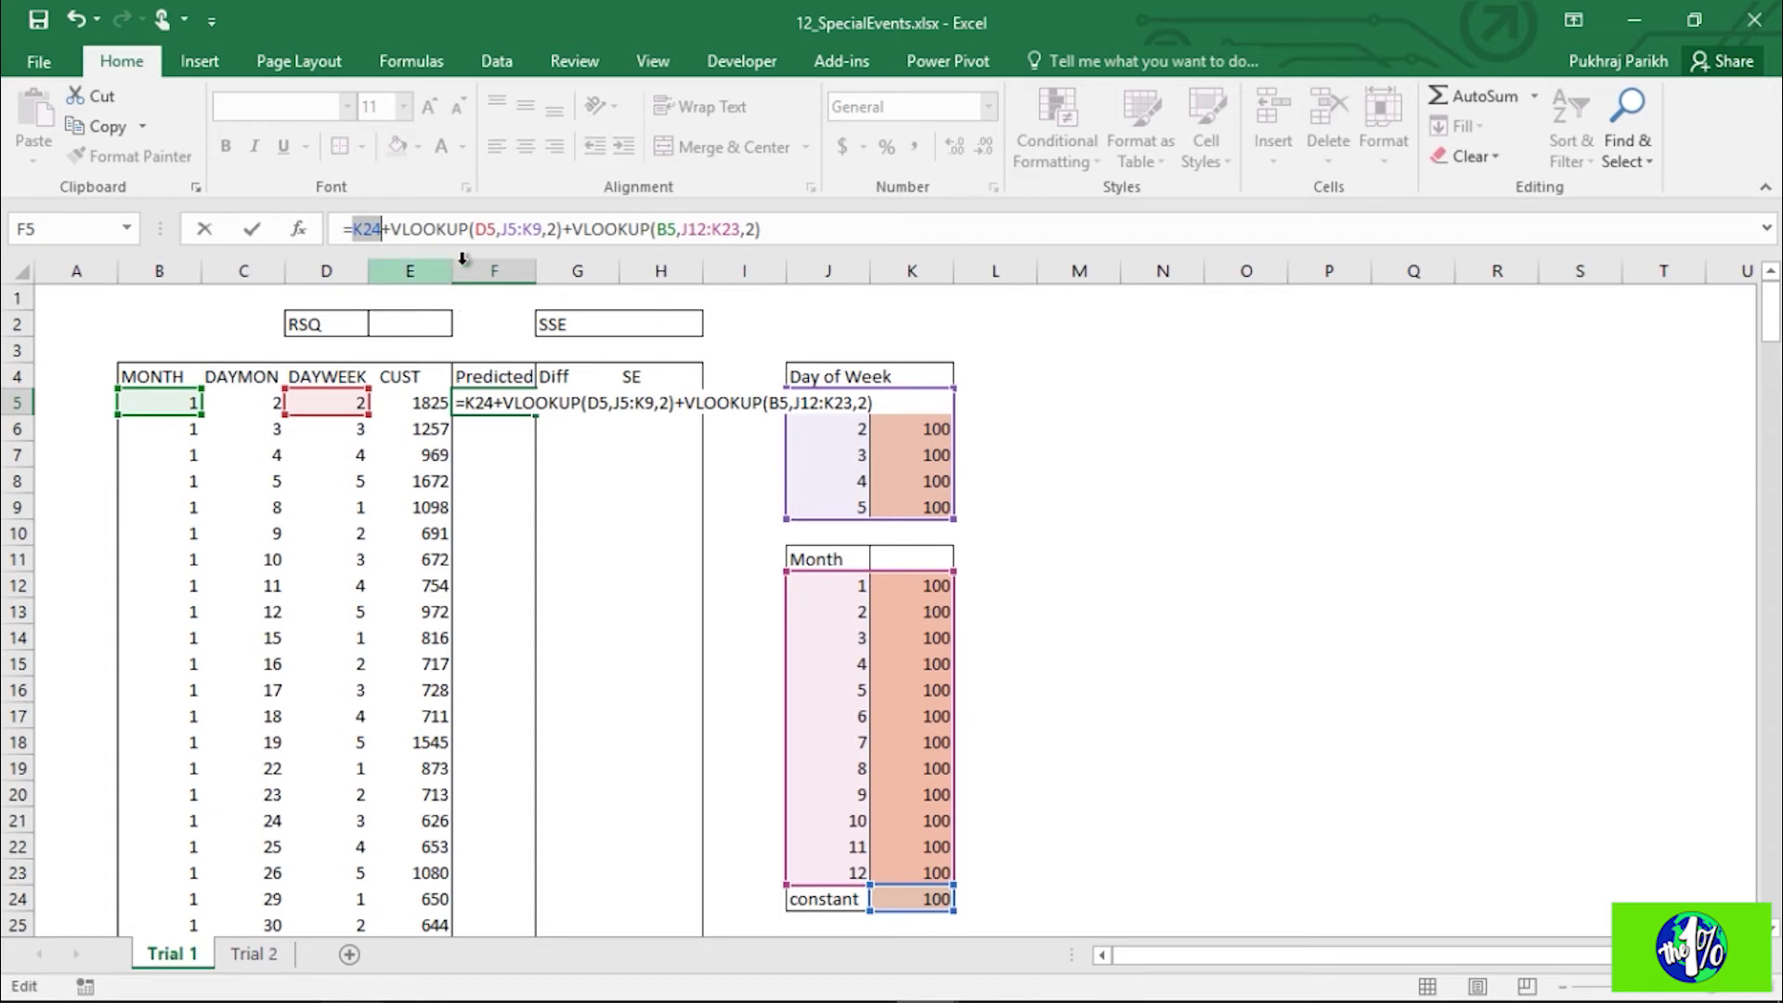
pyautogui.press('F4')
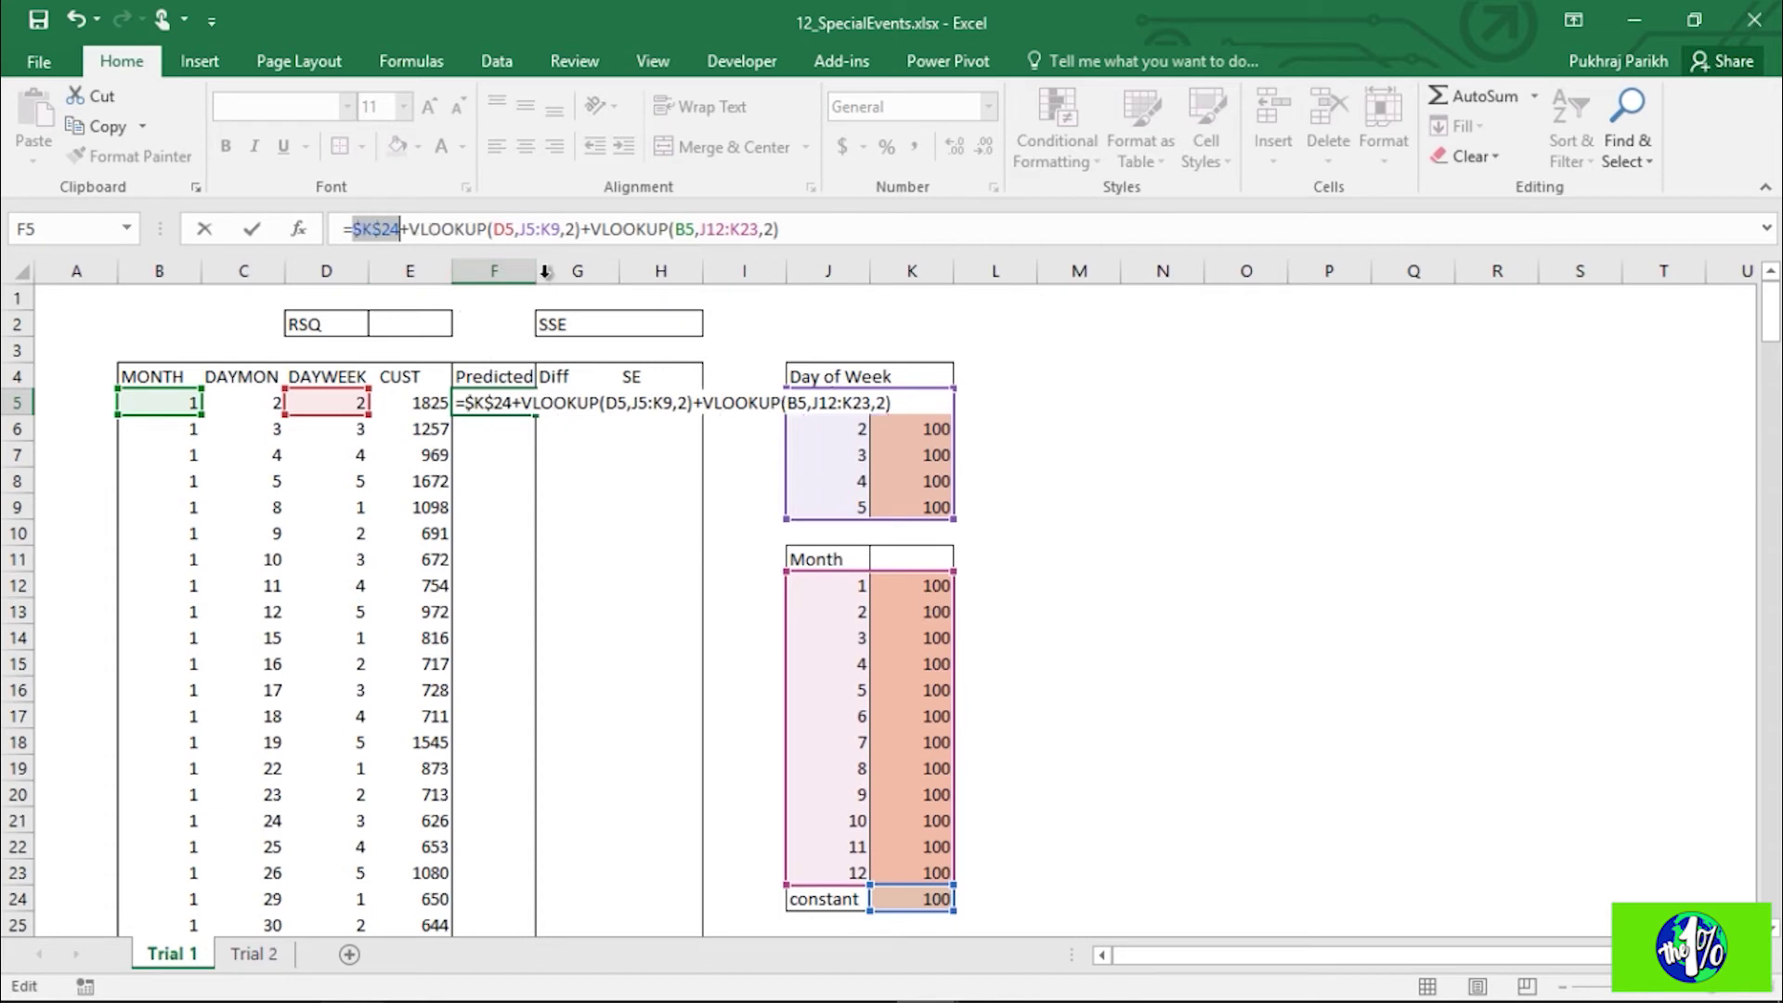
pyautogui.click(525, 230)
pyautogui.moveTo(552, 223); pyautogui.dragTo(566, 227)
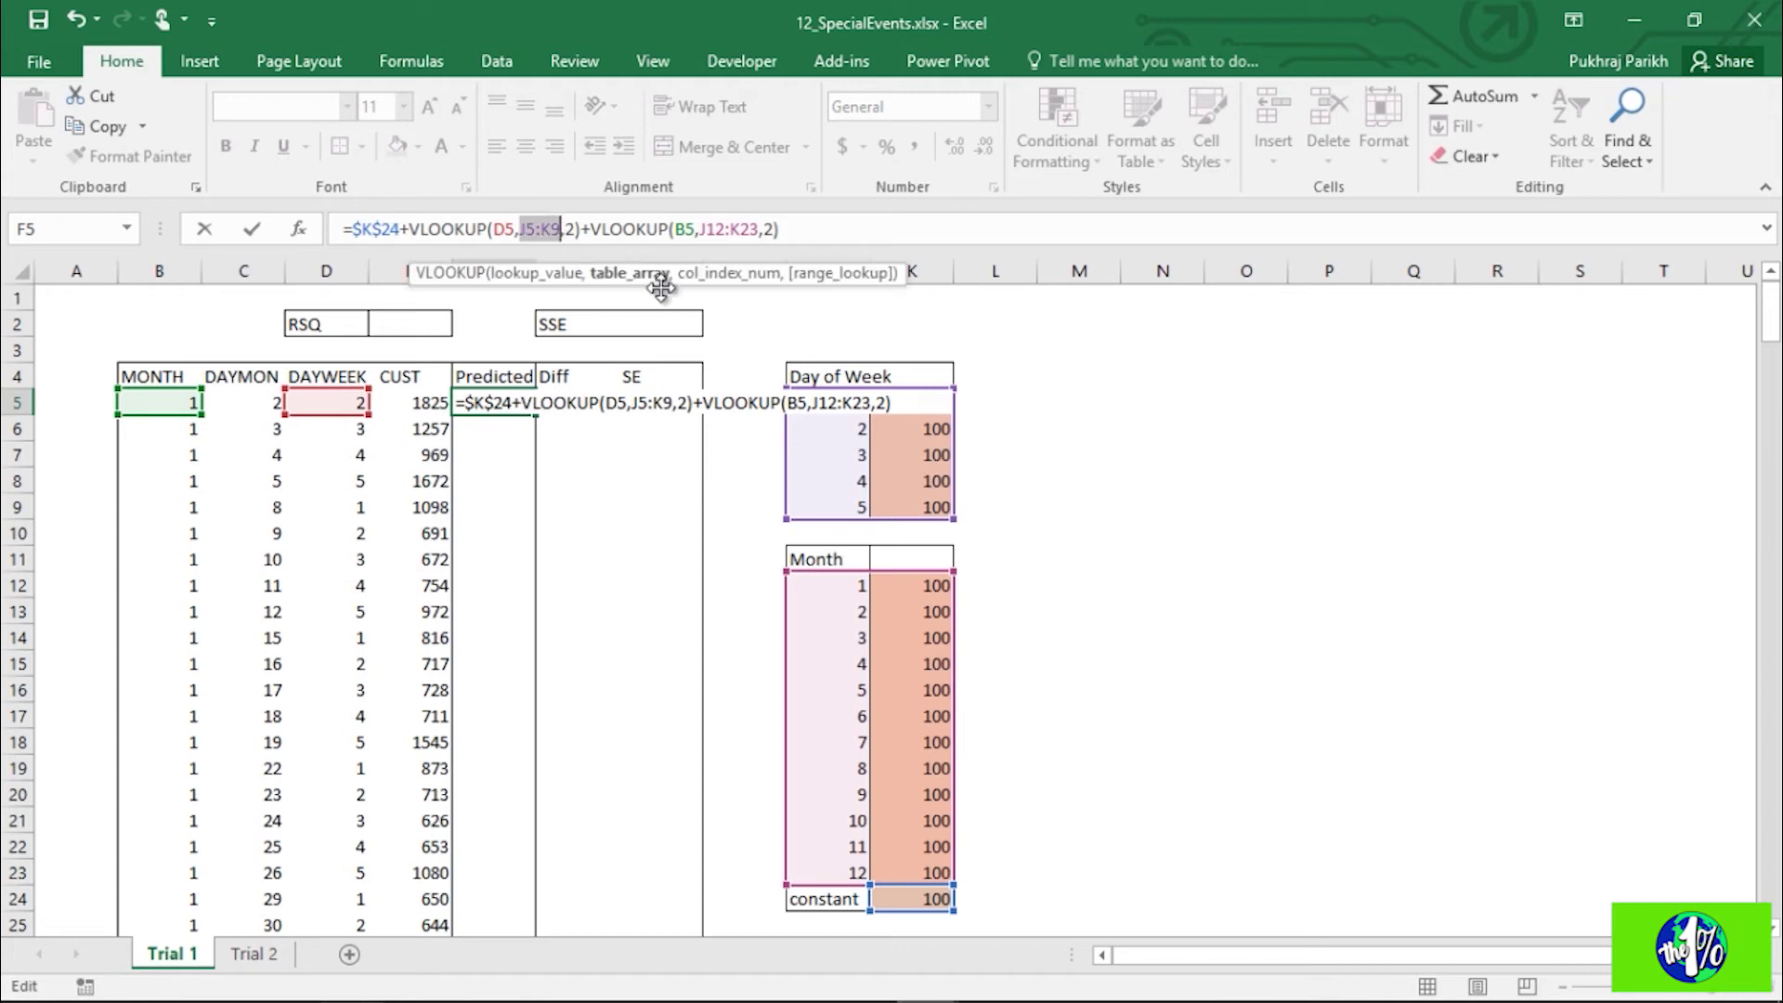
pyautogui.press('F4')
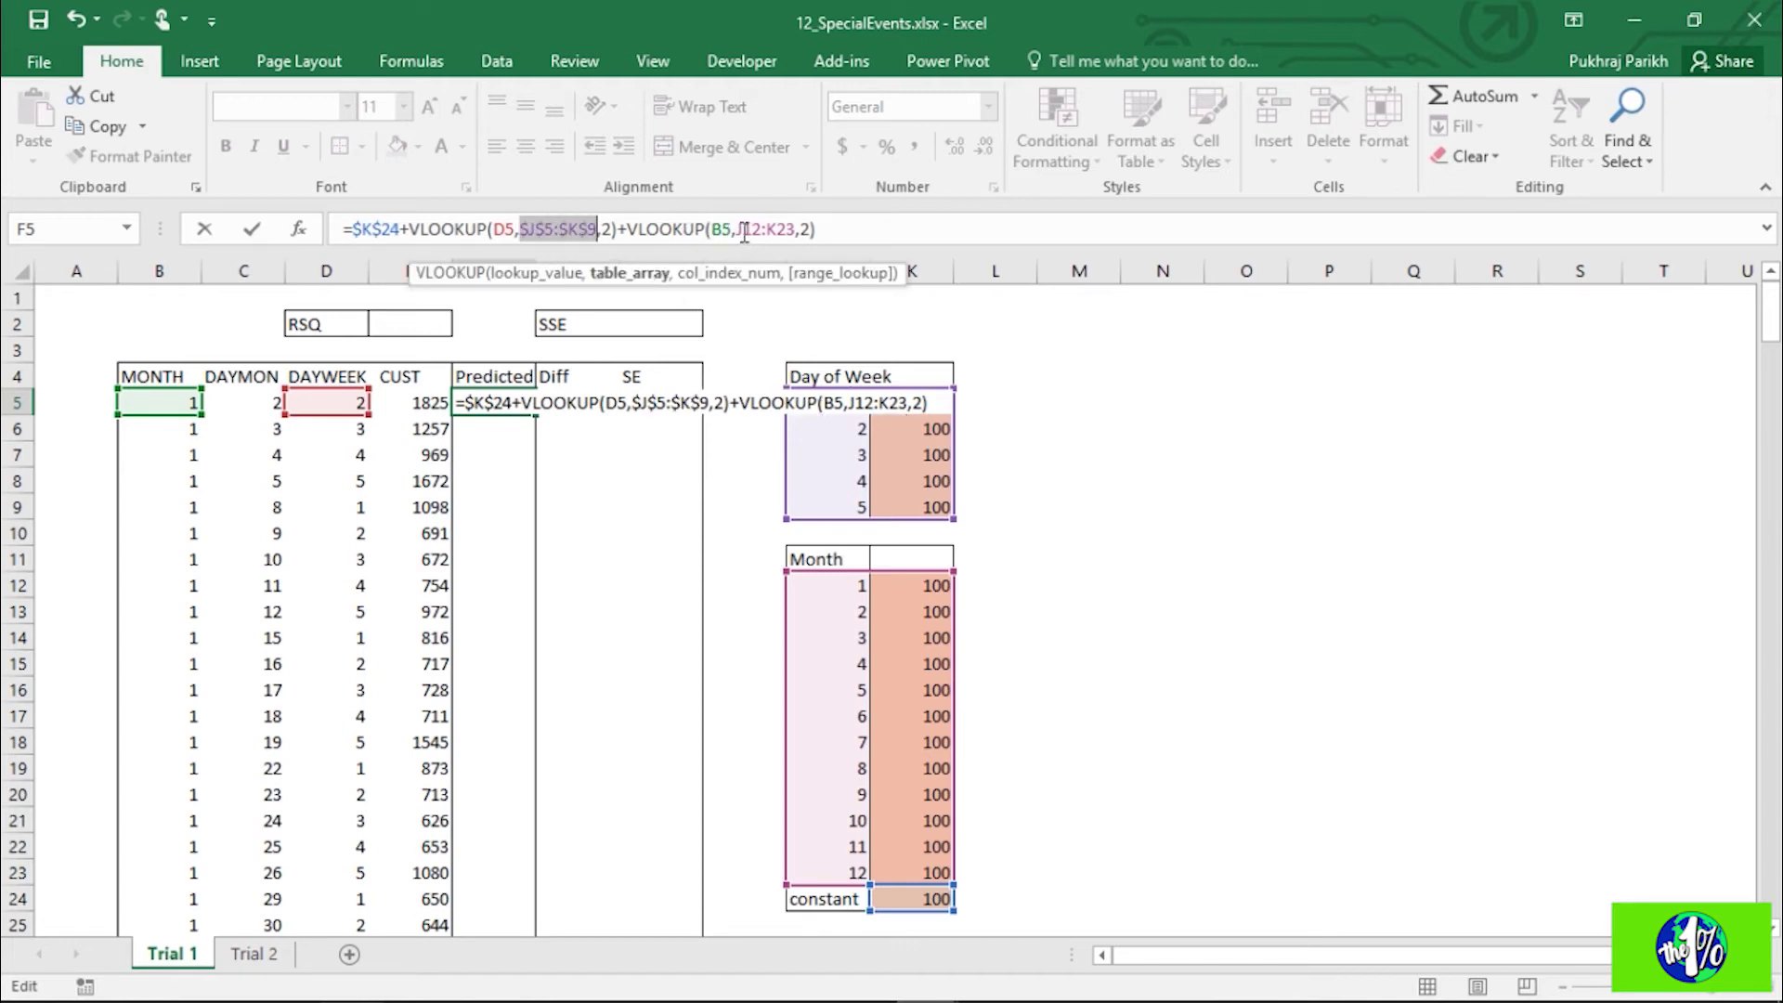
pyautogui.moveTo(737, 230); pyautogui.dragTo(796, 232)
pyautogui.press('F4')
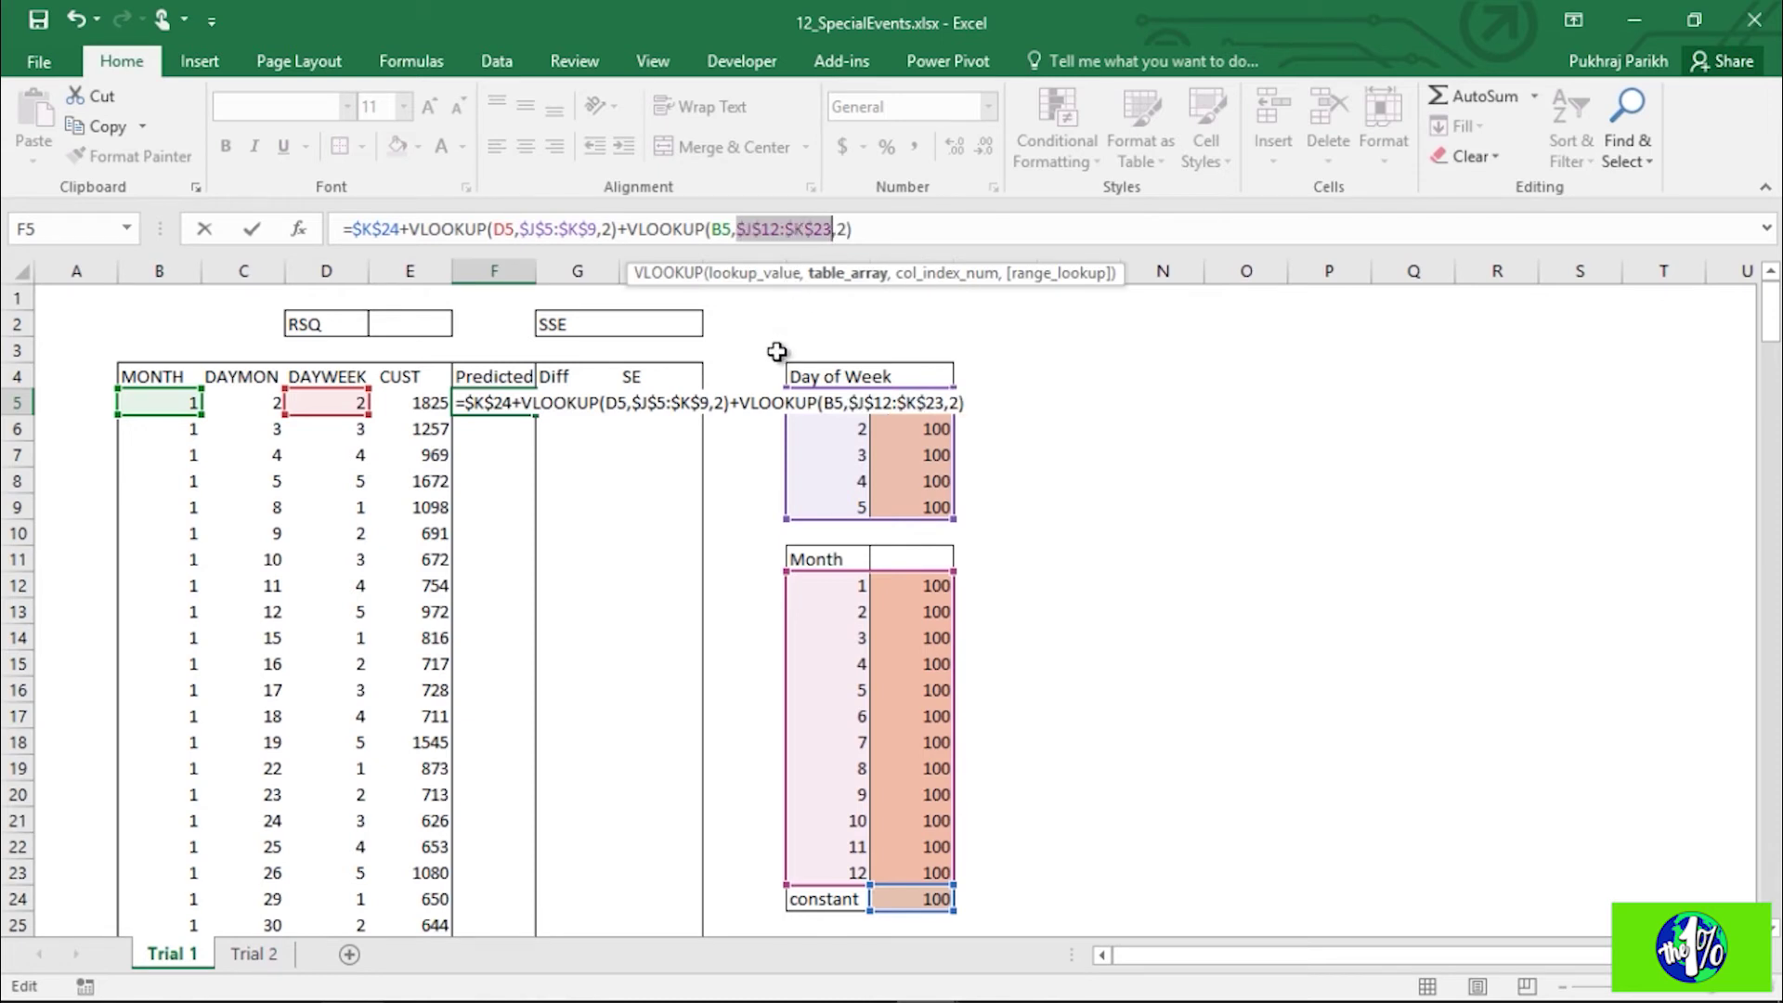
pyautogui.click(877, 228)
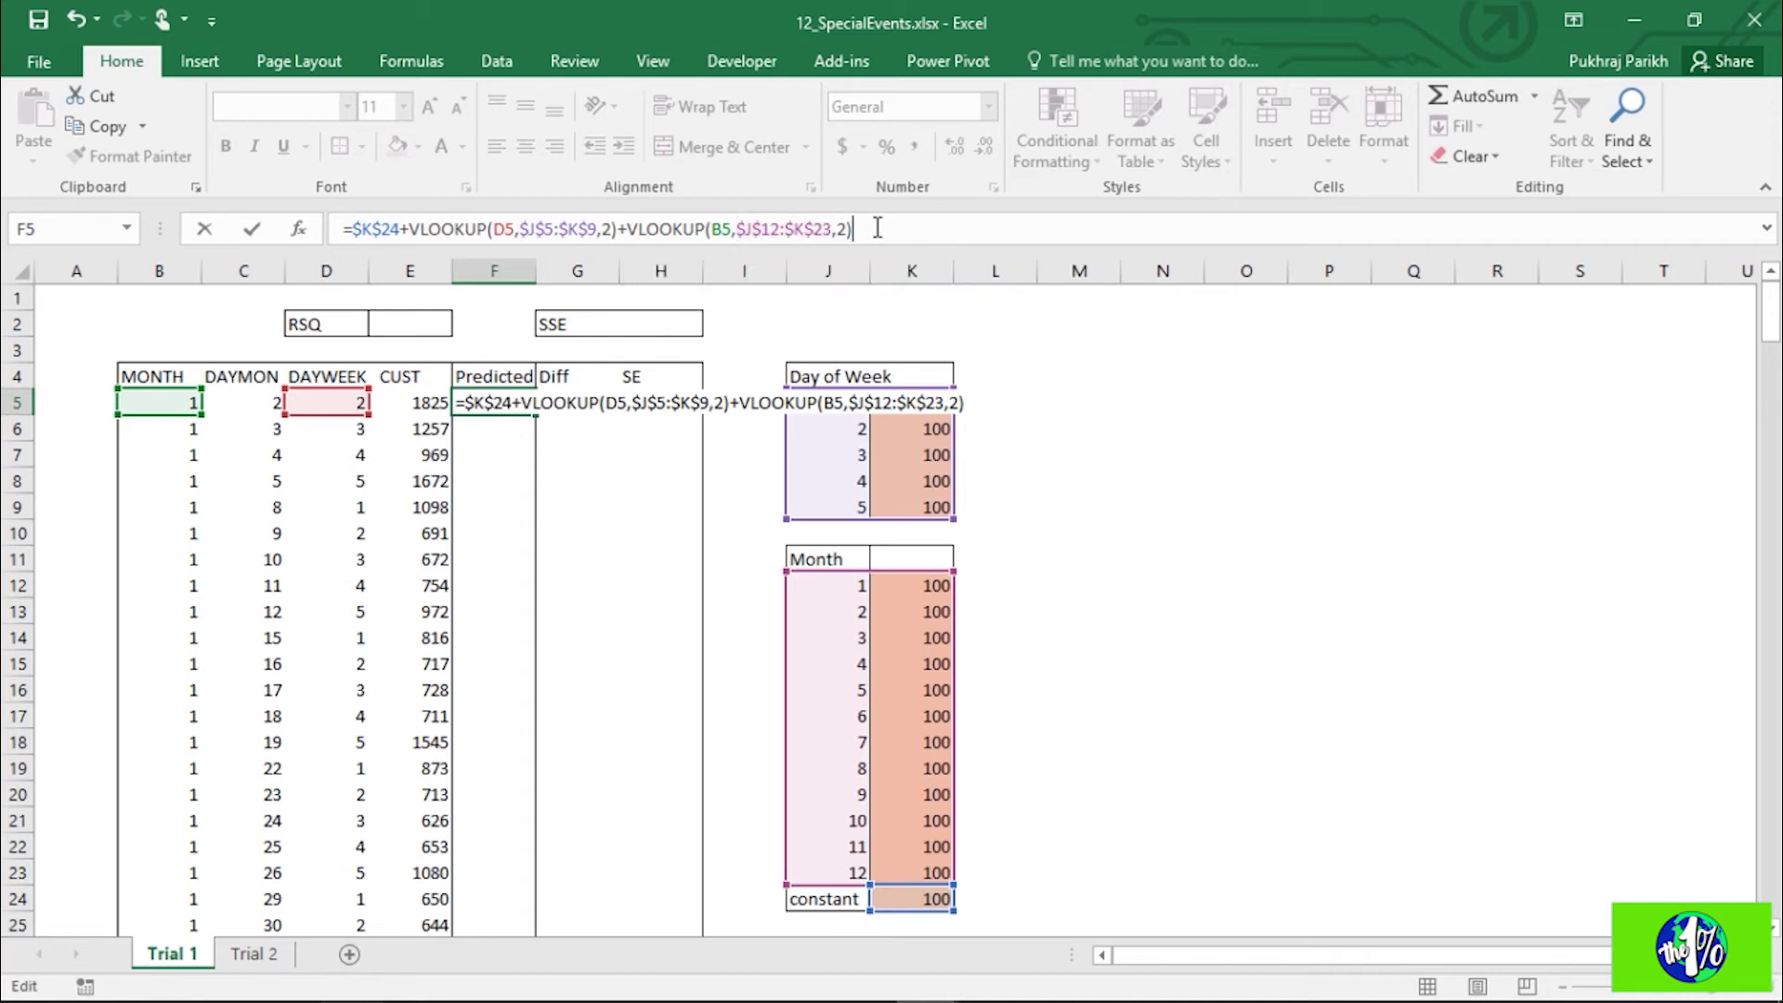
pyautogui.press('Return')
# Step: Fill the F5 formula down the whole Predicted column
pyautogui.click(510, 402)
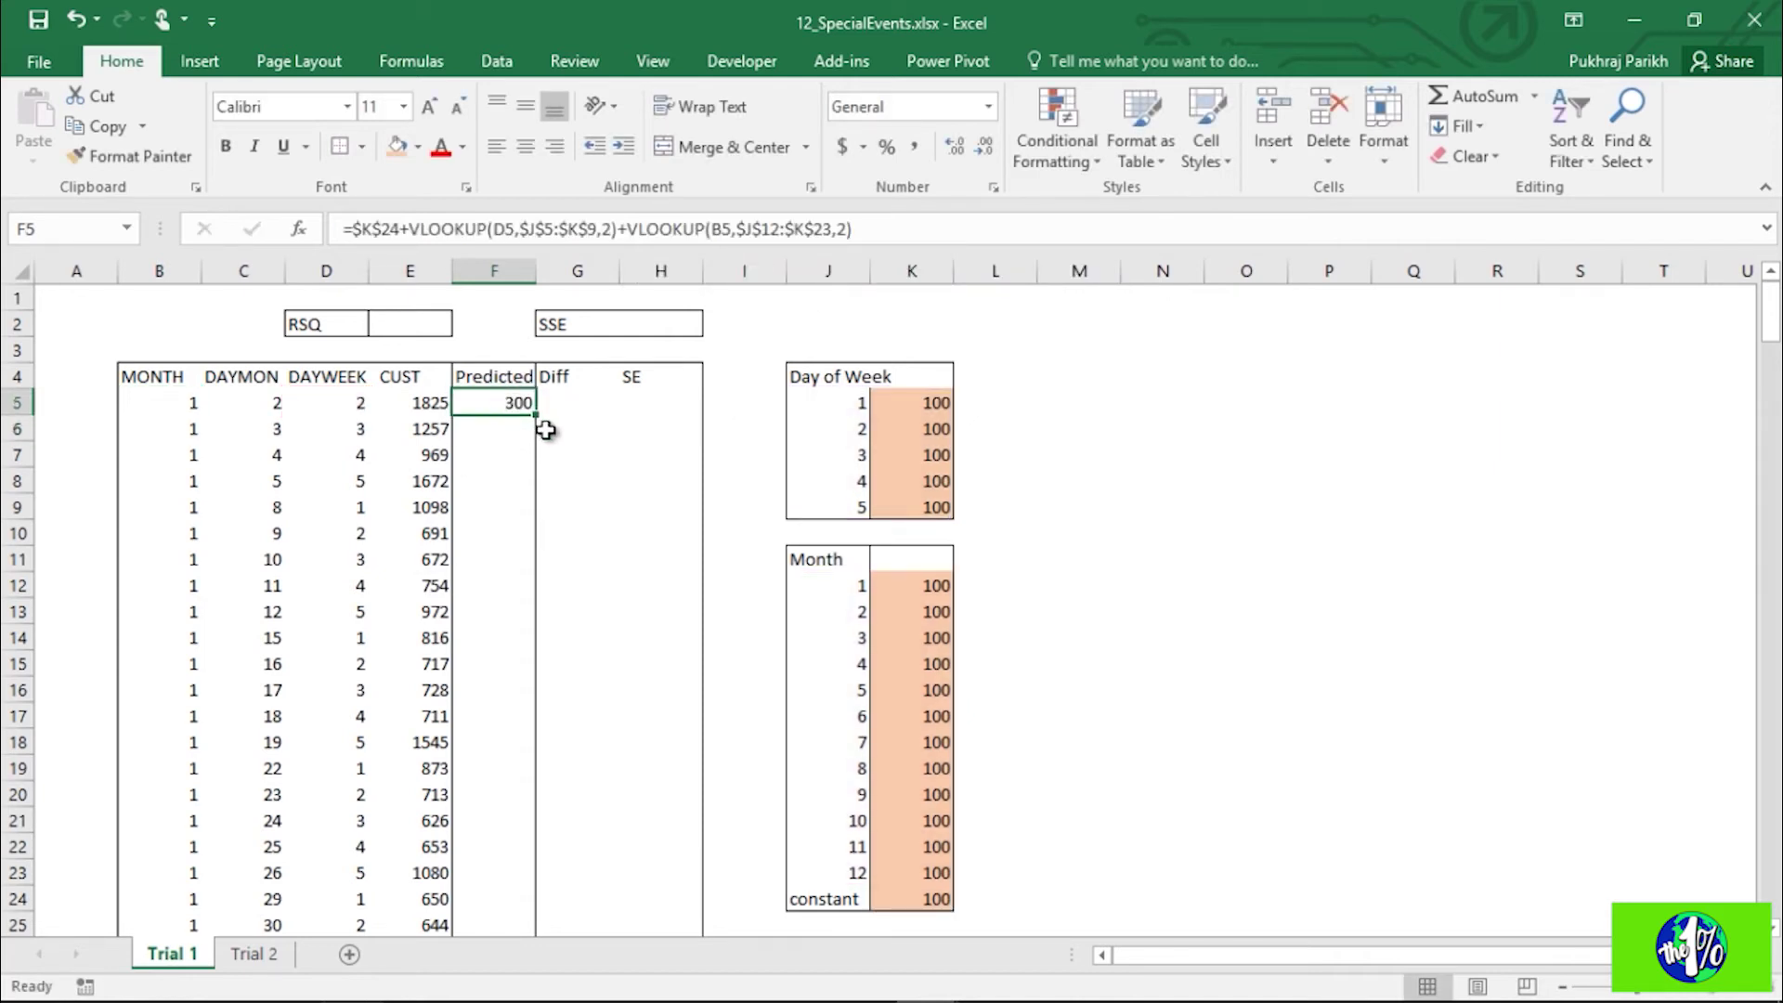
pyautogui.doubleClick(536, 415)
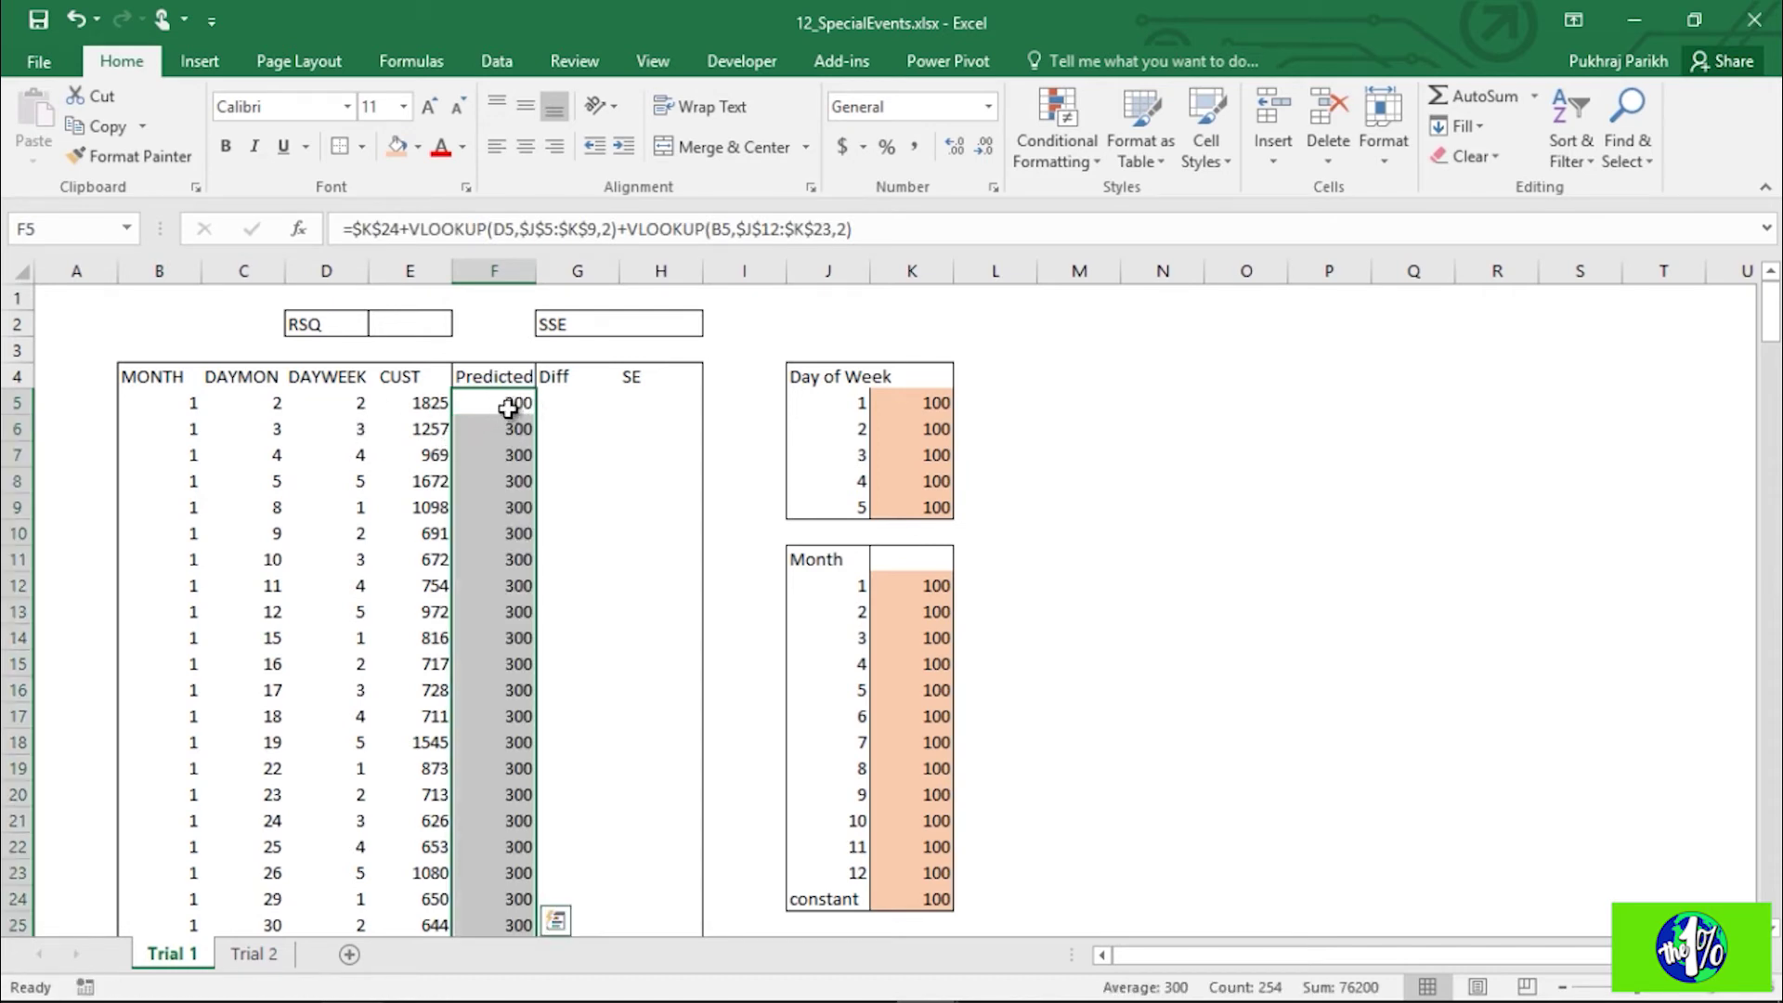
pyautogui.click(915, 921)
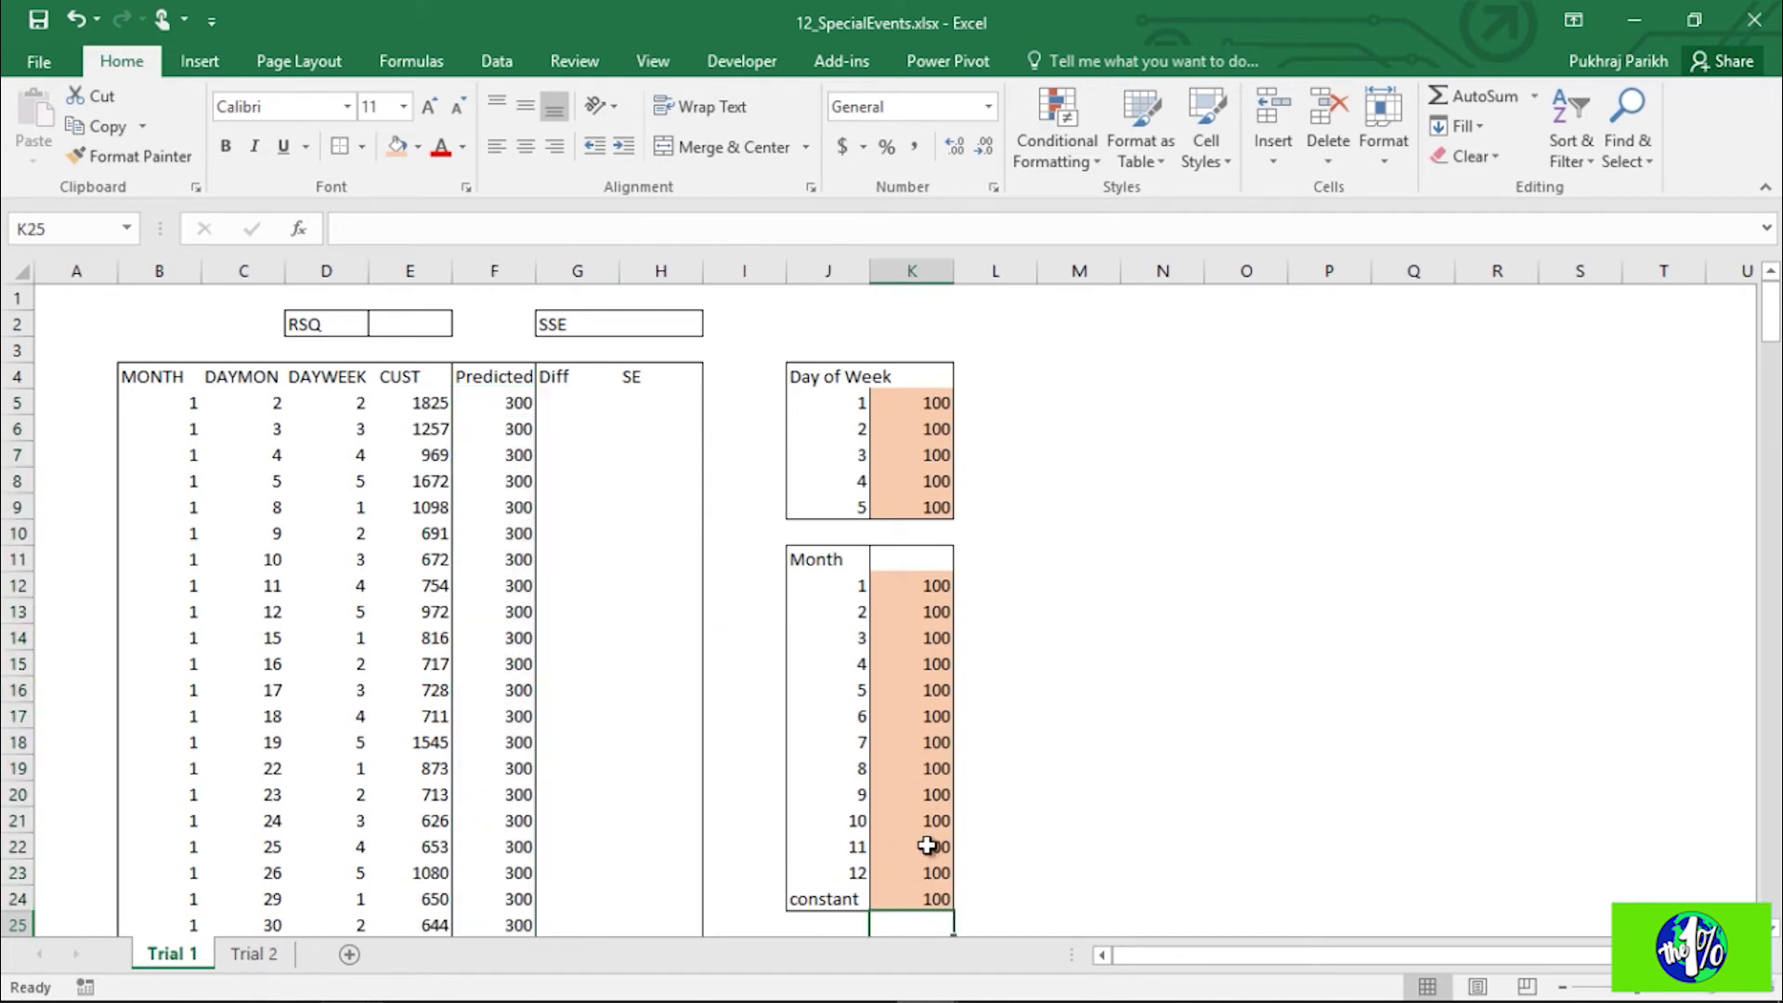
pyautogui.click(926, 890)
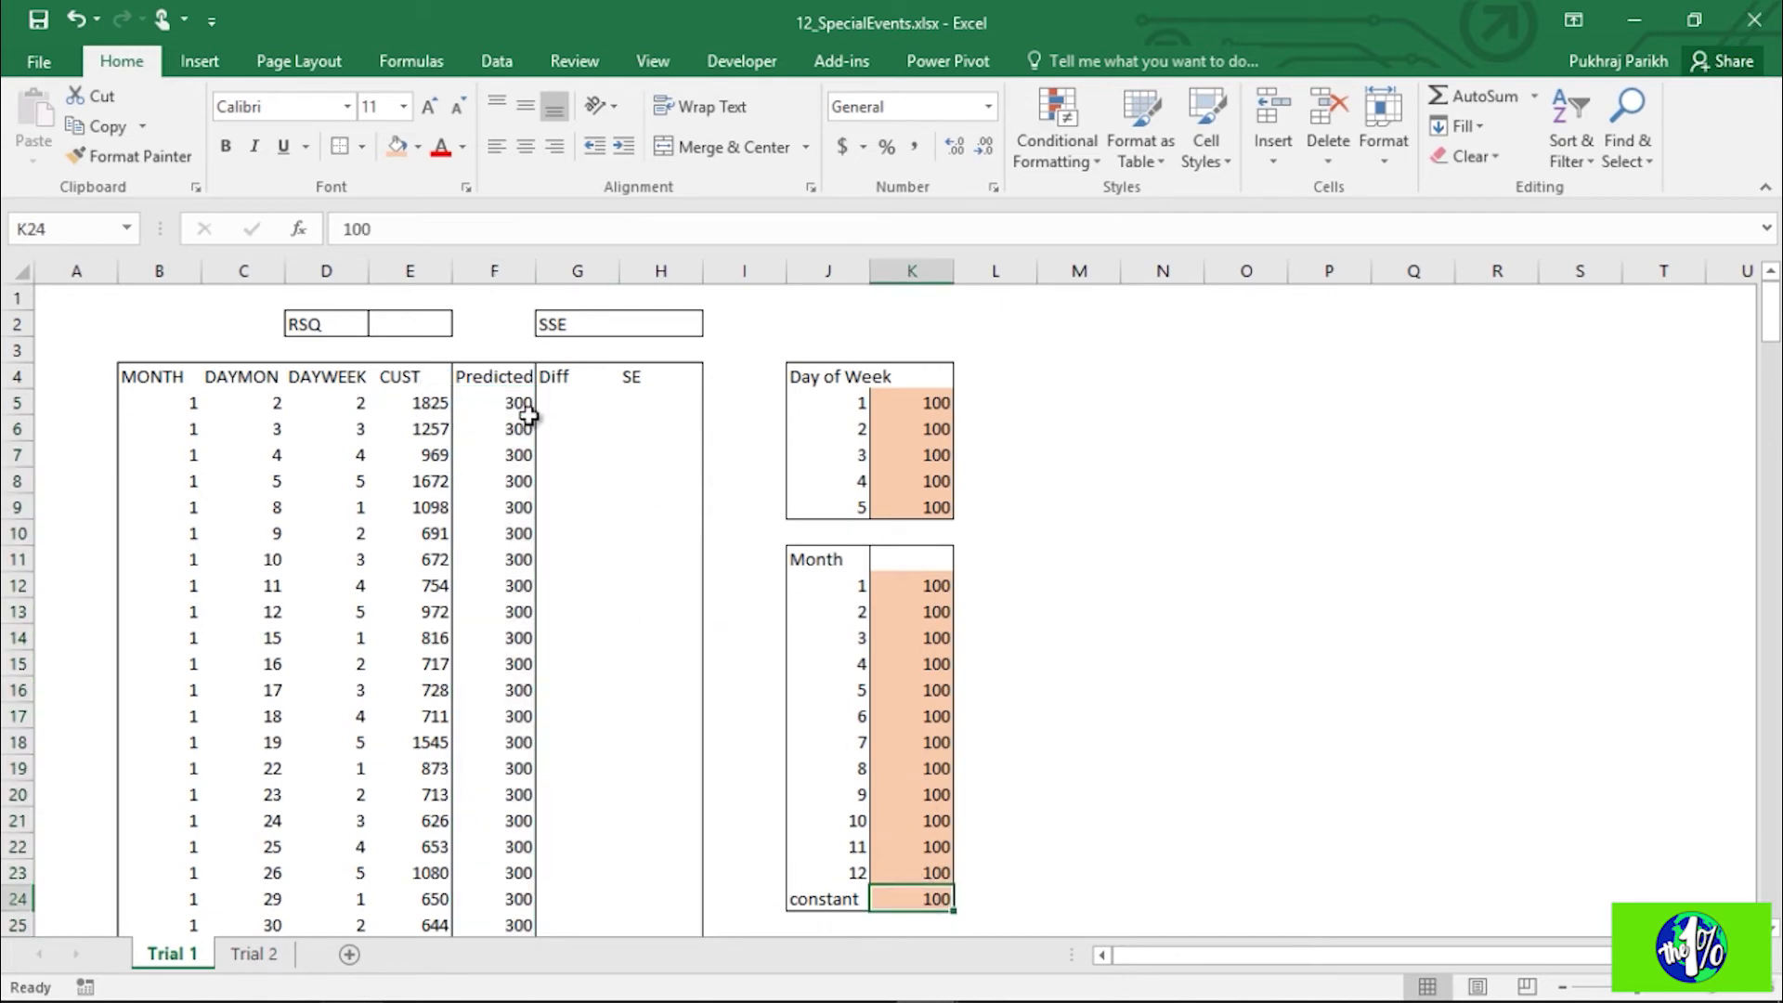
pyautogui.click(930, 425)
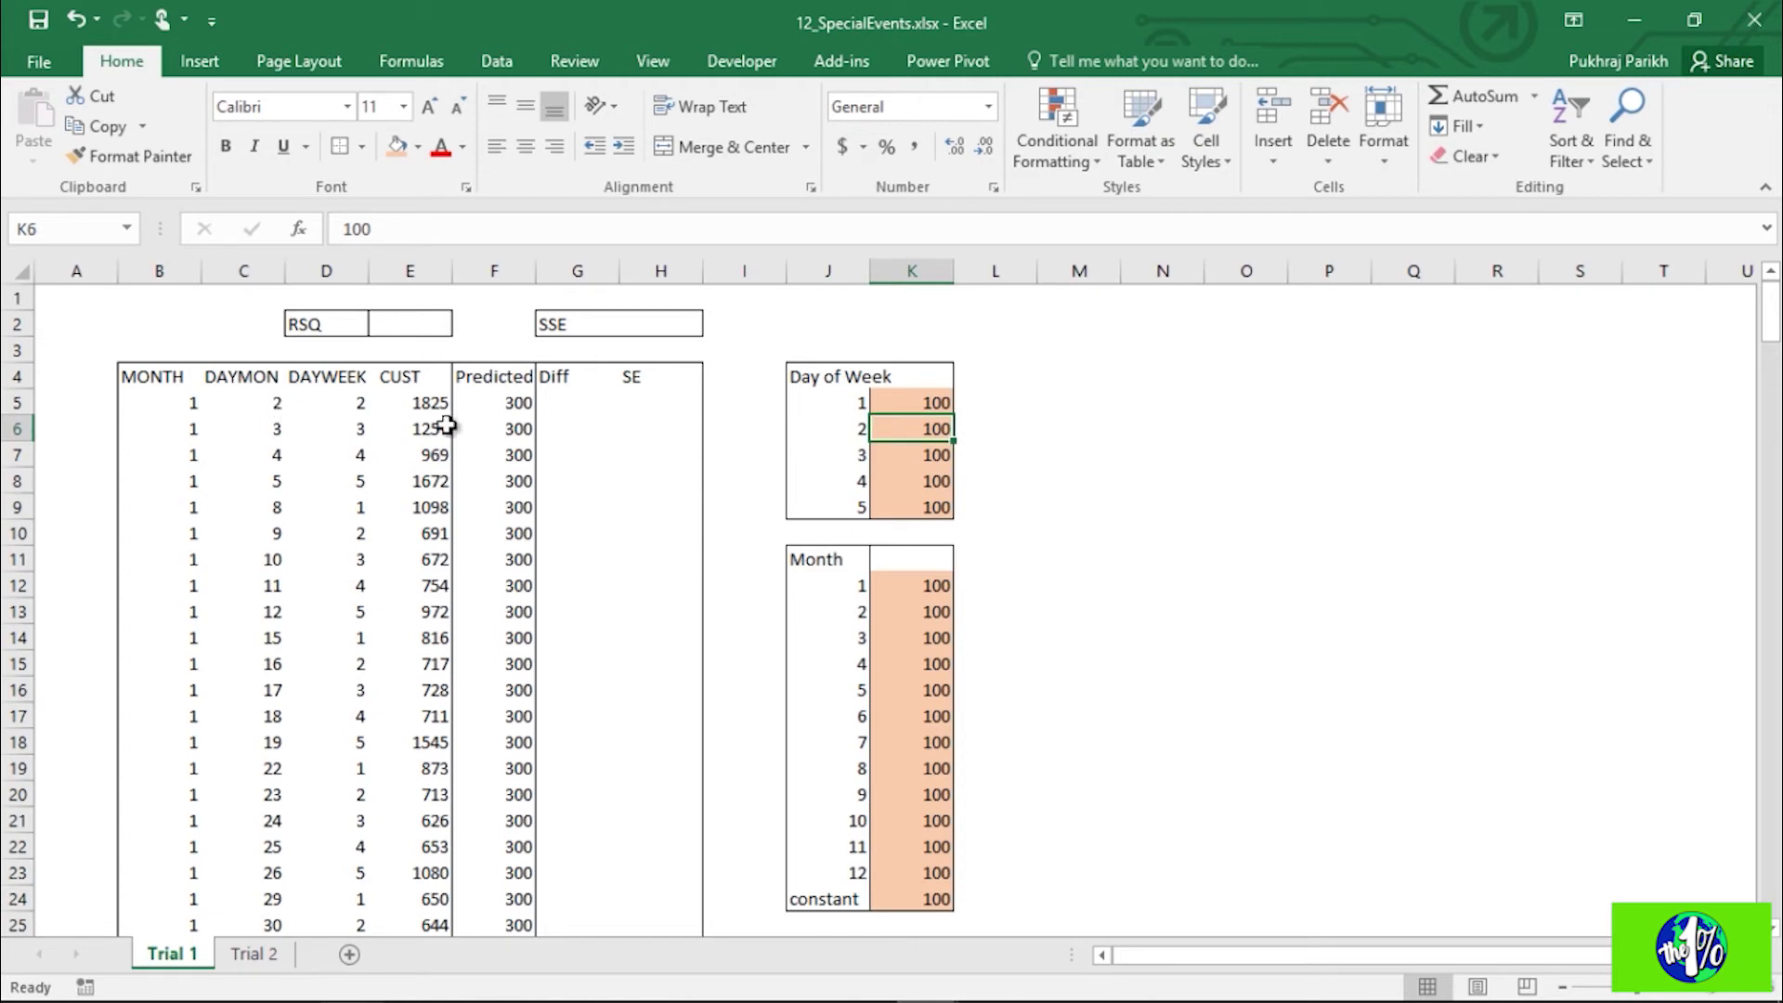
pyautogui.click(941, 588)
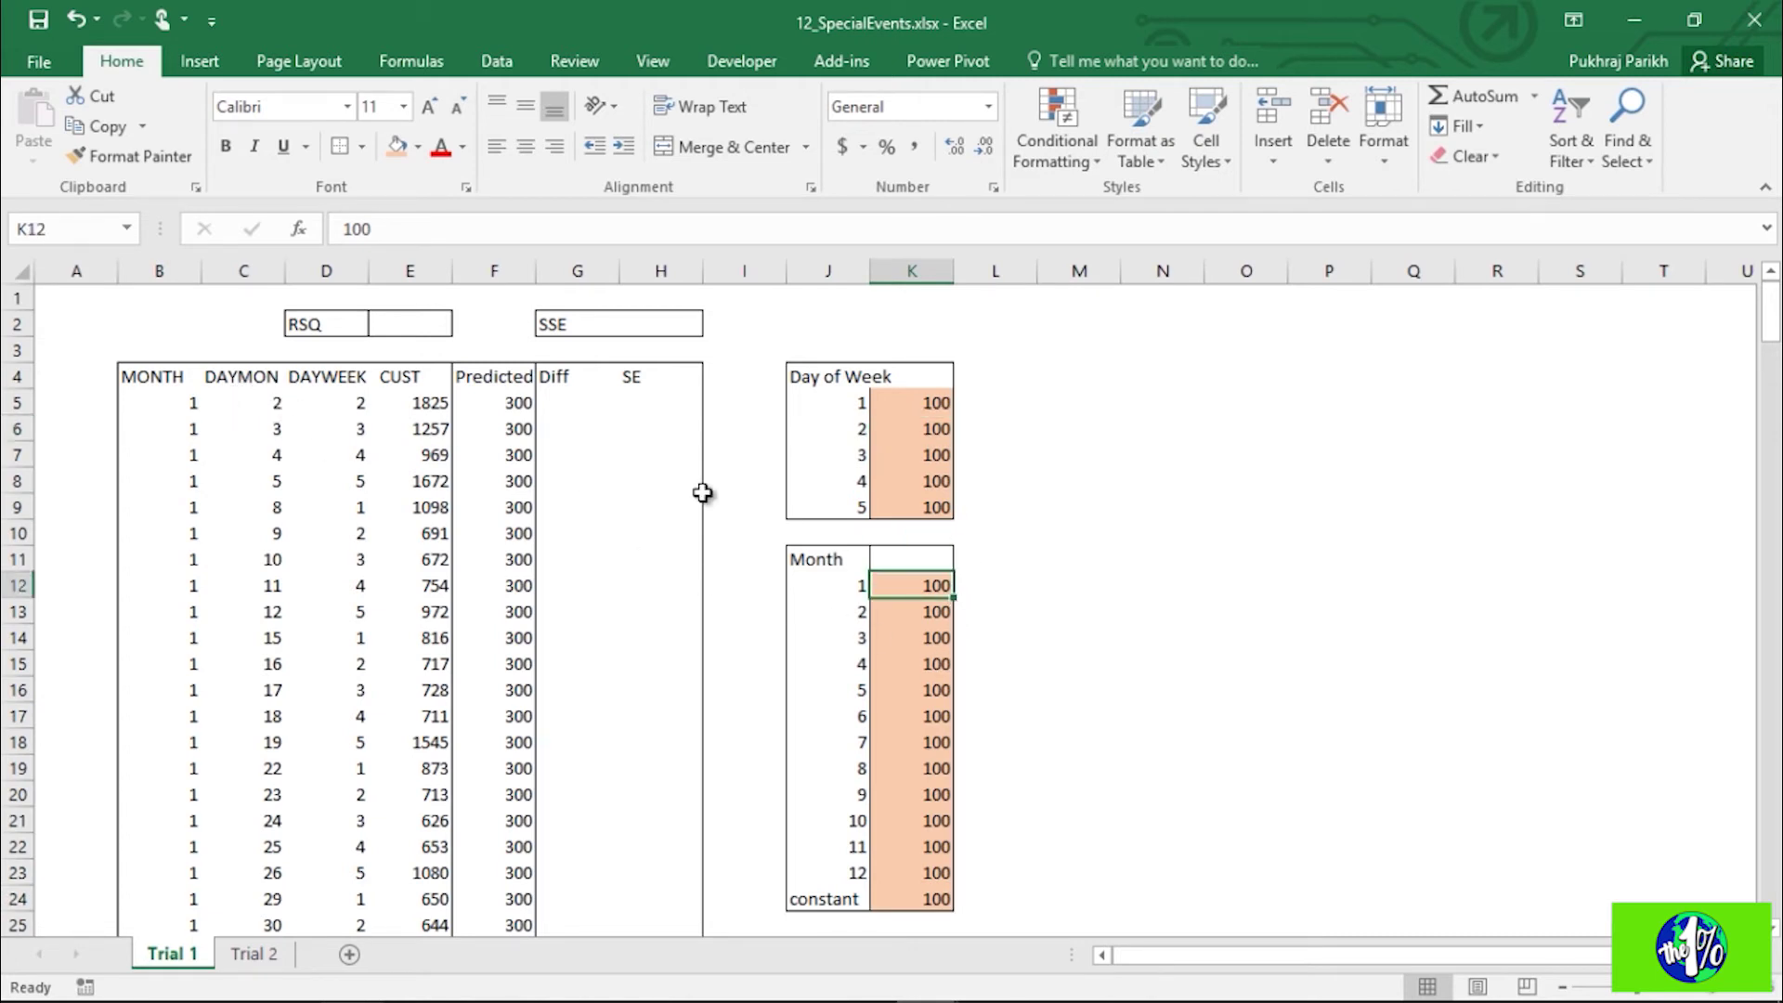
# Step: Enter the Diff formula =F5-E5 in G5, subtracting actual customers from the predicted value
pyautogui.click(546, 430)
pyautogui.click(553, 406)
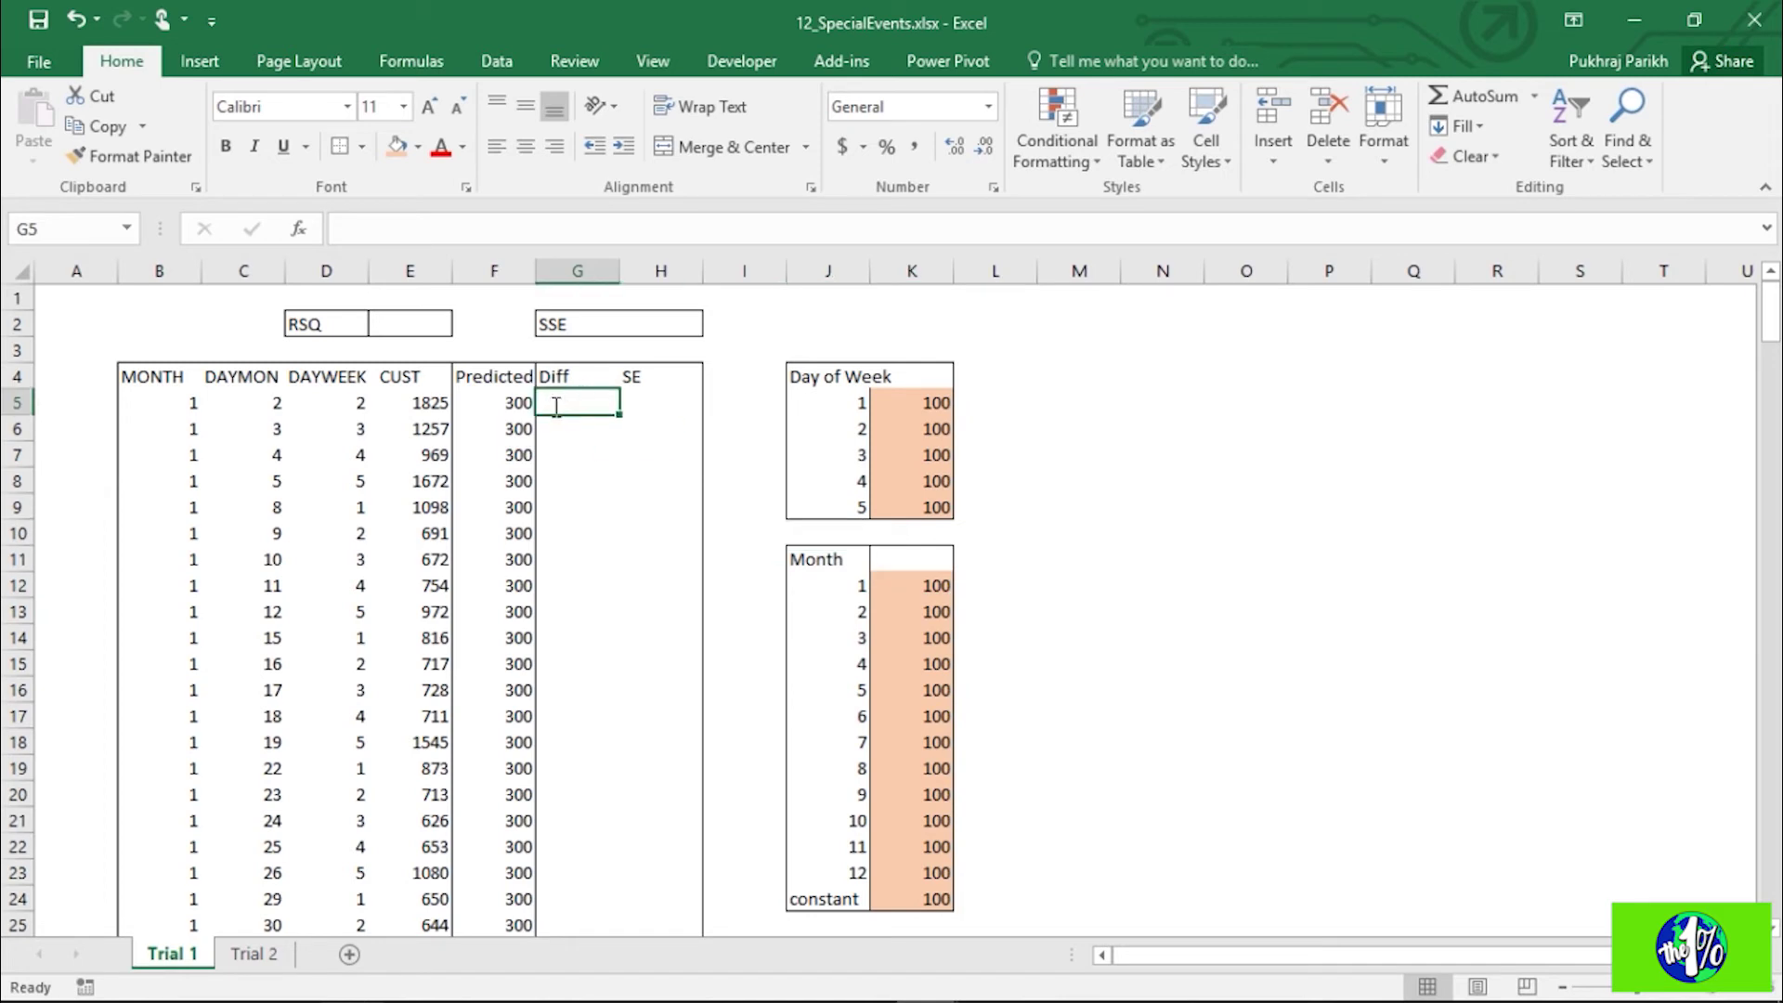
pyautogui.write('=')
pyautogui.click(509, 411)
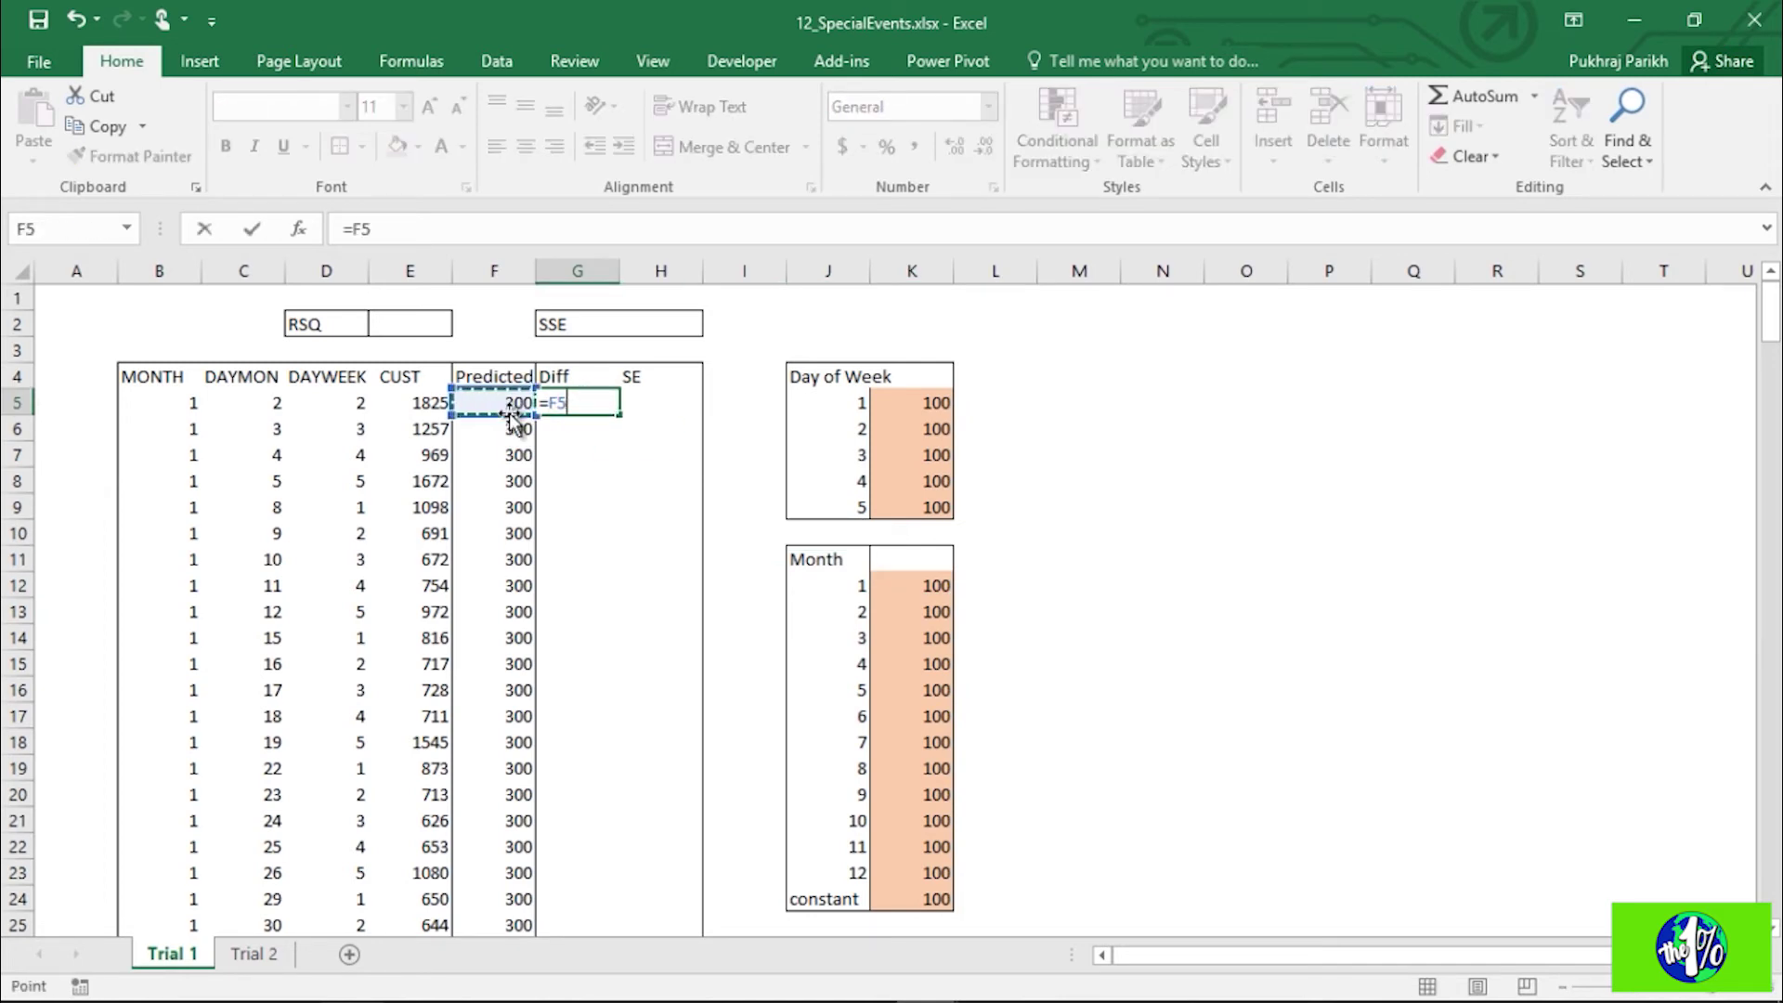
pyautogui.write('-E5')
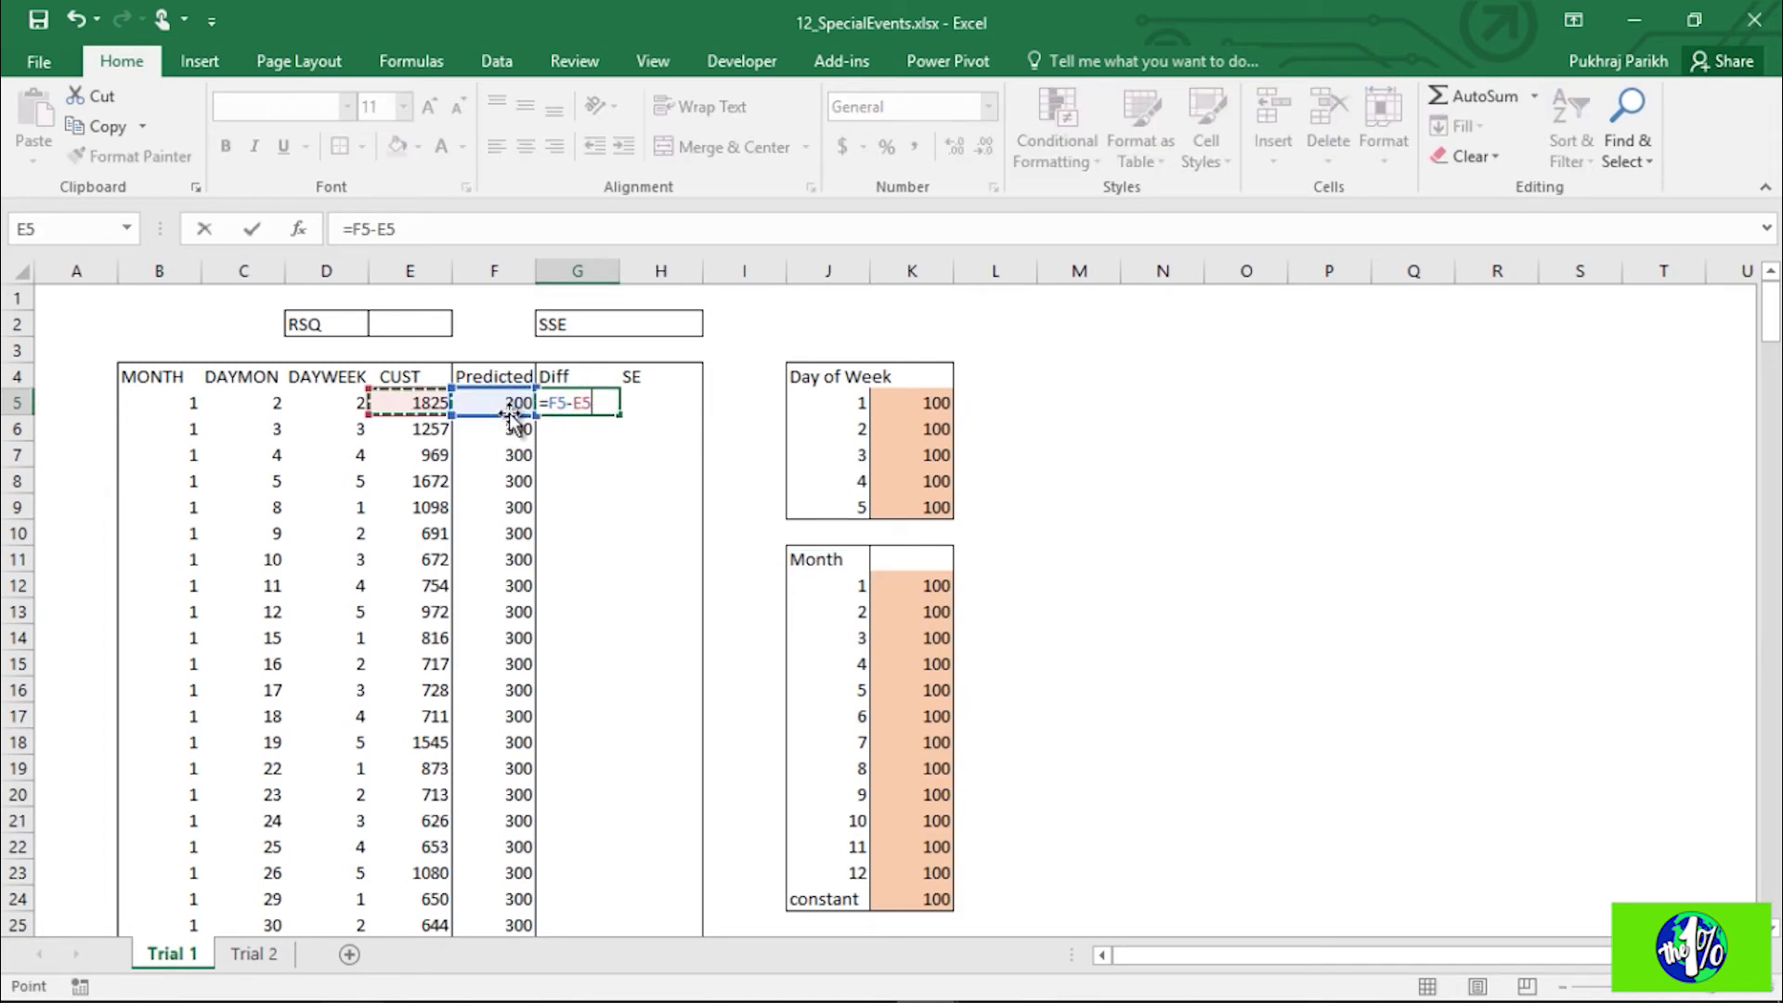
pyautogui.press('Tab')
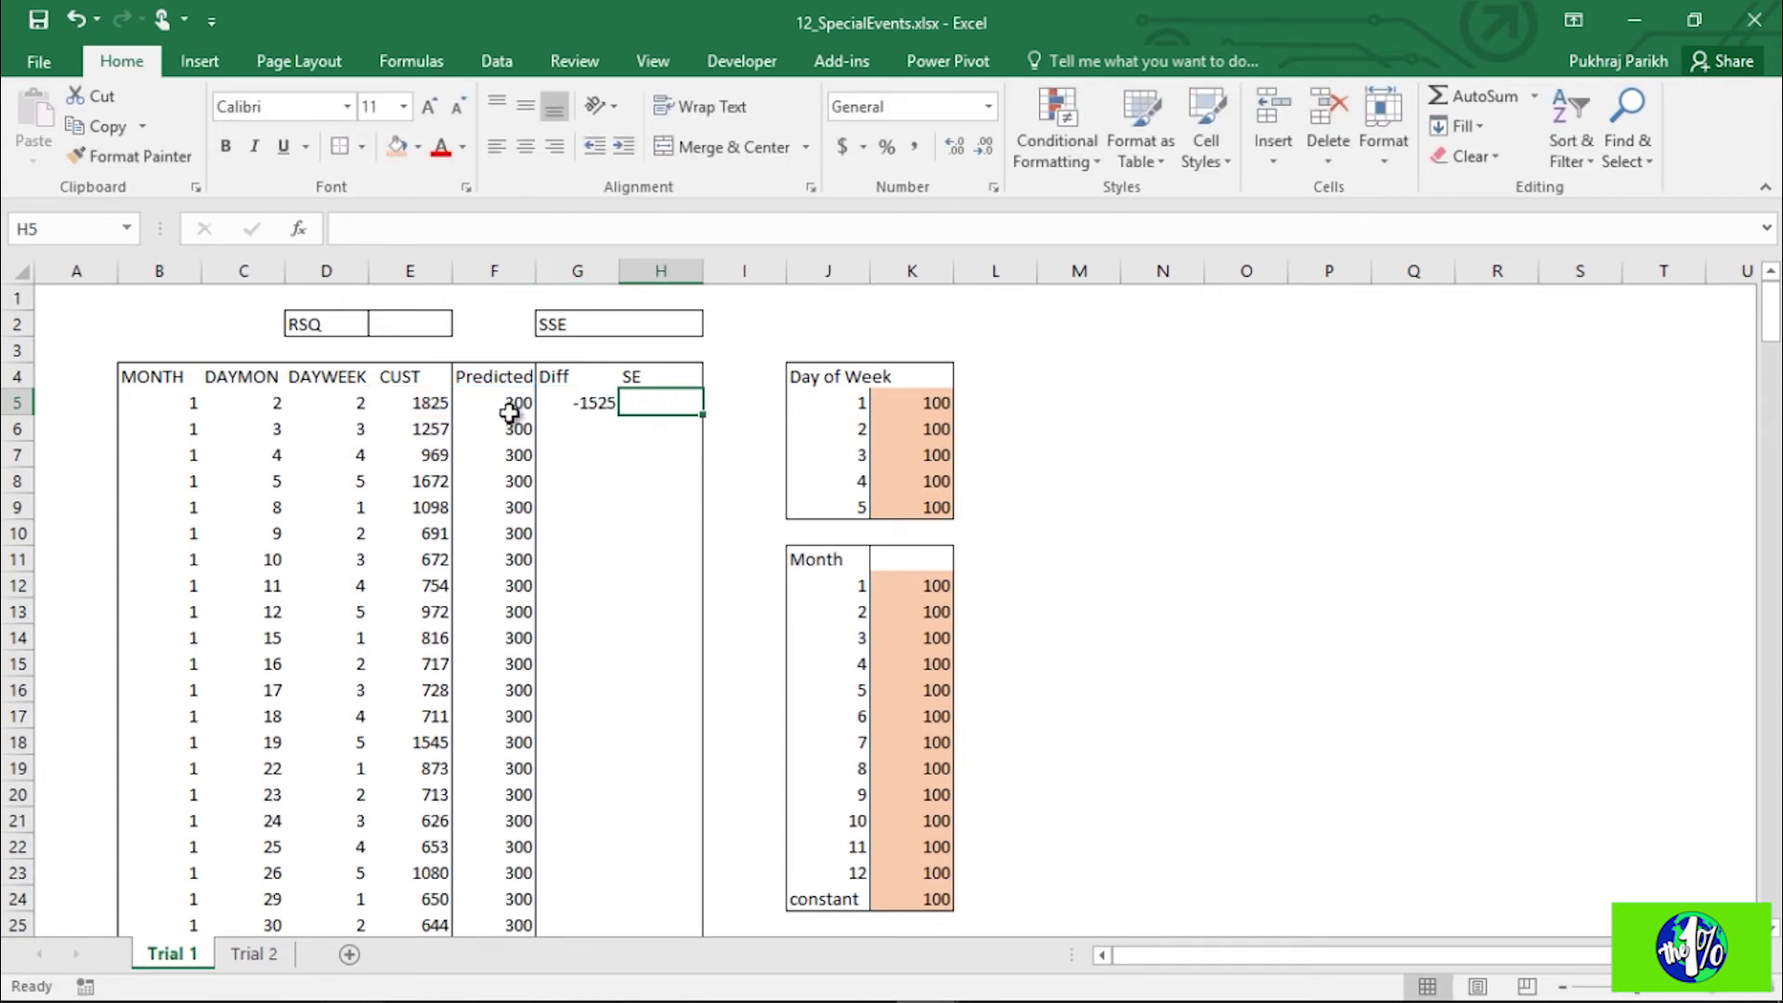
# Step: Enter the squared error formula =G5*G5 in H5 and fill the Diff and SE formulas down their whole columns
pyautogui.write('=')
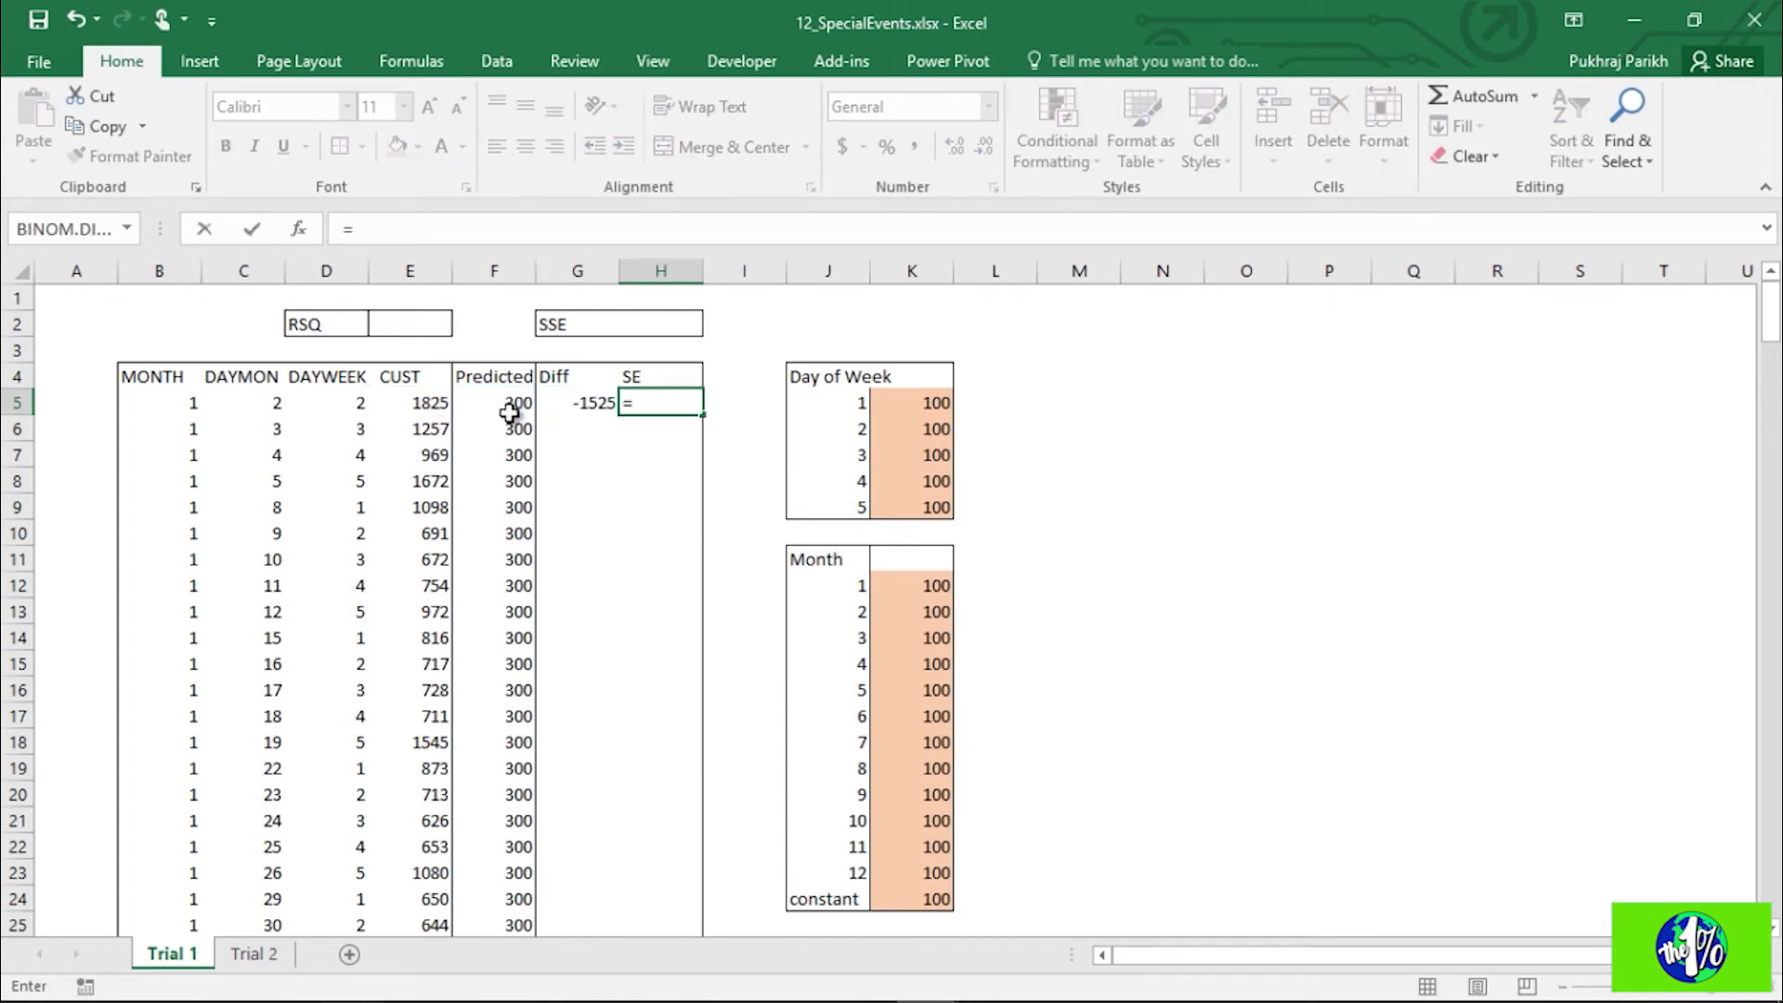
pyautogui.click(576, 404)
pyautogui.write('*')
pyautogui.click(570, 407)
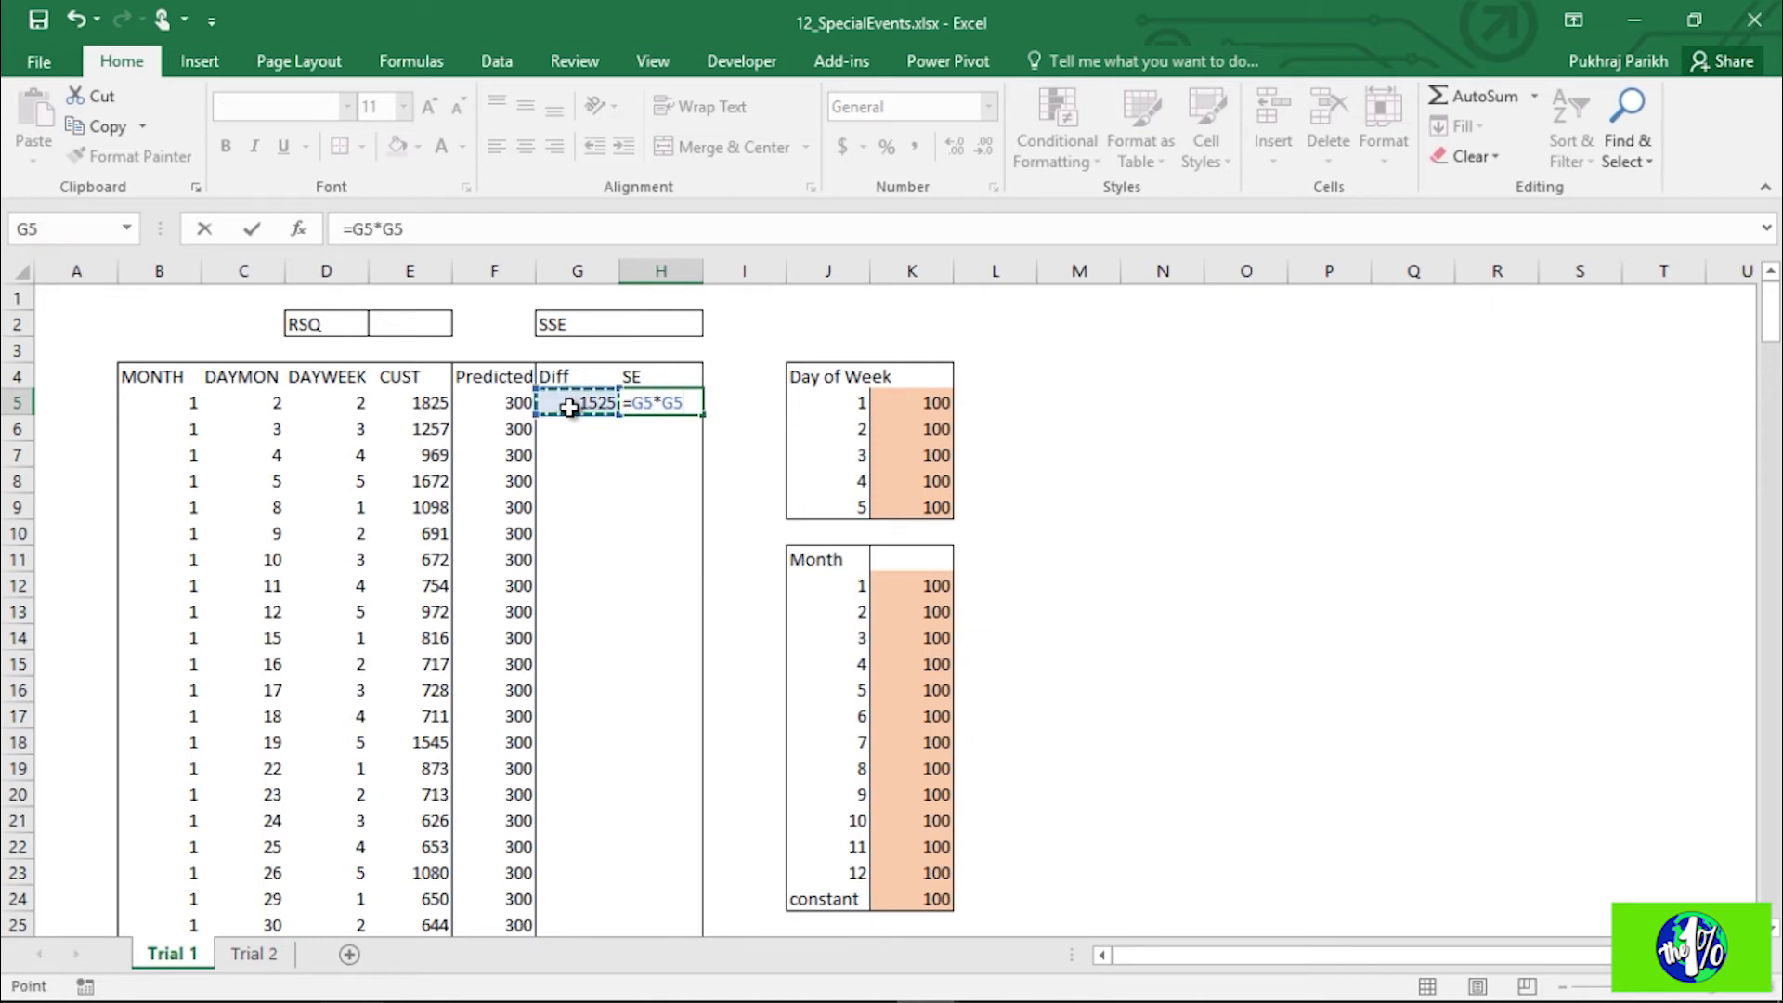
pyautogui.press('Return')
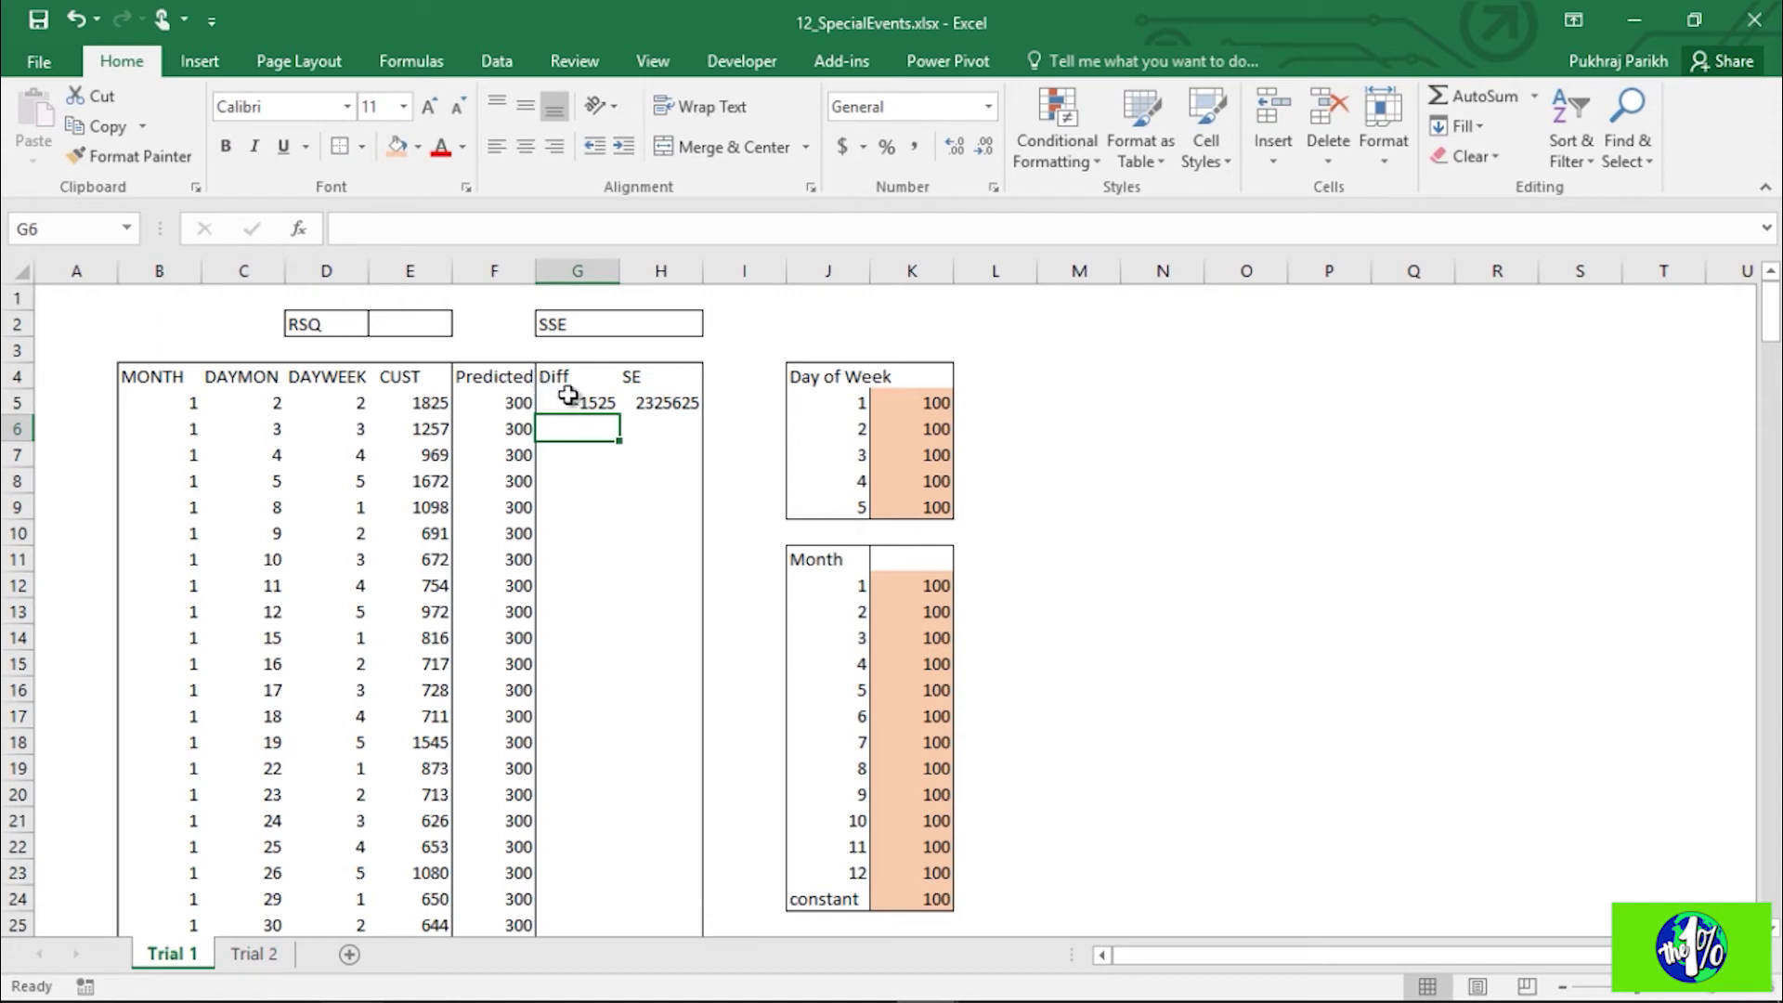
pyautogui.moveTo(571, 401); pyautogui.dragTo(689, 402)
pyautogui.doubleClick(689, 403)
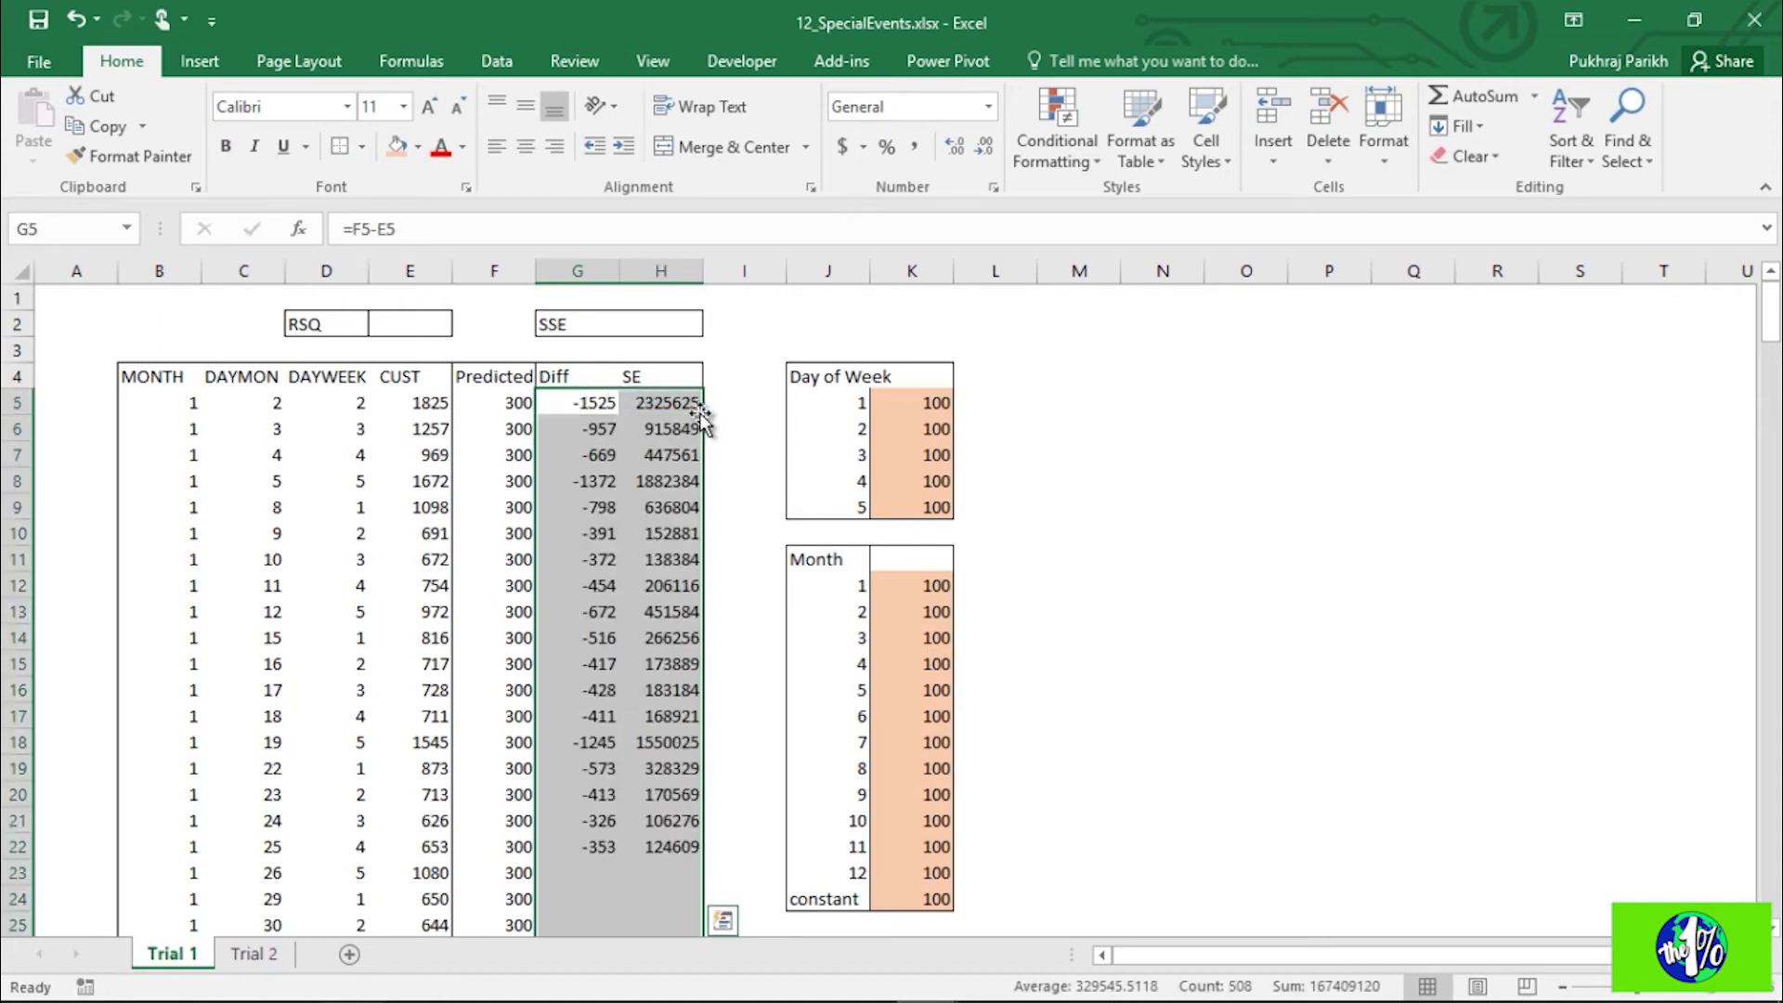
# Step: Total the squared errors in the SSE cell H2 with =SUM(H5:H258)
pyautogui.click(653, 324)
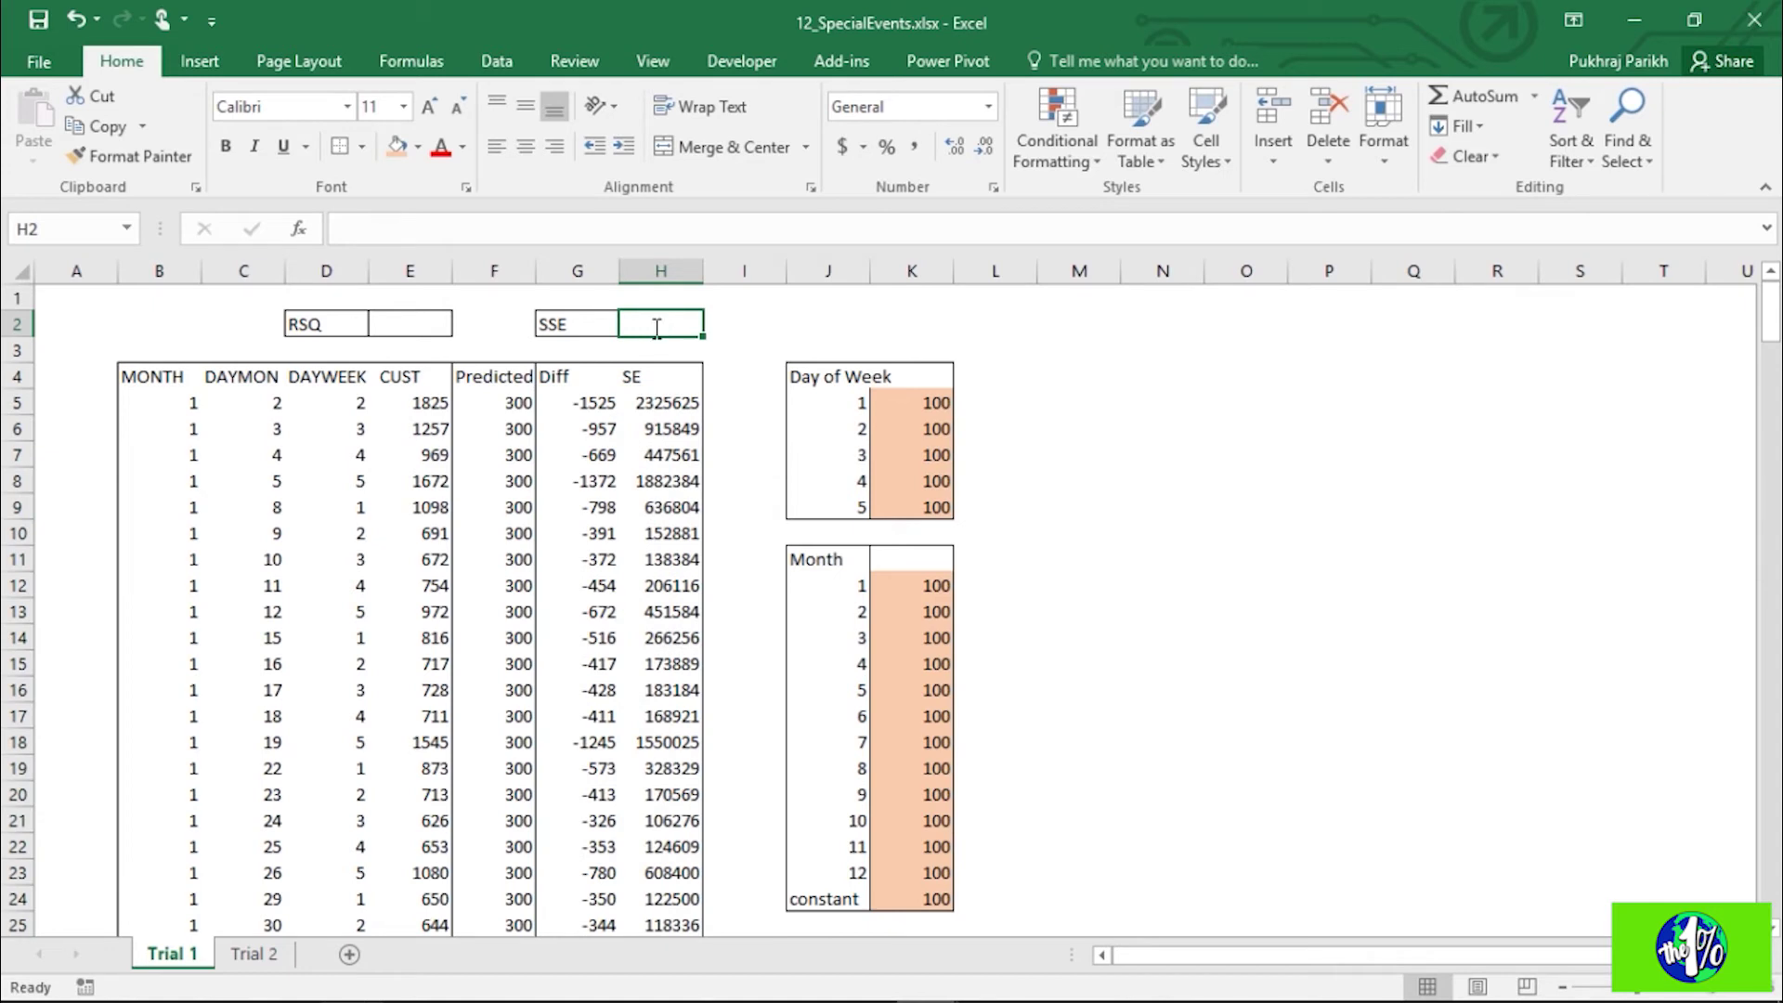
pyautogui.write('=sum')
pyautogui.press('Tab')
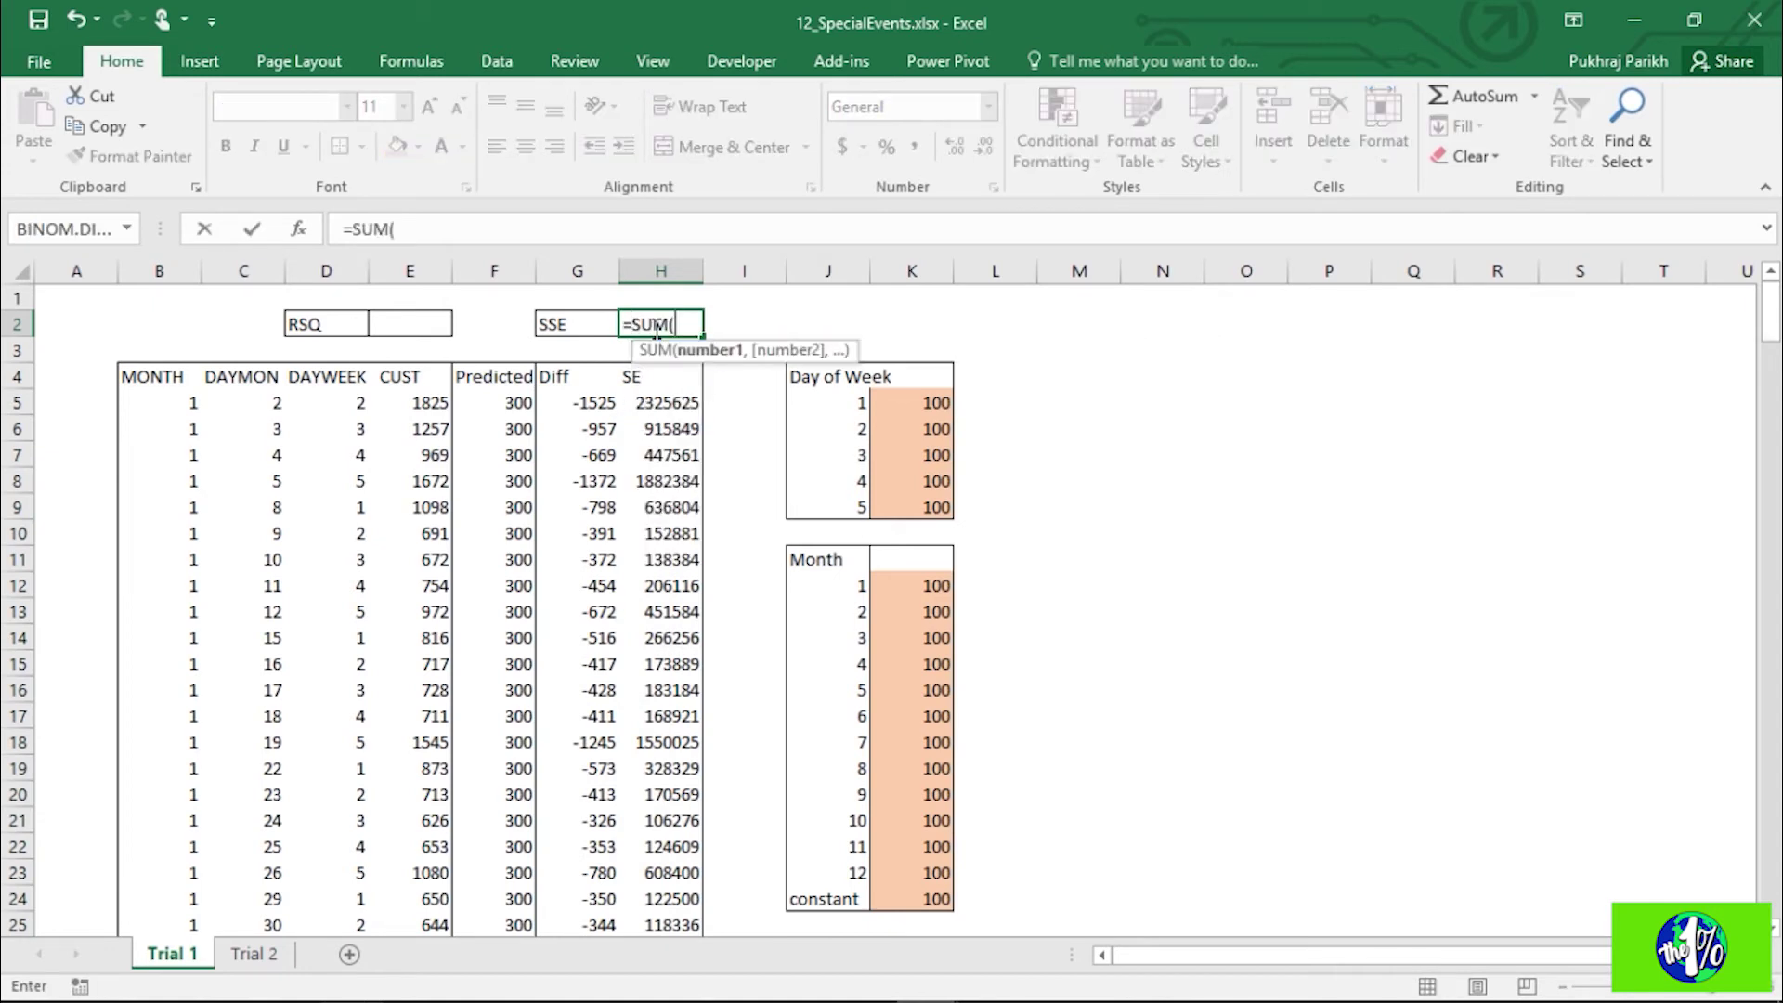
pyautogui.click(655, 397)
pyautogui.hotkey('ctrl', 'shift', 'Down')
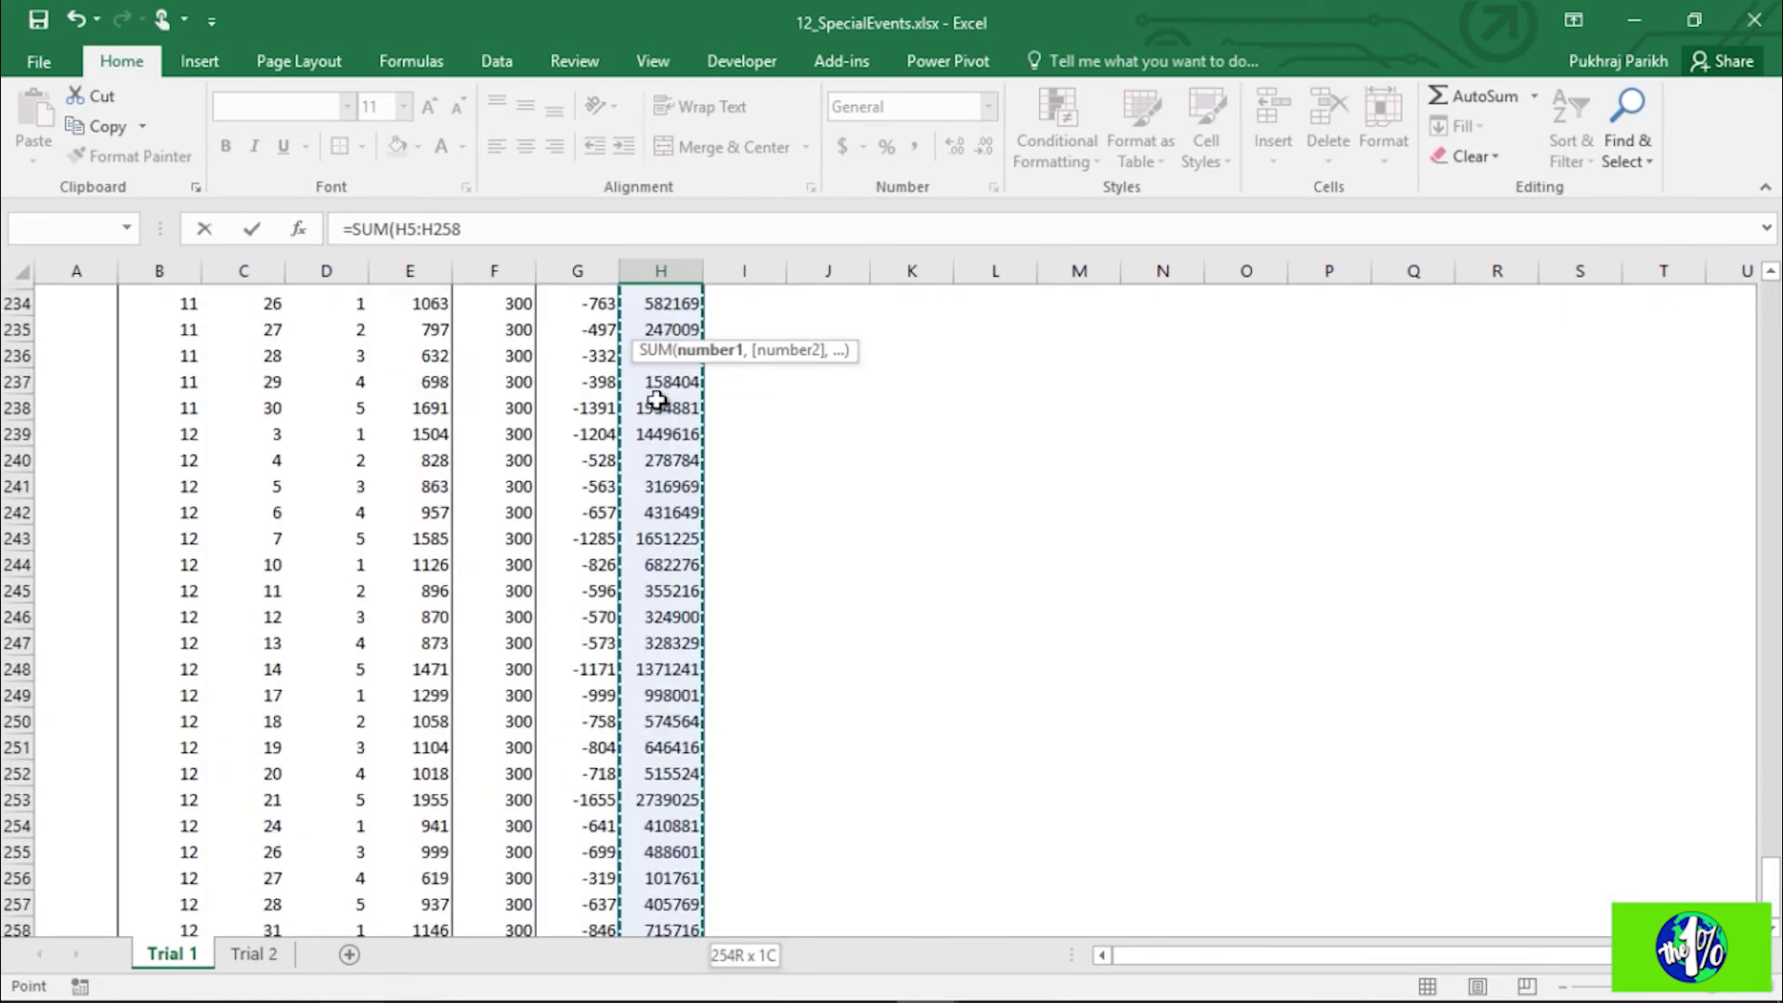
pyautogui.press('Return')
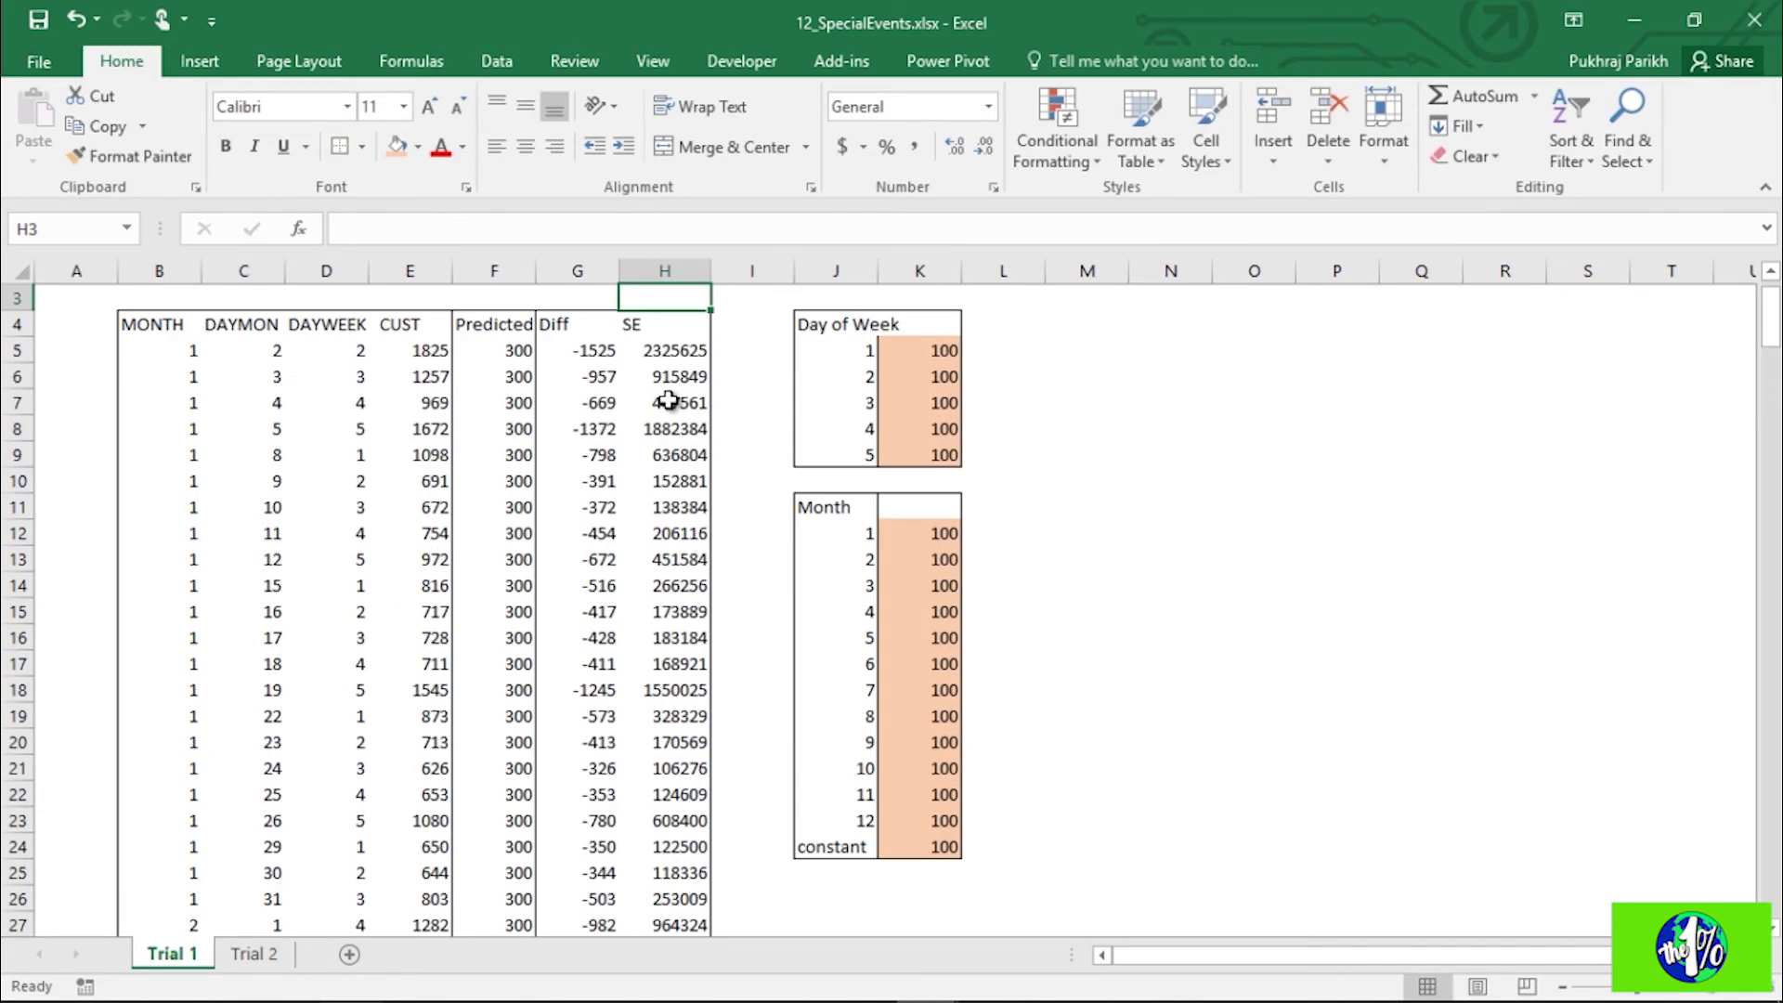
# Step: Set up Solver with the SSE cell $H$2 as the objective, minimized
pyautogui.scroll(1, 749, 358)
pyautogui.click(666, 321)
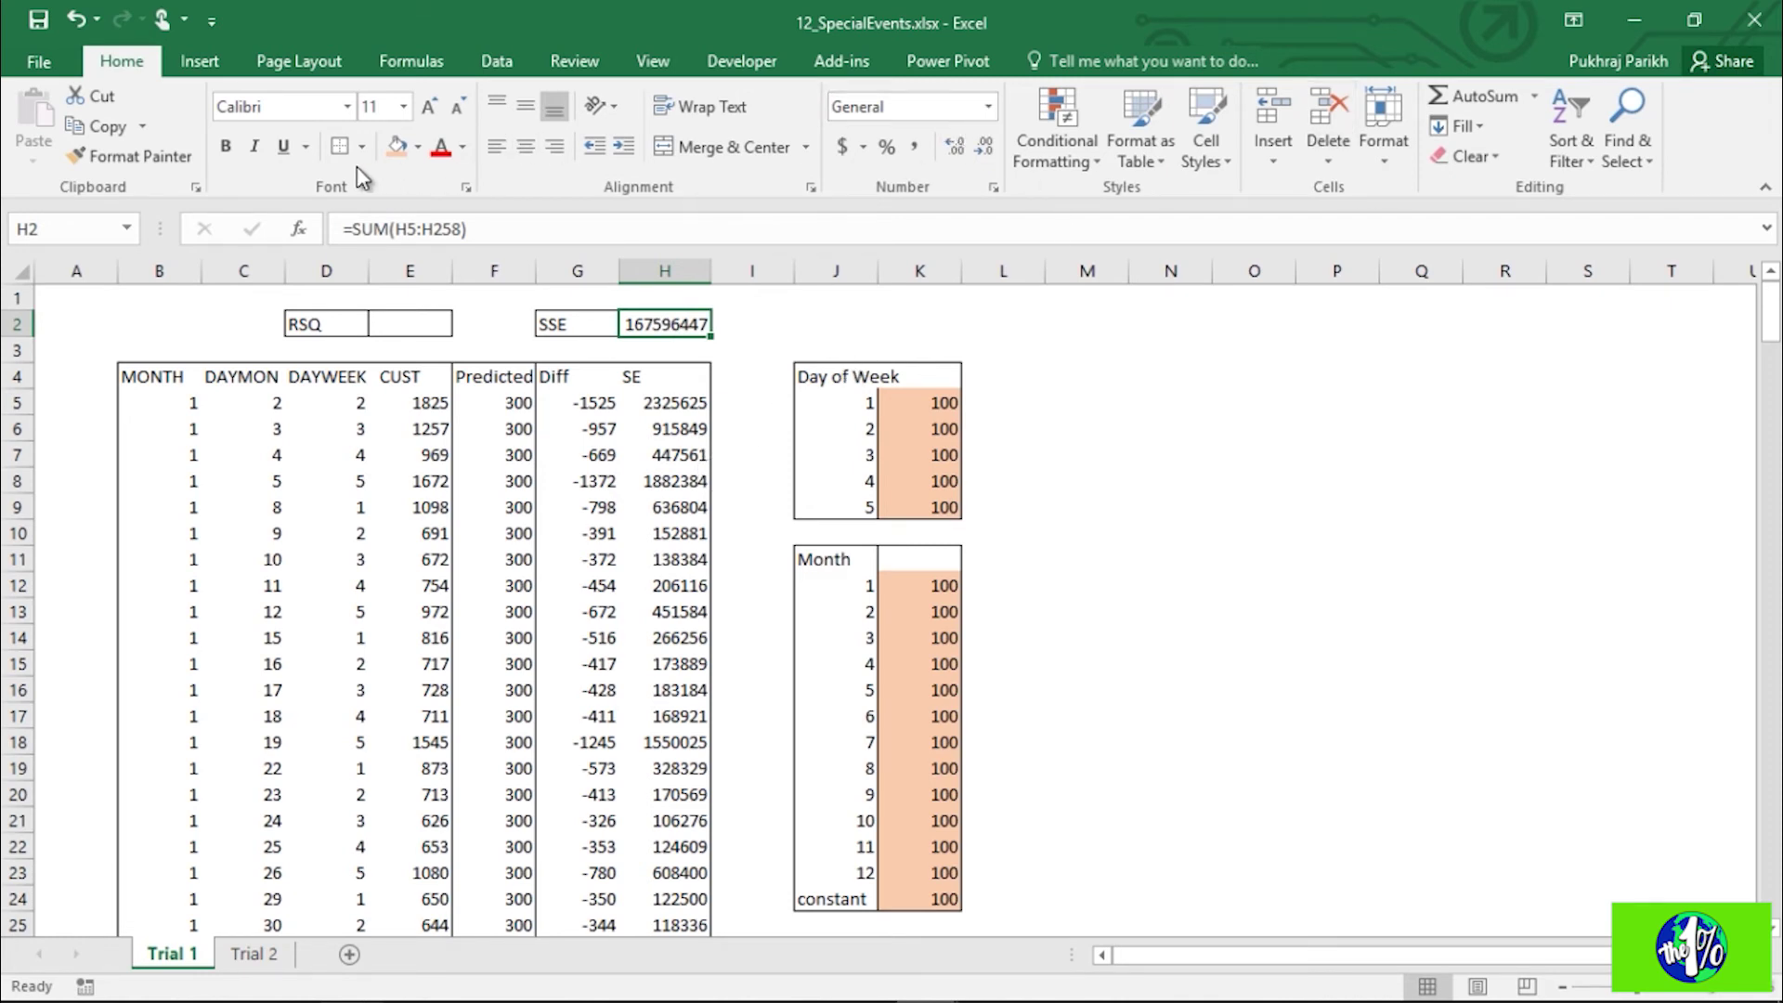
pyautogui.click(497, 61)
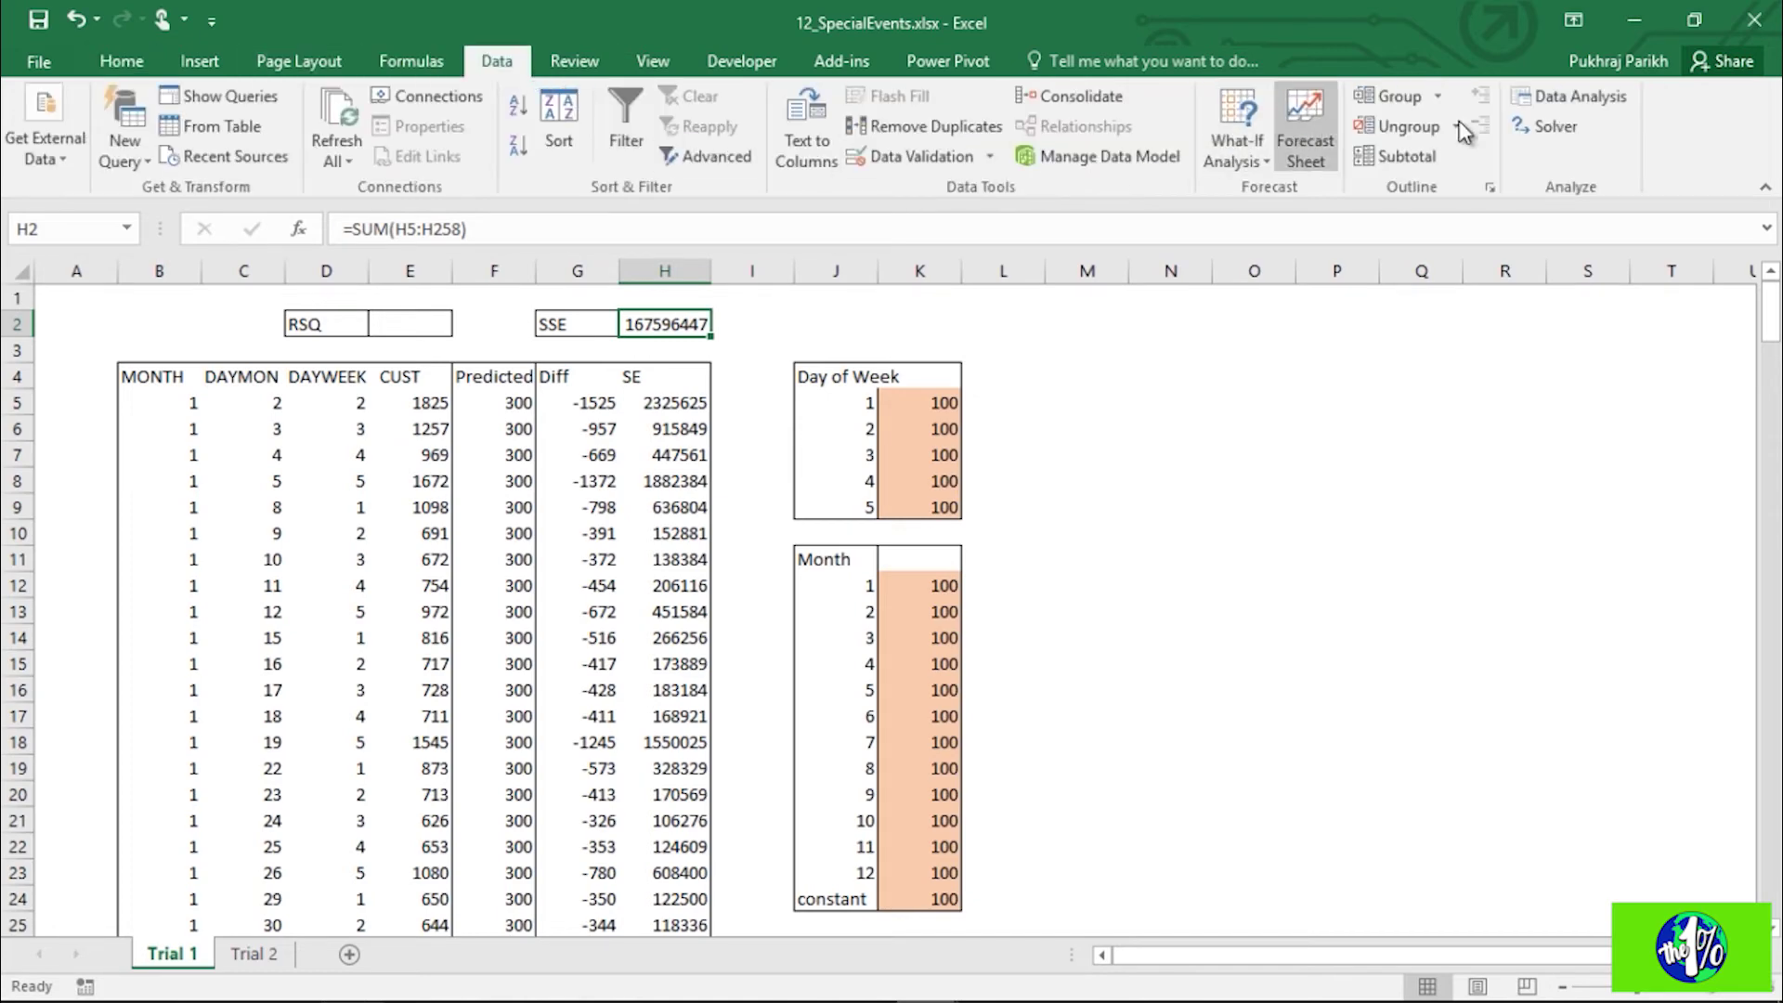
pyautogui.click(1551, 126)
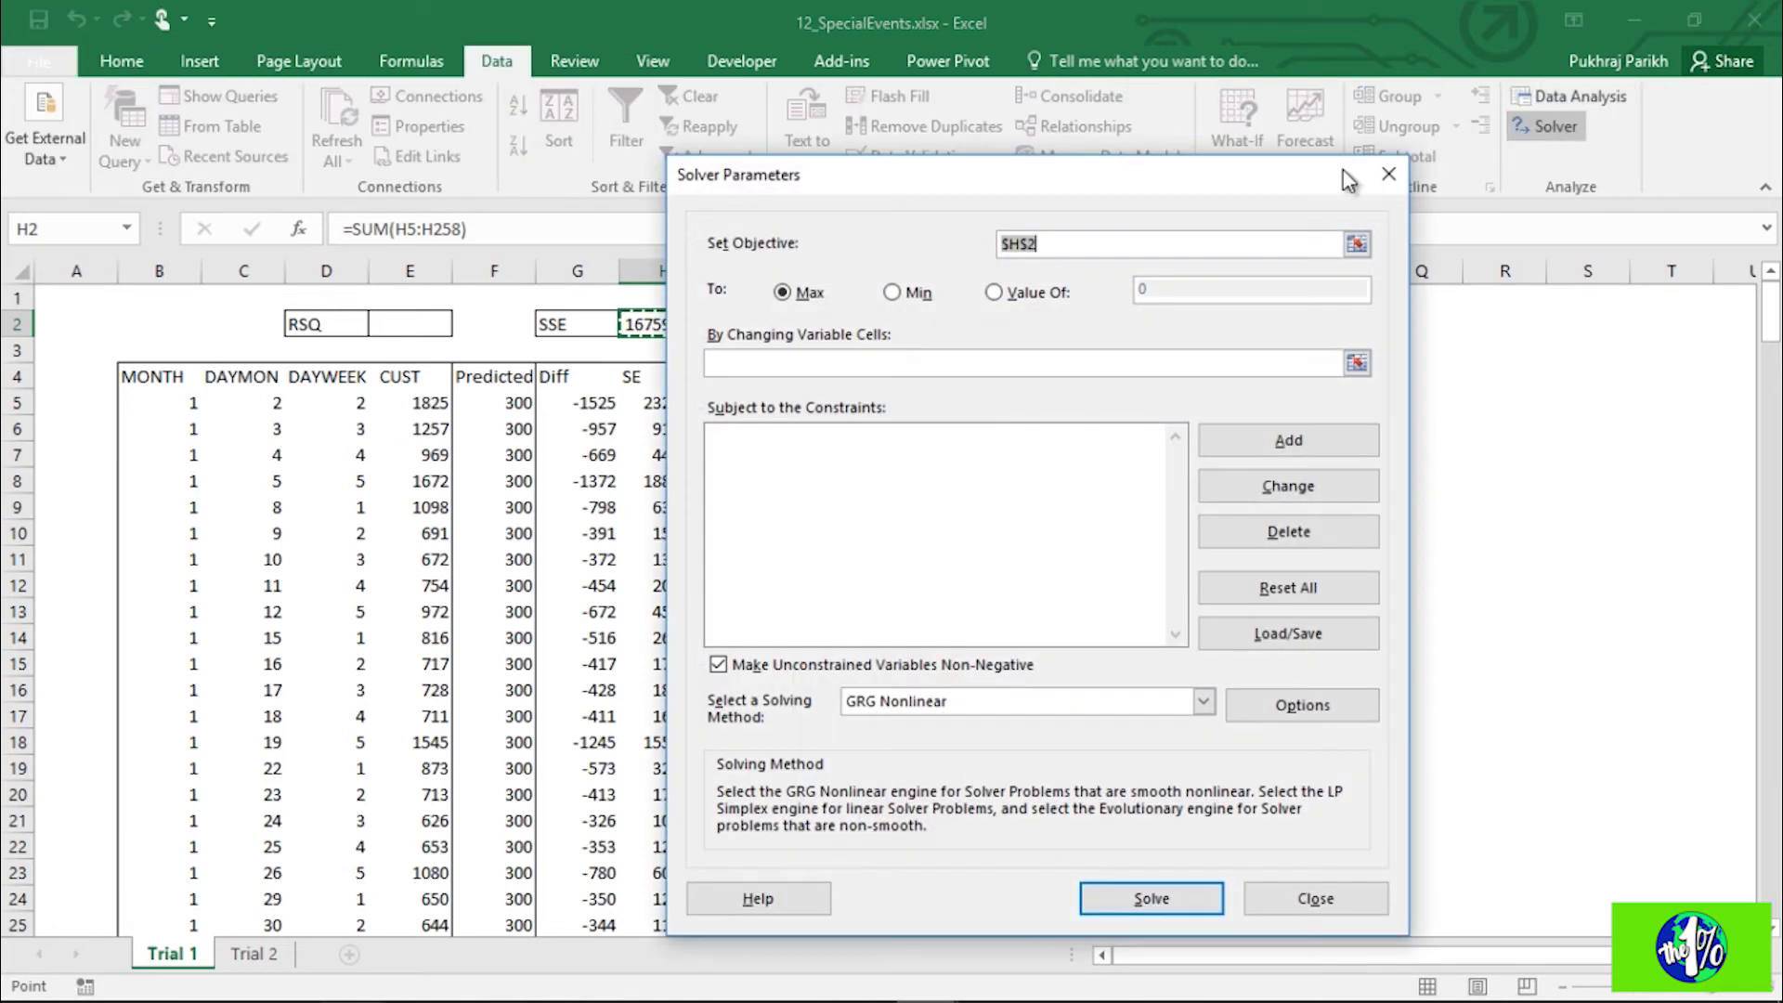
pyautogui.moveTo(1096, 192); pyautogui.dragTo(1358, 271)
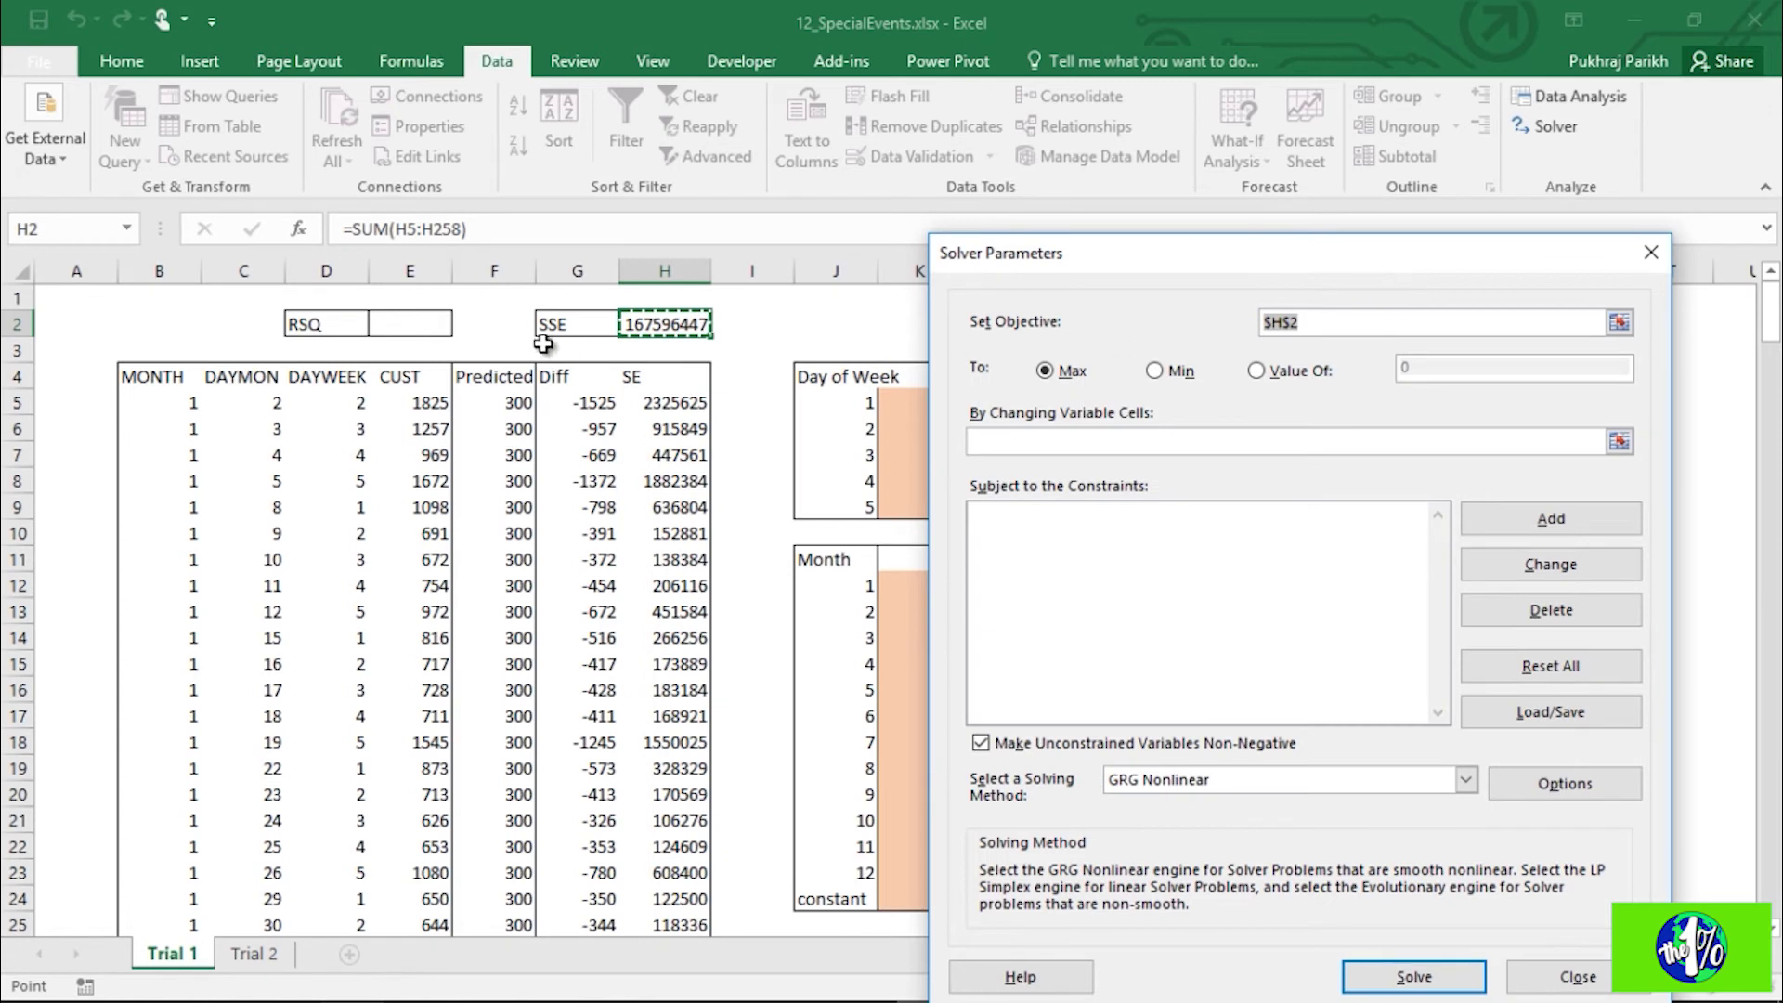
pyautogui.click(715, 324)
pyautogui.click(1157, 372)
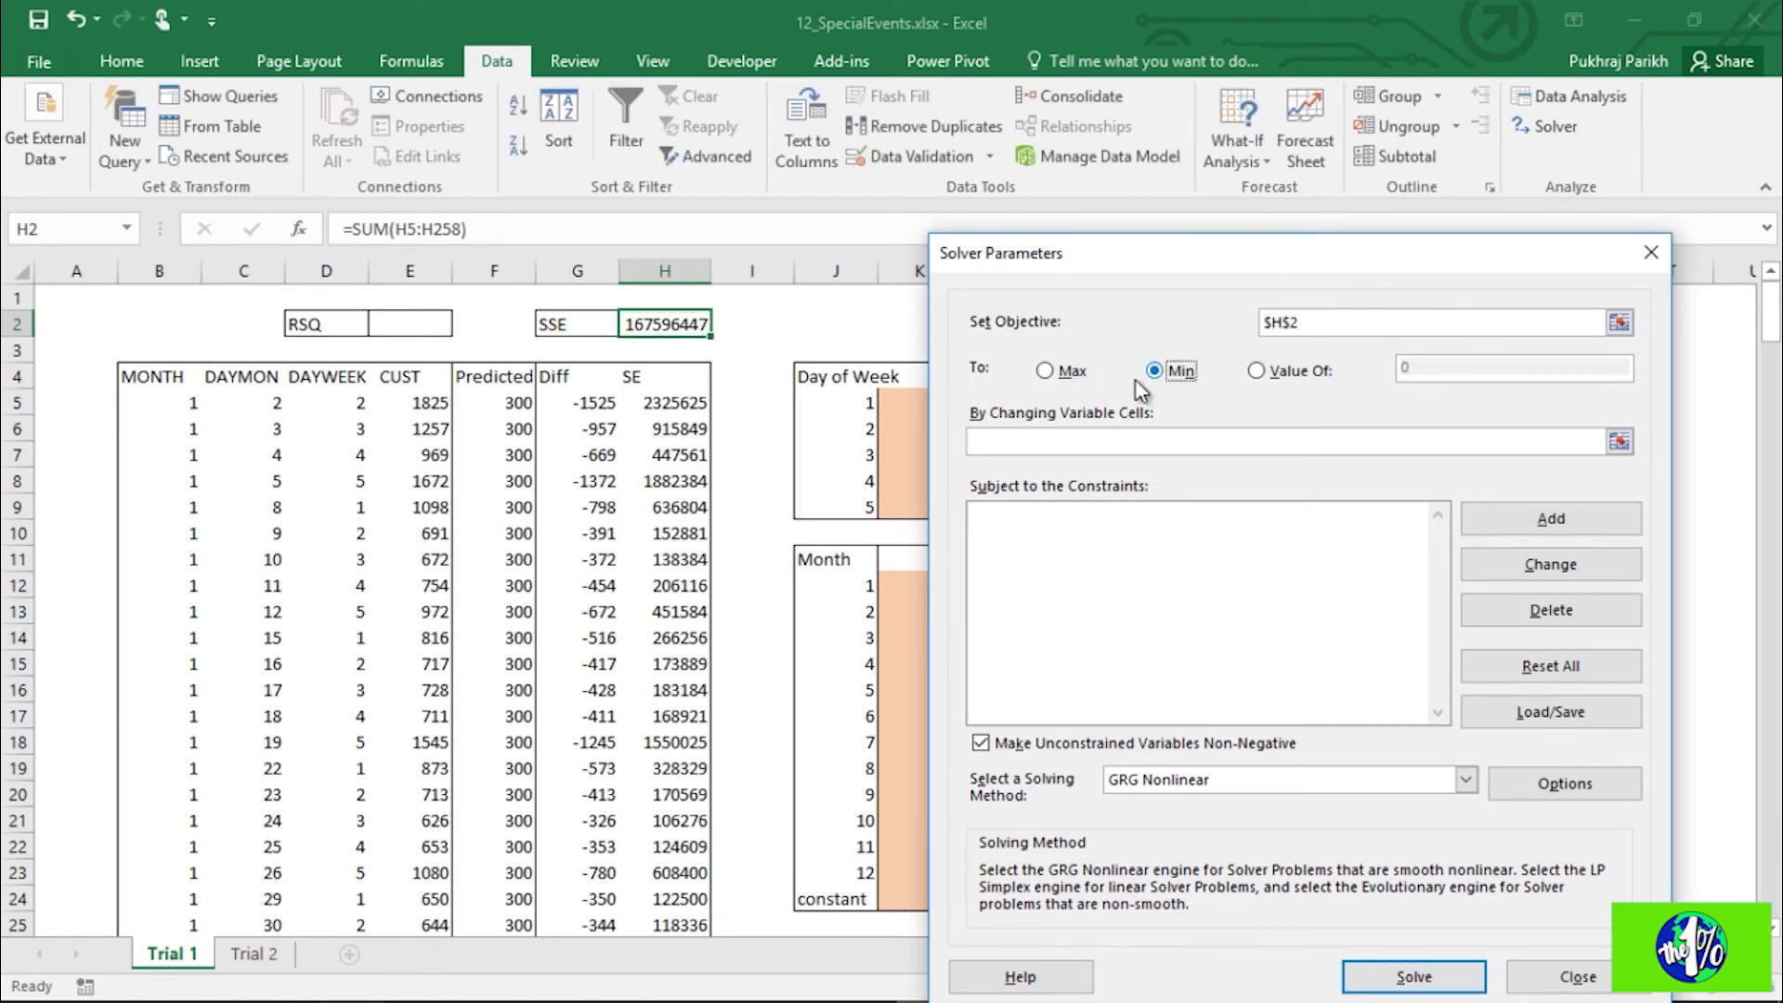
# Step: Set Solver's variable cells to $K$5:$K$9,$K$12:$K$24 and turn off Make Unconstrained Variables Non-Negative
pyautogui.click(1619, 442)
pyautogui.click(929, 409)
pyautogui.moveTo(930, 424); pyautogui.dragTo(934, 510)
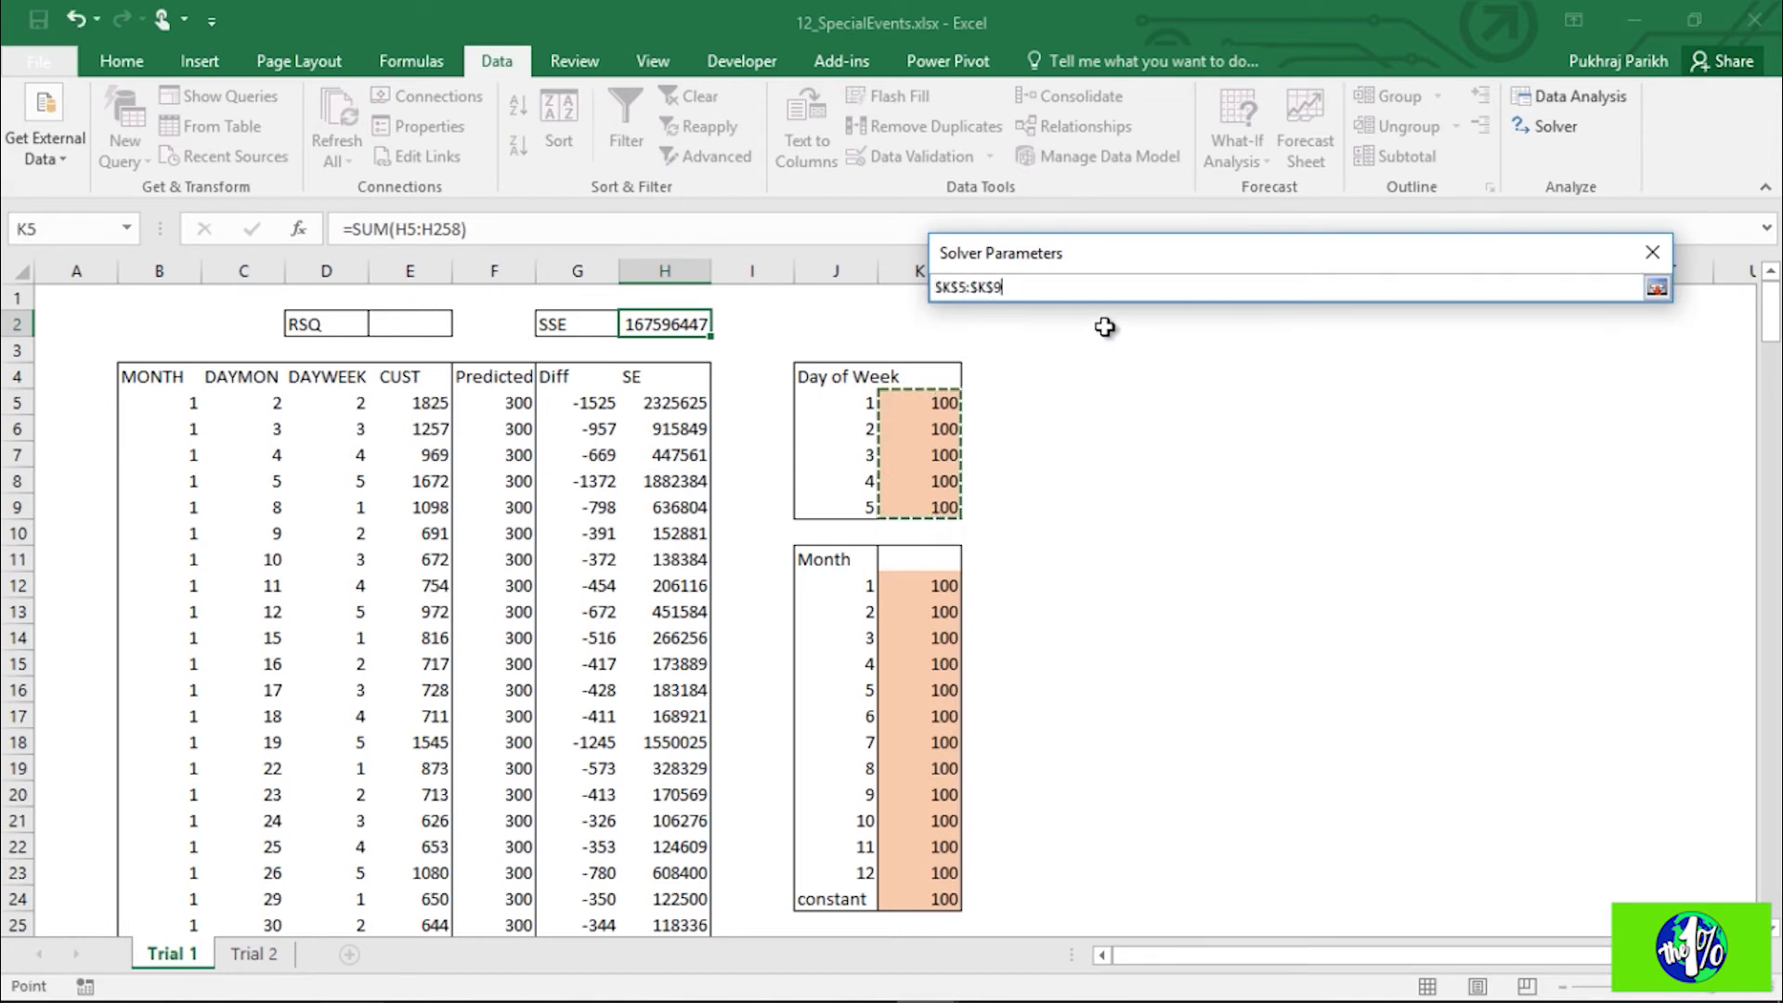
pyautogui.write(',')
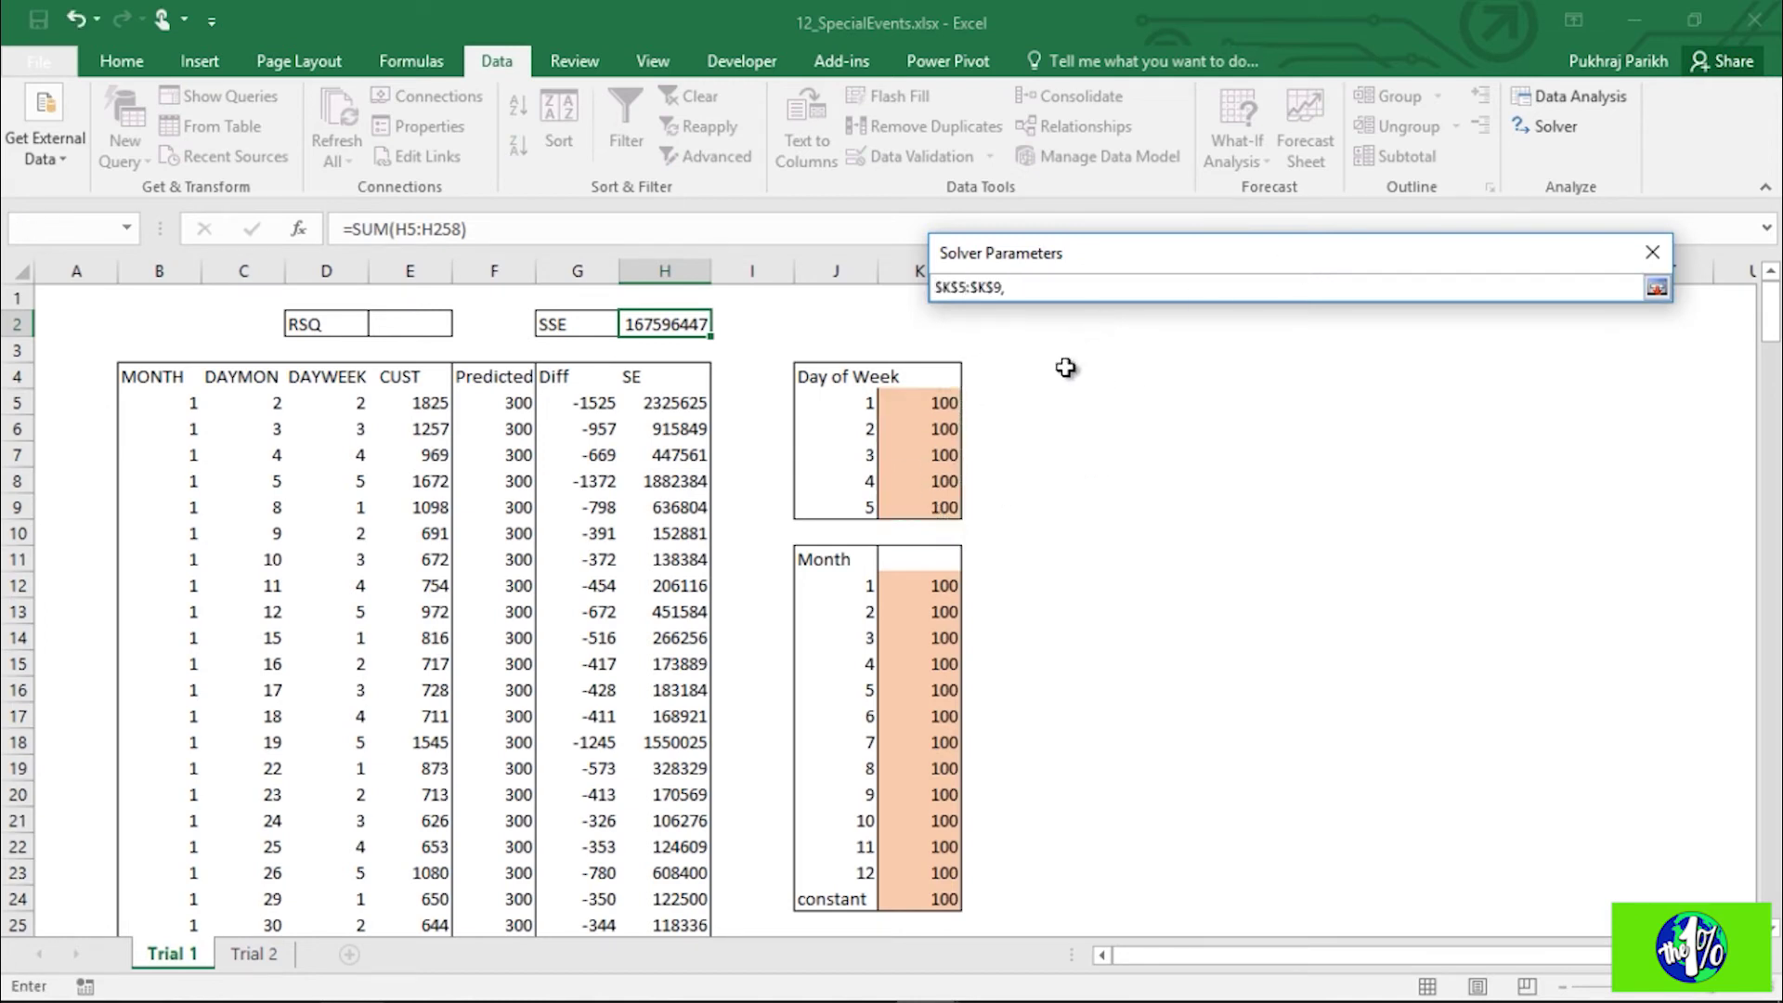
pyautogui.click(919, 583)
pyautogui.moveTo(920, 583); pyautogui.dragTo(936, 892)
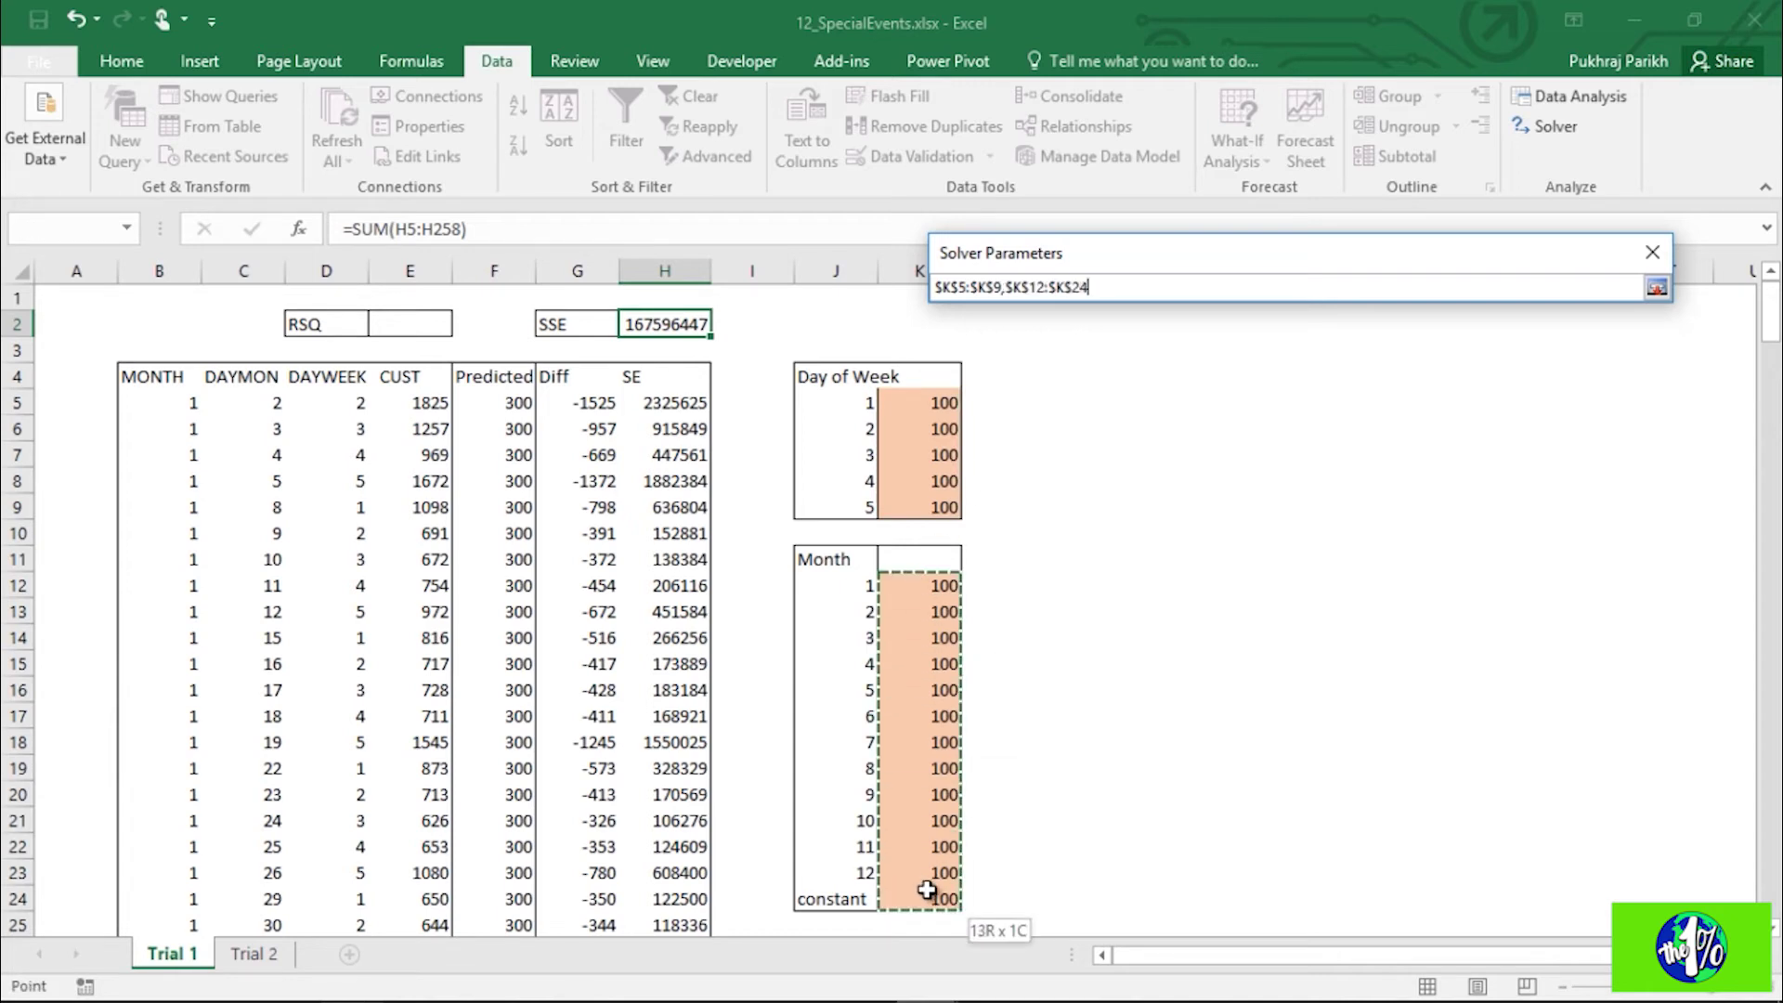
pyautogui.press('Return')
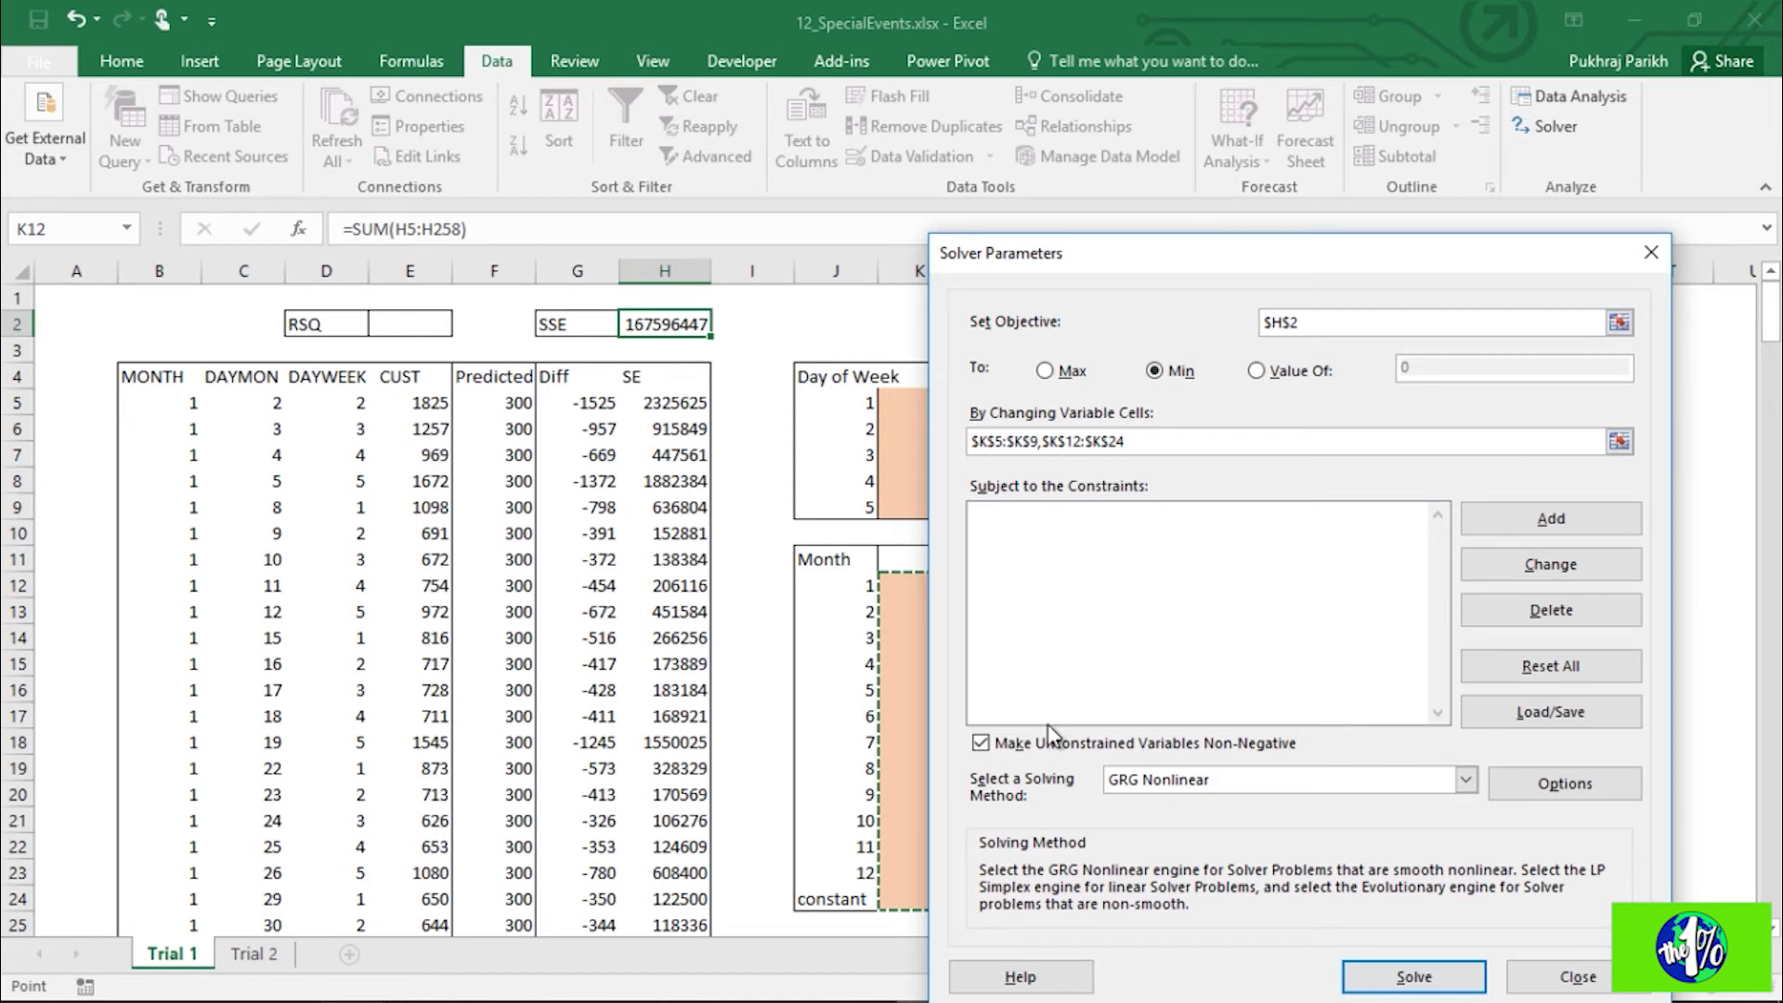
pyautogui.moveTo(1300, 264); pyautogui.dragTo(1334, 214)
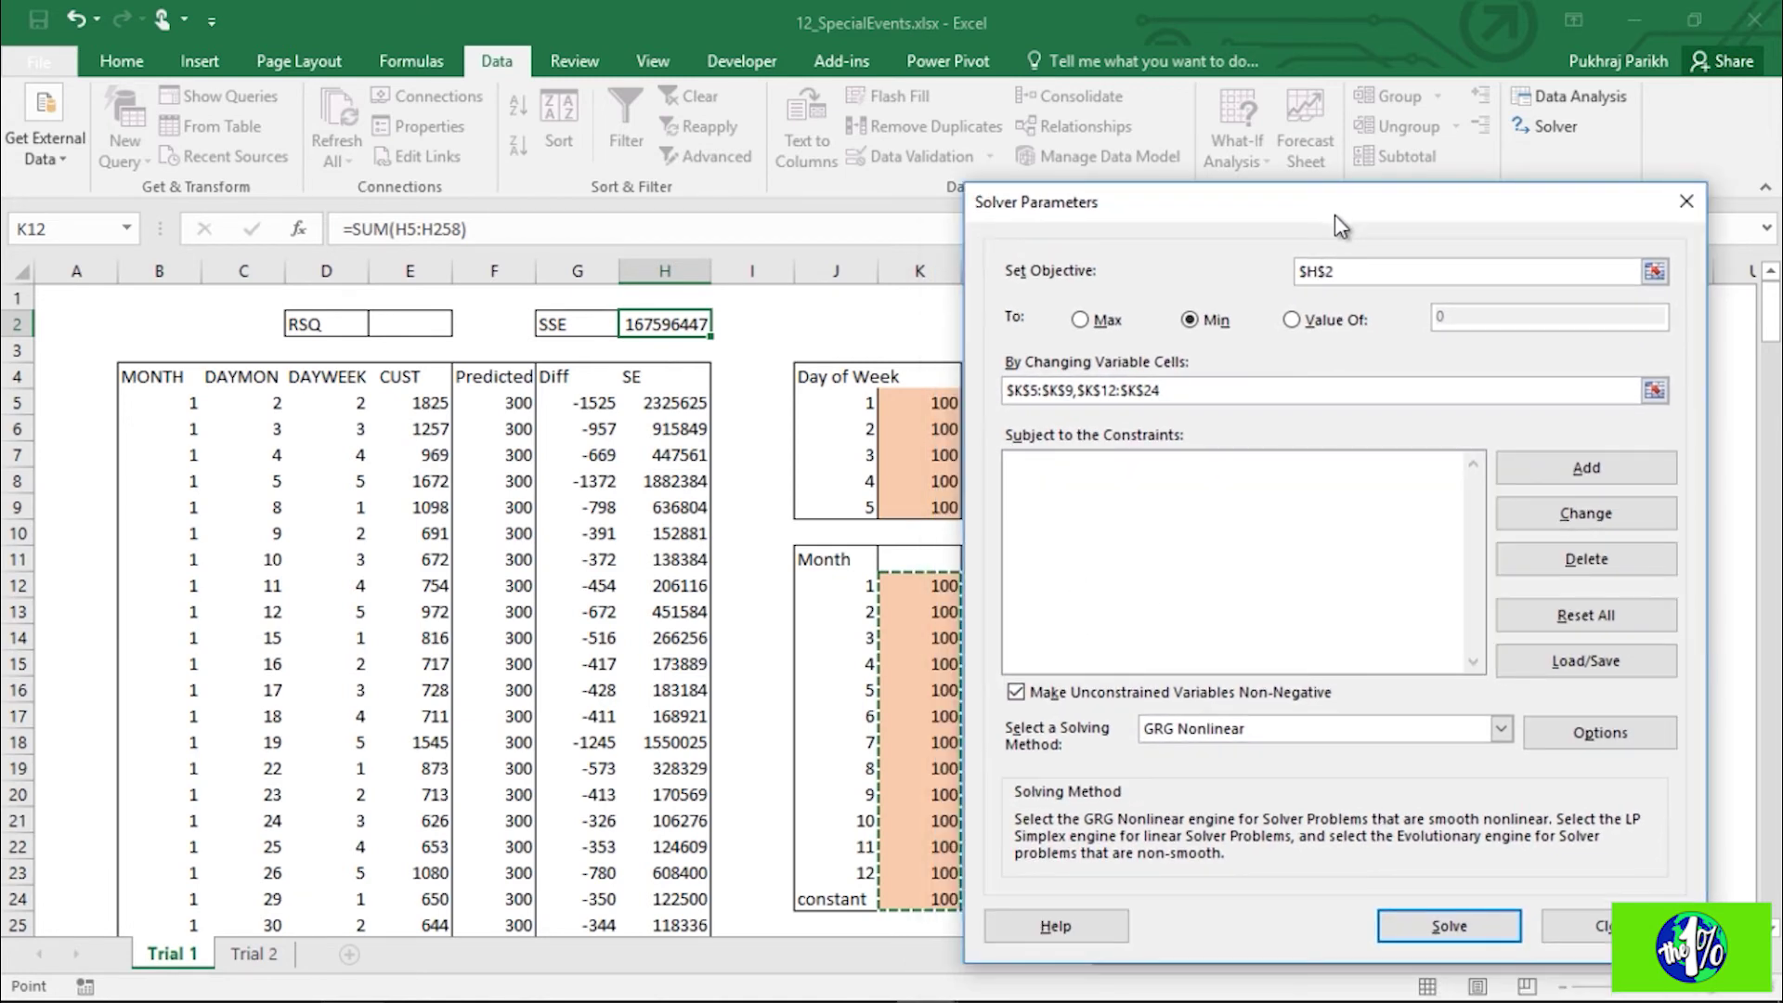
pyautogui.click(1038, 697)
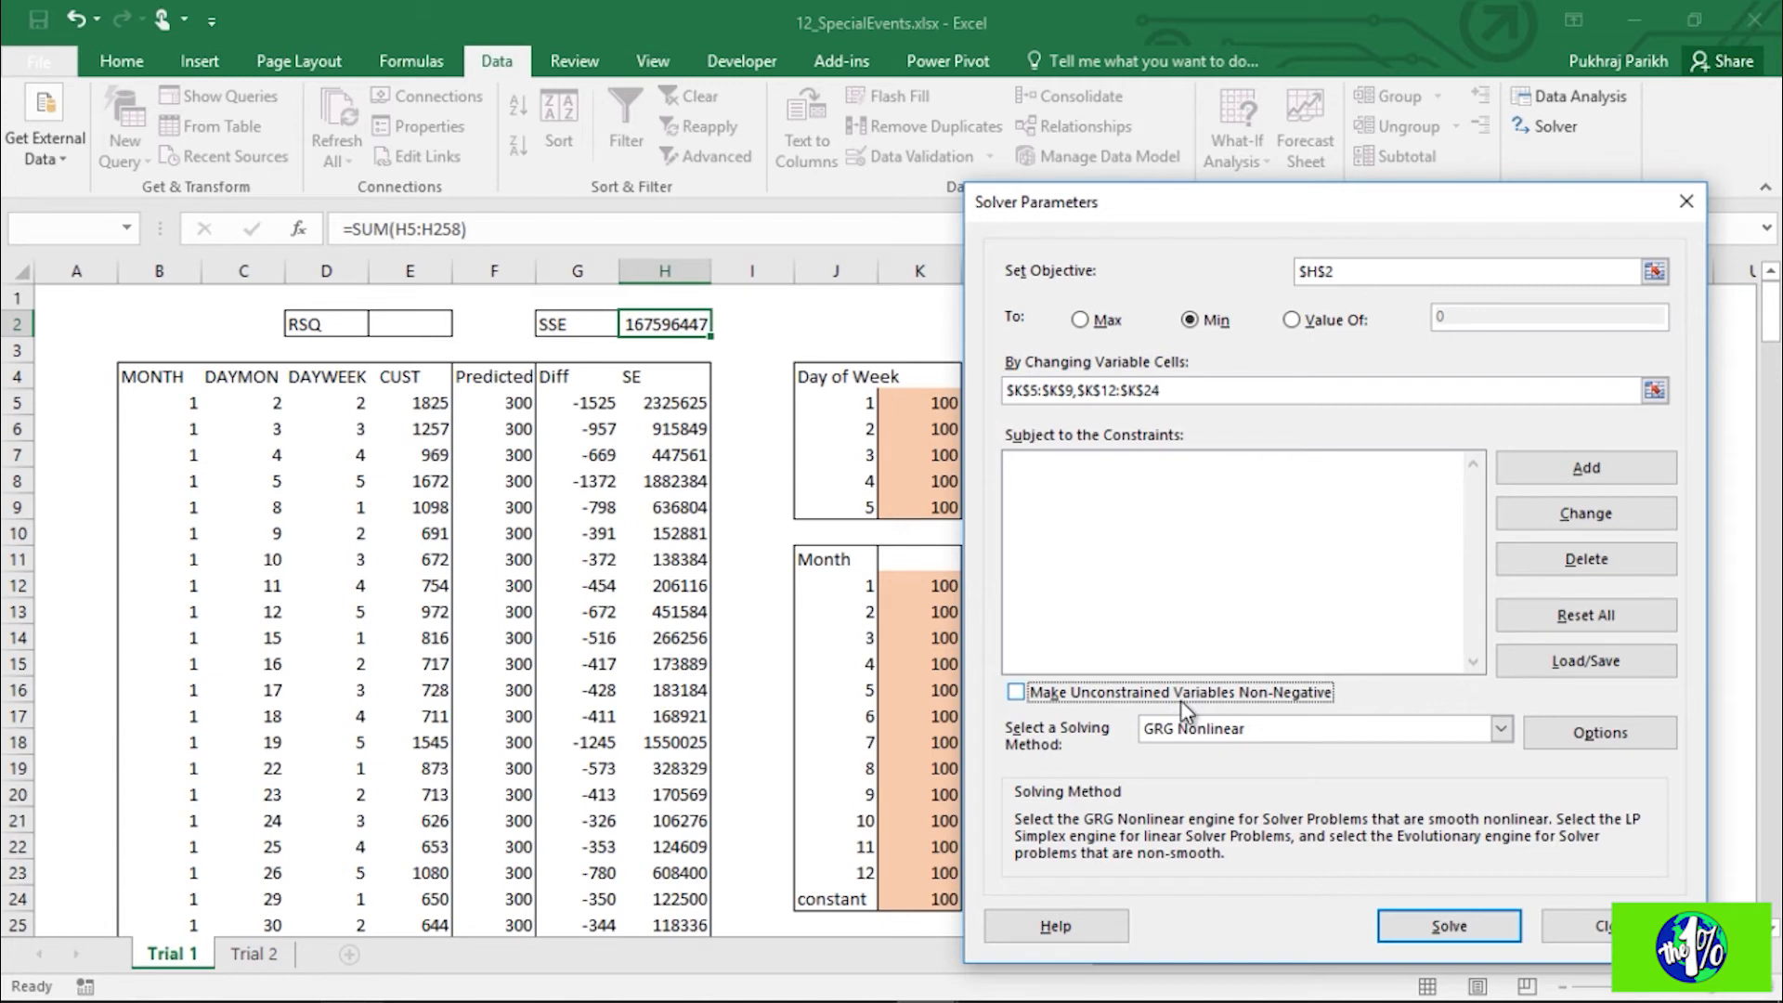
# Step: In the Solver options, set the maximum time to 3600 seconds and the GRG Nonlinear derivatives to Central
pyautogui.click(1601, 733)
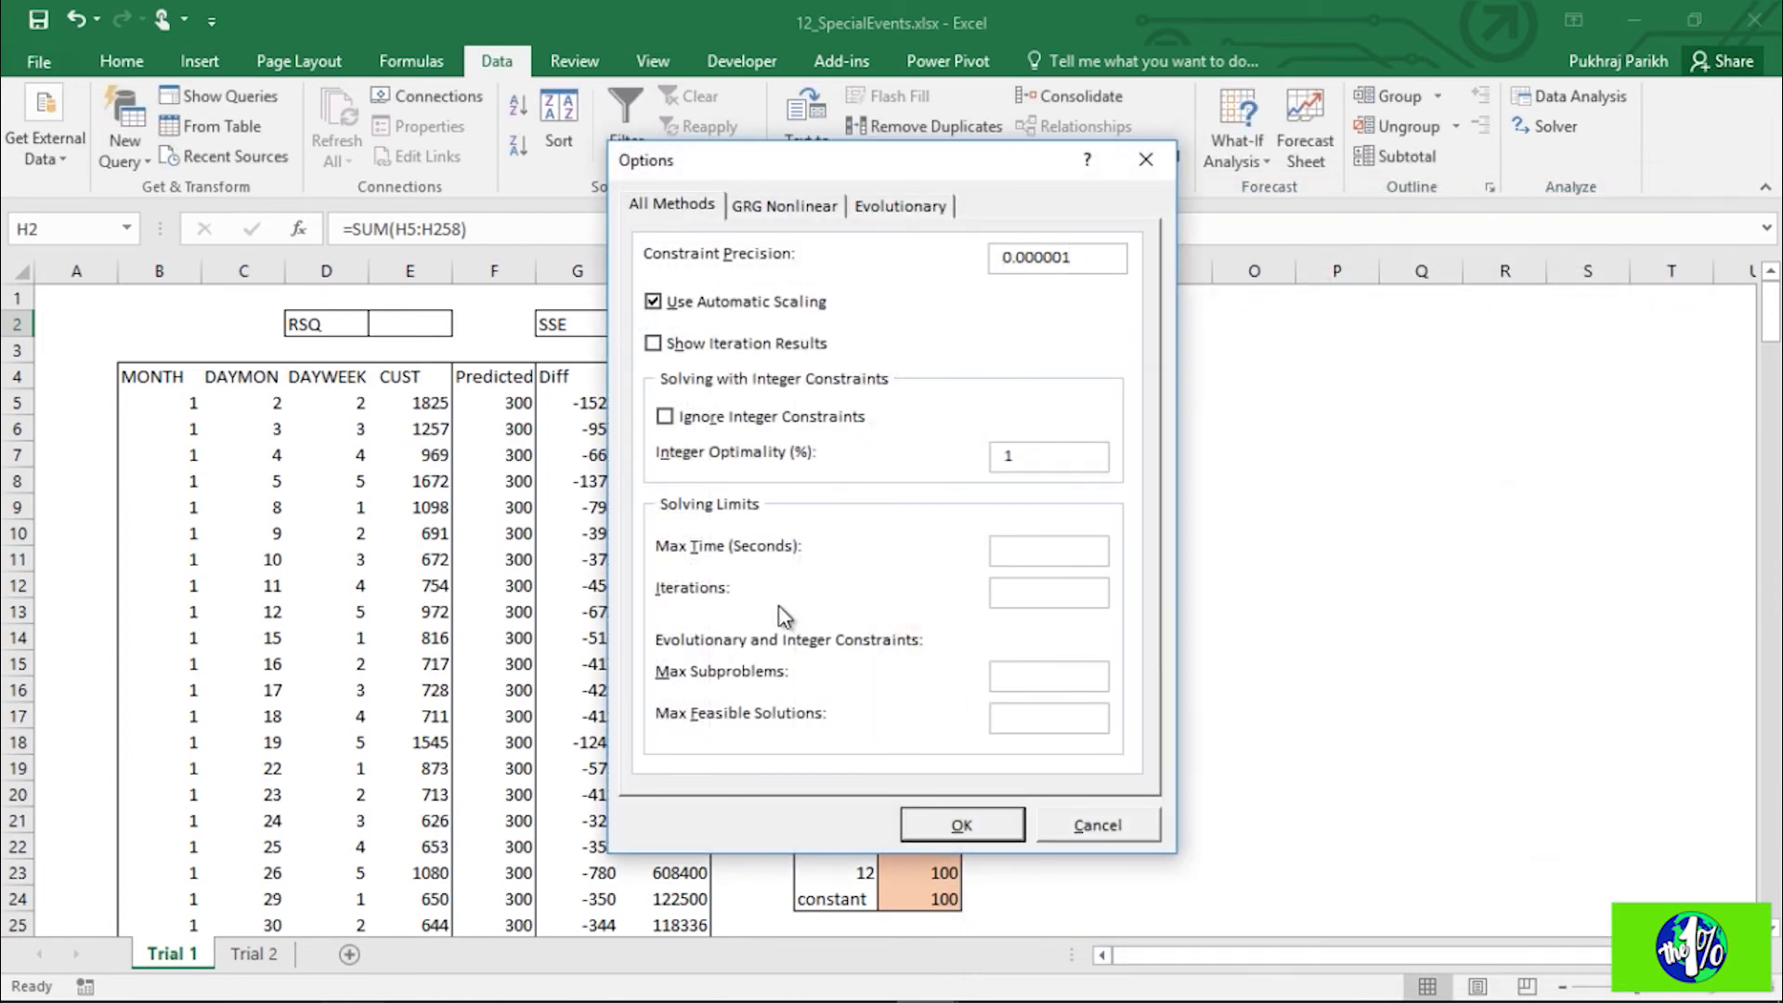
pyautogui.click(1039, 540)
pyautogui.write('3600')
pyautogui.click(794, 204)
pyautogui.click(893, 334)
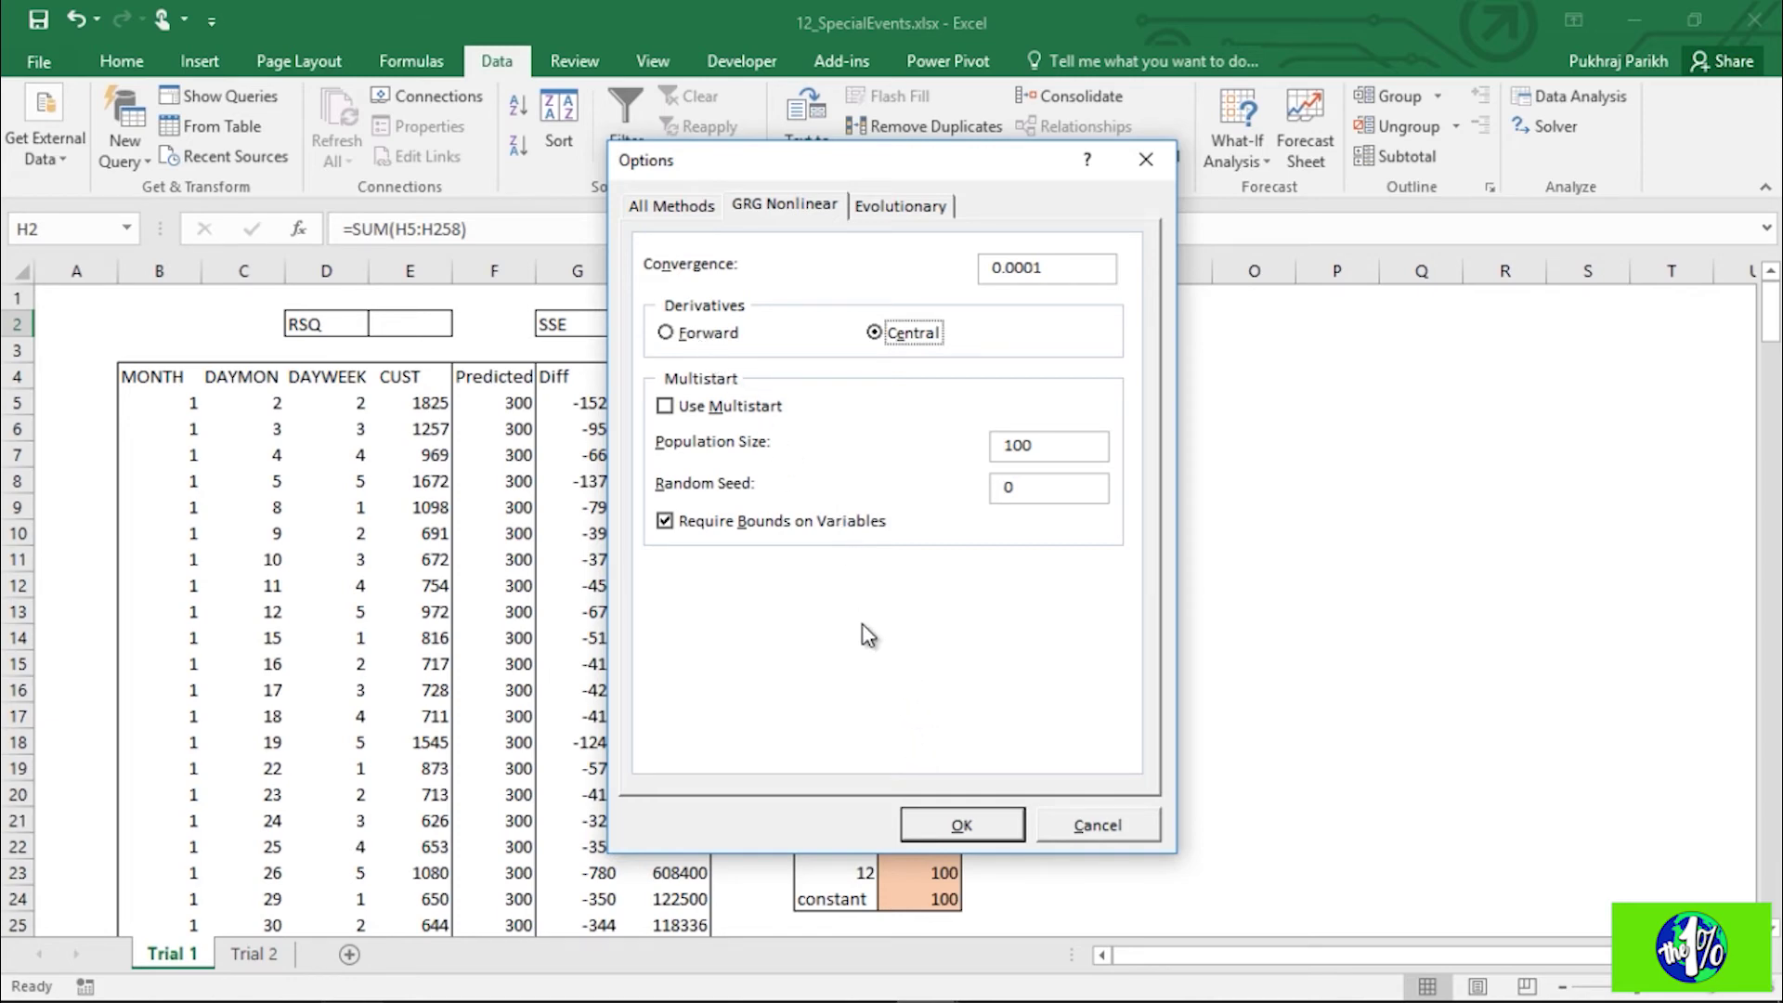
pyautogui.click(943, 820)
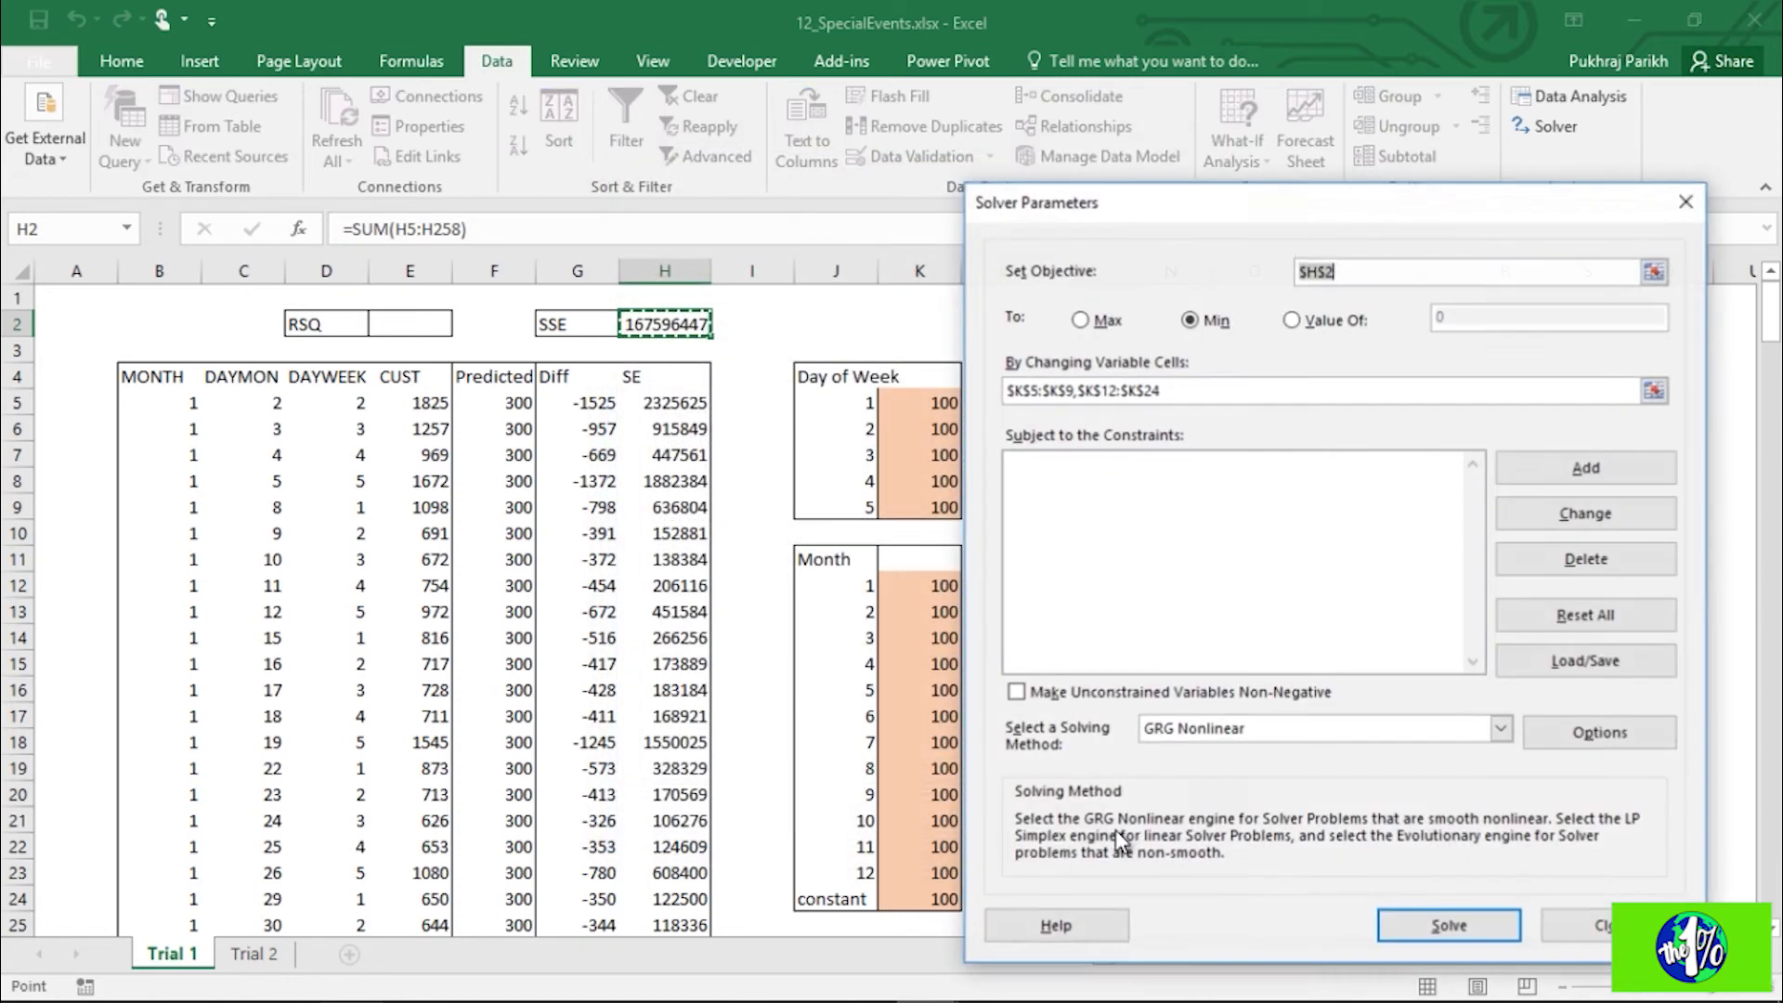
# Step: Solve the model, keep the Solver solution, and examine the fitted day-of-week weights in K5:K9
pyautogui.click(1464, 919)
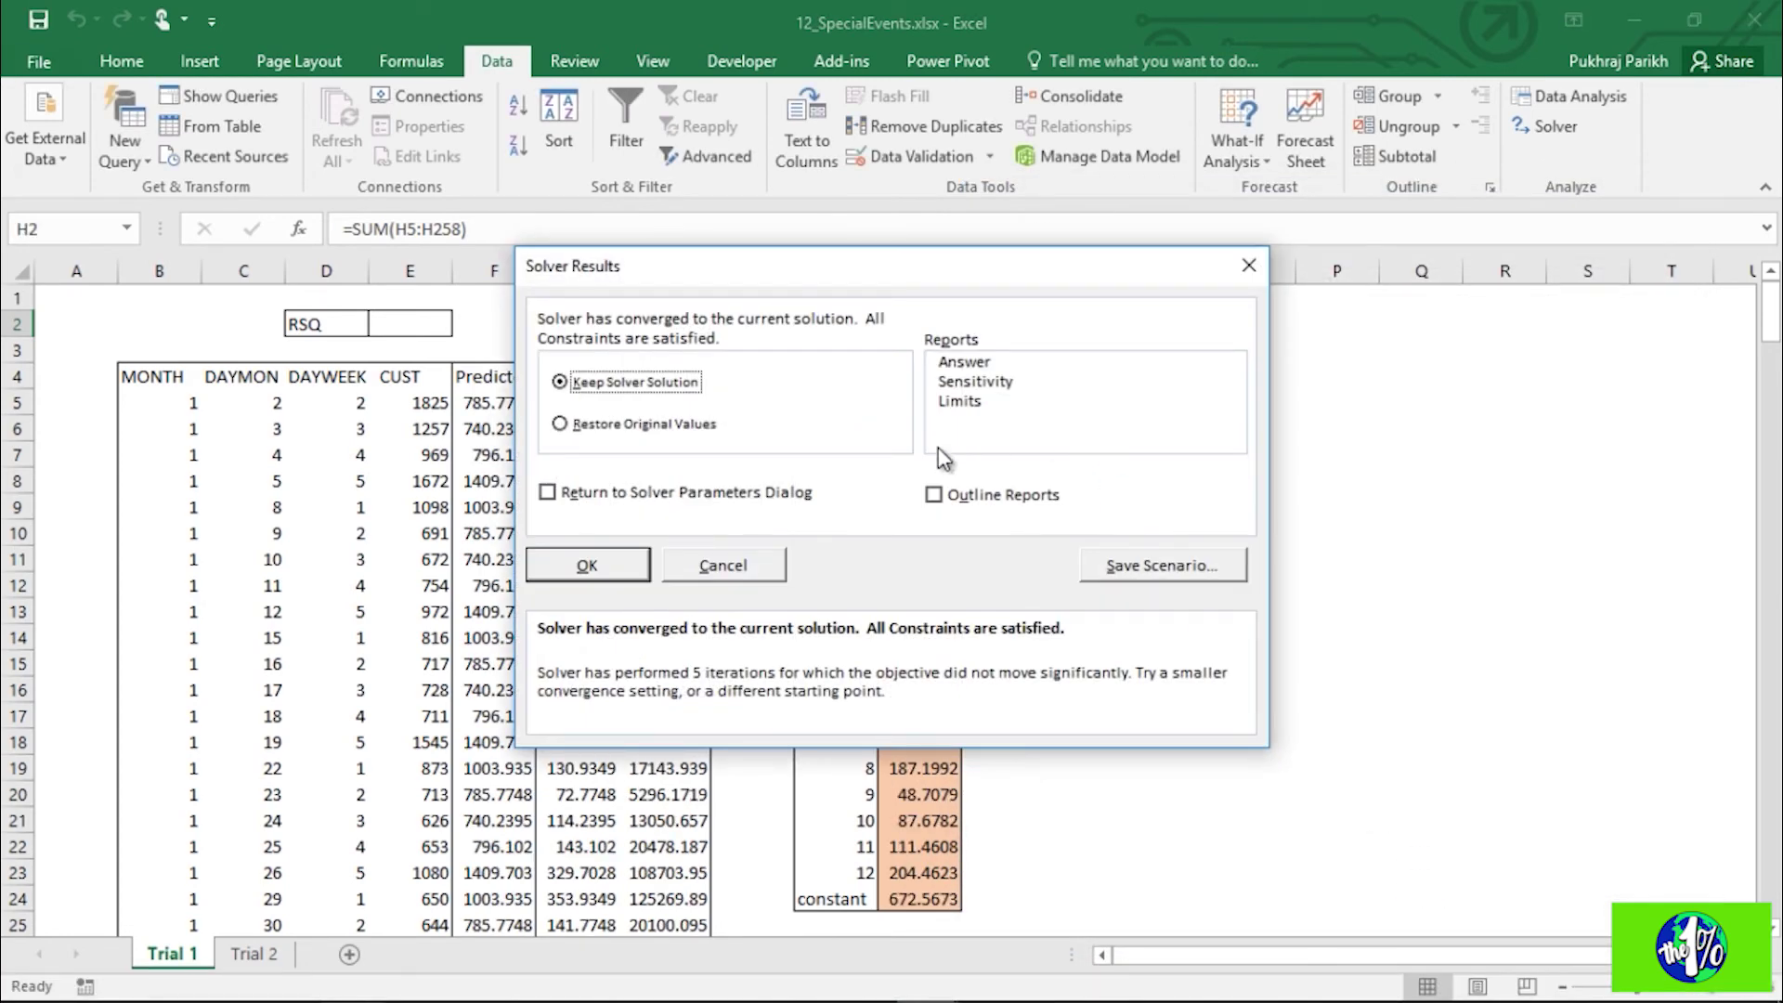
pyautogui.click(603, 572)
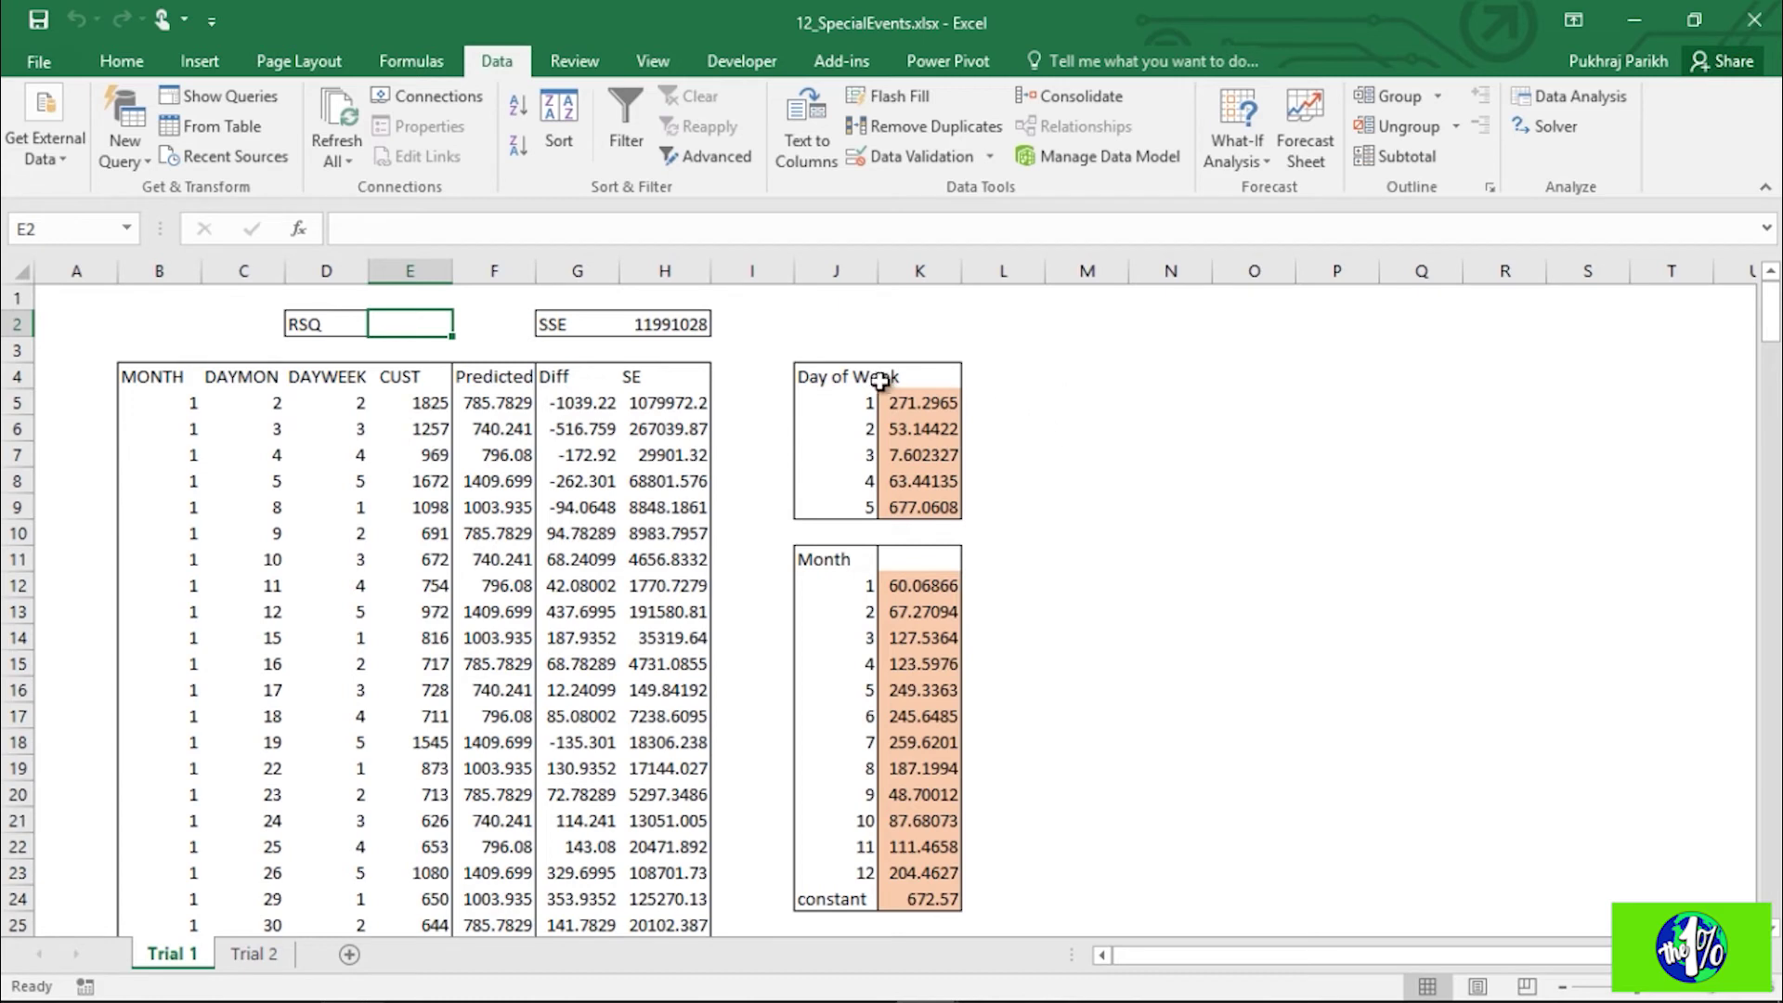
pyautogui.moveTo(908, 401); pyautogui.dragTo(928, 509)
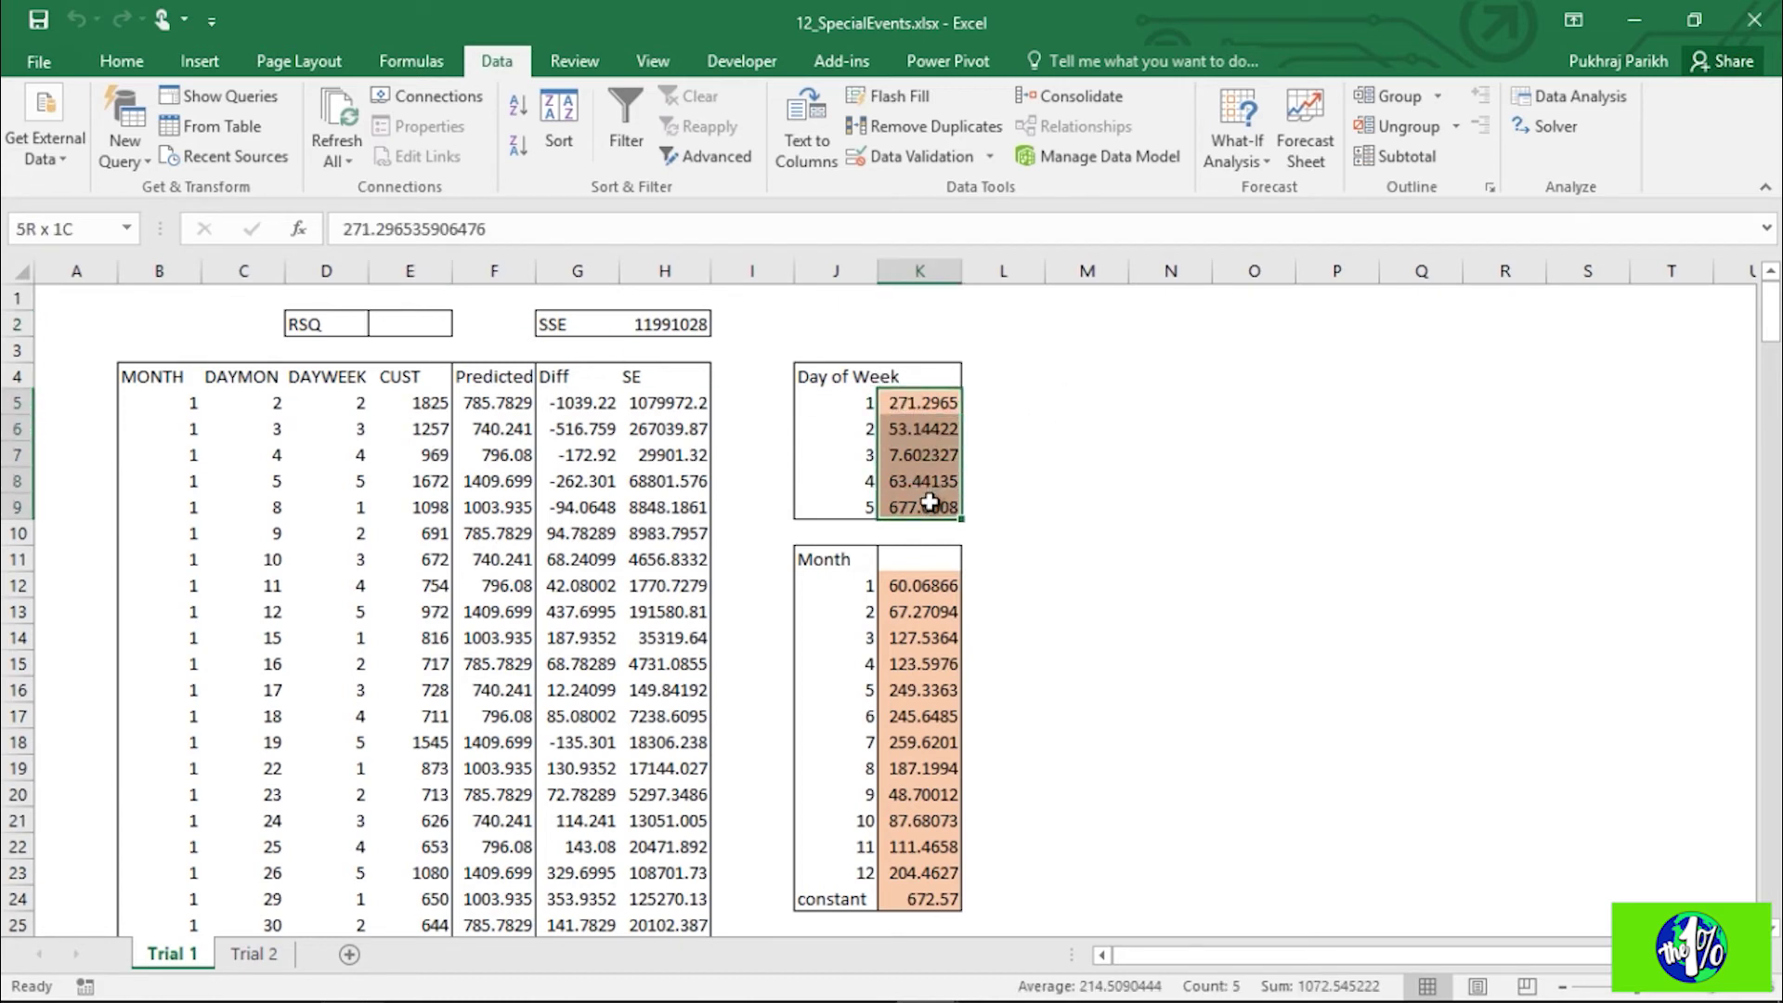
pyautogui.click(945, 406)
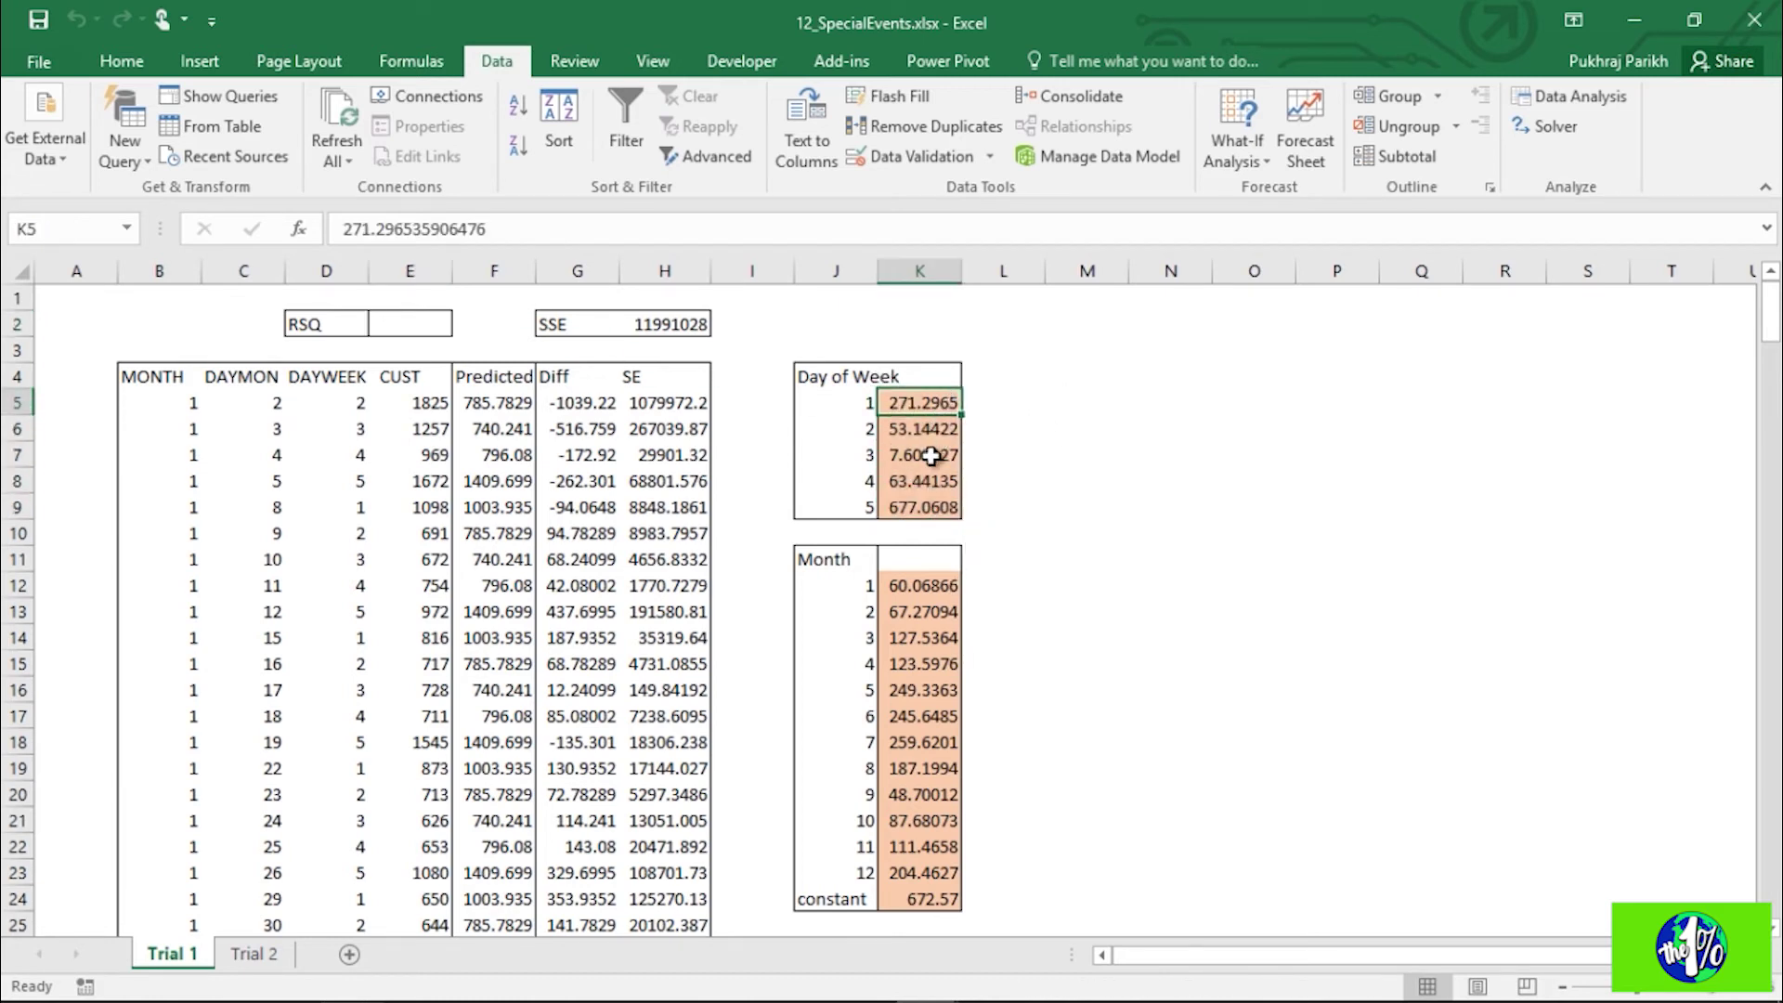
pyautogui.click(929, 509)
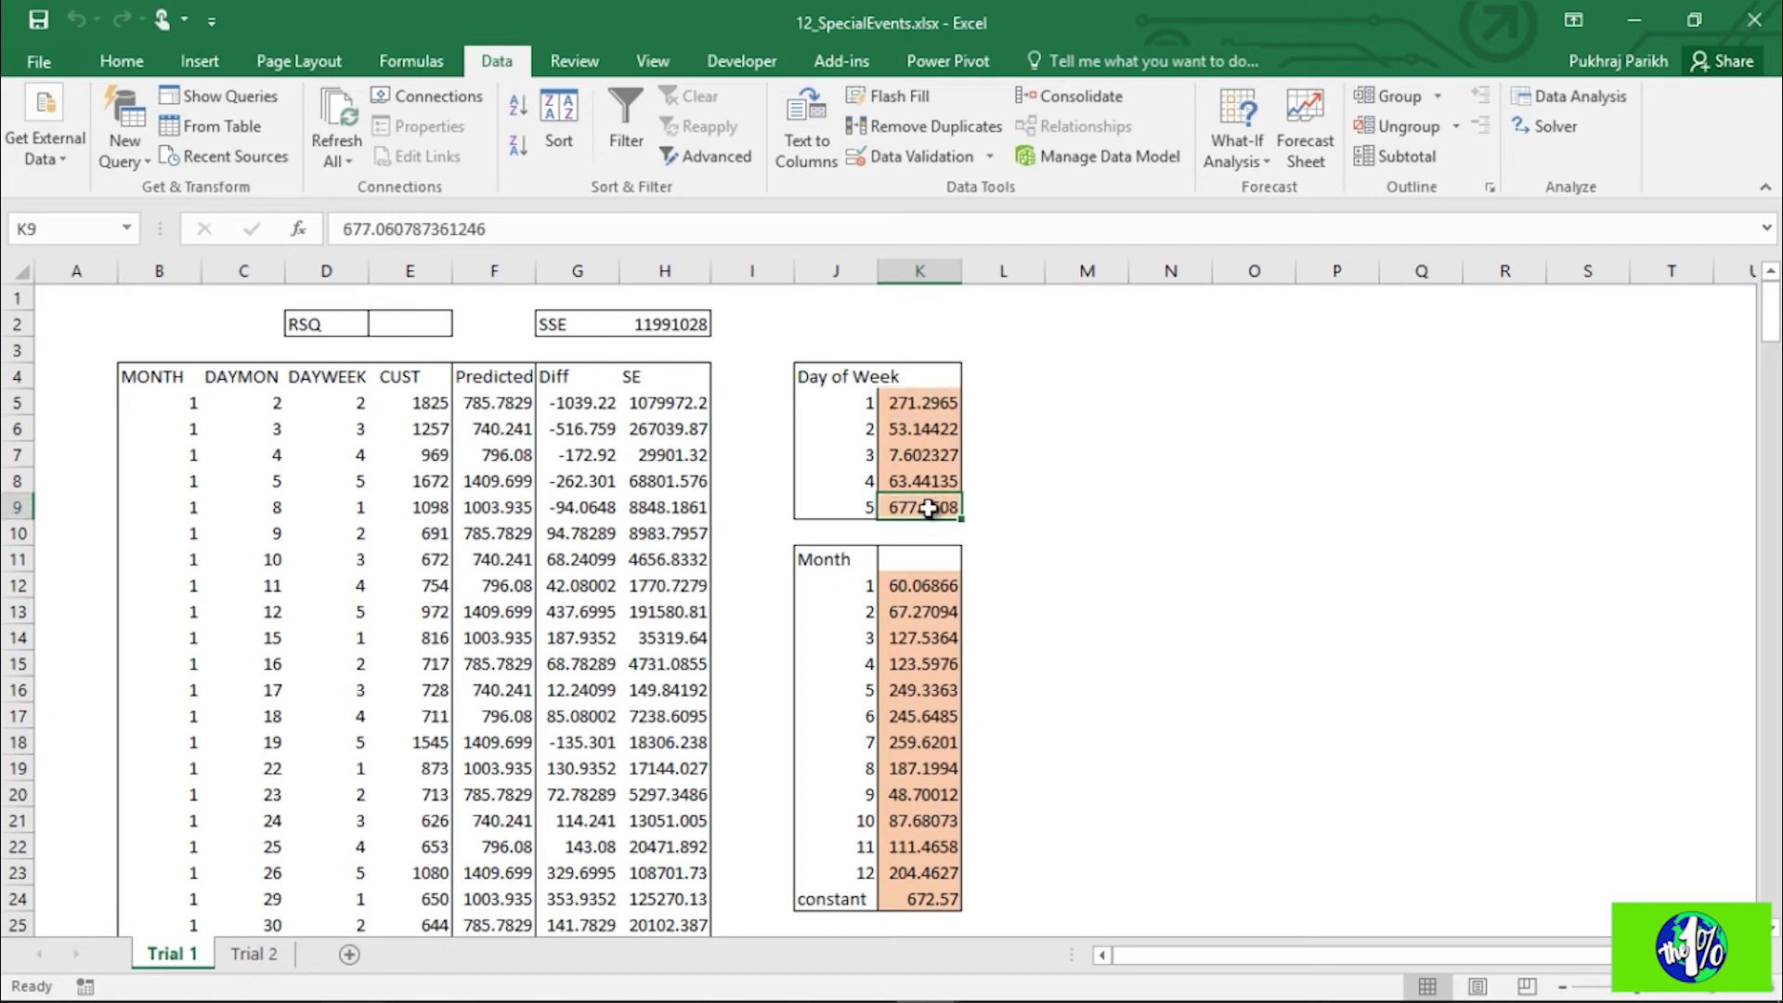
pyautogui.click(949, 404)
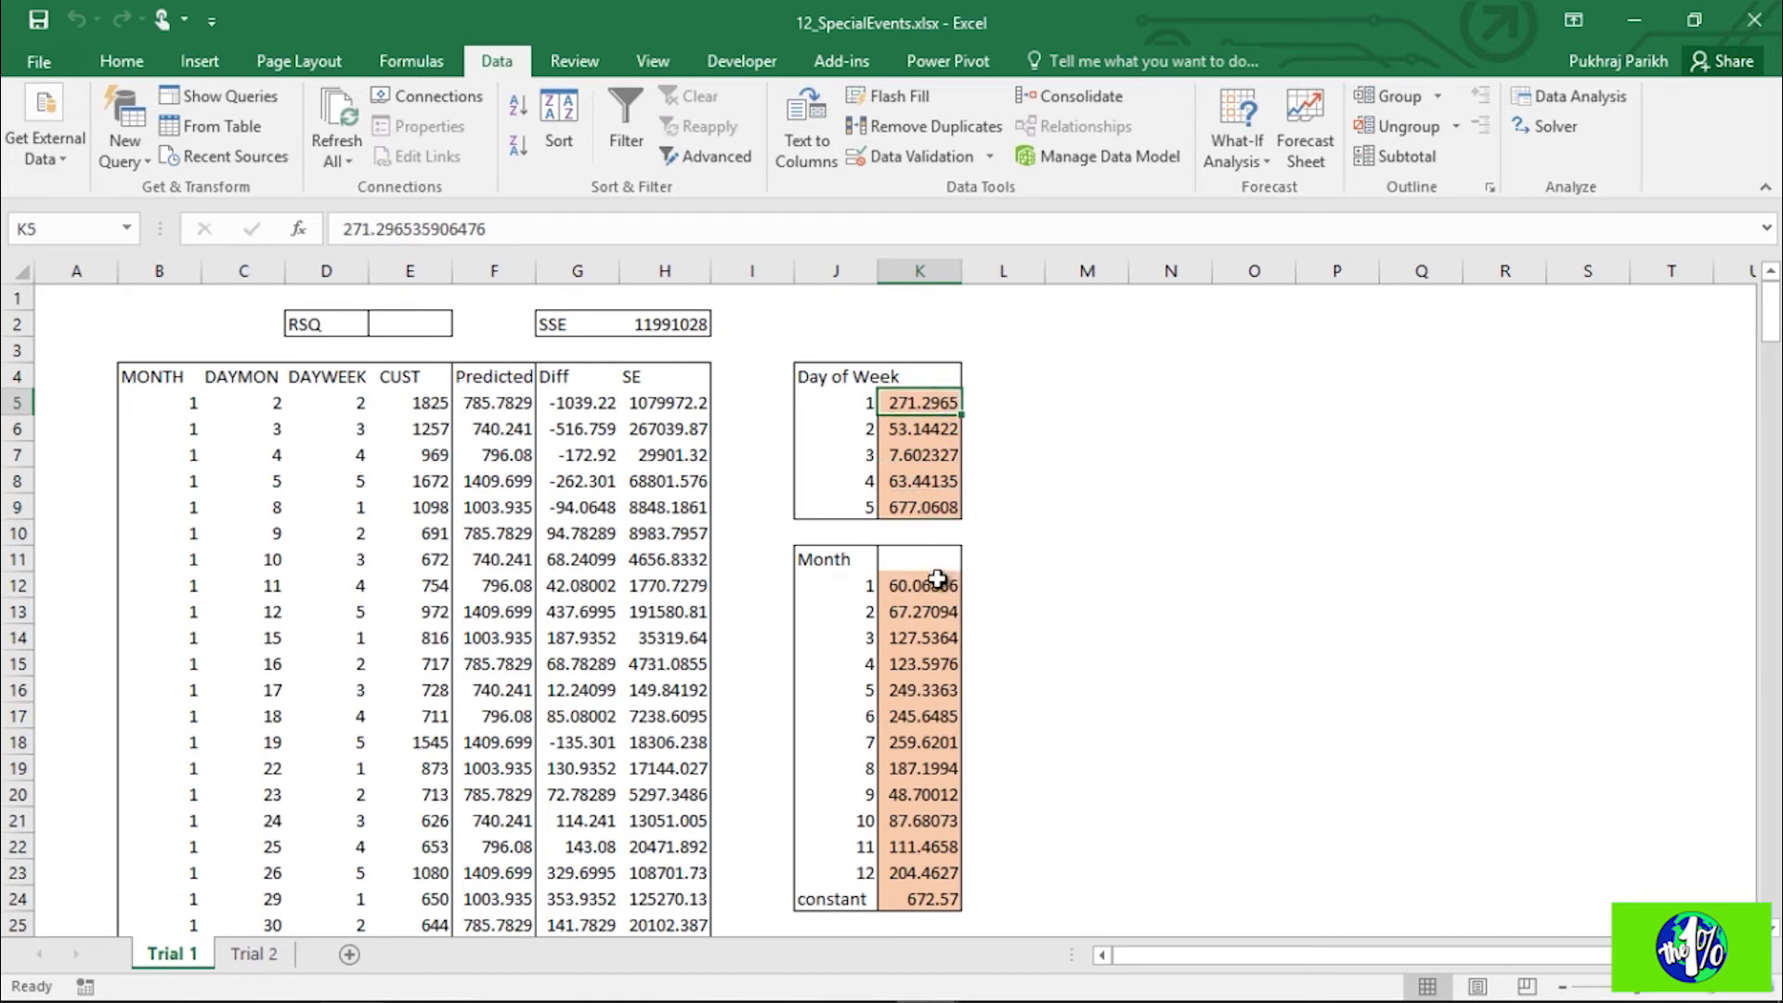
# Step: Examine the fitted month weights in K12:K23, comparing months 5–7, months 1–2 and month 9, and check the constant in K24
pyautogui.moveTo(934, 582); pyautogui.dragTo(936, 865)
pyautogui.click(935, 847)
pyautogui.moveTo(935, 689); pyautogui.dragTo(934, 751)
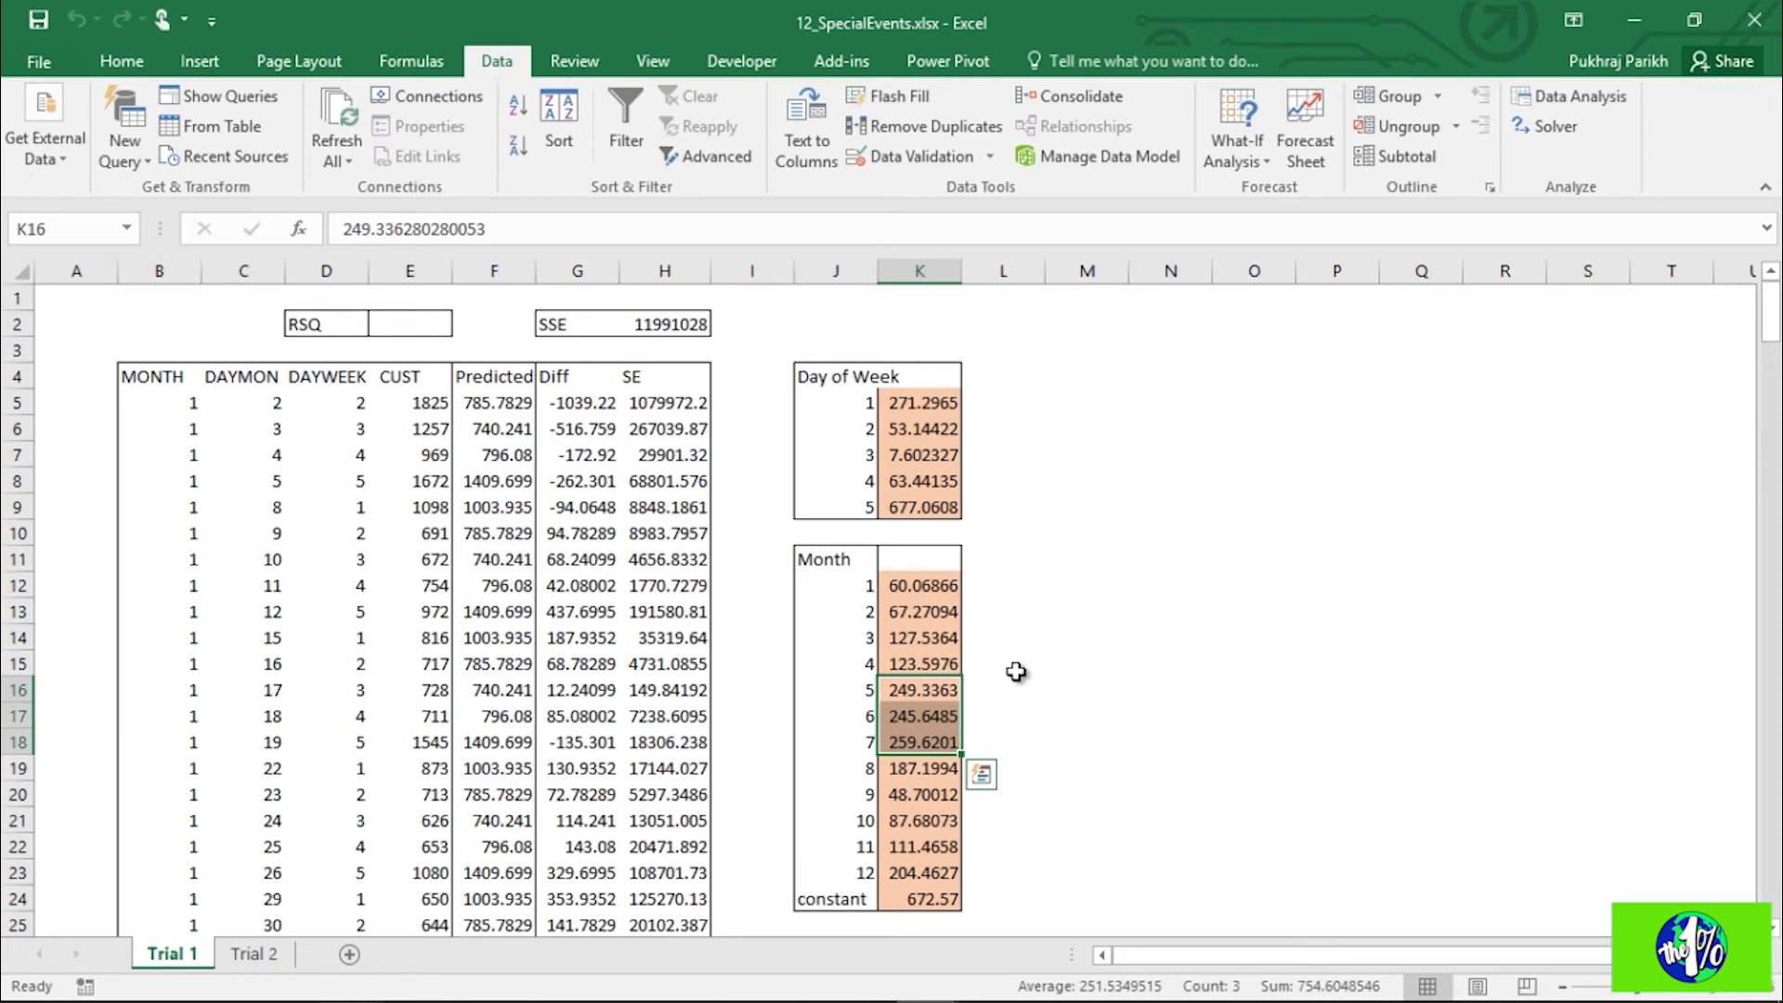
pyautogui.moveTo(920, 585); pyautogui.dragTo(920, 613)
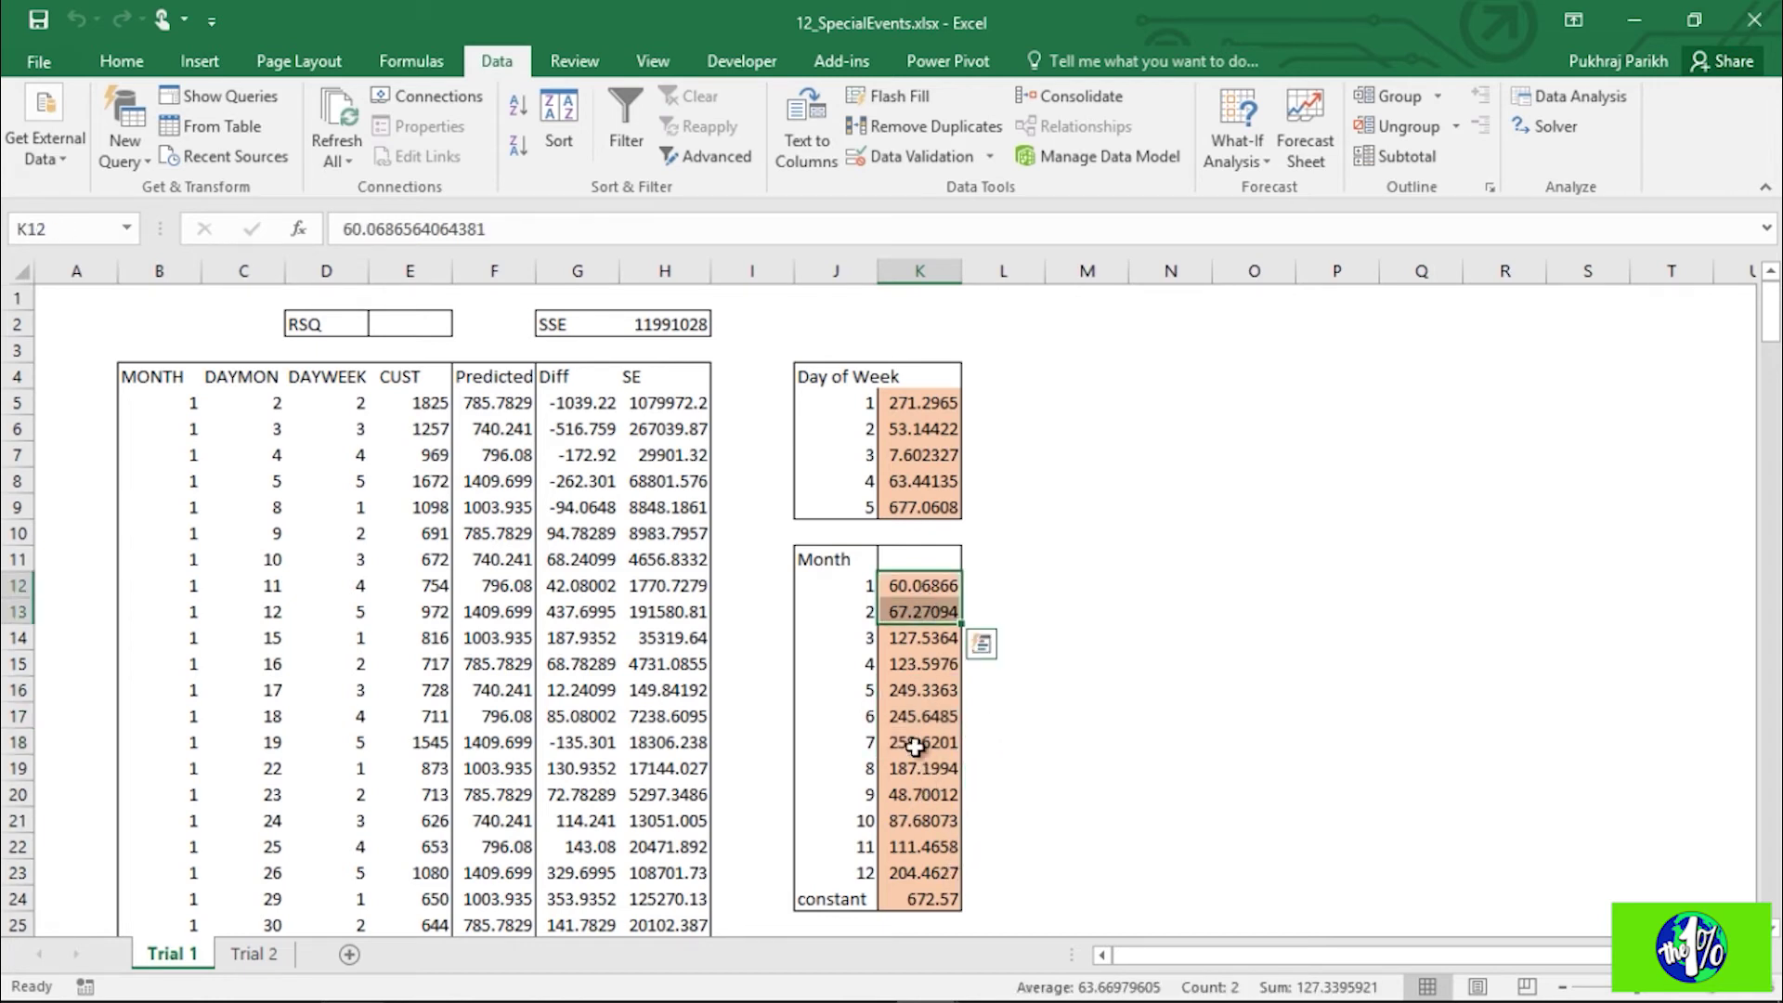
pyautogui.click(916, 791)
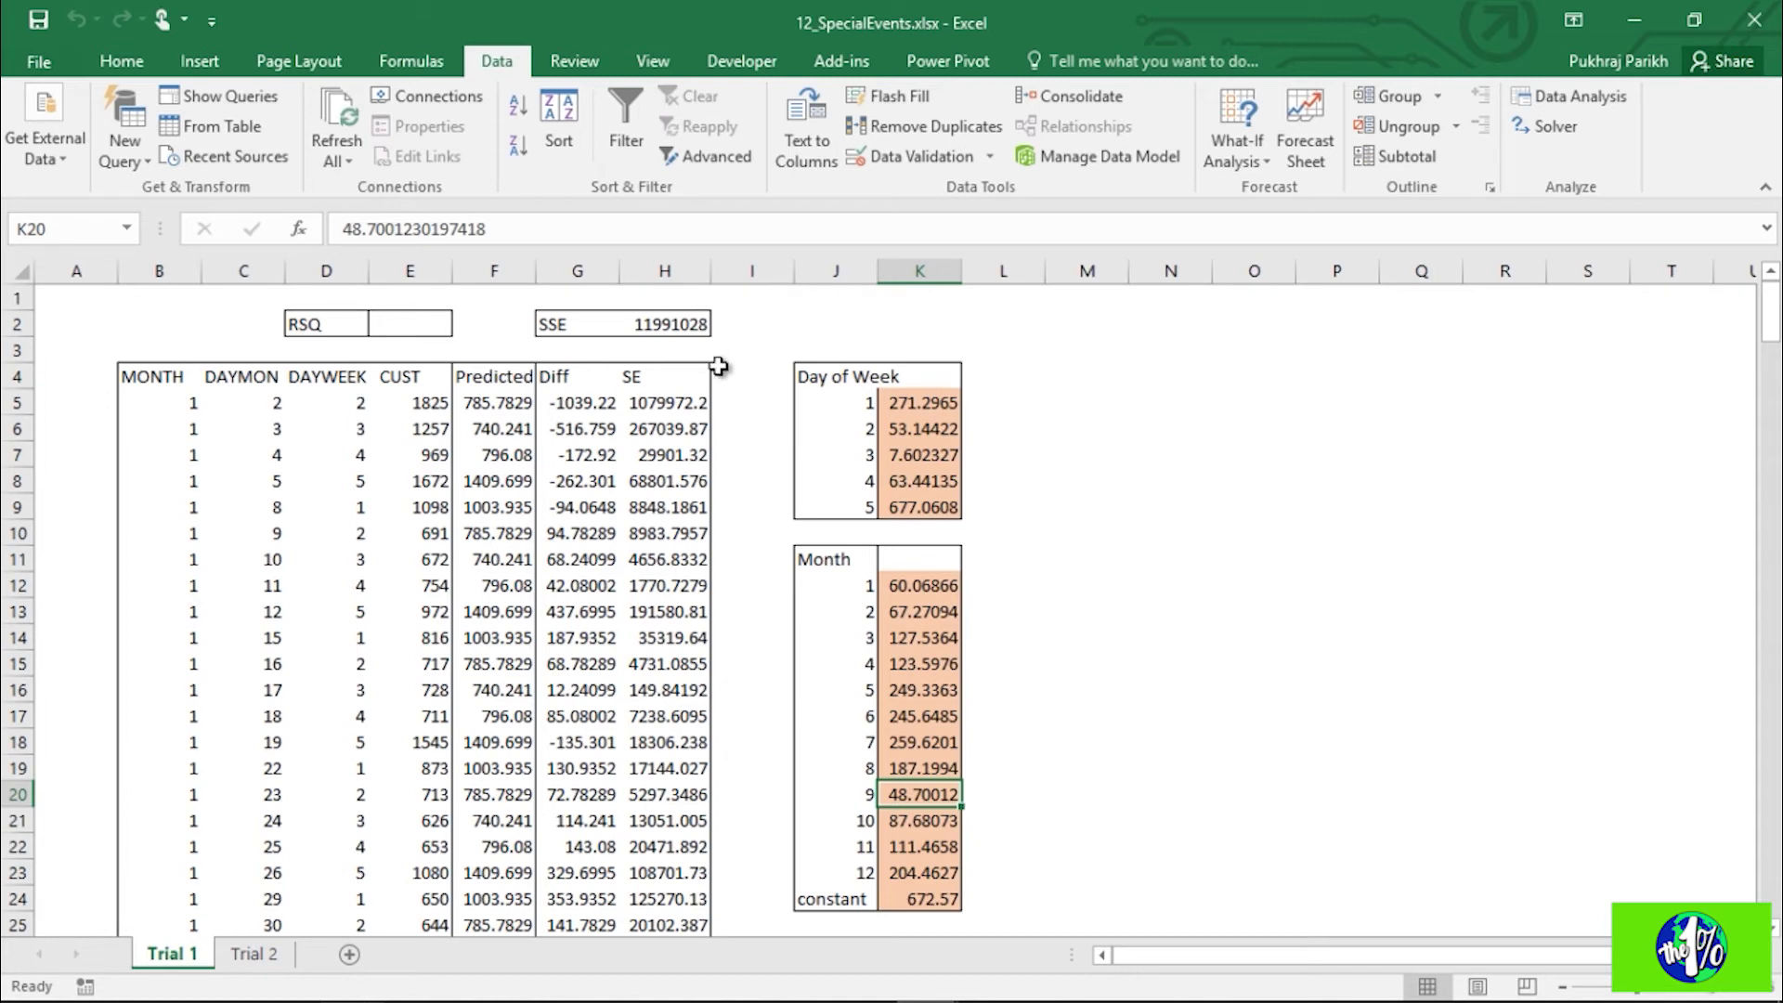
pyautogui.click(942, 895)
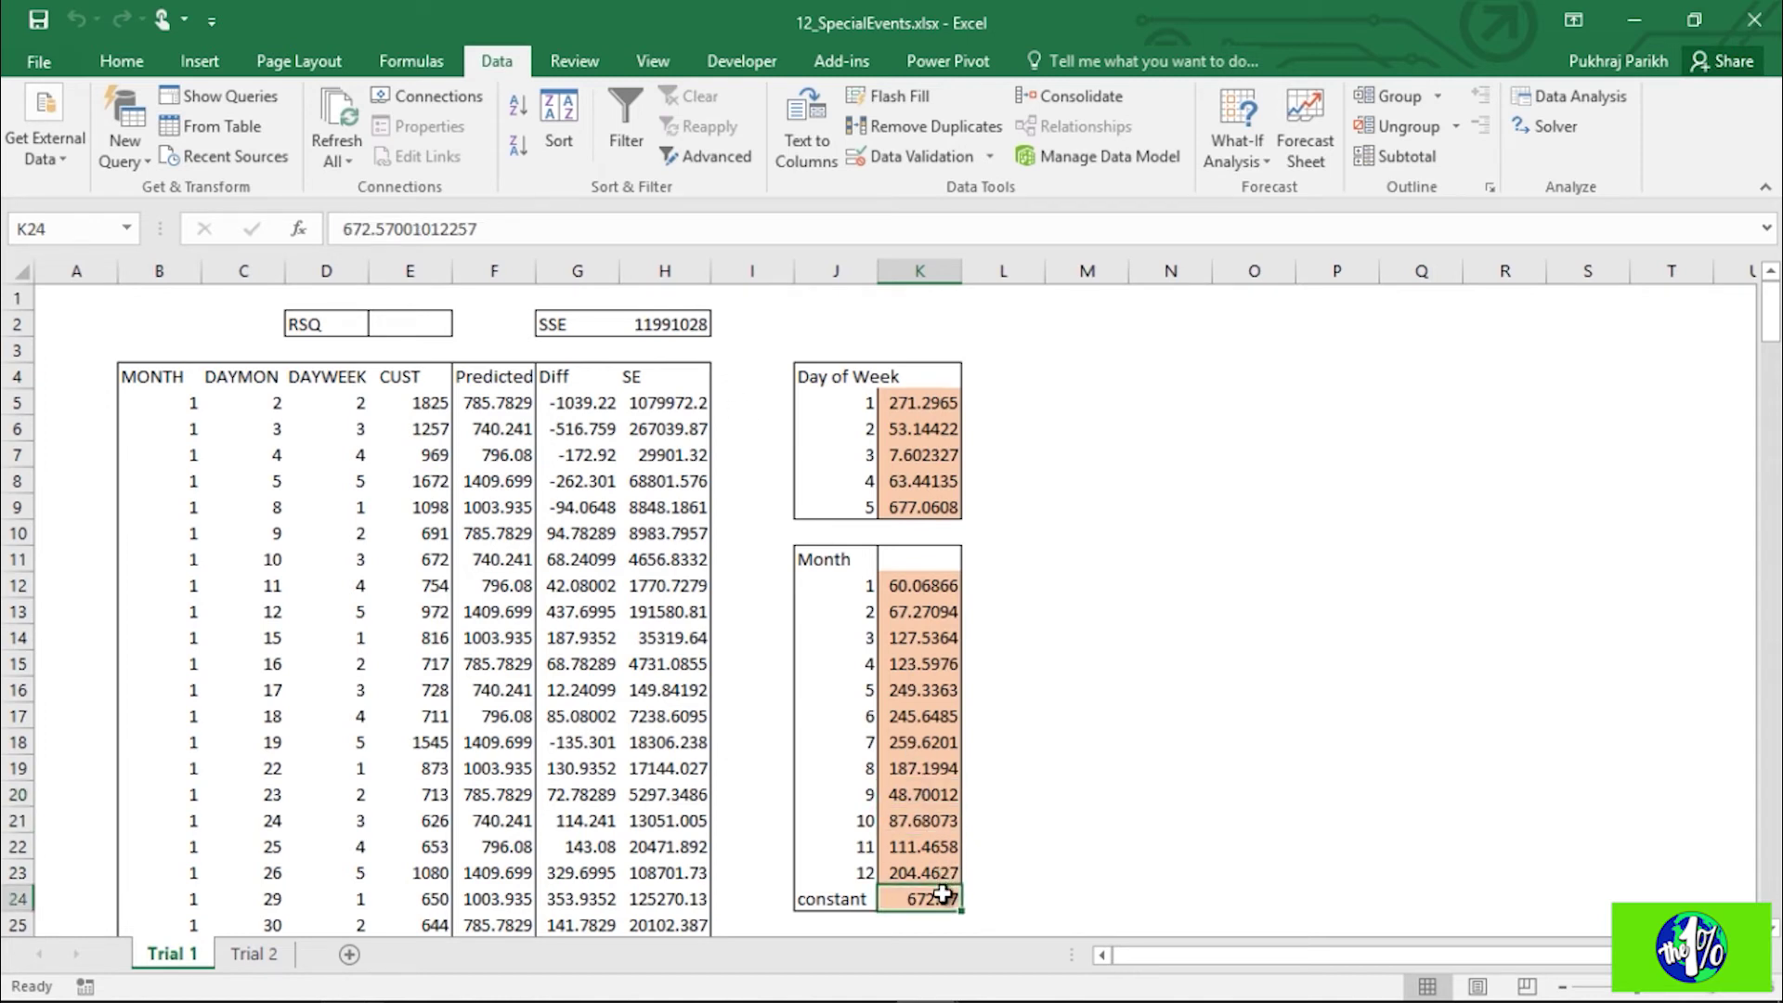
# Step: Calculate the R-squared in E2 with =RSQ(E5:E258,F5:F258), comparing actual customer counts against the predicted values
pyautogui.click(420, 325)
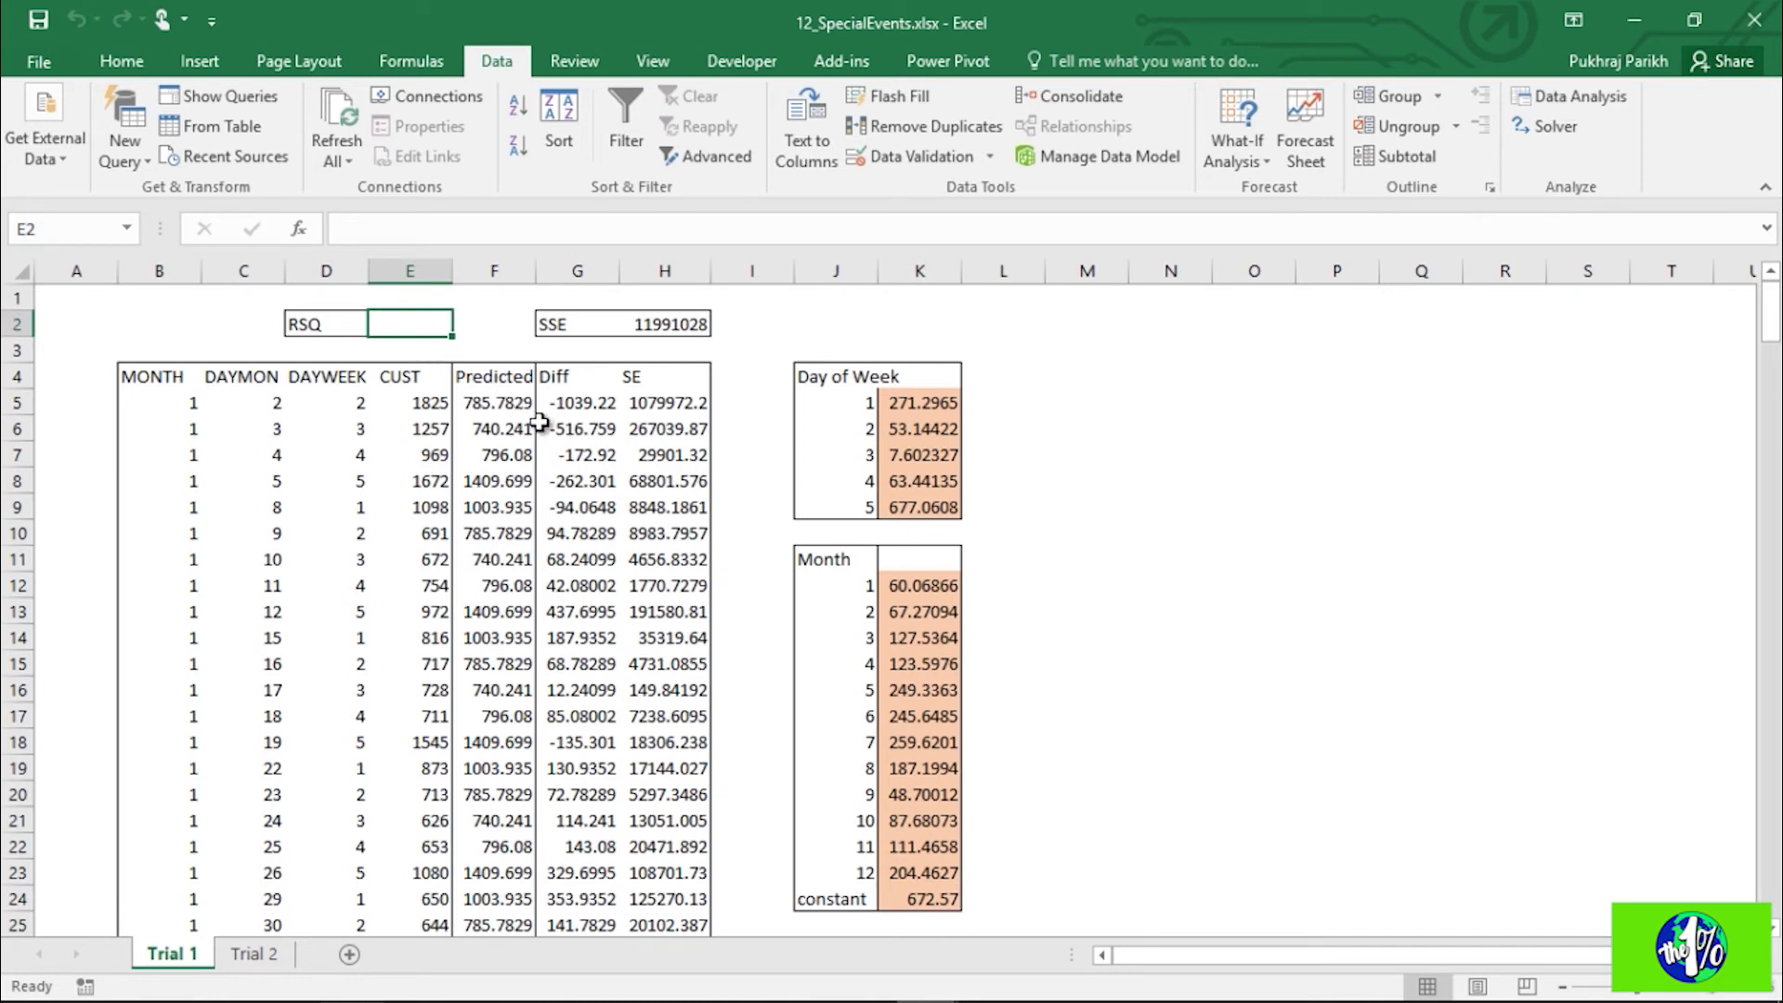
pyautogui.write('=')
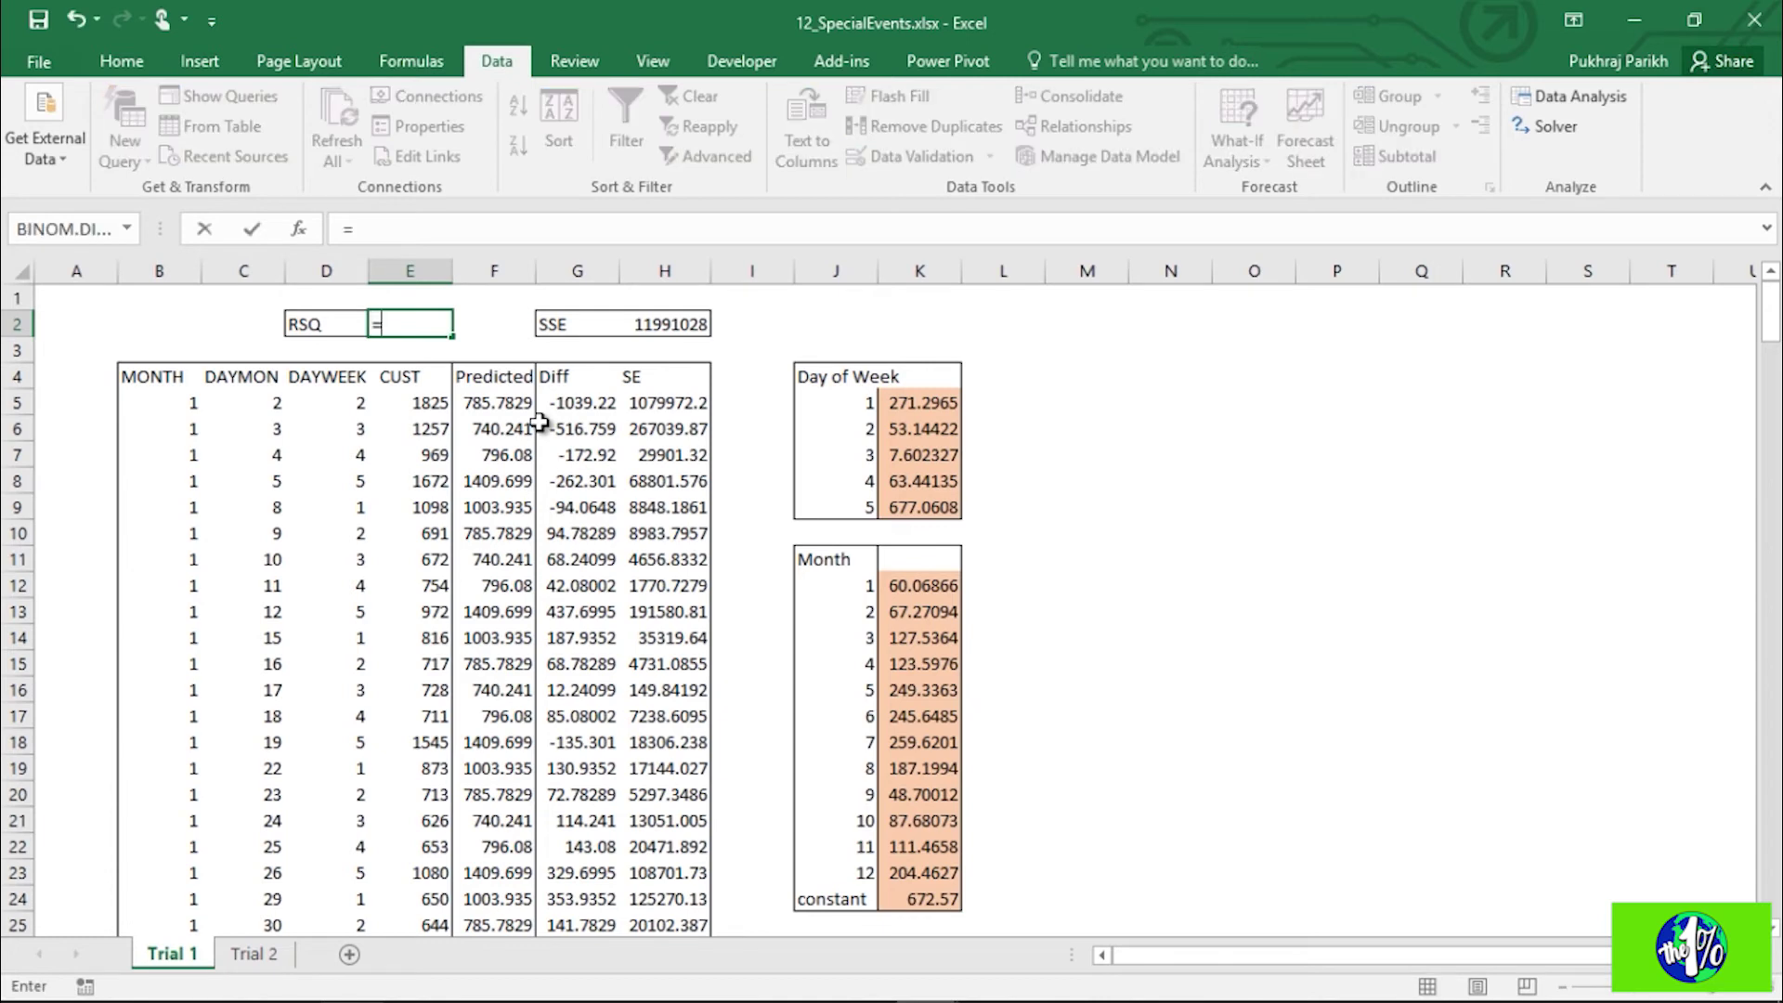
pyautogui.write('rsq')
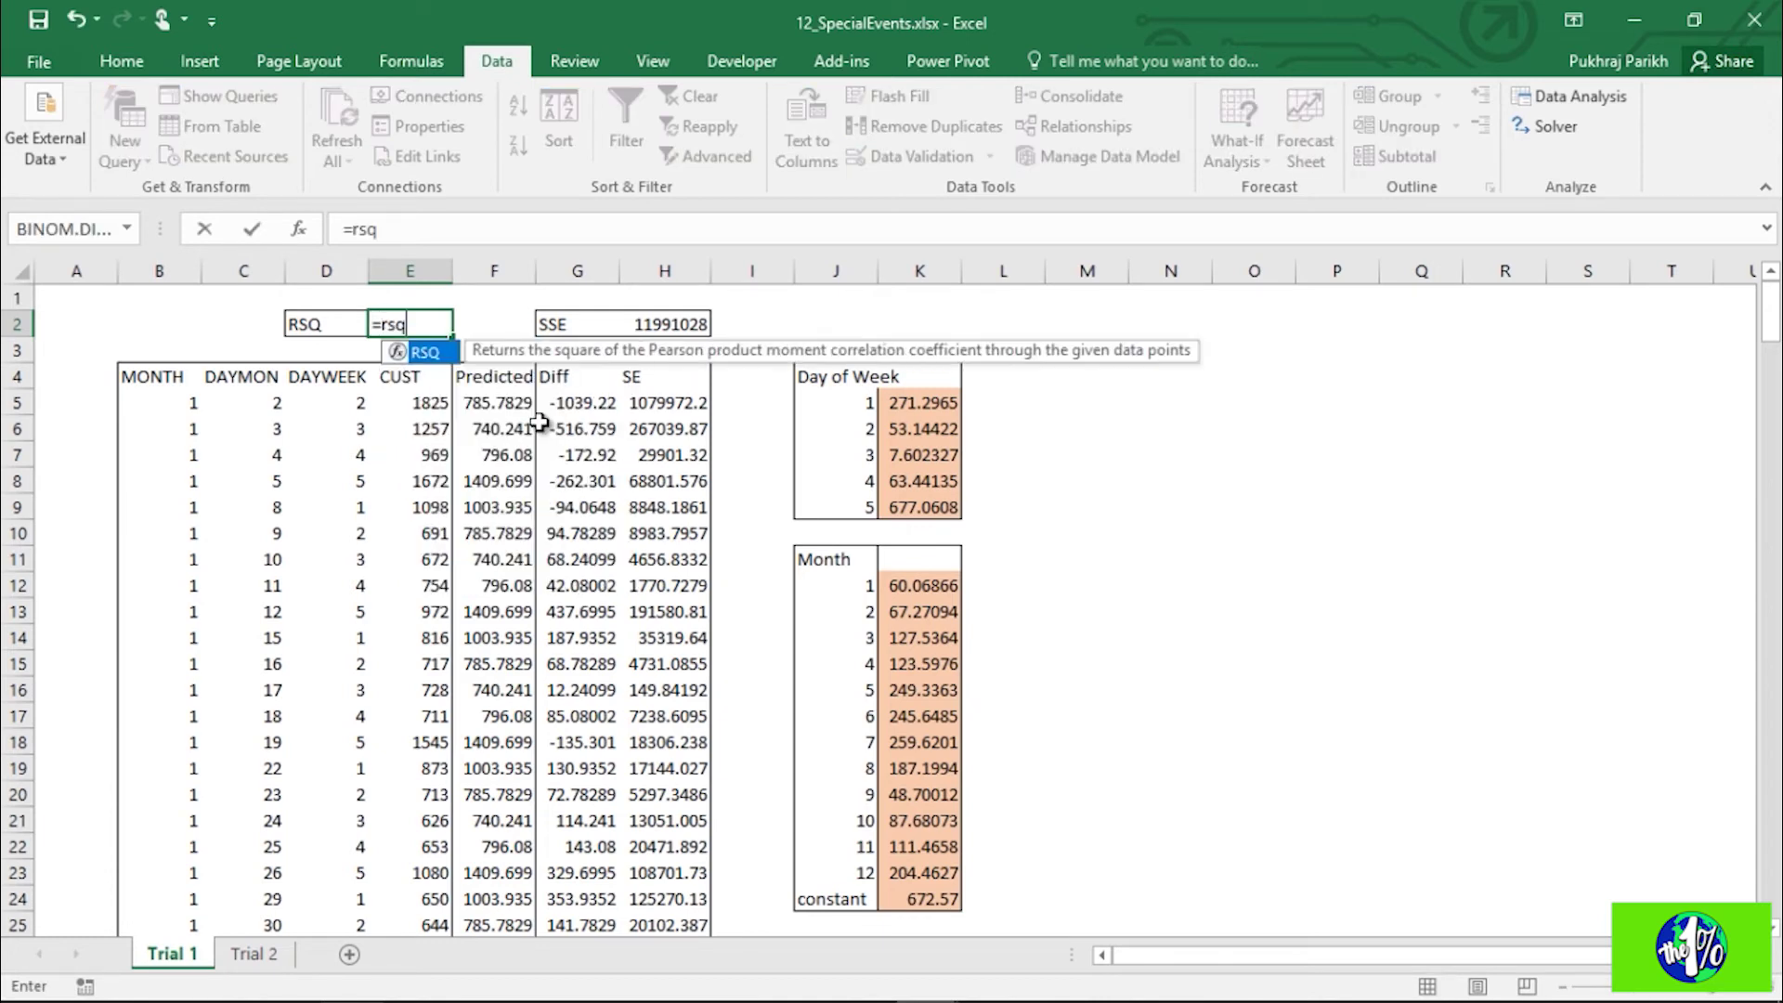
pyautogui.press('Tab')
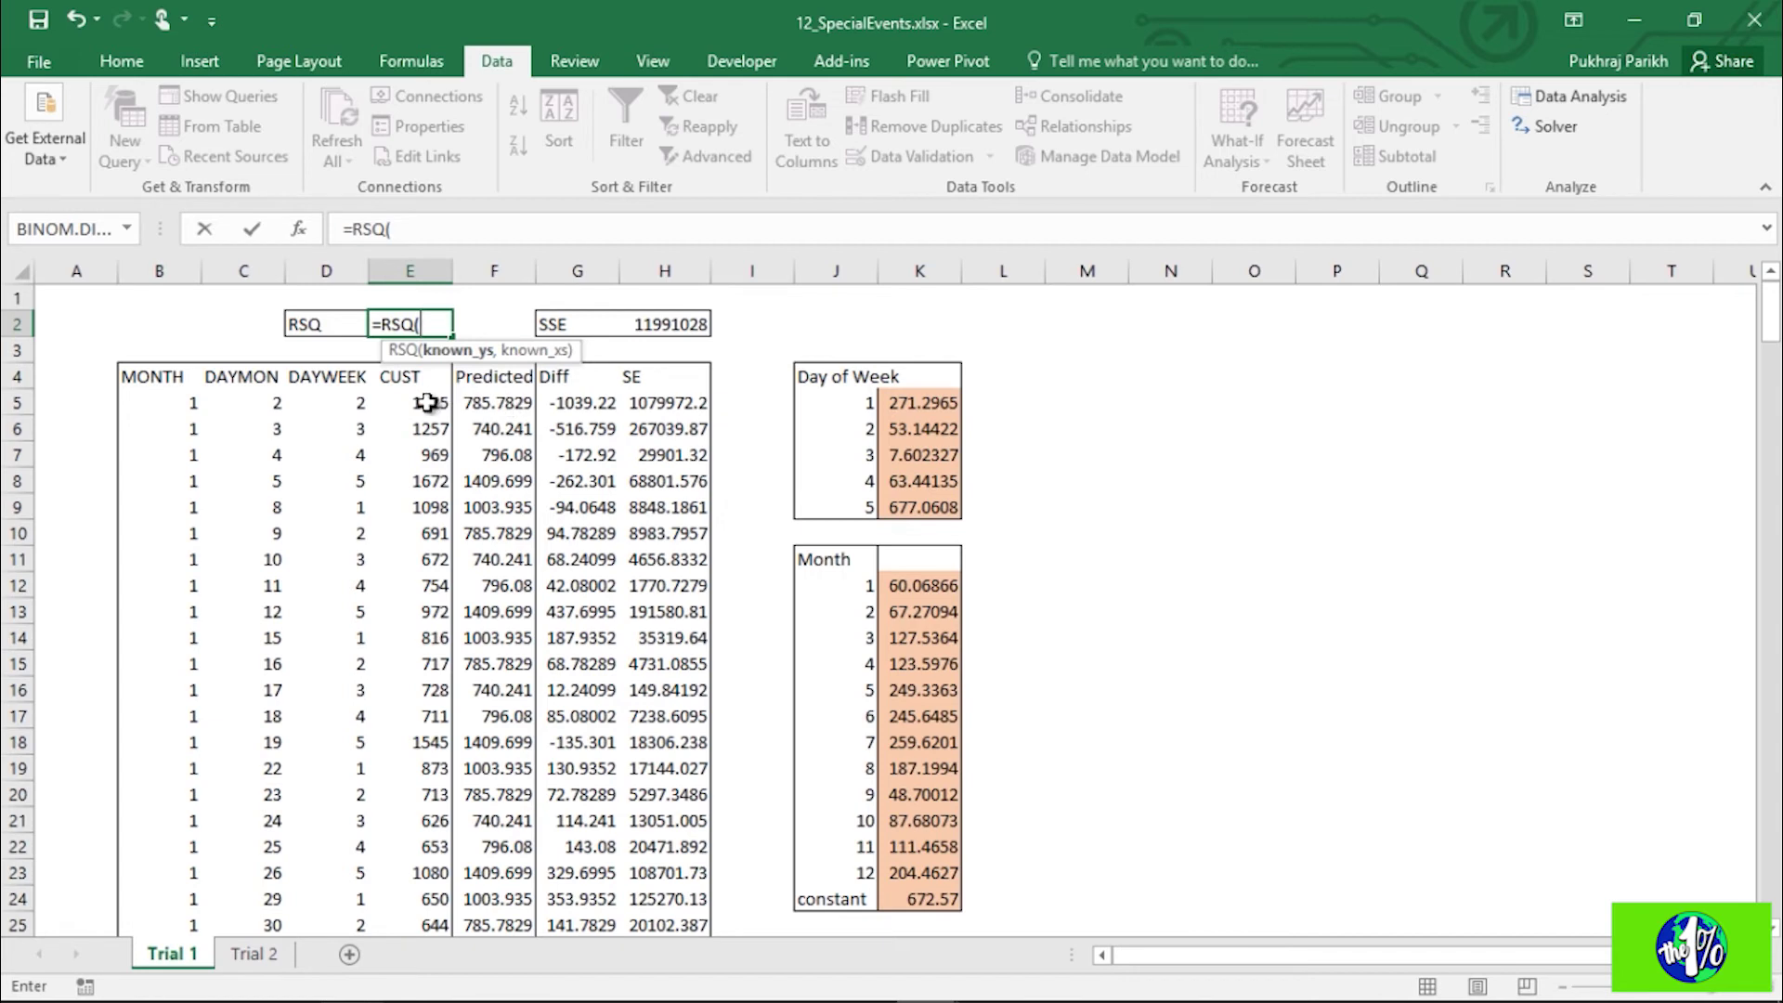
pyautogui.click(433, 400)
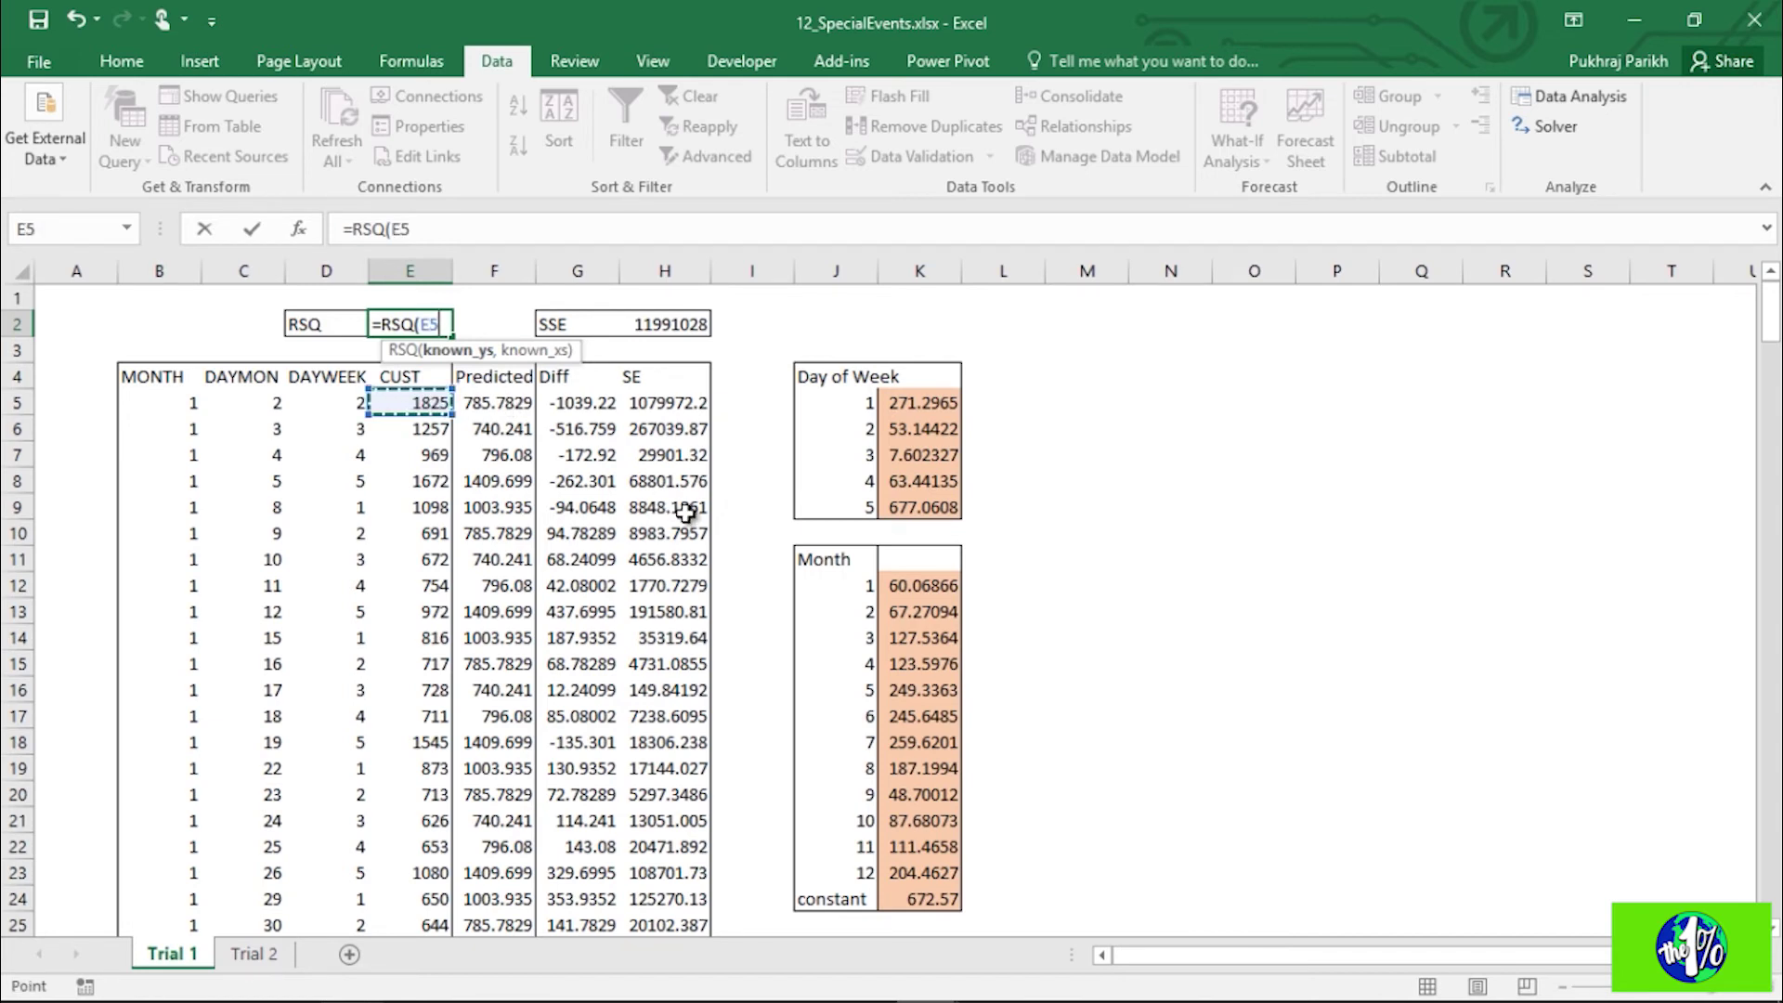
pyautogui.hotkey('ctrl', 'shift', 'Down')
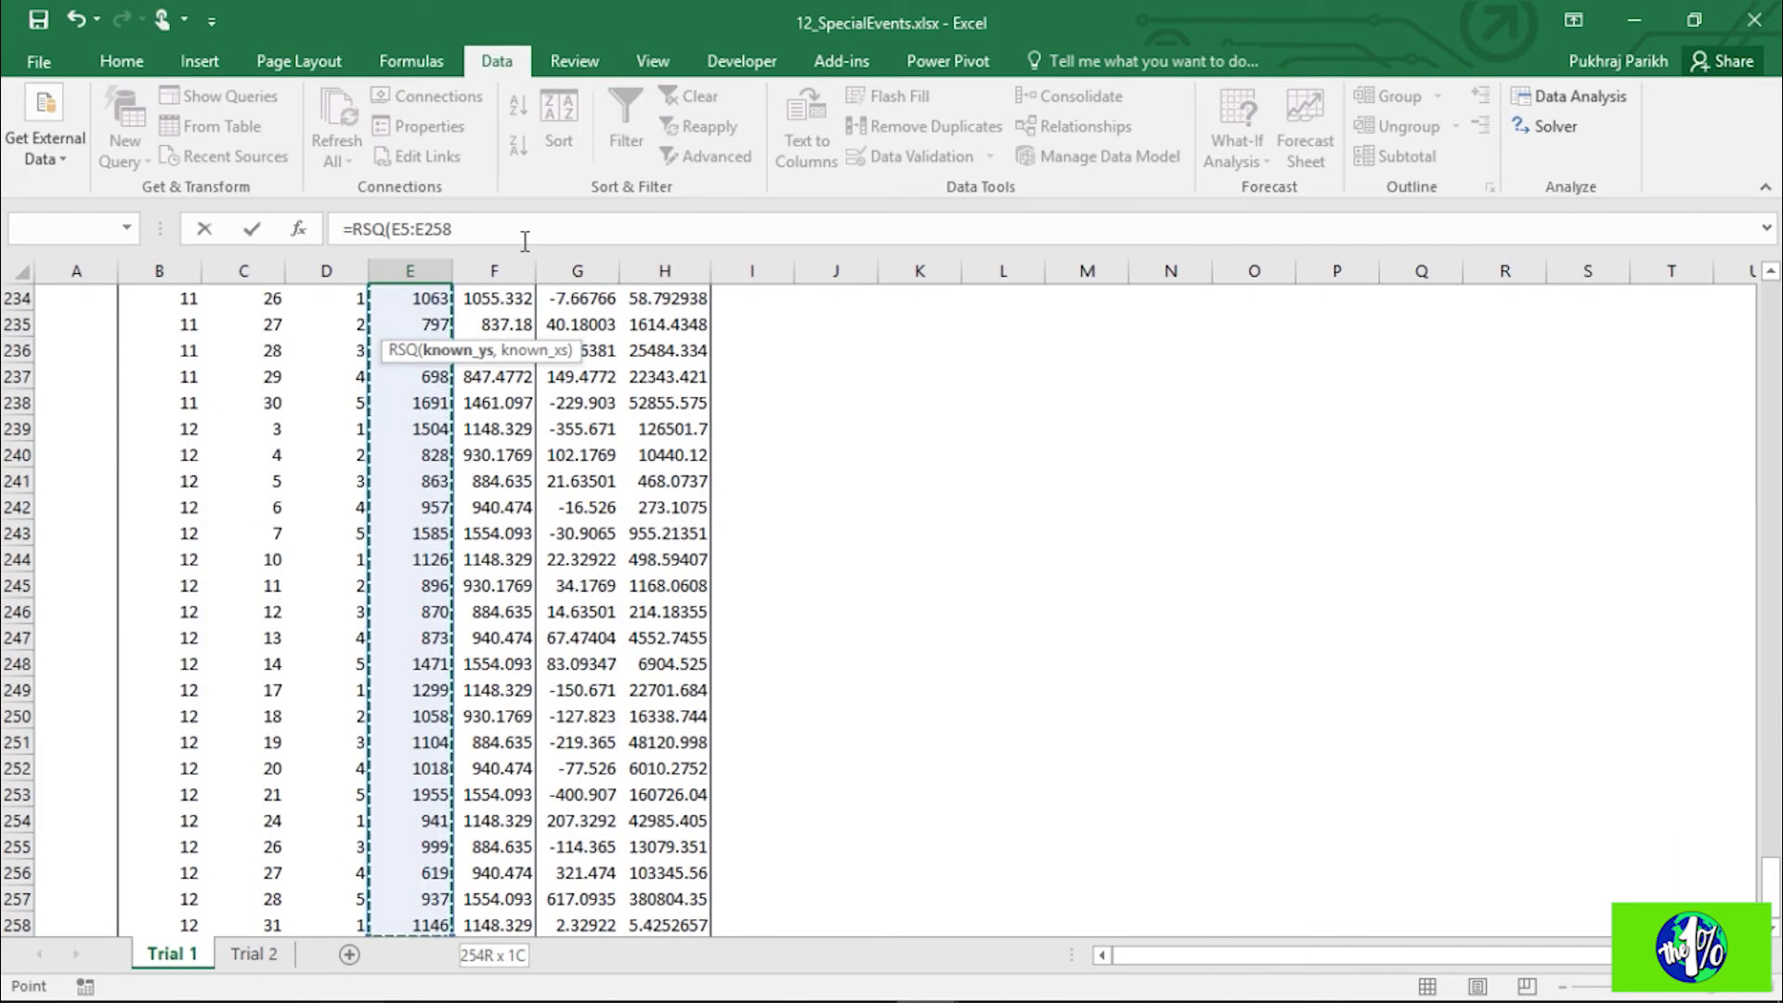
pyautogui.click(524, 240)
pyautogui.write(',')
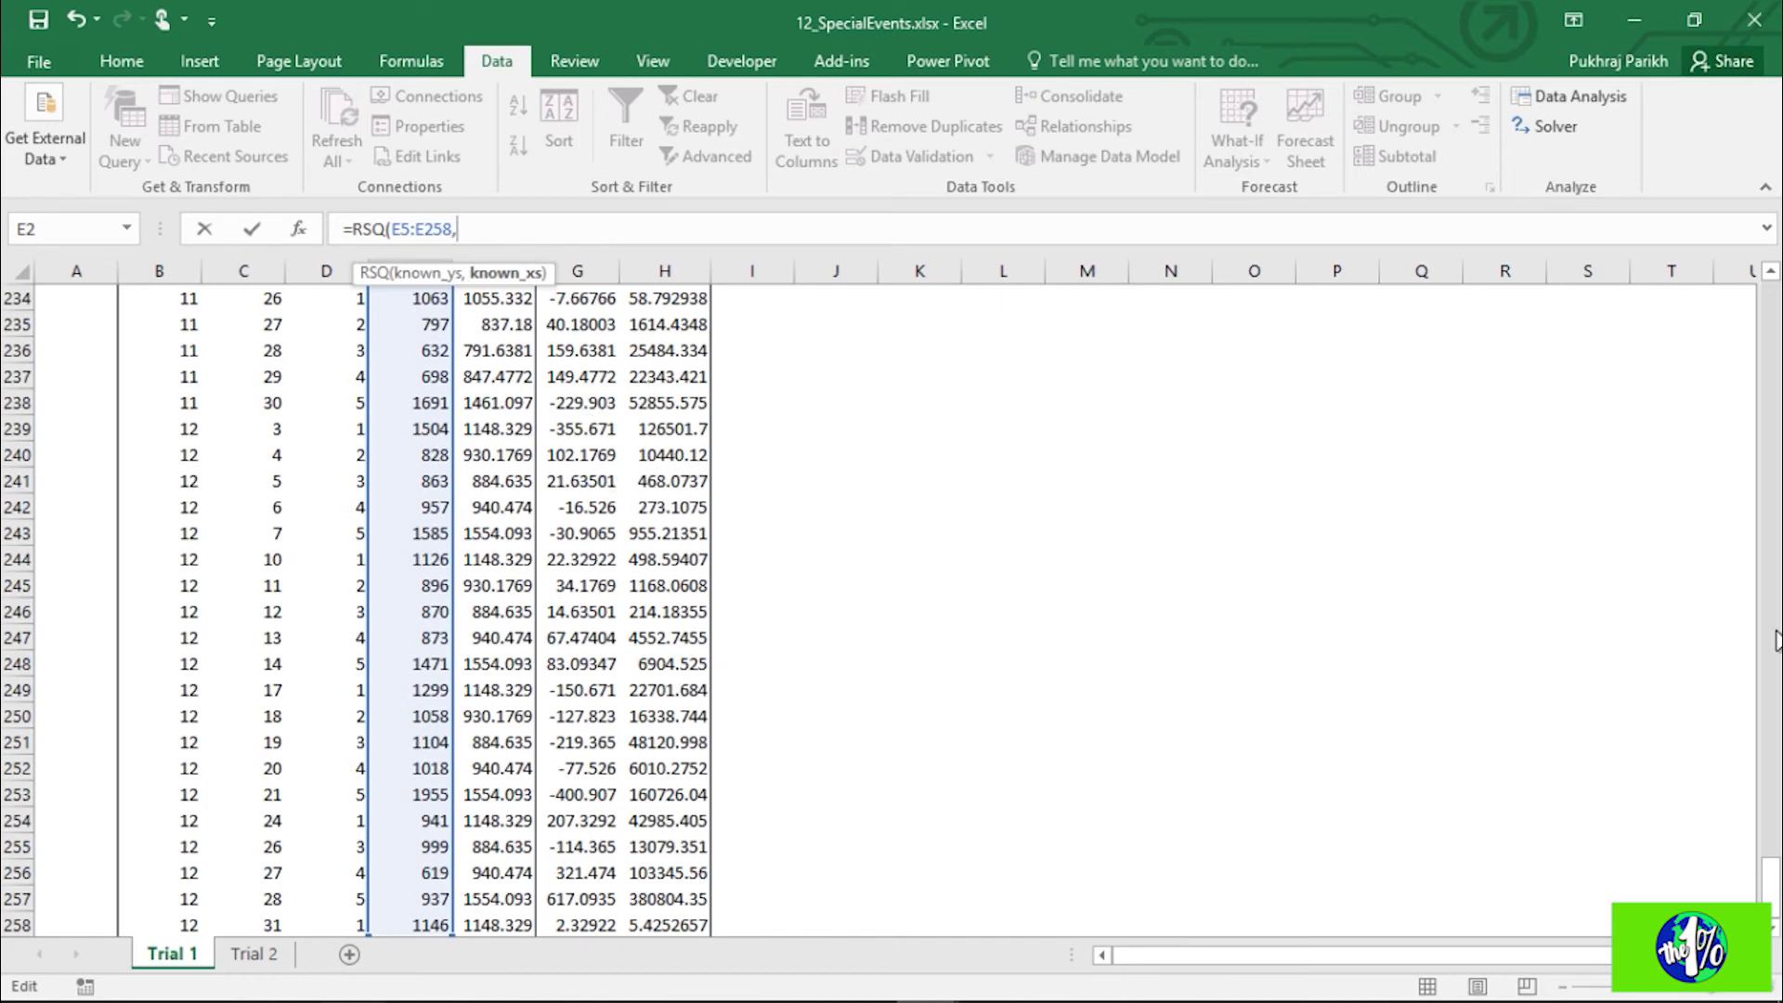
pyautogui.moveTo(1771, 887); pyautogui.dragTo(1771, 311)
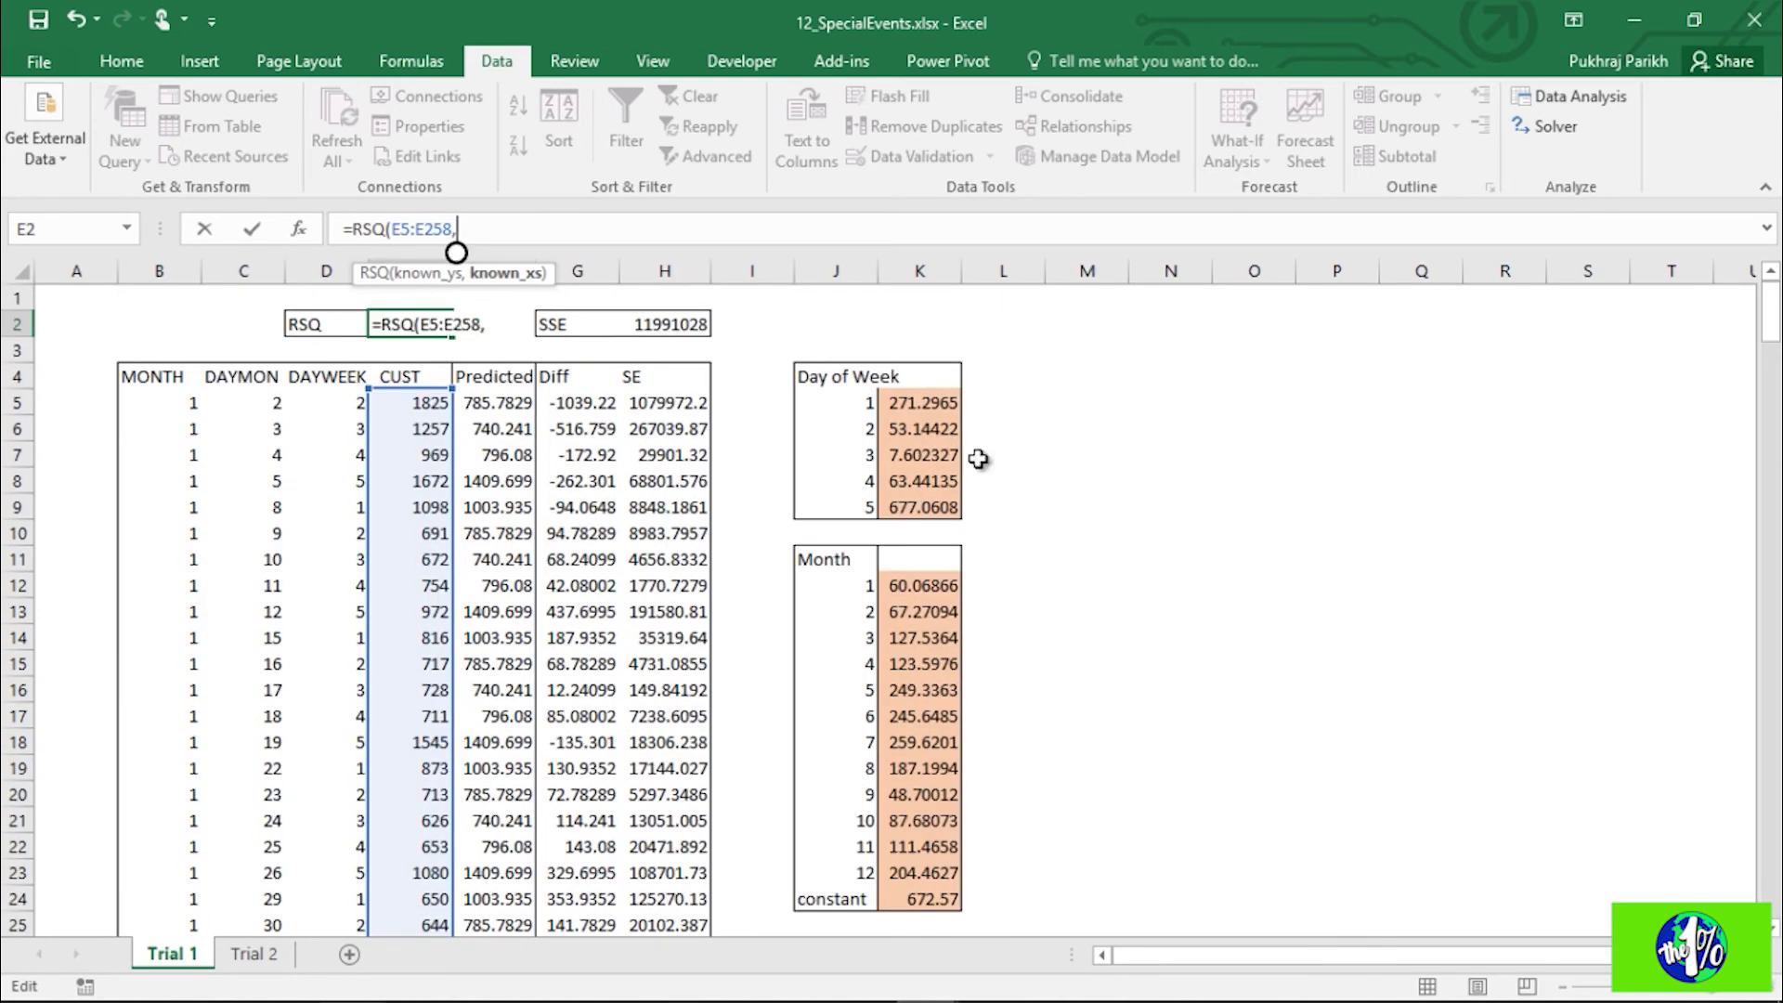
pyautogui.click(500, 401)
pyautogui.hotkey('ctrl', 'shift', 'Down')
pyautogui.write(')')
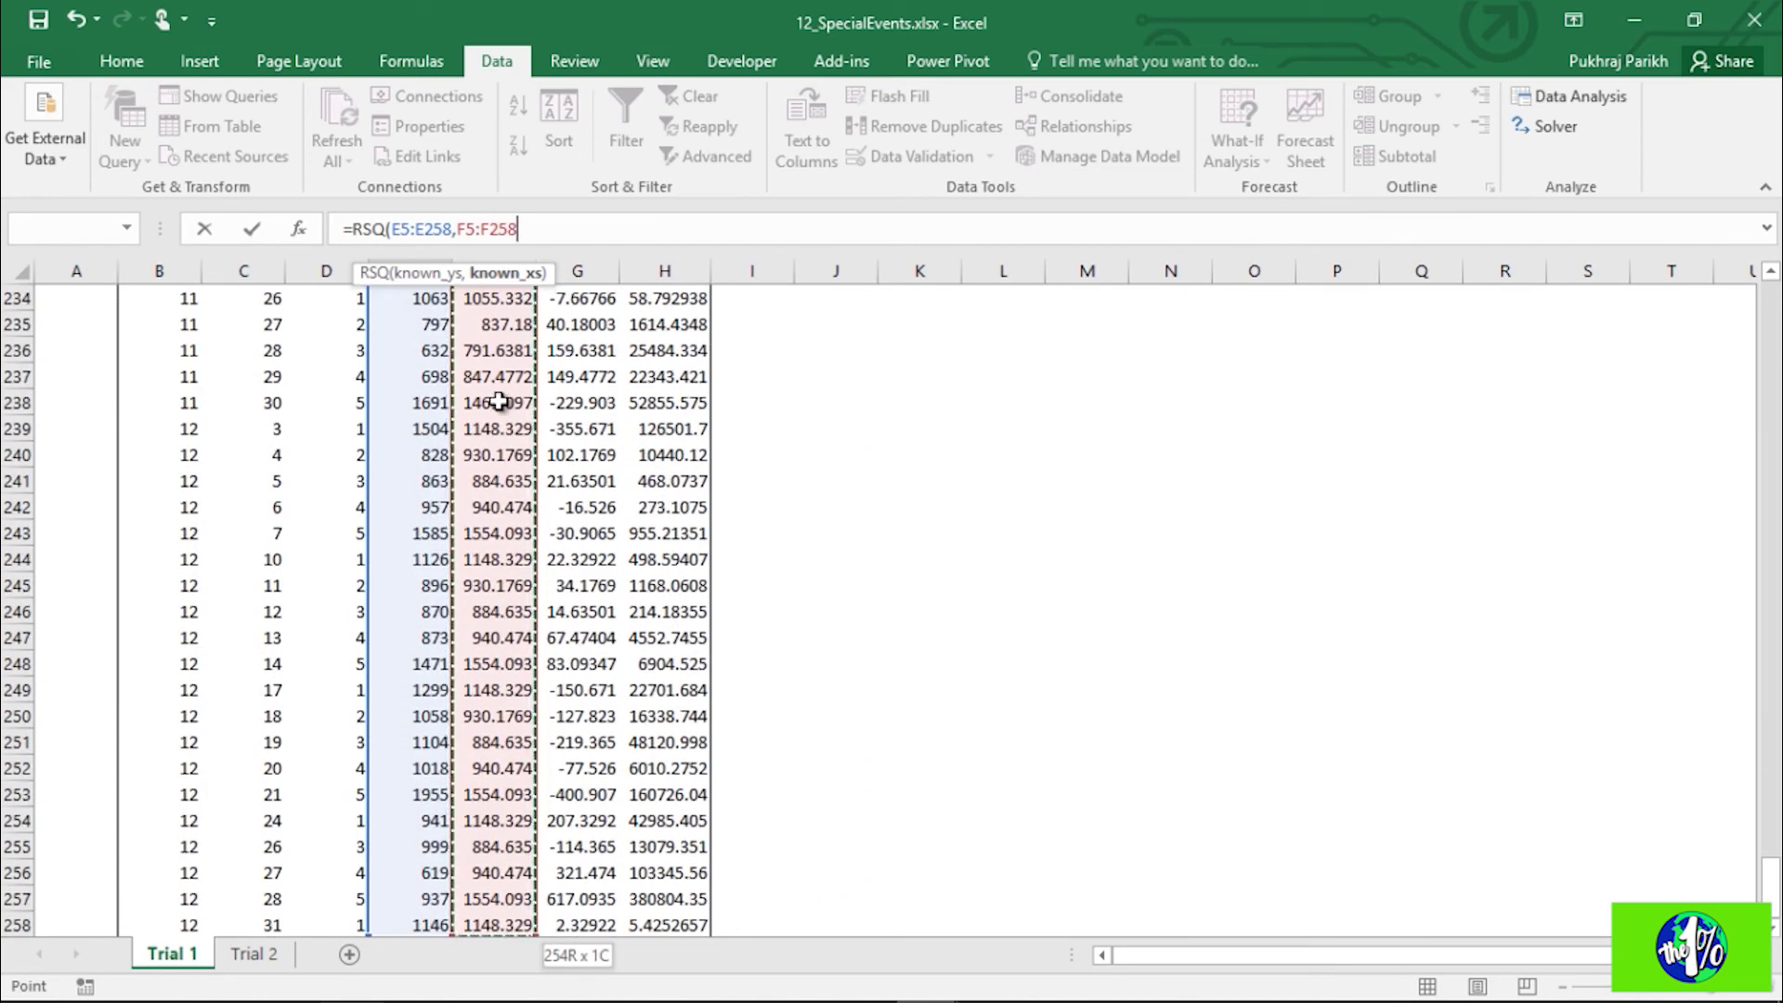
pyautogui.press('Return')
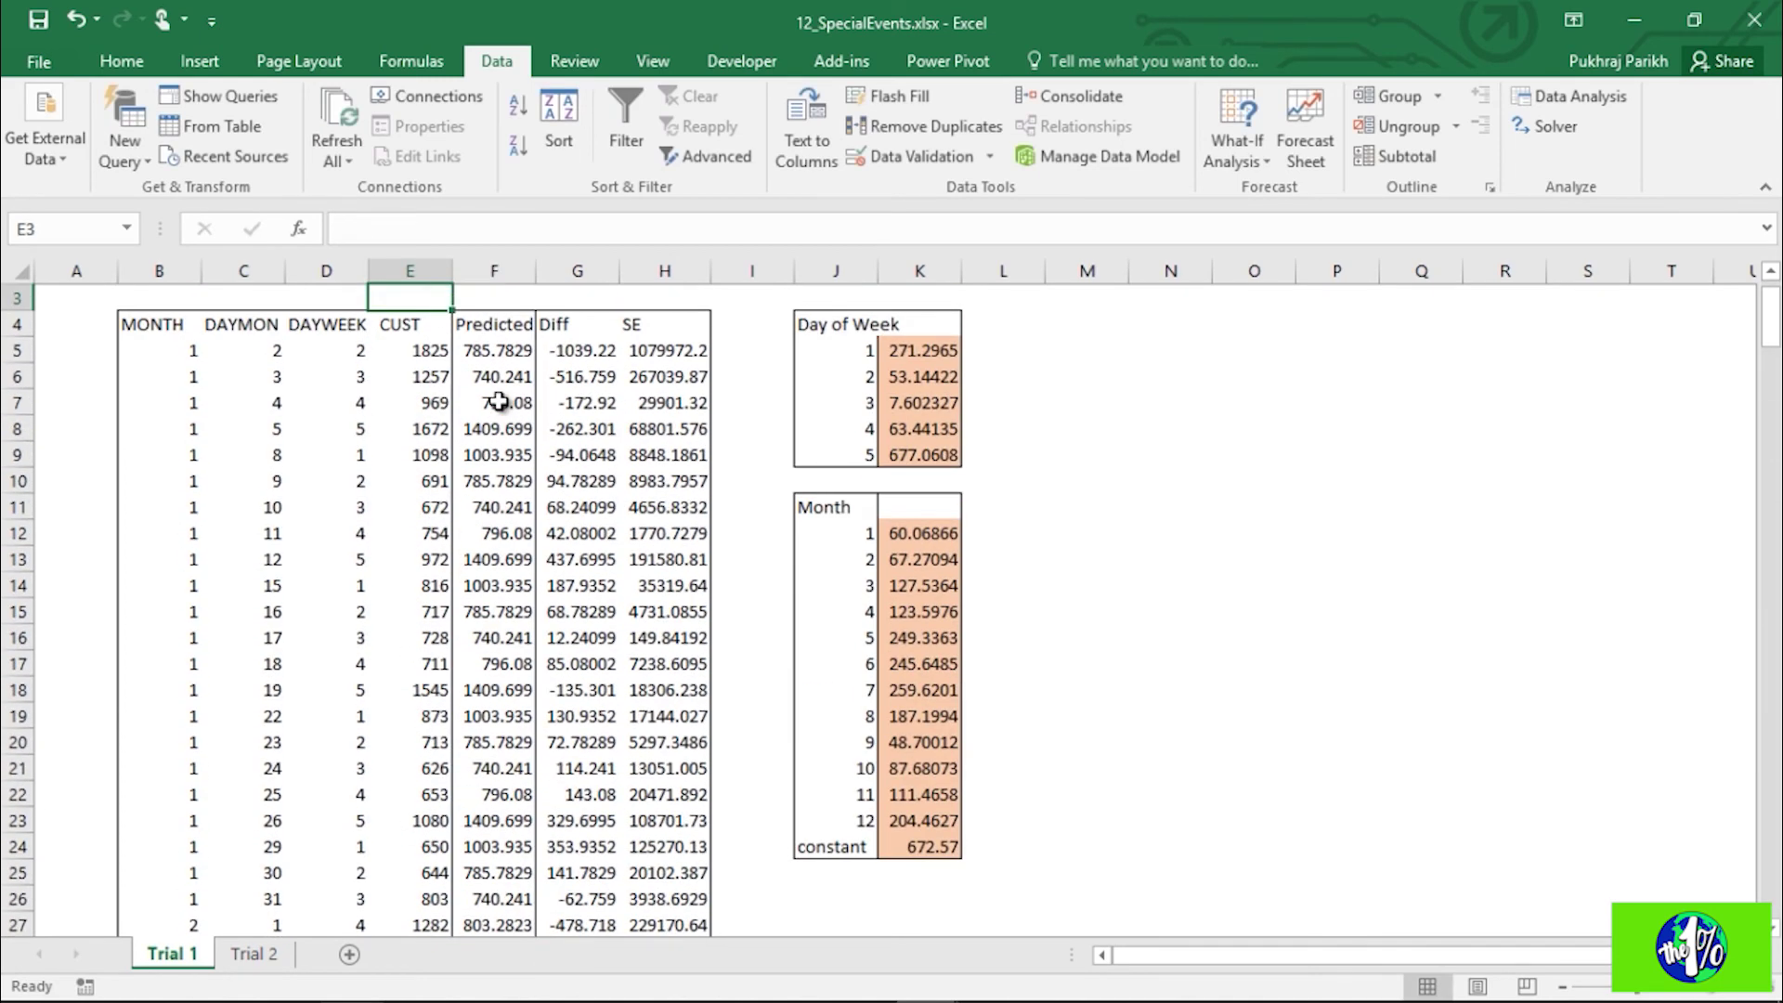
pyautogui.scroll(1, 499, 401)
pyautogui.press('Up')
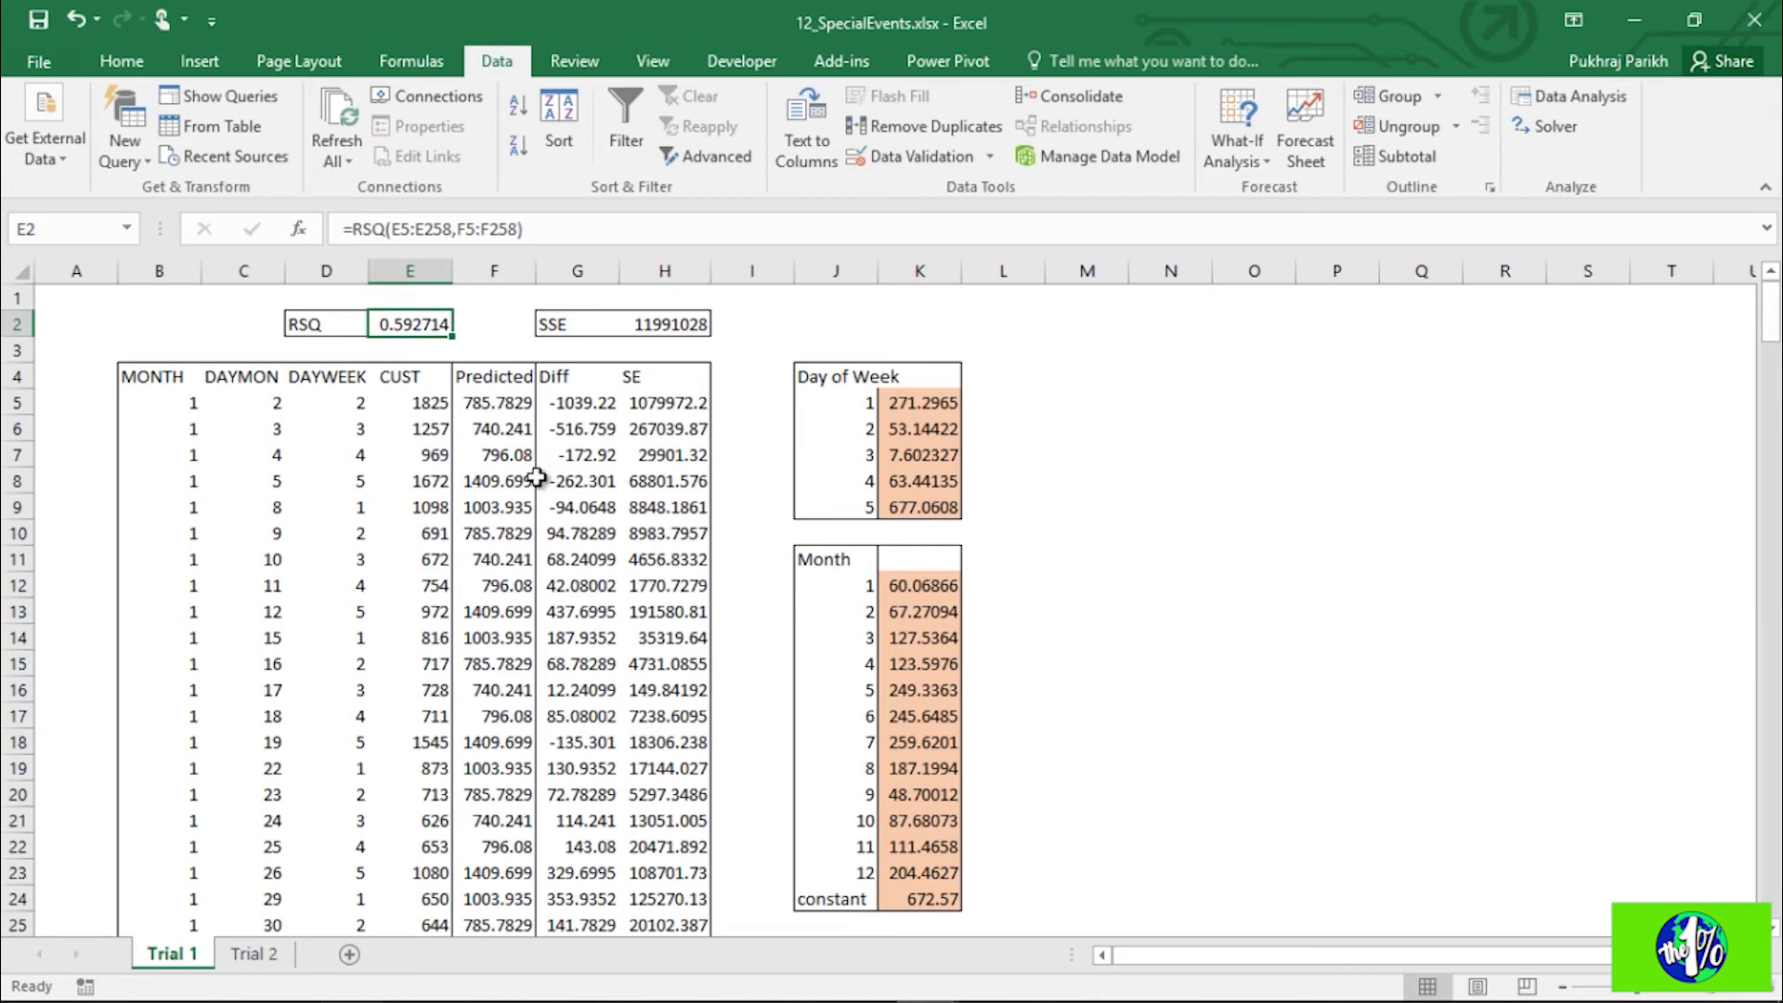
# Step: Switch to the Trial 2 sheet and widen column G to fit its NON_GOV heading
pyautogui.click(273, 957)
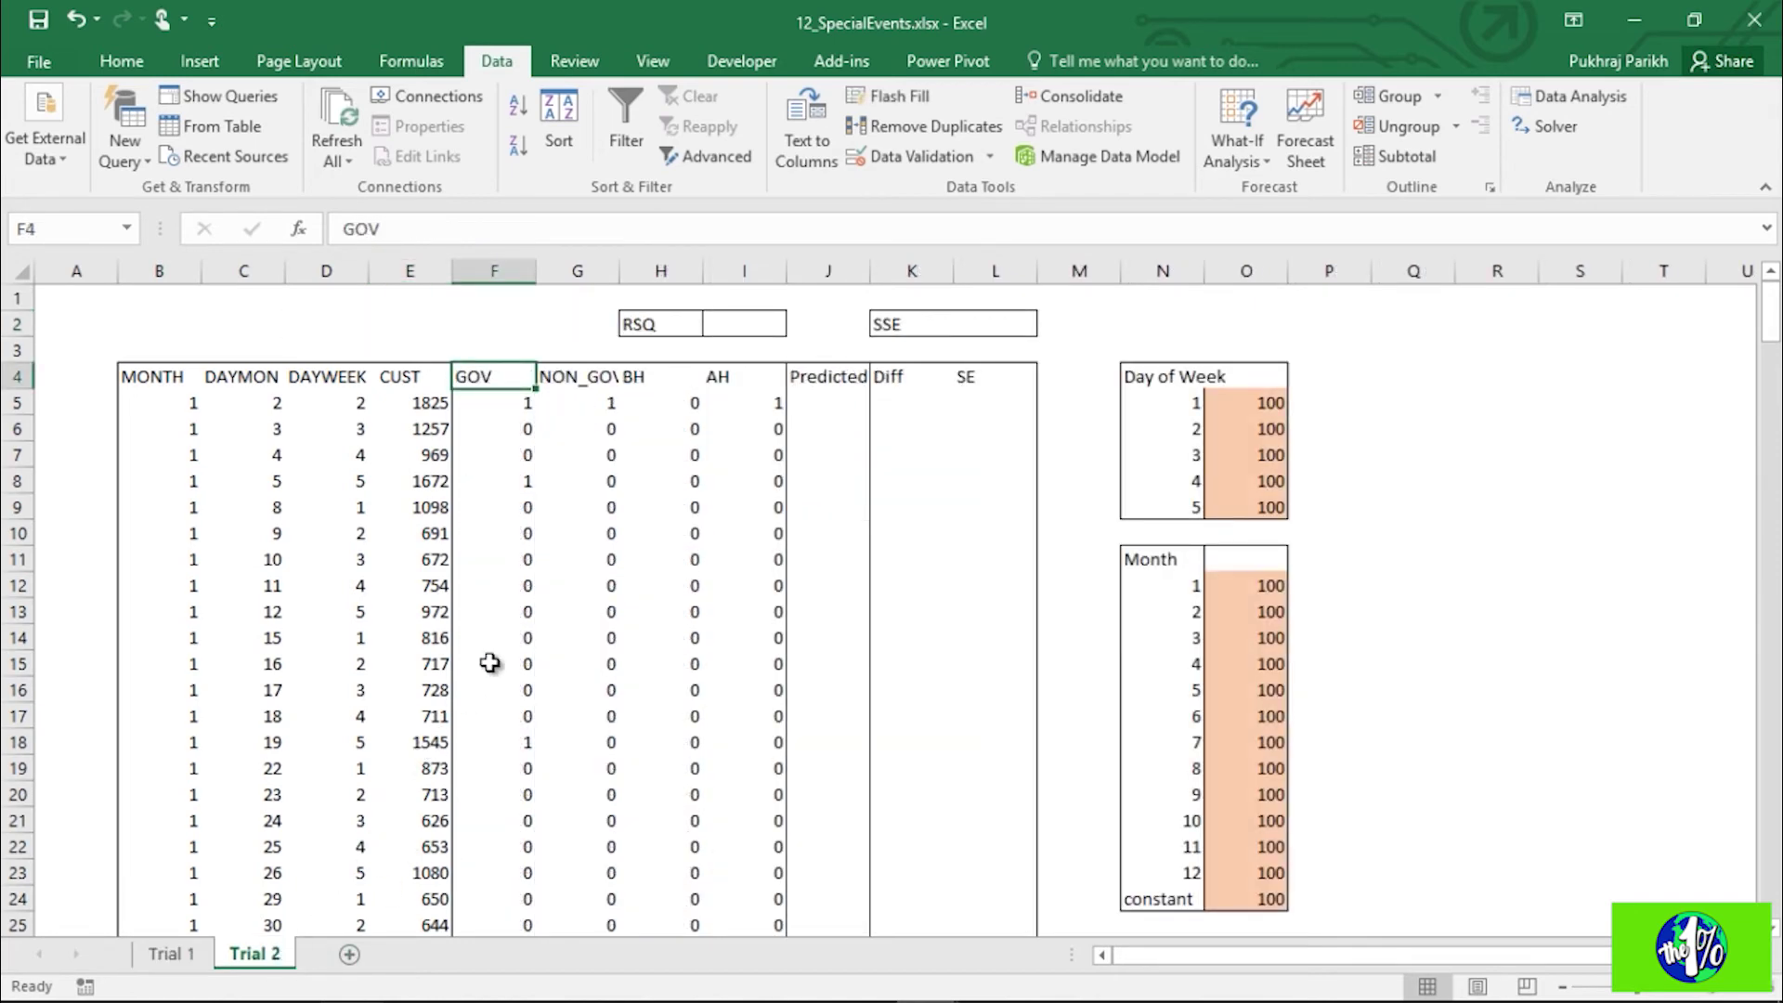
pyautogui.moveTo(619, 270); pyautogui.dragTo(630, 271)
pyautogui.click(562, 378)
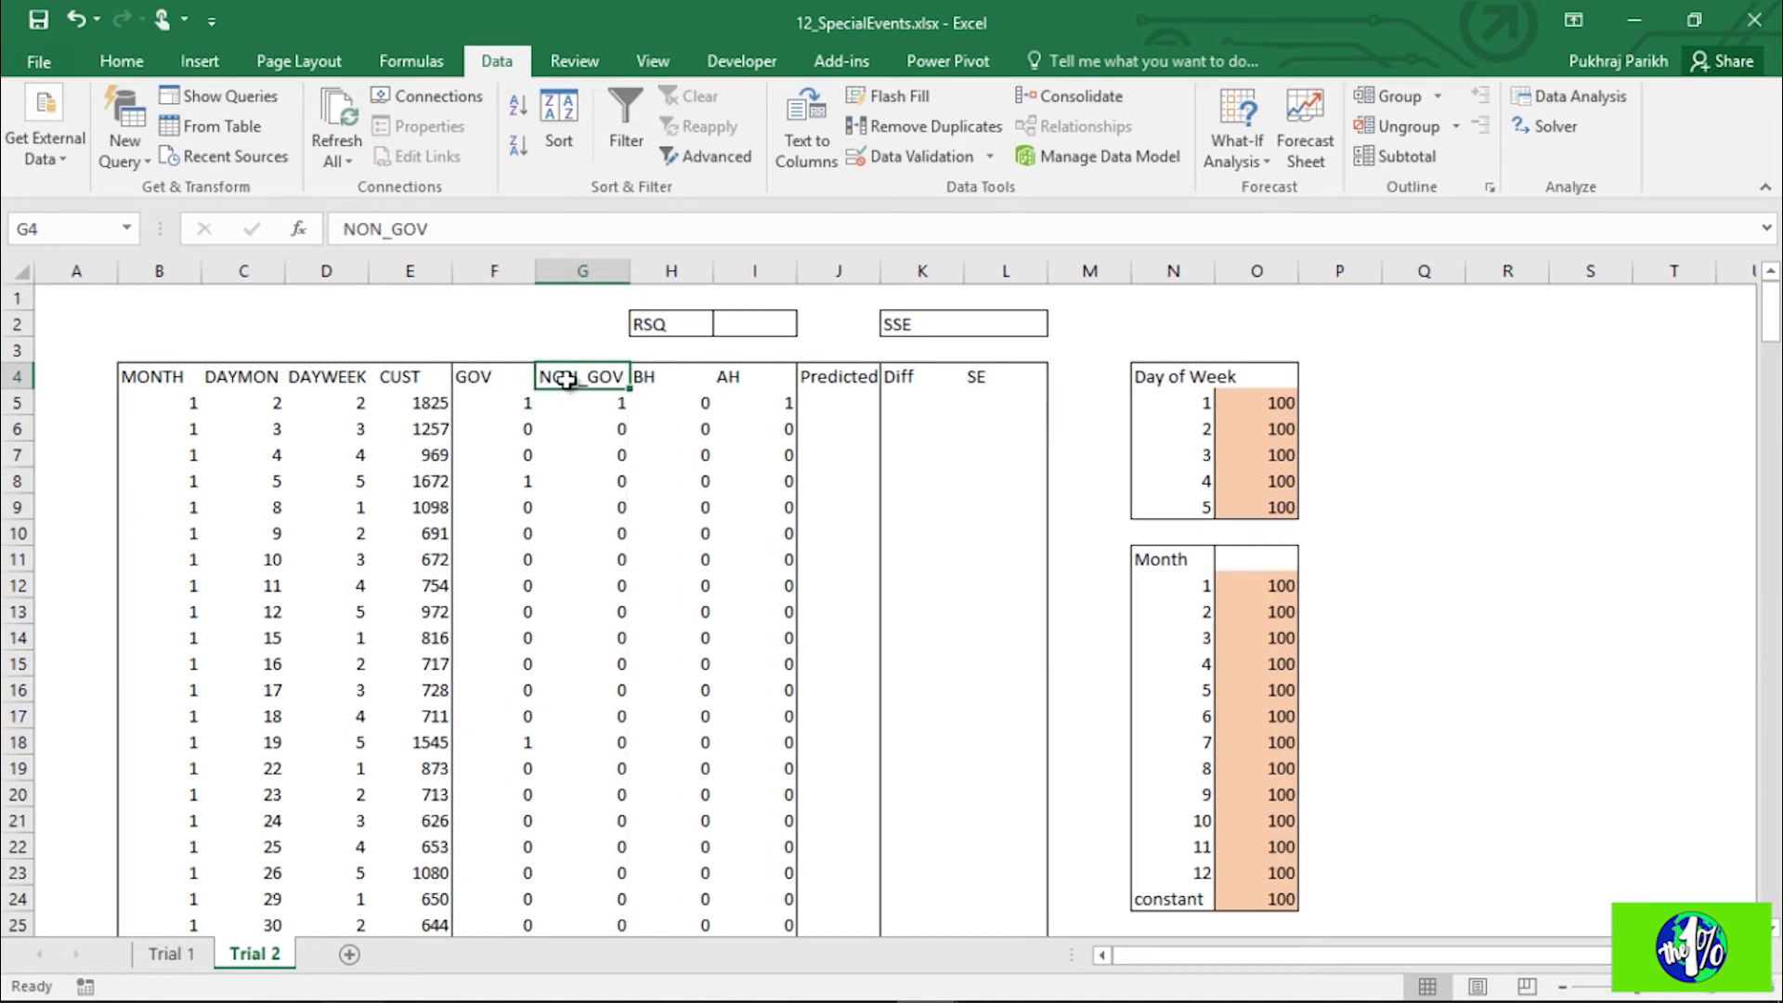
# Step: Examine the BH, AH, GOV and NON_GOV special-event columns and their indicator values in rows 5 to 8
pyautogui.click(645, 378)
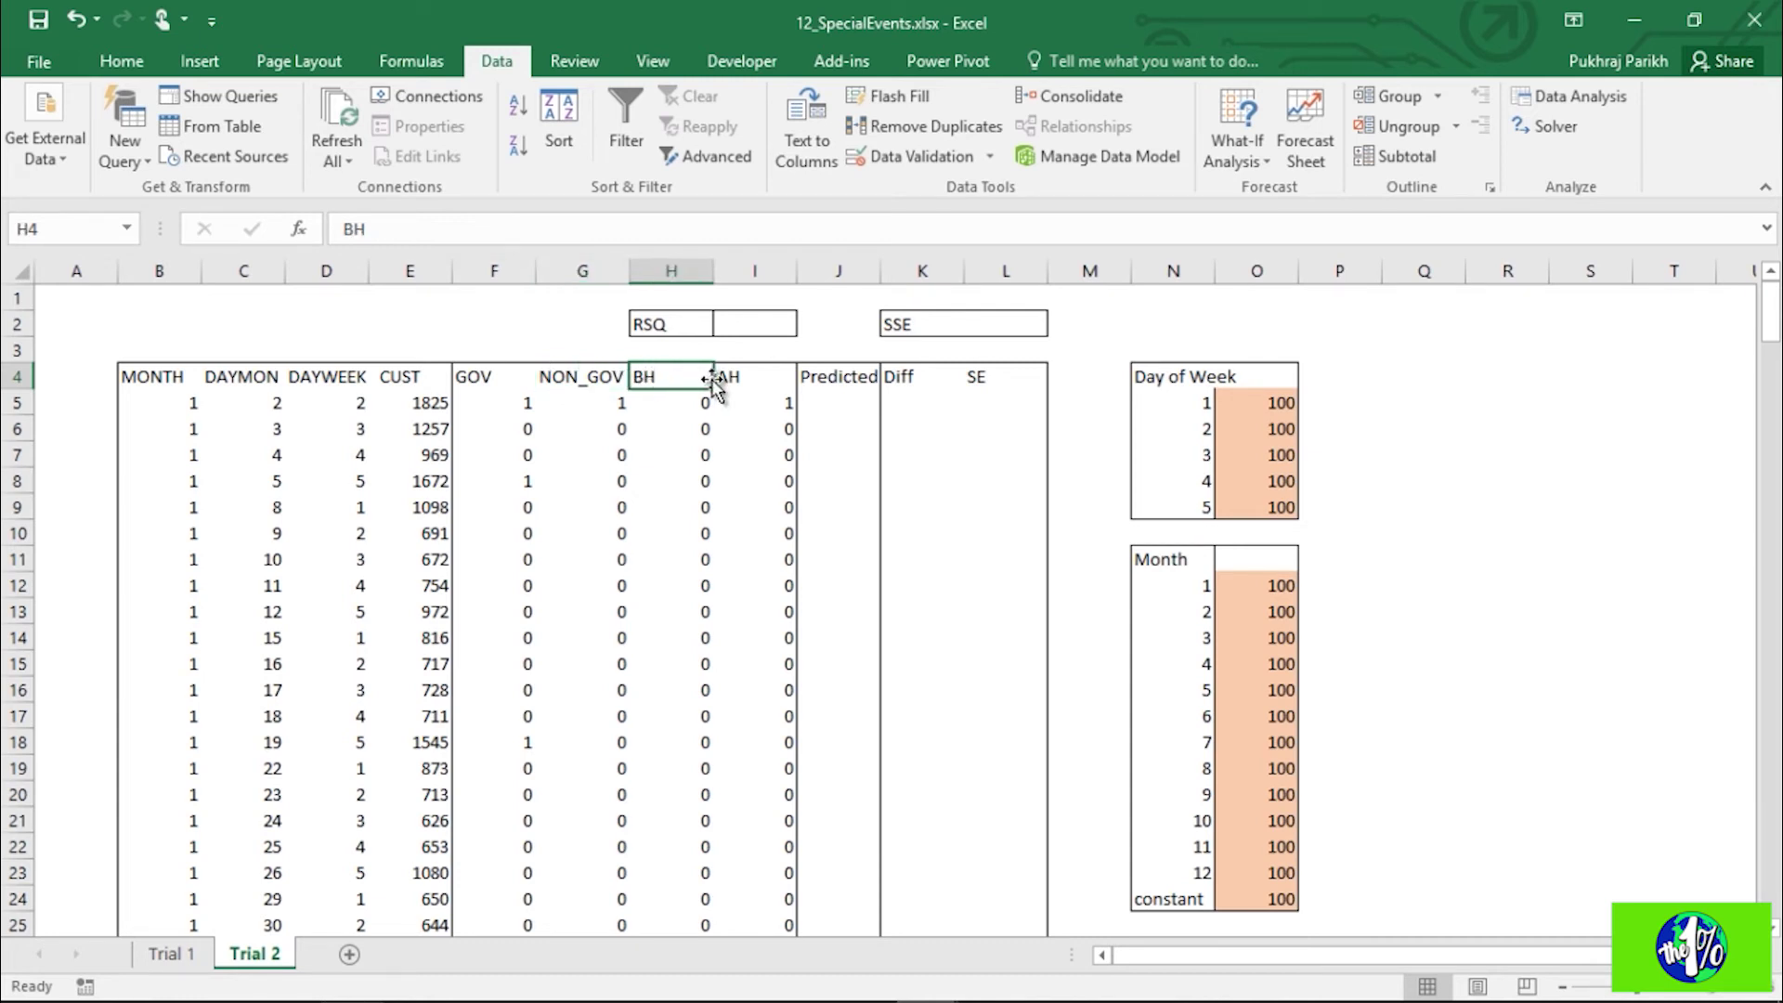
pyautogui.click(757, 378)
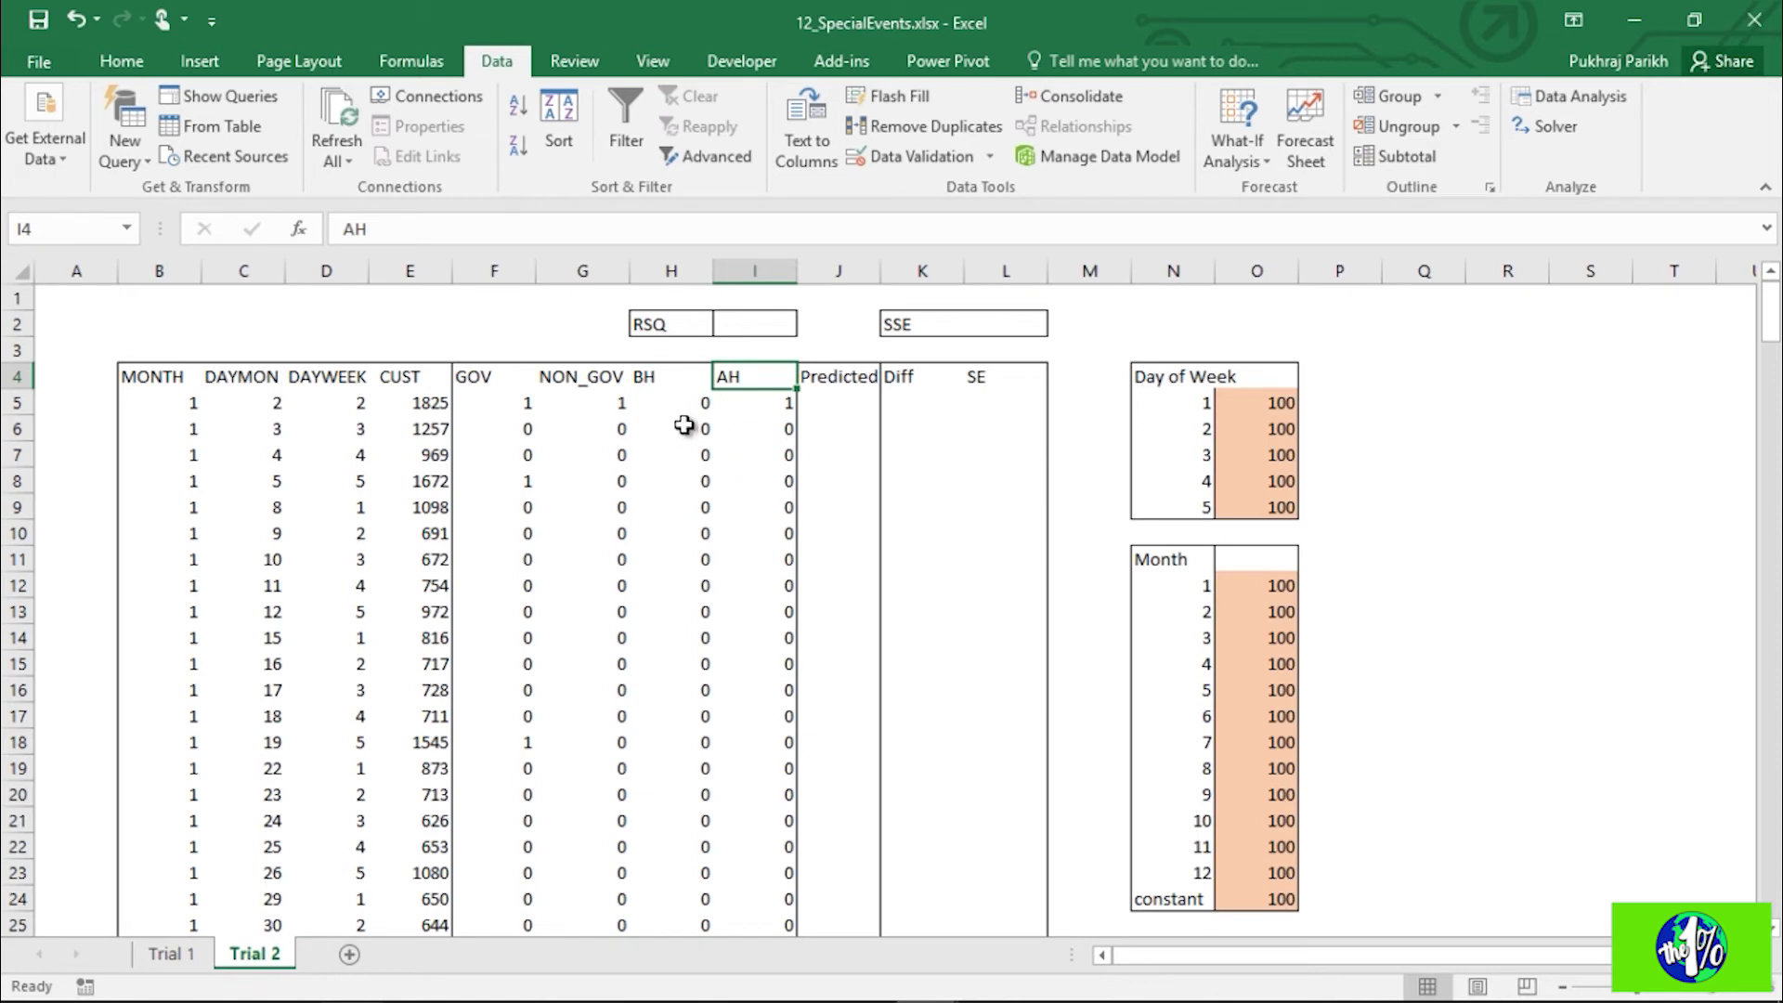
pyautogui.click(505, 374)
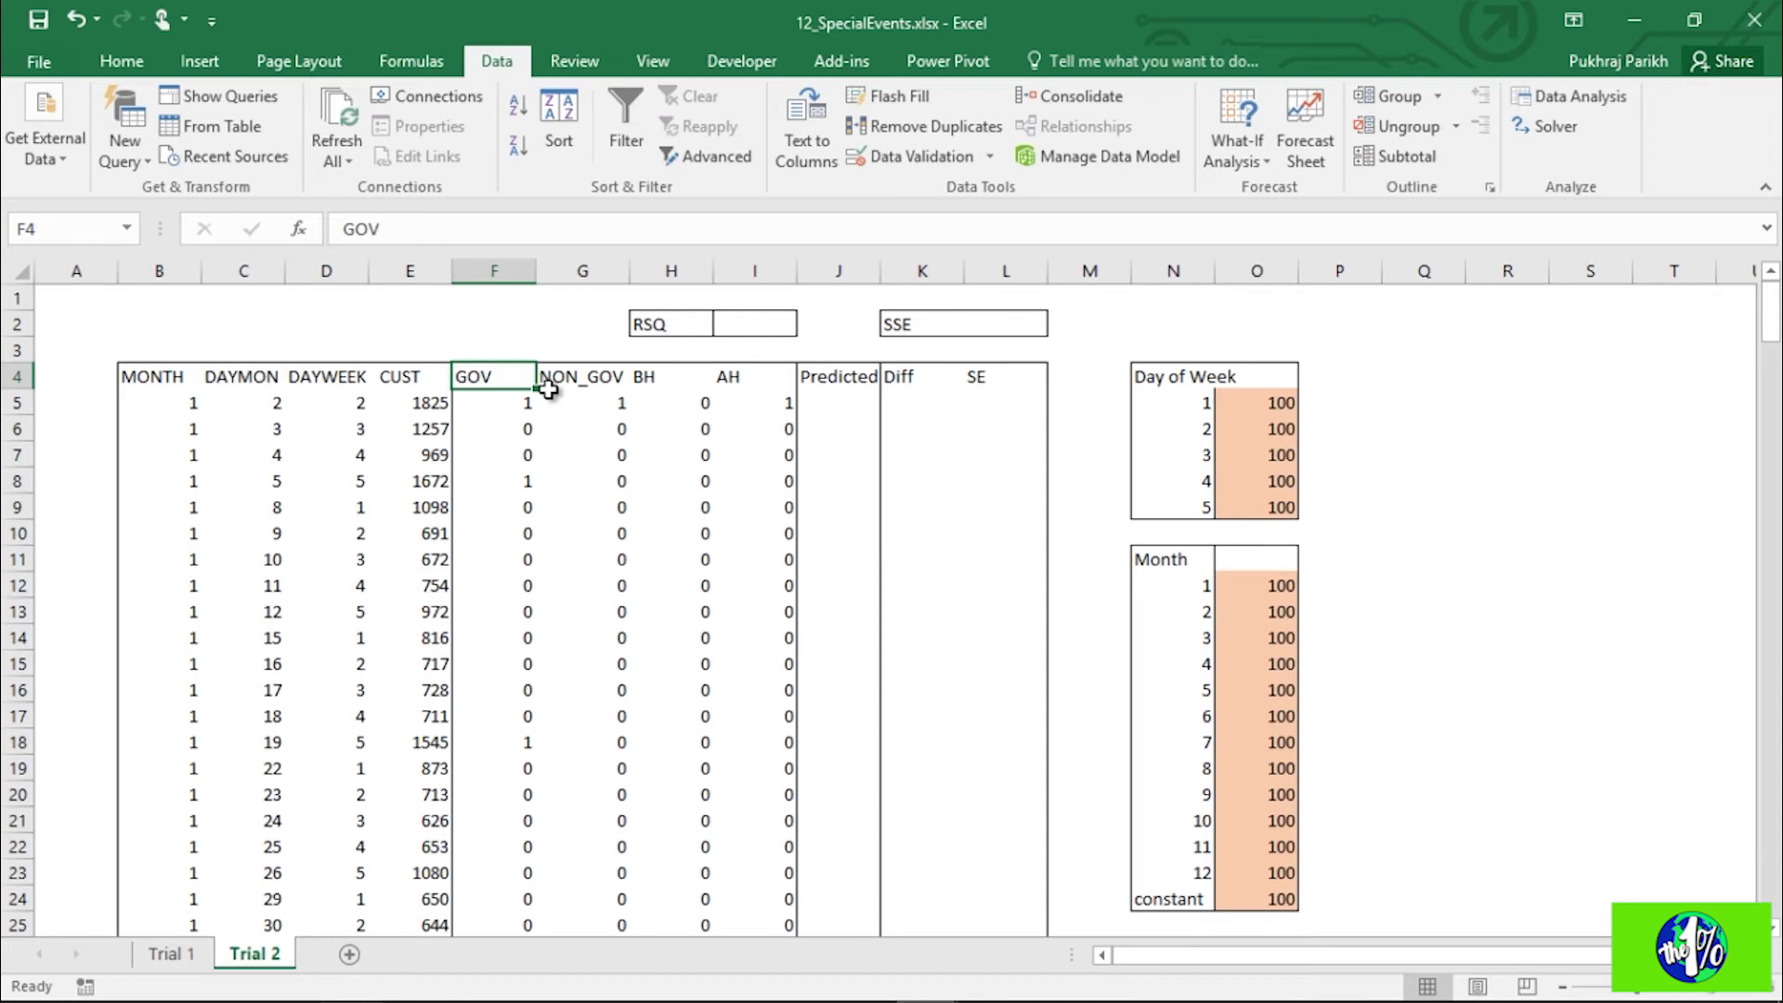
pyautogui.click(480, 402)
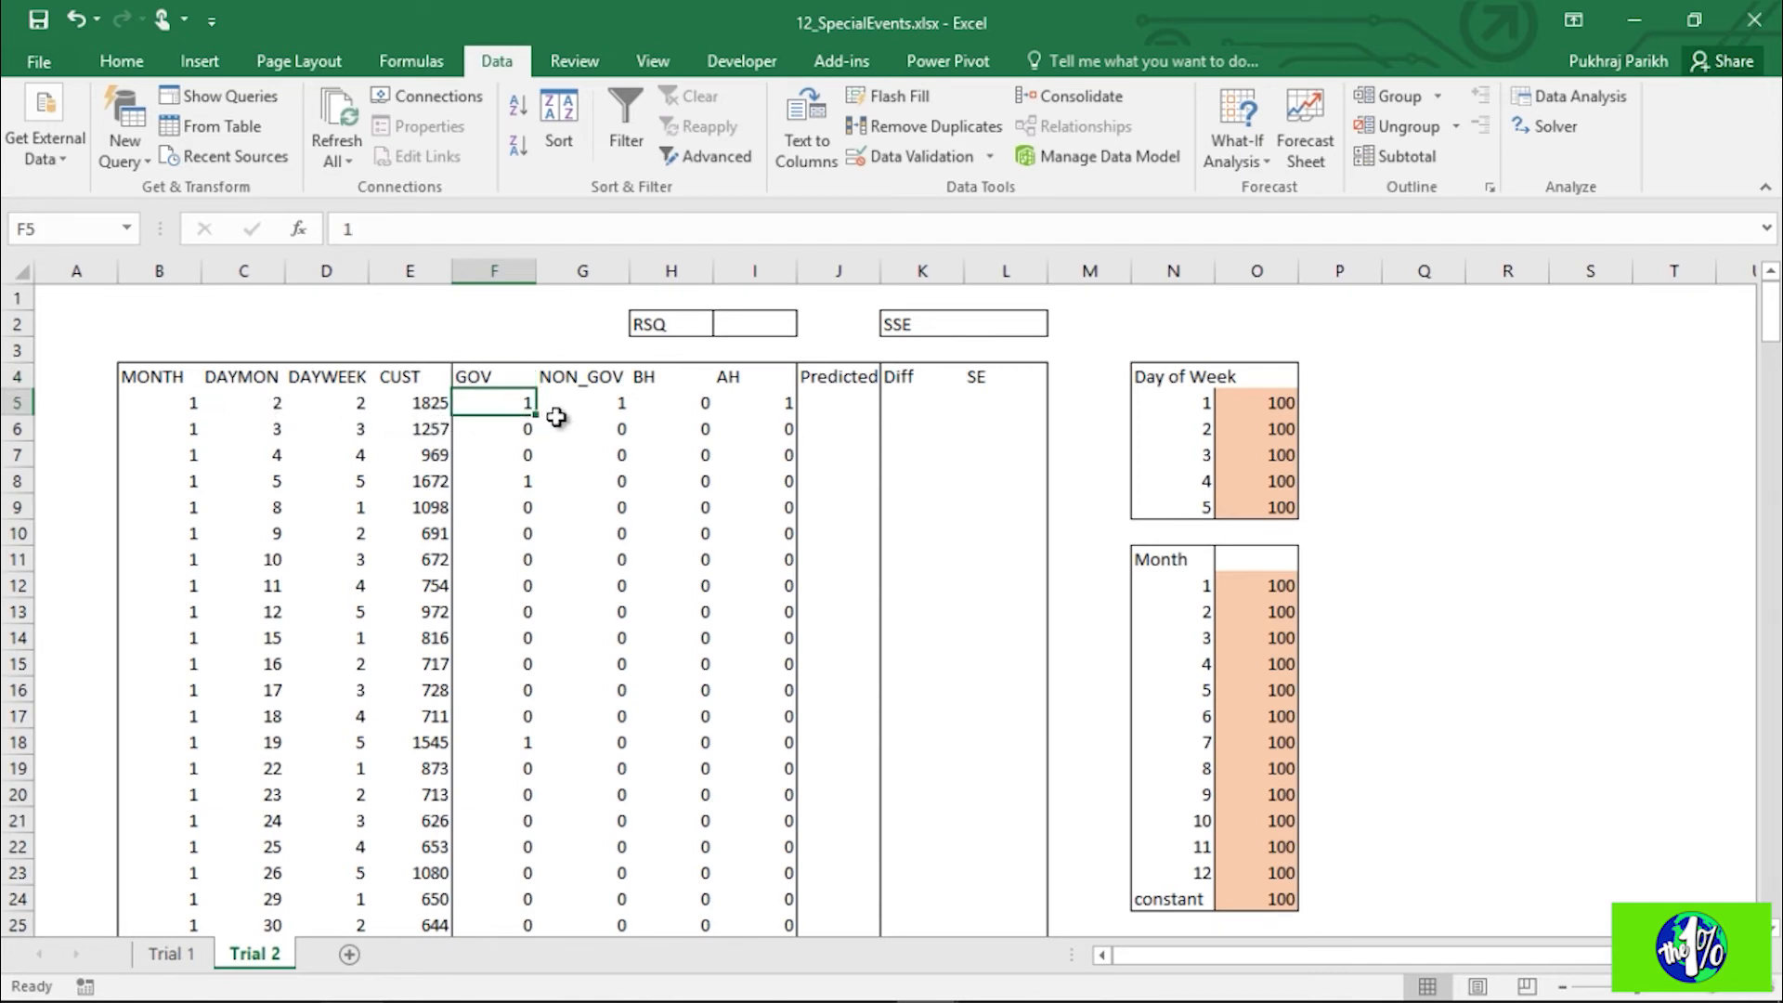
pyautogui.click(597, 406)
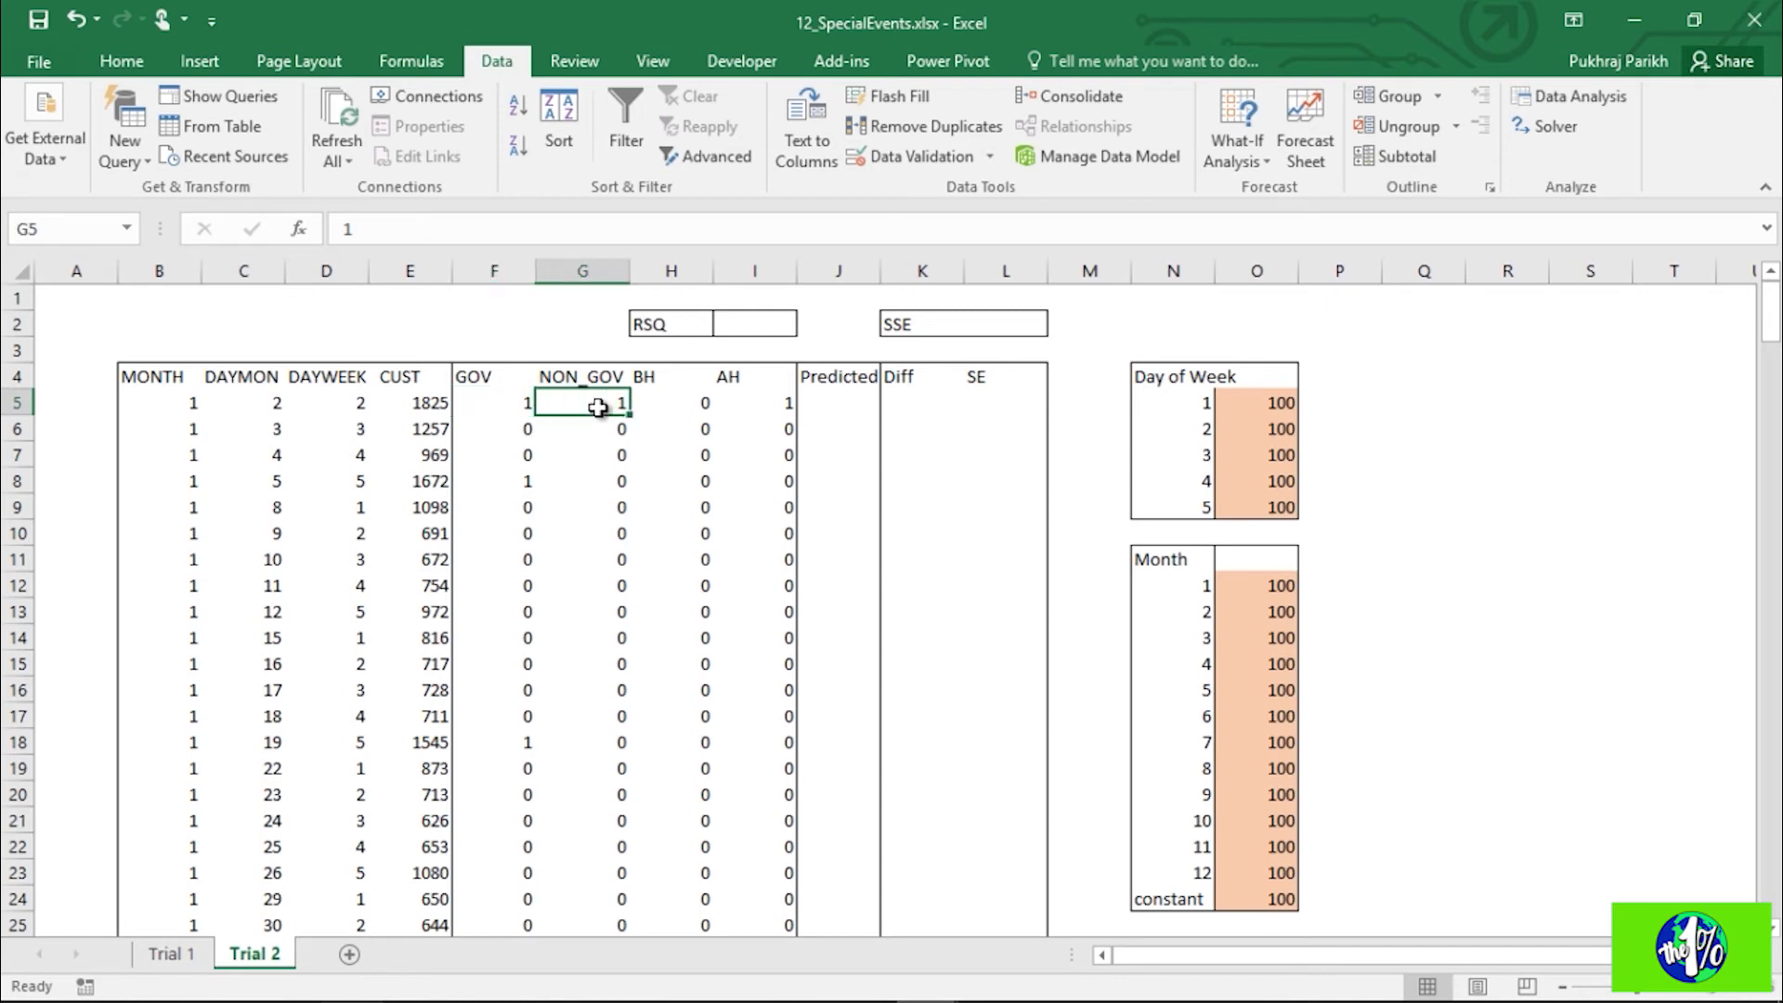
pyautogui.click(767, 407)
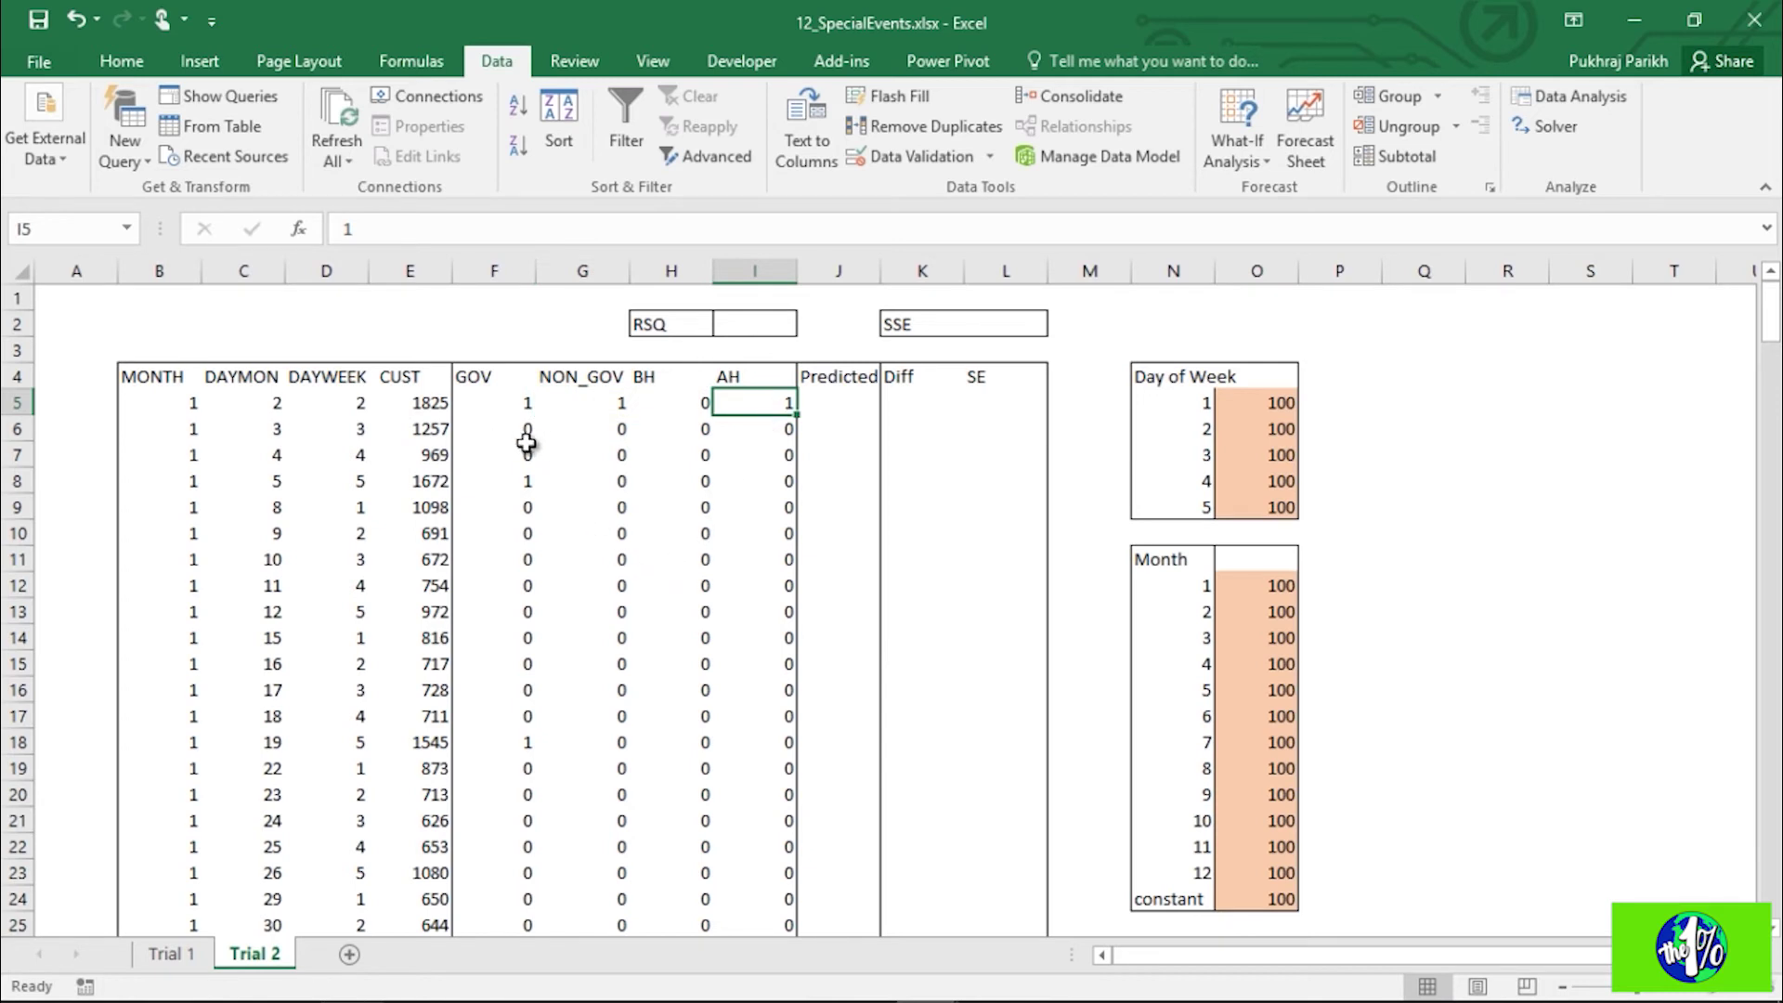
pyautogui.moveTo(527, 429); pyautogui.dragTo(731, 429)
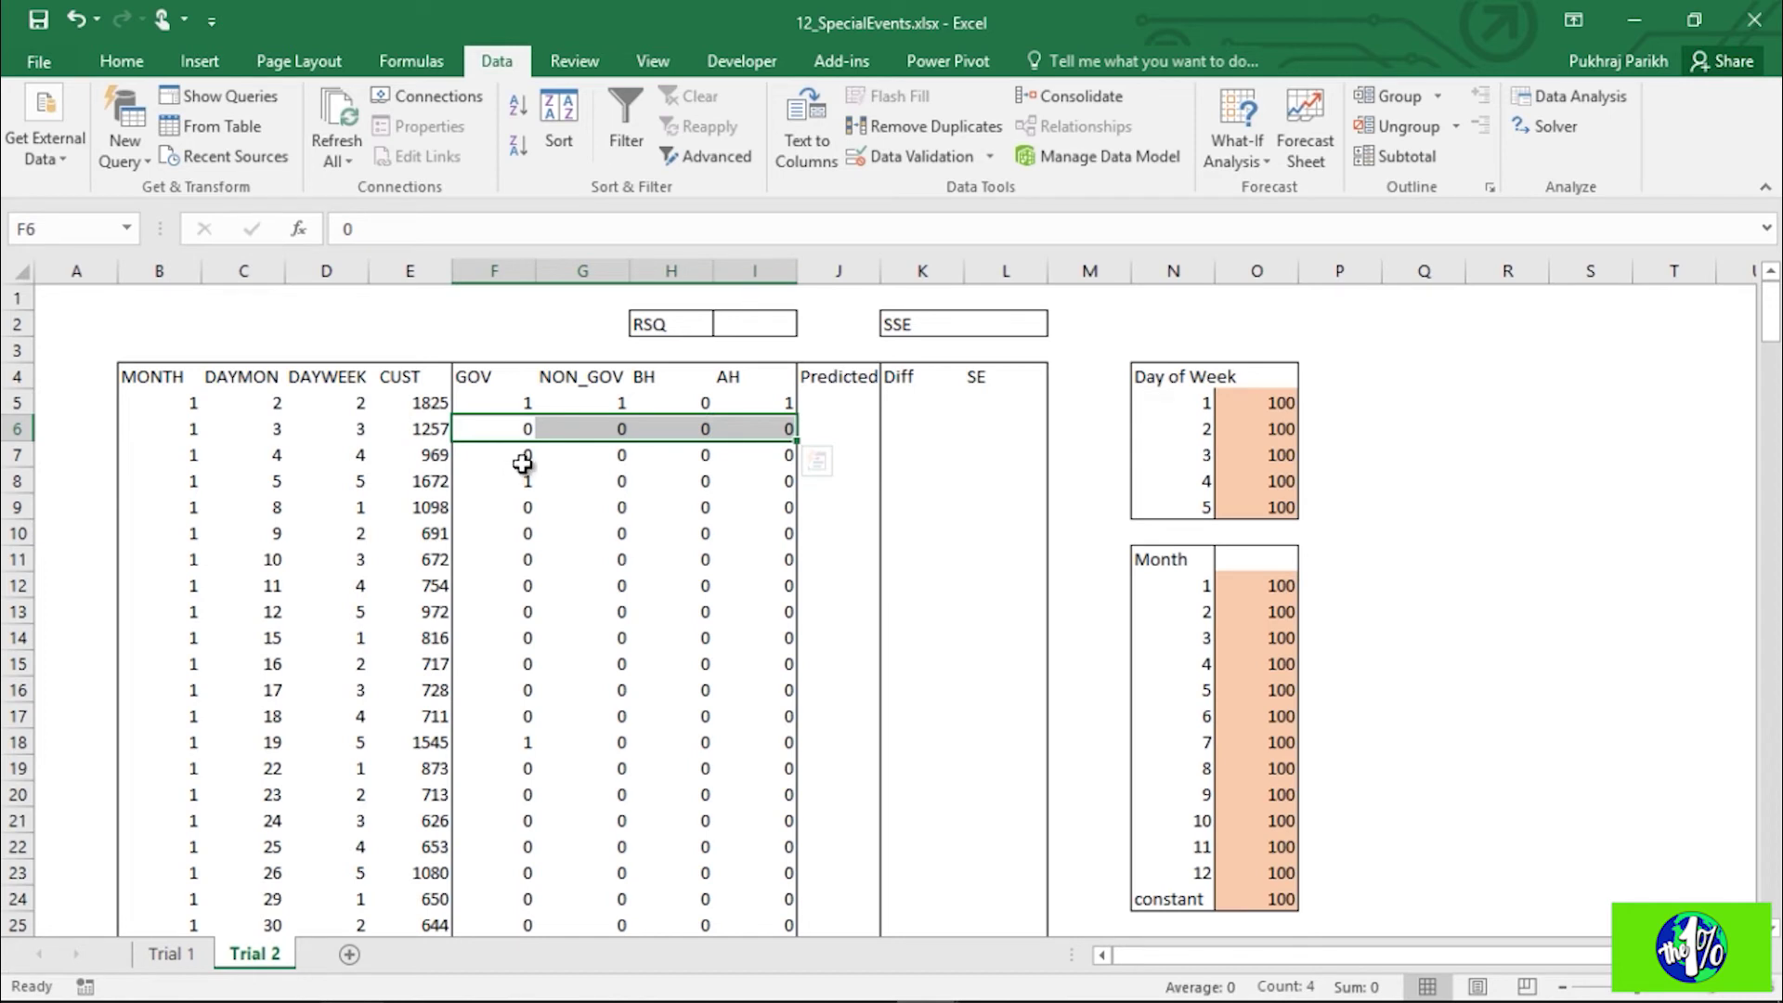
pyautogui.click(520, 481)
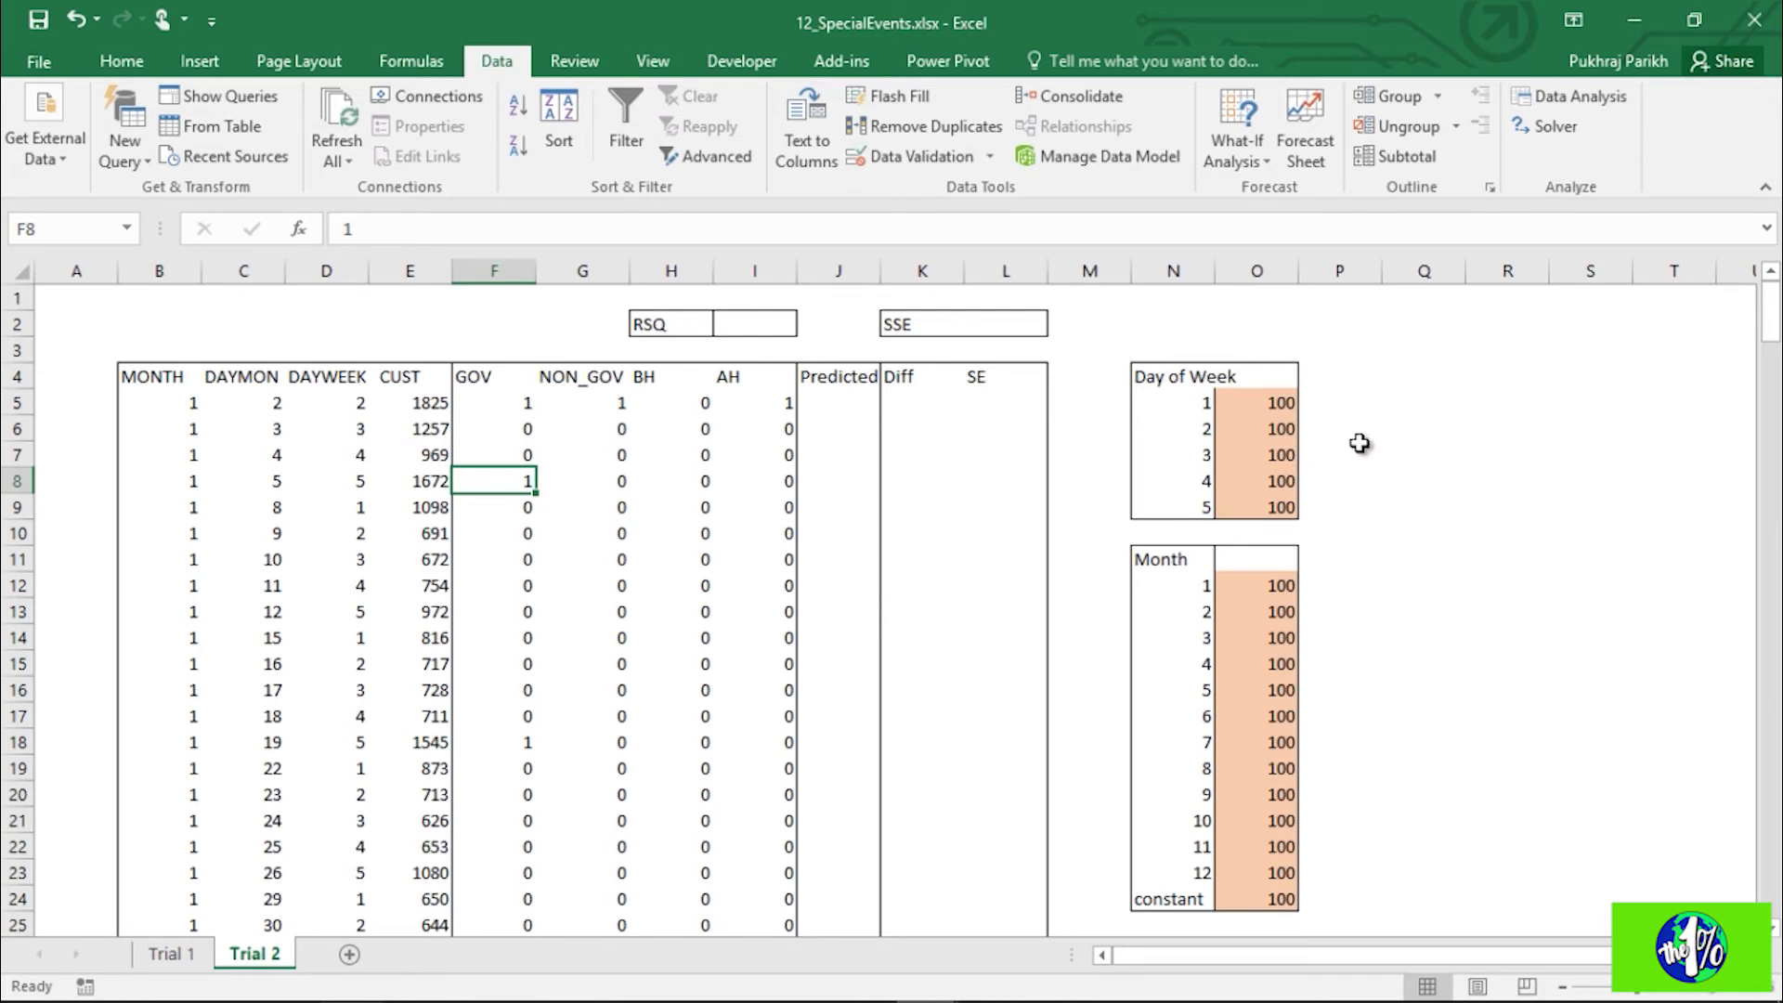
# Step: Label N25:N28 below the constant as Beta_gov, Beta_non_gov, Beta_bh and beta_ah
pyautogui.scroll(-2, 1419, 479)
pyautogui.click(1166, 768)
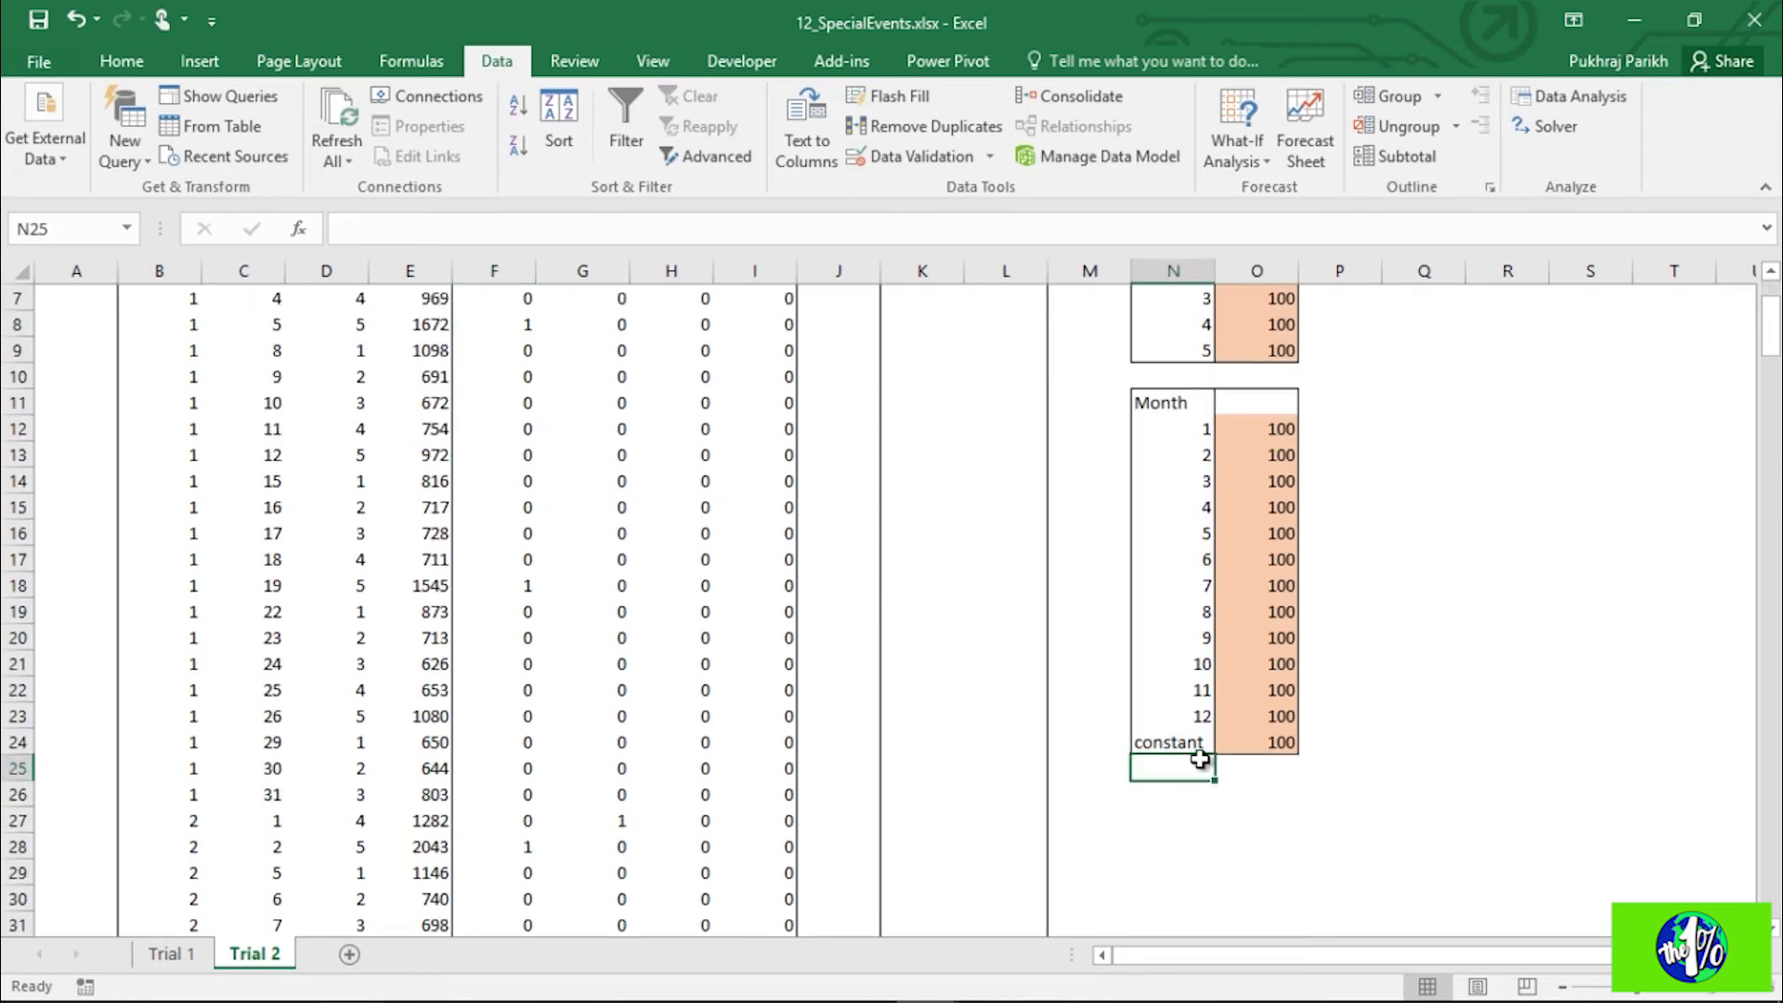
pyautogui.scroll(1, 1207, 771)
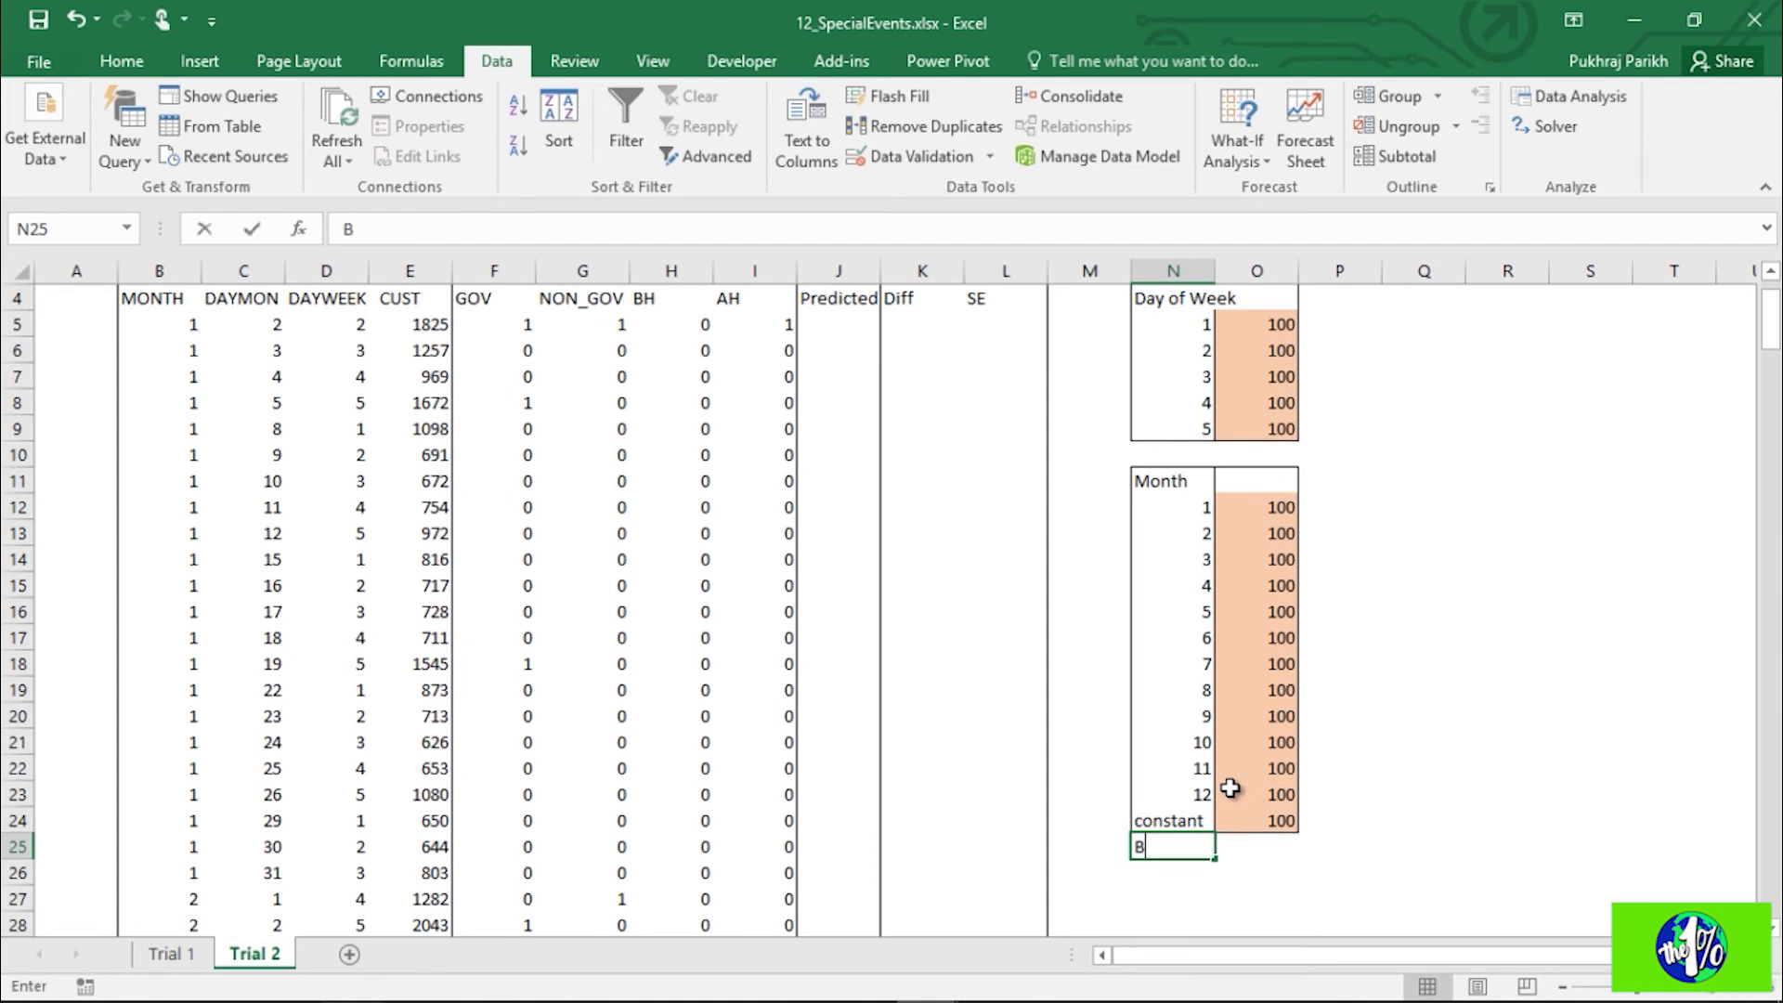
pyautogui.write('Beta_gov')
pyautogui.press('Return')
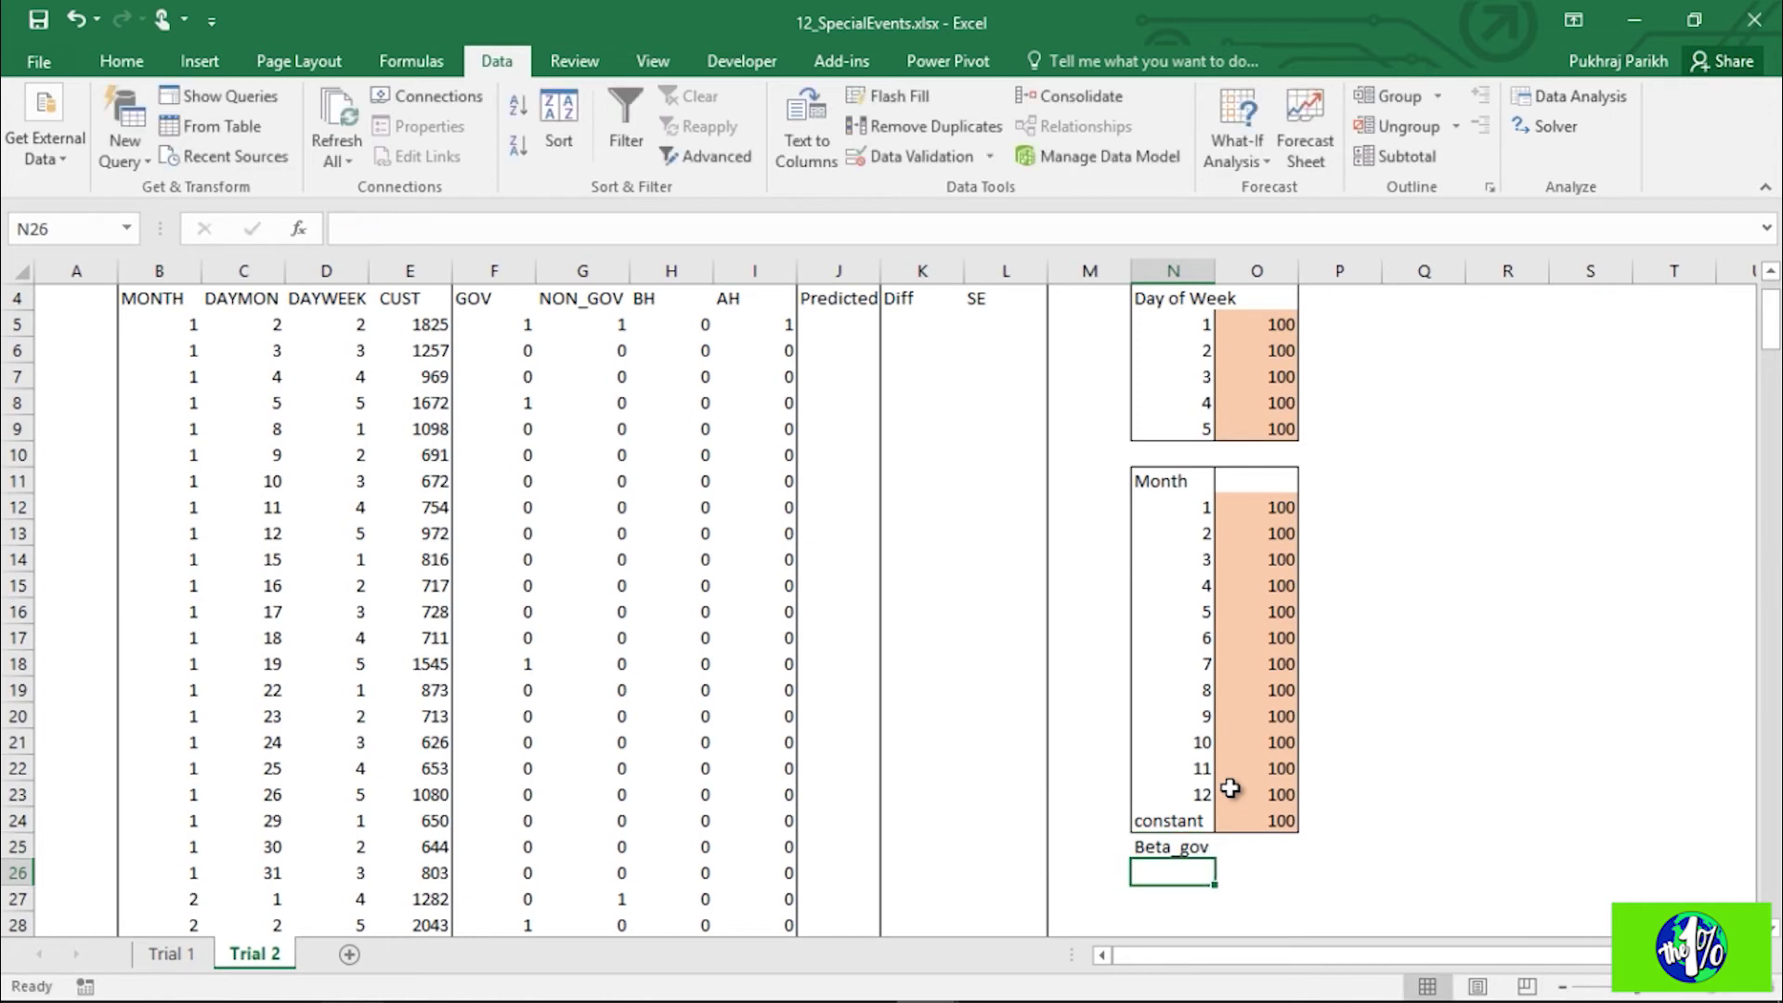
pyautogui.write('Beta')
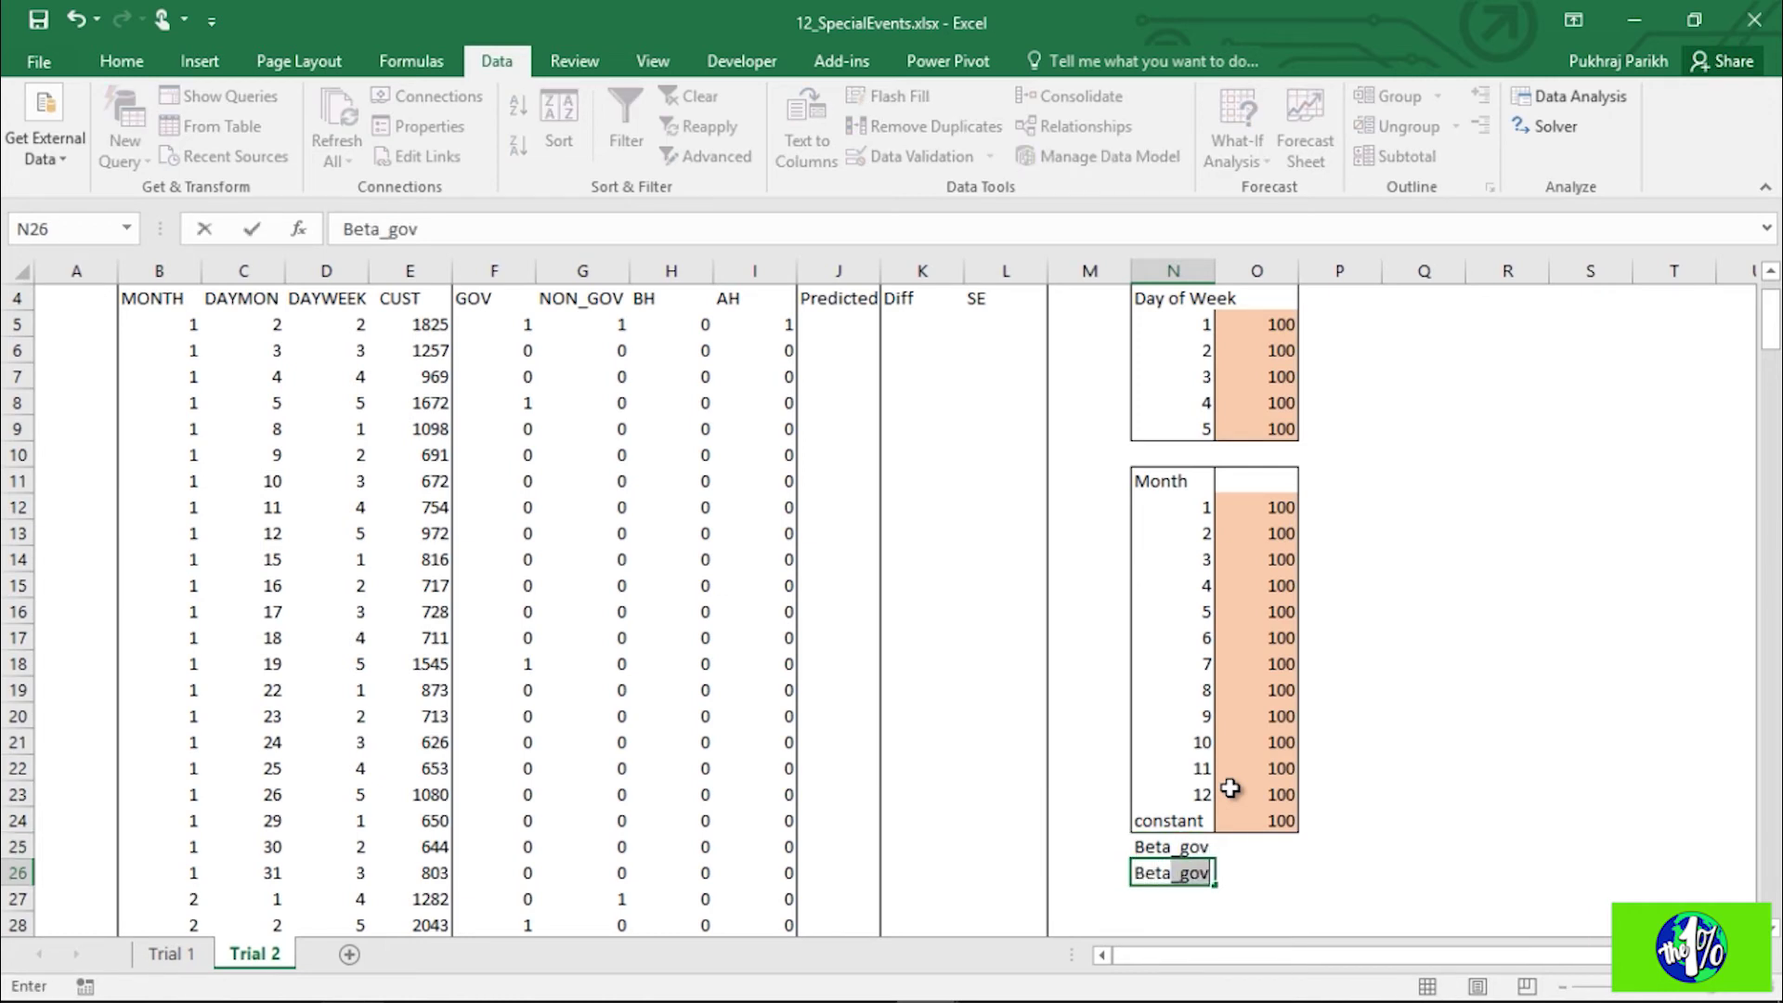
pyautogui.write('_non_gov')
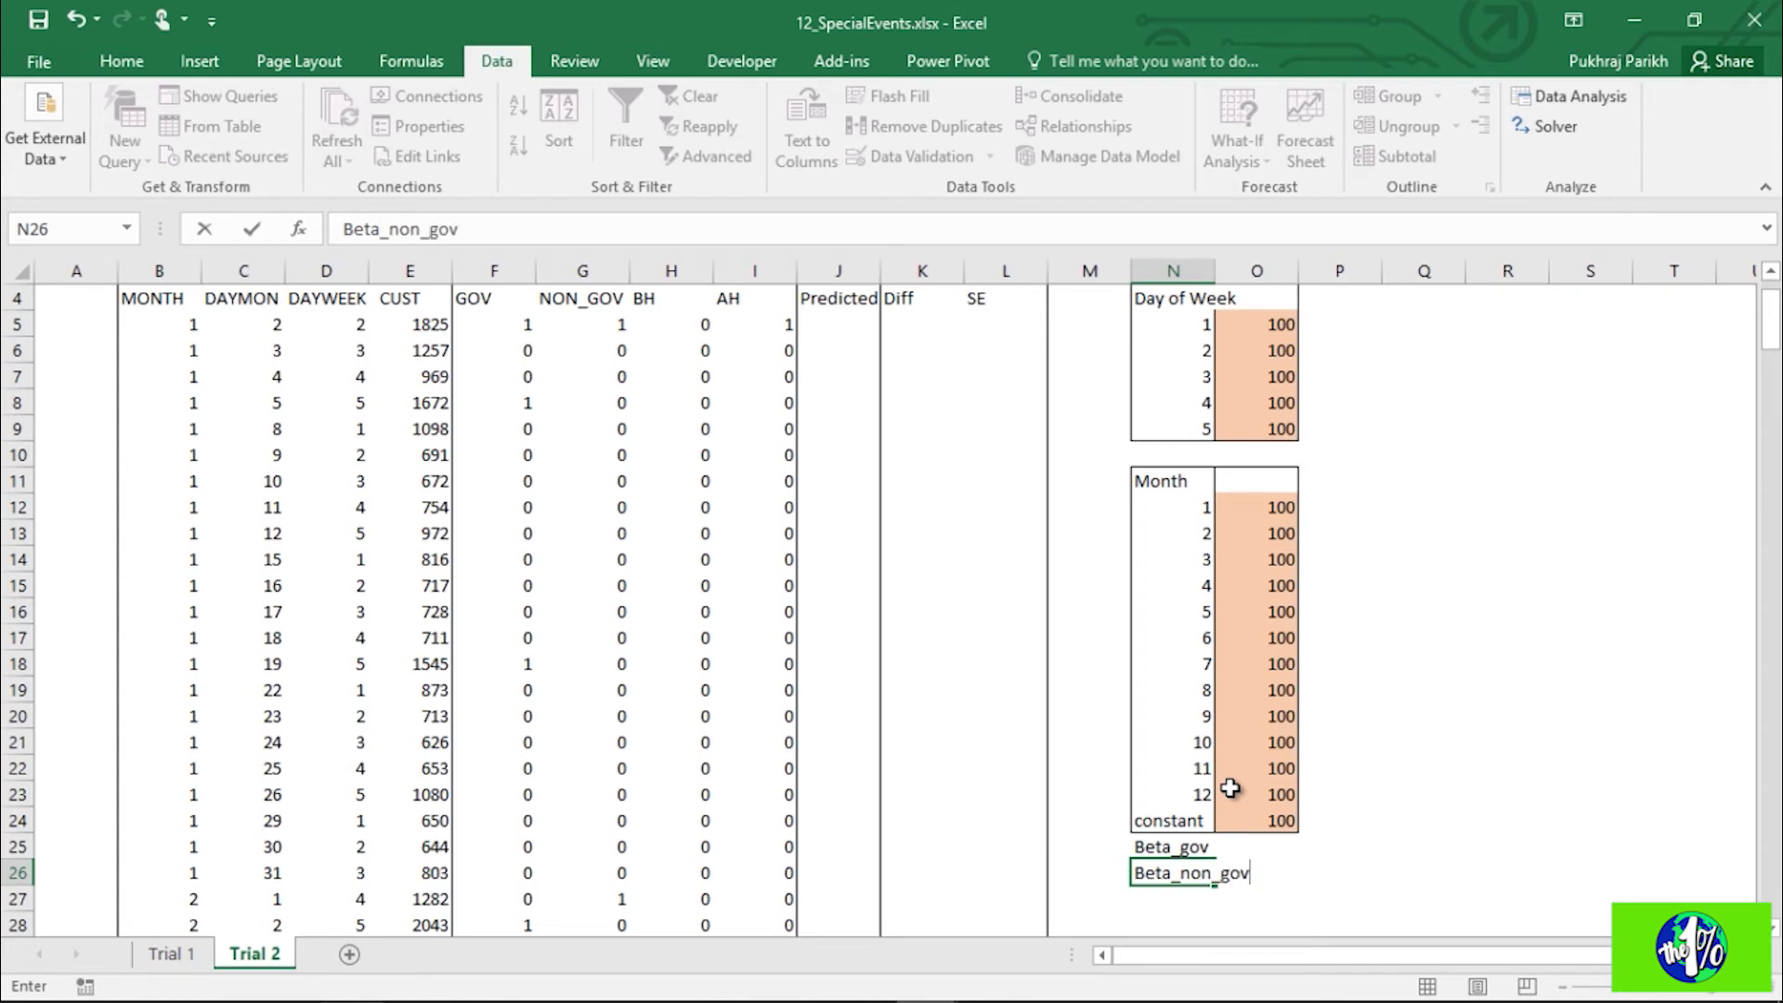
pyautogui.press('Return')
pyautogui.write('Beta')
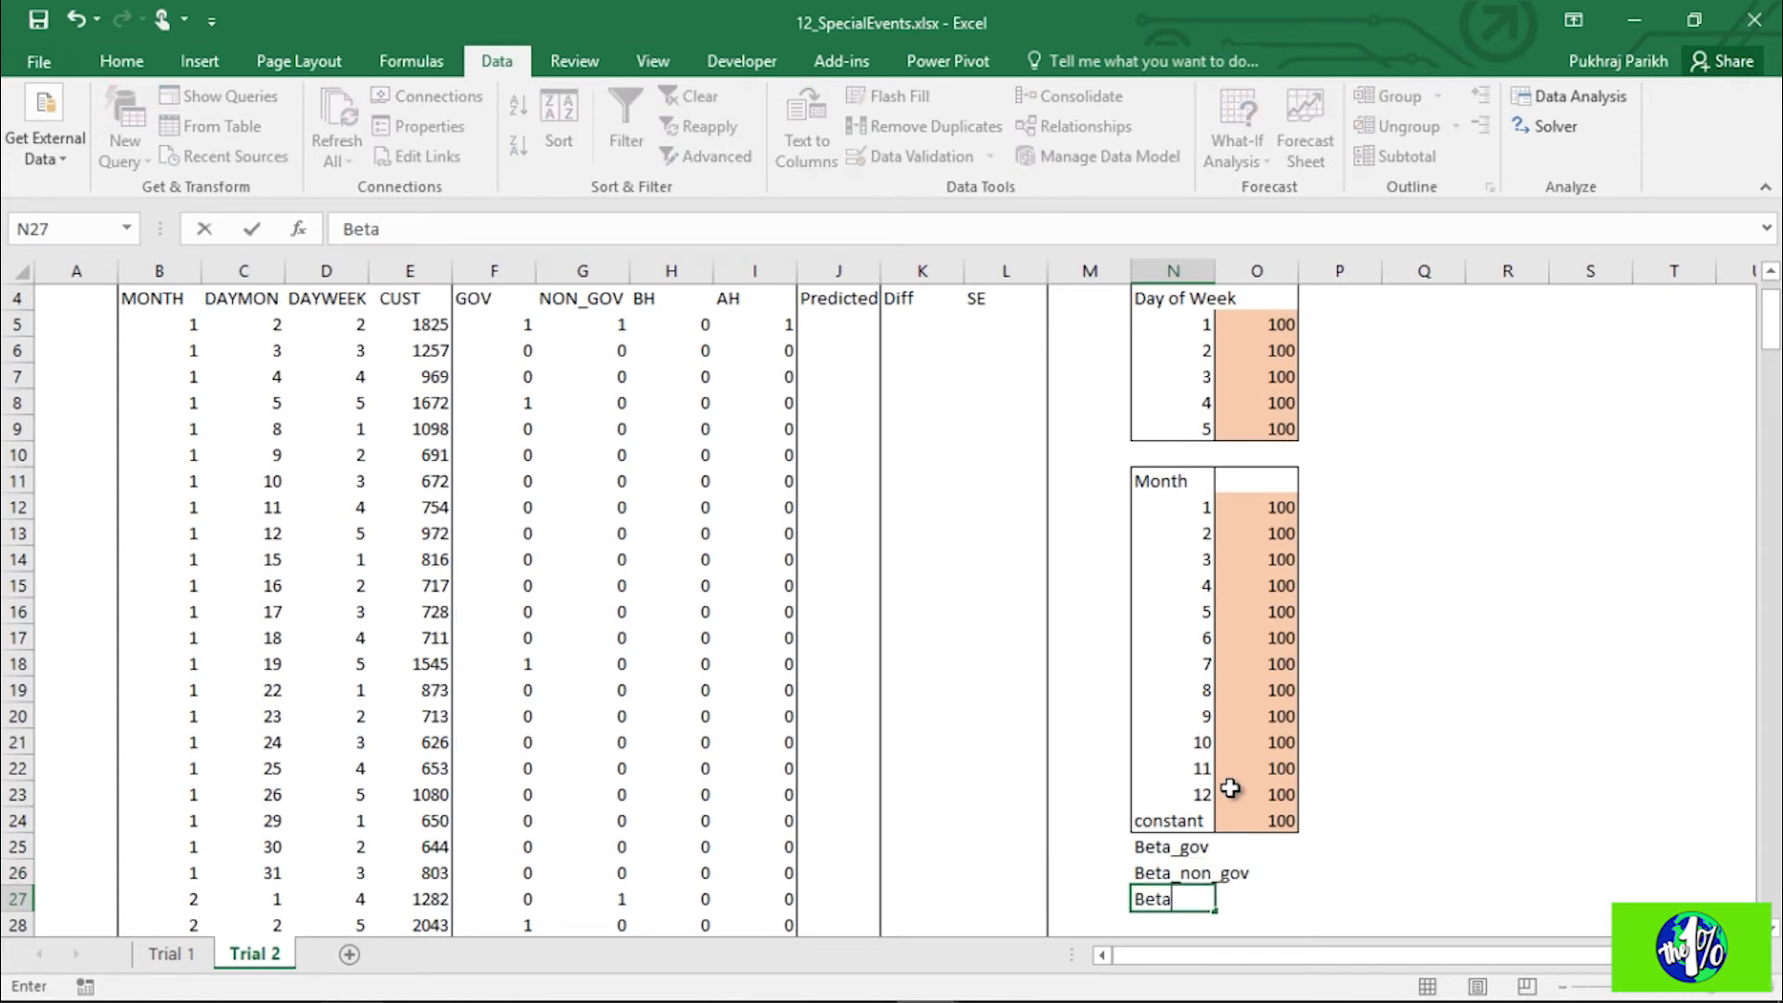
pyautogui.write('_bh')
pyautogui.press('Return')
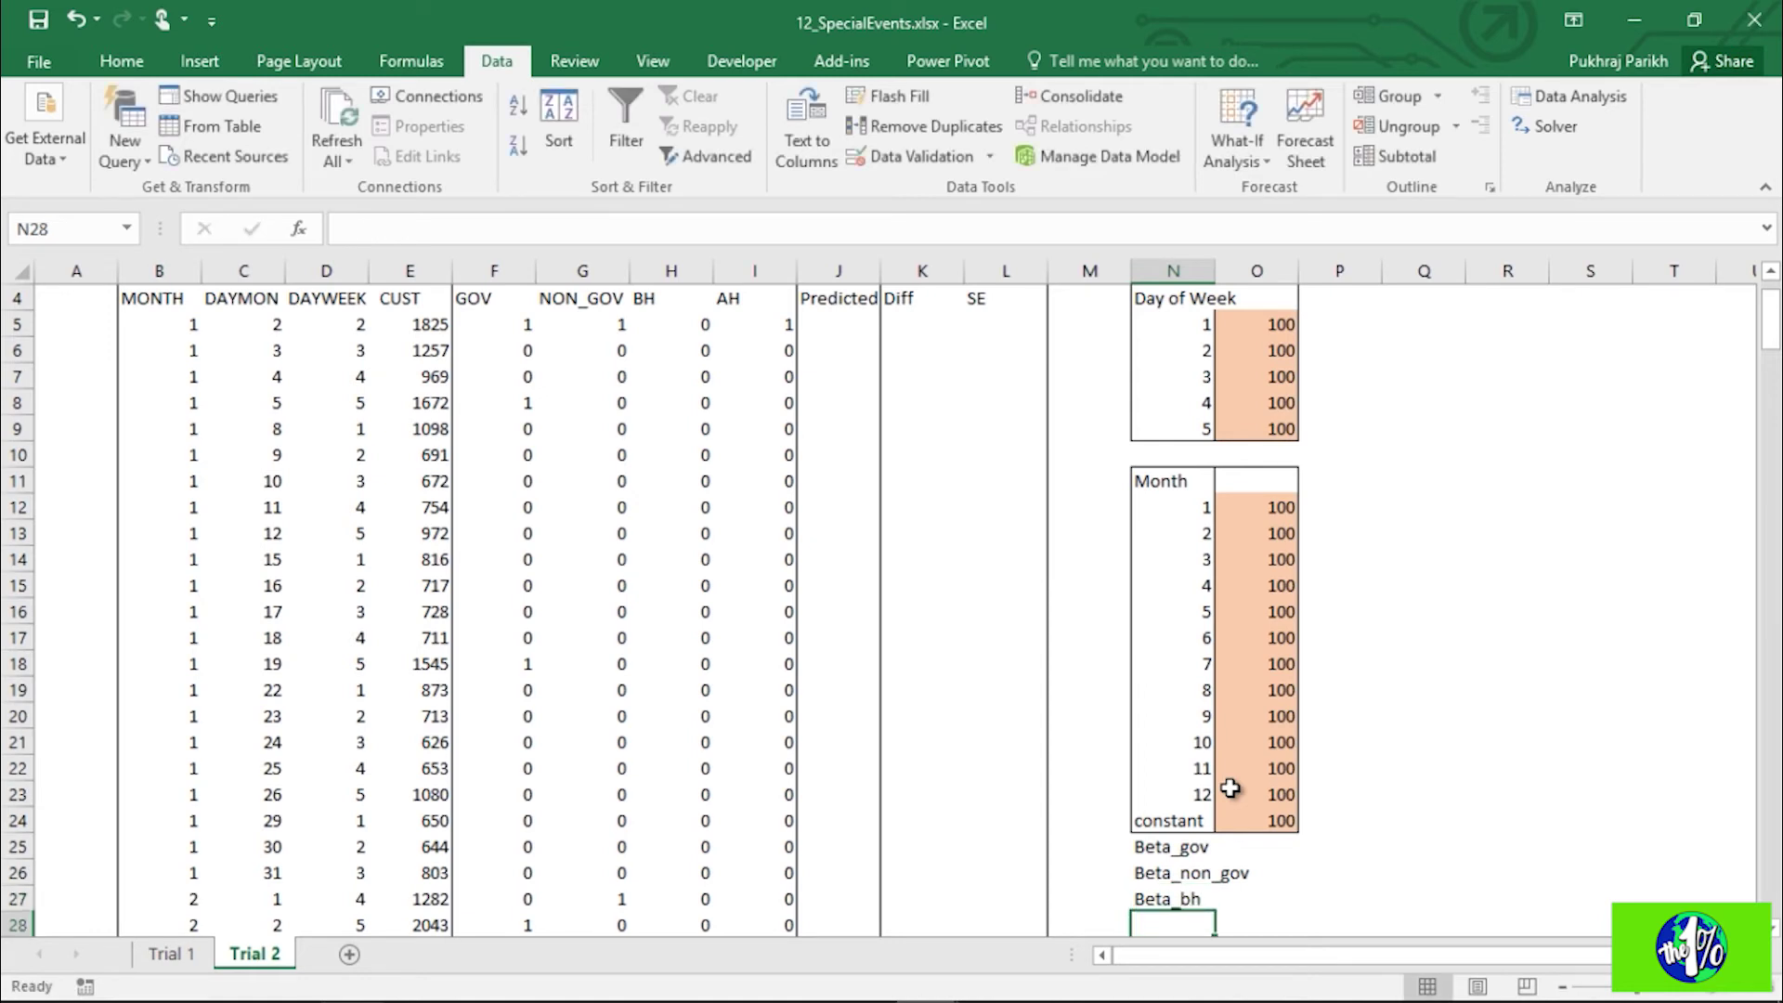
pyautogui.write('beta')
# Step: Enter 100 as the starting weight for Beta_gov in O25
pyautogui.write('100')
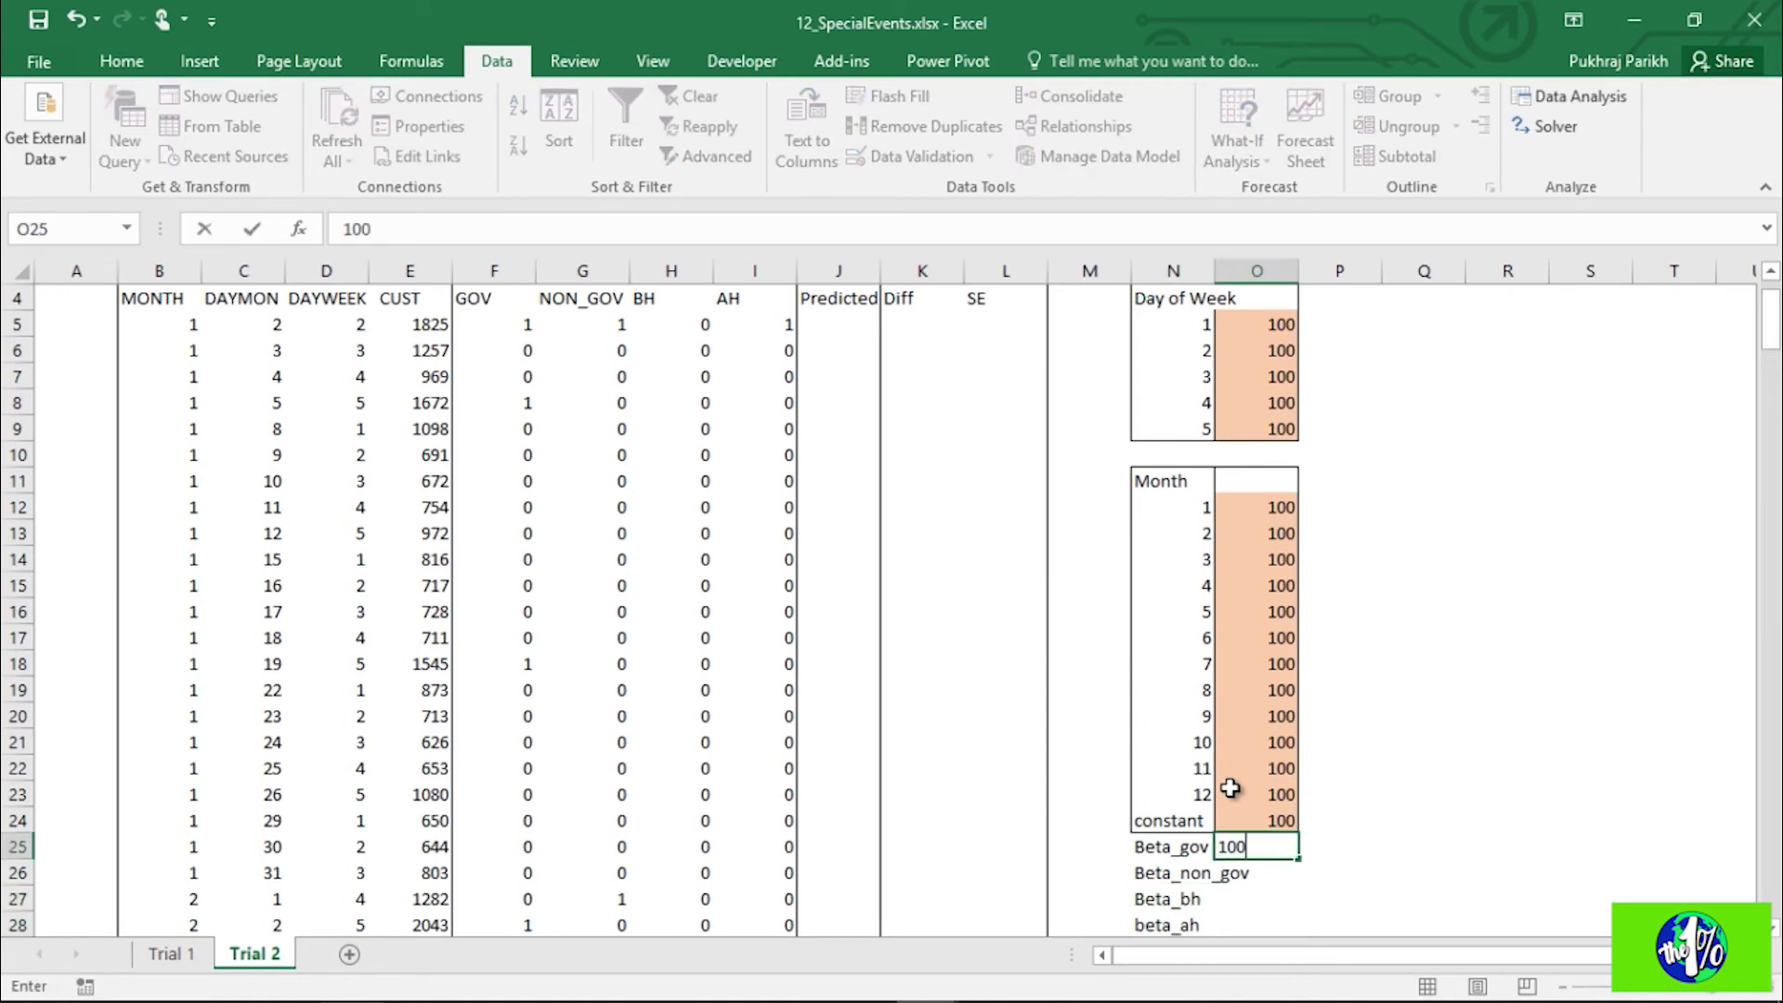
pyautogui.press('Return')
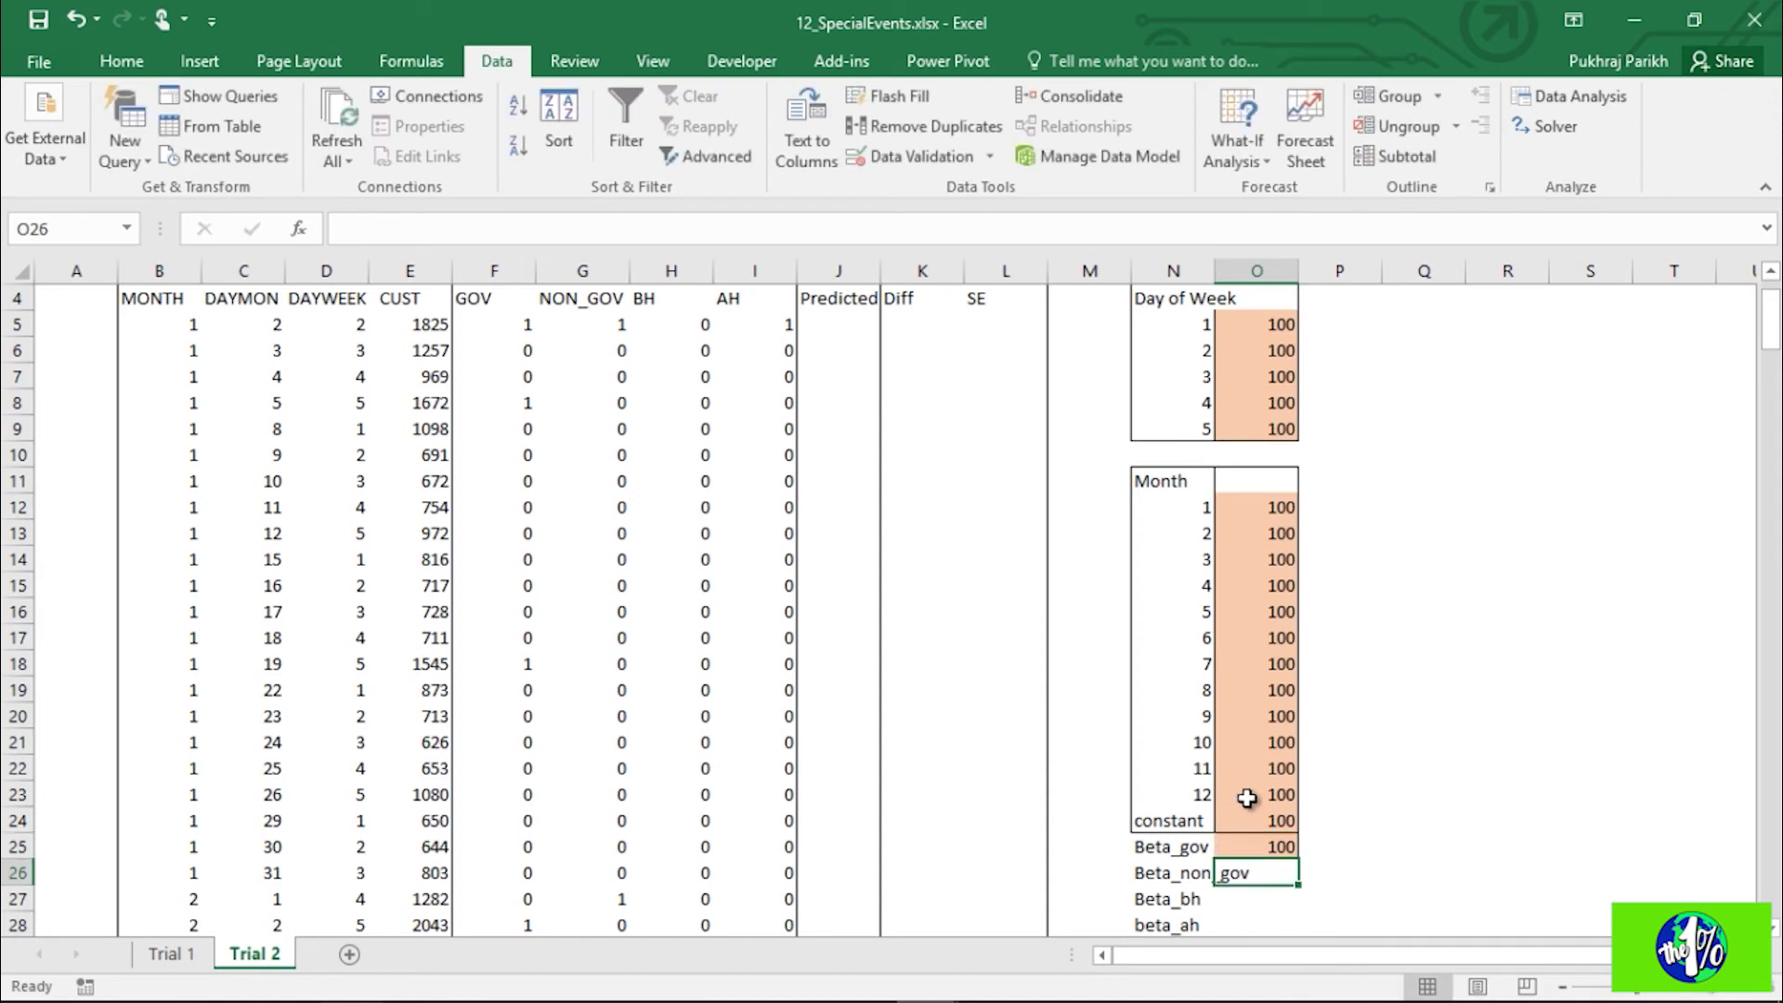
pyautogui.click(1282, 849)
pyautogui.click(1303, 864)
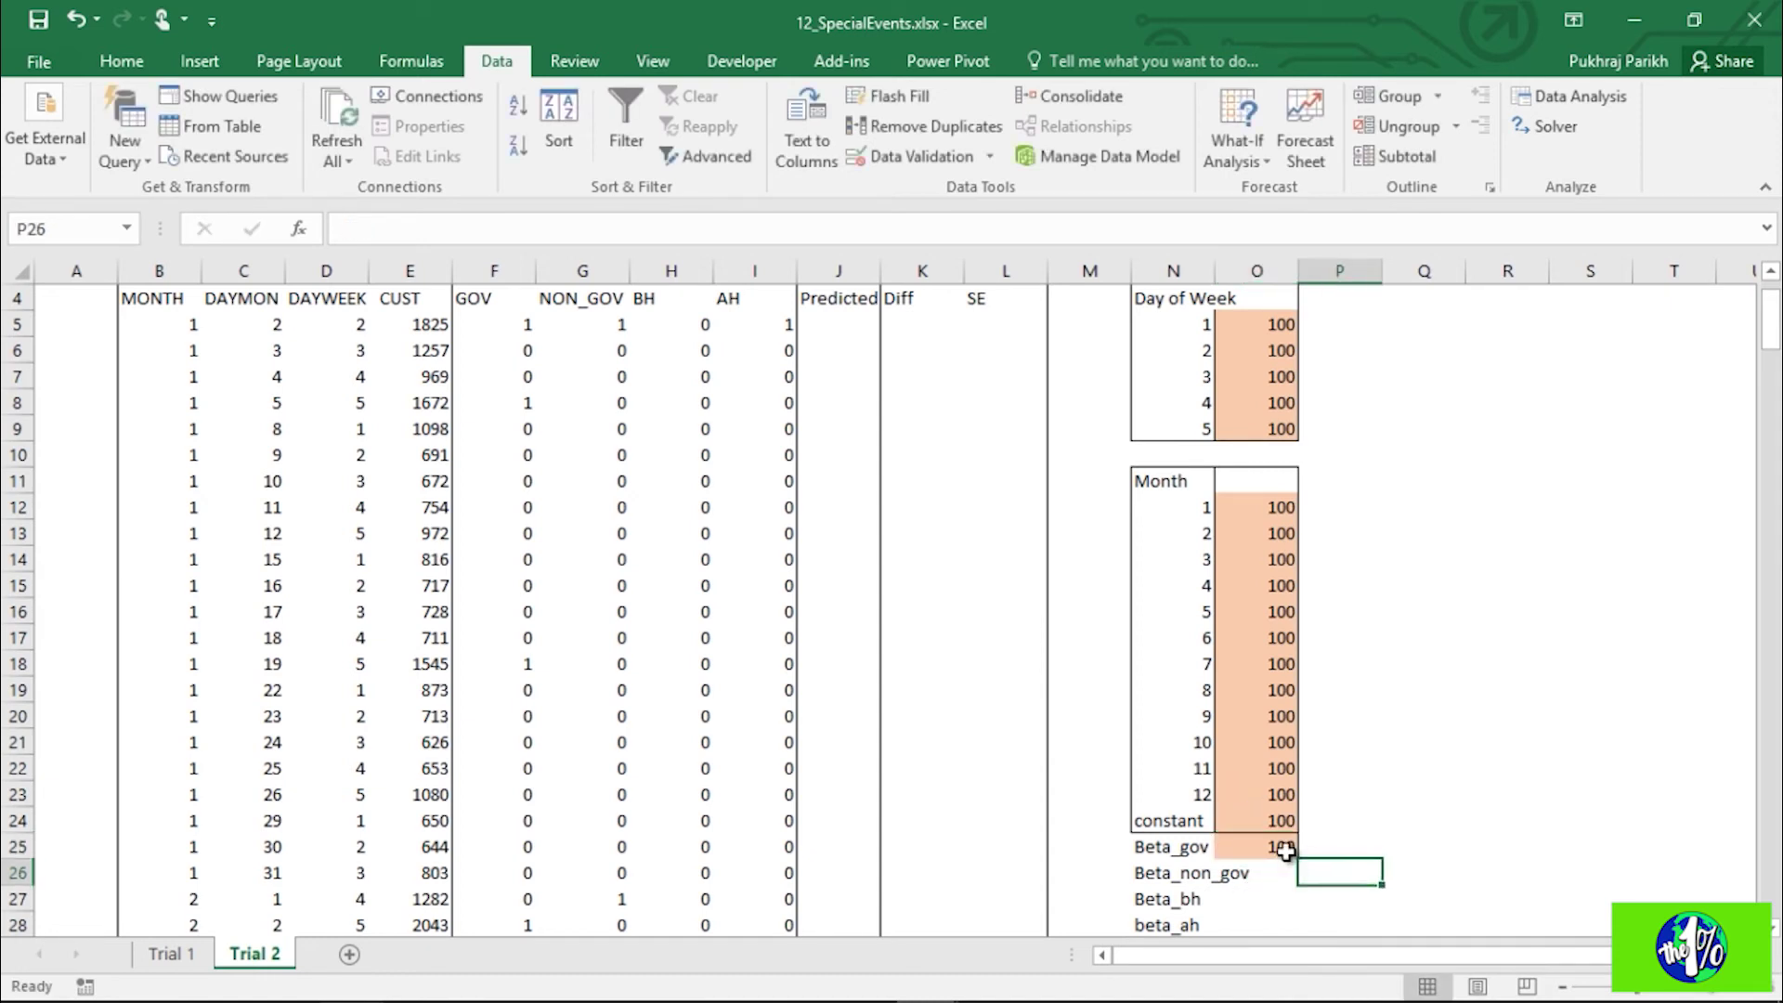
# Step: Fill the starting weight of 100 down through O28 and put an outside border around the beta block N25:O28
pyautogui.click(1285, 848)
pyautogui.moveTo(1299, 860); pyautogui.dragTo(1299, 927)
pyautogui.scroll(-1, 1390, 784)
pyautogui.moveTo(1171, 768); pyautogui.dragTo(1284, 841)
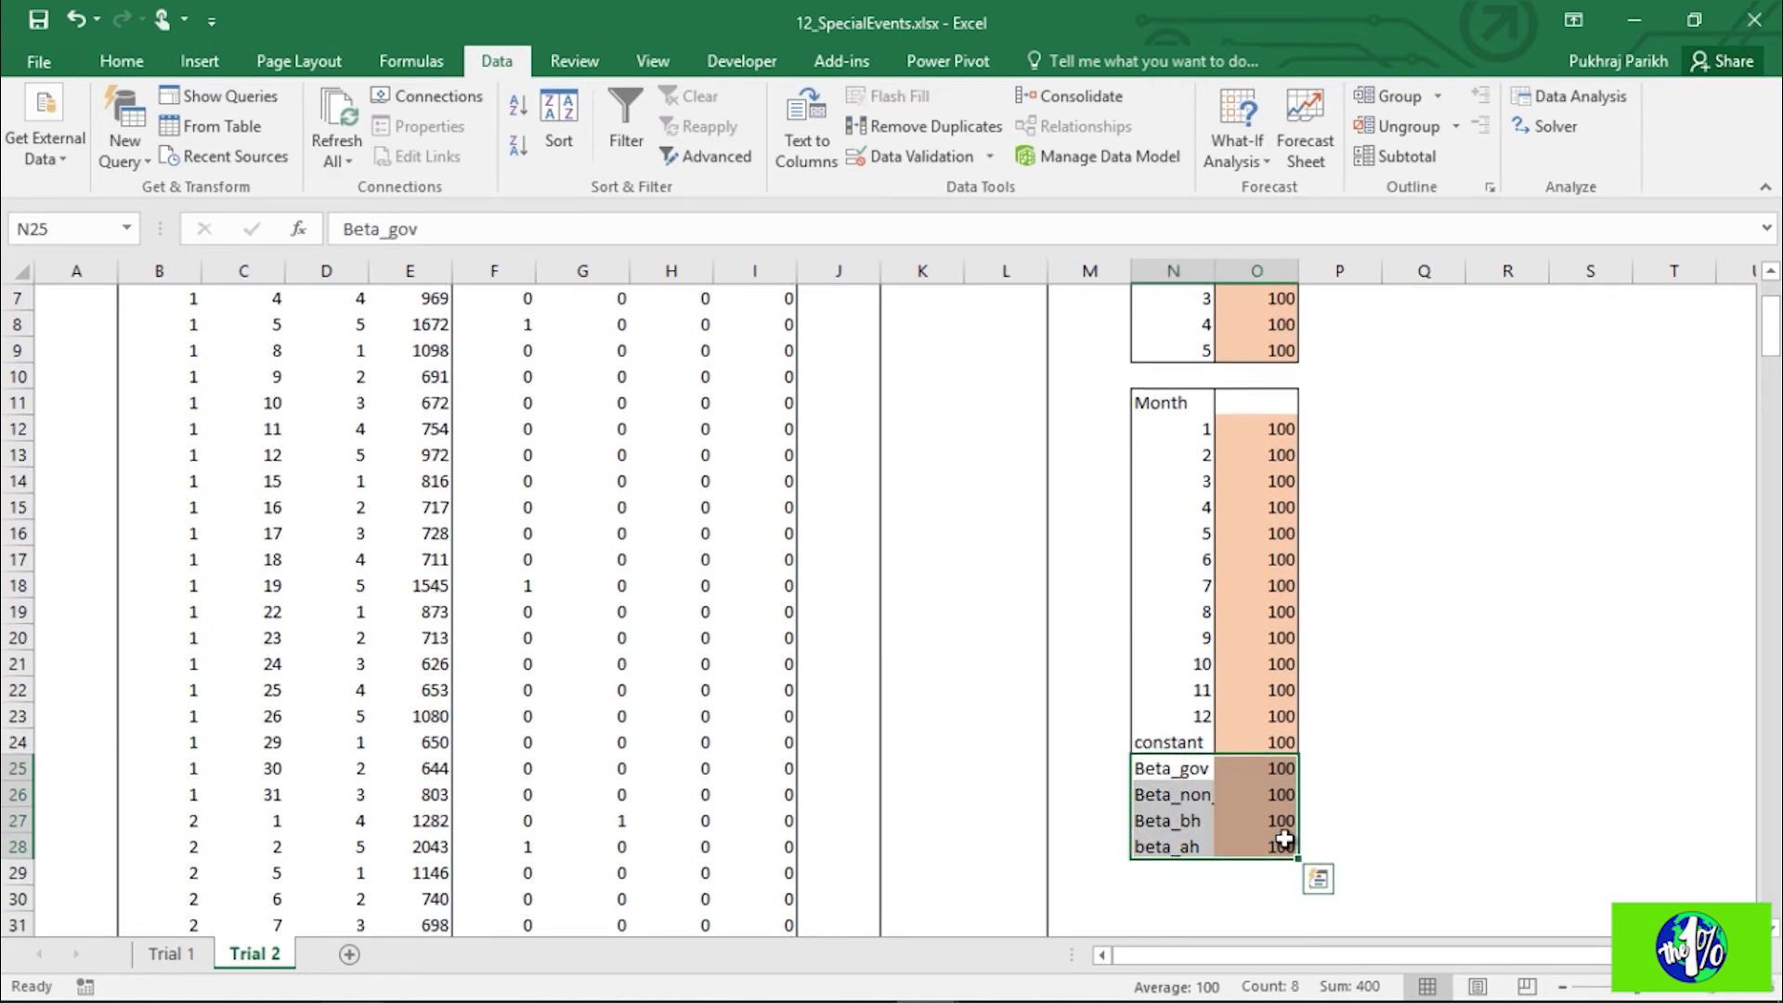
pyautogui.hotkey('alt', 'h')
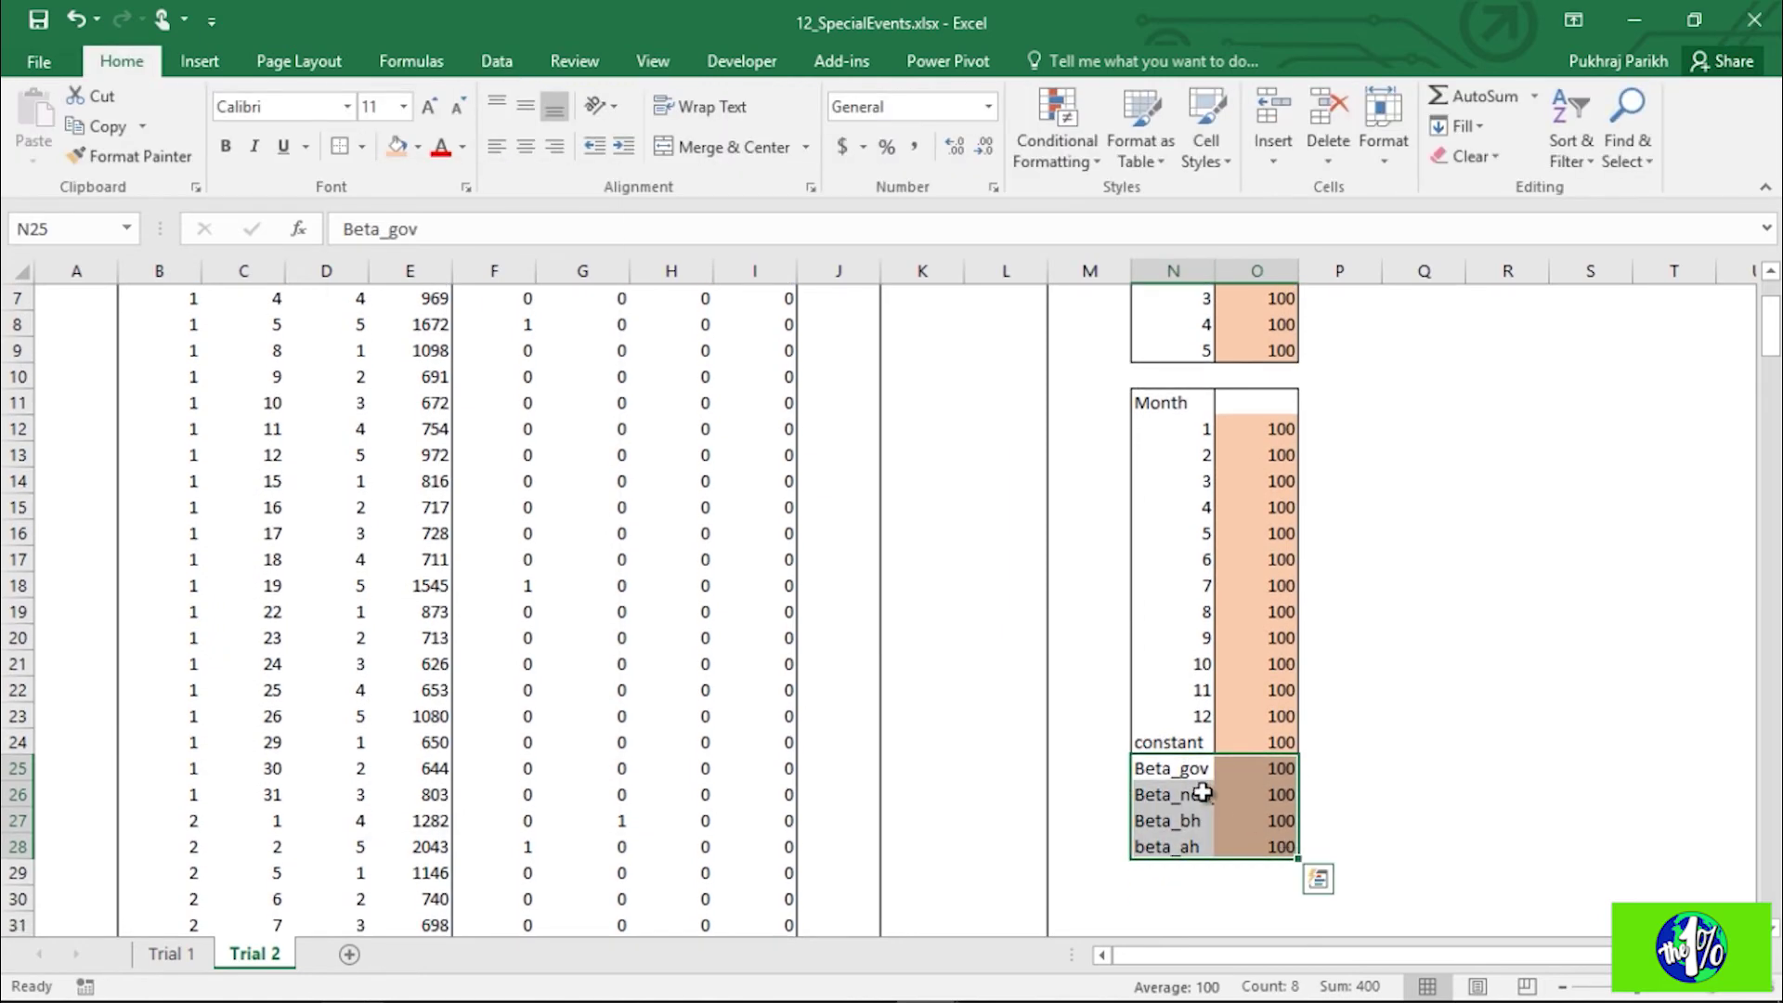
pyautogui.click(1203, 791)
# Step: Examine how the GOV and NON_GOV indicators in row 5 pair with their beta weights in O25 and O26
pyautogui.scroll(2, 1203, 791)
pyautogui.scroll(-2, 1198, 796)
pyautogui.scroll(2, 1200, 797)
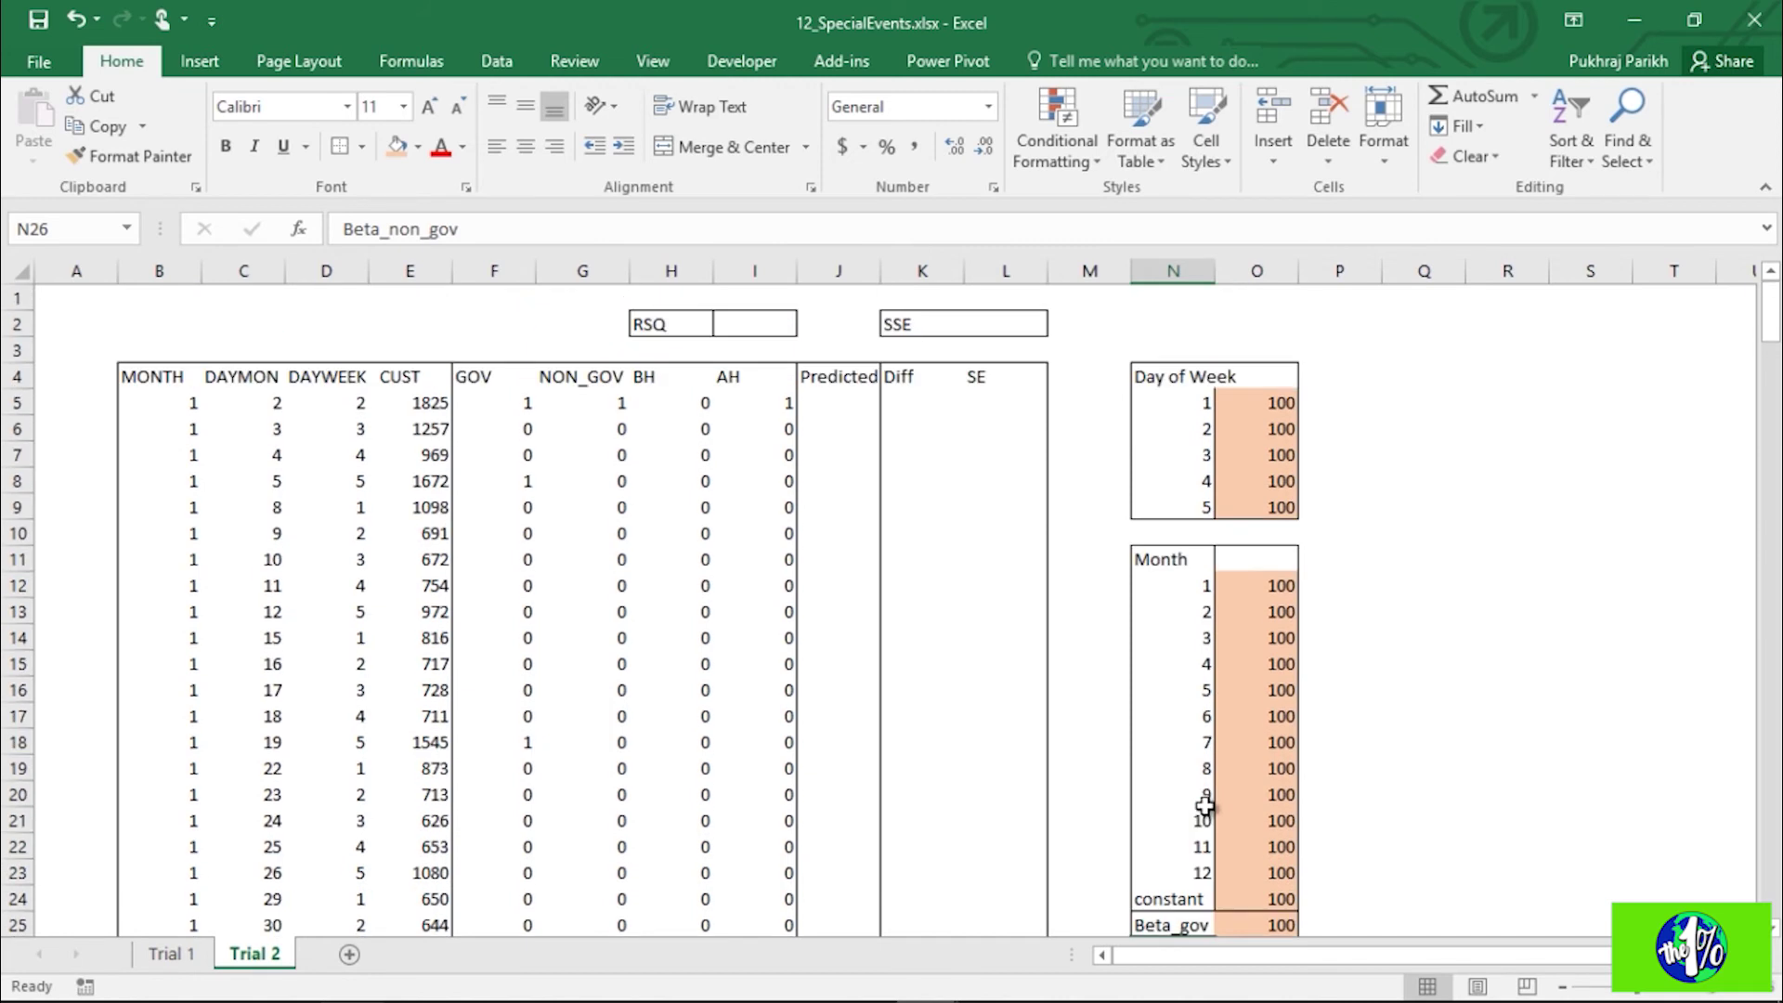
pyautogui.scroll(-1, 1193, 791)
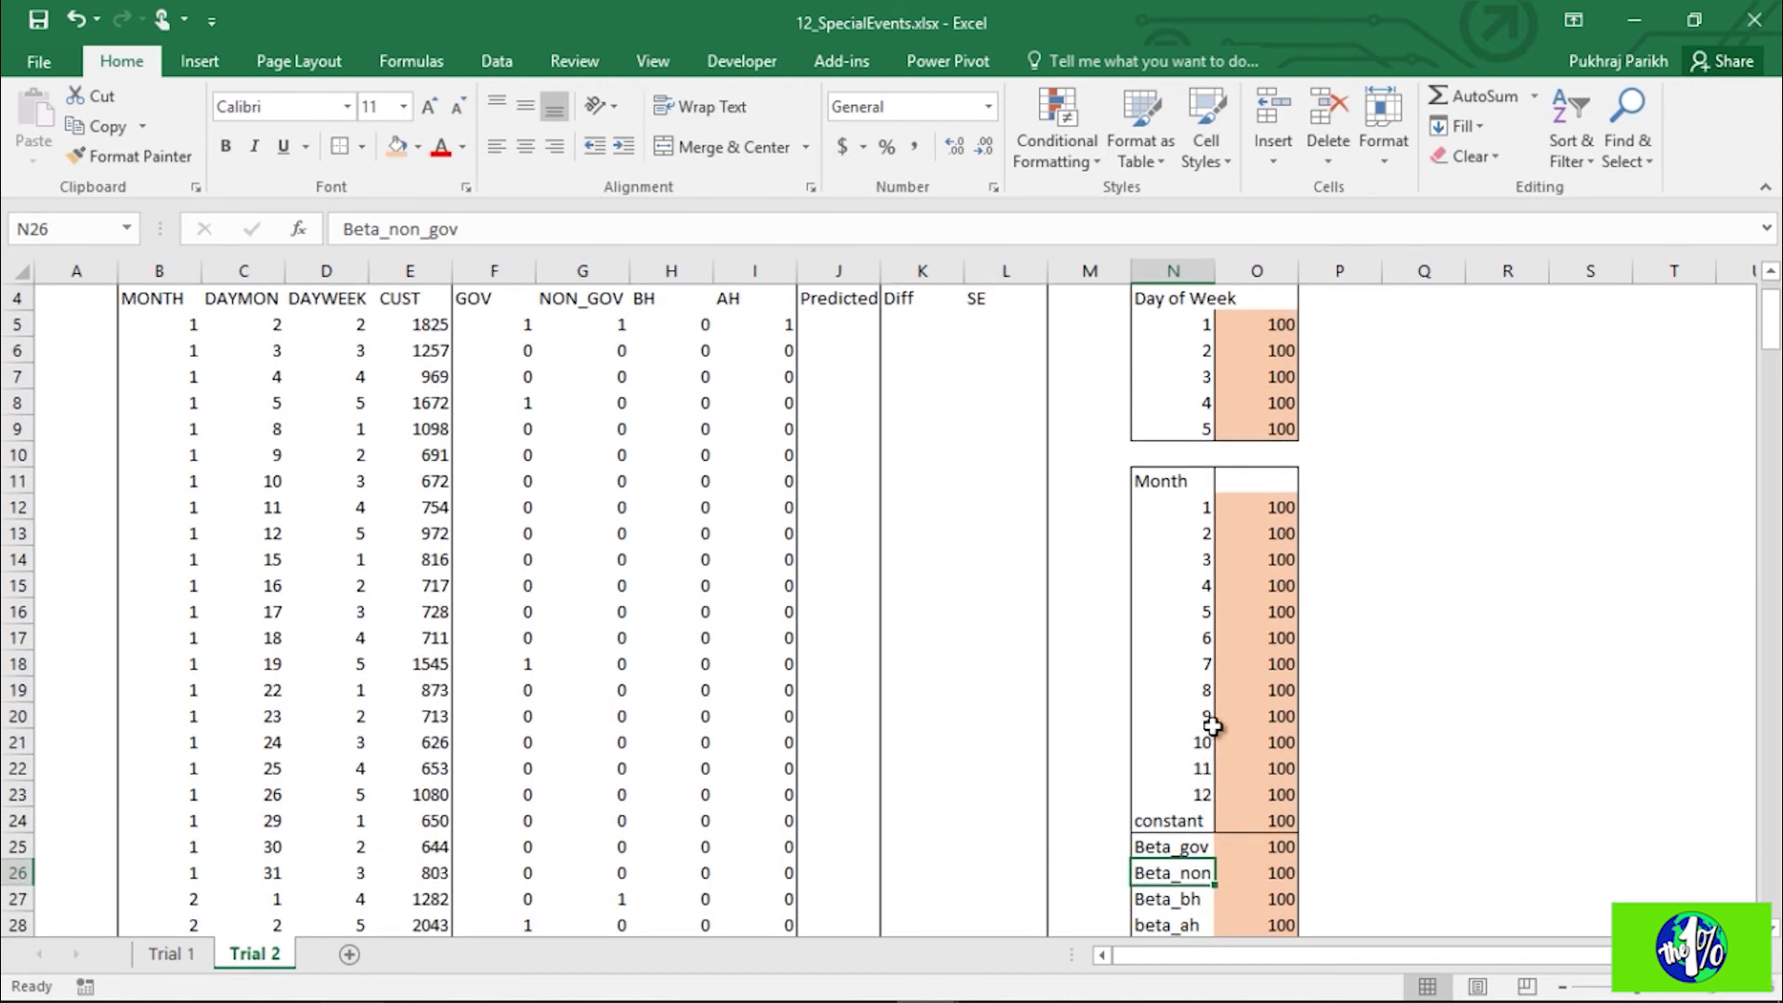
pyautogui.click(845, 320)
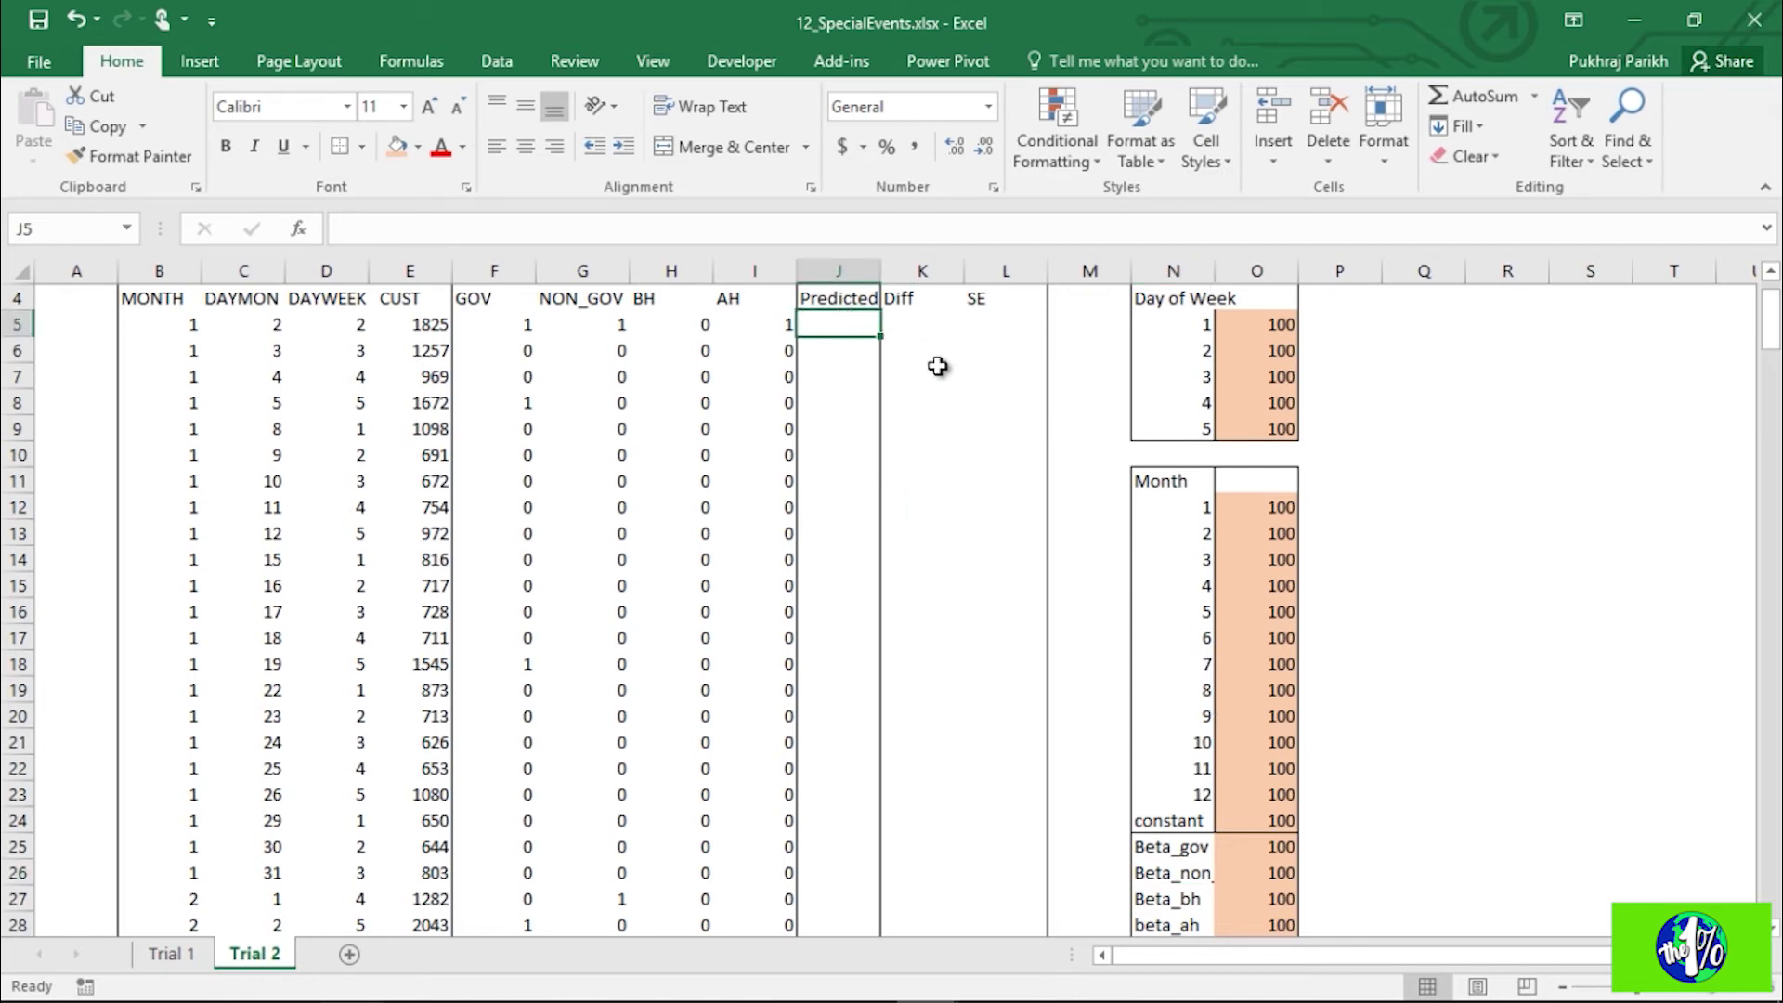
pyautogui.scroll(1, 938, 367)
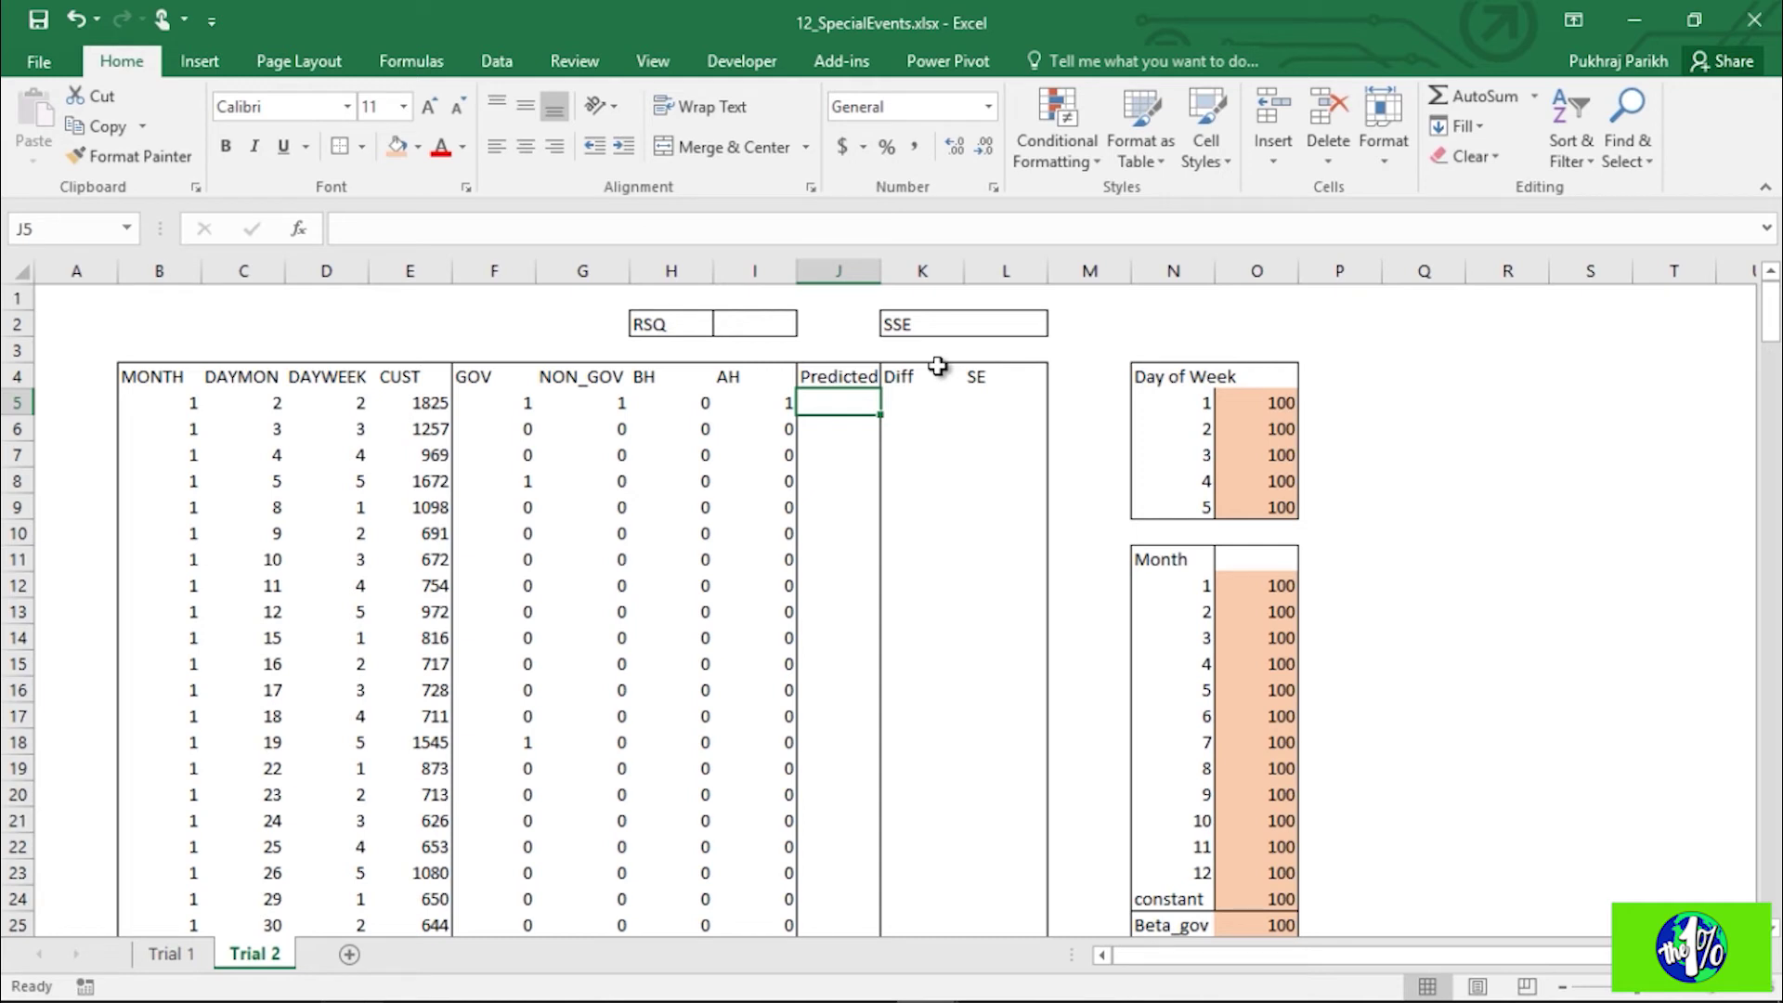
pyautogui.click(503, 405)
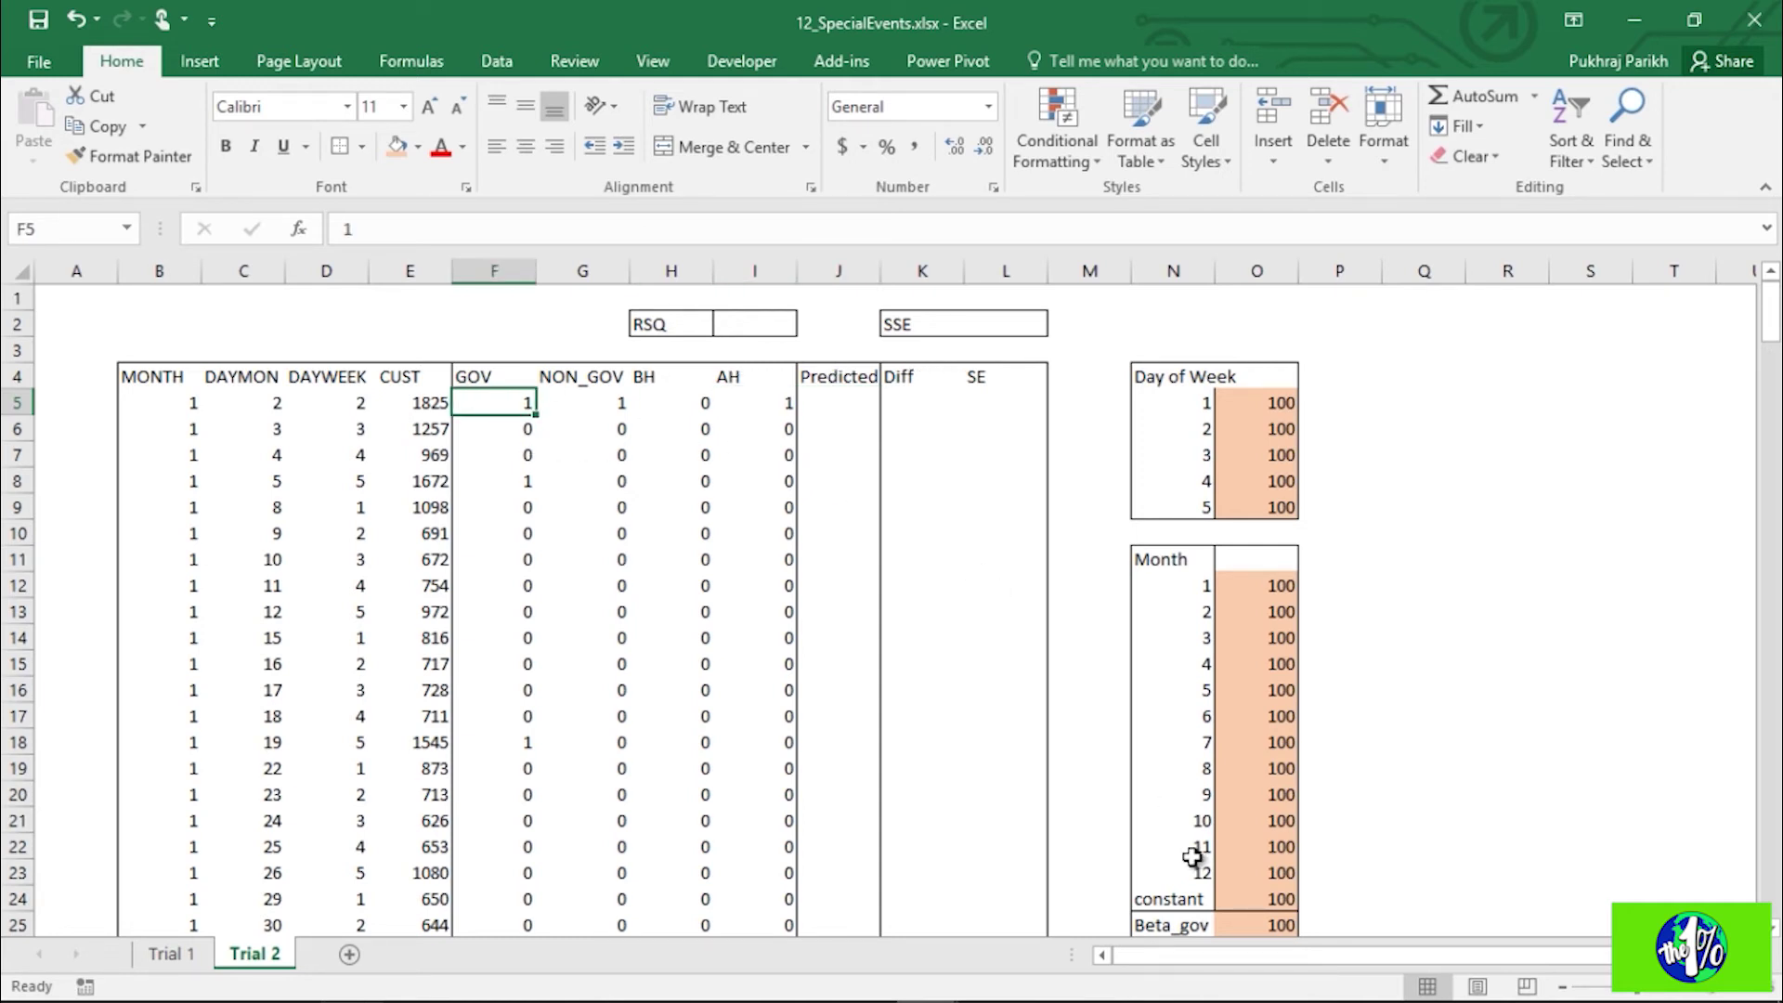
pyautogui.scroll(-1, 1254, 886)
pyautogui.scroll(1, 700, 462)
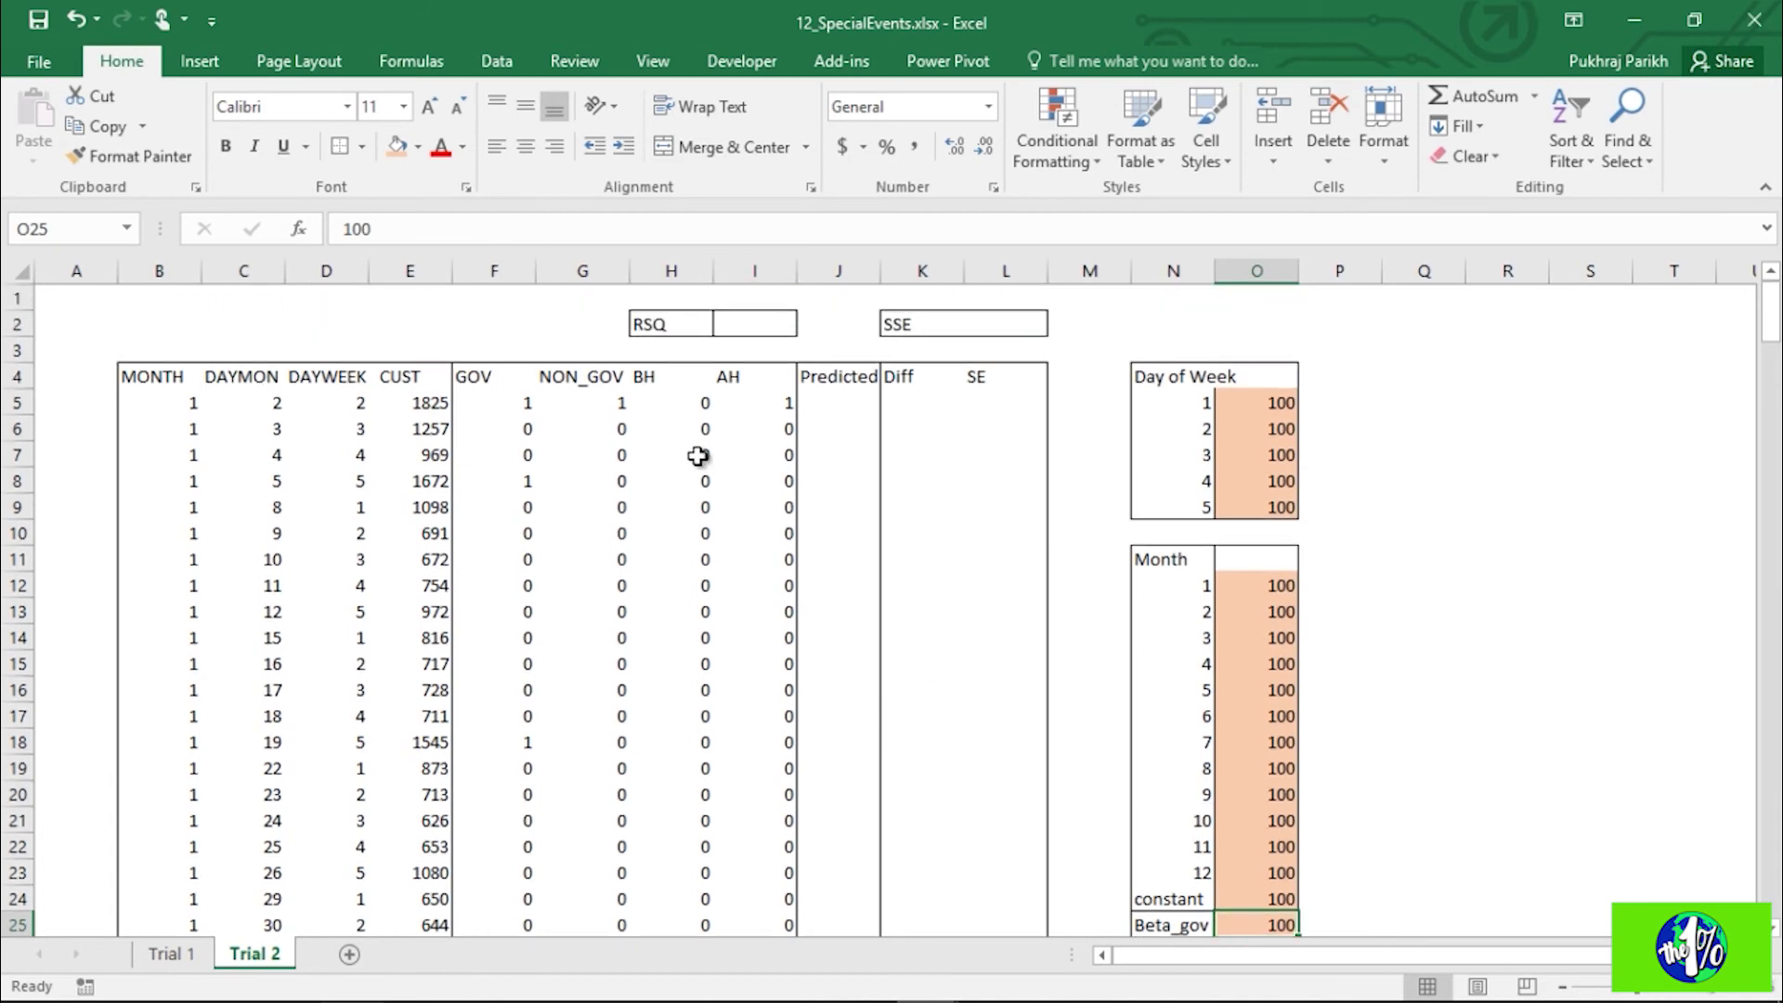
pyautogui.click(599, 405)
pyautogui.scroll(-2, 895, 538)
pyautogui.click(1273, 792)
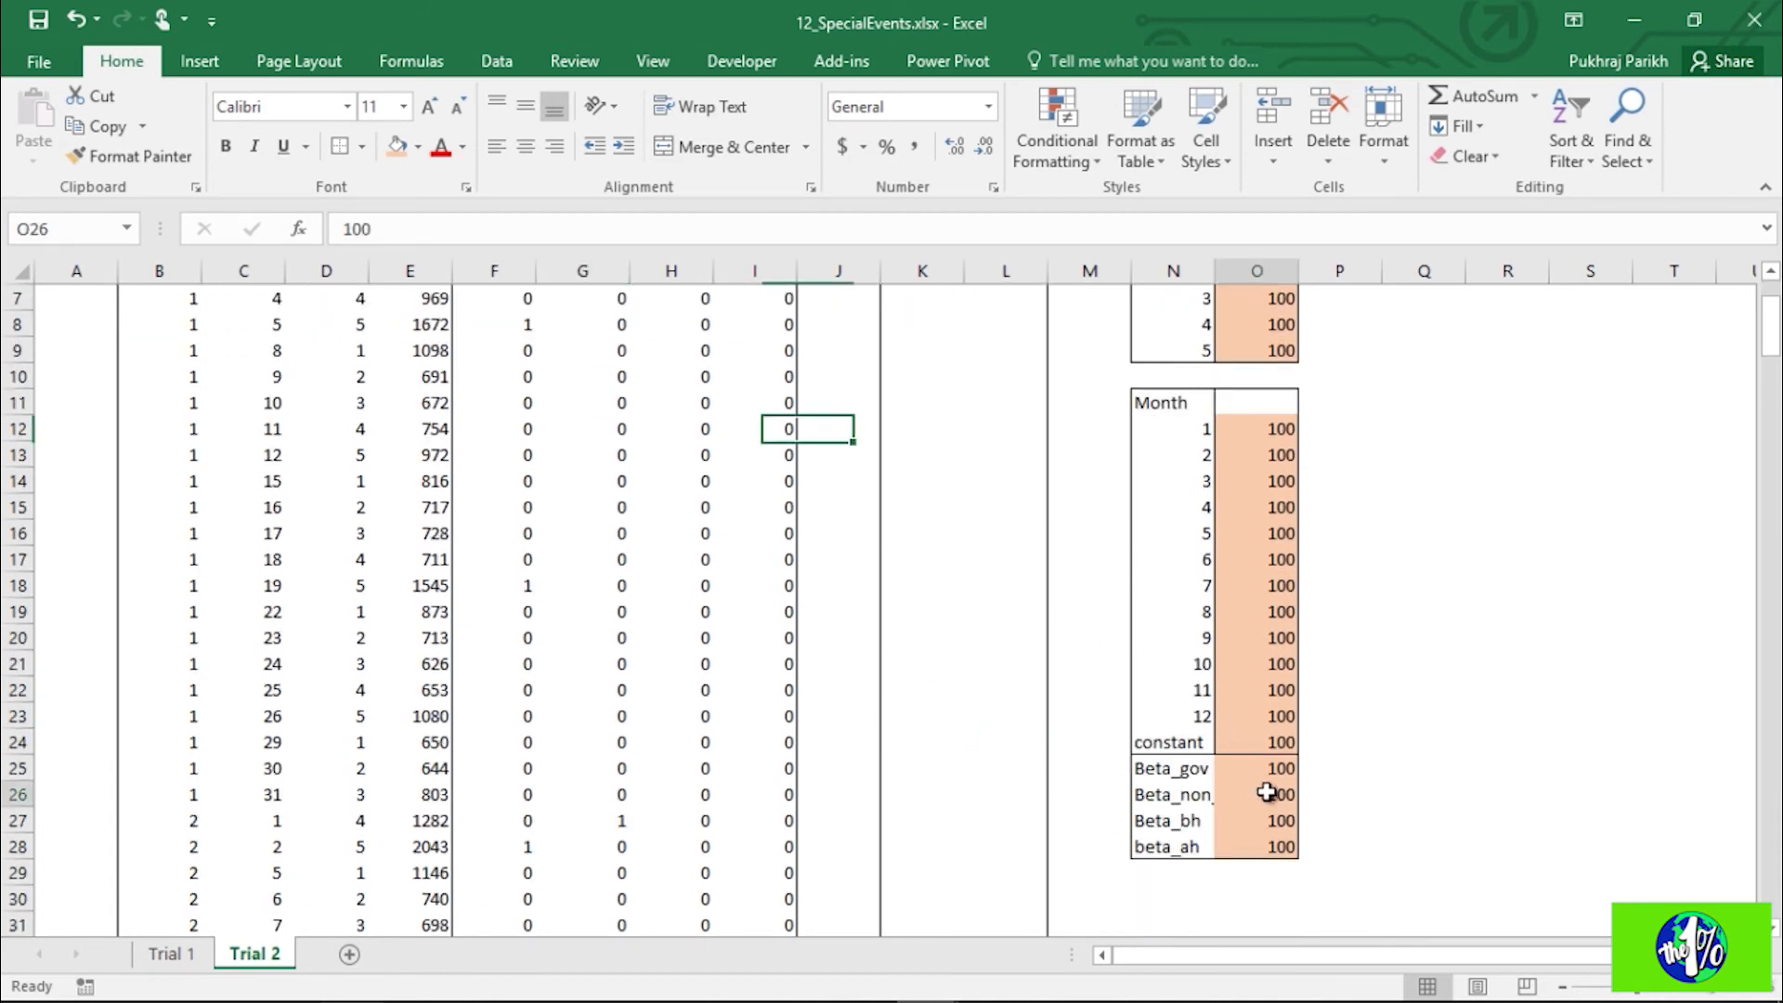
pyautogui.scroll(2, 1263, 775)
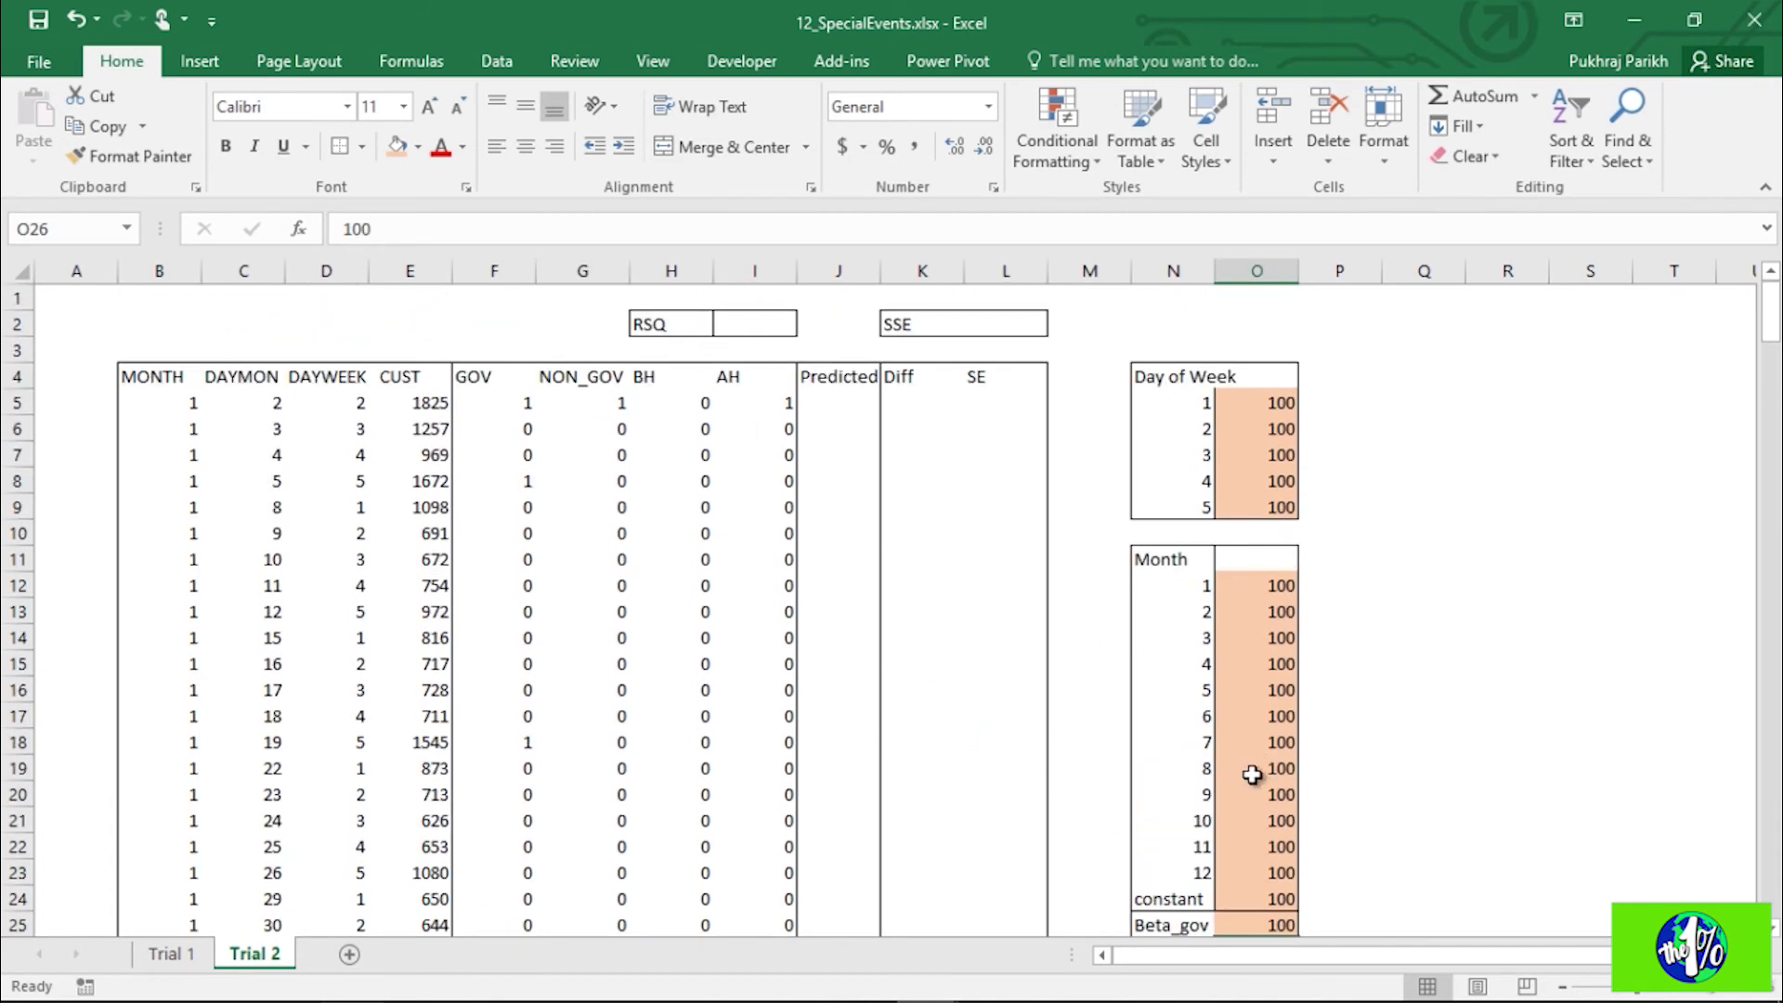
# Step: Start the Predicted formula in J5 with the constant in O24 as its first addend
pyautogui.click(820, 406)
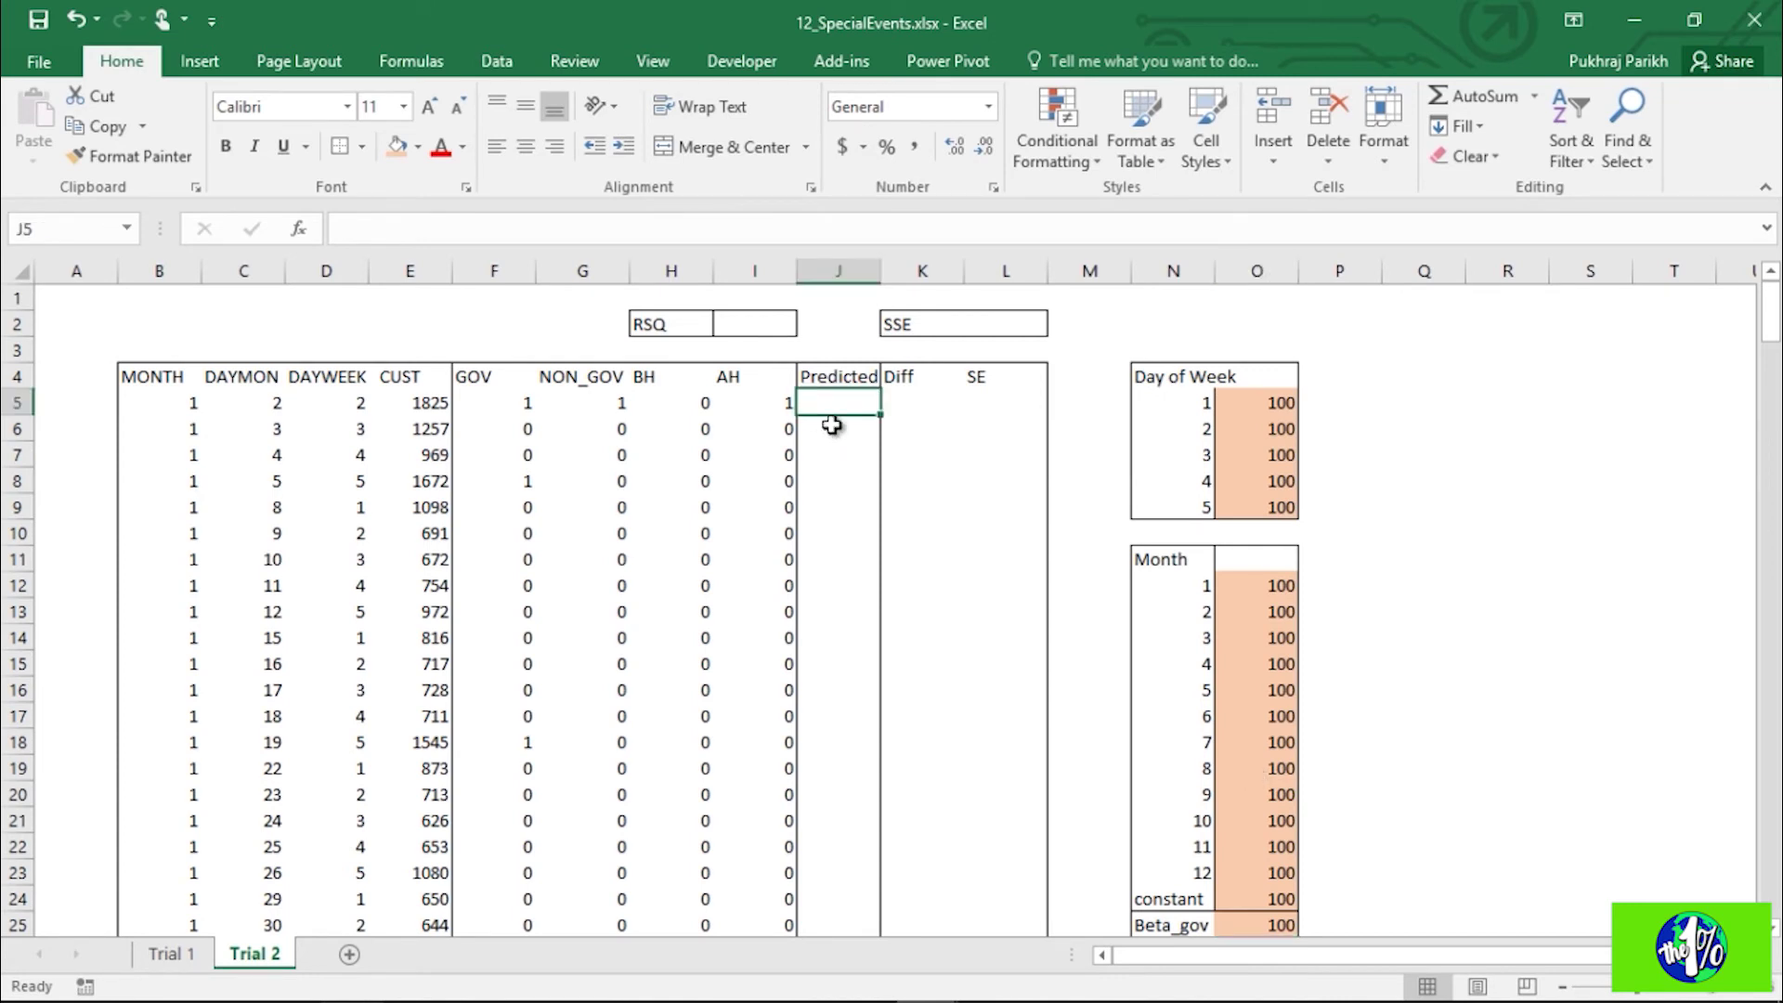
pyautogui.scroll(-1, 1068, 637)
pyautogui.scroll(-2, 1069, 636)
pyautogui.scroll(1, 1091, 716)
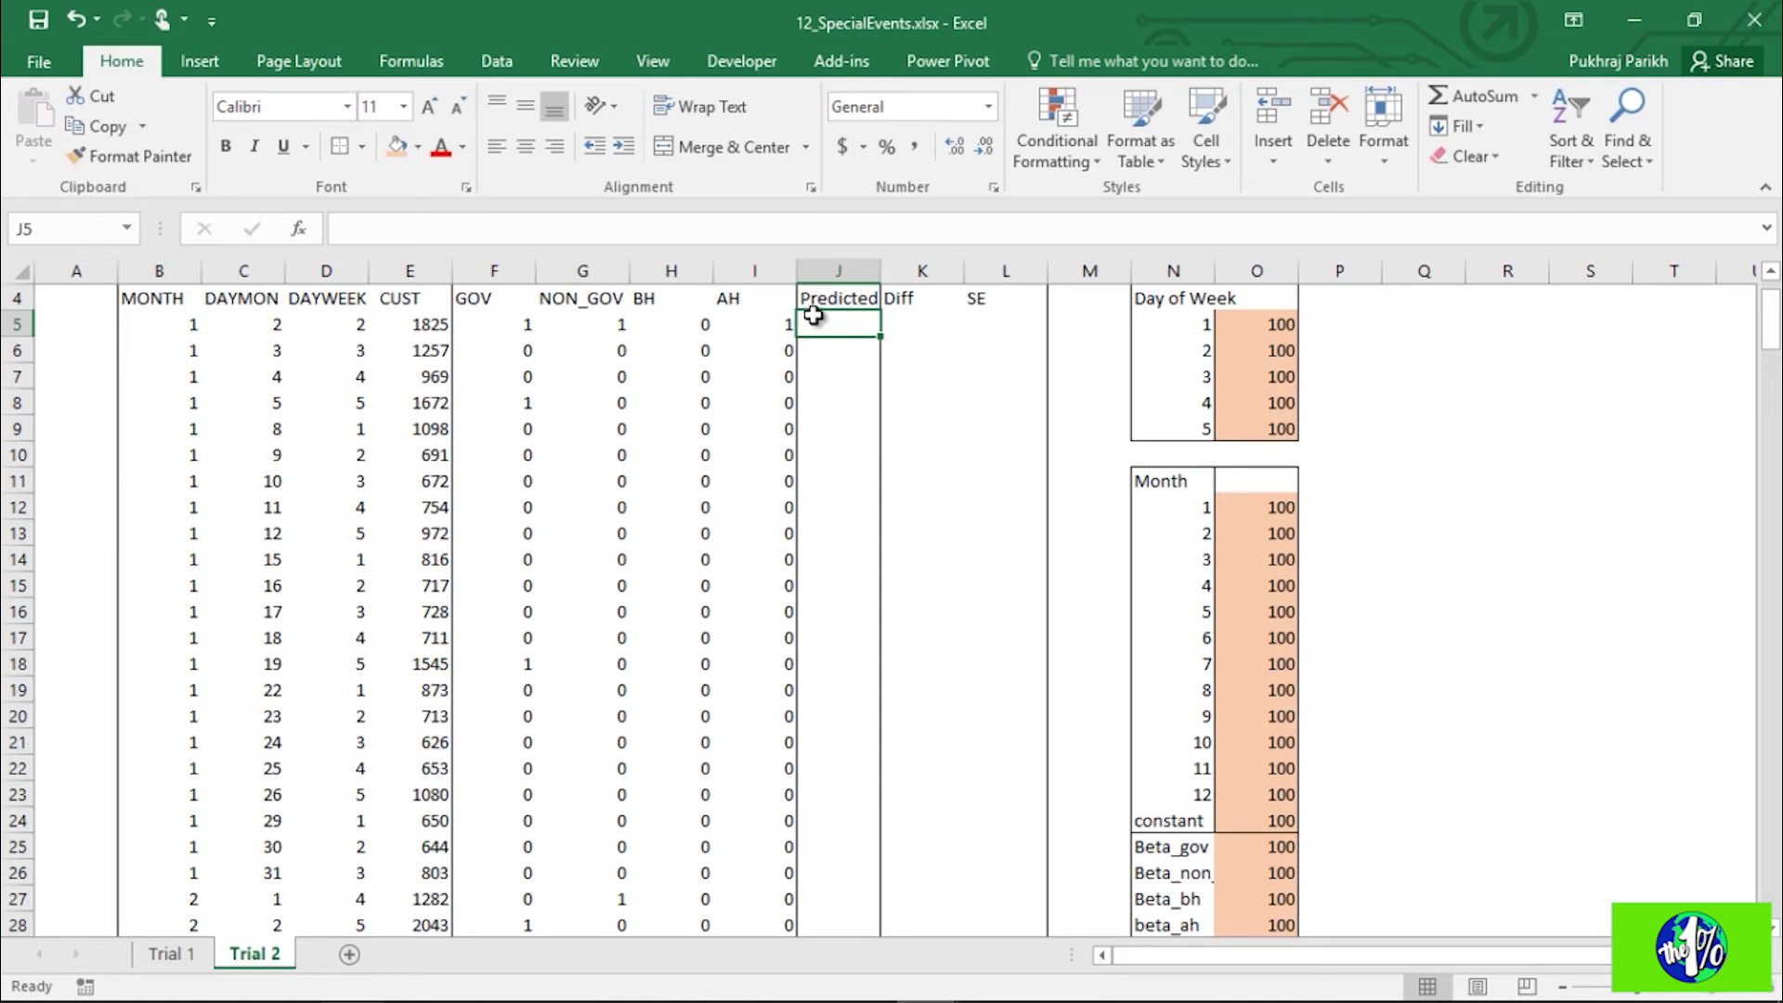
pyautogui.write('=')
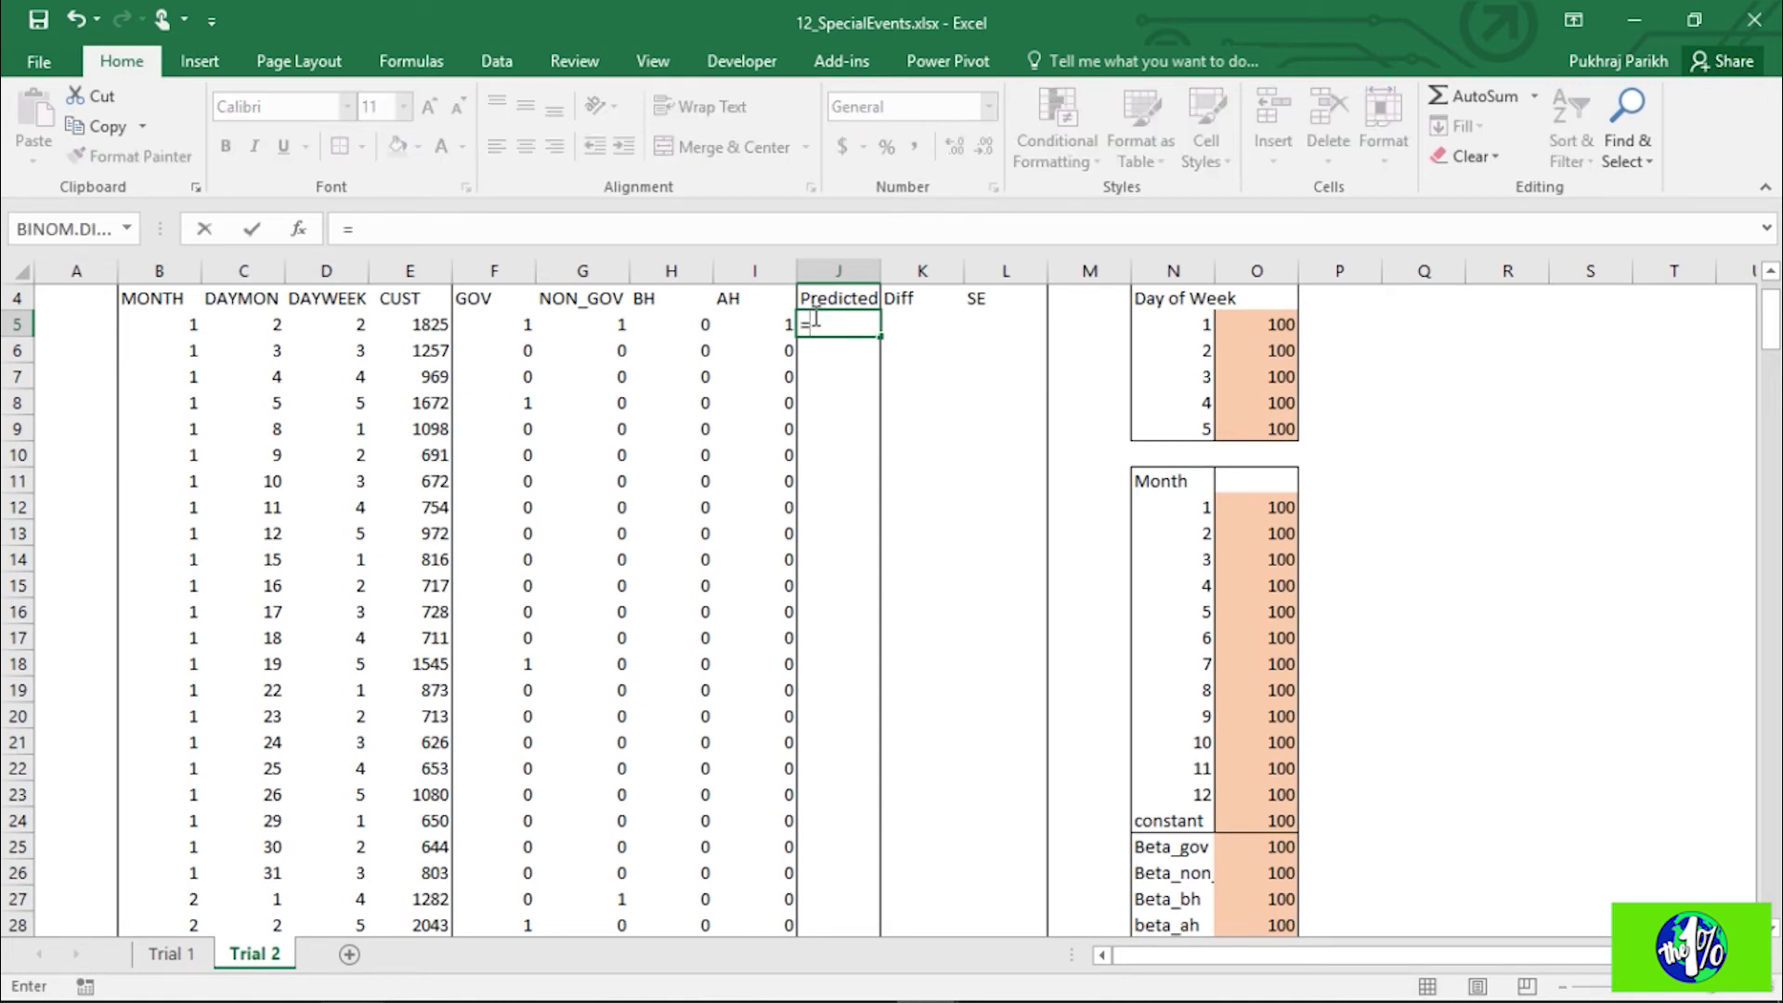
pyautogui.click(1259, 823)
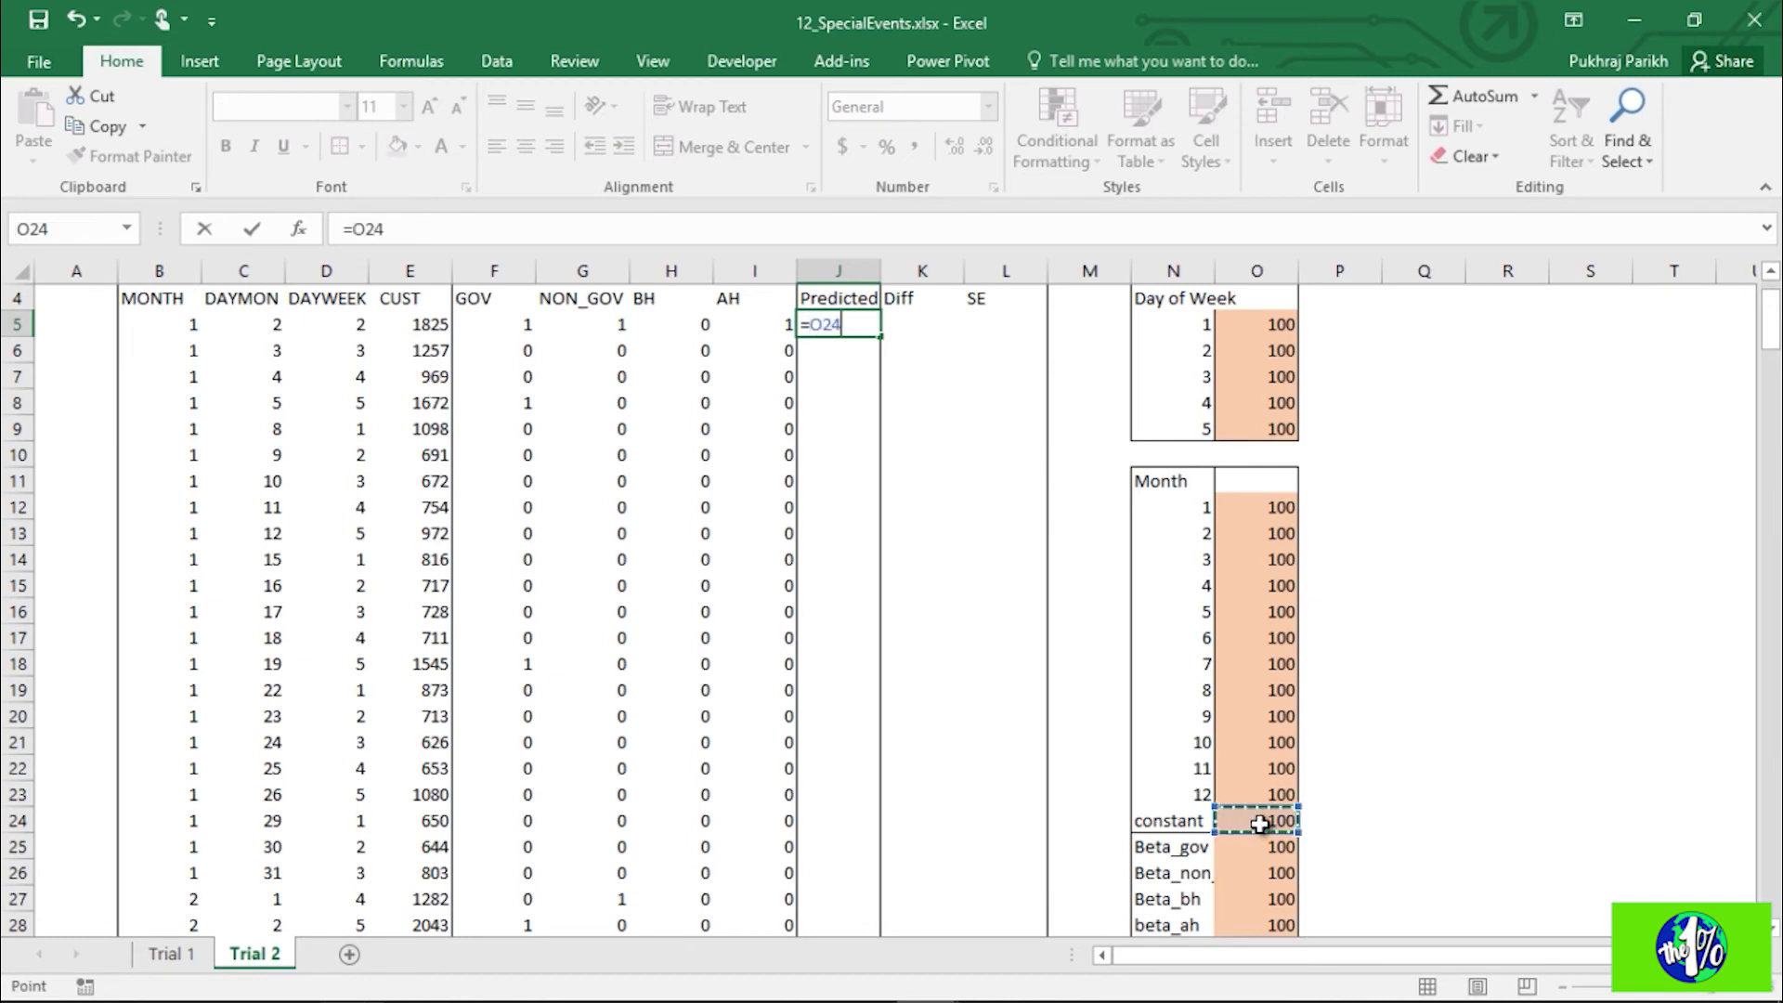
pyautogui.write('+')
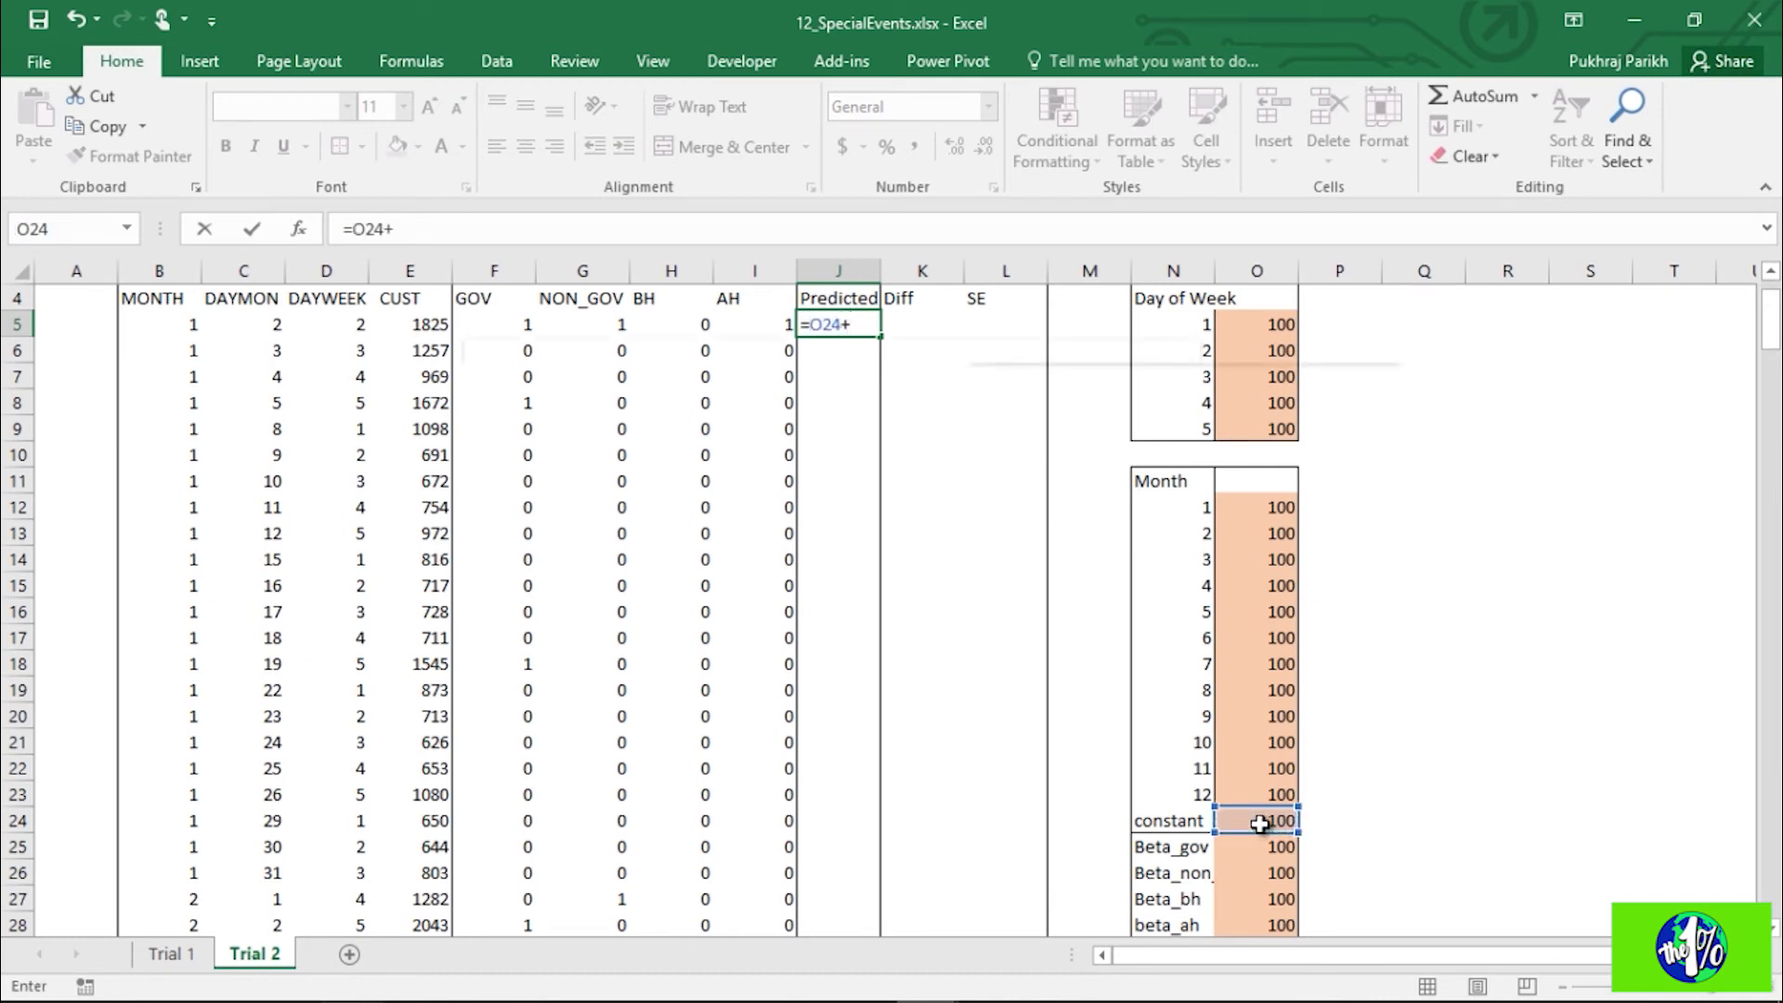
# Step: Add the day-of-week weight to the J5 formula by looking up D5 in N5:O9 with VLOOKUP, column 2
pyautogui.write('vloo')
pyautogui.press('Tab')
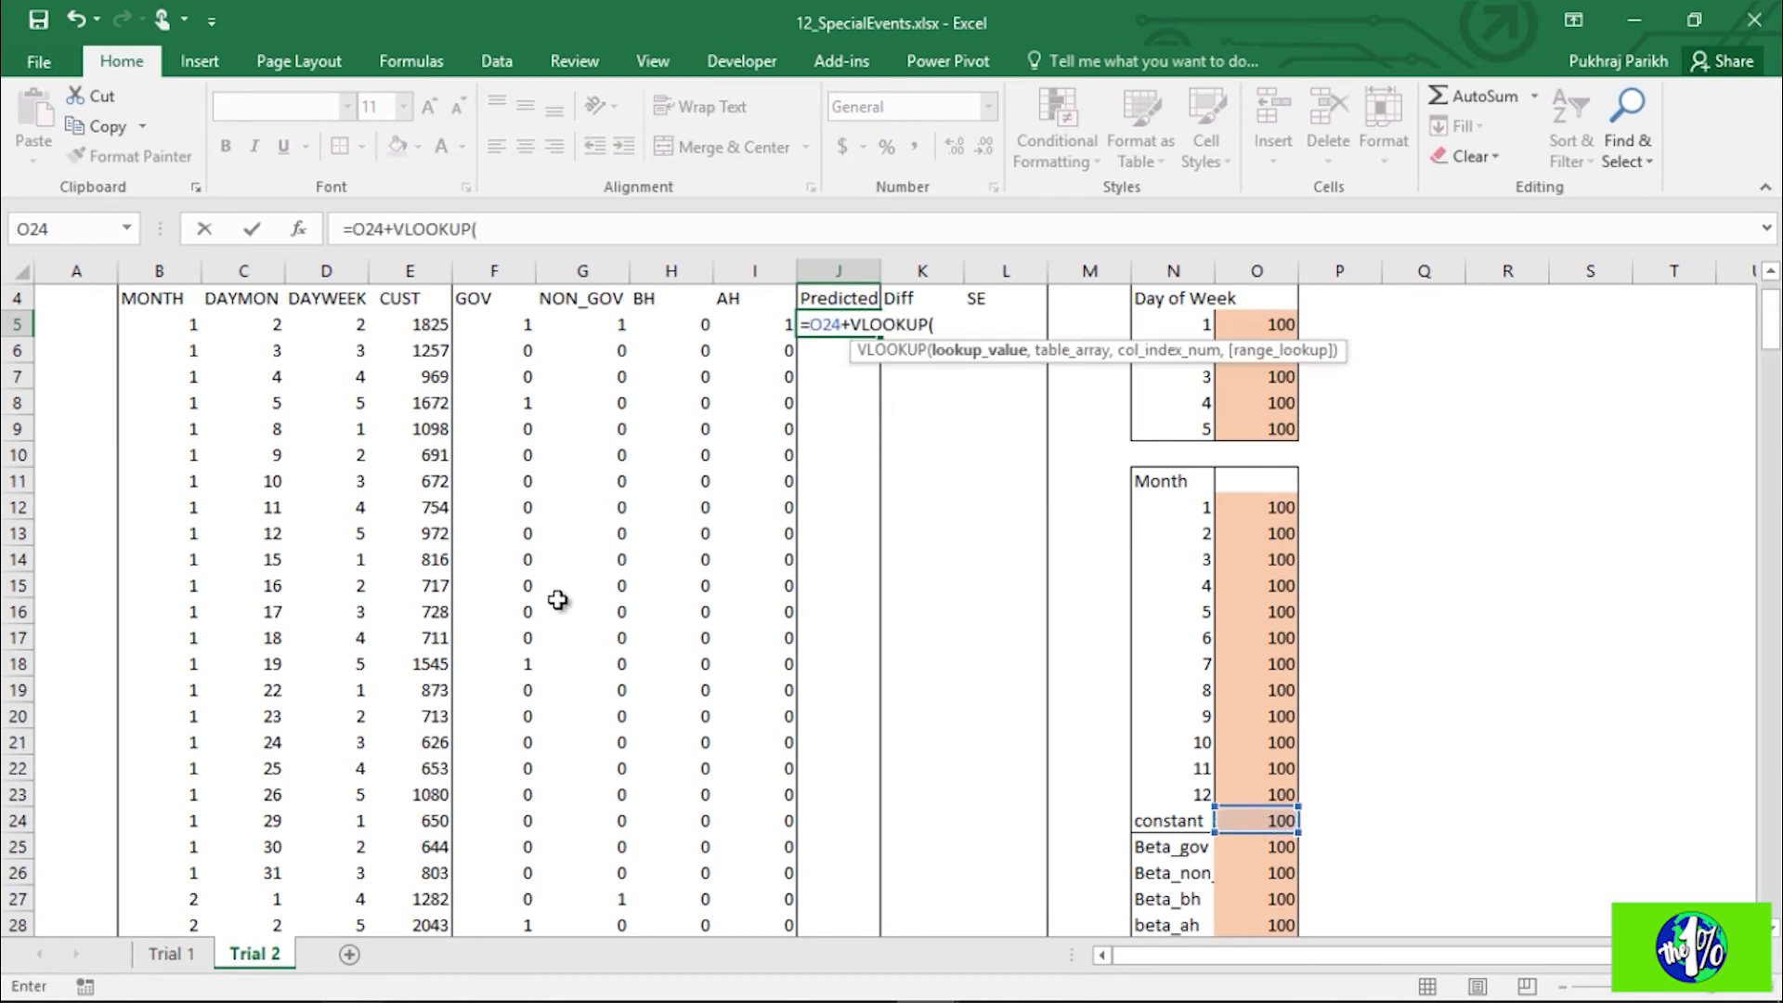
pyautogui.click(336, 321)
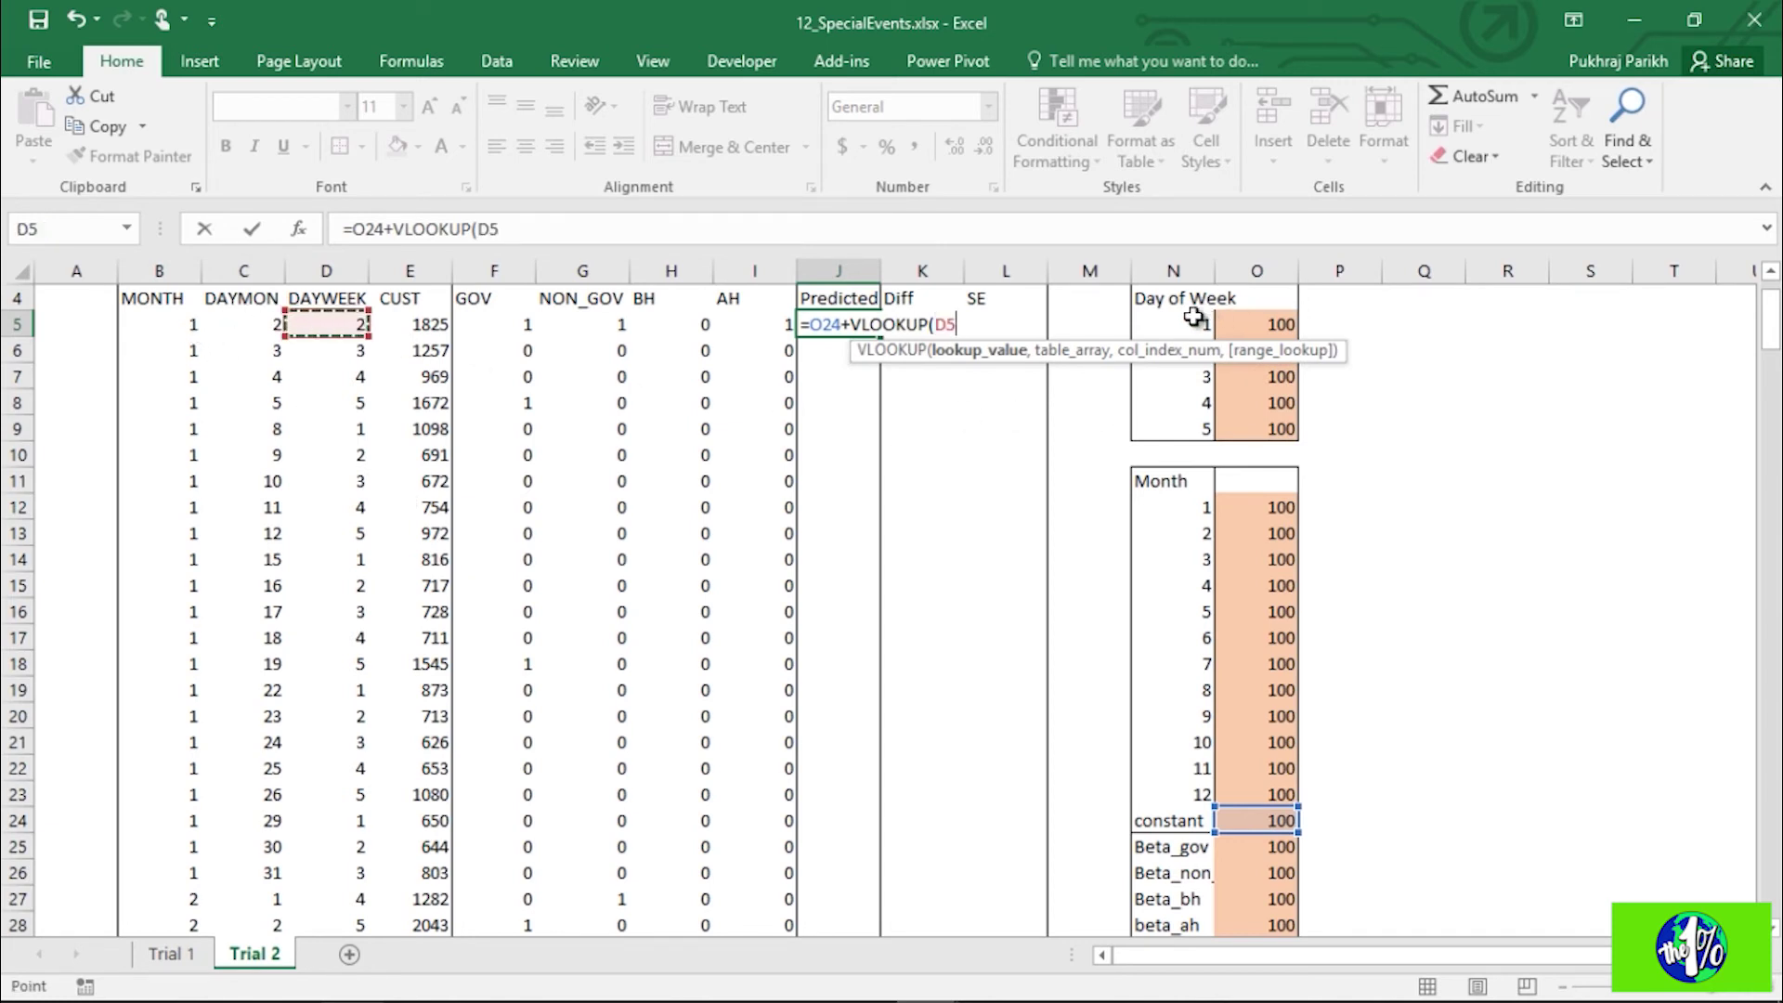
pyautogui.write(',')
pyautogui.moveTo(1191, 321); pyautogui.dragTo(1276, 428)
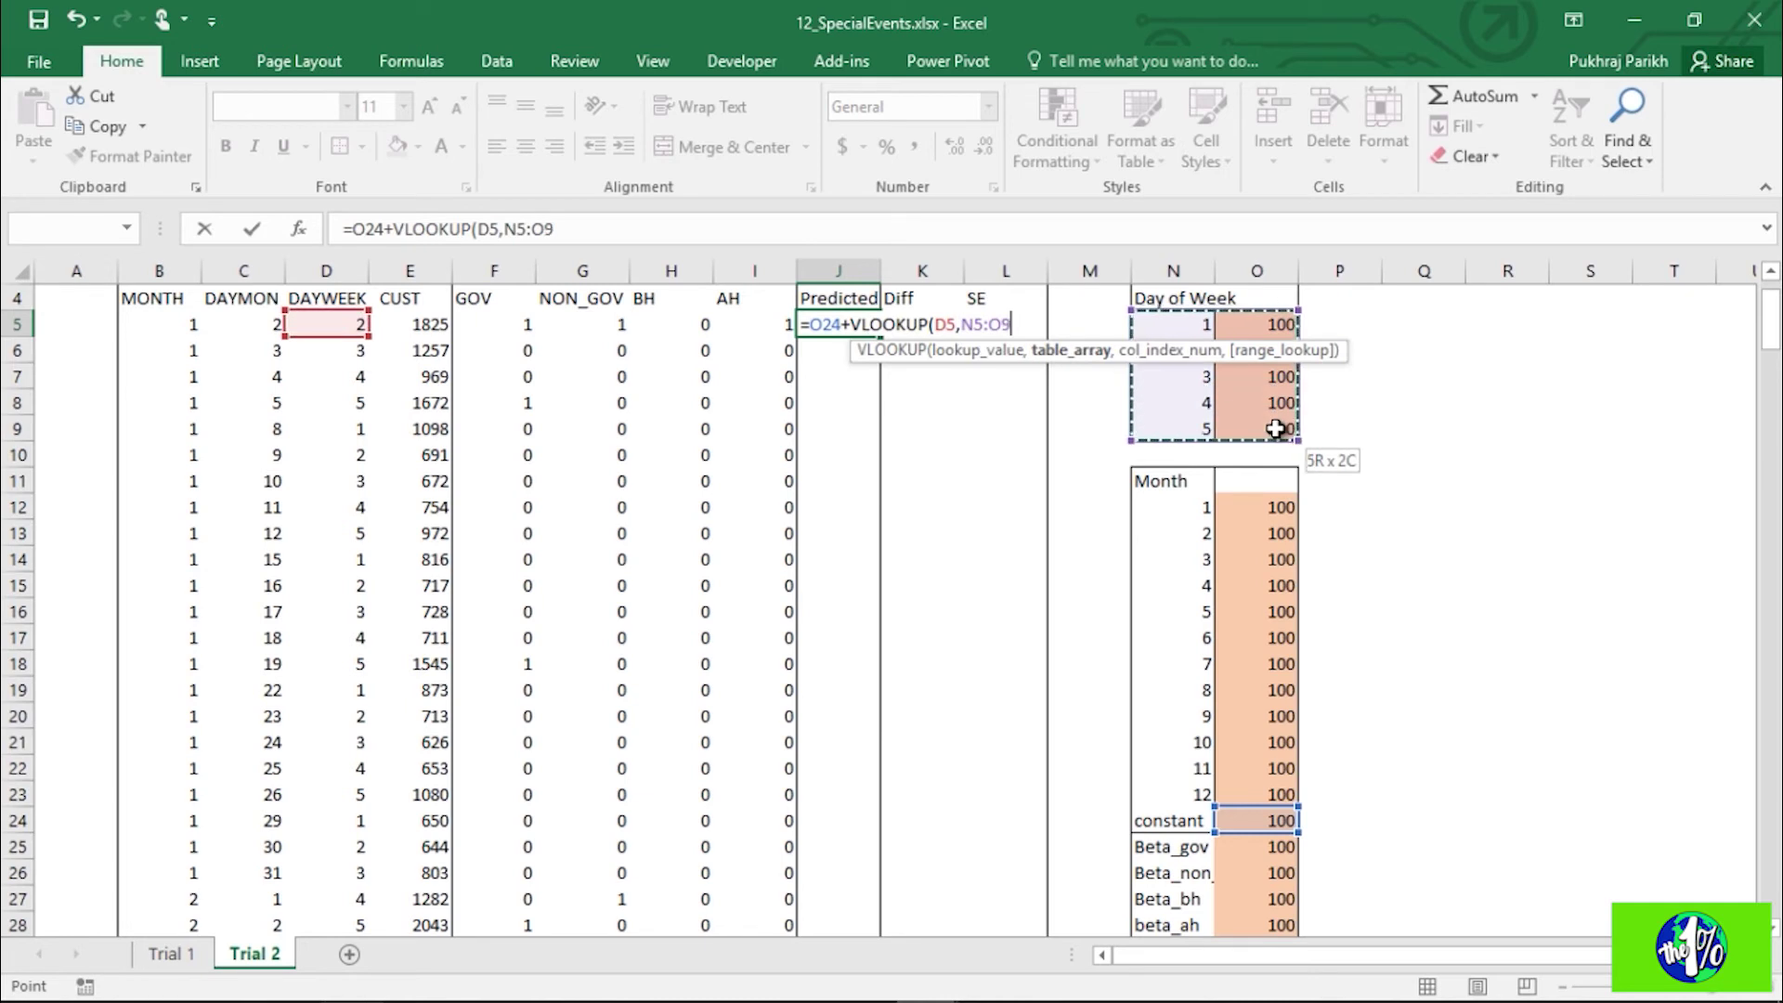
pyautogui.click(620, 230)
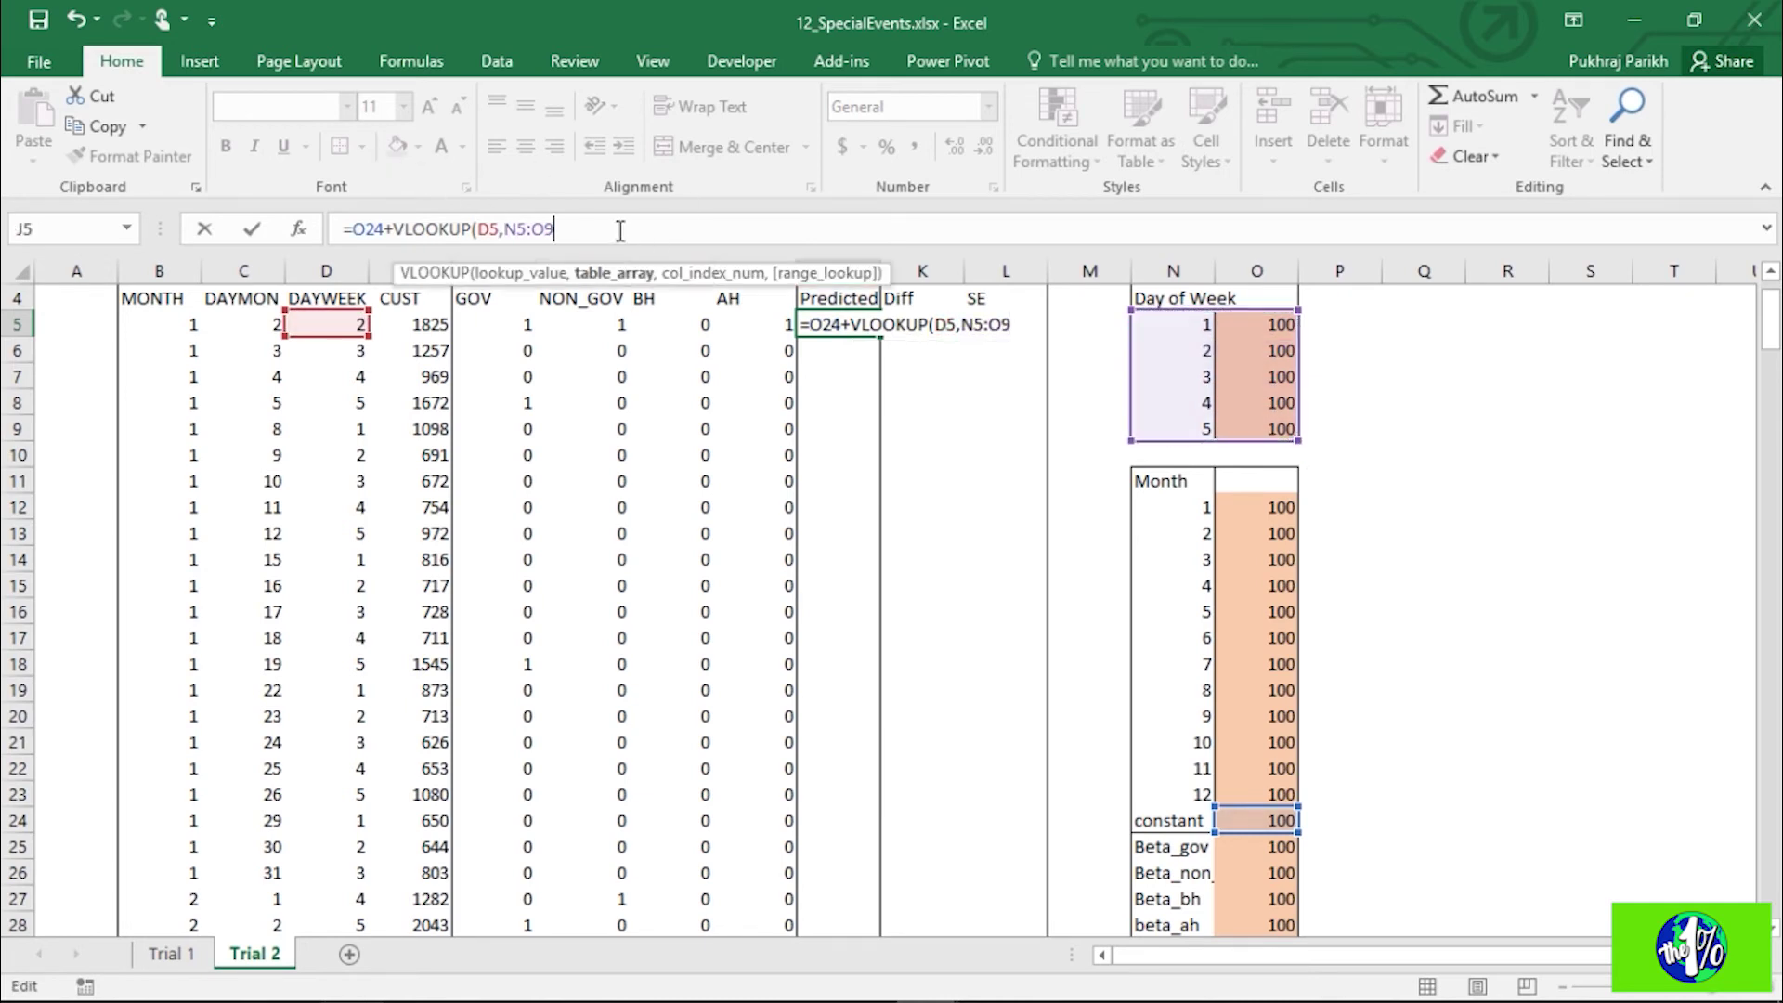
pyautogui.write(',')
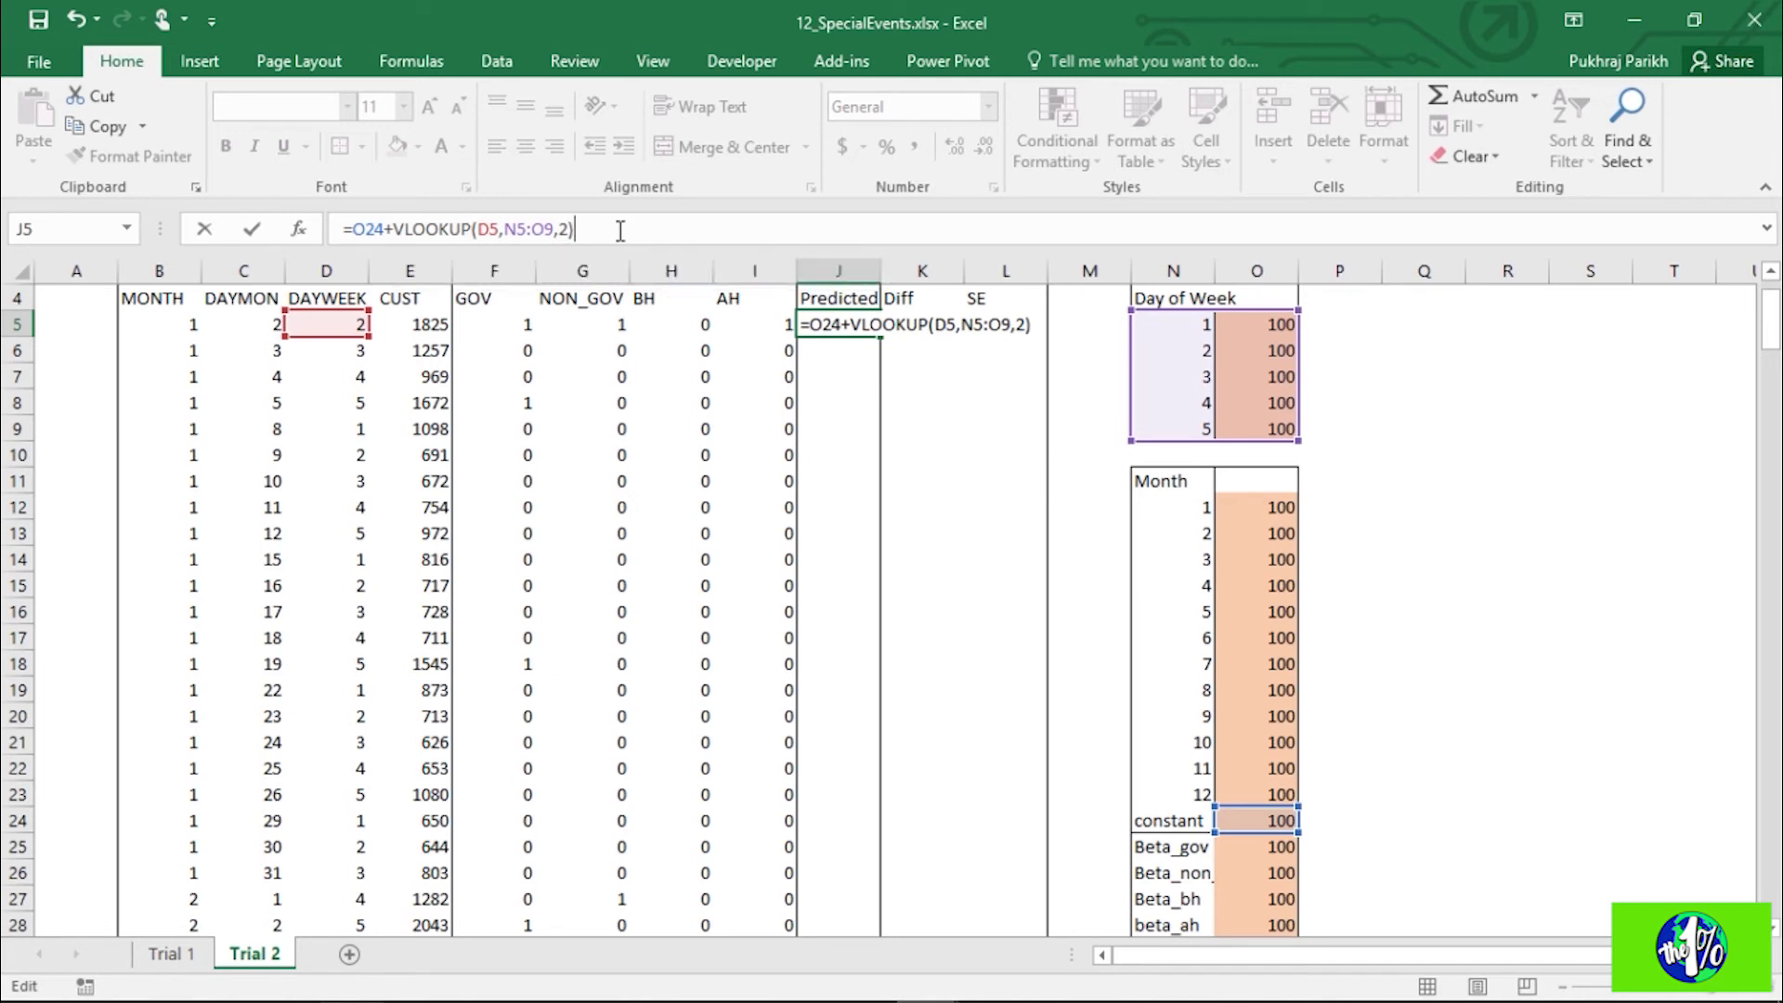
pyautogui.write('2)+vloo')
# Step: Add the month weight to the J5 formula by looking up B5 in N12:O23 with VLOOKUP, column 2
pyautogui.press('Tab')
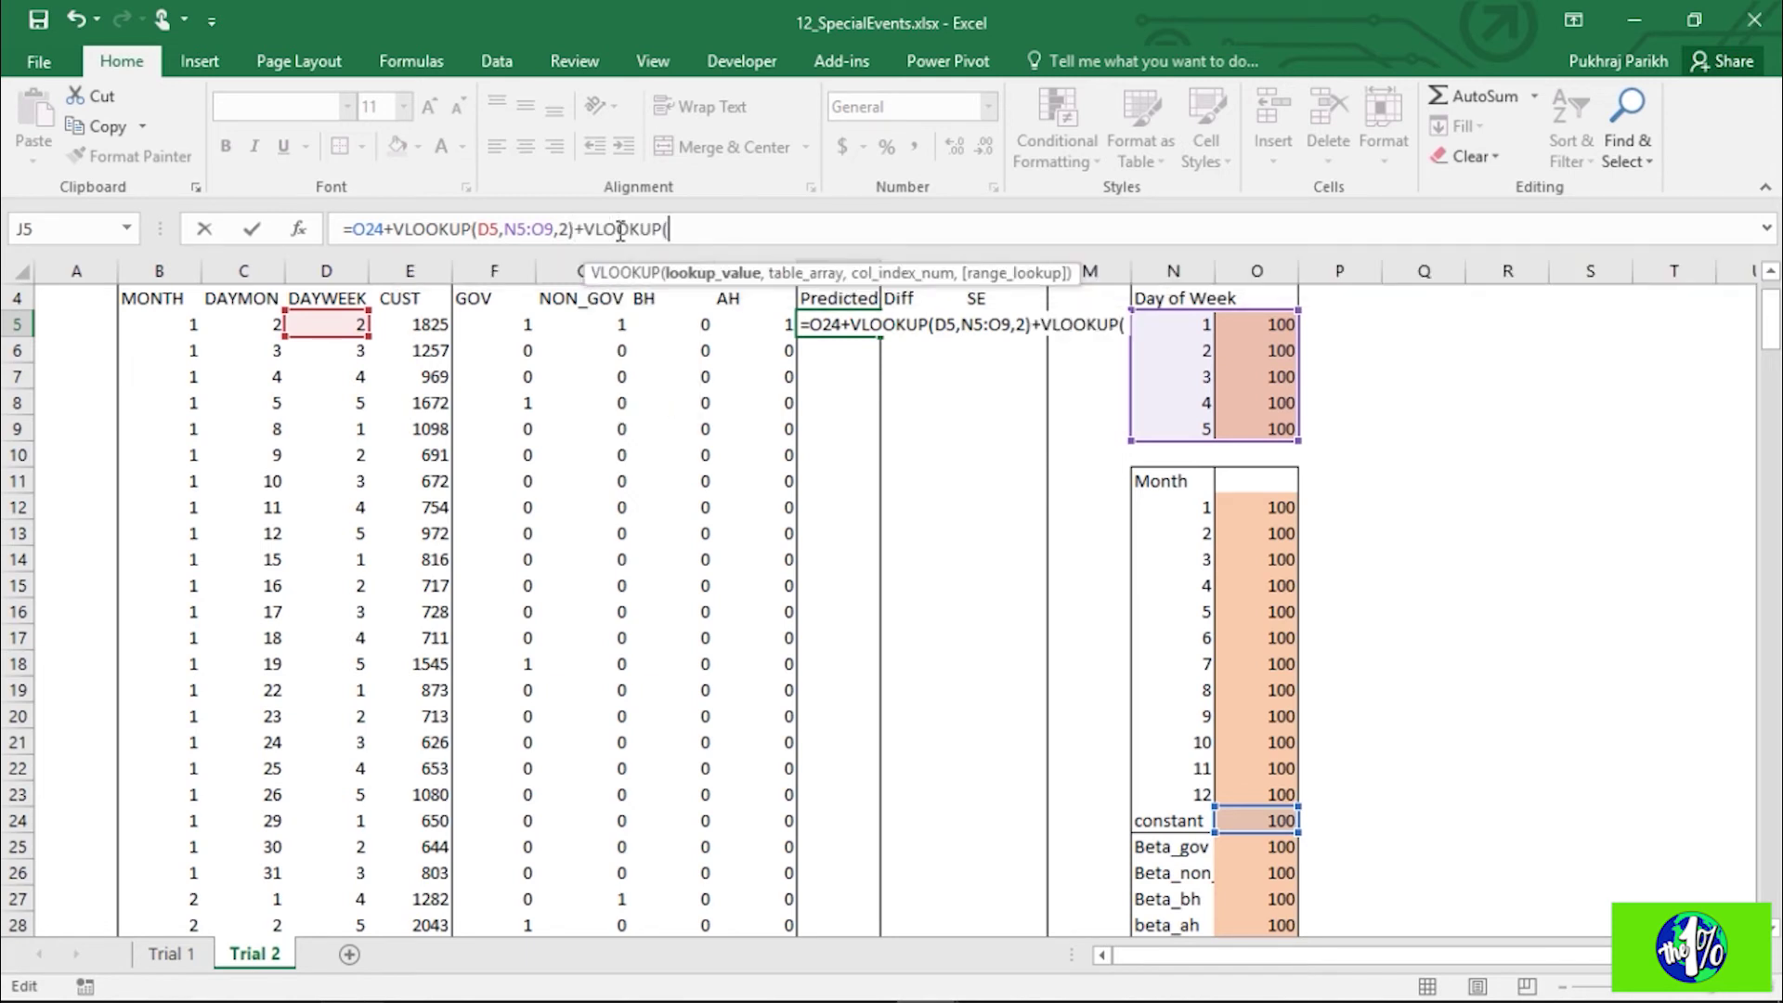
pyautogui.click(175, 324)
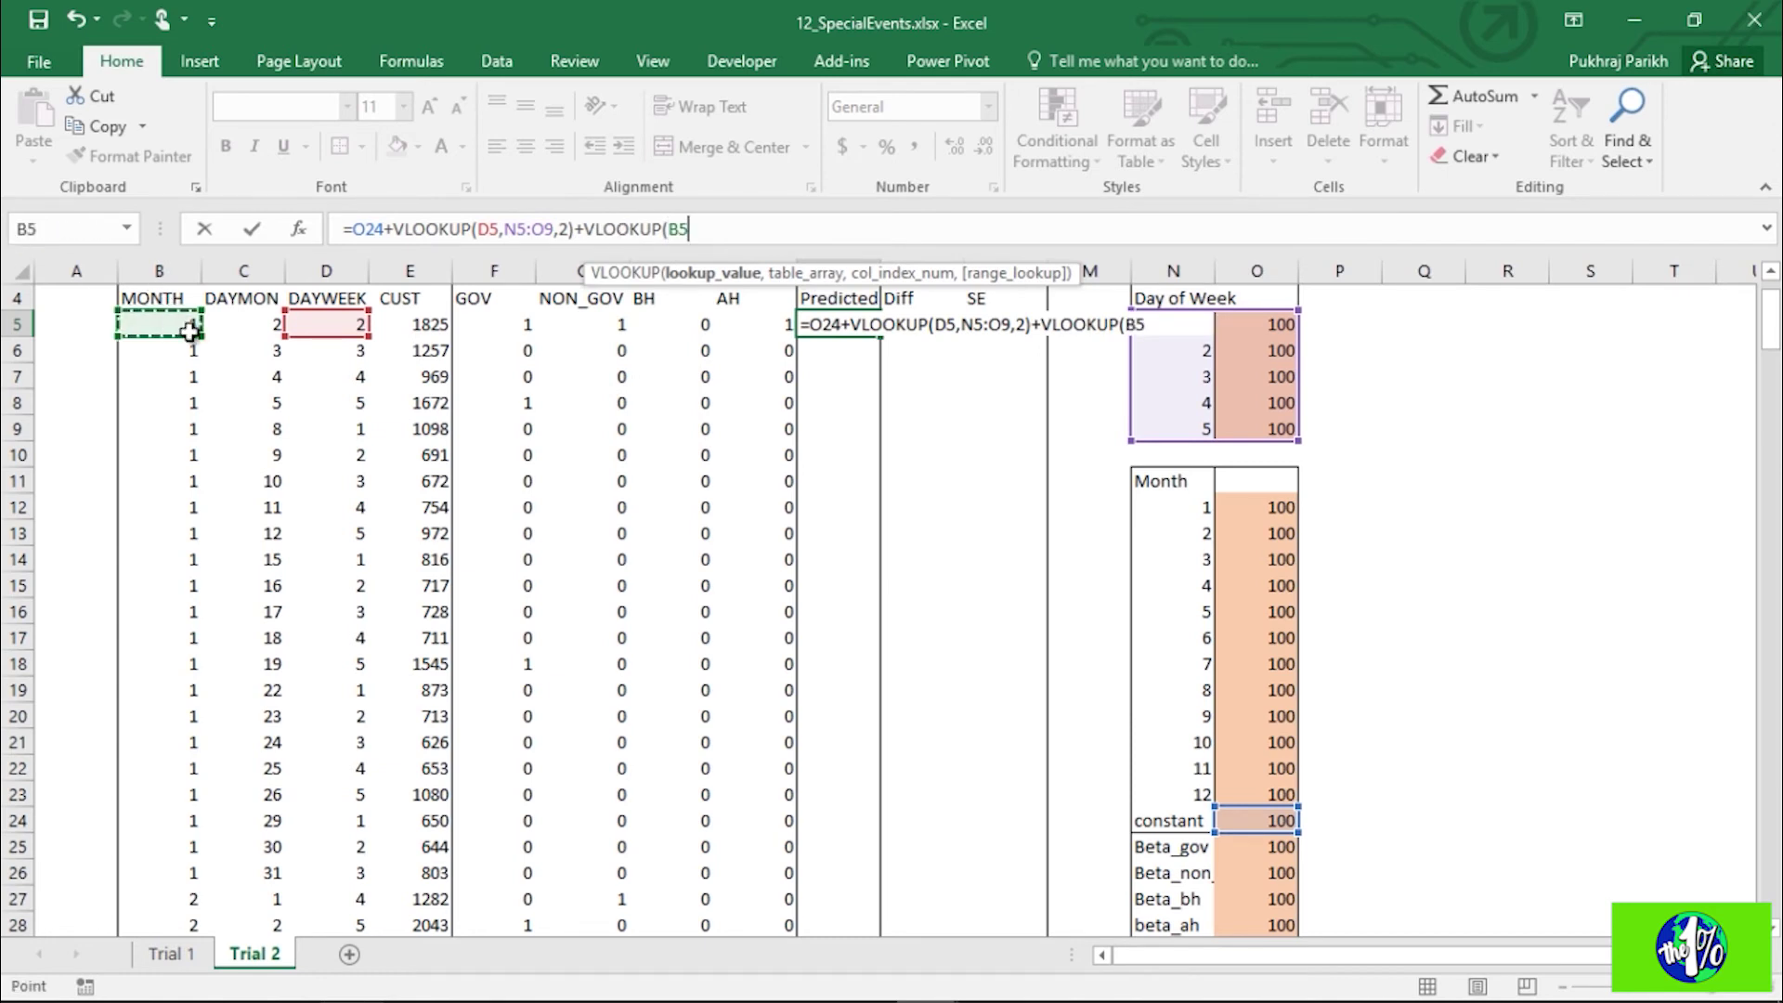
pyautogui.write(',')
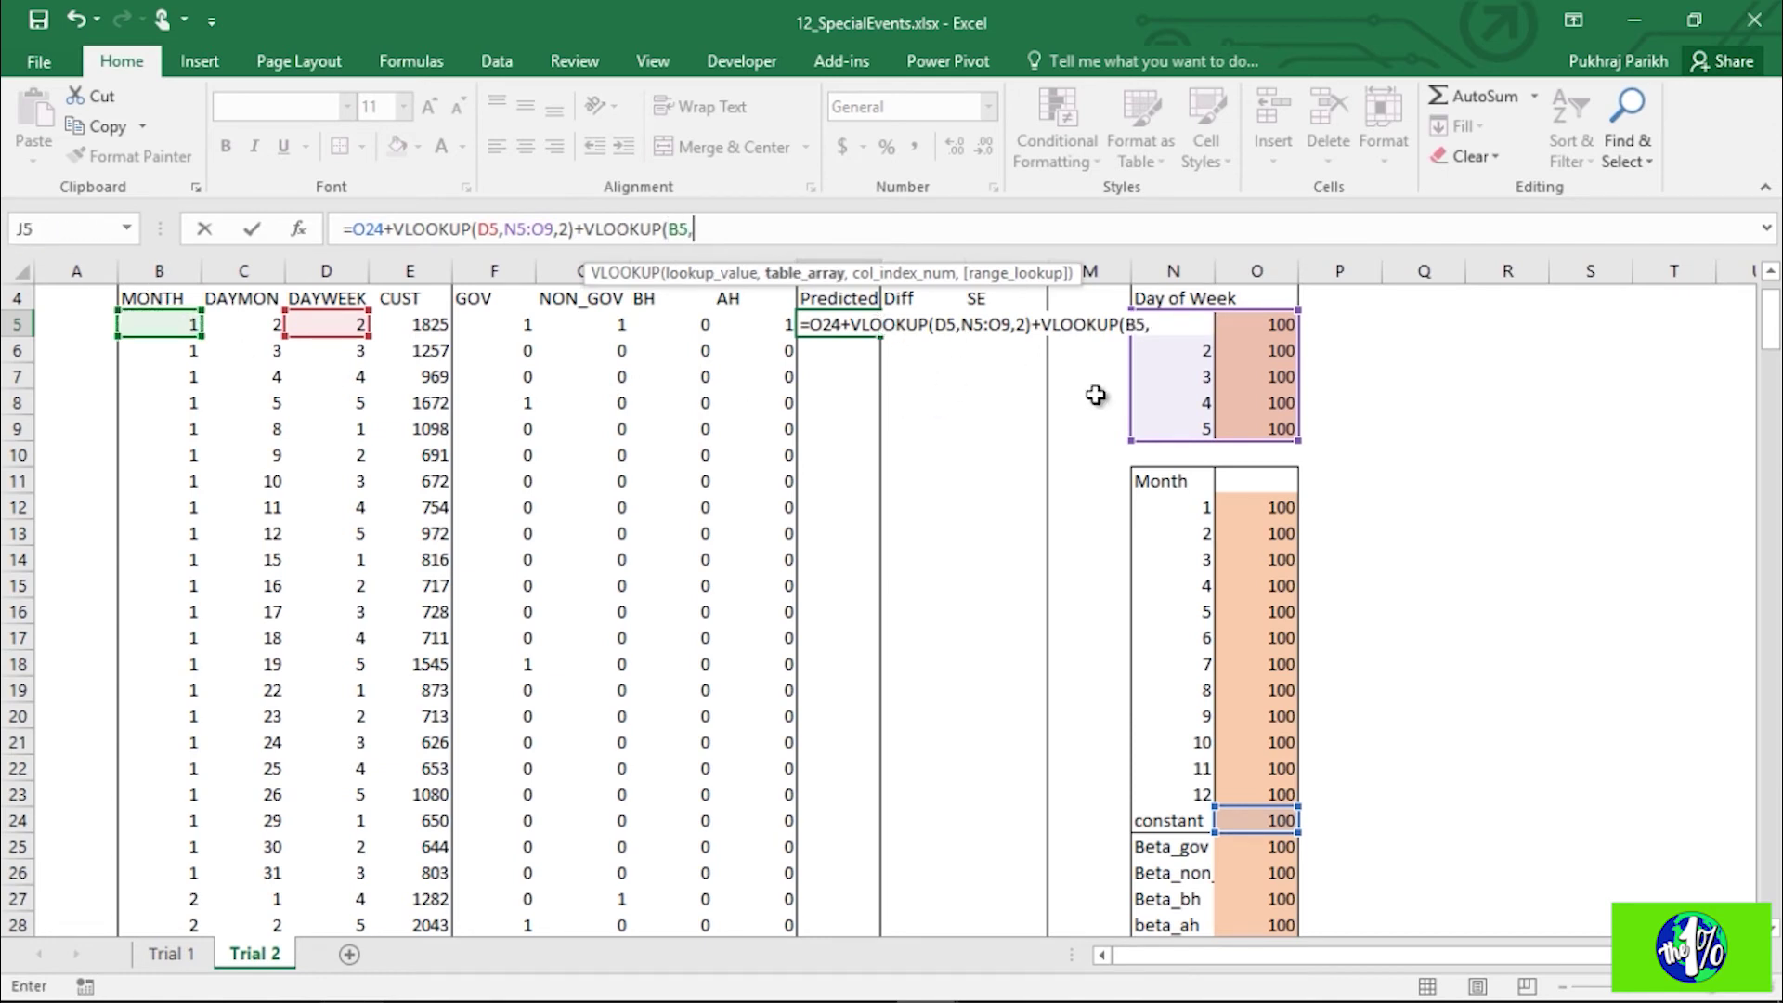
pyautogui.moveTo(1180, 507); pyautogui.dragTo(1259, 641)
pyautogui.moveTo(1276, 754); pyautogui.dragTo(1278, 803)
pyautogui.click(831, 230)
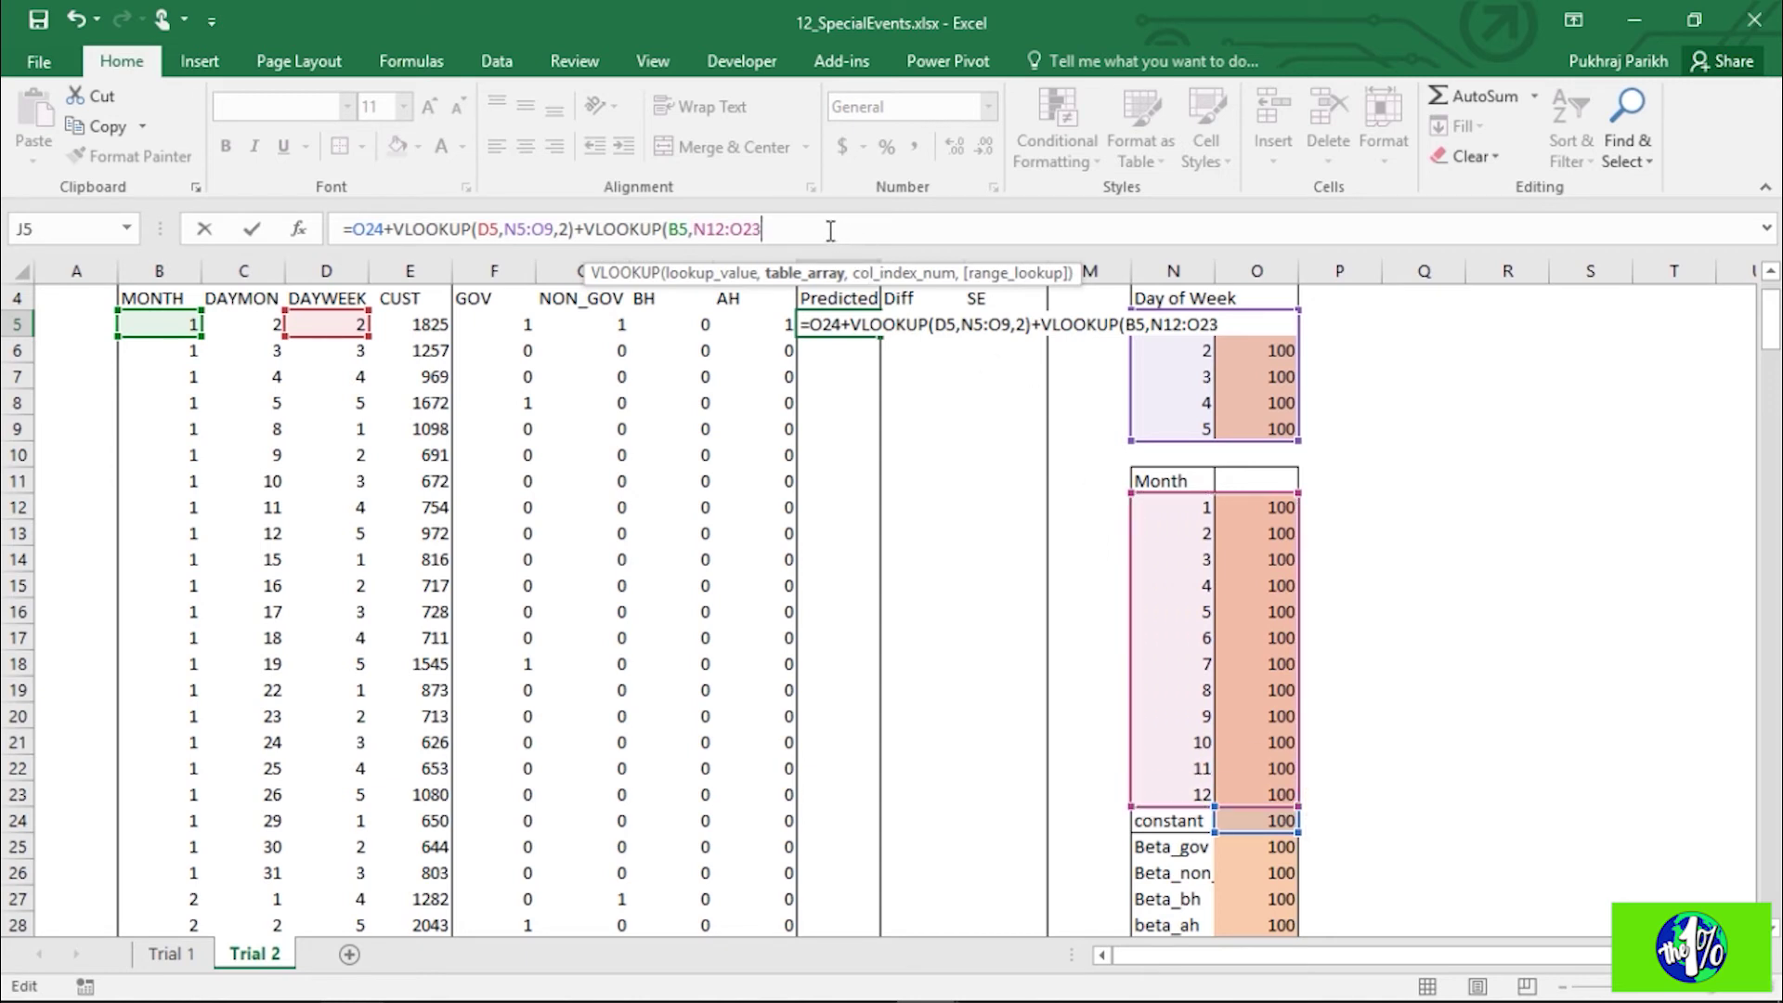
pyautogui.write(',2')
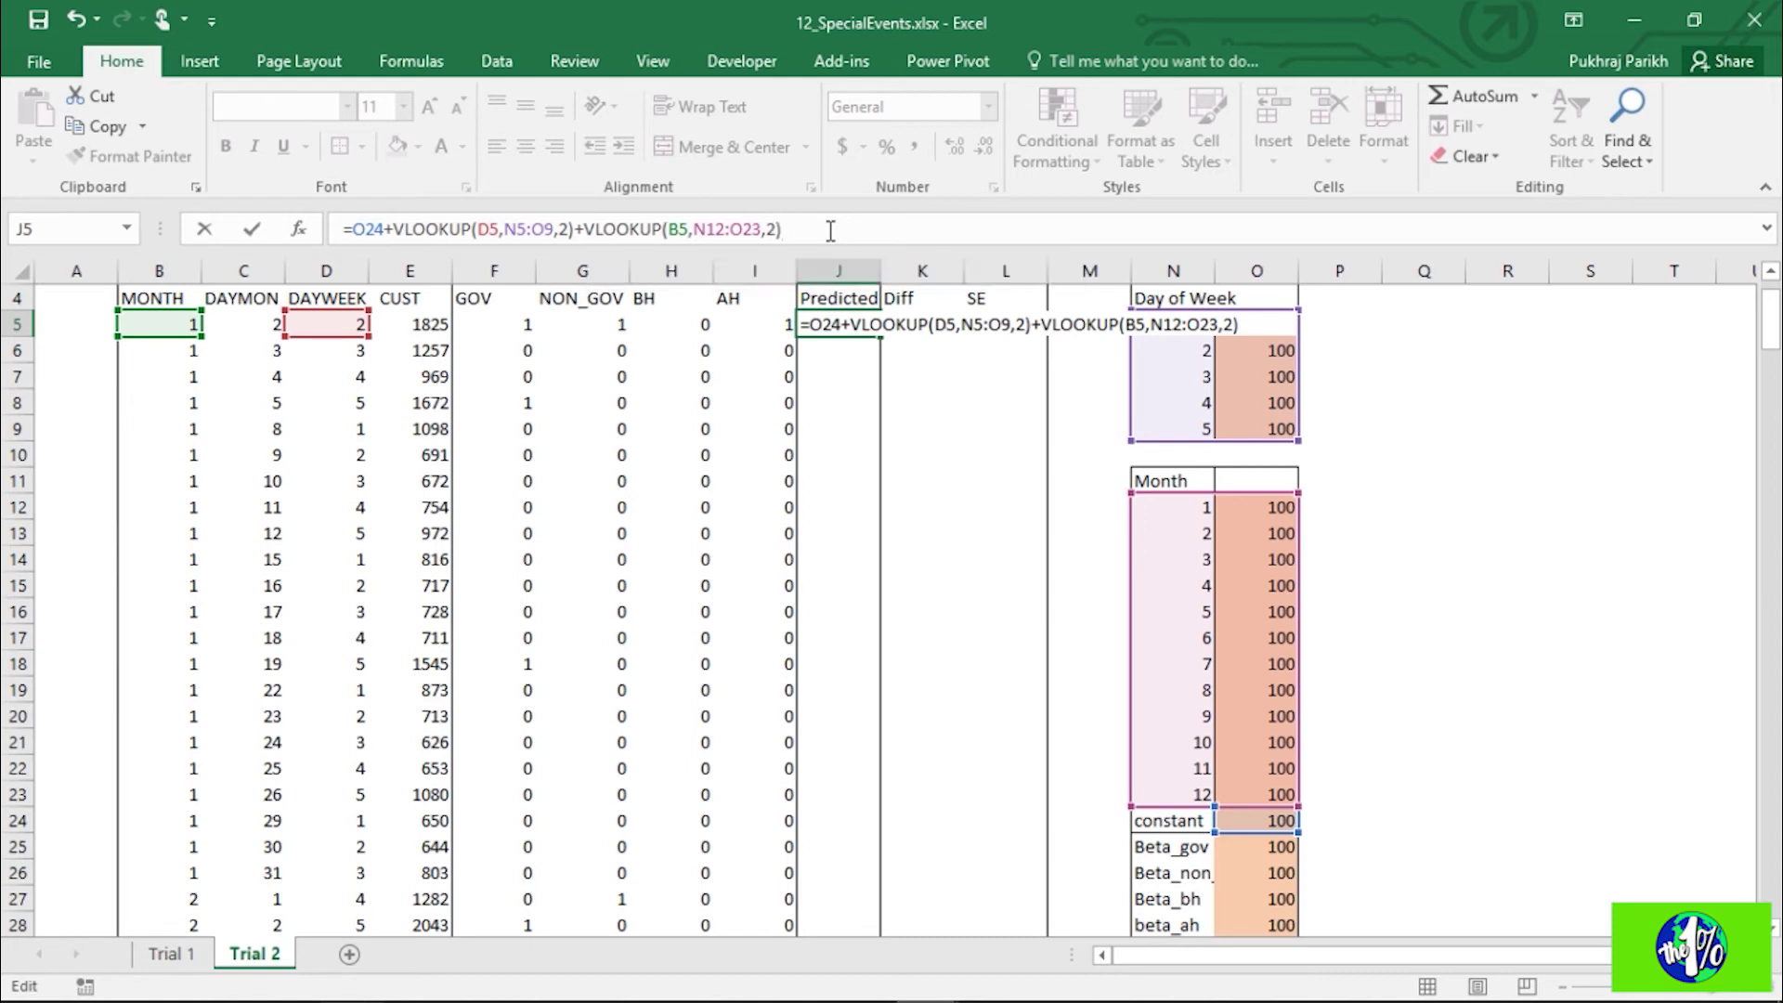
pyautogui.write(')+')
# Step: Add the GOV and NON_GOV event terms F5*O25 and G5*O26 to the J5 formula
pyautogui.click(520, 325)
pyautogui.write('*')
pyautogui.click(1260, 847)
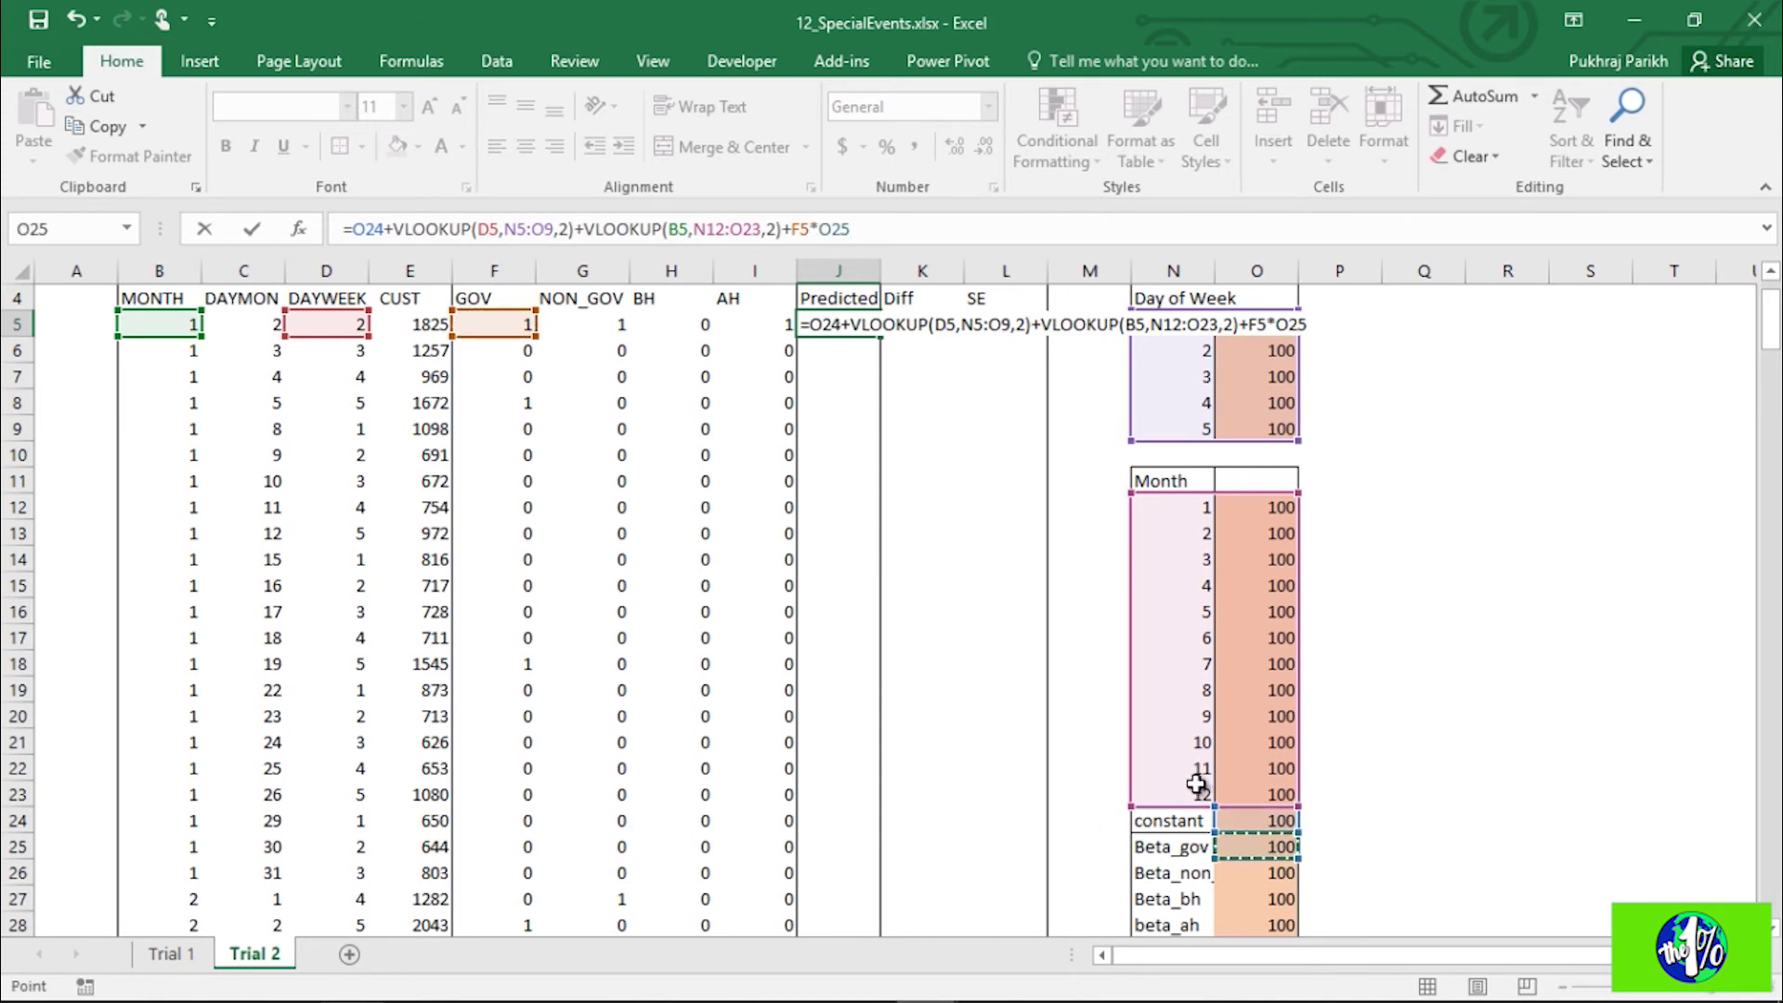
pyautogui.write('+')
pyautogui.click(599, 327)
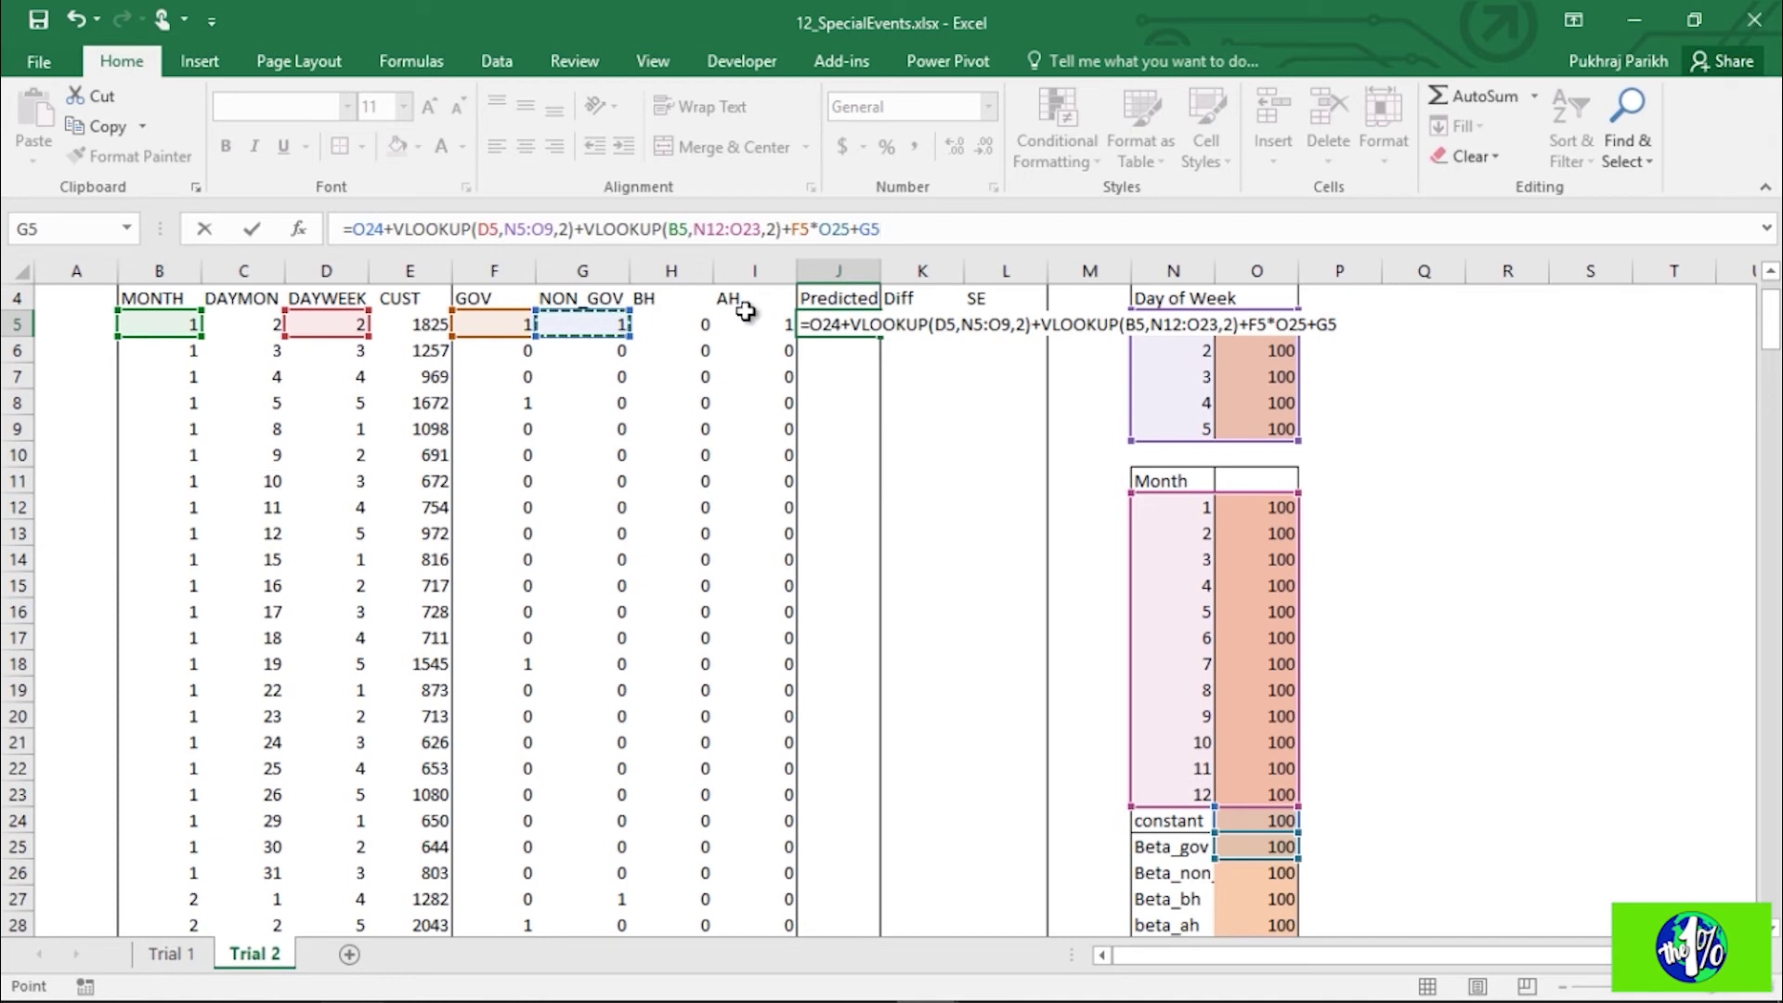
pyautogui.write('*')
pyautogui.click(1264, 875)
pyautogui.write('+')
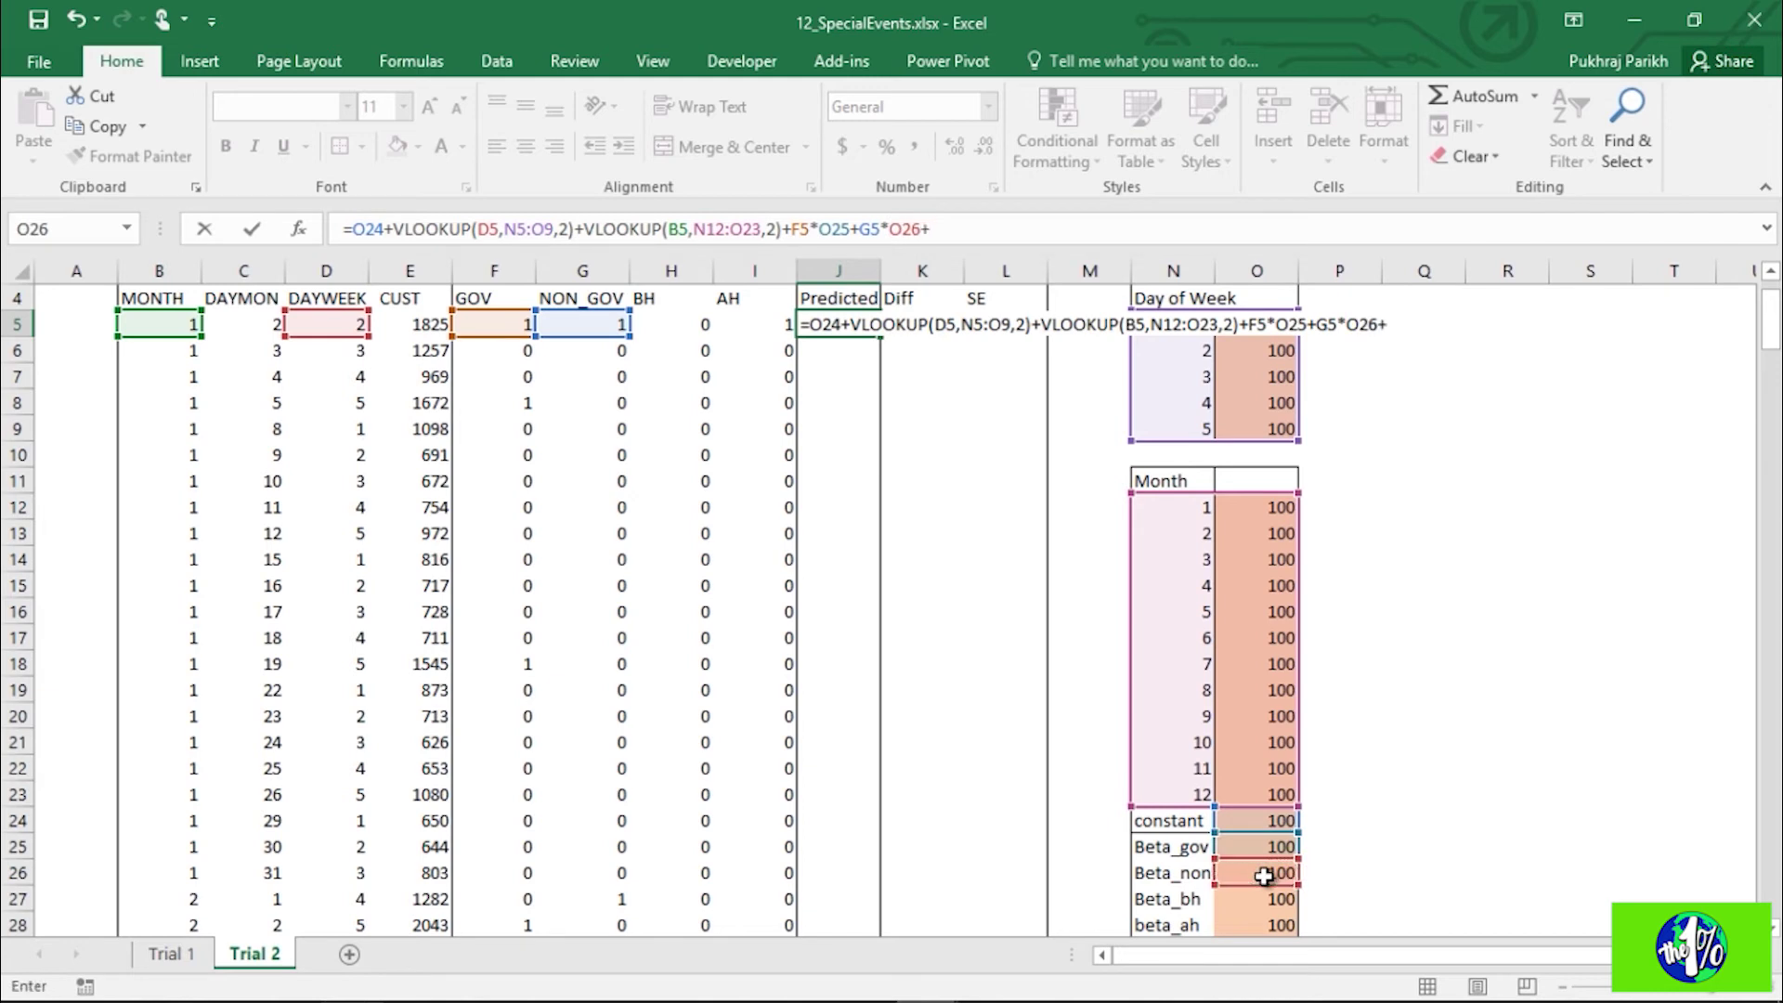
# Step: Add the BH and AH event terms H5*O27 and I5*O28 to the J5 formula
pyautogui.click(687, 329)
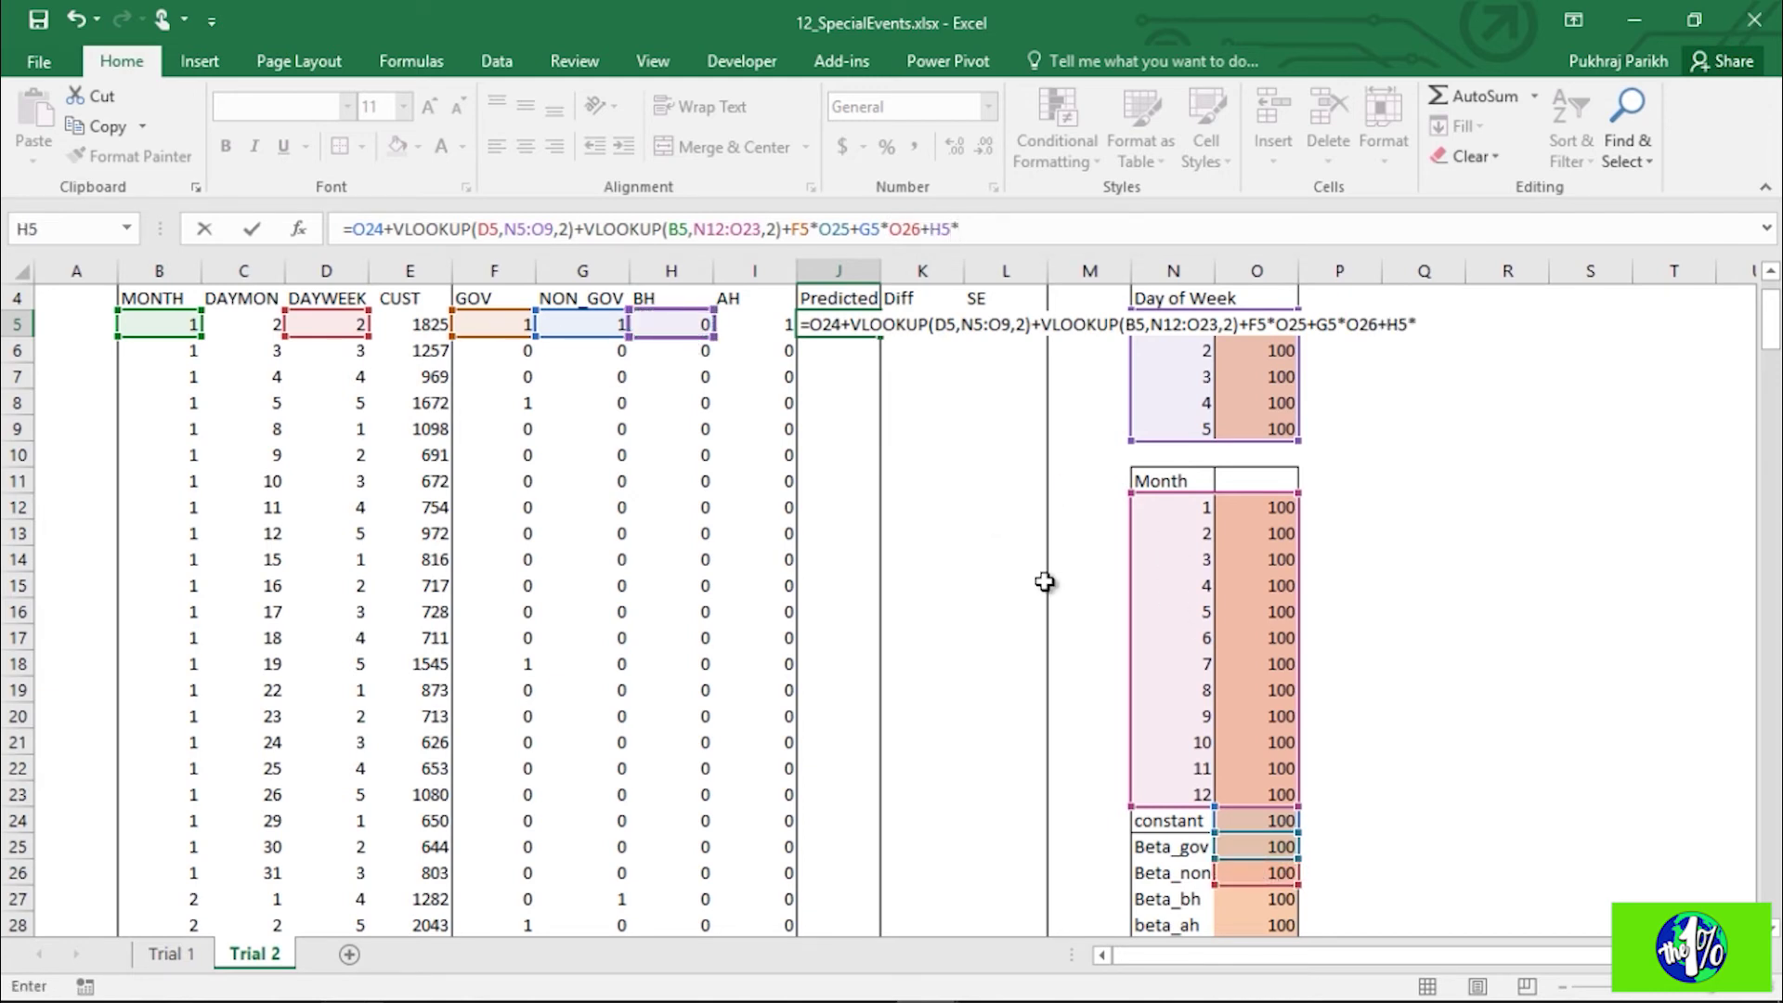
pyautogui.click(1289, 901)
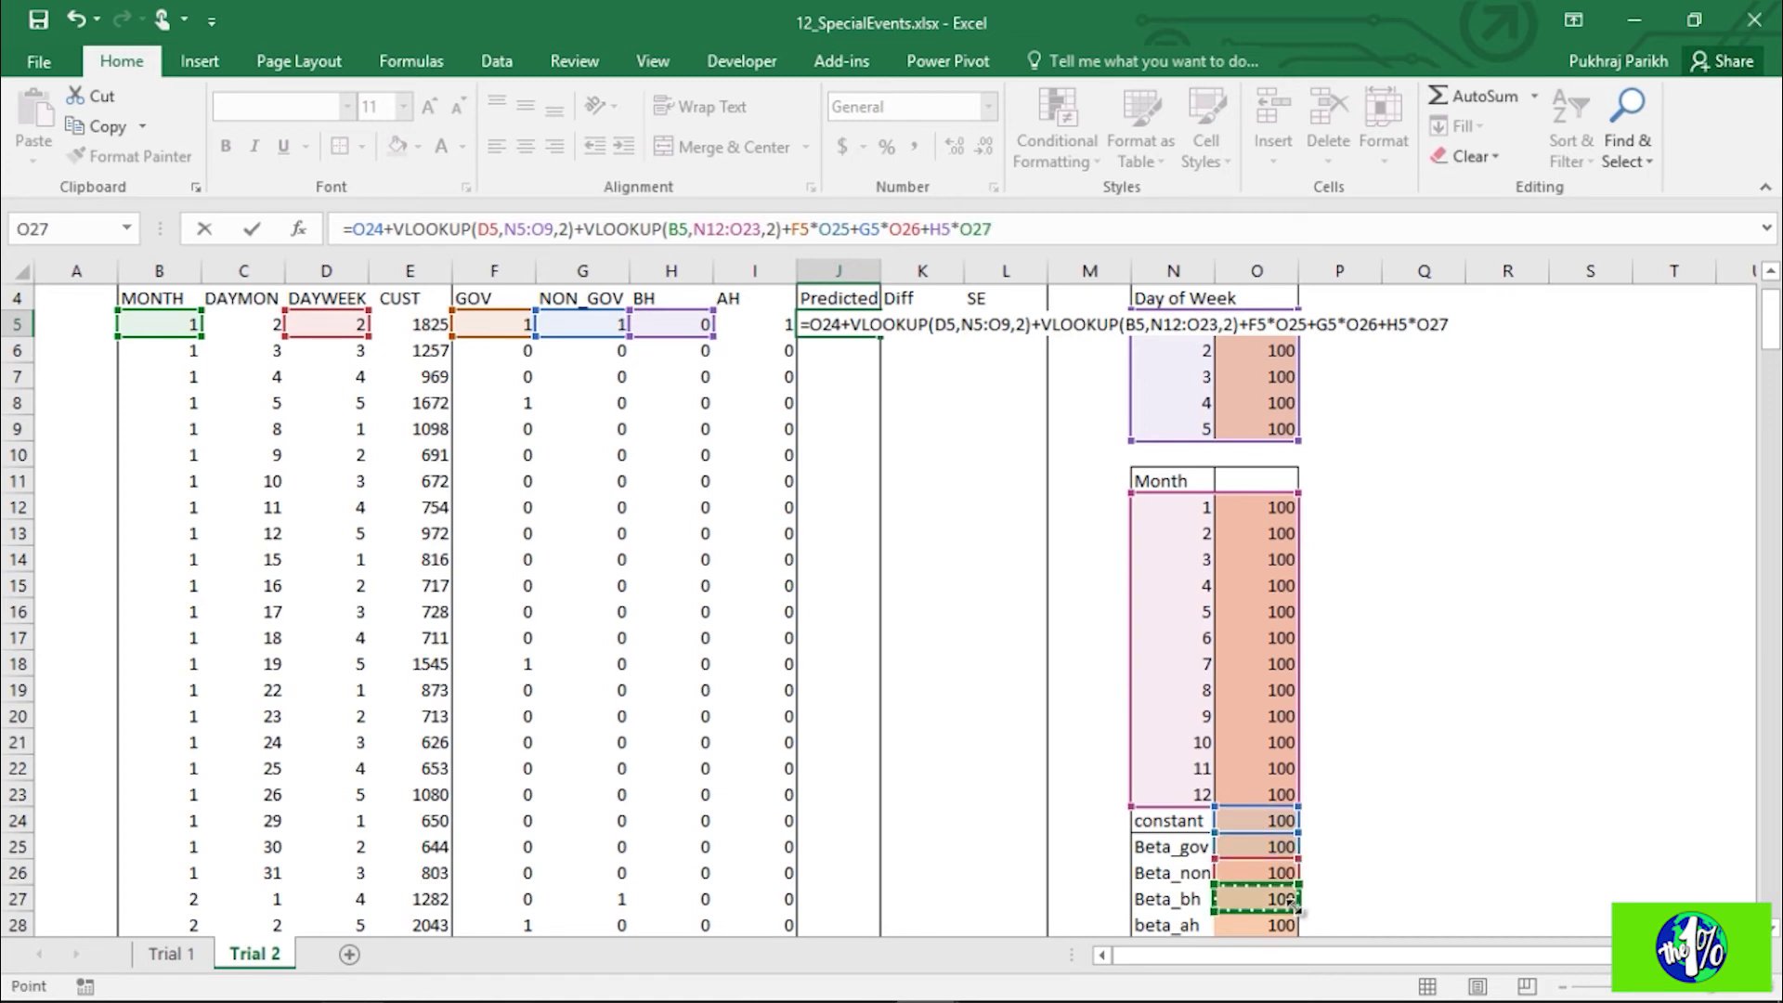
pyautogui.write('+')
pyautogui.click(765, 321)
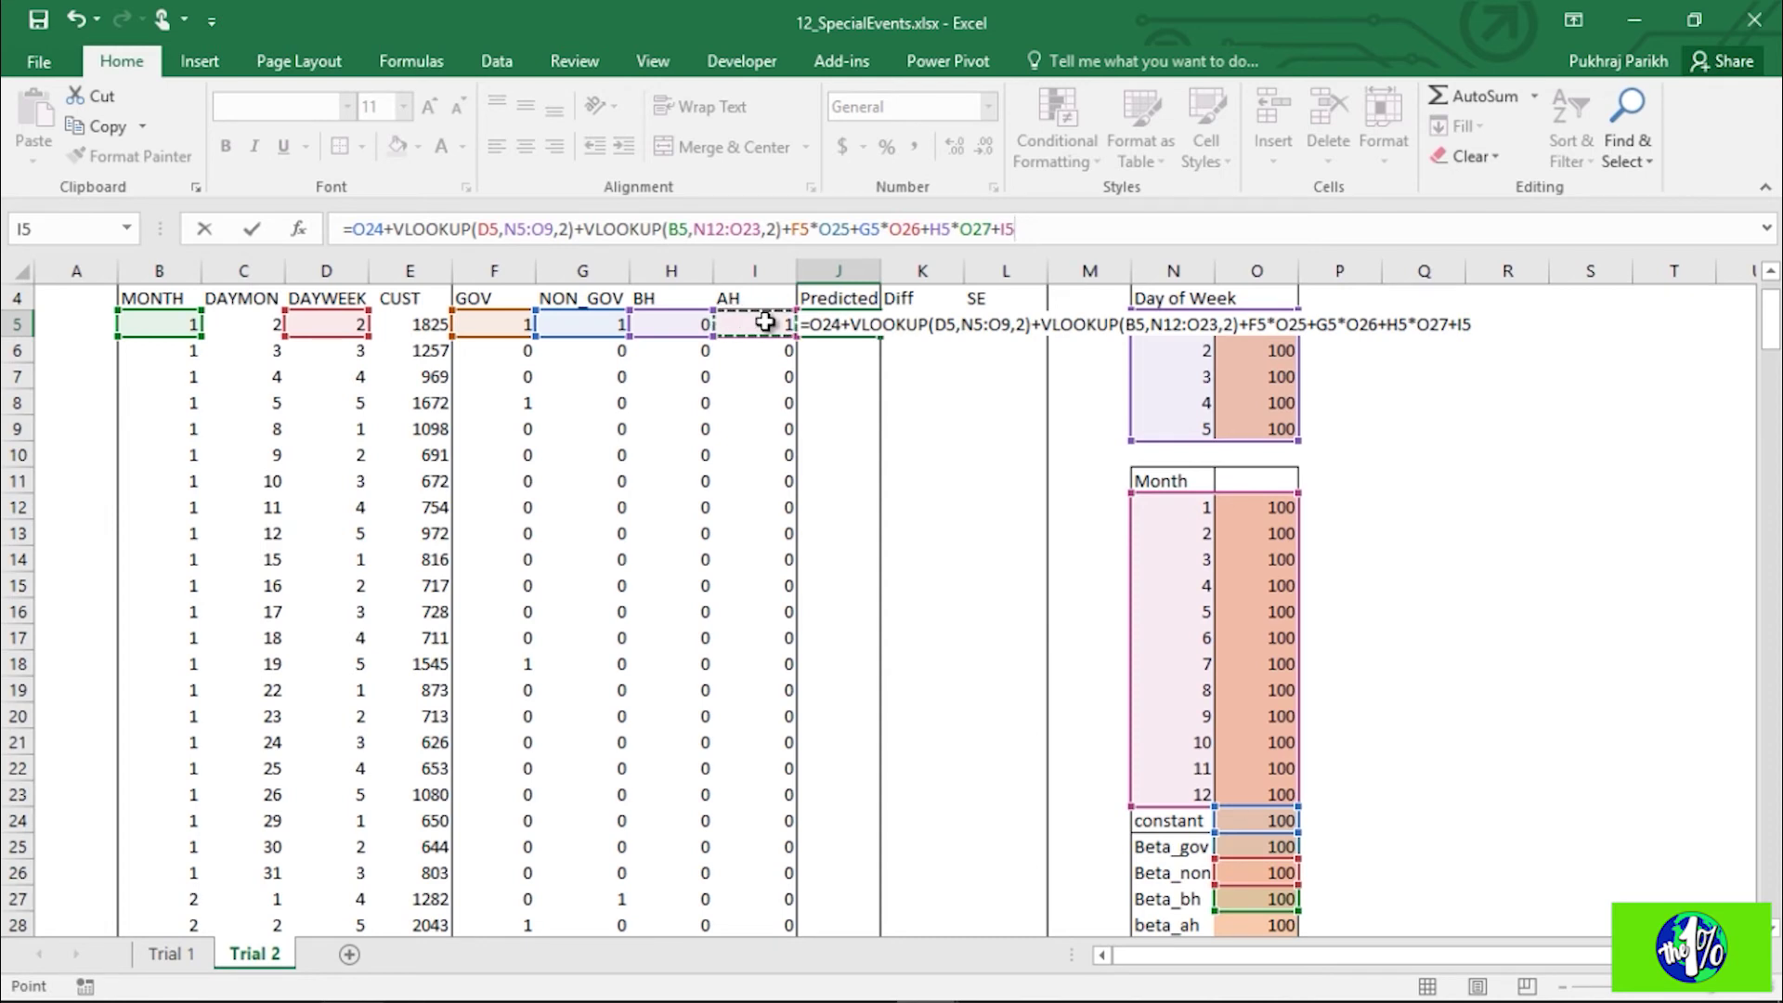
pyautogui.write('*')
pyautogui.click(1263, 923)
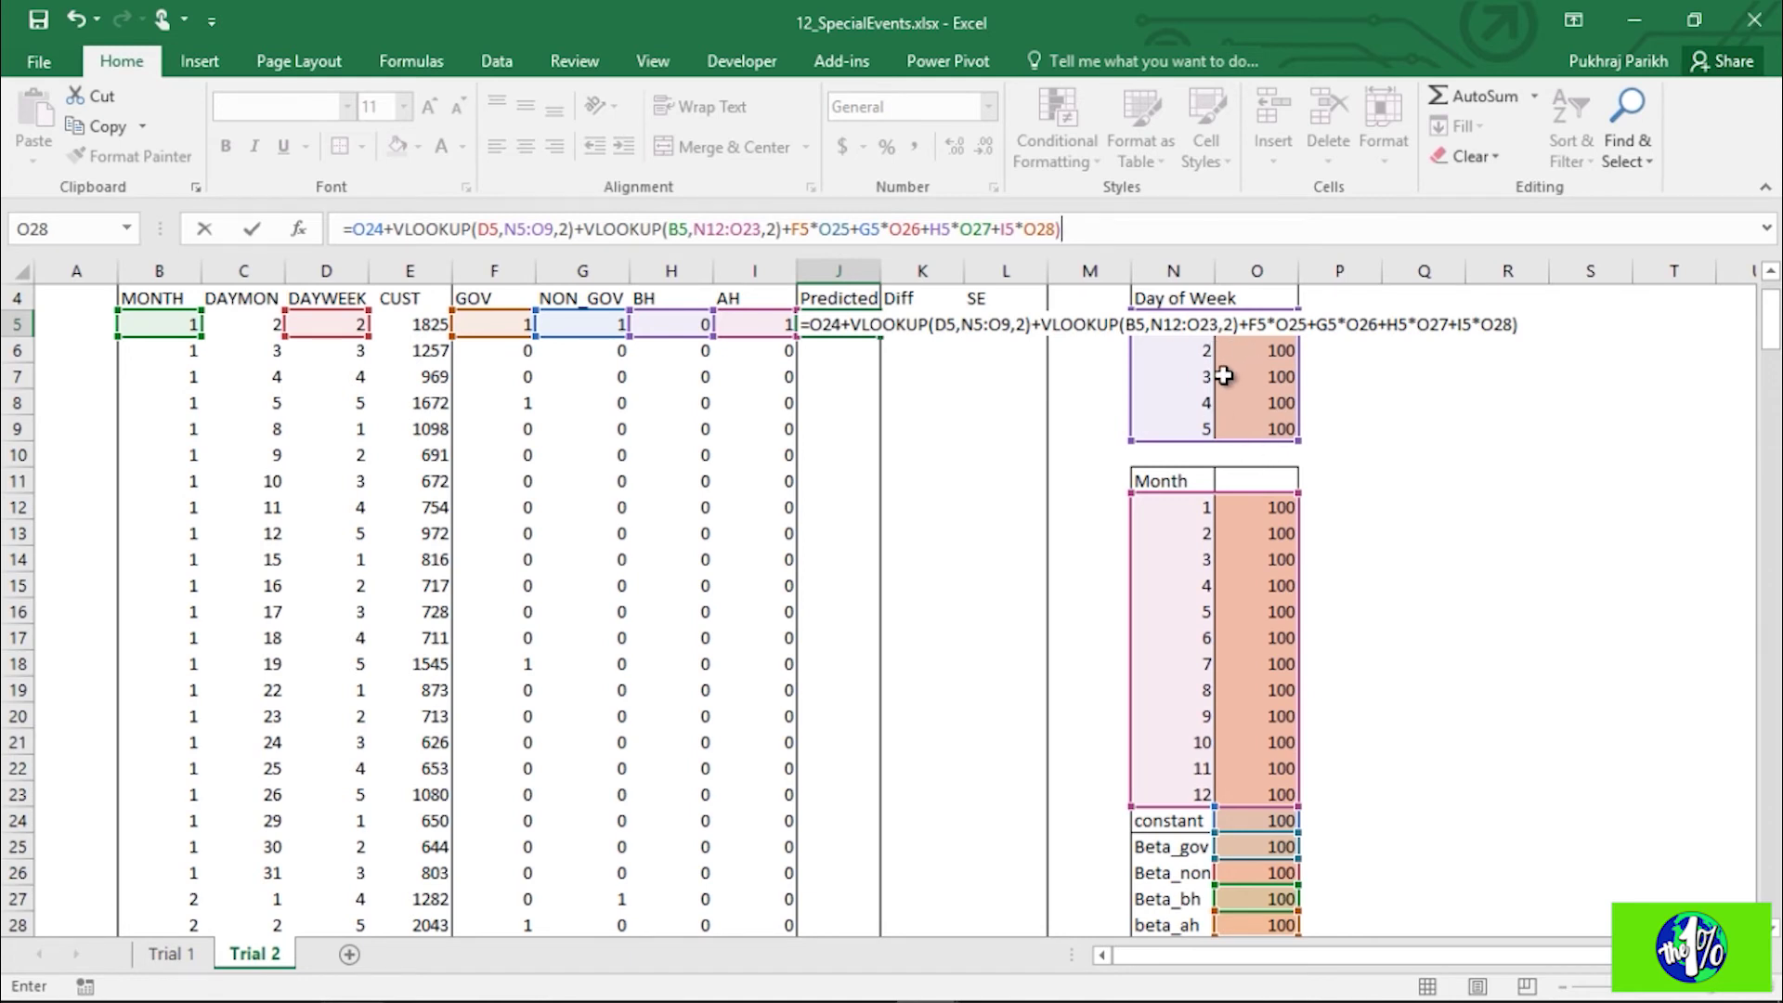
# Step: Make the constant O24 and the lookup ranges N5:O9 and N12:O23 absolute references in the J5 formula
pyautogui.doubleClick(368, 225)
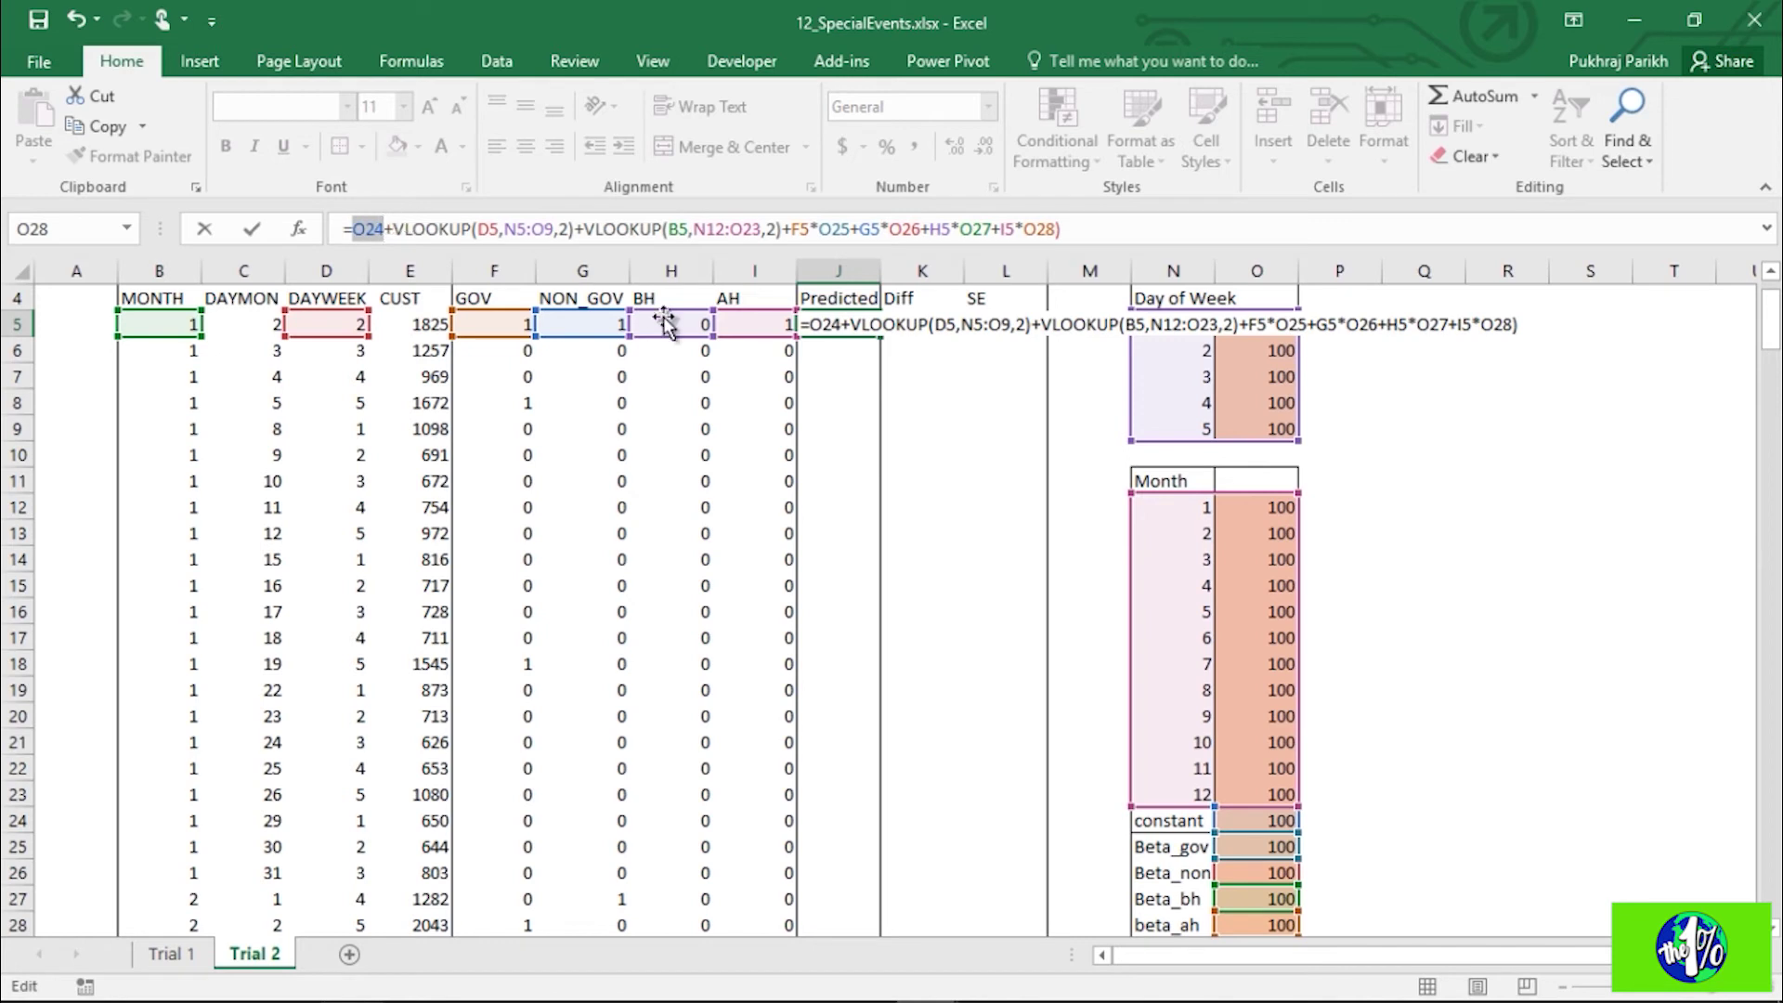
pyautogui.press('F4')
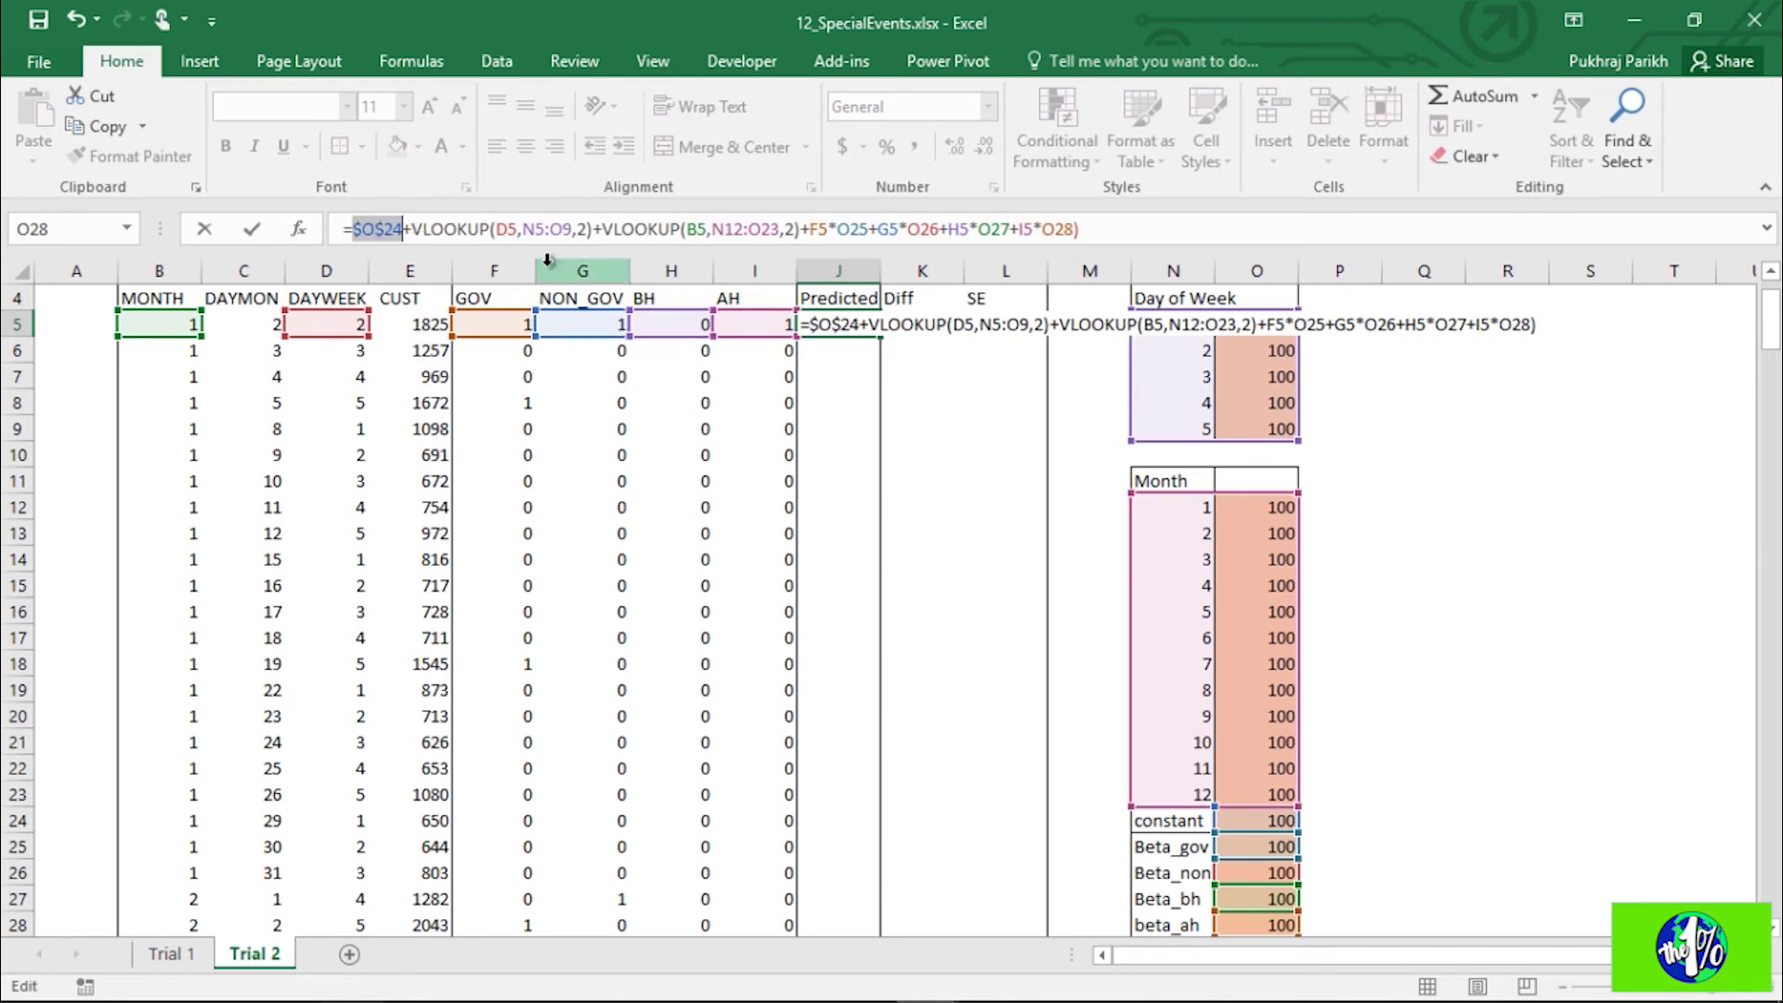
pyautogui.moveTo(522, 229); pyautogui.dragTo(585, 220)
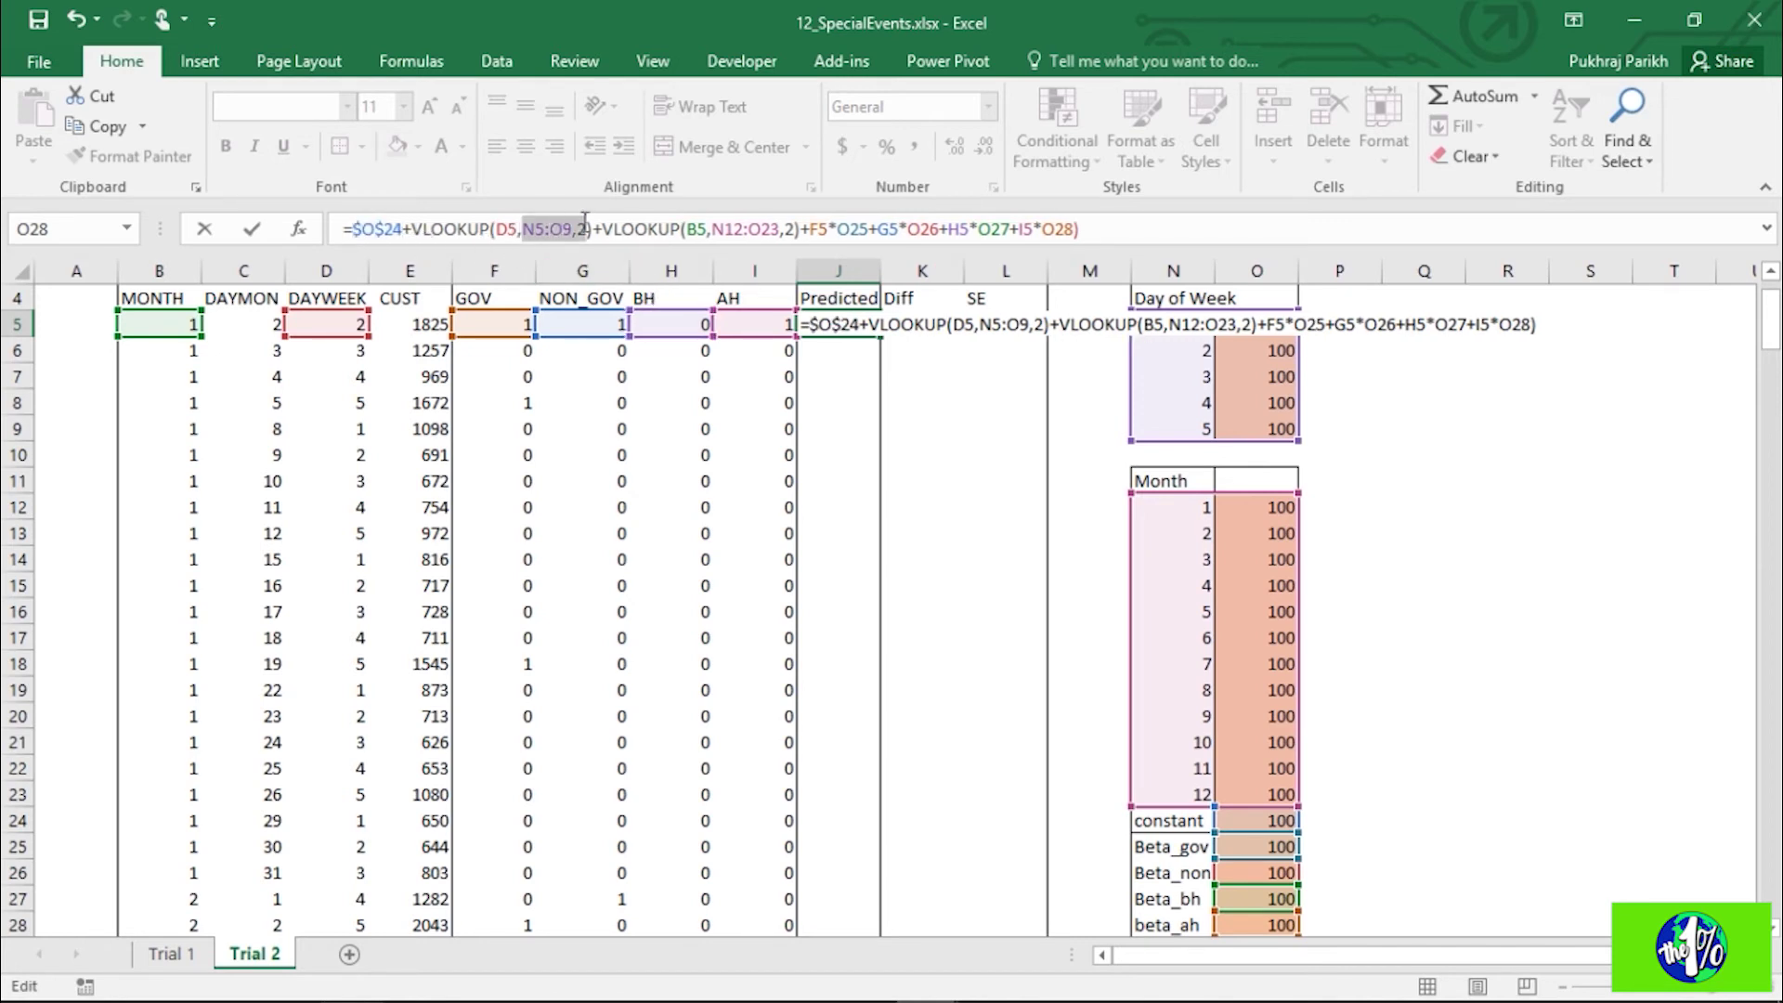
pyautogui.press('F4')
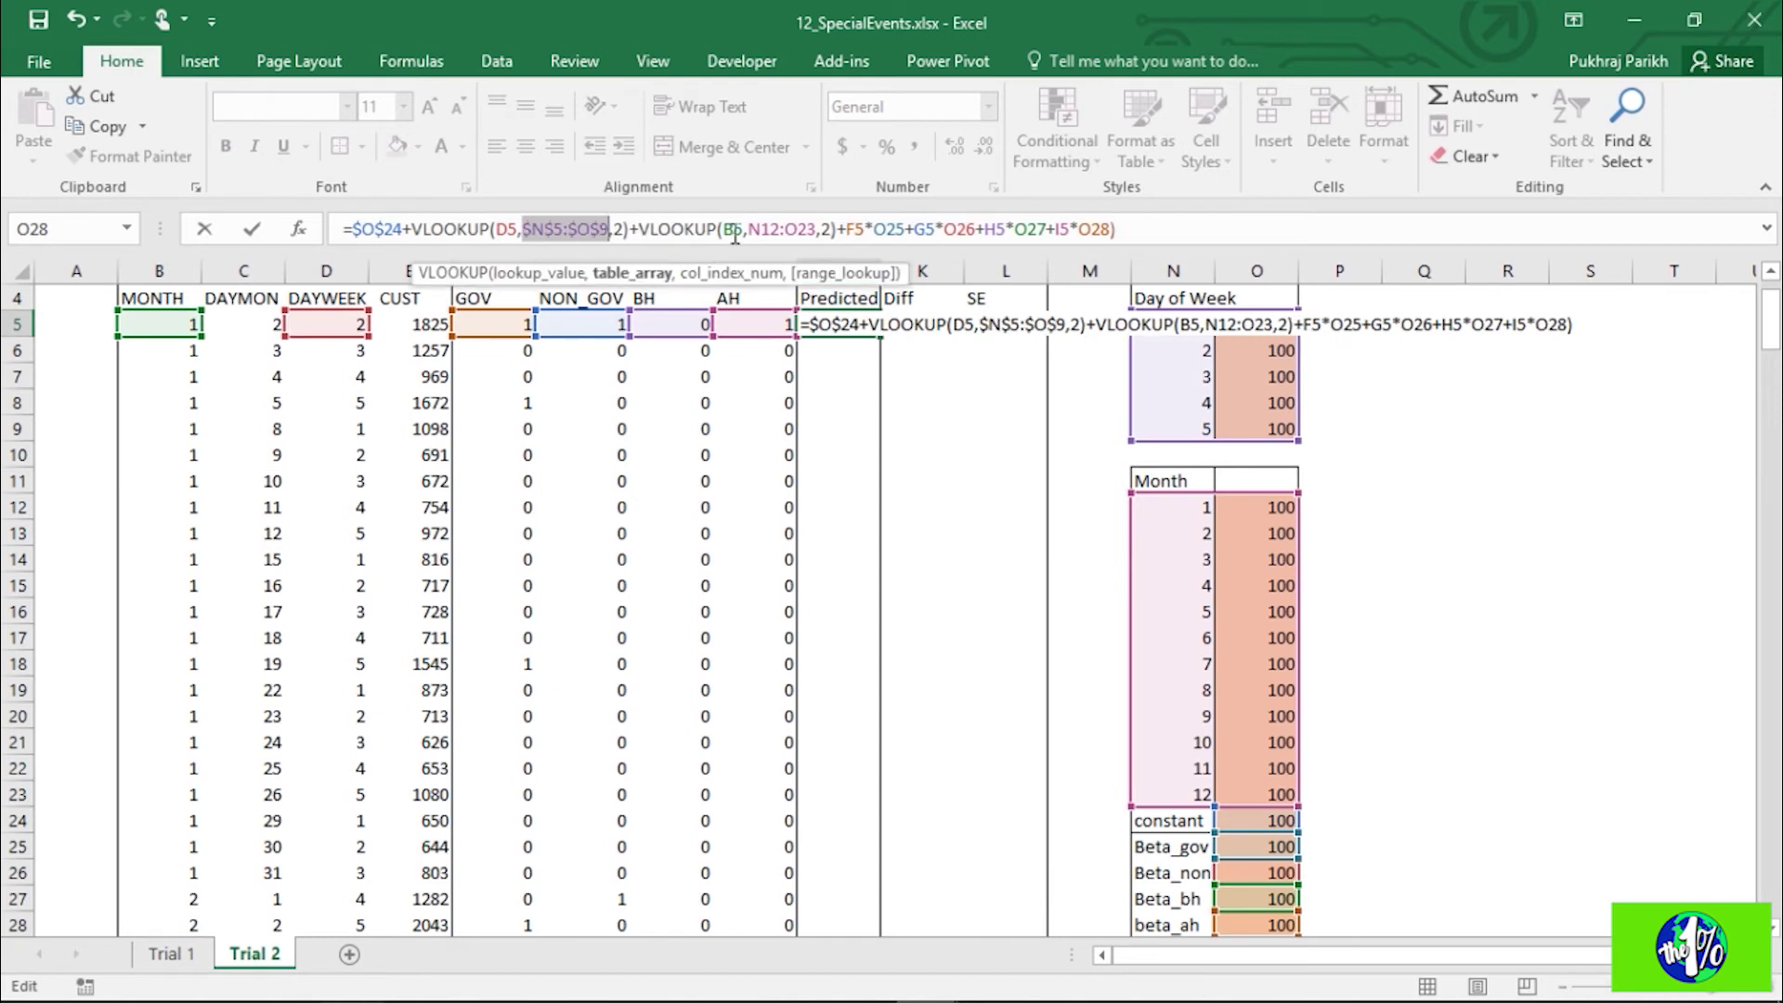
pyautogui.click(758, 229)
pyautogui.moveTo(749, 230); pyautogui.dragTo(793, 227)
pyautogui.click(754, 227)
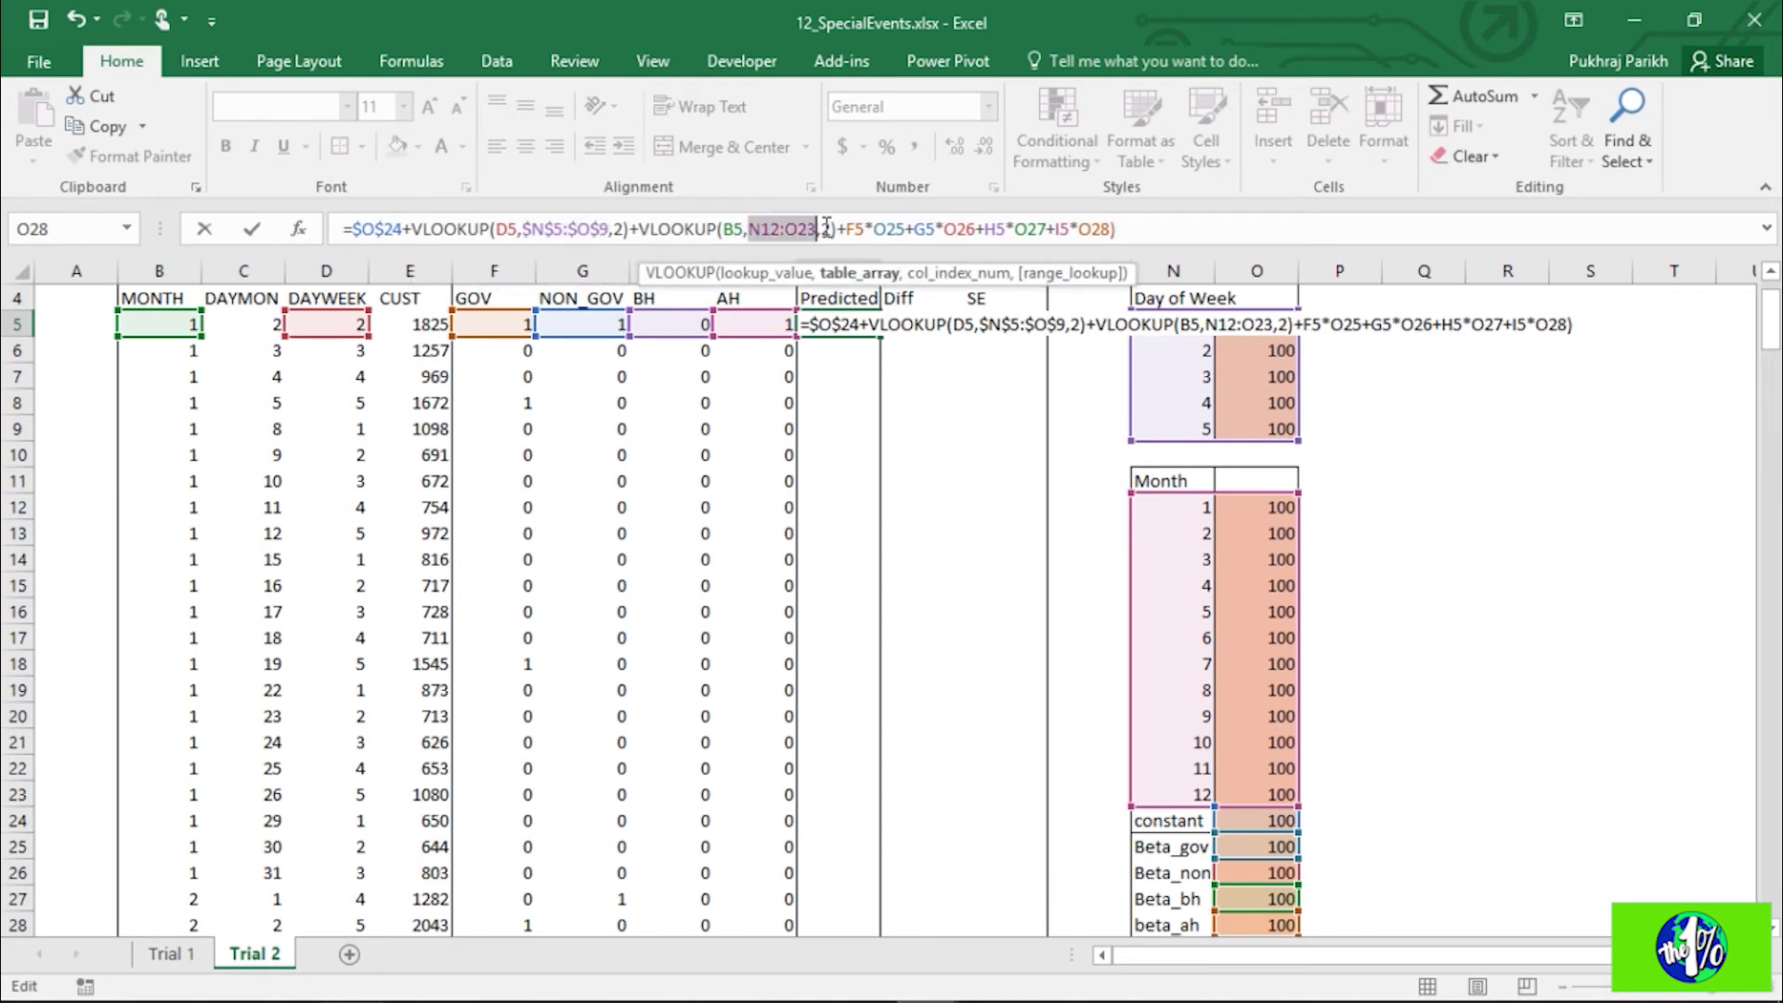
pyautogui.press('F4')
# Step: Make the event weights O25, O26, O27 and O28 absolute in the J5 formula and enter it
pyautogui.moveTo(910, 230); pyautogui.dragTo(1201, 230)
pyautogui.press('F4')
pyautogui.press('F4')
pyautogui.press('F4')
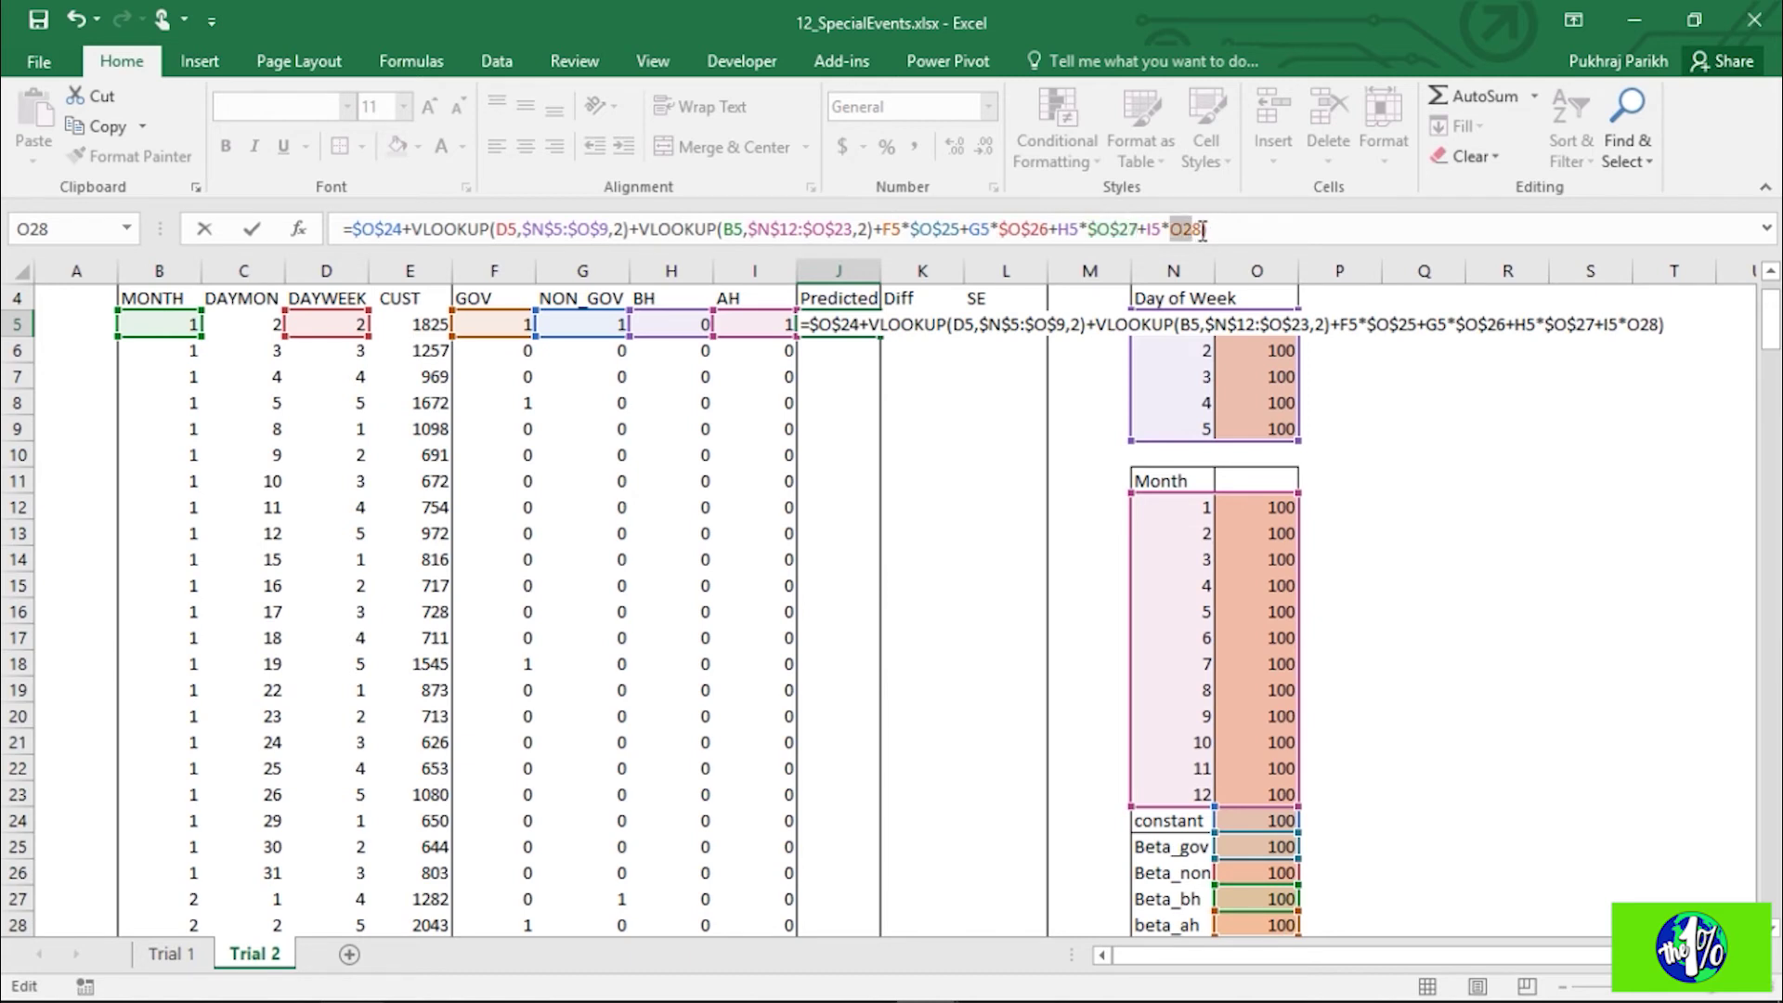
pyautogui.press('F4')
pyautogui.click(1213, 229)
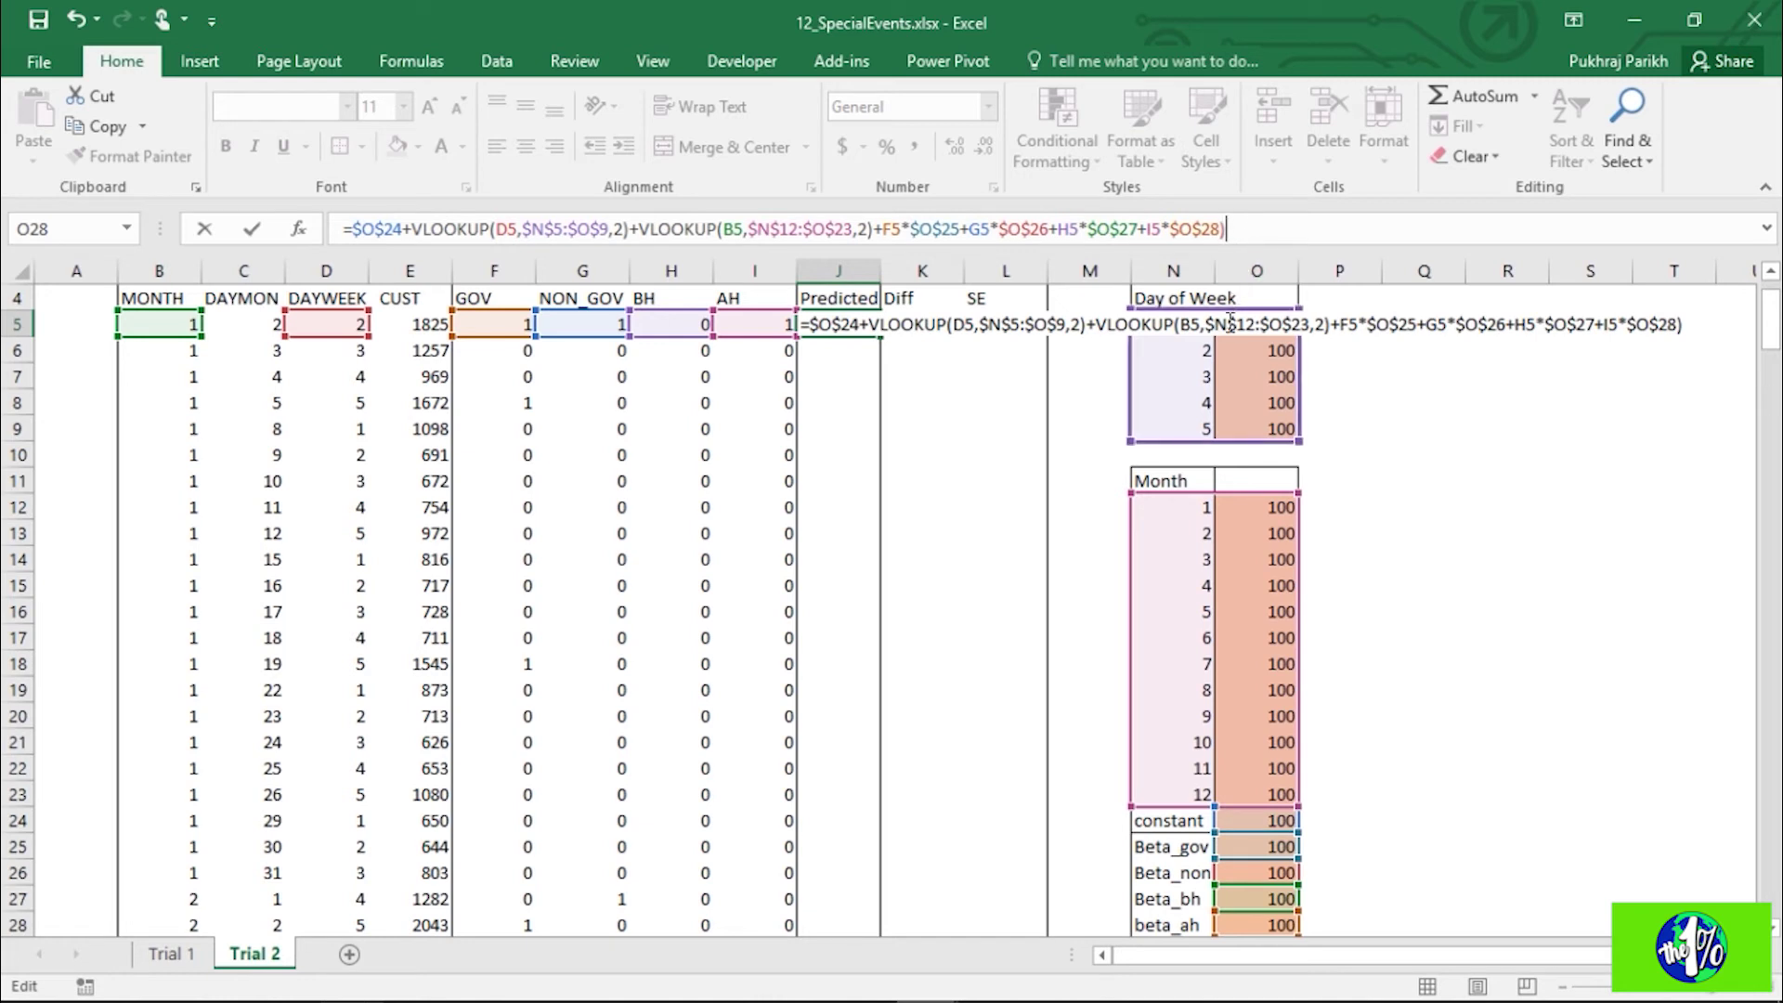
pyautogui.press('Return')
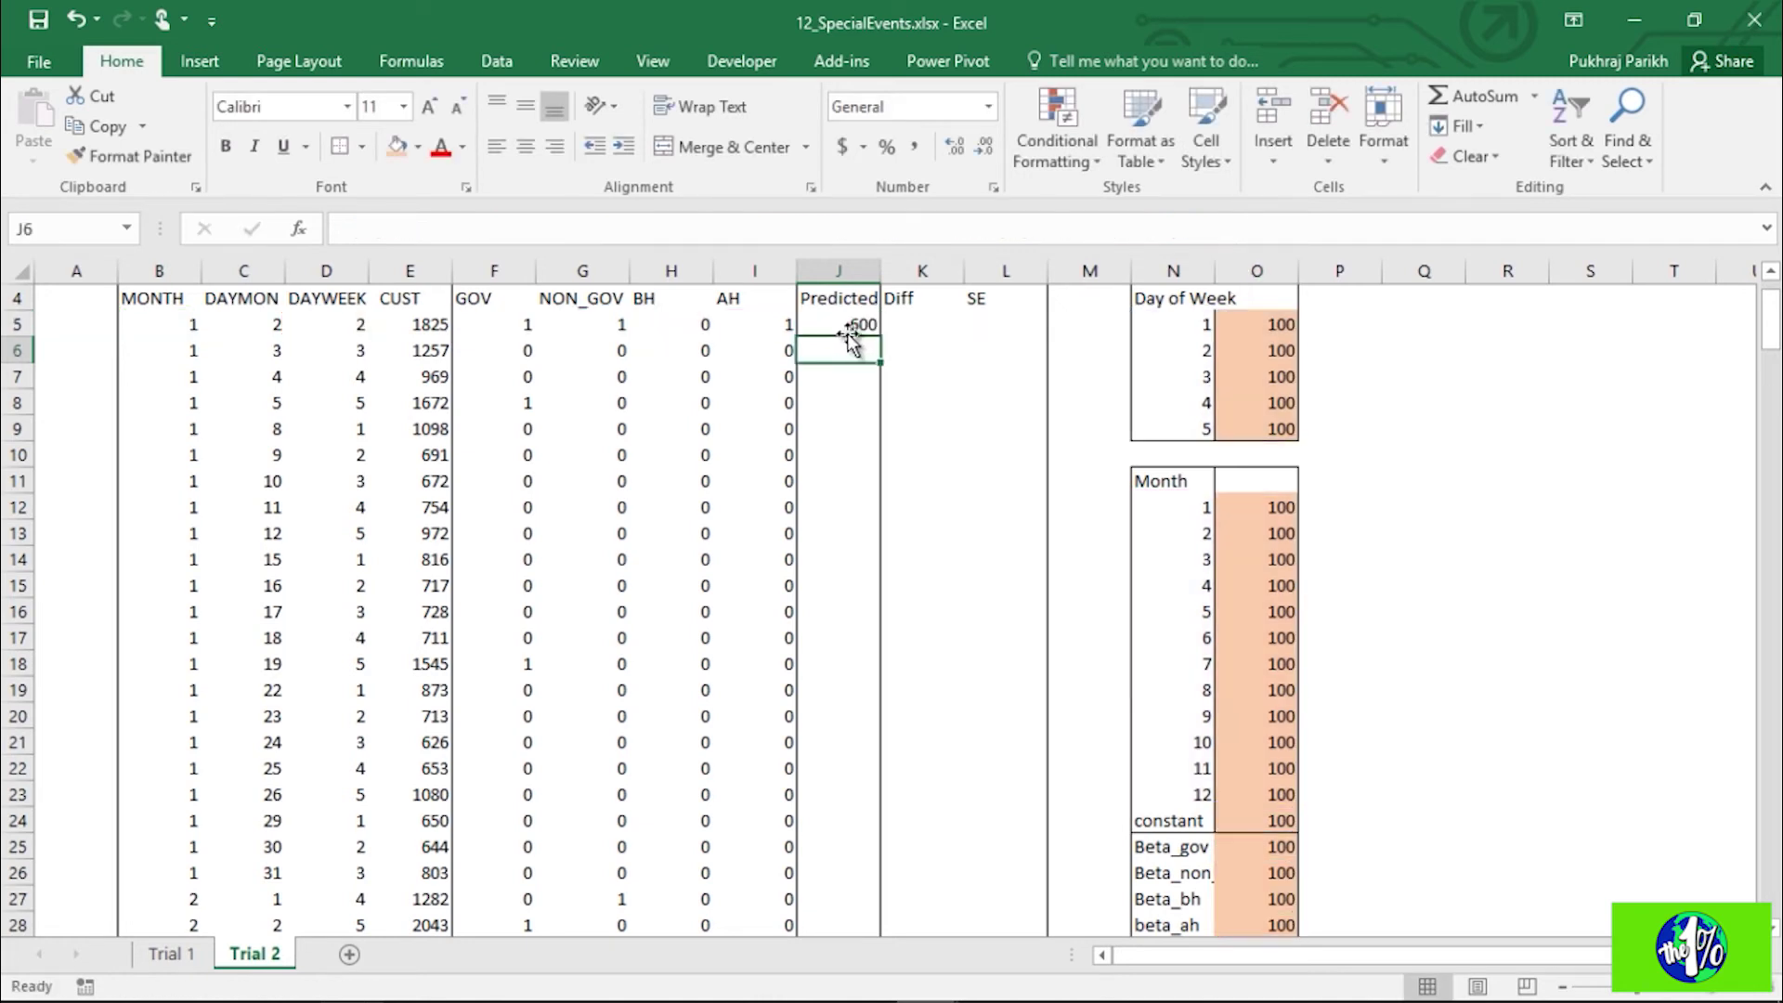
# Step: Fill the J5 formula down the Predicted column for all data rows
pyautogui.click(849, 324)
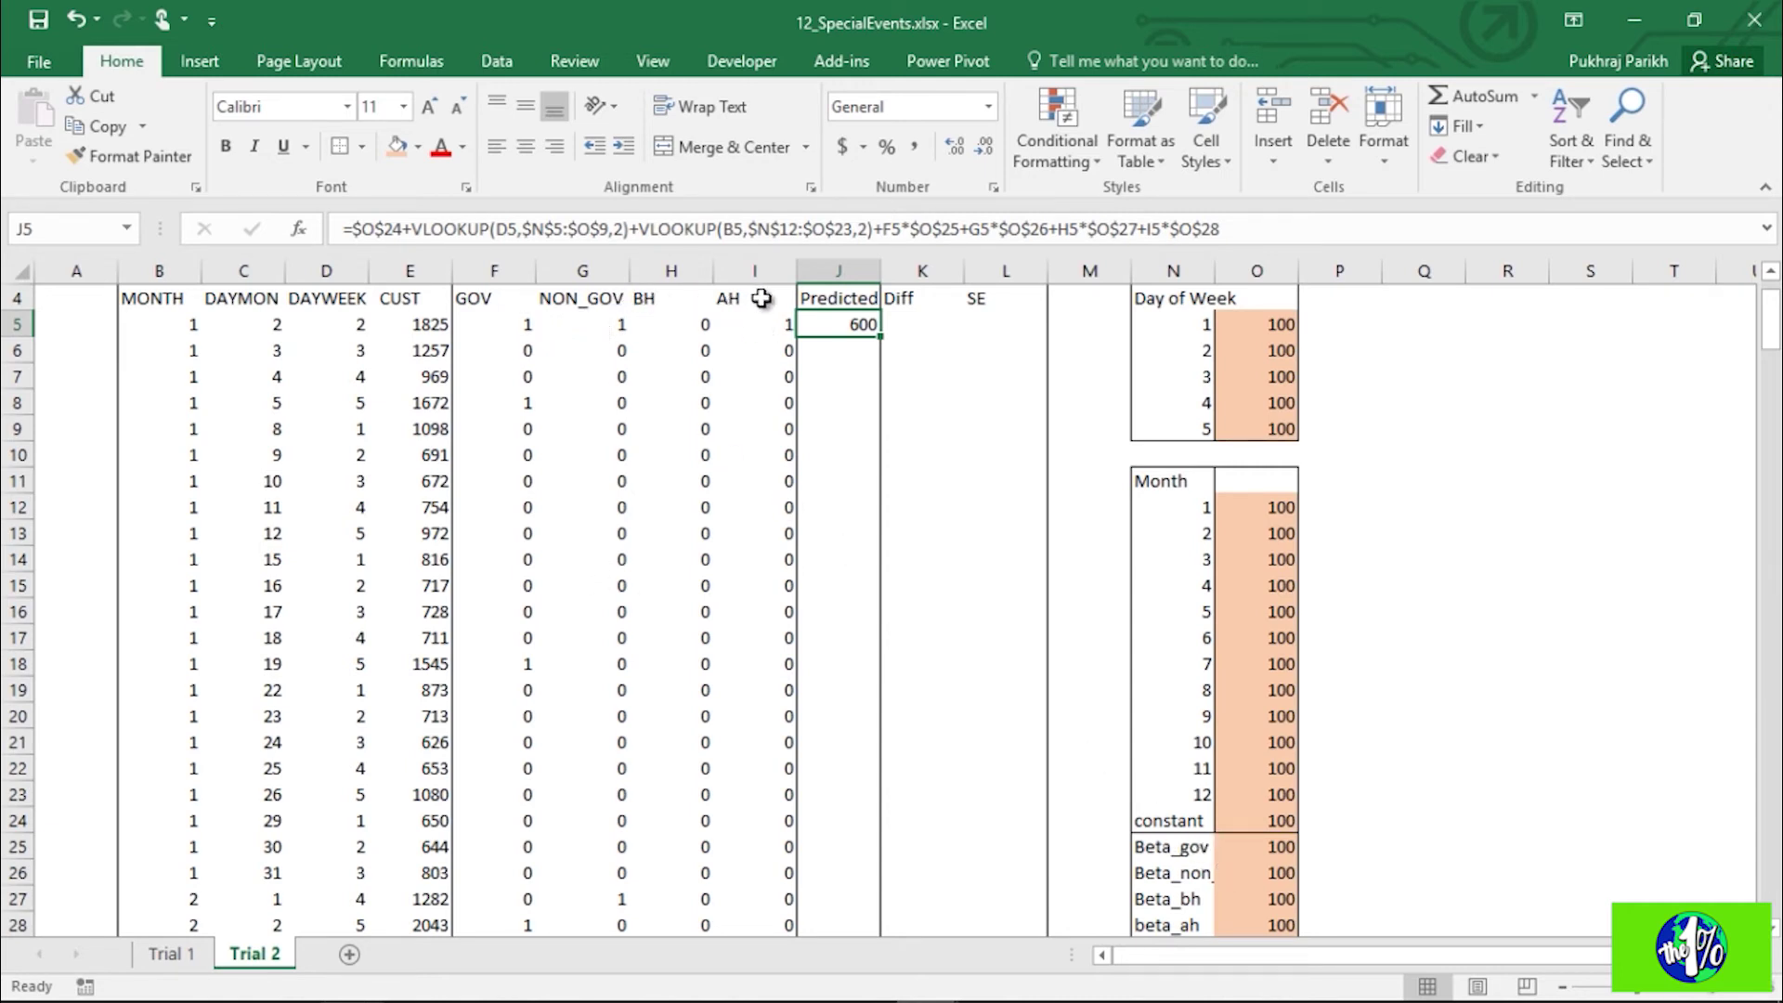
pyautogui.doubleClick(883, 340)
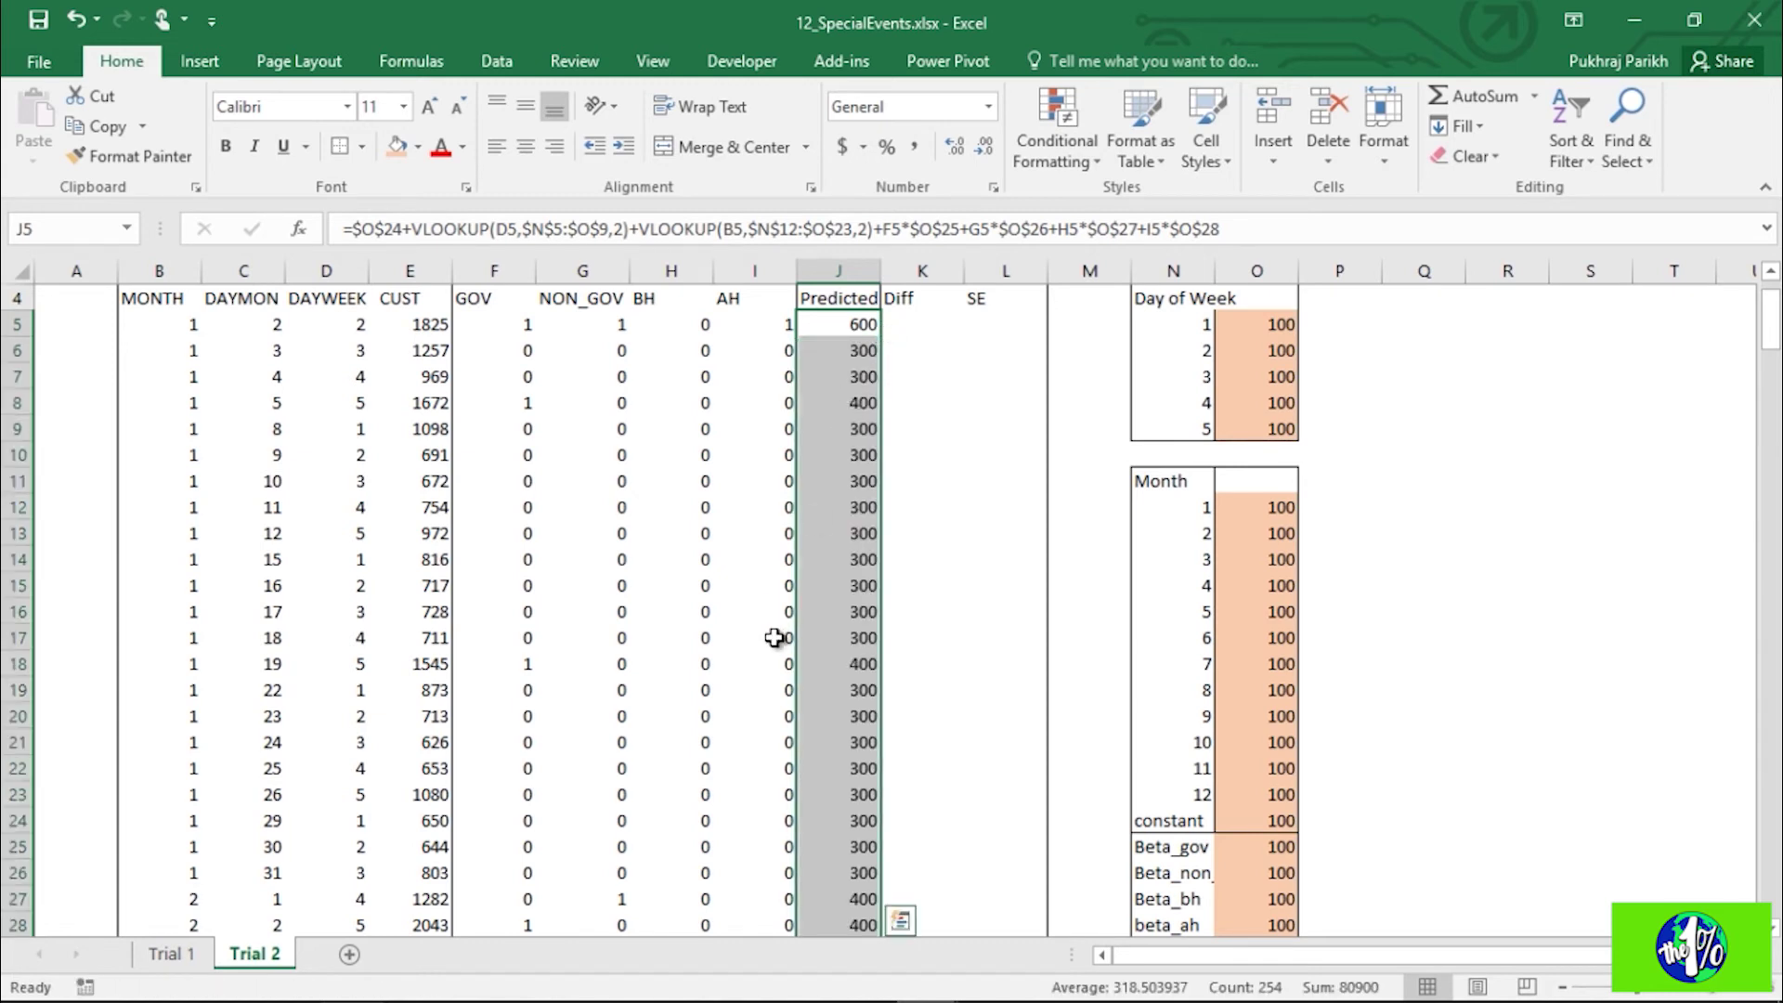
# Step: Enter the formula =J5-E5 in K5 to compute the difference between predicted and actual customers
pyautogui.scroll(1, 948, 543)
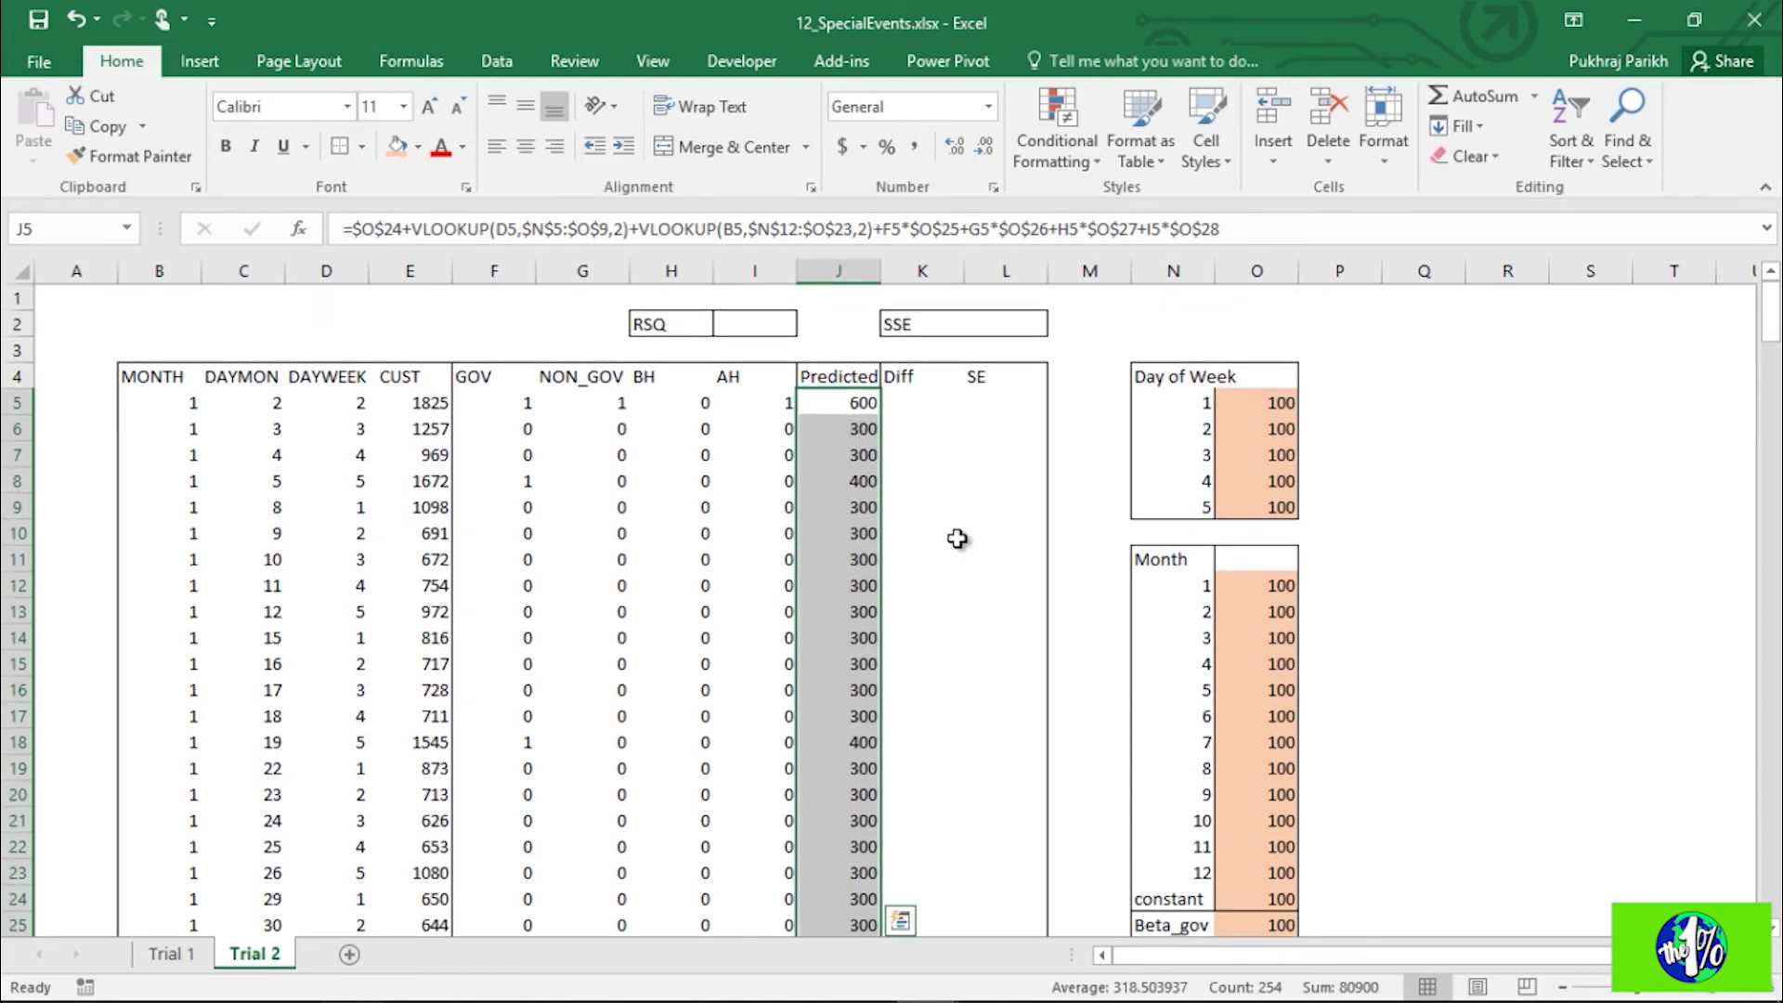
pyautogui.click(922, 406)
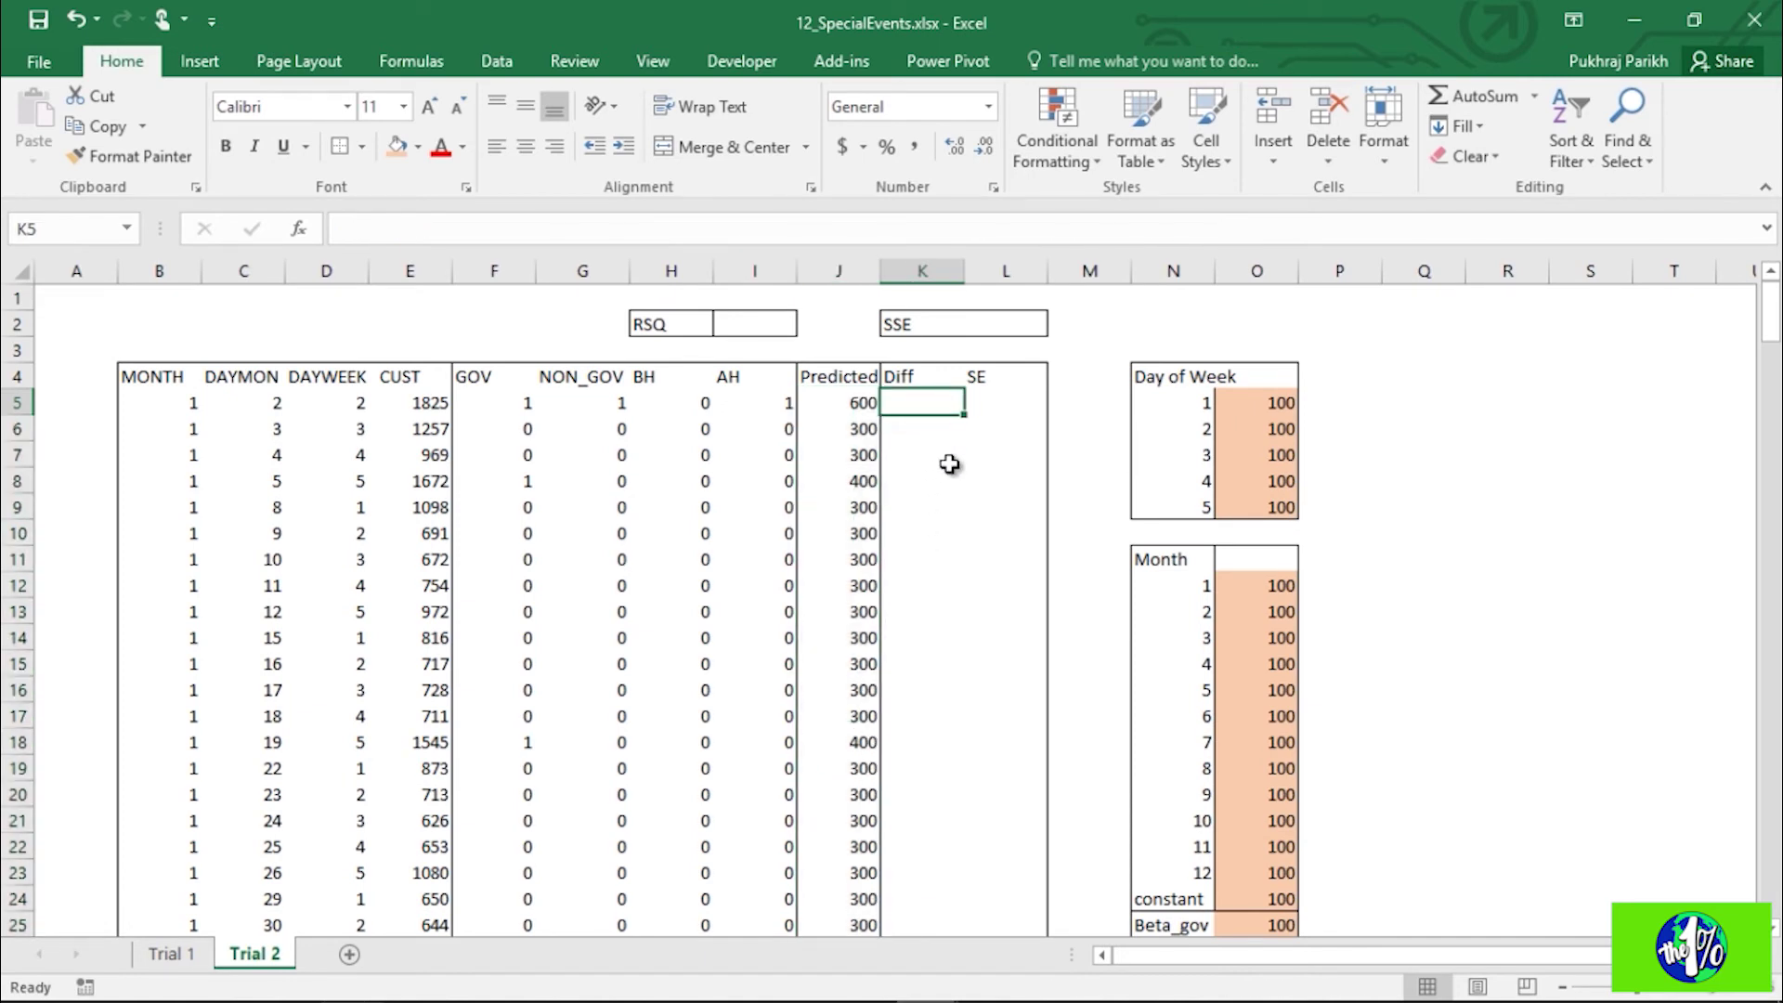
pyautogui.write('=')
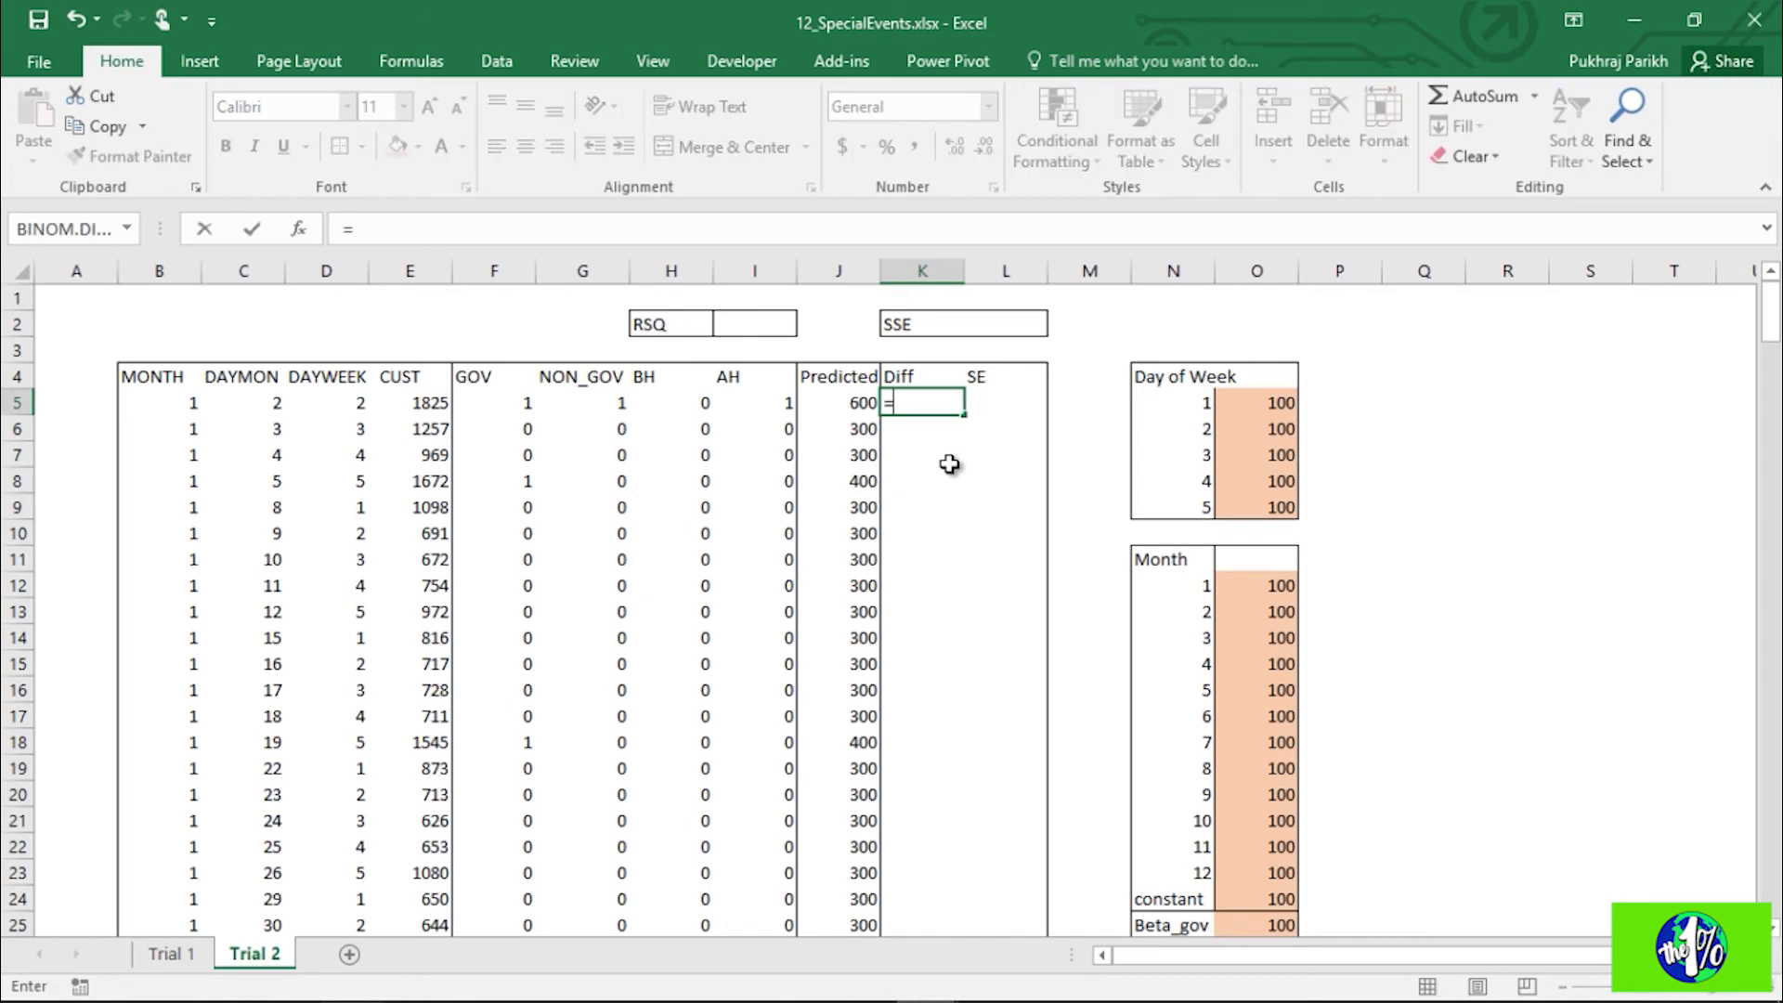
pyautogui.click(852, 405)
pyautogui.write('-')
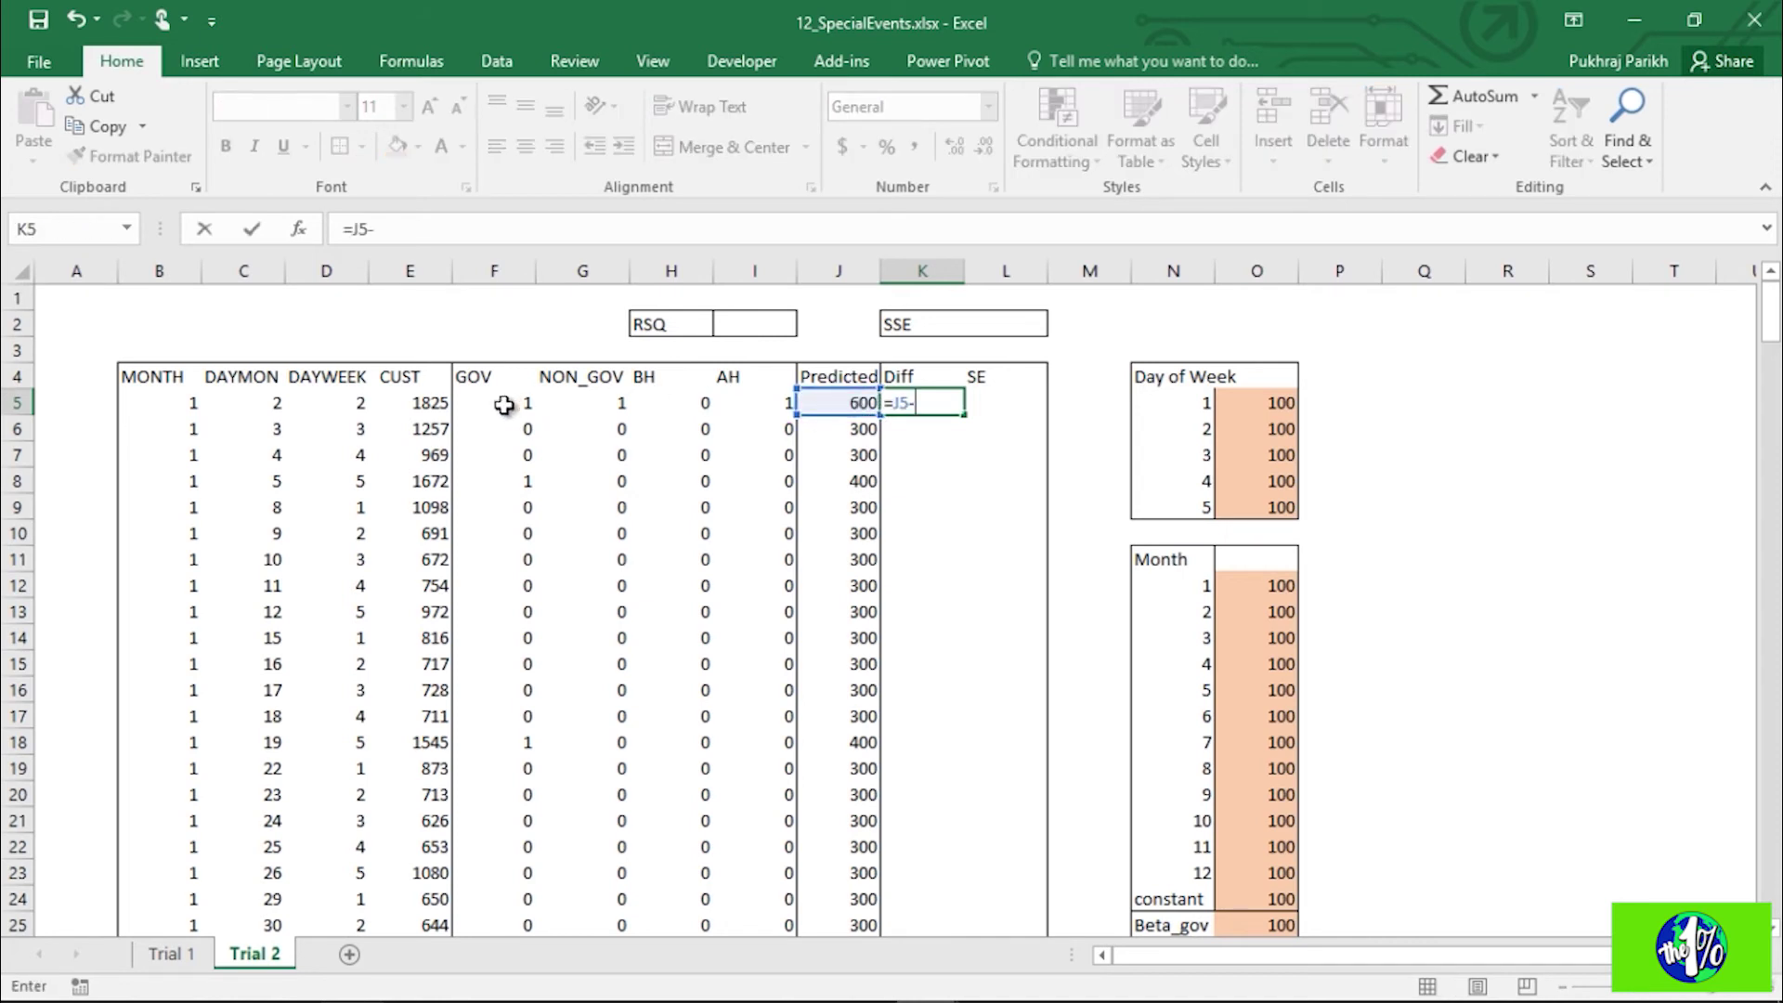
pyautogui.click(423, 406)
pyautogui.press('Return')
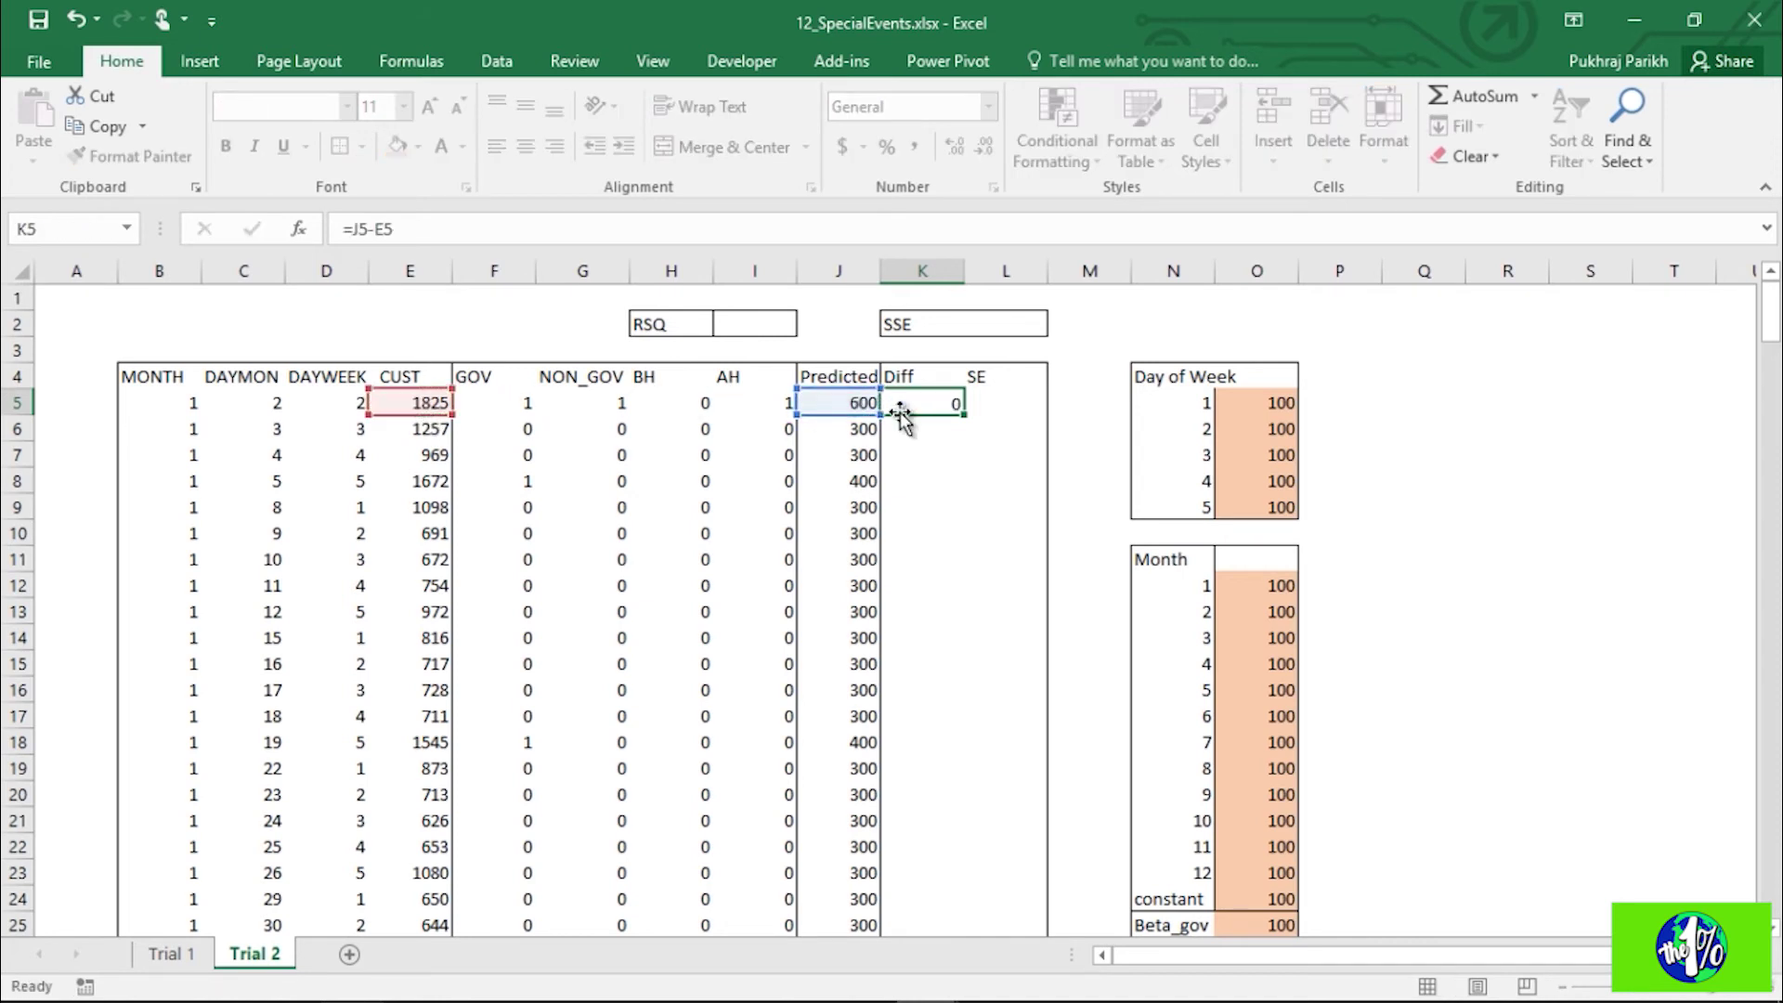
# Step: Calculate the first squared error in L5 as =K5*K5, and fill the Diff and SE formulas down through all data rows
pyautogui.click(1005, 400)
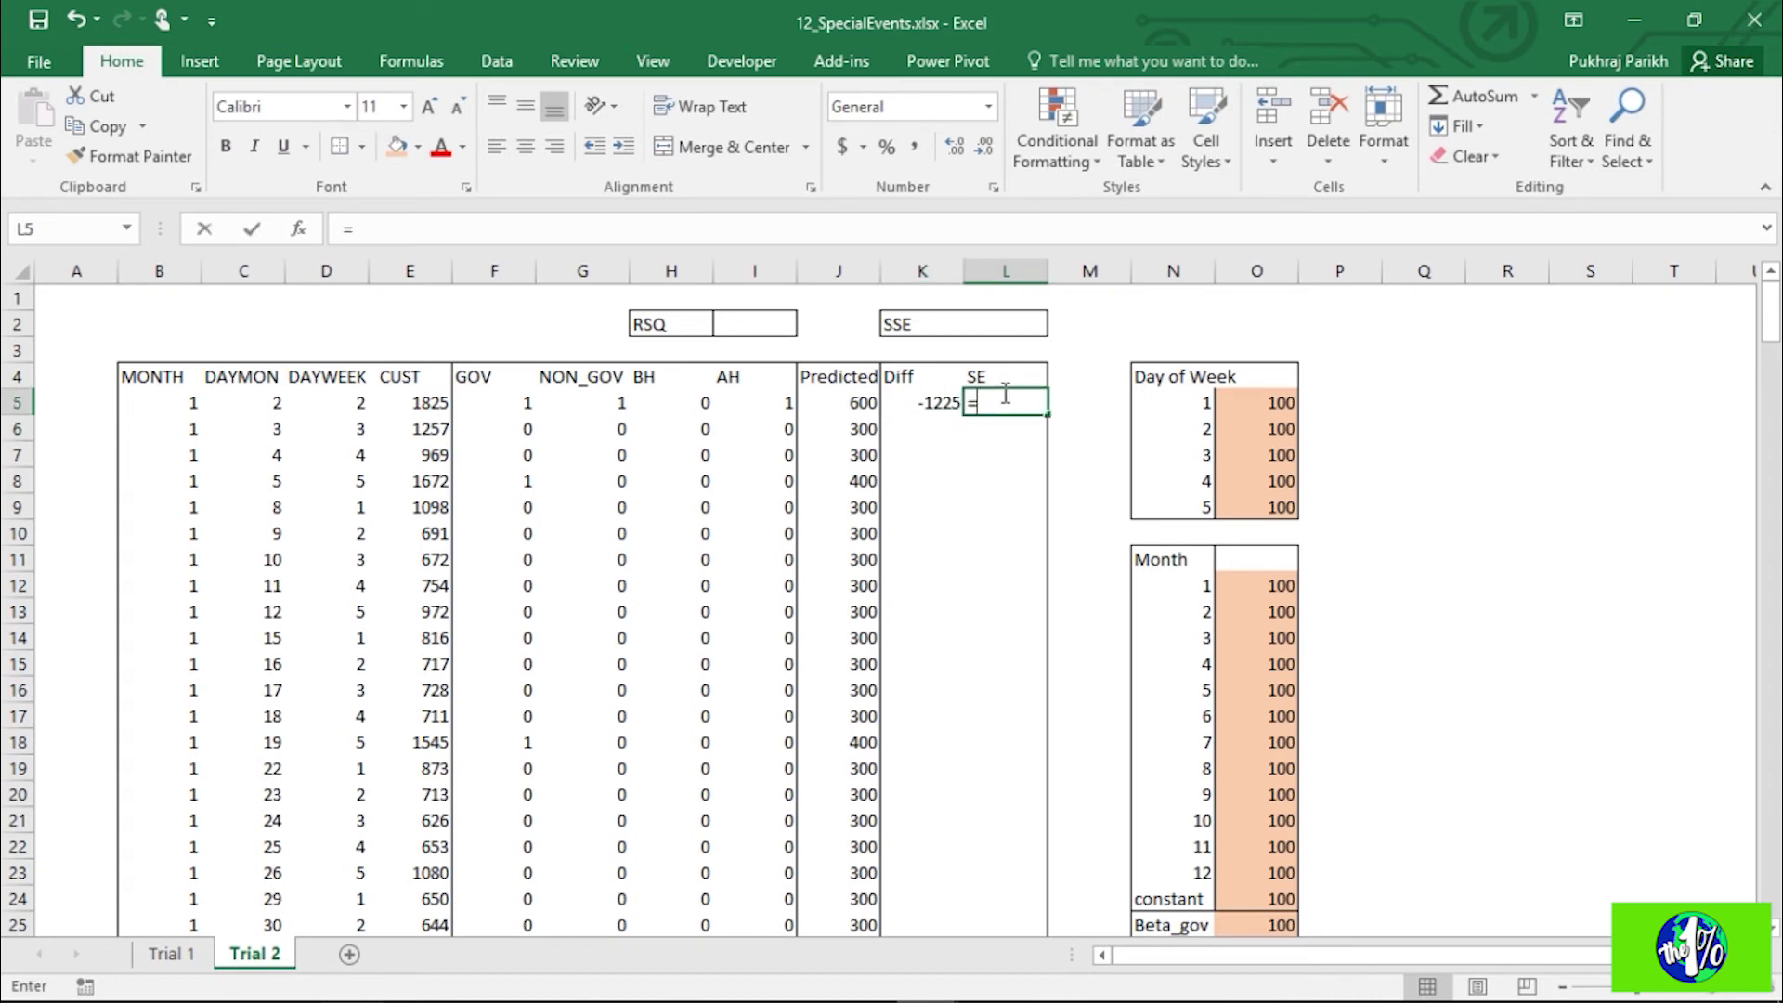
pyautogui.write('=')
pyautogui.click(920, 402)
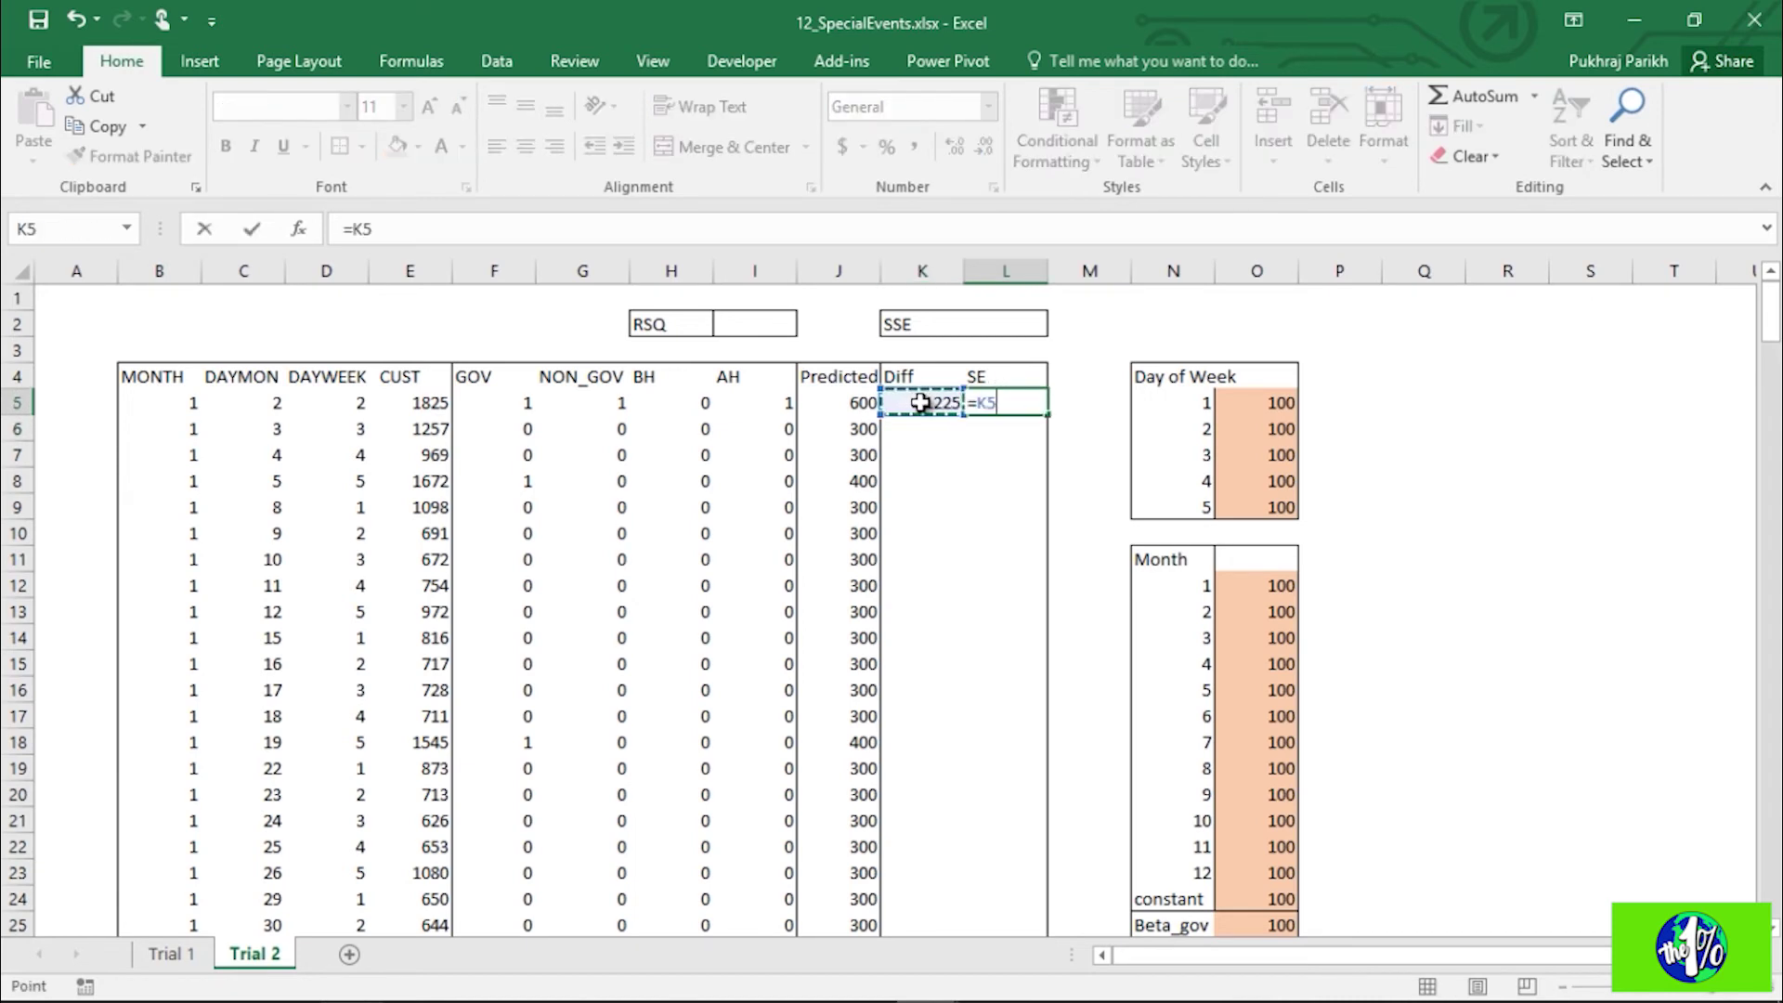
pyautogui.write('*')
pyautogui.click(920, 402)
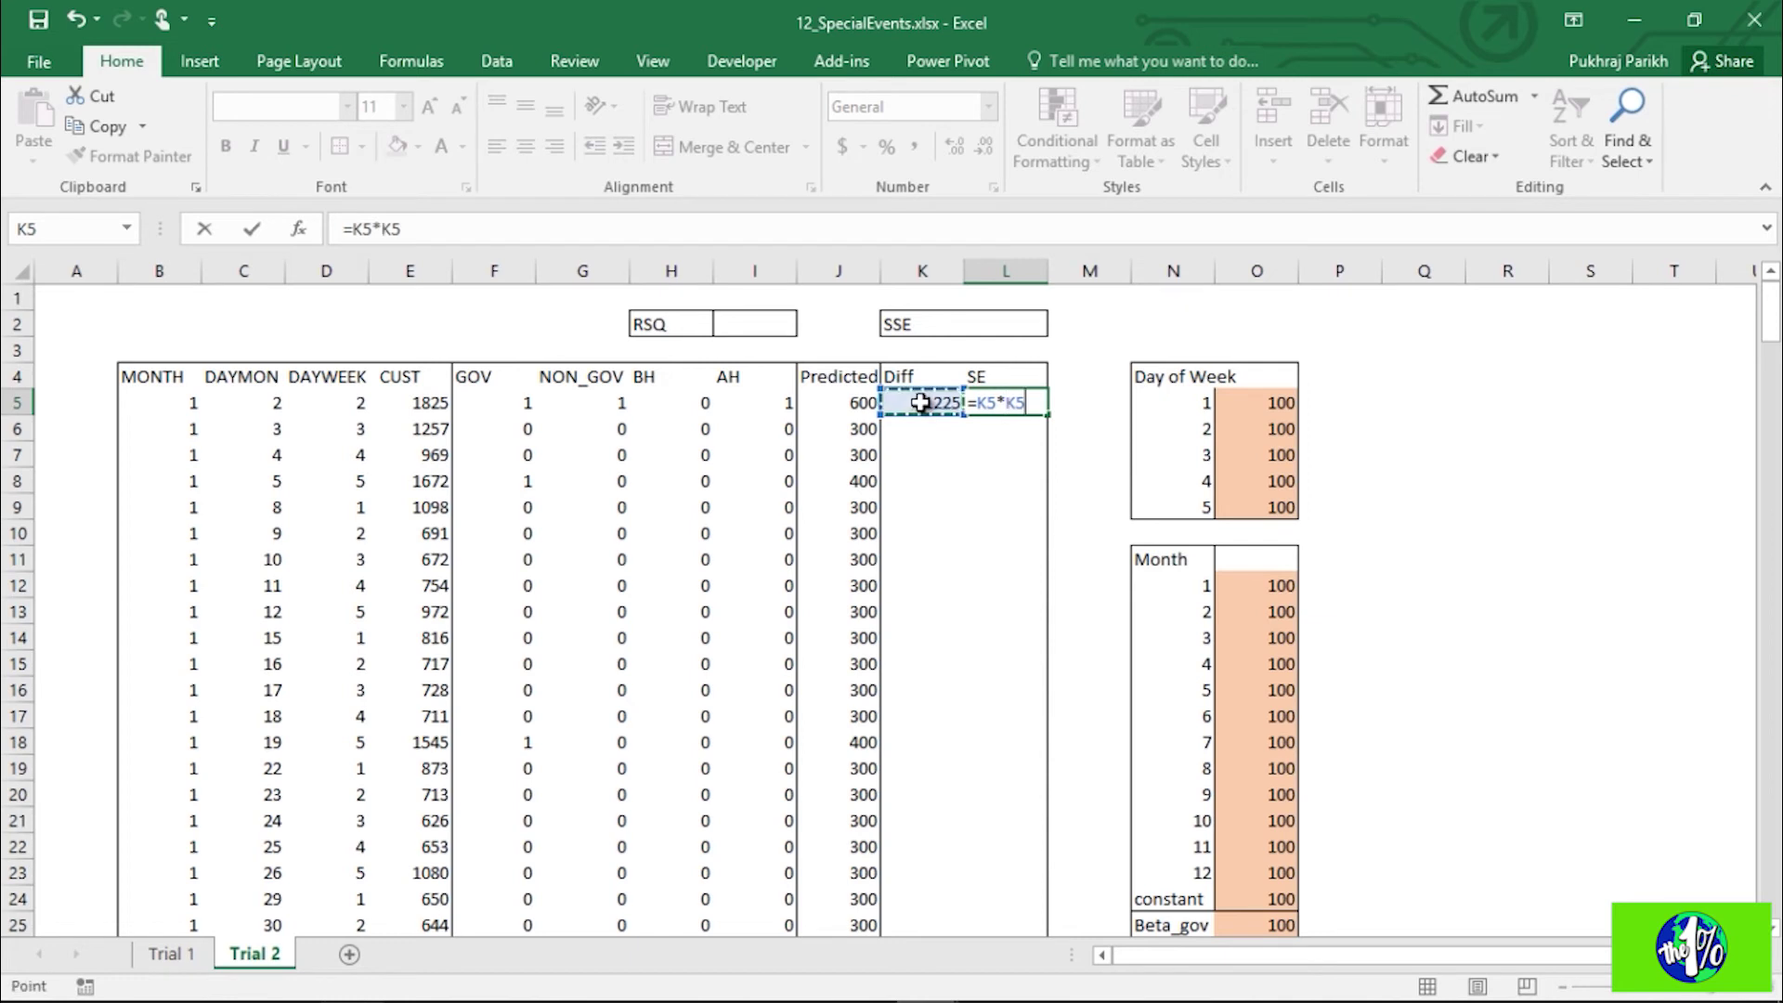
pyautogui.press('Return')
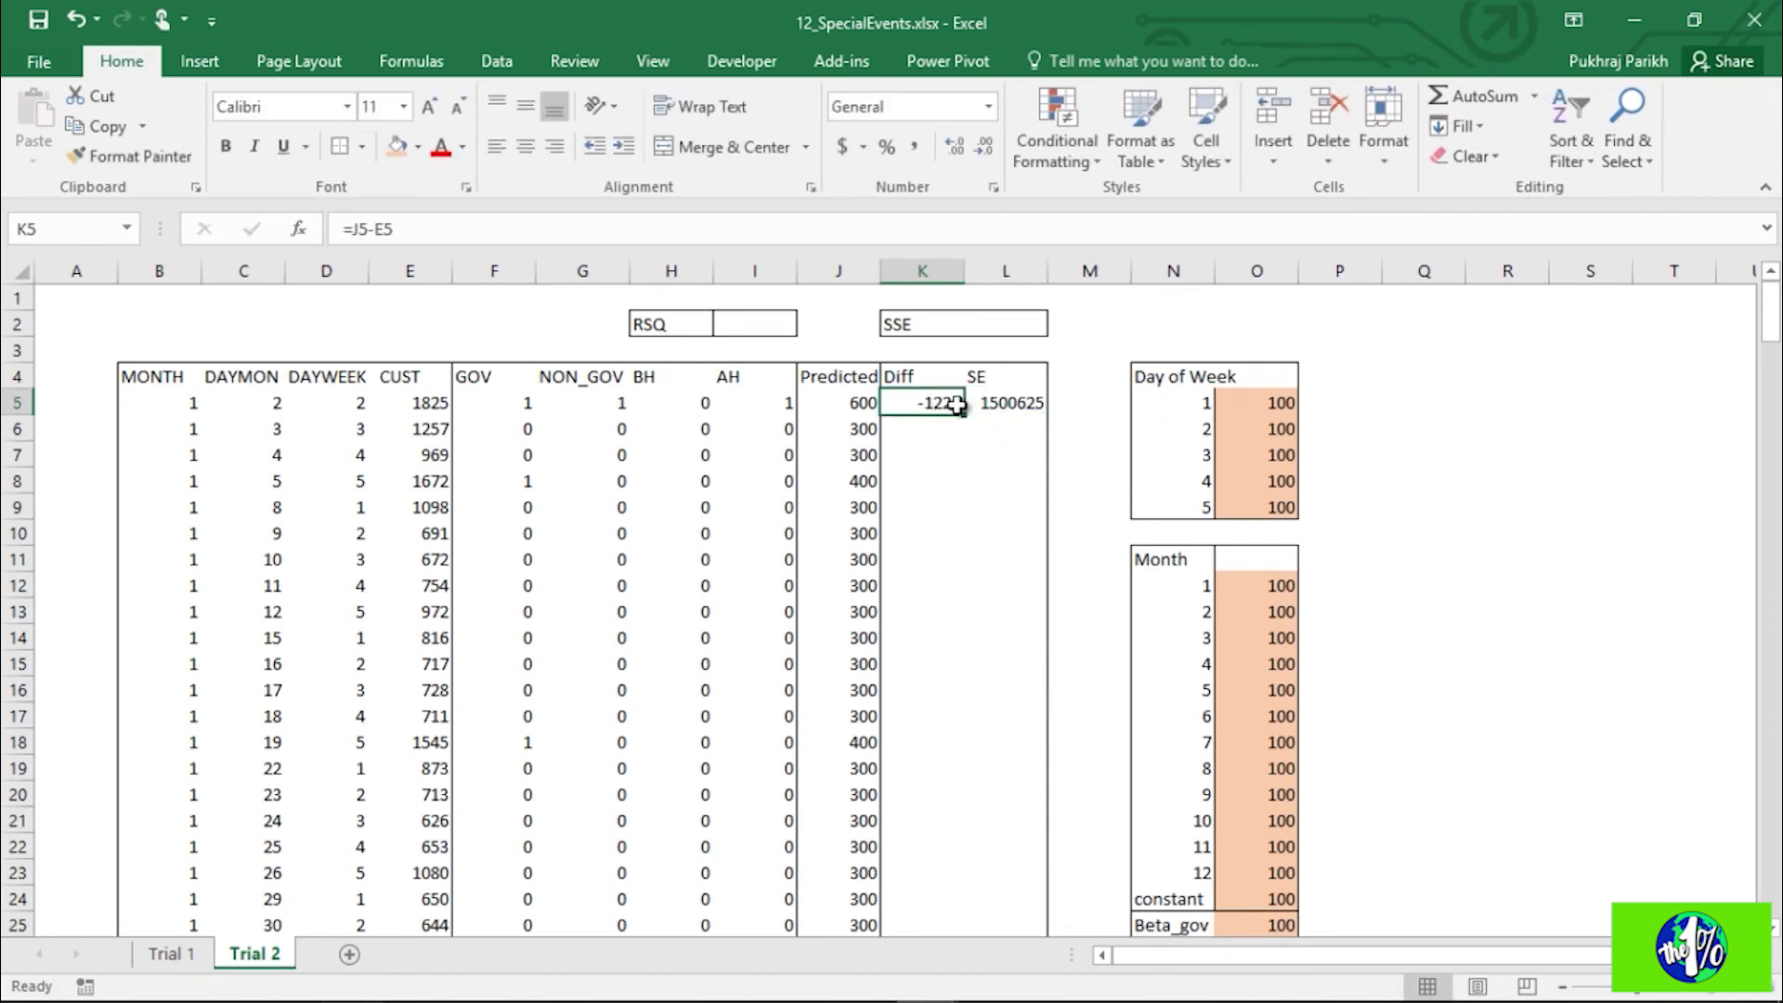
pyautogui.moveTo(920, 403); pyautogui.dragTo(1008, 403)
pyautogui.doubleClick(1047, 419)
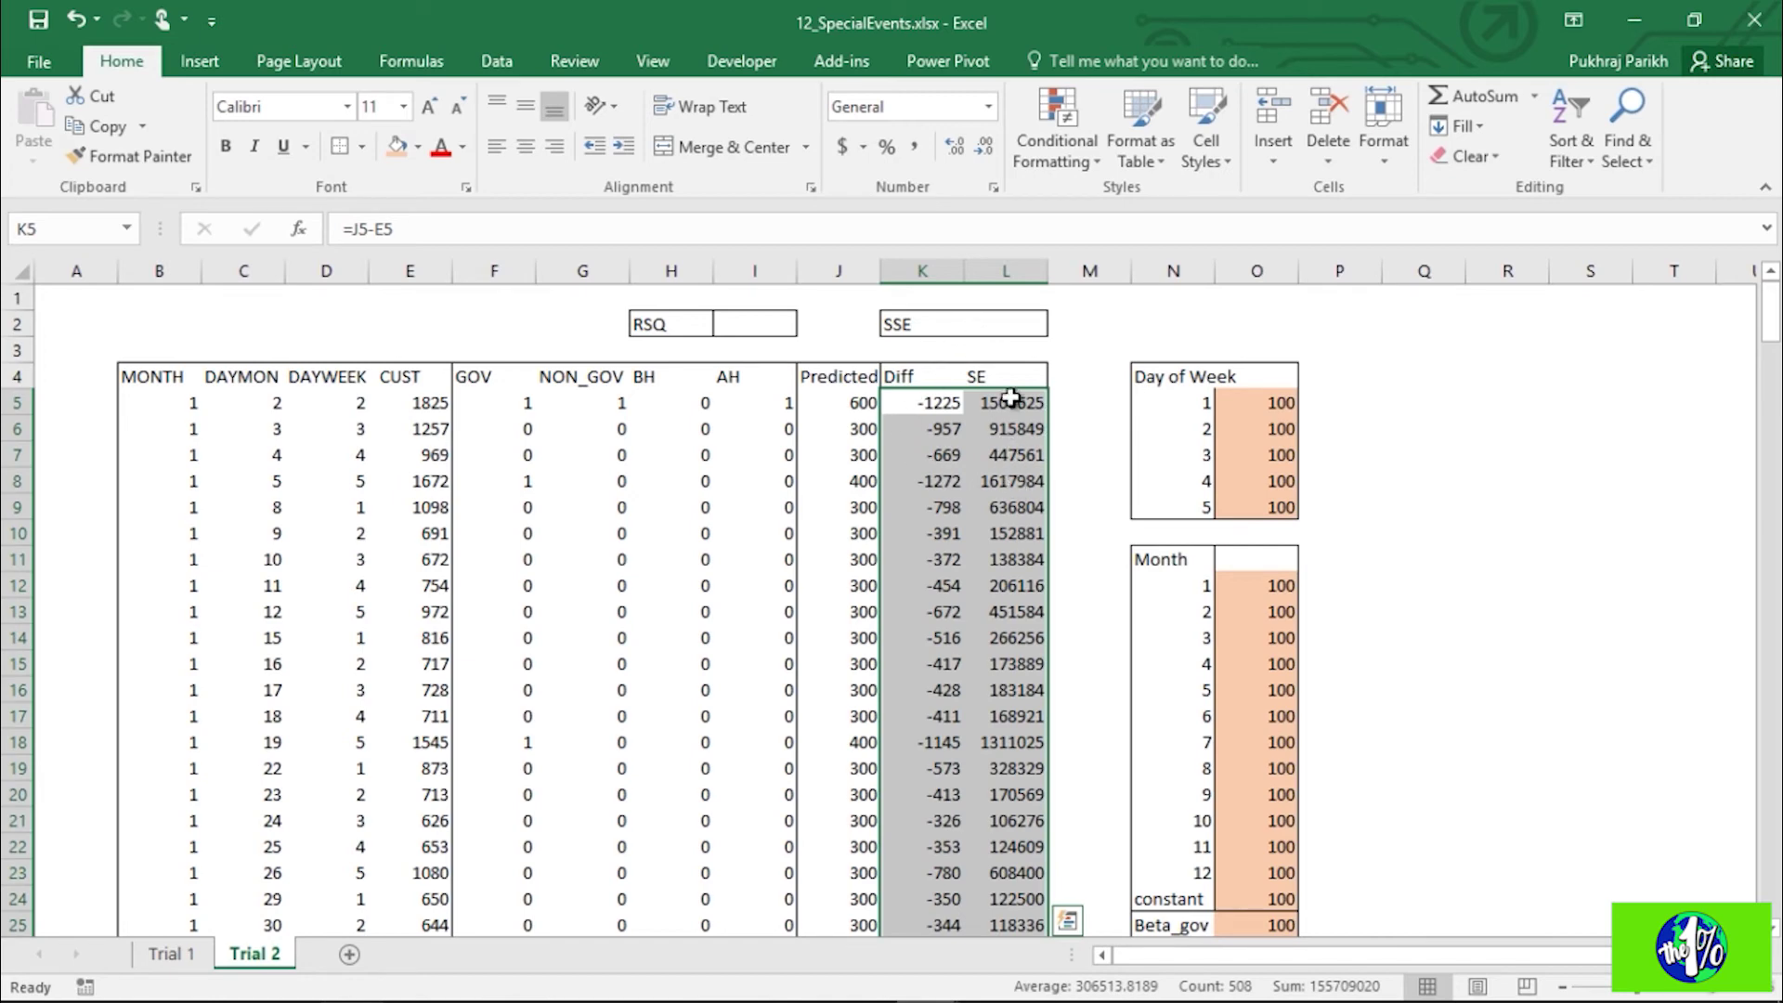
# Step: Calculate the SSE in L2 with =SUM(L5:L258), totalling the whole SE column
pyautogui.click(974, 331)
pyautogui.scroll(-12, 975, 470)
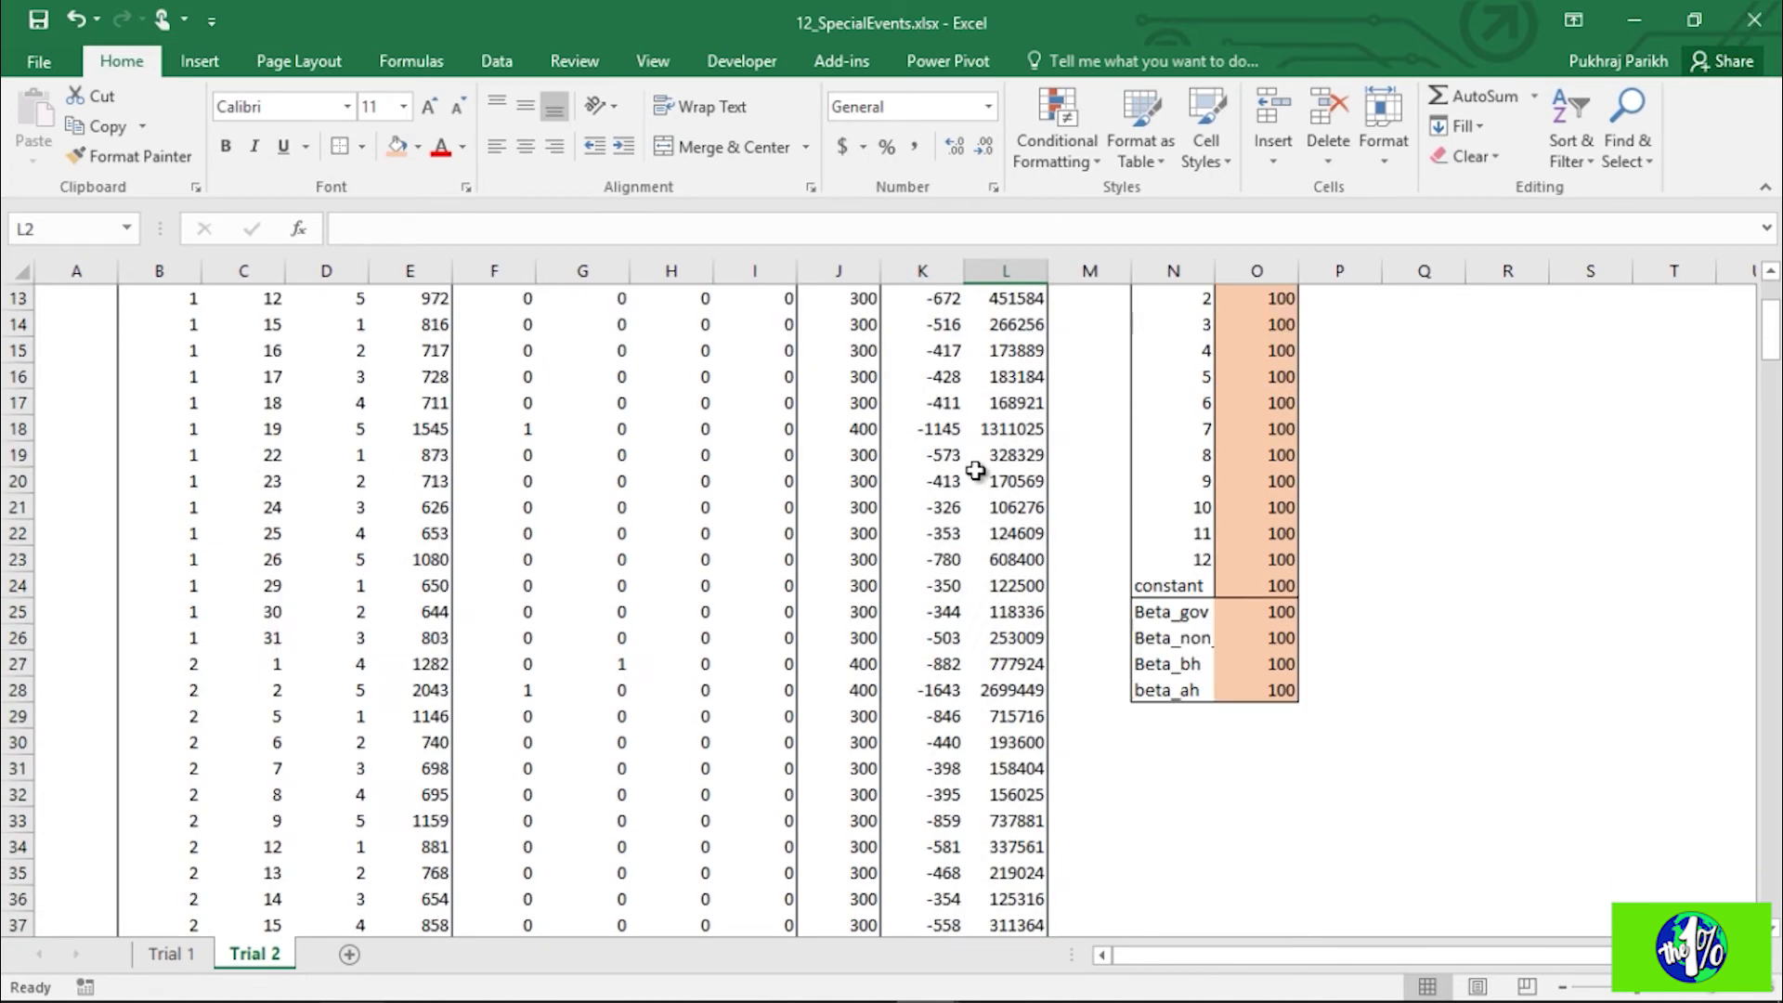
pyautogui.scroll(-6, 976, 471)
pyautogui.scroll(18, 970, 446)
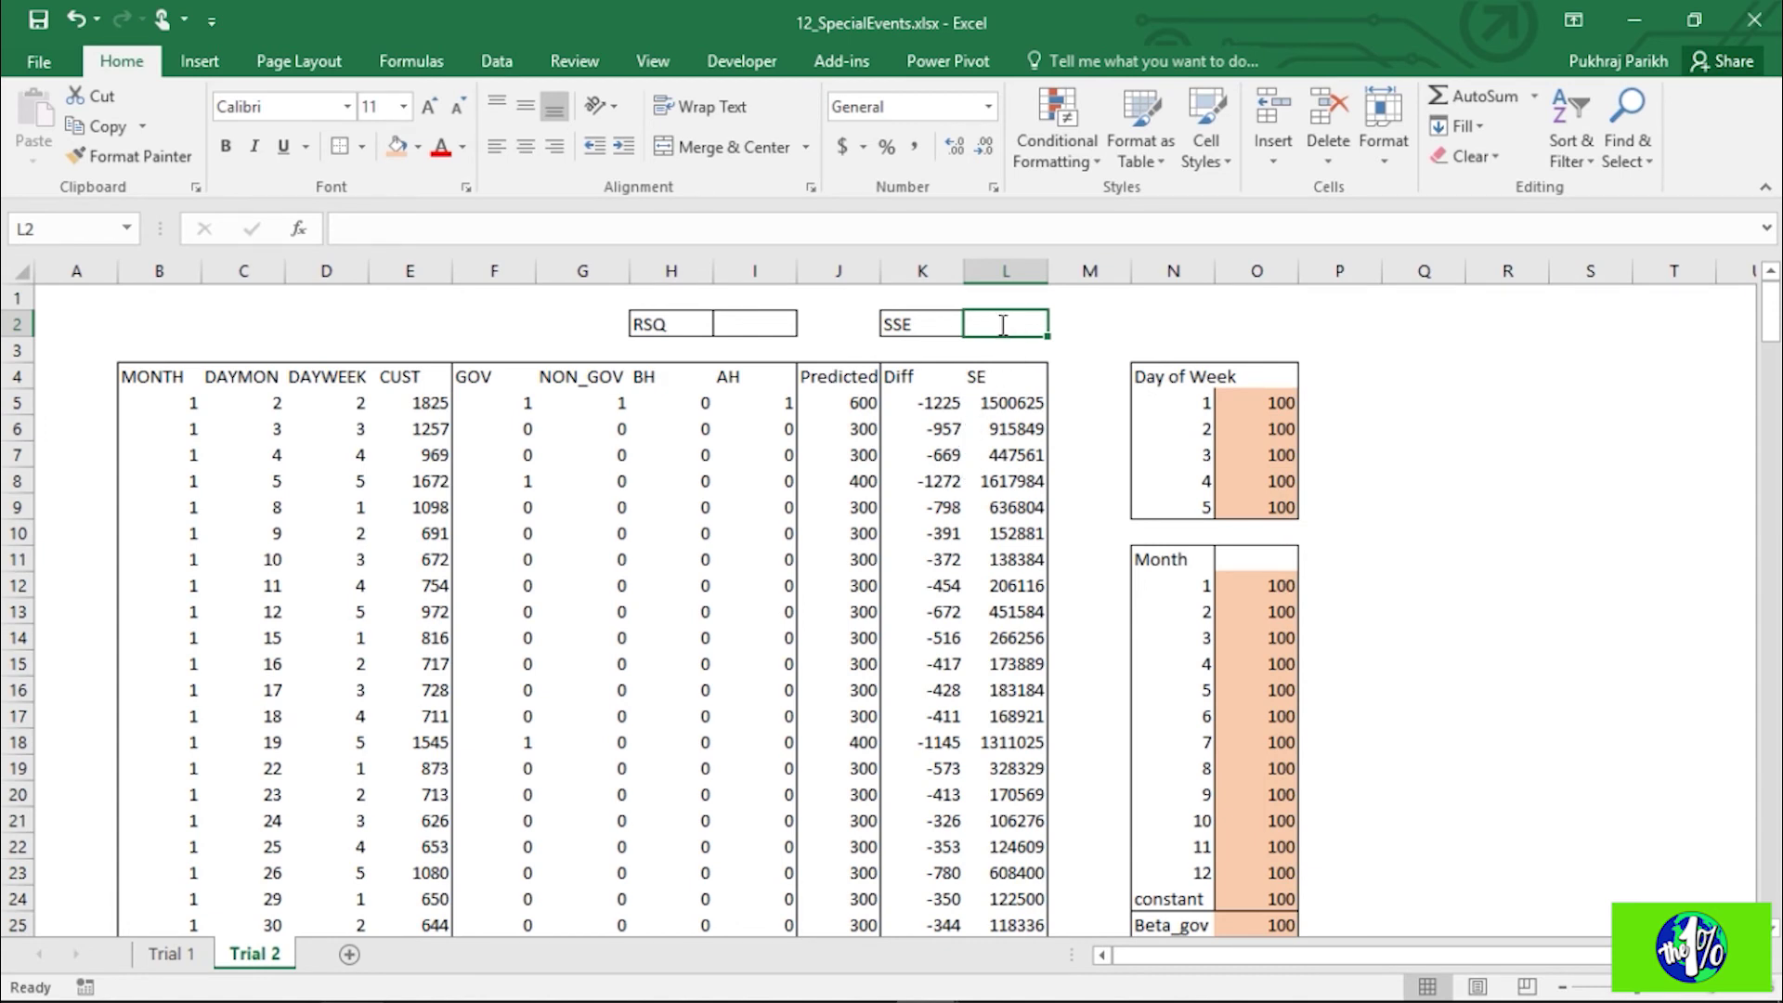
pyautogui.write('=sum')
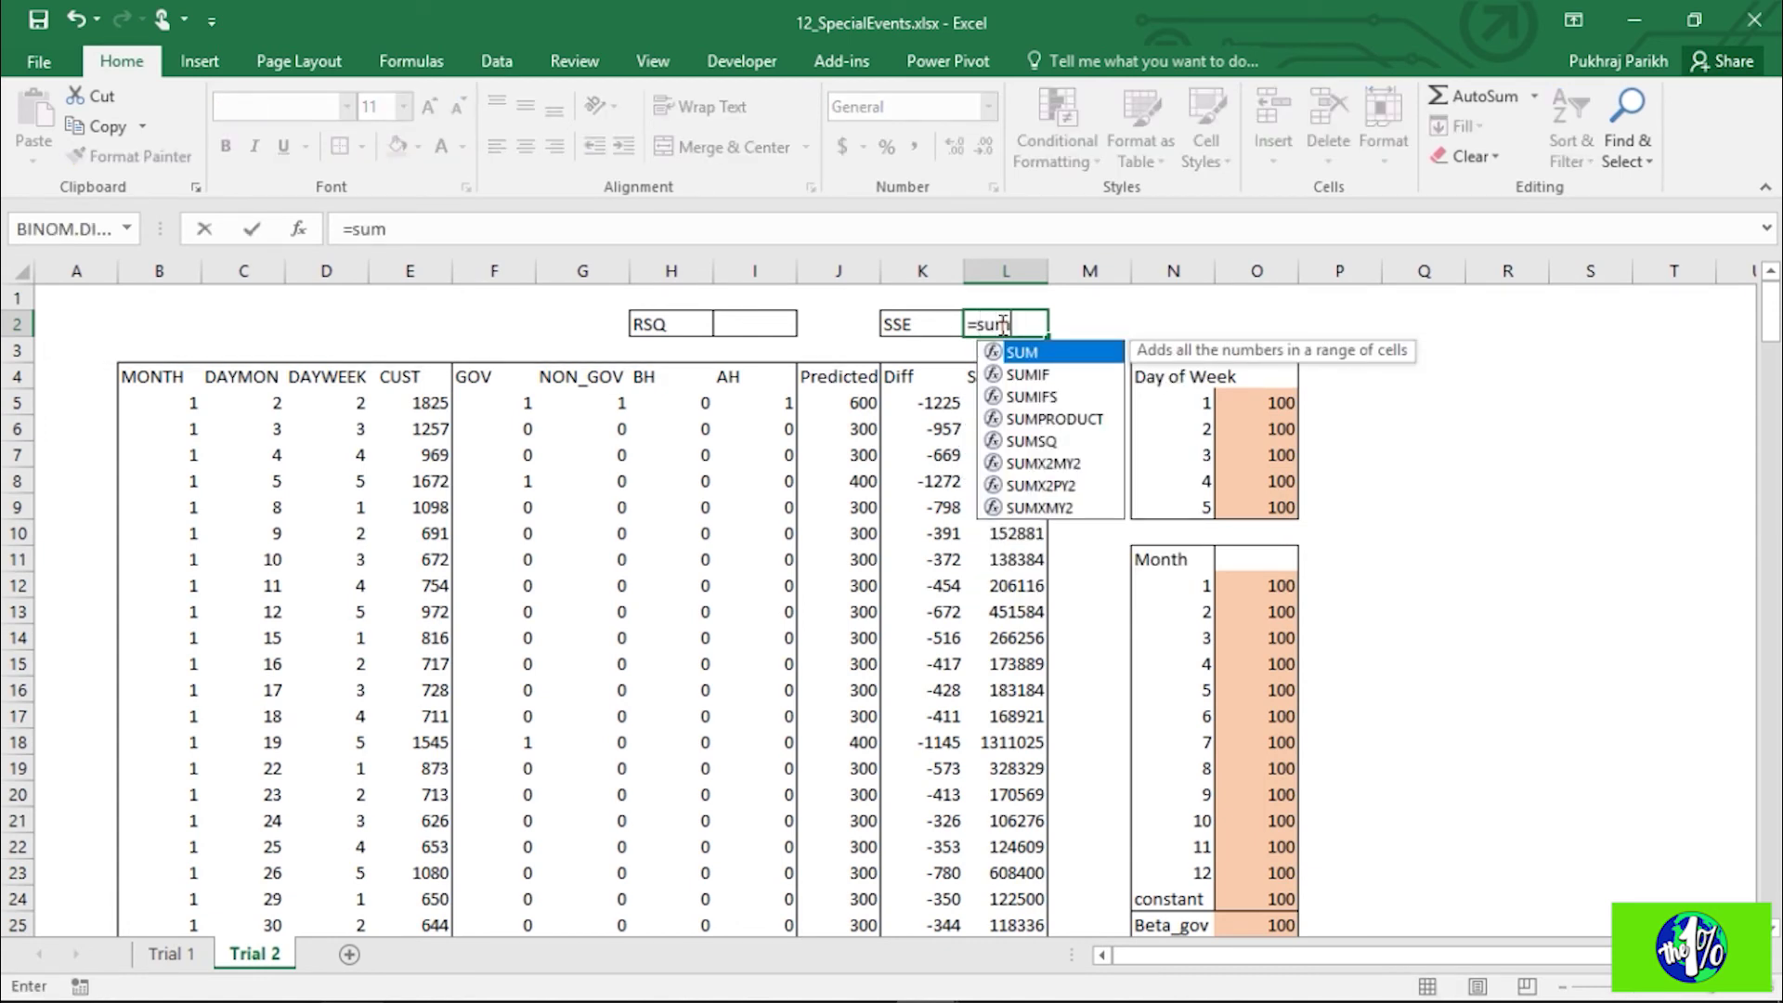
pyautogui.press('Tab')
pyautogui.moveTo(1008, 424)
pyautogui.mouseDown()
pyautogui.moveTo(1004, 385)
pyautogui.moveTo(1003, 402)
pyautogui.mouseUp()
pyautogui.hotkey('ctrl', 'shift', 'Down')
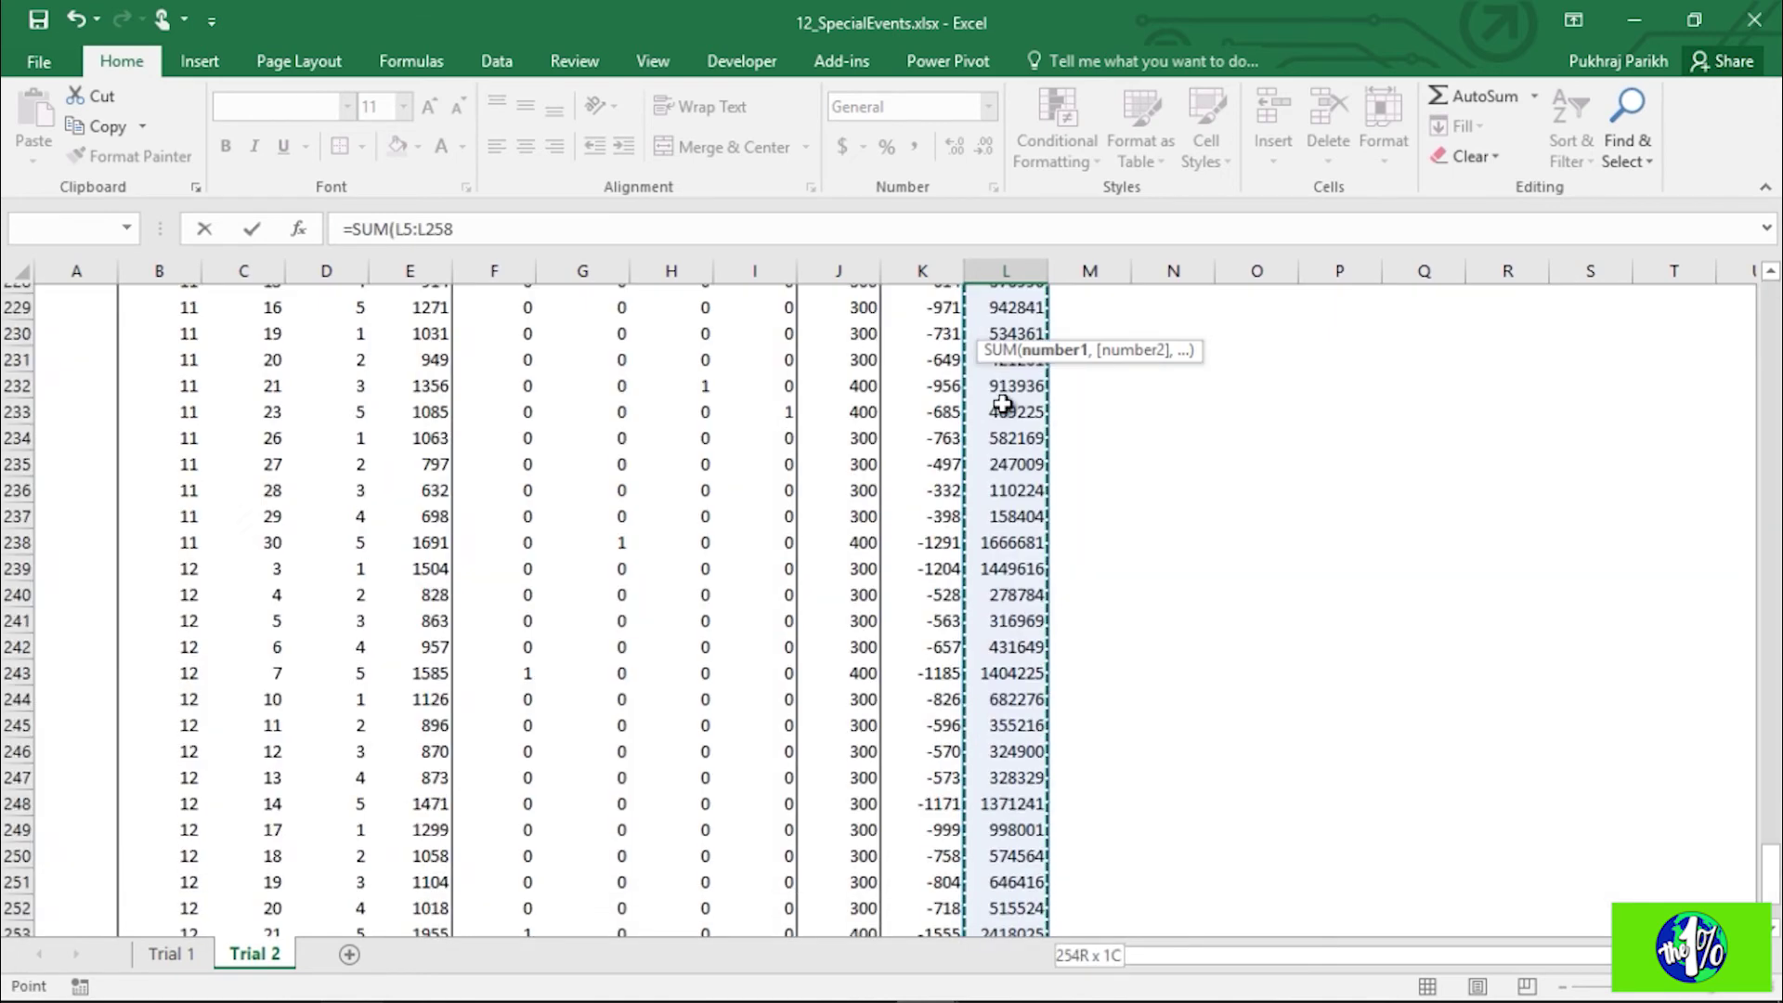
pyautogui.press('Return')
pyautogui.scroll(1, 1003, 402)
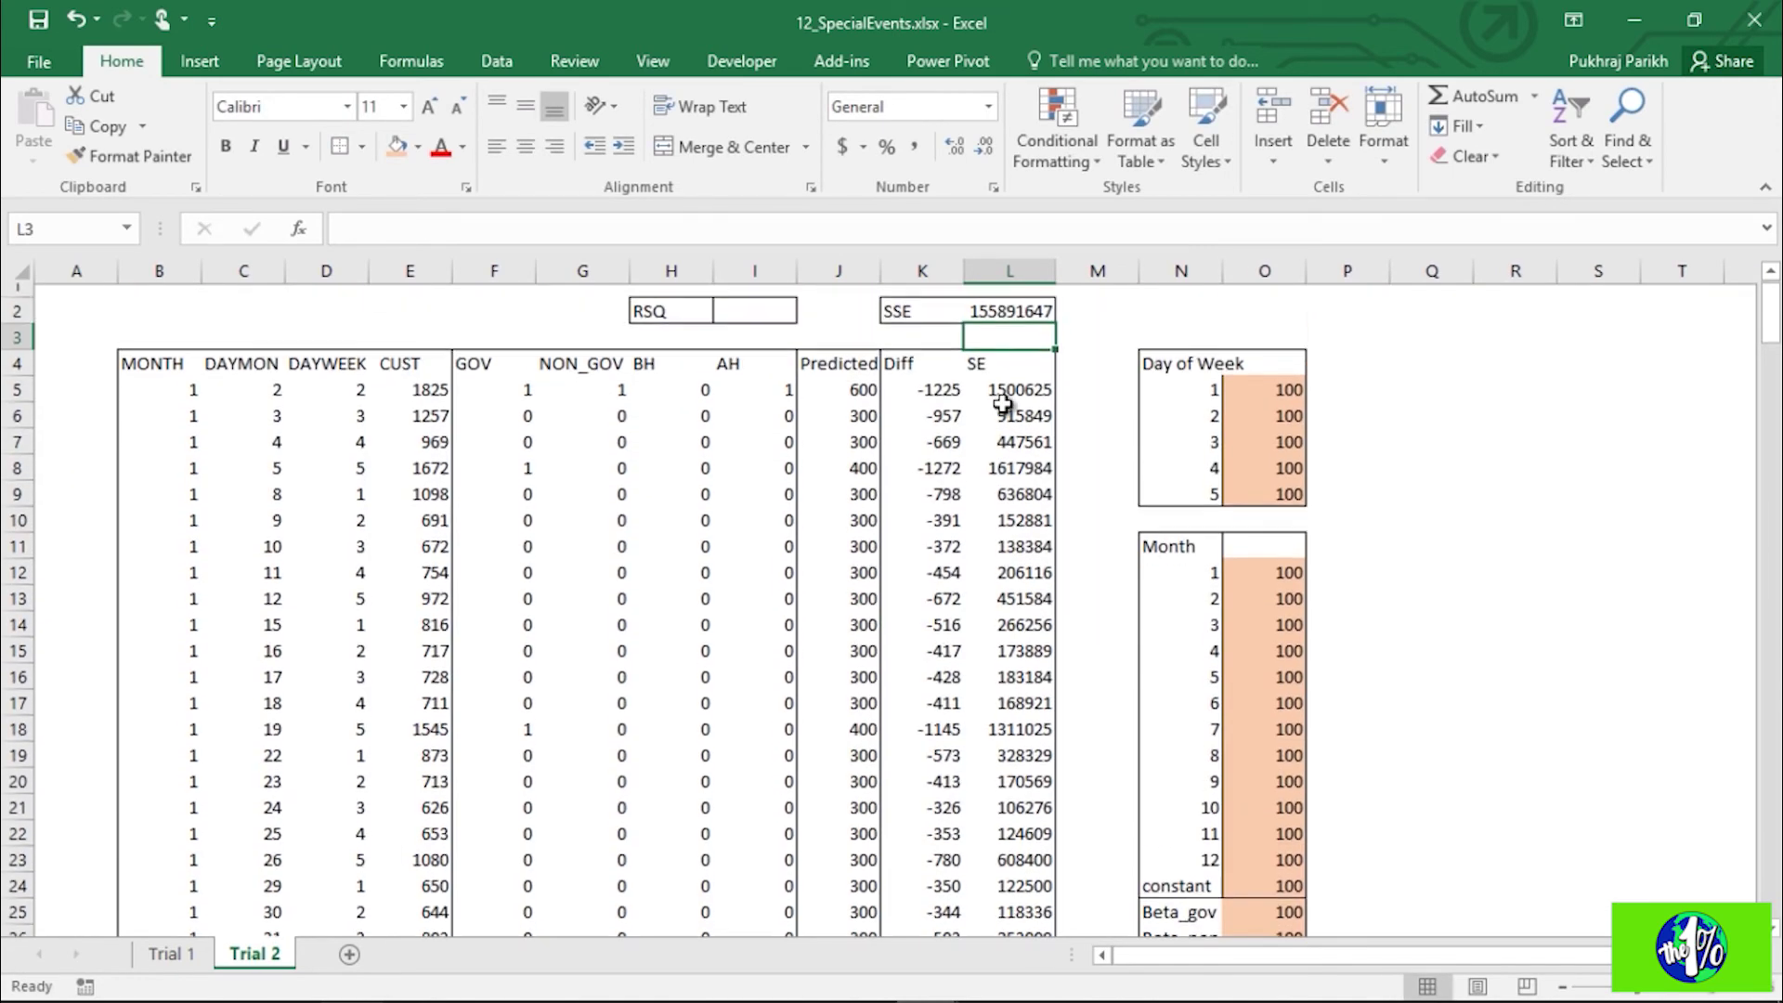
# Step: Start a Solver model with the SSE cell L2 as the objective and set it to be minimised
pyautogui.click(1031, 325)
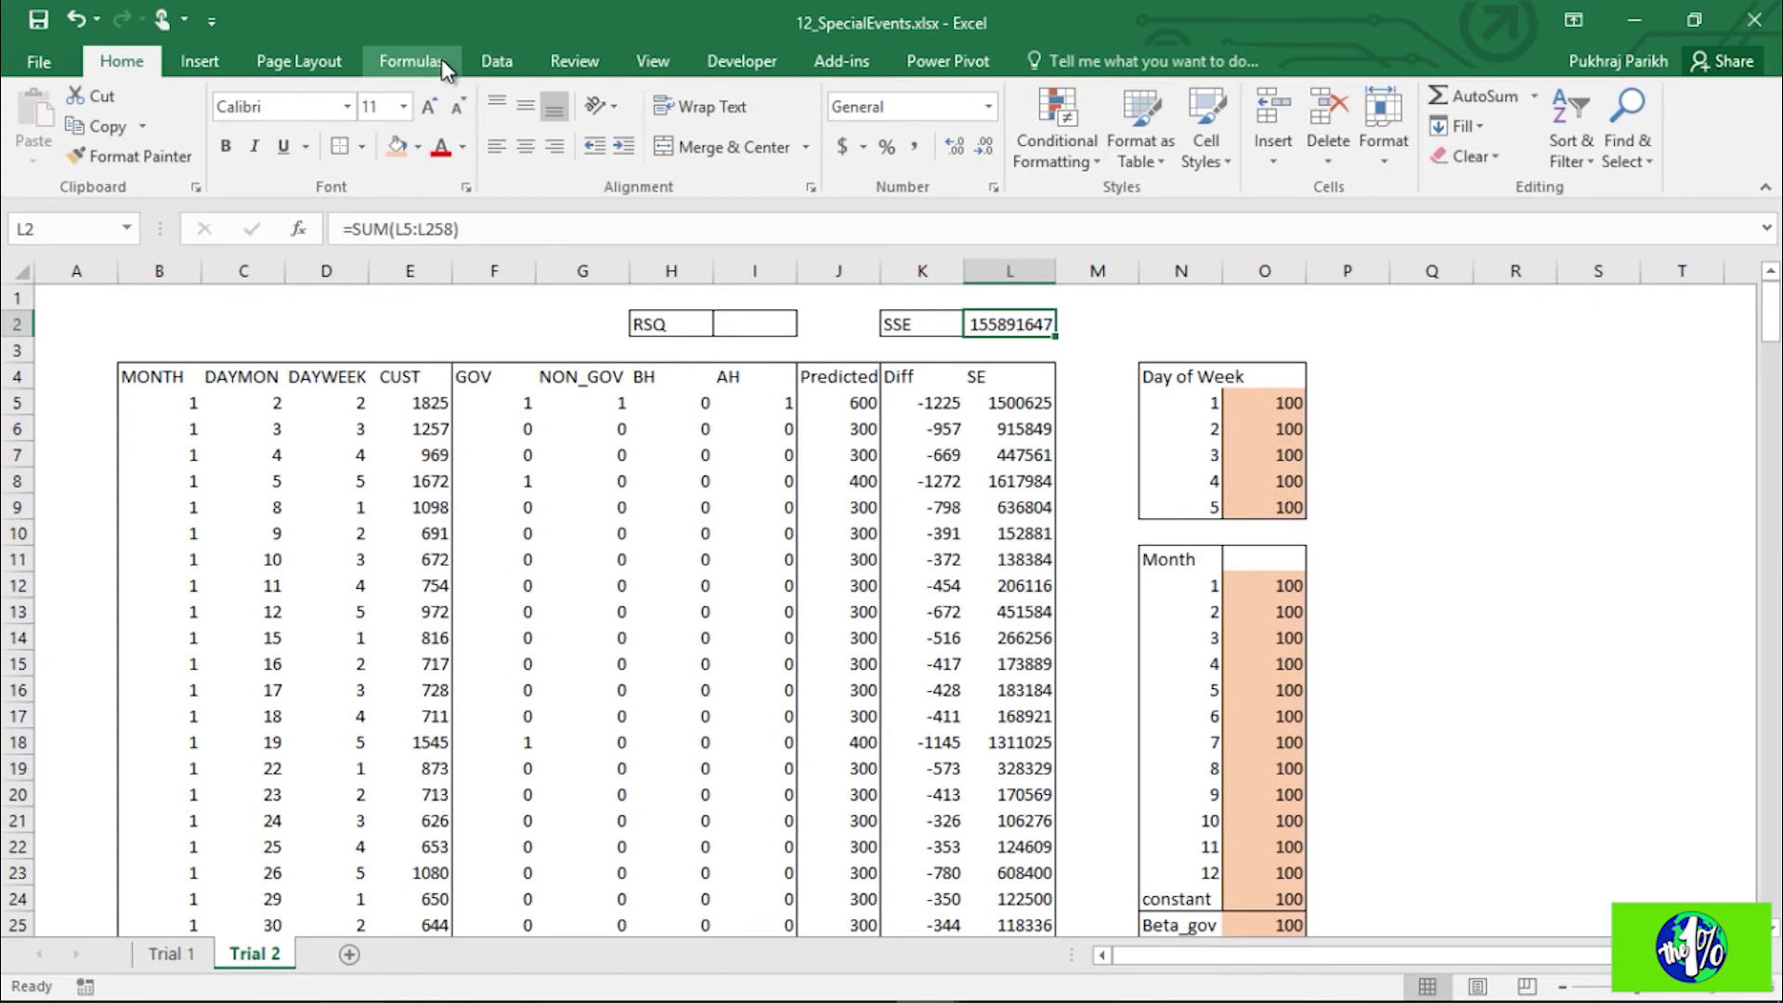
pyautogui.click(492, 62)
pyautogui.click(1555, 127)
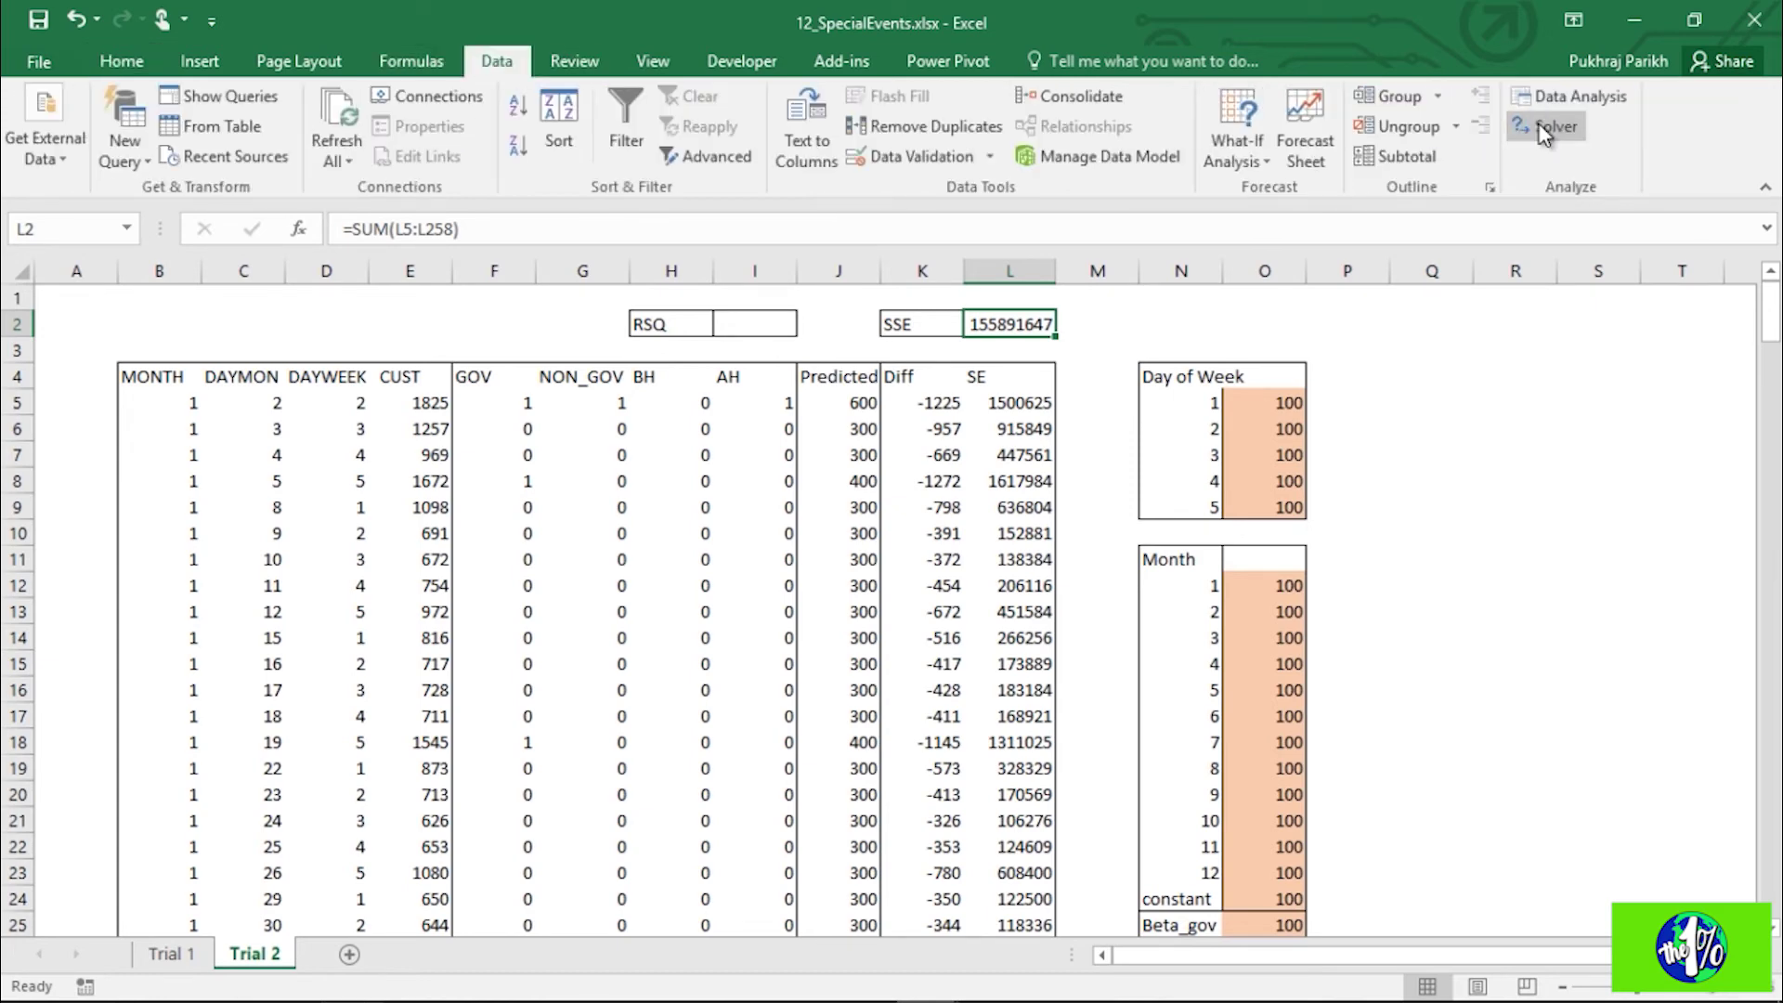
pyautogui.moveTo(1424, 257); pyautogui.dragTo(1406, 314)
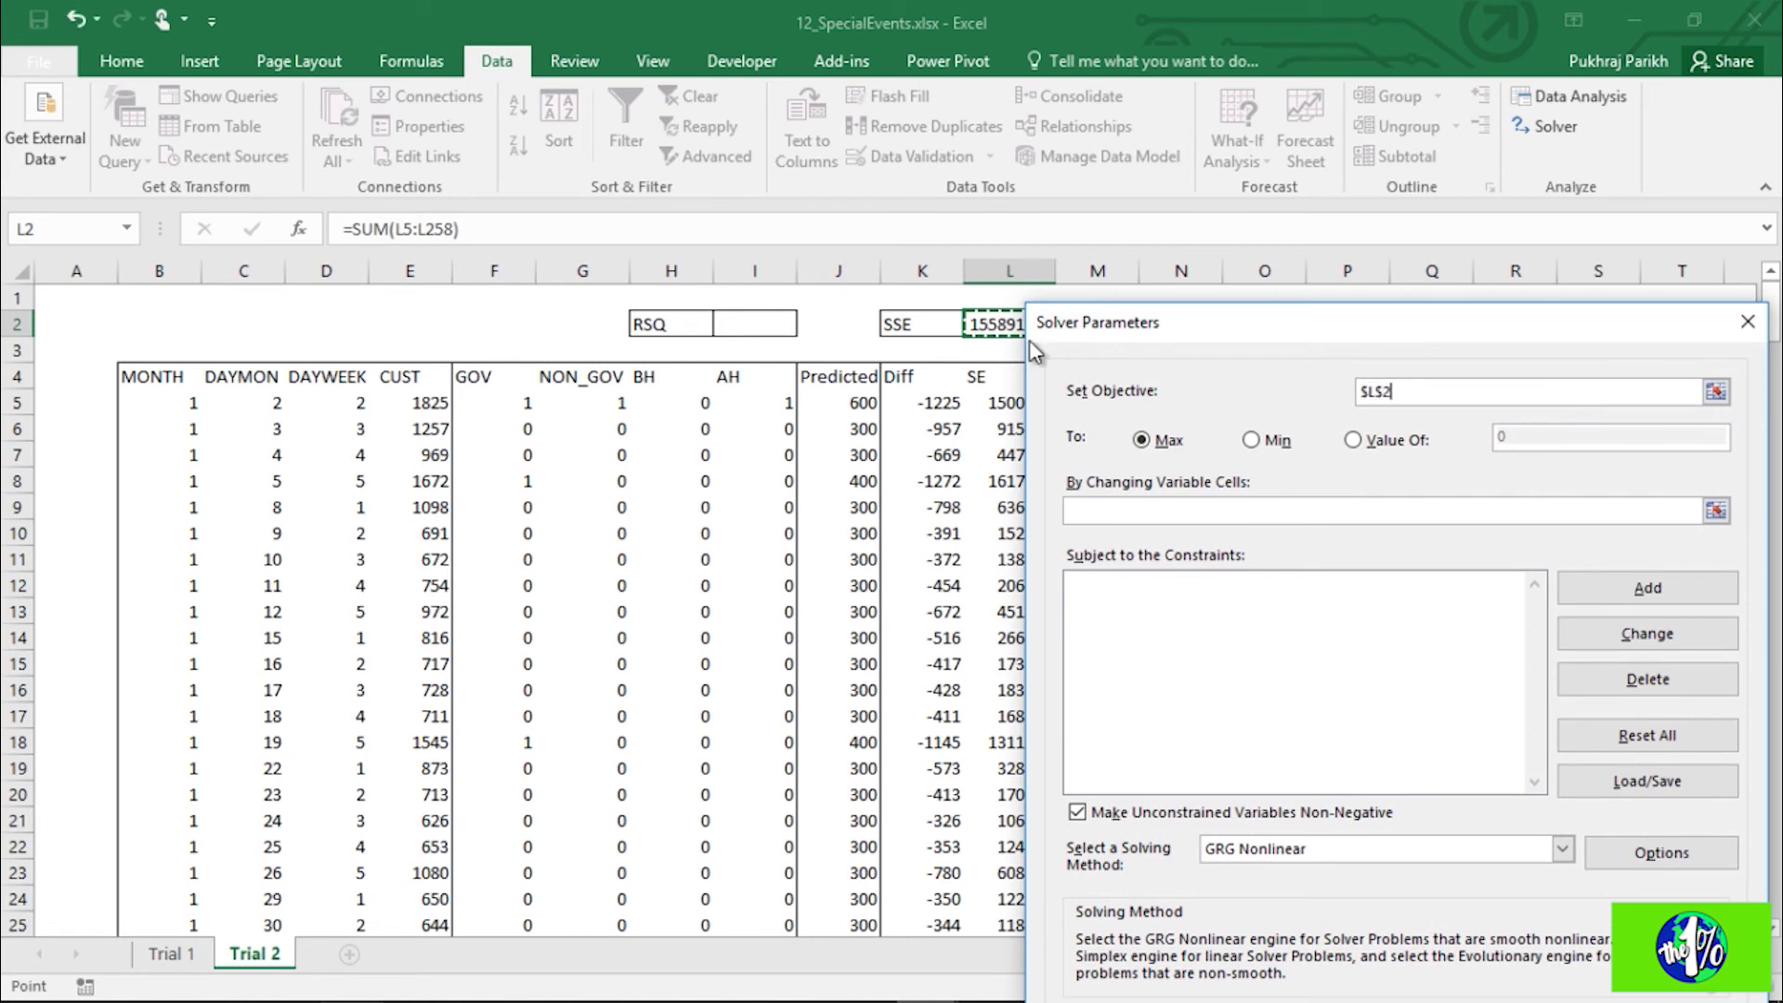
pyautogui.click(1253, 440)
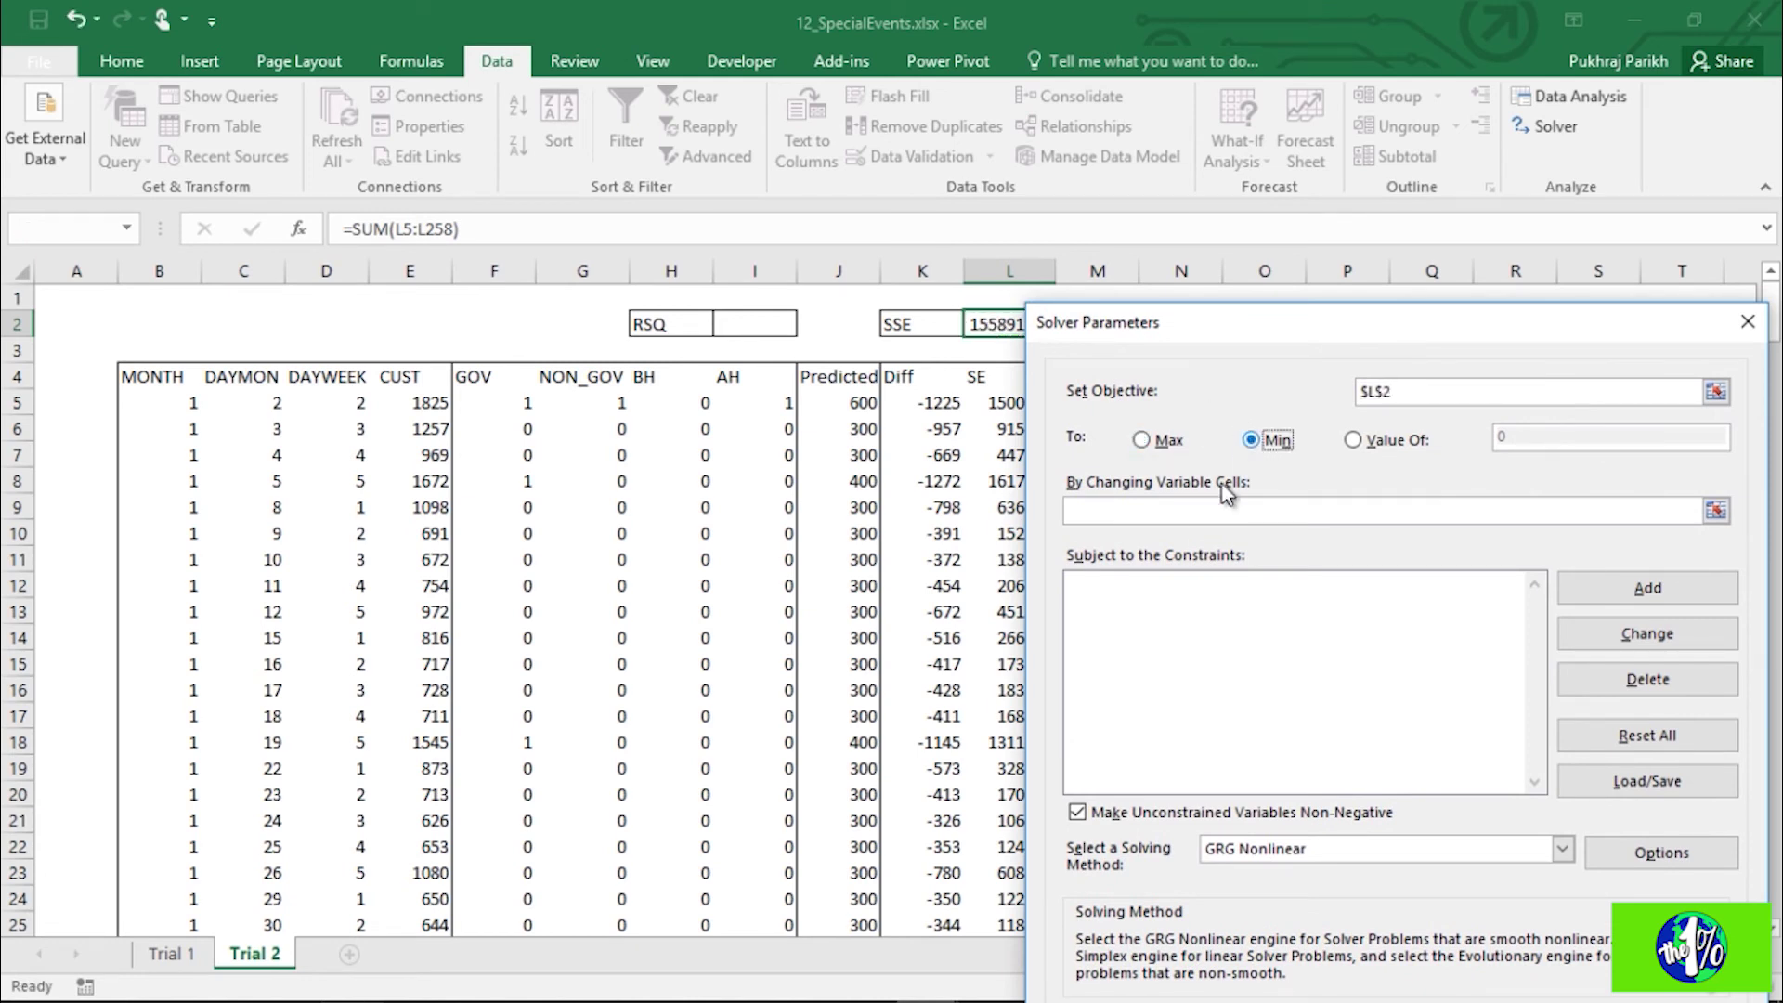
# Step: Set Solver's changing variable cells to the day-of-week range O5:O9 and the month, constant and beta range O12:O28
pyautogui.click(1716, 512)
pyautogui.moveTo(1291, 403); pyautogui.dragTo(1281, 507)
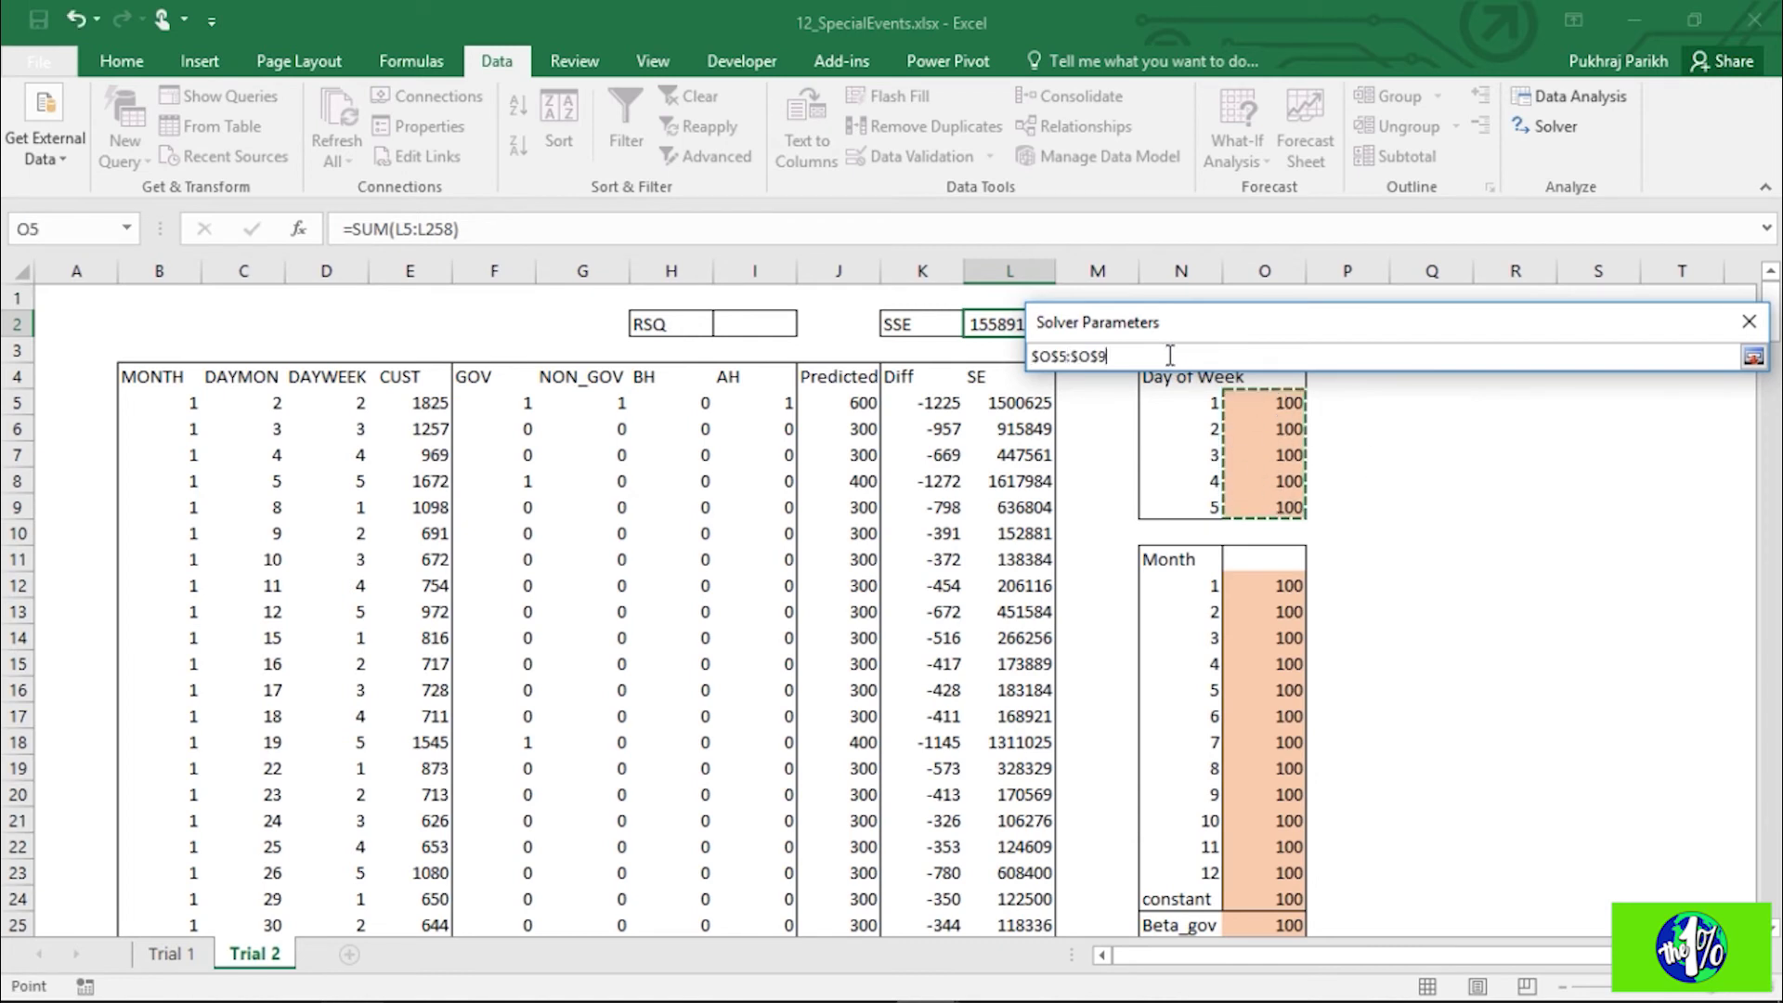
pyautogui.keyDown('ctrl'); pyautogui.click(1274, 585); pyautogui.keyUp('ctrl')
pyautogui.hotkey('ctrl', 'shift', 'Down')
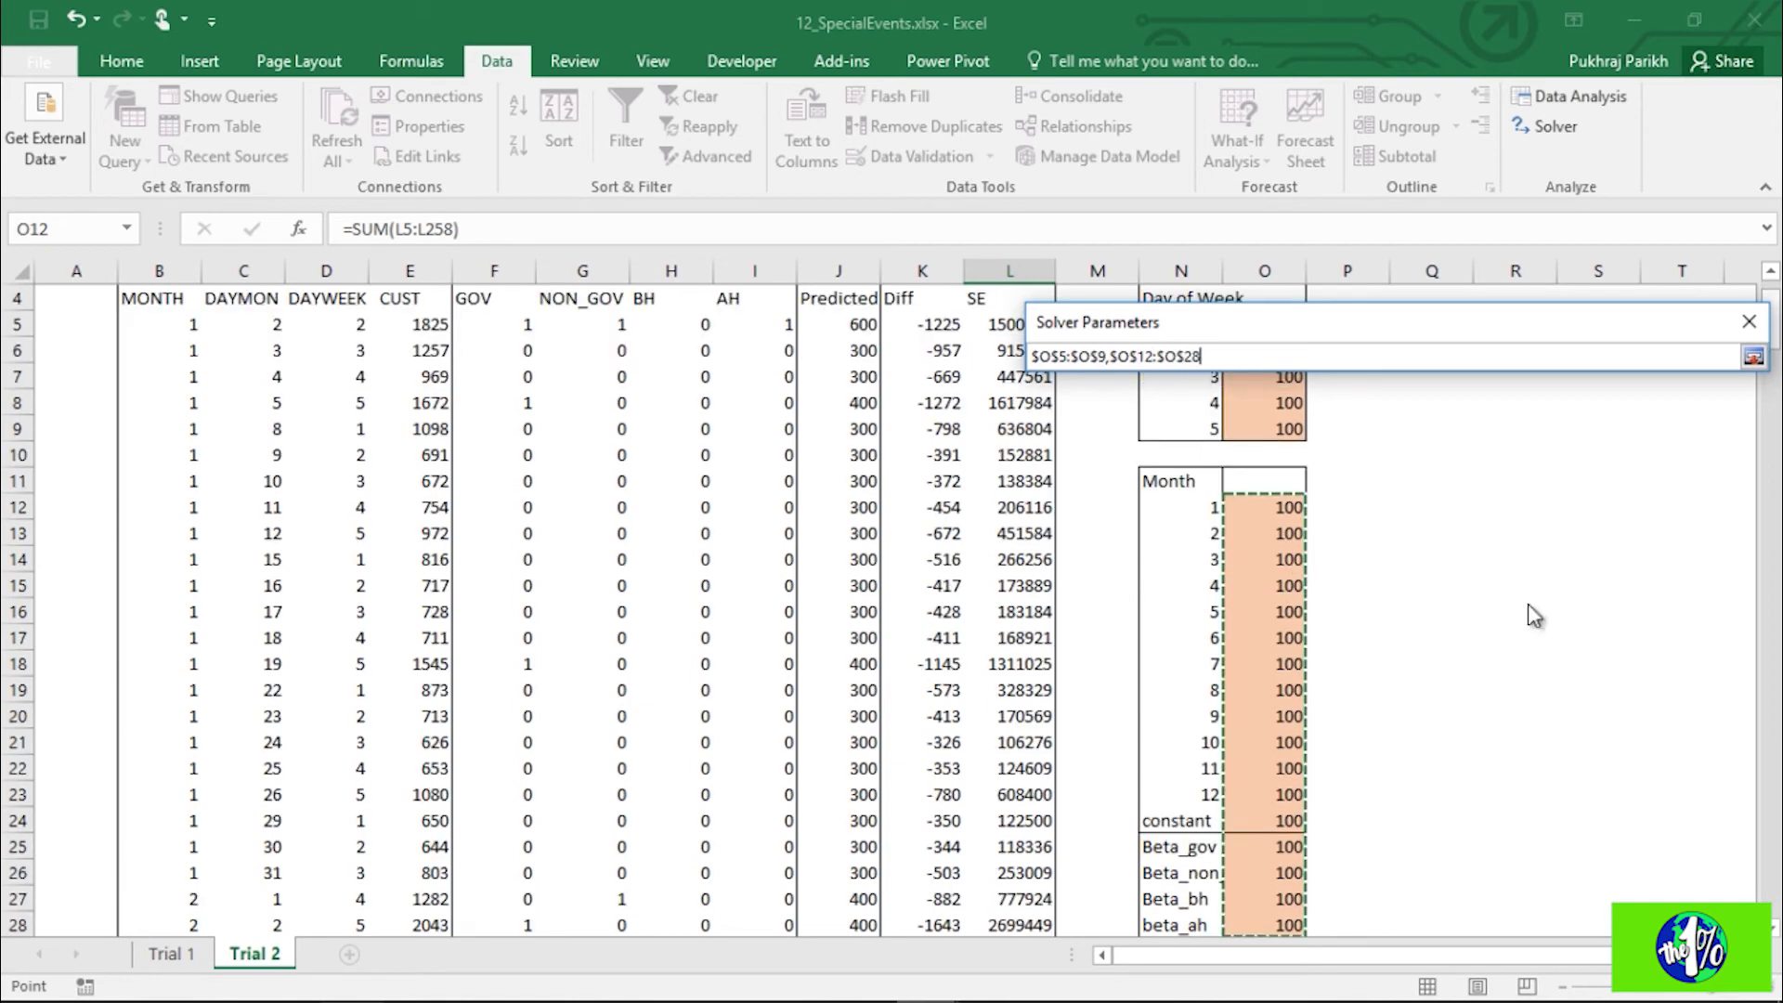
pyautogui.press('Return')
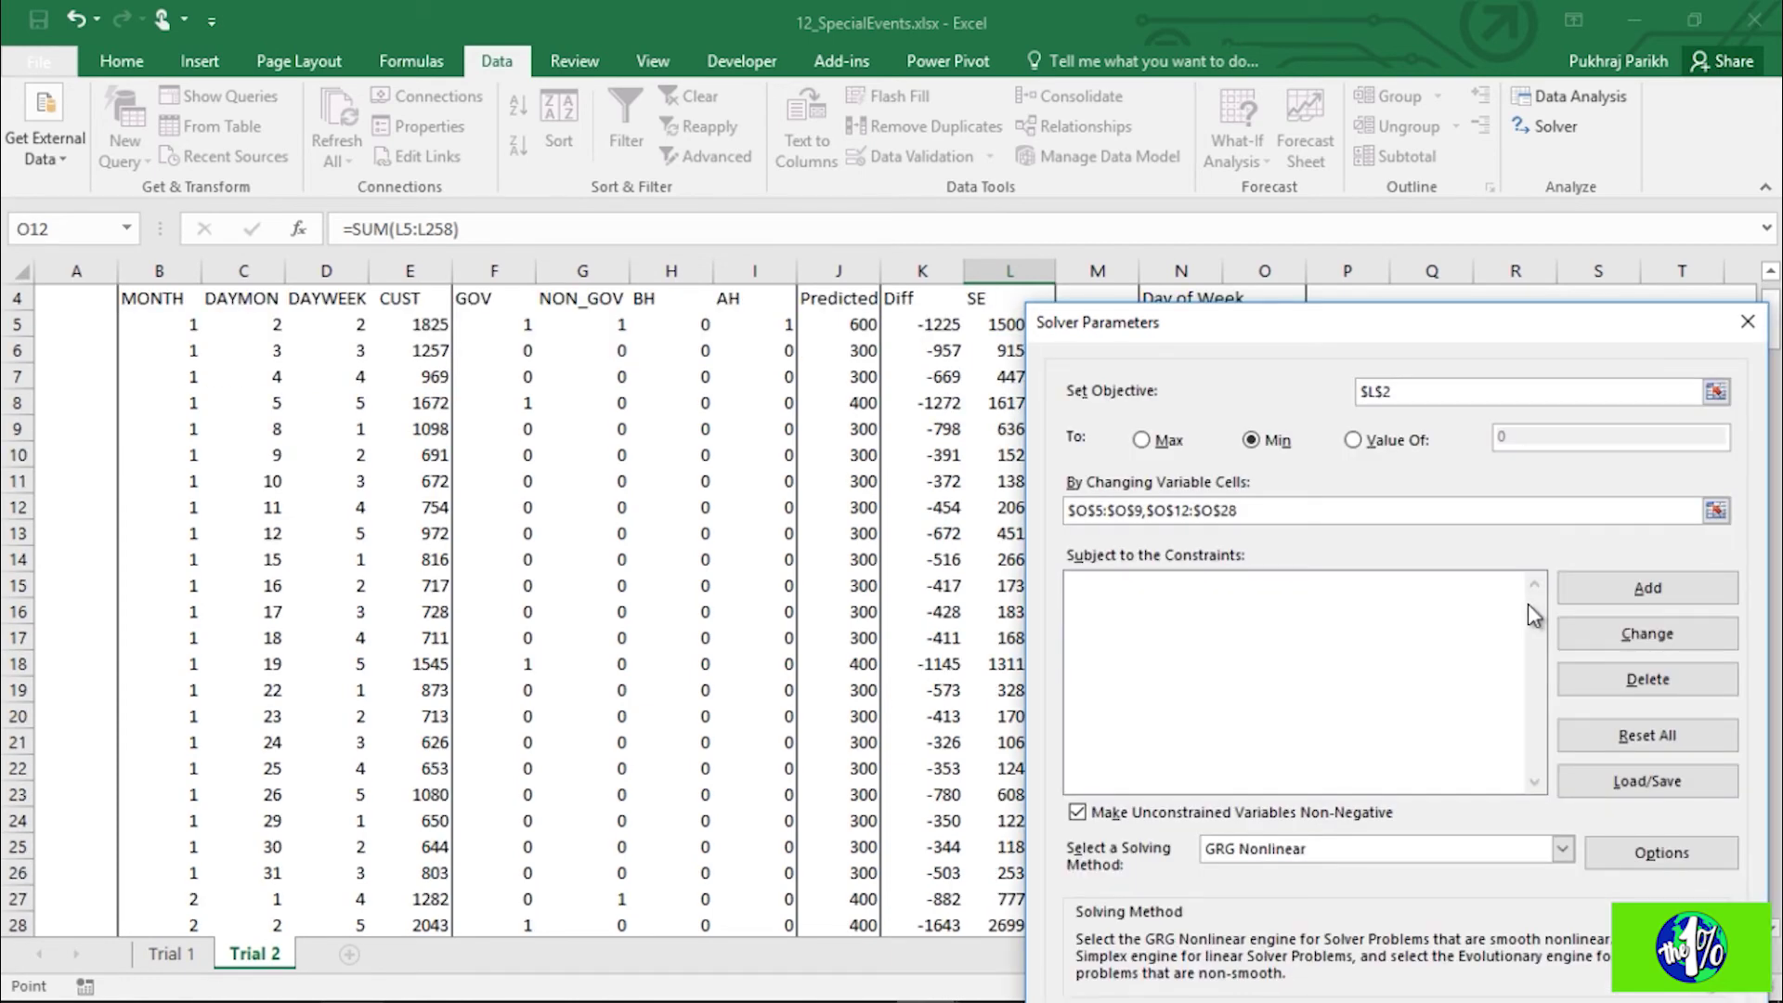
# Step: Allow negative values for the unconstrained variables, solve with GRG Nonlinear and keep the Solver solution
pyautogui.click(1079, 812)
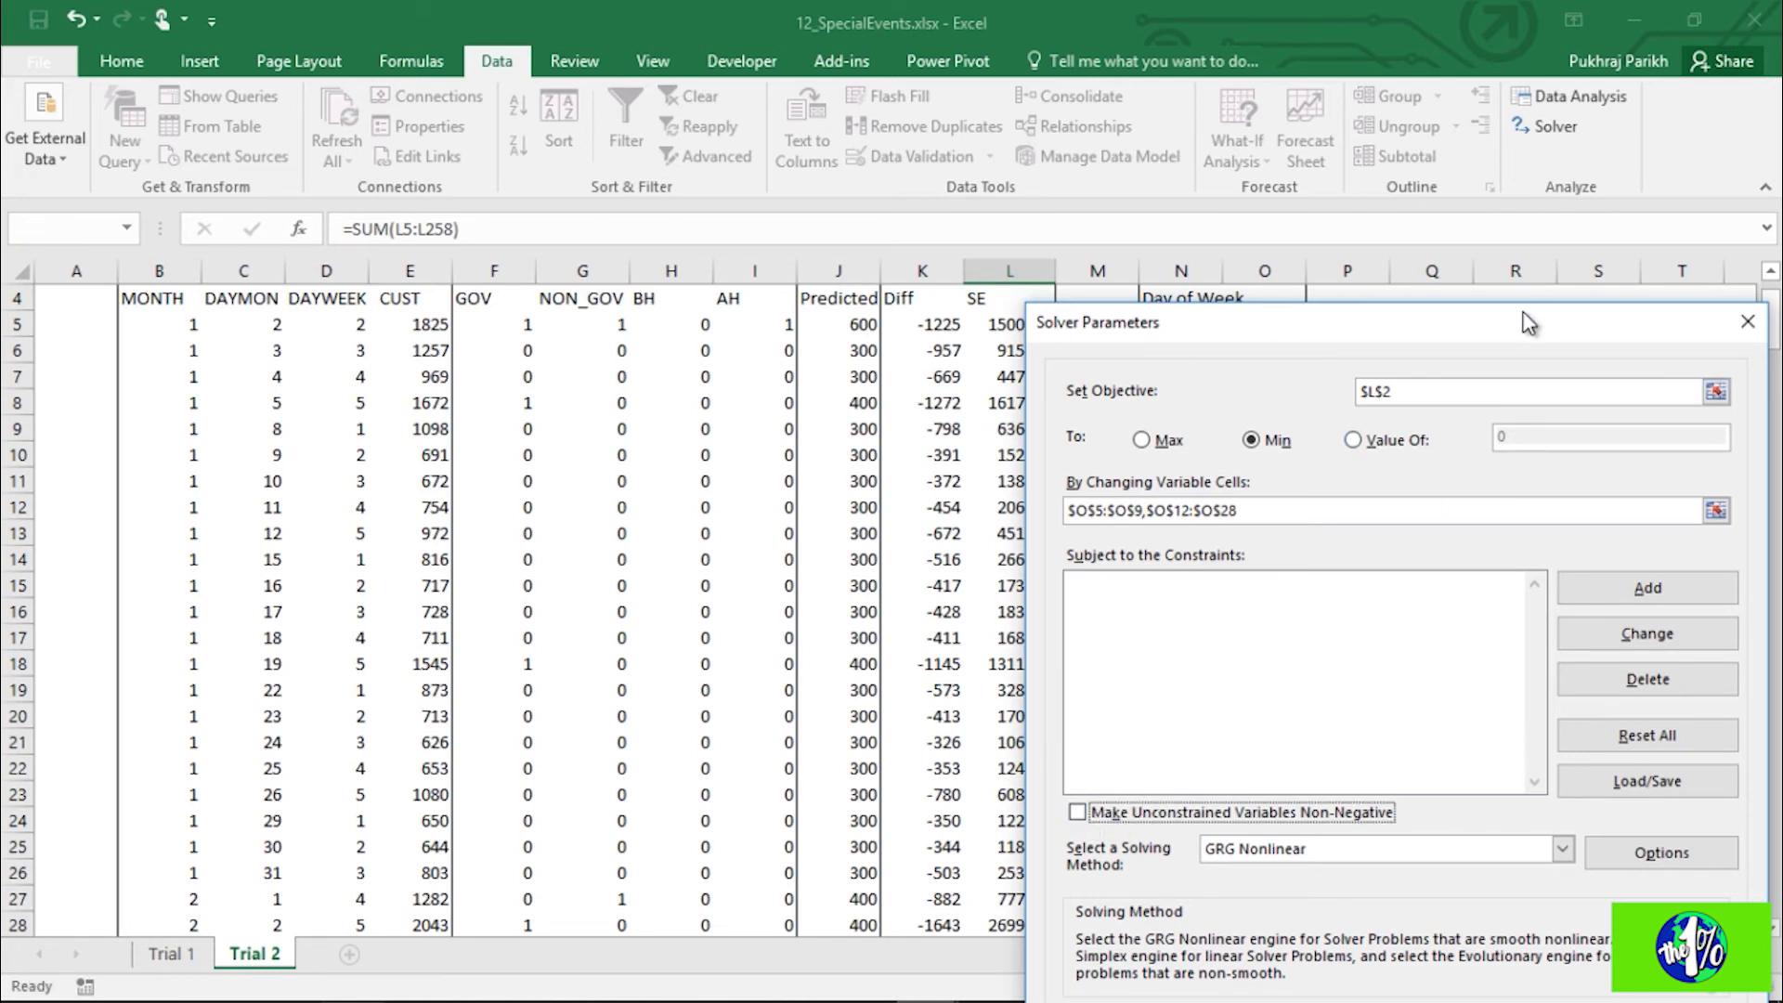
pyautogui.moveTo(1480, 305); pyautogui.dragTo(1303, 135)
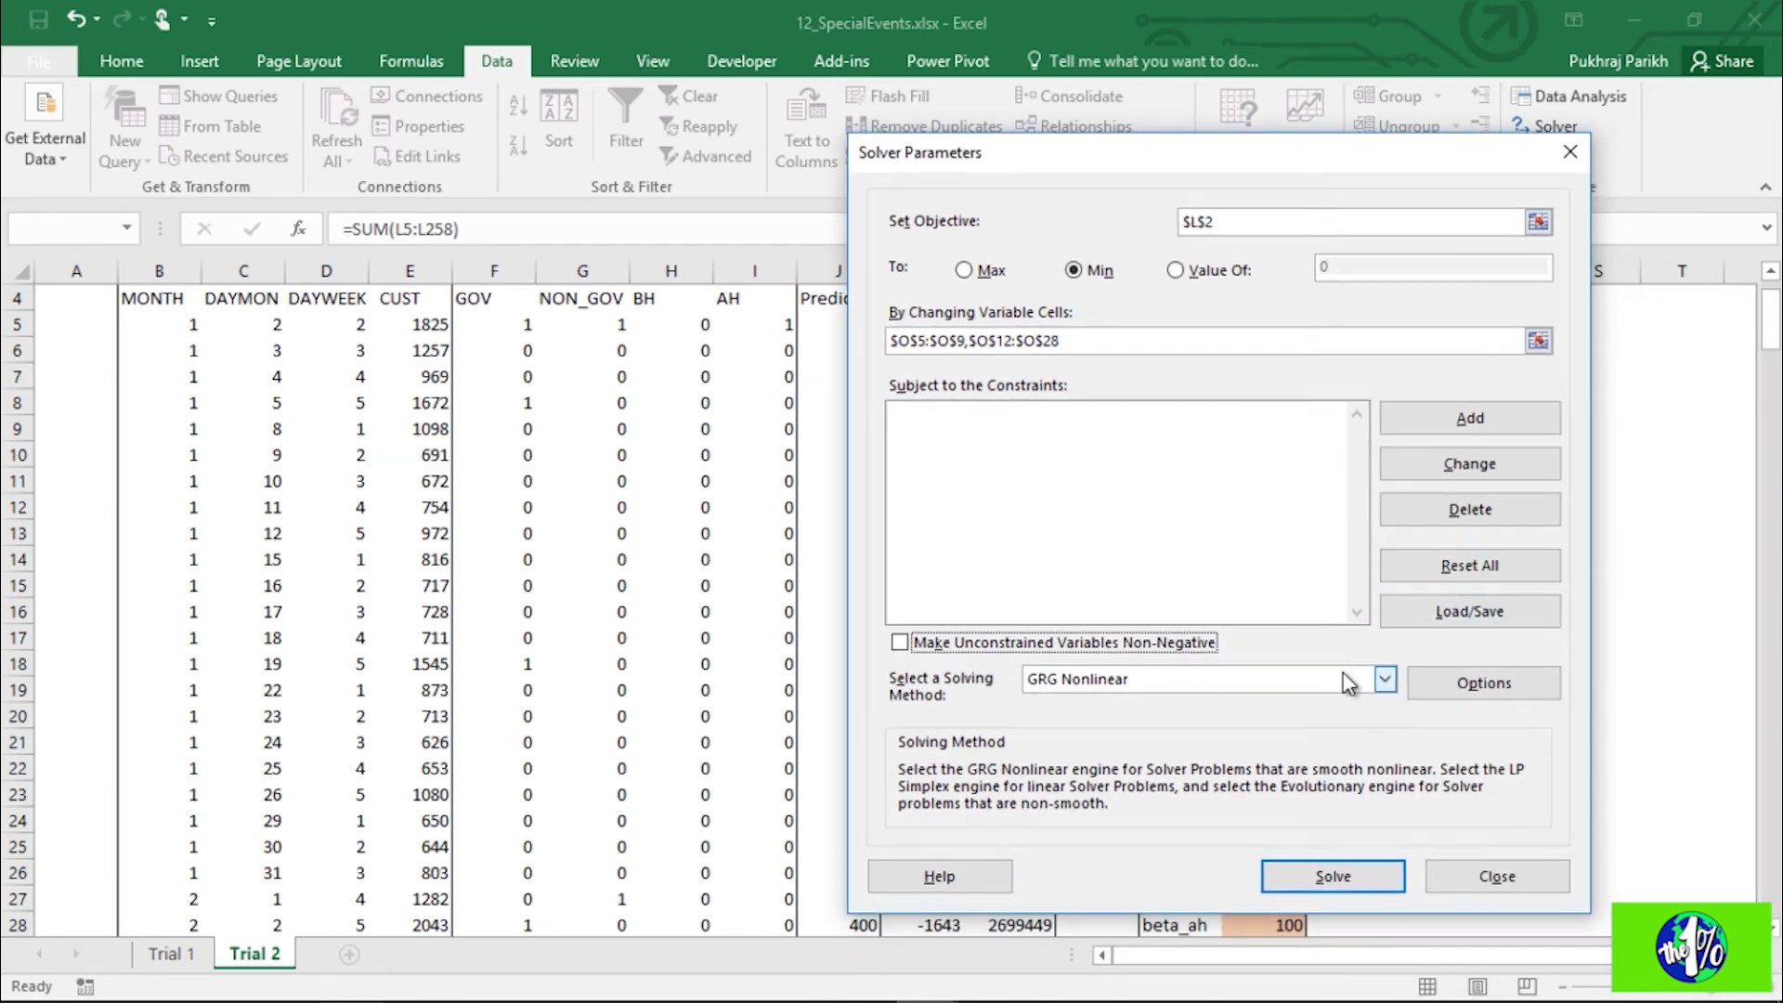
pyautogui.click(1334, 877)
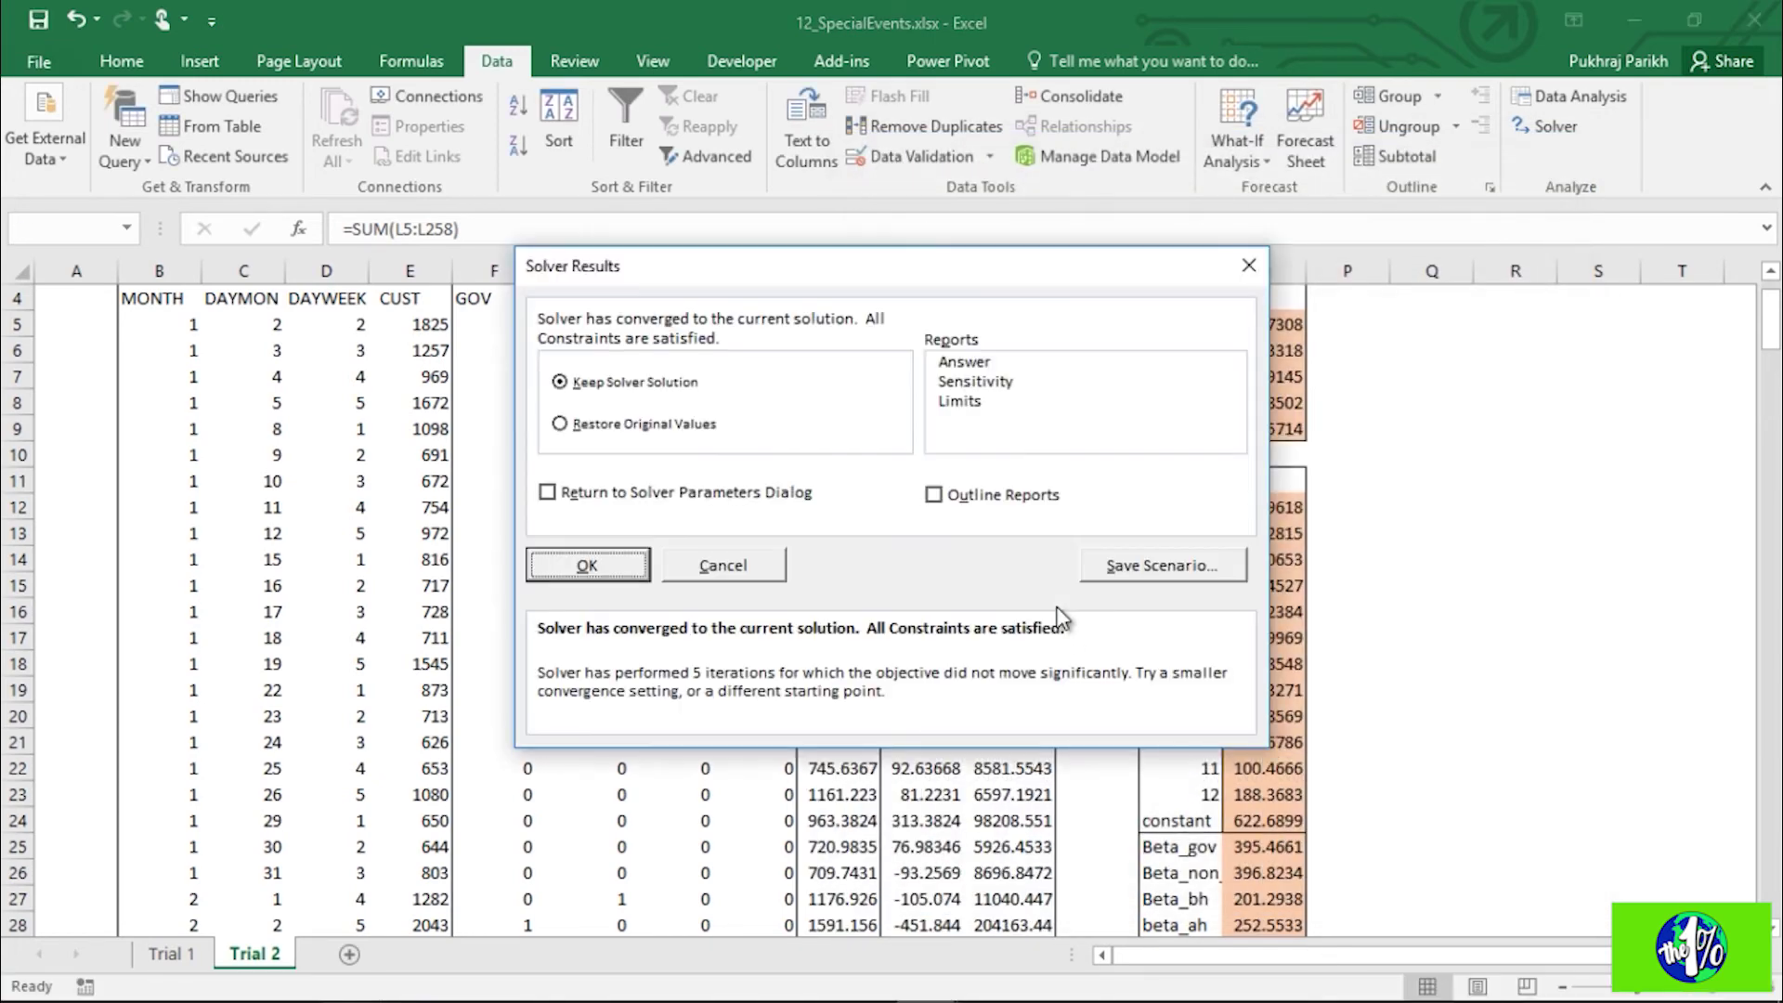
pyautogui.click(587, 566)
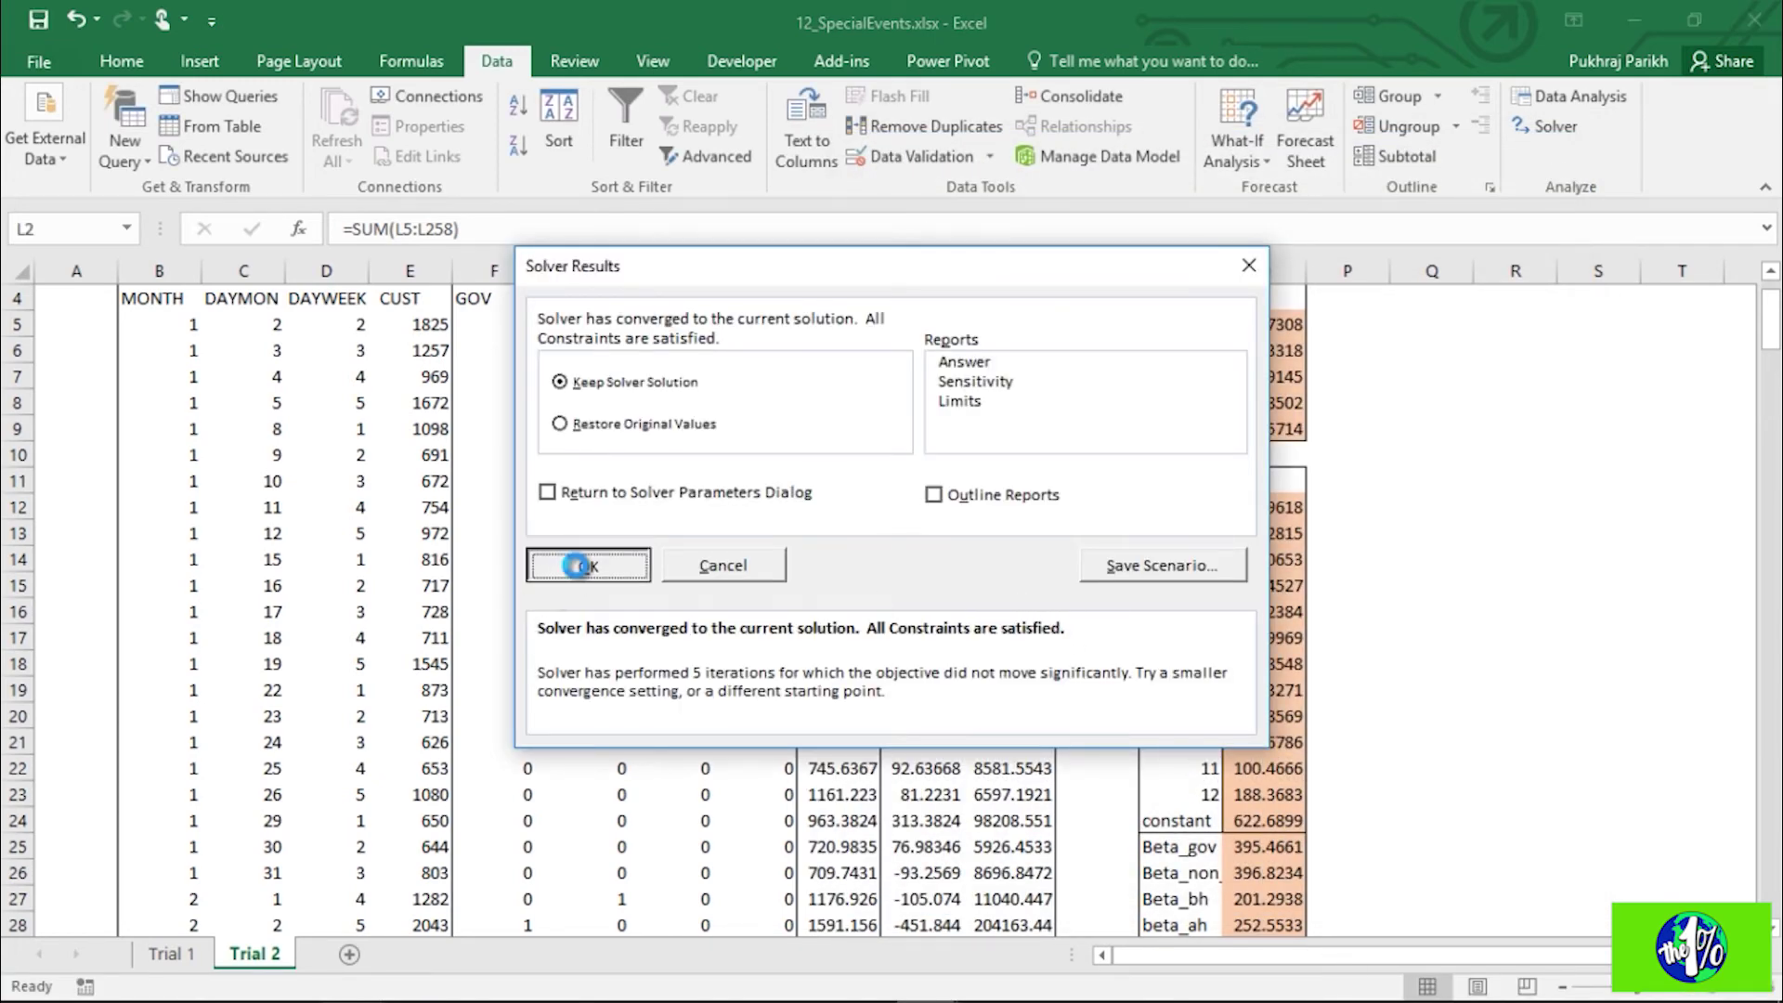
# Step: Examine the solved coefficients and compare the SSE and Predicted formula on the Trial 2 sheet with those on Trial 1
pyautogui.scroll(1, 1074, 574)
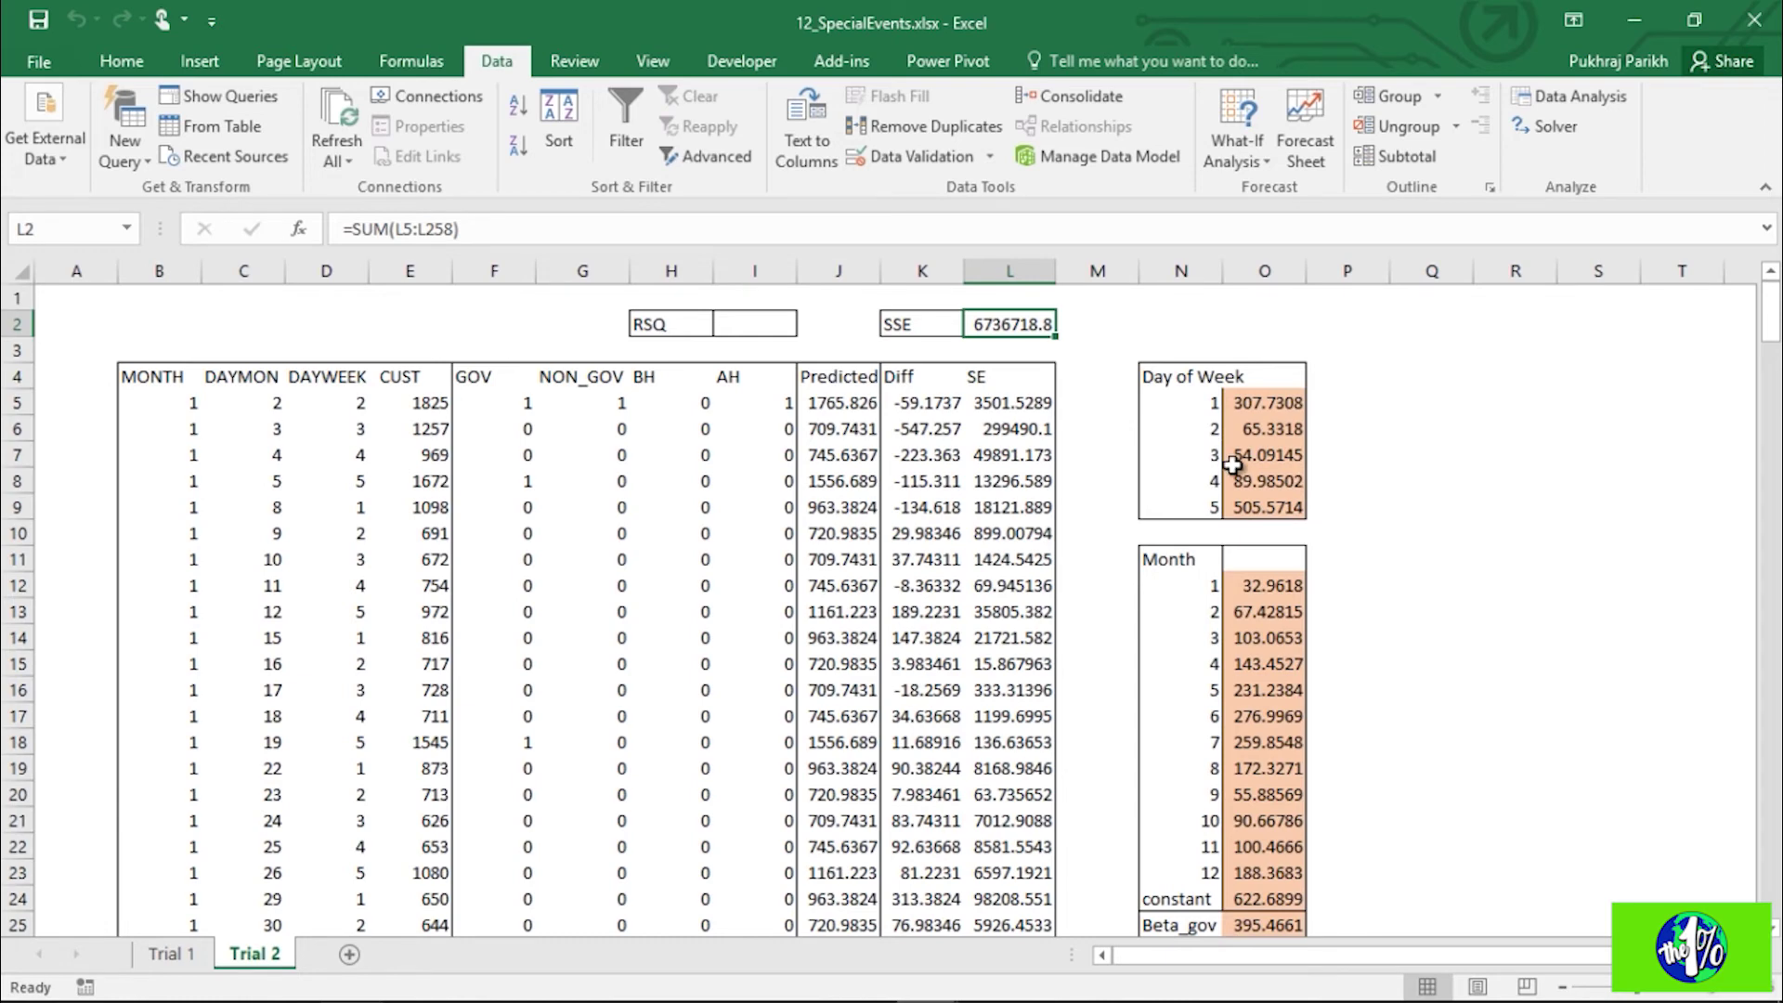
pyautogui.scroll(-2, 1235, 455)
pyautogui.scroll(2, 1235, 450)
pyautogui.click(184, 957)
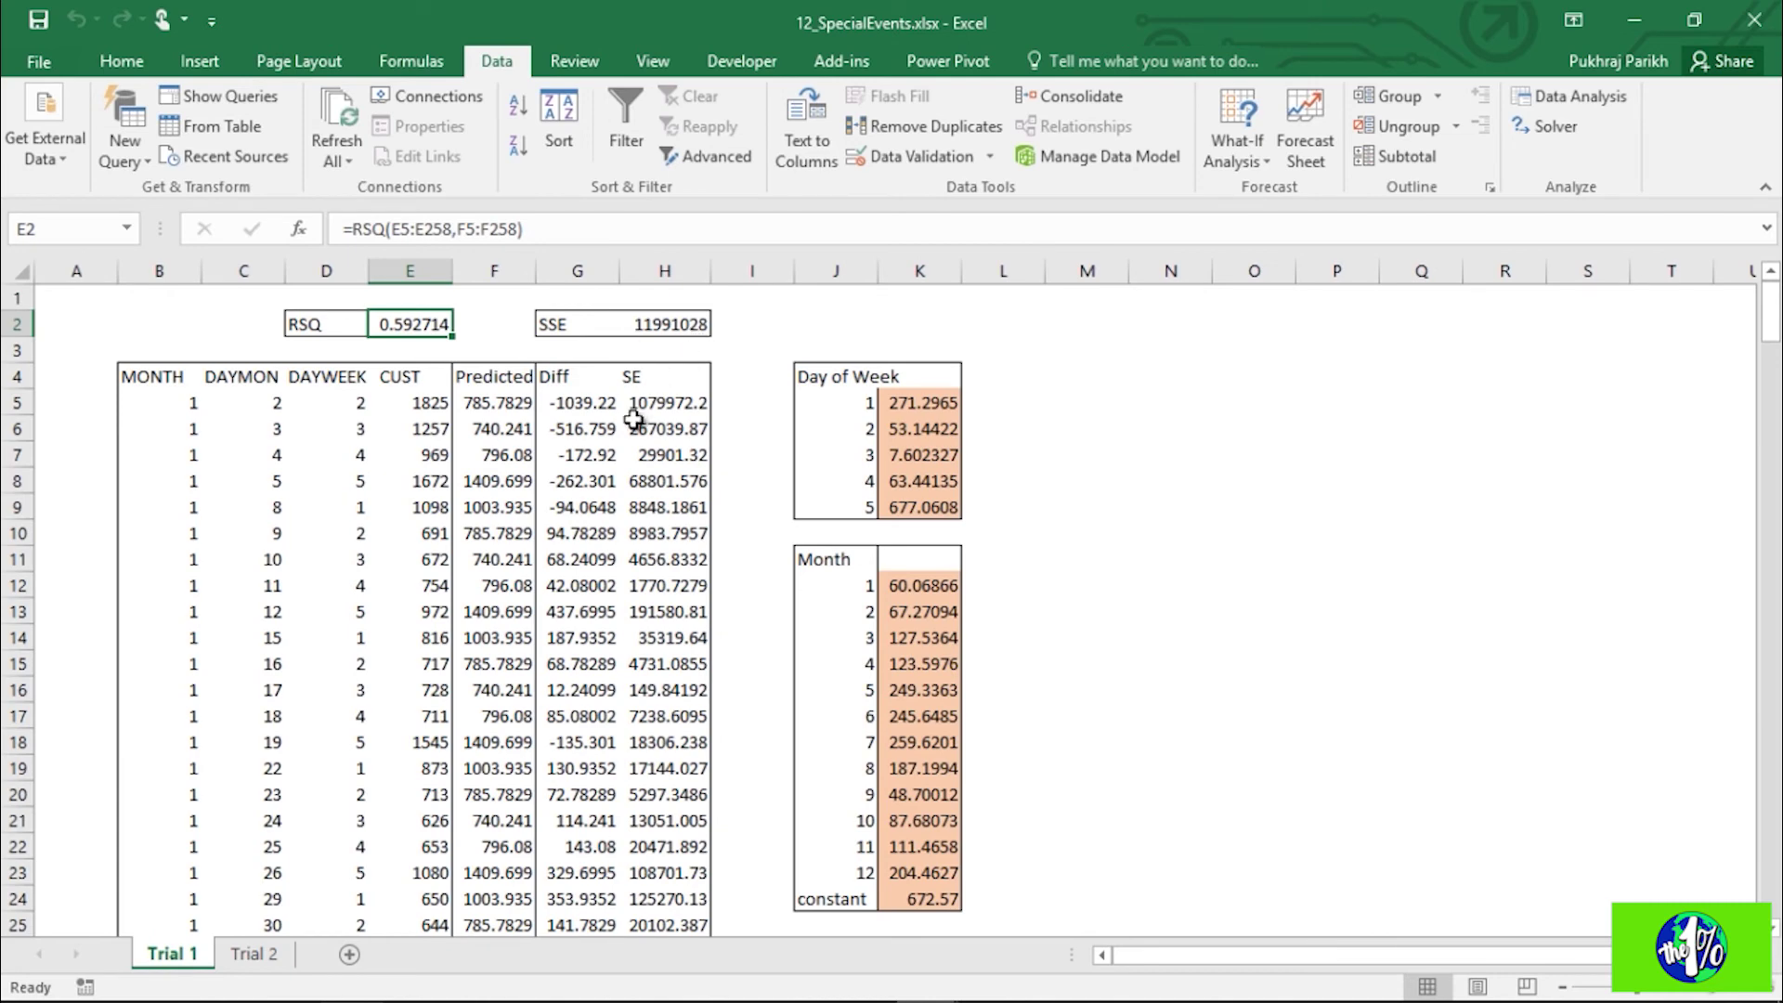
pyautogui.click(276, 951)
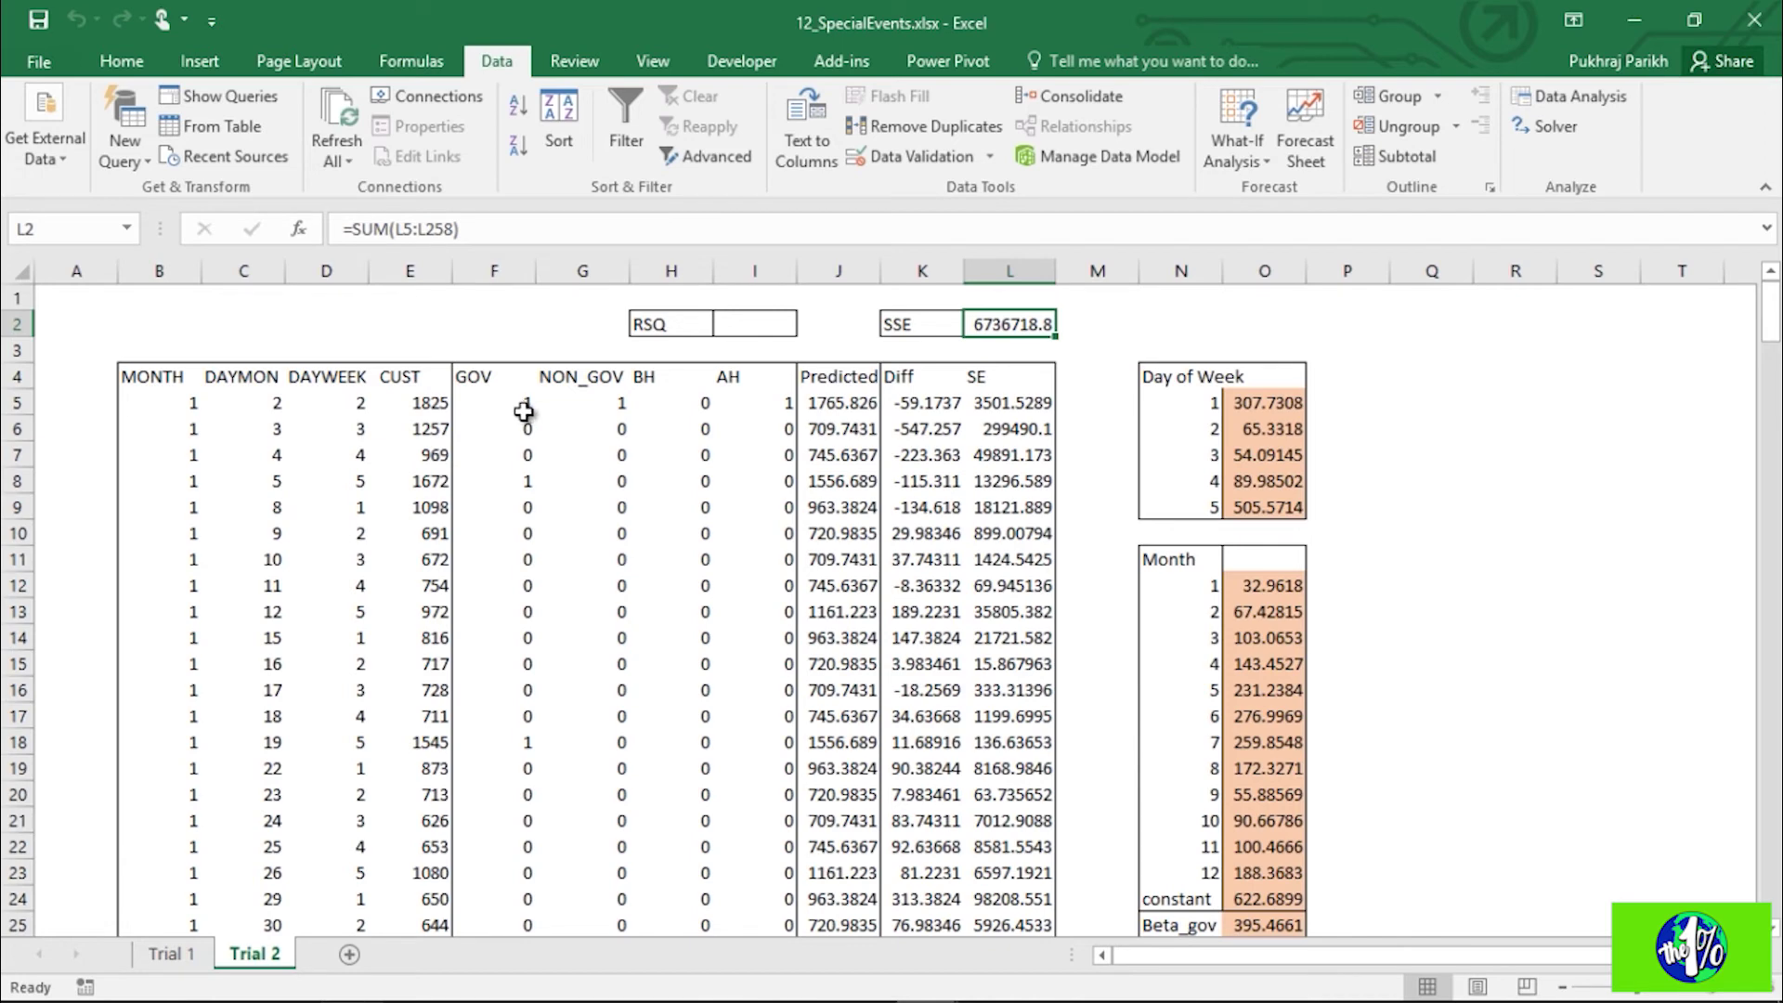
pyautogui.click(191, 954)
pyautogui.click(508, 409)
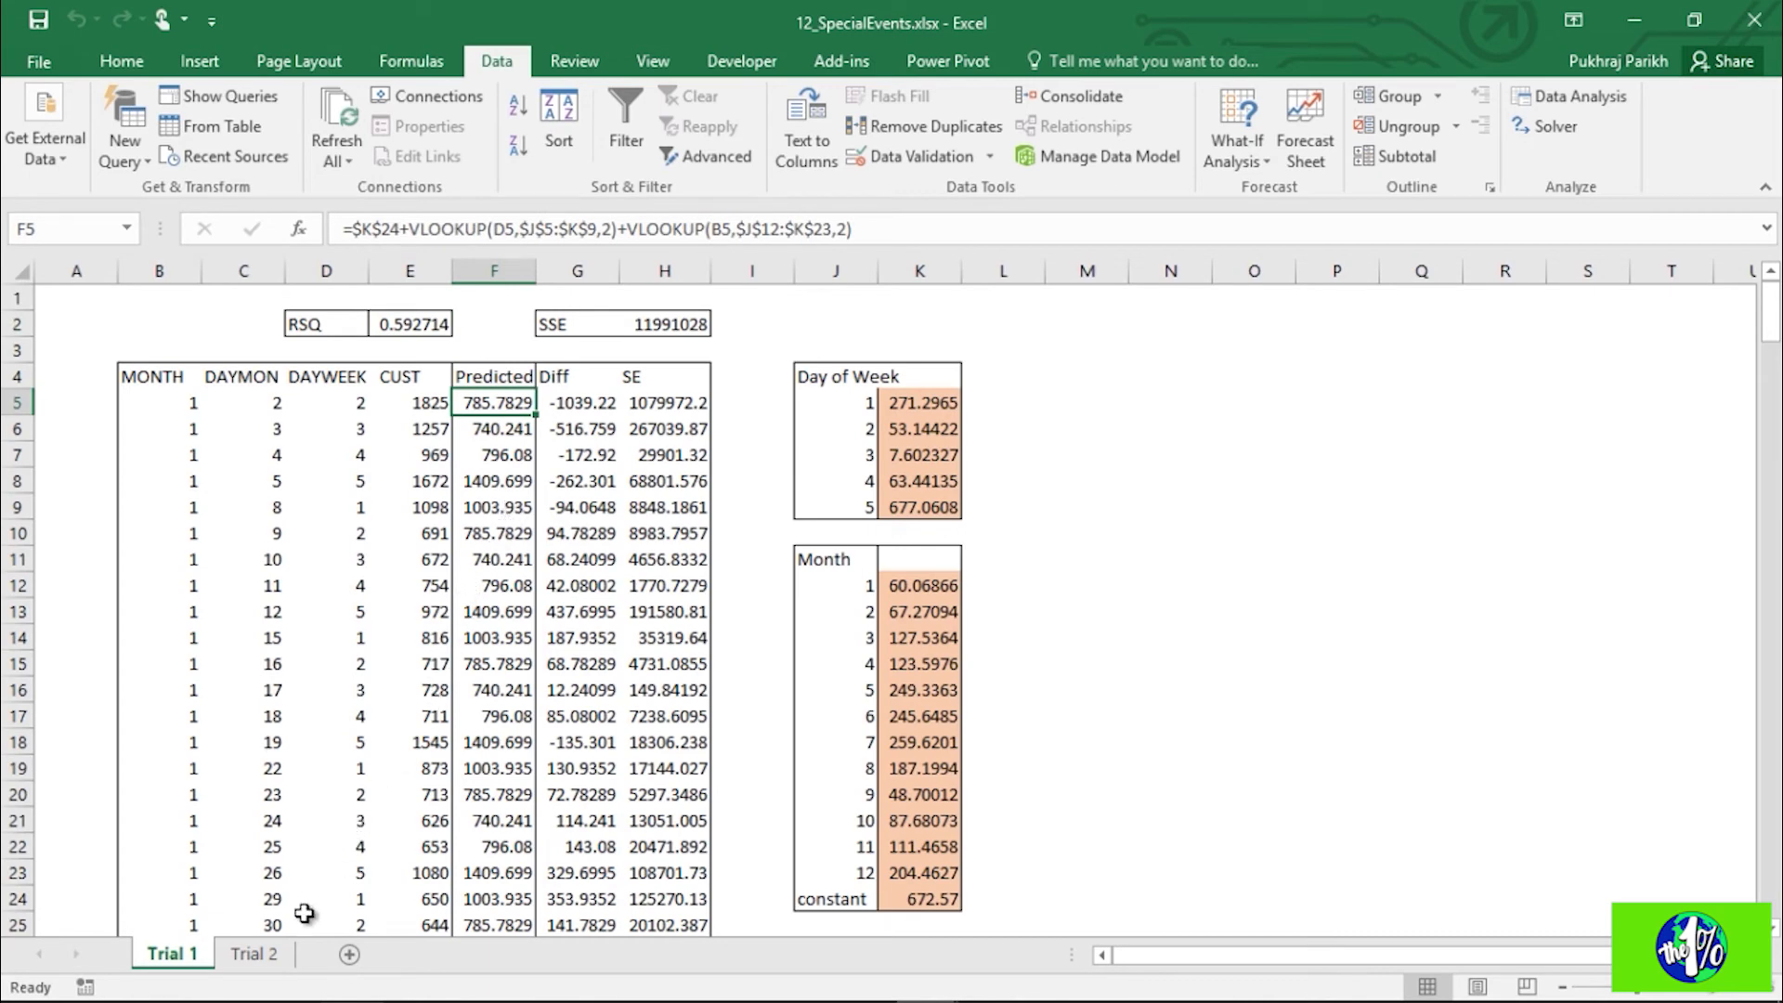
pyautogui.click(278, 957)
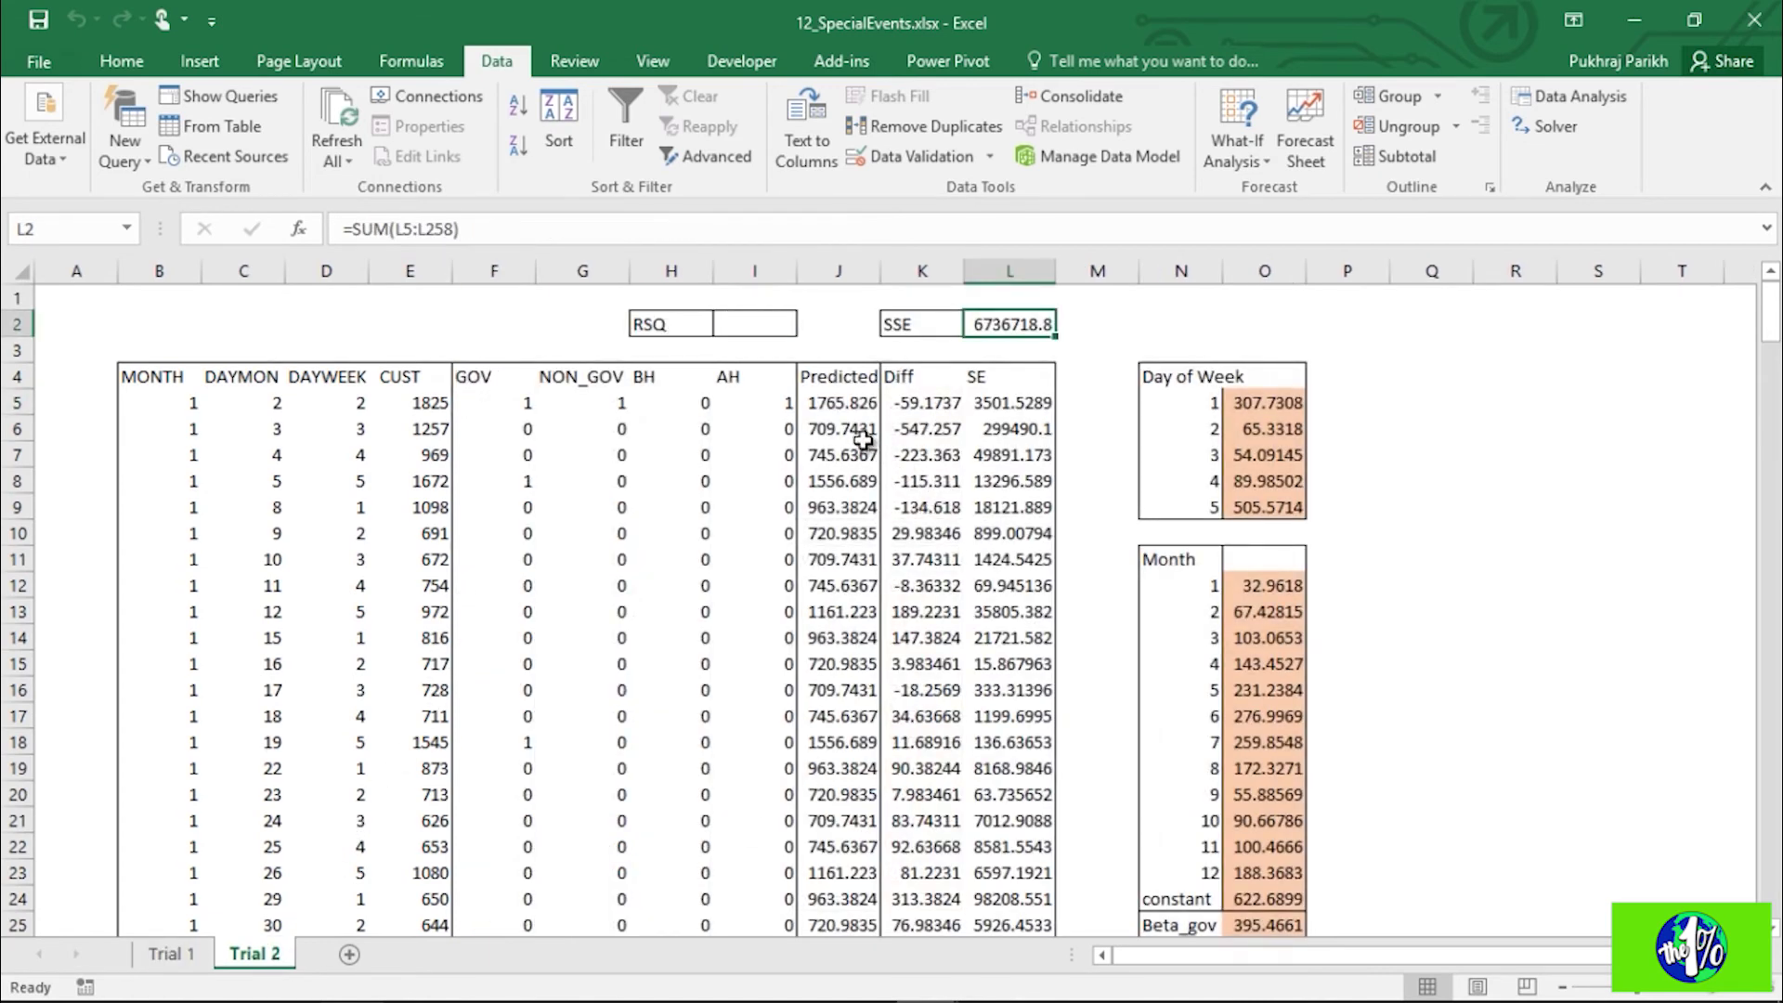
pyautogui.click(847, 408)
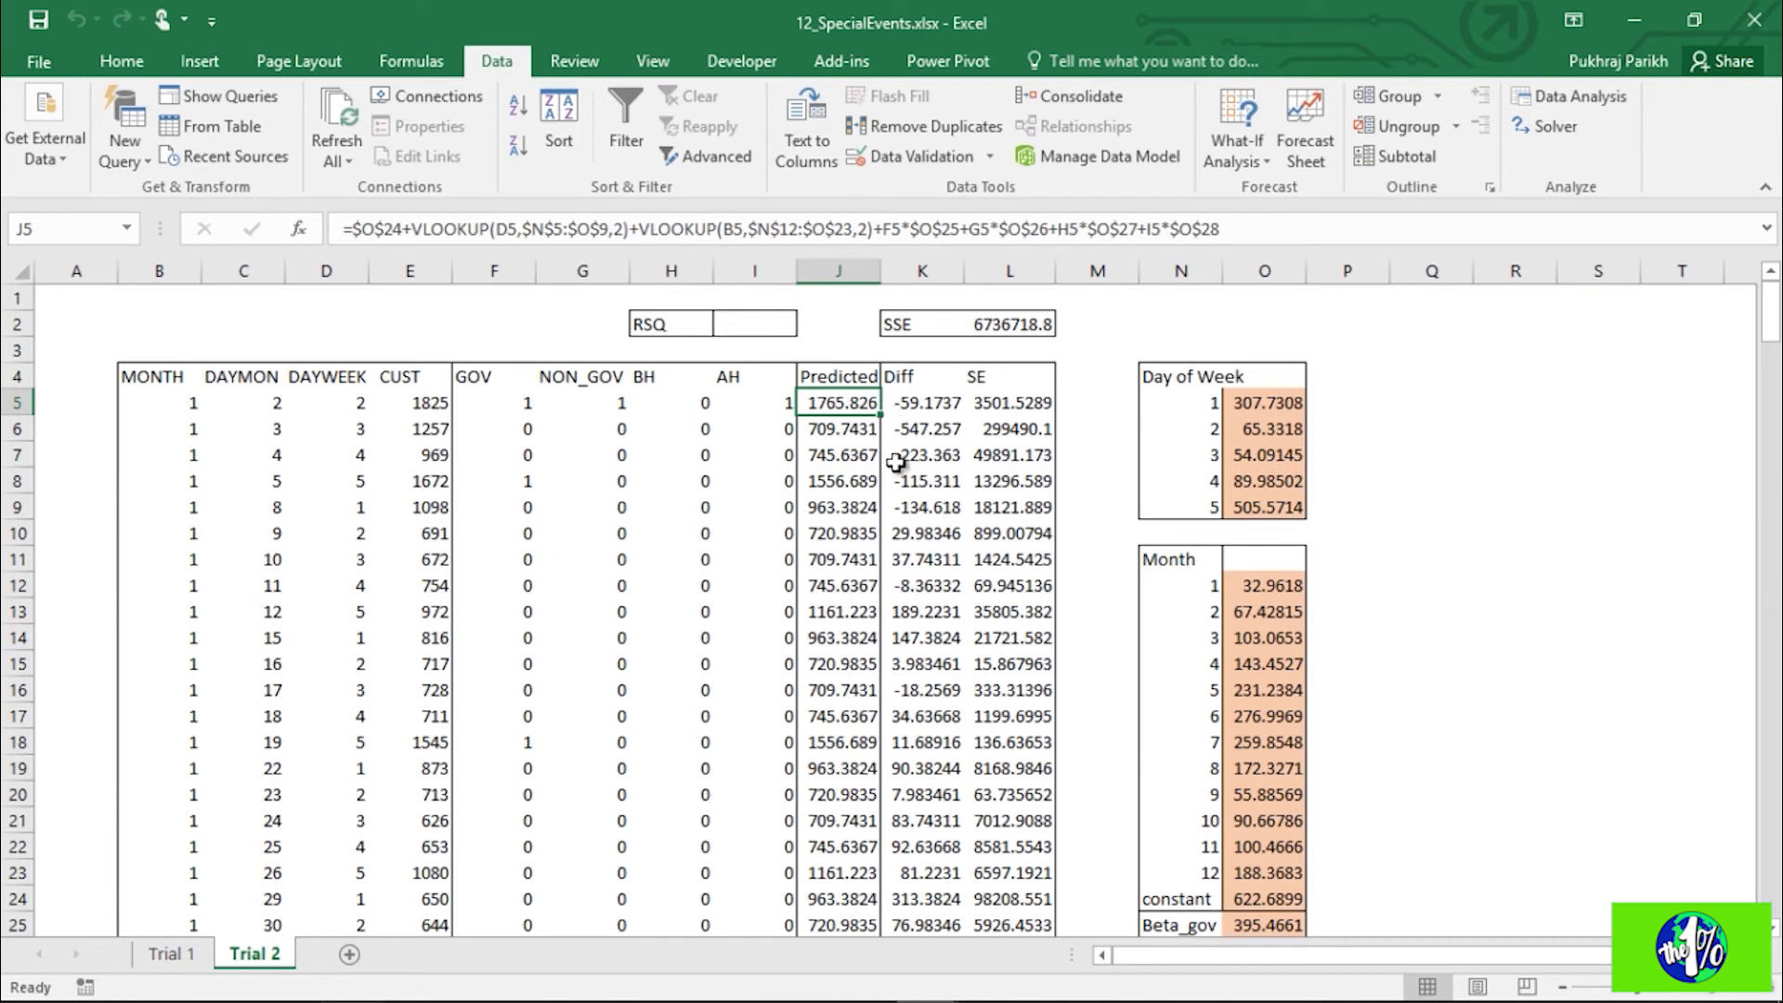
# Step: Examine the solved special-event coefficients Beta_gov, Beta_non, Beta_bh and beta_ah one by one in O25:O28
pyautogui.scroll(-2, 1263, 577)
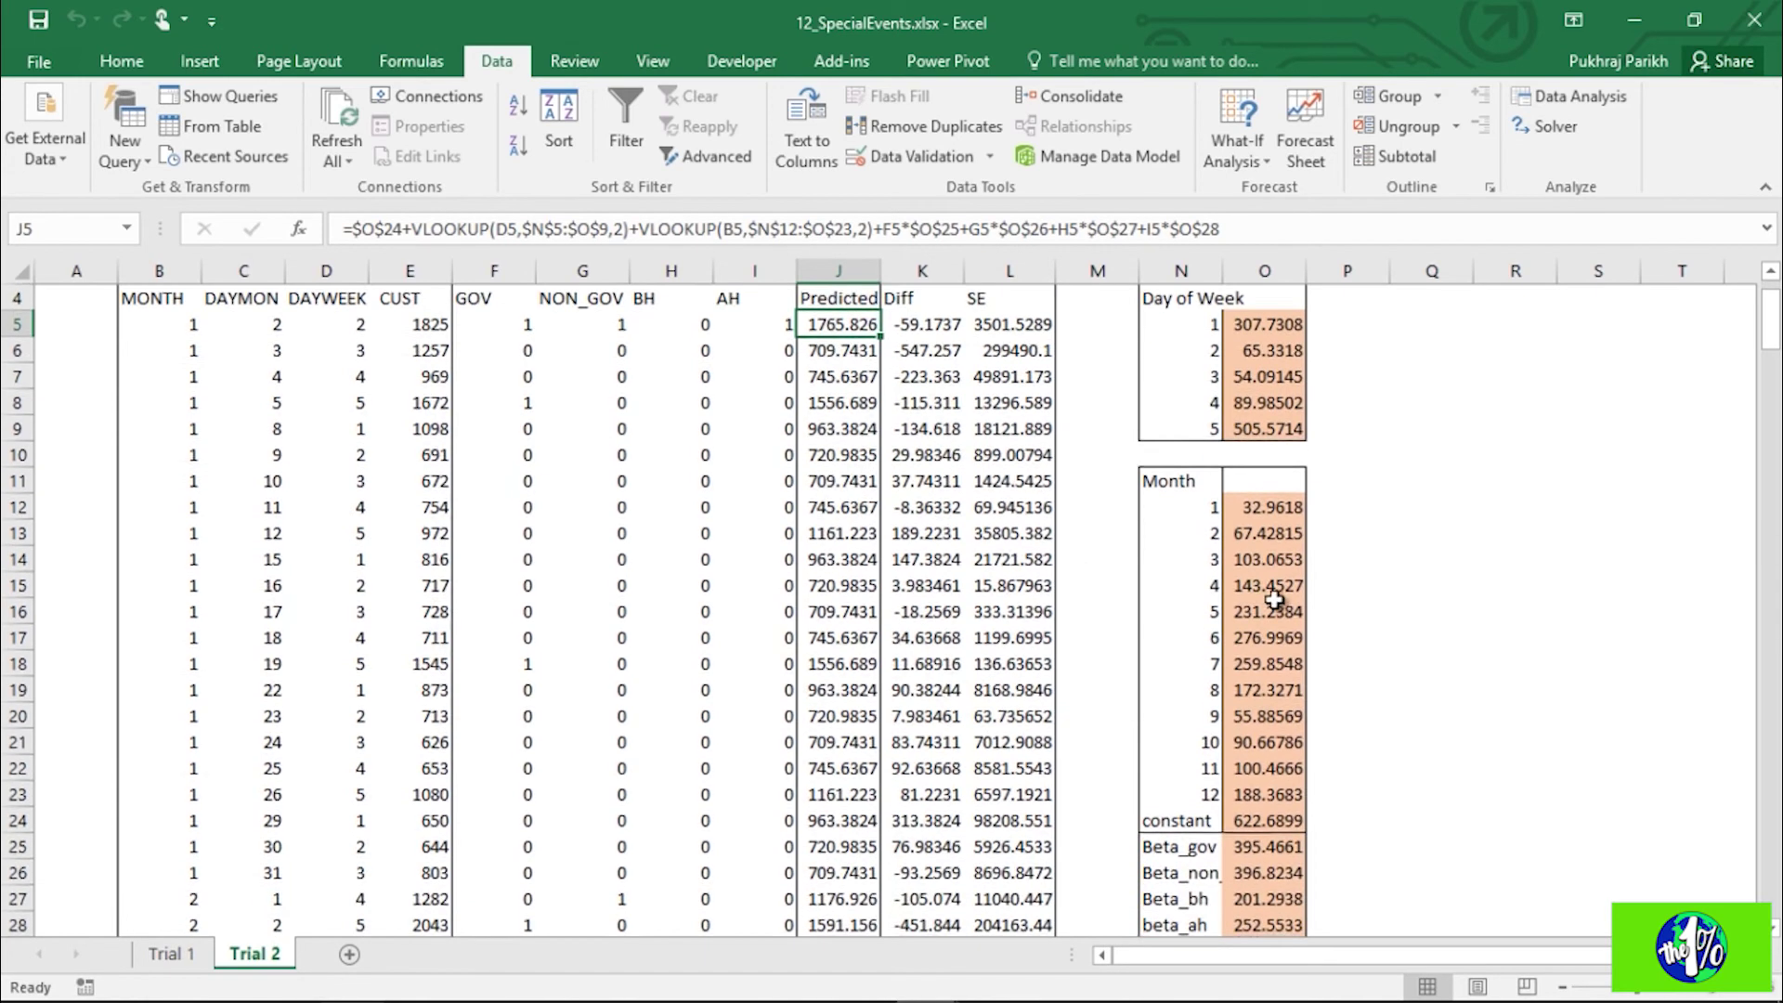
pyautogui.moveTo(1189, 776); pyautogui.dragTo(1254, 840)
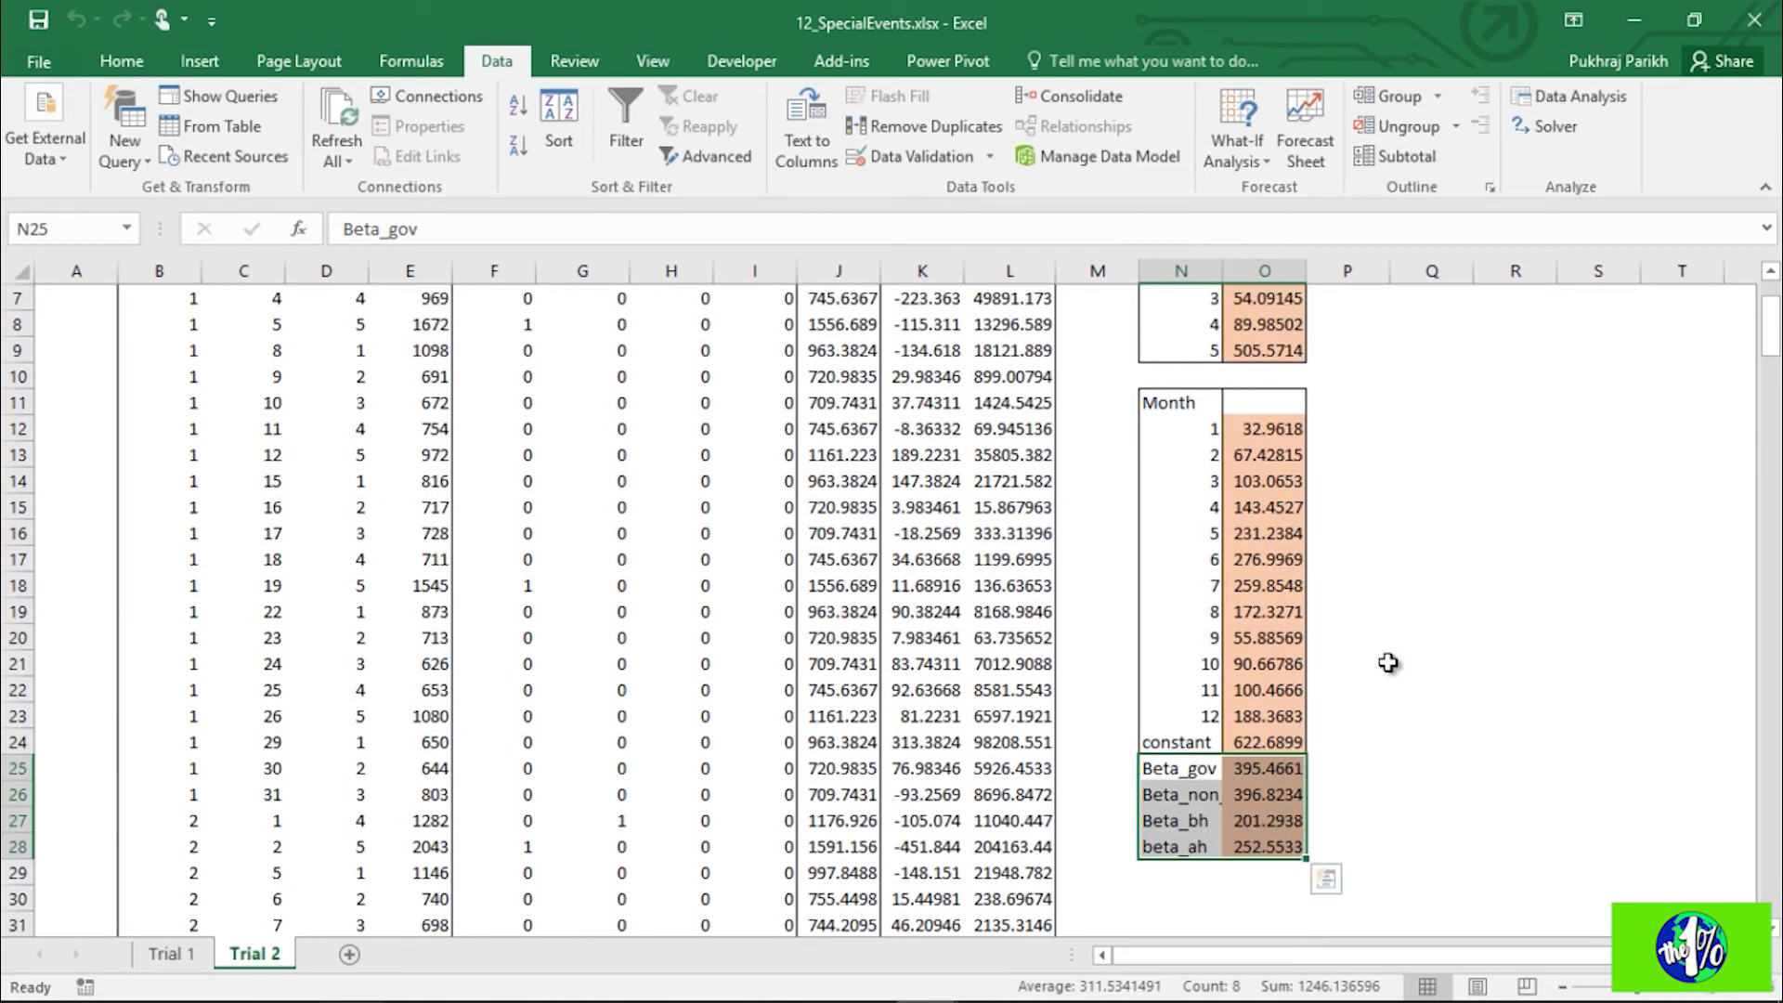
pyautogui.click(1295, 774)
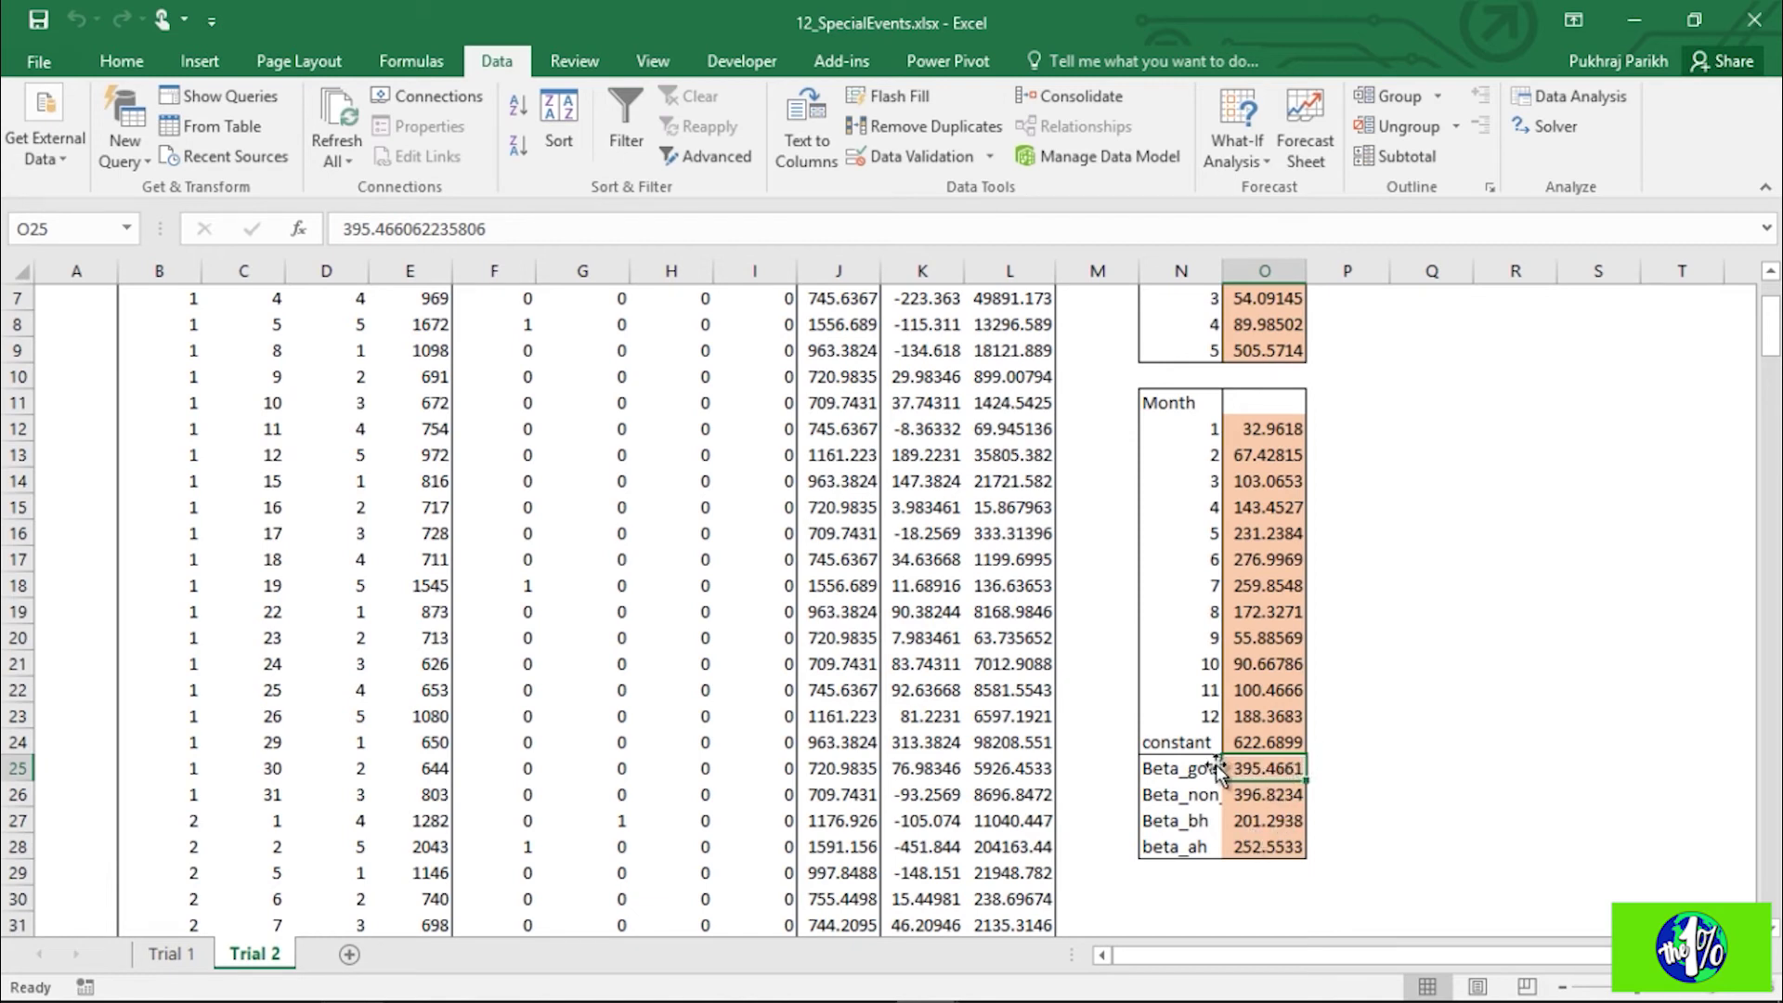
pyautogui.click(1280, 796)
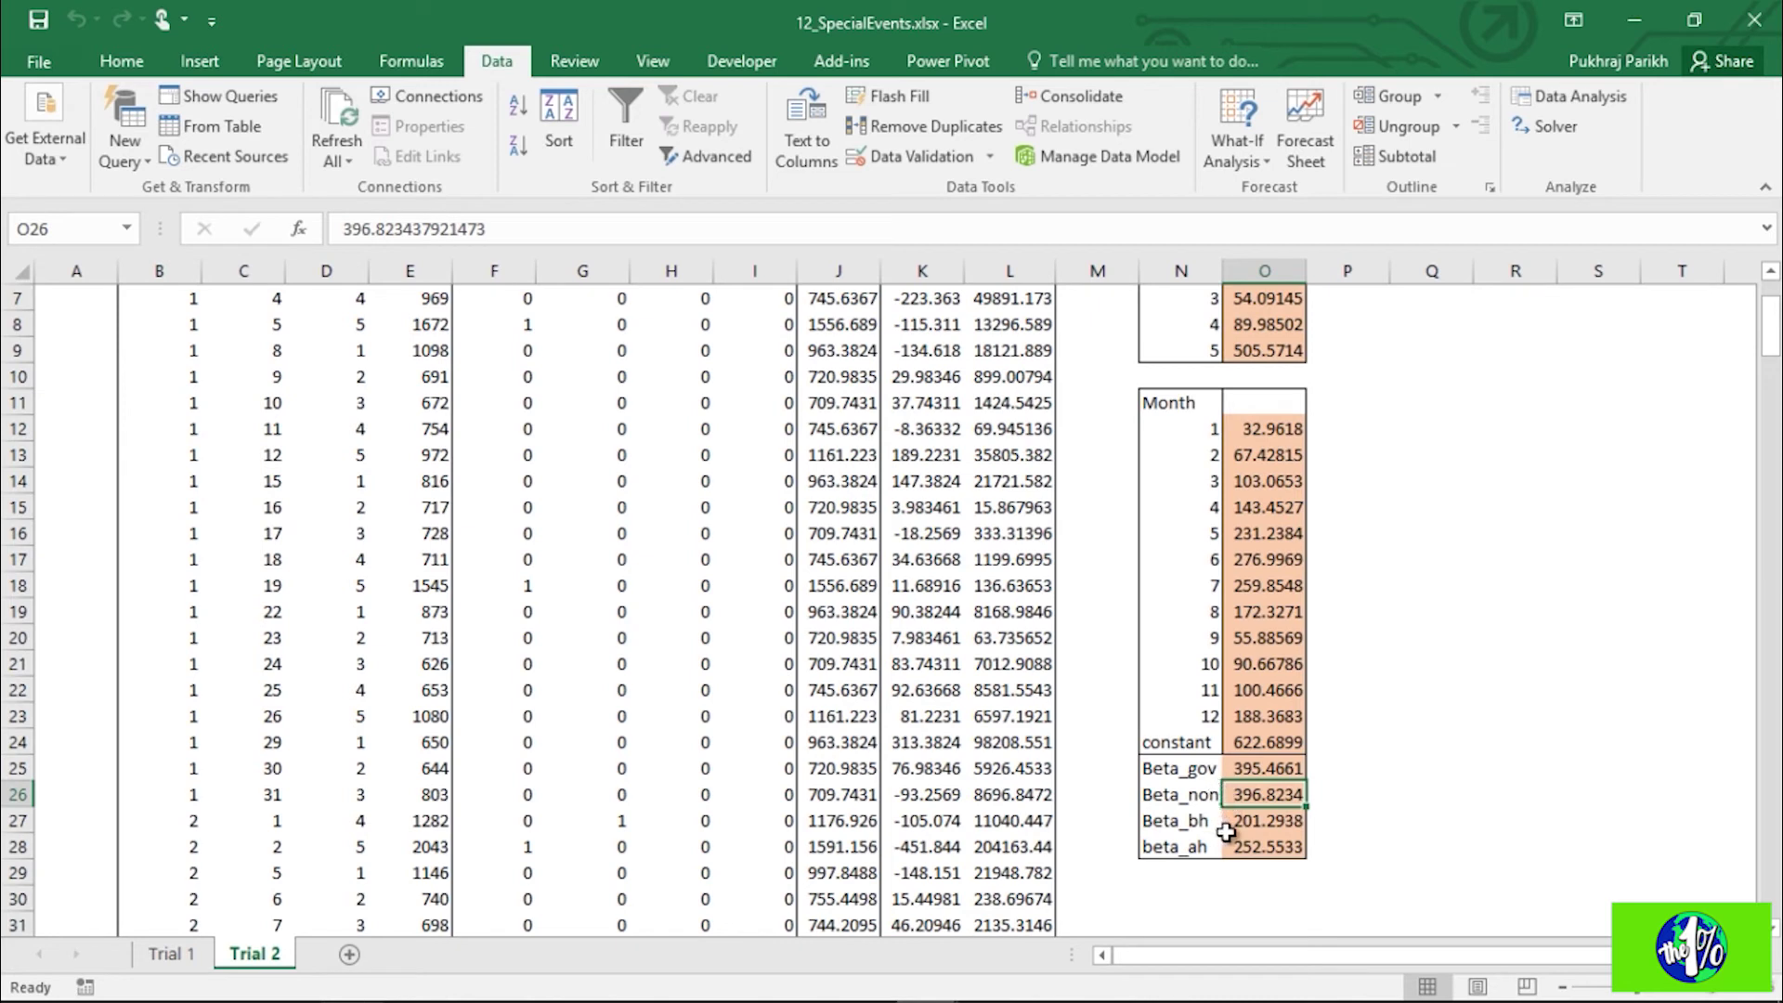
pyautogui.click(1289, 823)
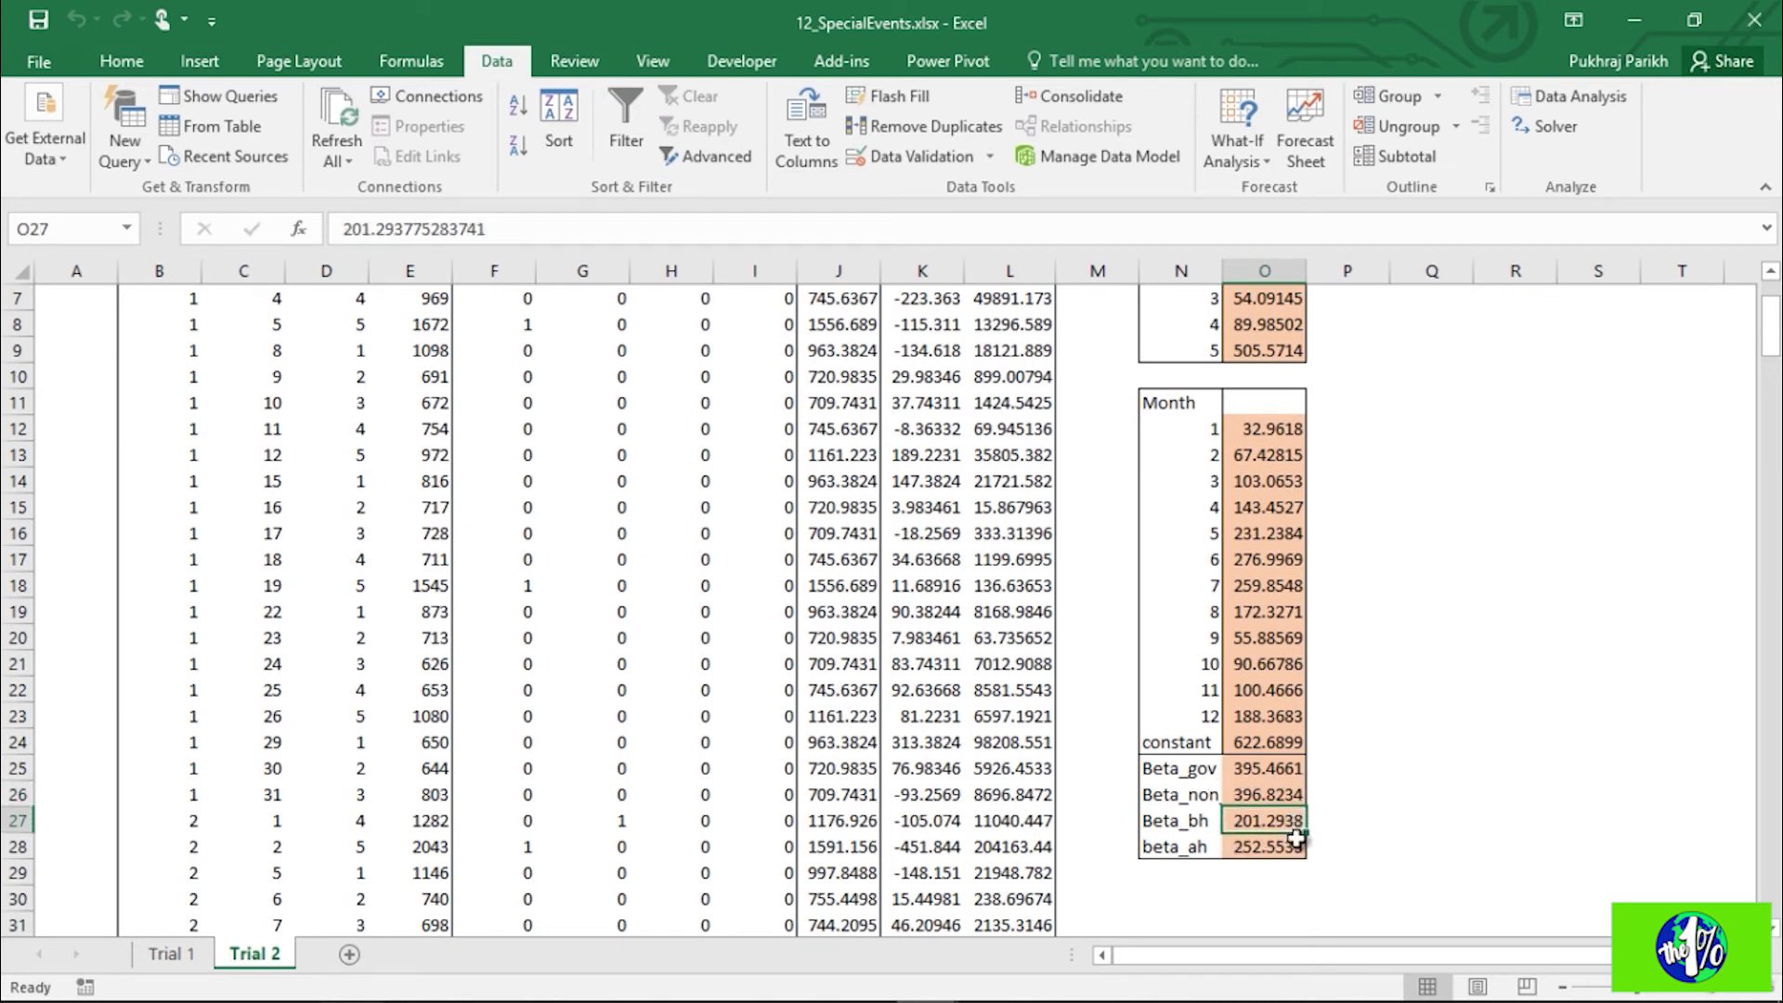
pyautogui.click(1297, 849)
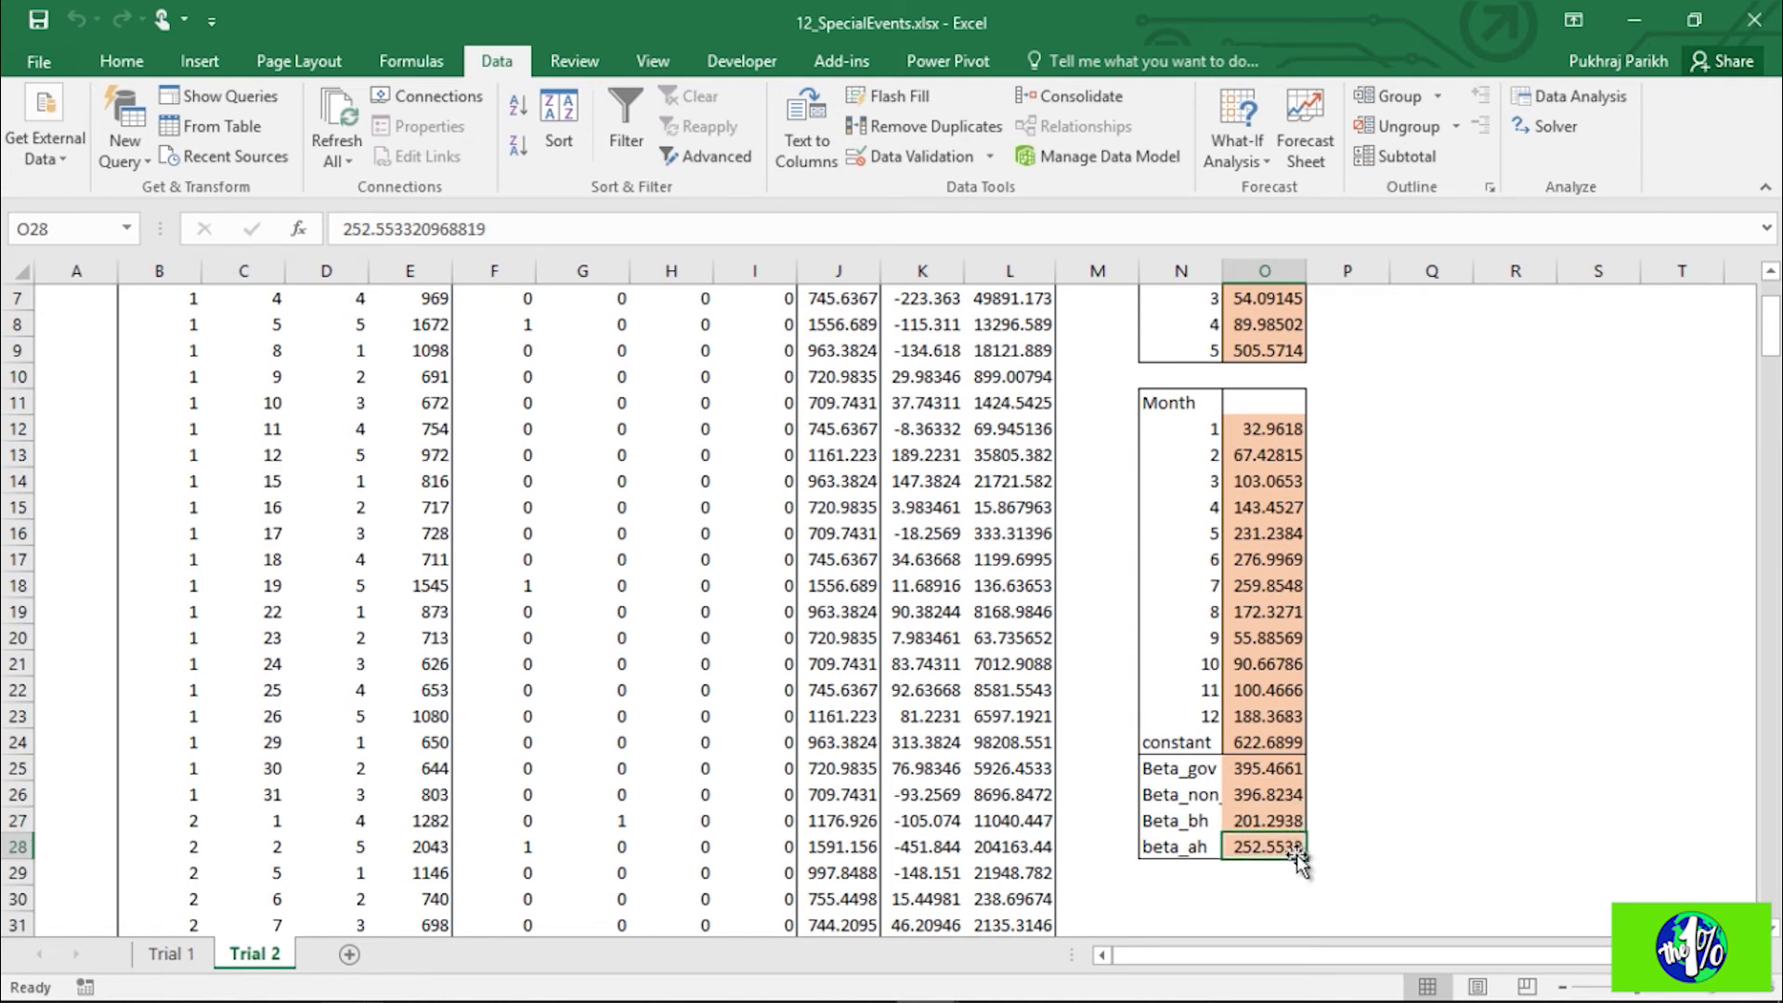
# Step: Calculate the RSQ of Trial 2 in I2 with =RSQ(E5:E258,J5:J258), using the CUST and Predicted columns
pyautogui.scroll(1, 1253, 847)
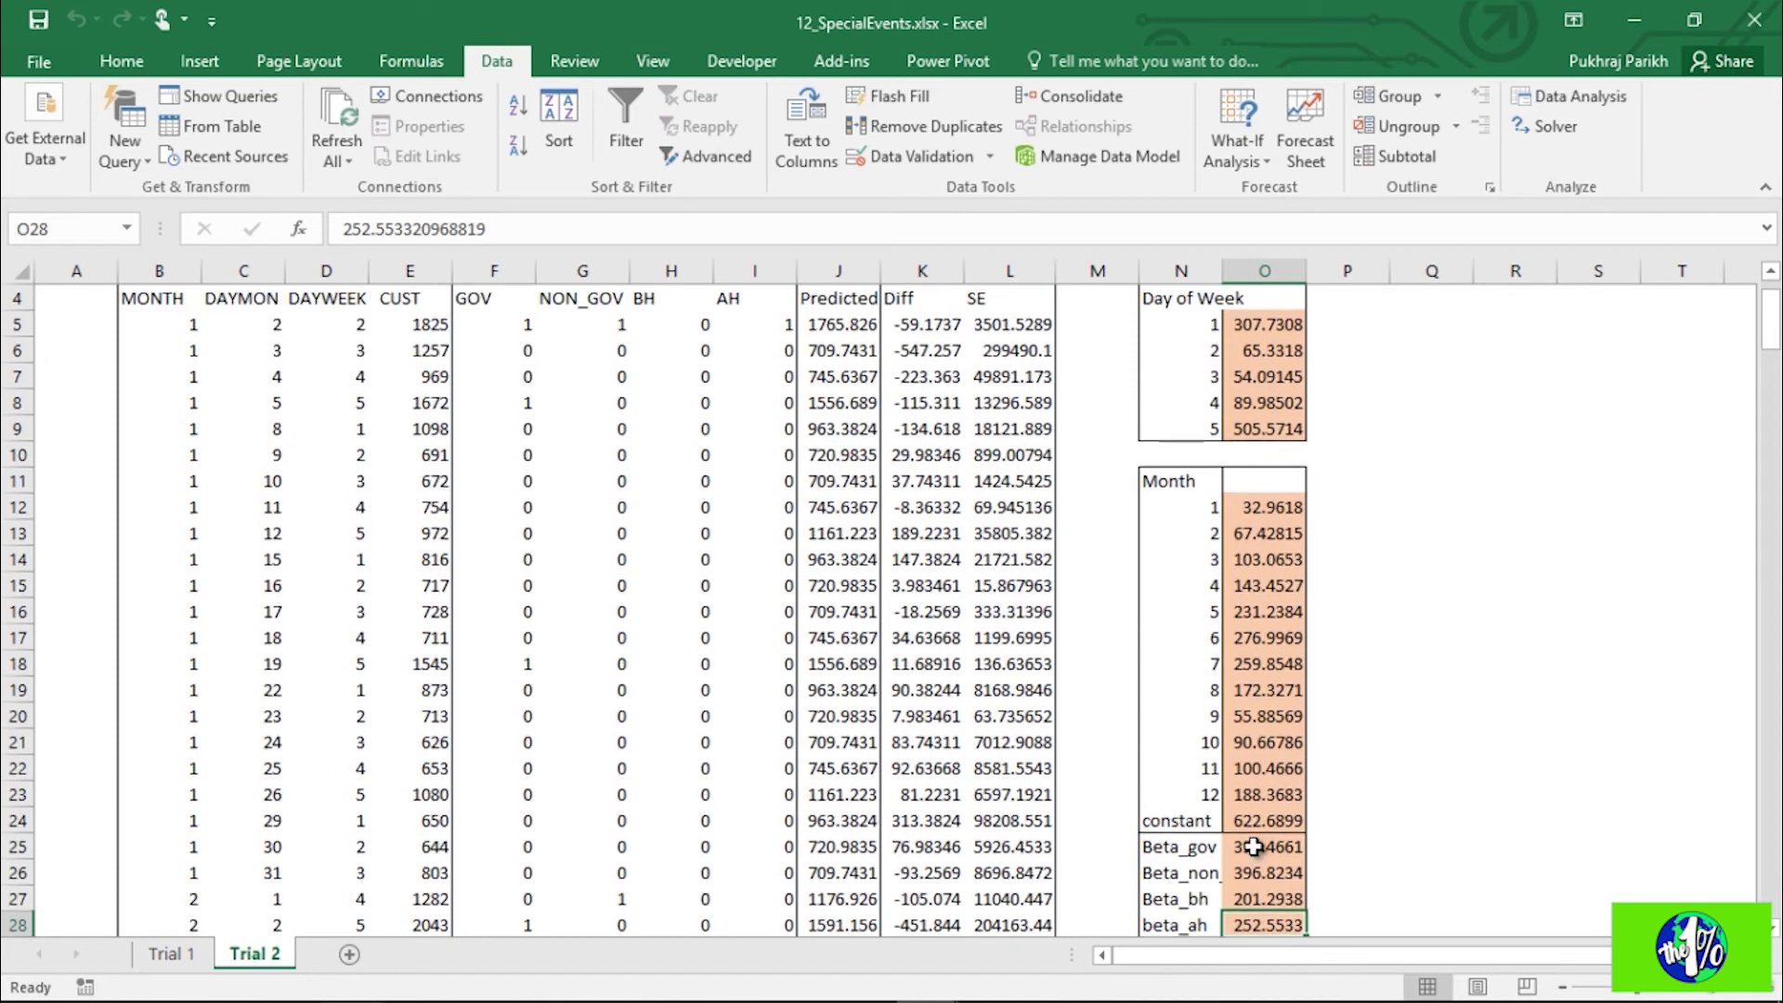
pyautogui.scroll(1, 1254, 847)
pyautogui.click(757, 324)
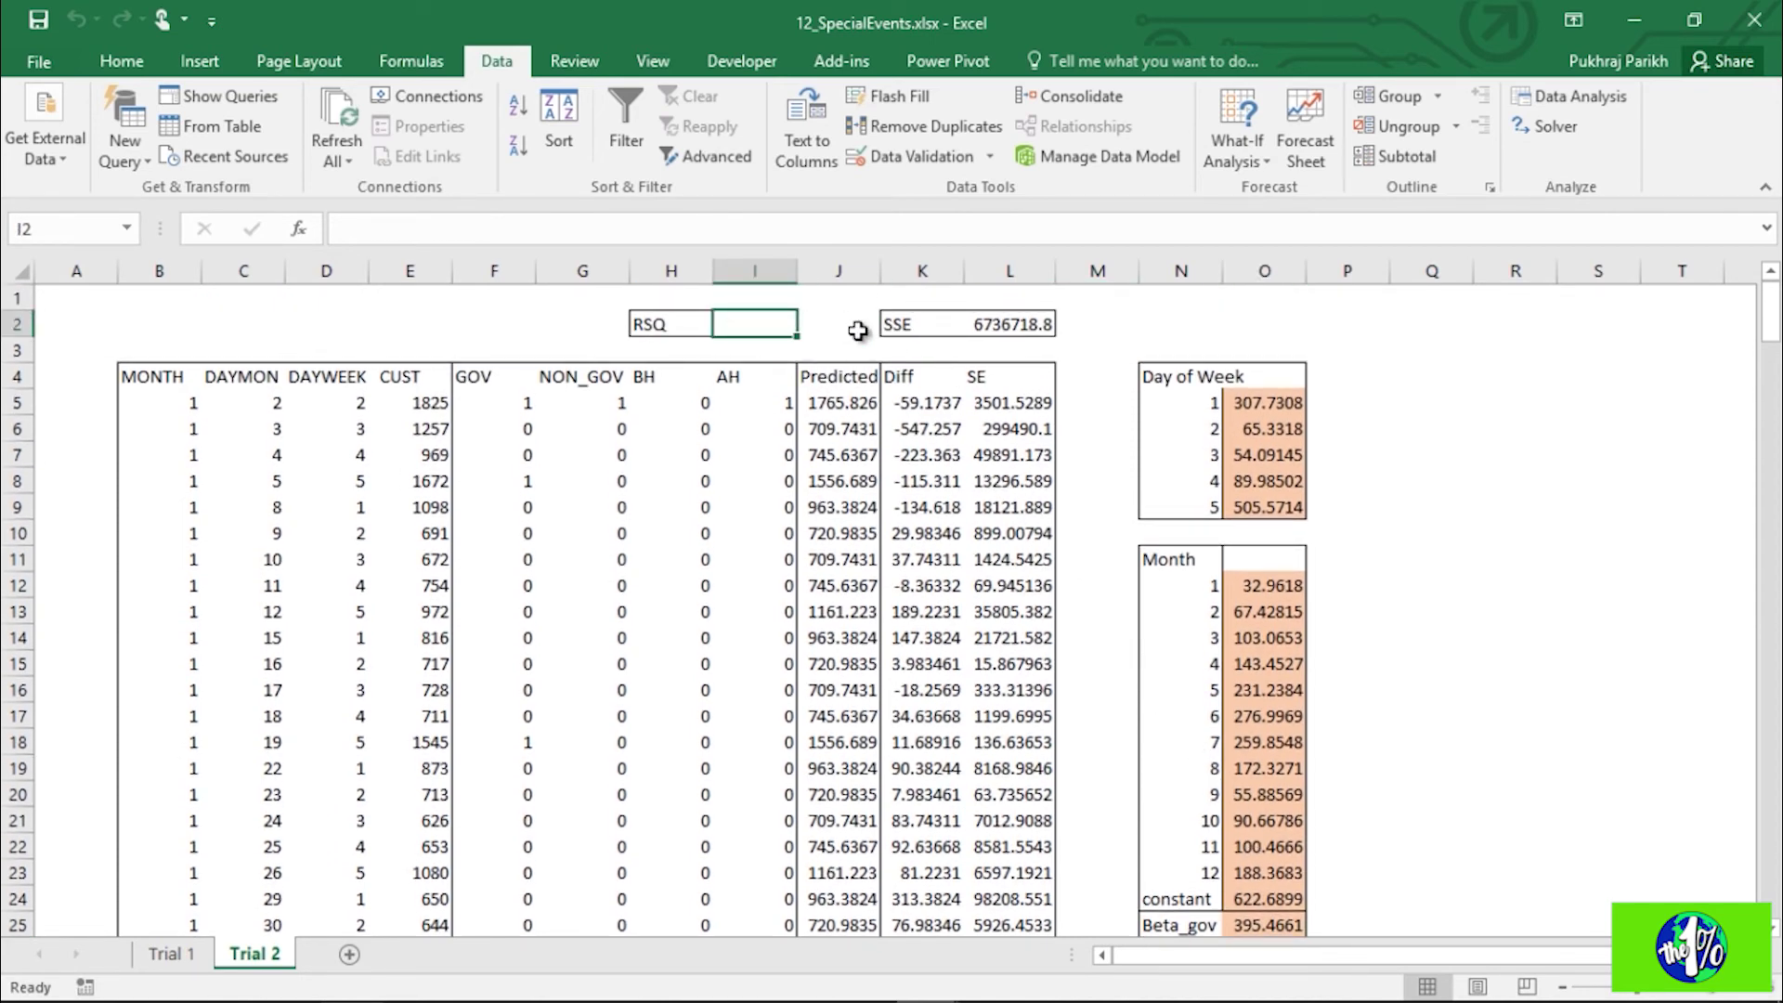
pyautogui.write('=')
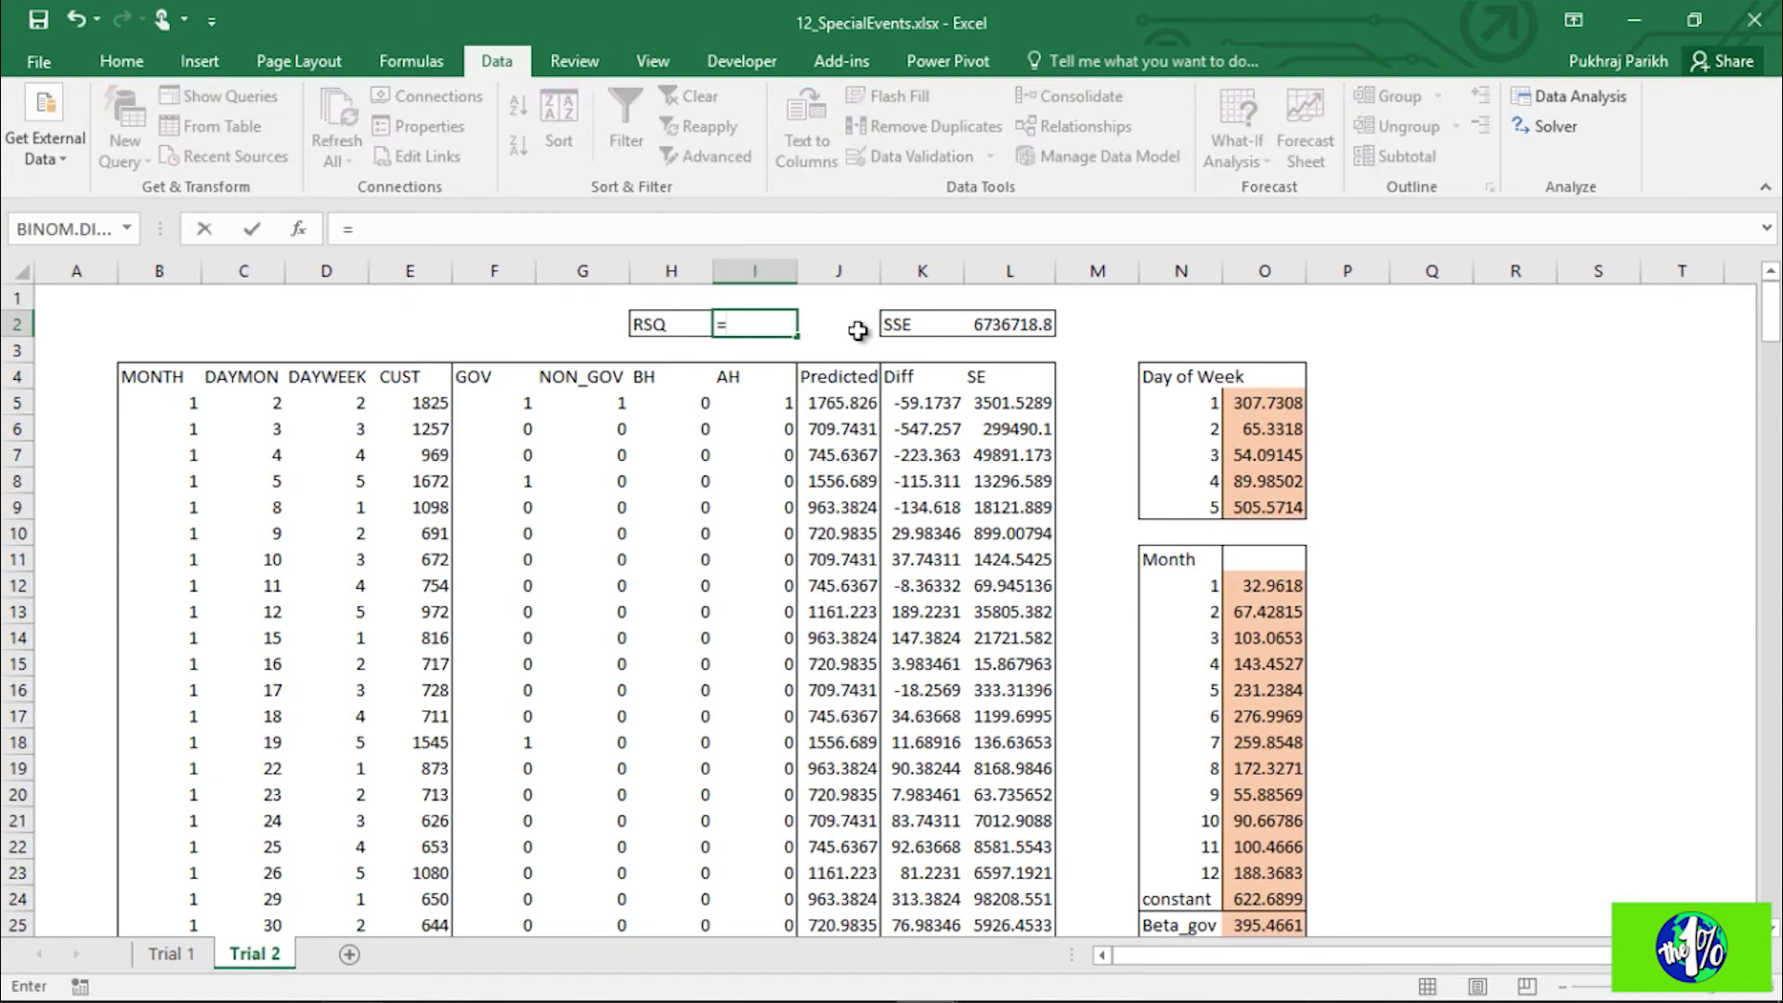
pyautogui.write('rs')
pyautogui.press('Tab')
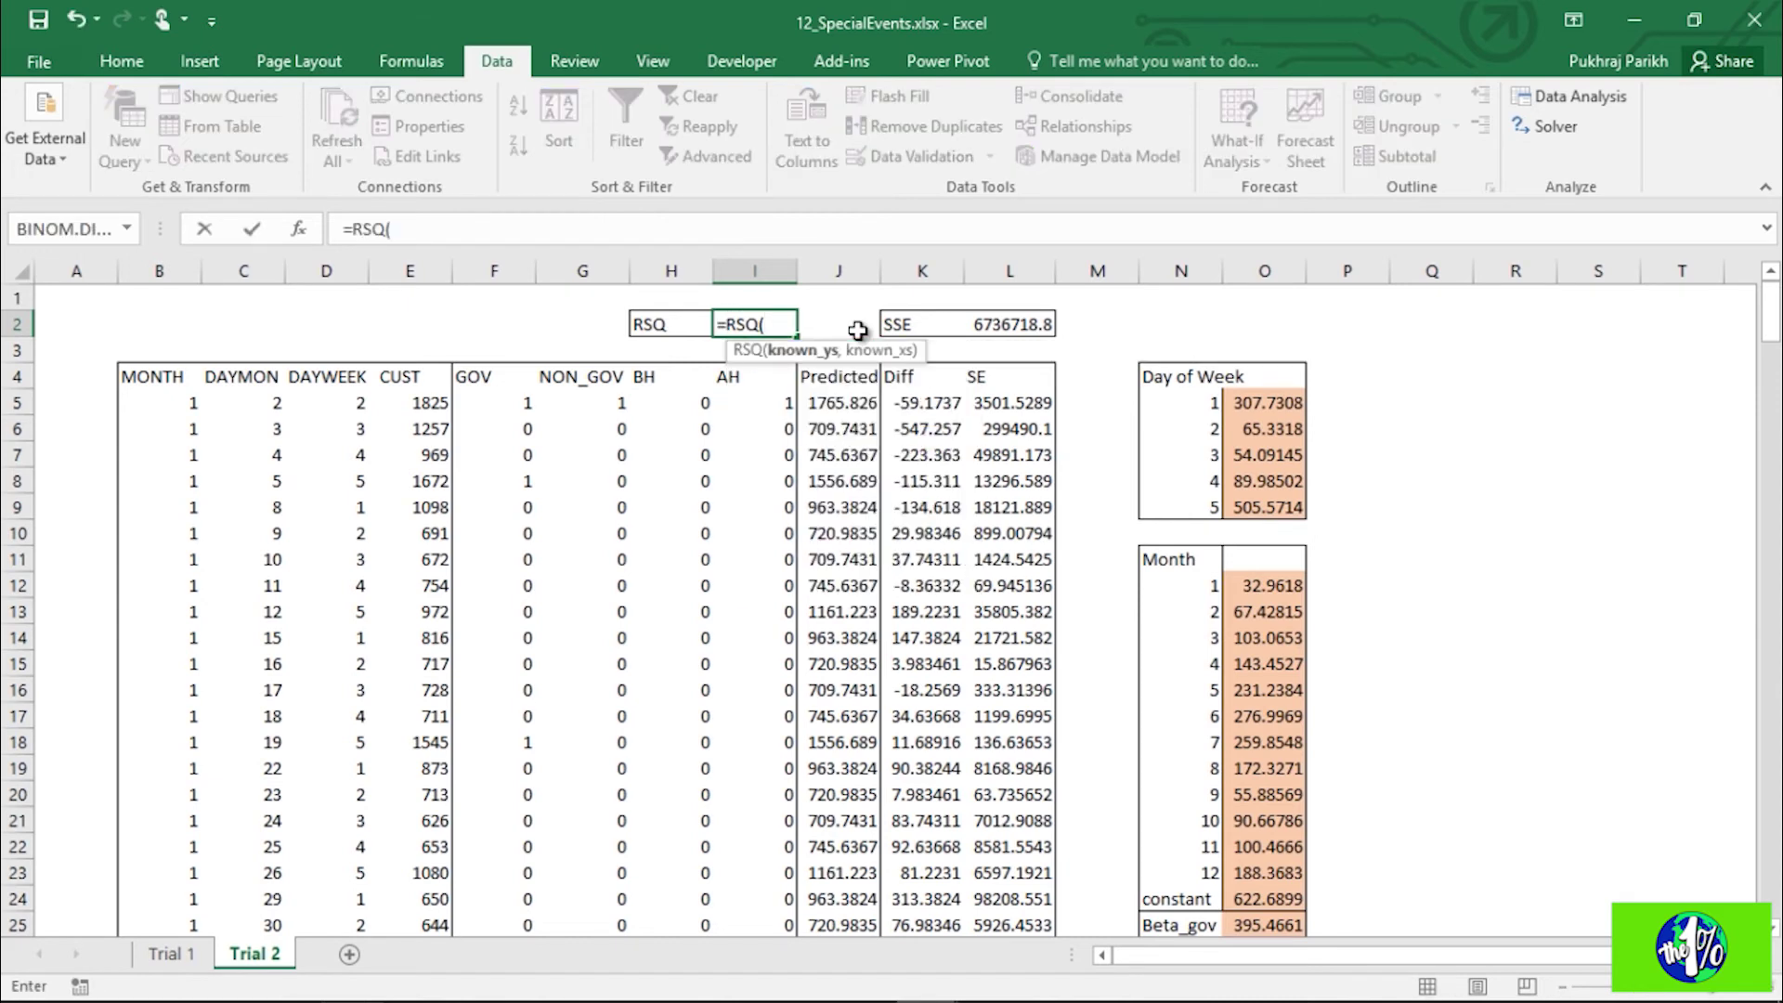
pyautogui.click(405, 405)
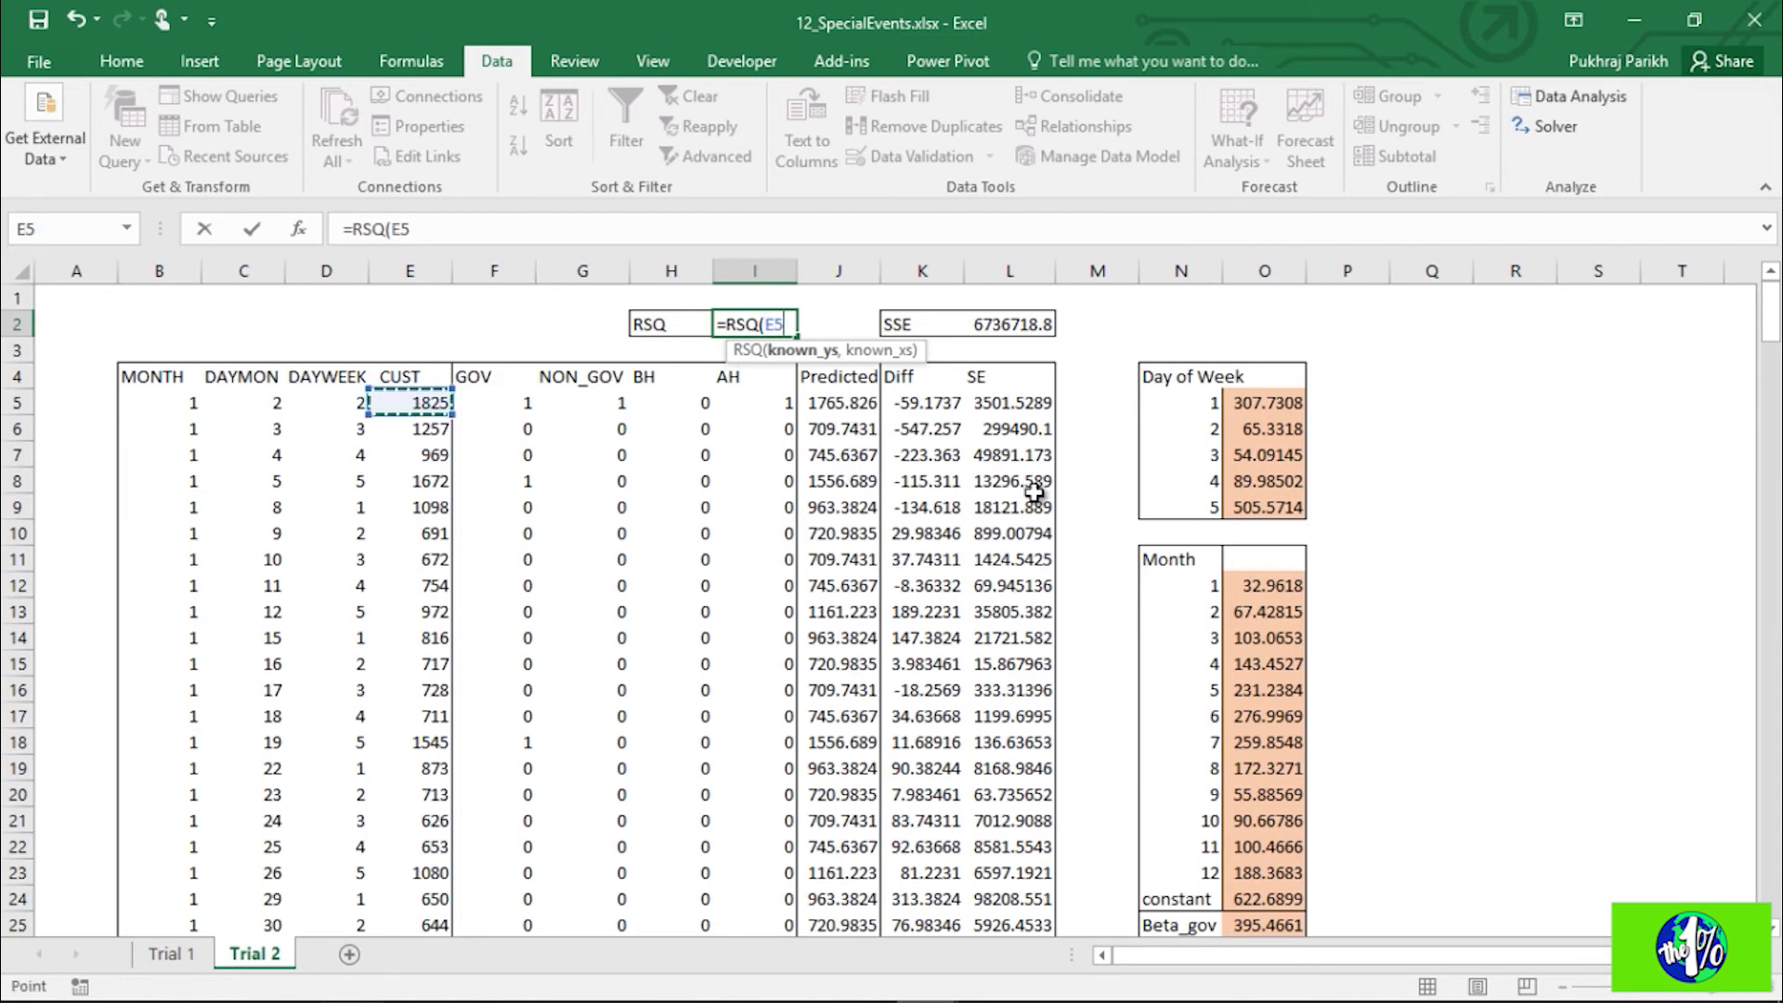
pyautogui.hotkey('ctrl', 'shift', 'Down')
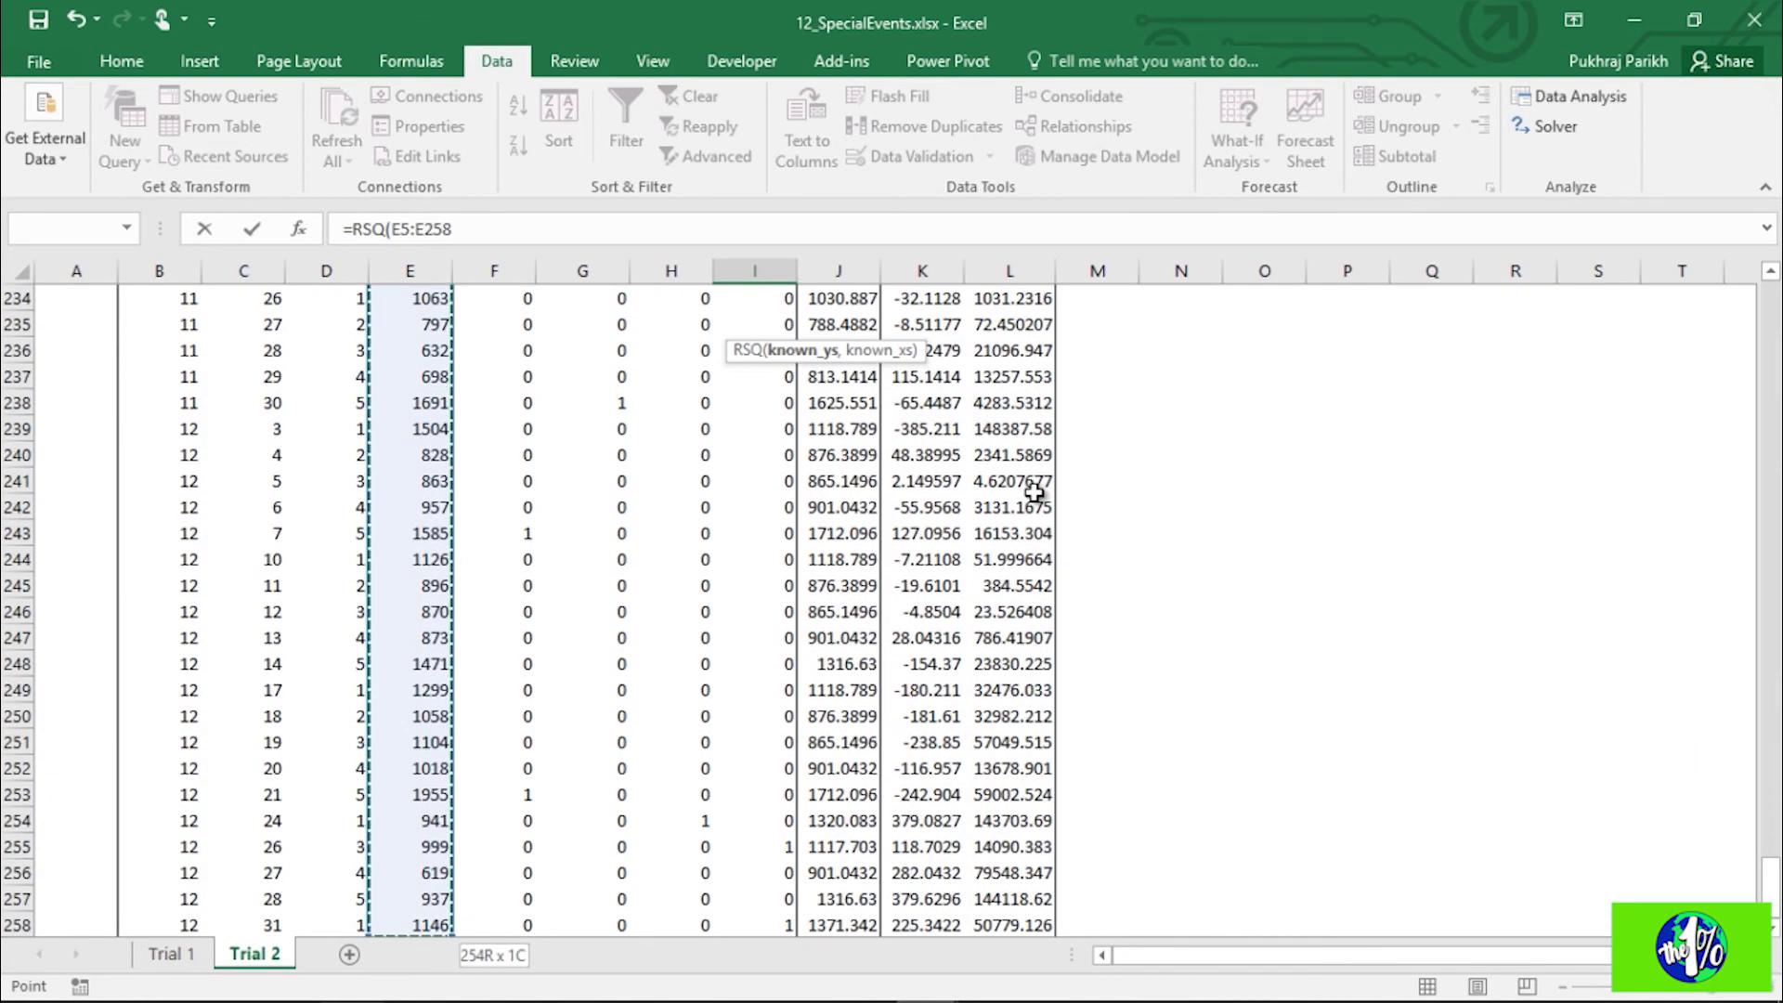
pyautogui.write(',')
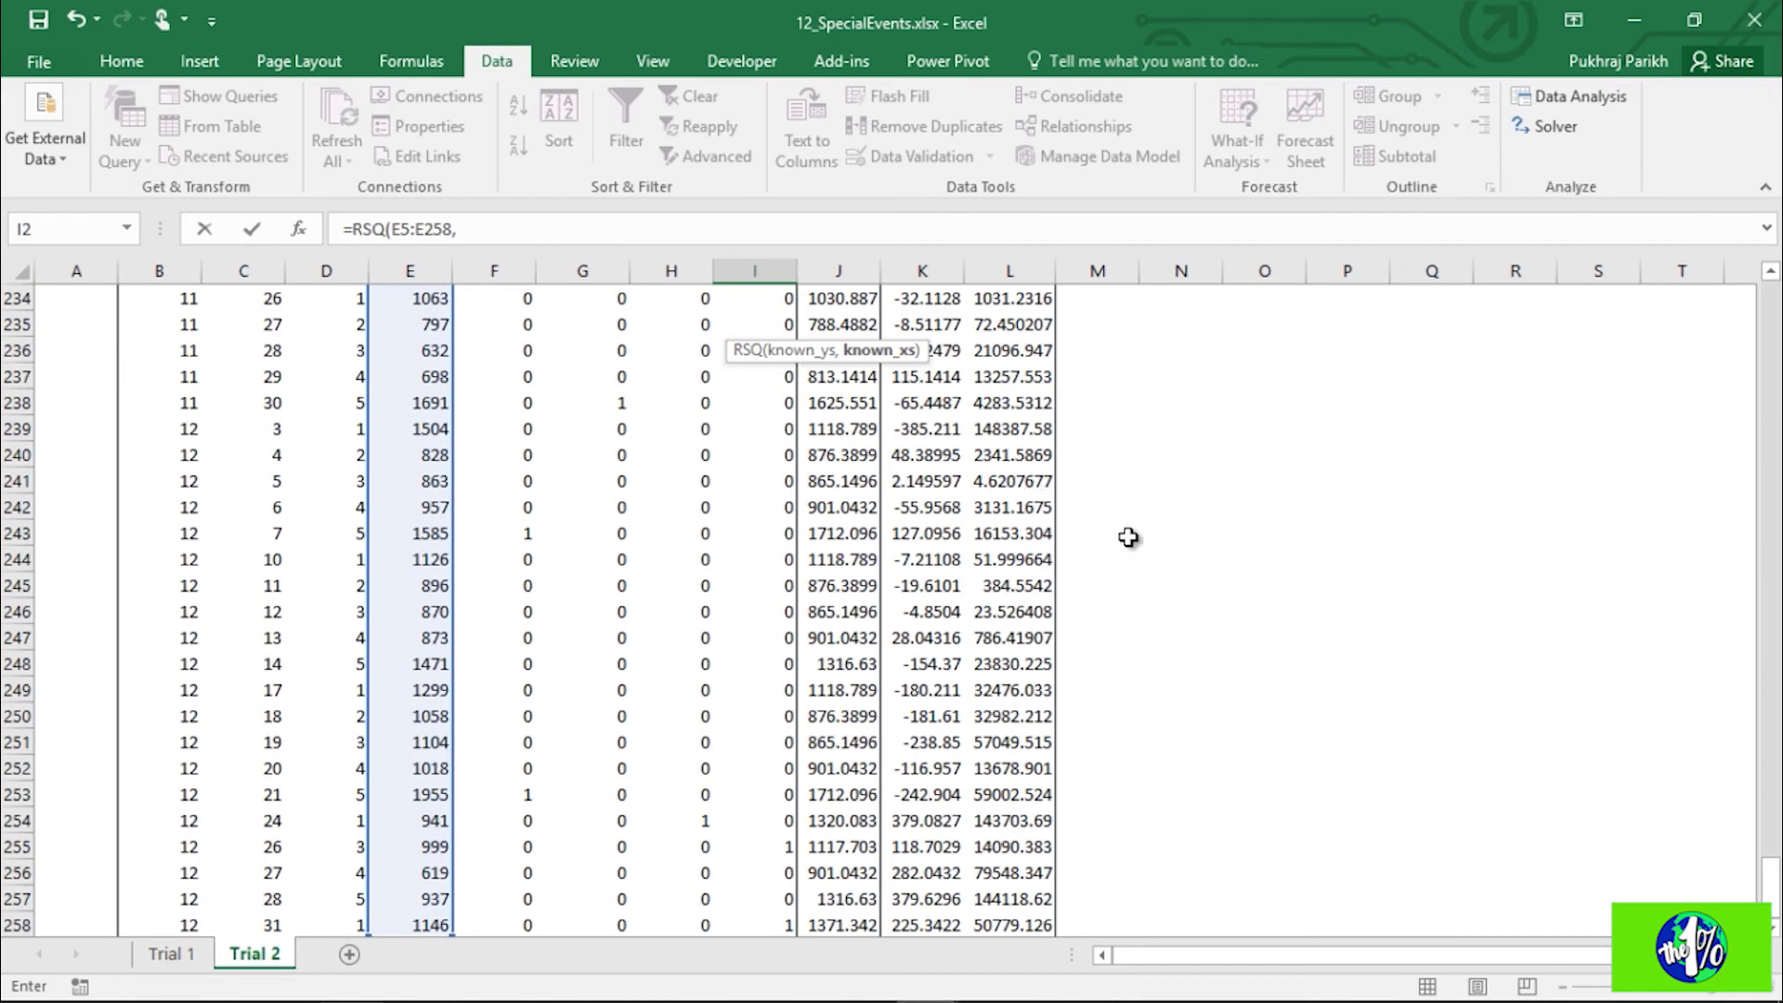
pyautogui.scroll(20, 1158, 538)
pyautogui.scroll(20, 1158, 539)
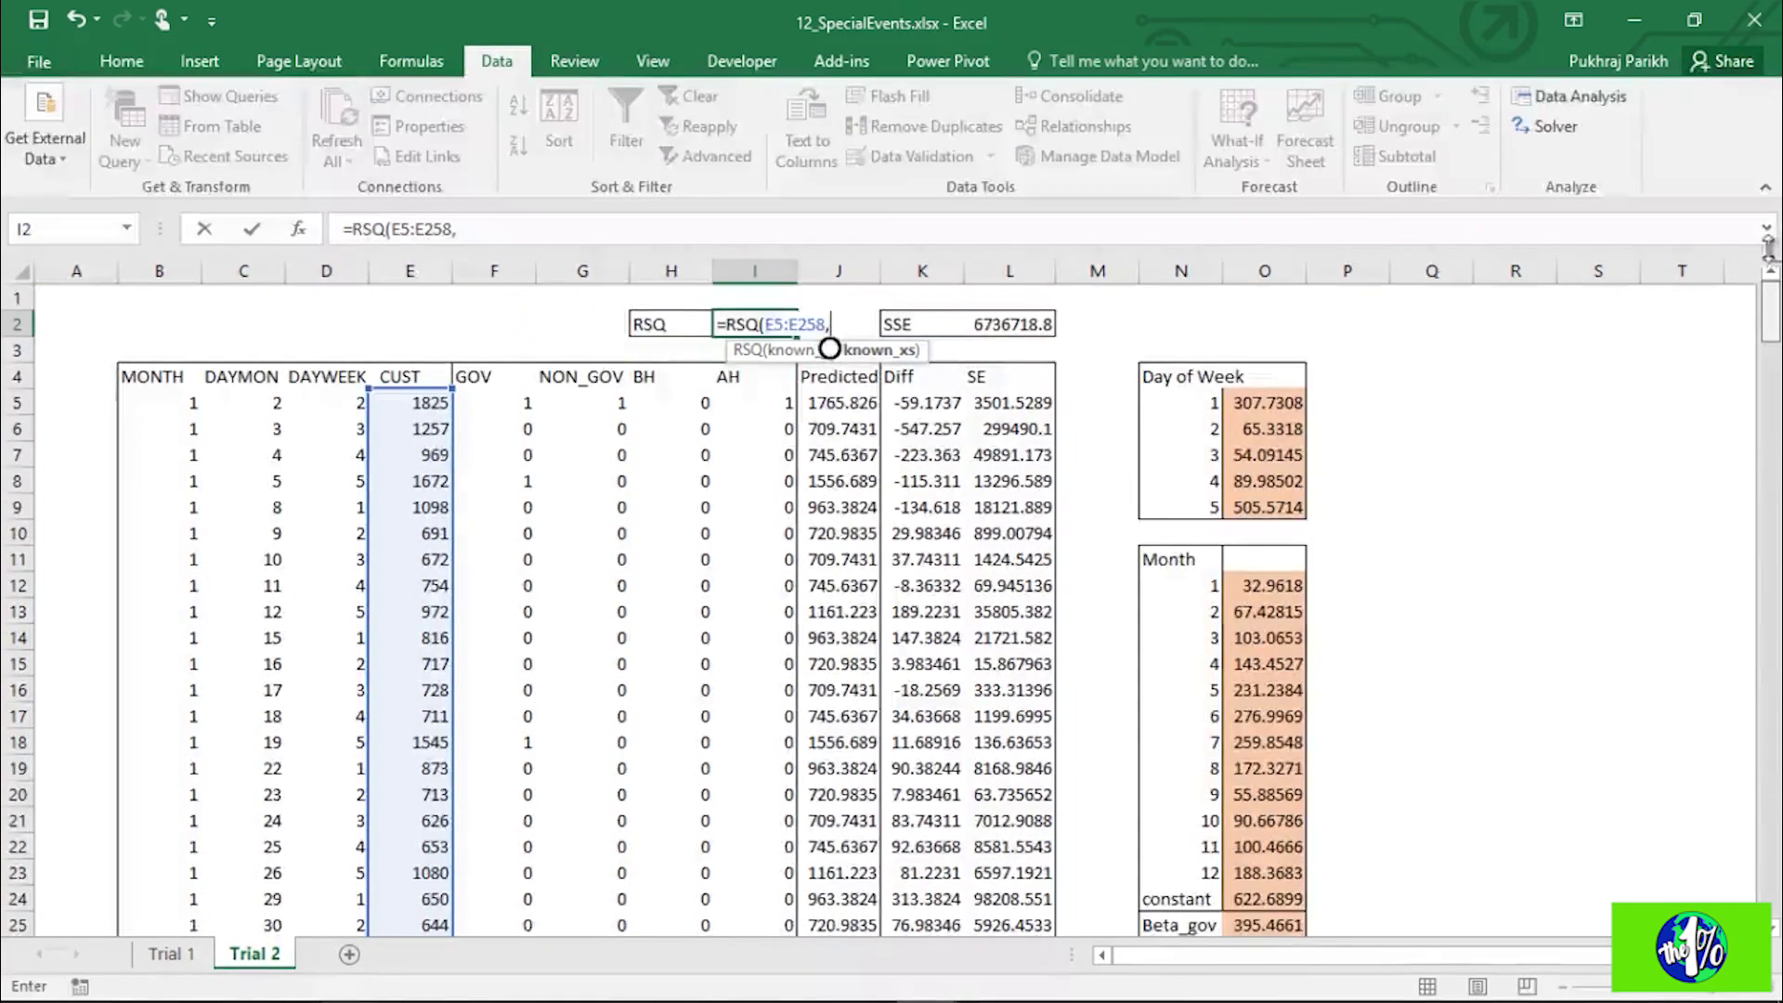
pyautogui.click(838, 403)
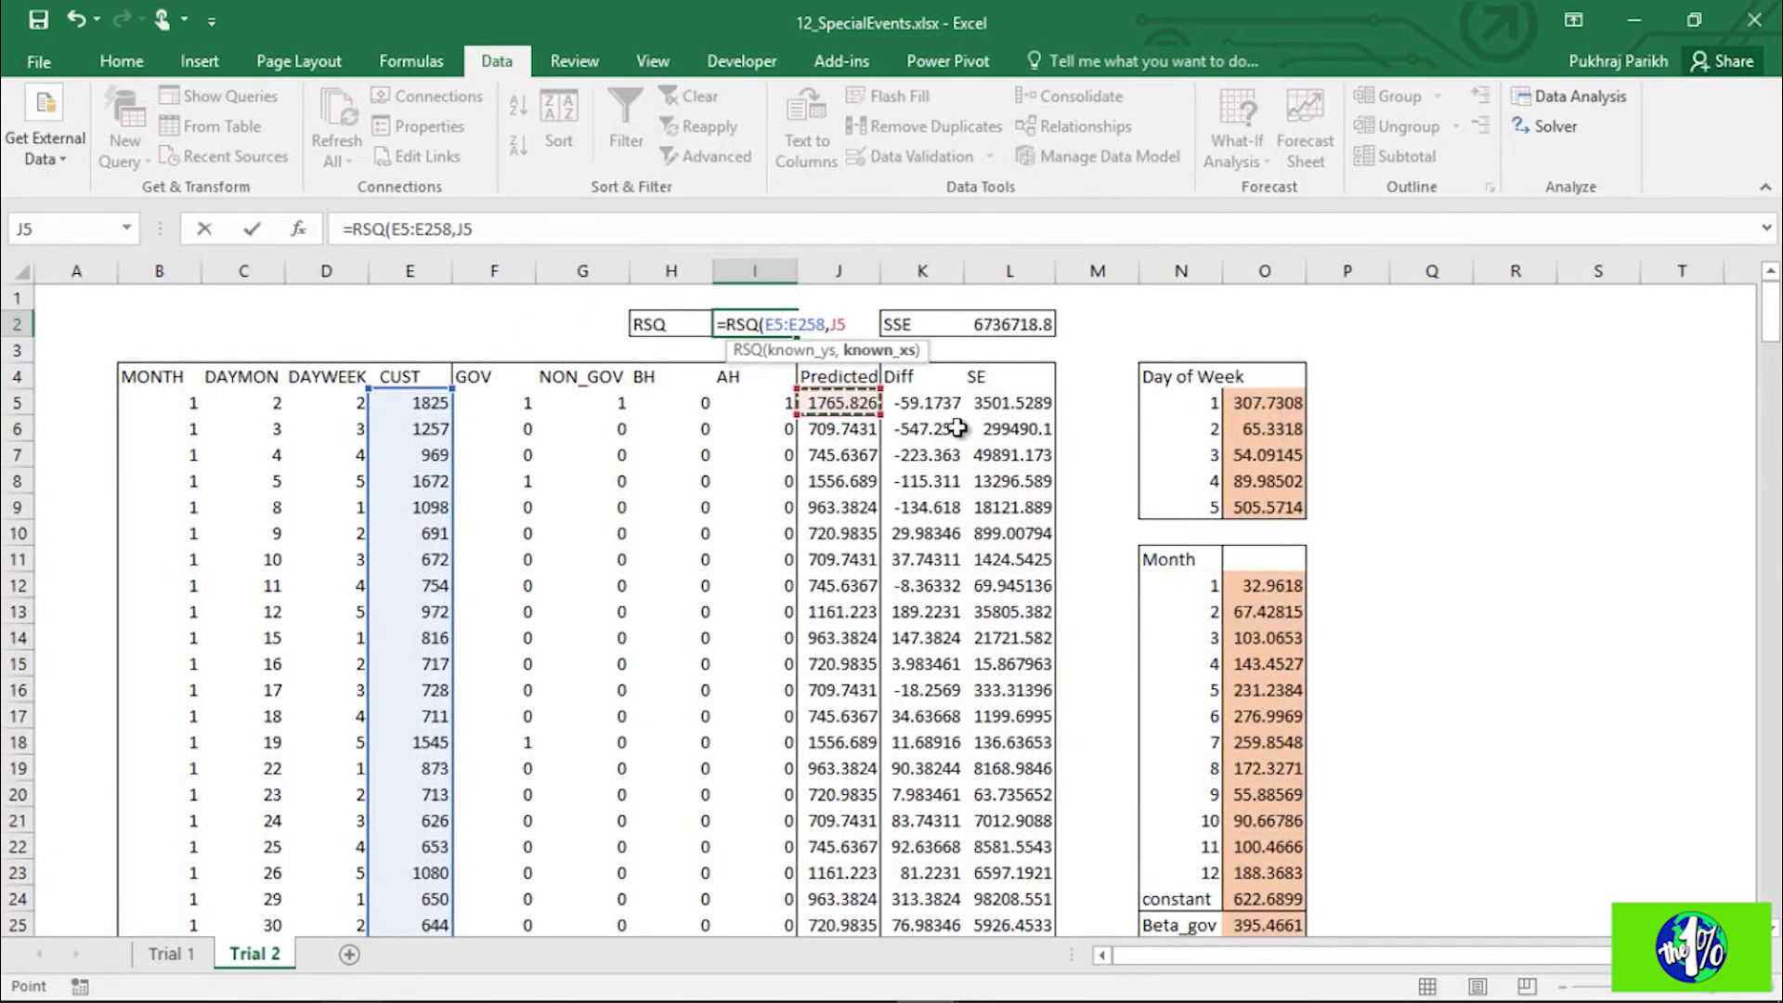
pyautogui.hotkey('ctrl', 'shift', 'Down')
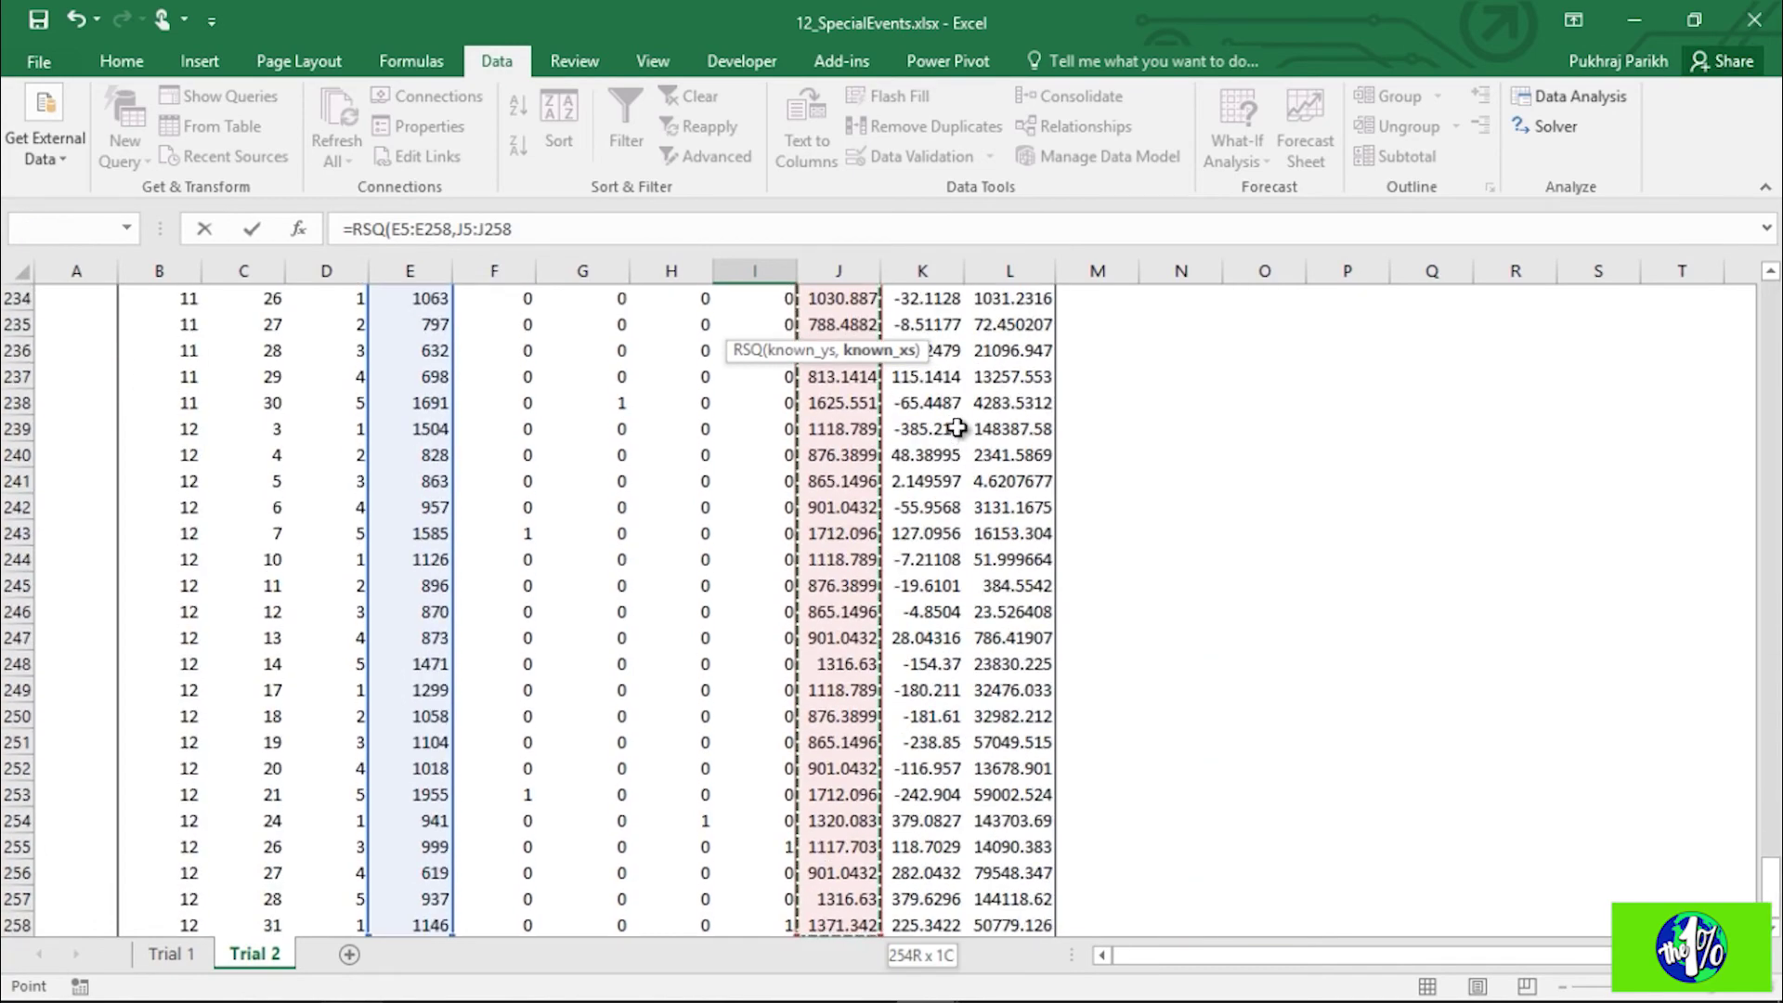
pyautogui.press('Return')
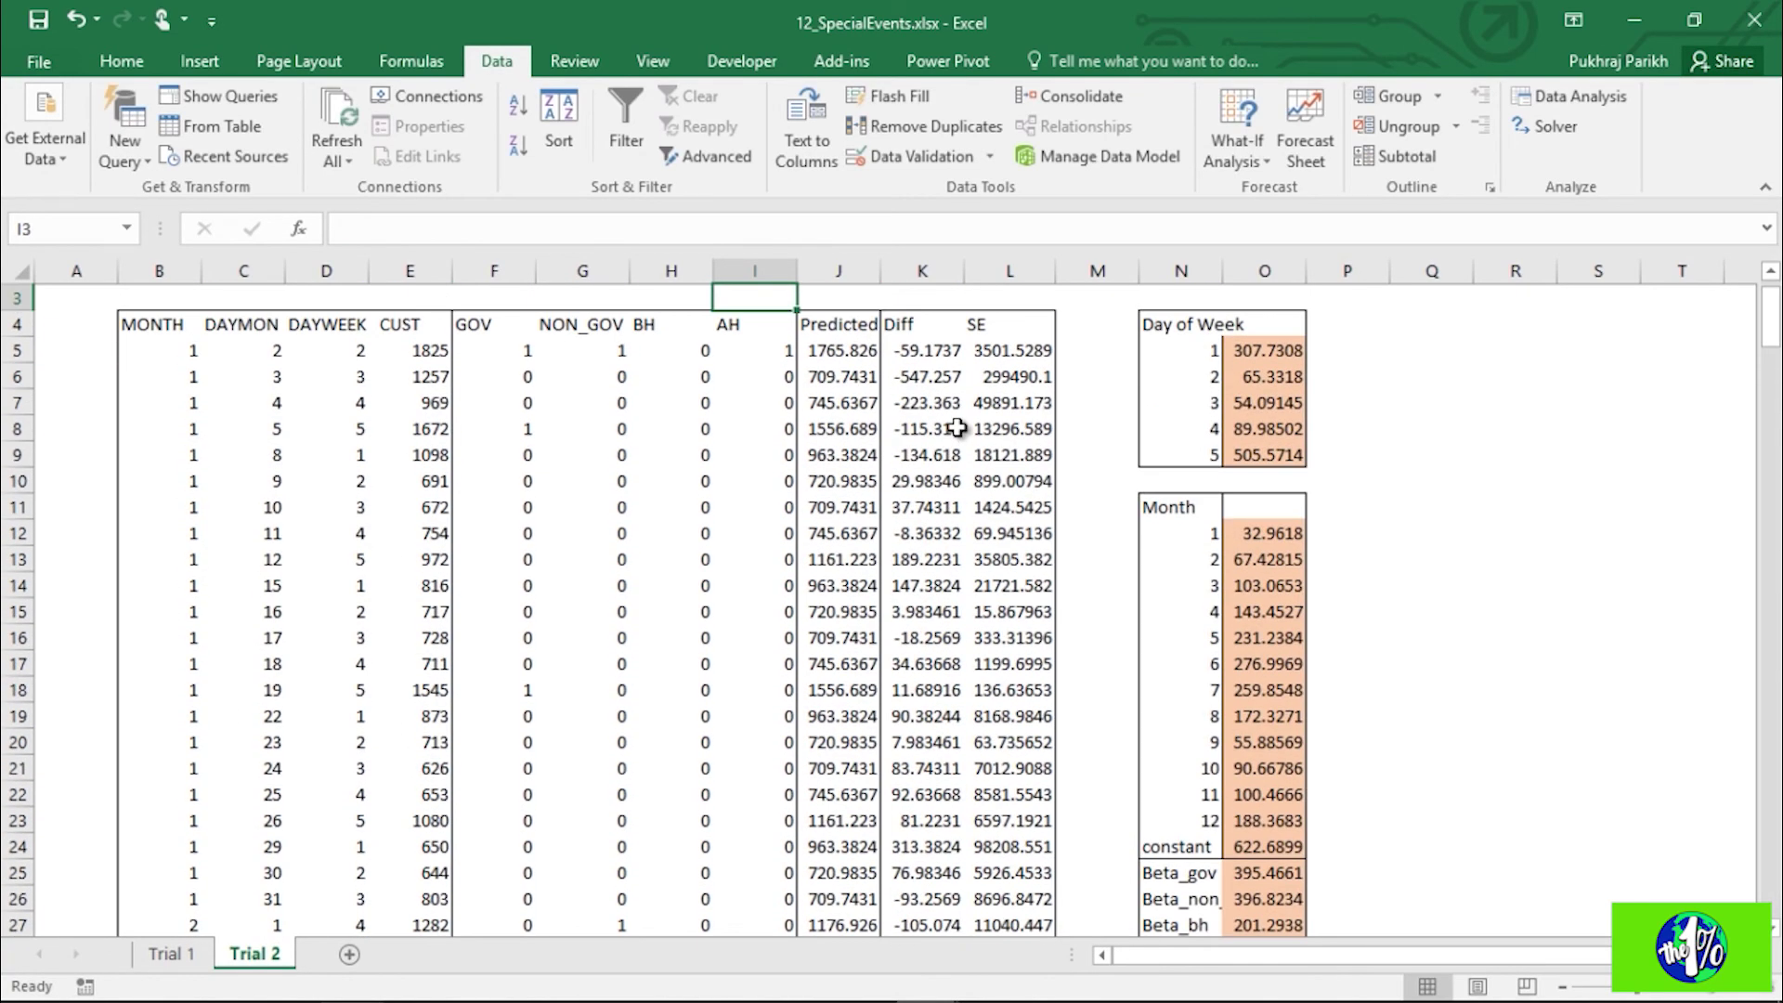
# Step: Compare the RSQ and SSE on the Trial 2 sheet with those on Trial 1, then return to Trial 2
pyautogui.scroll(1, 956, 428)
pyautogui.click(729, 329)
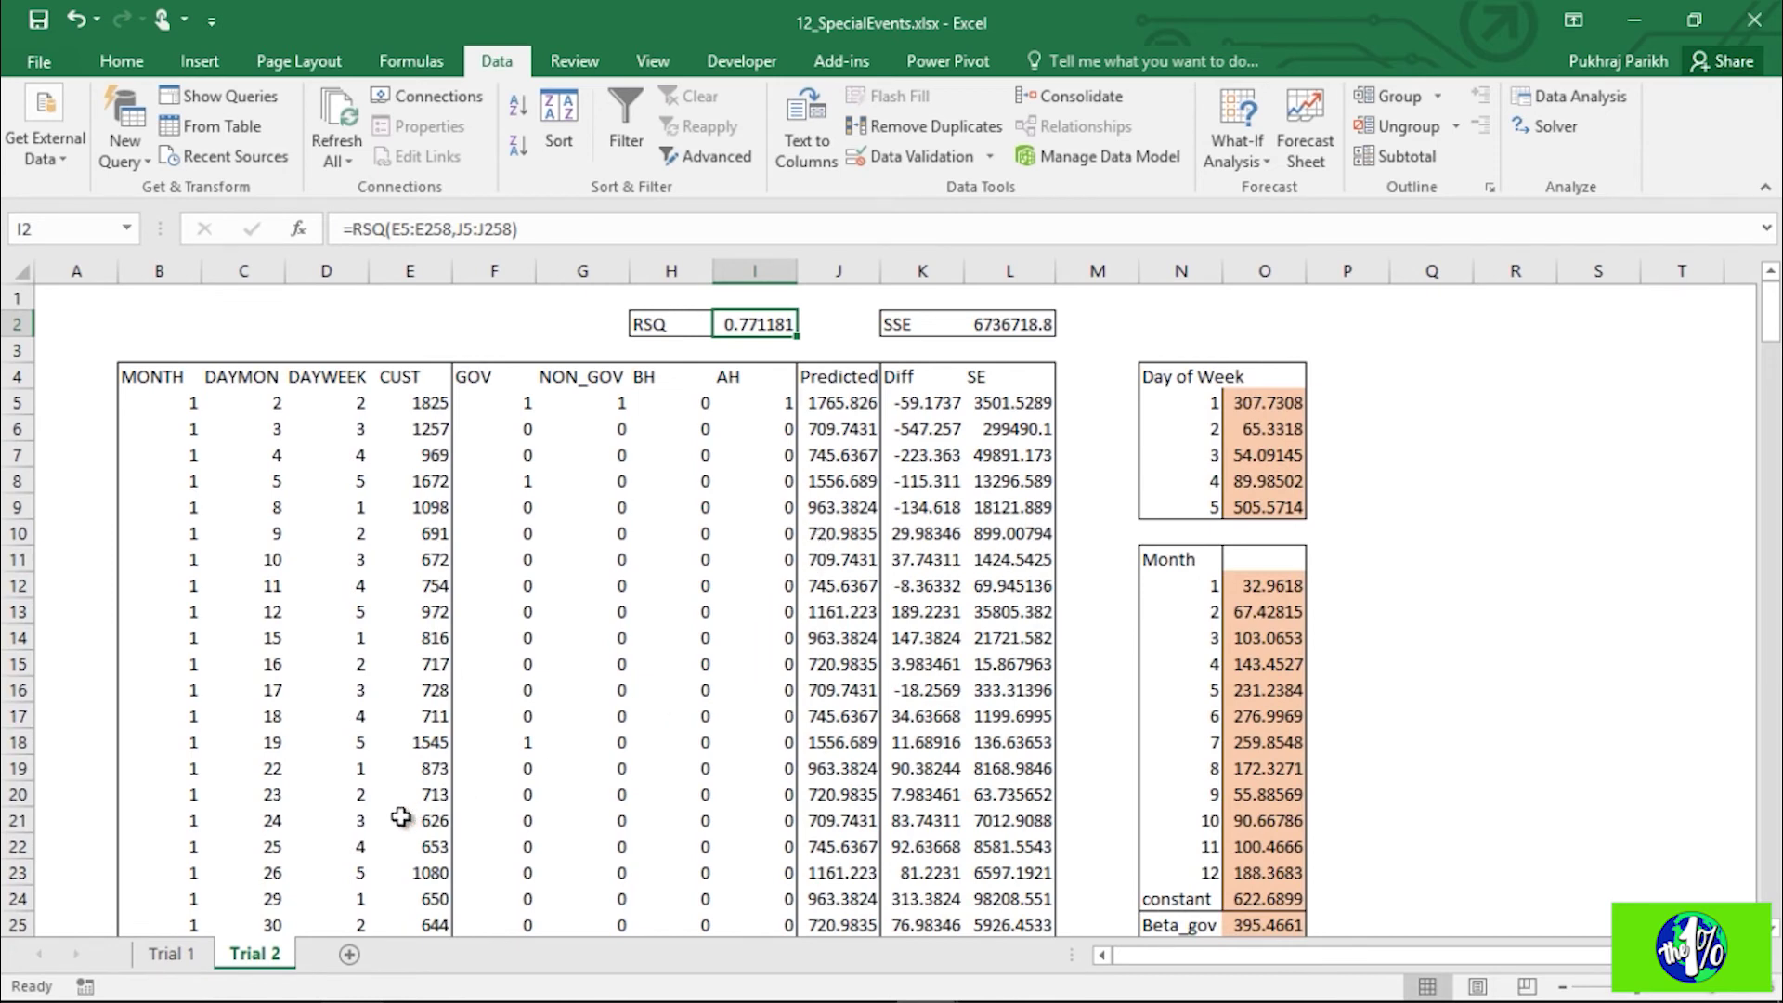
pyautogui.click(210, 953)
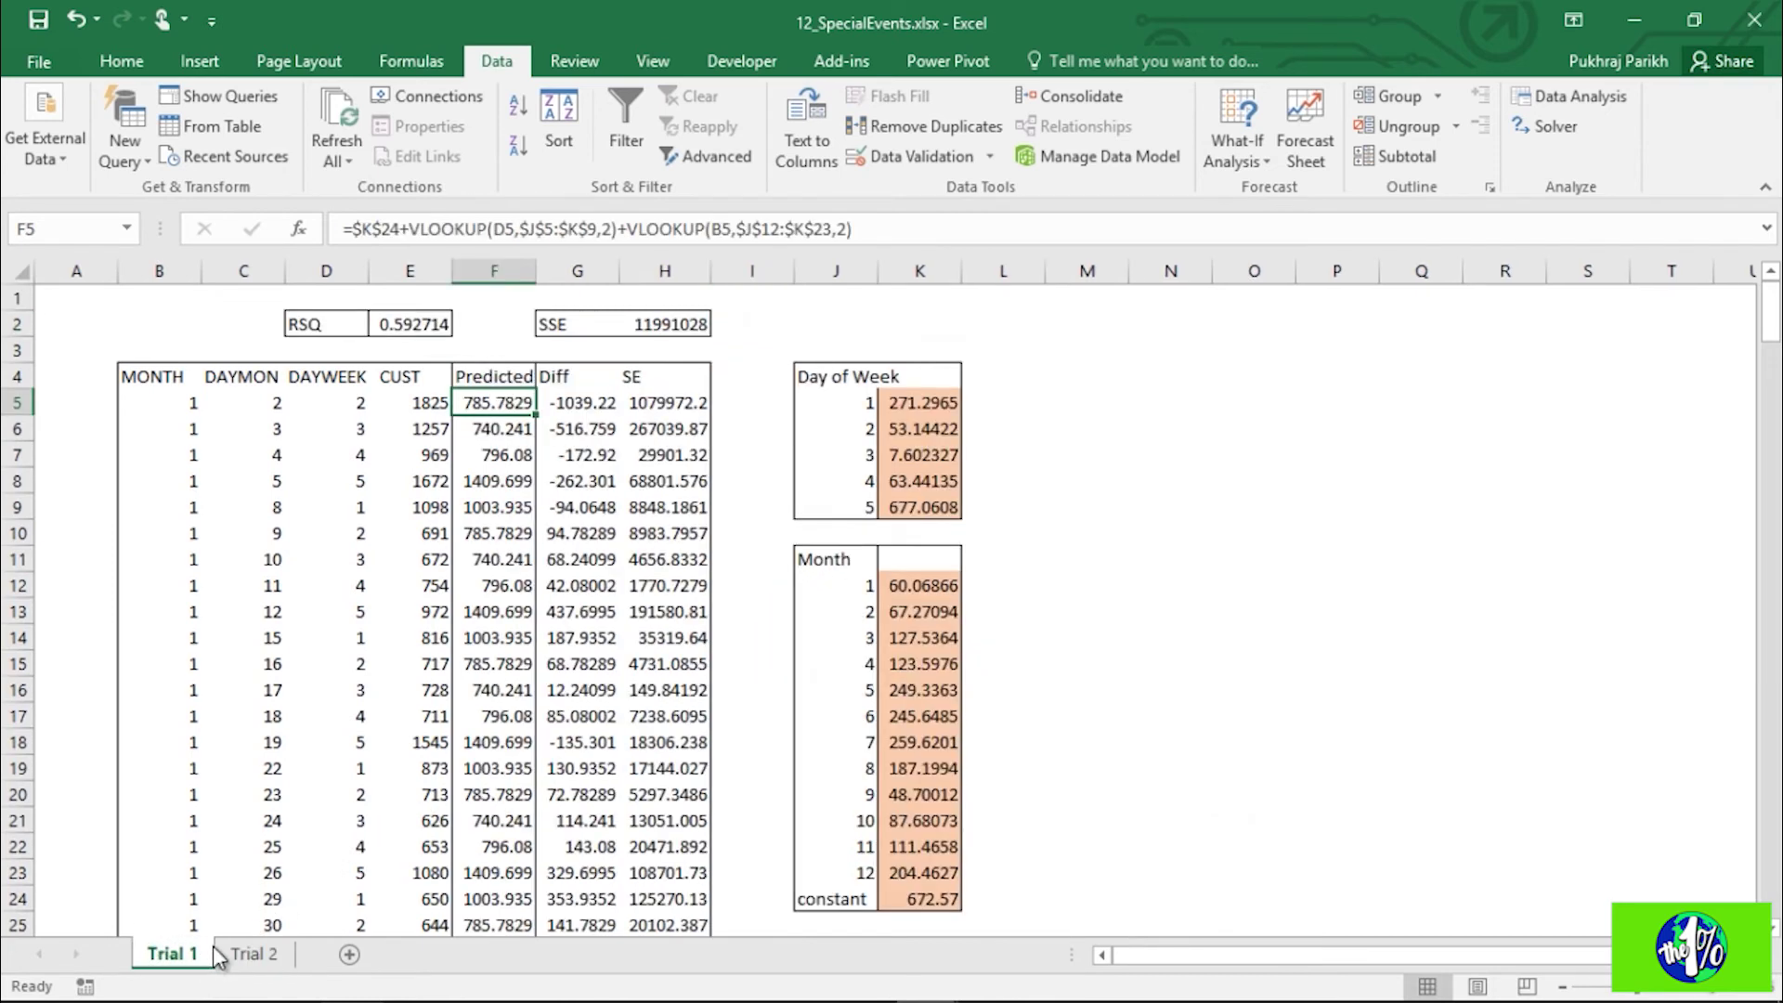
pyautogui.click(260, 954)
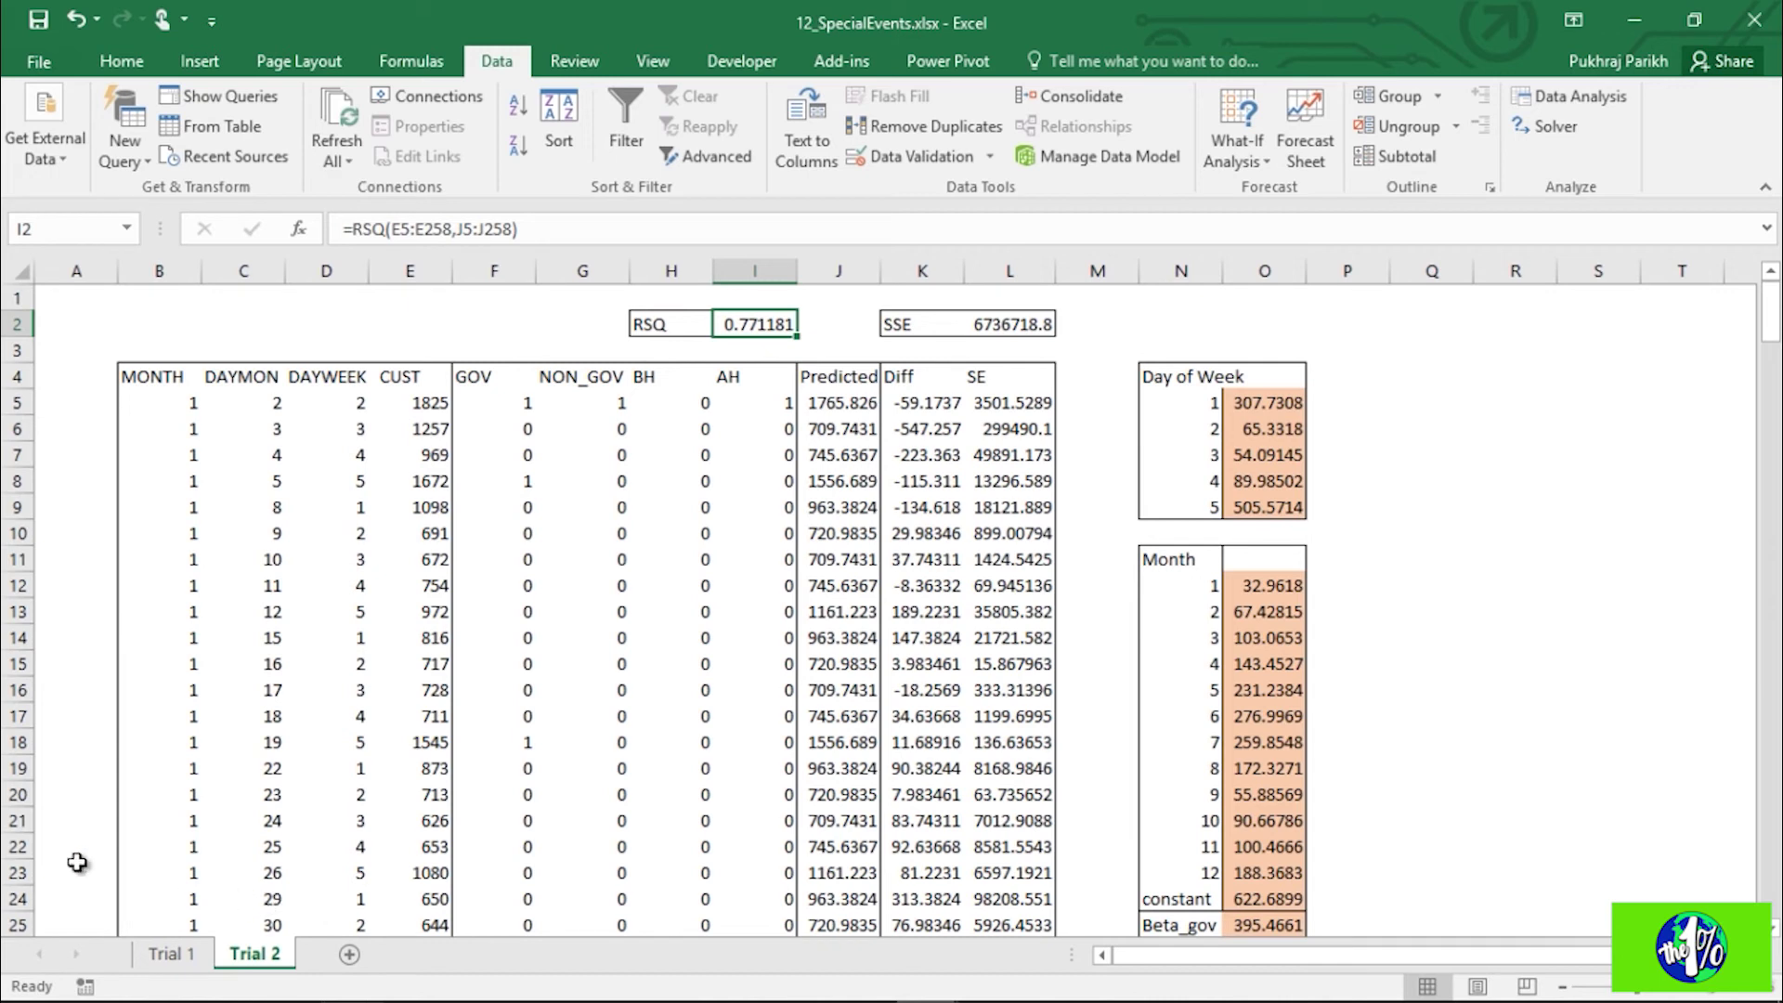
# Step: Examine the Diff formula in K5 alongside the special-event coefficients at the end of the Trial 2 coefficient table
pyautogui.click(909, 402)
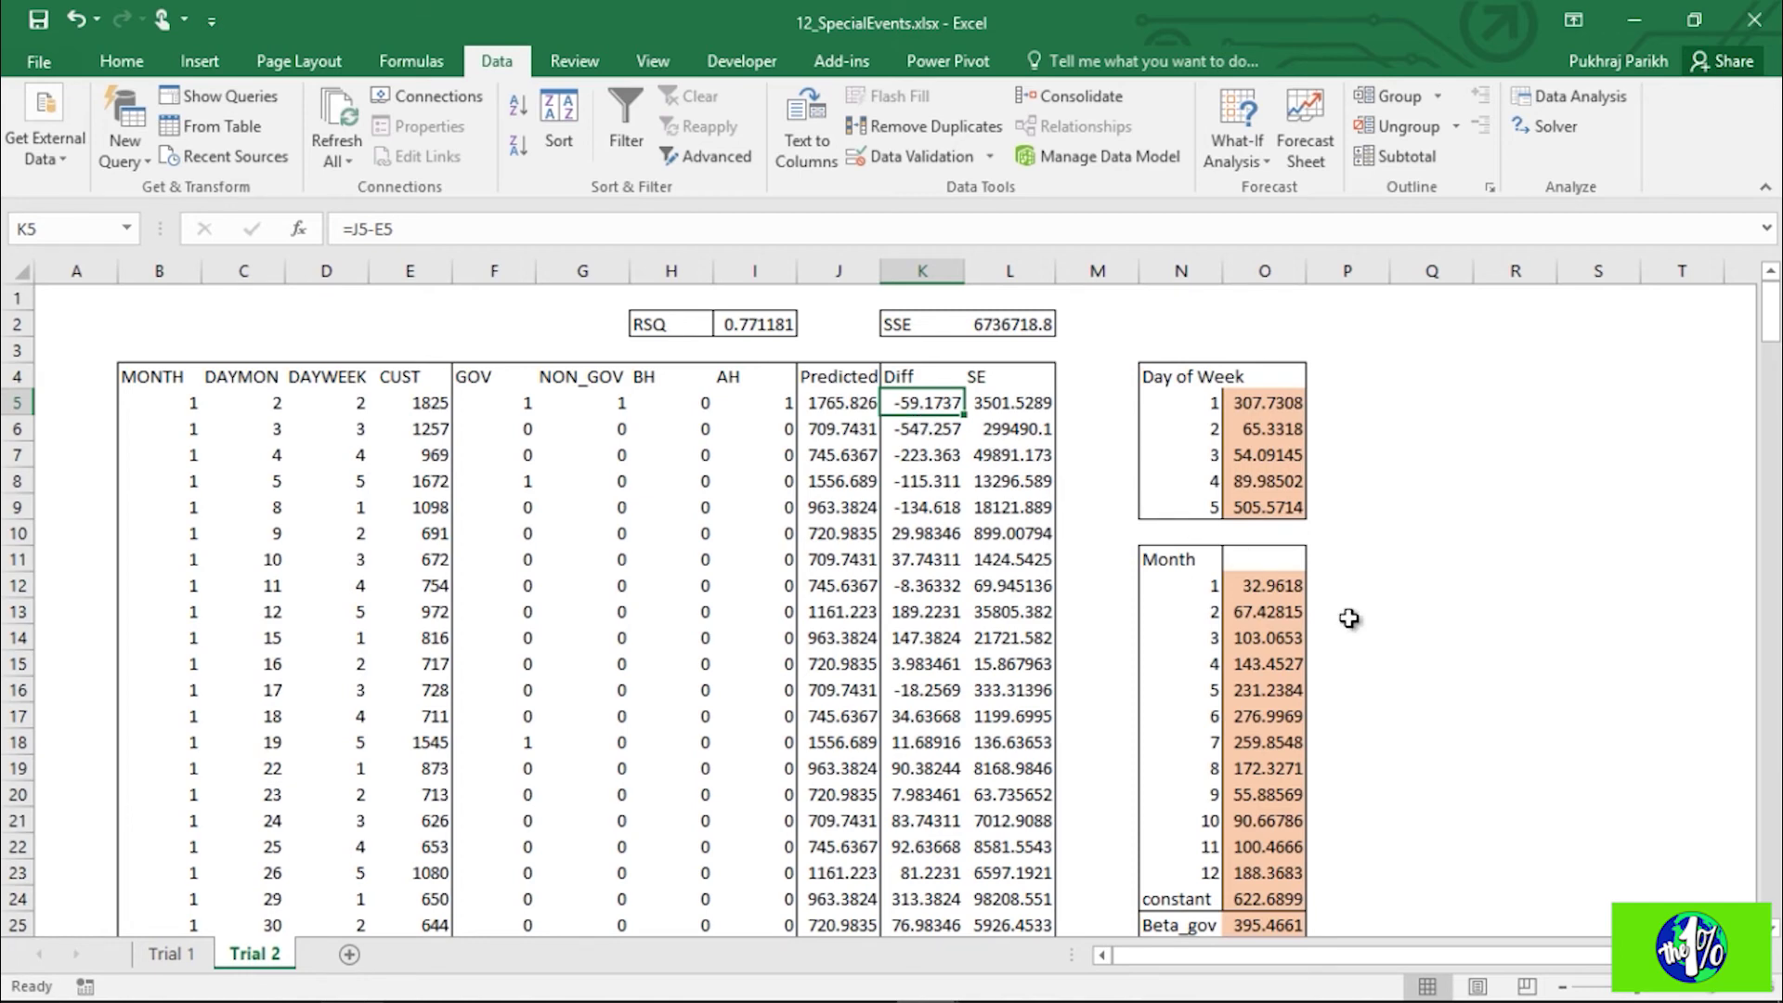
pyautogui.scroll(-2, 1350, 629)
pyautogui.click(1184, 875)
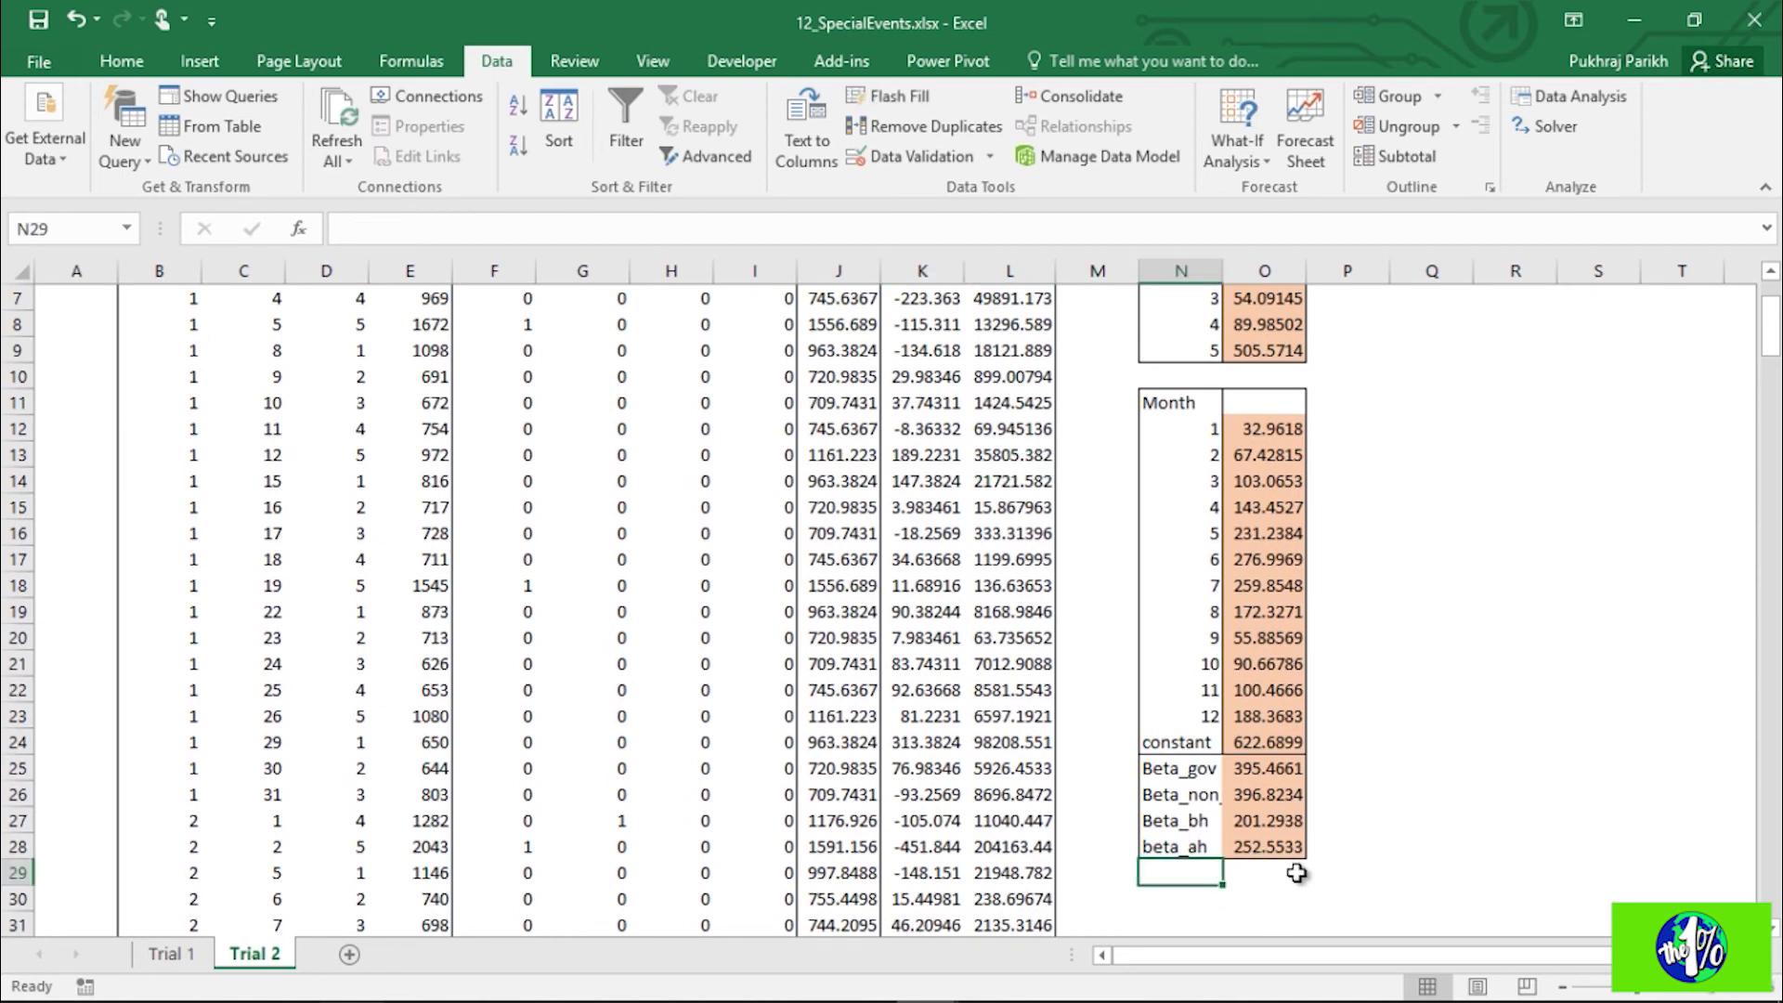
pyautogui.scroll(2, 1277, 887)
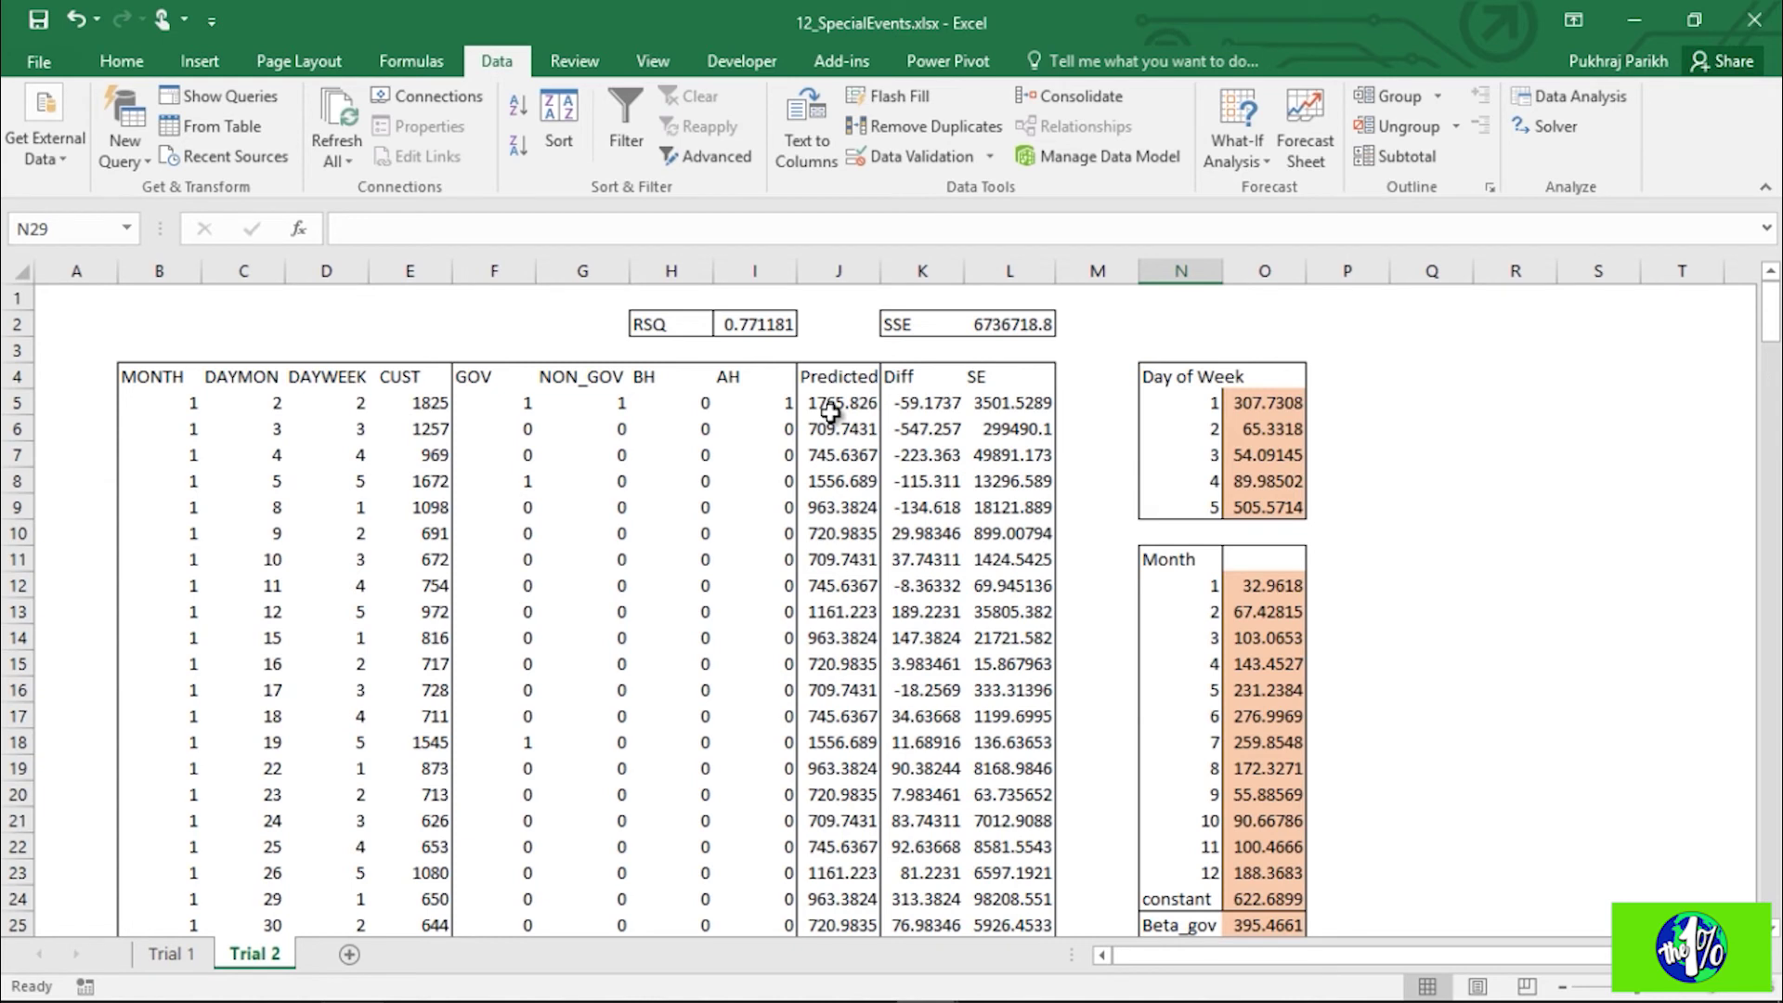
pyautogui.click(905, 399)
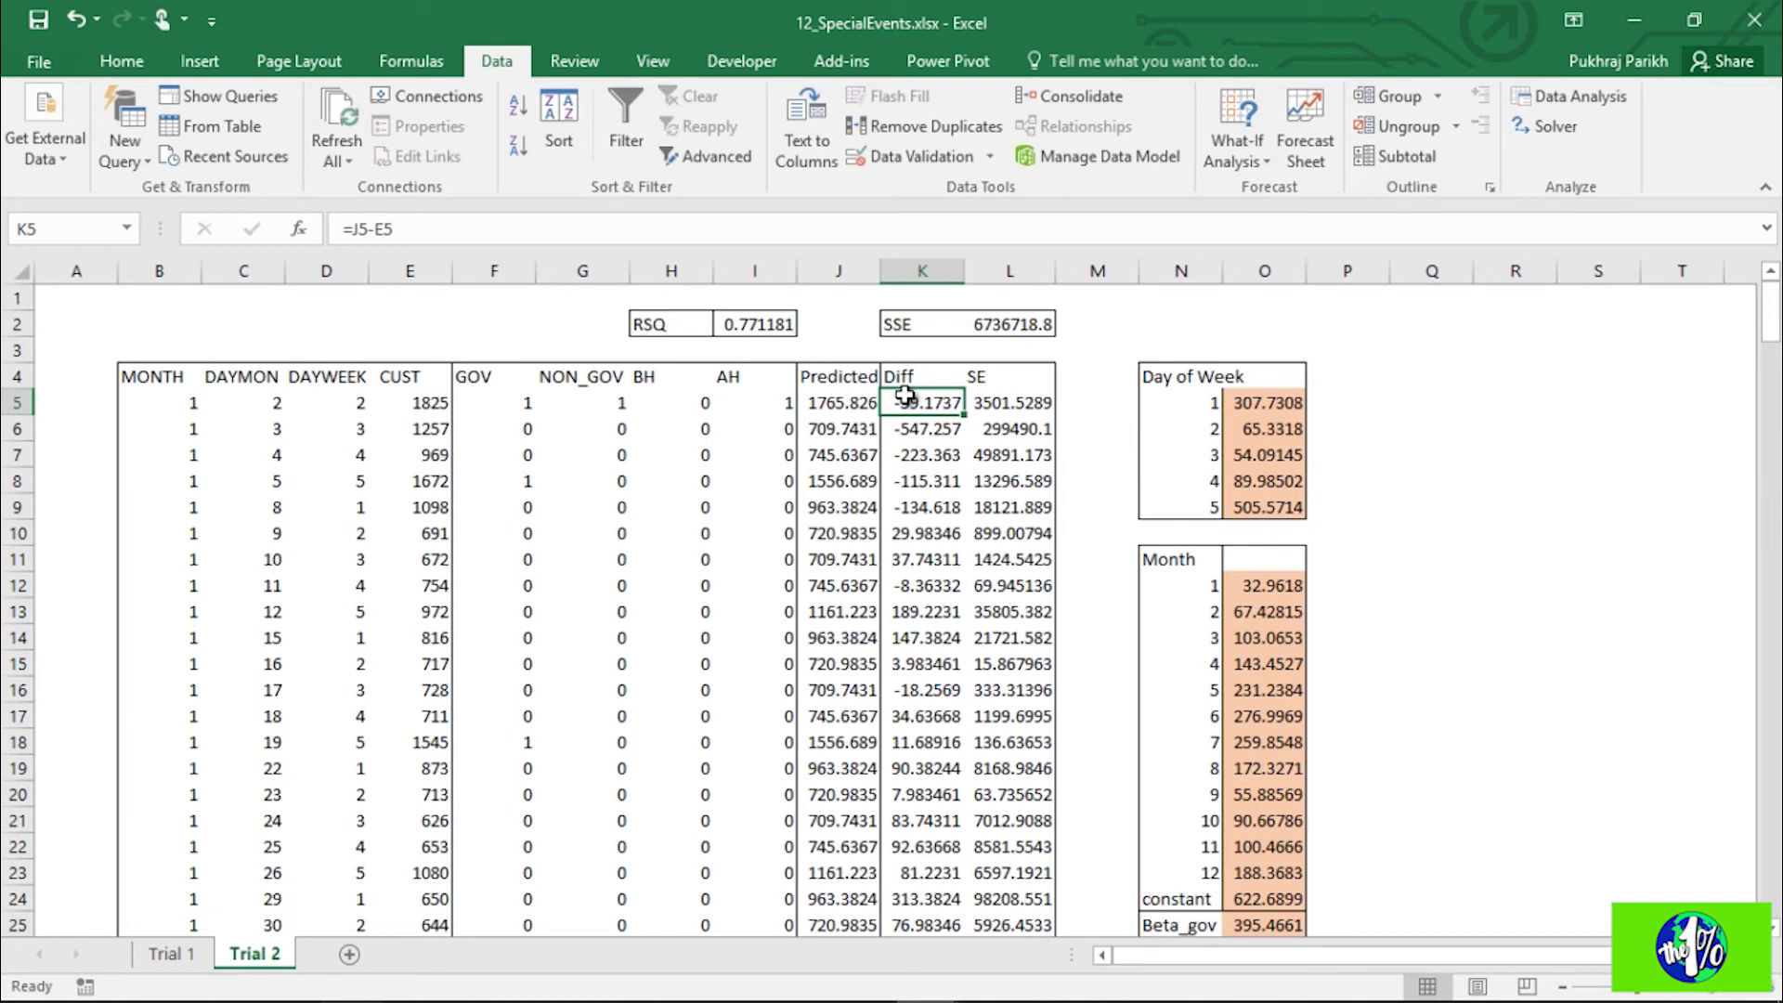
pyautogui.scroll(-3, 1266, 712)
pyautogui.click(1178, 805)
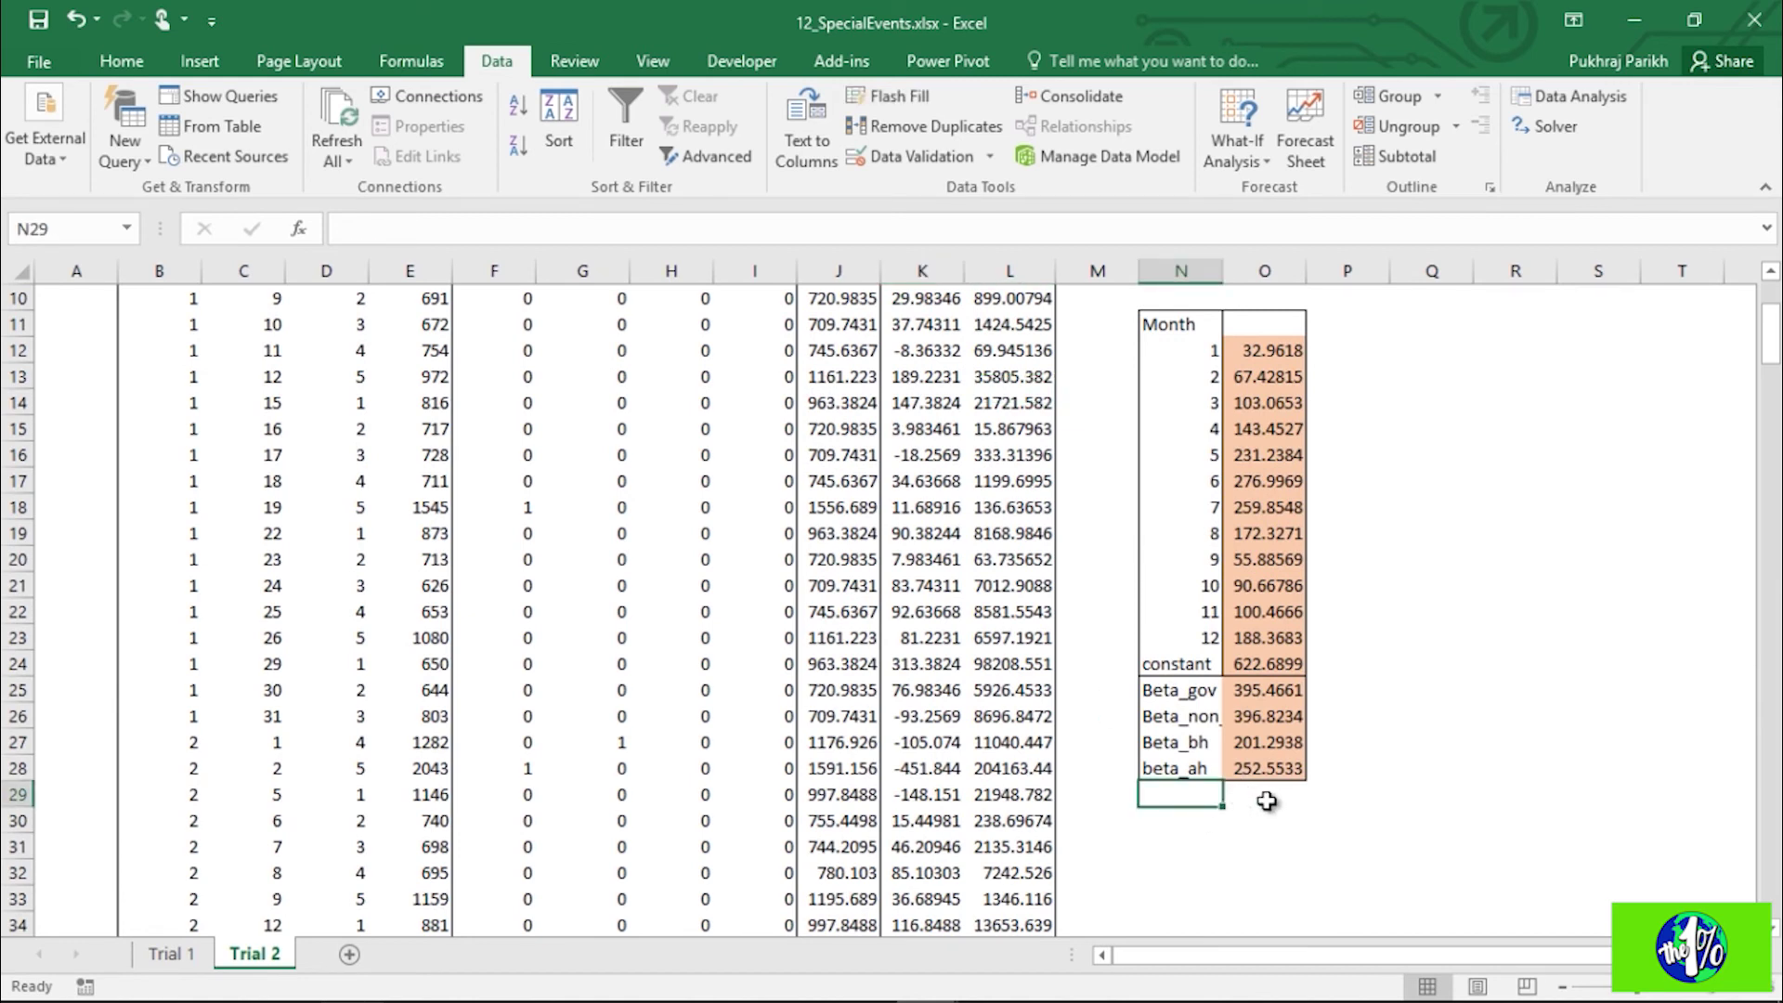
pyautogui.scroll(3, 1267, 800)
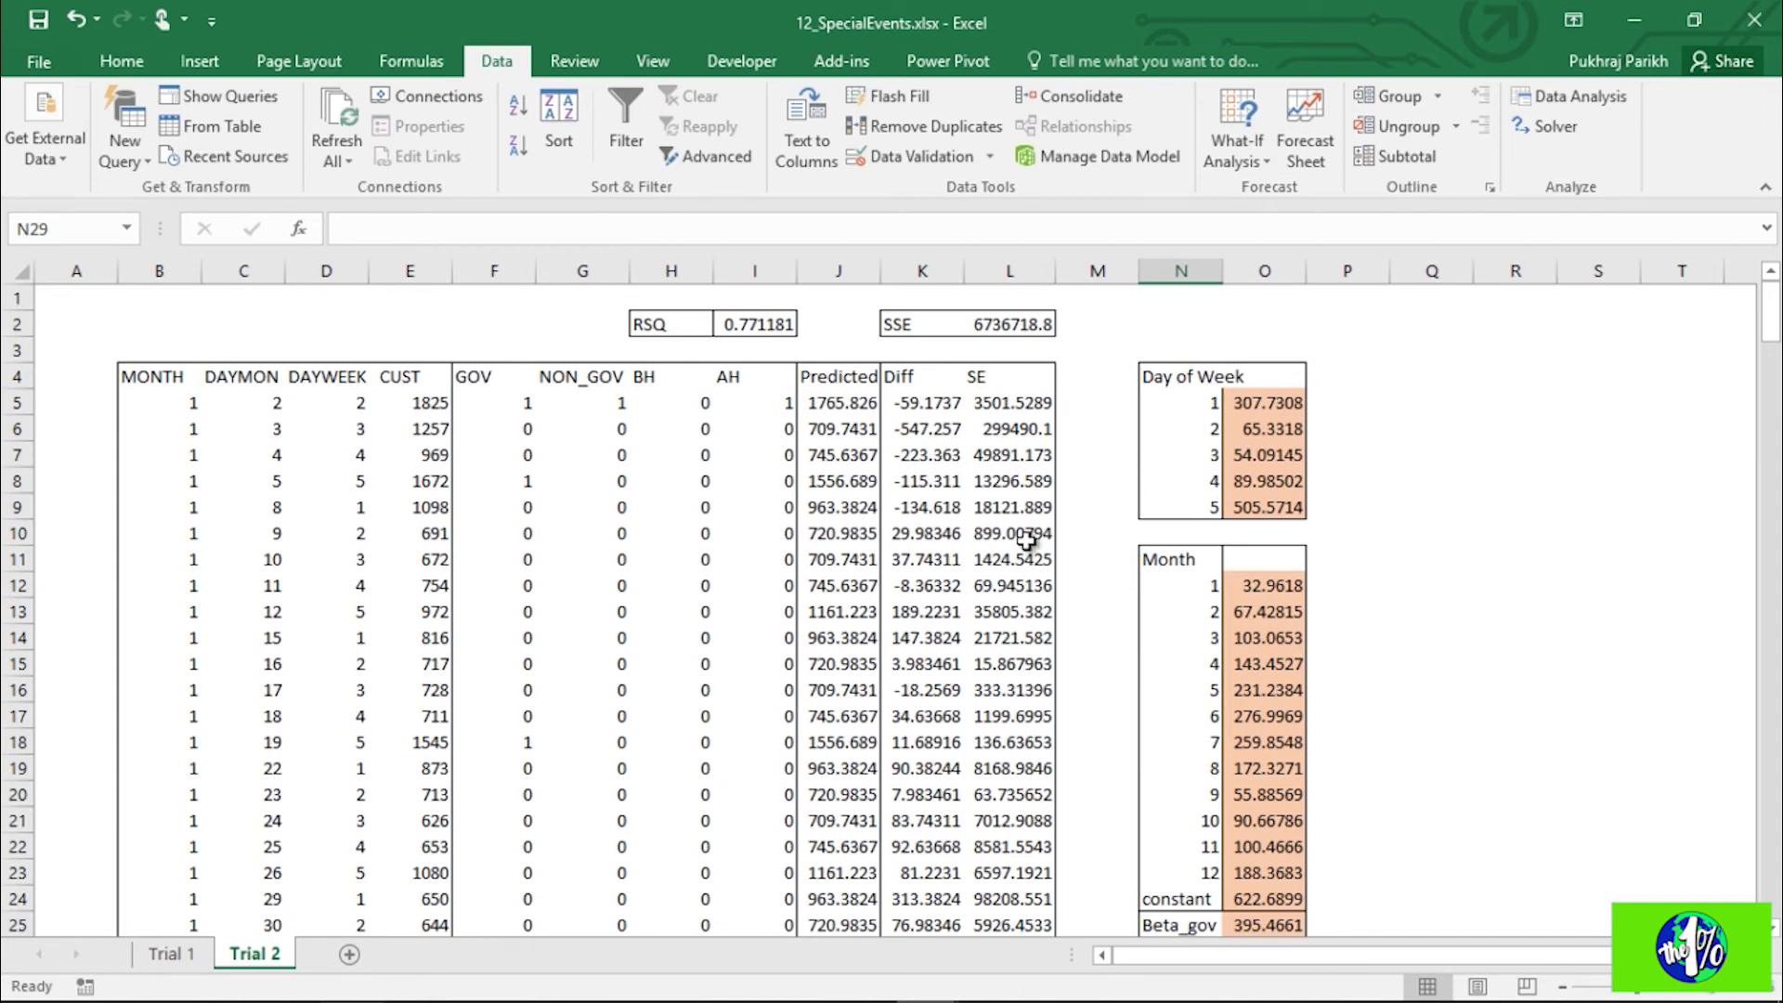
# Step: Review the beta coefficients, the first data row's inputs and the Predicted formula in J5 on Trial 2
pyautogui.scroll(-1, 1288, 898)
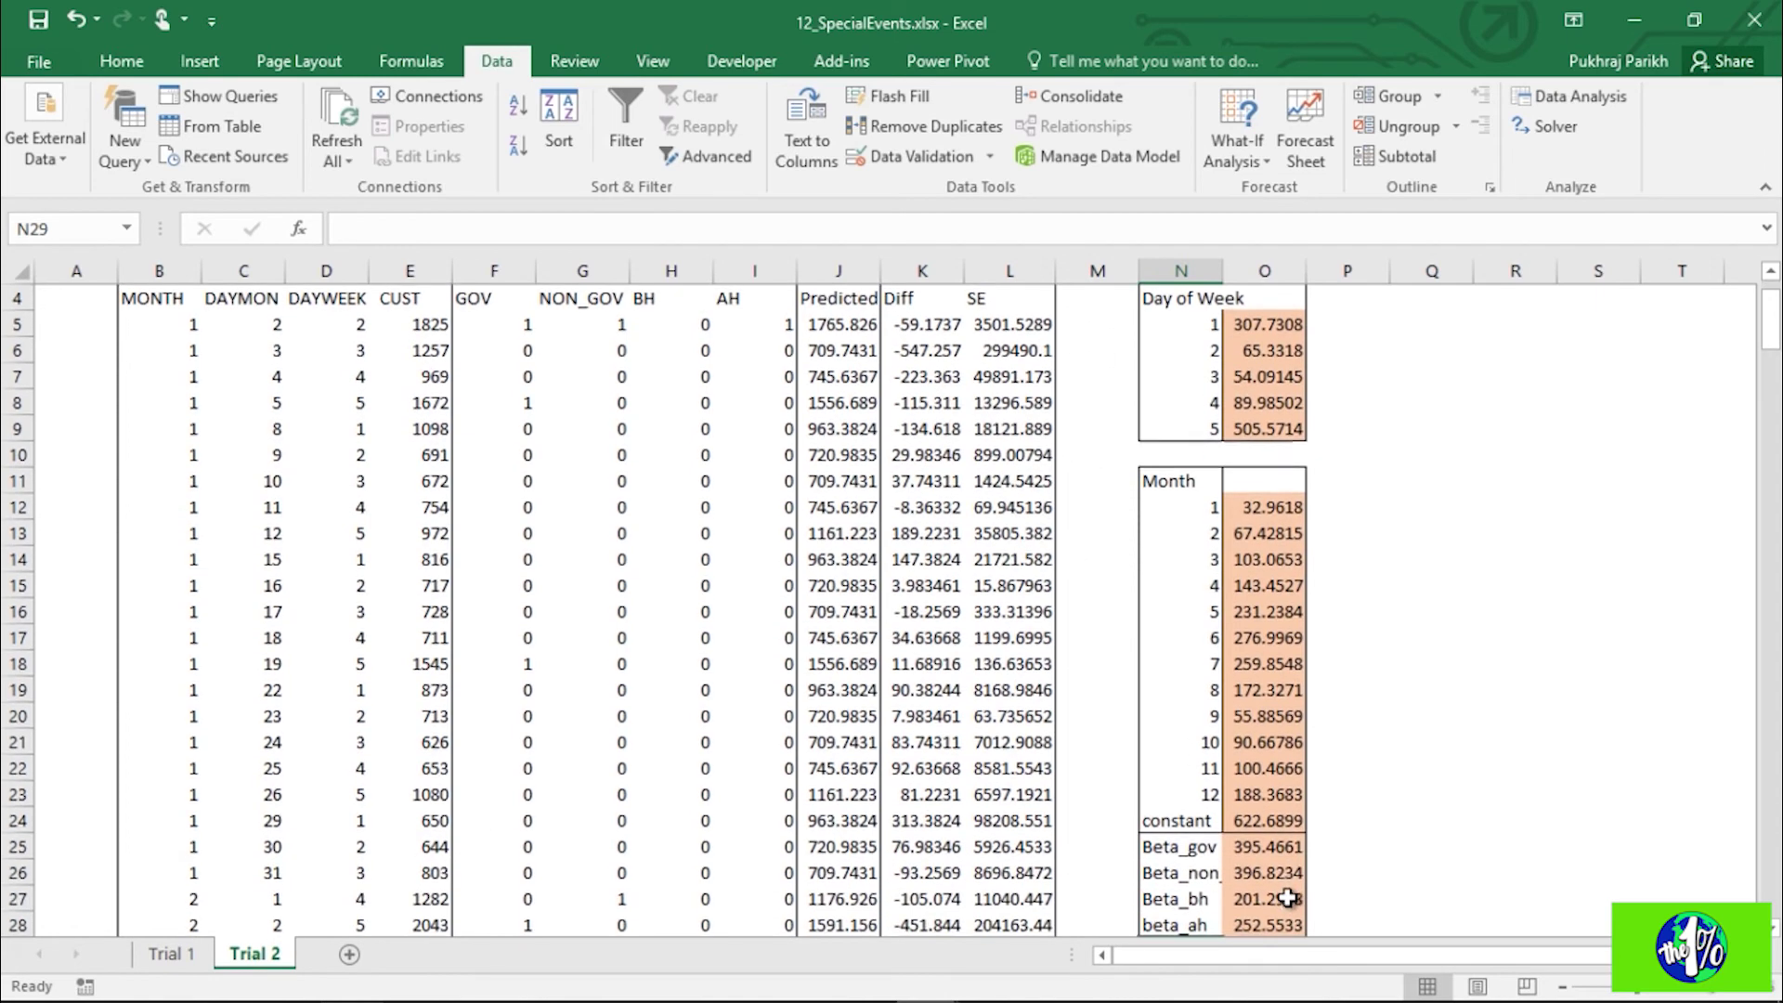
pyautogui.scroll(-1, 1263, 850)
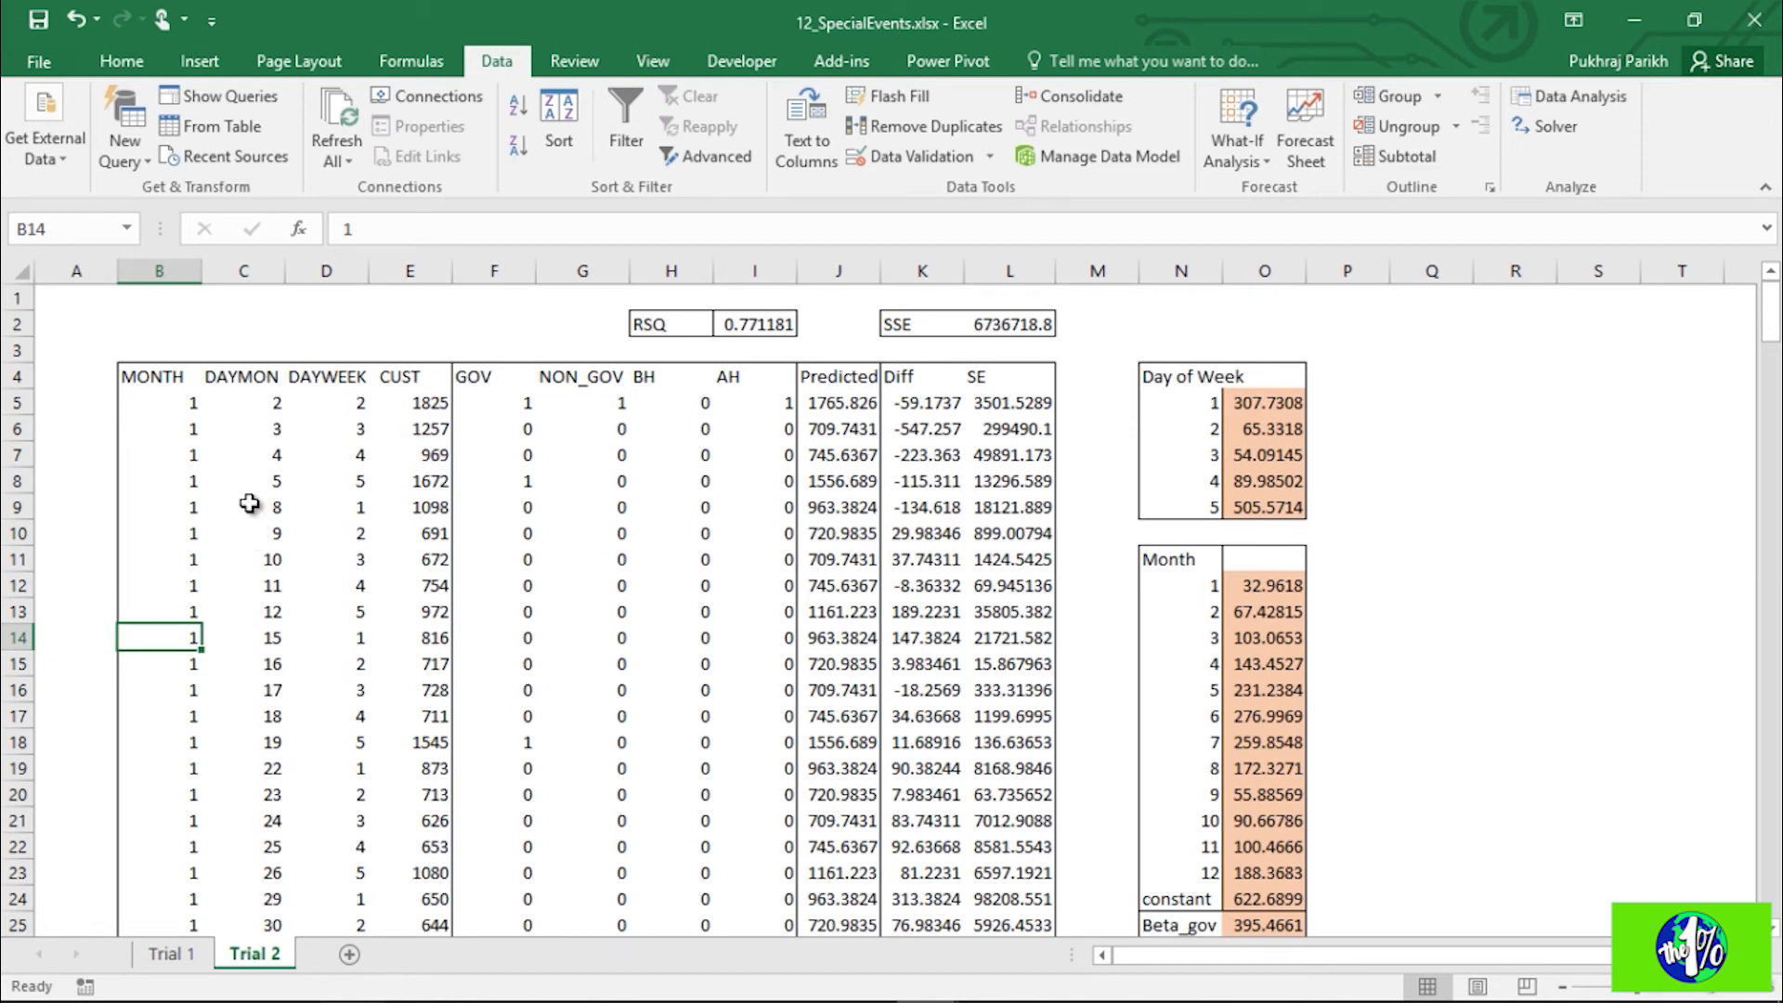
pyautogui.click(192, 408)
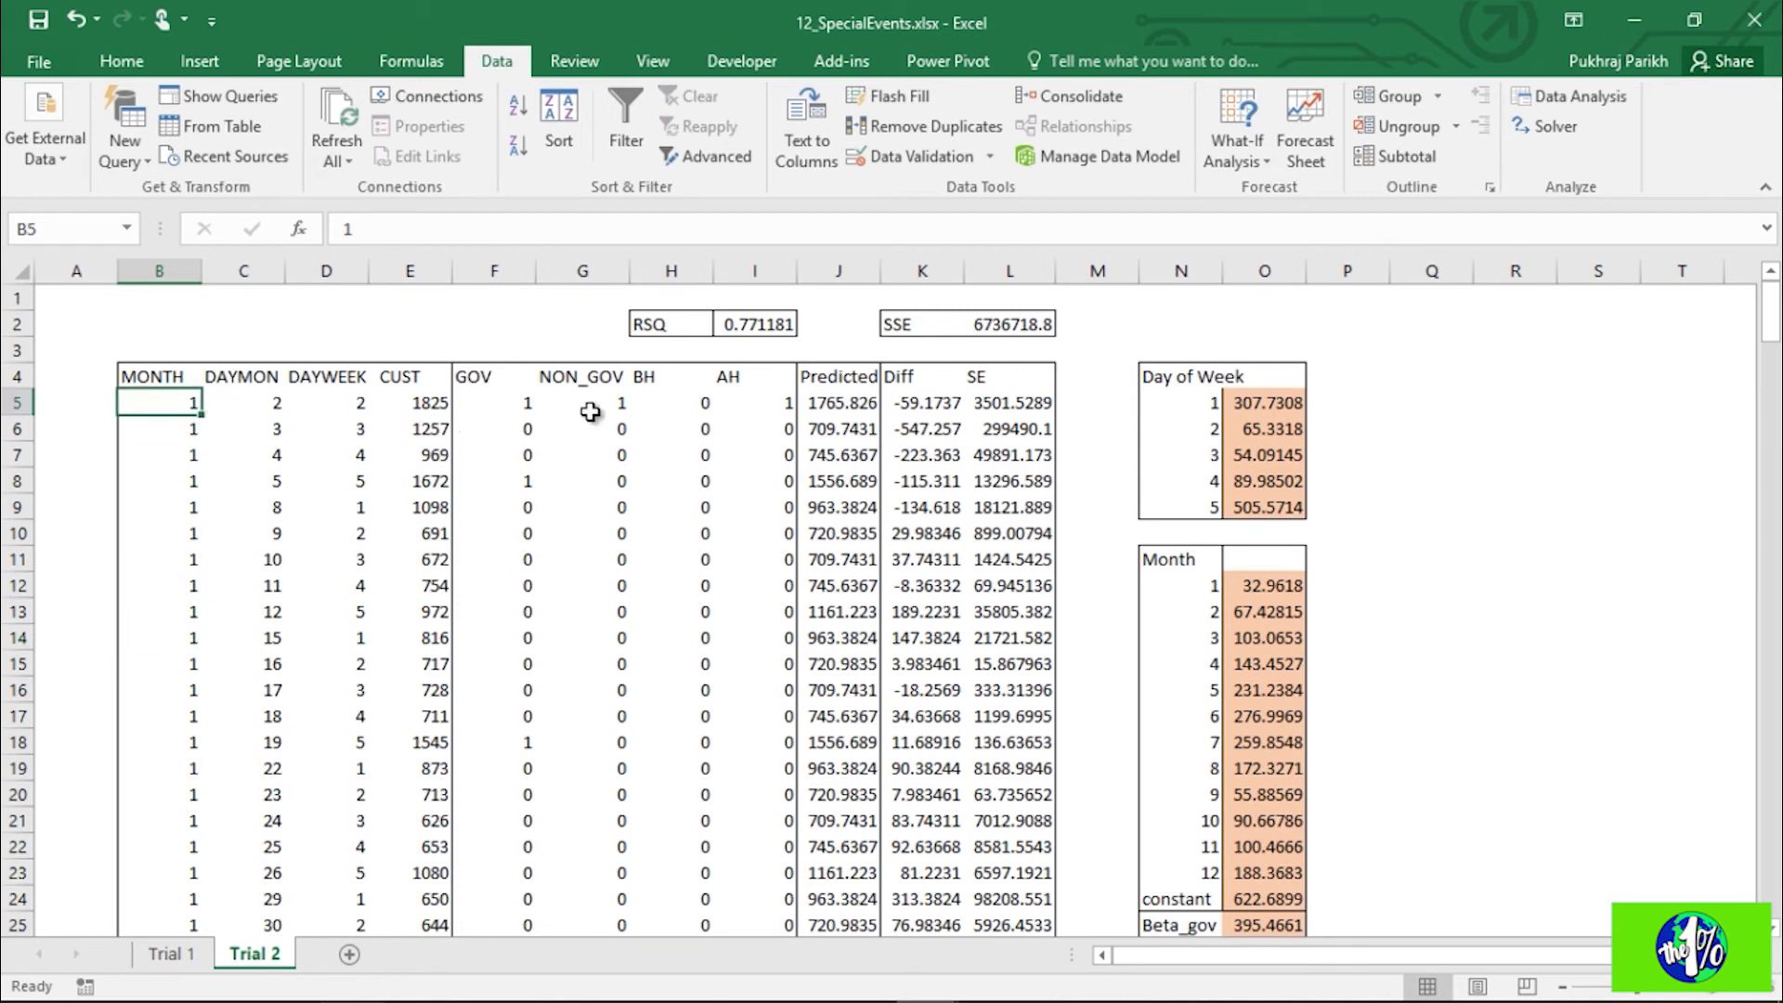
pyautogui.click(869, 411)
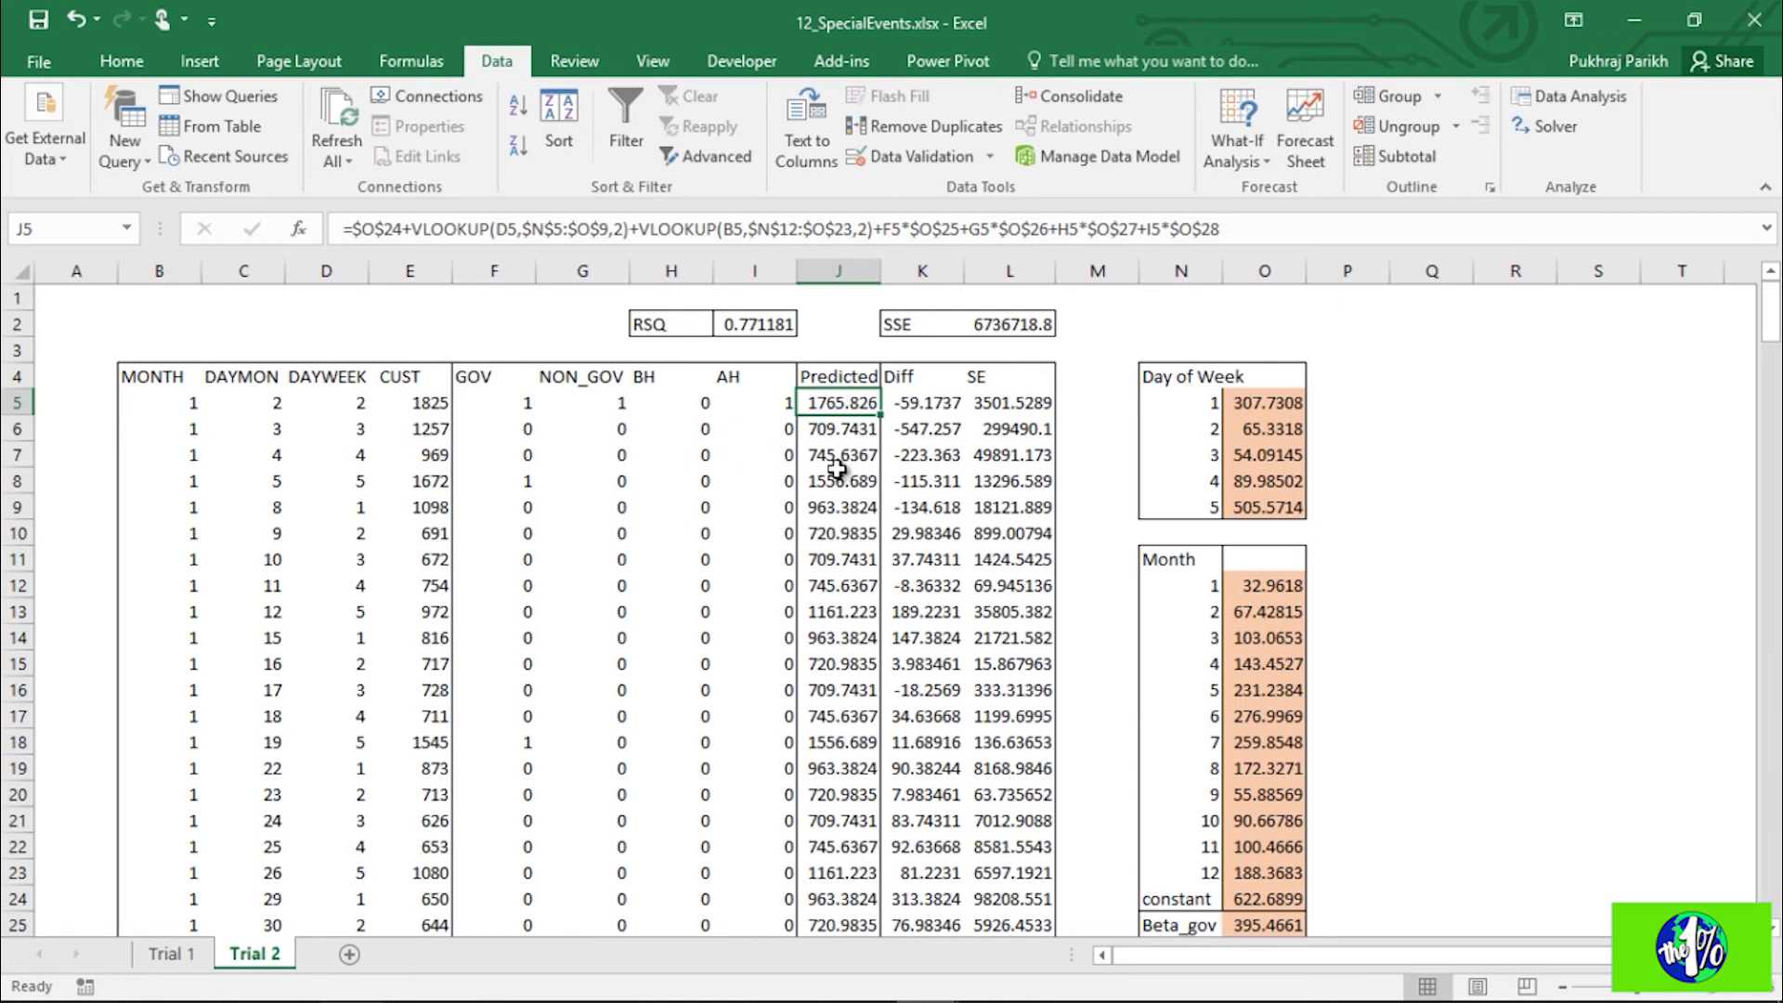
pyautogui.click(1514, 349)
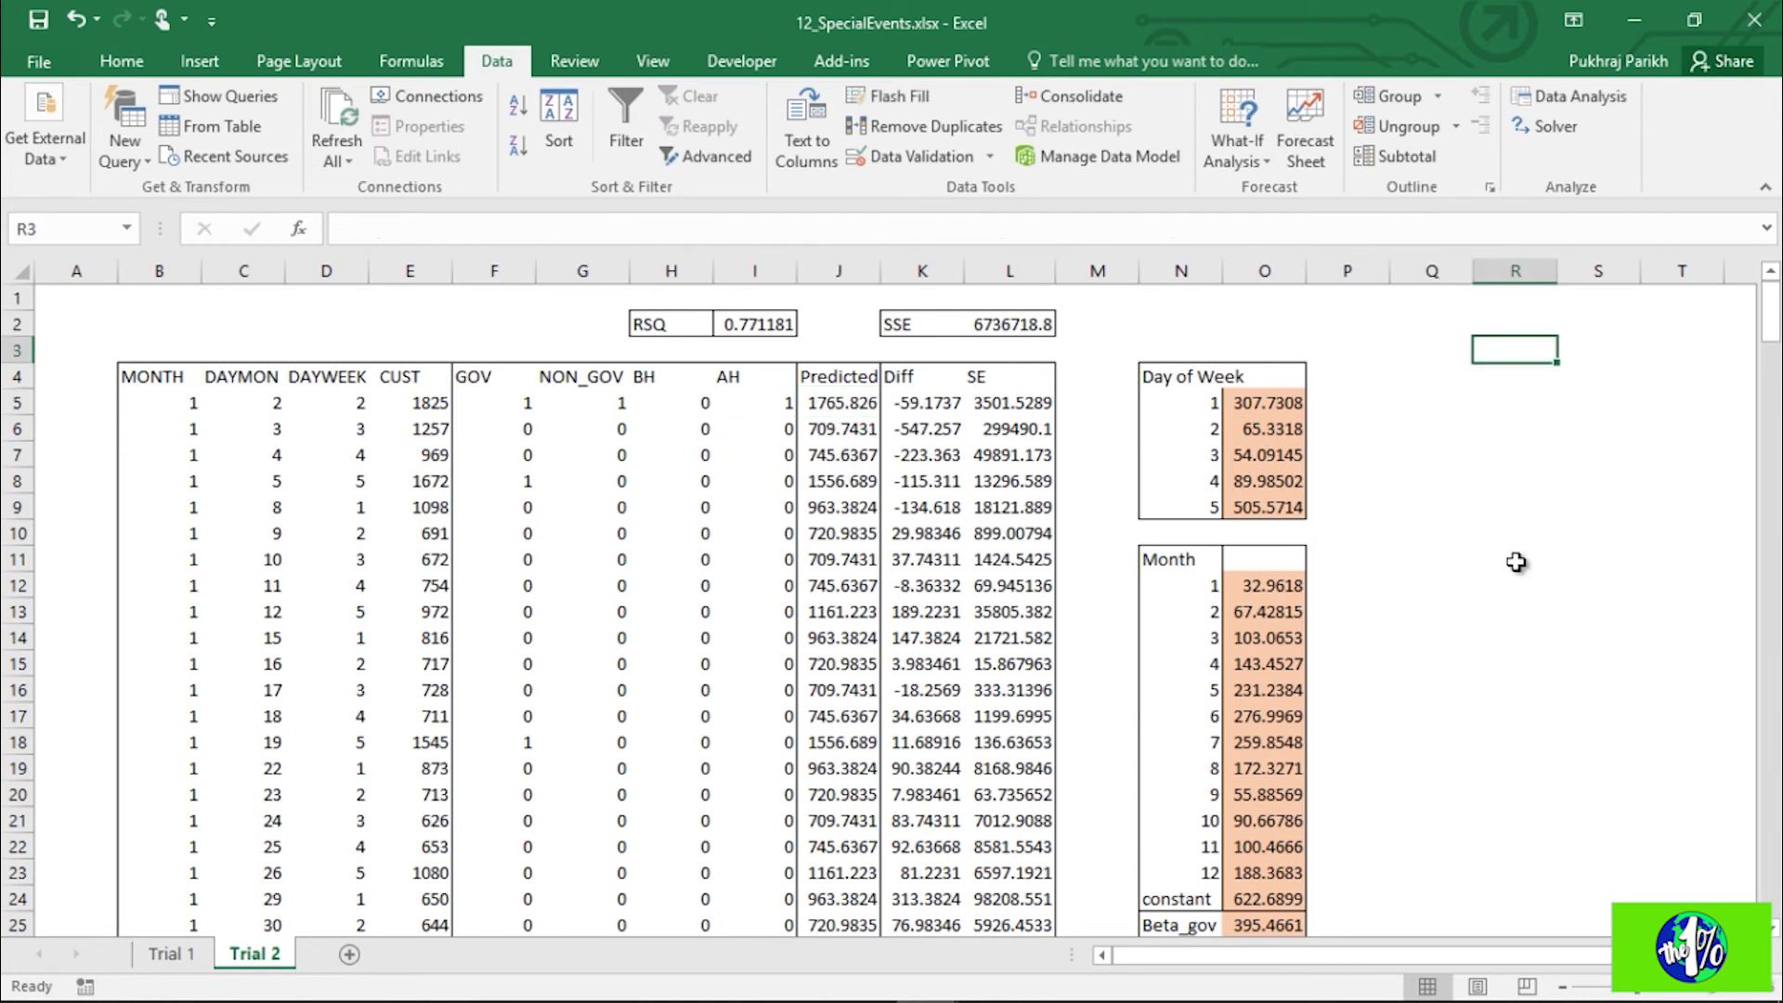
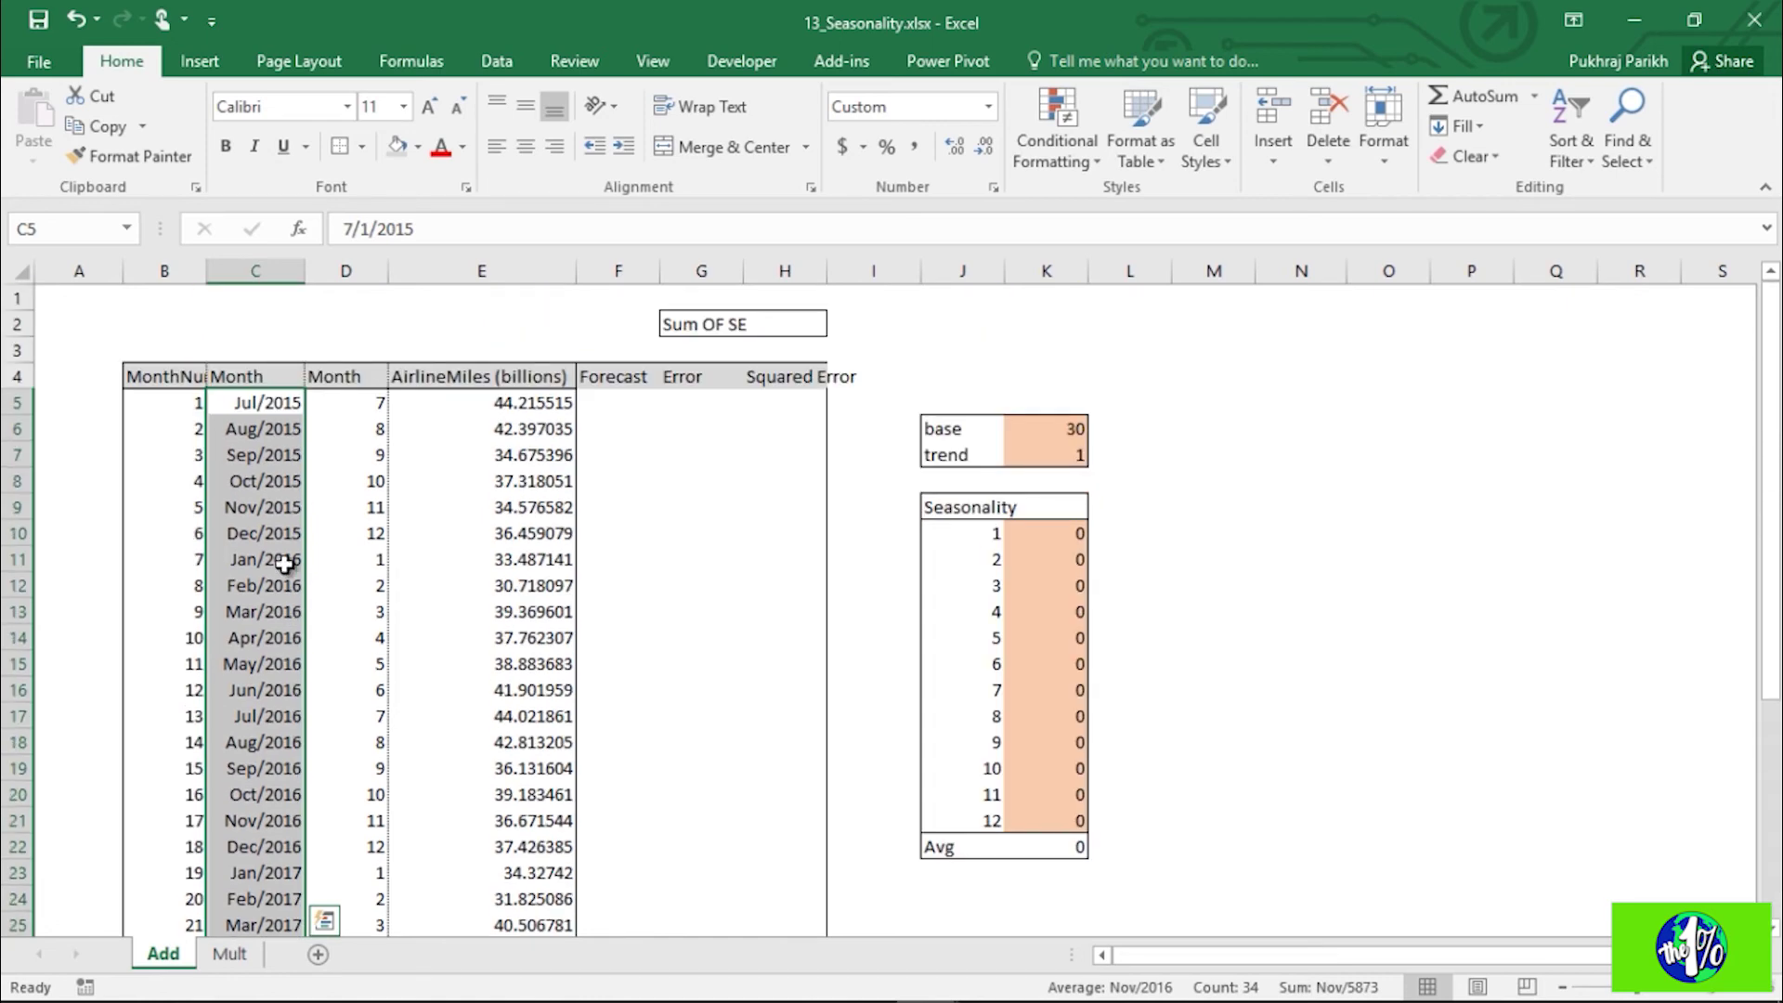
# Step: Check the first and last dates of the Month column on the Add sheet of 13_Seasonality.xlsx
pyautogui.click(275, 405)
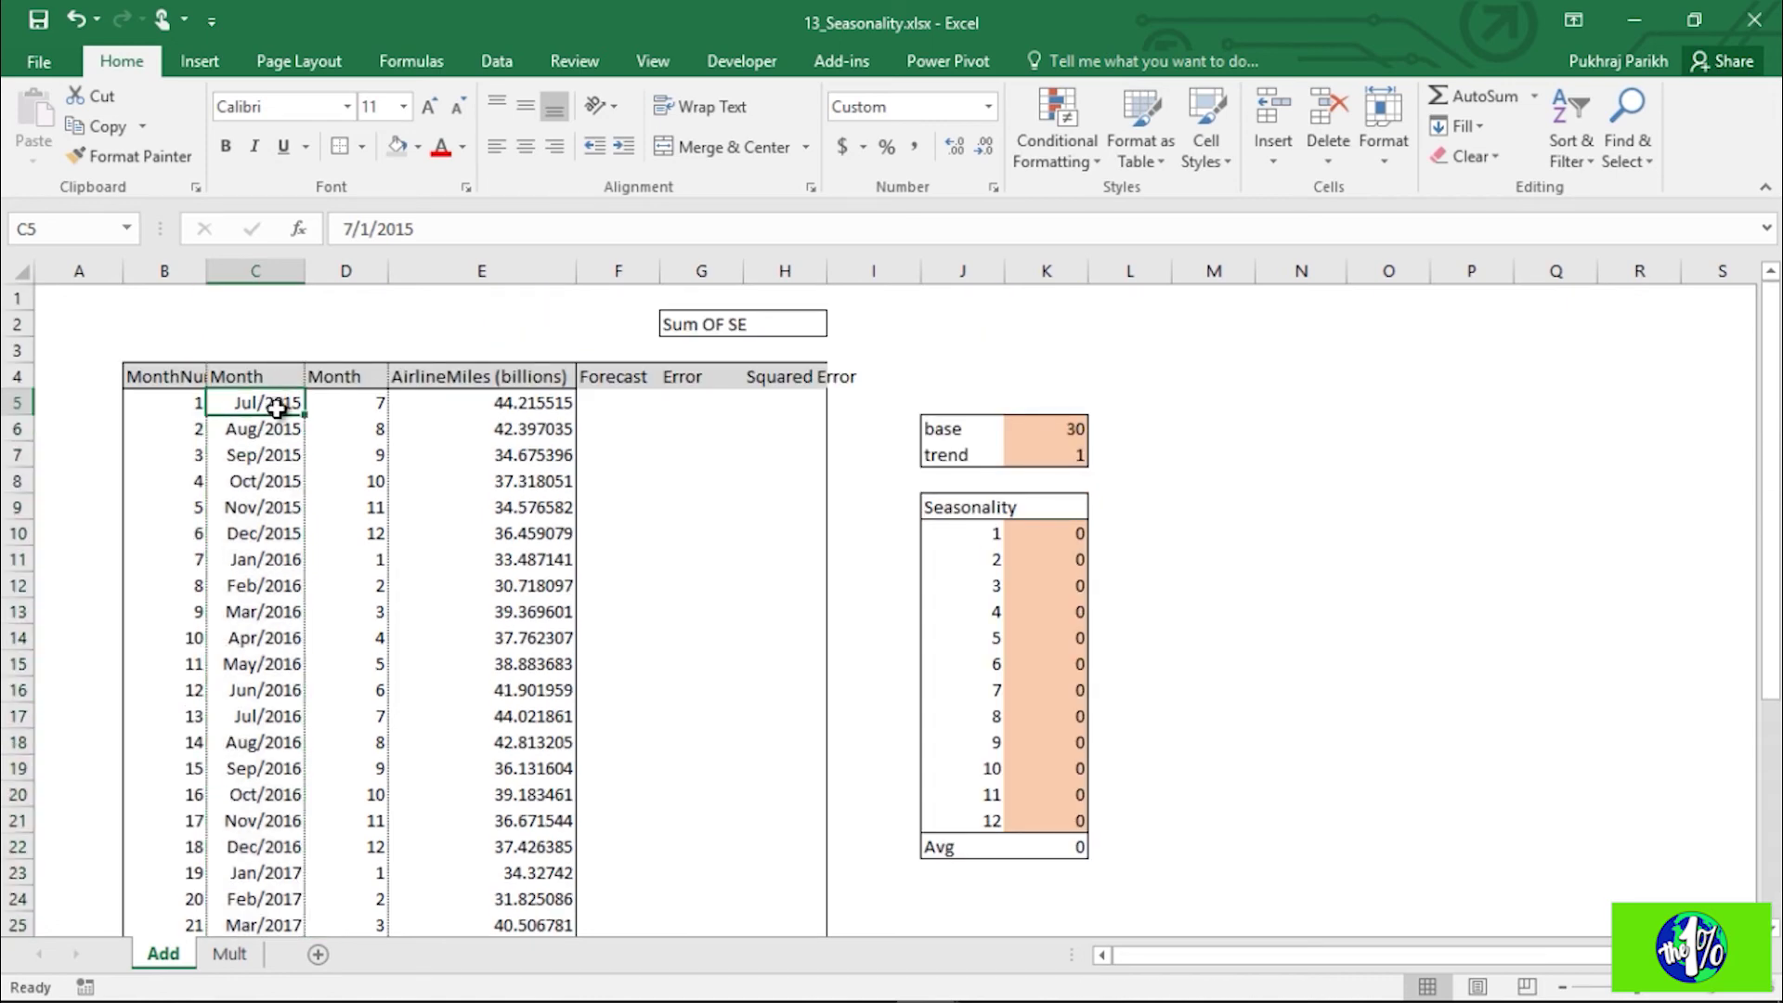
pyautogui.scroll(-11, 277, 408)
pyautogui.click(272, 403)
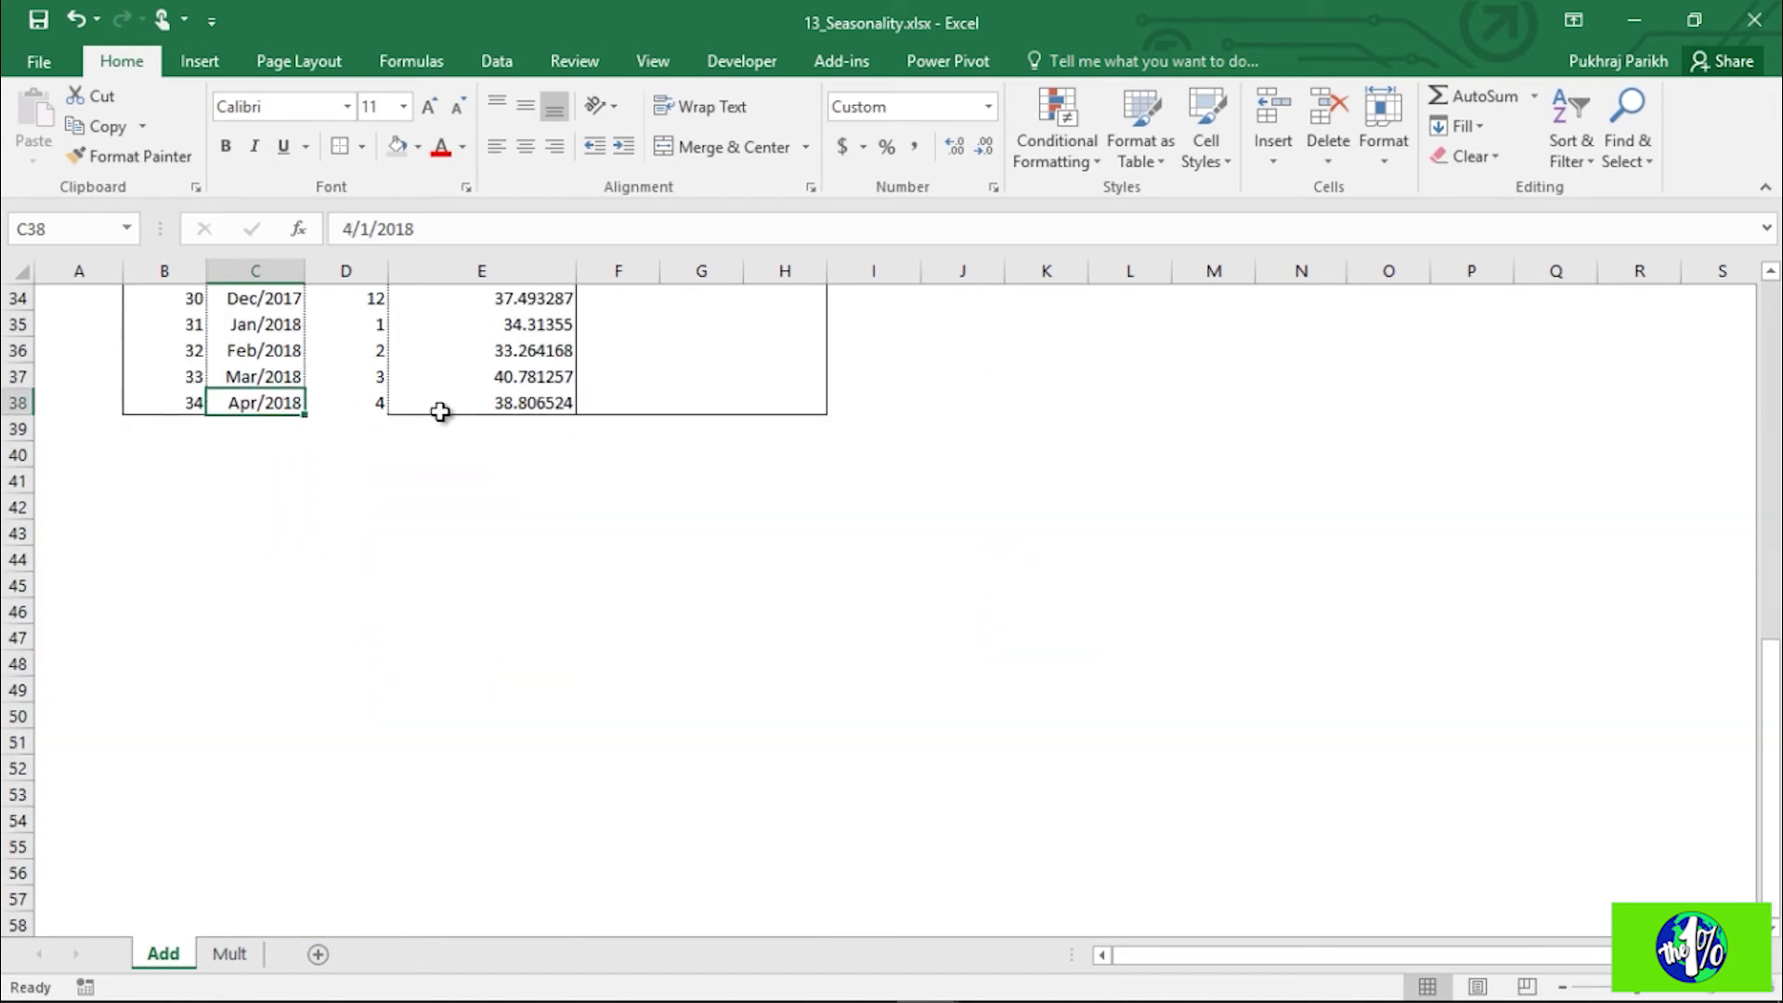
pyautogui.scroll(11, 390, 430)
pyautogui.click(288, 401)
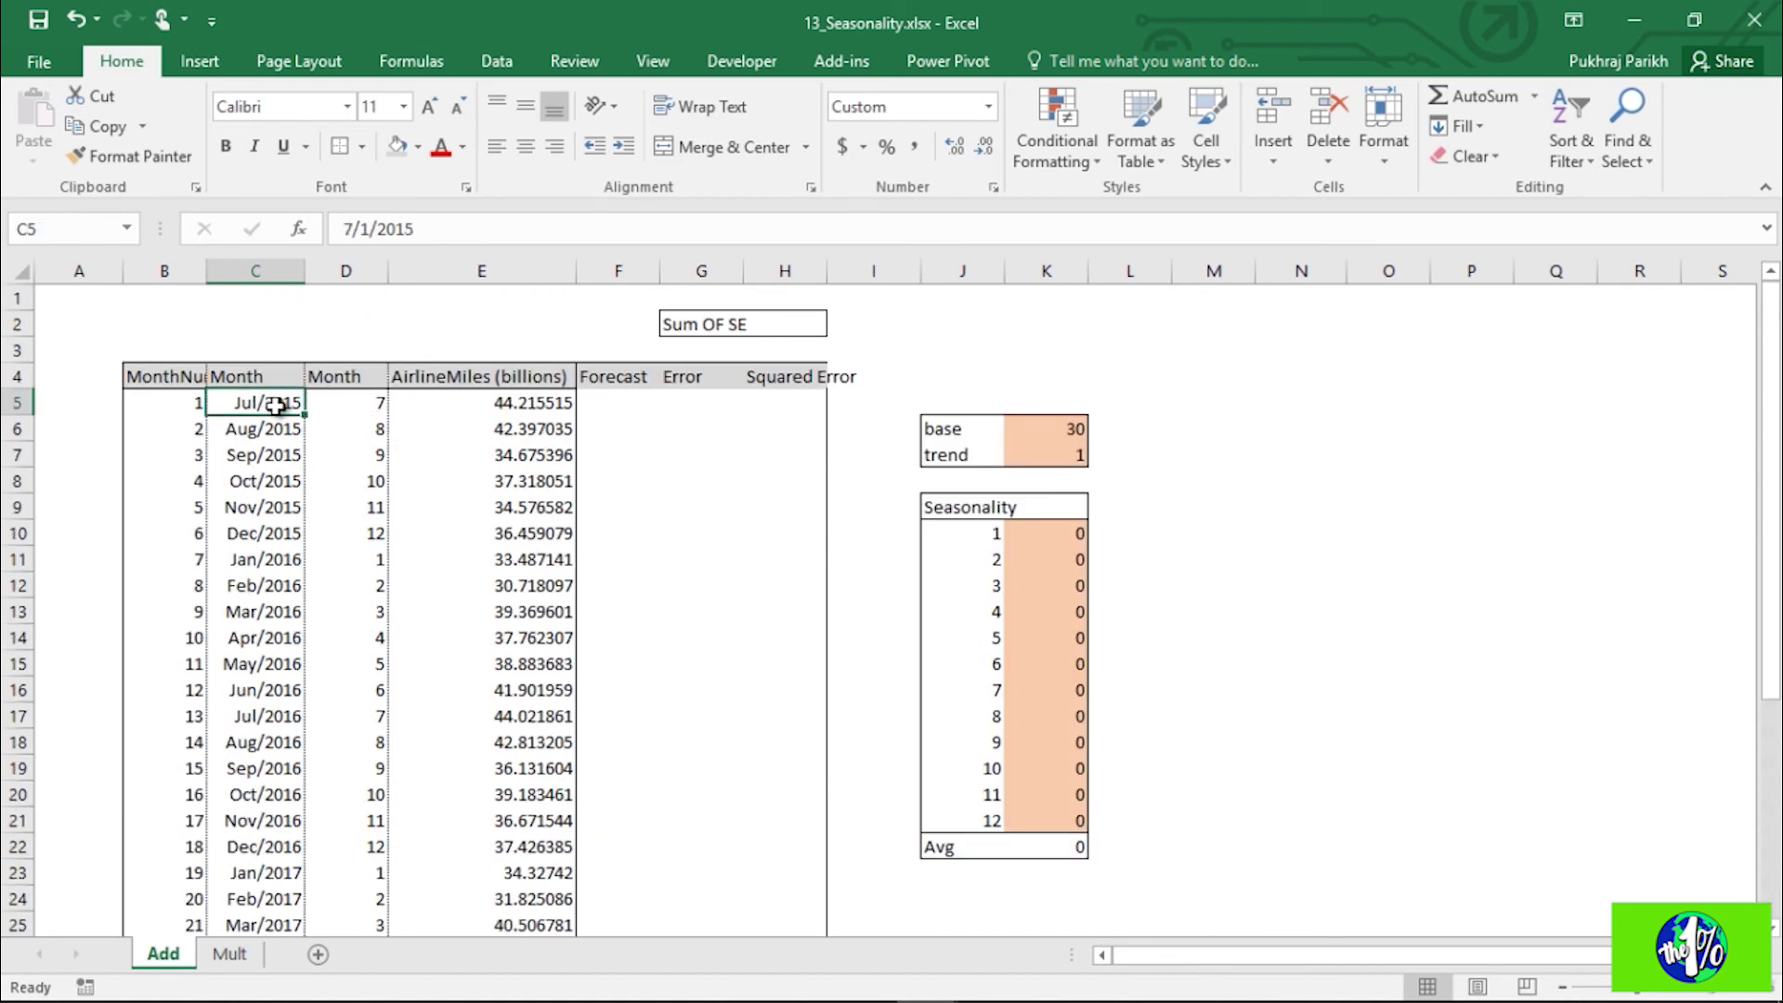
# Step: Examine the AirlineMiles values, the MONTH formulas in column D and the month numbering in column B on the Add sheet
pyautogui.click(493, 403)
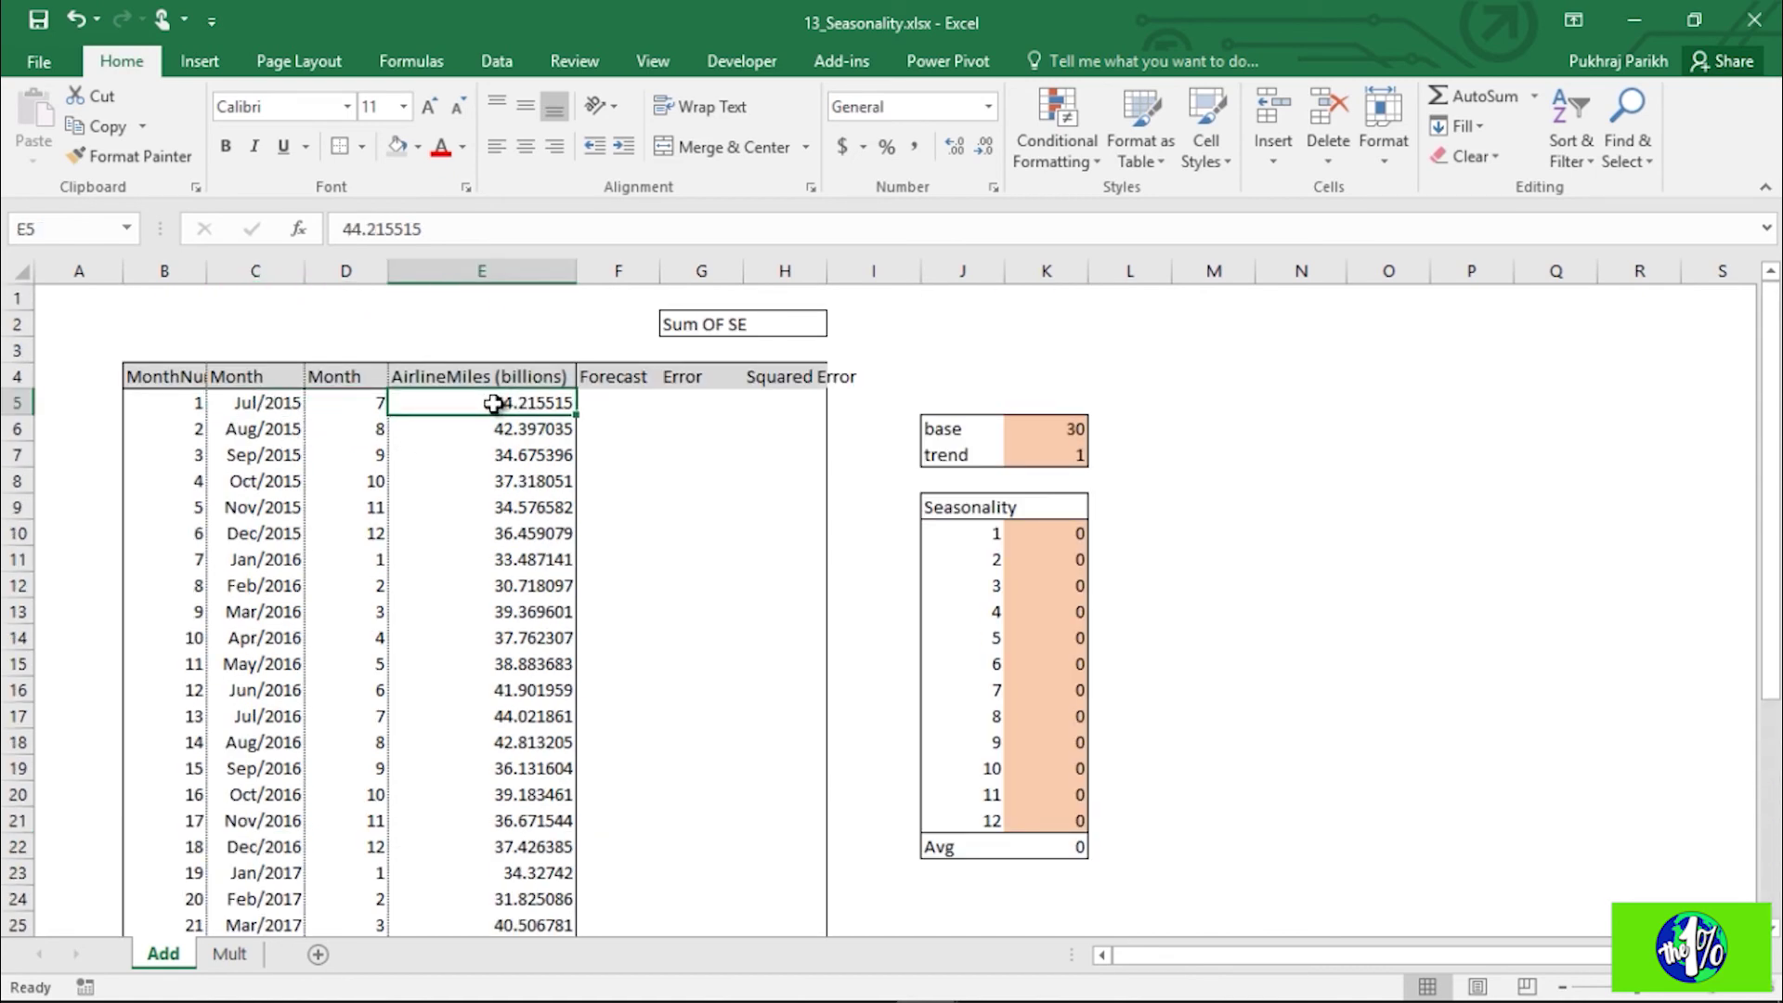
pyautogui.click(370, 401)
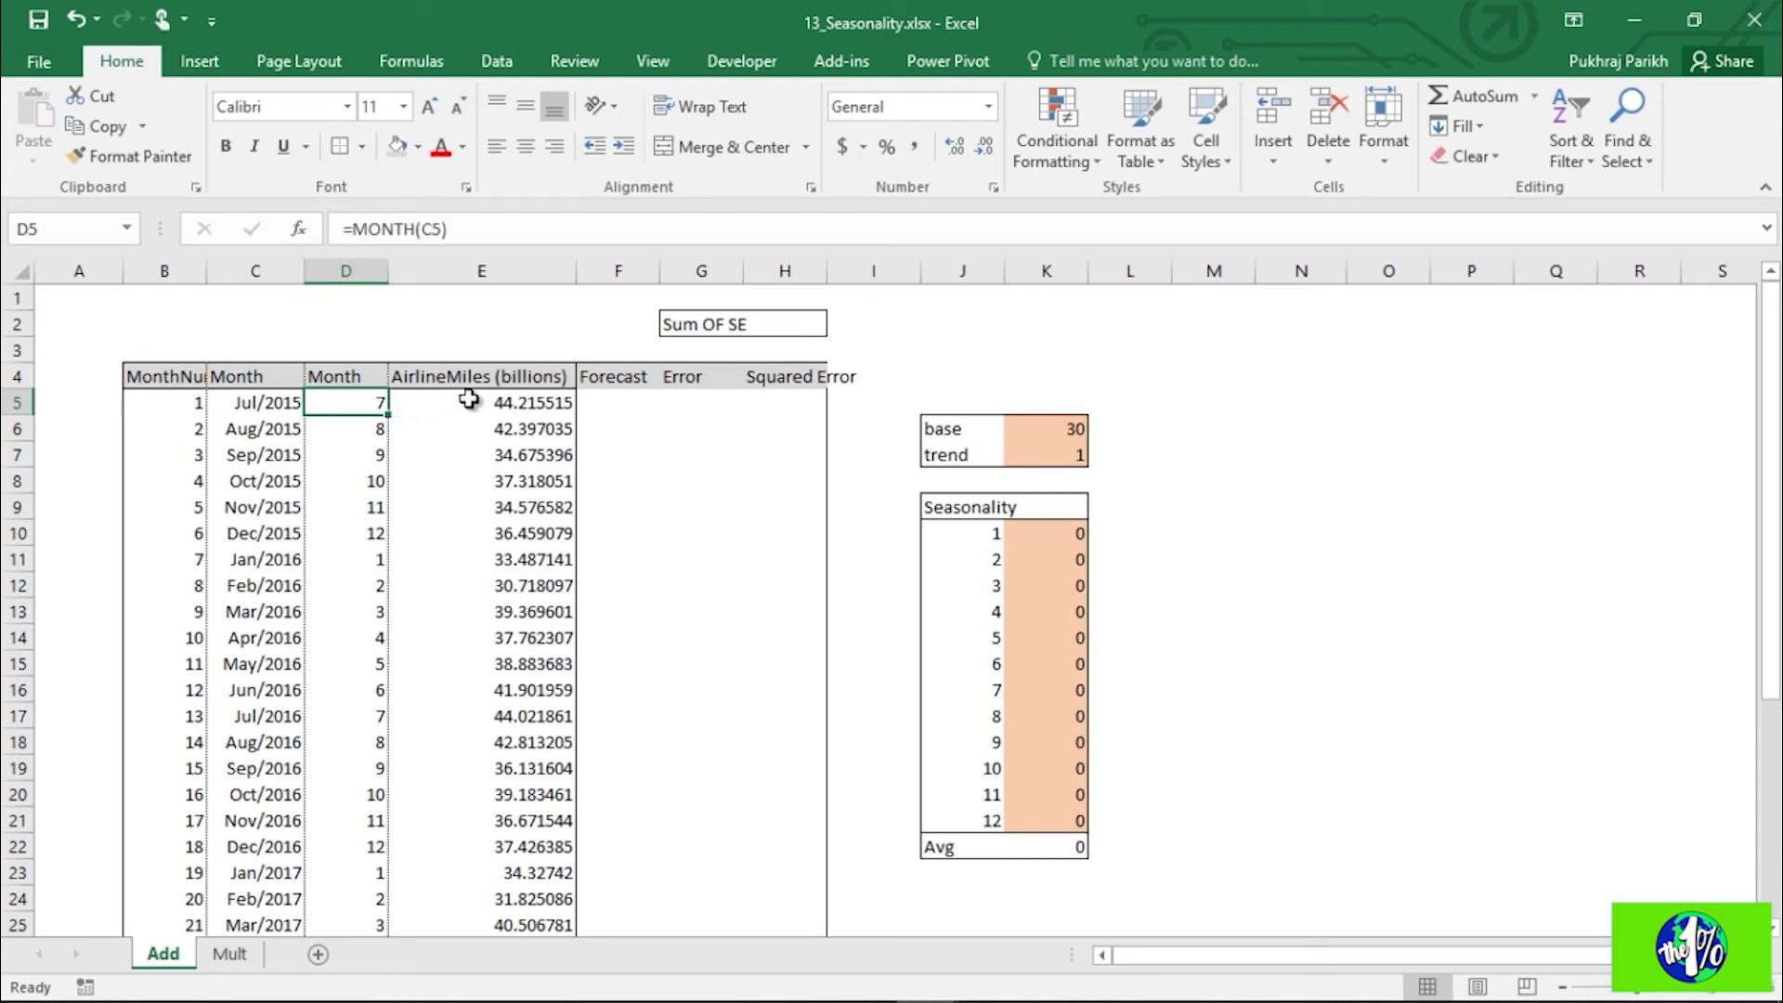
pyautogui.click(381, 429)
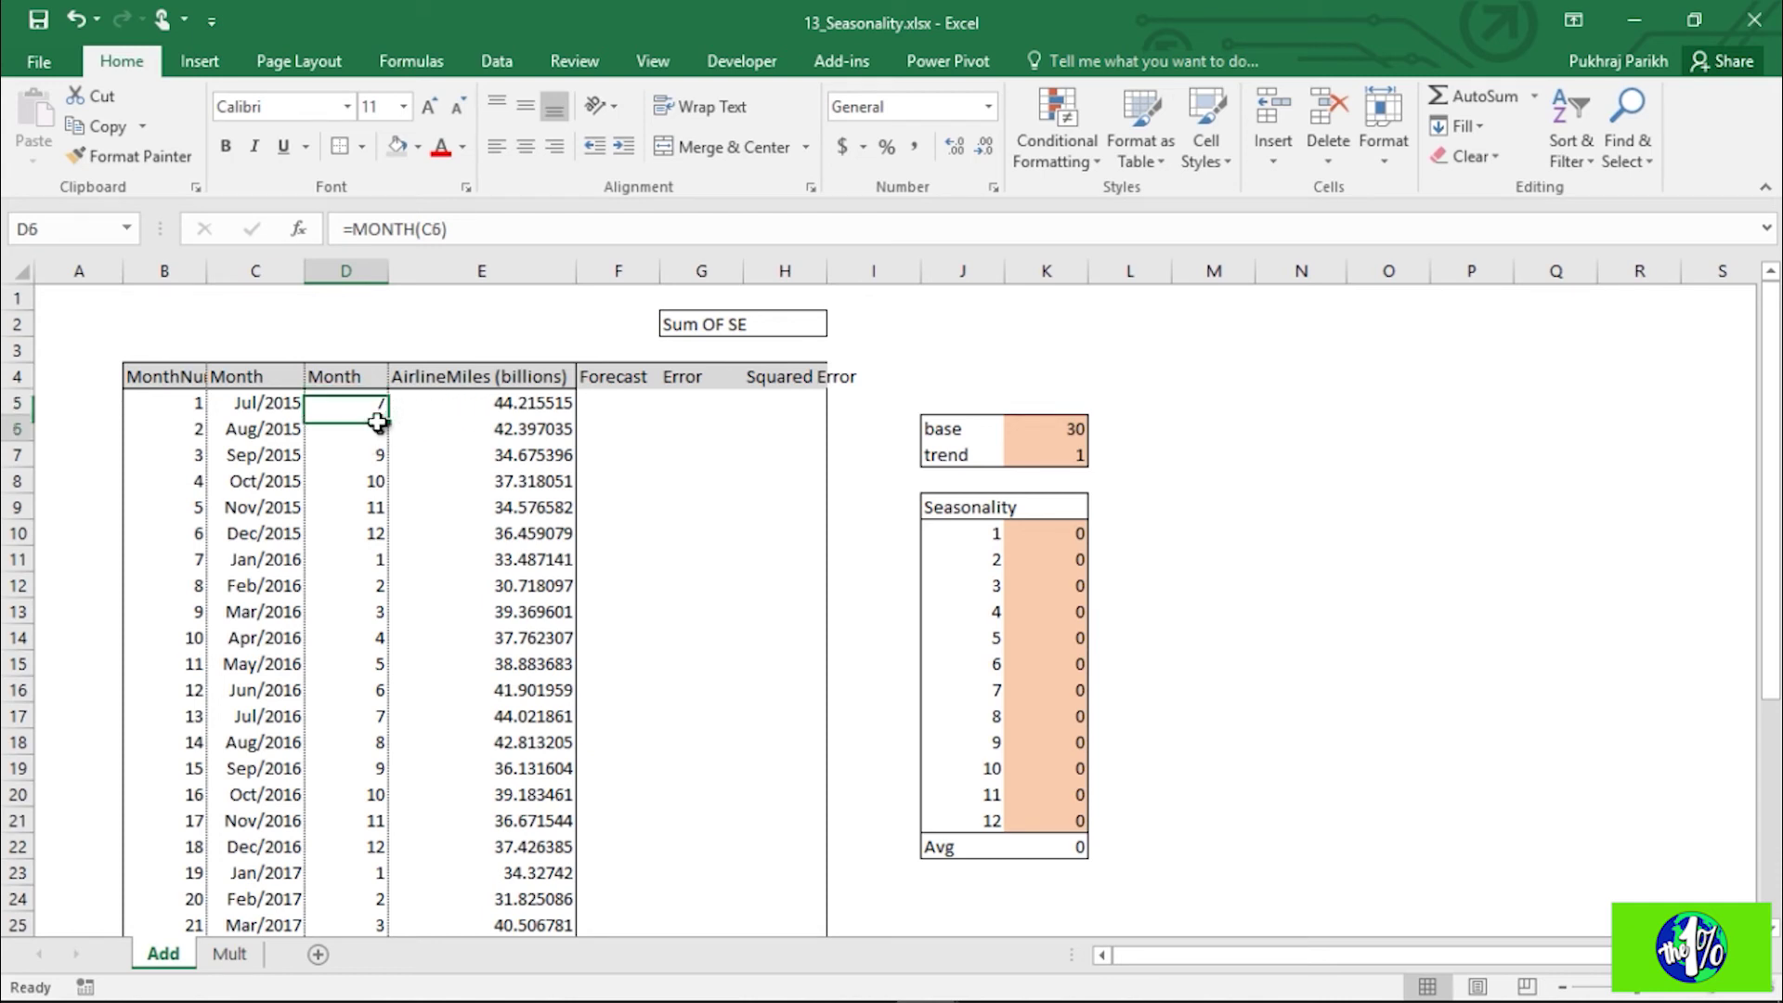
pyautogui.click(455, 402)
pyautogui.click(186, 402)
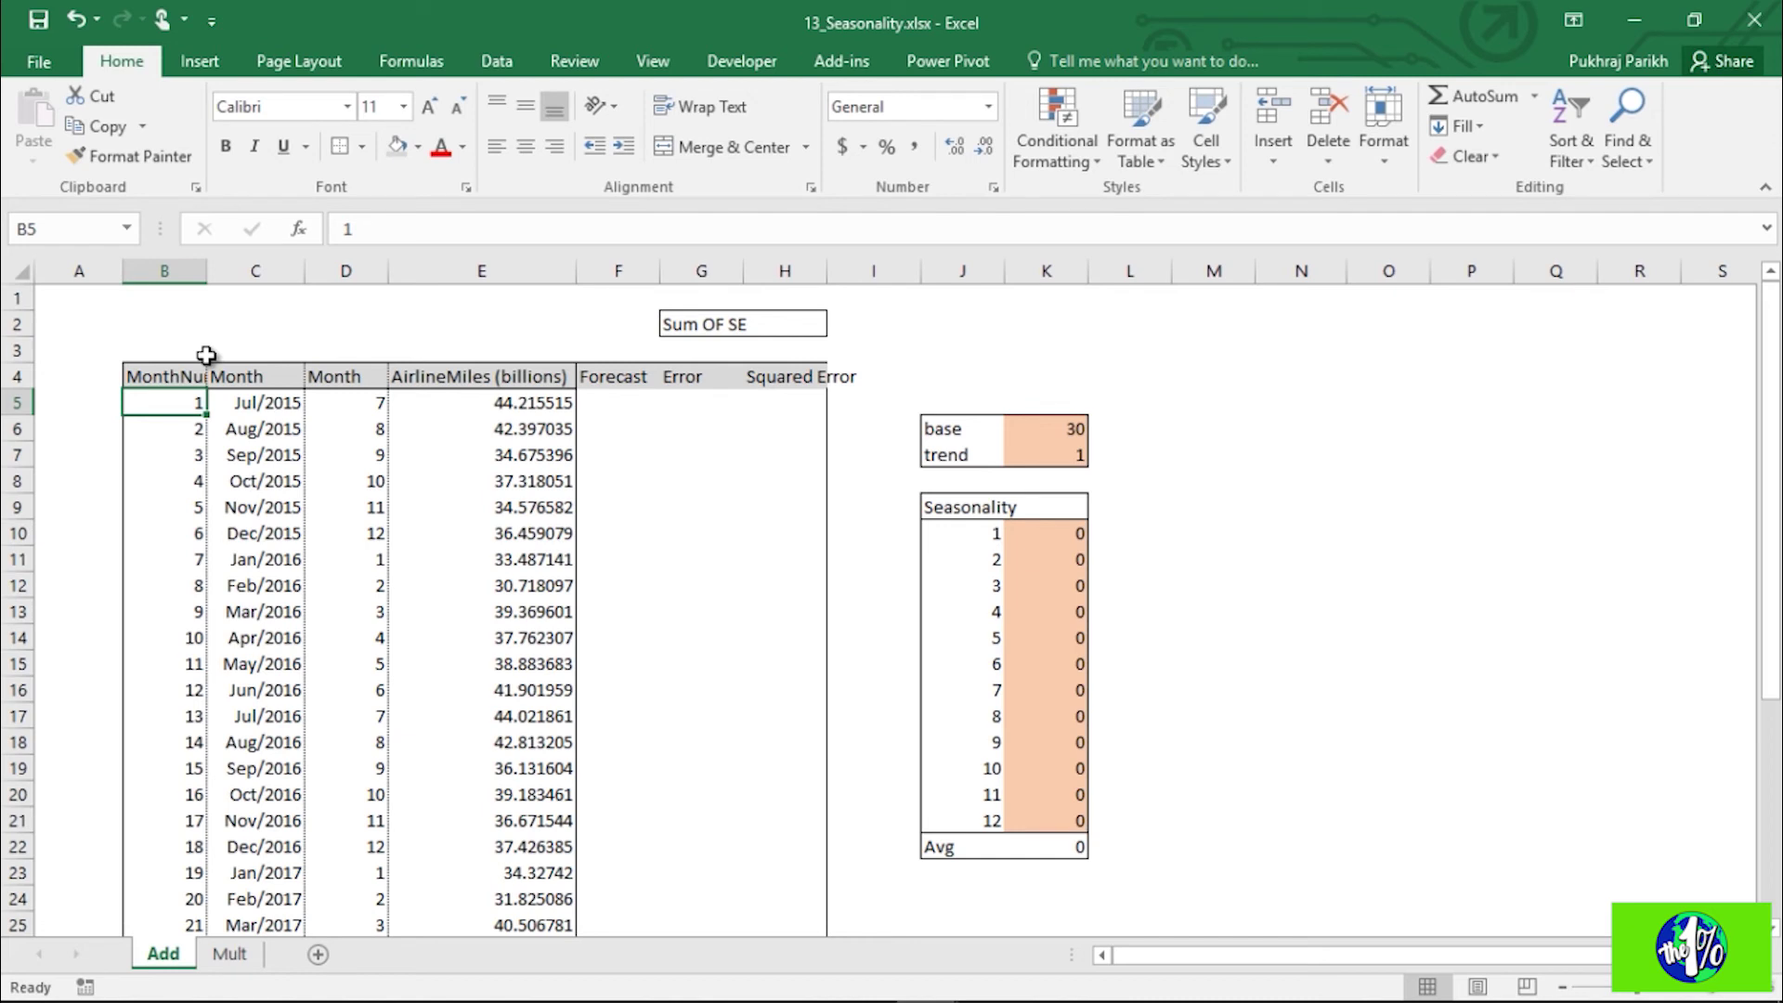
pyautogui.click(346, 399)
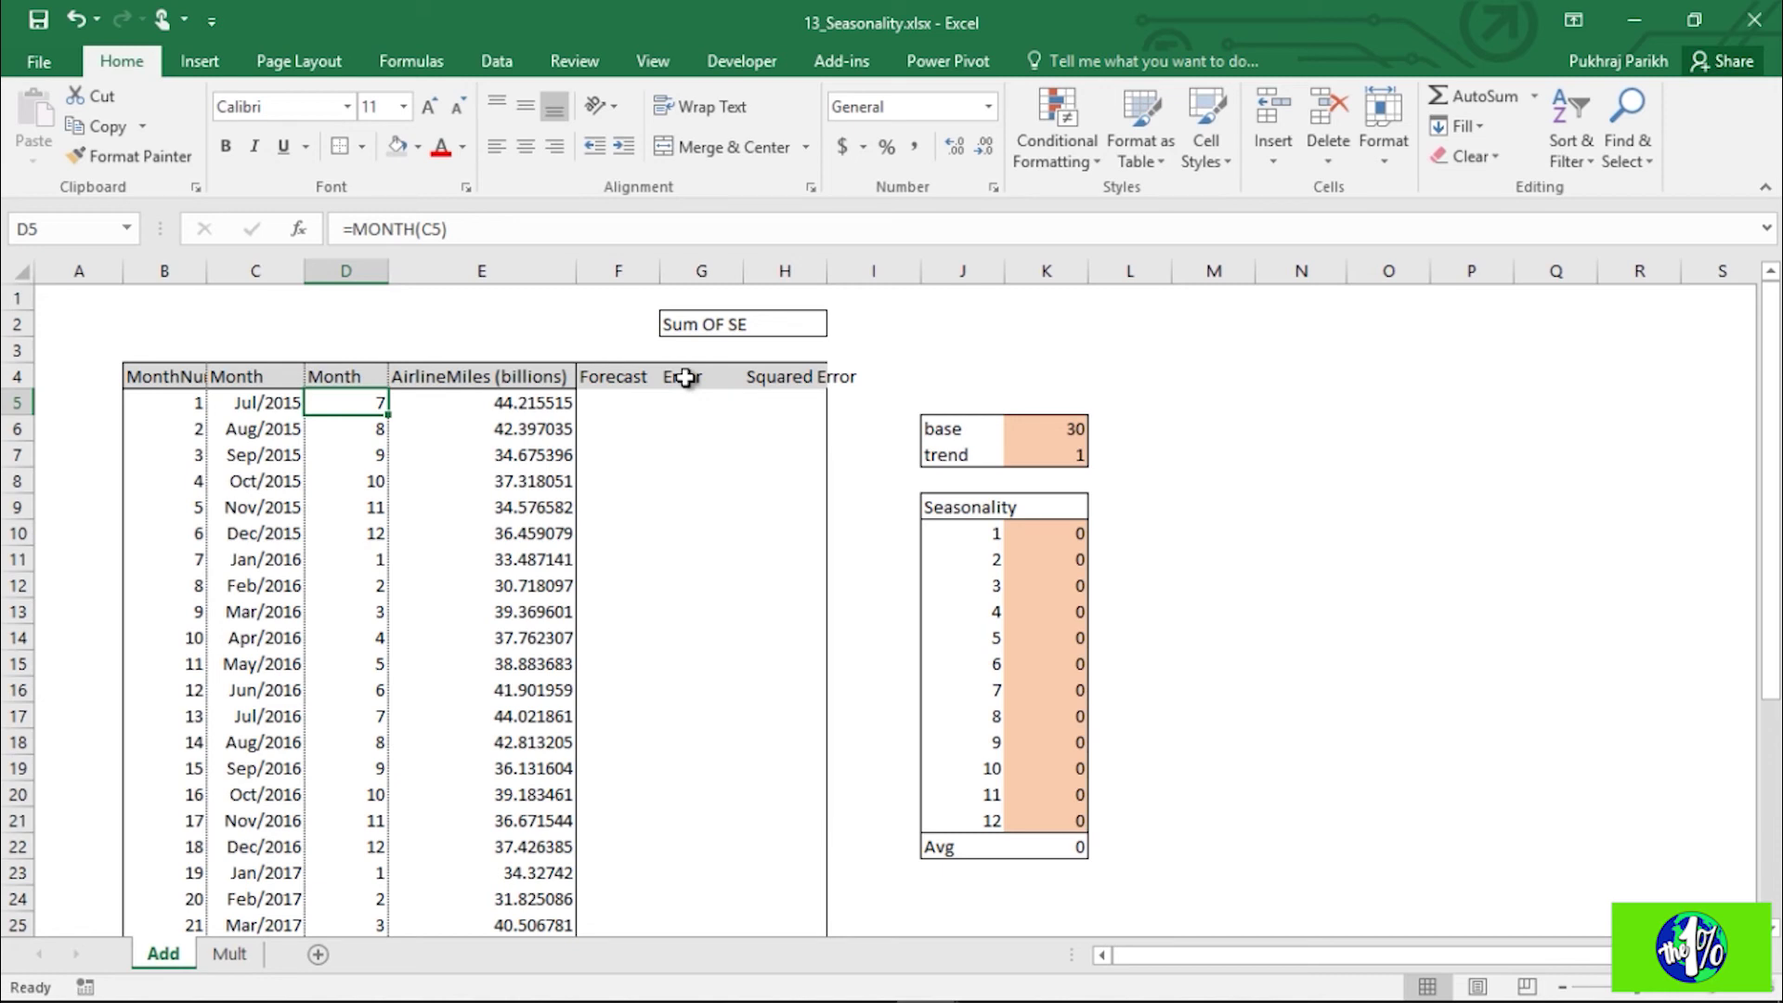
pyautogui.click(175, 397)
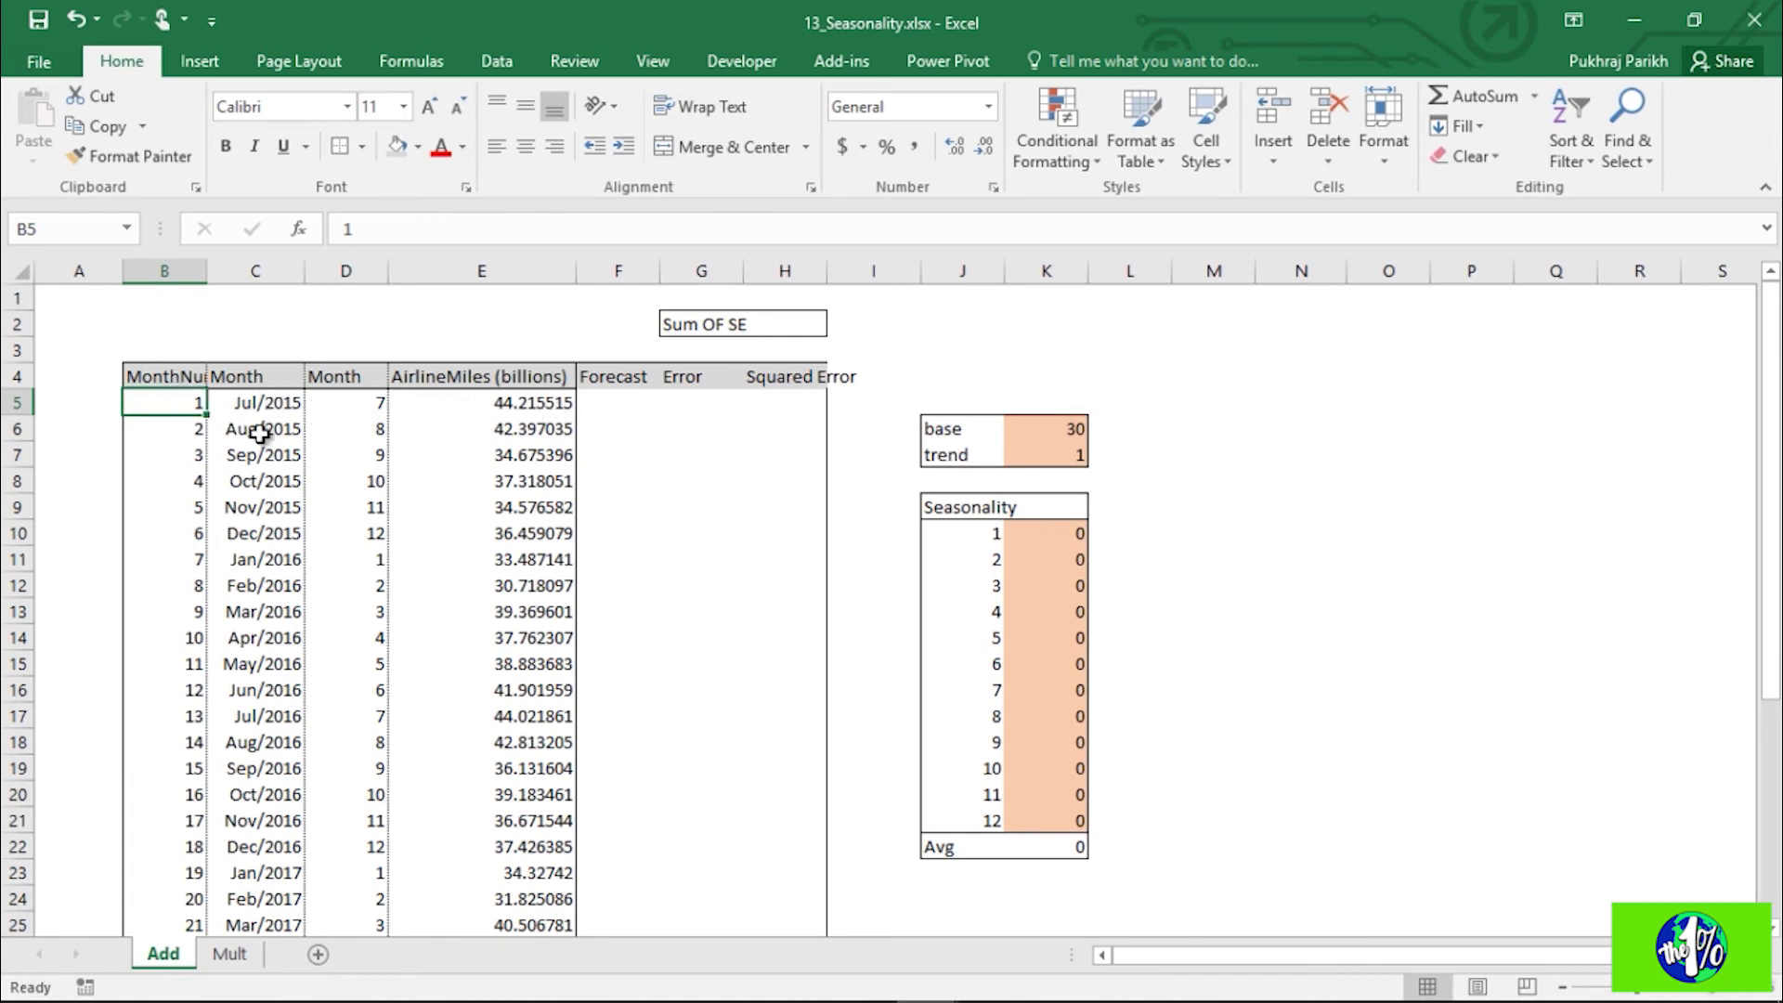
# Step: Compare the running month numbers in column B with the MONTH formulas in column D and the Seasonality table
pyautogui.click(188, 631)
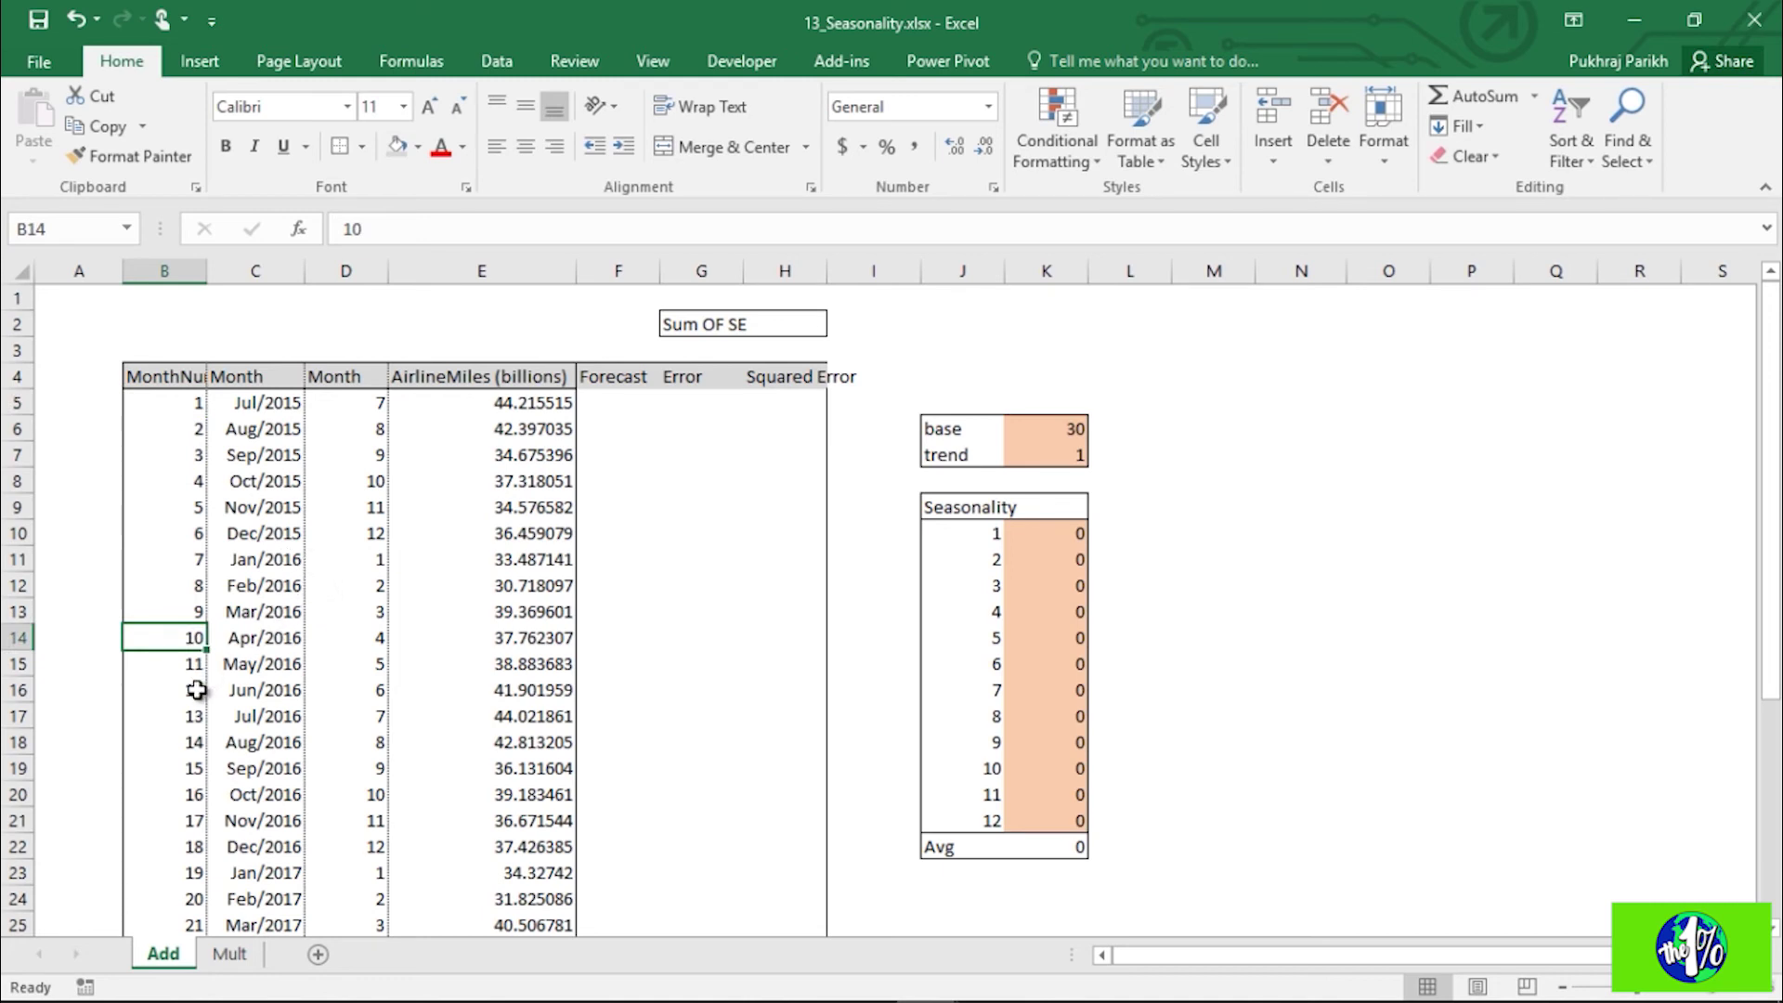
pyautogui.click(182, 665)
pyautogui.click(184, 718)
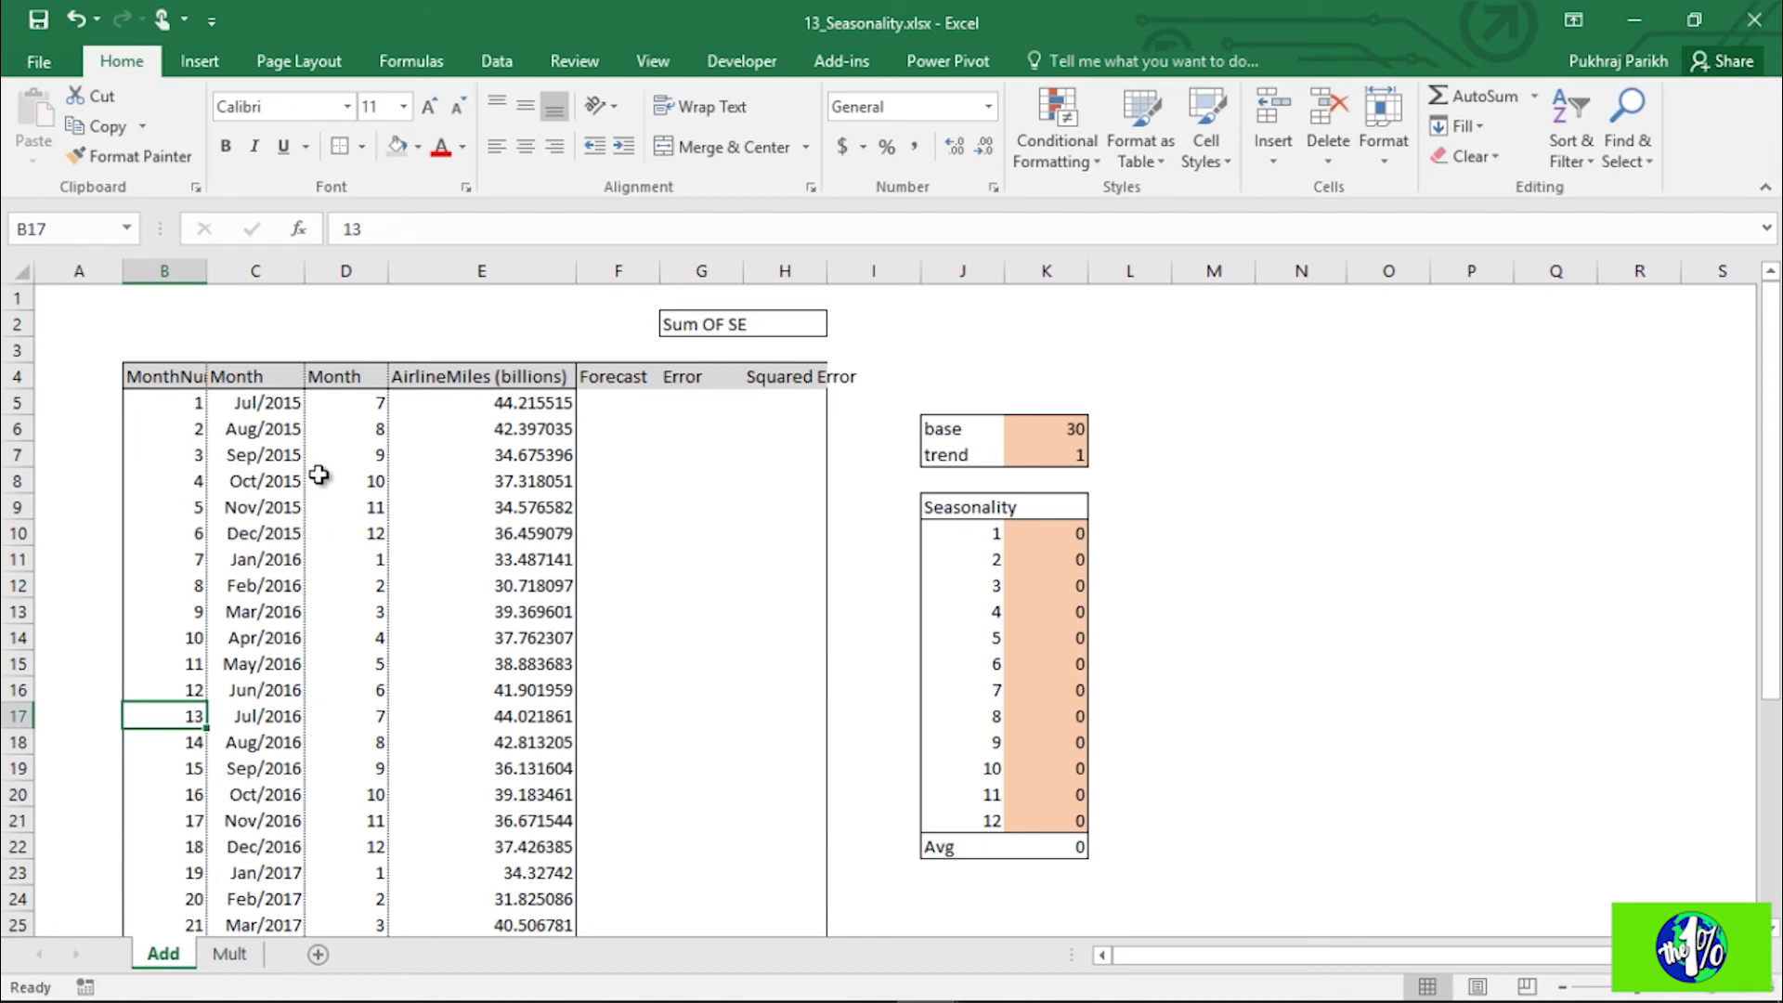
pyautogui.click(372, 401)
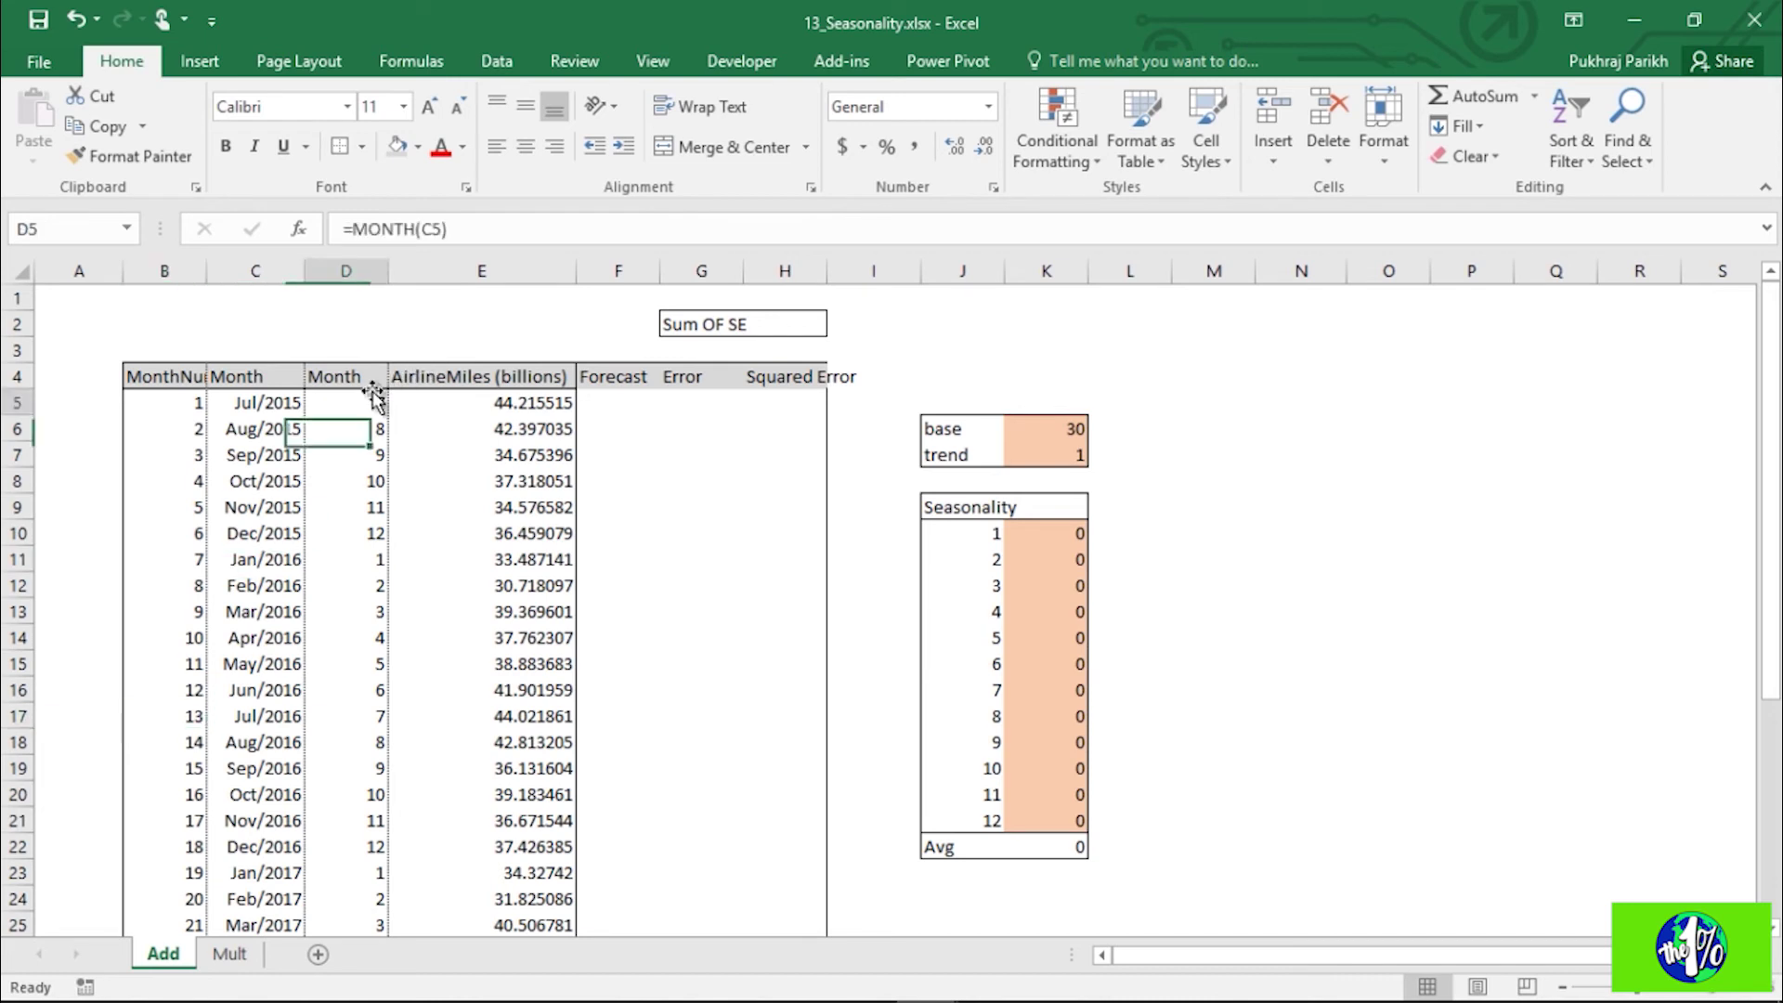
pyautogui.press('Down')
pyautogui.click(370, 555)
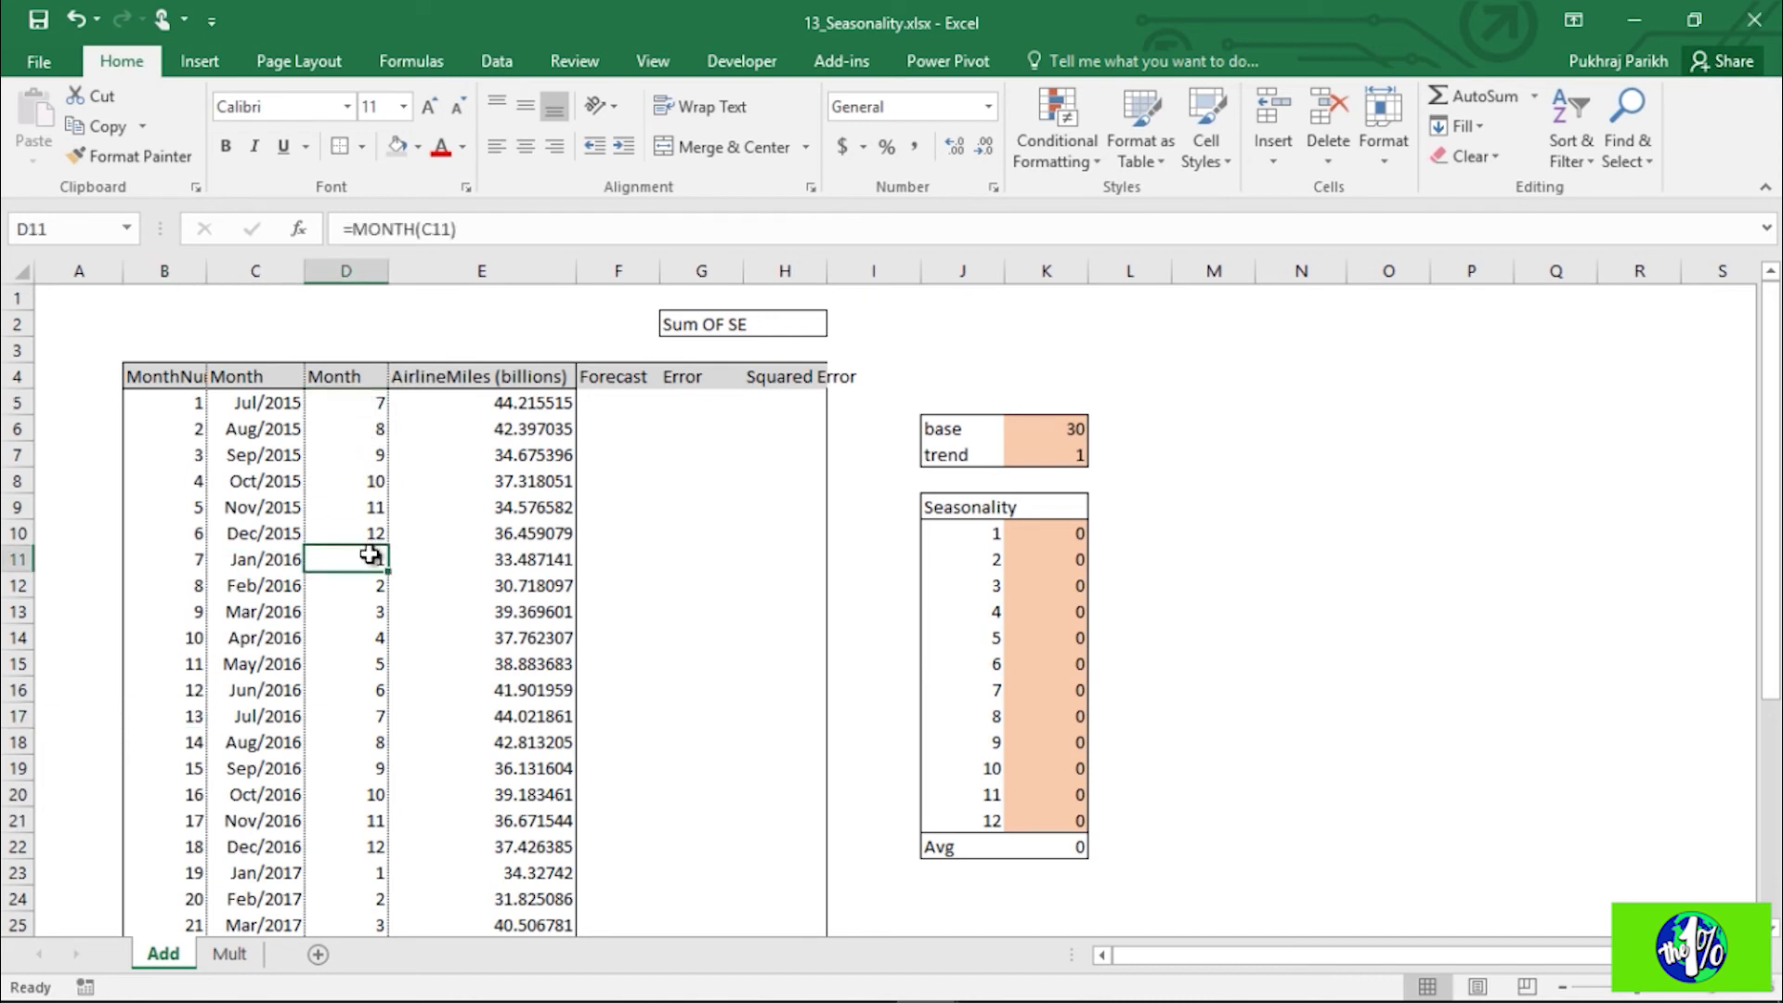
pyautogui.click(966, 500)
pyautogui.click(336, 395)
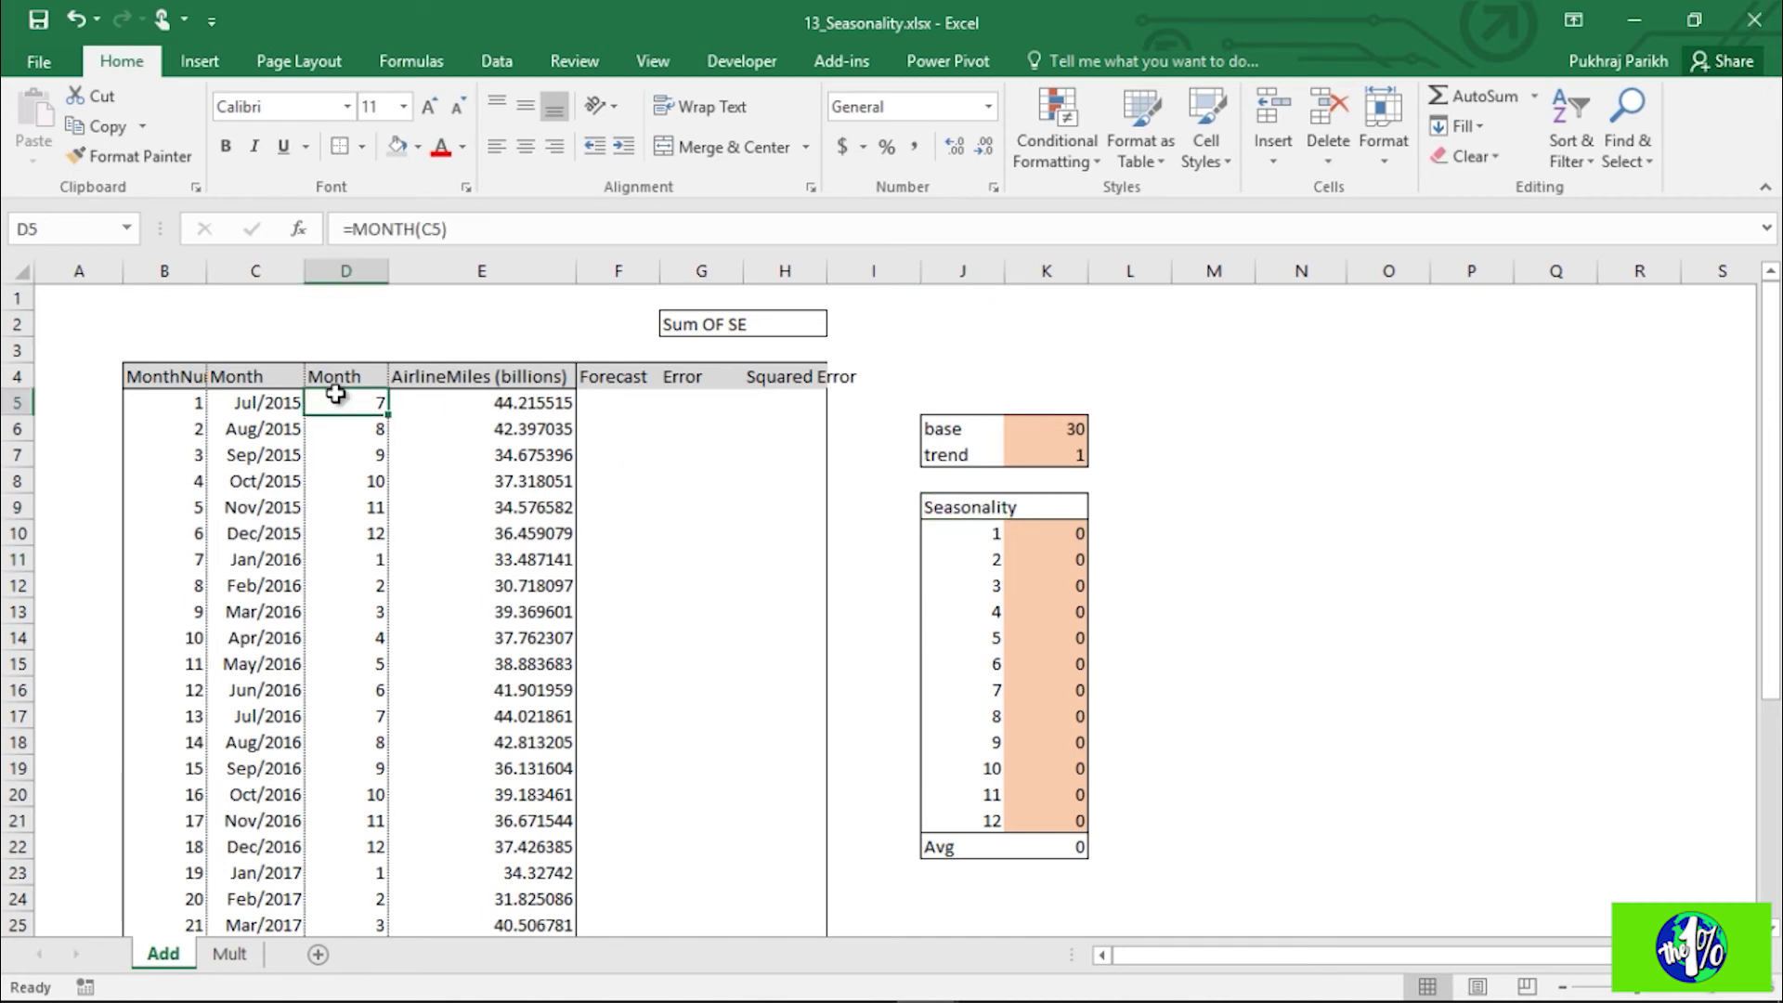
# Step: Review the first row's AirlineMiles, Forecast, Error and Squared Error cells and the Sum OF SE cell in H2
pyautogui.click(452, 403)
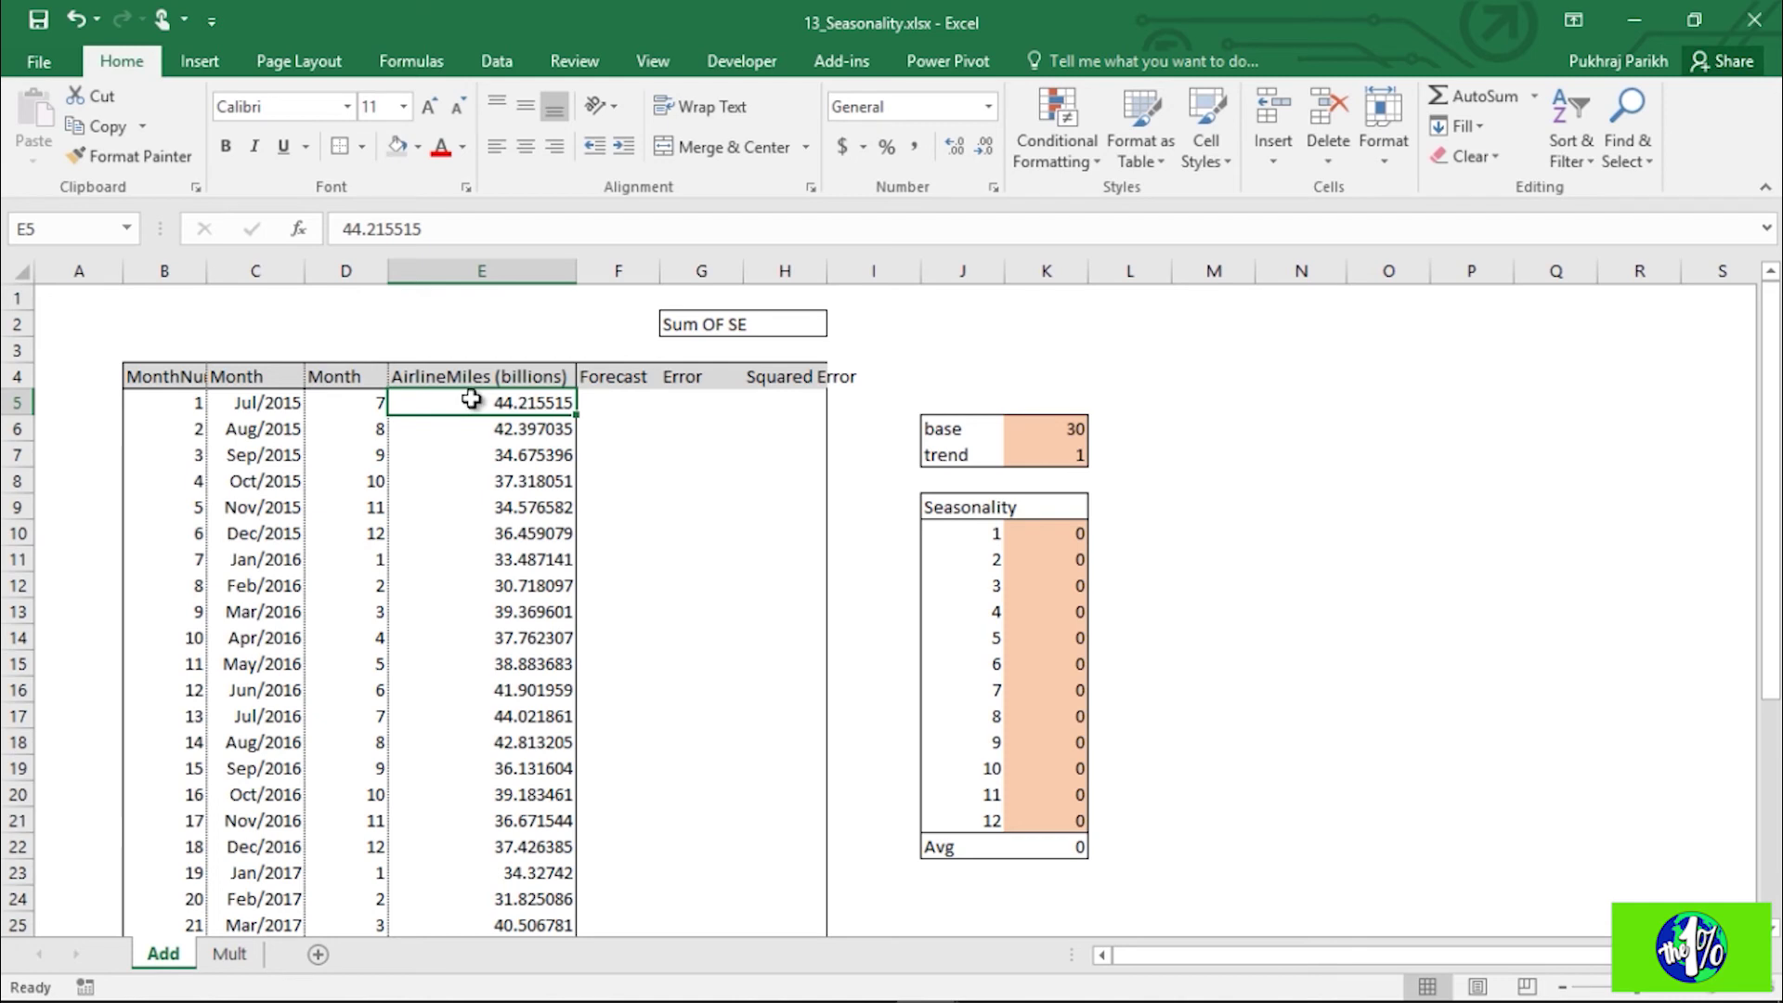
pyautogui.click(629, 384)
pyautogui.click(631, 400)
pyautogui.click(681, 402)
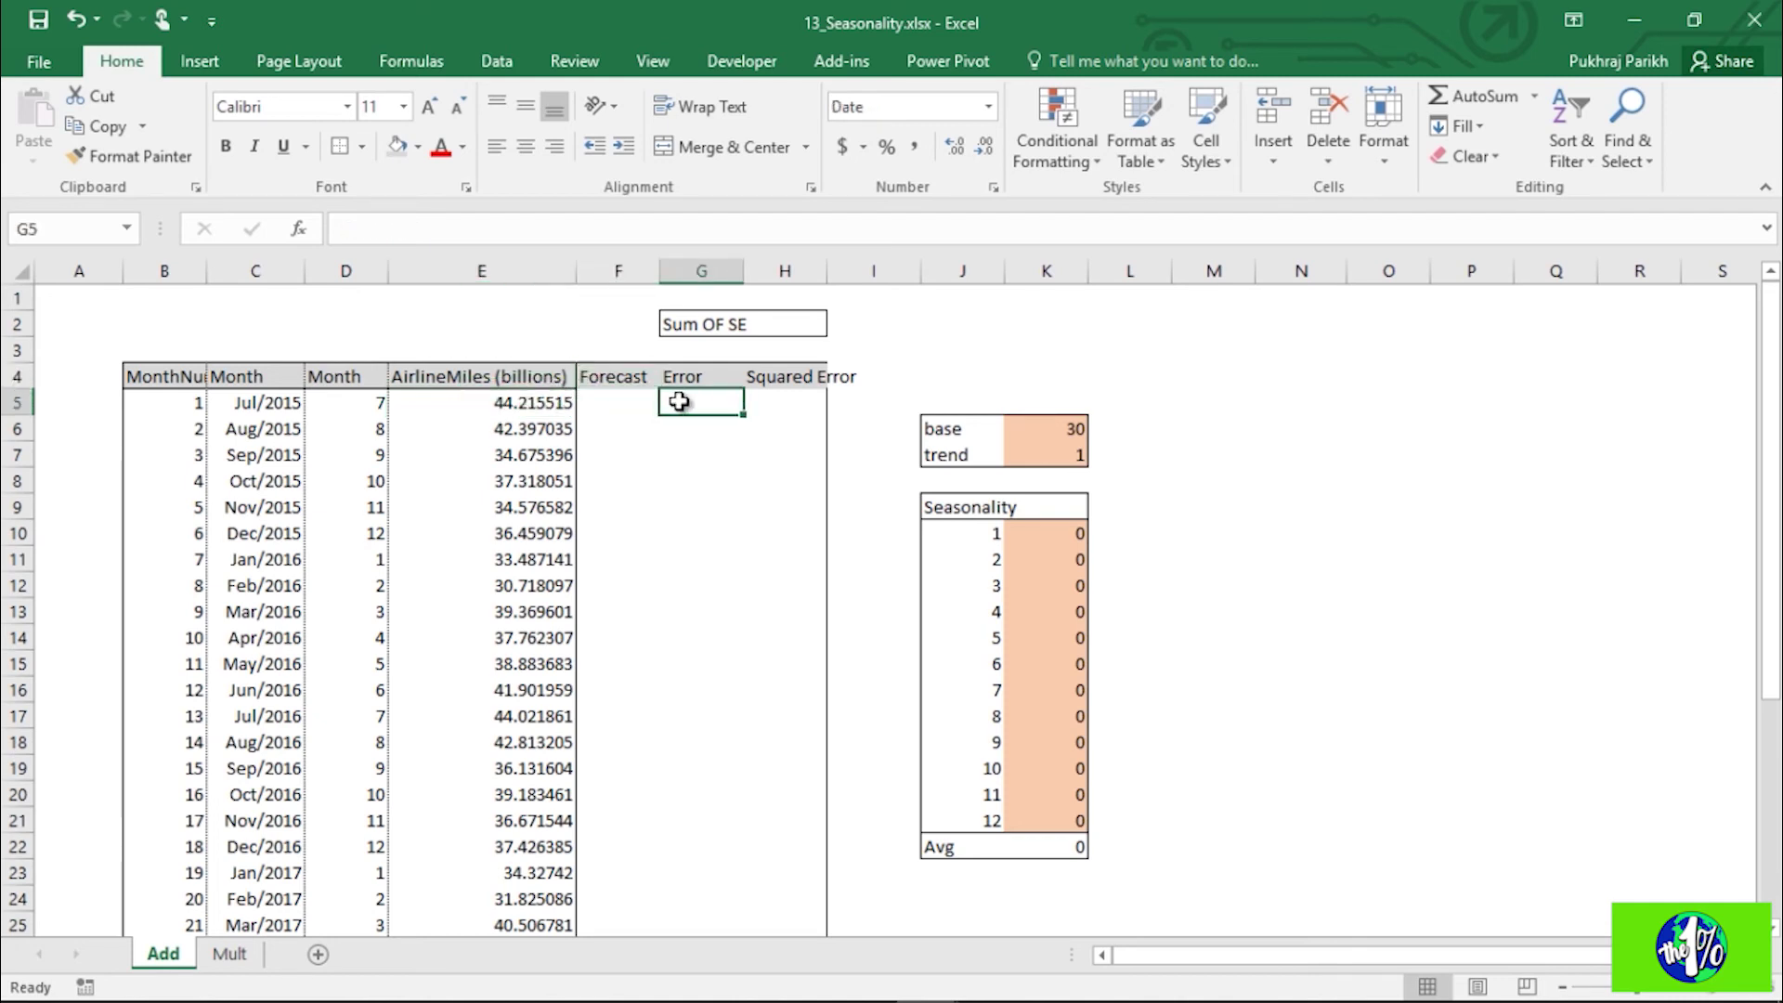
pyautogui.click(640, 401)
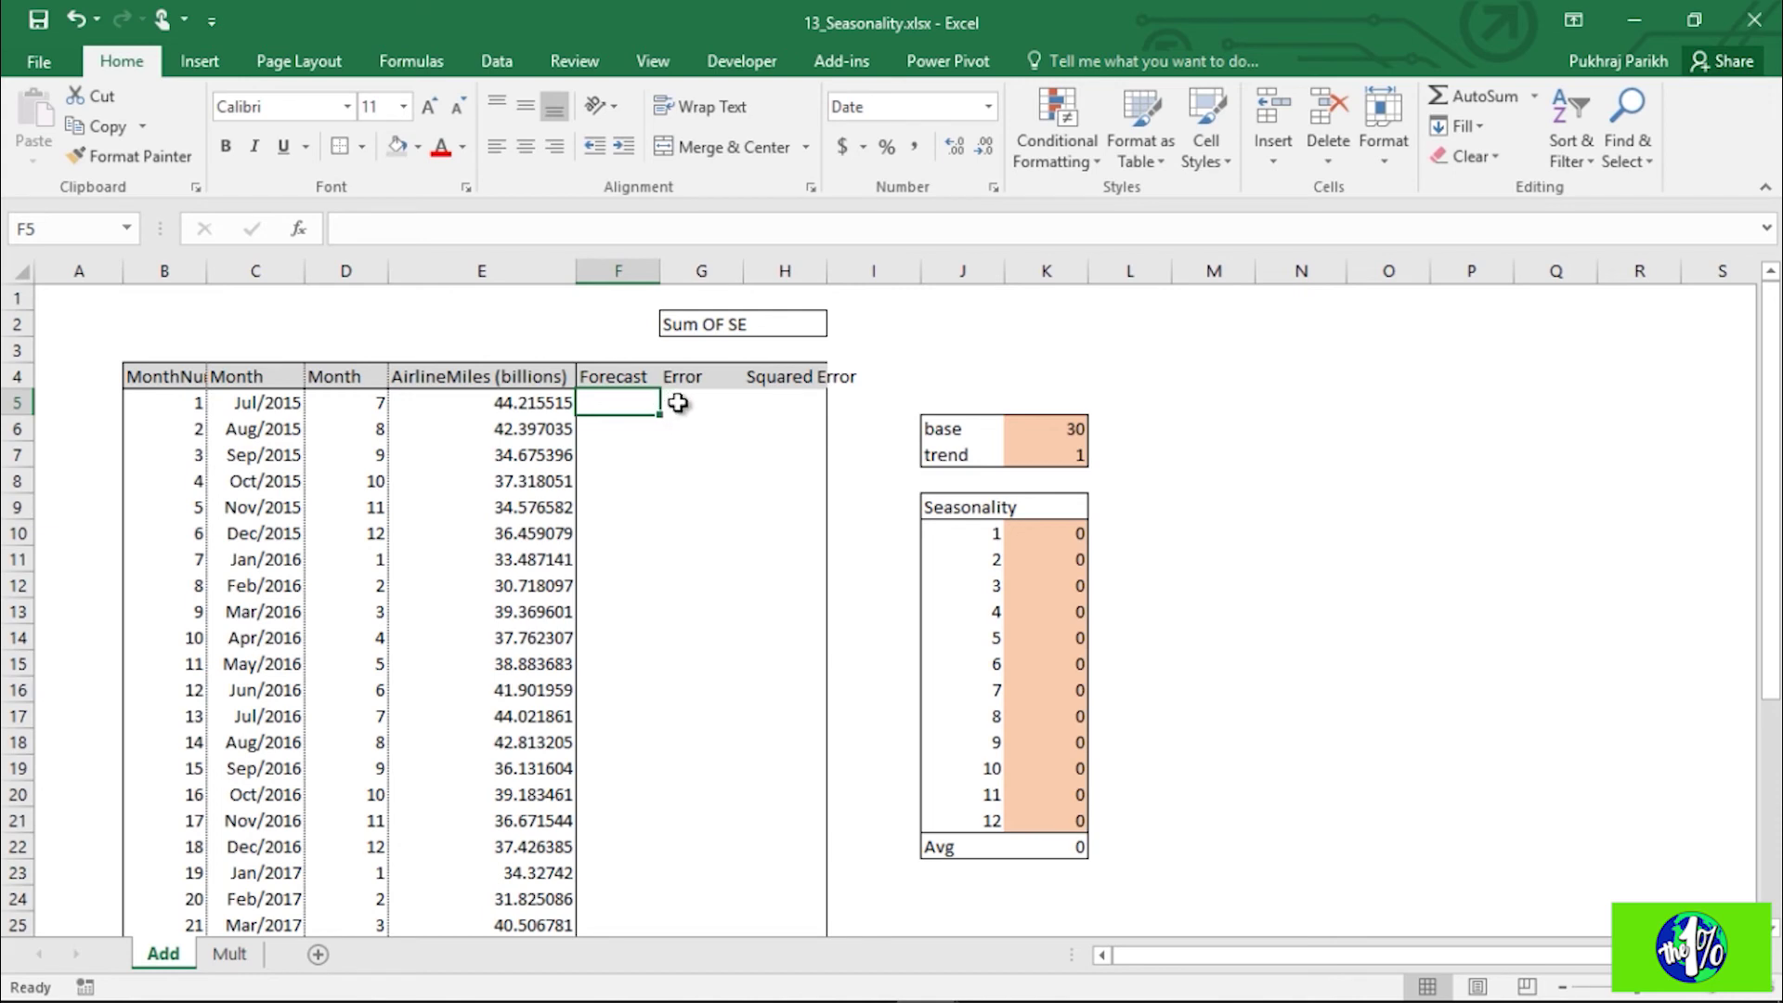
pyautogui.click(683, 402)
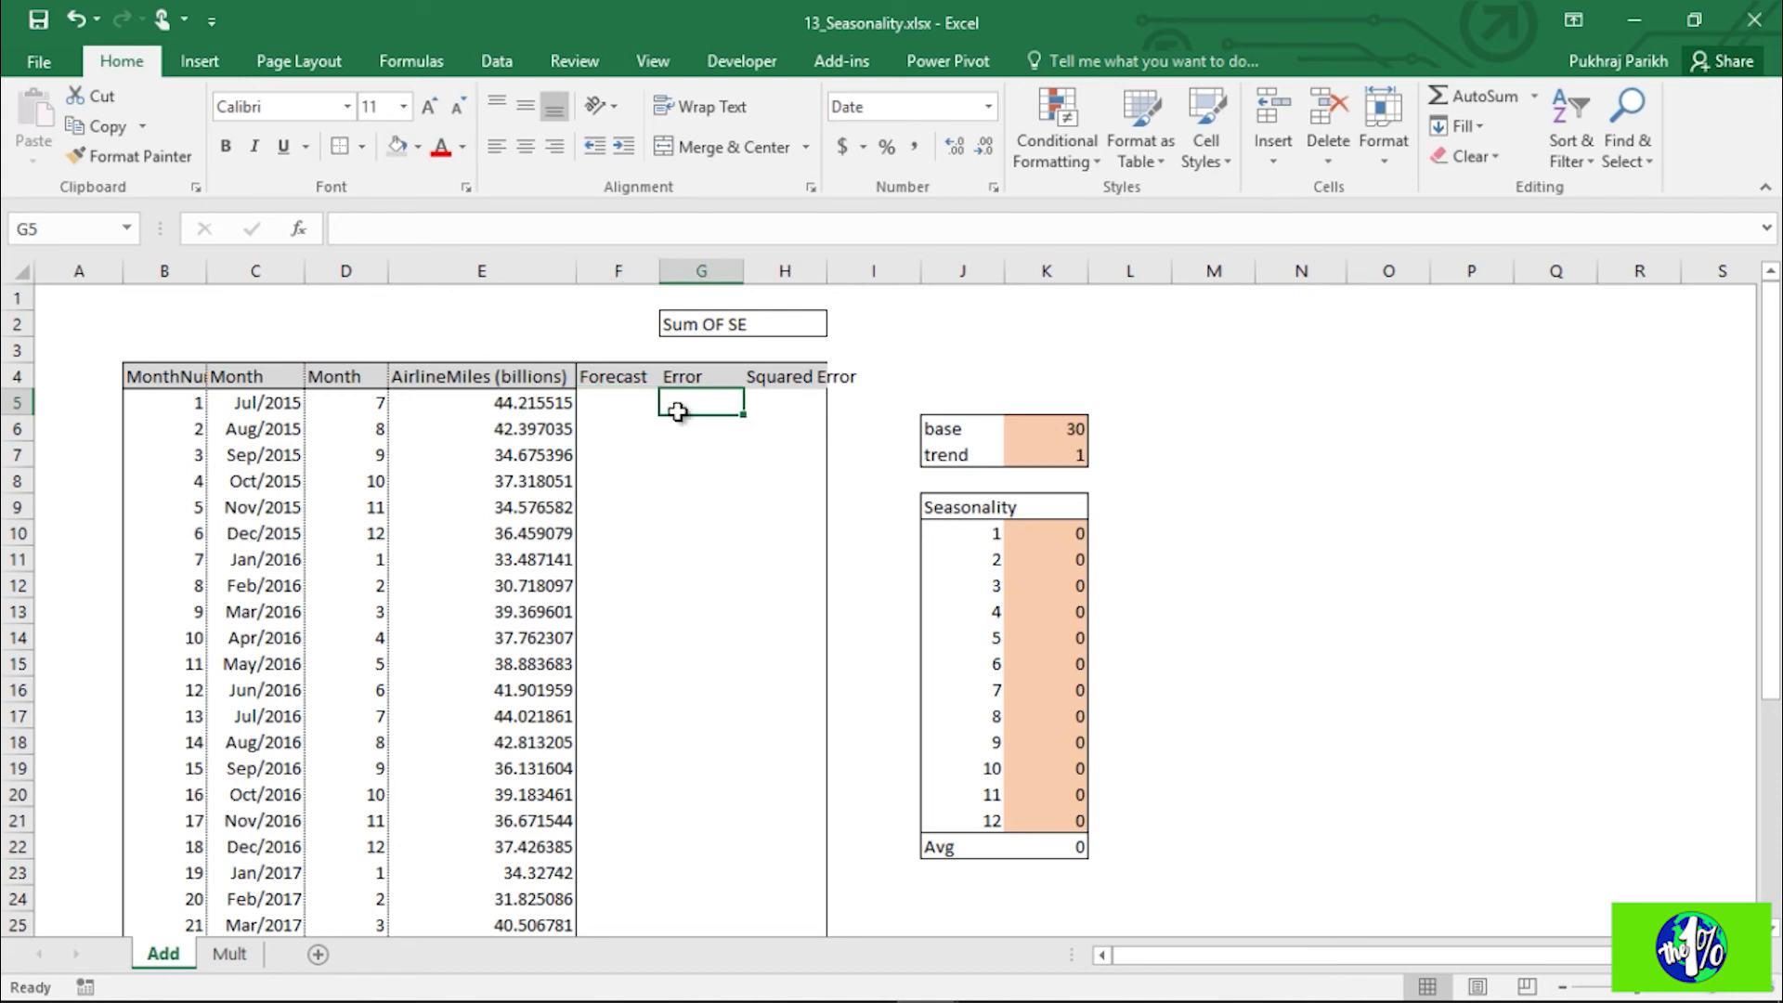
pyautogui.click(599, 401)
pyautogui.click(497, 405)
pyautogui.click(609, 409)
pyautogui.click(702, 402)
pyautogui.click(793, 408)
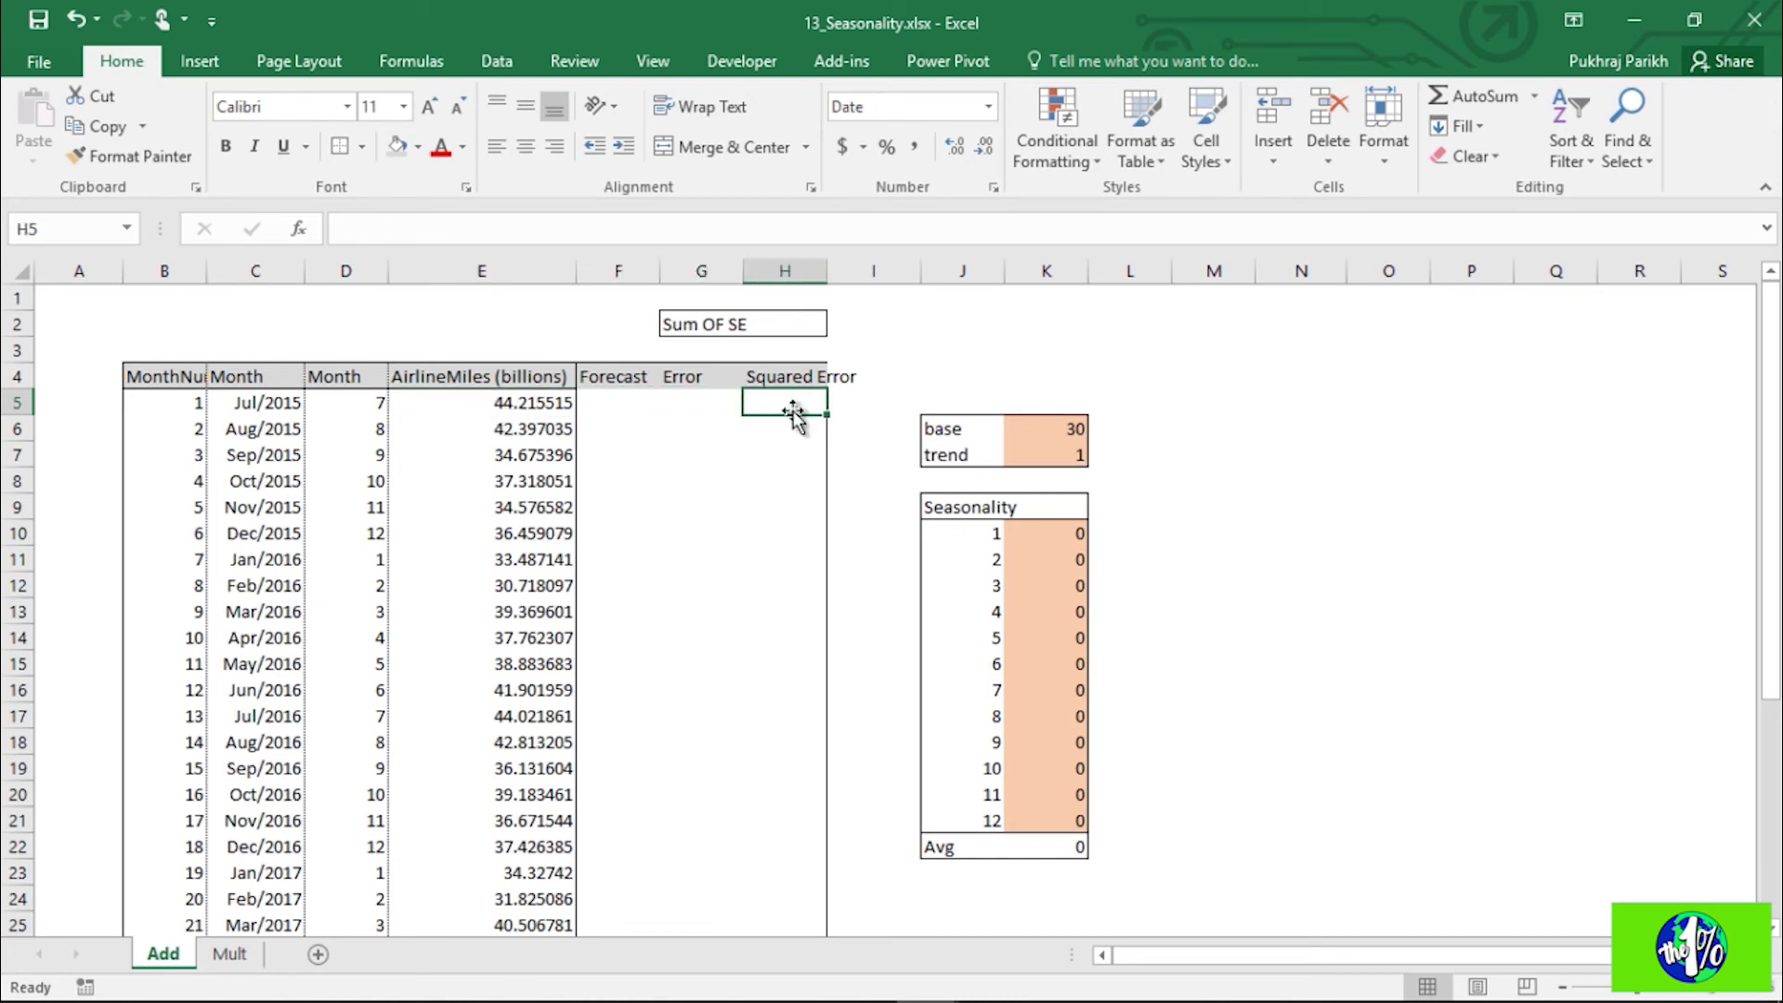
pyautogui.click(794, 327)
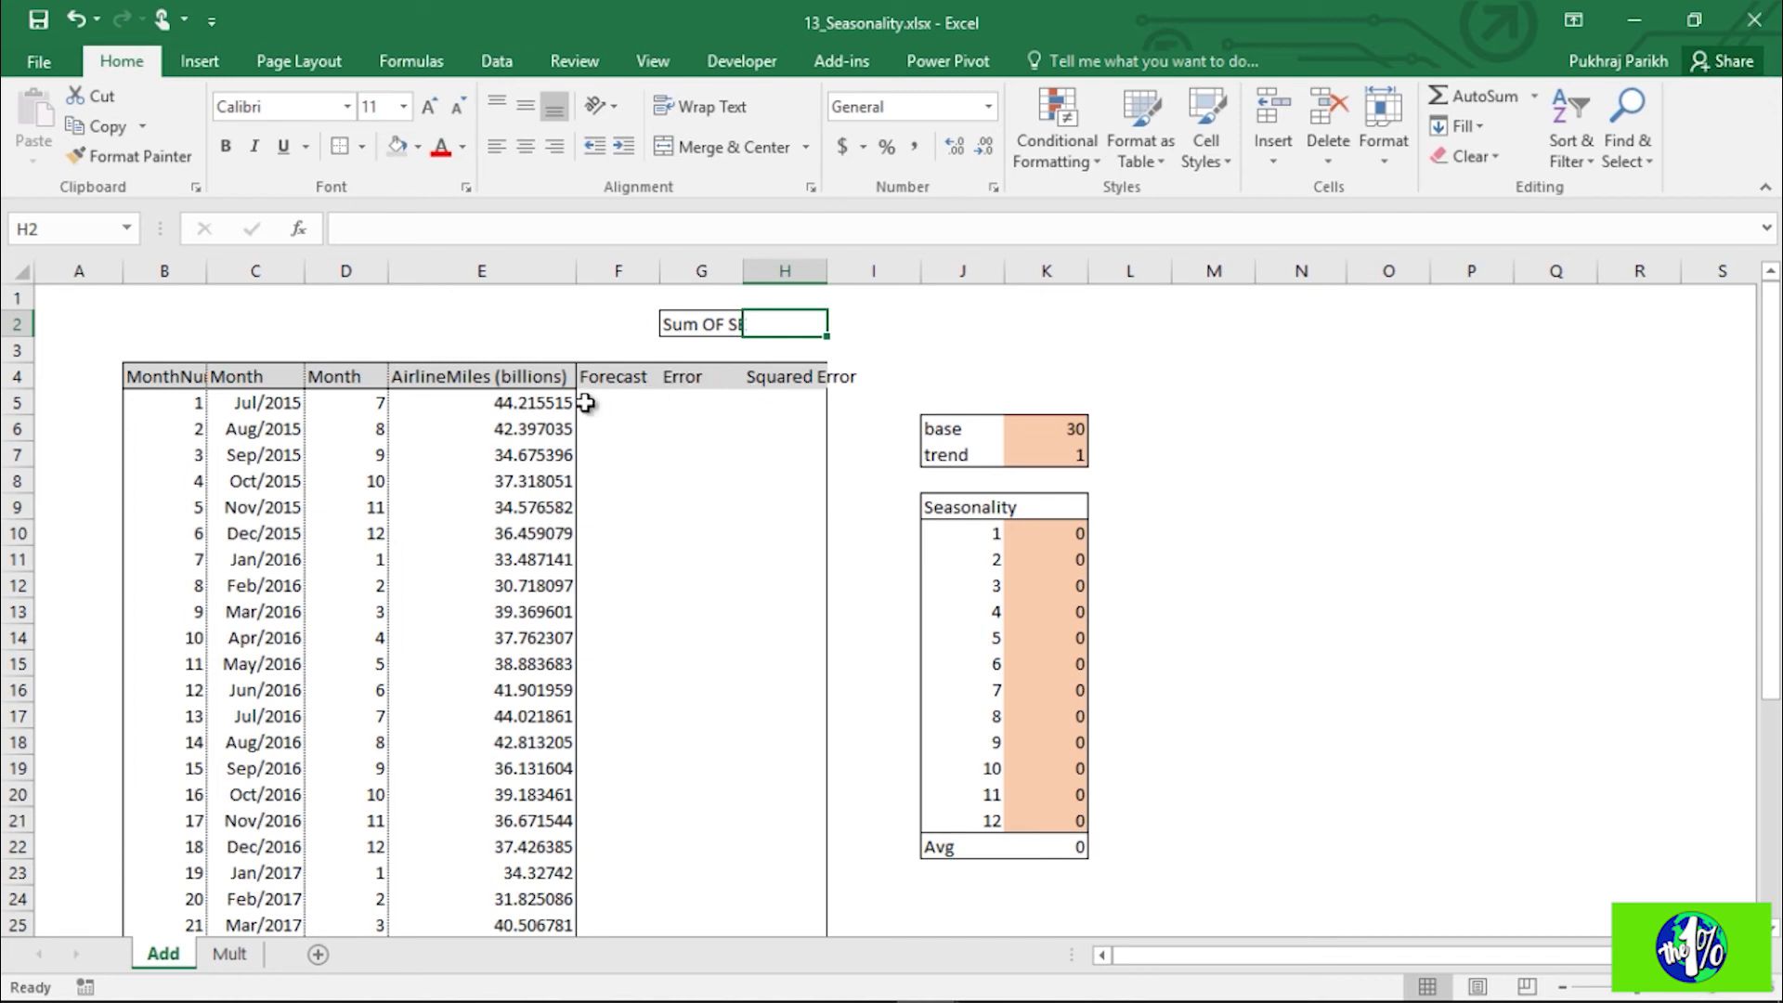
# Step: Examine the base and trend parameters in J6:K7
pyautogui.moveTo(944, 426); pyautogui.dragTo(973, 451)
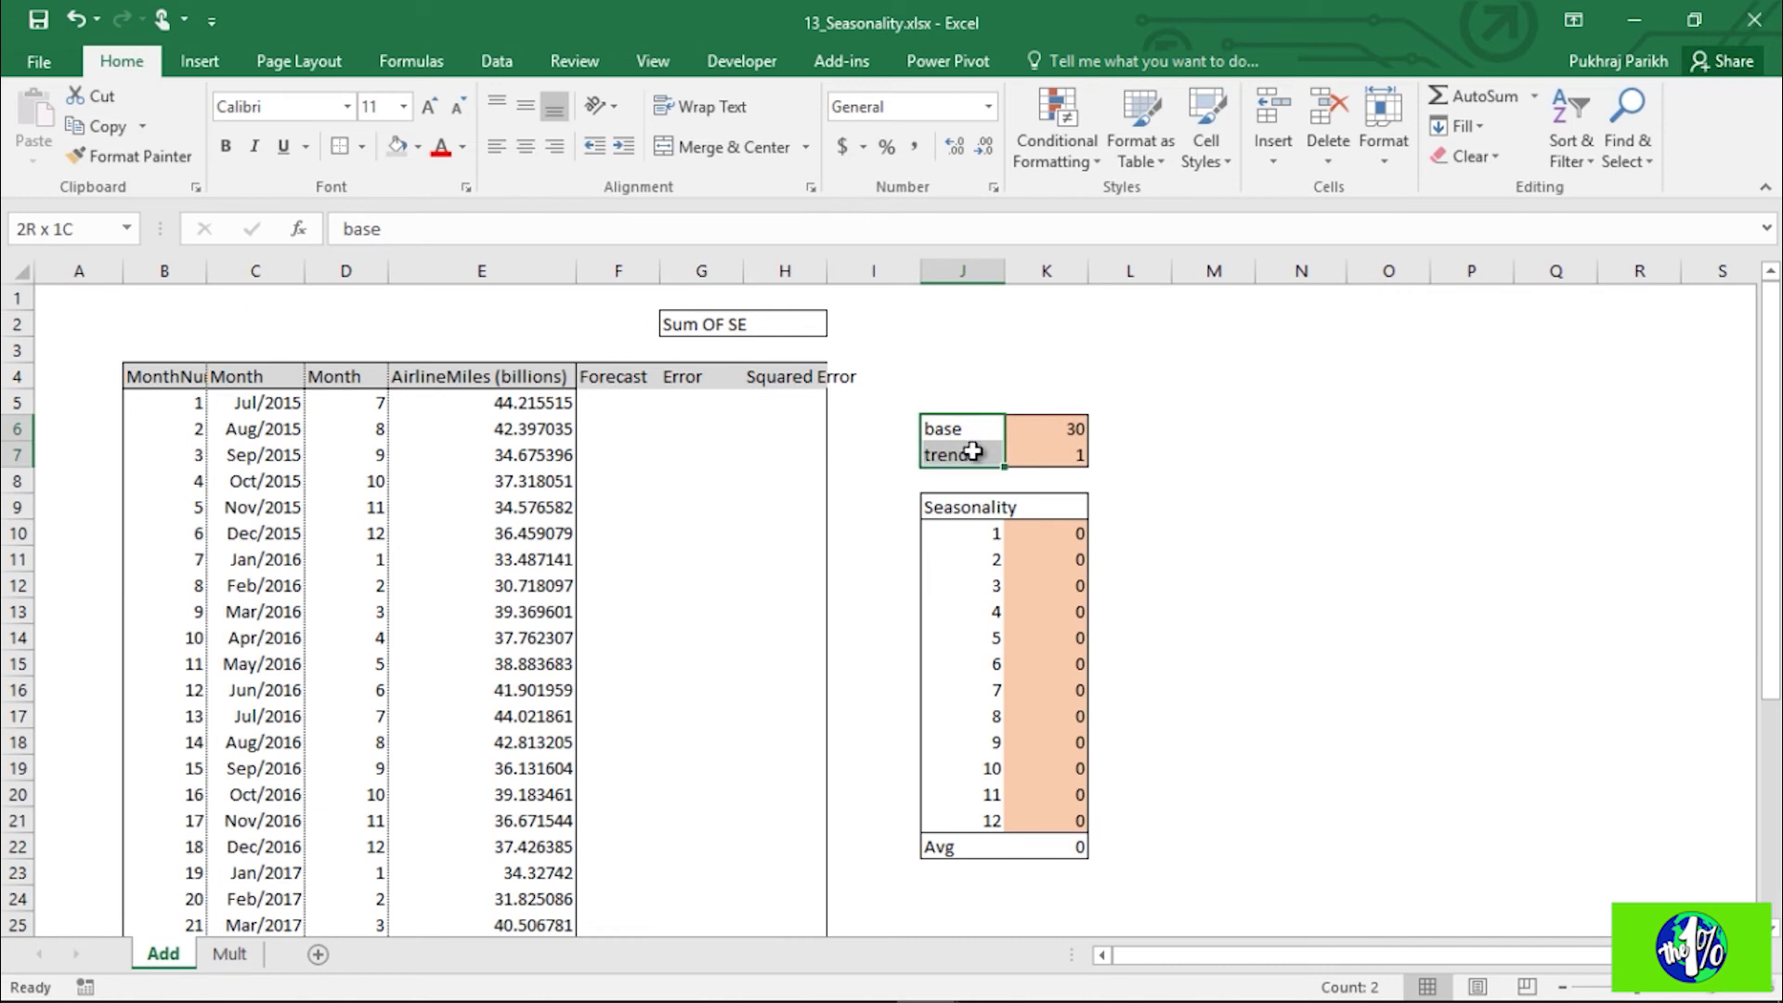
pyautogui.click(906, 453)
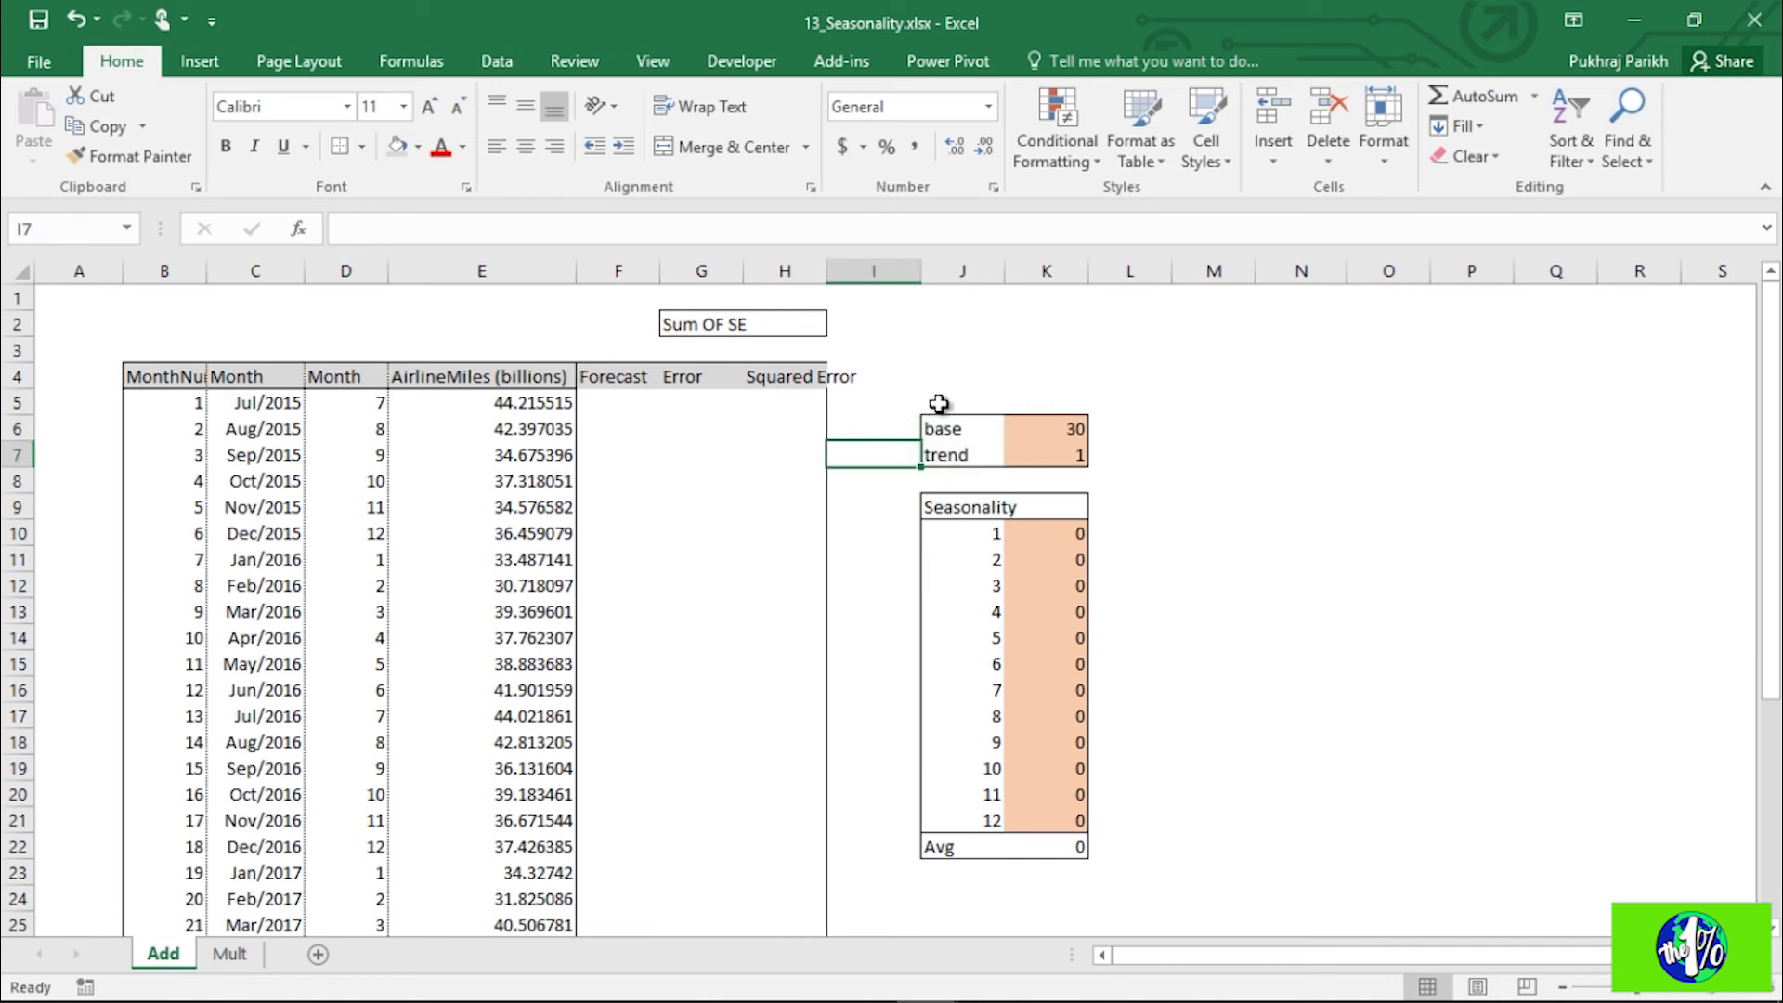
pyautogui.click(985, 424)
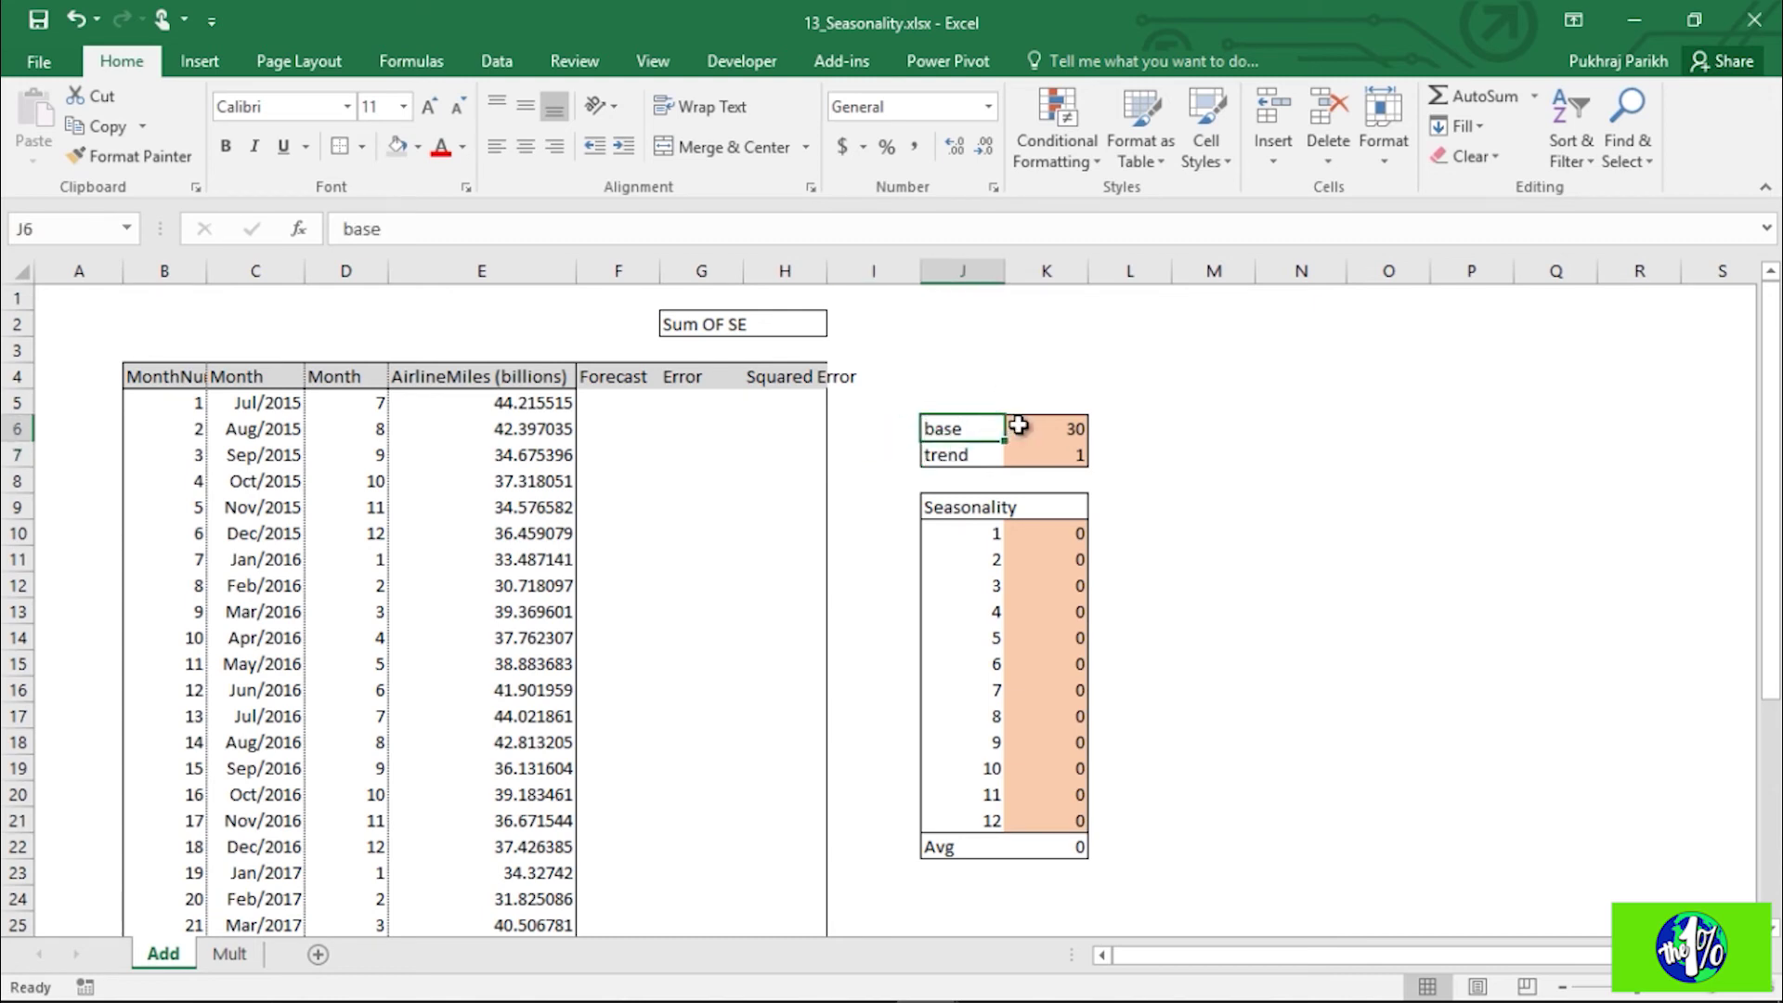
pyautogui.click(1019, 423)
pyautogui.click(936, 423)
pyautogui.click(954, 458)
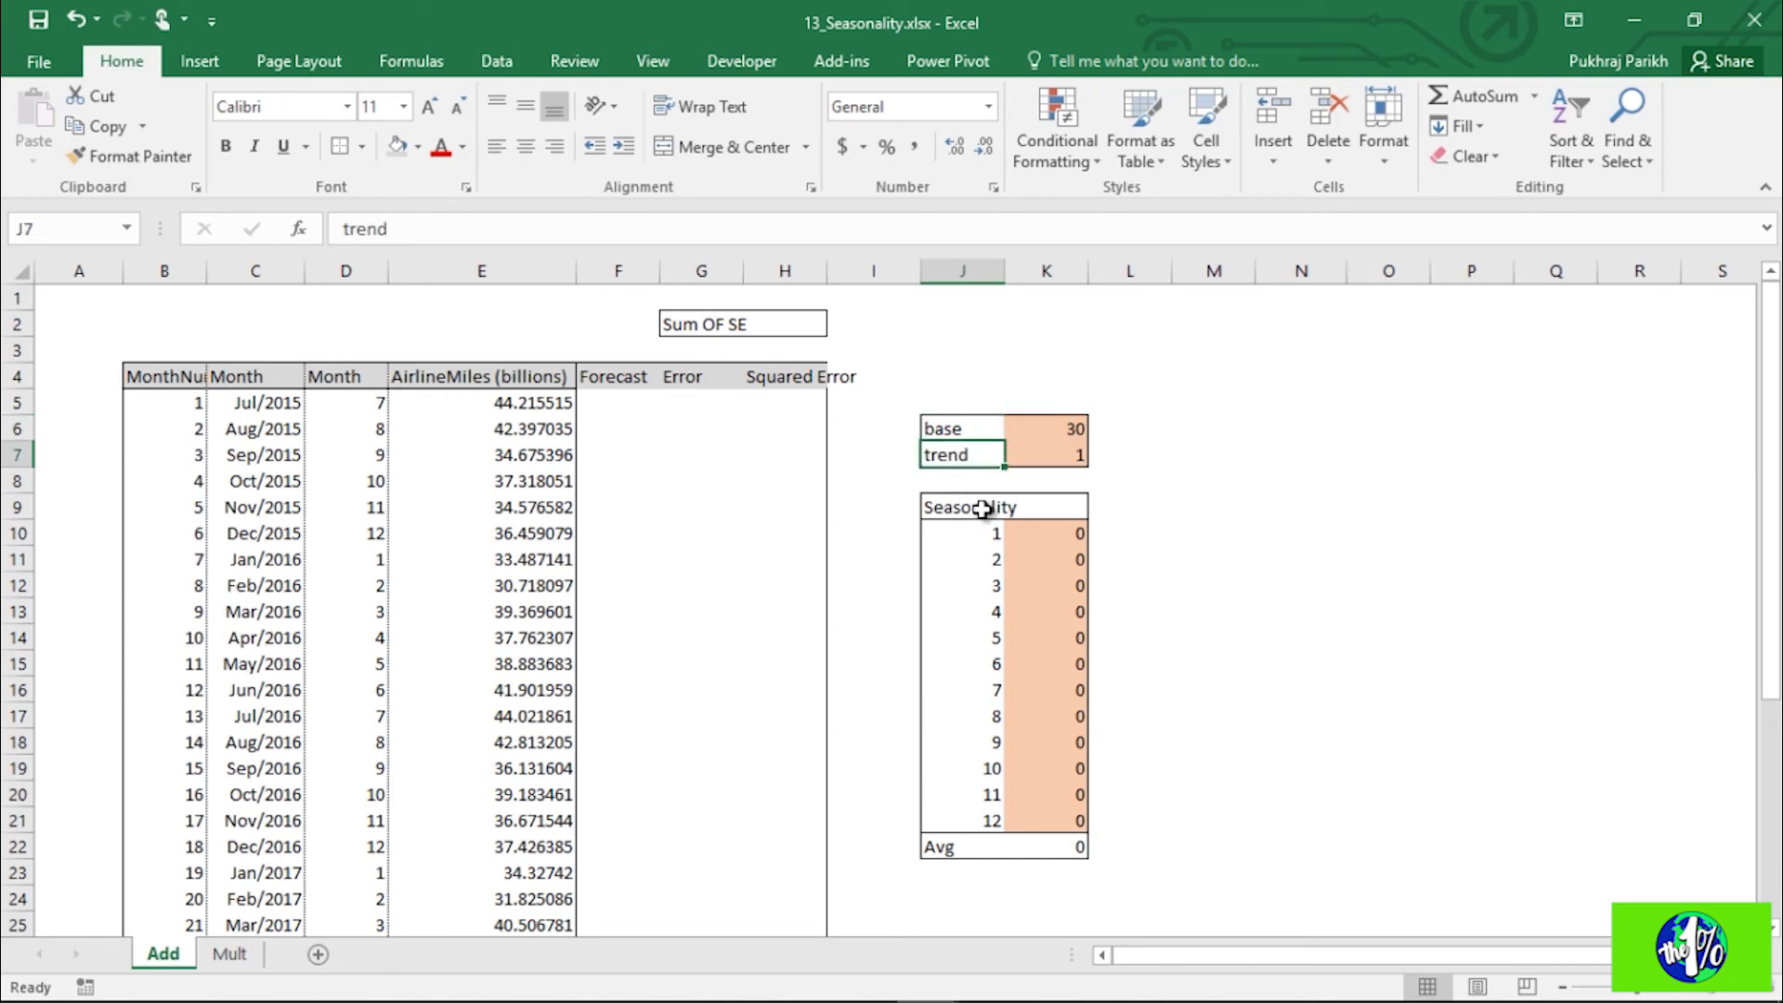
# Step: Examine the MonthNumber column and compare the Nov/2015 row's month number, date and calendar month
pyautogui.click(146, 404)
pyautogui.click(158, 375)
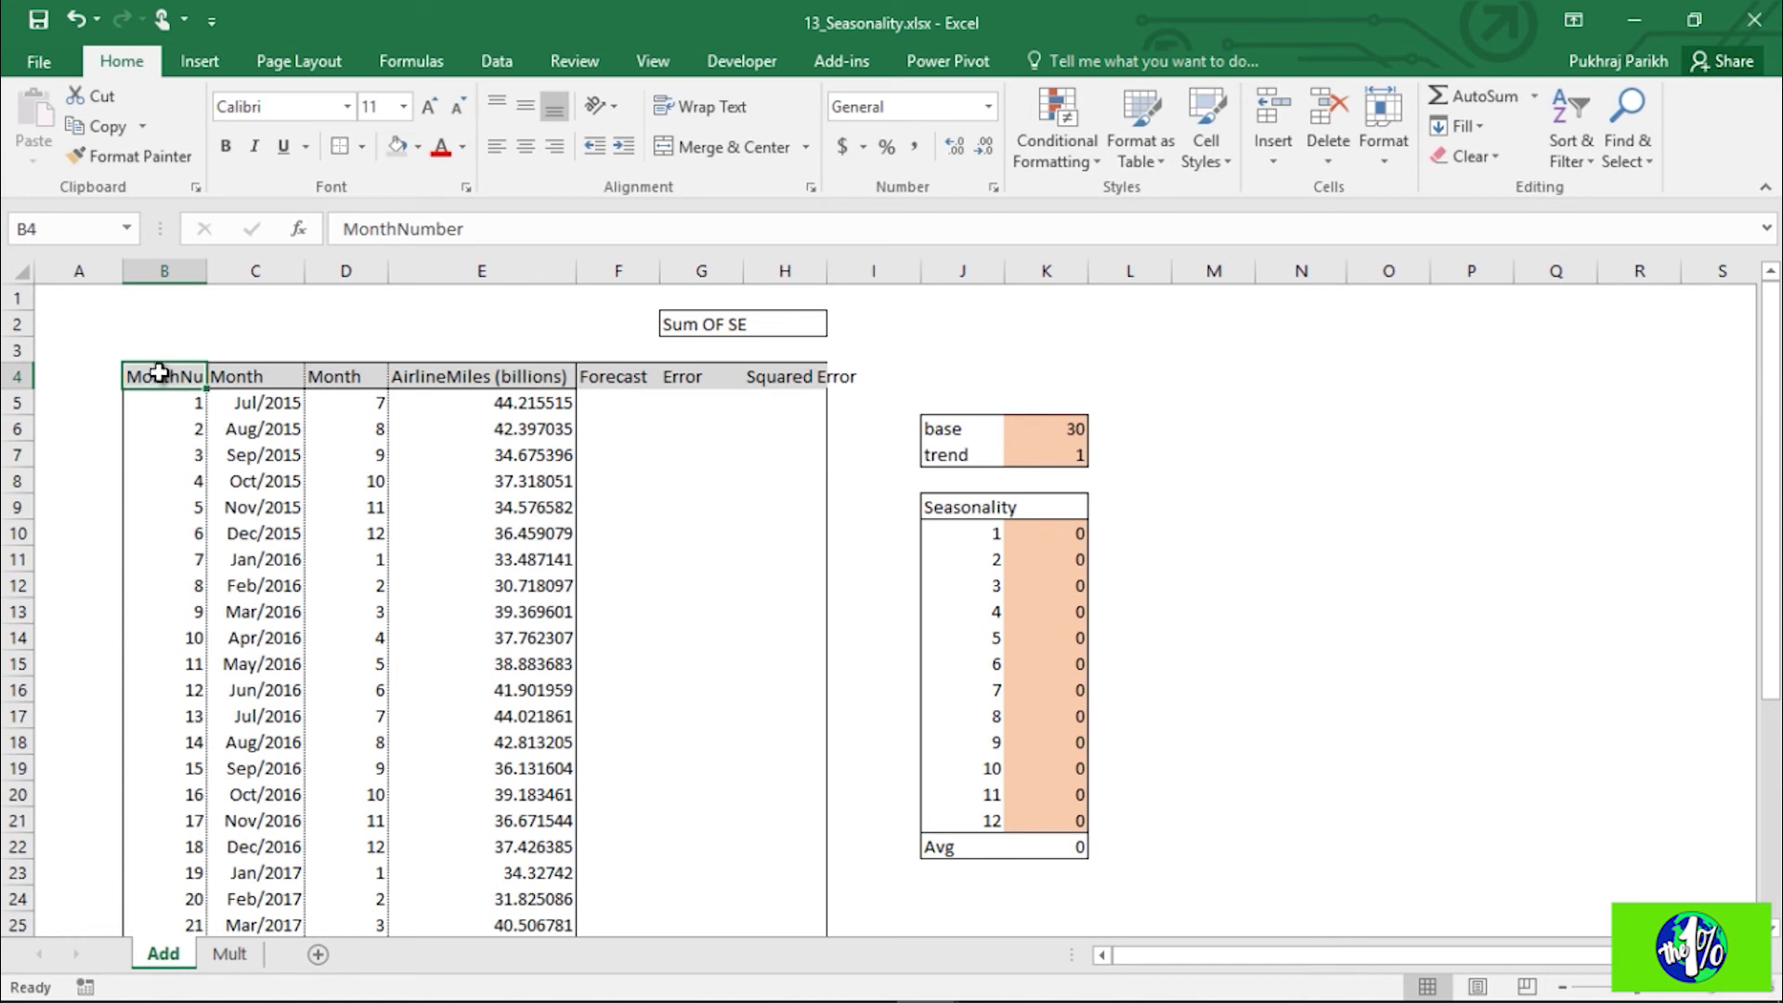
pyautogui.click(168, 402)
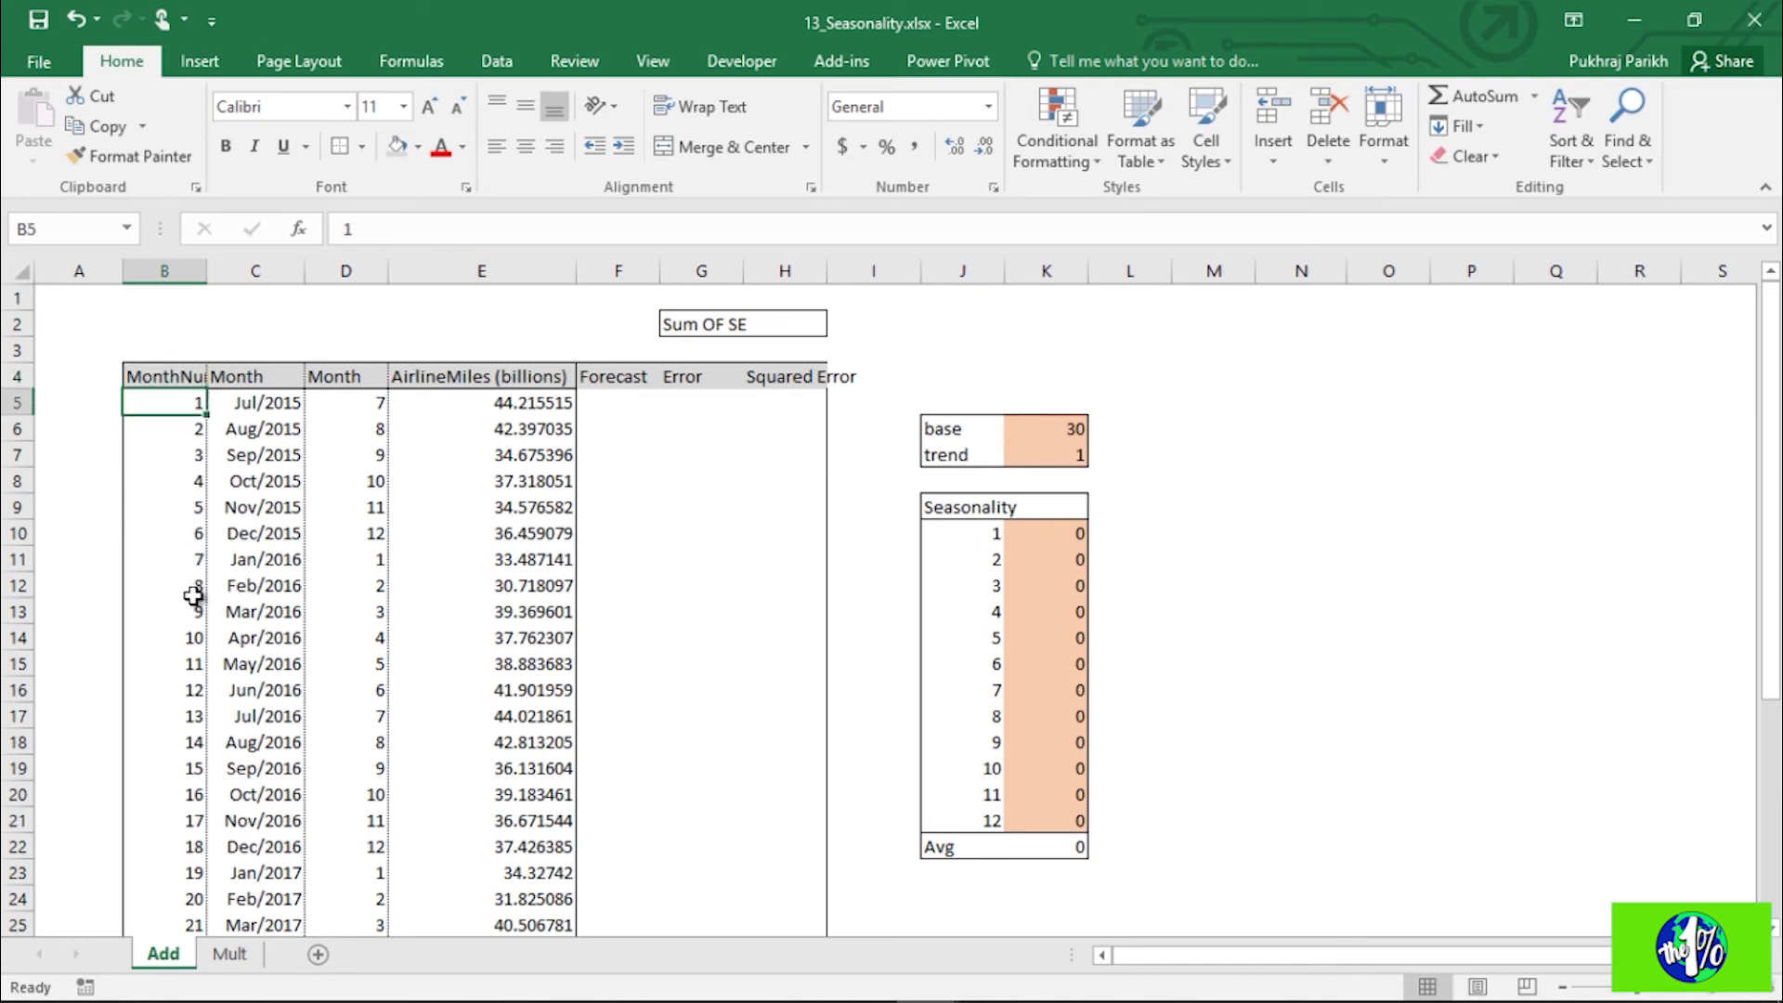
pyautogui.click(229, 506)
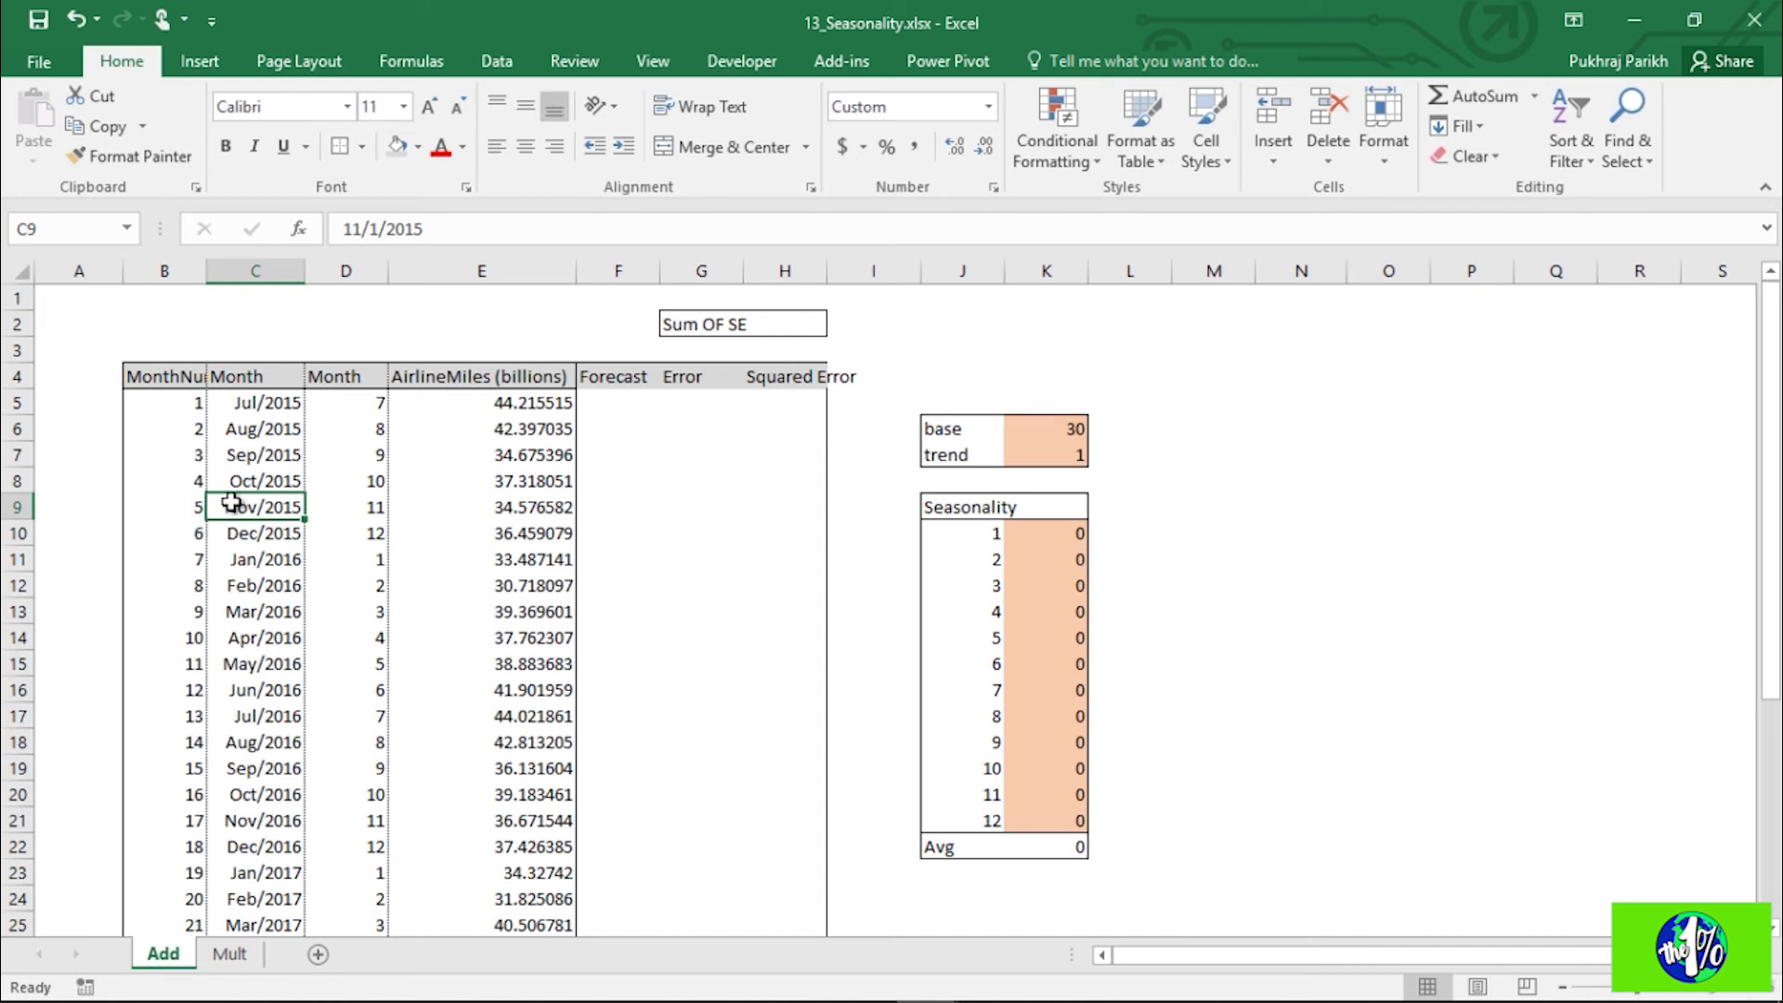
pyautogui.click(189, 506)
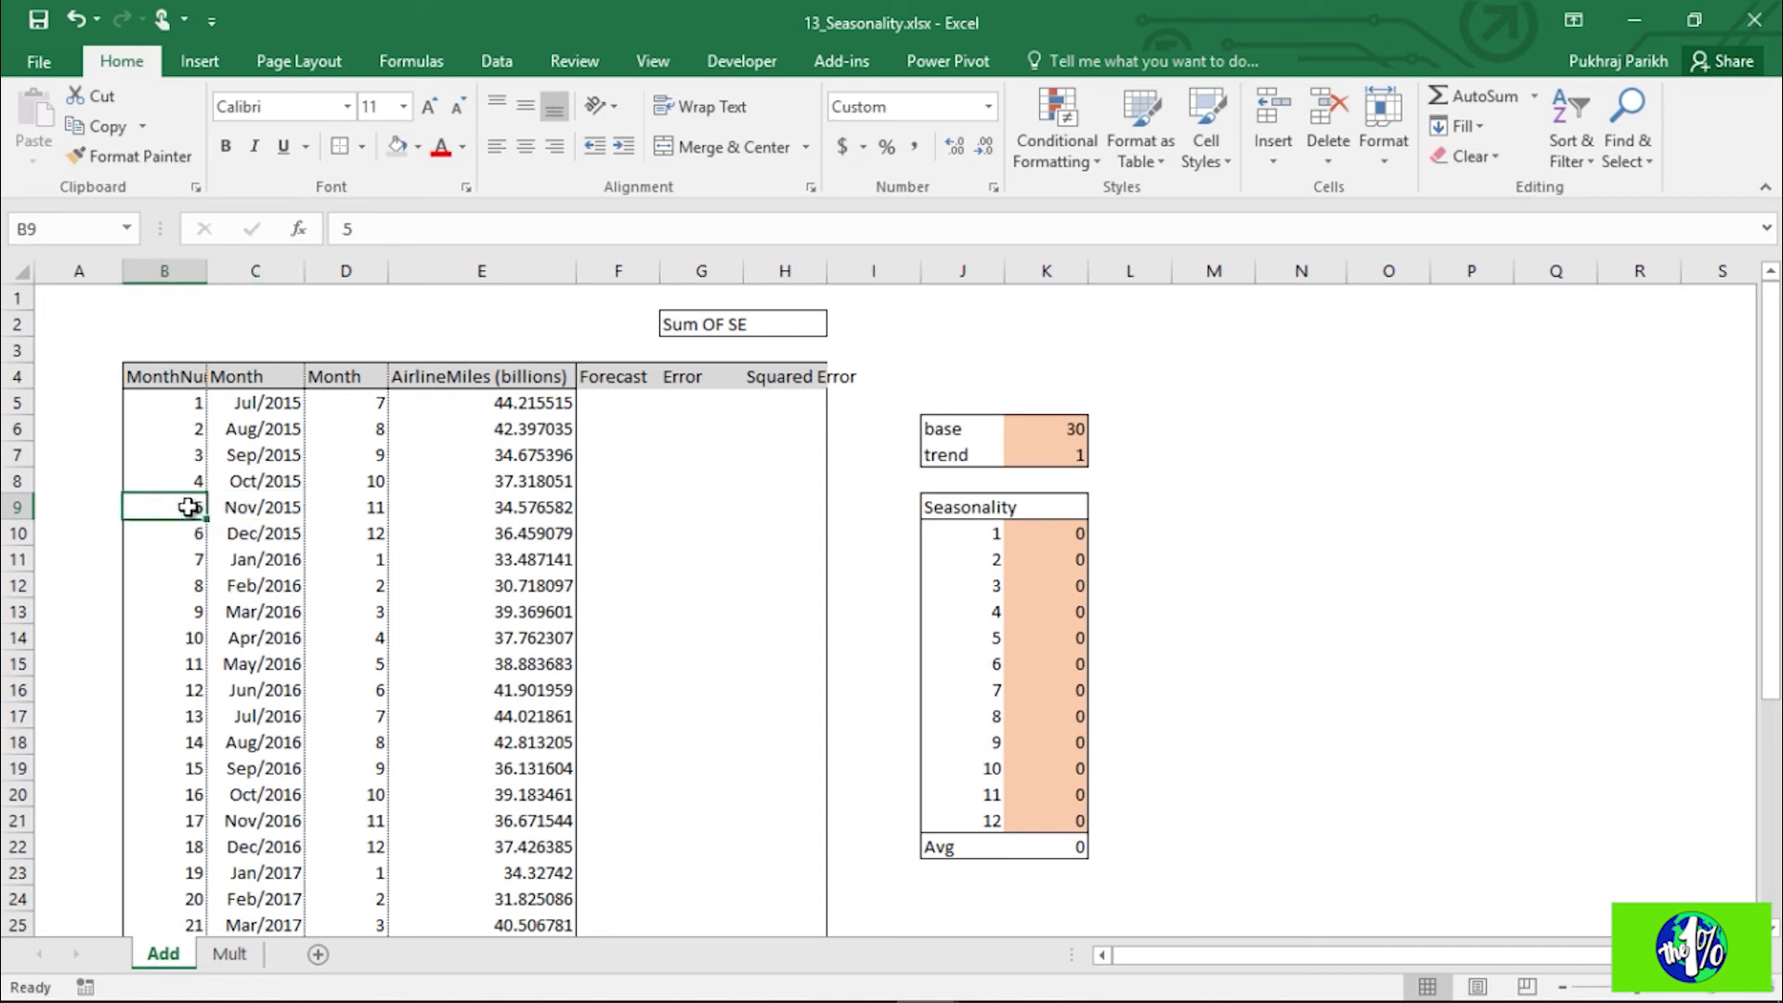
pyautogui.click(212, 507)
pyautogui.click(190, 507)
pyautogui.click(252, 507)
pyautogui.click(189, 506)
pyautogui.click(369, 501)
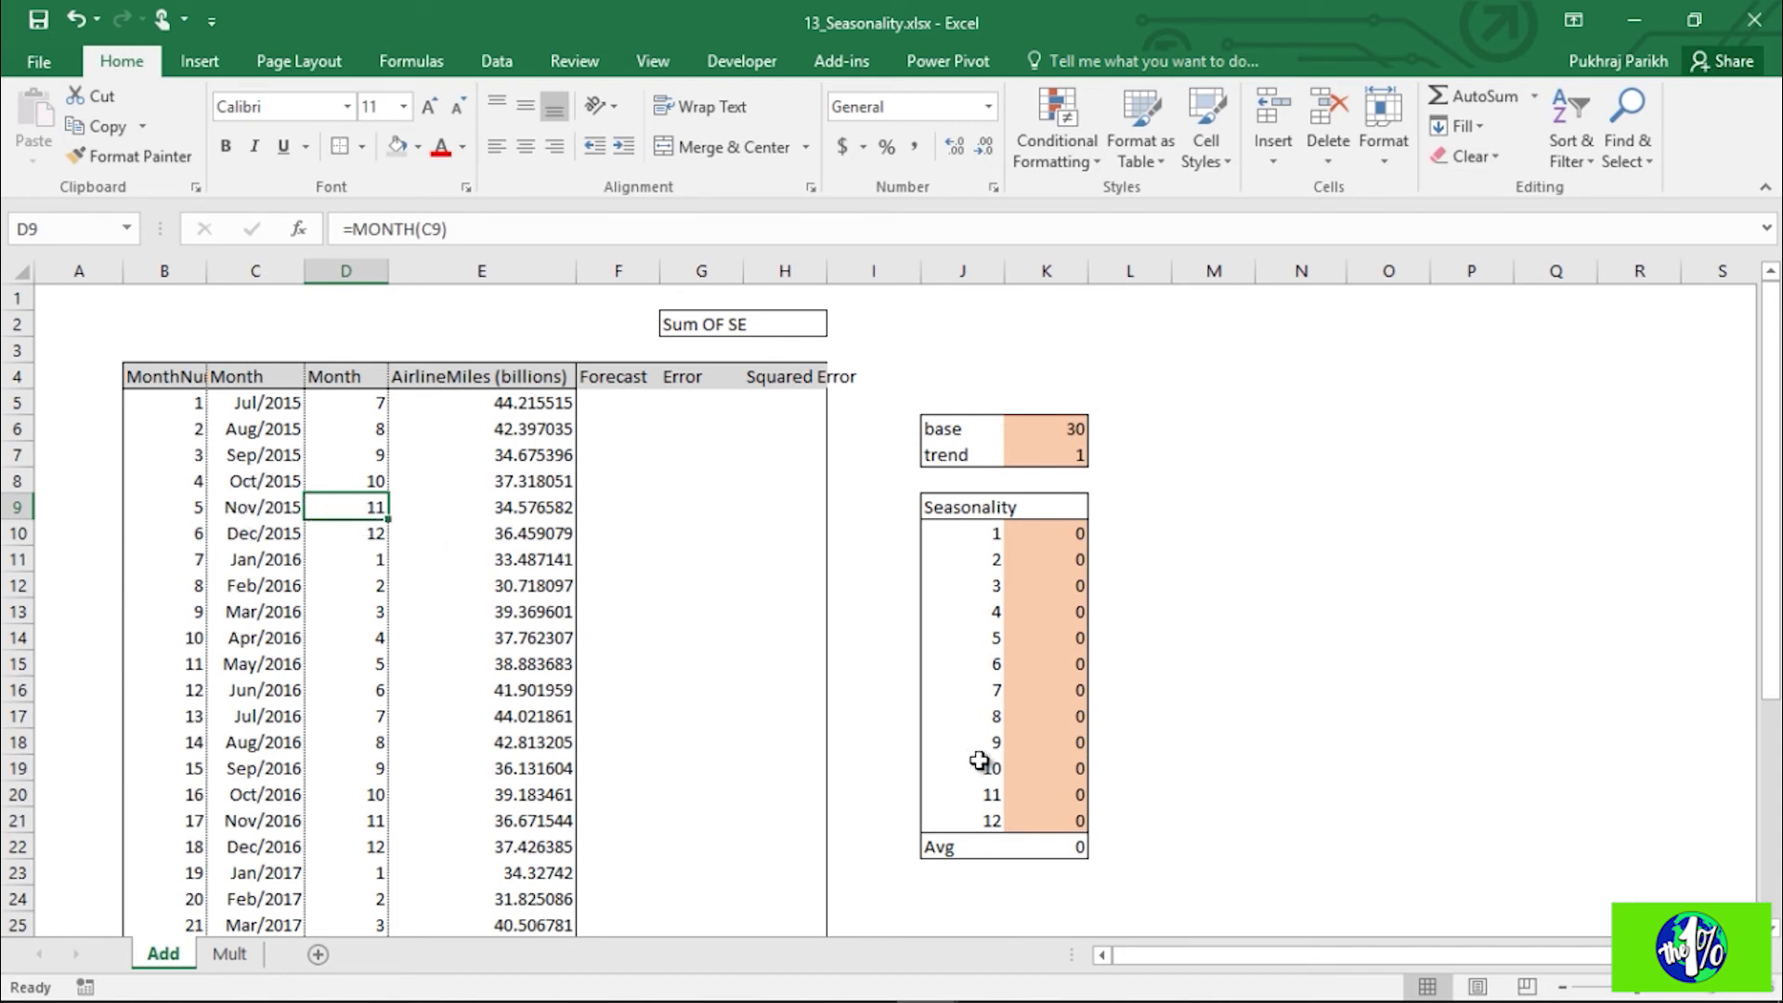
# Step: Examine the monthly seasonality values in K10:K21, their AVERAGE formula in K22 and the trend value
pyautogui.click(1057, 790)
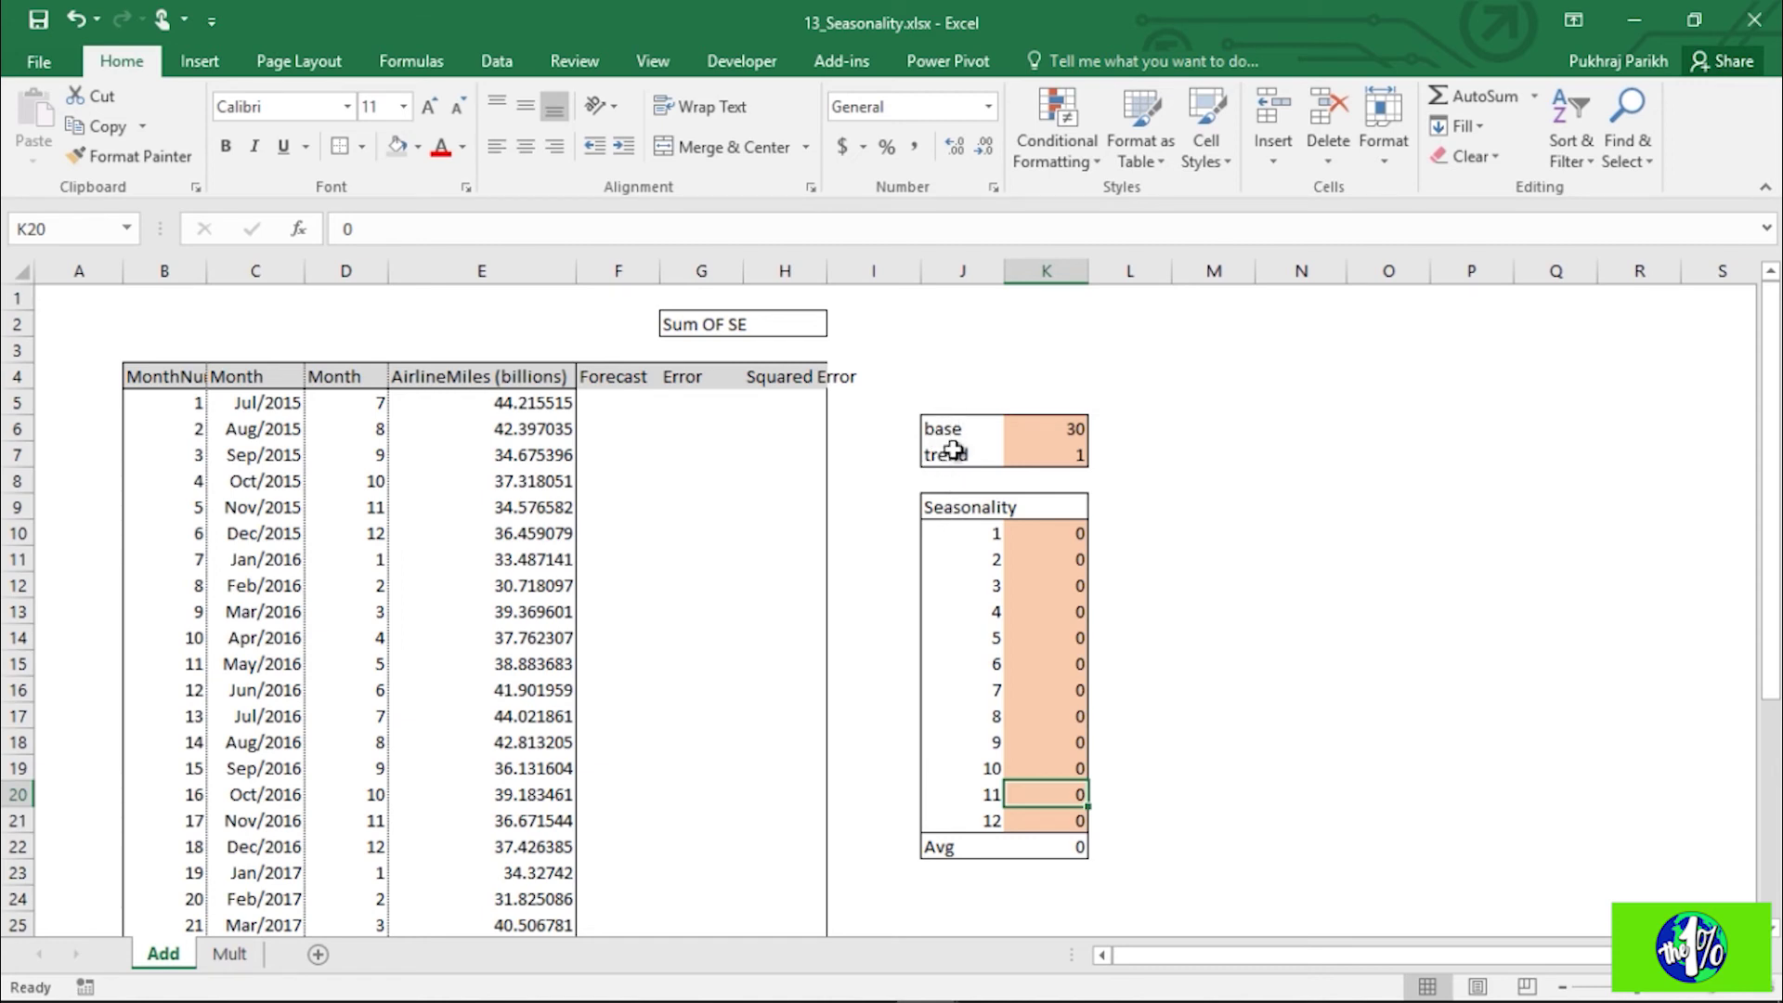
pyautogui.click(1067, 842)
pyautogui.click(999, 846)
pyautogui.click(1047, 848)
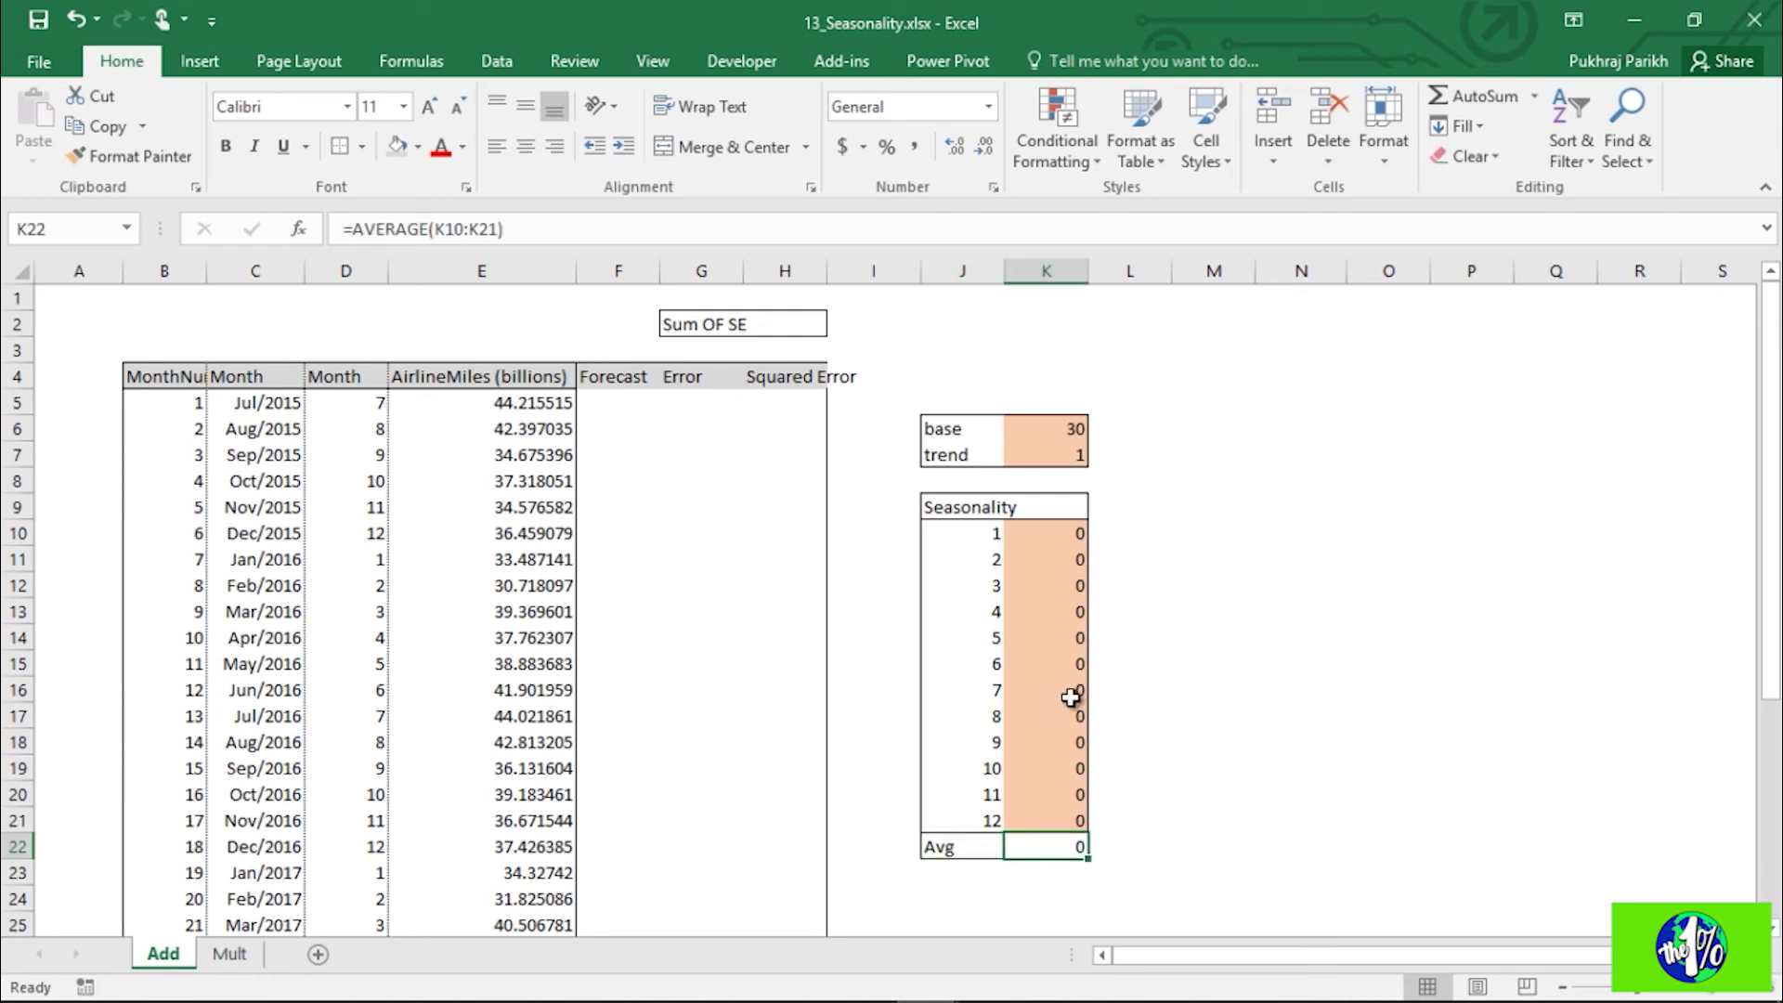
pyautogui.moveTo(1071, 532); pyautogui.dragTo(1078, 824)
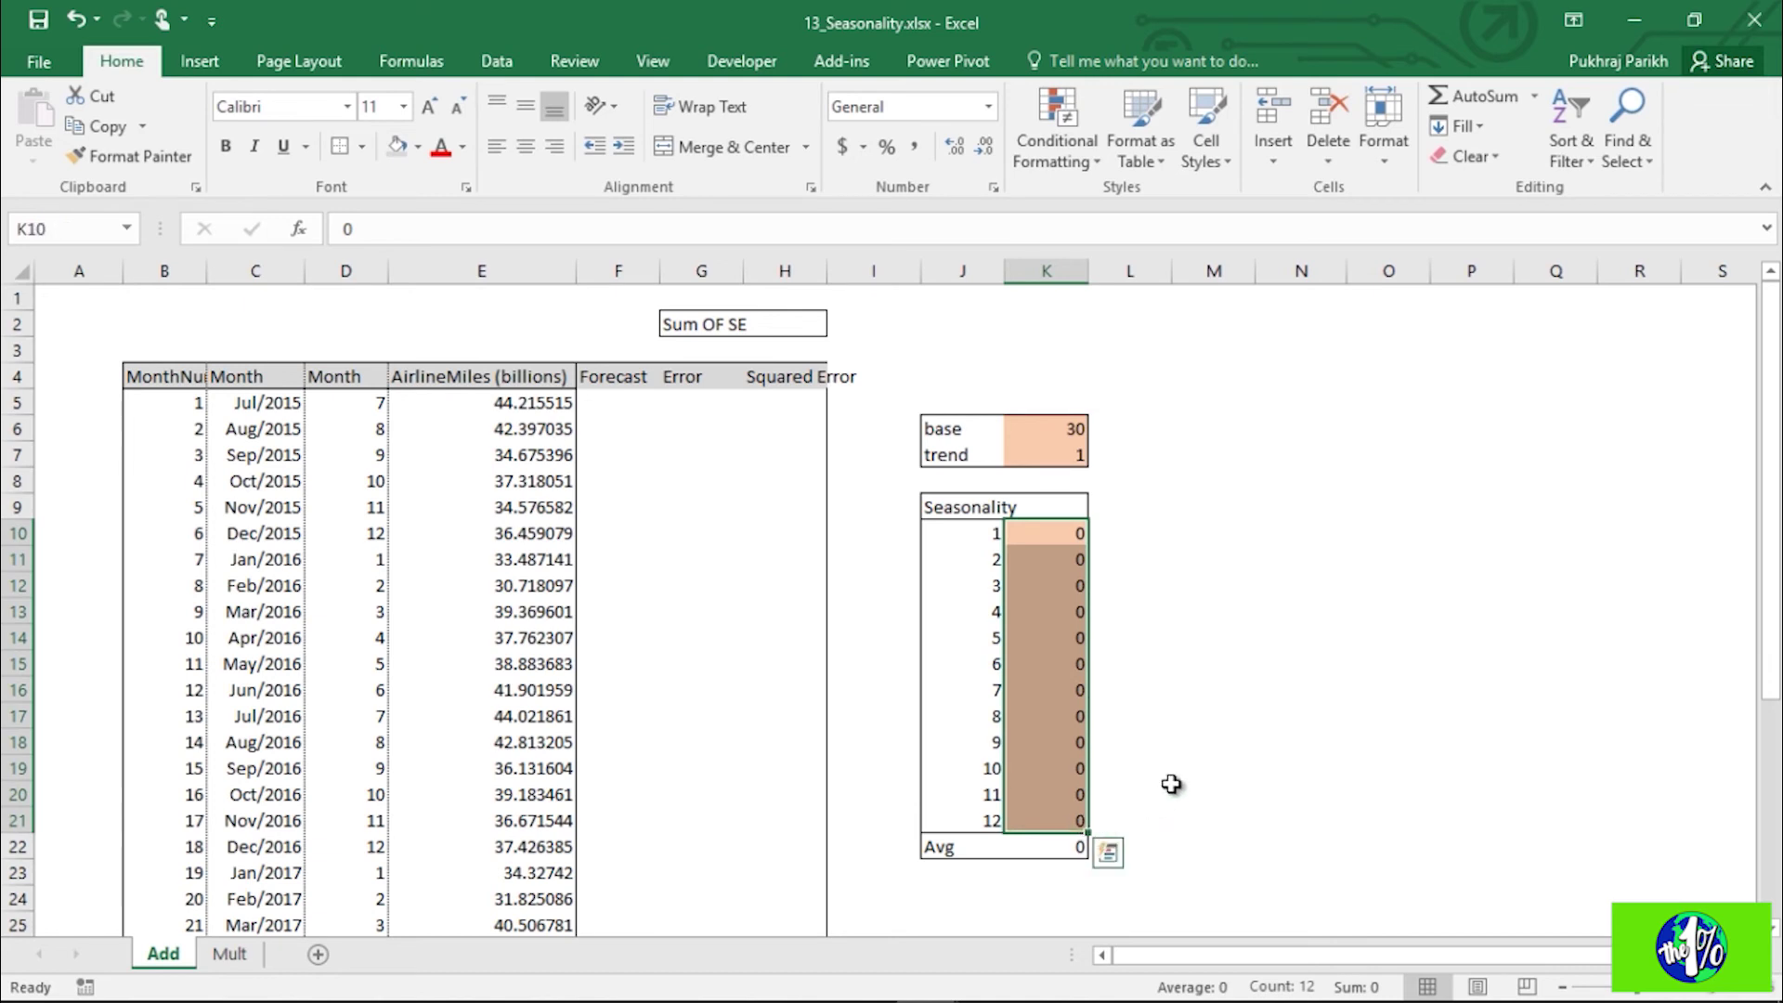
pyautogui.click(1213, 637)
pyautogui.click(1060, 845)
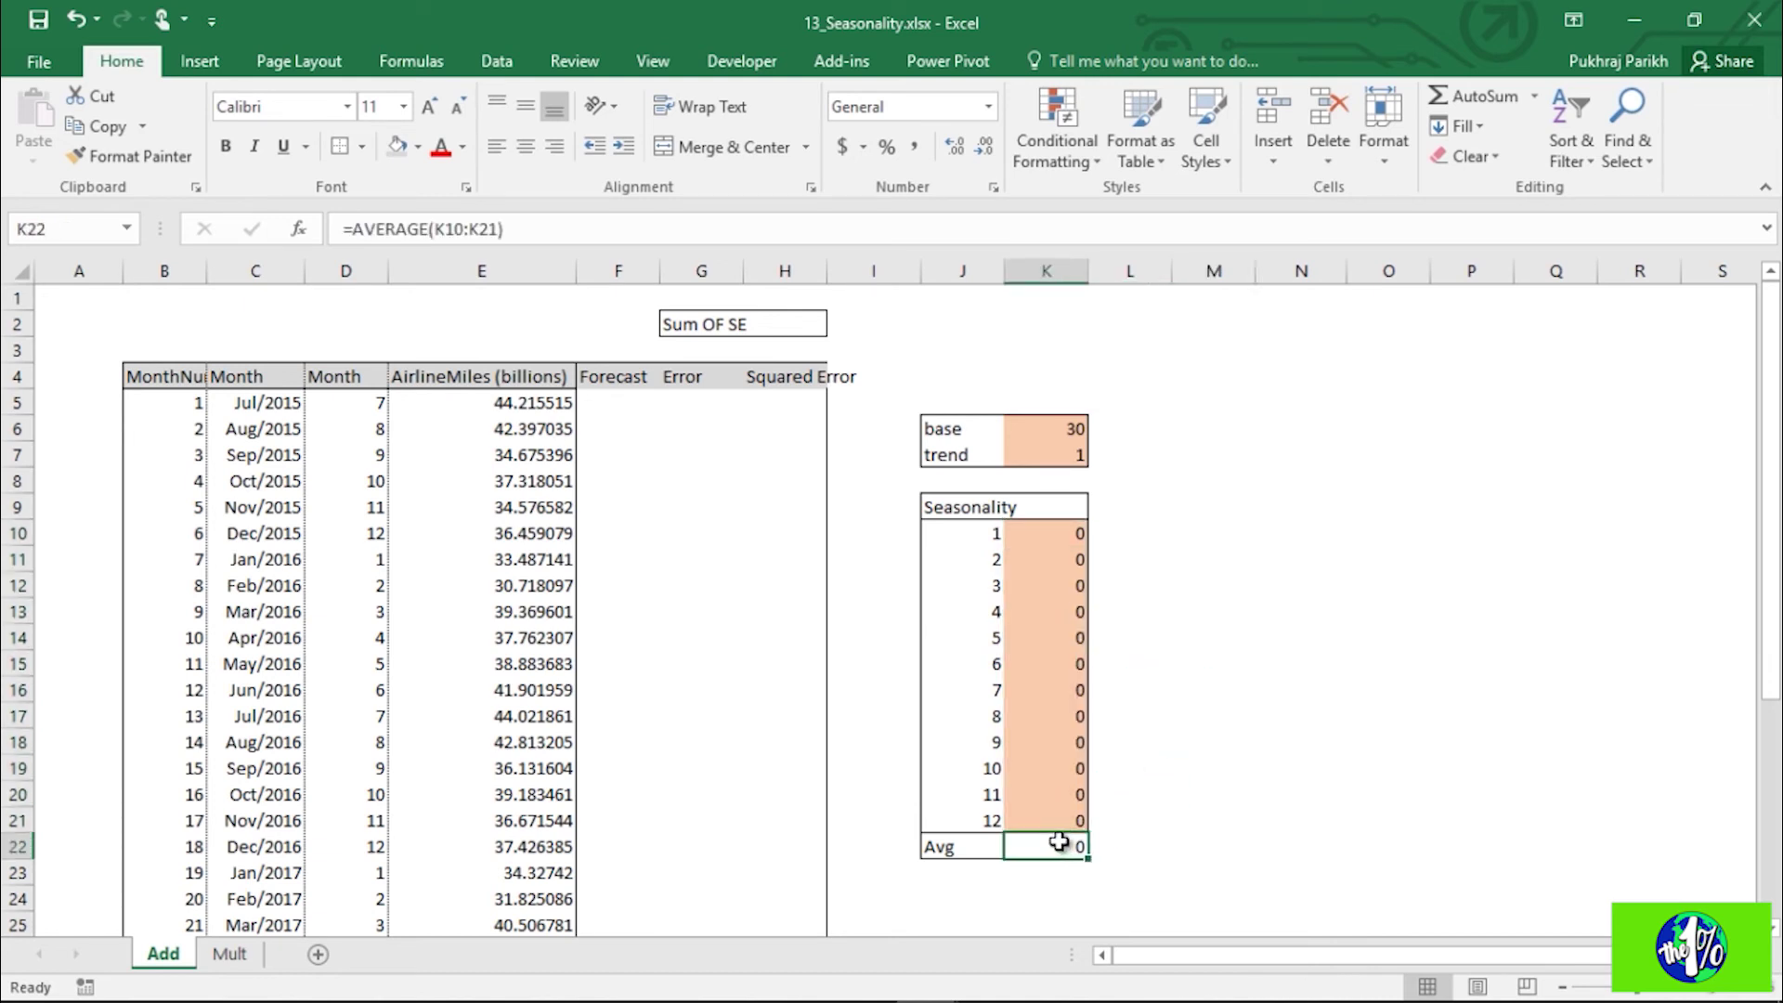
pyautogui.moveTo(1067, 531); pyautogui.dragTo(1078, 817)
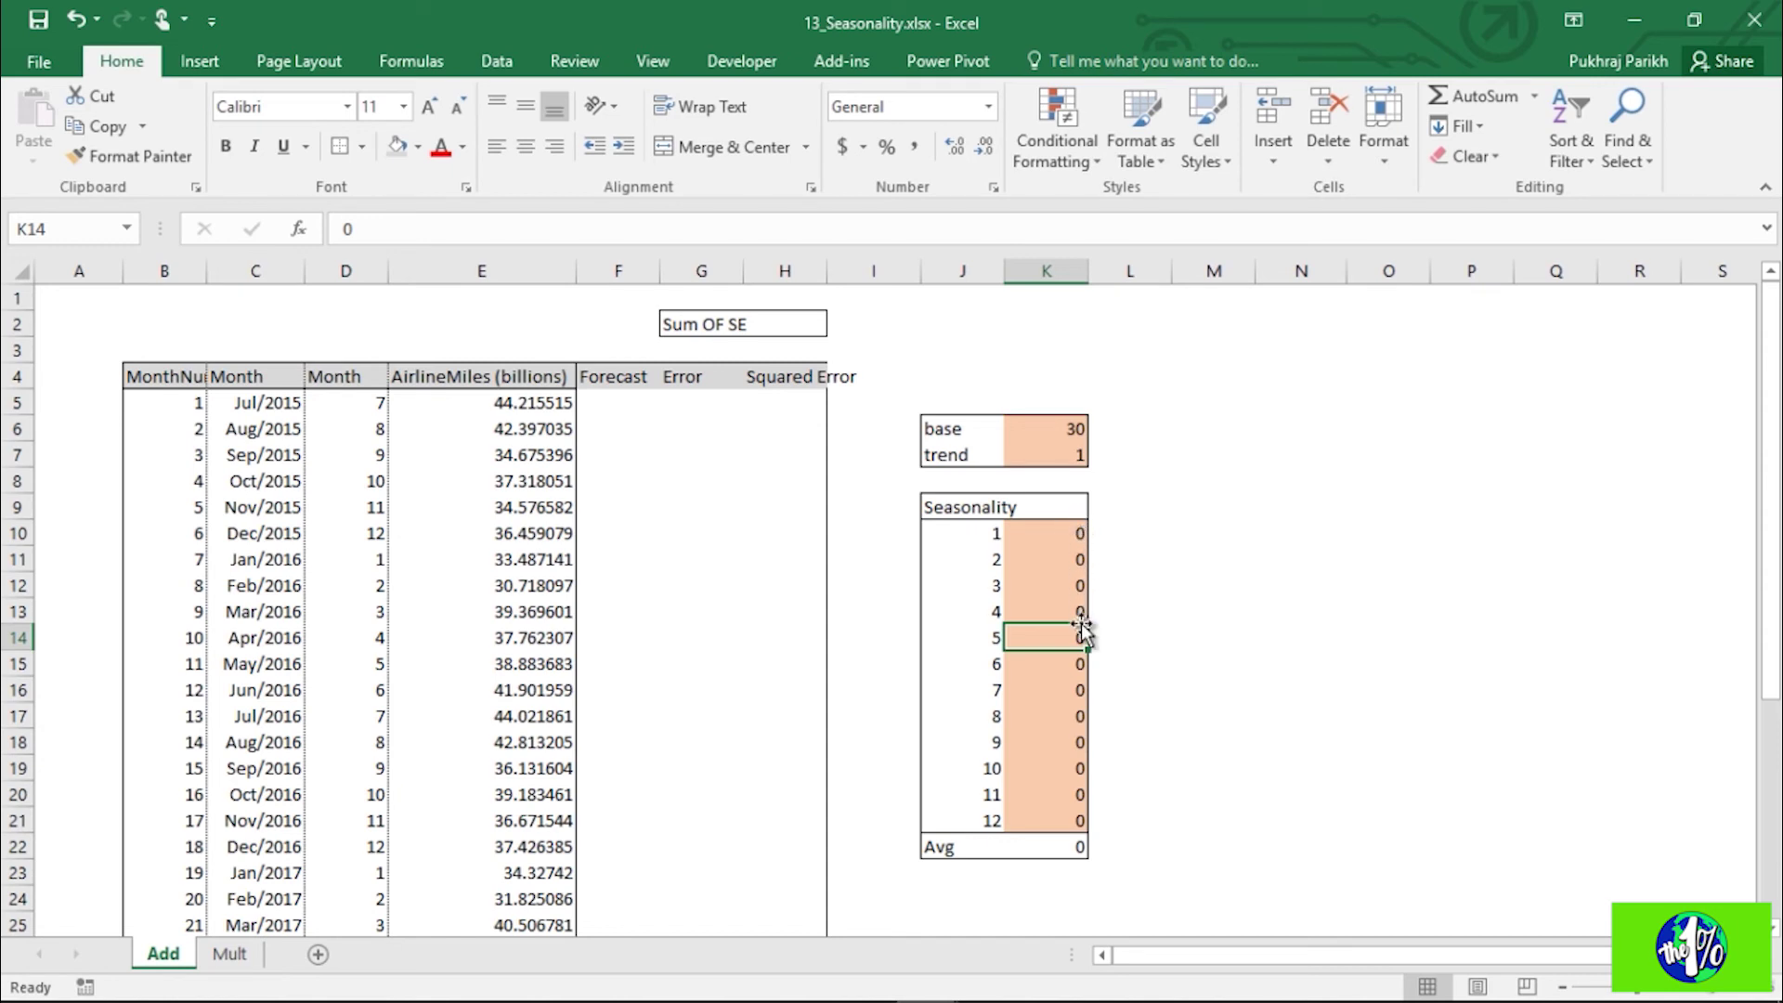
pyautogui.click(1057, 458)
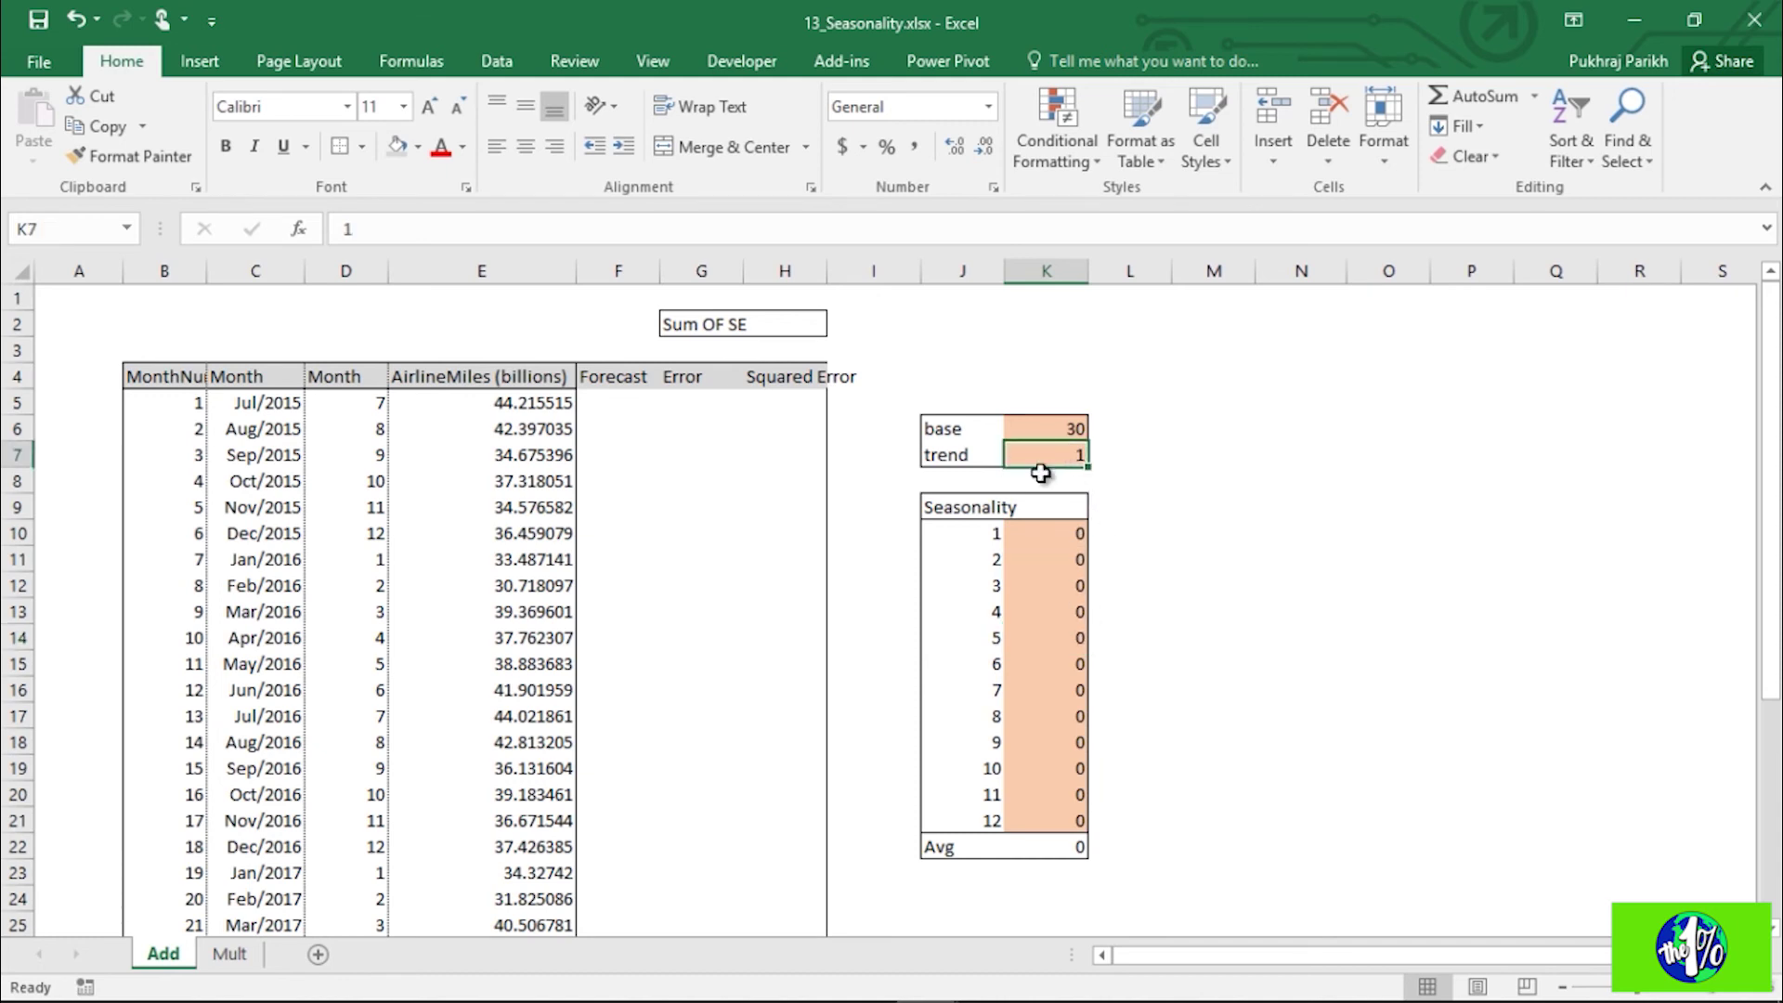
# Step: Begin the Forecast formula in F5 with the base plus the trend times the month number, =K6+K7*B5+
pyautogui.click(617, 402)
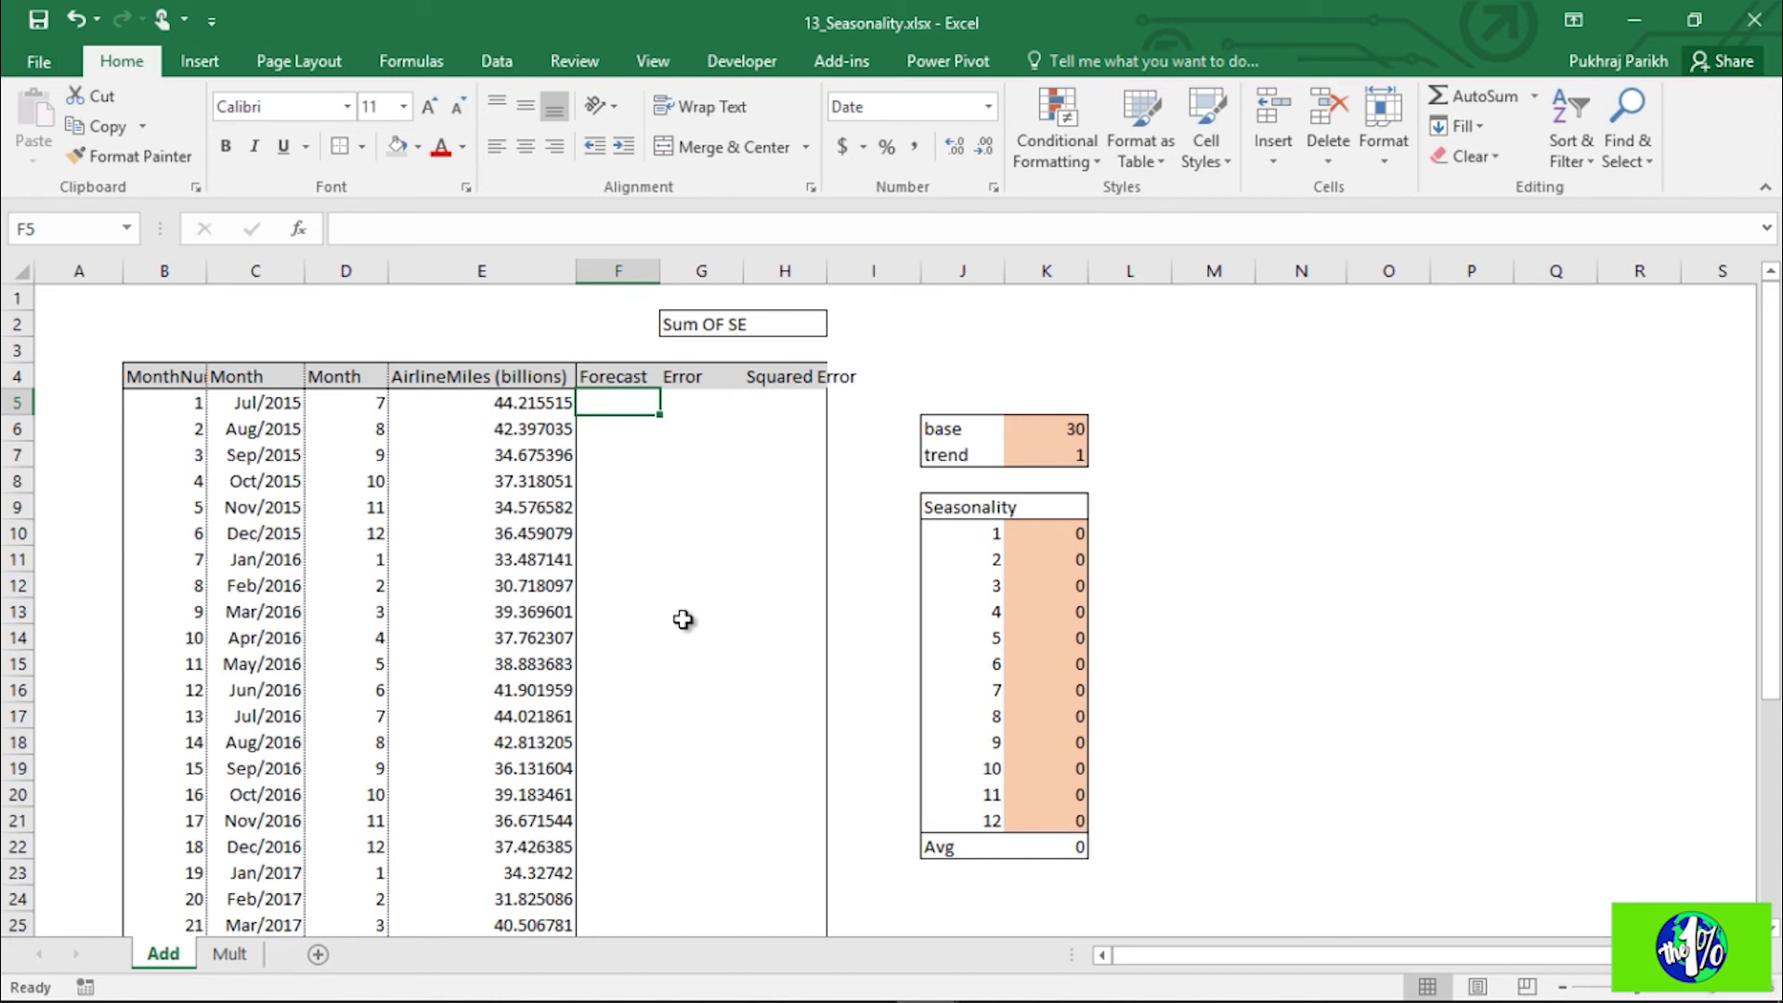
pyautogui.write('=')
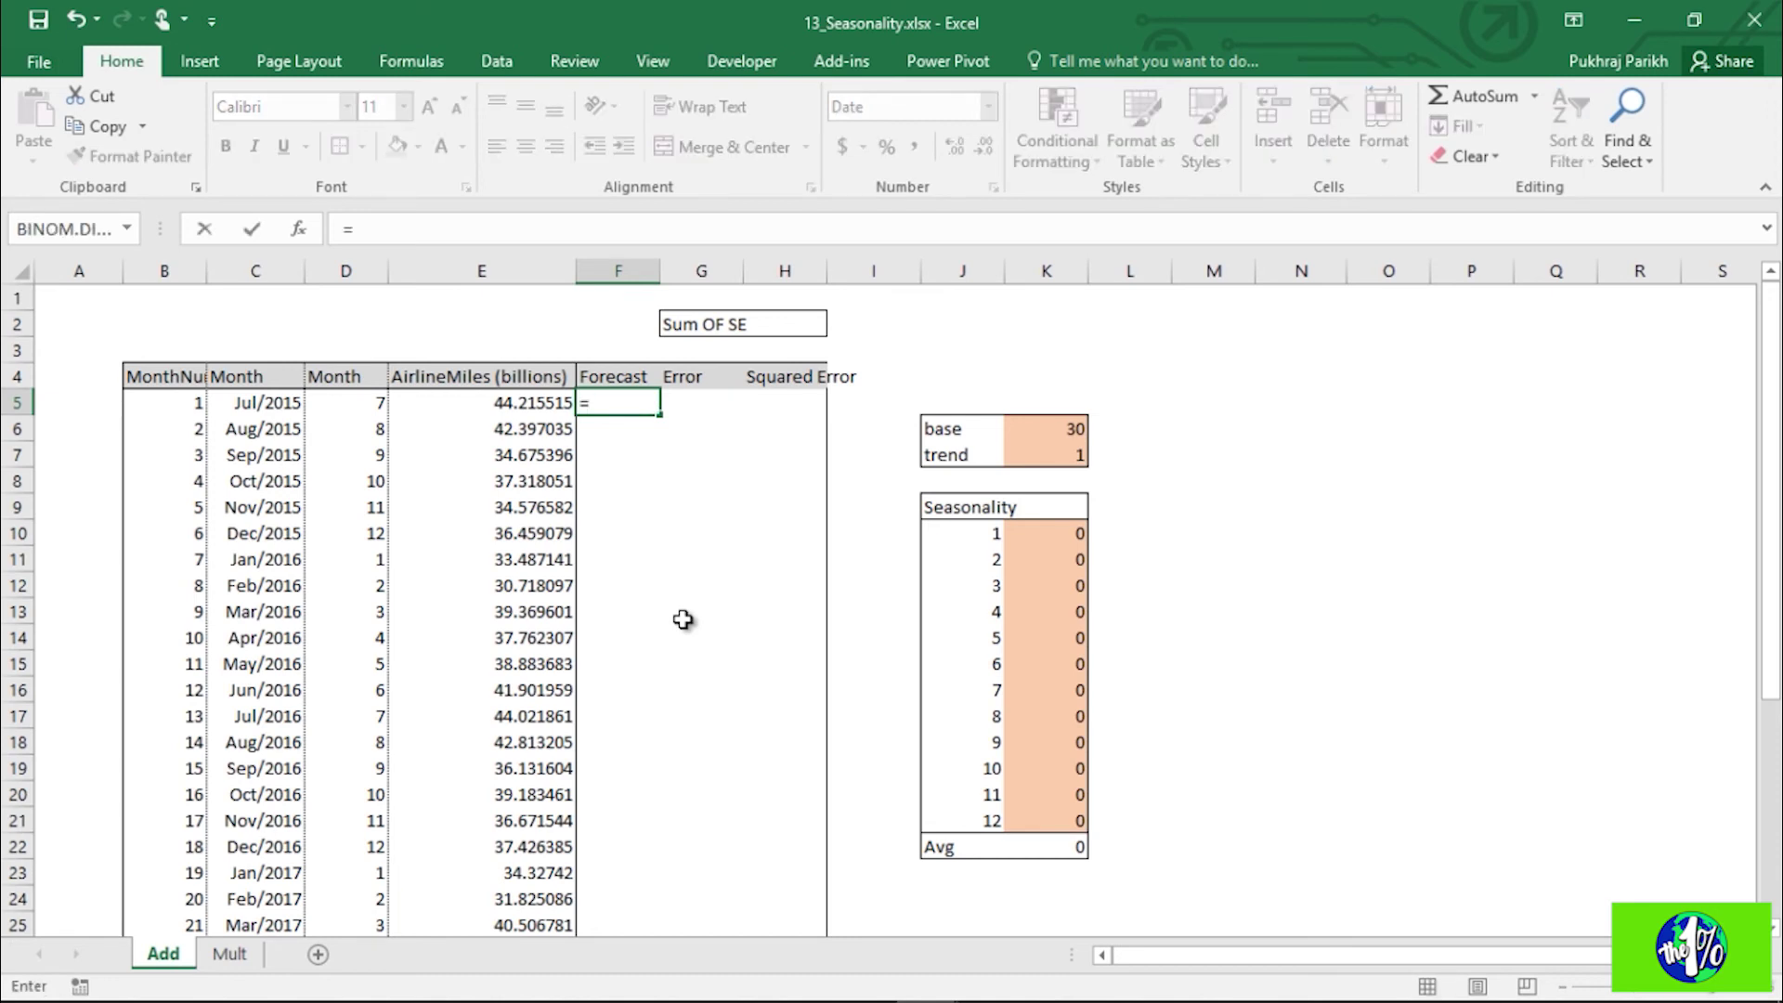
pyautogui.click(1048, 426)
pyautogui.write('+')
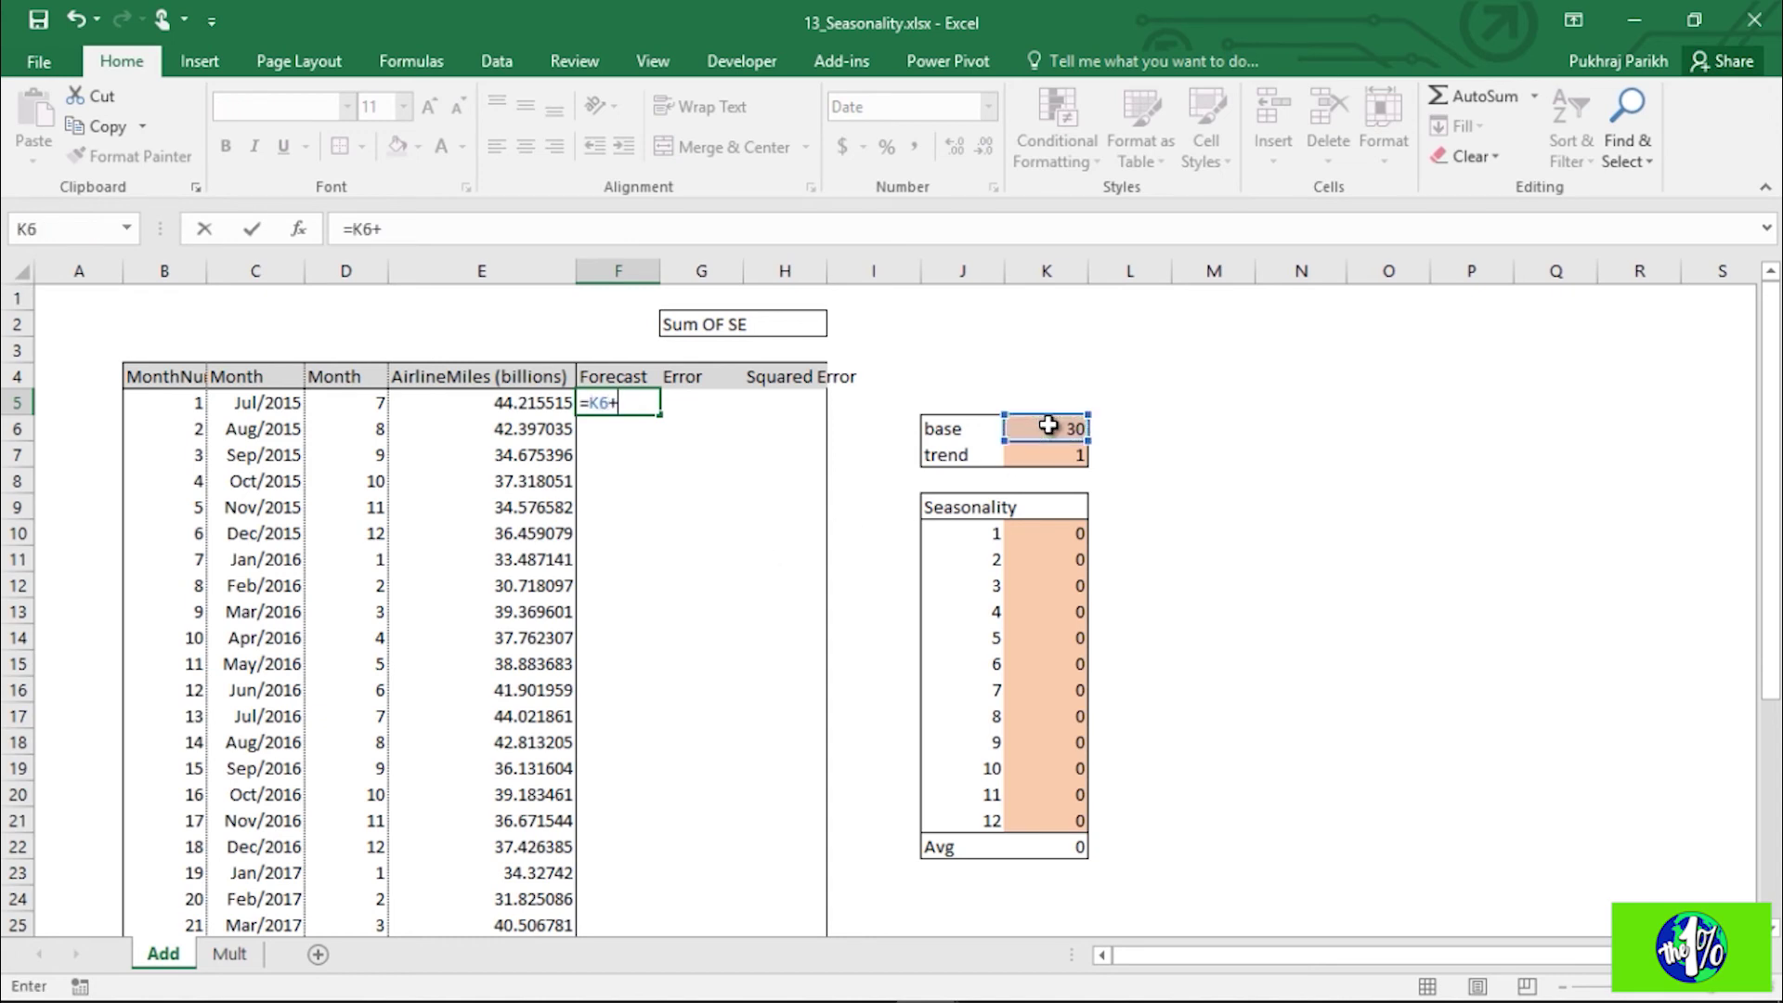
pyautogui.click(1061, 457)
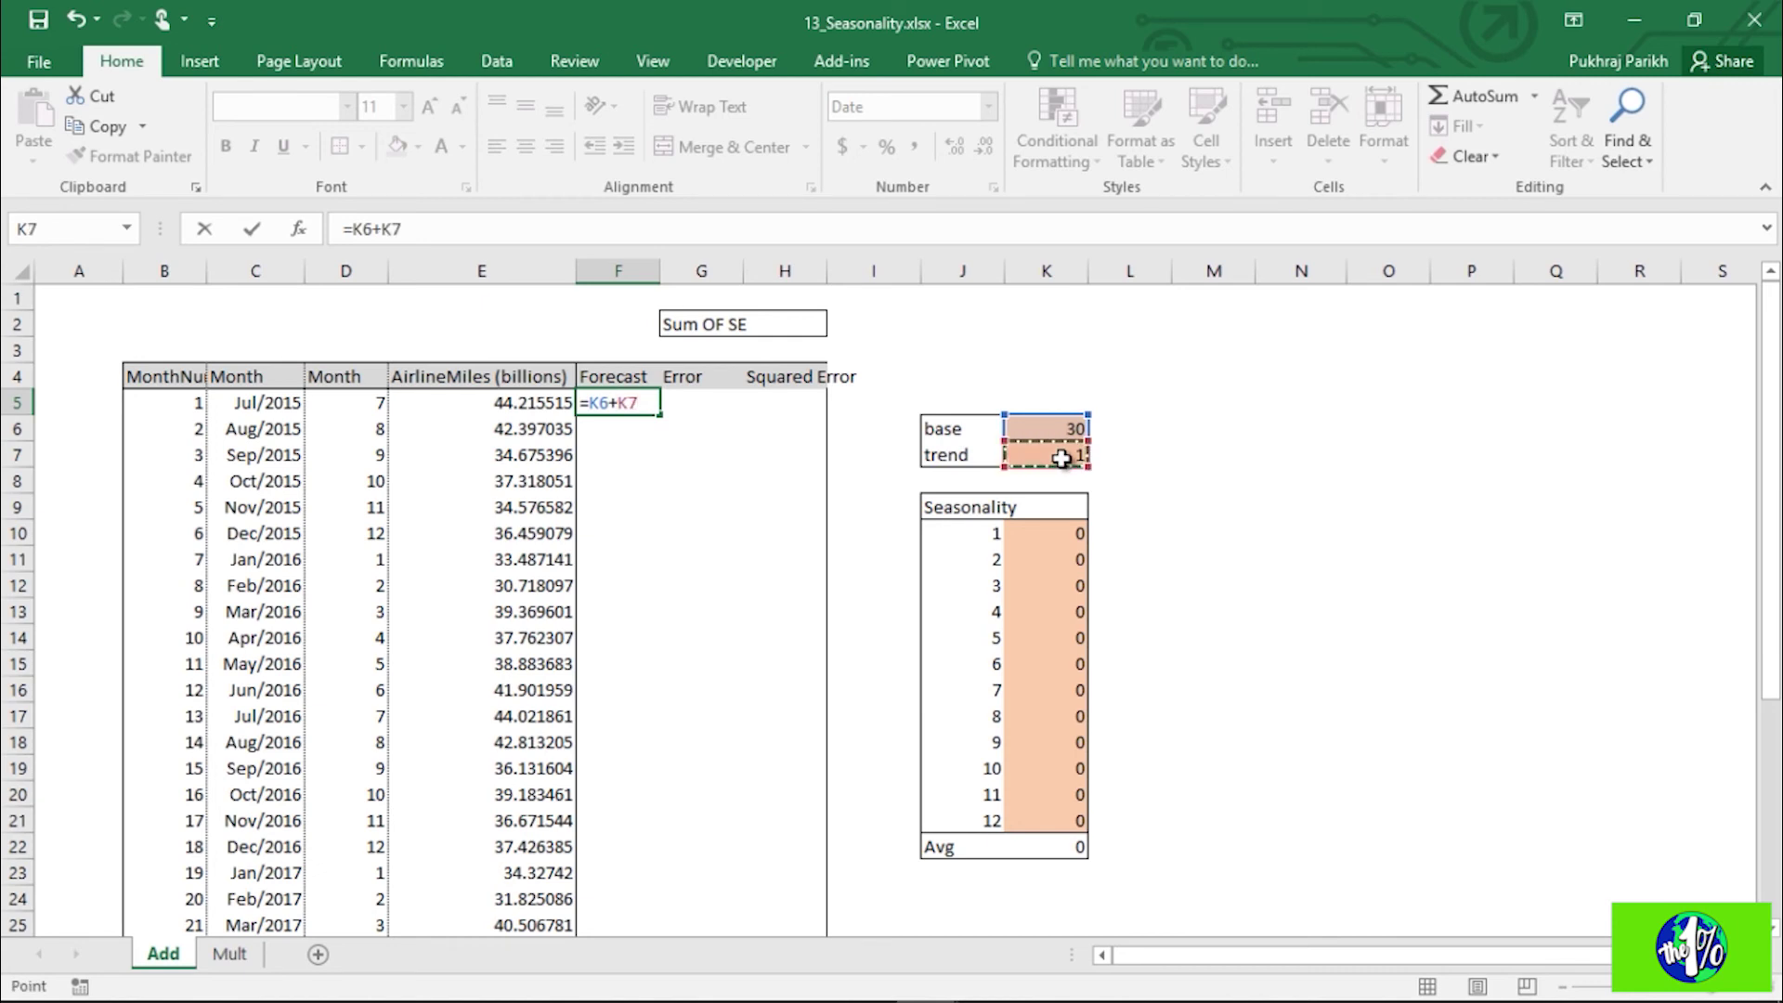
pyautogui.write('*')
pyautogui.click(186, 406)
pyautogui.write('+')
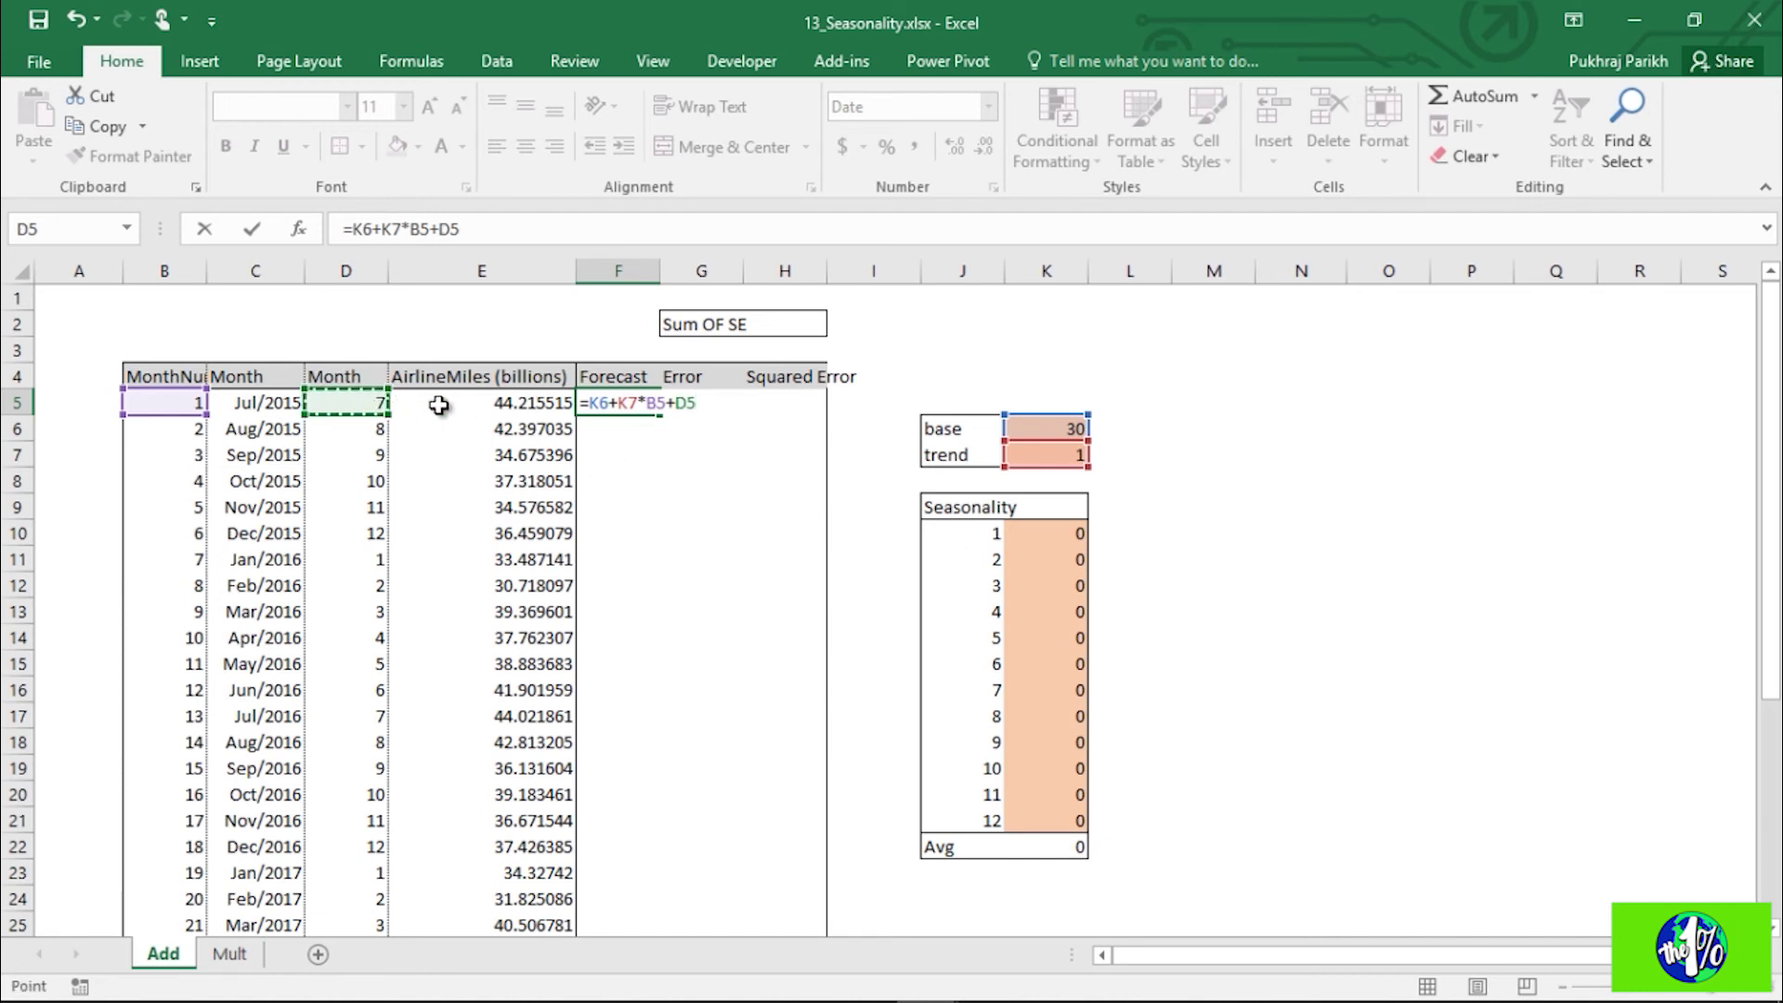
# Step: Complete the Forecast formula in F5 with the monthly seasonality lookup, =K6+K7*B5+VLOOKUP(D5,J10:K21,2)
pyautogui.click(477, 227)
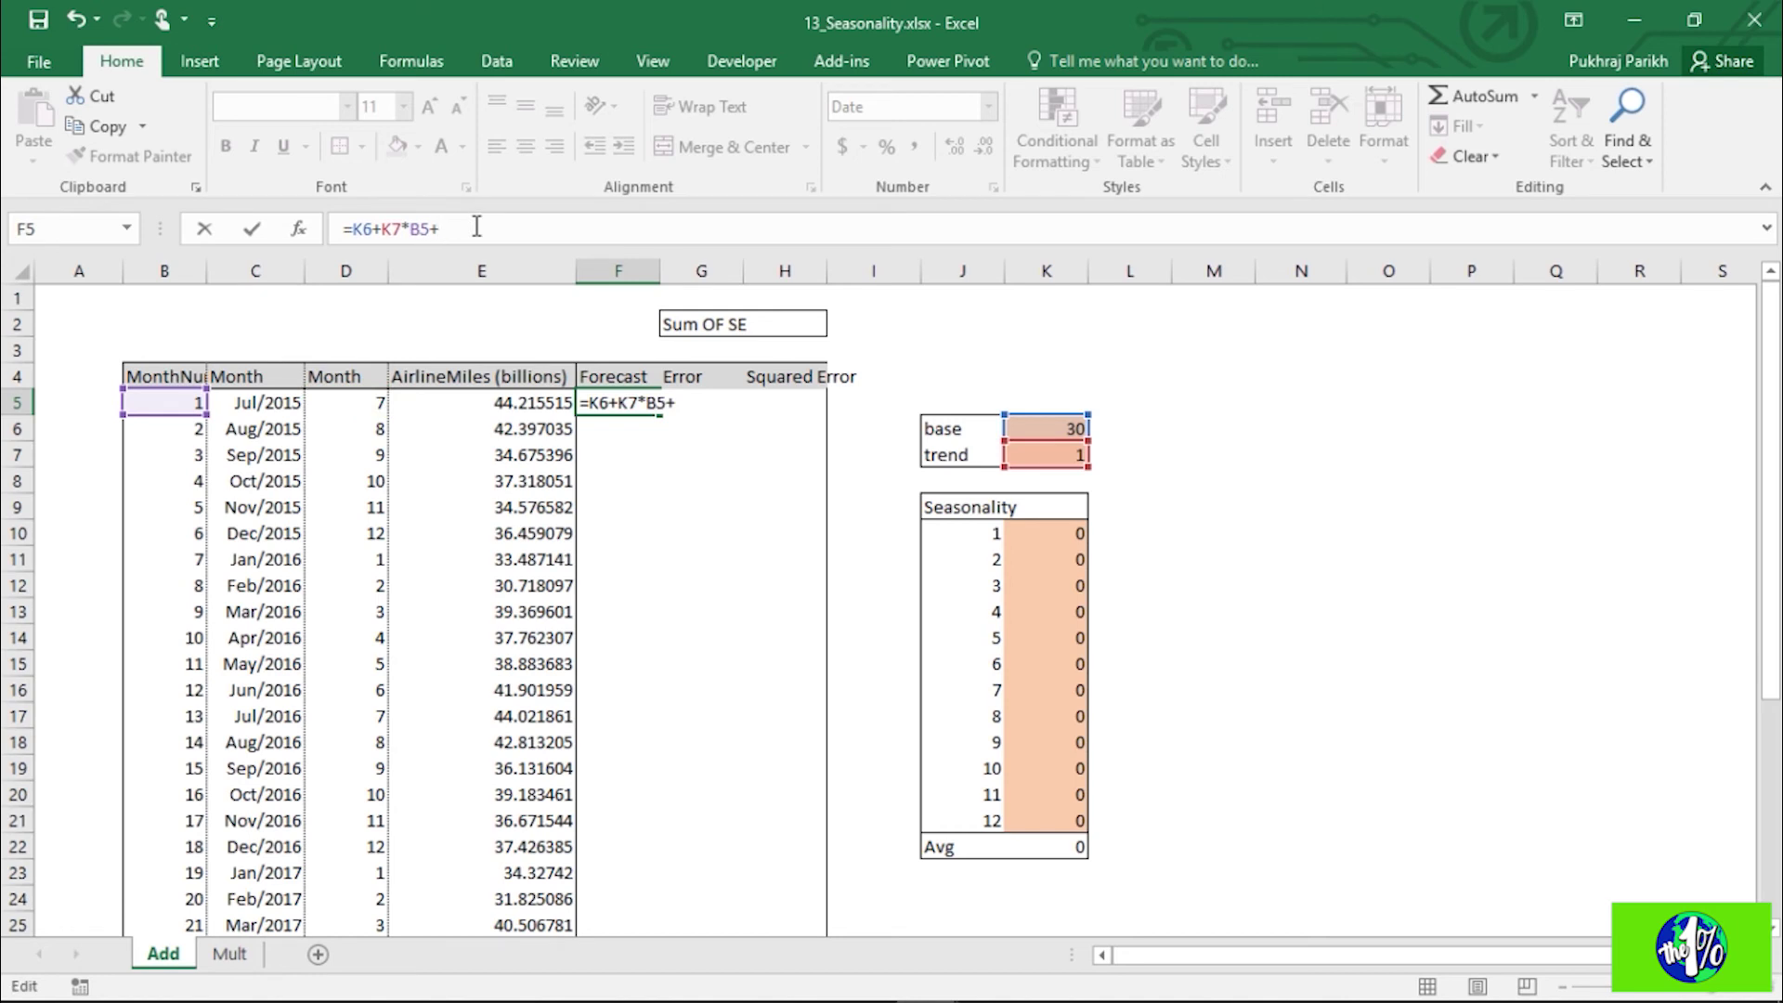
pyautogui.write('vl')
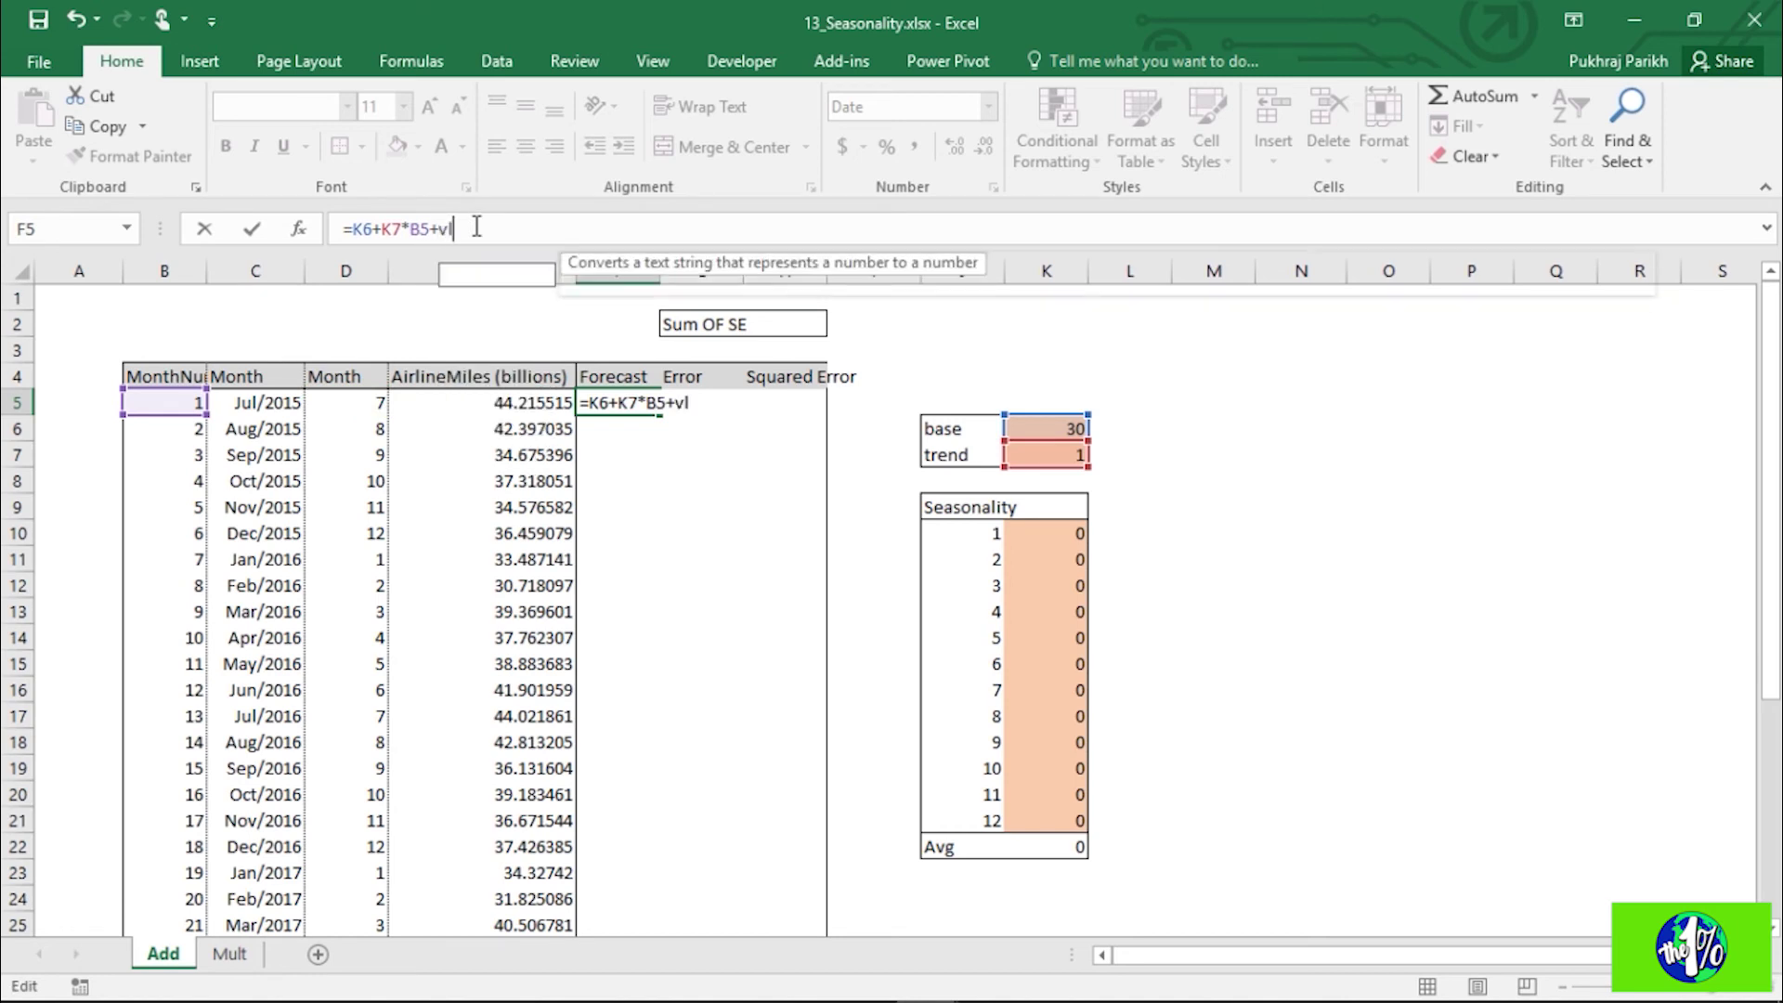
pyautogui.write('oo')
pyautogui.press('Tab')
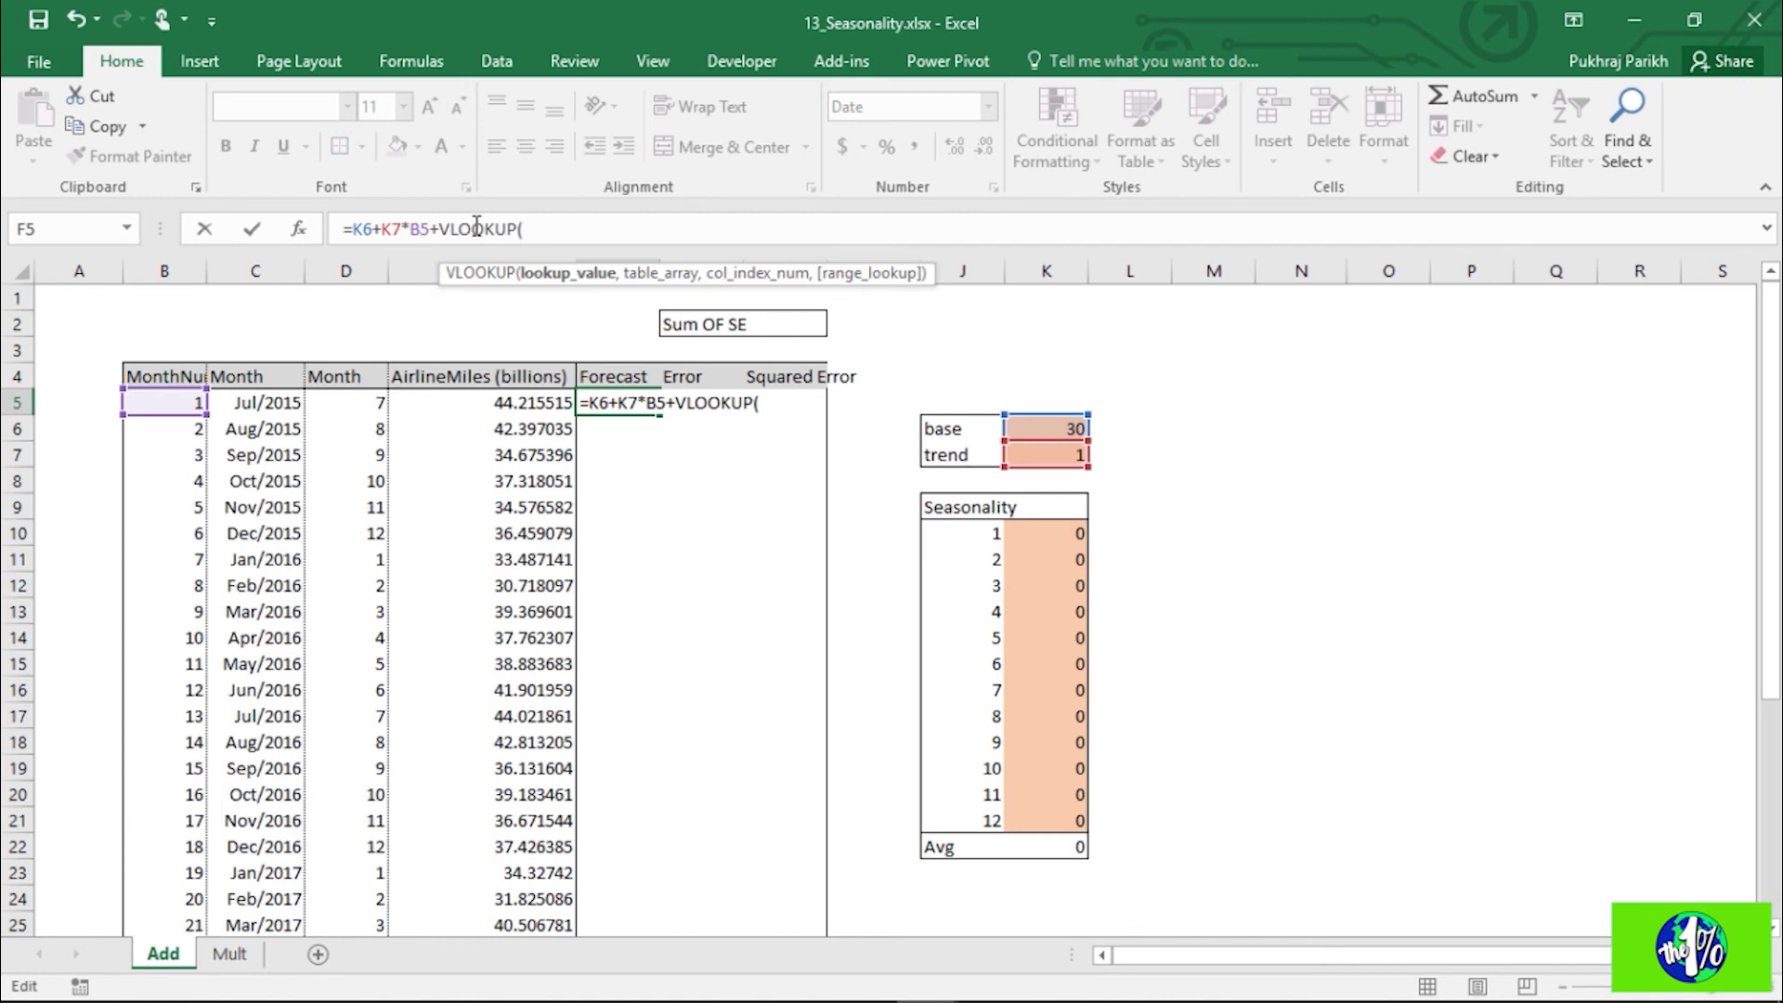
pyautogui.click(367, 403)
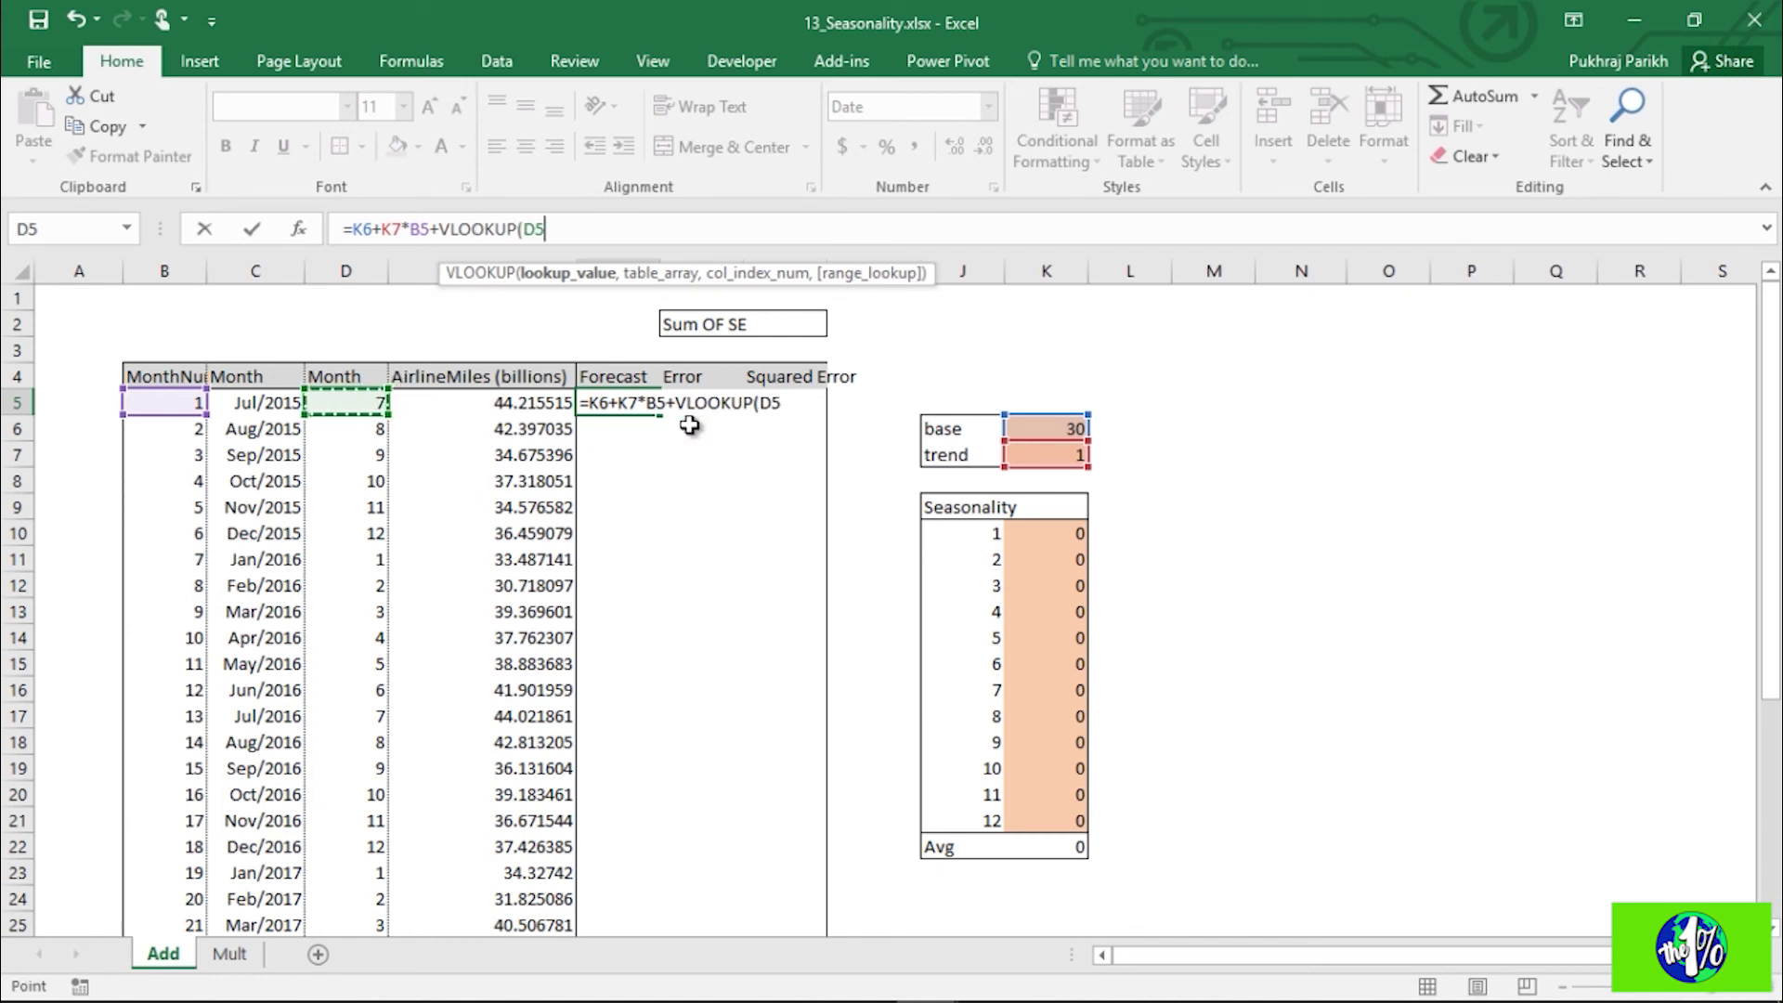
pyautogui.write(',')
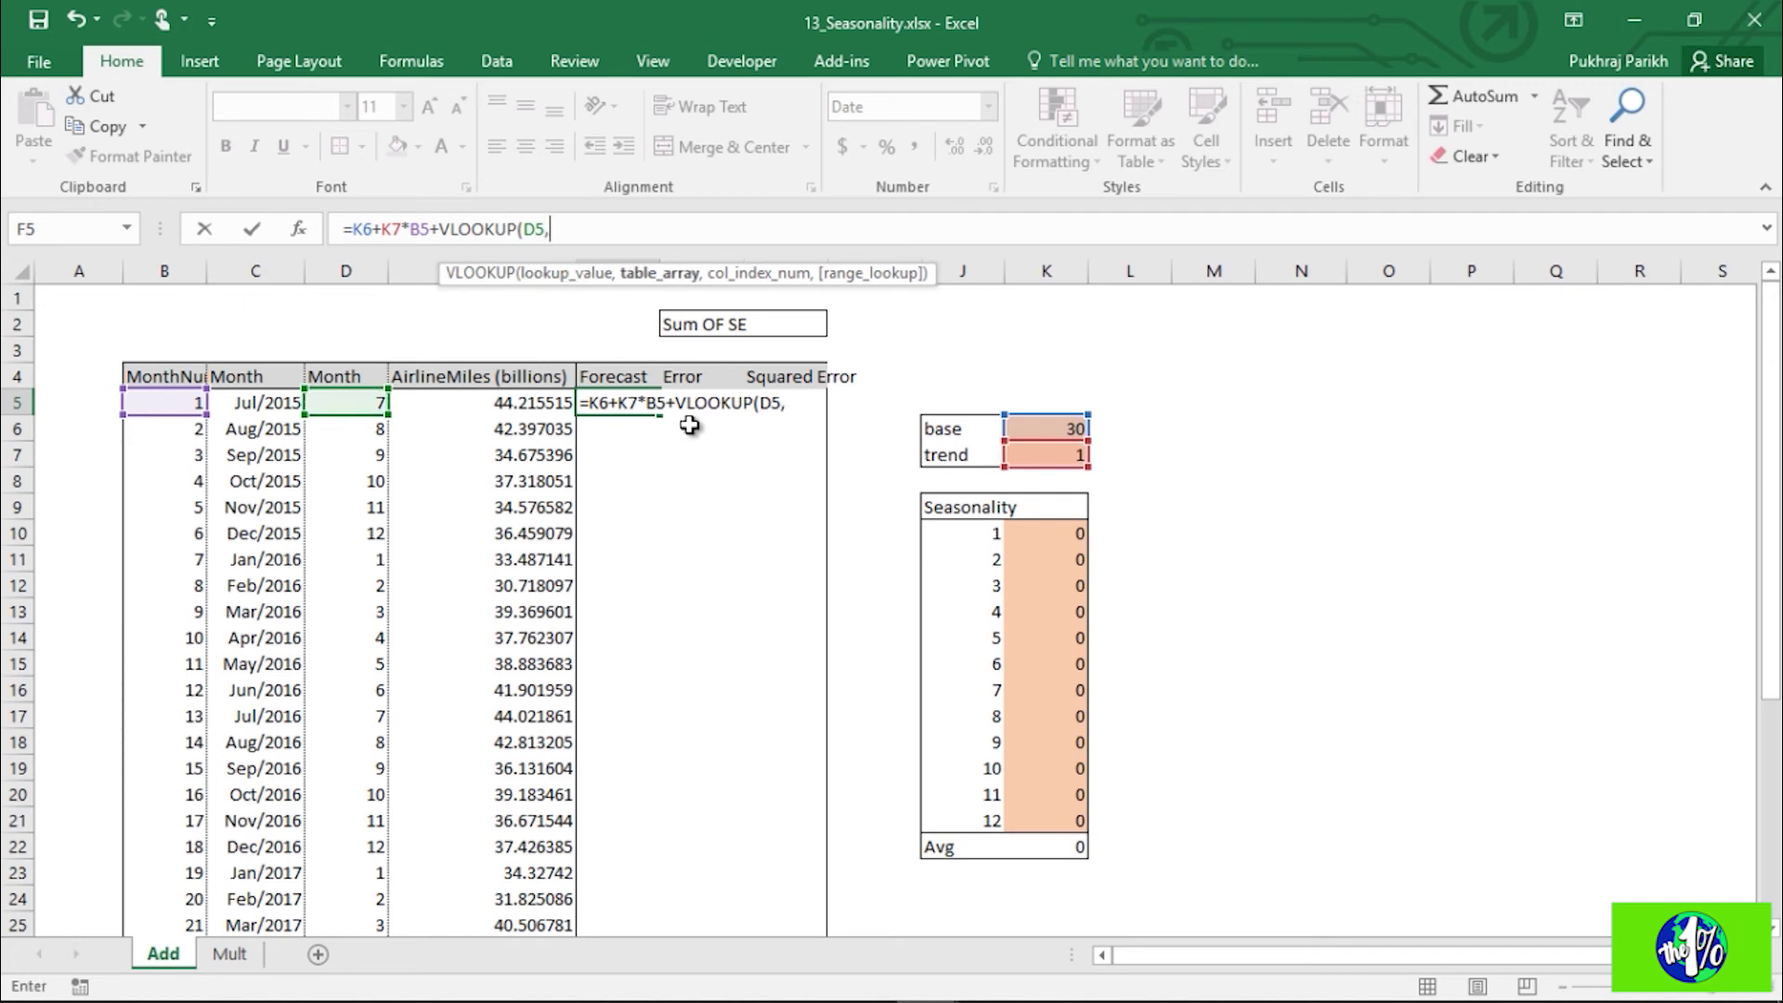
pyautogui.moveTo(975, 533); pyautogui.dragTo(1062, 811)
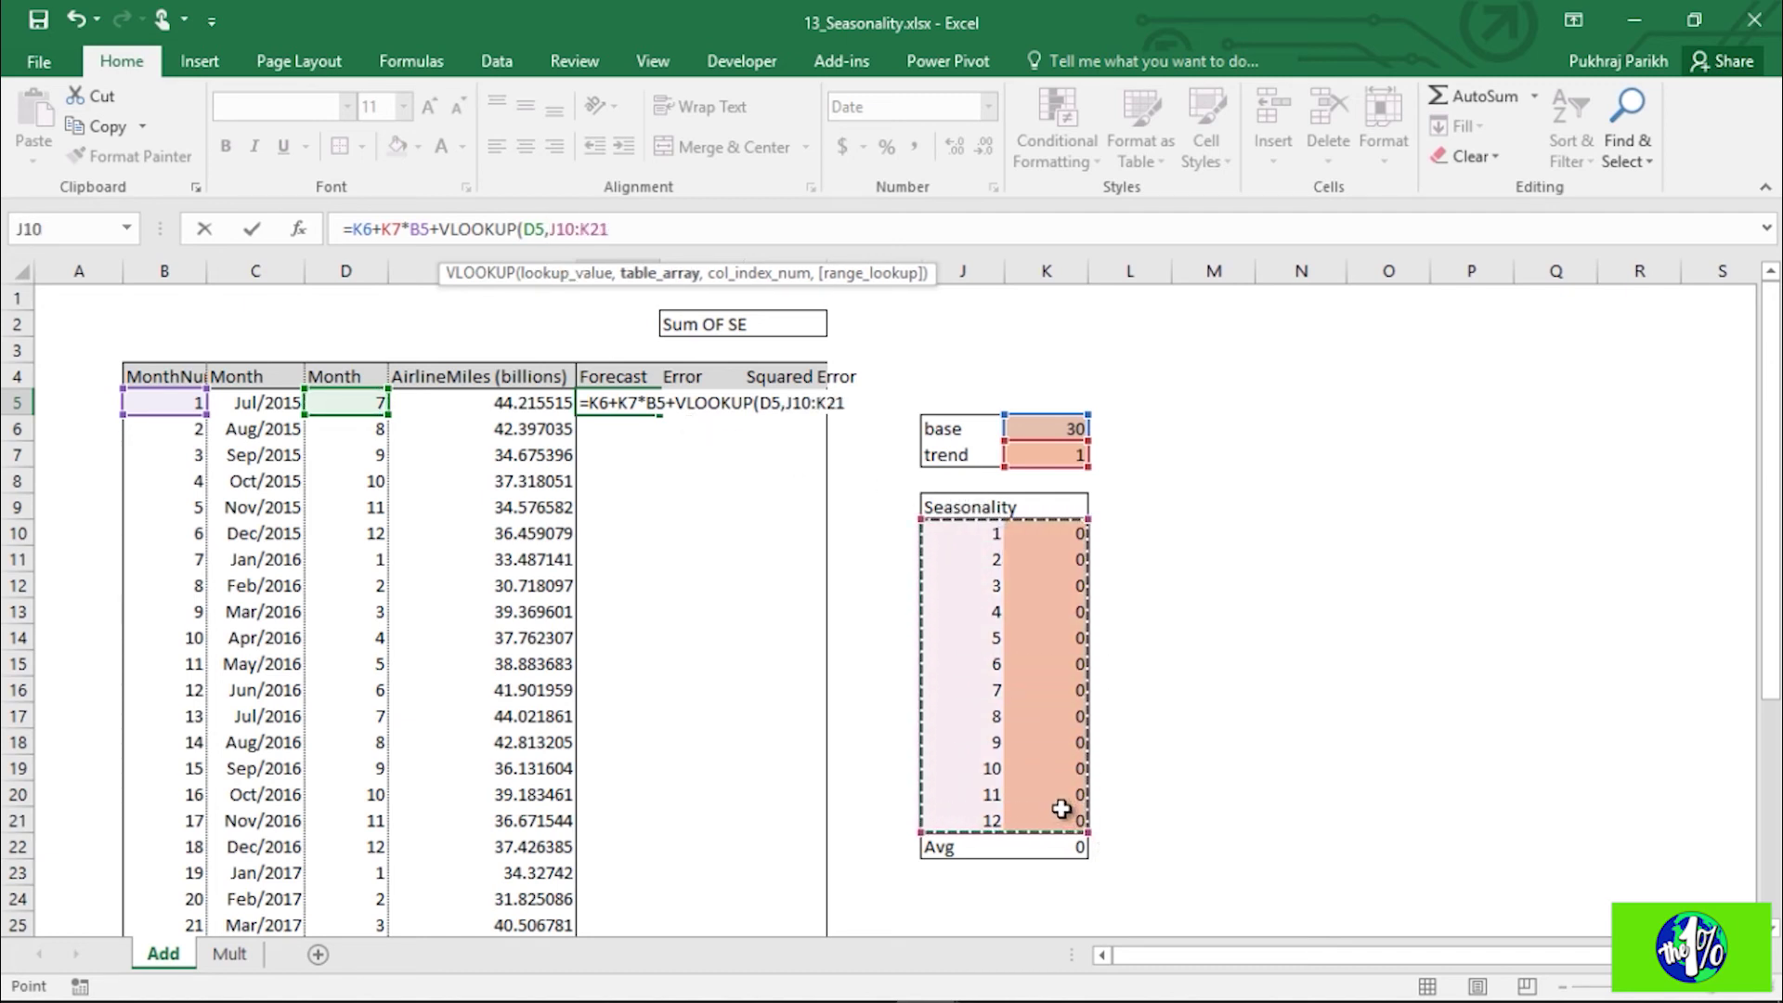
pyautogui.write(',2')
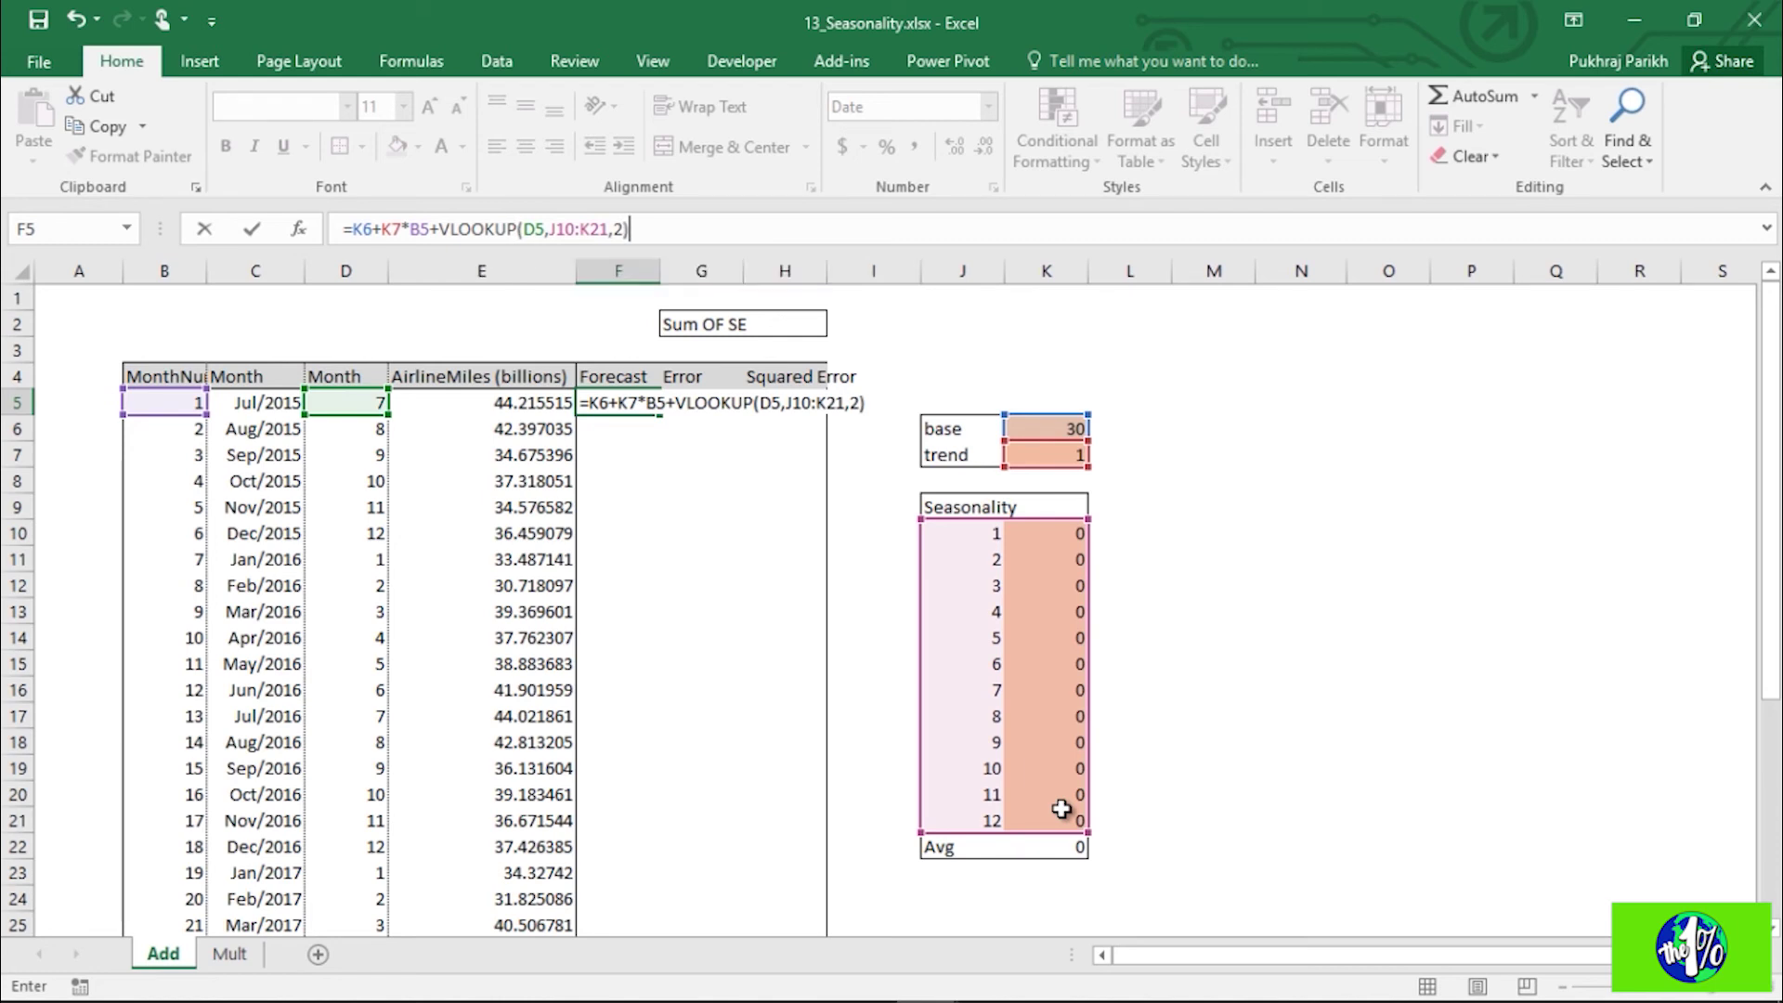
pyautogui.press('Return')
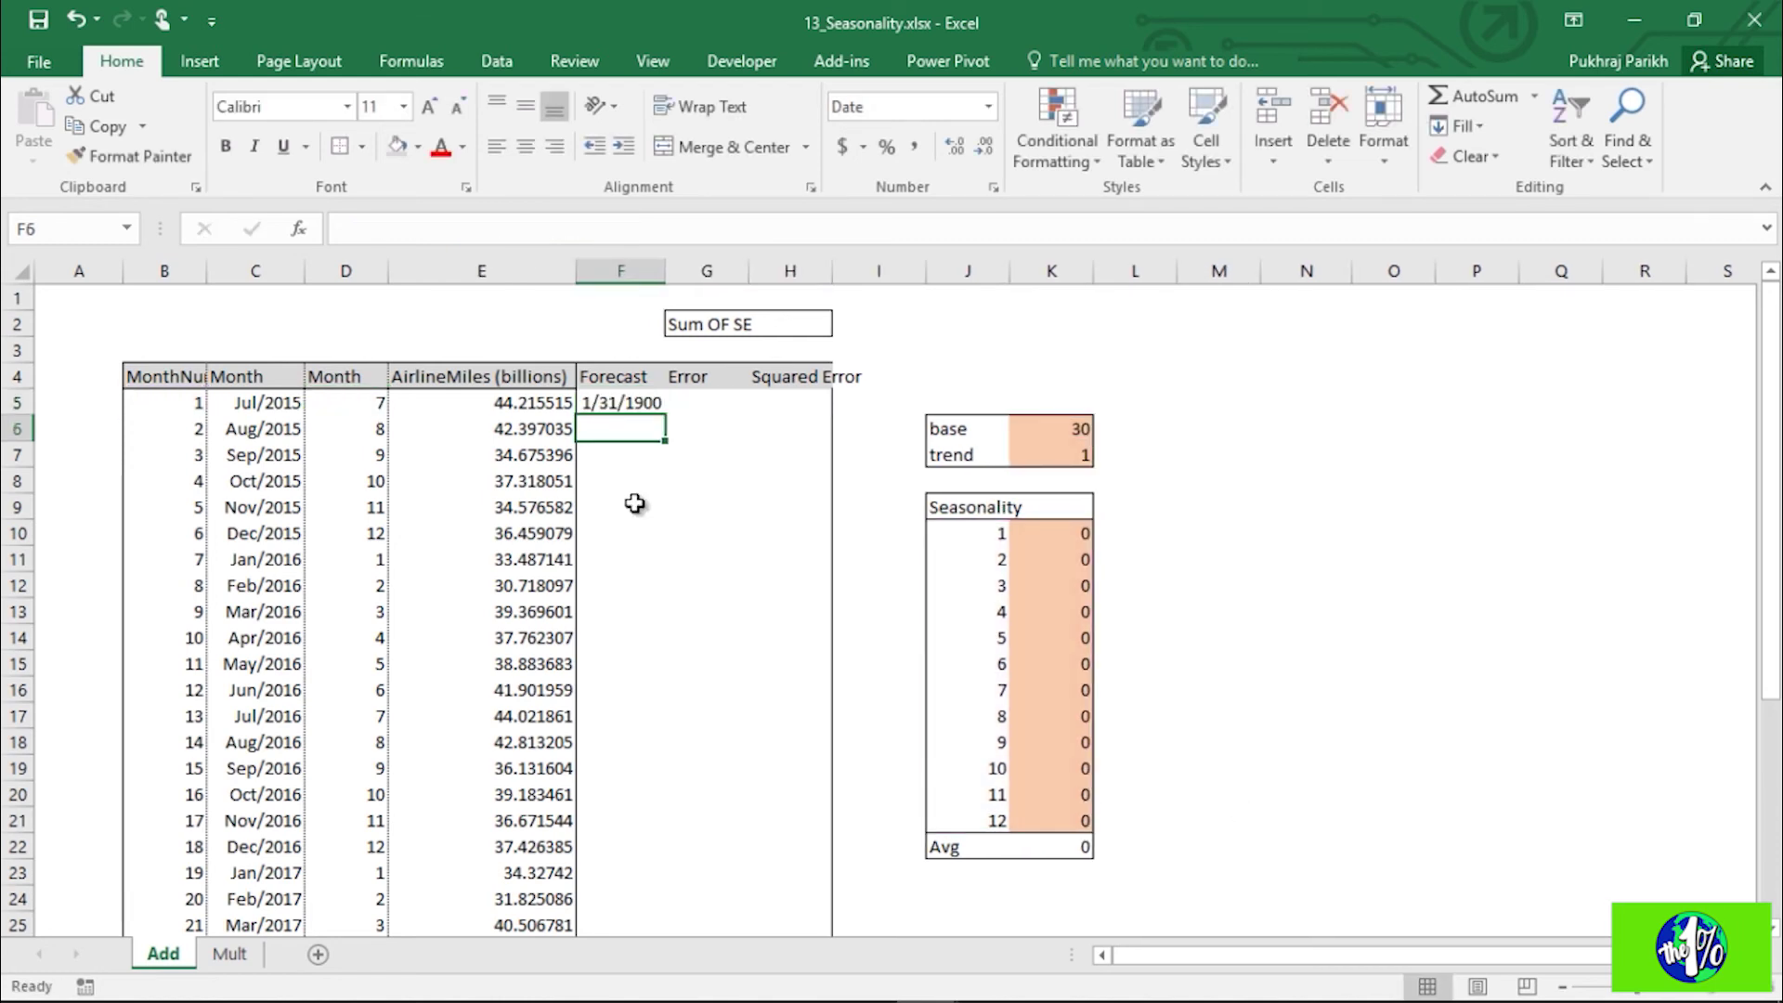
# Step: Set the number format of the Forecast column from F5 downward to General
pyautogui.click(602, 400)
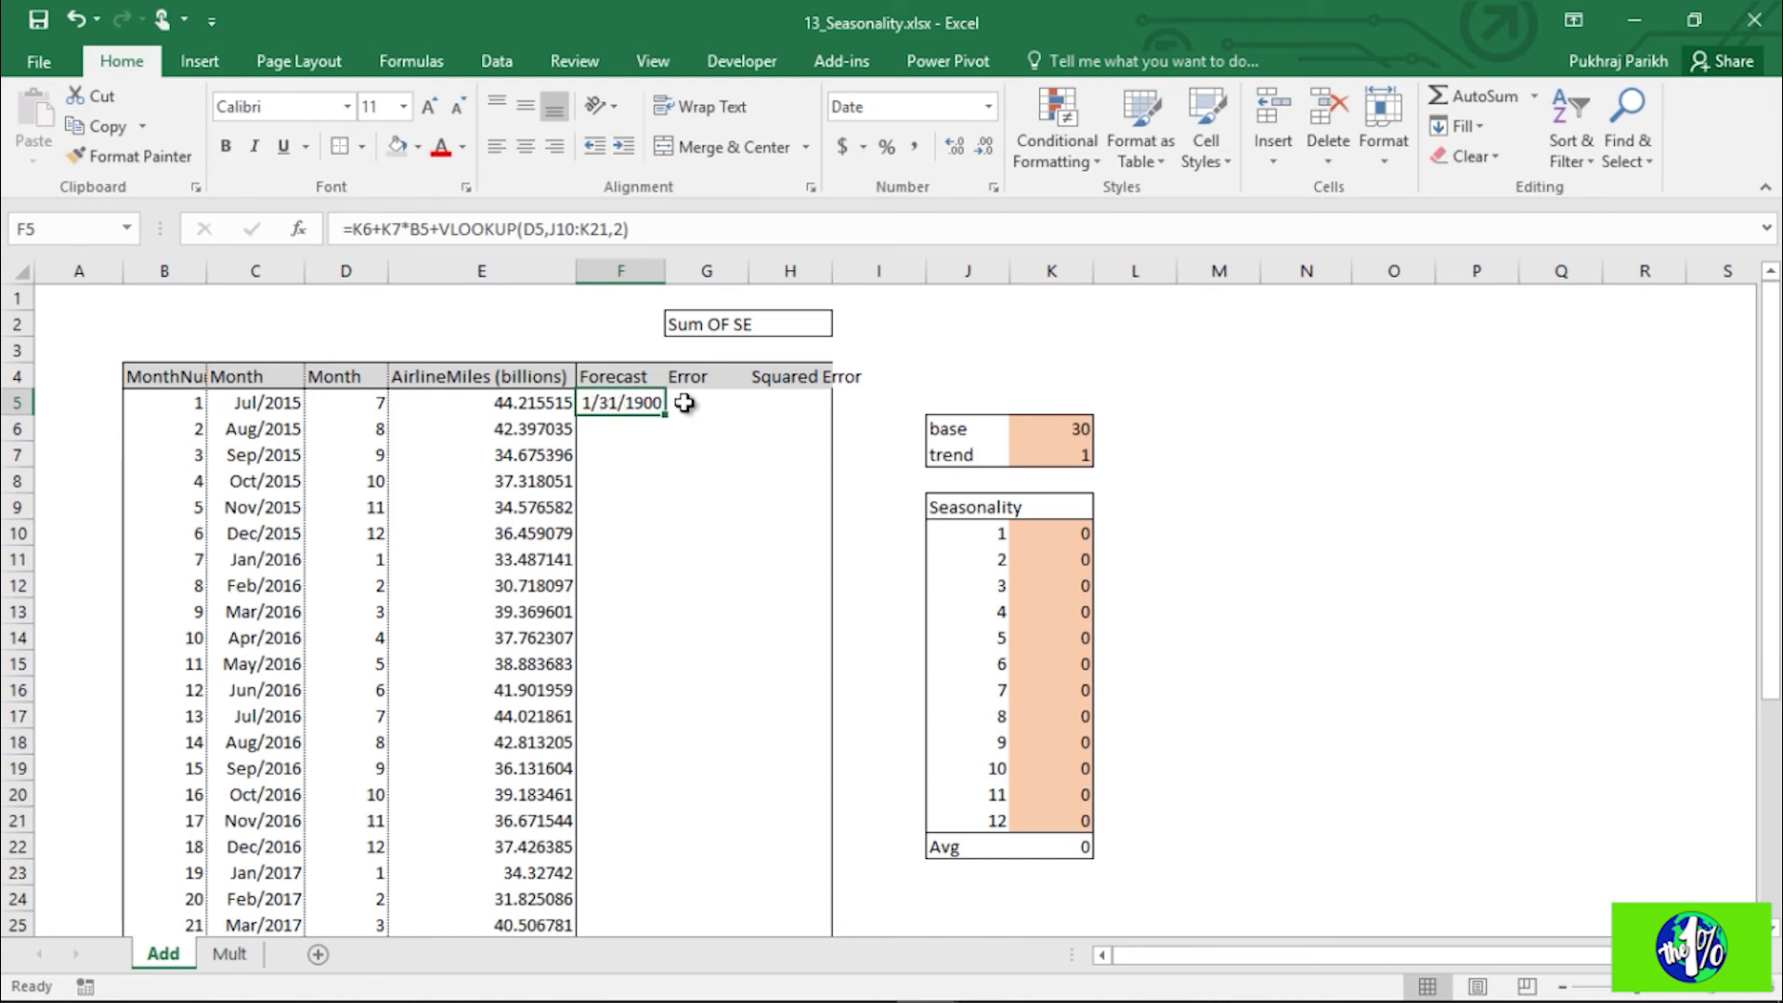
pyautogui.hotkey('ctrl', 'shift', 'Down')
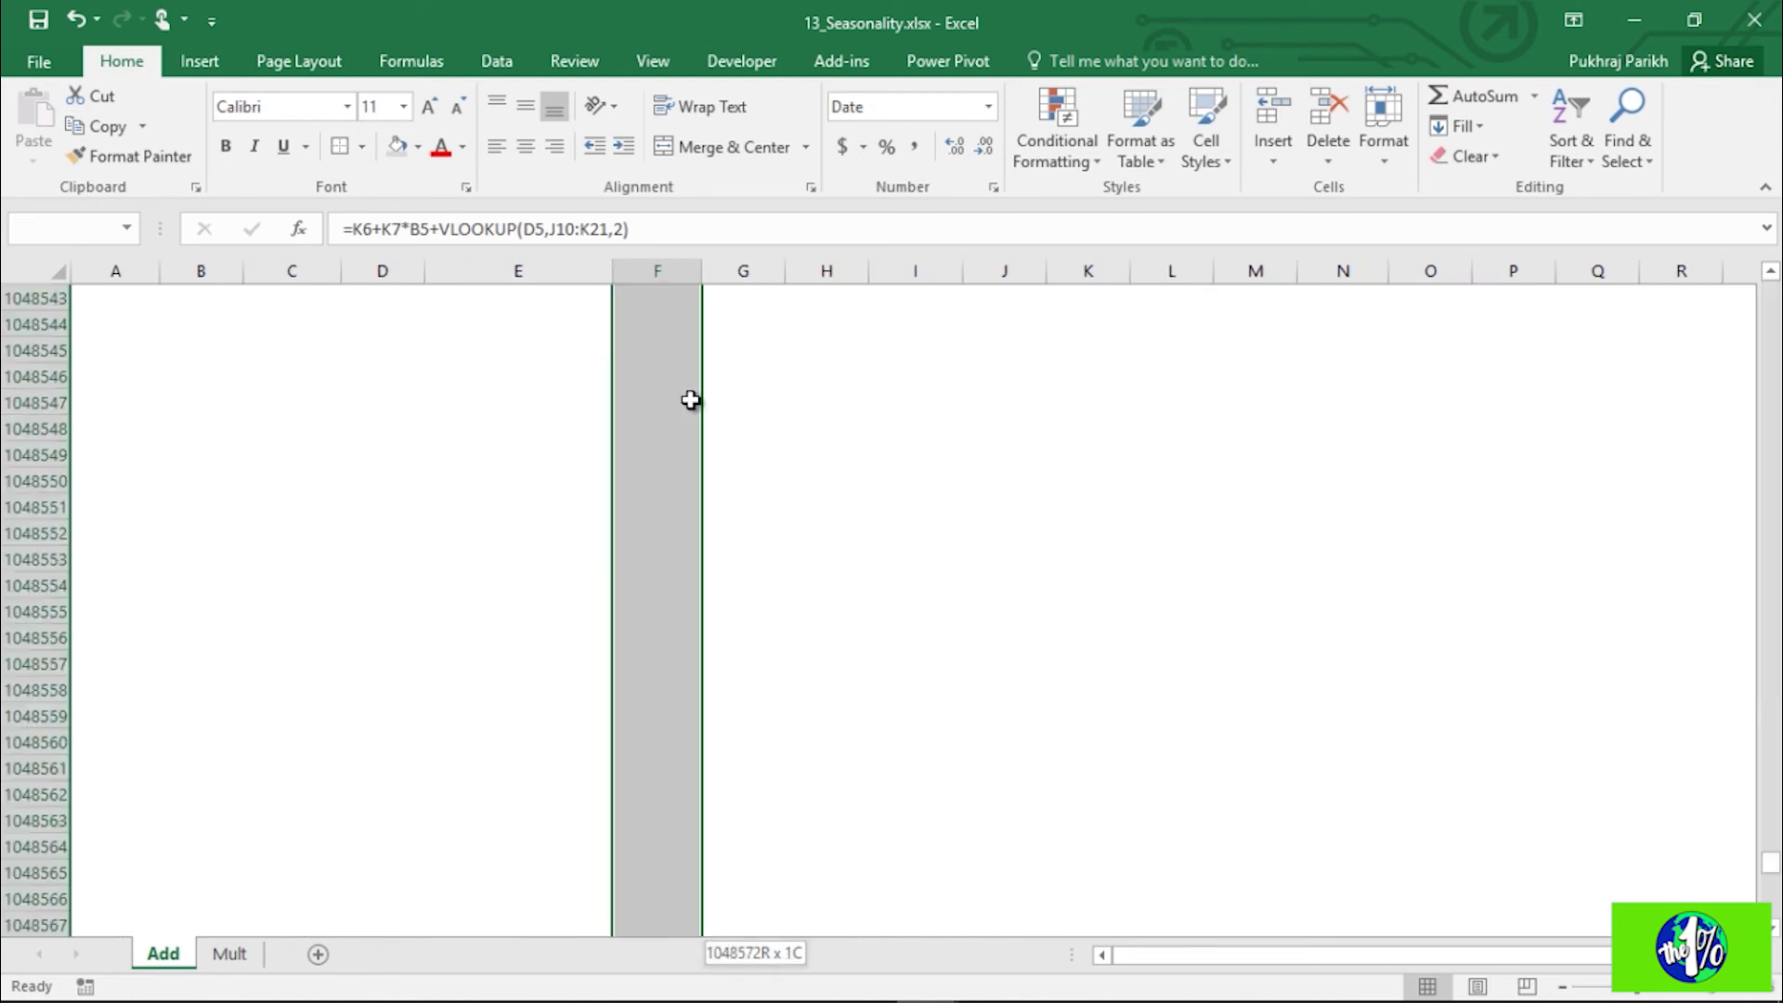
pyautogui.click(988, 106)
pyautogui.click(962, 139)
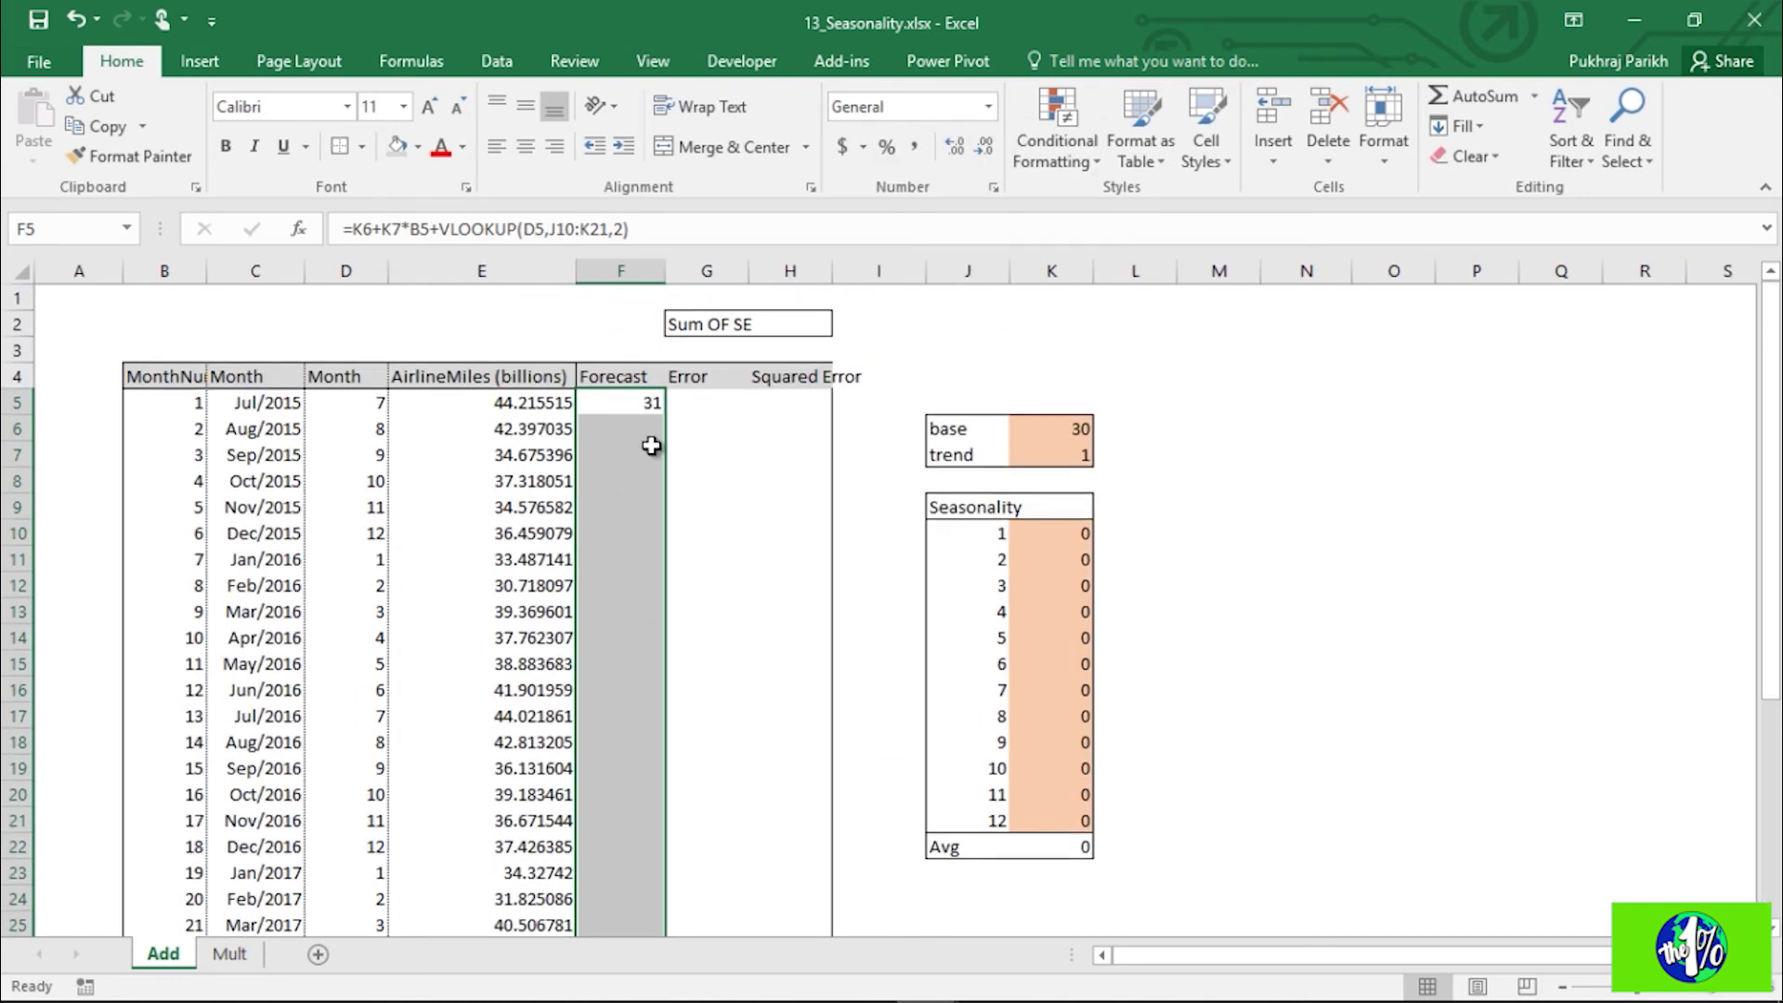
pyautogui.click(639, 410)
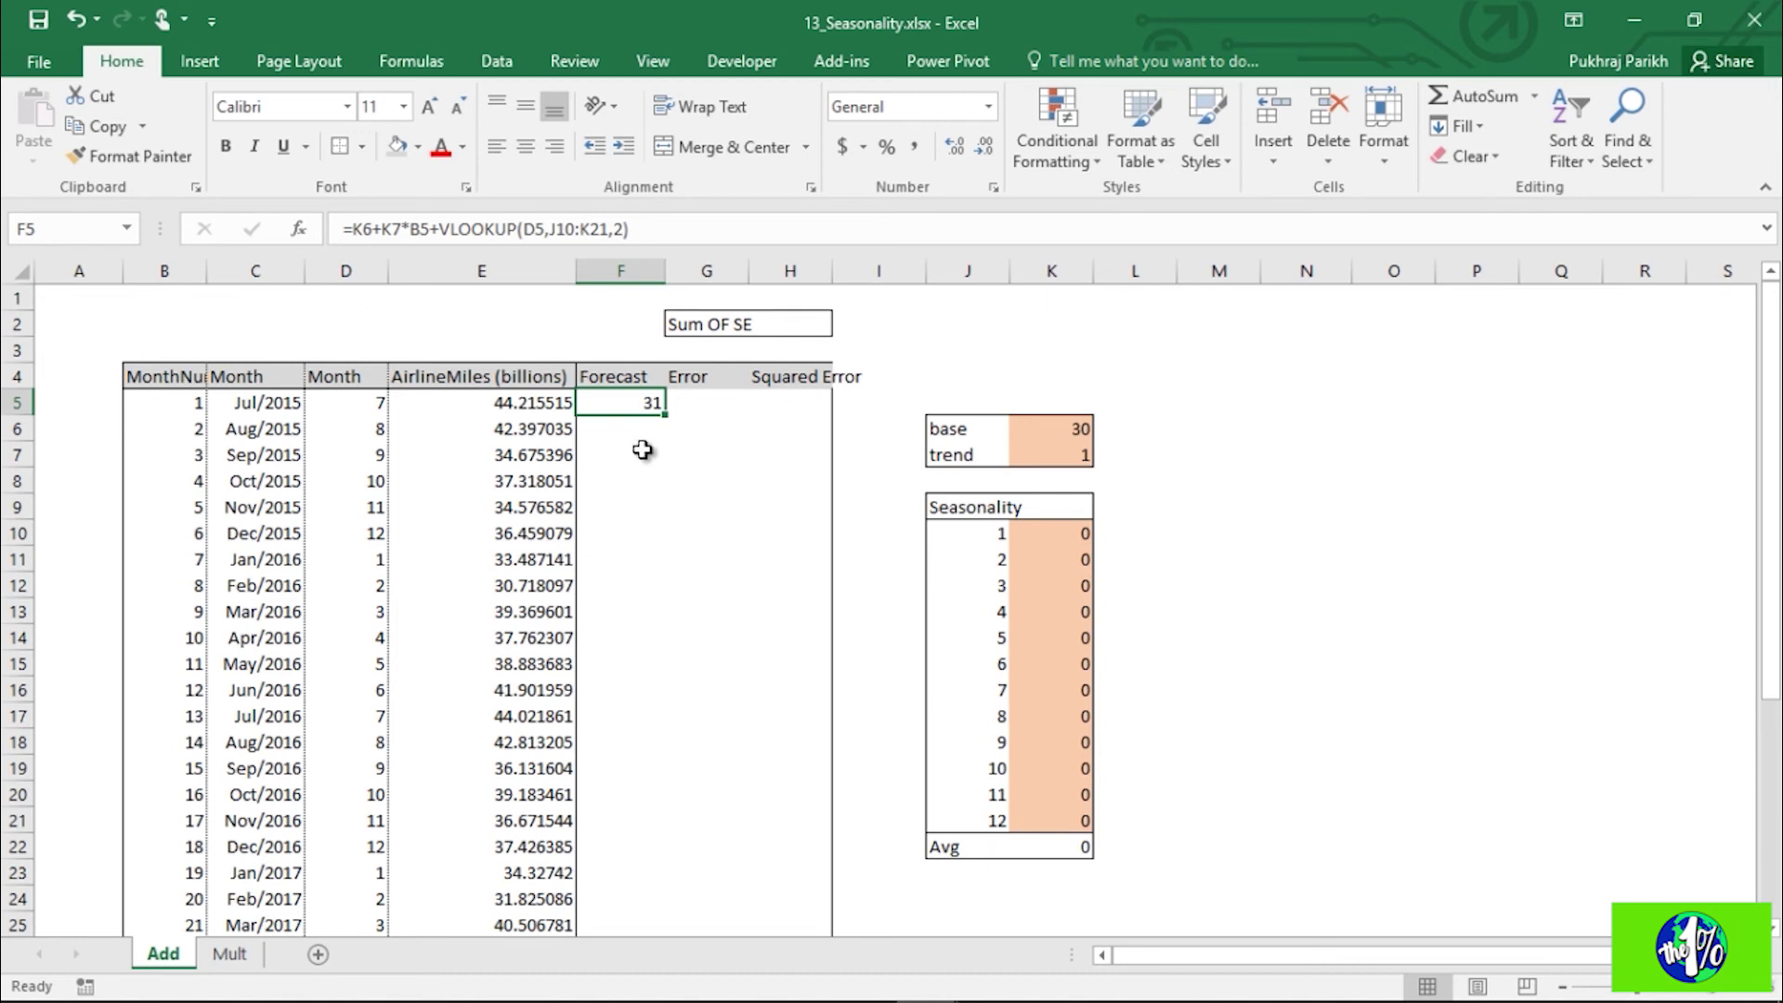
# Step: Examine the base, trend, first month number and first seasonality value that feed the F5 forecast
pyautogui.click(1087, 427)
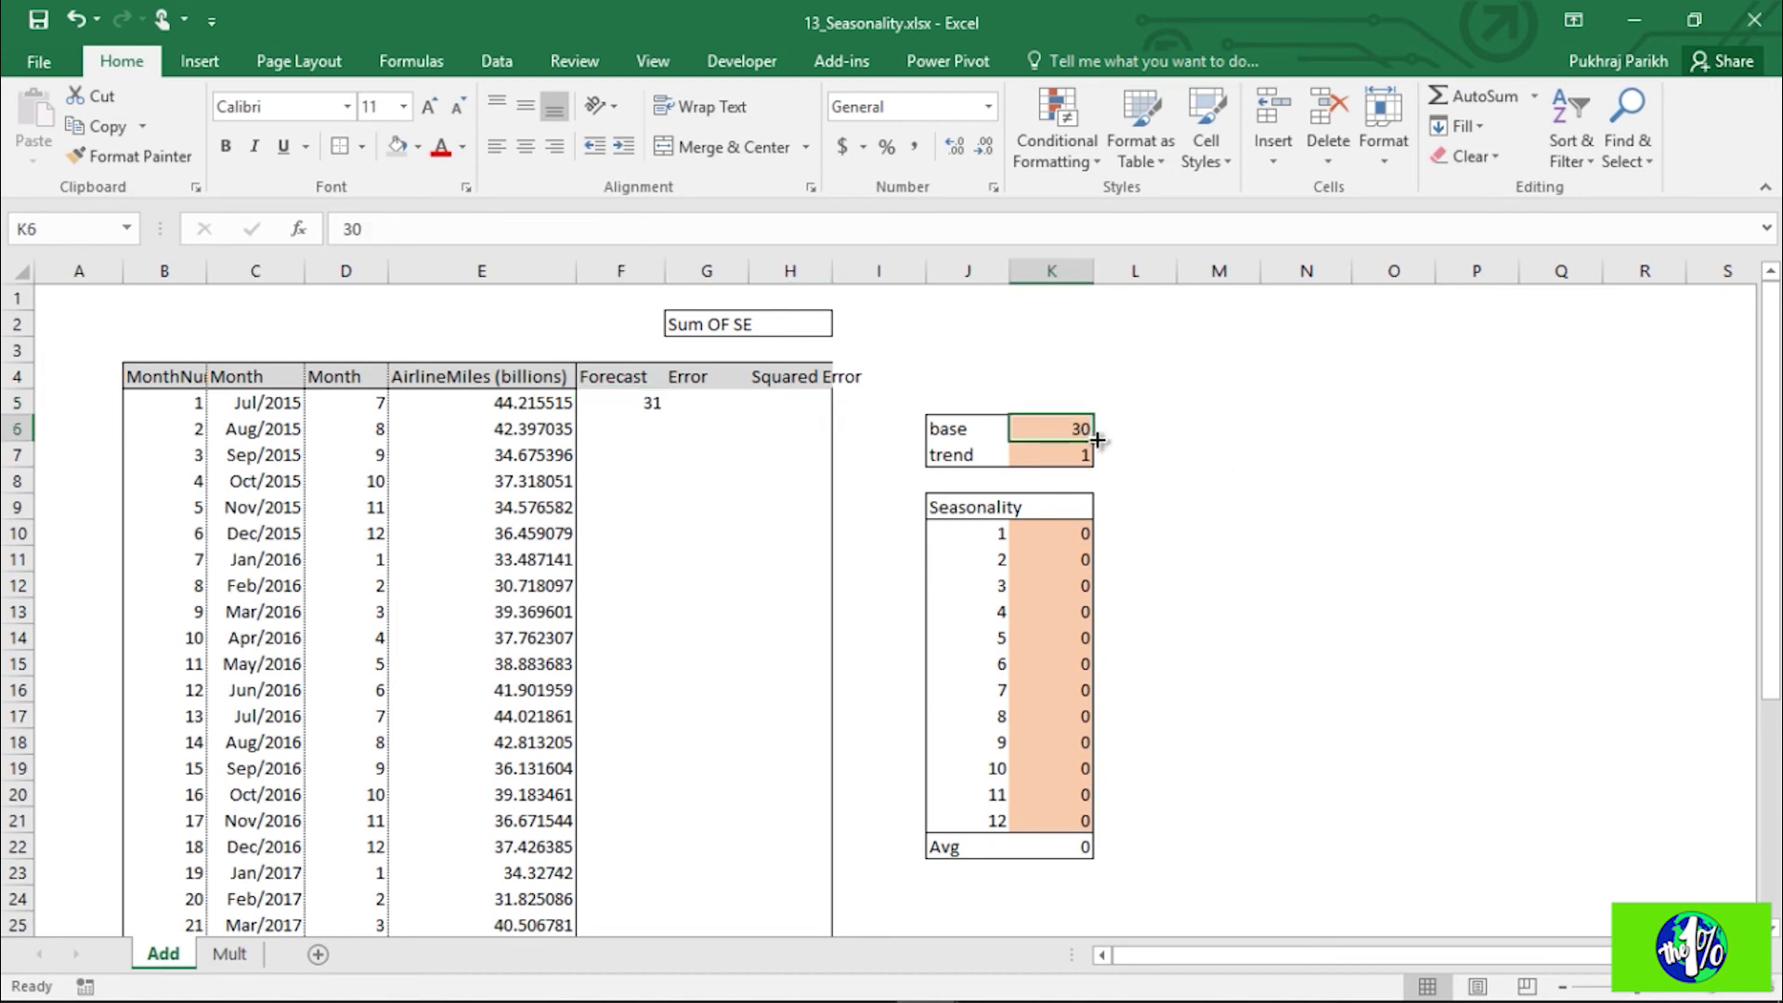
pyautogui.click(1070, 456)
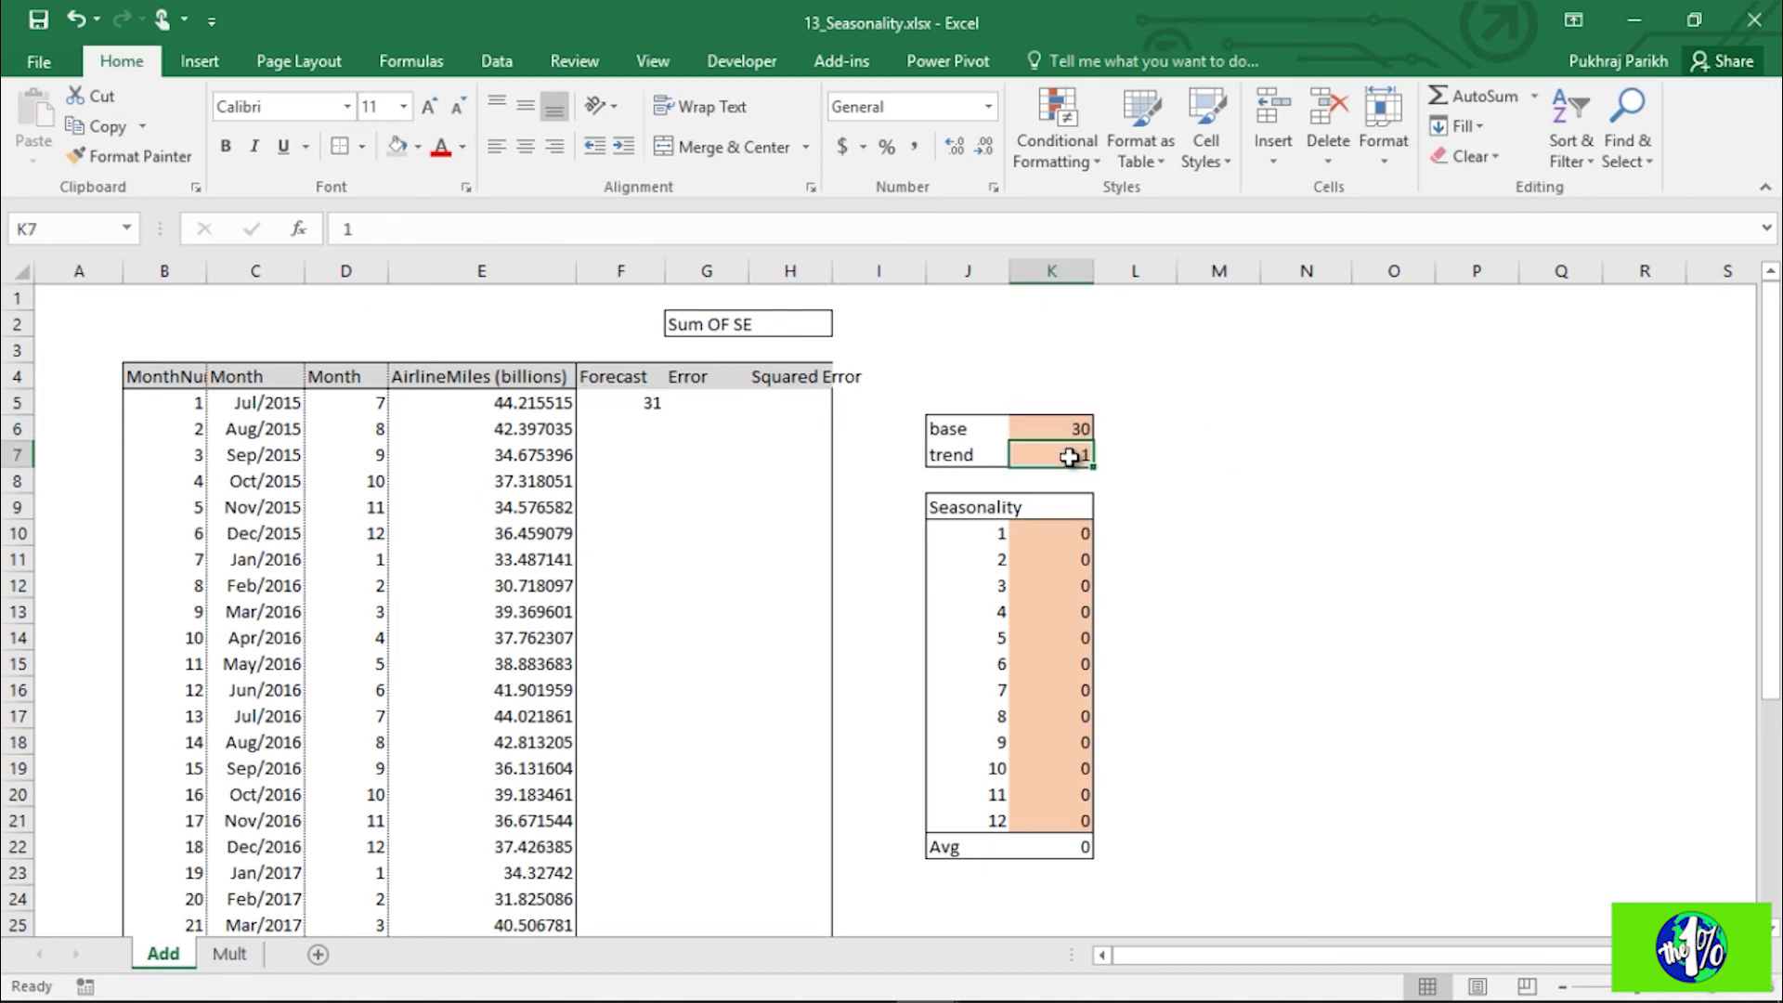
pyautogui.click(175, 408)
pyautogui.click(1057, 460)
pyautogui.click(1068, 537)
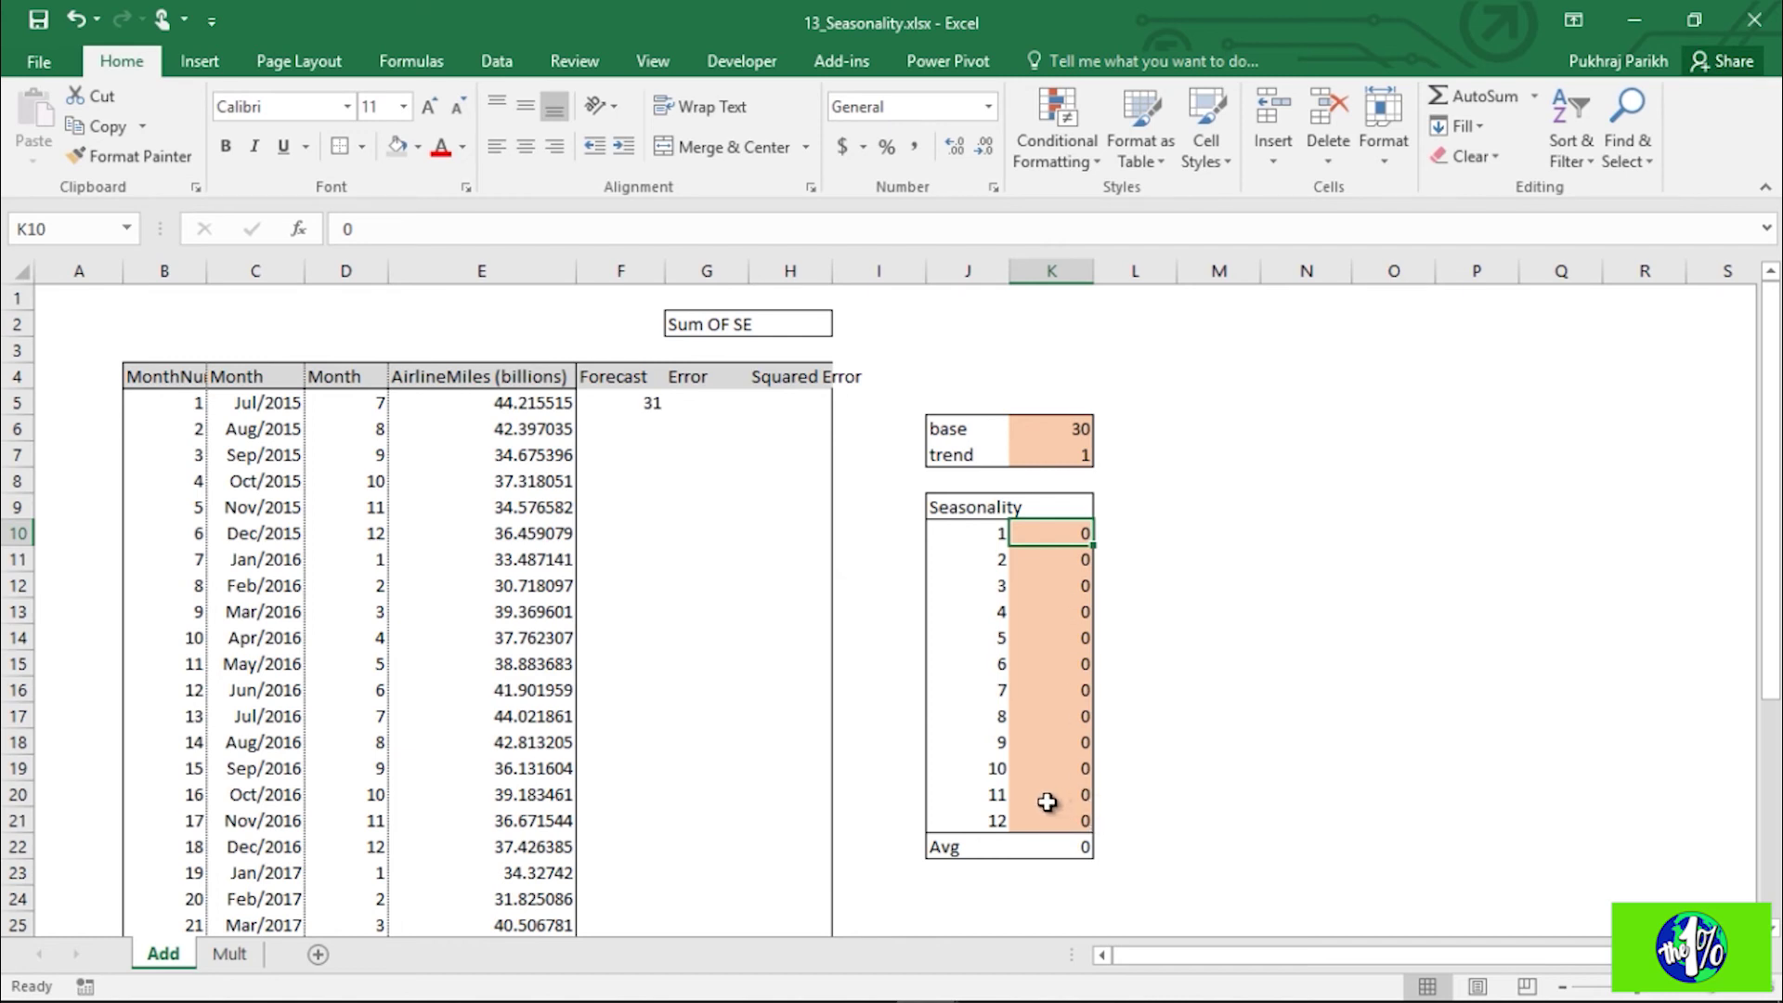
# Step: Make the base, trend and seasonality table references in F5 absolute, giving =$K$6+$K$7*B5+VLOOKUP(D5,$J$10:$K$21,2)
pyautogui.click(620, 402)
pyautogui.click(367, 229)
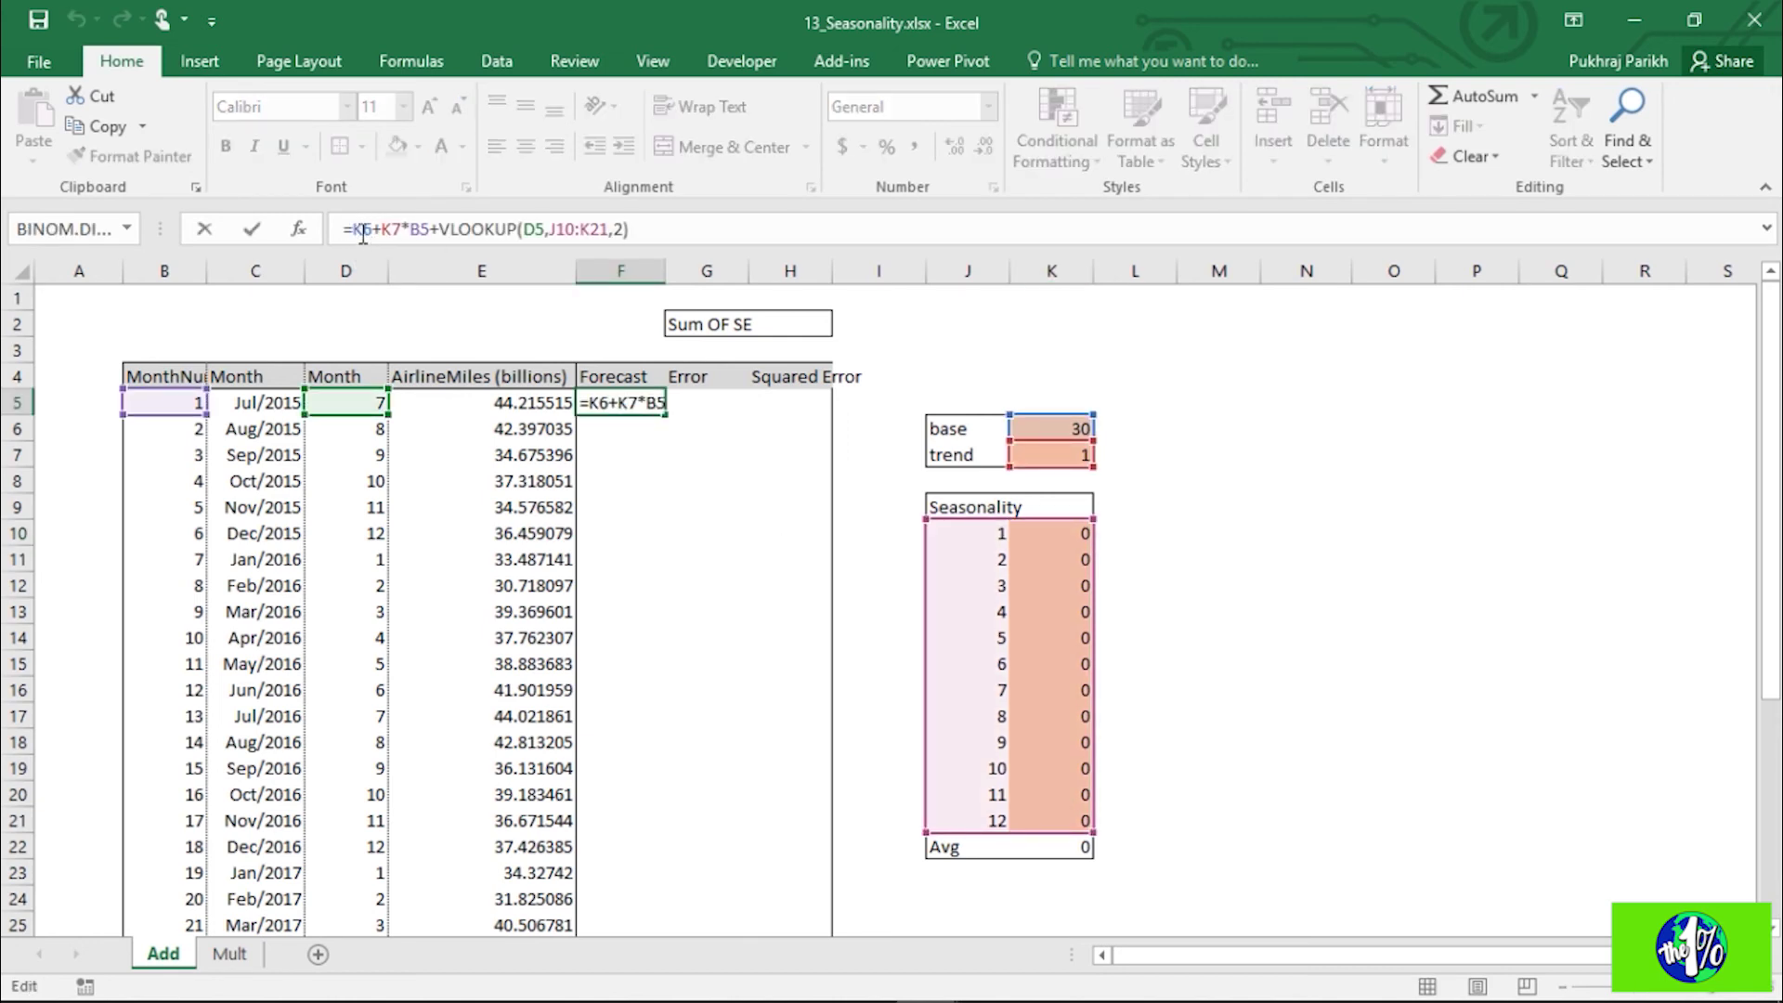
pyautogui.doubleClick(362, 228)
pyautogui.press('F4')
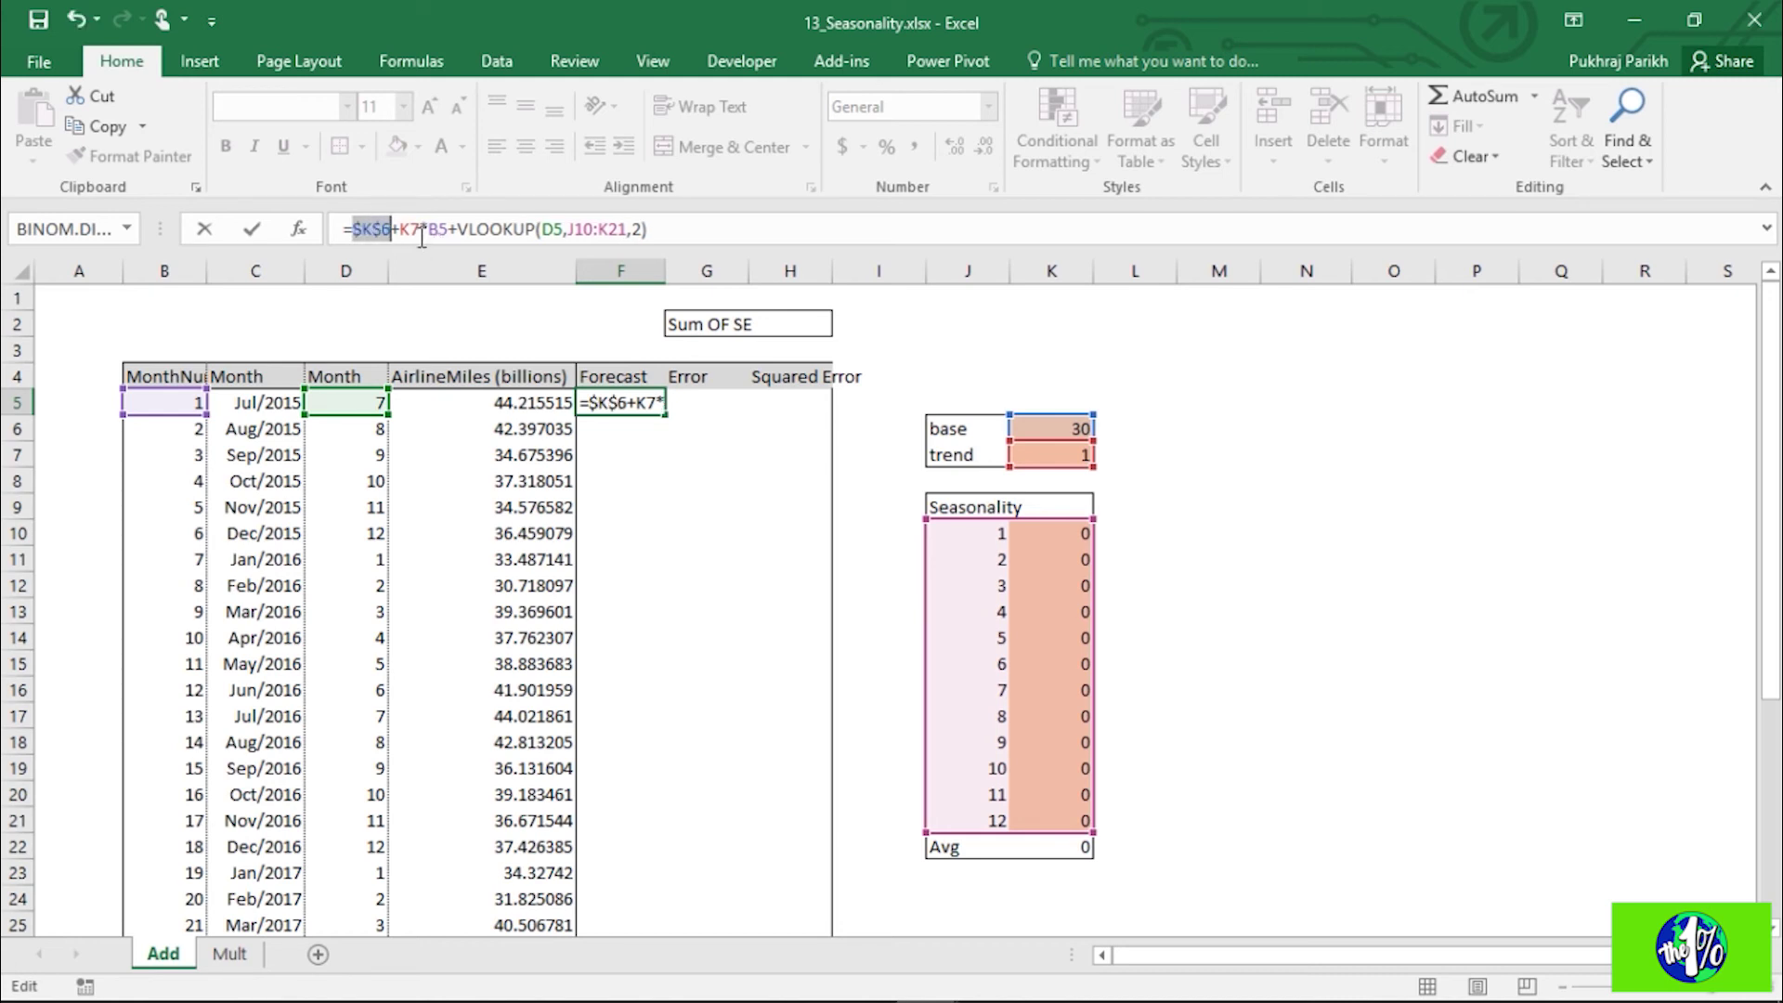
pyautogui.moveTo(400, 229); pyautogui.dragTo(421, 229)
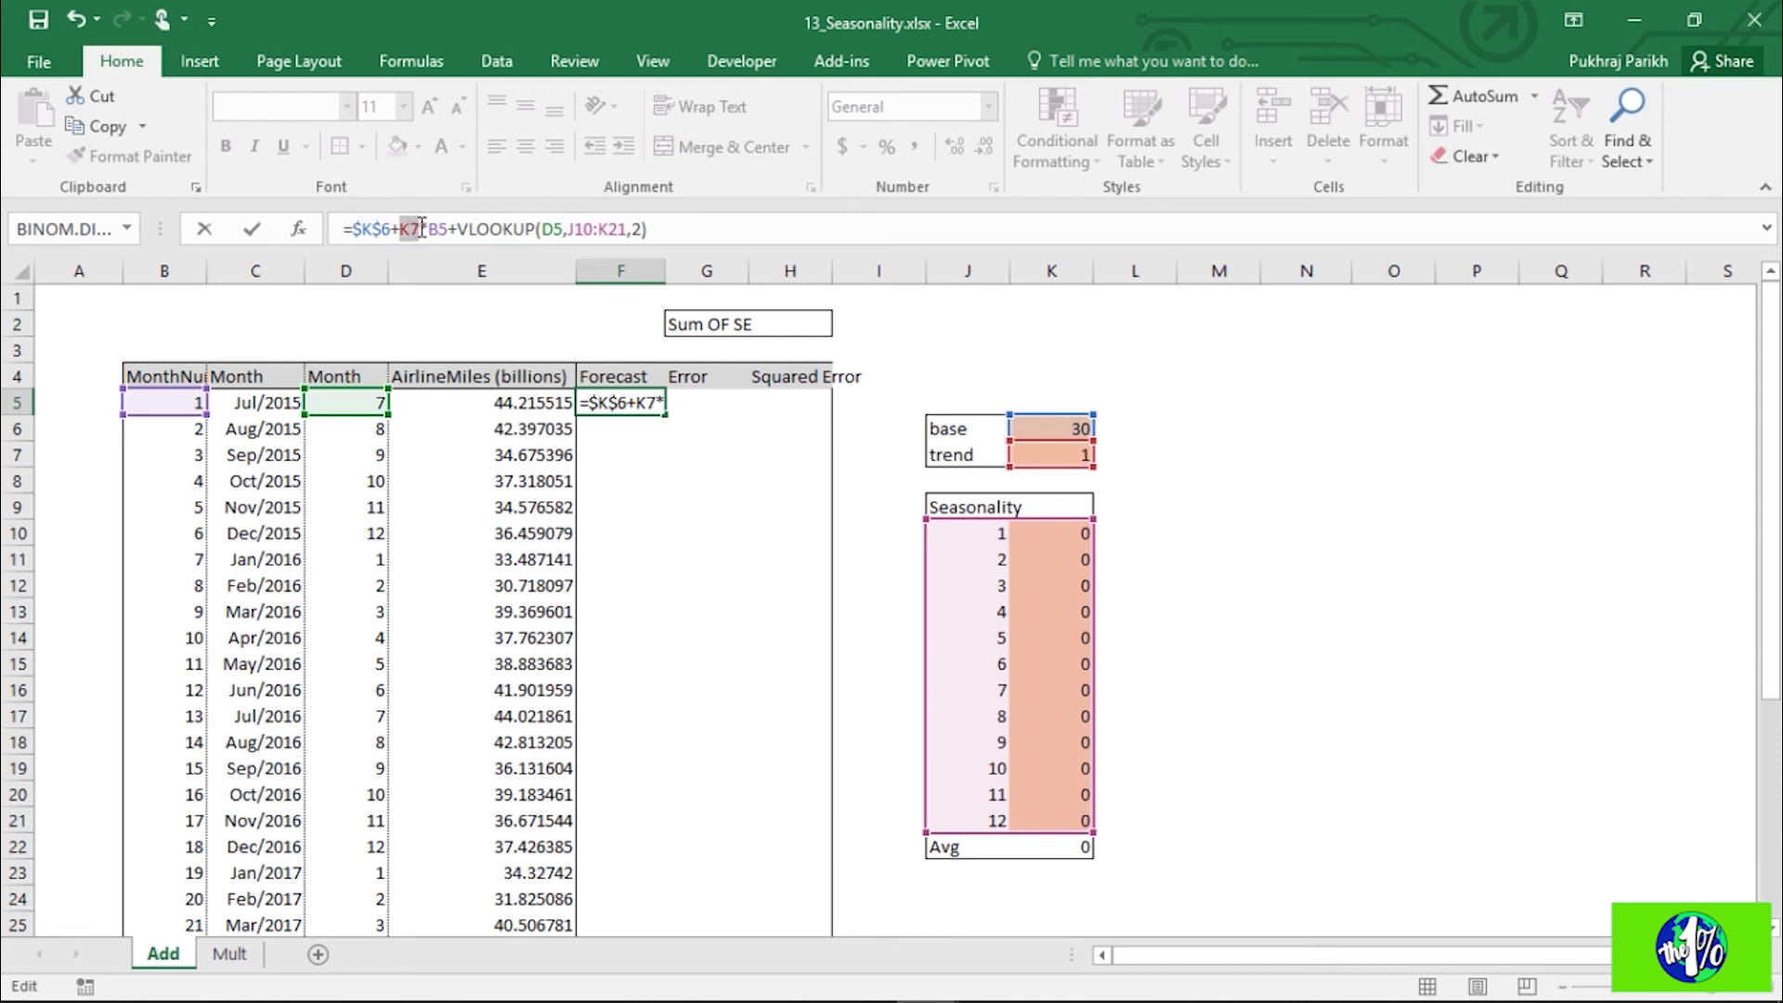
pyautogui.press('F4')
pyautogui.moveTo(589, 231); pyautogui.dragTo(650, 230)
pyautogui.press('F4')
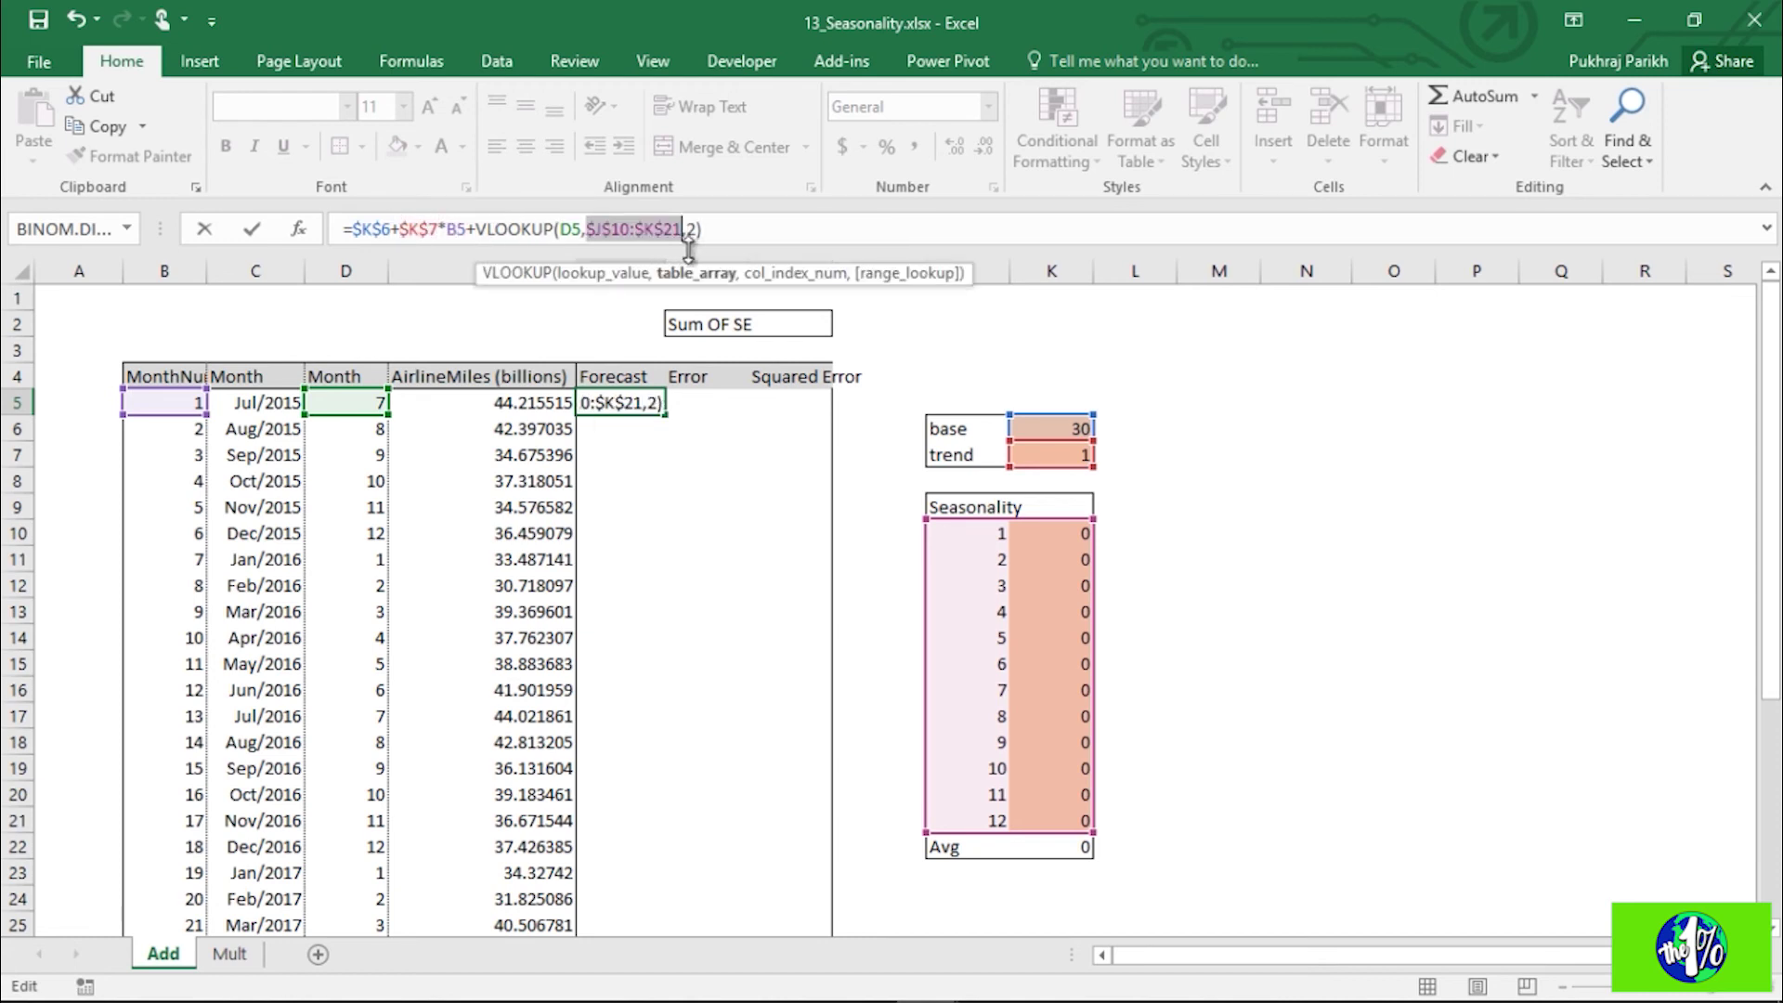
pyautogui.click(746, 229)
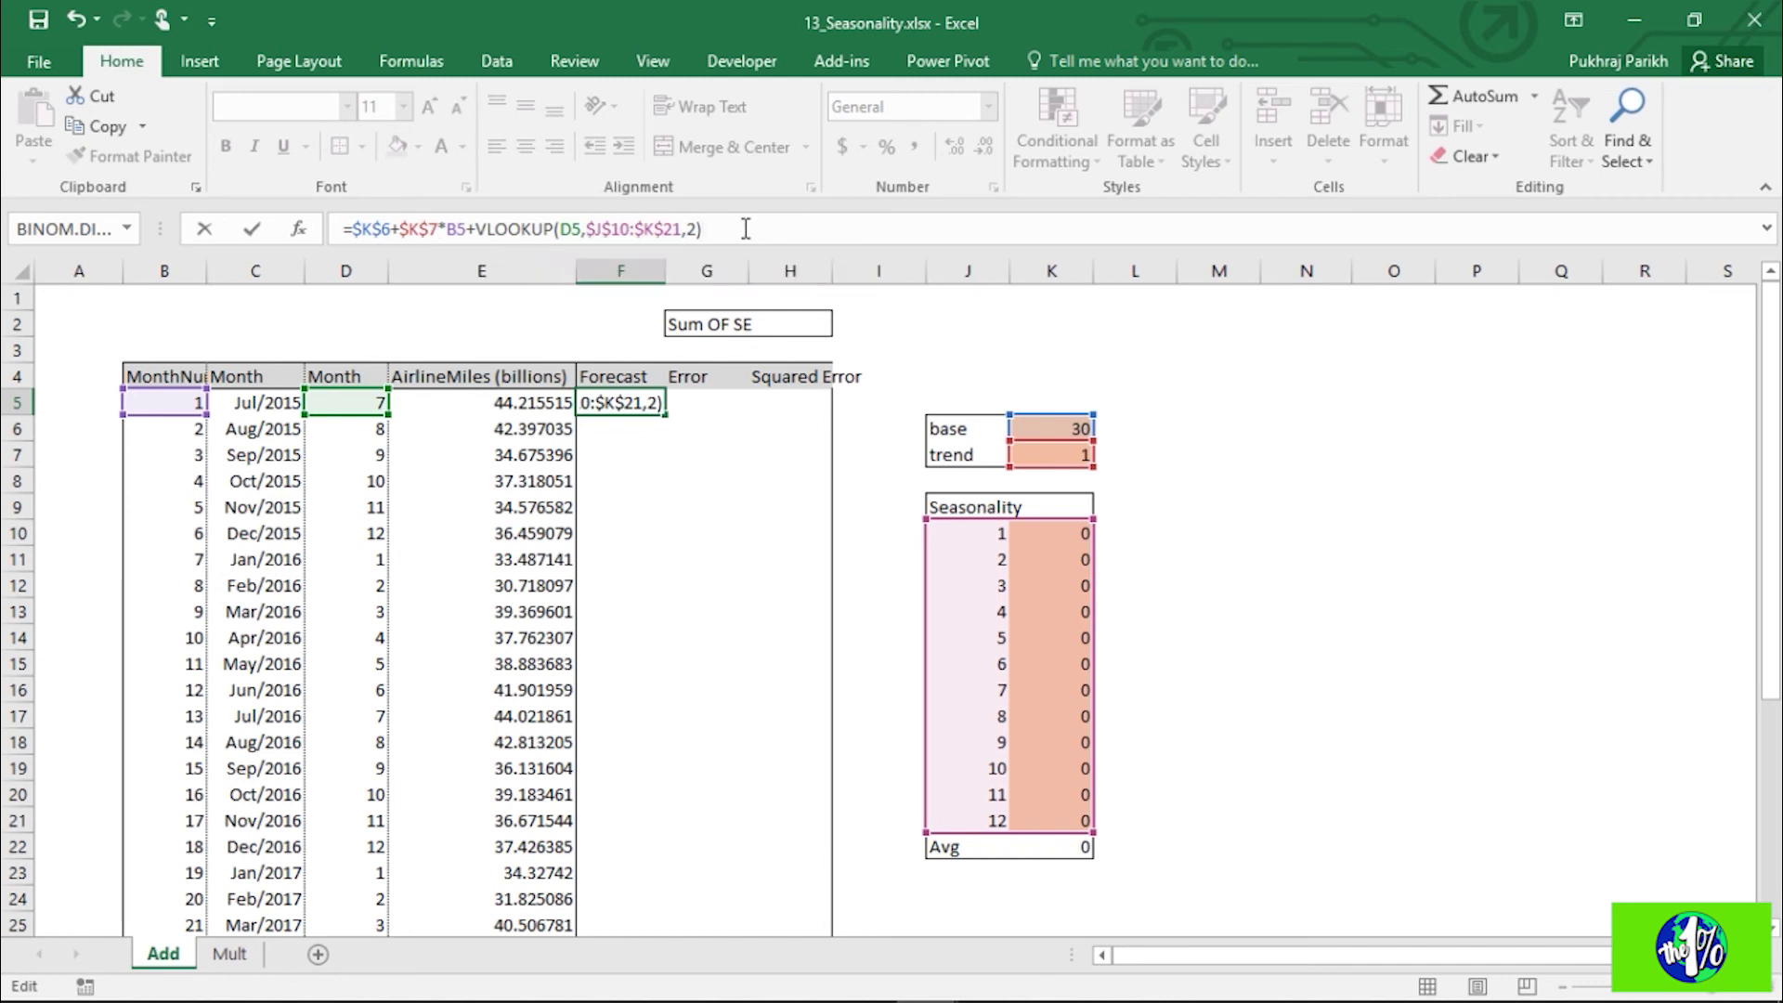
pyautogui.press('Return')
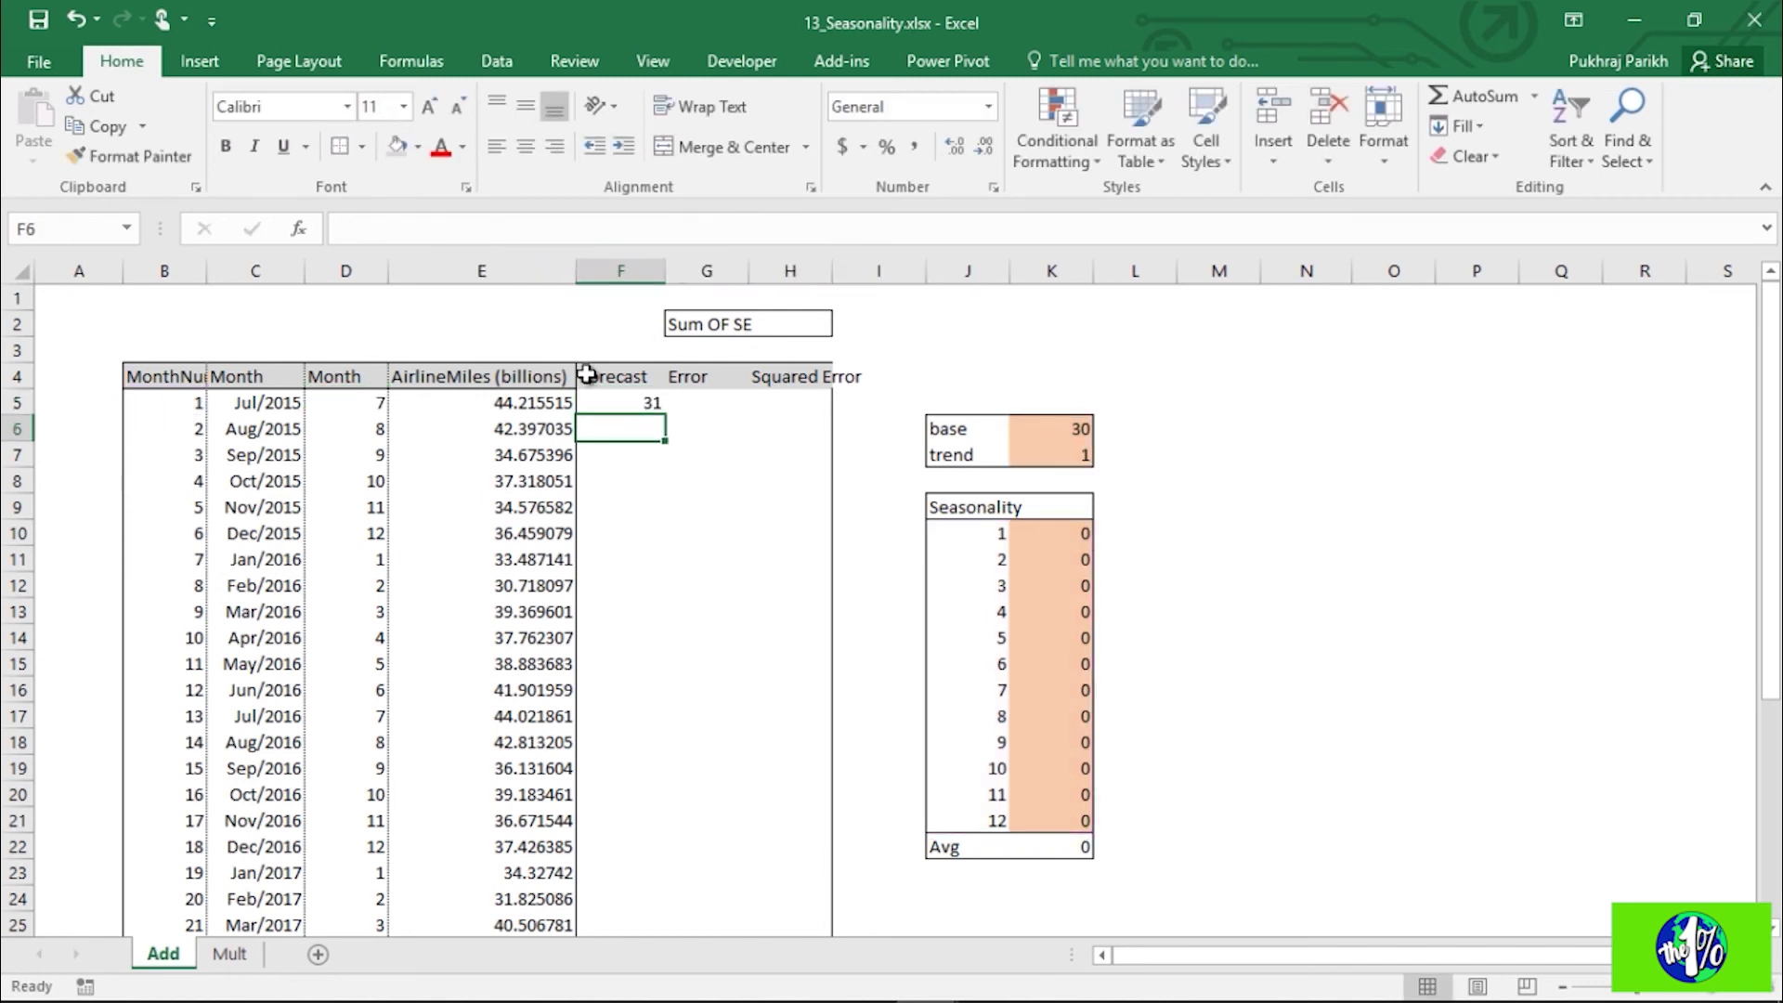
# Step: Fill the F5 forecast formula down the Forecast column to the last data row and check the filled rows
pyautogui.click(628, 400)
pyautogui.doubleClick(668, 413)
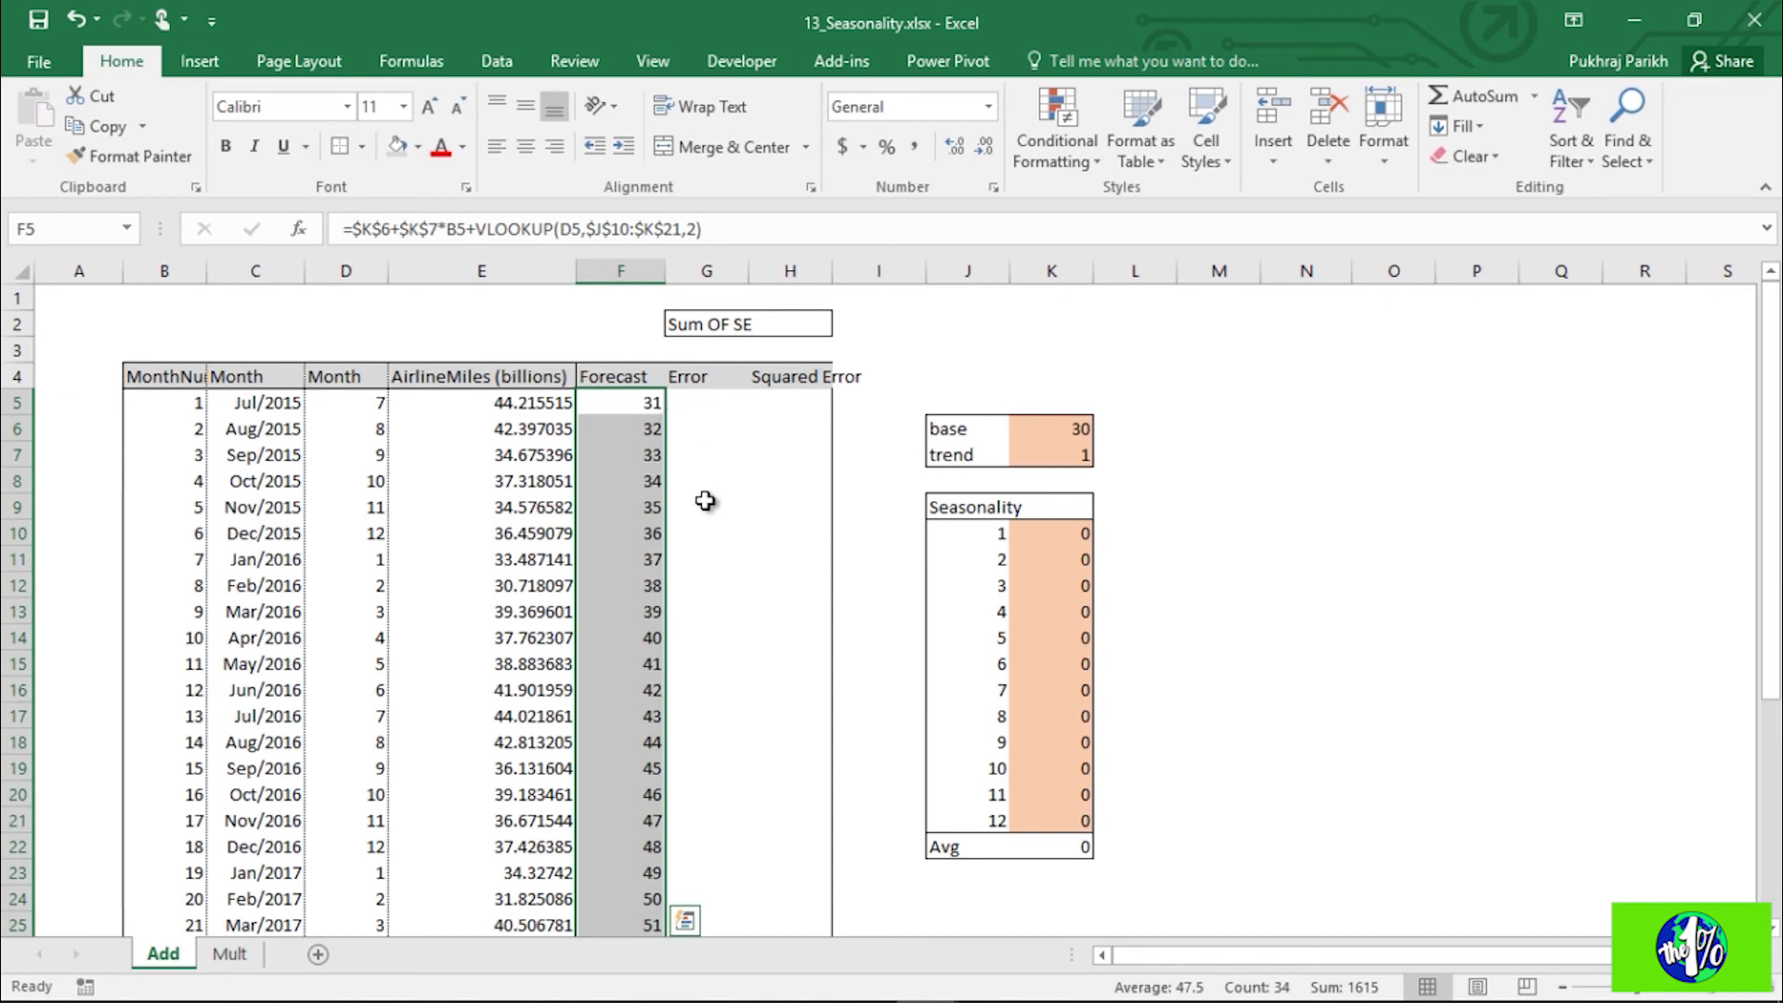
pyautogui.scroll(-5, 705, 497)
pyautogui.scroll(5, 707, 508)
# Step: Calculate the error in G5 as forecast minus actual airline miles, =F5-E5, and fill it down the Error column
pyautogui.click(713, 405)
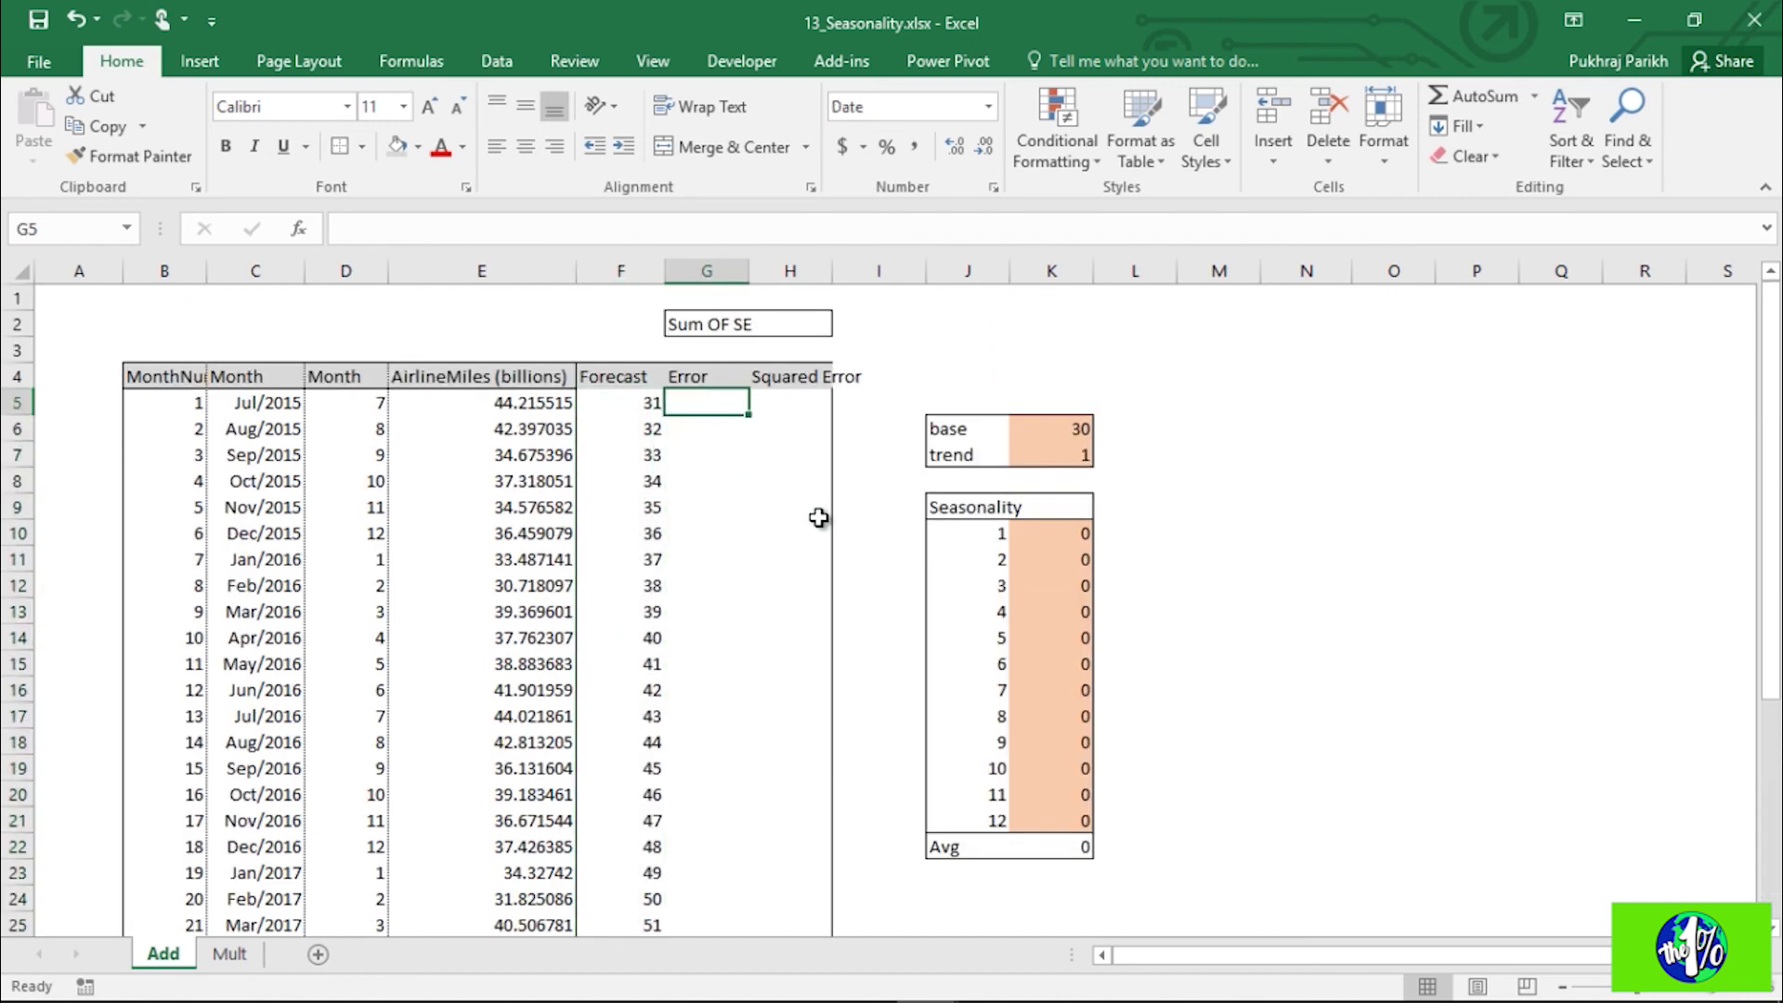
pyautogui.write('=')
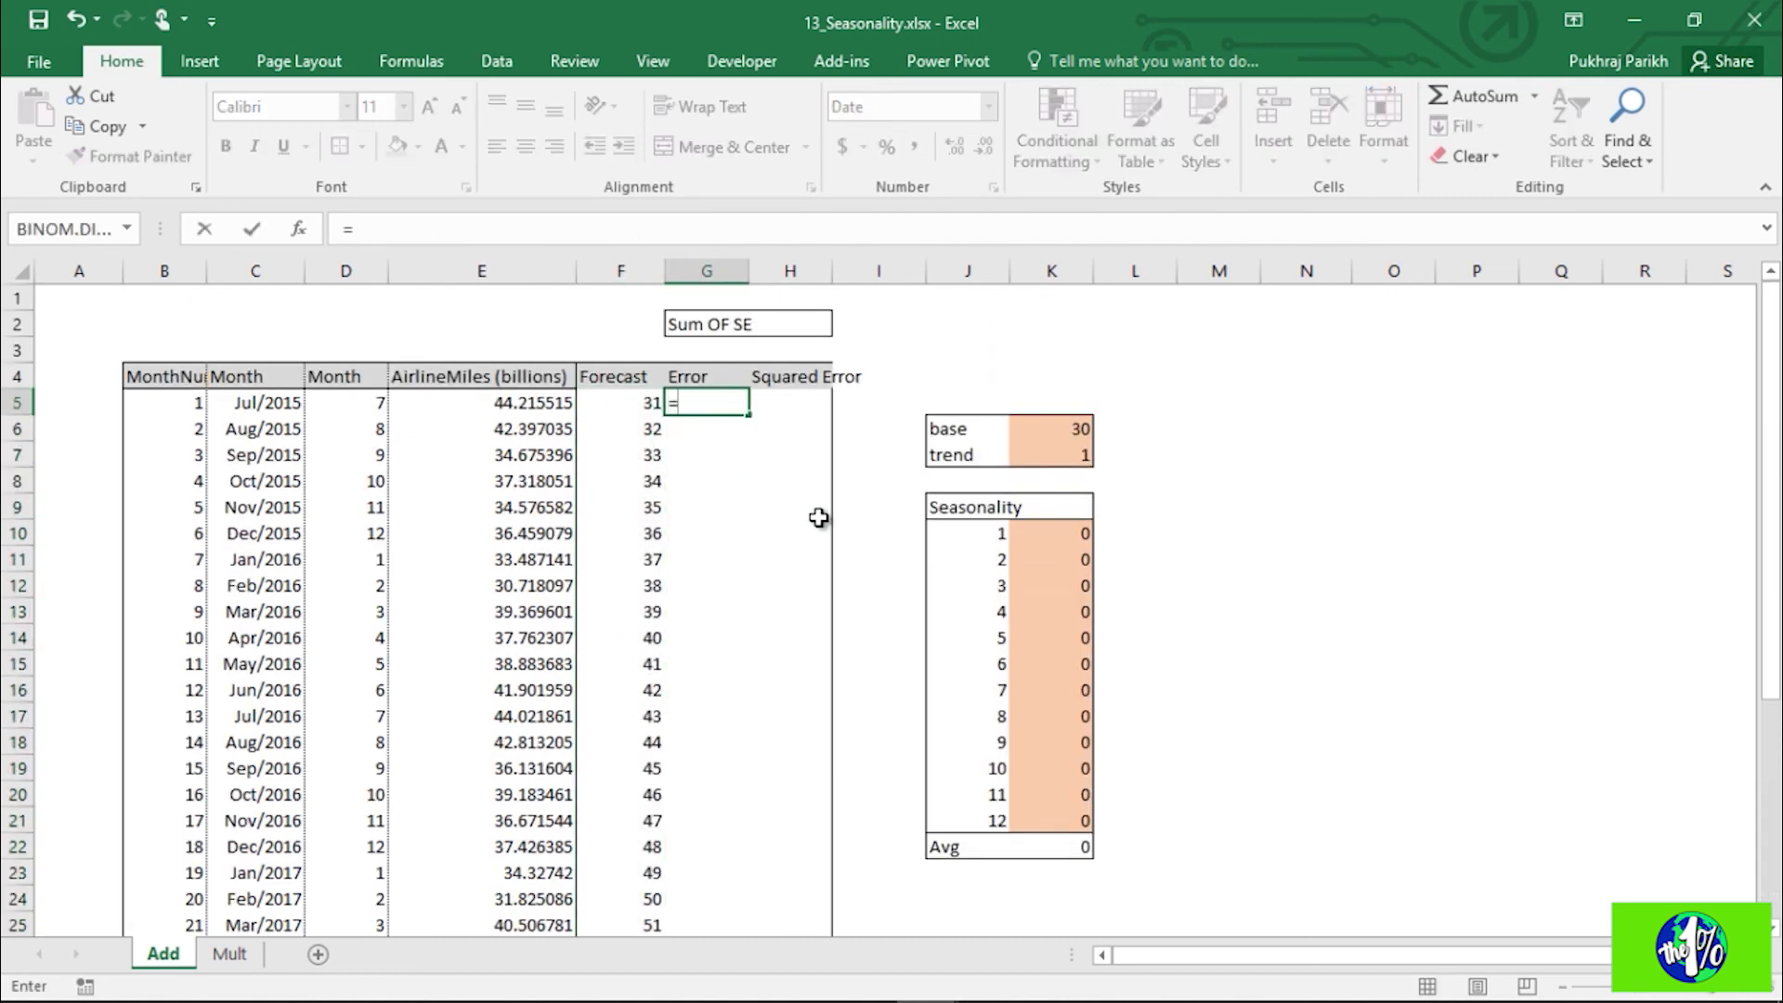
pyautogui.click(632, 400)
pyautogui.write('-')
pyautogui.click(550, 401)
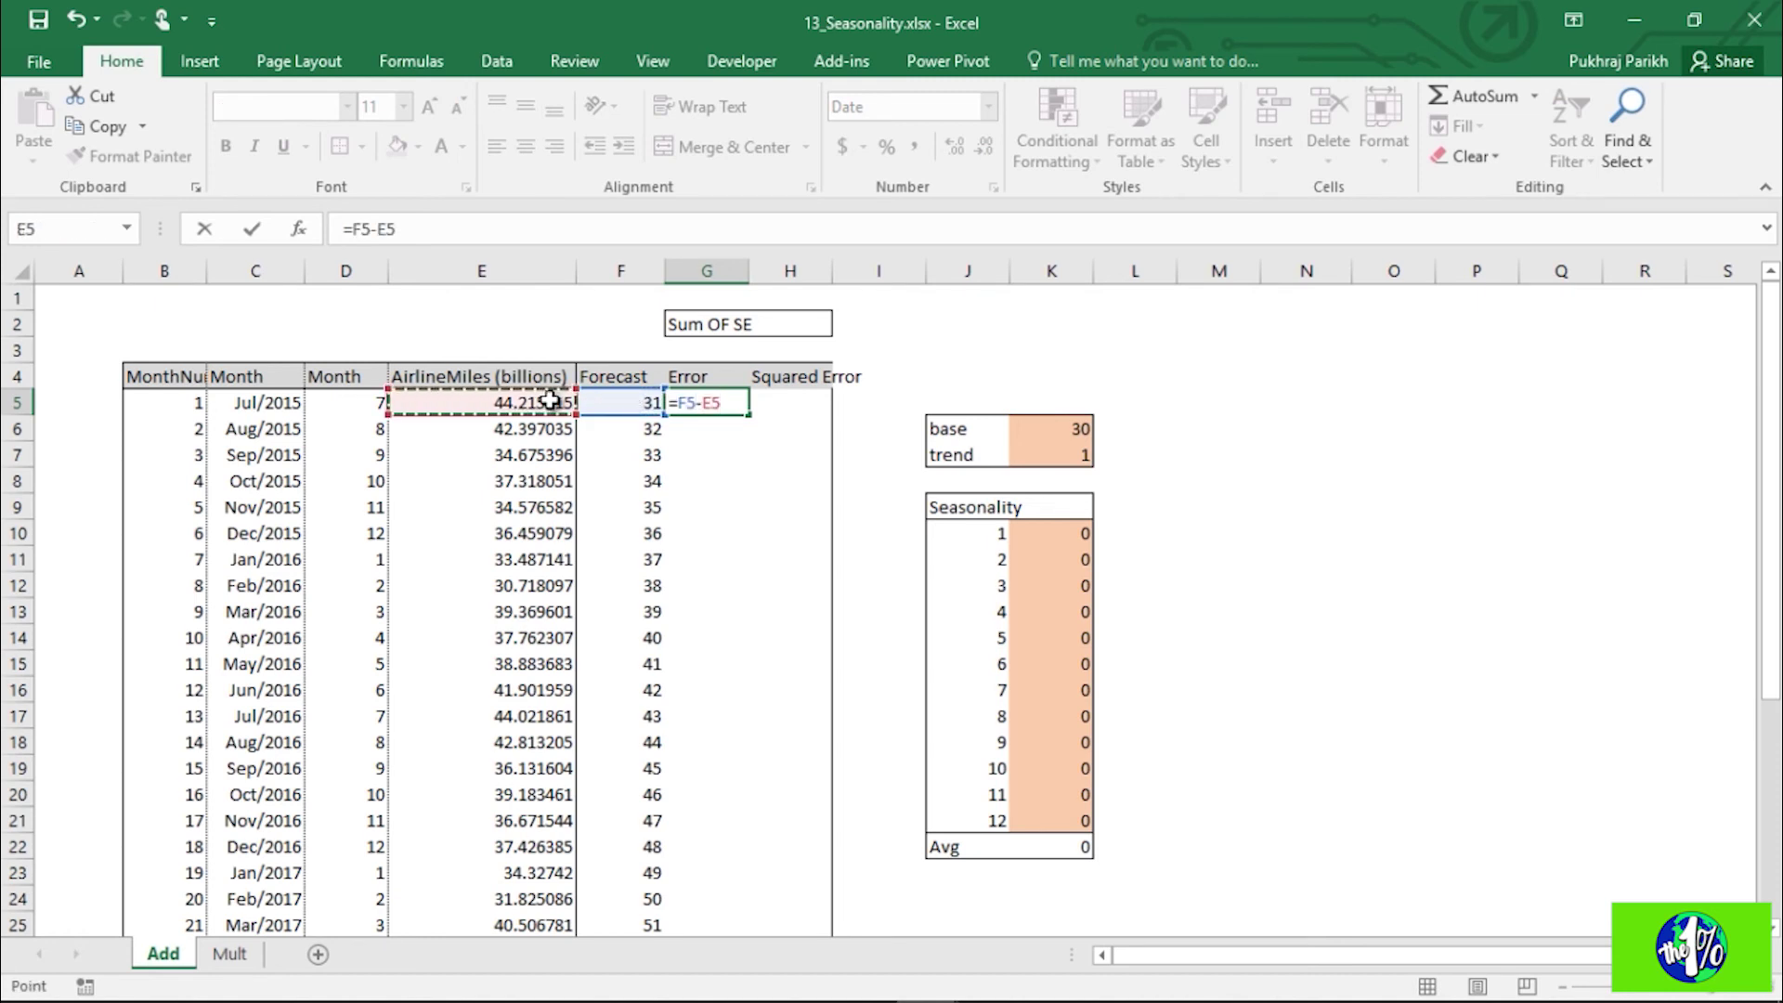
pyautogui.hotkey('ctrl', 'Return')
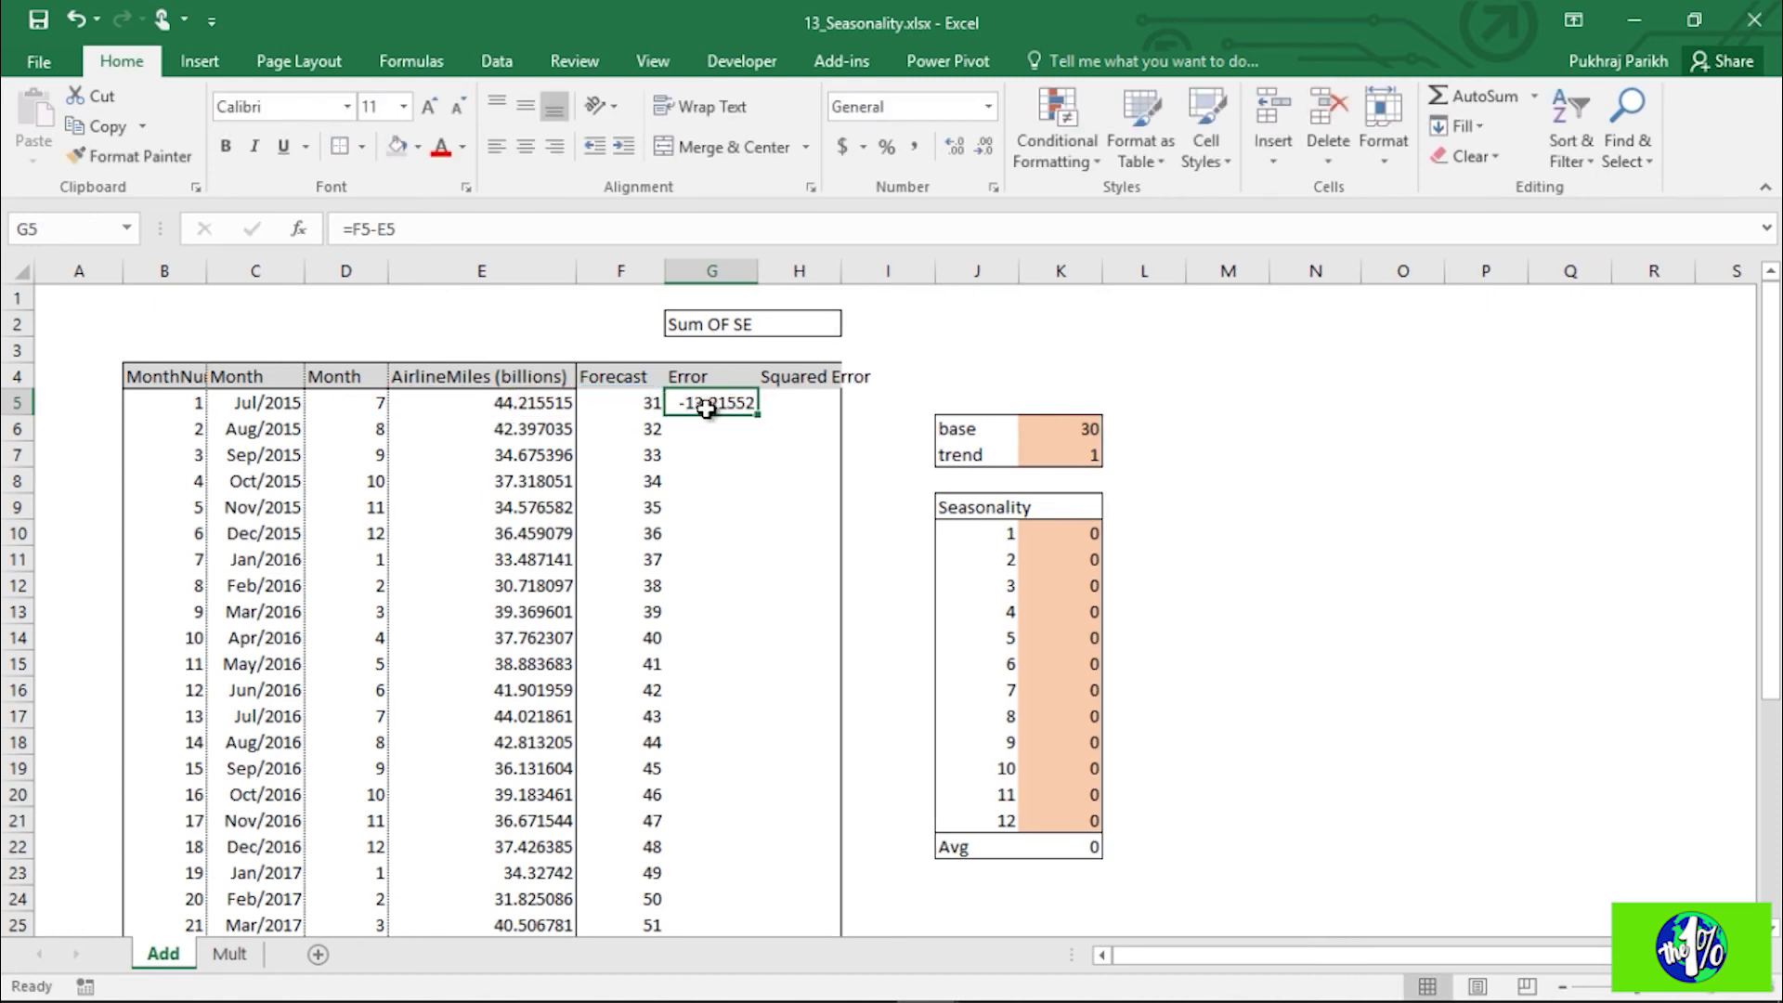
pyautogui.doubleClick(758, 422)
# Step: Calculate the squared error in H5 with =G5*G5 and fill it down the Squared Error column
pyautogui.click(825, 406)
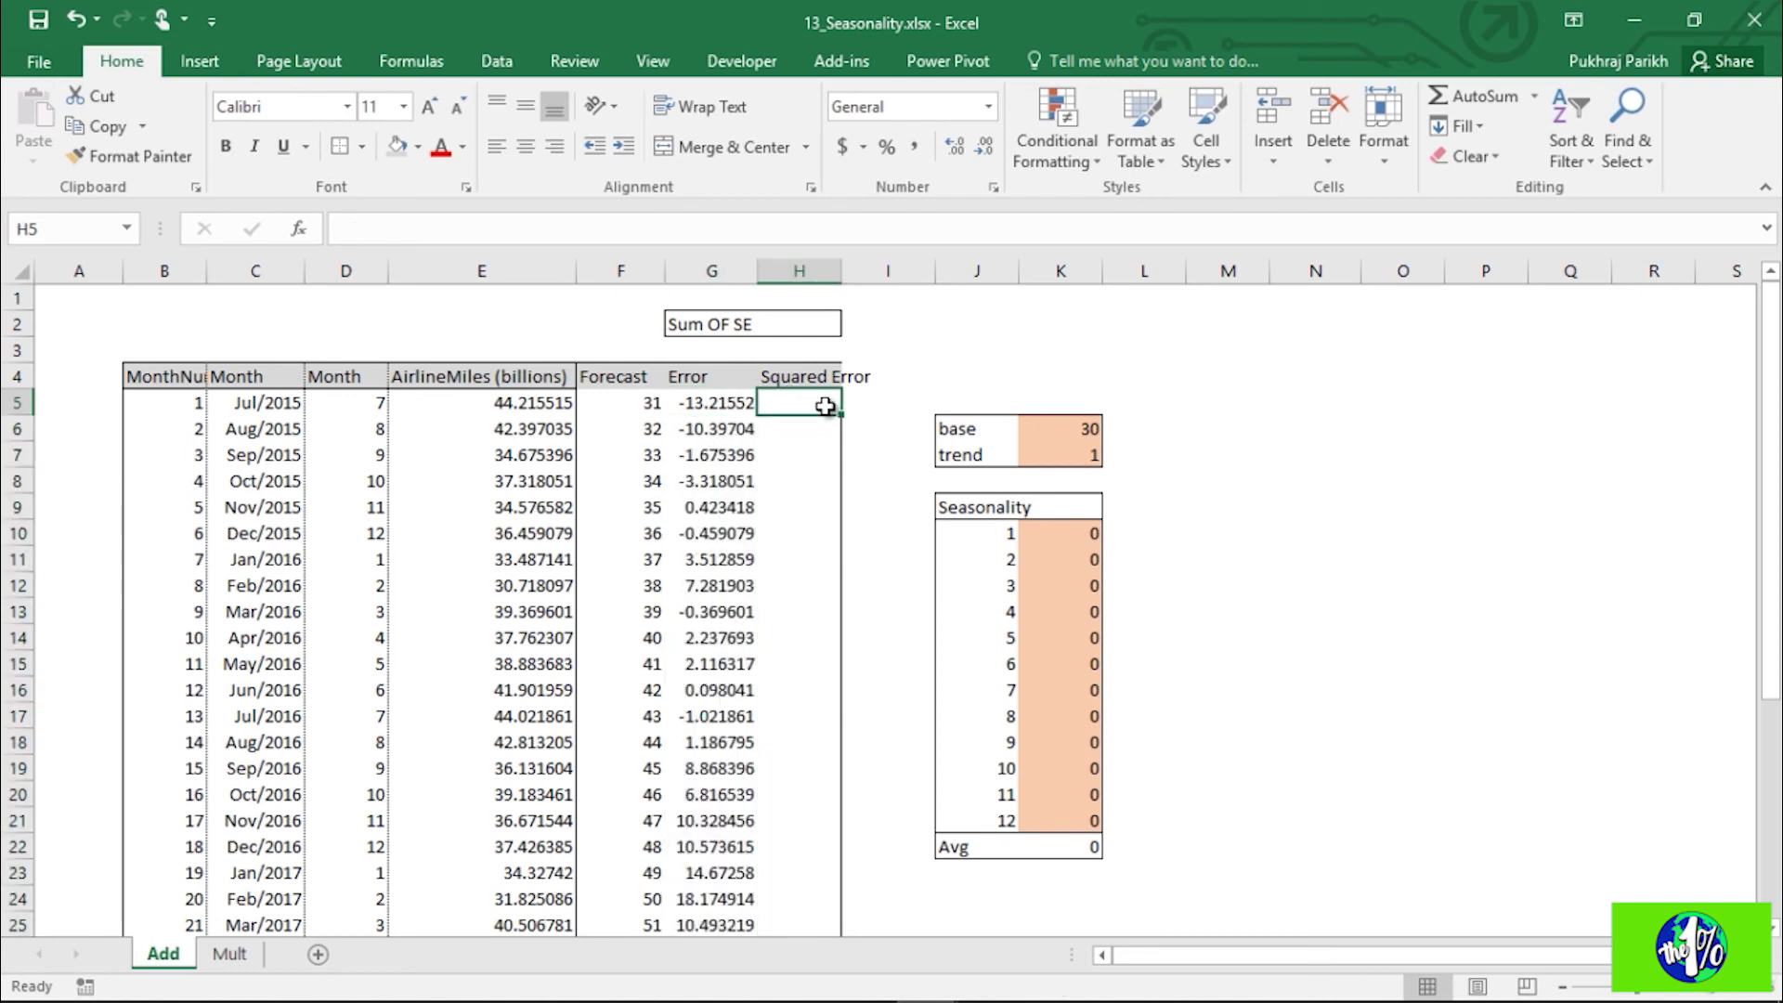
pyautogui.write('=')
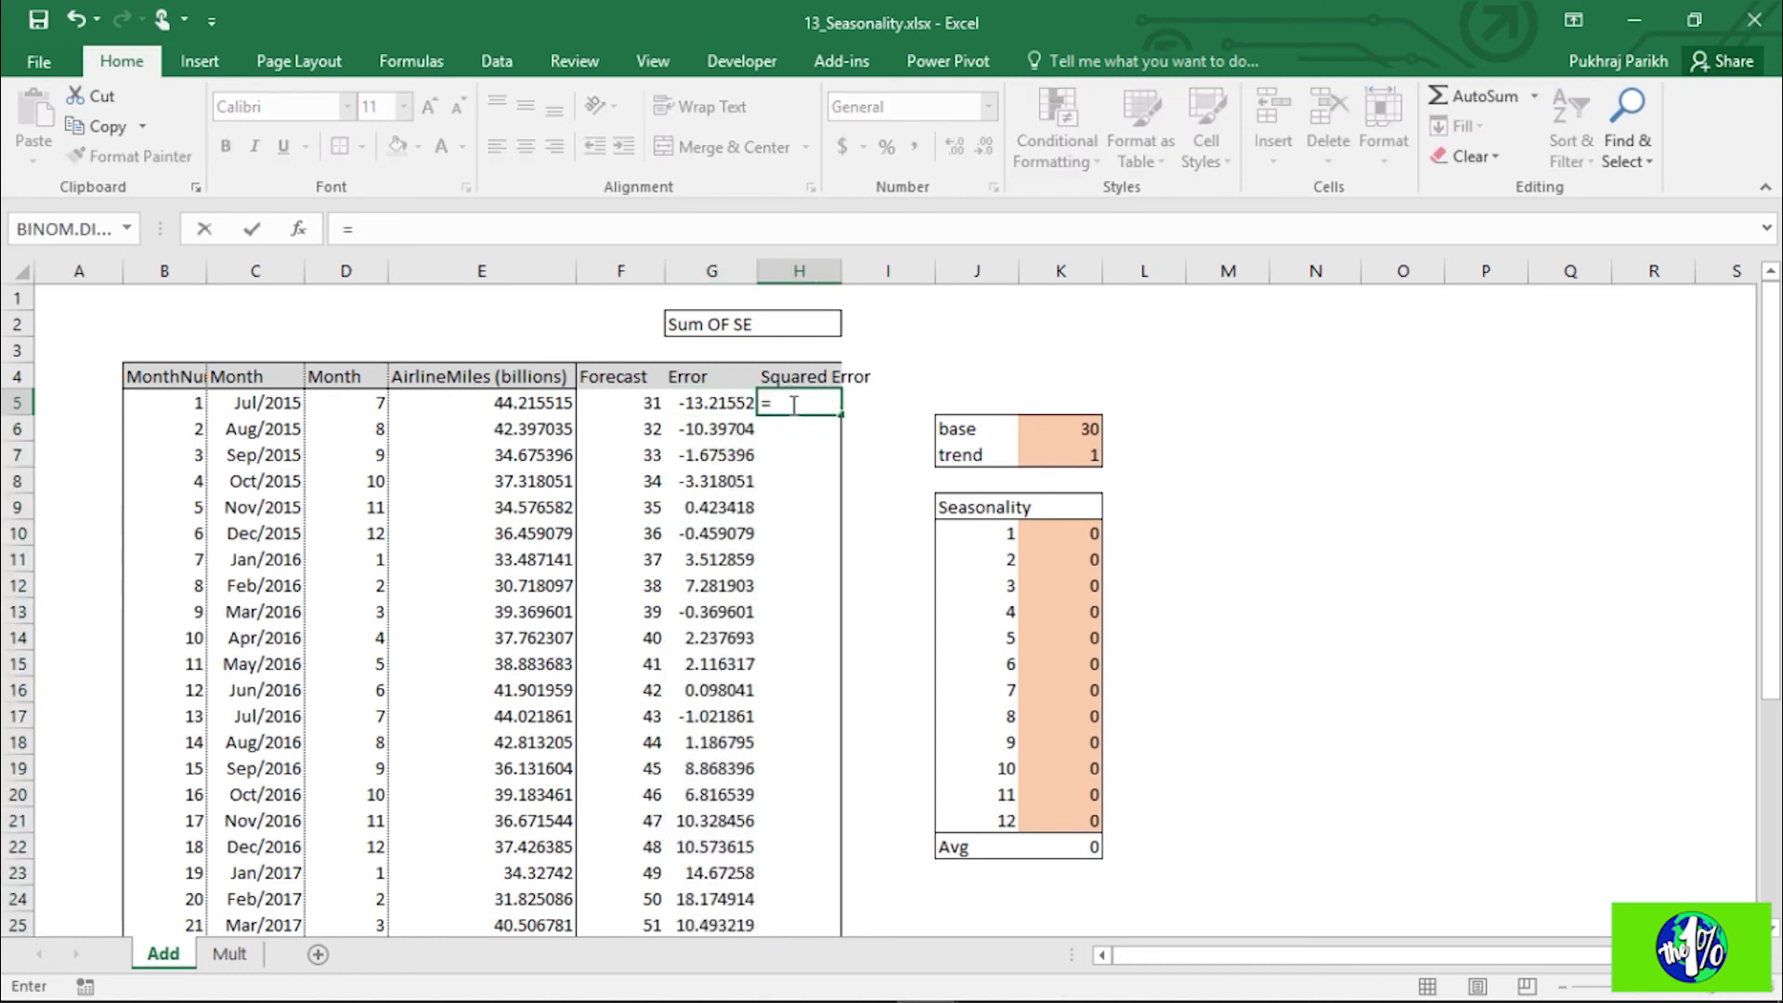
pyautogui.click(720, 405)
pyautogui.write('*')
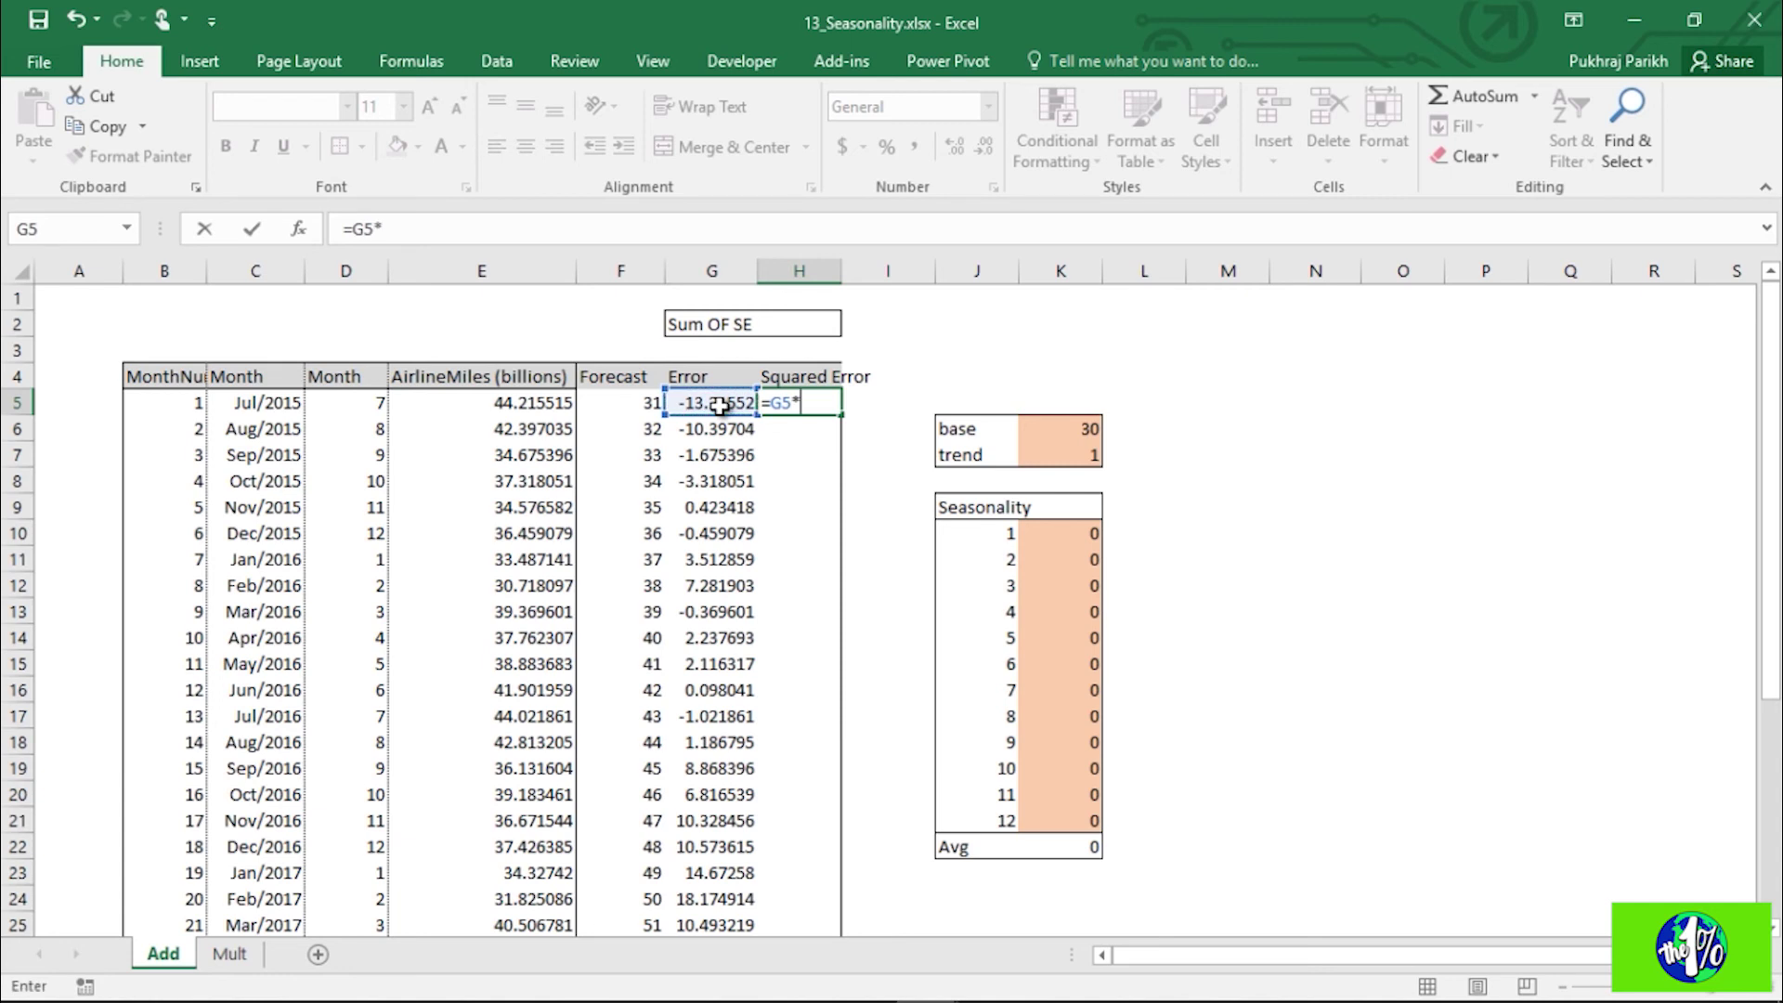
pyautogui.click(720, 405)
pyautogui.press('Return')
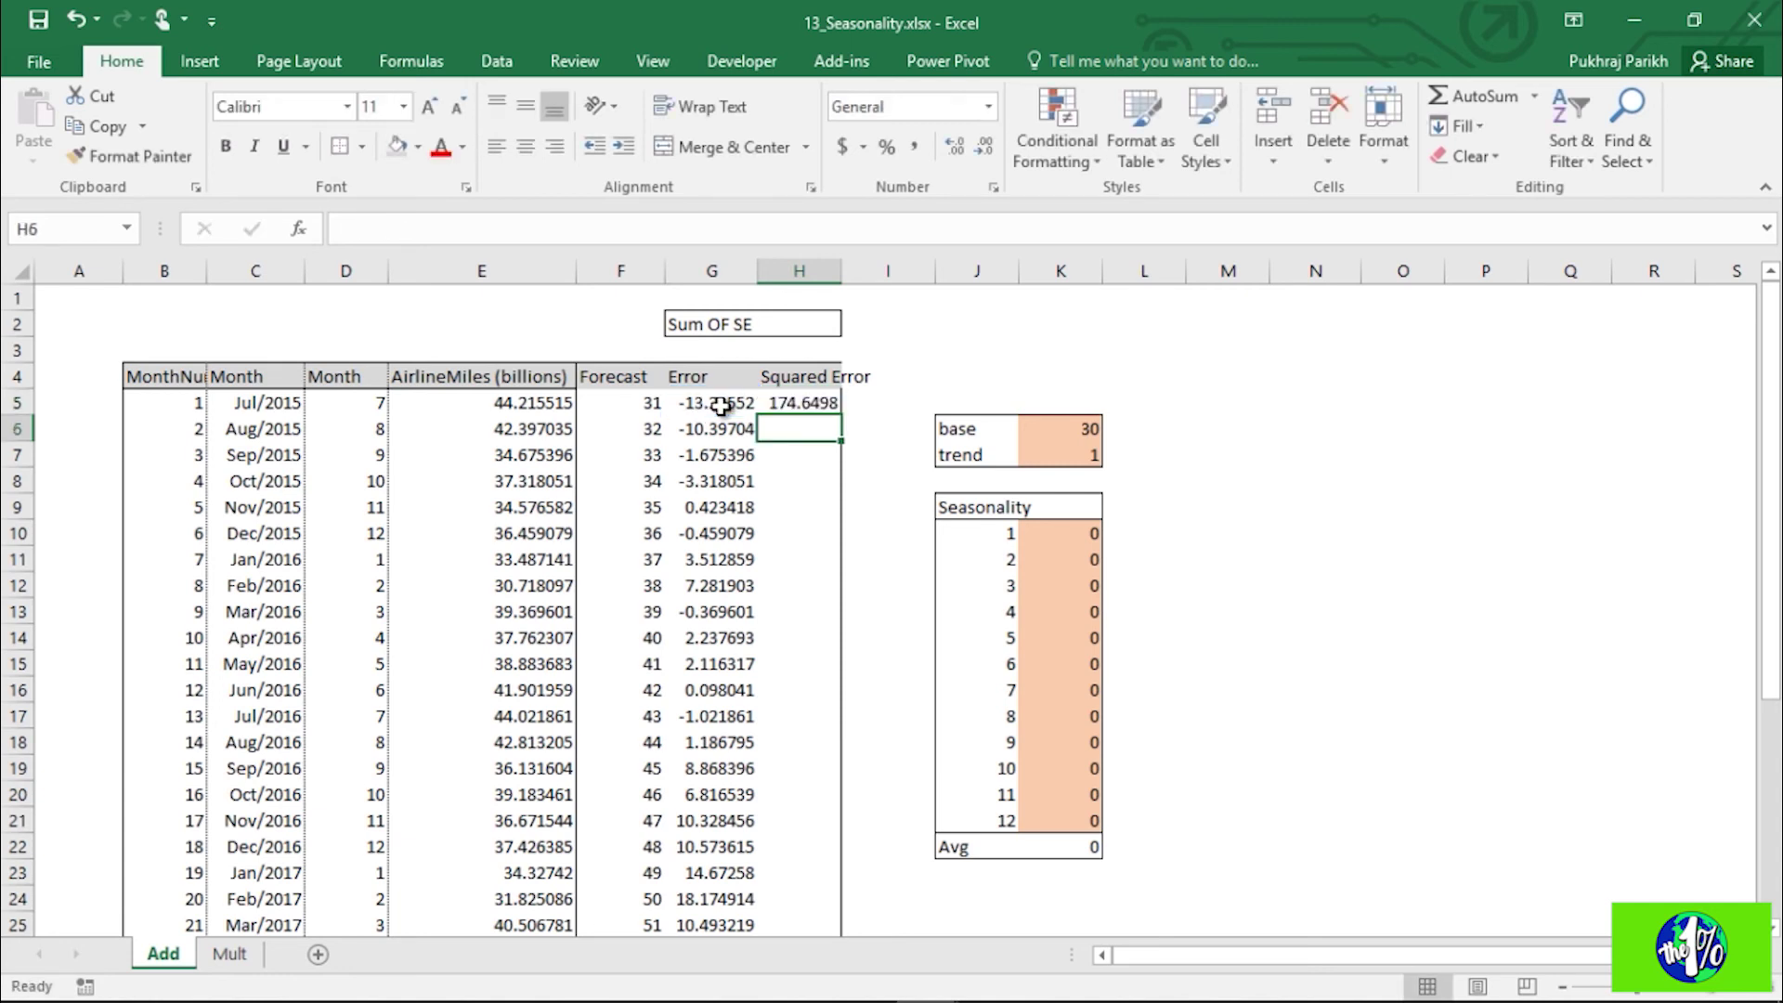
pyautogui.click(801, 402)
pyautogui.doubleClick(842, 417)
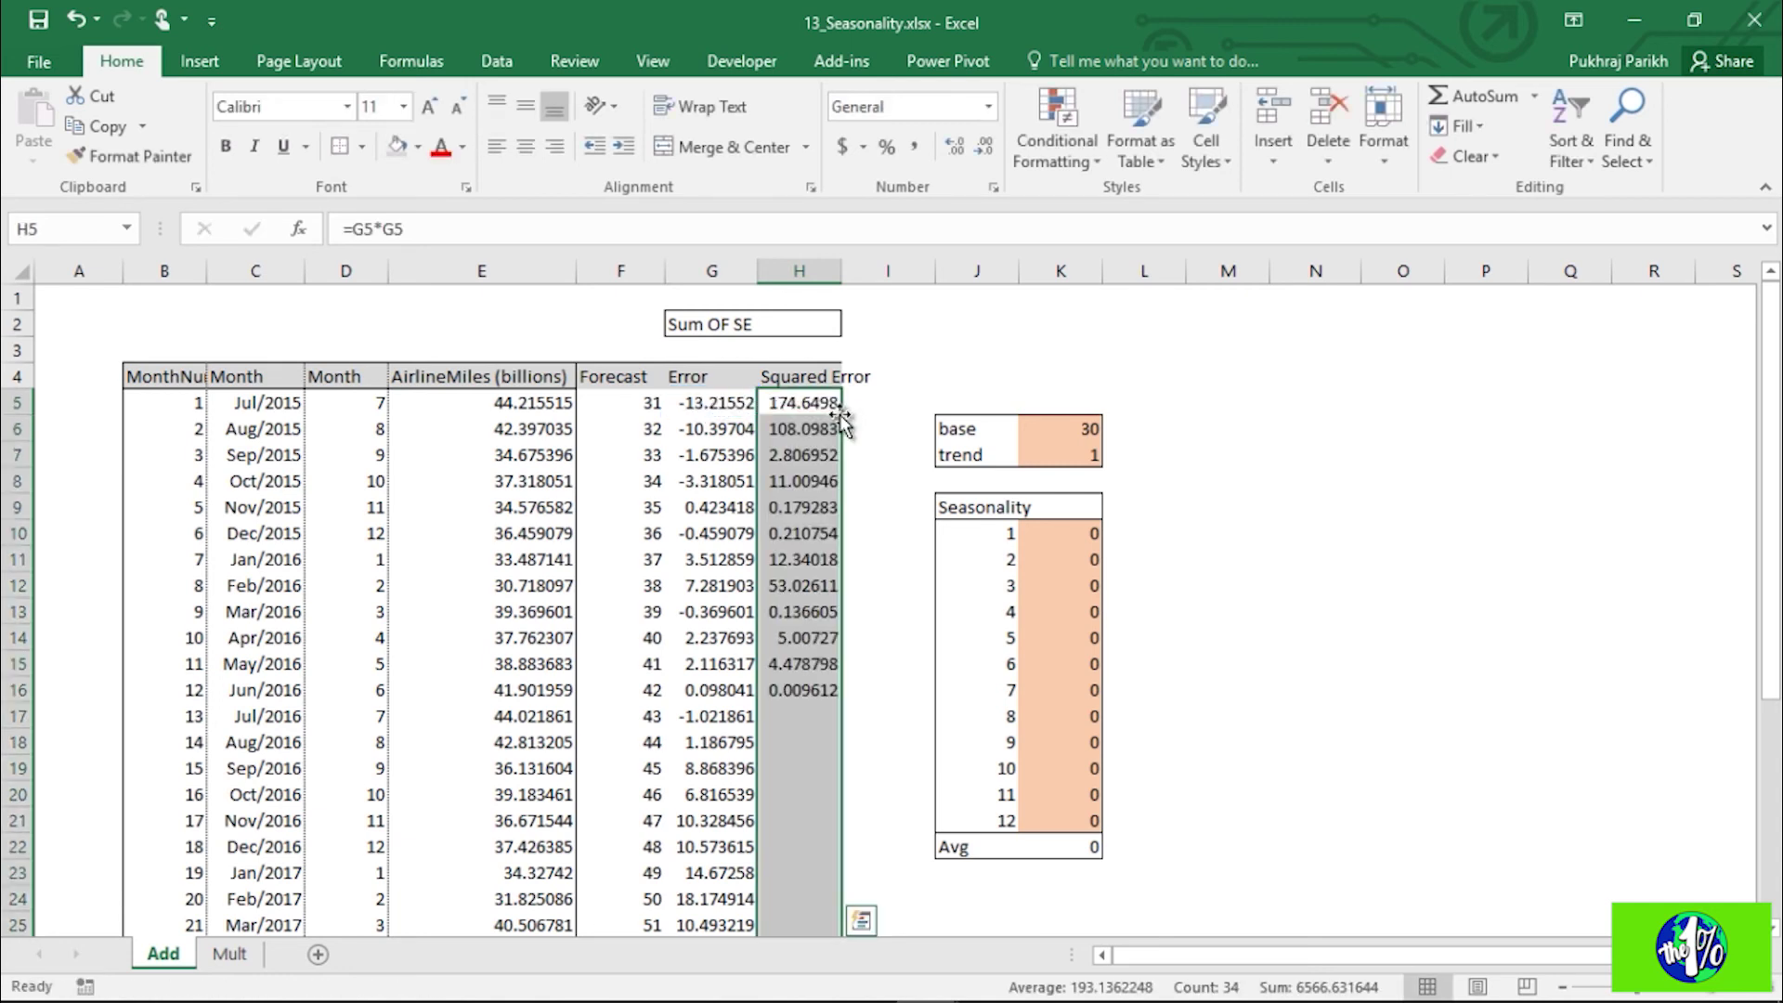
# Step: Total the squared errors in H2, beside the Sum OF SE label, with a SUM of H5:H38
pyautogui.click(795, 320)
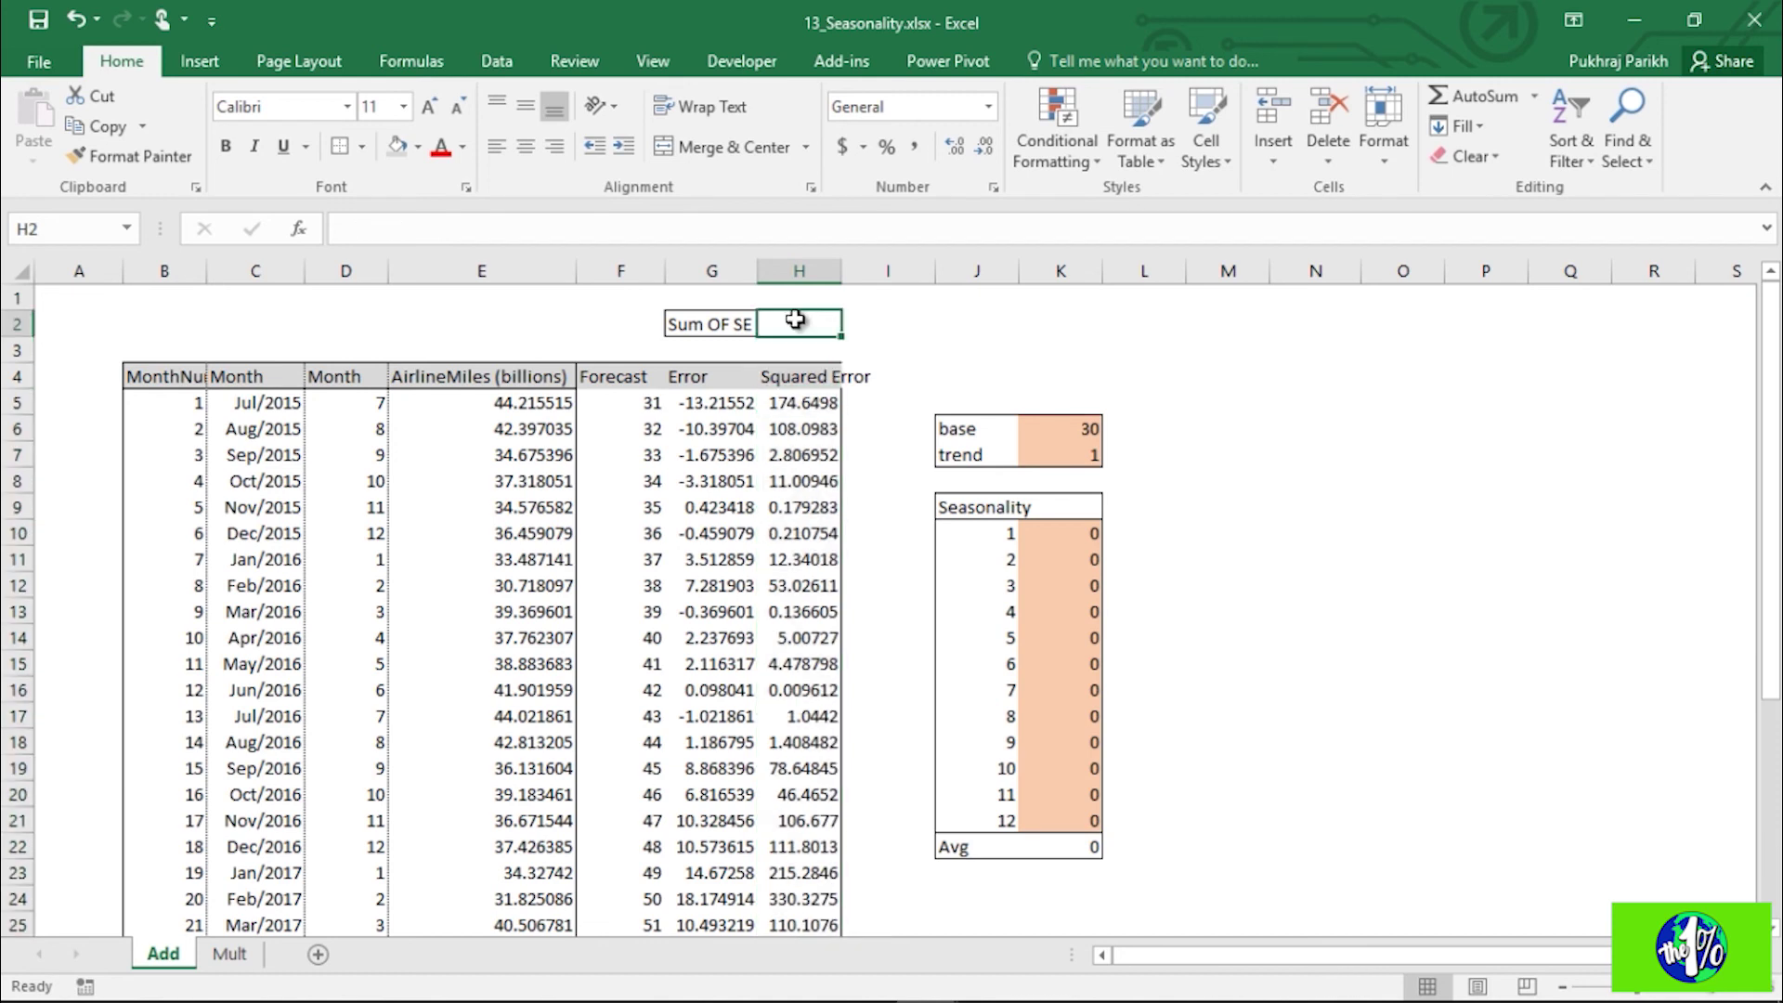
pyautogui.write('=sum')
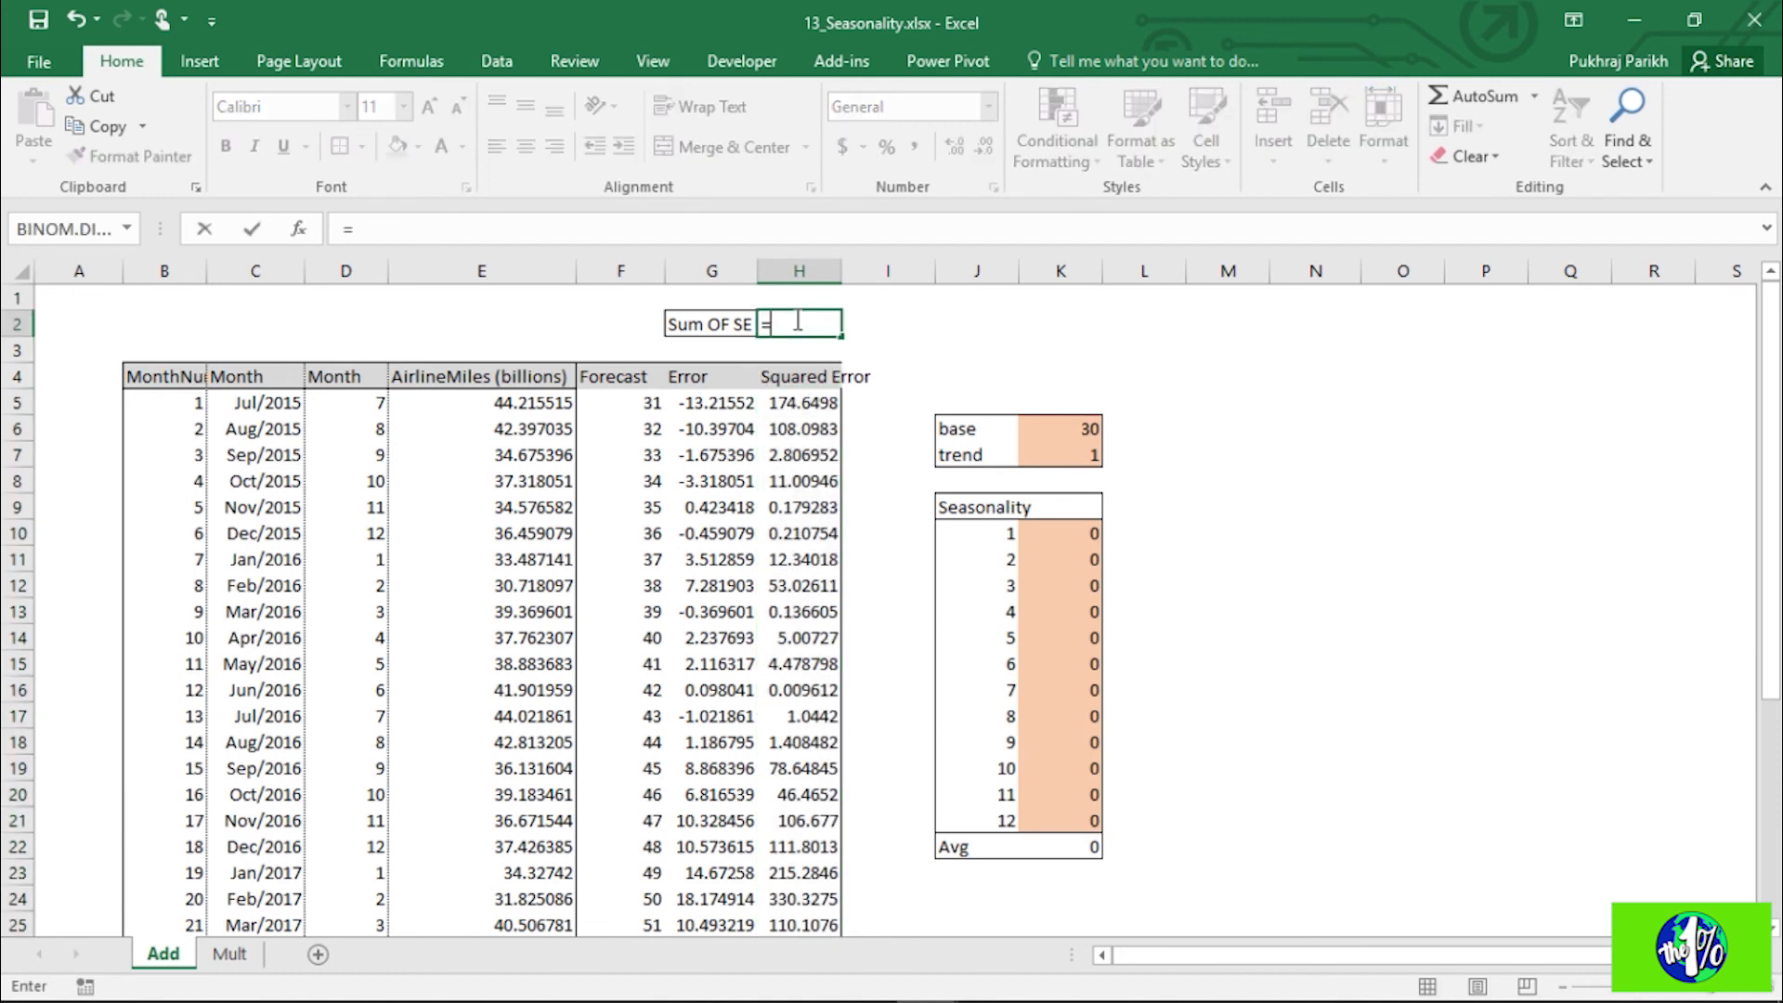
pyautogui.press('Tab')
pyautogui.click(794, 404)
pyautogui.hotkey('ctrl', 'shift', 'Down')
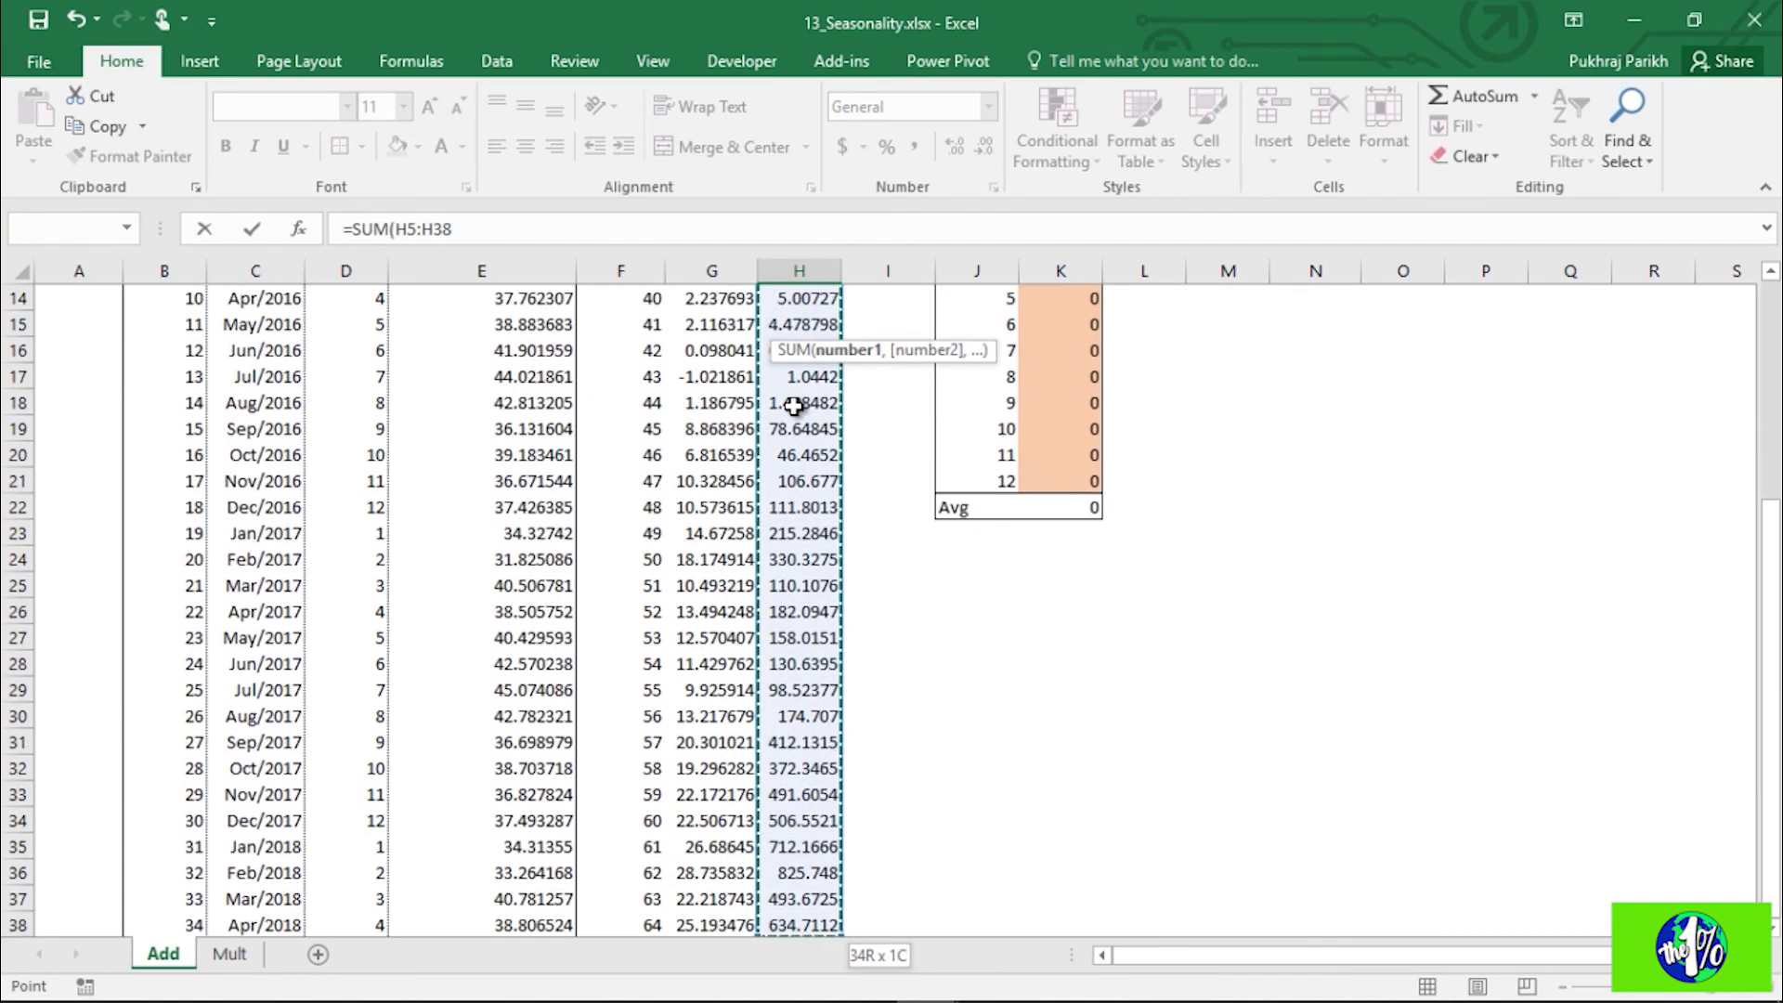
pyautogui.press('Return')
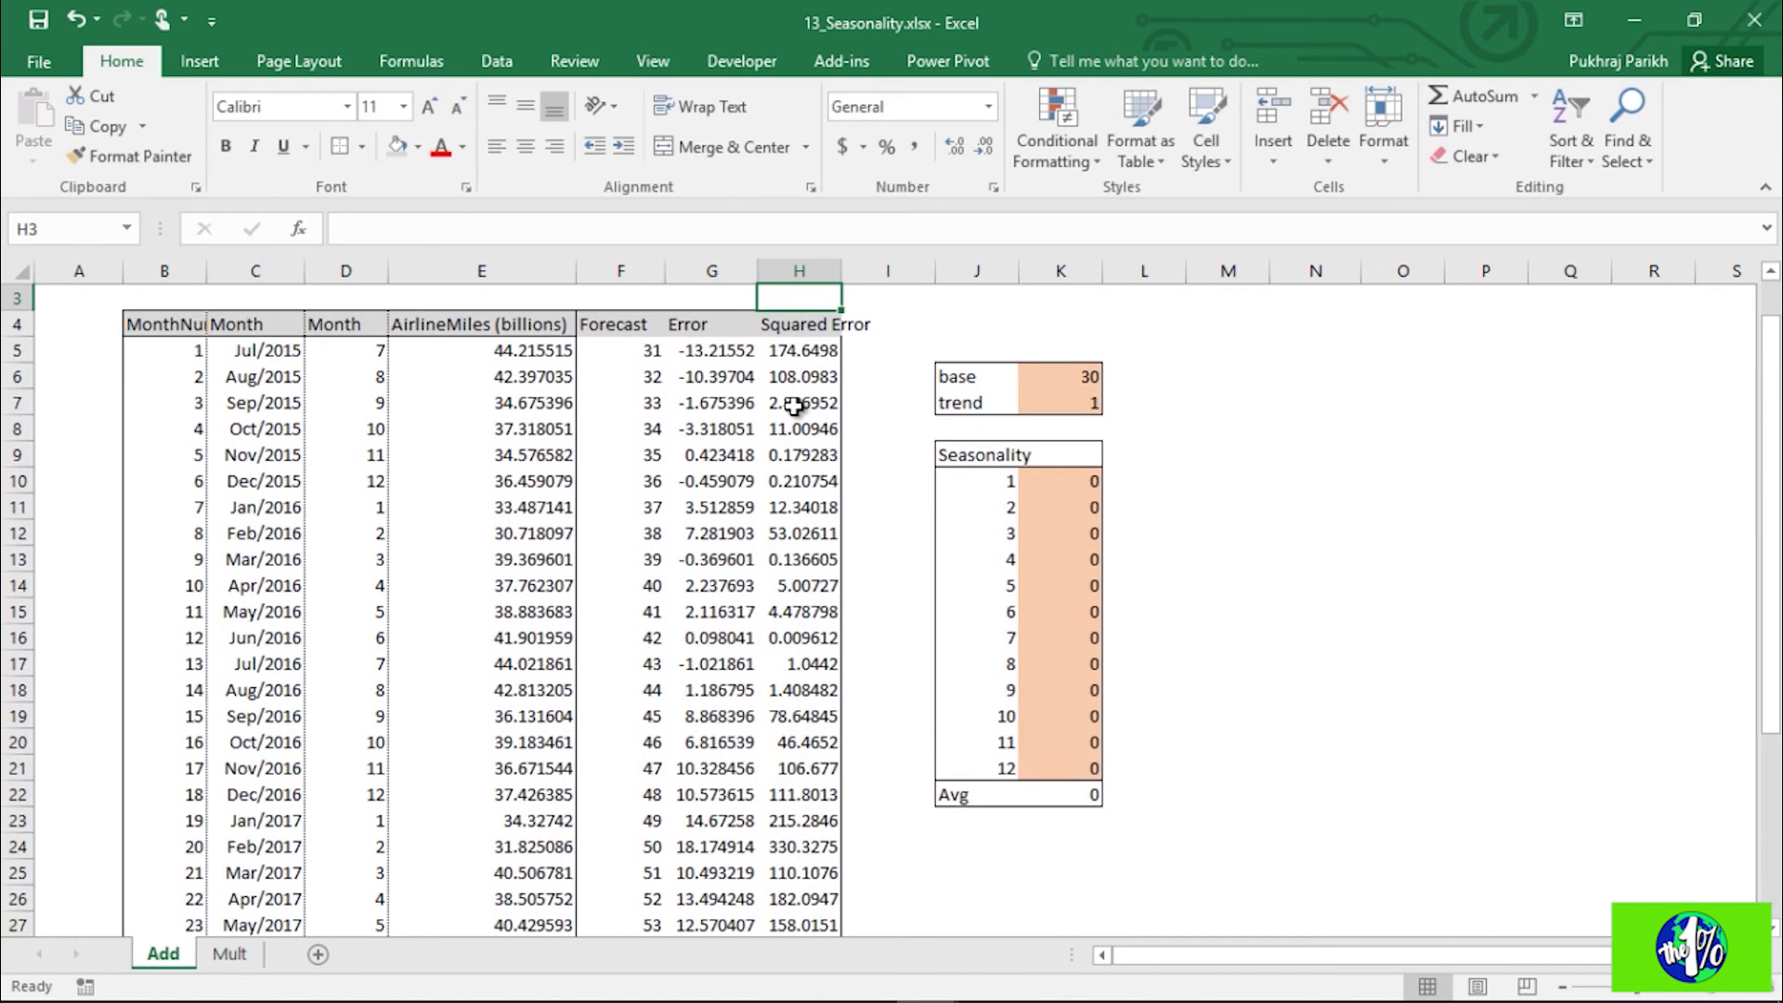
# Step: Open Solver and set its objective to minimize the sum of squared errors in H2
pyautogui.scroll(1, 794, 404)
pyautogui.click(892, 349)
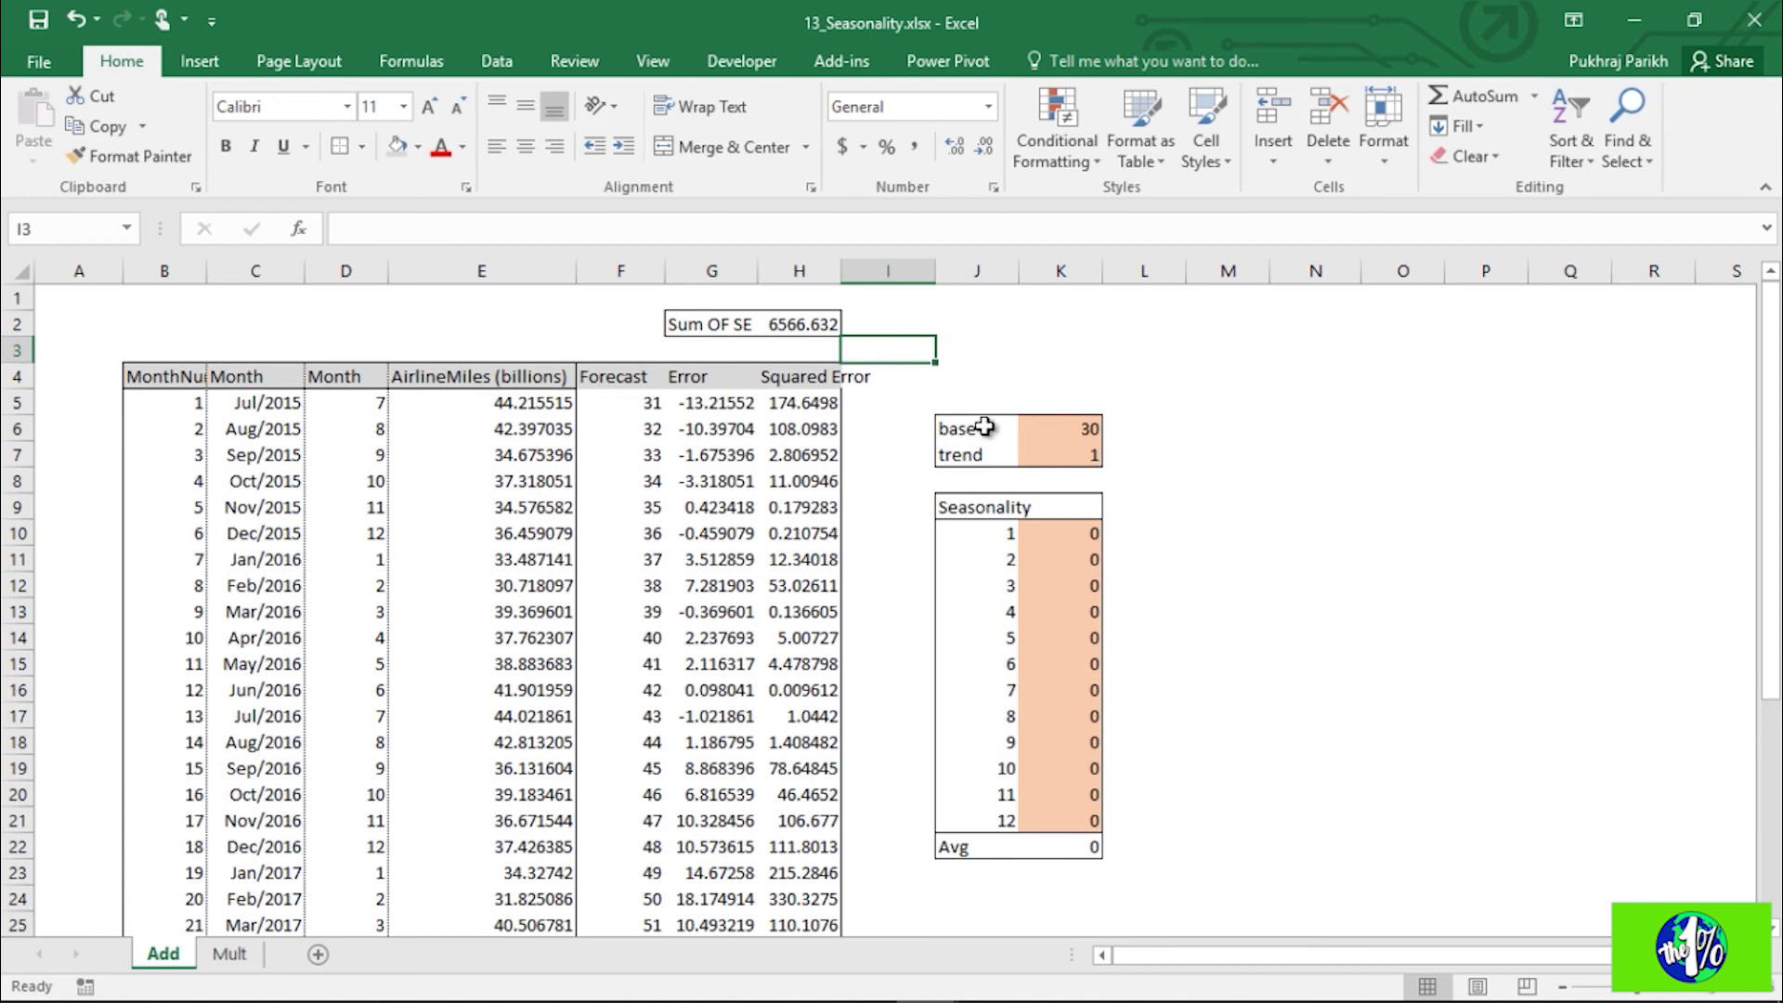
pyautogui.click(815, 317)
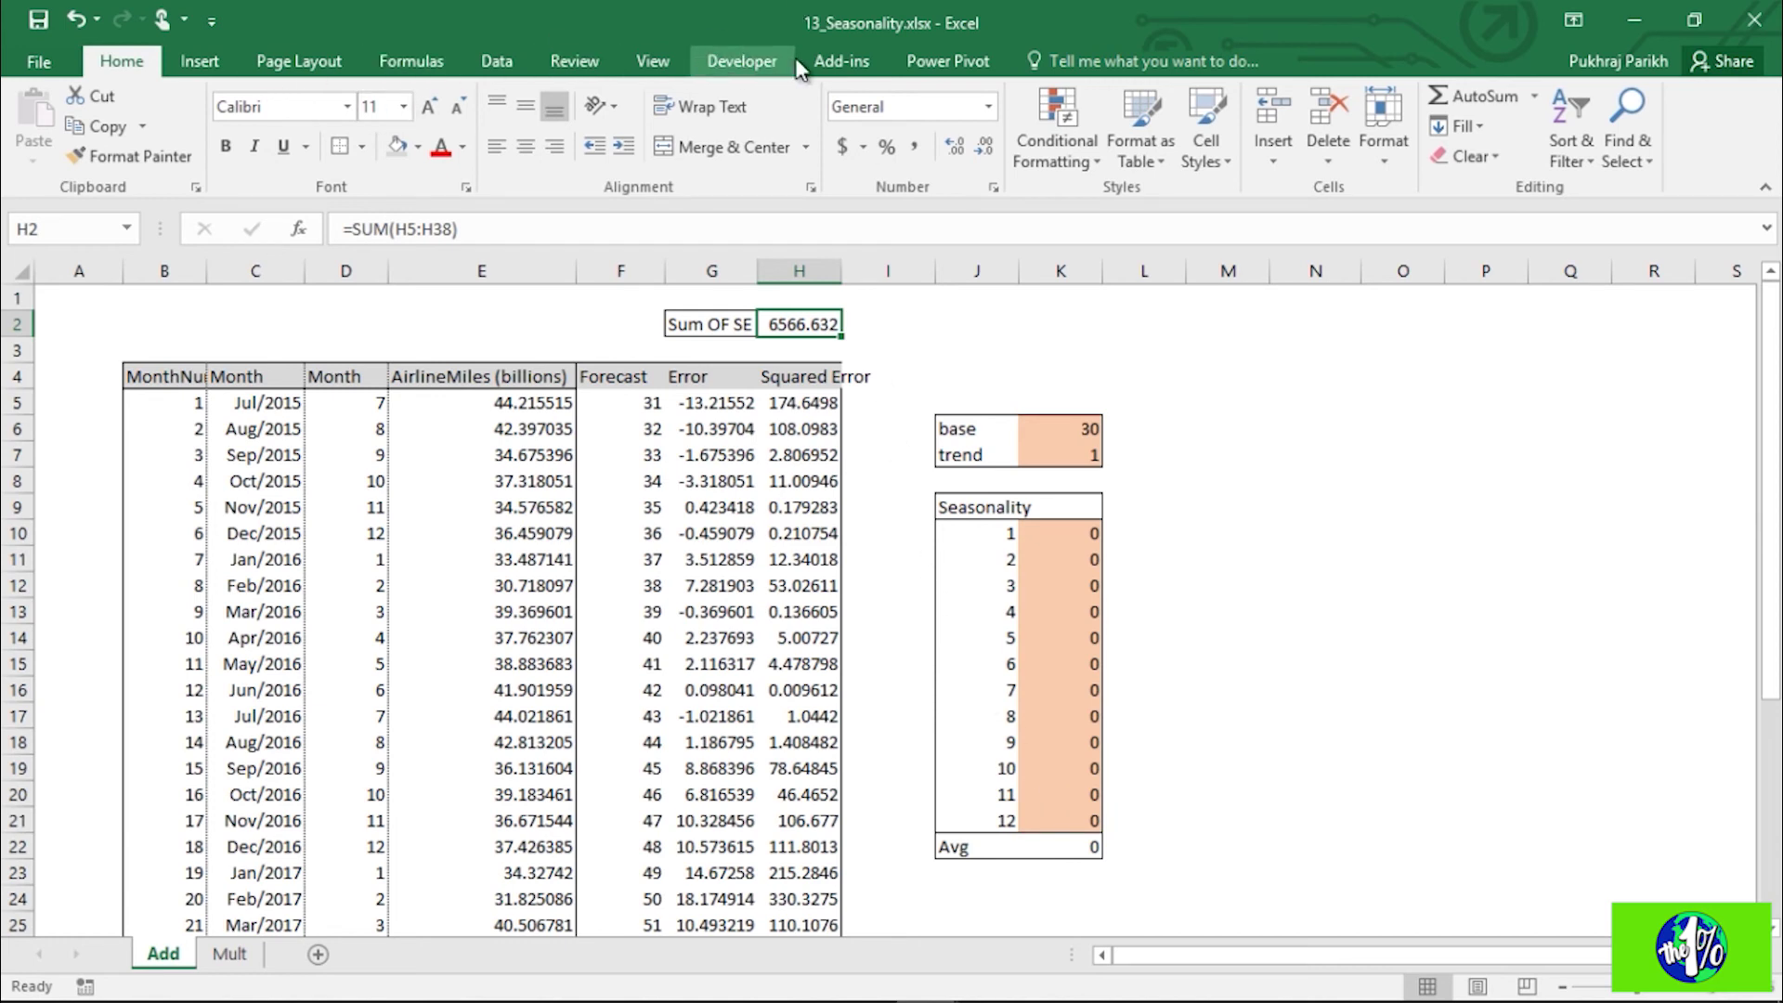
pyautogui.click(500, 64)
pyautogui.click(1549, 126)
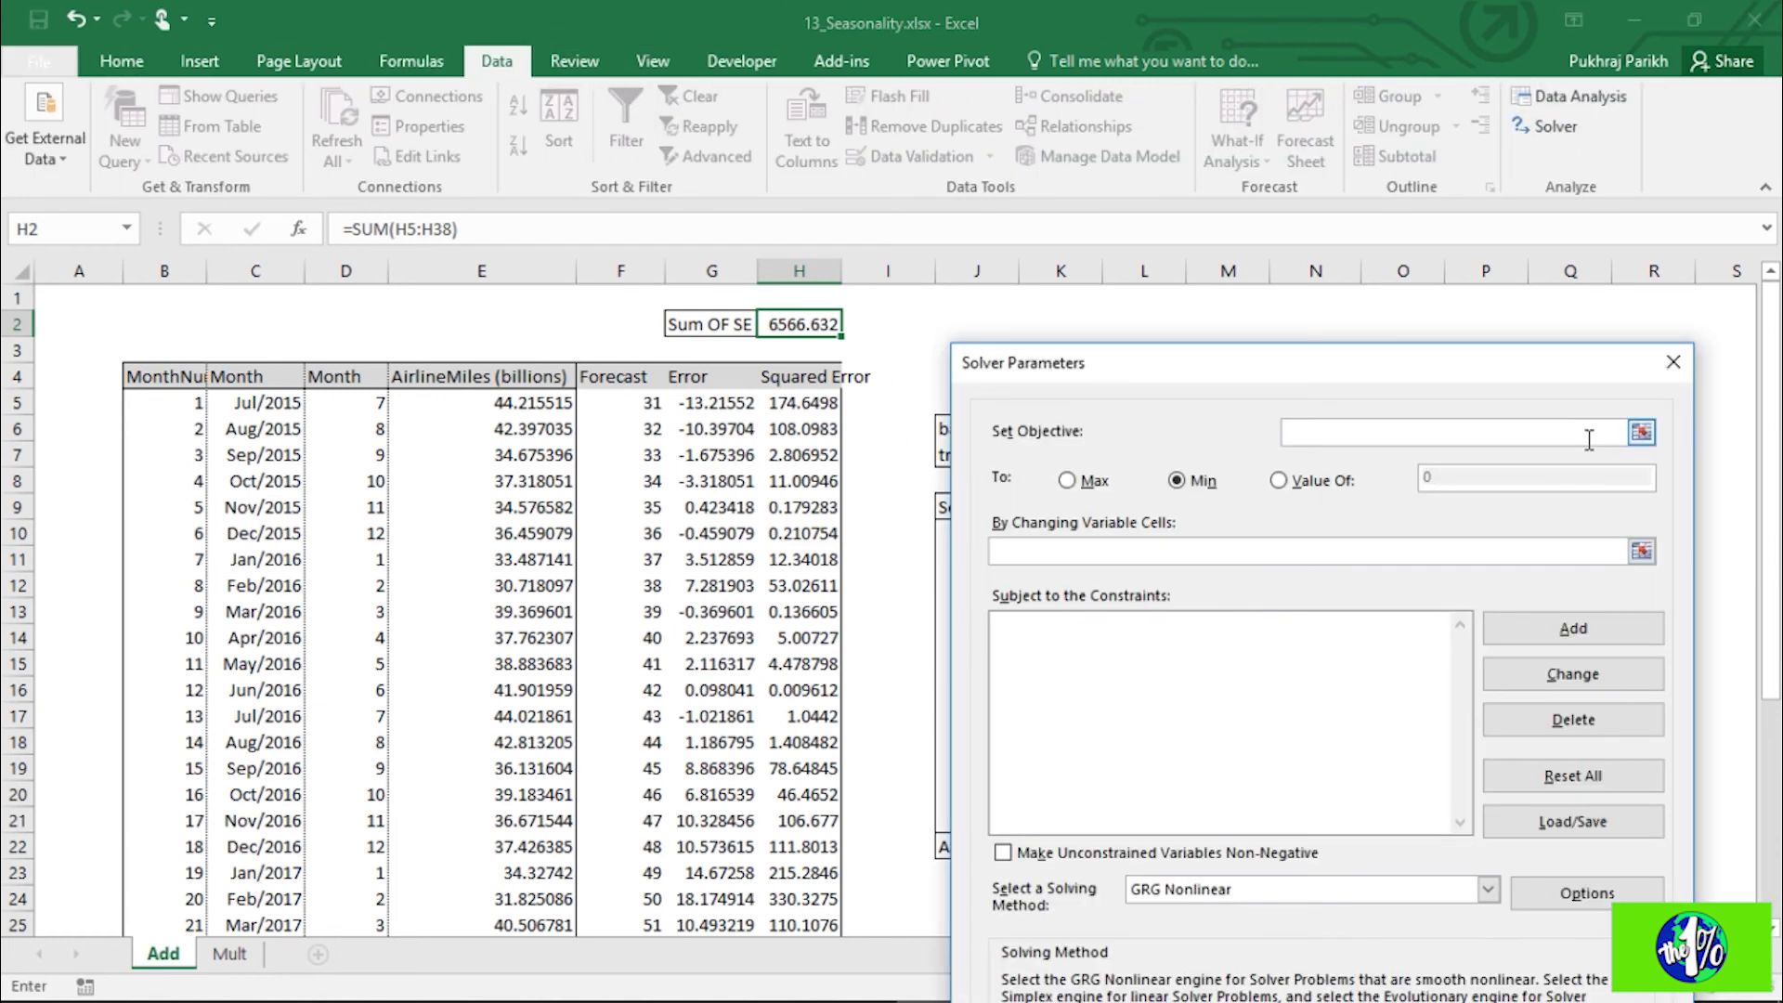
pyautogui.click(801, 323)
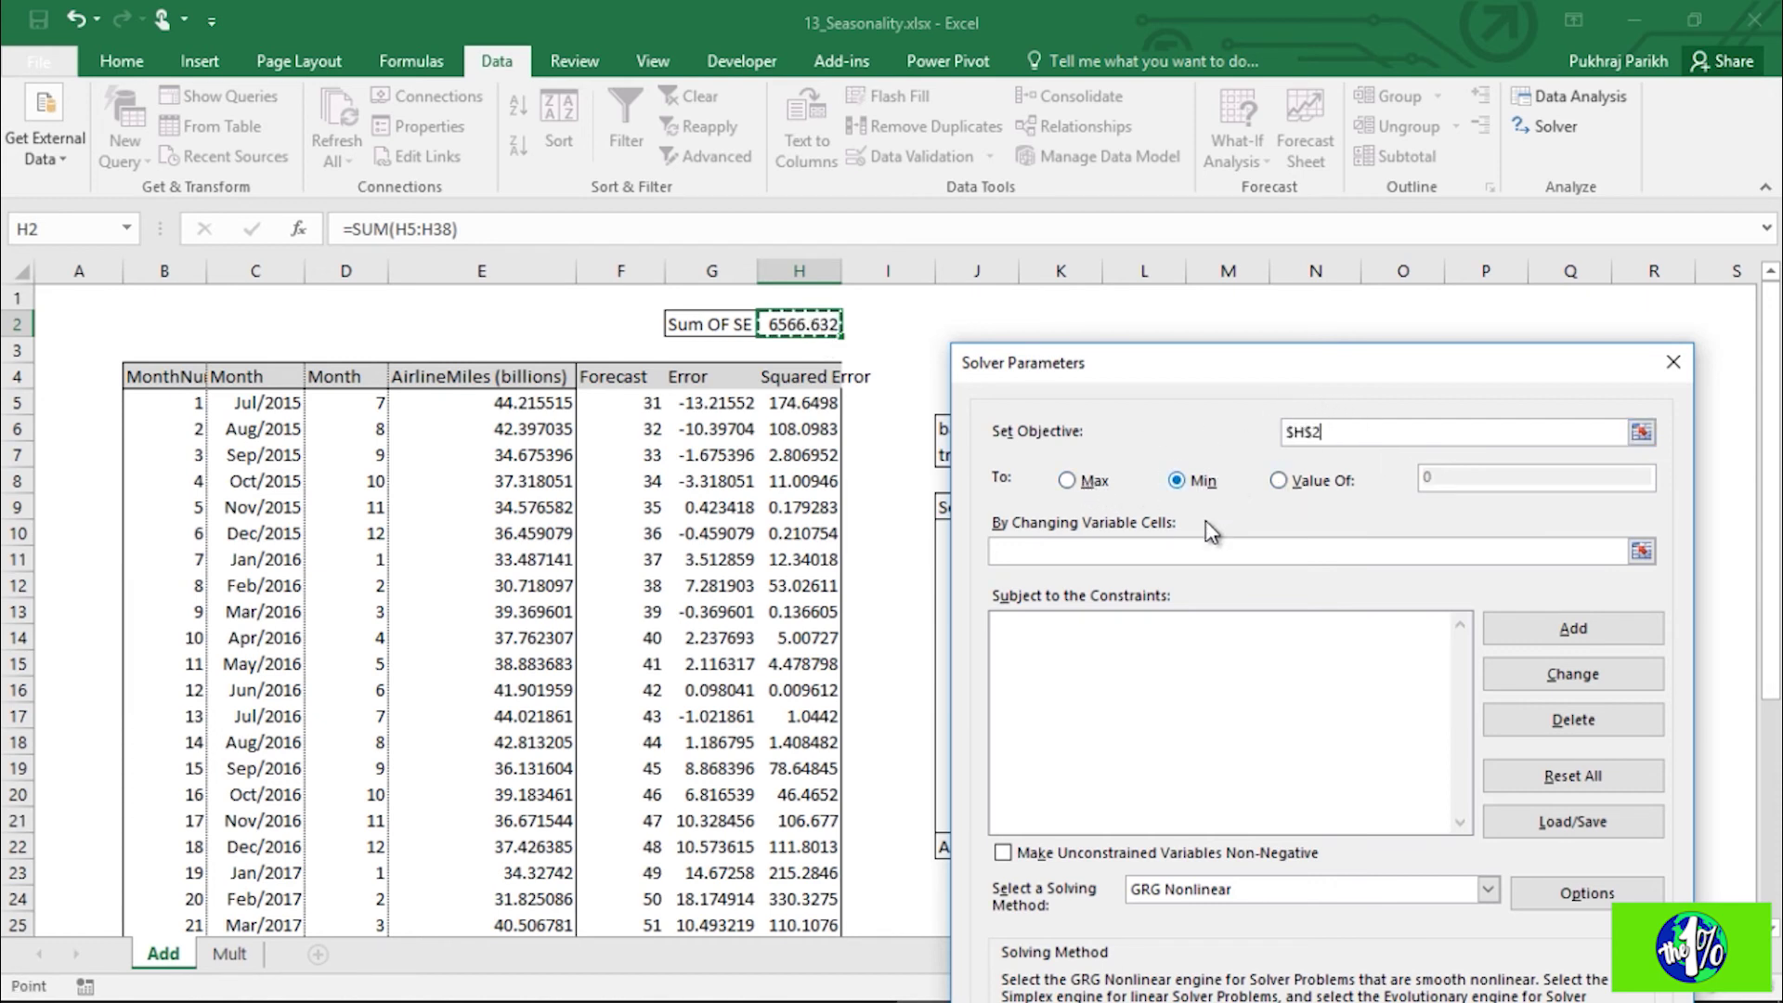
# Step: Set Solver's variable cells to the base and trend in K6:K7 and the monthly seasonality values in K10:K21
pyautogui.moveTo(1463, 381); pyautogui.dragTo(629, 295)
pyautogui.click(809, 464)
pyautogui.moveTo(1093, 425); pyautogui.dragTo(1085, 456)
pyautogui.write(',')
pyautogui.moveTo(1074, 535); pyautogui.dragTo(1073, 821)
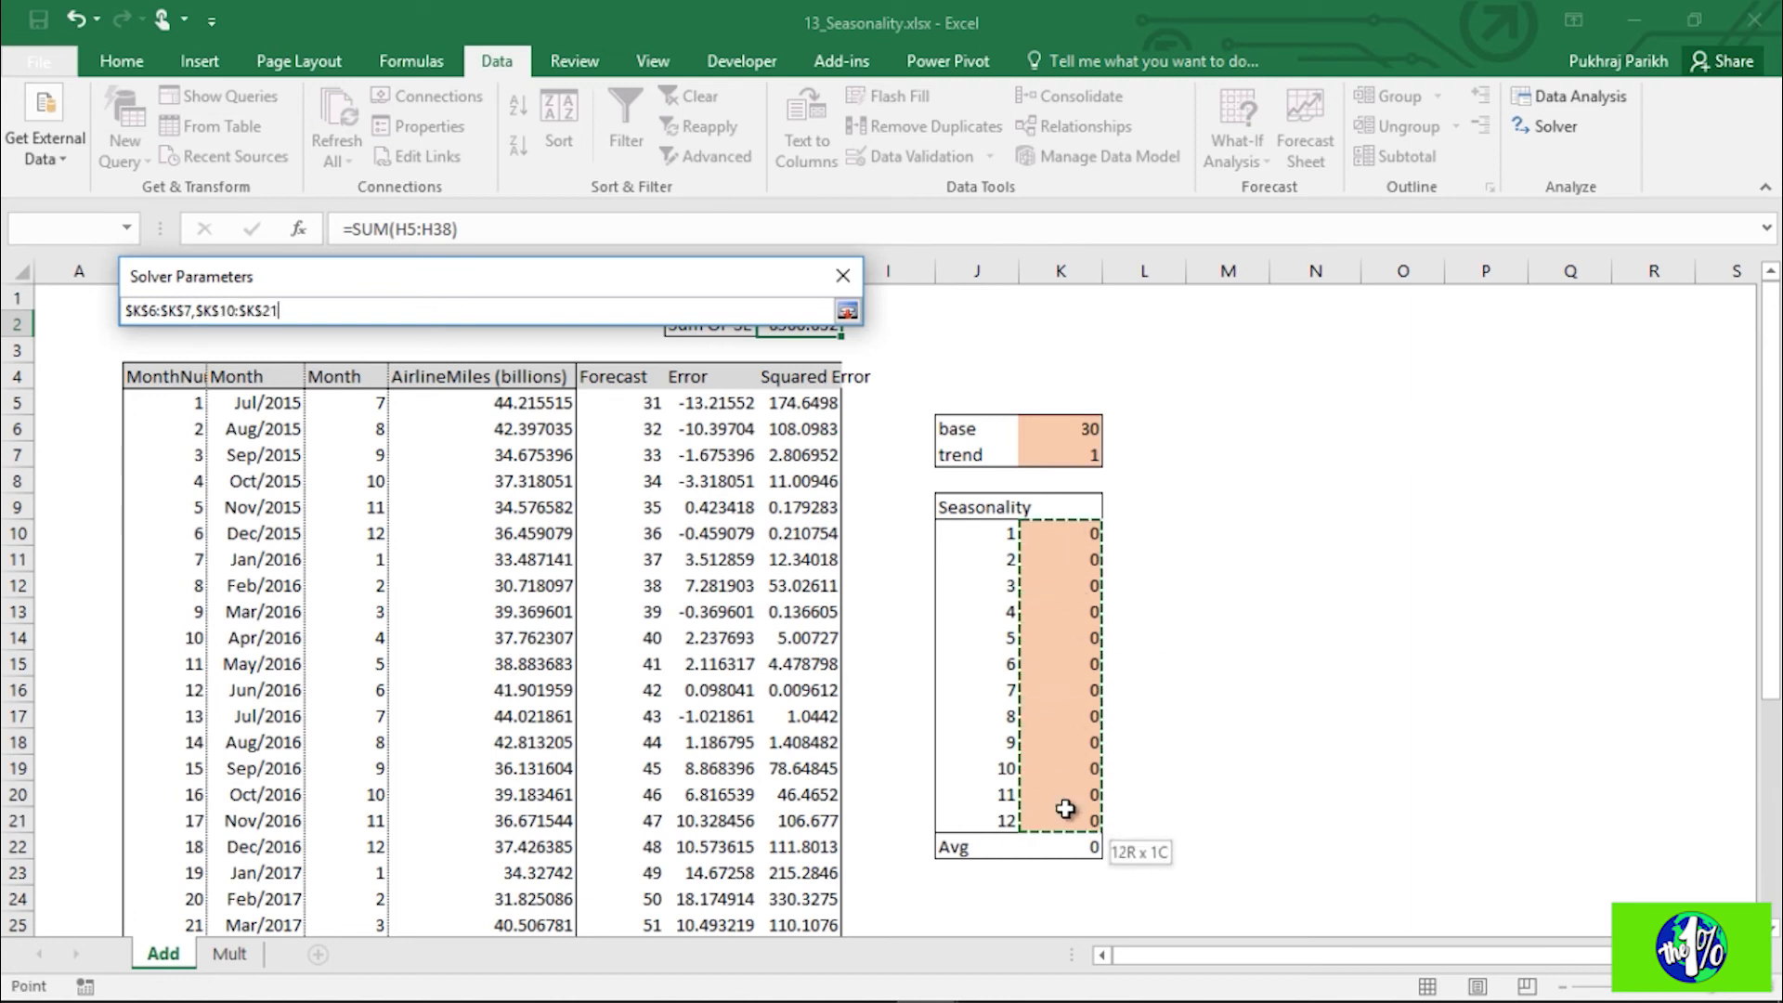
pyautogui.press('Return')
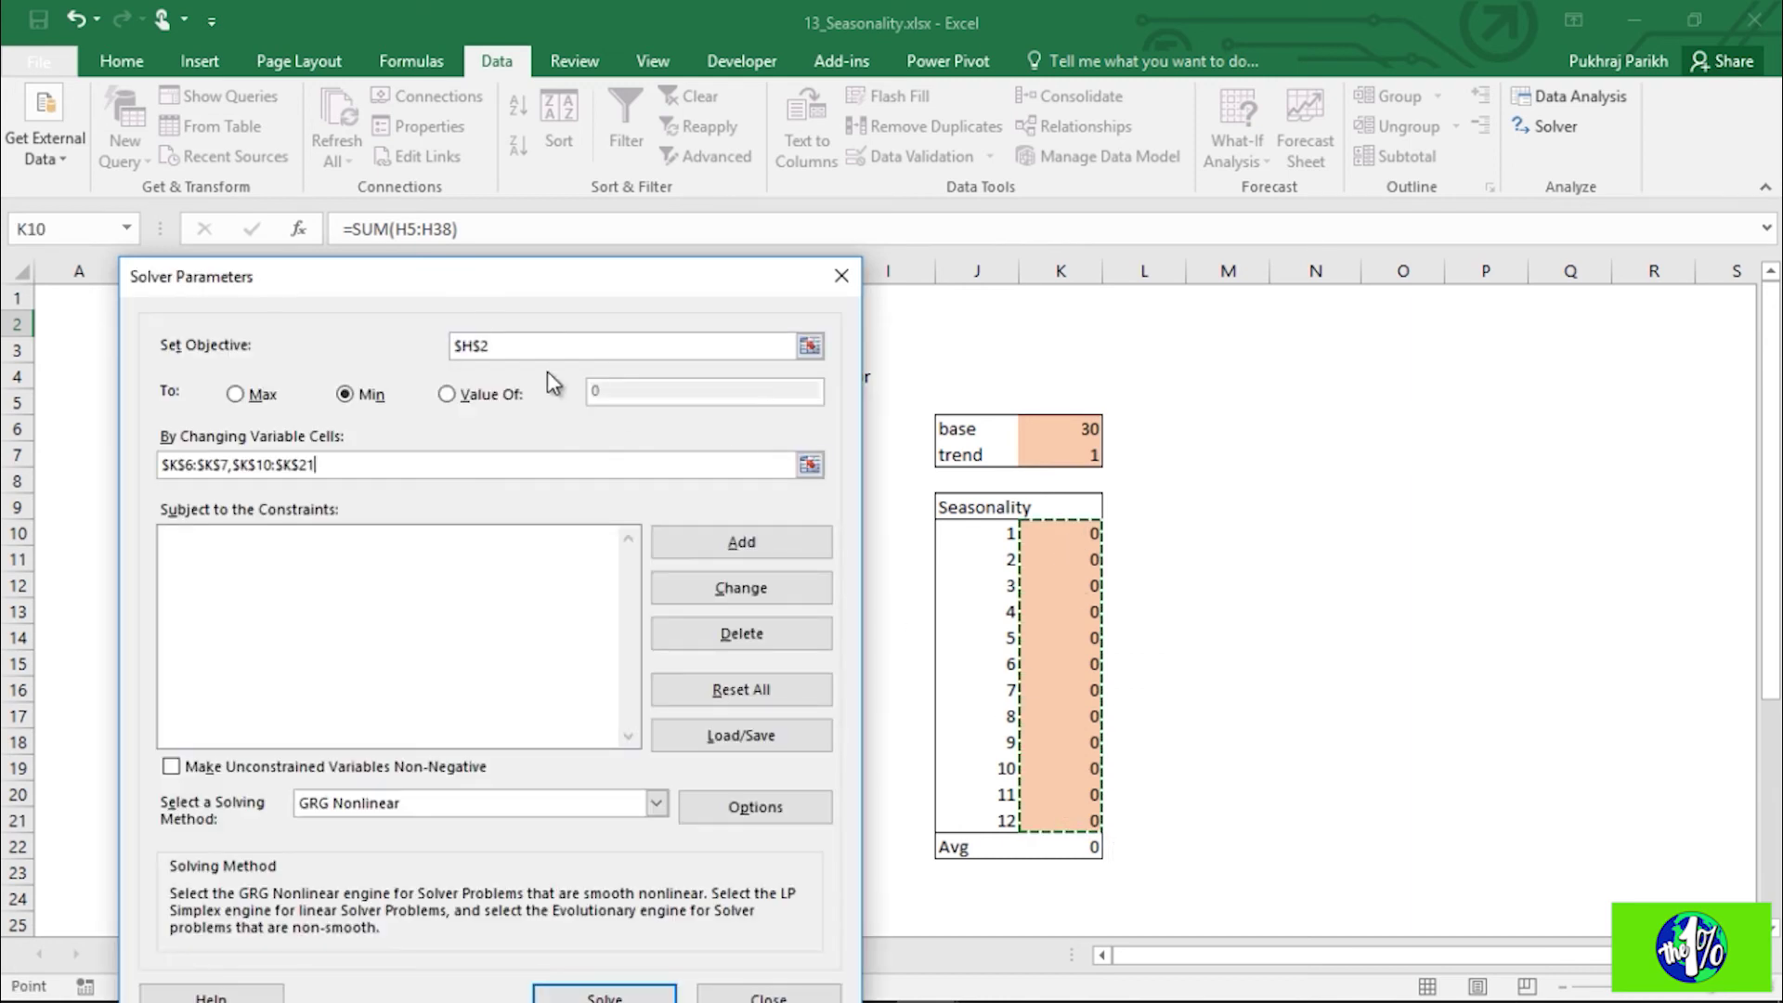
# Step: Add a Solver constraint that the seasonality average in K22 equals 0
pyautogui.click(739, 546)
pyautogui.click(1069, 855)
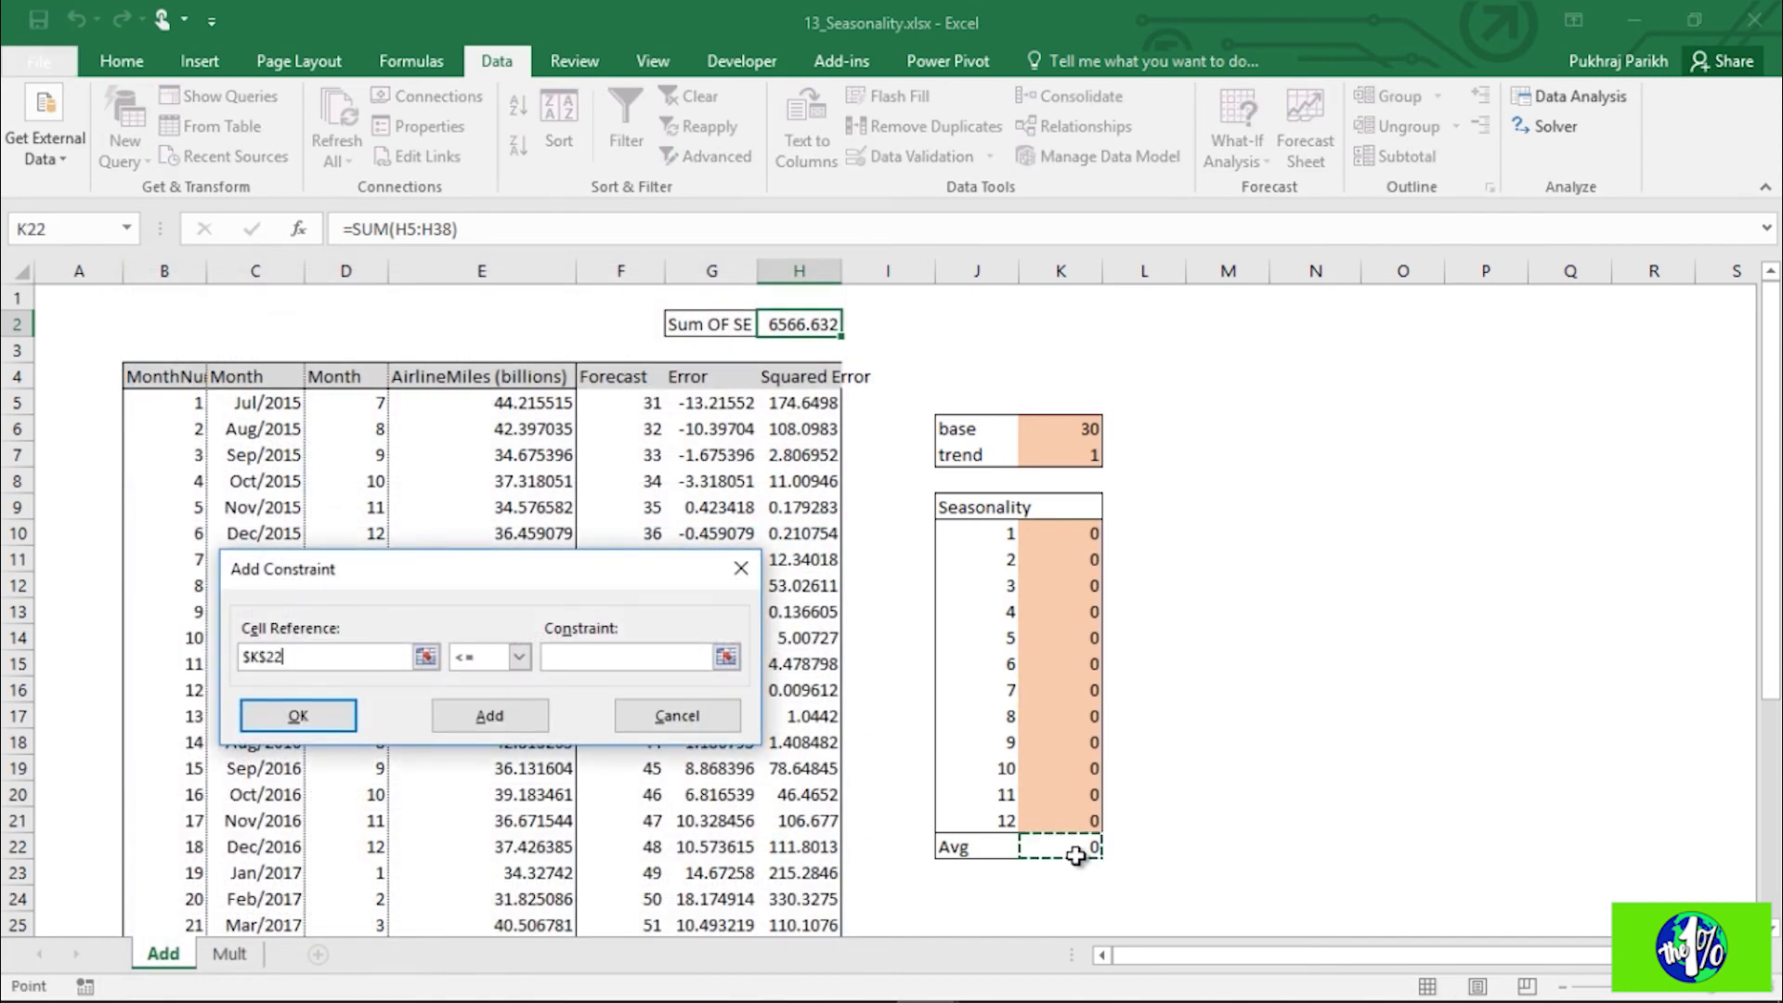
pyautogui.click(519, 656)
pyautogui.click(501, 698)
pyautogui.click(617, 657)
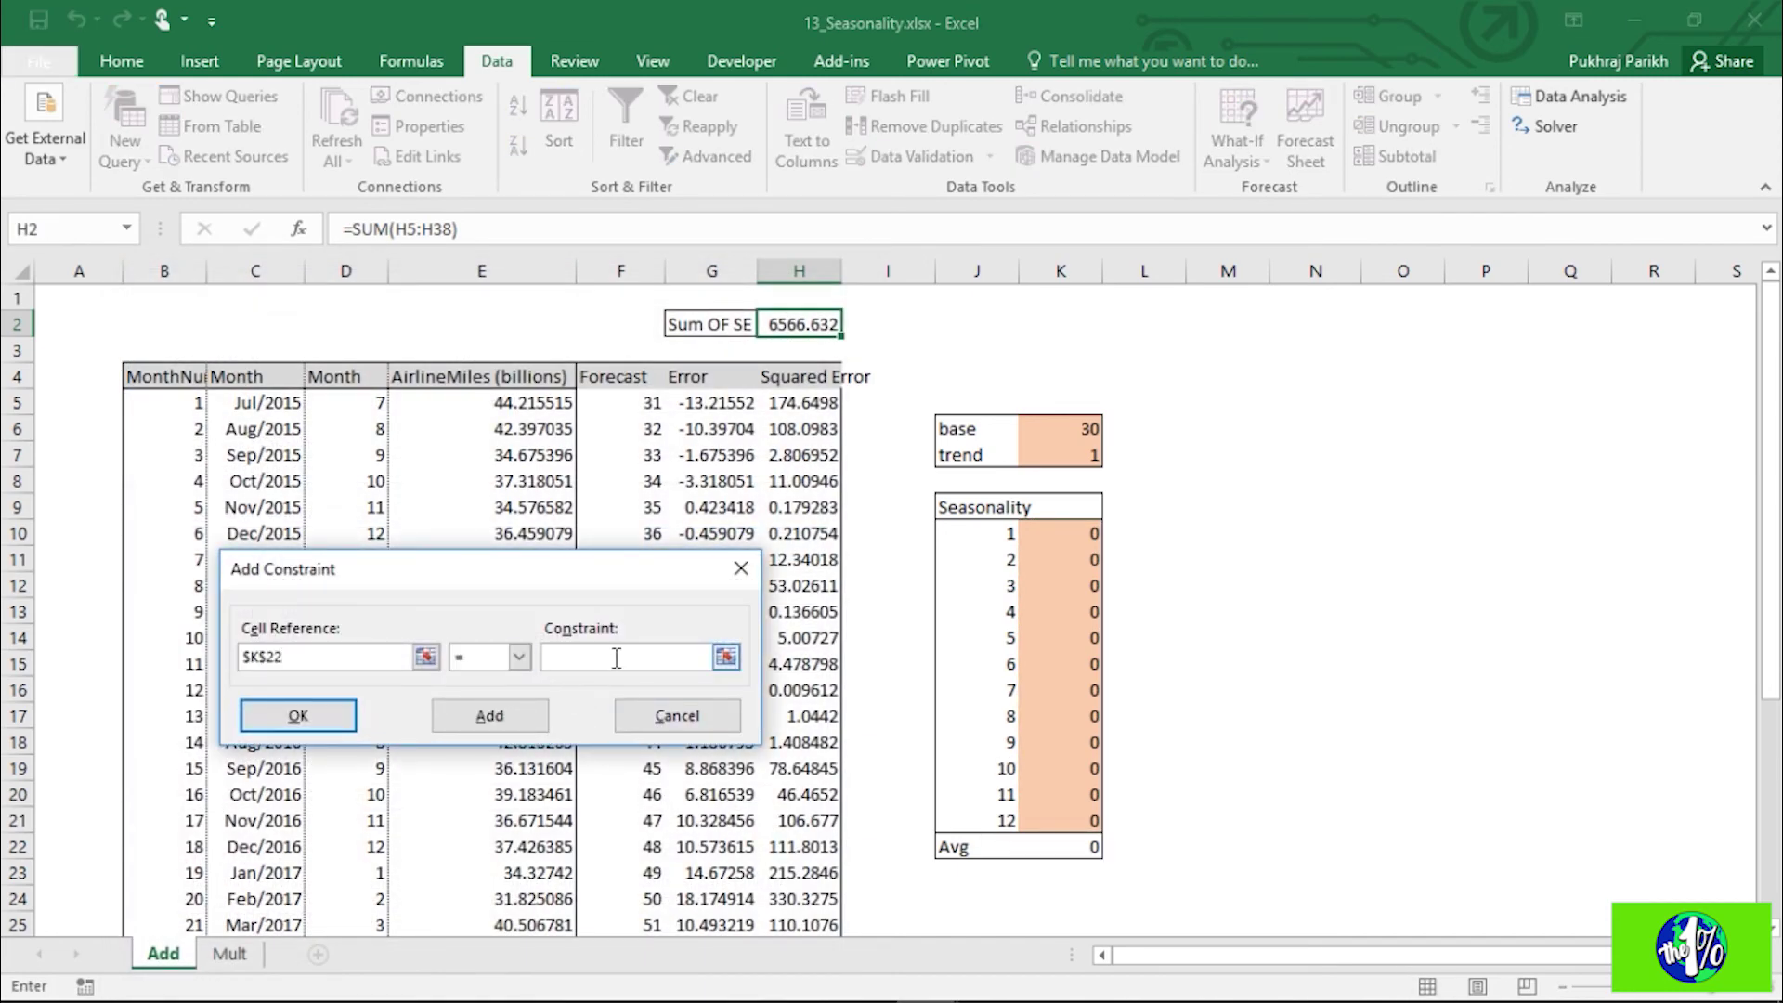
pyautogui.write('0')
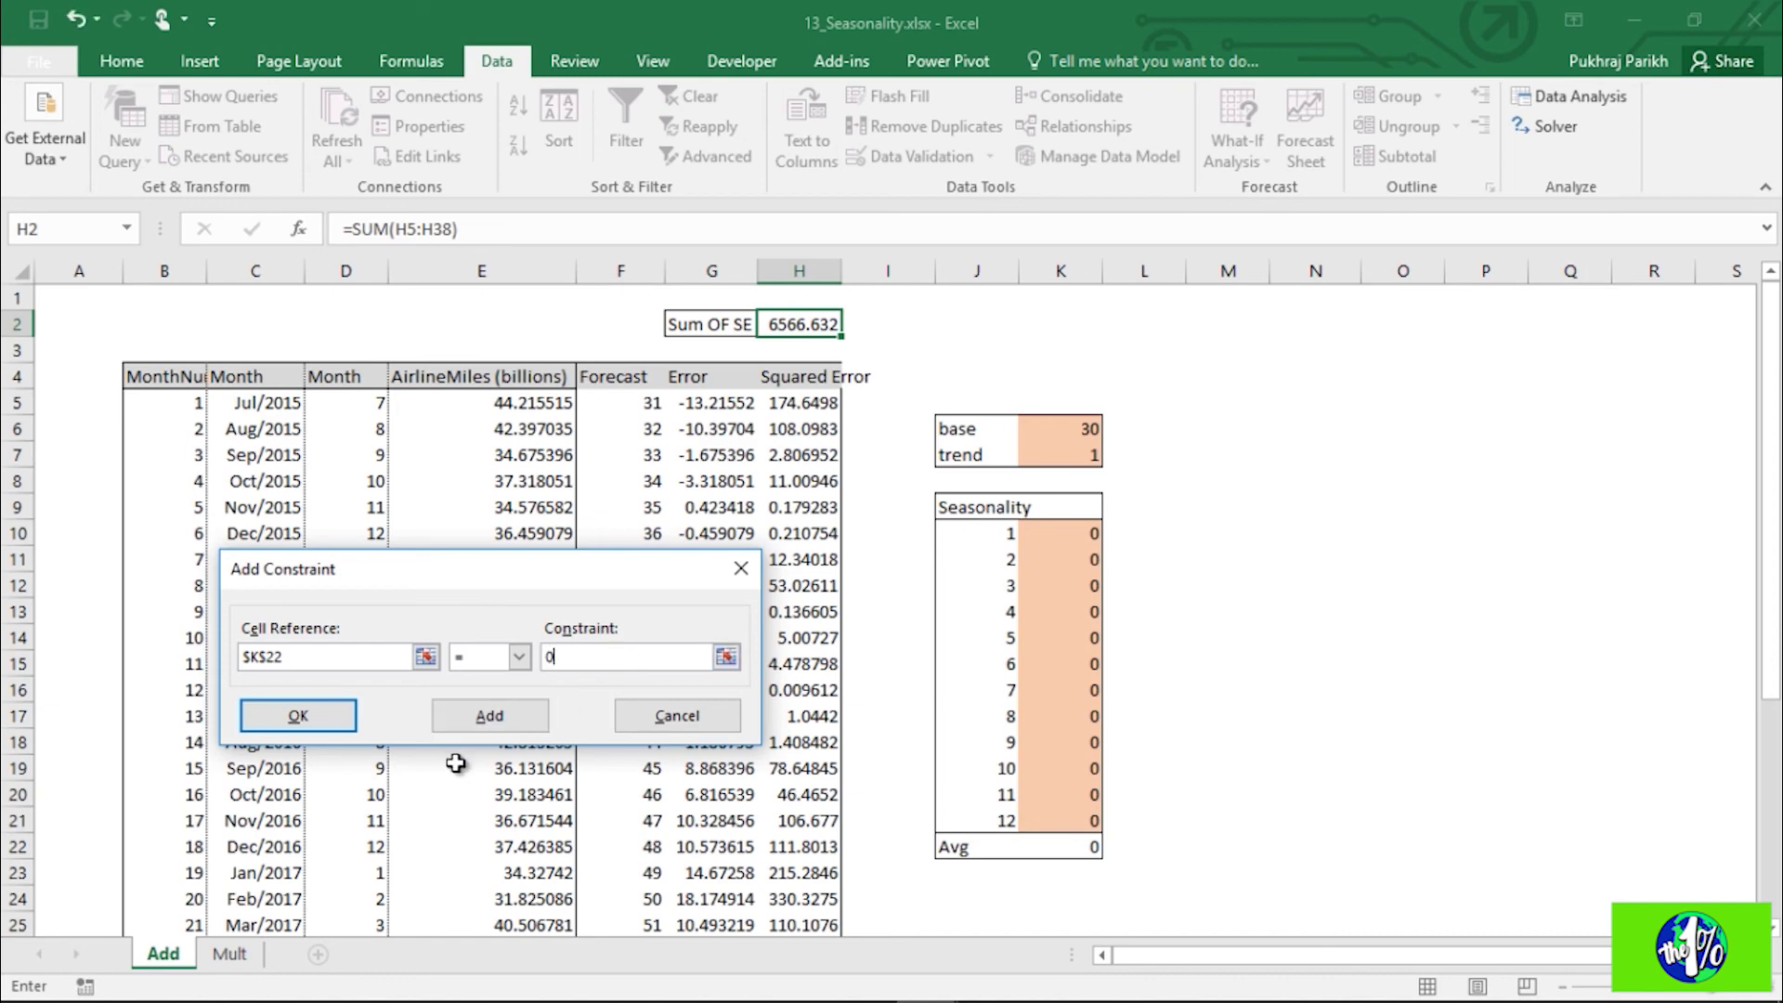
pyautogui.click(331, 721)
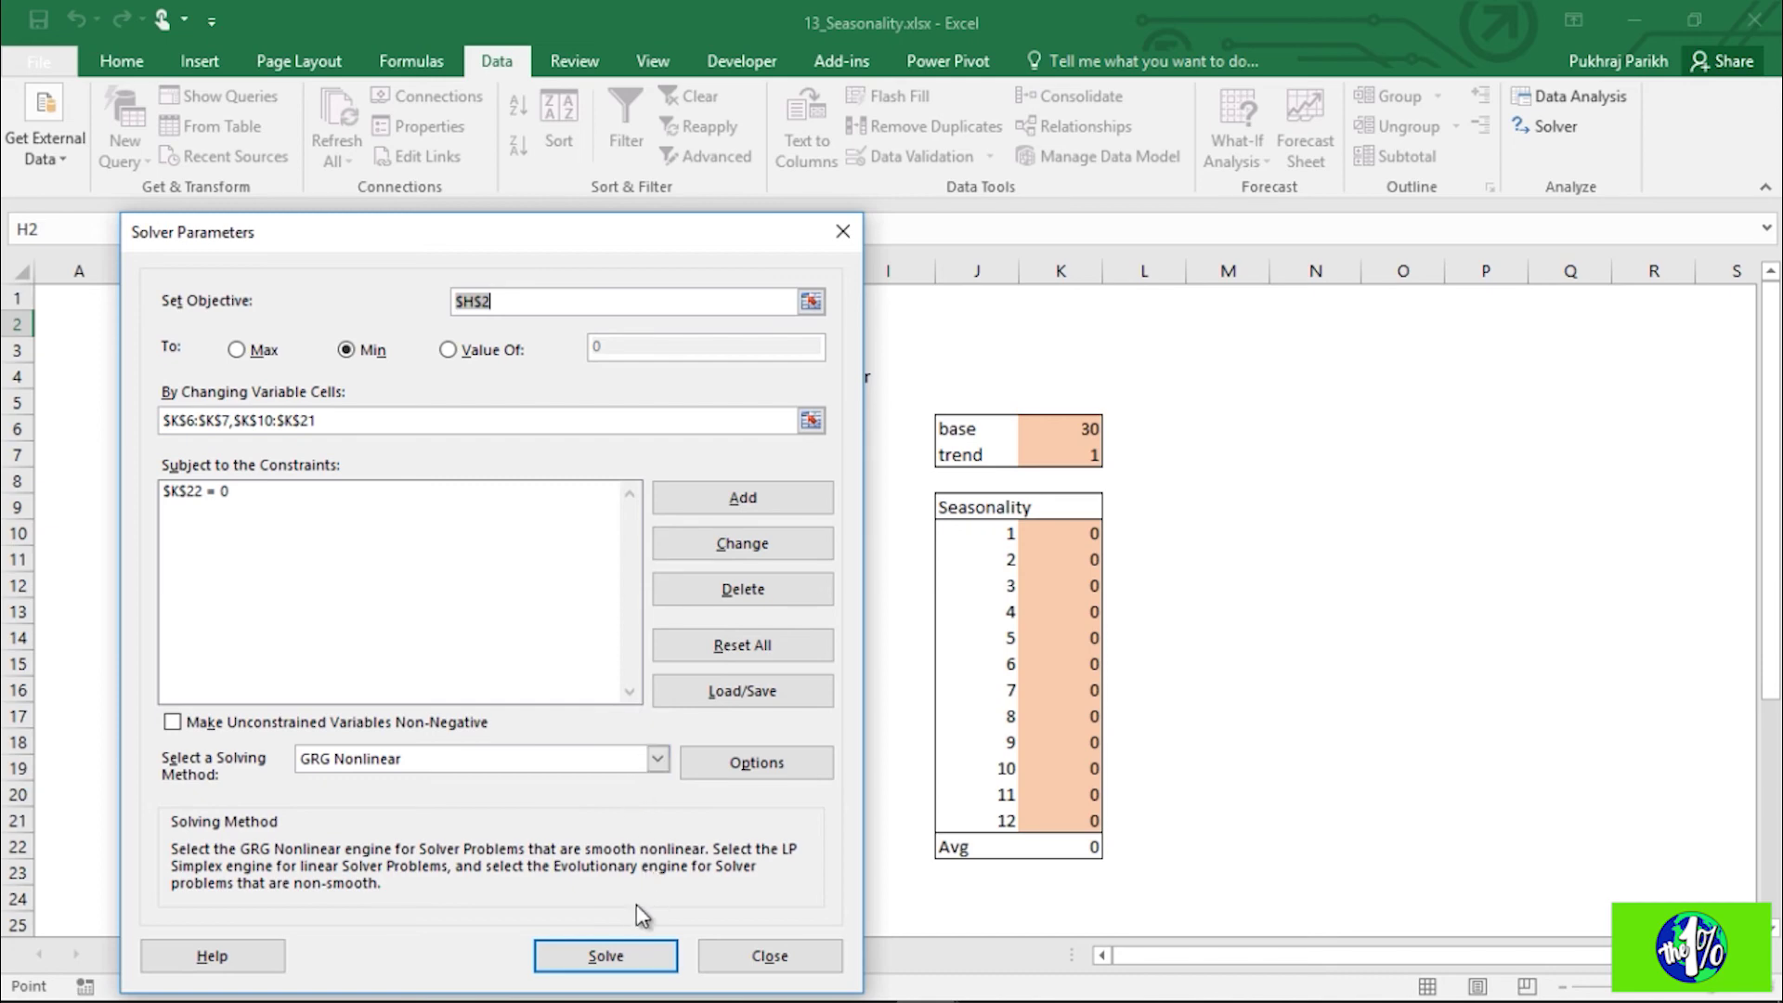
# Step: Run Solver, keep its solution, and check the sum of squared errors and the base value
pyautogui.click(618, 954)
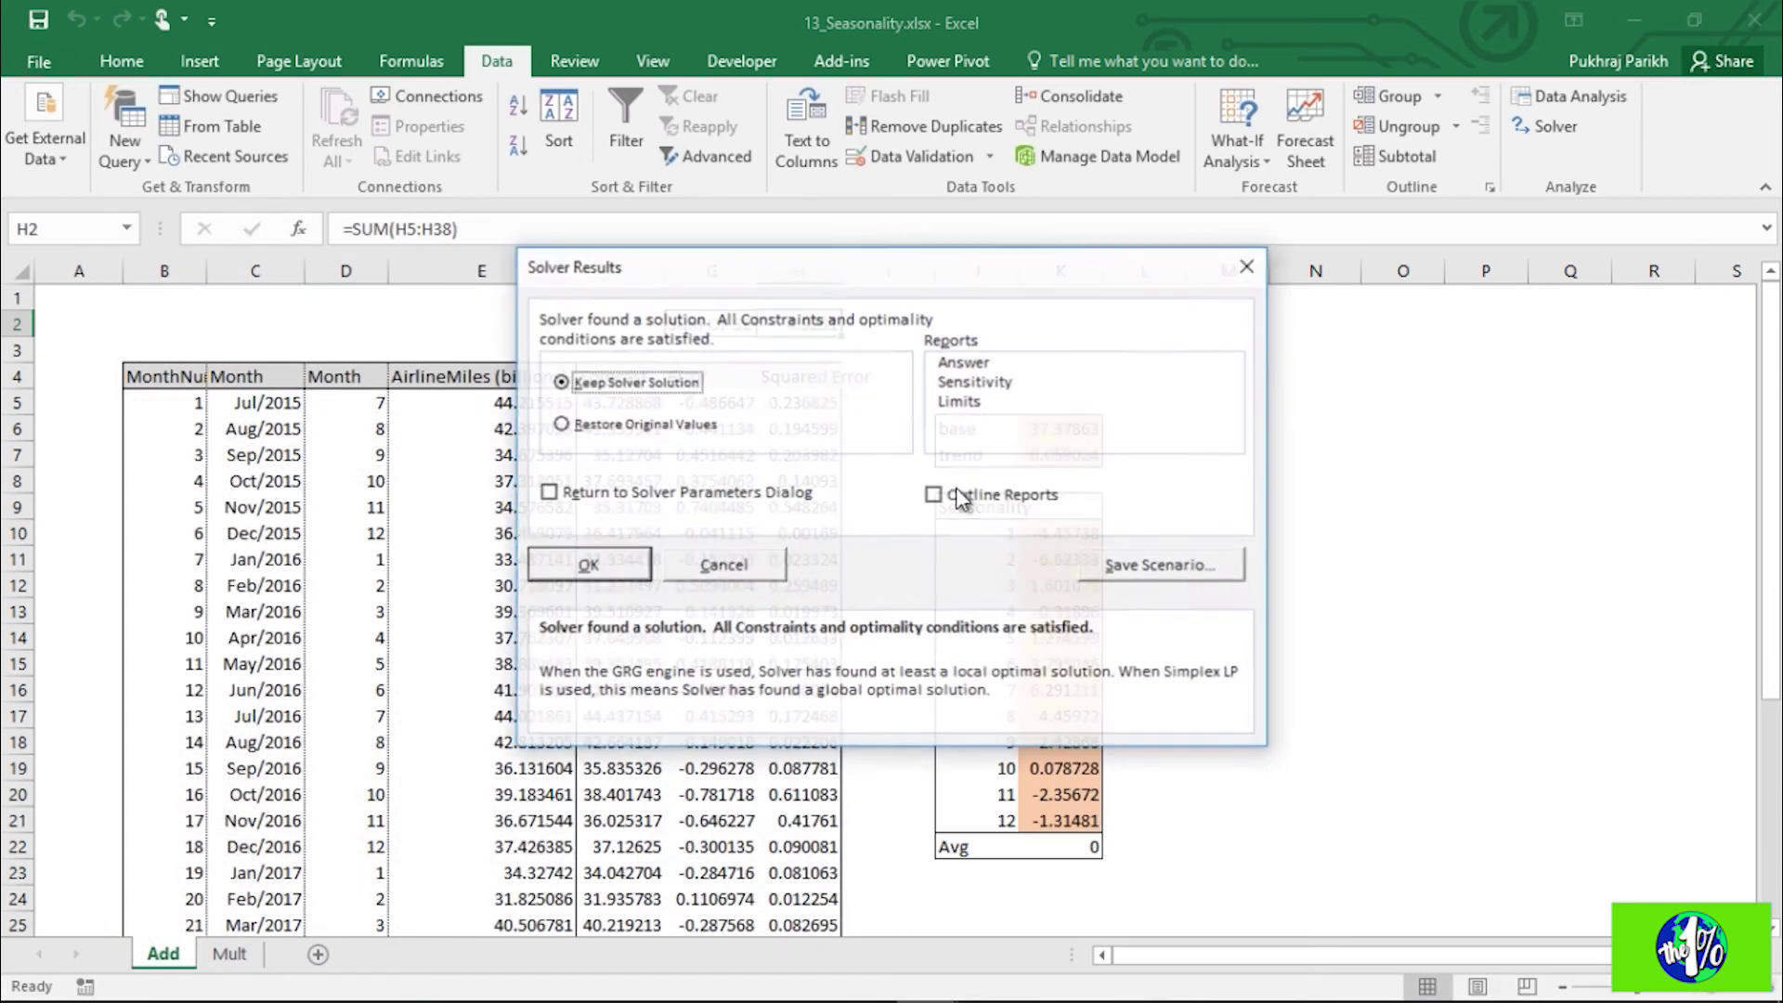
pyautogui.click(588, 567)
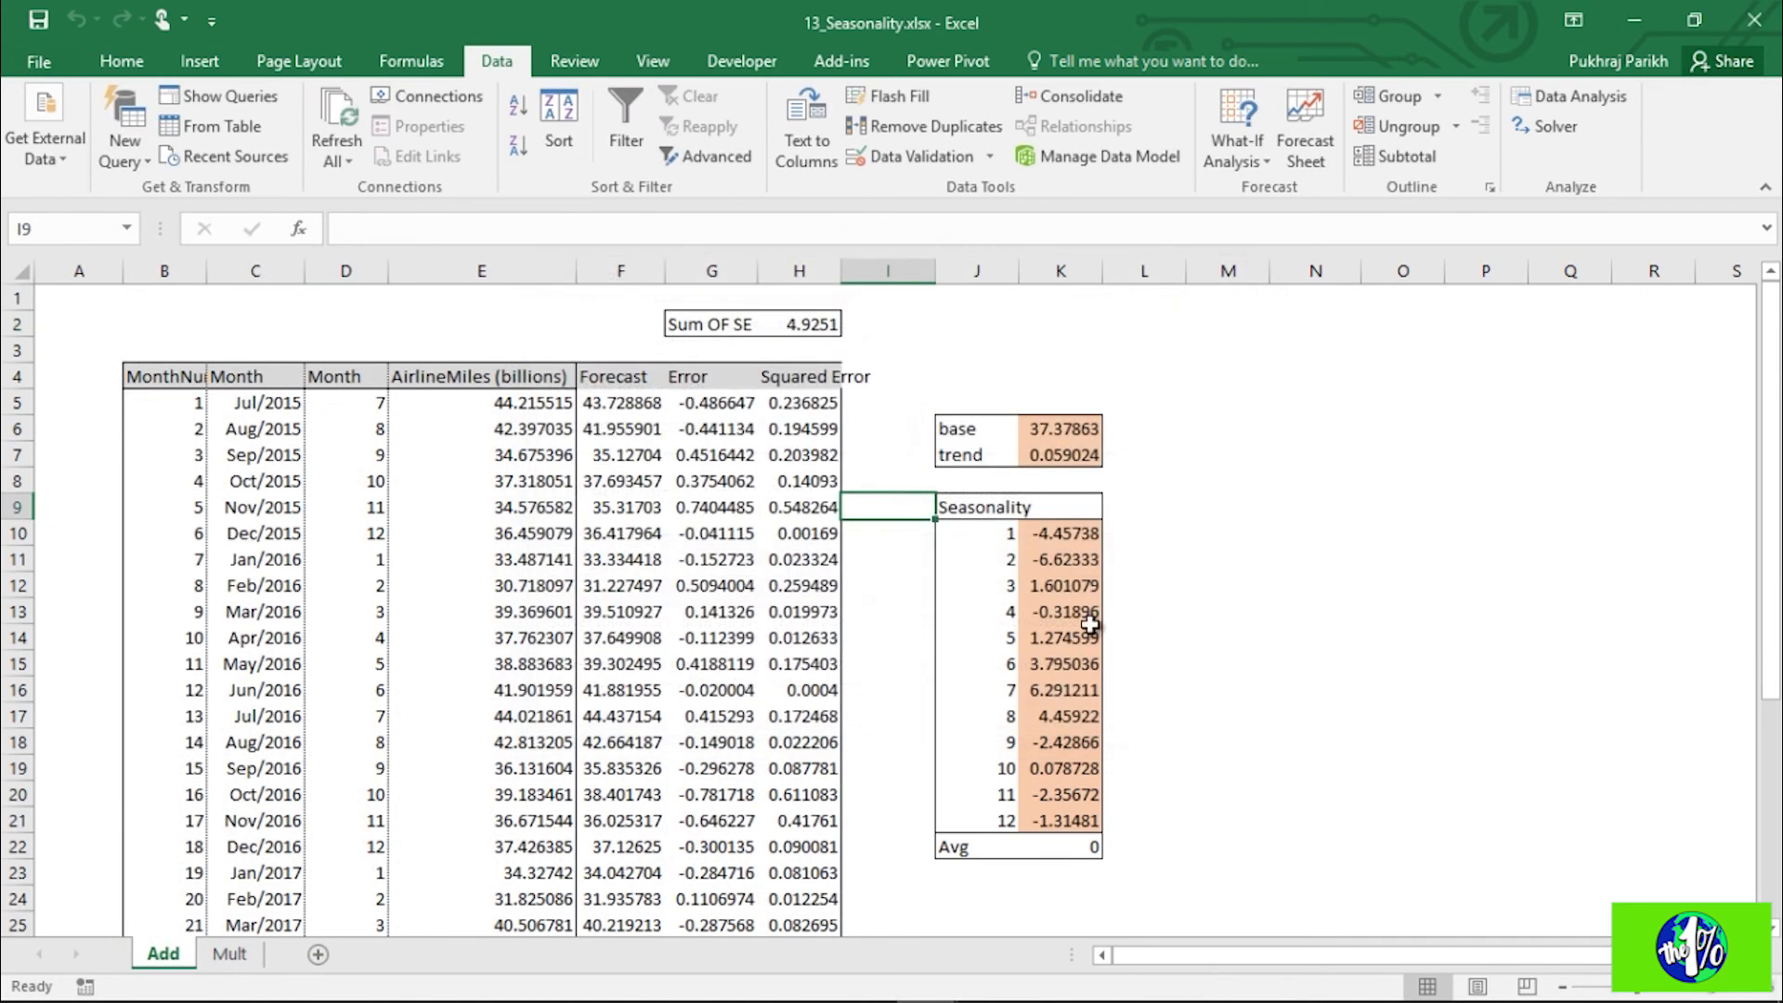
pyautogui.click(820, 326)
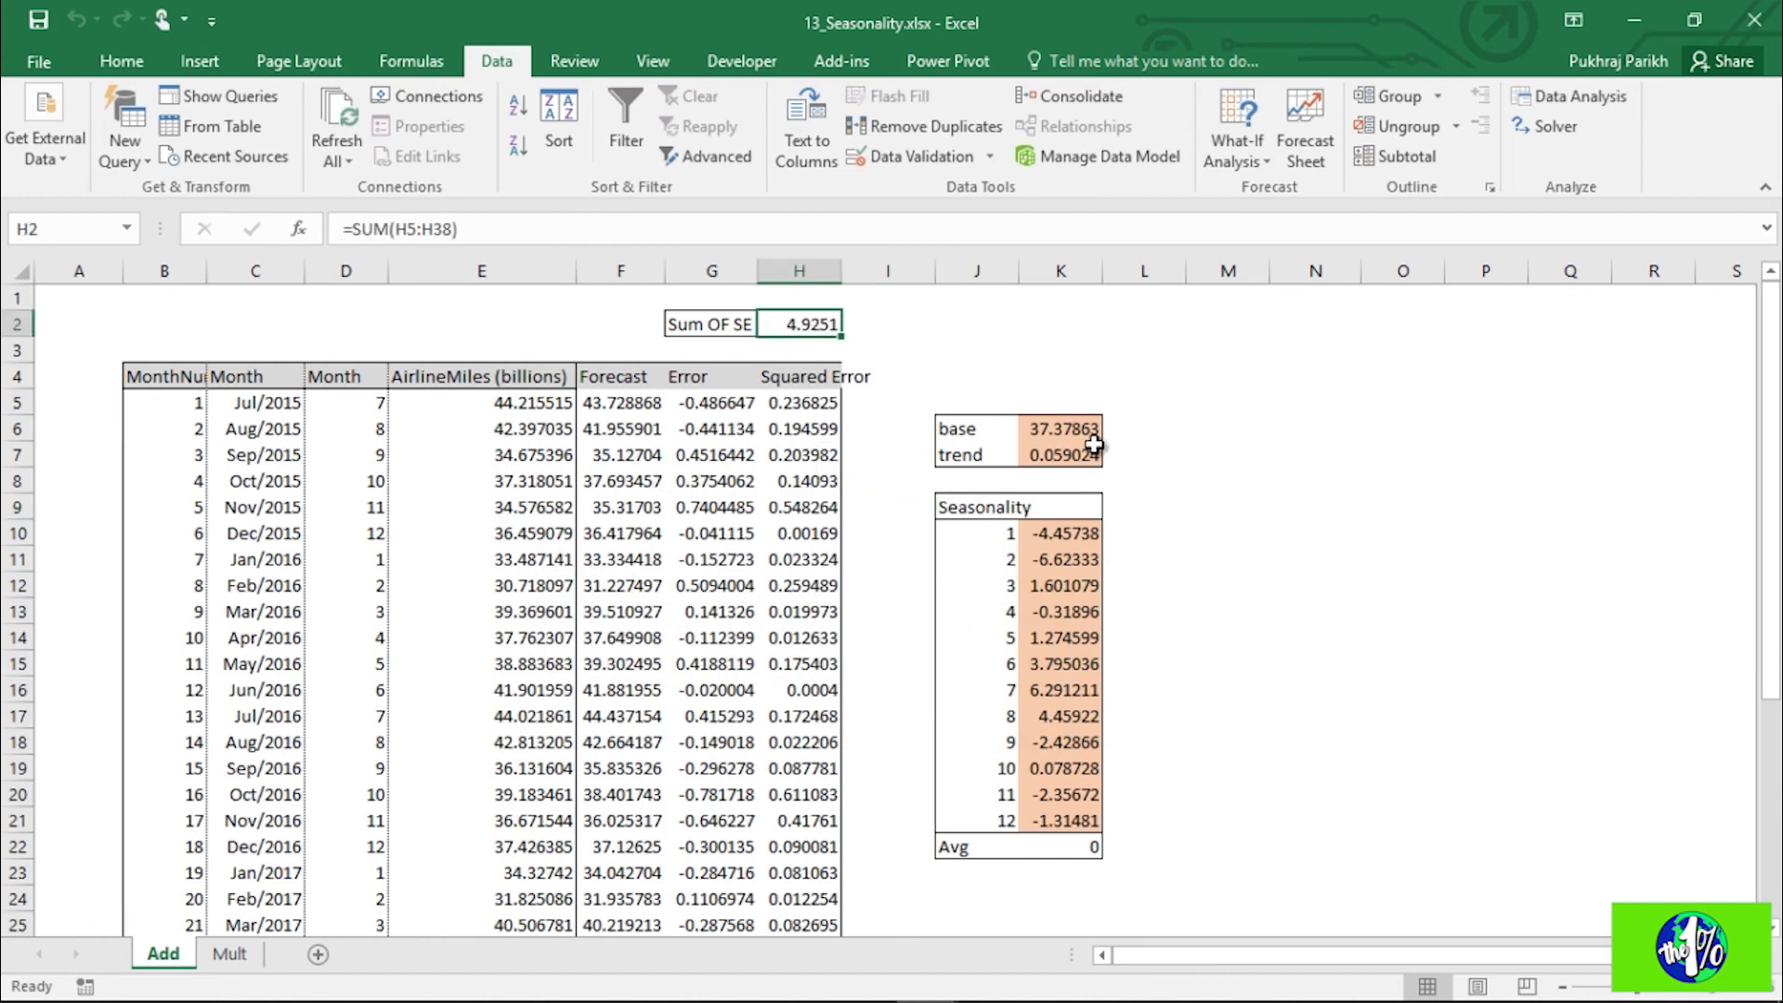
pyautogui.click(1095, 437)
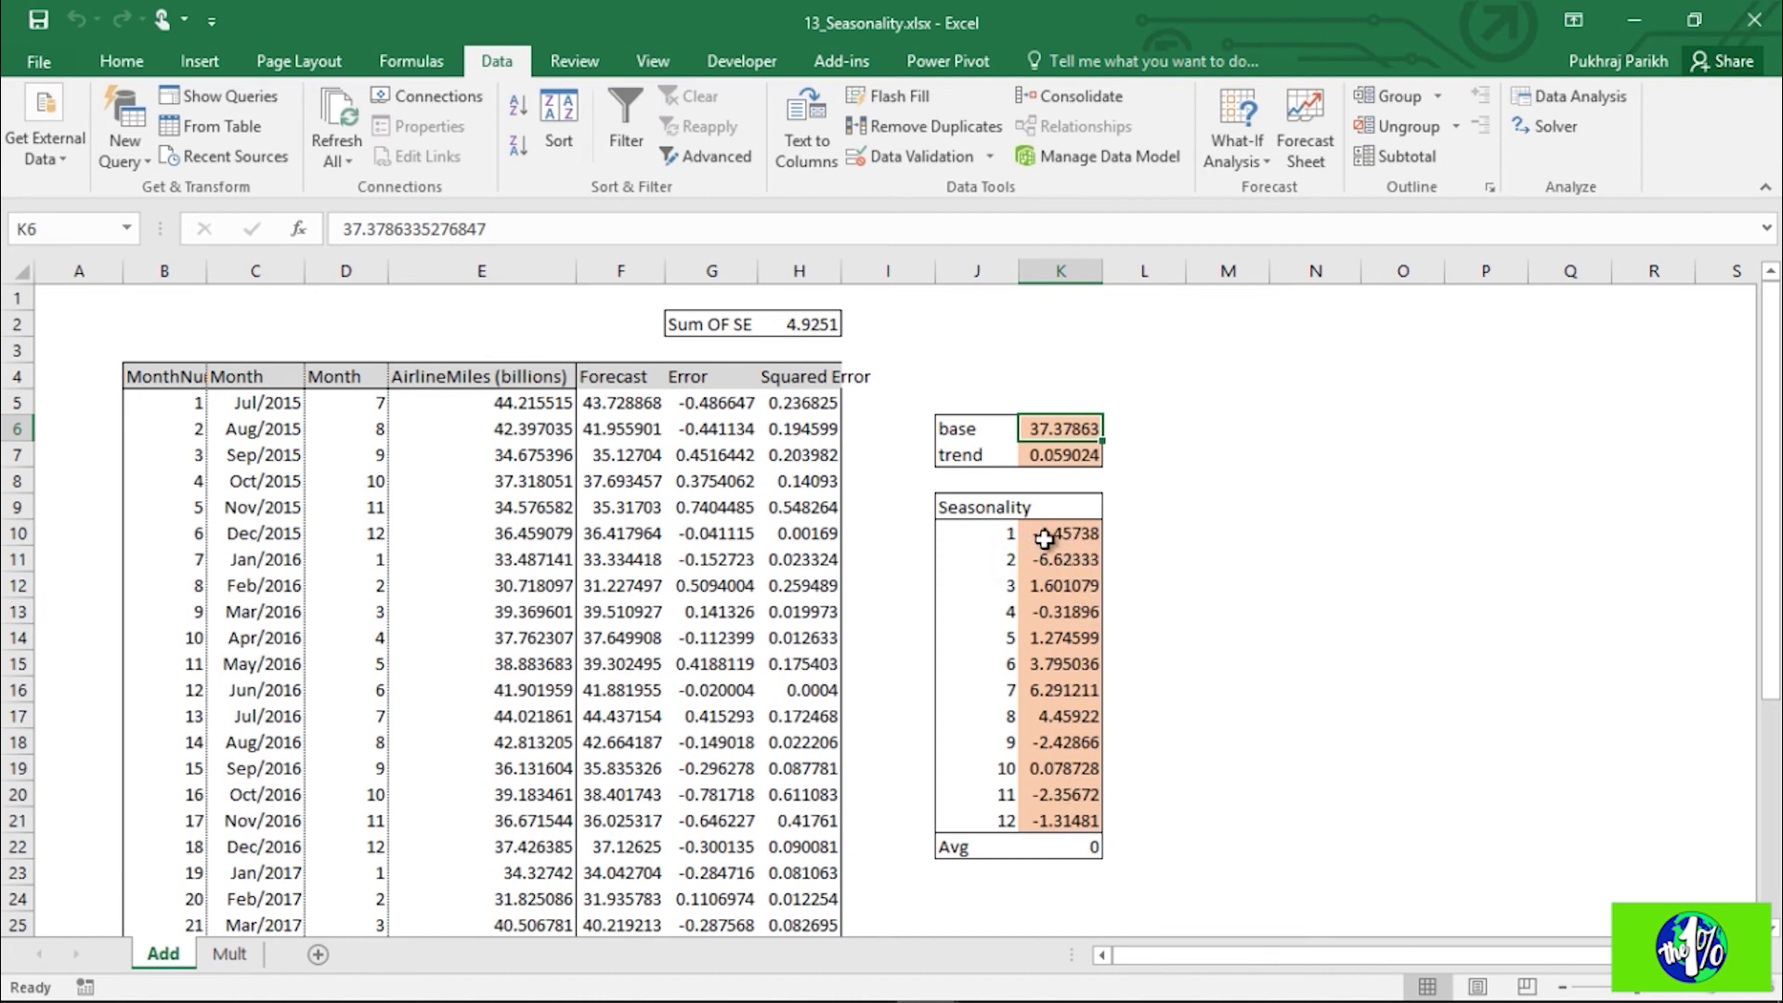
# Step: Apply a green-yellow-red color scale to the seasonality values in K10:K21
pyautogui.moveTo(1044, 542); pyautogui.dragTo(1047, 824)
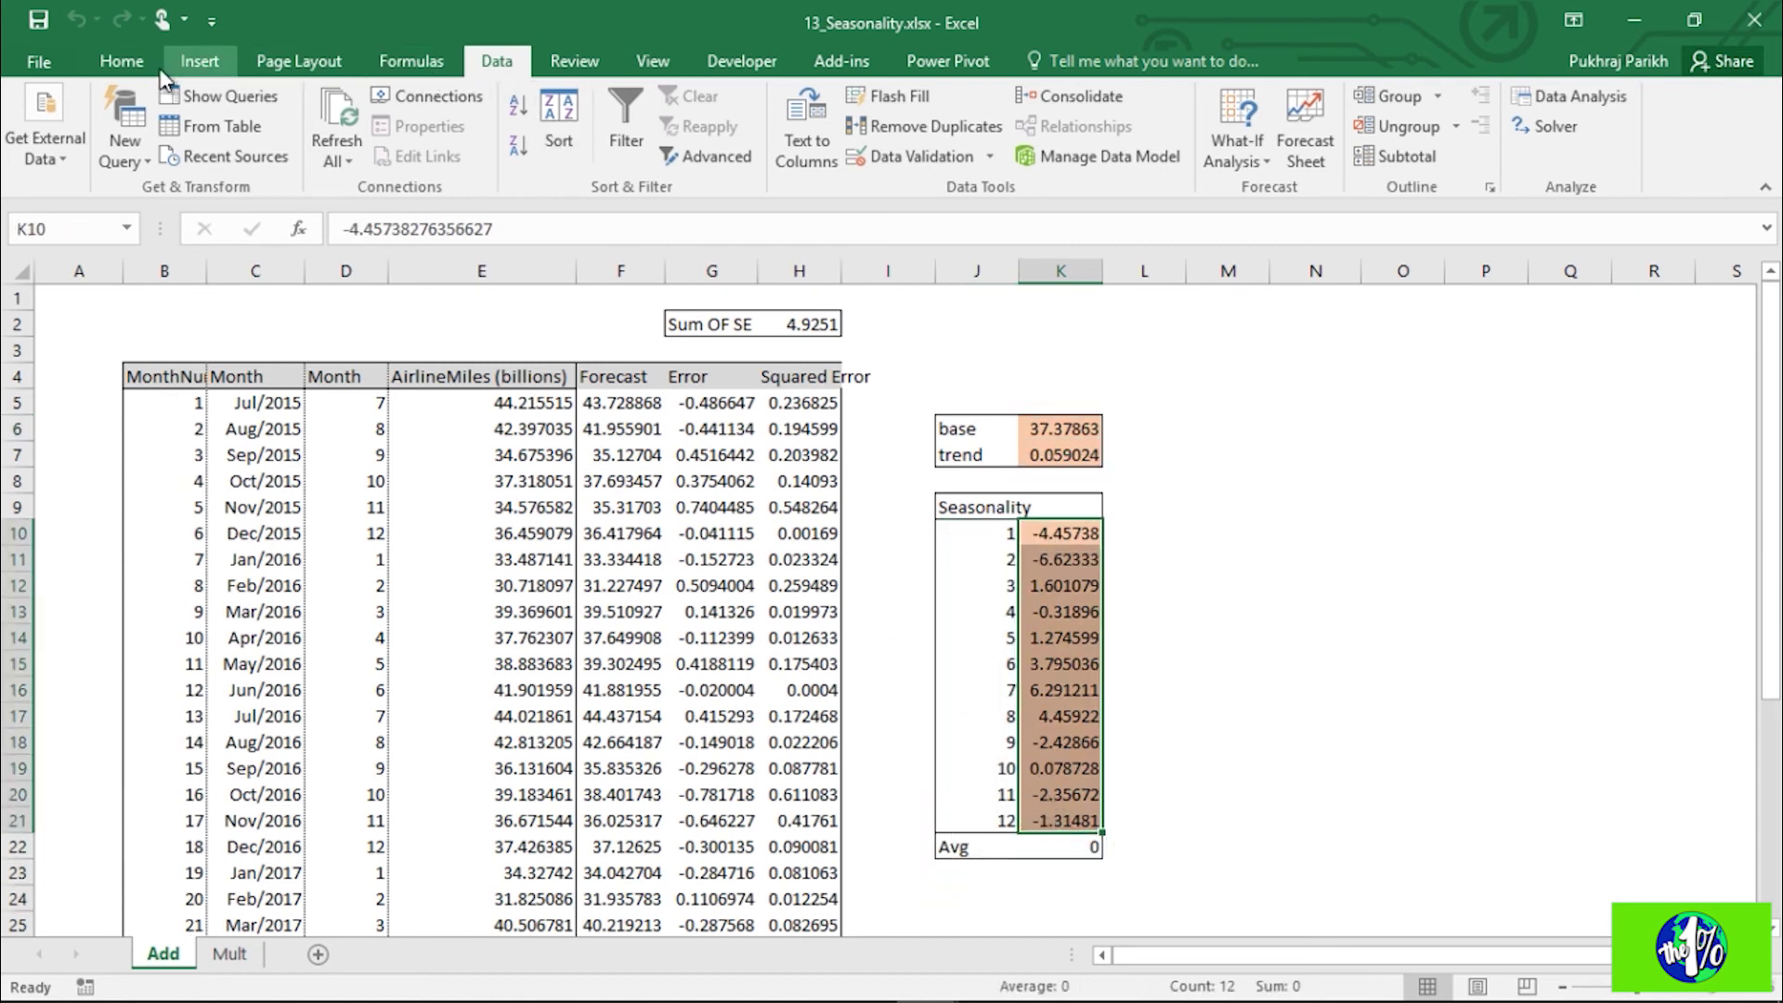
pyautogui.click(129, 67)
pyautogui.click(1068, 147)
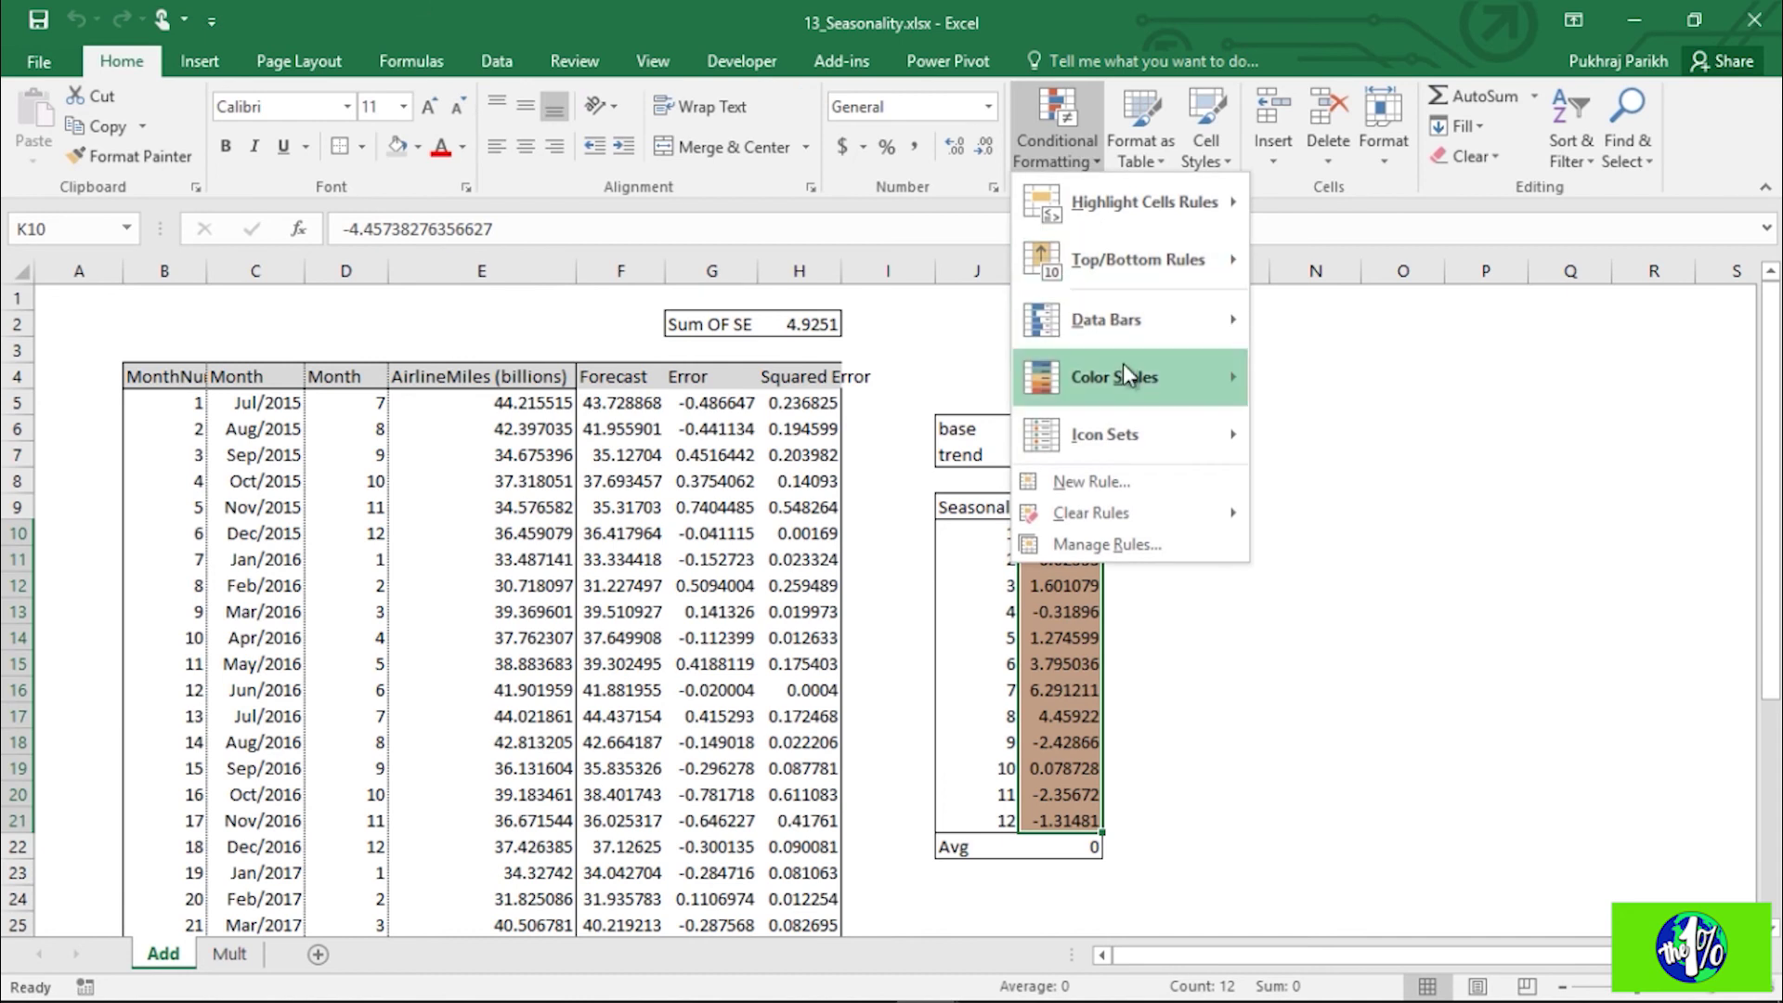
pyautogui.moveTo(1123, 367)
pyautogui.click(1256, 387)
pyautogui.click(1268, 717)
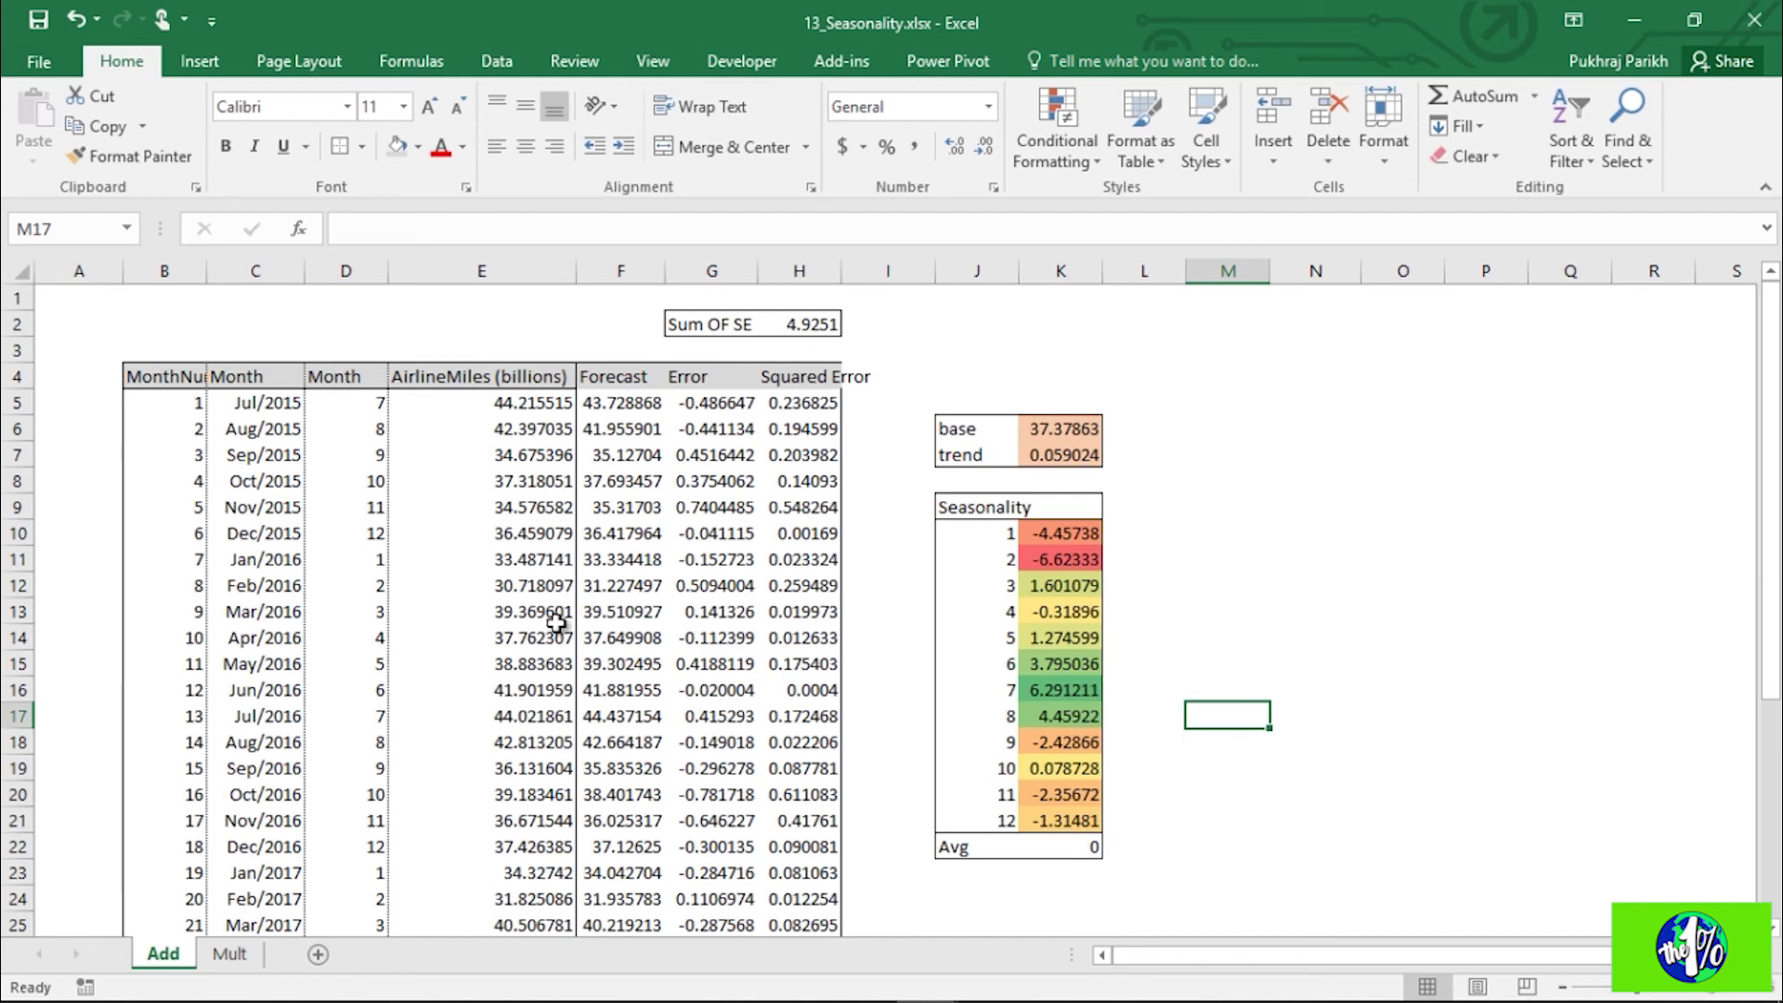
# Step: Extend the table to row 39 with month number 35, filling May/2018 and its MONTH formula down from row 38
pyautogui.scroll(-5, 556, 624)
pyautogui.scroll(-1, 556, 624)
pyautogui.click(186, 821)
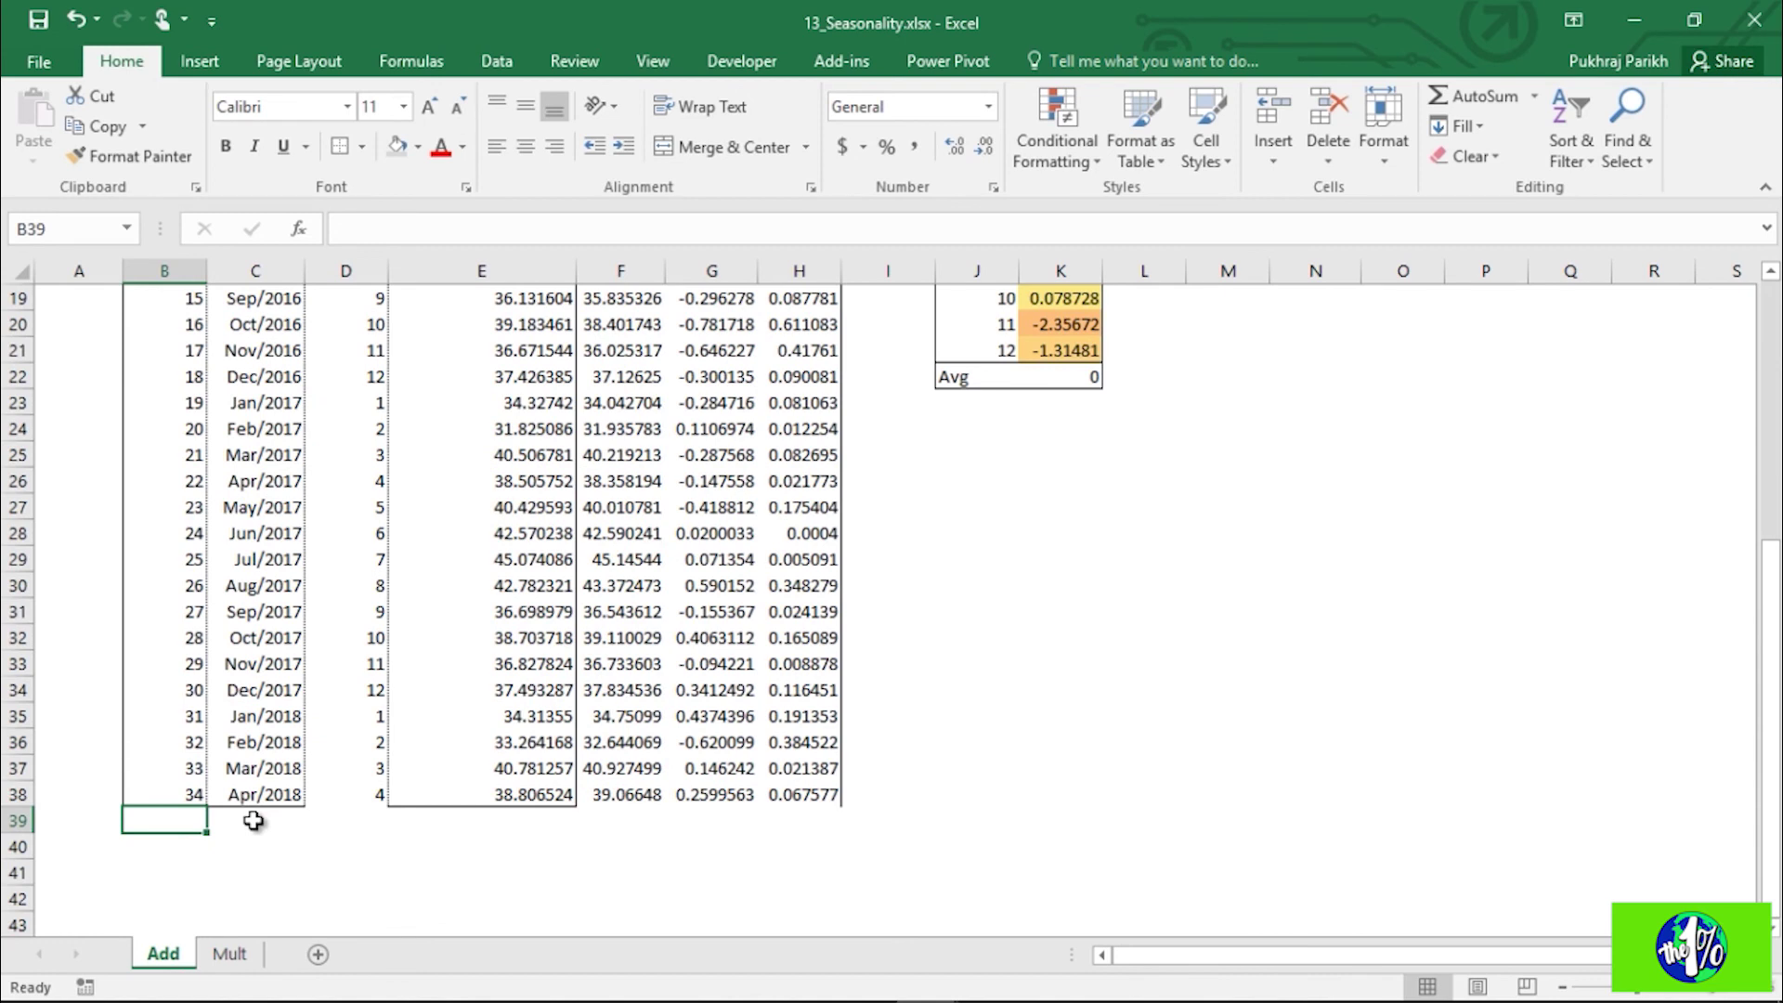
pyautogui.write('35')
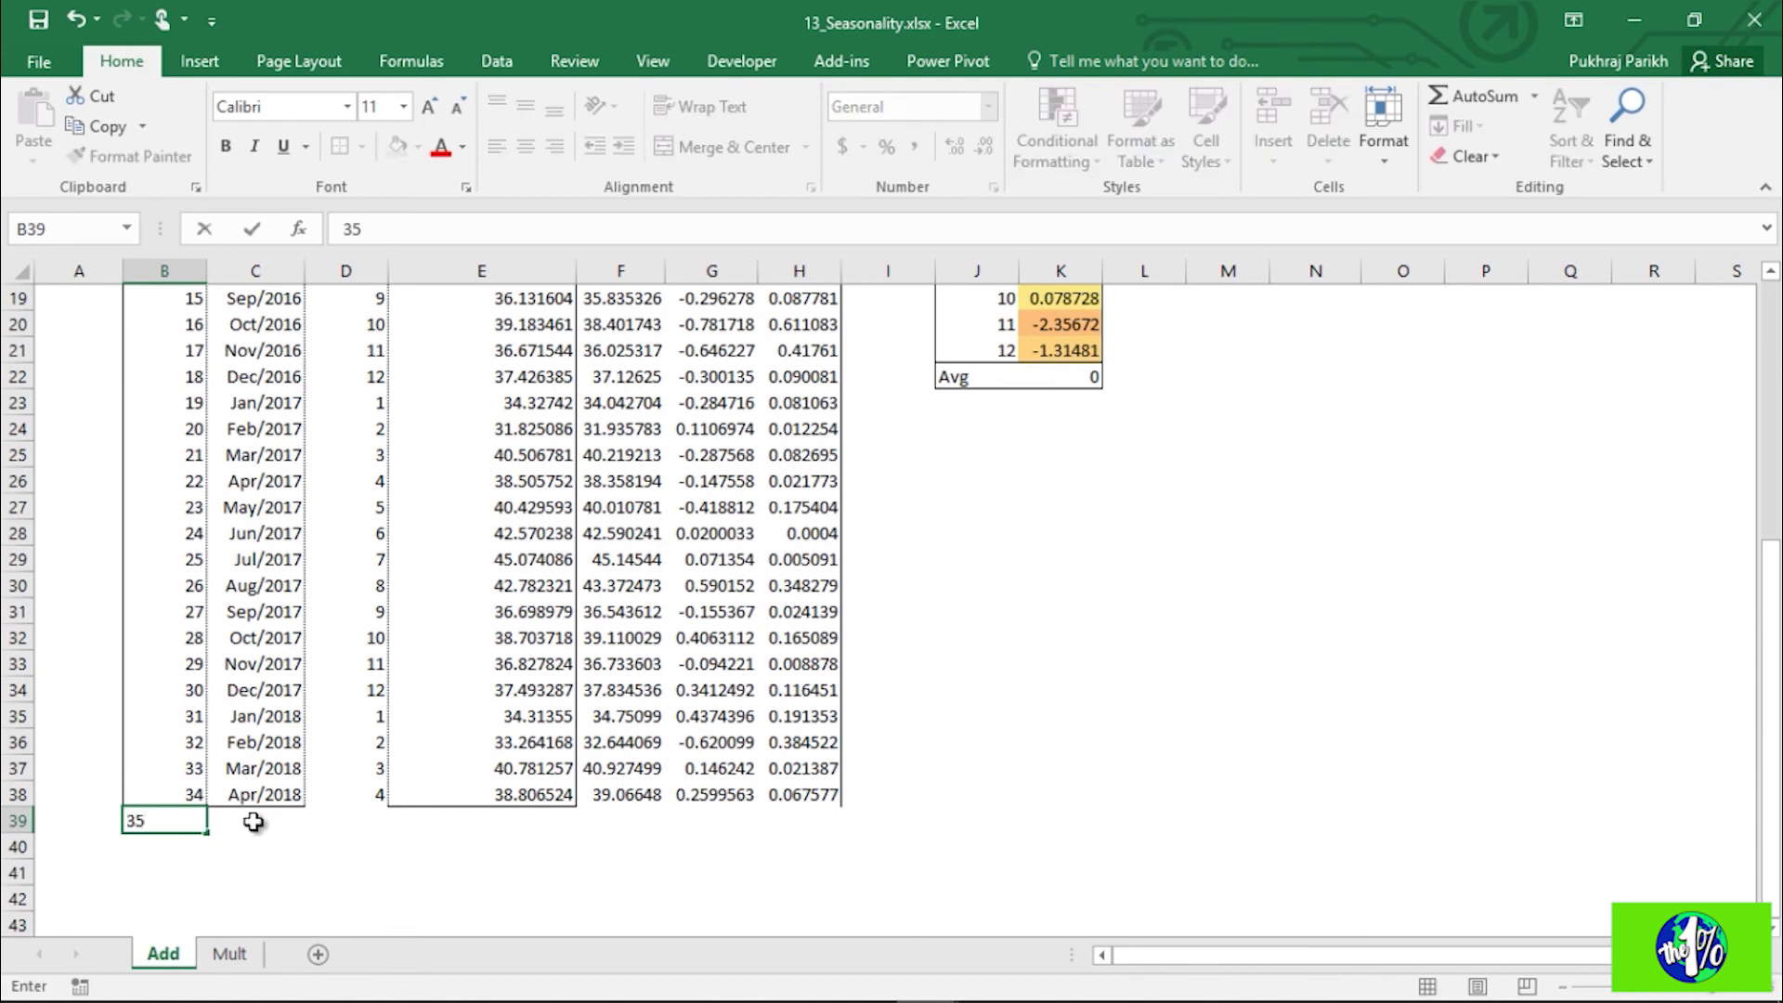
pyautogui.click(269, 794)
pyautogui.moveTo(290, 774); pyautogui.dragTo(387, 833)
pyautogui.click(271, 819)
pyautogui.click(369, 819)
pyautogui.click(502, 819)
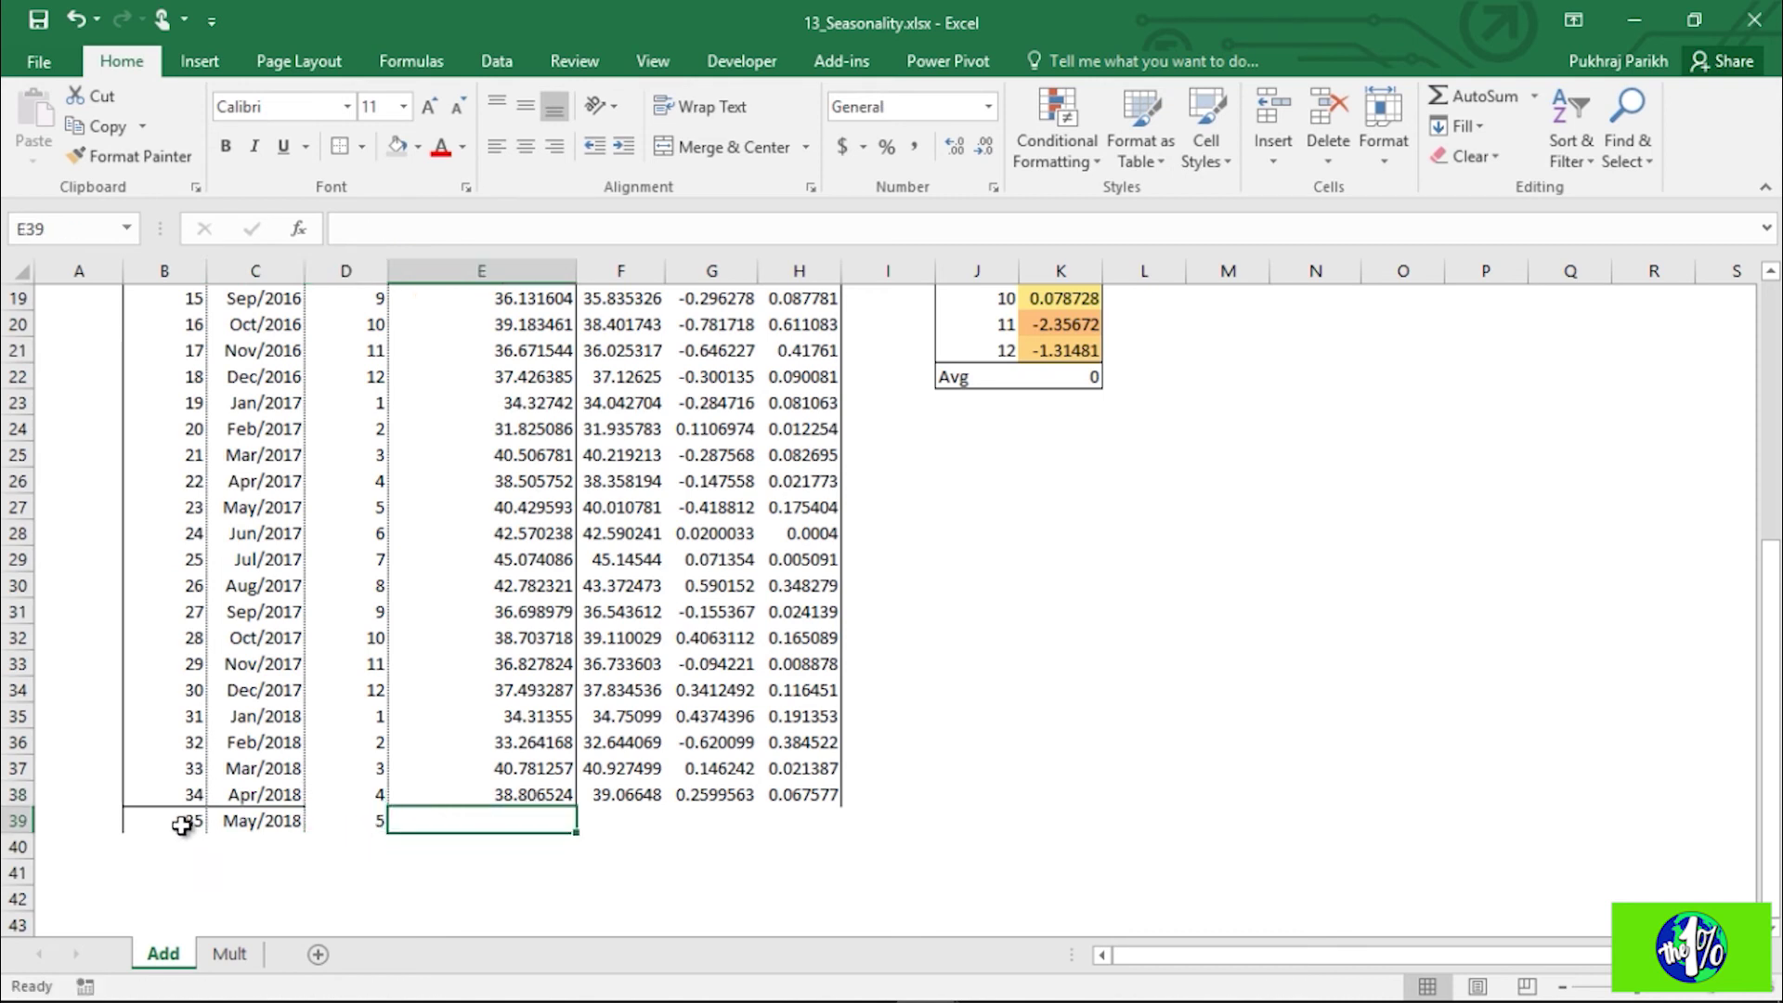
pyautogui.click(268, 822)
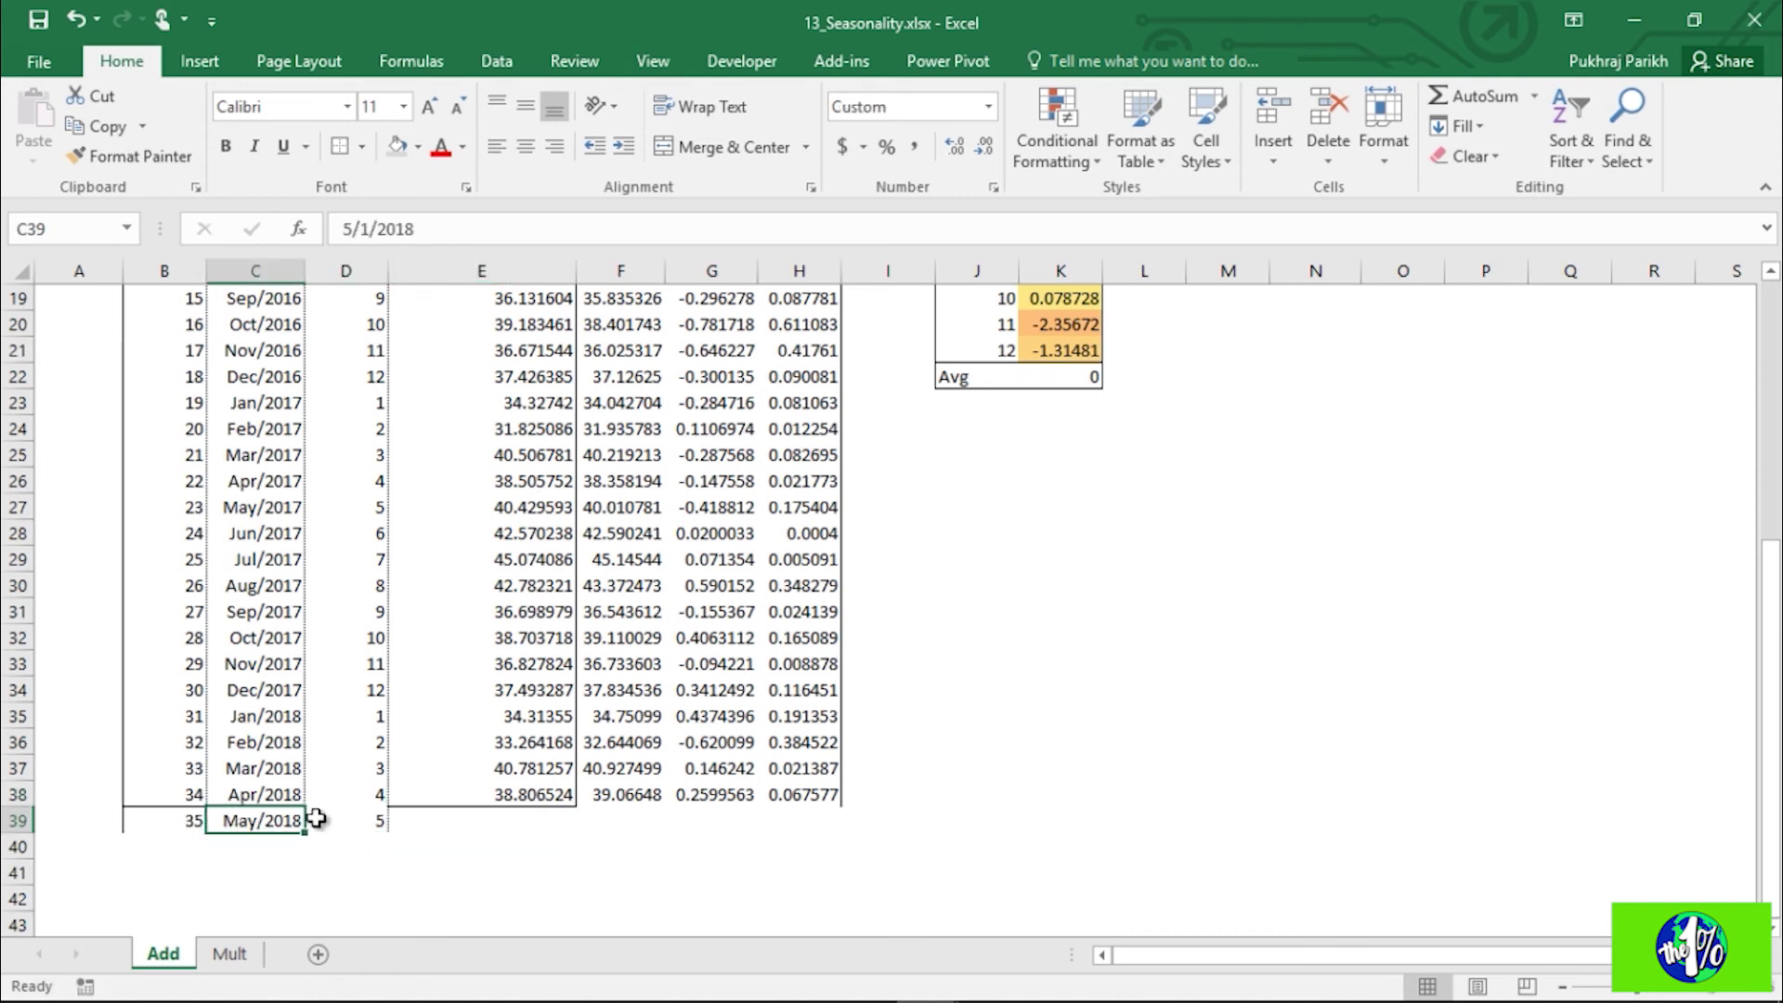
pyautogui.click(370, 821)
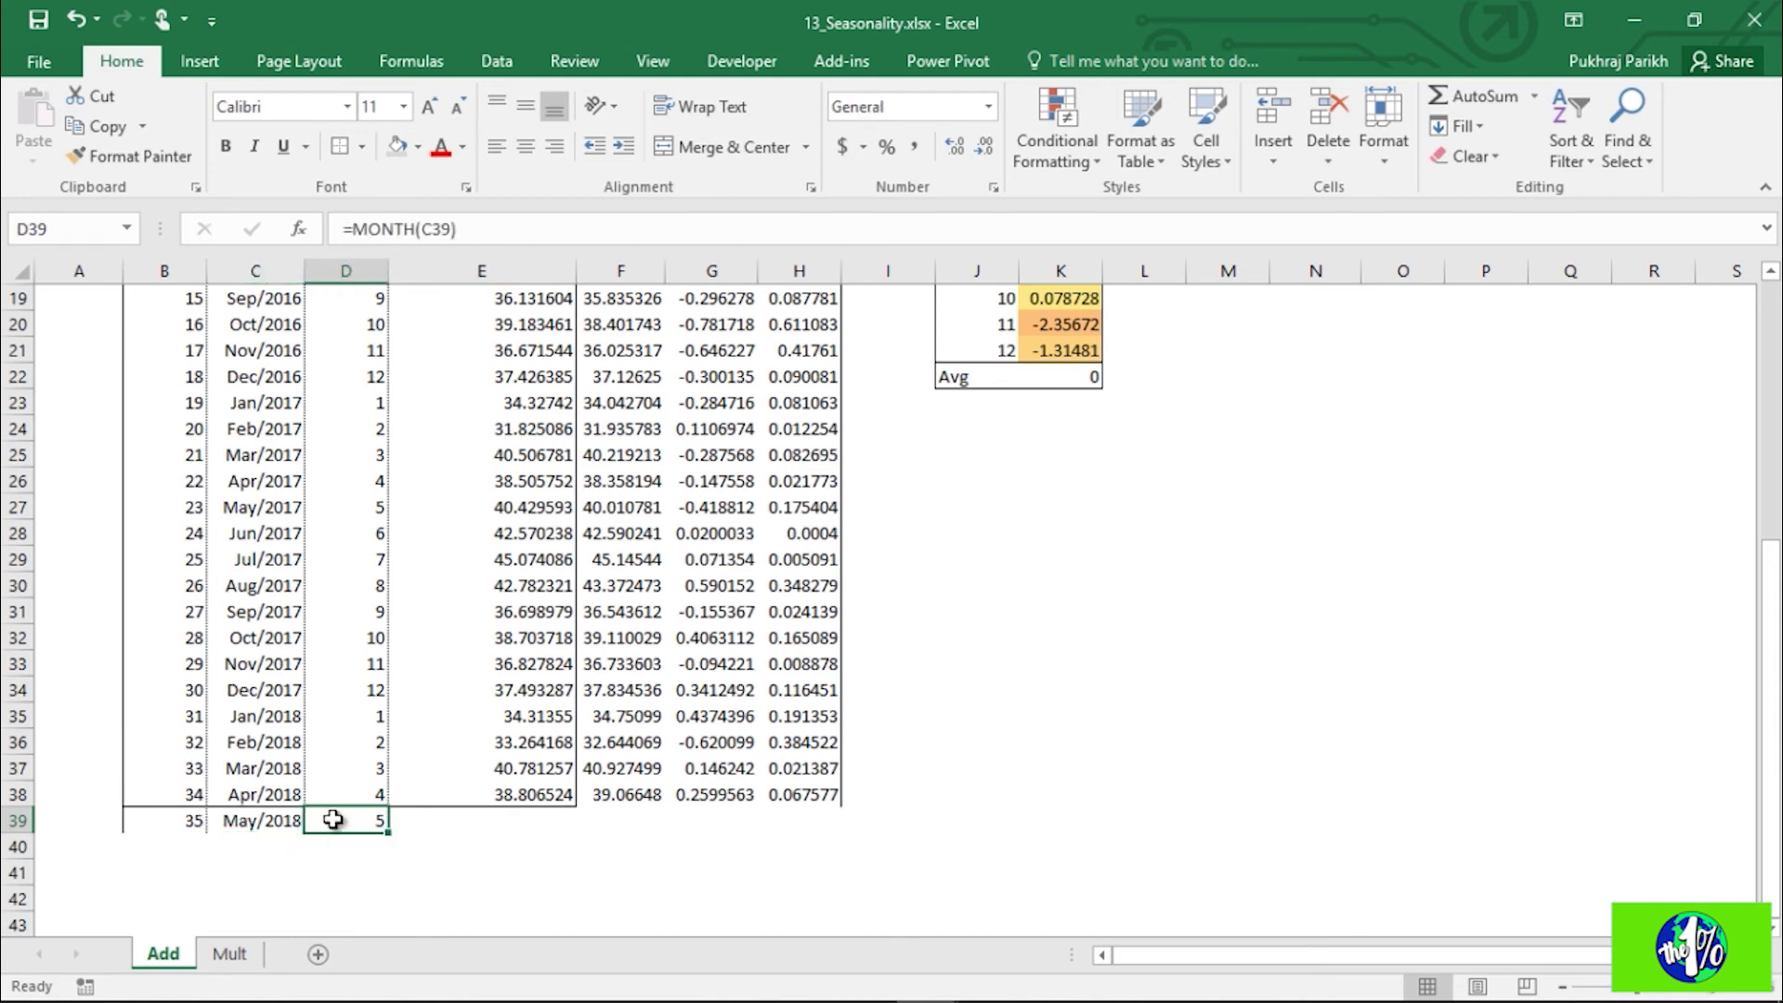
# Step: Fill the forecast formula from F38 down to F39 to forecast May/2018
pyautogui.click(615, 794)
pyautogui.moveTo(668, 808); pyautogui.dragTo(669, 827)
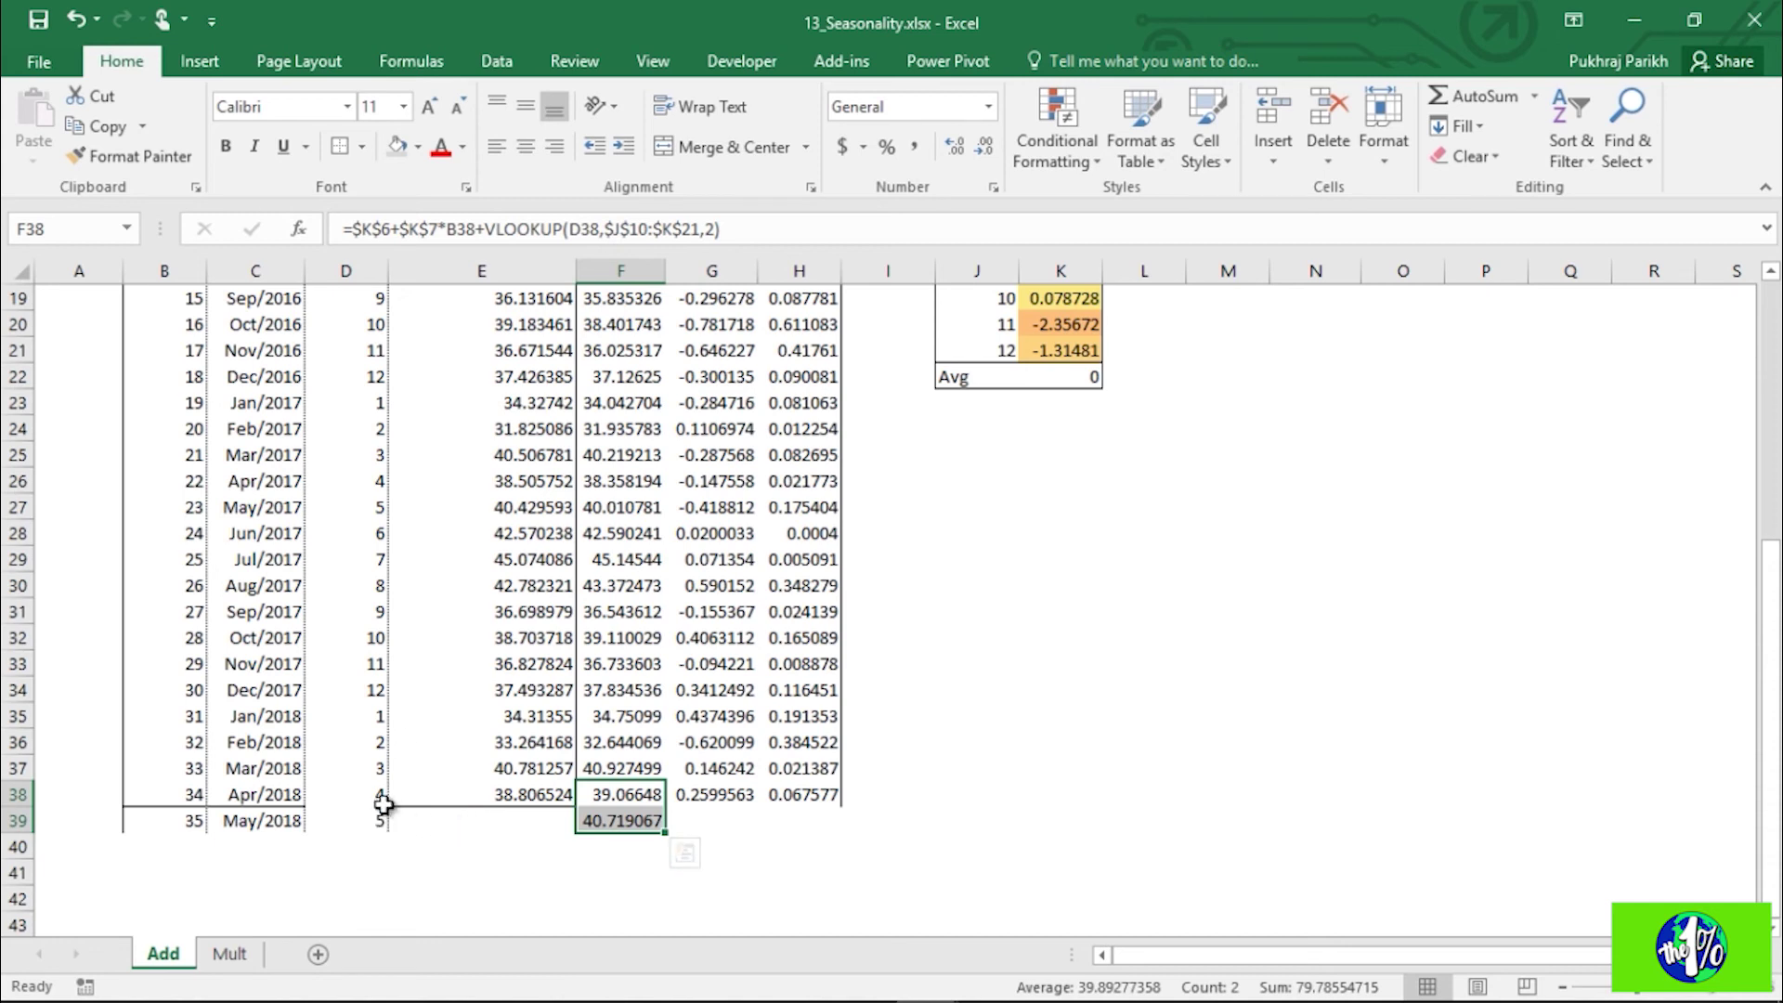
pyautogui.click(627, 819)
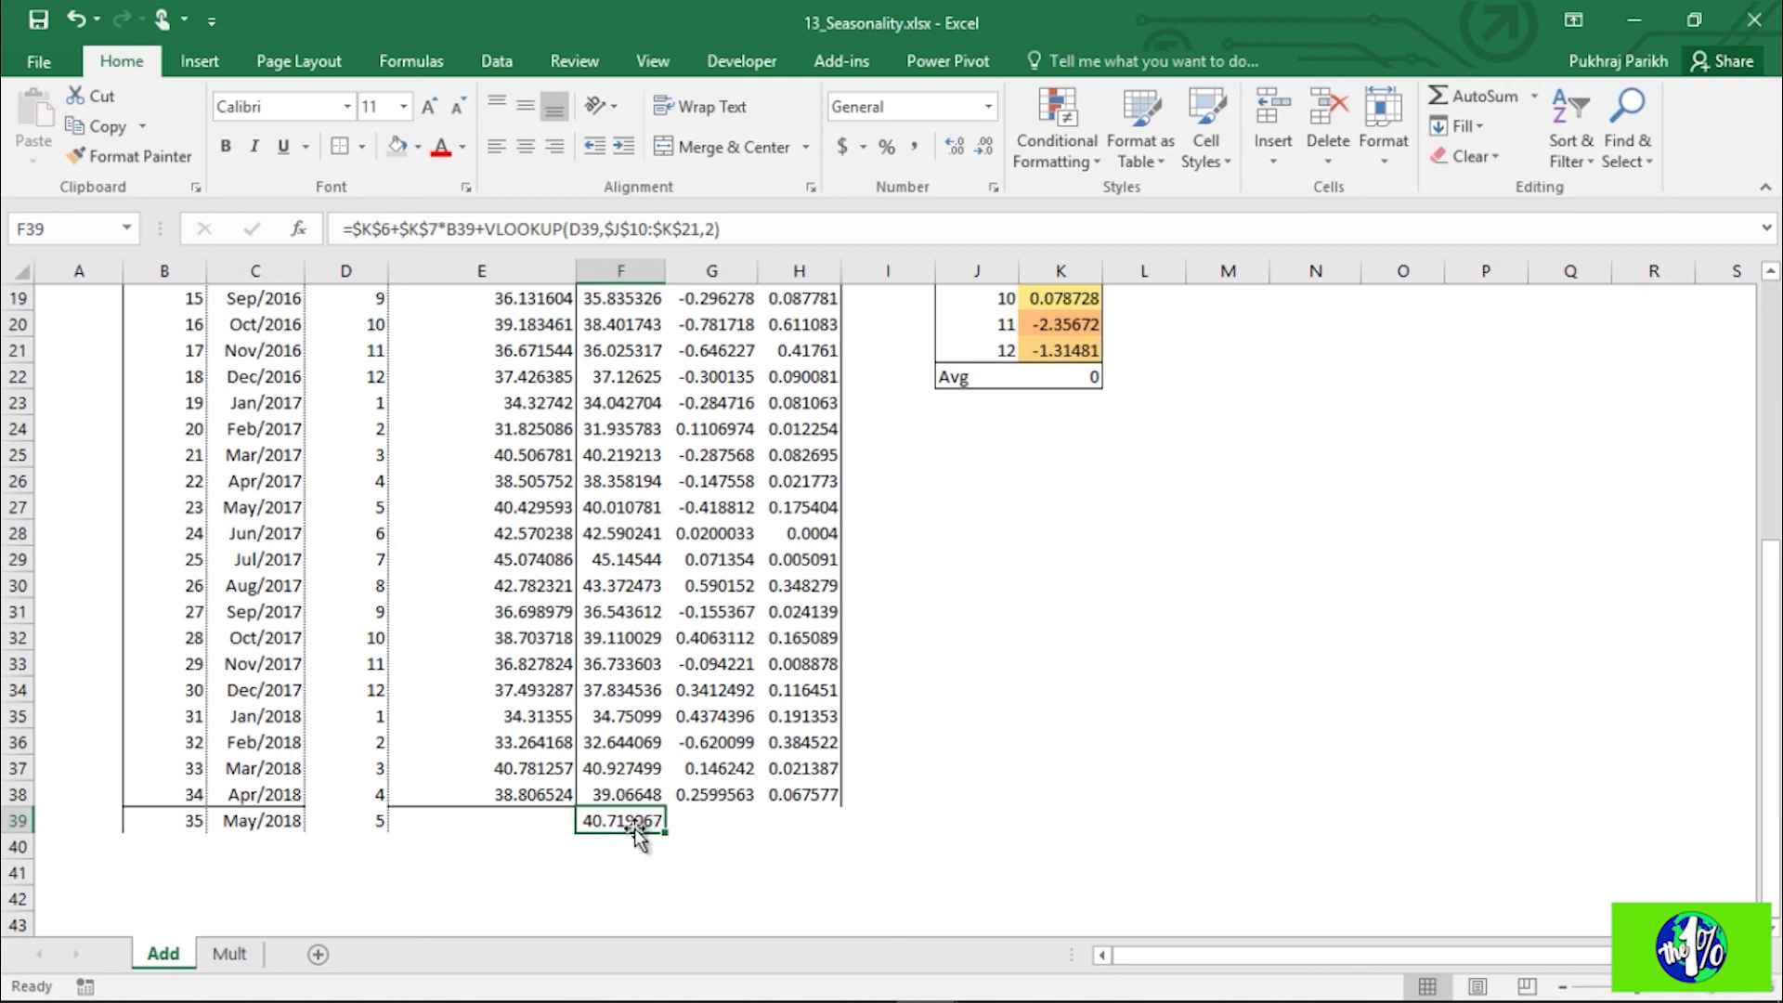
pyautogui.click(741, 826)
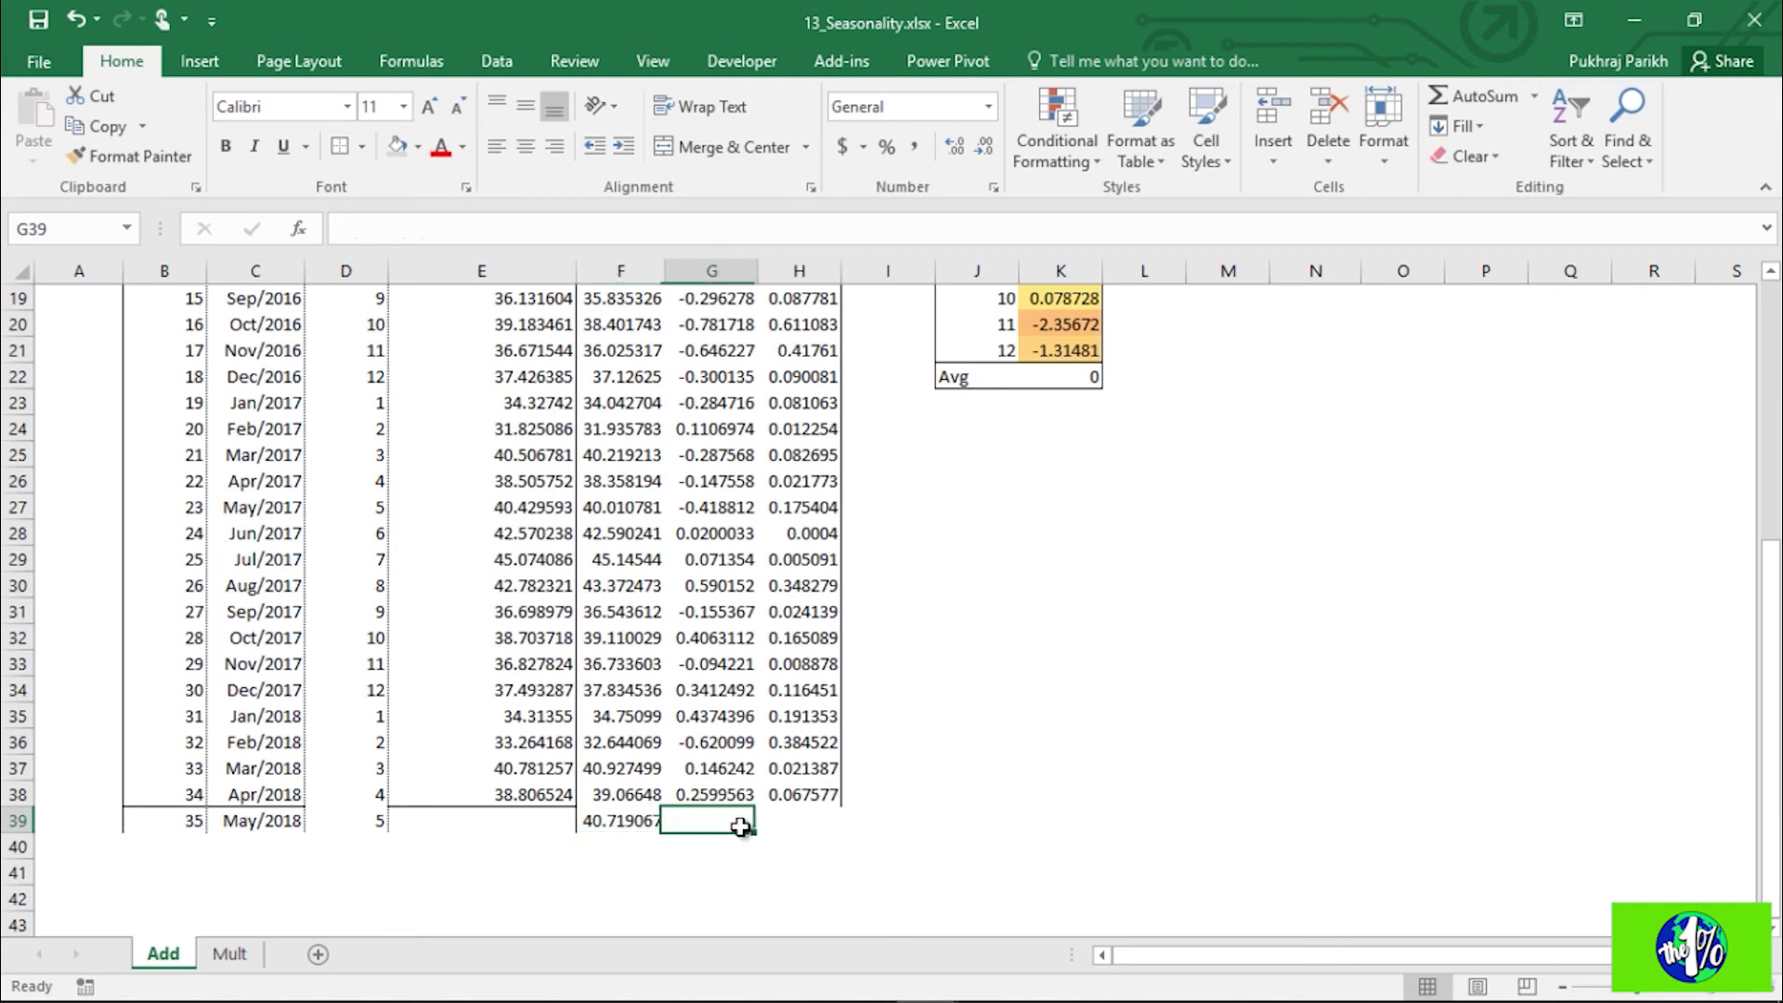
pyautogui.click(621, 841)
pyautogui.click(621, 821)
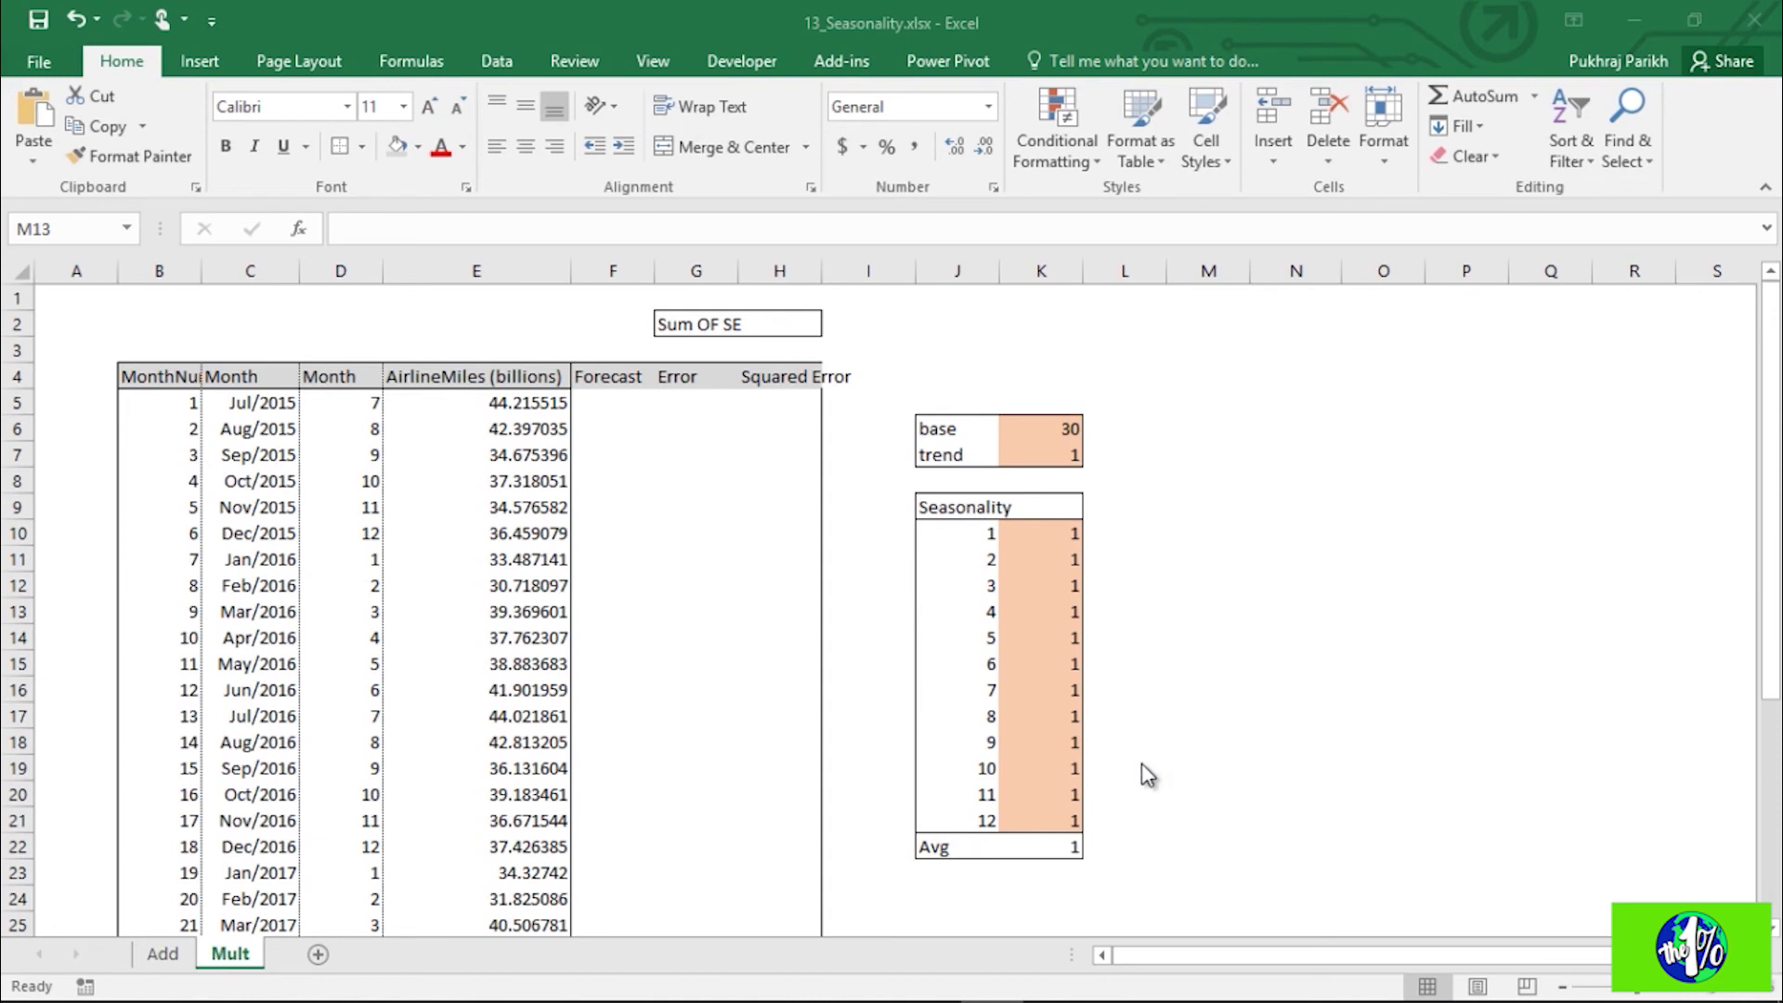
# Step: Examine the trend and seasonality inputs on the Mult sheet and the Mean formula in K22
pyautogui.click(1074, 456)
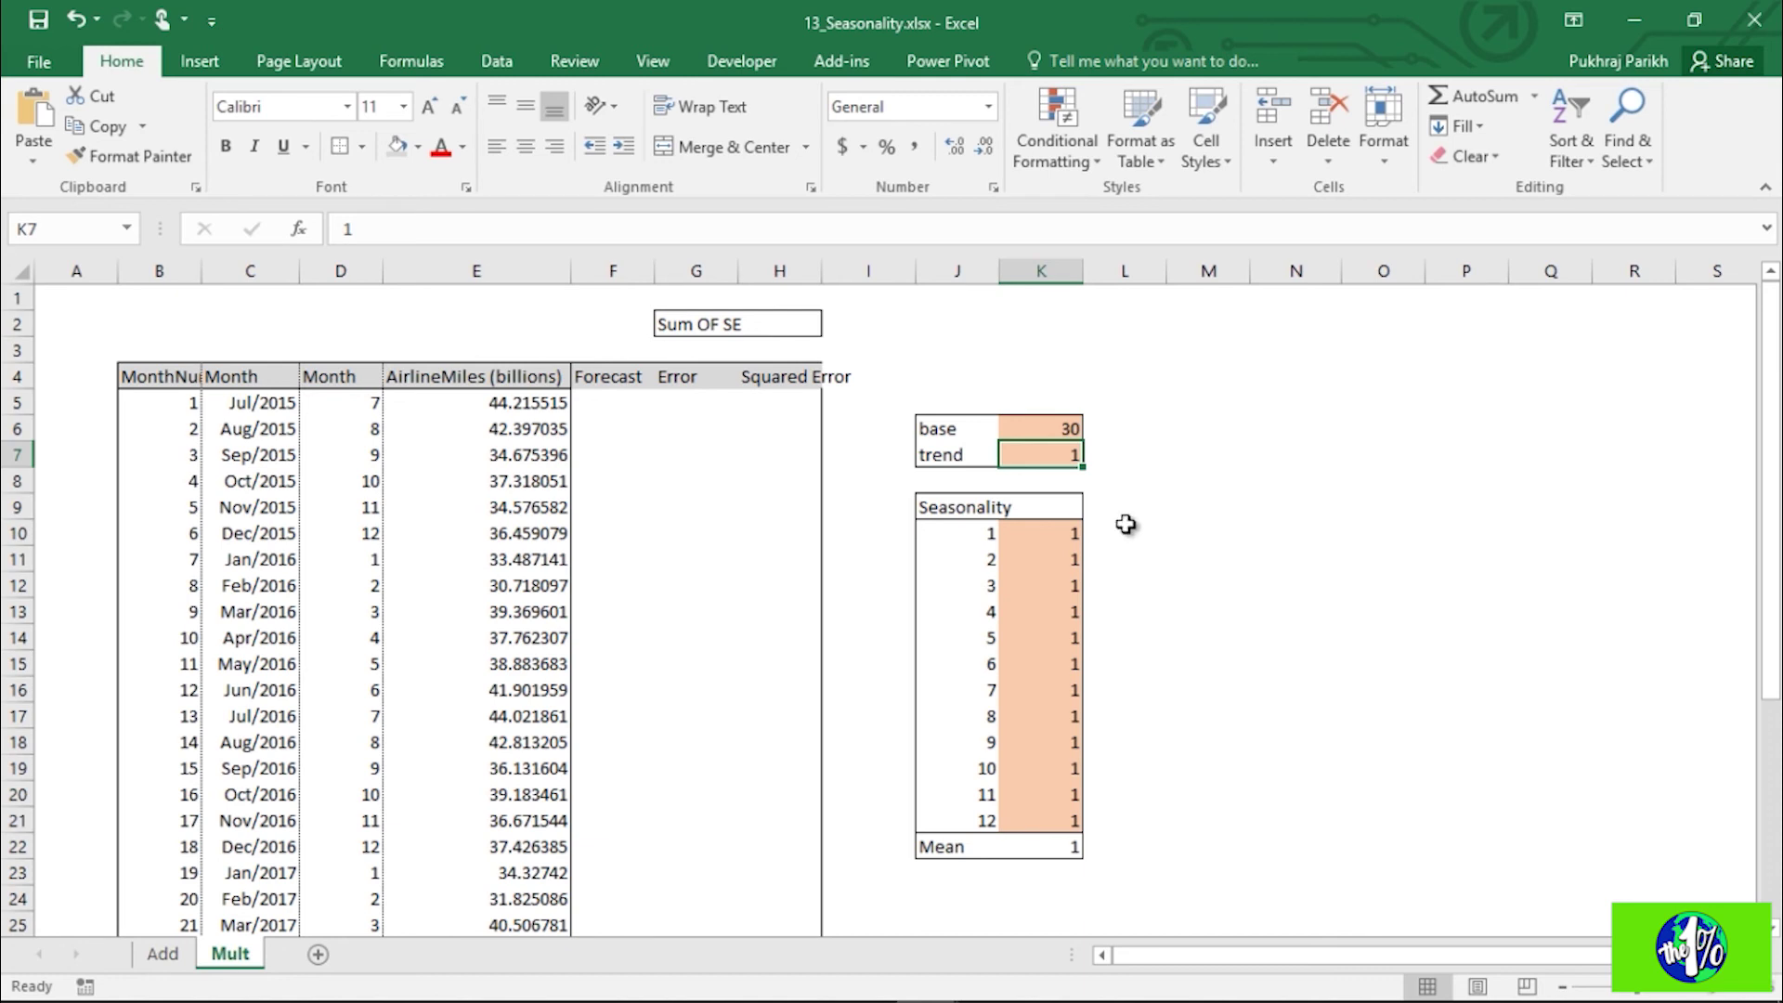
pyautogui.click(1046, 535)
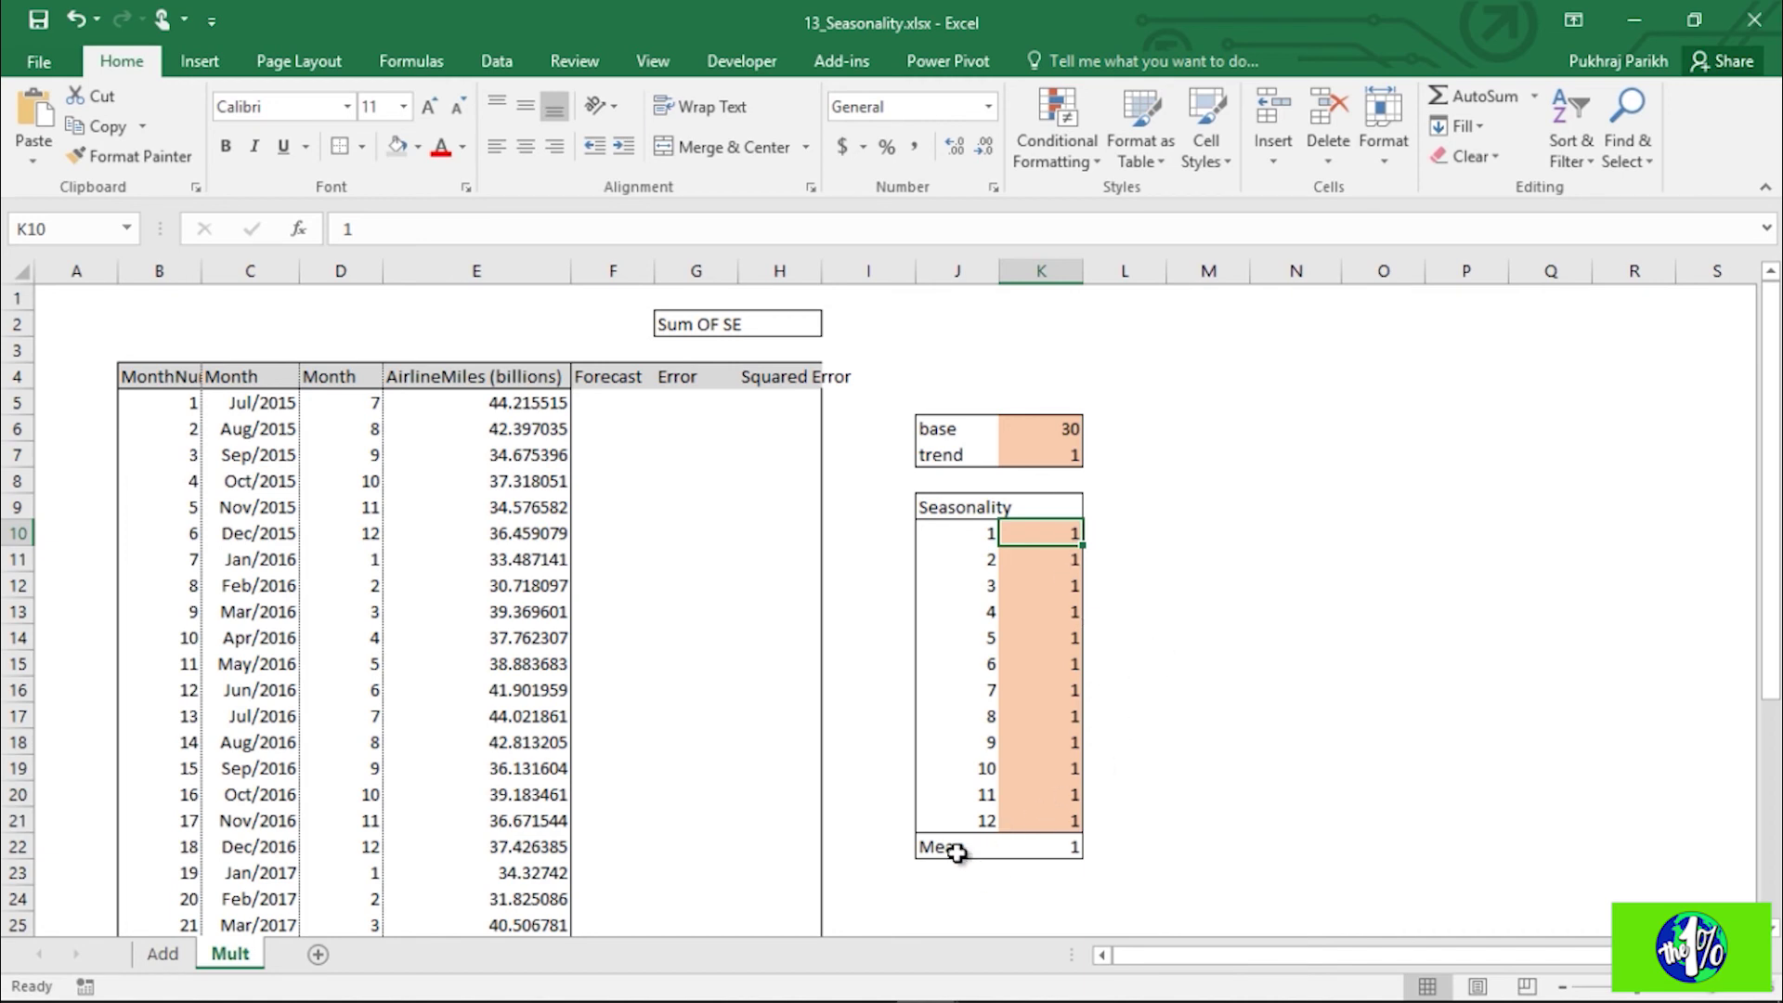
pyautogui.click(1031, 852)
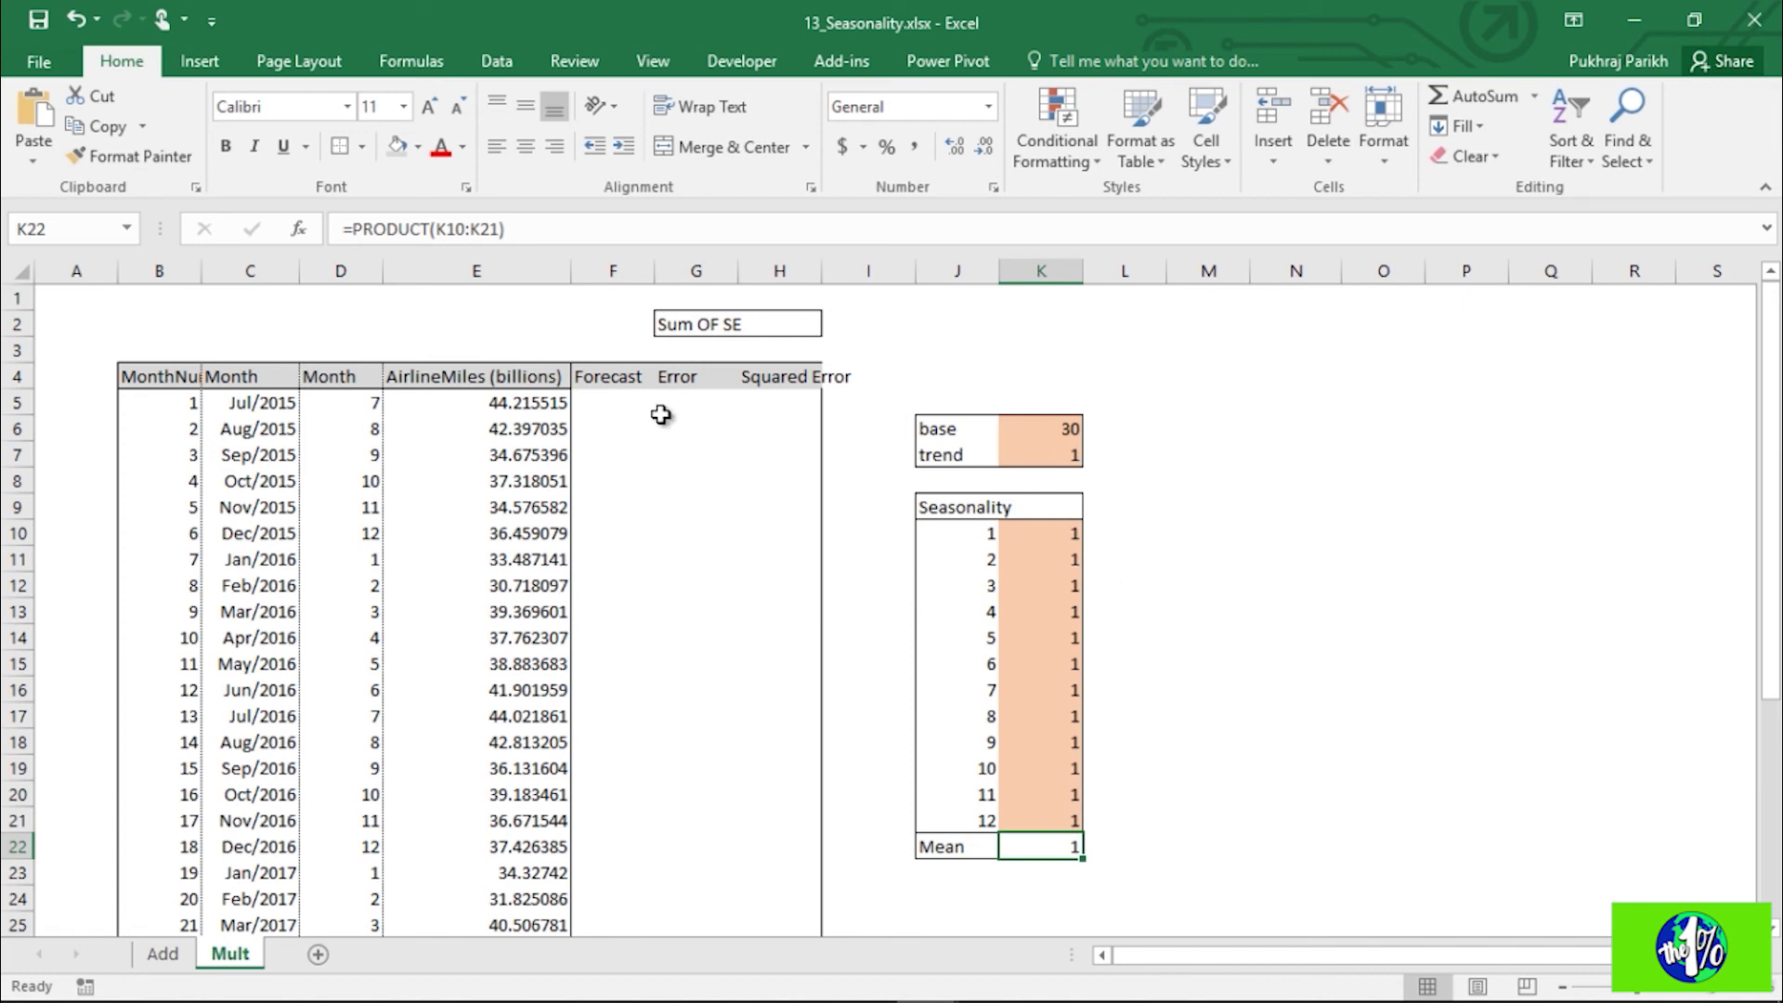
pyautogui.click(1047, 533)
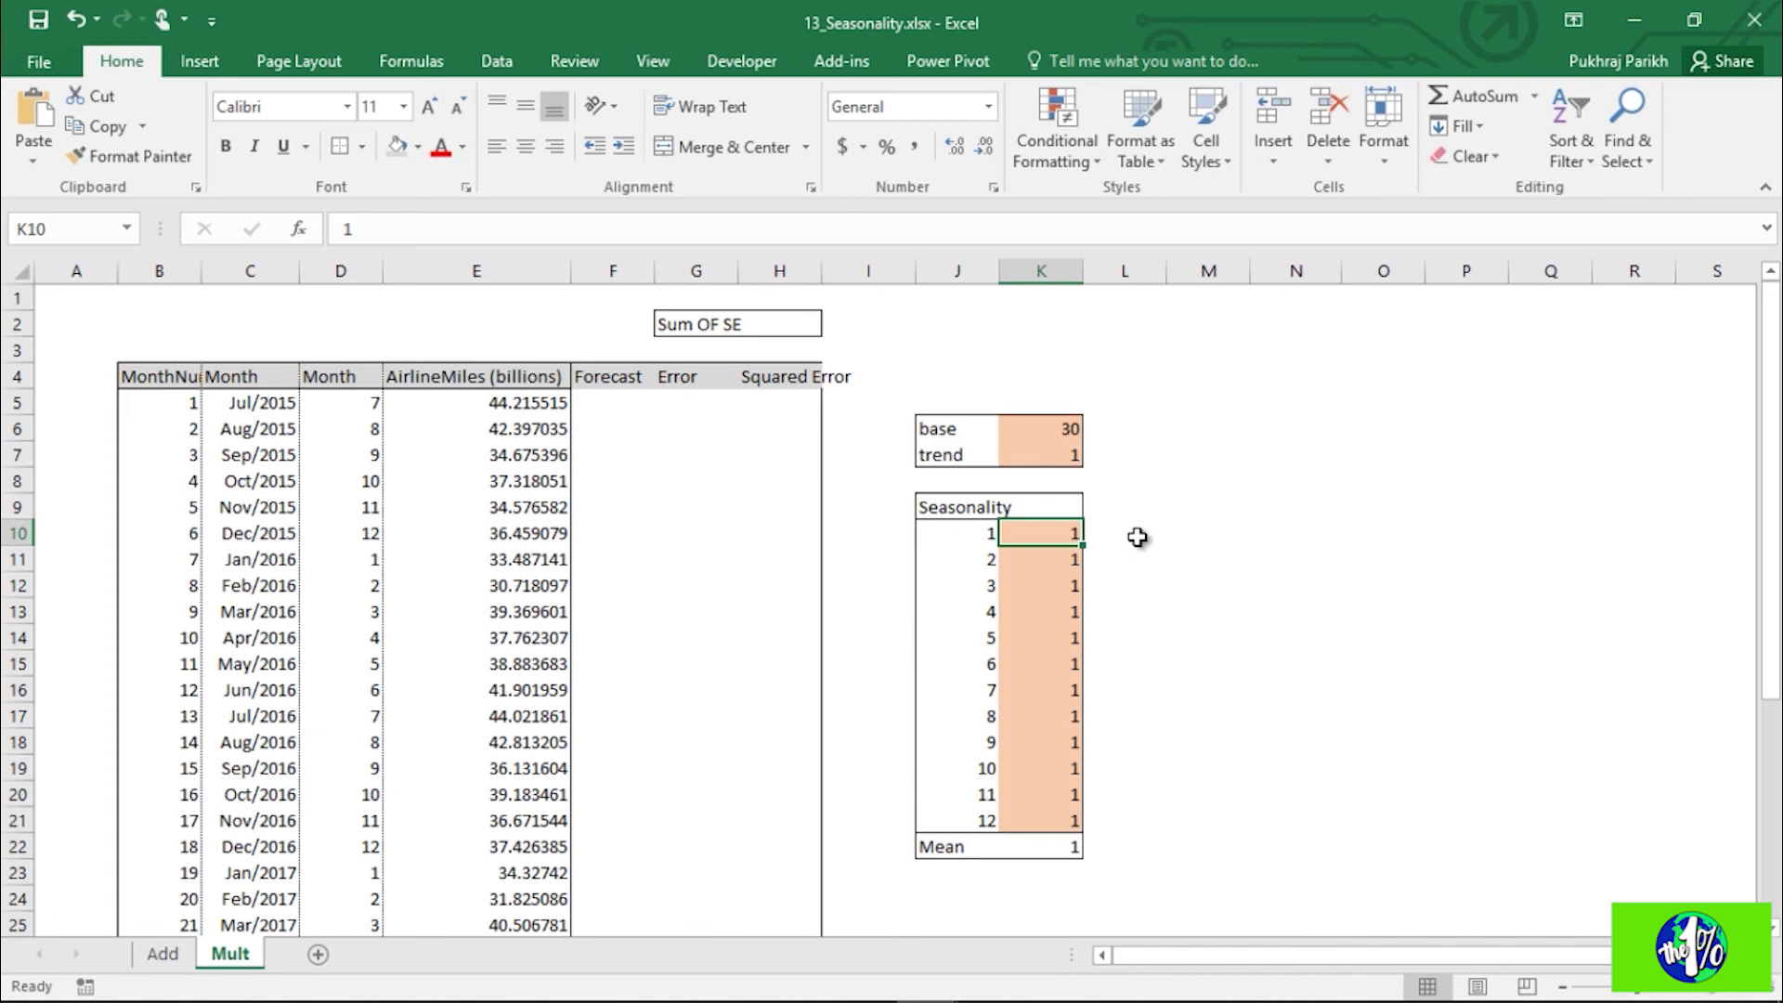
pyautogui.click(1047, 845)
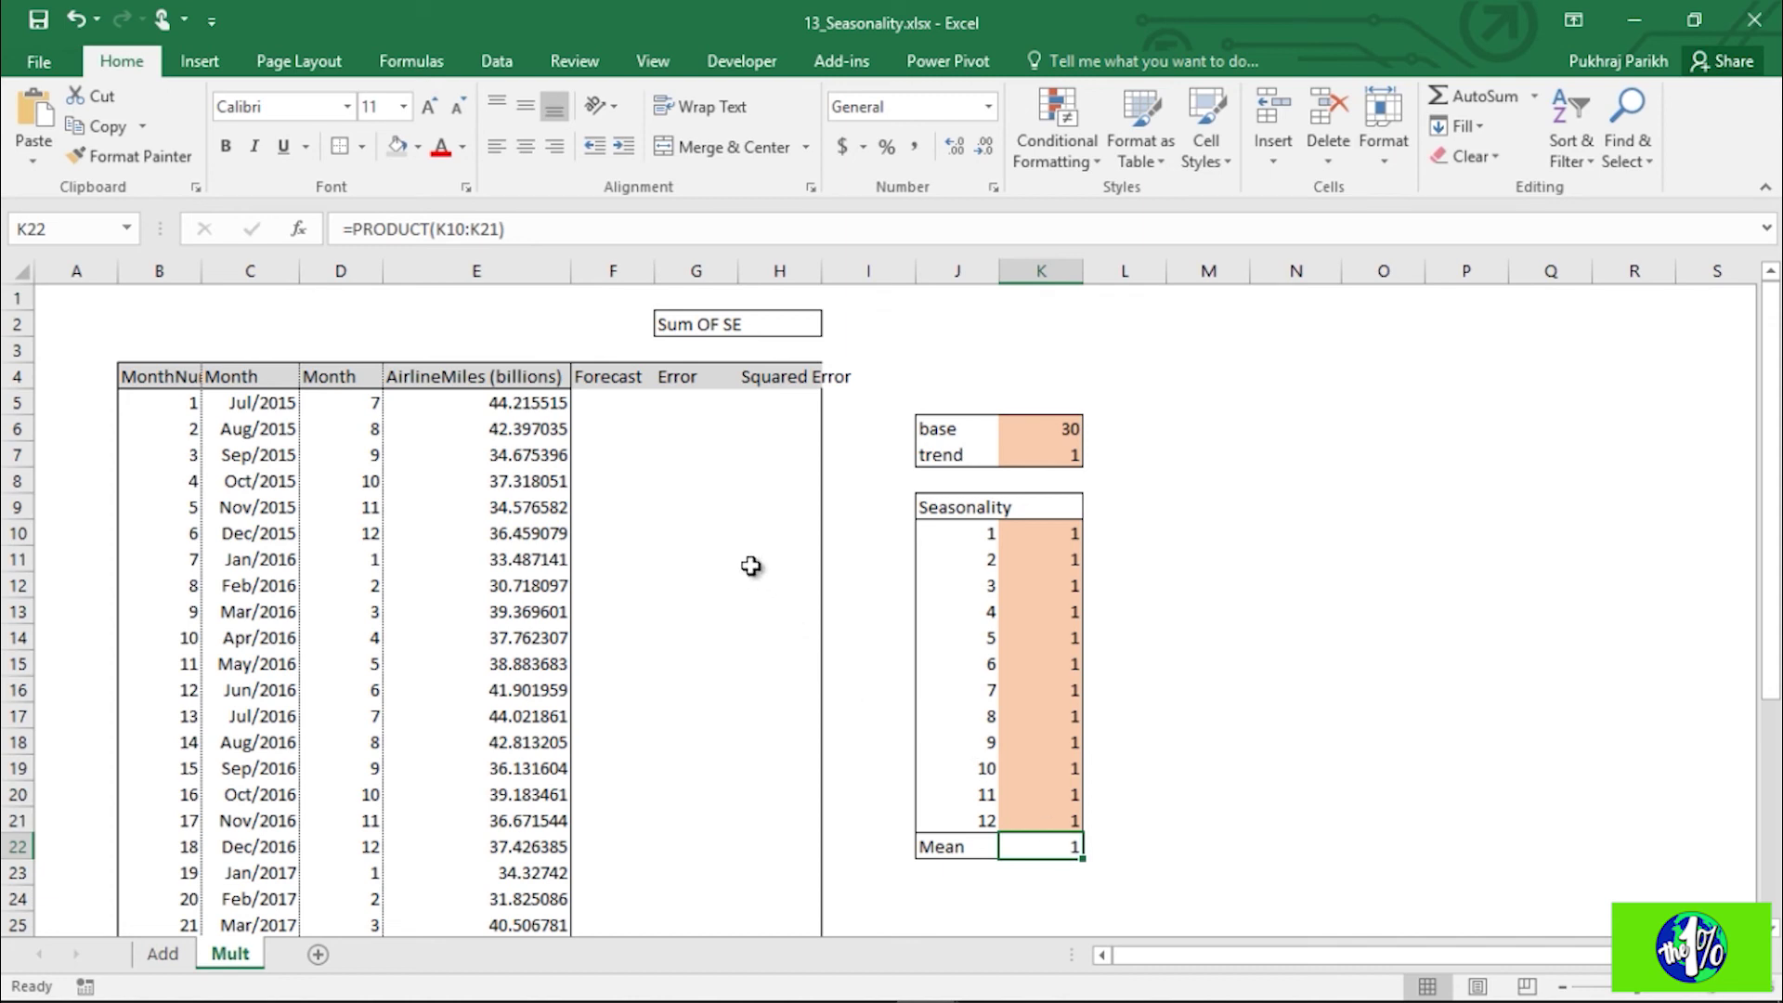
# Step: Start the Jul/2015 forecast formula in F5 with the base times the trend raised to the month number: =K6*(K7^B5)
pyautogui.click(611, 406)
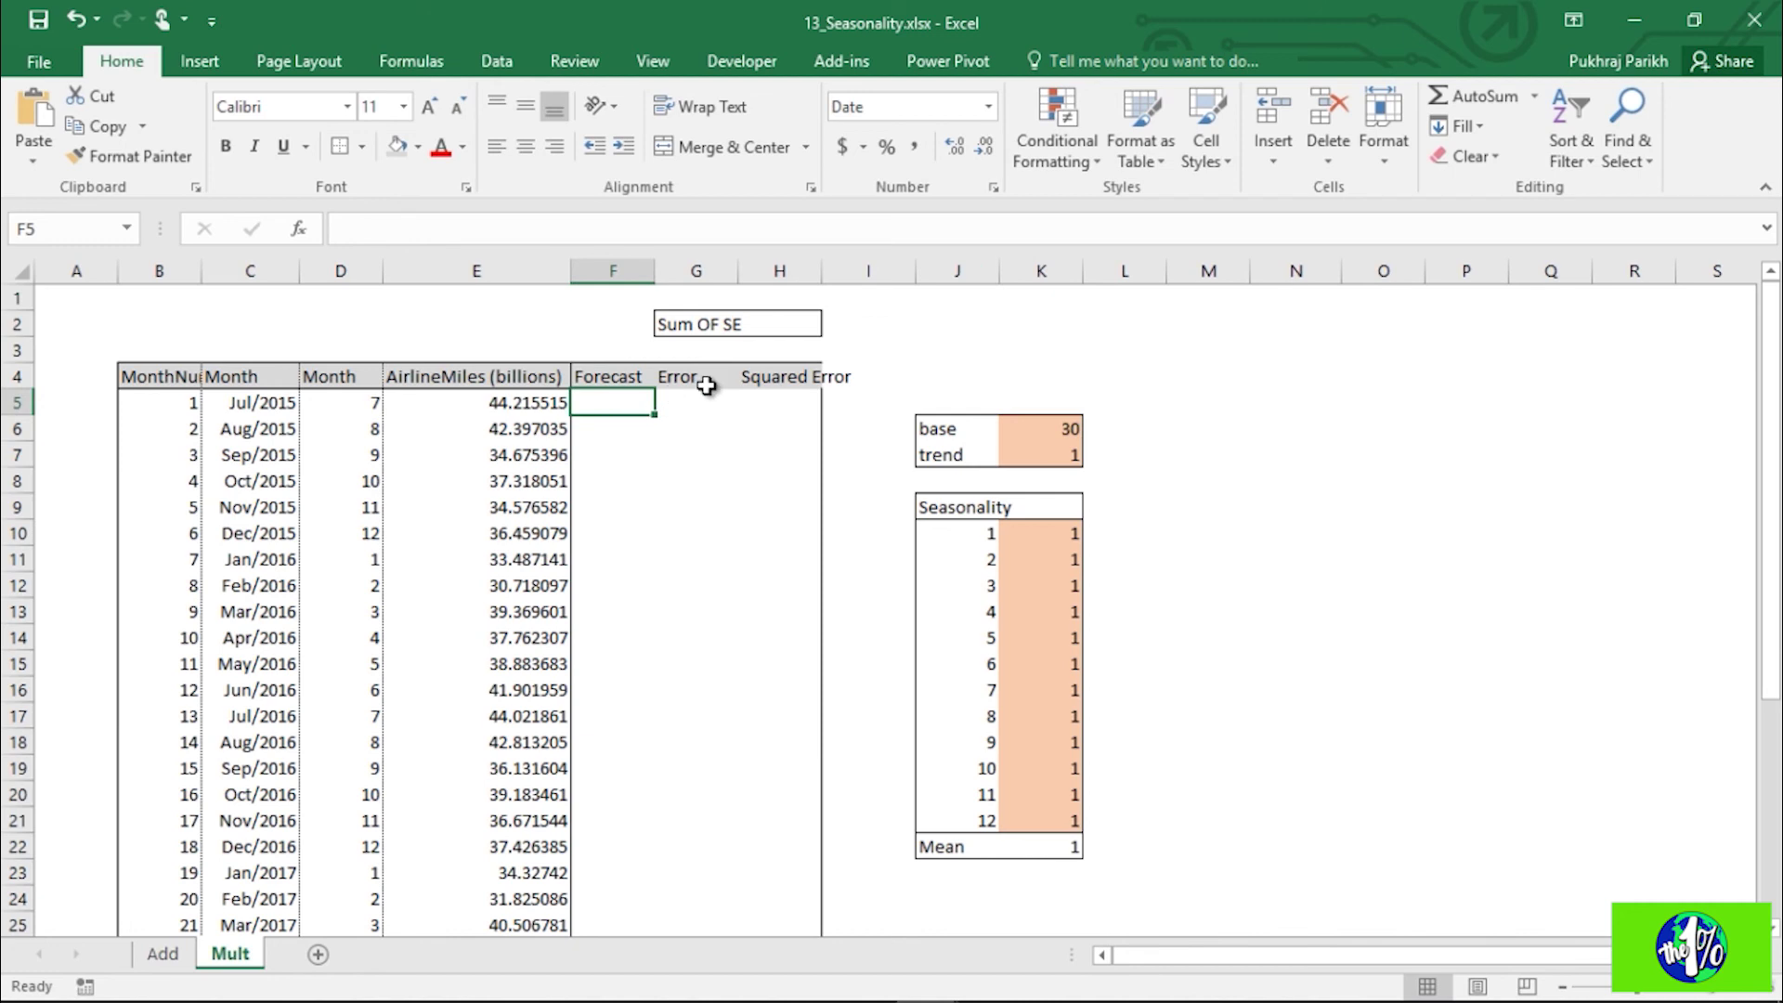
pyautogui.write('=')
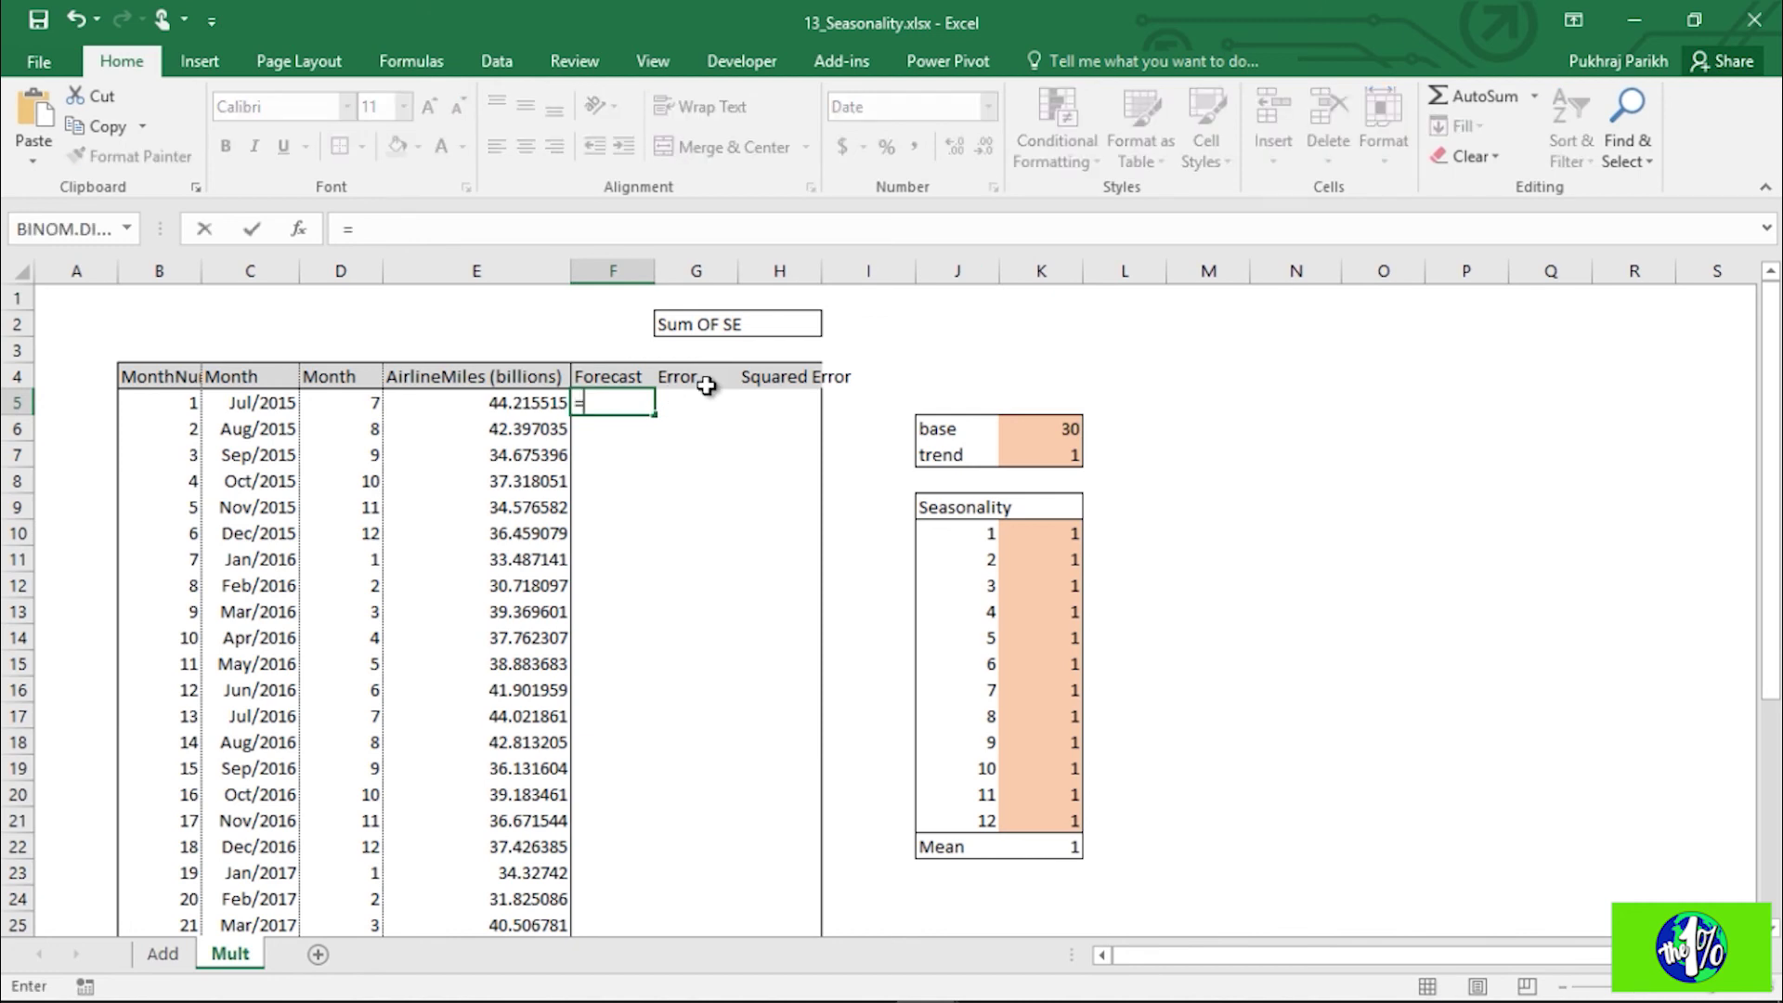
pyautogui.click(1039, 429)
pyautogui.write('*')
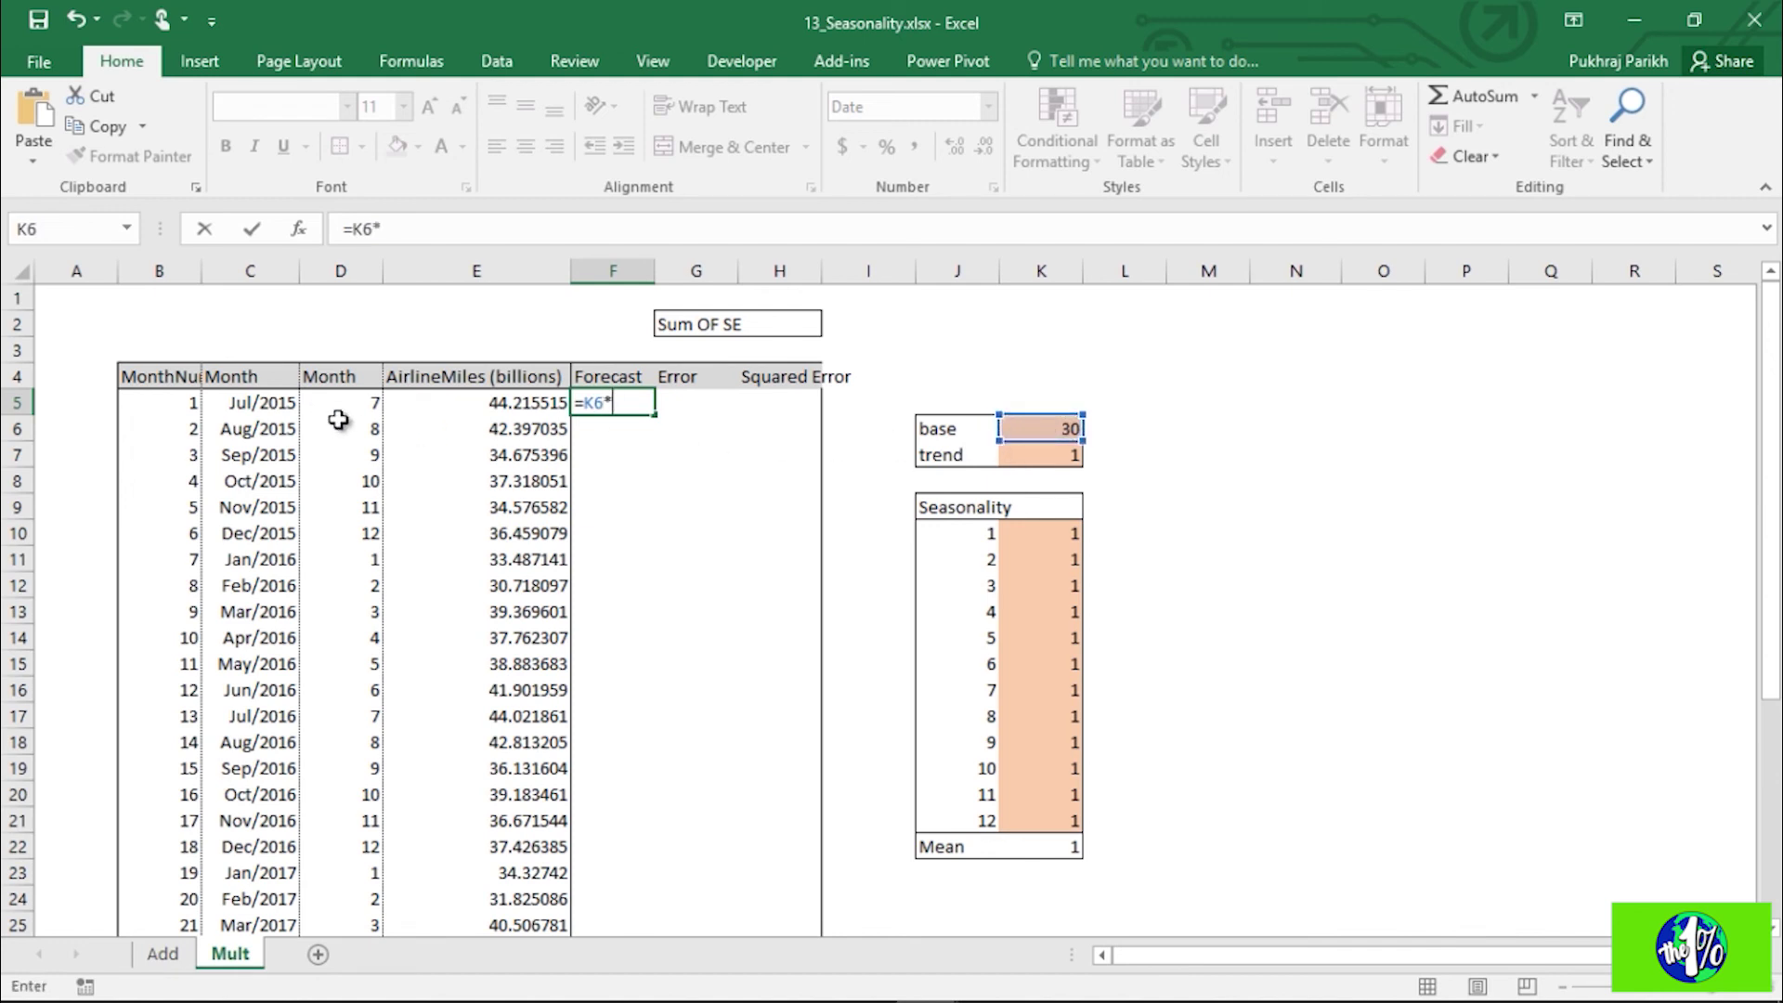
pyautogui.click(1043, 455)
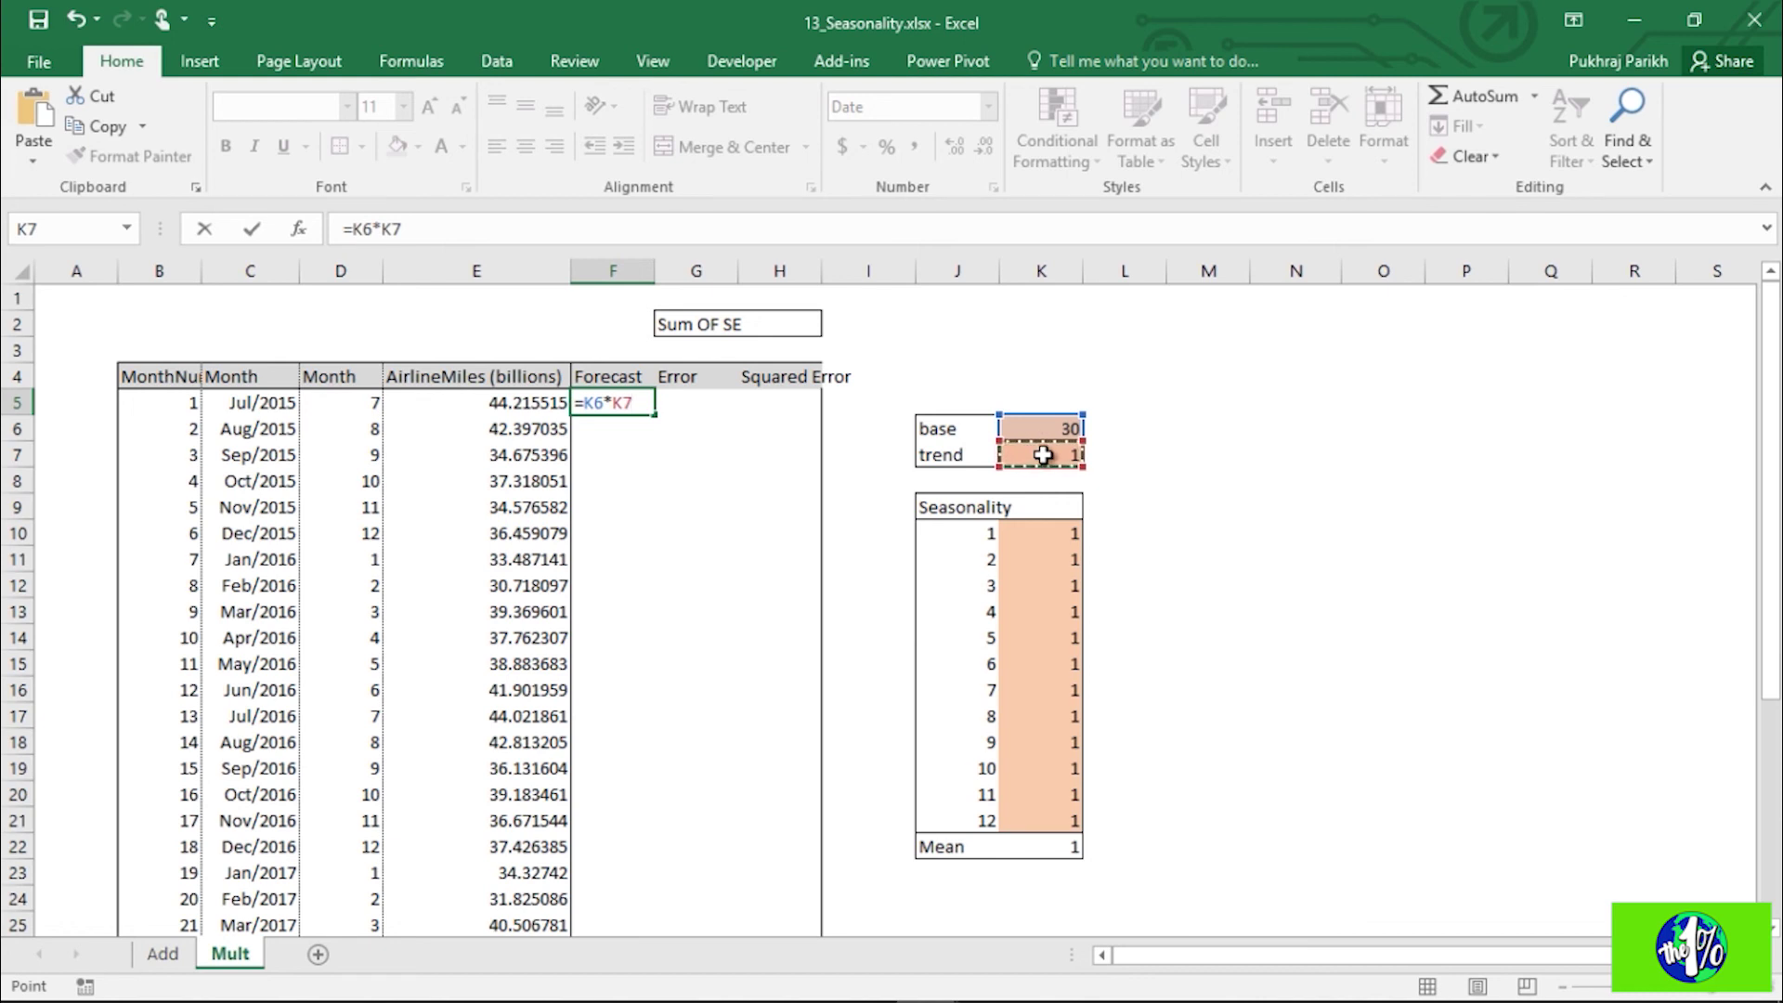
pyautogui.press('BackSpace')
pyautogui.press('BackSpace')
pyautogui.write('(')
pyautogui.click(1043, 455)
pyautogui.write('^')
pyautogui.click(201, 403)
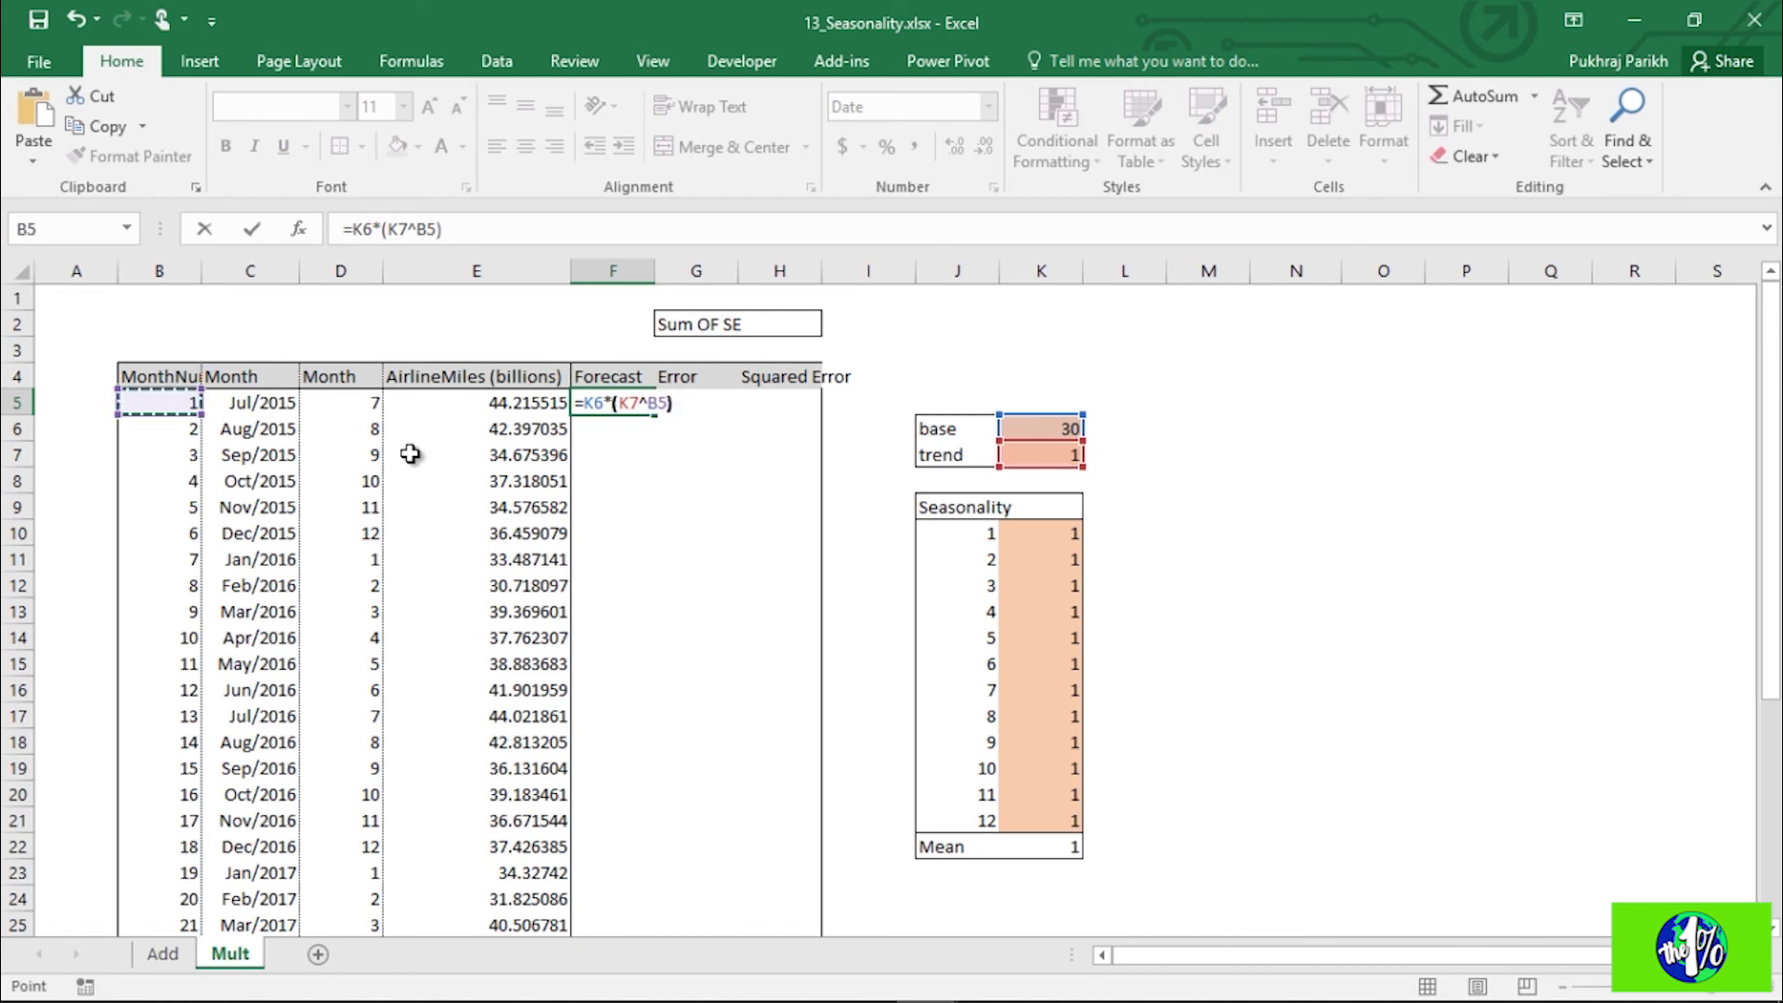
# Step: Complete the F5 forecast formula by multiplying it by the month's seasonality, VLOOKUP(D5,J10:K21,2)
pyautogui.write(')*v')
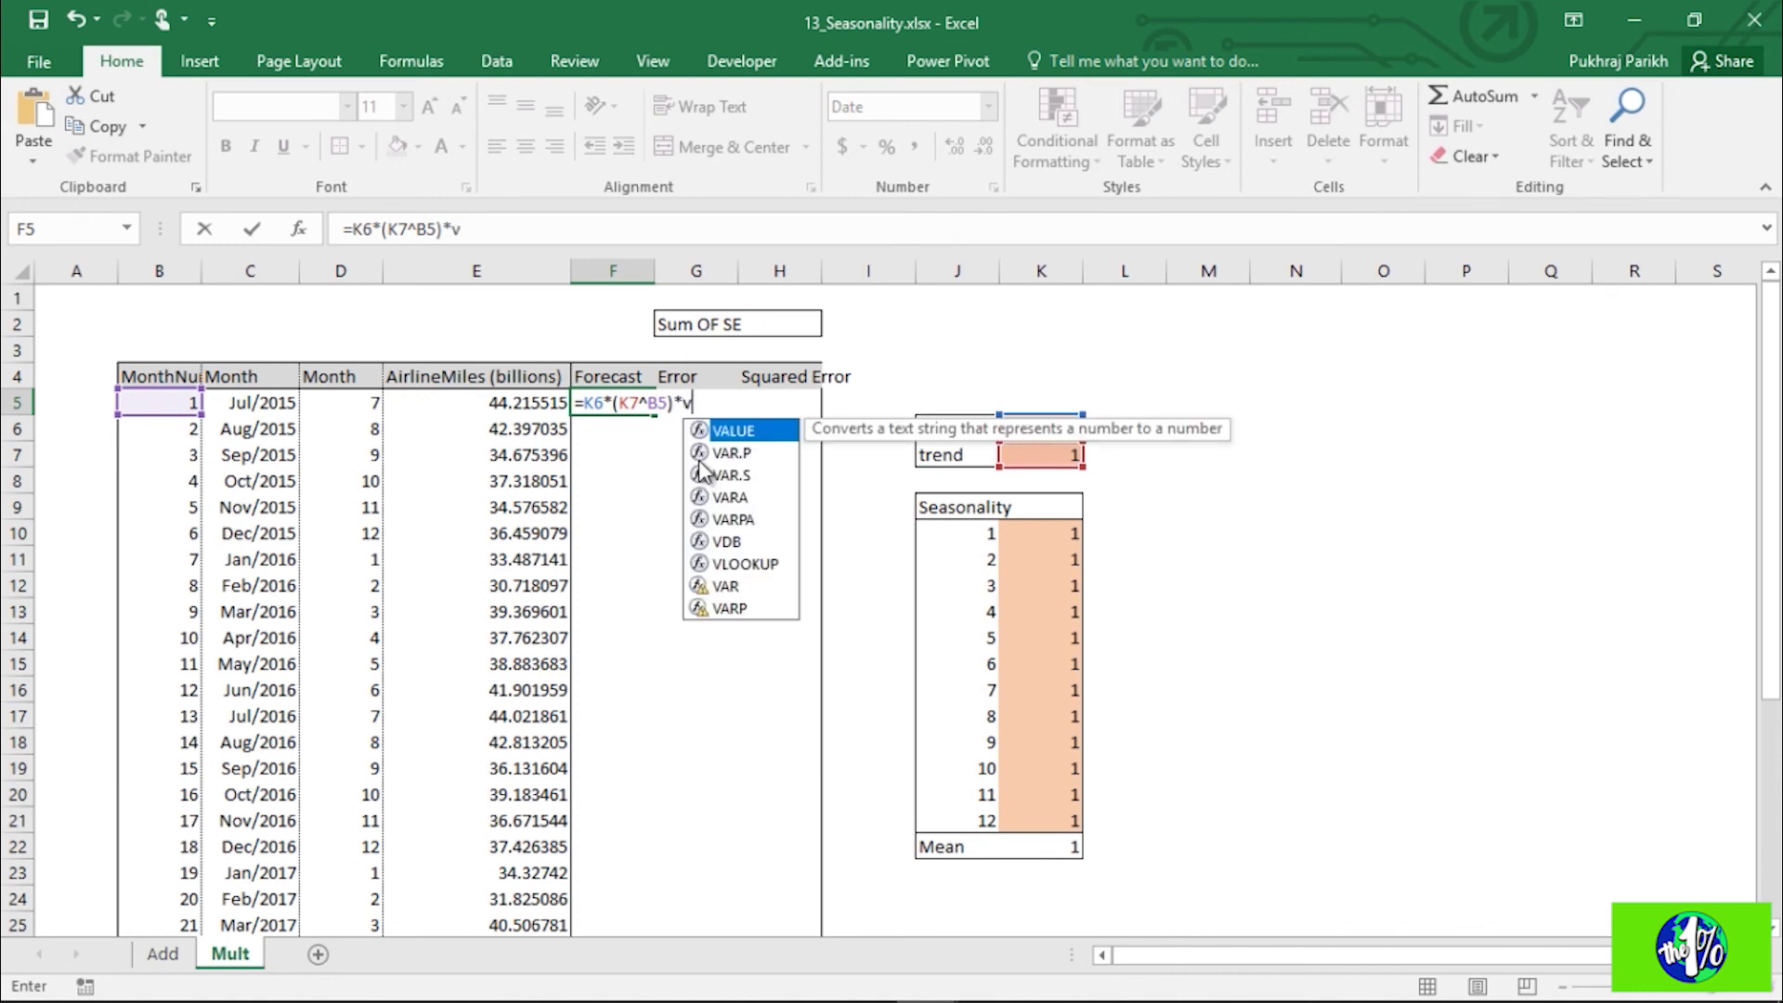
pyautogui.write('l')
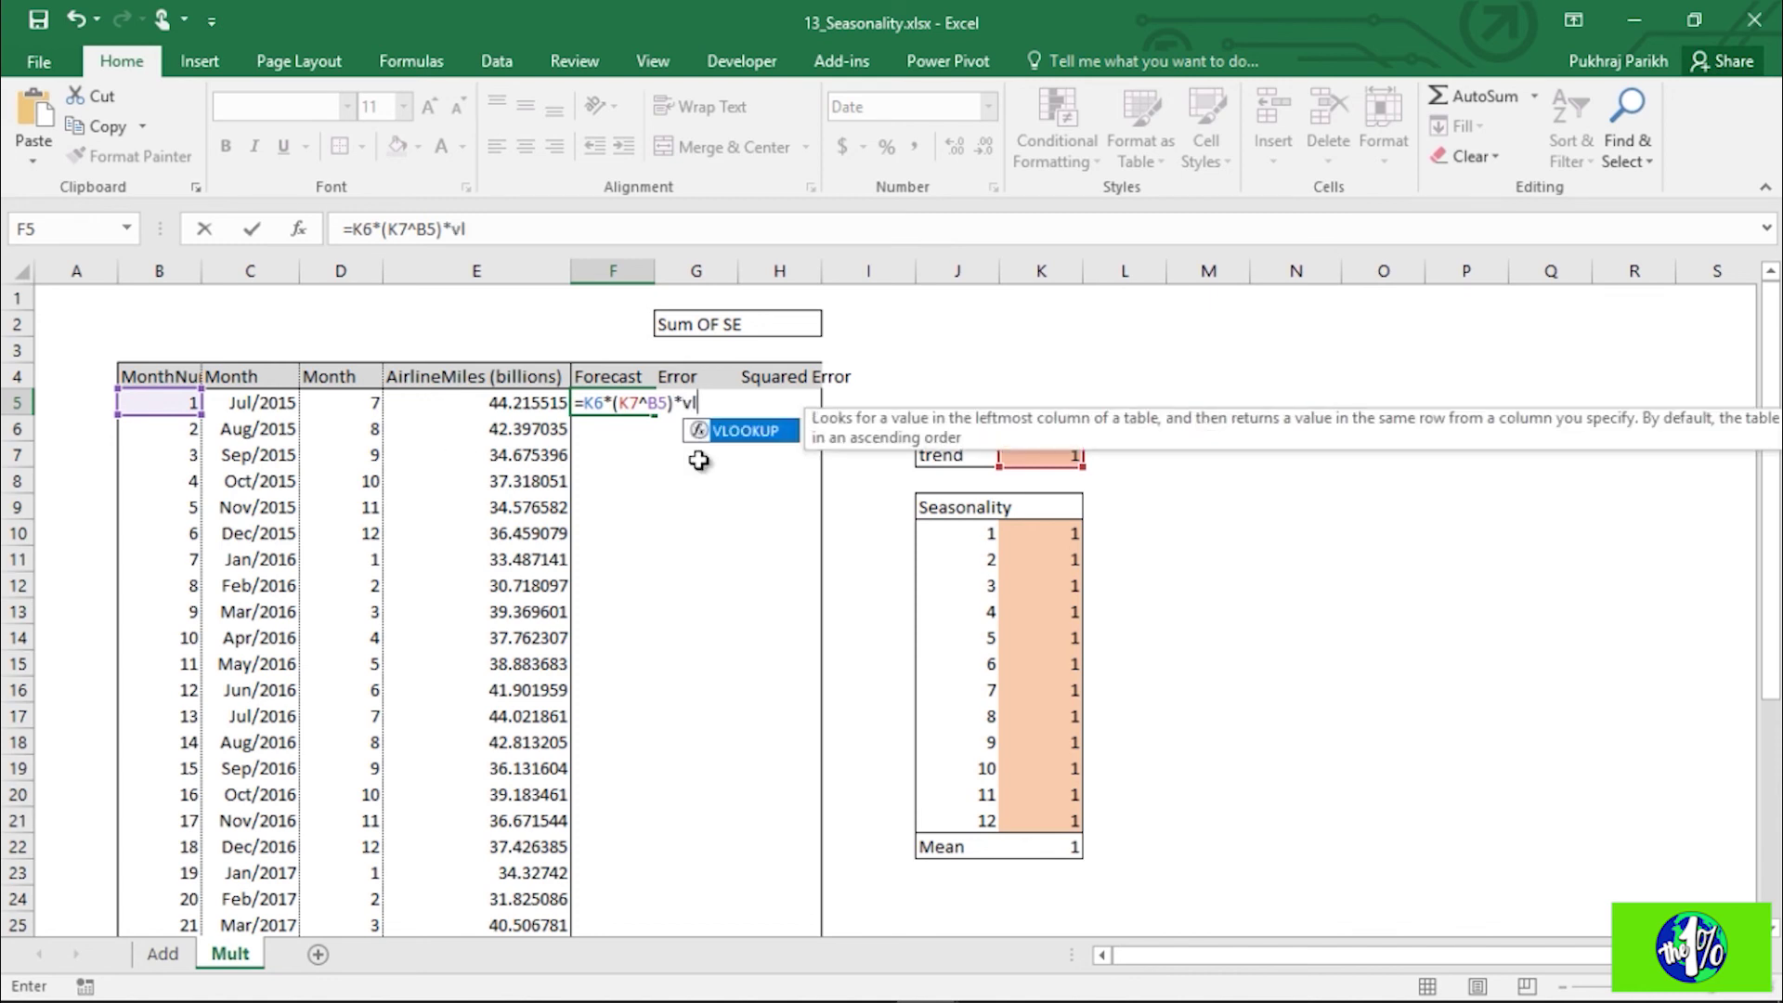
pyautogui.press('Tab')
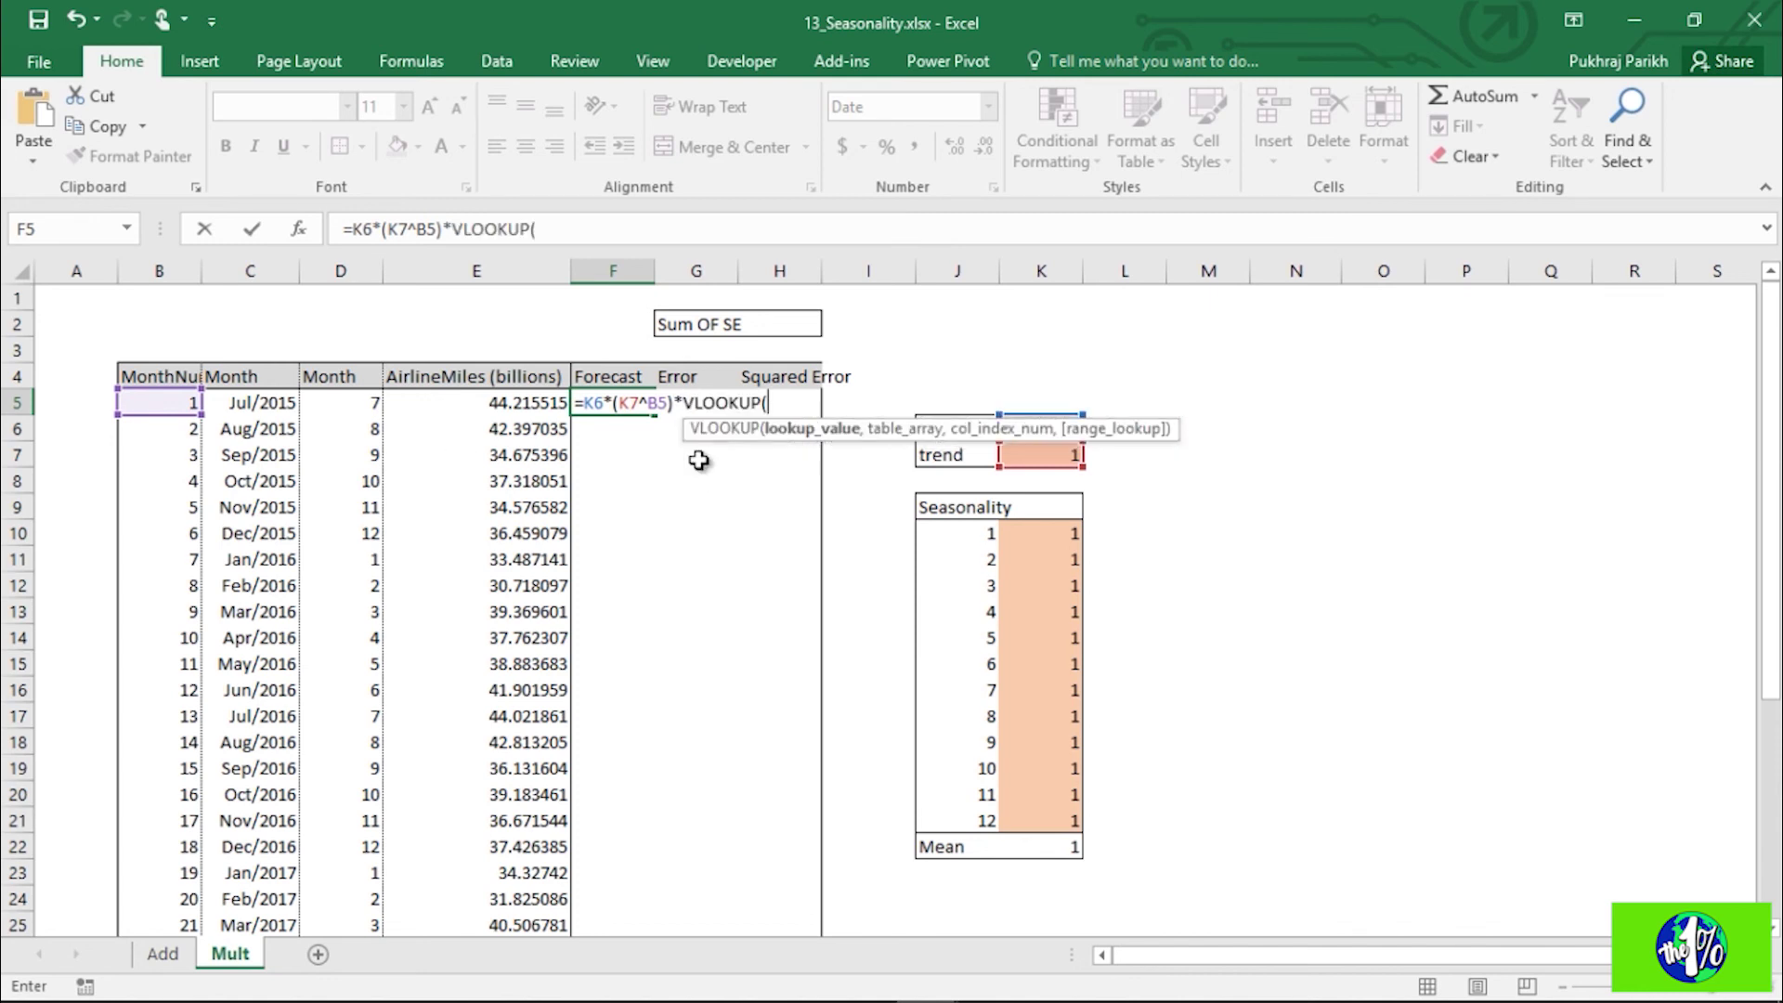
pyautogui.click(367, 409)
pyautogui.write(',')
pyautogui.moveTo(970, 537); pyautogui.dragTo(1055, 821)
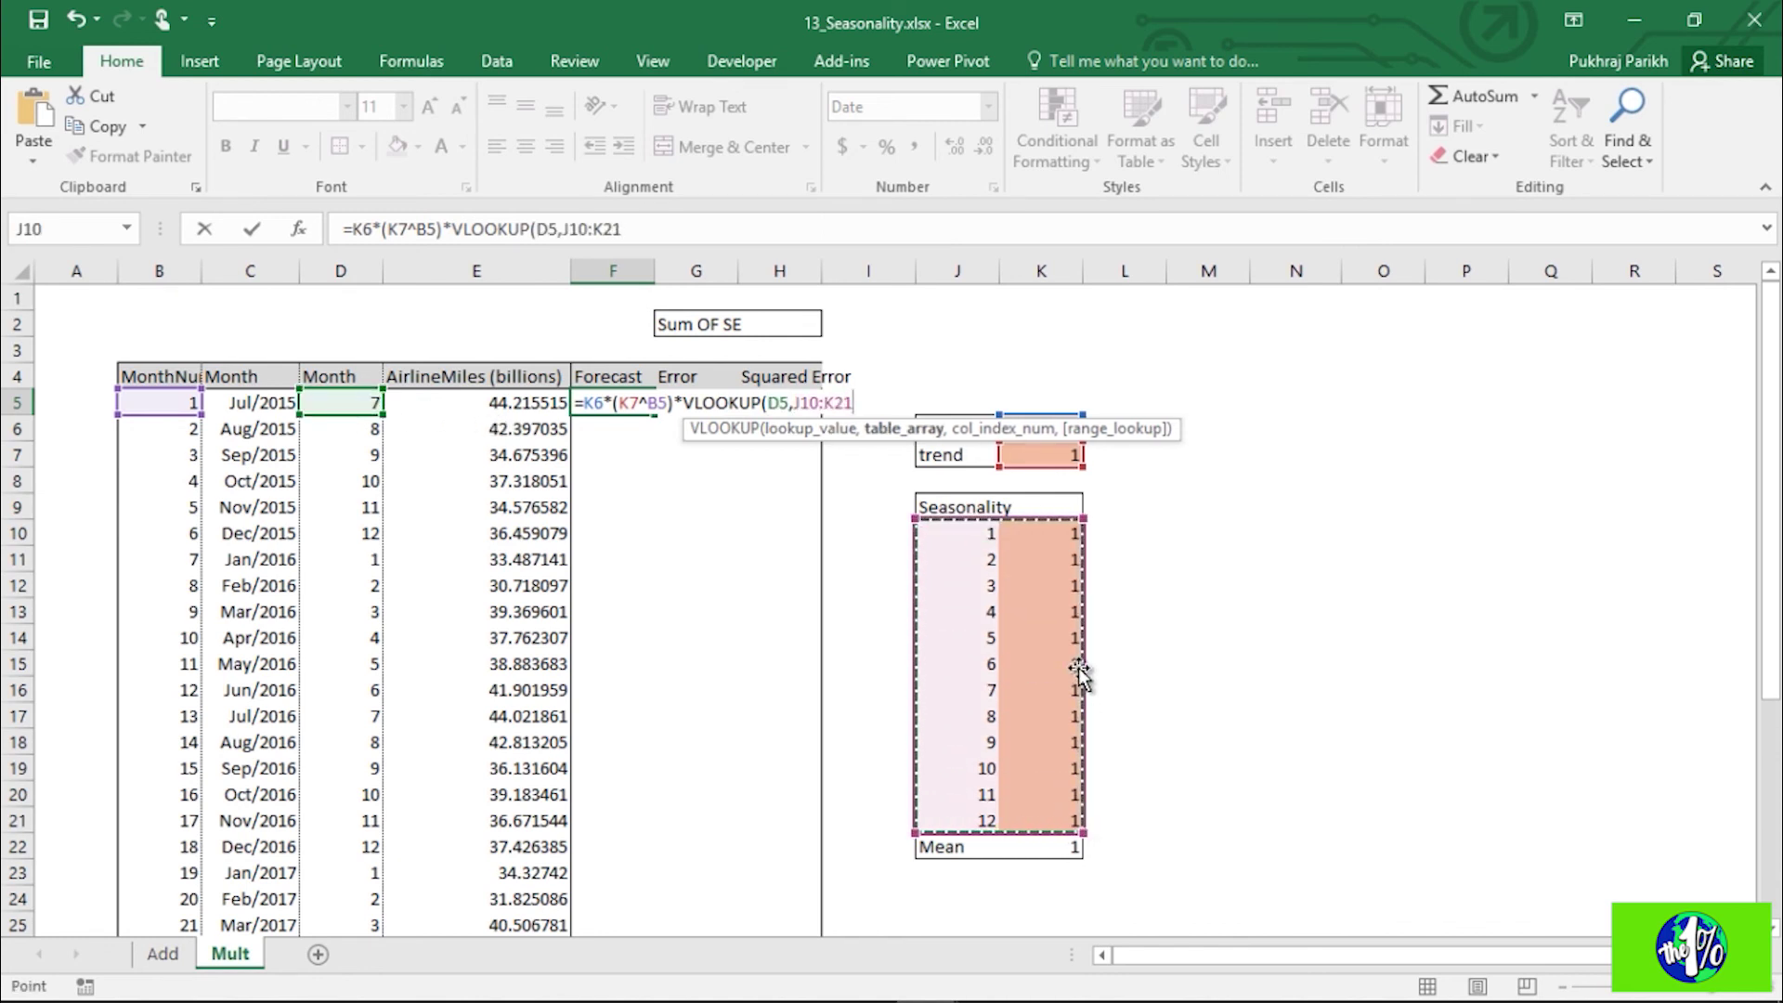
pyautogui.write(',2')
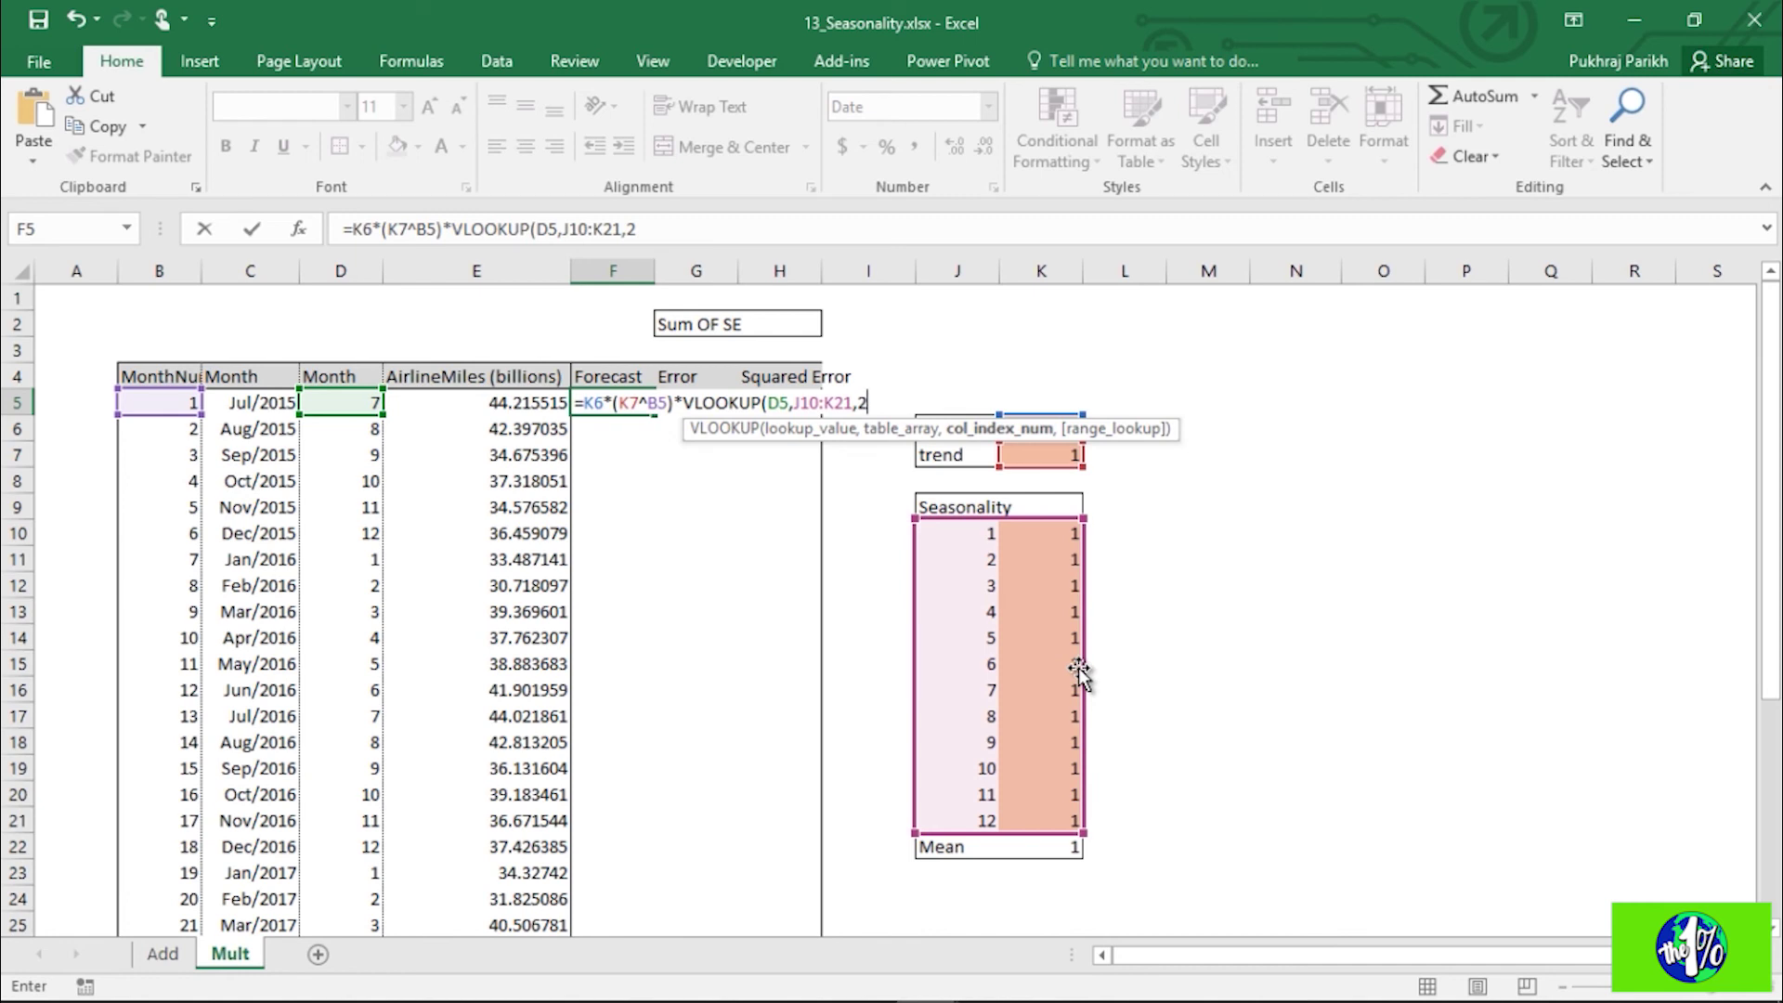
pyautogui.write(')')
pyautogui.hotkey('ctrl', 'Return')
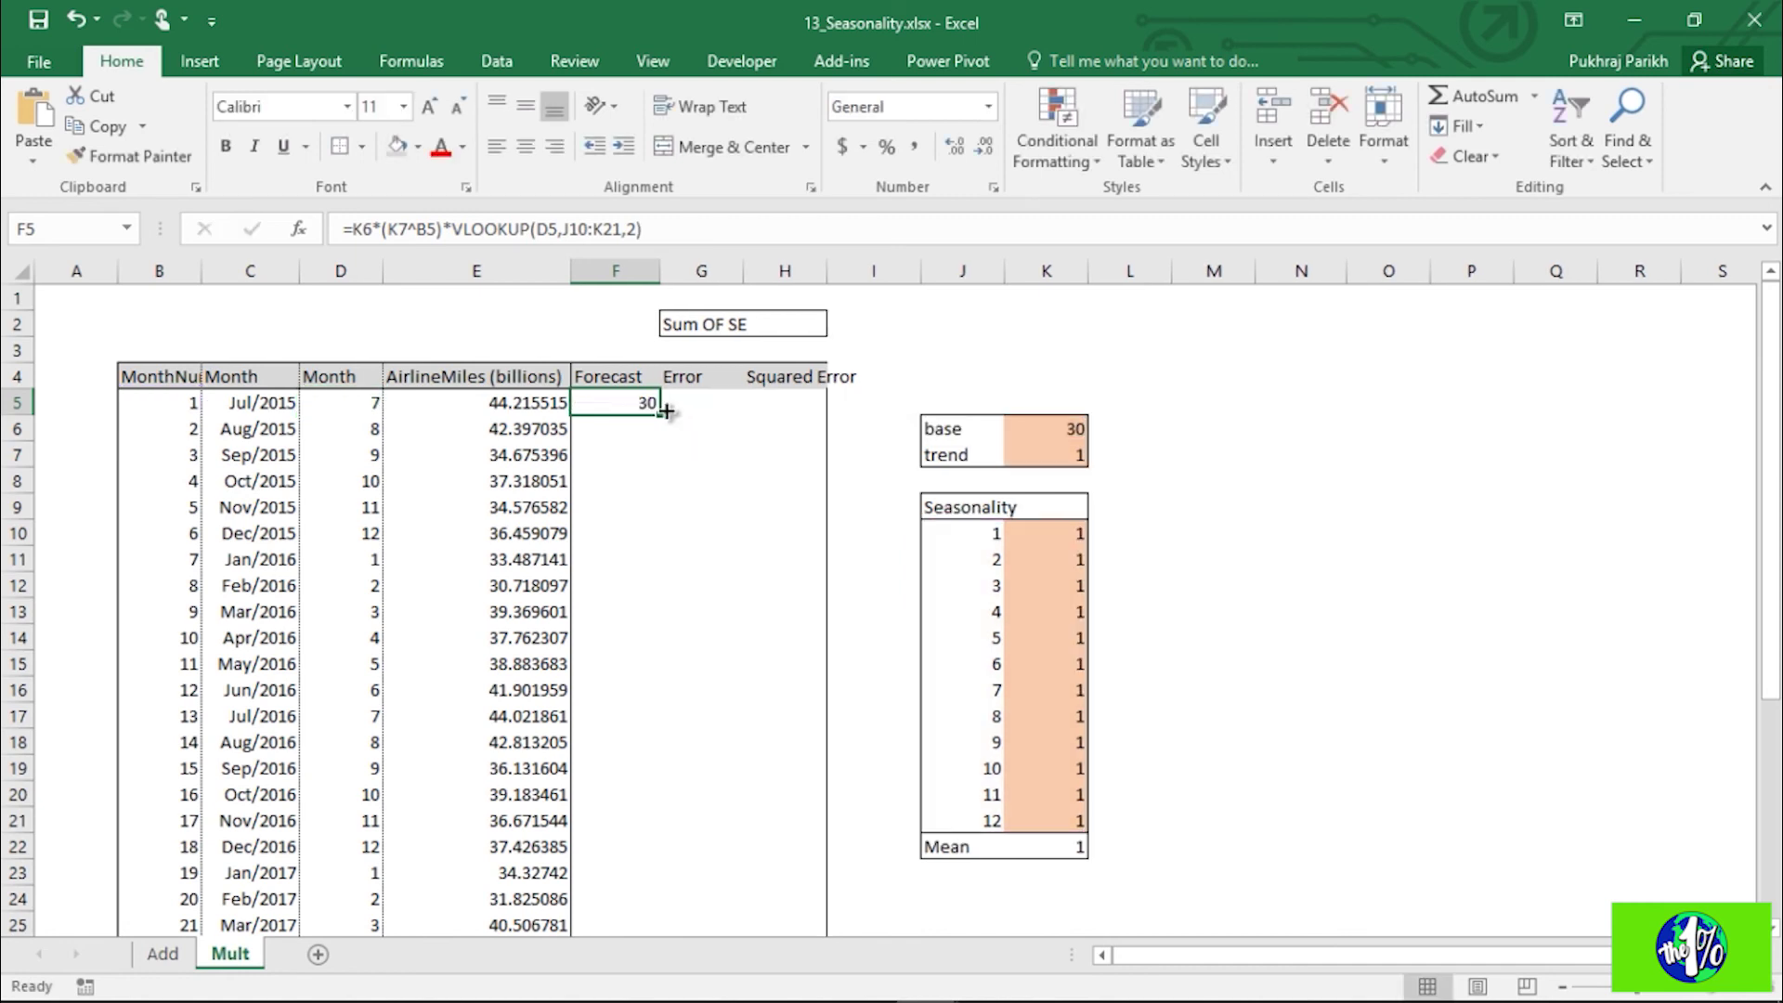
# Step: Make the base and trend references in the F5 forecast formula absolute as $K$6 and $K$7
pyautogui.click(400, 223)
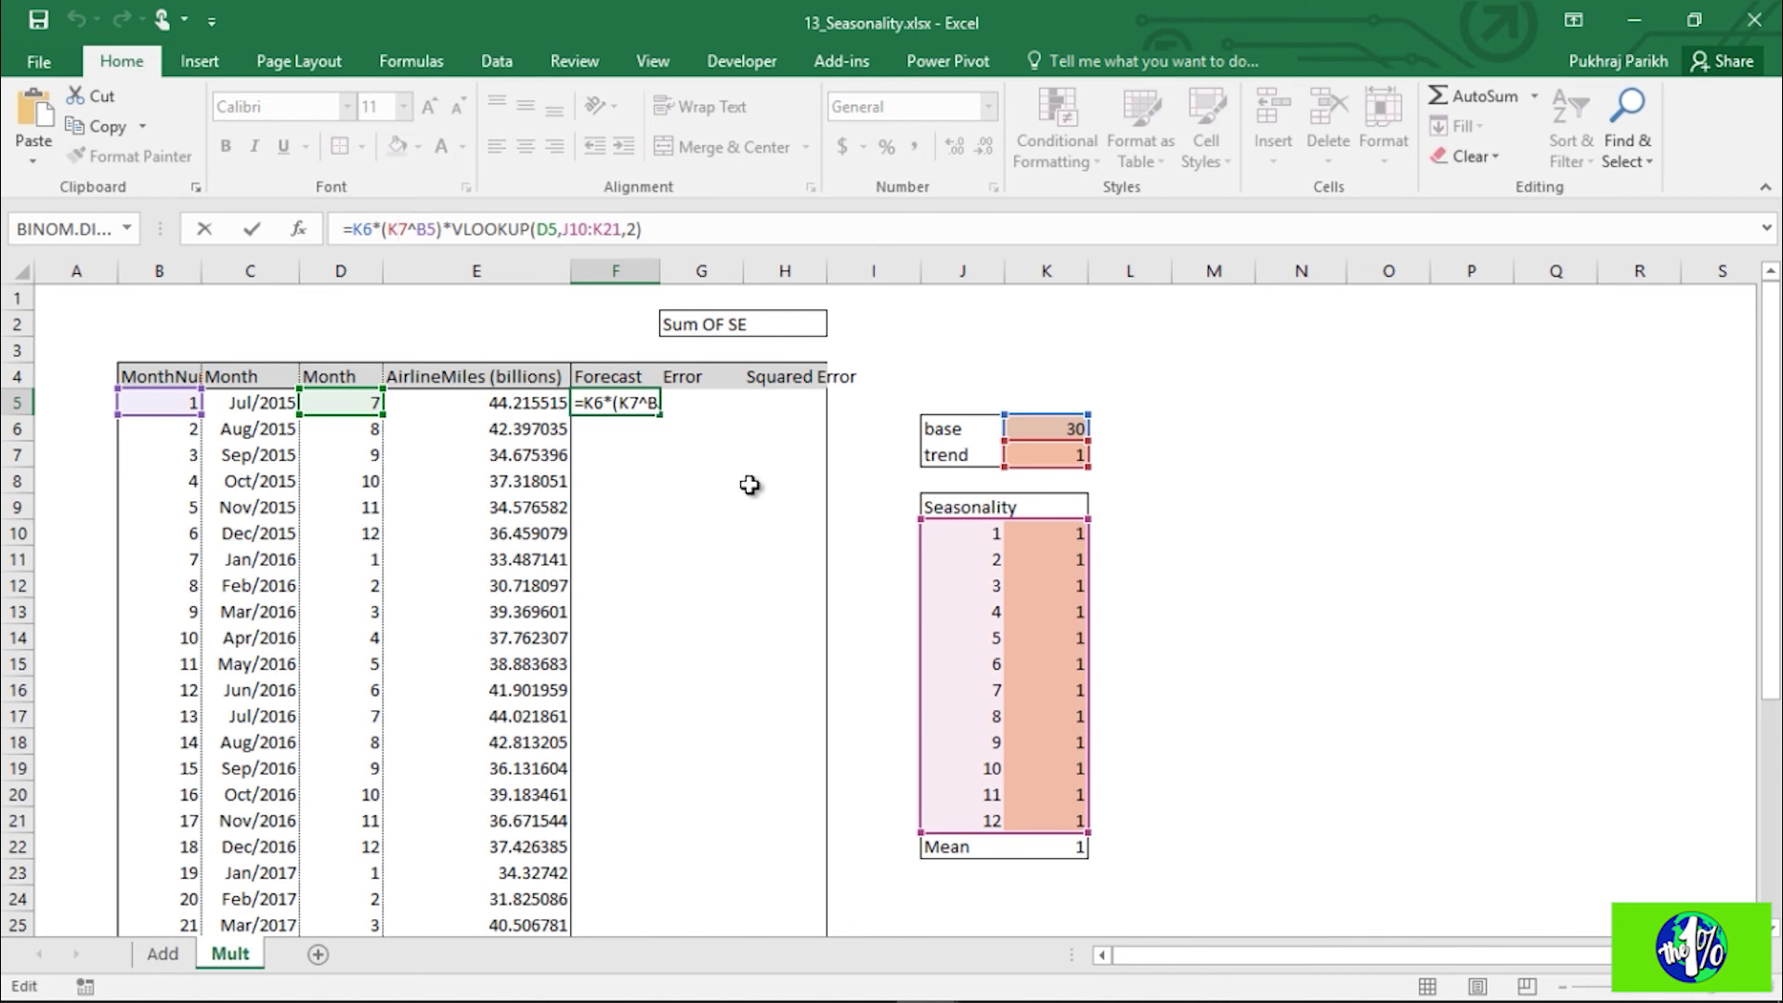
pyautogui.hotkey('ctrl', 'Return')
pyautogui.doubleClick(369, 228)
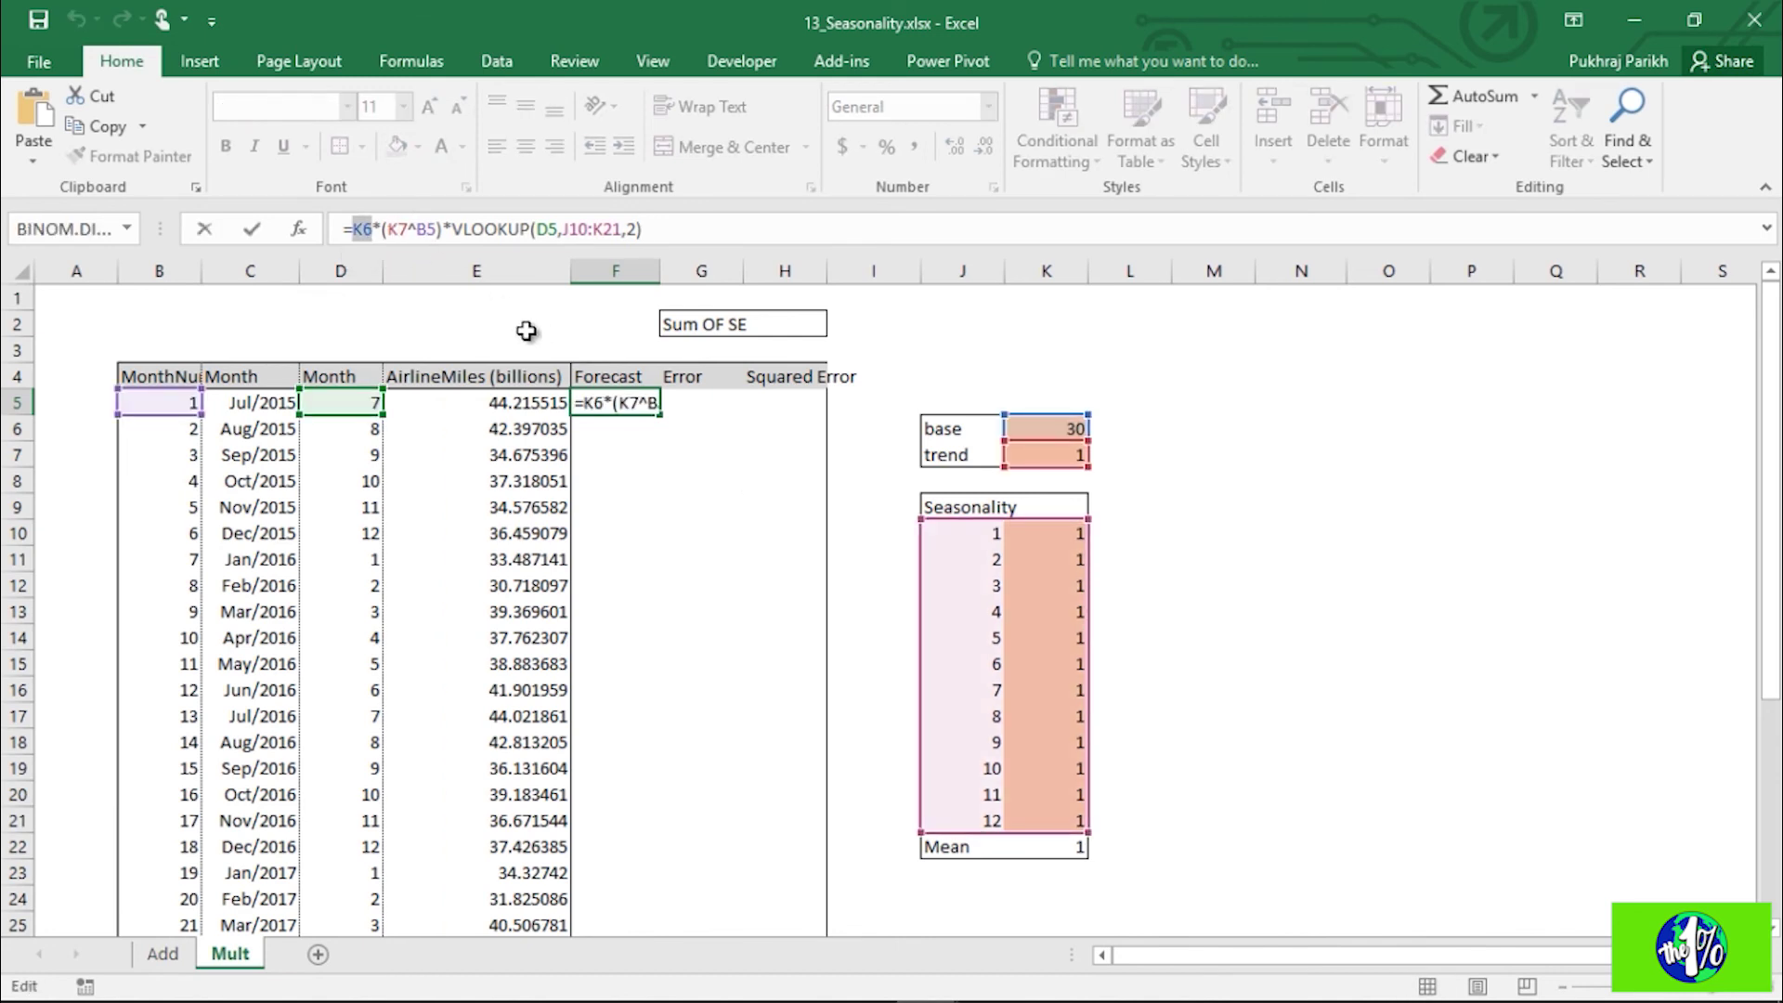
pyautogui.press('F4')
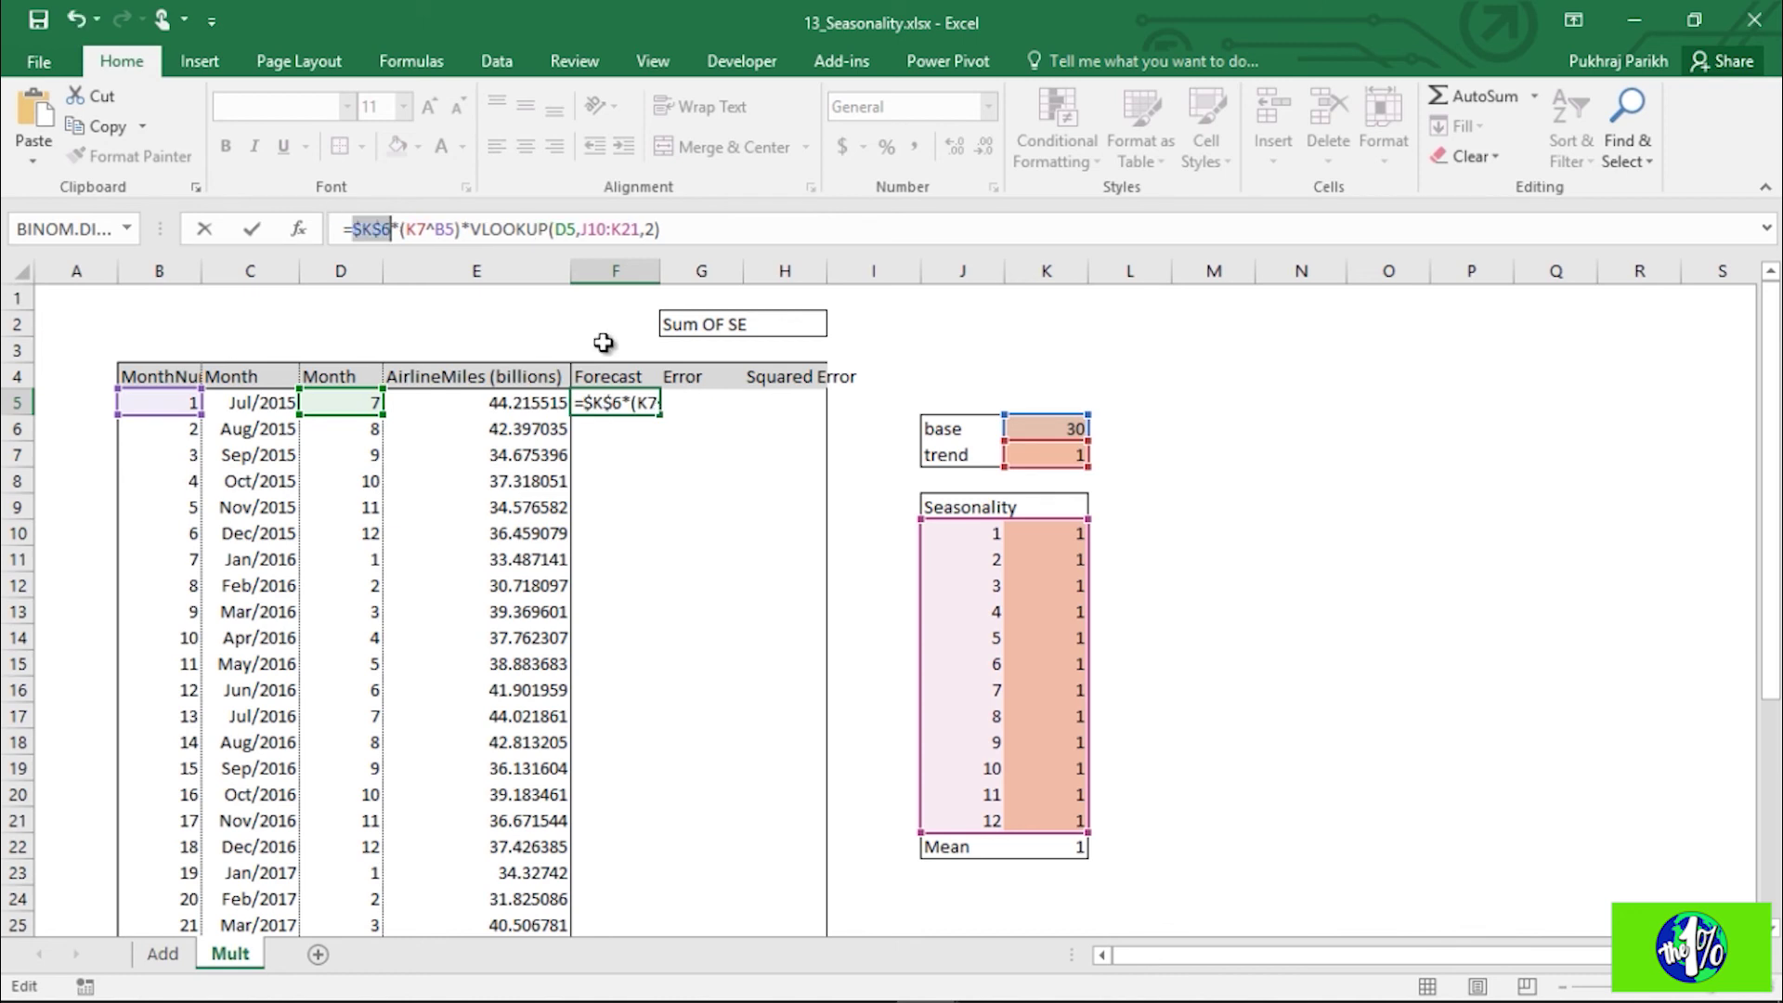
pyautogui.press('Right')
pyautogui.press('Right')
pyautogui.press('Right')
pyautogui.hotkey('shift', 'Right')
pyautogui.hotkey('shift', 'Right')
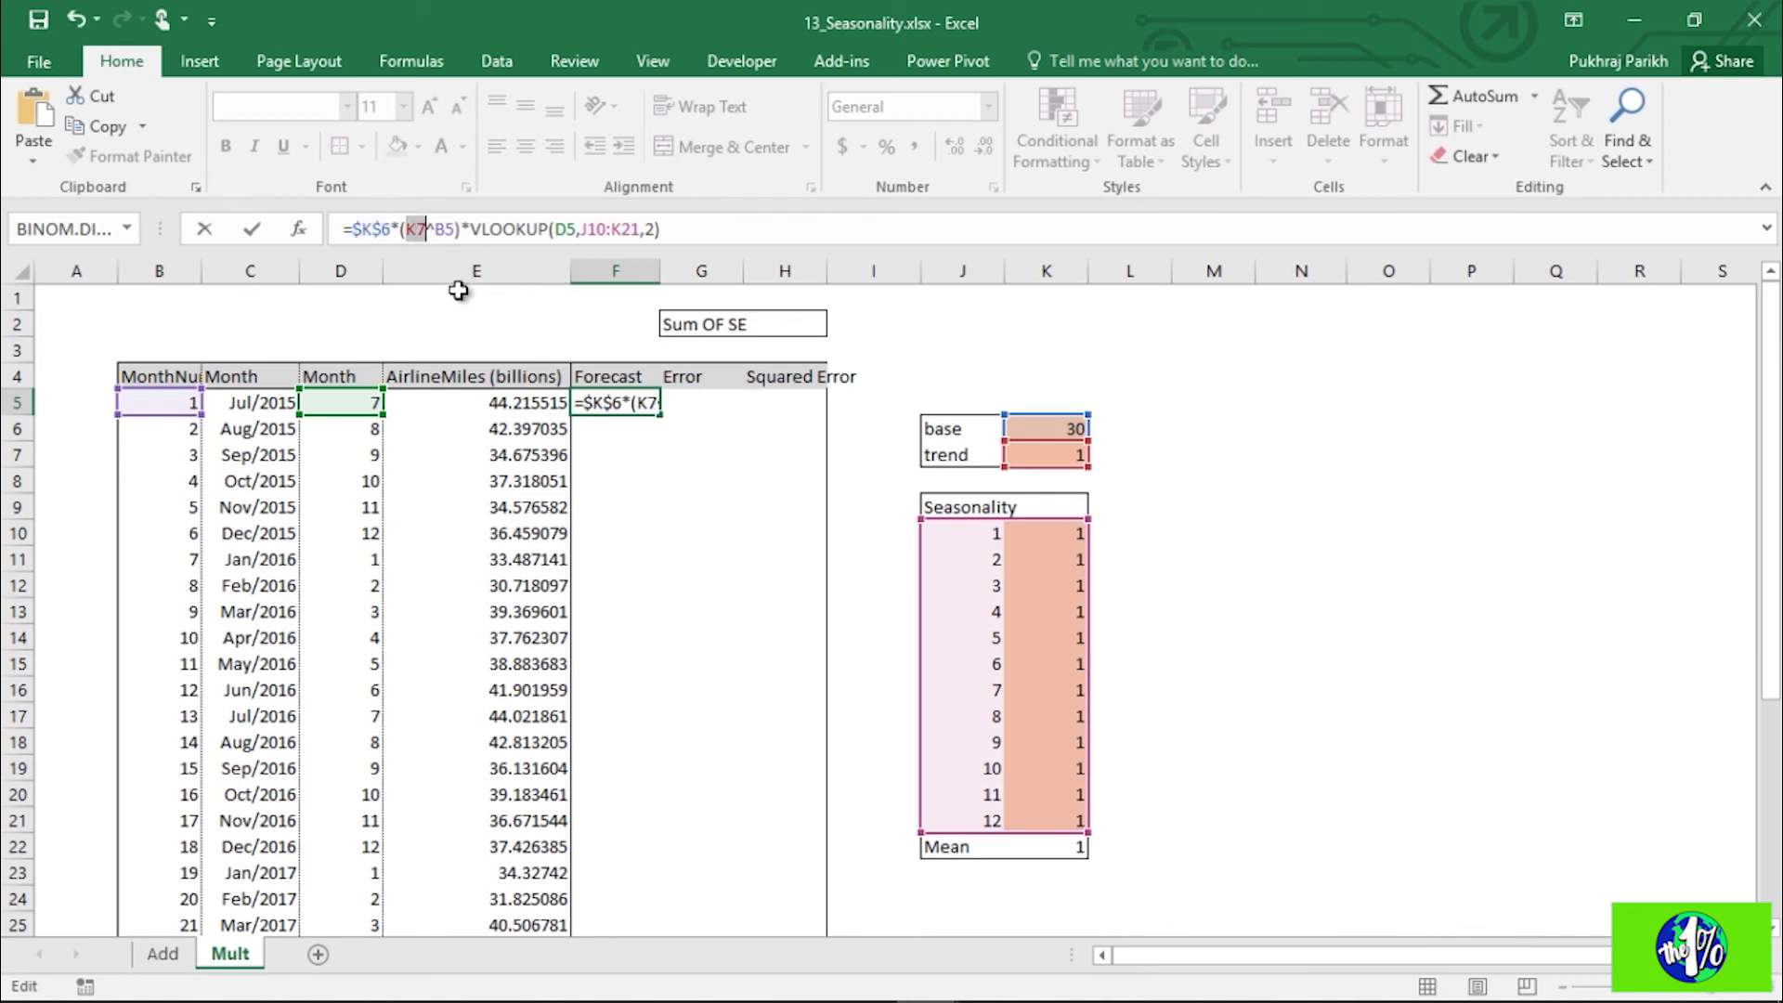
pyautogui.press('F4')
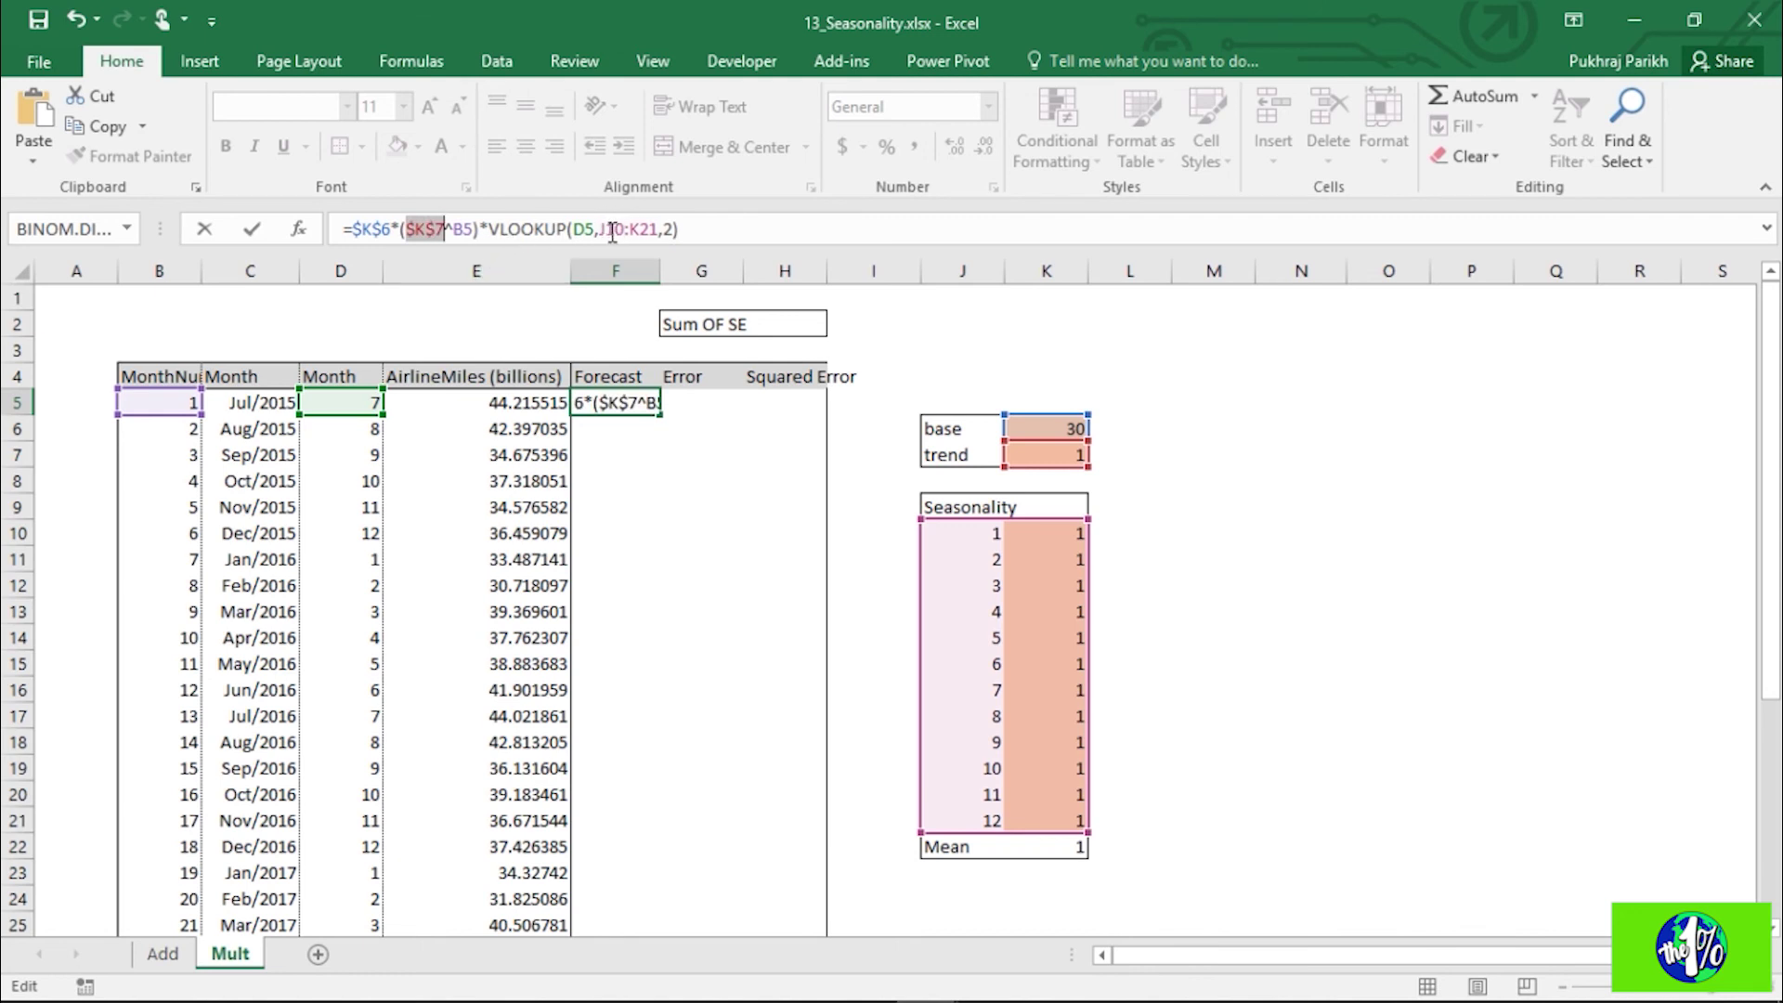
# Step: Lock the lookup range in the F5 forecast formula as $J$10:$K$21
pyautogui.moveTo(600, 232); pyautogui.dragTo(654, 240)
pyautogui.press('F4')
pyautogui.click(746, 229)
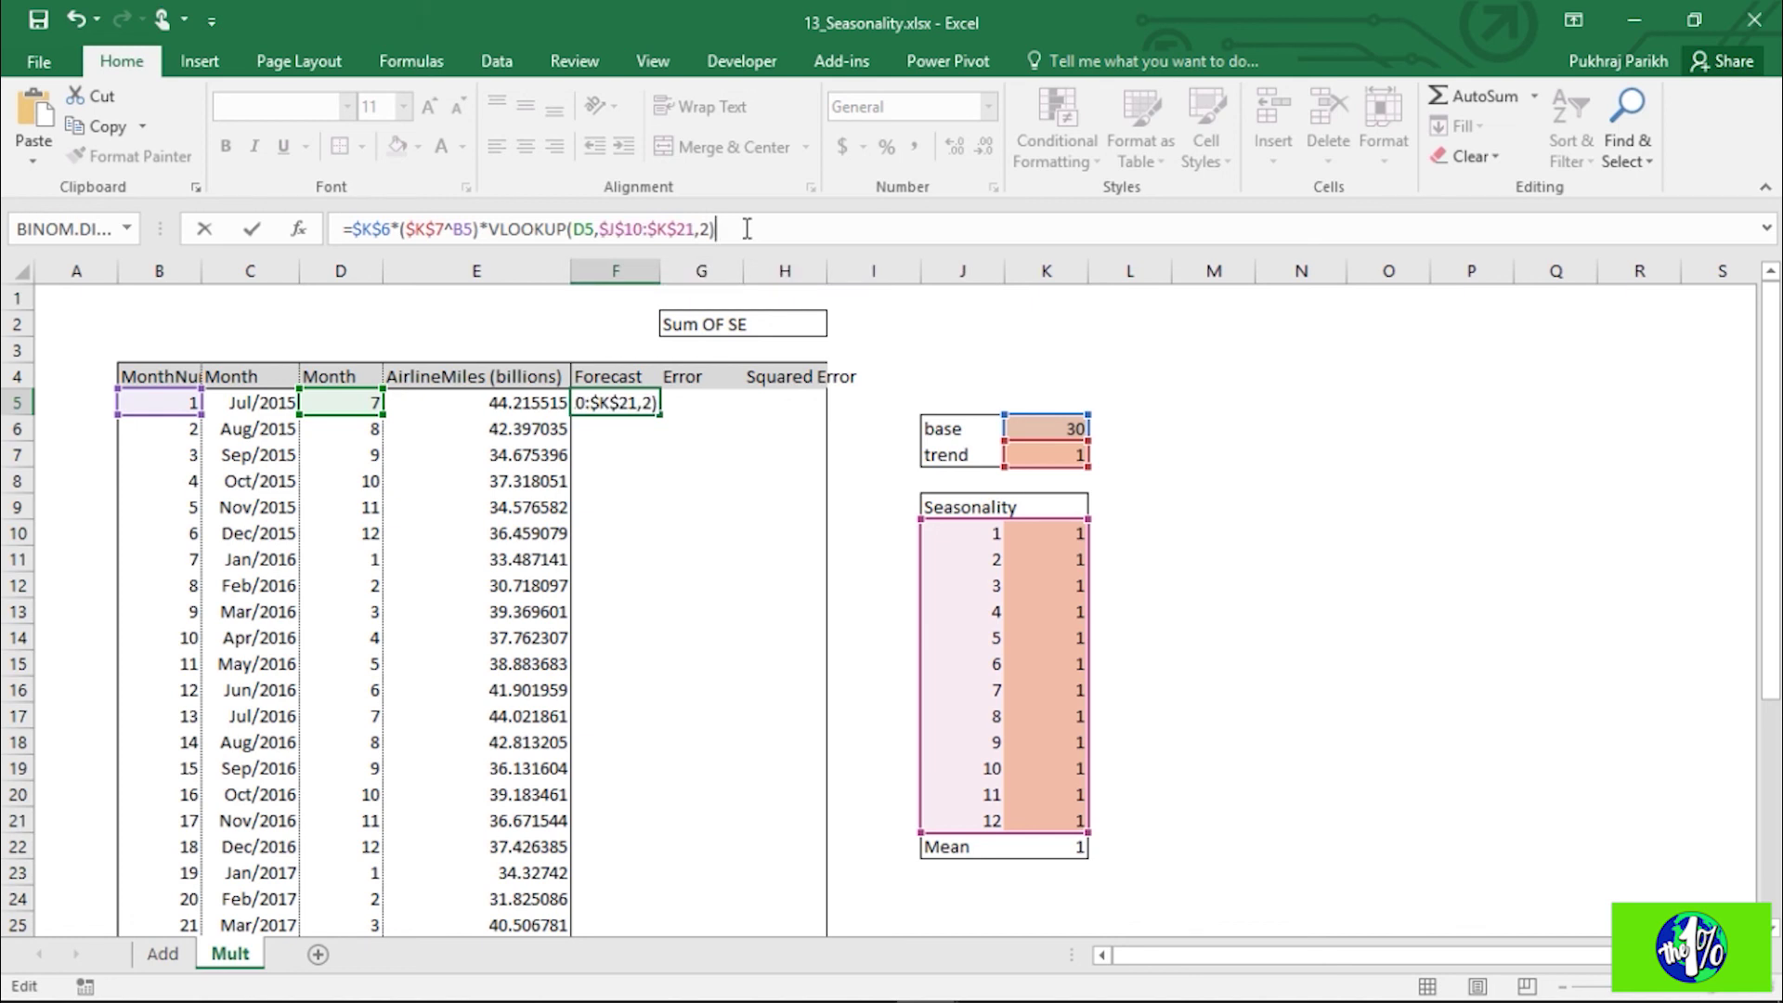
pyautogui.press('Return')
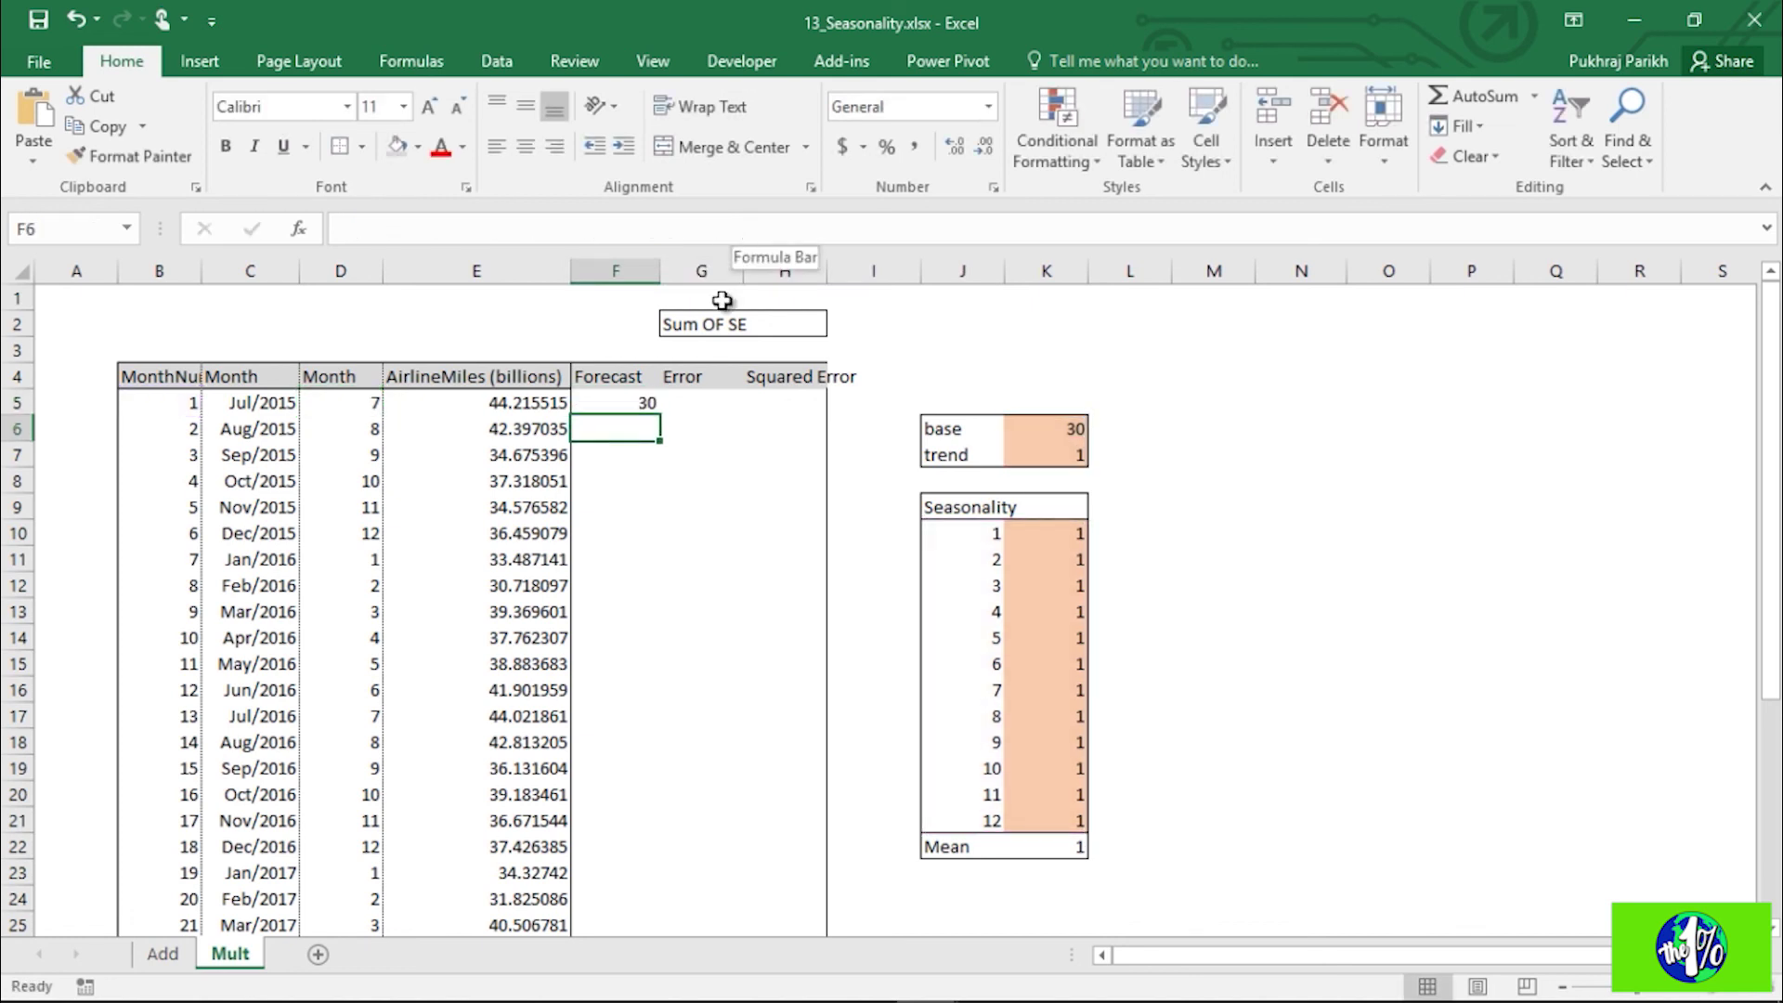
# Step: Calculate the Jul/2015 error in G5 as forecast minus actual miles with =F5-E5
pyautogui.click(655, 399)
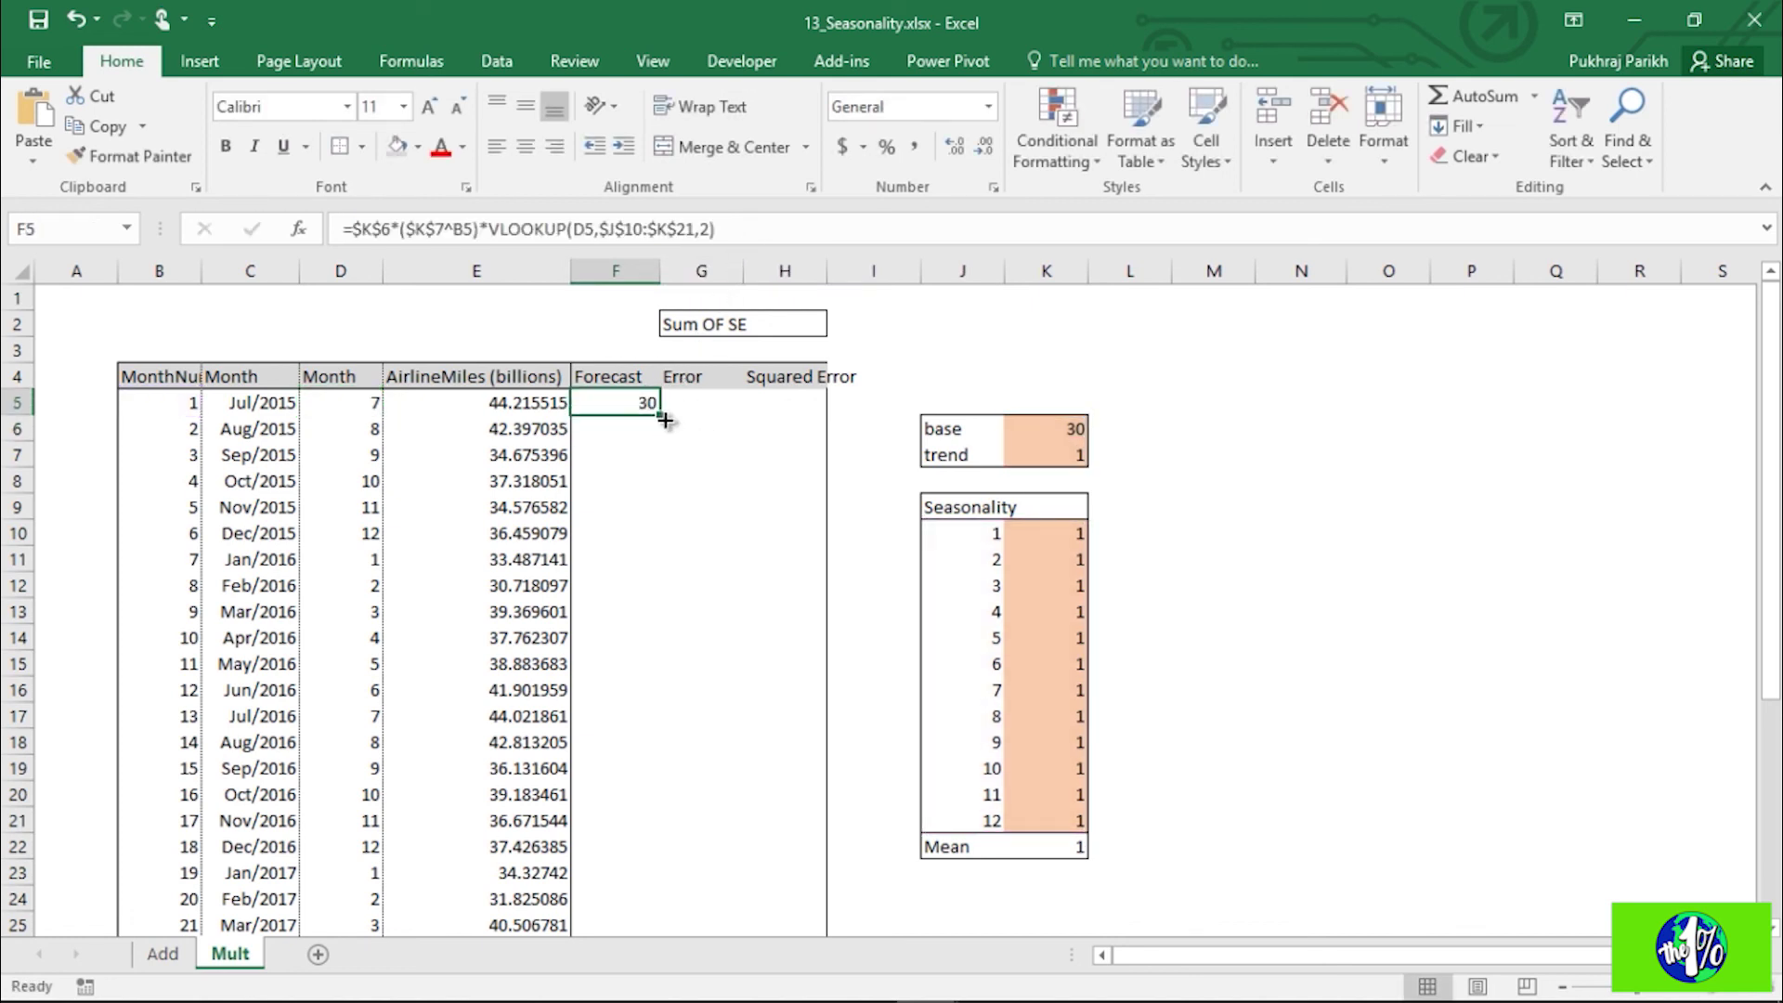
pyautogui.click(680, 405)
pyautogui.write('=')
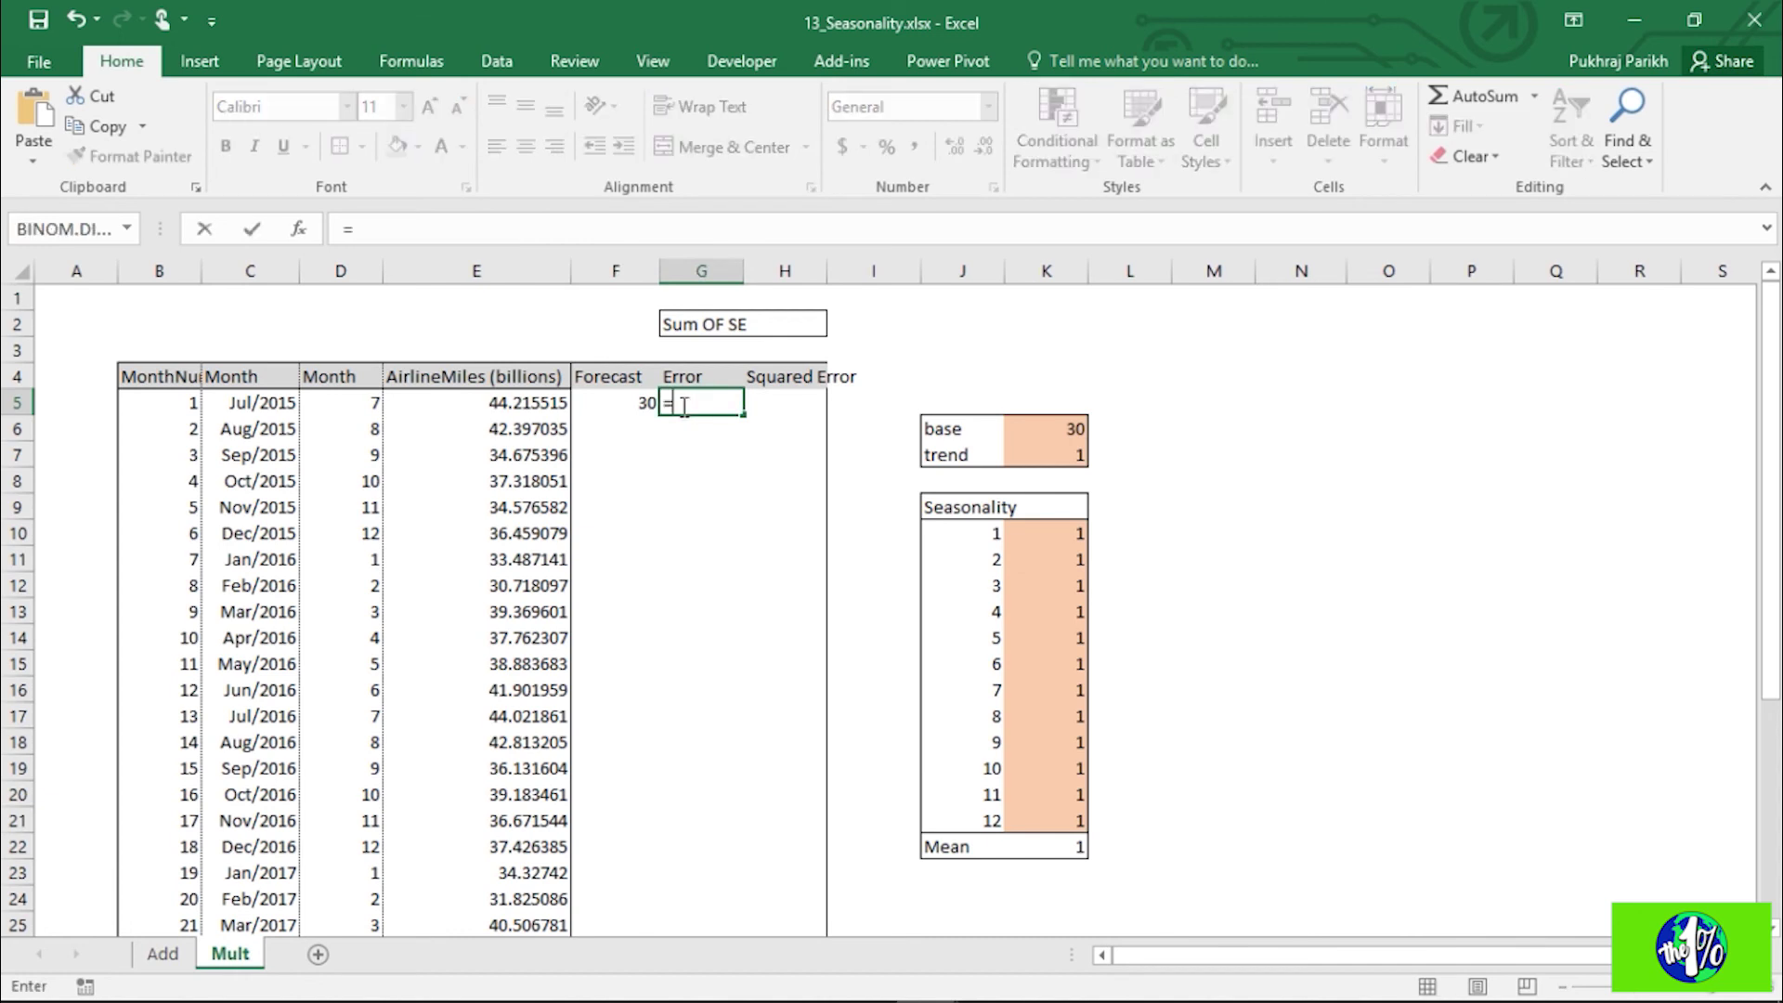
pyautogui.click(637, 405)
pyautogui.write('-')
pyautogui.click(492, 402)
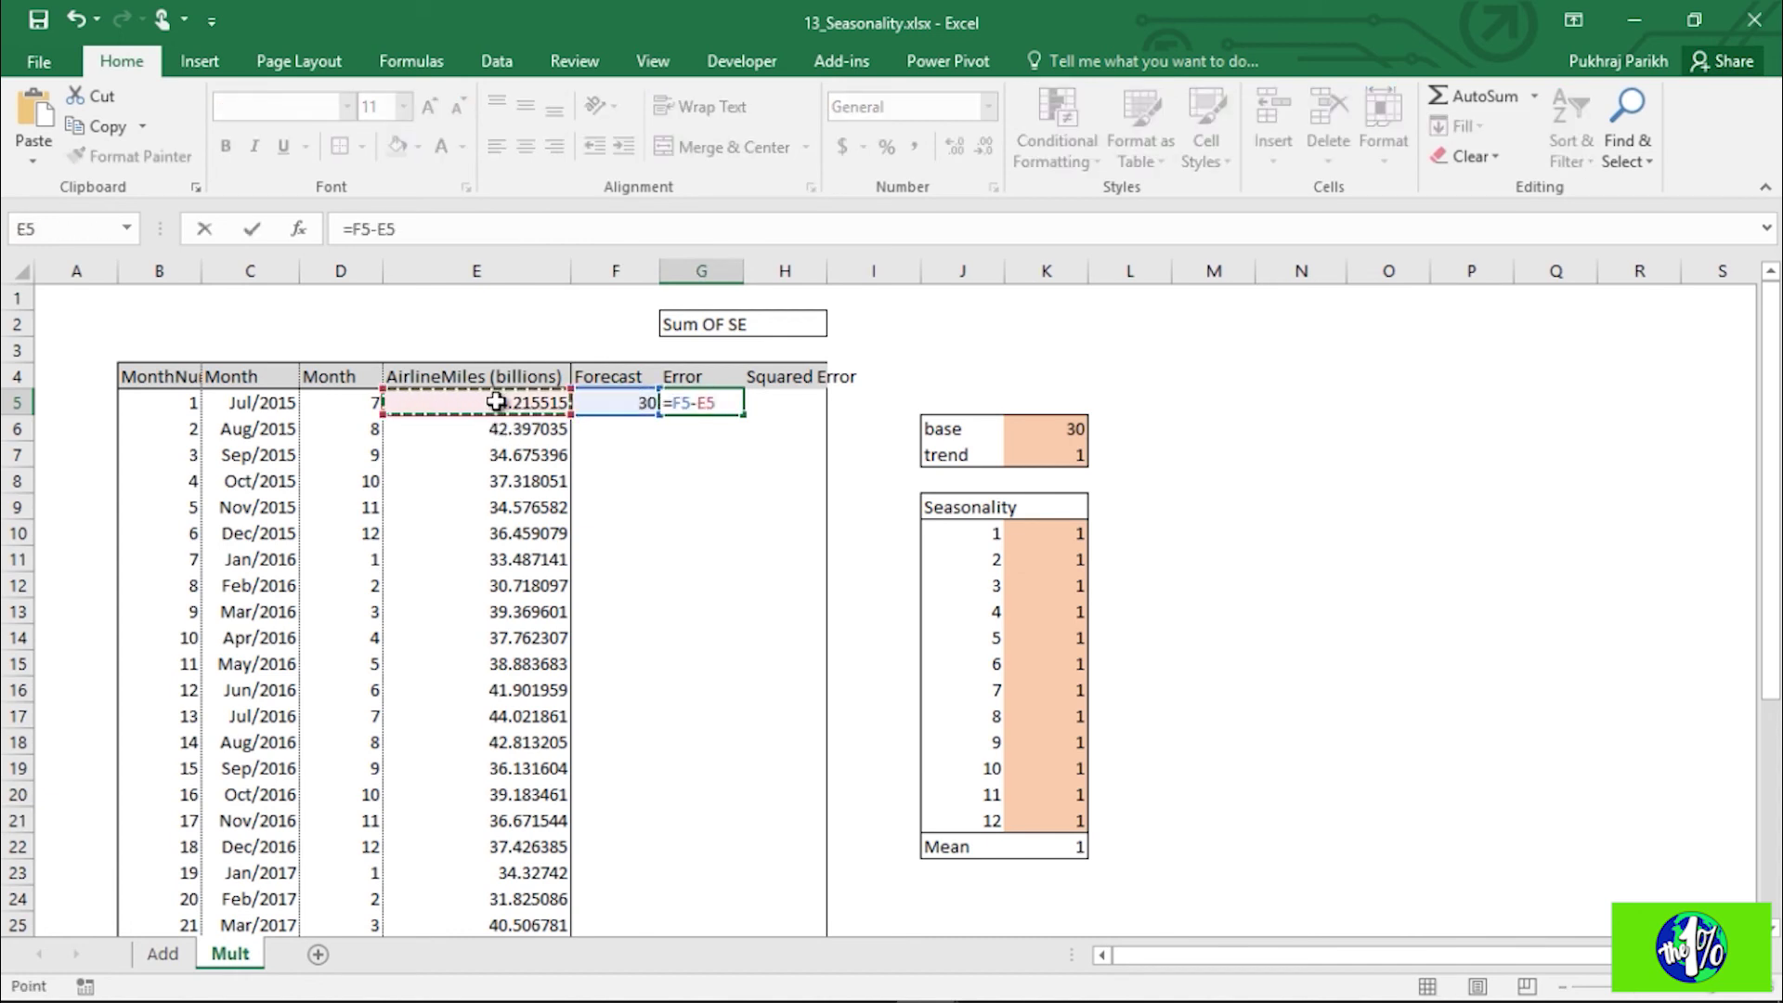
pyautogui.press('Return')
# Step: Calculate the Jul/2015 squared error in H5 with =G5*G5
pyautogui.click(765, 405)
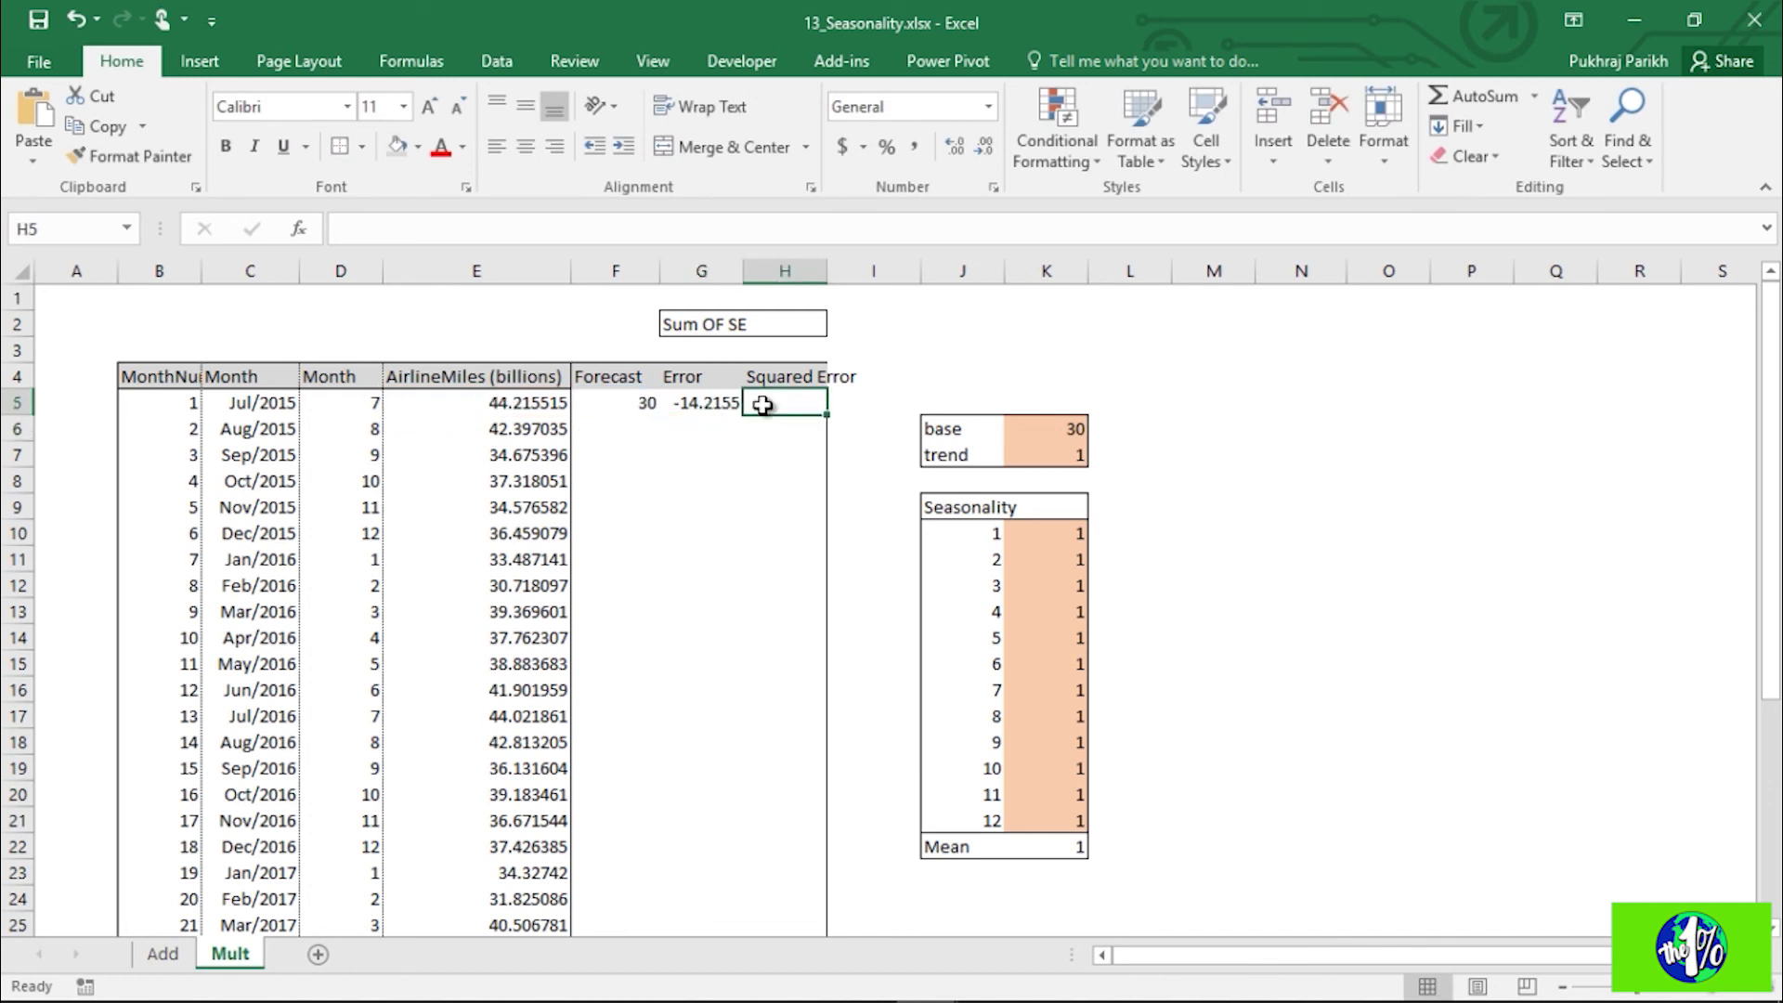
pyautogui.write('=')
pyautogui.click(711, 405)
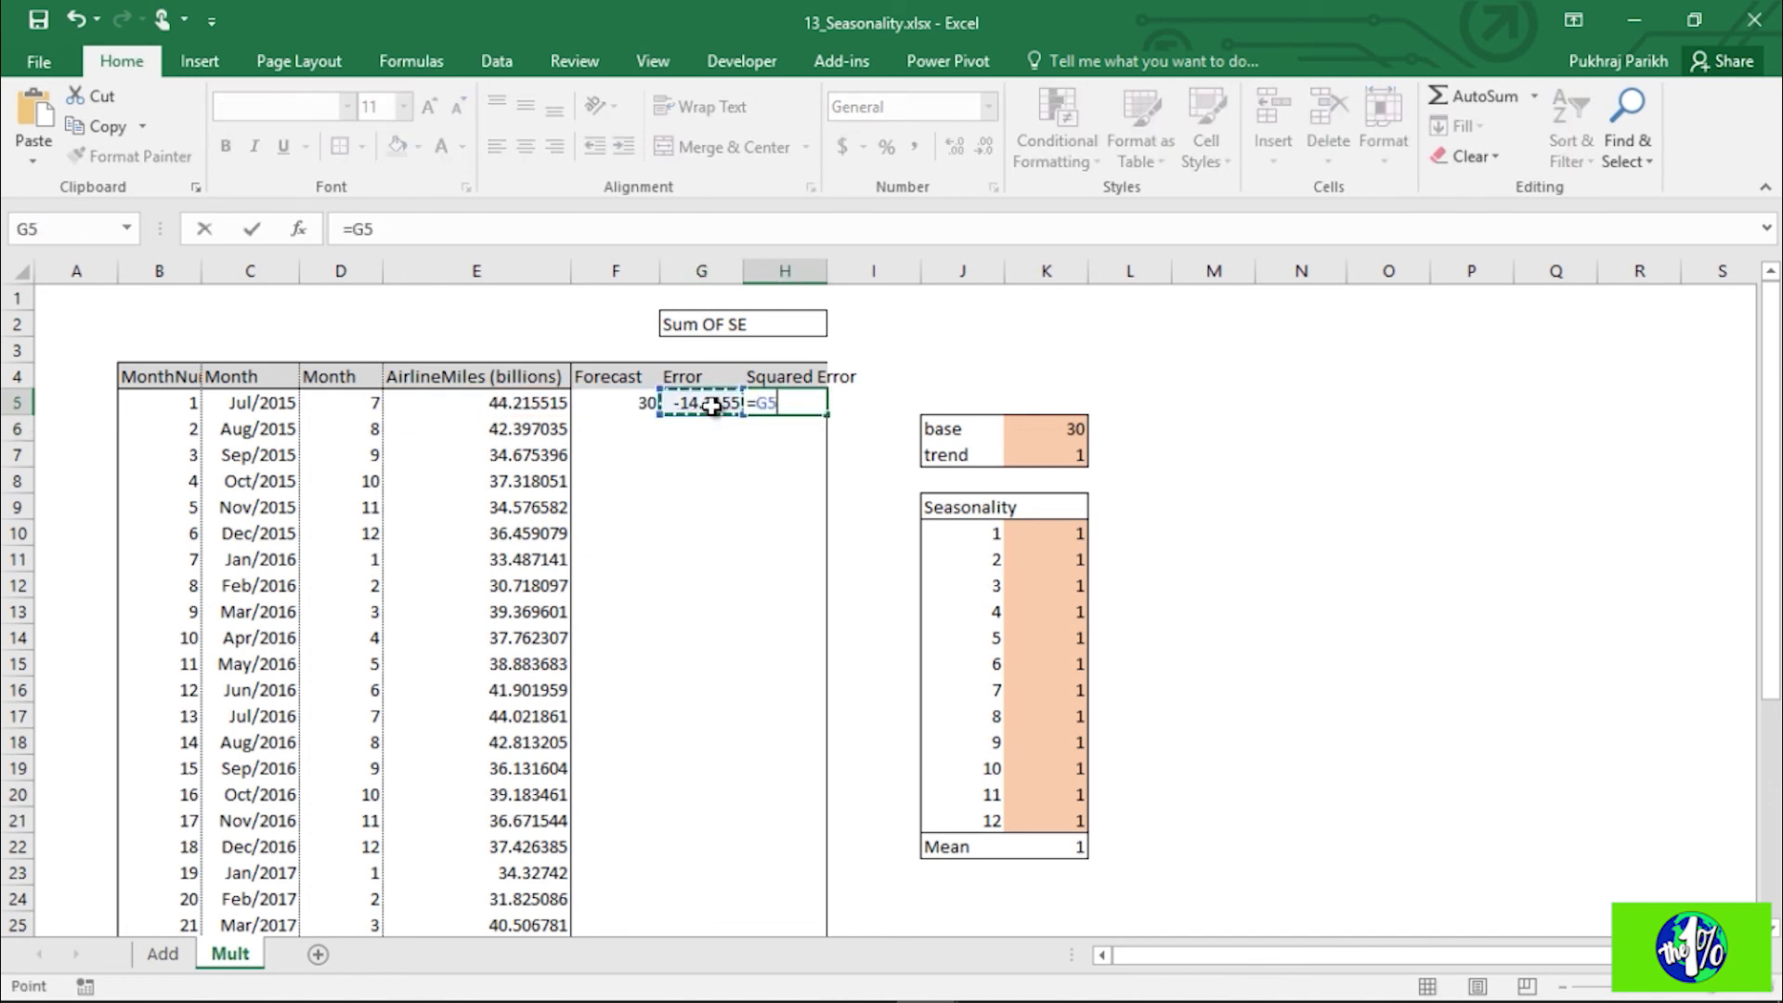
pyautogui.write('*')
pyautogui.click(711, 405)
pyautogui.press('Return')
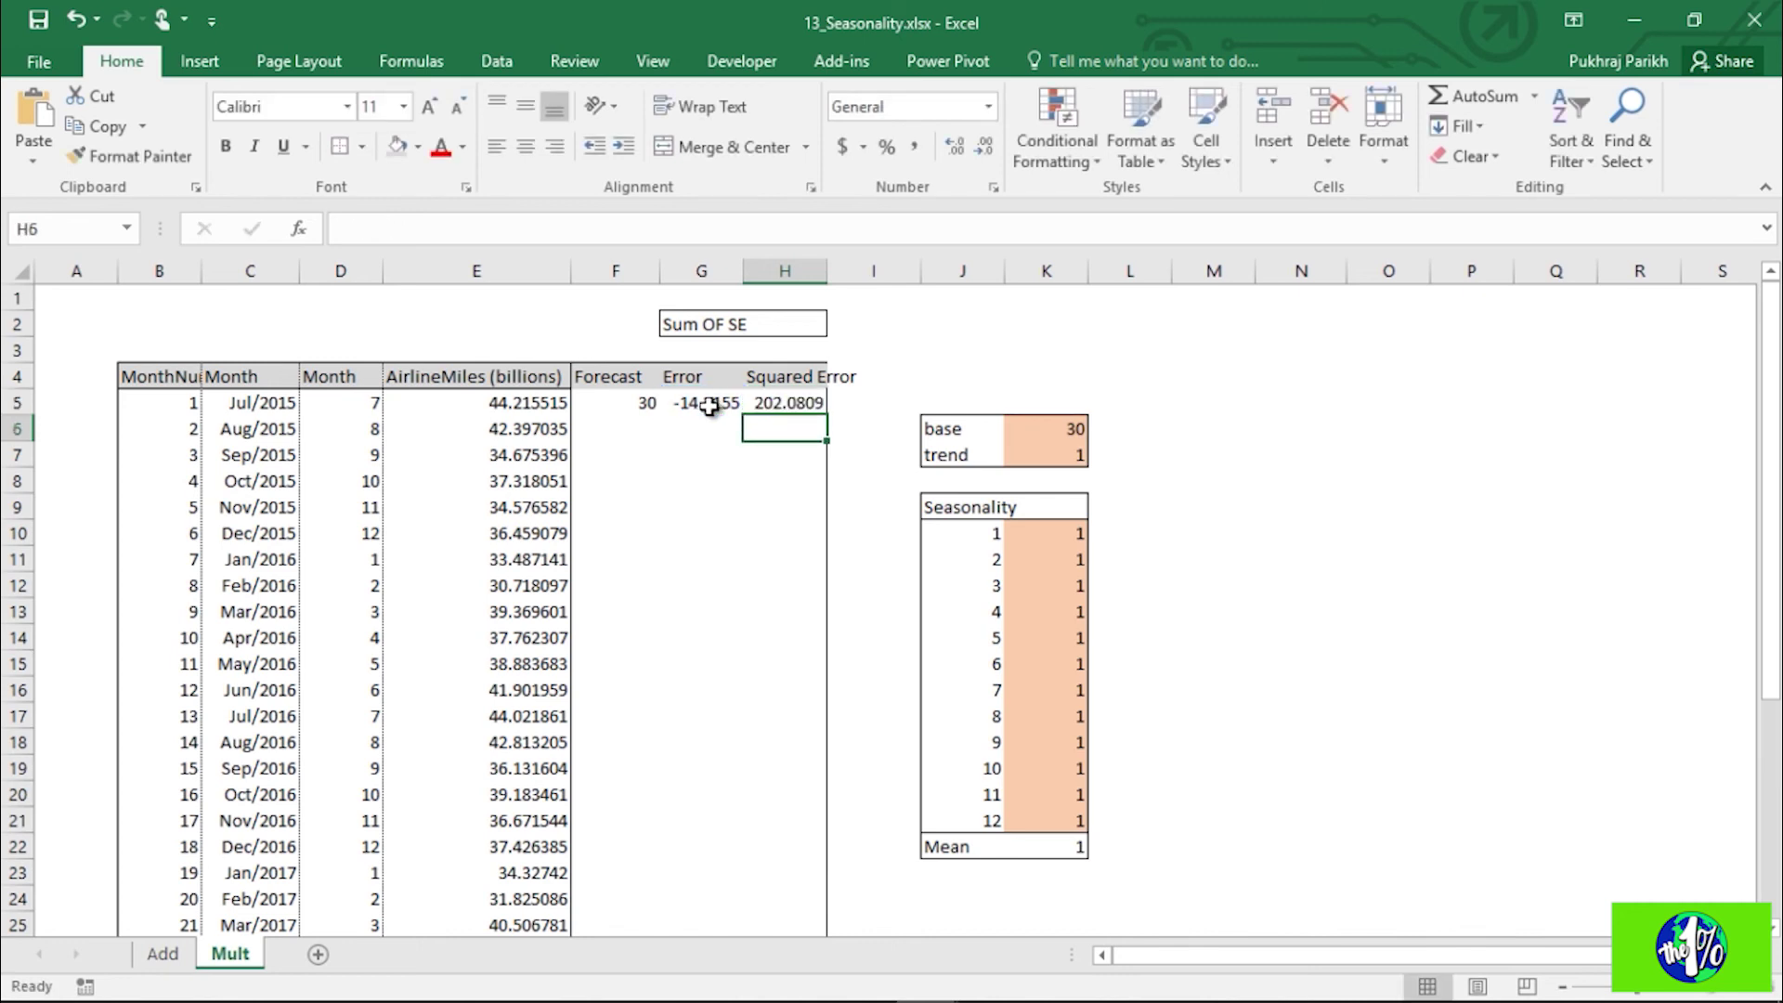
# Step: Fill the forecast, error and squared error formulas from F5:H5 down to row 38
pyautogui.moveTo(666, 406); pyautogui.dragTo(799, 406)
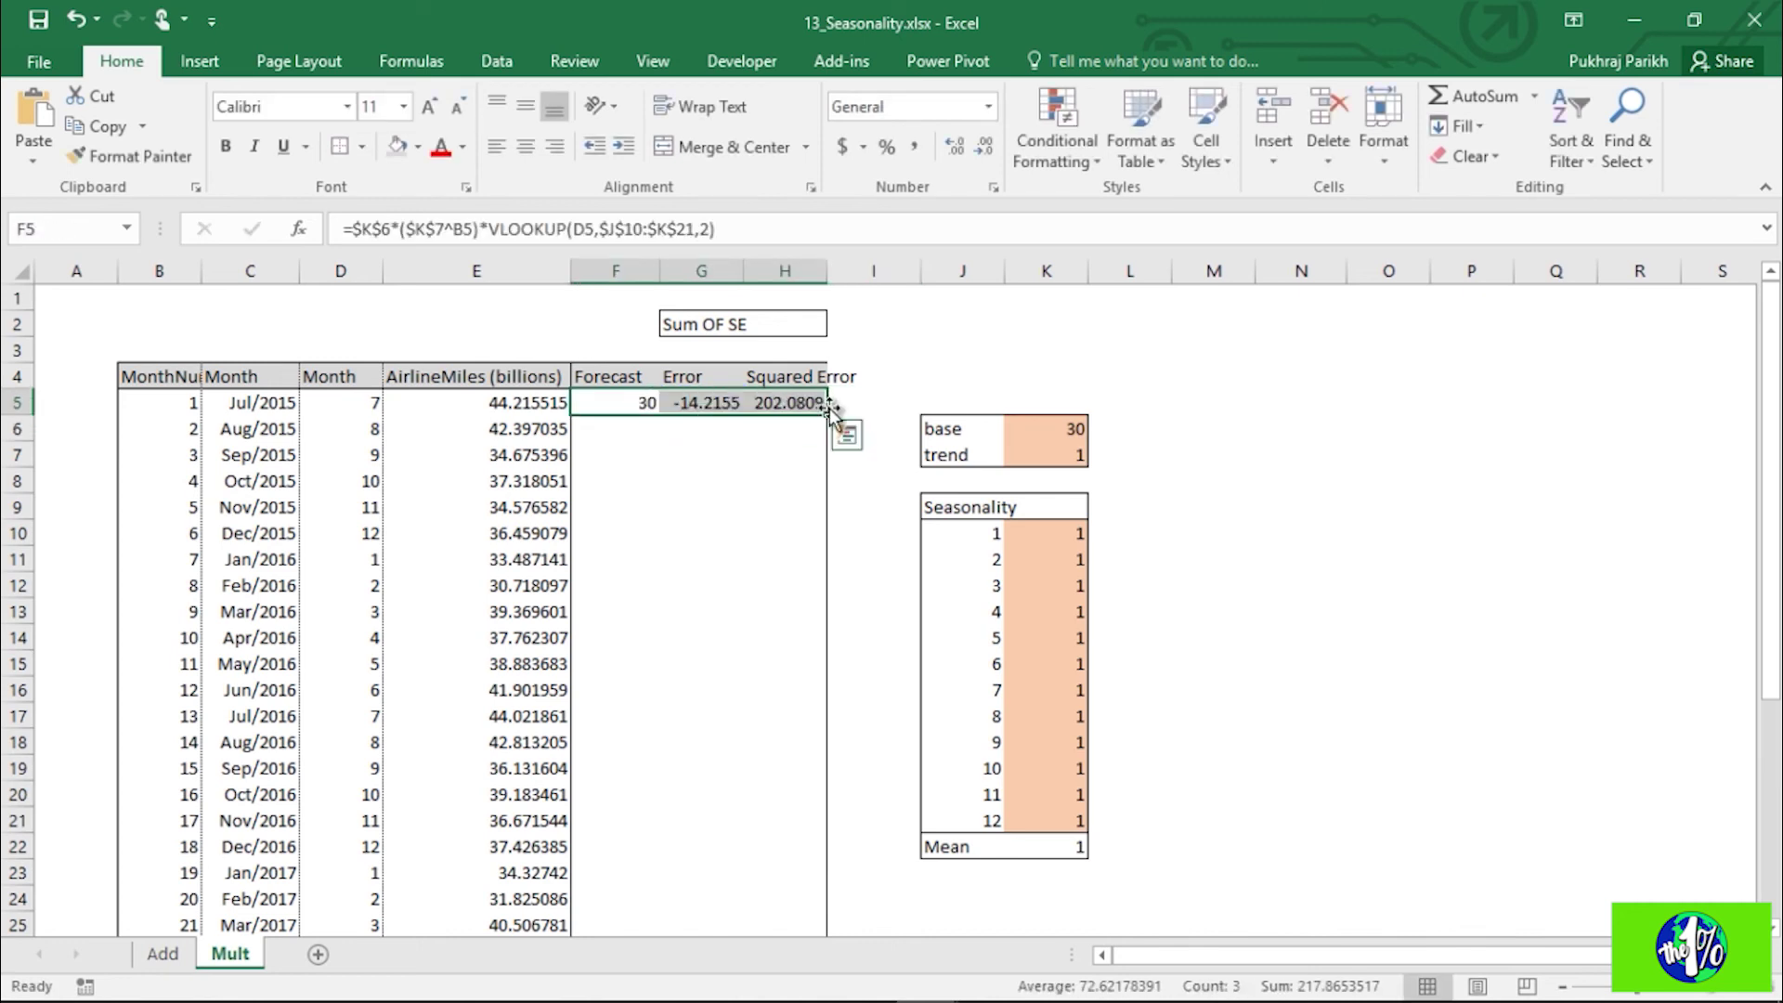
pyautogui.doubleClick(828, 415)
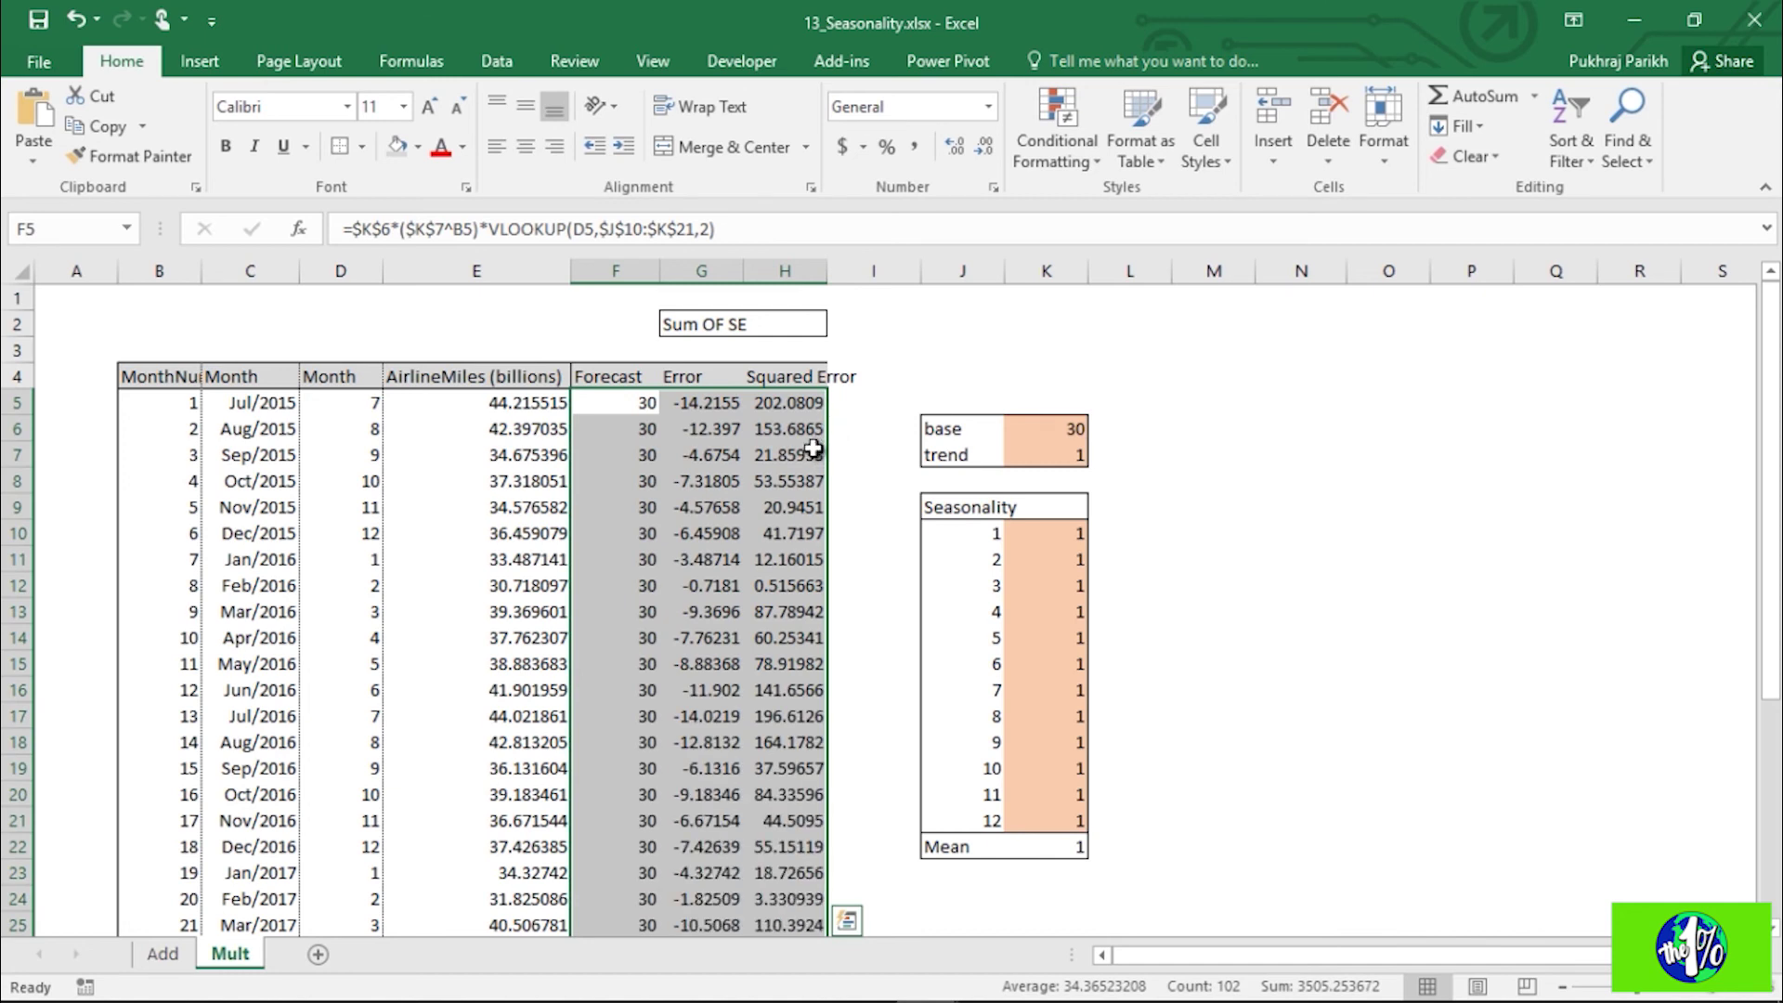
pyautogui.click(712, 476)
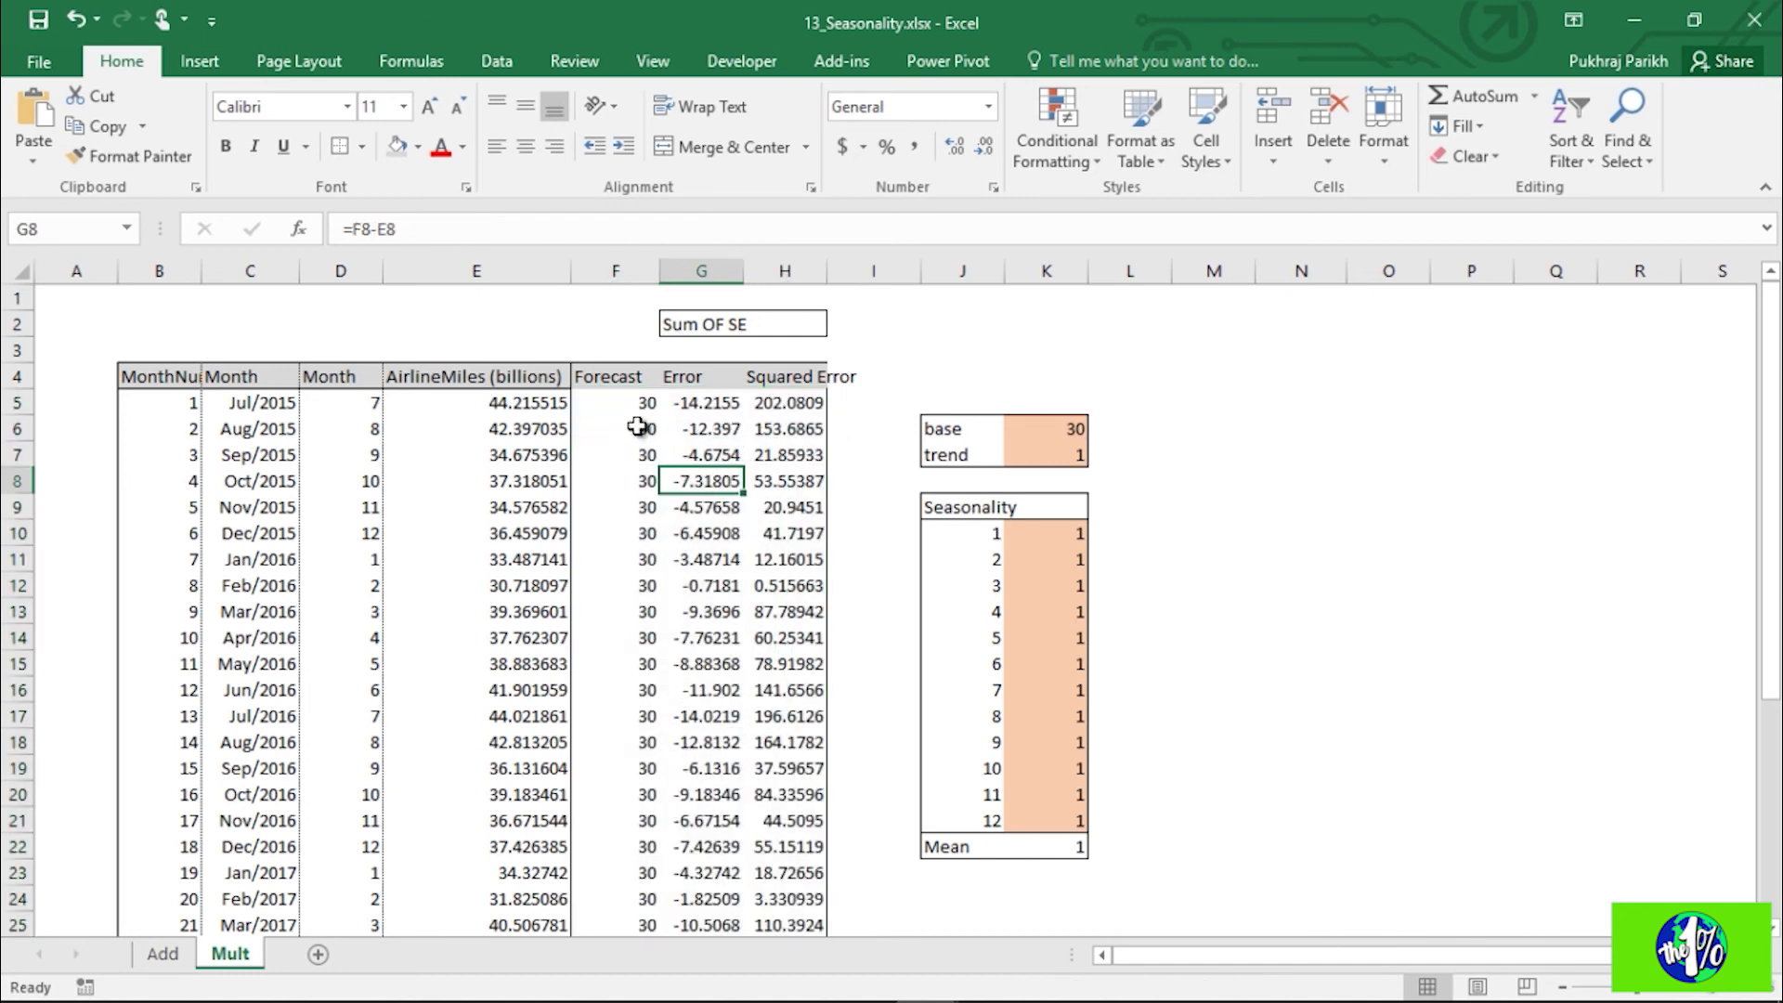
# Step: Total the squared errors in H2 with =SUM(H5:H38)
pyautogui.click(785, 323)
pyautogui.press('F2')
pyautogui.write('=sum')
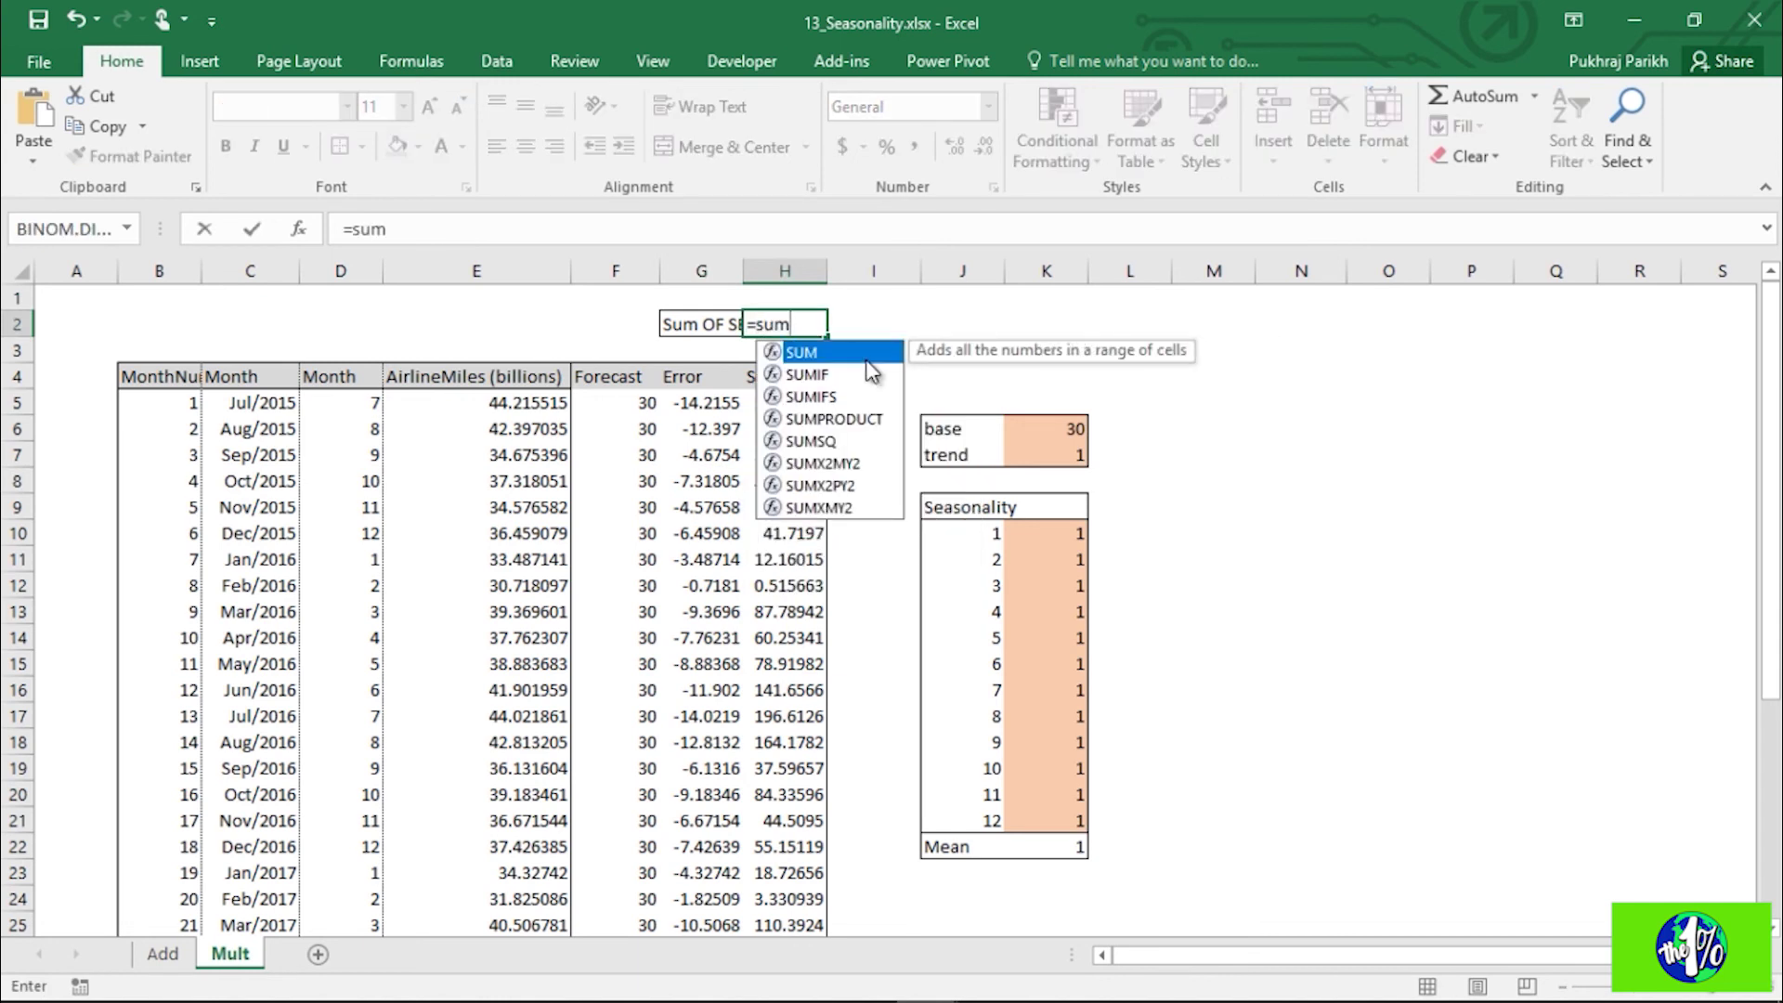
pyautogui.press('Tab')
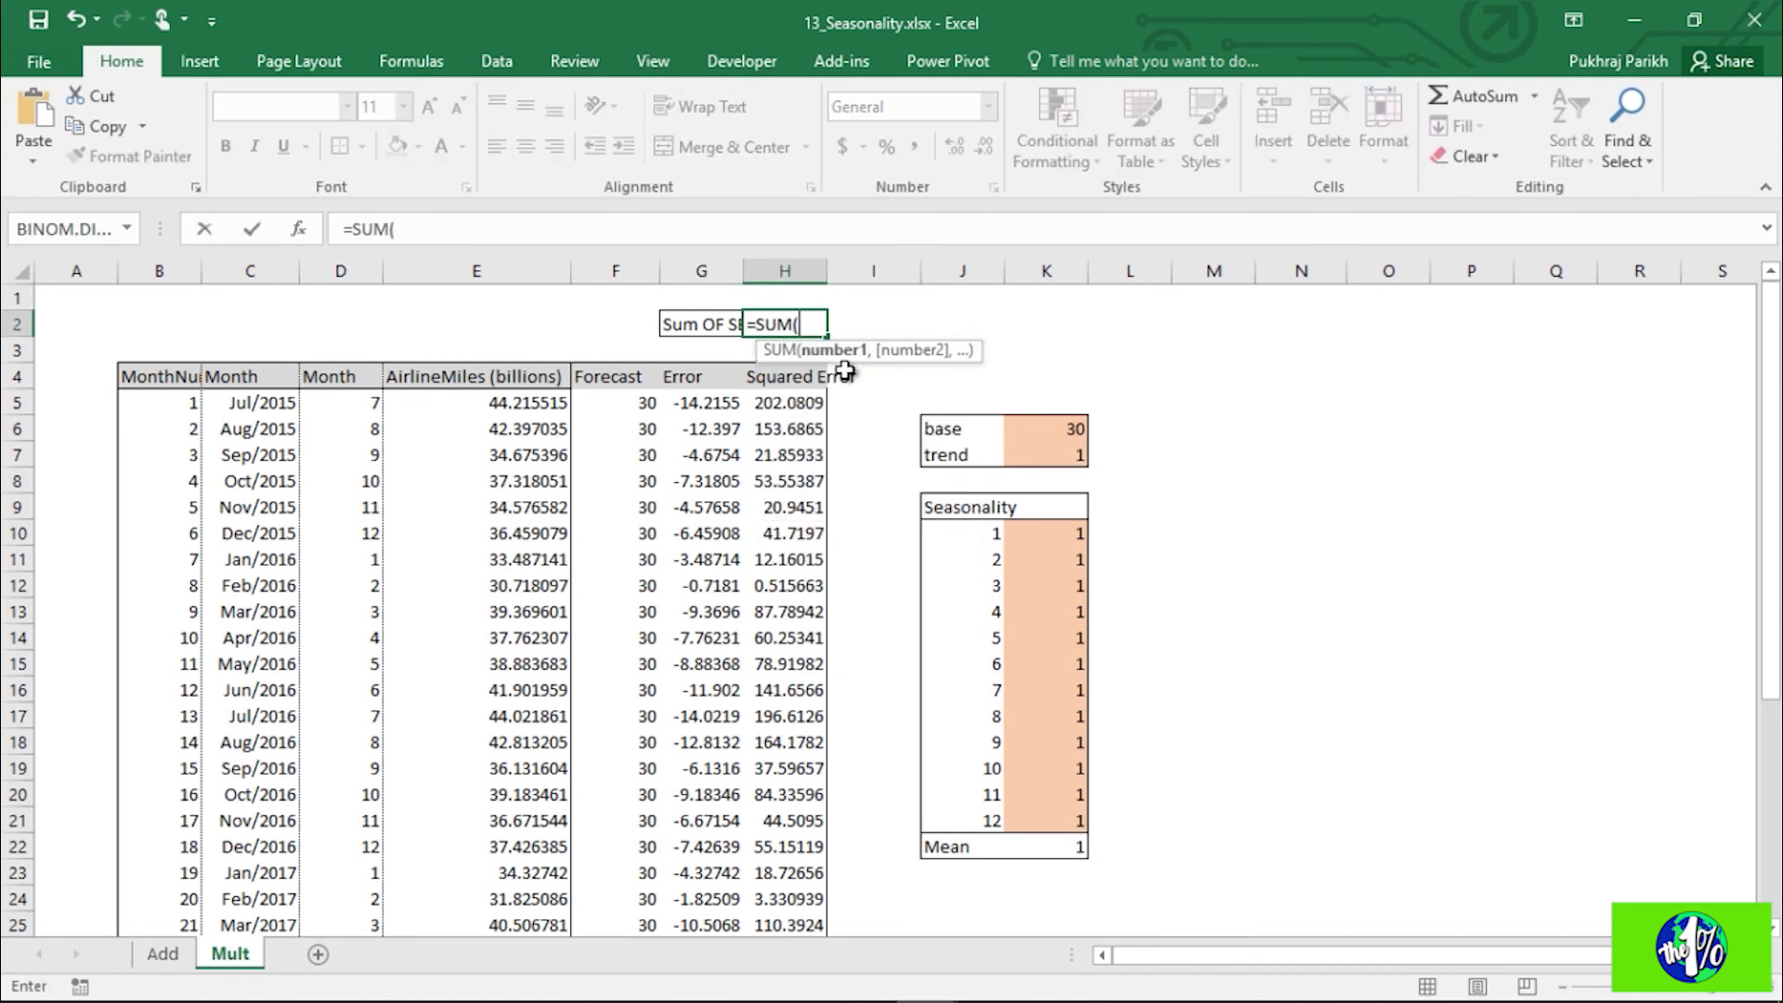
pyautogui.click(795, 404)
pyautogui.hotkey('ctrl', 'shift', 'Down')
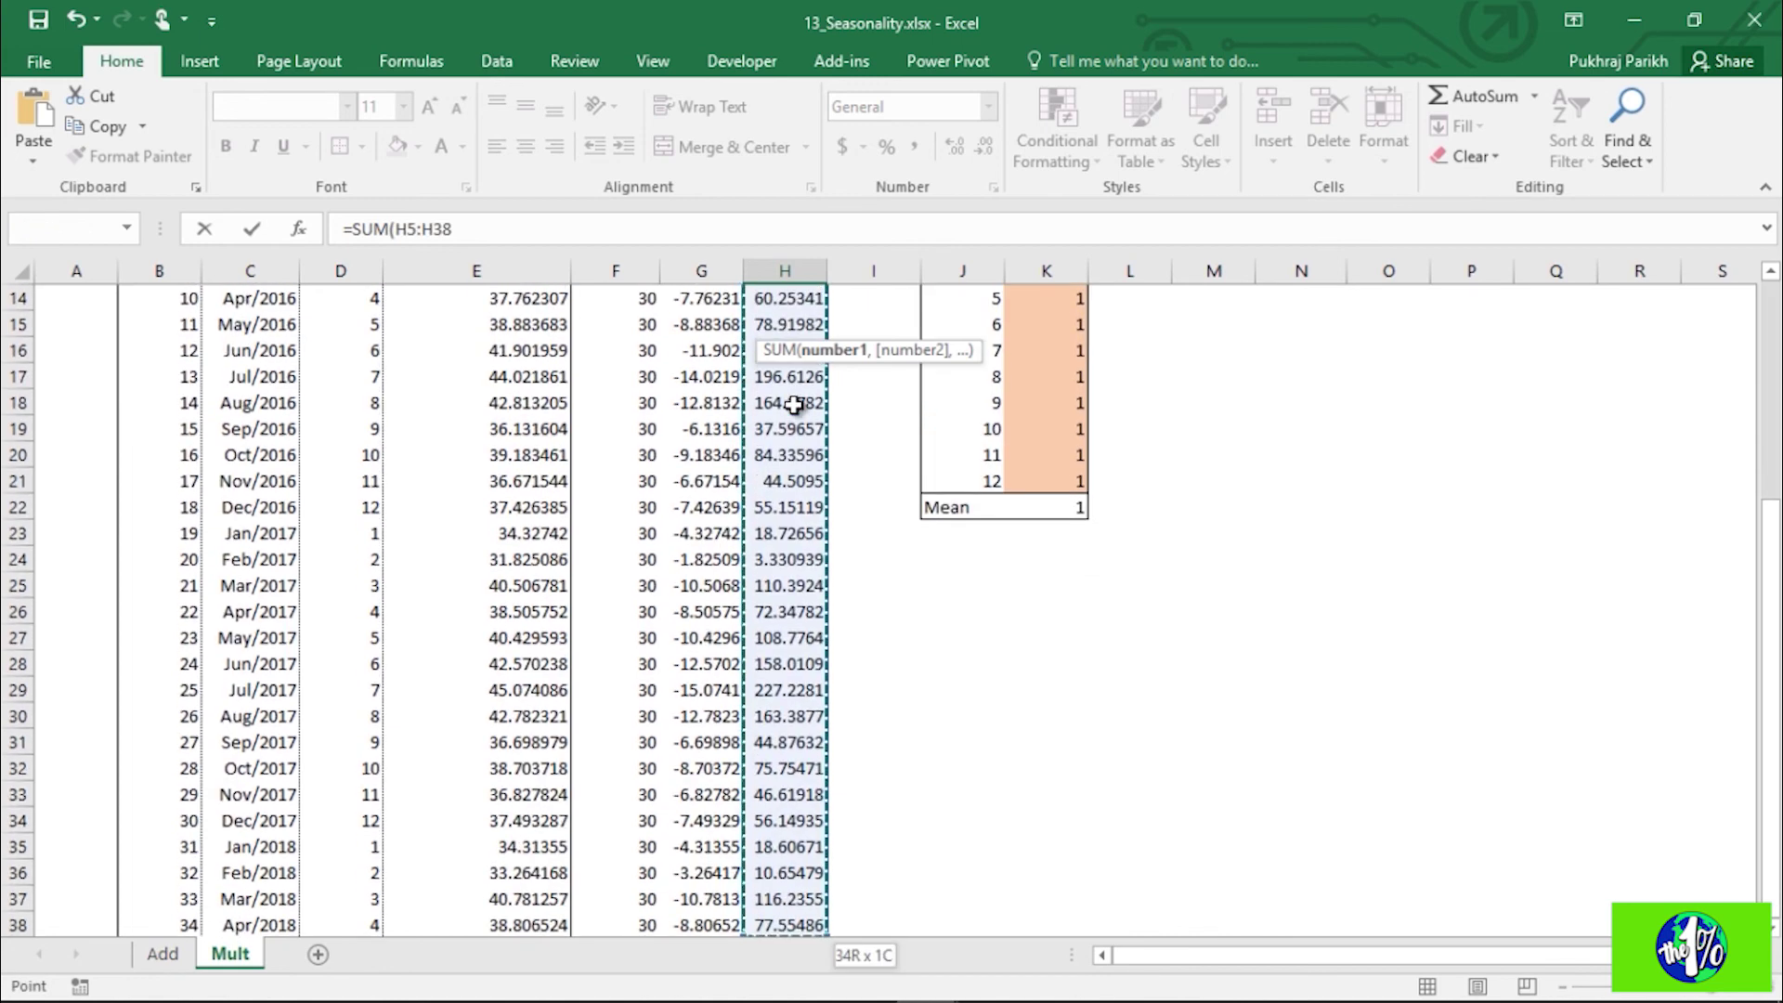
pyautogui.press('Return')
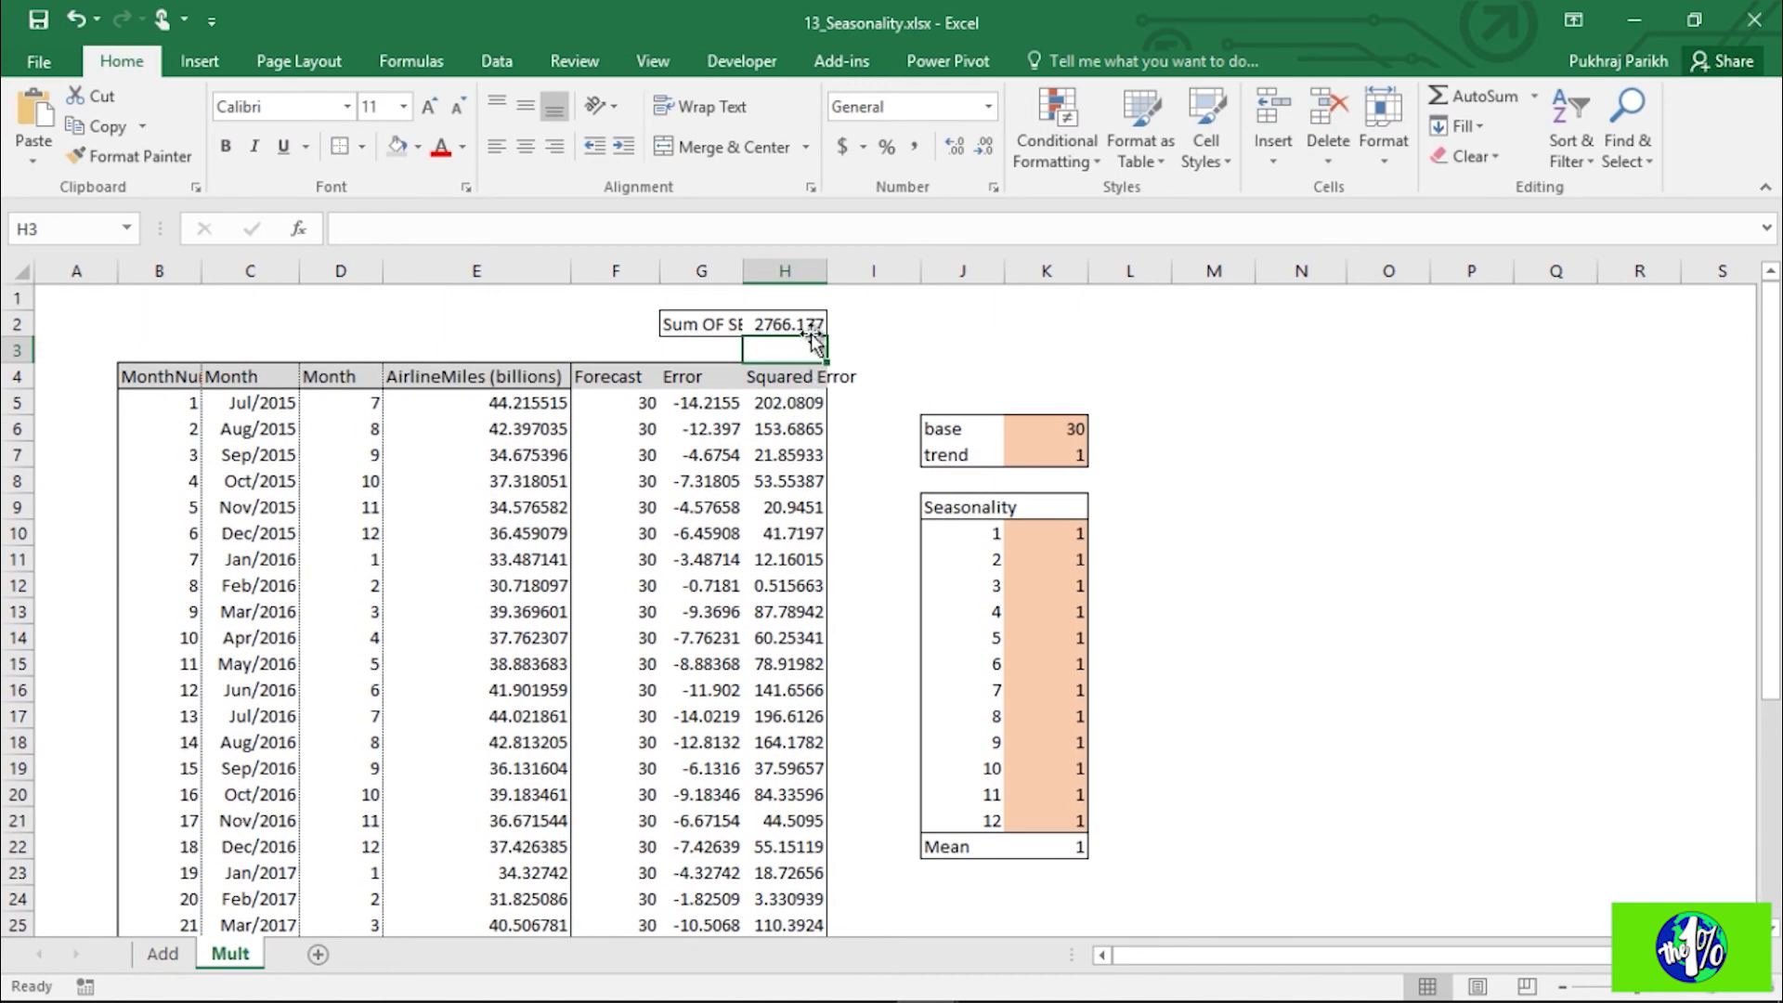
# Step: Open Solver for the Mult sheet and set its objective to the sum of squared errors in $H$2
pyautogui.click(816, 315)
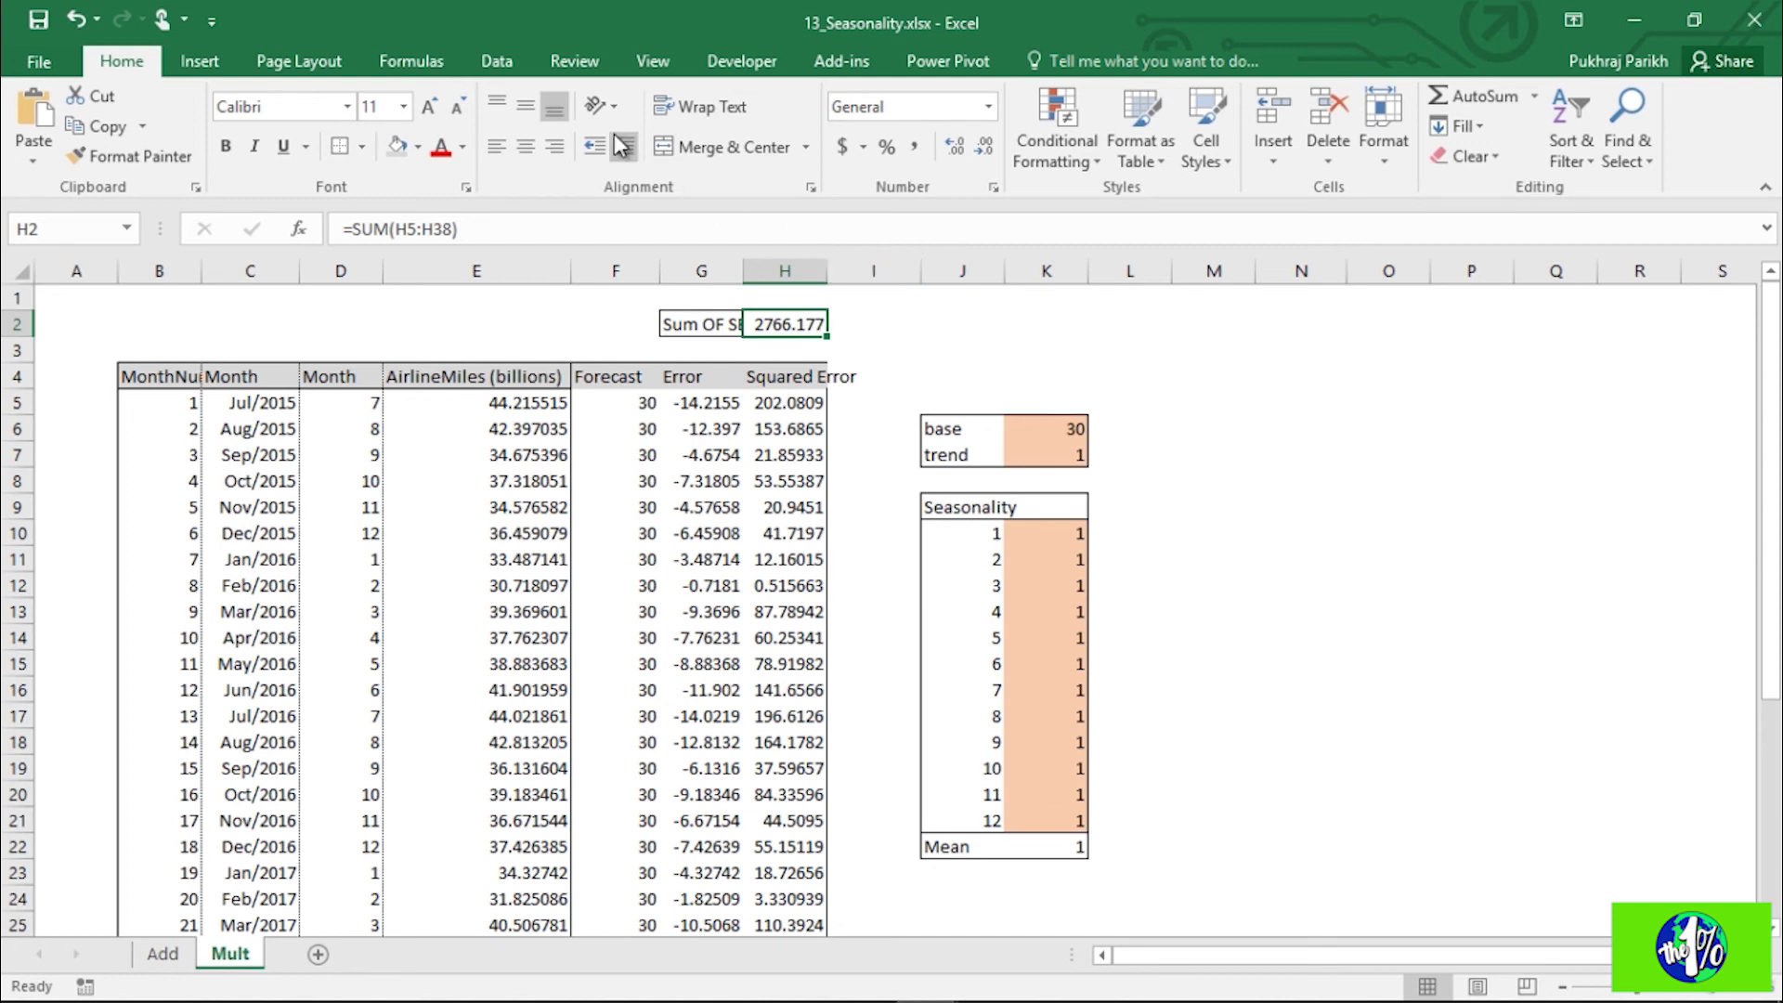
pyautogui.click(494, 57)
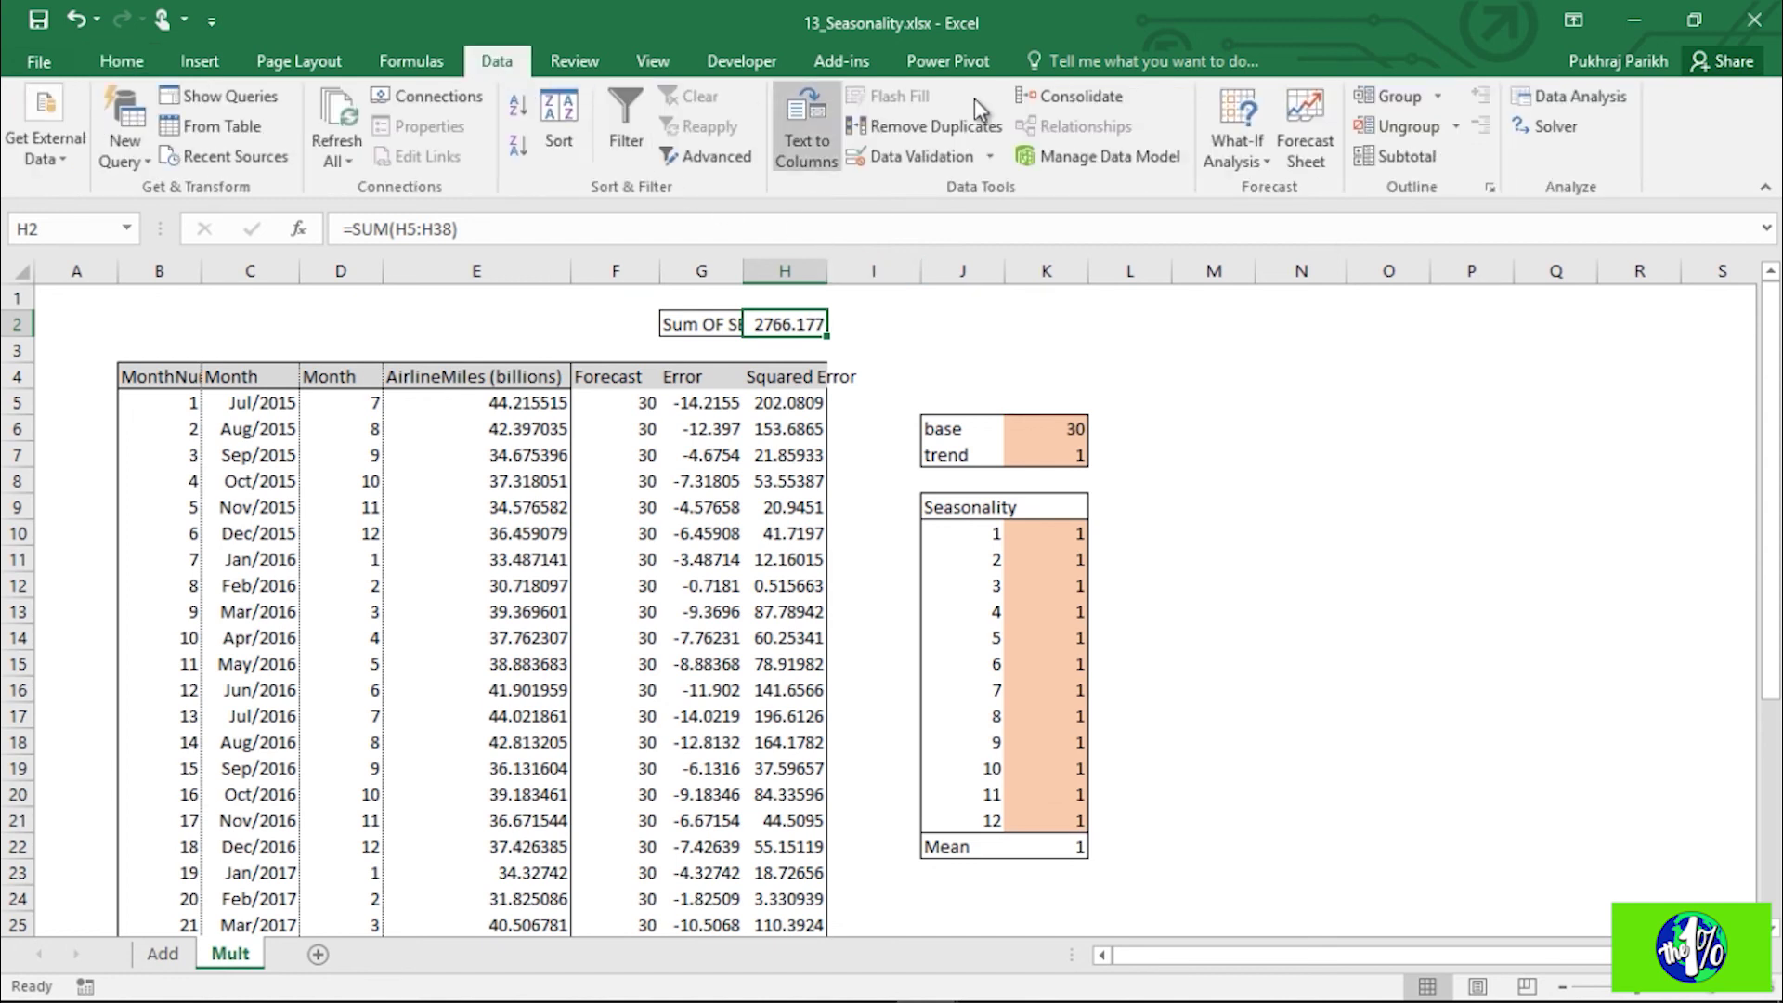
pyautogui.click(1568, 122)
pyautogui.click(999, 602)
pyautogui.moveTo(597, 243); pyautogui.dragTo(1161, 293)
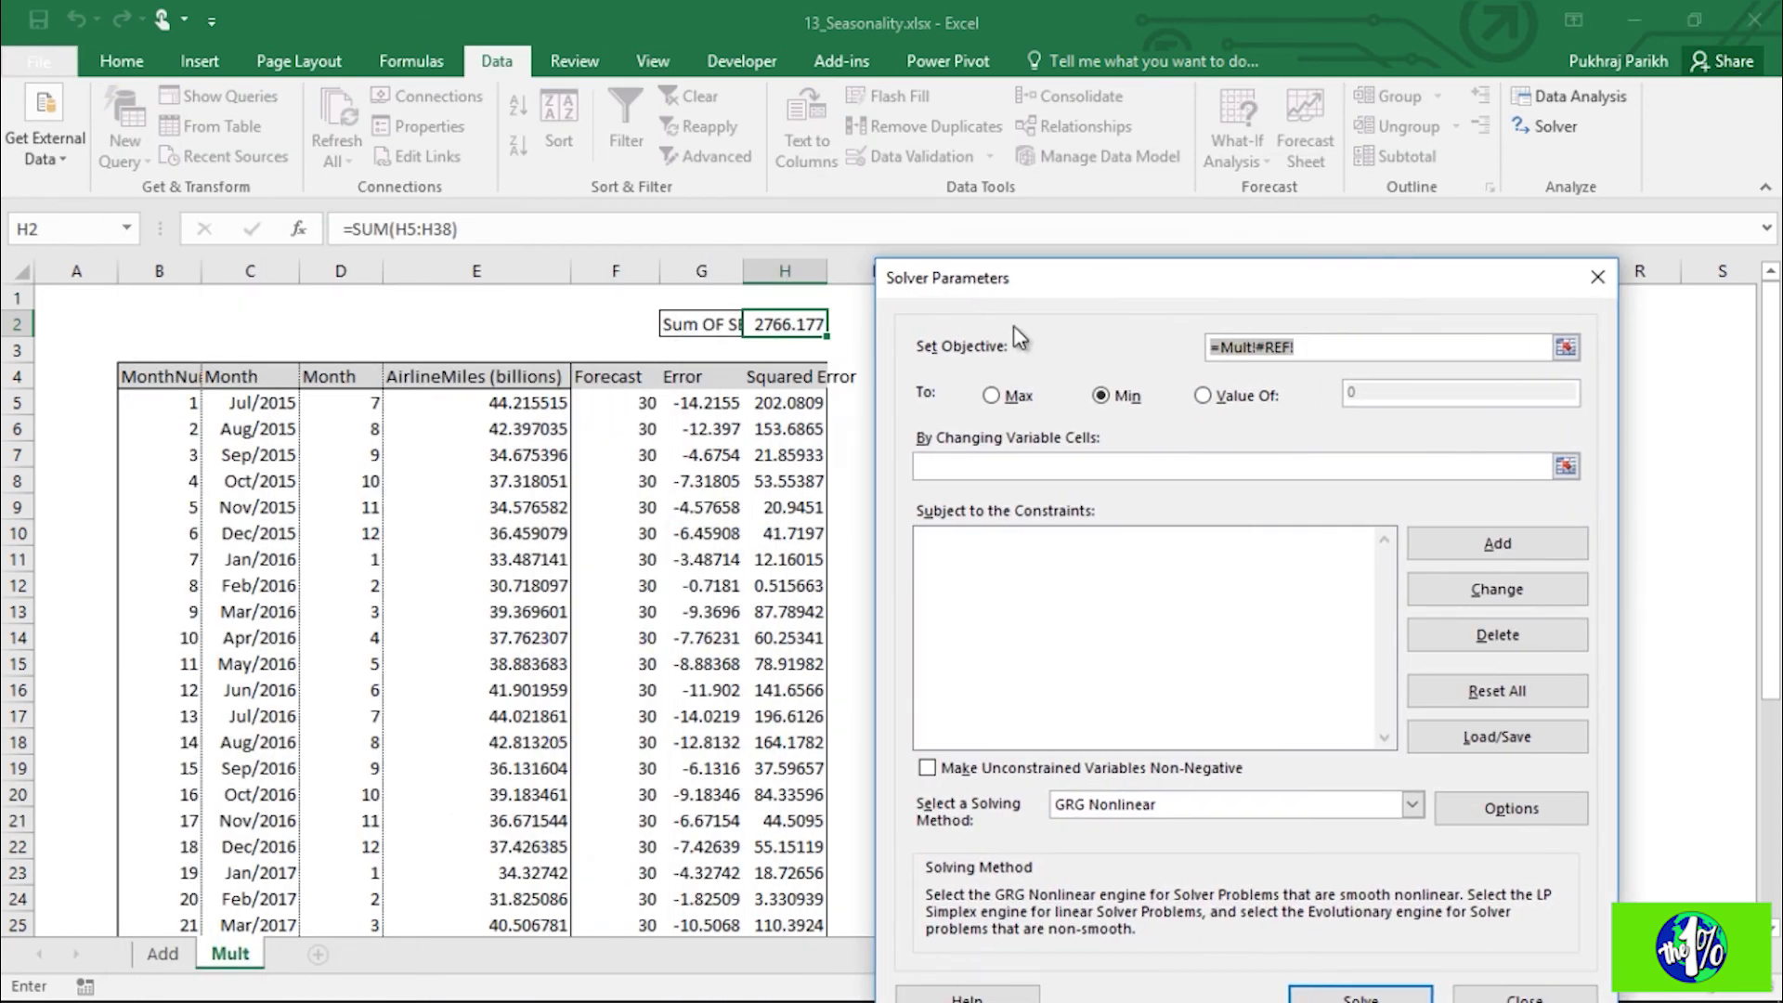
pyautogui.click(801, 324)
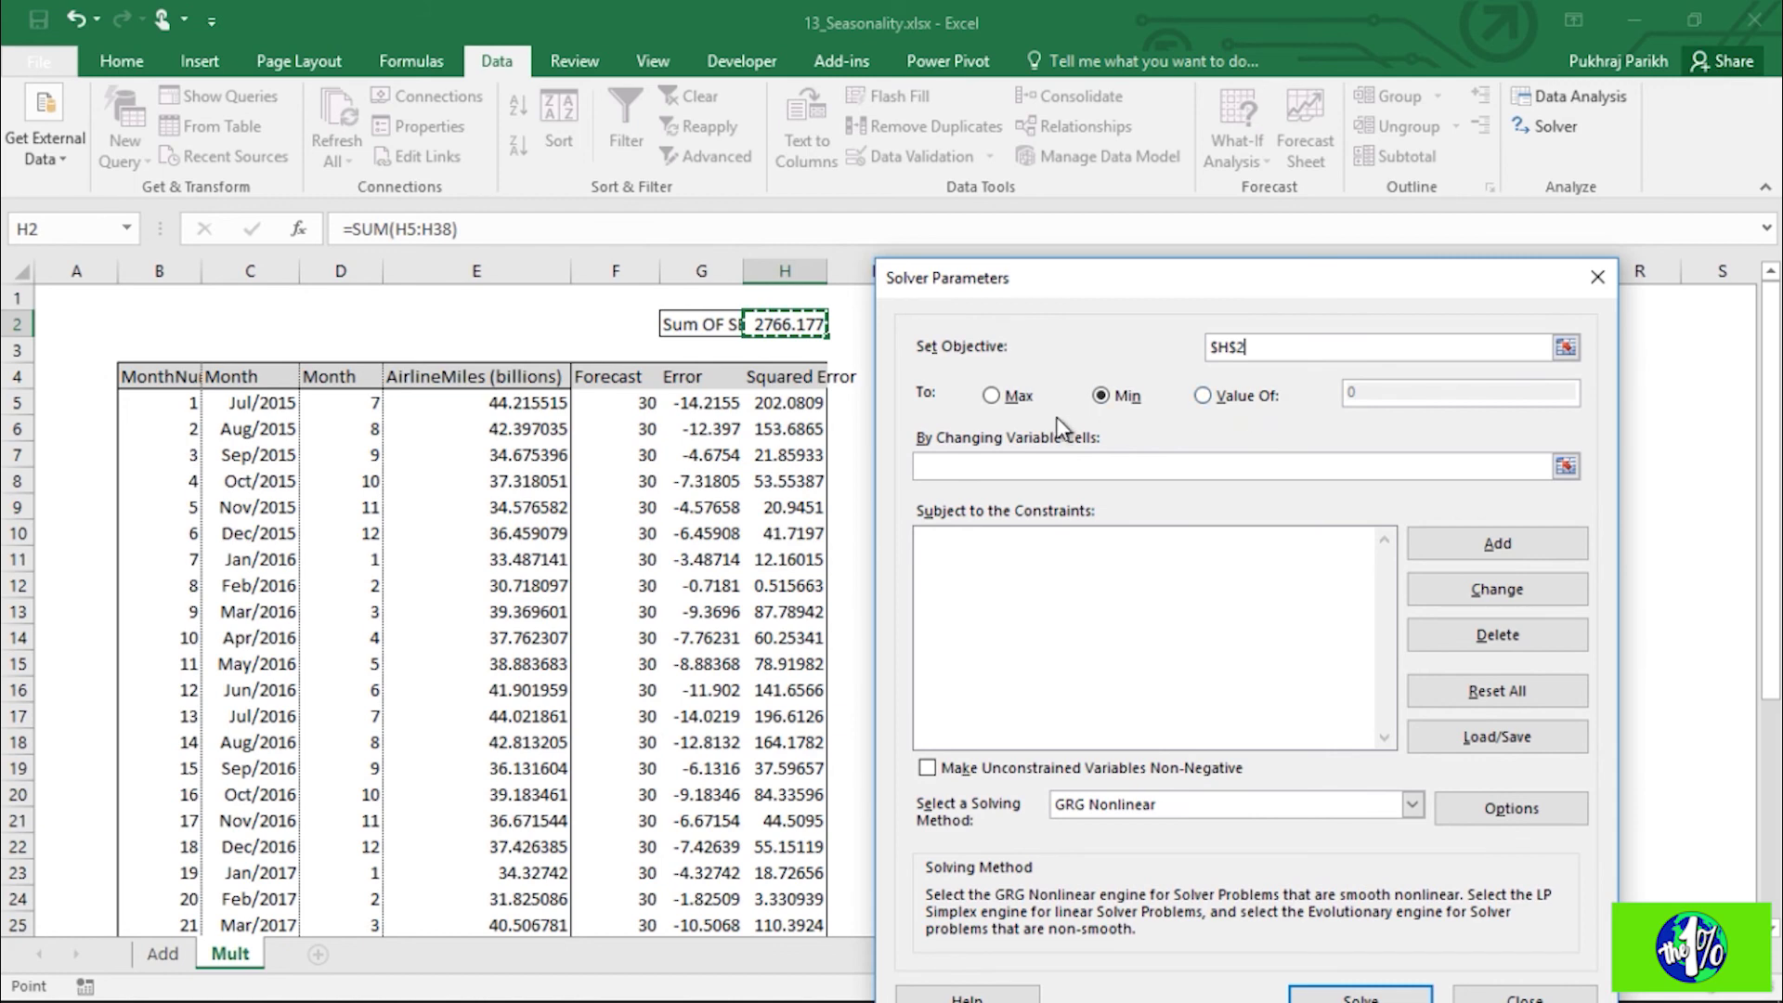
# Step: Set Solver's changing variable cells to the base, trend and seasonality values in $K$6:$K$7,$K$10:$K$21
pyautogui.click(1209, 468)
pyautogui.moveTo(1254, 299); pyautogui.dragTo(552, 252)
pyautogui.moveTo(1065, 425); pyautogui.dragTo(1064, 450)
pyautogui.write(',')
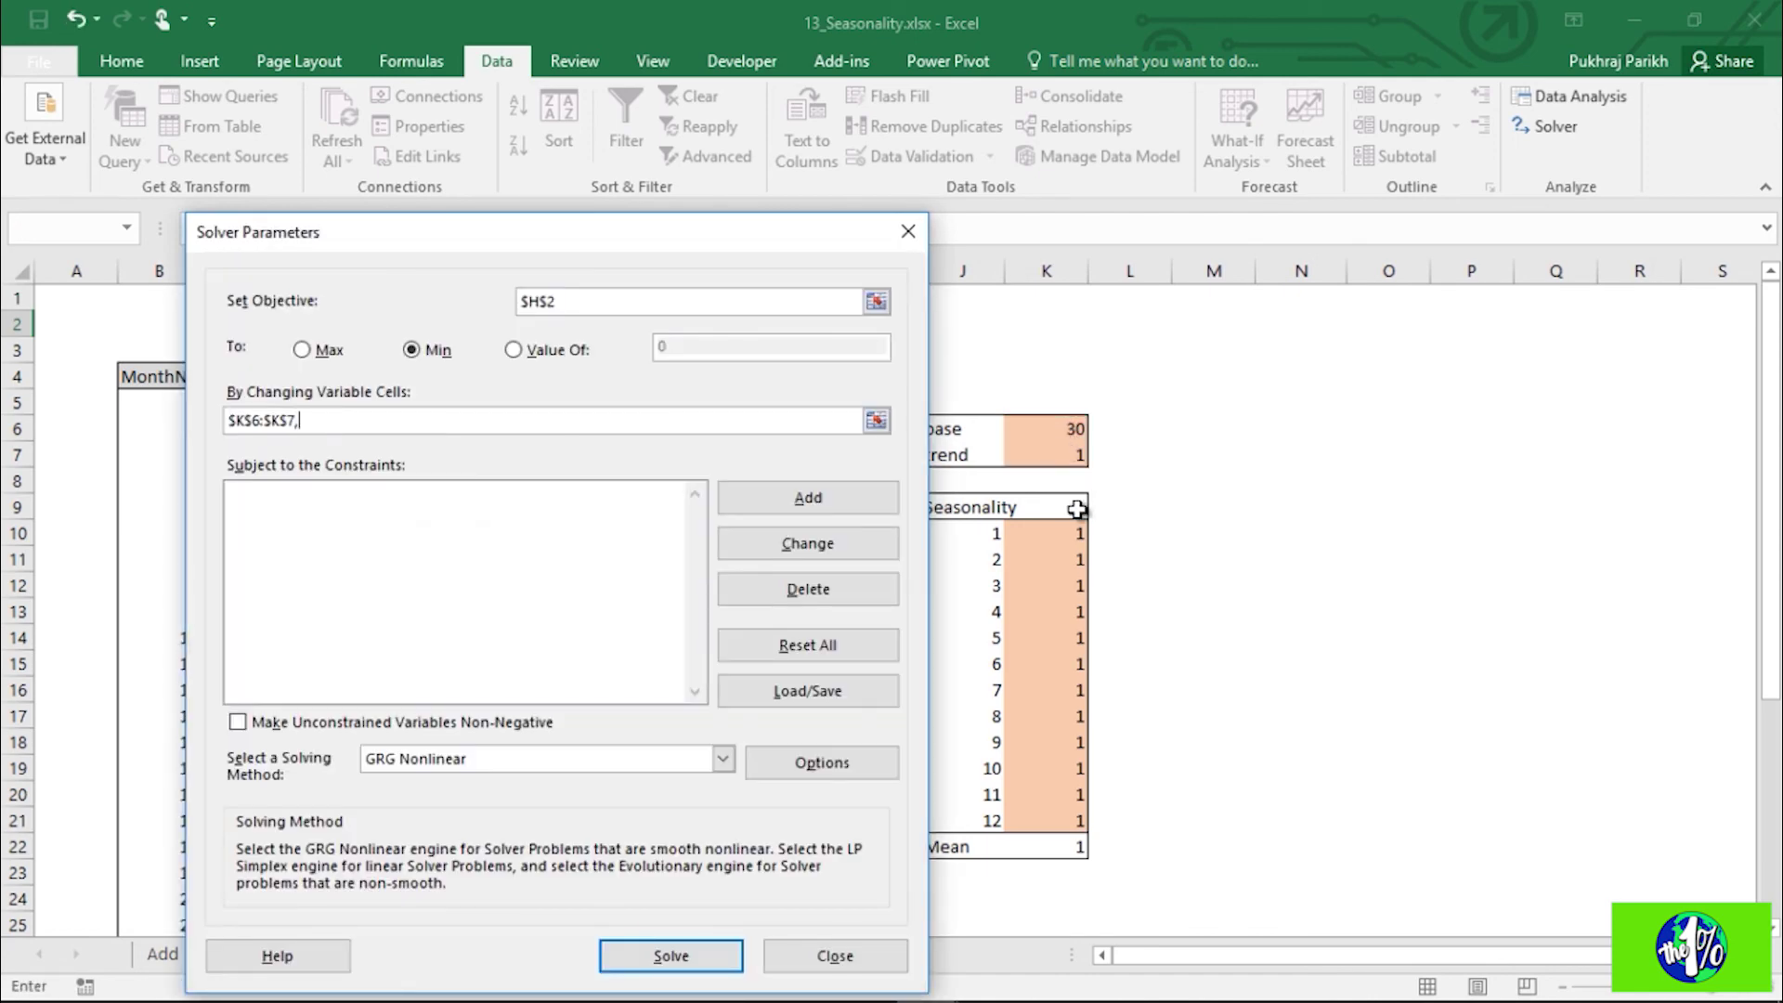
pyautogui.moveTo(1064, 533); pyautogui.dragTo(1077, 819)
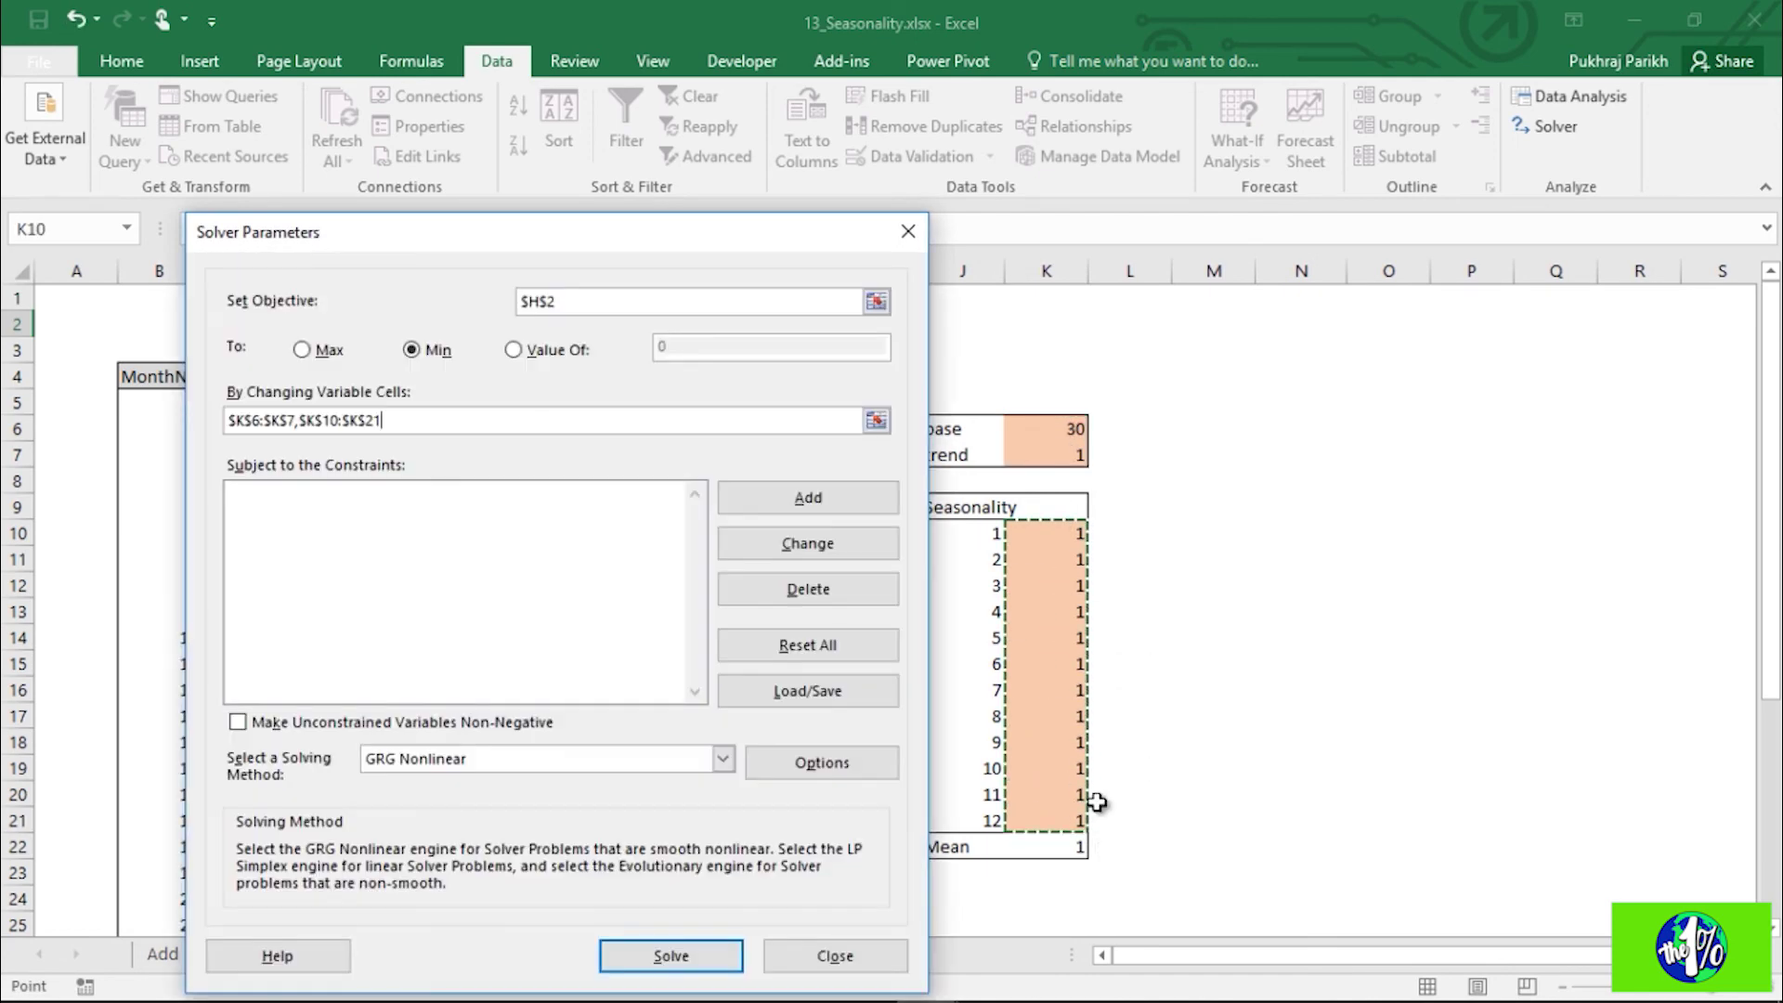
# Step: Add a Solver constraint that the seasonality mean in $K$22 = 1
pyautogui.click(809, 498)
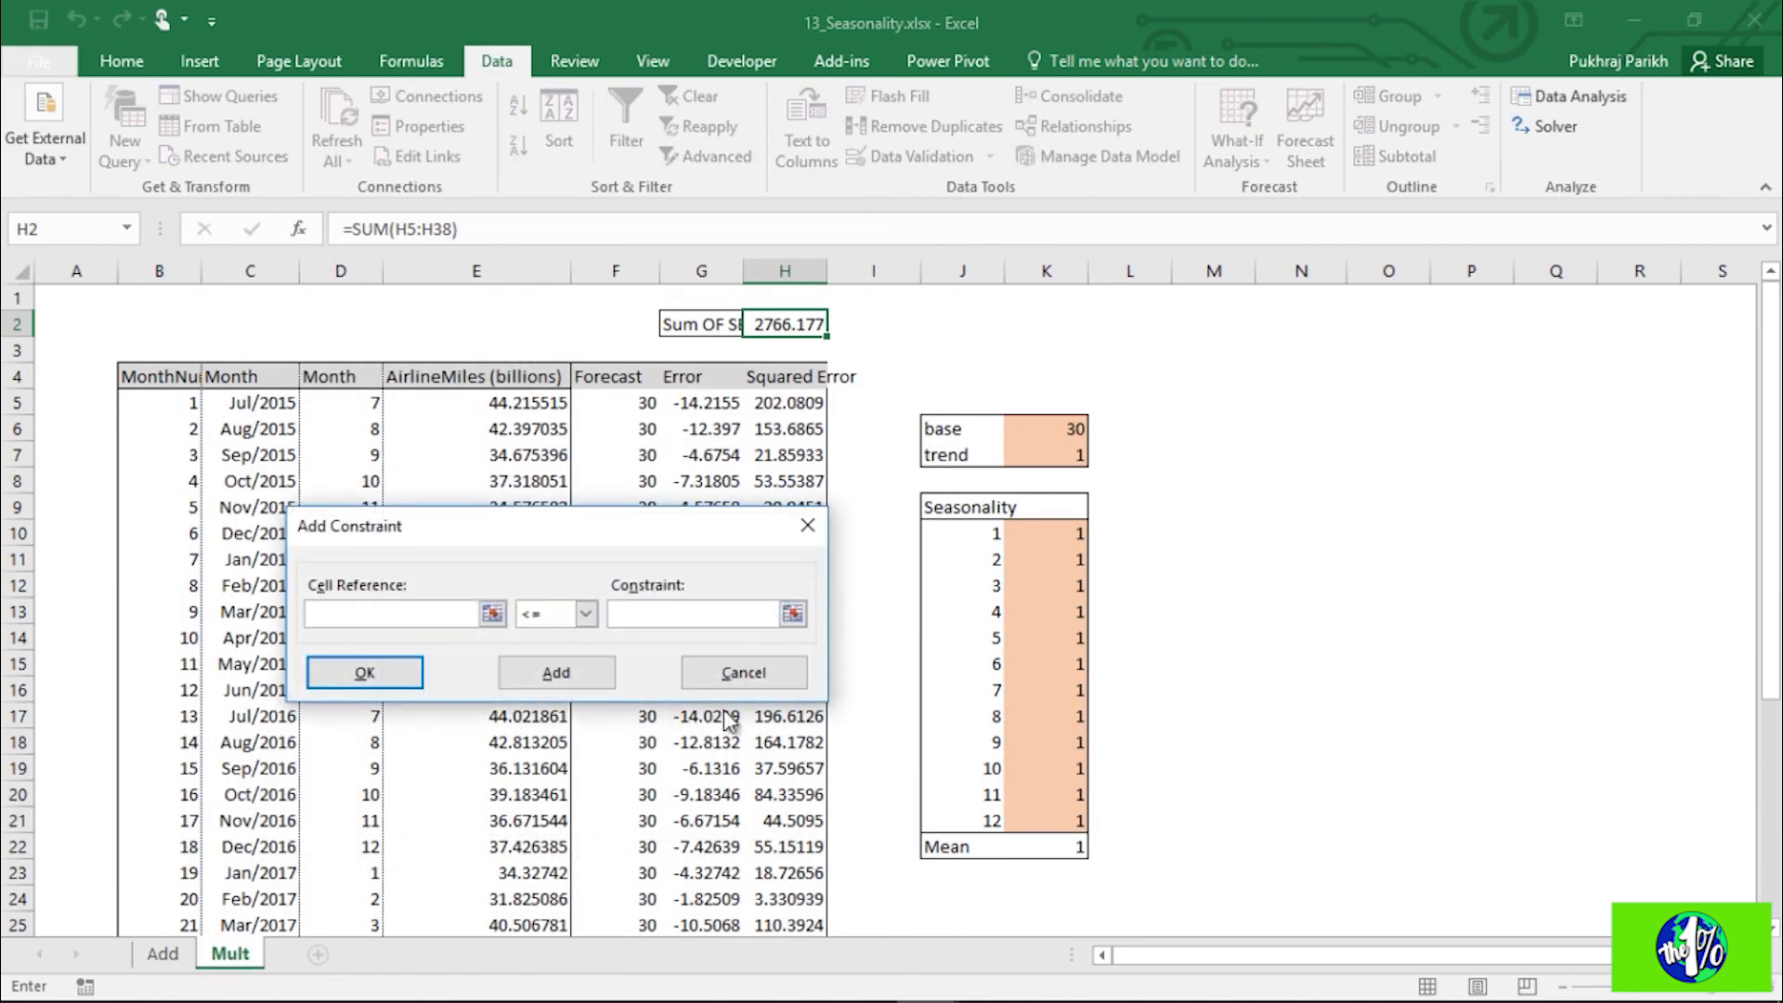
pyautogui.click(1061, 845)
pyautogui.click(586, 615)
pyautogui.click(544, 654)
pyautogui.click(661, 612)
pyautogui.write('1')
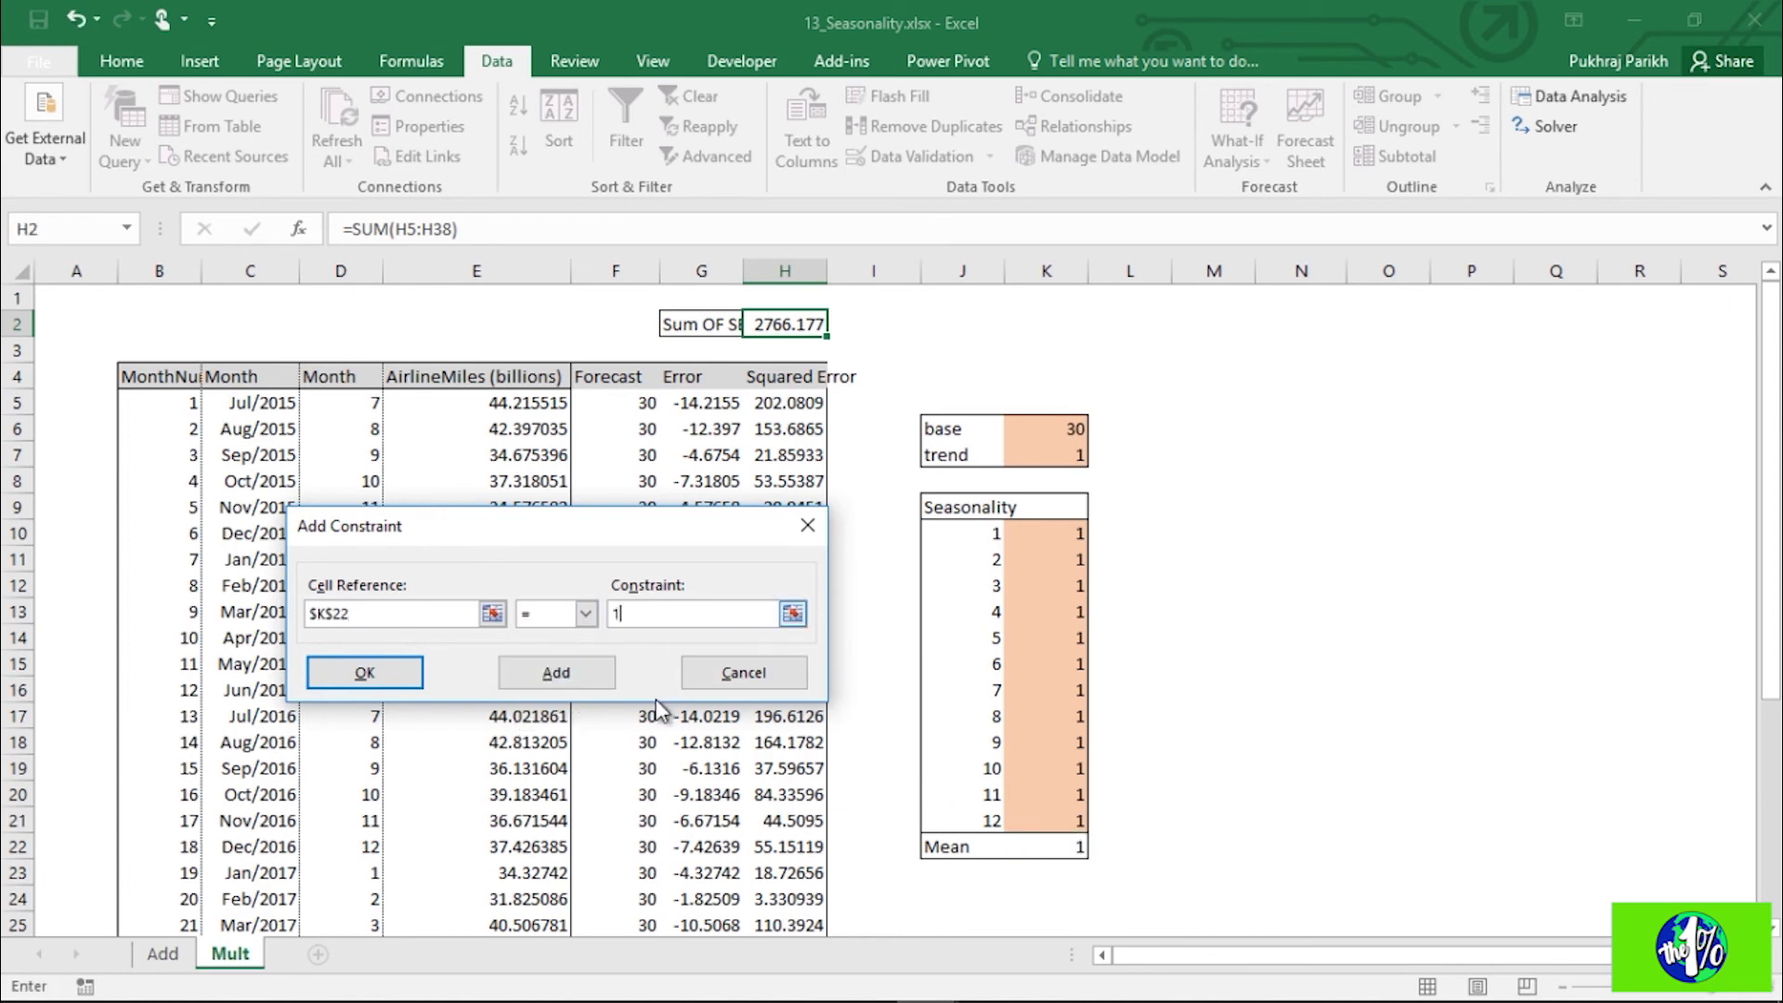
pyautogui.click(410, 675)
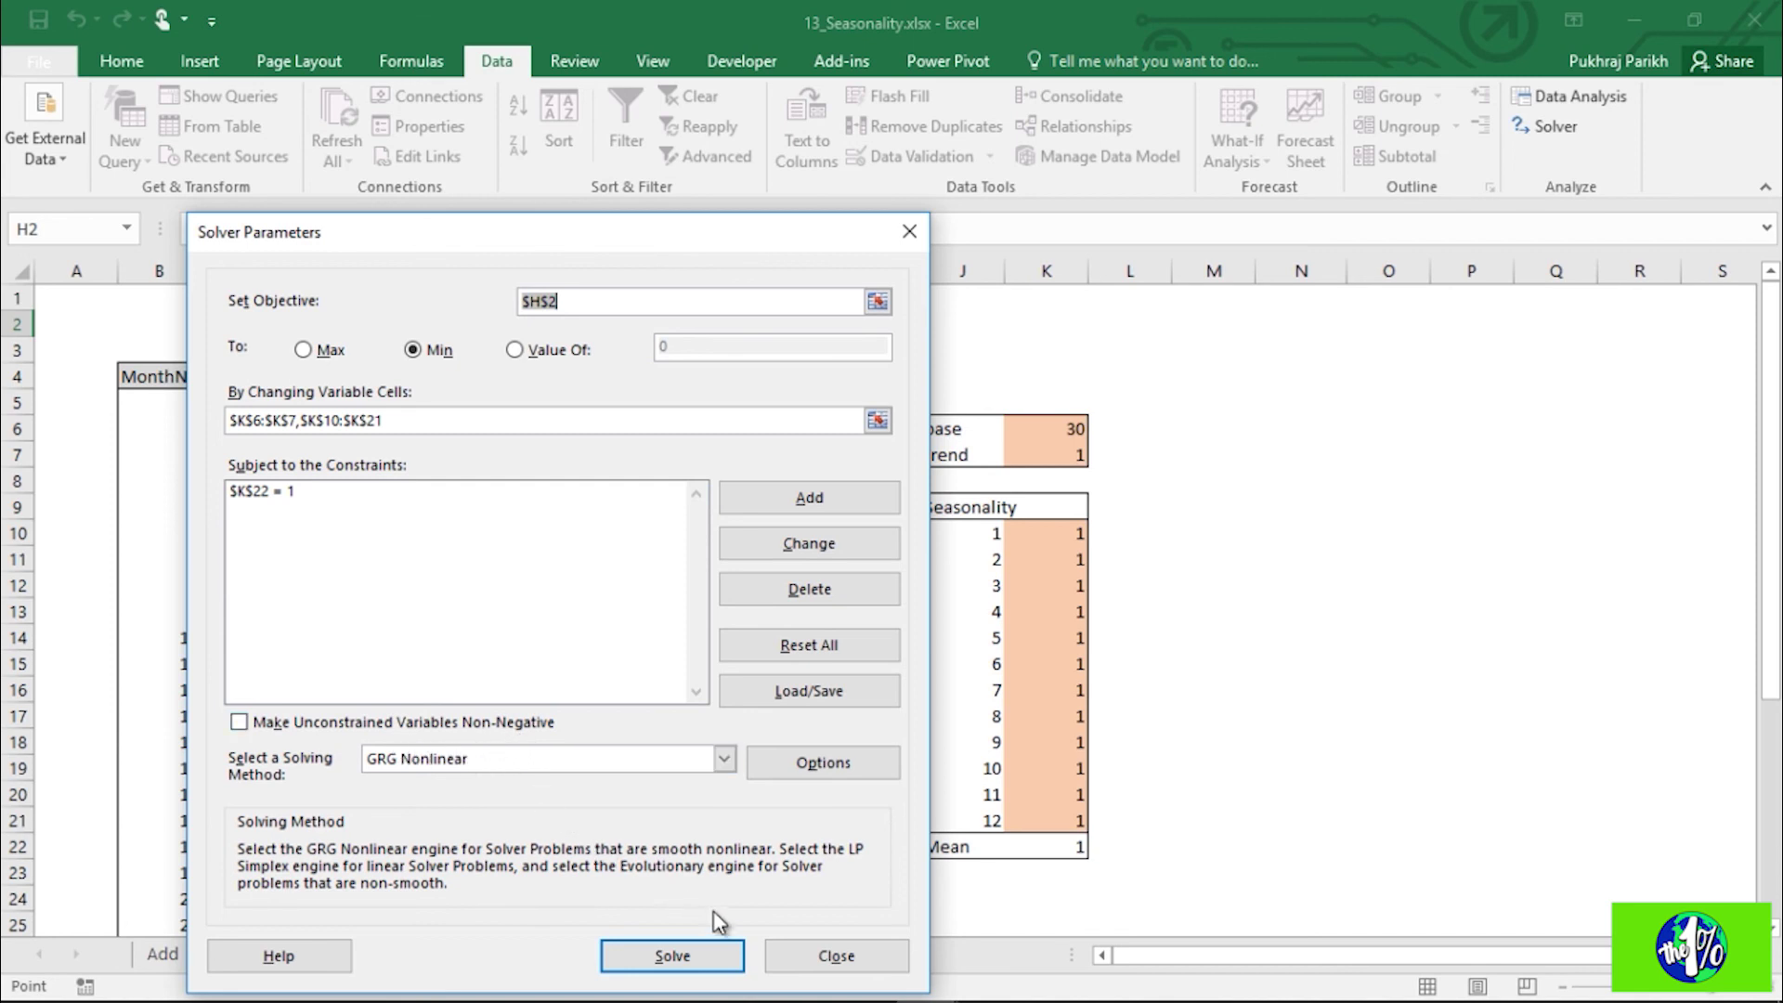
# Step: Solve the multiplicative model with GRG Nonlinear, minimizing the objective, and keep the Solver solution
pyautogui.click(678, 962)
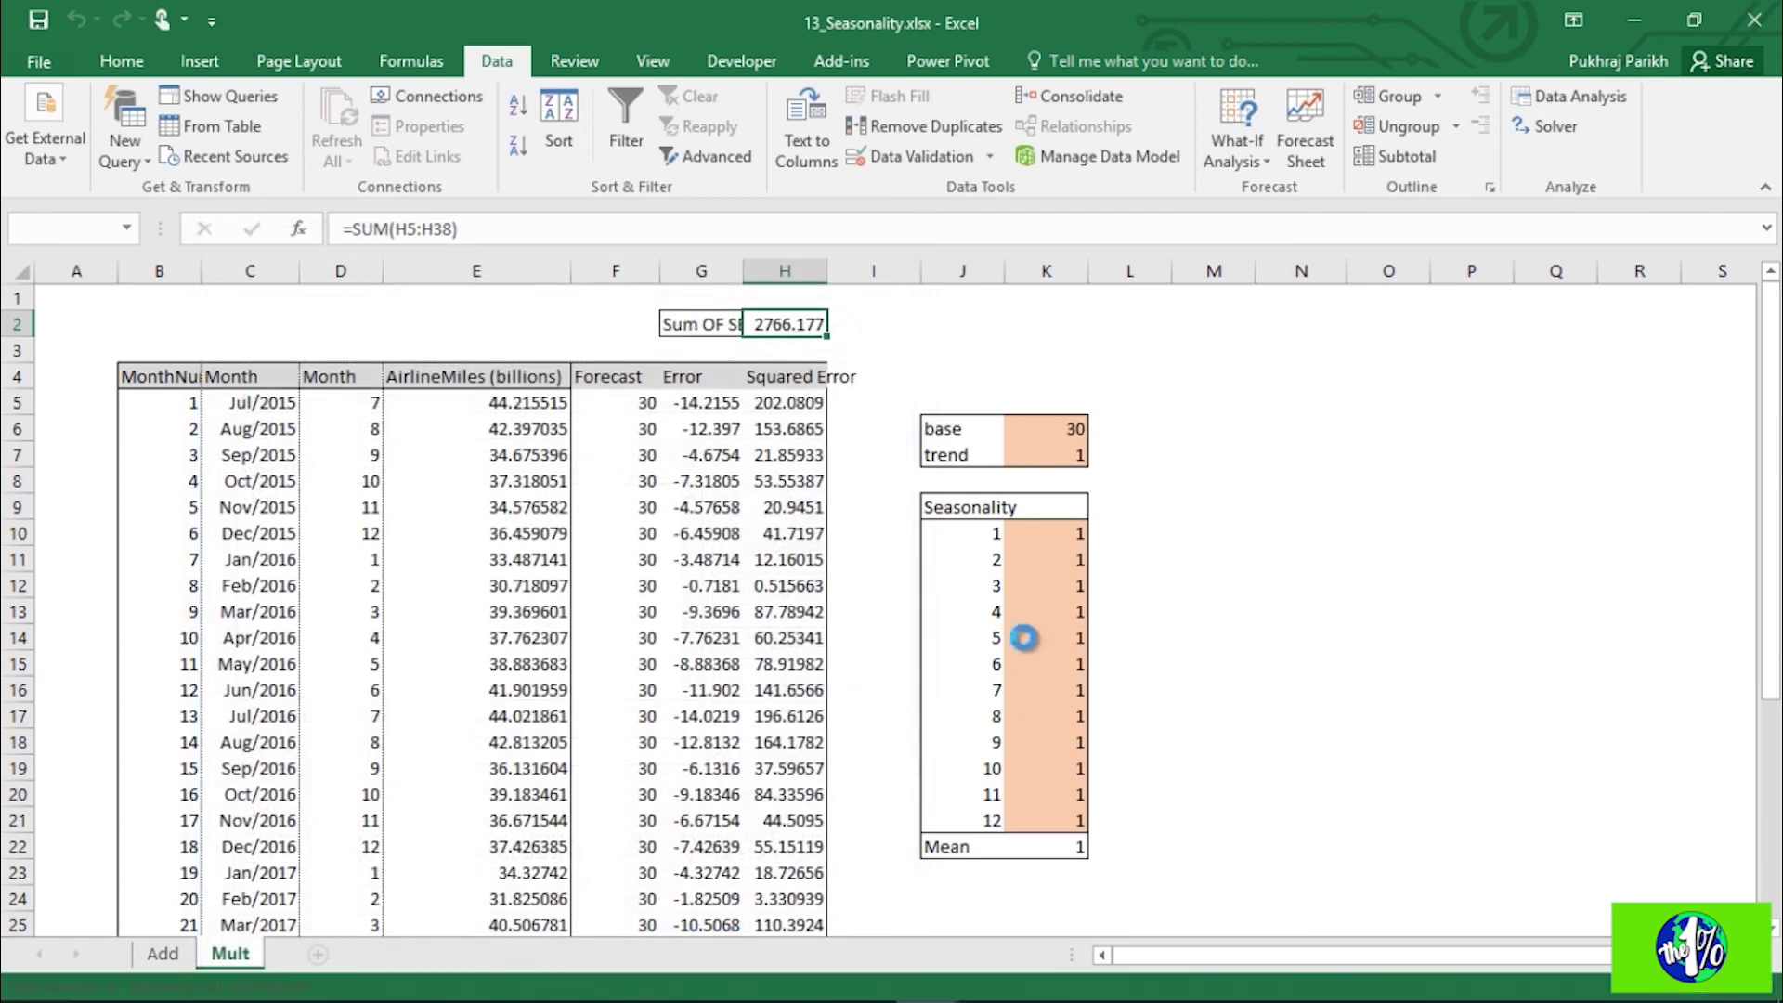
pyautogui.moveTo(801, 283); pyautogui.dragTo(1123, 483)
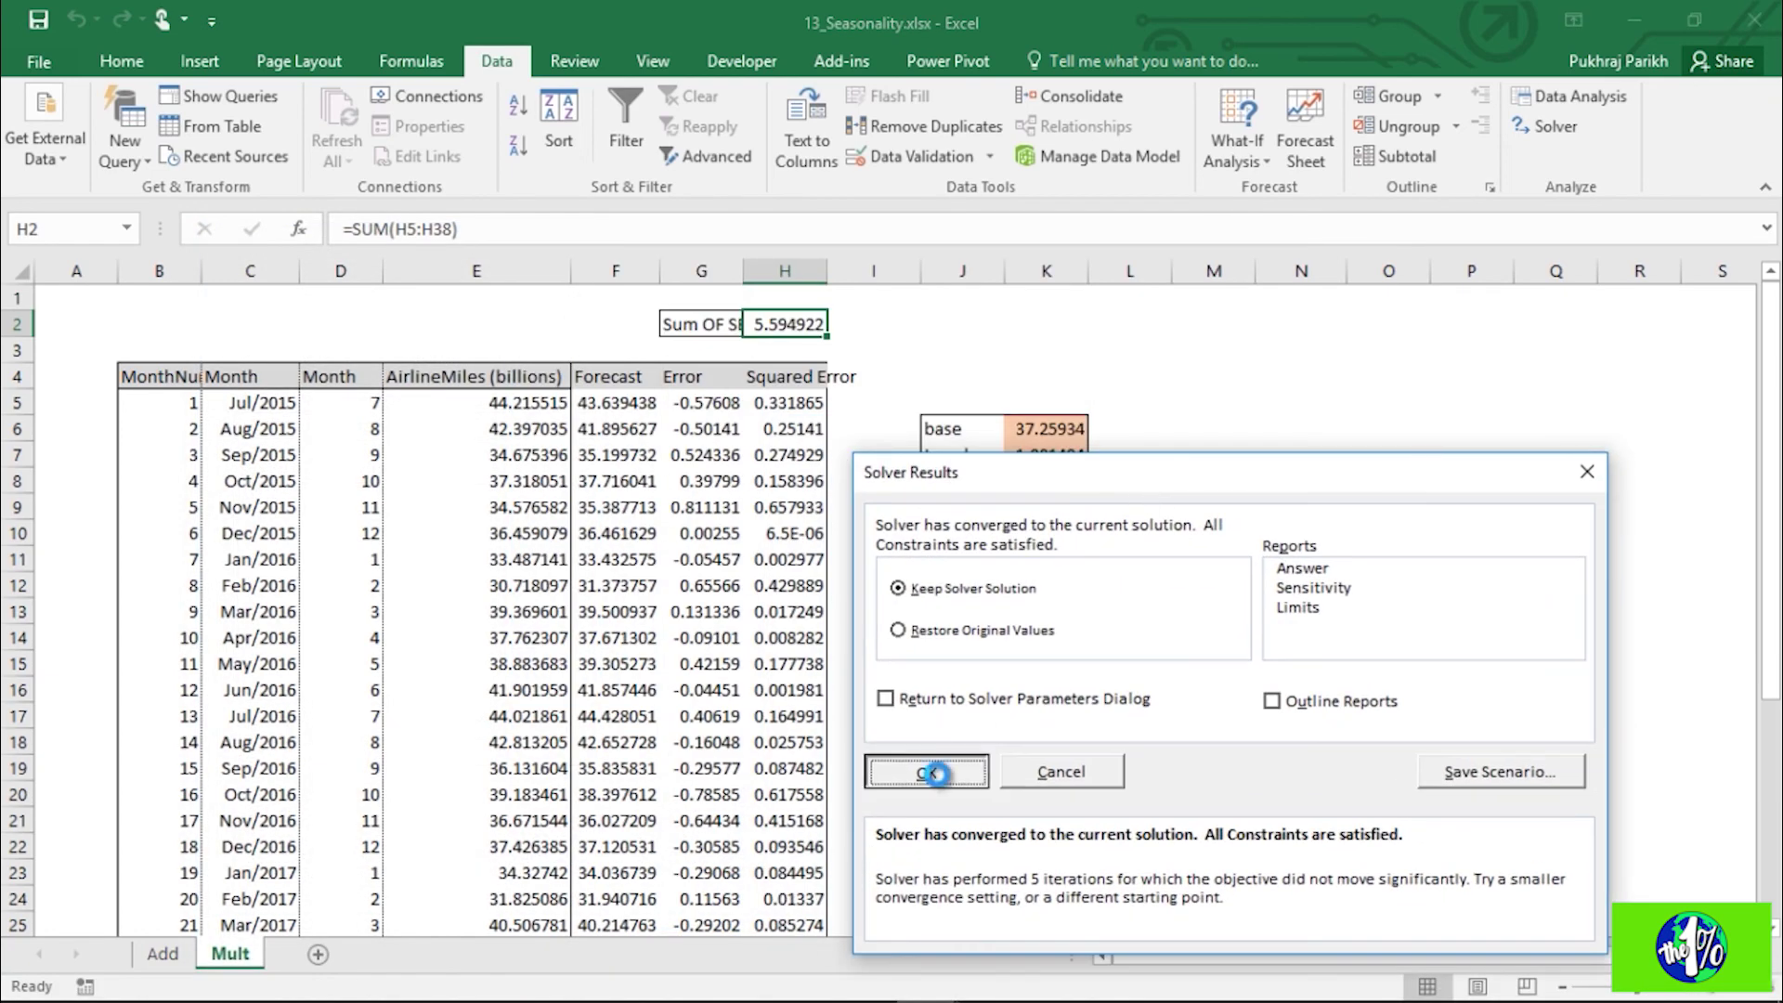
pyautogui.click(910, 765)
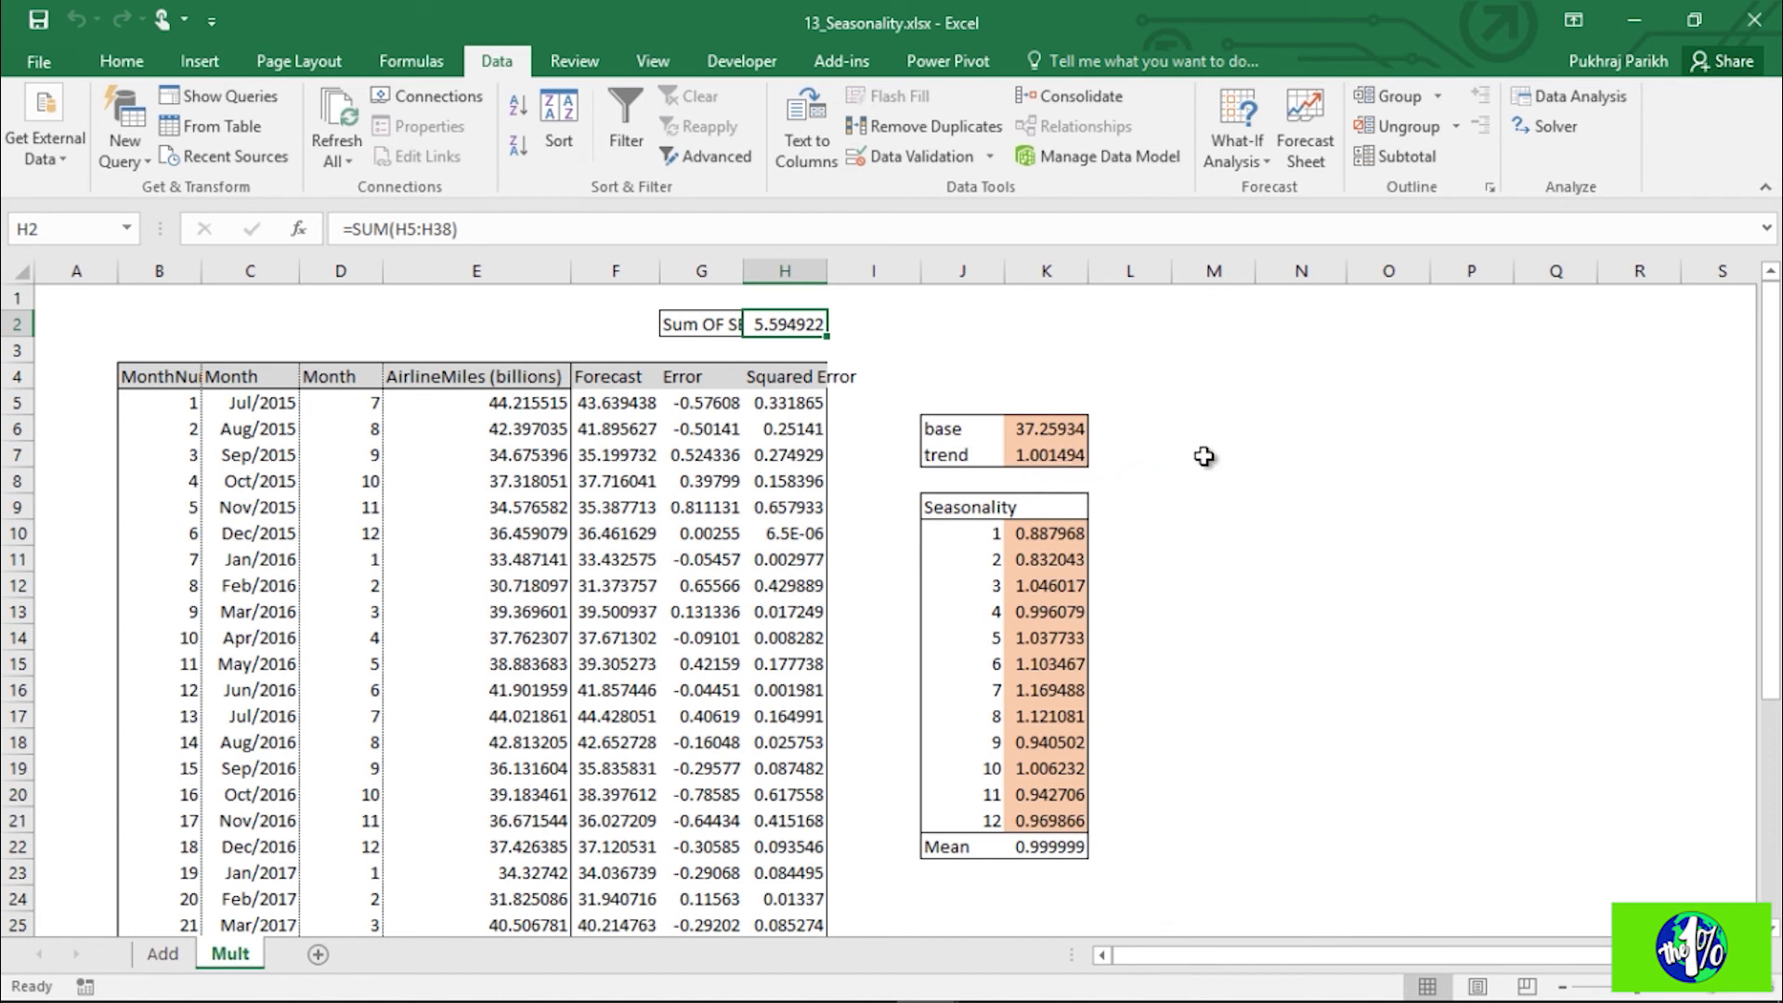
# Step: Apply the Green-Yellow-Red color scale to the seasonality indices in K10:K21
pyautogui.moveTo(1040, 534); pyautogui.dragTo(1049, 820)
pyautogui.click(149, 73)
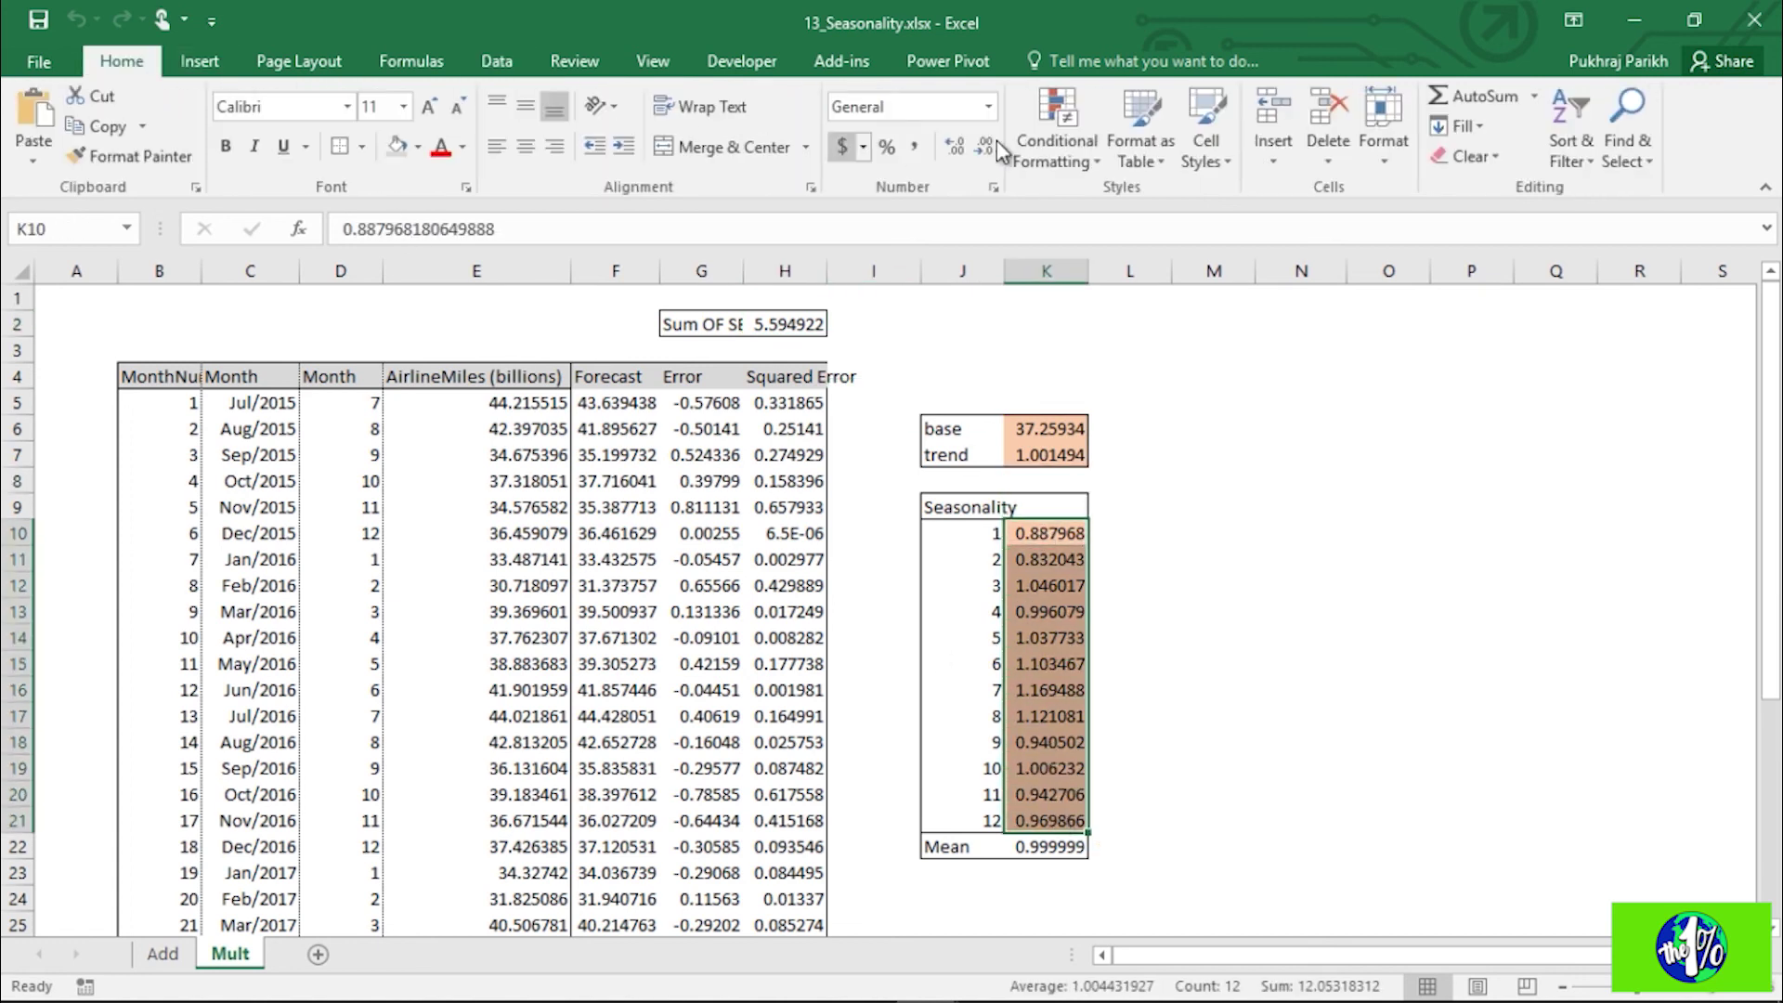
pyautogui.click(1035, 134)
pyautogui.moveTo(1142, 386)
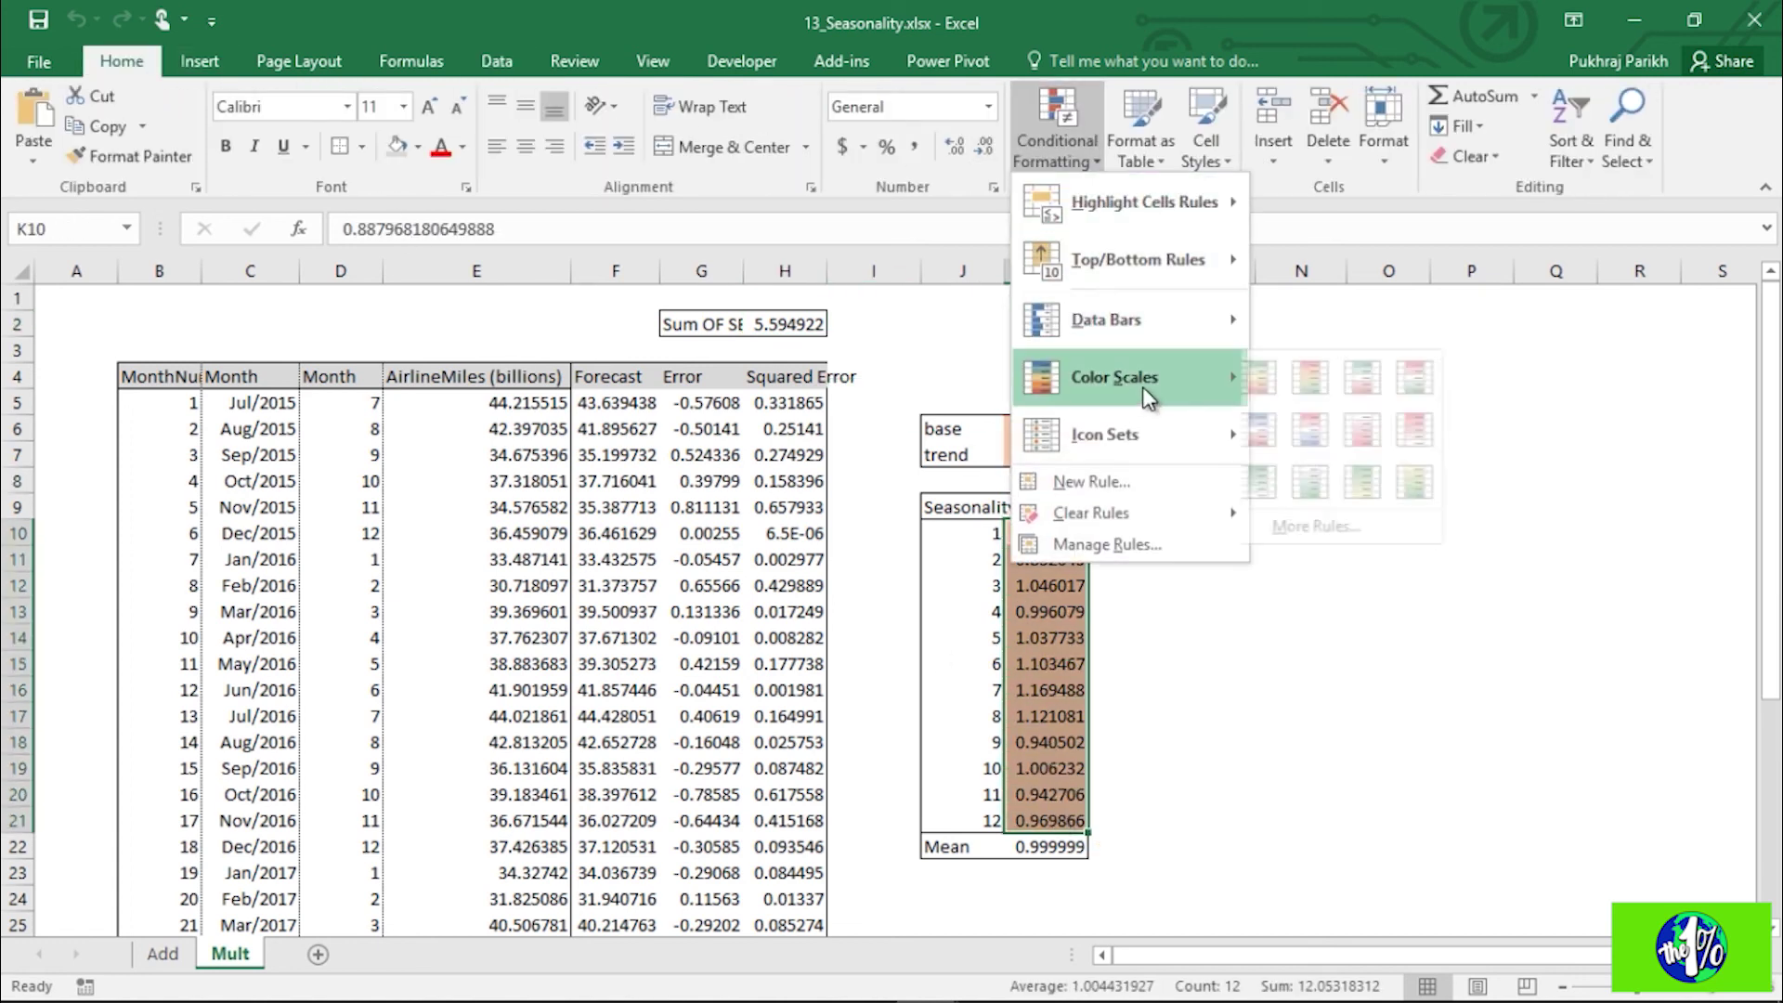
pyautogui.click(1261, 377)
pyautogui.click(1198, 717)
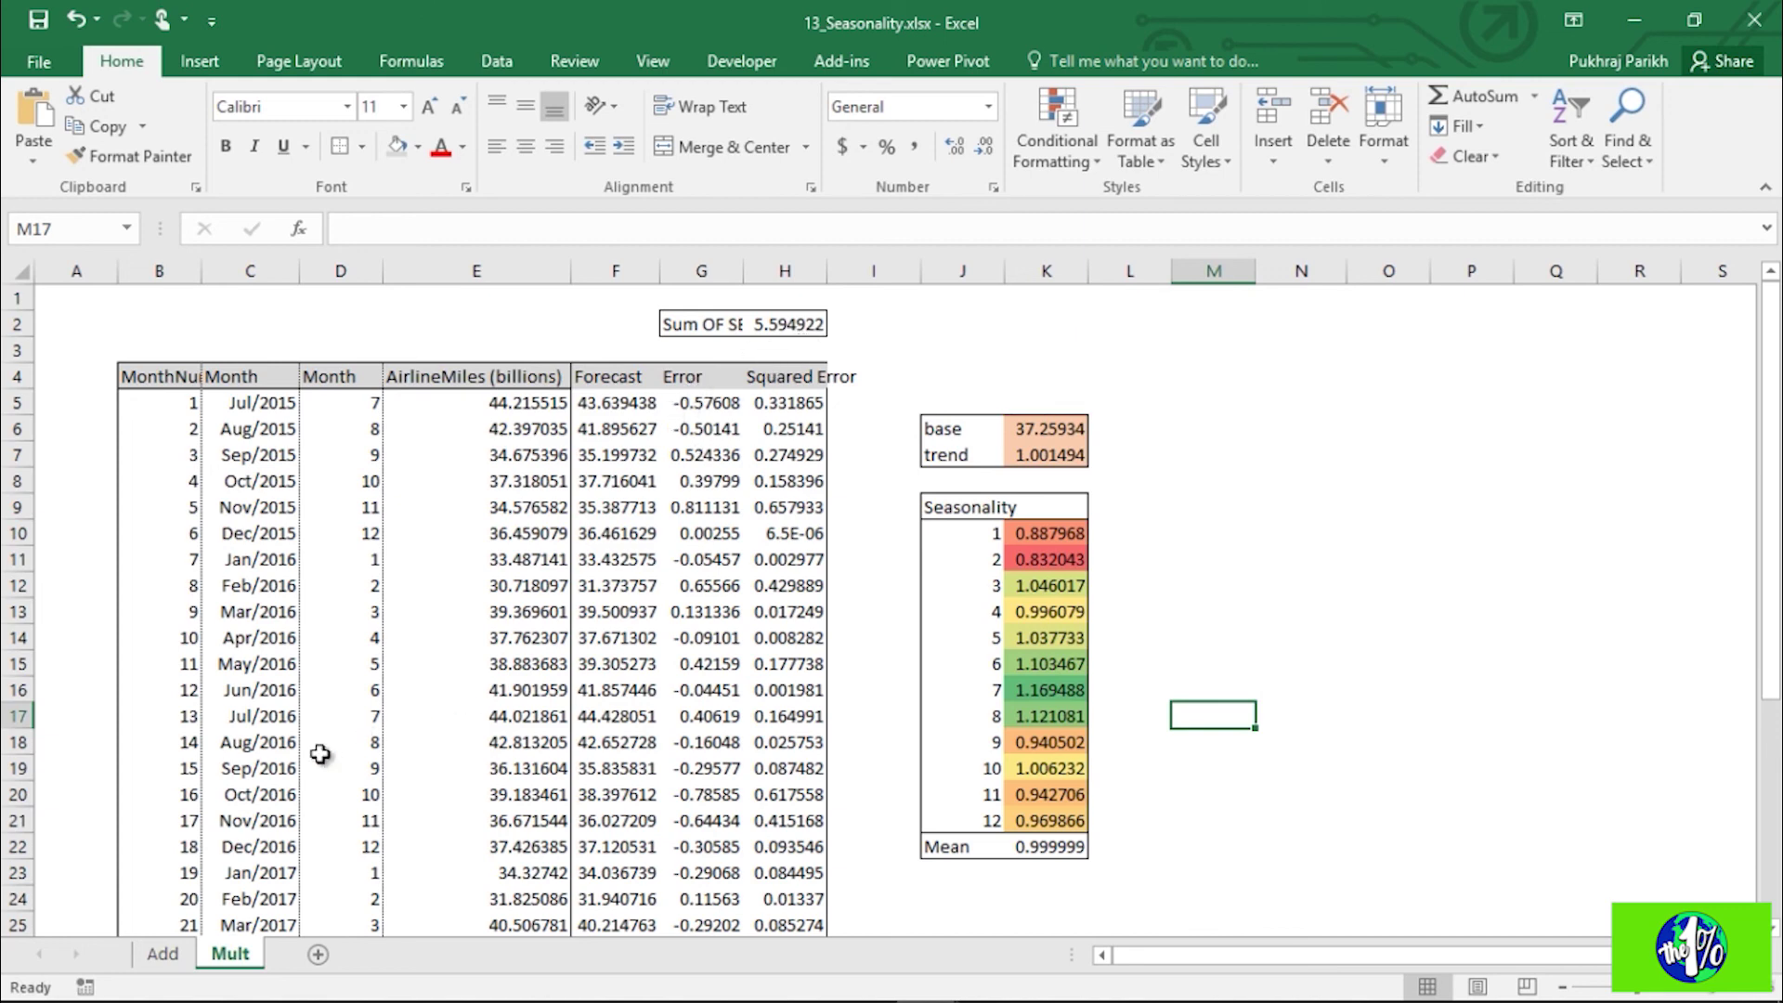
# Step: Compare the Add sheet's sum of squared errors and seasonality indices with those on the Mult sheet
pyautogui.click(162, 954)
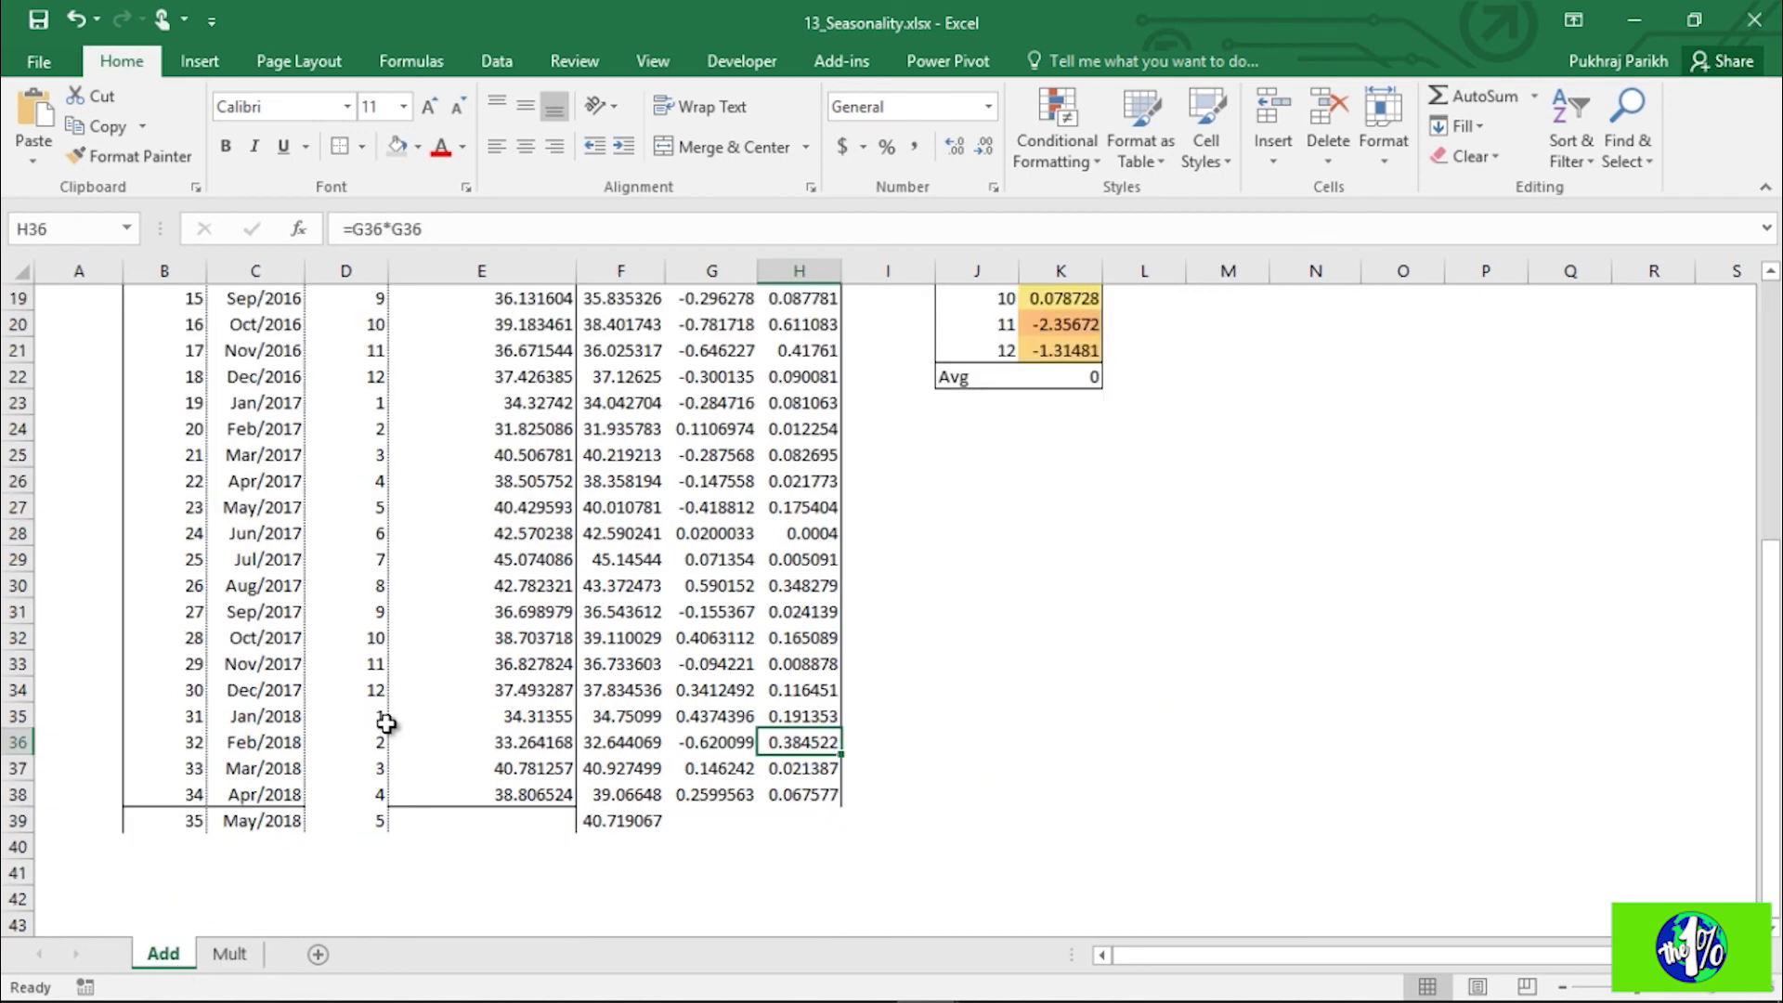
pyautogui.moveTo(1771, 613); pyautogui.dragTo(1770, 295)
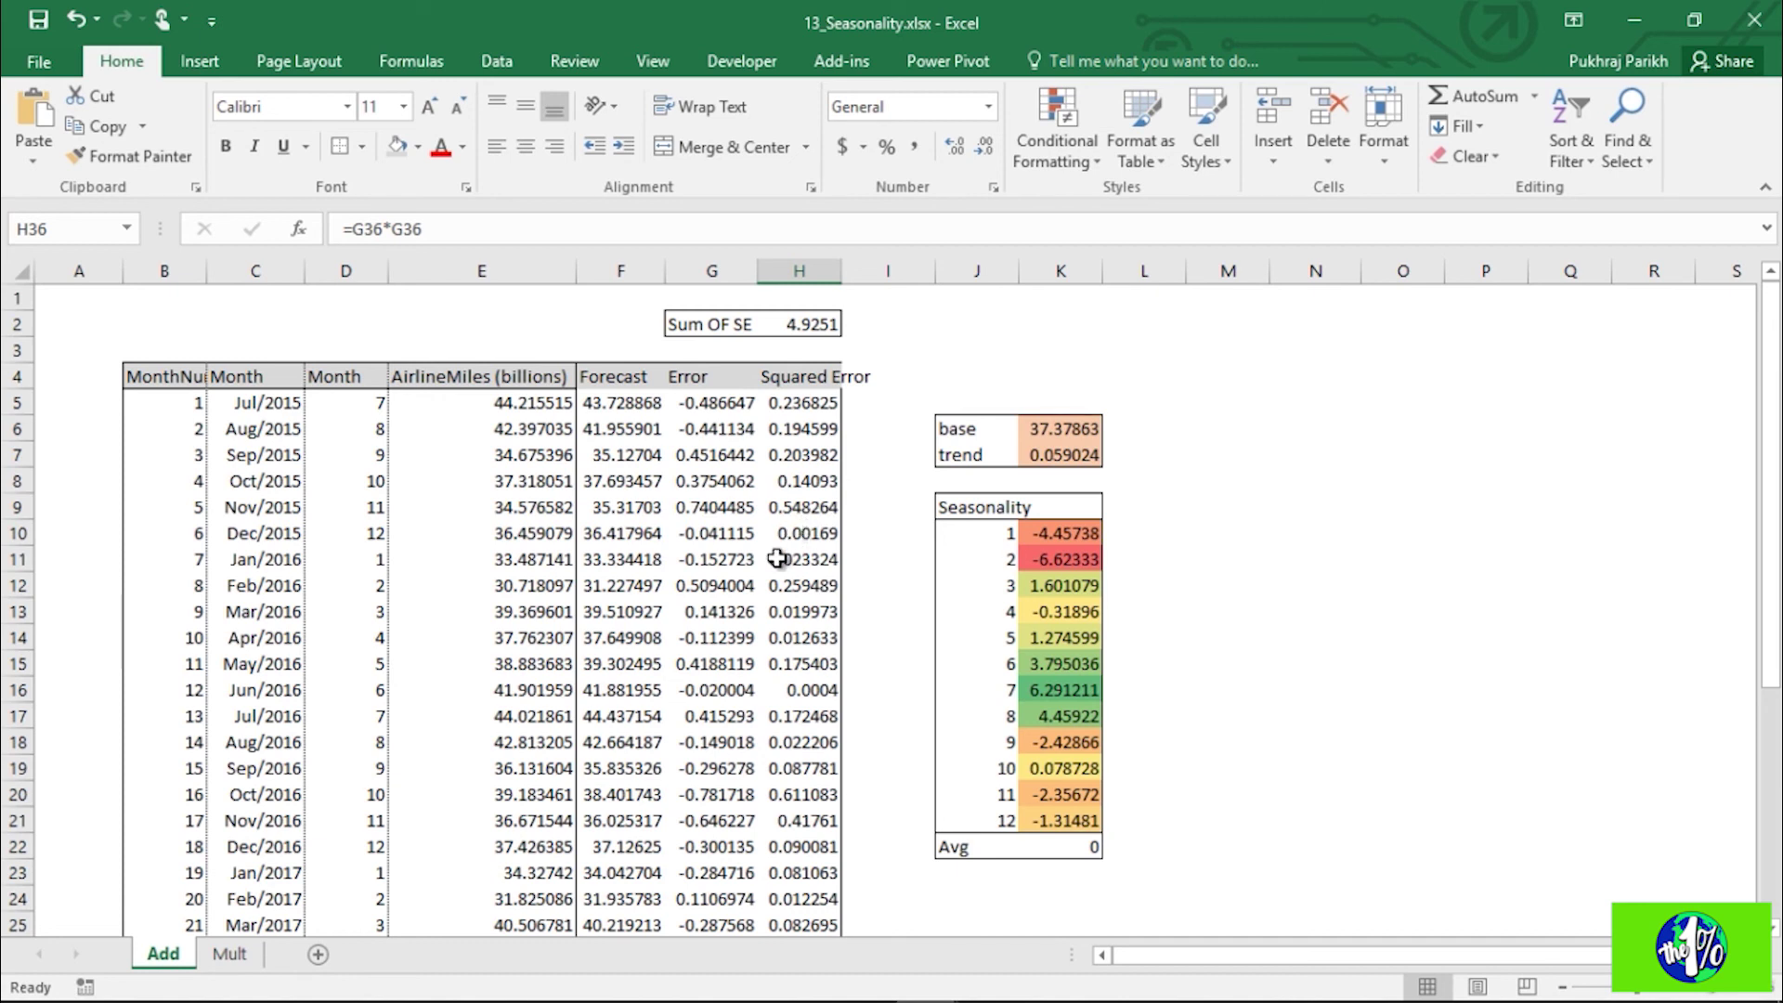
pyautogui.click(250, 954)
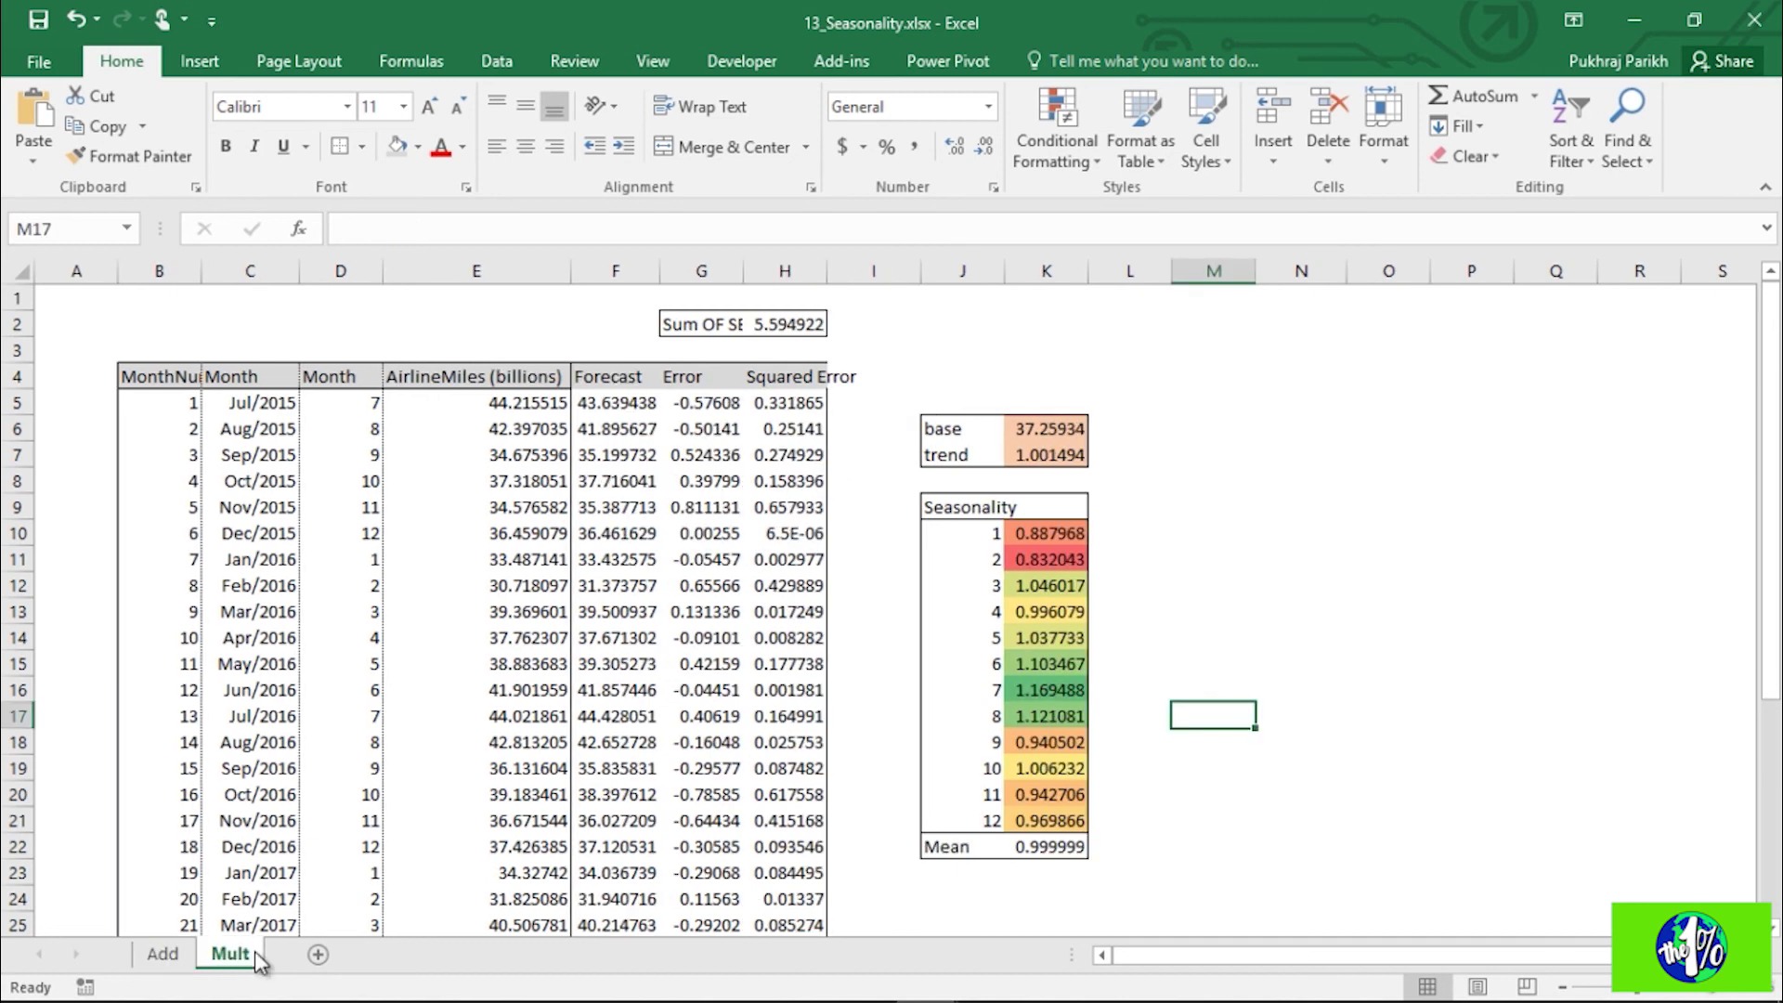
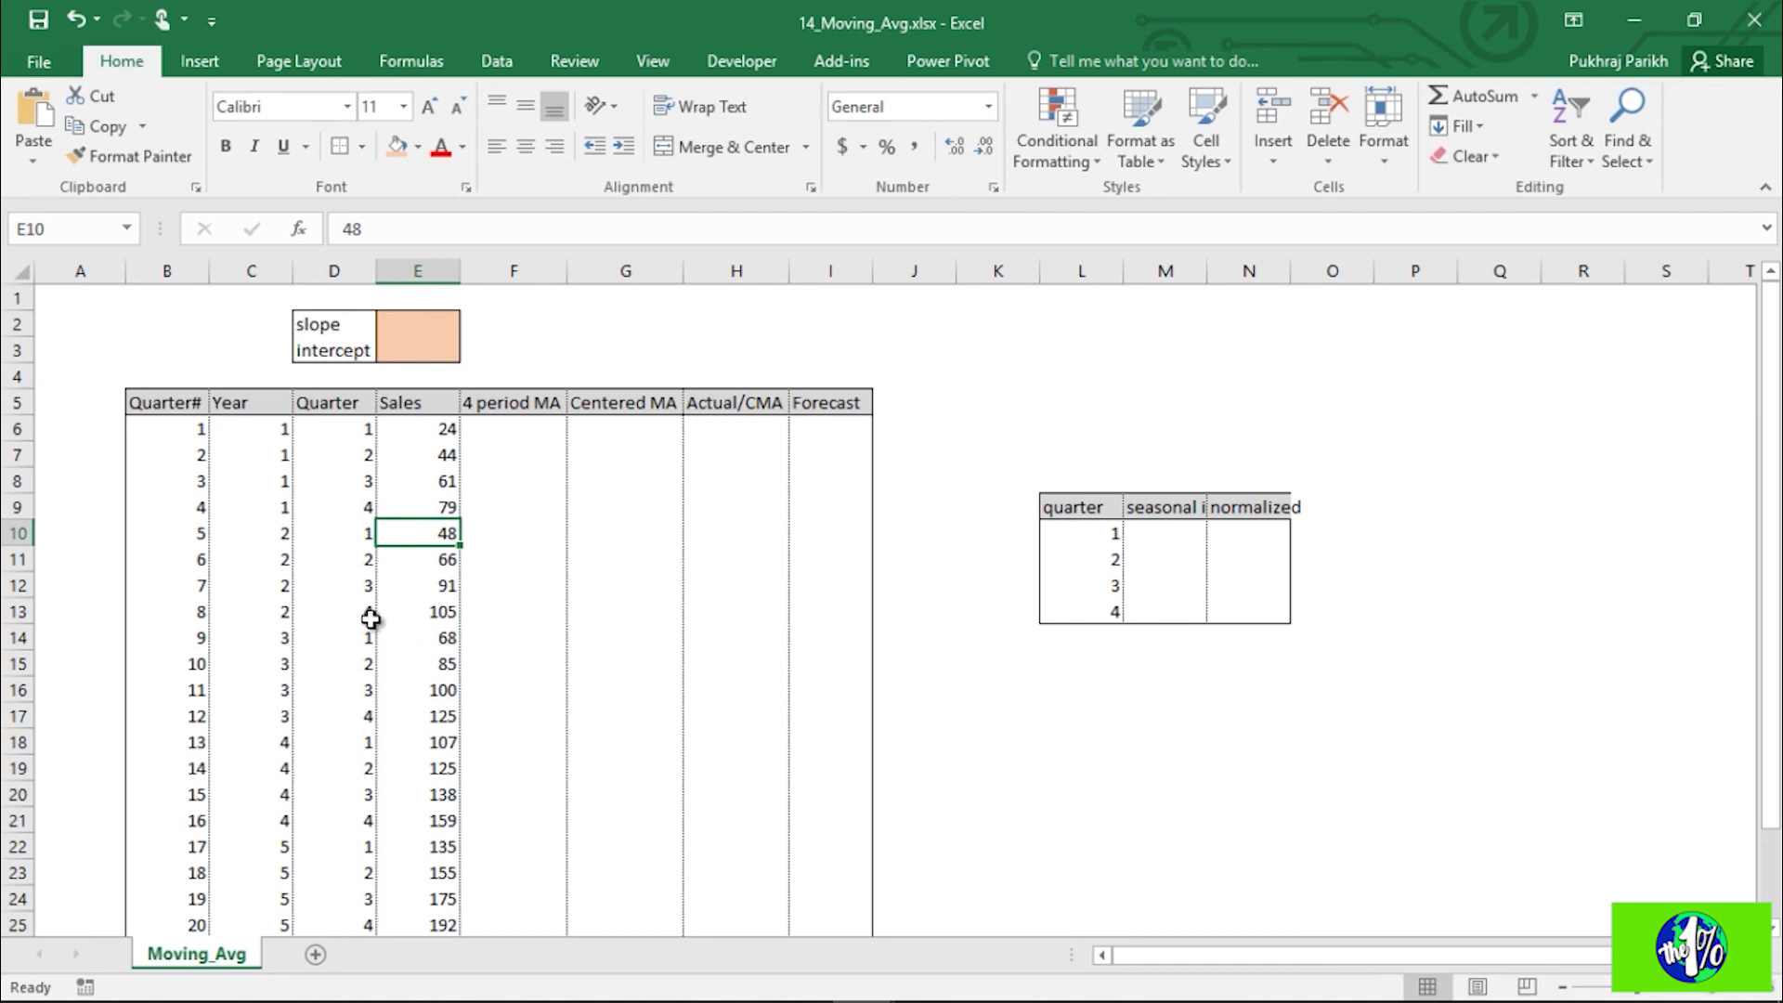
# Step: Examine the Quarter# and Year columns on the Moving_Avg sheet of 14_Moving_Avg.xlsx
pyautogui.moveTo(190, 419); pyautogui.dragTo(195, 581)
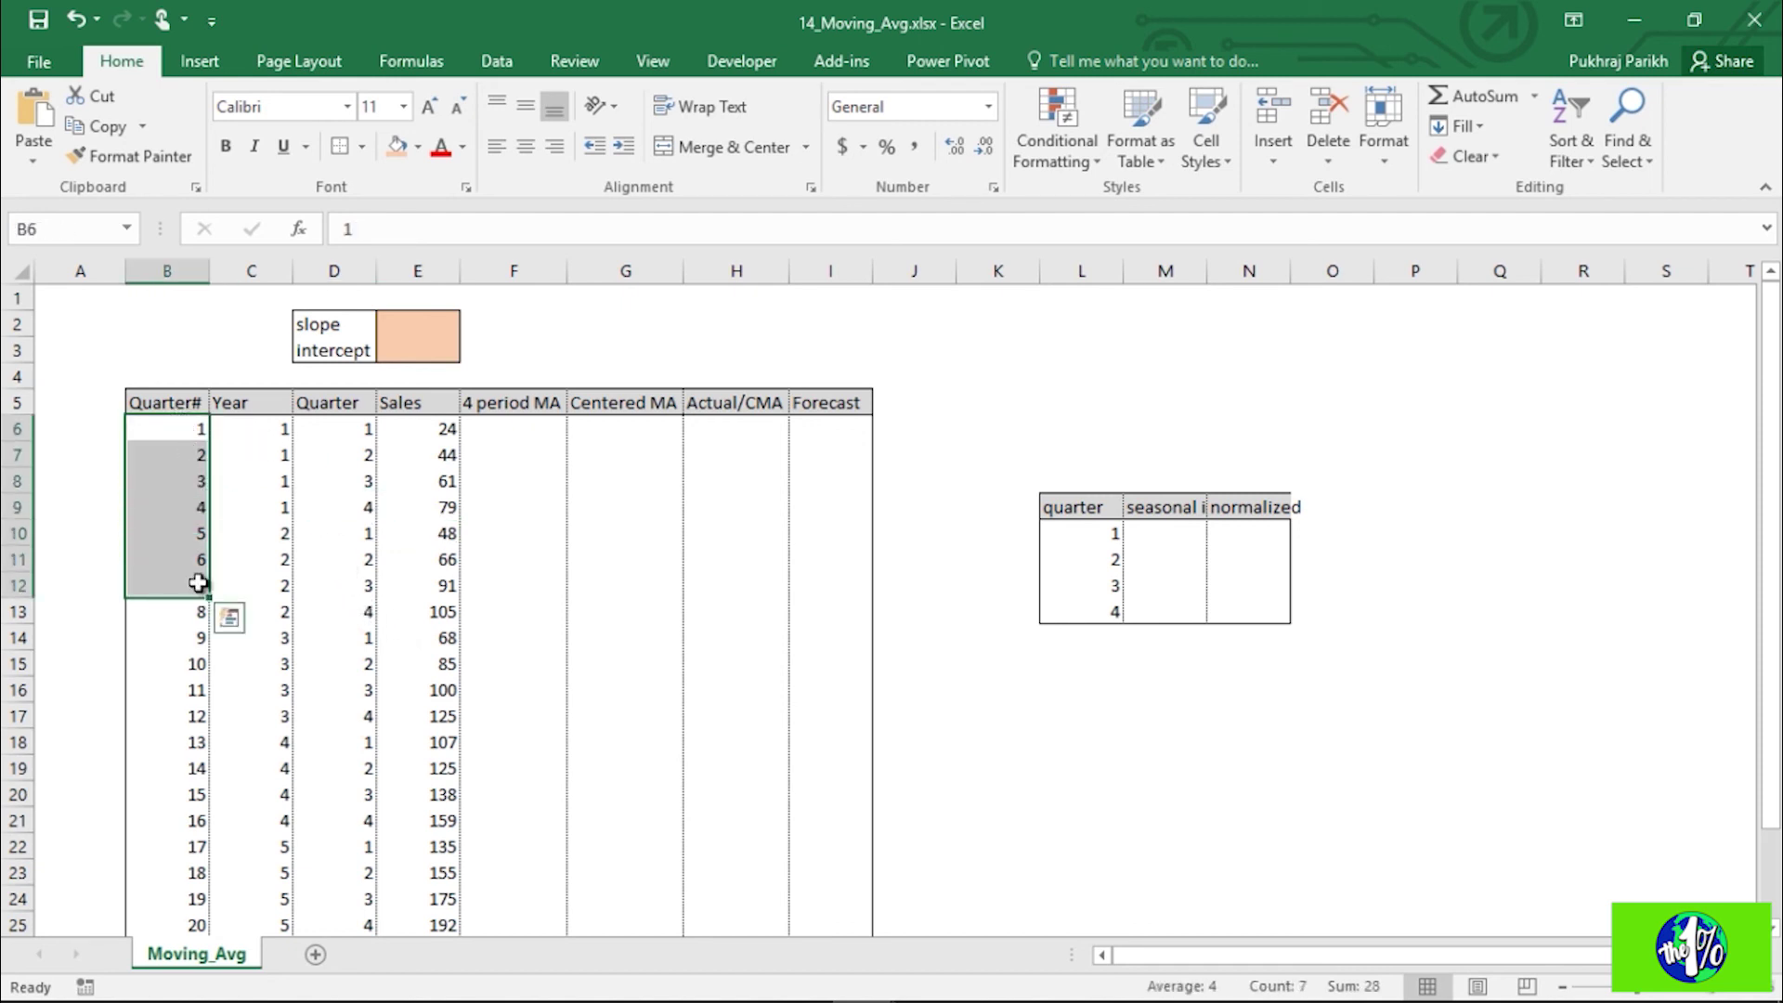
pyautogui.click(177, 270)
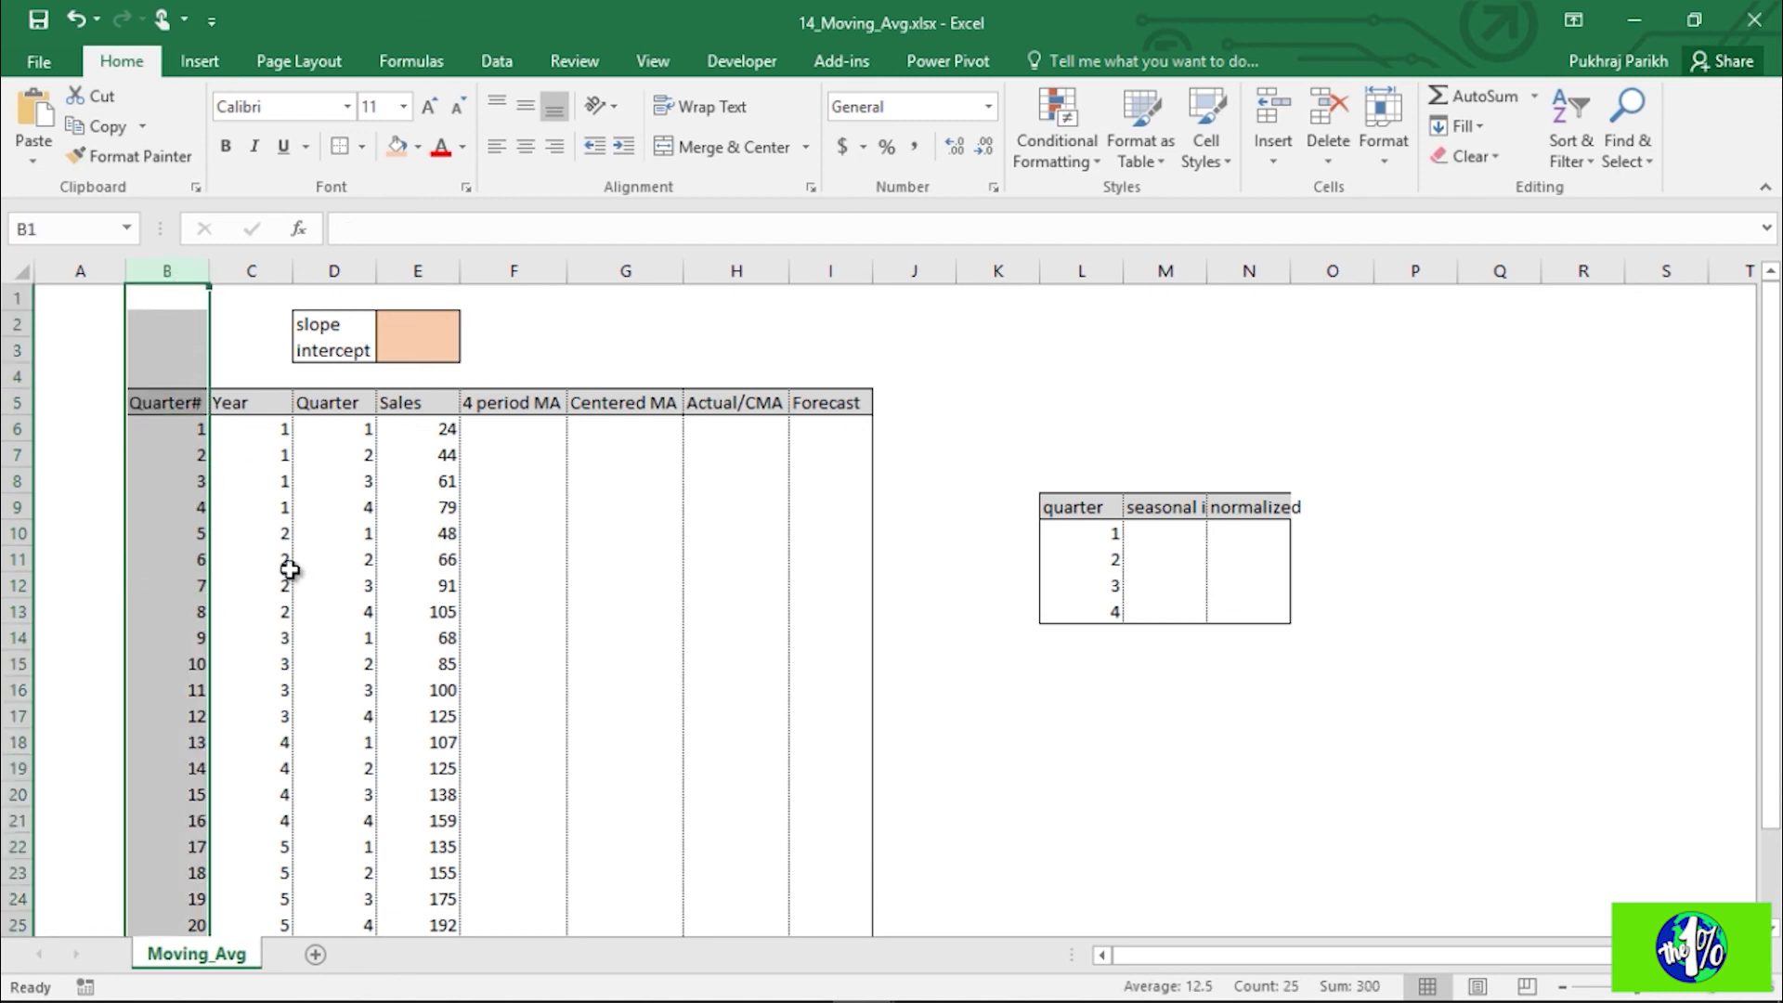
pyautogui.scroll(-1, 181, 502)
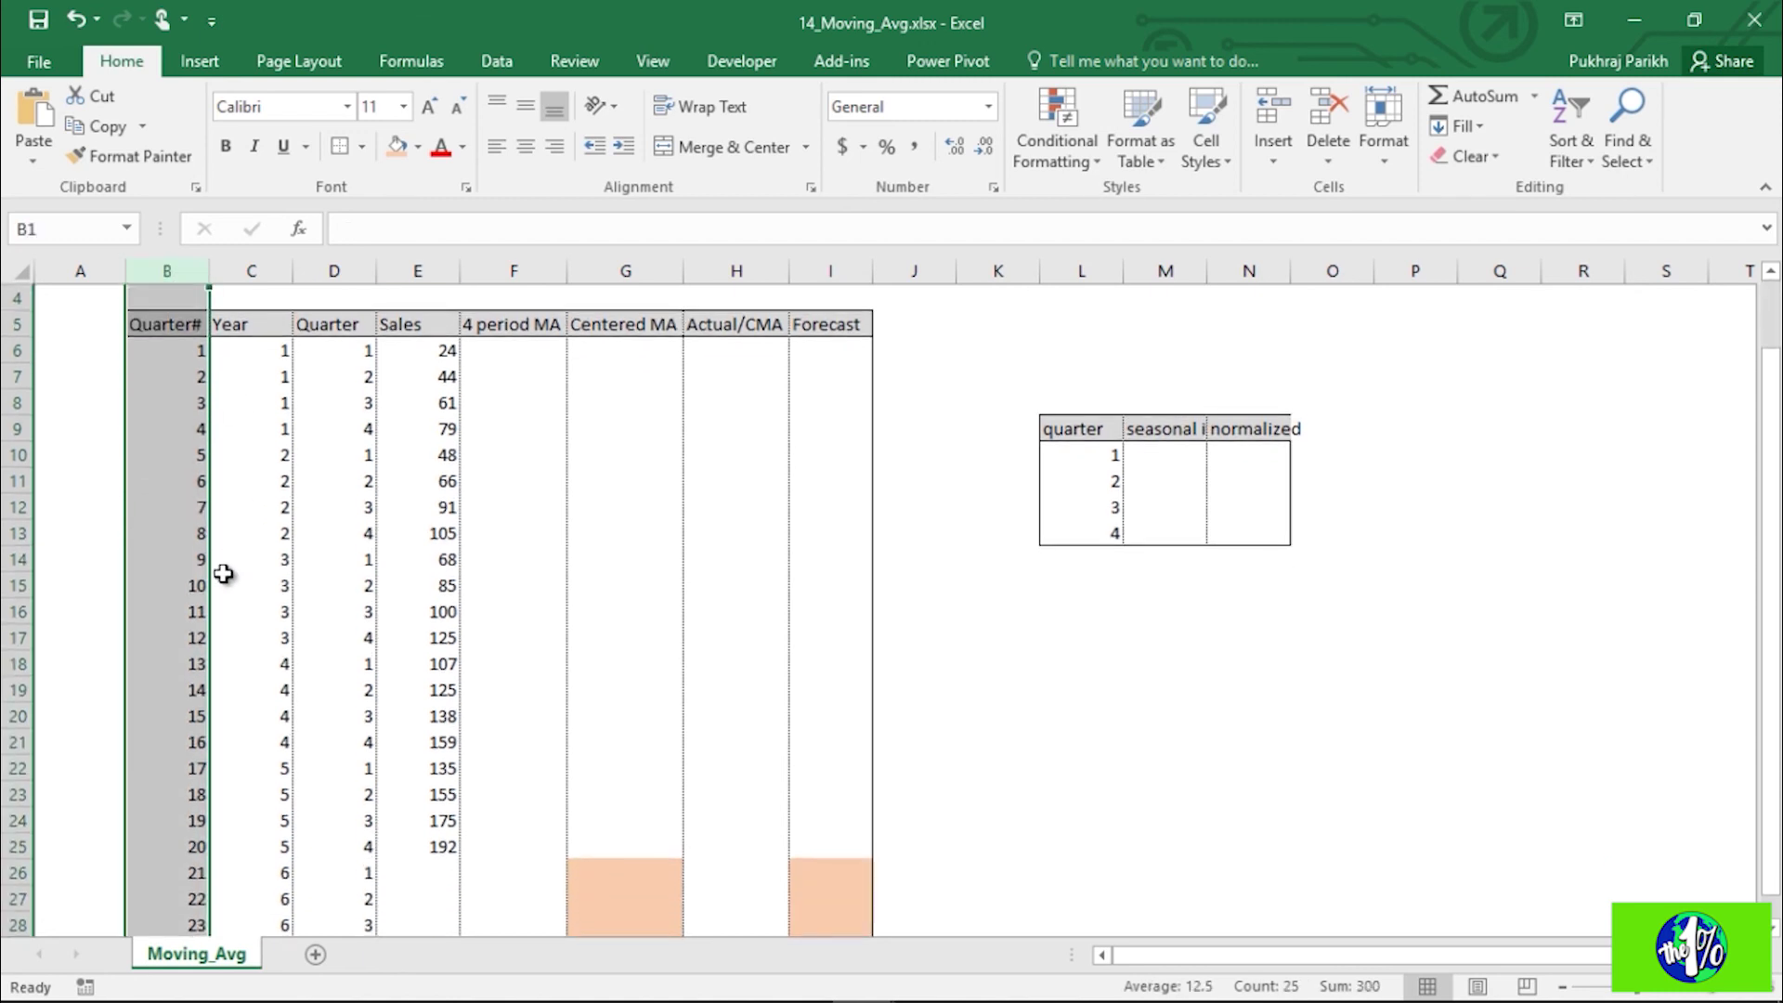
pyautogui.scroll(1, 224, 573)
pyautogui.scroll(-1, 227, 570)
pyautogui.click(258, 326)
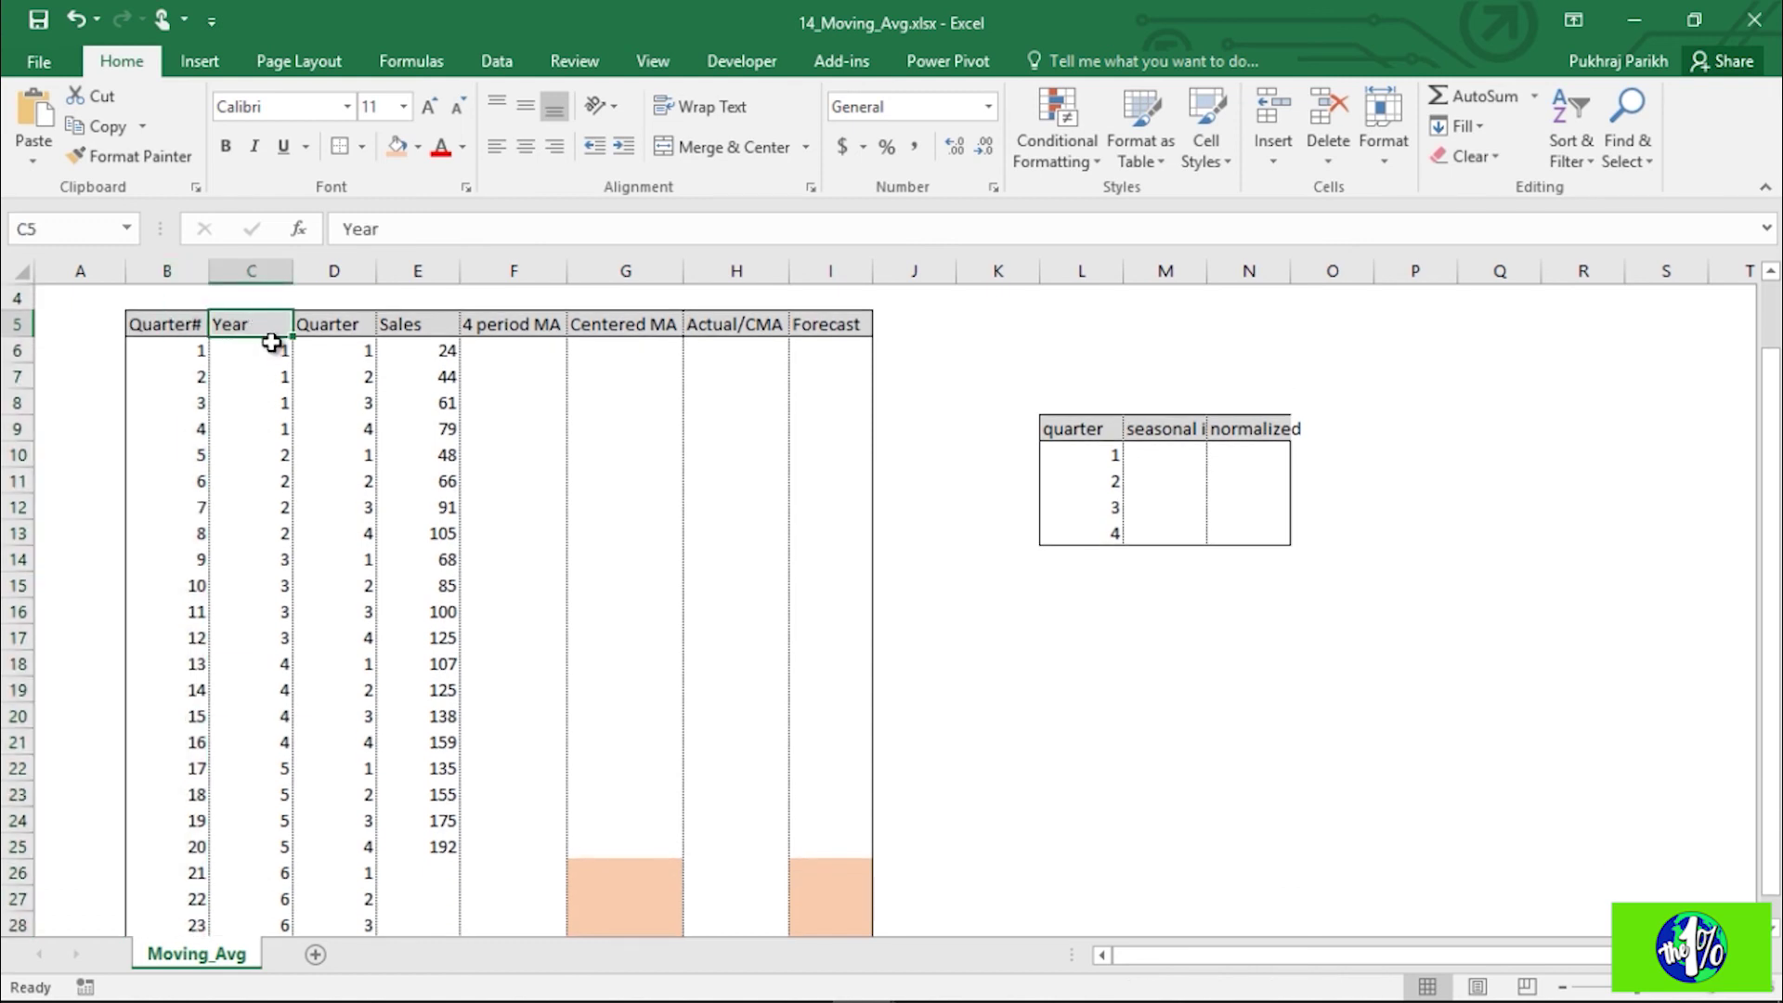
pyautogui.press('Down')
pyautogui.press('Down')
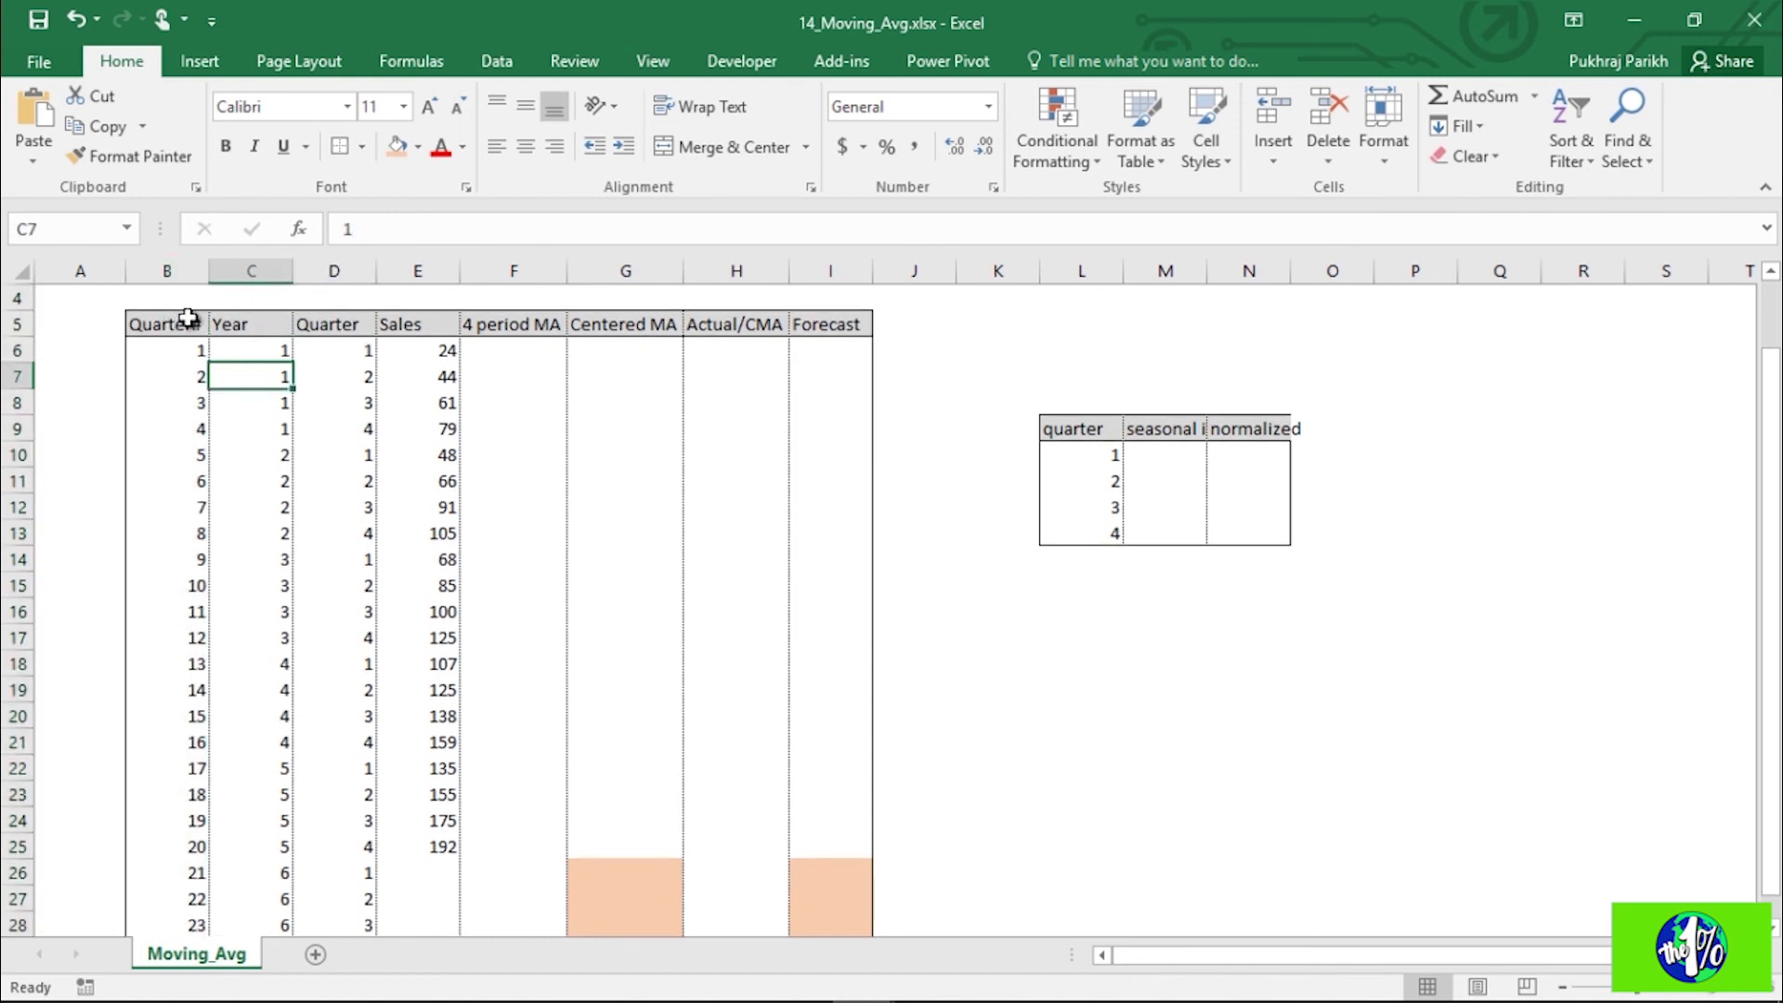
# Step: Examine how each Quarter# corresponds to a year and quarter, and review the sales figures in E6:E25
pyautogui.click(187, 327)
pyautogui.click(252, 351)
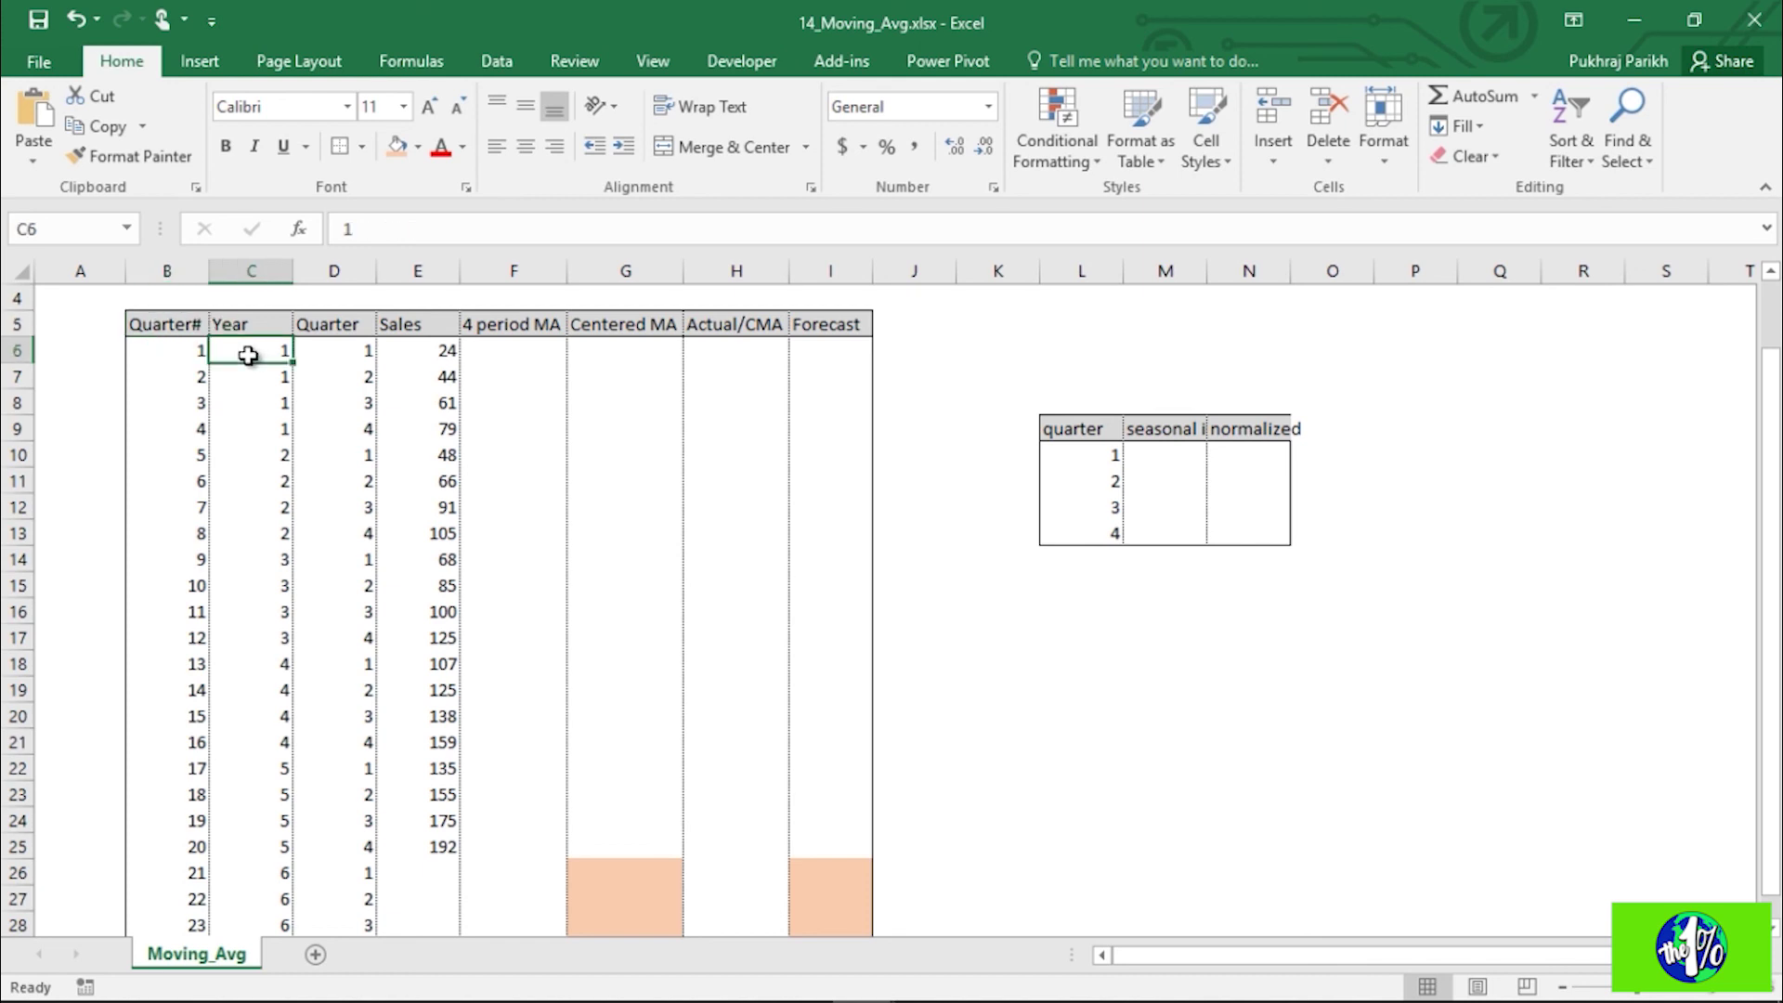
pyautogui.click(333, 355)
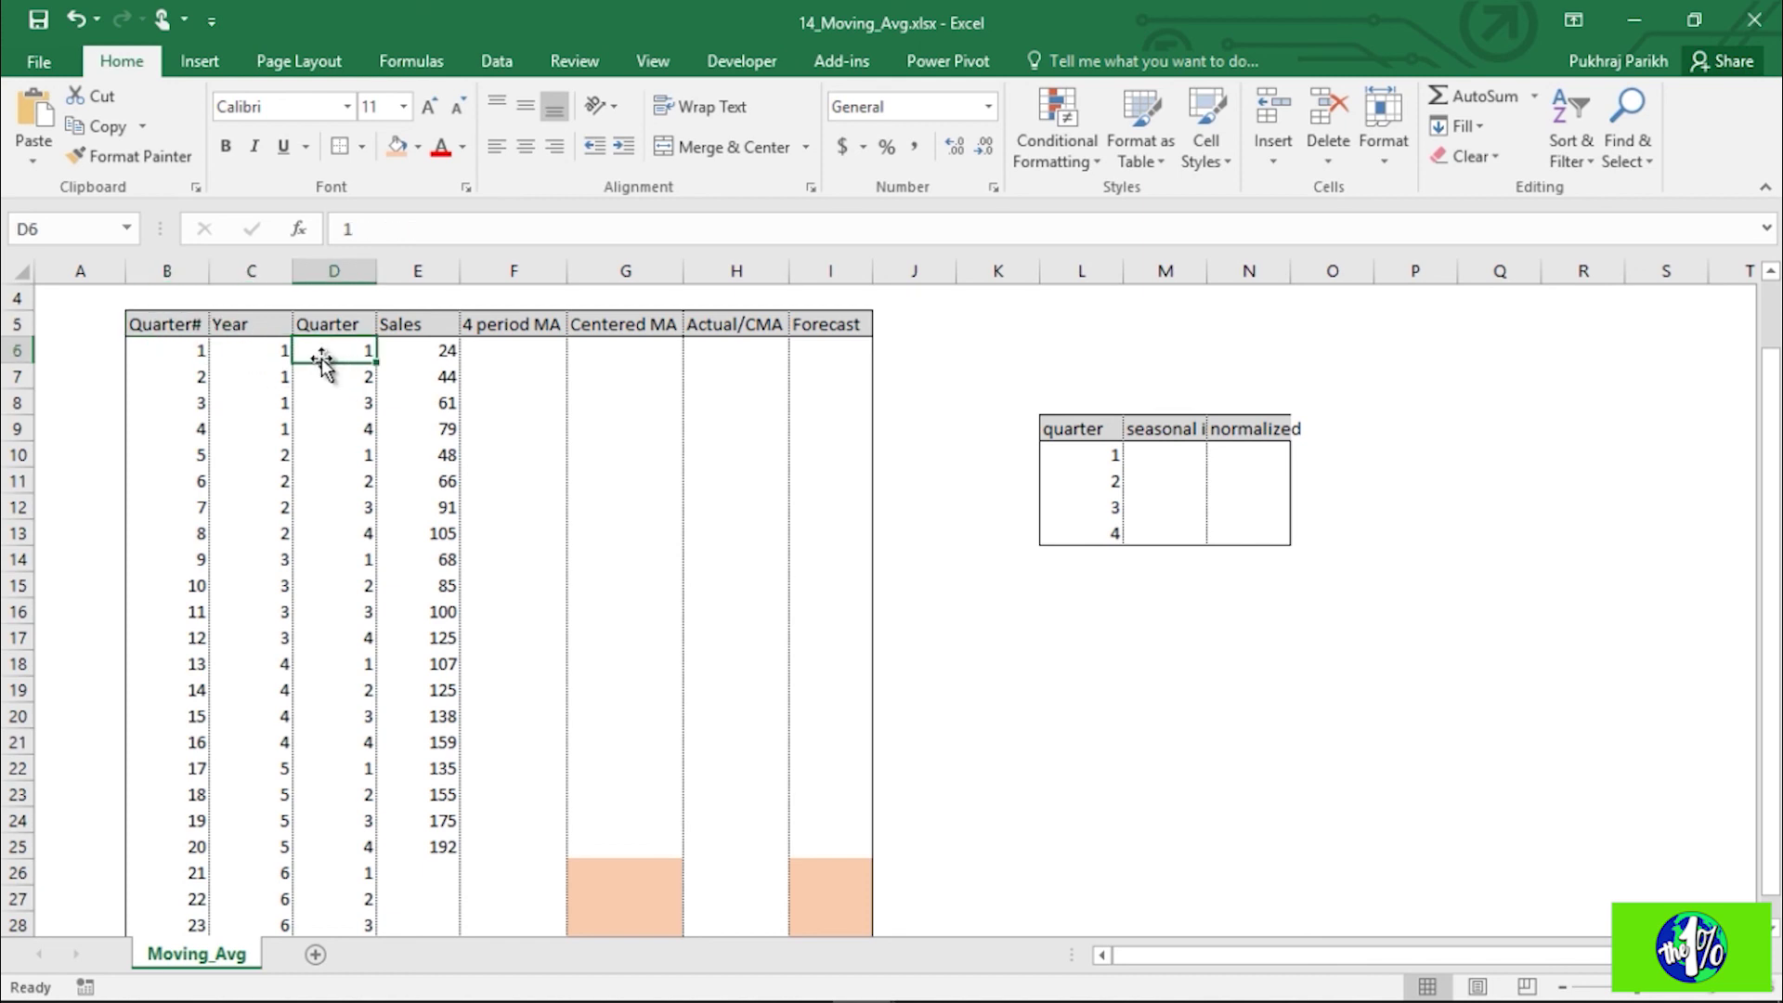
pyautogui.click(261, 377)
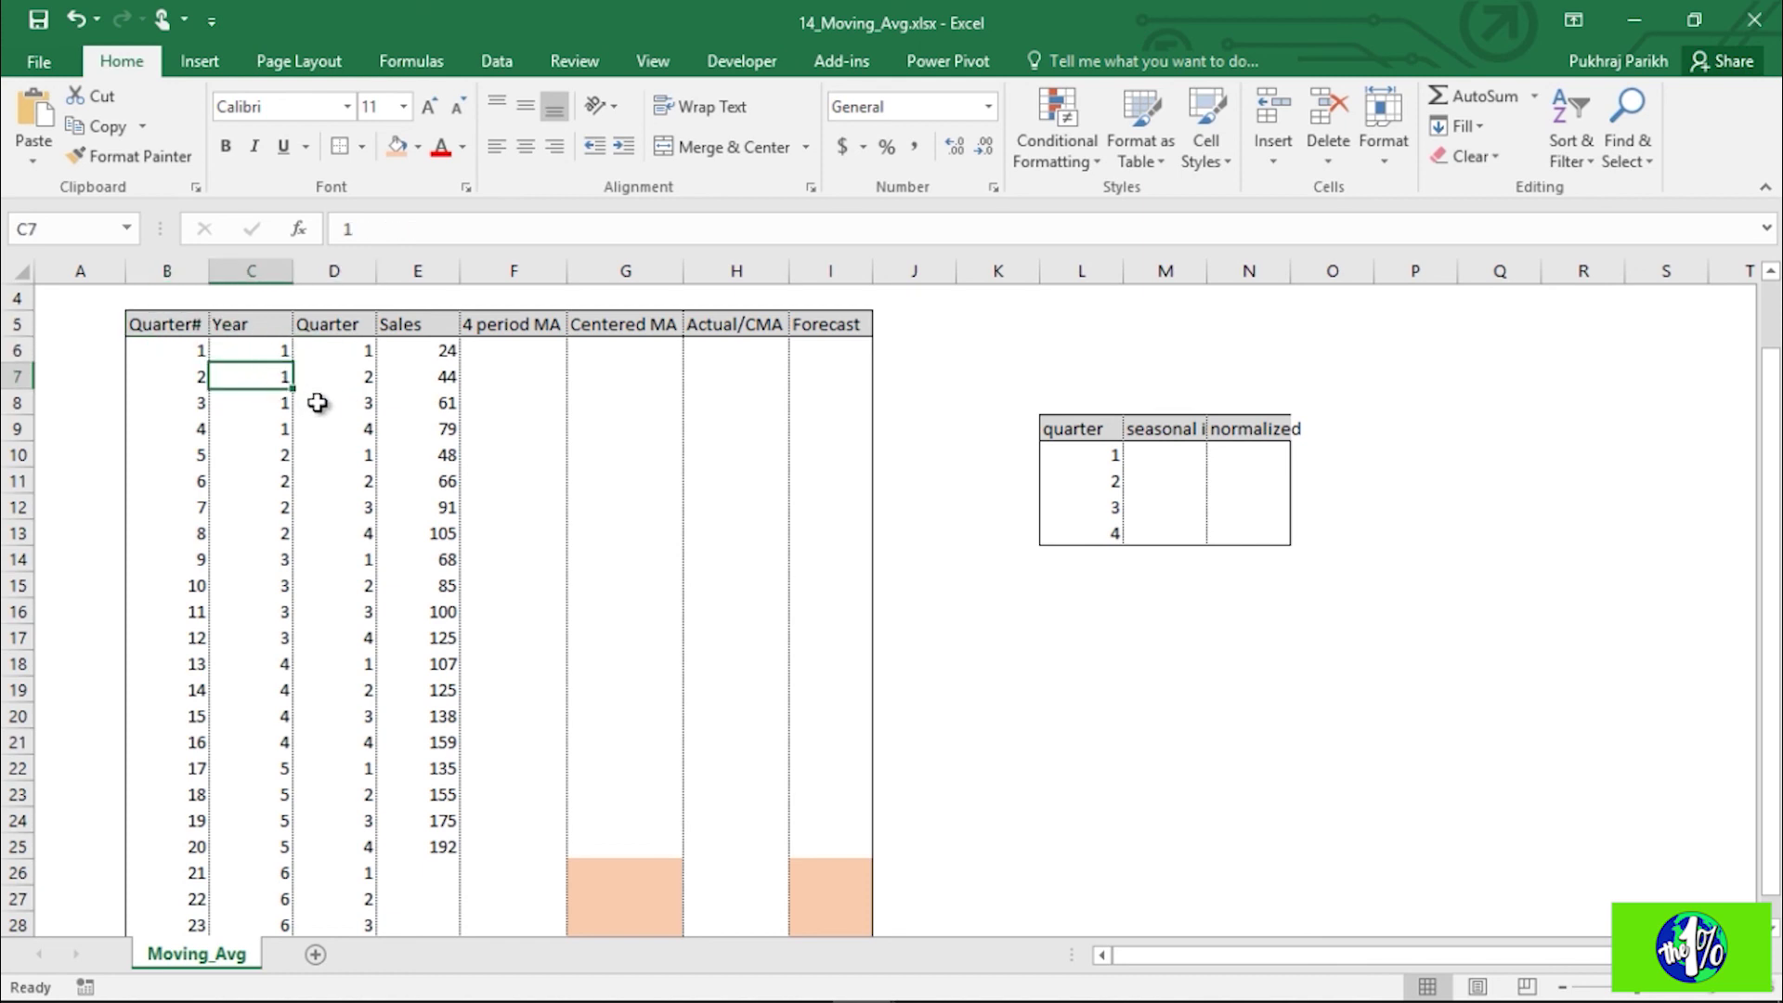
pyautogui.click(369, 377)
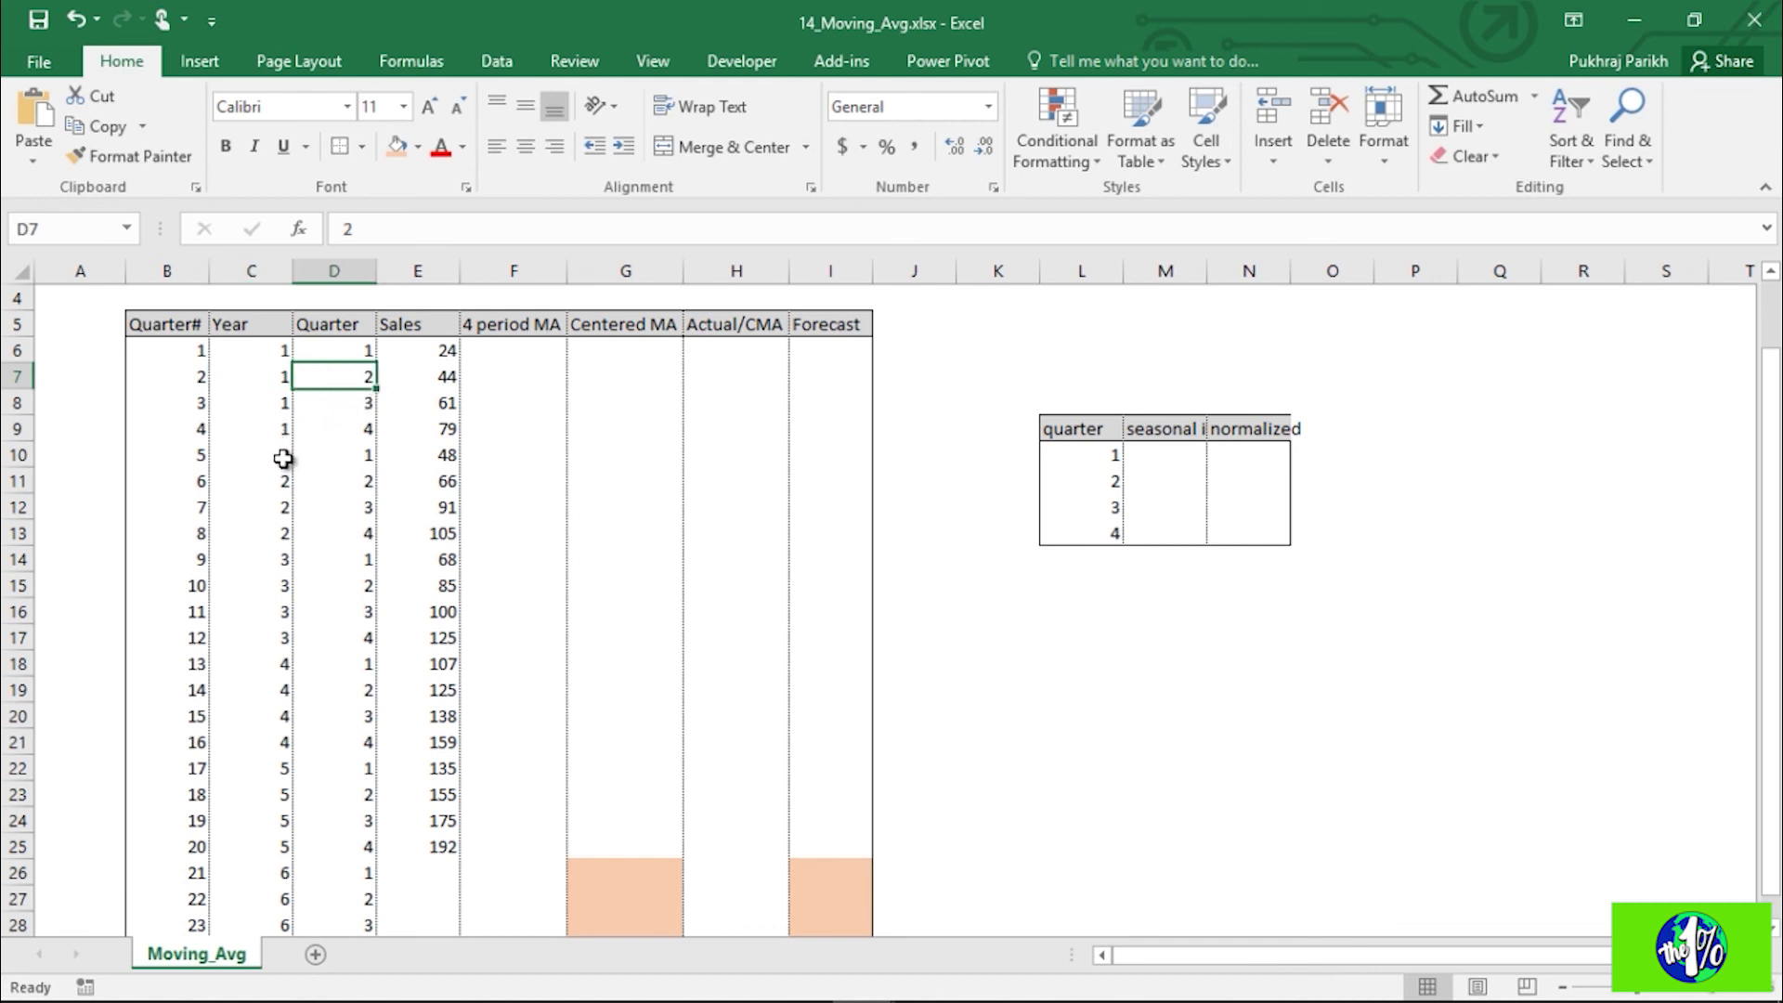
pyautogui.click(186, 586)
pyautogui.click(272, 593)
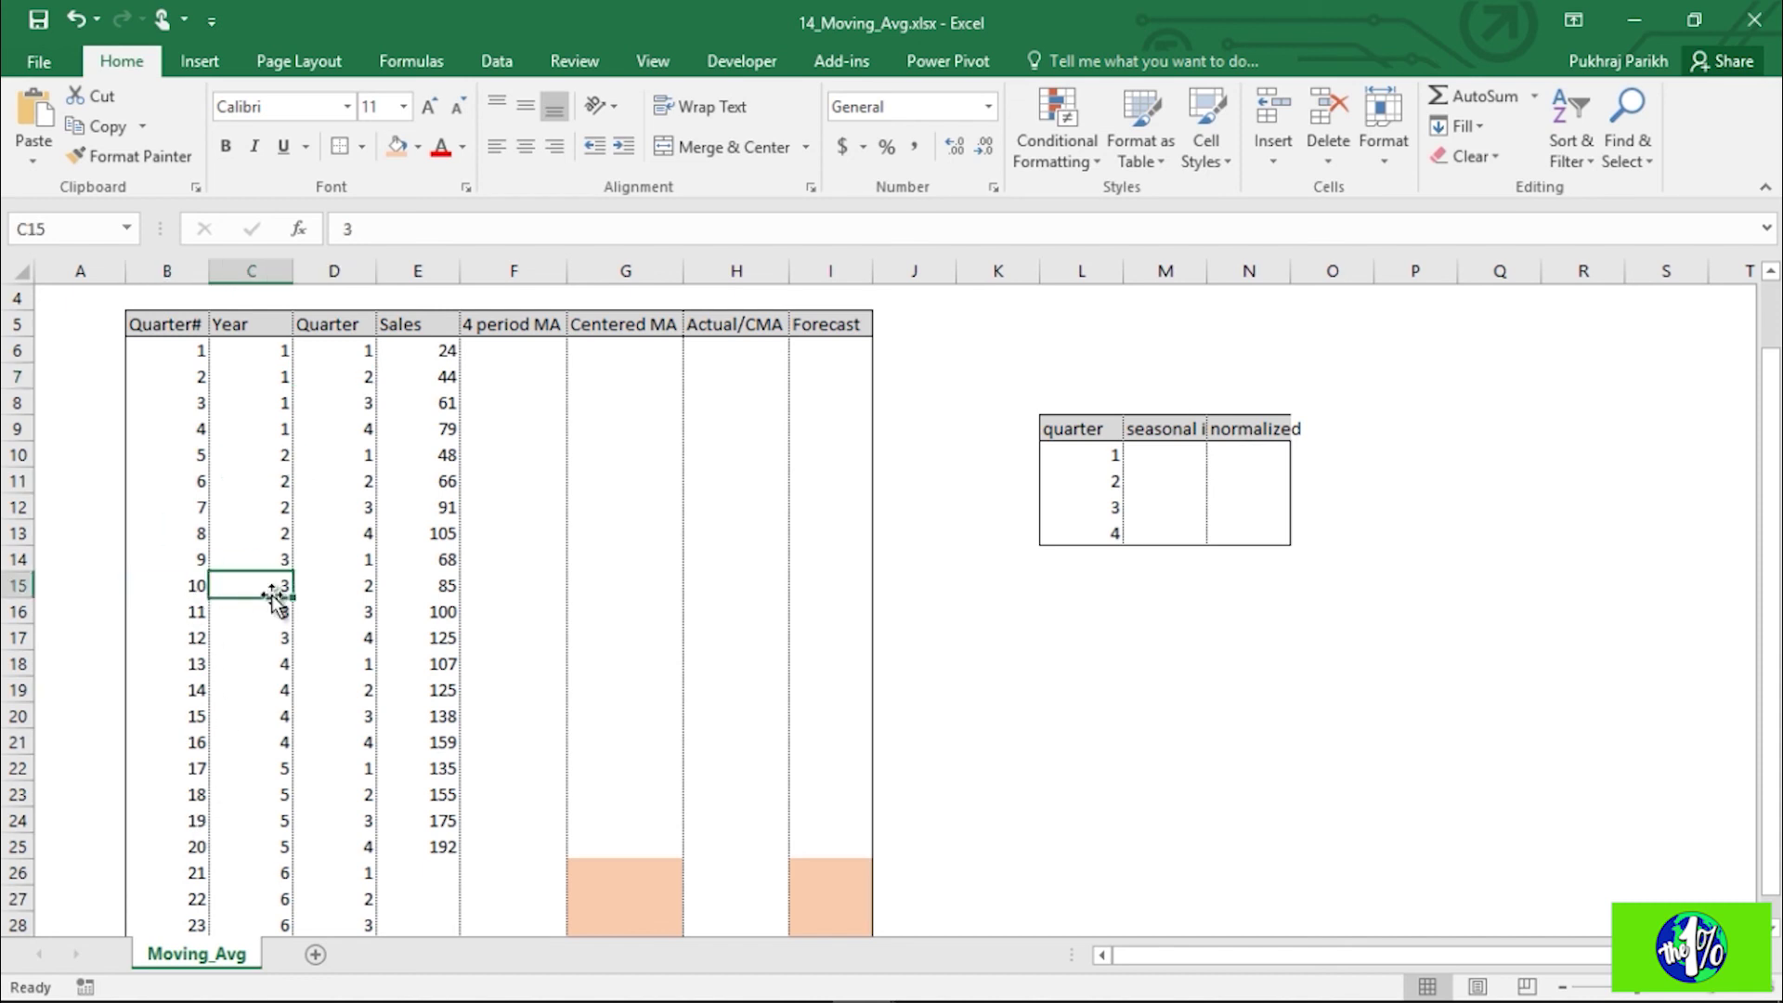
pyautogui.click(357, 585)
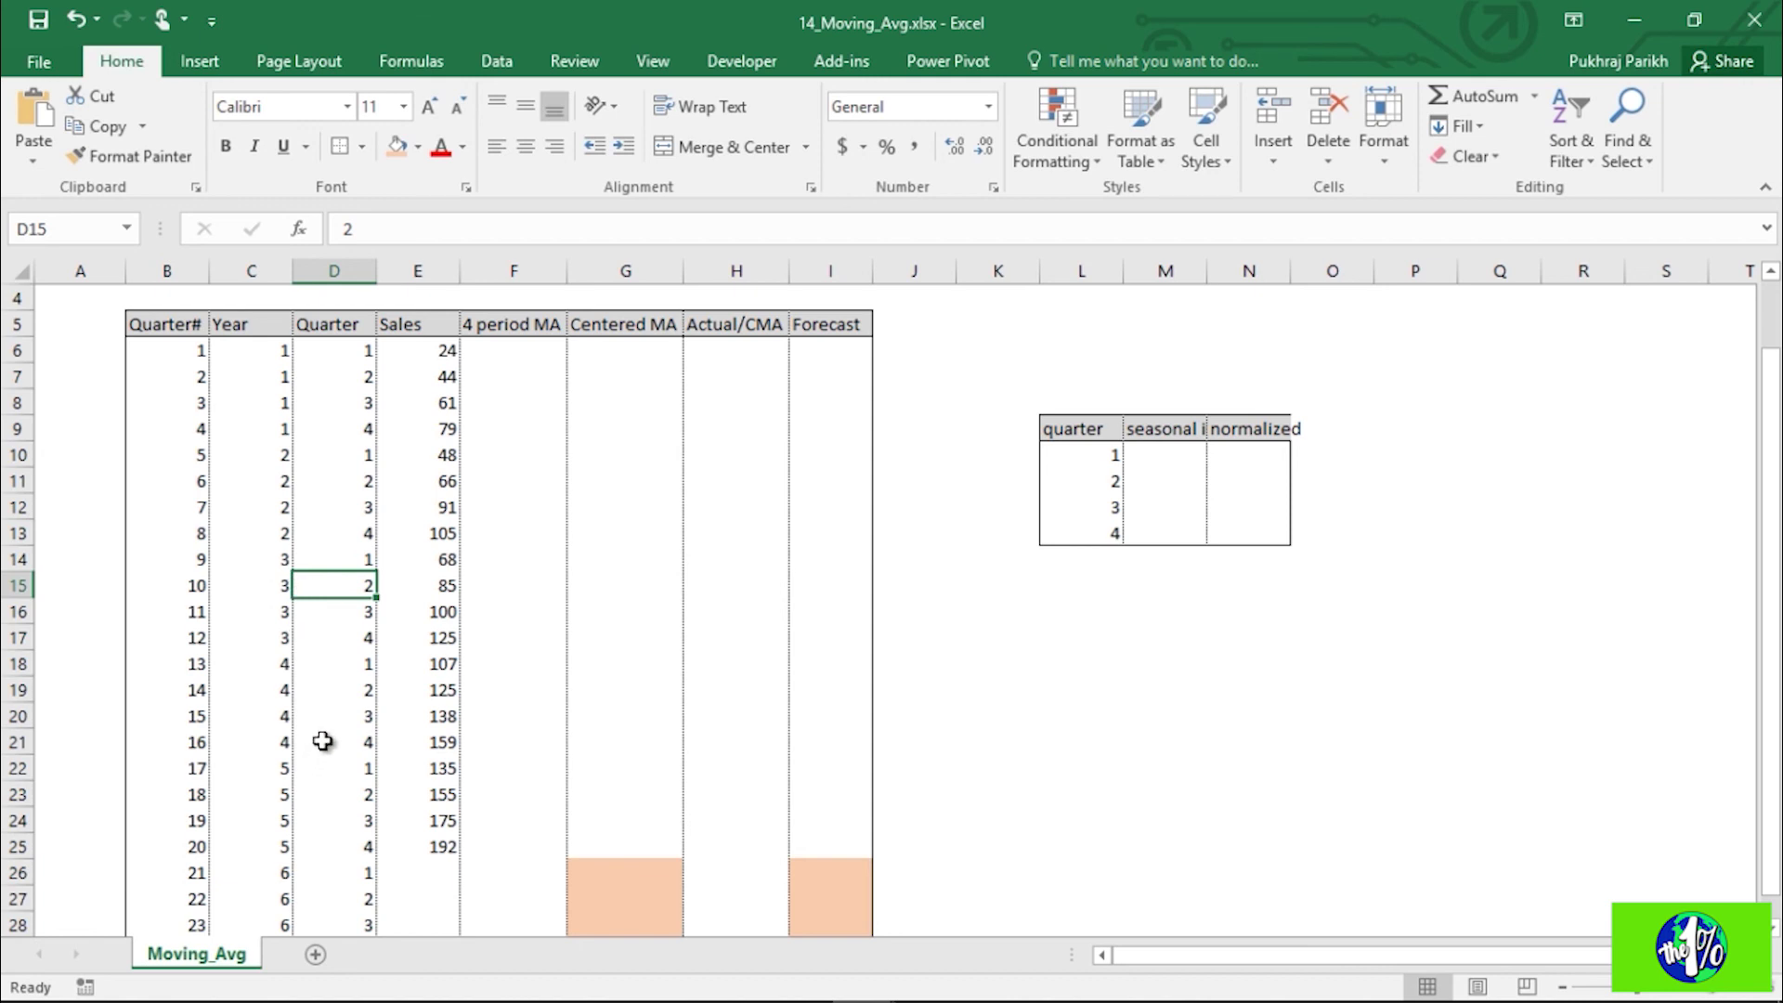
pyautogui.moveTo(426, 350); pyautogui.dragTo(432, 857)
pyautogui.click(549, 740)
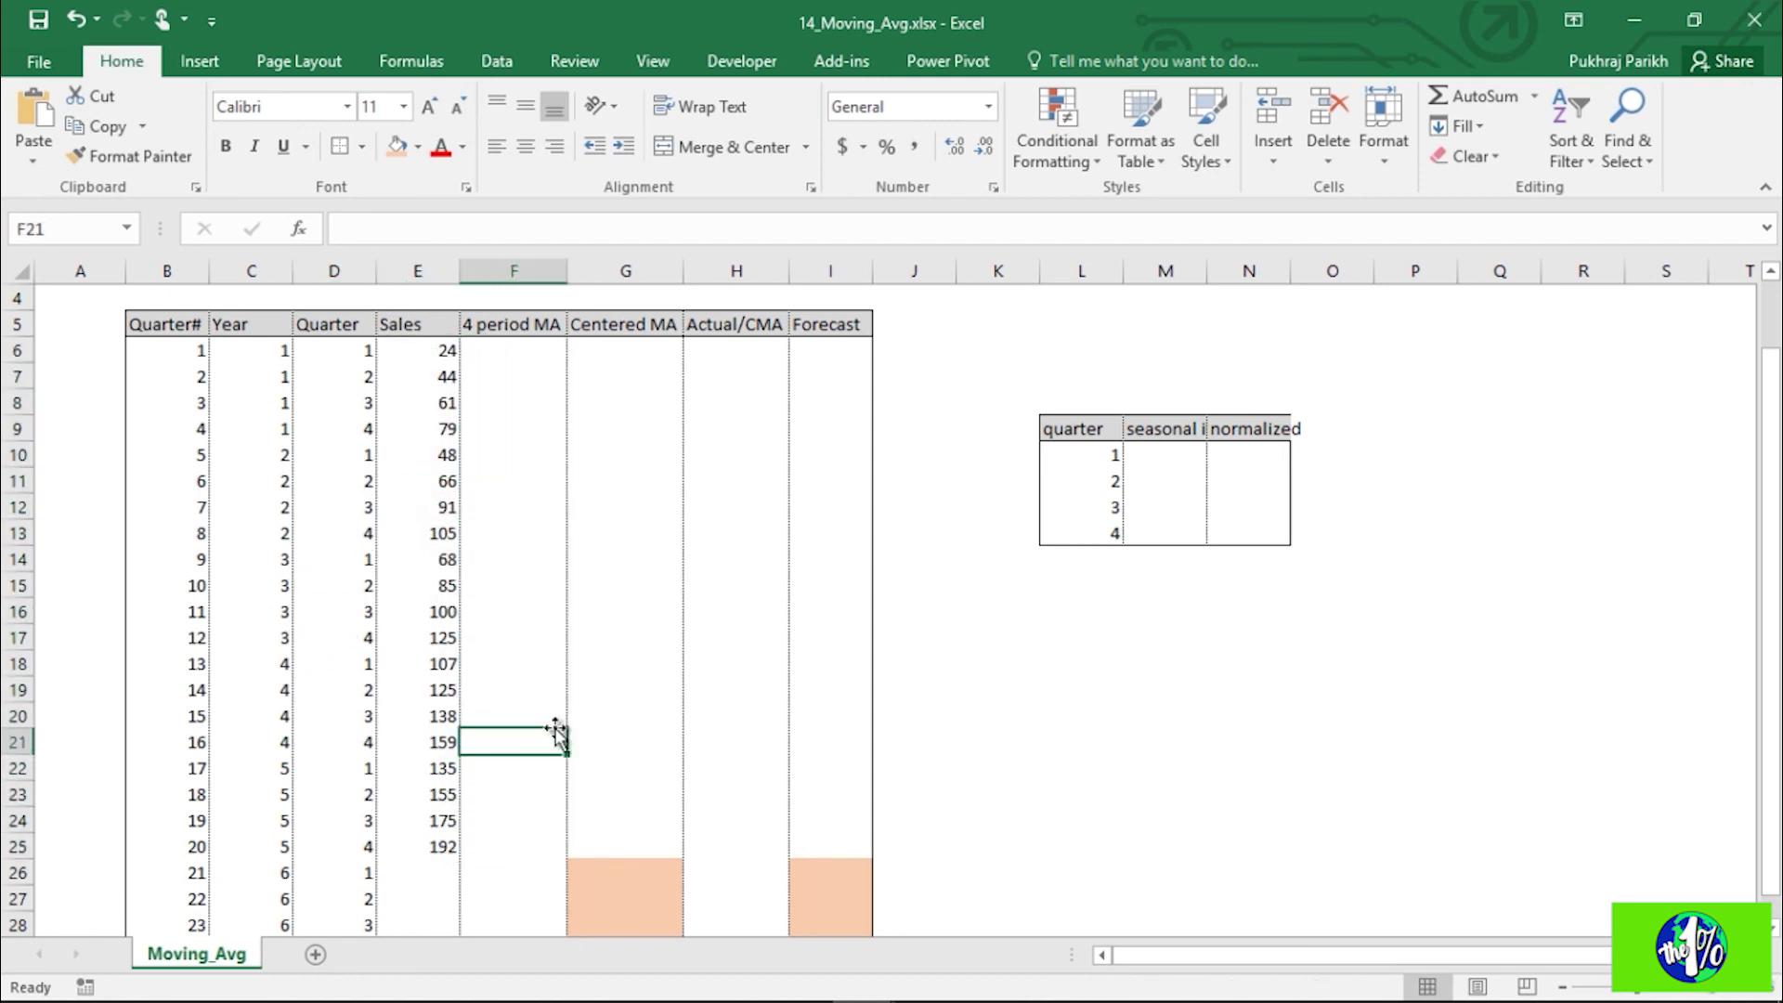
# Step: Examine which four-quarter windows in Quarter# feed the 4 period MA cells F7 and F8, and how these two average into G8
pyautogui.click(515, 346)
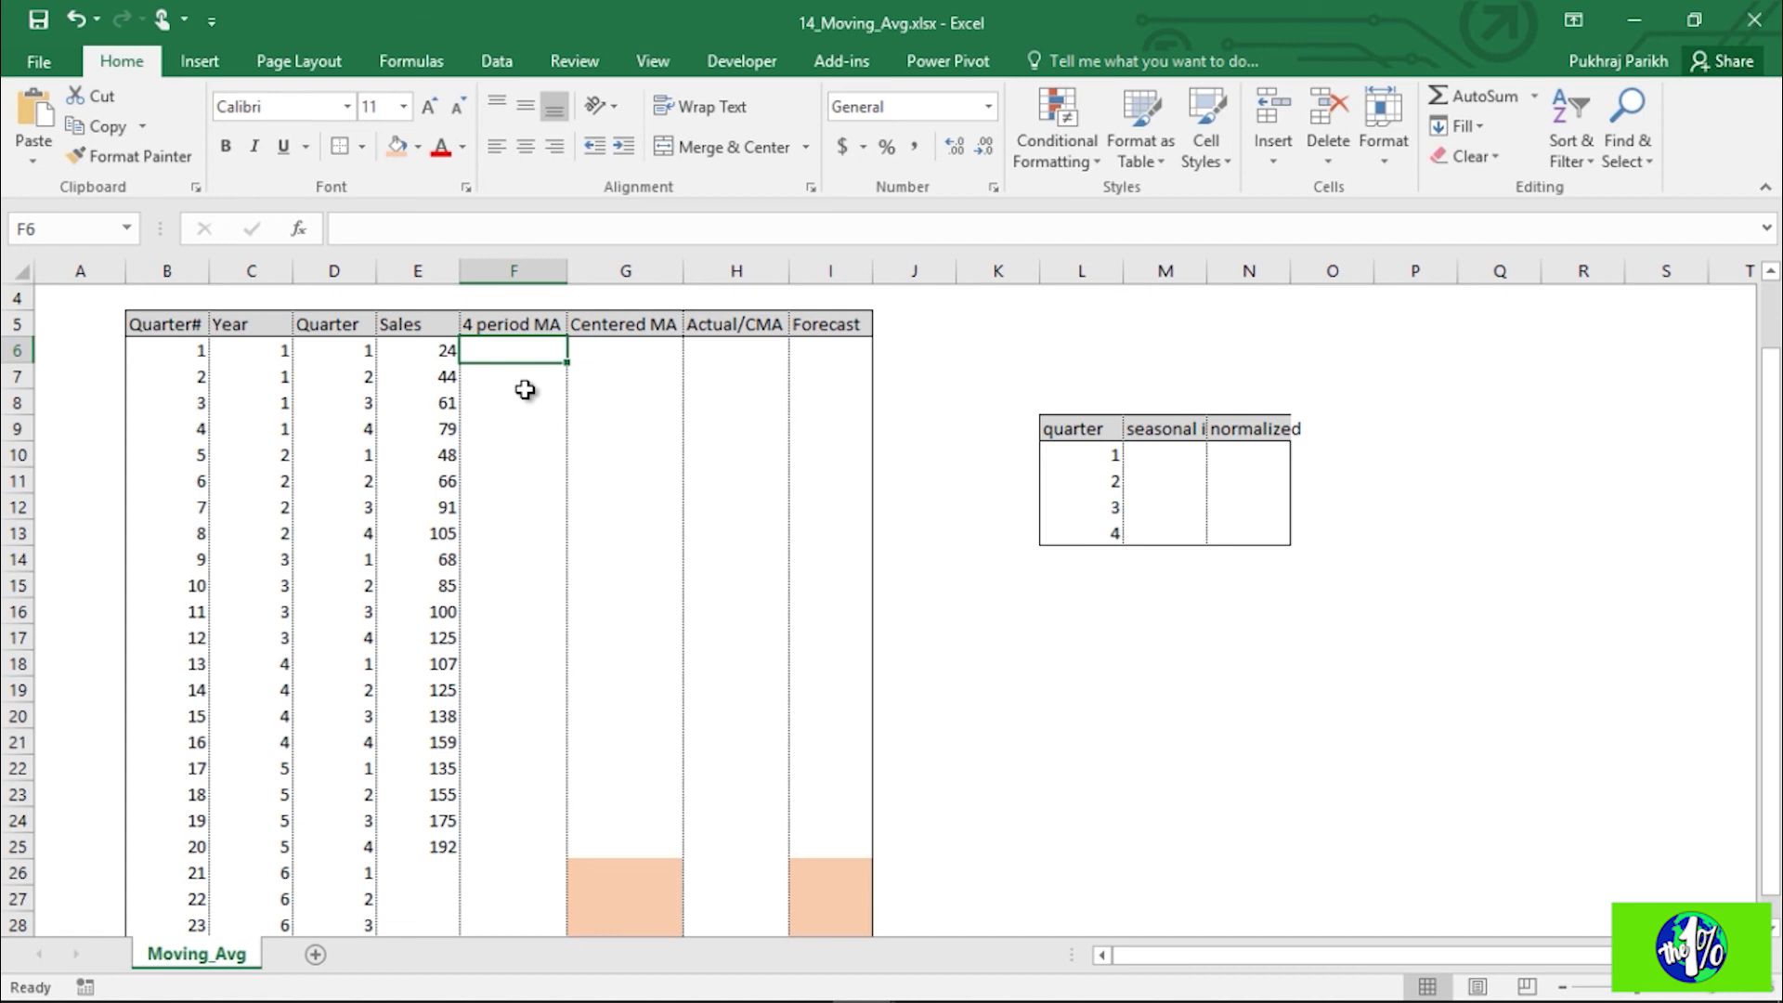
pyautogui.moveTo(167, 351); pyautogui.dragTo(185, 427)
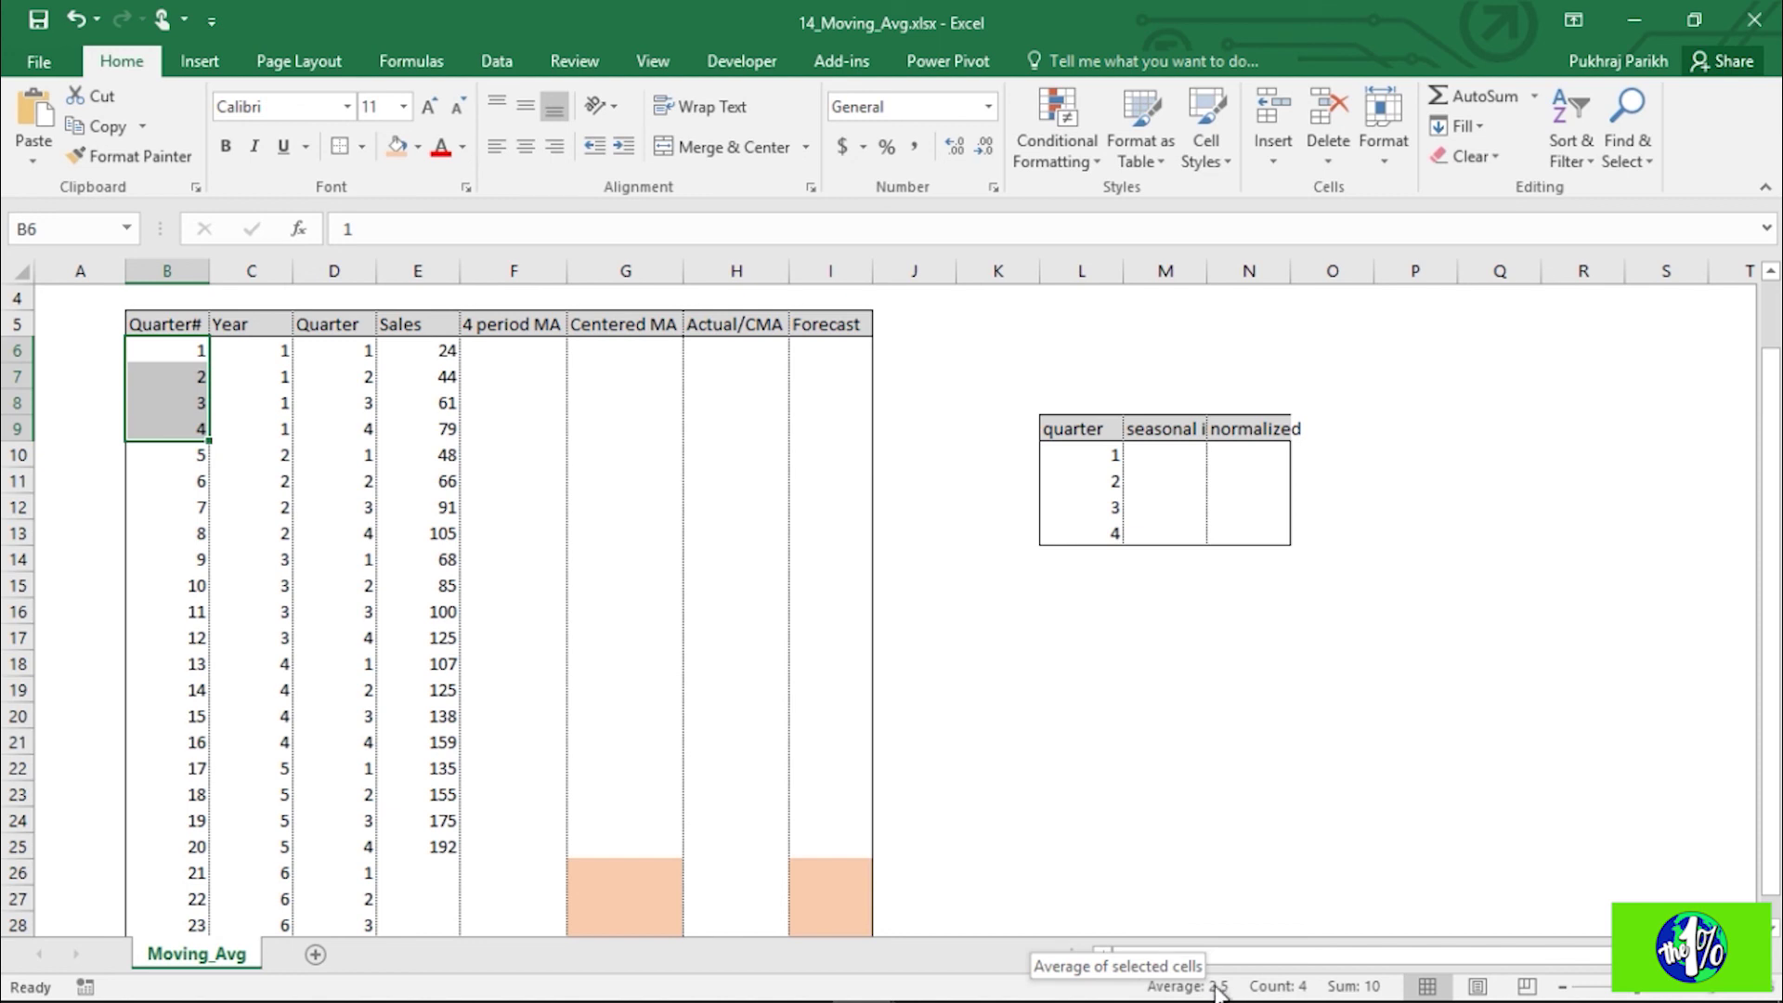
pyautogui.click(506, 376)
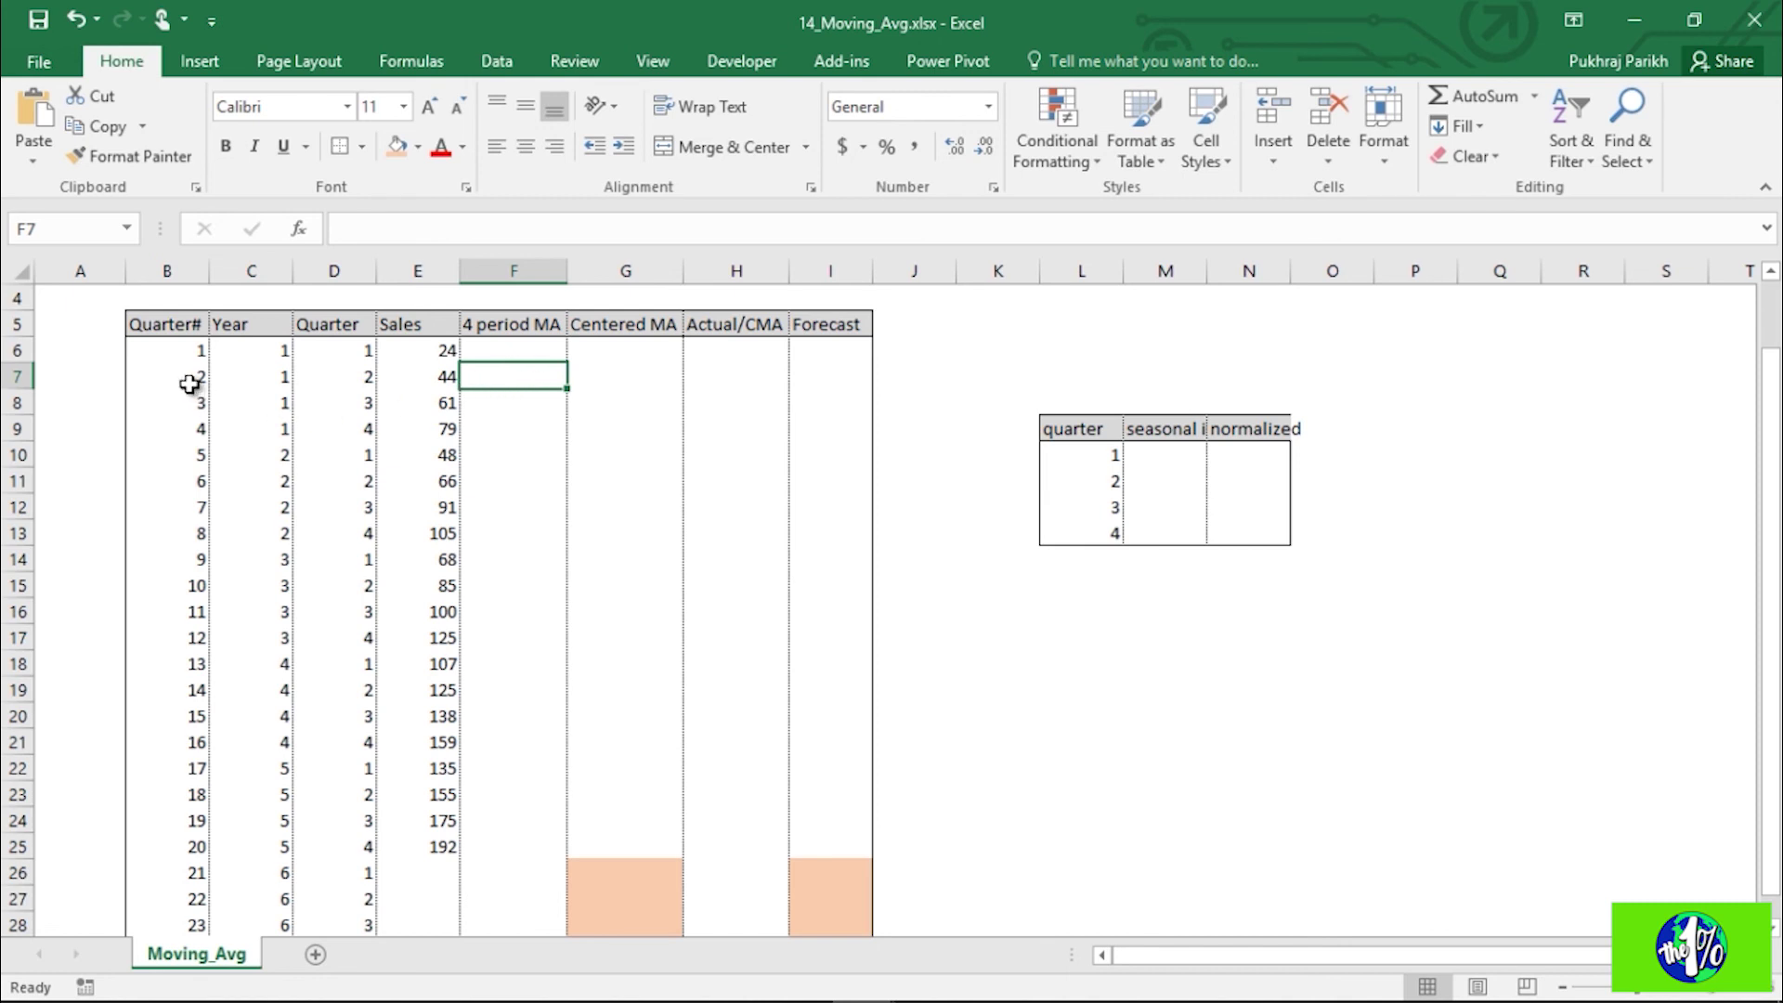
pyautogui.moveTo(190, 383); pyautogui.dragTo(195, 458)
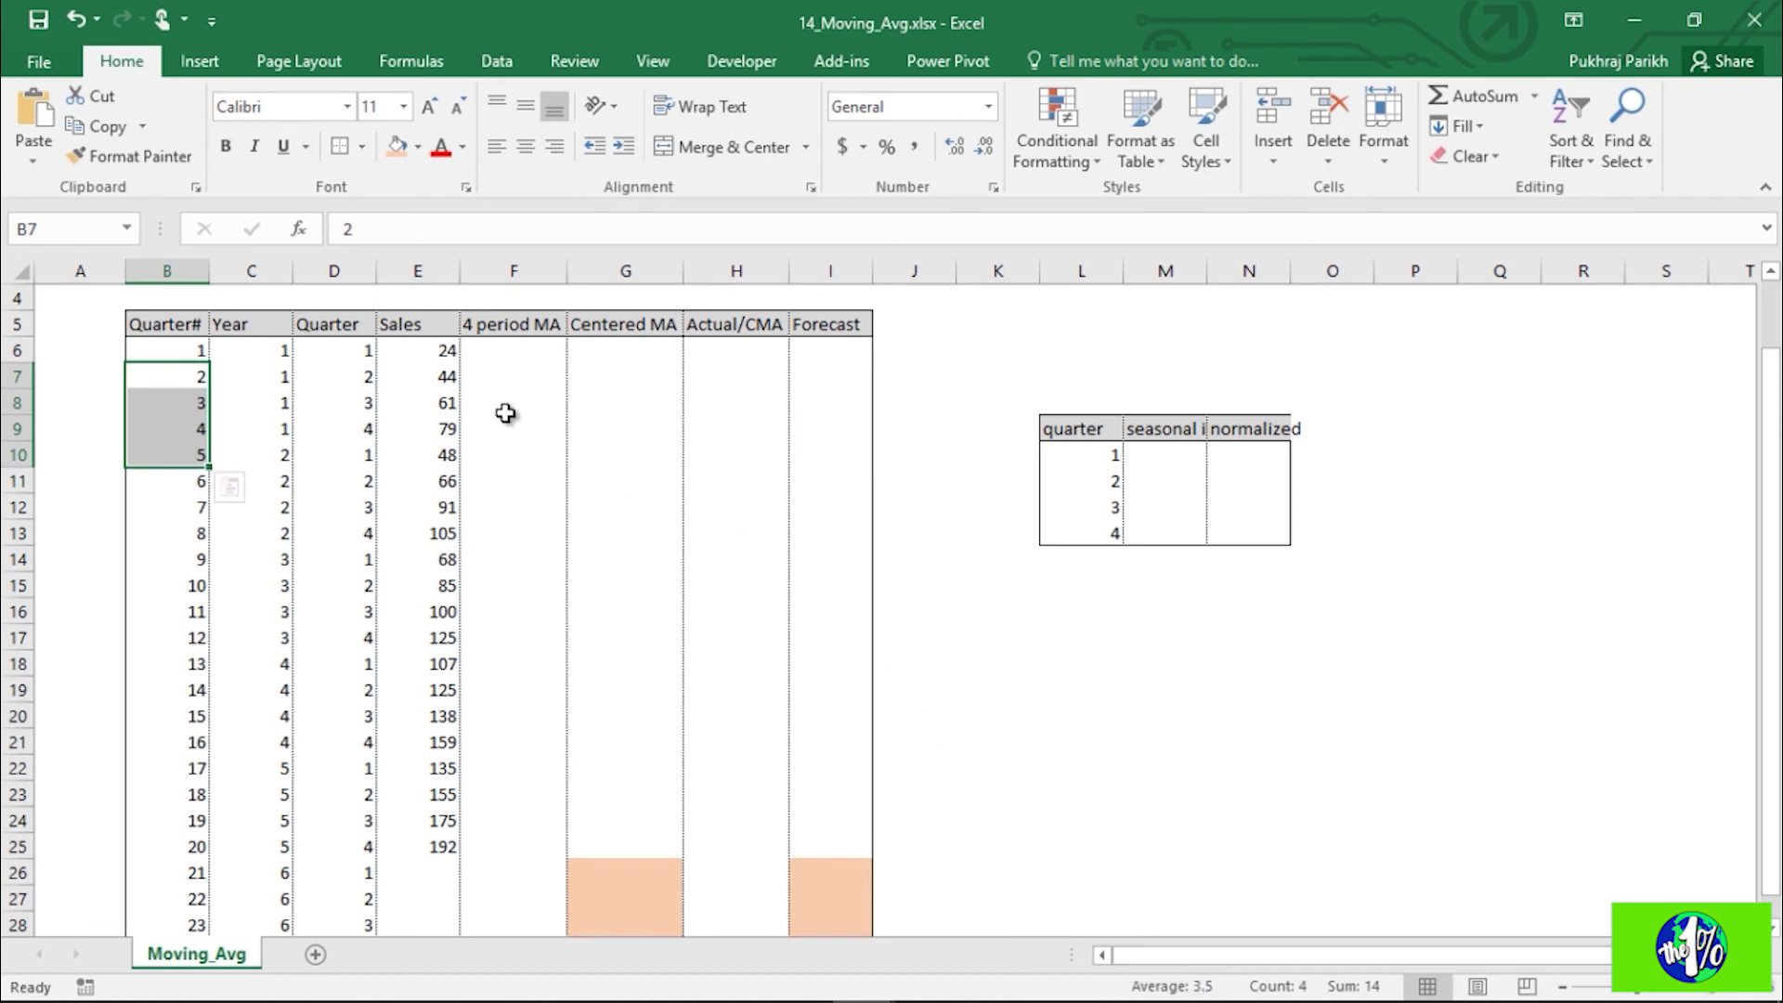
pyautogui.click(506, 405)
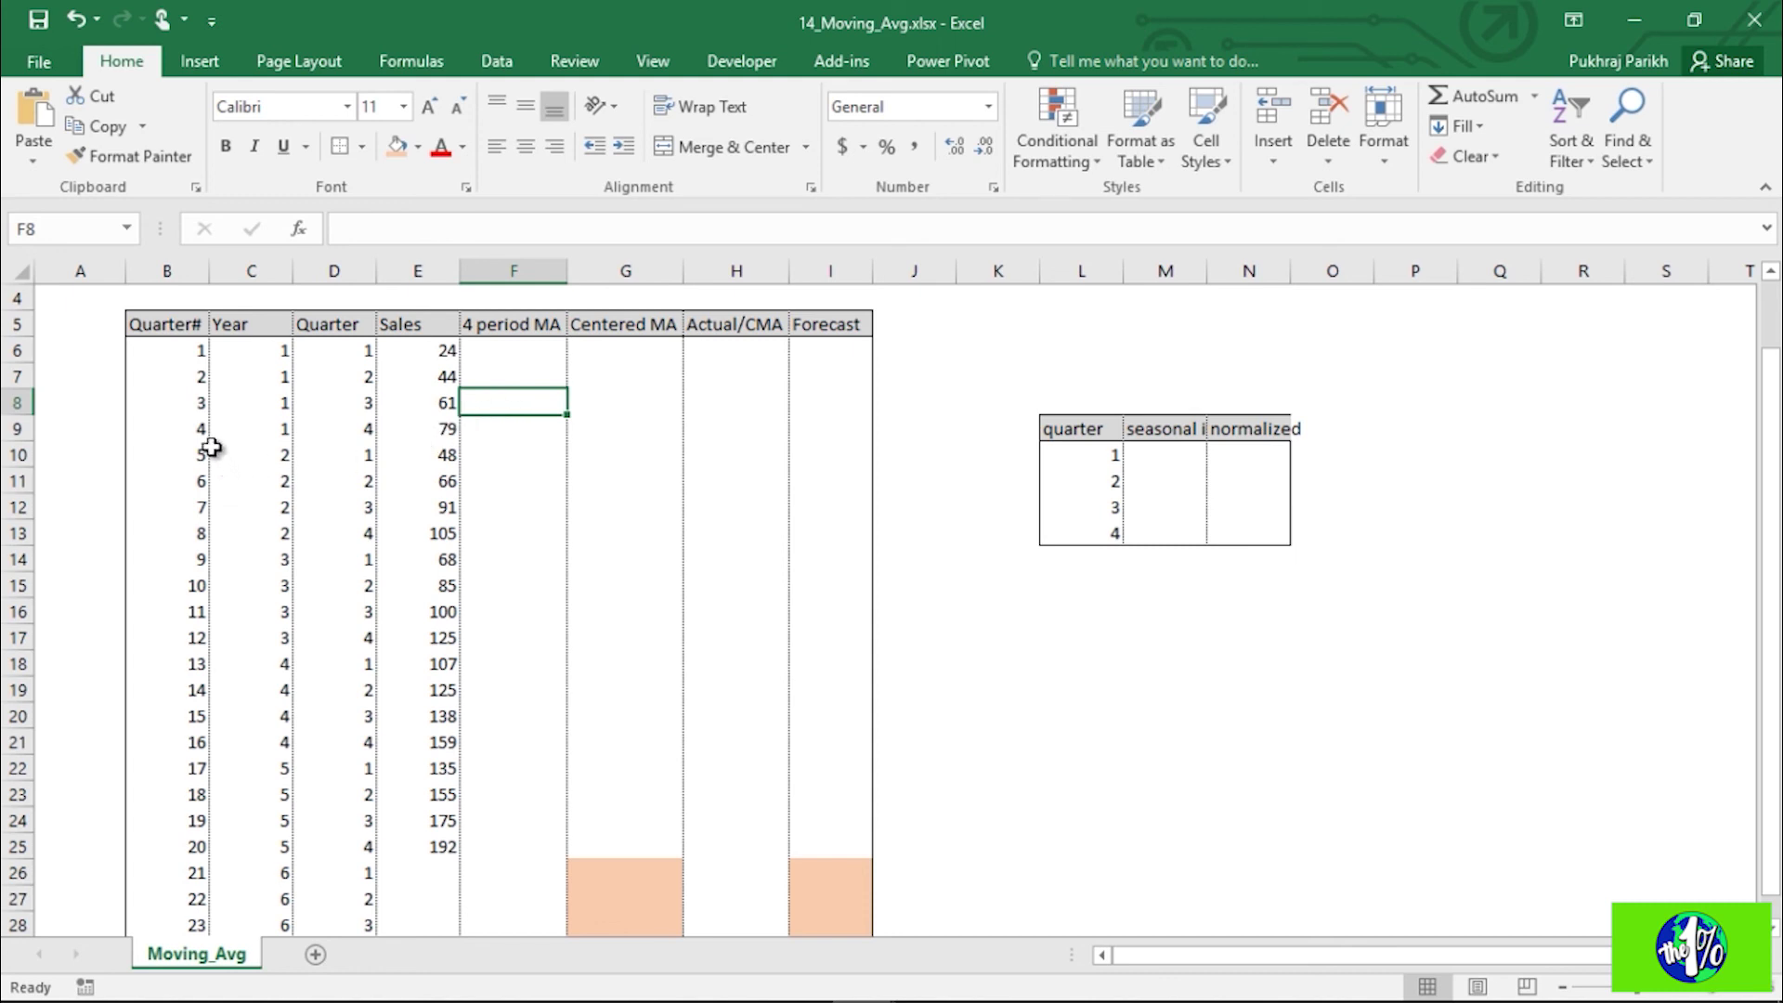
pyautogui.click(139, 399)
pyautogui.moveTo(514, 377); pyautogui.dragTo(510, 394)
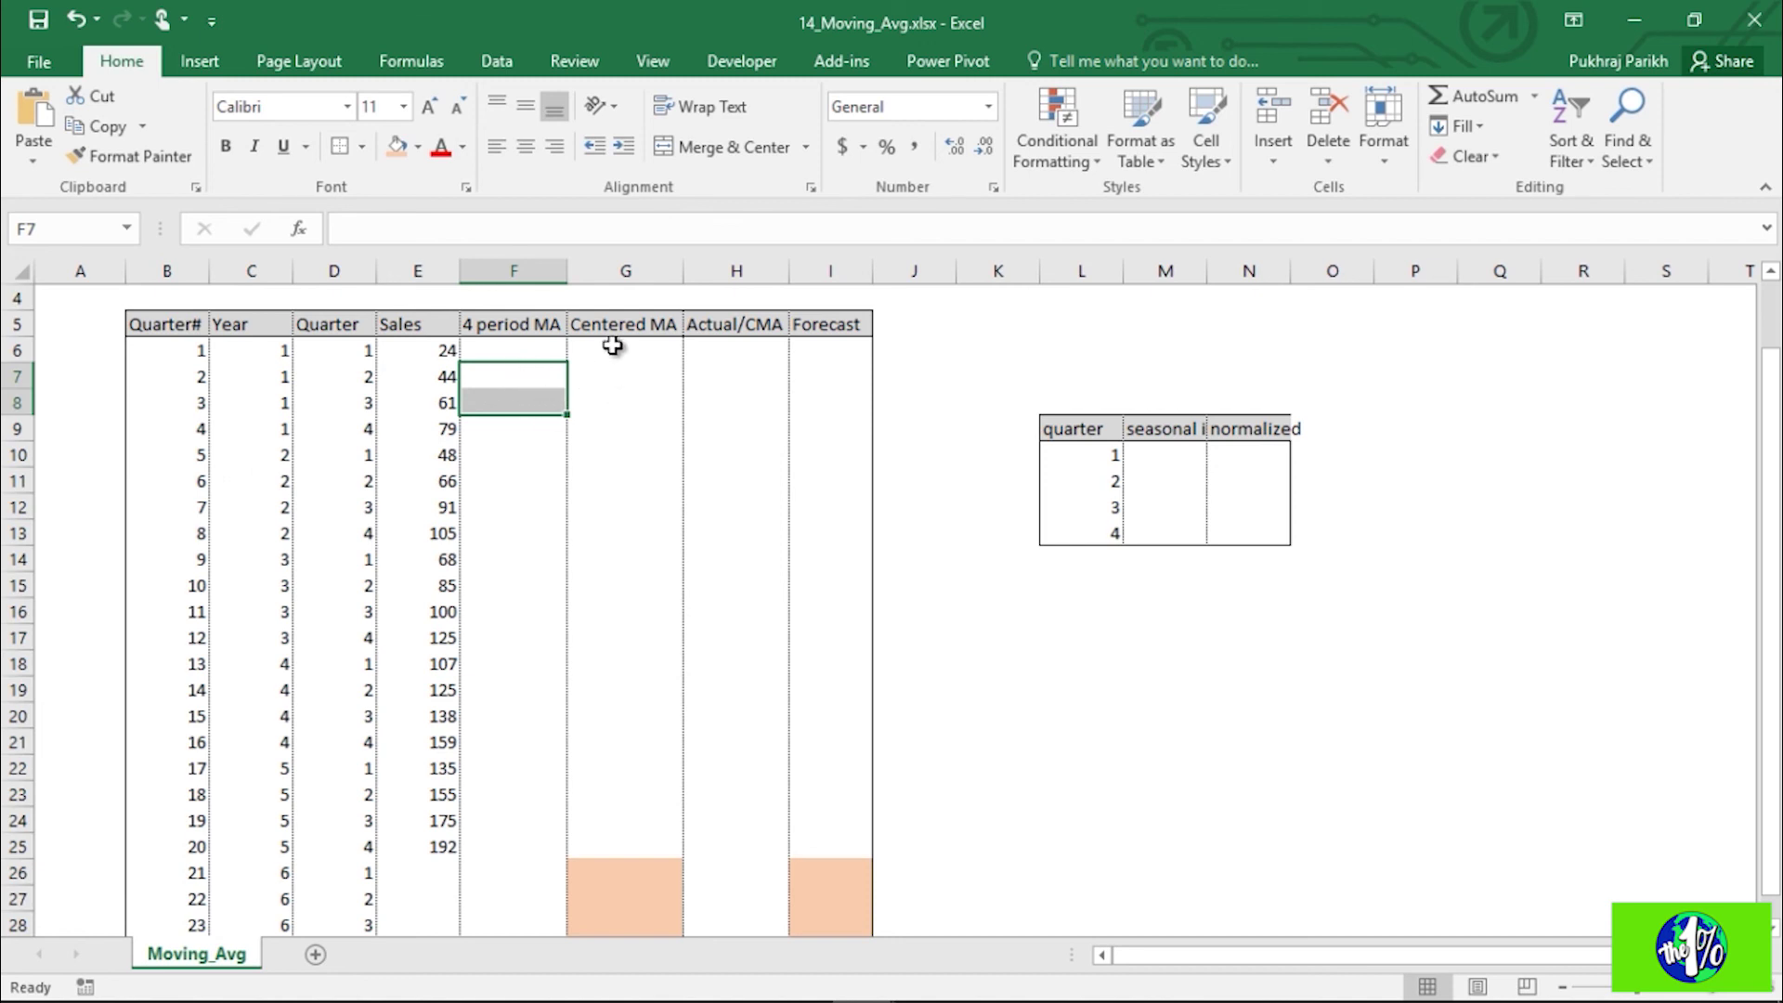
pyautogui.click(615, 406)
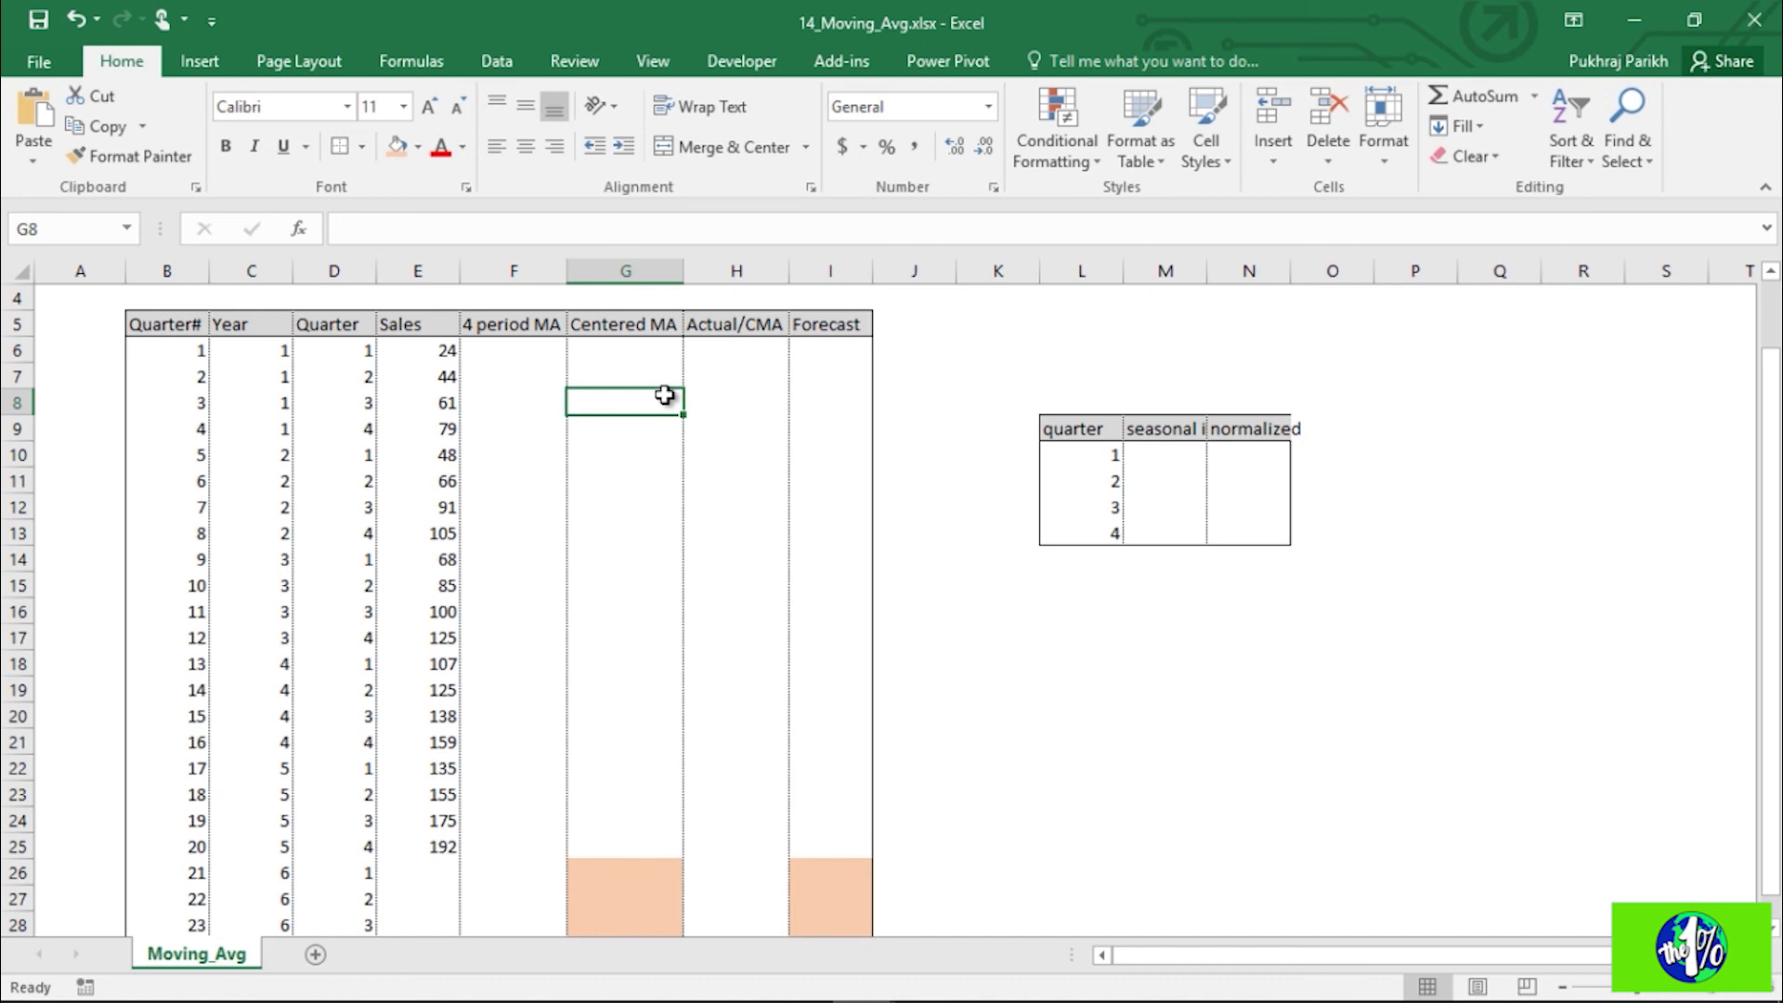
pyautogui.moveTo(182, 353); pyautogui.dragTo(190, 429)
pyautogui.click(497, 376)
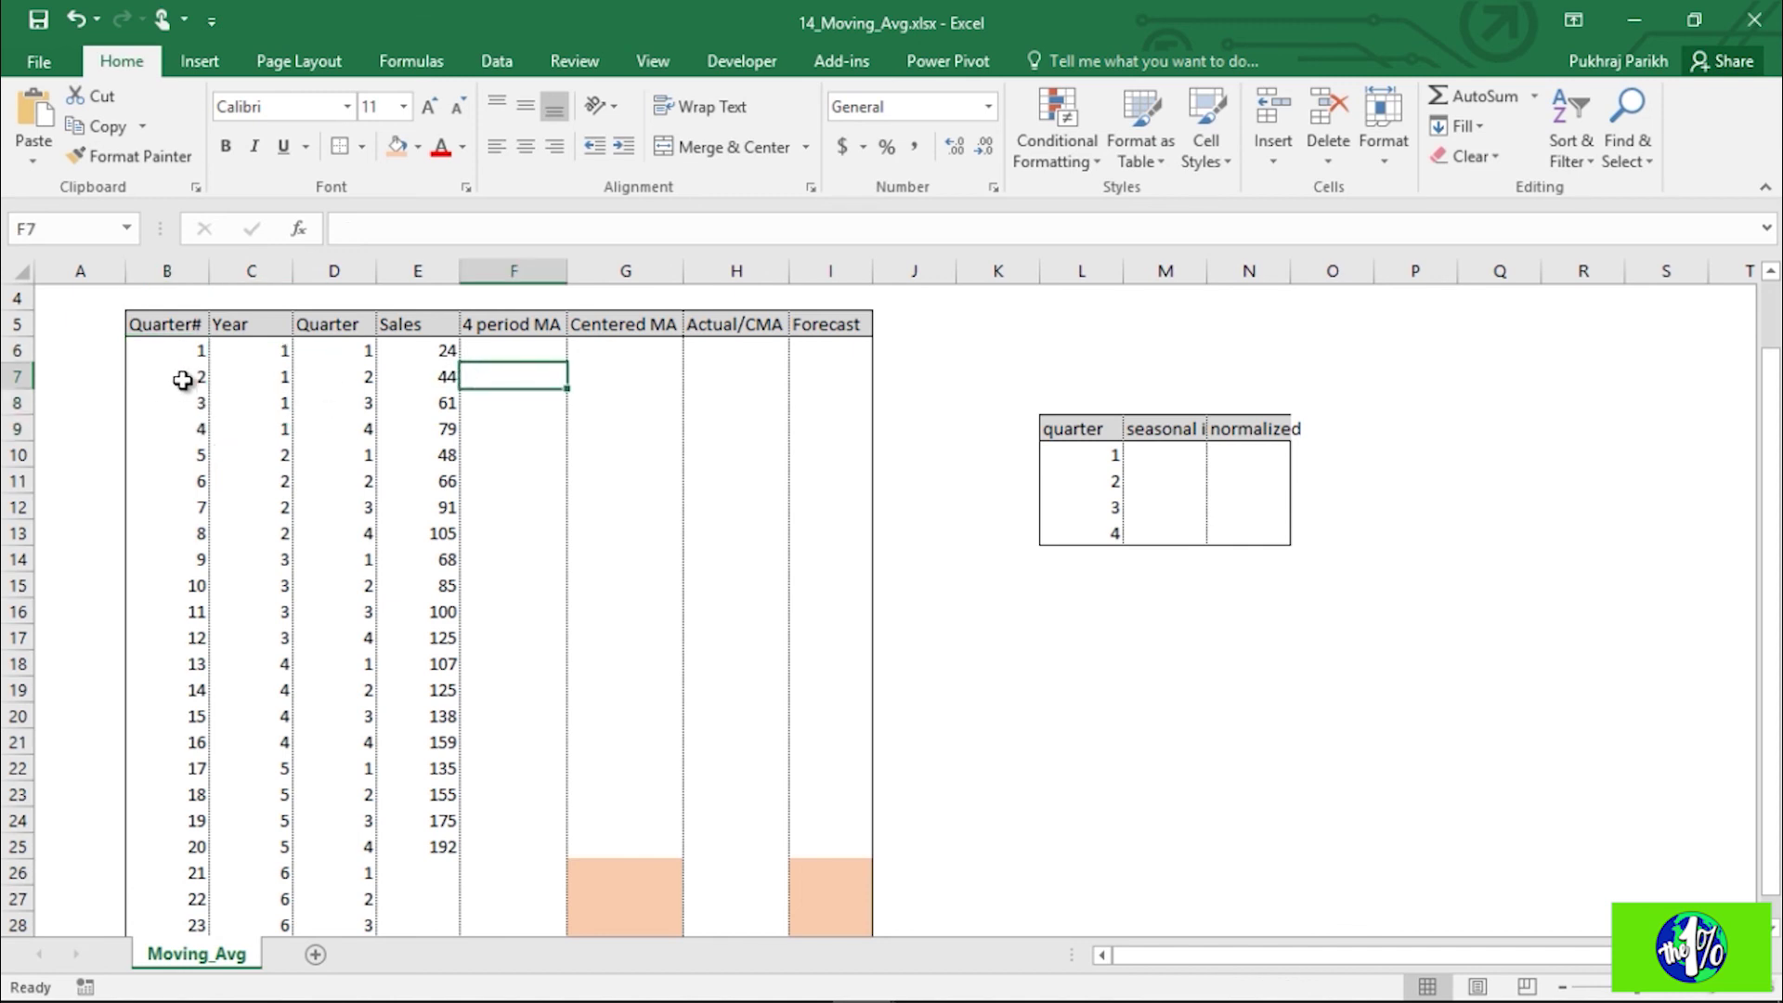
pyautogui.moveTo(191, 376); pyautogui.dragTo(193, 445)
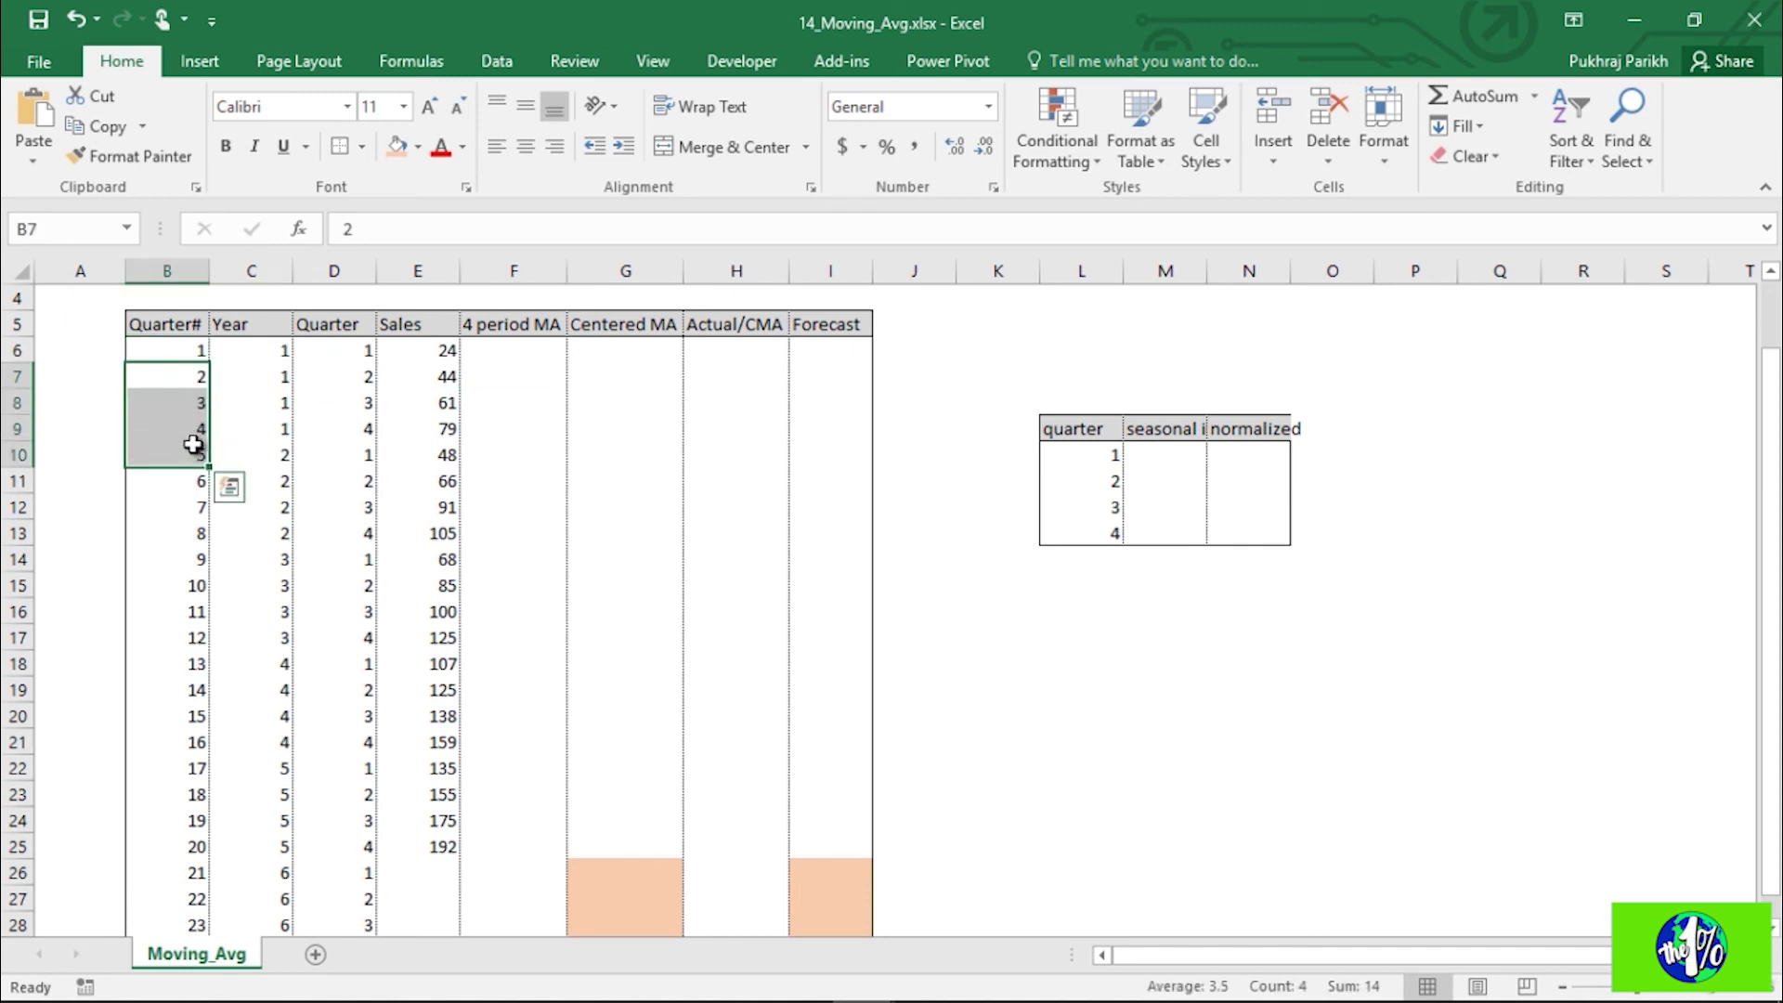
pyautogui.click(499, 404)
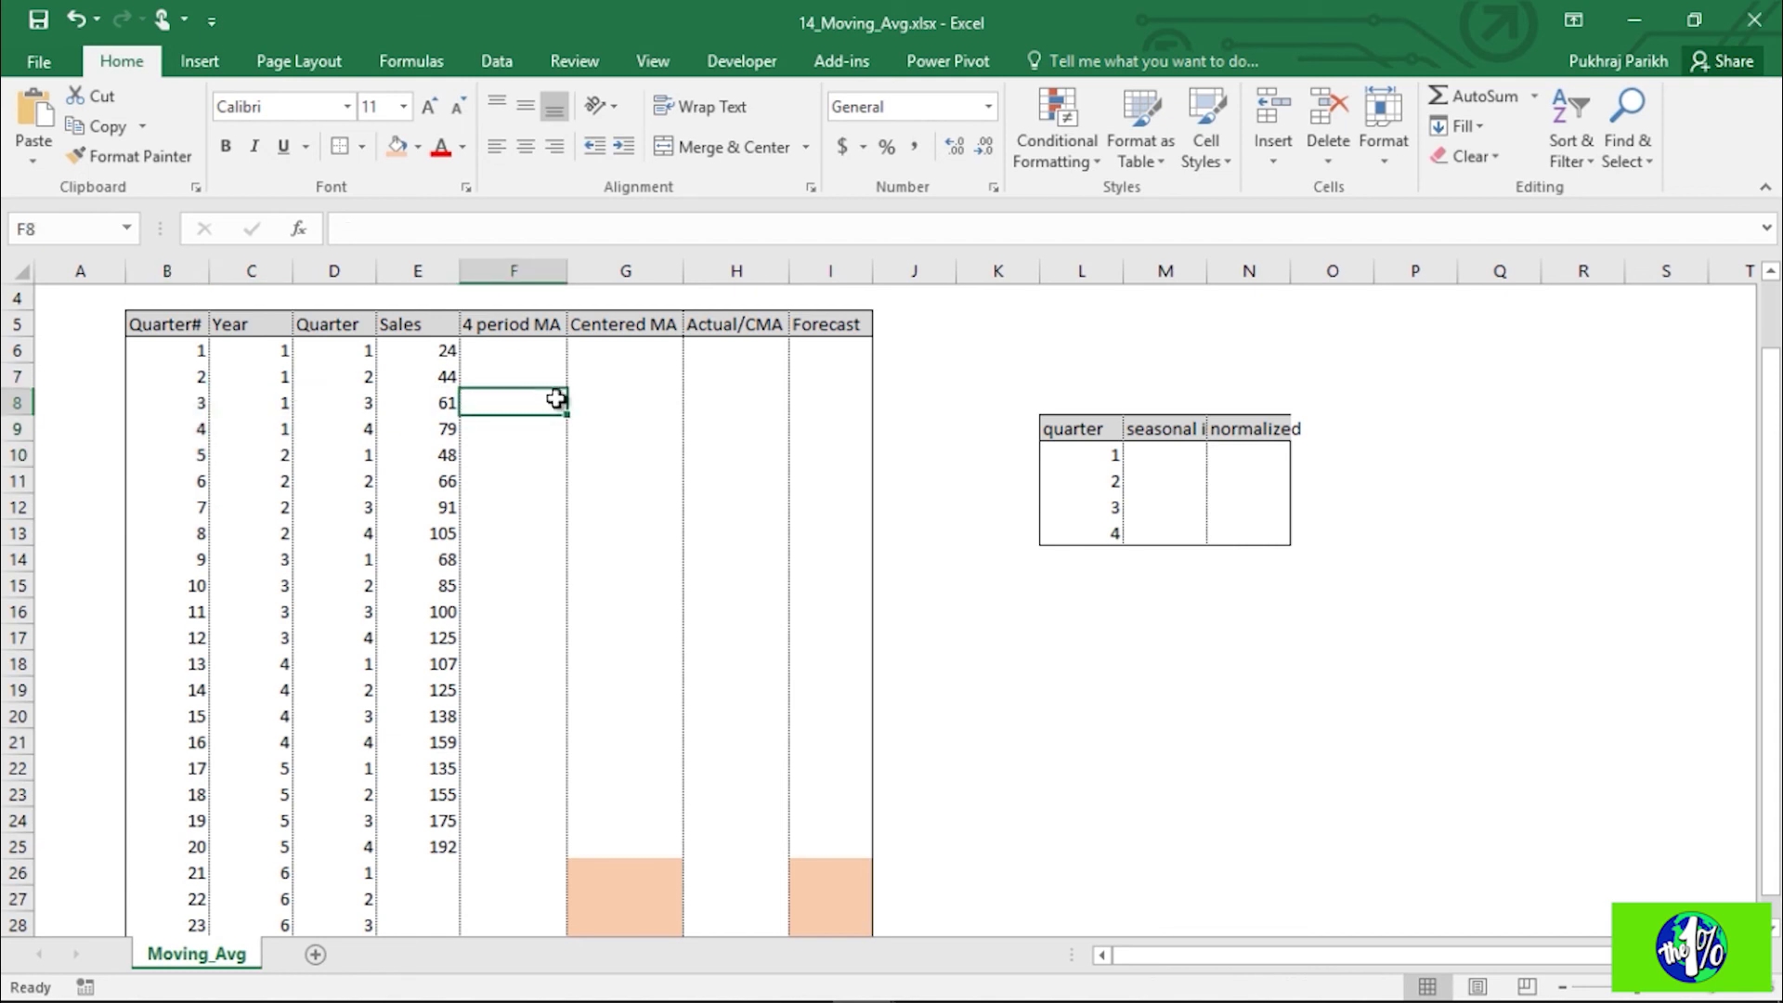
pyautogui.click(618, 399)
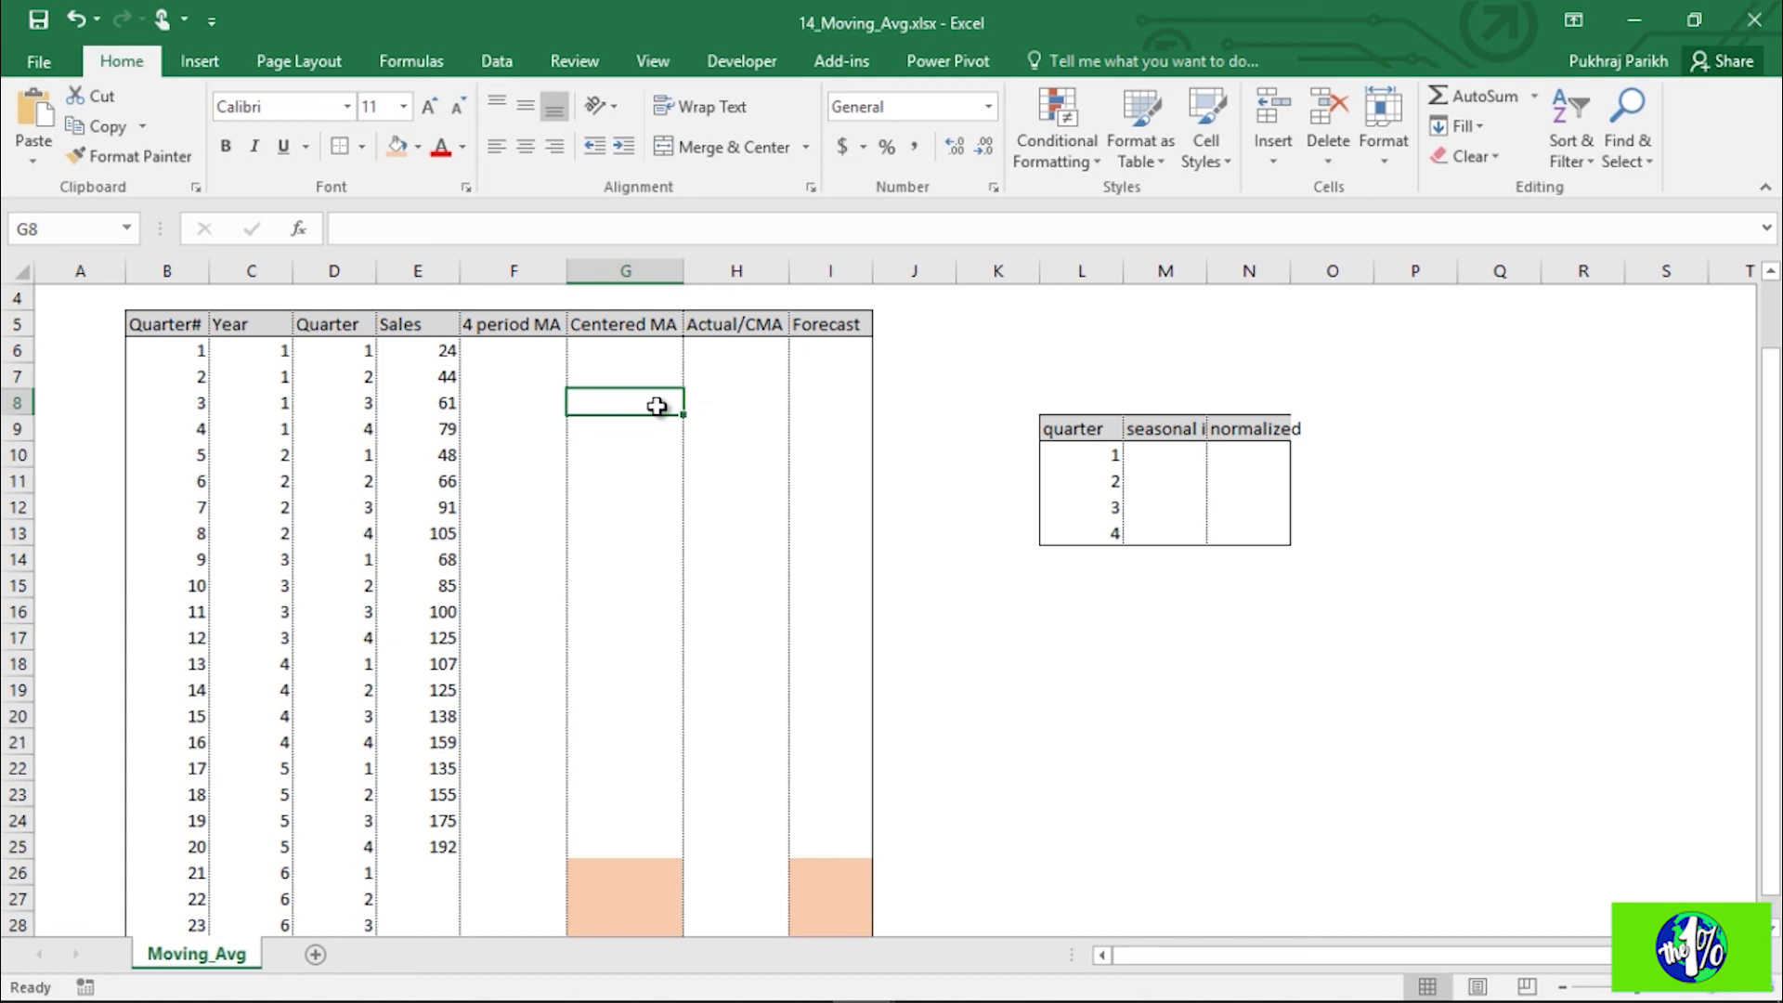
# Step: Review the Centered MA range from G8 down, the shaded Centered MA cells G26:G29, the Actual/CMA column and the shaded Forecast cells
pyautogui.moveTo(657, 406); pyautogui.dragTo(664, 848)
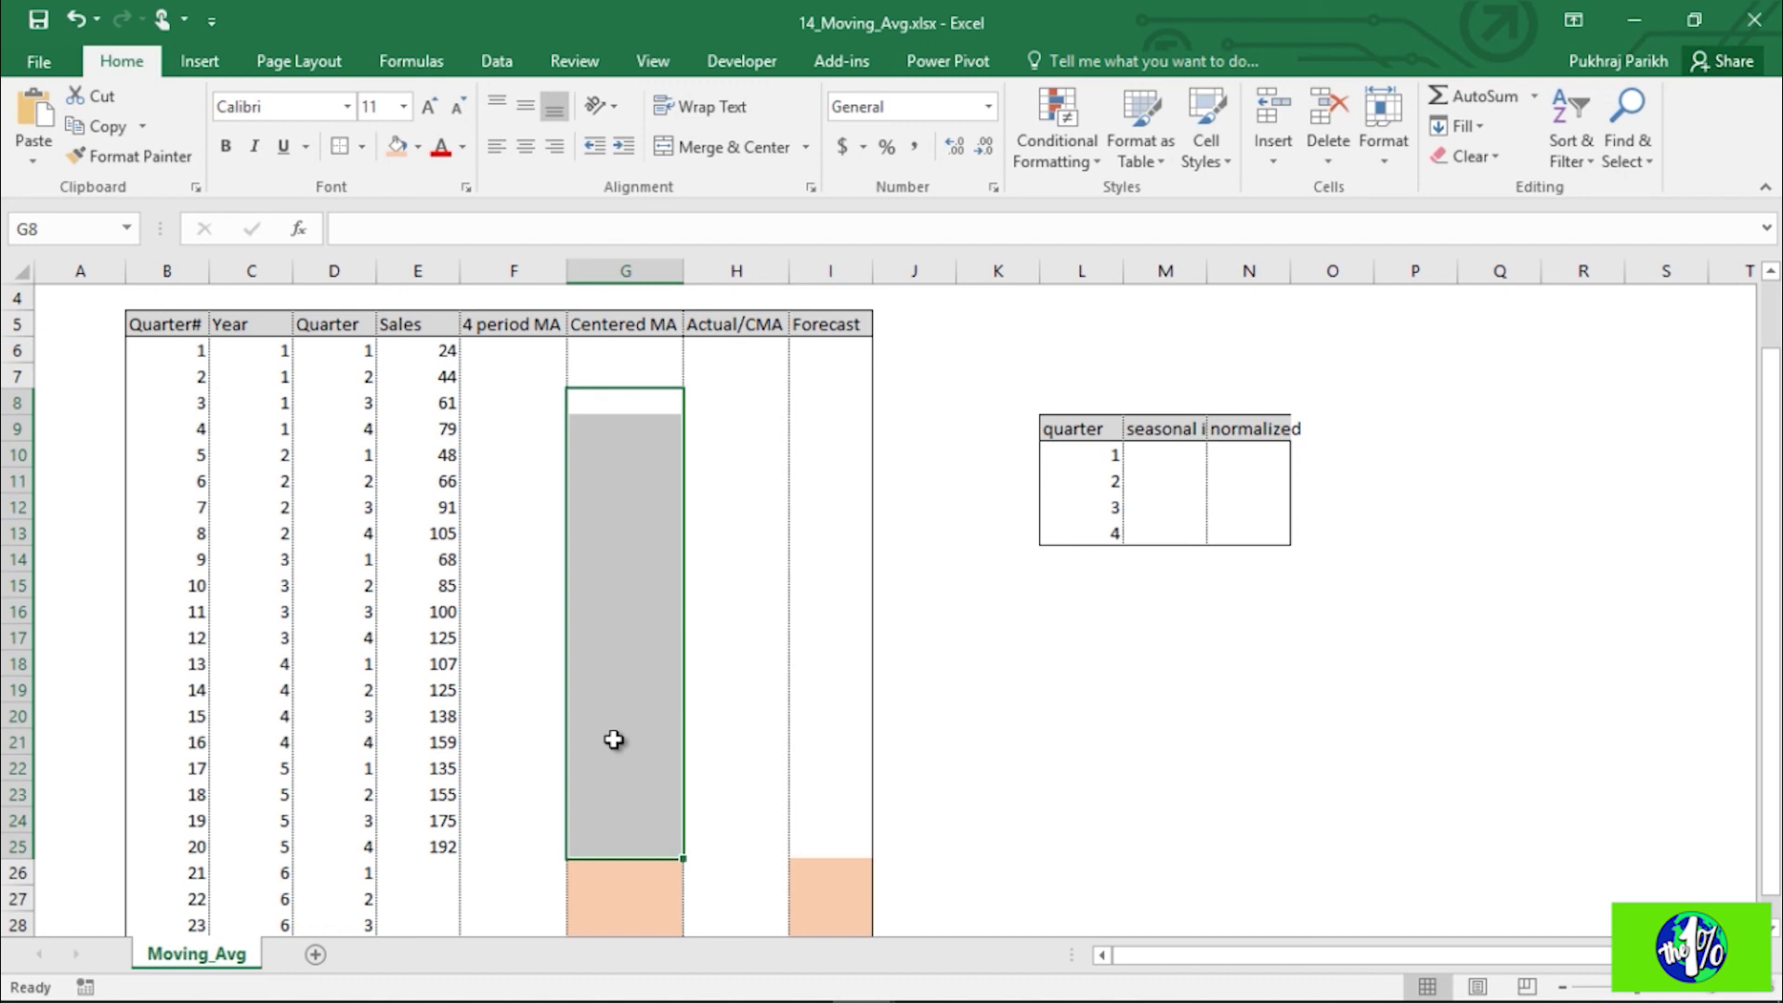
pyautogui.scroll(1, 605, 791)
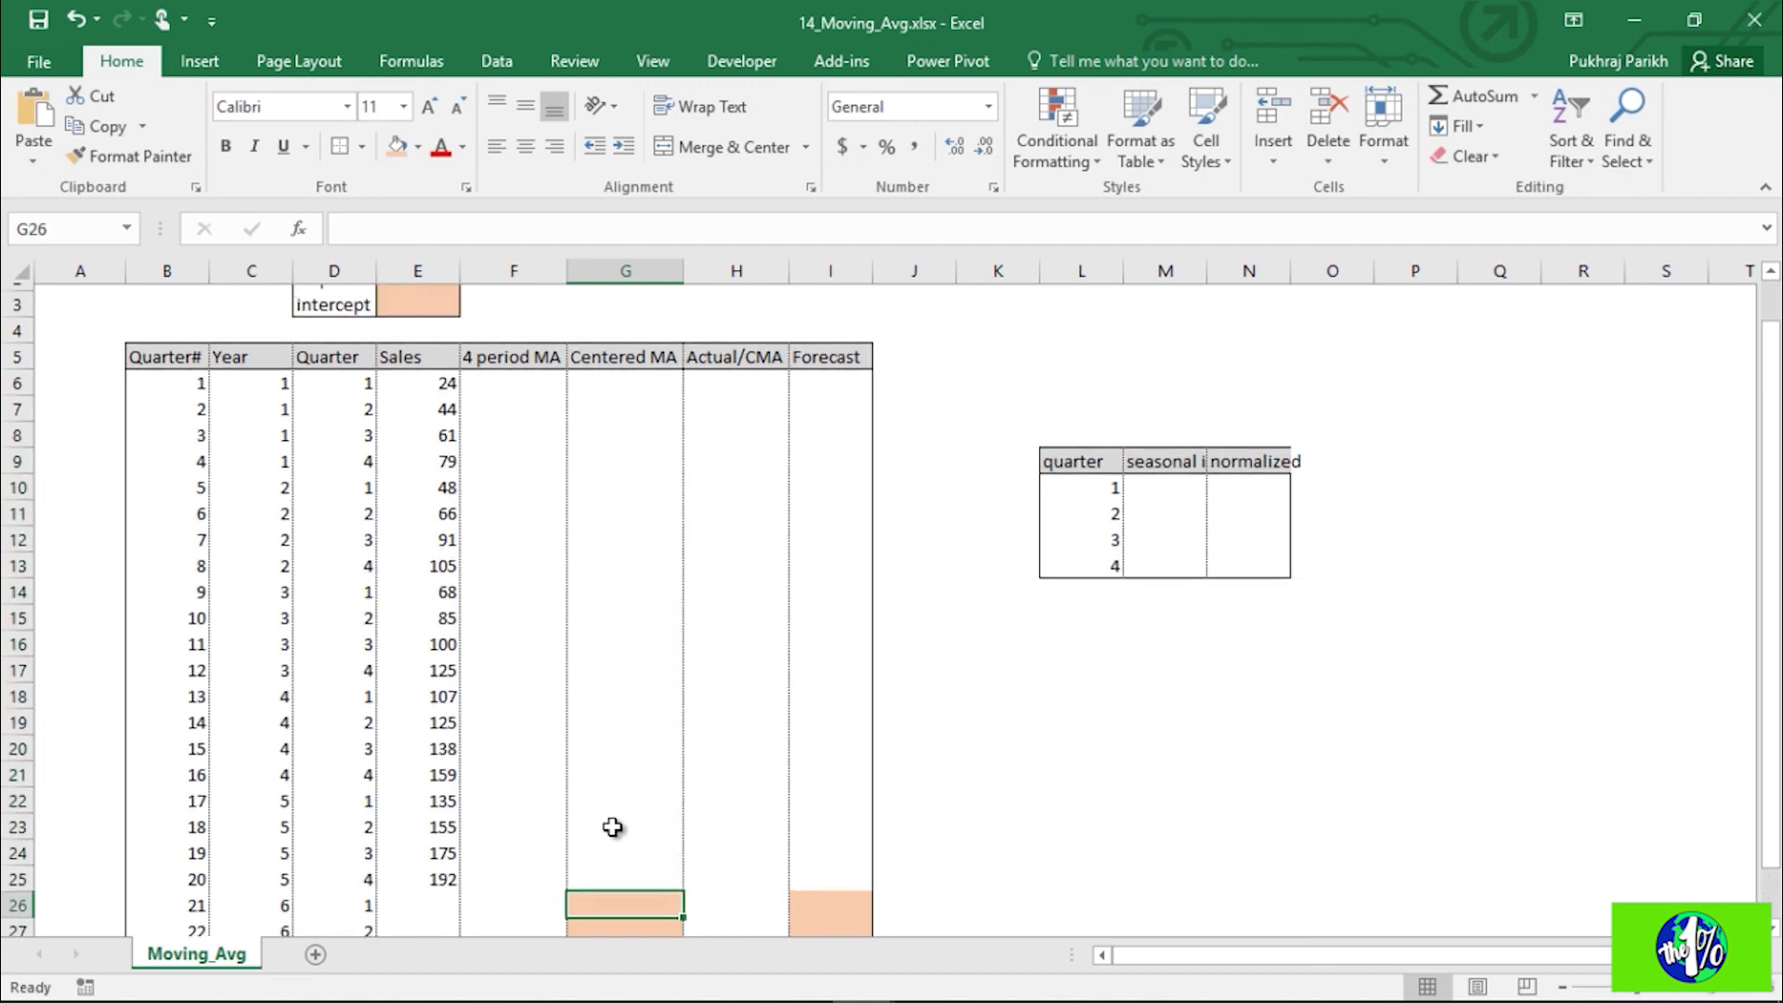
pyautogui.moveTo(623, 479); pyautogui.dragTo(661, 931)
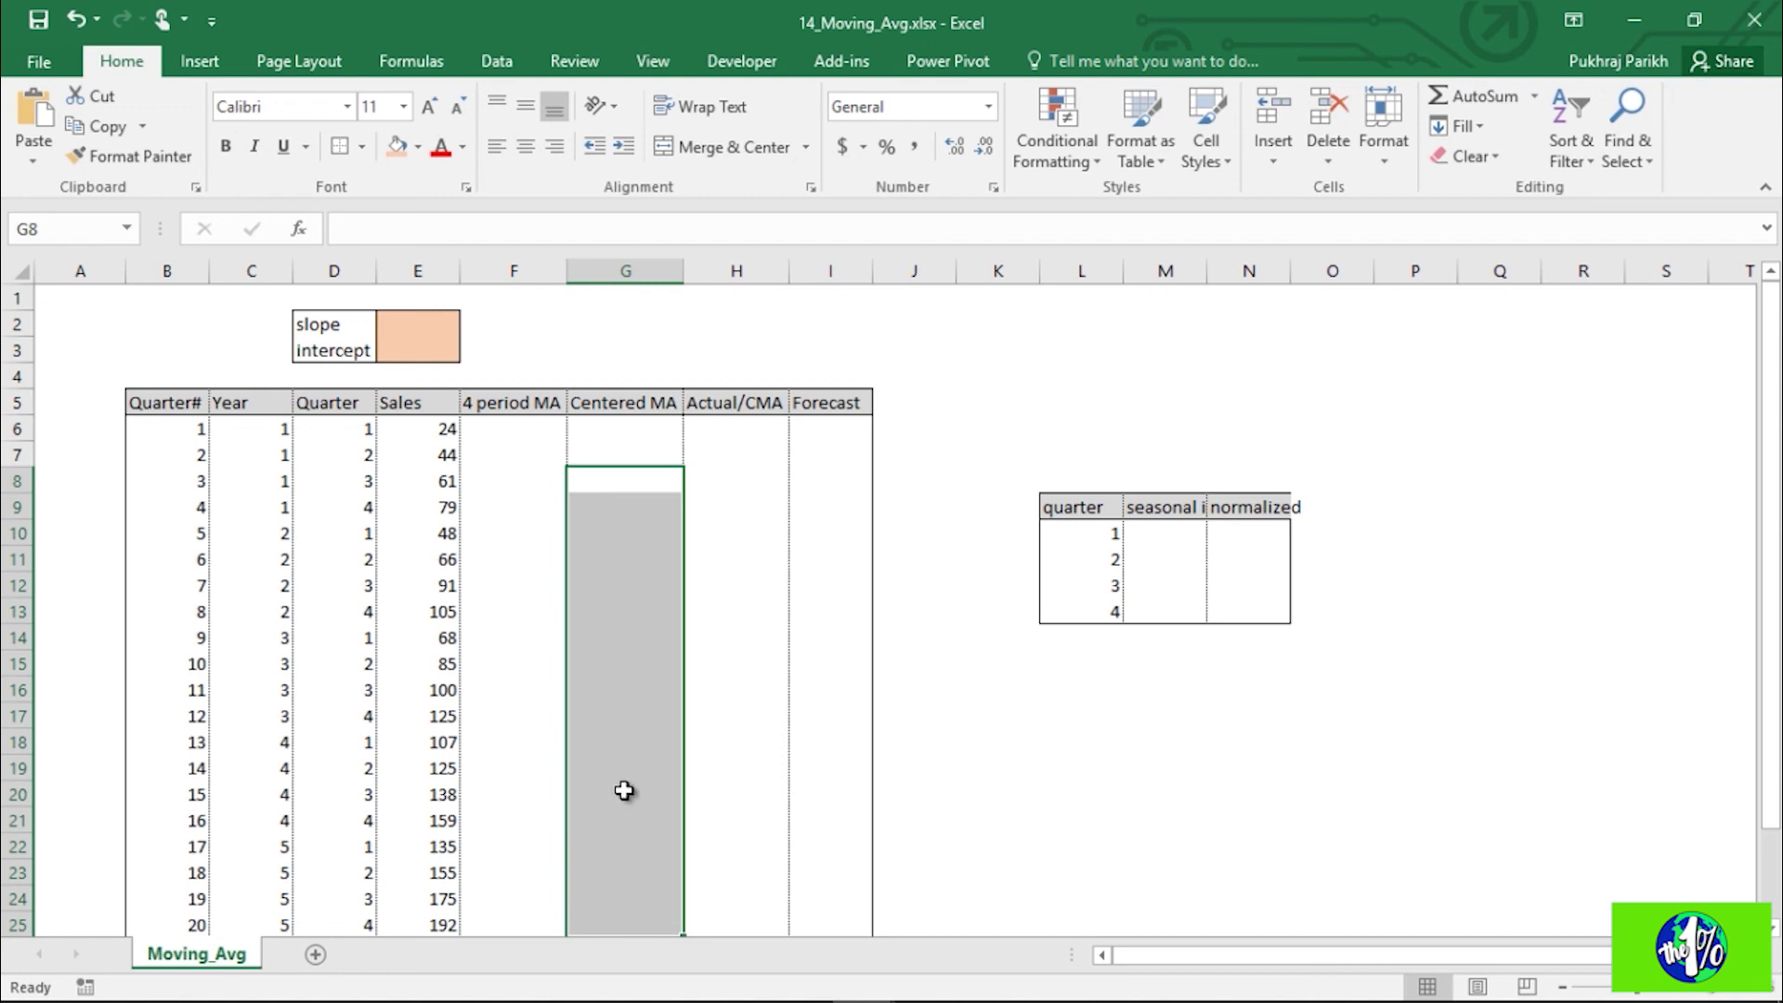
pyautogui.scroll(-2, 595, 743)
pyautogui.moveTo(601, 796); pyautogui.dragTo(625, 860)
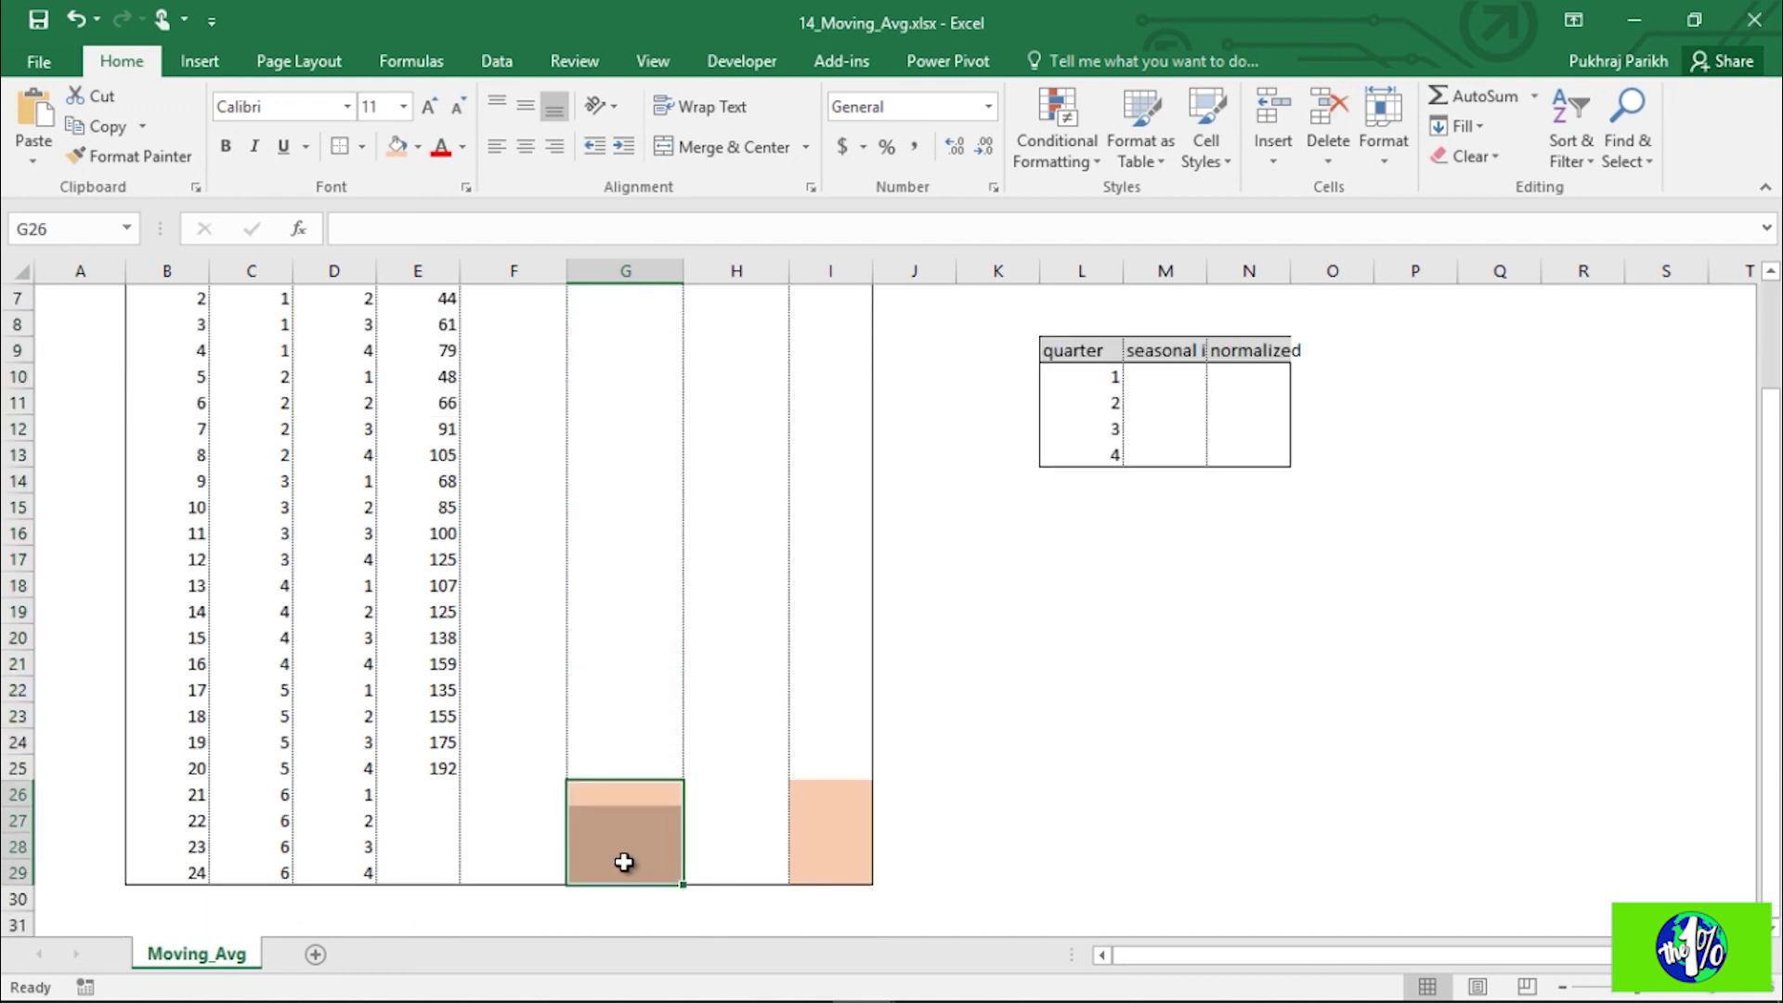
pyautogui.scroll(2, 608, 816)
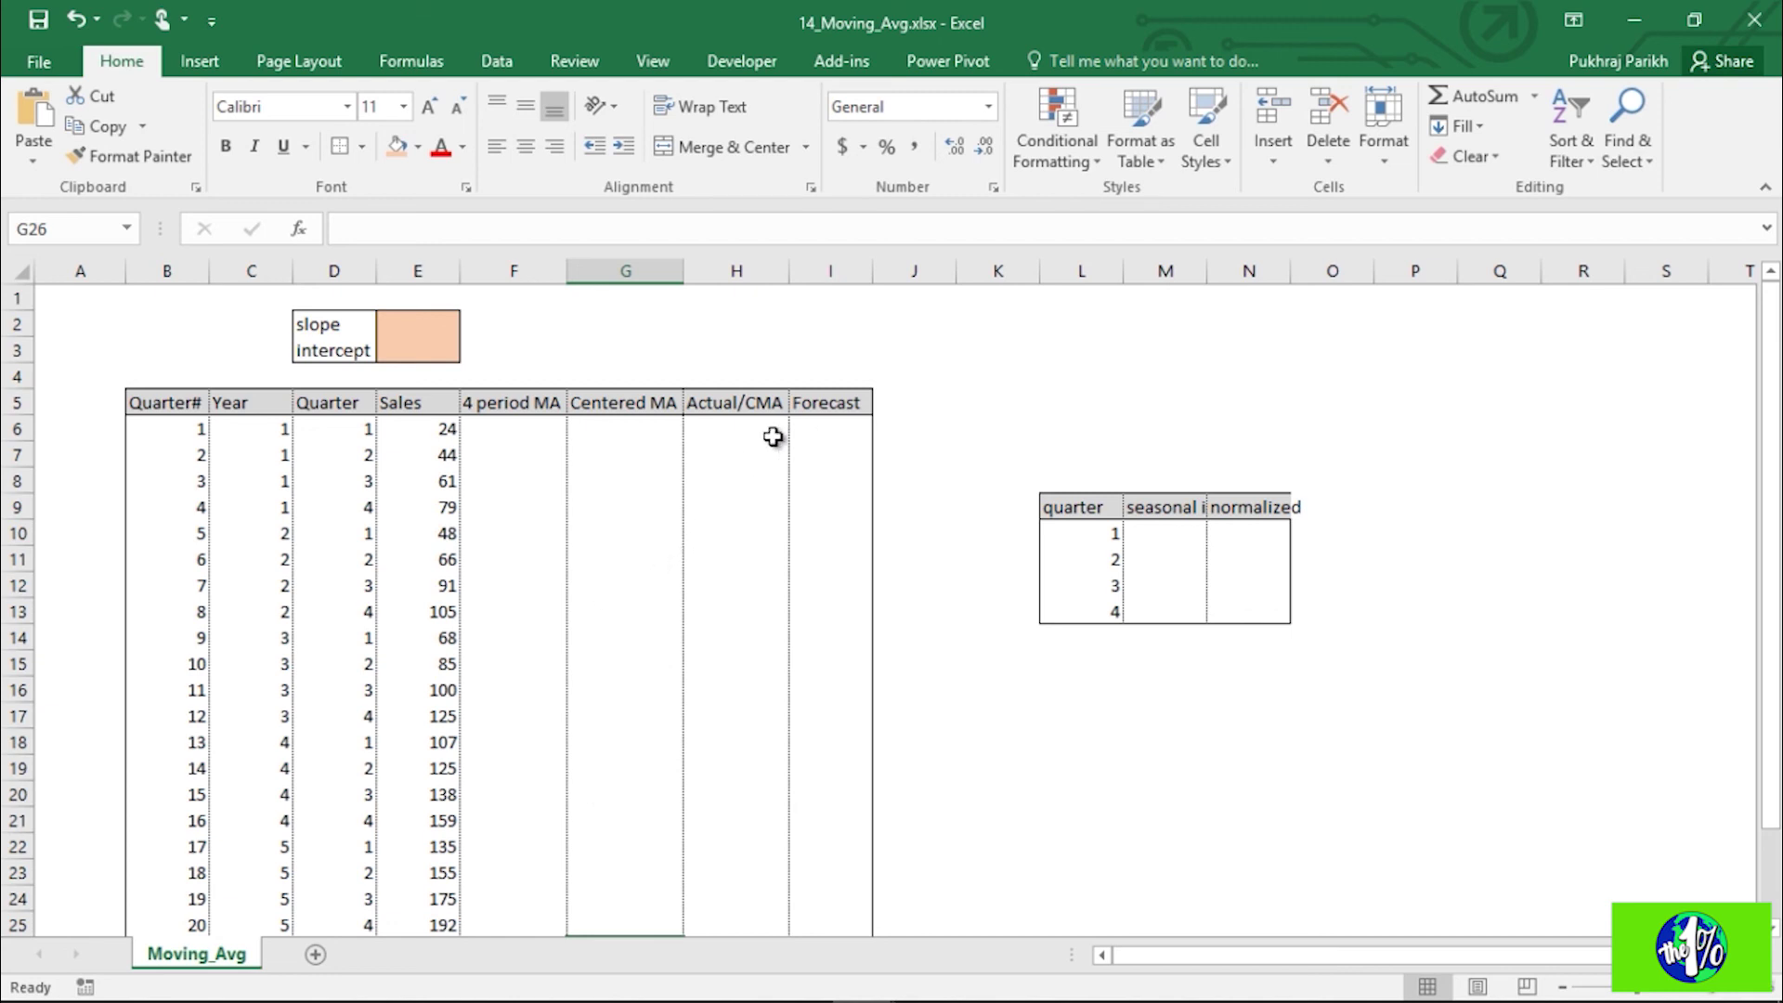
pyautogui.click(729, 437)
pyautogui.moveTo(729, 436); pyautogui.dragTo(829, 929)
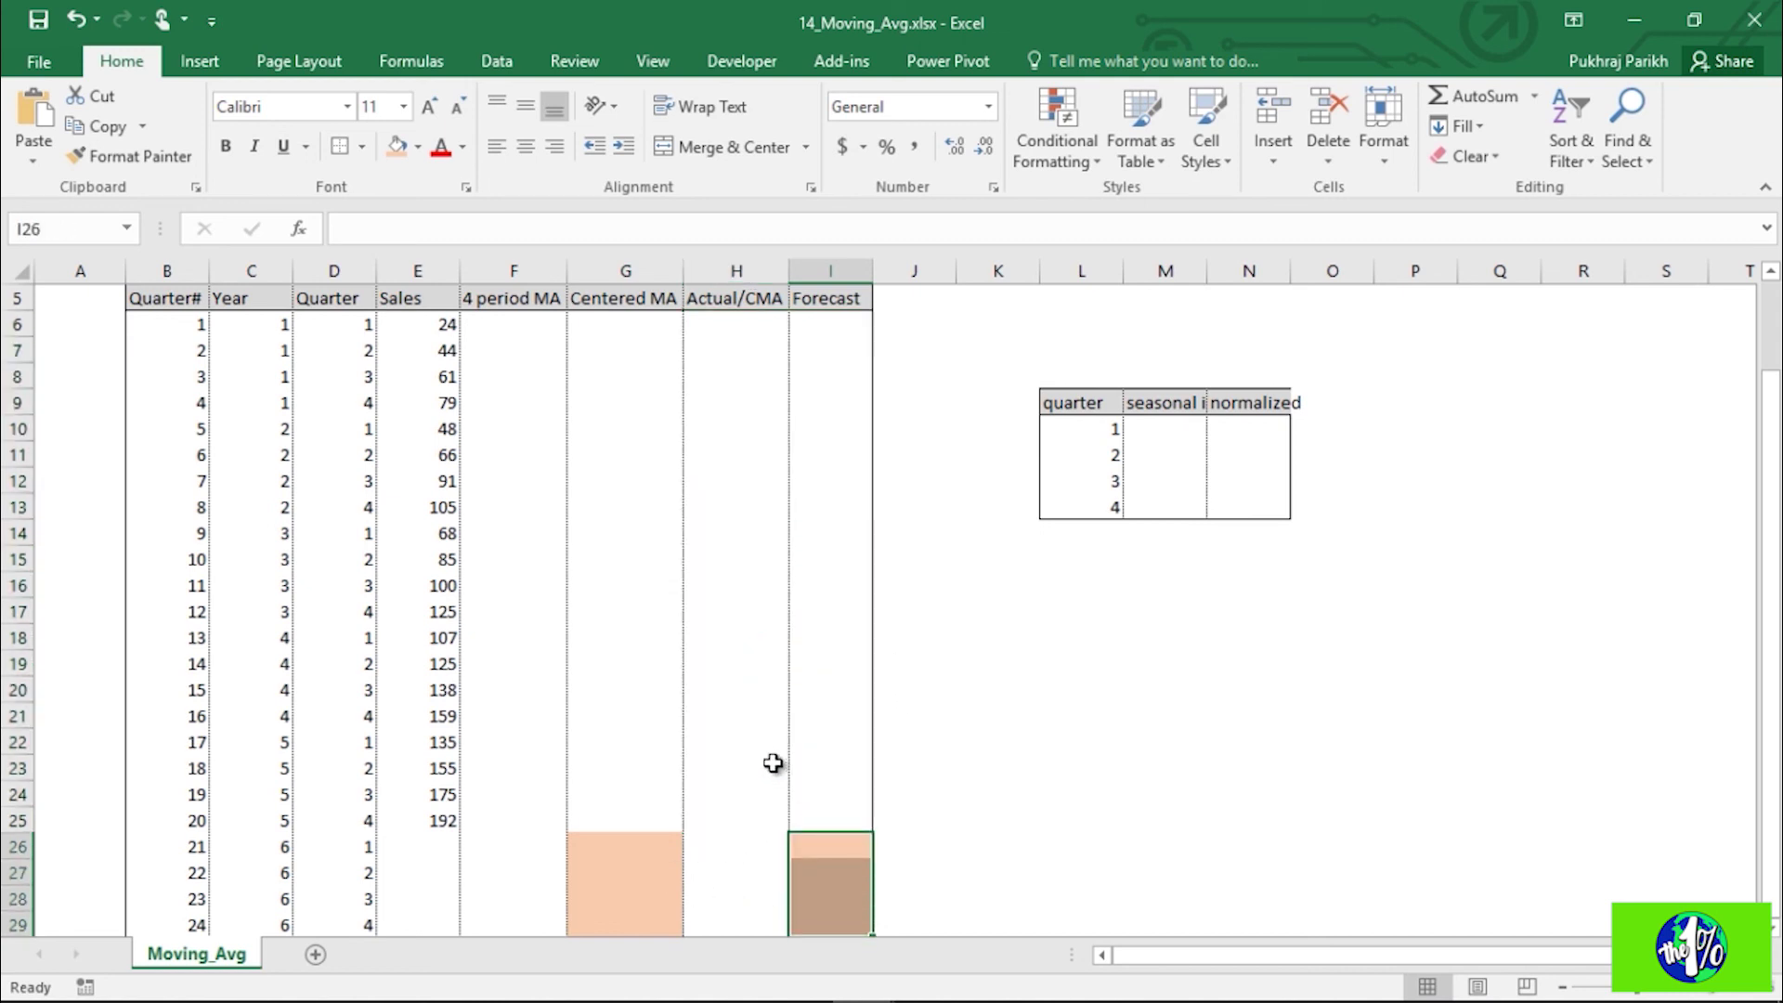
pyautogui.scroll(2, 773, 762)
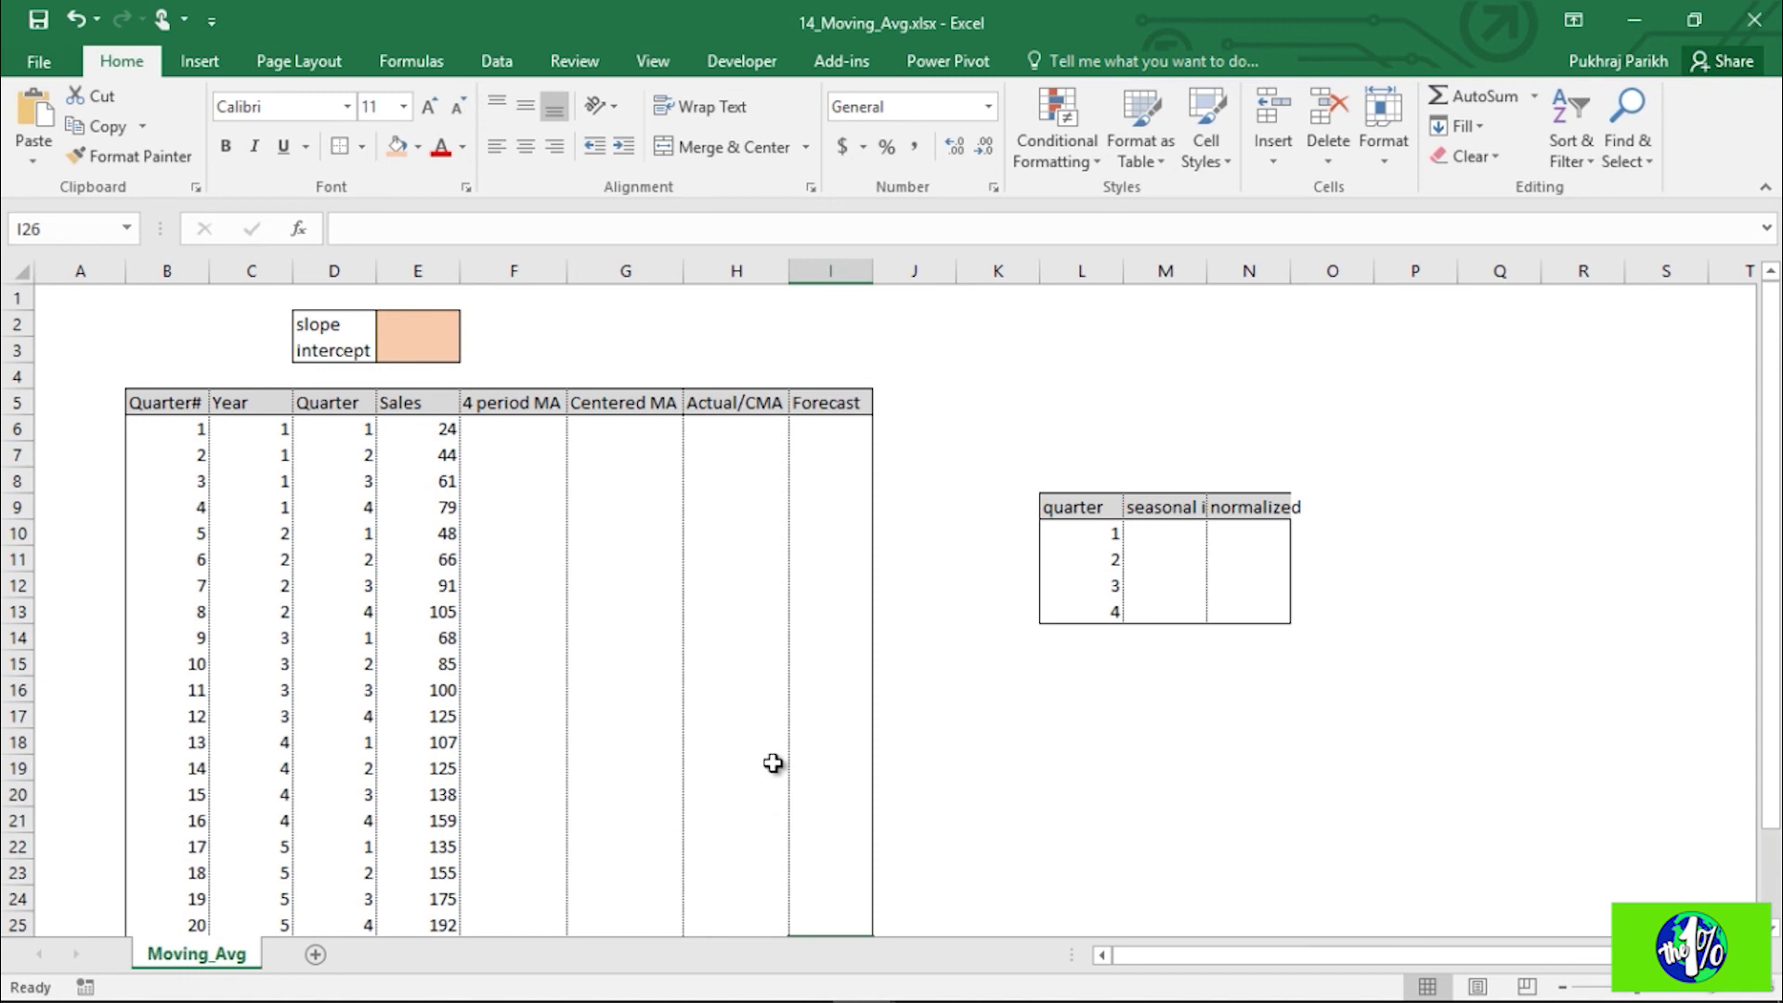
# Step: Enter the first four-quarter moving average in F7 as the AVERAGE of sales E6:E9
pyautogui.click(498, 429)
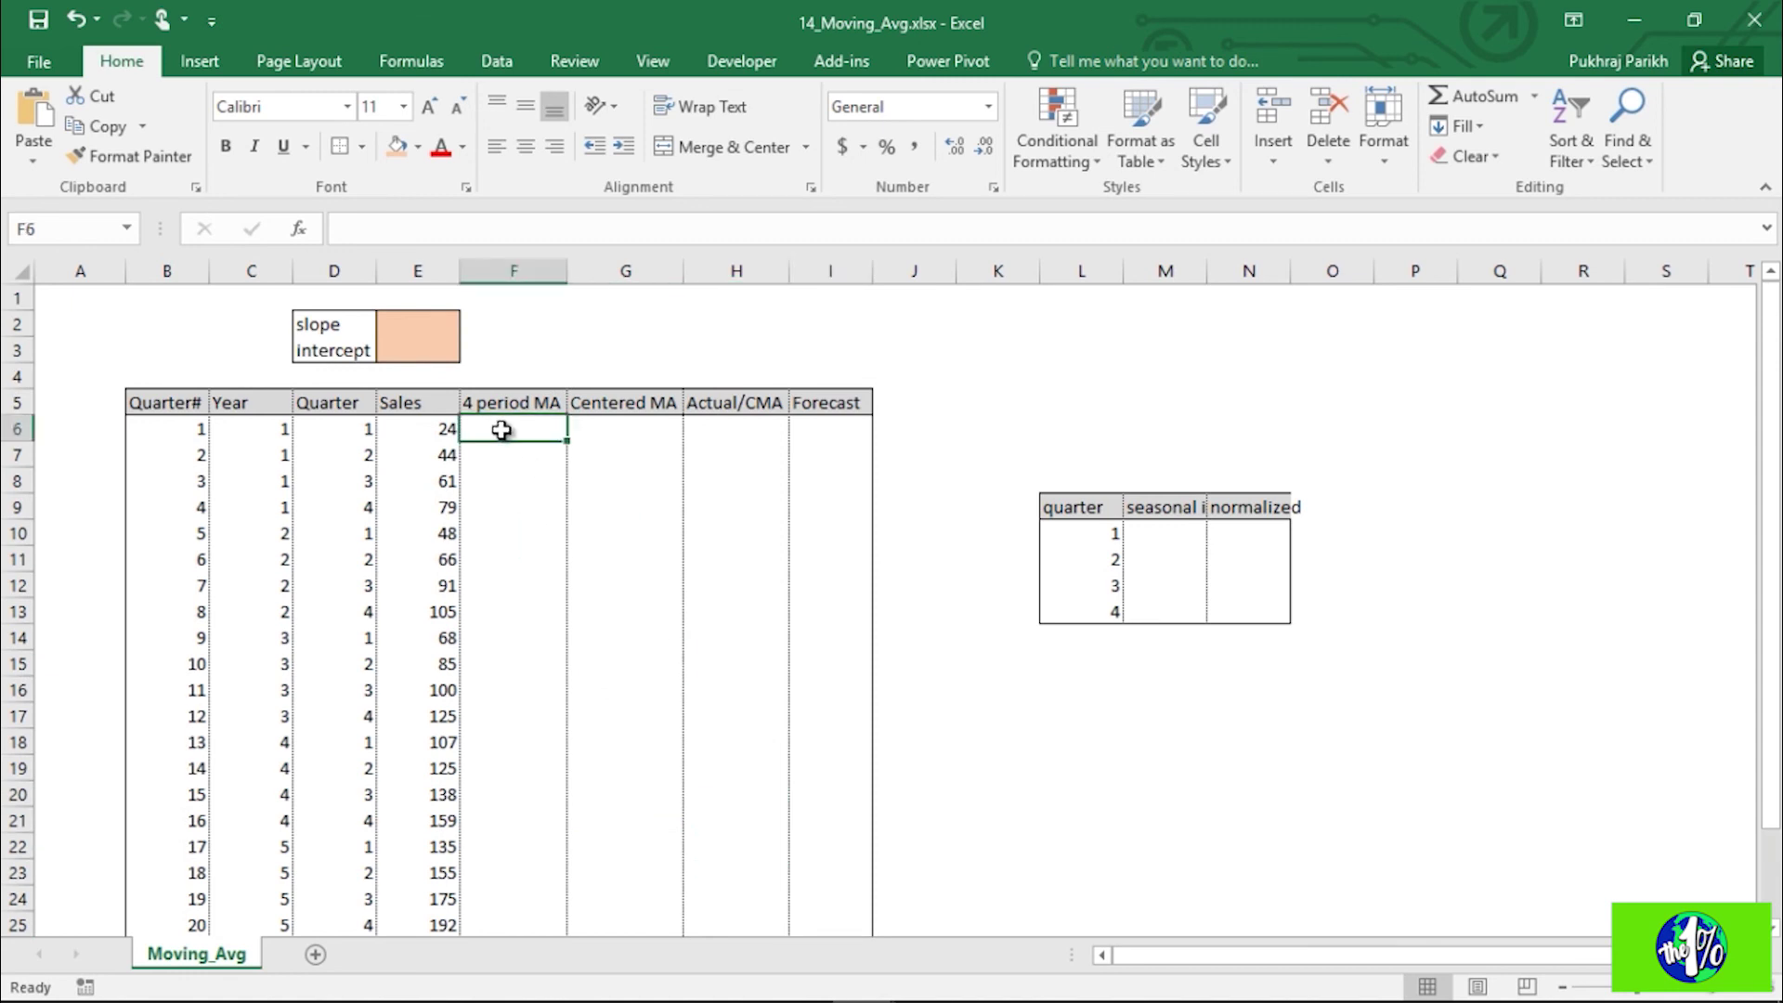
pyautogui.click(495, 453)
pyautogui.write('=')
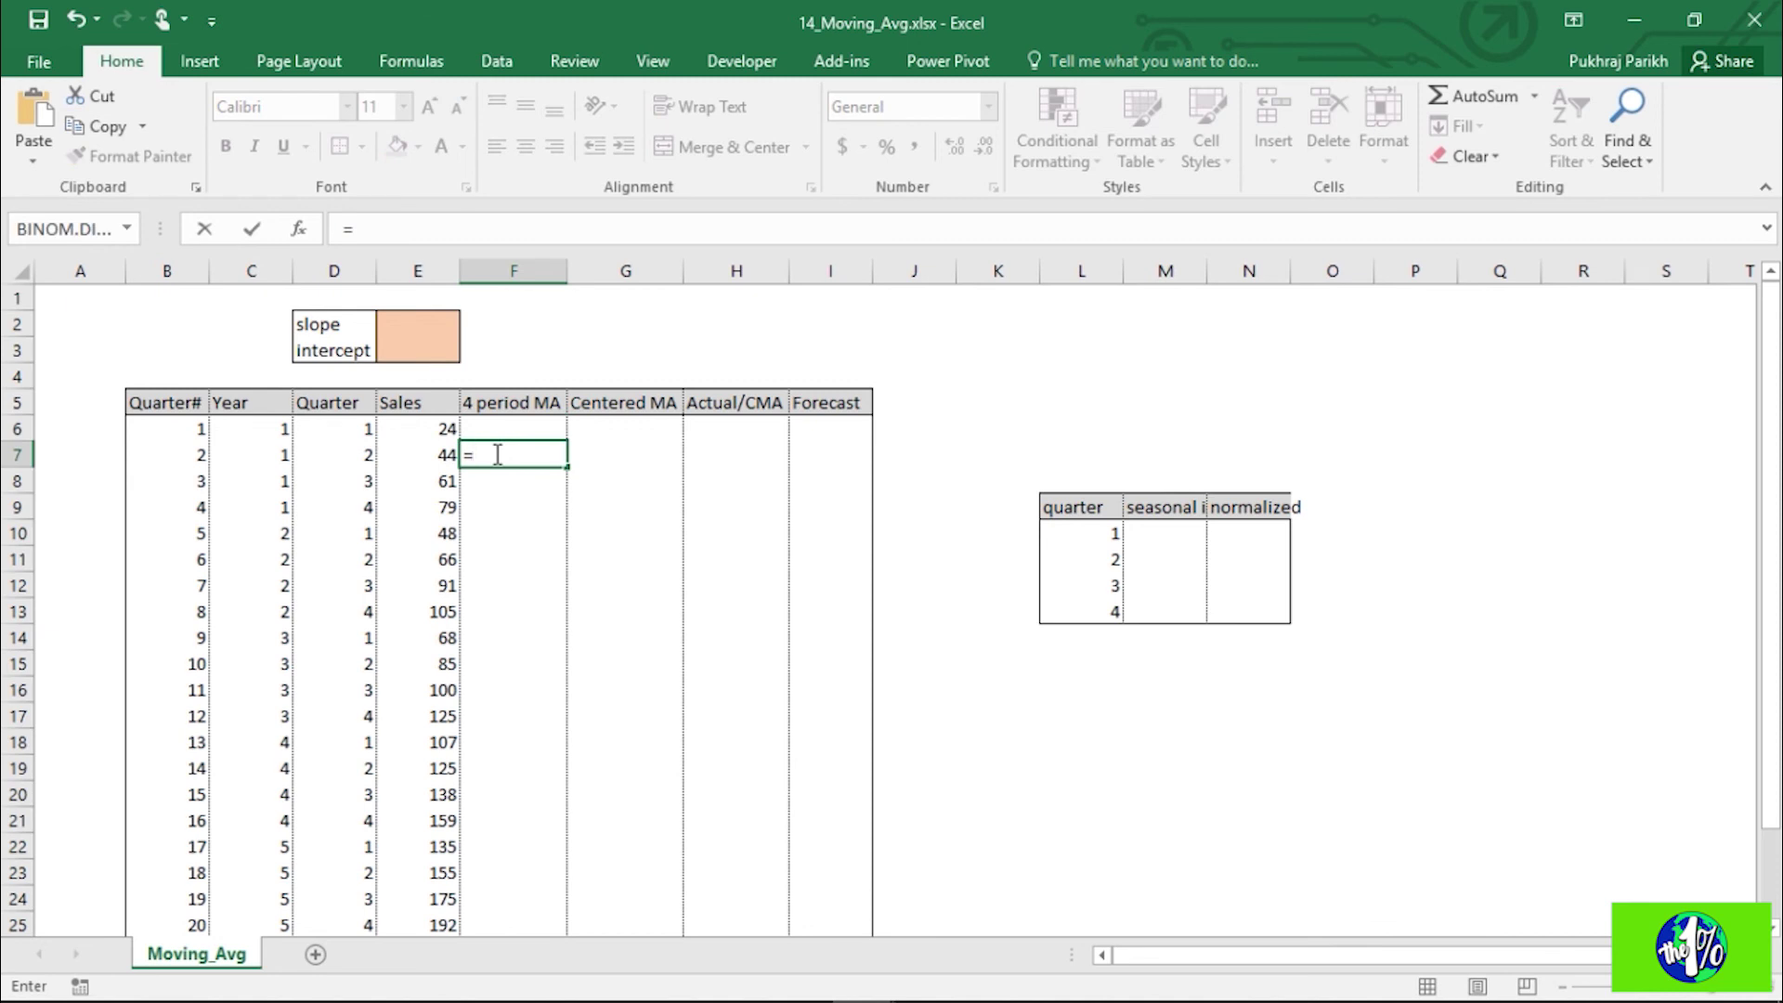
pyautogui.write('av')
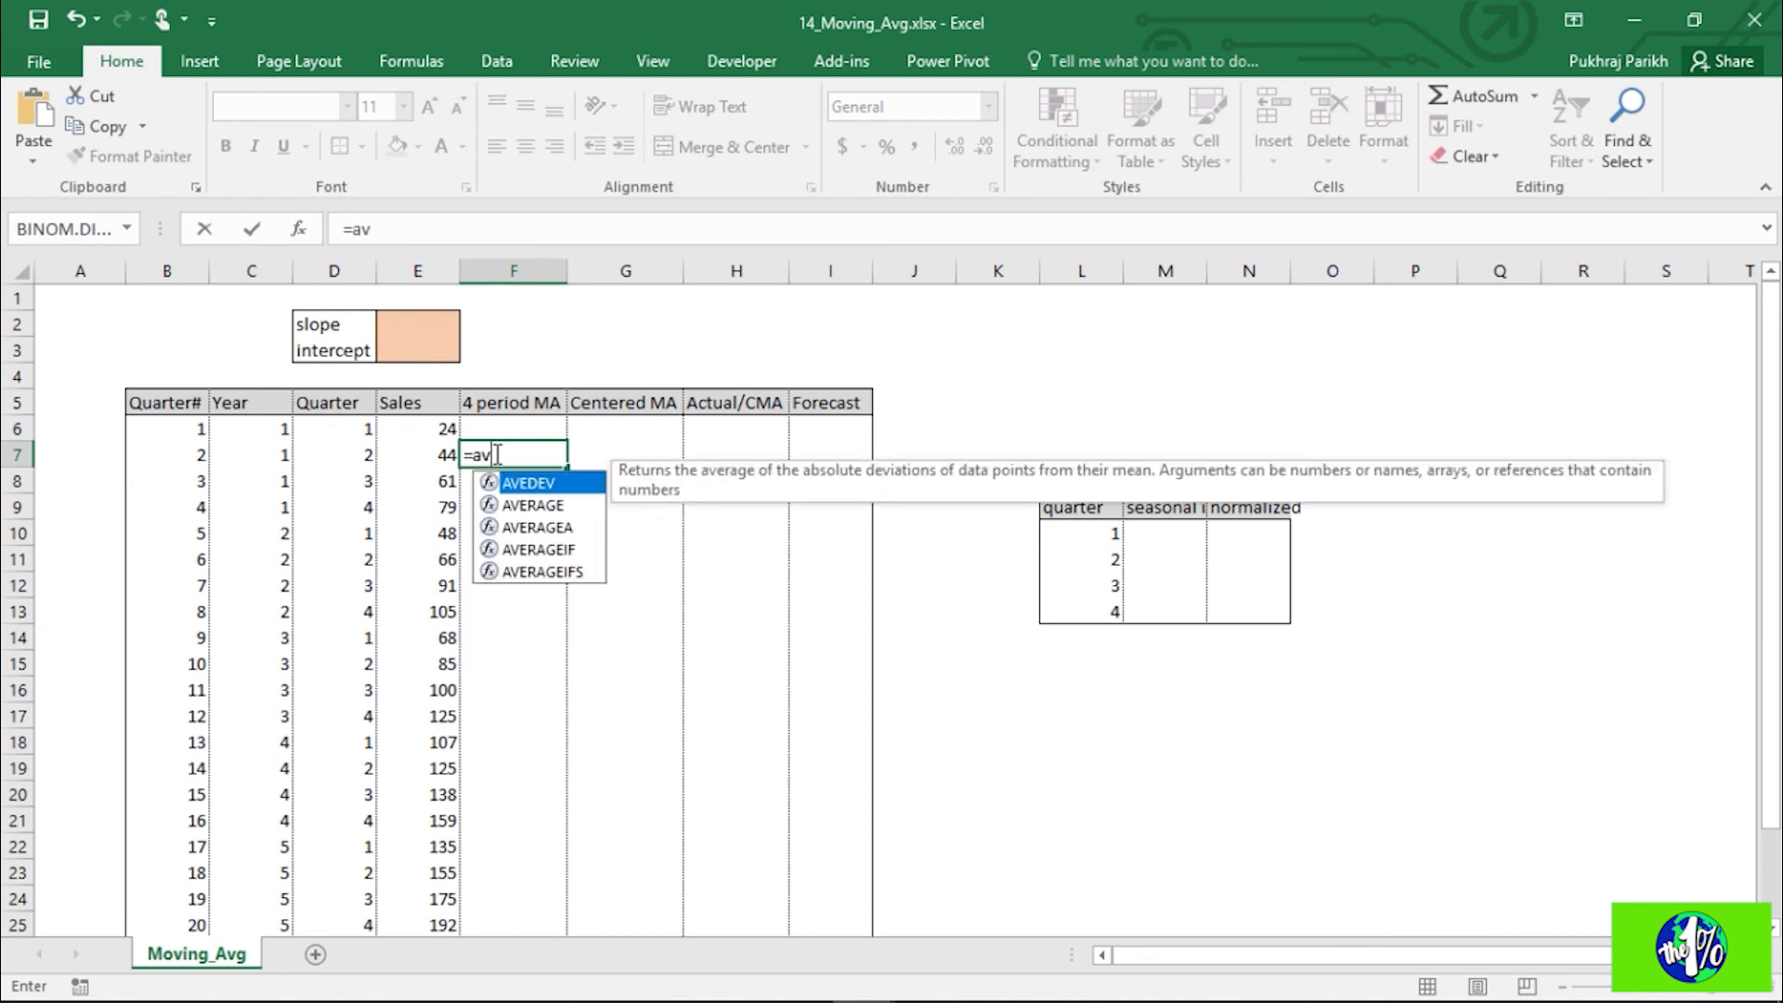
pyautogui.press('Down')
pyautogui.press('Tab')
pyautogui.click(436, 437)
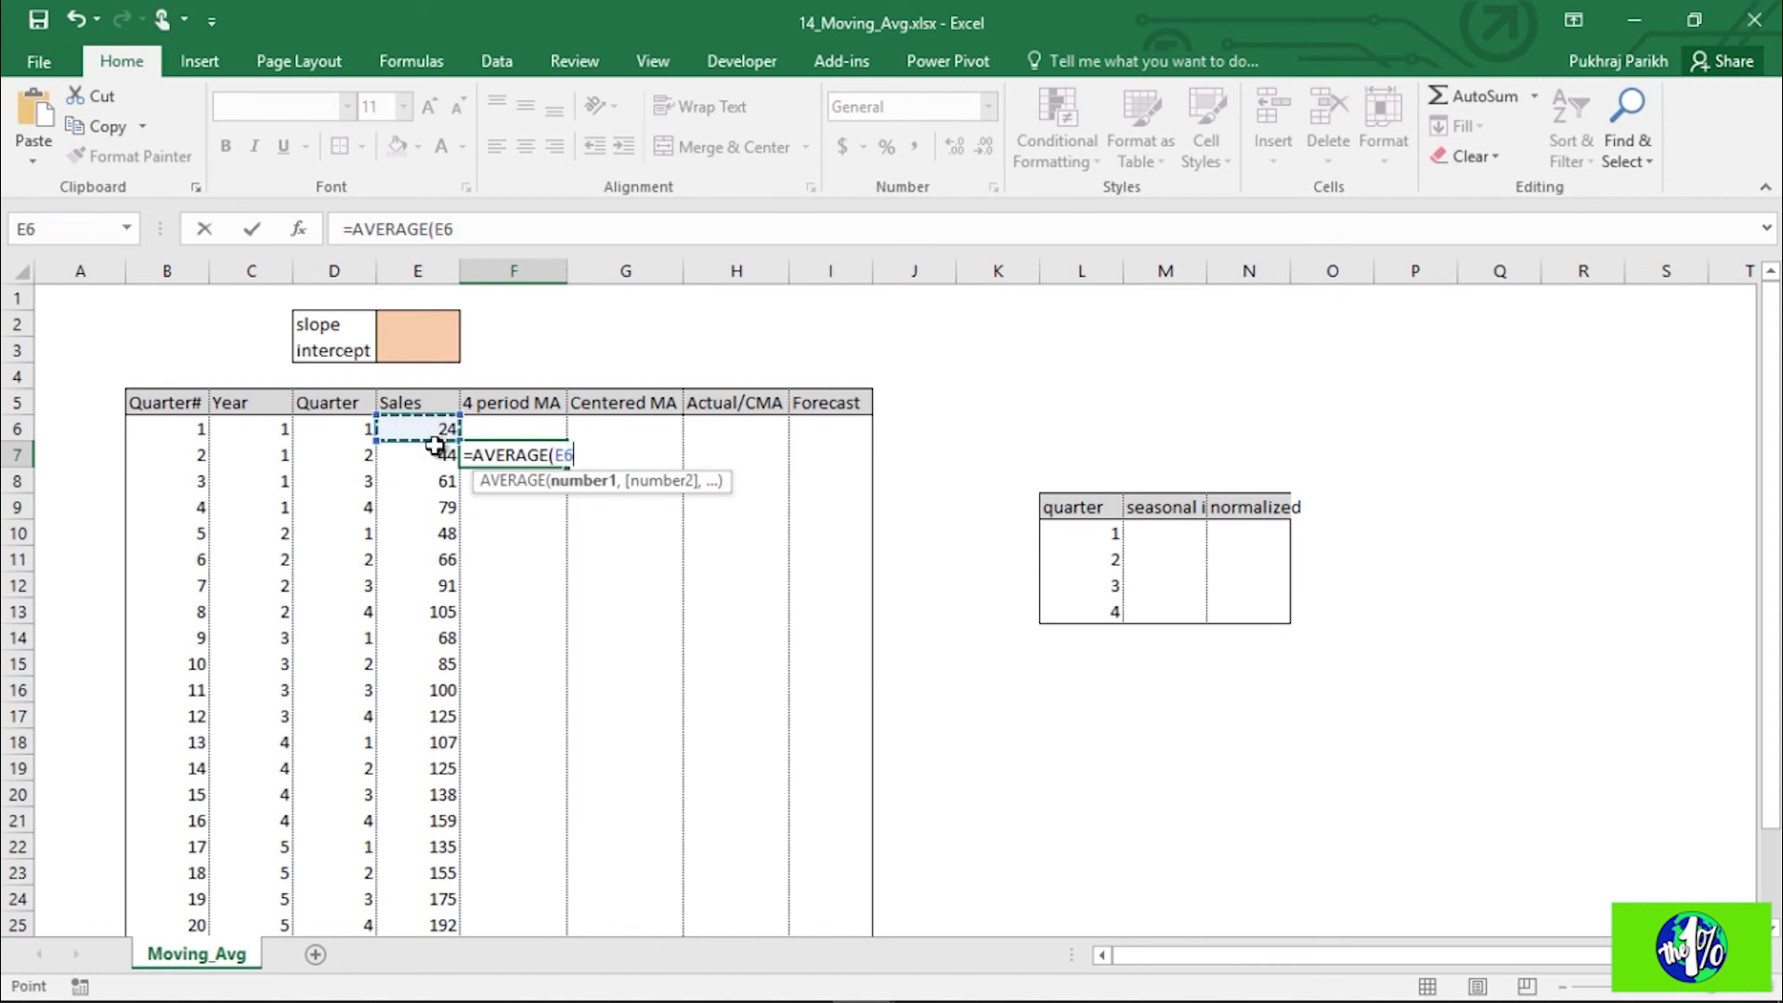
pyautogui.moveTo(436, 445); pyautogui.dragTo(433, 509)
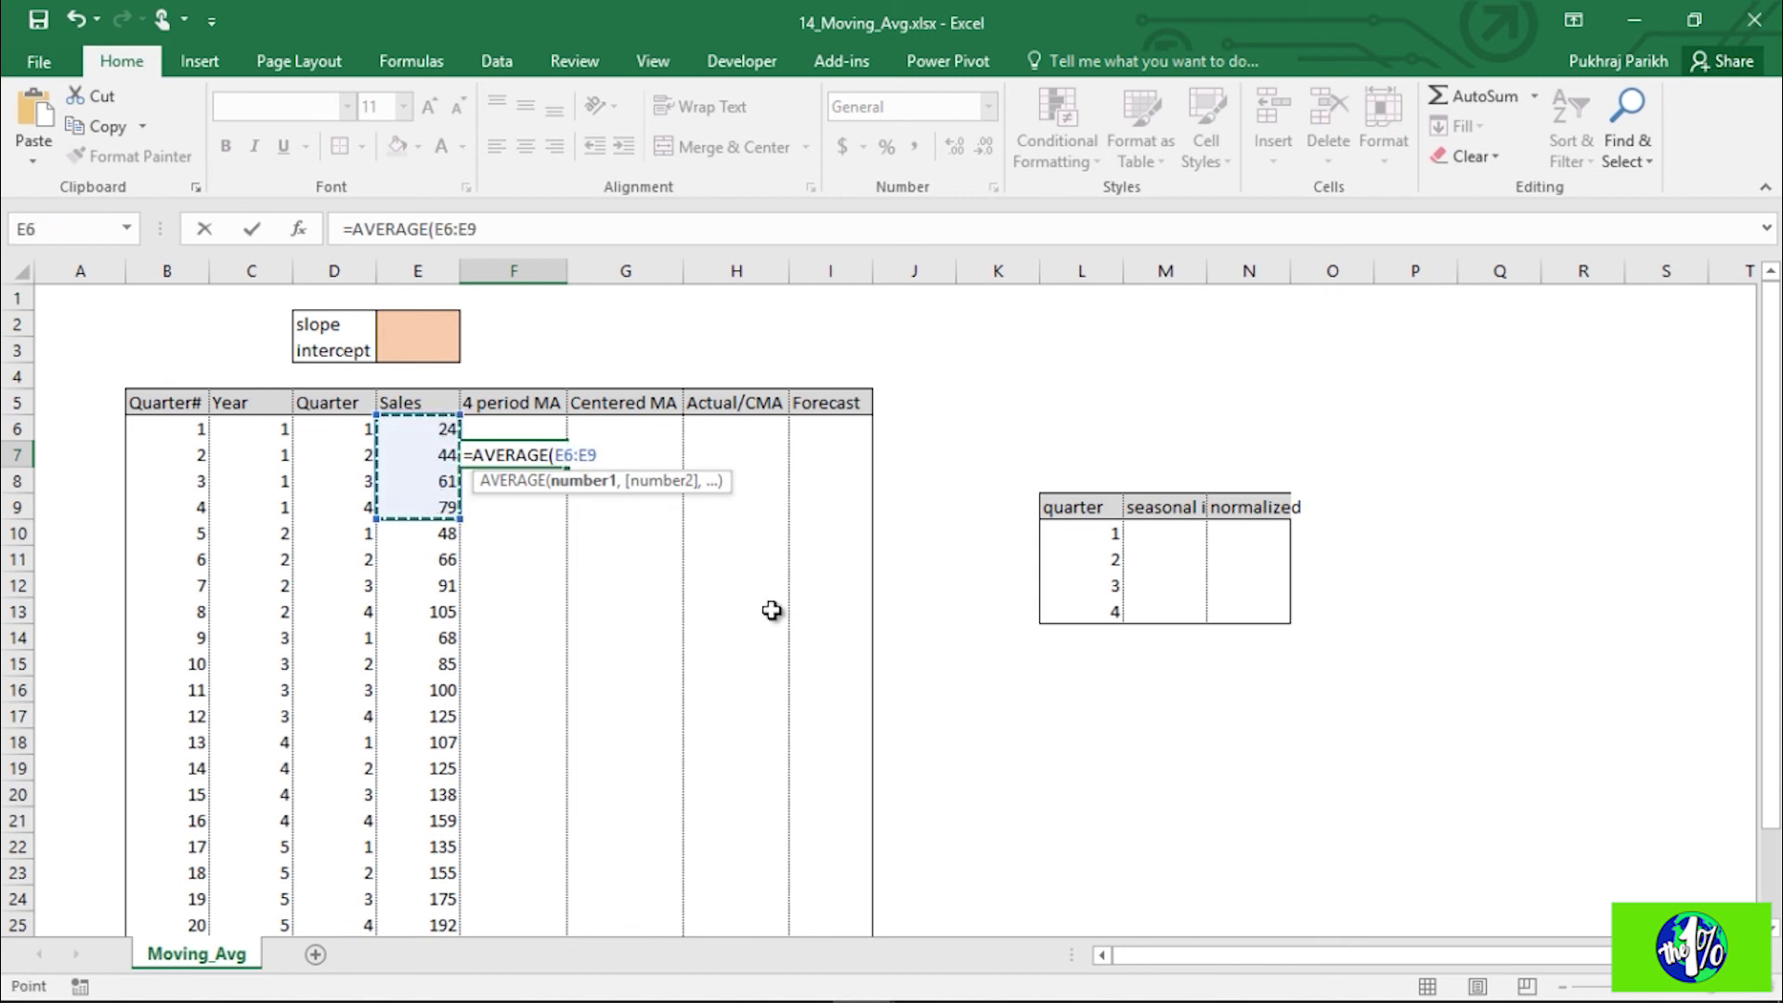
pyautogui.press('Return')
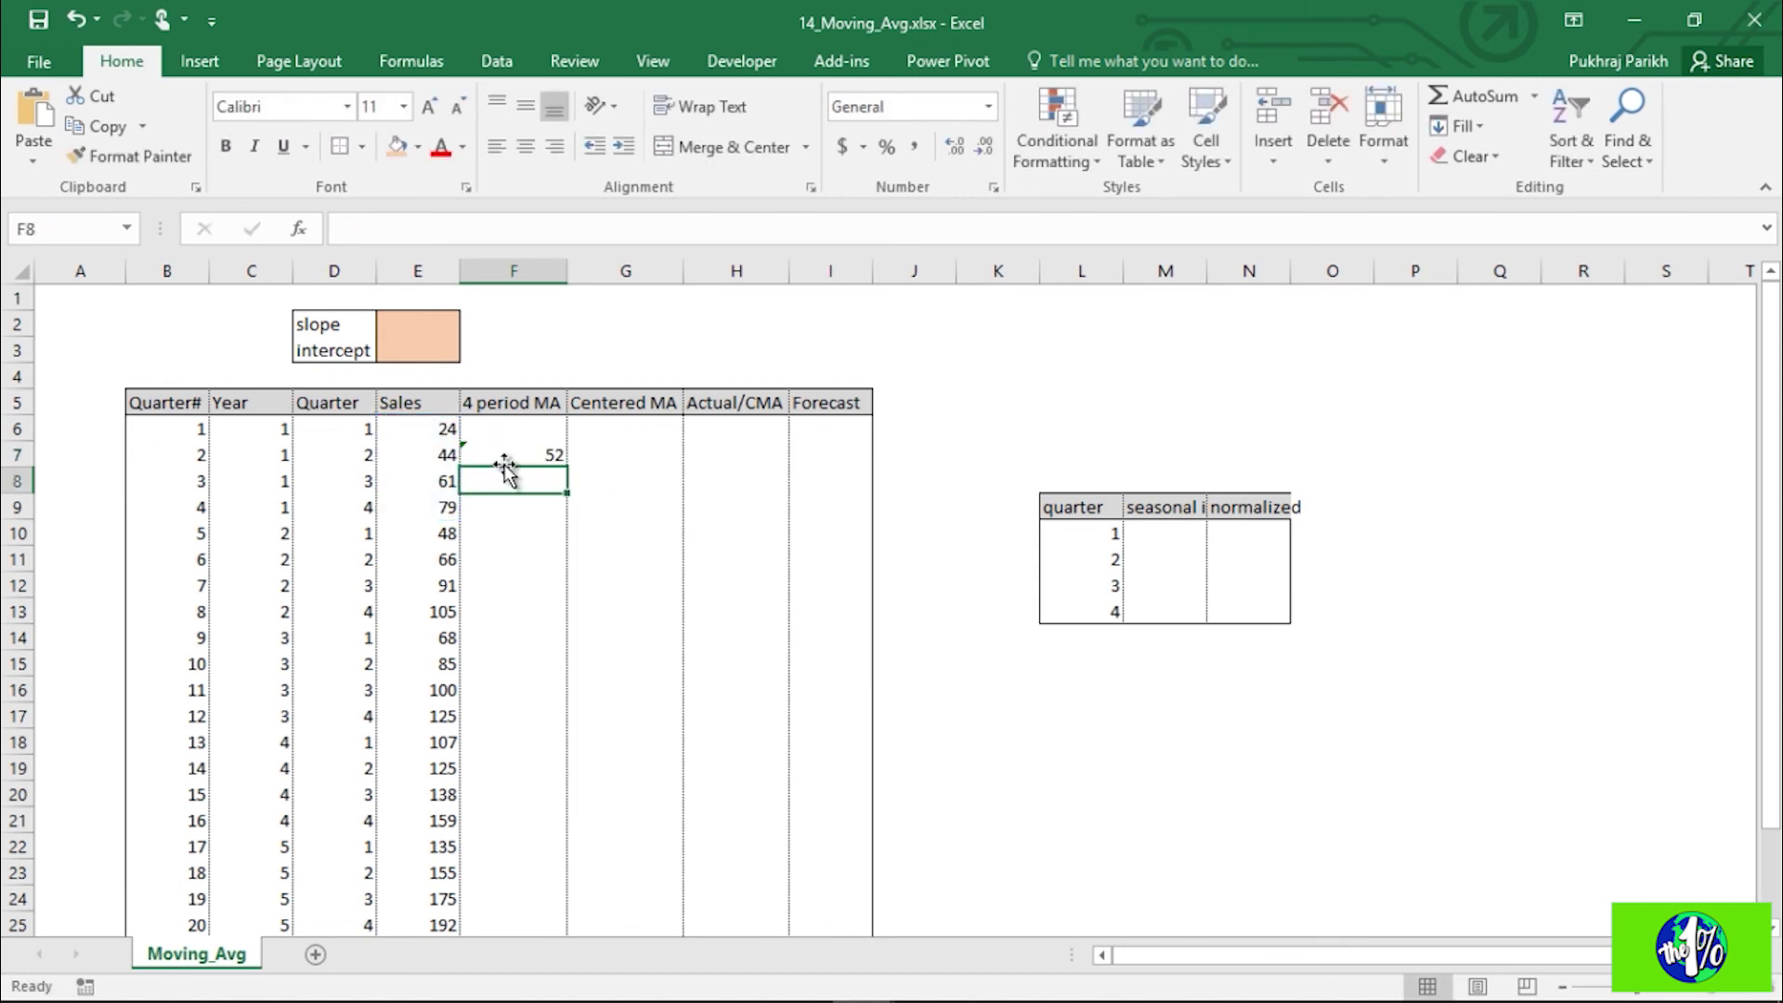
# Step: Enter the second four-quarter moving average in F8 as the AVERAGE of sales E7:E10
pyautogui.click(507, 457)
pyautogui.click(505, 481)
pyautogui.write('=ave')
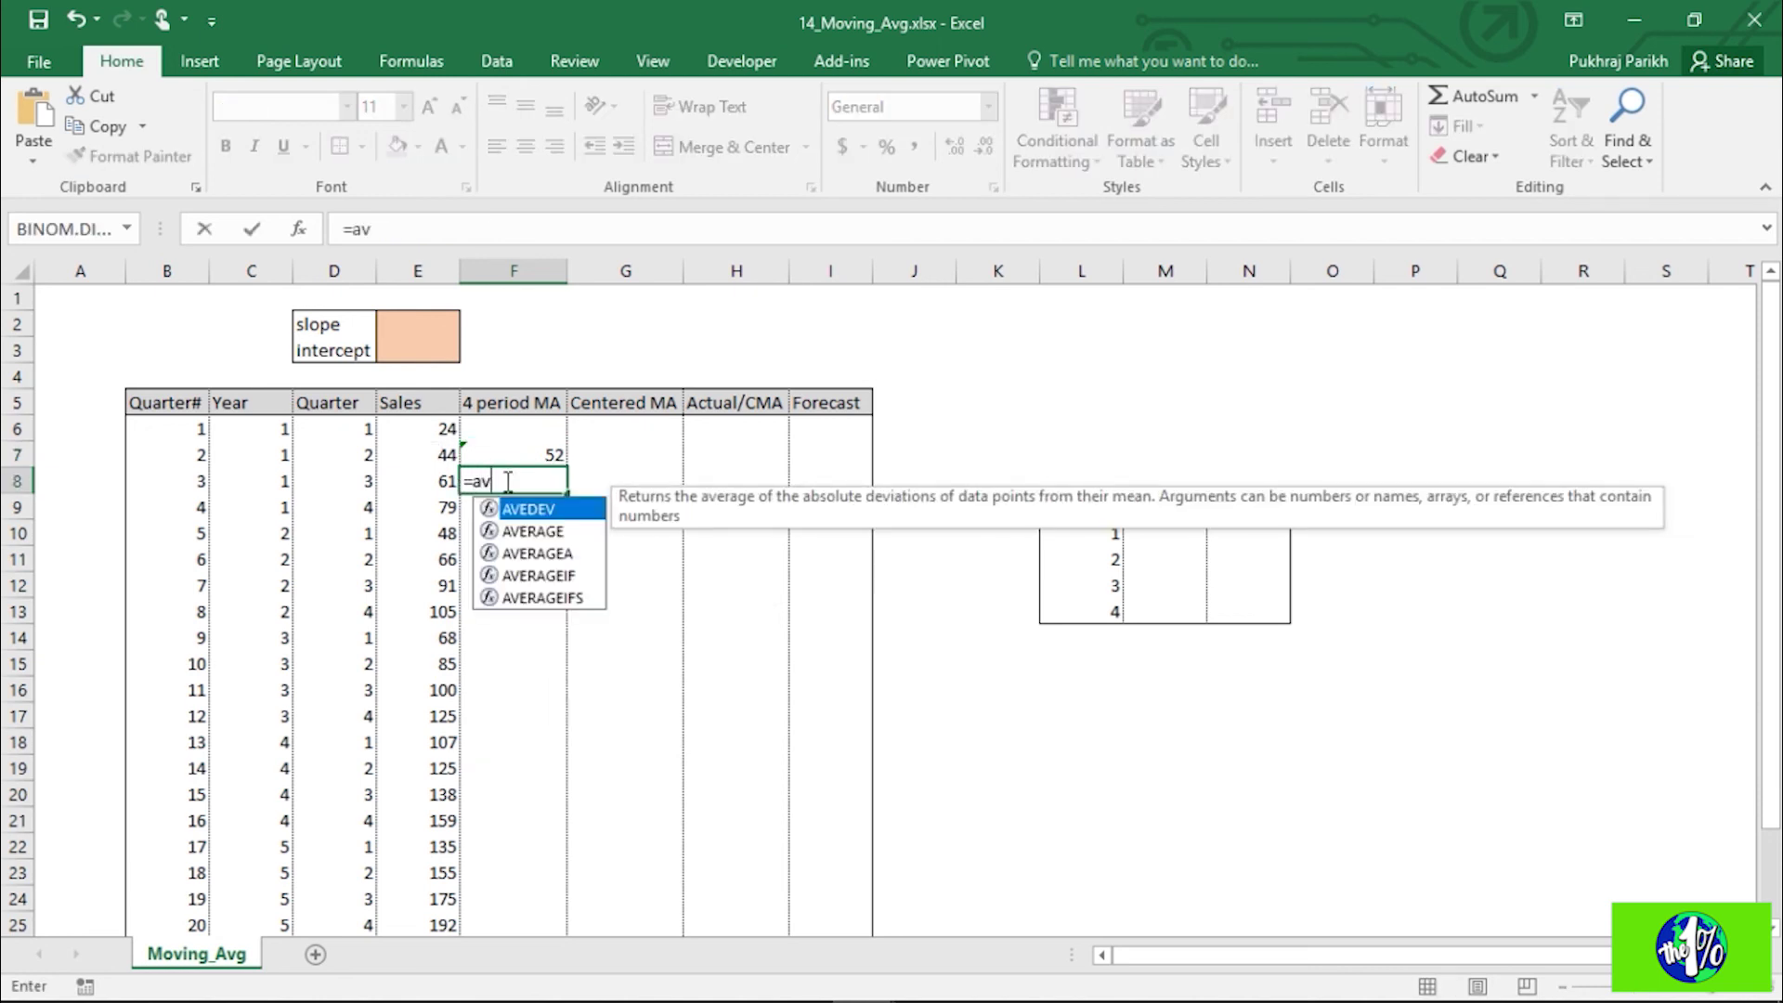
pyautogui.press('Tab')
pyautogui.moveTo(436, 454); pyautogui.dragTo(438, 526)
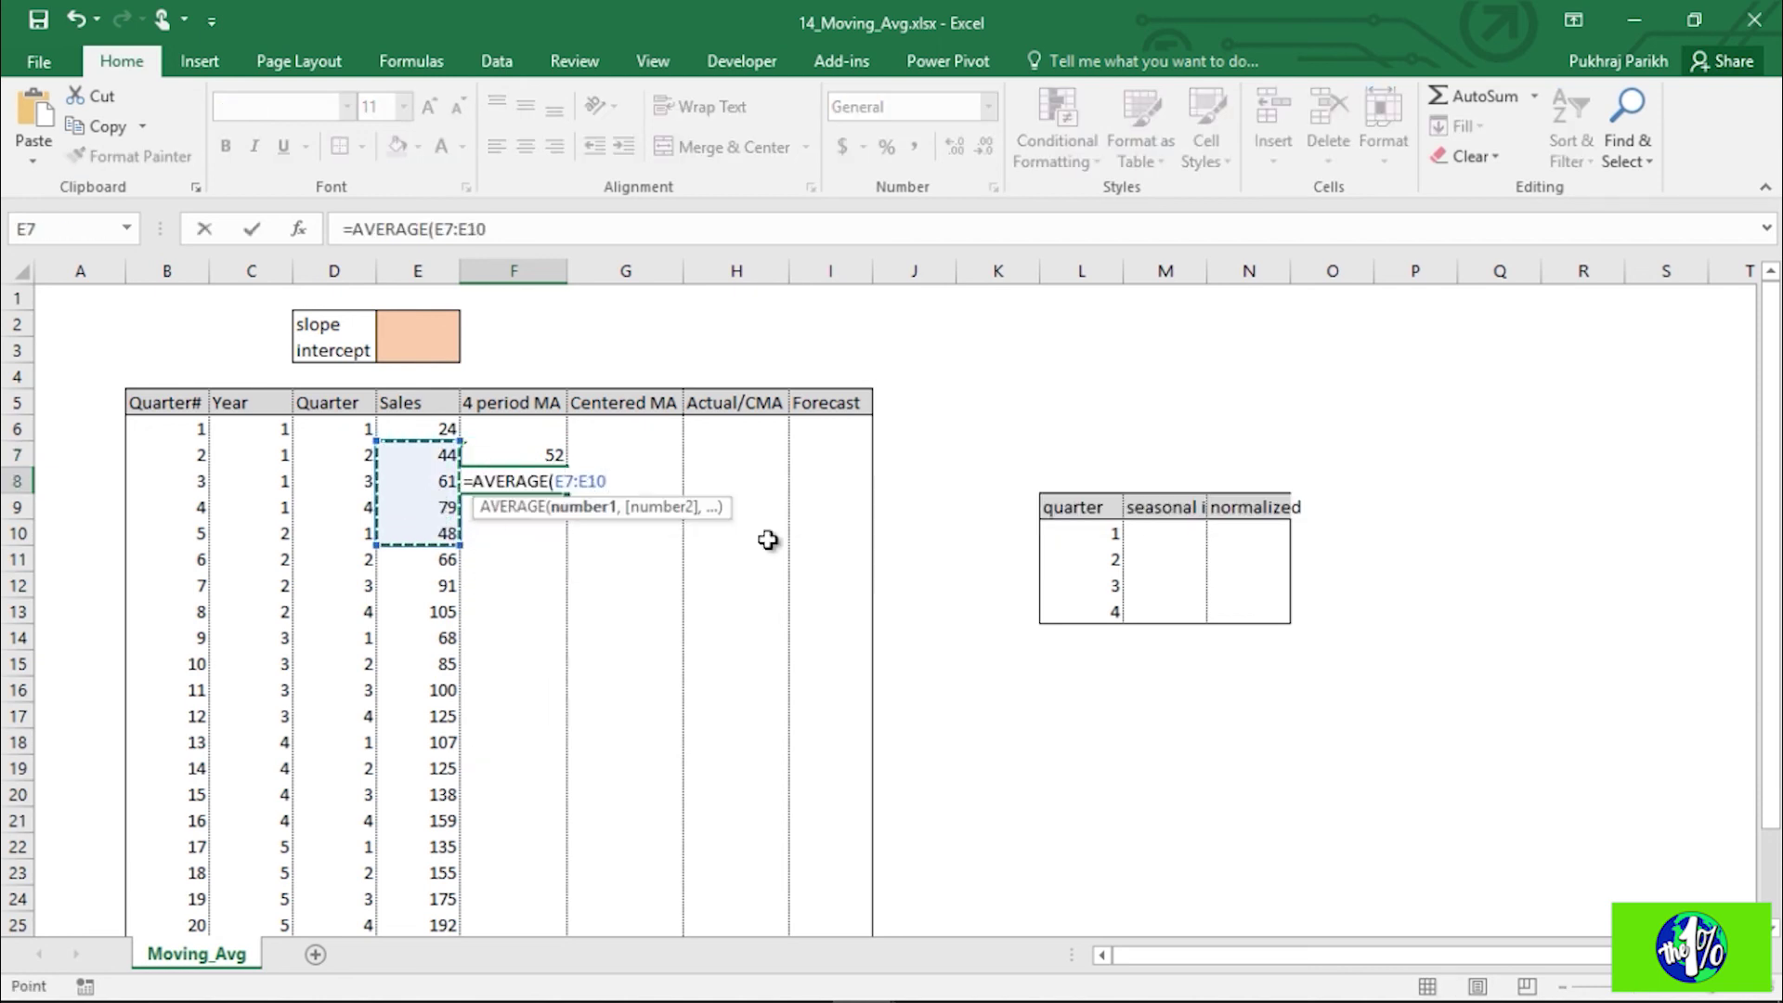
pyautogui.press('Return')
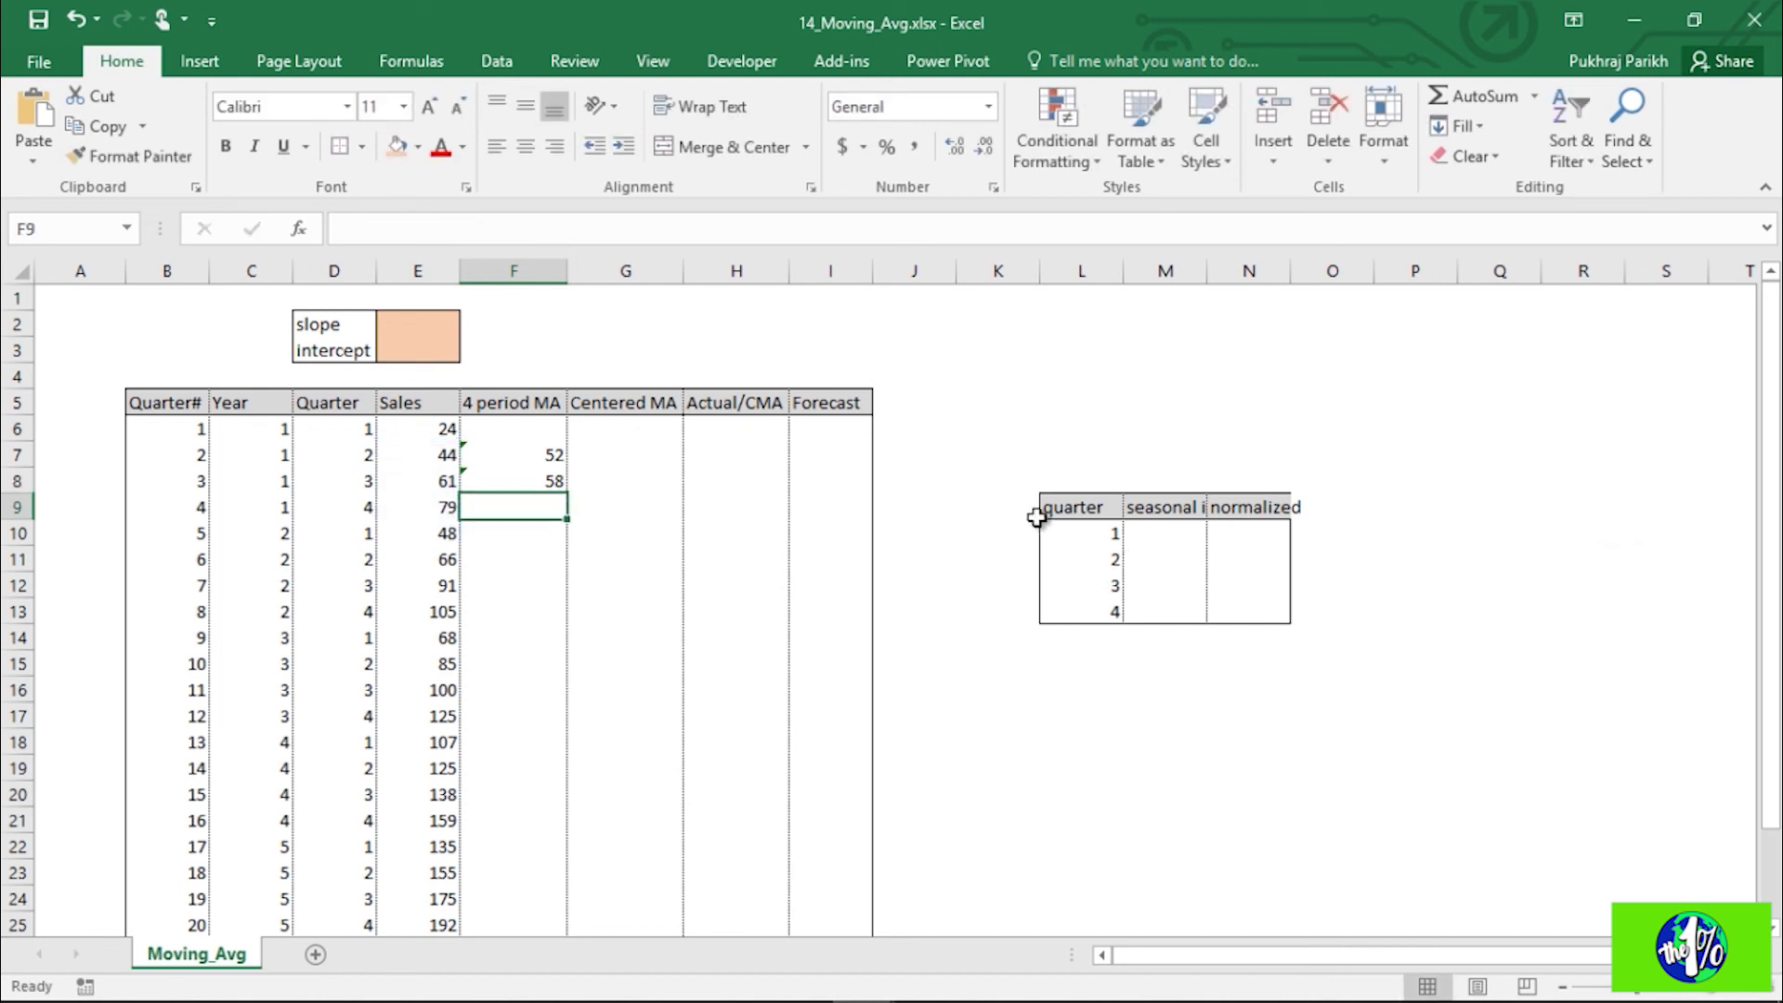
# Step: Fill the 4 period MA formula down through F23 and check which sales cells the formula in F23 references
pyautogui.moveTo(524, 455); pyautogui.dragTo(505, 796)
pyautogui.click(514, 823)
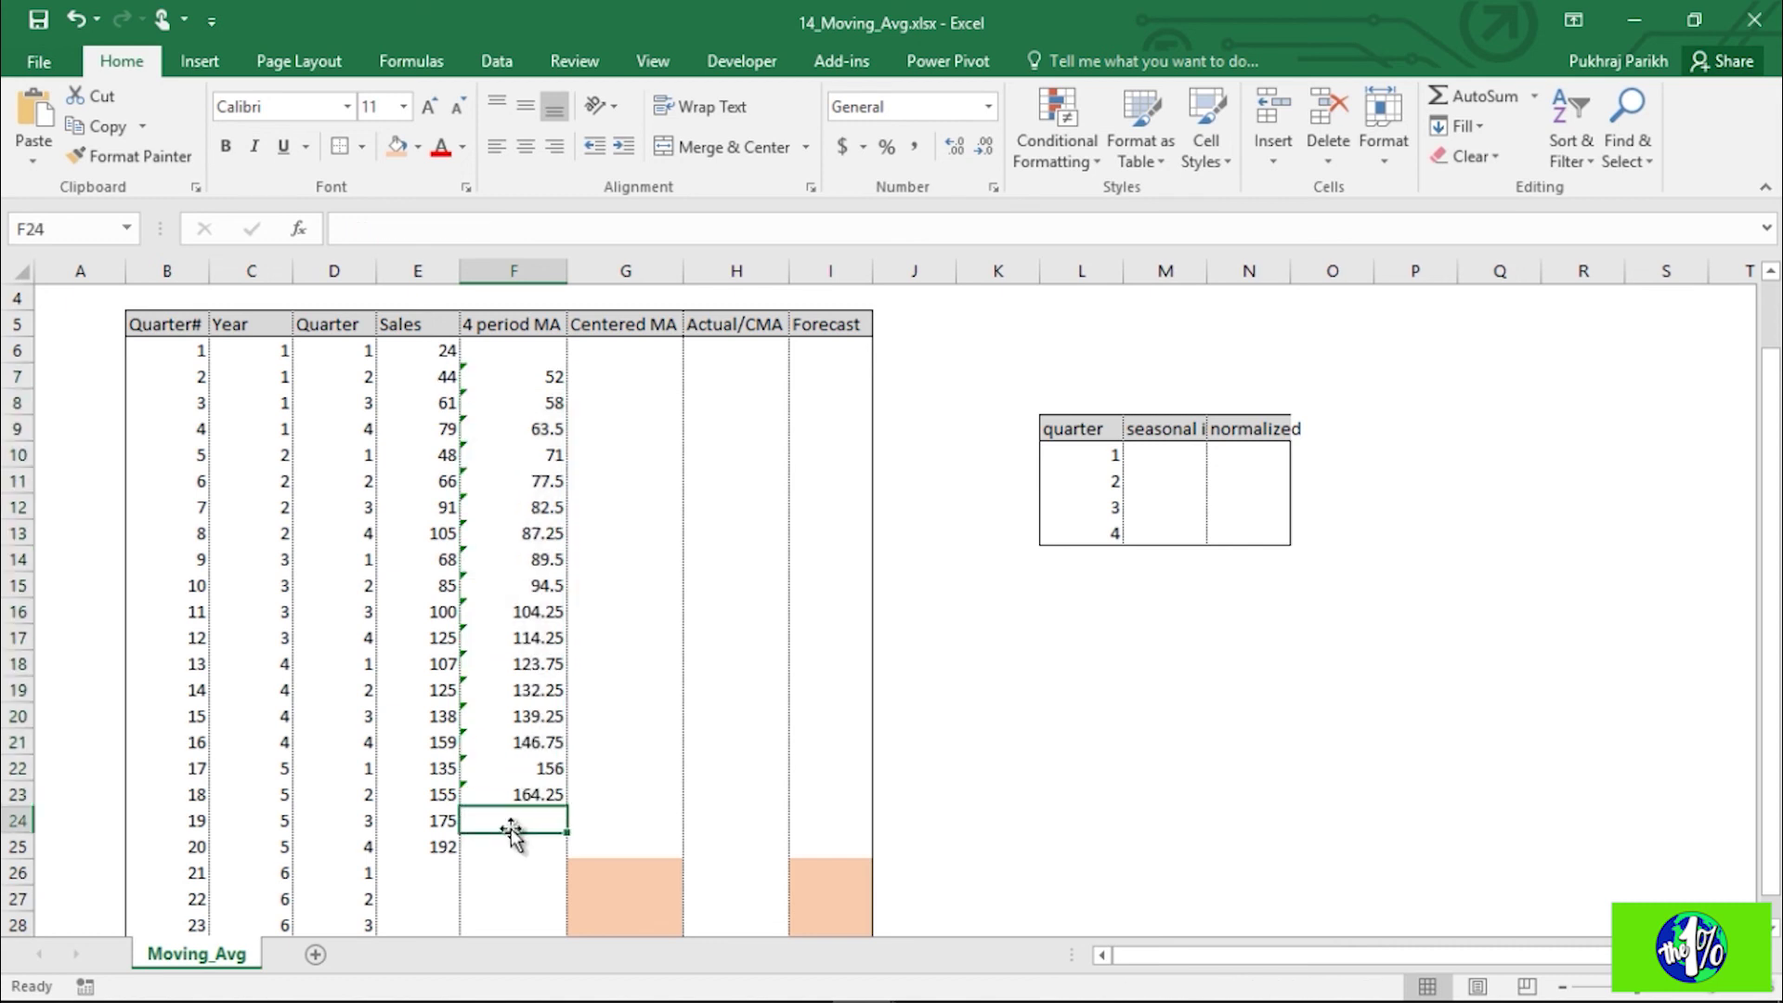
pyautogui.click(522, 796)
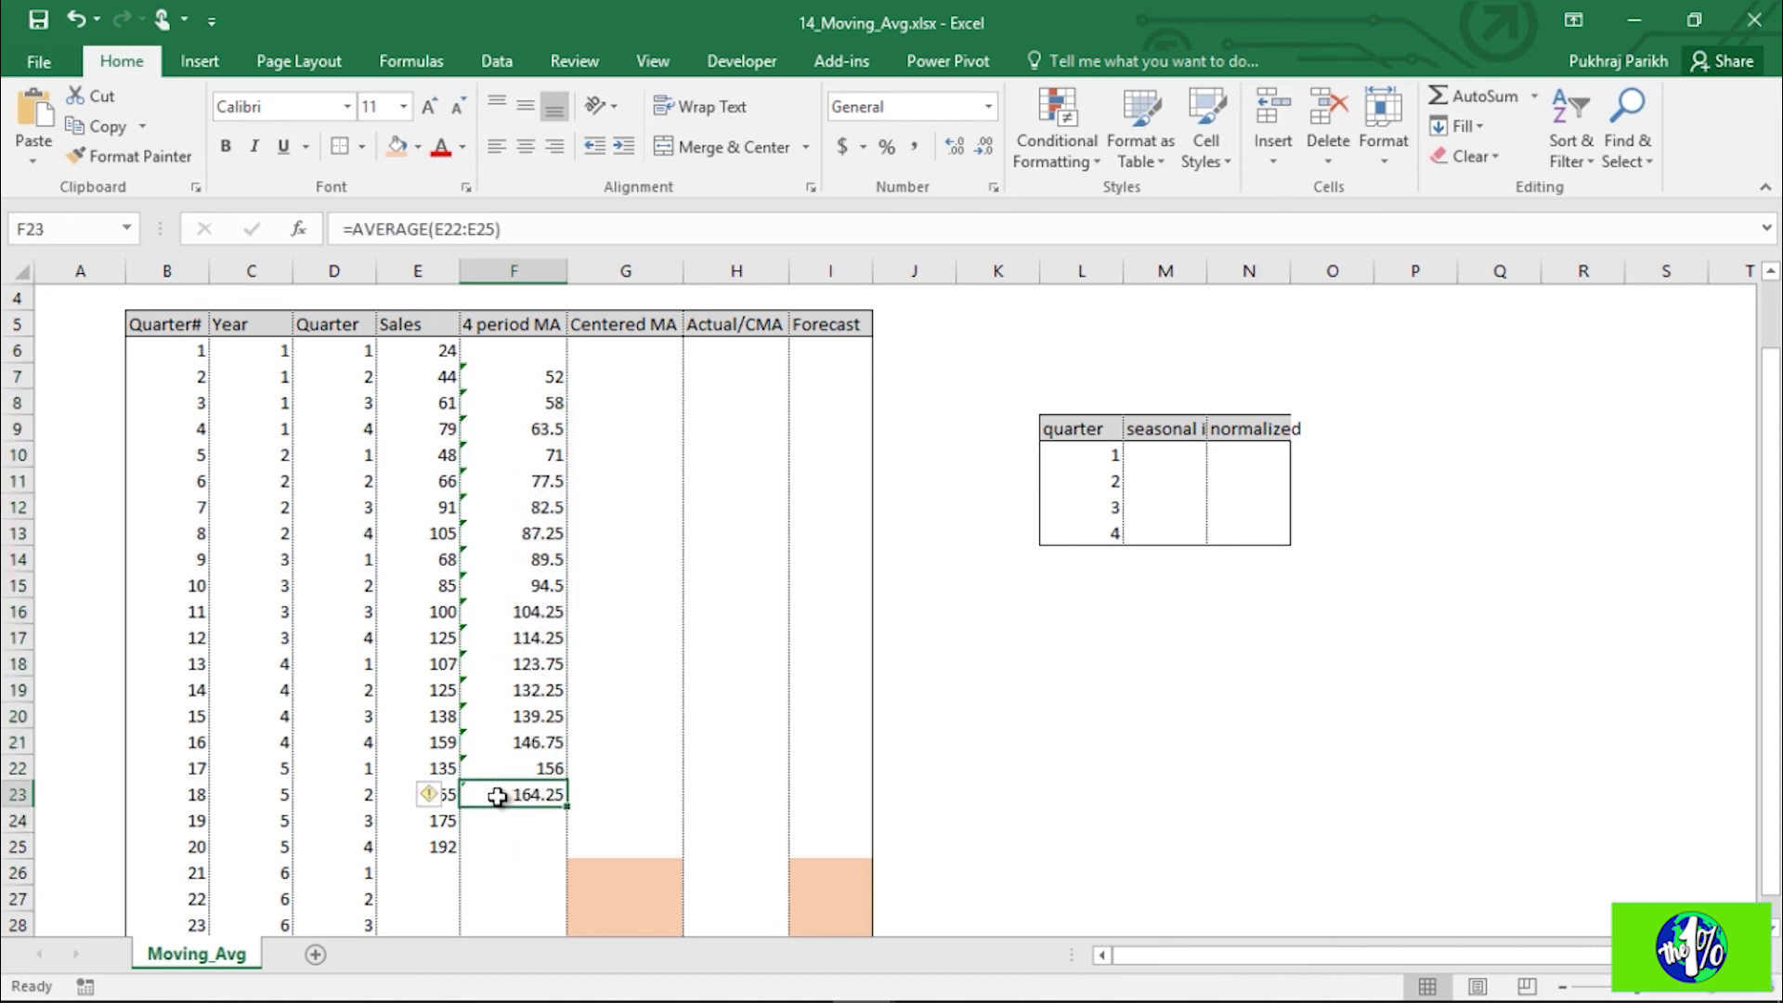
pyautogui.click(476, 230)
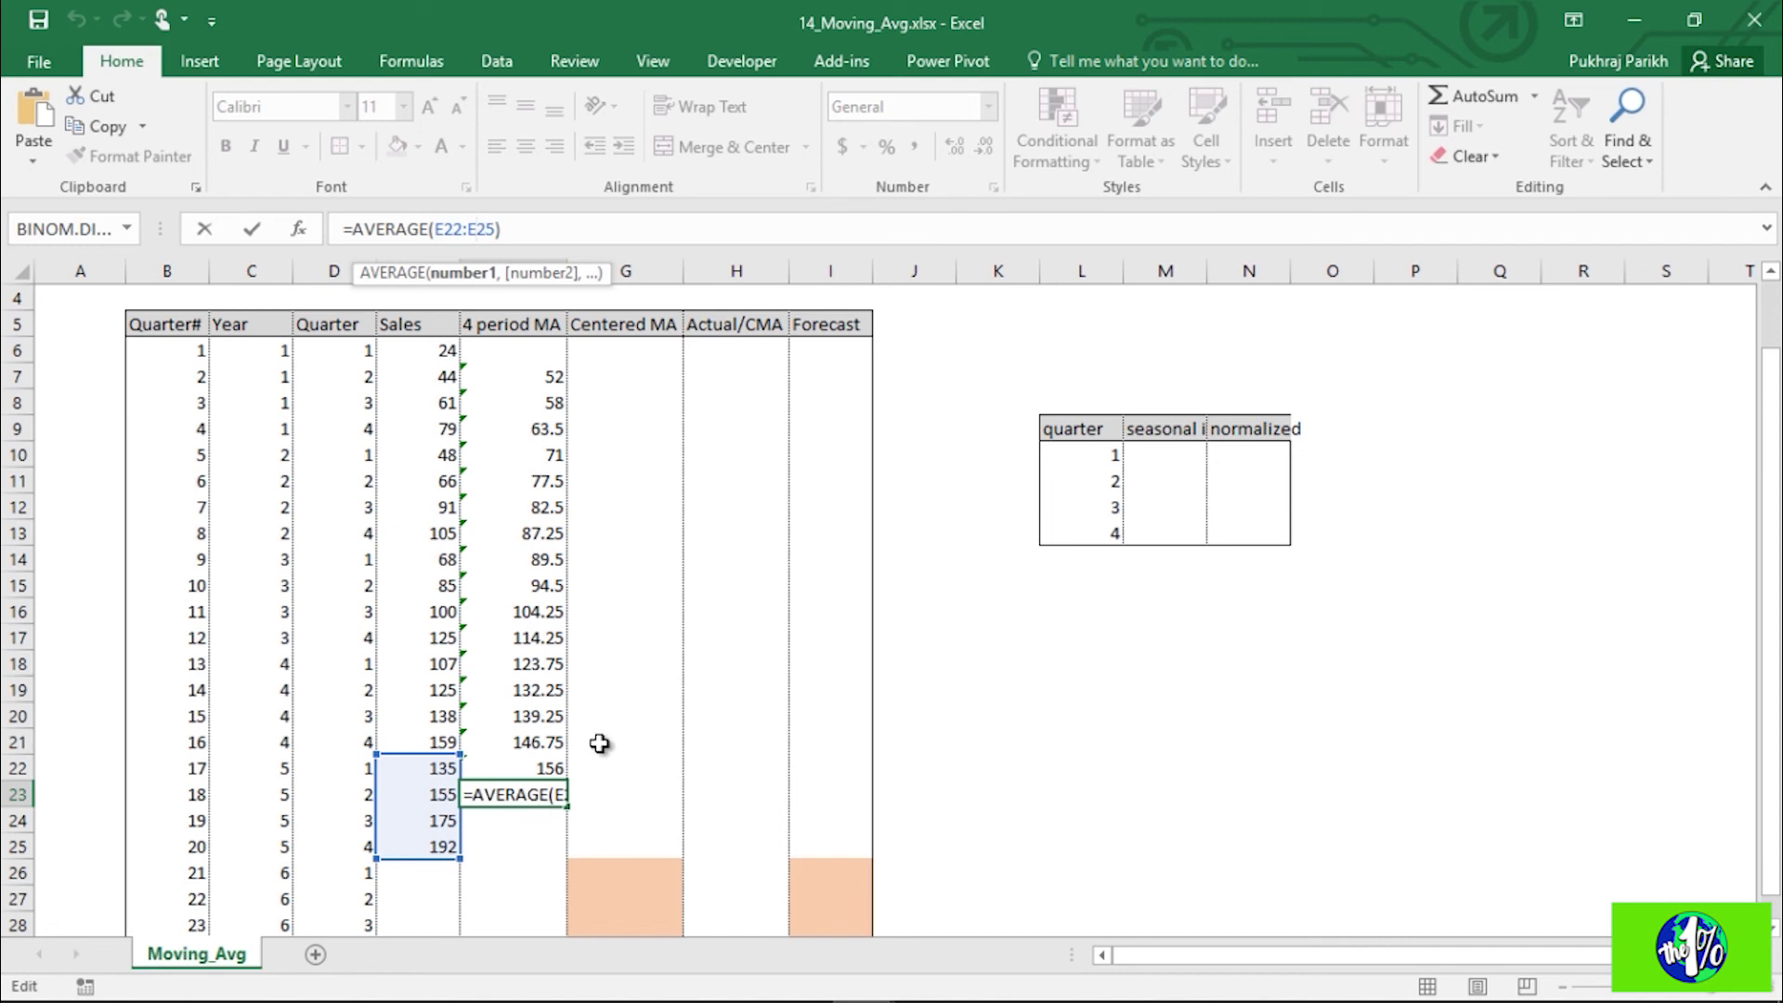
# Step: Enter the first centered moving average in G8 with =AVERAGE(F7:F8)
pyautogui.click(616, 397)
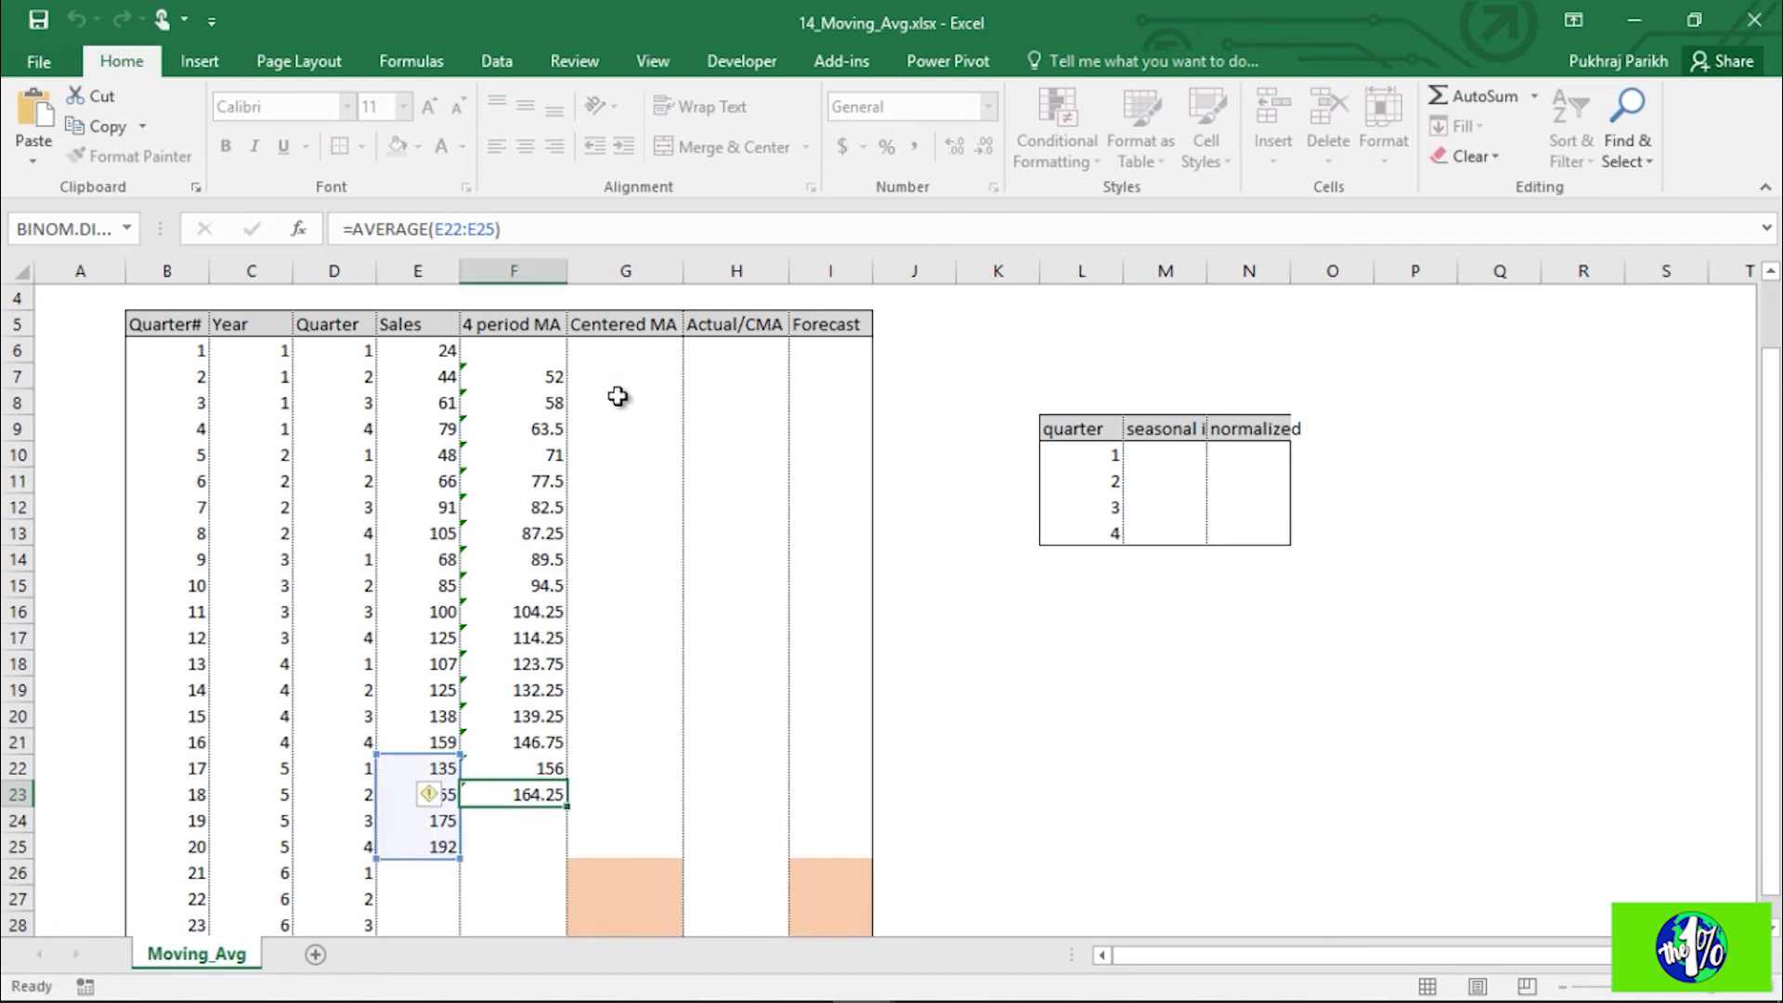
pyautogui.scroll(1, 622, 399)
pyautogui.write('=')
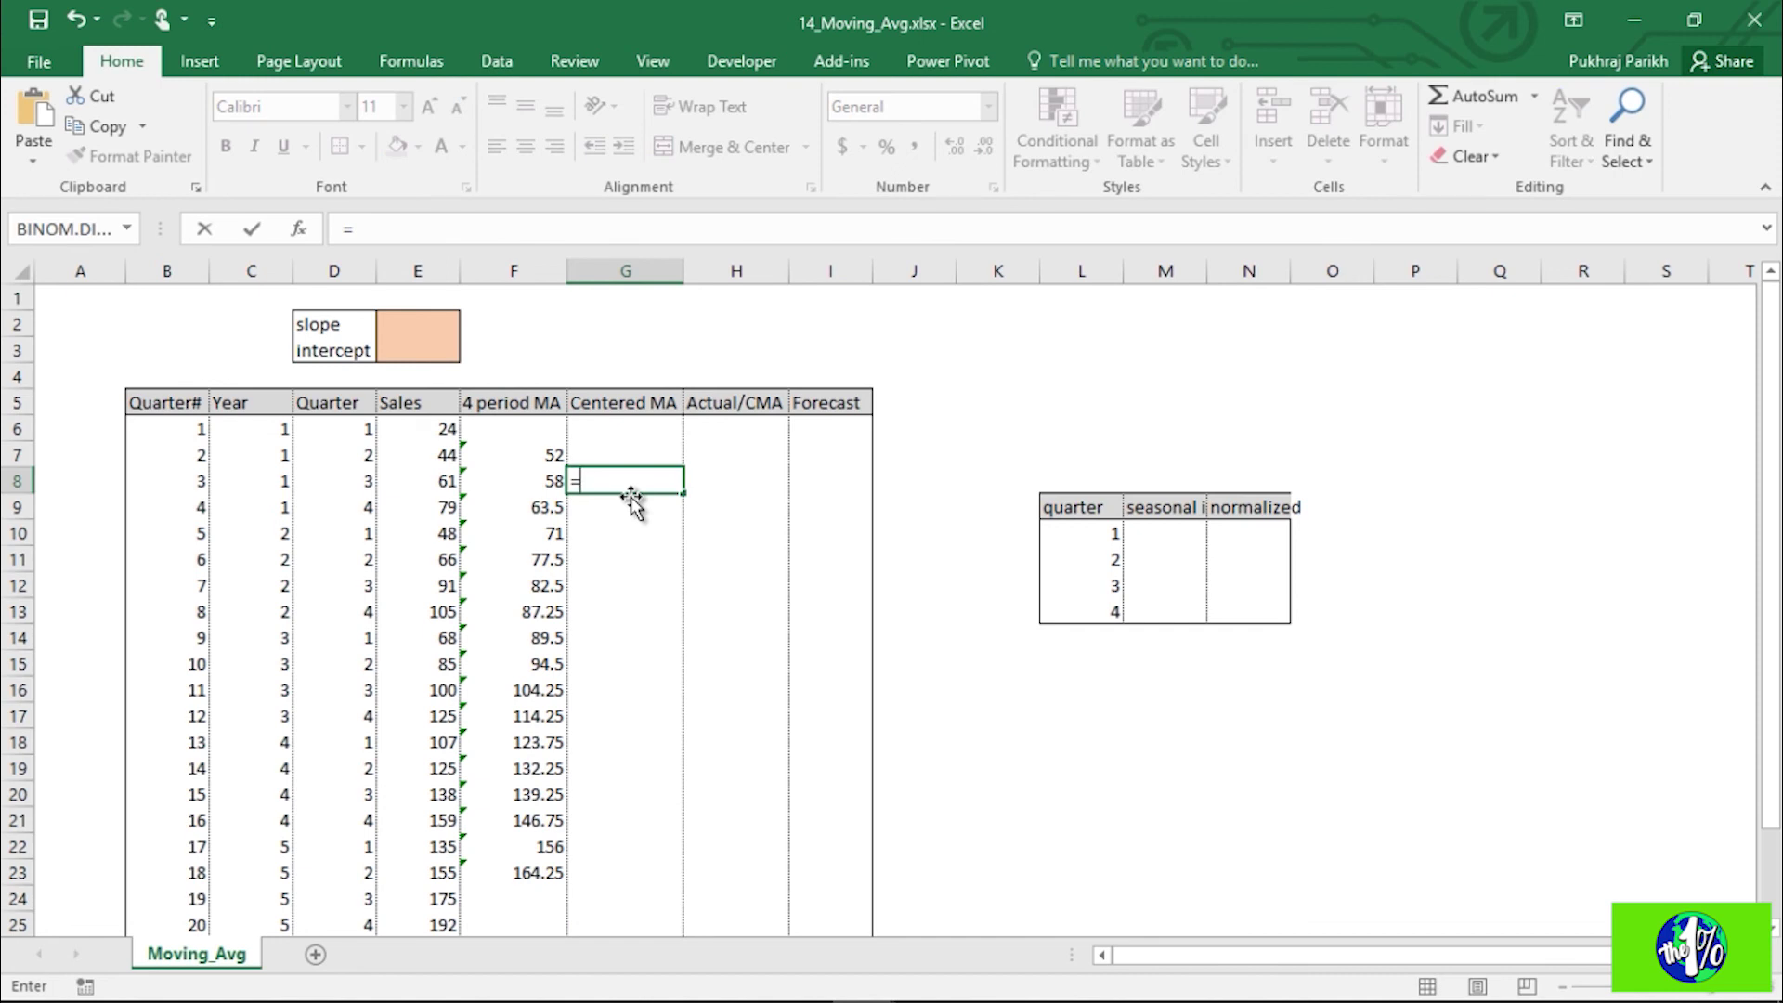
pyautogui.write('average(')
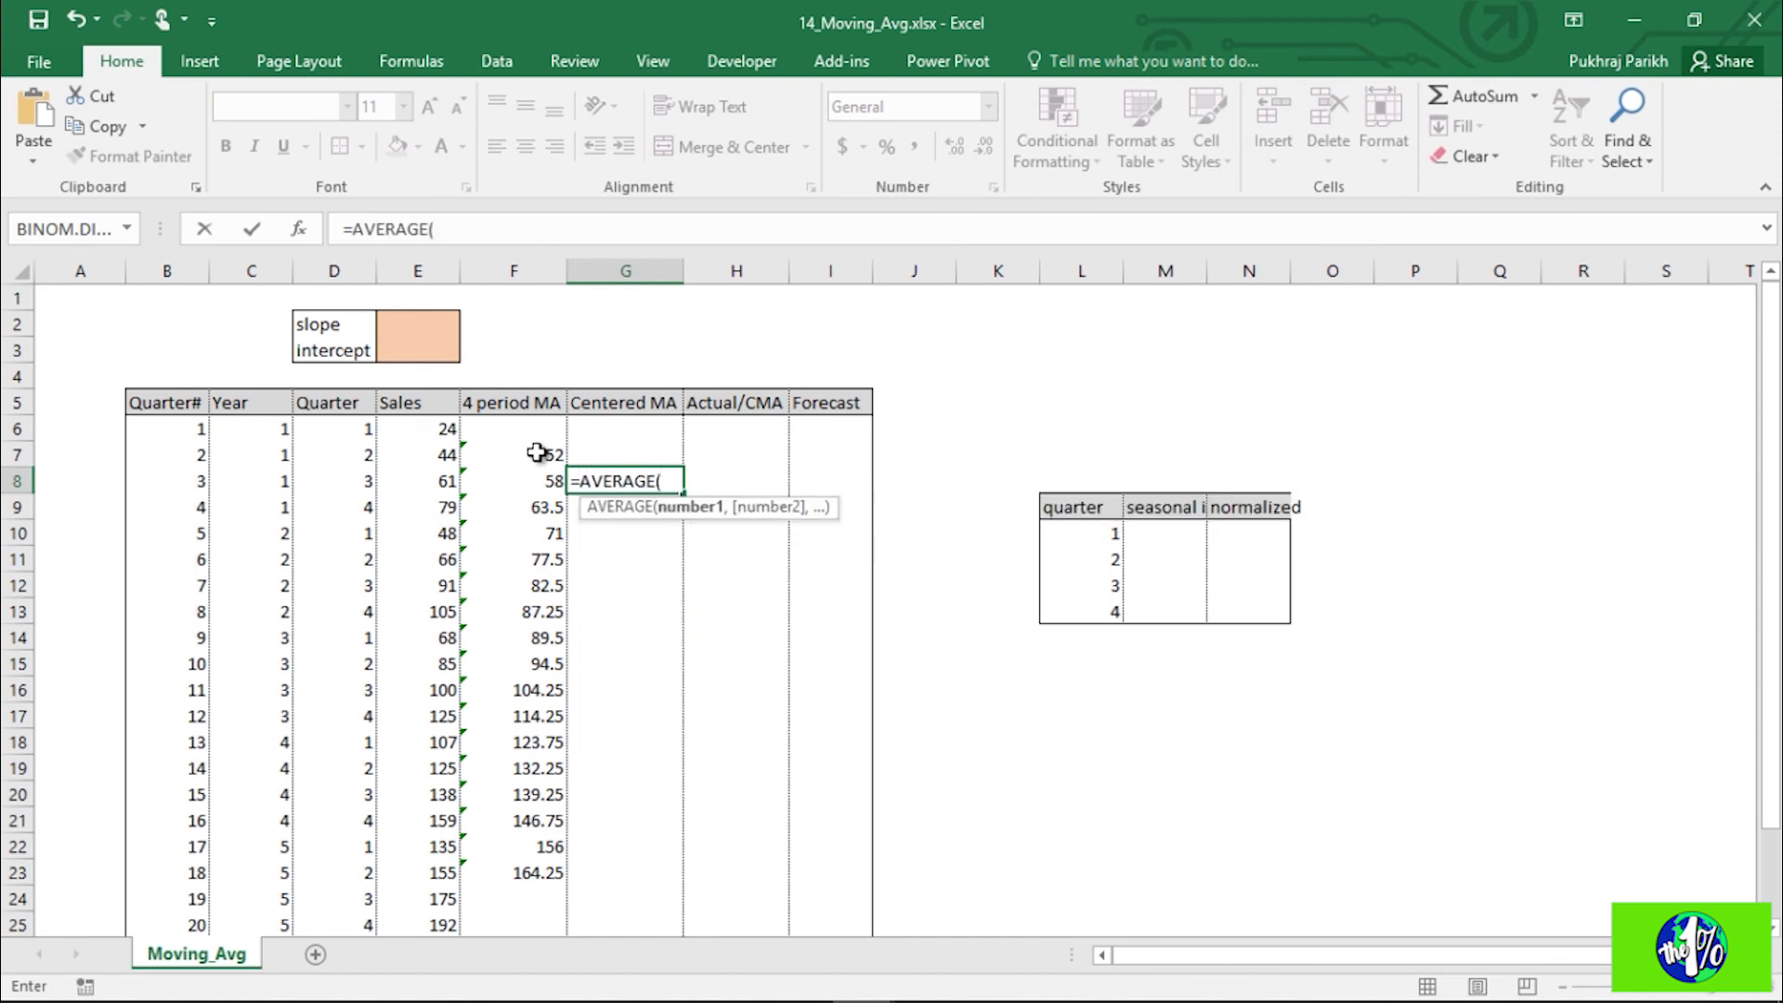
pyautogui.moveTo(536, 452); pyautogui.dragTo(531, 475)
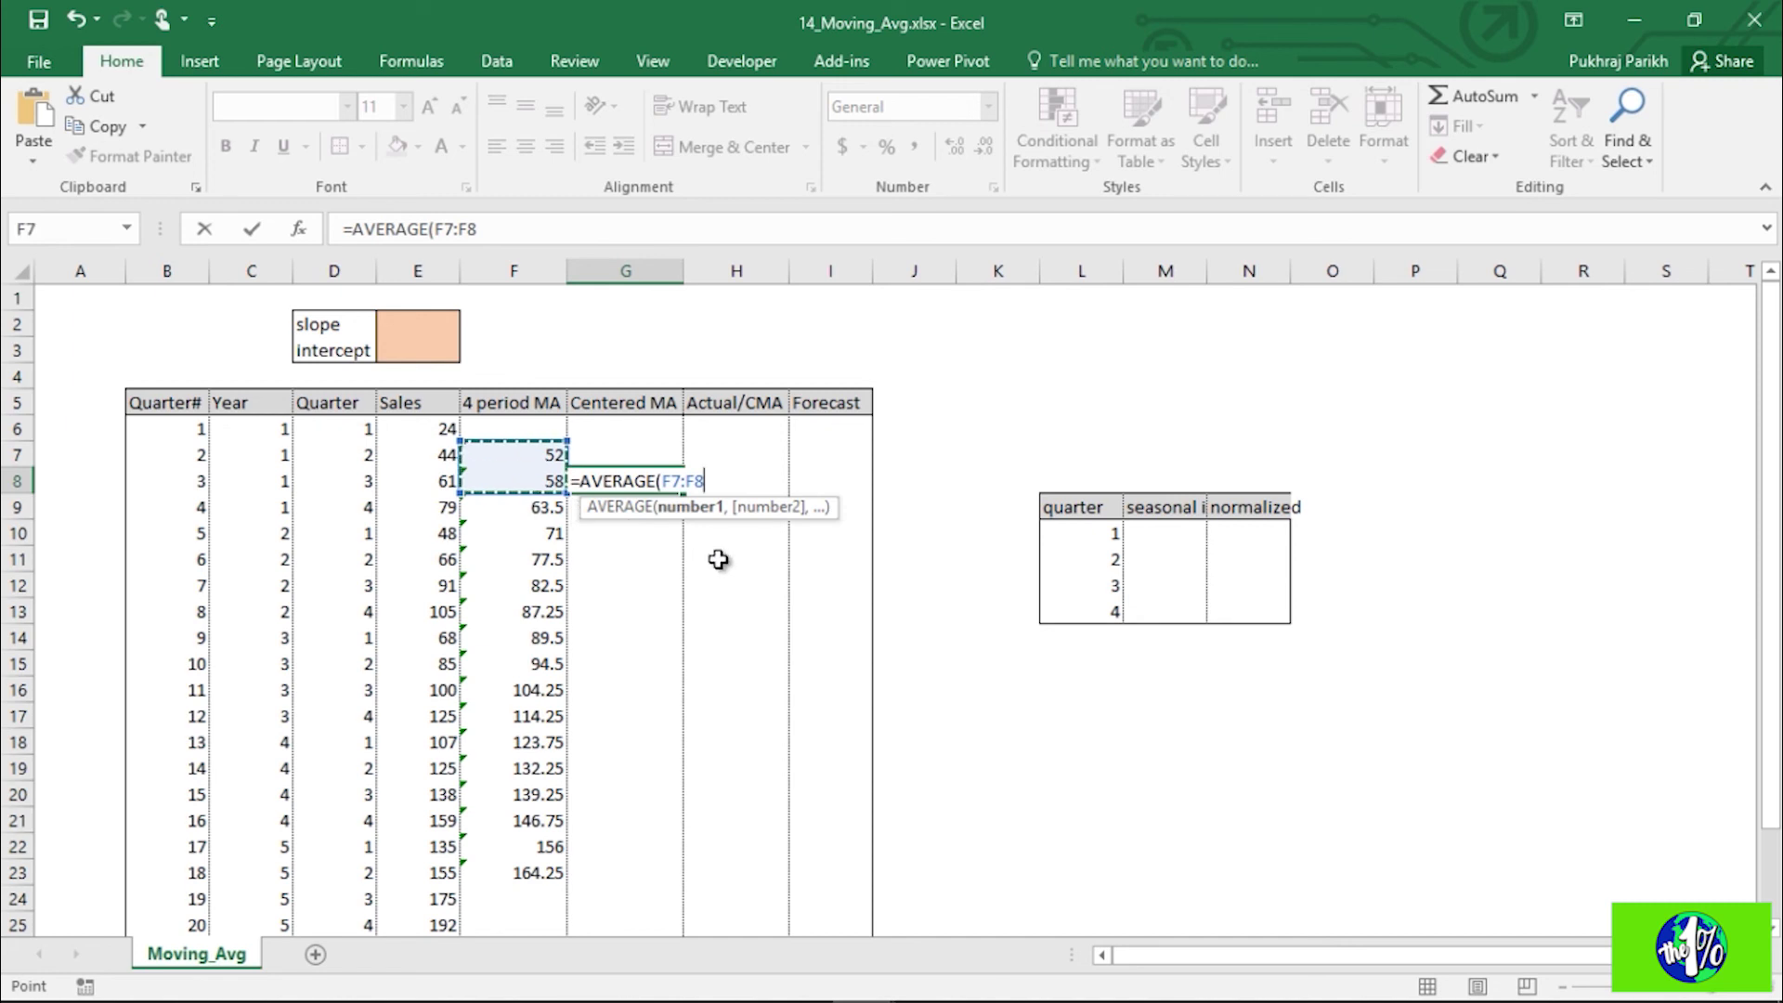
pyautogui.write(')')
pyautogui.press('Return')
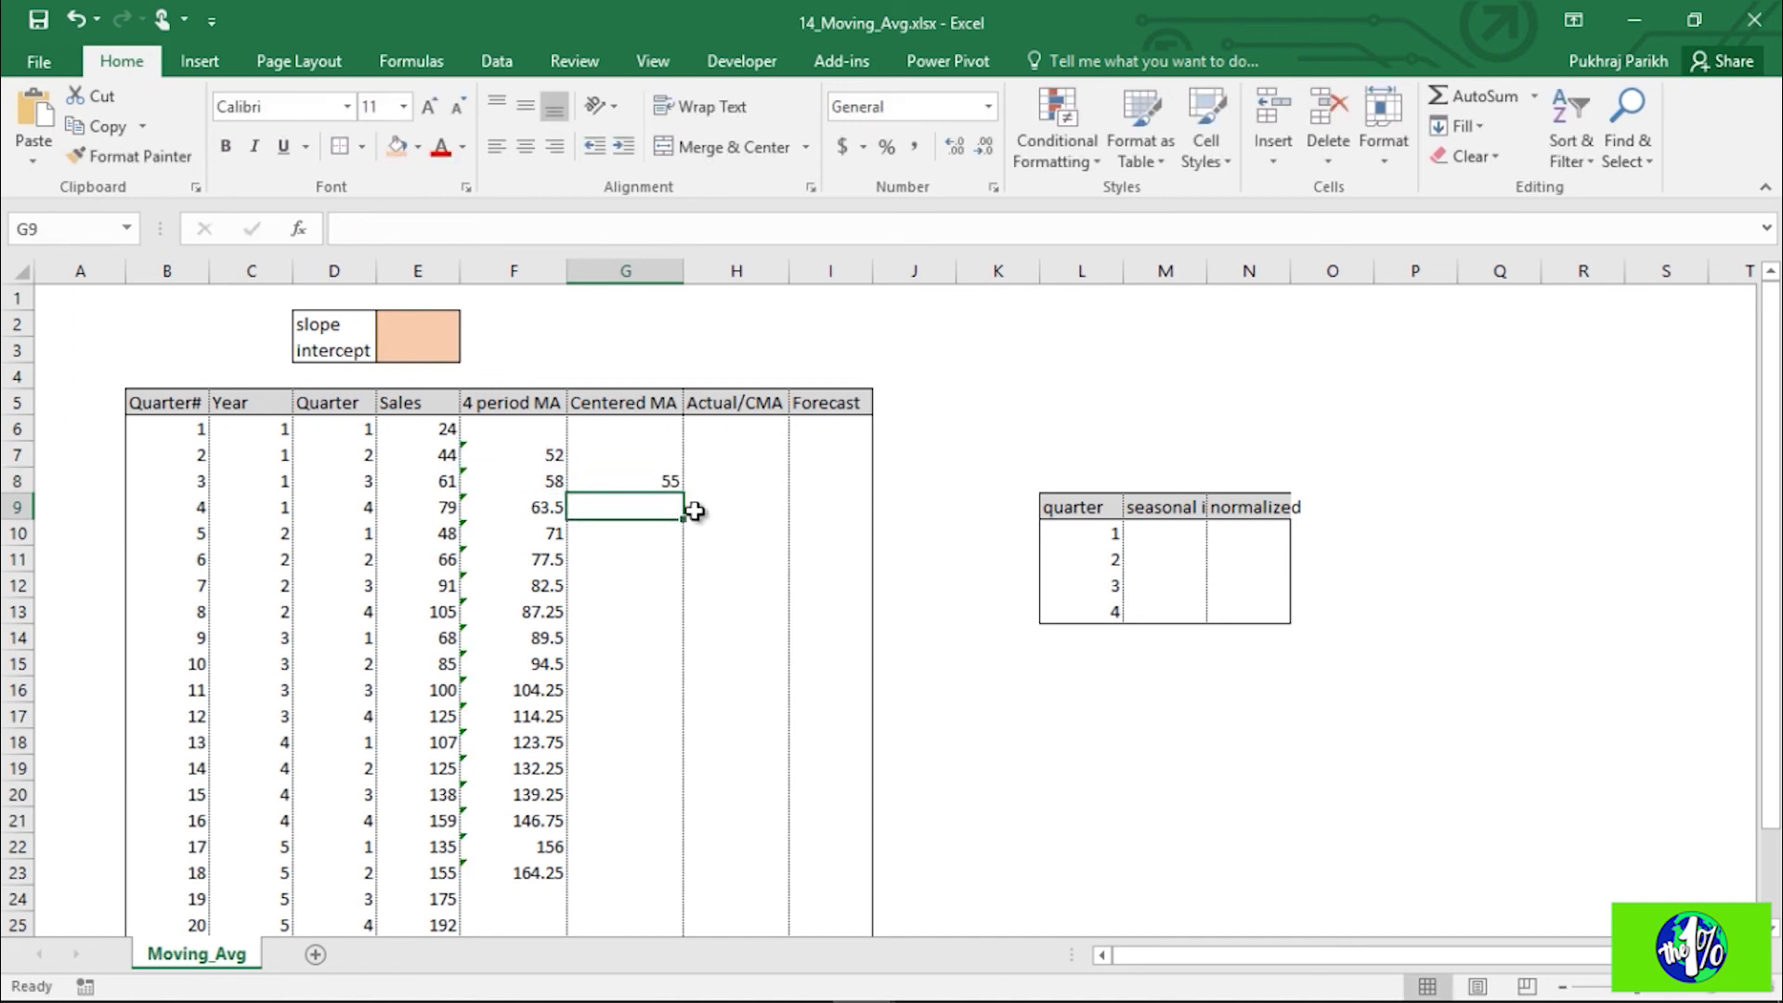
# Step: Fill the centered moving average formula from G8 down through G23 and review the filled range
pyautogui.click(650, 483)
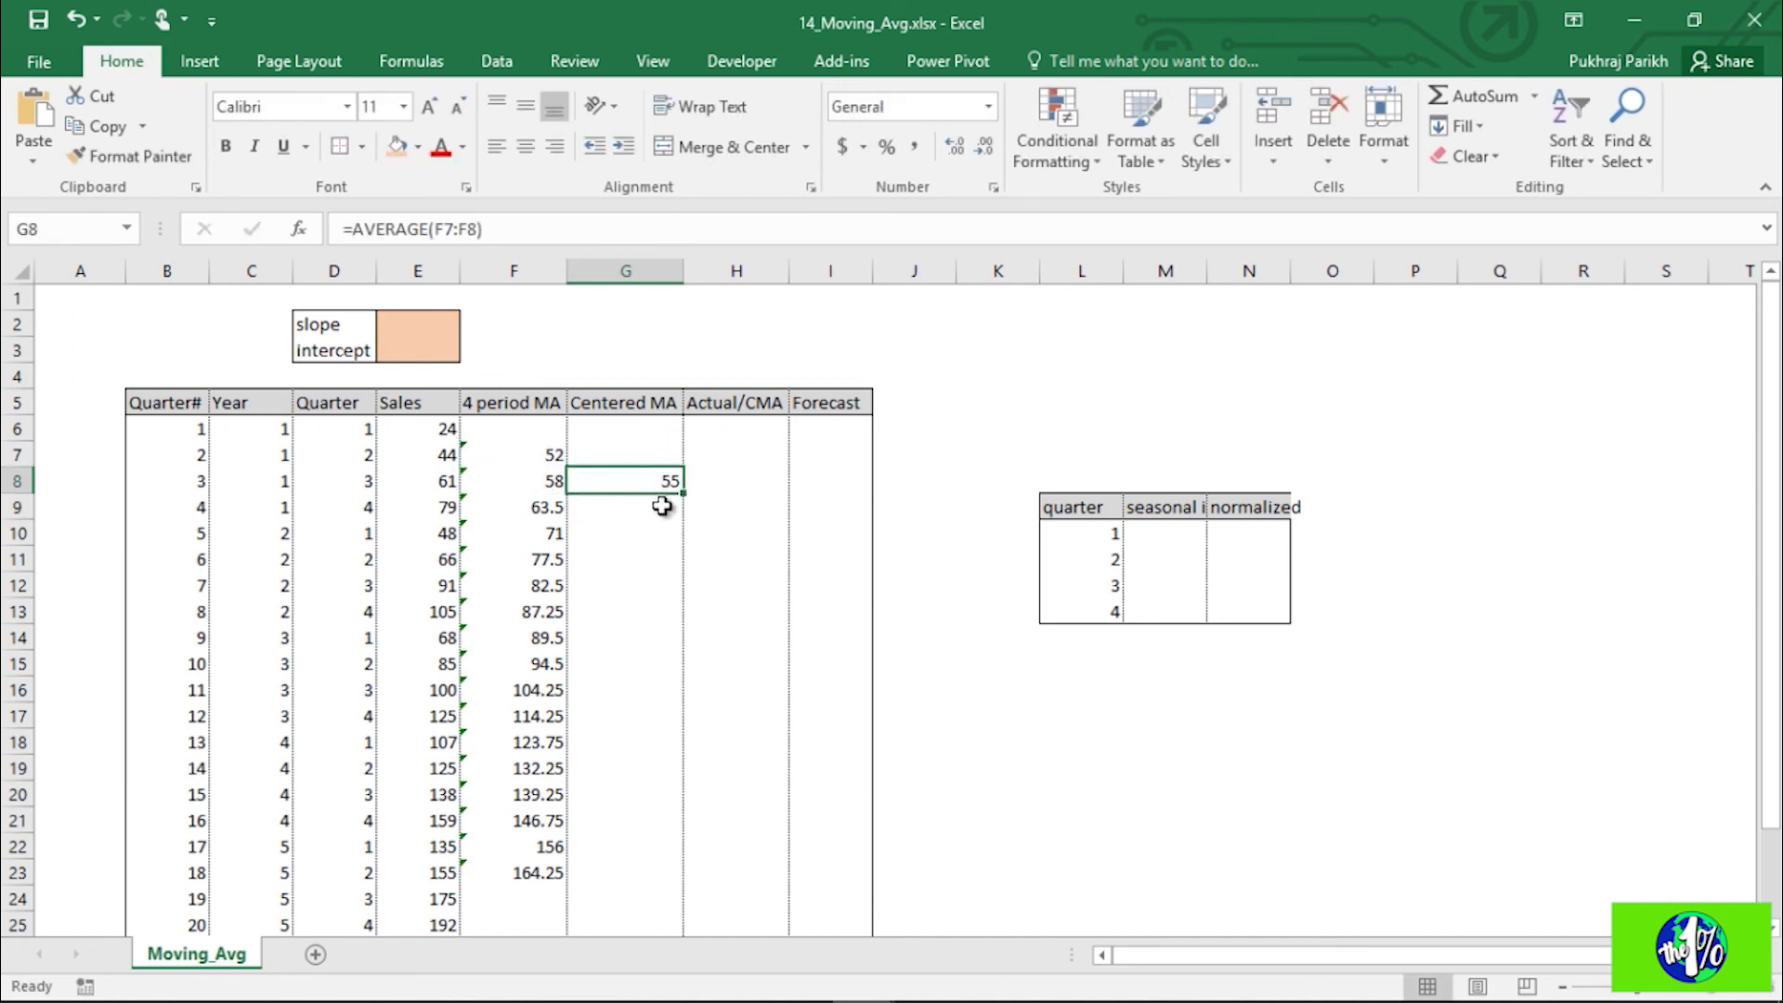
pyautogui.moveTo(685, 496); pyautogui.dragTo(659, 879)
pyautogui.click(652, 875)
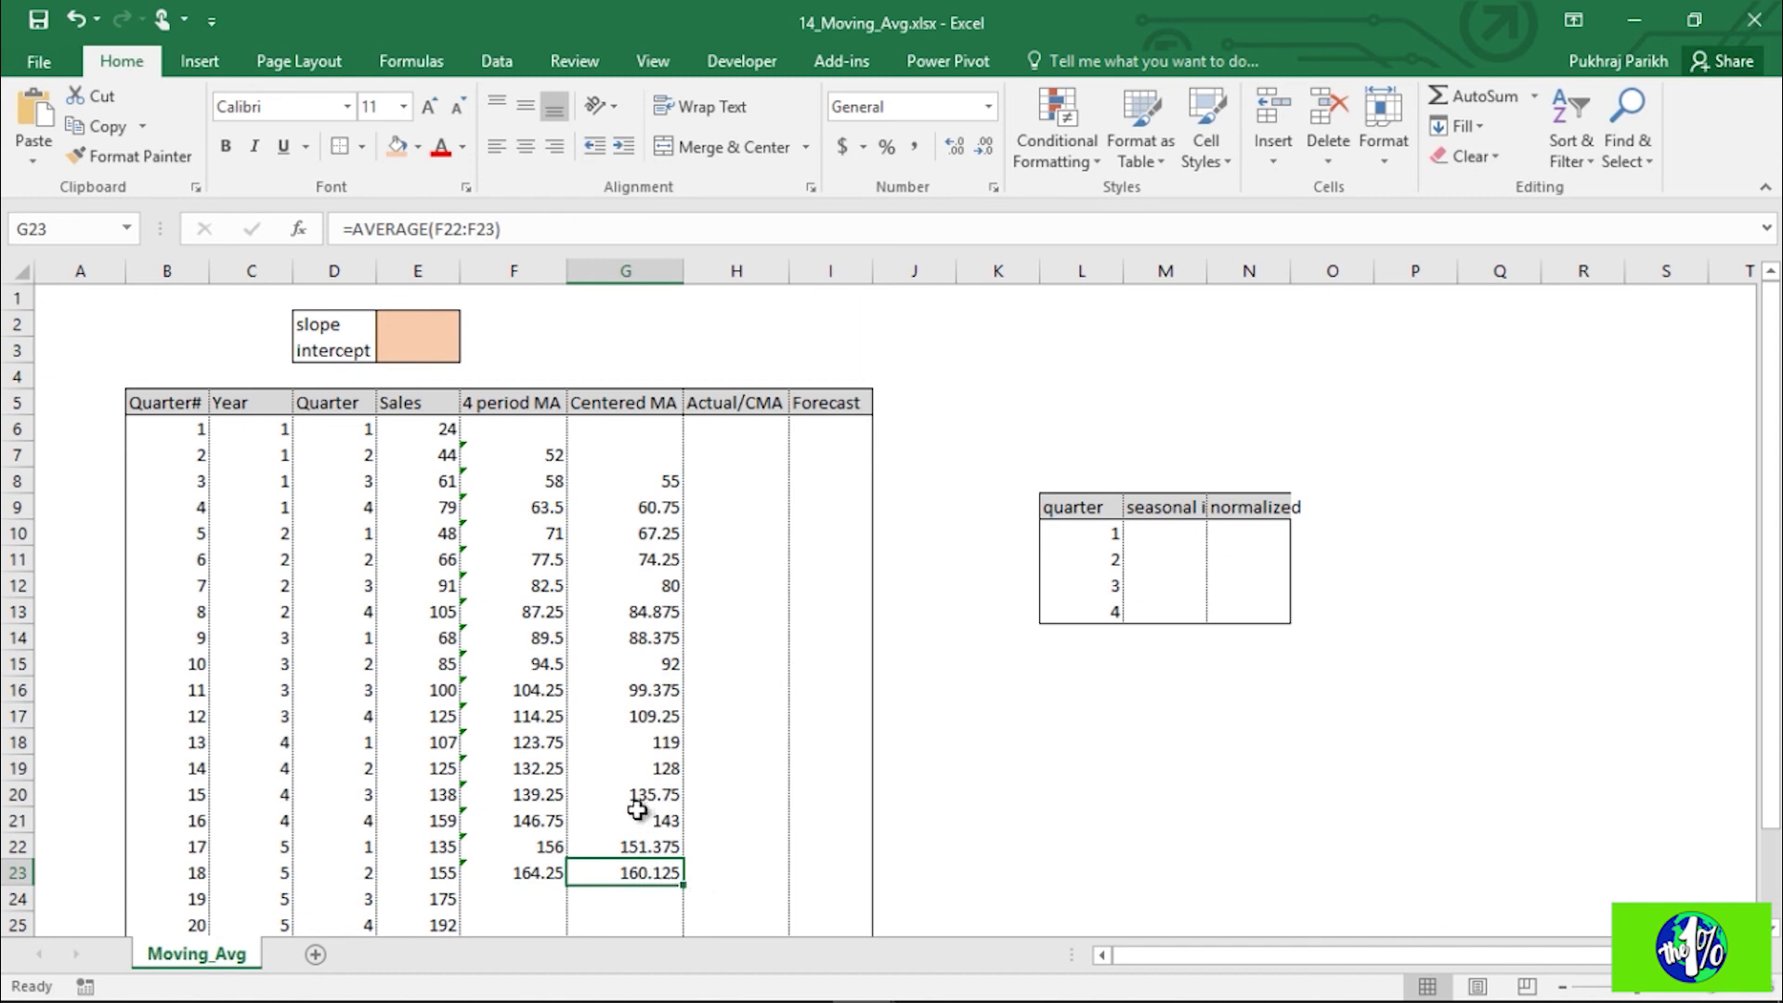
pyautogui.scroll(-1, 637, 810)
pyautogui.scroll(1, 652, 830)
pyautogui.moveTo(646, 484); pyautogui.dragTo(643, 868)
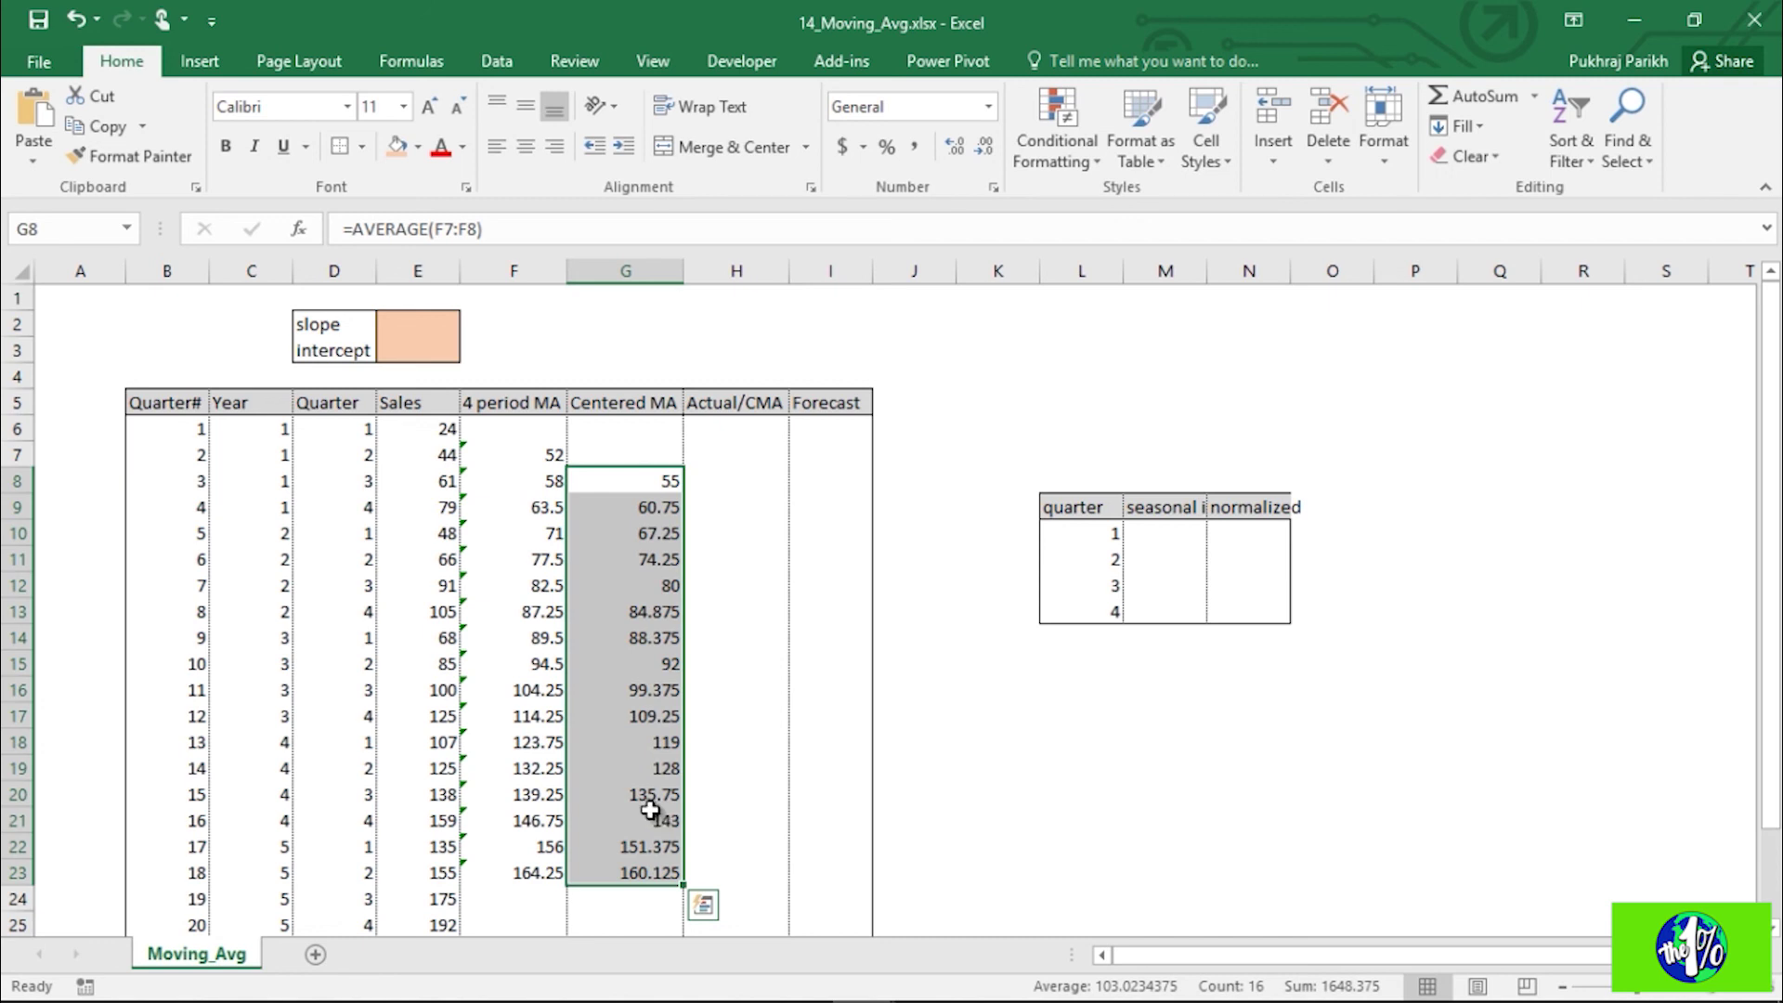
pyautogui.scroll(-3, 649, 749)
pyautogui.scroll(2, 629, 756)
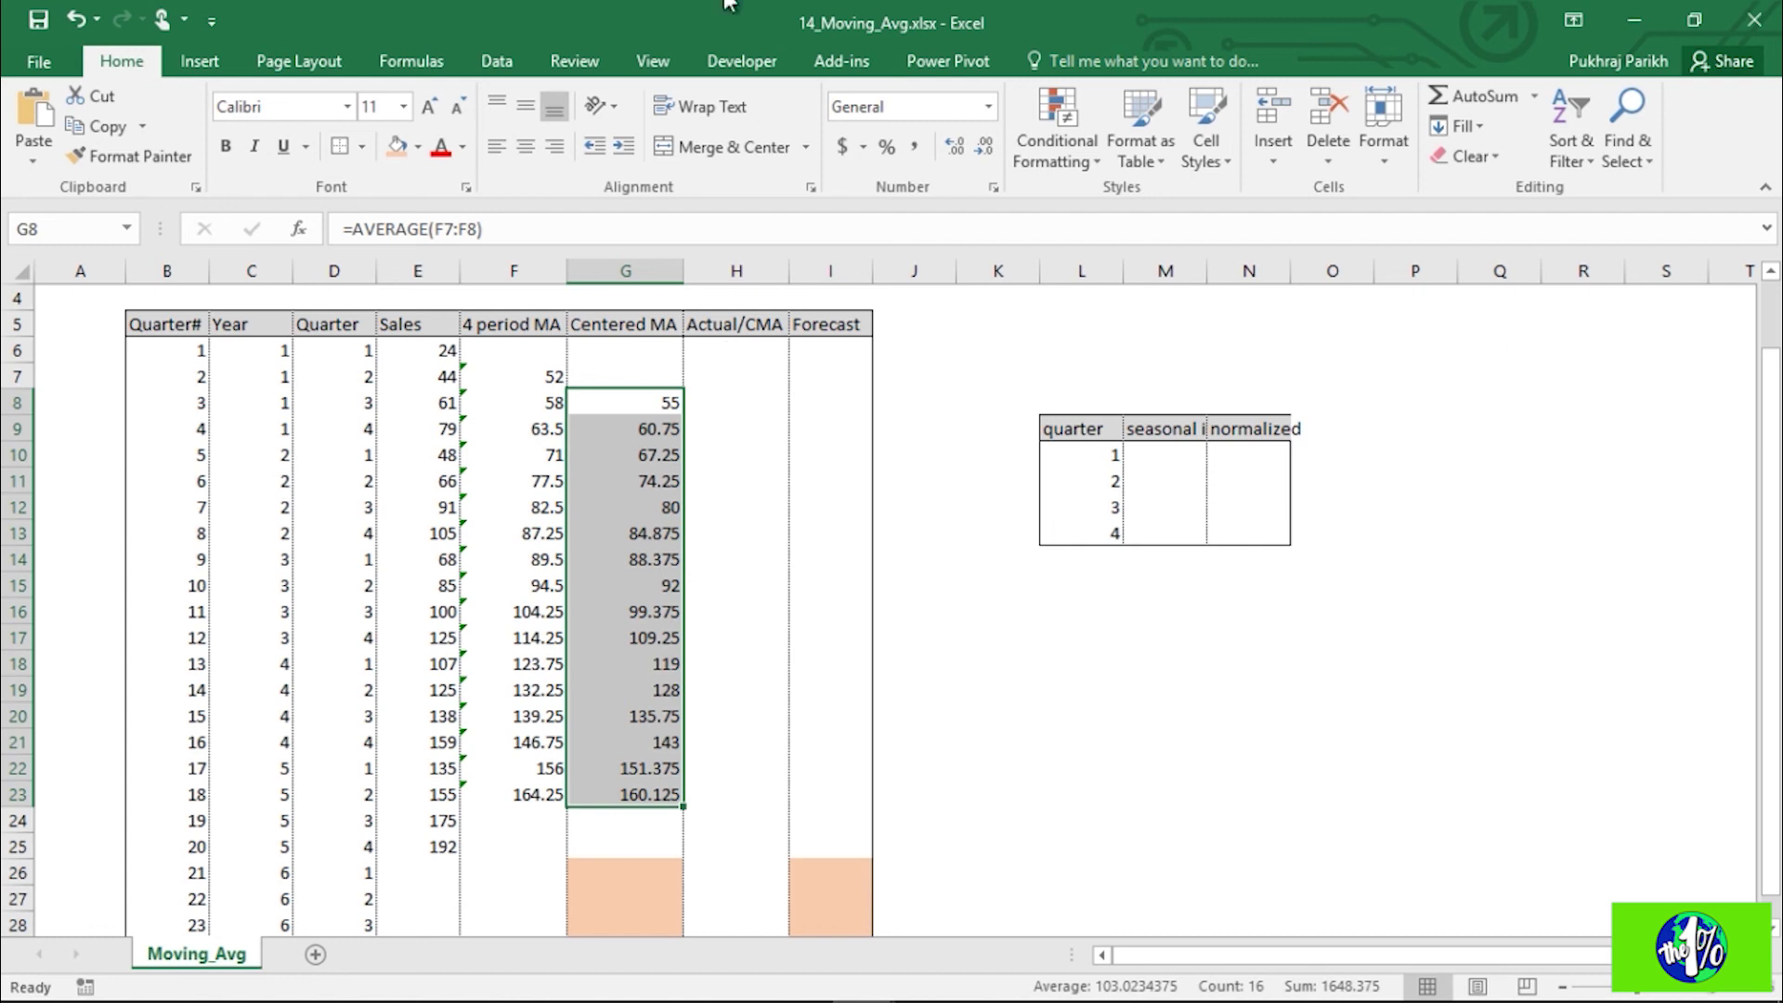
# Step: Calculate the trend slope in E2 with =SLOPE(G8:G23,B8:B23), using the centered moving averages and quarter numbers
pyautogui.scroll(1, 570, 524)
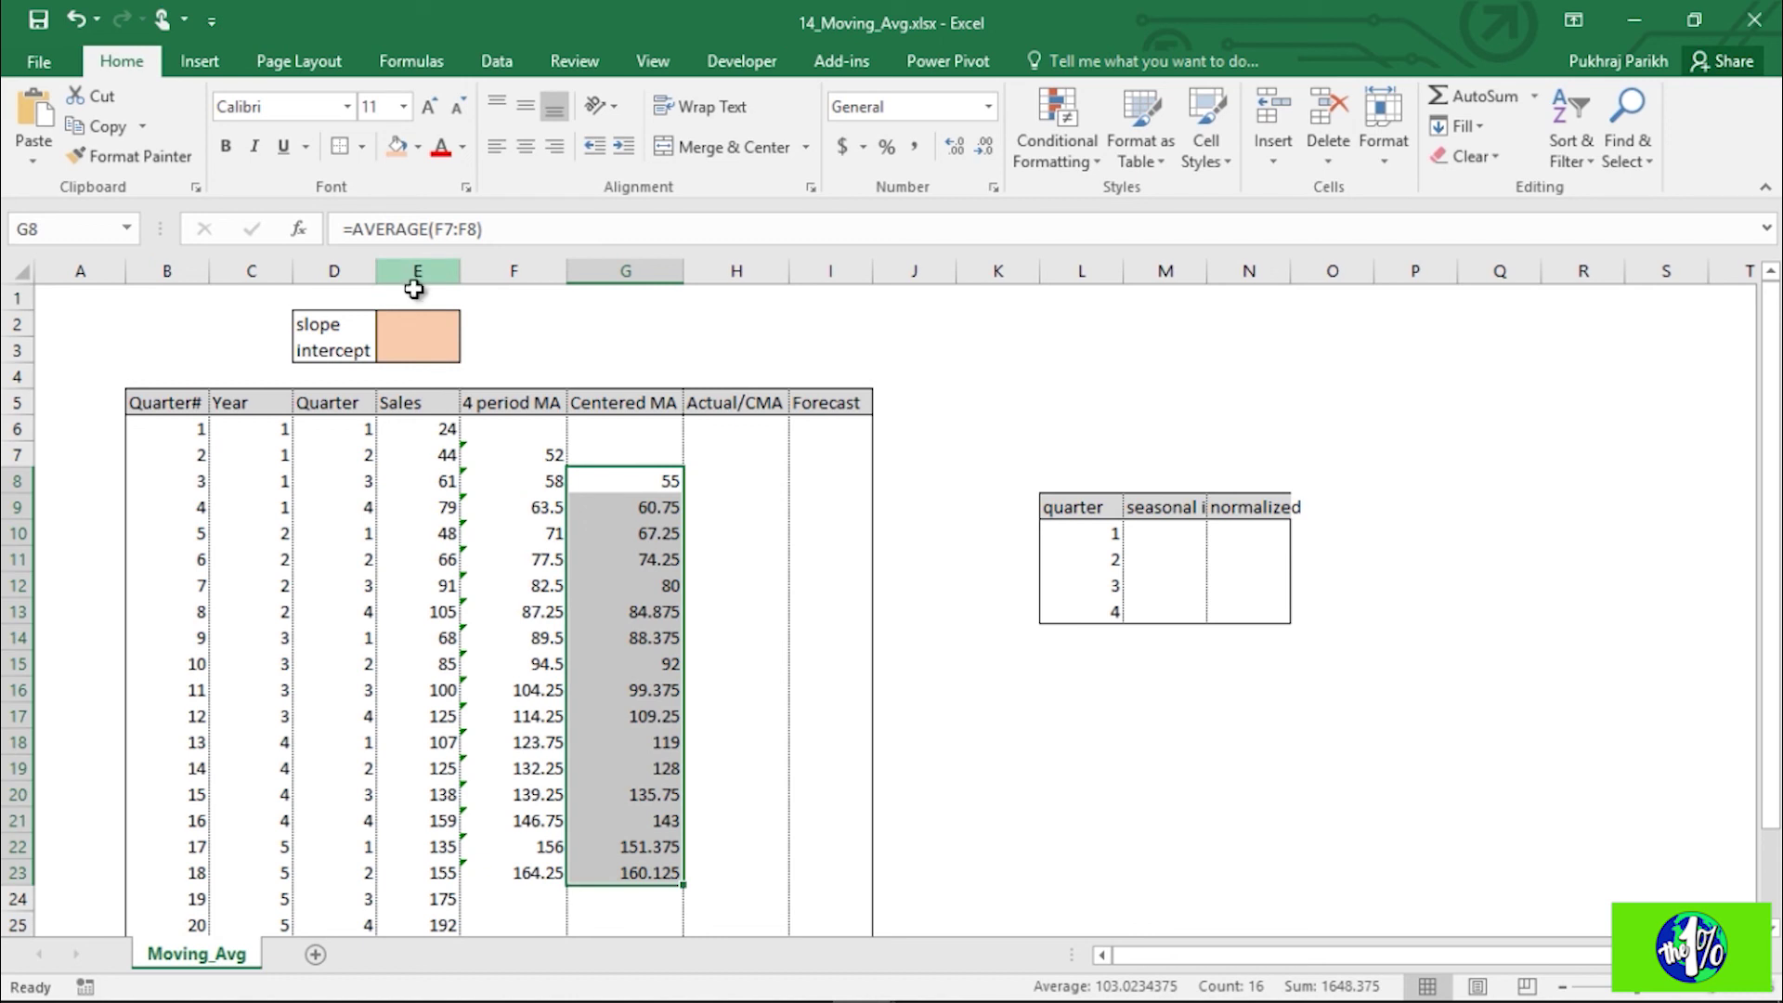
pyautogui.click(411, 320)
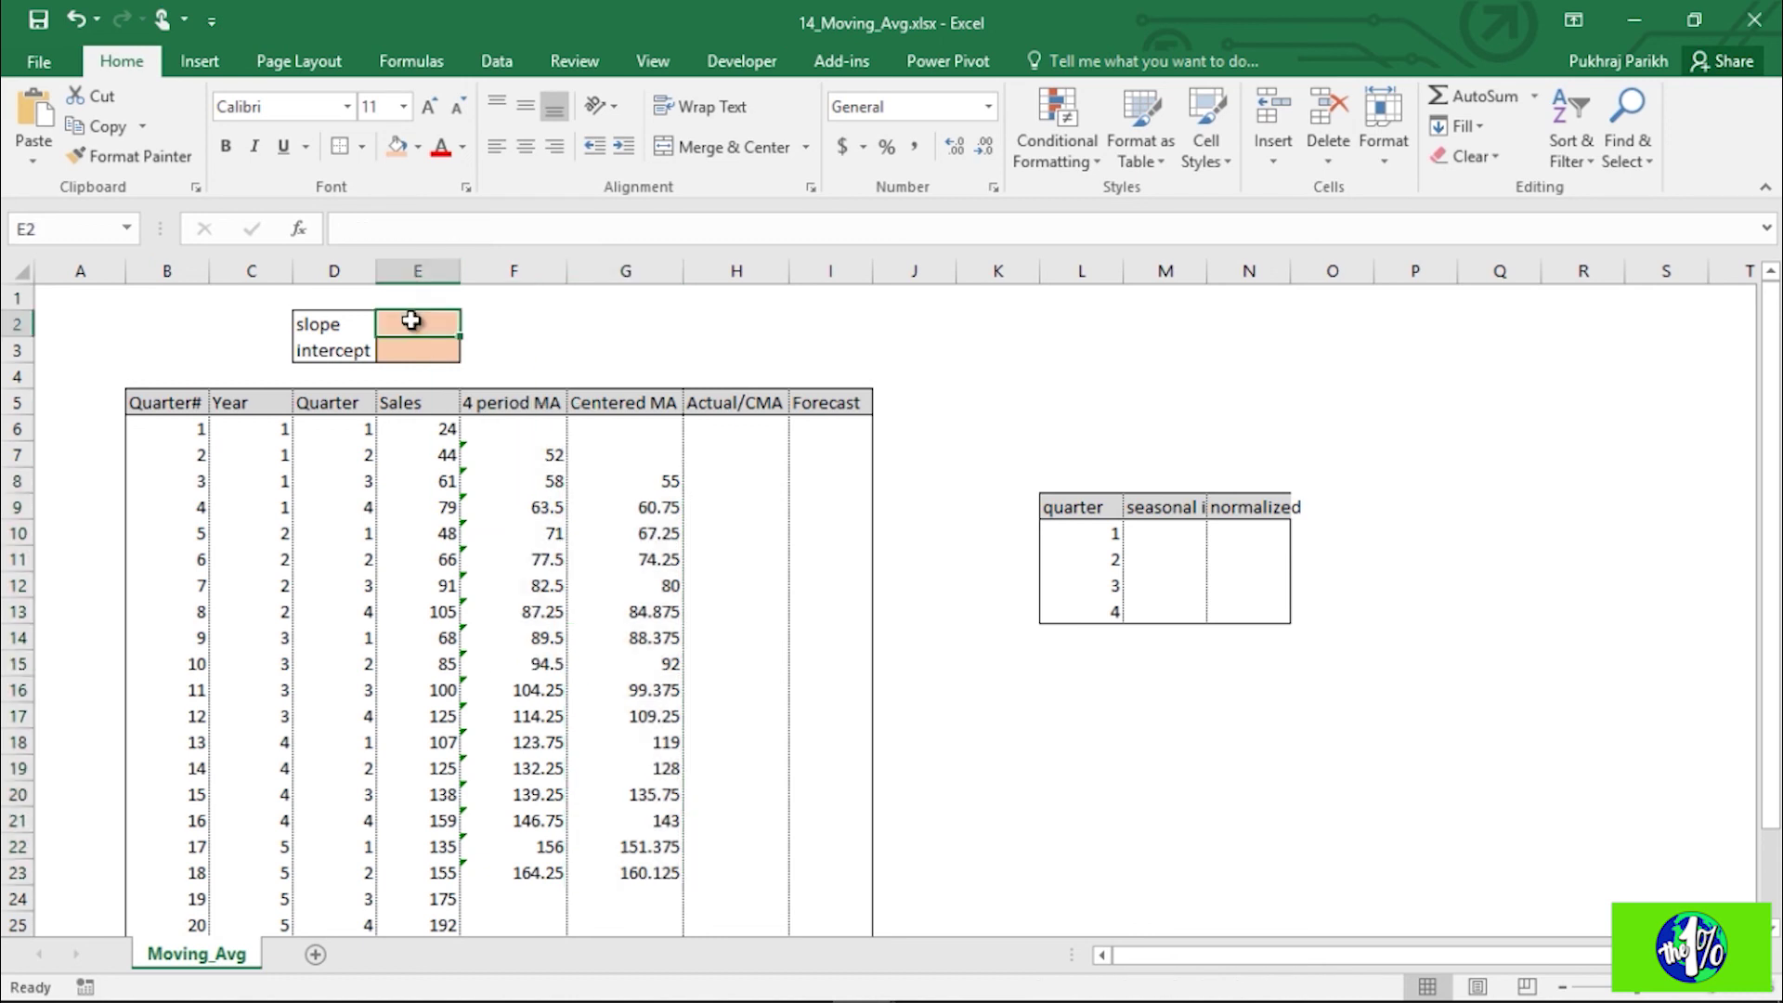
pyautogui.write('=s')
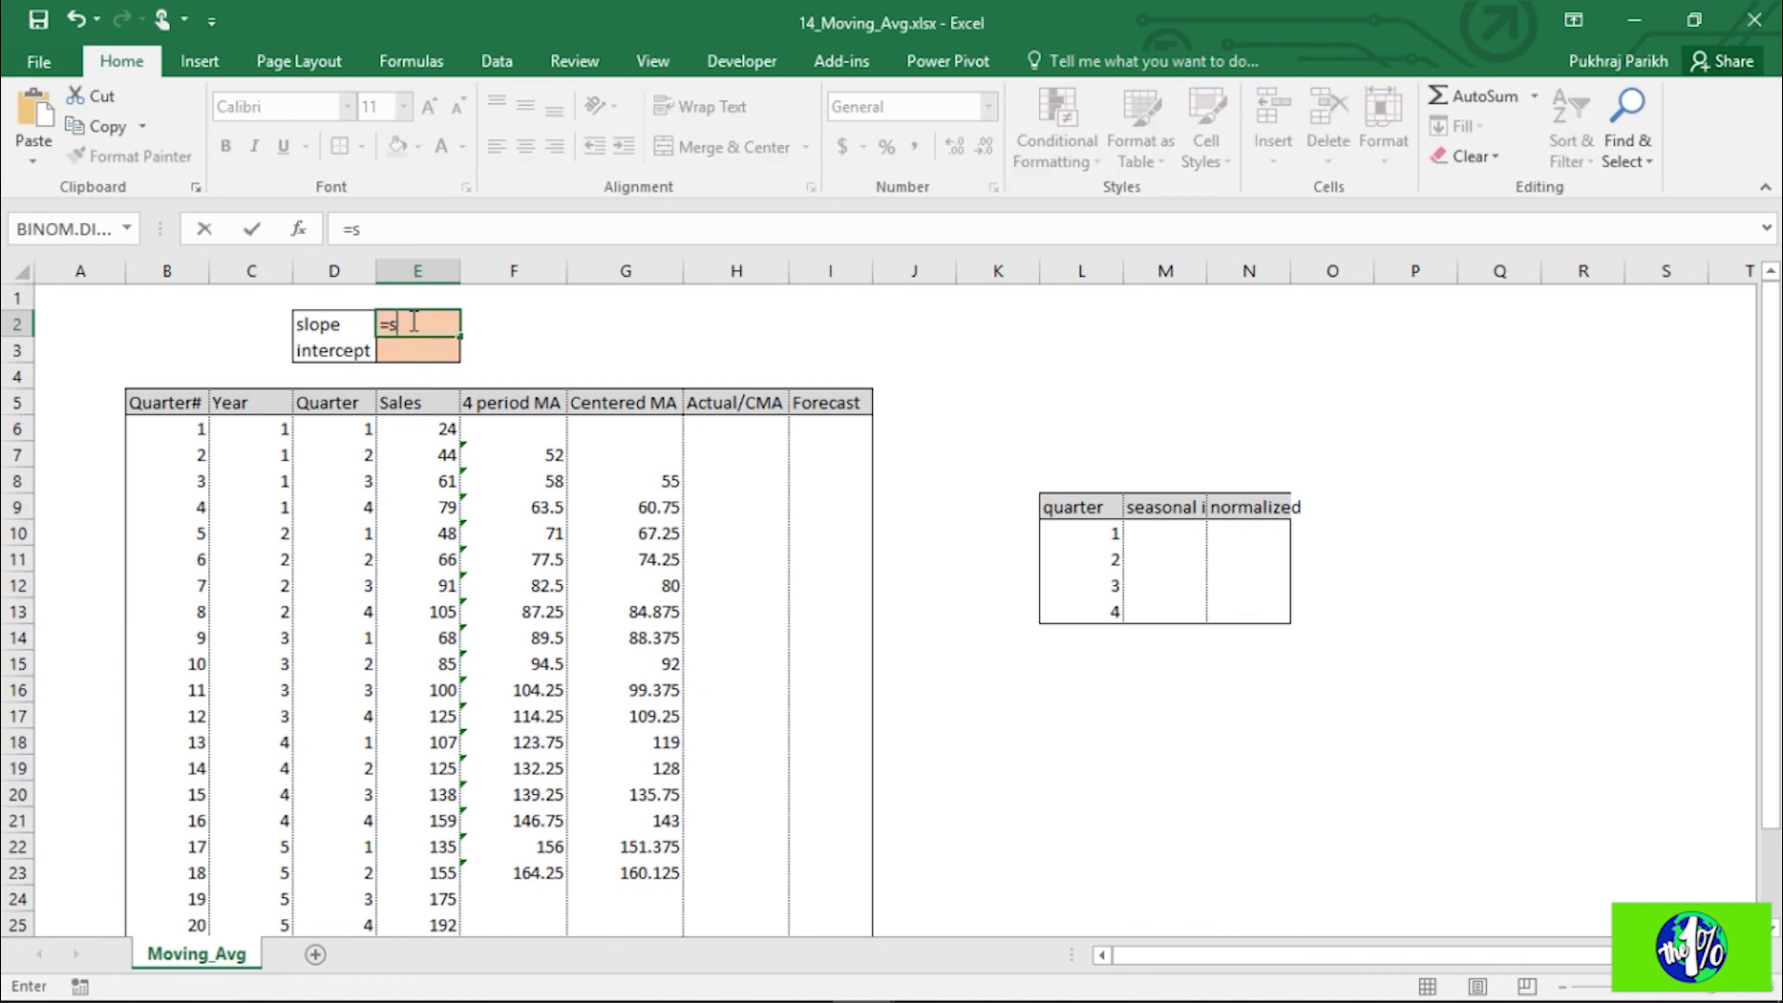
pyautogui.write('lop')
pyautogui.press('Tab')
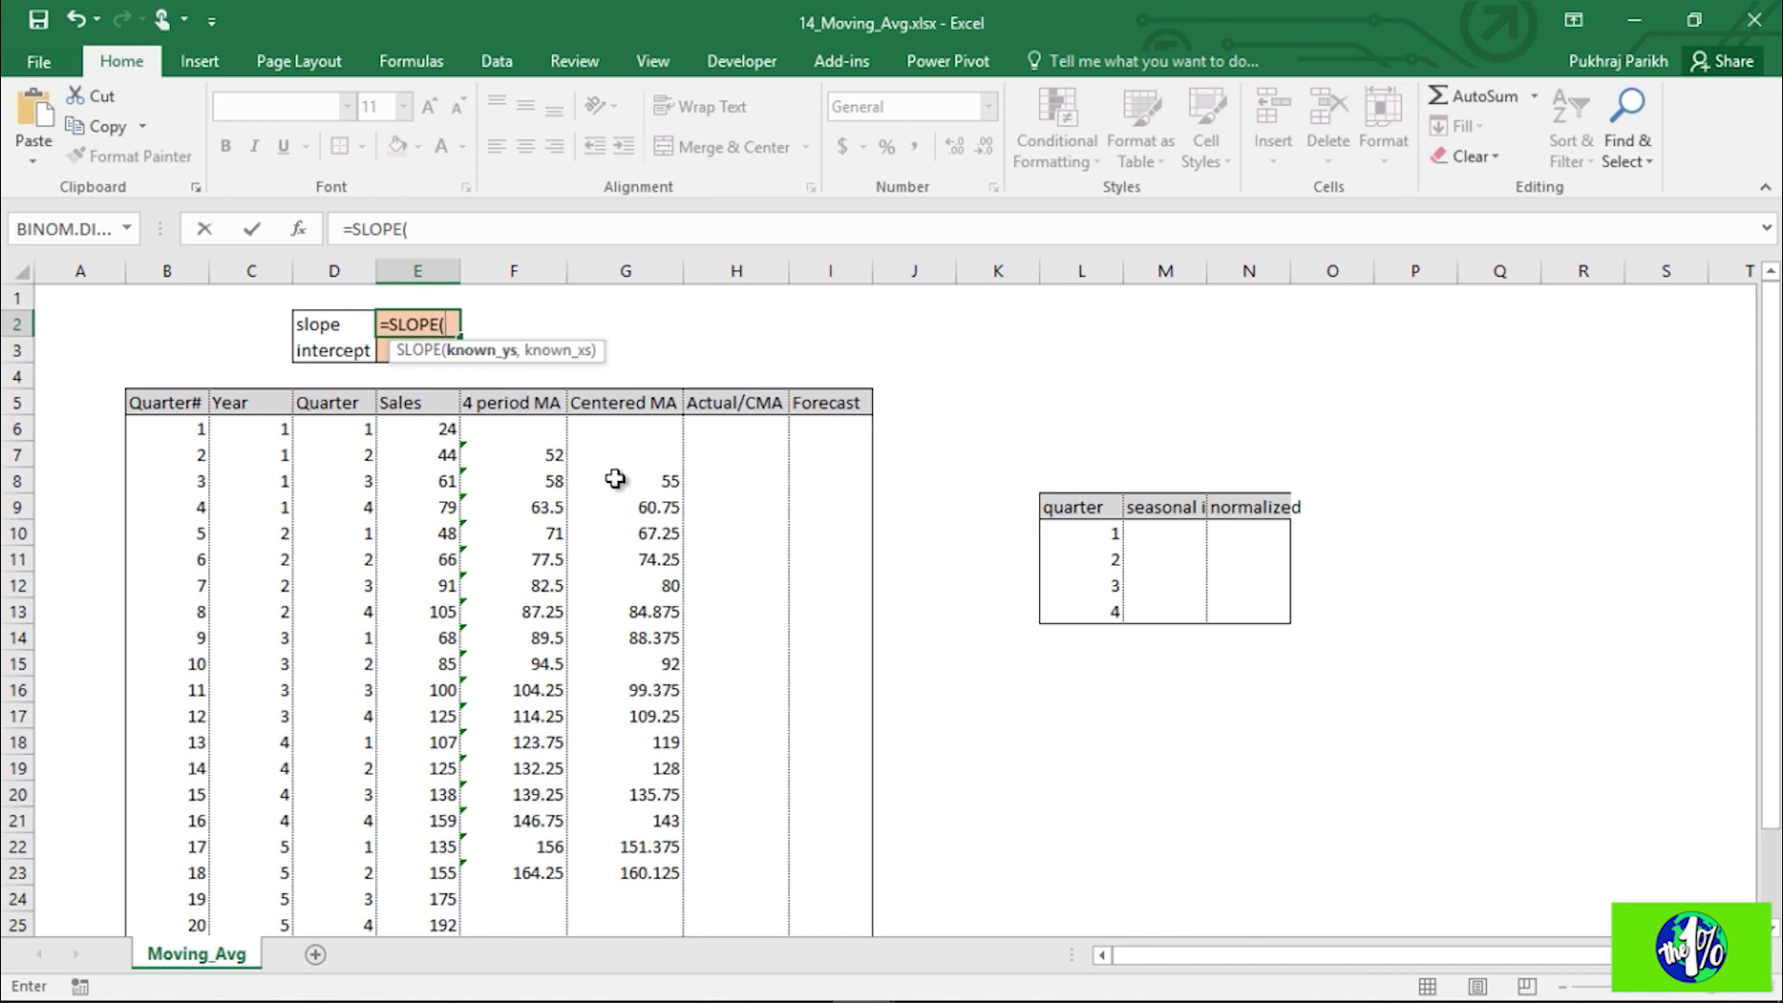
pyautogui.moveTo(616, 479); pyautogui.dragTo(631, 868)
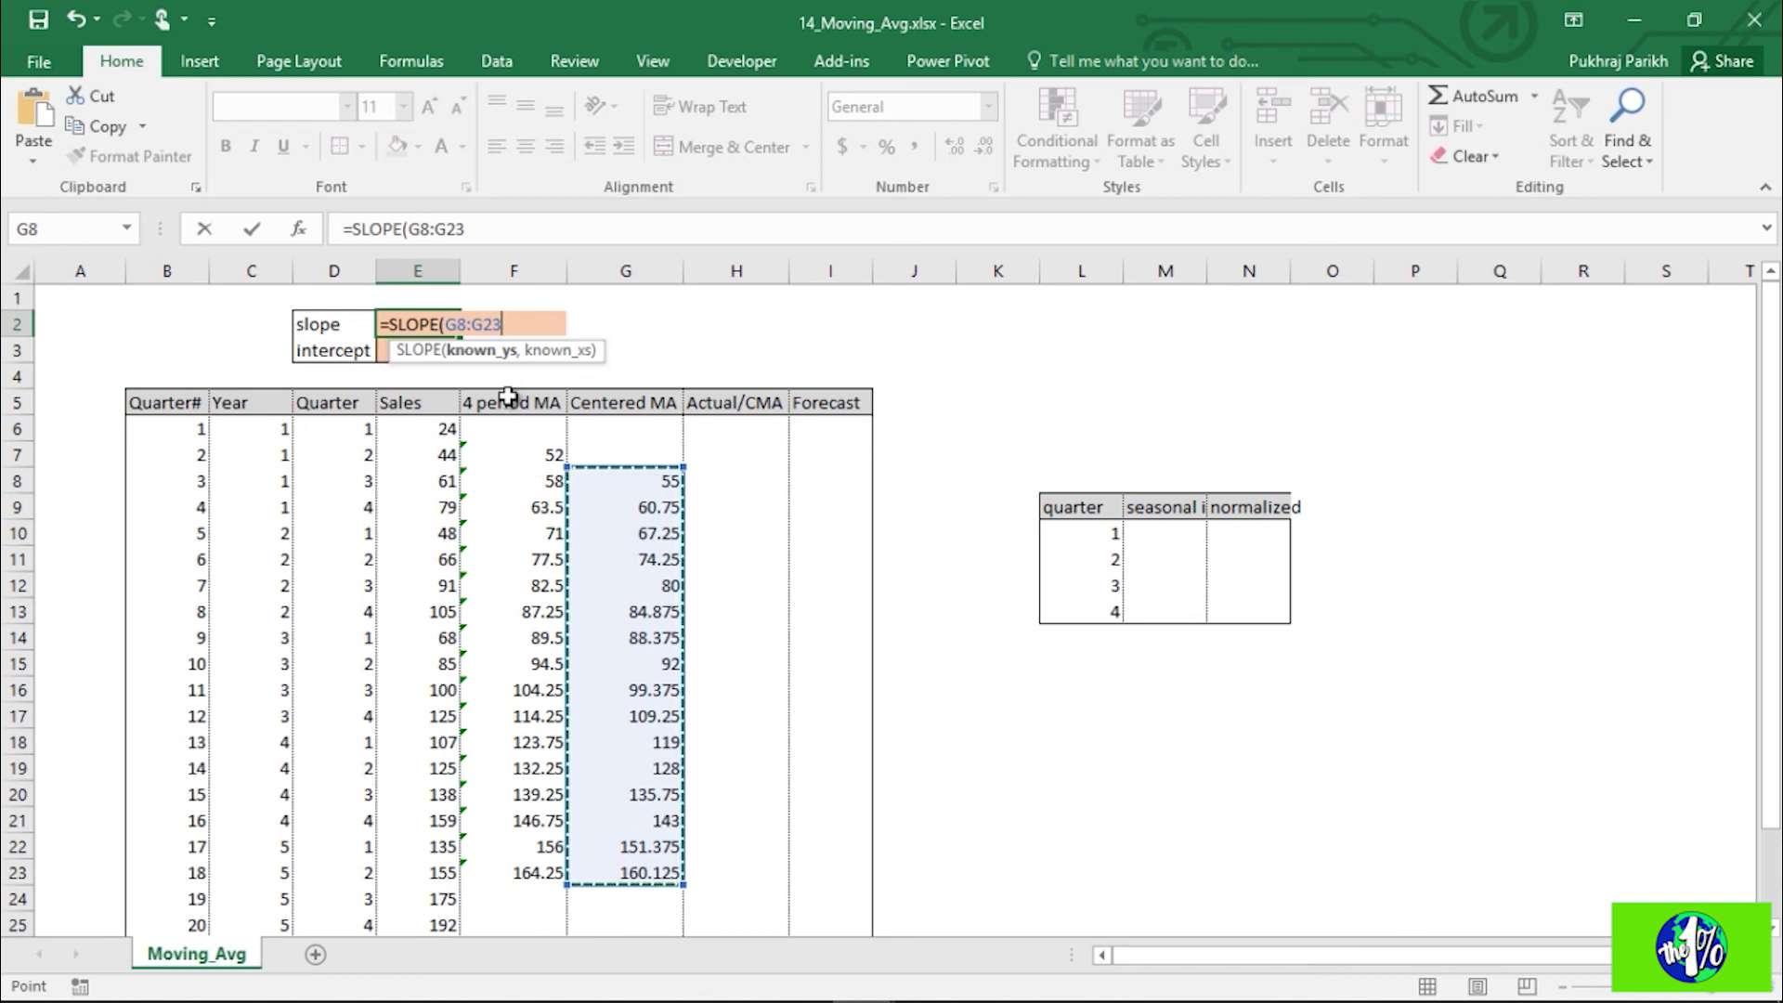
pyautogui.write(',')
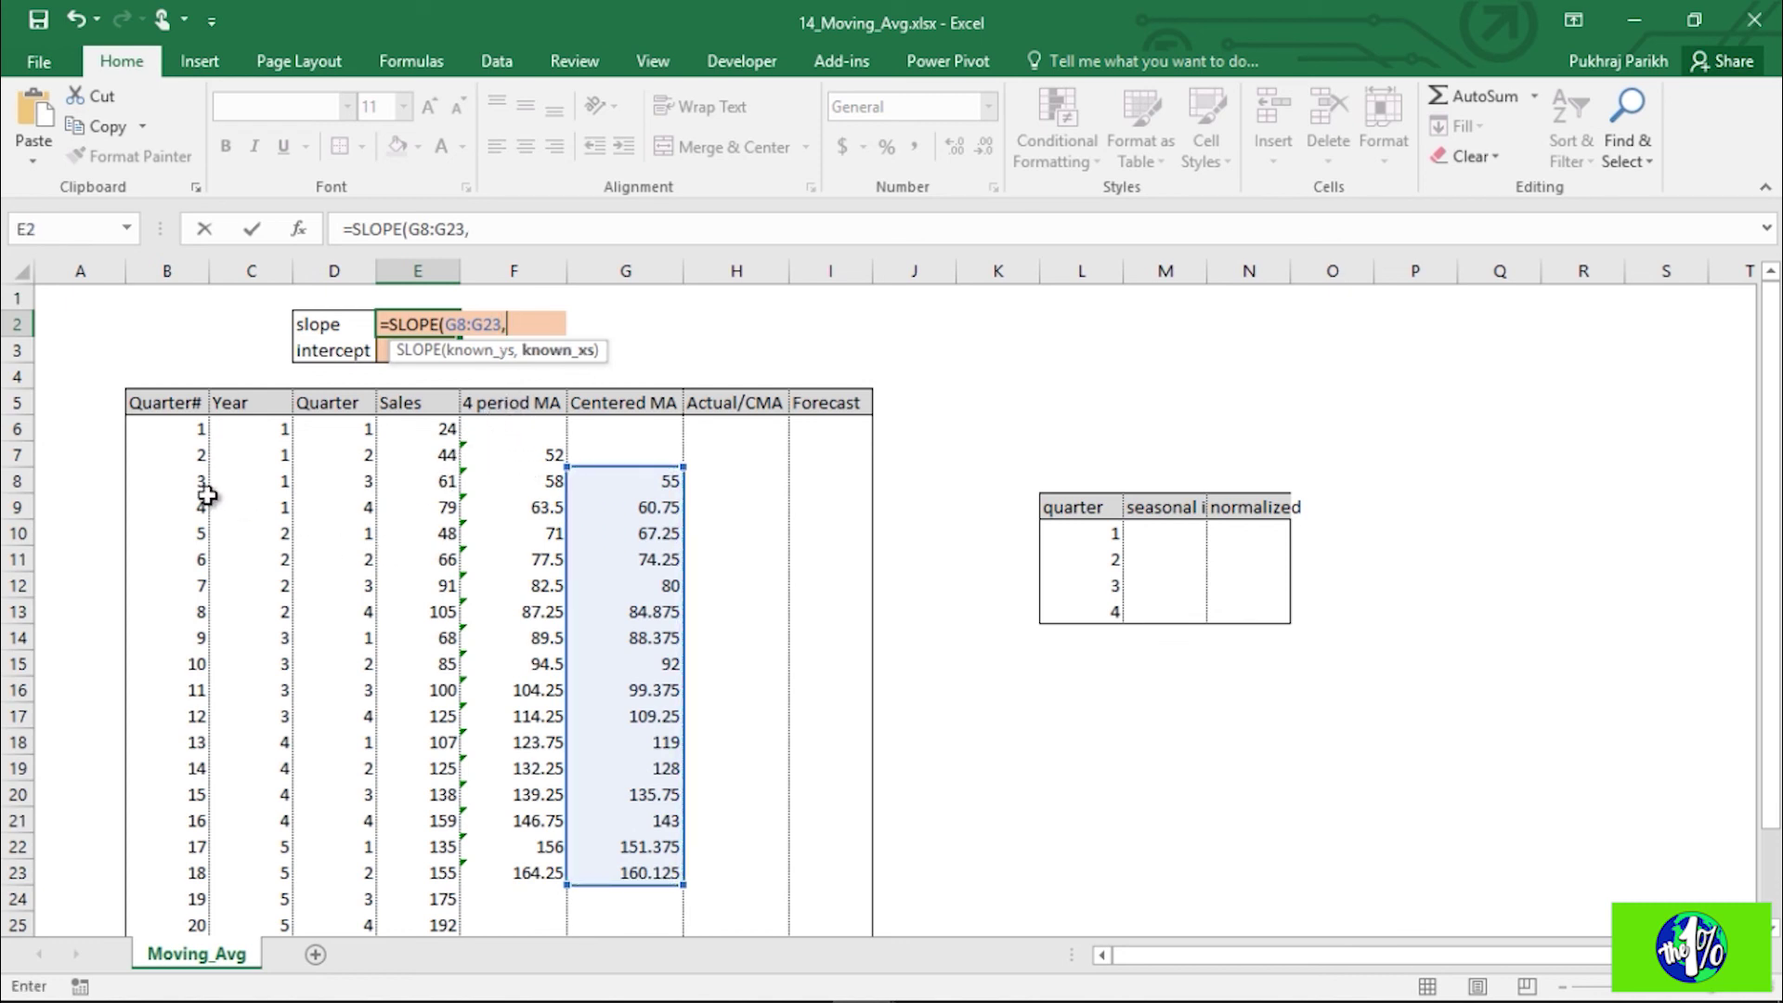
pyautogui.moveTo(183, 482); pyautogui.dragTo(154, 868)
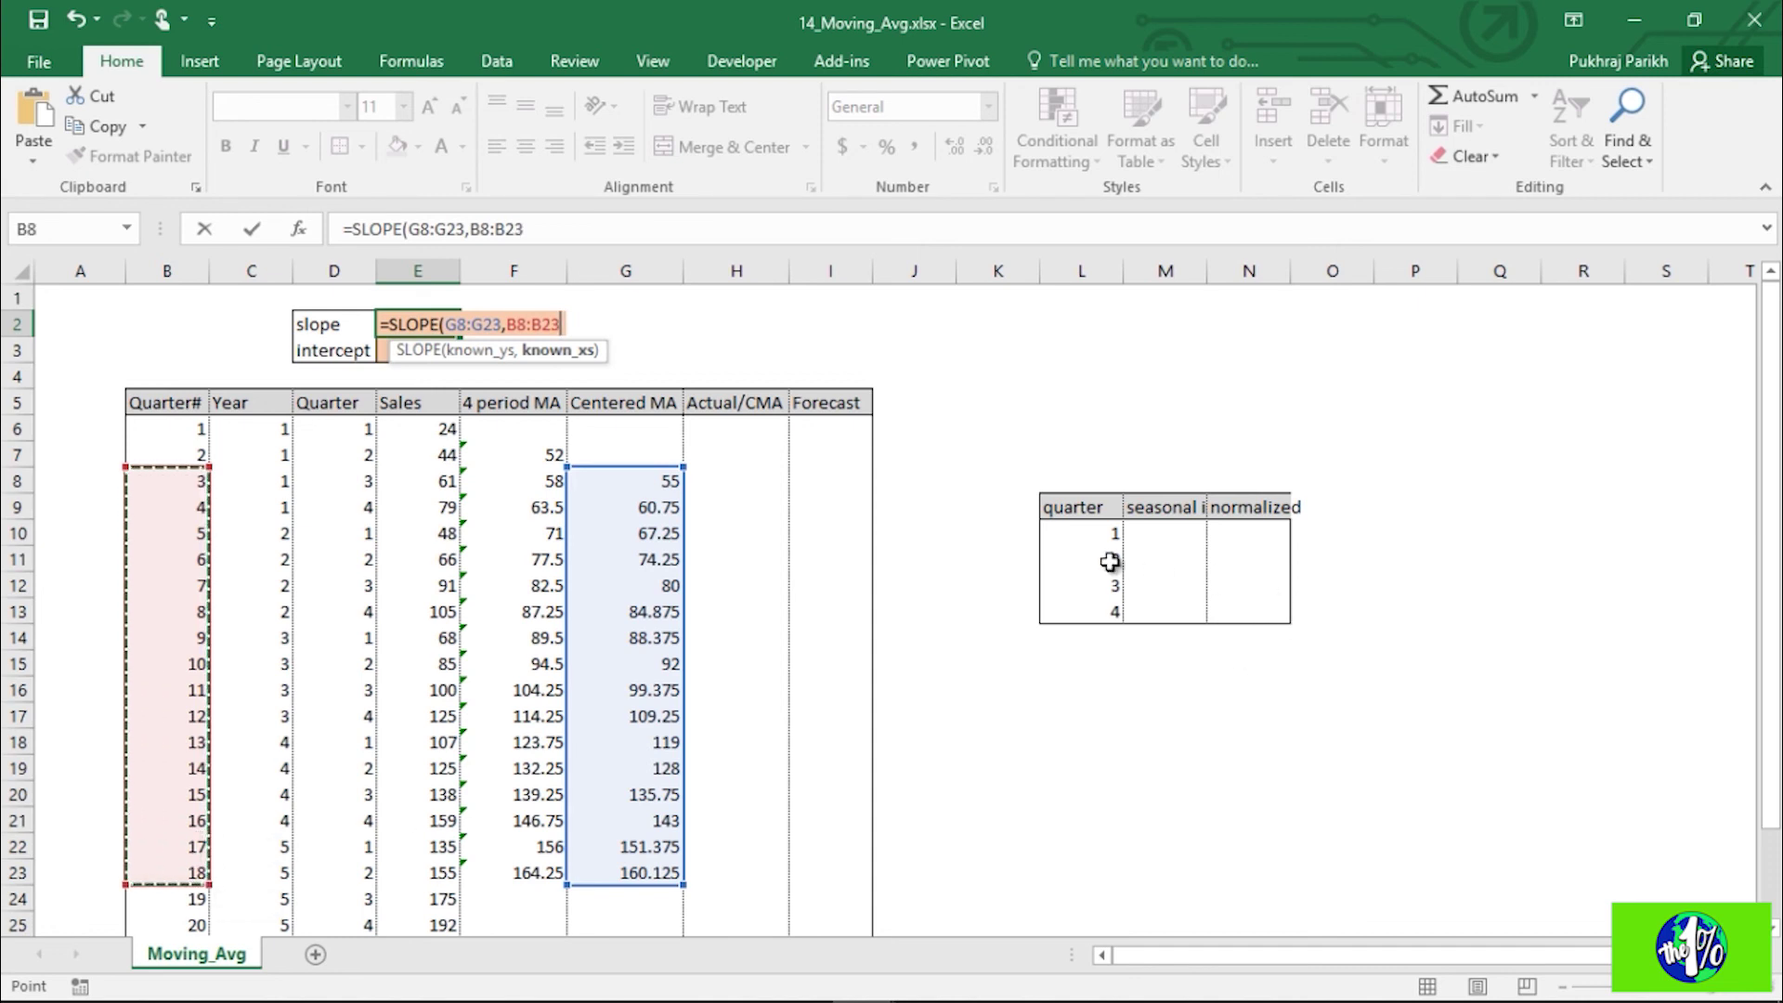
pyautogui.press('Return')
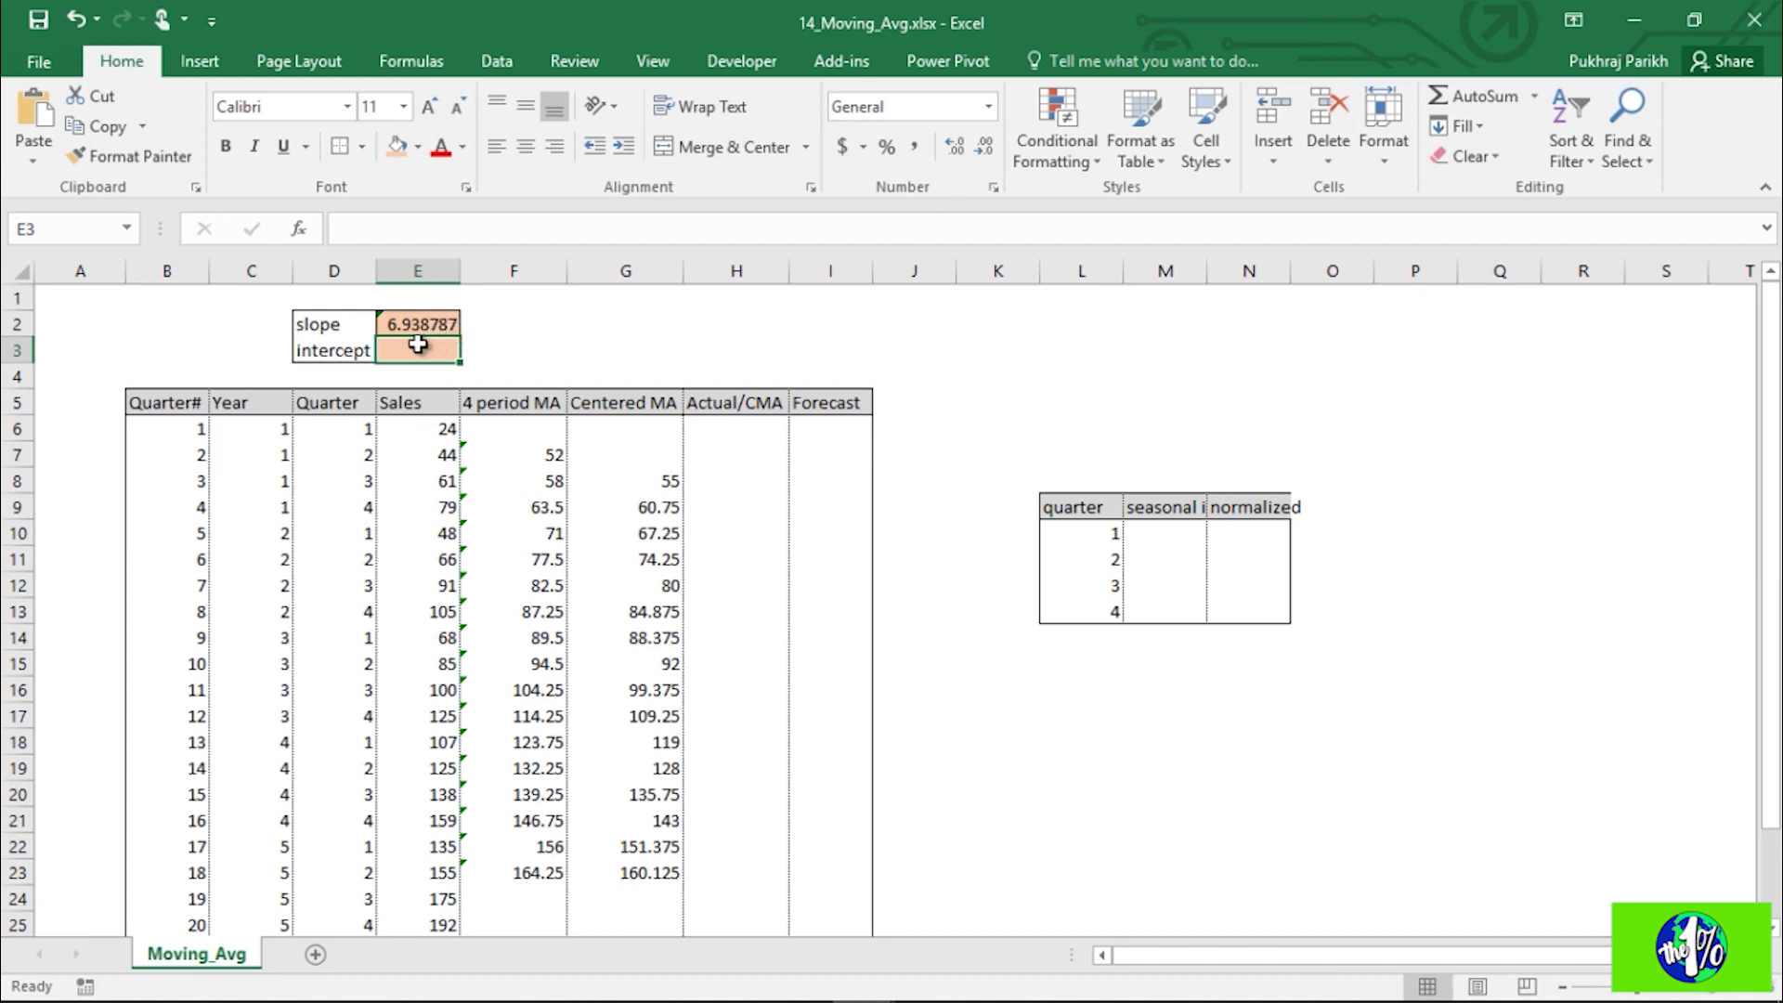
# Step: Calculate the trend intercept in E3 with =INTERCEPT(G8:G23,B8:B23)
pyautogui.write('=')
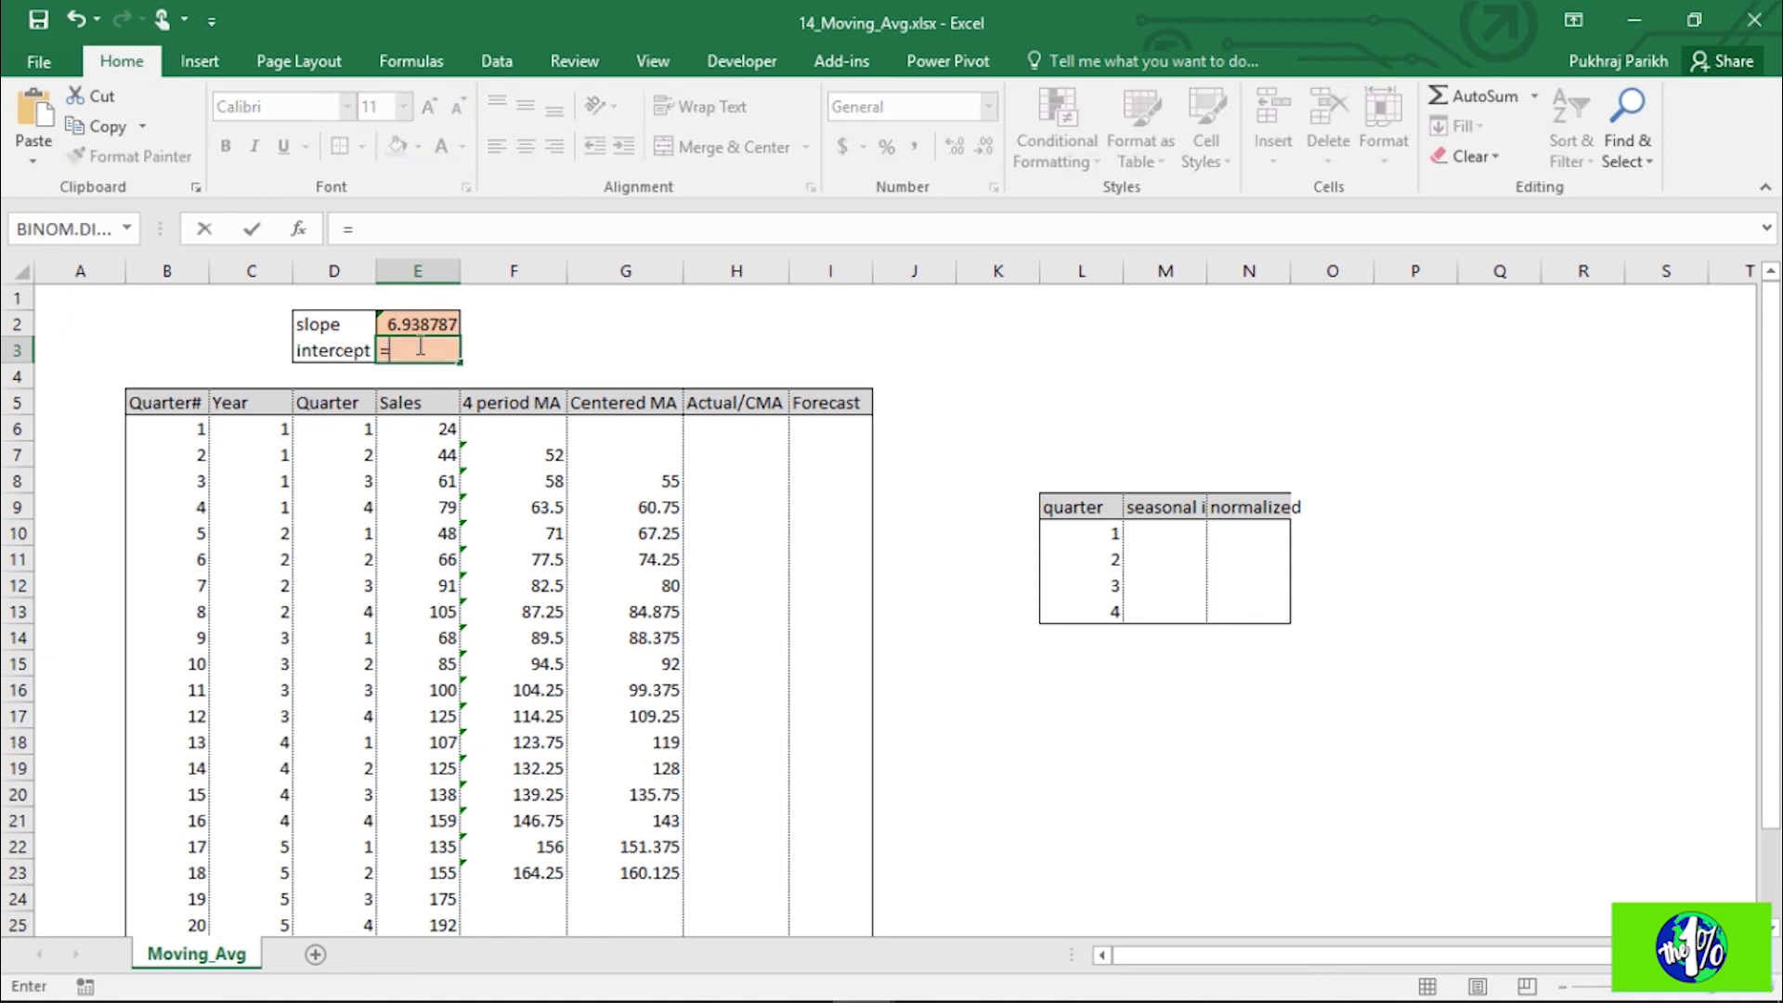
pyautogui.write('inter')
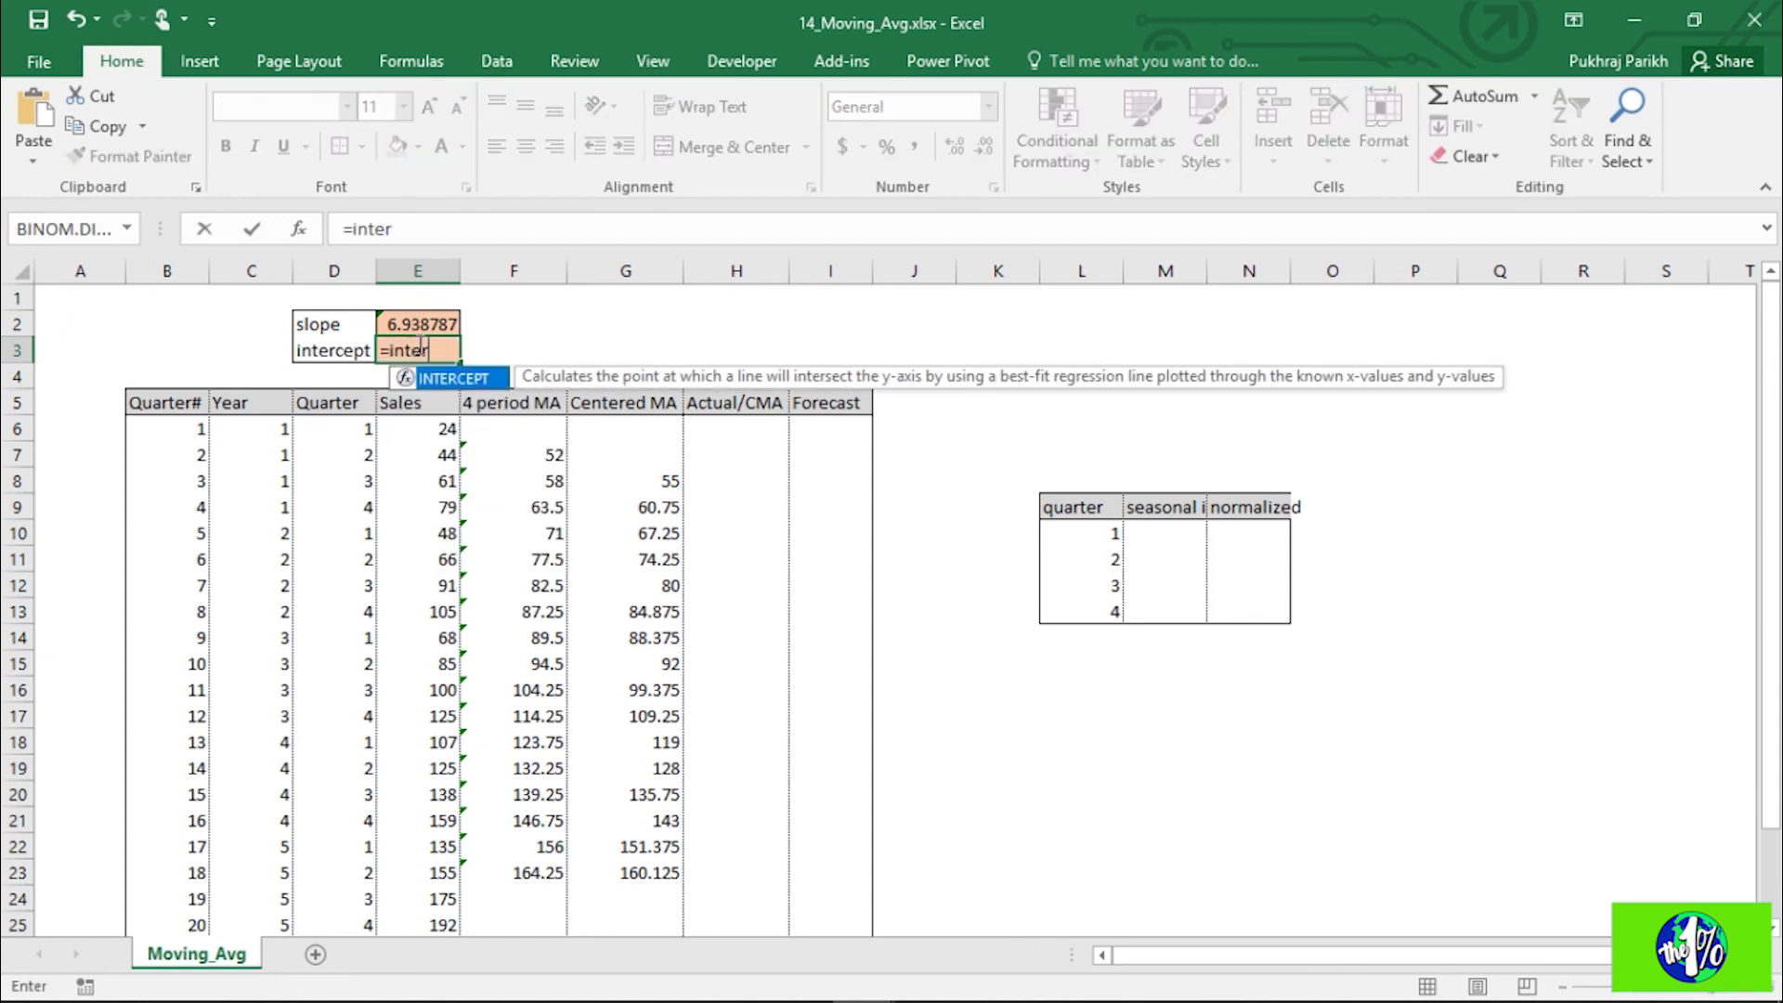
pyautogui.press('Tab')
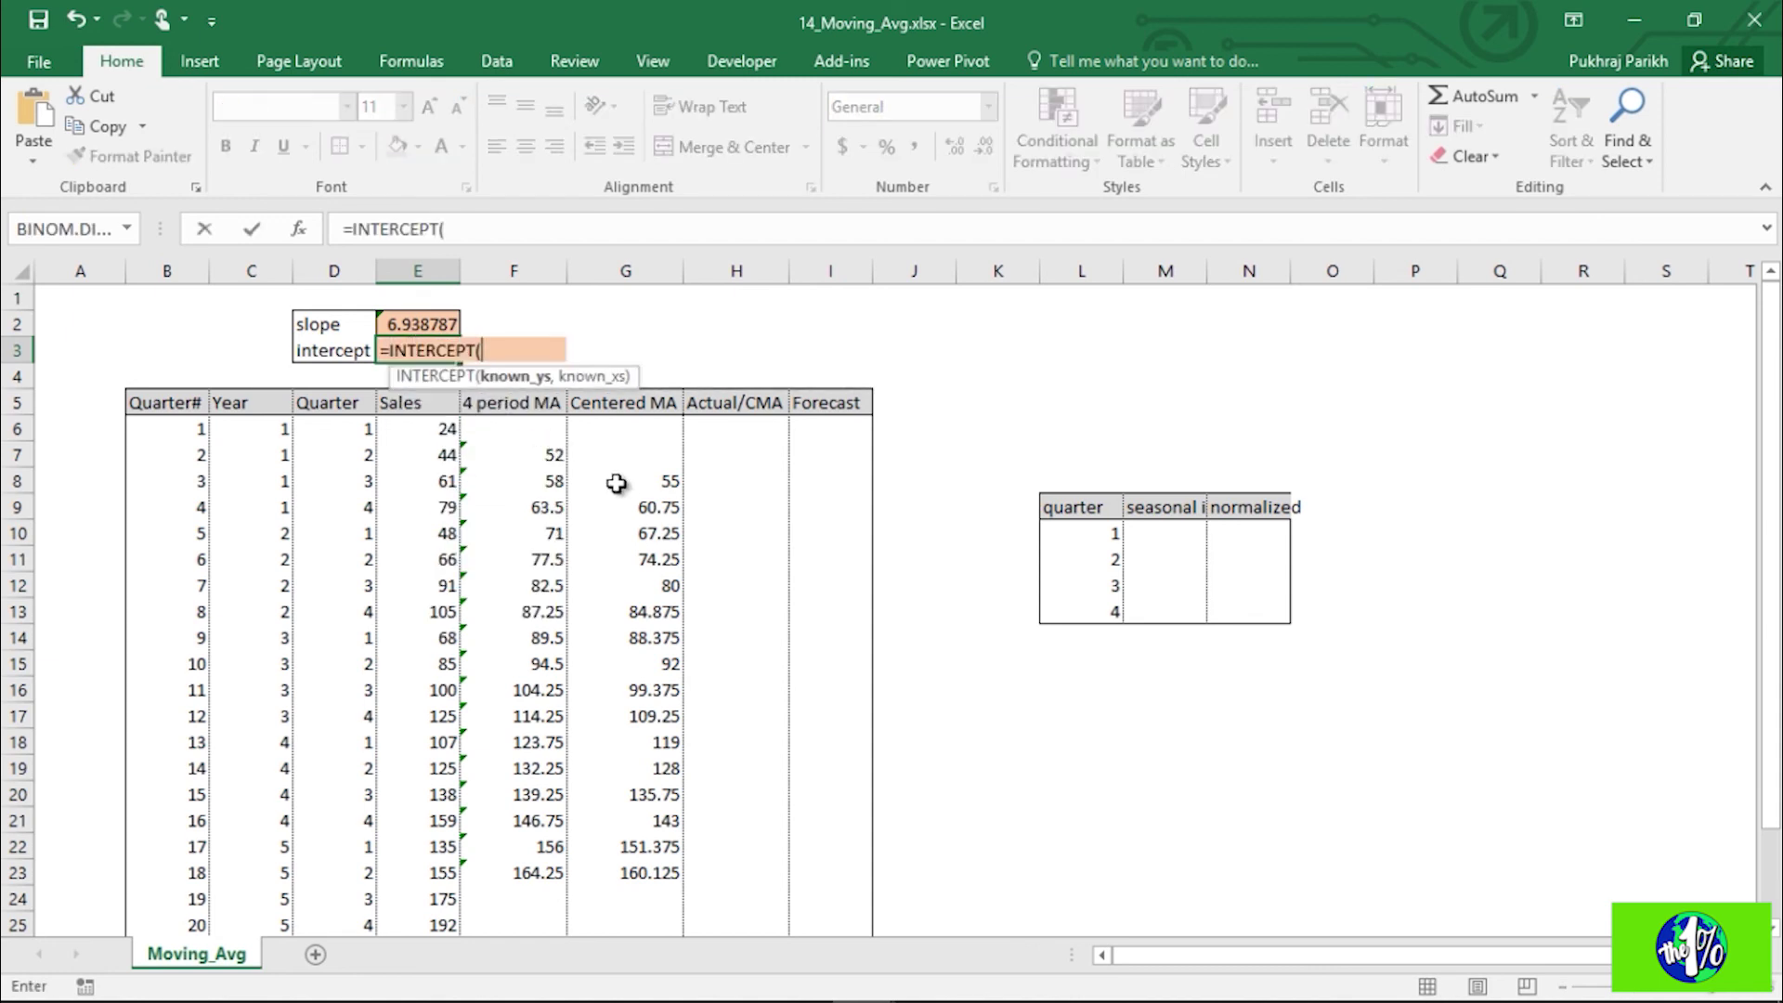
pyautogui.moveTo(625, 483); pyautogui.dragTo(620, 880)
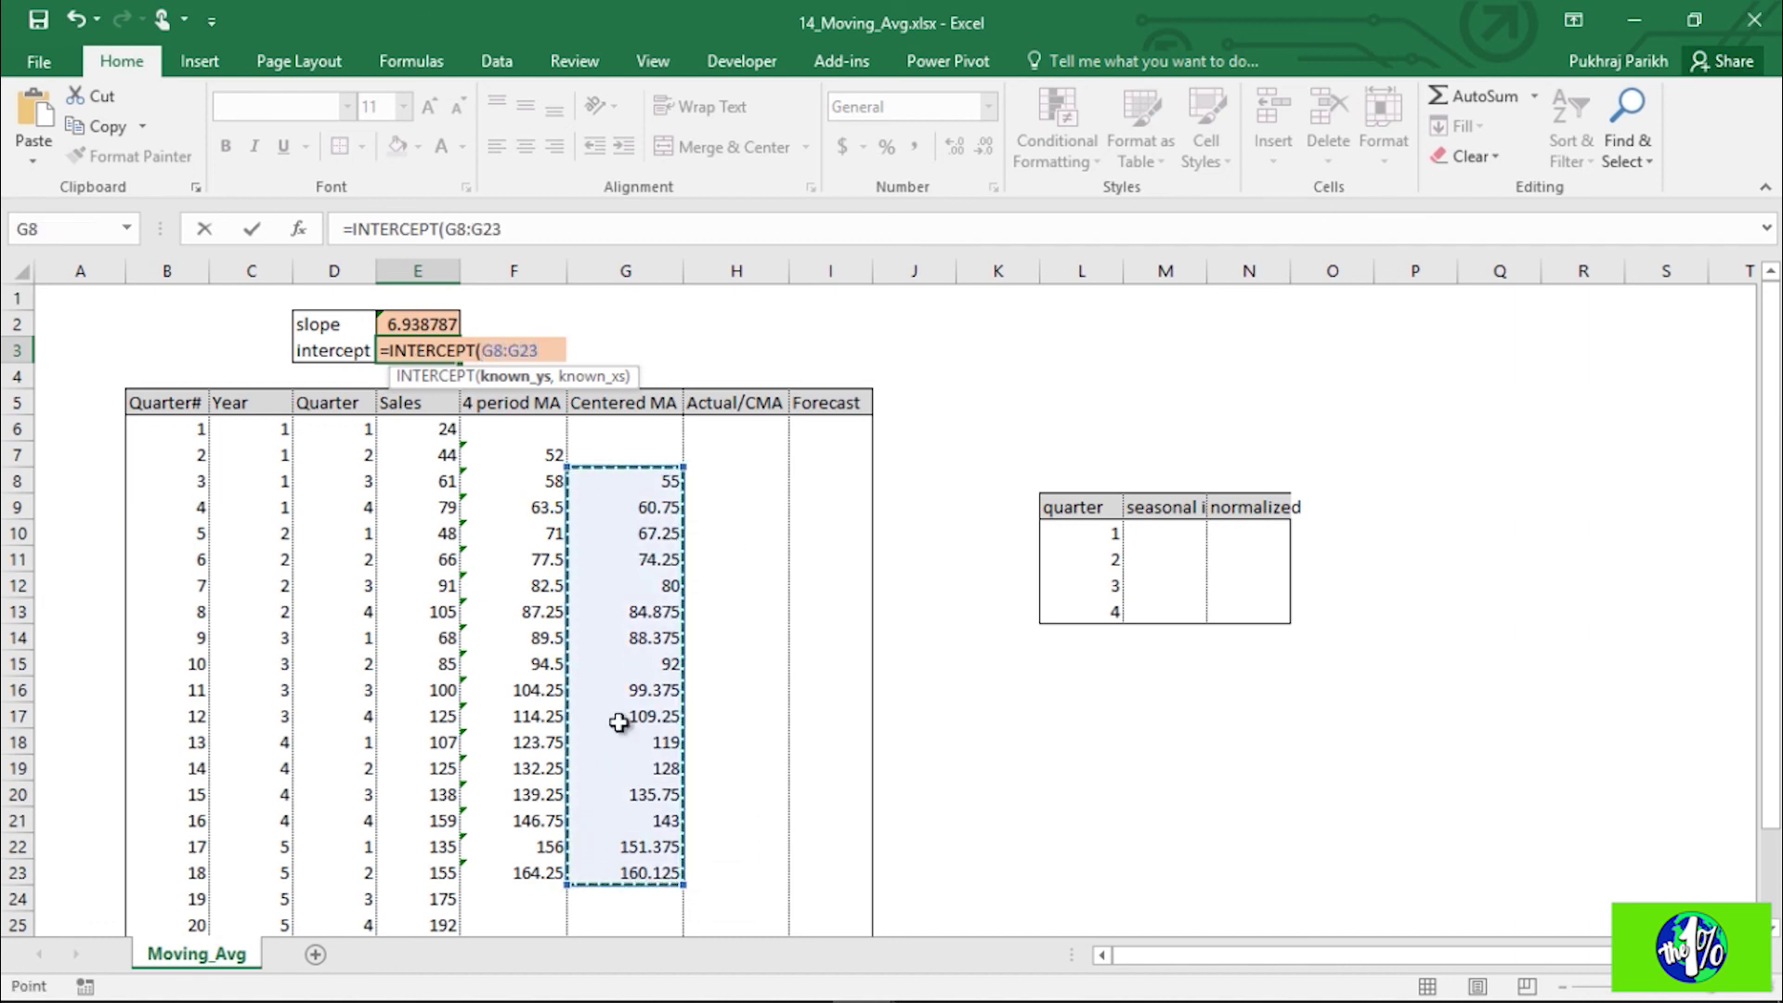
pyautogui.write(',')
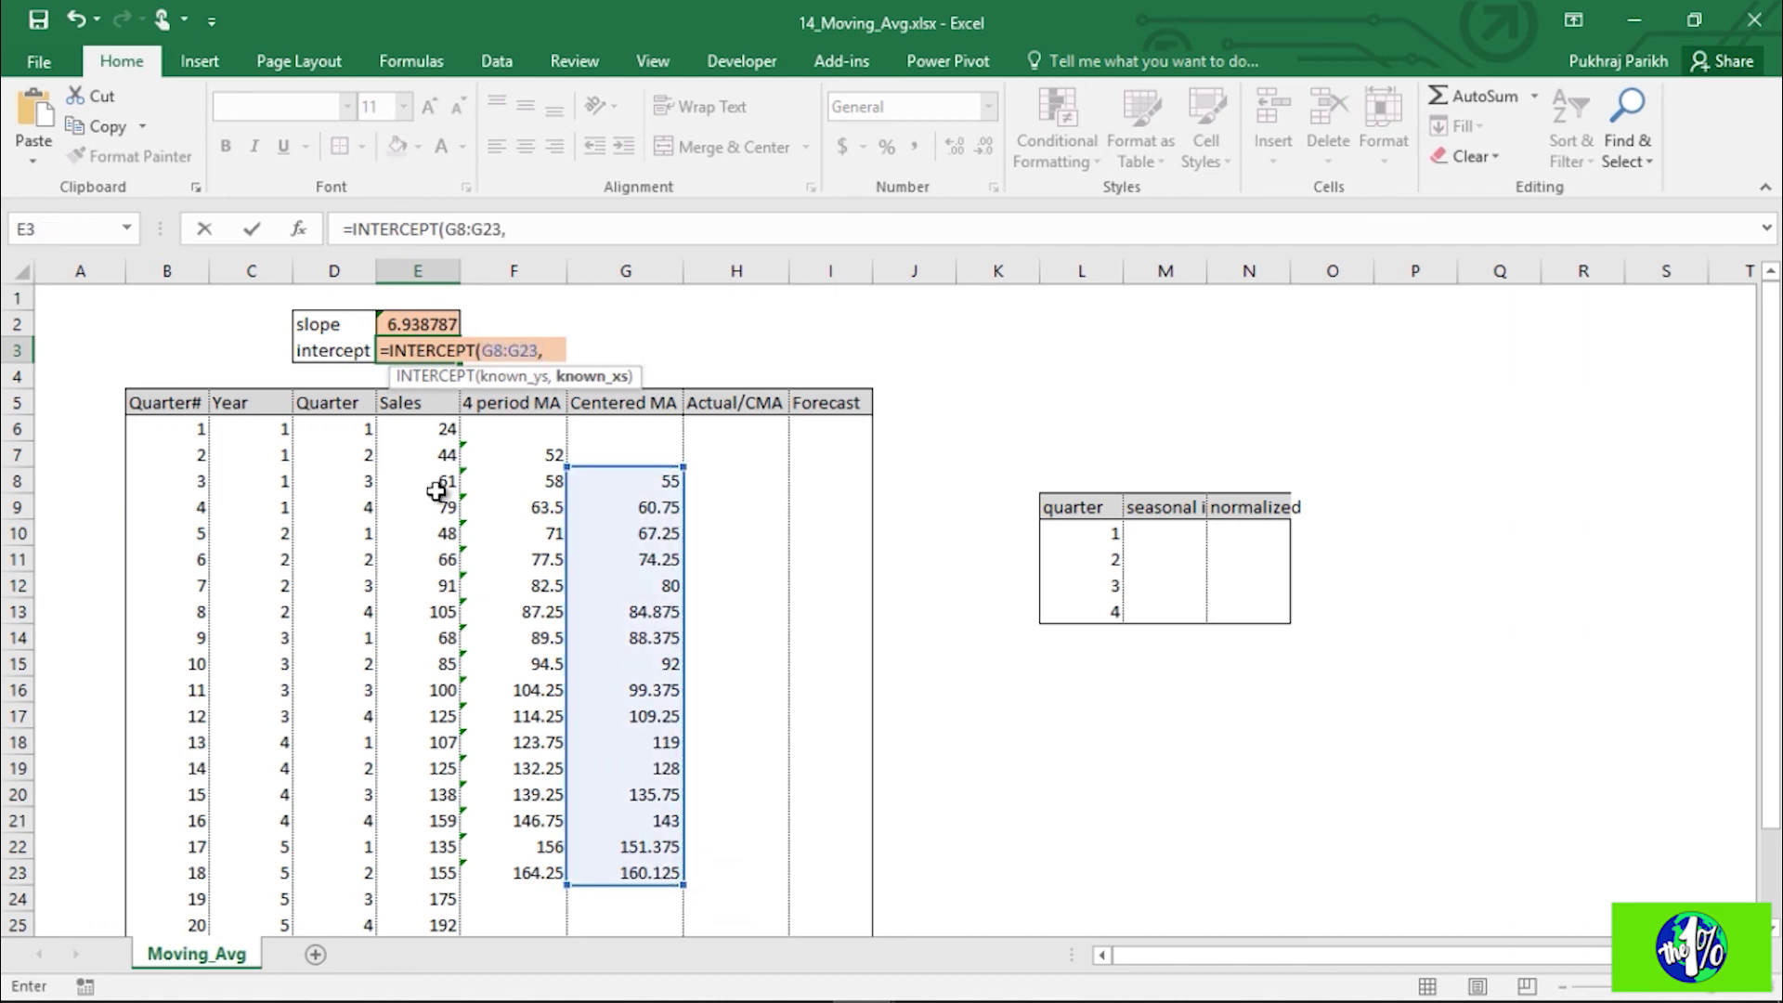
pyautogui.moveTo(185, 481); pyautogui.dragTo(190, 874)
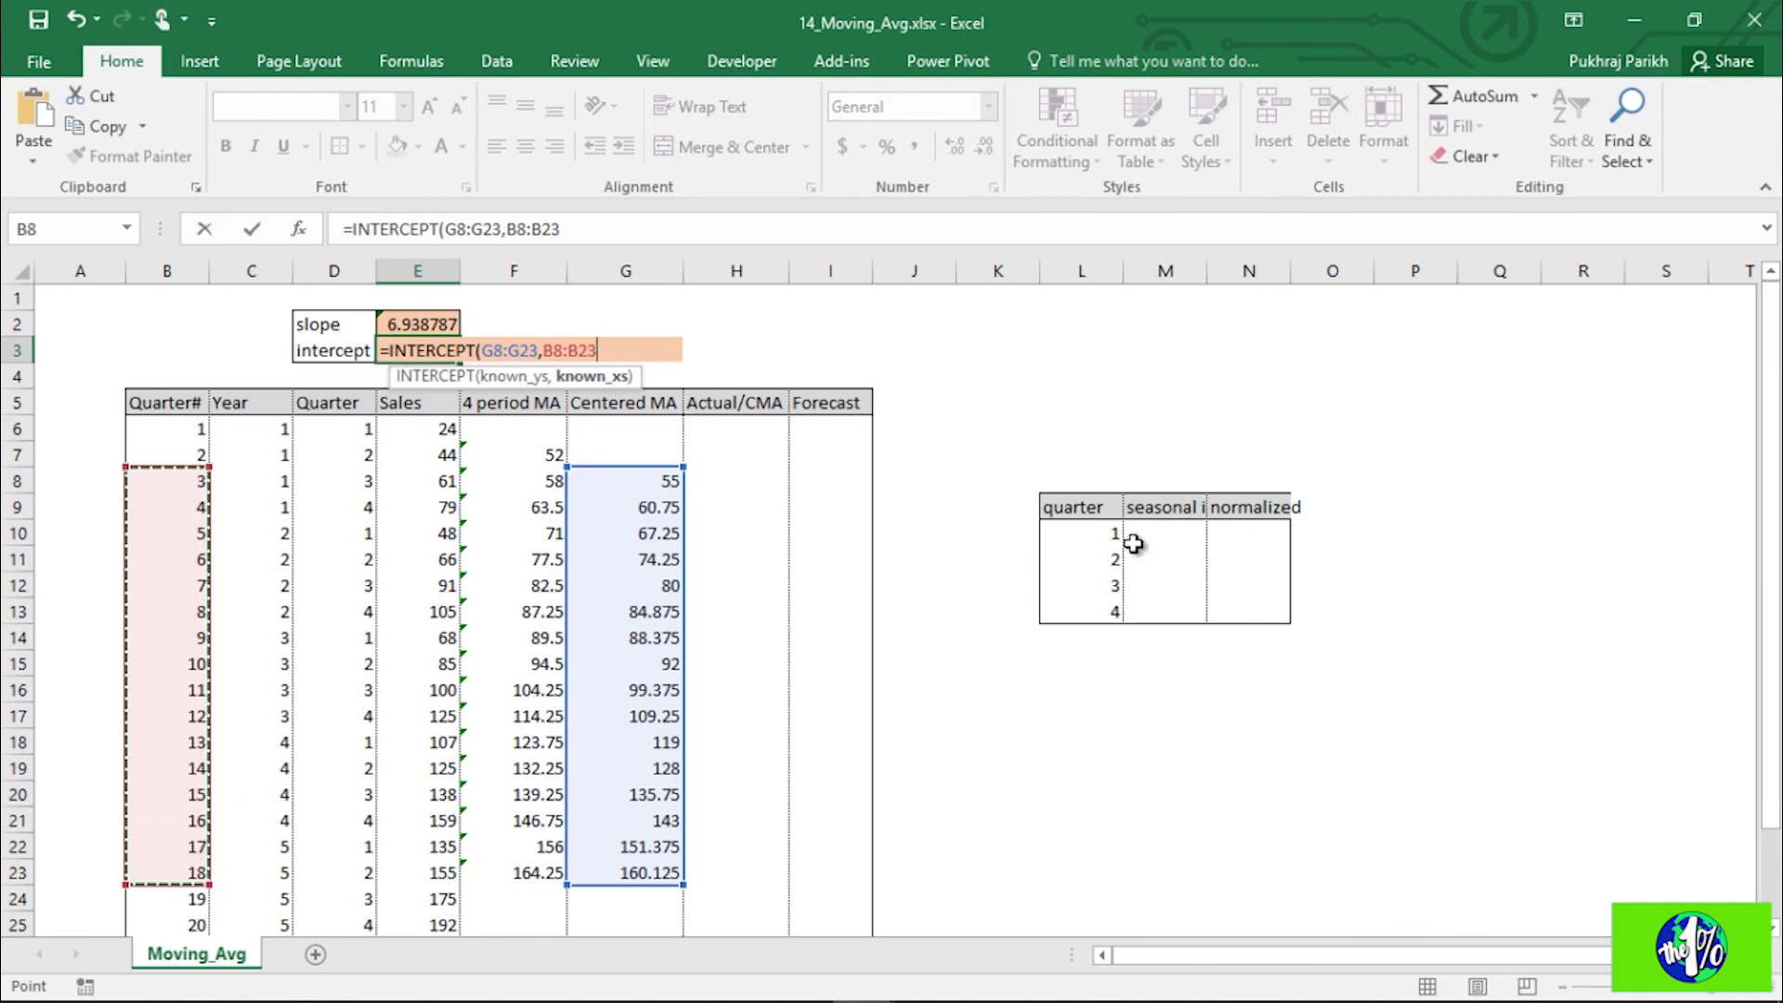
pyautogui.press('Return')
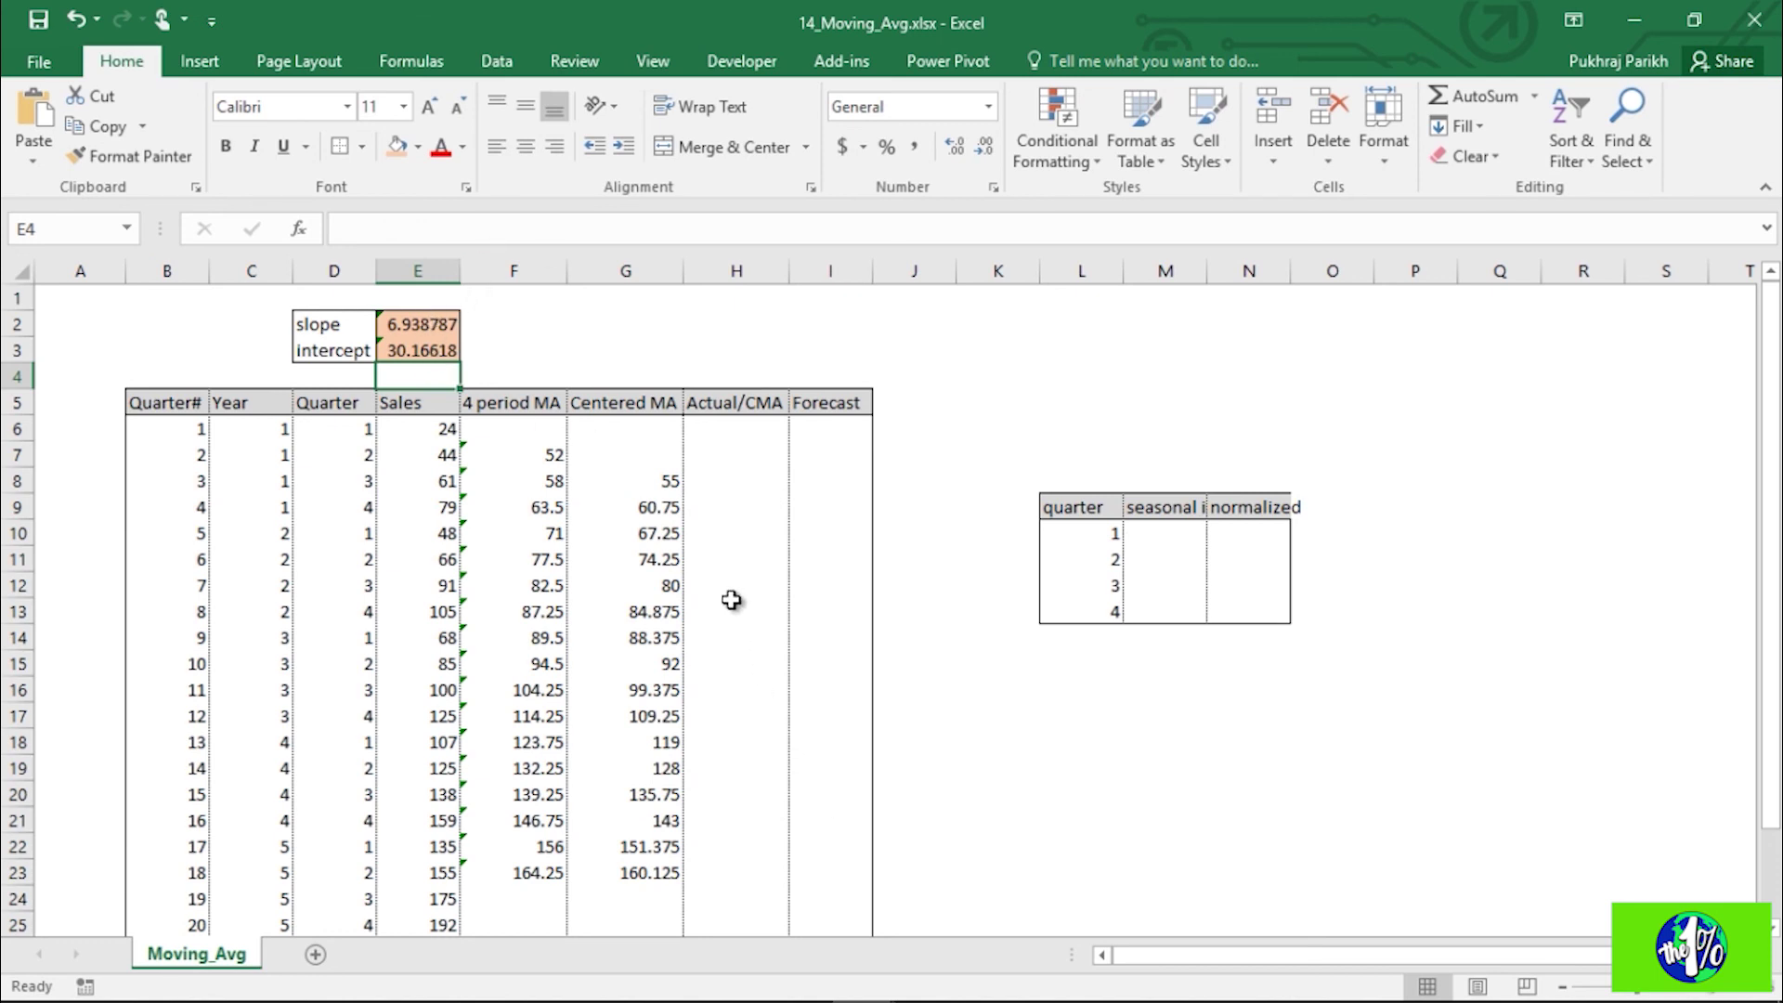
# Step: Build the projected centered moving average for quarter 21 in G26 as =E2*B26+E3
pyautogui.scroll(-1, 732, 600)
pyautogui.scroll(1, 657, 526)
pyautogui.scroll(-2, 658, 526)
pyautogui.click(636, 793)
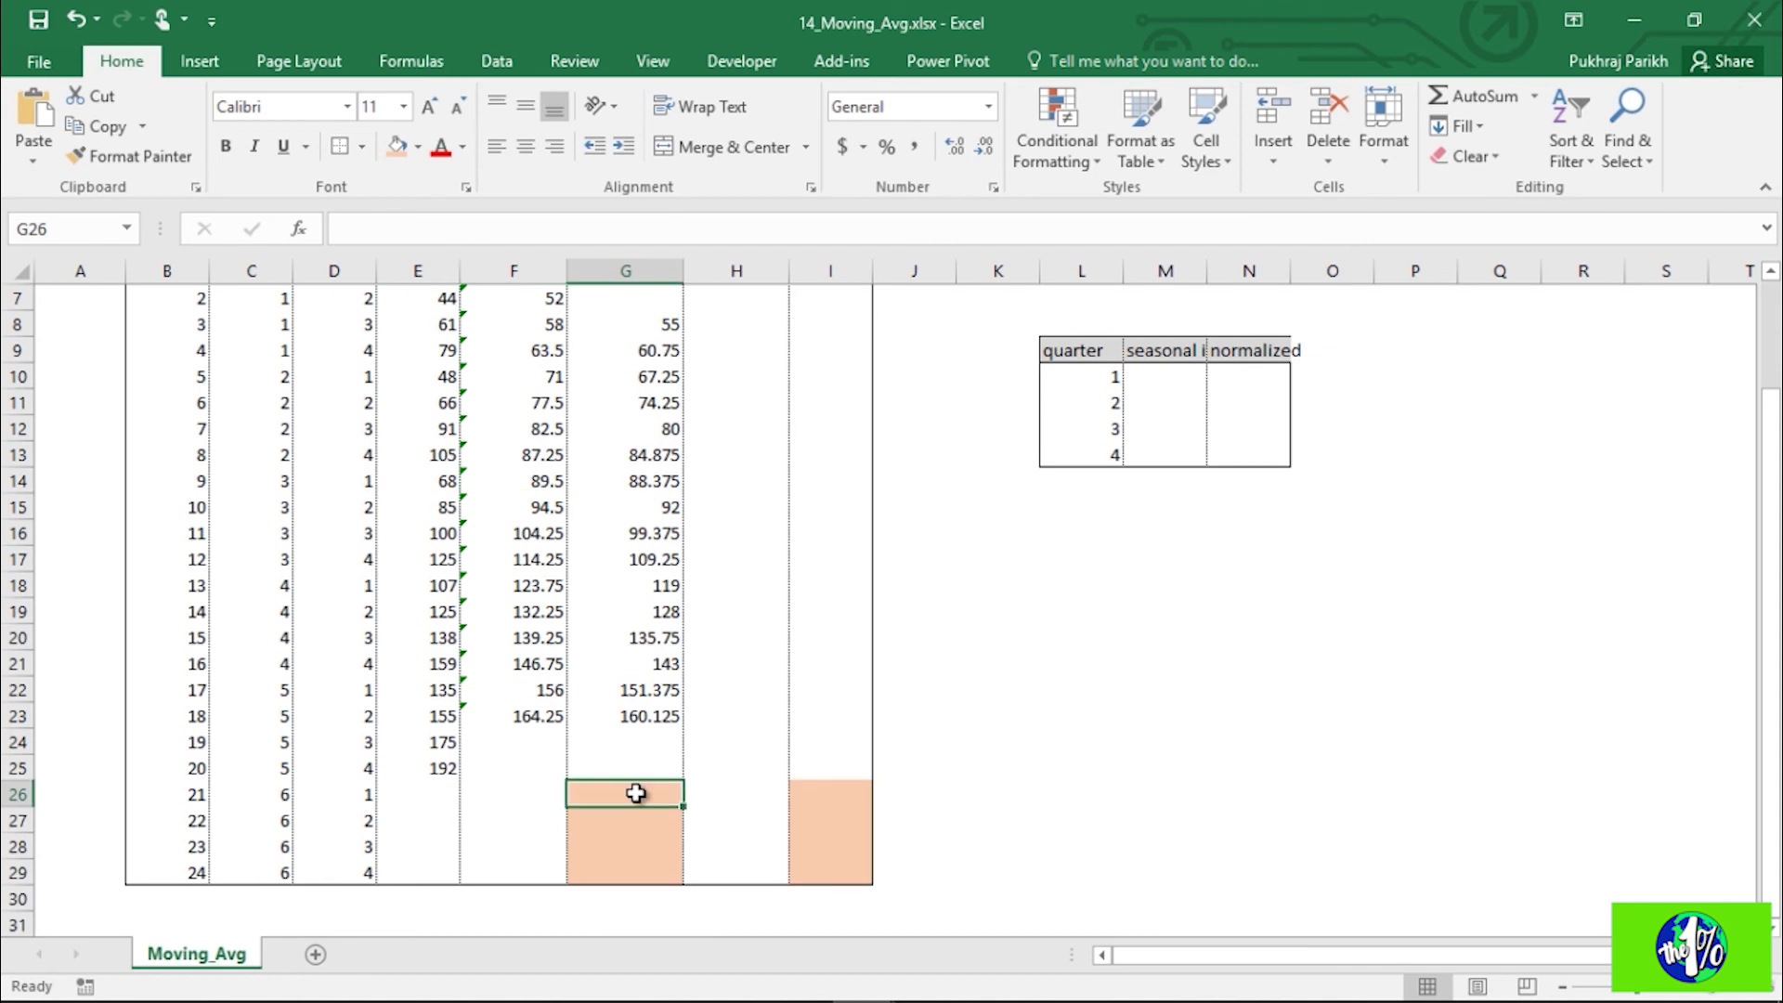
pyautogui.write('=')
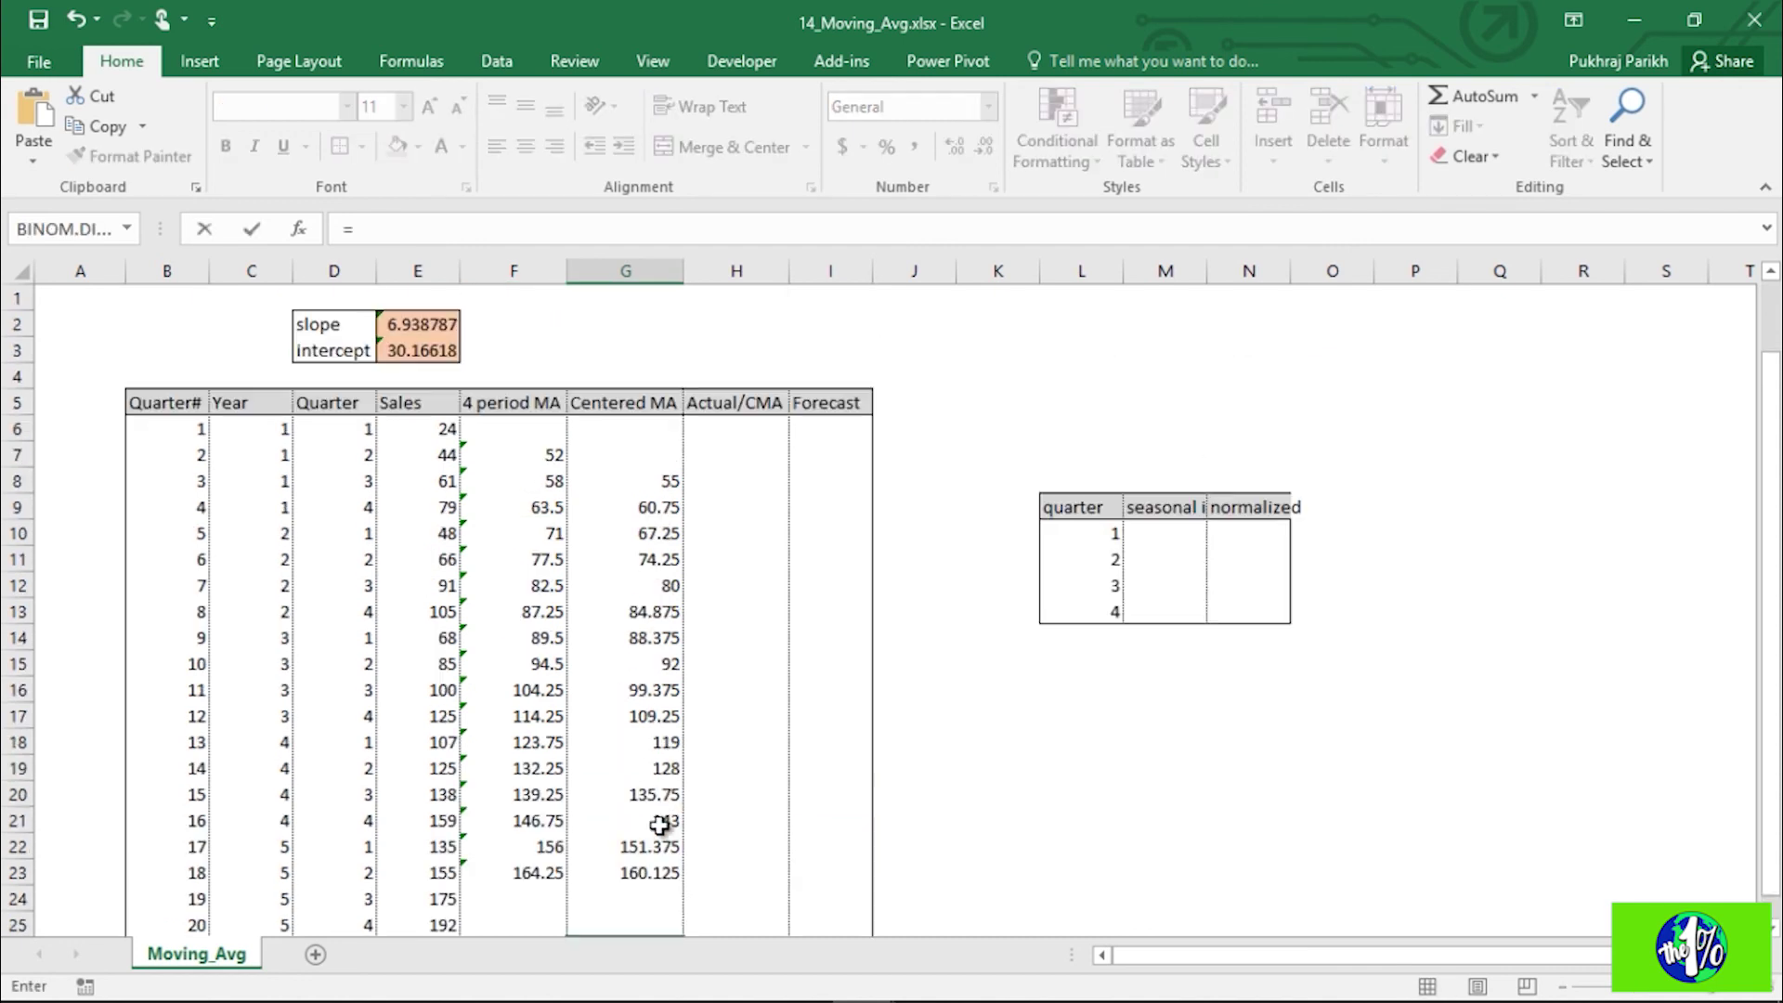
pyautogui.scroll(2, 616, 709)
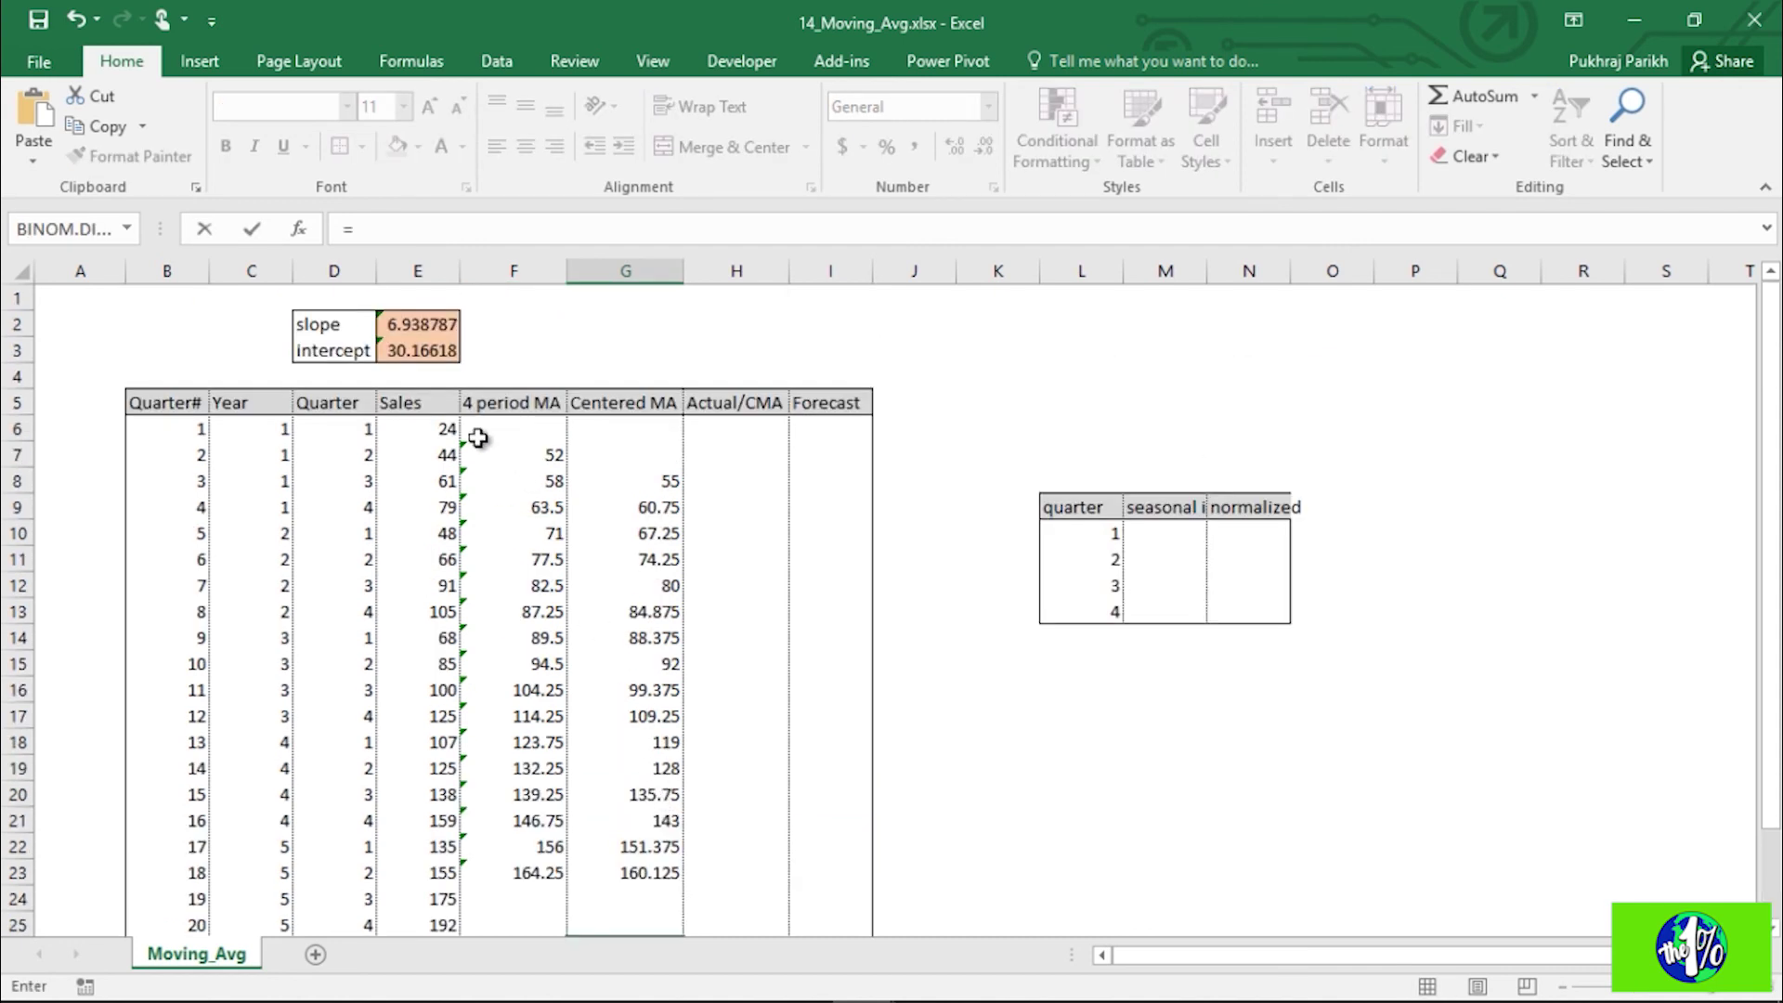
pyautogui.click(408, 319)
pyautogui.scroll(-2, 676, 509)
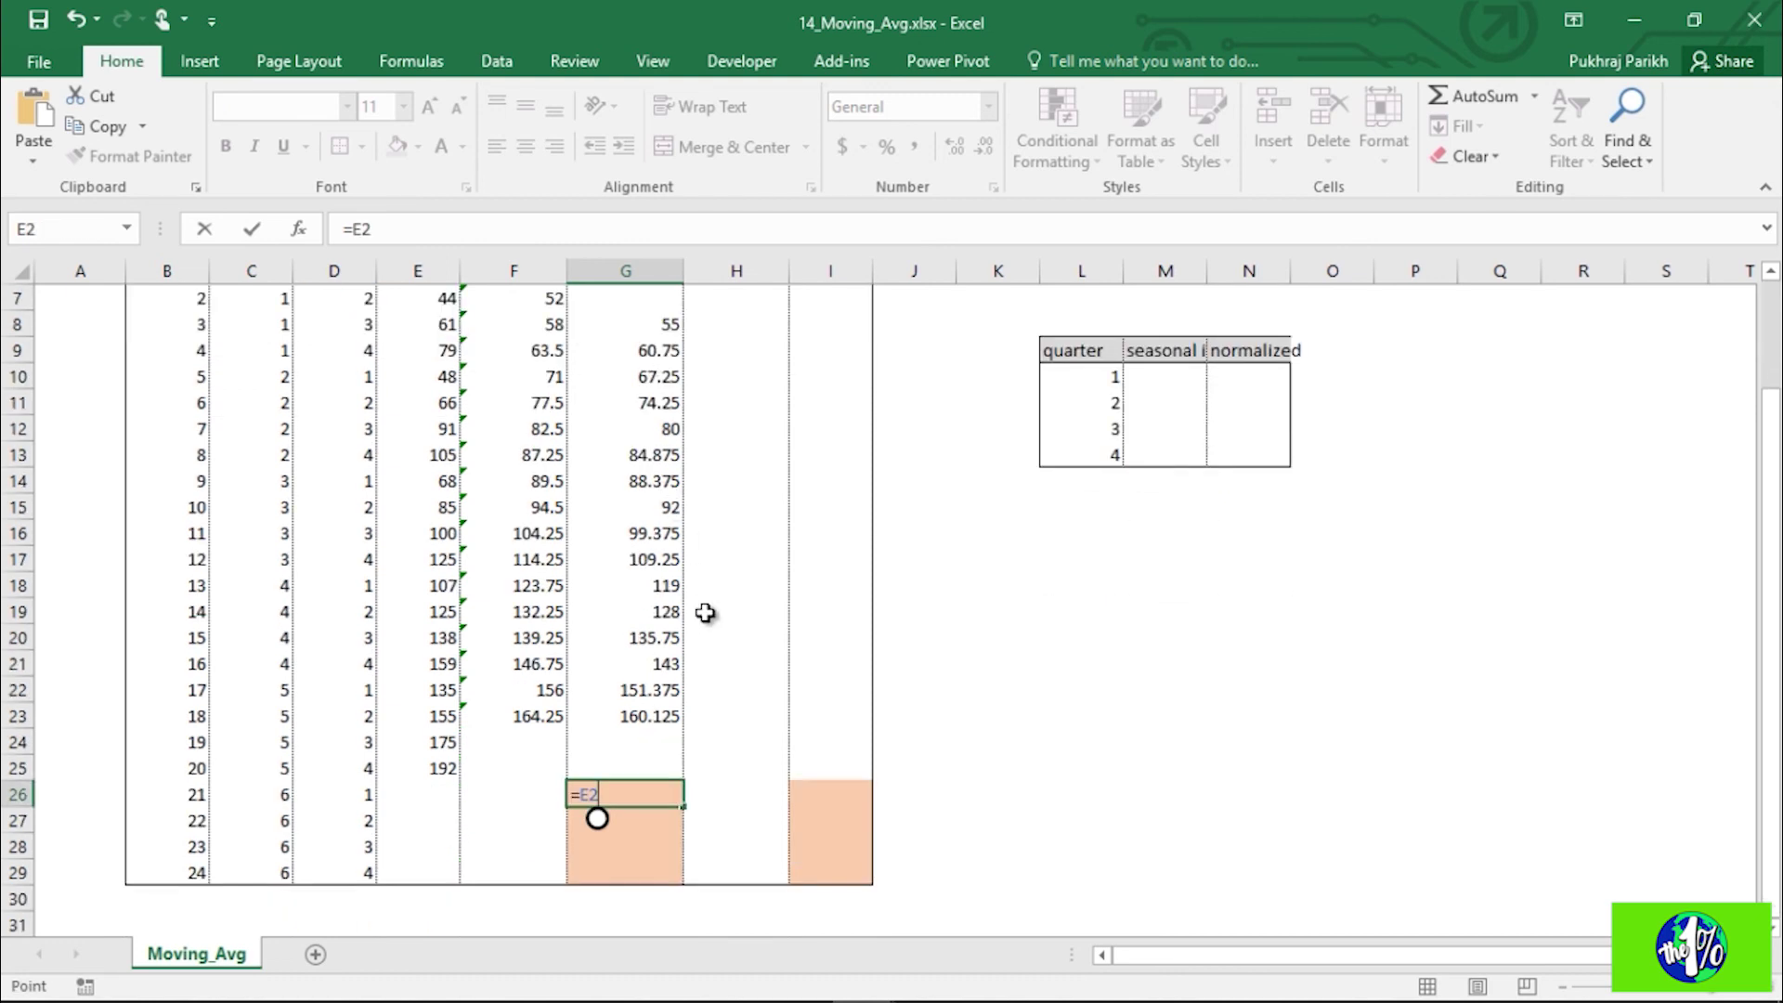
pyautogui.write('*')
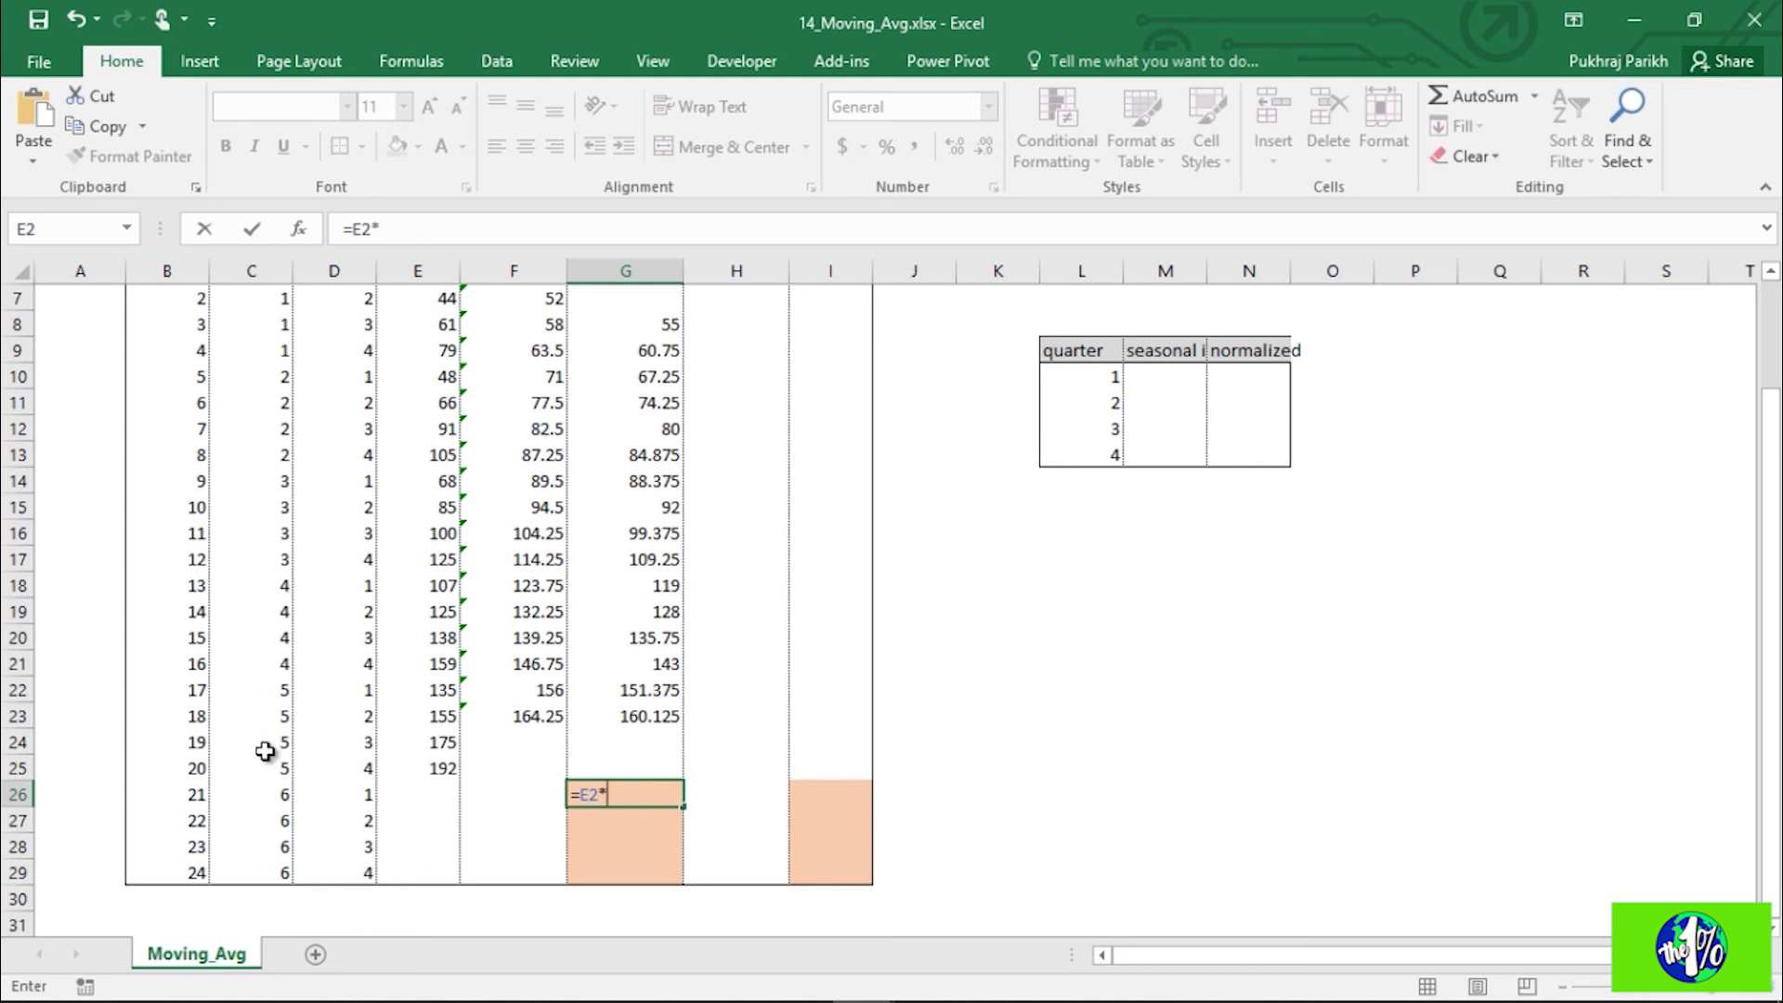
pyautogui.click(187, 793)
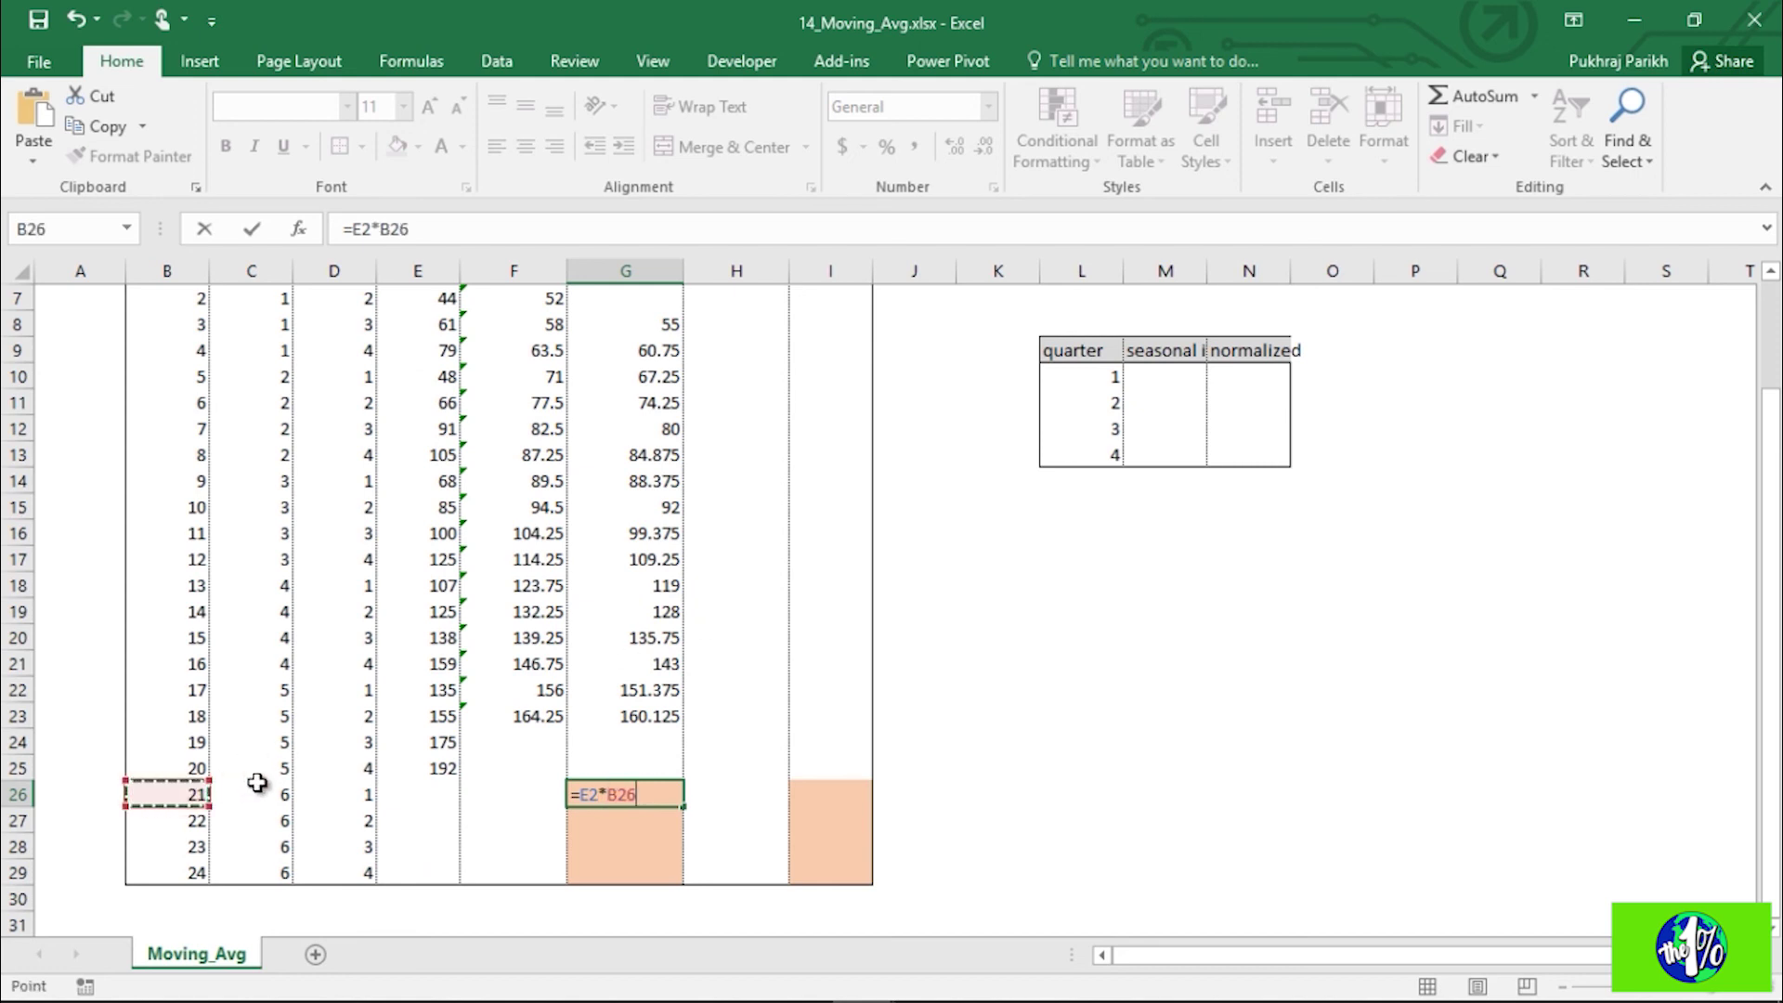
pyautogui.write('+')
pyautogui.scroll(2, 257, 783)
pyautogui.click(409, 350)
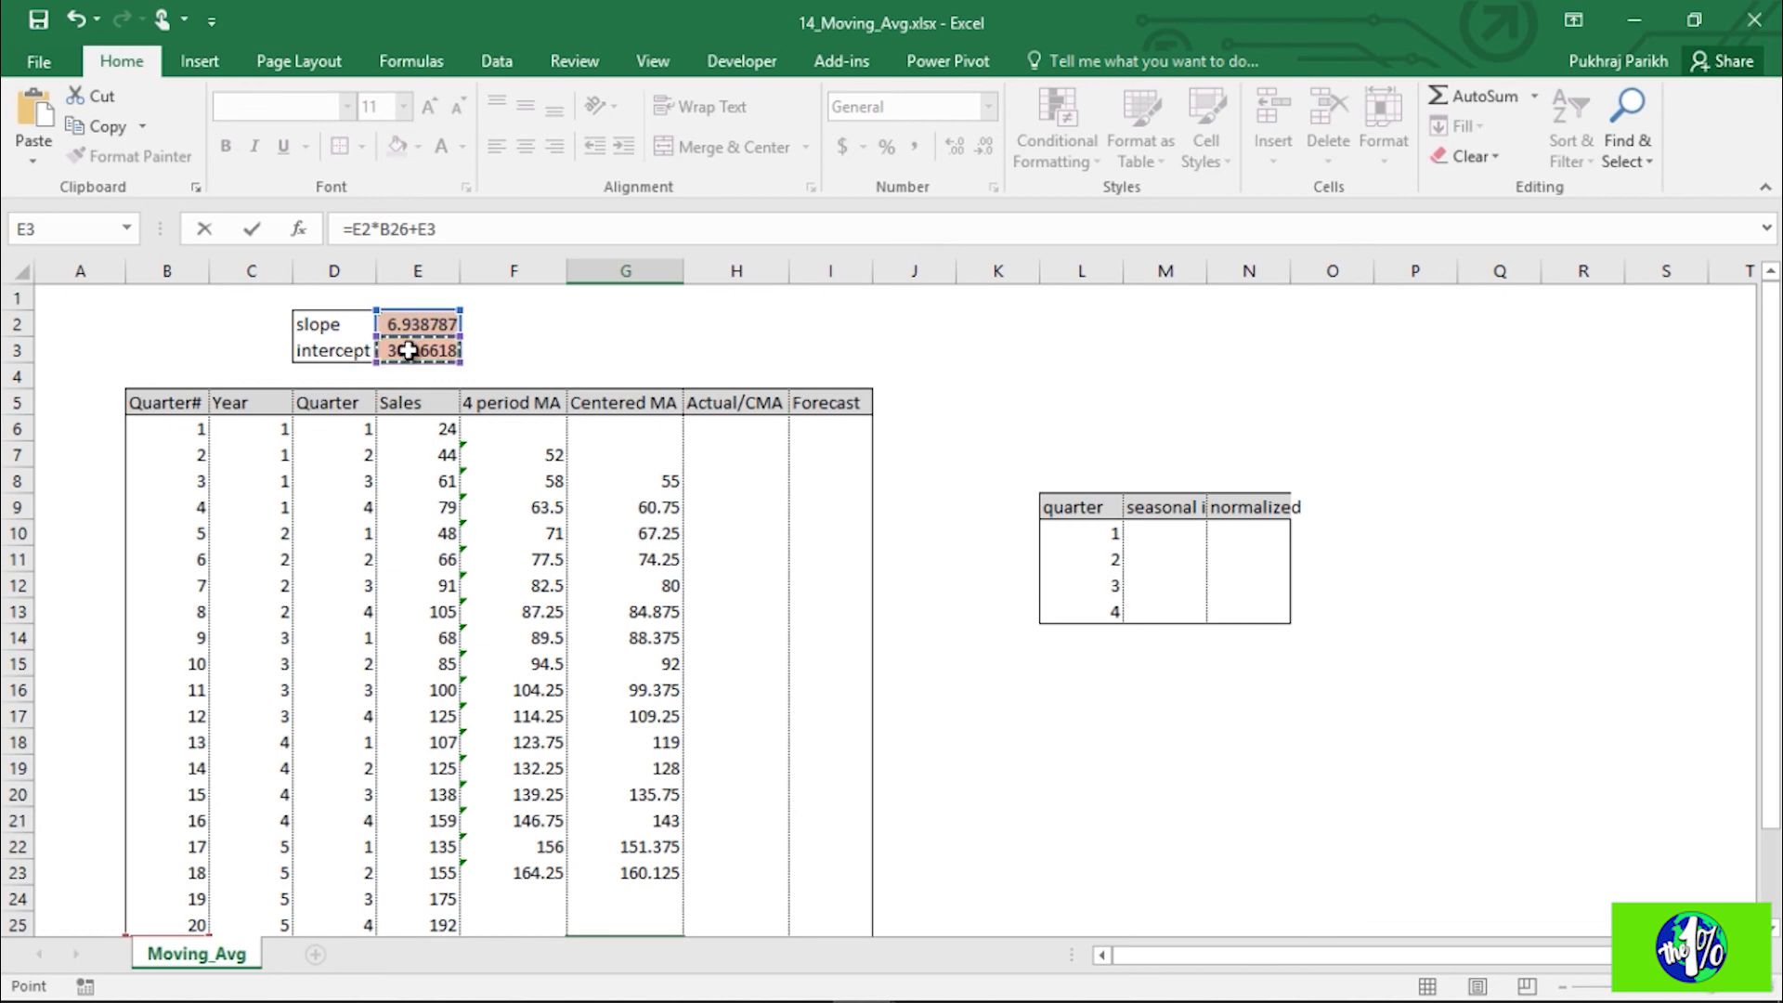
pyautogui.scroll(-3, 408, 350)
# Step: Make the slope and intercept references absolute in G26 so the formula reads =$E$2*B26+$E$3
pyautogui.doubleClick(427, 217)
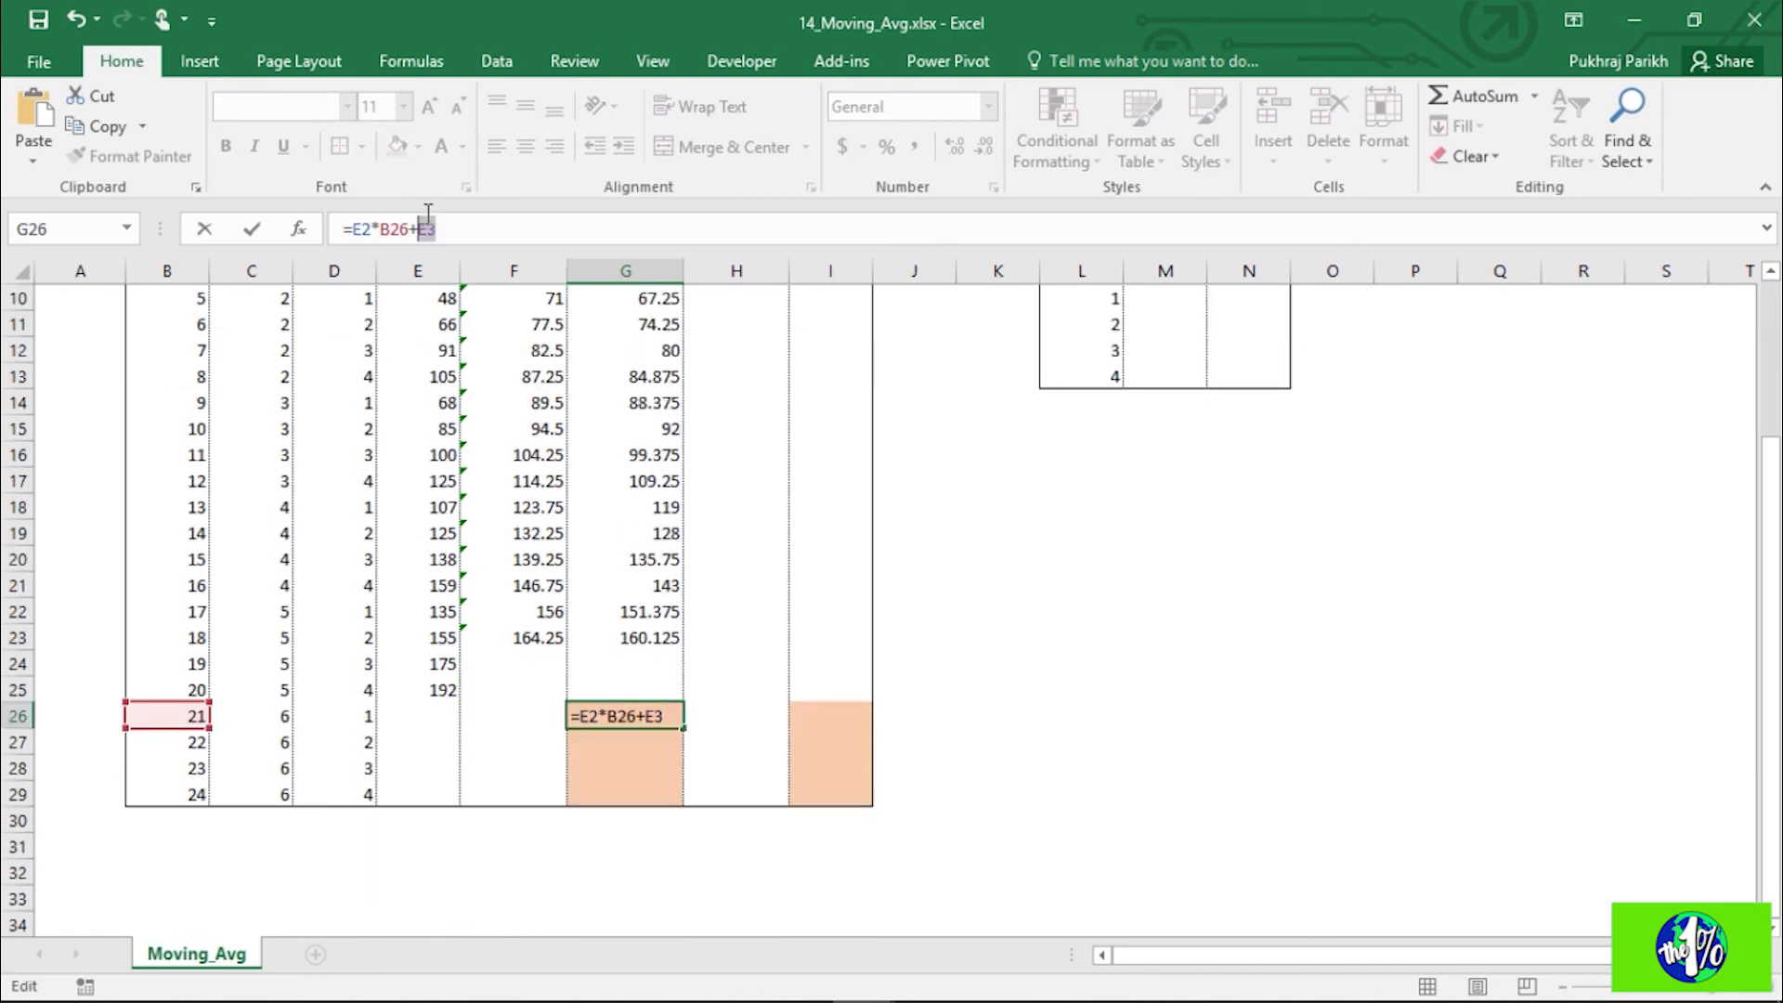
pyautogui.press('F4')
pyautogui.click(367, 229)
pyautogui.press('F4')
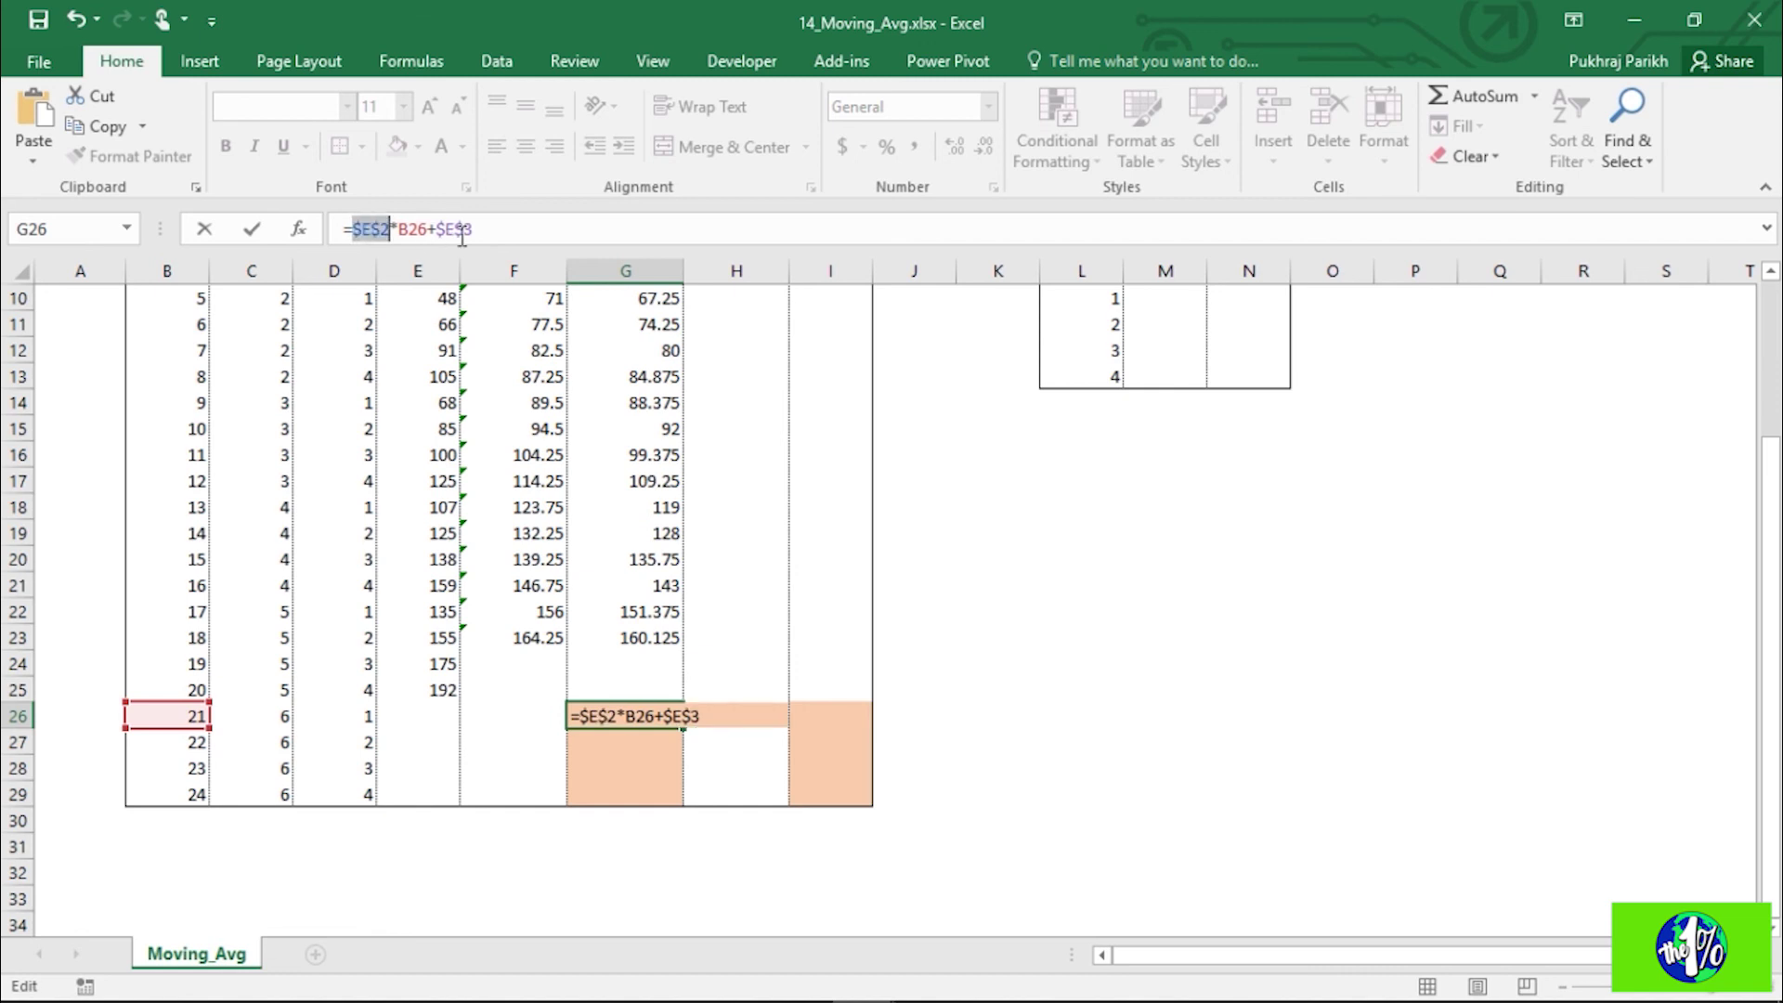
pyautogui.click(481, 229)
pyautogui.press('Return')
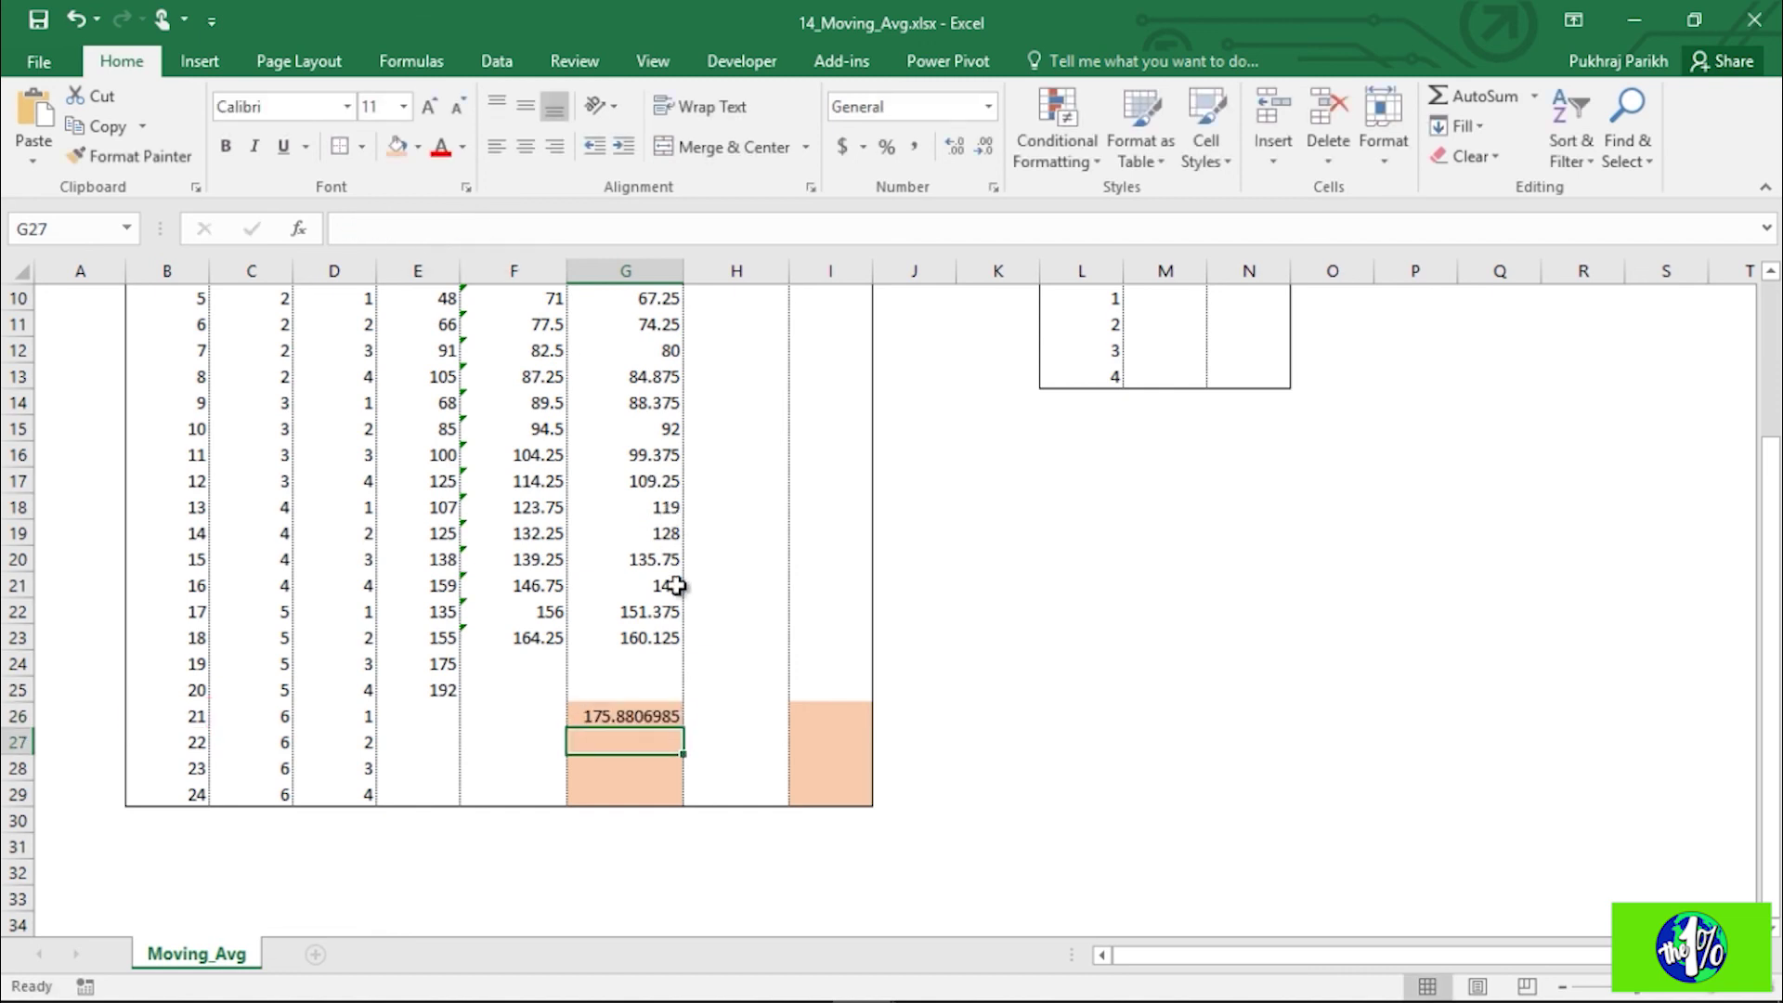
# Step: Fill the trend formula from G26 down through G29 and check the formulas in the first and last cells
pyautogui.click(650, 713)
pyautogui.moveTo(683, 730); pyautogui.dragTo(681, 796)
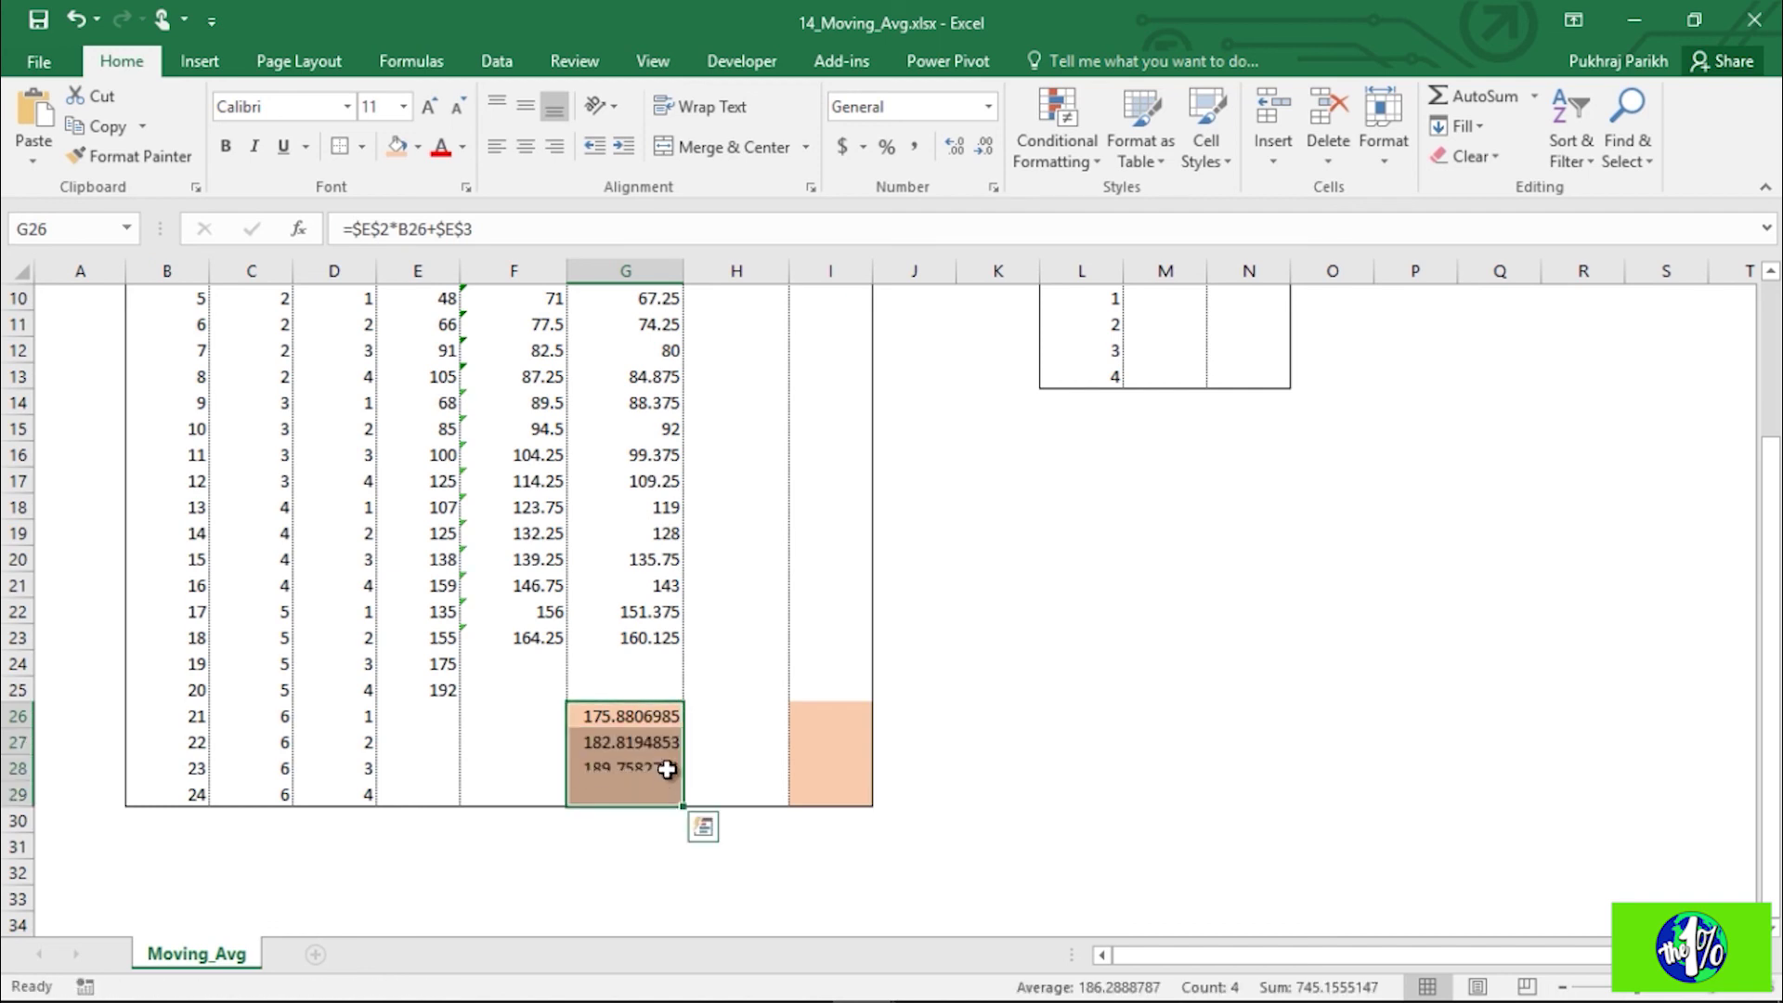
pyautogui.click(665, 716)
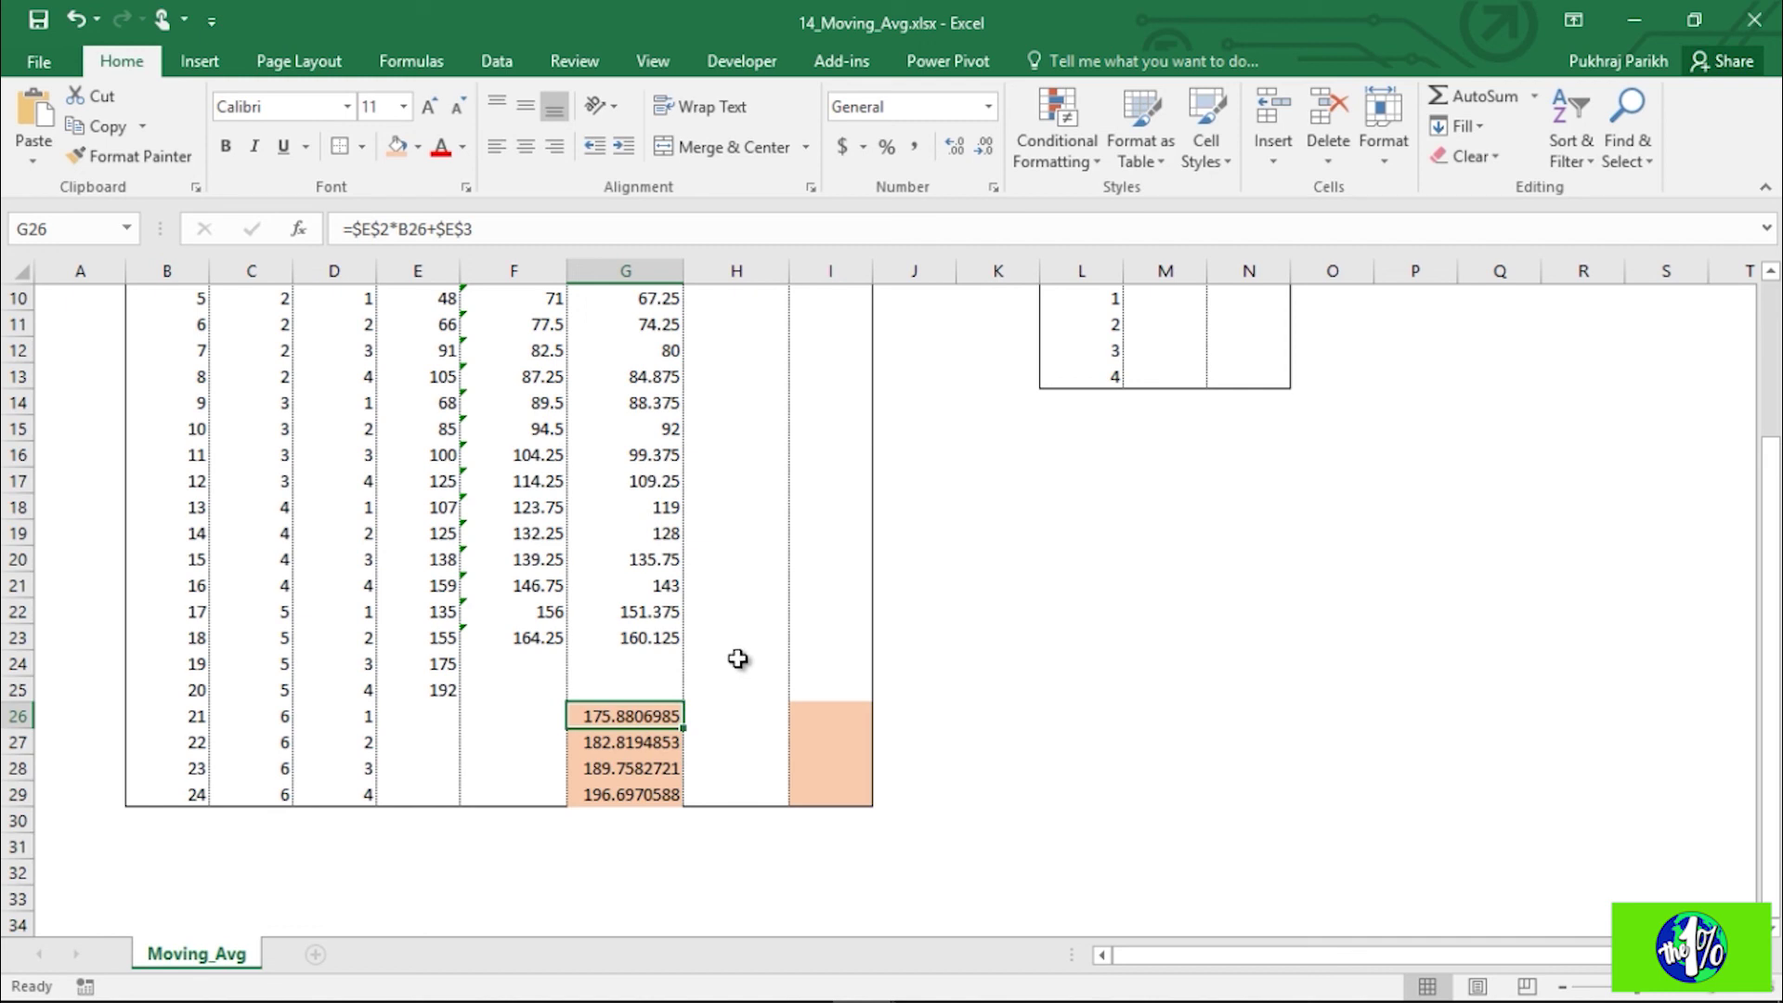
pyautogui.click(641, 797)
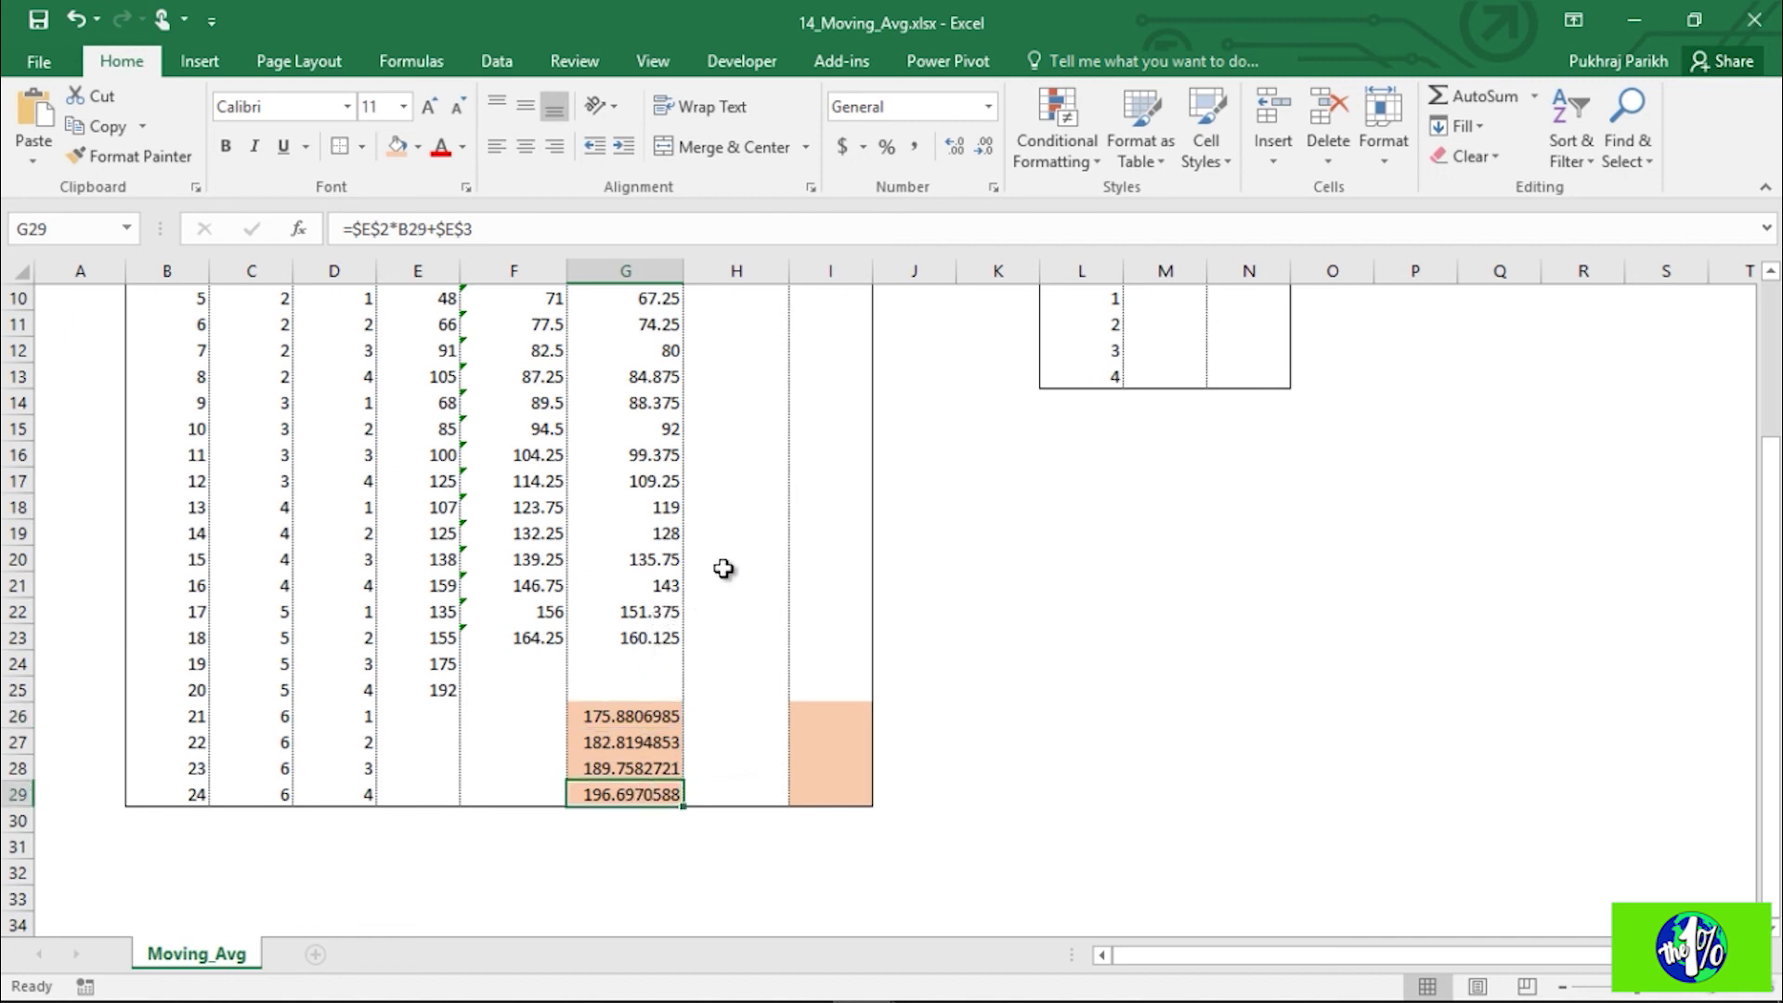
# Step: Review the sales and centered moving average columns, starting with the quarter 3 sales cell E8
pyautogui.scroll(1, 723, 569)
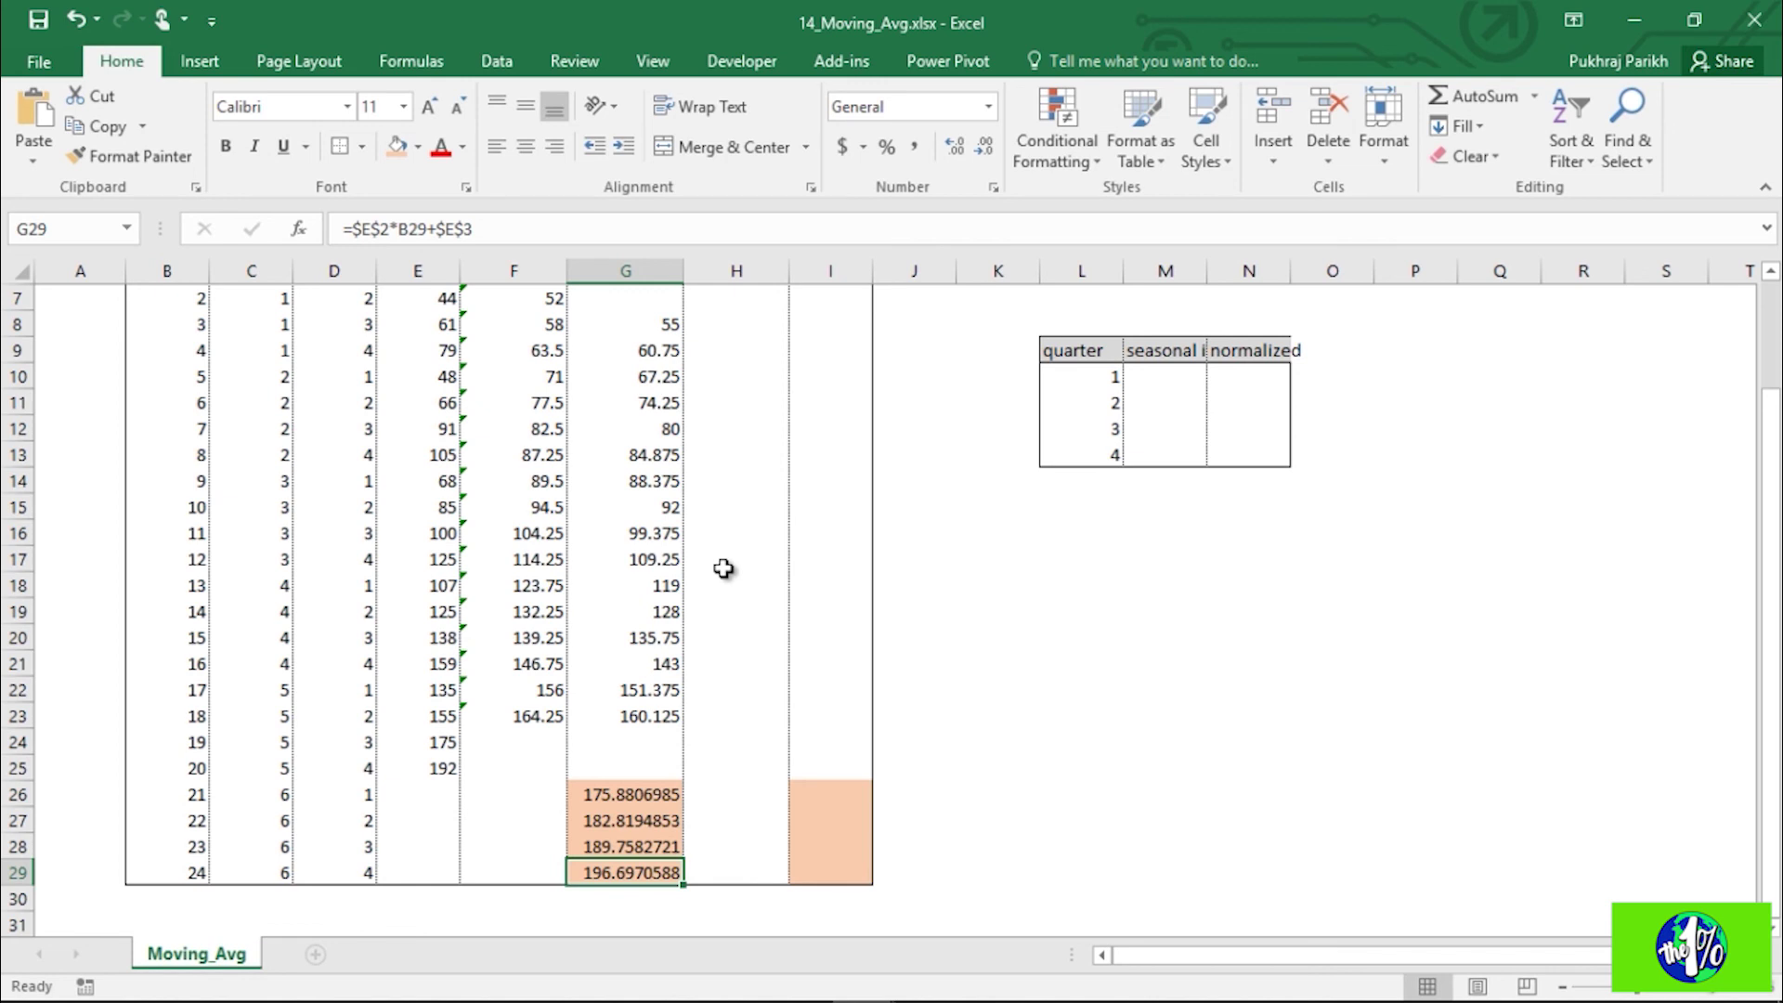
pyautogui.scroll(2, 724, 569)
pyautogui.scroll(-1, 721, 568)
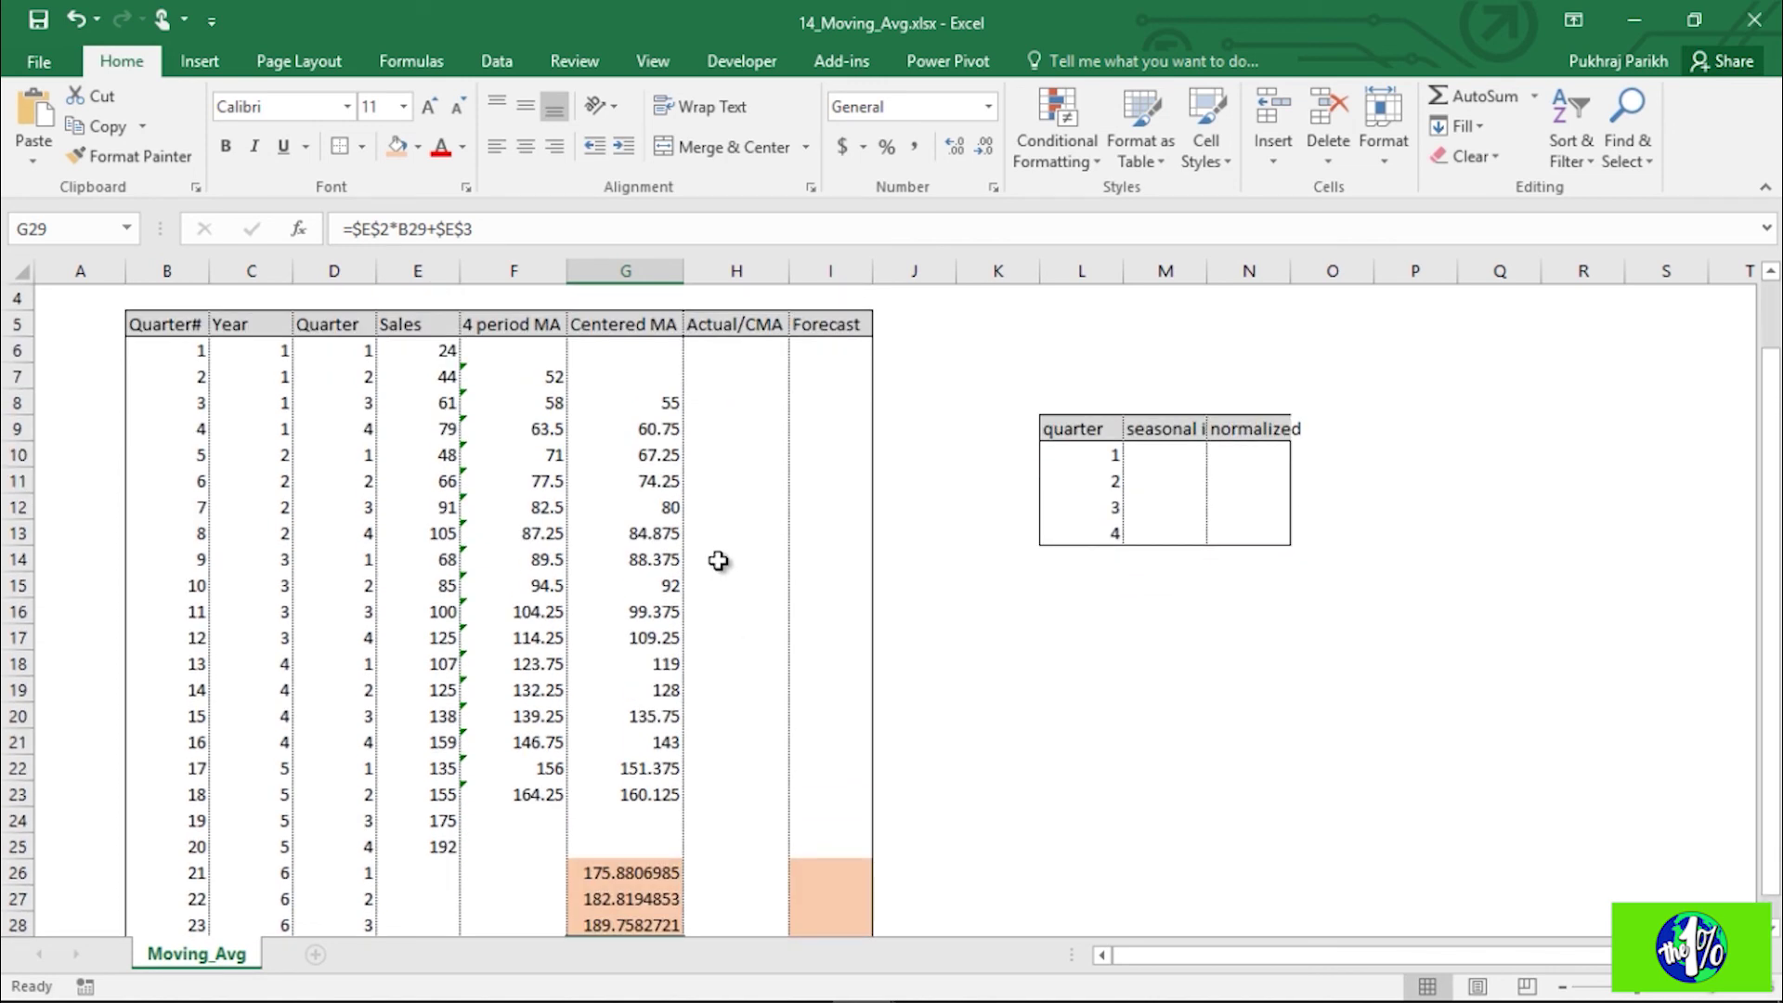
pyautogui.click(442, 403)
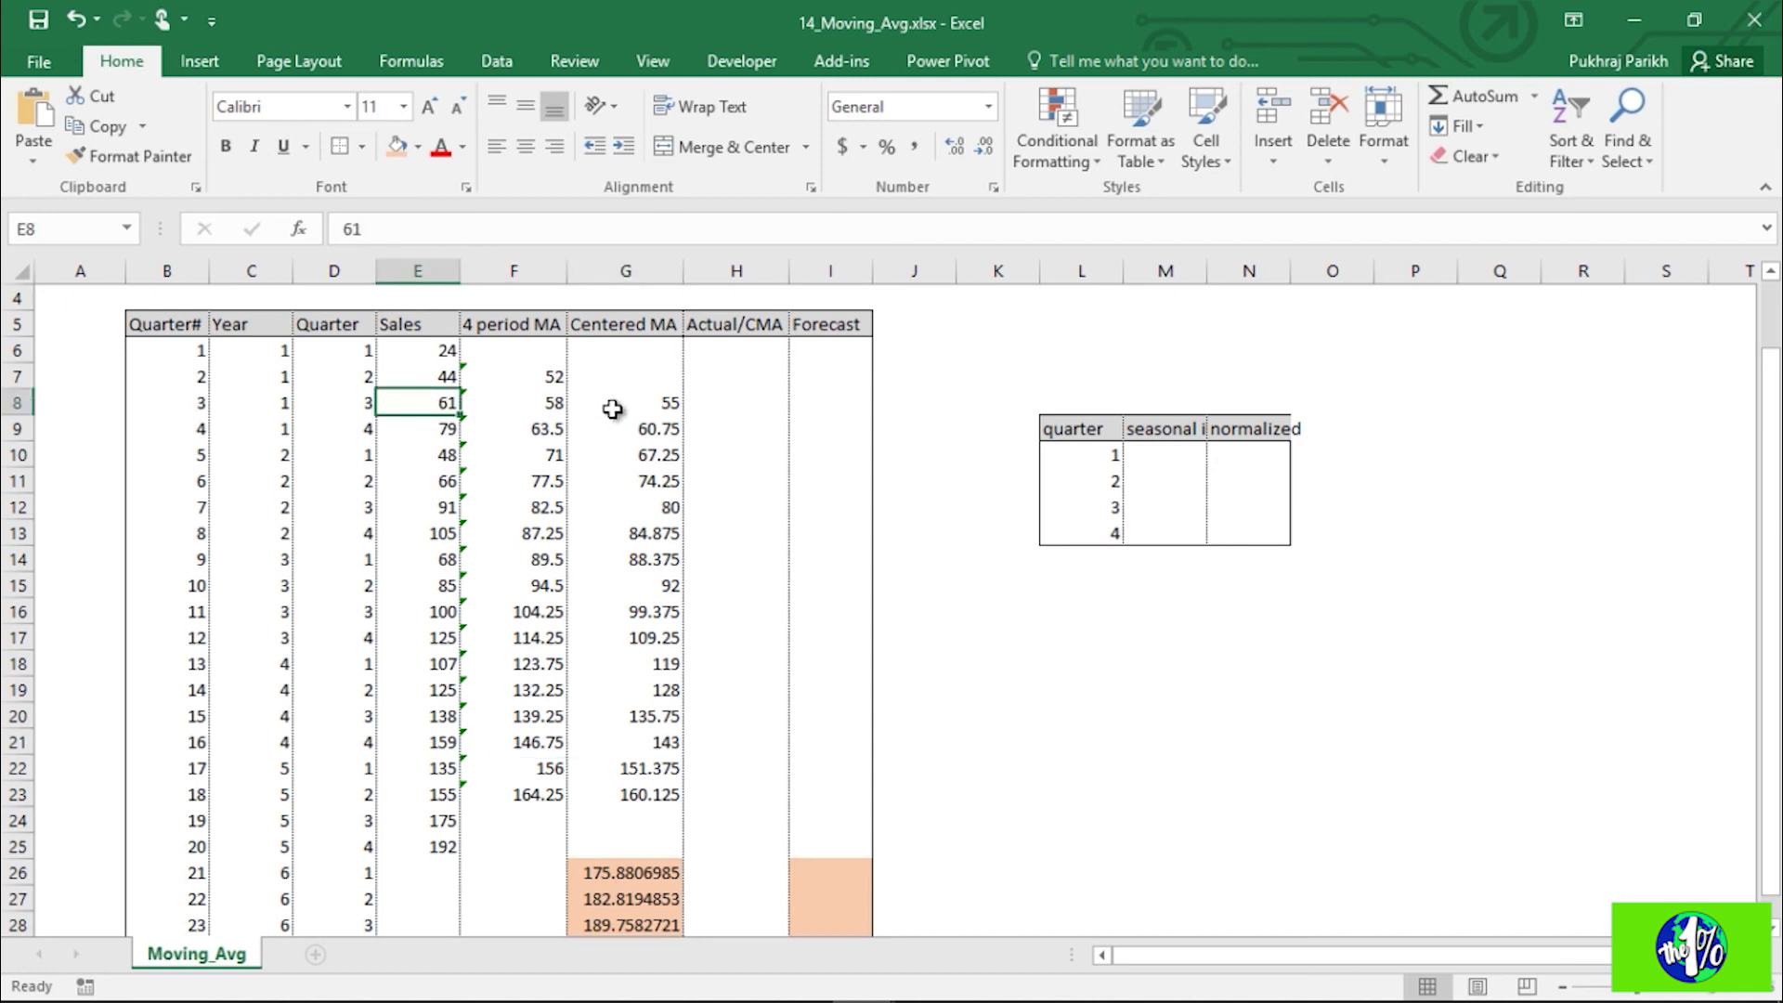
# Step: Calculate the Actual/CMA ratio for quarter 3 in H8 by dividing sales by the centered moving average, =E8/G8
pyautogui.click(641, 402)
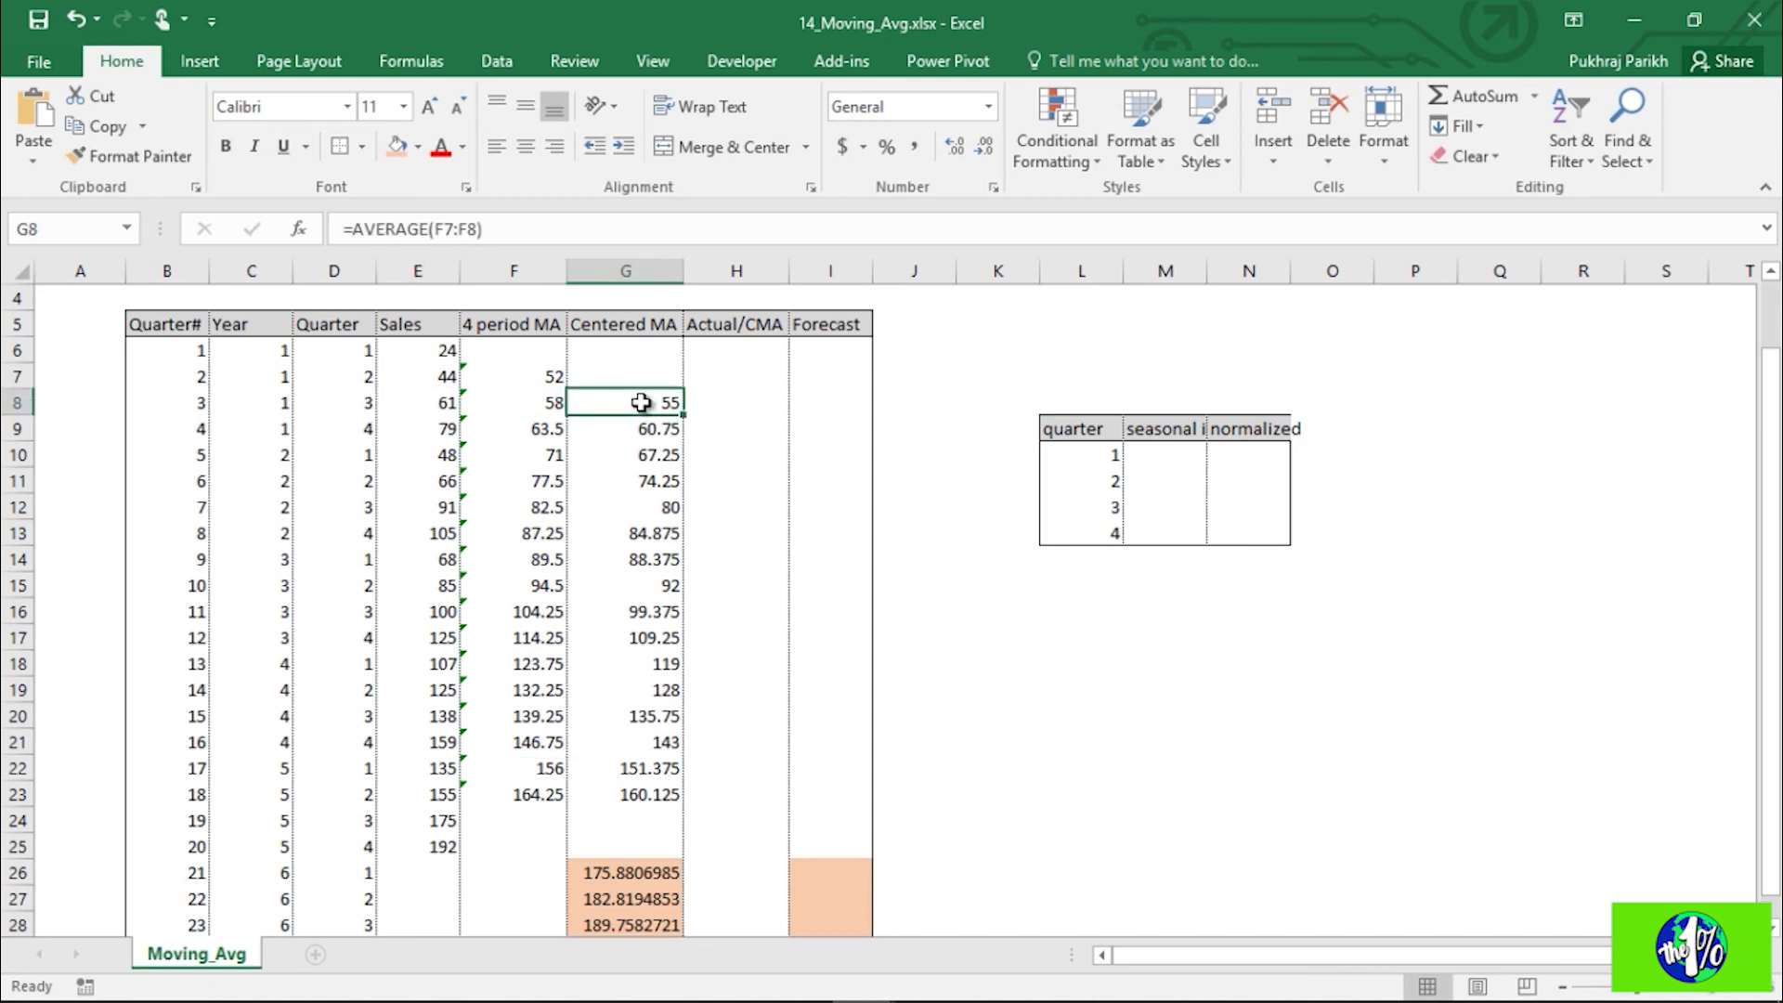
pyautogui.click(729, 401)
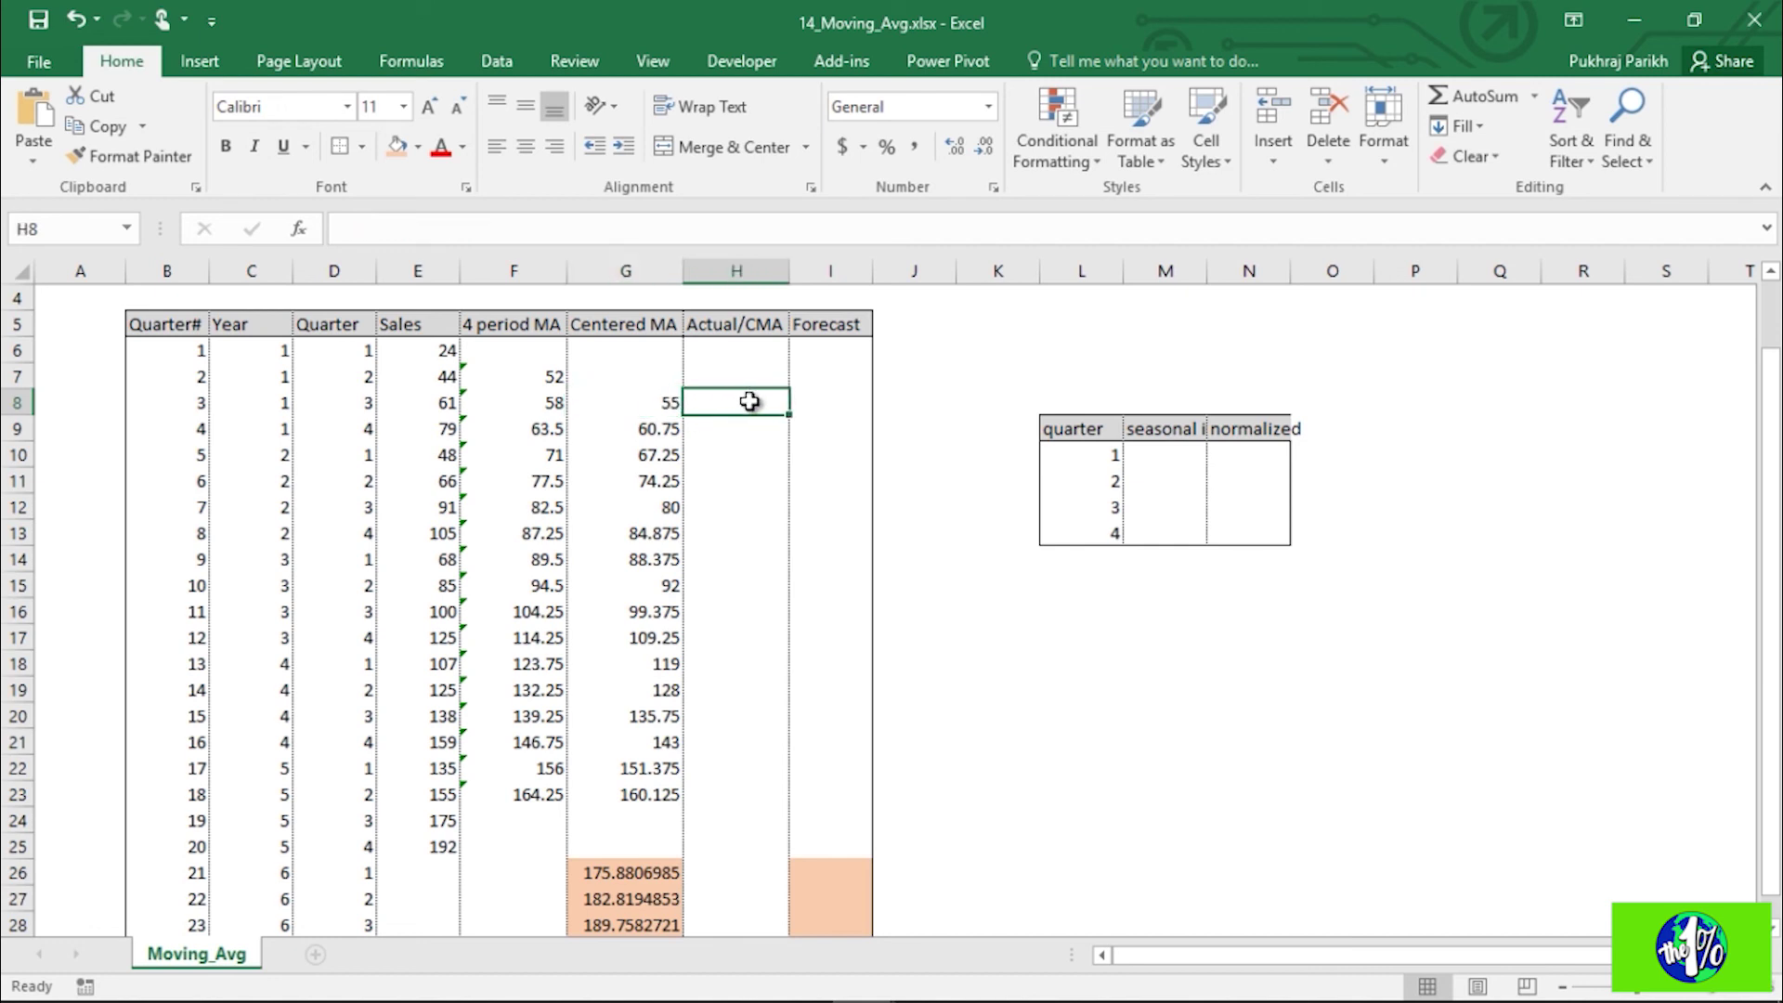
pyautogui.write('=')
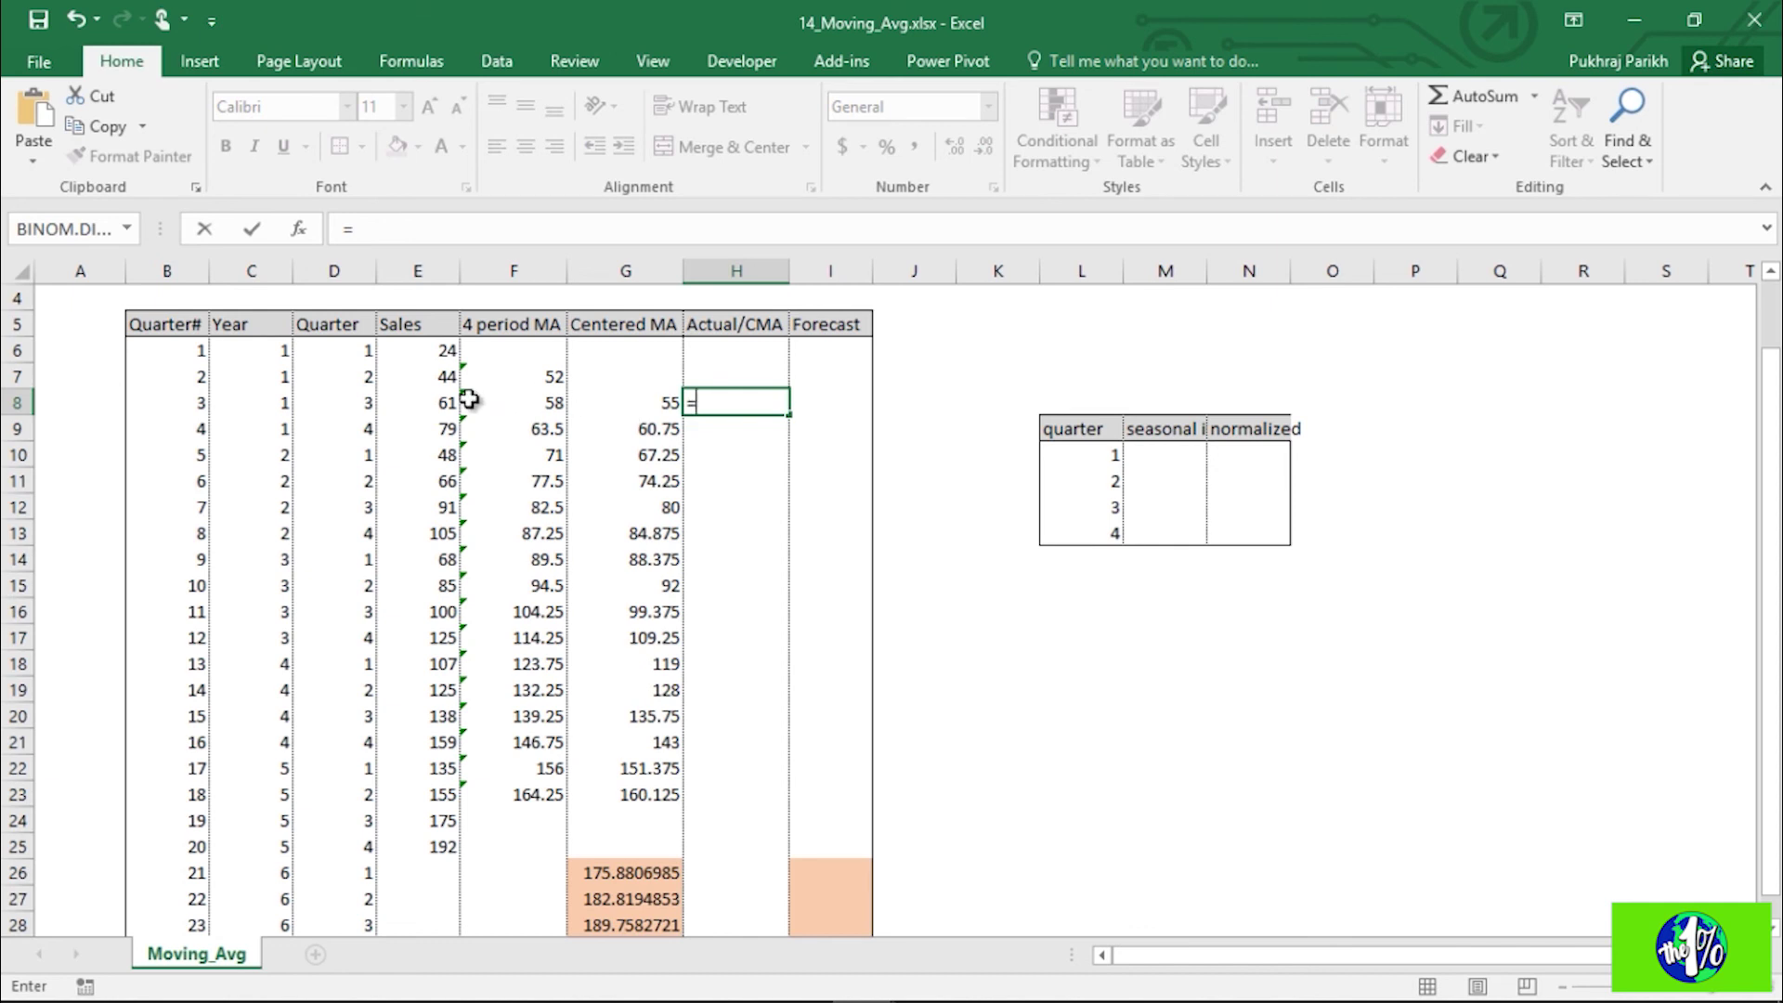
pyautogui.click(427, 402)
pyautogui.write('/')
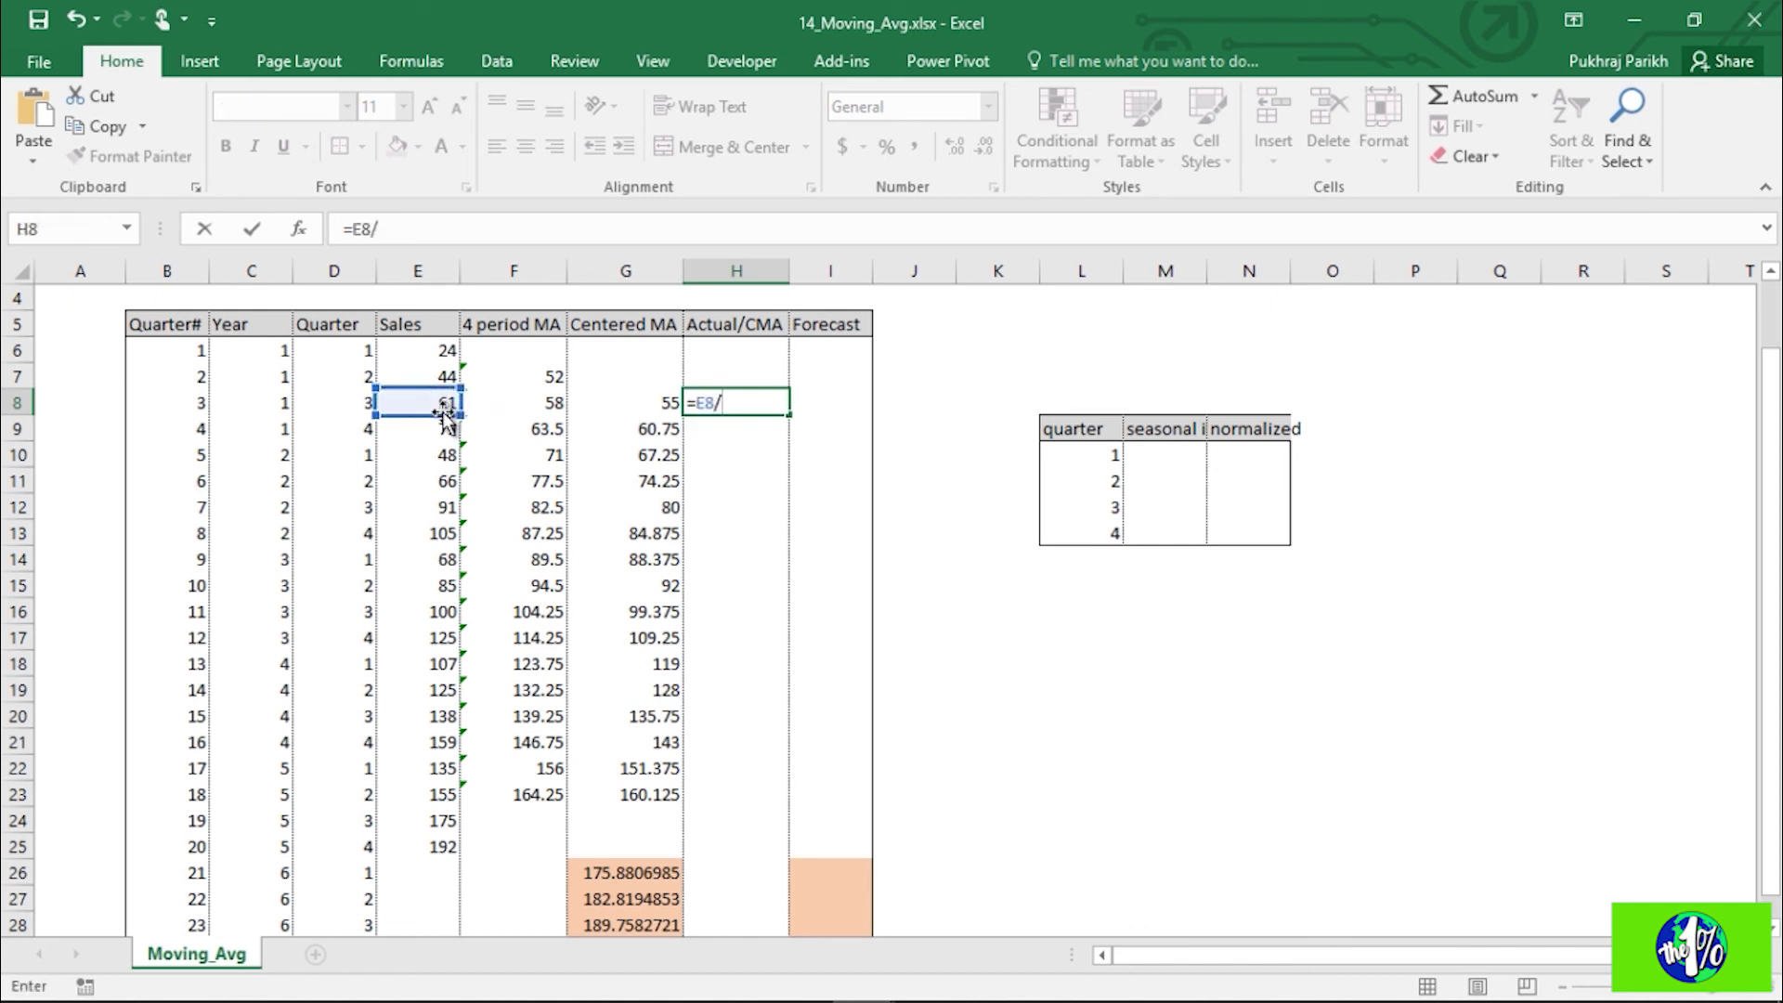
pyautogui.click(650, 400)
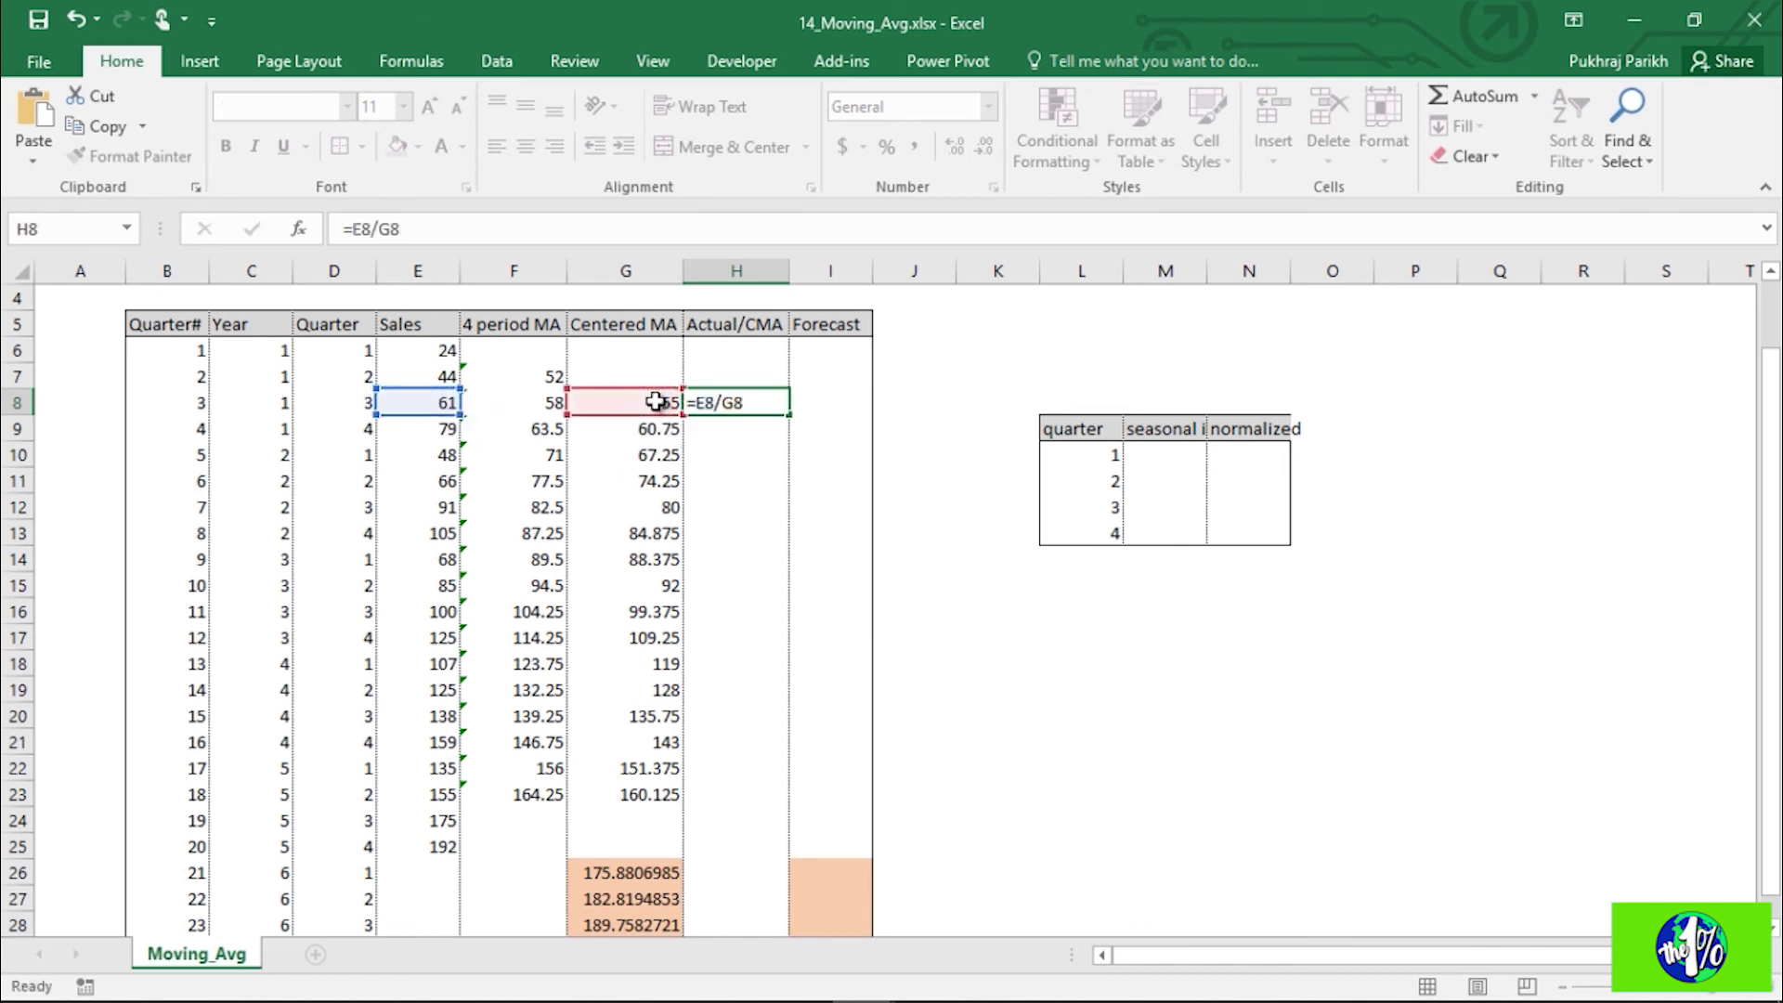
pyautogui.press('Return')
# Step: Fill the Actual/CMA ratio formula from H8 down through H23
pyautogui.click(771, 406)
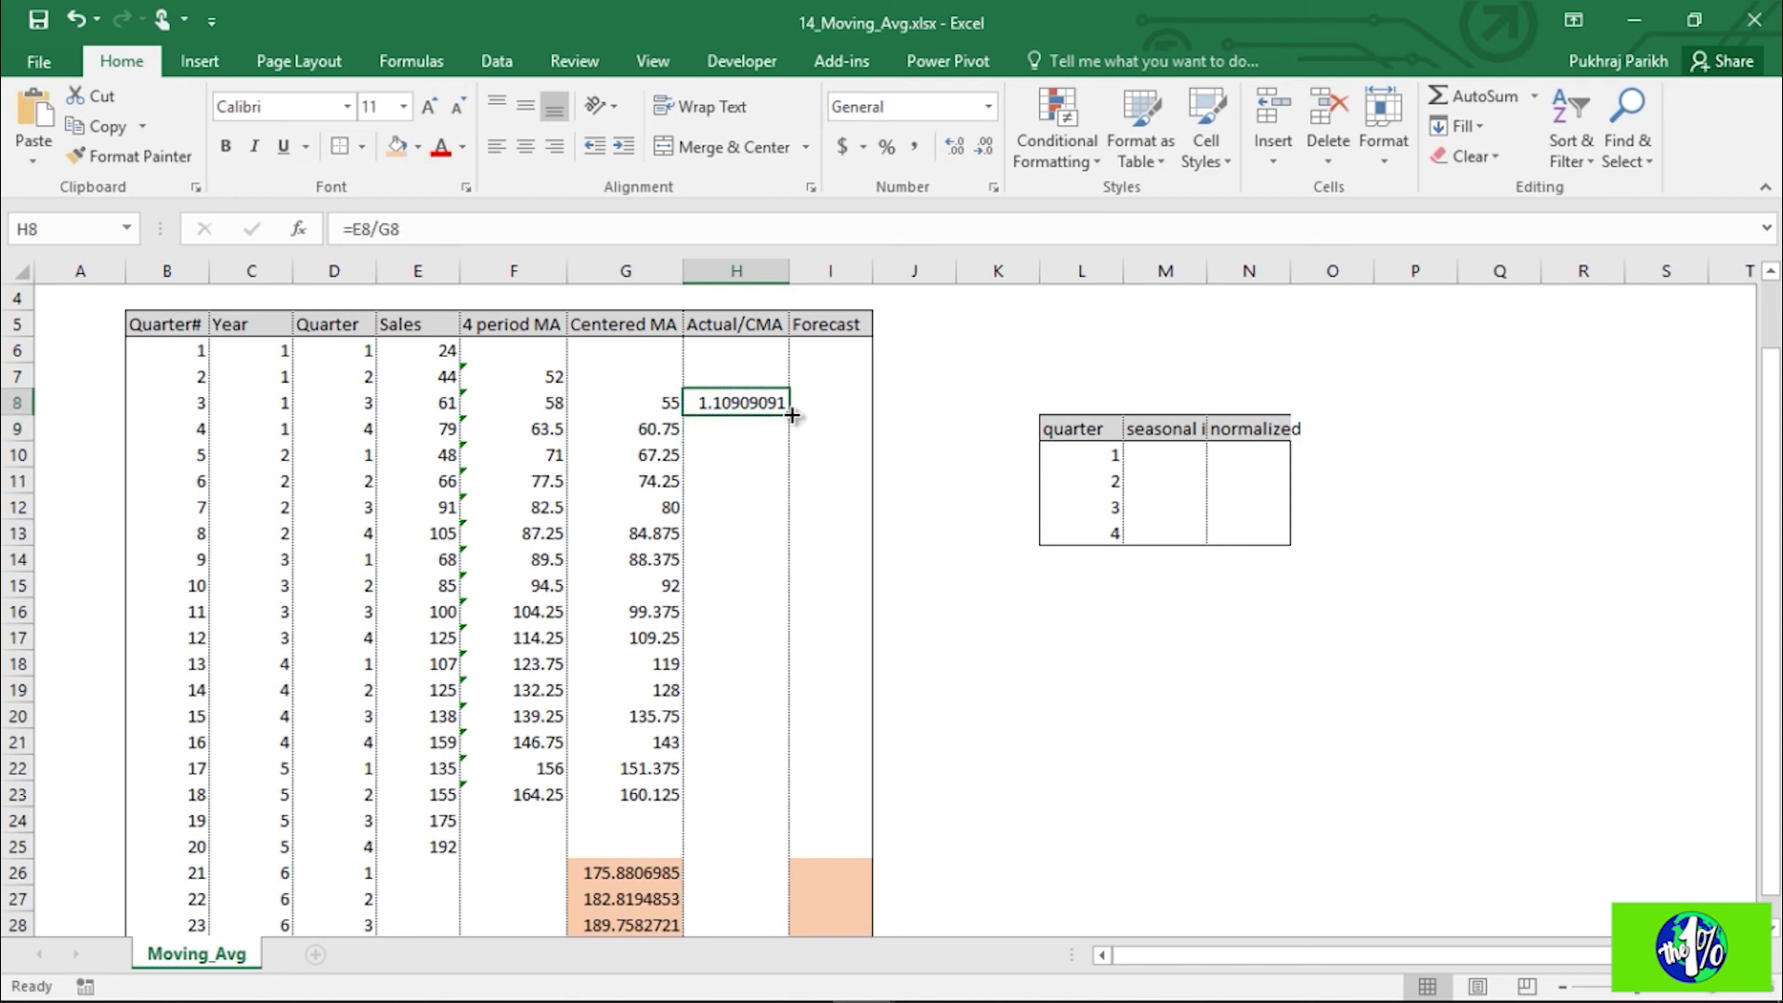
pyautogui.moveTo(793, 416); pyautogui.dragTo(770, 801)
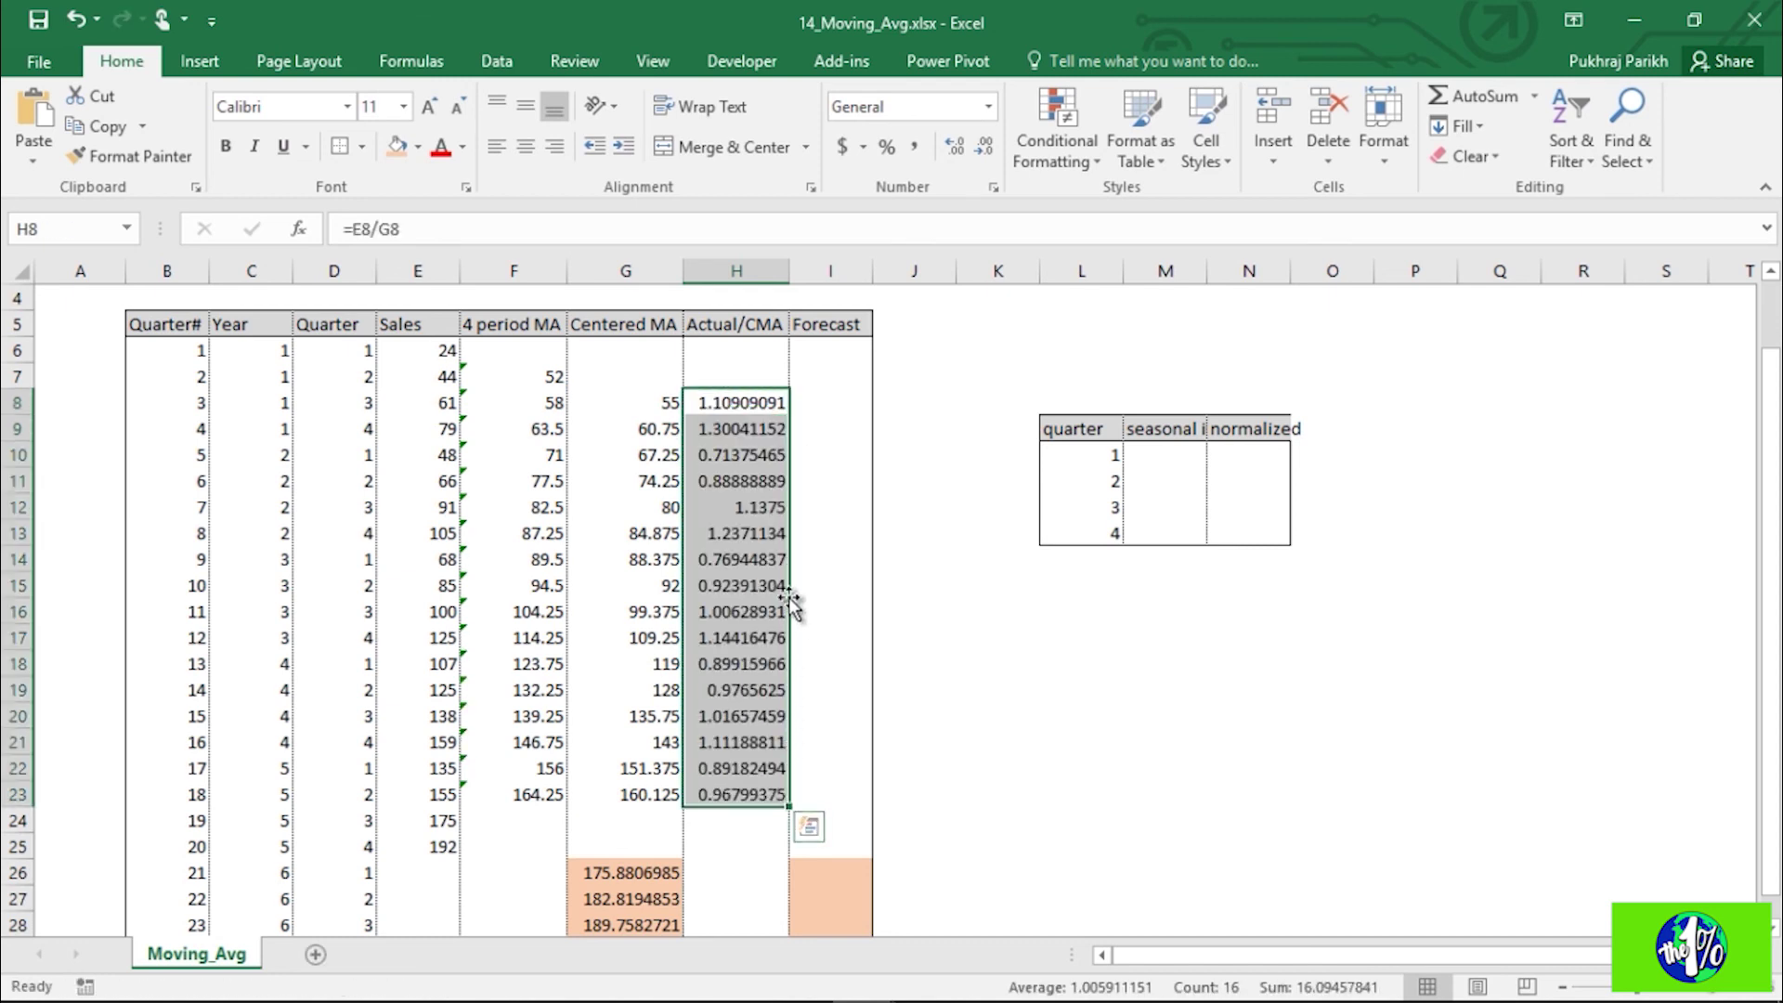
pyautogui.click(826, 405)
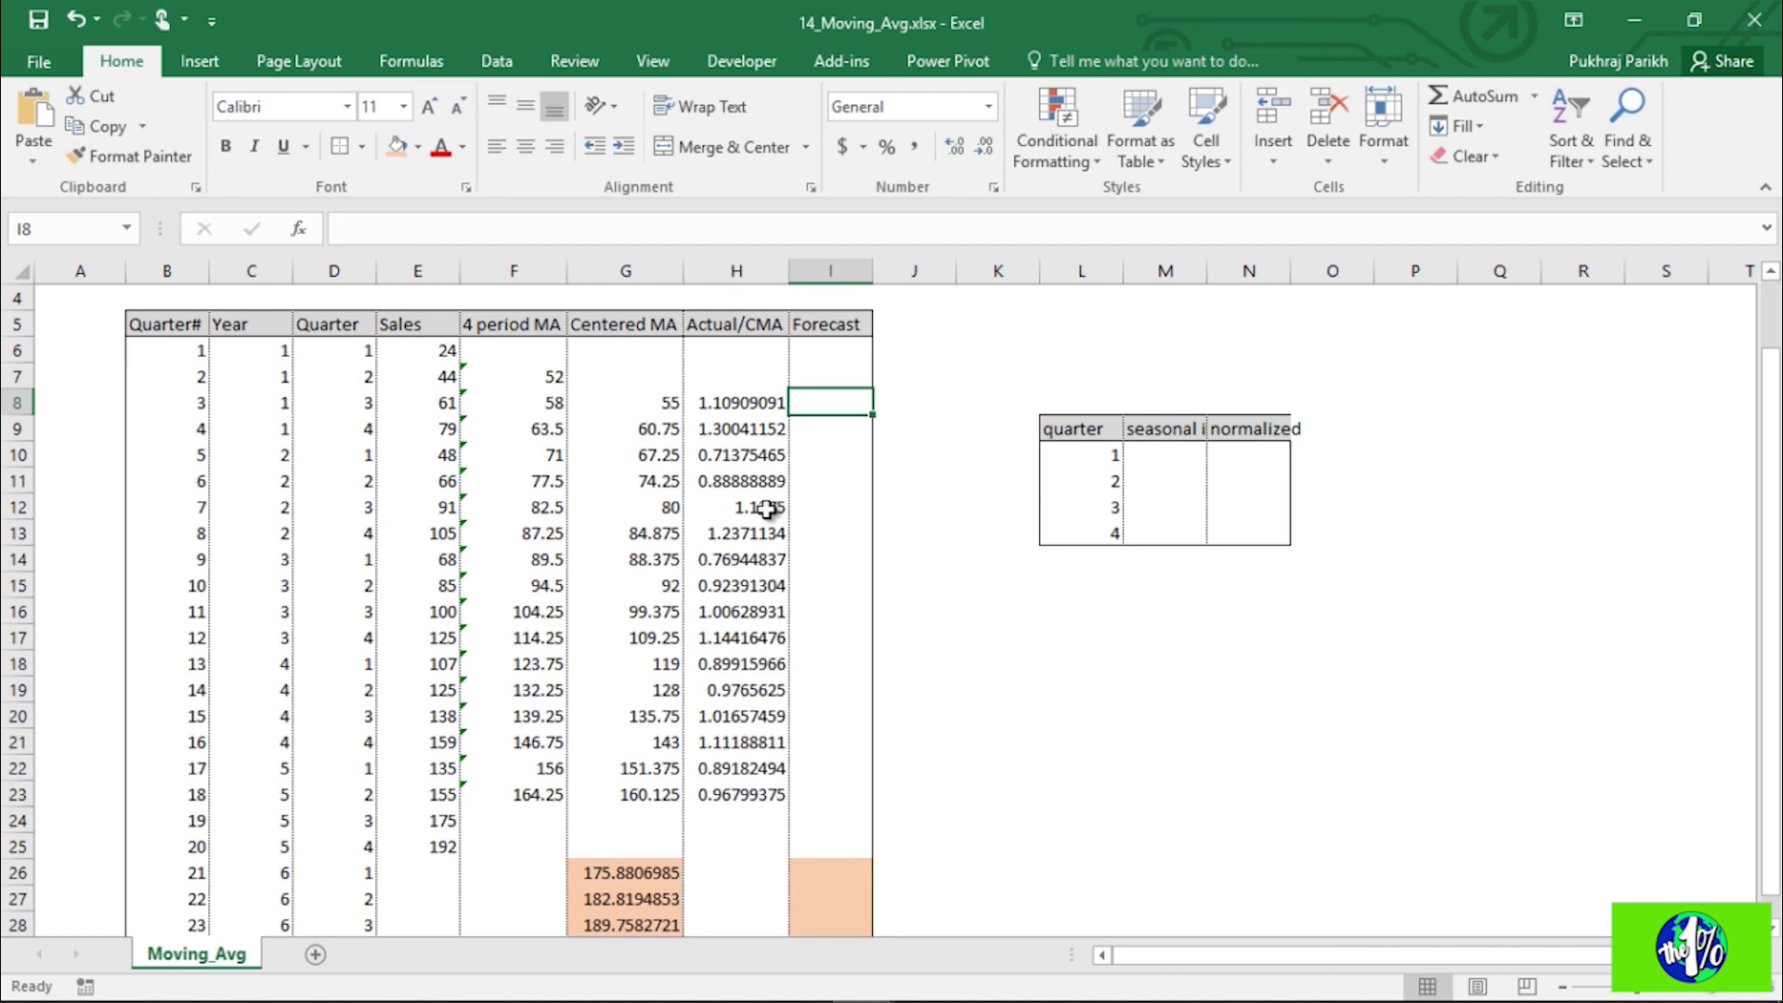
# Step: Start the quarter 1 seasonal index in M10 as an AVERAGEIF formula with D8:D23 as the criteria range
pyautogui.click(1148, 450)
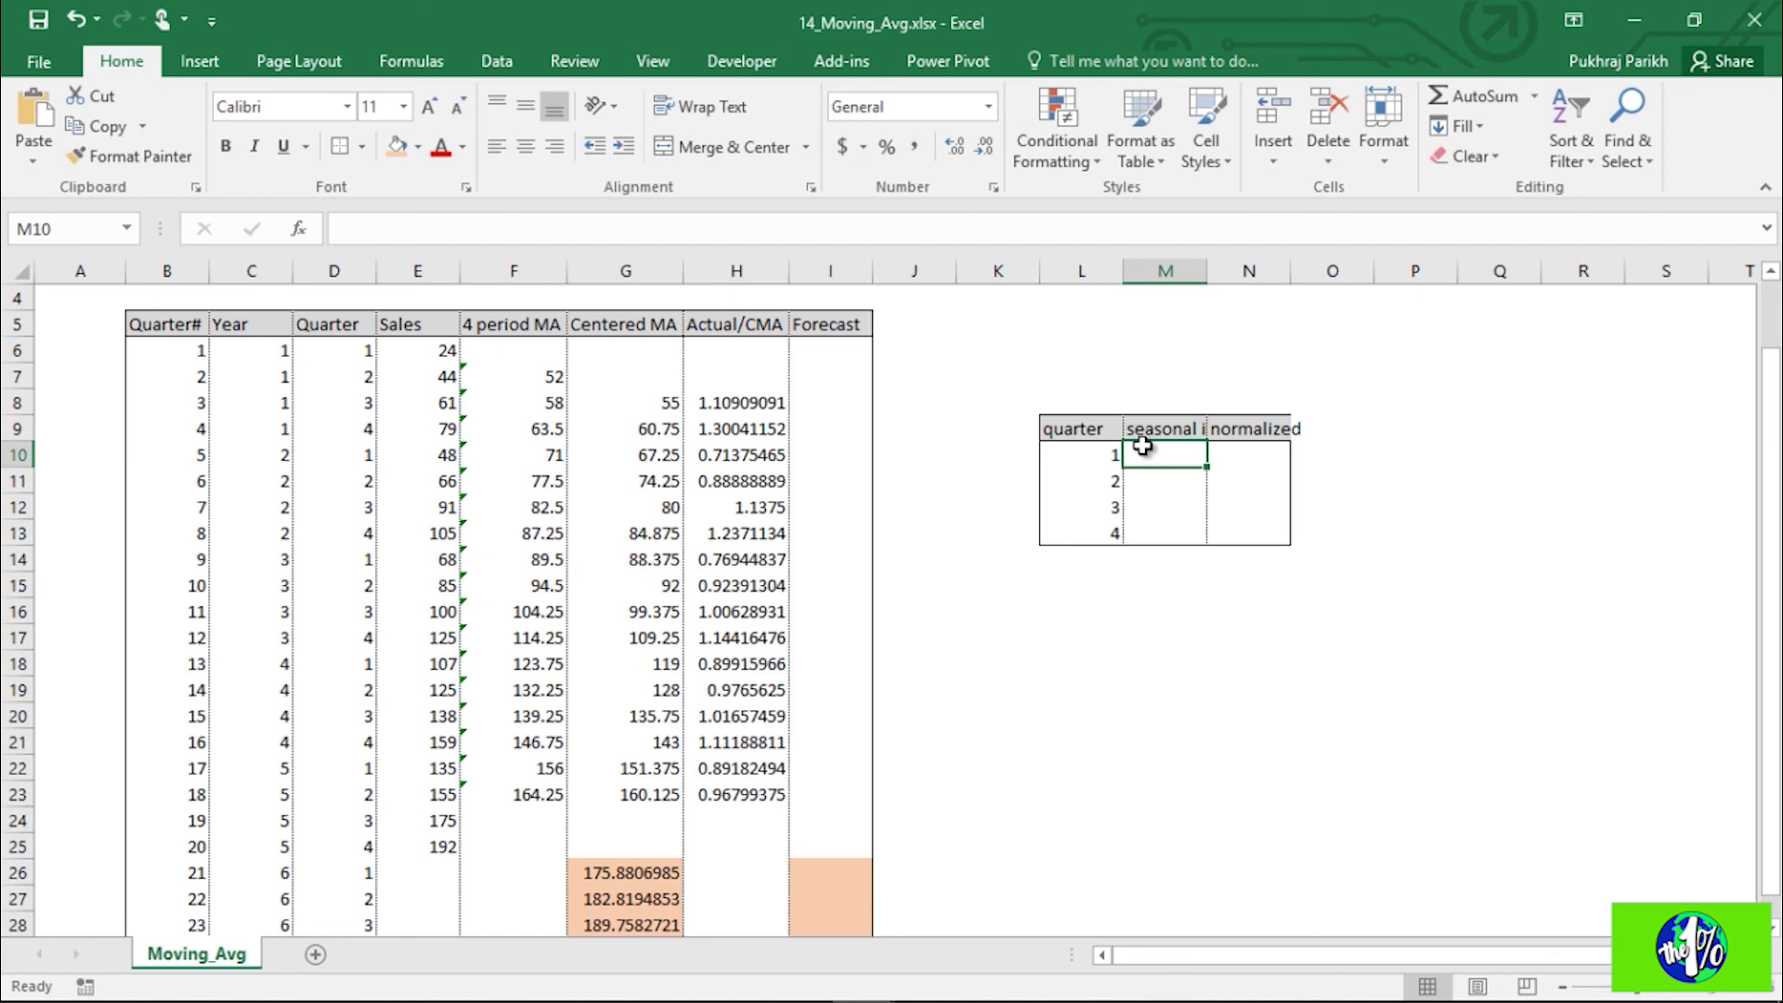
pyautogui.write('=avar')
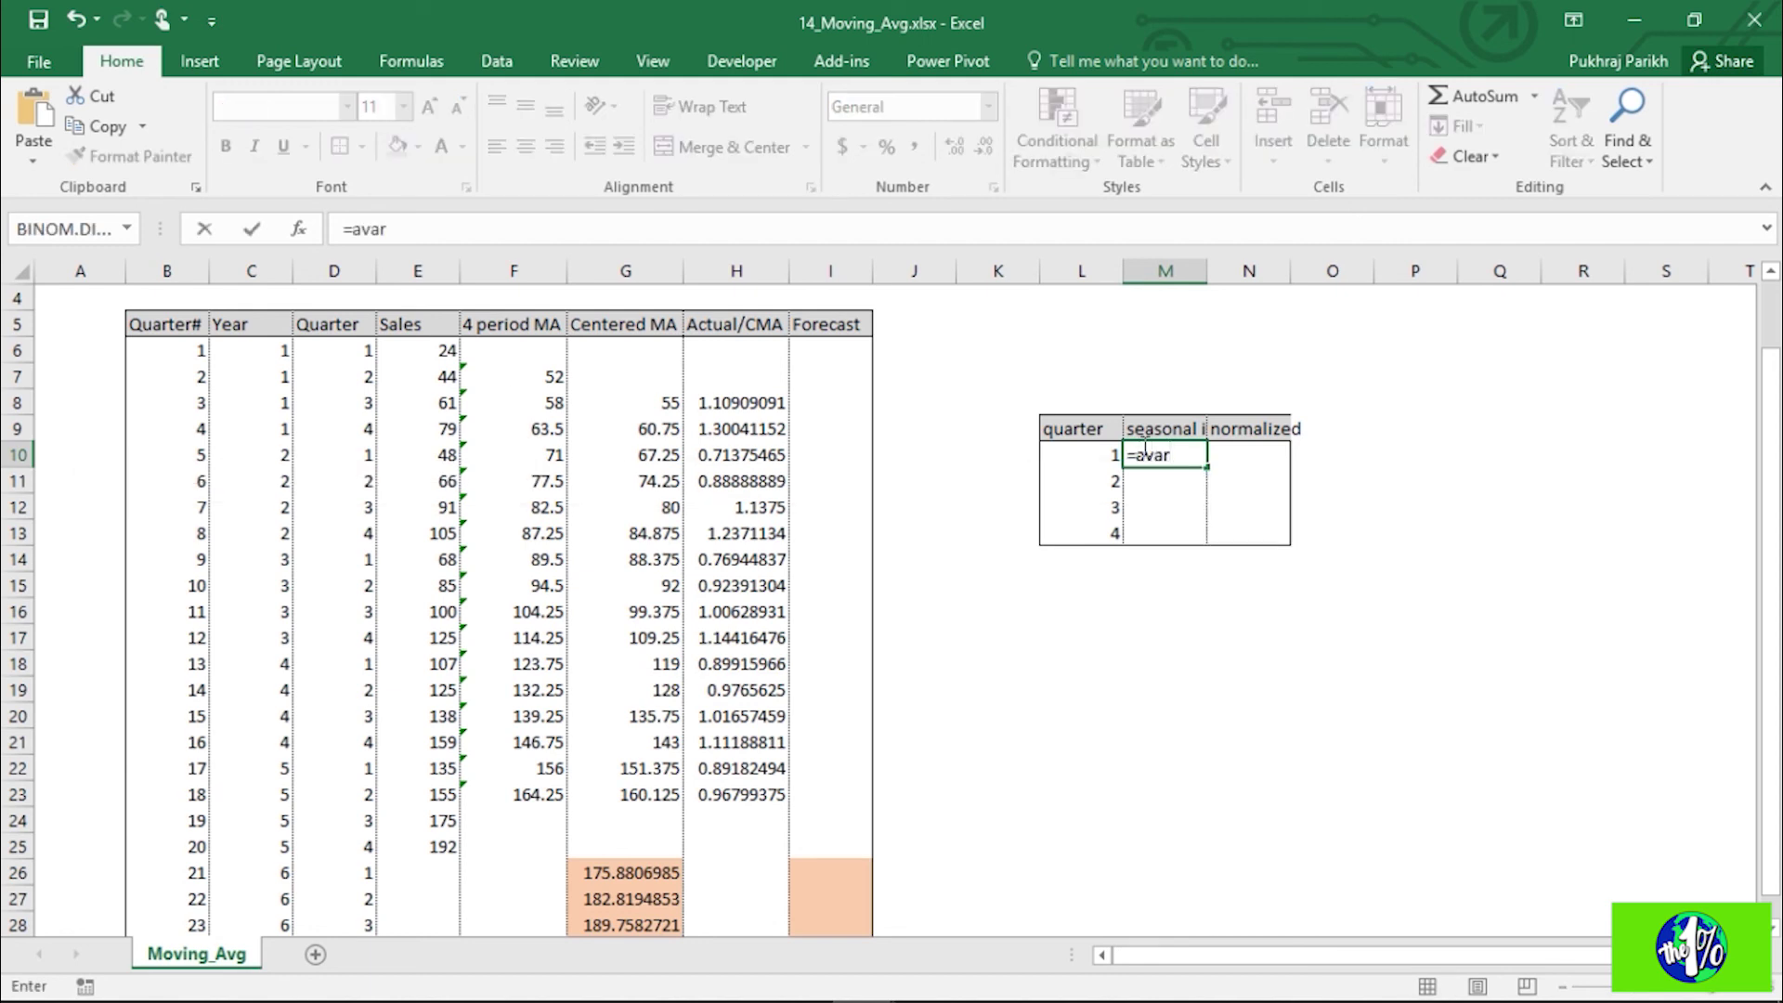
pyautogui.press('BackSpace')
pyautogui.press('BackSpace')
pyautogui.press('Down')
pyautogui.press('Down')
pyautogui.press('Down')
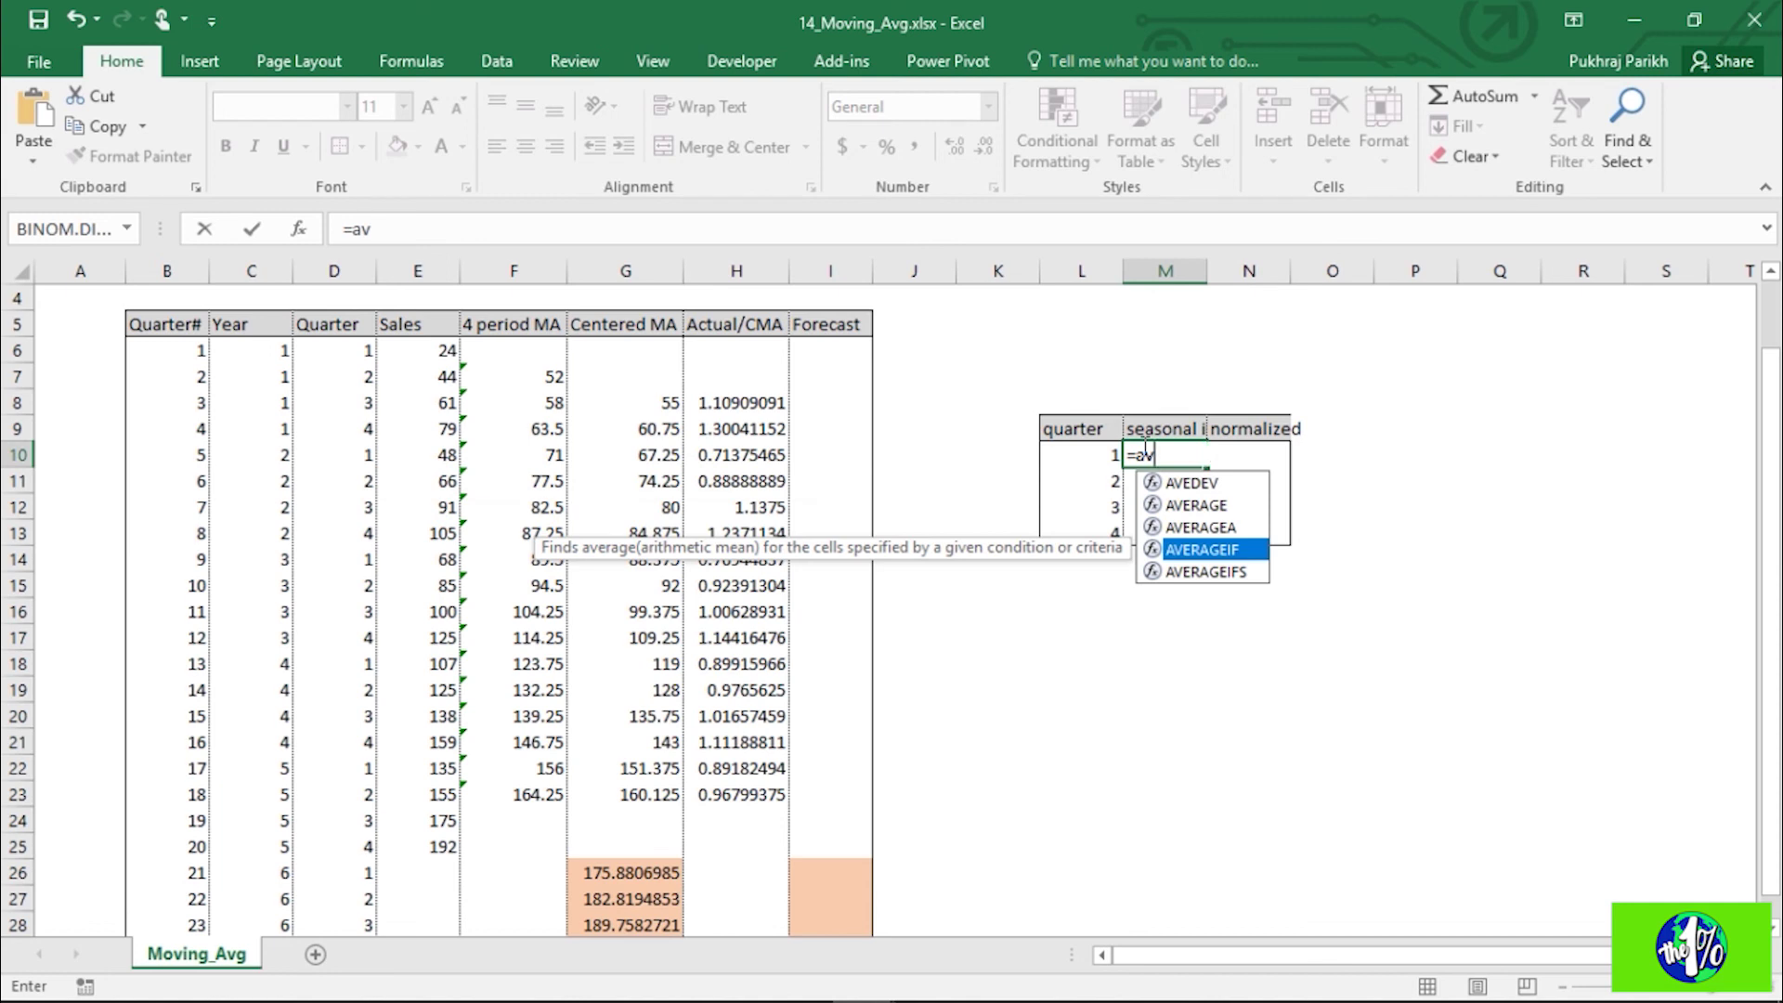
pyautogui.press('Tab')
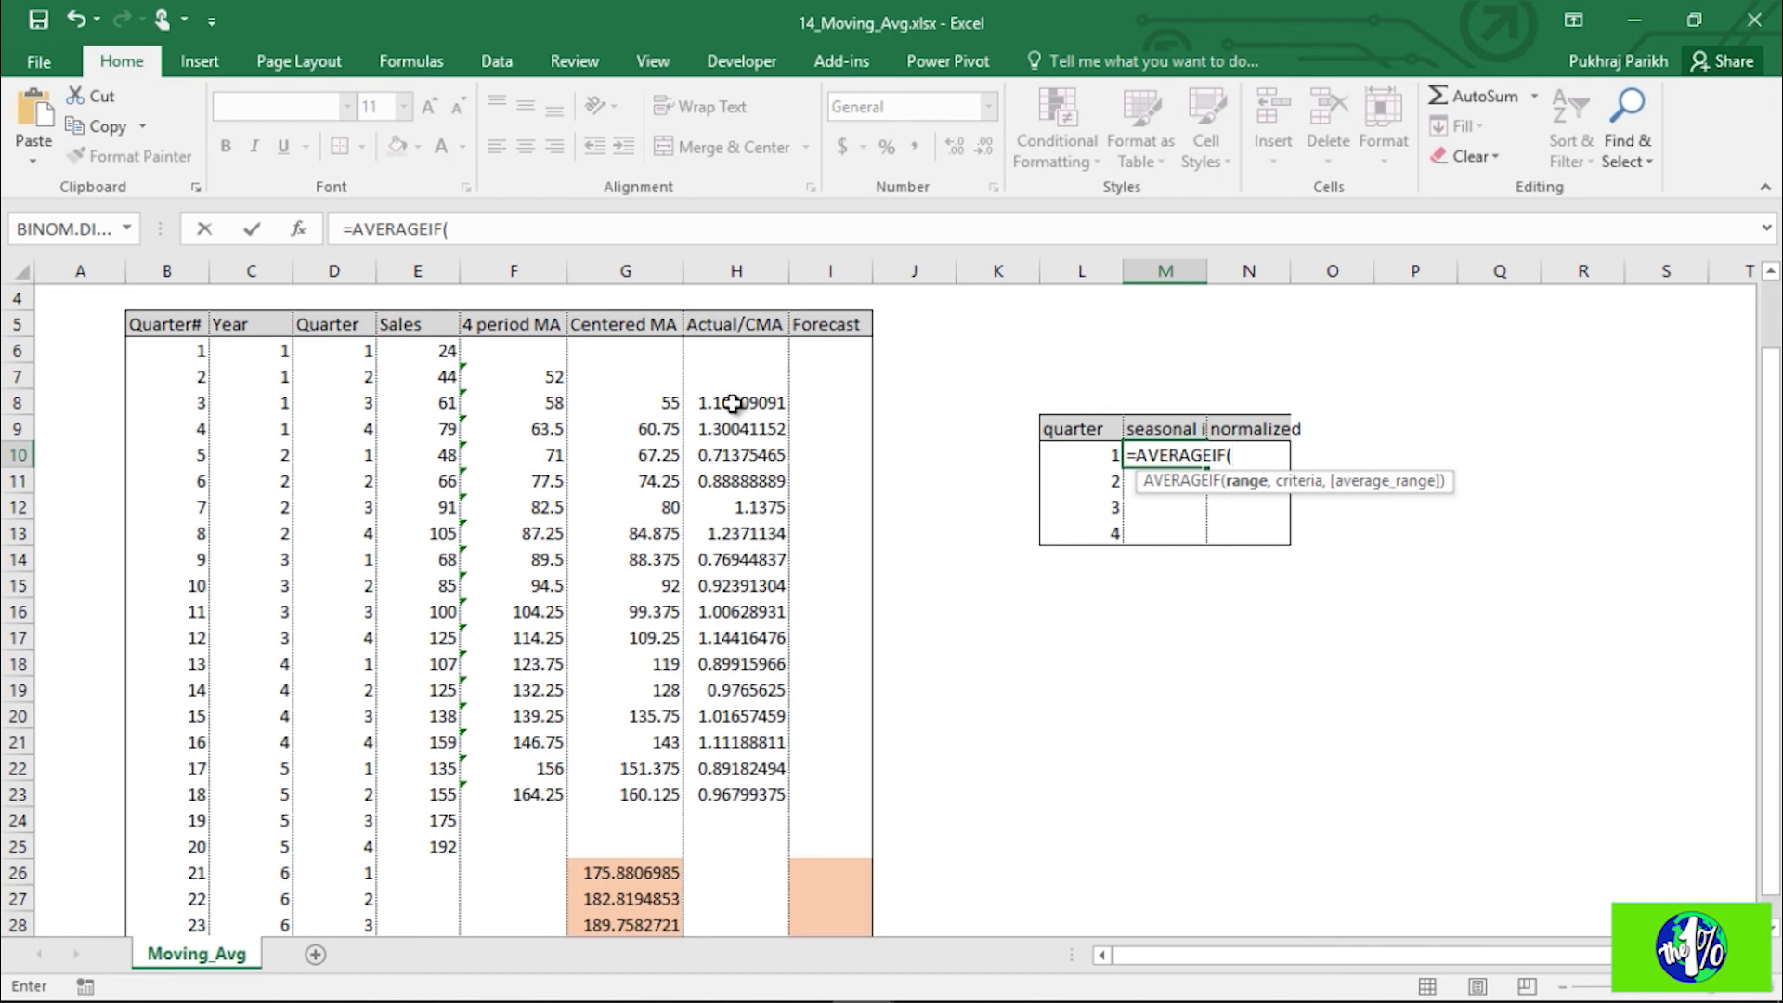
pyautogui.click(354, 402)
pyautogui.moveTo(353, 412); pyautogui.dragTo(346, 796)
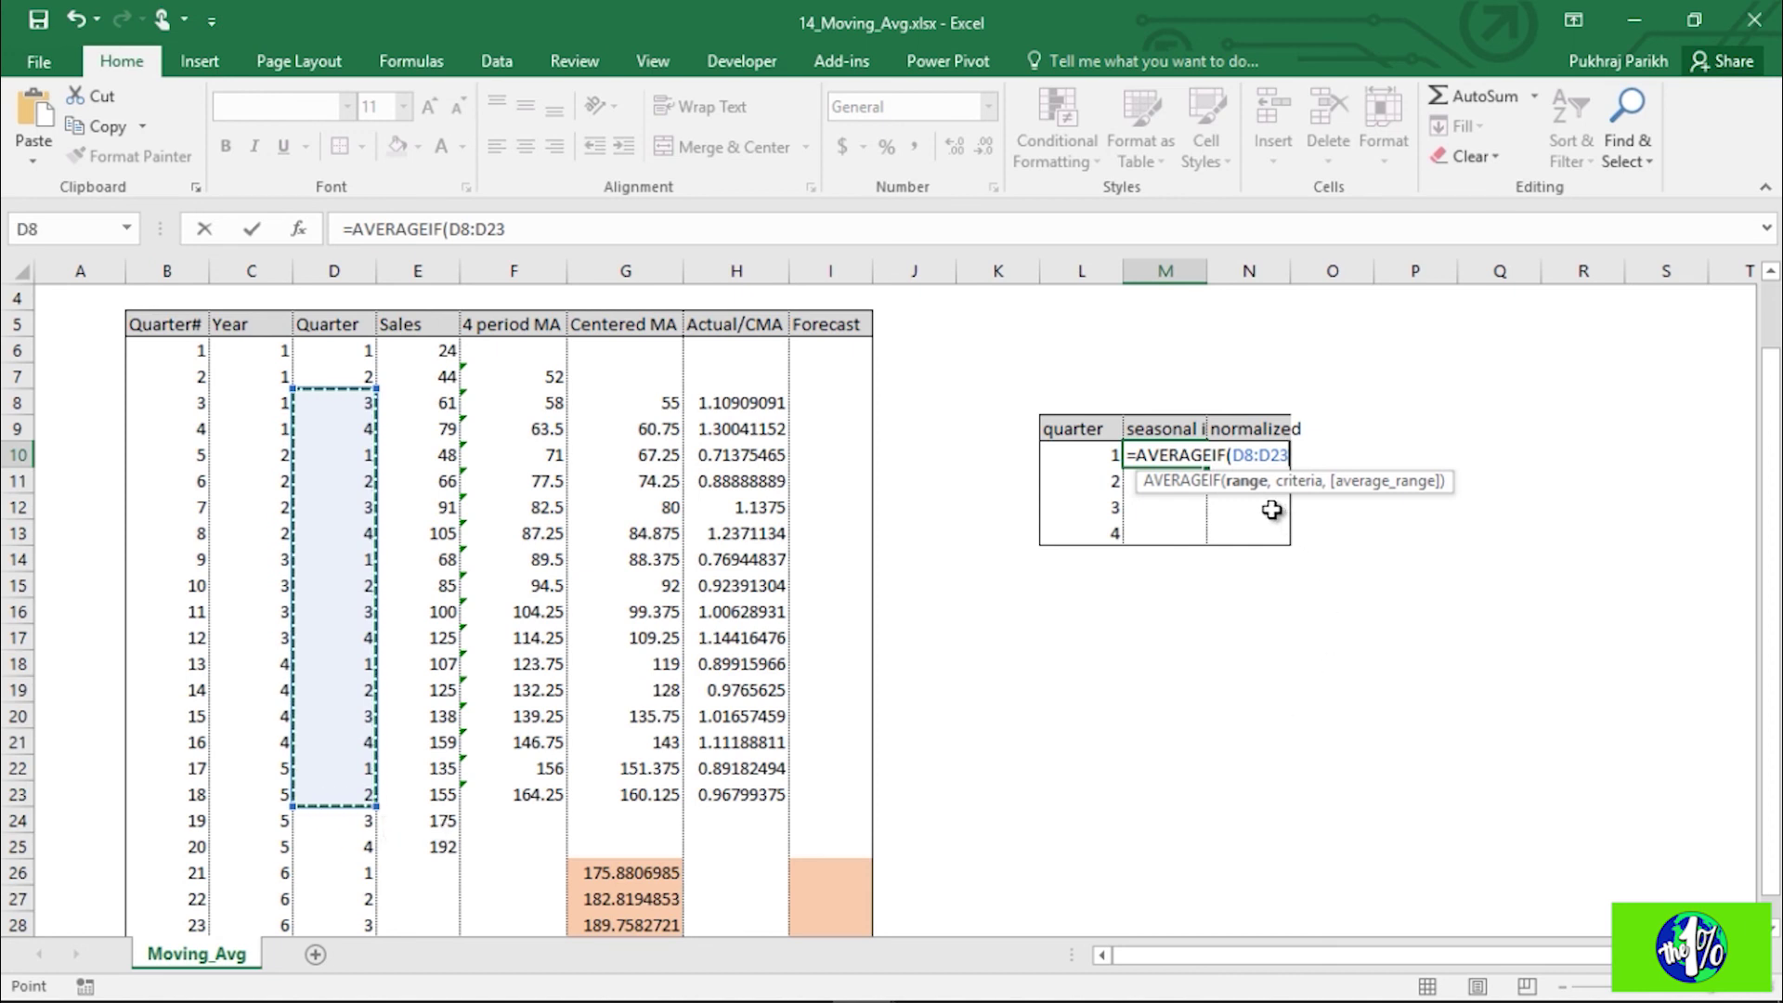
# Step: Give the AVERAGEIF formula L10 as its criterion and the Actual/CMA ratios H8:H23 as its average range
pyautogui.write(',')
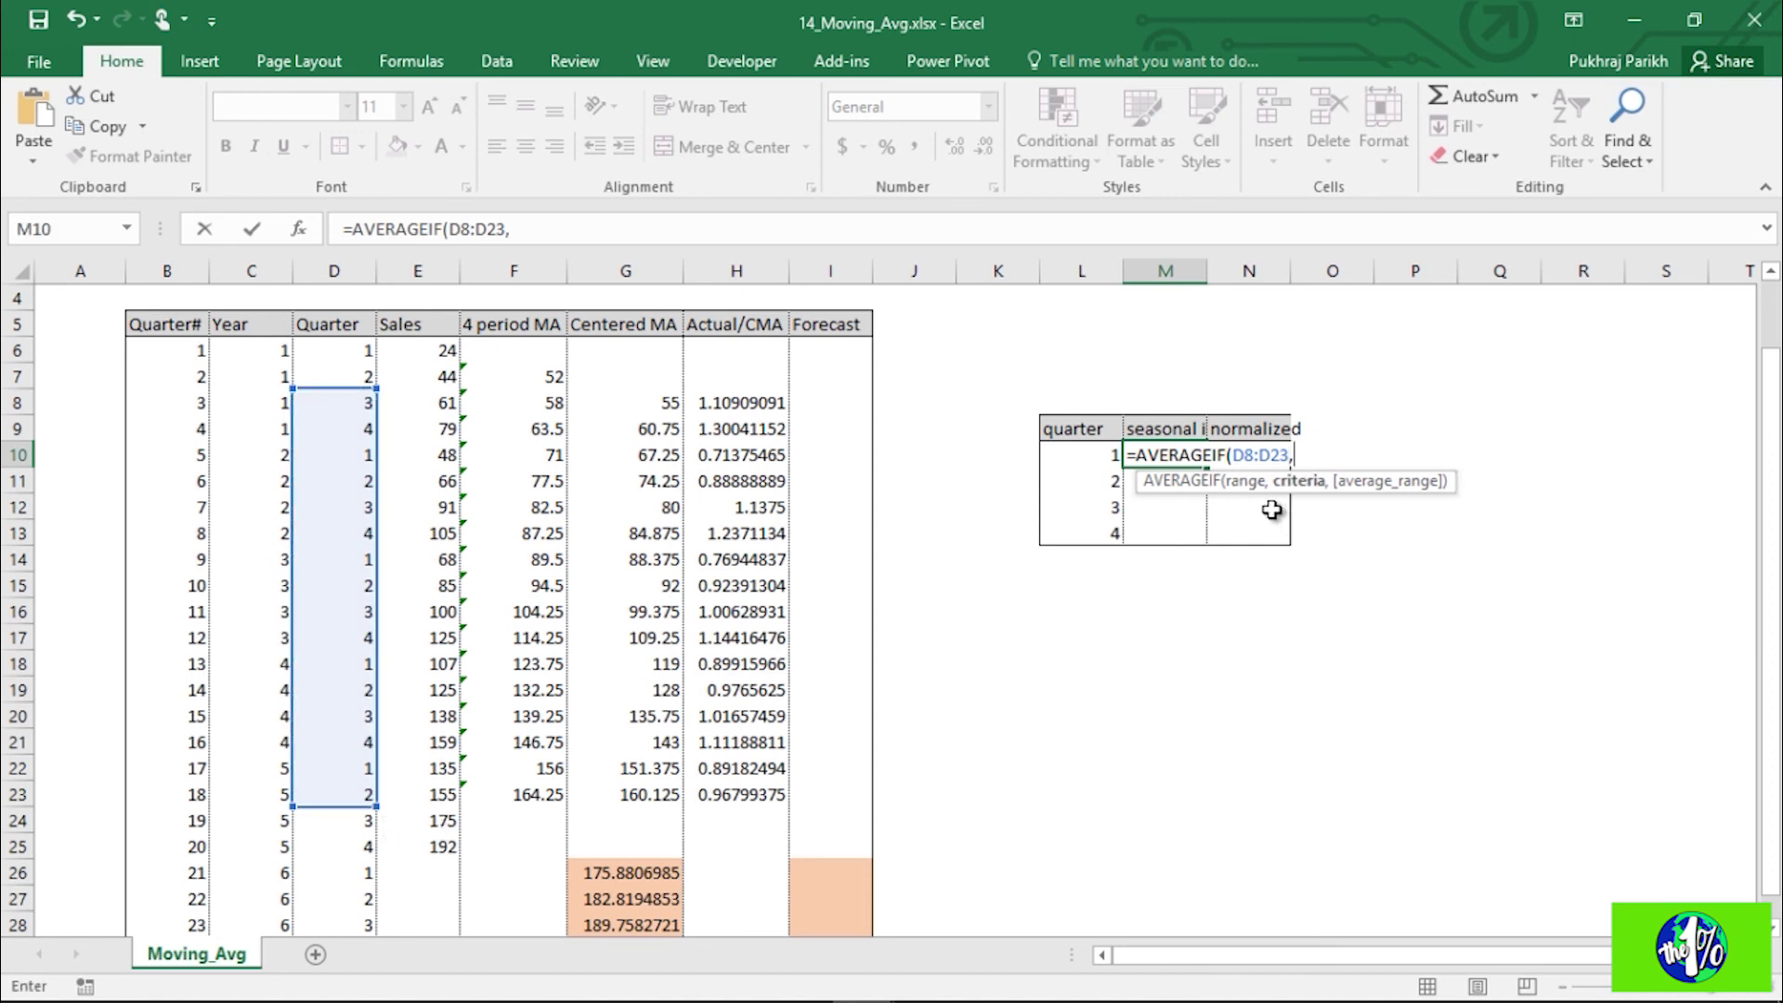
pyautogui.click(1096, 455)
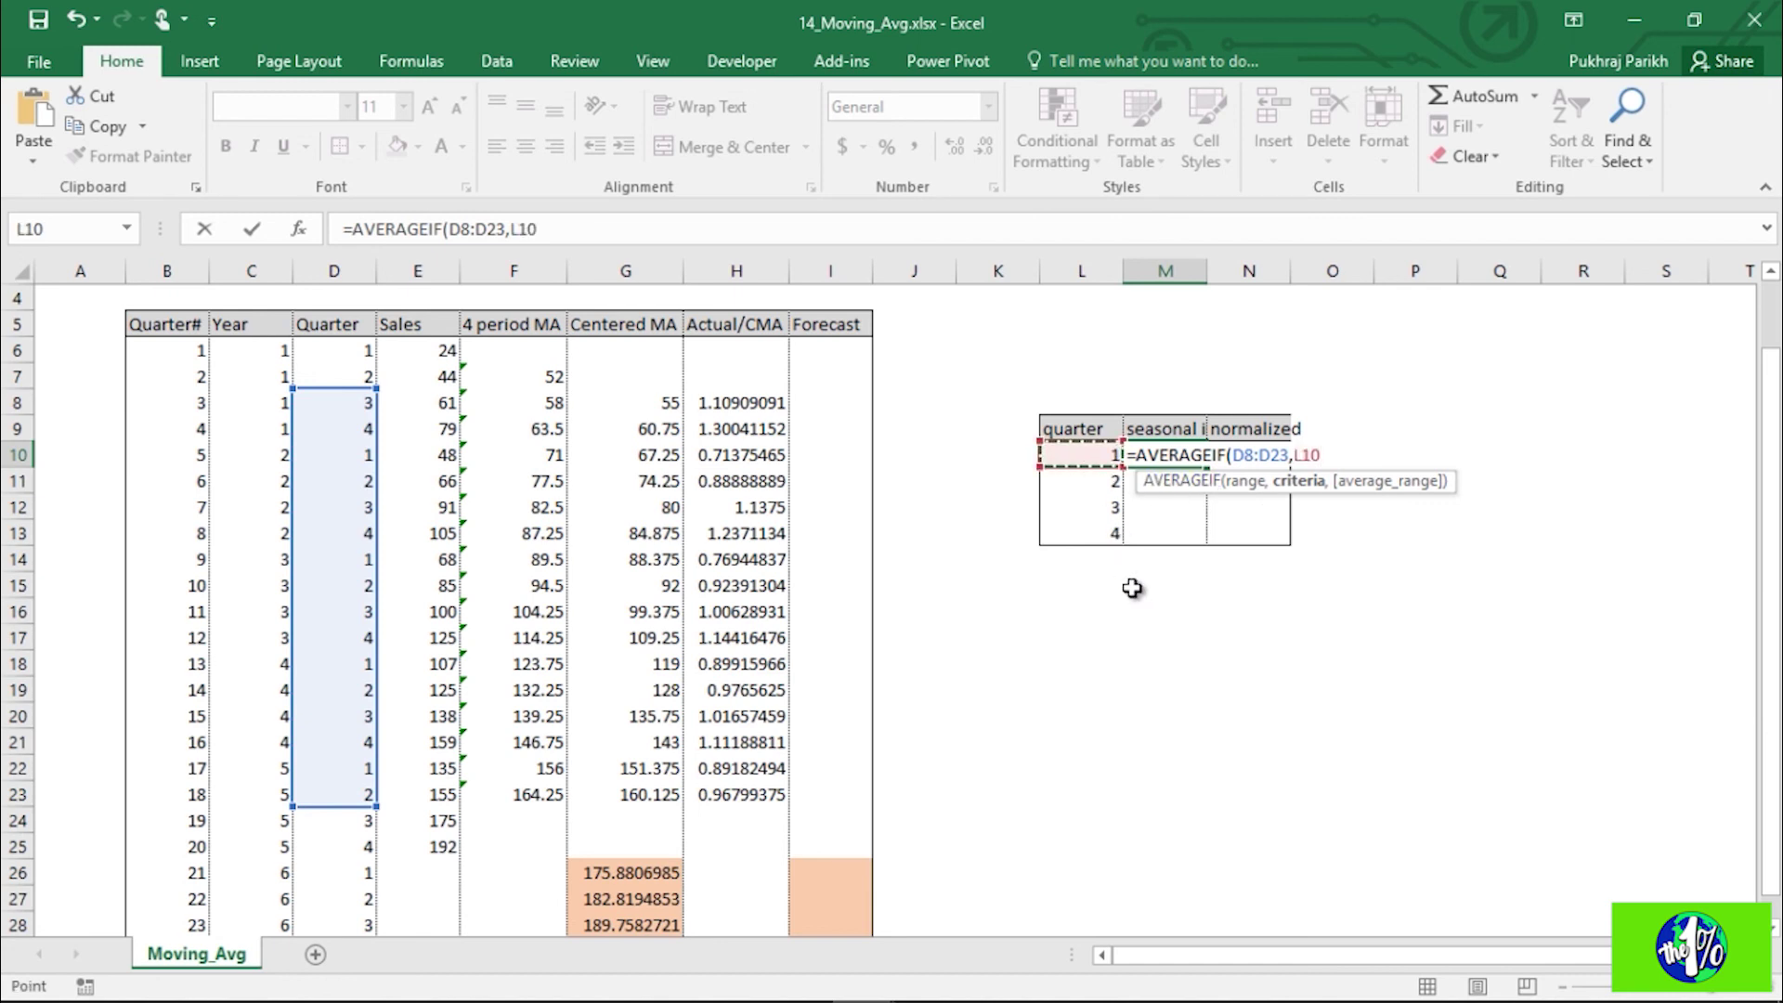
pyautogui.write(',')
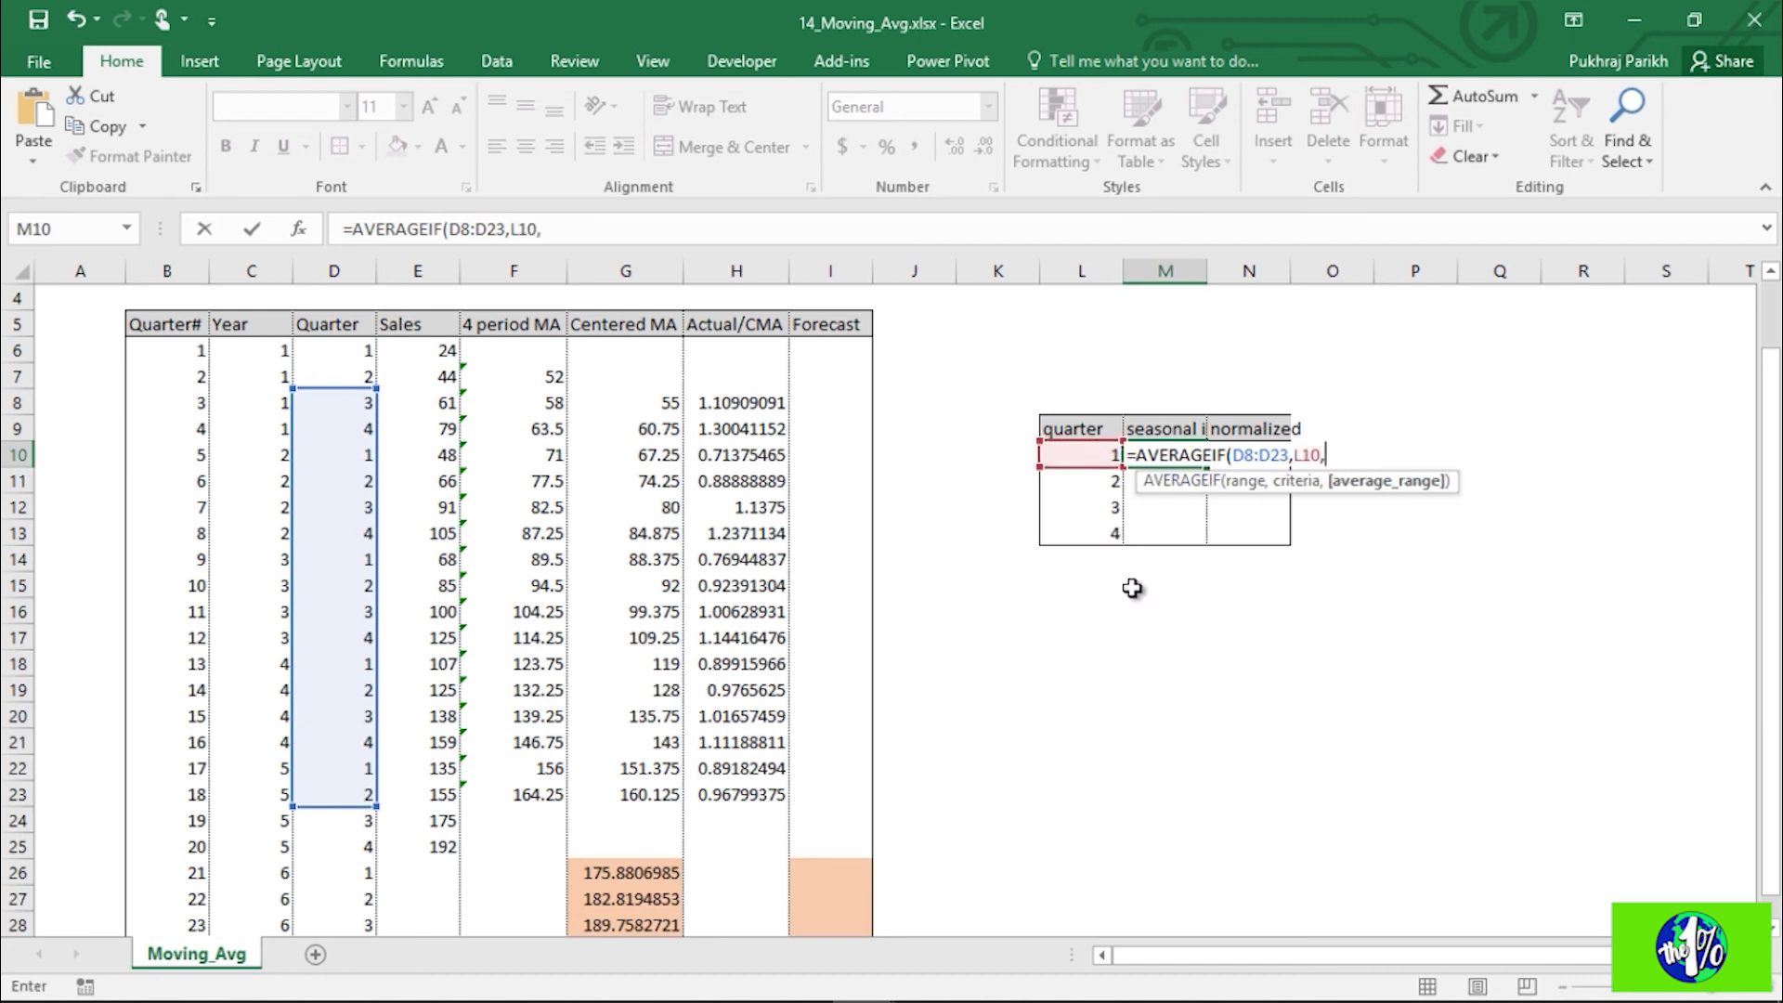
pyautogui.moveTo(730, 403); pyautogui.dragTo(734, 796)
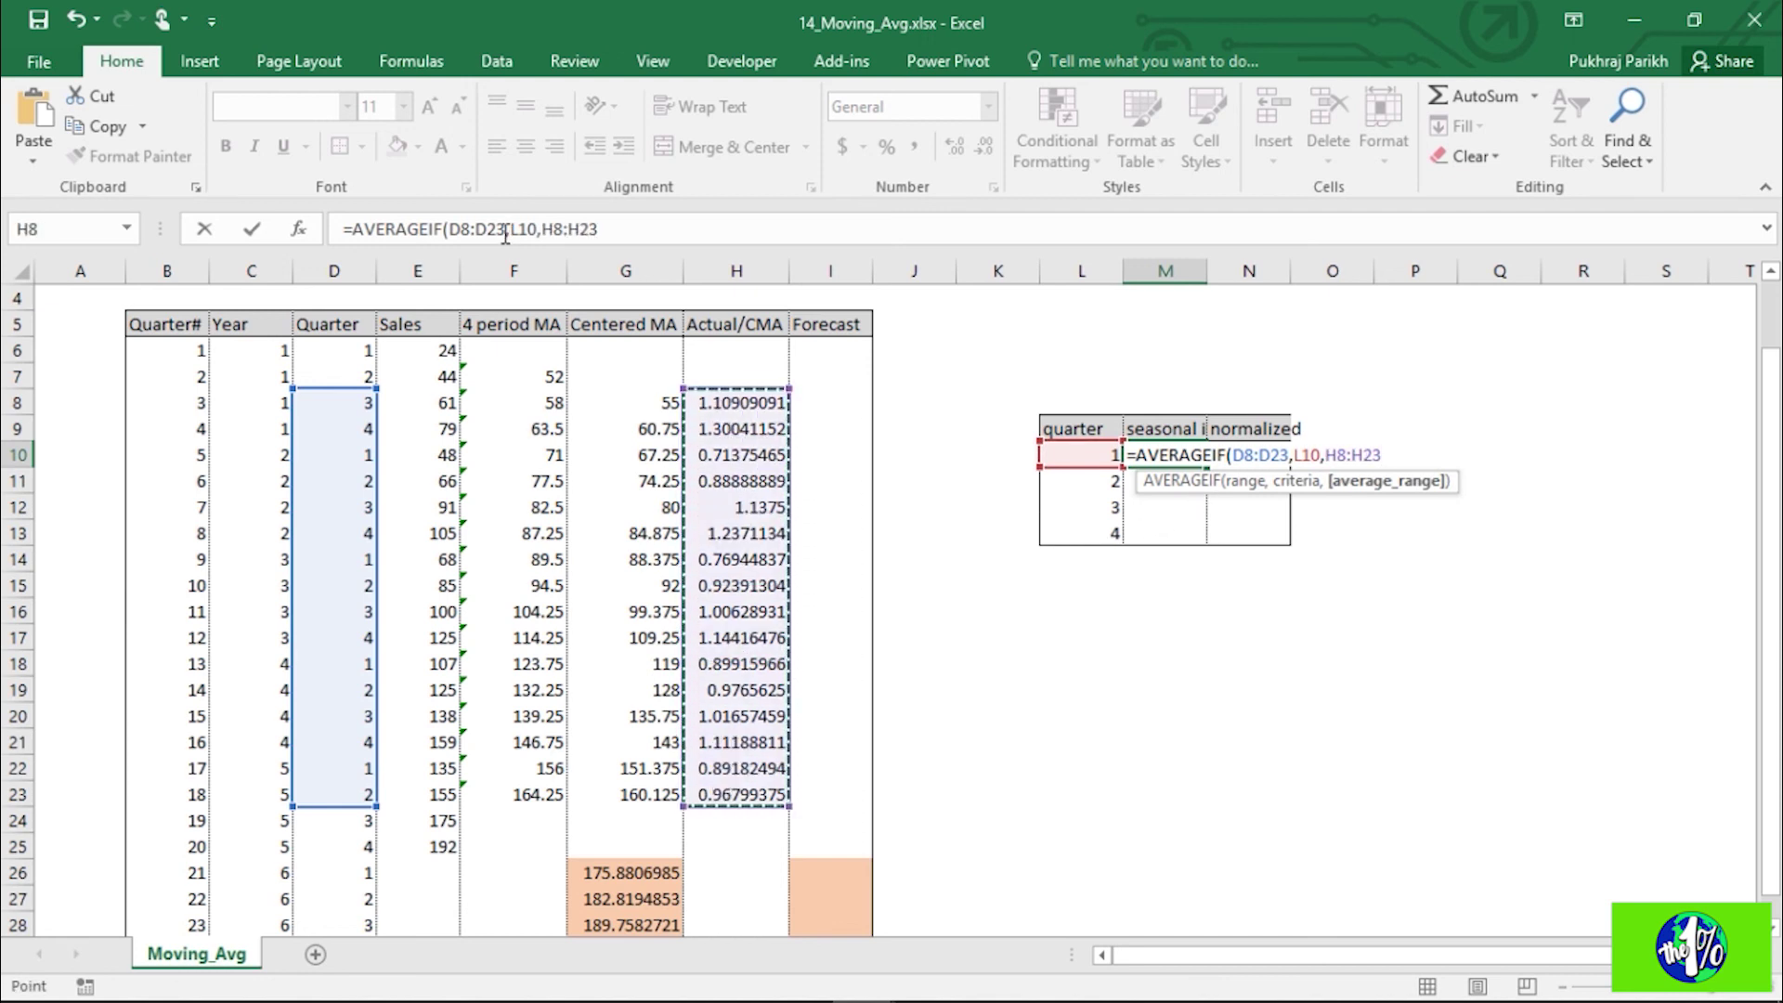
# Step: Make both ranges absolute and enter the M10 formula as =AVERAGEIF($D$8:$D$23,L10,$H$8:$H$23)
pyautogui.moveTo(507, 229); pyautogui.dragTo(459, 232)
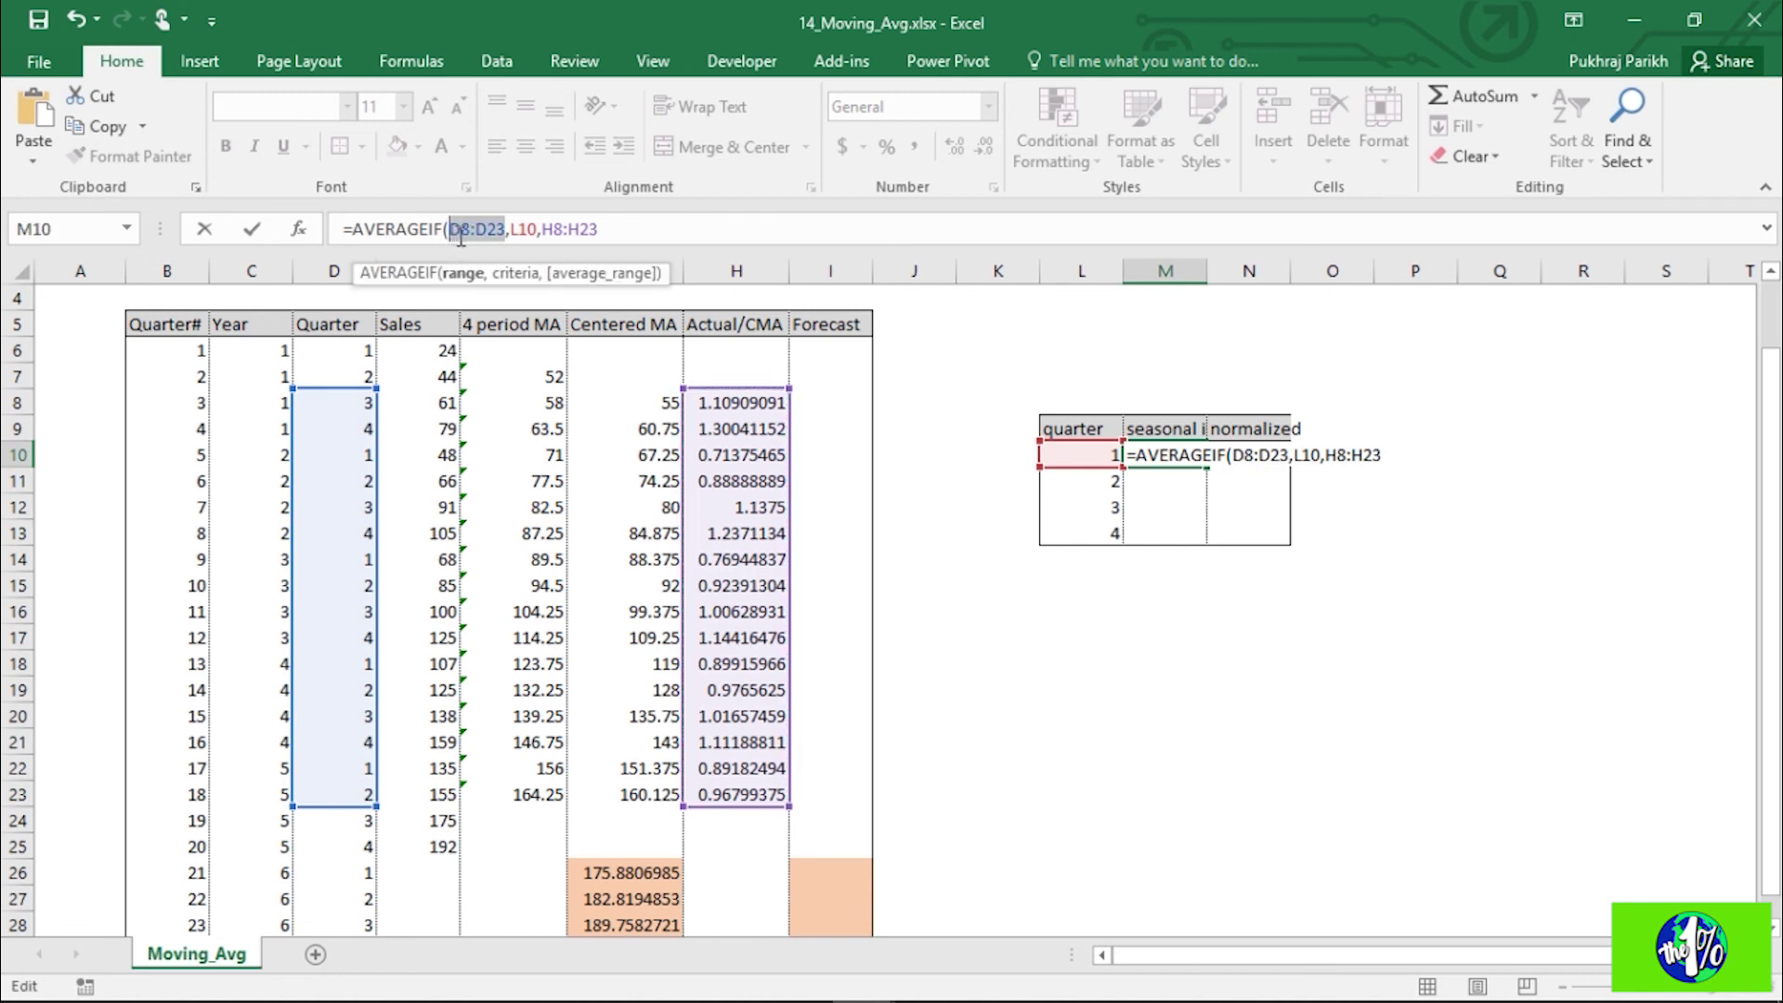
pyautogui.press('F4')
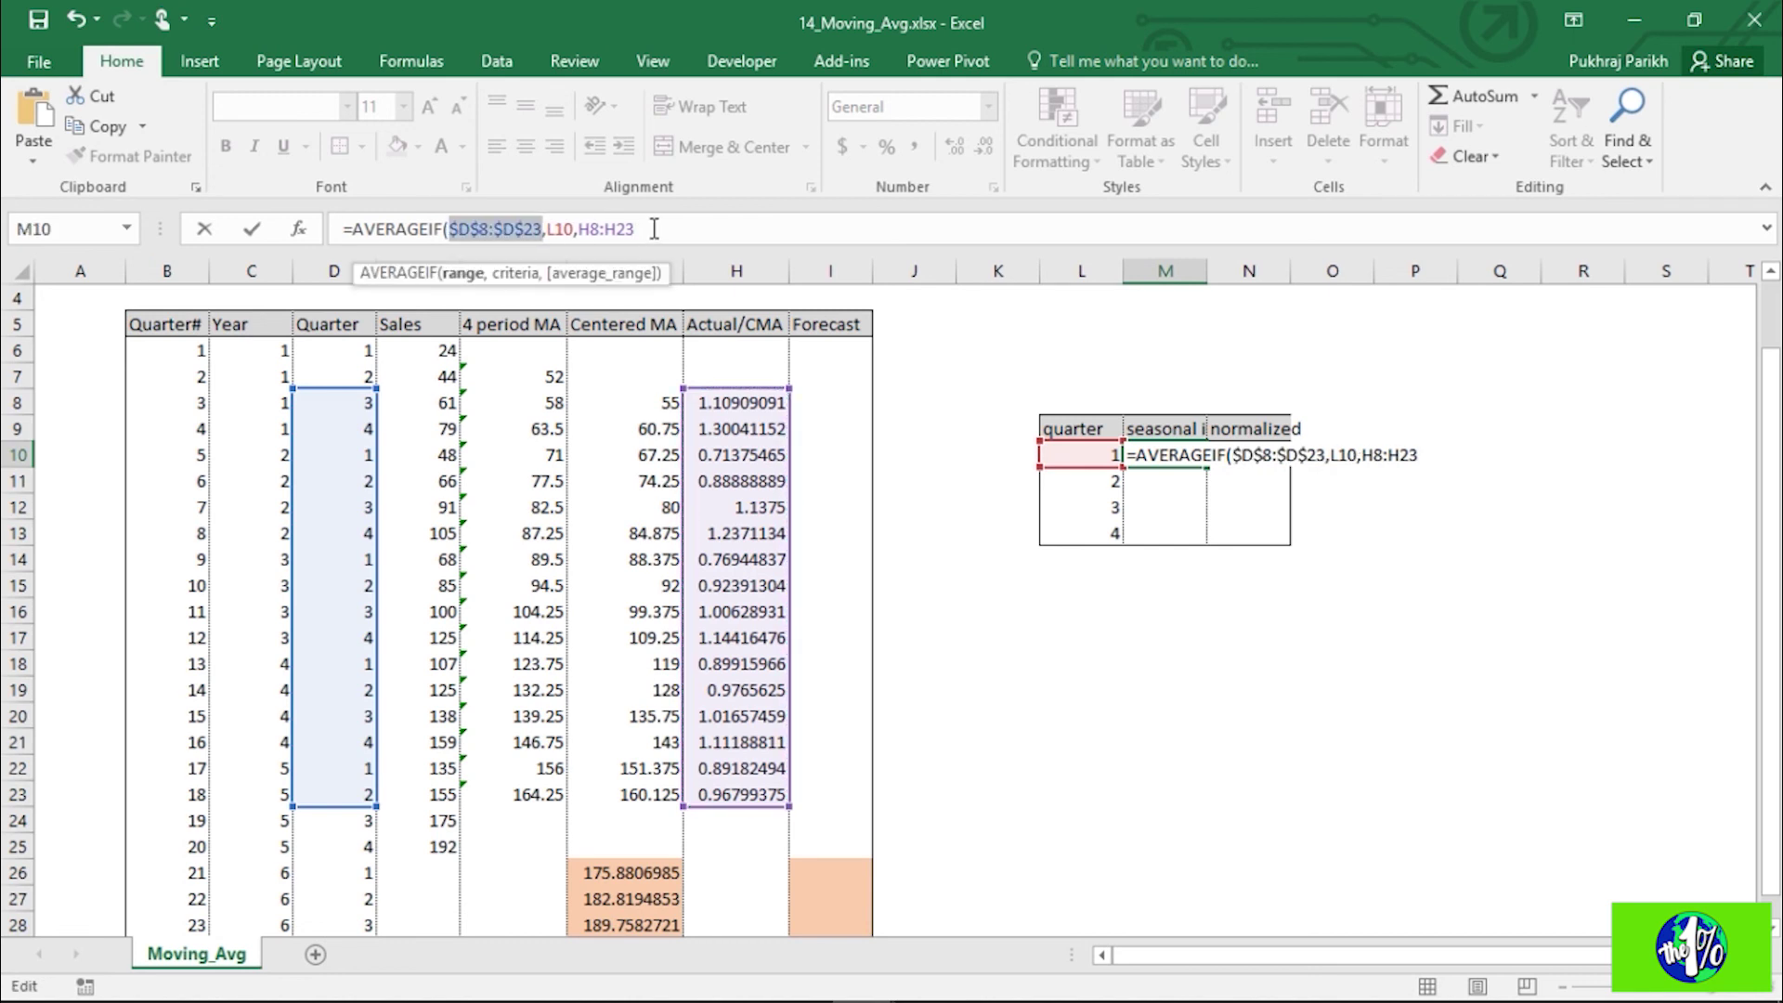
pyautogui.moveTo(636, 230); pyautogui.dragTo(584, 230)
pyautogui.press('F4')
pyautogui.click(708, 236)
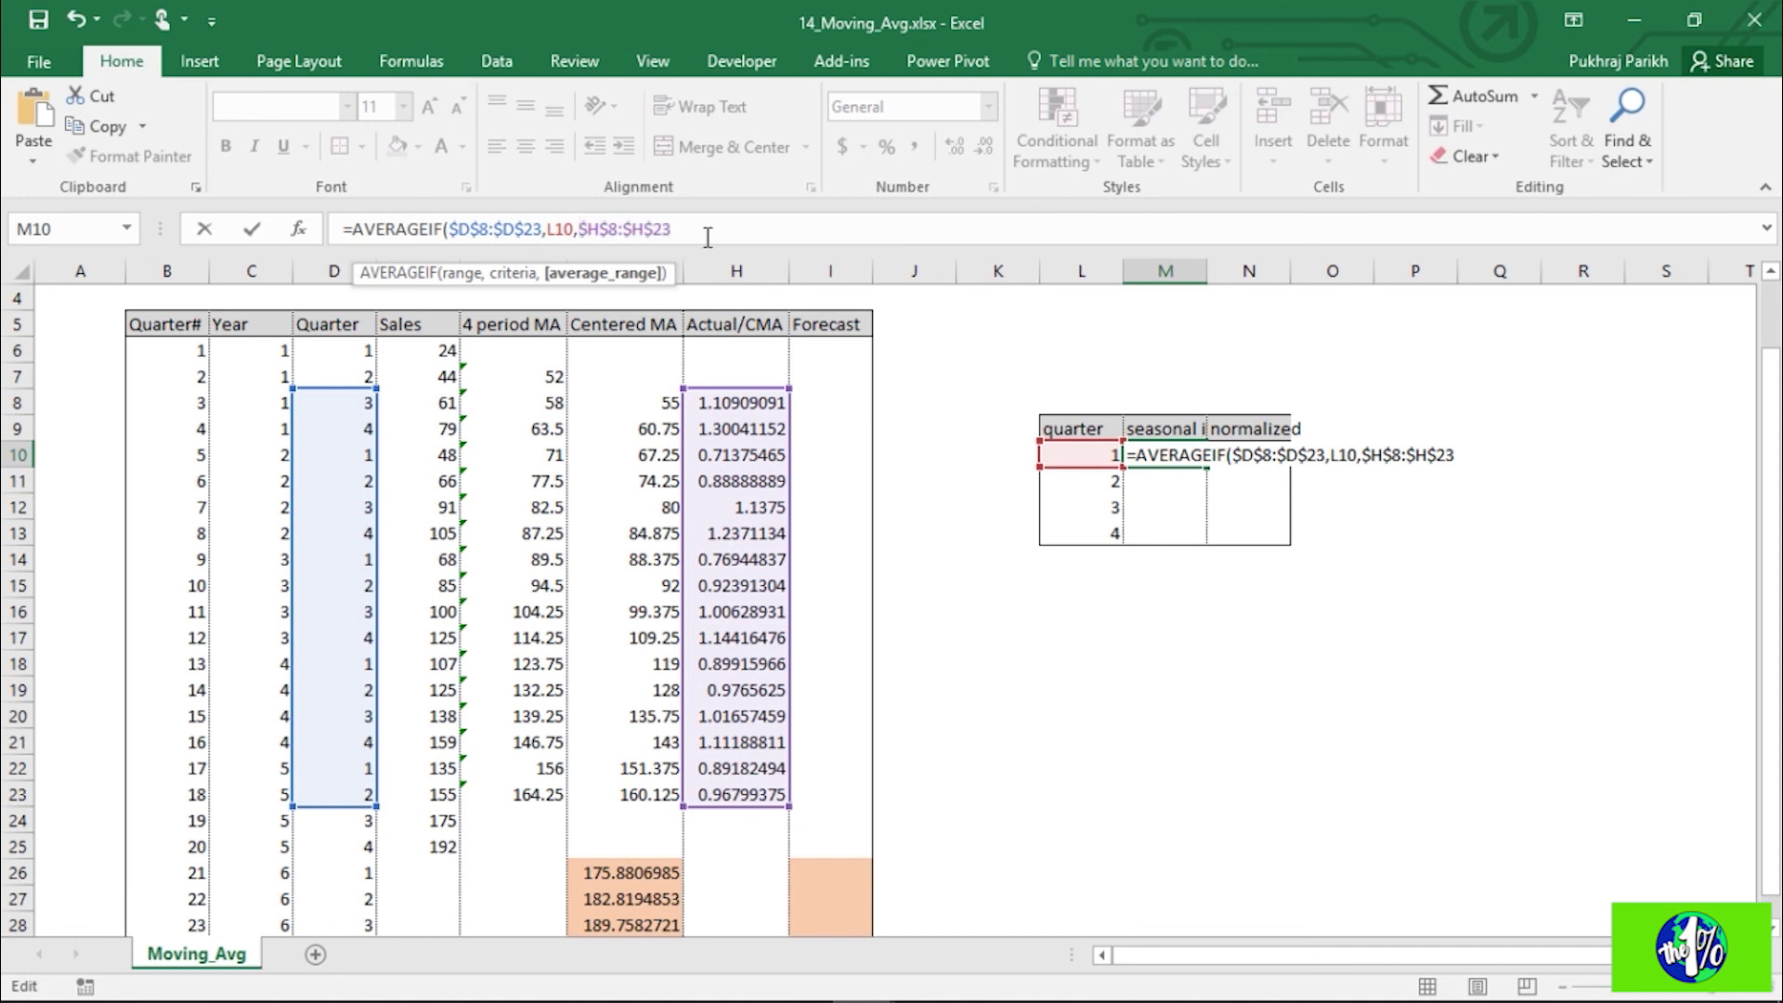
pyautogui.press('Return')
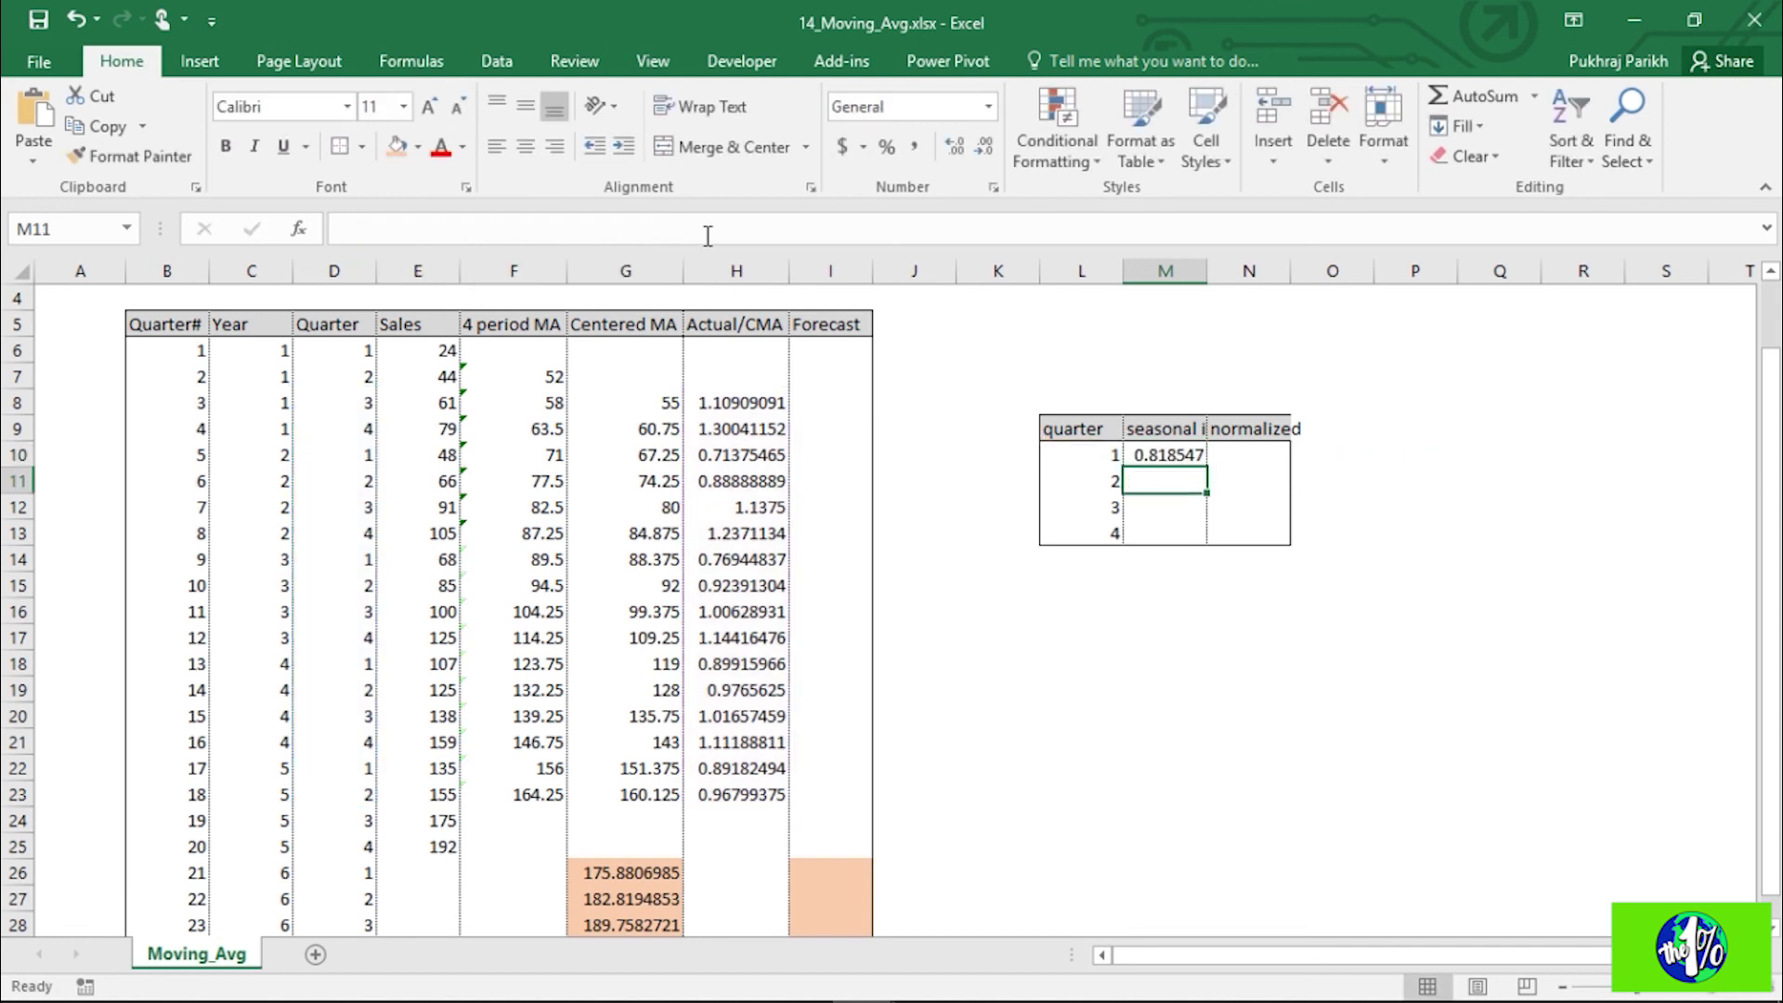
# Step: Fill the seasonal index formula from M10 down through M13 for the other quarters
pyautogui.click(1177, 457)
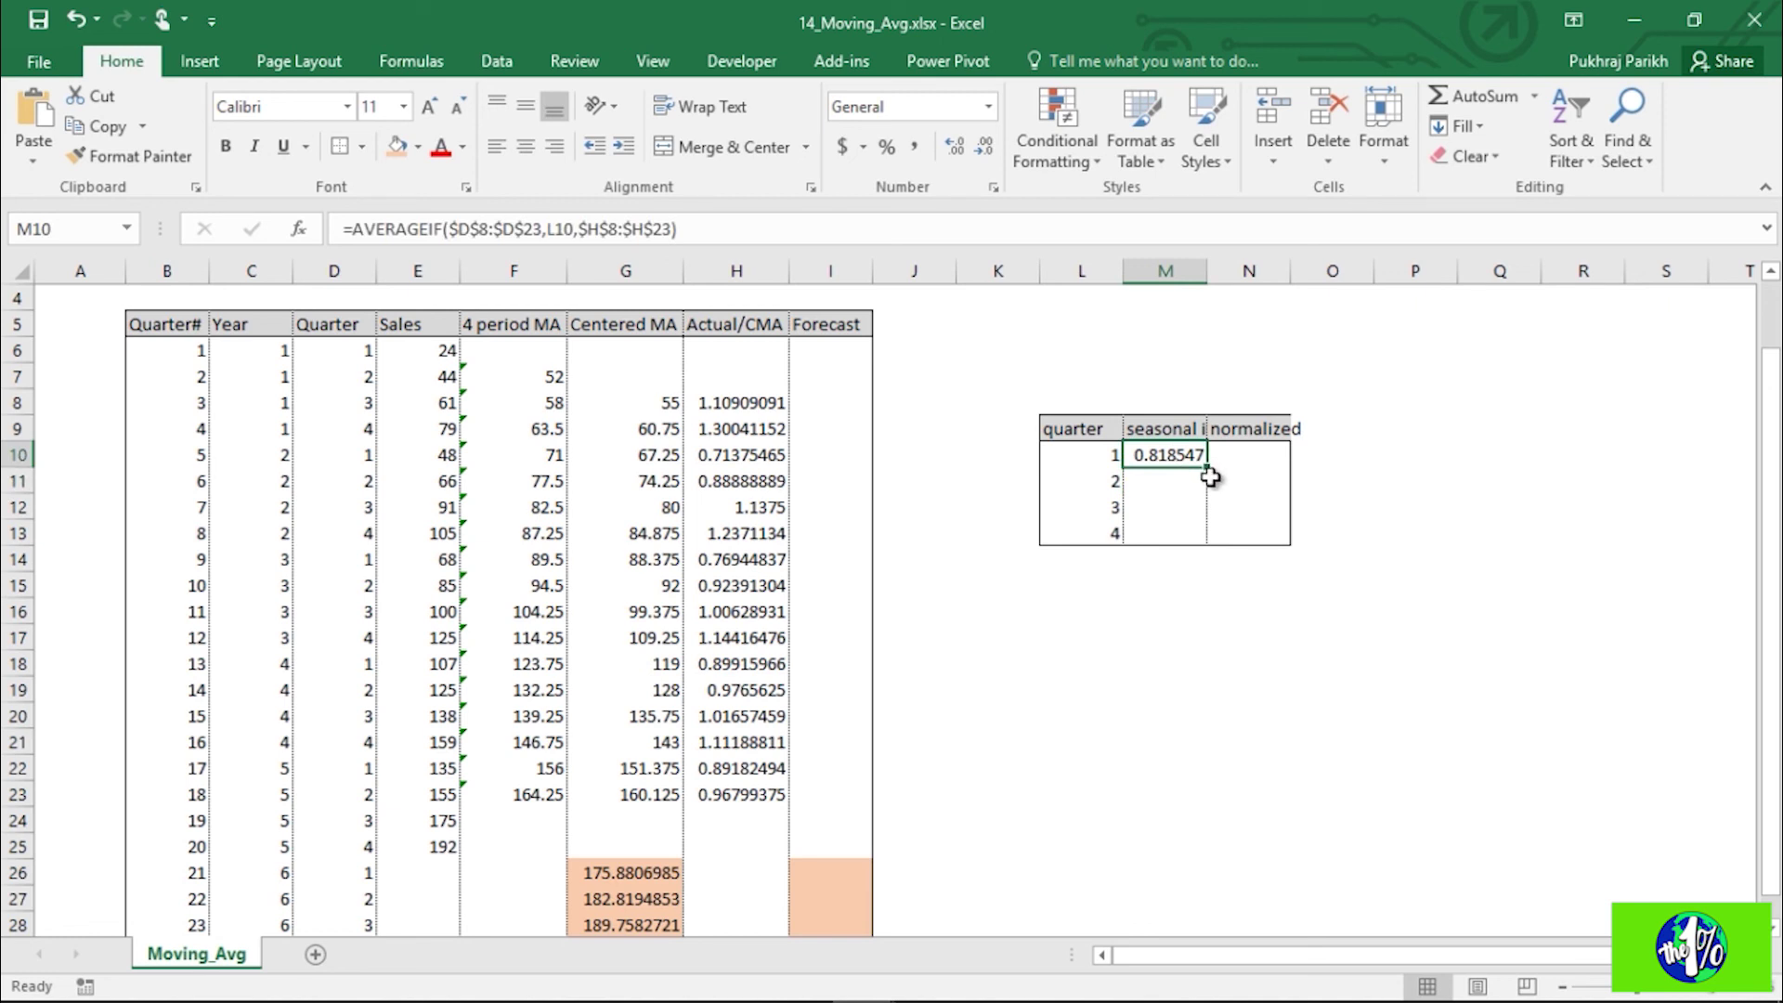
pyautogui.doubleClick(1207, 467)
pyautogui.click(1233, 460)
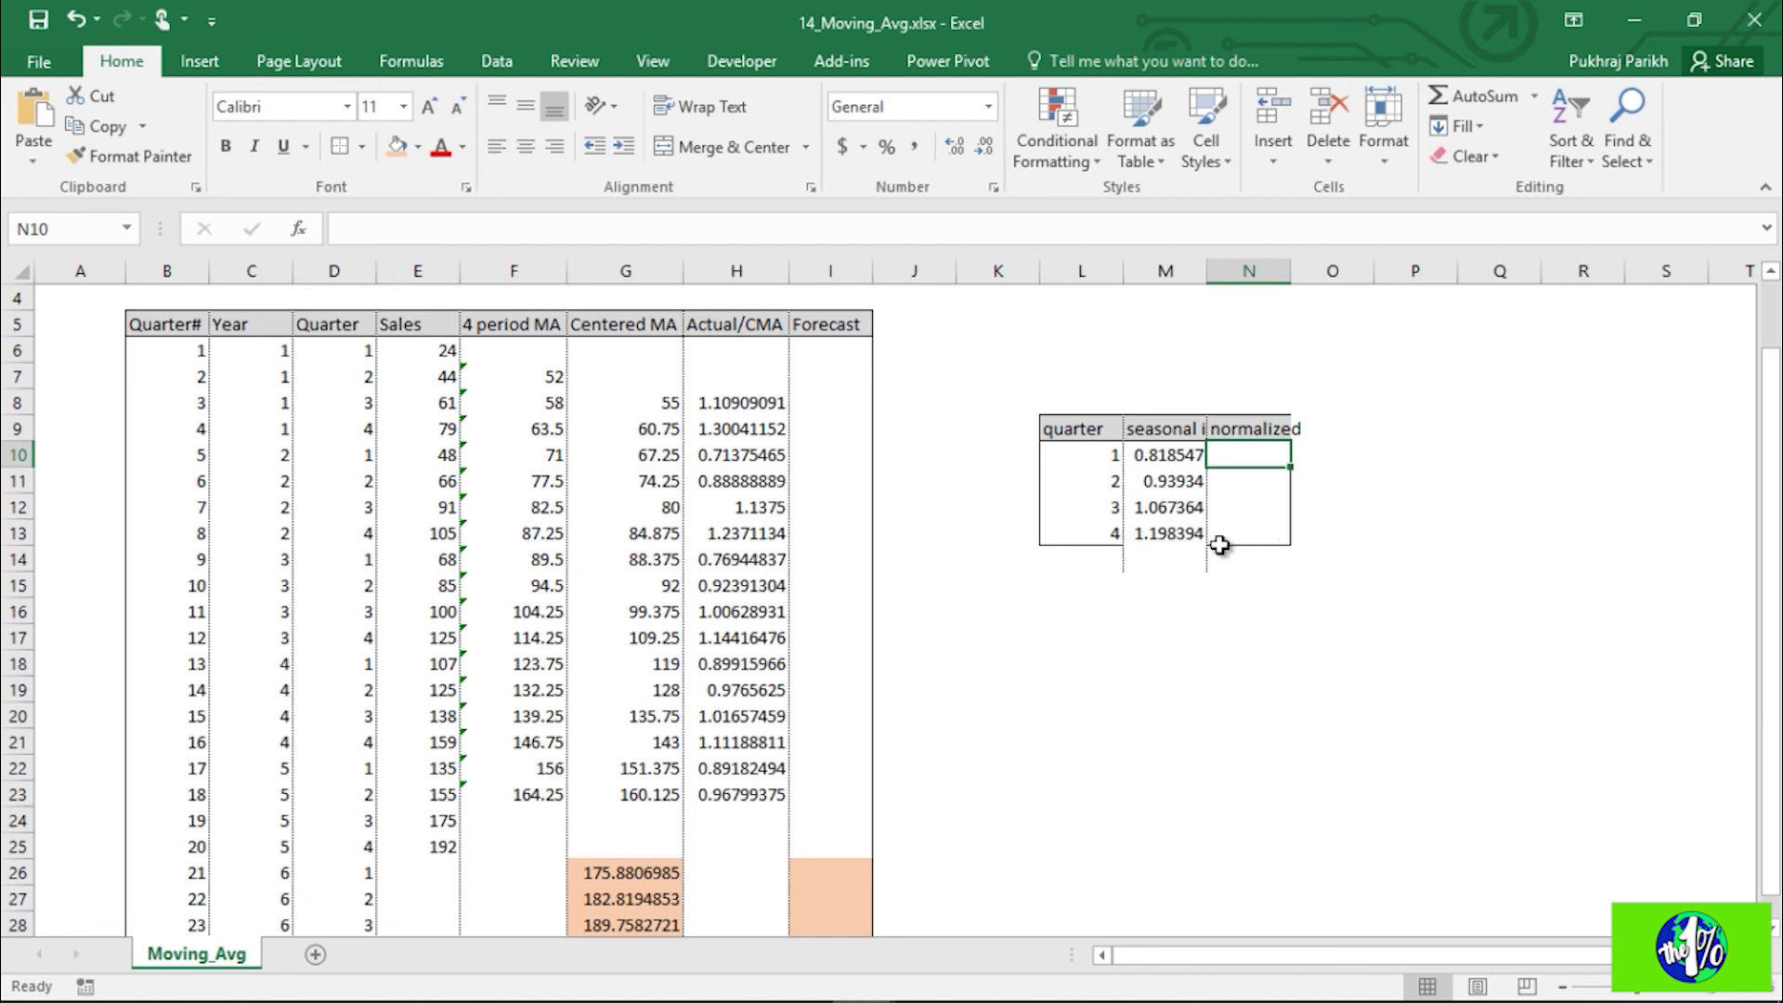
# Step: Multiply the four seasonal indices M10:M13 together in M14 with the PRODUCT function
pyautogui.click(1171, 550)
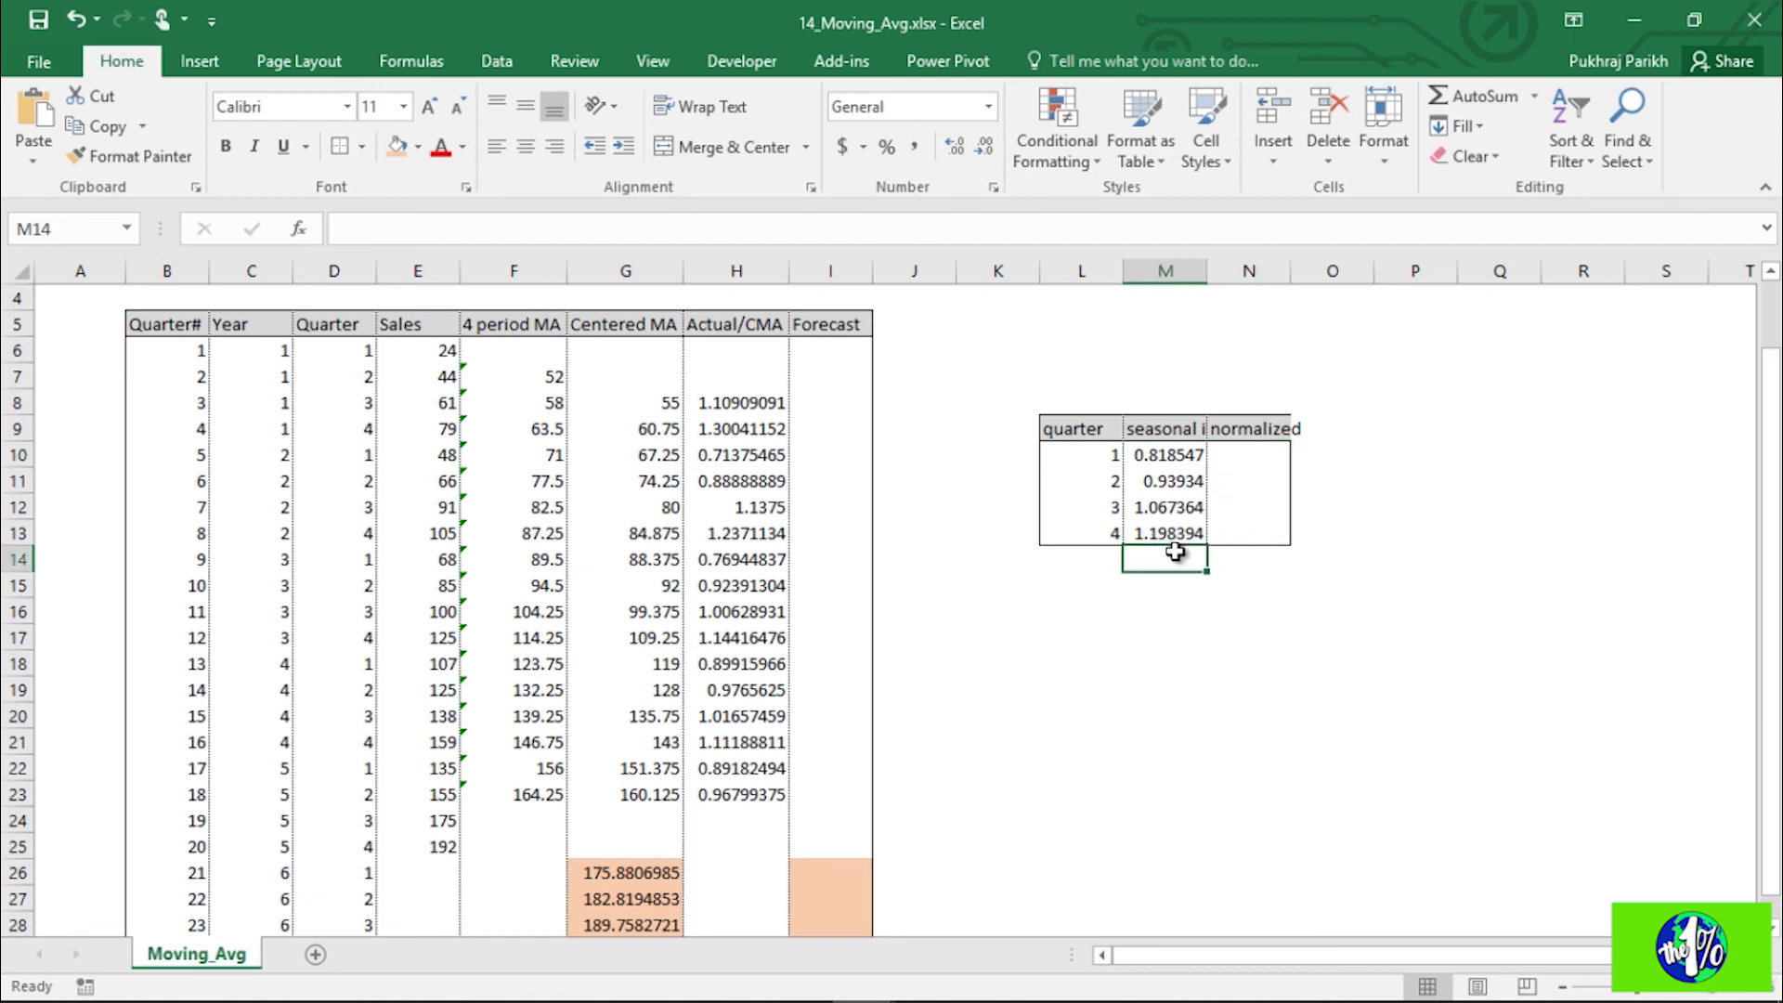
pyautogui.write('=')
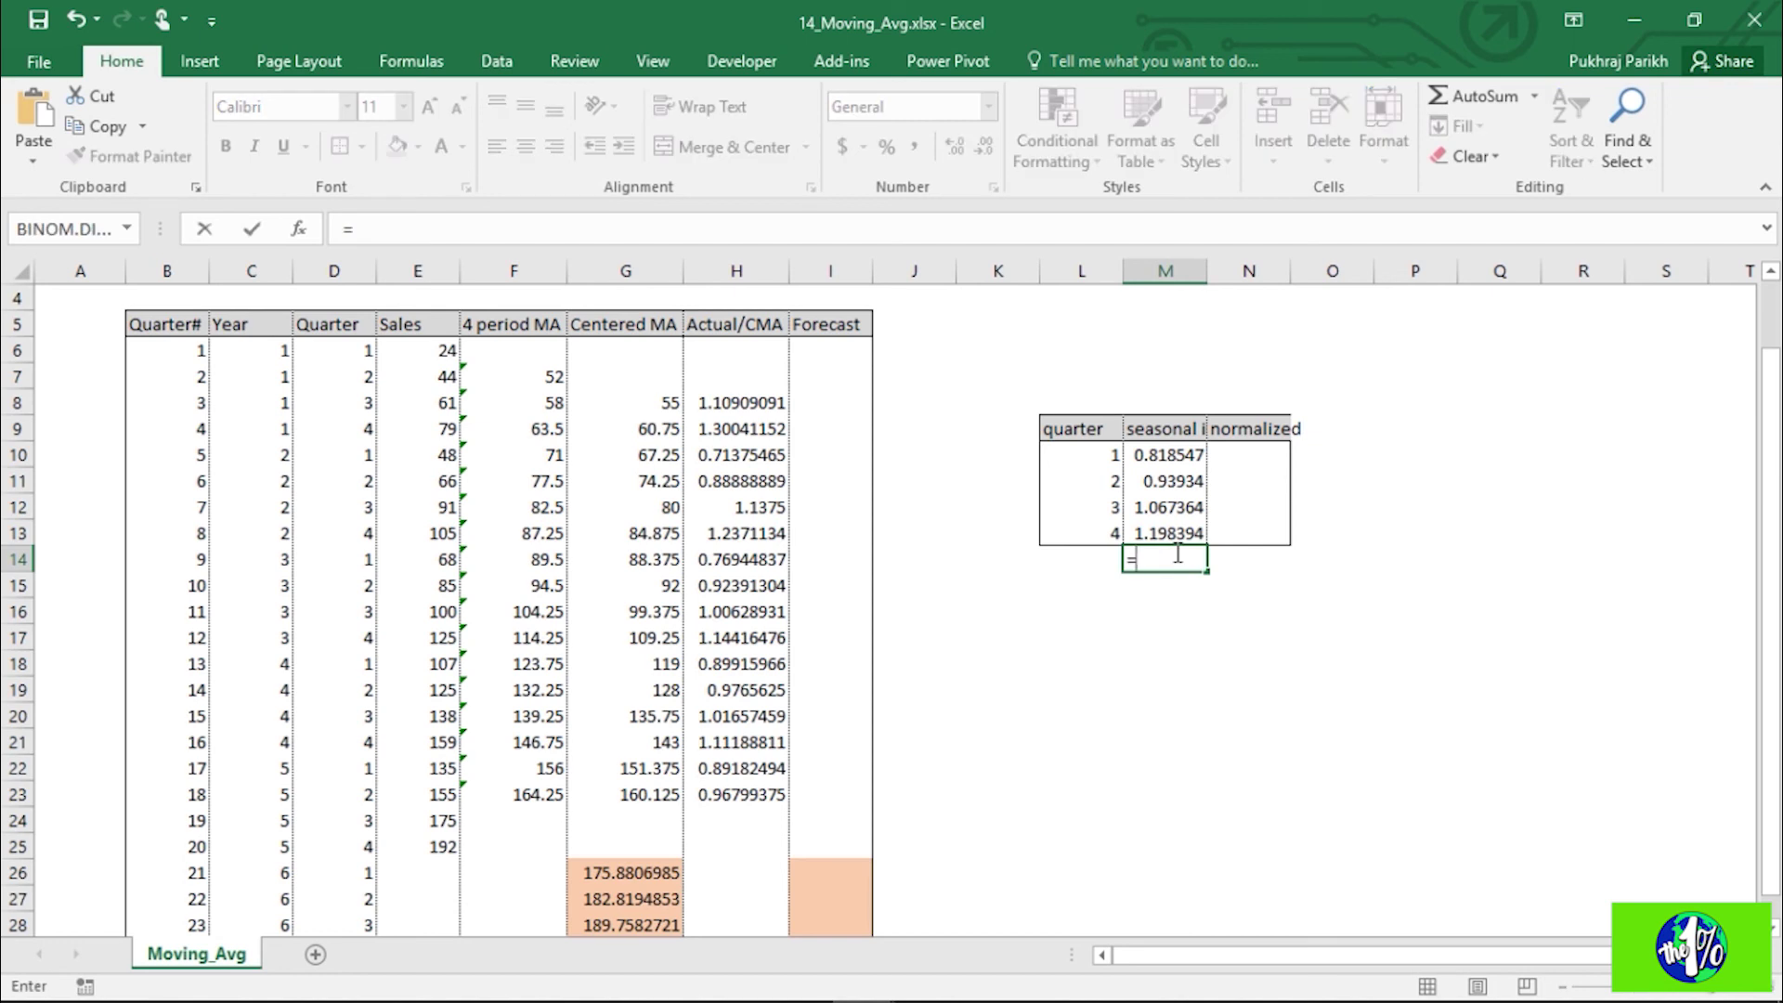
pyautogui.write('prod')
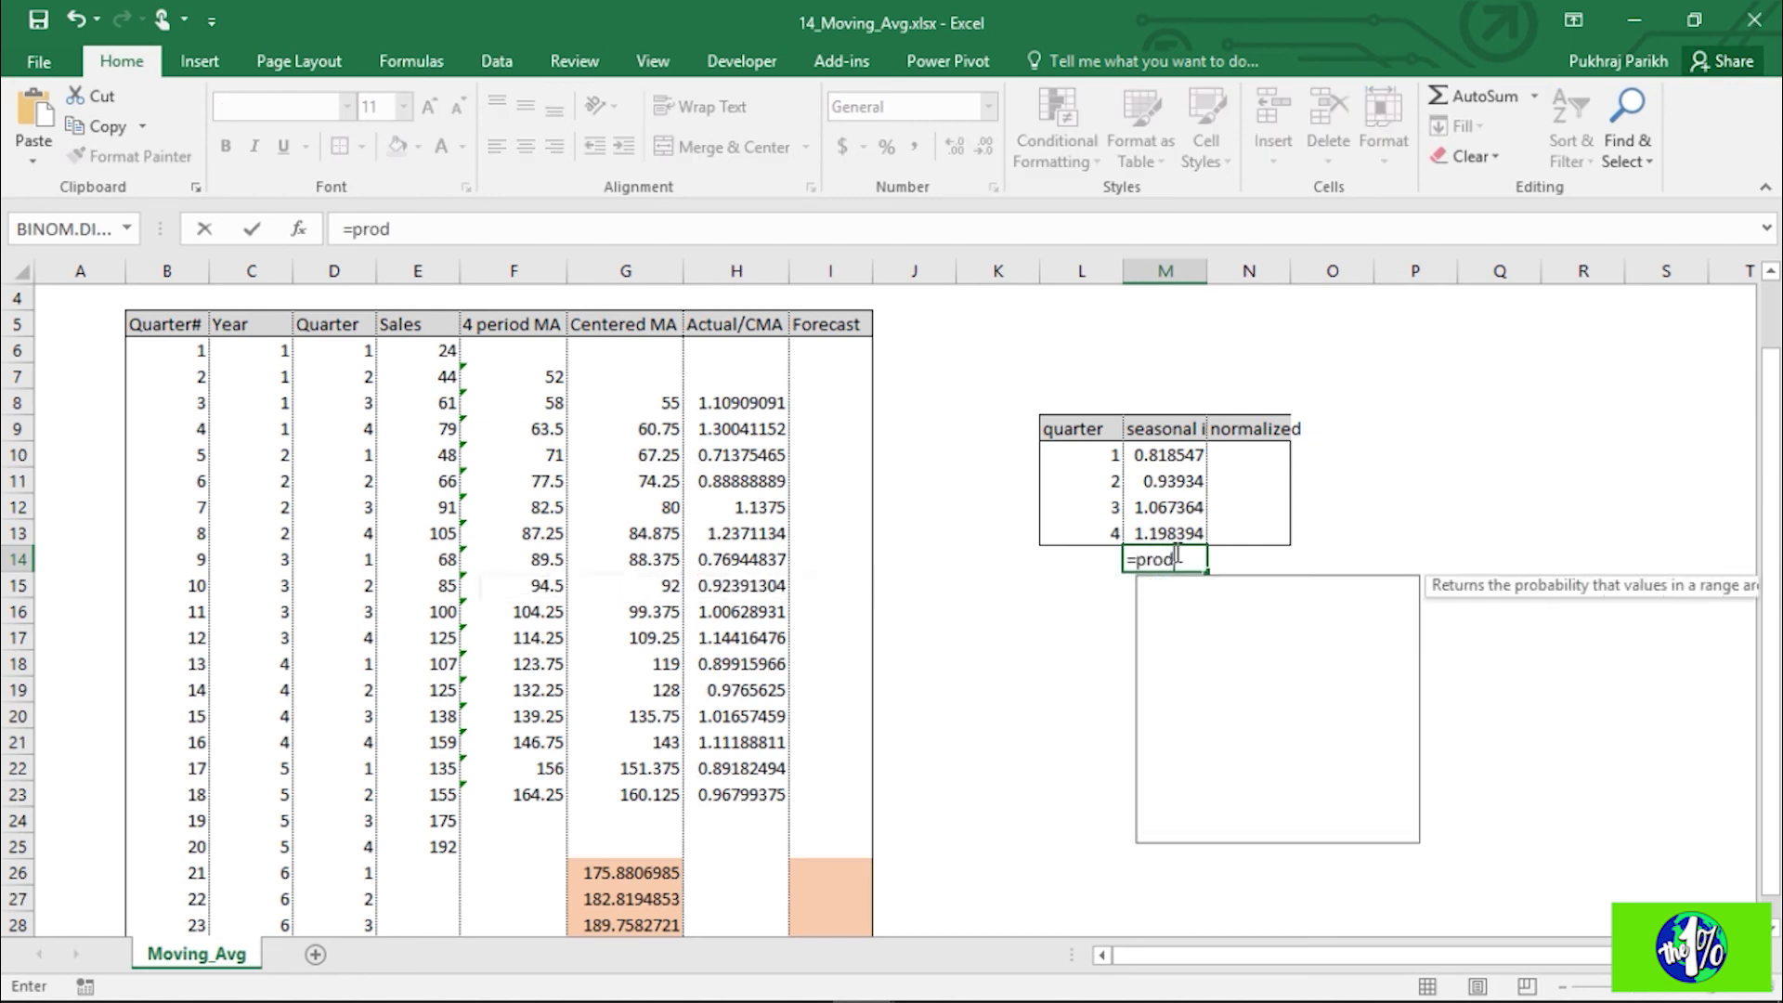
pyautogui.press('Tab')
pyautogui.moveTo(1172, 457); pyautogui.dragTo(1176, 523)
pyautogui.press('Return')
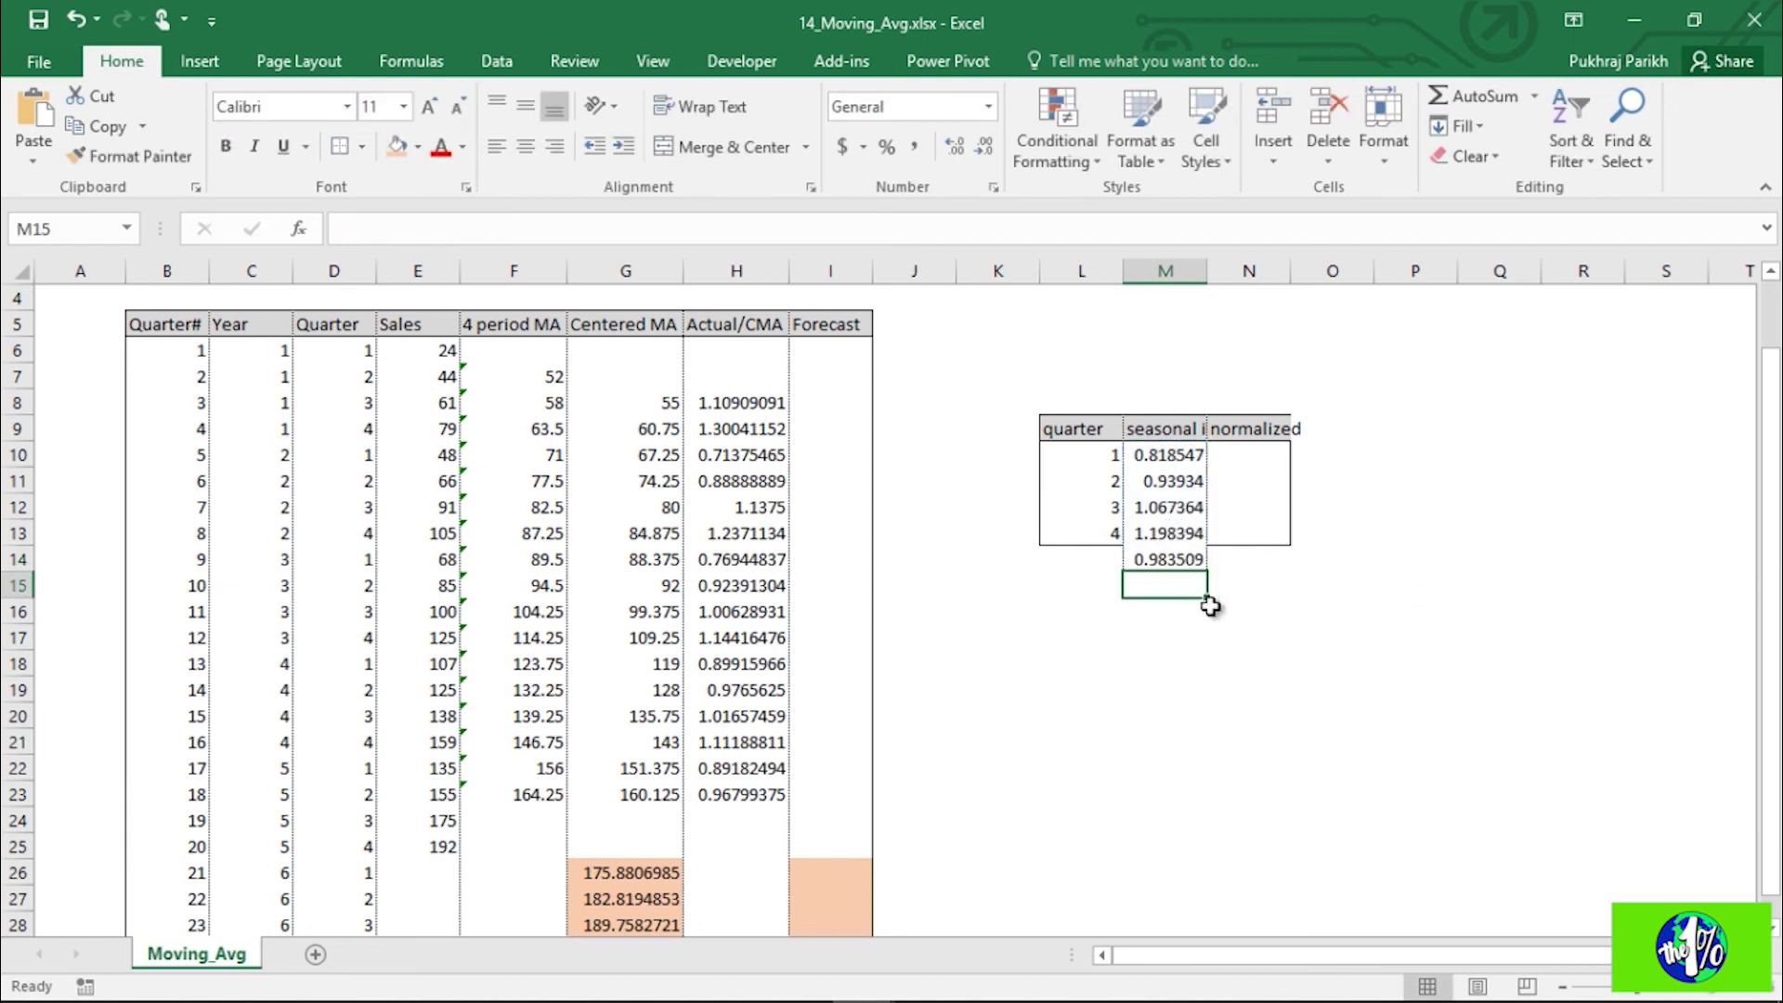
# Step: Label the seasonal index product by entering "product" in L14
pyautogui.click(1080, 559)
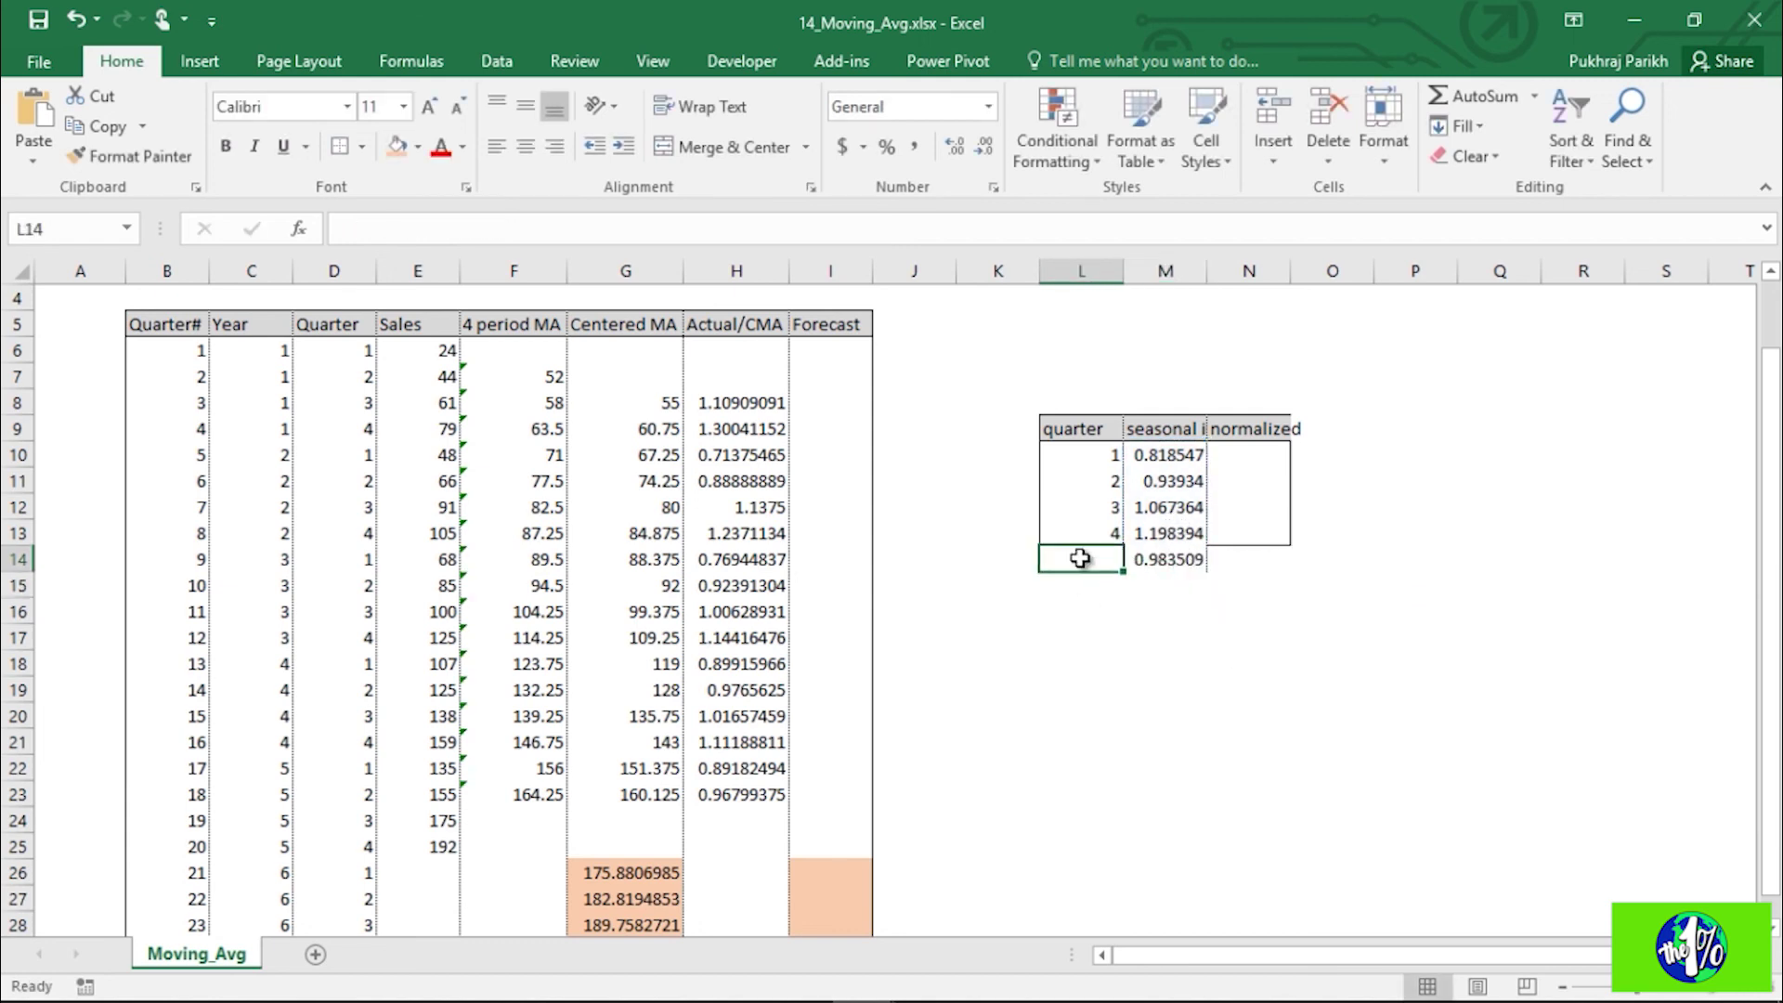
pyautogui.write('product')
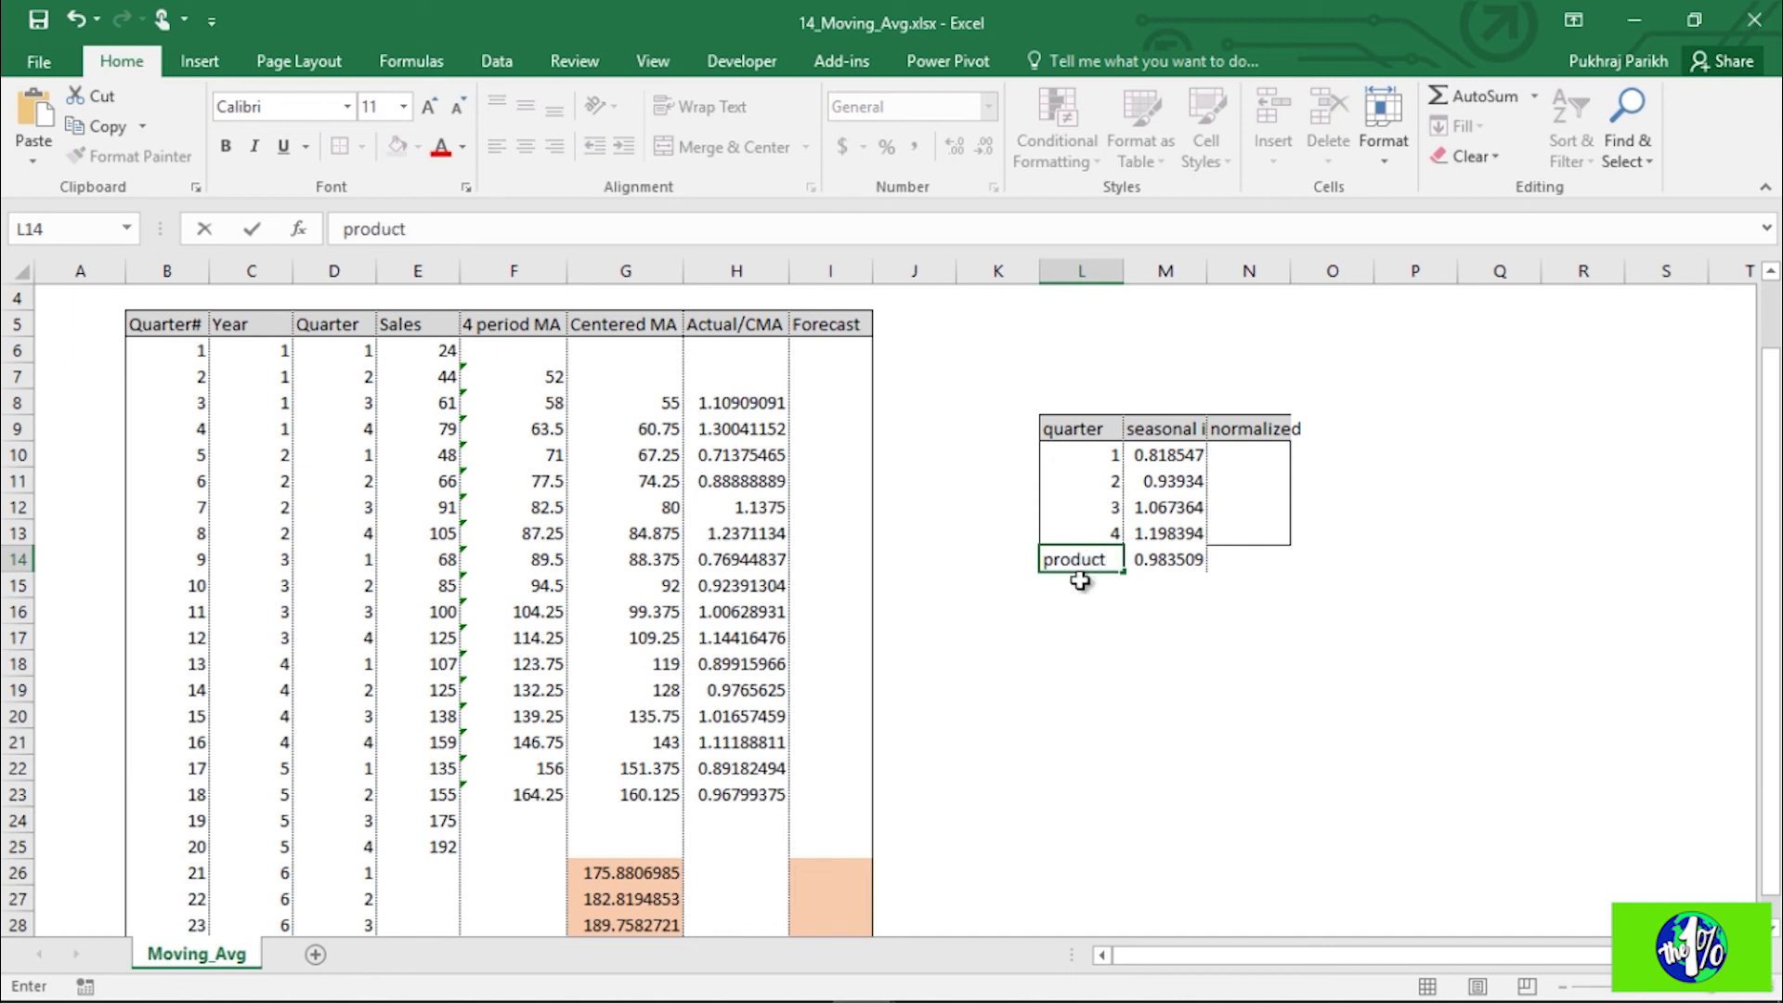
pyautogui.press('Return')
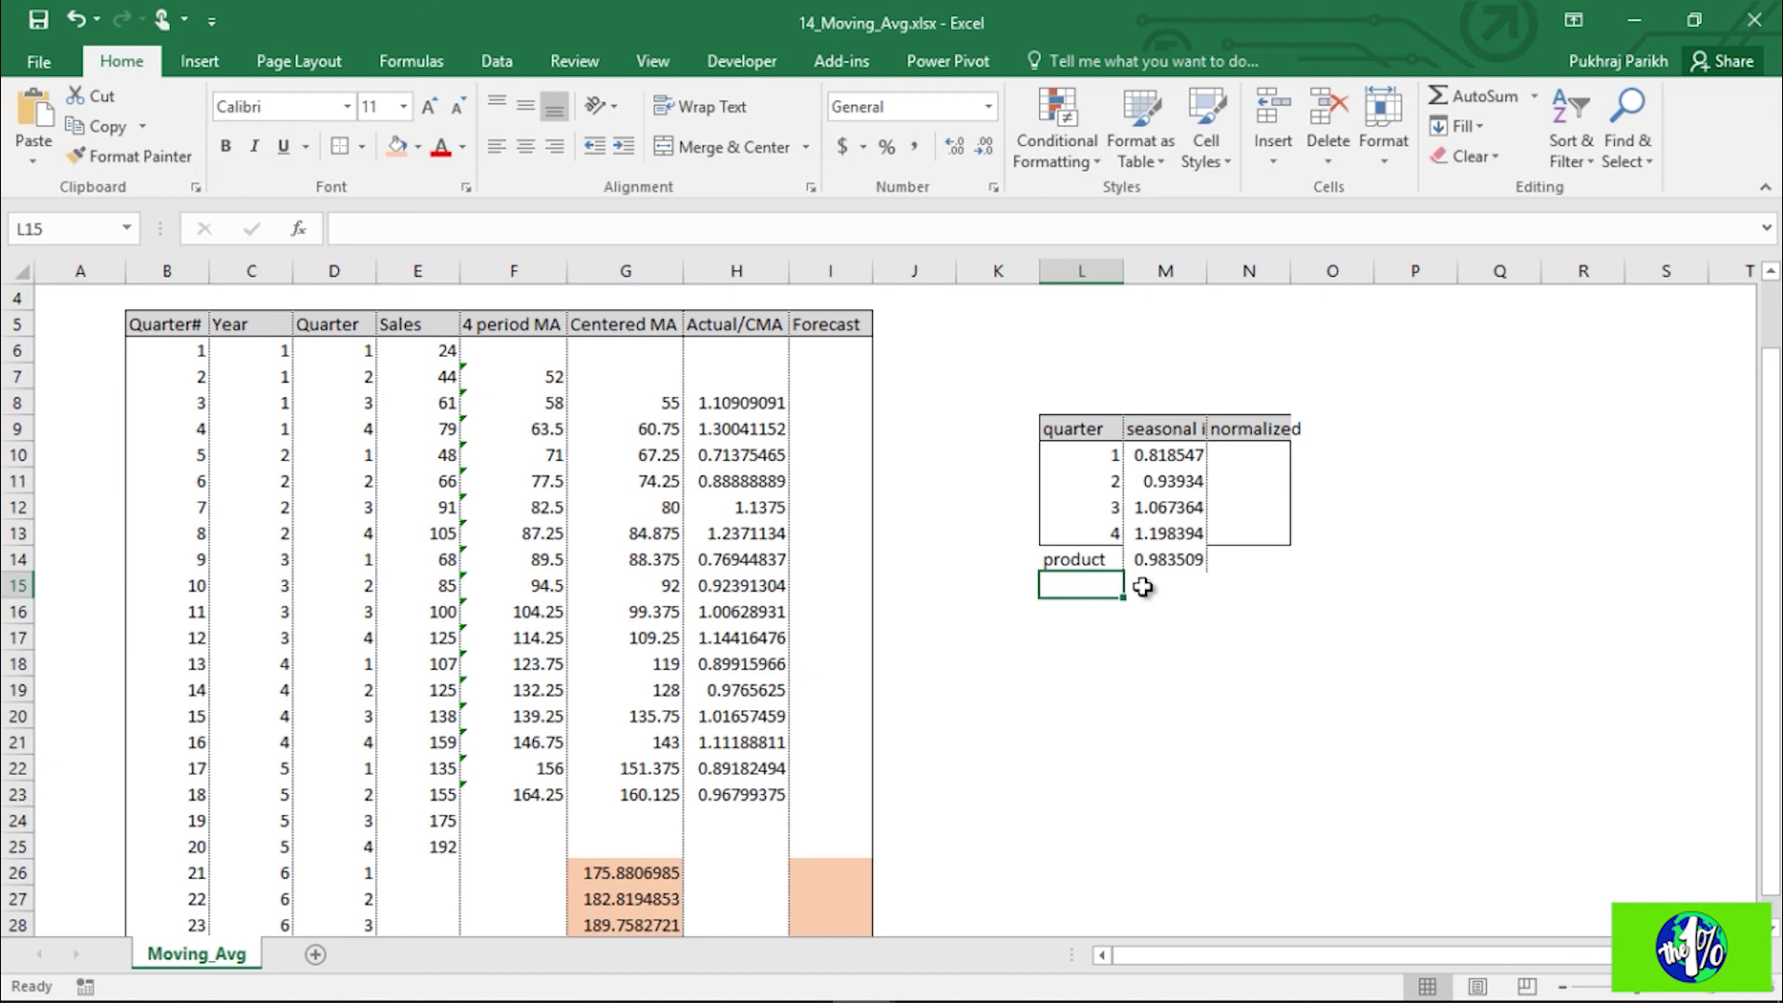
# Step: Compute the fourth root of the seasonal index product in M15 with =POWER(M14,0.25)
pyautogui.click(1195, 590)
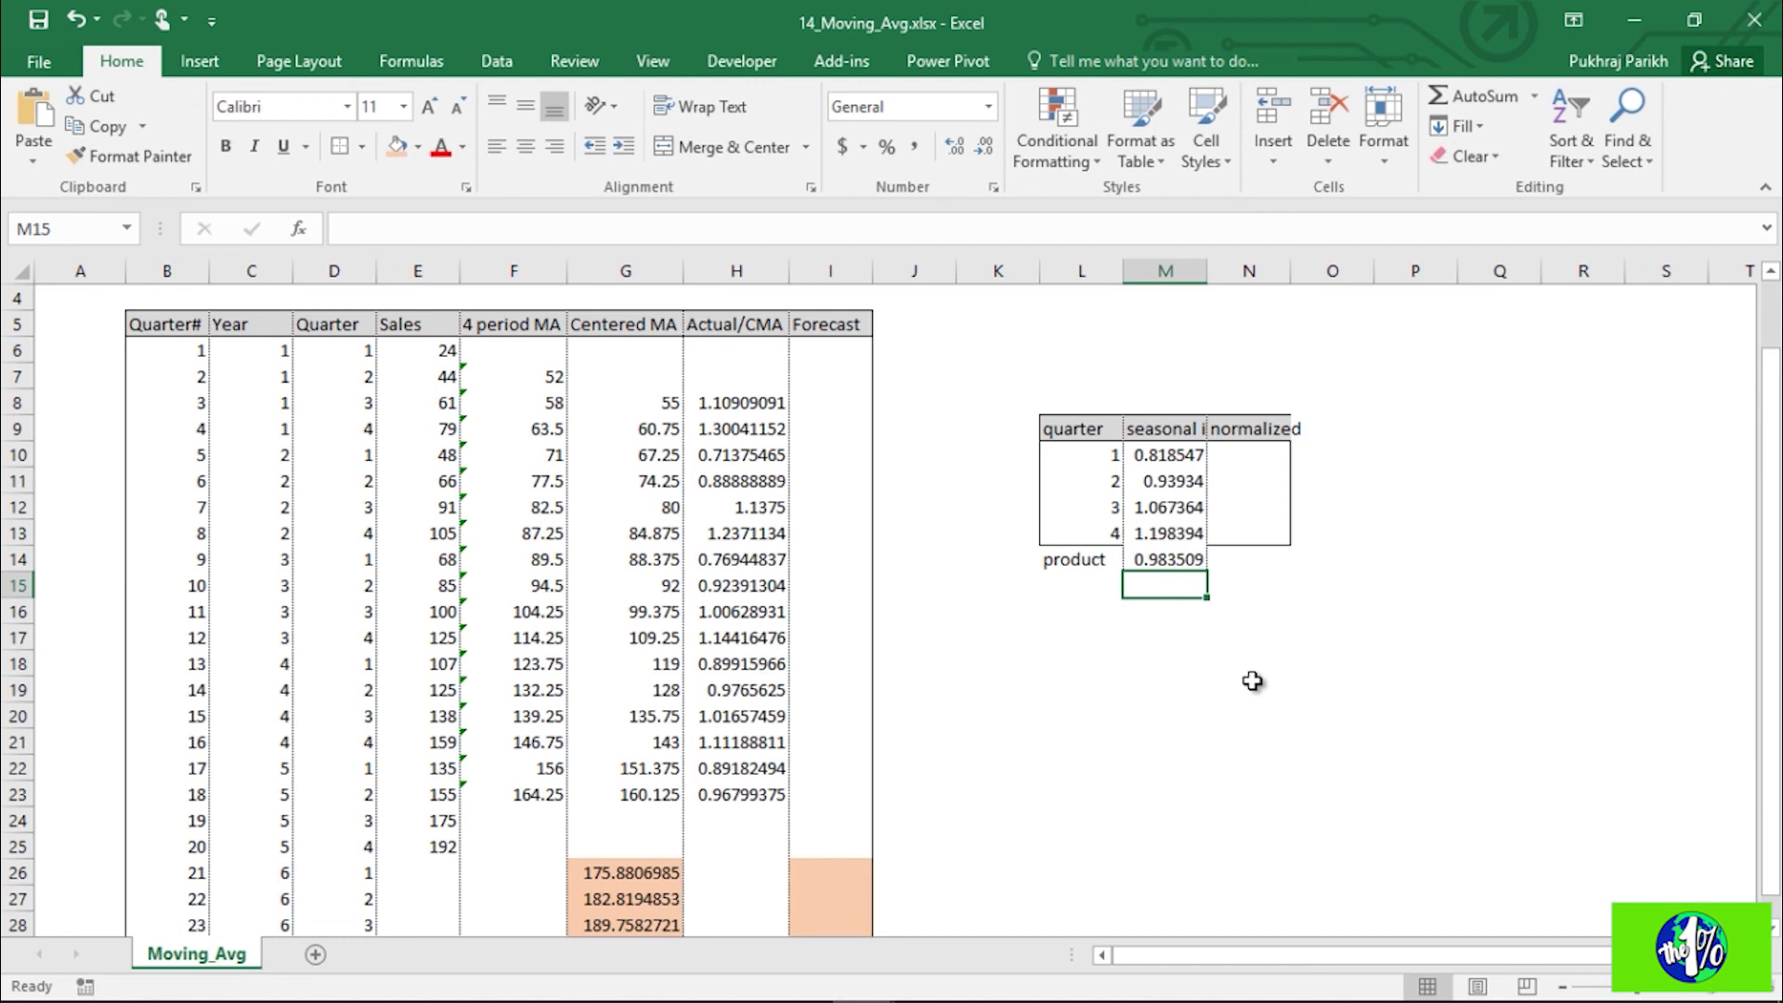
pyautogui.write('=')
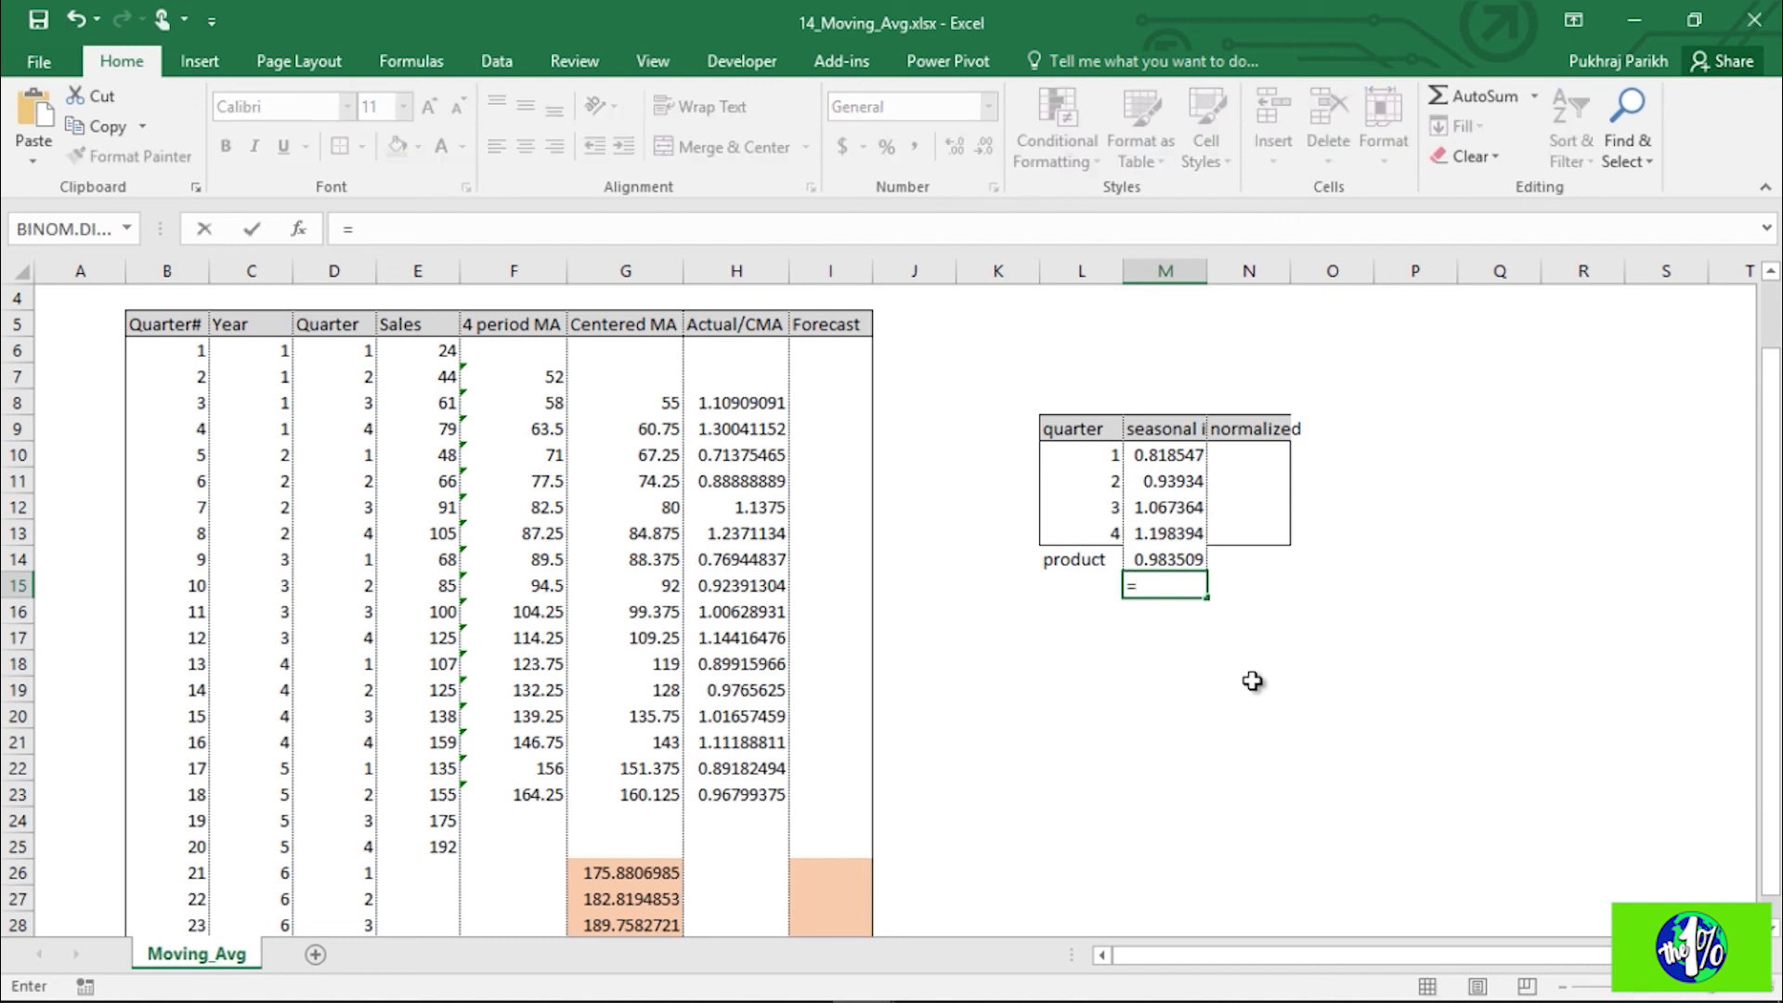
pyautogui.write('power')
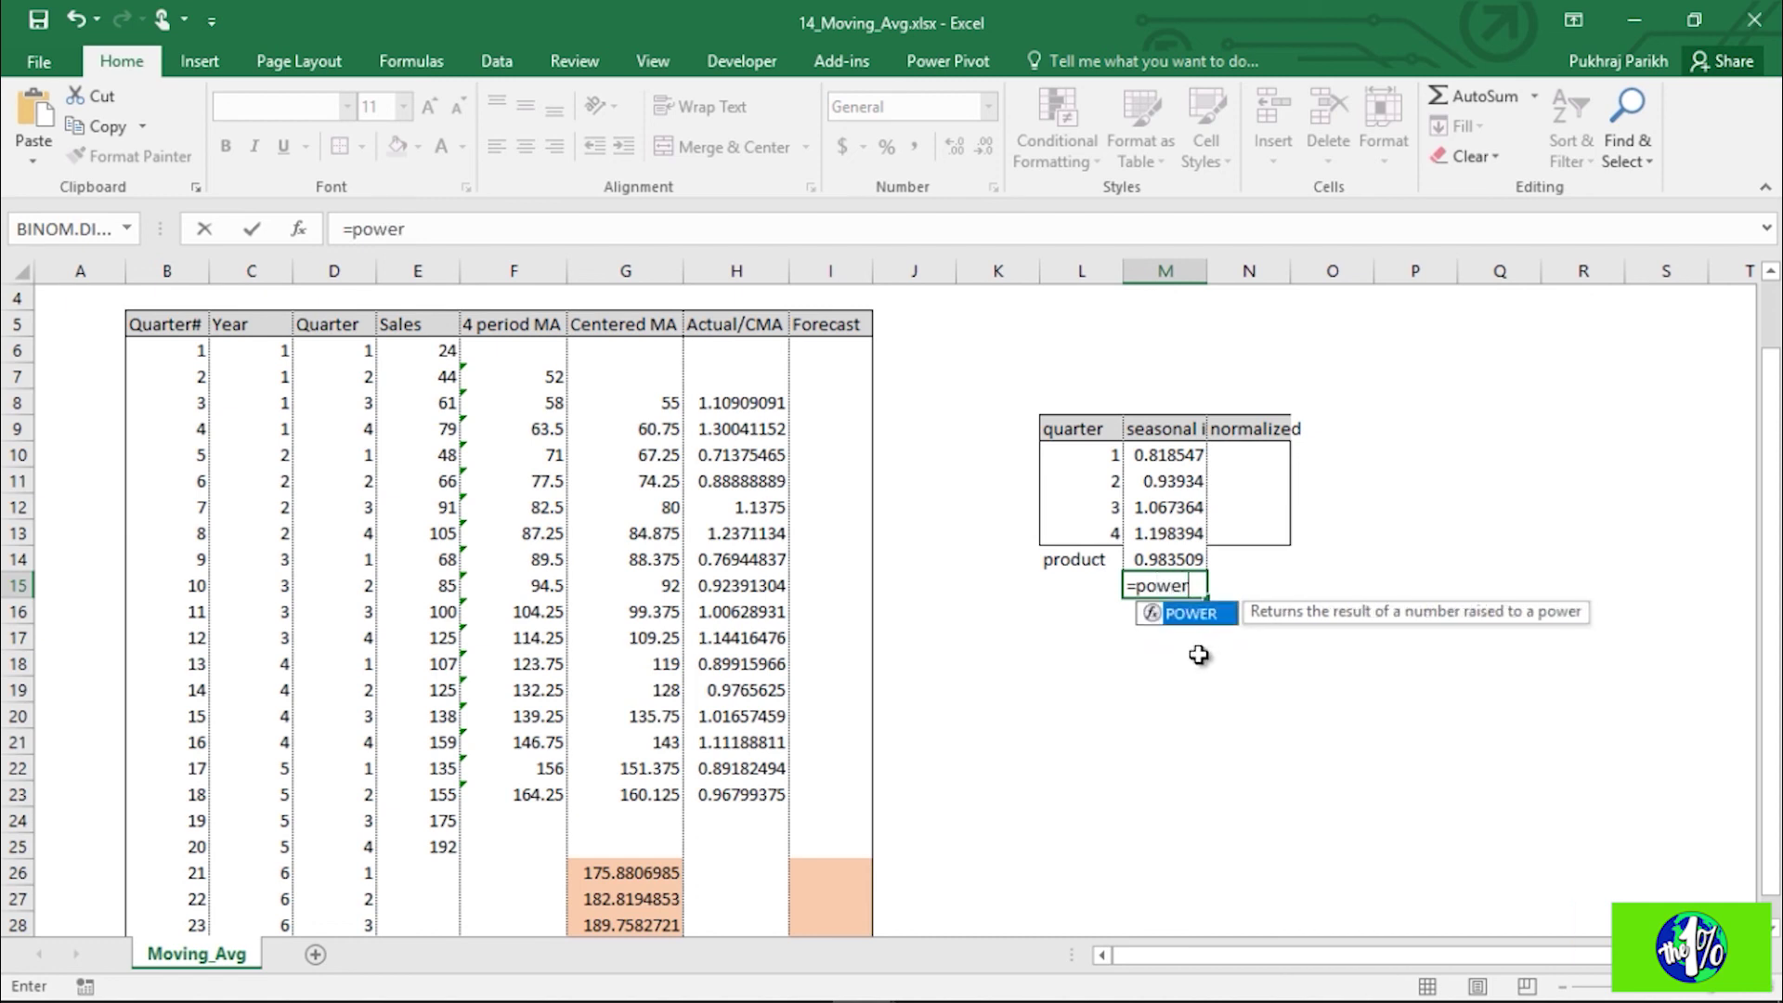
pyautogui.doubleClick(1186, 615)
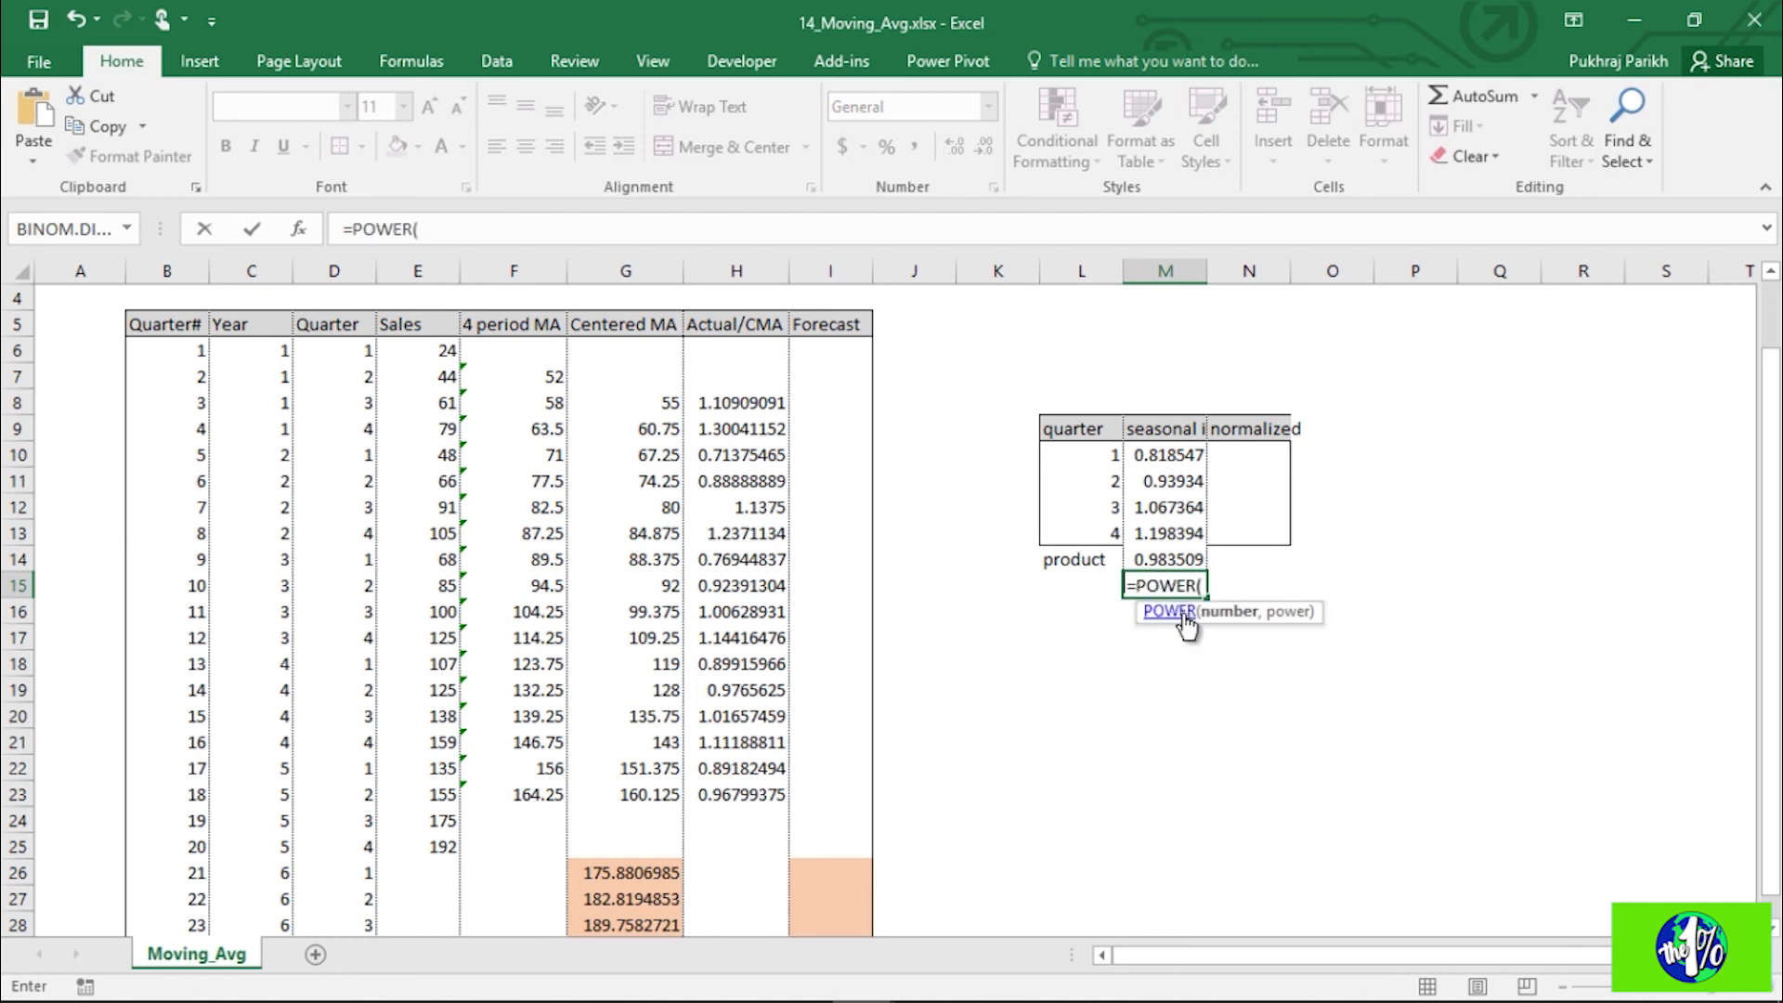
pyautogui.click(1173, 556)
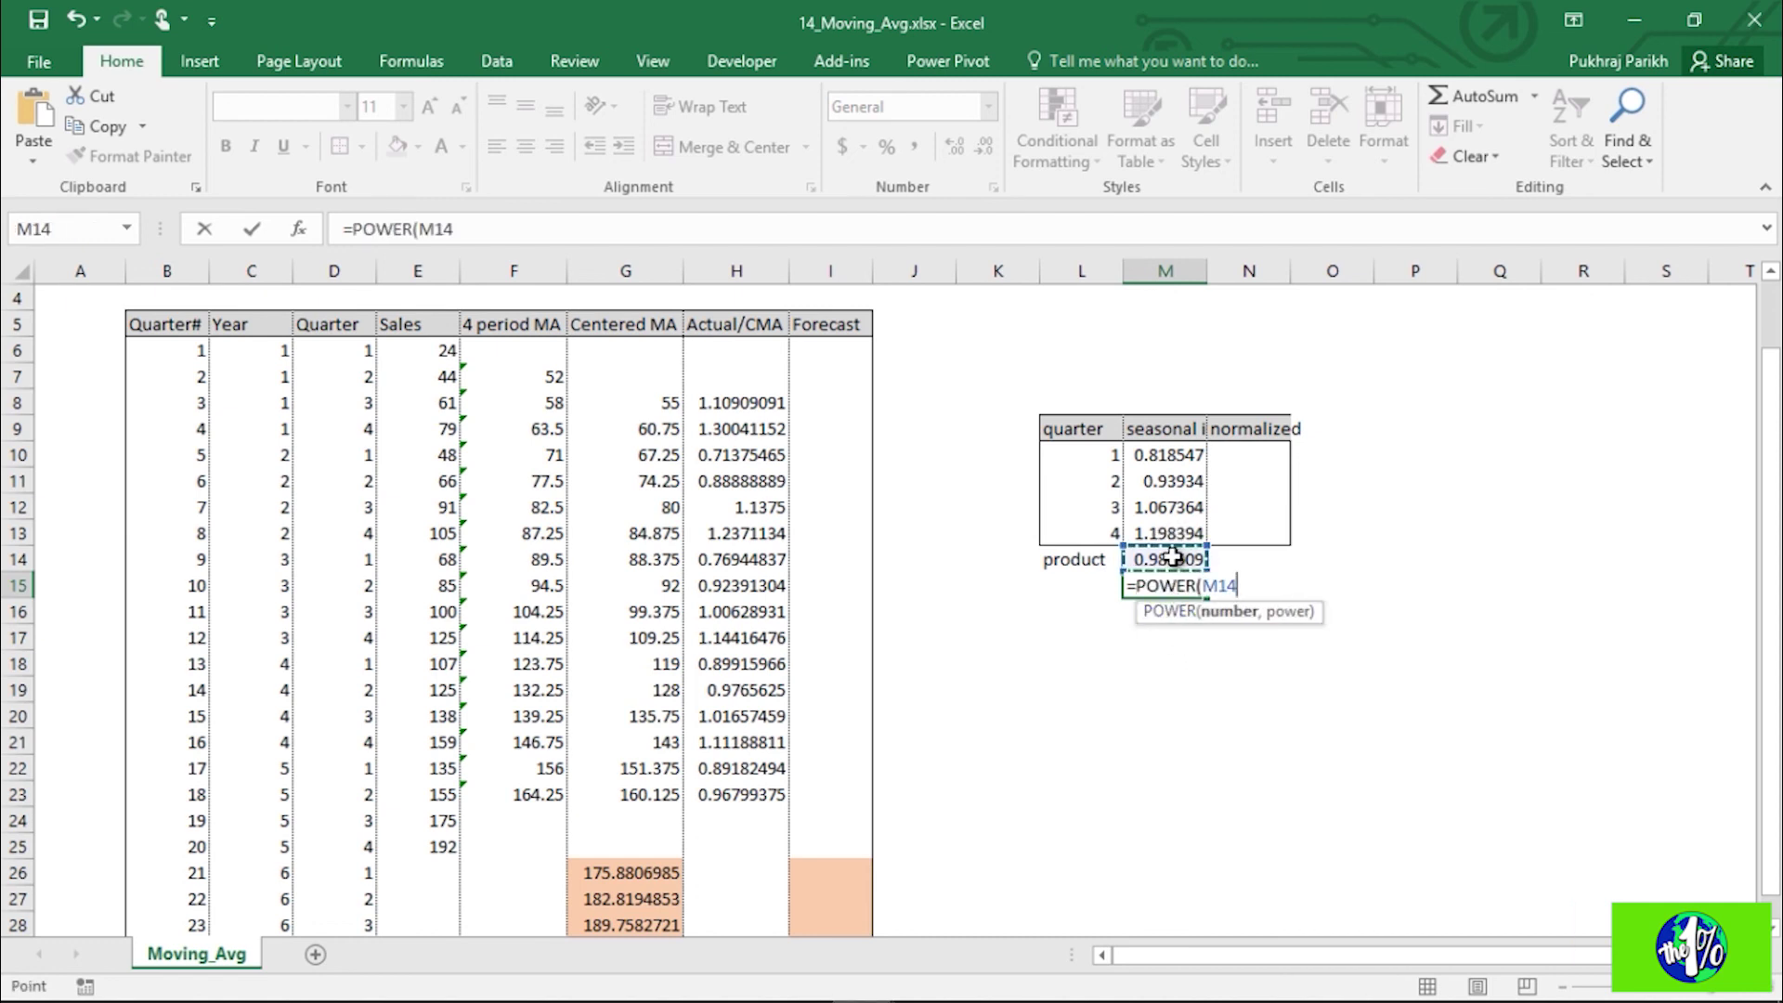
pyautogui.write(',')
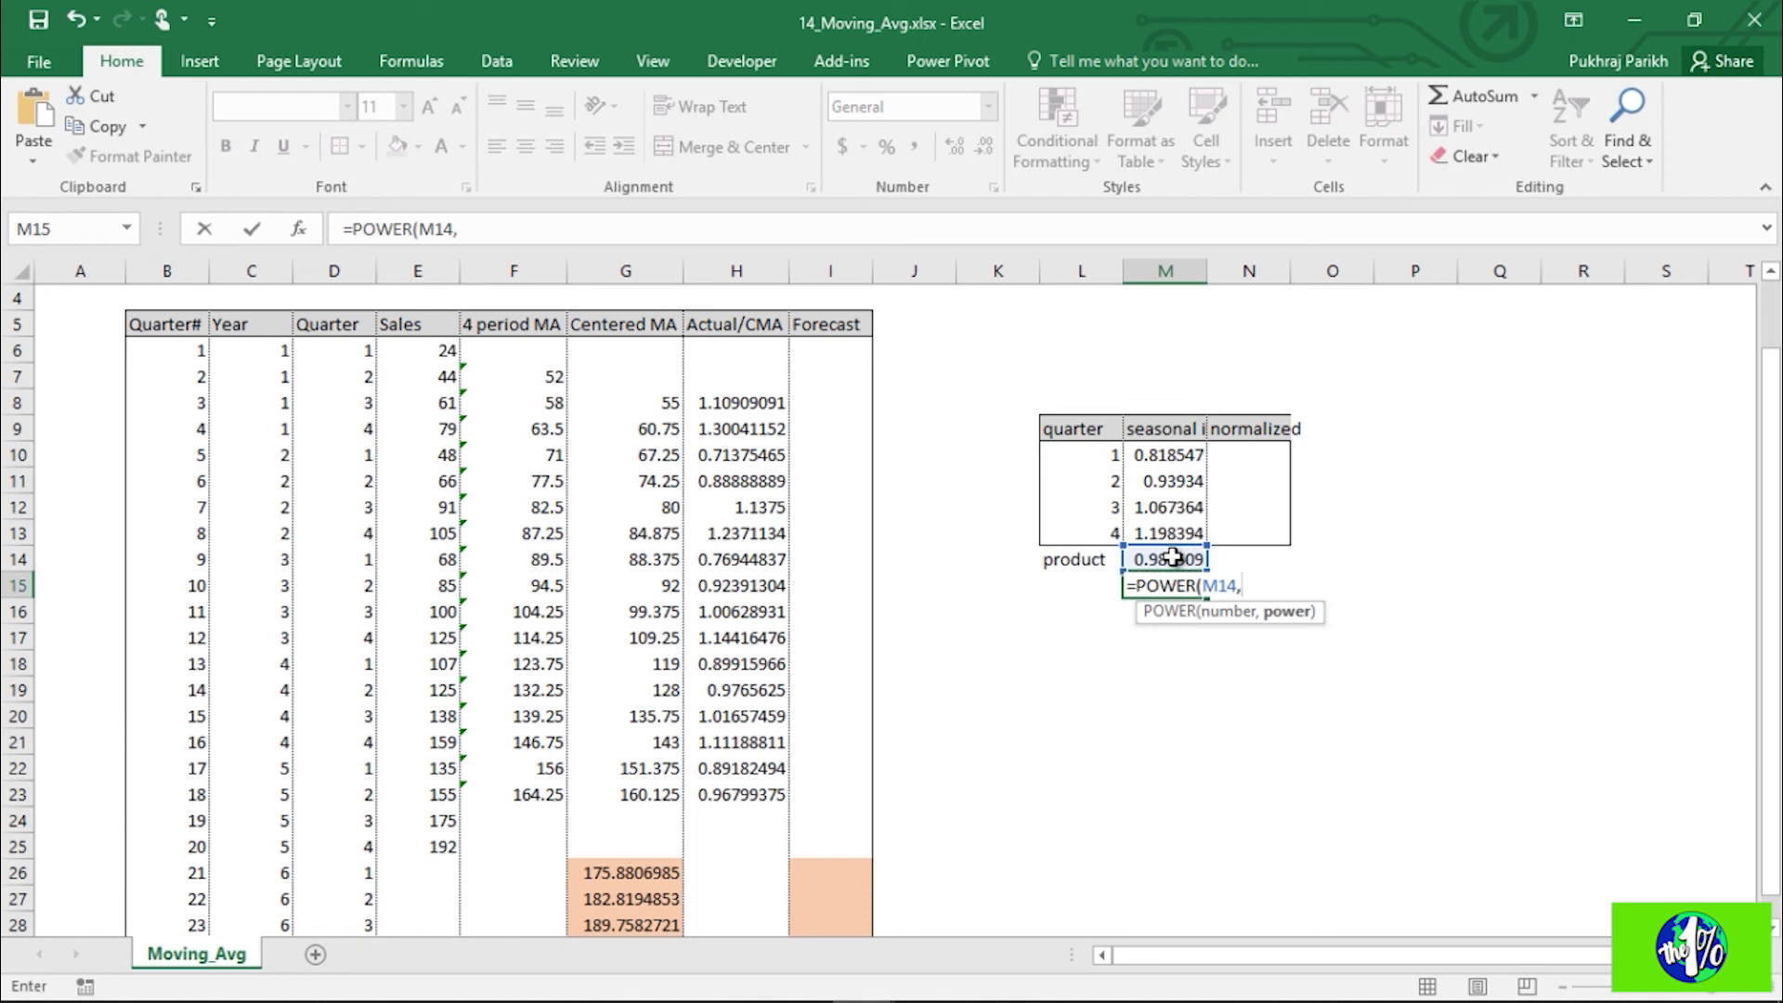
pyautogui.write('0.25)')
pyautogui.press('Return')
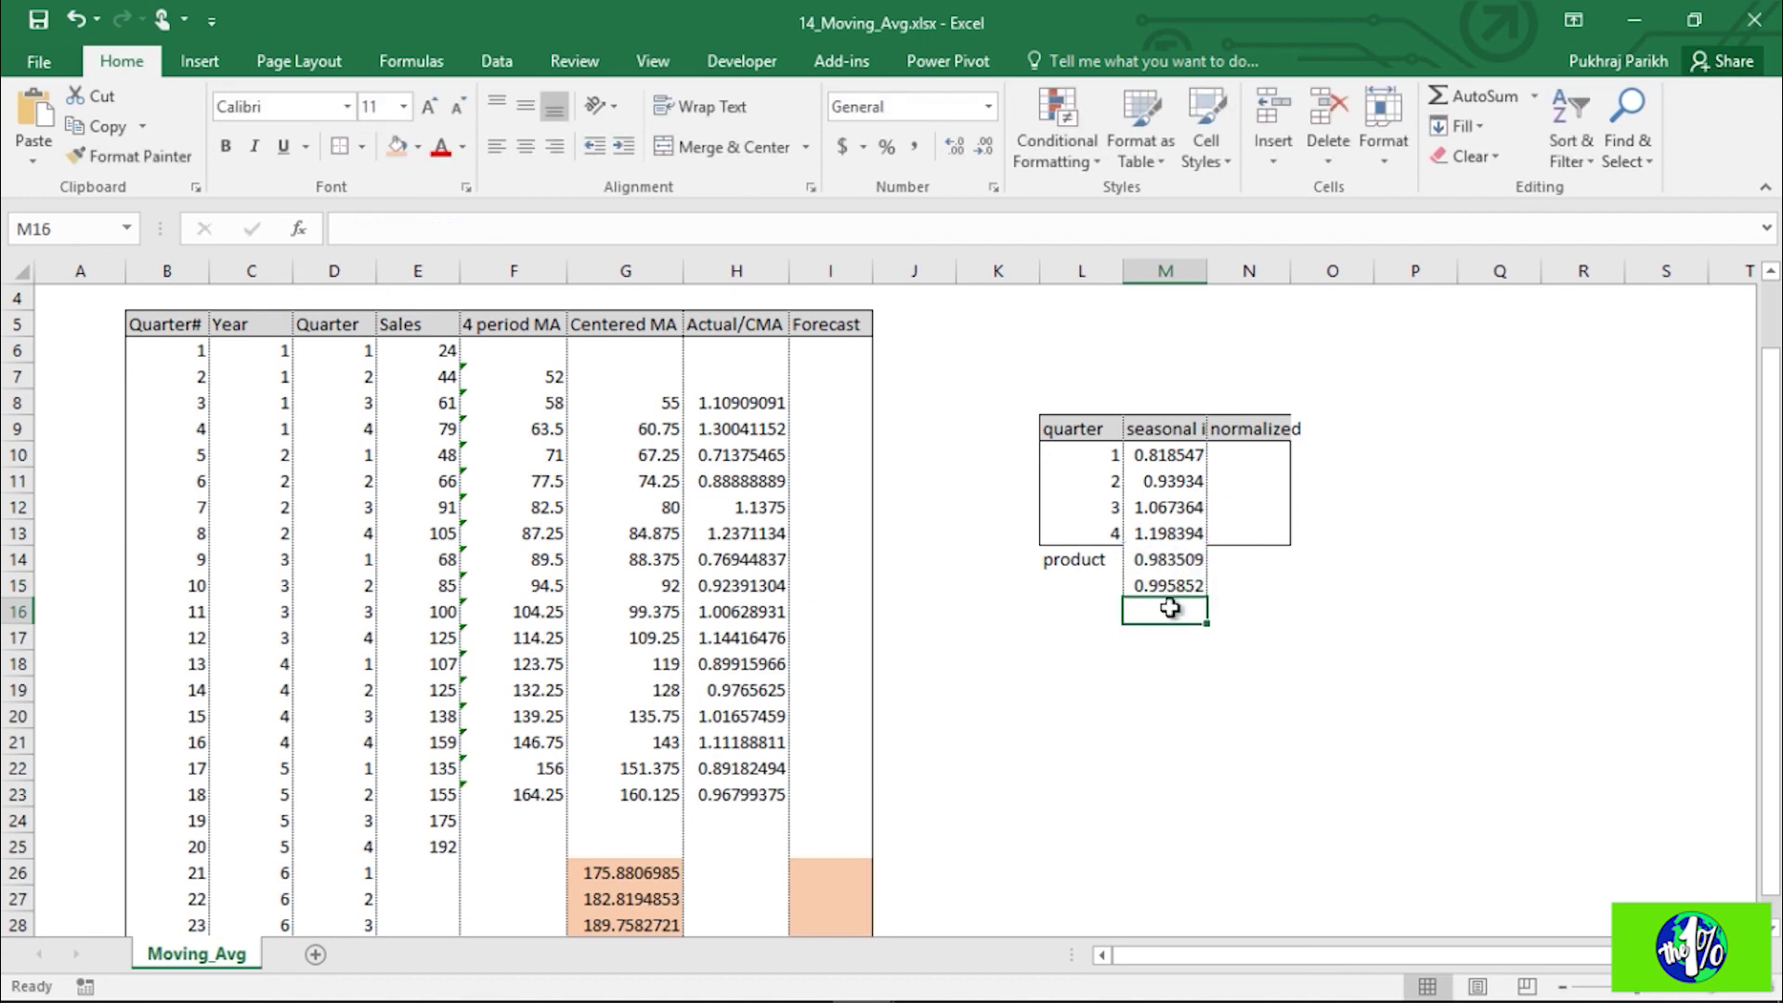
pyautogui.click(1168, 585)
# Step: Normalize the seasonal indices by entering =M10/$M$15 in N10 and filling it down through N13
pyautogui.click(1235, 450)
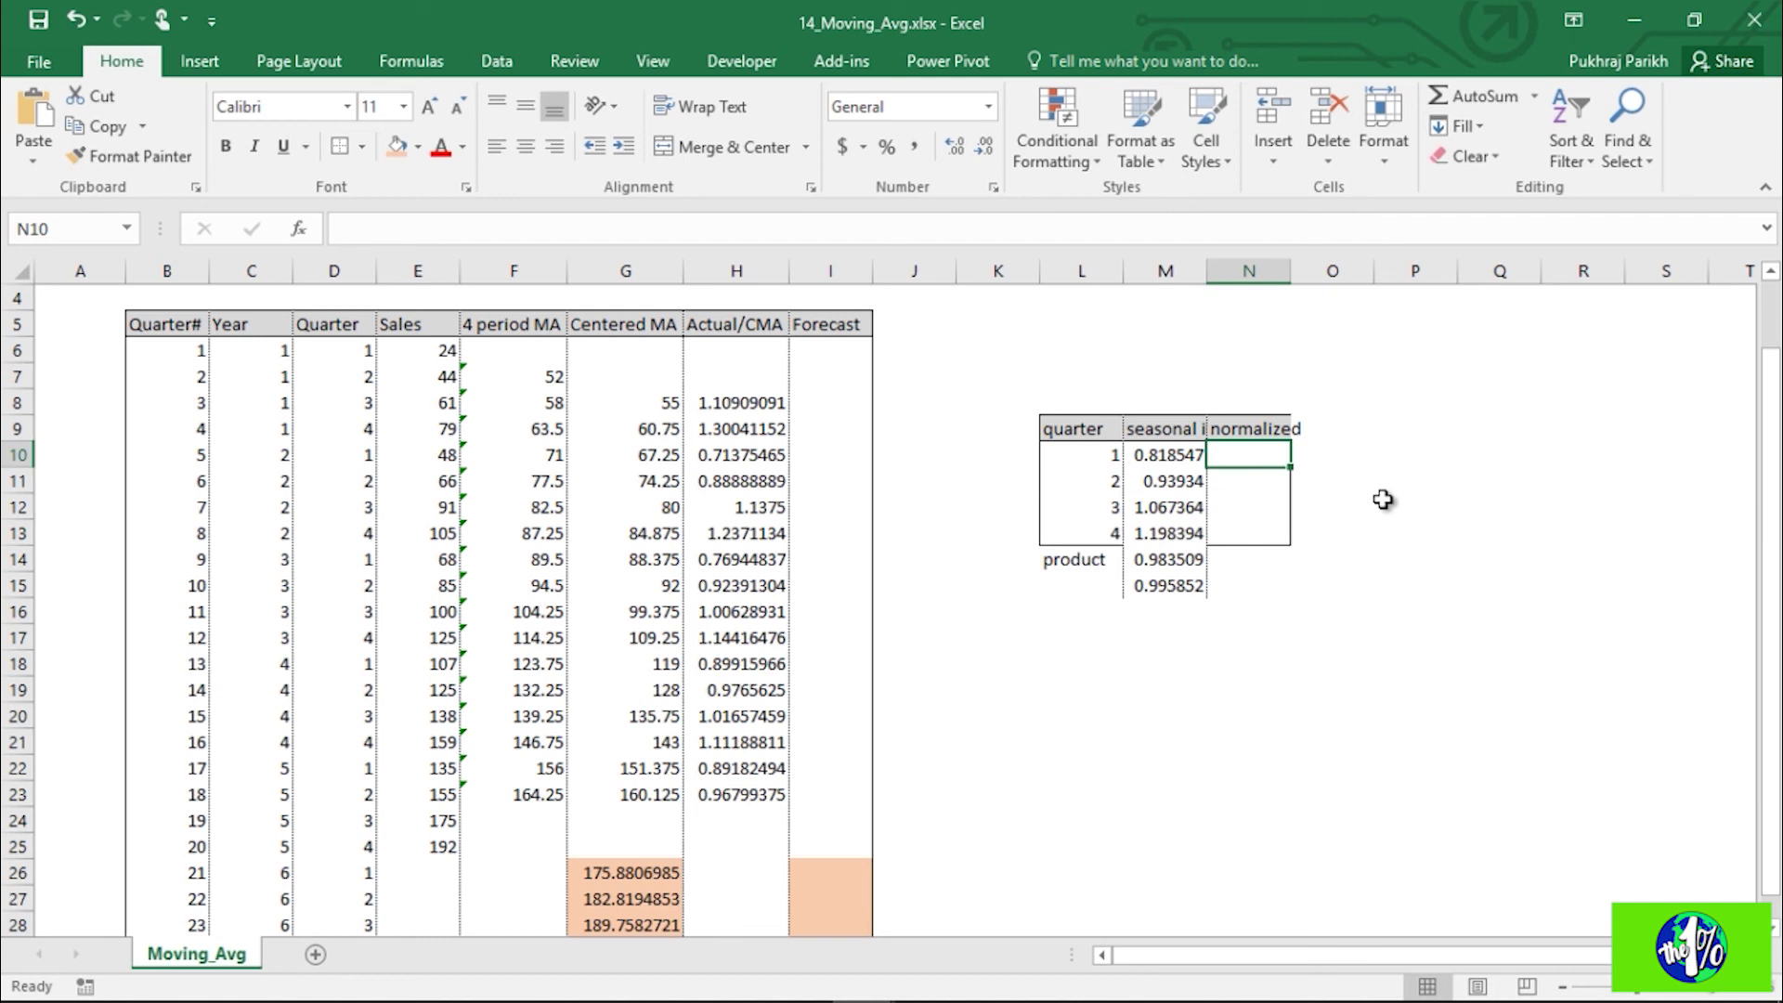
pyautogui.write('=')
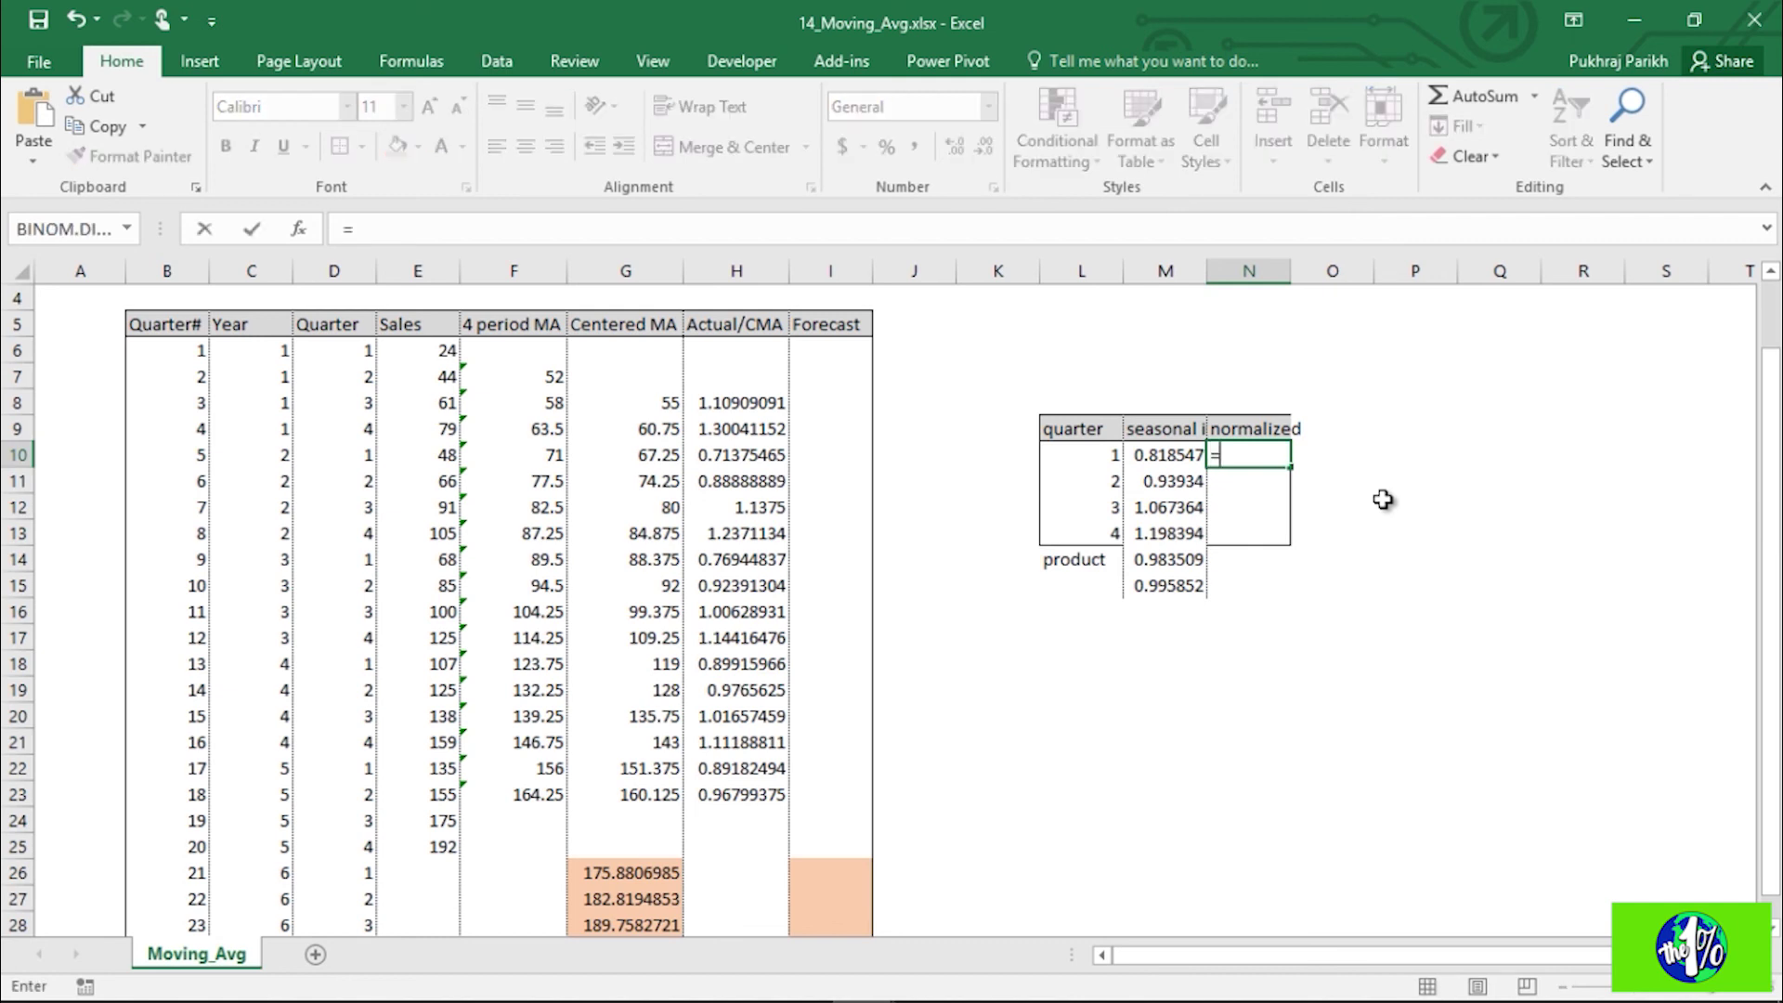
pyautogui.click(1186, 453)
pyautogui.write('/')
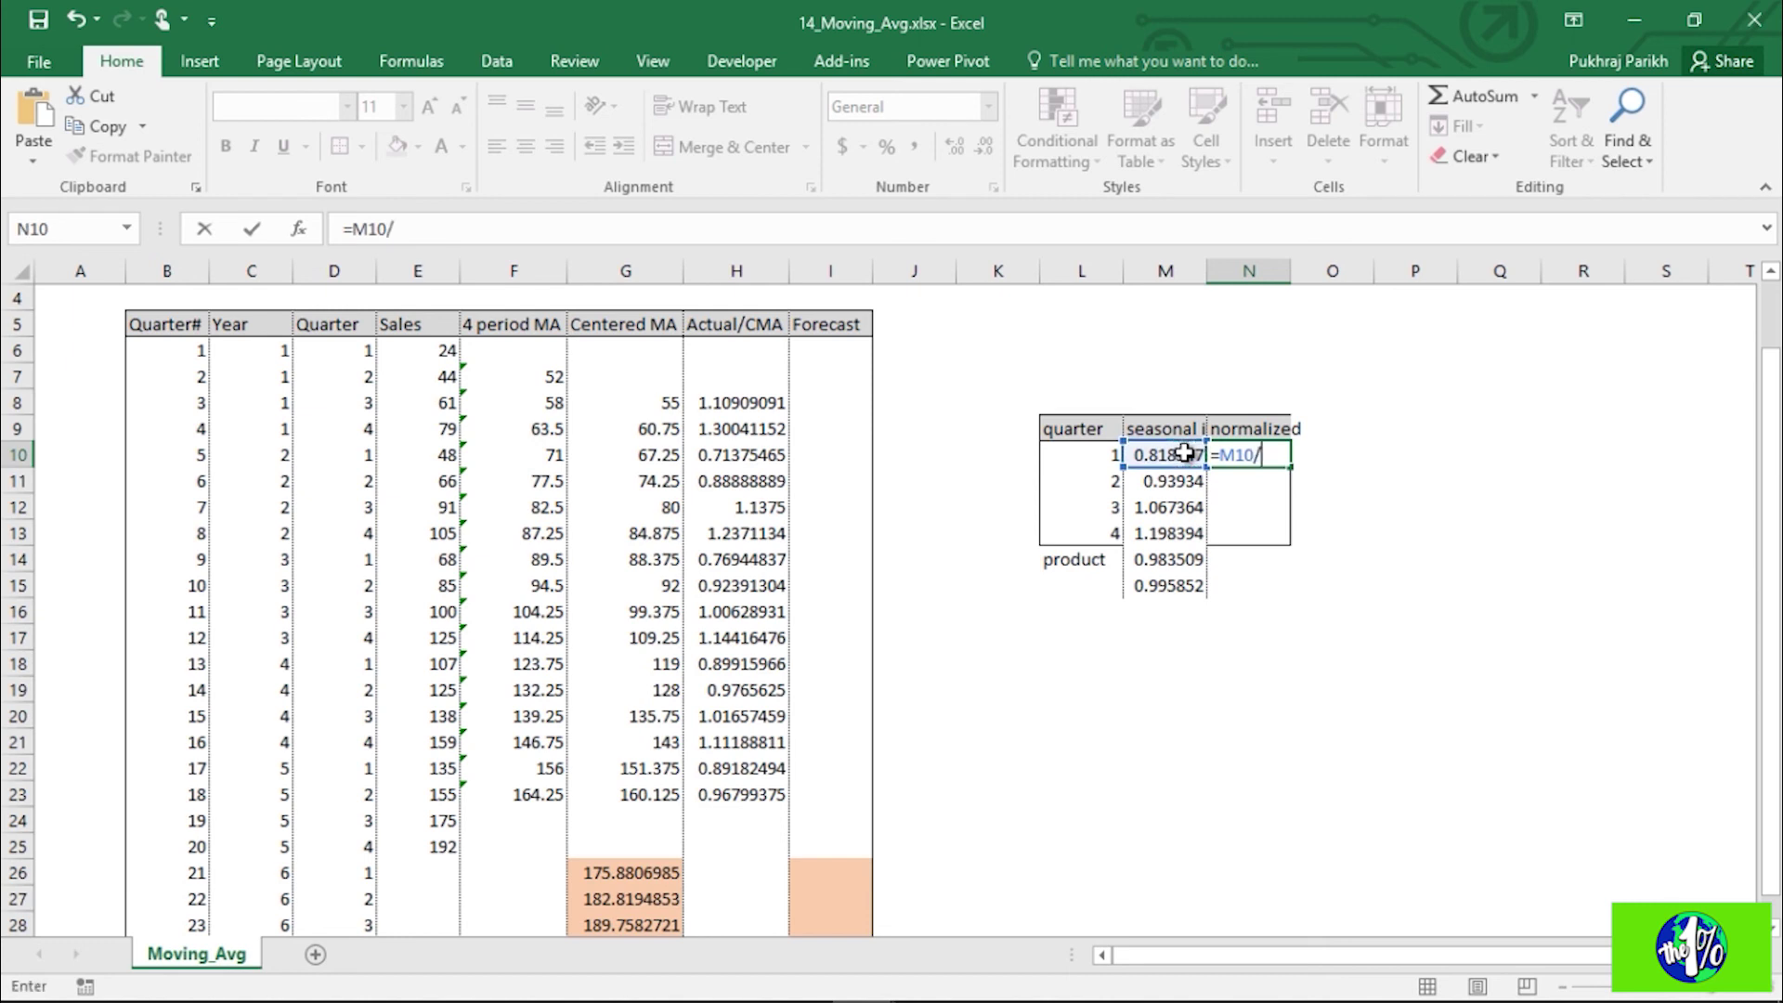
pyautogui.click(1168, 585)
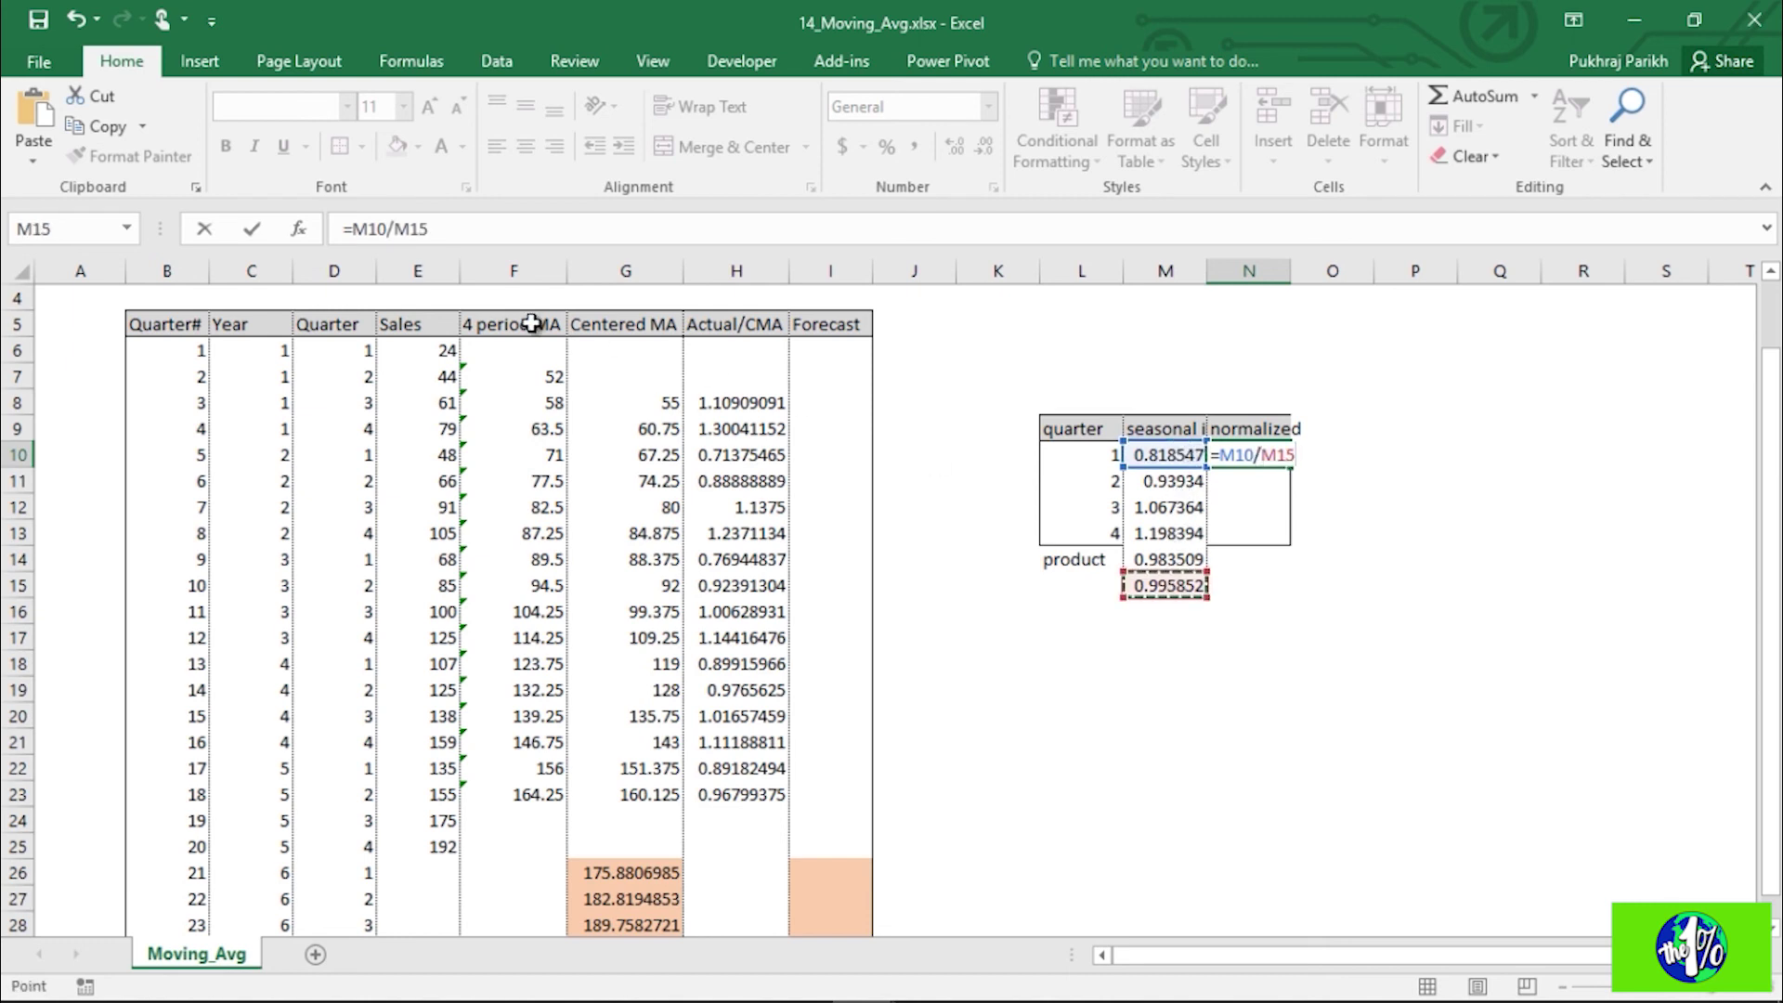
pyautogui.doubleClick(418, 231)
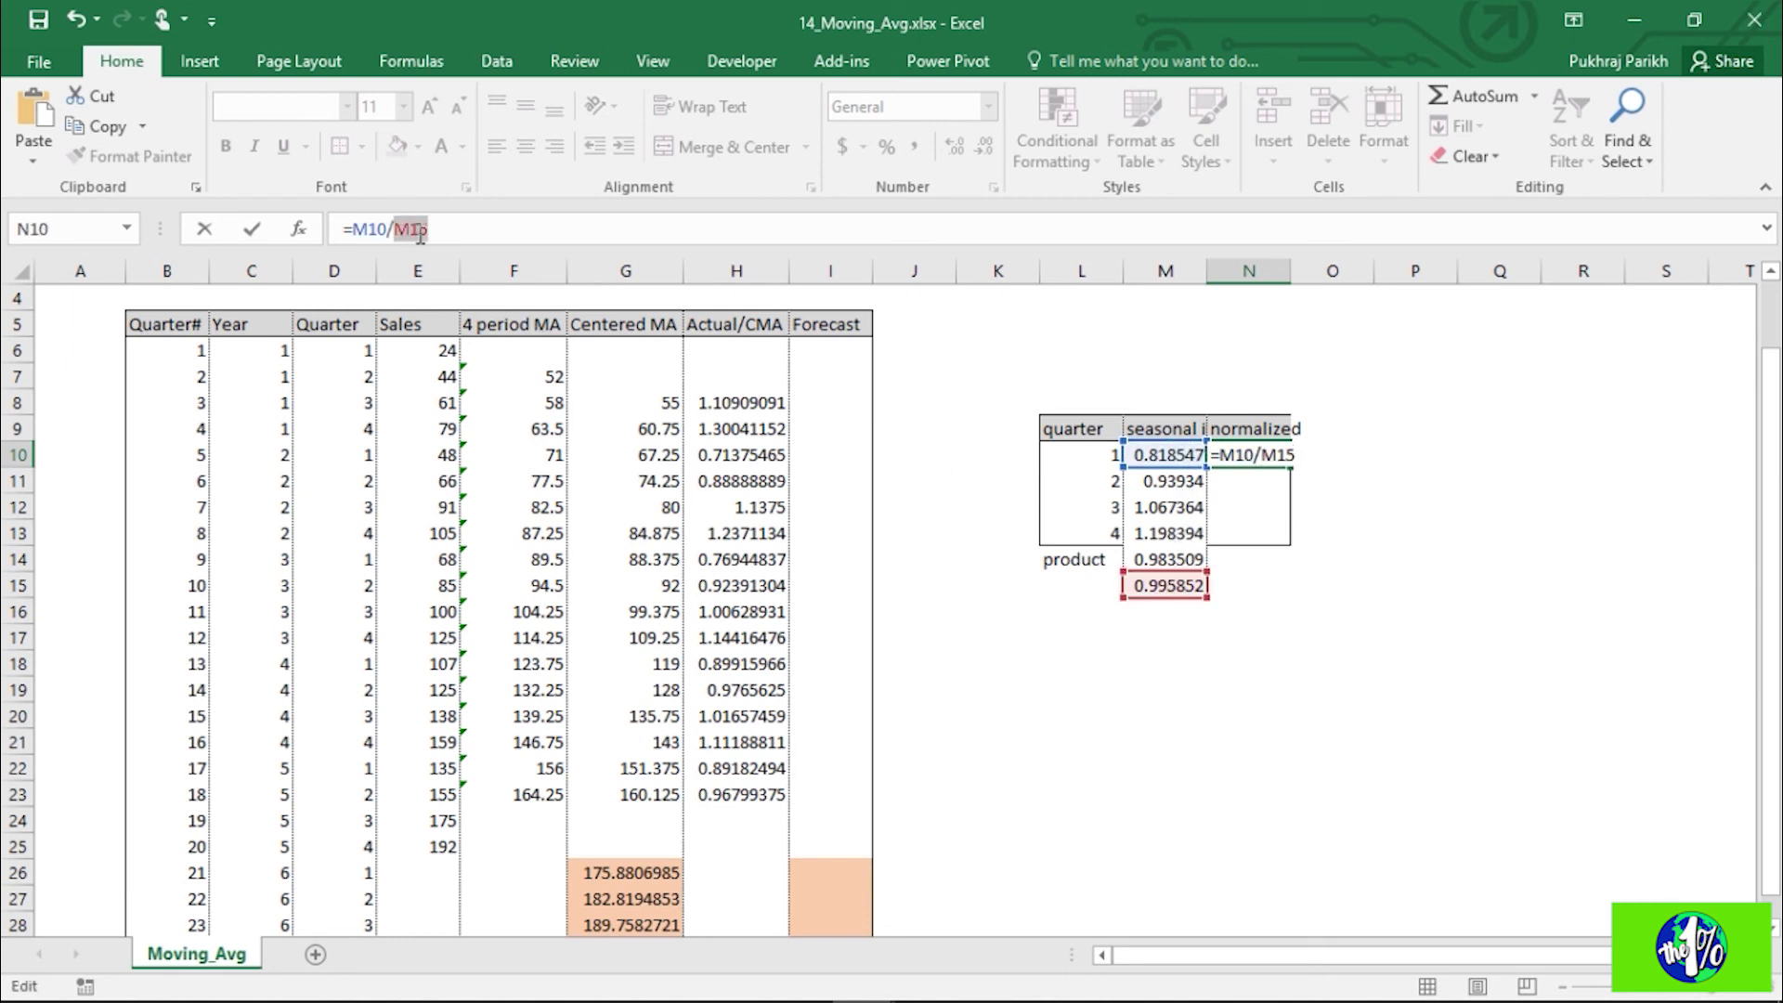
pyautogui.press('F4')
pyautogui.hotkey('ctrl', 'Return')
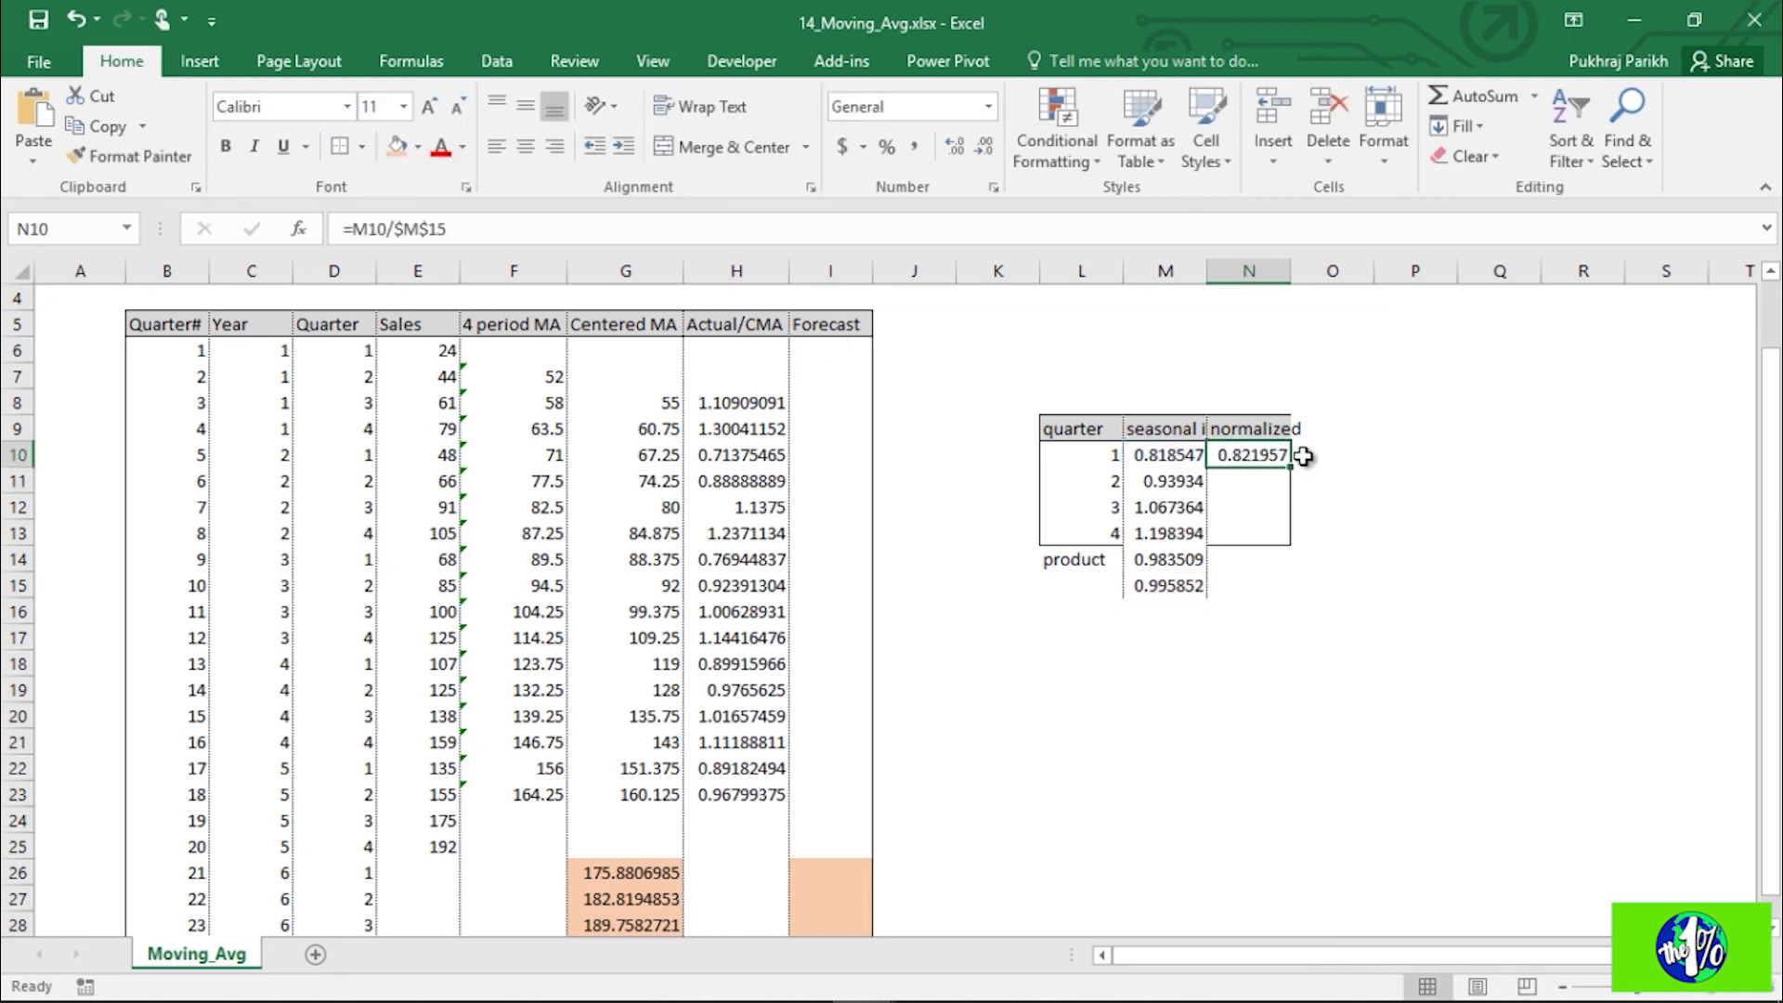
pyautogui.moveTo(1290, 467); pyautogui.dragTo(1263, 543)
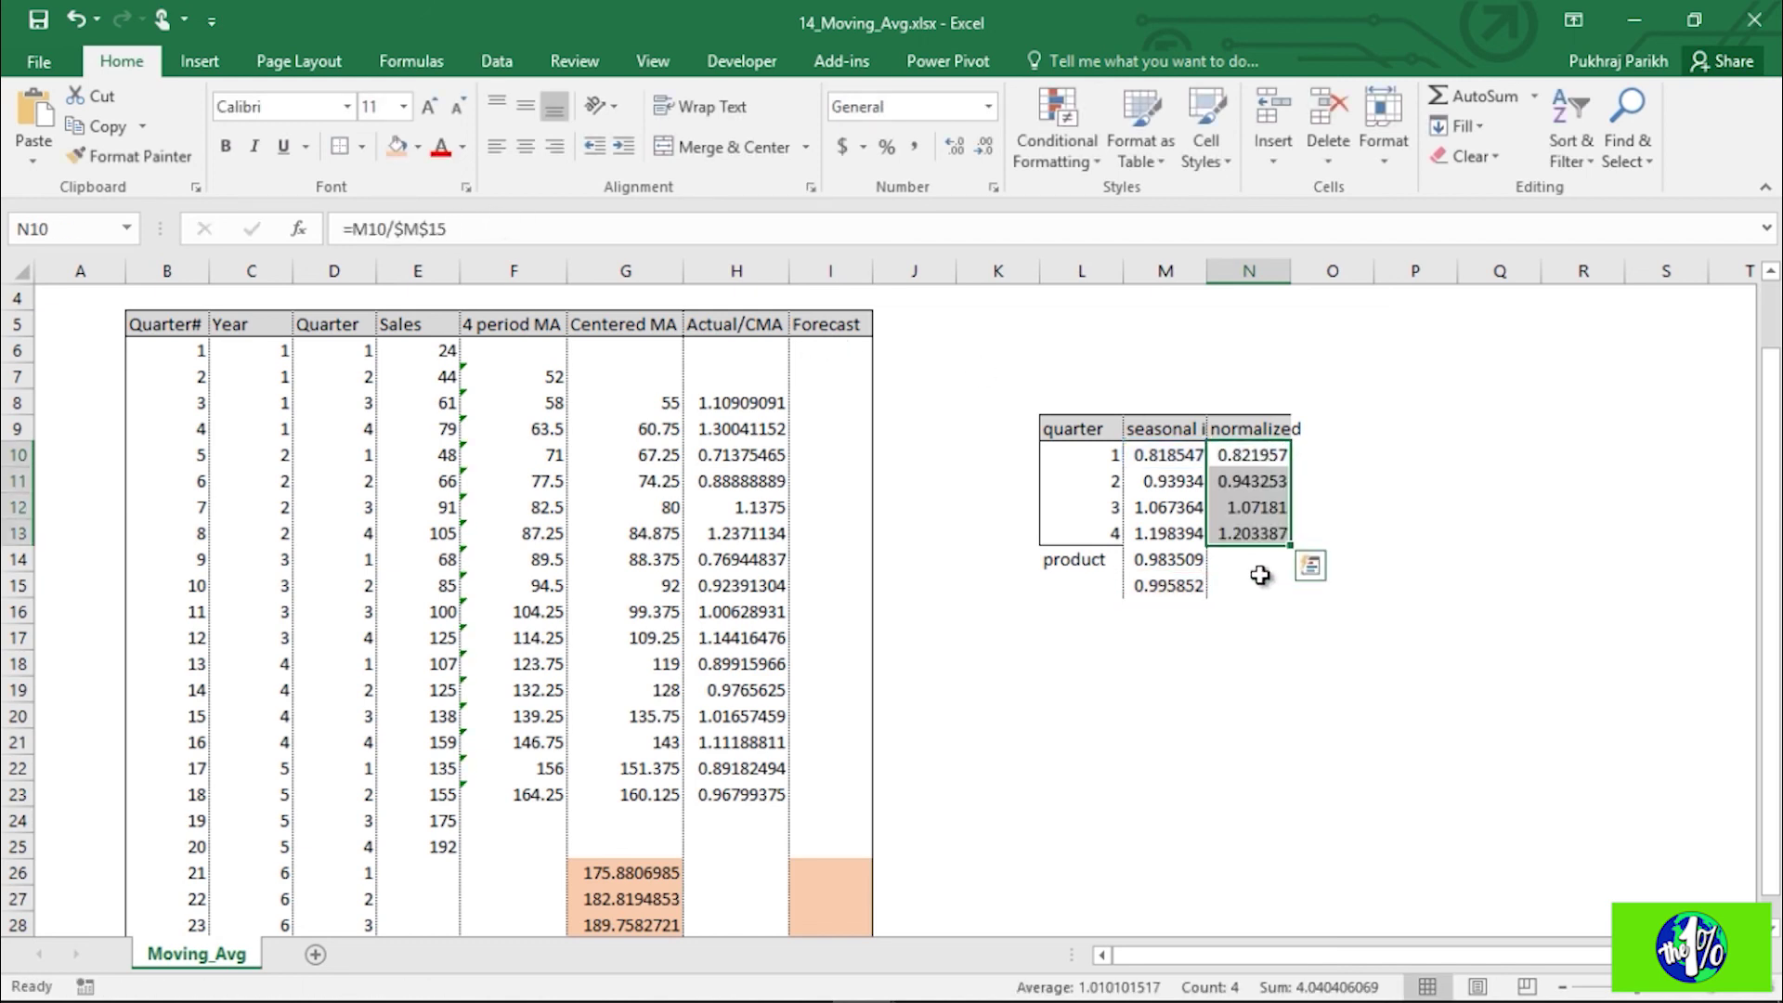
# Step: Multiply the normalized indices N10:N13 together in N14 with the PRODUCT function
pyautogui.click(1257, 563)
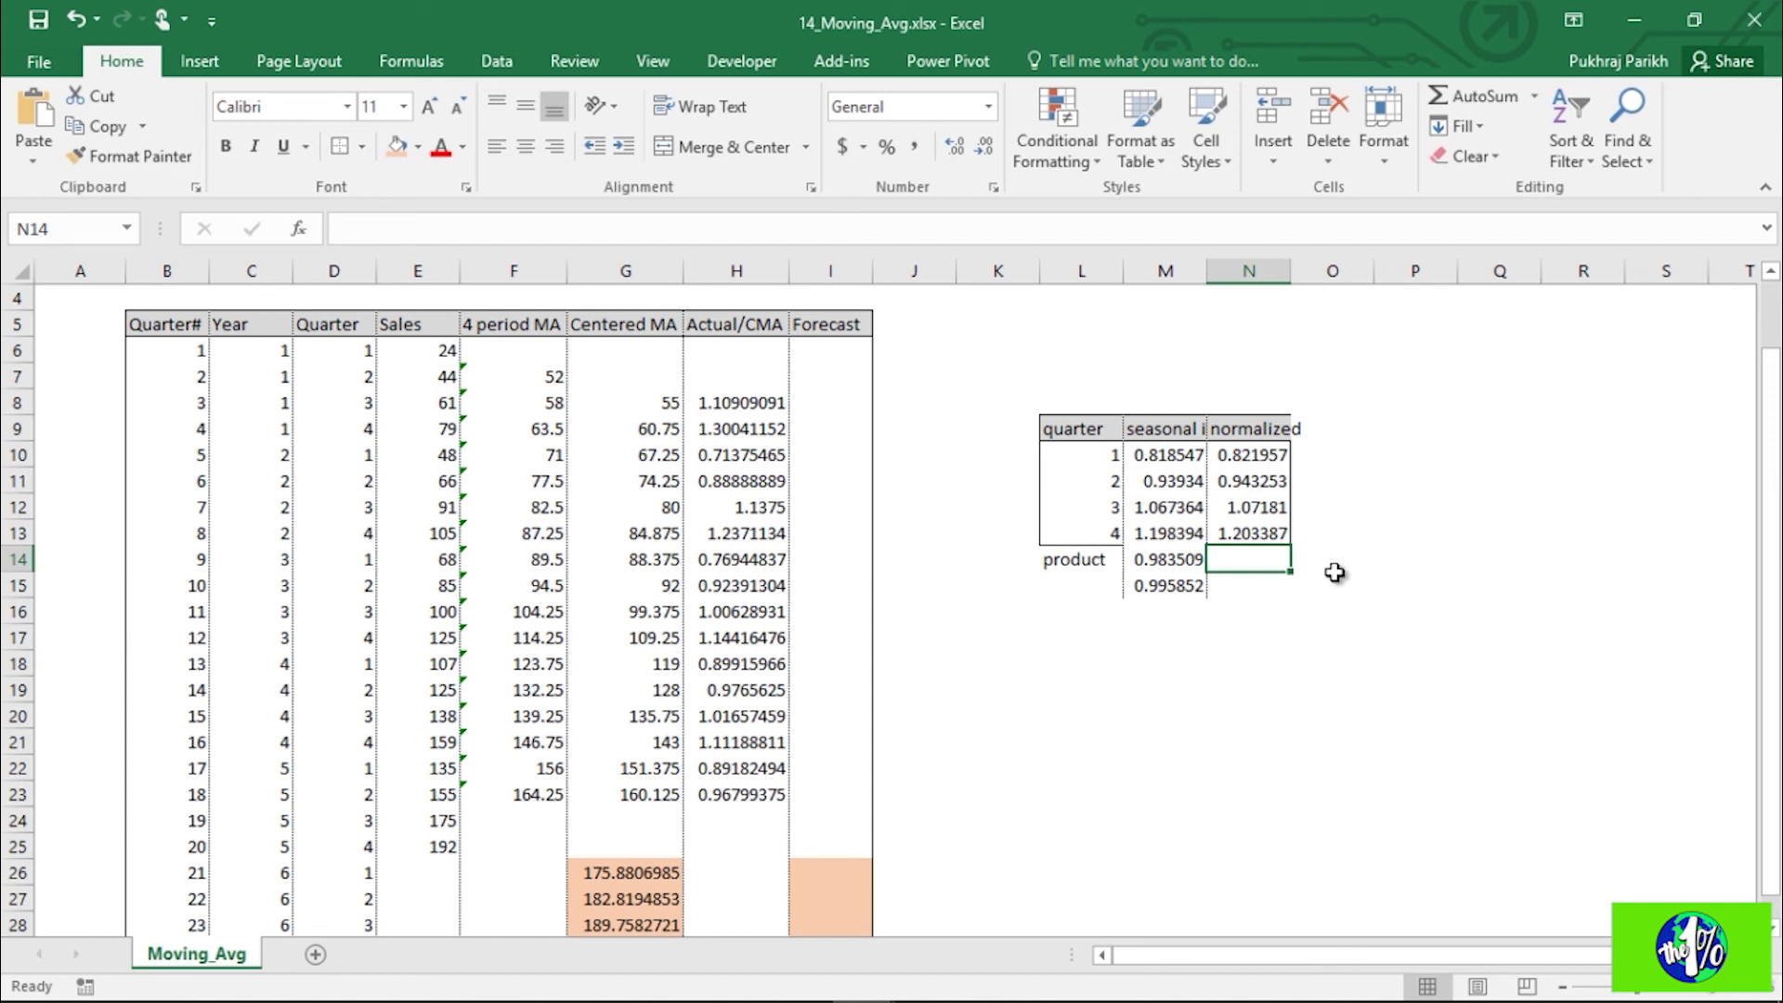
pyautogui.write('=pr')
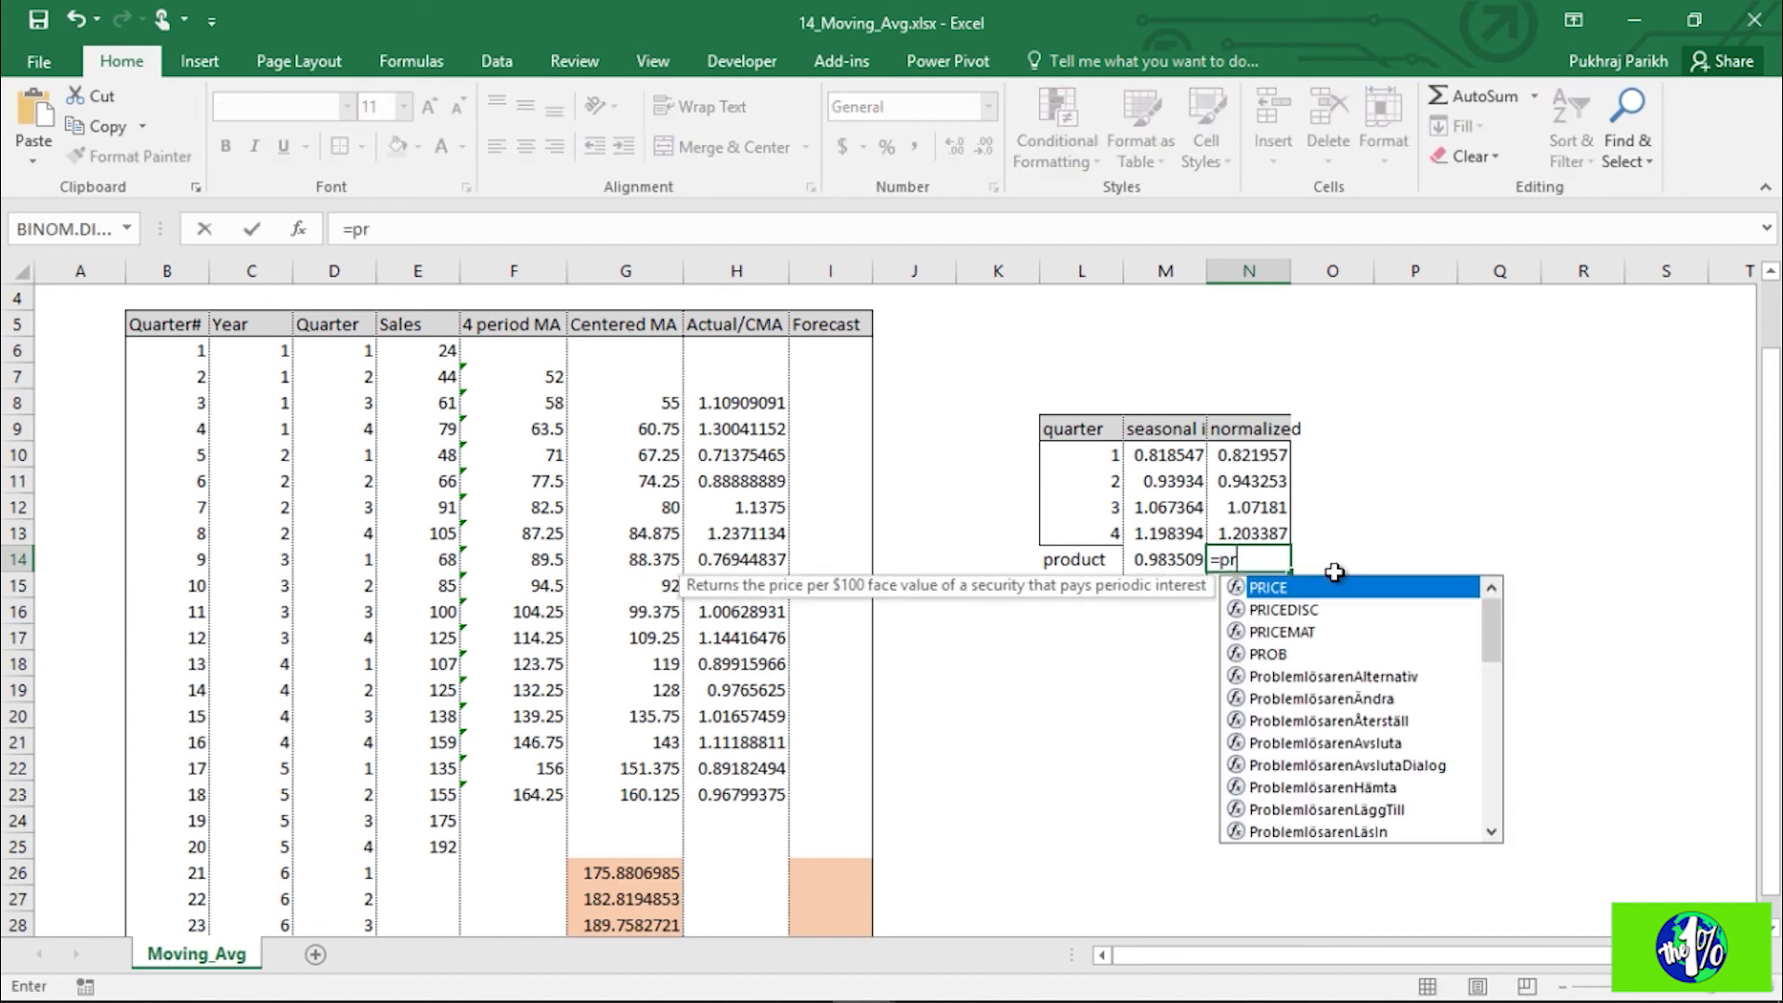
pyautogui.write('du')
pyautogui.press('BackSpace')
pyautogui.press('BackSpace')
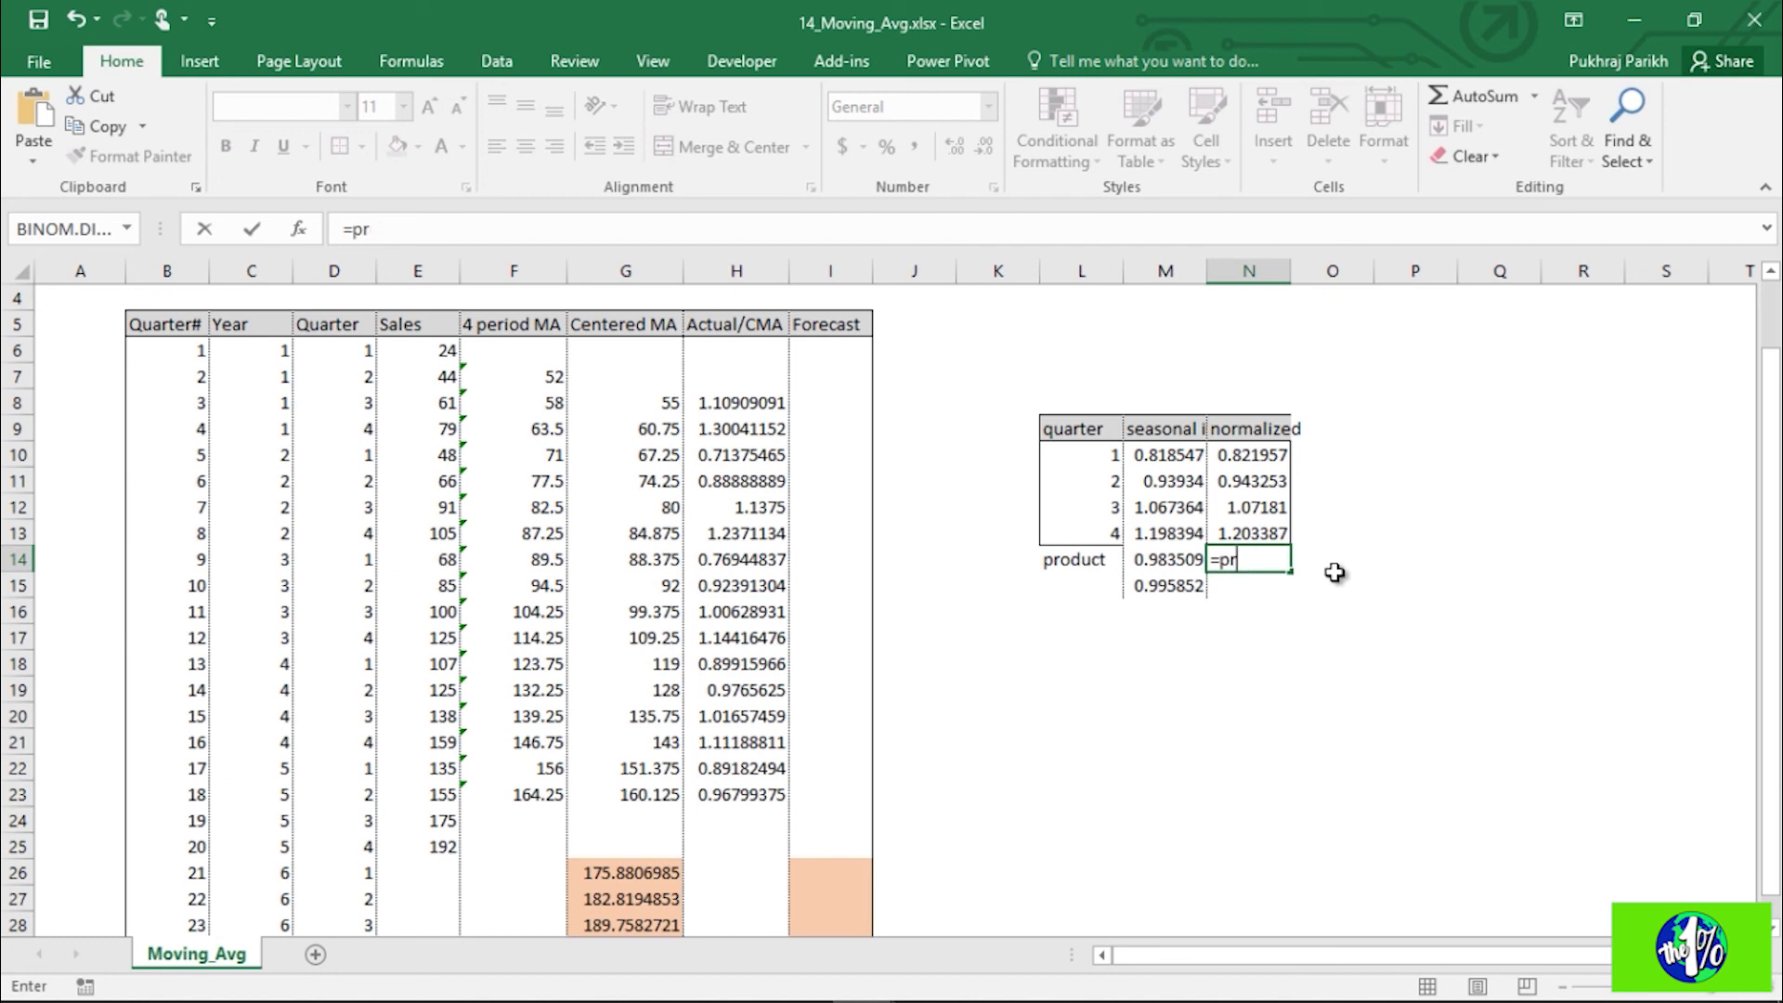
pyautogui.write('od')
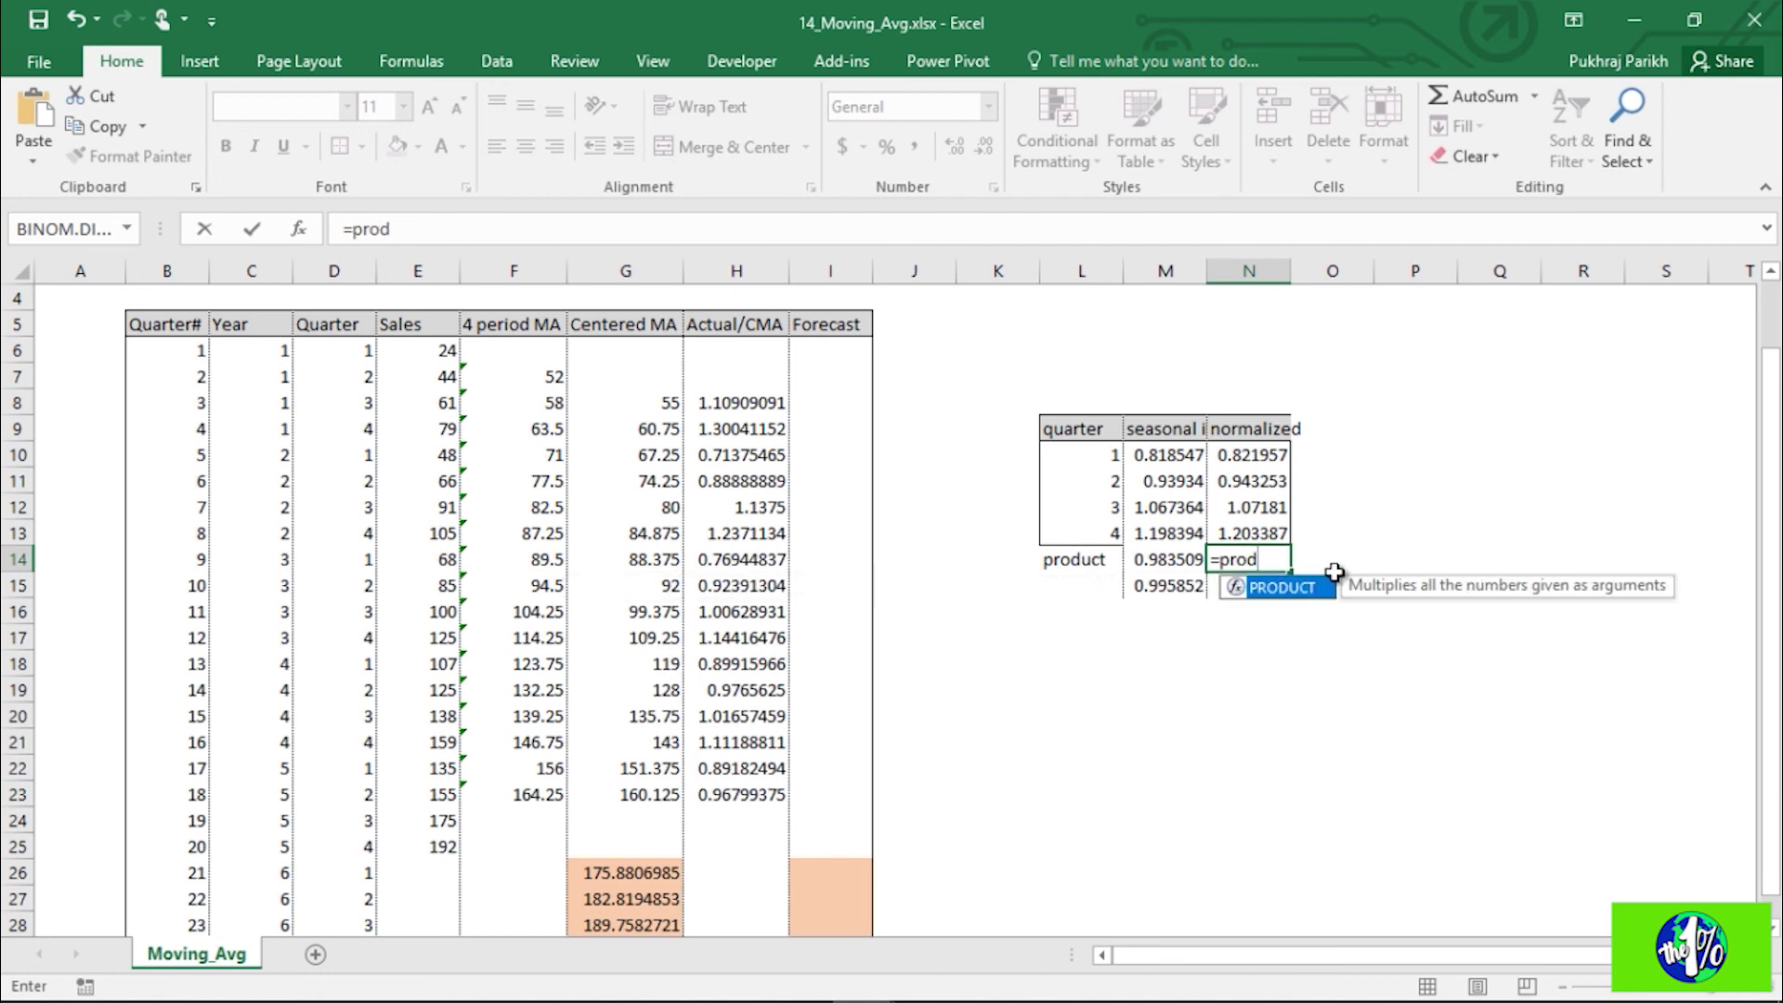
pyautogui.press('Tab')
pyautogui.moveTo(1252, 463); pyautogui.dragTo(1253, 538)
pyautogui.write(')')
pyautogui.press('Return')
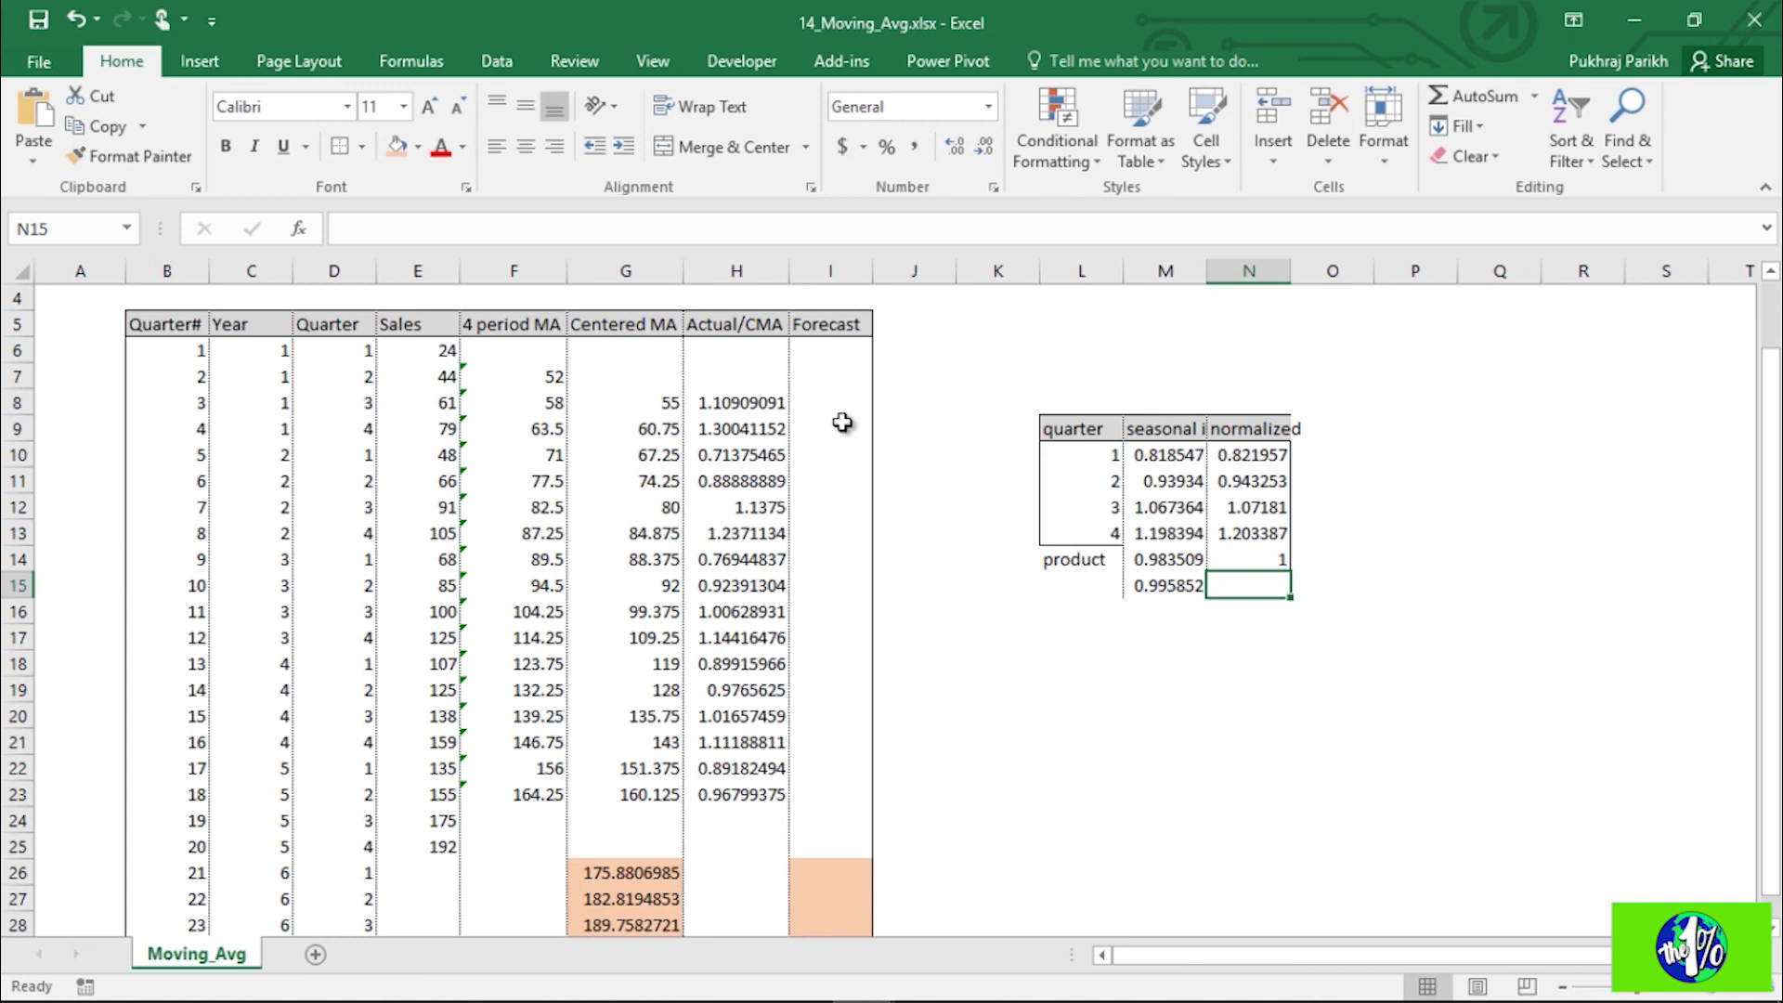
# Step: Build the first year 6 forecast formula in I26 as =G26*VLOOKUP(D26,L10:N13,3)
pyautogui.scroll(-2, 817, 478)
pyautogui.click(842, 715)
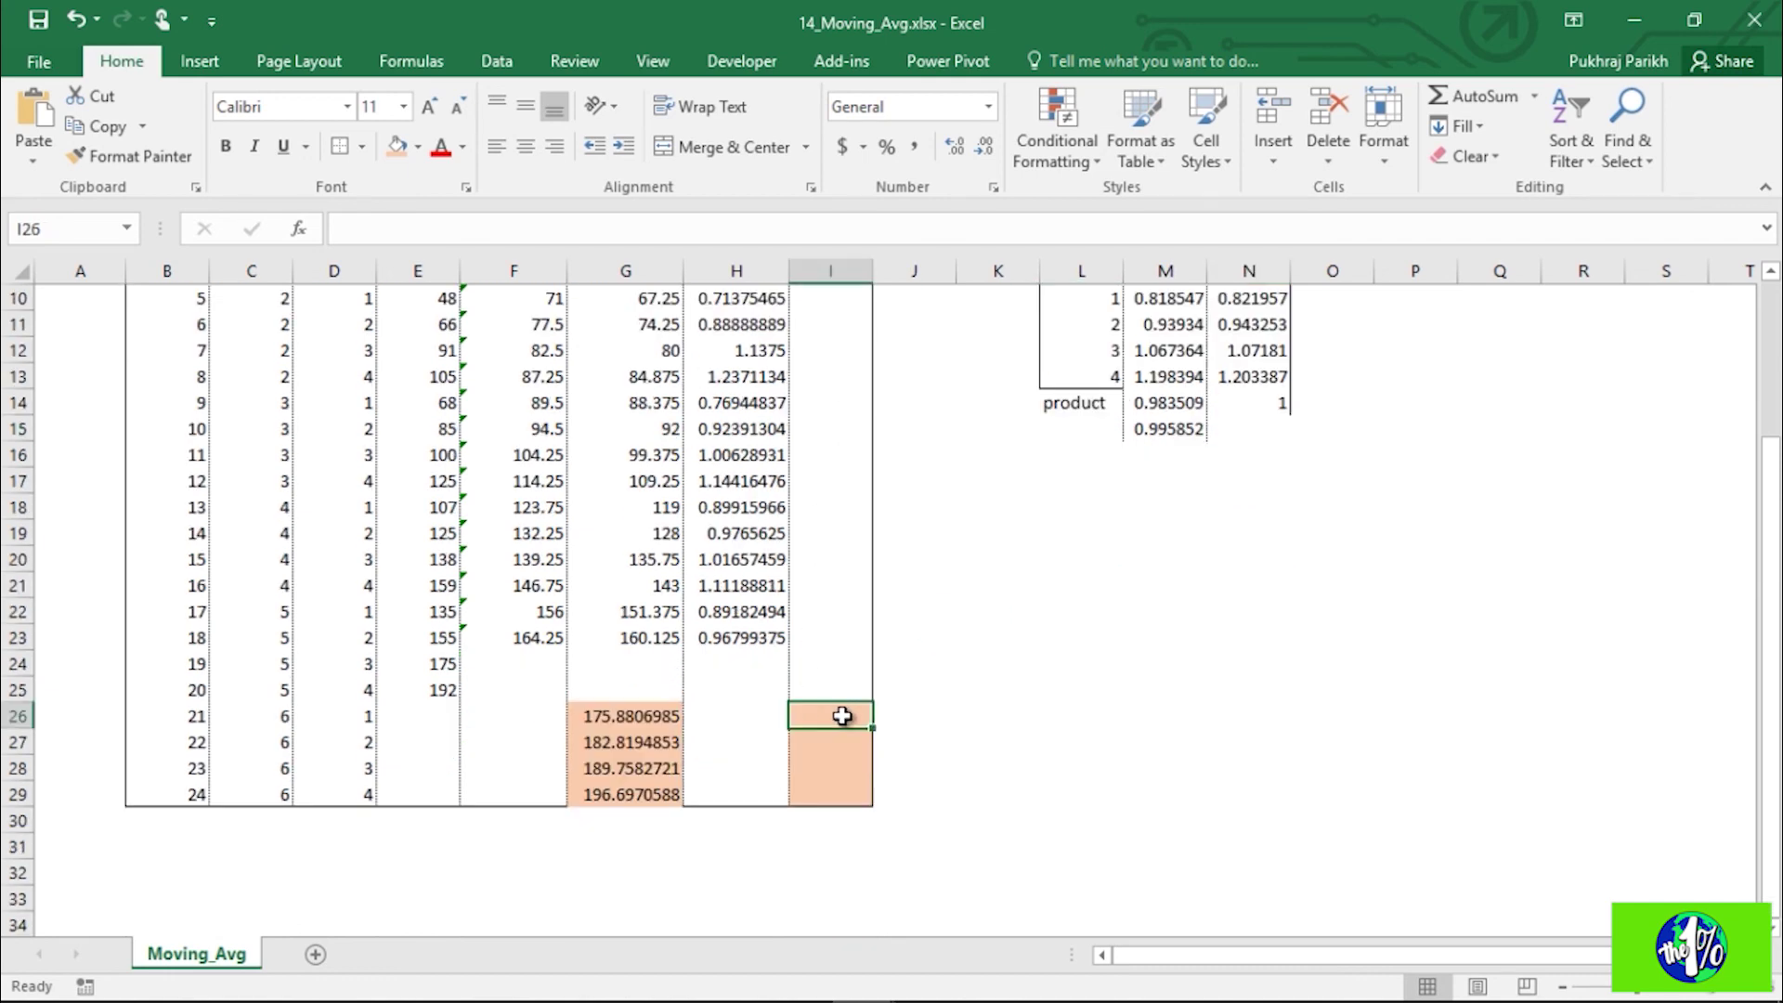
pyautogui.scroll(1, 846, 693)
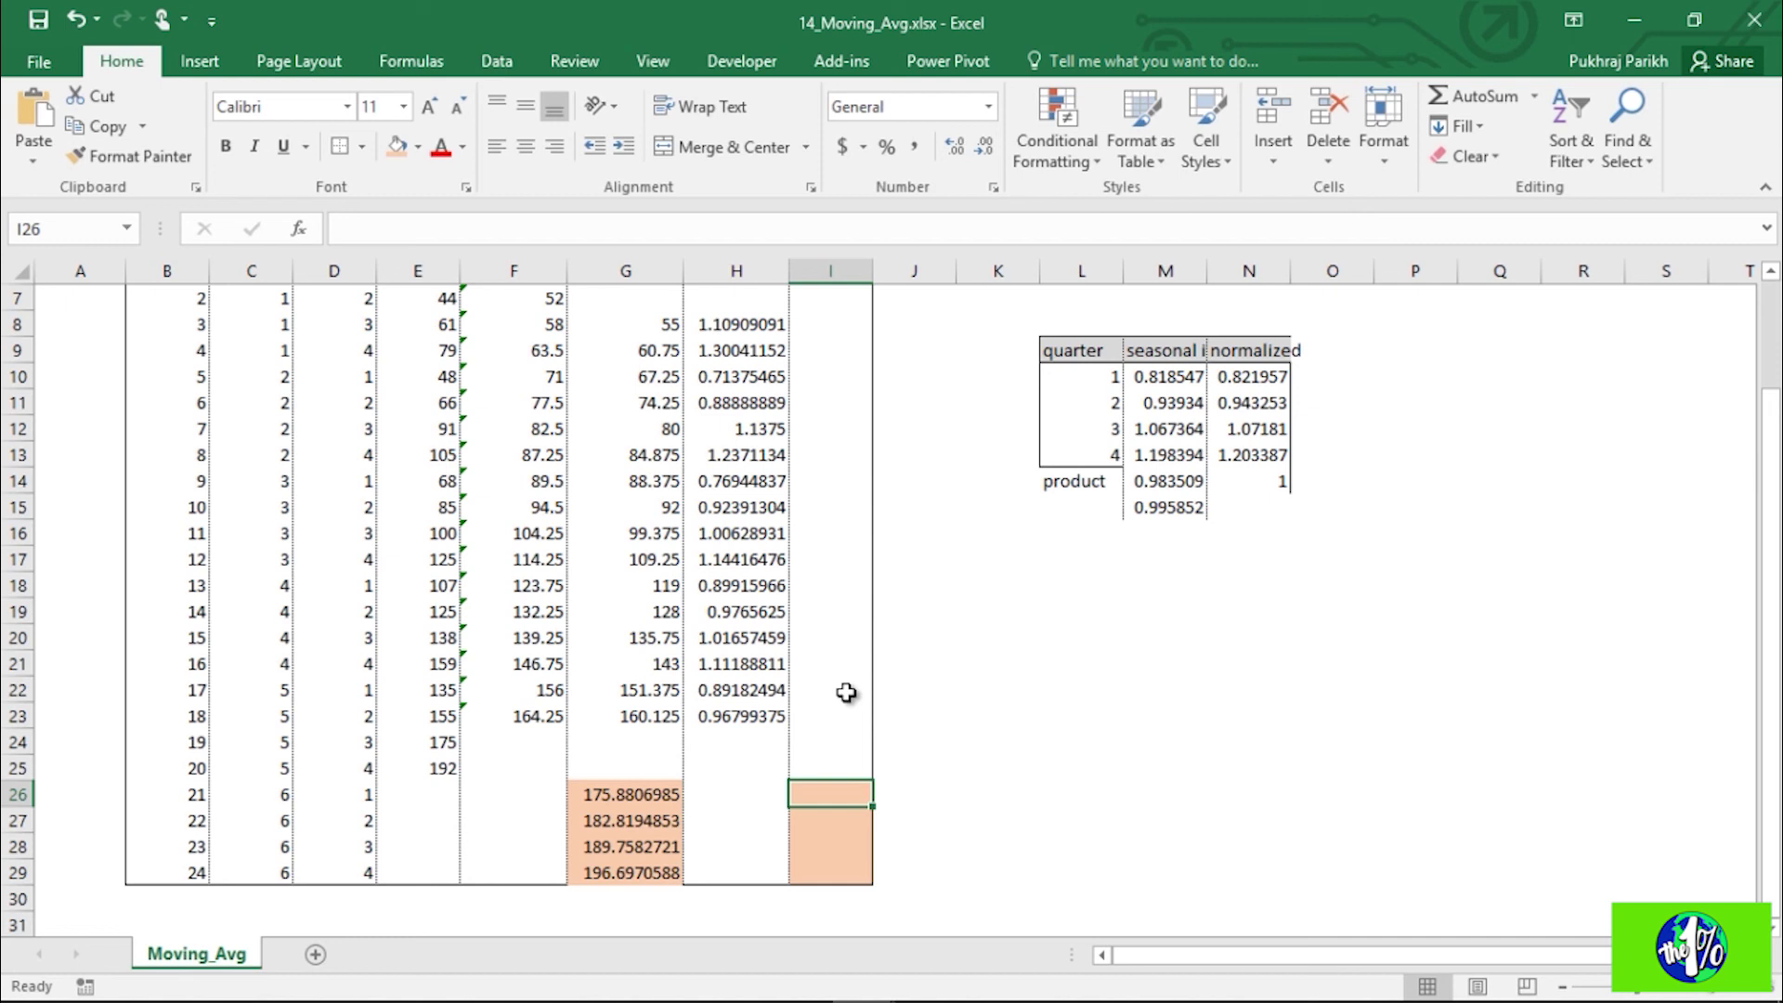
pyautogui.write('=')
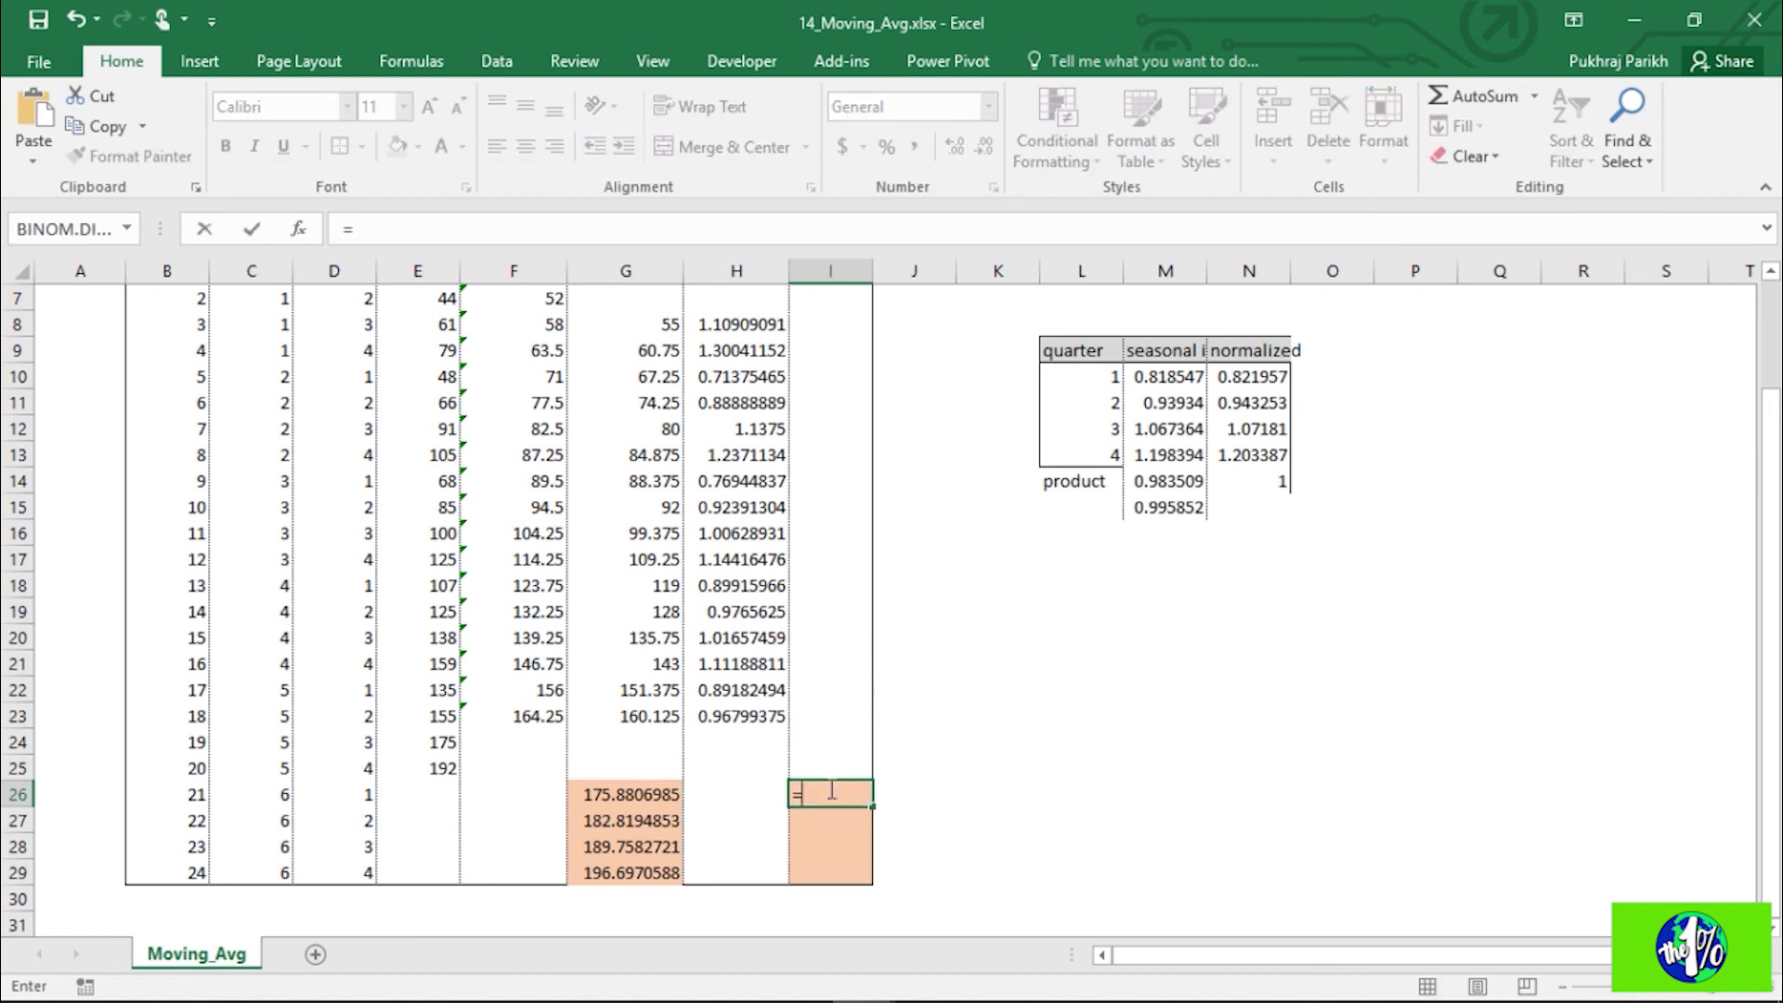
pyautogui.click(634, 794)
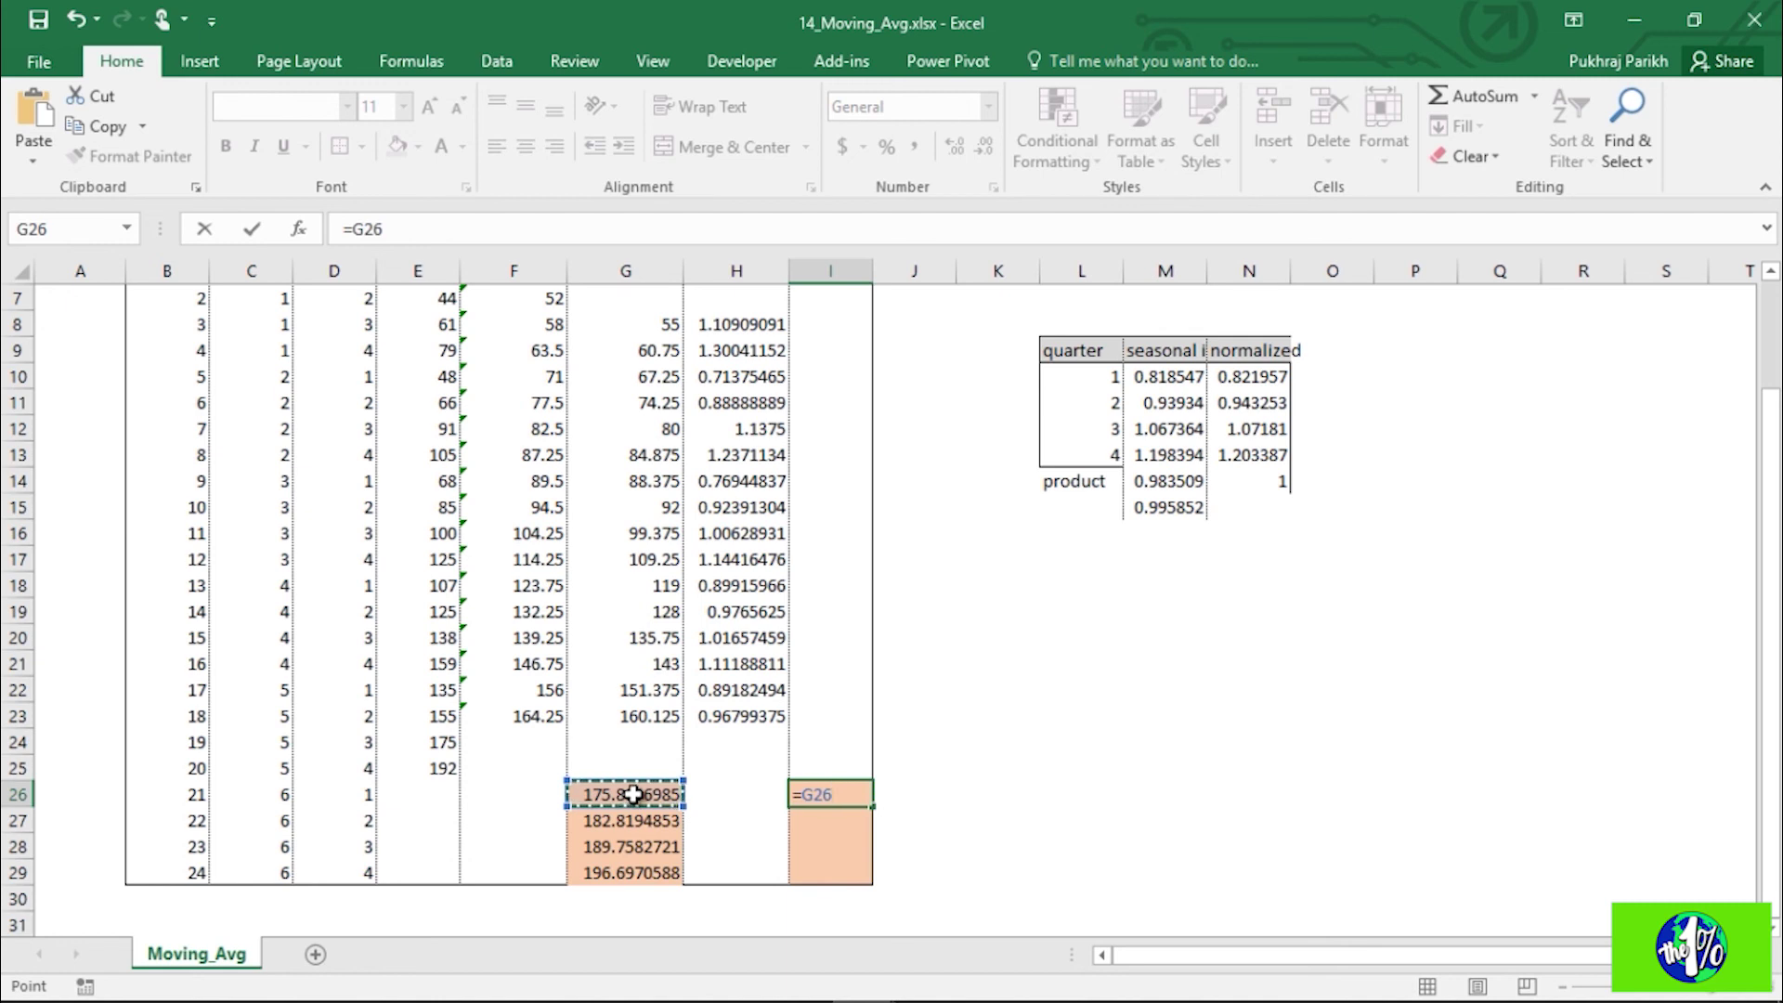
pyautogui.write('*')
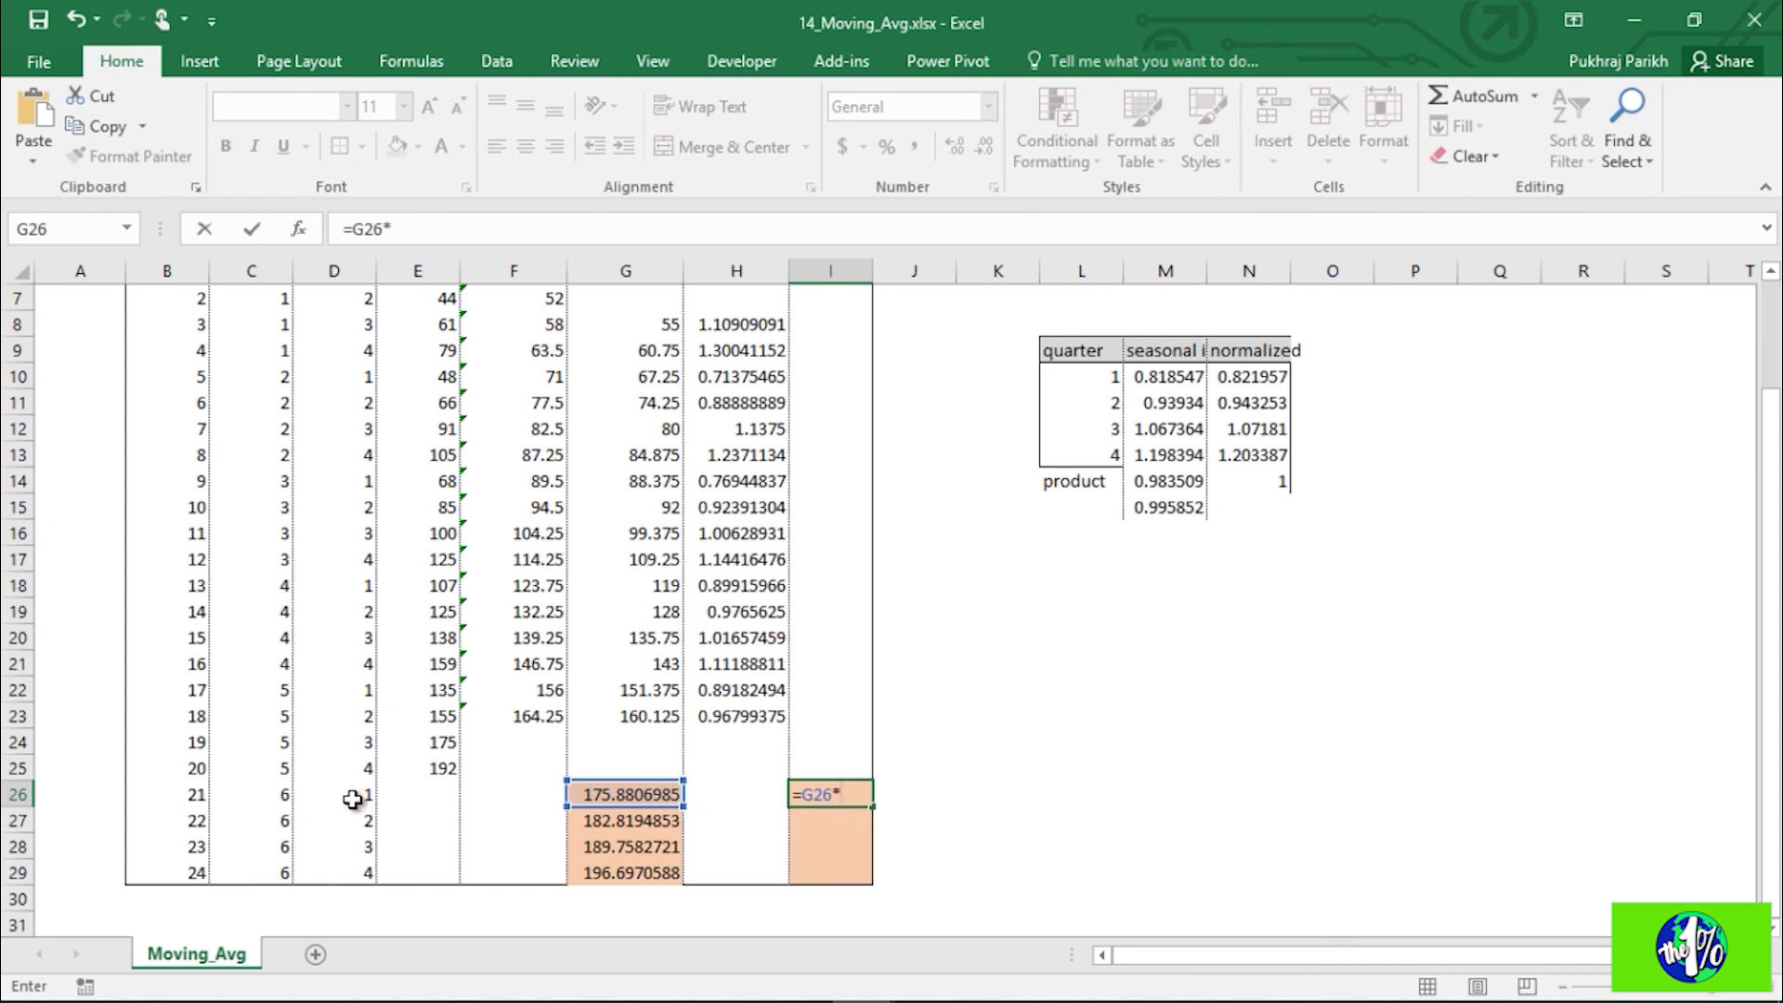
pyautogui.write('vl')
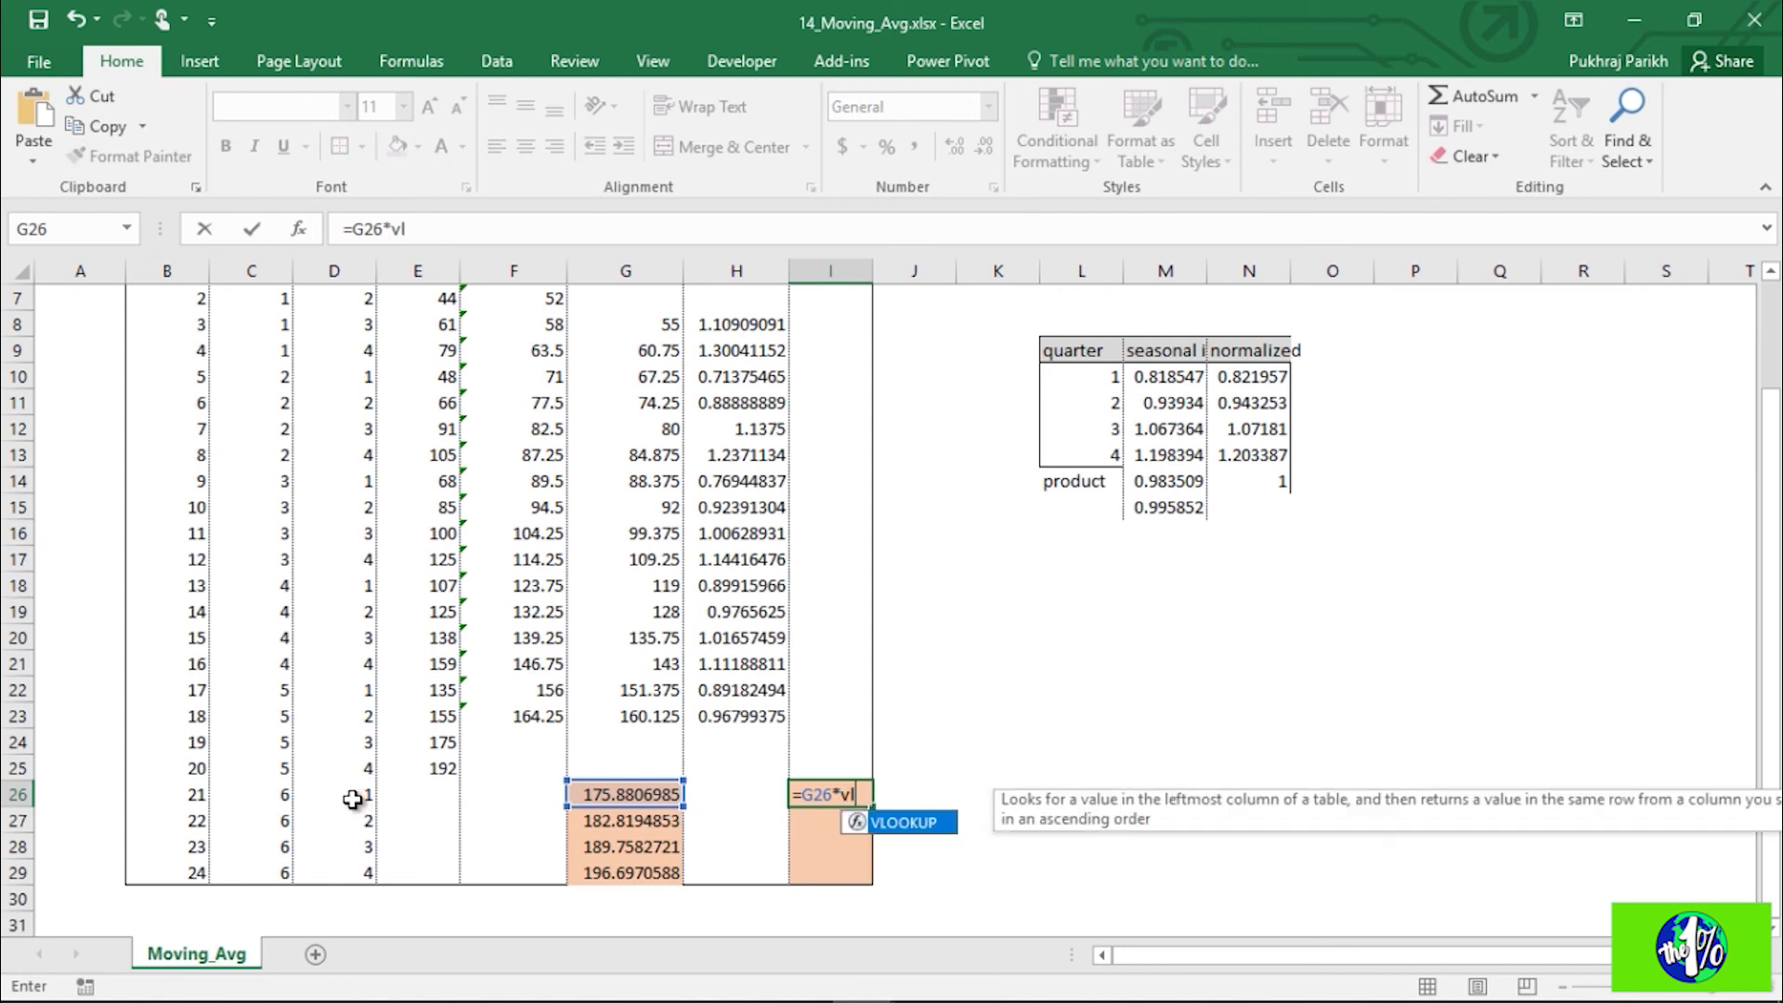
pyautogui.press('Tab')
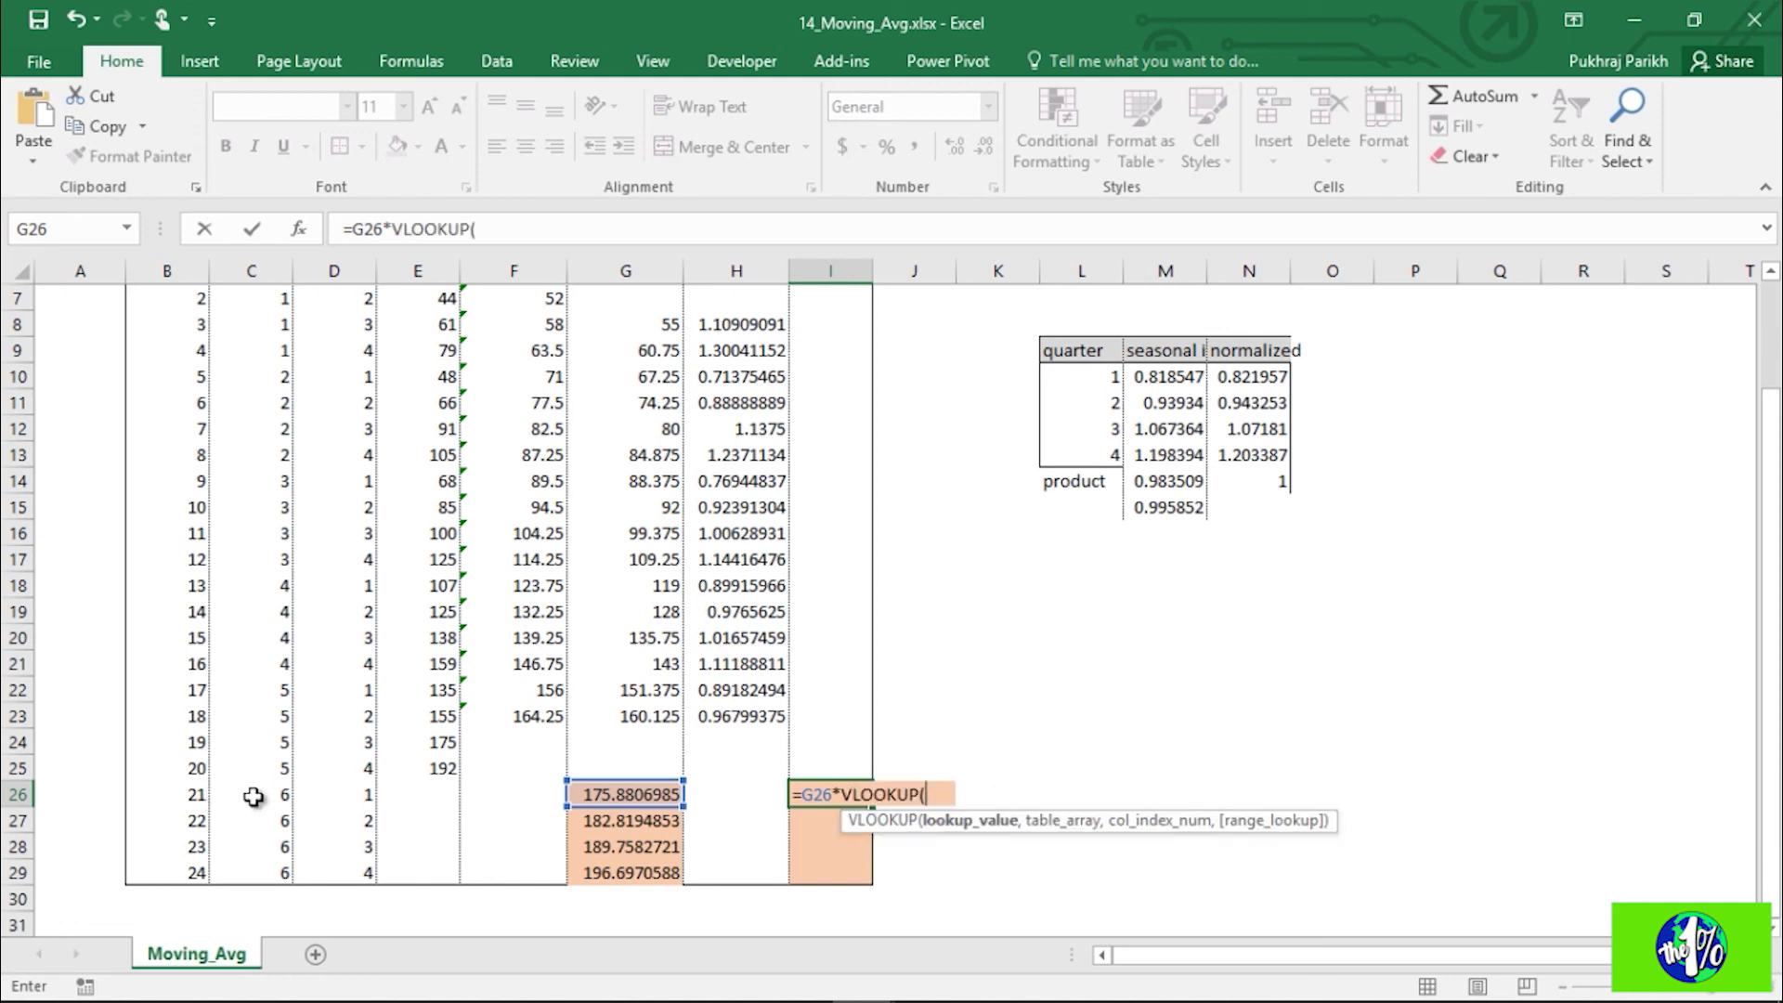
pyautogui.click(362, 799)
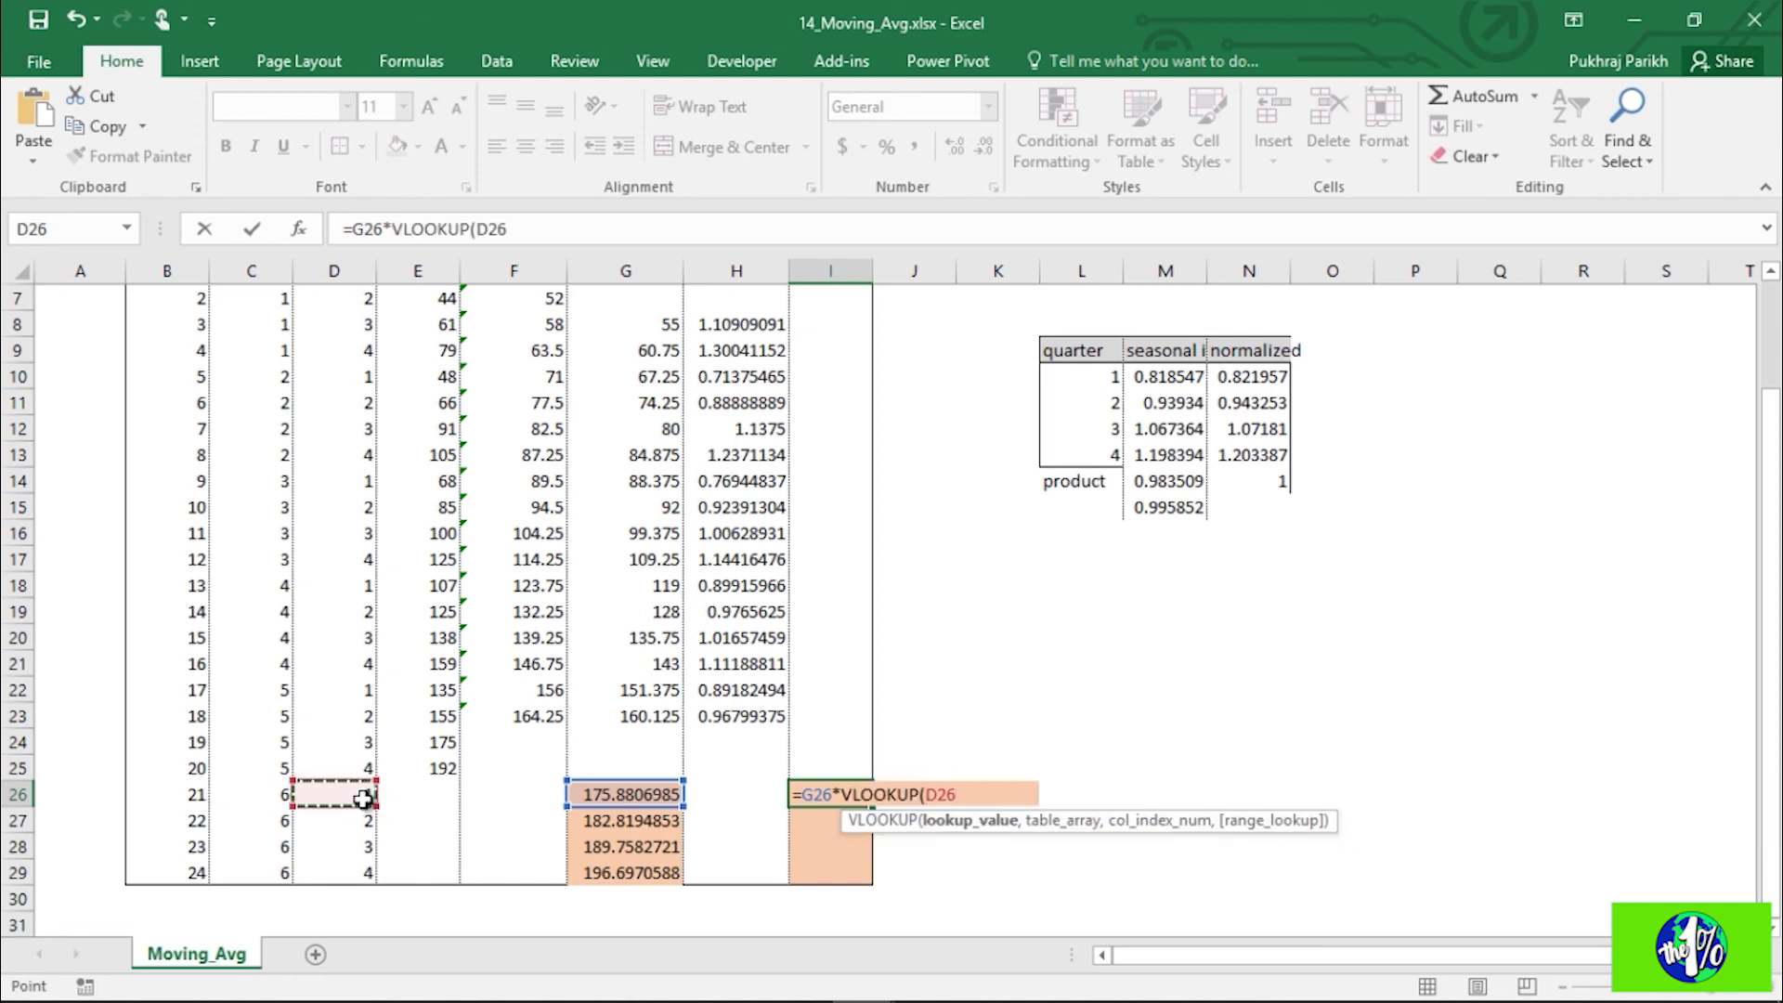
pyautogui.write(',')
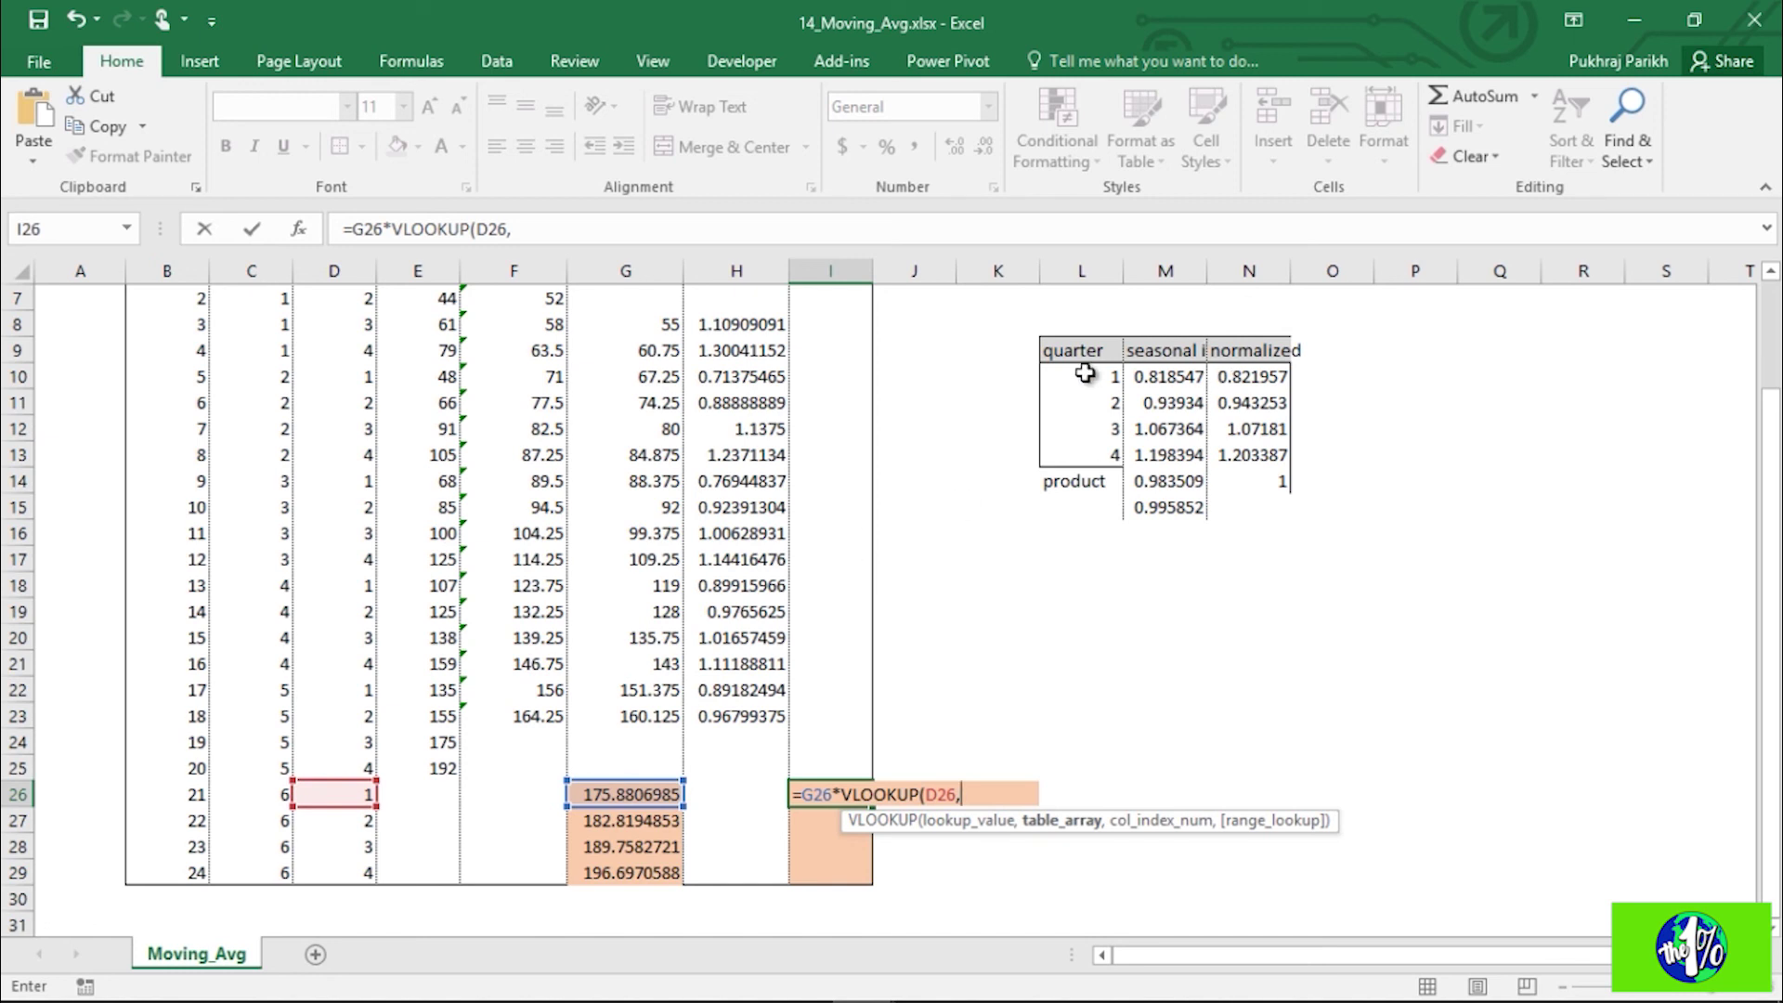
pyautogui.moveTo(1084, 376); pyautogui.dragTo(1286, 462)
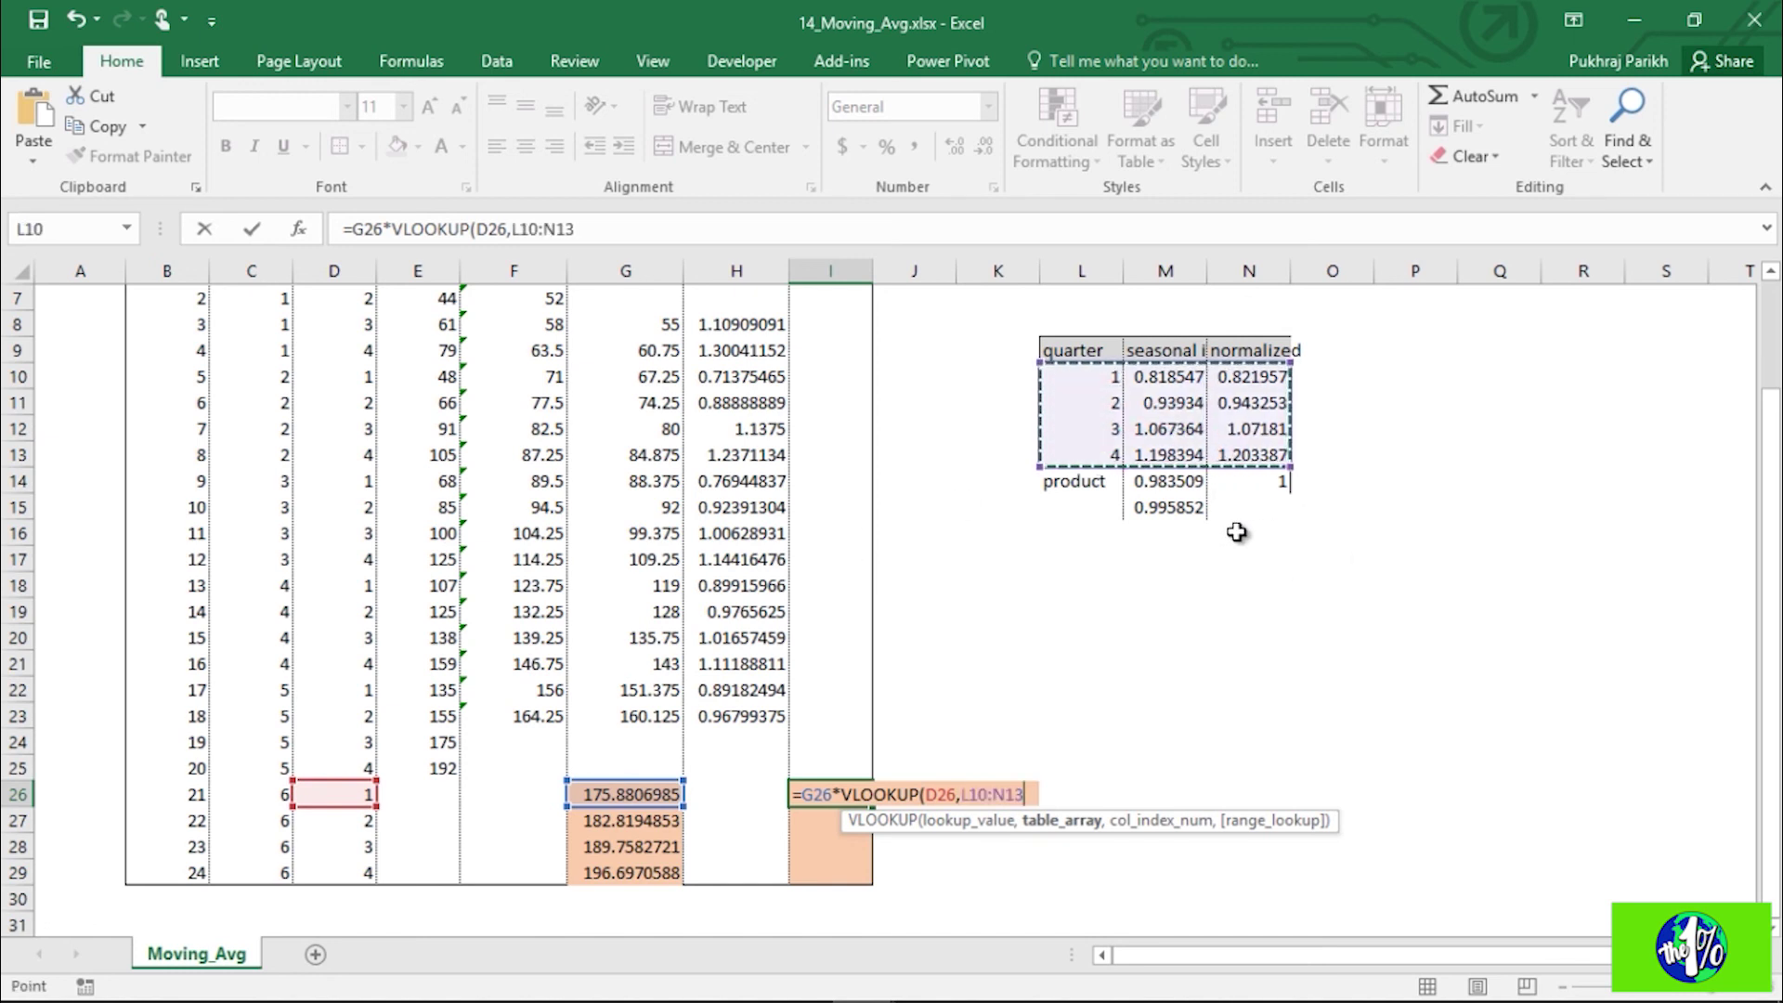
pyautogui.write(',3')
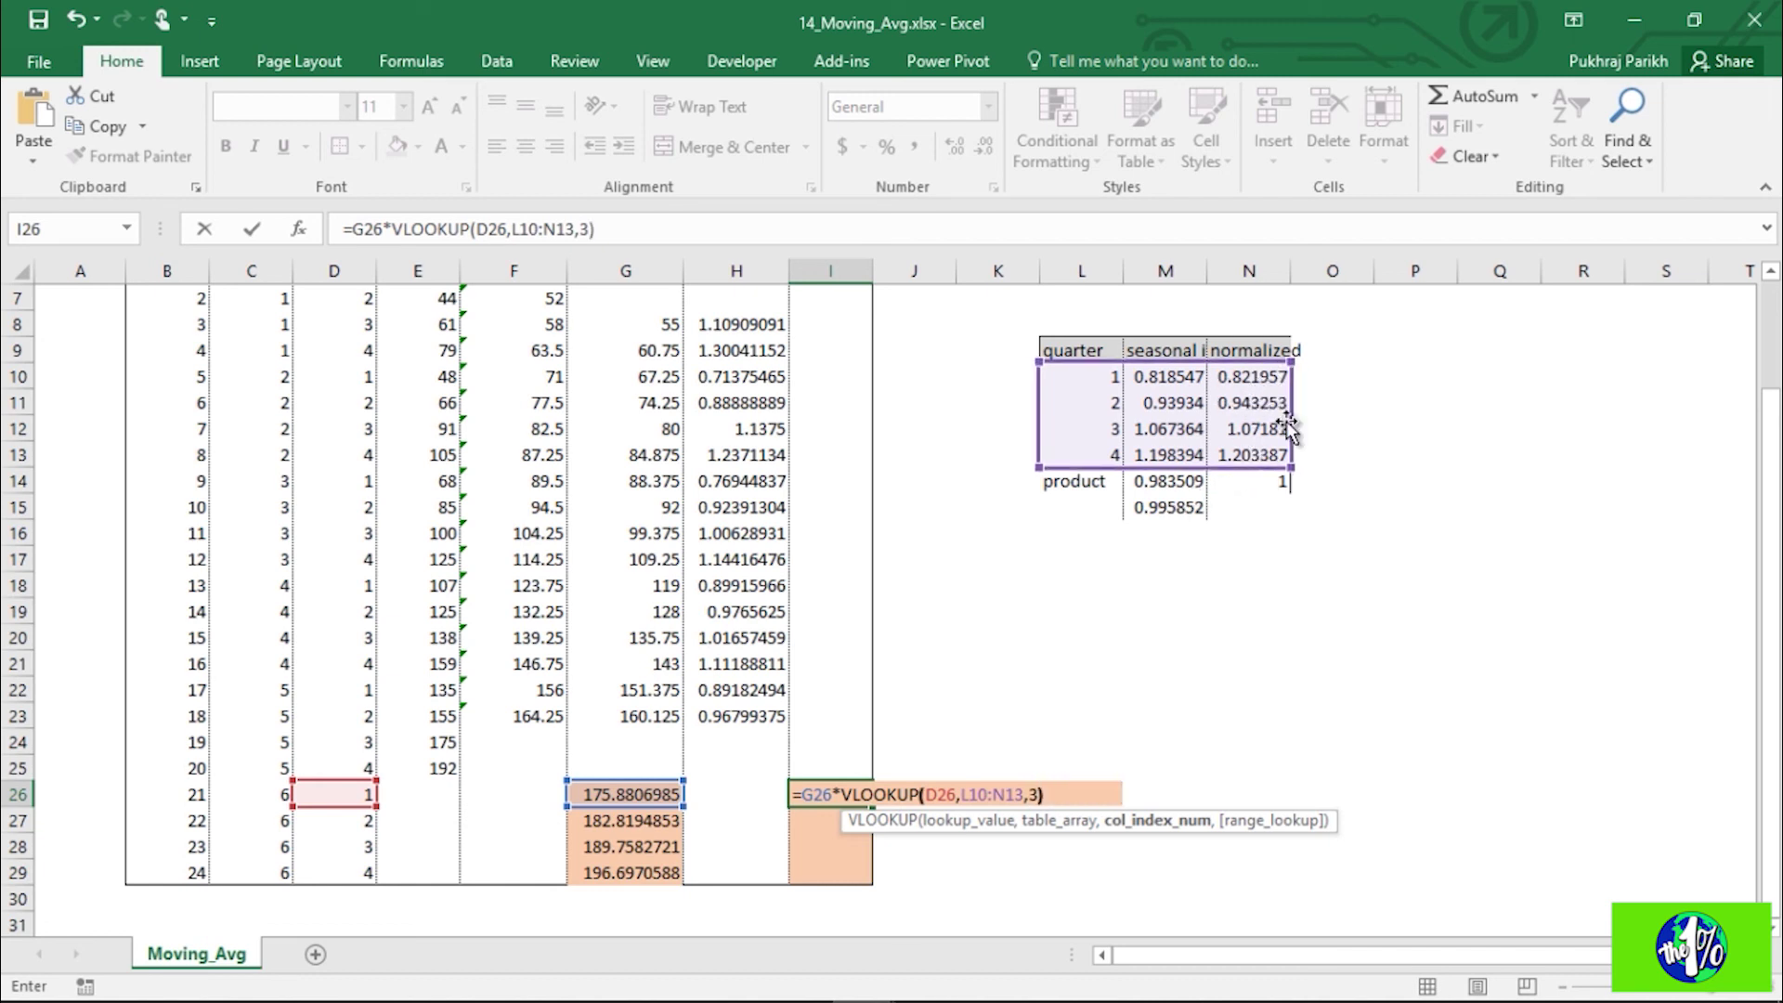
pyautogui.write(')')
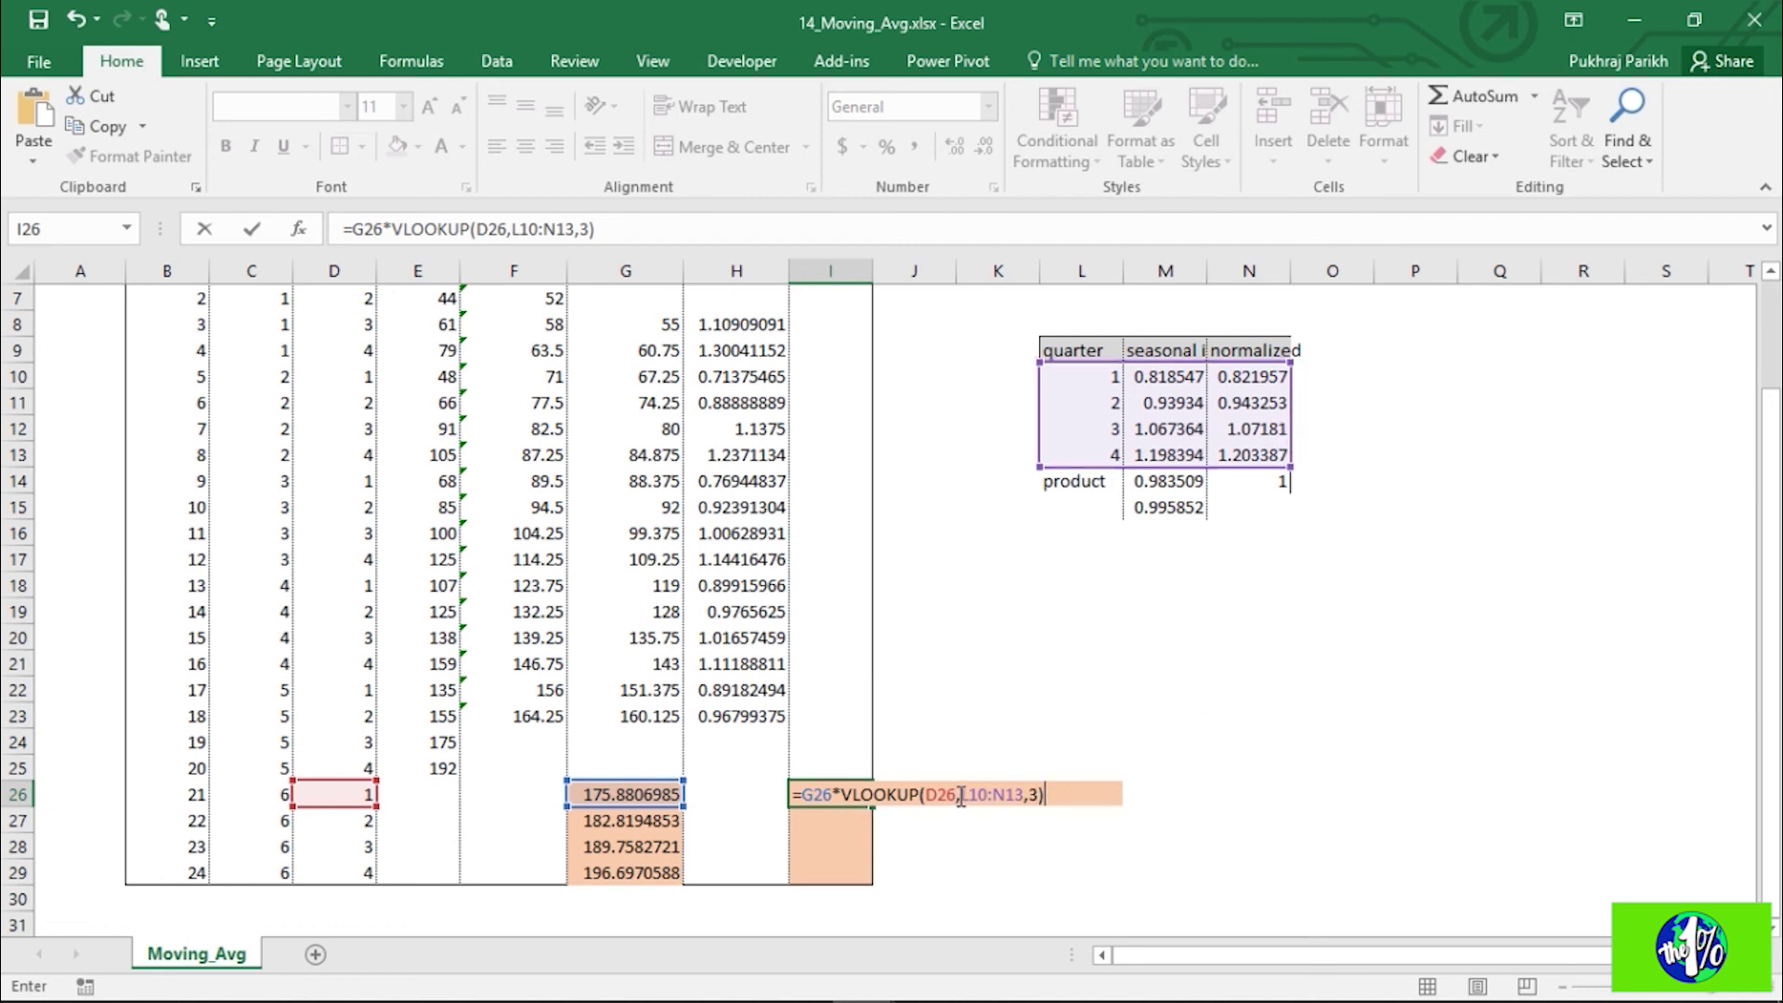
# Step: Make the lookup range absolute as $L$10:$N$13, enter the I26 formula and fill it down through I29
pyautogui.moveTo(961, 796); pyautogui.dragTo(1026, 795)
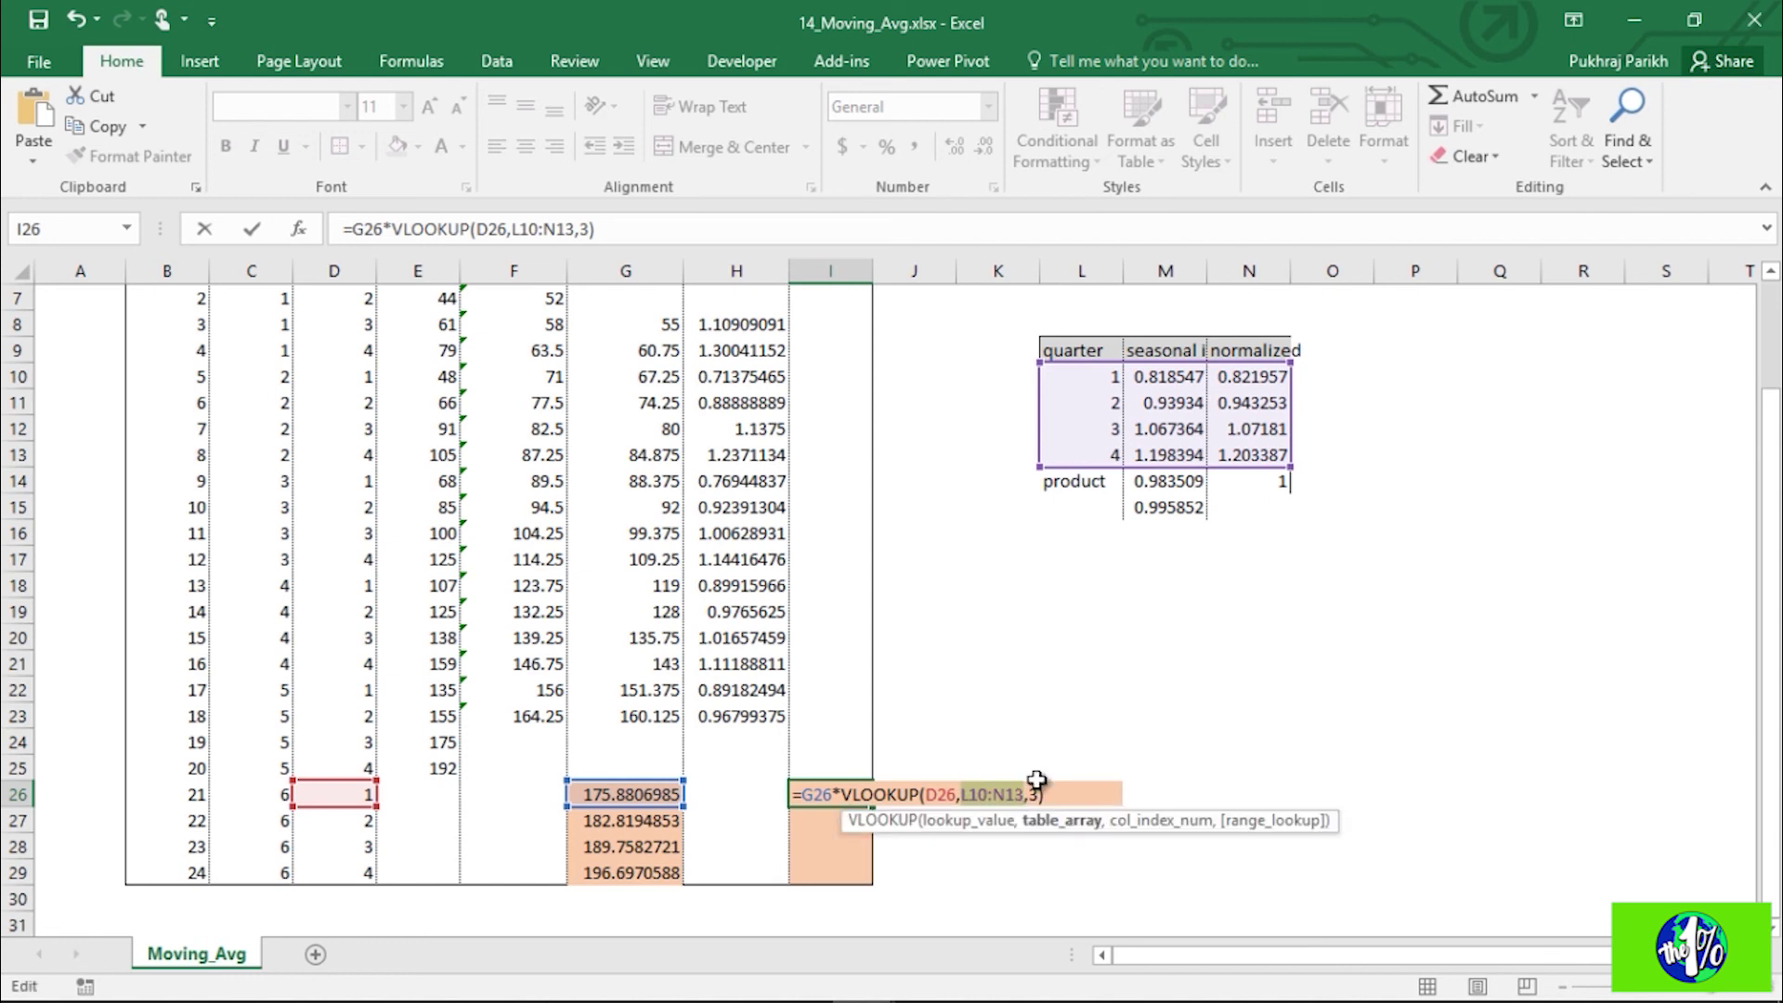
pyautogui.press('F4')
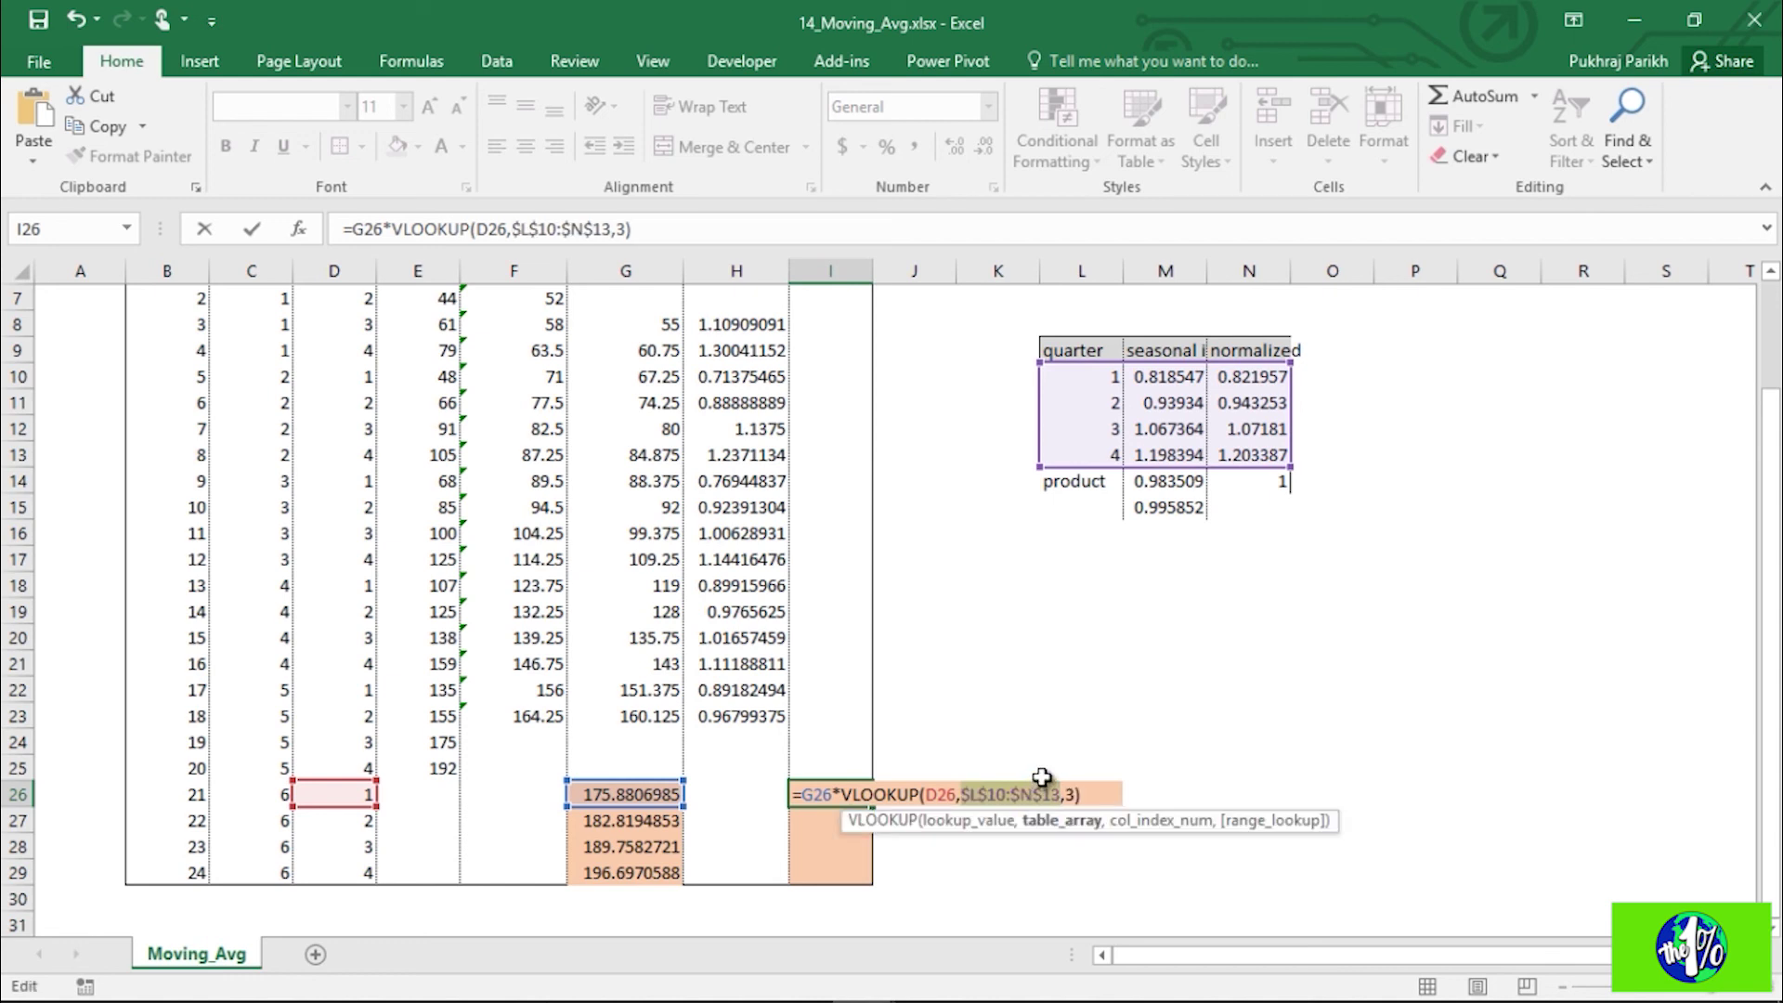
pyautogui.write(',3)')
pyautogui.hotkey('ctrl', 'Return')
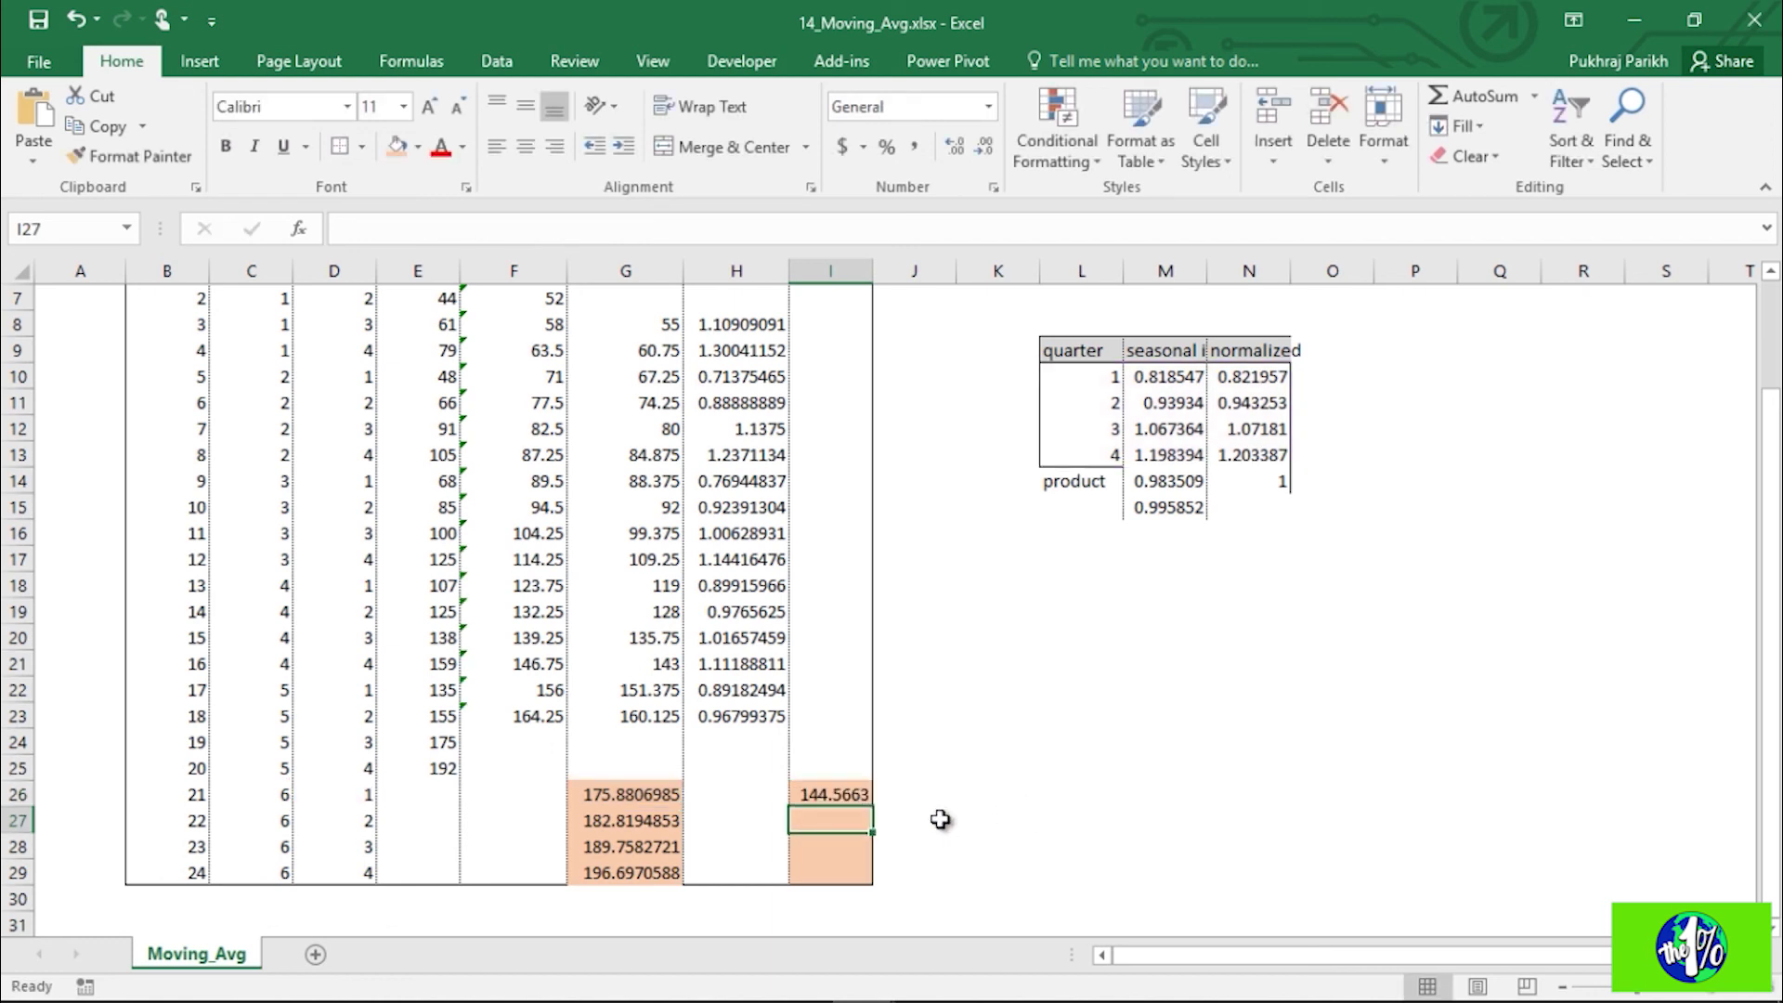
pyautogui.moveTo(872, 805); pyautogui.dragTo(870, 895)
pyautogui.click(820, 821)
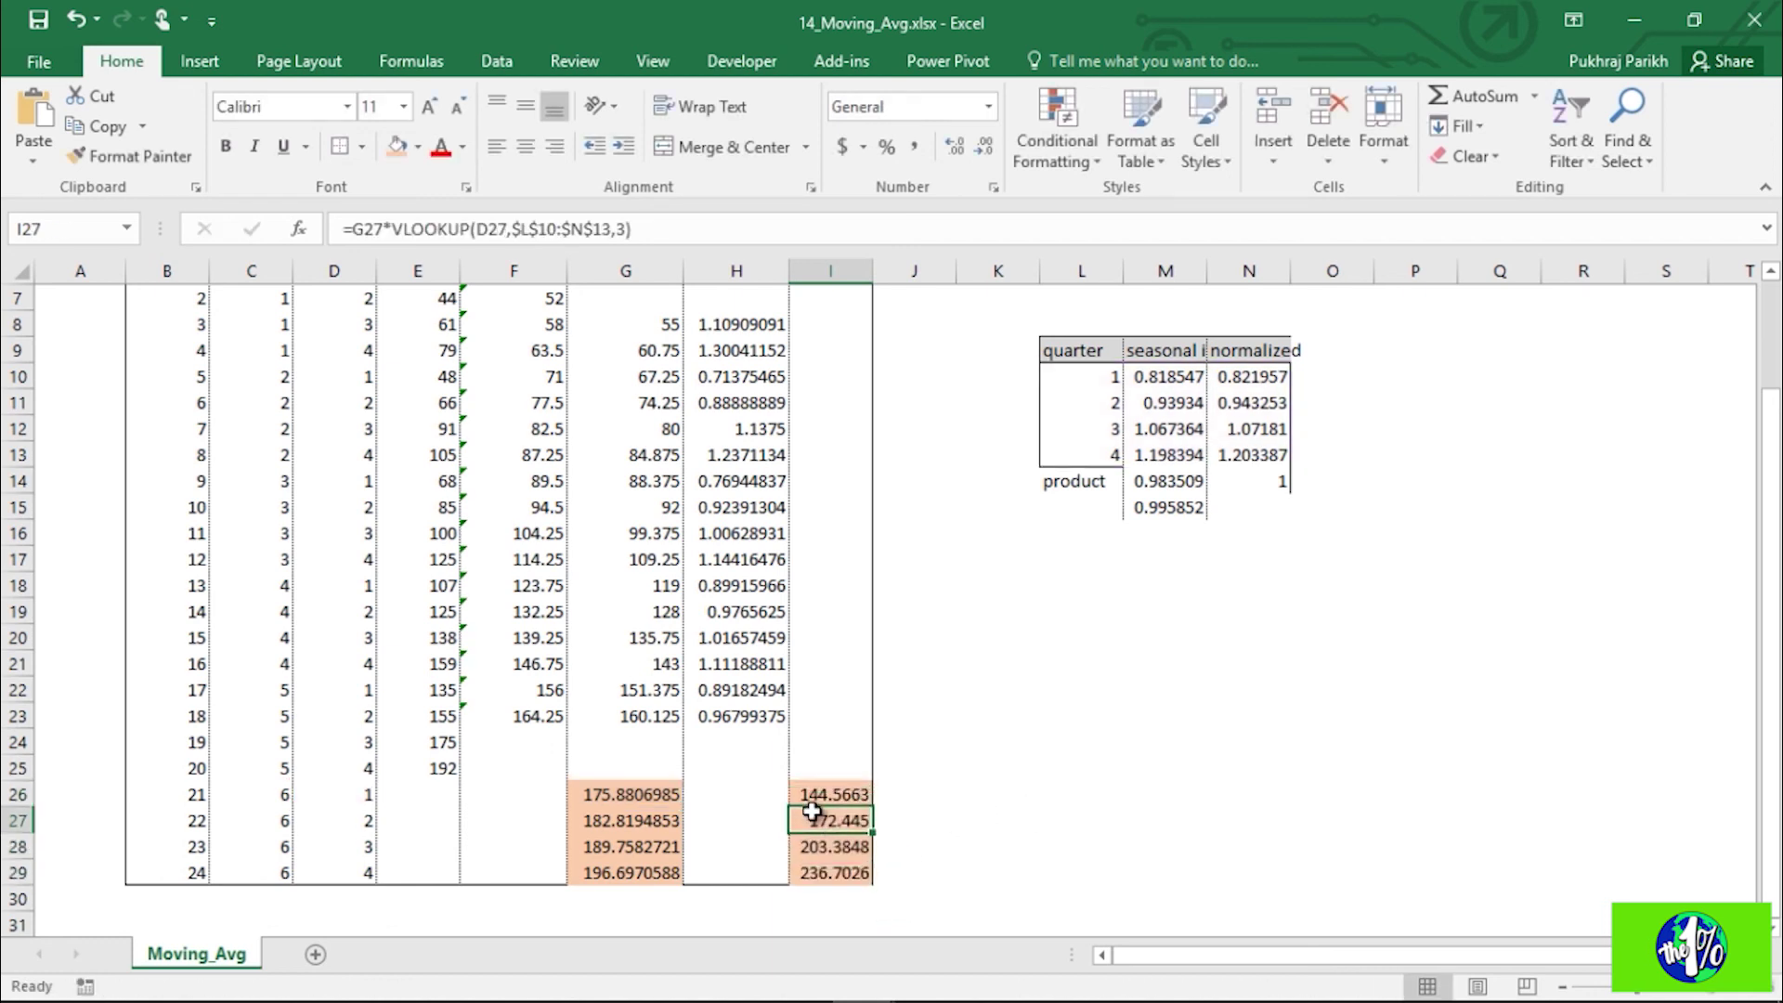